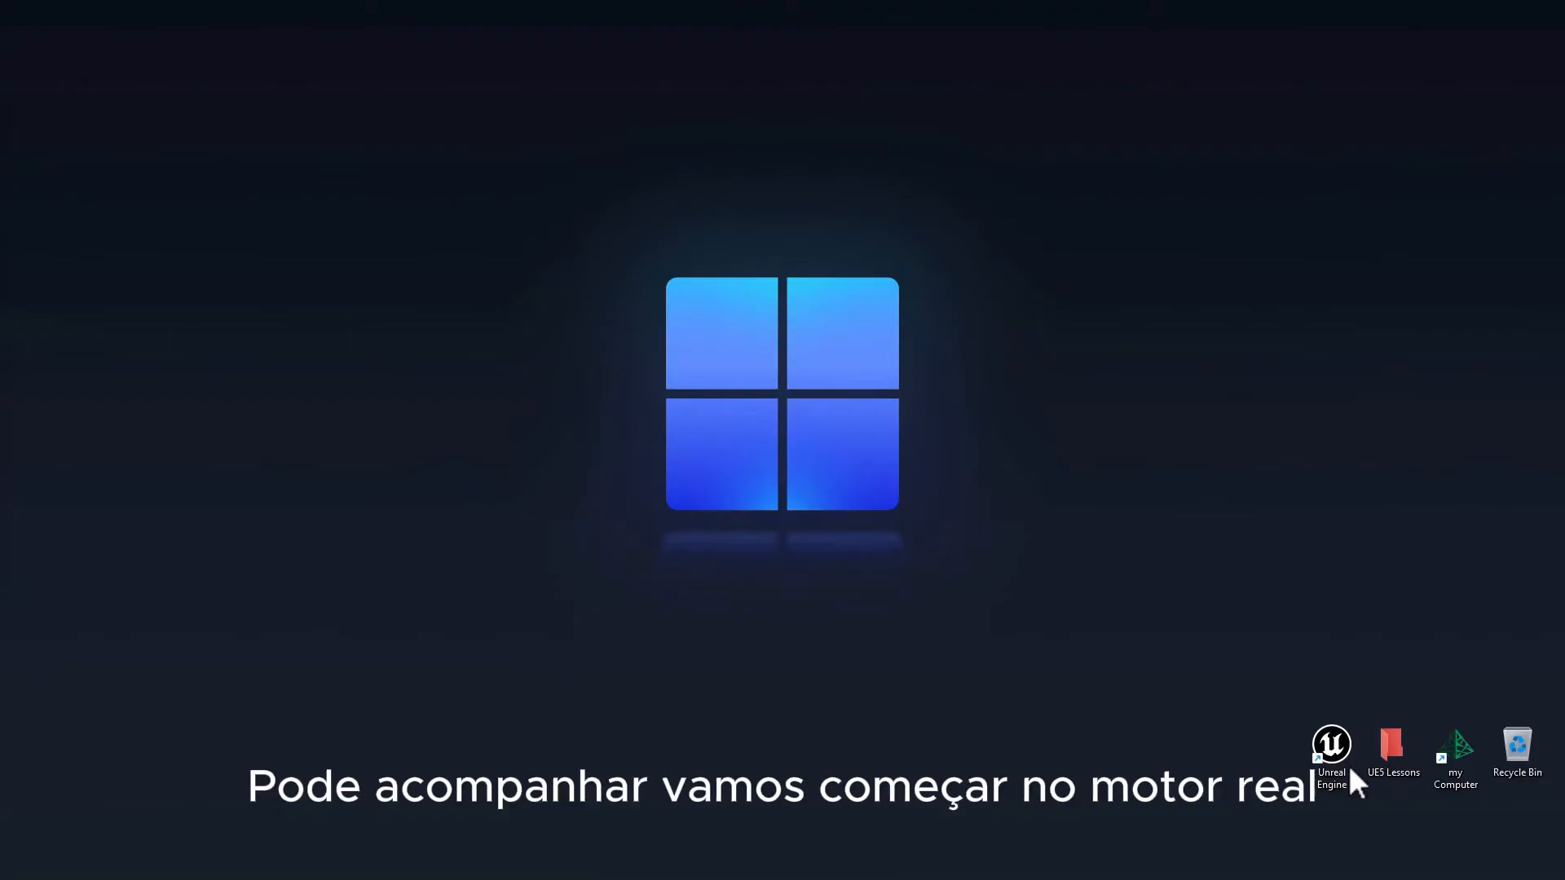
Launch Unreal Engine and create a project named MotionDesign from the Blank template in the Film / Video & Live Events category
{"action": "double_click", "coordinate": [1330, 755]}
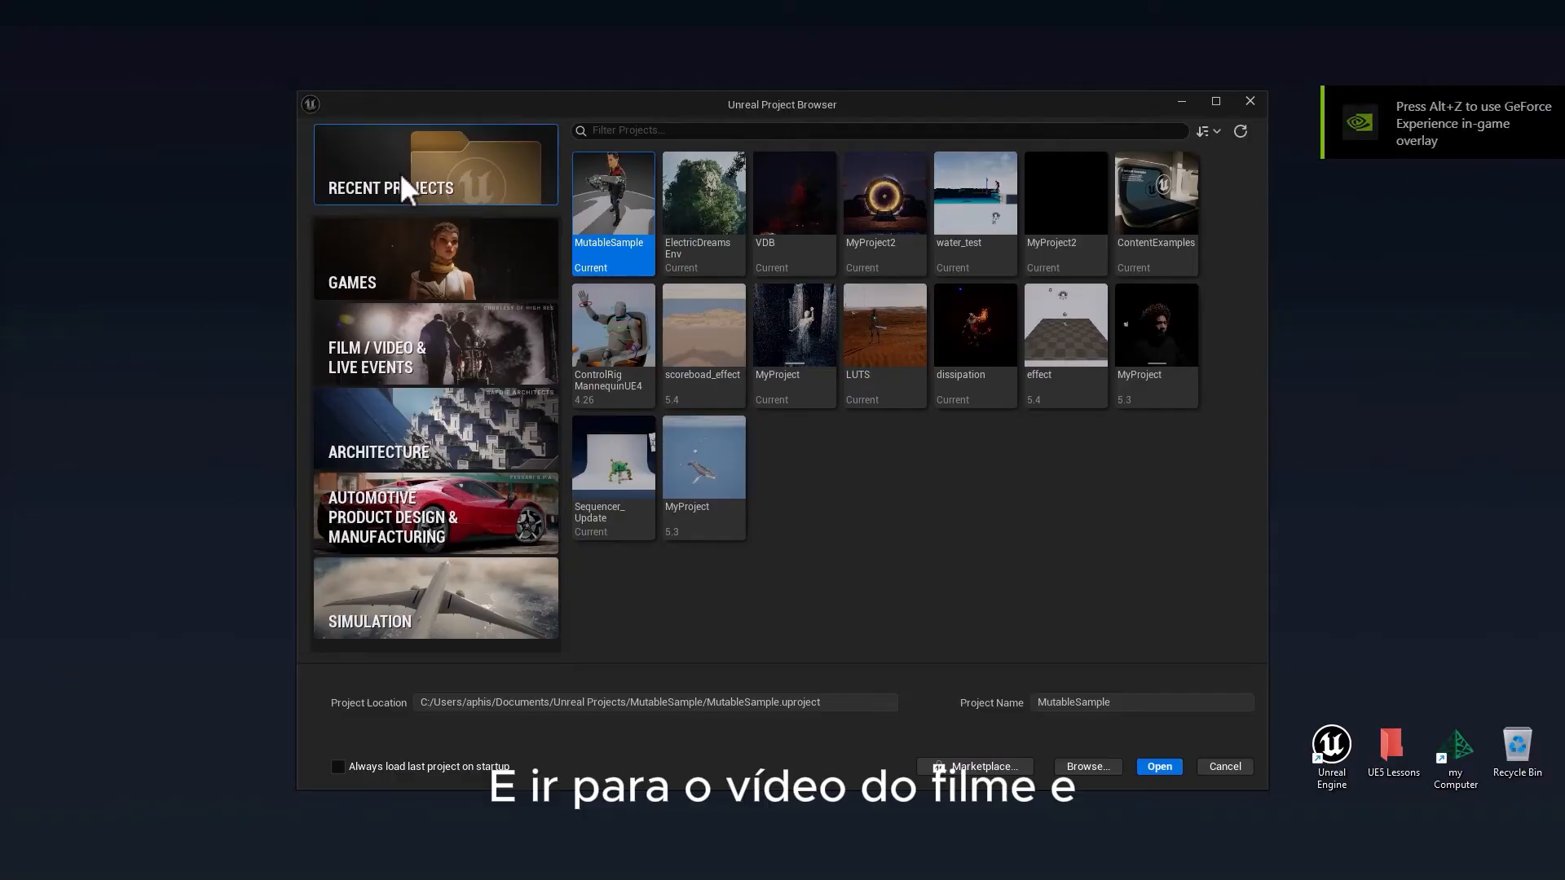
{"action": "left_click", "coordinate": [430, 364]}
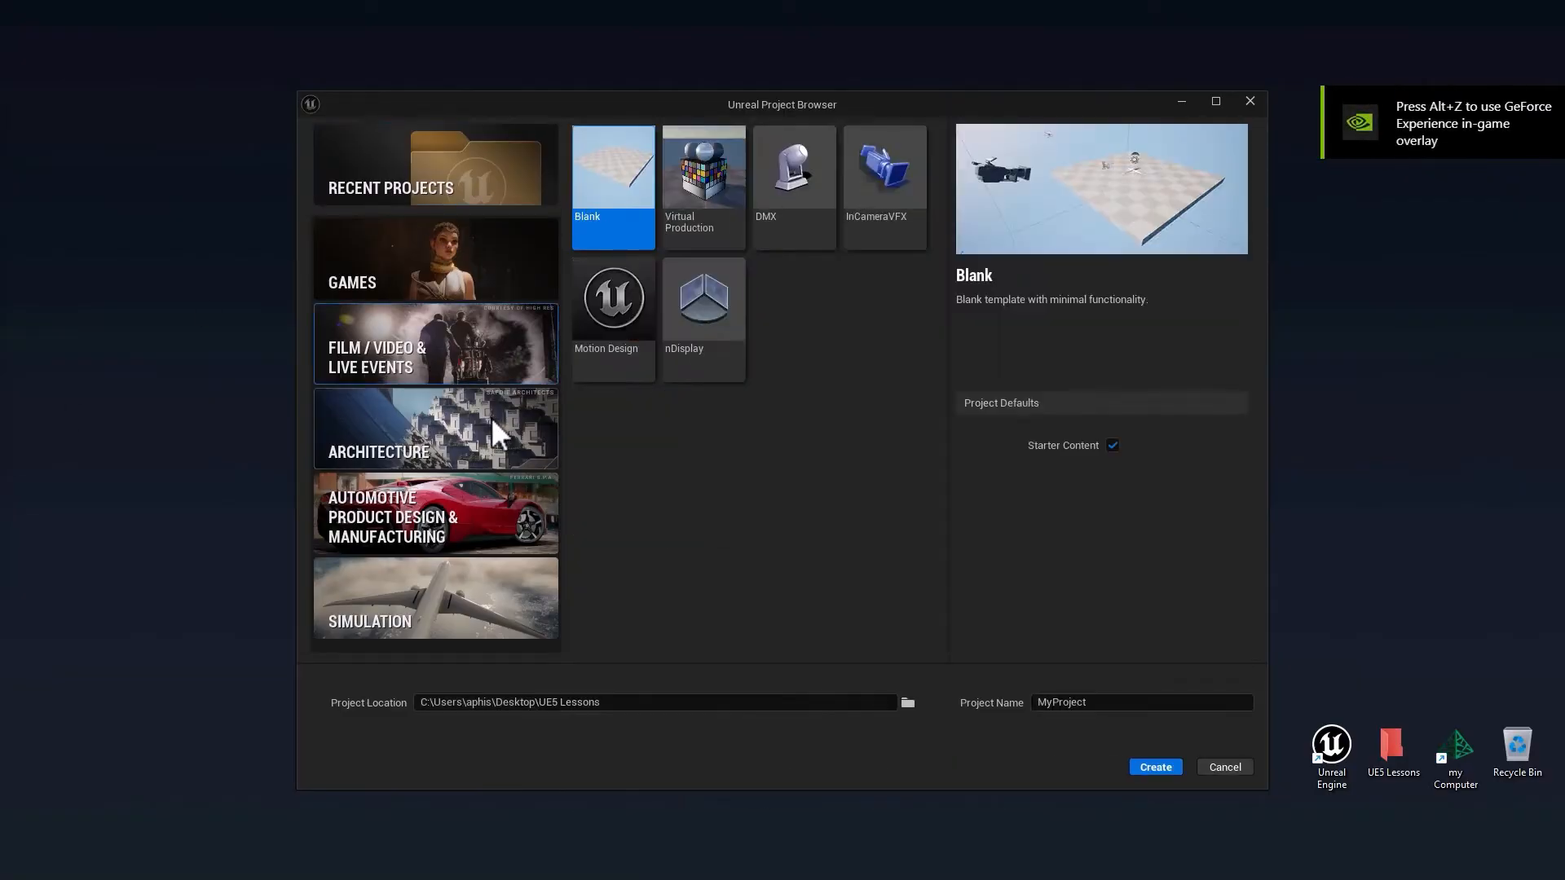
{"action": "left_click", "coordinate": [628, 305]}
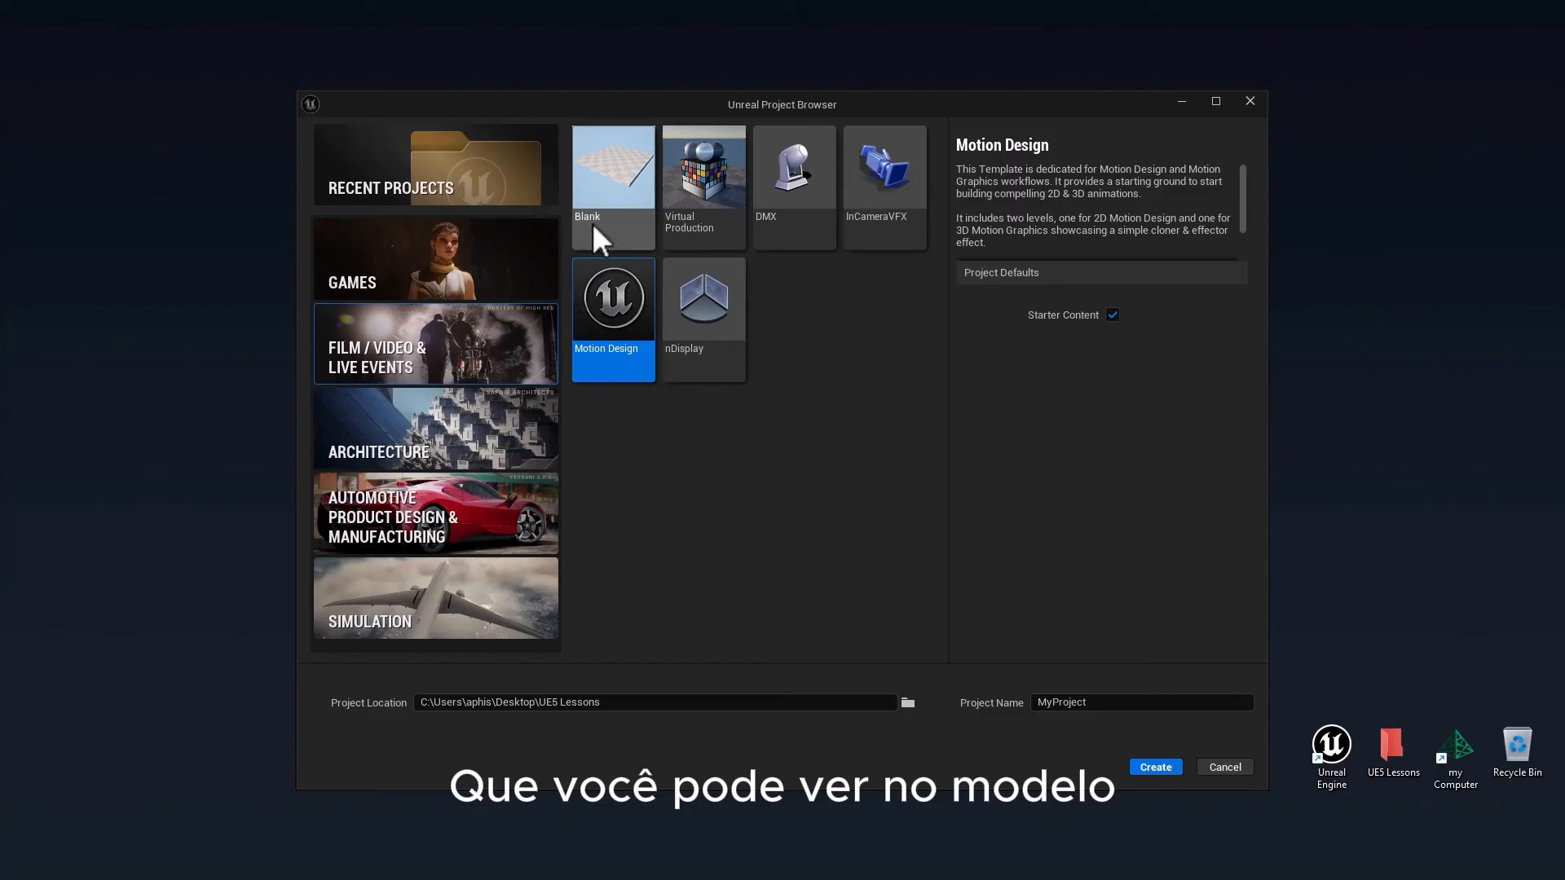
{"action": "left_click", "coordinate": [608, 178]}
{"action": "left_click", "coordinate": [1105, 701]}
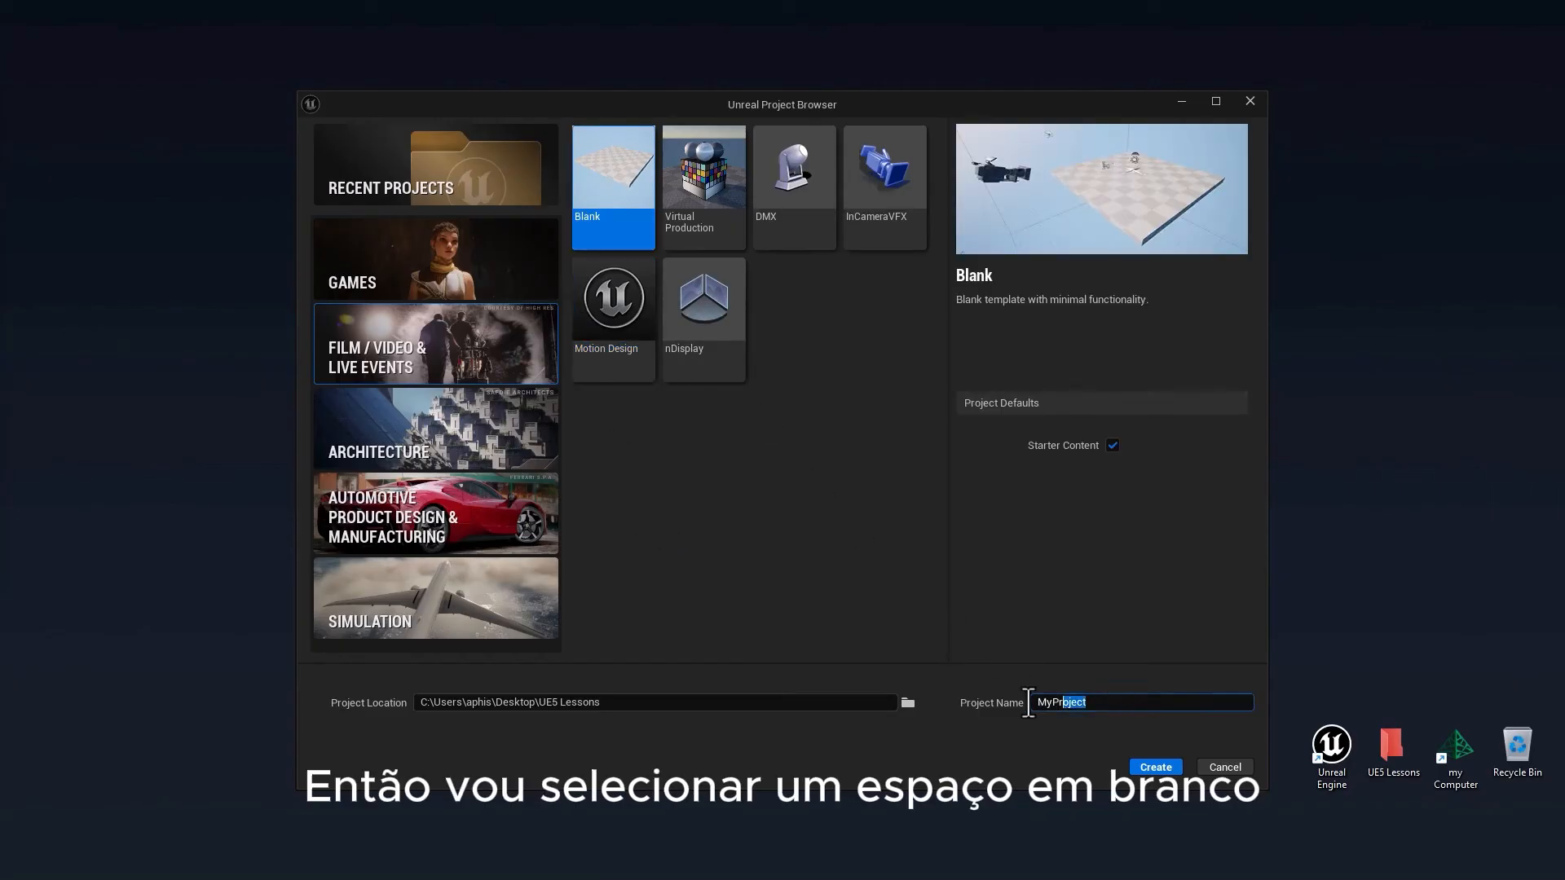
{"action": "type", "text": "Motio"}
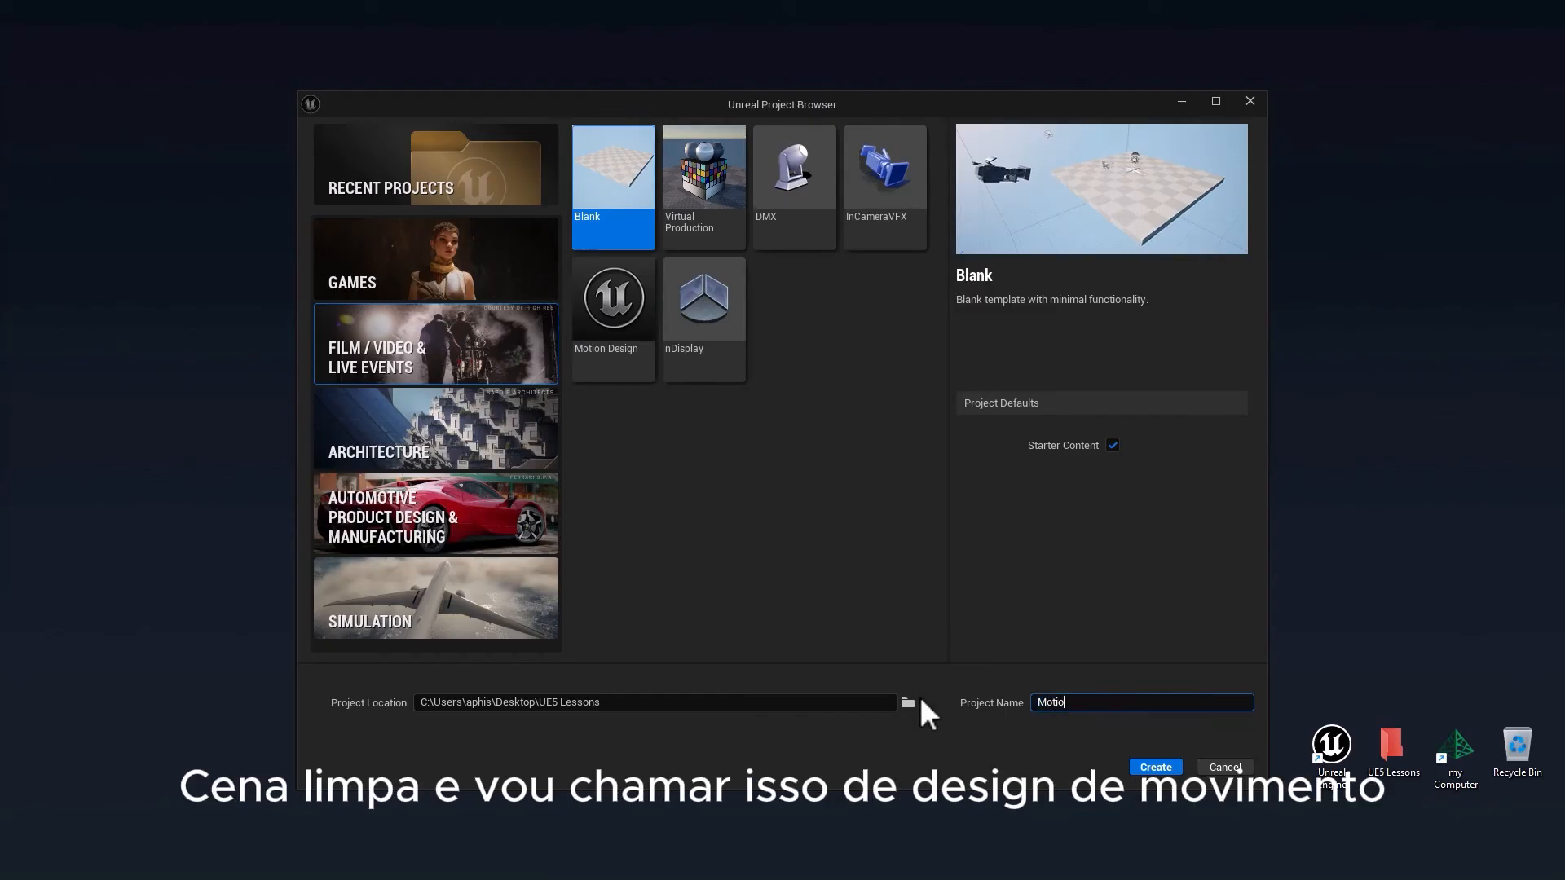
{"action": "type", "text": "nDesign"}
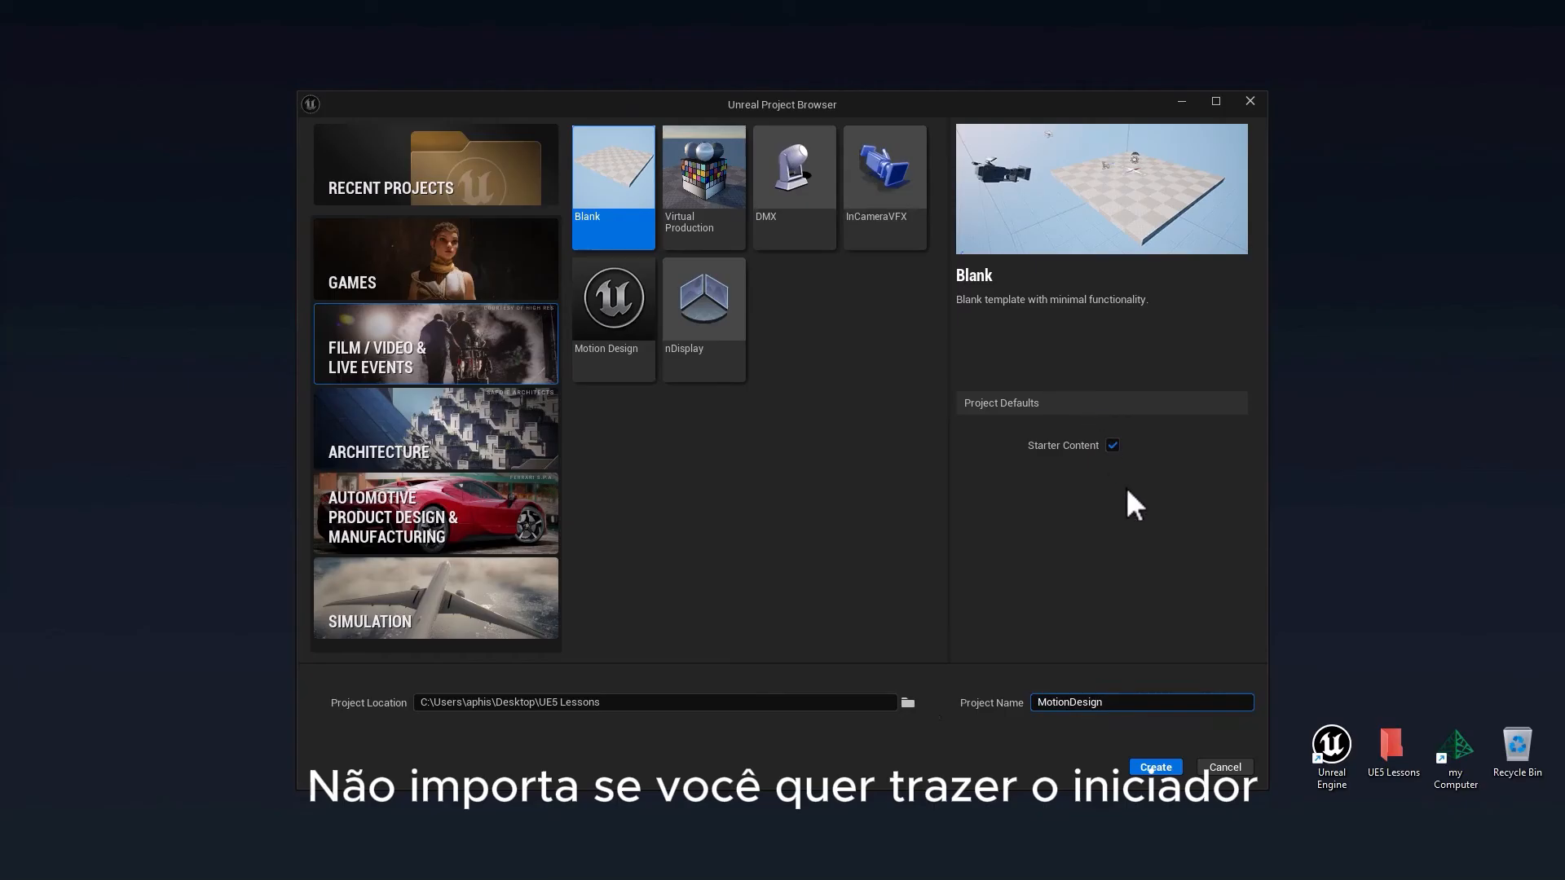
{"action": "left_click", "coordinate": [1157, 768]}
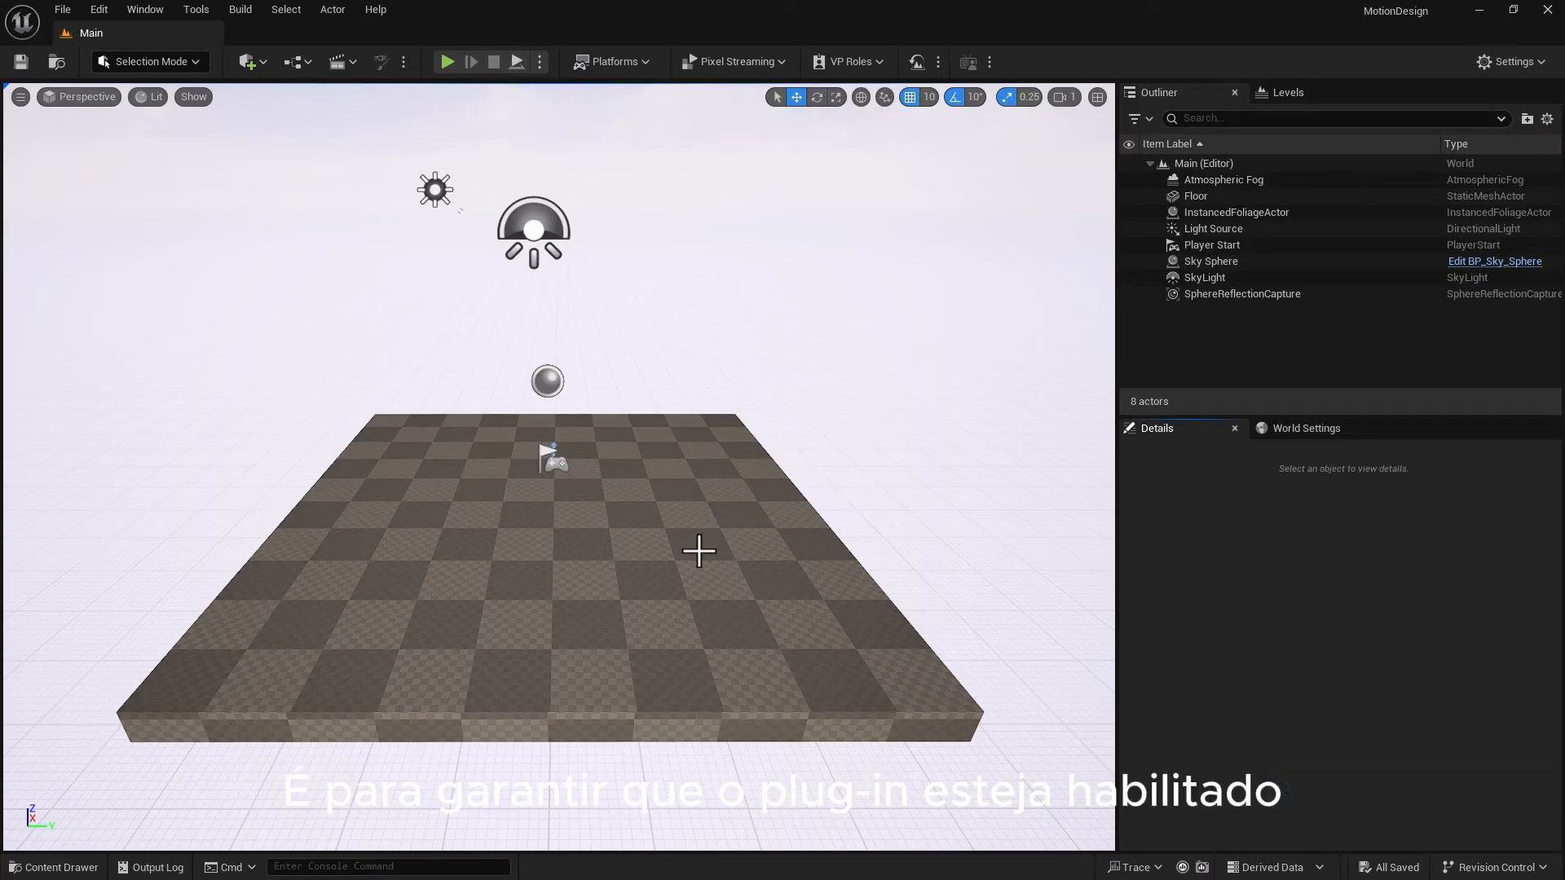
Find the experimental Motion Design plugin among the project's plugins and enable it
{"action": "left_click", "coordinate": [1507, 65]}
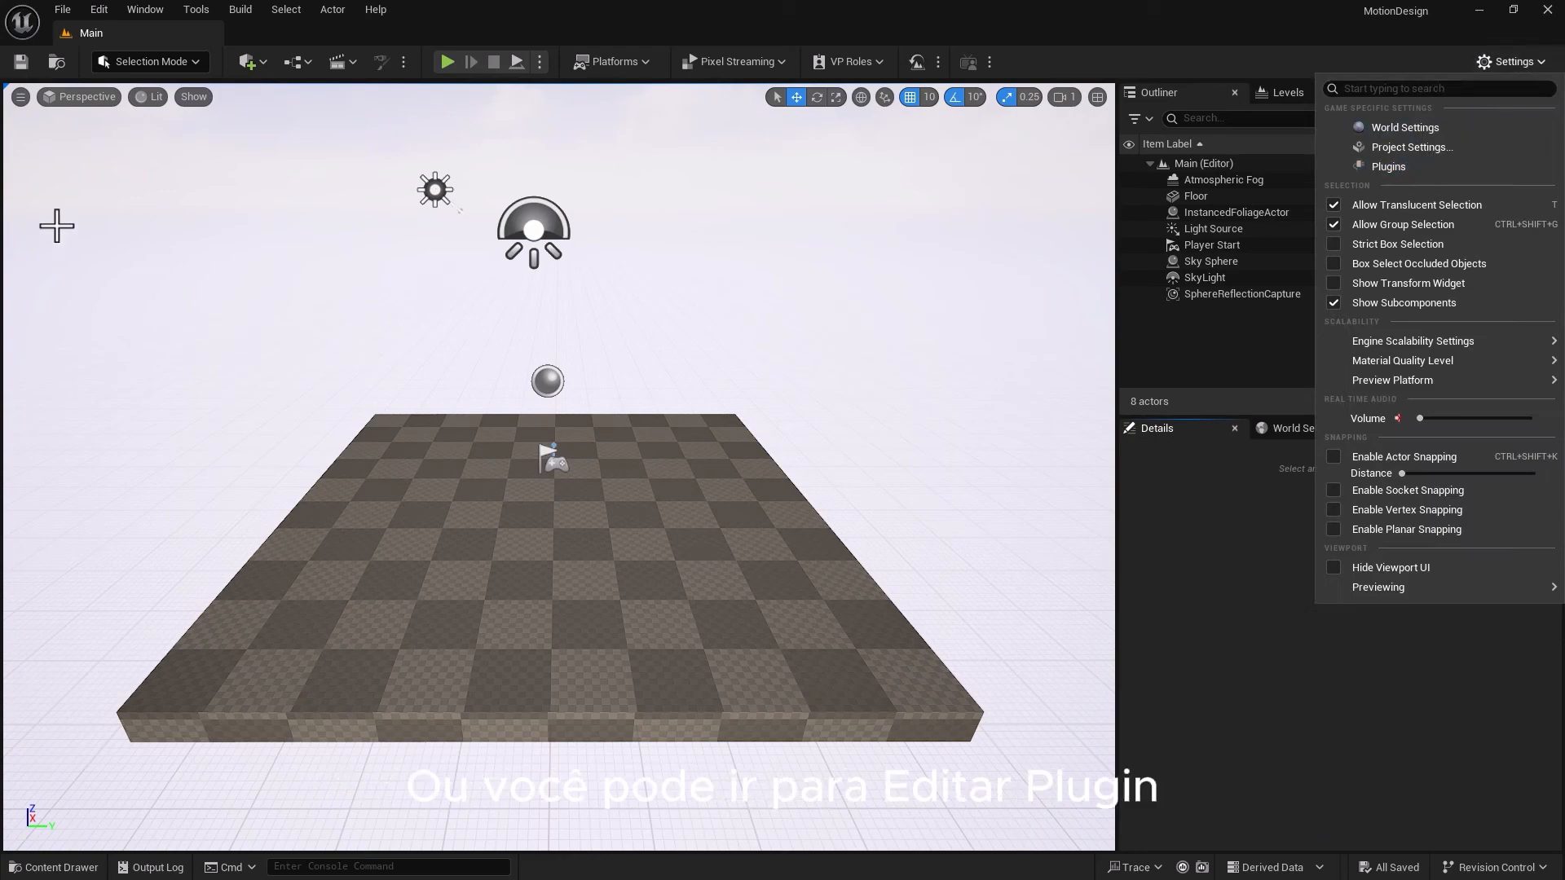
{"action": "left_click", "coordinate": [94, 10]}
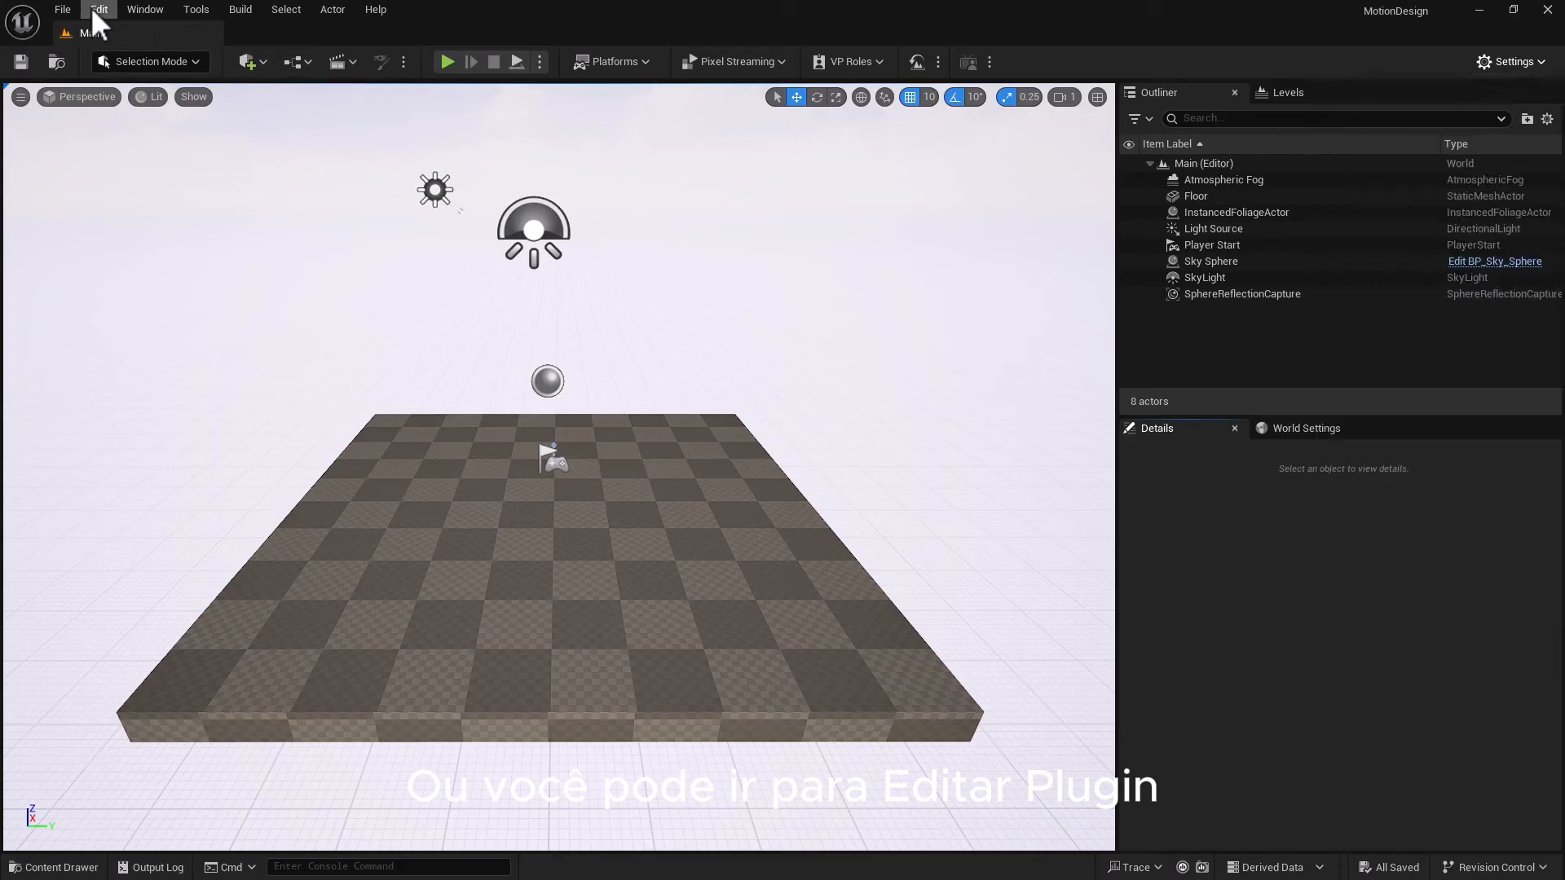
{"action": "left_click", "coordinate": [90, 6]}
{"action": "left_click", "coordinate": [127, 279]}
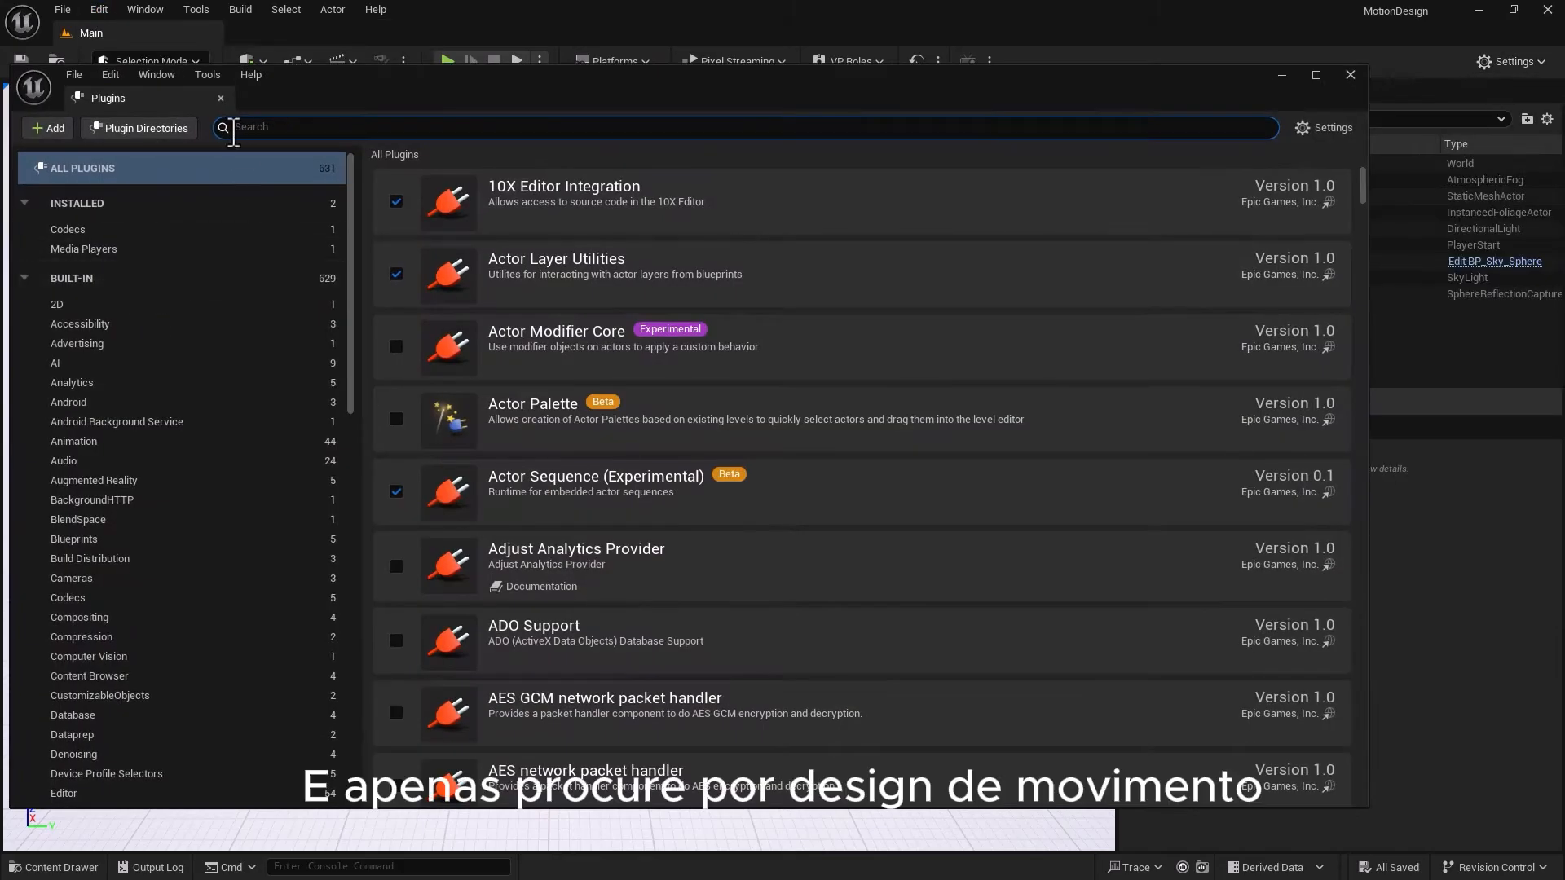
{"action": "type", "text": "motion design"}
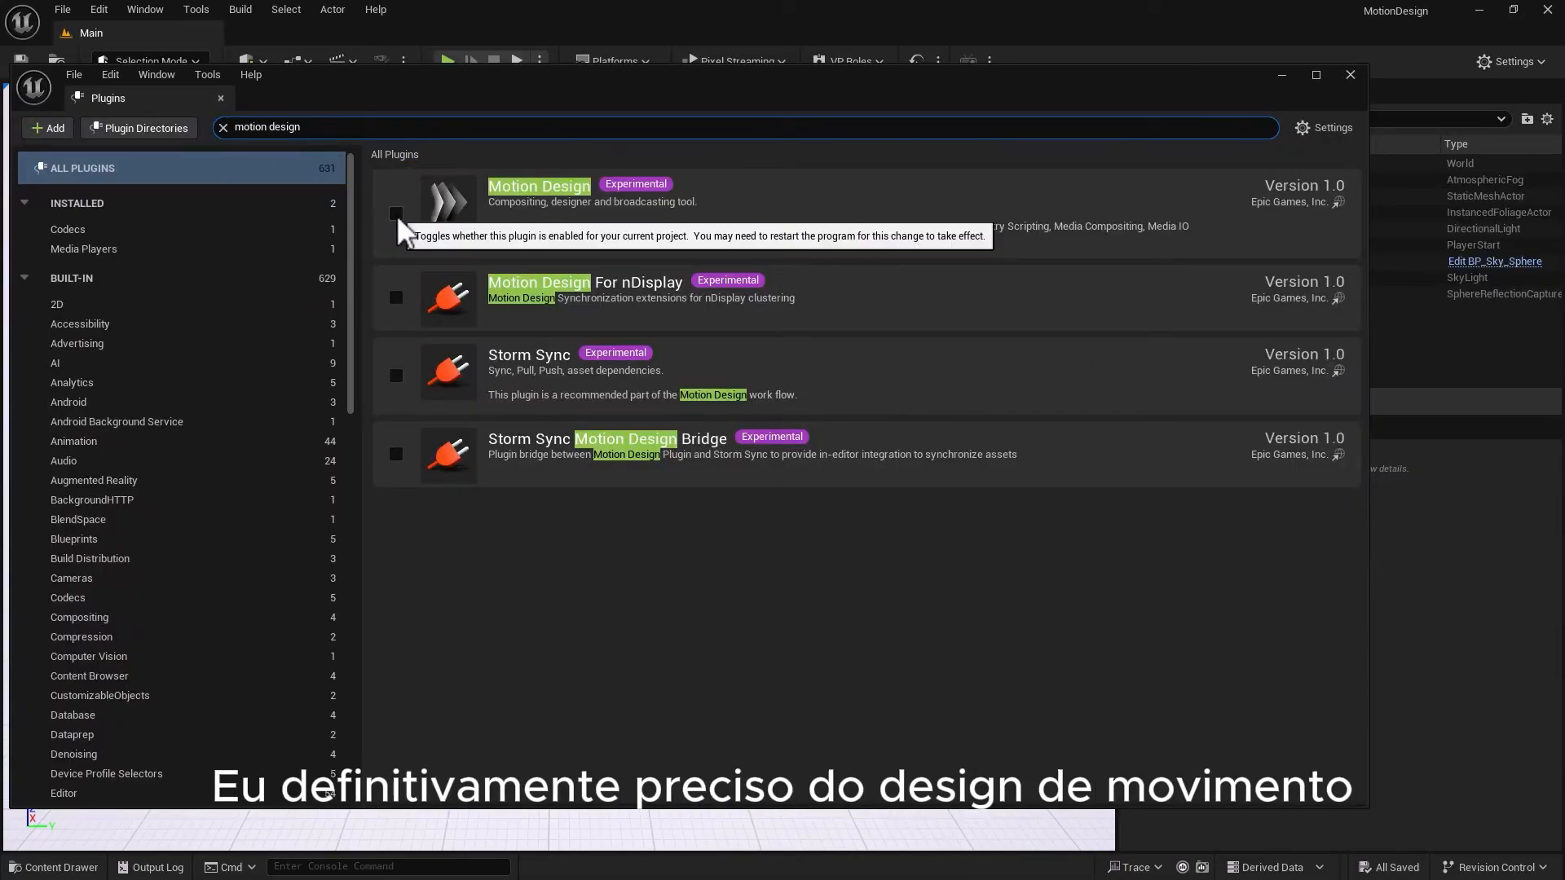
{"action": "left_click", "coordinate": [396, 213]}
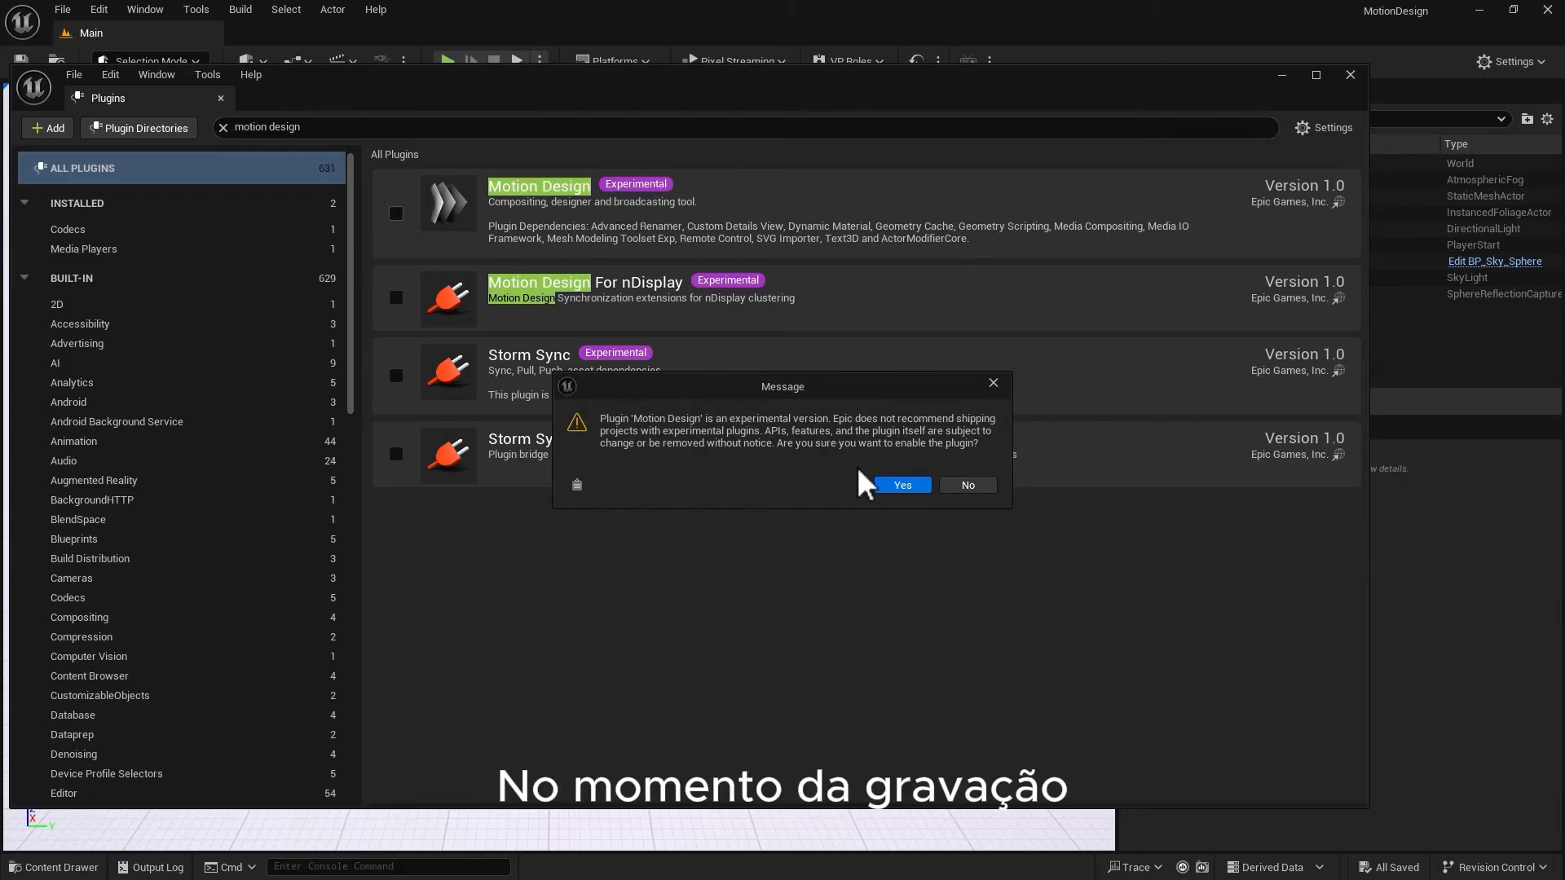
{"action": "left_click", "coordinate": [890, 486]}
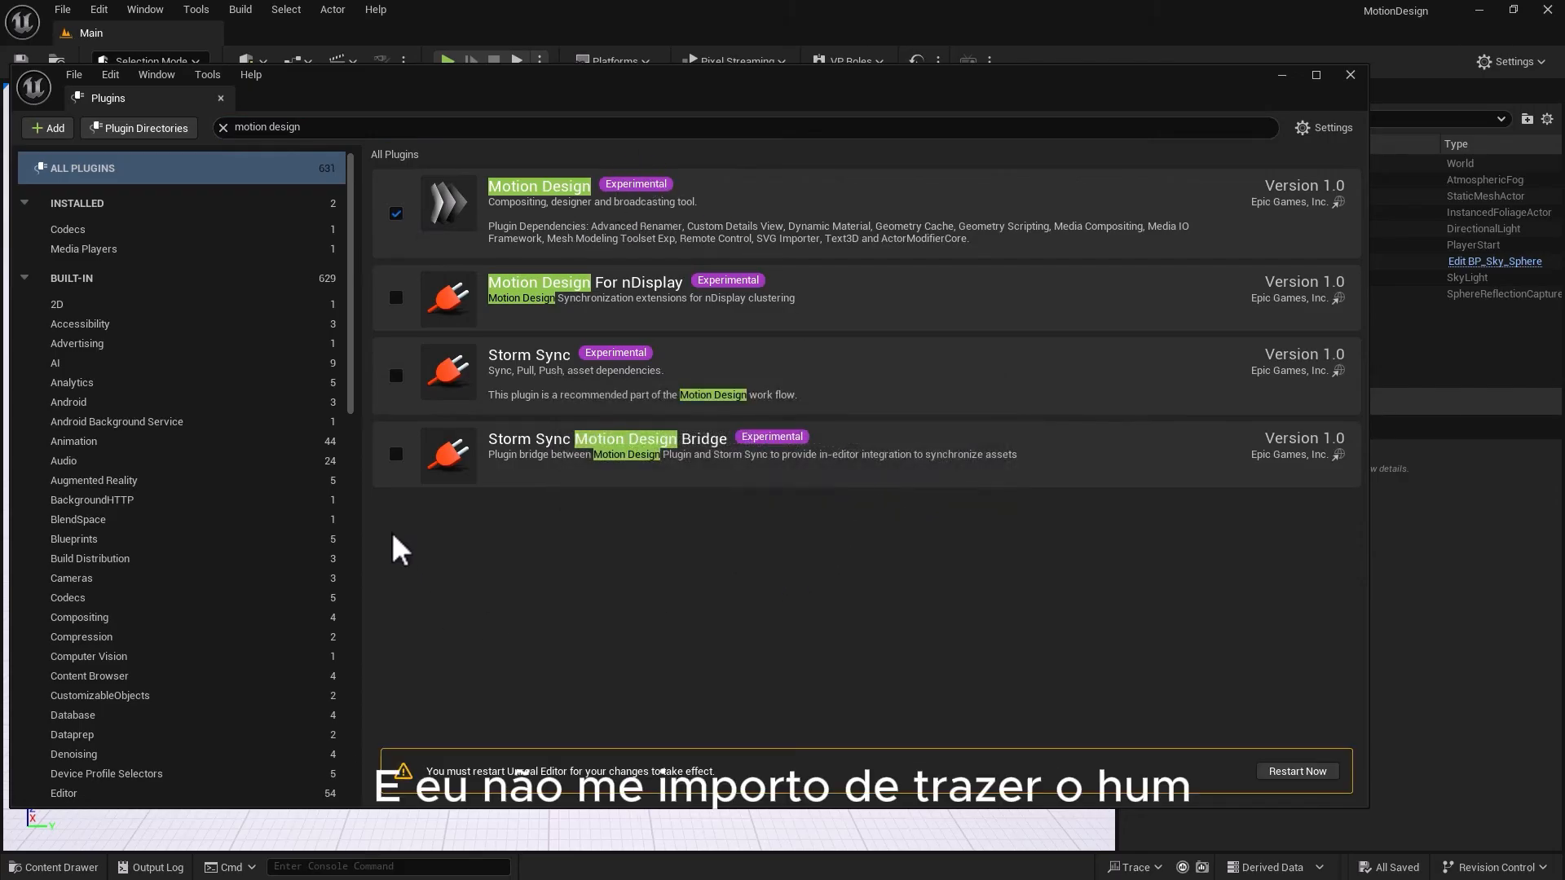
Enable the Storm Sync Motion Design Bridge plugin and restart the editor to apply the plugin changes
{"action": "left_click", "coordinate": [396, 454]}
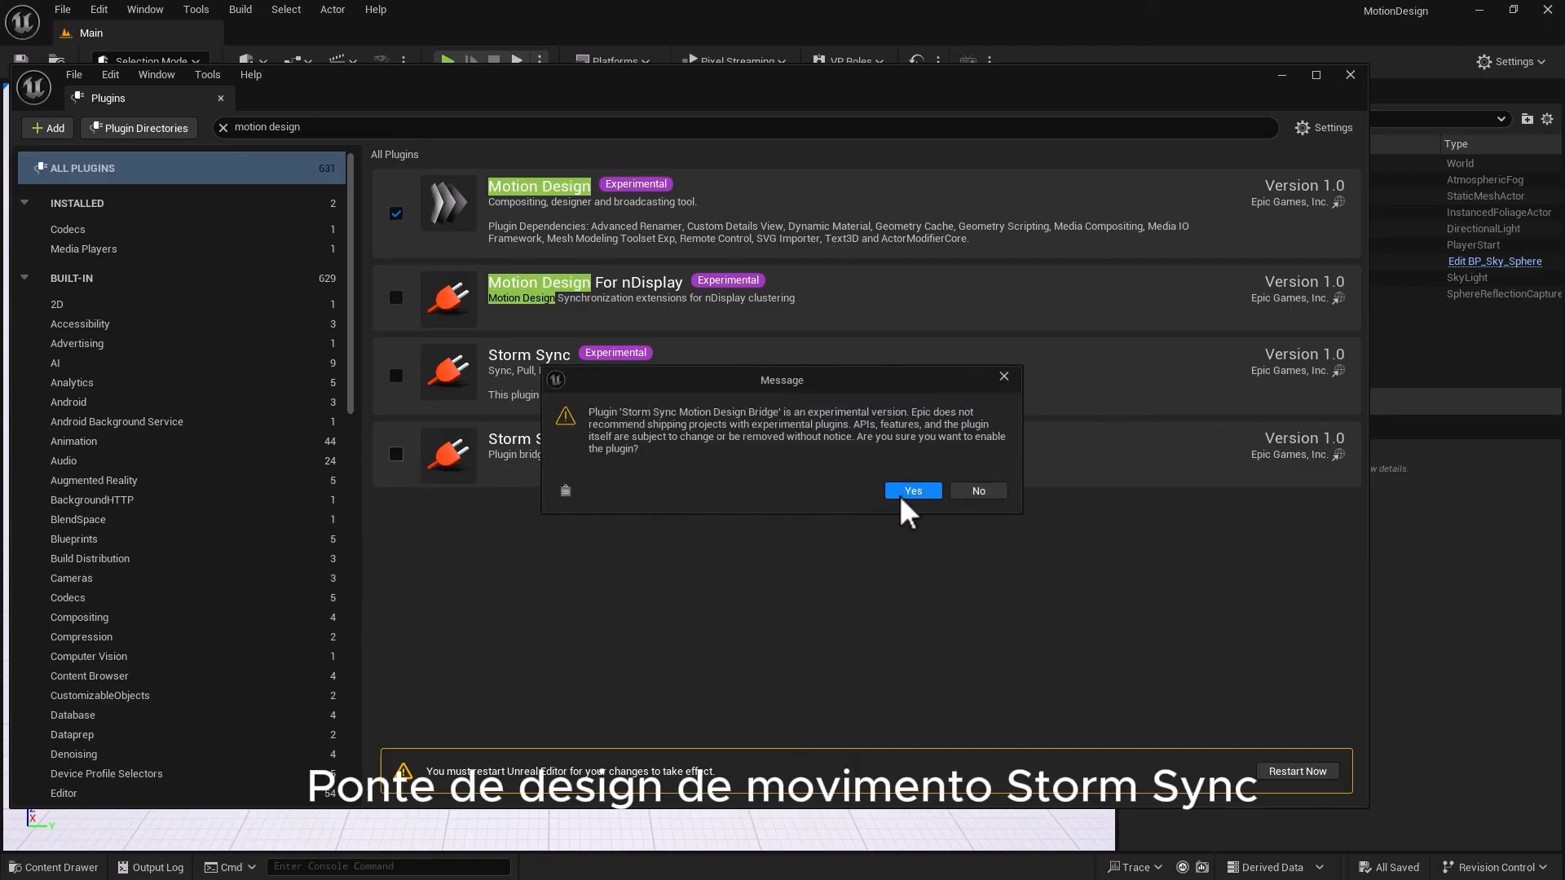
{"action": "left_click", "coordinate": [894, 489]}
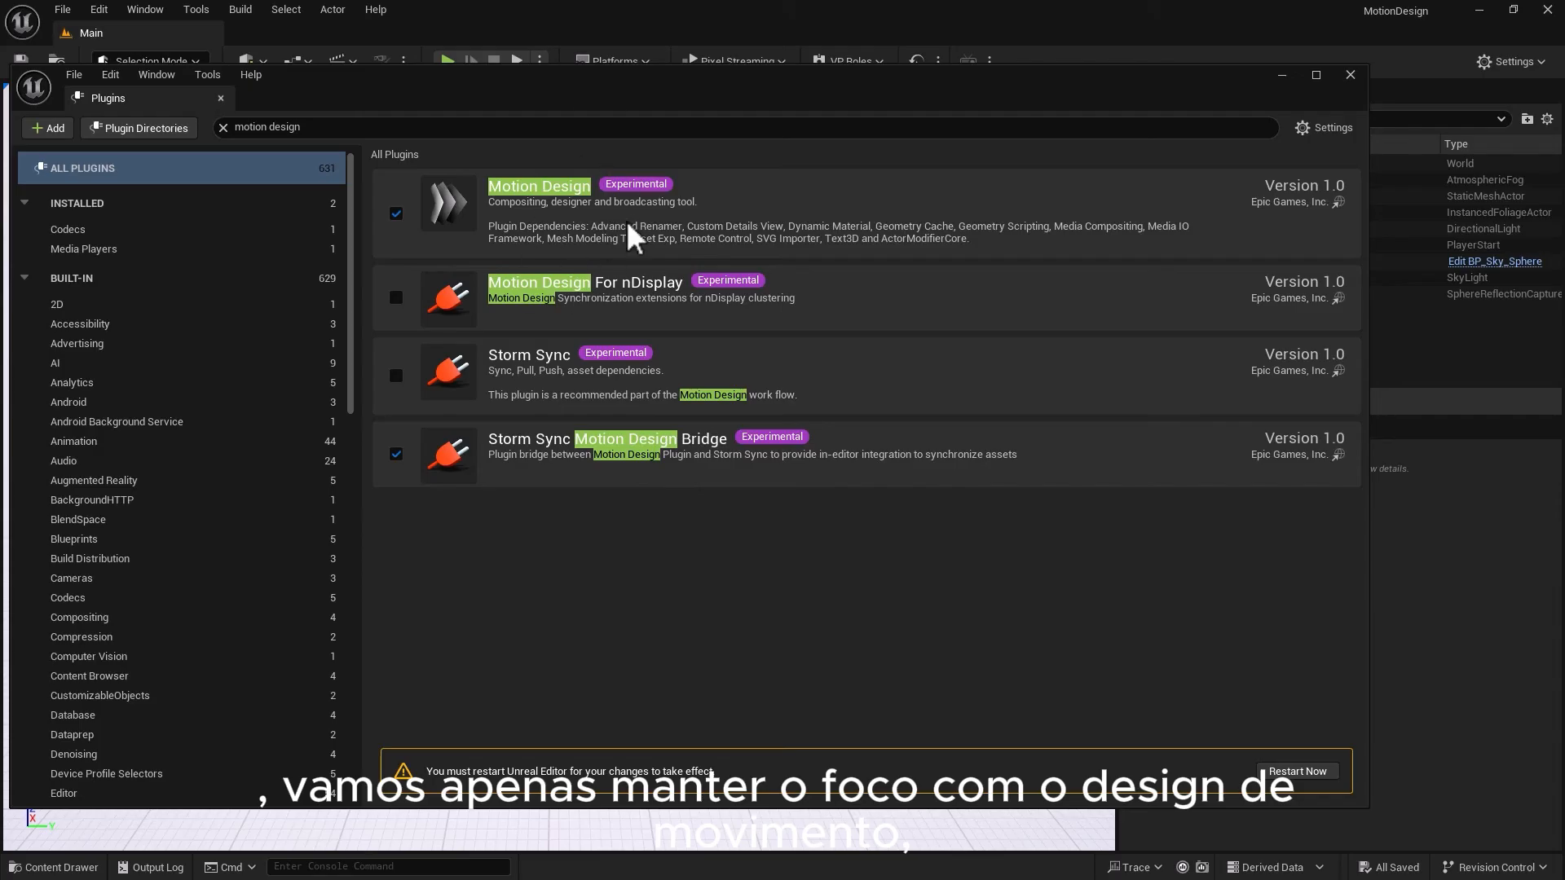
{"action": "left_click", "coordinate": [1296, 772]}
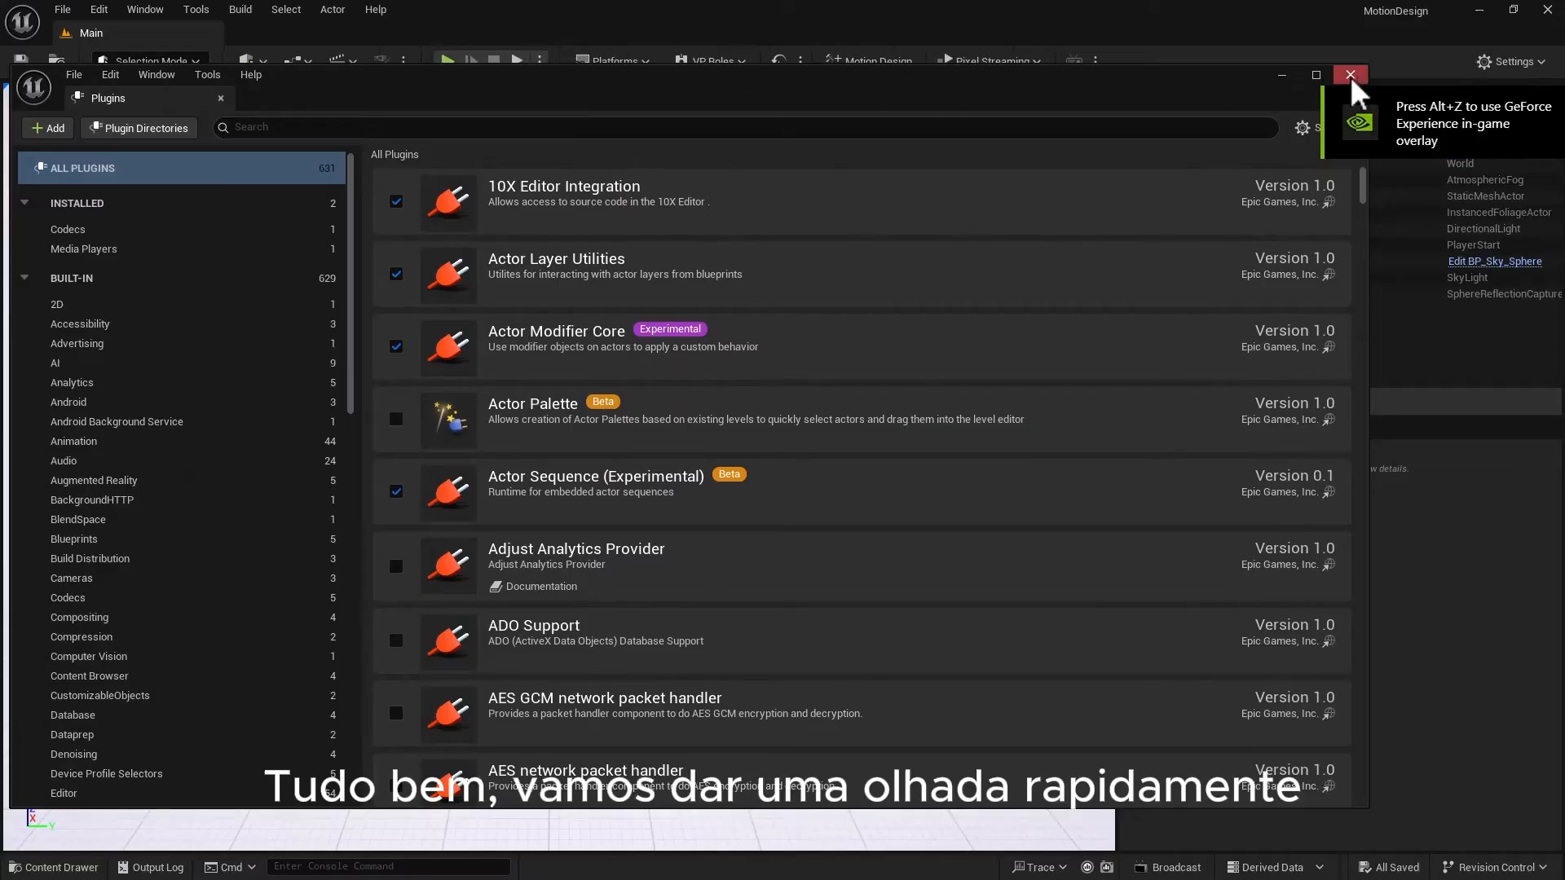
{"action": "left_click", "coordinate": [1351, 75]}
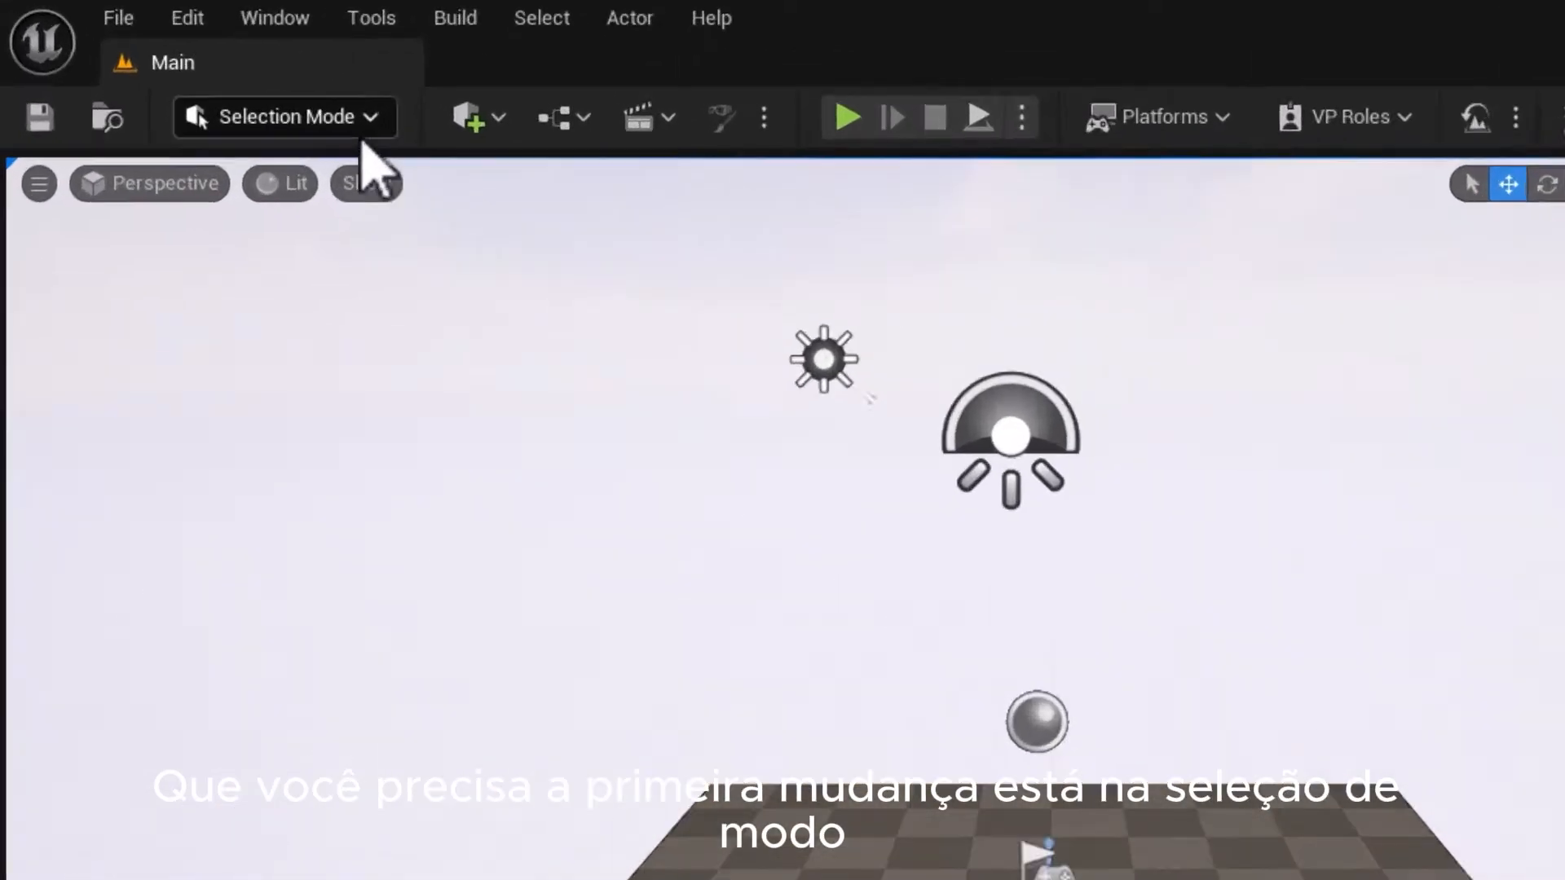
Switch the editor from Selection to Motion Design mode and look through its 3D shape, actor and 2D shape tools
{"action": "left_click", "coordinate": [192, 65]}
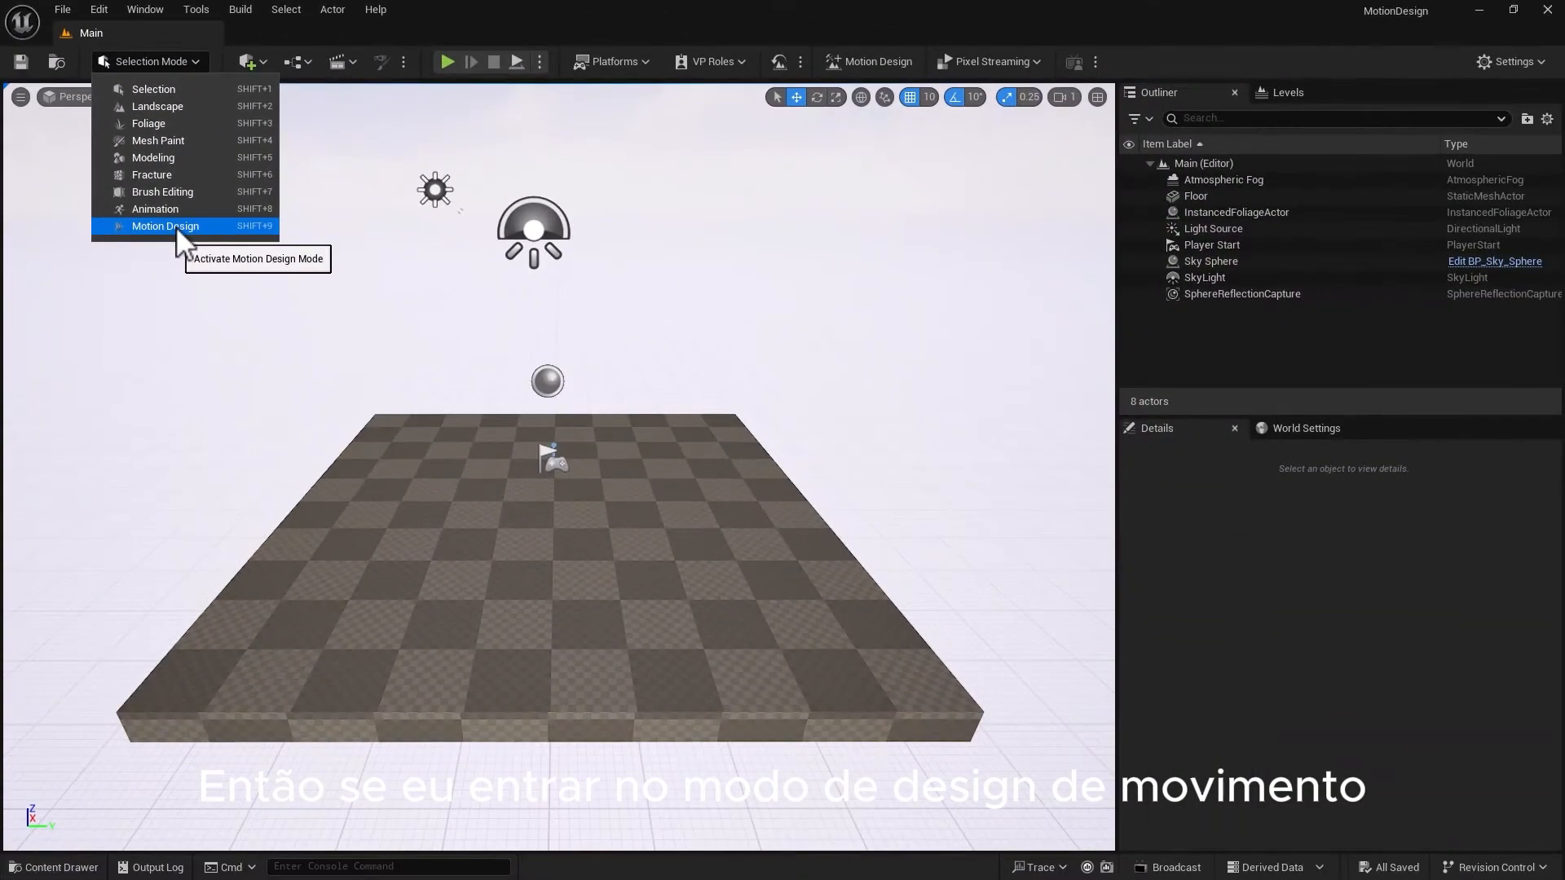
{"action": "left_click", "coordinate": [176, 226]}
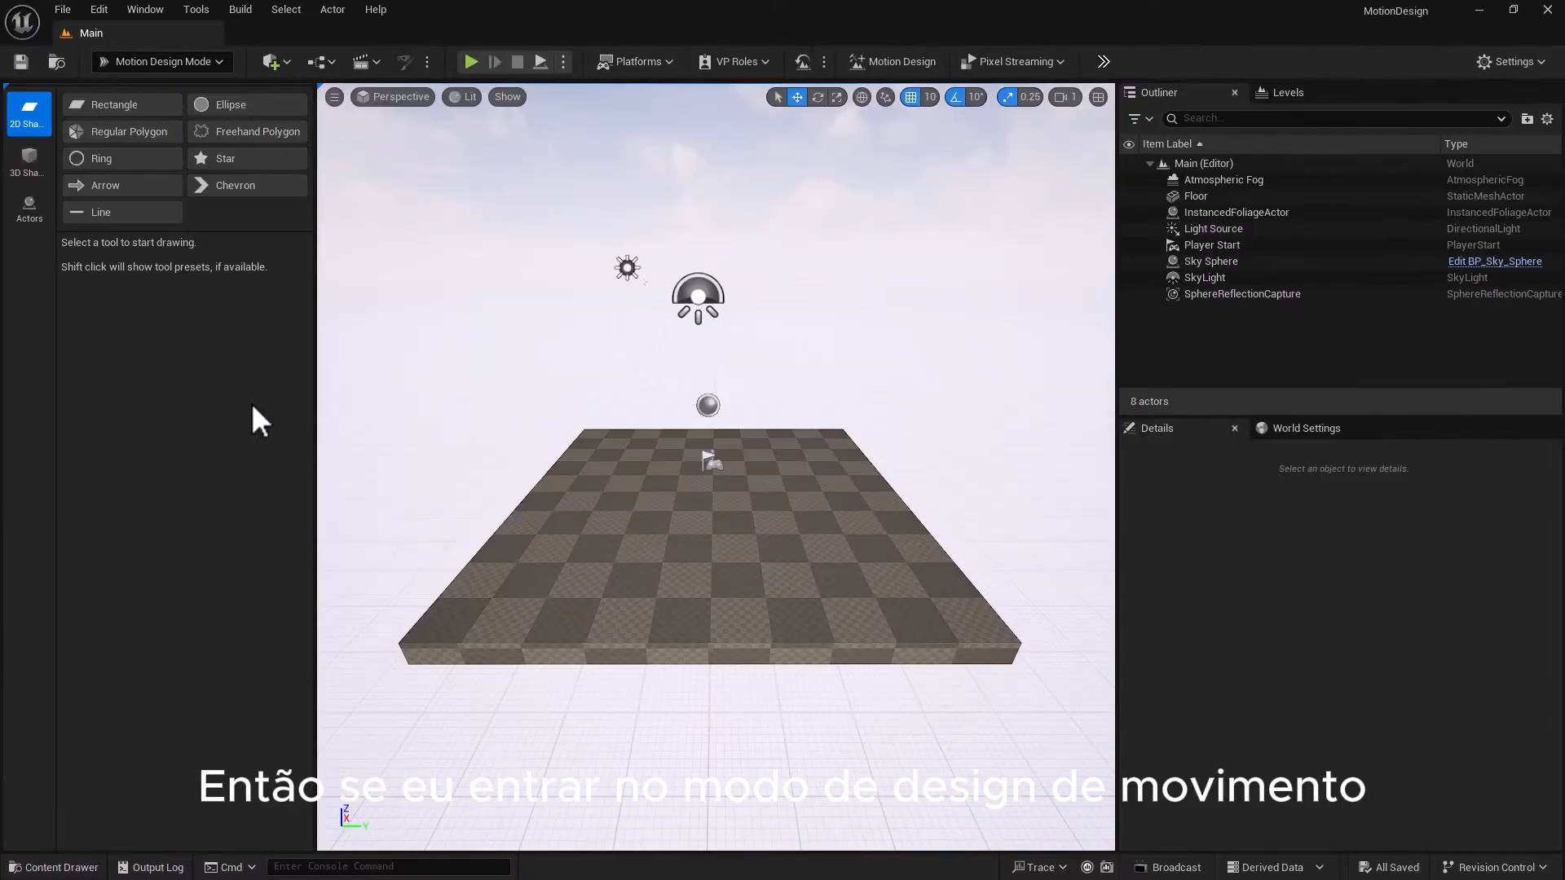
{"action": "left_click", "coordinate": [35, 167]}
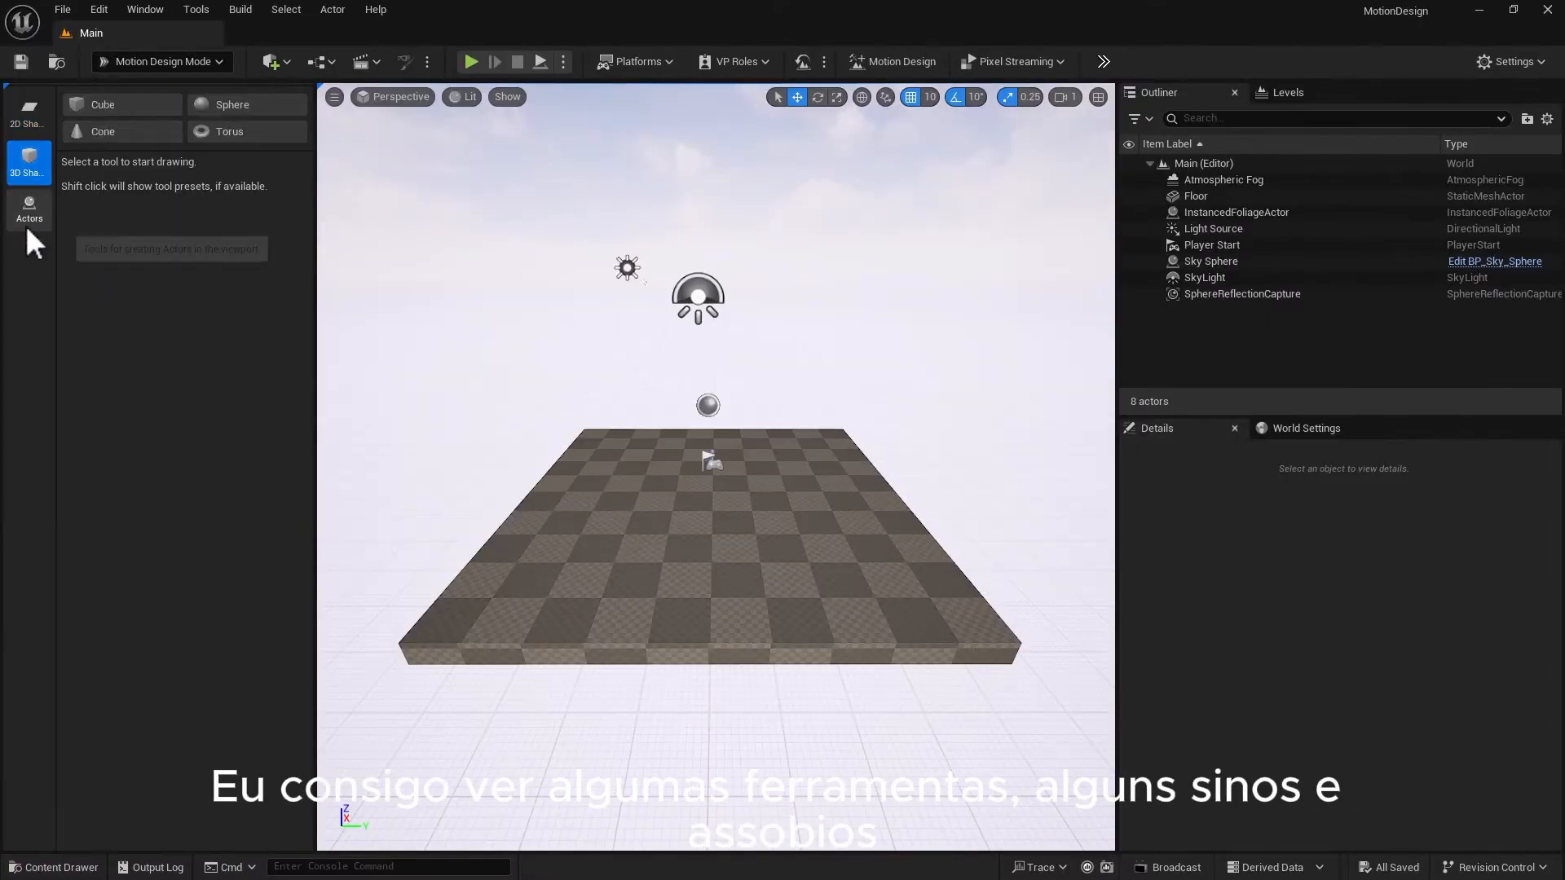
{"action": "left_click", "coordinate": [26, 222]}
{"action": "left_click", "coordinate": [36, 161]}
{"action": "left_click", "coordinate": [22, 116]}
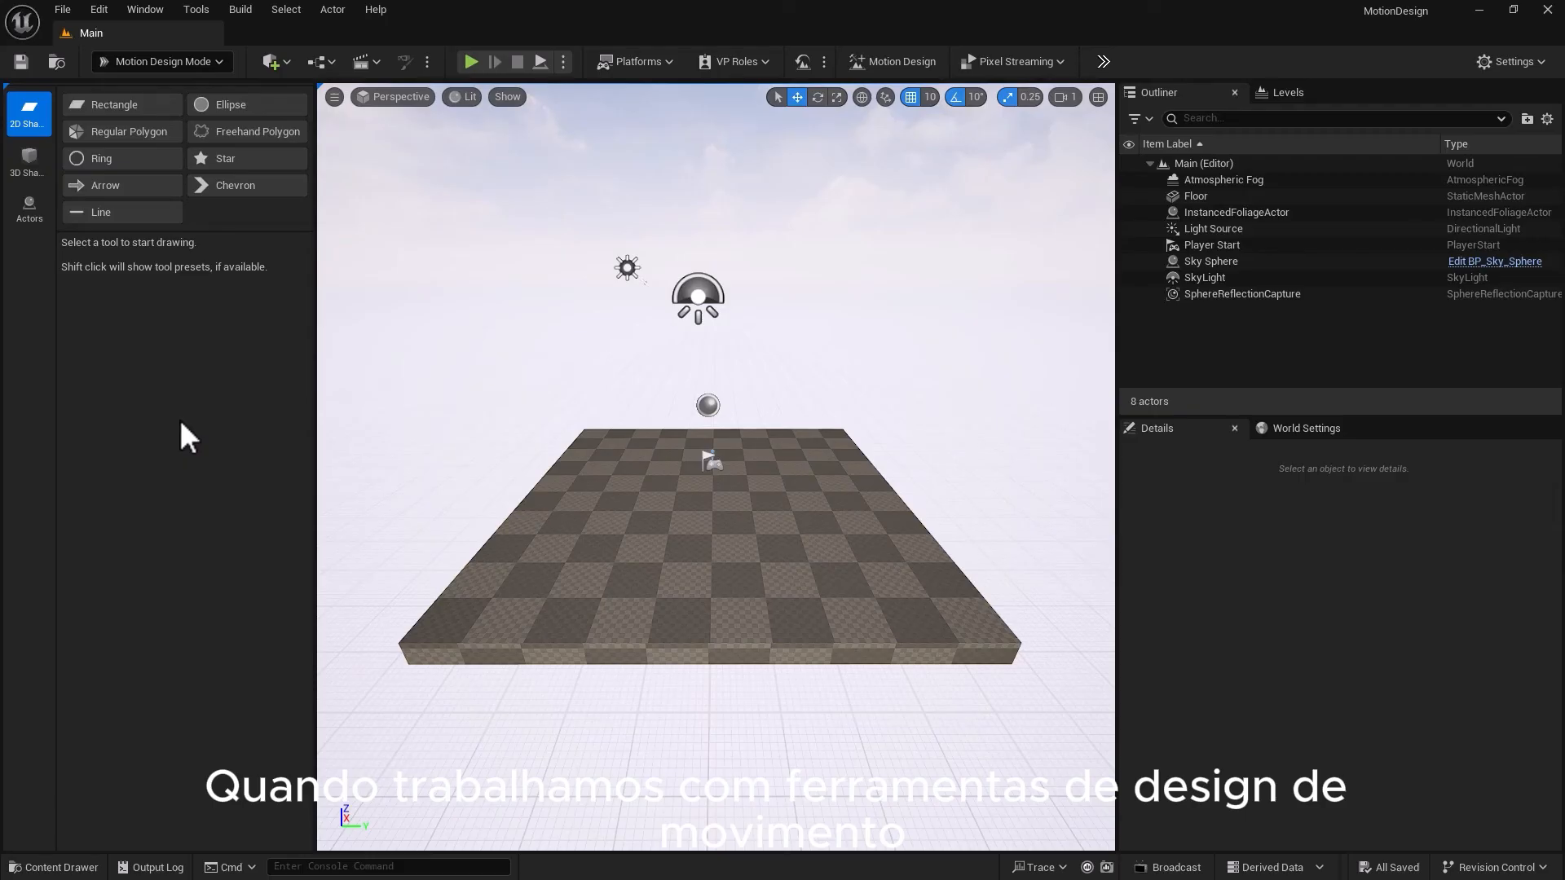
Activate the Motion Design interface for the Main level and review its 3D shape and actor tools
{"action": "left_click", "coordinate": [891, 56]}
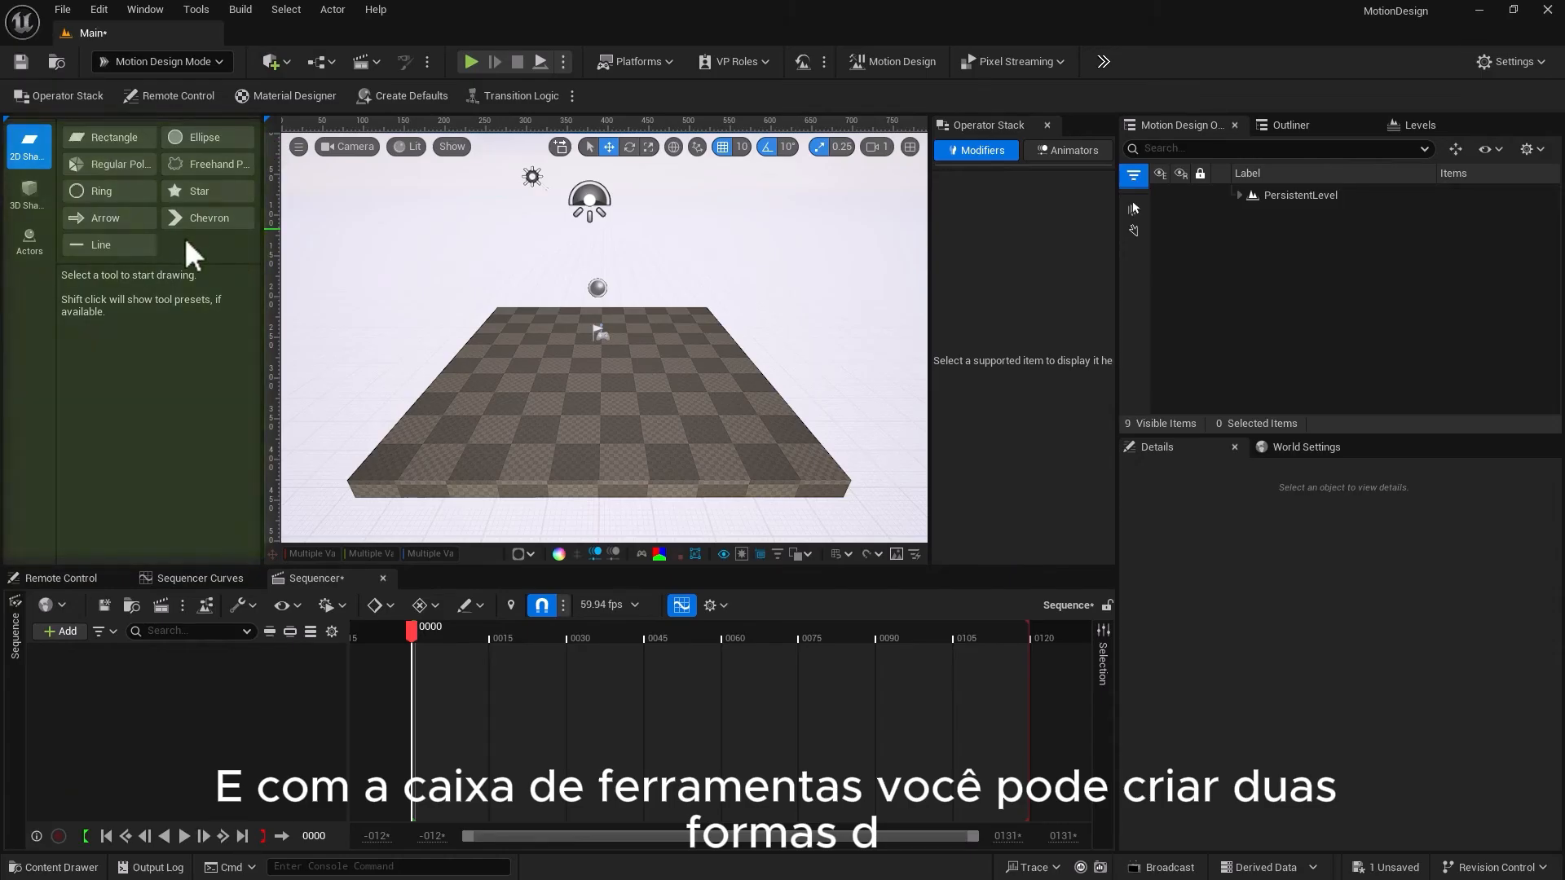
{"action": "left_click", "coordinate": [28, 194]}
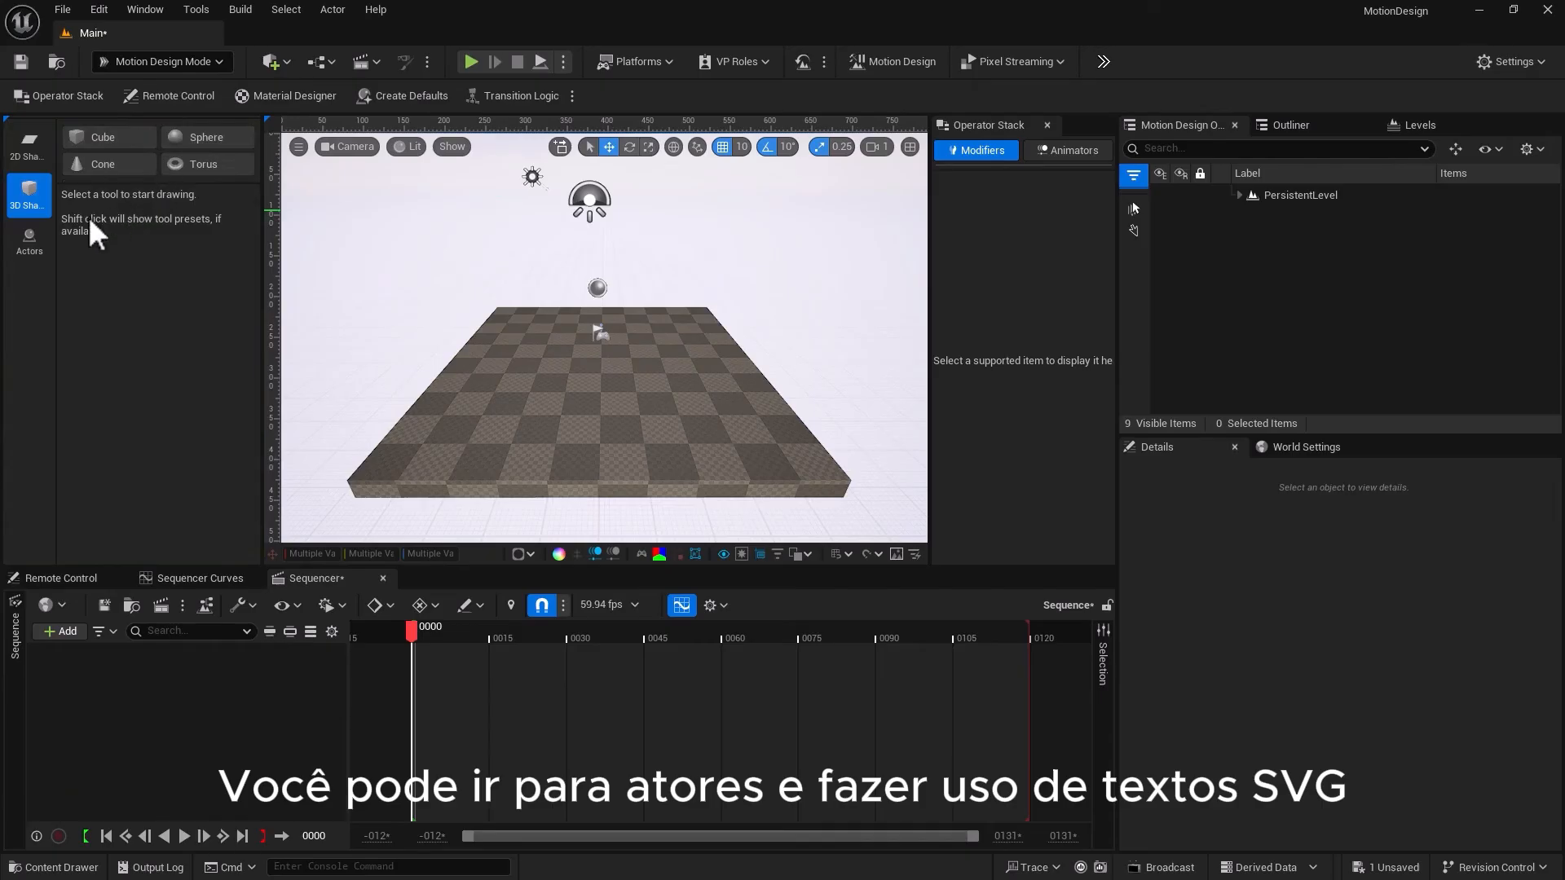
{"action": "left_click", "coordinate": [31, 244]}
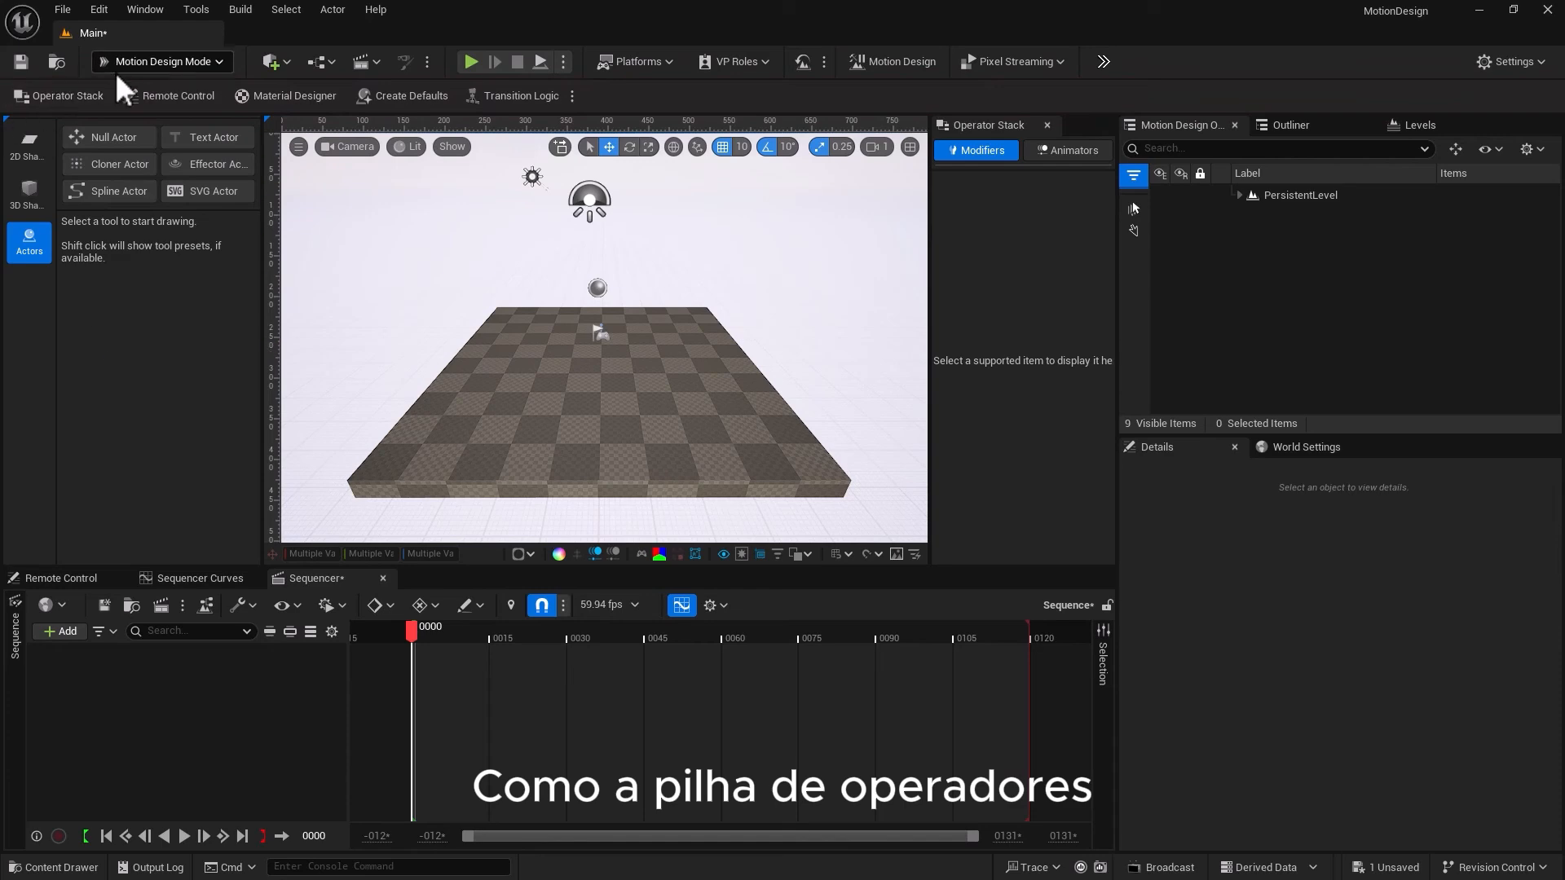
Close and reopen the Operator Stack, and review the 2D shape and actor tools it works with
{"action": "left_click", "coordinate": [1046, 125]}
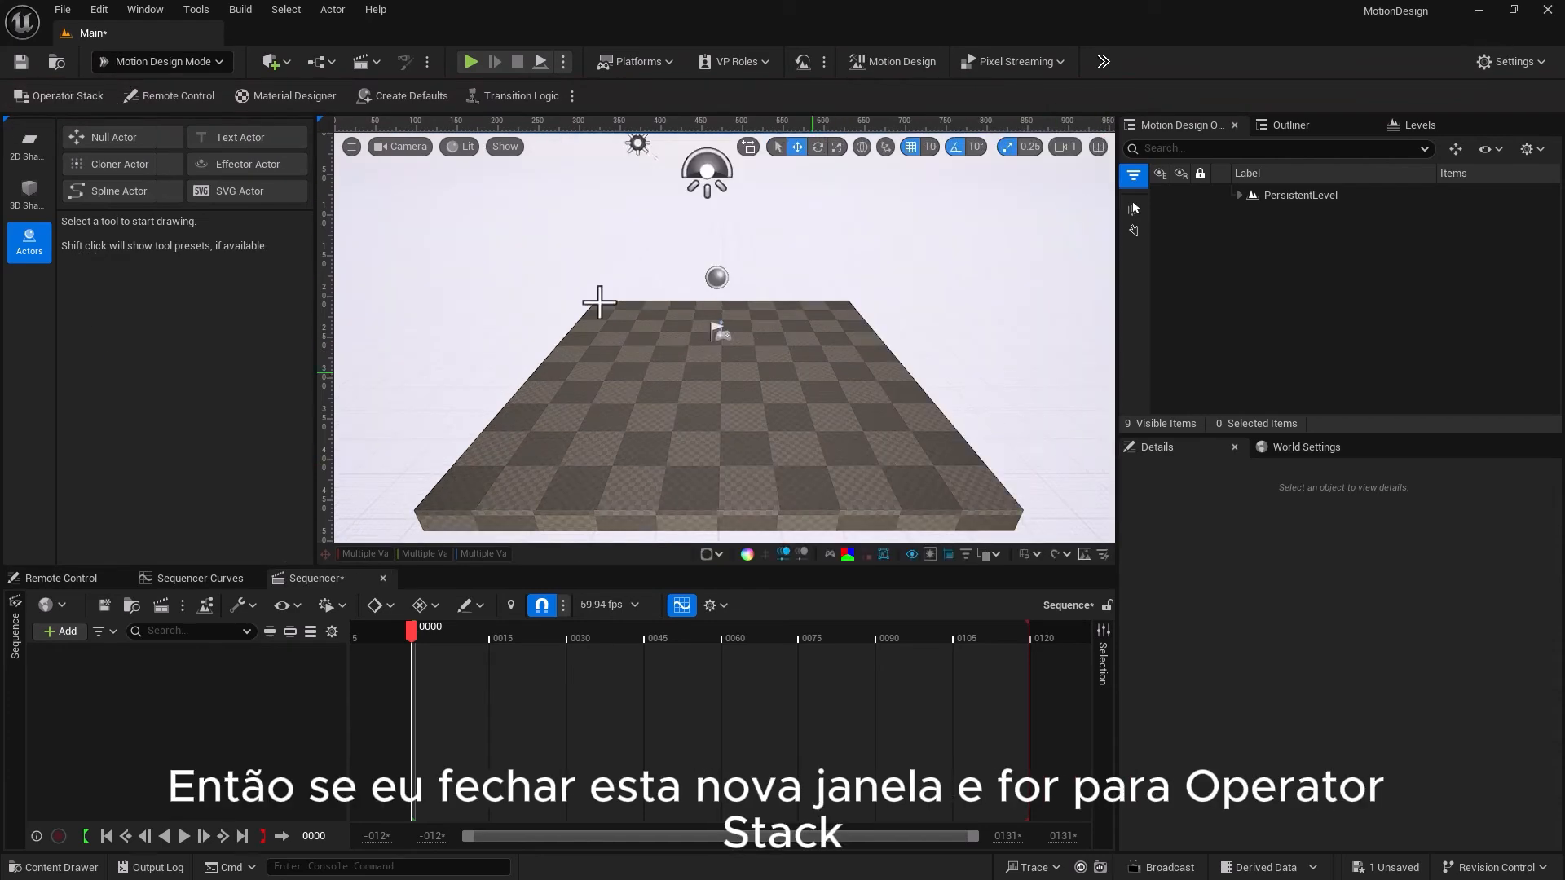
{"action": "left_click", "coordinate": [57, 96]}
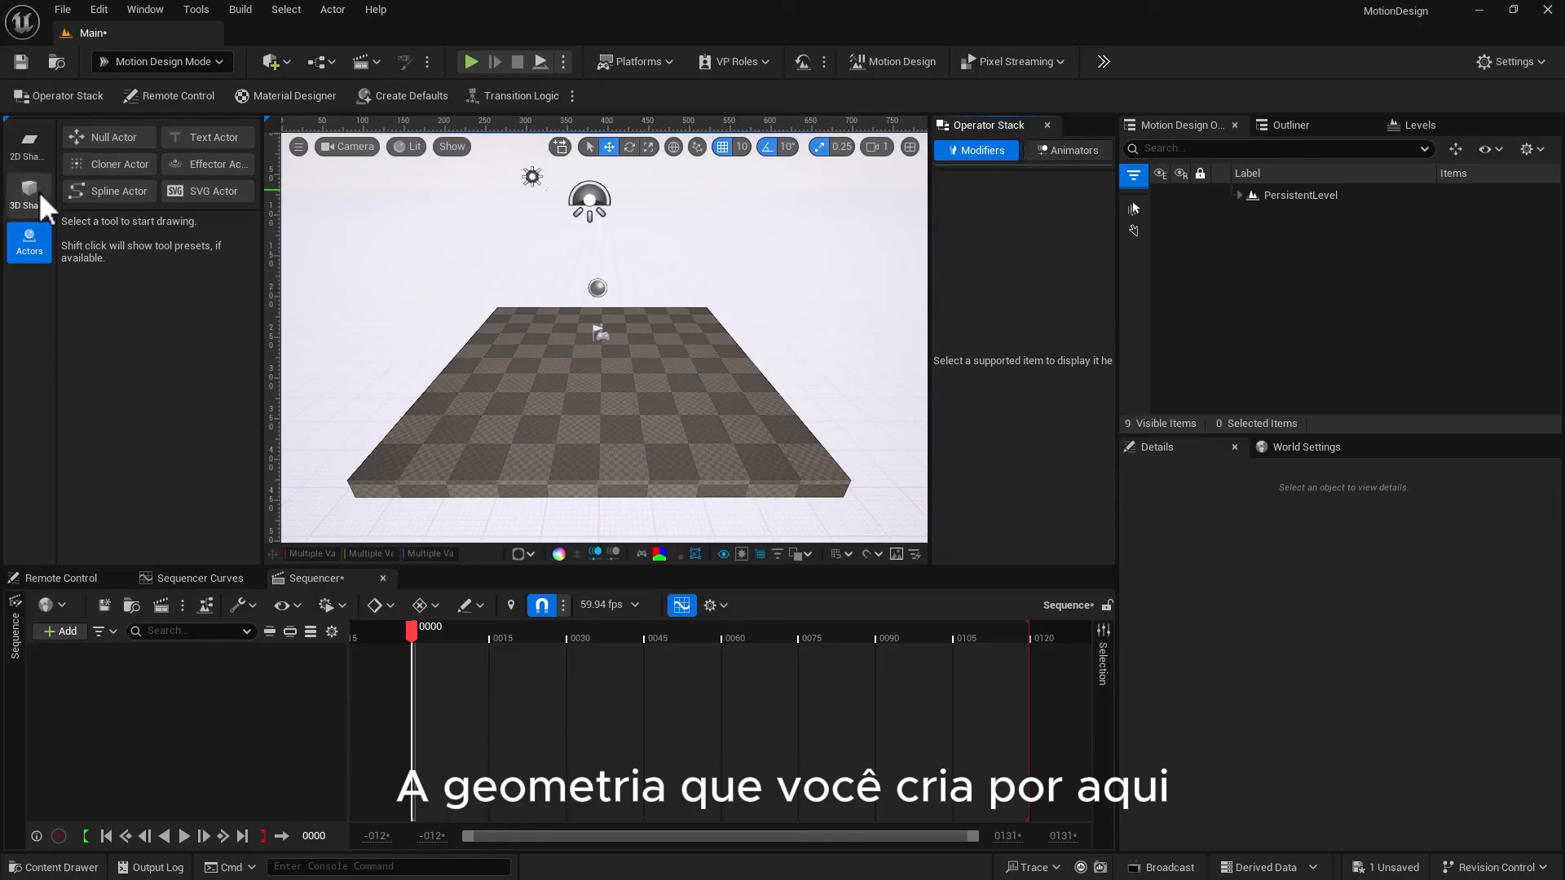
{"action": "left_click", "coordinate": [30, 145]}
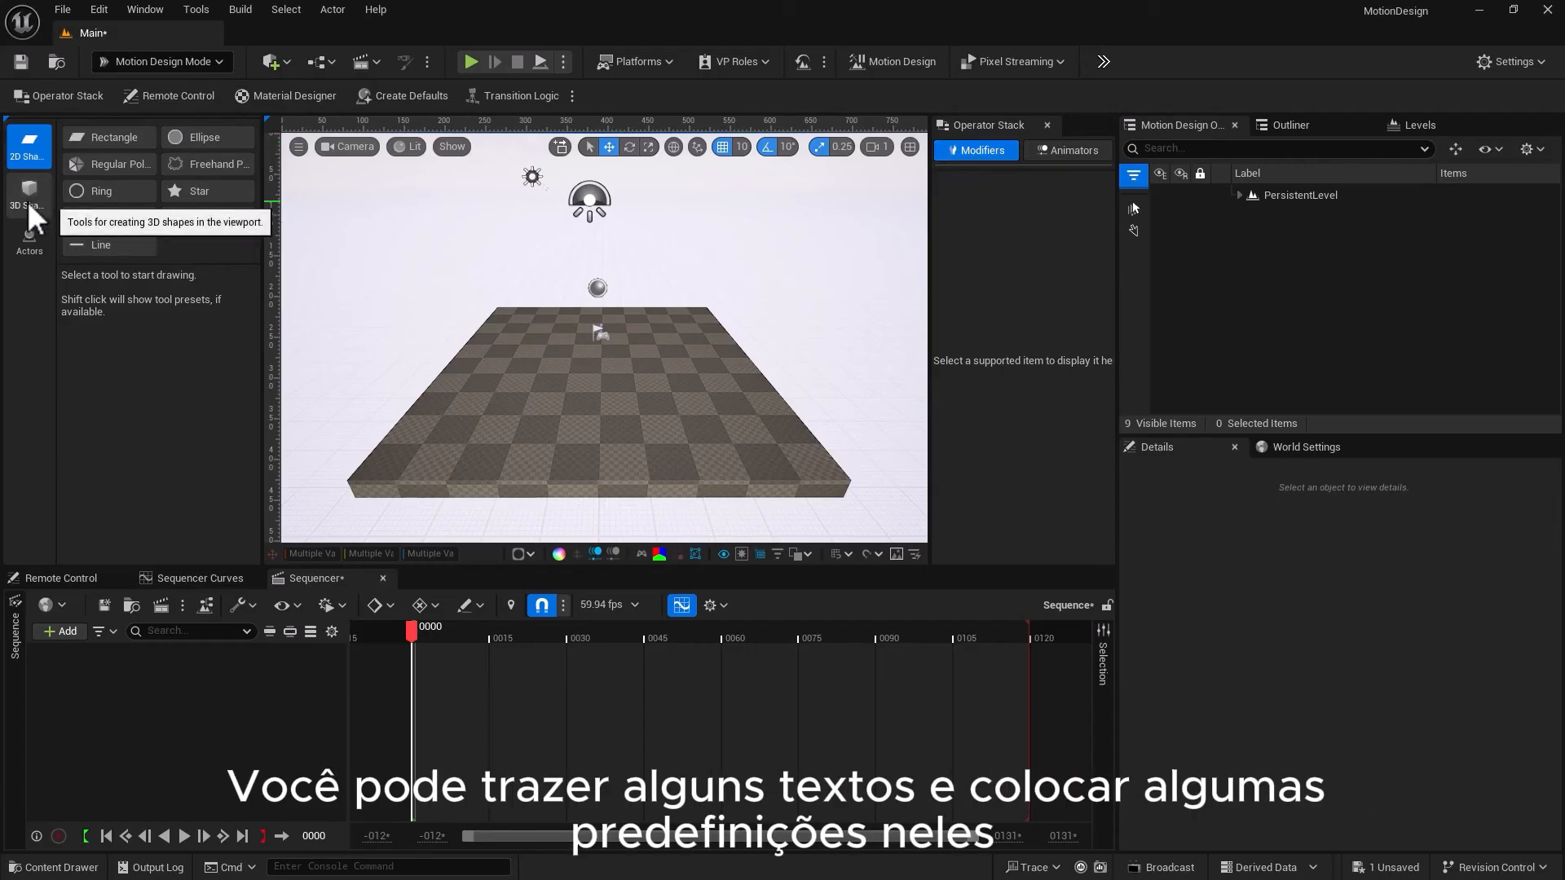
{"action": "left_click", "coordinate": [30, 234]}
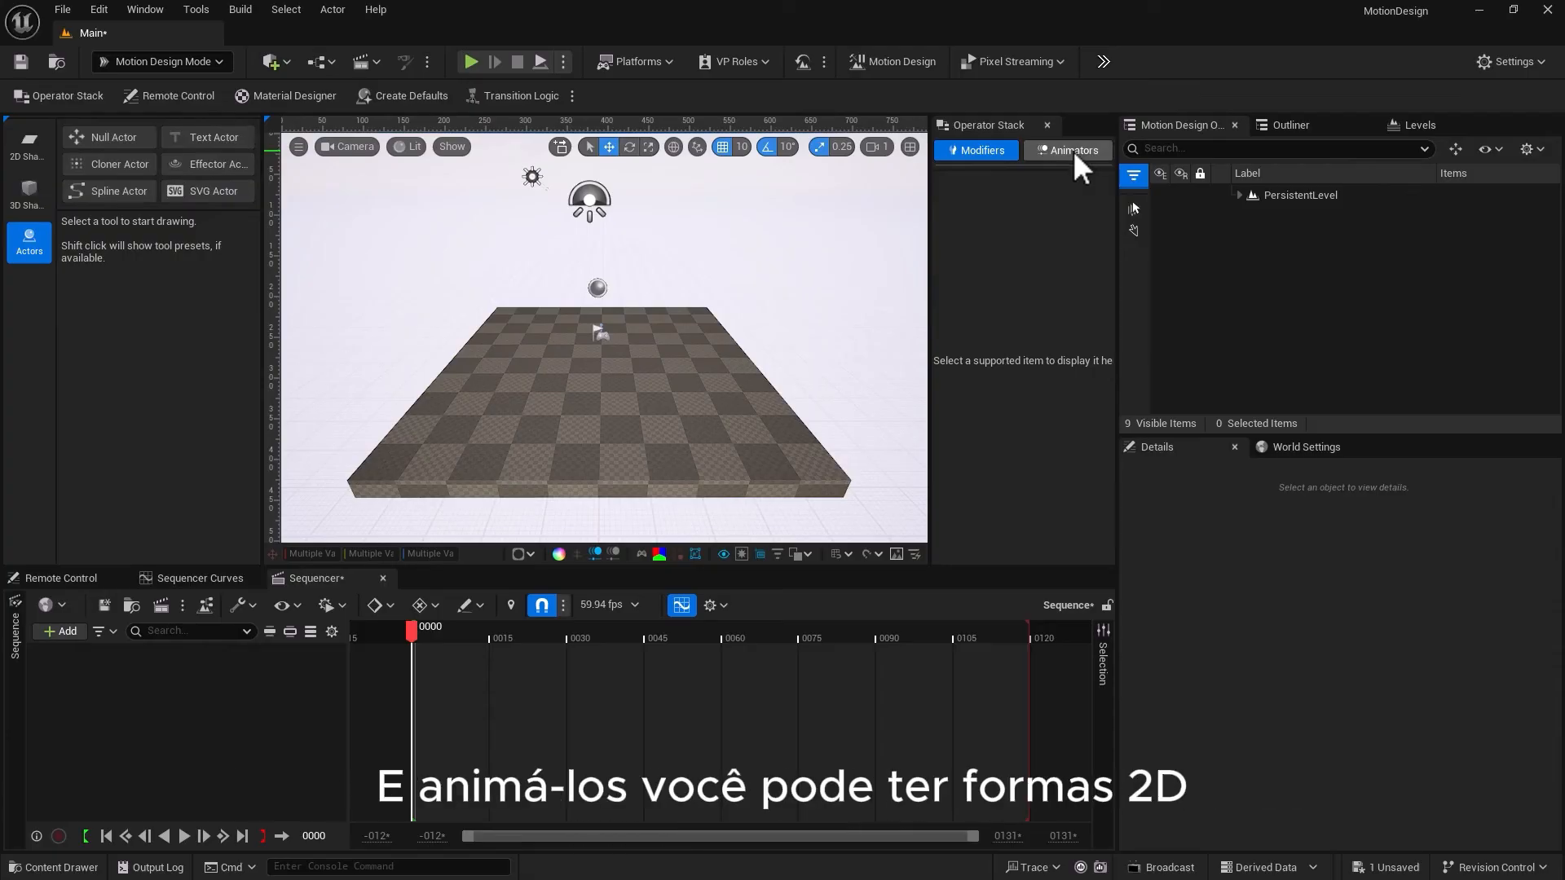
{"action": "left_click", "coordinate": [29, 143]}
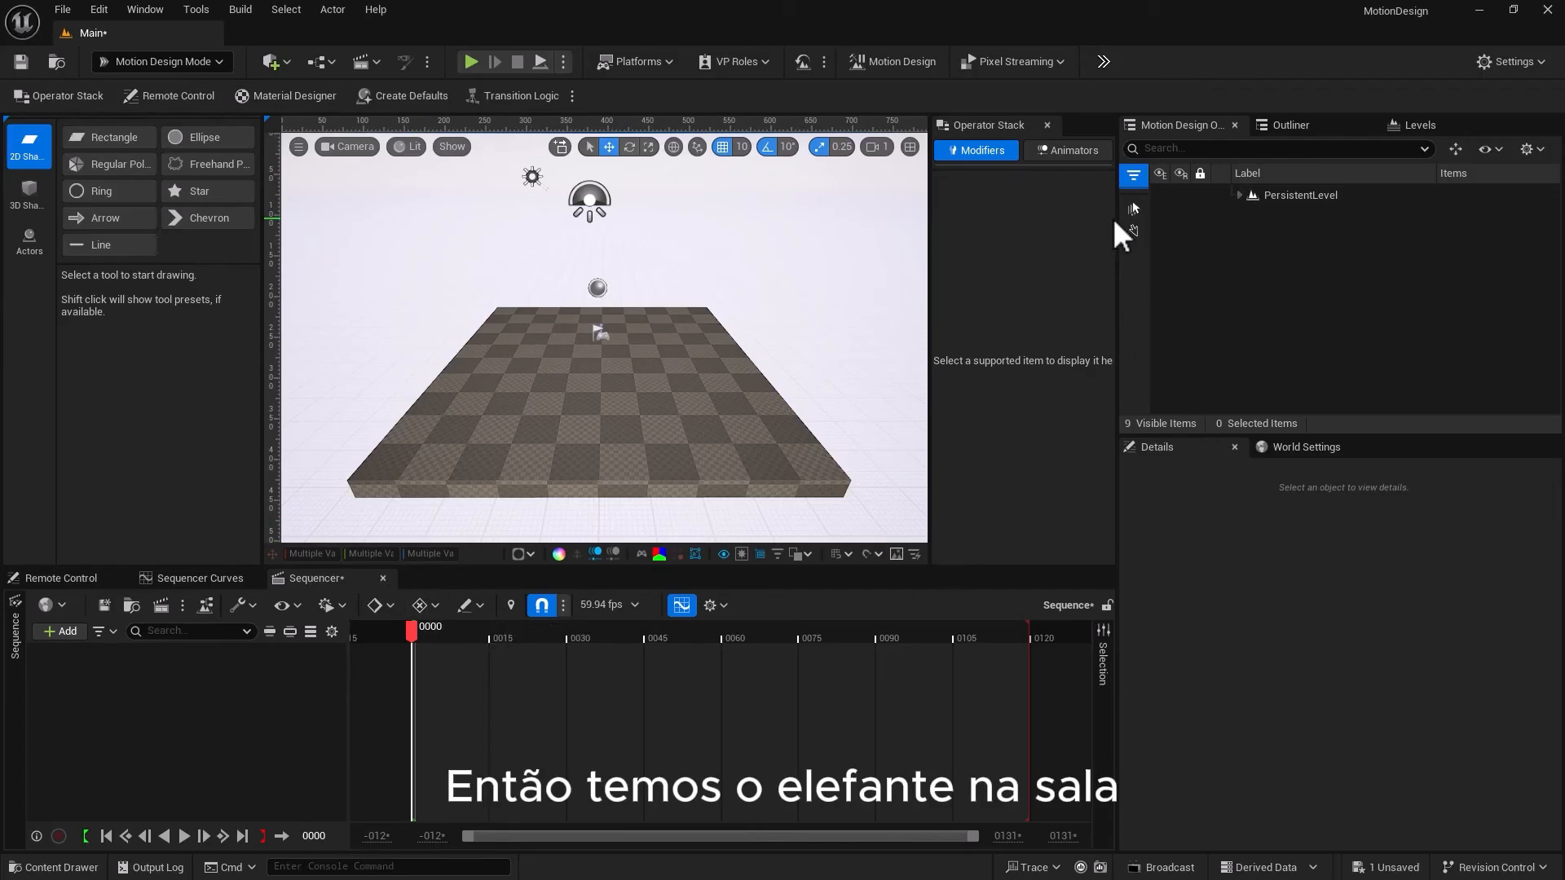
Widen the outliner area and compare the Motion Design Outliner's top level with the standard Outliner's Main level actor list
{"action": "left_click_drag", "start_coordinate": [1117, 217], "coordinate": [1077, 215]}
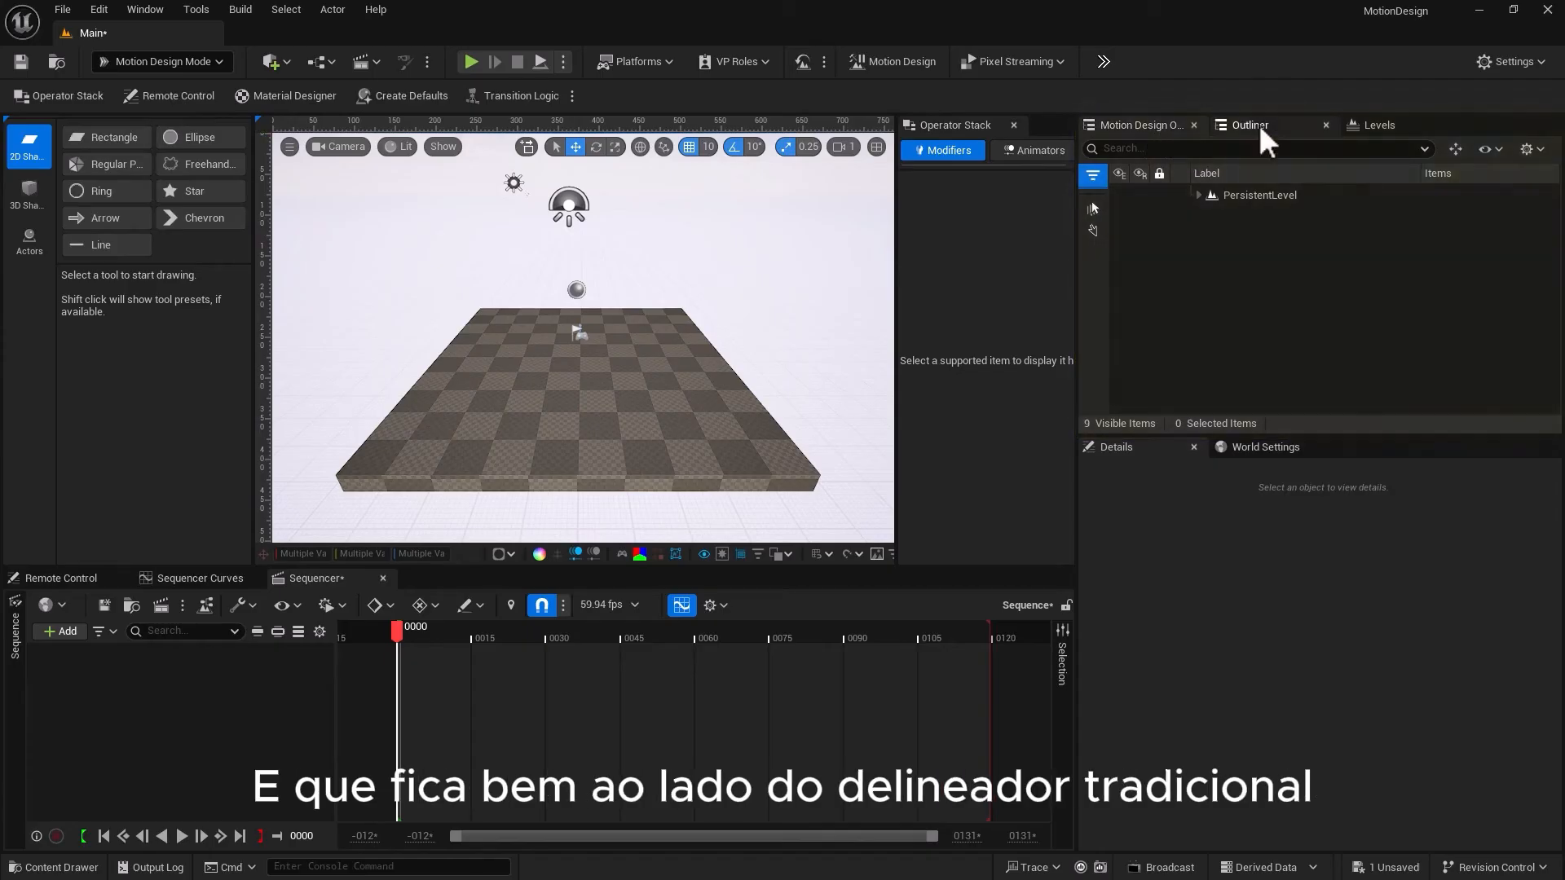
{"action": "left_click", "coordinate": [1258, 124]}
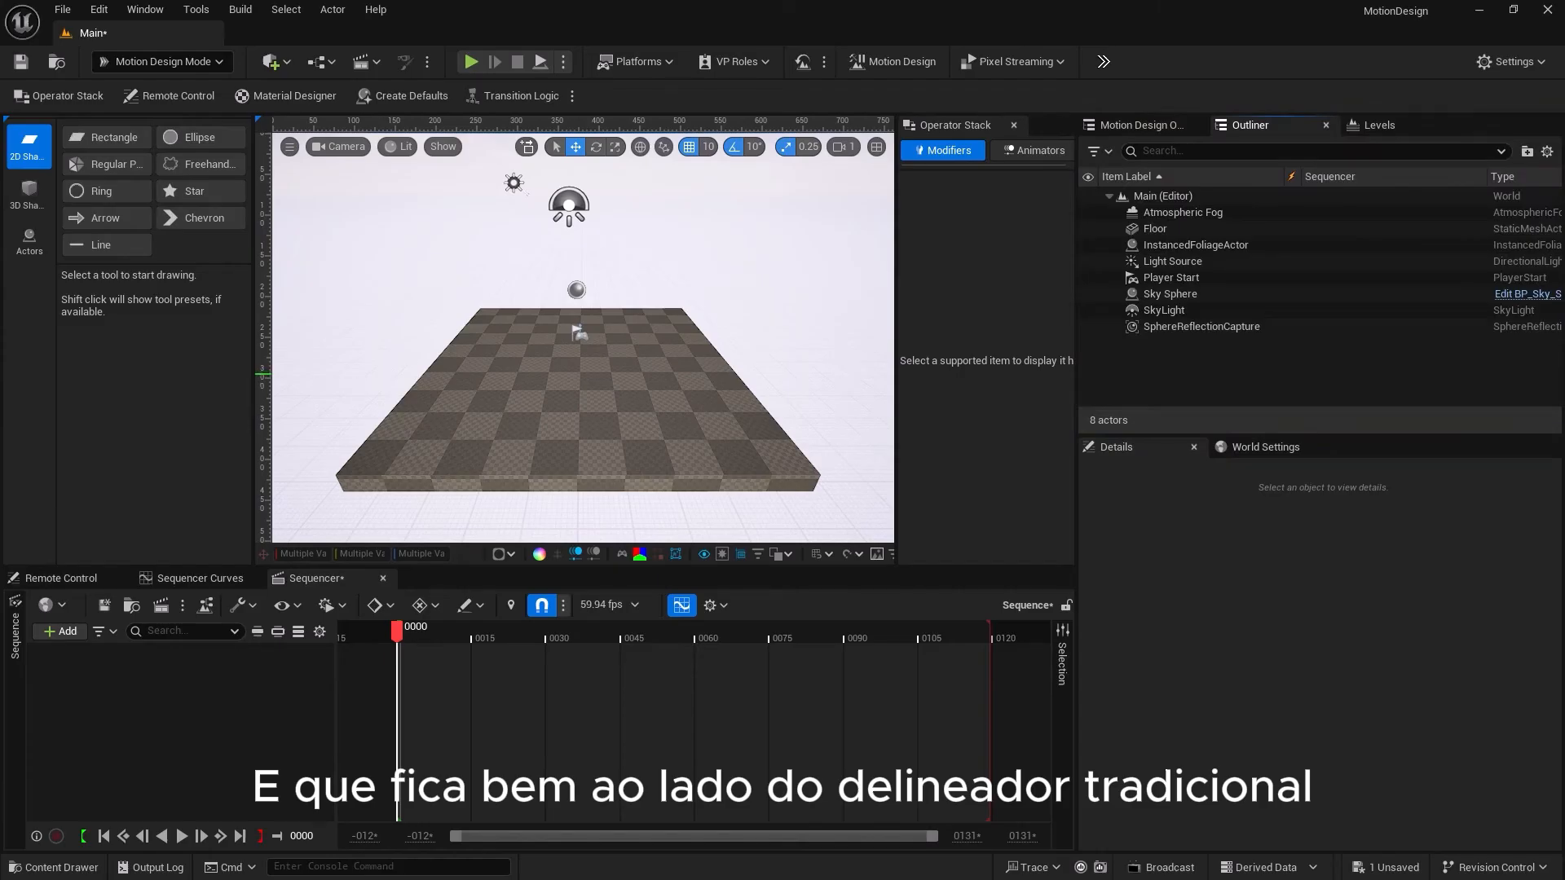
{"action": "left_click", "coordinate": [1149, 126]}
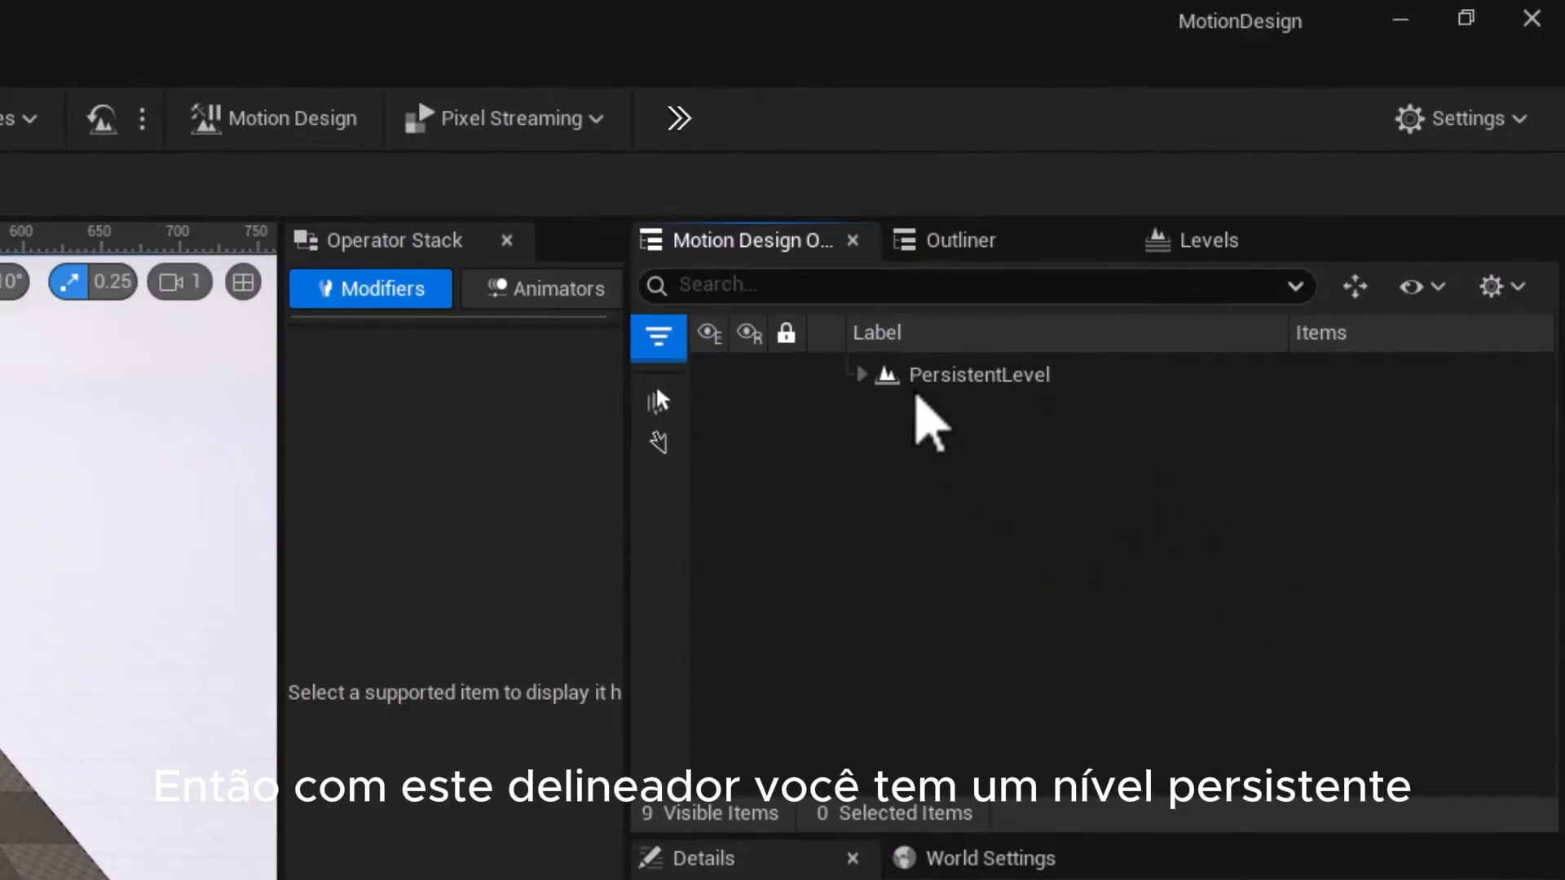
{"action": "left_click", "coordinate": [962, 243]}
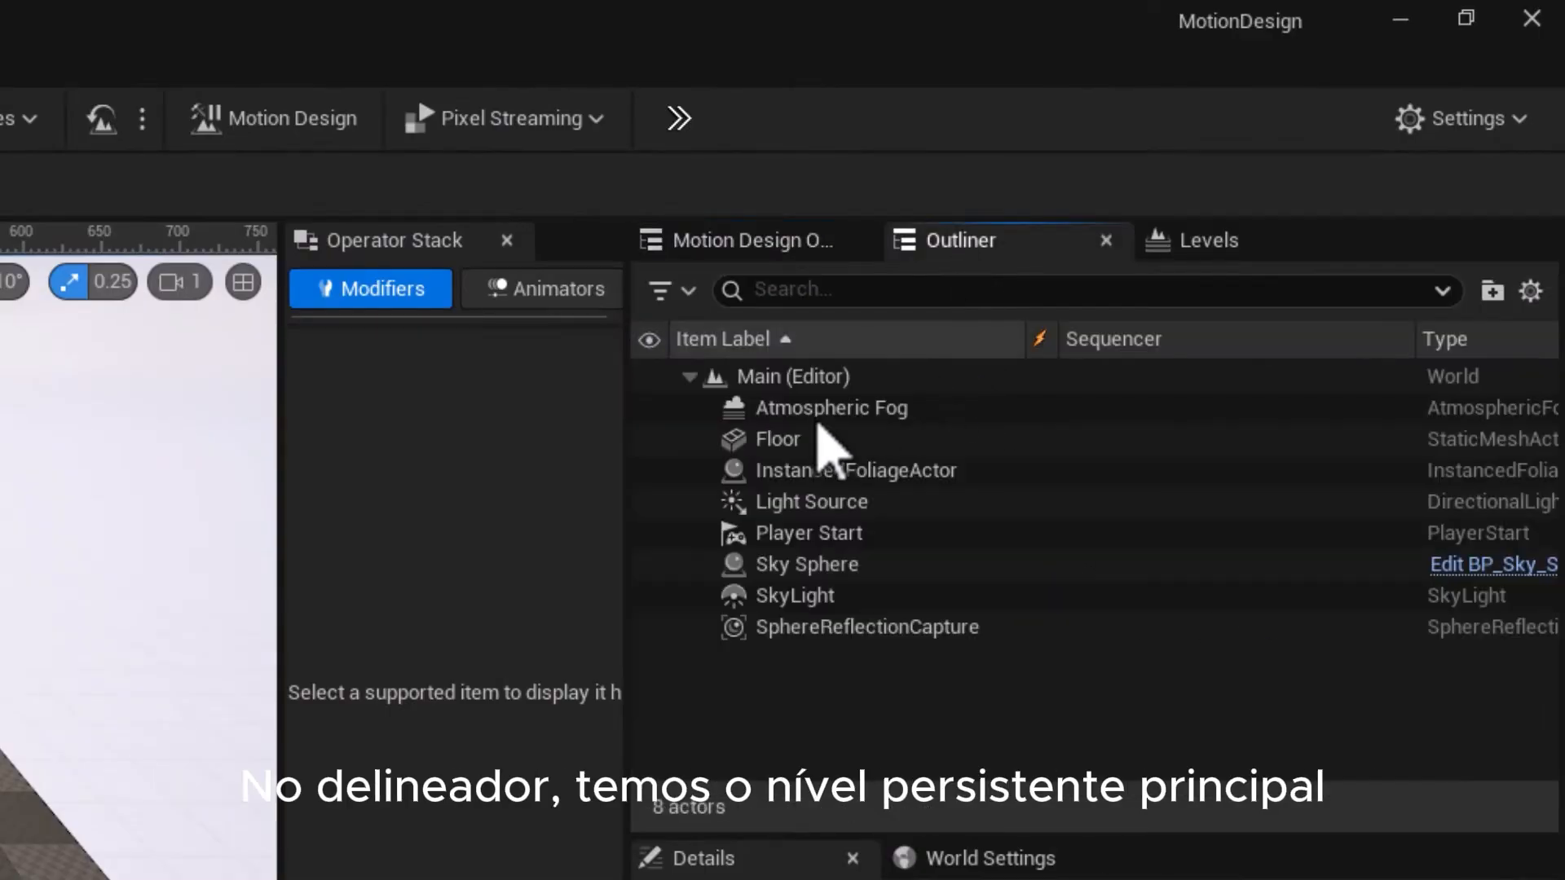
{"action": "left_click", "coordinate": [689, 377]}
{"action": "left_click", "coordinate": [689, 378]}
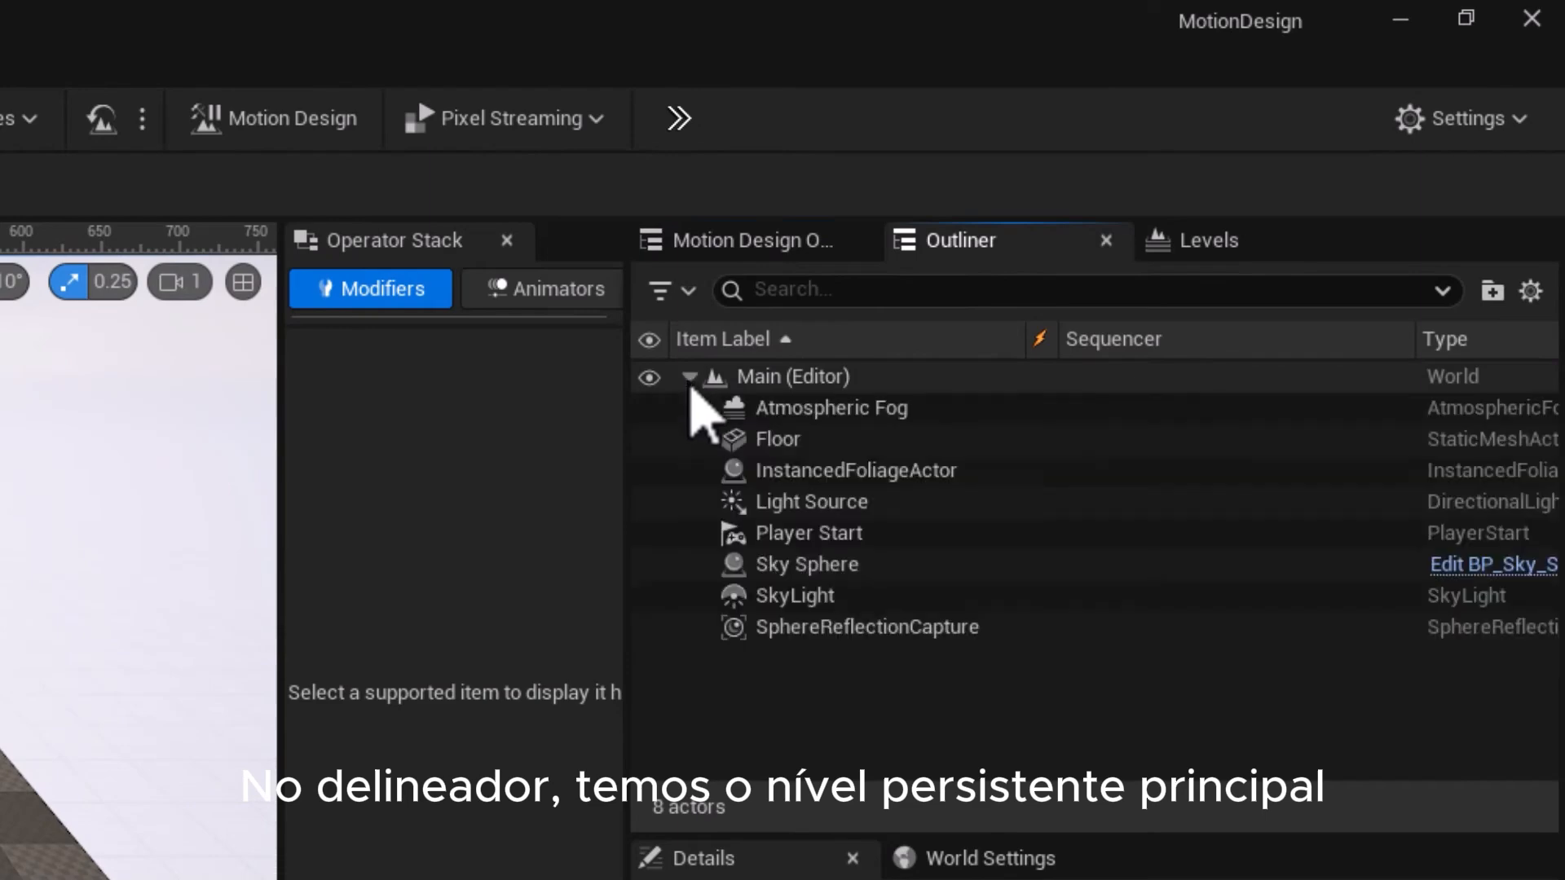
Expand PersistentLevel in the Motion Design Outliner and compare its actors with those in the standard Outliner
{"action": "left_click", "coordinate": [758, 243]}
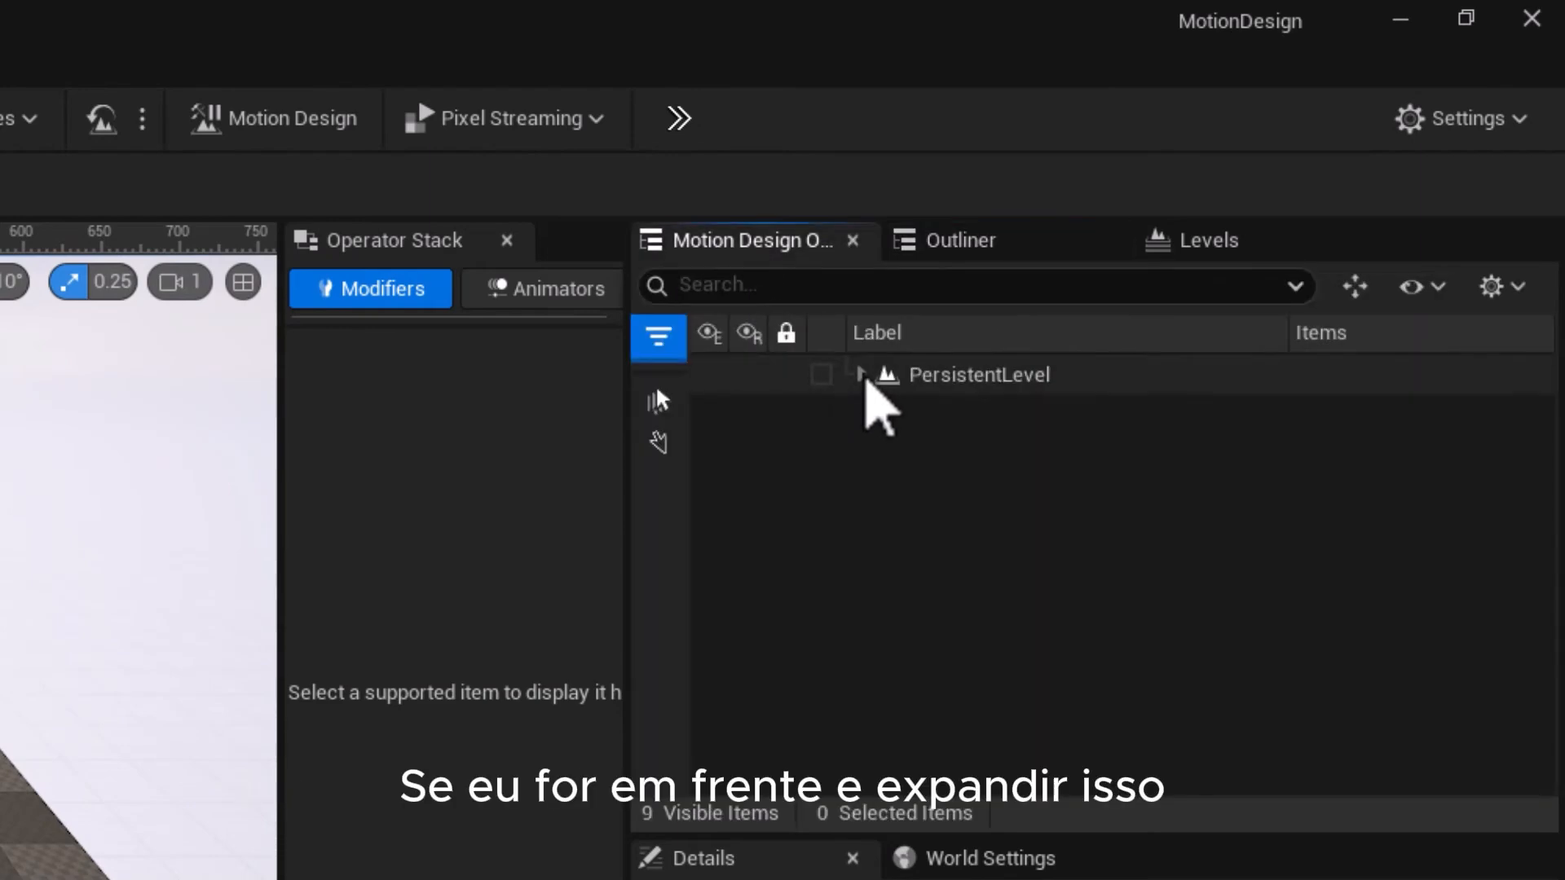
{"action": "left_click", "coordinate": [864, 382]}
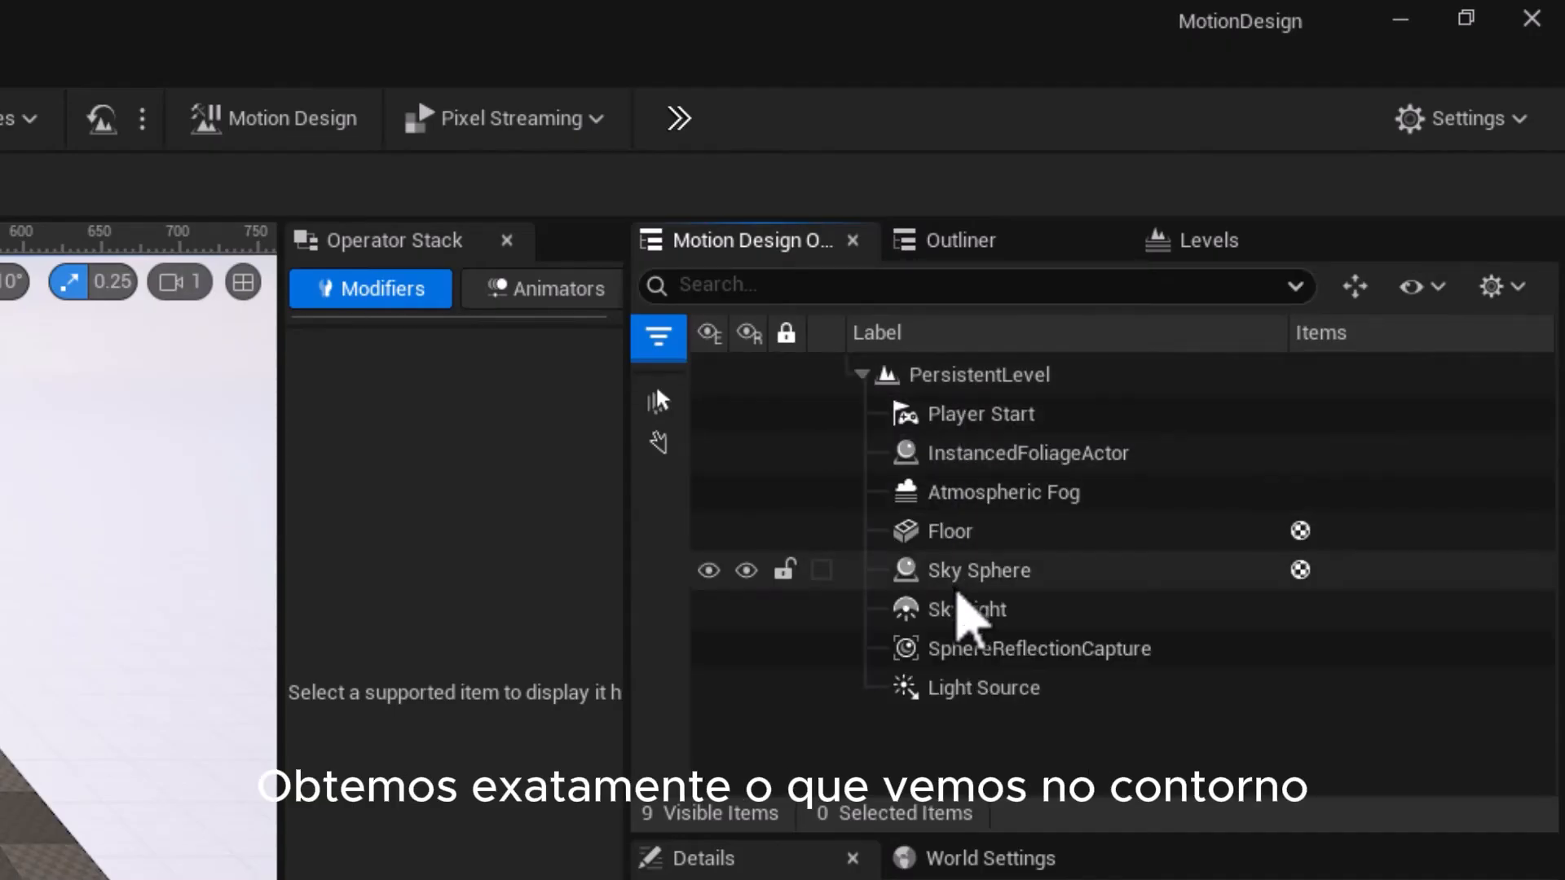
{"action": "left_click", "coordinate": [1006, 242]}
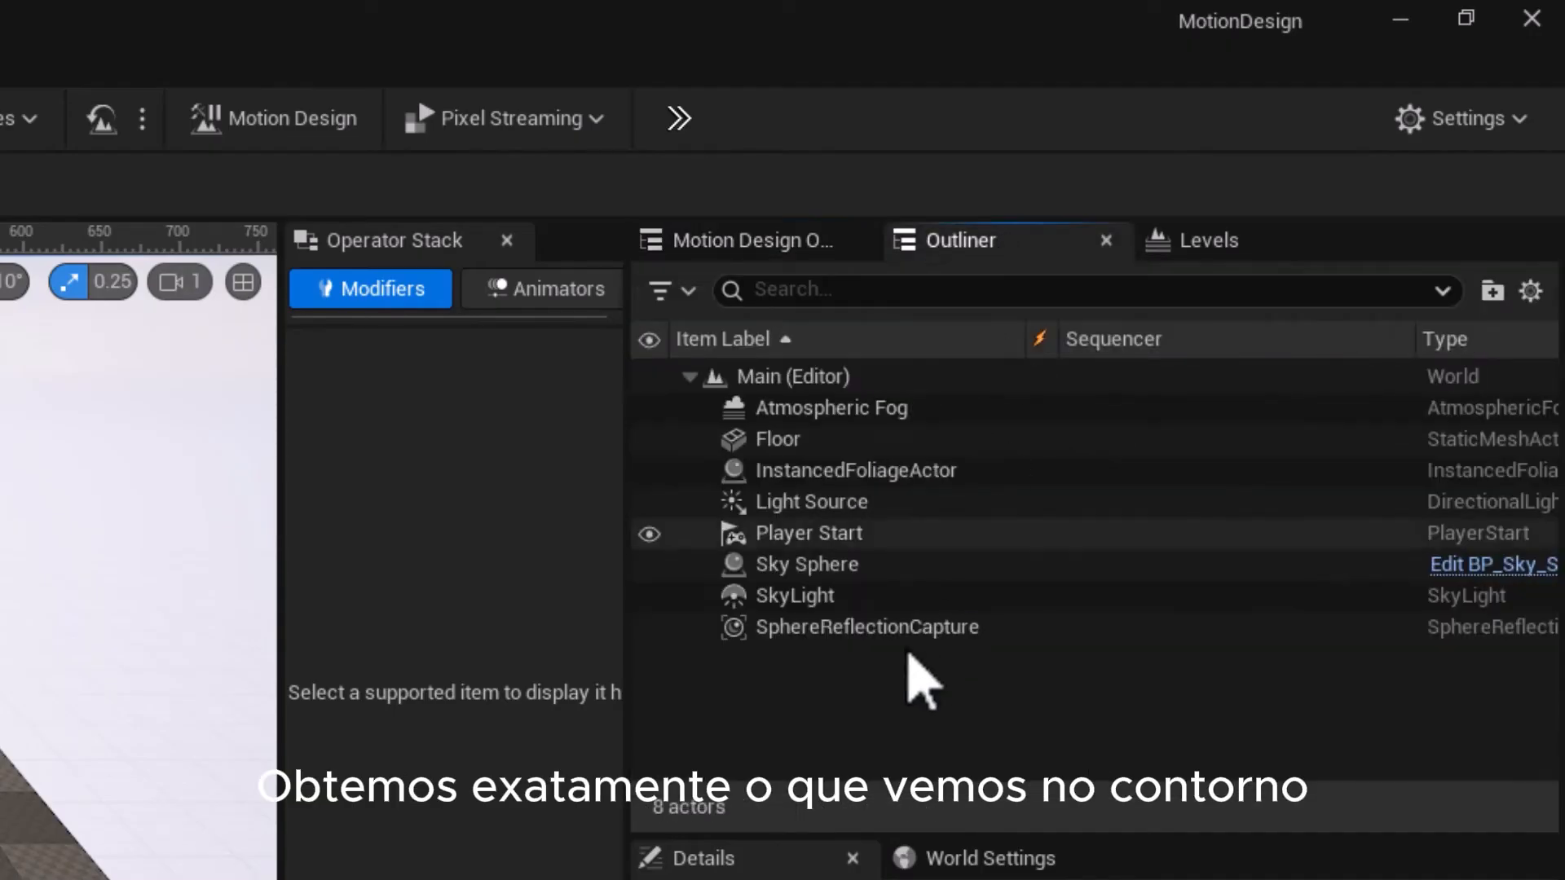
{"action": "left_click", "coordinate": [752, 241]}
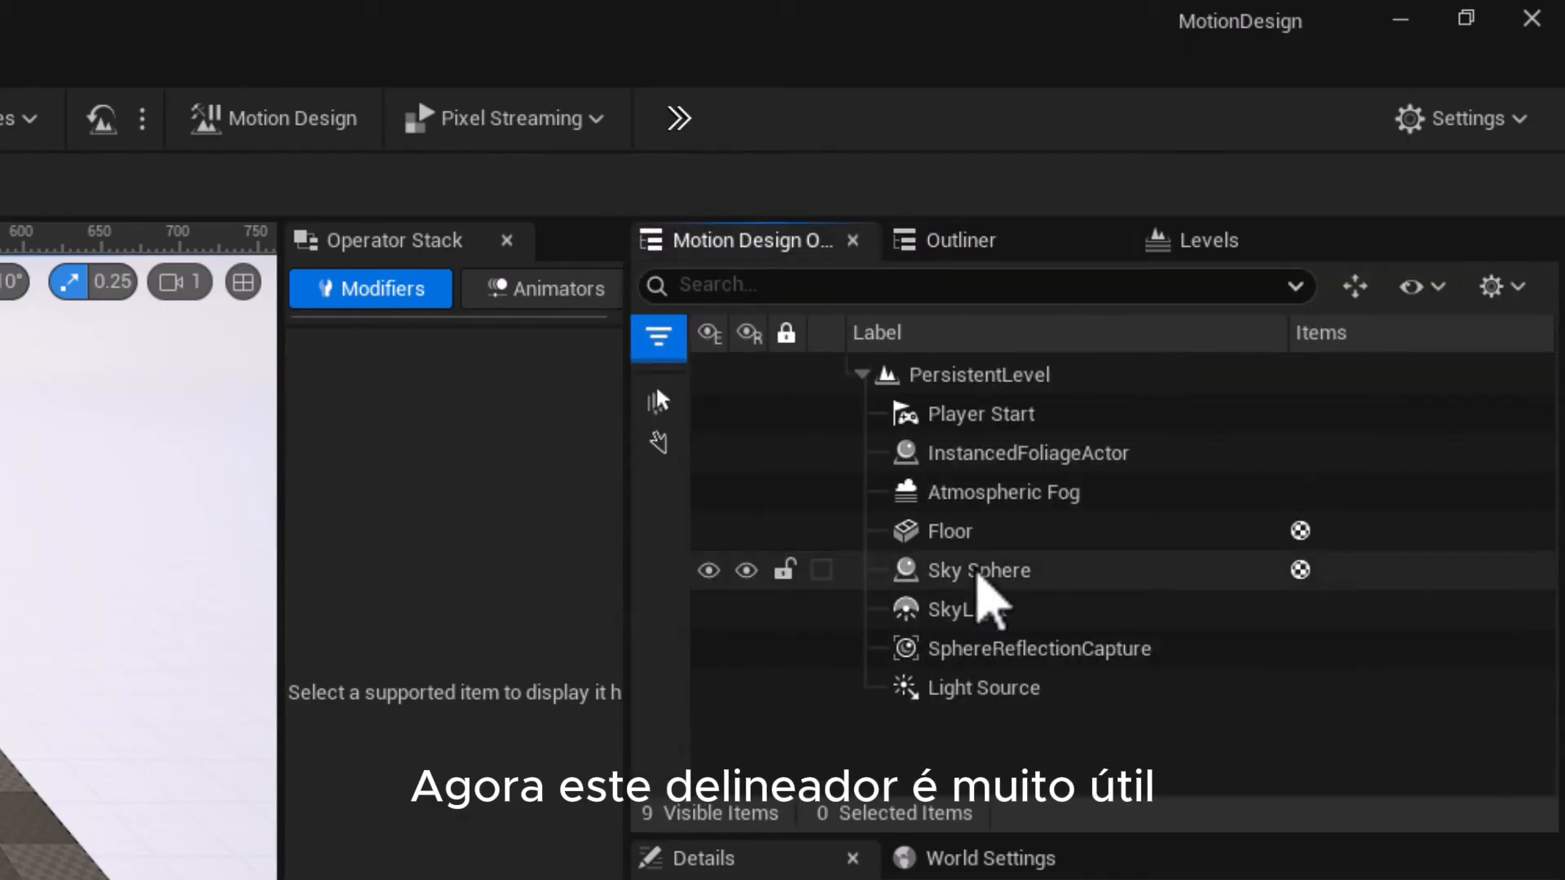
Filter the Motion Design Outliner to lights only, clear the filter, and compare its visibility columns with the standard Outliner
{"action": "left_click", "coordinate": [659, 343]}
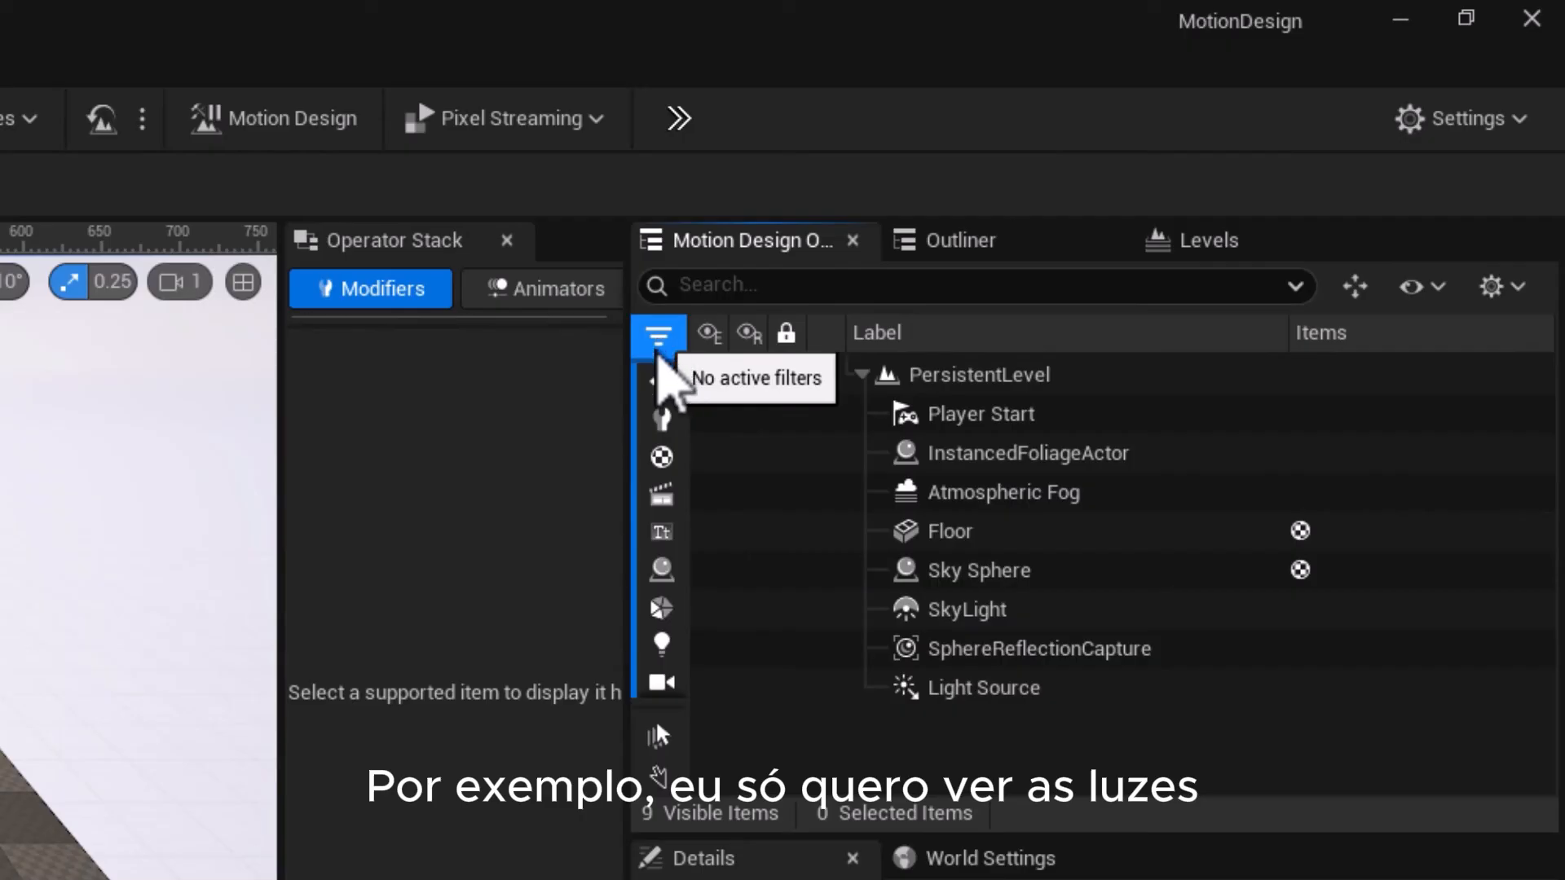
{"action": "left_click", "coordinate": [669, 656]}
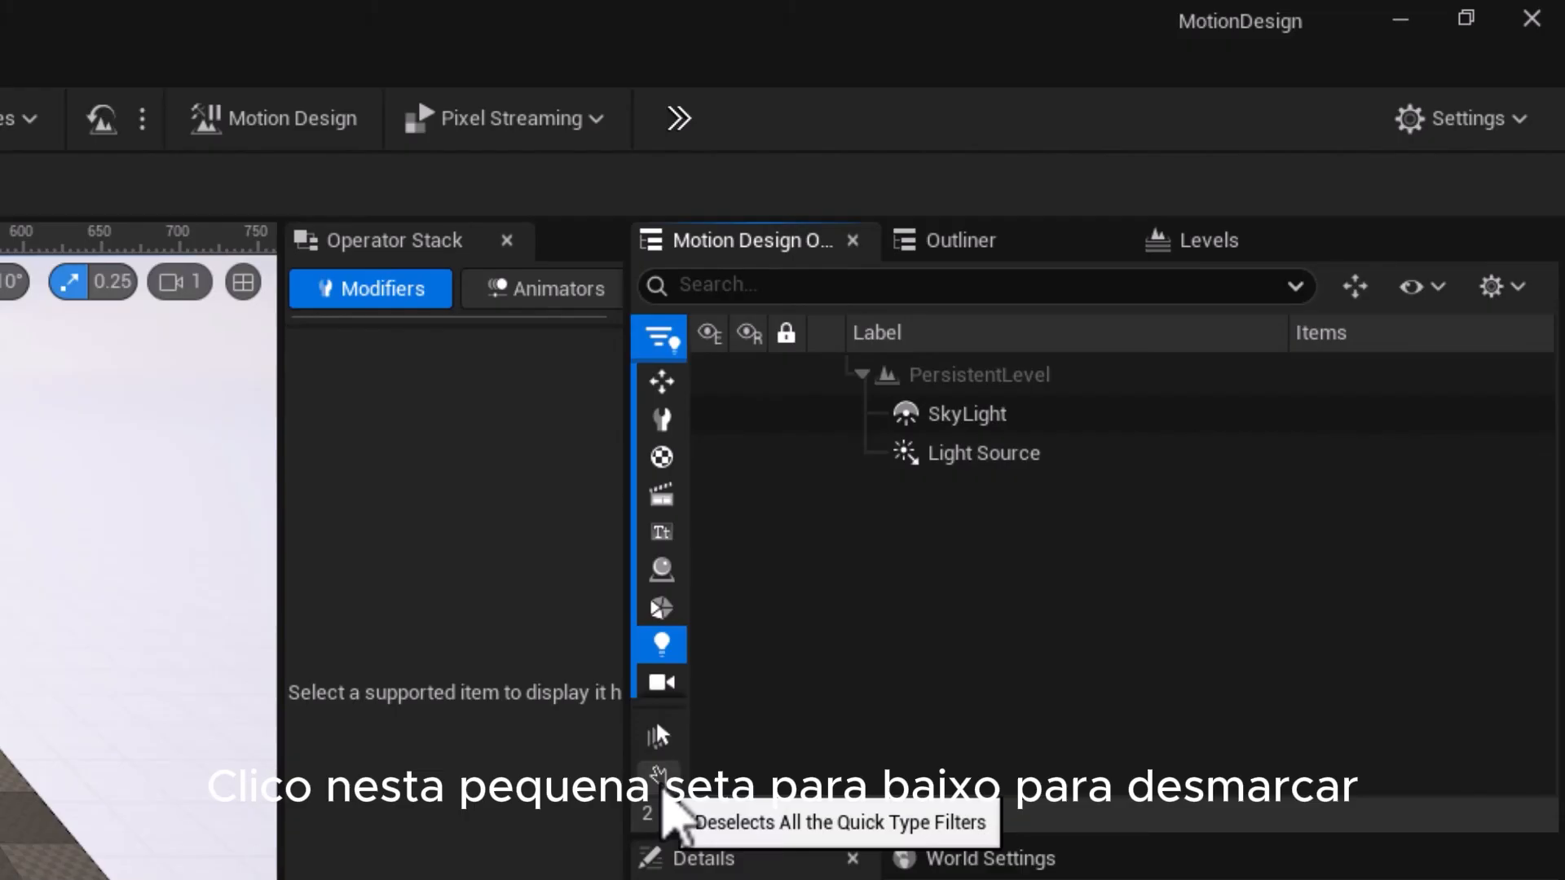
{"action": "left_click", "coordinate": [662, 774]}
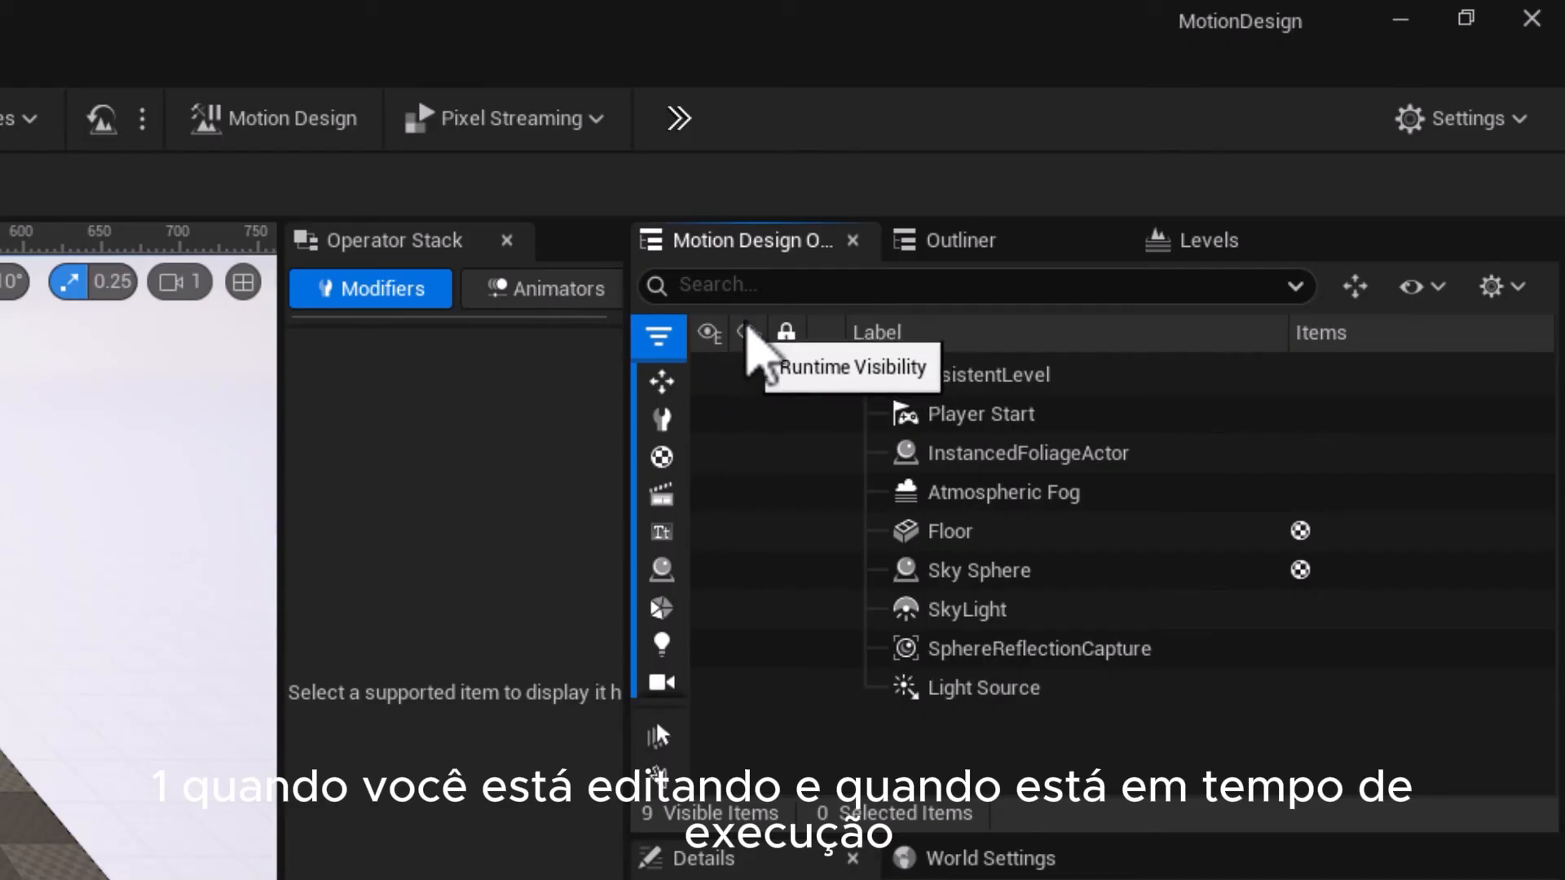
{"action": "left_click", "coordinate": [945, 244]}
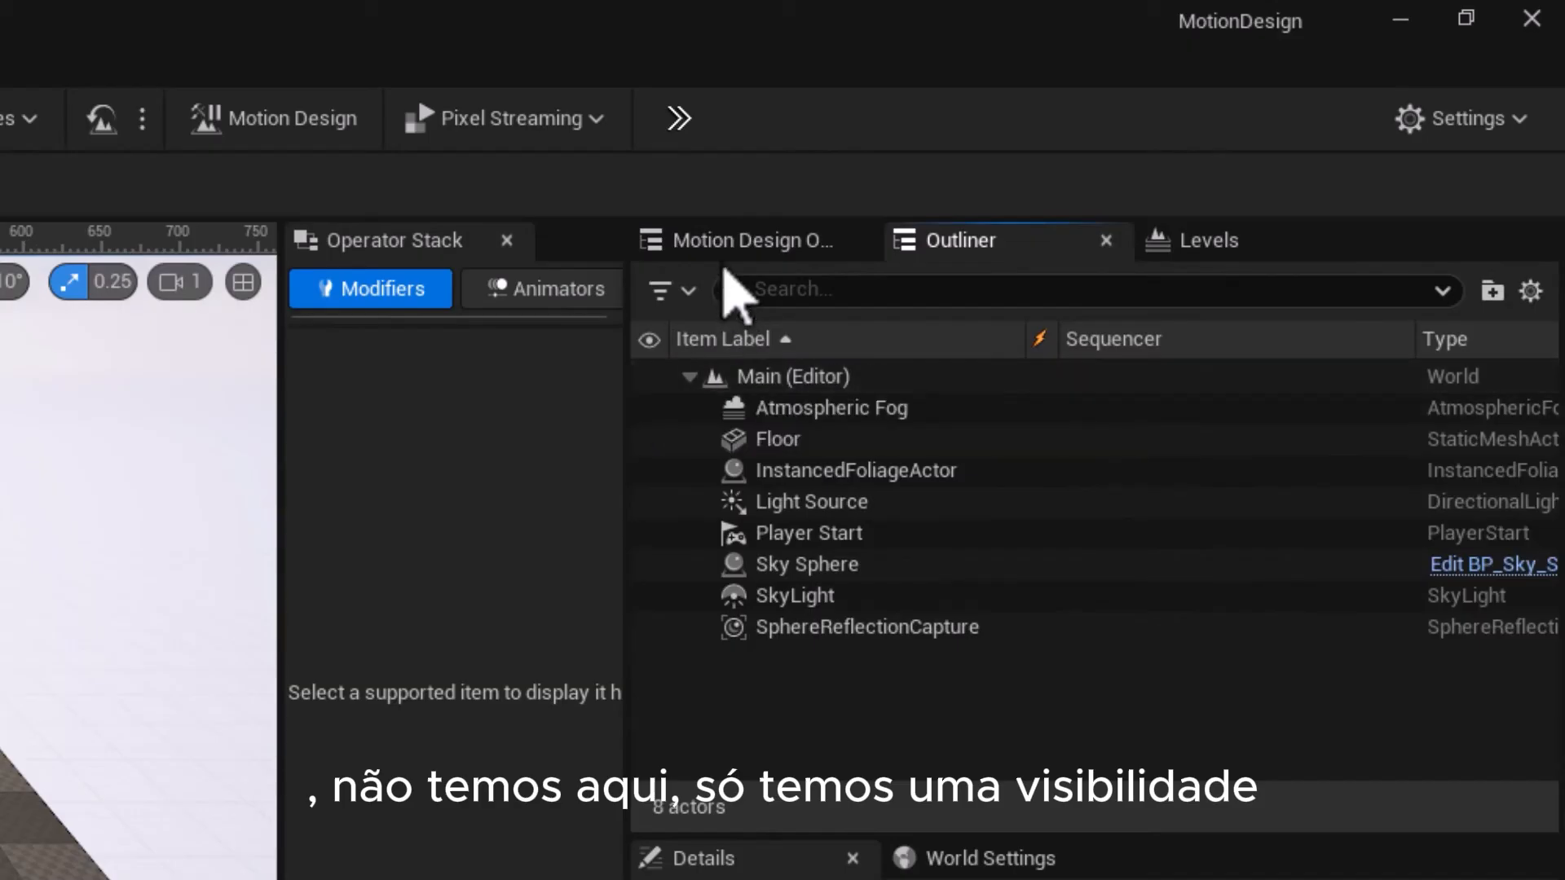
{"action": "left_click", "coordinate": [737, 240]}
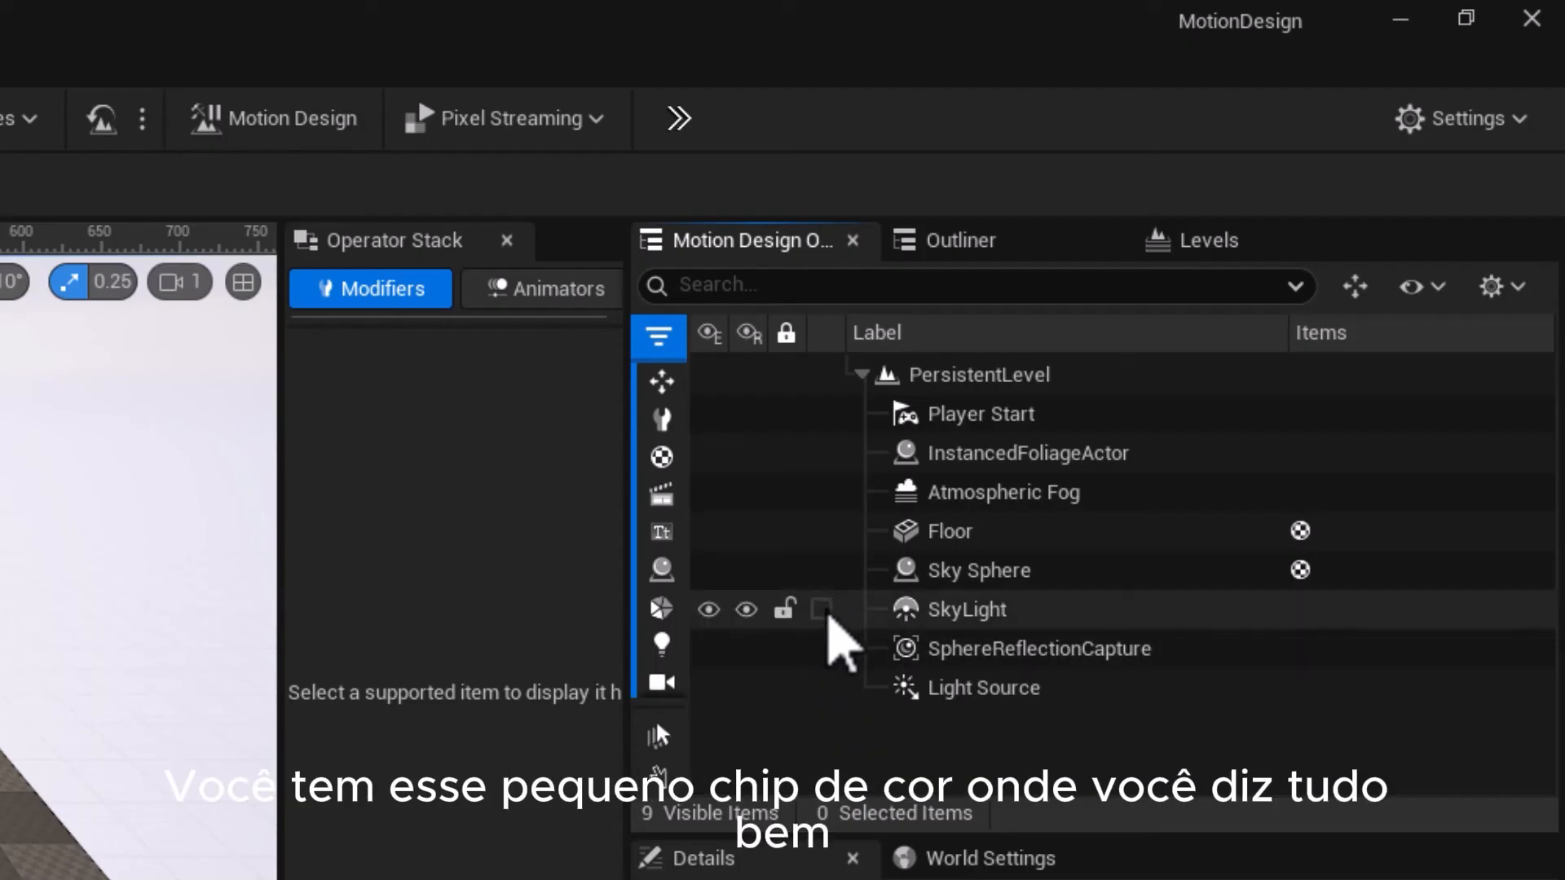
Assign the yellow color label to SkyLight, Sky Sphere and Light Source in the Motion Design Outliner
{"action": "left_click", "coordinate": [821, 610]}
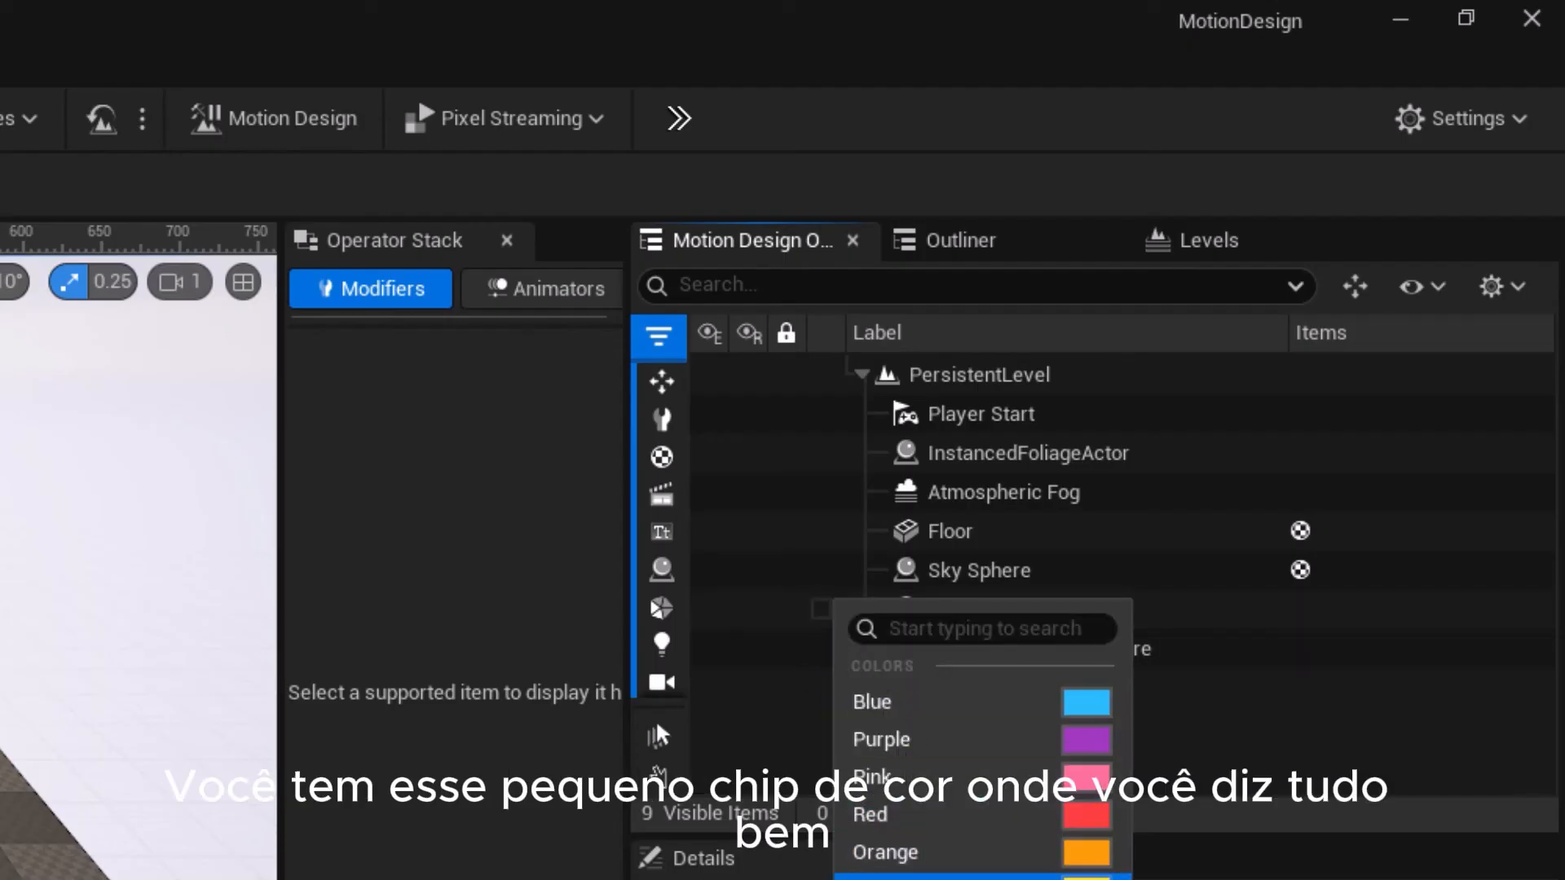
{"action": "left_click", "coordinate": [857, 870]}
{"action": "left_click", "coordinate": [822, 570]}
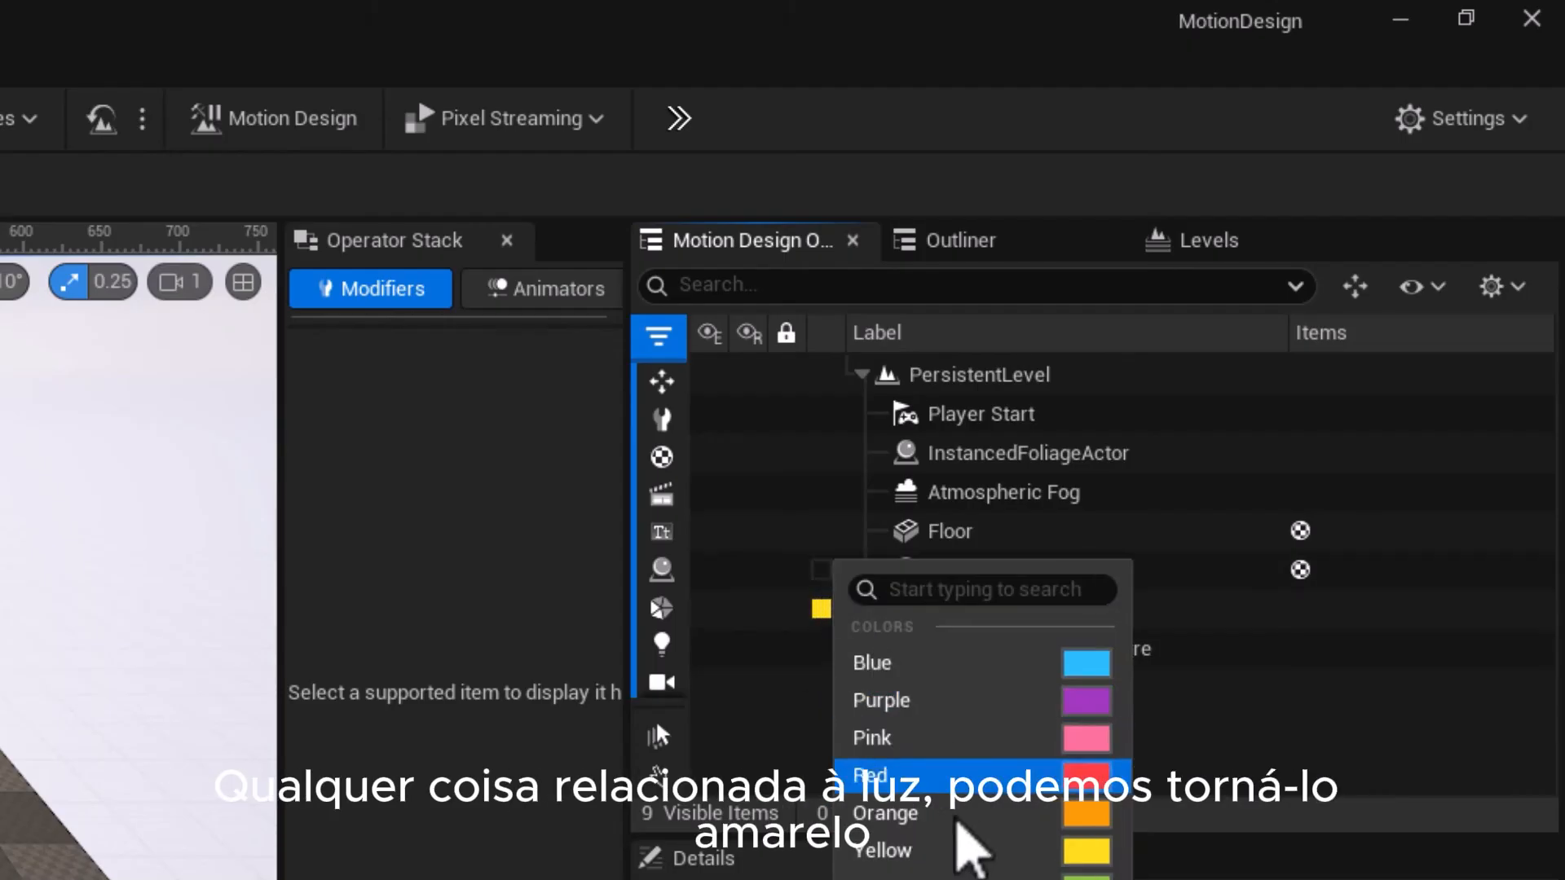
{"action": "left_click", "coordinate": [958, 854]}
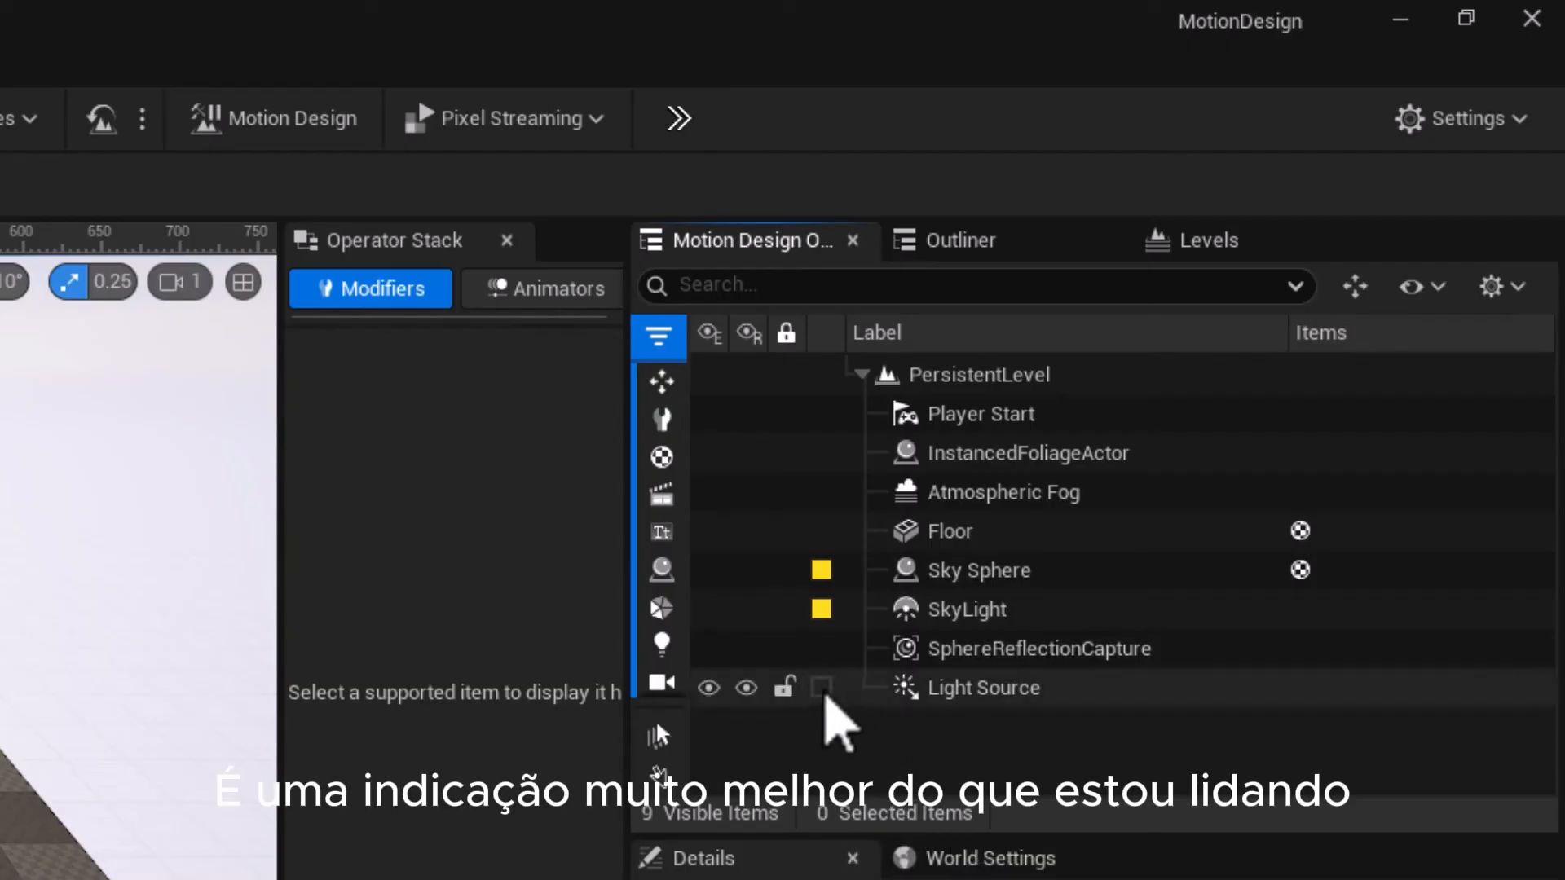
{"action": "left_click", "coordinate": [821, 688]}
{"action": "left_click", "coordinate": [904, 879]}
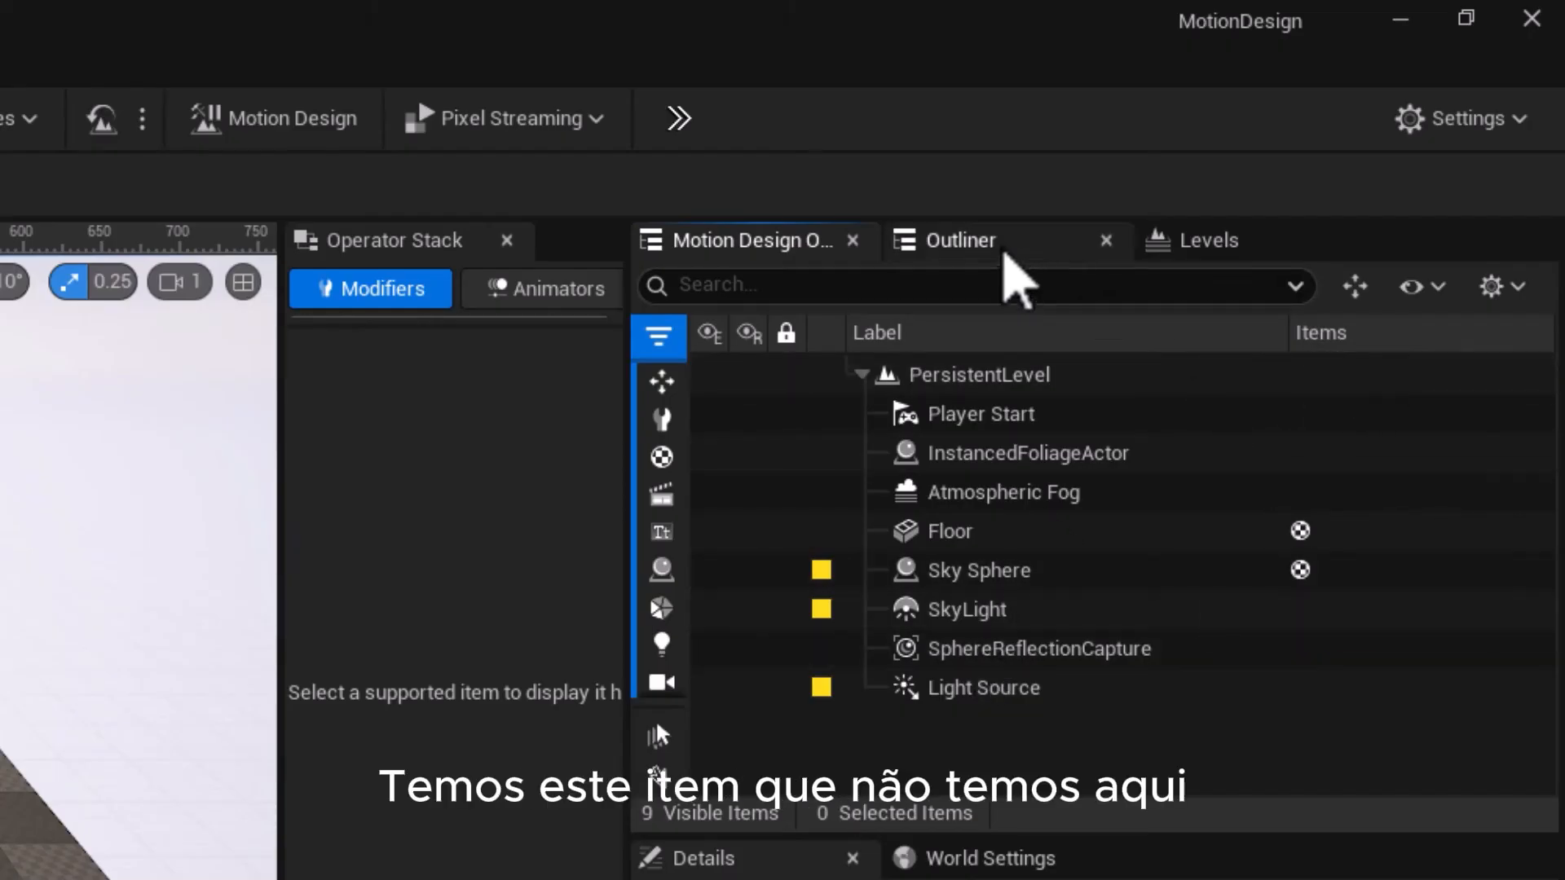
Compare the Items column and color labels of the Motion Design Outliner with the information in the standard Outliner
{"action": "left_click", "coordinate": [1004, 248]}
{"action": "left_click", "coordinate": [823, 245]}
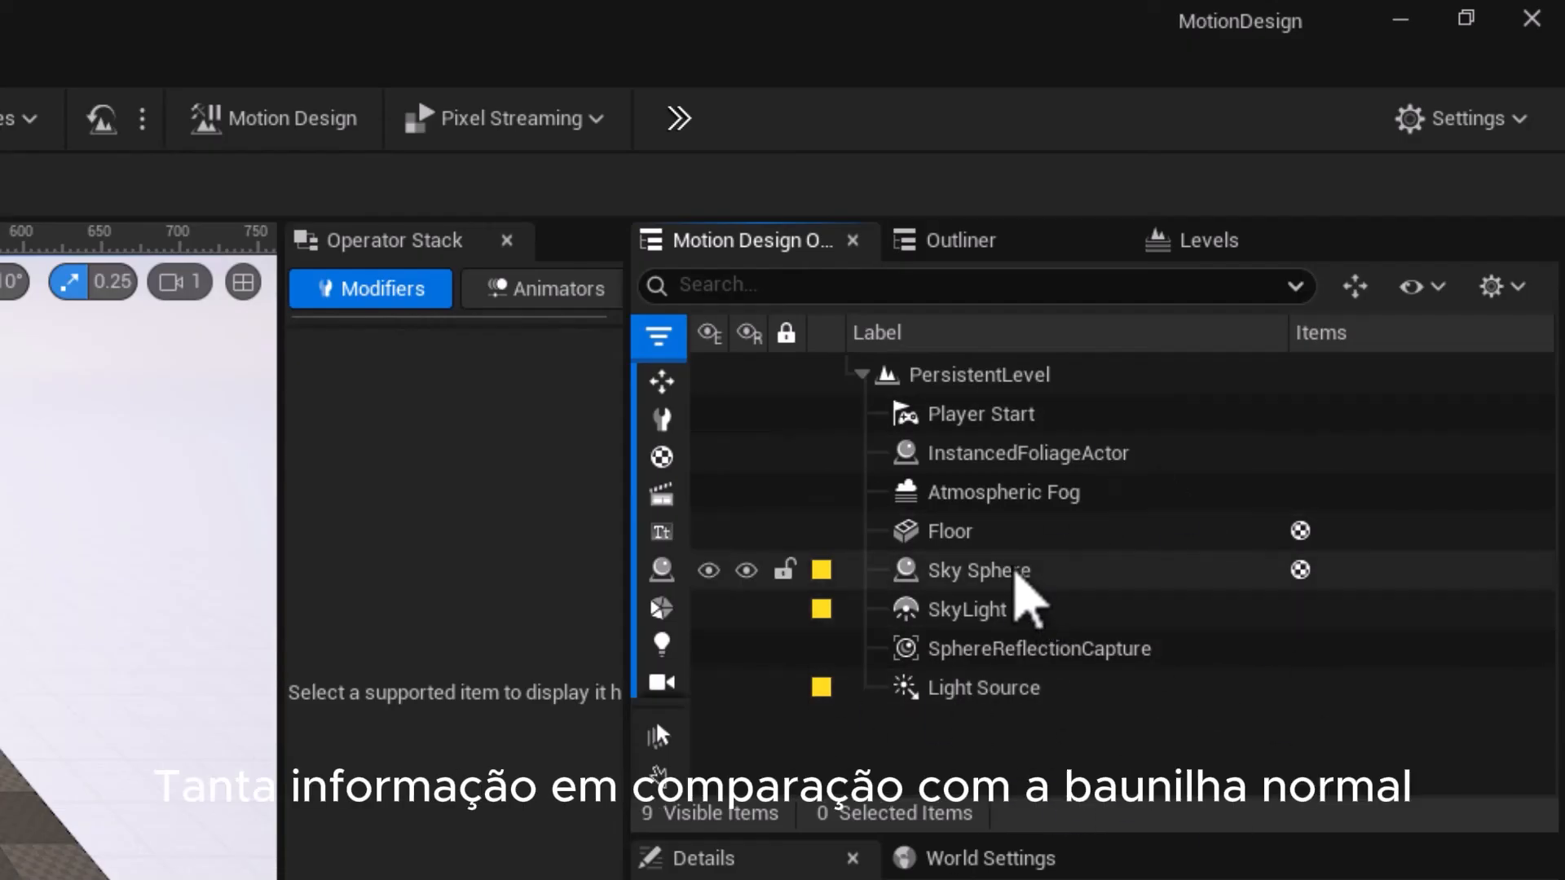
{"action": "left_click", "coordinate": [1002, 245]}
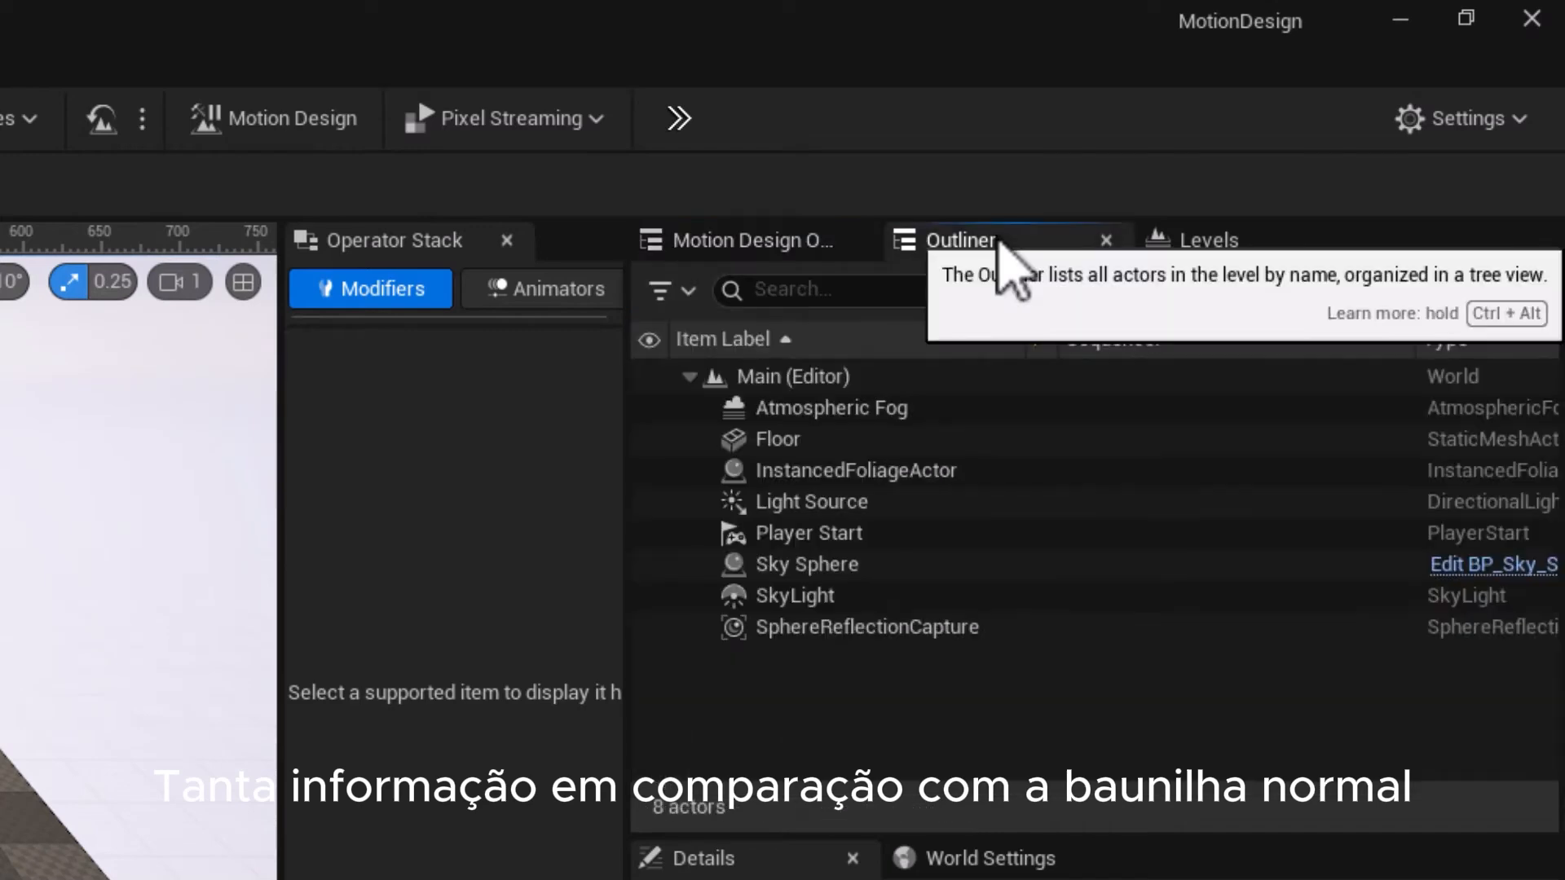
{"action": "left_click", "coordinate": [750, 241]}
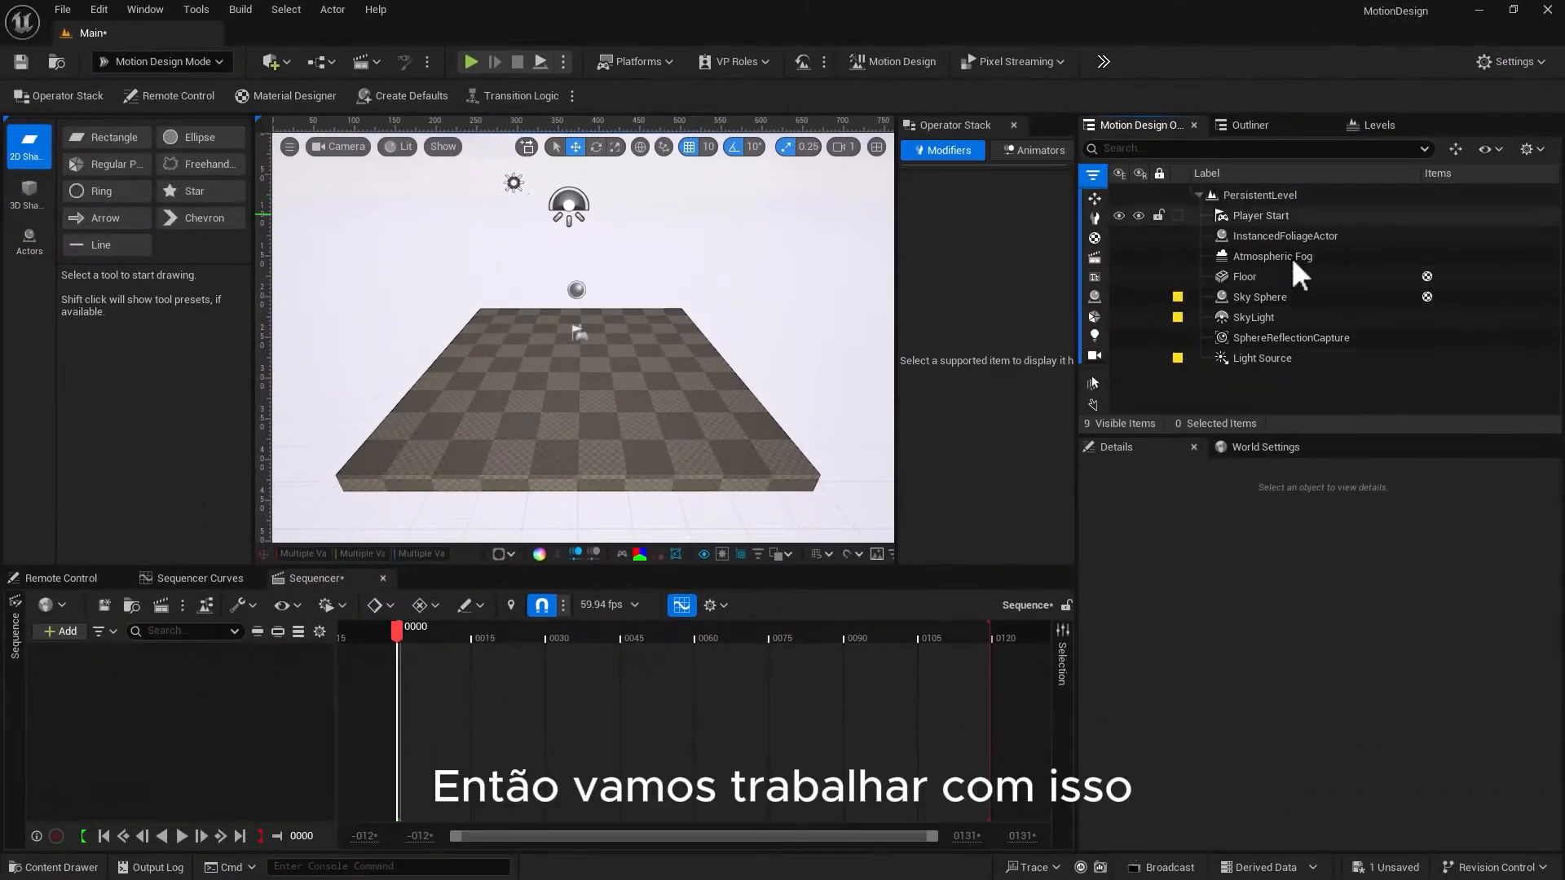
{"action": "left_click", "coordinate": [1251, 126]}
{"action": "left_click", "coordinate": [1134, 127]}
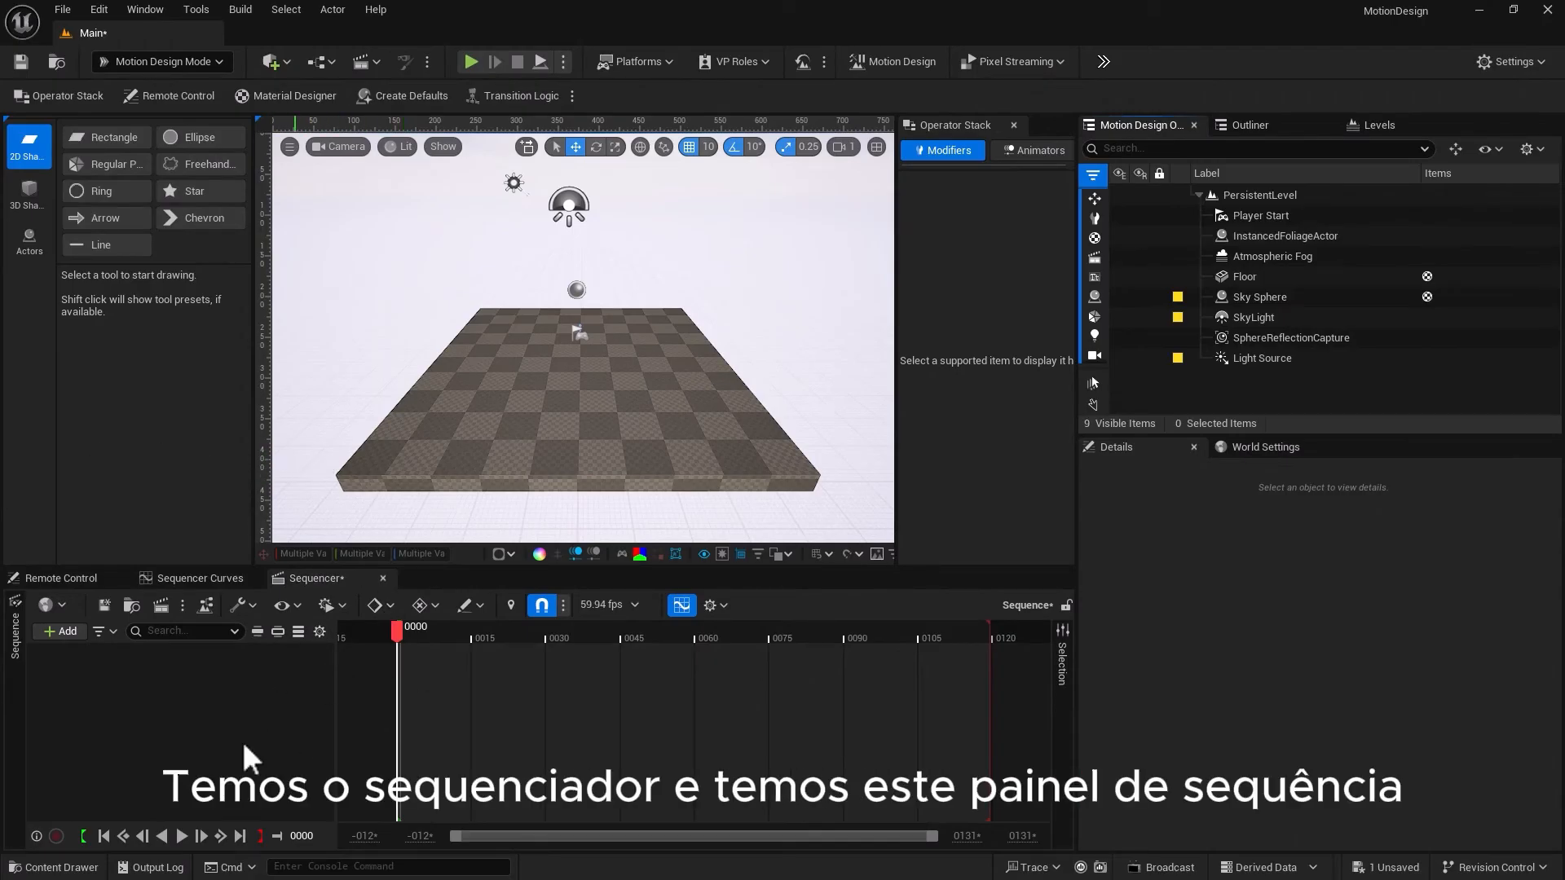
Open the level's sequence tree, add three more sequences, and select individual entries in the list
{"action": "left_click", "coordinate": [12, 629]}
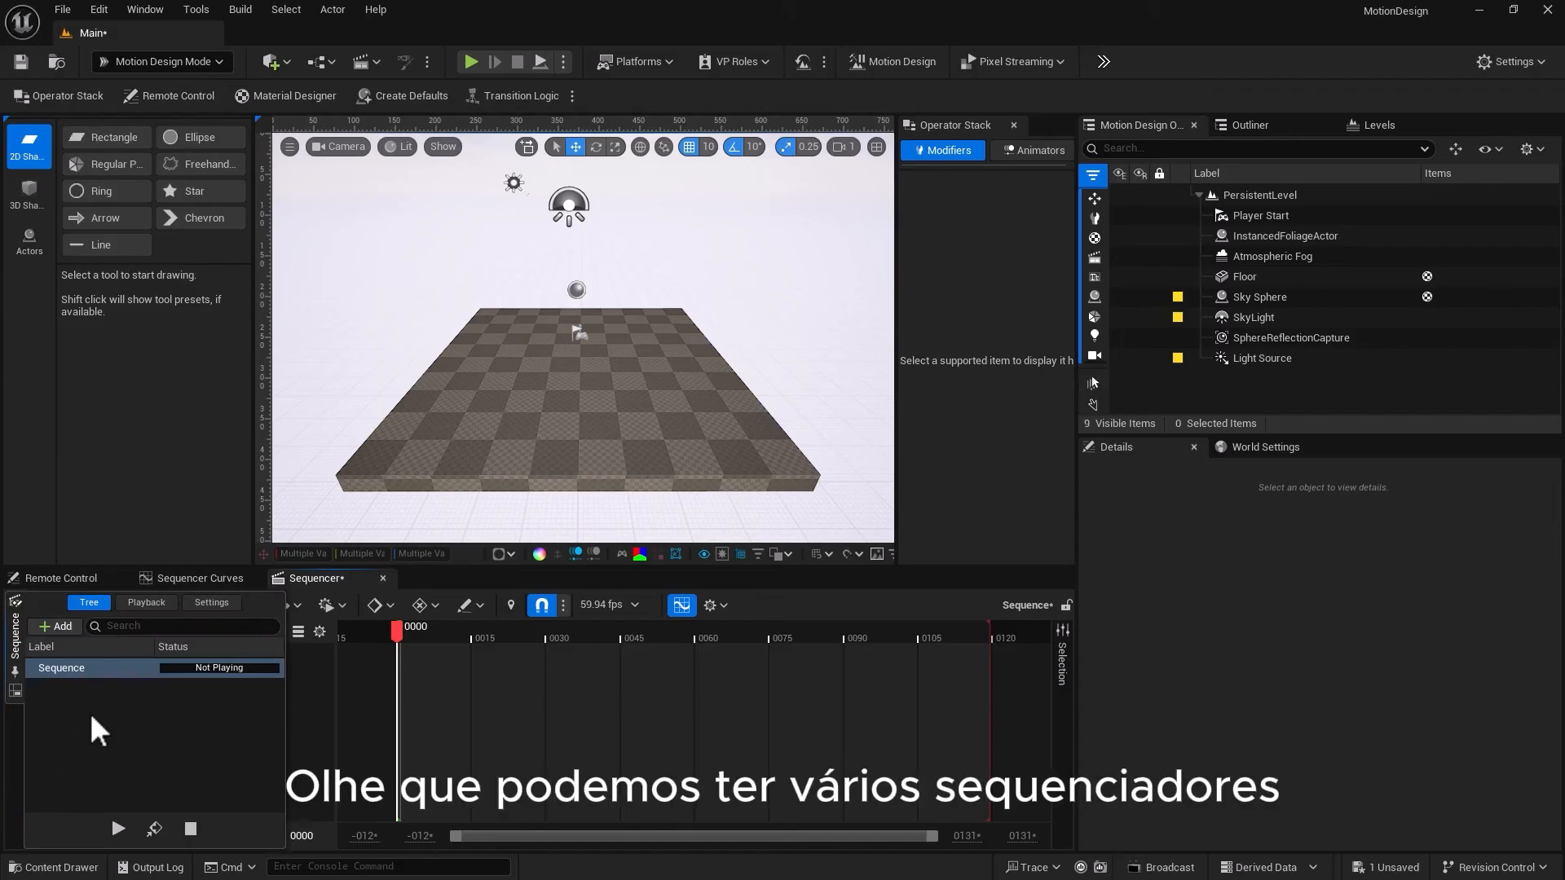
{"action": "left_click", "coordinate": [60, 622]}
{"action": "left_click", "coordinate": [60, 621]}
{"action": "left_click", "coordinate": [60, 621]}
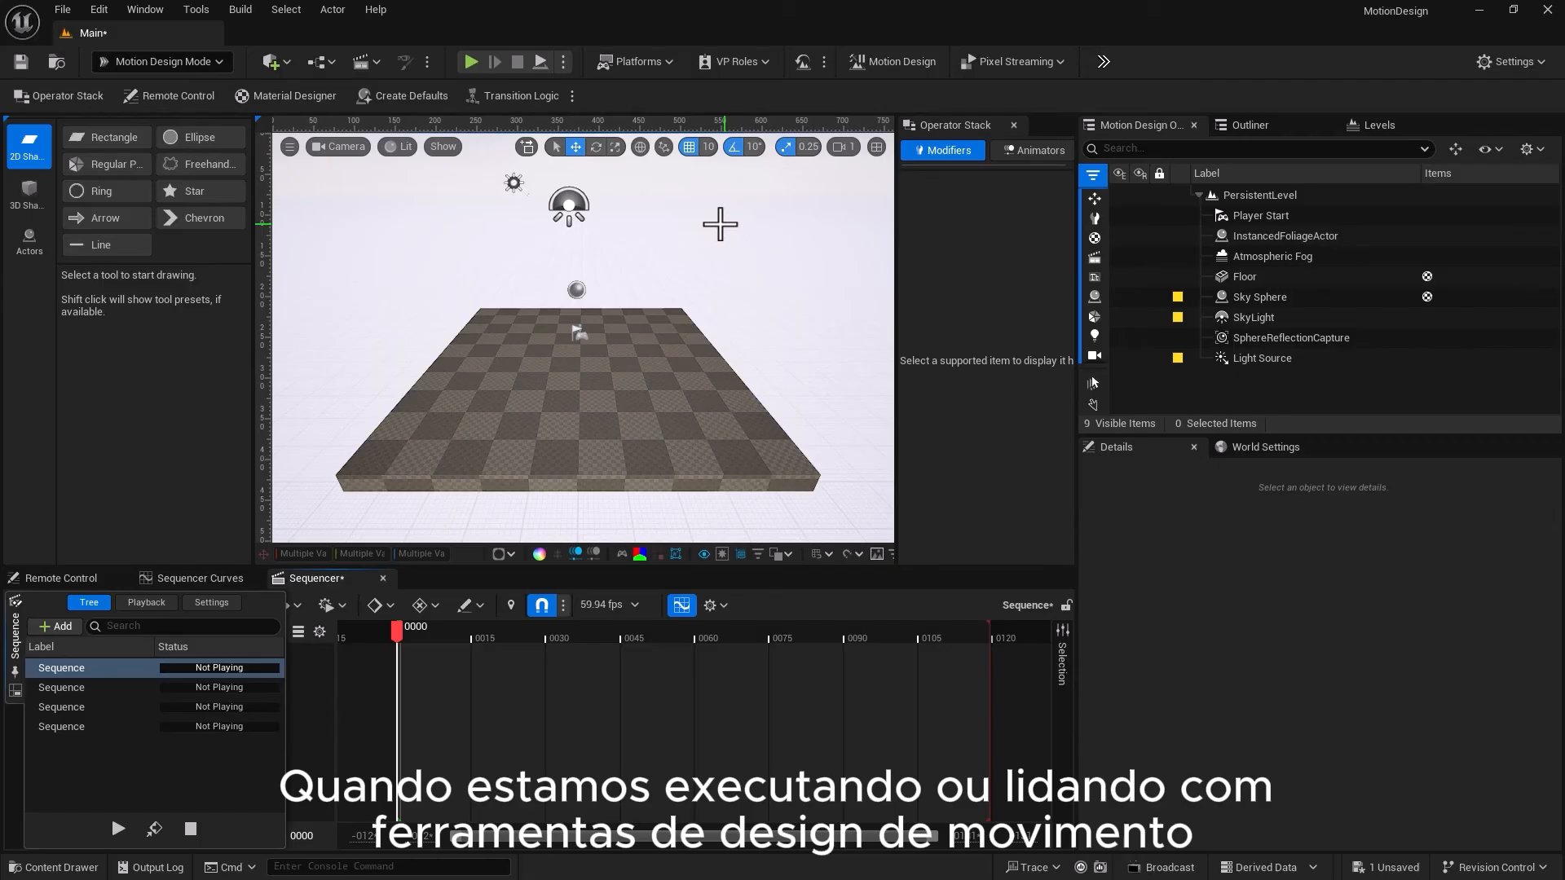
{"action": "left_click", "coordinate": [75, 687]}
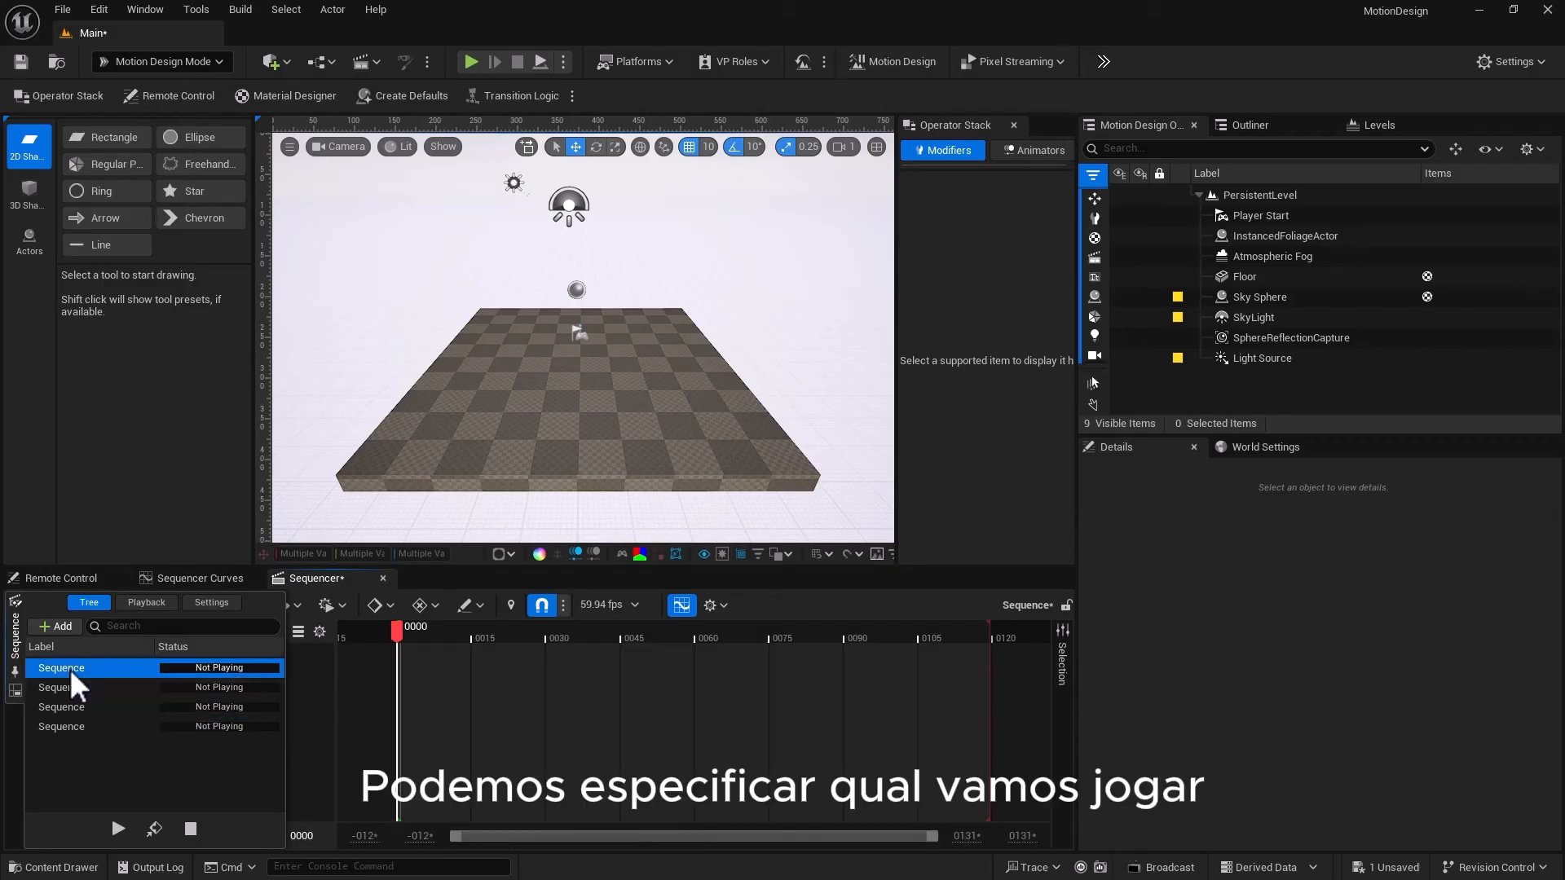
{"action": "left_click", "coordinate": [69, 706]}
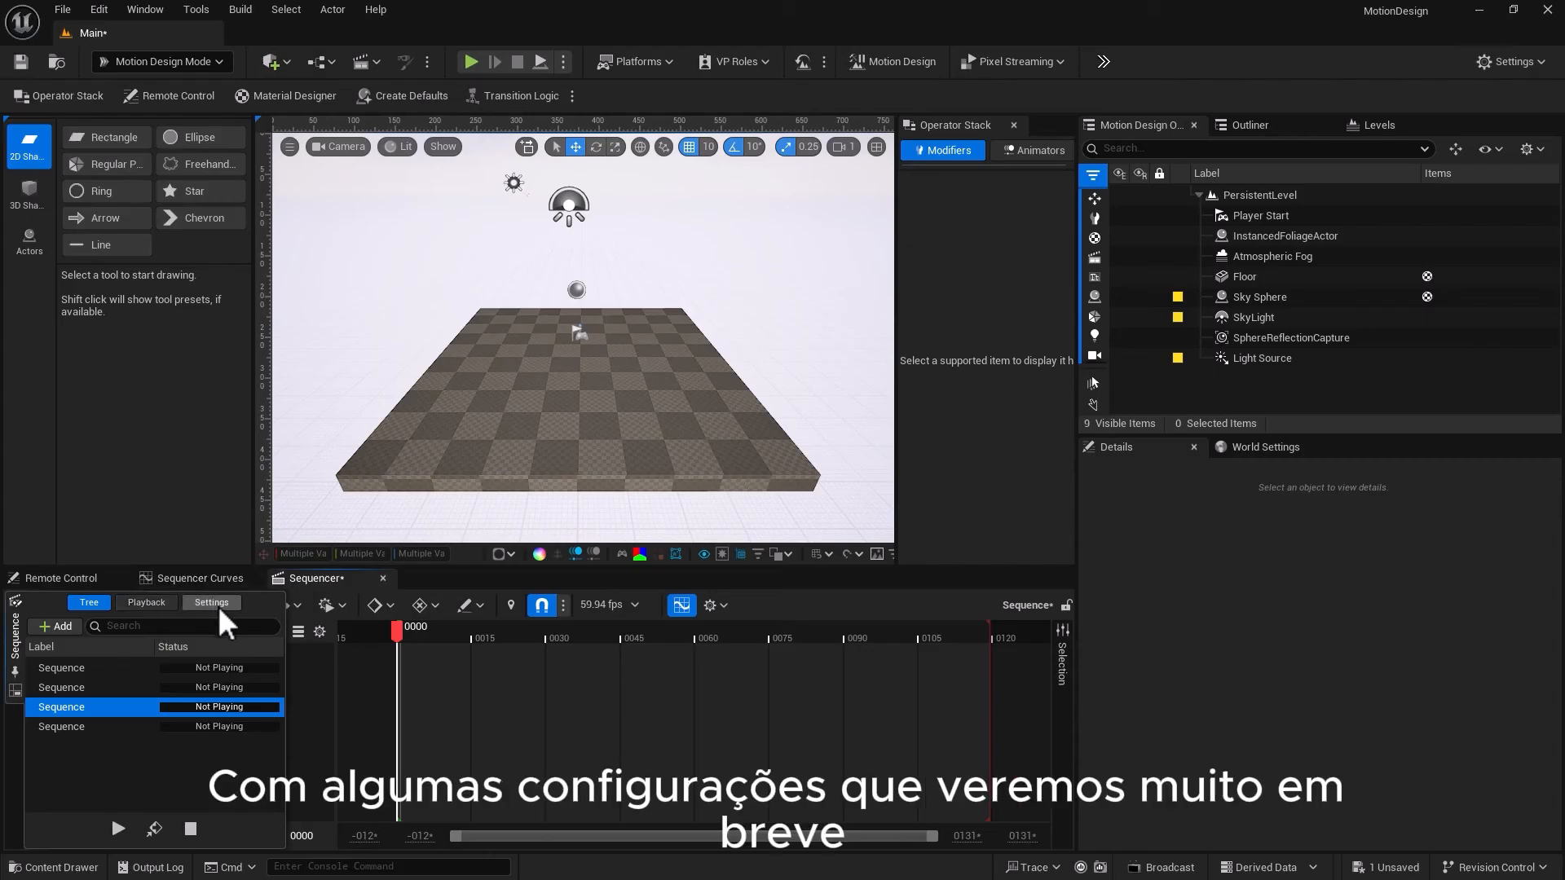
Delete the three added sequences, keeping only the original one in the sequence tree
{"action": "left_click", "coordinate": [75, 690]}
{"action": "left_click", "coordinate": [59, 726], "text": "shift"}
{"action": "right_click", "coordinate": [52, 702]}
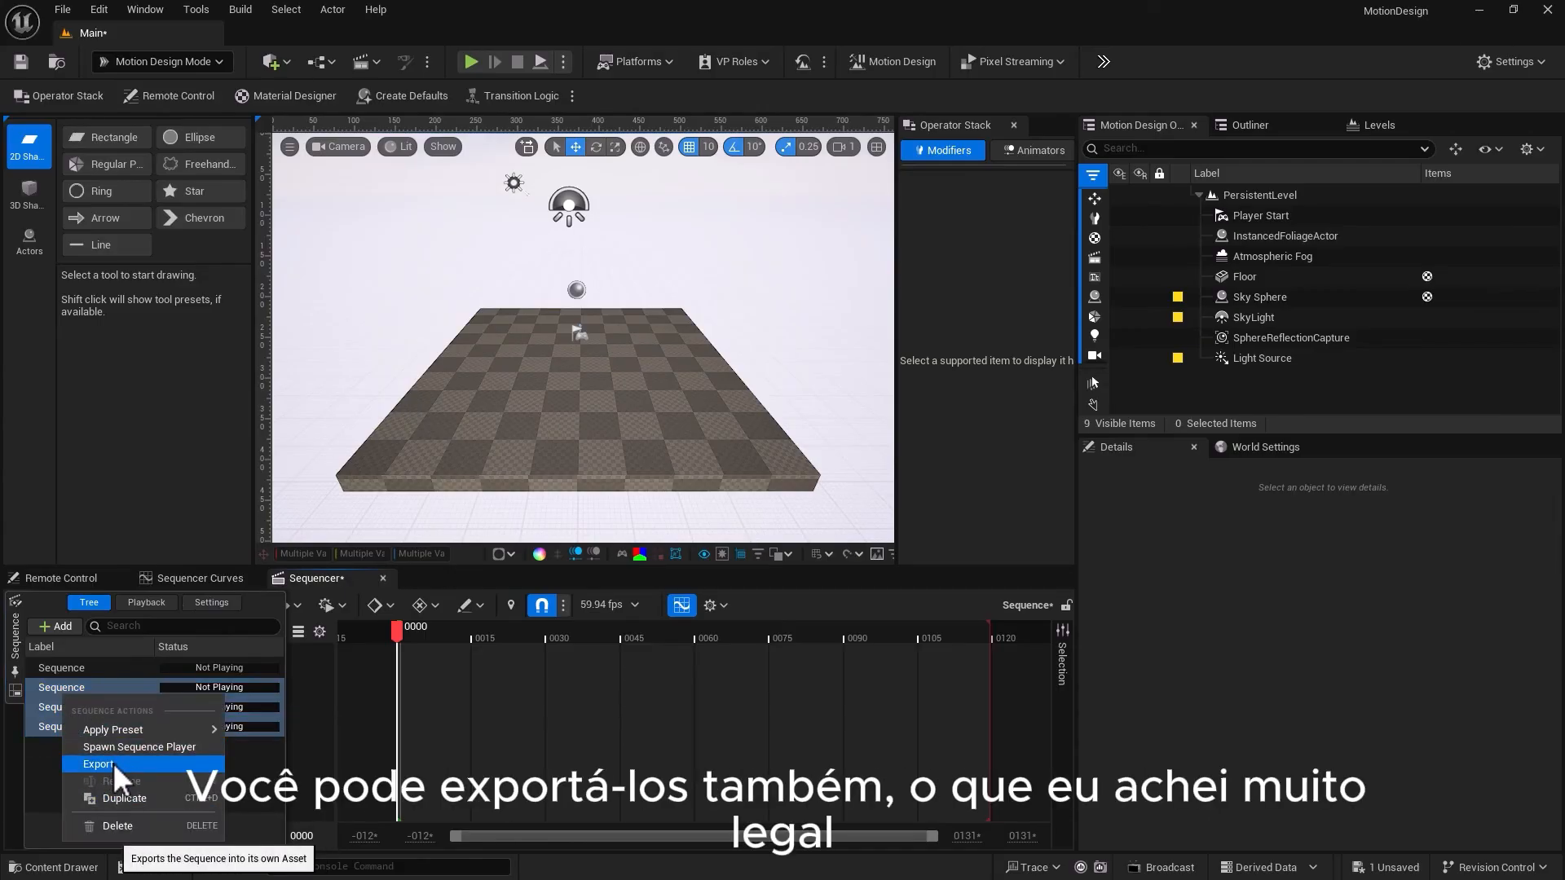
{"action": "left_click", "coordinate": [119, 824]}
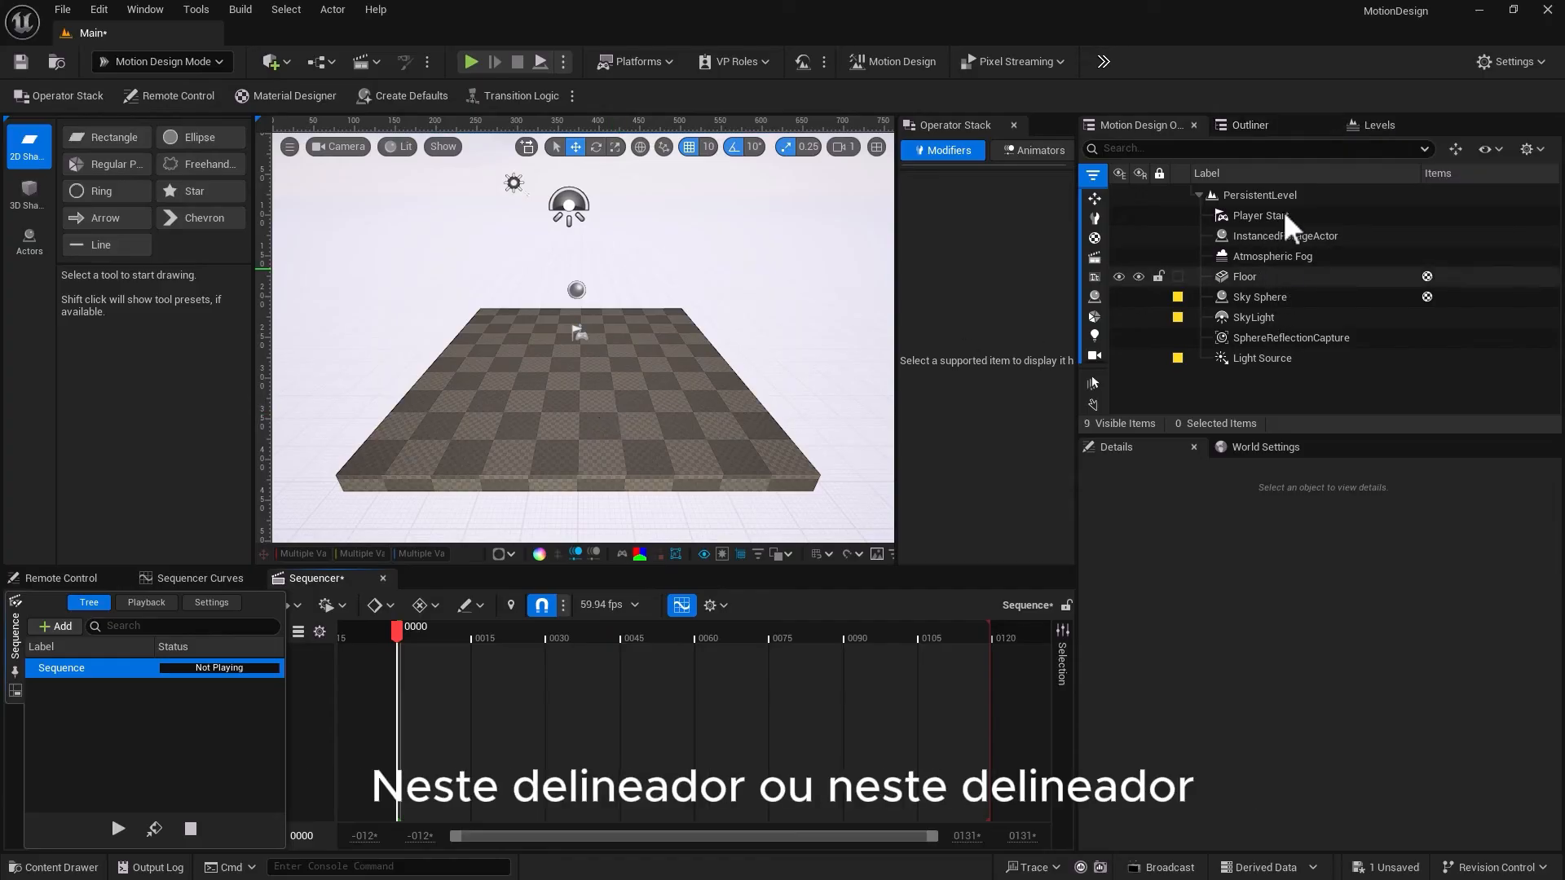
Show the standard Outliner, review the add, replace and update options for default scene actors, and cancel the configuration
{"action": "left_click", "coordinate": [1279, 124]}
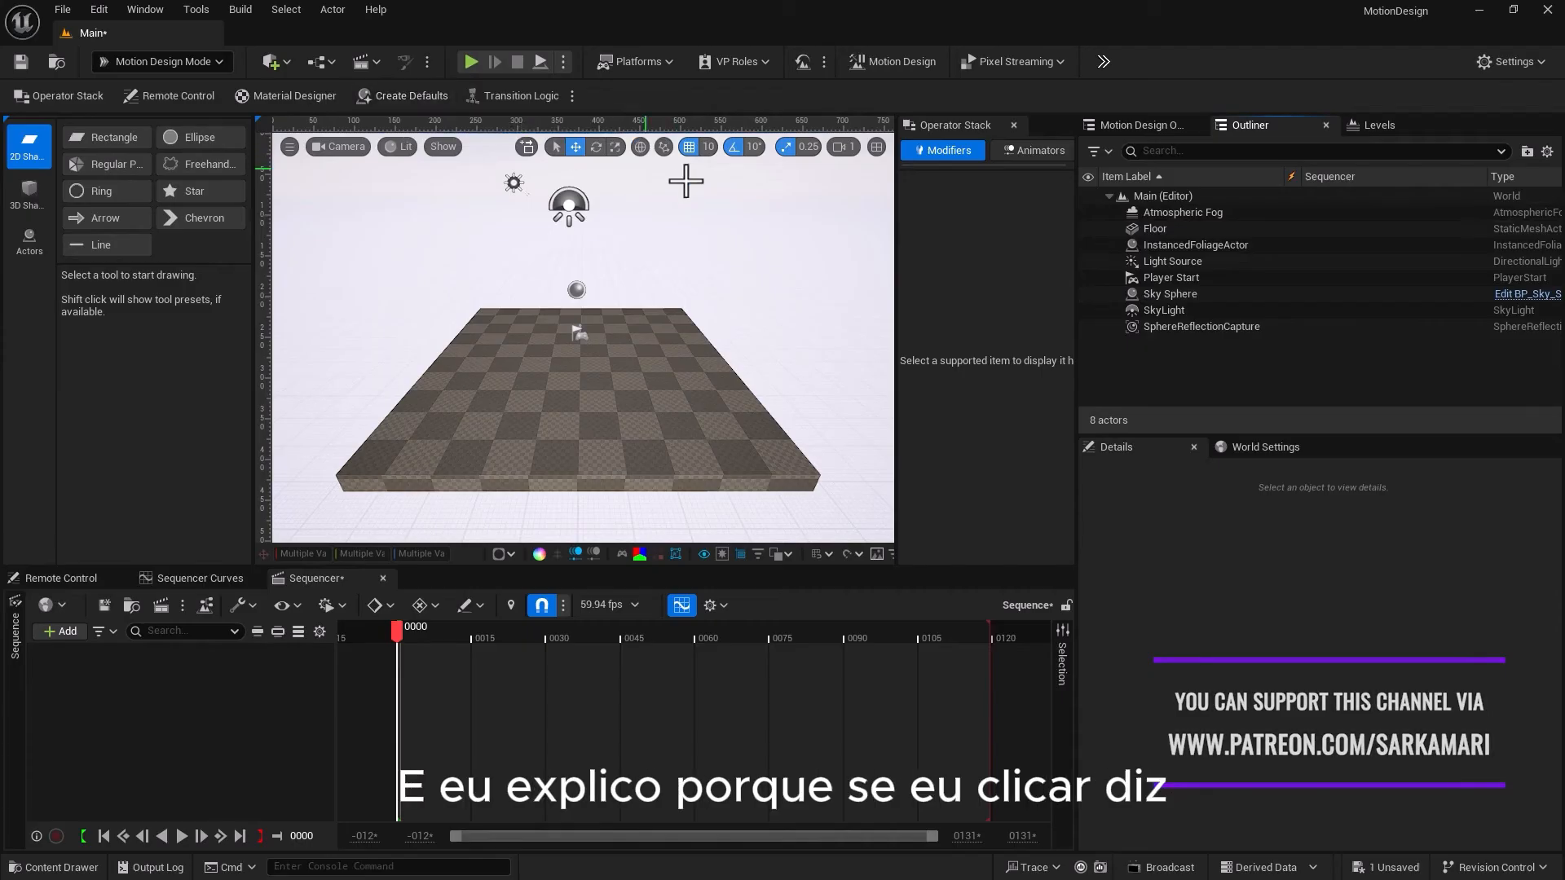
{"action": "left_click", "coordinate": [397, 95]}
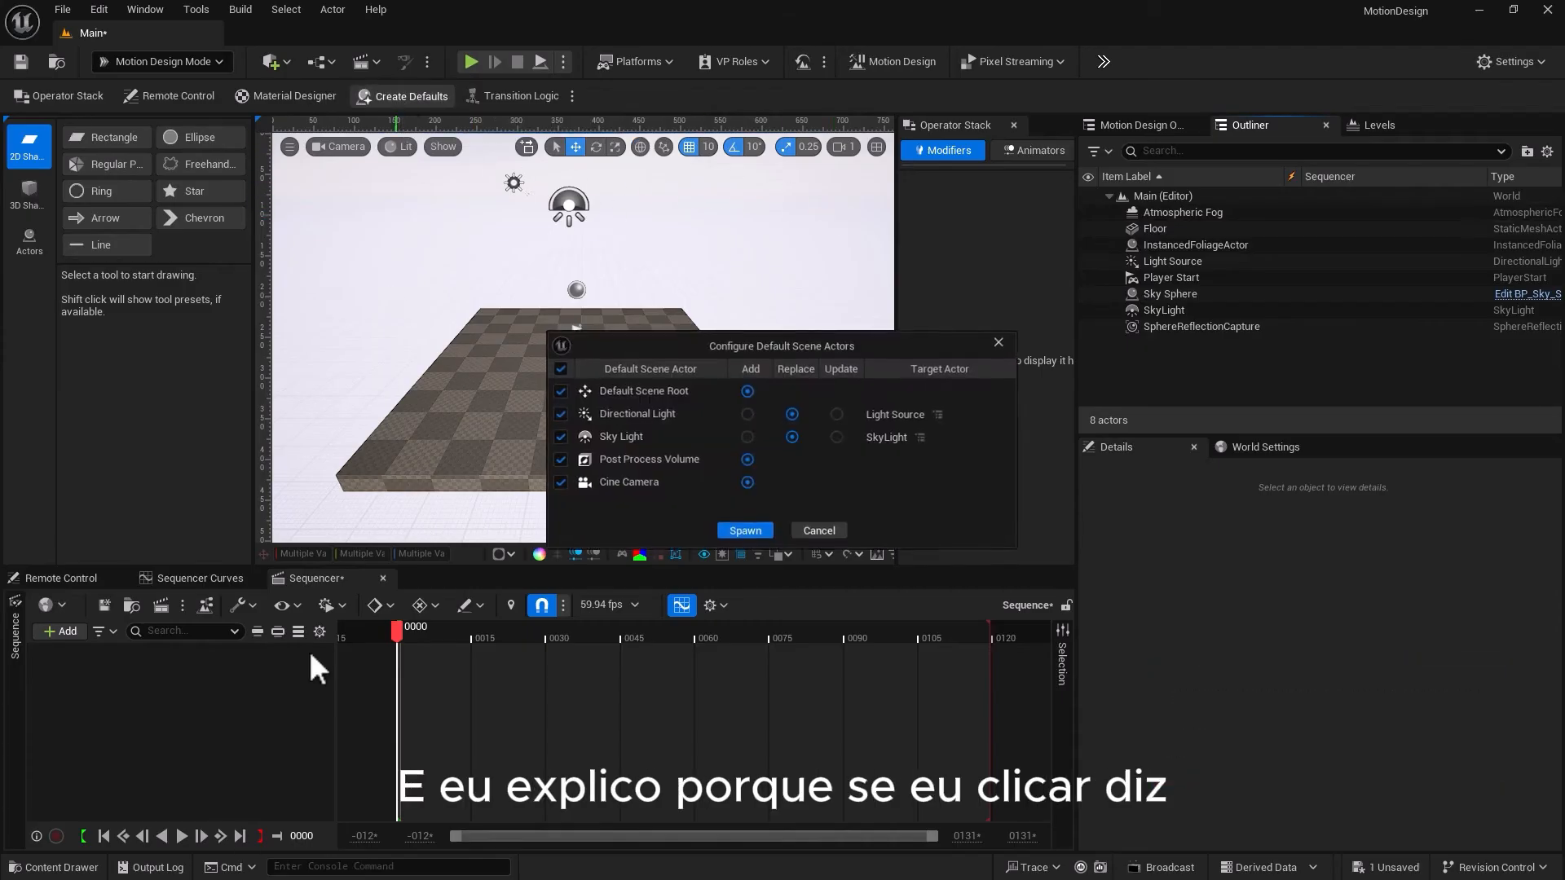
{"action": "left_click_drag", "start_coordinate": [724, 341], "coordinate": [549, 430]}
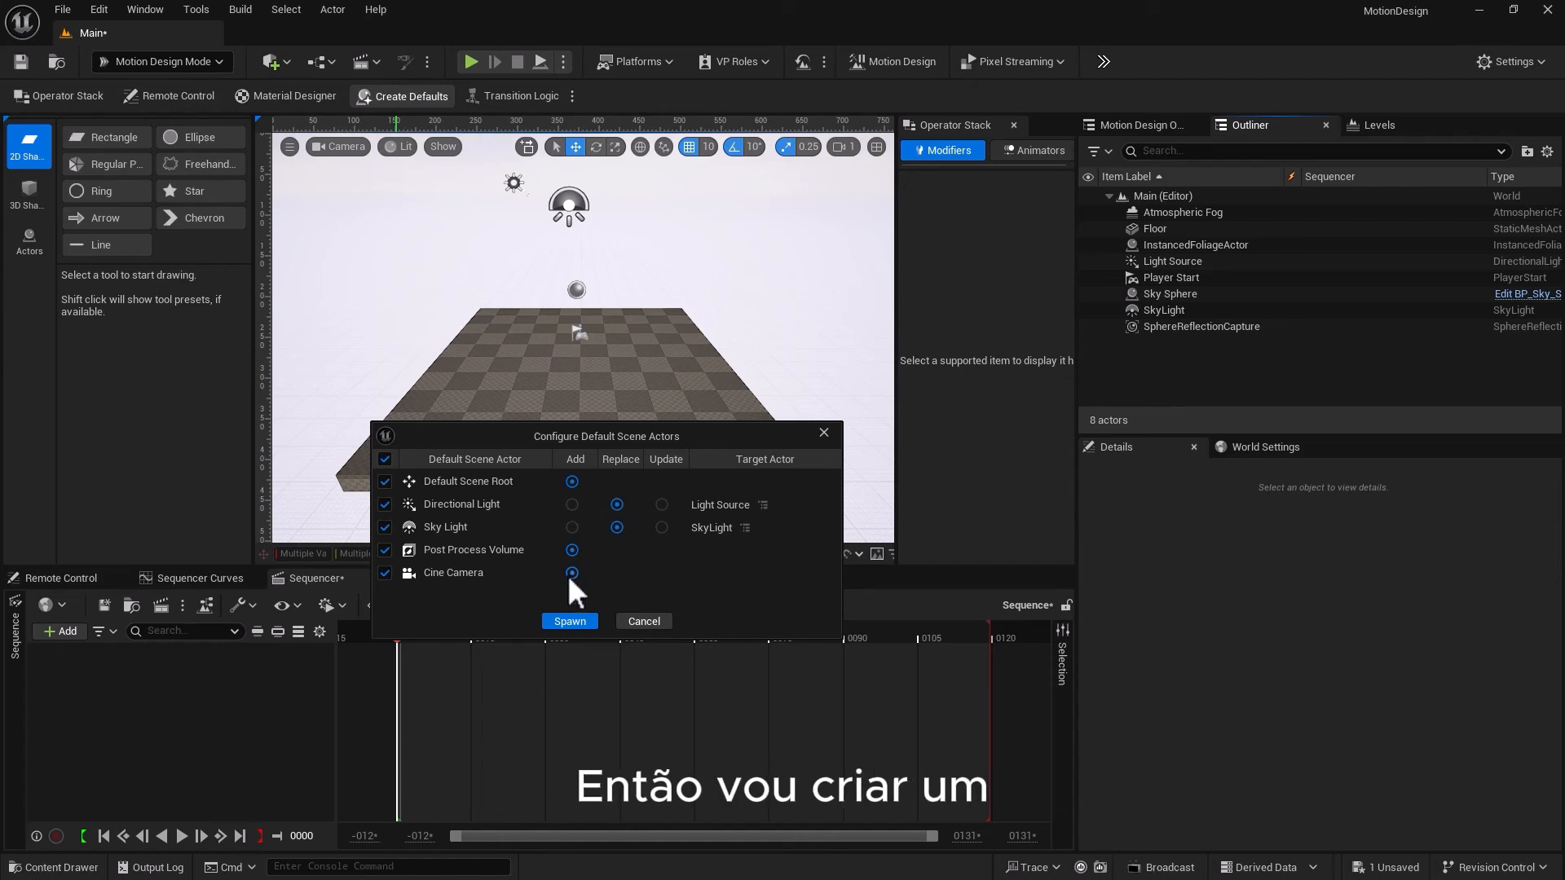
{"action": "left_click", "coordinate": [639, 621]}
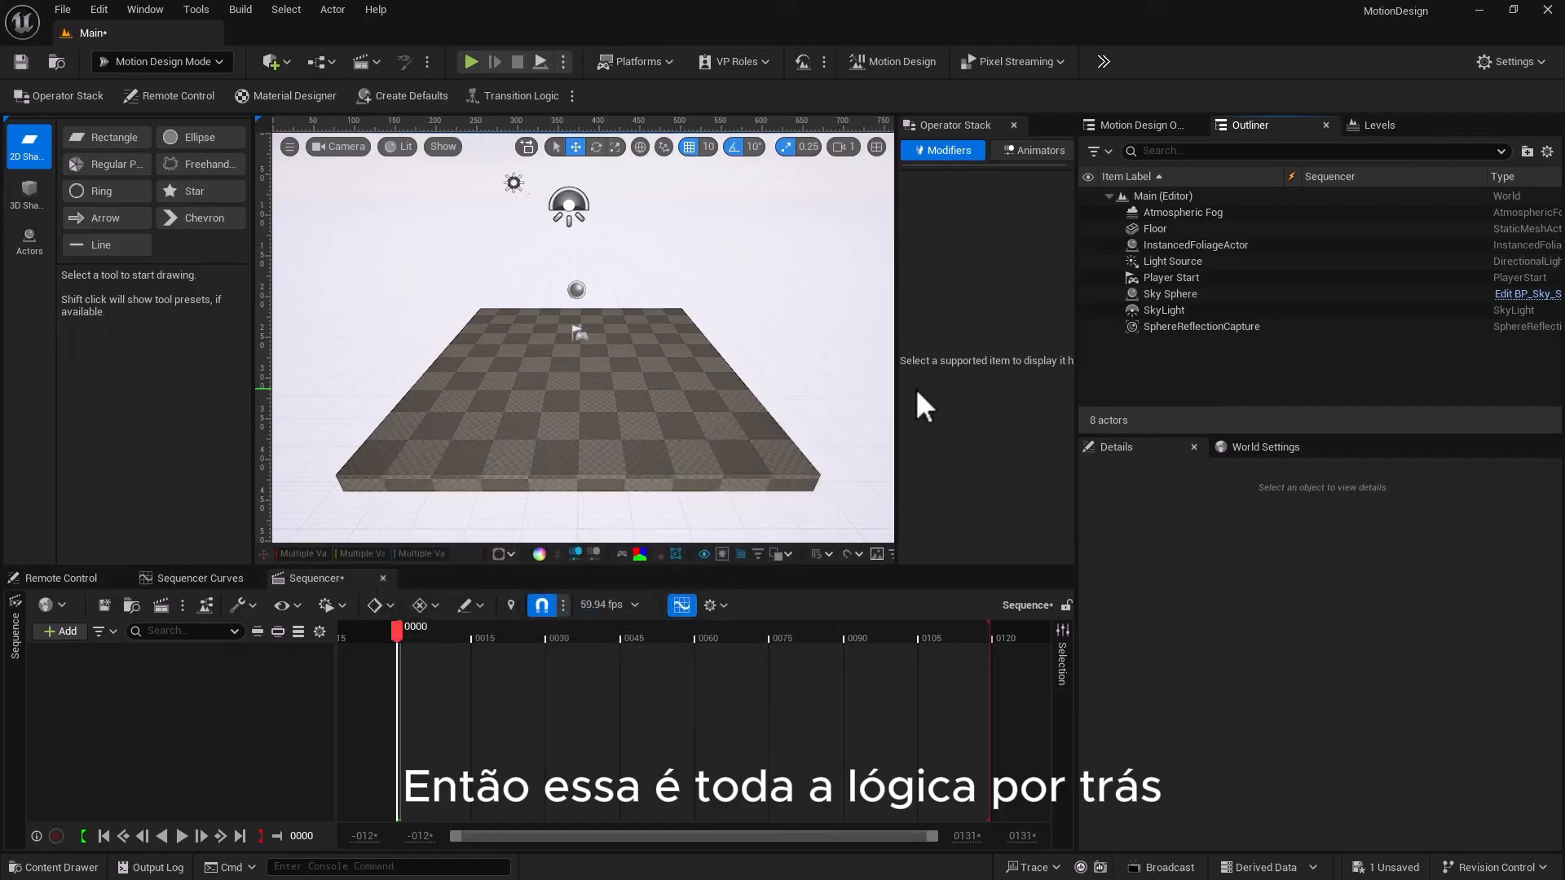
Delete all actors of the Main level, from Atmospheric Fog through SphereReflectionCapture, in the Outliner
{"action": "left_click", "coordinate": [1186, 329]}
{"action": "left_click", "coordinate": [1152, 214], "text": "shift"}
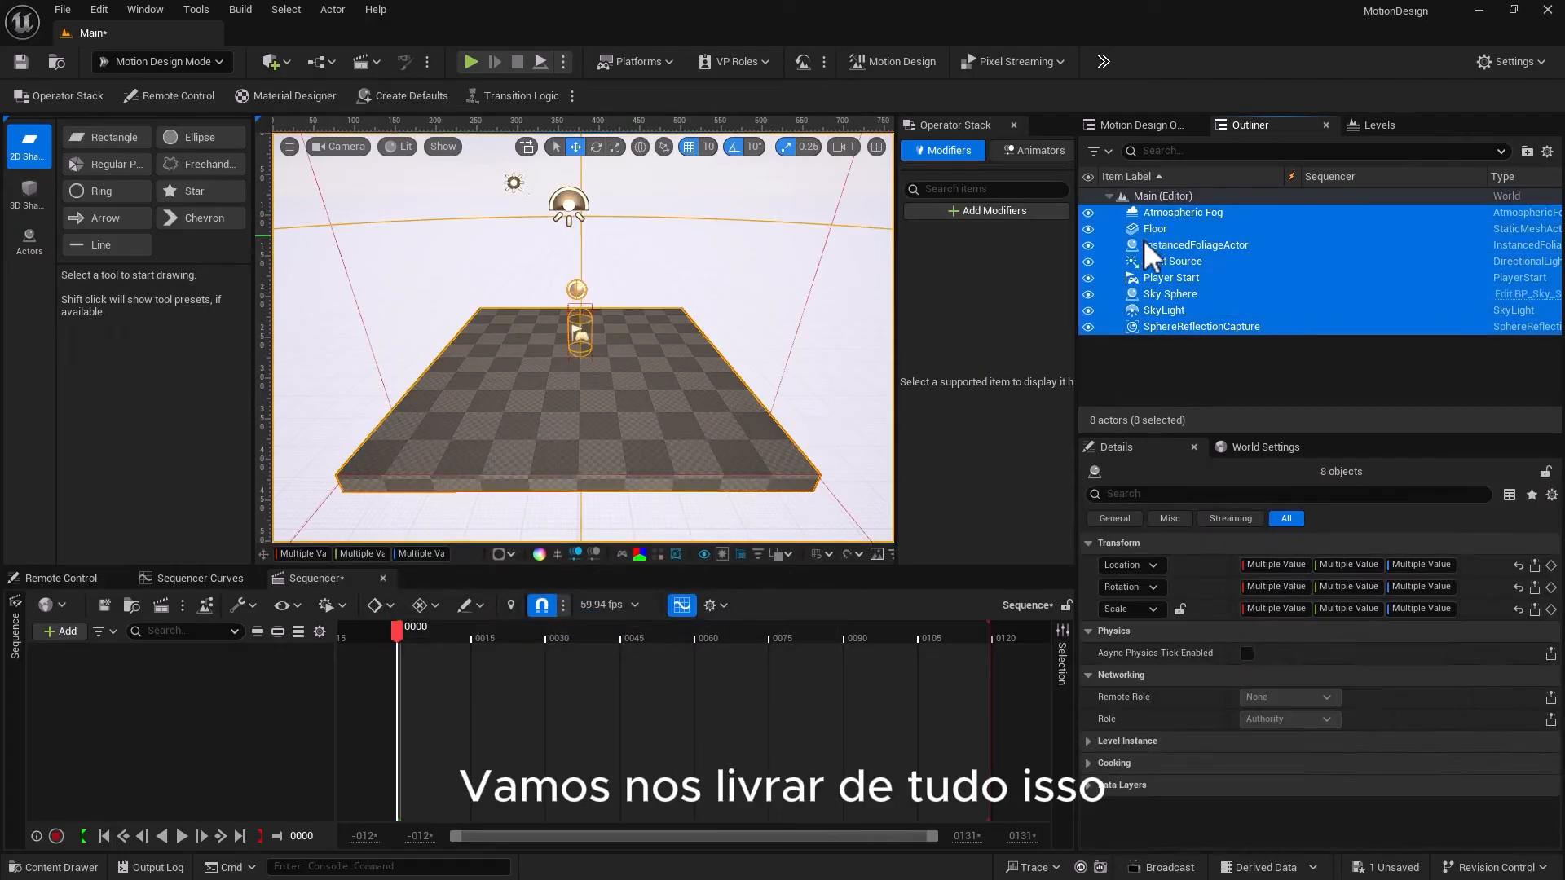
{"action": "key", "text": "Delete"}
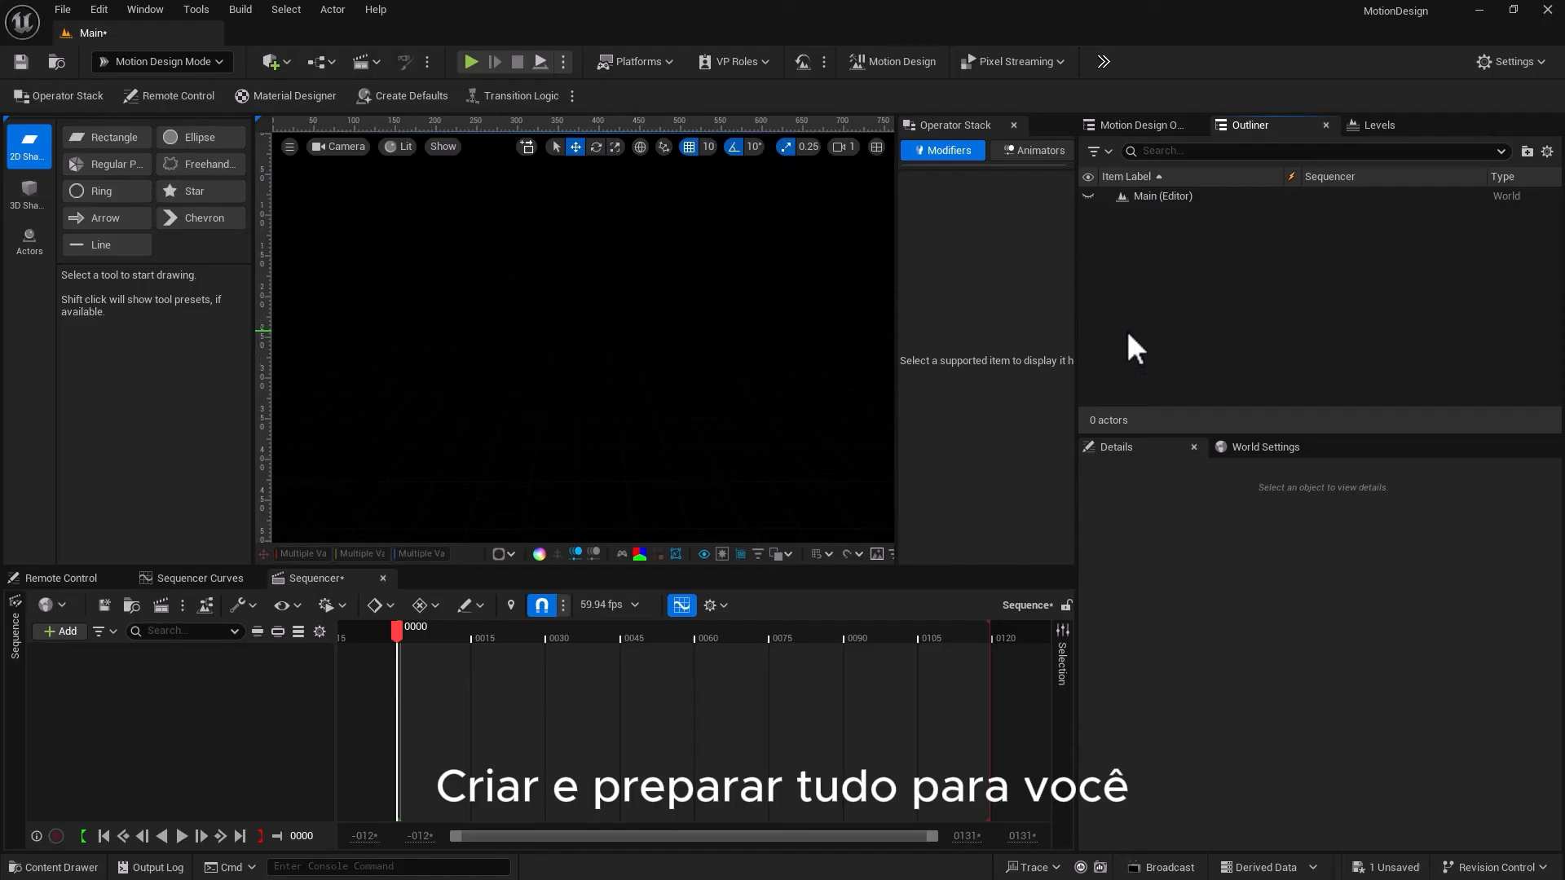
Spawn all five default scene actors in the empty level and expand Default Scene in the Motion Design Outliner
{"action": "left_click", "coordinate": [378, 96]}
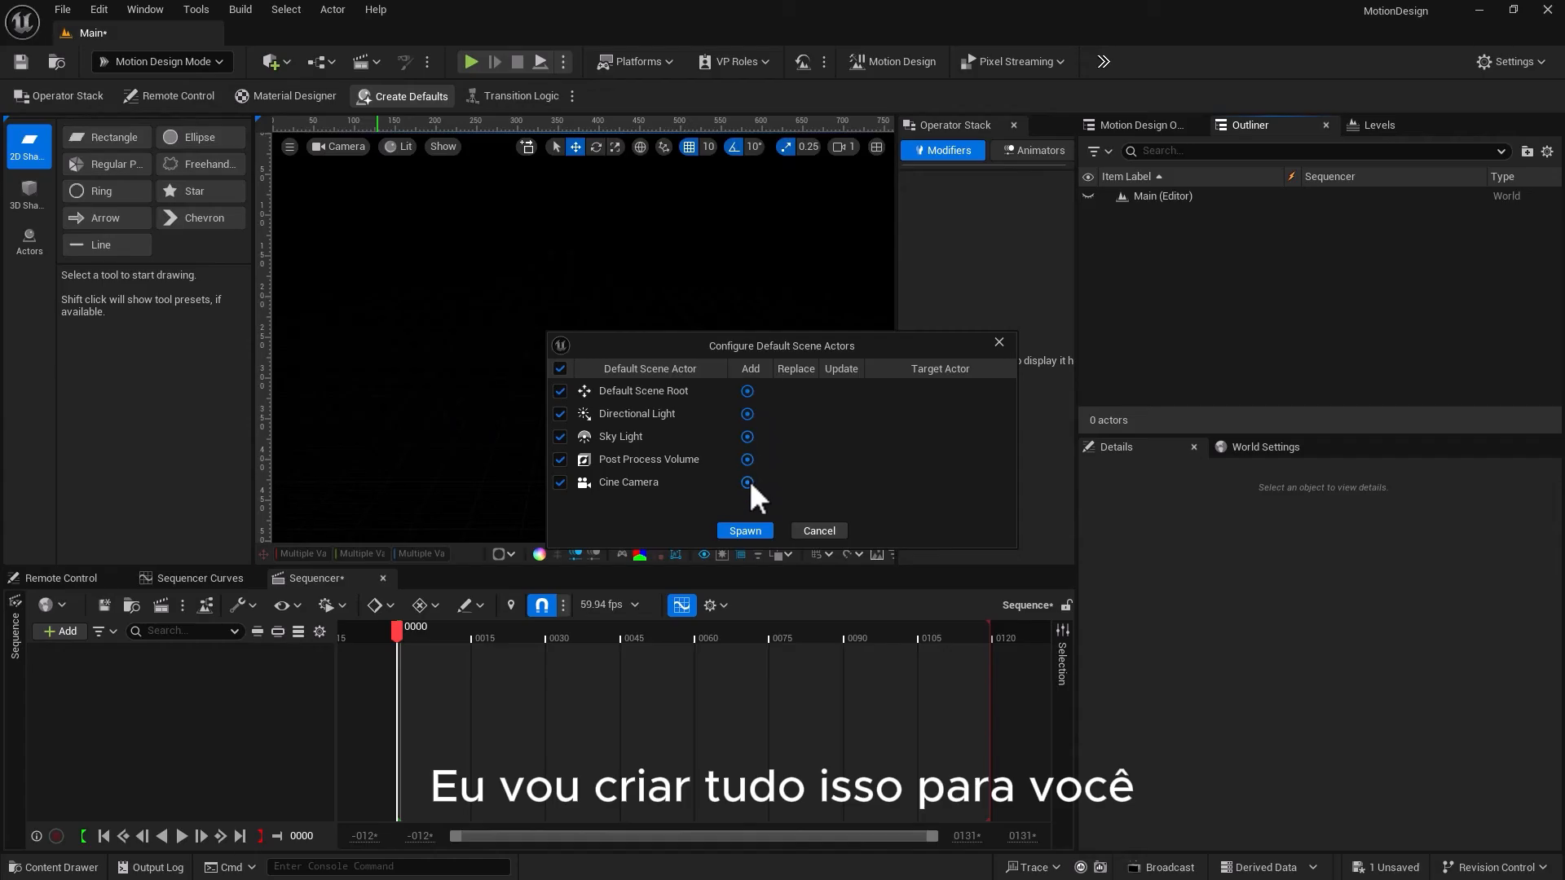
{"action": "left_click", "coordinate": [743, 534]}
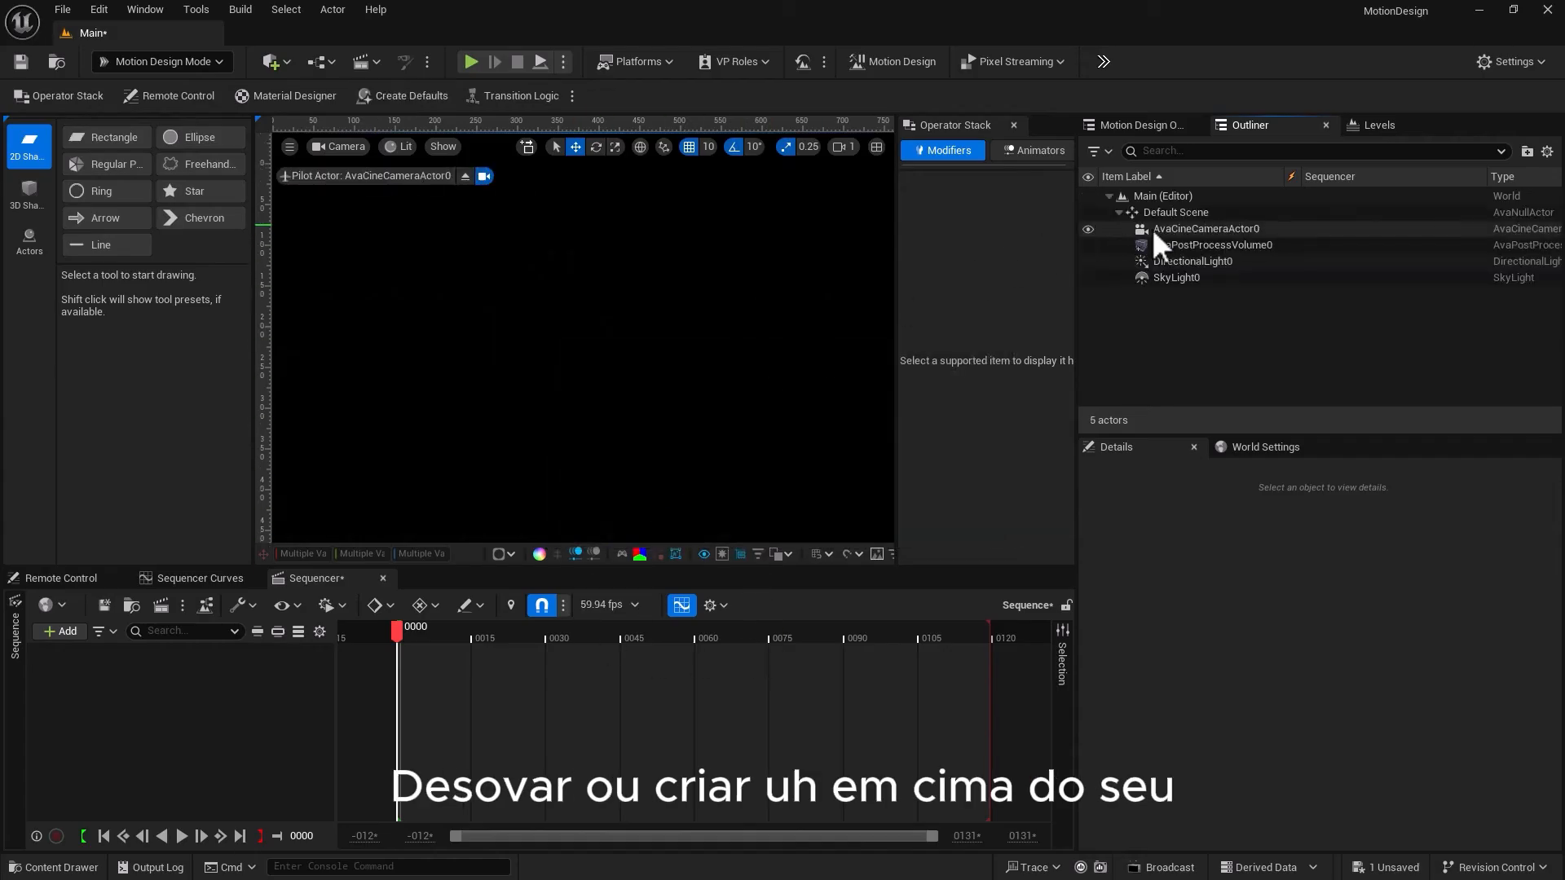
{"action": "left_click", "coordinate": [1148, 125]}
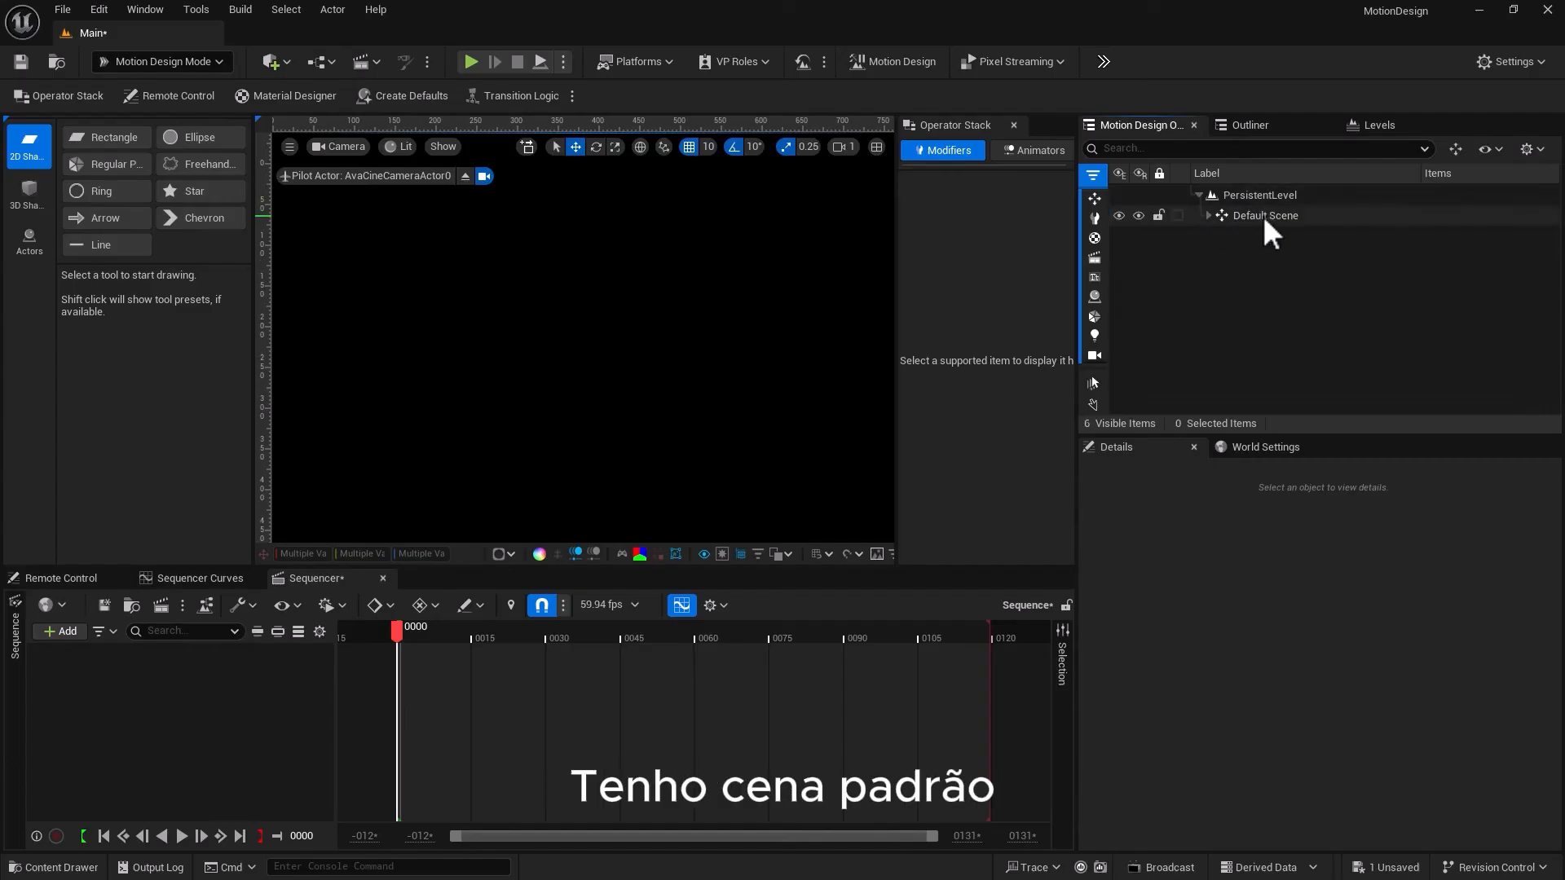
{"action": "left_click", "coordinate": [1207, 217]}
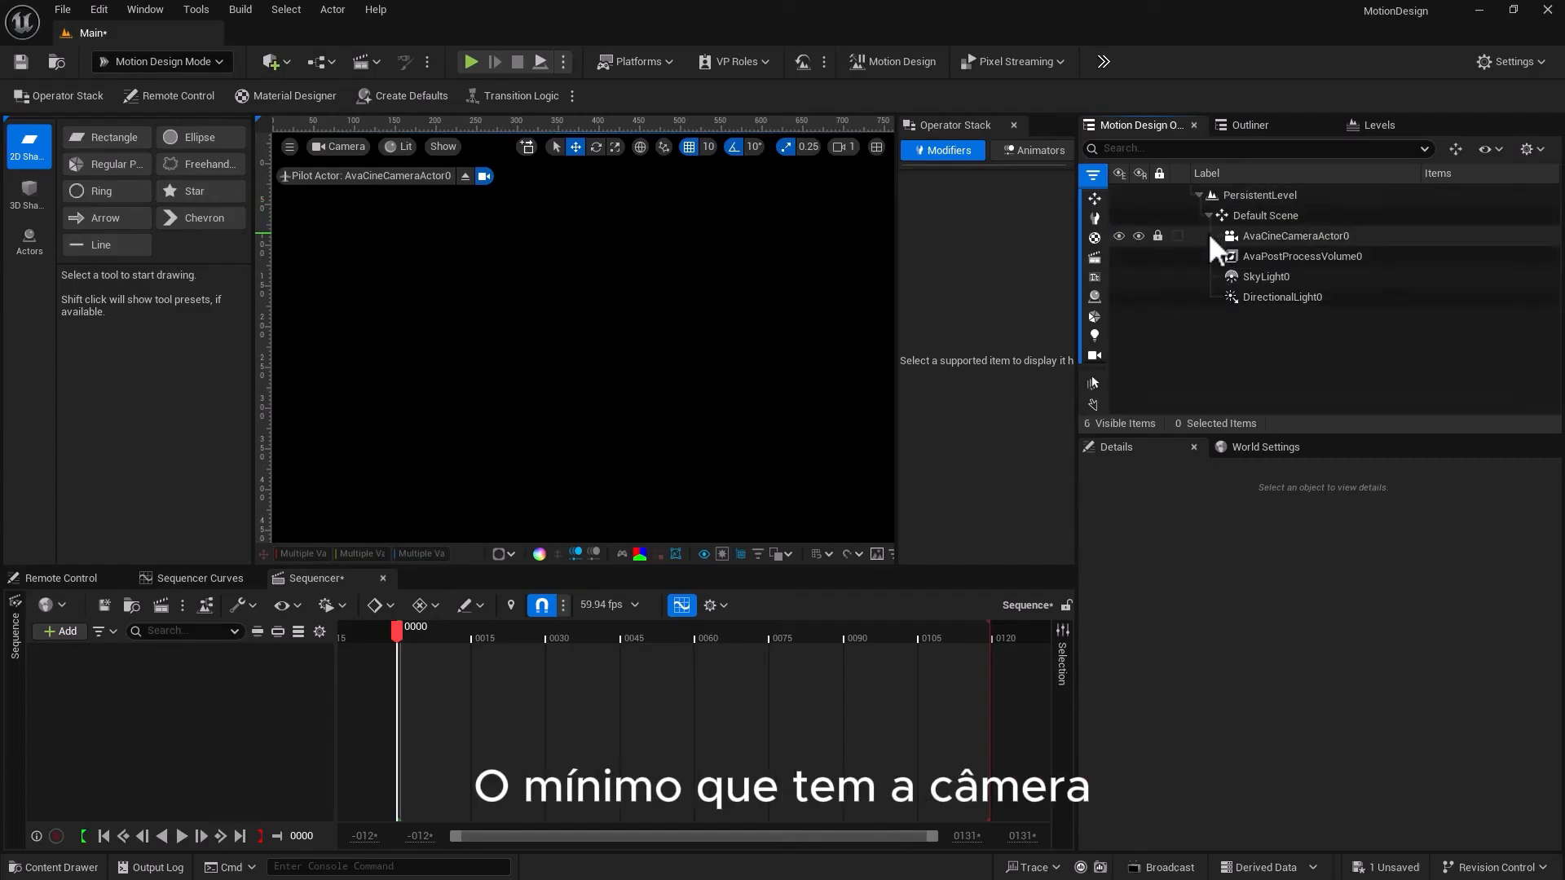
Examine the camera, post process volume, sky light and directional light under Default Scene, comparing the two lights' details
{"action": "left_click", "coordinate": [1275, 237]}
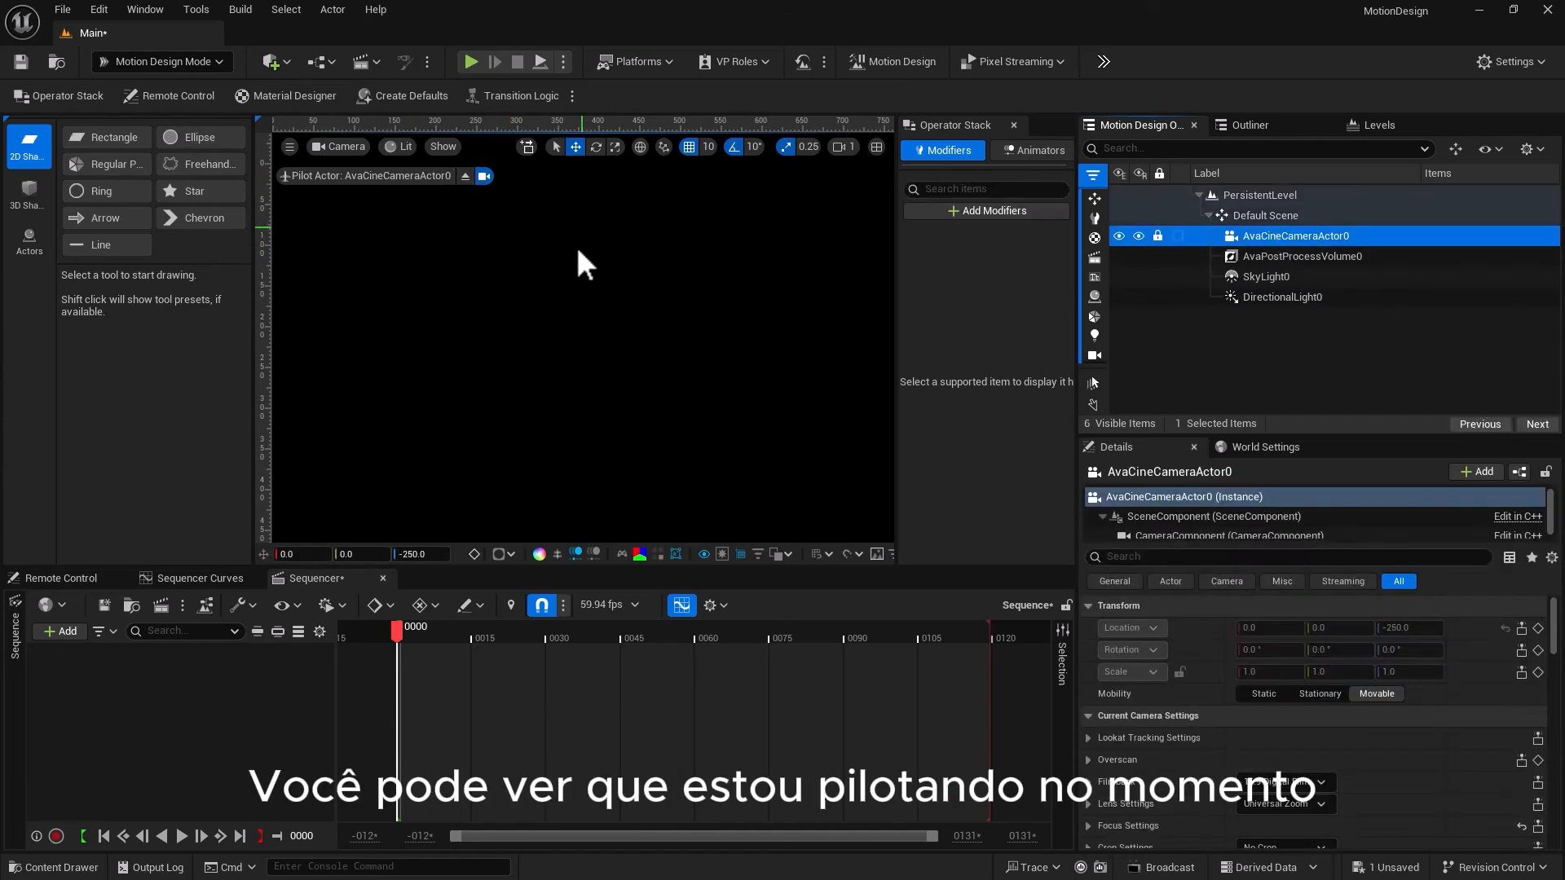
{"action": "left_click", "coordinate": [1253, 258]}
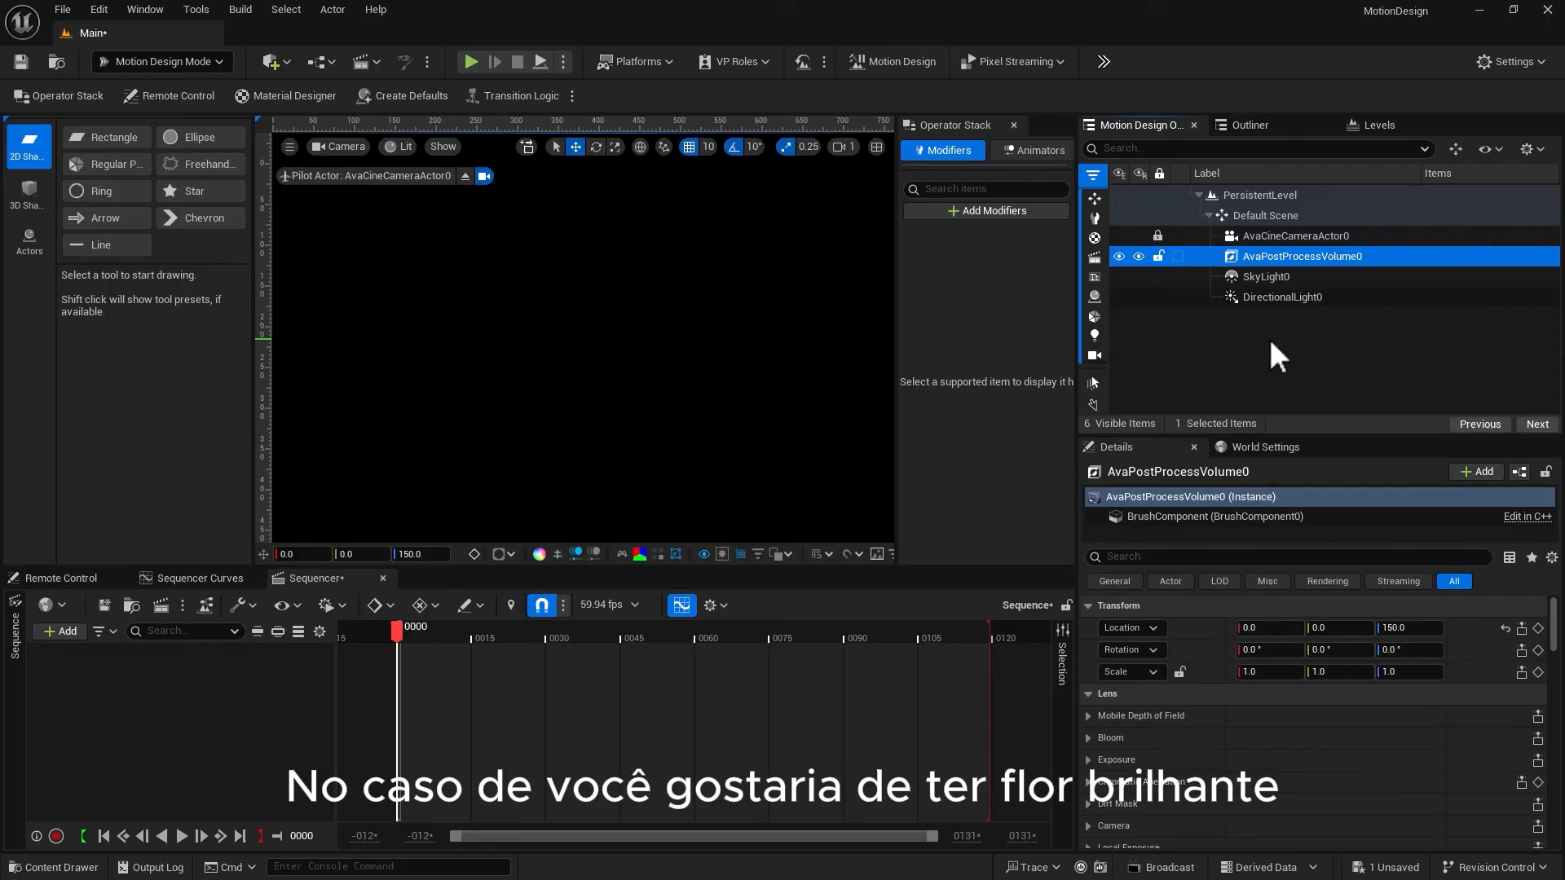
{"action": "left_click", "coordinate": [1258, 278]}
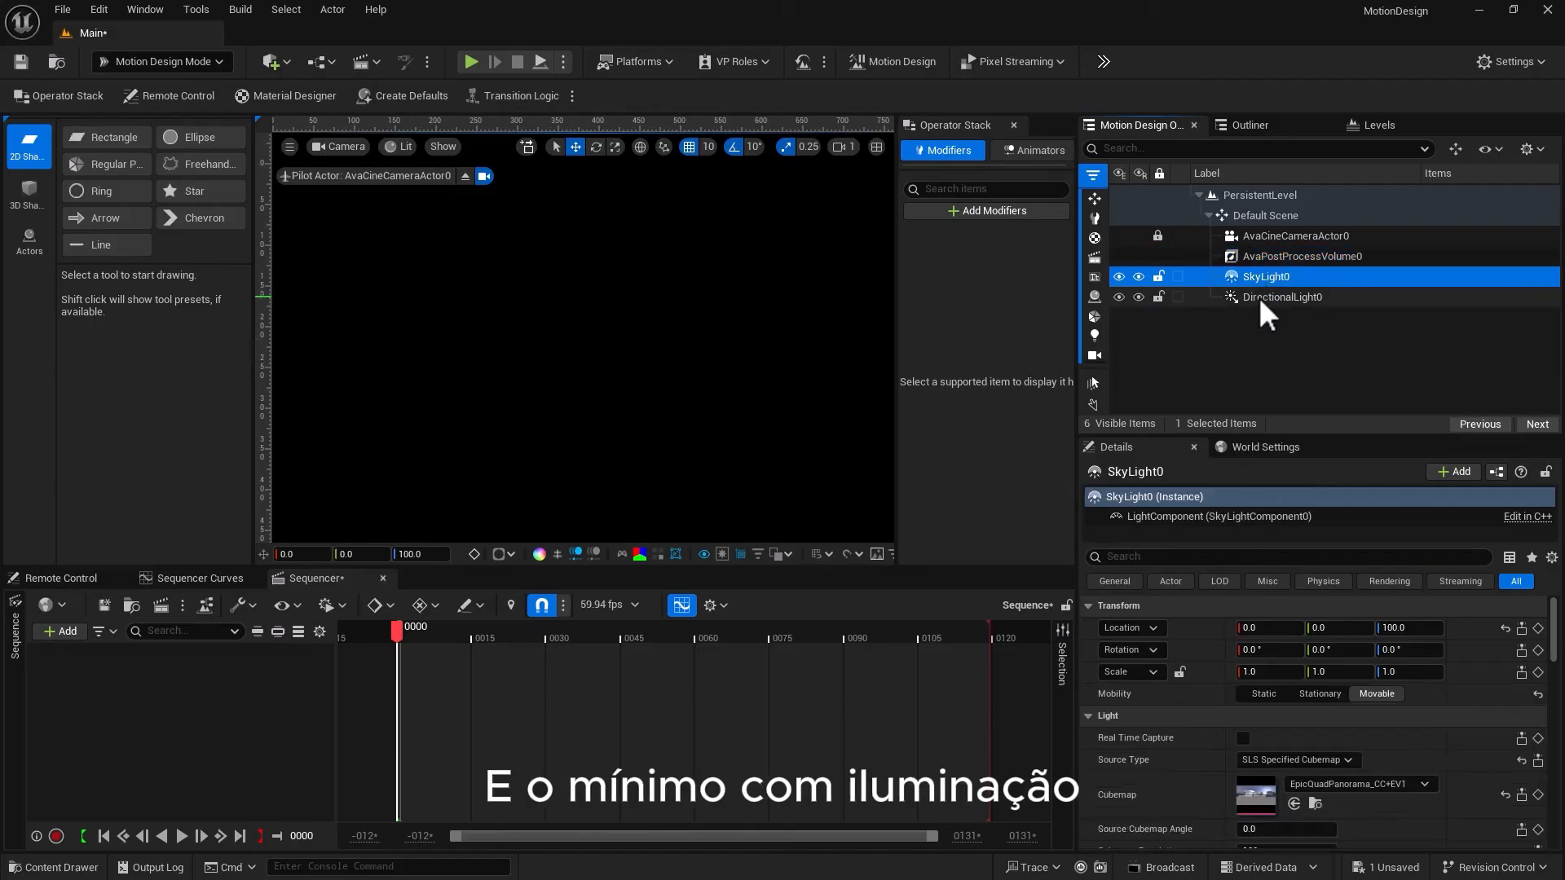
{"action": "left_click", "coordinate": [1258, 298]}
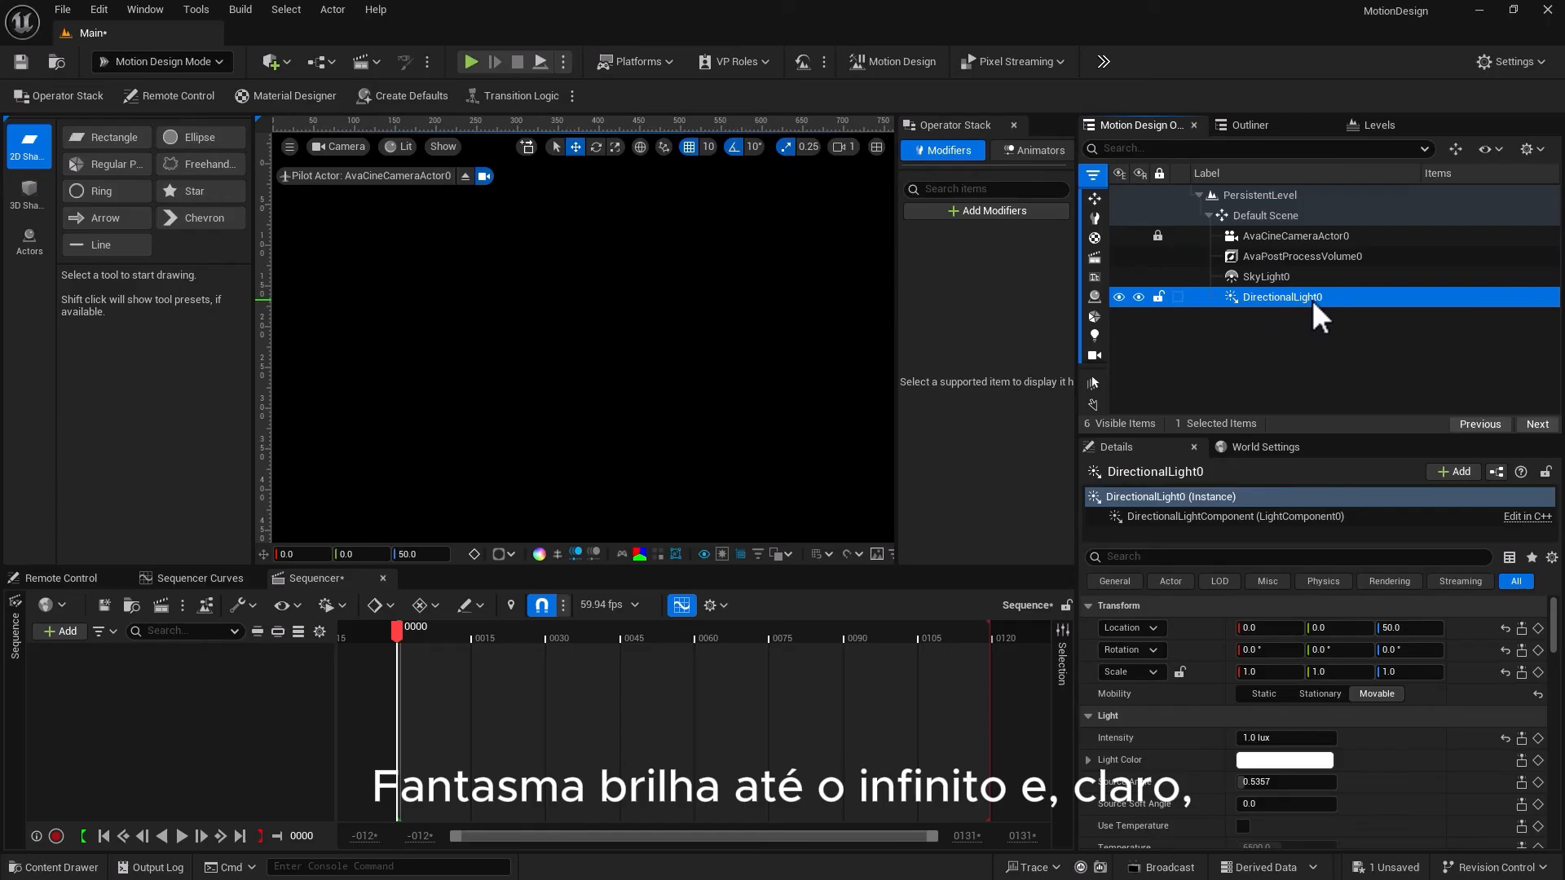
{"action": "left_click", "coordinate": [1253, 277]}
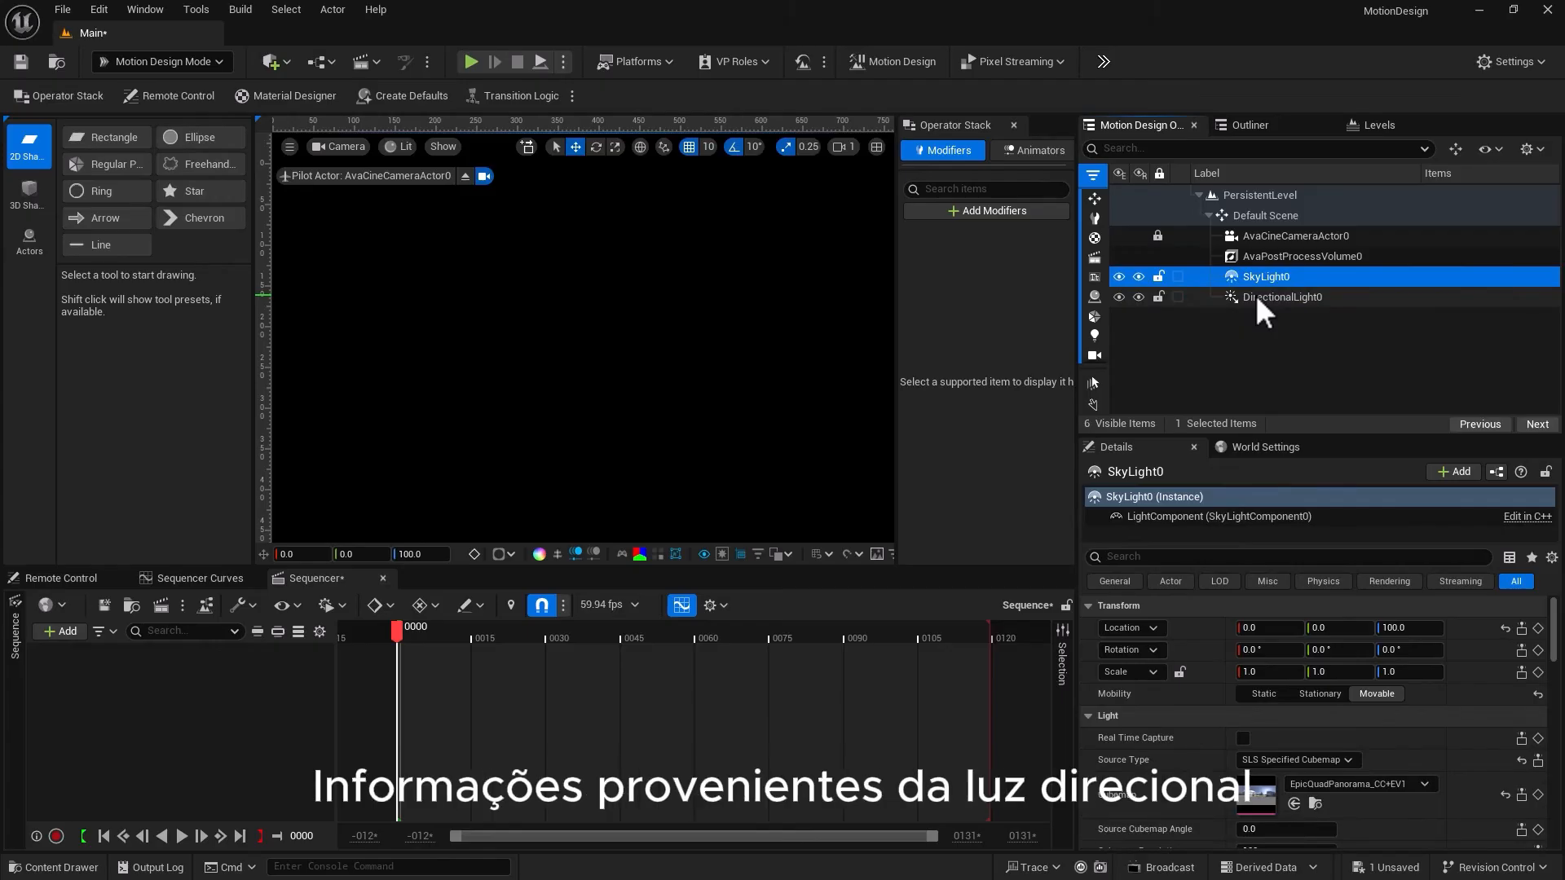
{"action": "left_click", "coordinate": [1255, 295]}
{"action": "left_click", "coordinate": [1255, 279]}
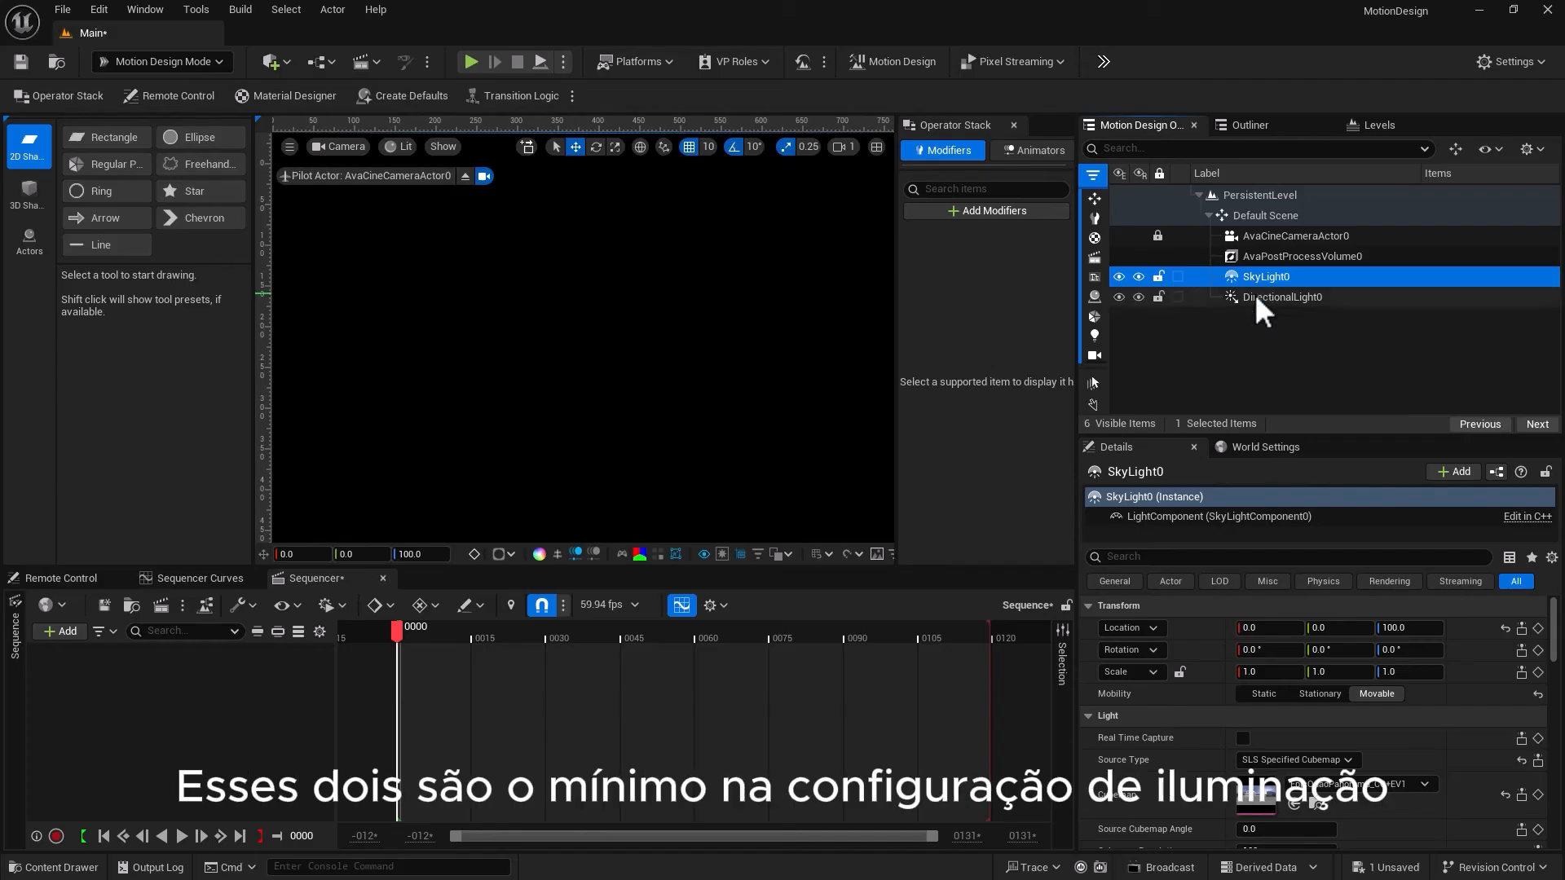
{"action": "left_click", "coordinate": [1254, 295]}
{"action": "left_click", "coordinate": [1247, 281]}
{"action": "left_click", "coordinate": [1250, 296]}
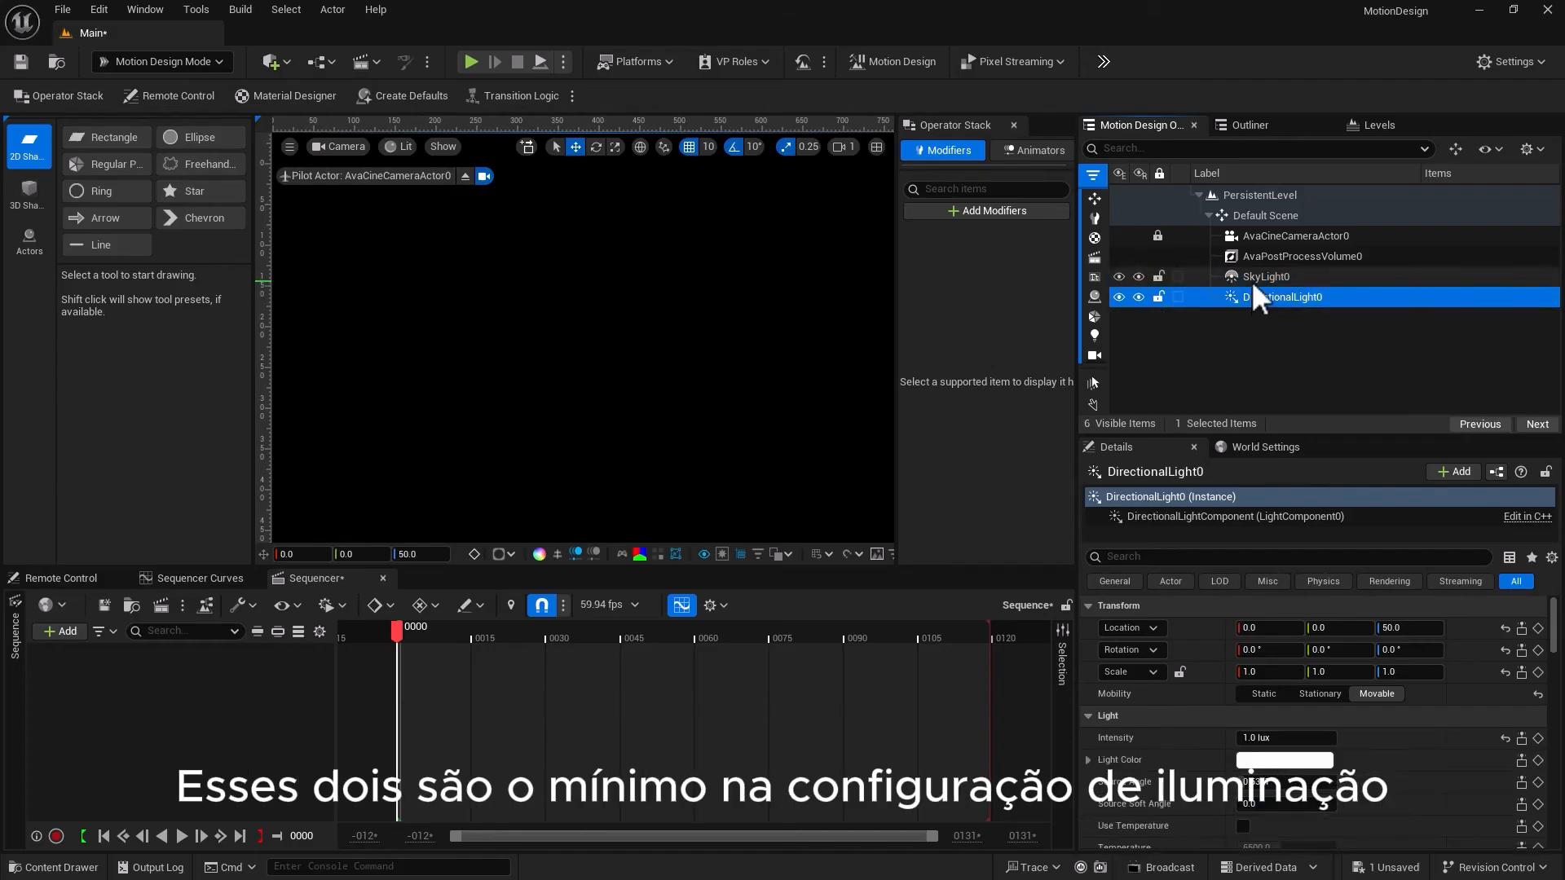
{"action": "left_click", "coordinate": [1250, 280]}
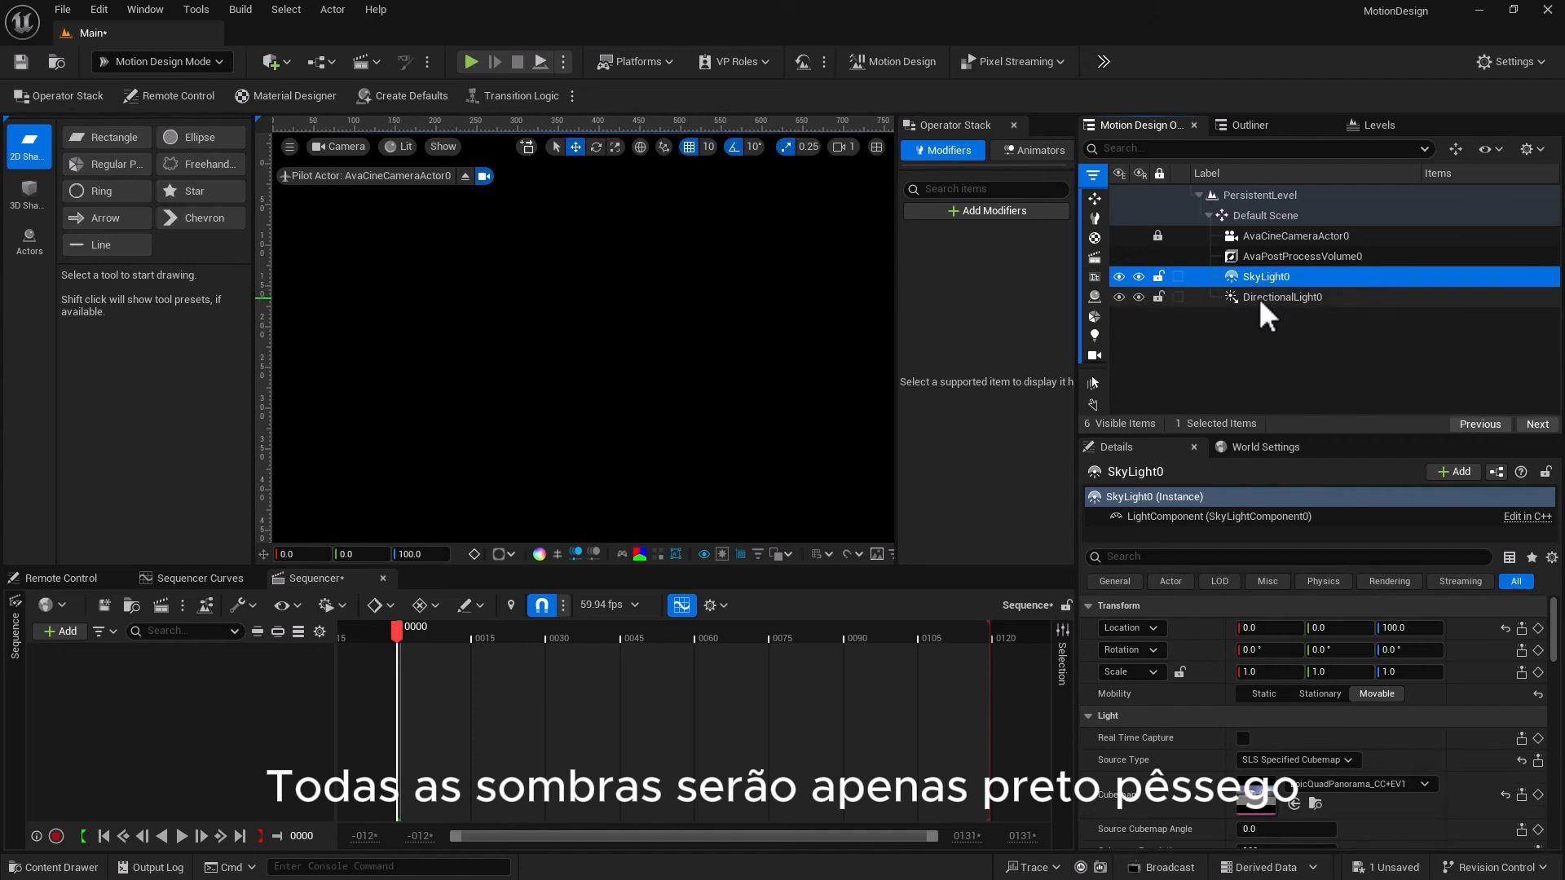
{"action": "left_click", "coordinate": [1260, 292]}
{"action": "left_click", "coordinate": [1260, 282]}
{"action": "left_click", "coordinate": [1262, 298]}
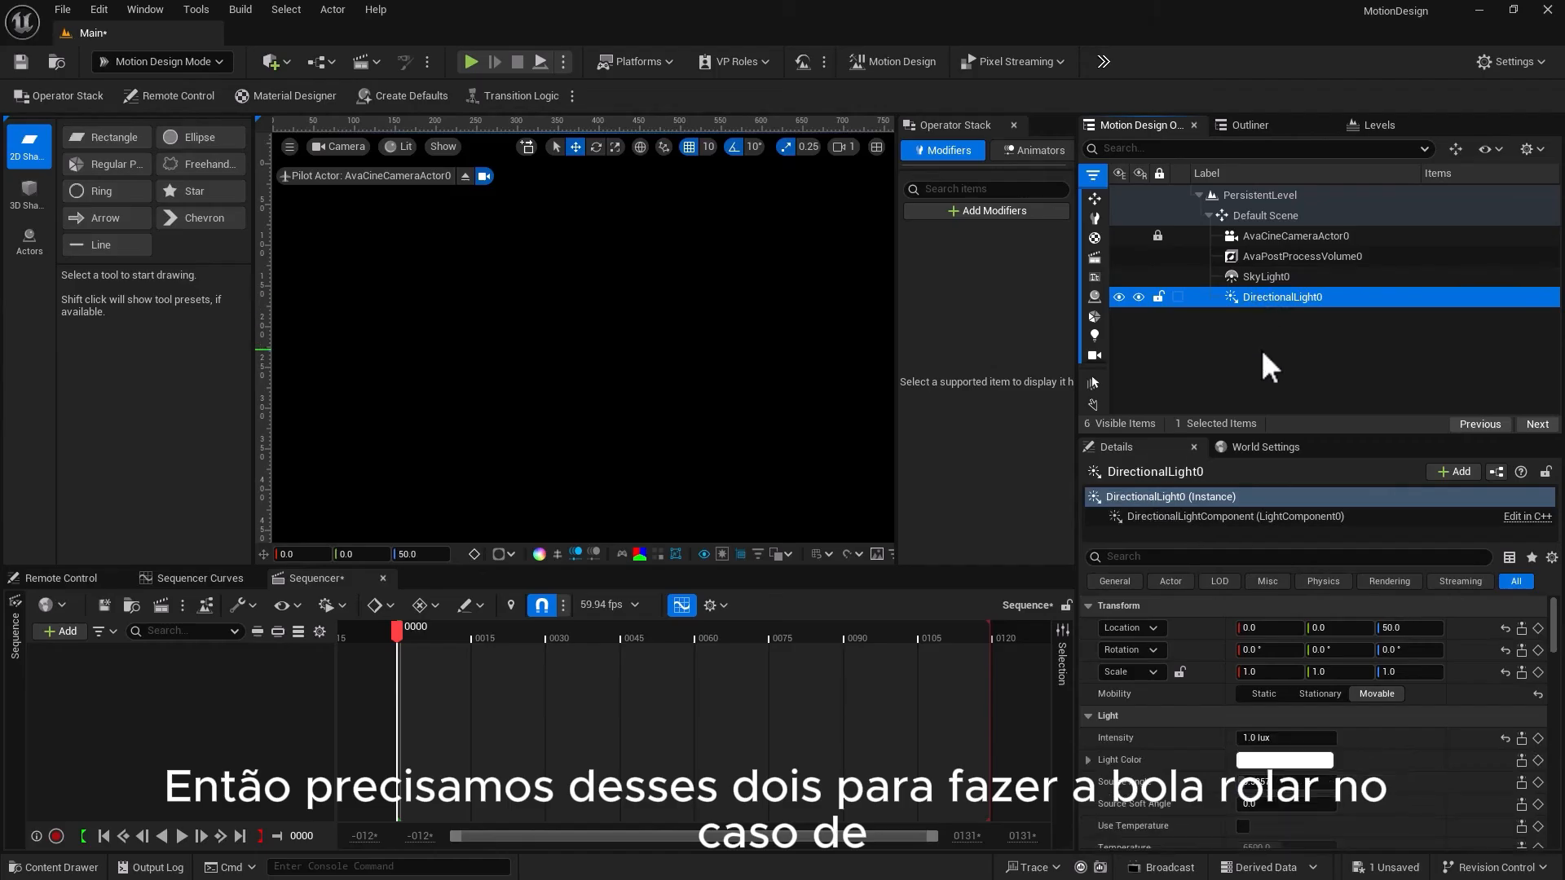
Clear the actor selection and set the viewport to look through AvaCineCameraActor0
{"action": "left_click", "coordinate": [1262, 352]}
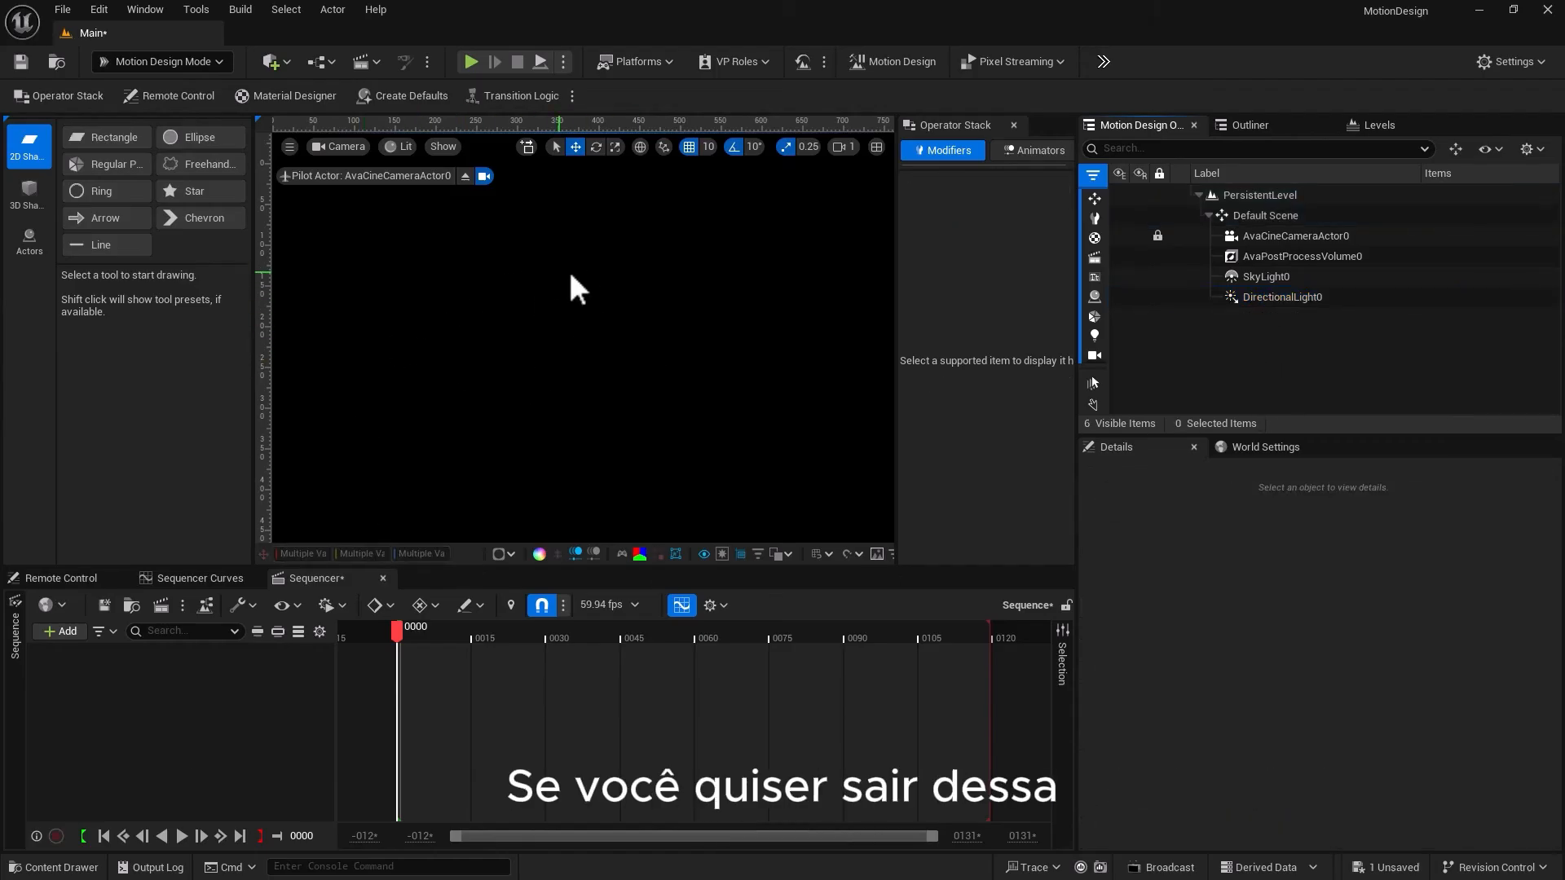
{"action": "left_click", "coordinate": [342, 147]}
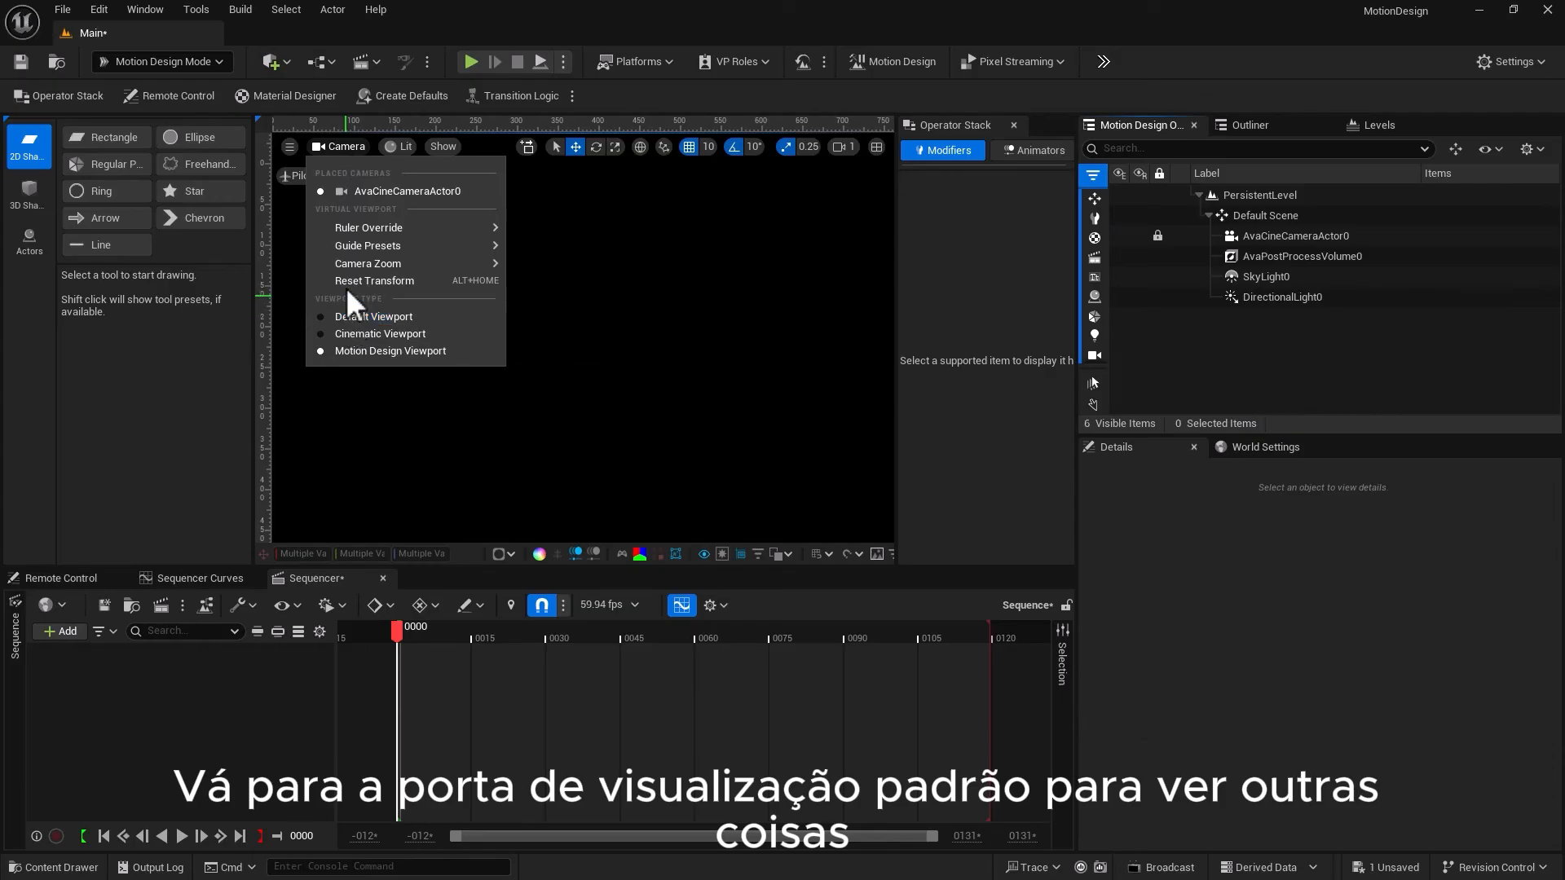
{"action": "left_click", "coordinate": [362, 190]}
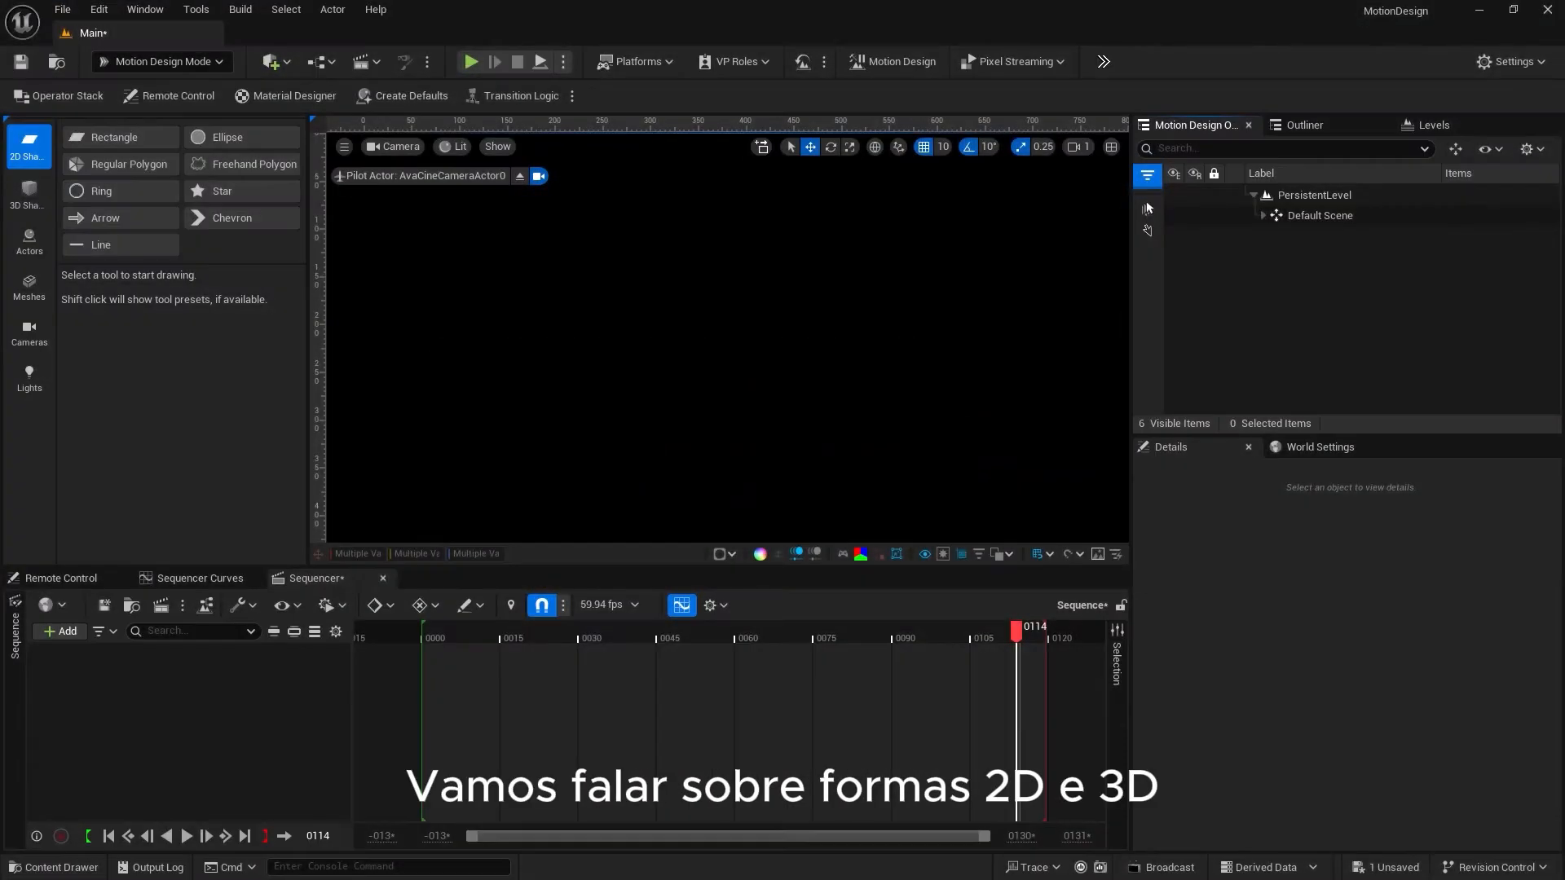
Draw a 2D rectangle around the centre of the viewport, toggling the grid off and back on before drawing
{"action": "left_click", "coordinate": [10, 193]}
{"action": "left_click", "coordinate": [22, 144]}
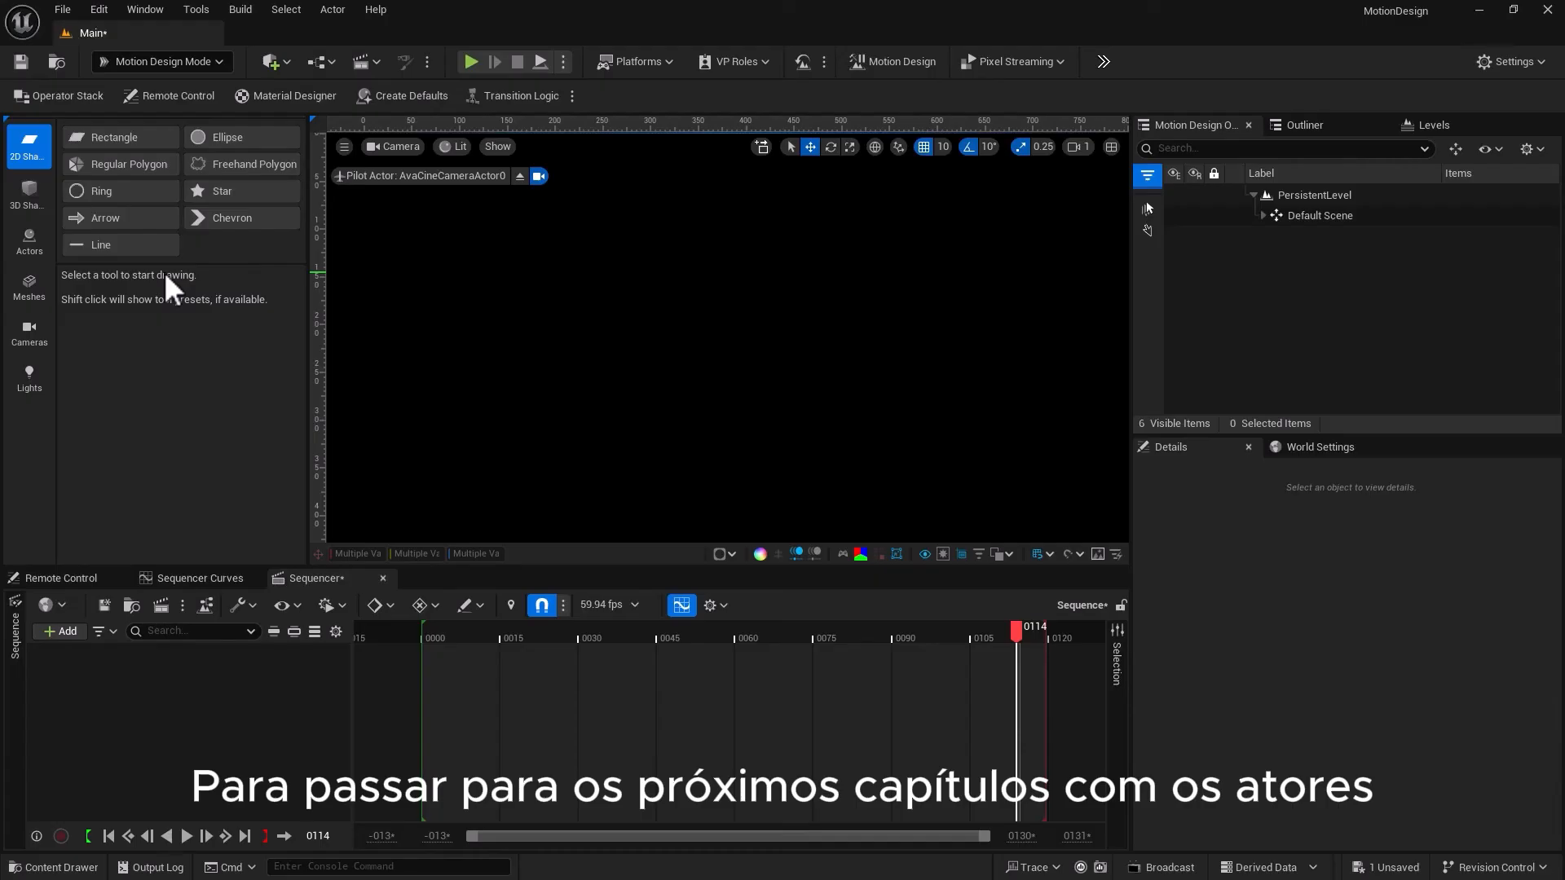
{"action": "left_click", "coordinate": [123, 139]}
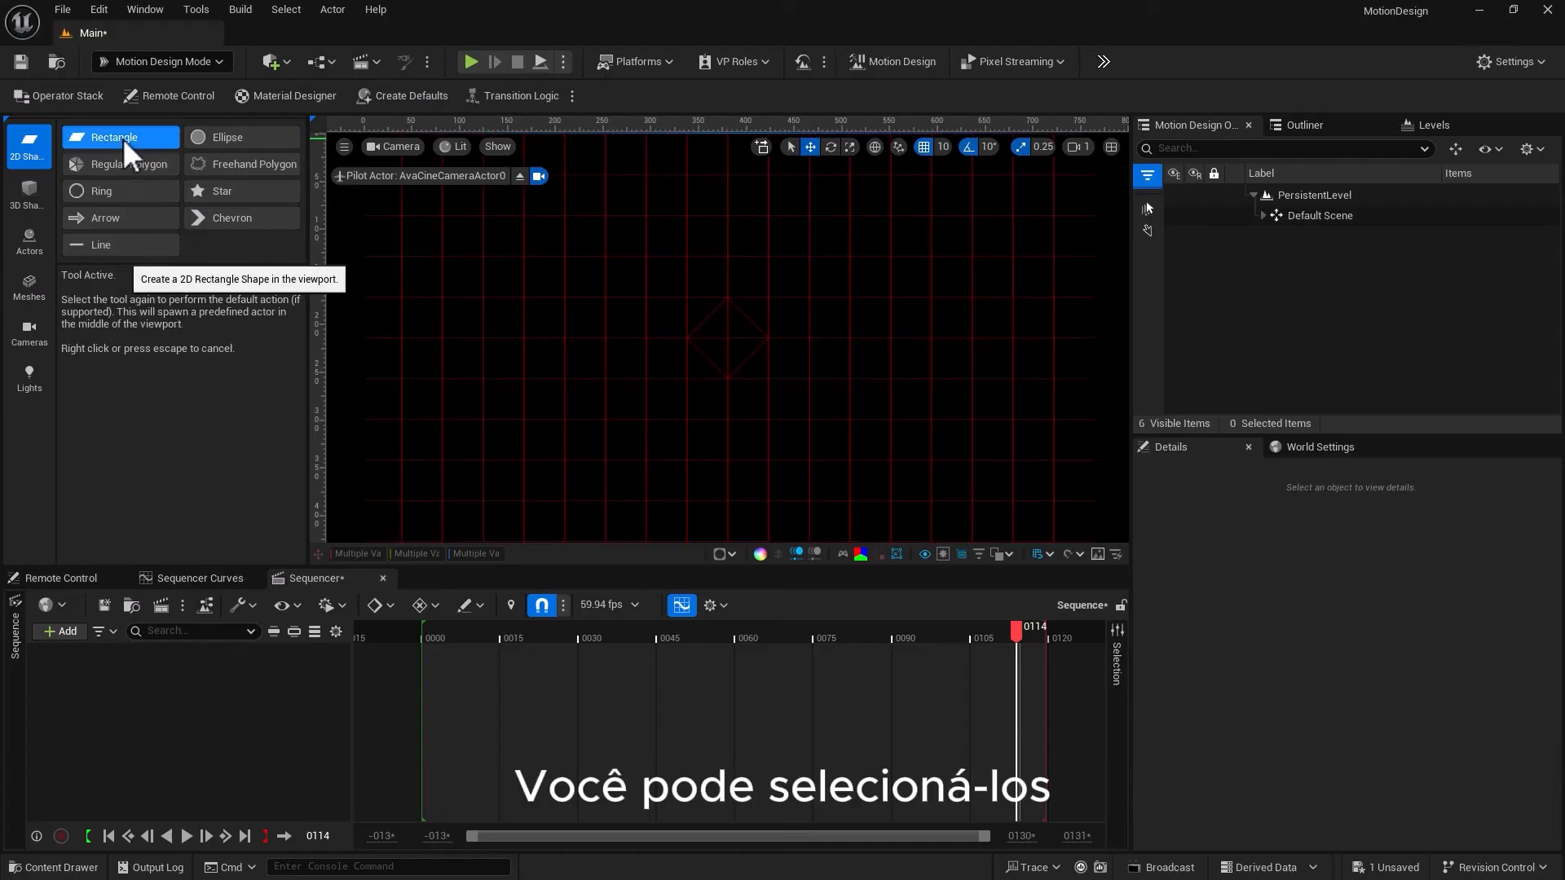
{"action": "left_click", "coordinate": [1036, 559]}
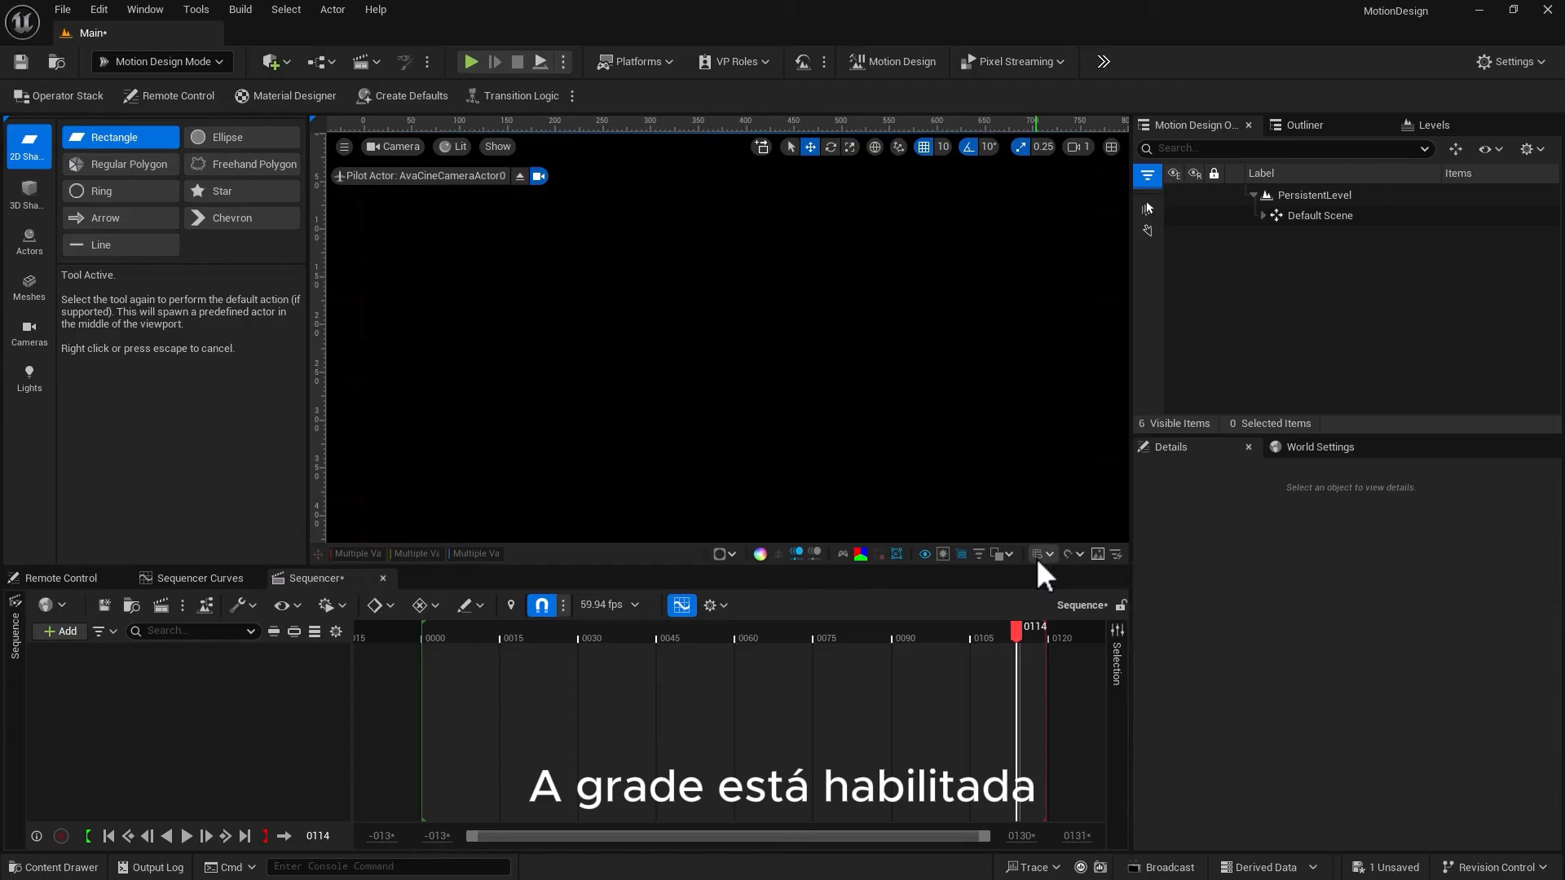
{"action": "left_click", "coordinate": [1036, 559]}
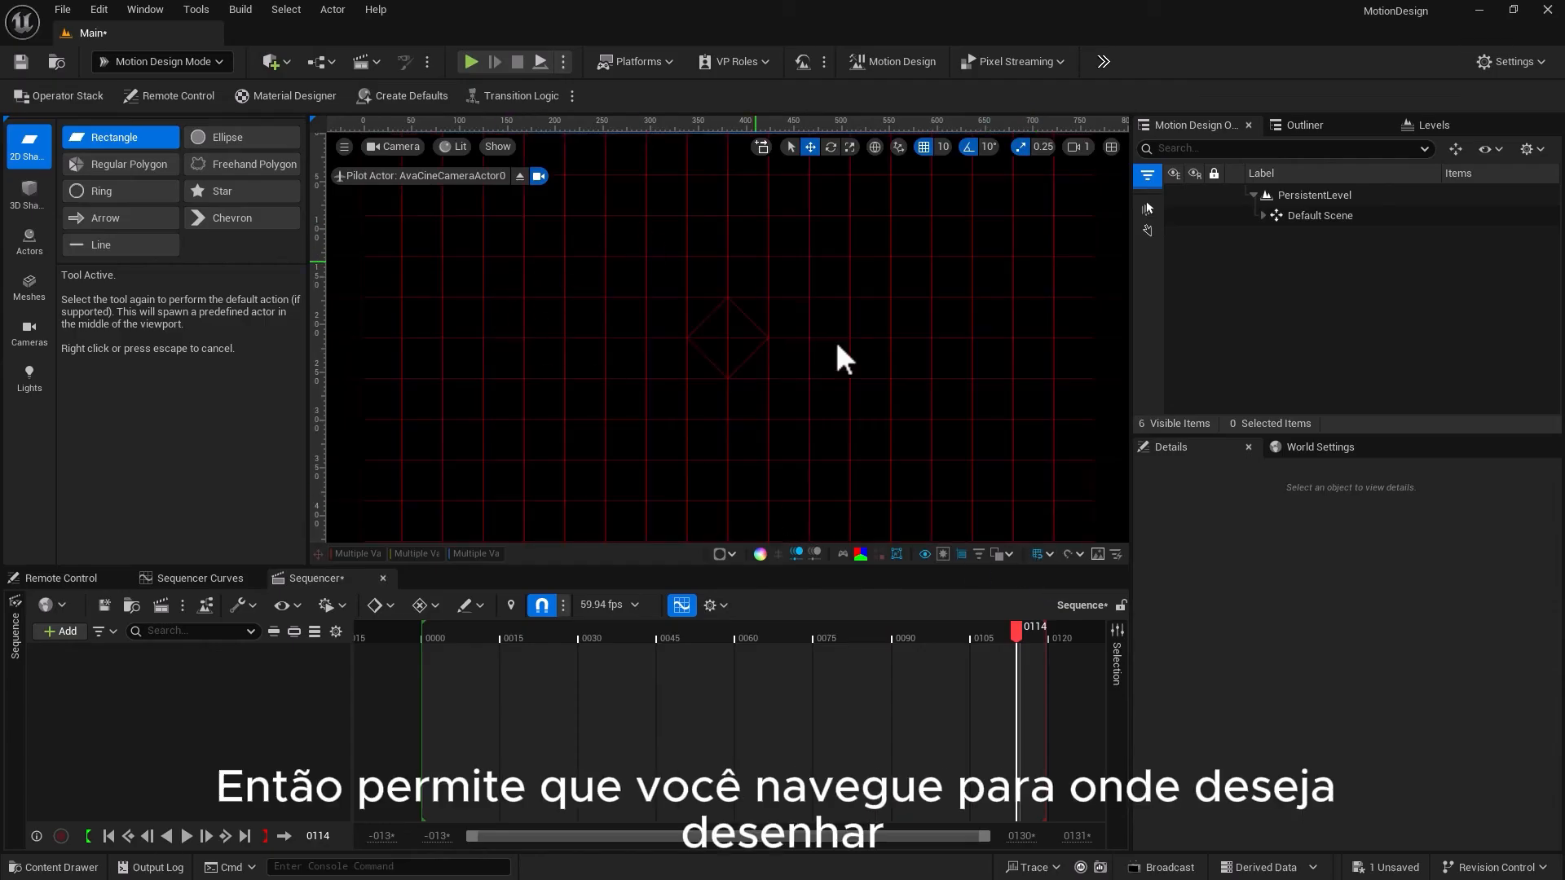
{"action": "left_click_drag", "start_coordinate": [588, 233], "coordinate": [870, 451]}
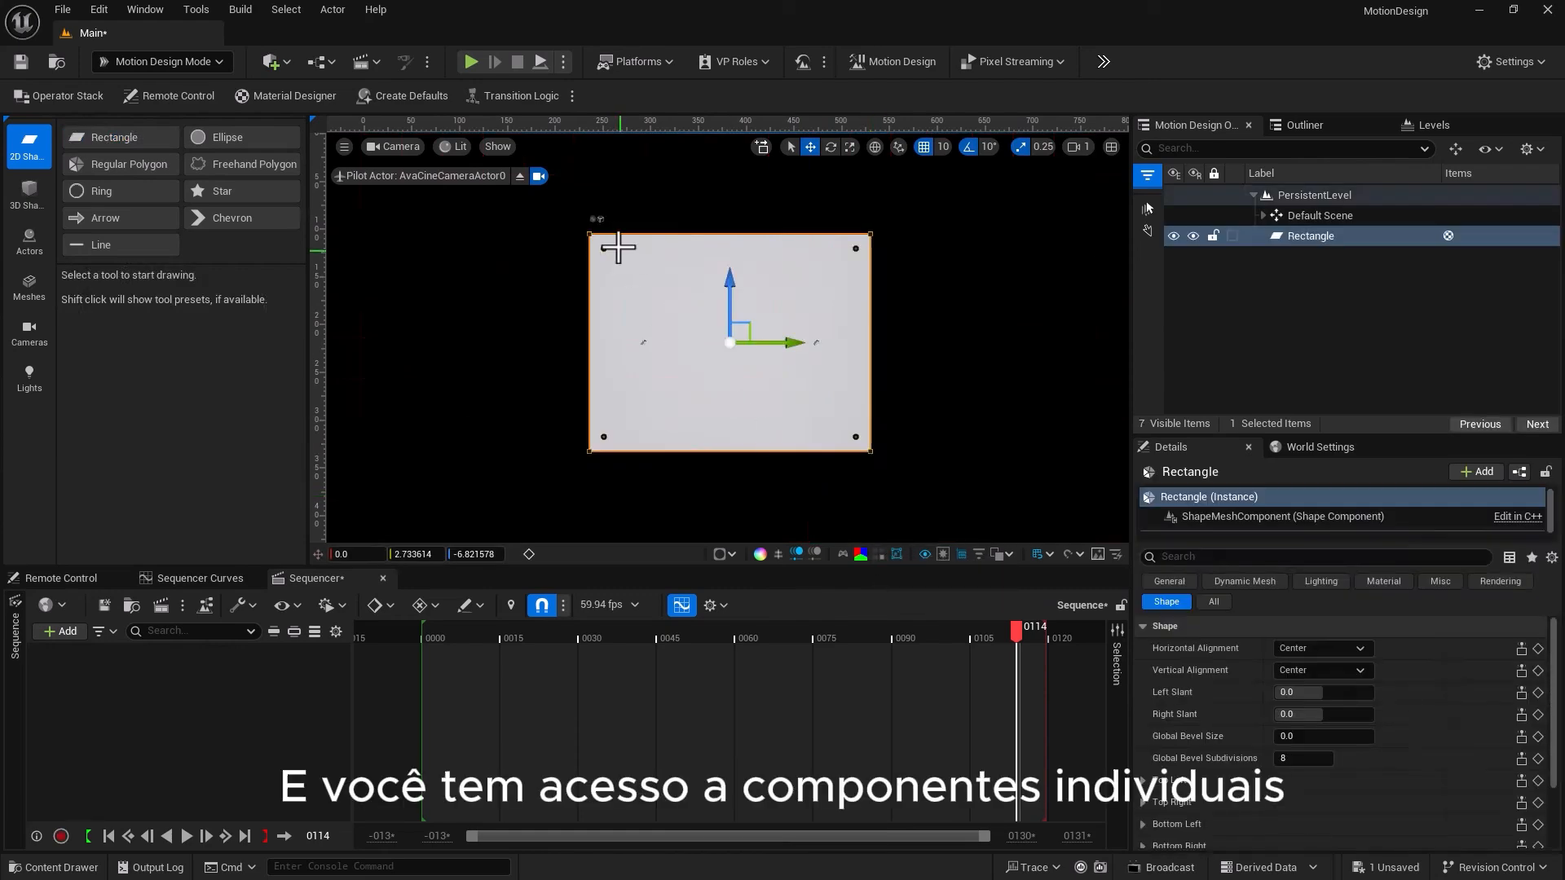
Lower the rectangle's upper edge using its upper-left corner, then delete the rectangle
{"action": "left_click", "coordinate": [589, 235]}
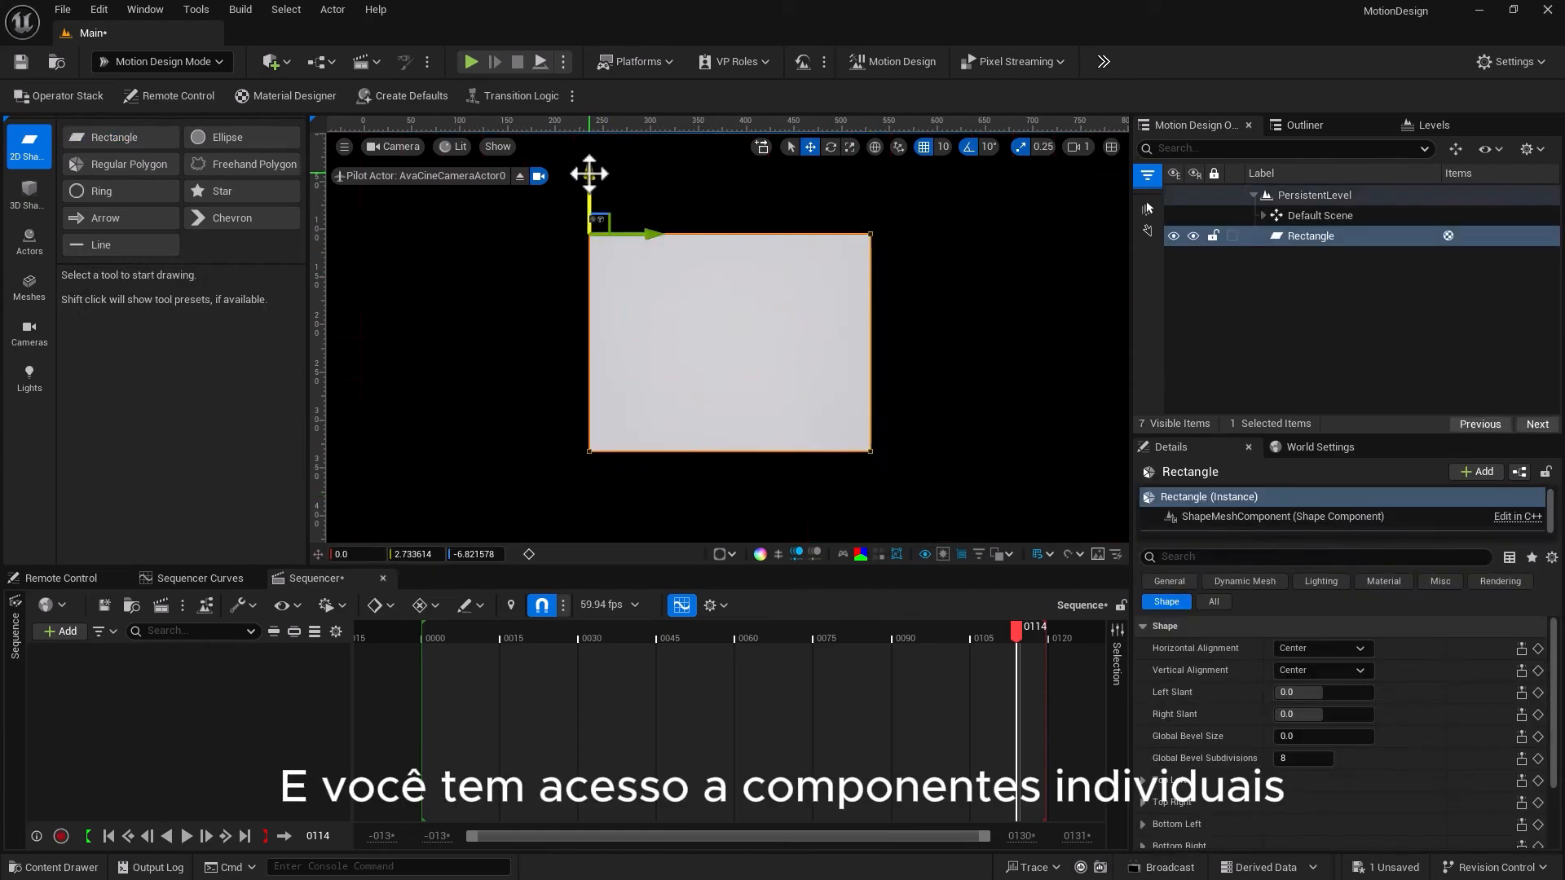
{"action": "left_click_drag", "start_coordinate": [589, 171], "coordinate": [569, 198]}
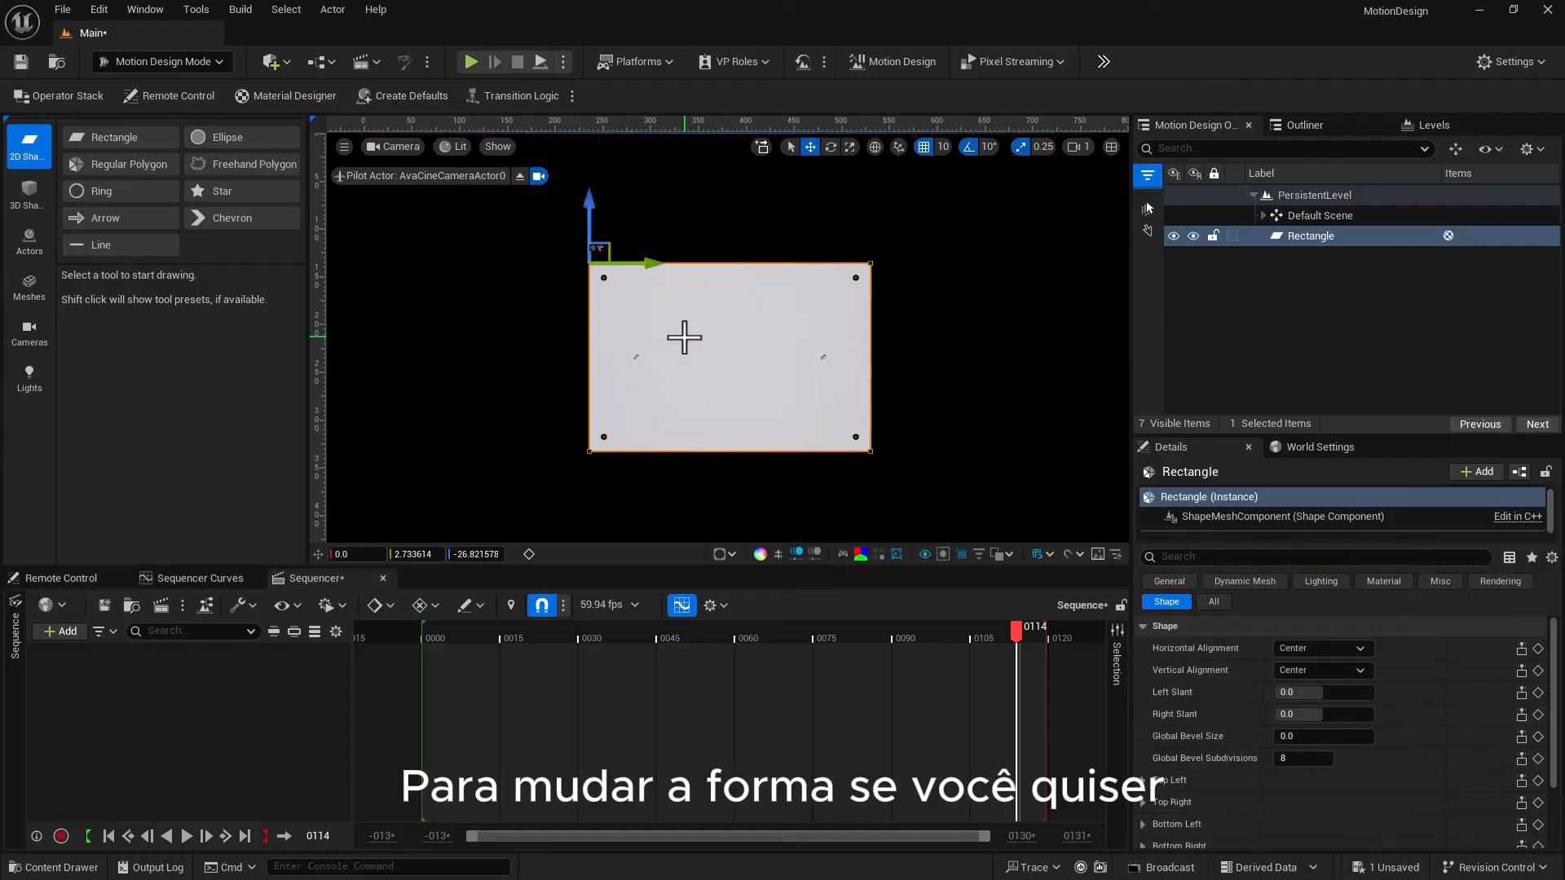
{"action": "key", "text": "Delete"}
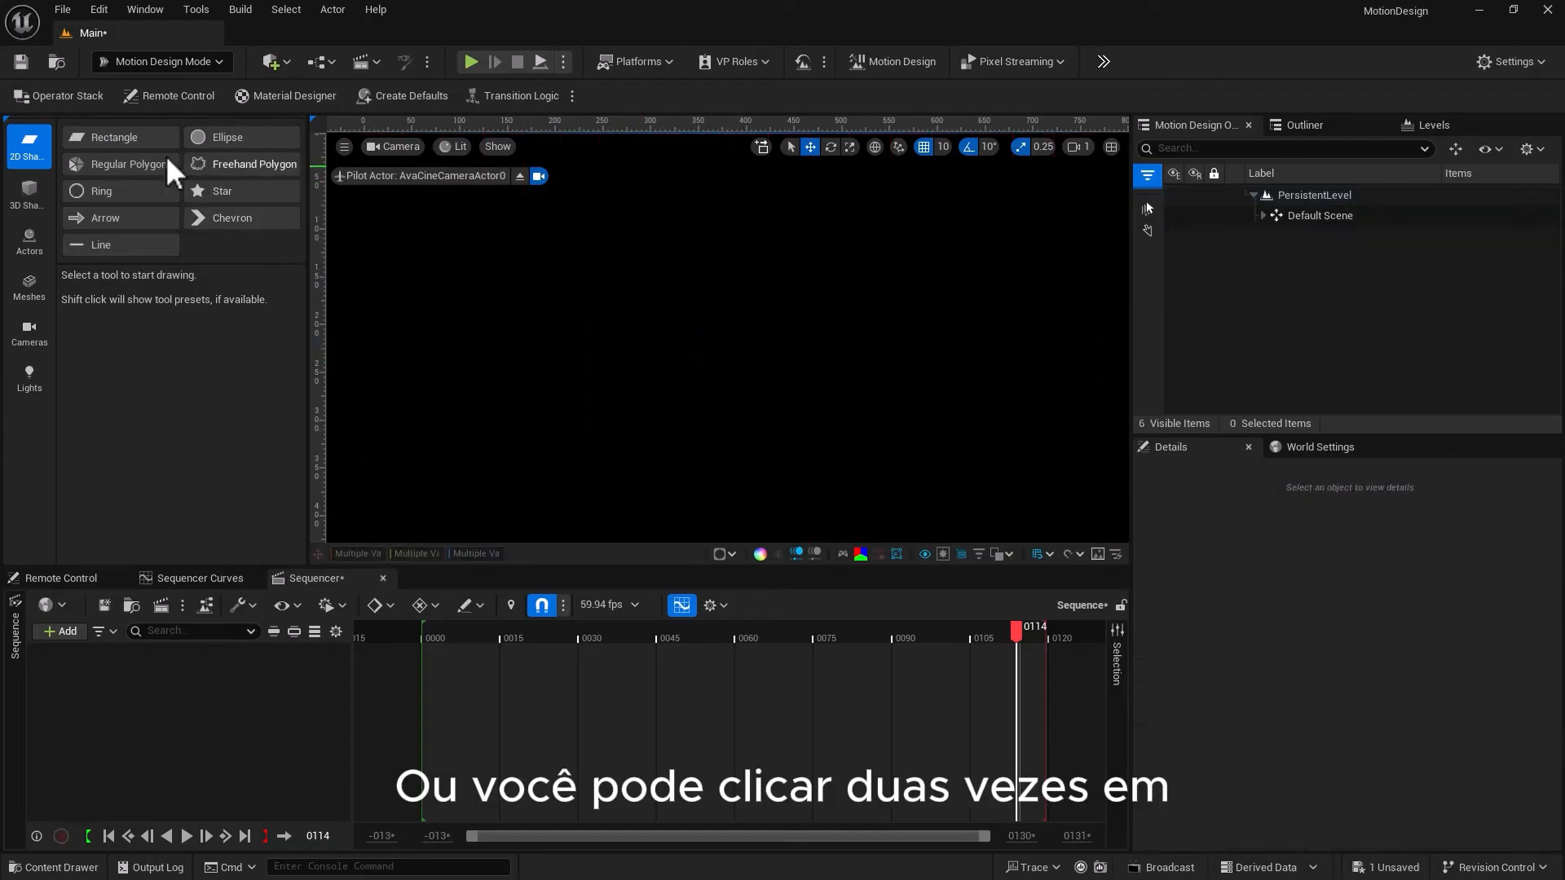
Add a default rectangle, ellipse and ring, placing the rectangle at Y -350, the ellipse at Y -230 and the ring at the origin
{"action": "double_click", "coordinate": [138, 140]}
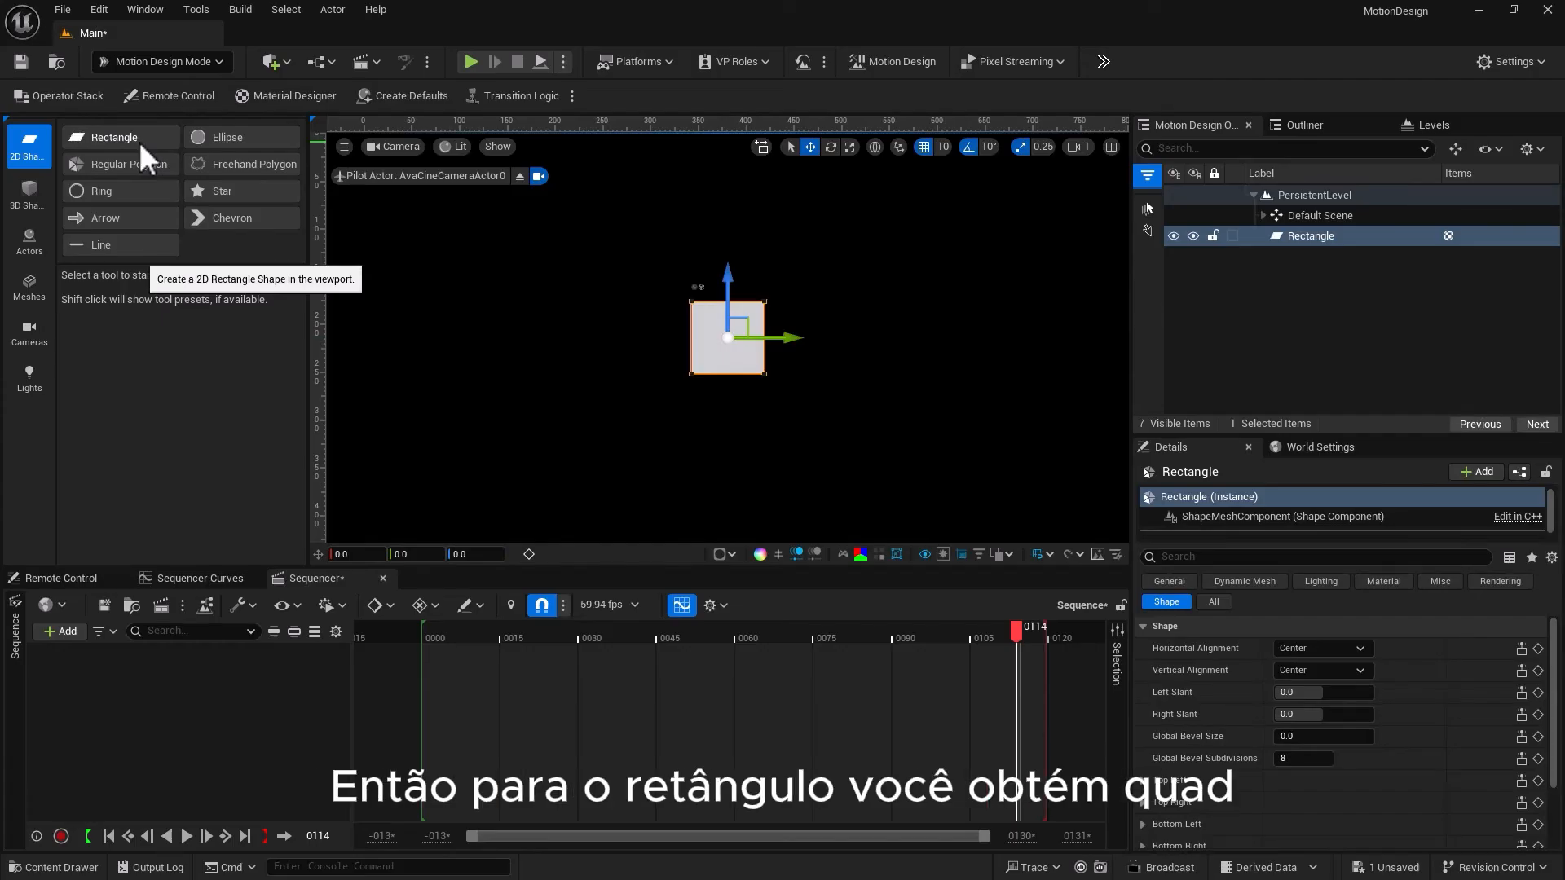
{"action": "left_click_drag", "start_coordinate": [780, 331], "coordinate": [528, 335]}
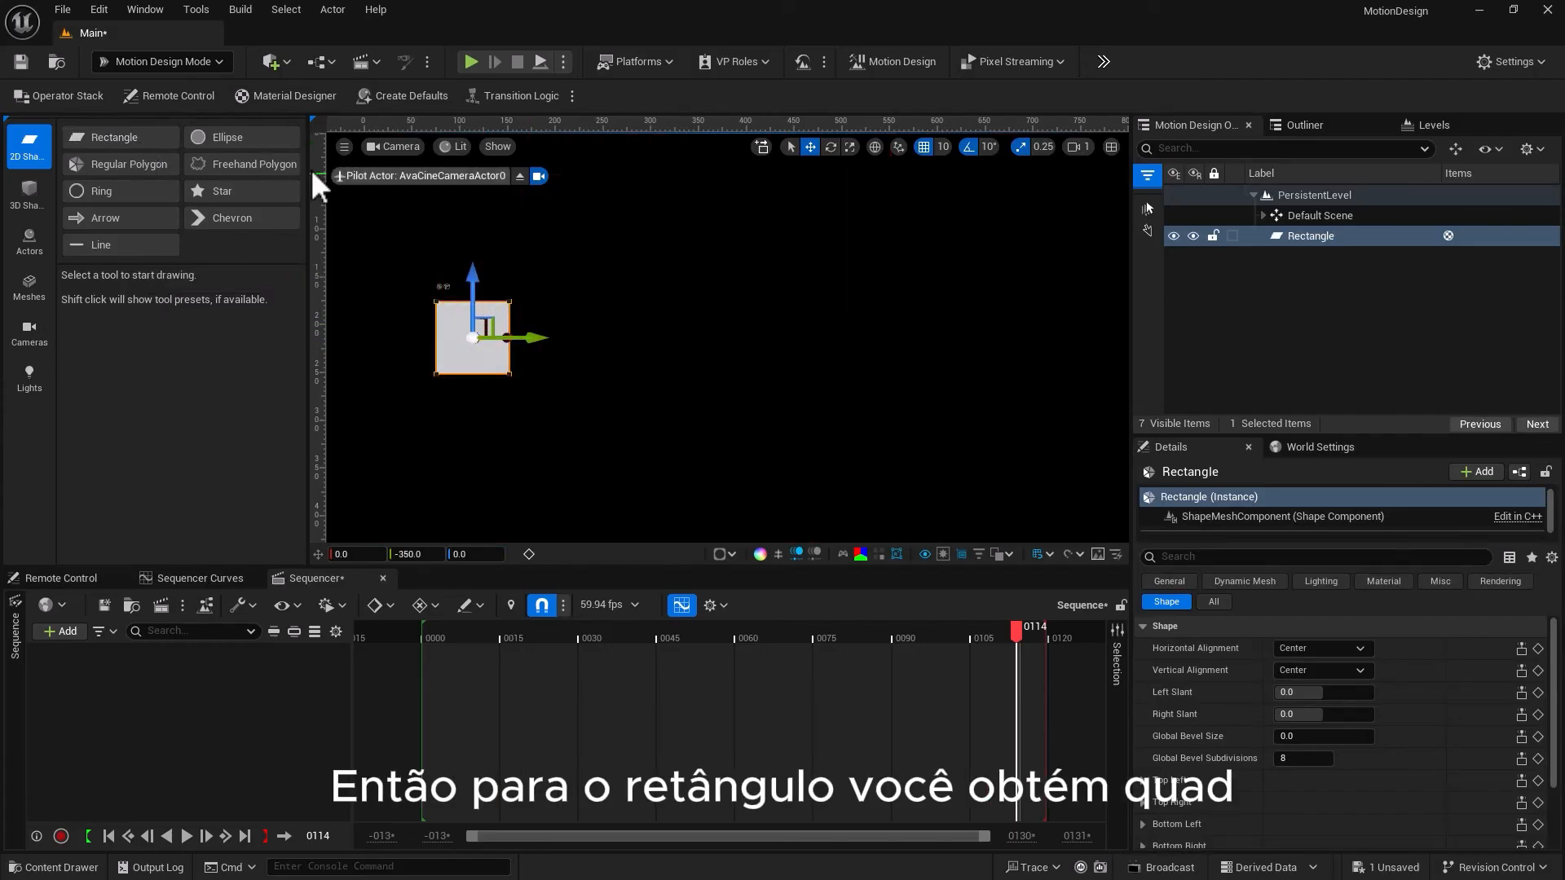
{"action": "left_click", "coordinate": [228, 137]}
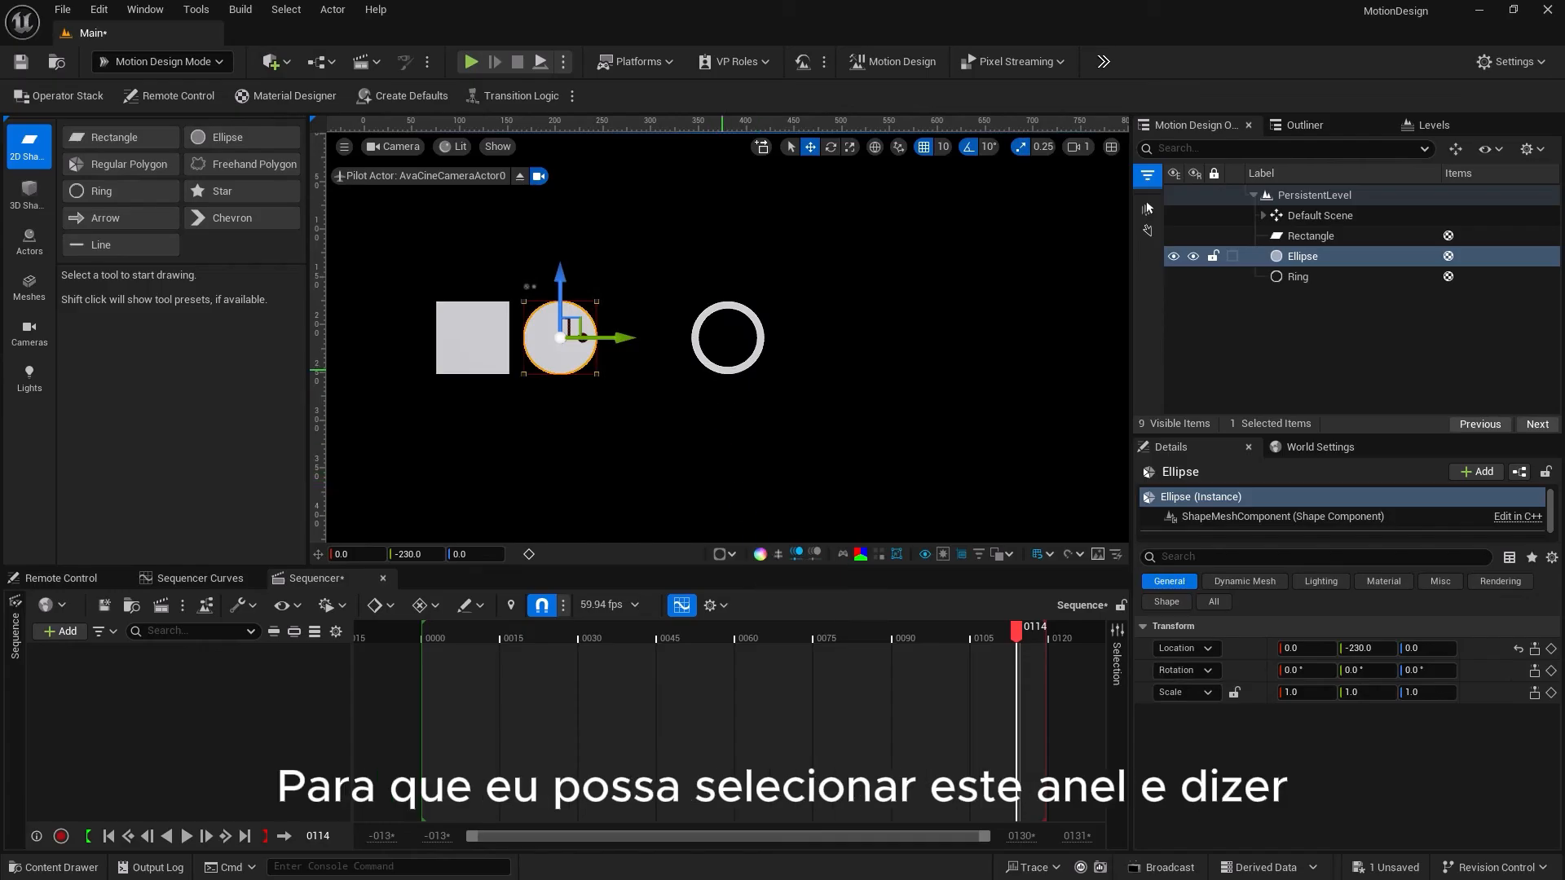
Change the ring's colour to pure red
{"action": "left_click", "coordinate": [752, 363]}
{"action": "left_click", "coordinate": [761, 554]}
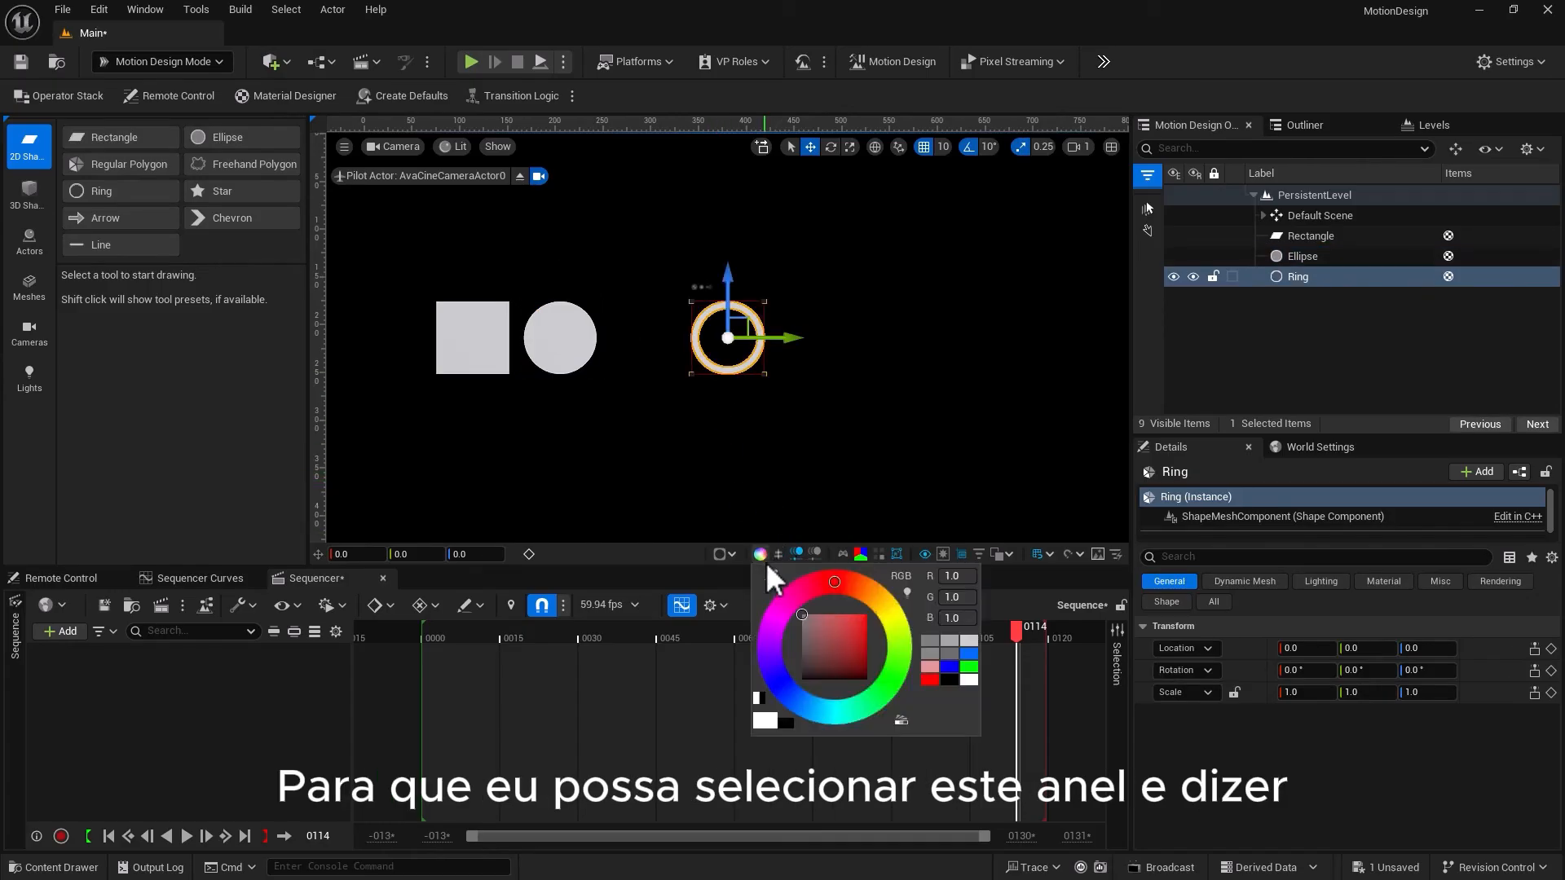
{"action": "left_click_drag", "start_coordinate": [840, 652], "coordinate": [877, 614]}
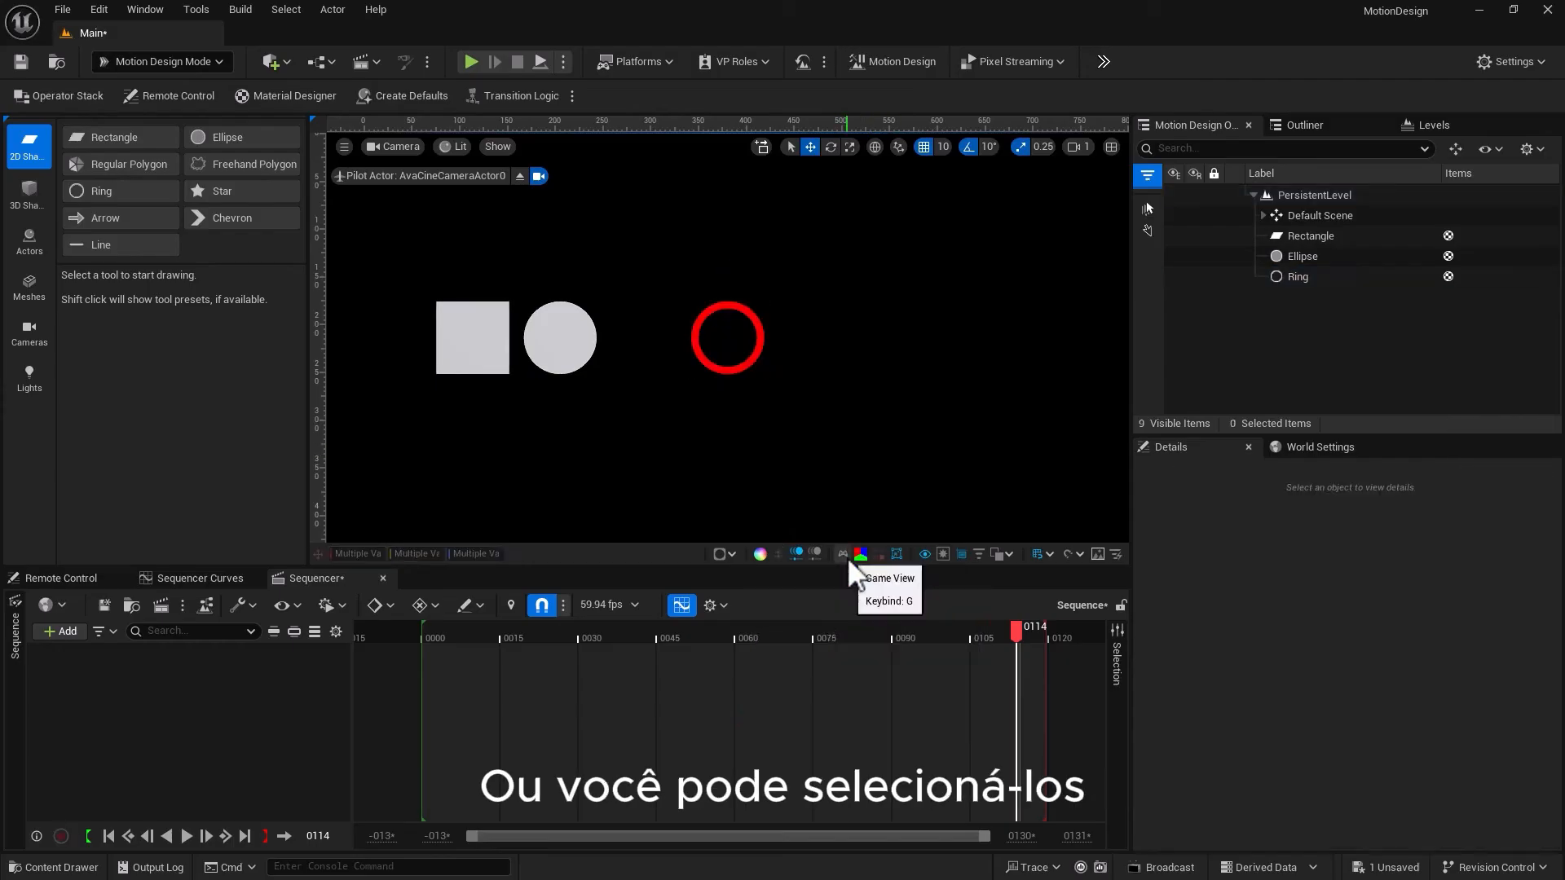
Move the ellipse to Y -200 and set its simple material colour to blue, about R 0.085, G 0.257, B 1.0
{"action": "left_click", "coordinate": [569, 351]}
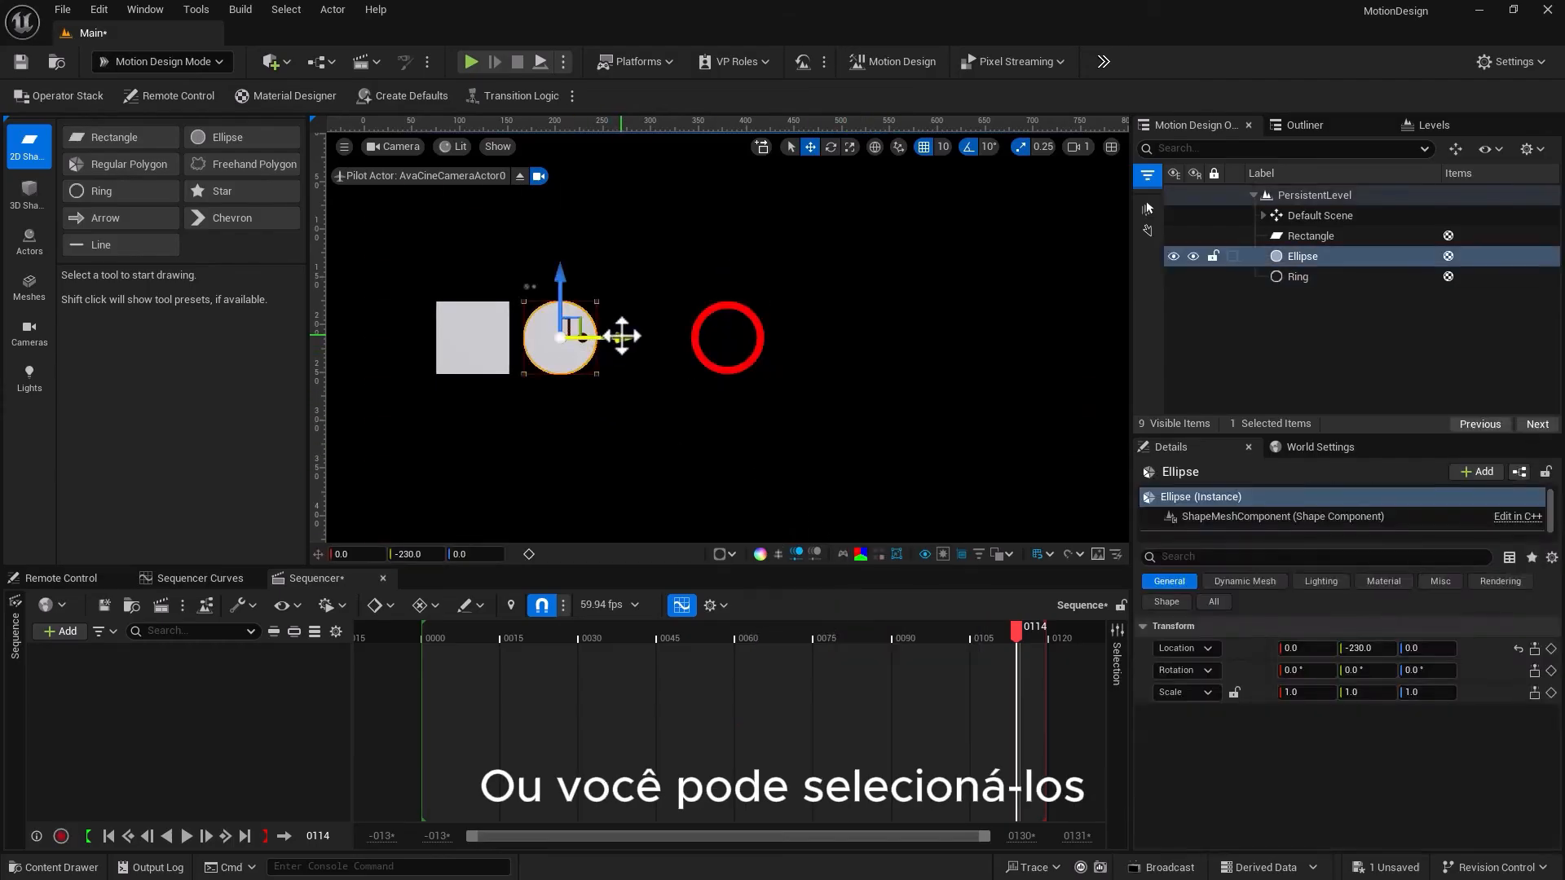
{"action": "left_click_drag", "start_coordinate": [604, 339], "coordinate": [650, 336]}
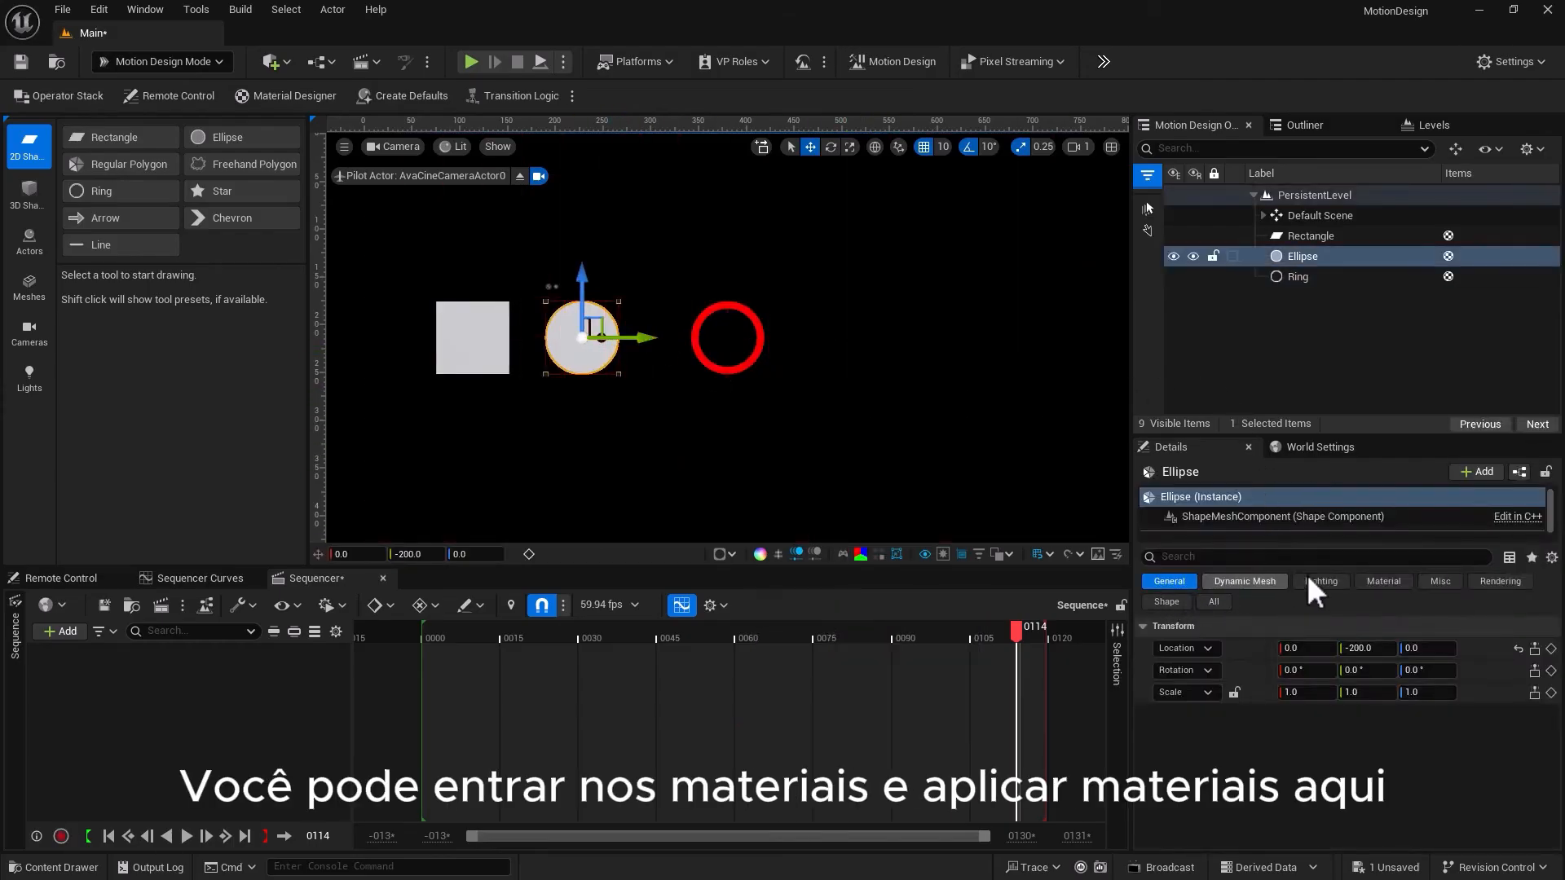
{"action": "left_click", "coordinate": [1366, 582]}
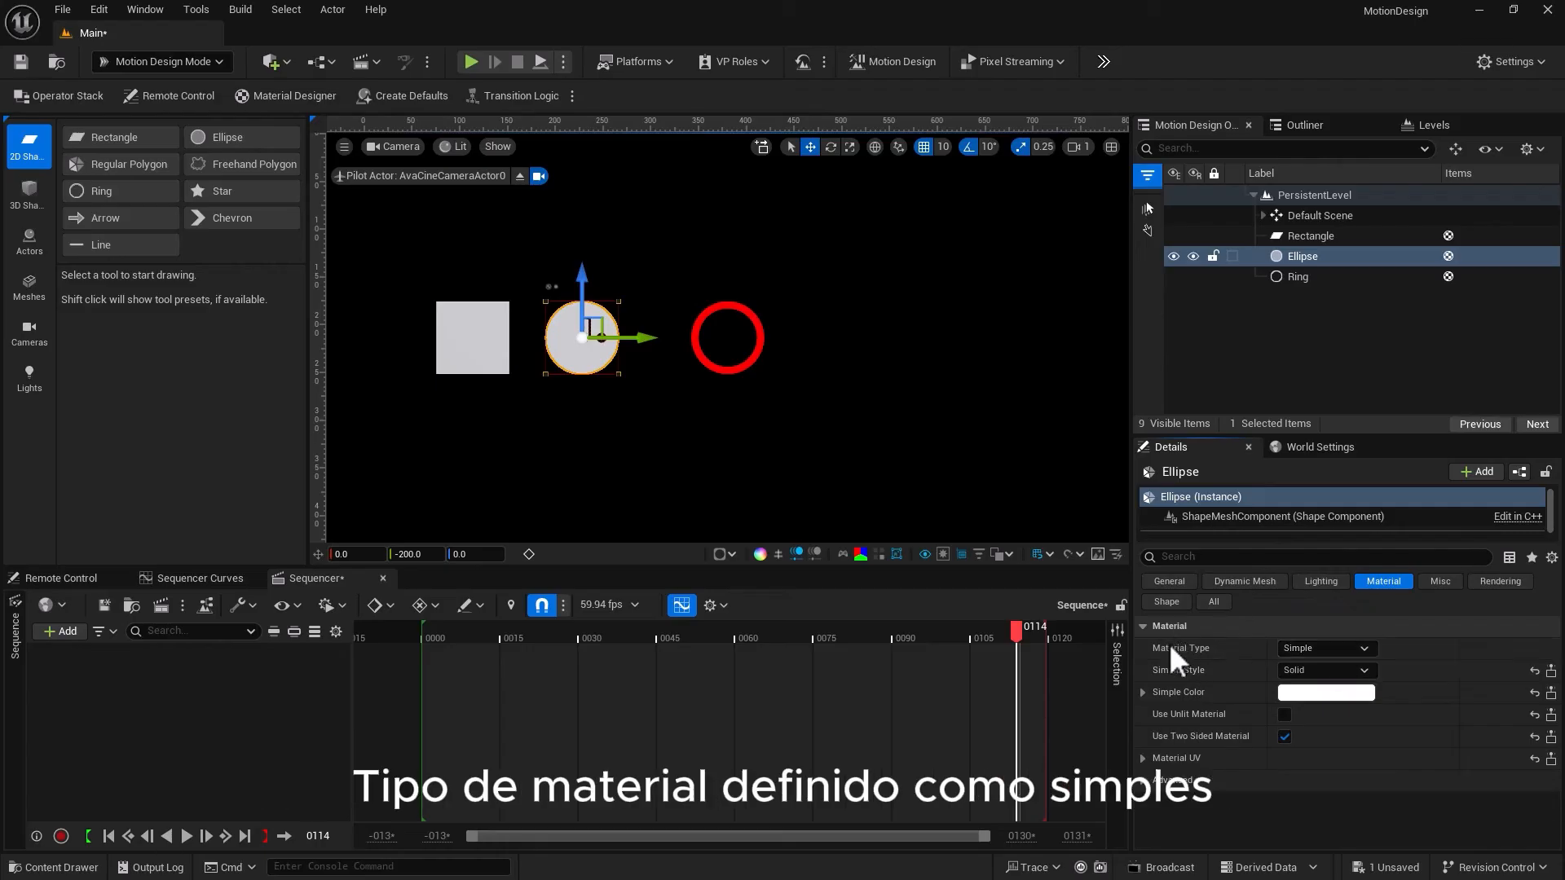
{"action": "left_click", "coordinate": [1294, 697]}
{"action": "left_click", "coordinate": [982, 528]}
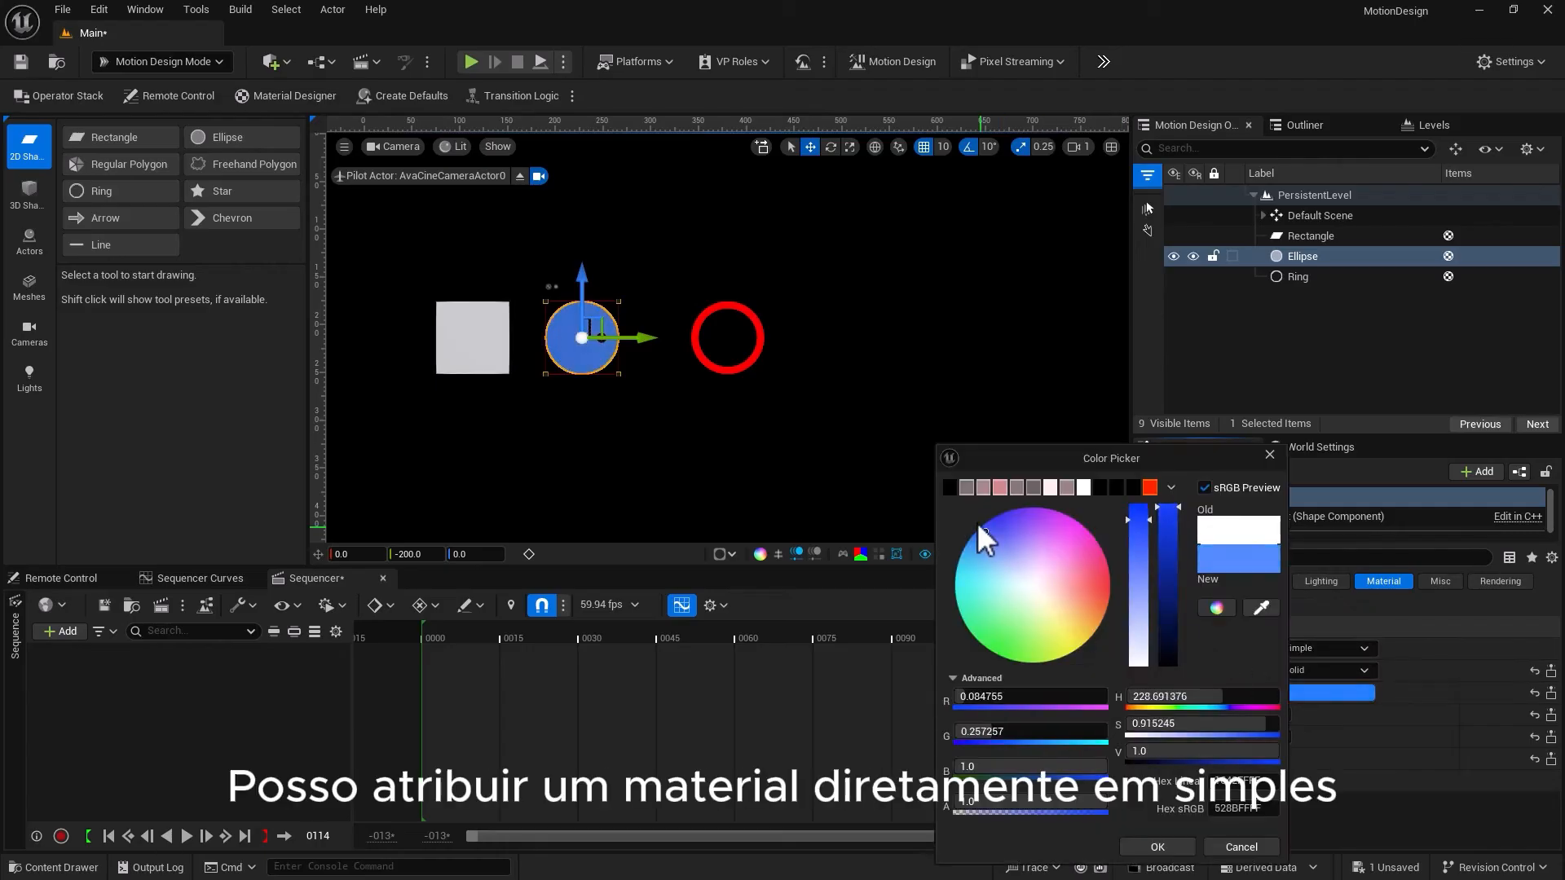
{"action": "left_click", "coordinate": [1157, 847]}
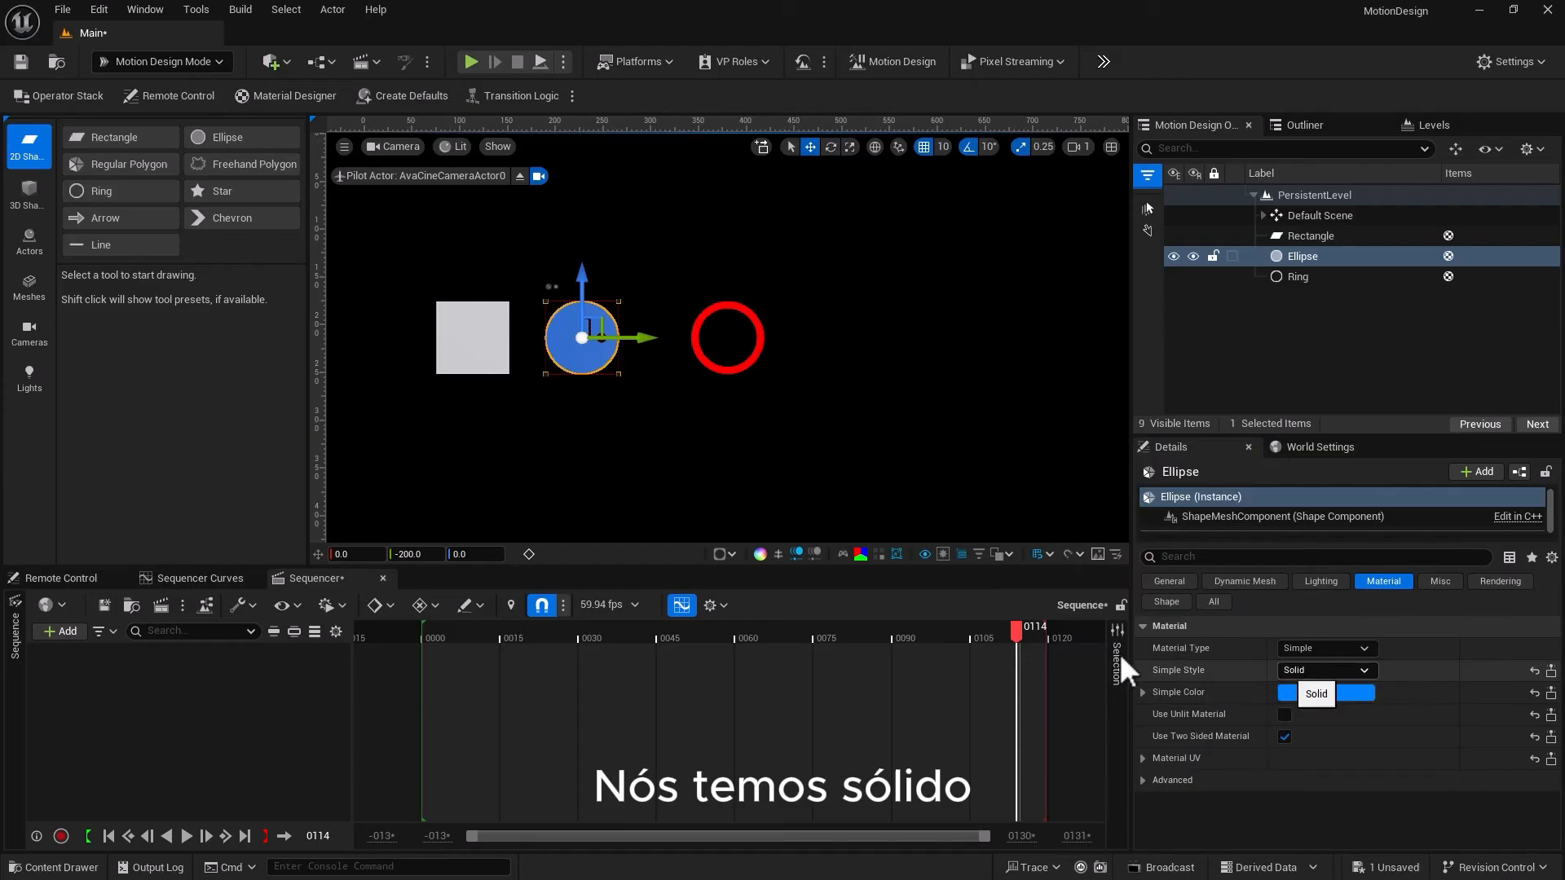
Switch the rectangle's simple style to Linear Gradient and set its simple color to violet-blue, about R 0.136, G 0.189, B 1.0
{"action": "left_click", "coordinate": [473, 338]}
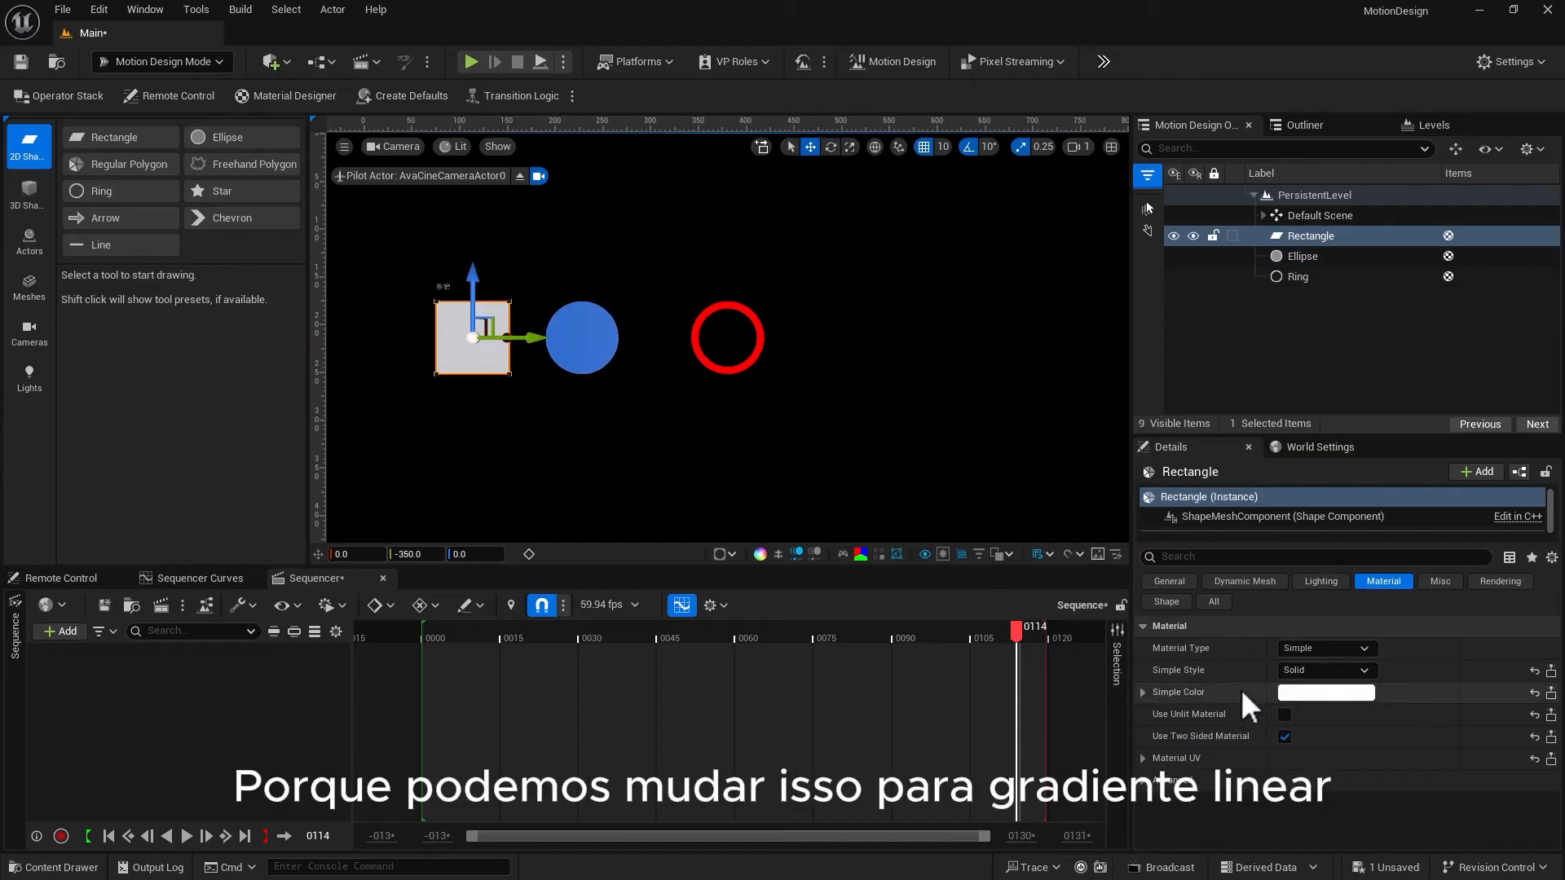
{"action": "left_click", "coordinate": [1296, 669]}
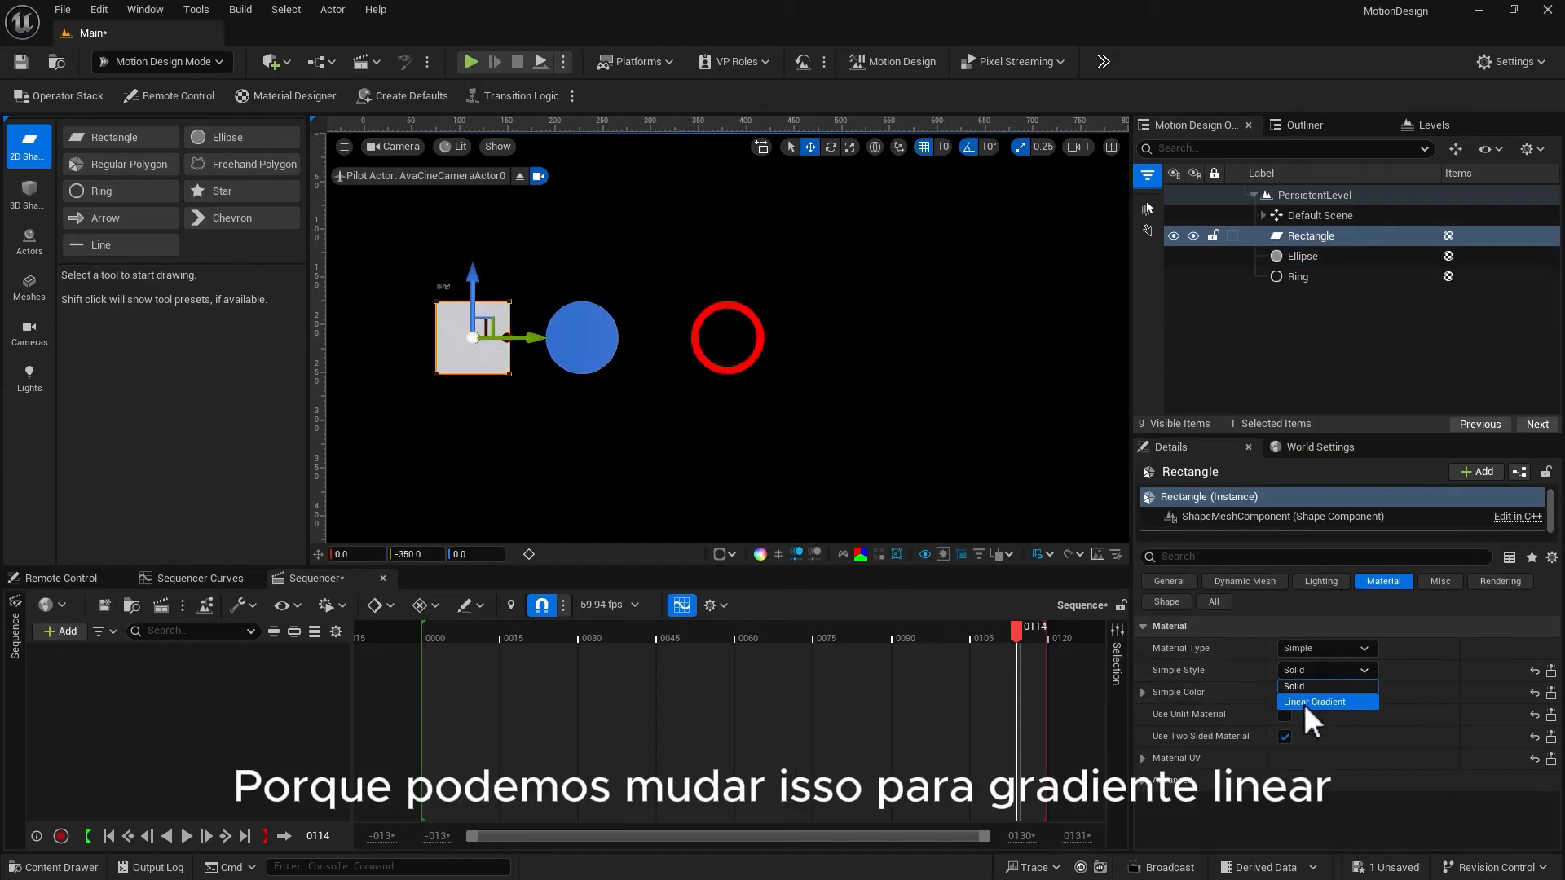
{"action": "left_click", "coordinate": [1303, 702]}
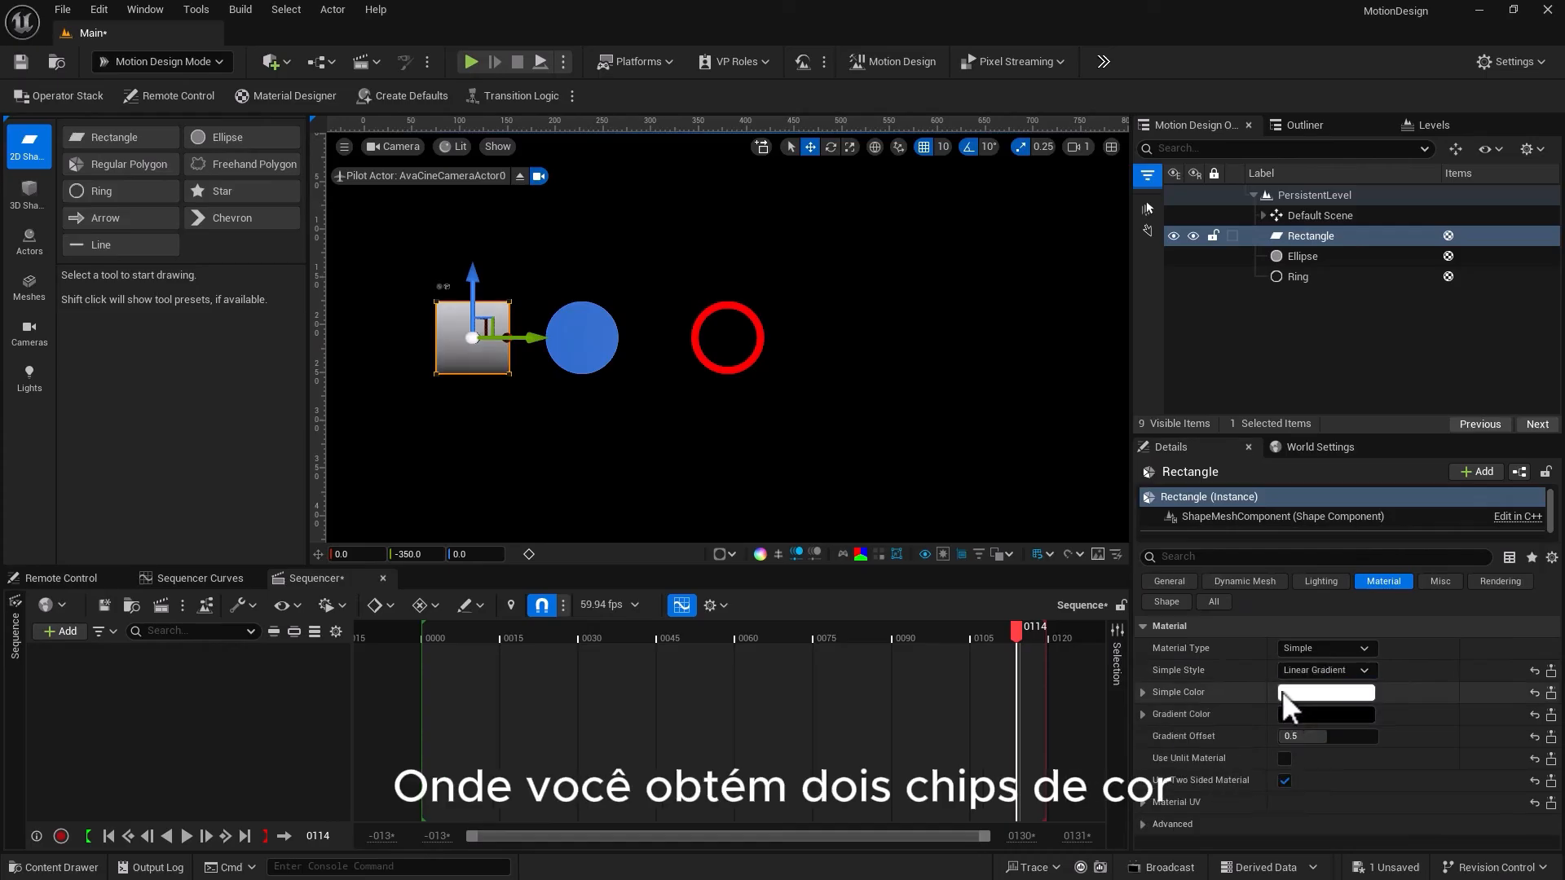
{"action": "left_click", "coordinate": [1303, 692]}
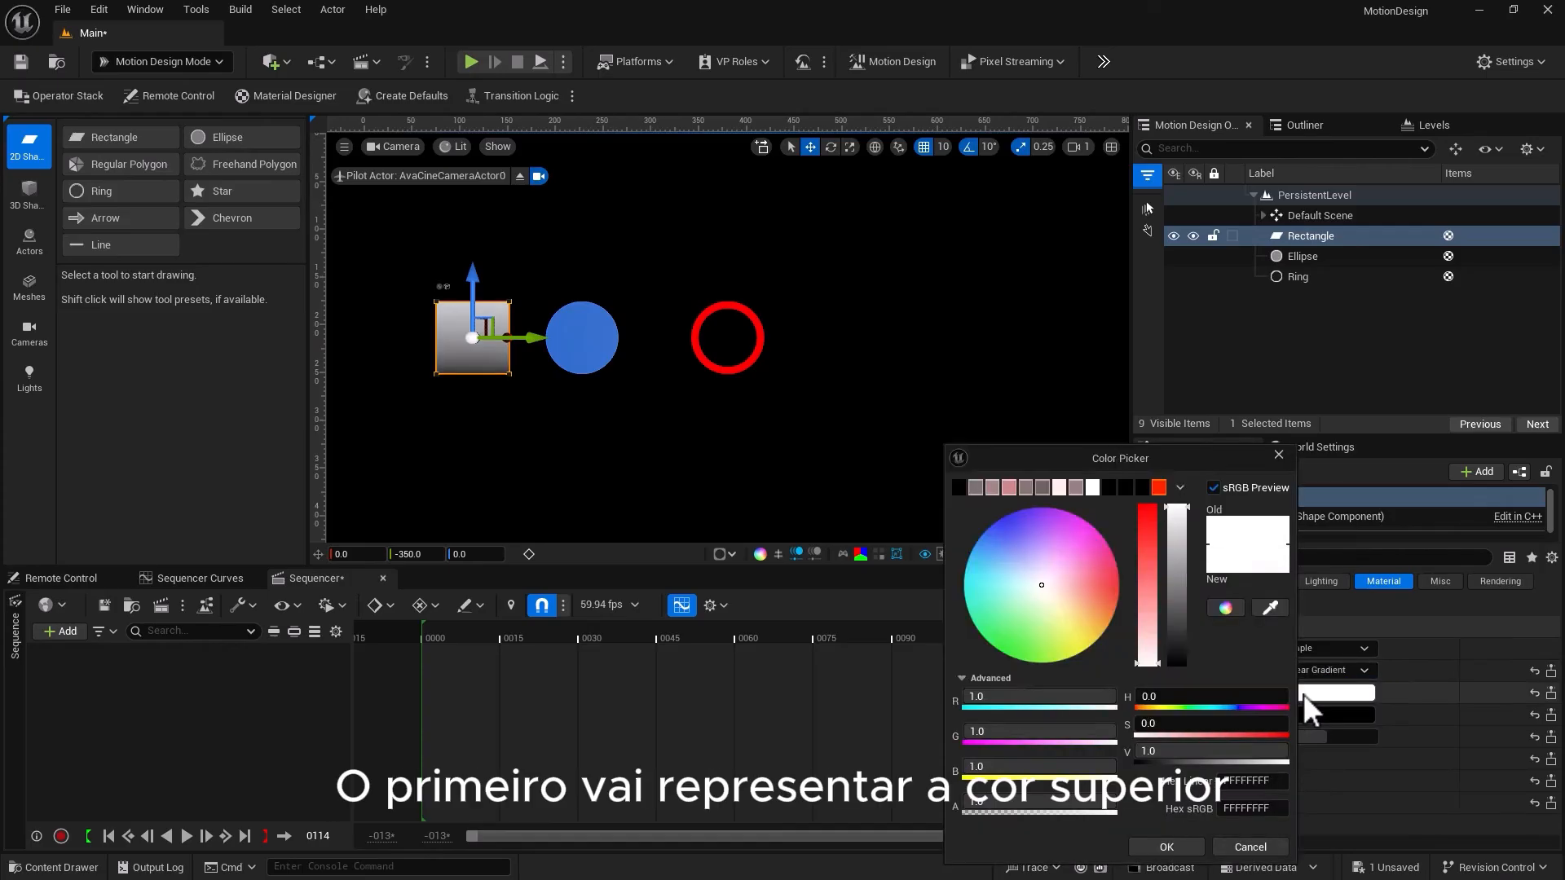
{"action": "left_click_drag", "start_coordinate": [1014, 545], "coordinate": [1004, 528]}
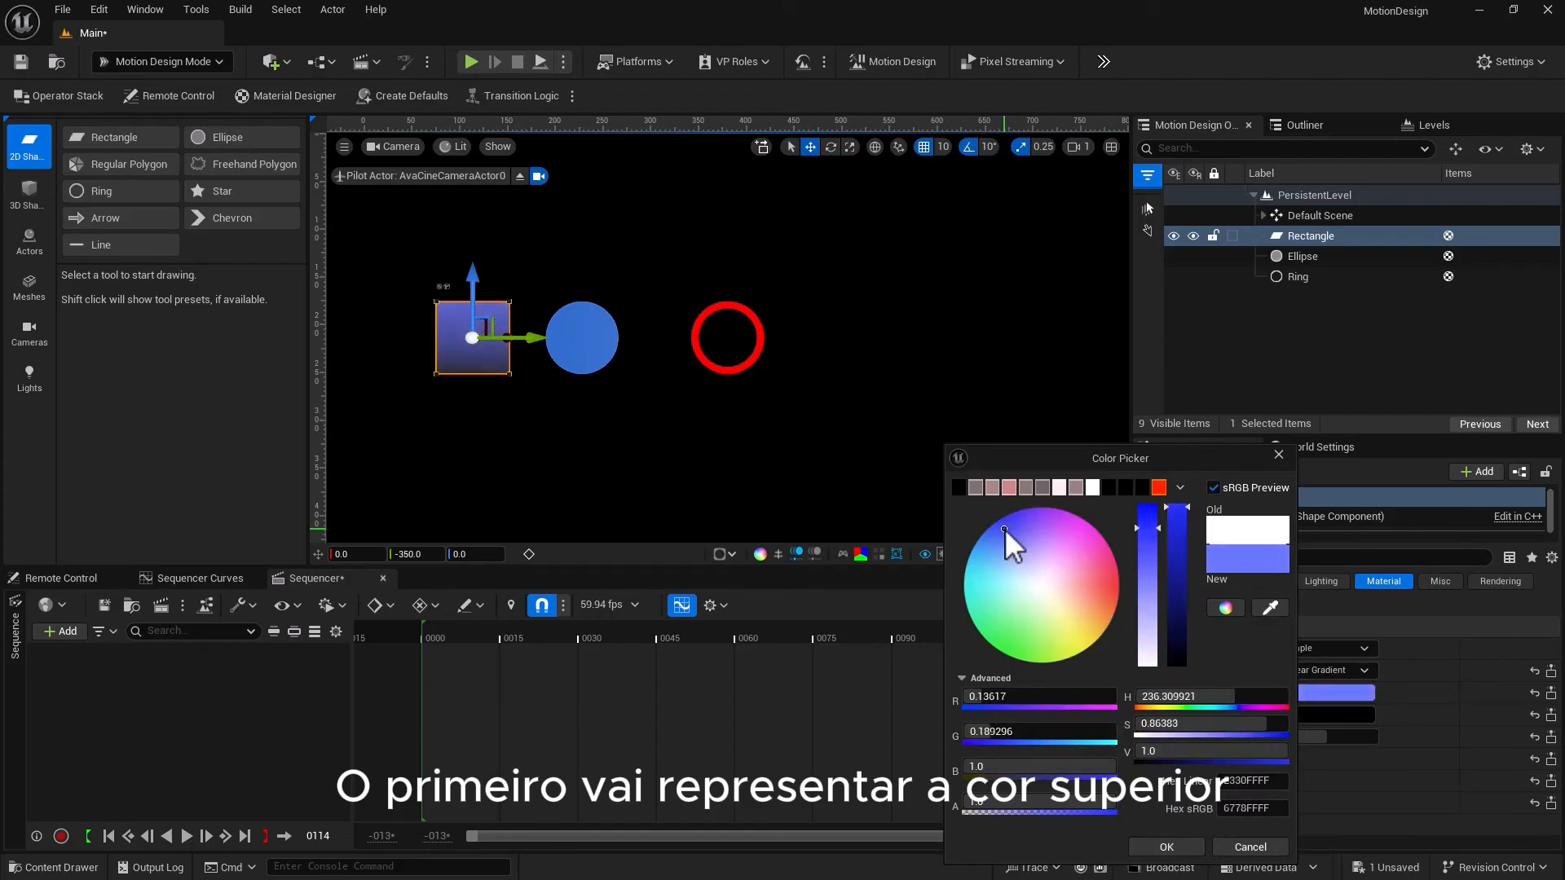
{"action": "left_click", "coordinate": [1164, 848]}
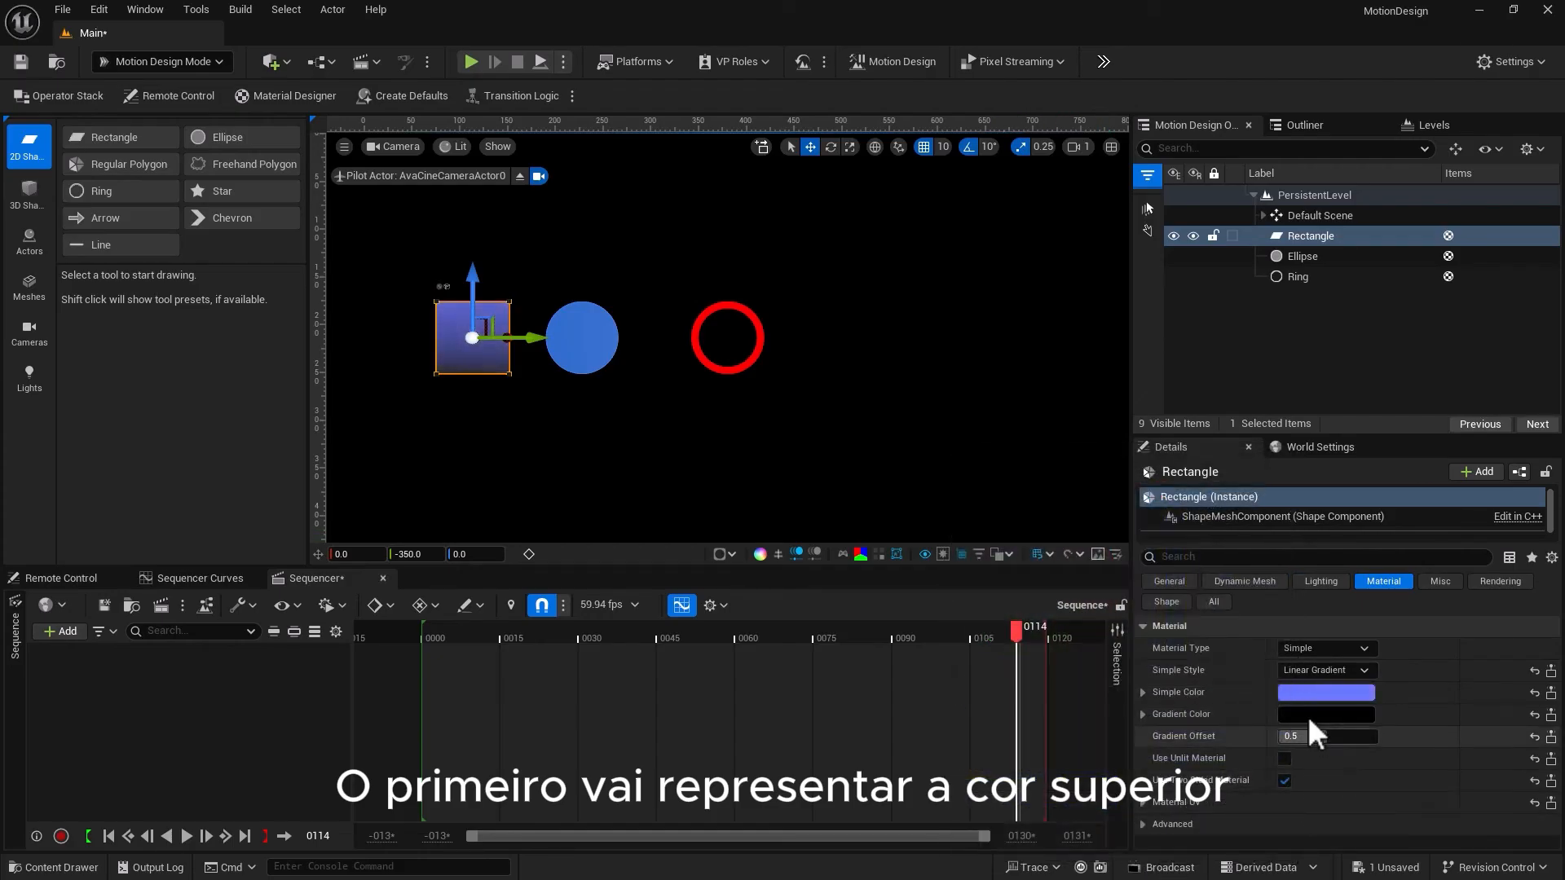
Set the rectangle's gradient color to lime green, about R 0.329, G 1.0, B 0.06
{"action": "left_click", "coordinate": [1307, 716]}
{"action": "left_click_drag", "start_coordinate": [1069, 608], "coordinate": [1035, 657]}
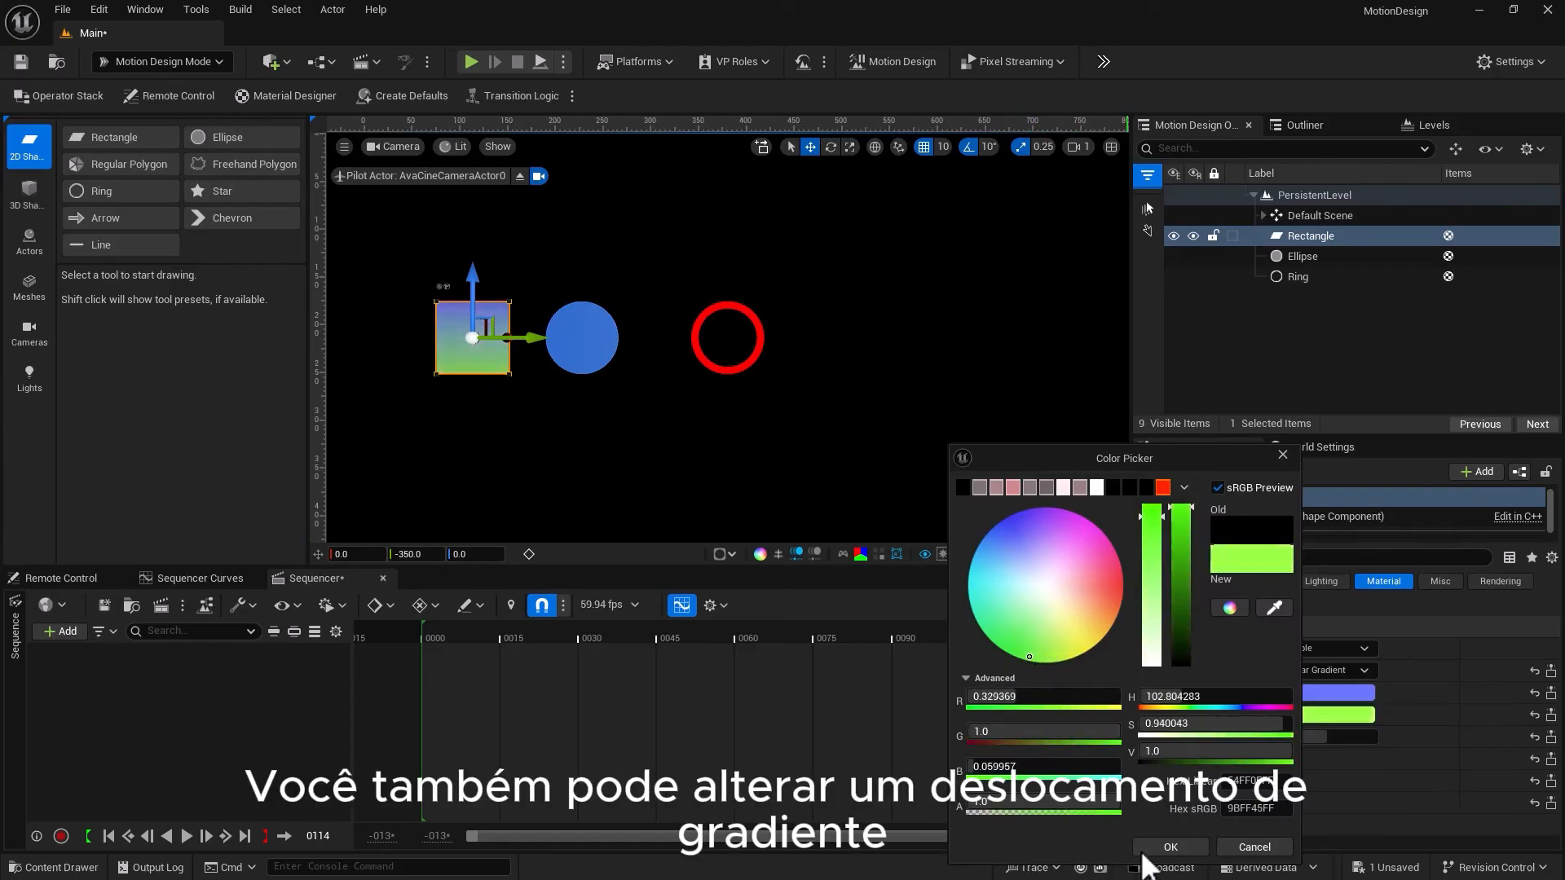
{"action": "left_click", "coordinate": [1170, 847]}
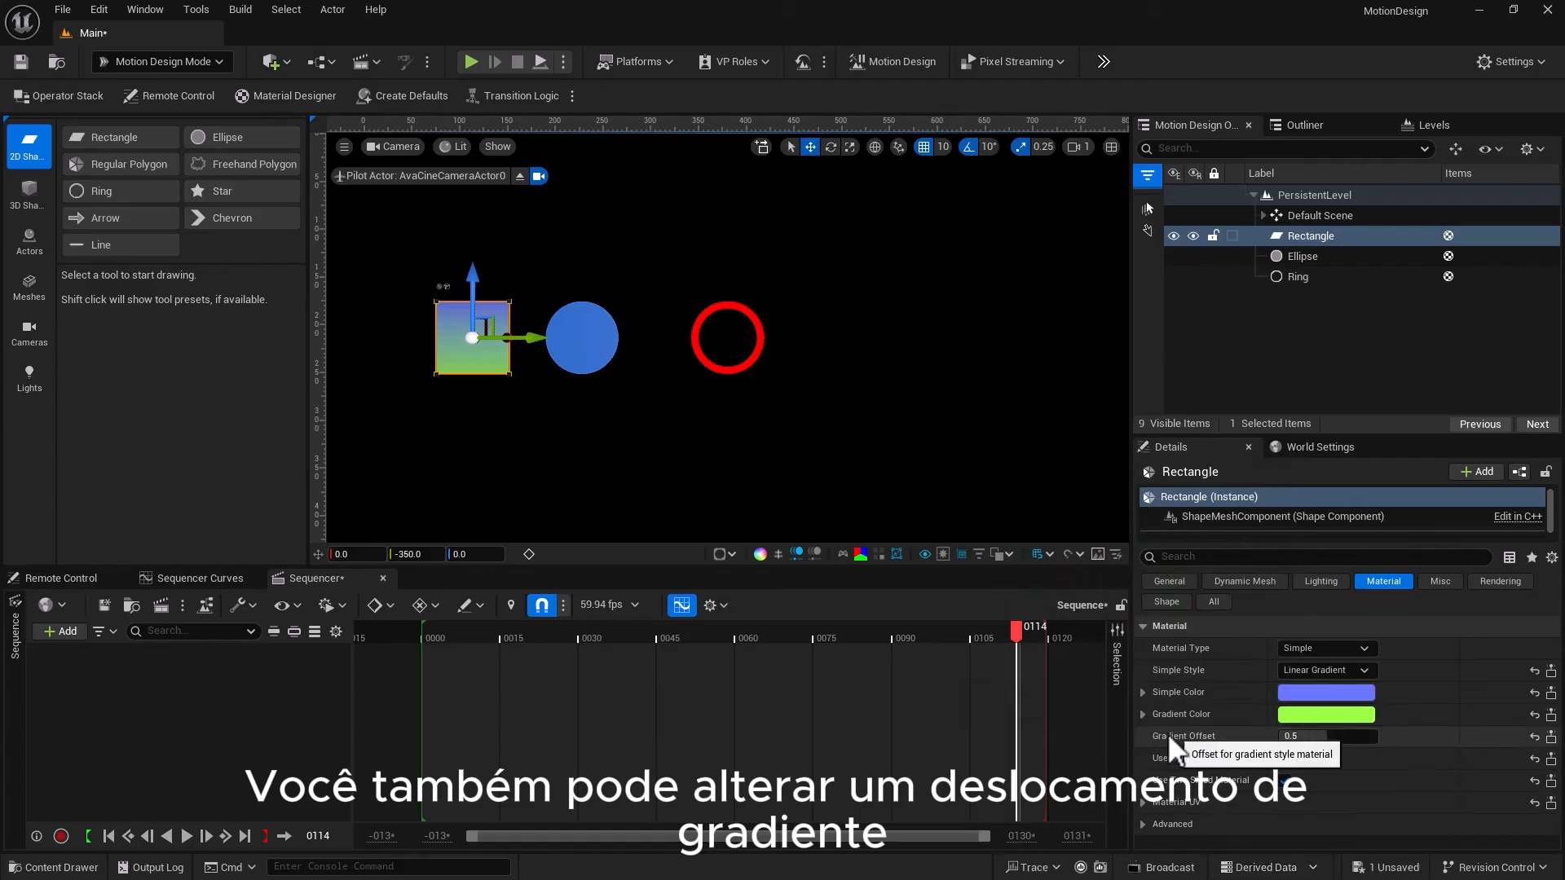
Set the rectangle's gradient offset to 0.4288 and fit the rectangle to the full screen as a background
{"action": "mouse_move", "coordinate": [1318, 739]}
{"action": "left_mouse_down"}
{"action": "mouse_move", "coordinate": [1299, 739]}
{"action": "mouse_move", "coordinate": [1341, 739]}
{"action": "mouse_move", "coordinate": [1313, 739]}
{"action": "left_mouse_up"}
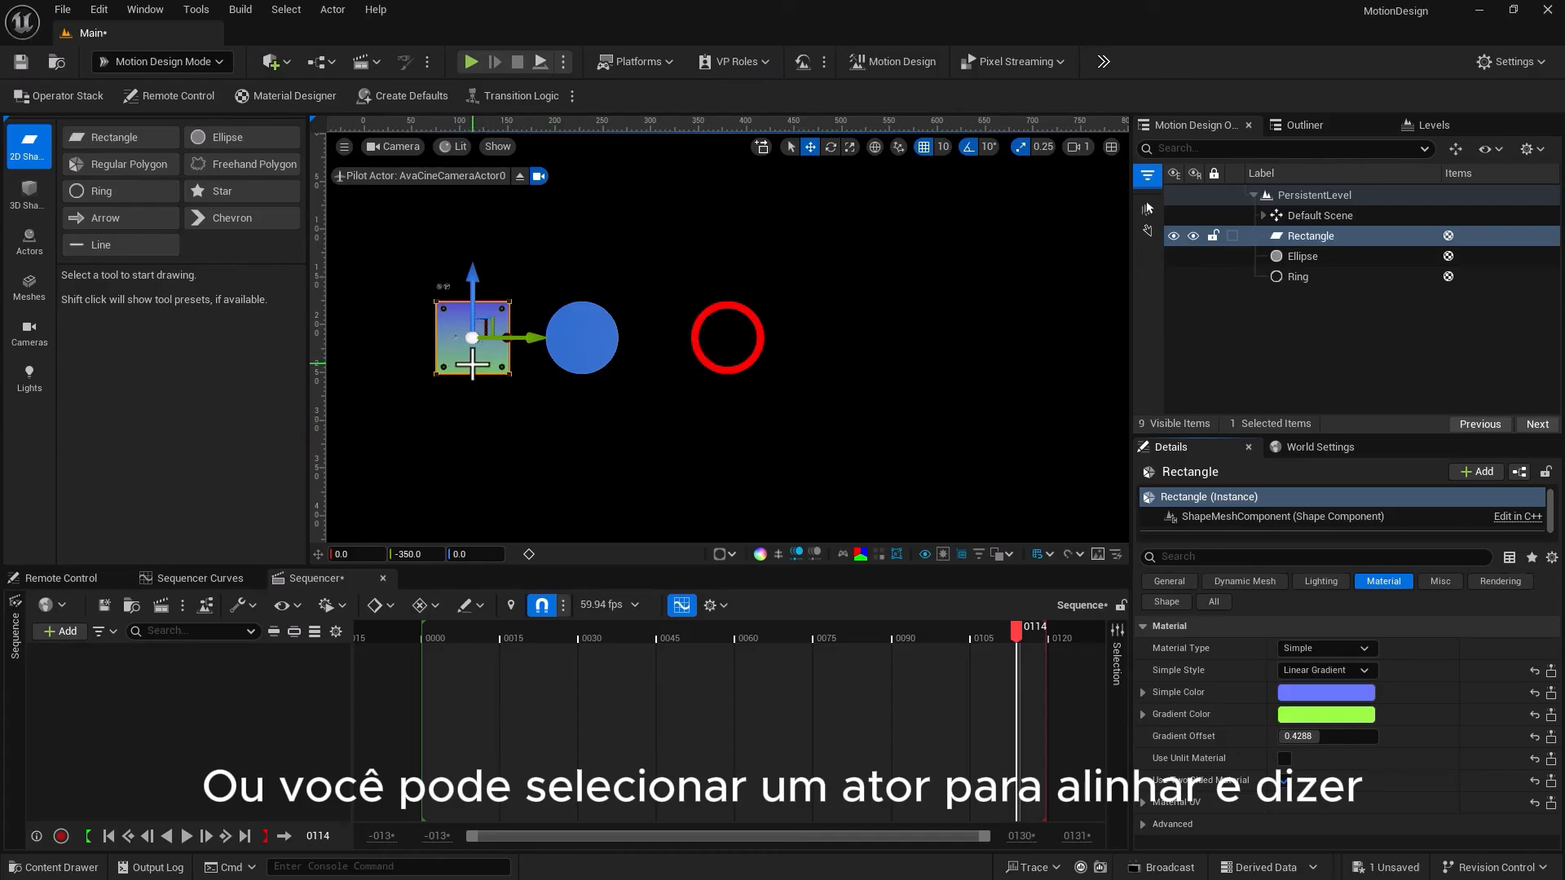
{"action": "left_click", "coordinate": [796, 554]}
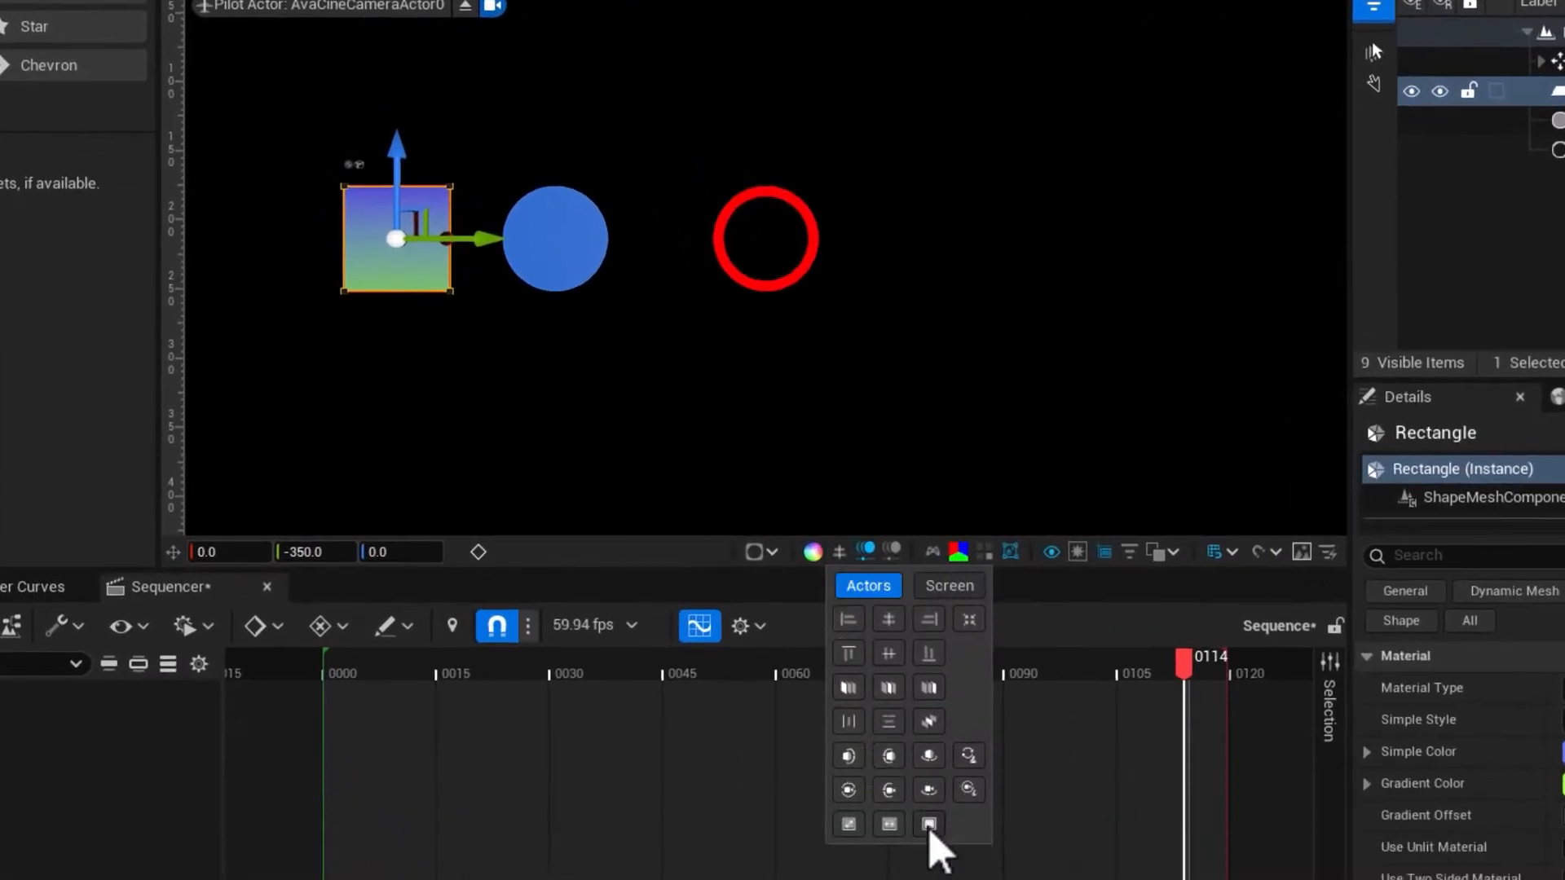
{"action": "left_click", "coordinate": [929, 825]}
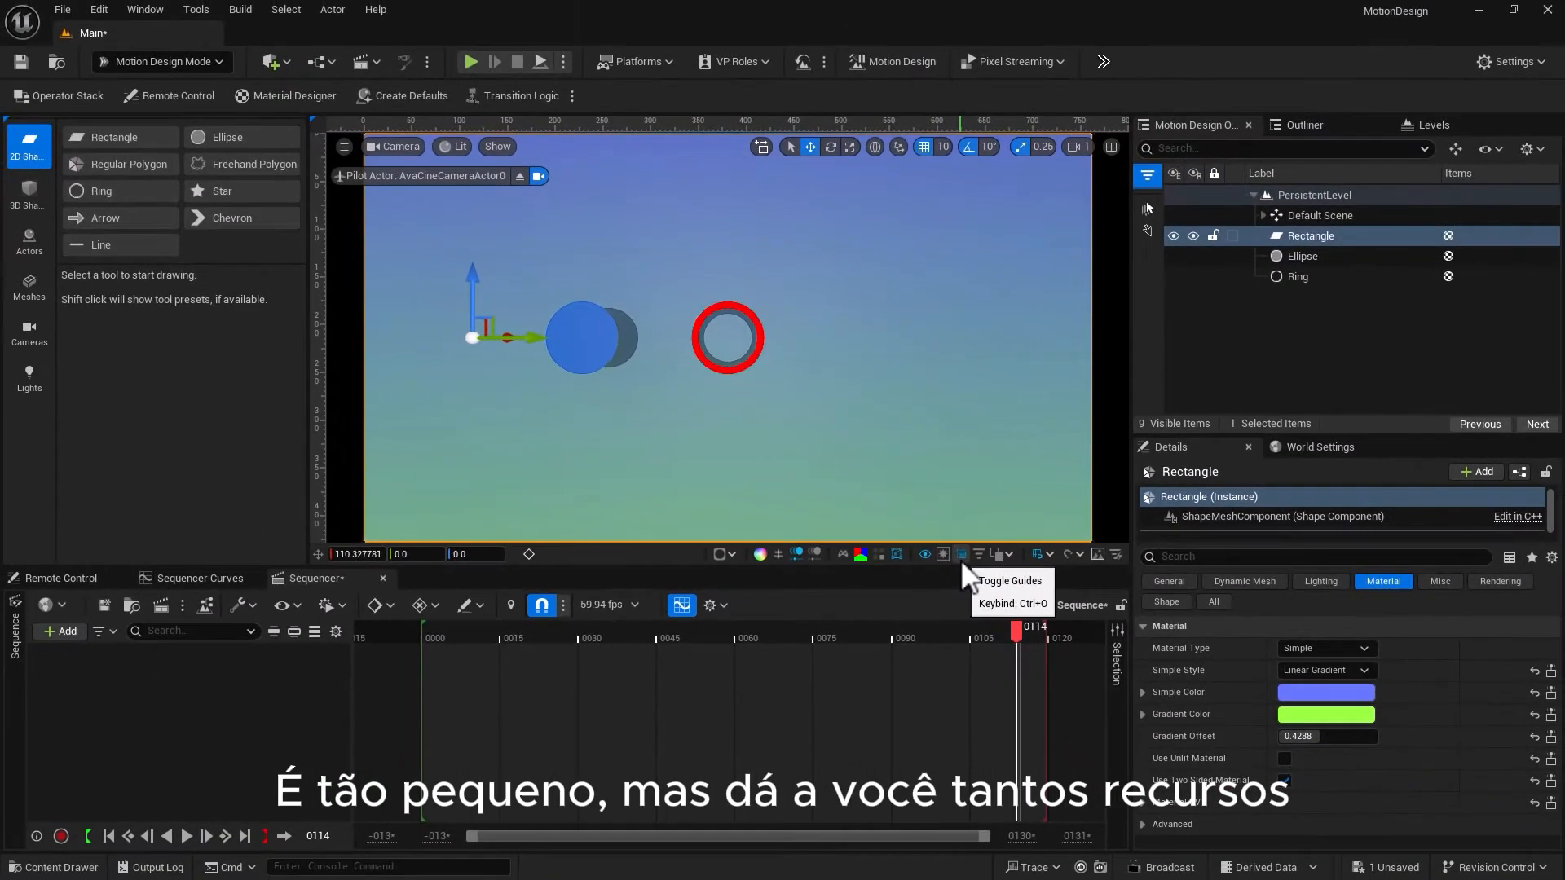
Look at the lights inside Default Scene, then enable the unlit material on the ellipse
{"action": "left_click", "coordinate": [587, 332]}
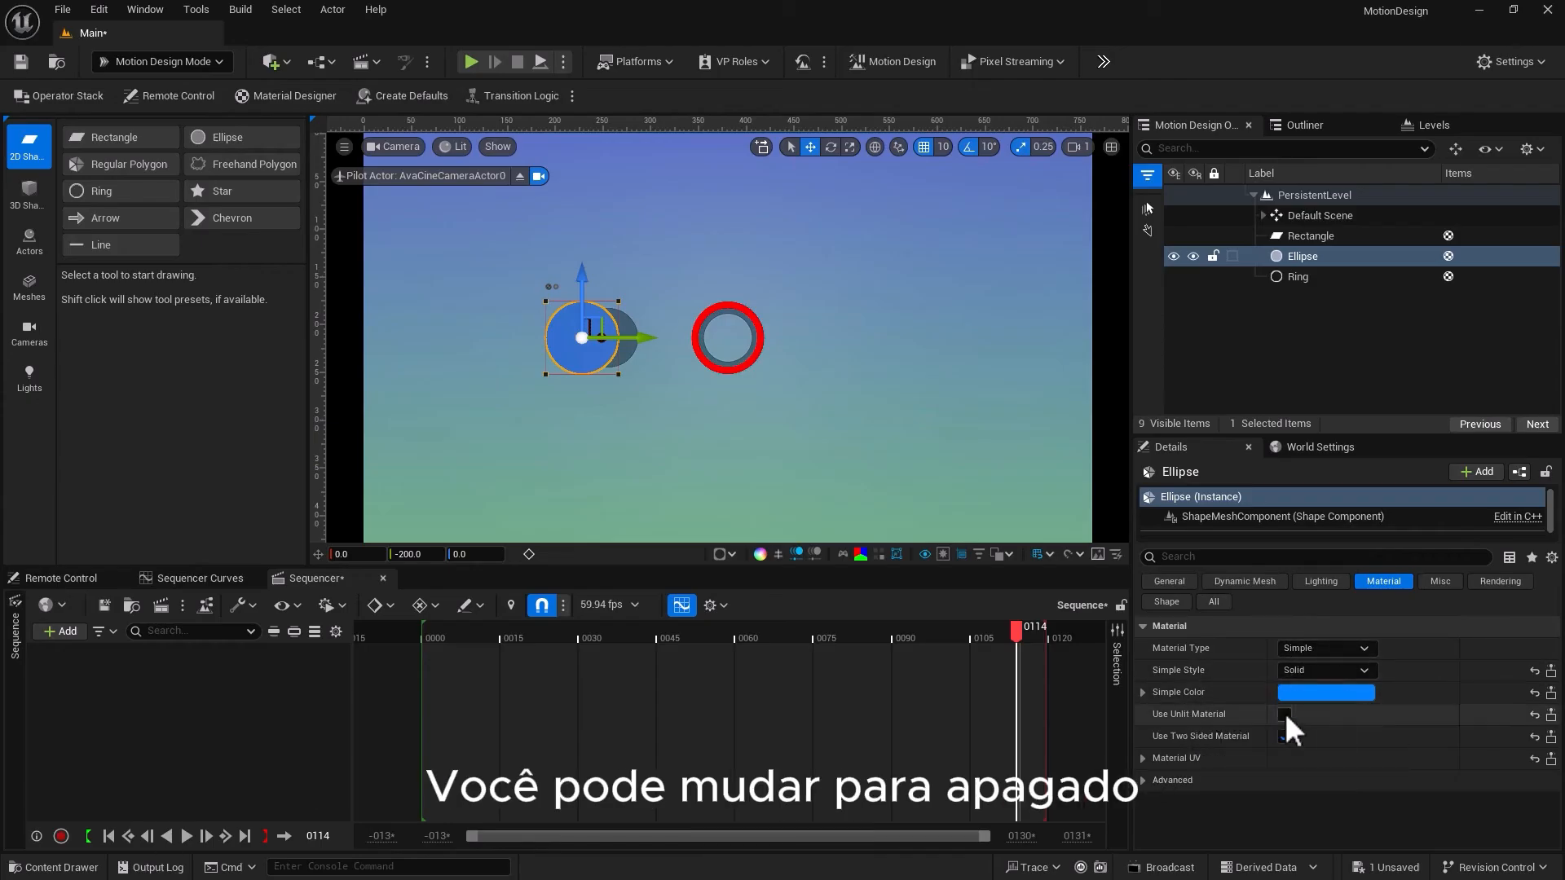
{"action": "left_click", "coordinate": [1263, 215]}
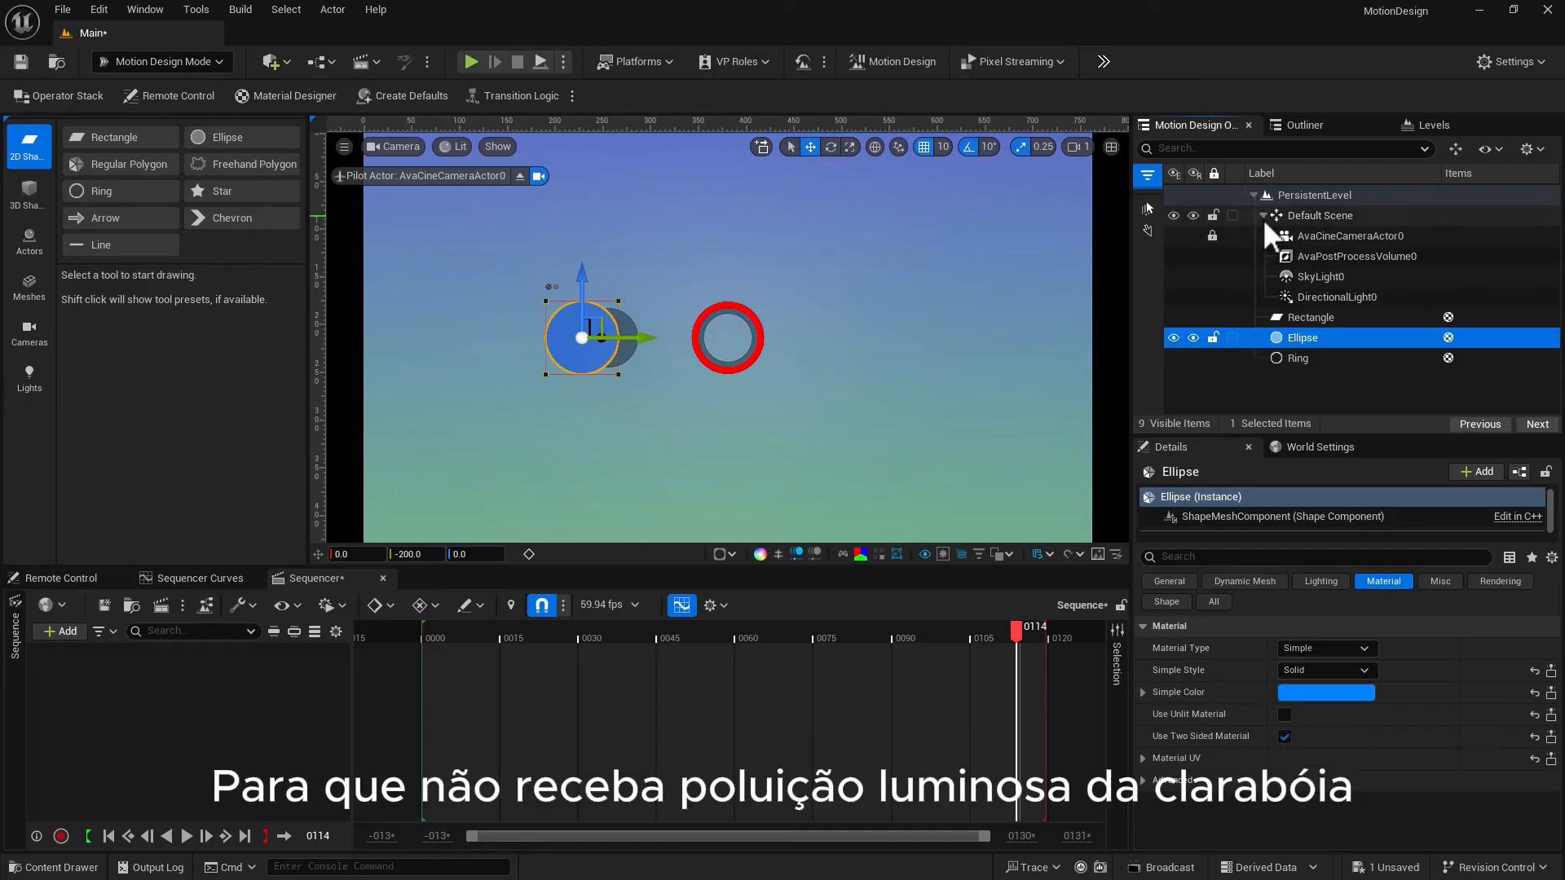
{"action": "left_click", "coordinate": [1308, 282]}
{"action": "left_click", "coordinate": [1308, 296]}
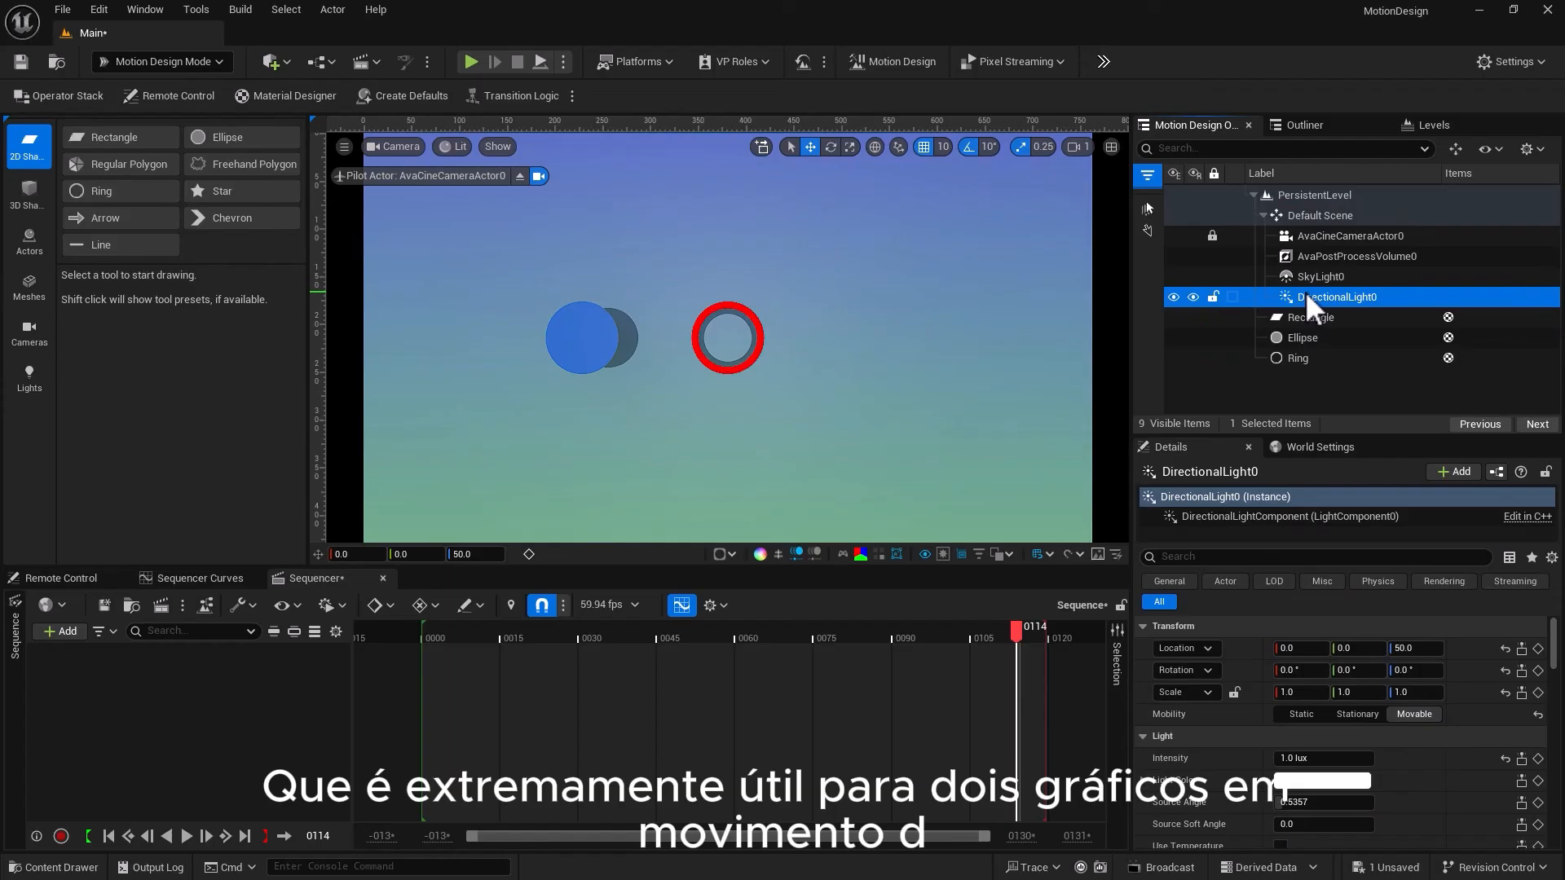
{"action": "left_click", "coordinate": [569, 346]}
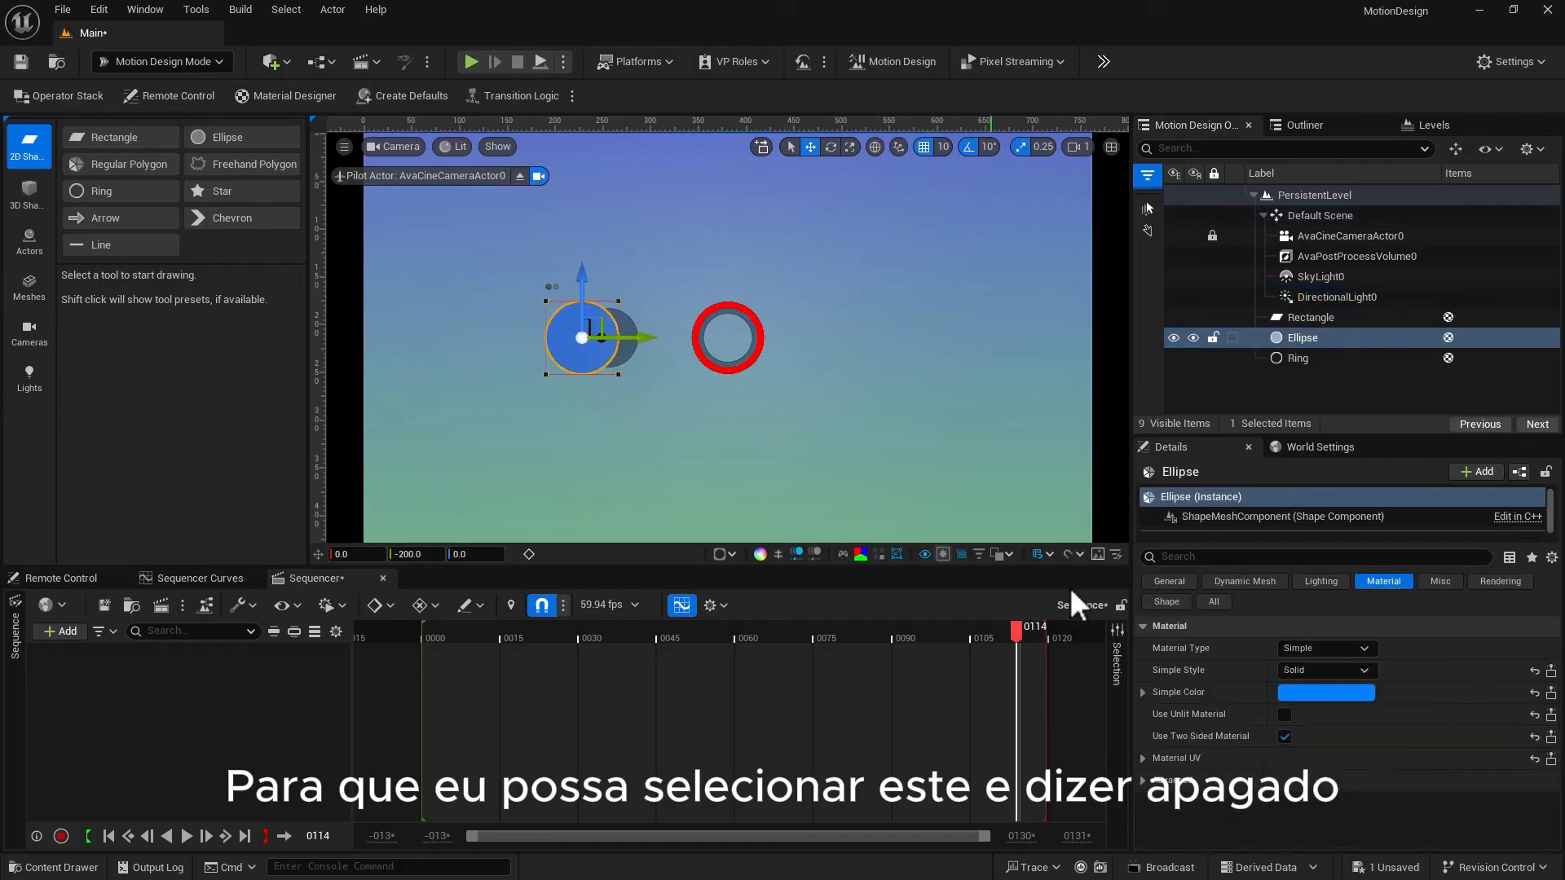
{"action": "left_click", "coordinate": [1284, 715]}
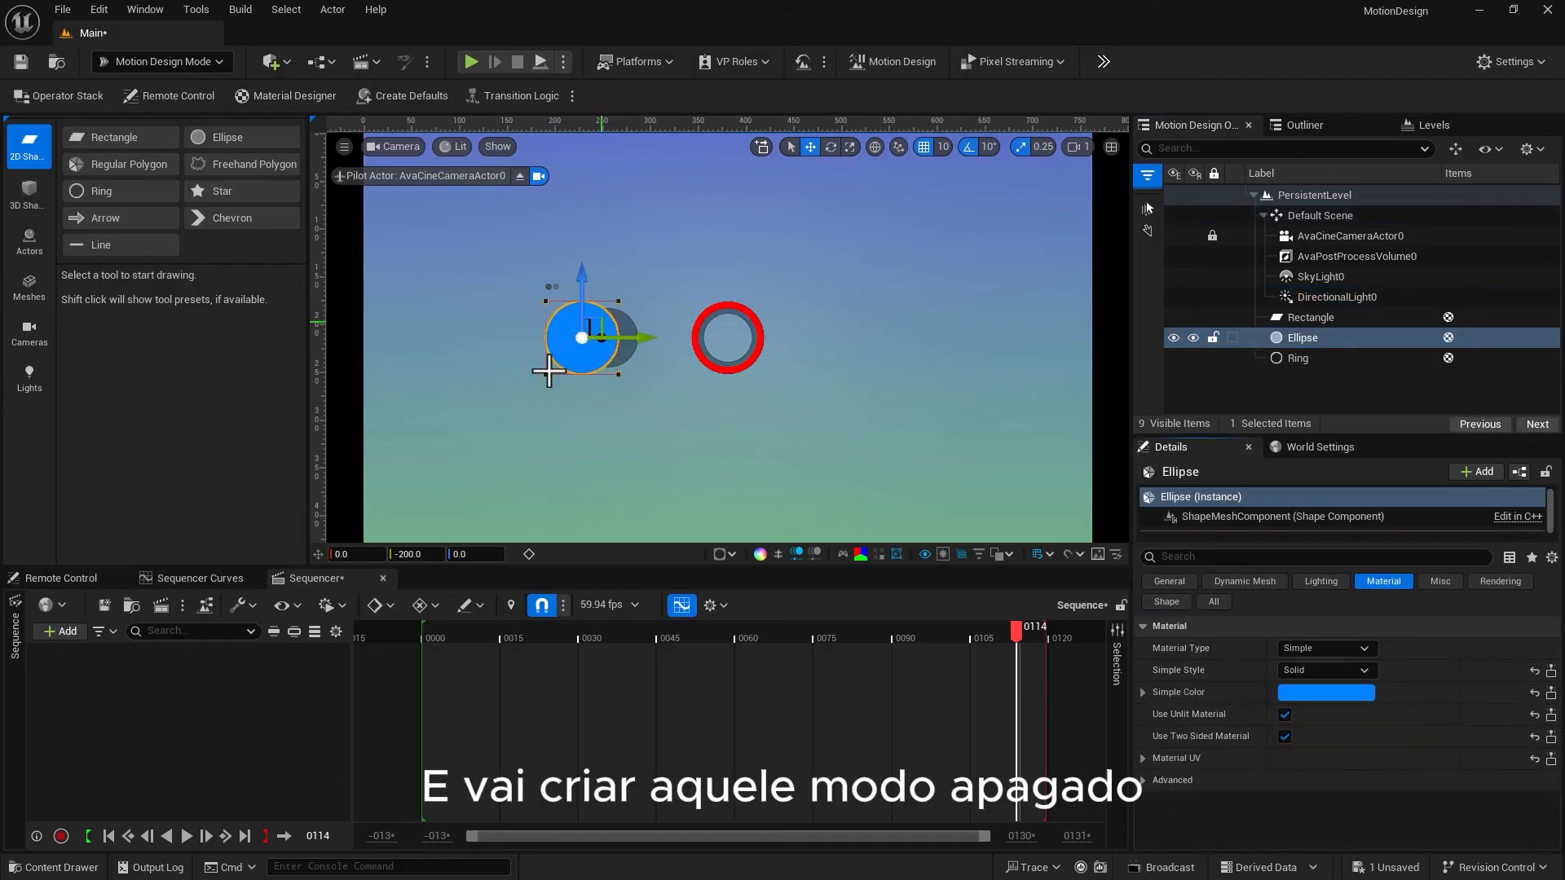
Preview the viewport in Unlit view mode and return it to Lit
{"action": "left_click", "coordinate": [451, 147]}
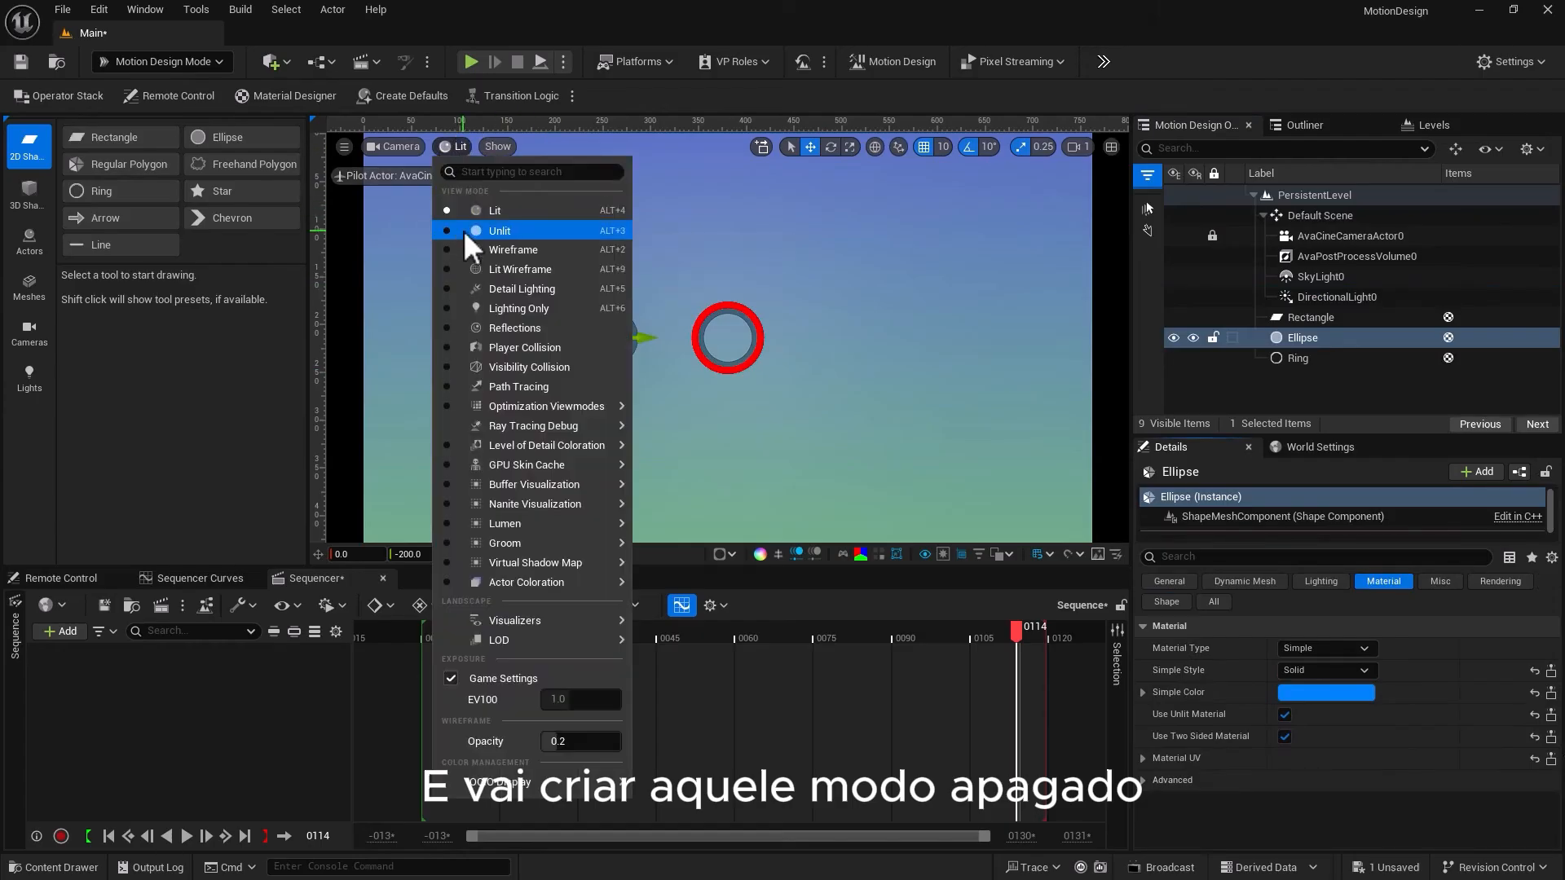
{"action": "left_click", "coordinate": [463, 230]}
{"action": "left_click", "coordinate": [460, 147]}
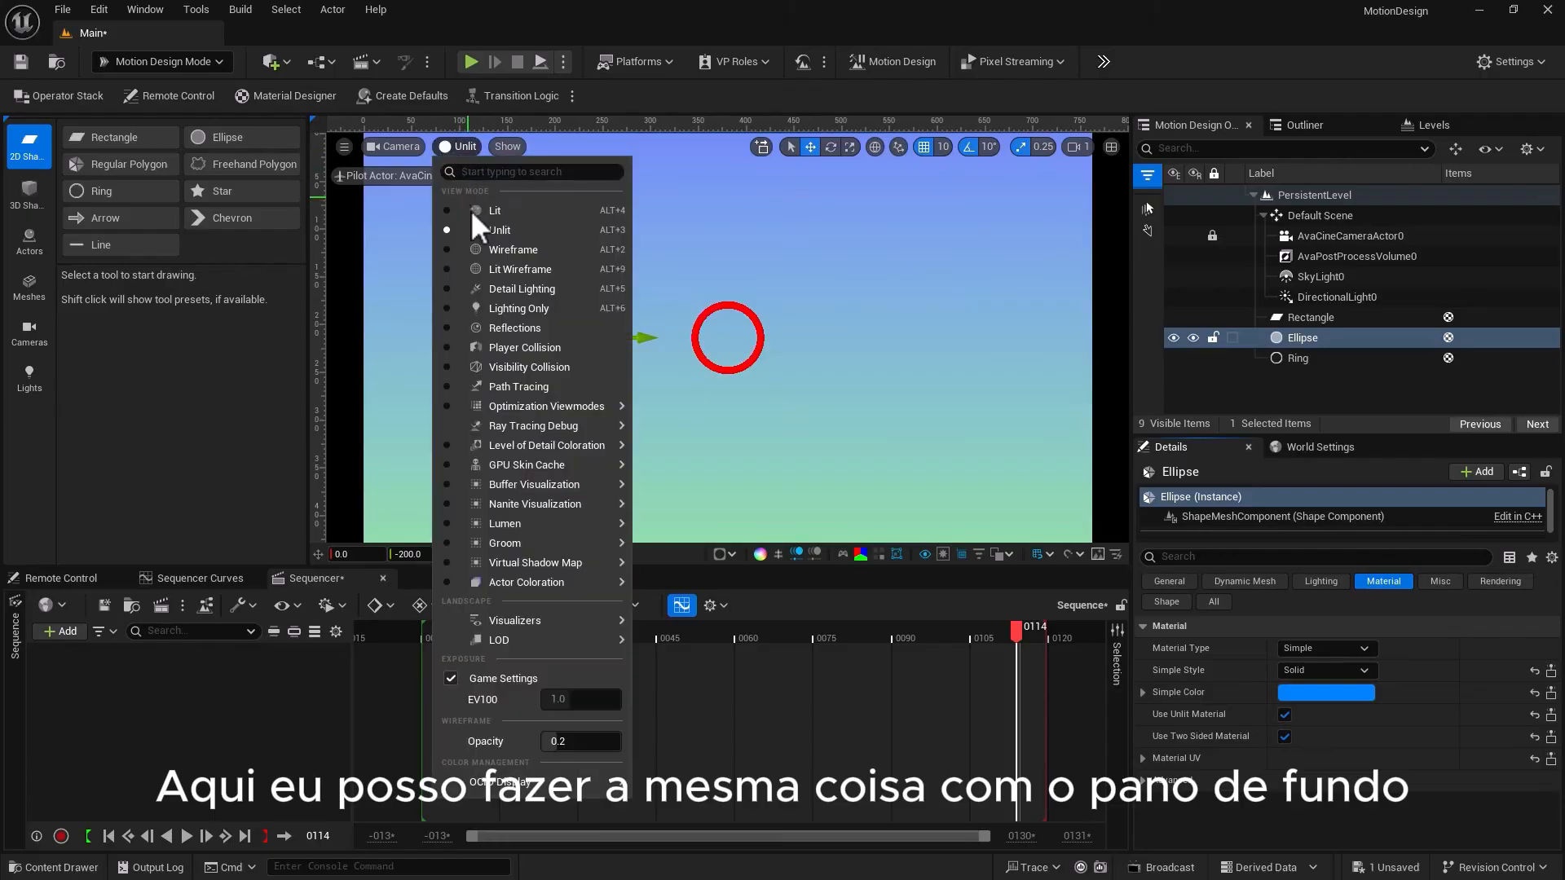
{"action": "left_click", "coordinate": [473, 212]}
Try the unlit material on the background rectangle, then turn it off again
{"action": "left_click", "coordinate": [744, 422]}
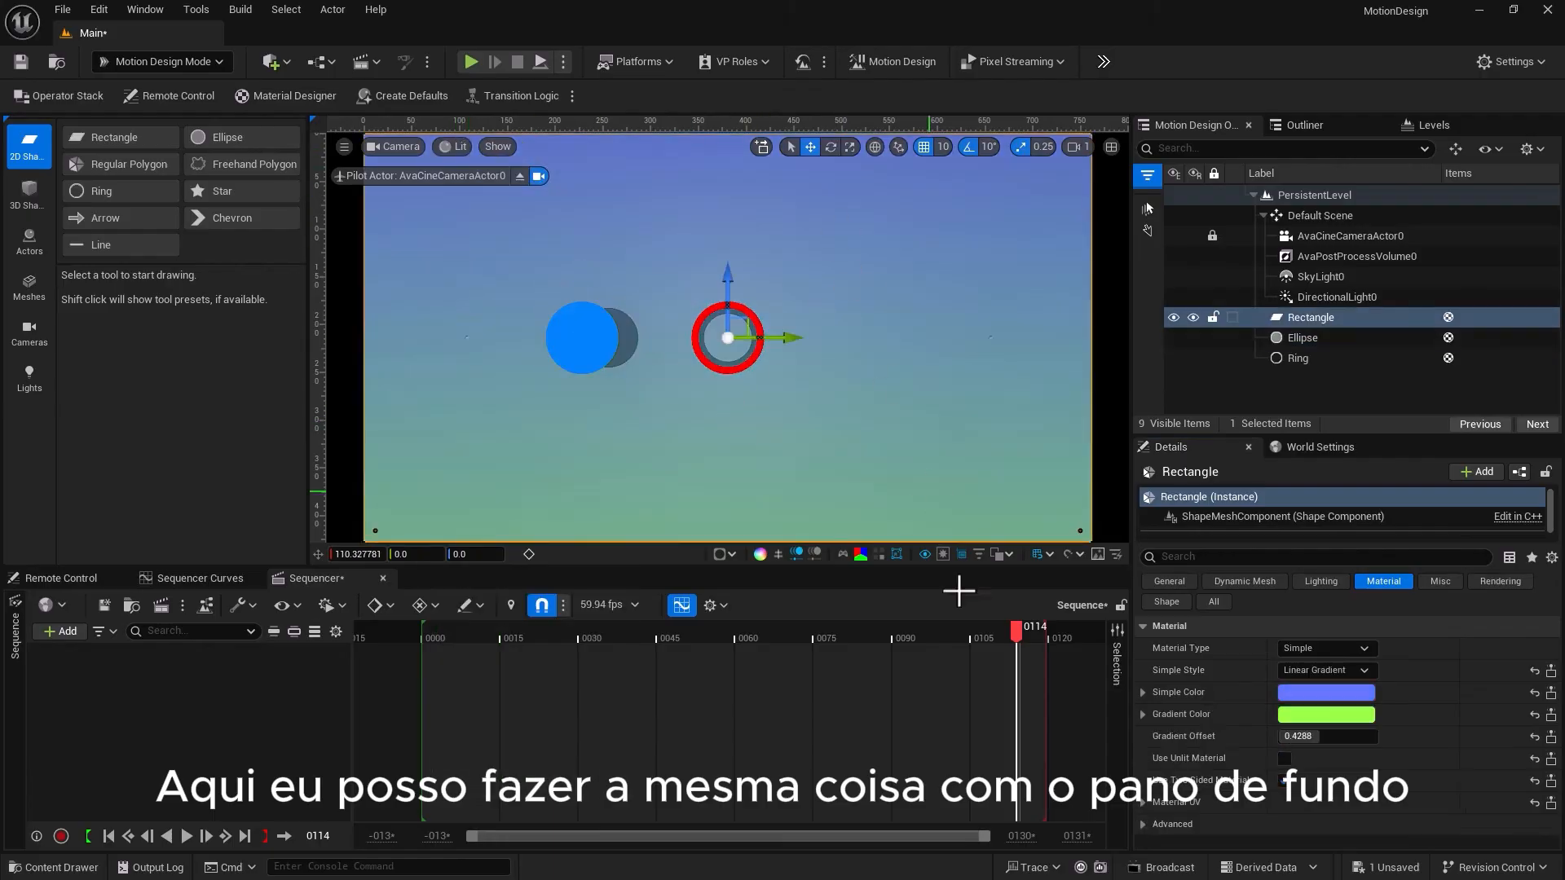
{"action": "left_click", "coordinate": [1284, 758]}
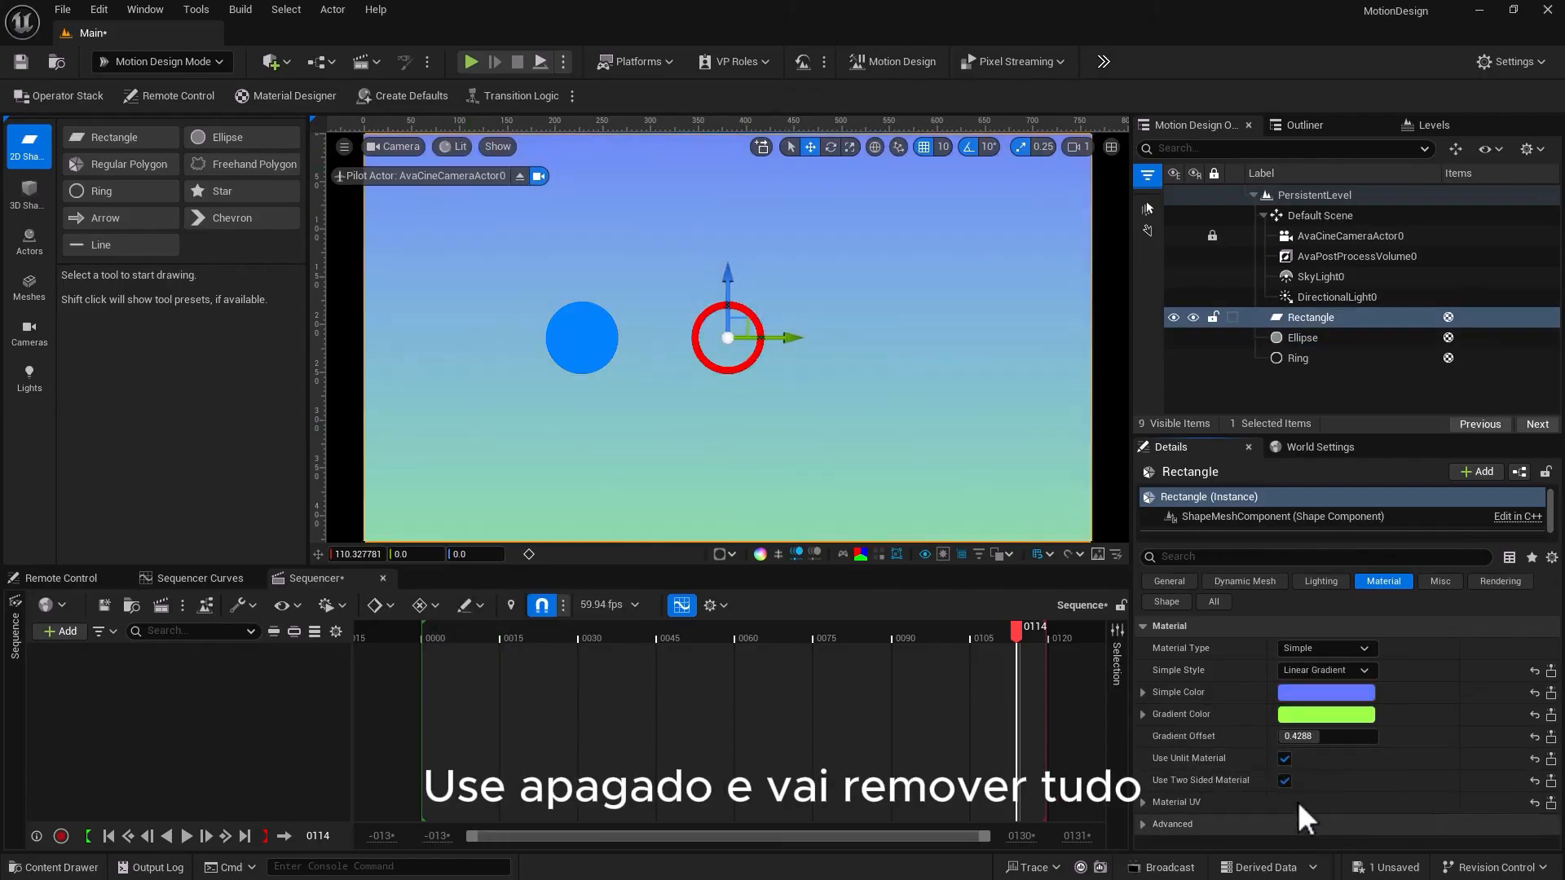
{"action": "left_click", "coordinate": [1284, 758]}
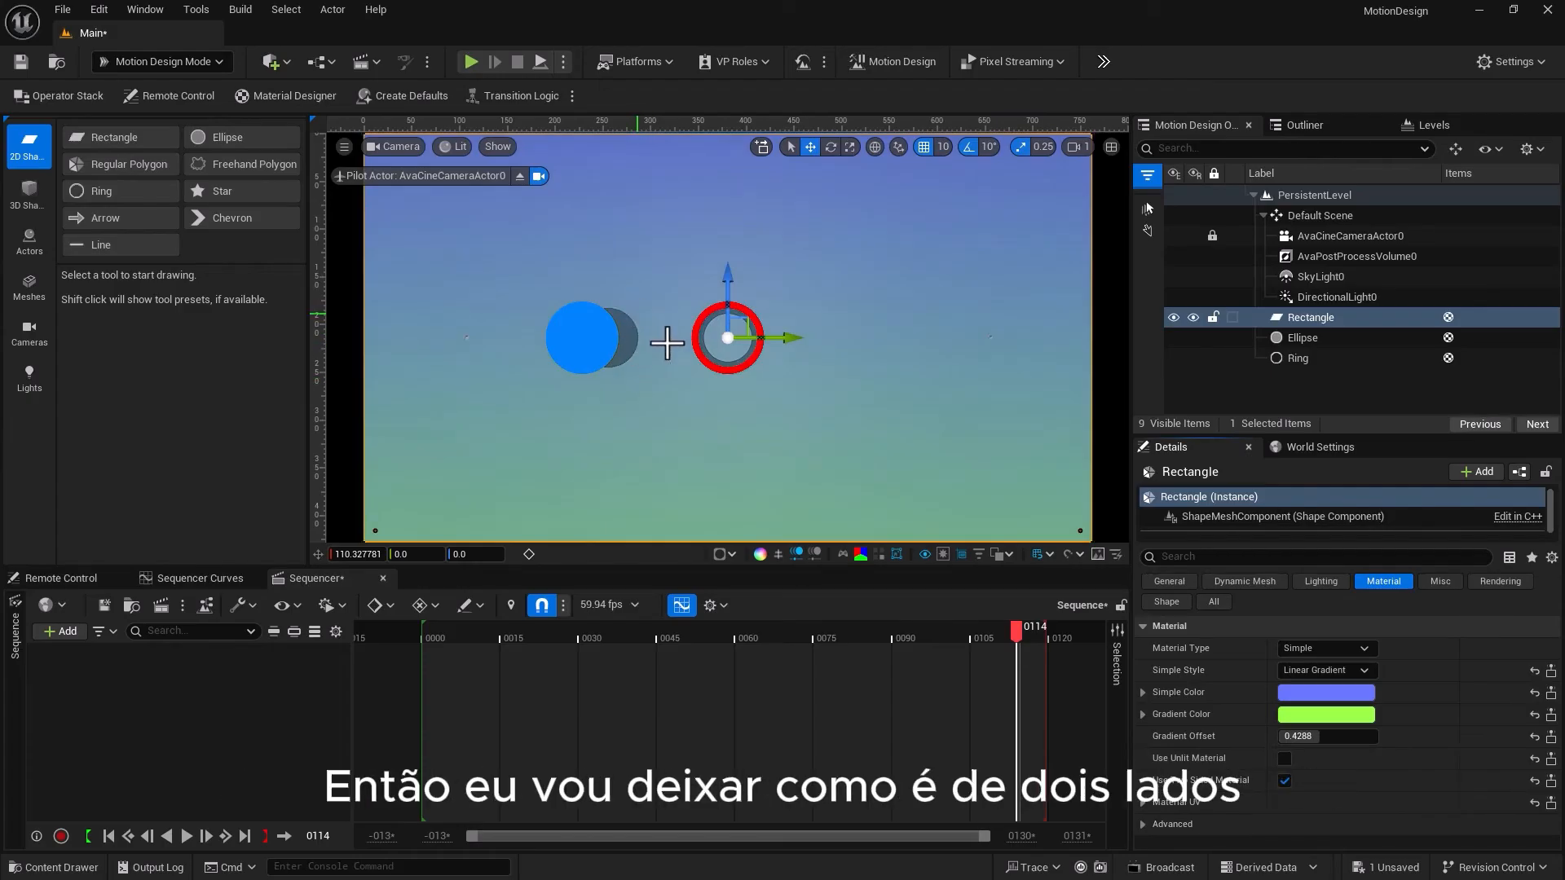
Turn off the two-sided material on the background rectangle, the ellipse and the ring
{"action": "left_click", "coordinate": [1284, 779]}
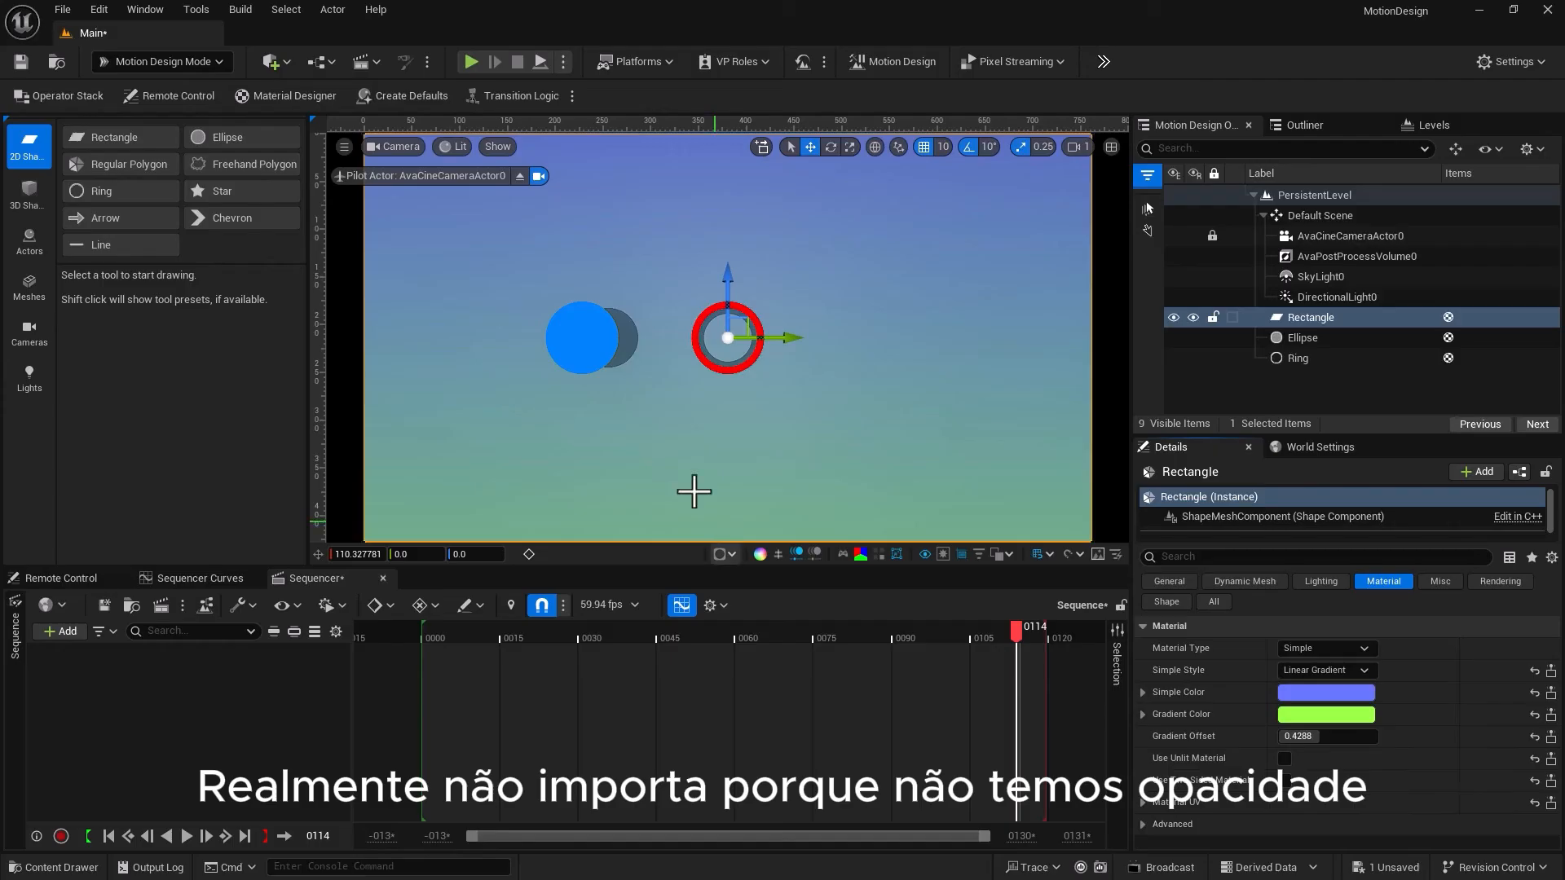
{"action": "left_click", "coordinate": [601, 339]}
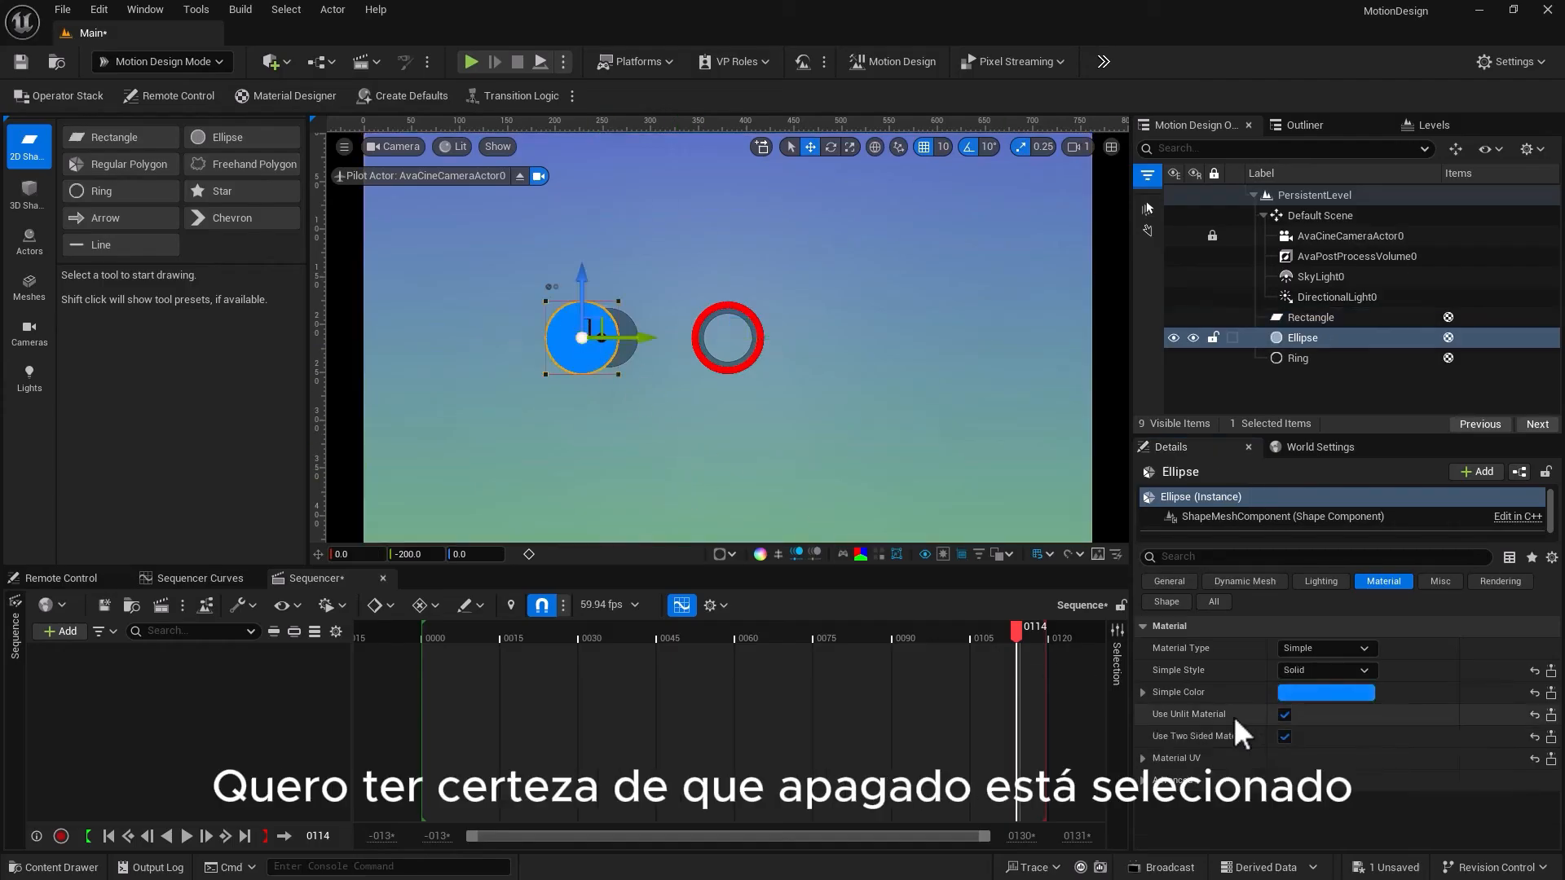
{"action": "left_click", "coordinate": [1285, 736]}
{"action": "left_click", "coordinate": [1286, 736]}
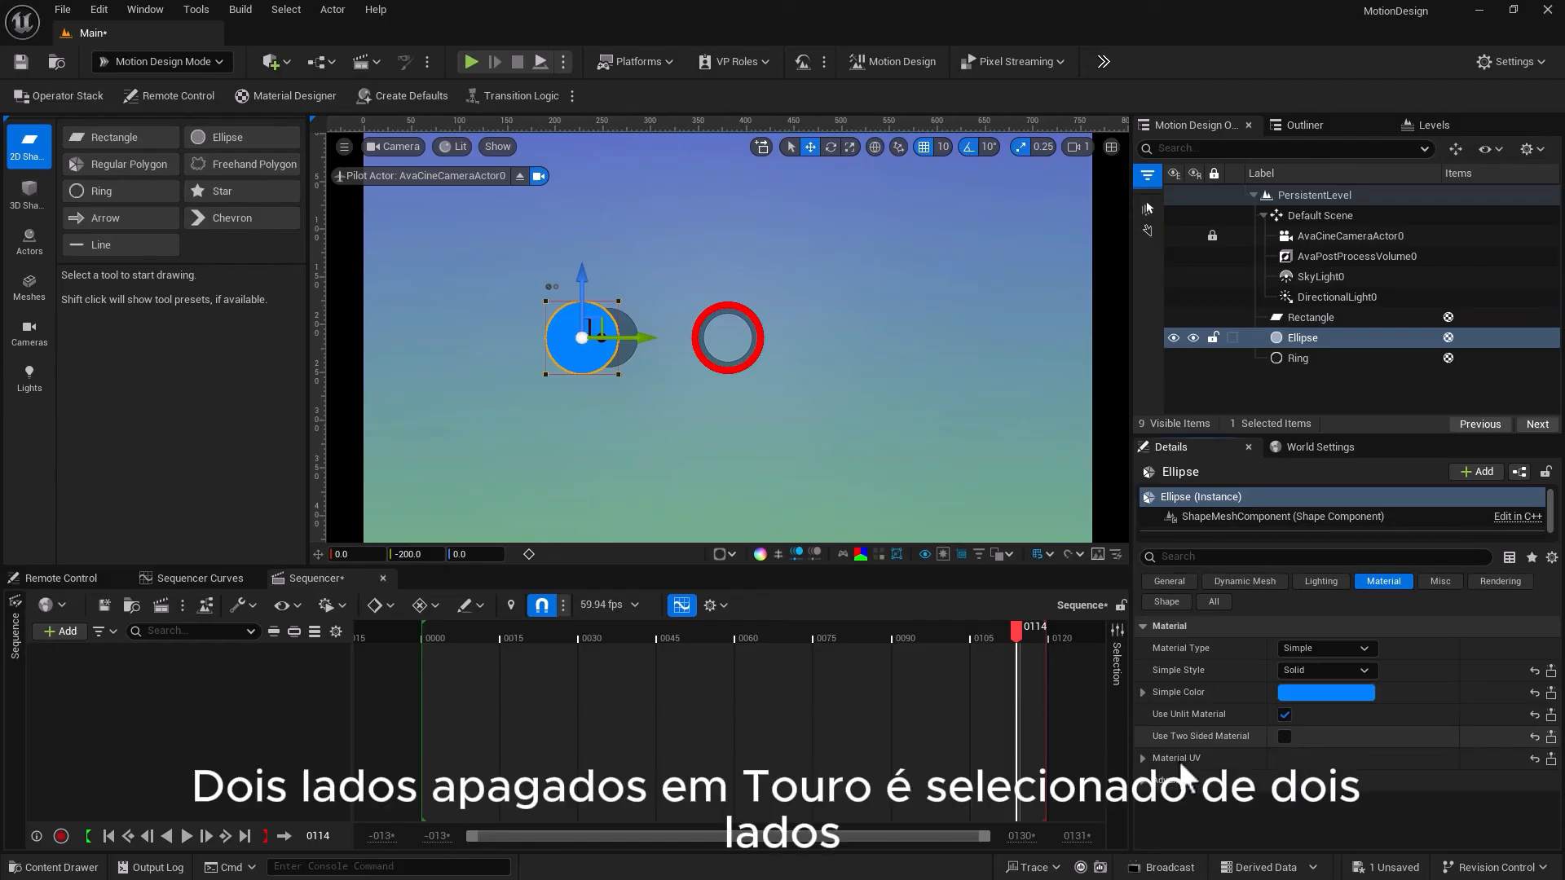
{"action": "left_click", "coordinate": [708, 360]}
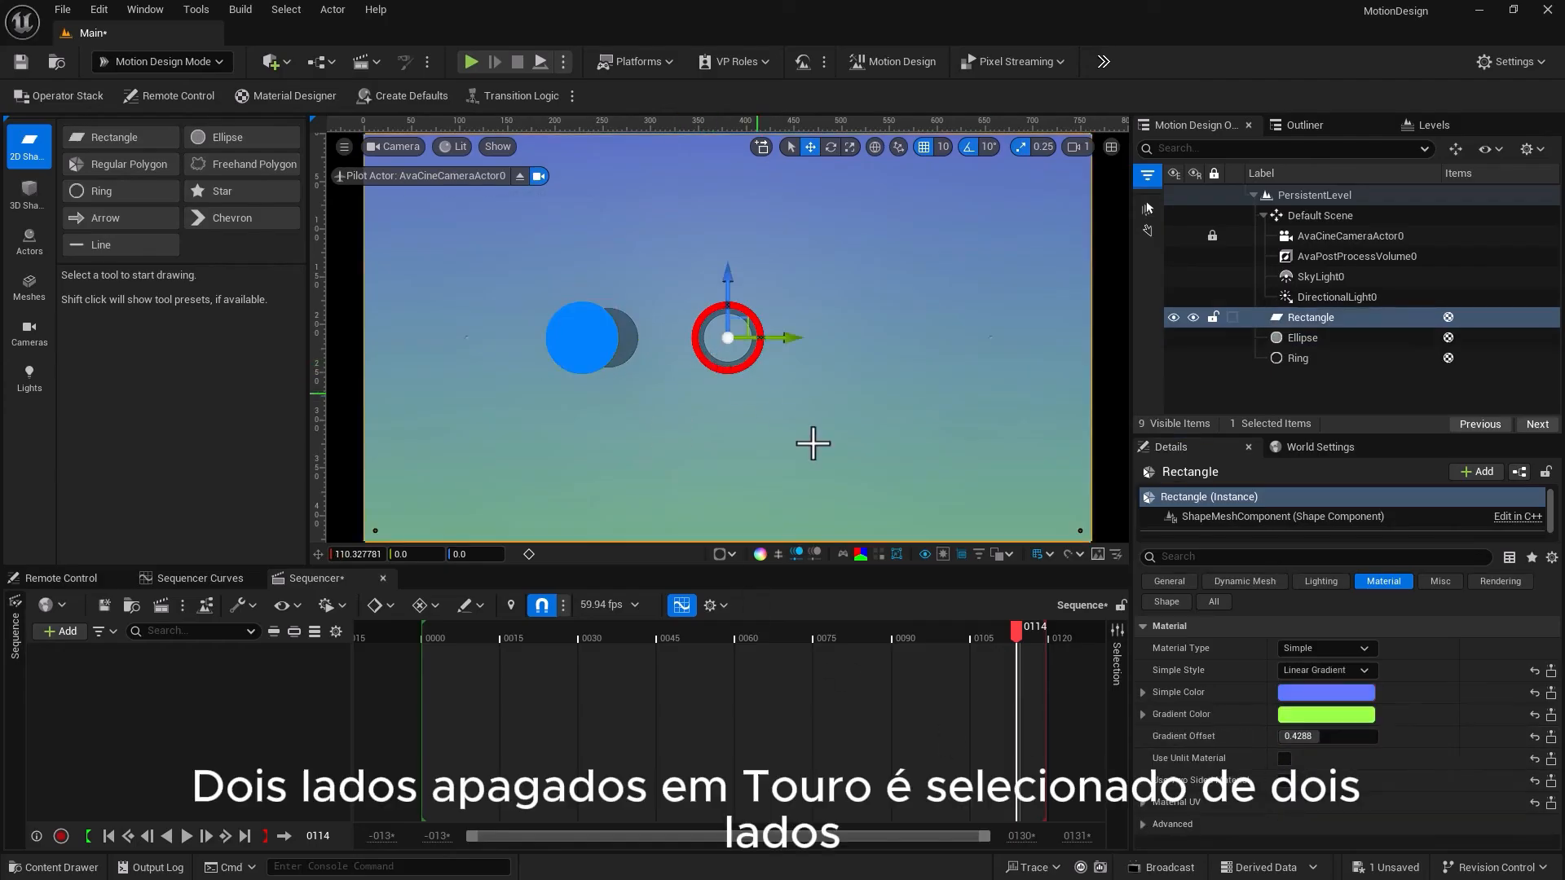
{"action": "left_click", "coordinate": [727, 371]}
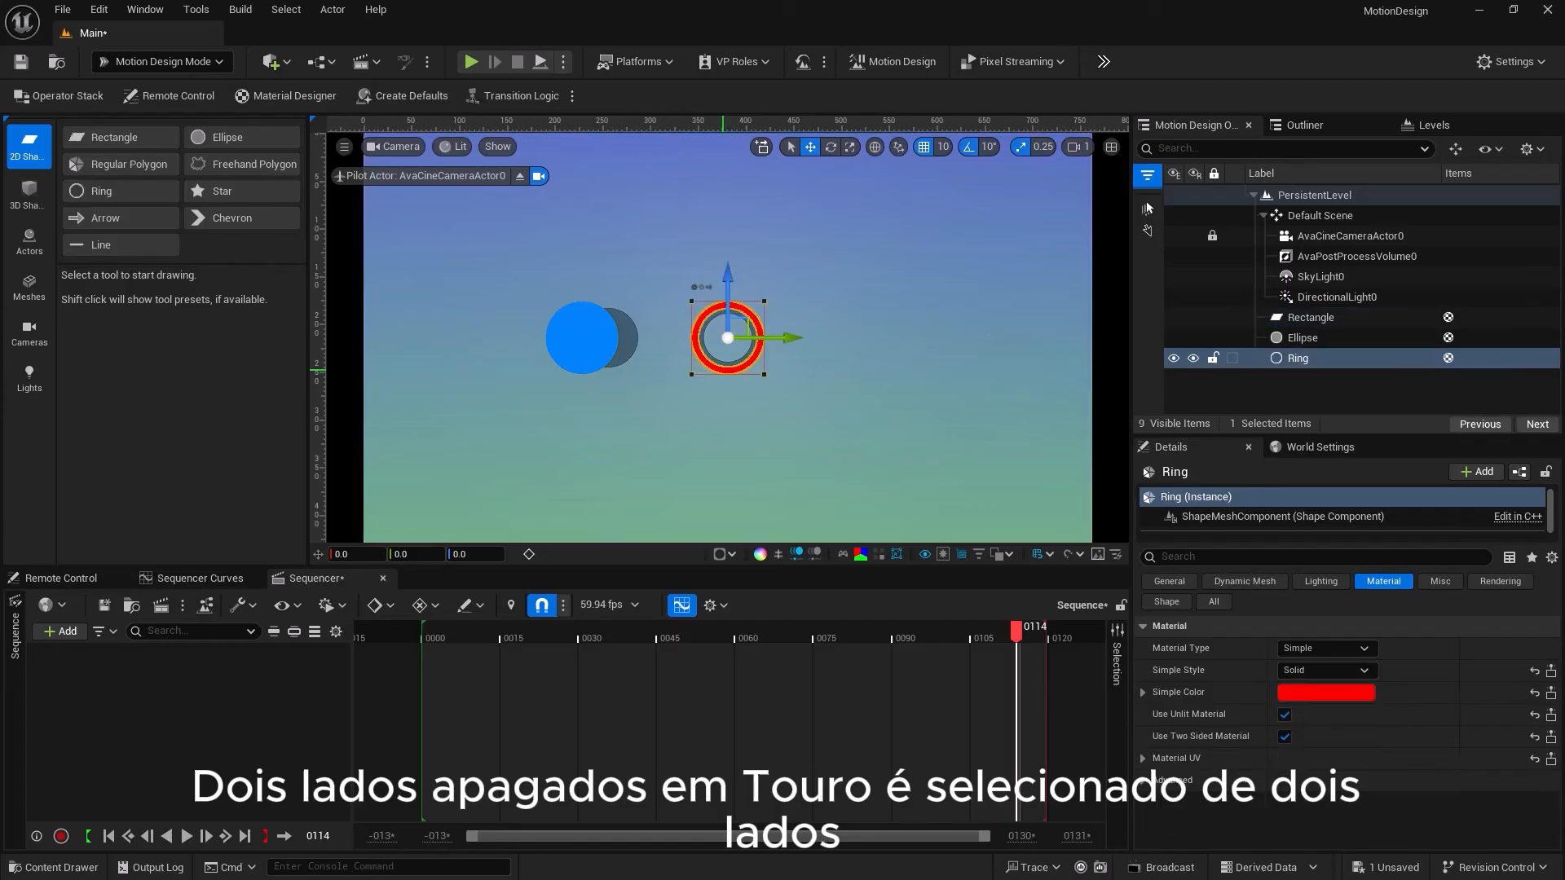
{"action": "left_click", "coordinate": [1284, 736]}
Move the ring to Y -40 and add a default star at Y 120
{"action": "left_click_drag", "start_coordinate": [792, 337], "coordinate": [763, 338]}
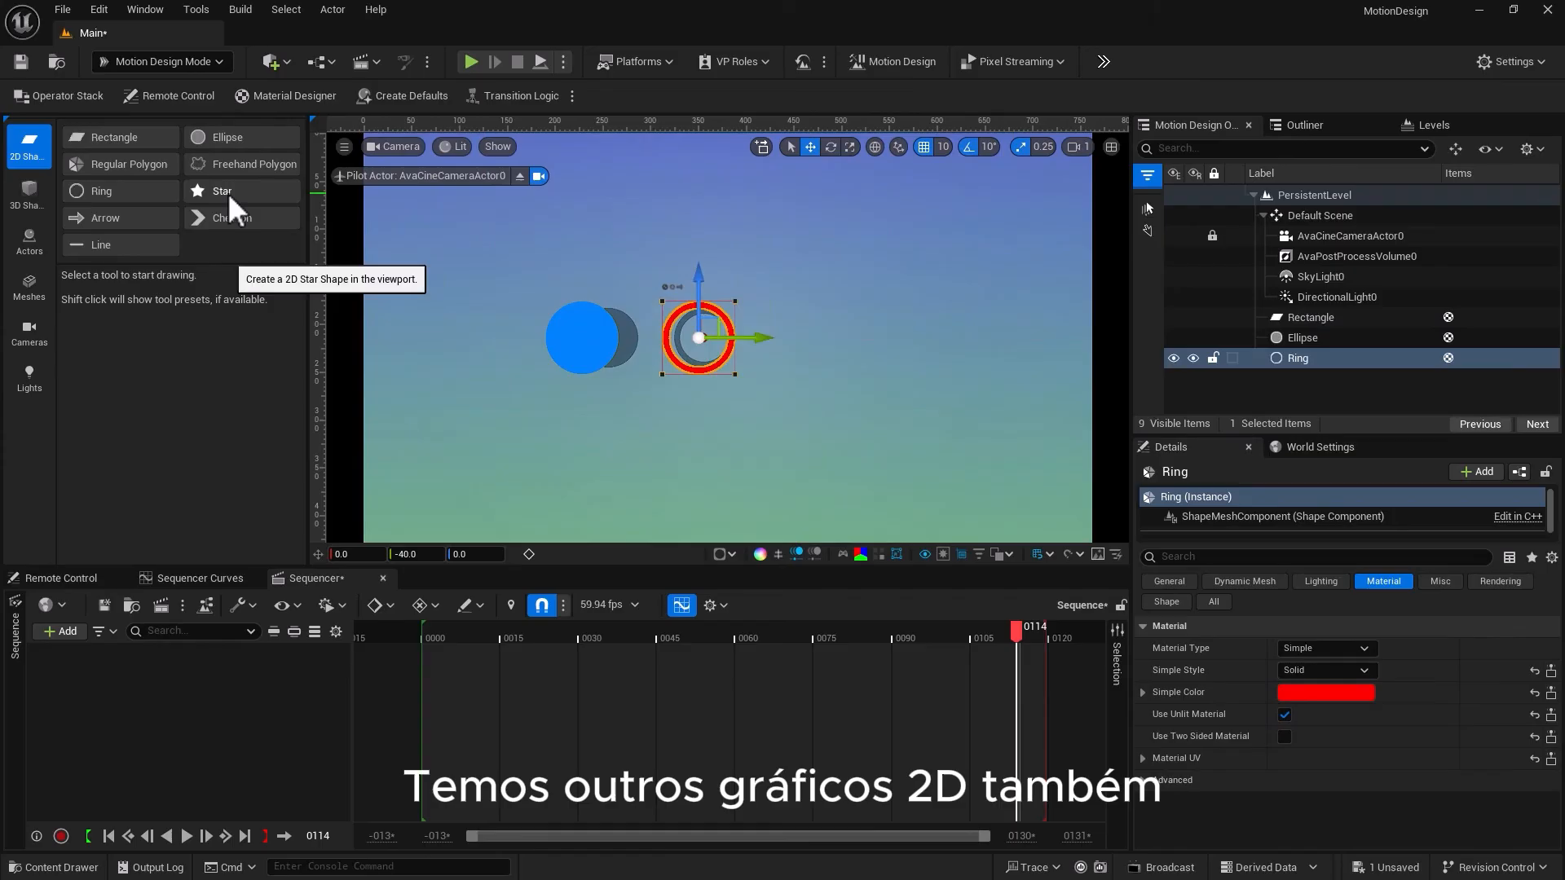
{"action": "left_click", "coordinate": [228, 194]}
{"action": "left_click_drag", "start_coordinate": [778, 346], "coordinate": [866, 346]}
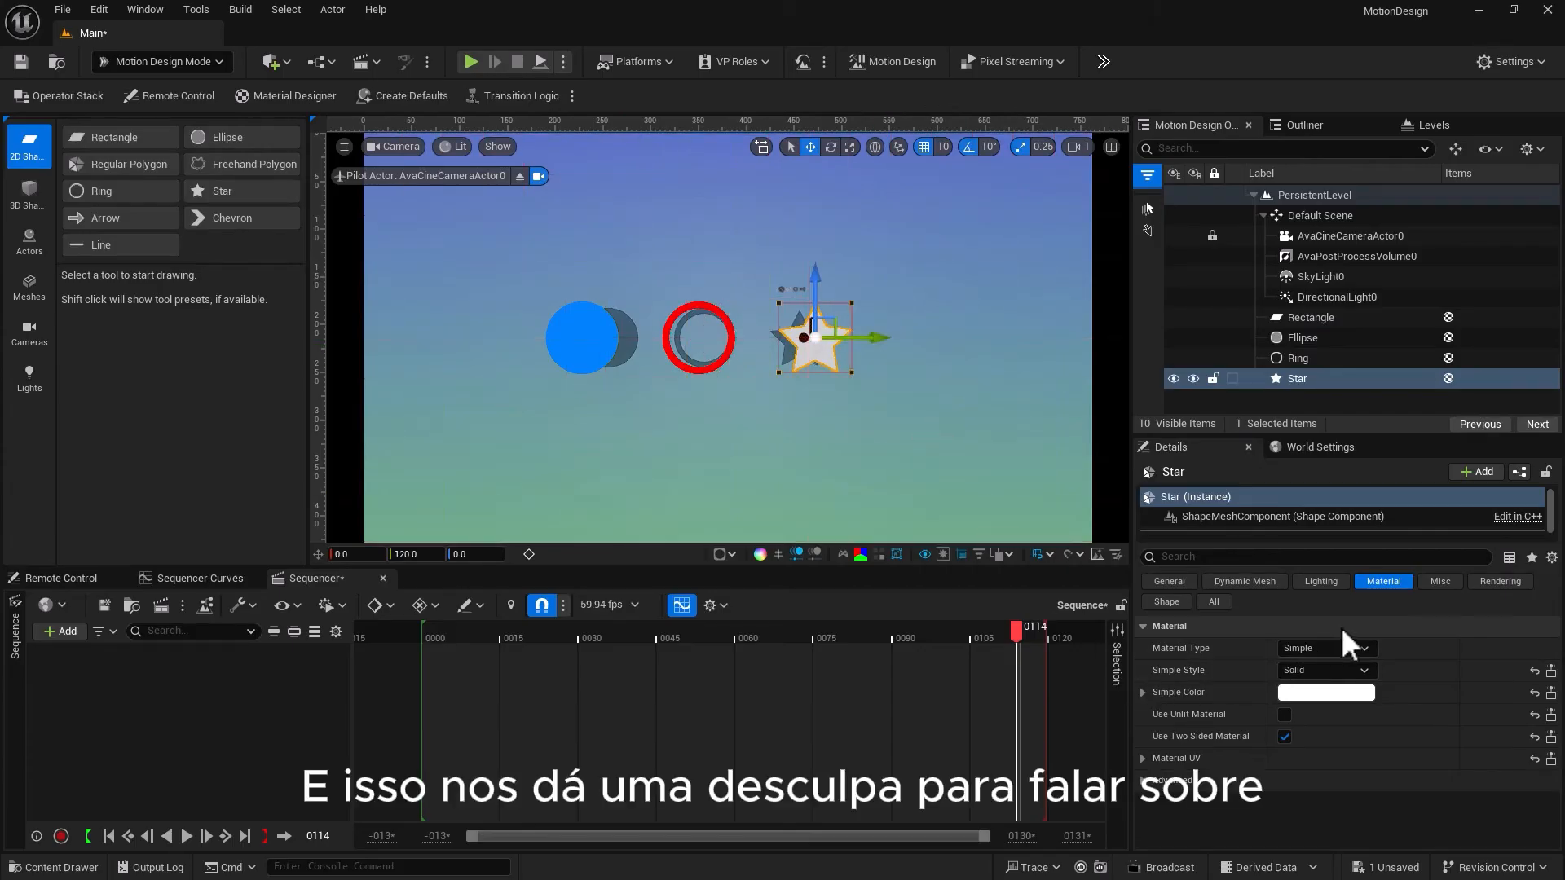
Set the star's material type to Asset and assign the M_Metal_Gold material to it
{"action": "left_click", "coordinate": [1307, 653]}
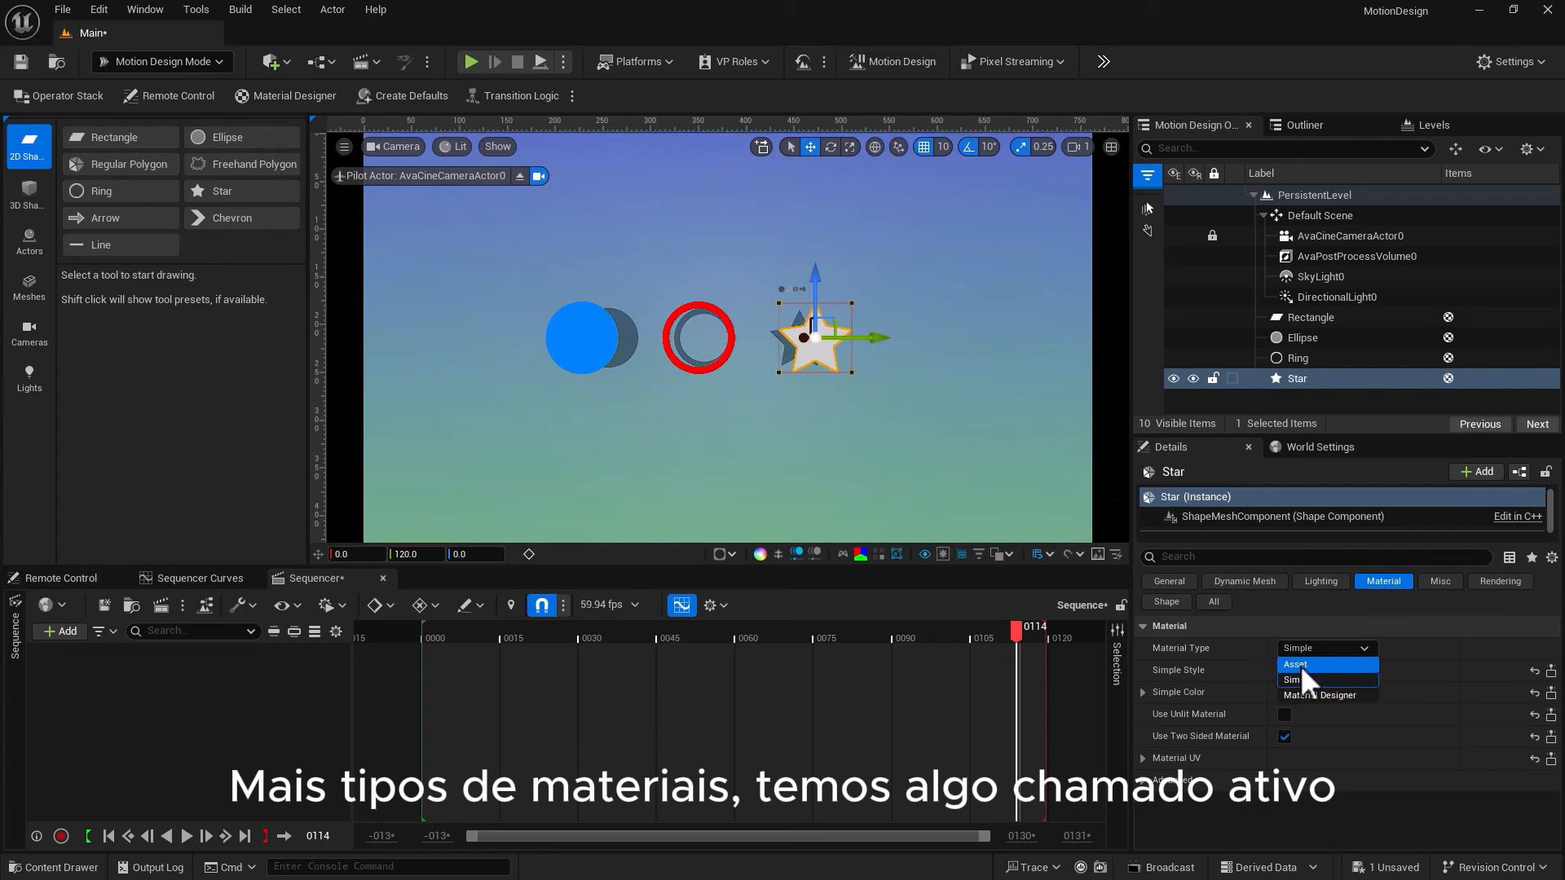
{"action": "left_click", "coordinate": [1299, 665]}
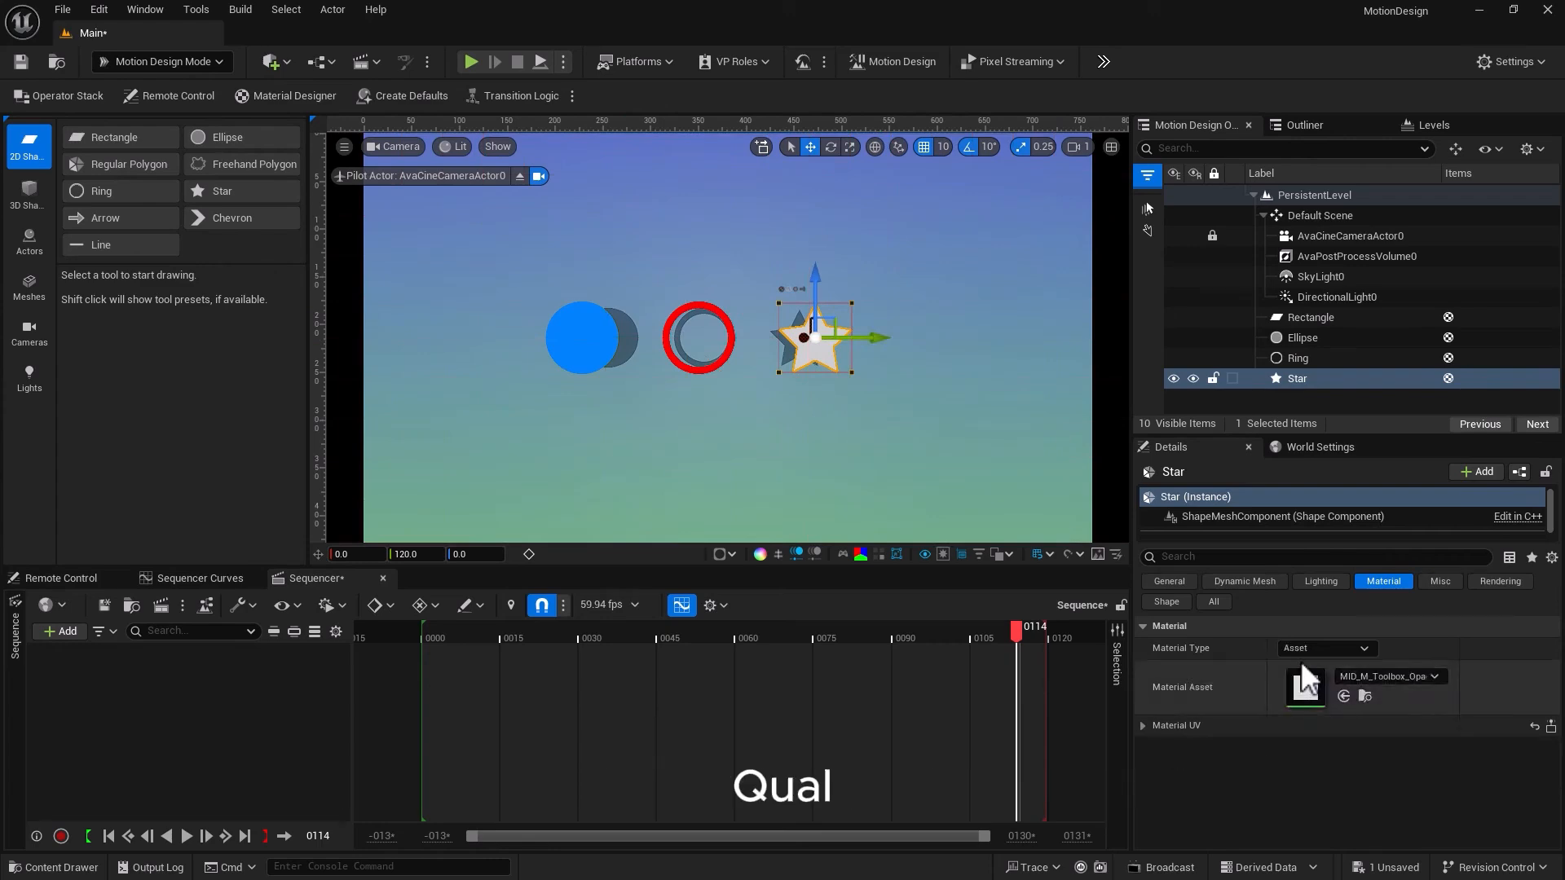
{"action": "left_click", "coordinate": [65, 871]}
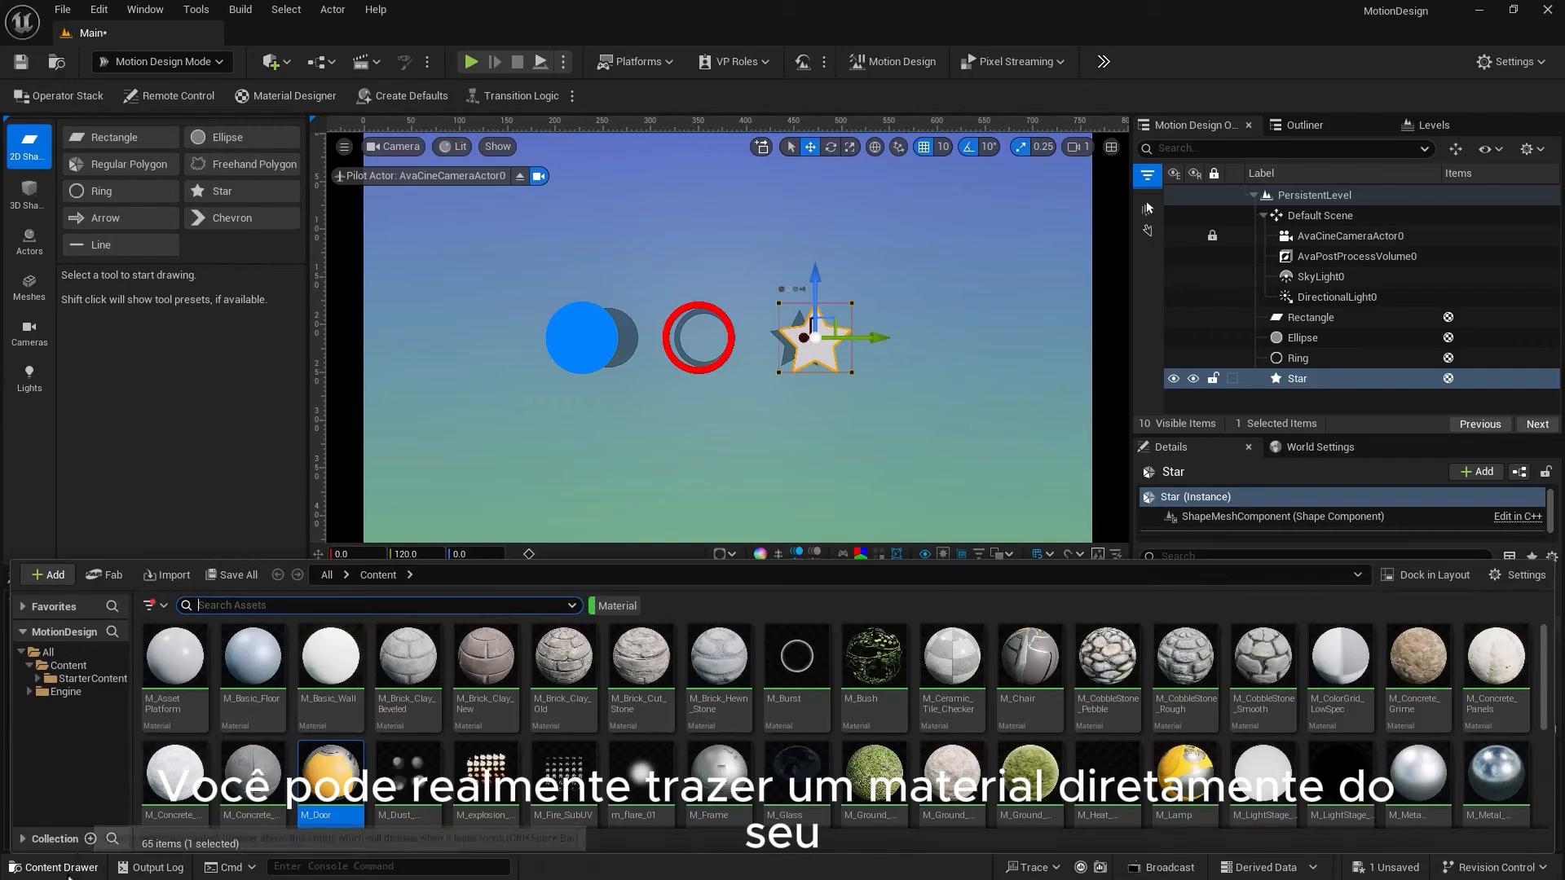
{"action": "scroll", "coordinate": [999, 723], "scroll_direction": "down", "scroll_amount": 3}
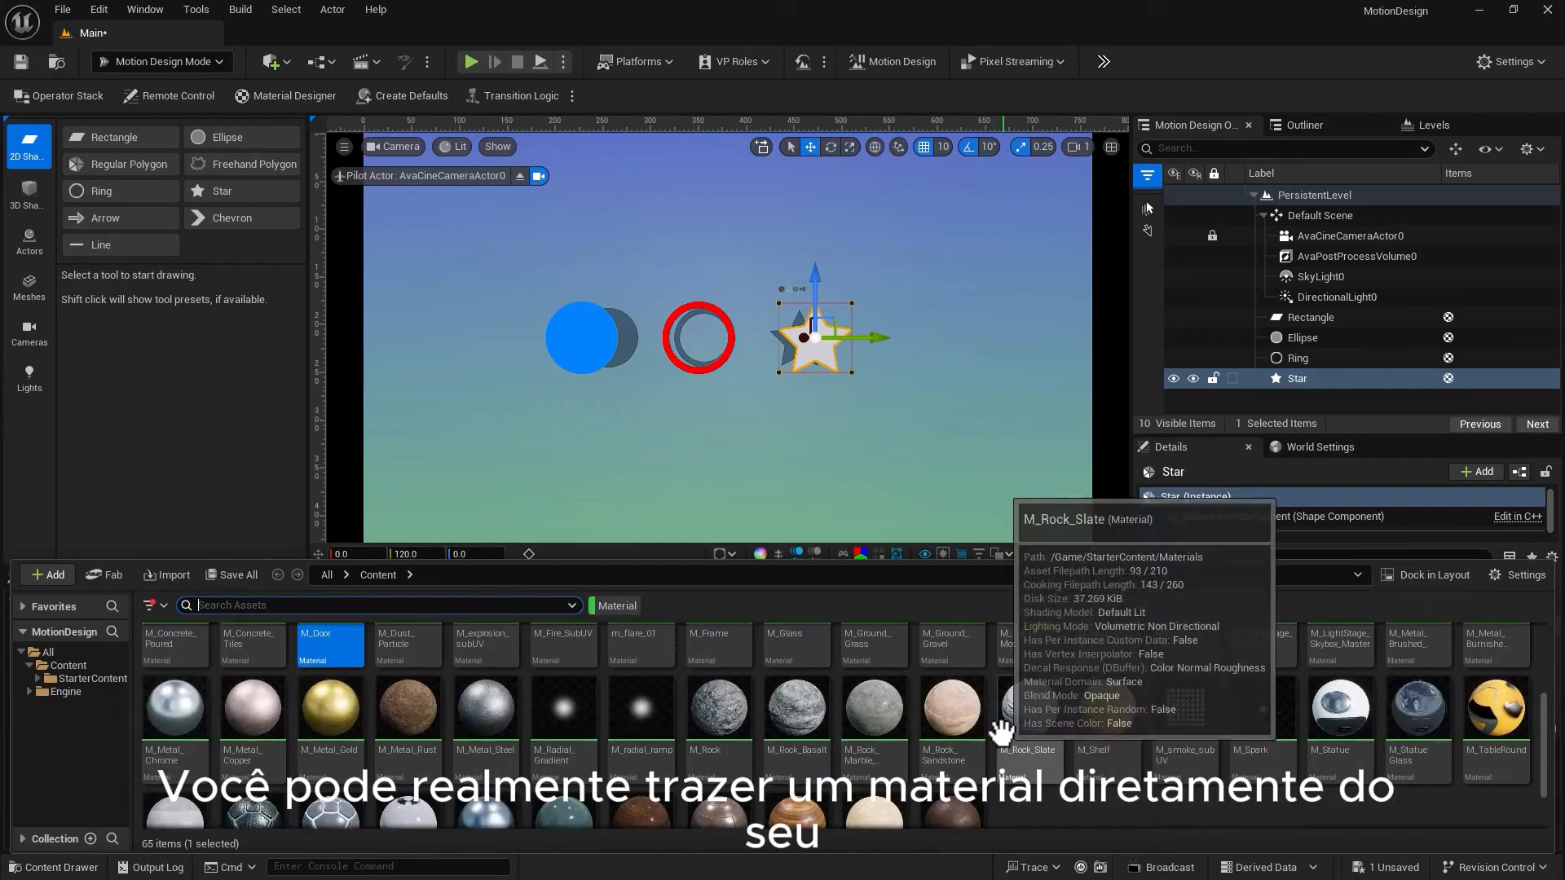
{"action": "scroll", "coordinate": [1000, 731], "scroll_direction": "down", "scroll_amount": 2}
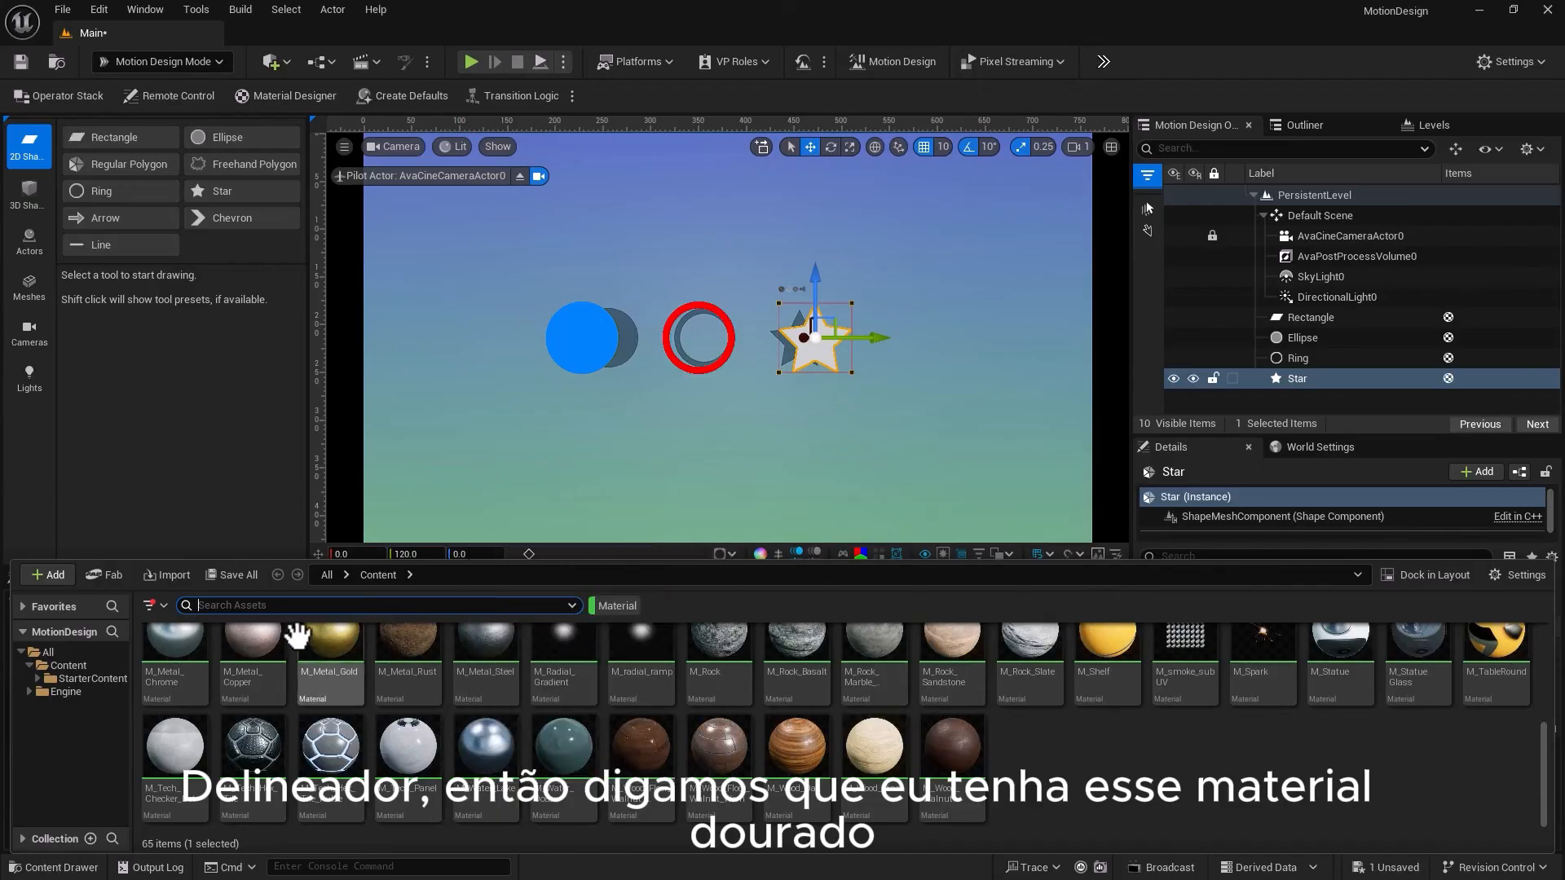
{"action": "left_click", "coordinate": [327, 640]}
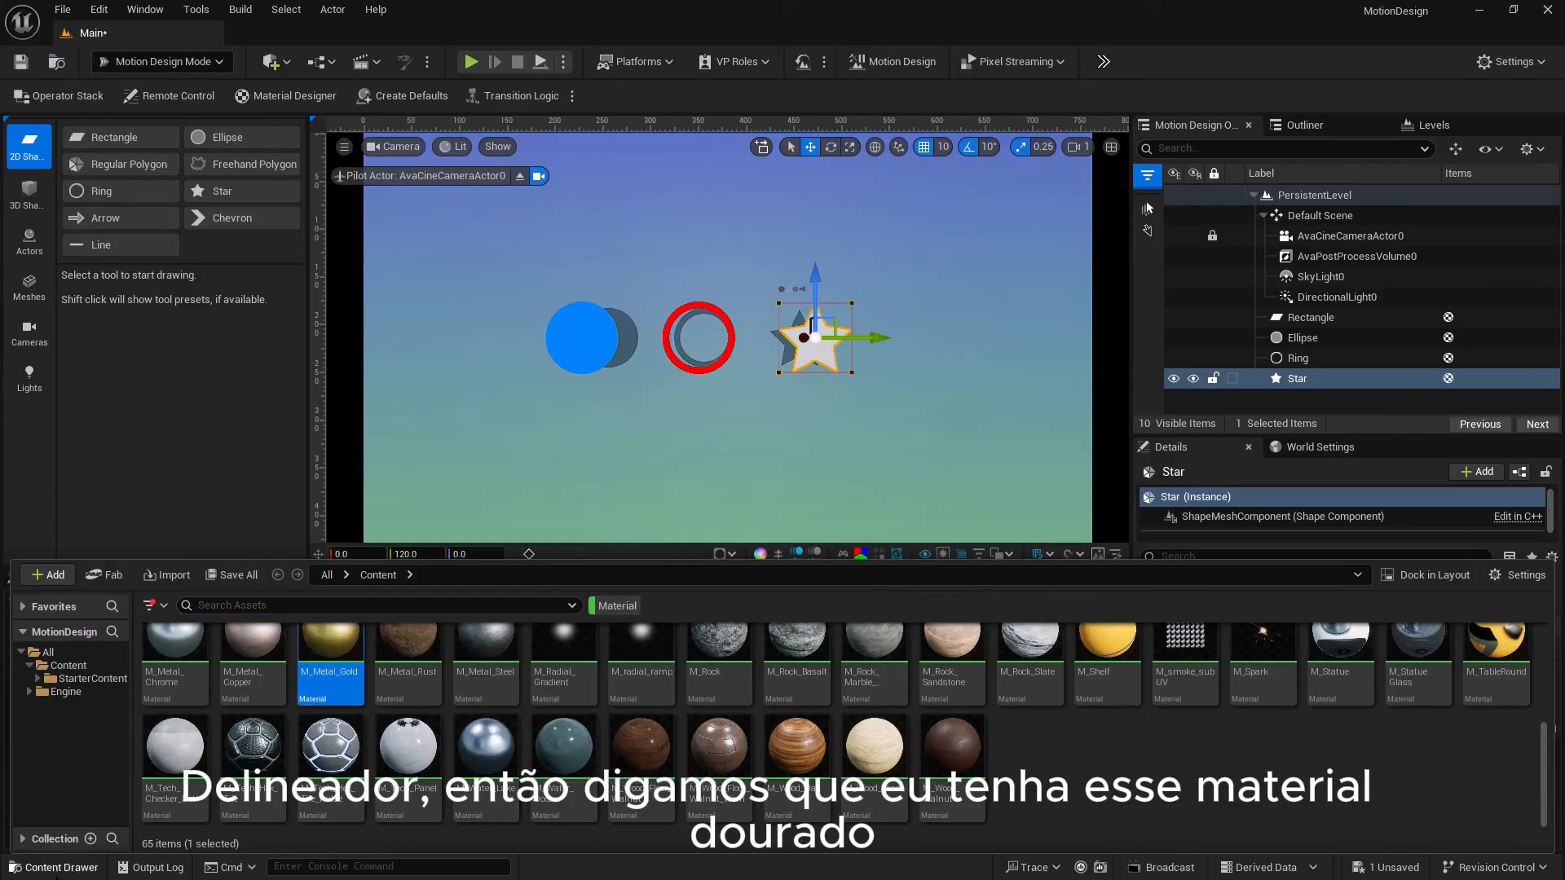
{"action": "left_click", "coordinate": [54, 867]}
{"action": "left_click", "coordinate": [1344, 696]}
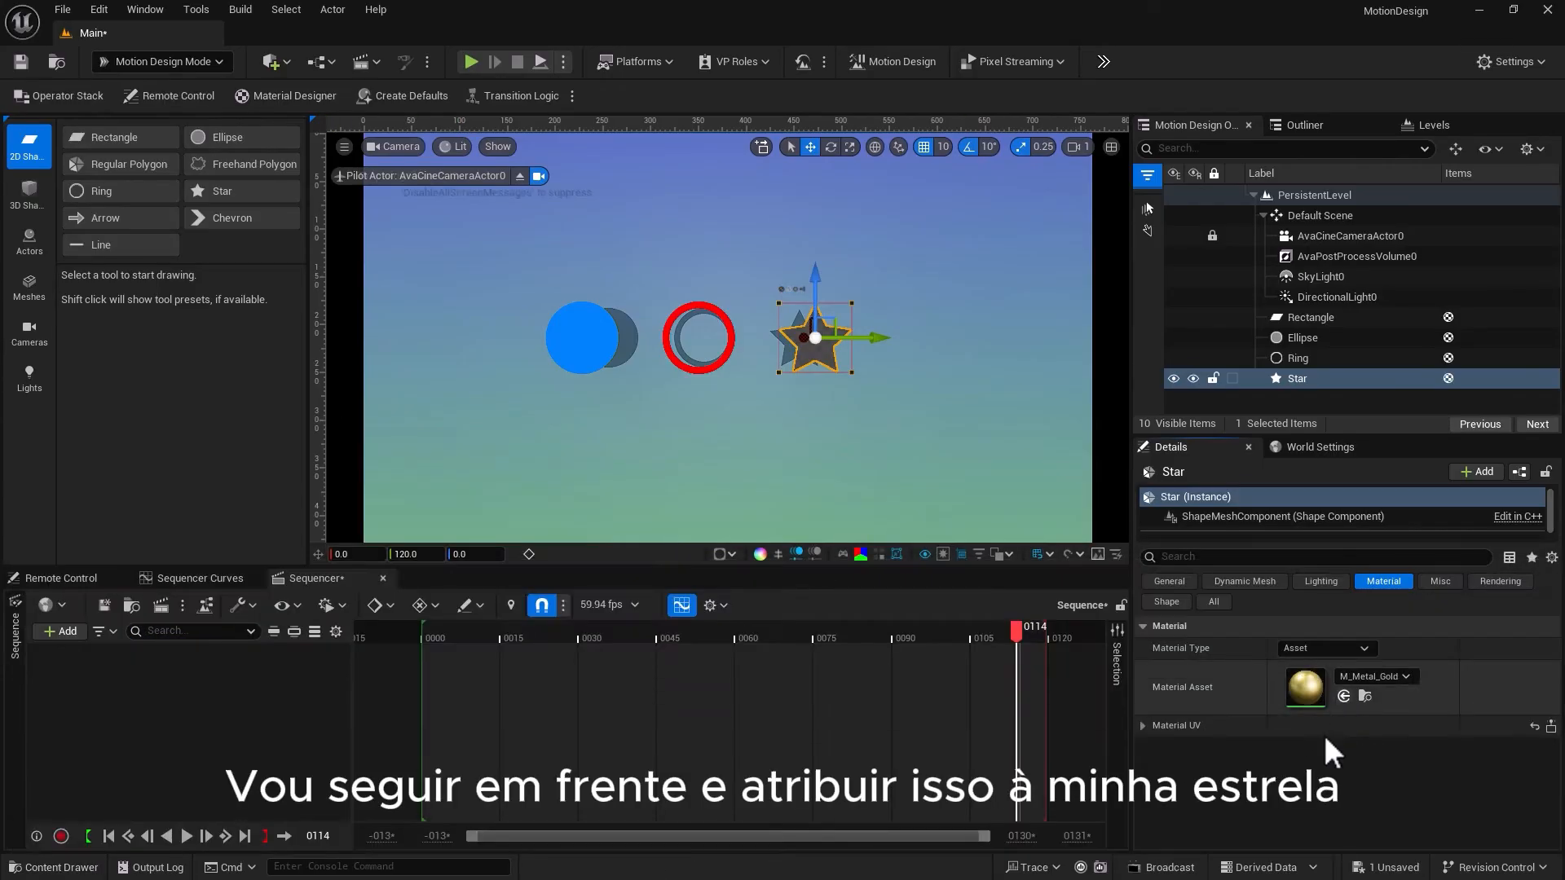
Move the star to Y 100 and add a default regular polygon at Y 240
{"action": "left_click_drag", "start_coordinate": [882, 339], "coordinate": [867, 352]}
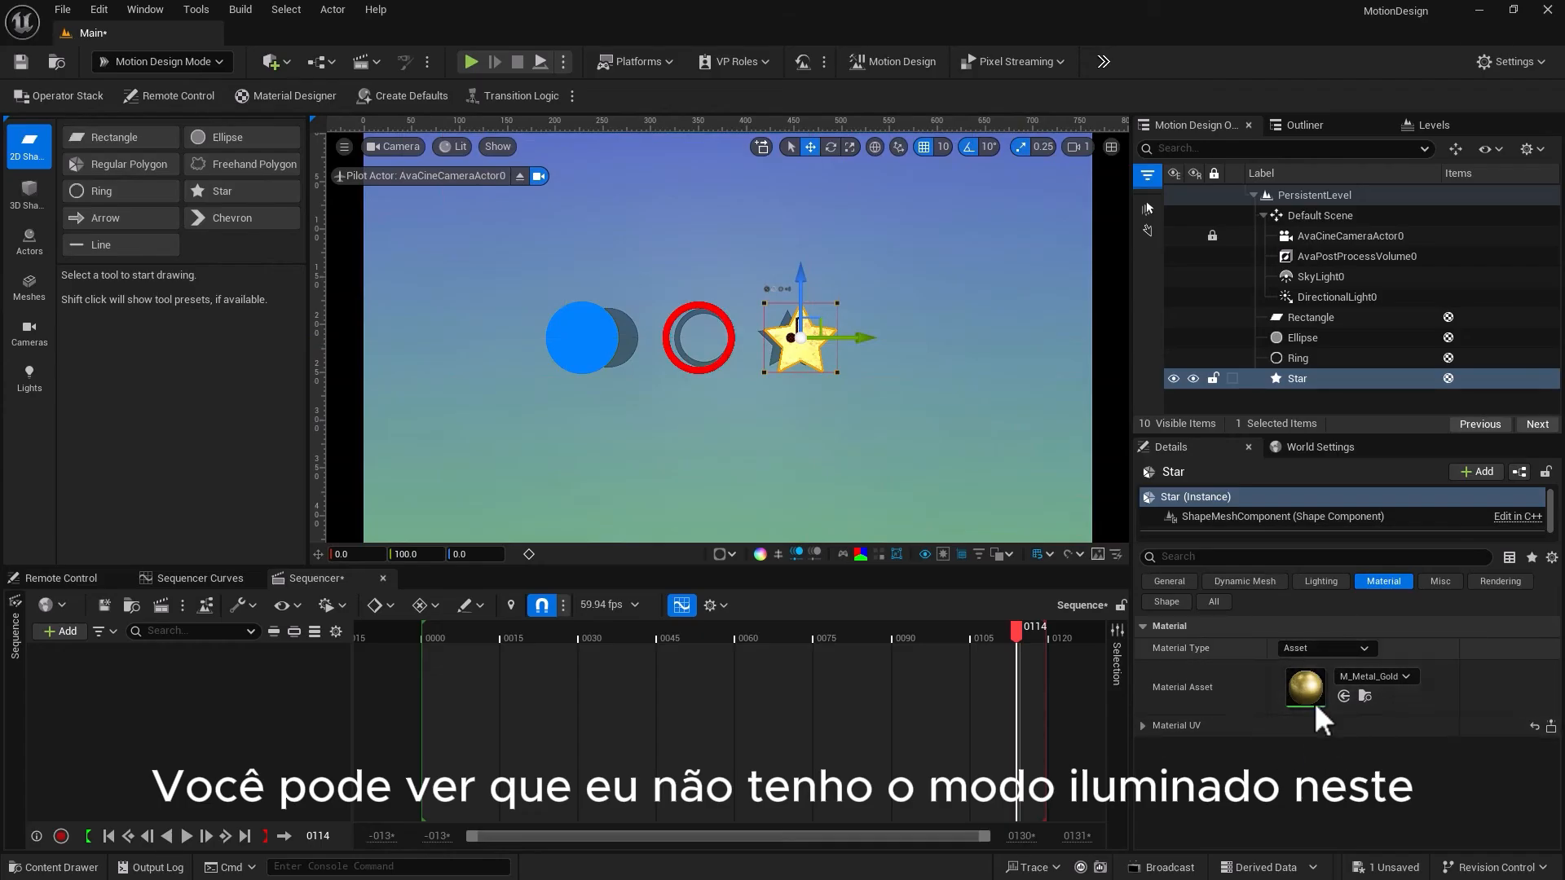
{"action": "left_click", "coordinate": [585, 340]}
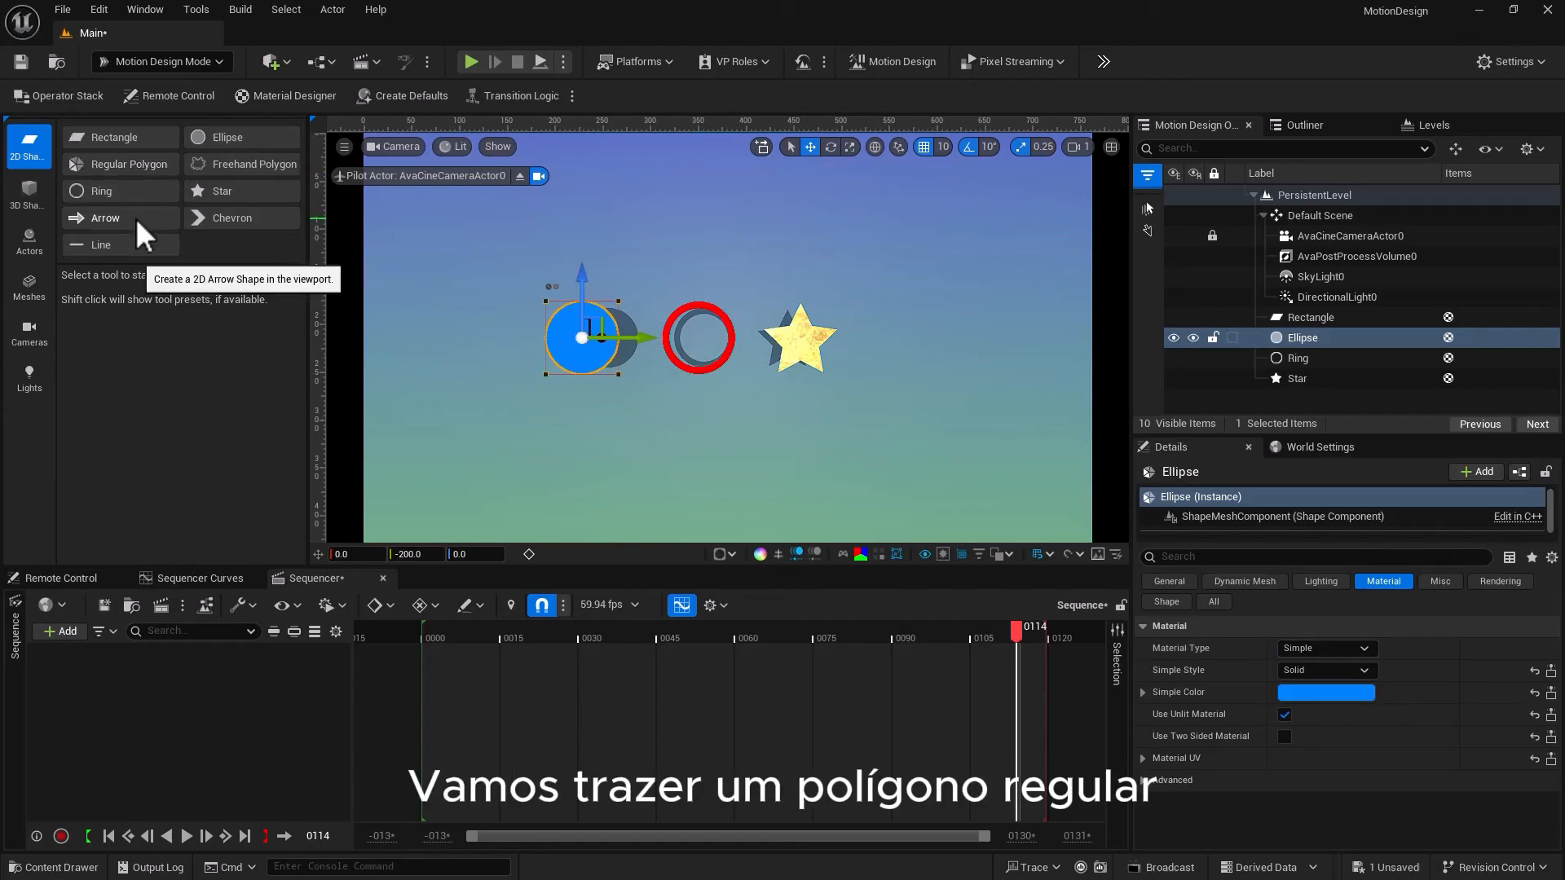
{"action": "left_click", "coordinate": [129, 165]}
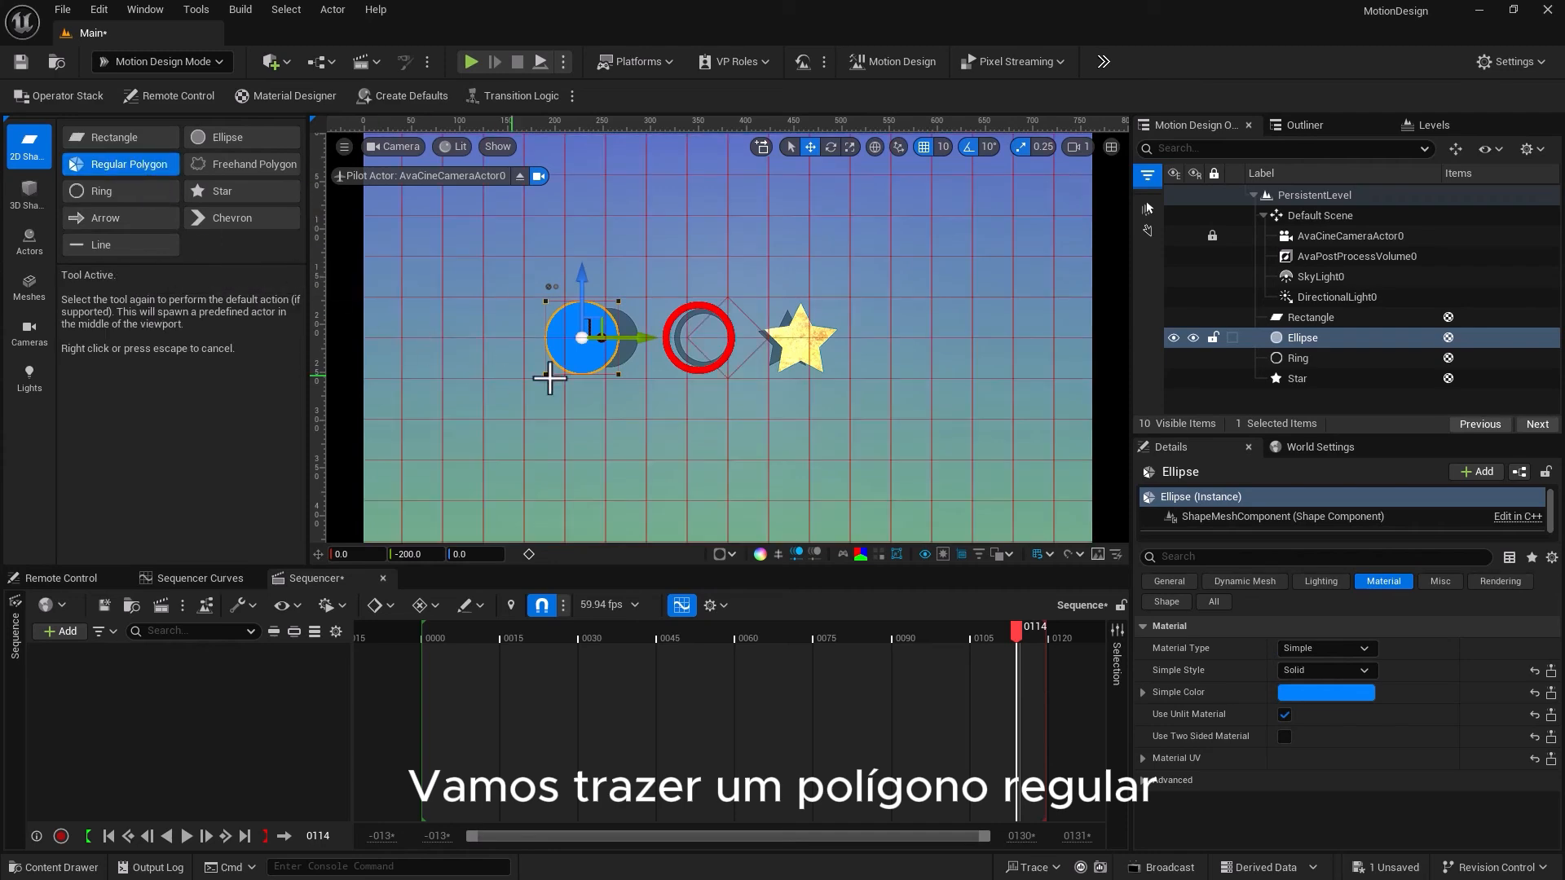
{"action": "left_click", "coordinate": [159, 170]}
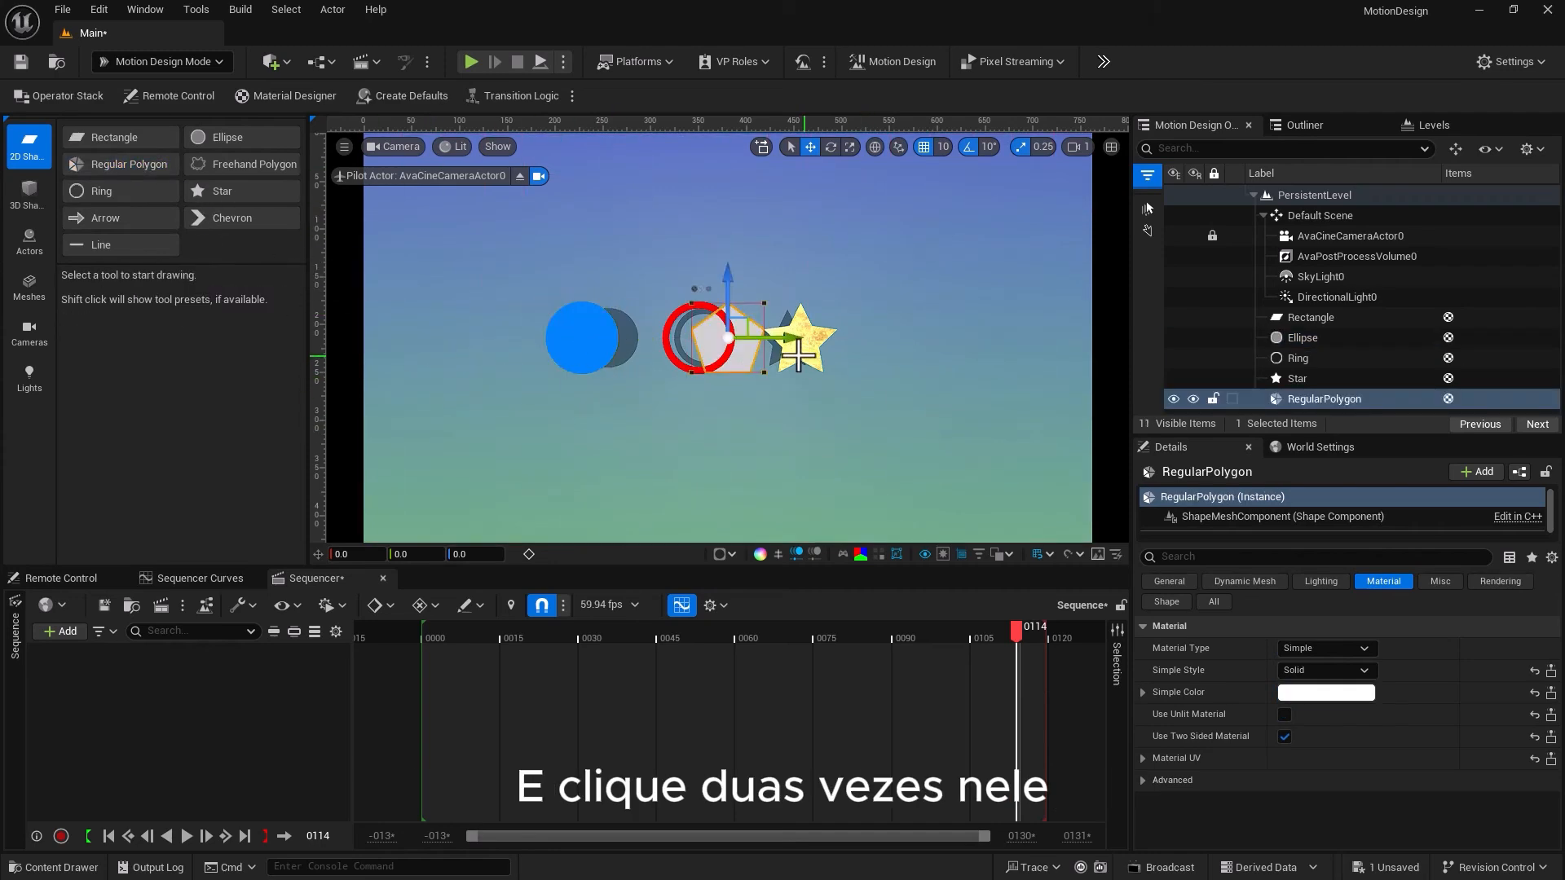
{"action": "left_click_drag", "start_coordinate": [797, 356], "coordinate": [972, 356]}
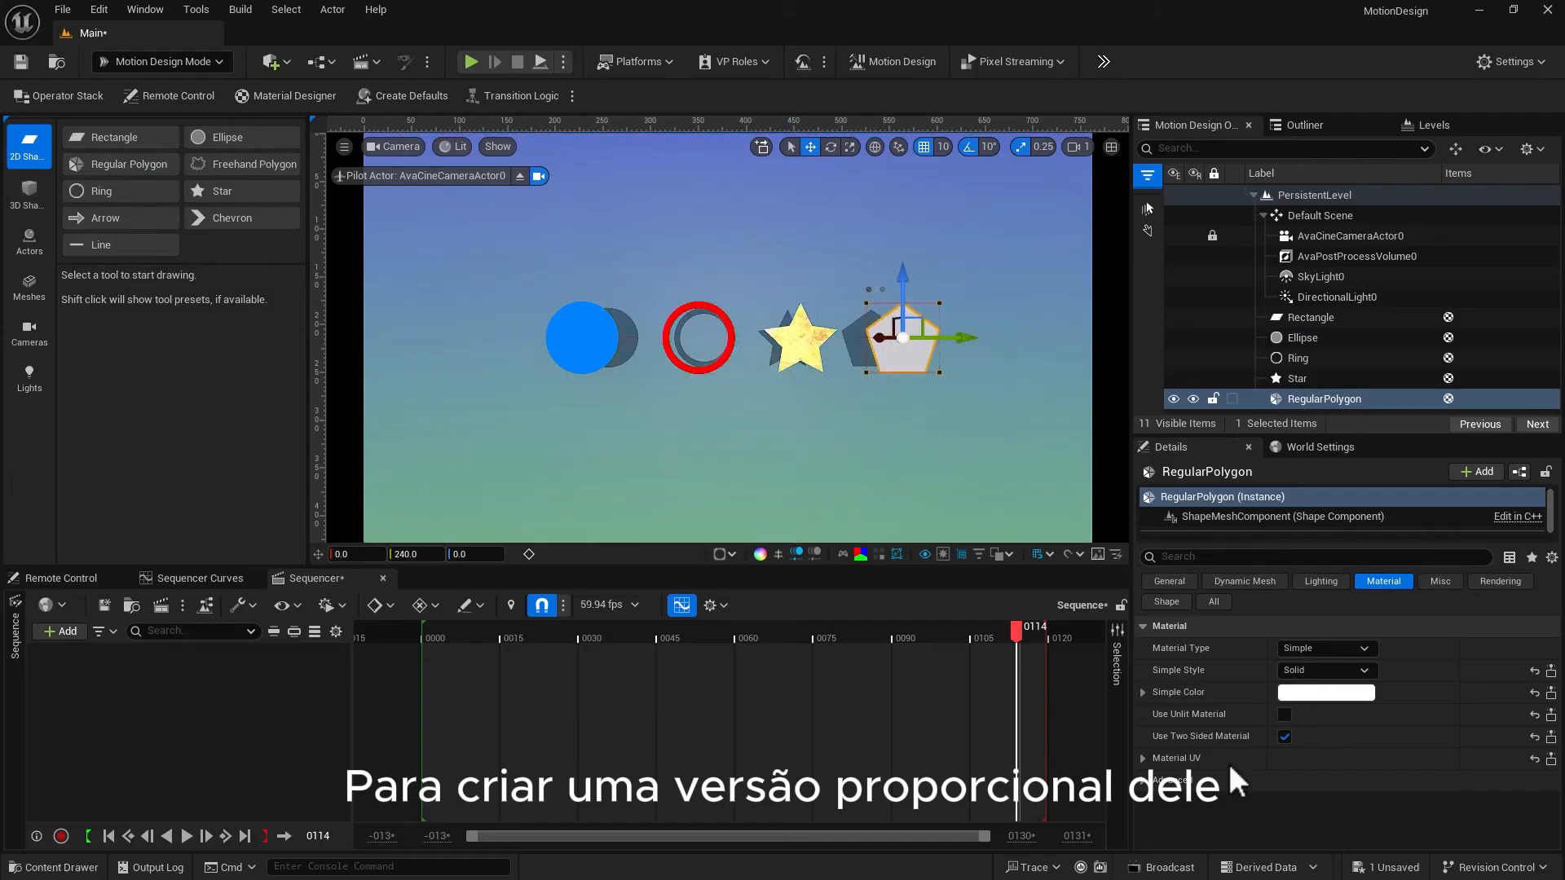
Set the regular polygon's material type to Material Designer and create a new Emissive material, after reviewing the channels of the other material types
{"action": "left_click", "coordinate": [1320, 648]}
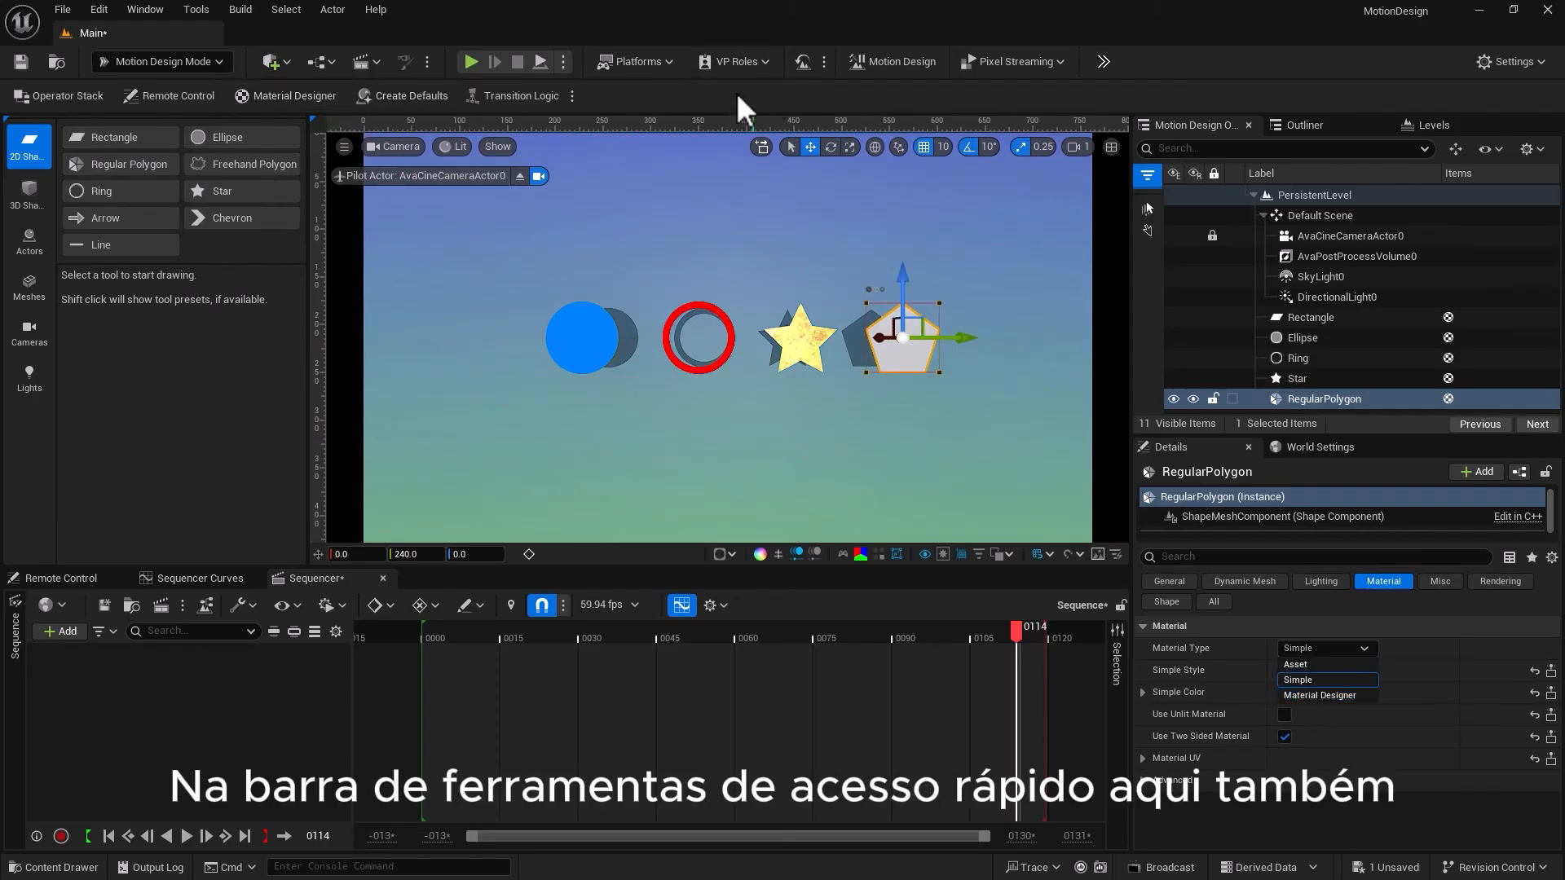
{"action": "left_click", "coordinate": [1283, 693]}
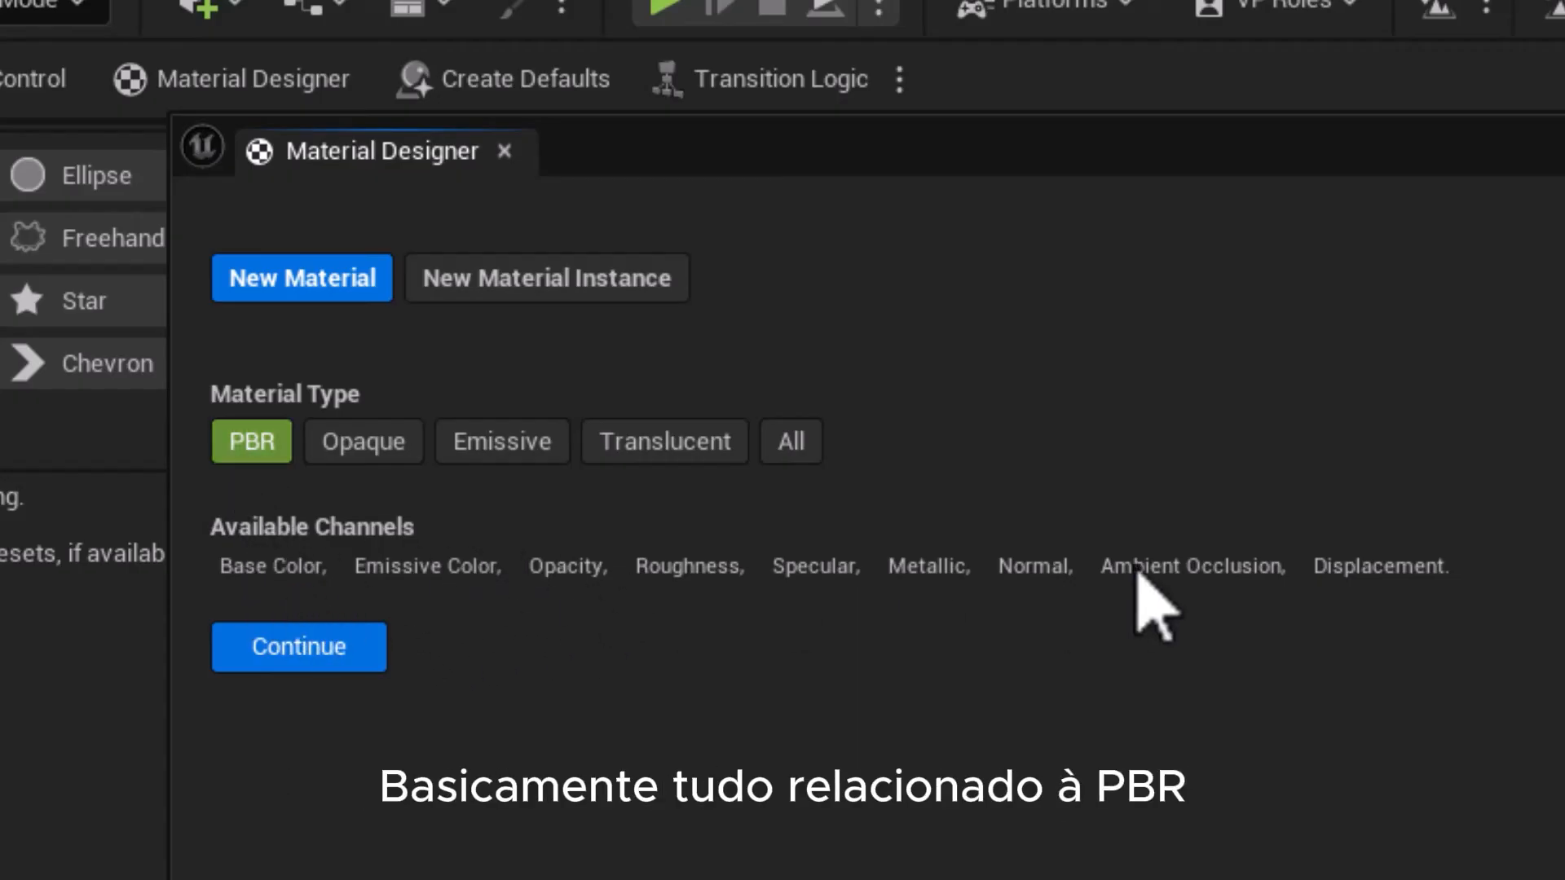
{"action": "left_click", "coordinate": [389, 453]}
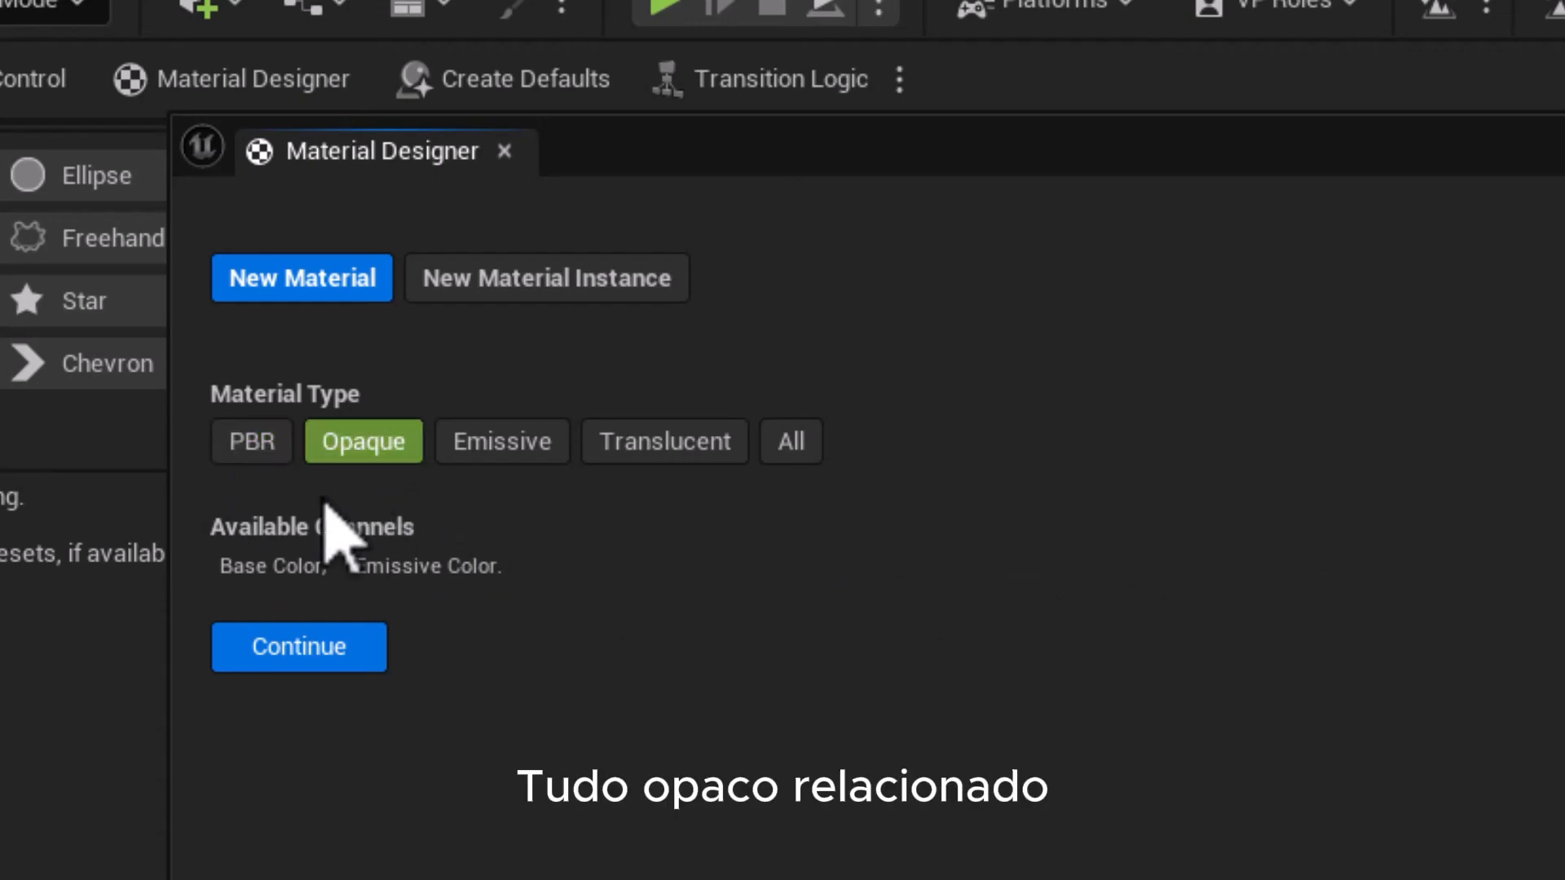
{"action": "left_click", "coordinate": [512, 446]}
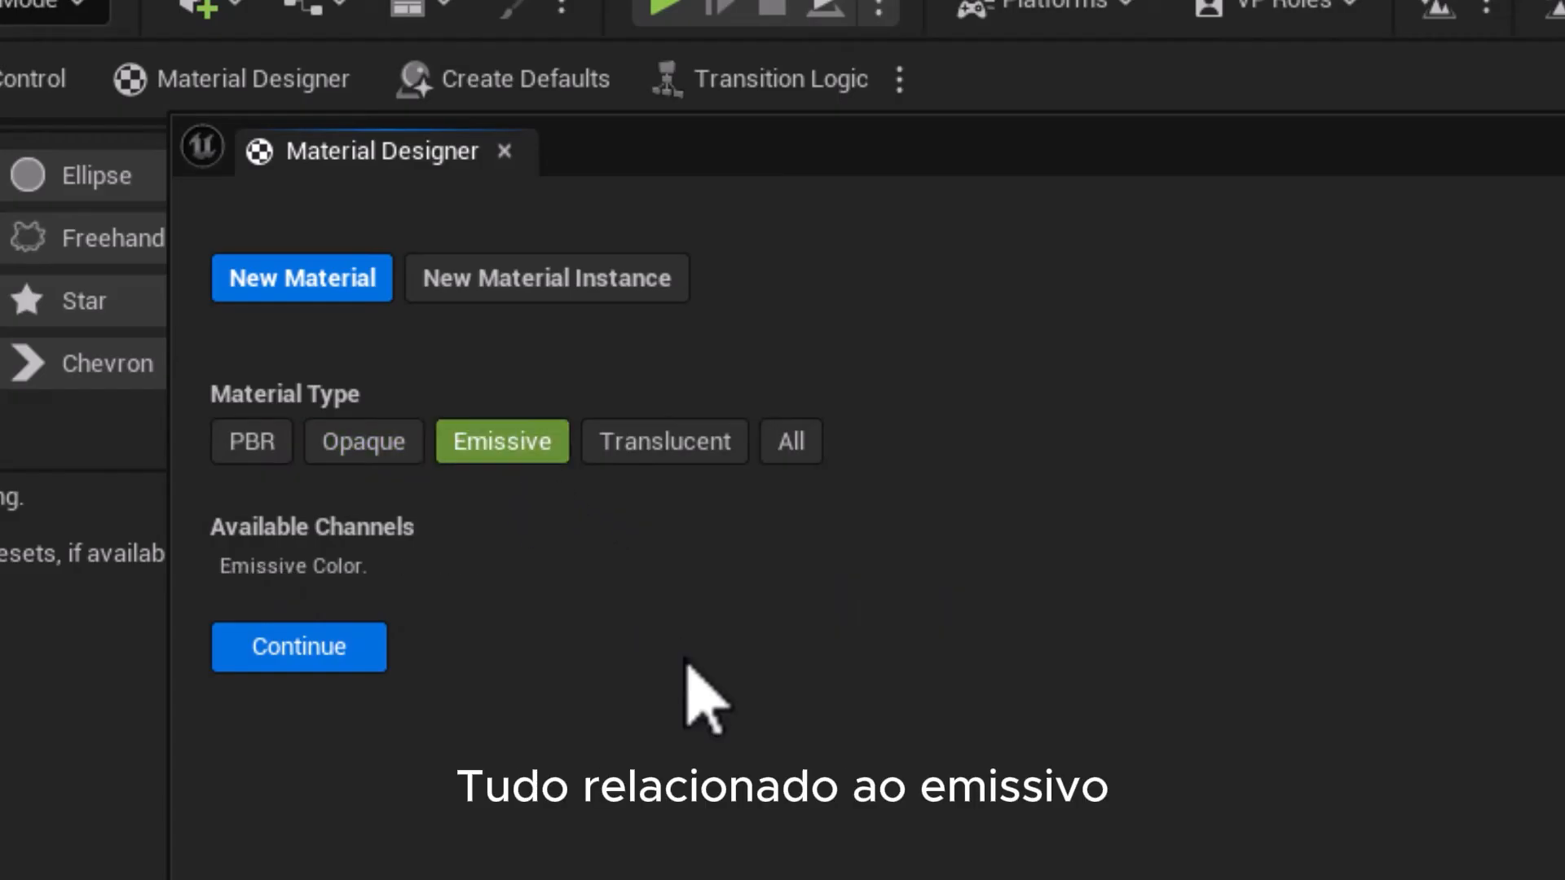
{"action": "left_click", "coordinate": [676, 453]}
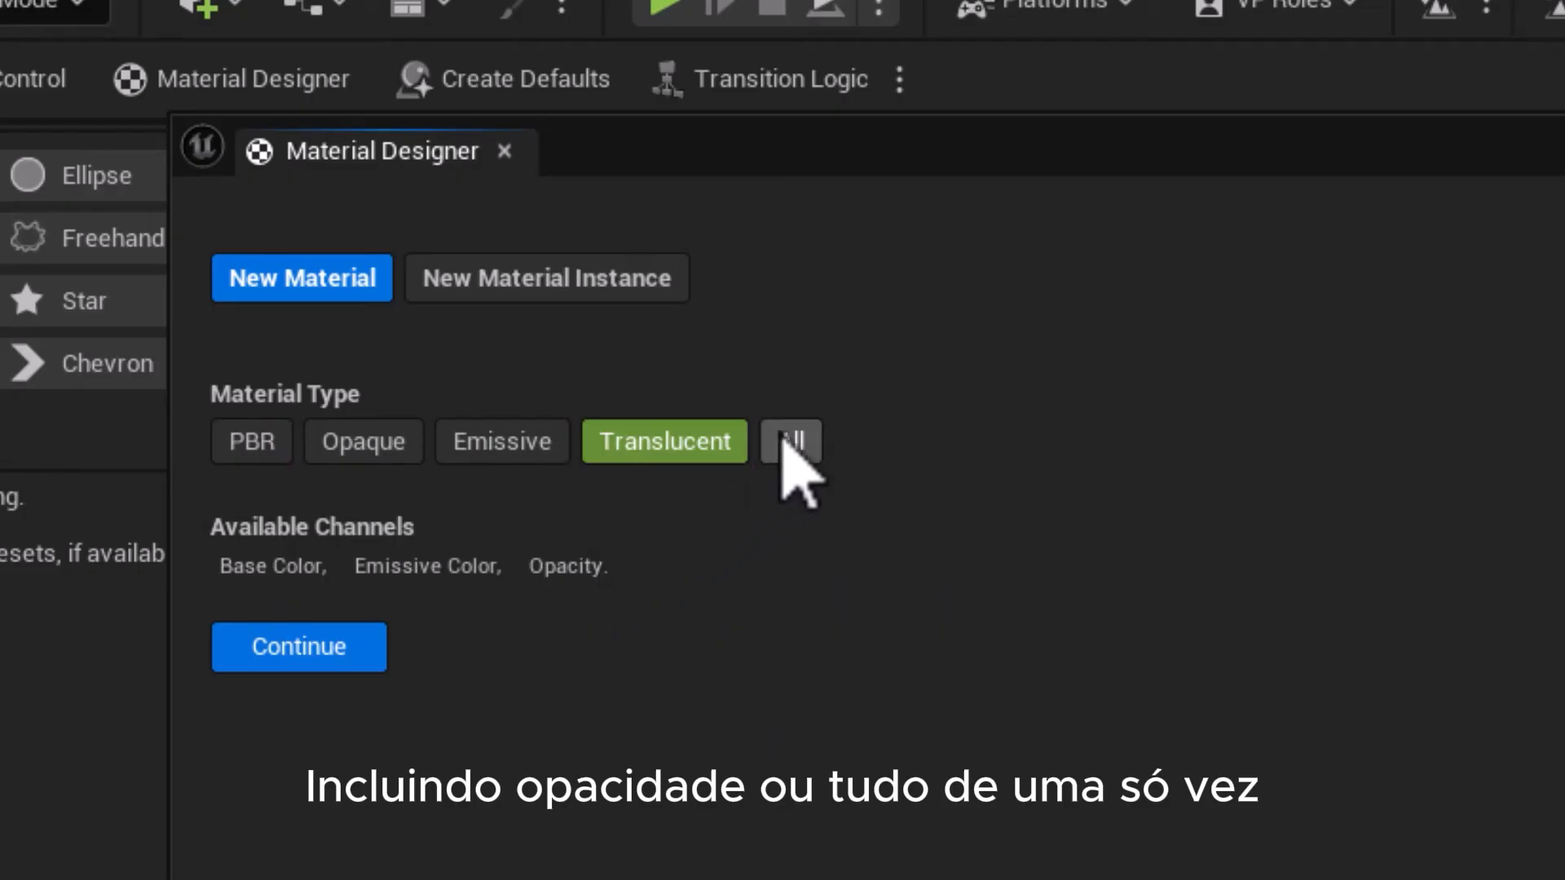
{"action": "left_click", "coordinate": [789, 448]}
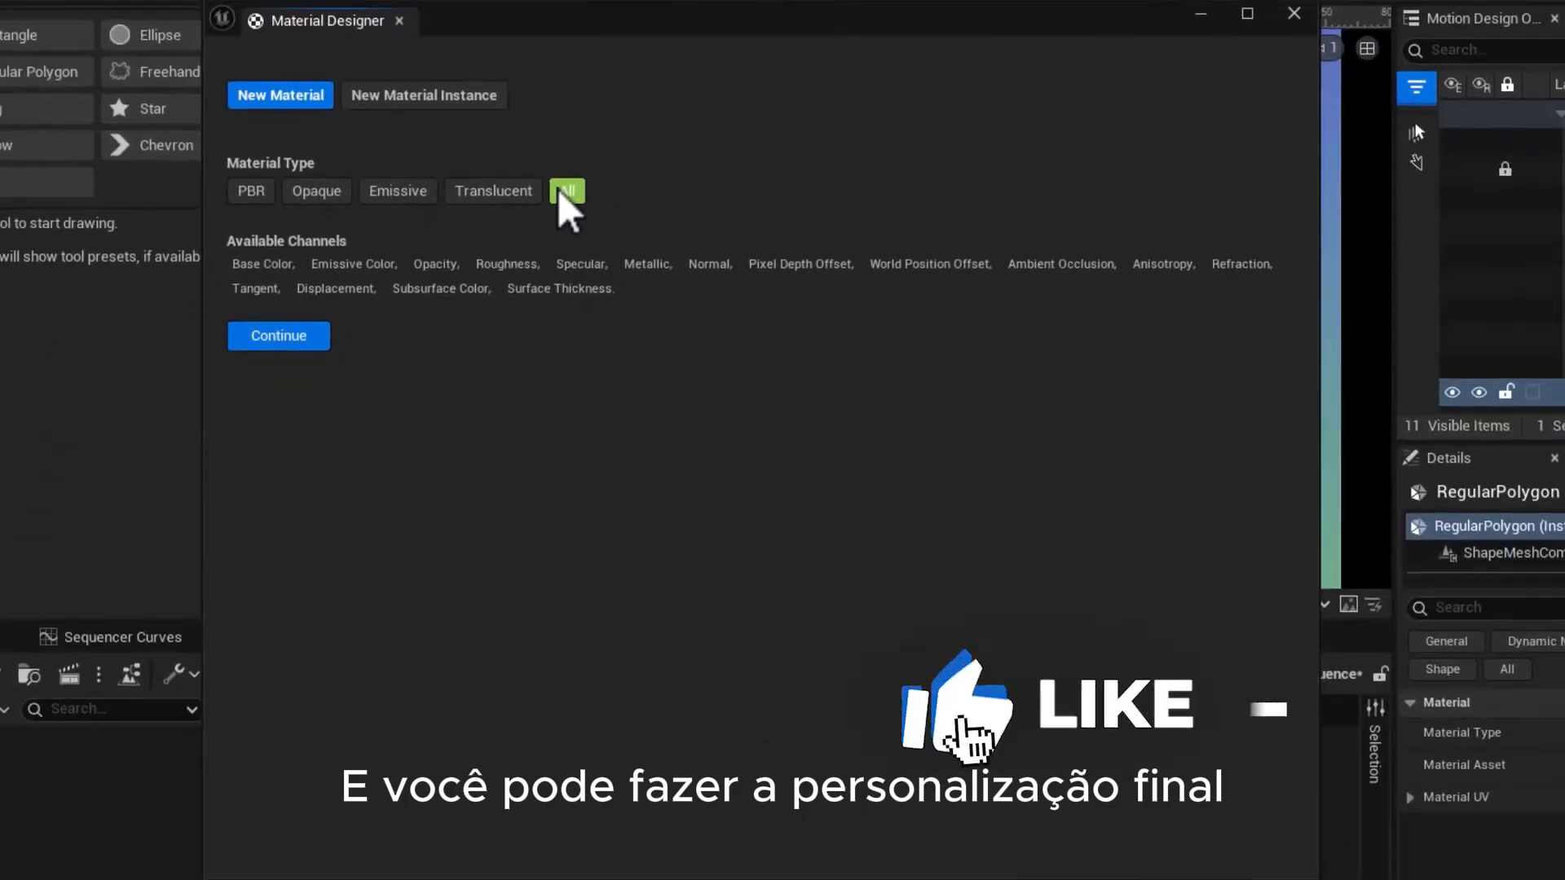
{"action": "left_click", "coordinate": [399, 204]}
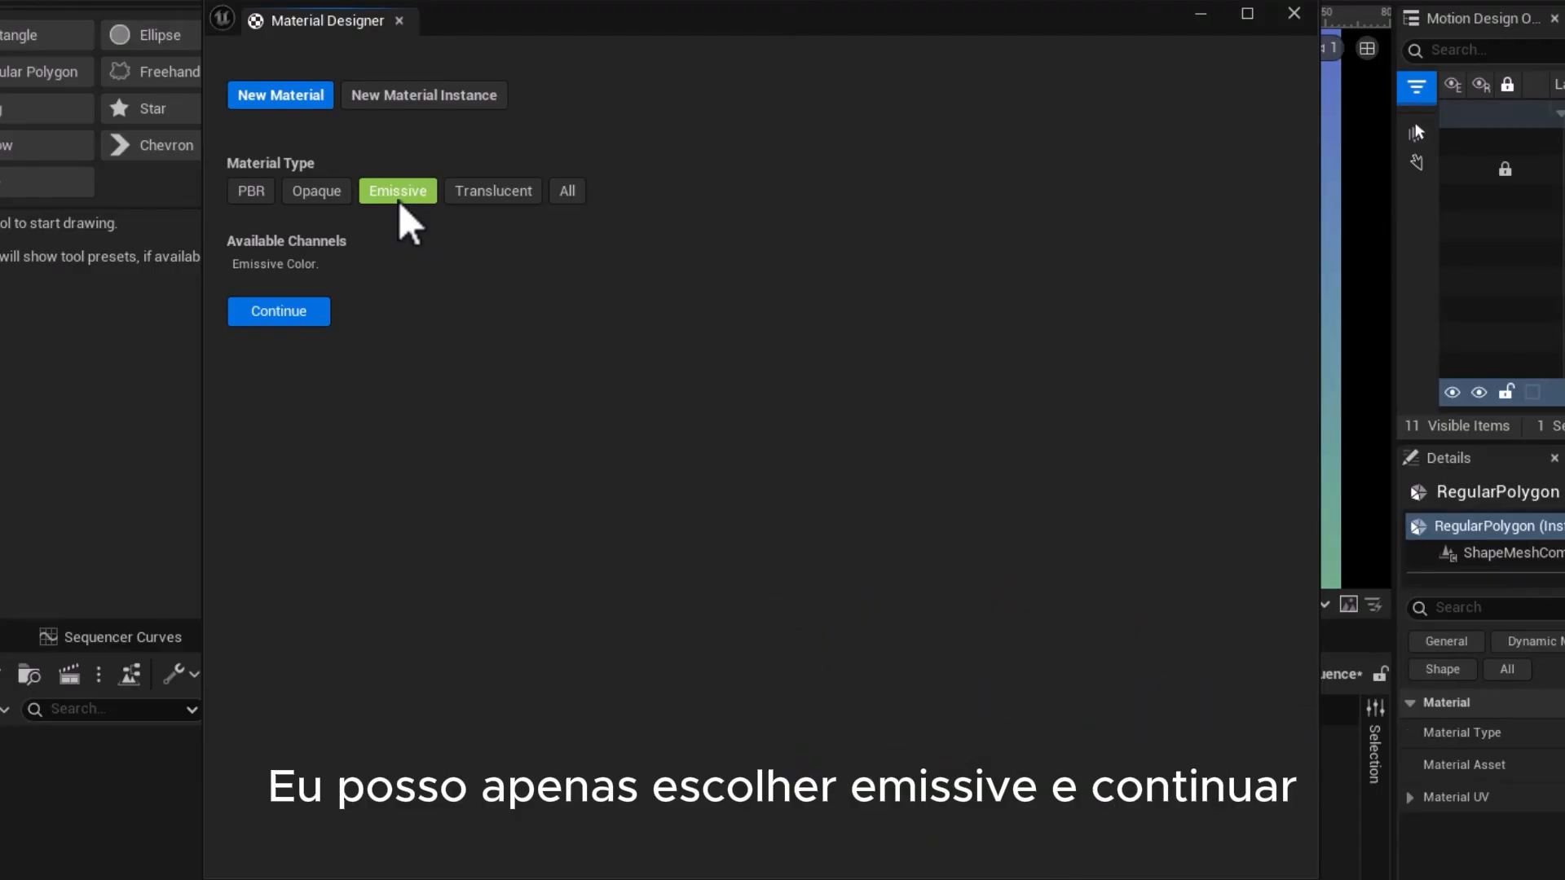
{"action": "left_click", "coordinate": [296, 318]}
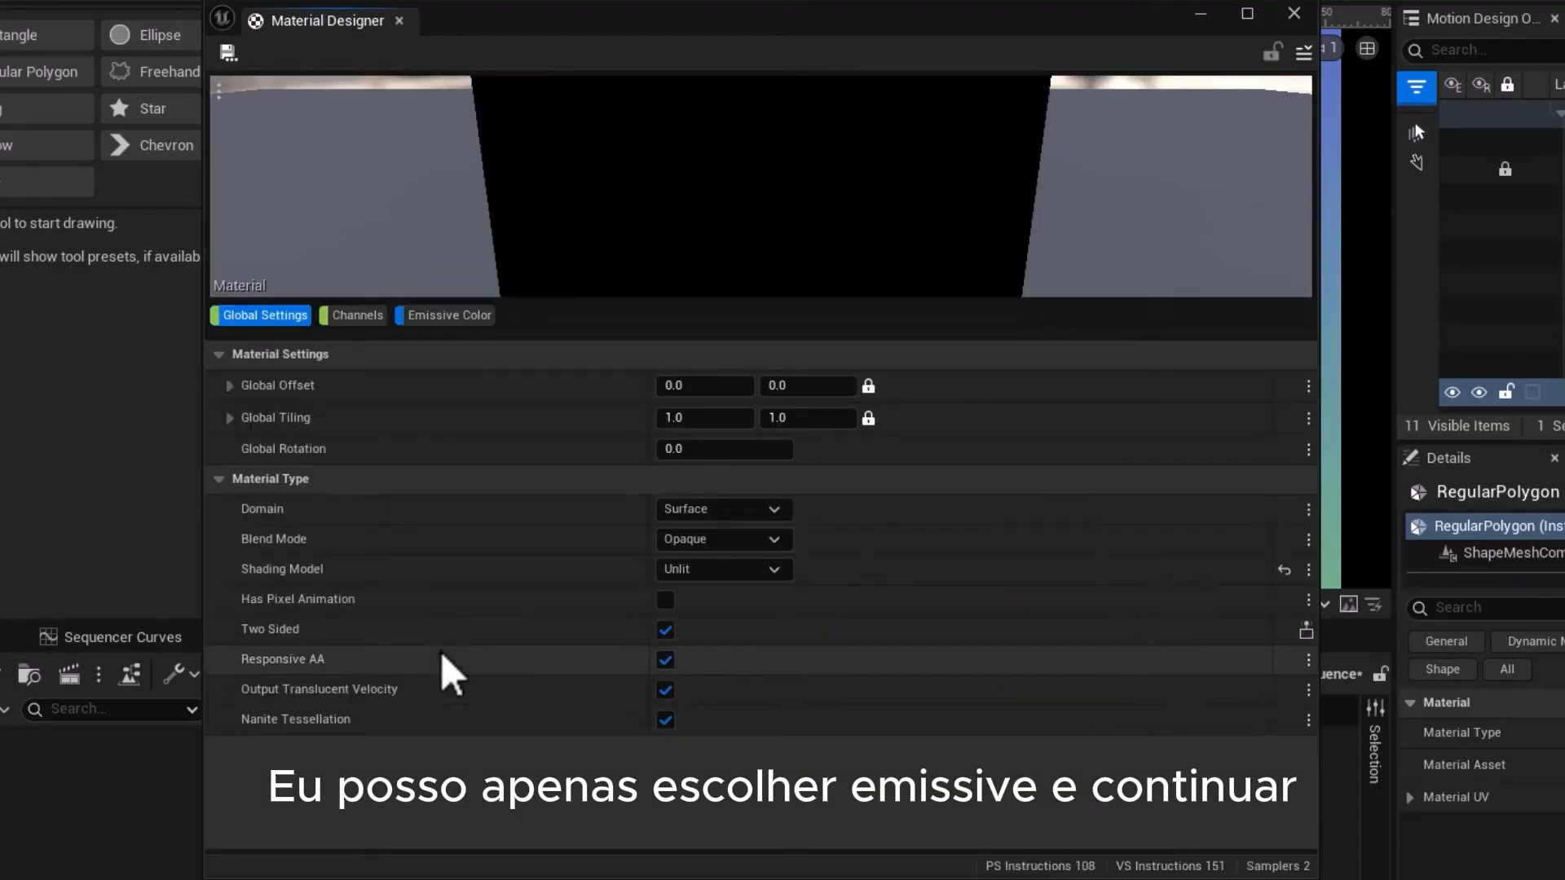
Change the source of the Emissive Color layer to Solid Color, set it to pink (hex sRGB F770FFFF) and close Material Designer
{"action": "left_click", "coordinate": [454, 316]}
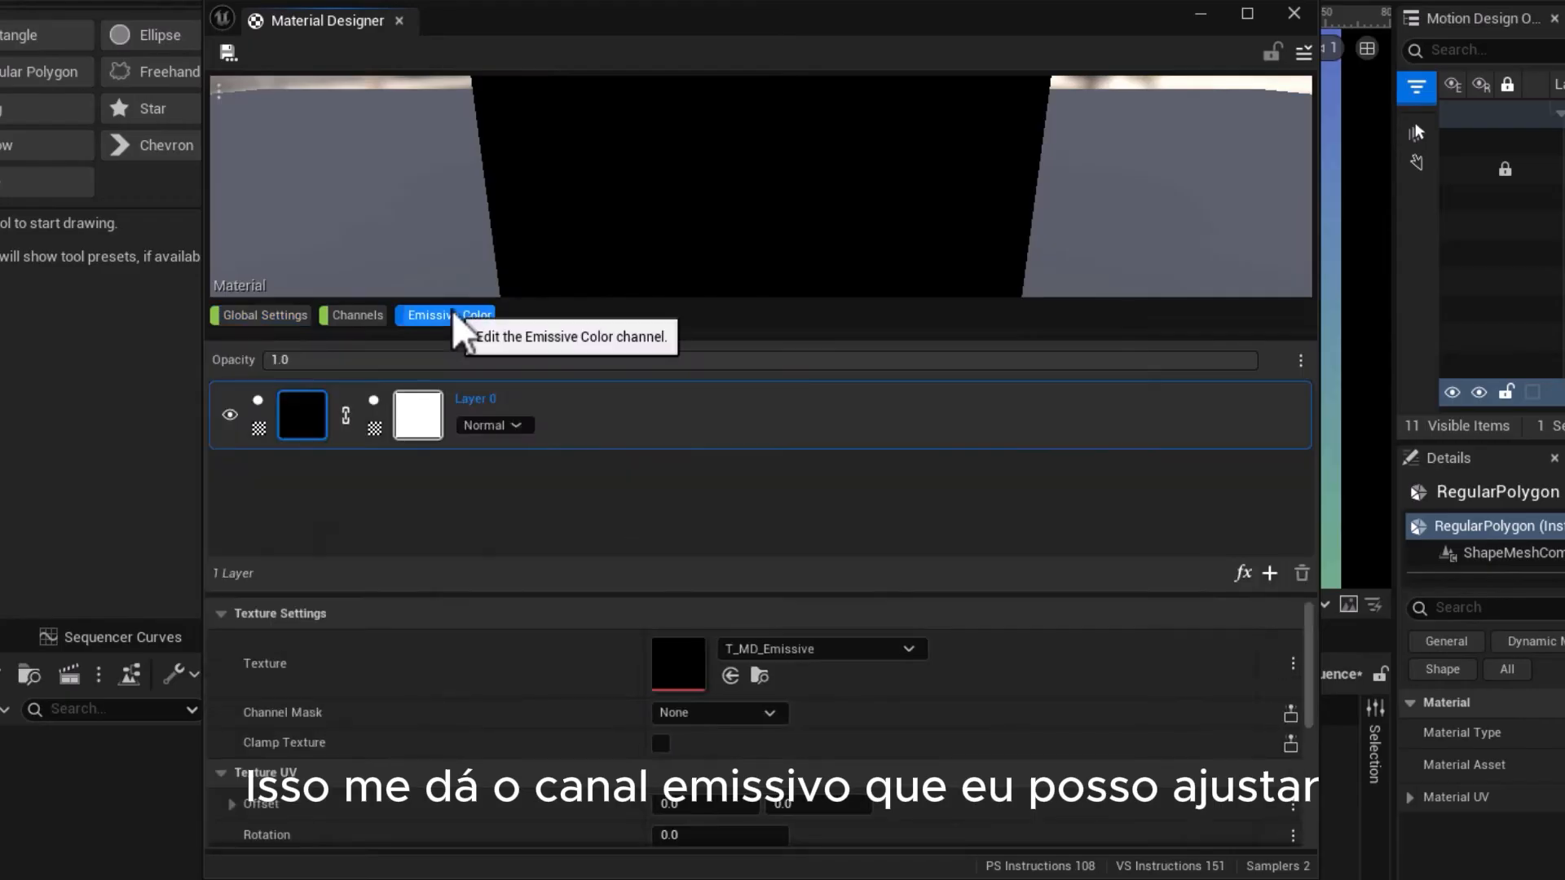
{"action": "left_click", "coordinate": [306, 426]}
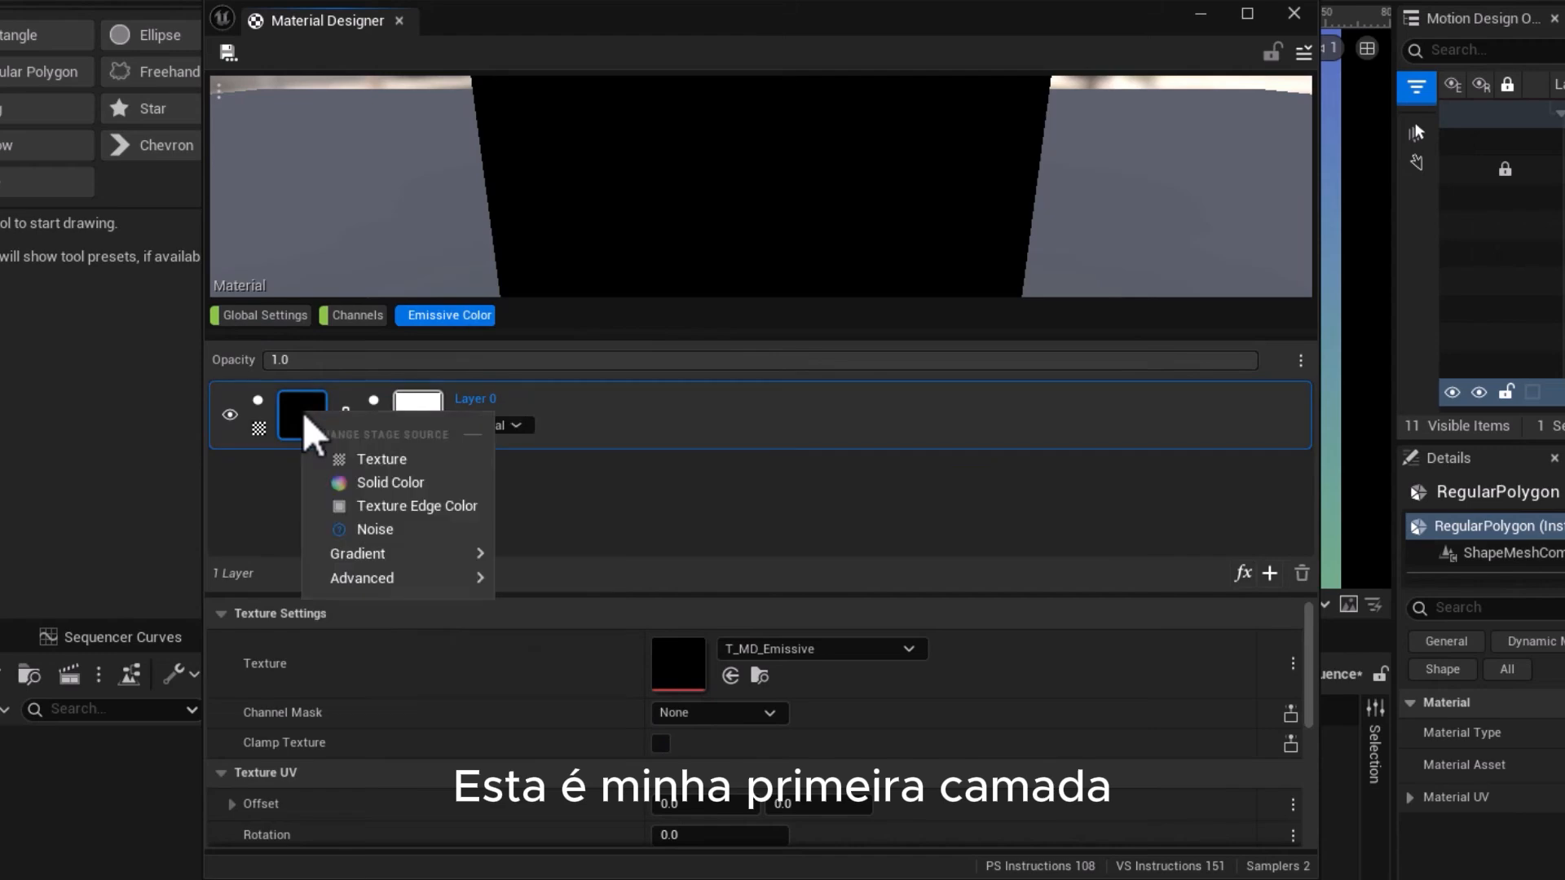
{"action": "left_click", "coordinate": [350, 489]}
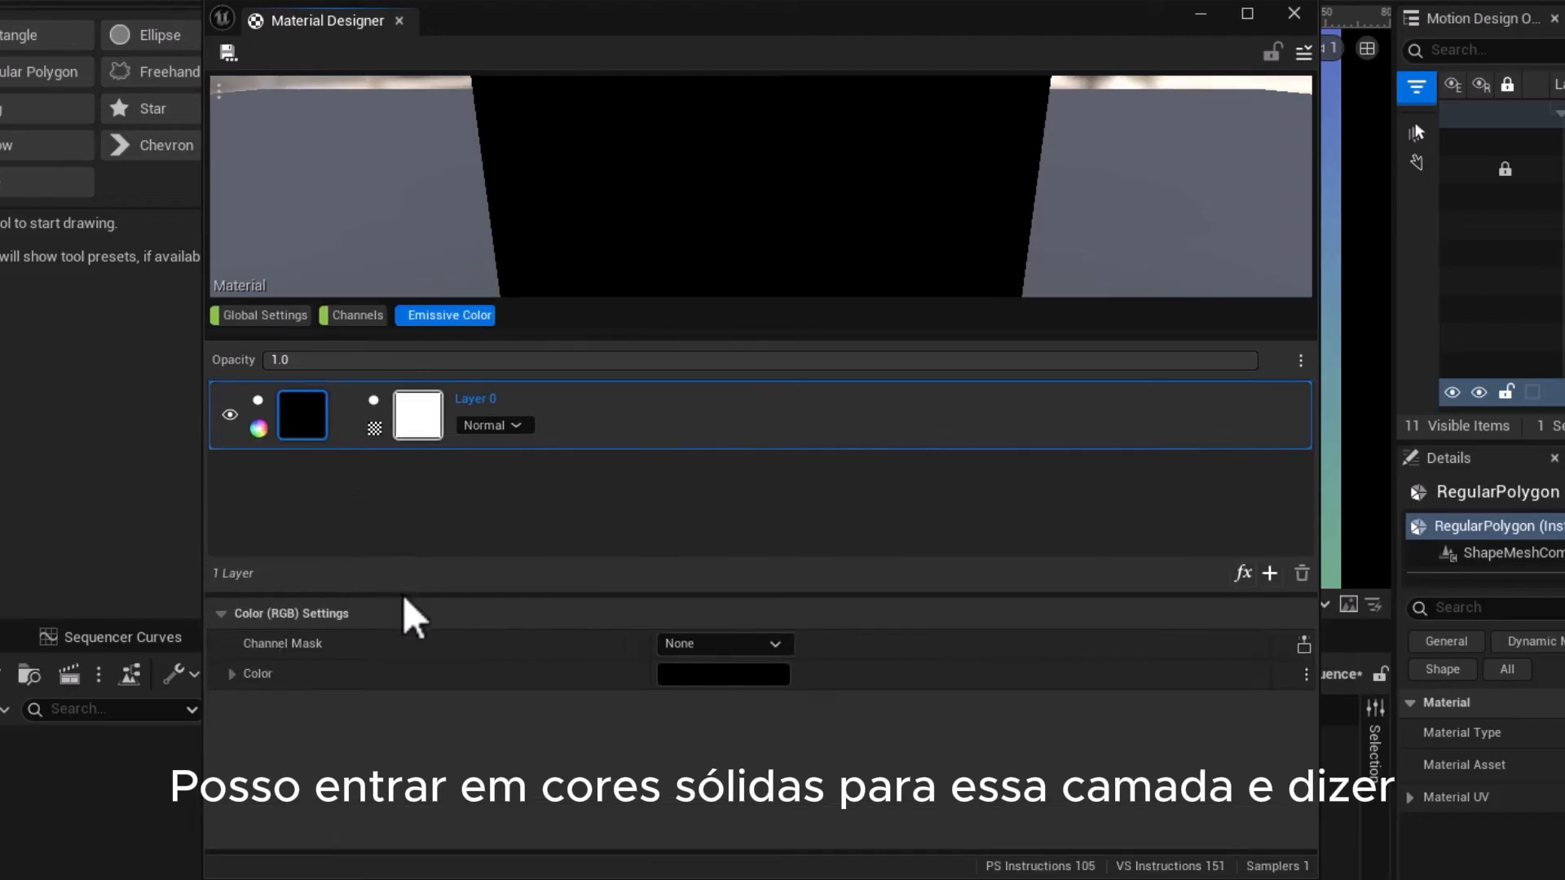
{"action": "left_click", "coordinate": [706, 678]}
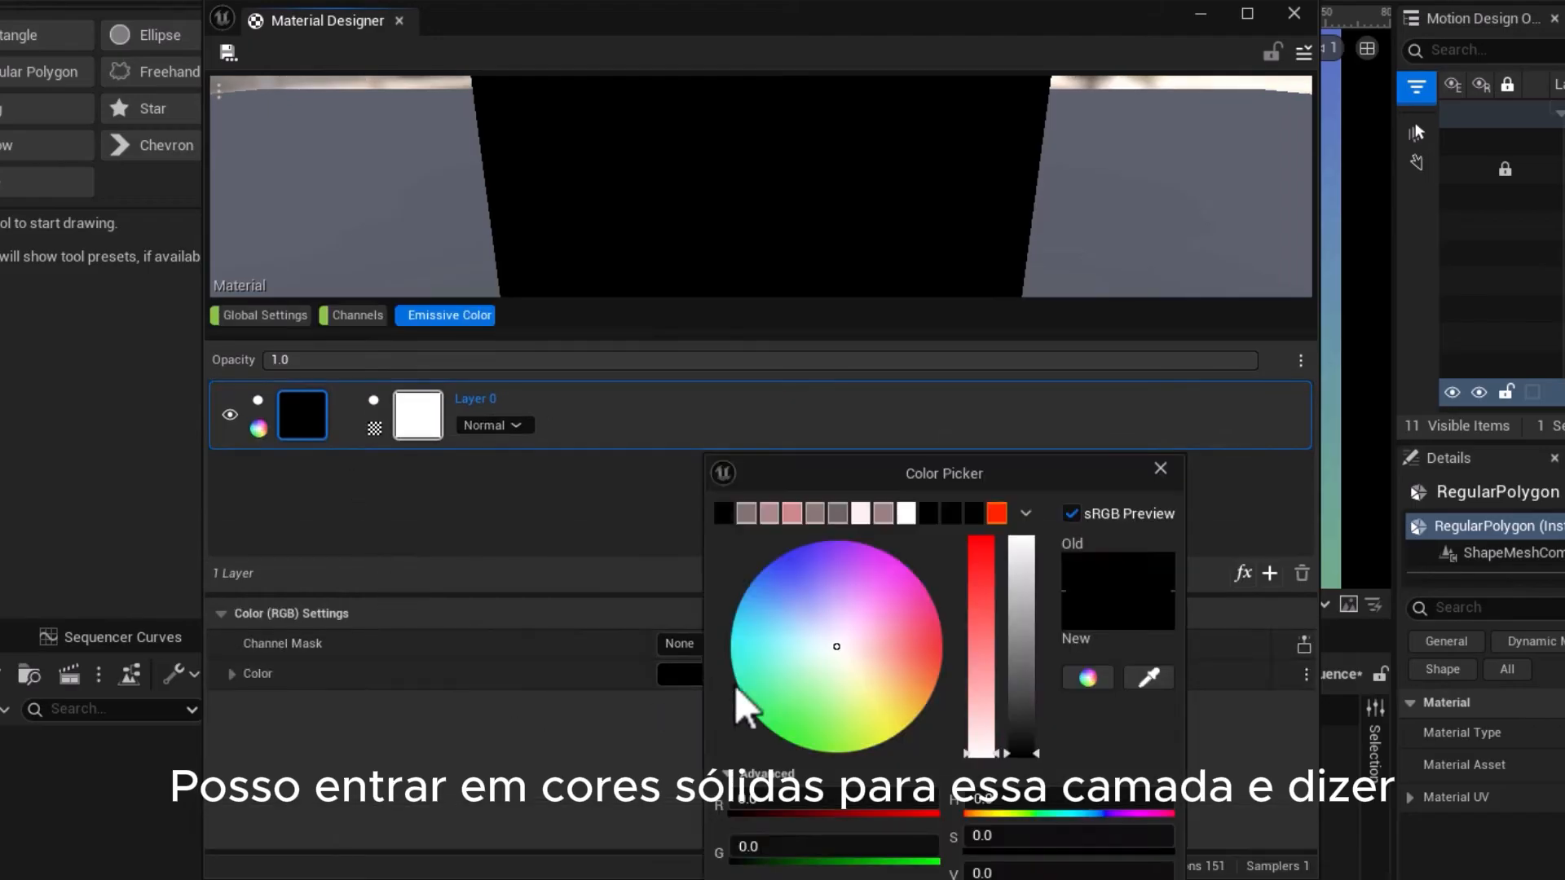
{"action": "left_click_drag", "start_coordinate": [872, 682], "coordinate": [874, 566]}
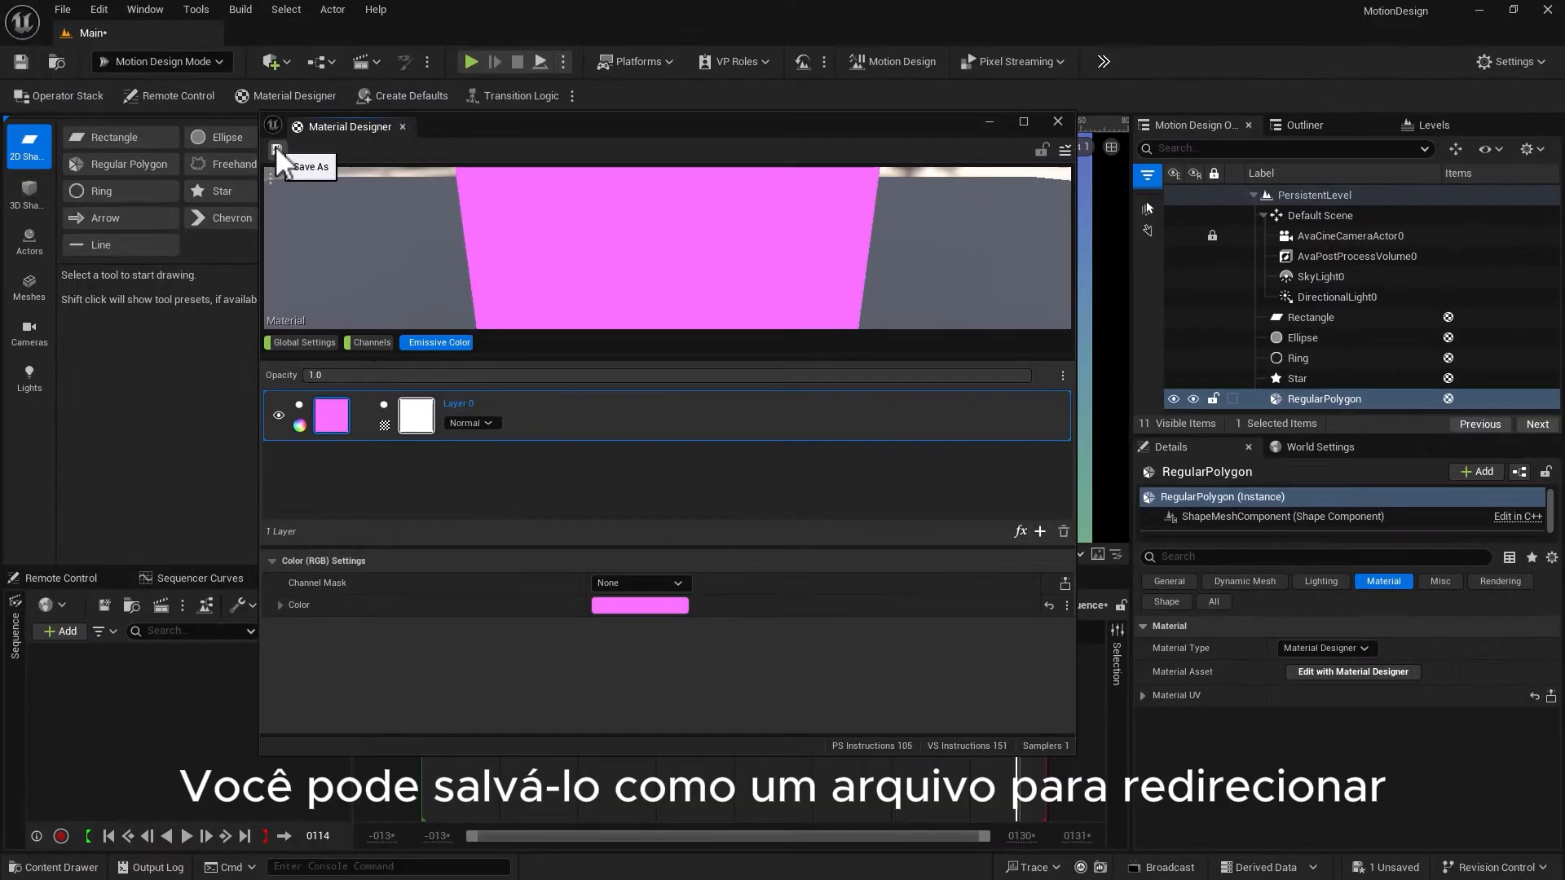
{"action": "left_click", "coordinate": [1057, 120]}
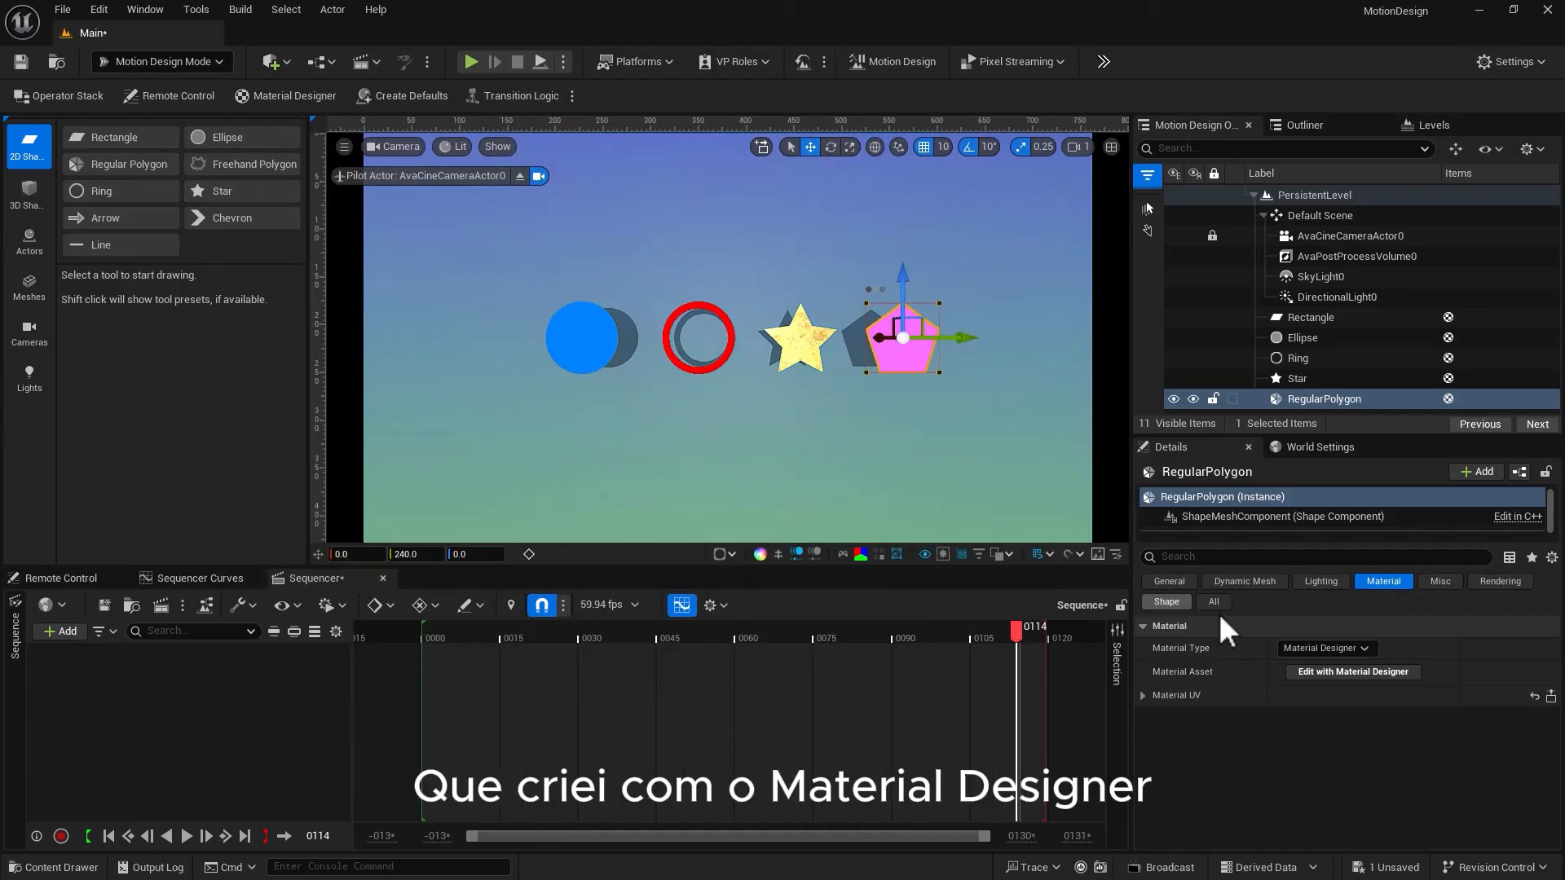
Reopen the polygon's designer material and set its emissive solid colour to cyan, with hue about 174 and saturation about 0.85
{"action": "left_click", "coordinate": [1378, 673]}
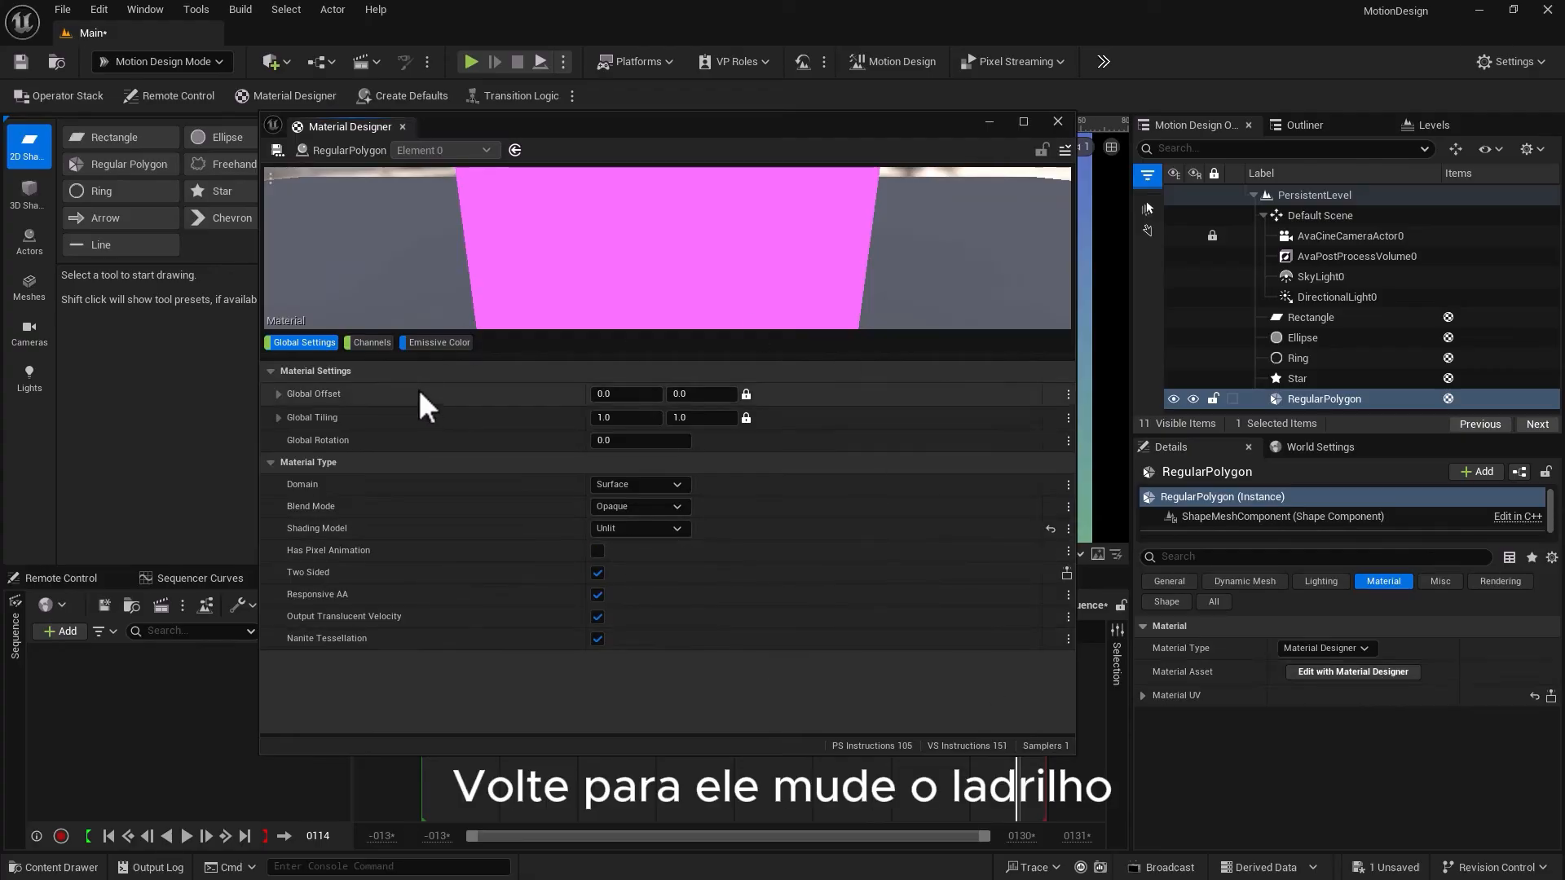
{"action": "left_click", "coordinate": [374, 342]}
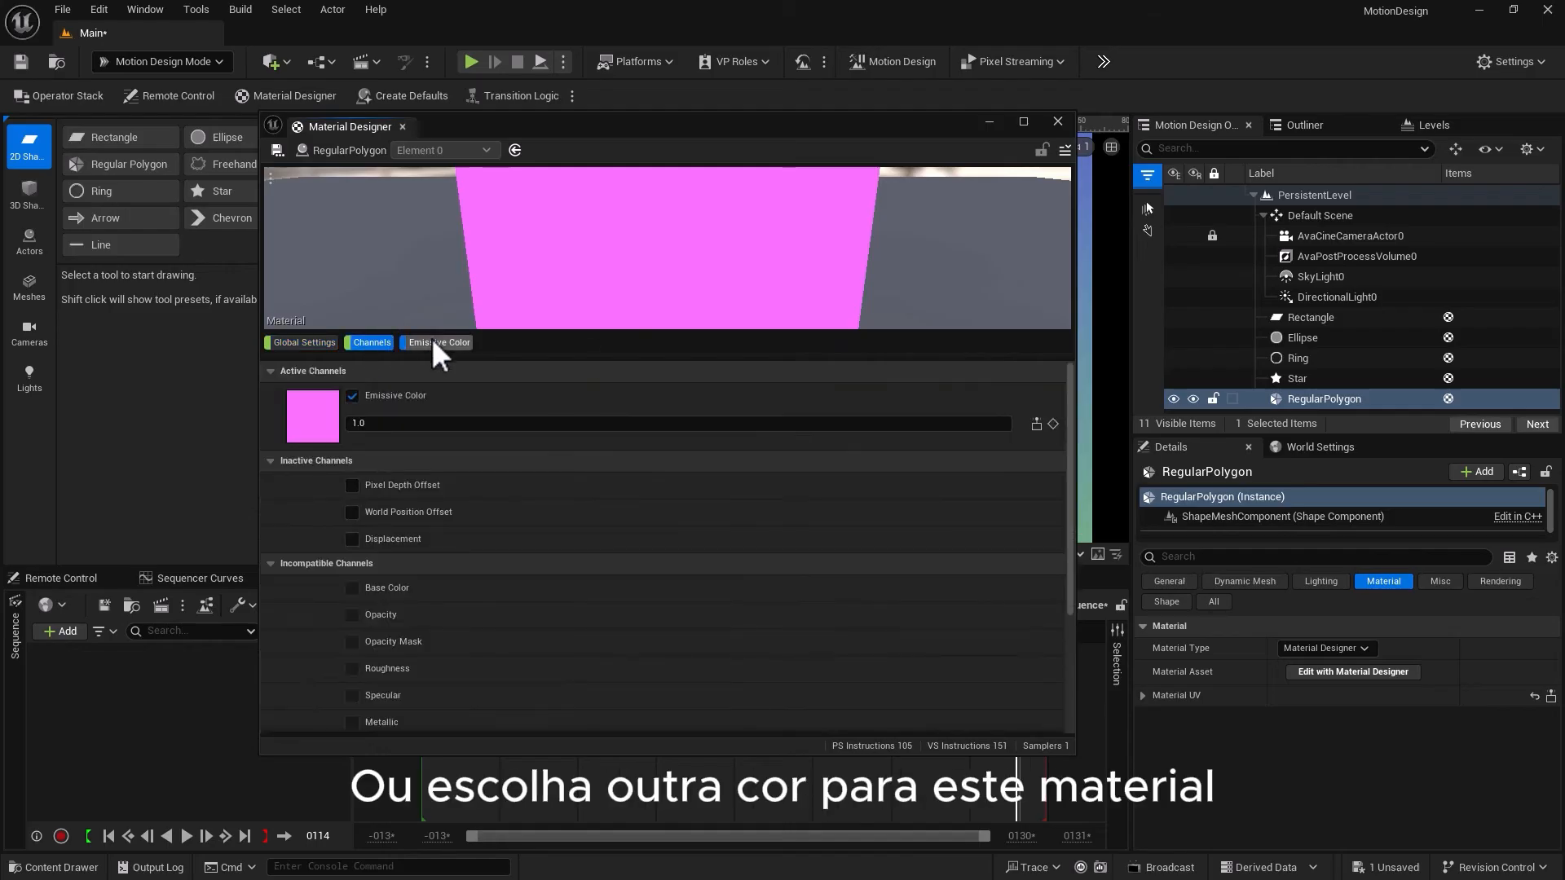
{"action": "left_click", "coordinate": [432, 340]}
{"action": "left_click", "coordinate": [634, 605]}
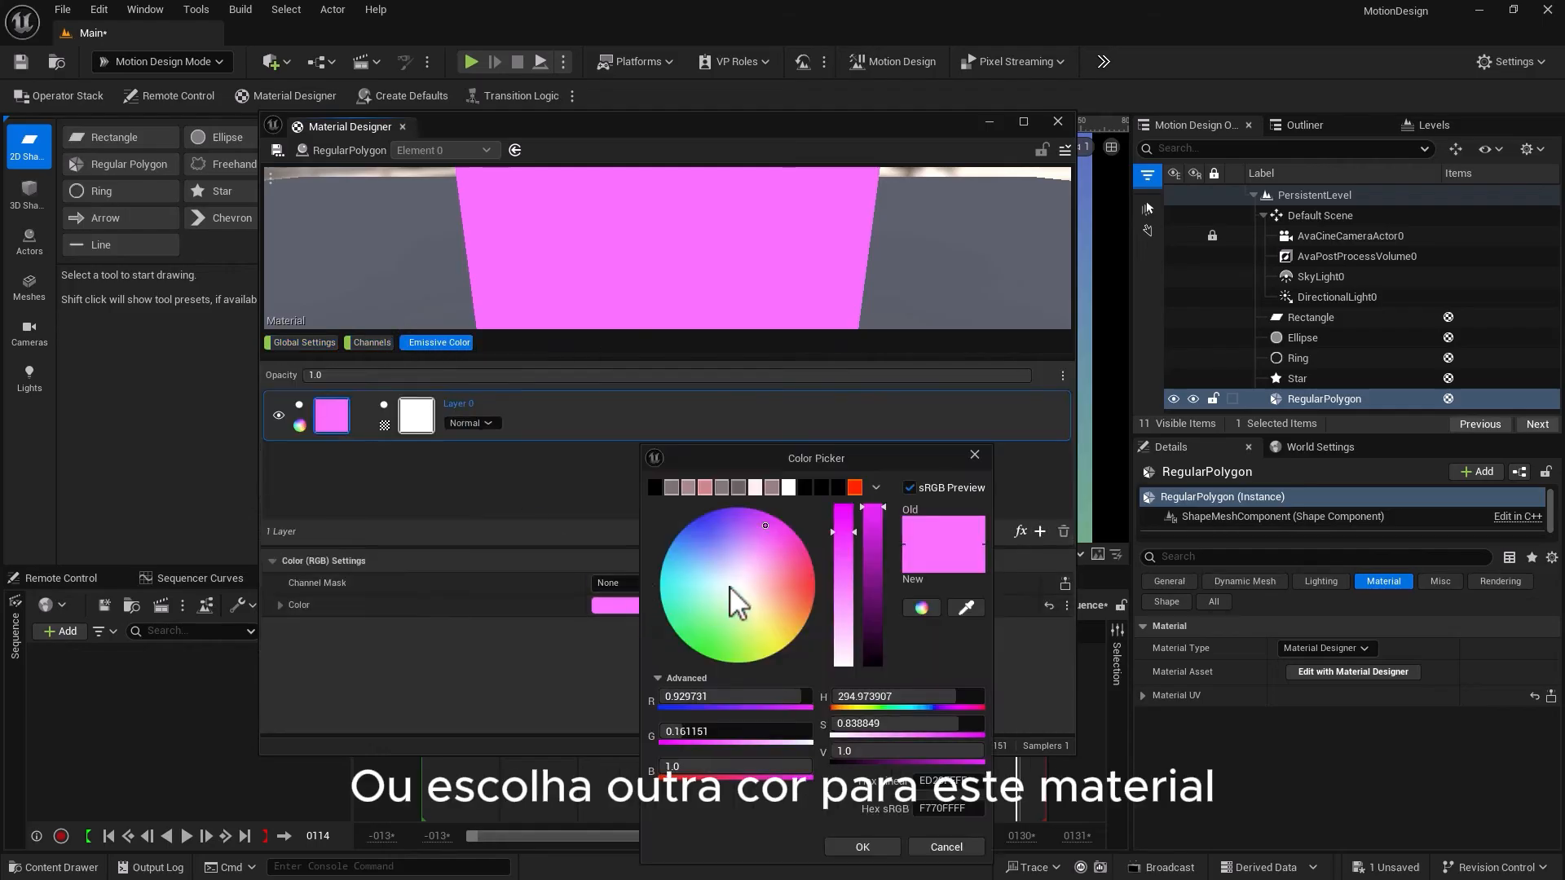
{"action": "left_click_drag", "start_coordinate": [682, 581], "coordinate": [671, 592]}
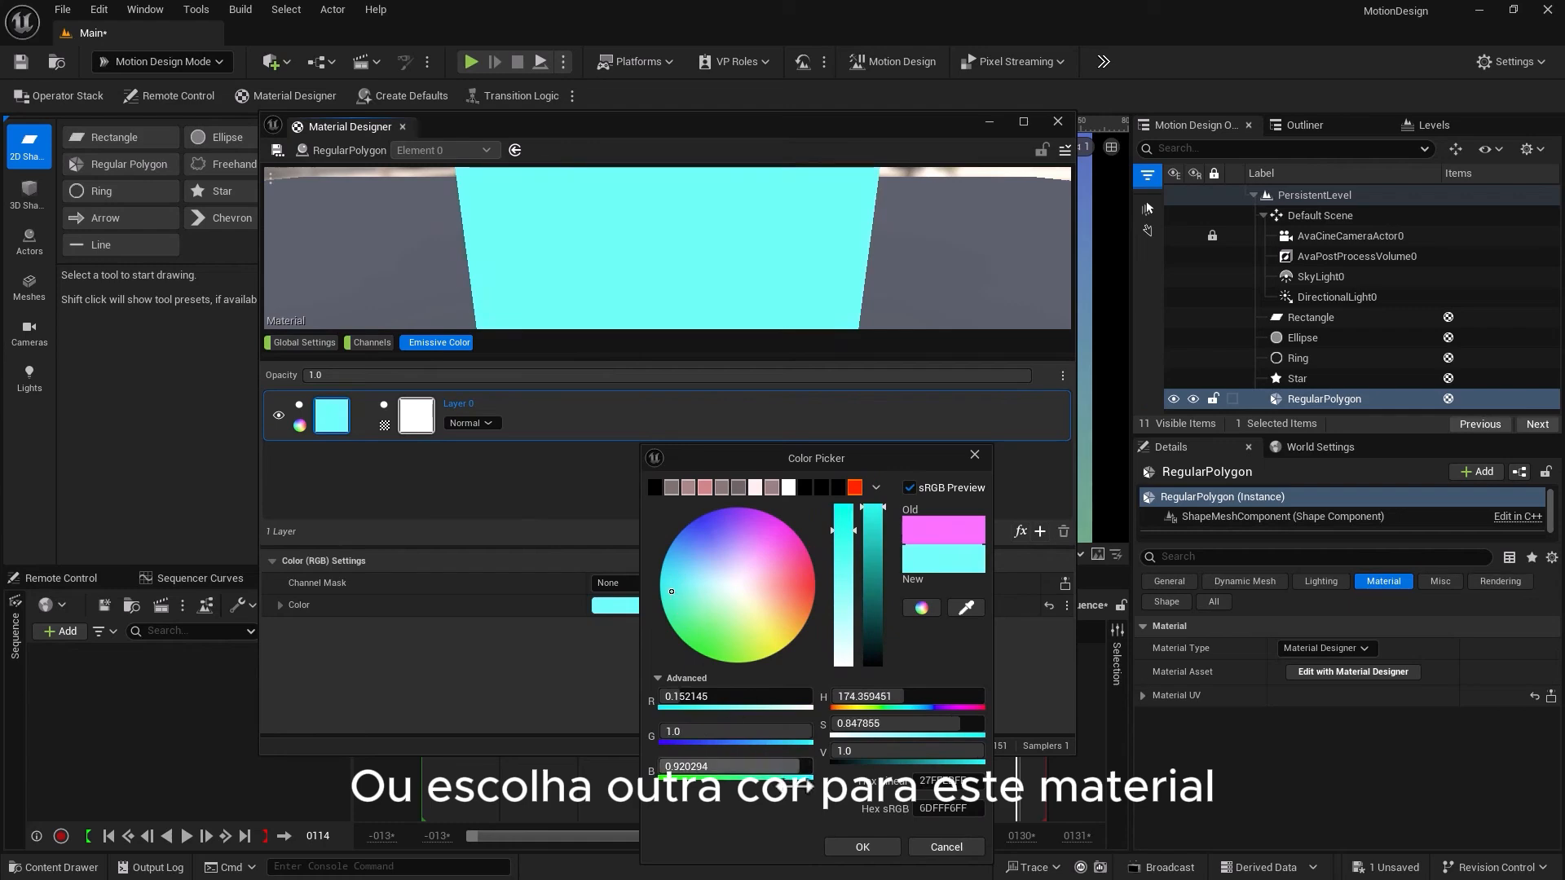
{"action": "left_click", "coordinate": [841, 847]}
{"action": "left_click", "coordinate": [1057, 122]}
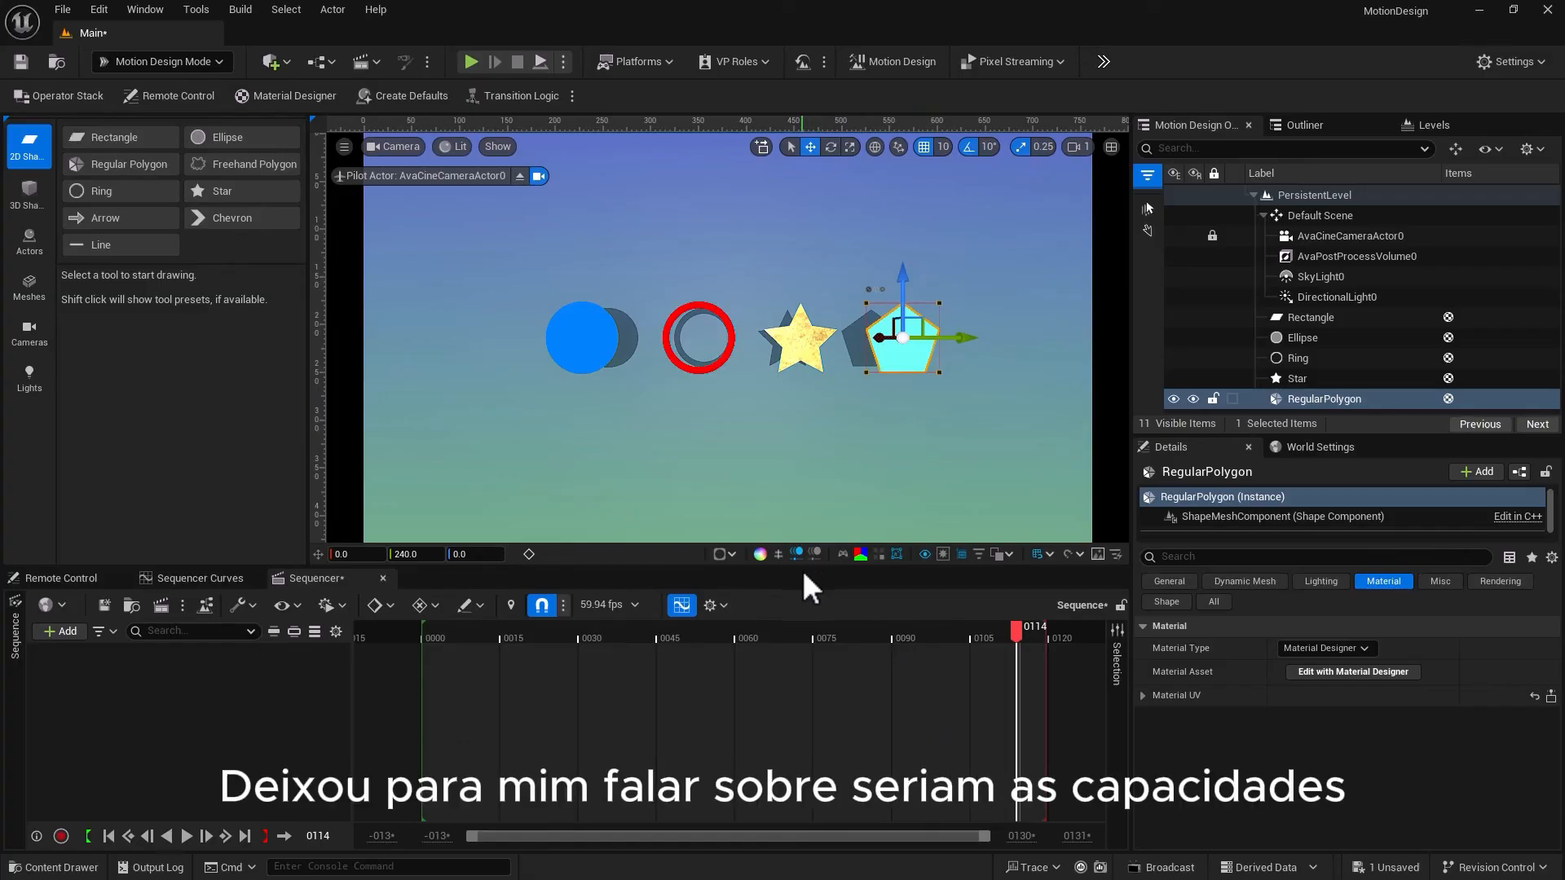
Show the shape settings and set the star's inner size fraction to about 0.53 and its points to 29
{"action": "left_click", "coordinate": [702, 366]}
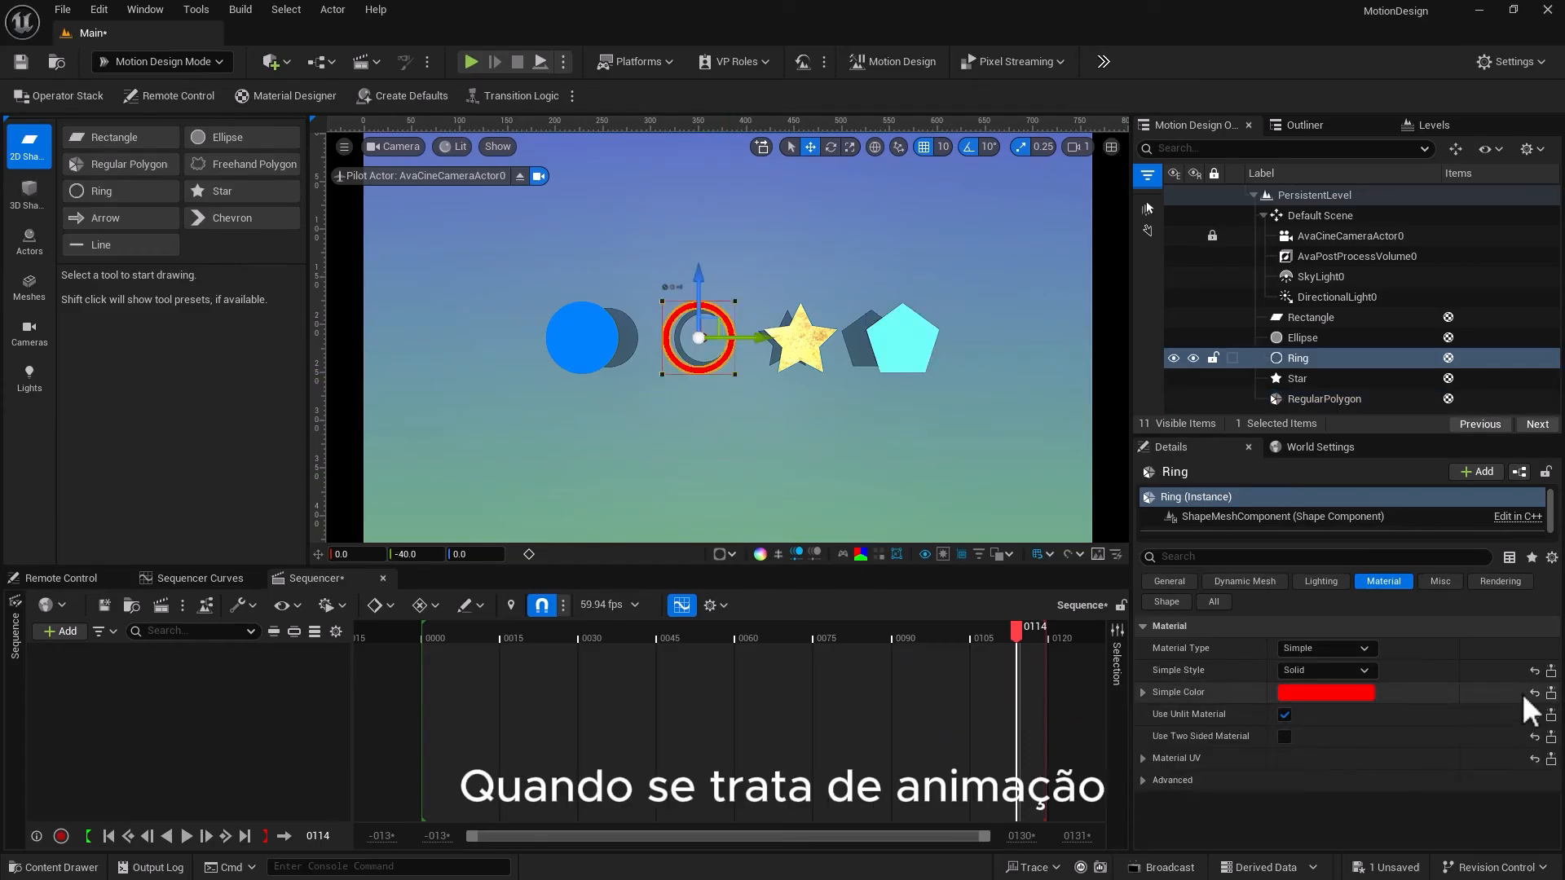
{"action": "left_click", "coordinate": [1172, 603]}
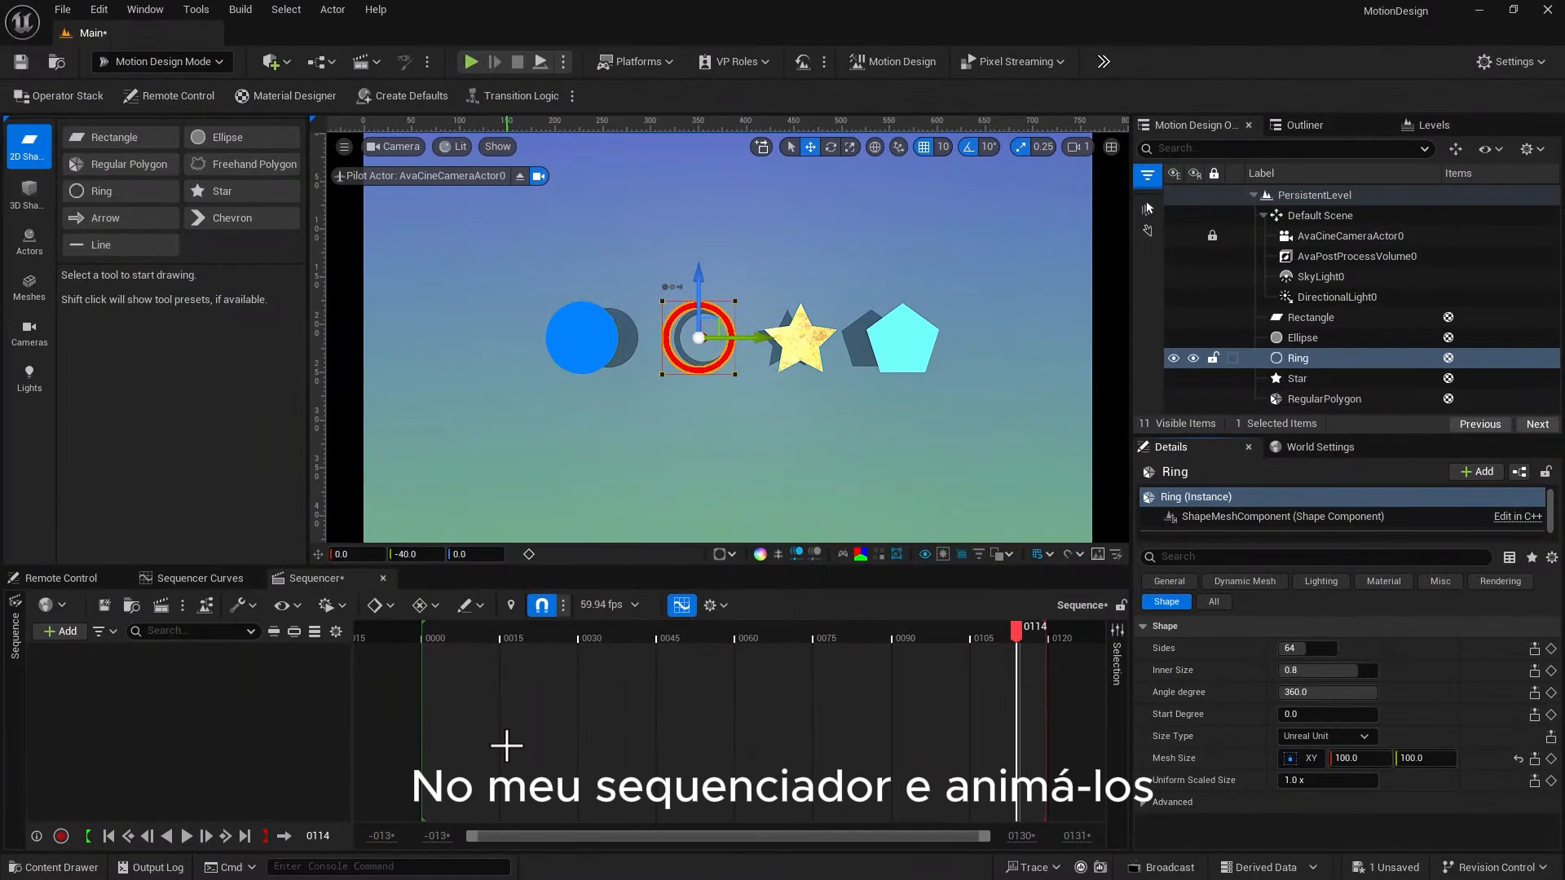
{"action": "left_click", "coordinate": [795, 342]}
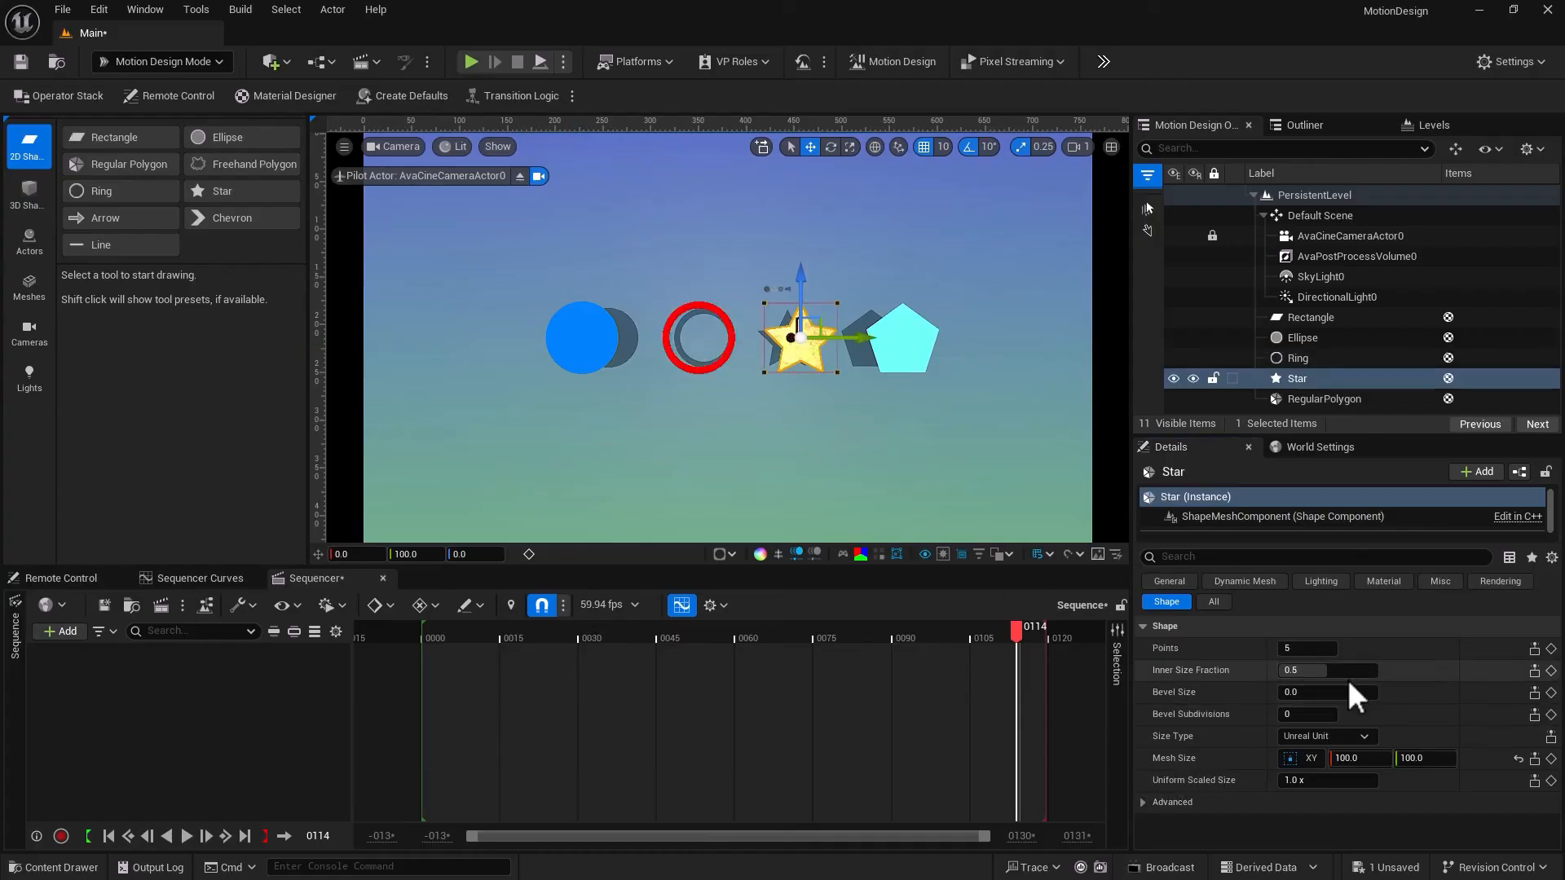
{"action": "left_click", "coordinate": [1318, 673]}
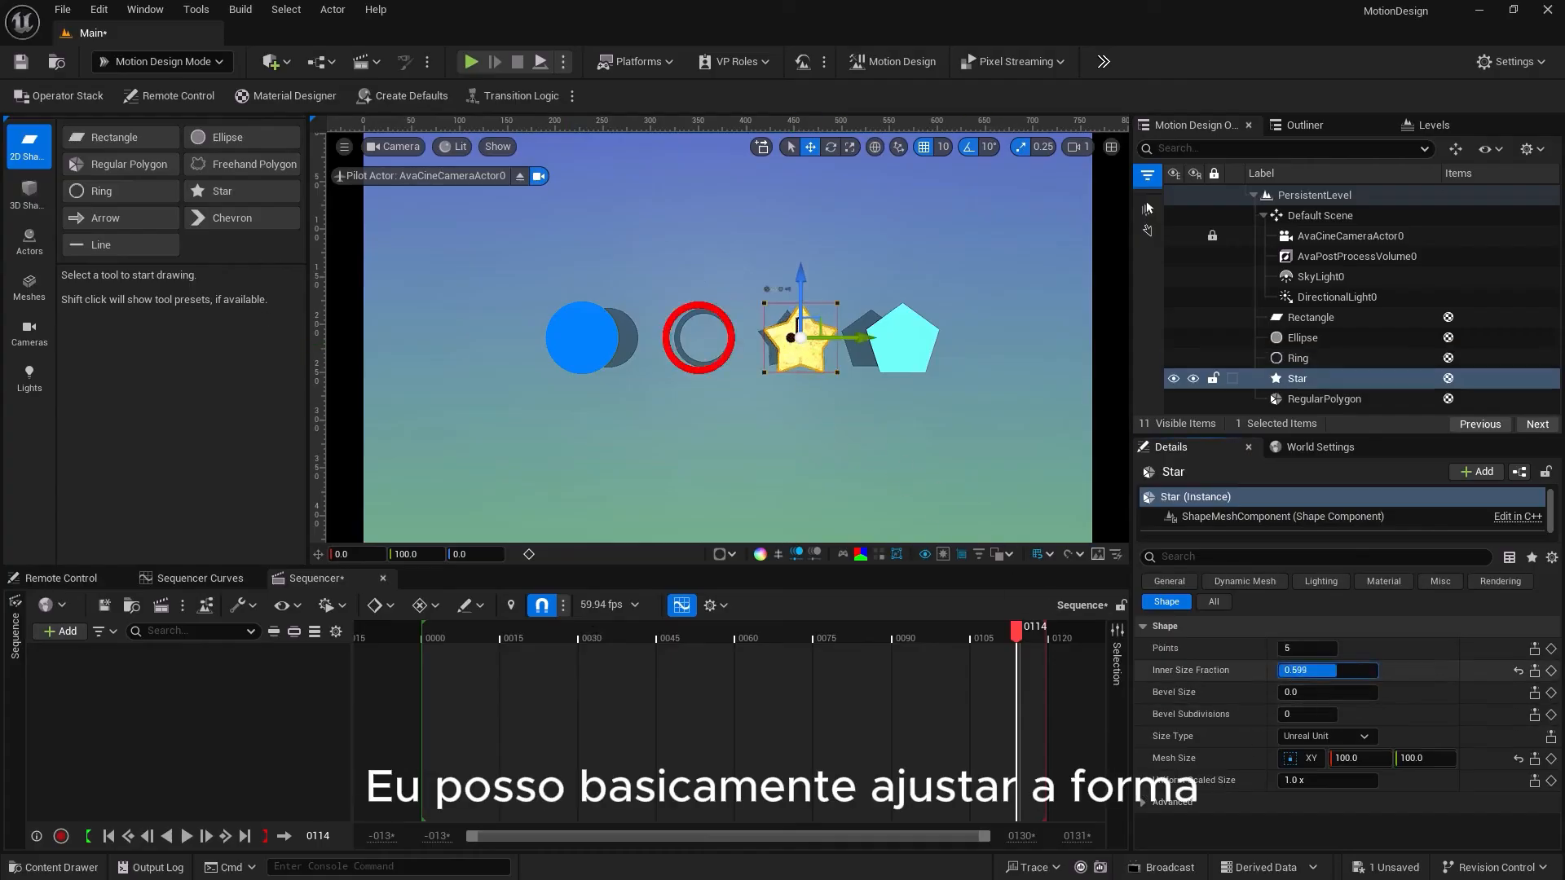
{"action": "left_click_drag", "start_coordinate": [1317, 672], "coordinate": [1289, 649]}
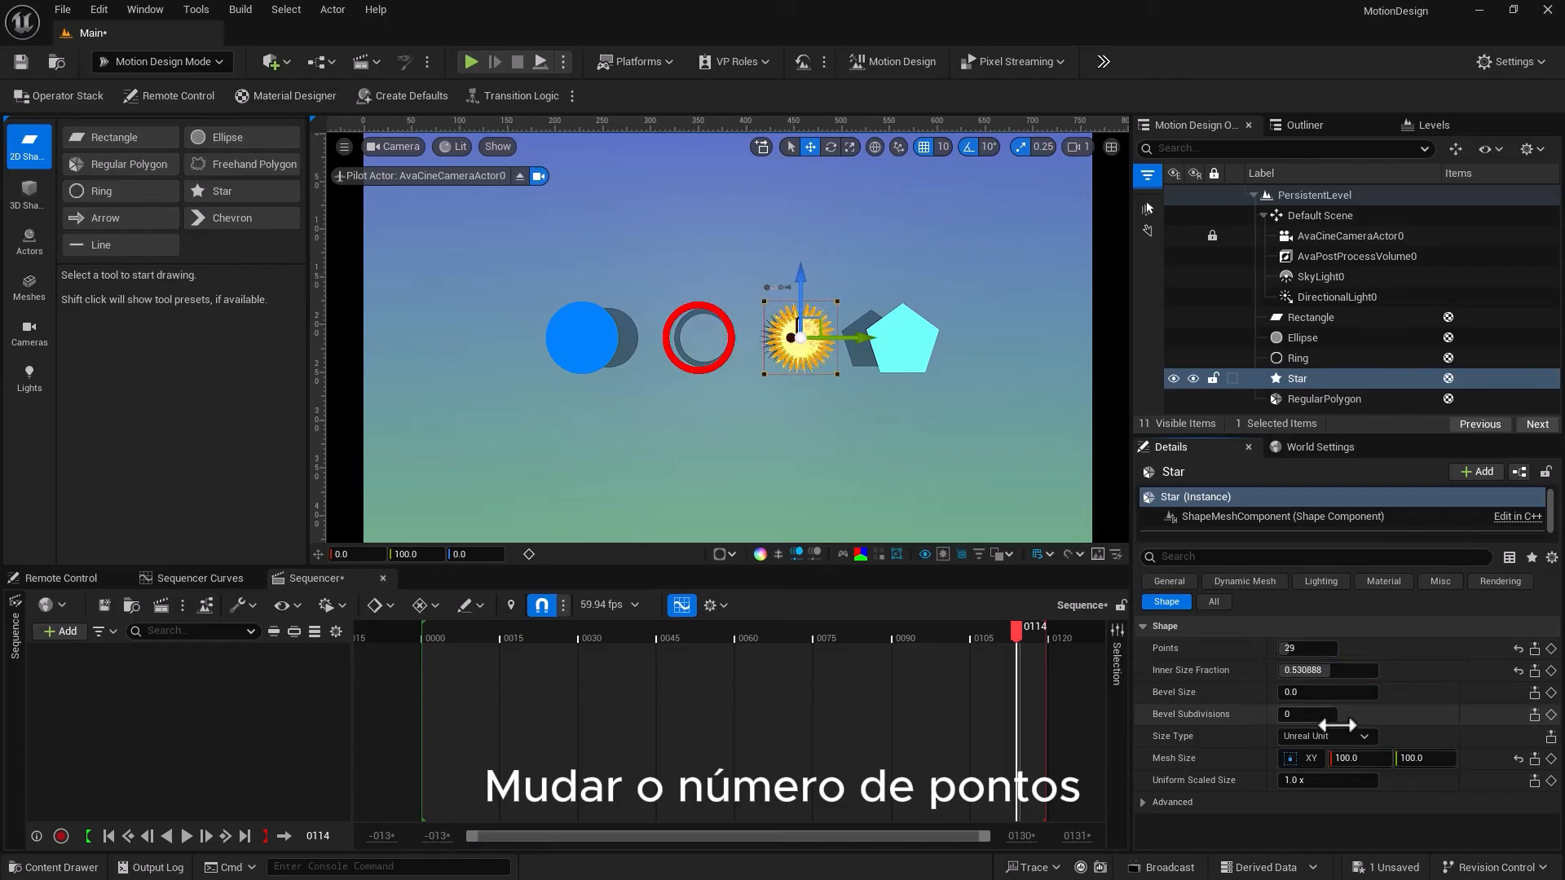
Give the regular polygon 6 sides, a bevel size of about 10.87 and 8 bevel subdivisions
{"action": "left_click", "coordinate": [906, 349]}
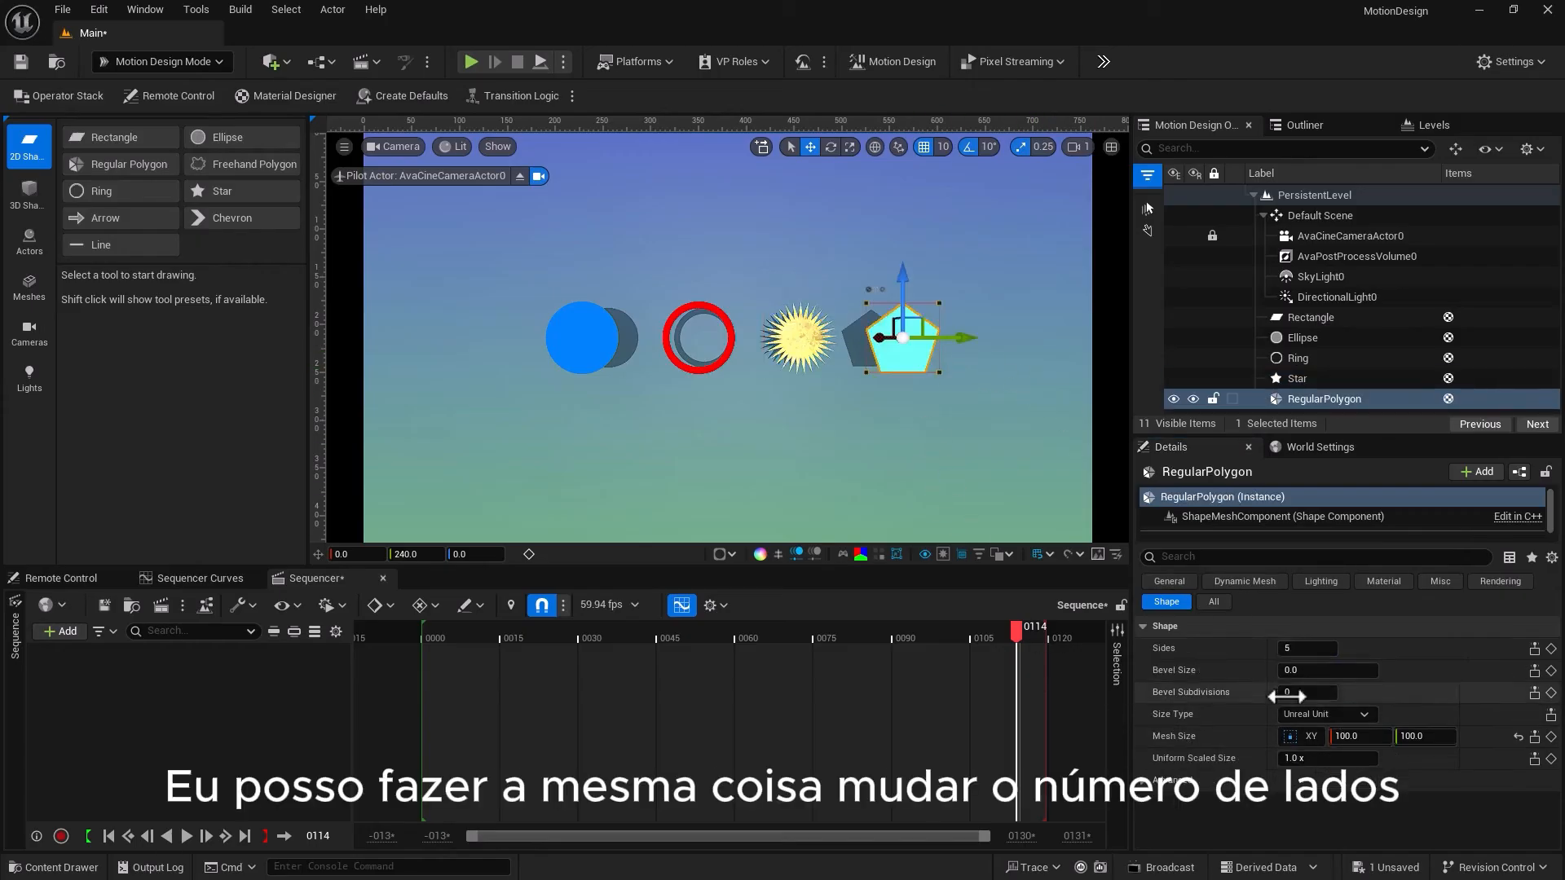
{"action": "mouse_move", "coordinate": [1292, 652]}
{"action": "left_mouse_down"}
{"action": "mouse_move", "coordinate": [1337, 653]}
{"action": "mouse_move", "coordinate": [1287, 653]}
{"action": "left_mouse_up"}
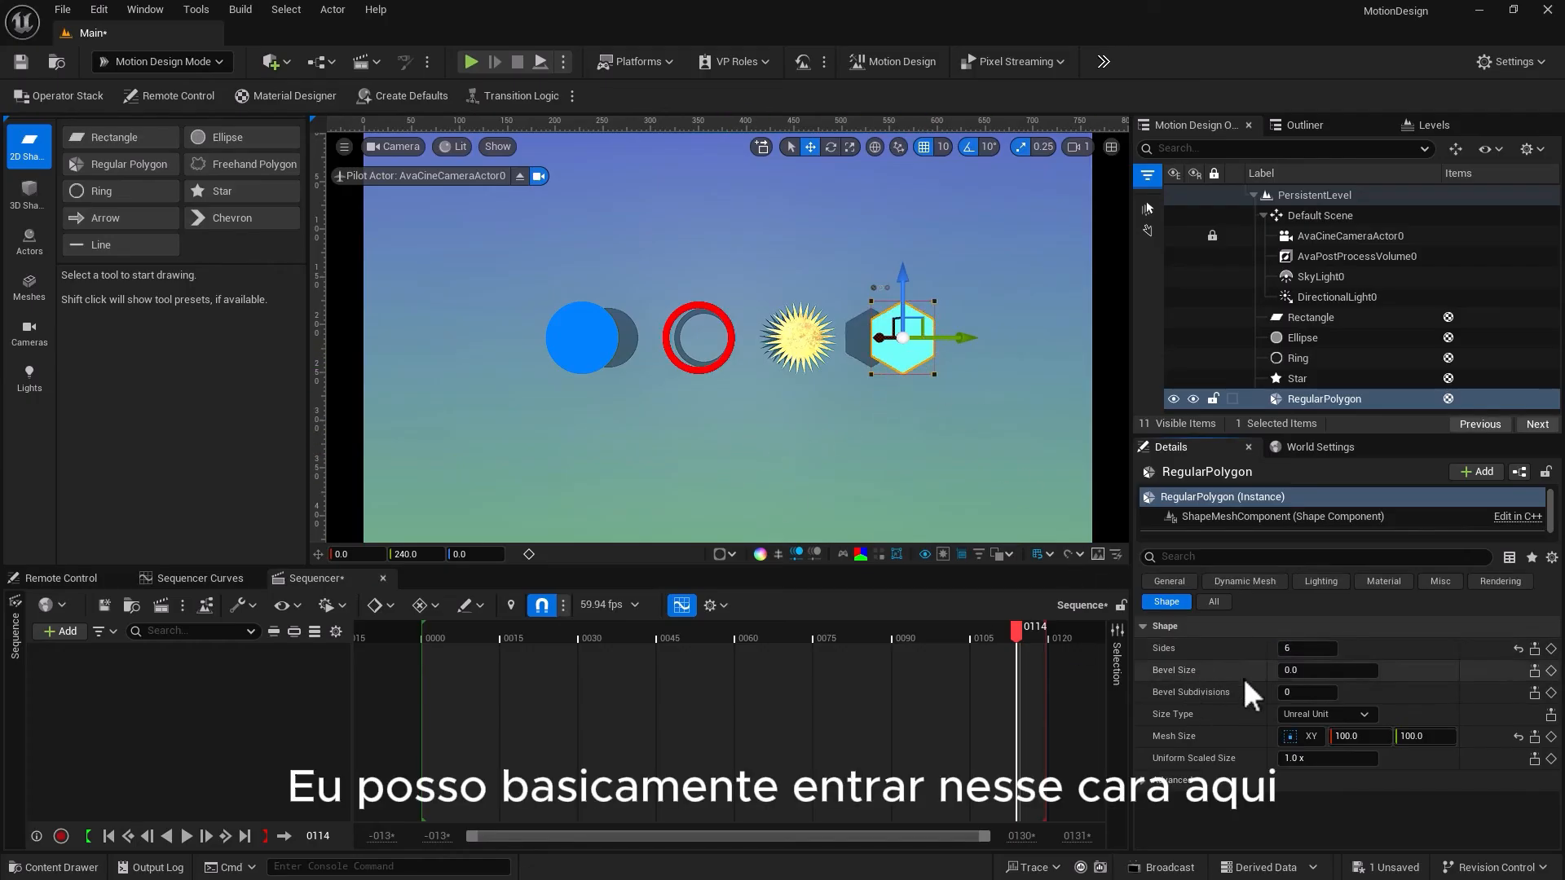
{"action": "left_click_drag", "start_coordinate": [1296, 670], "coordinate": [1320, 669]}
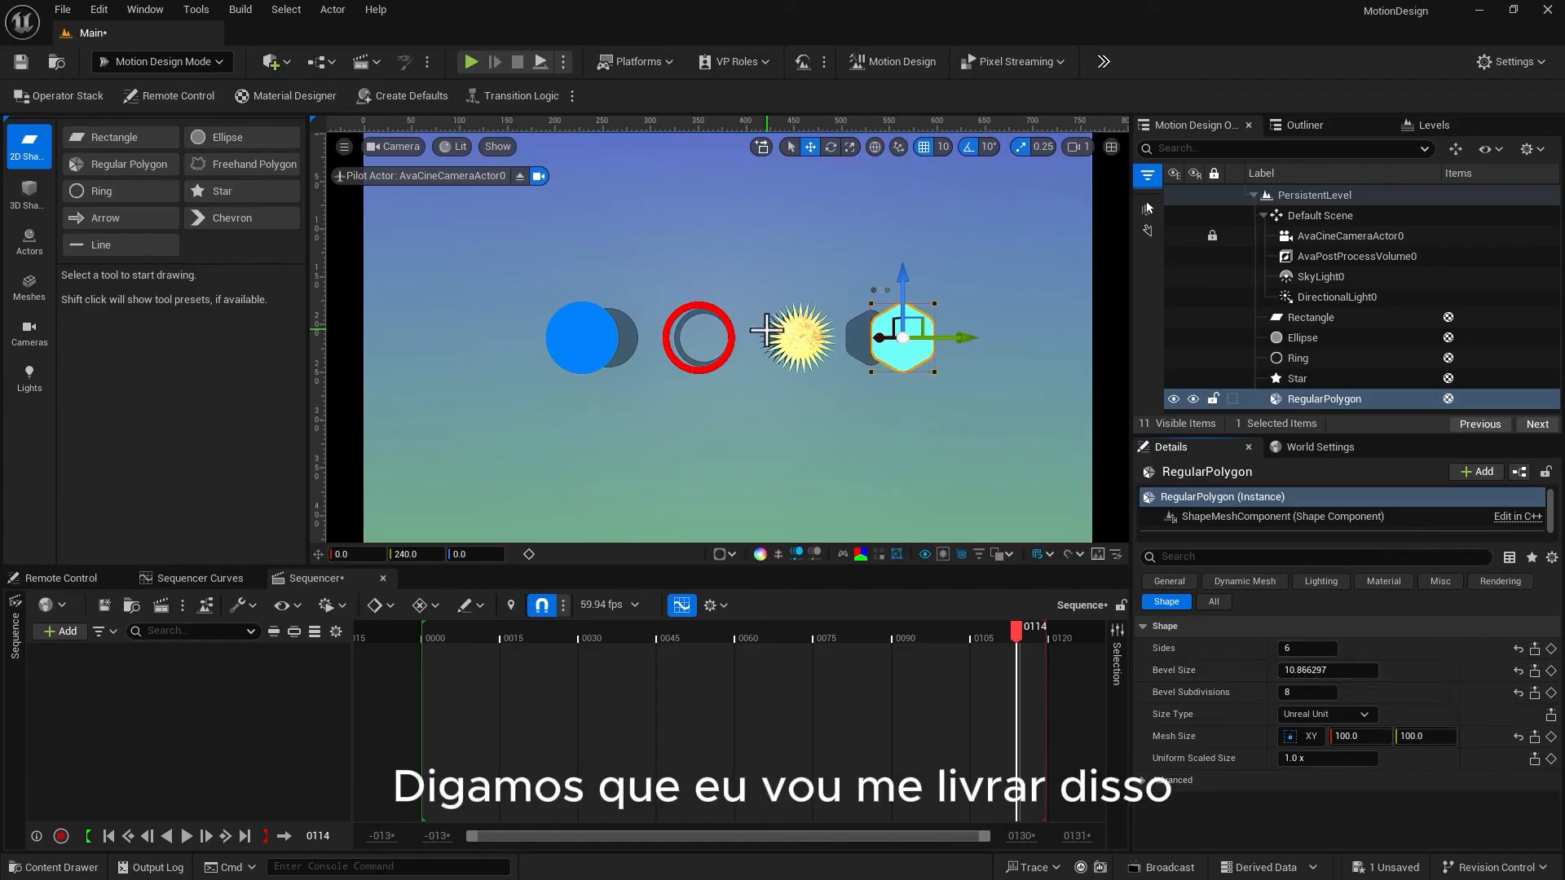
Delete the regular polygon, the star and the blue ellipse from the scene
{"action": "key", "text": "Delete"}
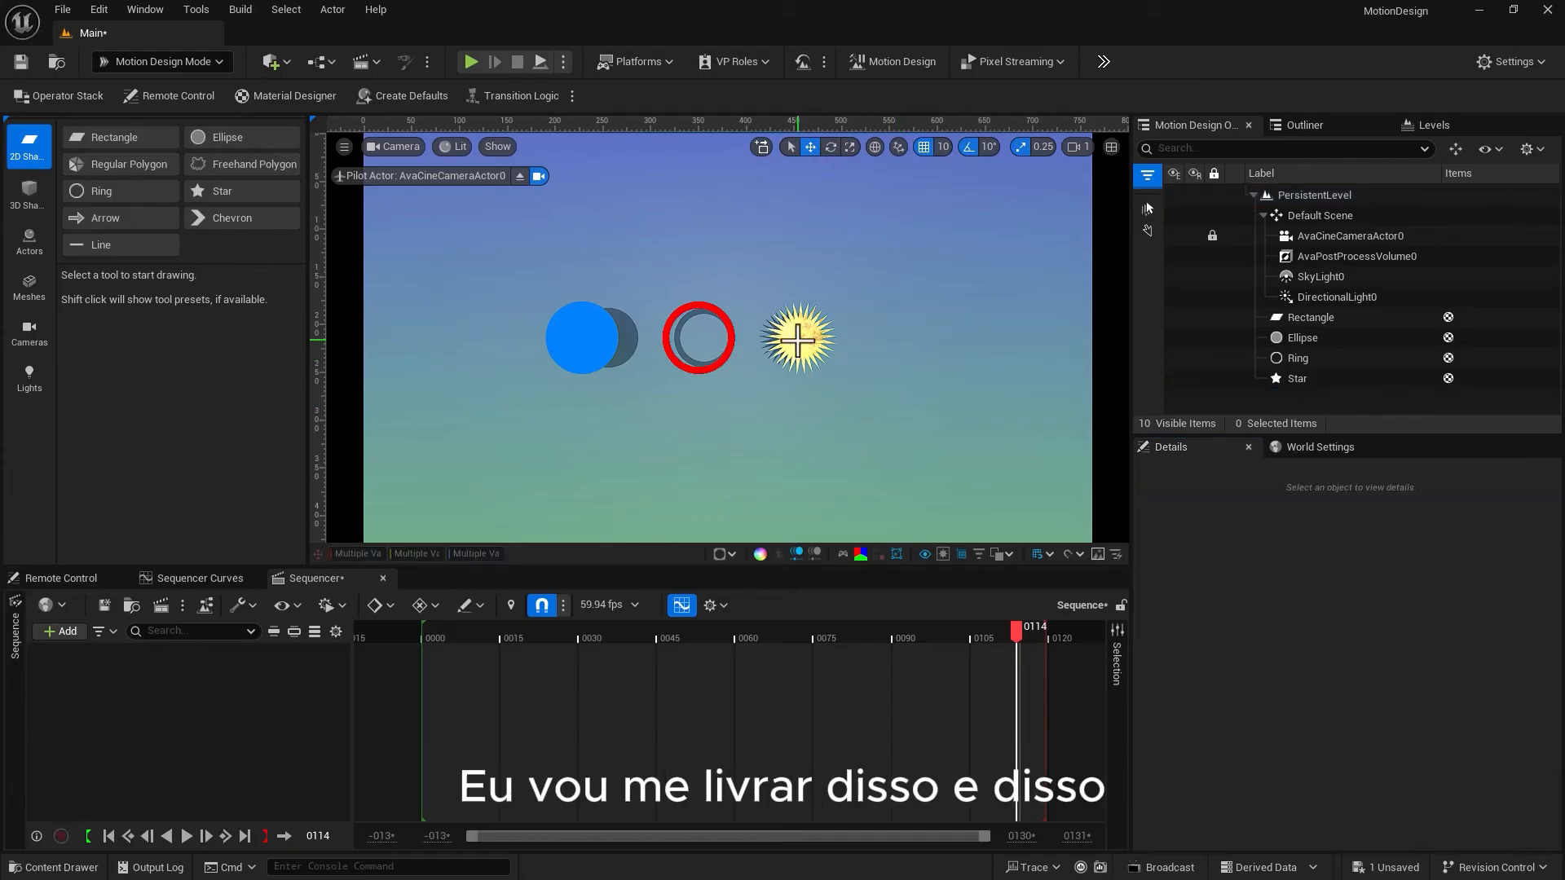
{"action": "left_click", "coordinate": [798, 337]}
{"action": "key", "text": "Delete"}
{"action": "left_click", "coordinate": [586, 354]}
{"action": "key", "text": "Delete"}
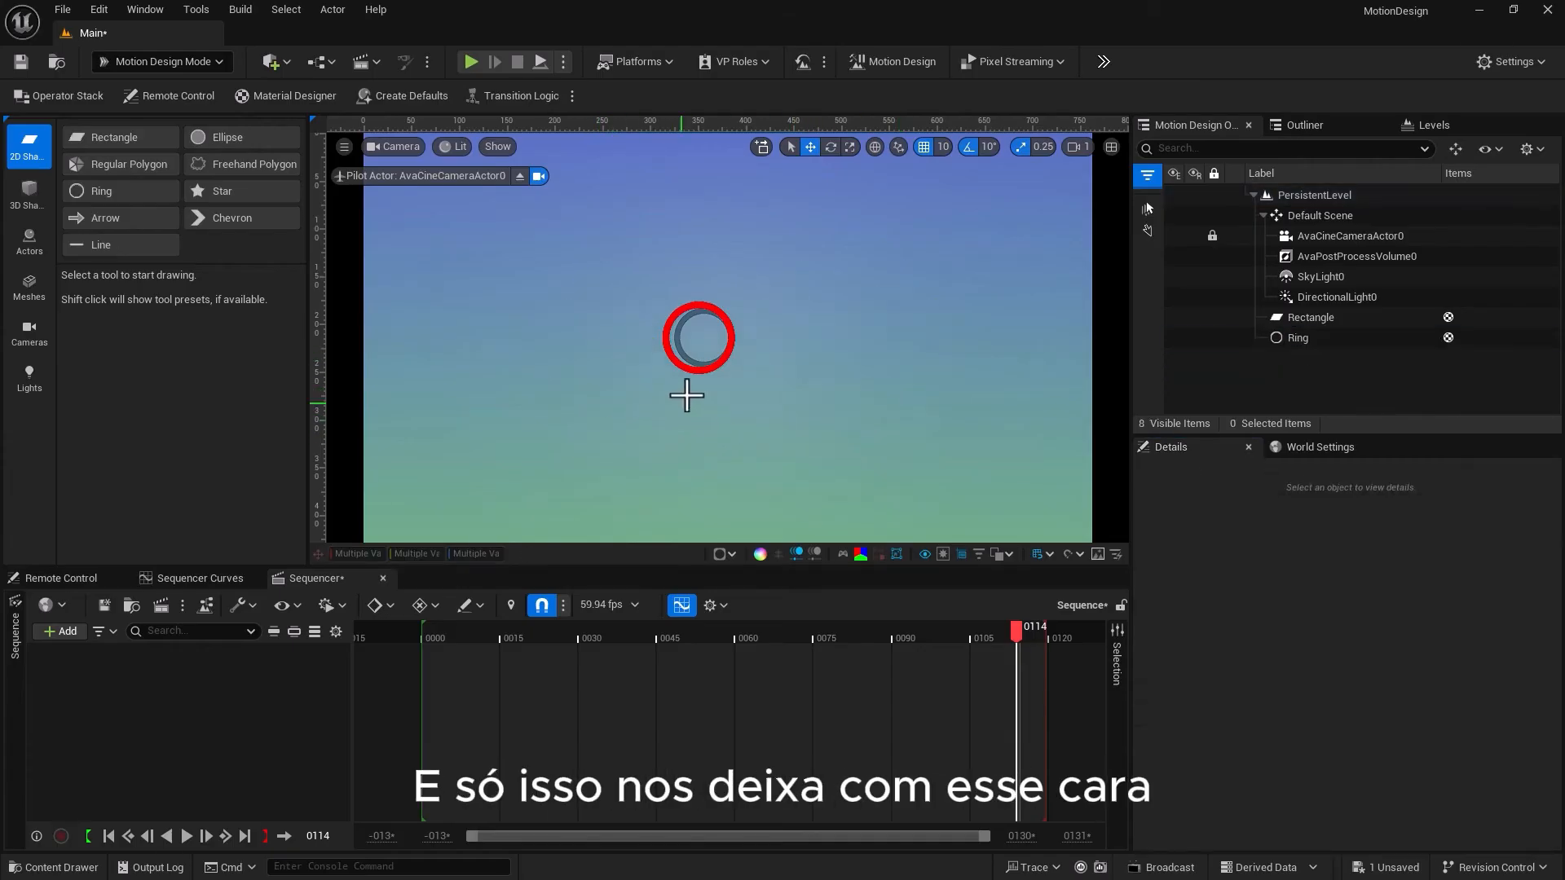
Enlarge the ring to a uniform scaled size of about 15.36 and reduce its inner size to 0.01
{"action": "left_click", "coordinate": [686, 371]}
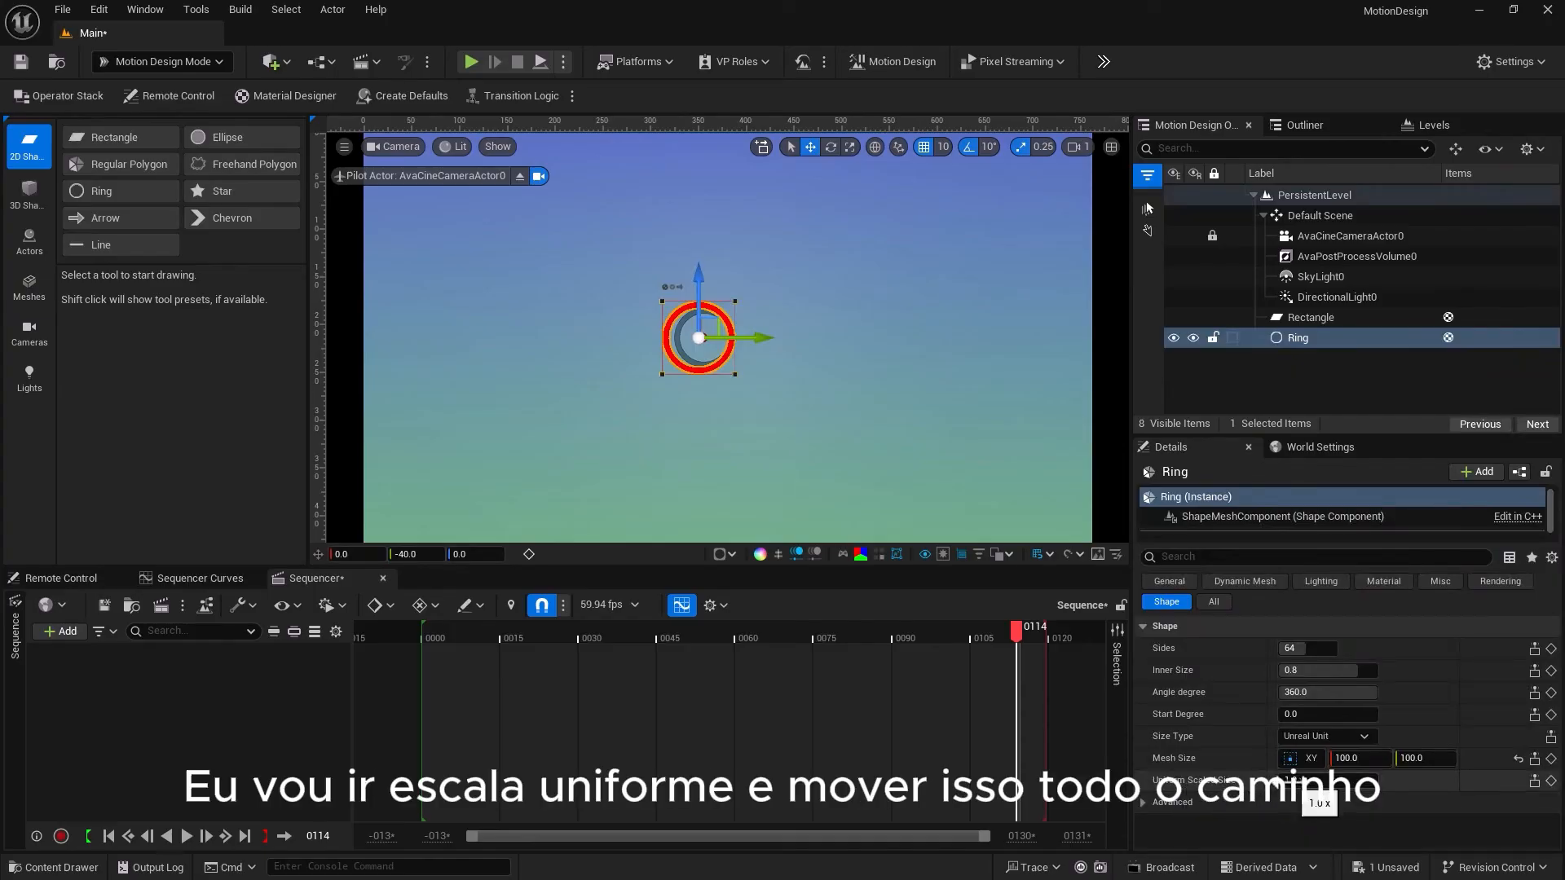
{"action": "left_click_drag", "start_coordinate": [1312, 780], "coordinate": [1507, 780]}
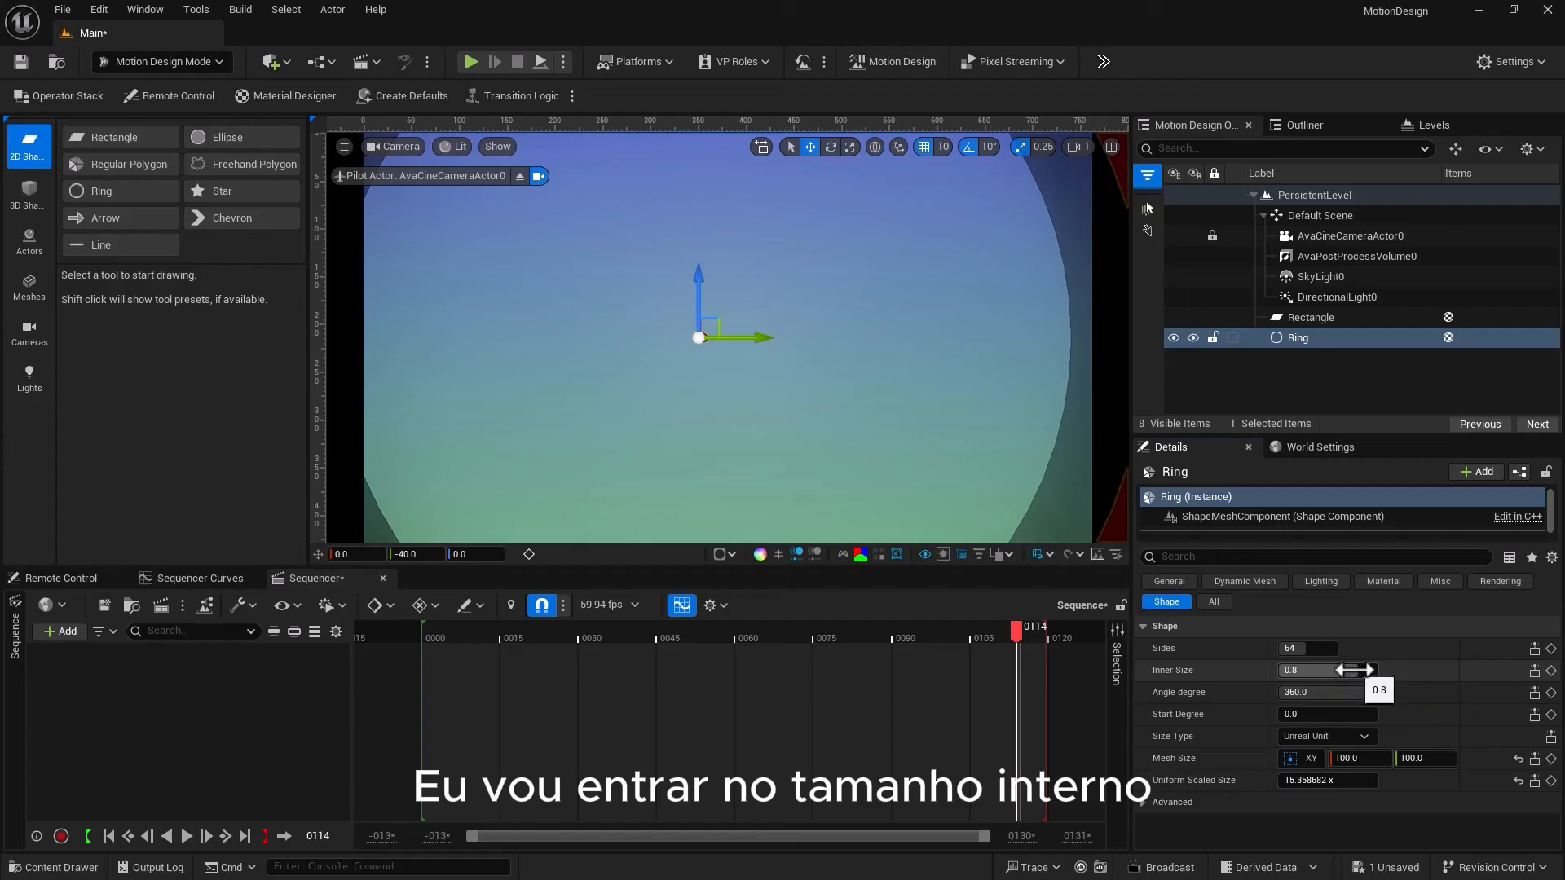
{"action": "left_click_drag", "start_coordinate": [1343, 670], "coordinate": [1247, 670]}
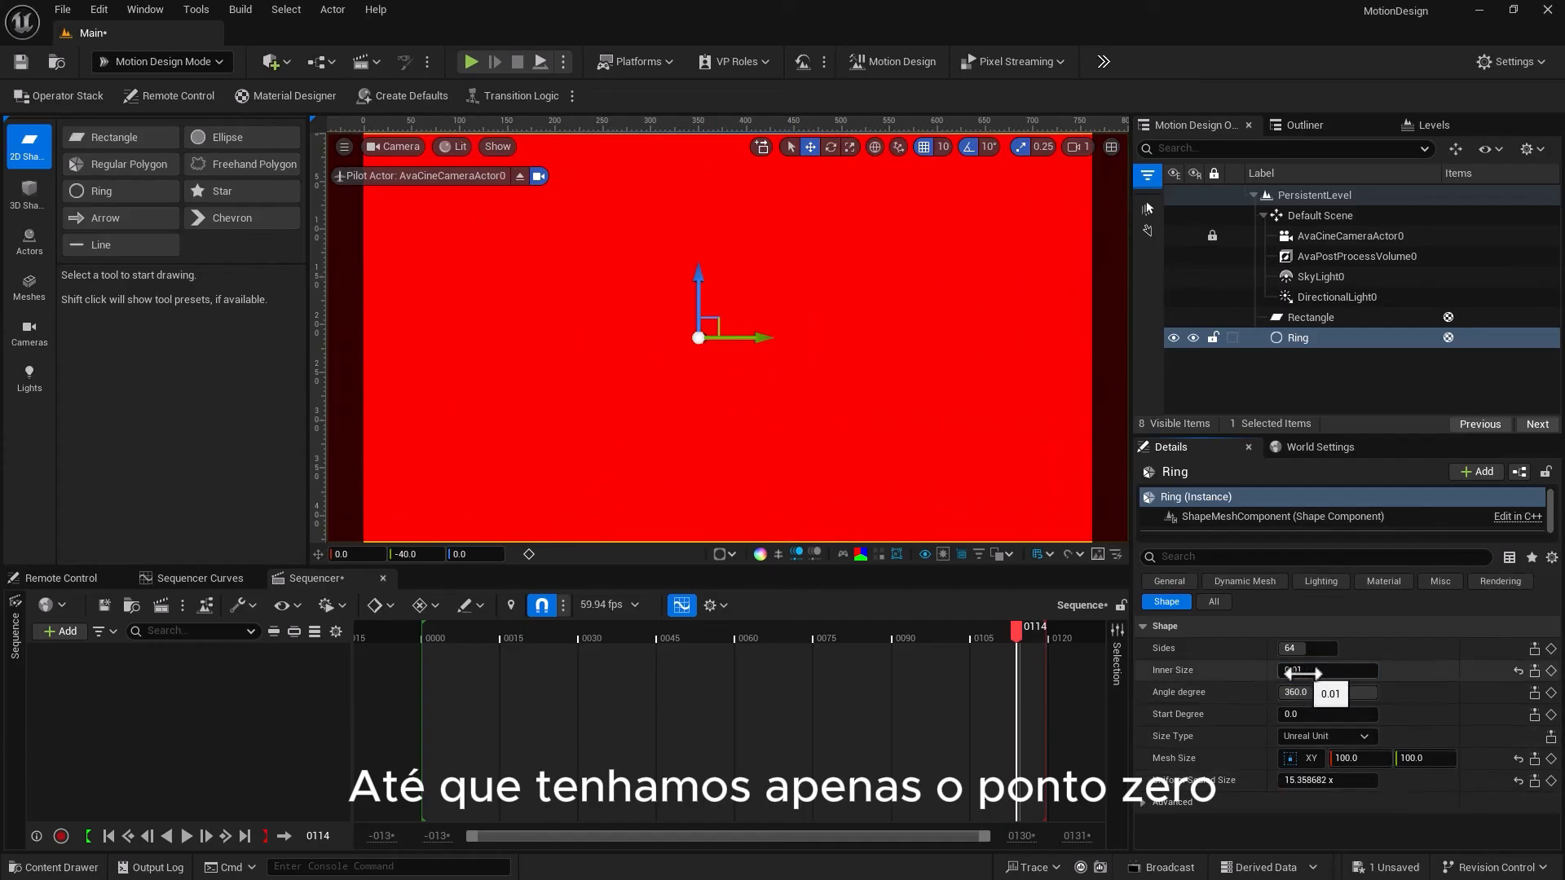
Keyframe the ring's inner size of 0.01 and move that keyframe to frame 0 in the sequence
{"action": "left_click", "coordinate": [1550, 670]}
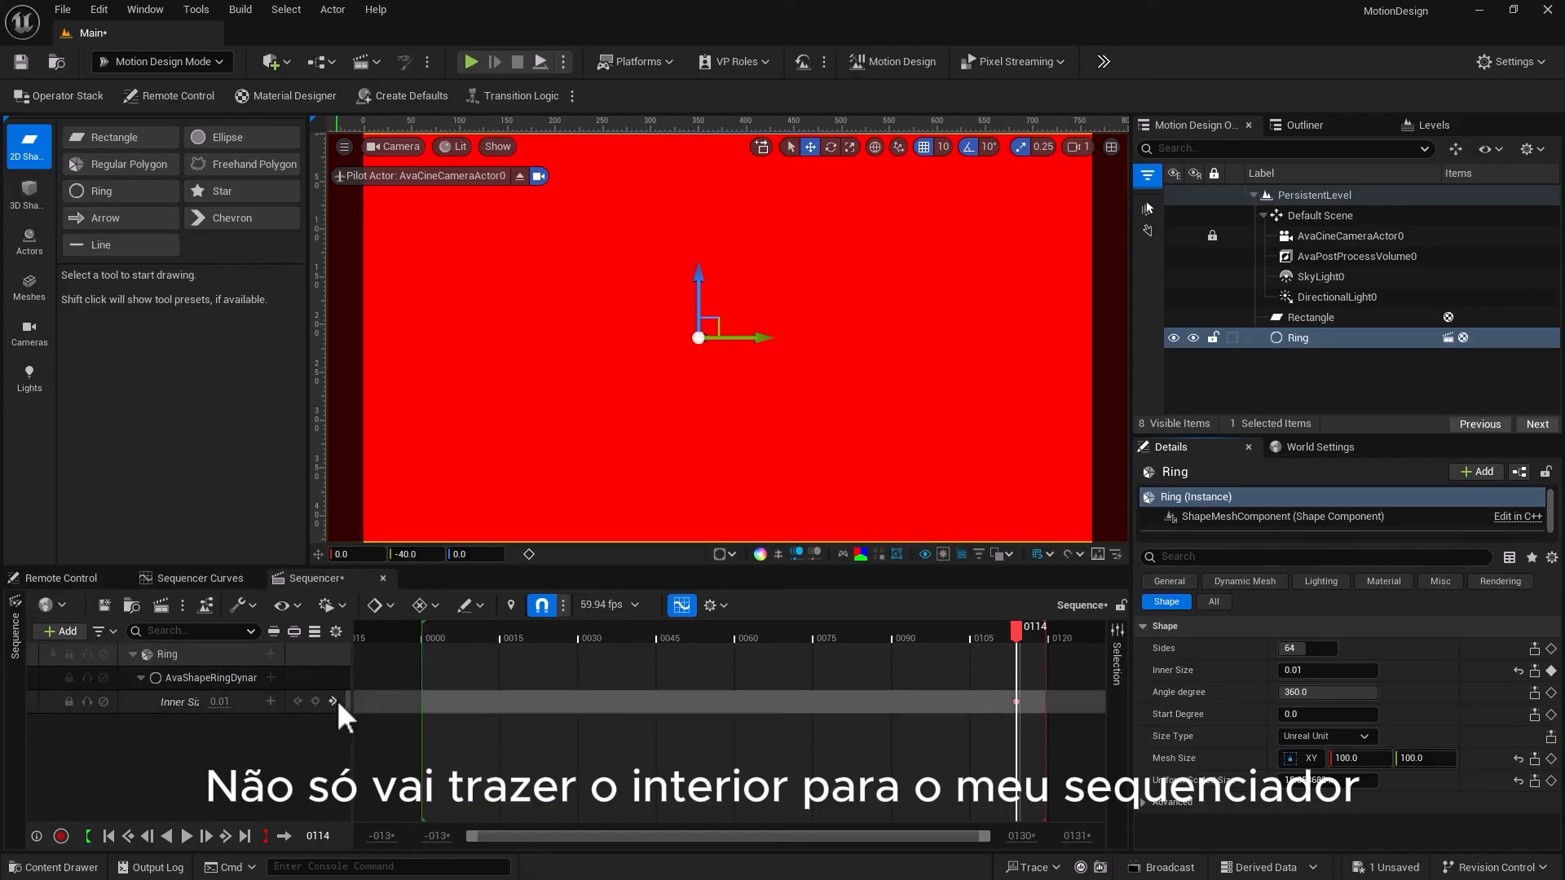
{"action": "left_click", "coordinate": [182, 701]}
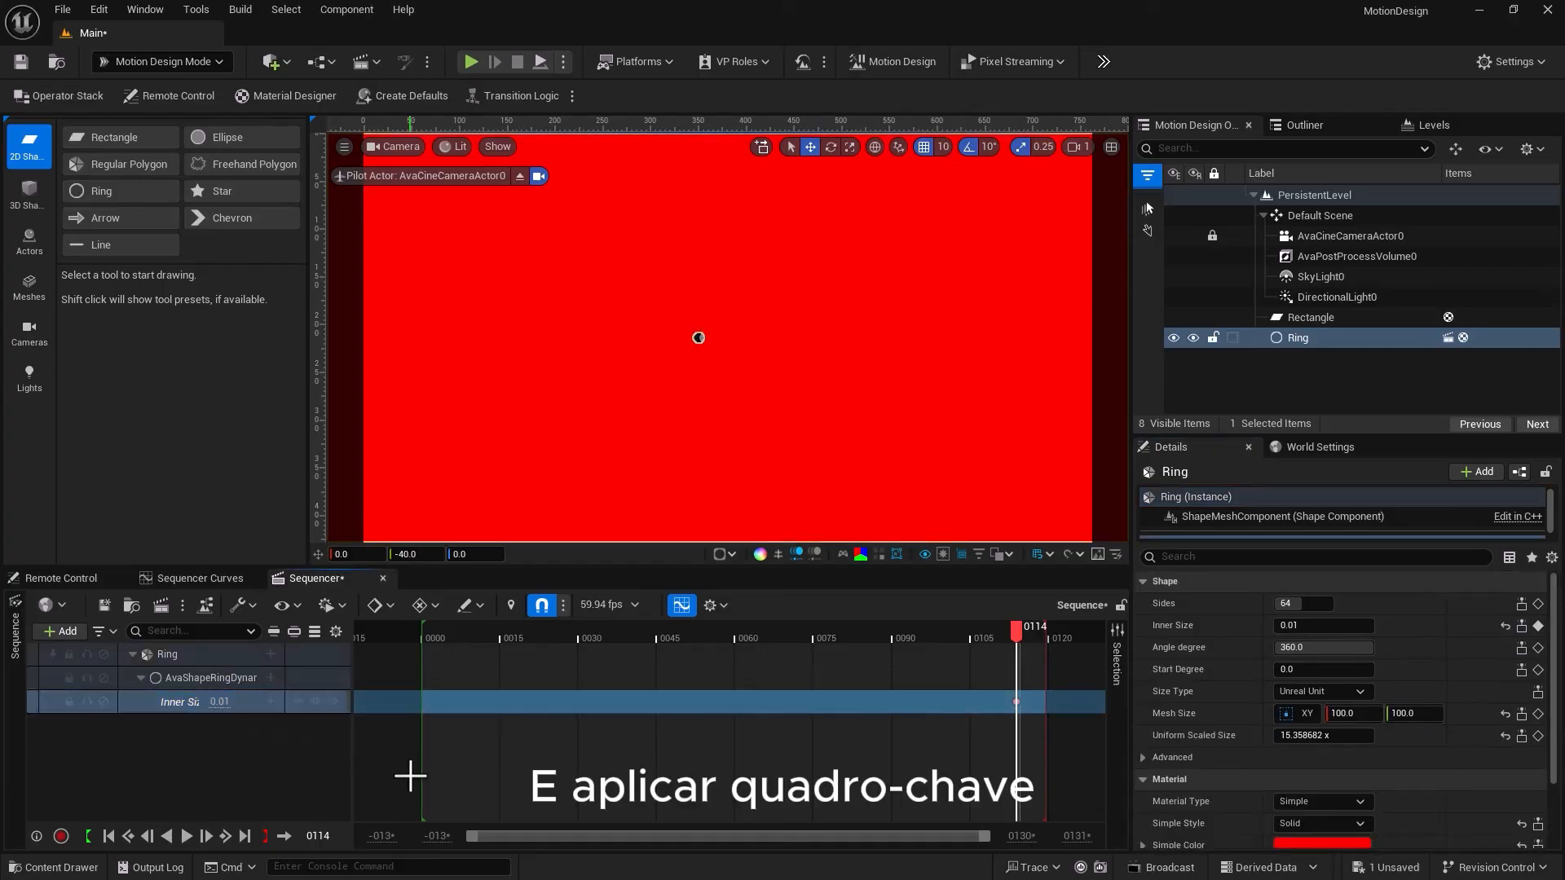
{"action": "left_click", "coordinate": [1020, 702]}
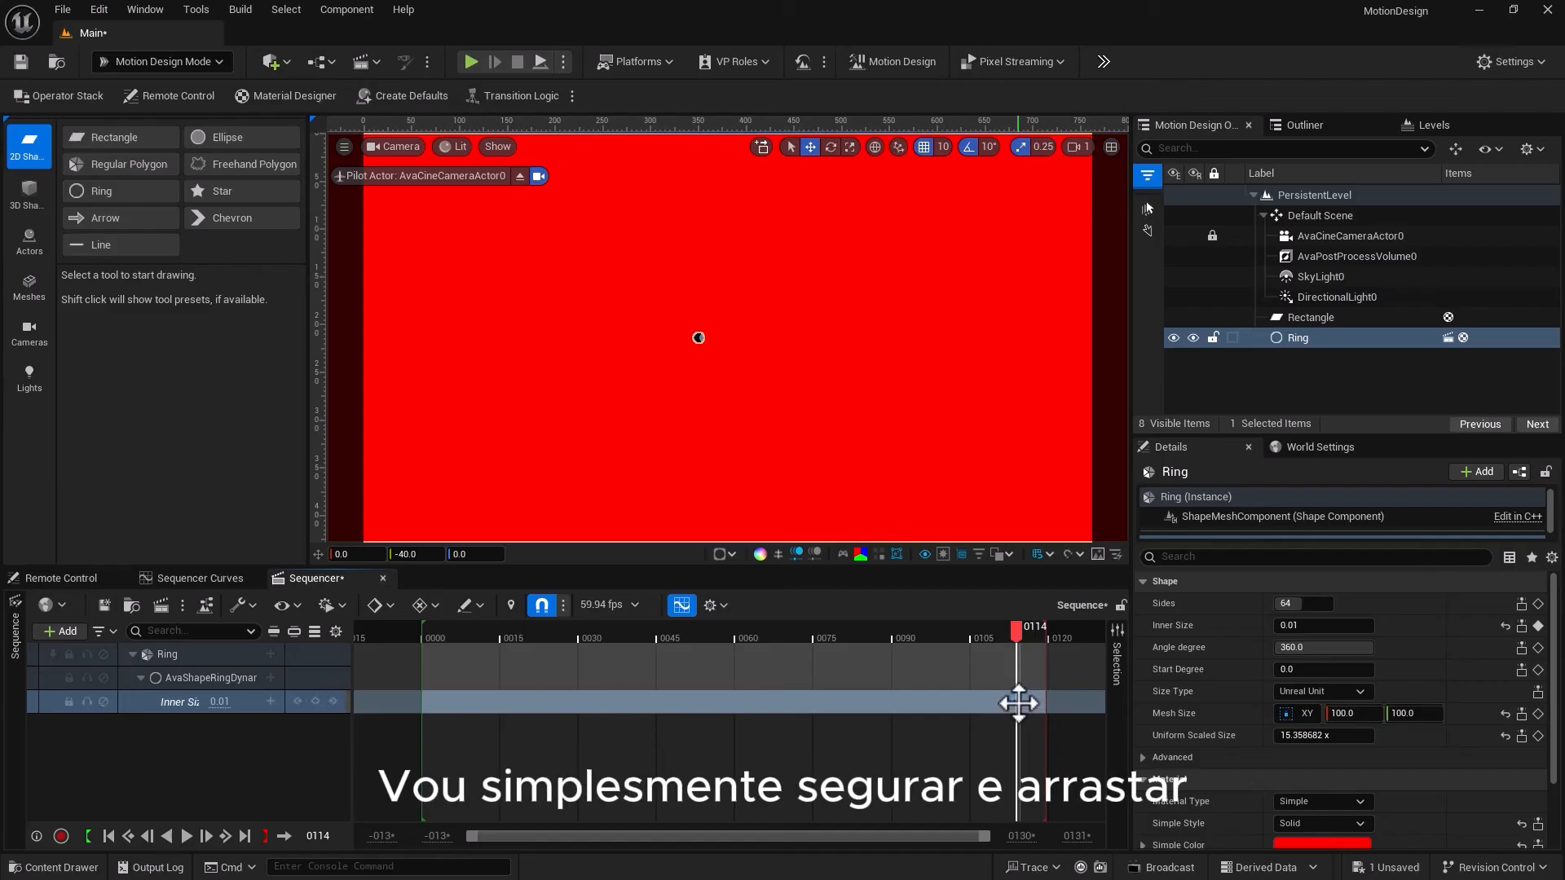
{"action": "left_click_drag", "start_coordinate": [1018, 706], "coordinate": [429, 726]}
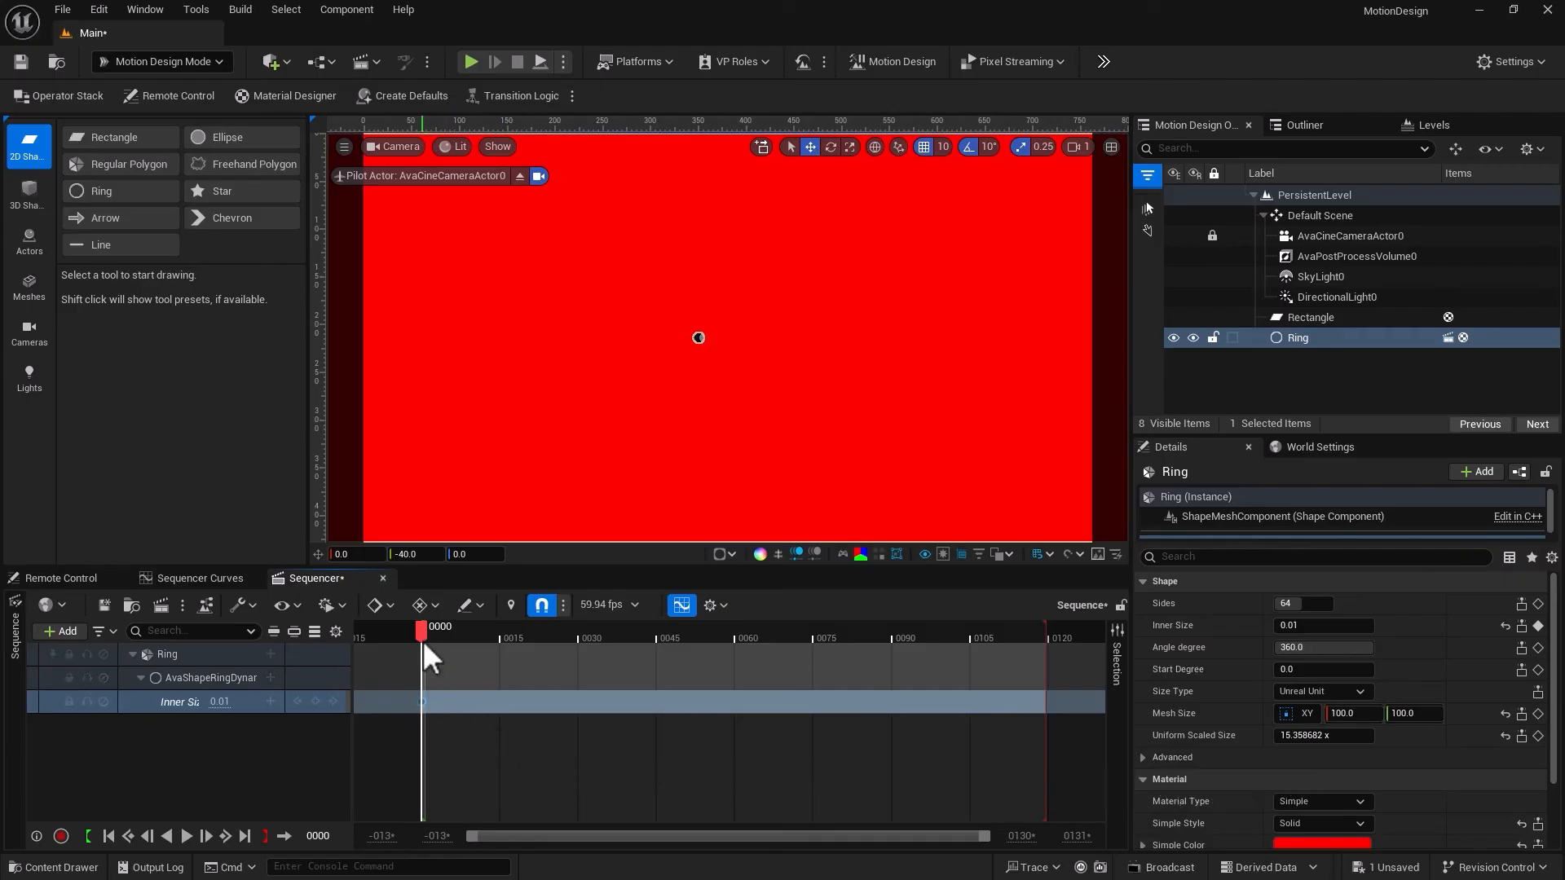
At frame 120, set the ring's inner size to about 0.986 and add a keyframe for it
{"action": "left_click_drag", "start_coordinate": [423, 641], "coordinate": [805, 641]}
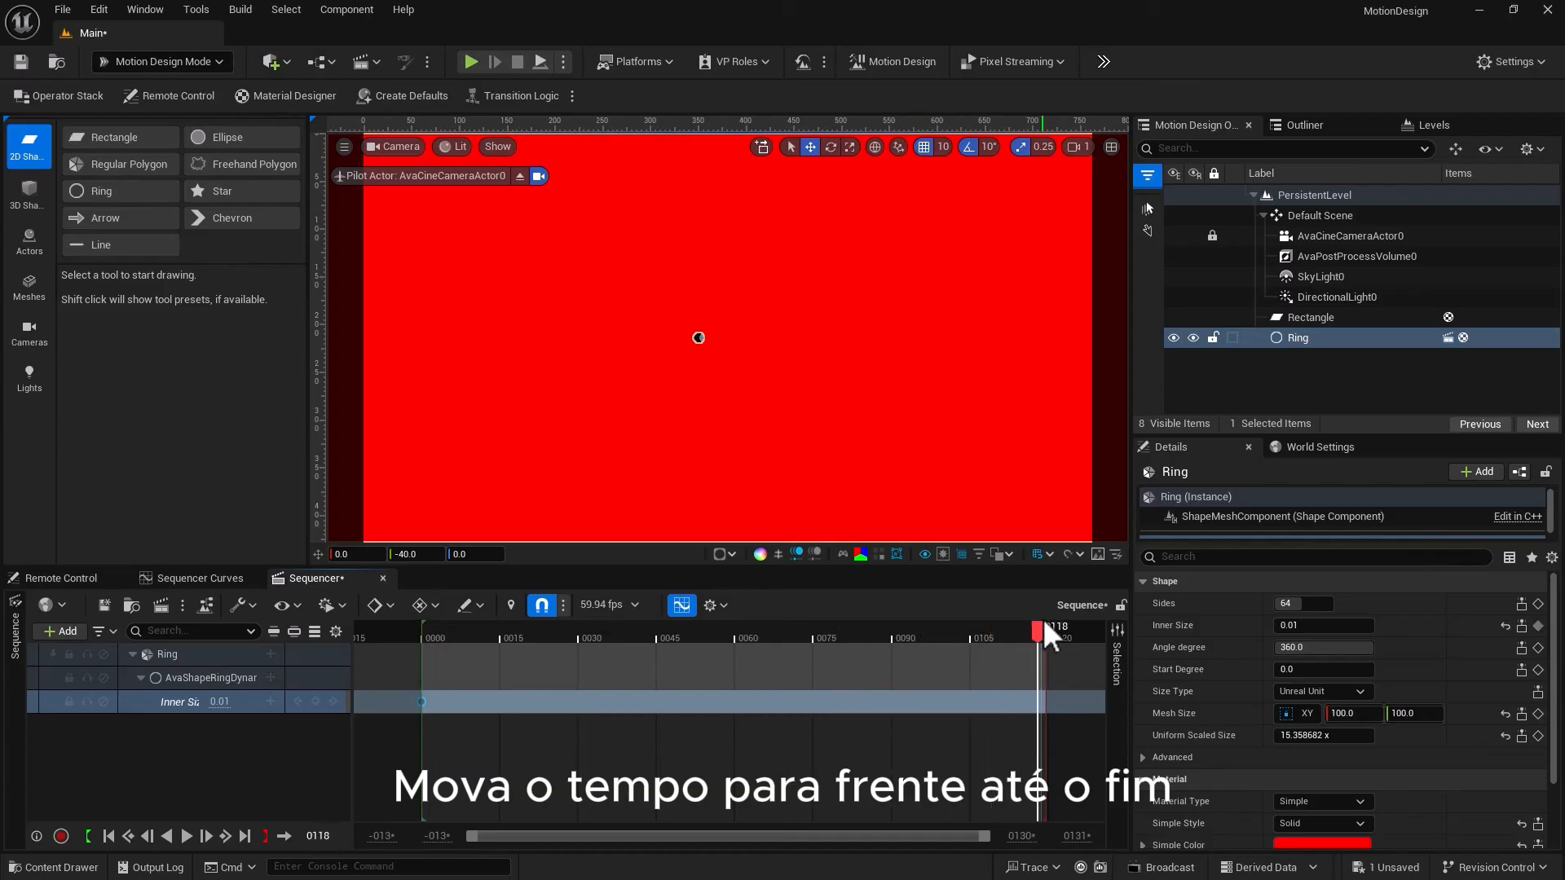
{"action": "left_click_drag", "start_coordinate": [1044, 625], "coordinate": [1050, 625]}
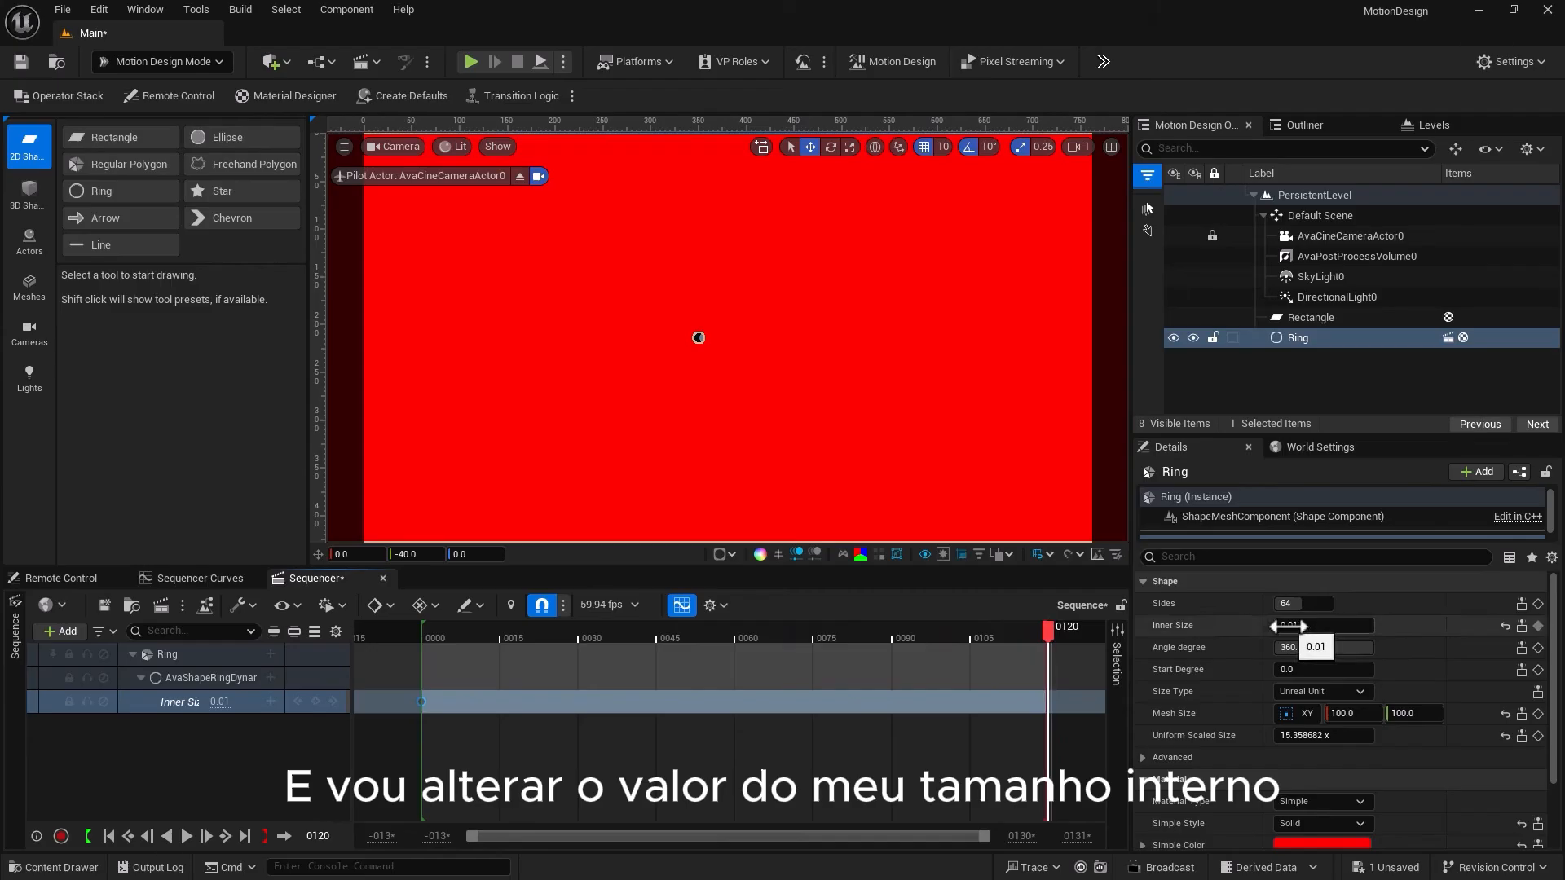
{"action": "left_click_drag", "start_coordinate": [1288, 625], "coordinate": [1538, 638]}
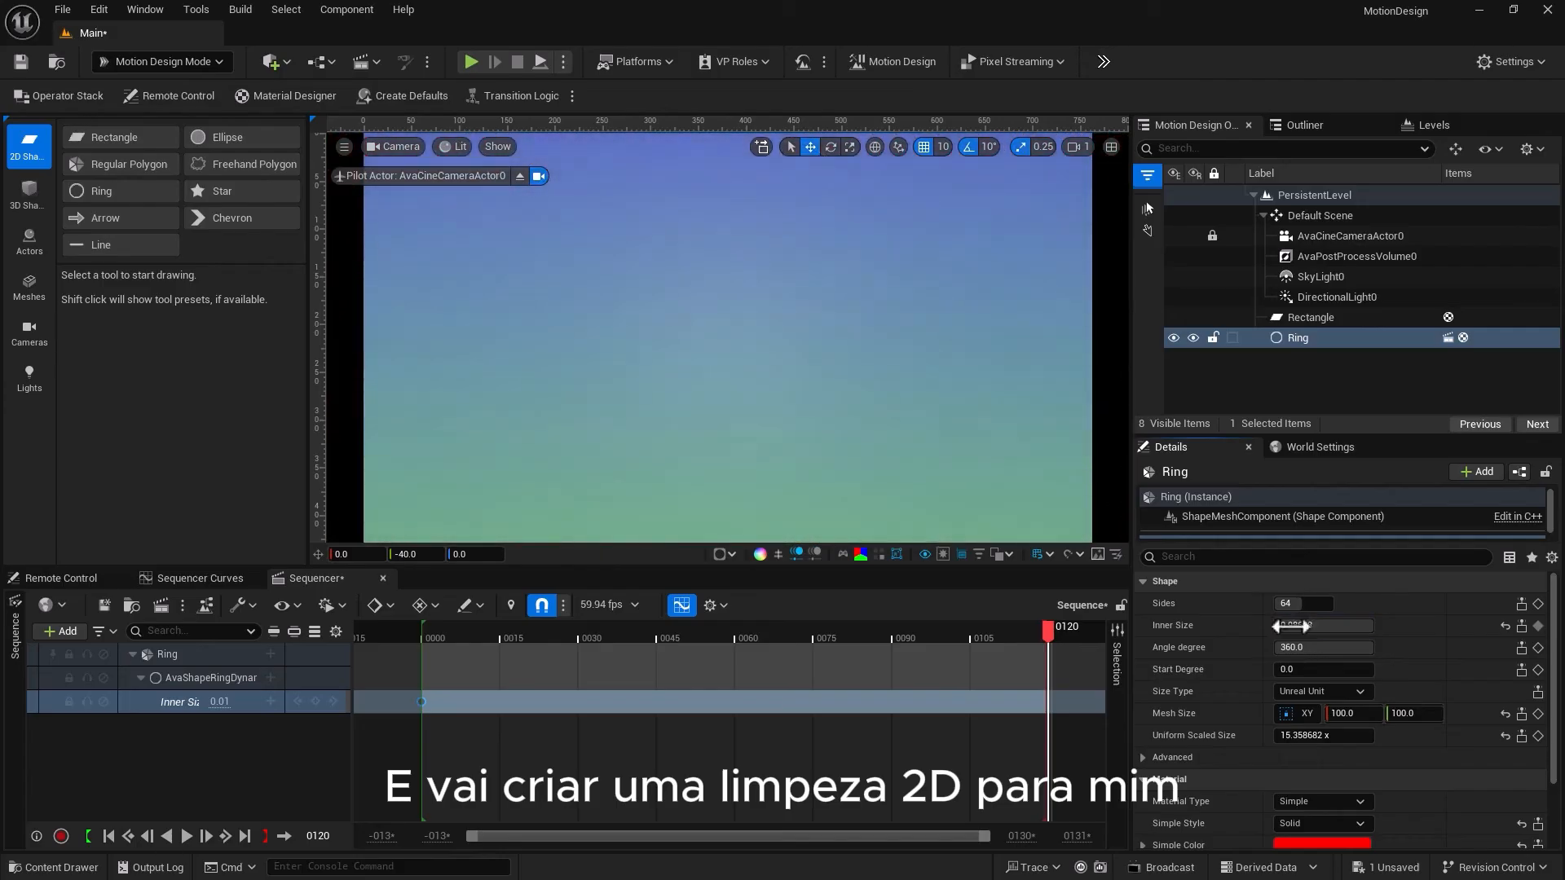
{"action": "left_click", "coordinate": [1538, 626]}
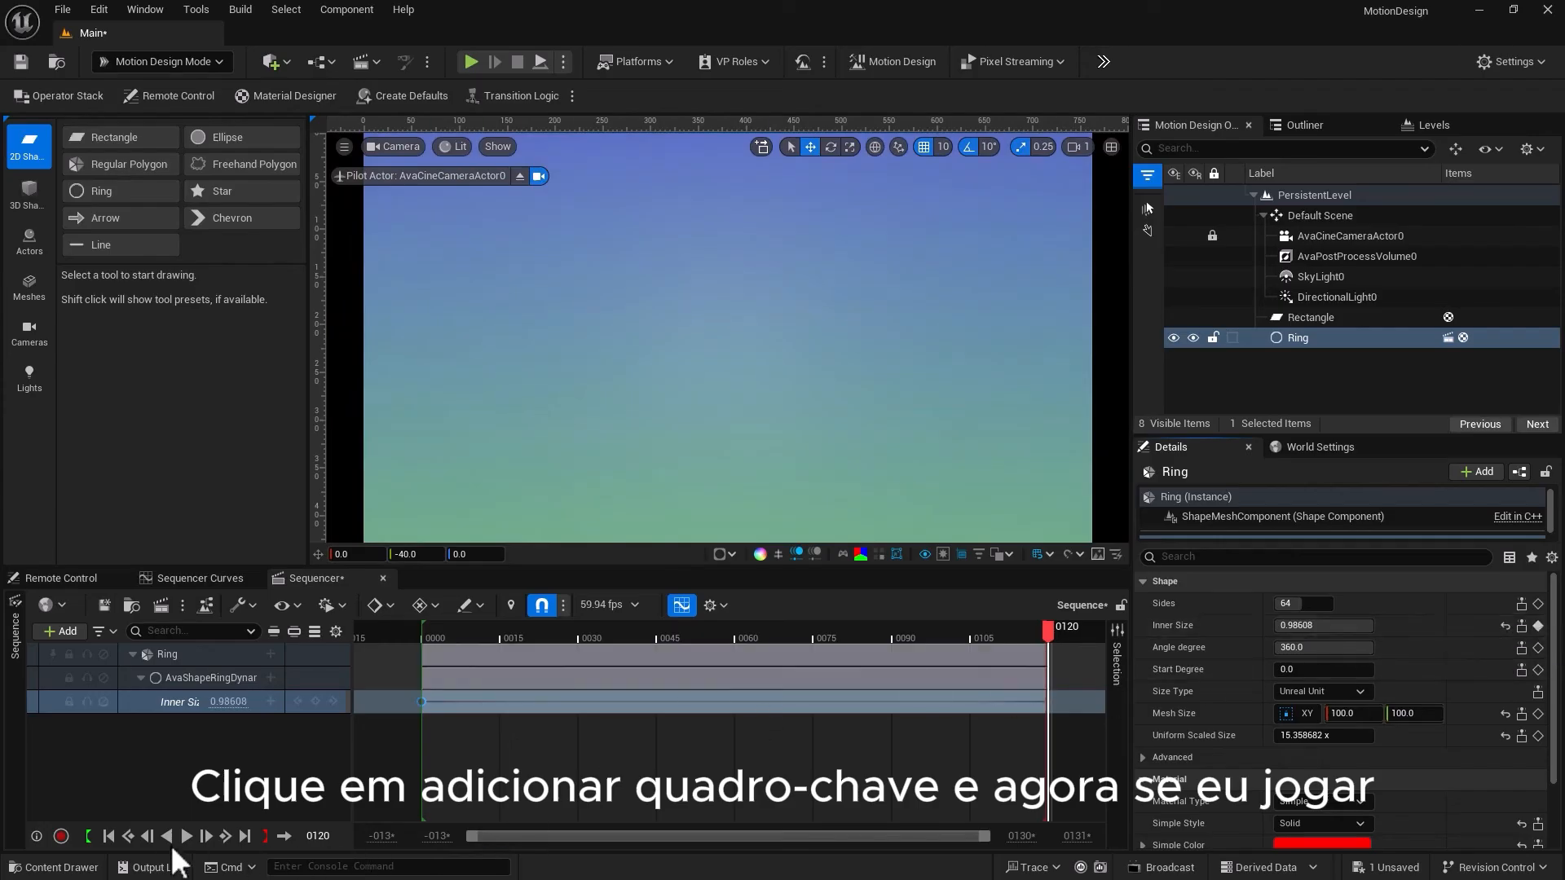
Play the ring's wipe animation from the start, then scrub back to frame 43
{"action": "left_click", "coordinate": [110, 838]}
{"action": "left_click", "coordinate": [188, 836]}
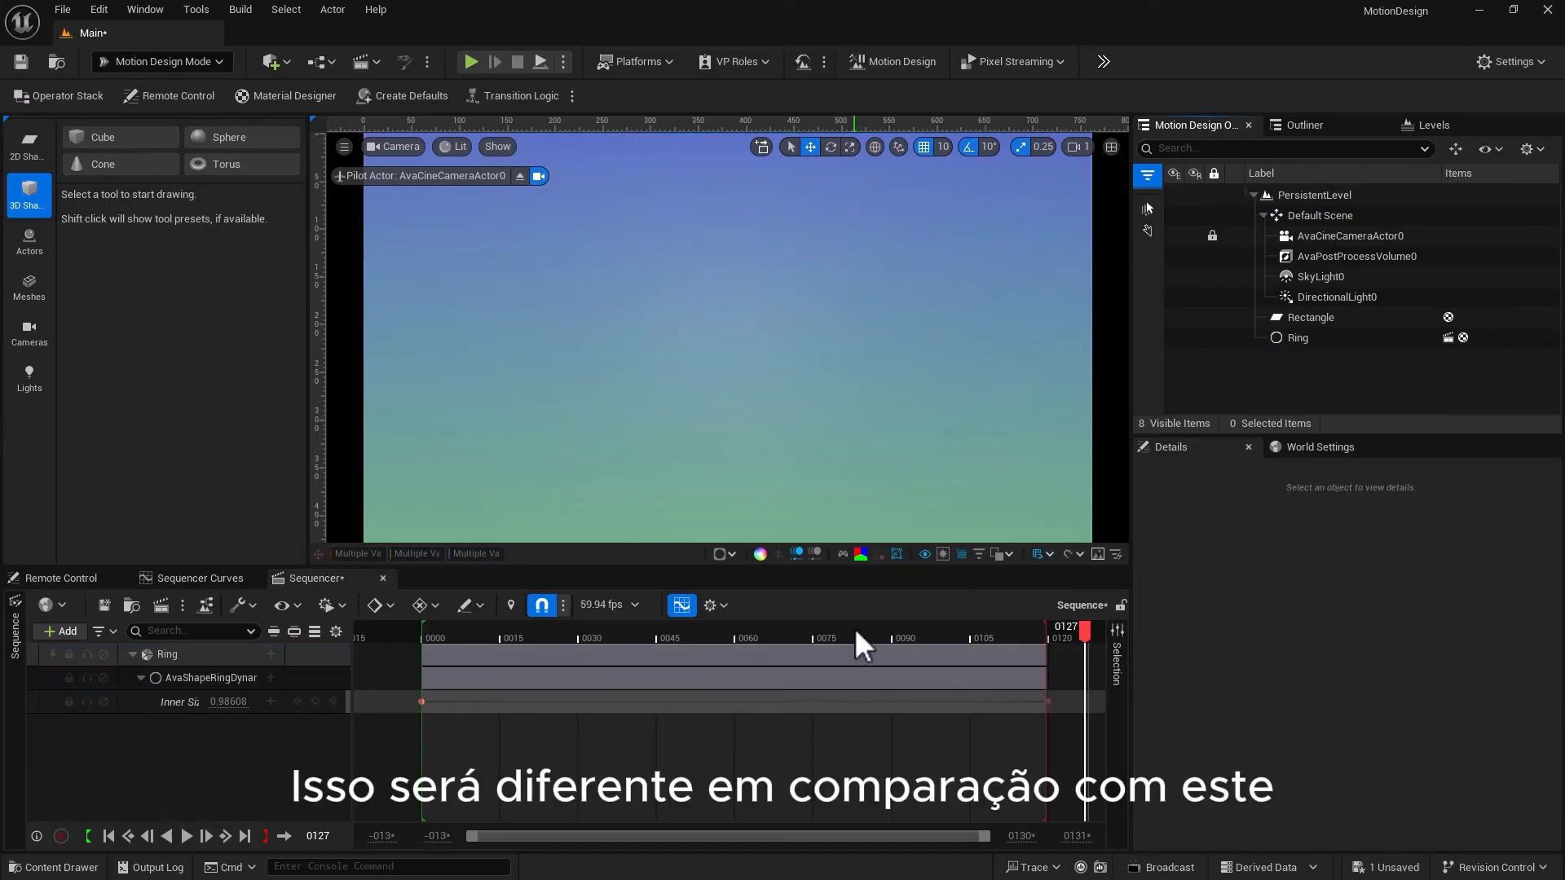
{"action": "left_click_drag", "start_coordinate": [853, 629], "coordinate": [648, 638]}
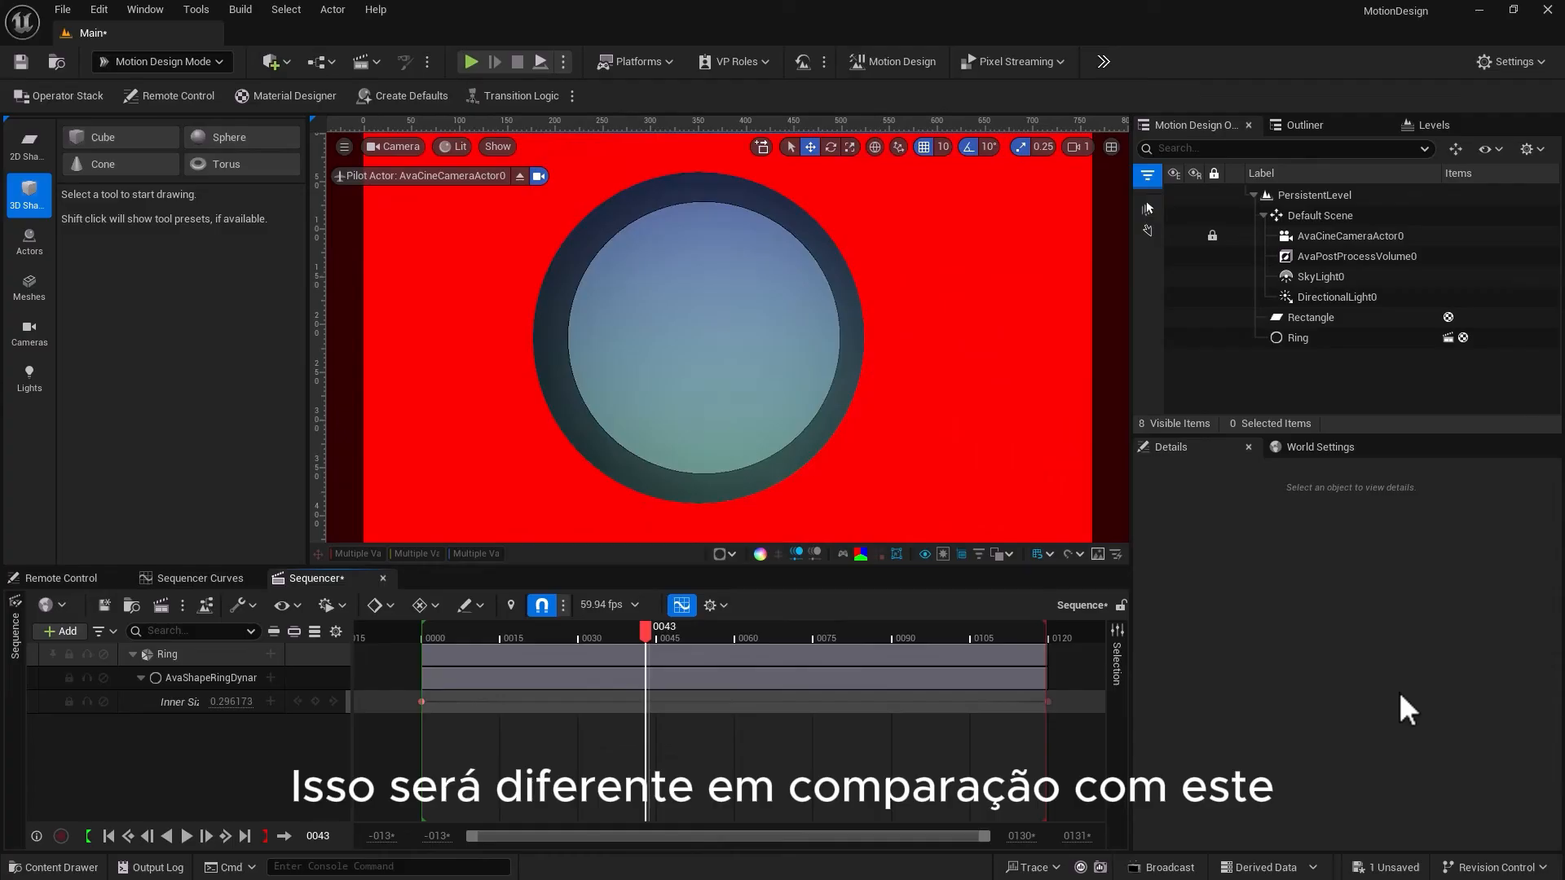
Remove the ring's track from the sequence and delete the ring from the scene
{"action": "left_click", "coordinate": [1312, 339]}
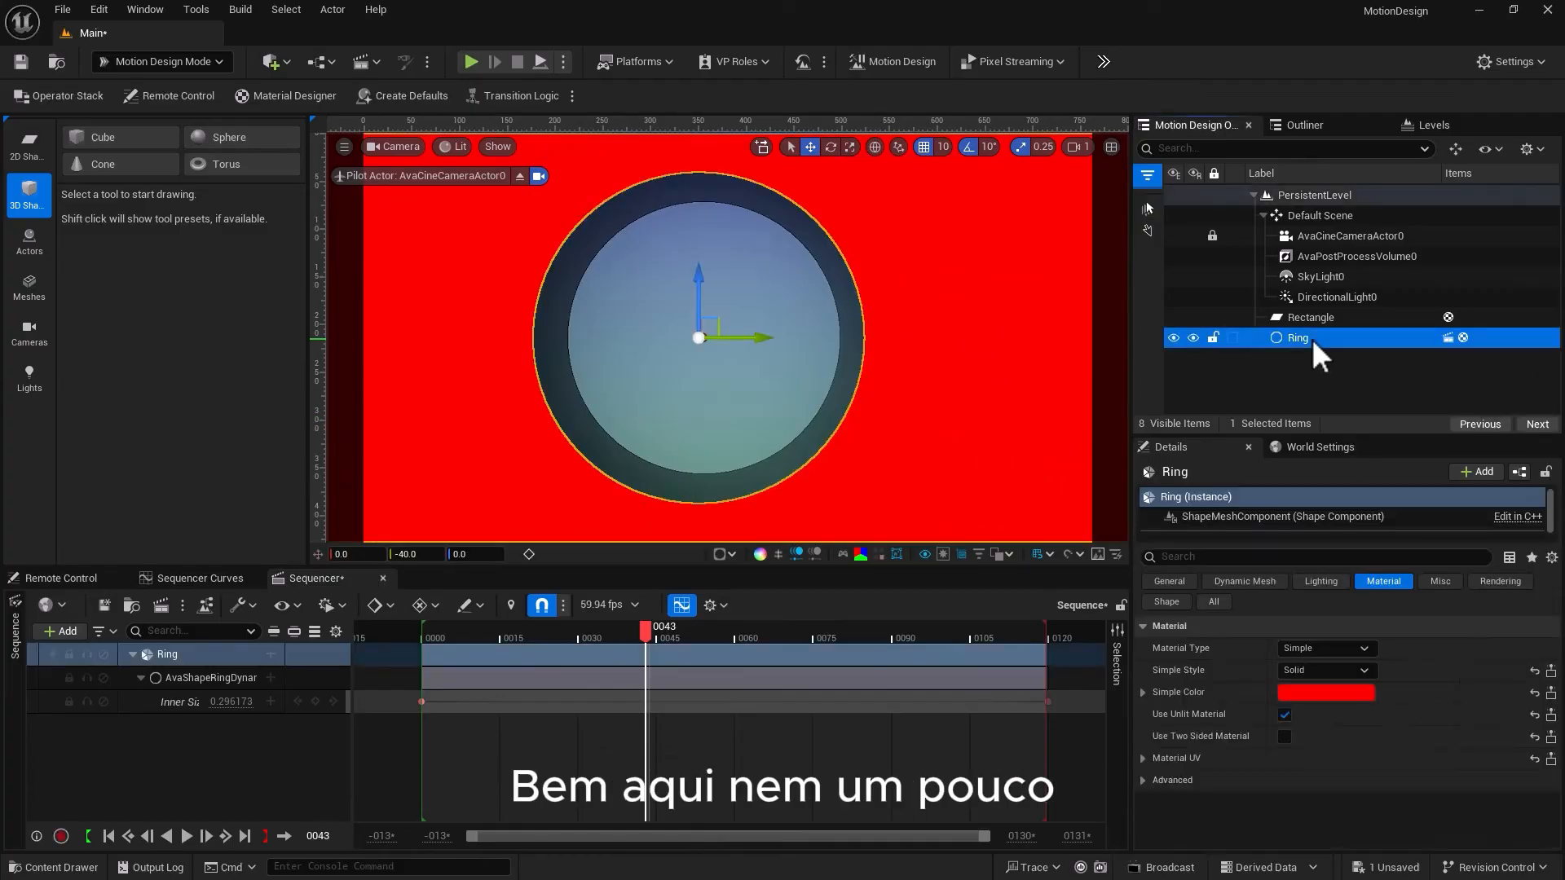
{"action": "left_click", "coordinate": [182, 654]}
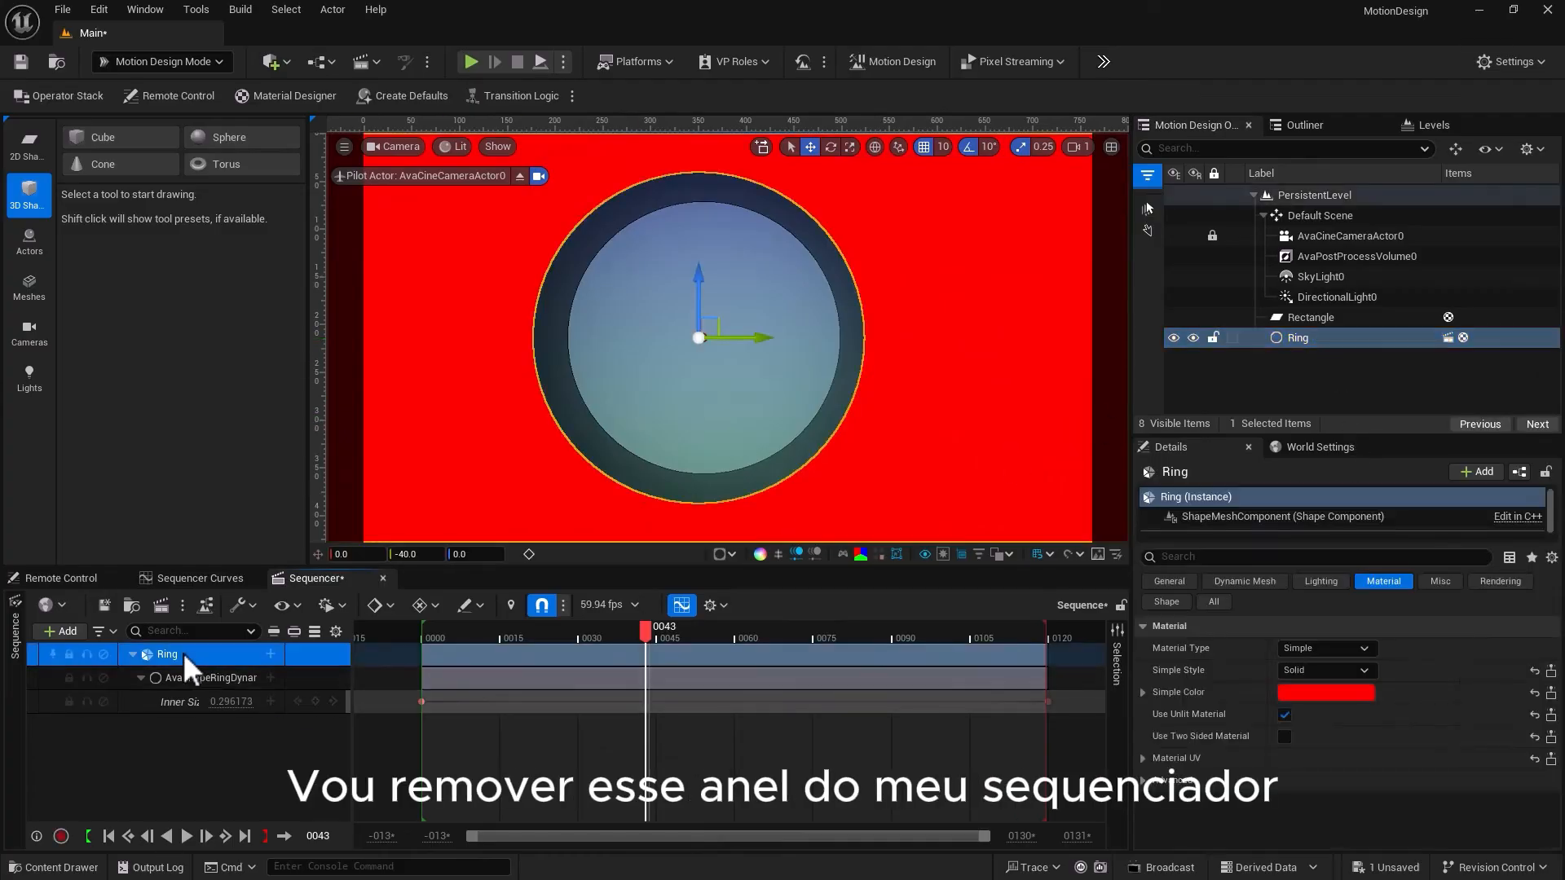
{"action": "key", "text": "Delete"}
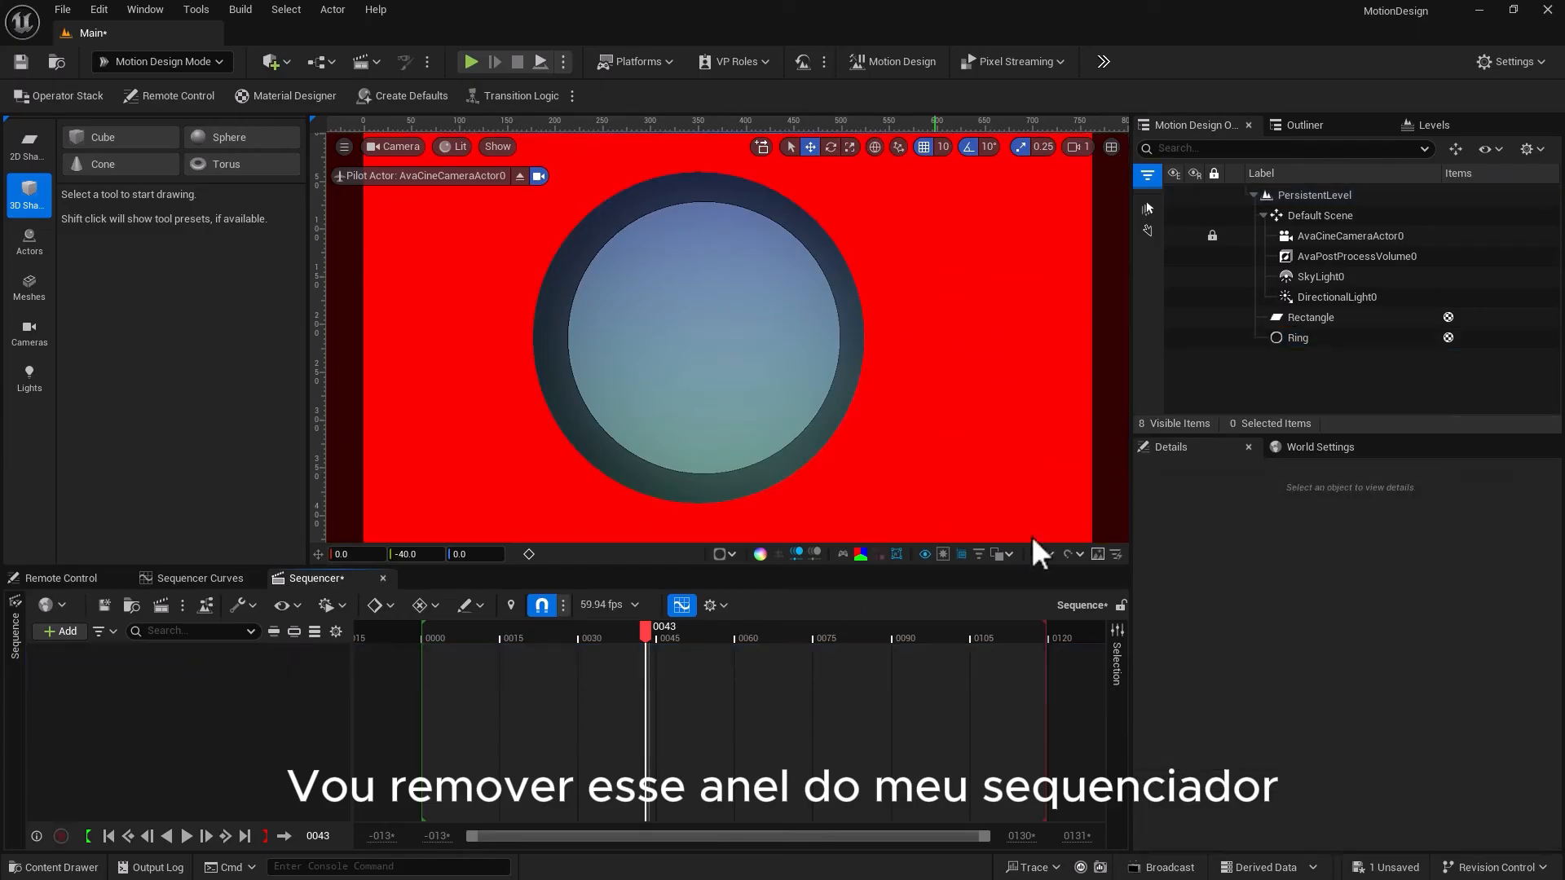
{"action": "left_click", "coordinate": [1328, 338]}
{"action": "key", "text": "Delete"}
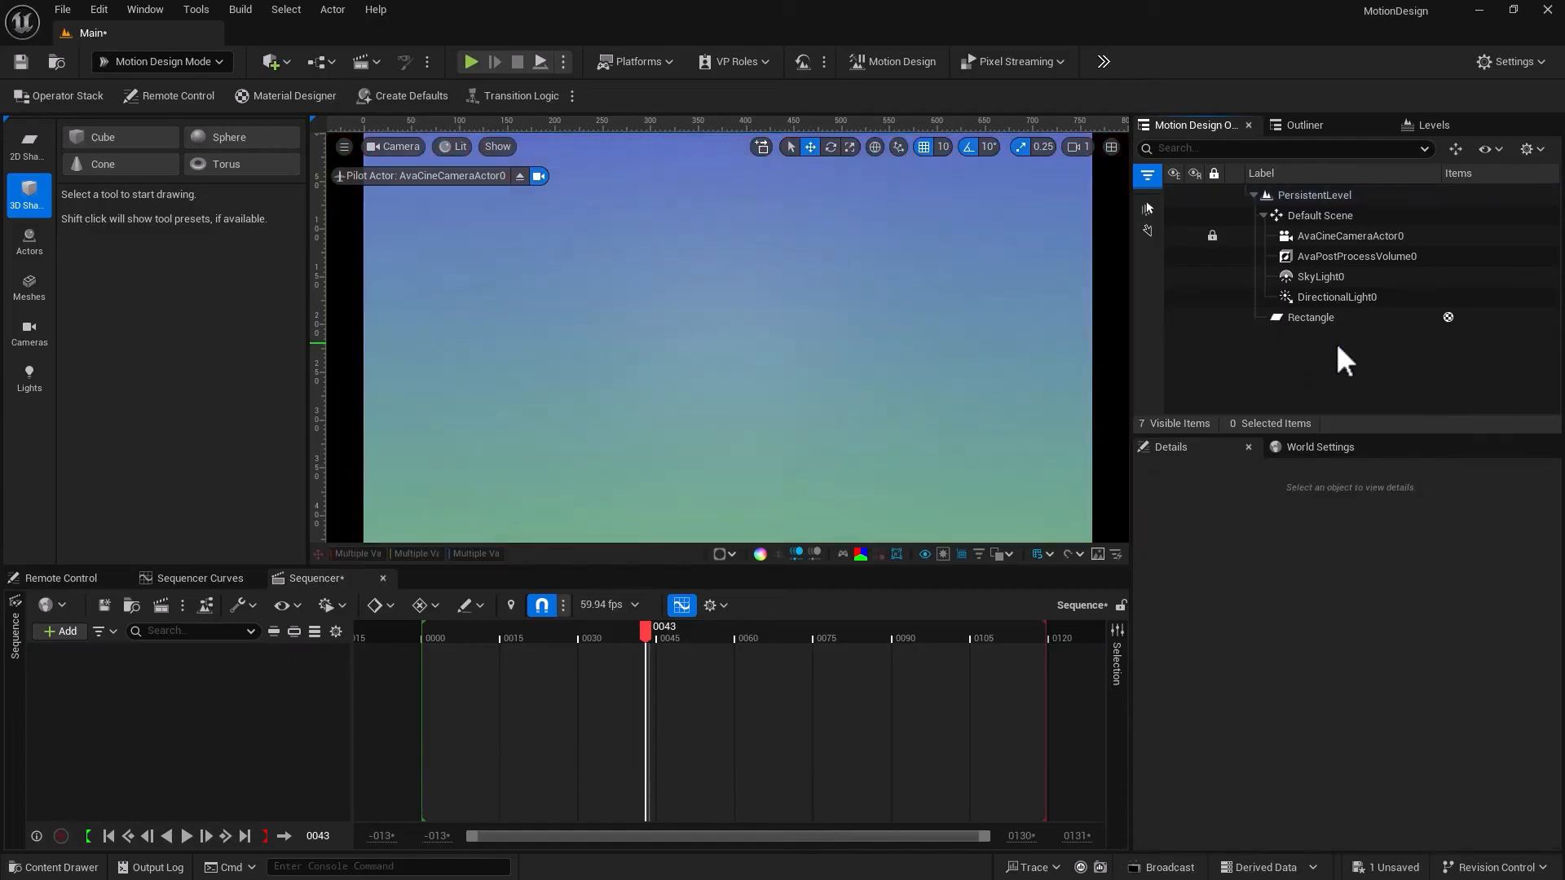
Add a 3D sphere at the scene centre, lock its scale proportions and scale it uniformly to 3.125
{"action": "double_click", "coordinate": [214, 139]}
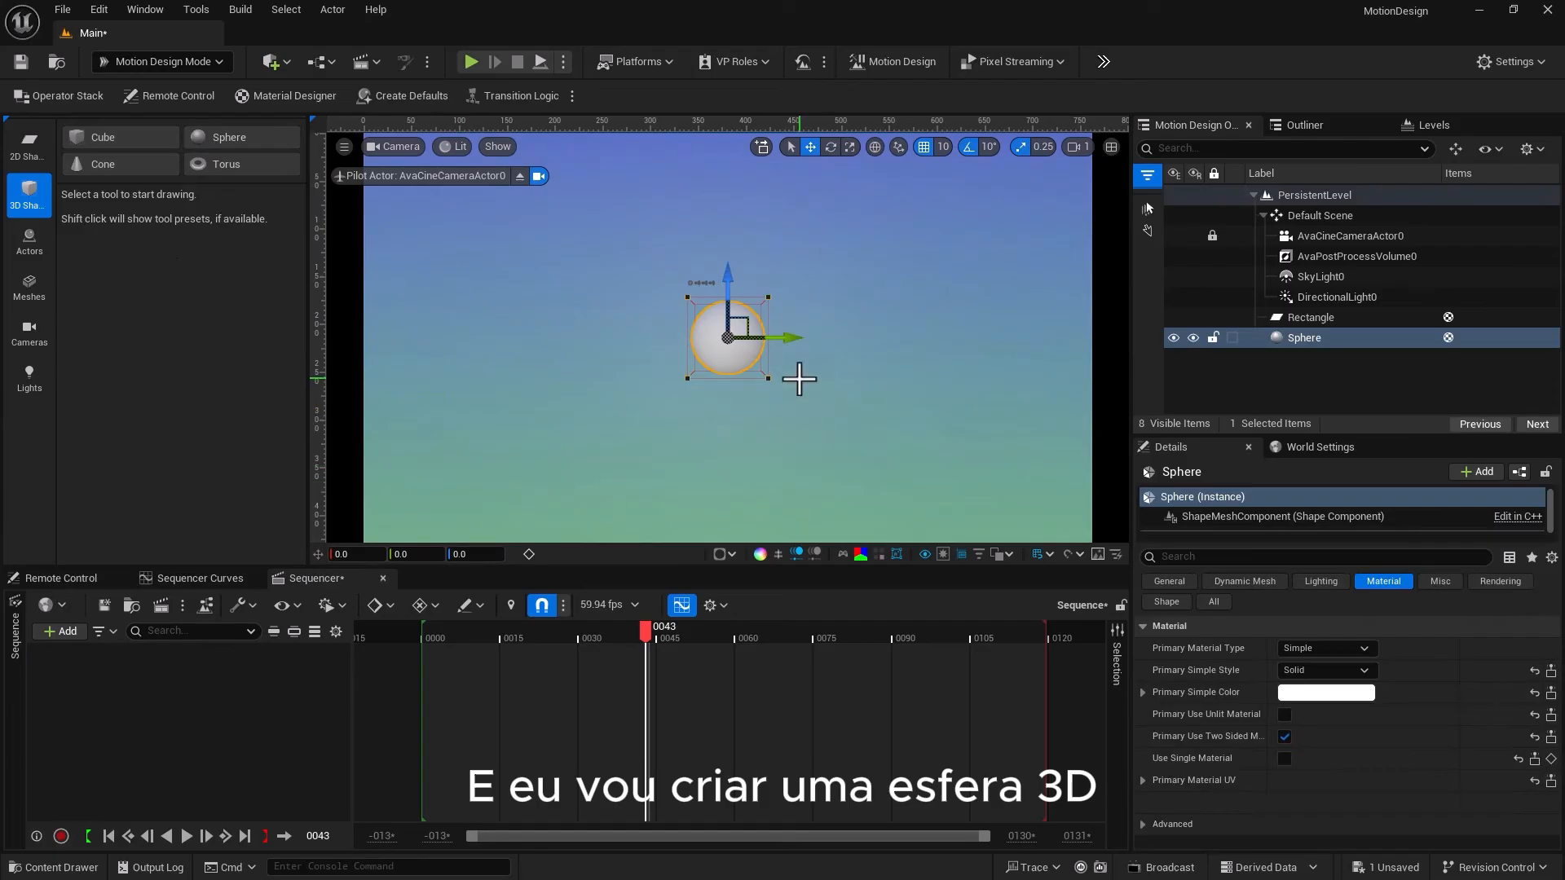
{"action": "left_click", "coordinate": [1173, 581]}
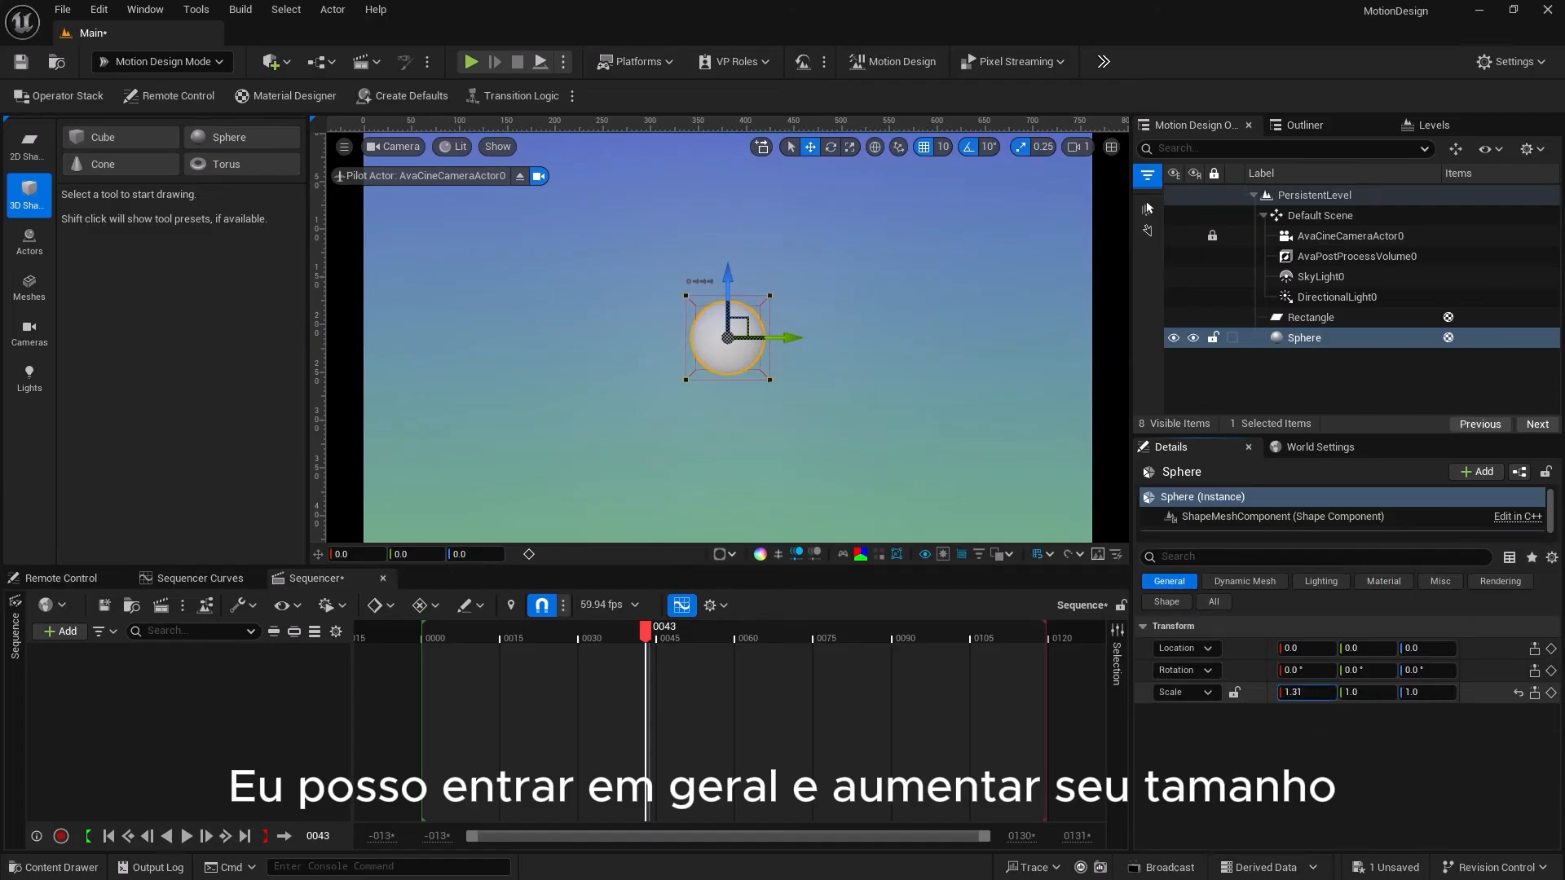
{"action": "left_click_drag", "start_coordinate": [1306, 692], "coordinate": [1328, 692]}
{"action": "left_click", "coordinate": [1296, 697]}
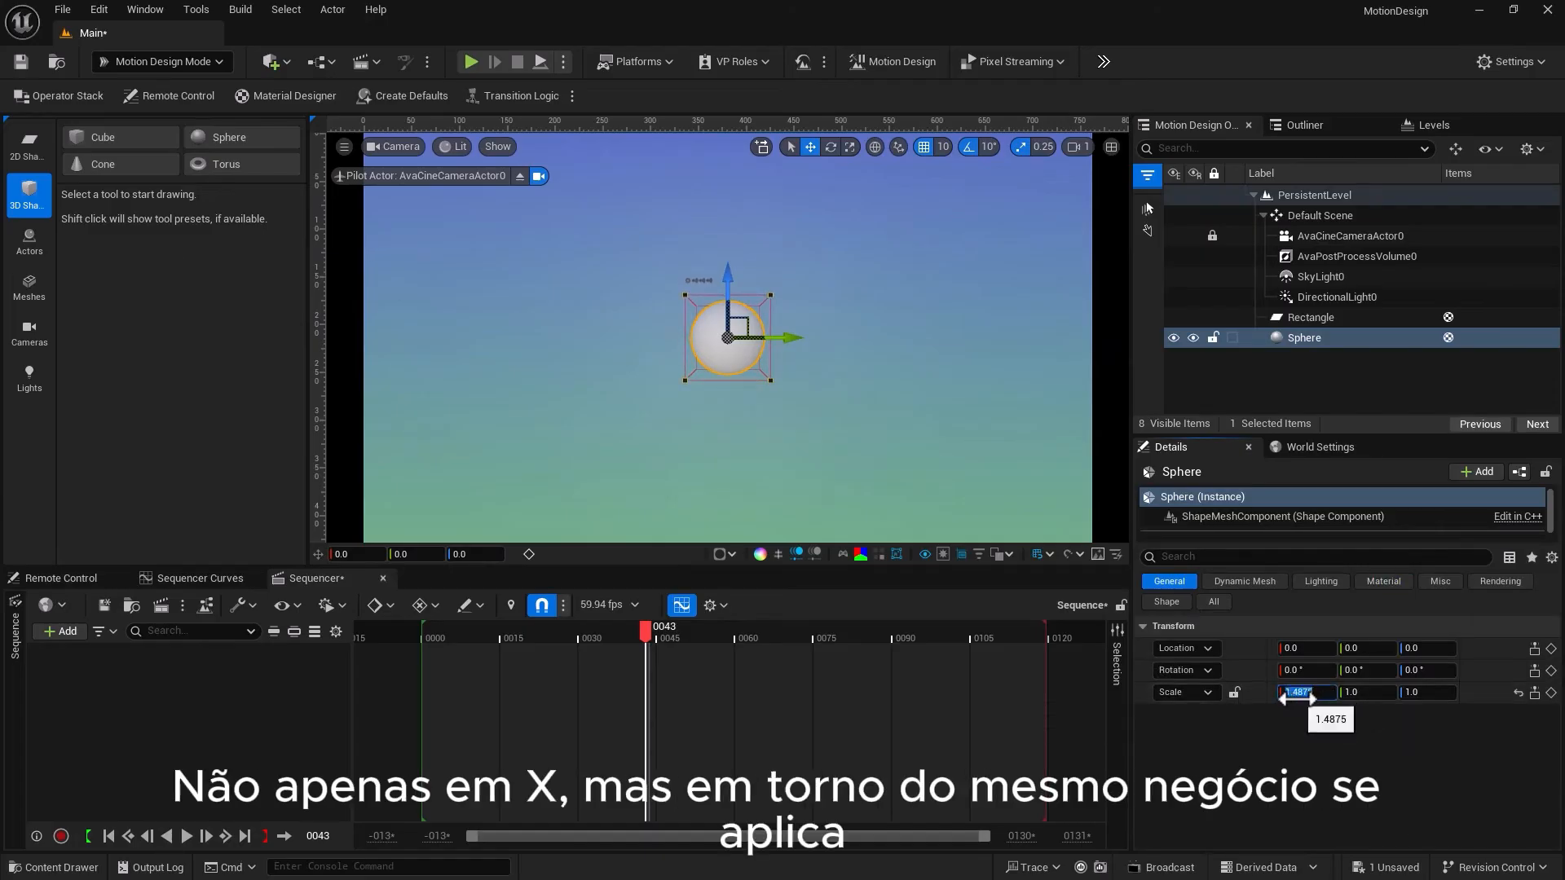
{"action": "left_click", "coordinate": [1234, 692]}
{"action": "left_click", "coordinate": [1304, 692]}
{"action": "type", "text": "0.285"}
{"action": "key", "text": "Return"}
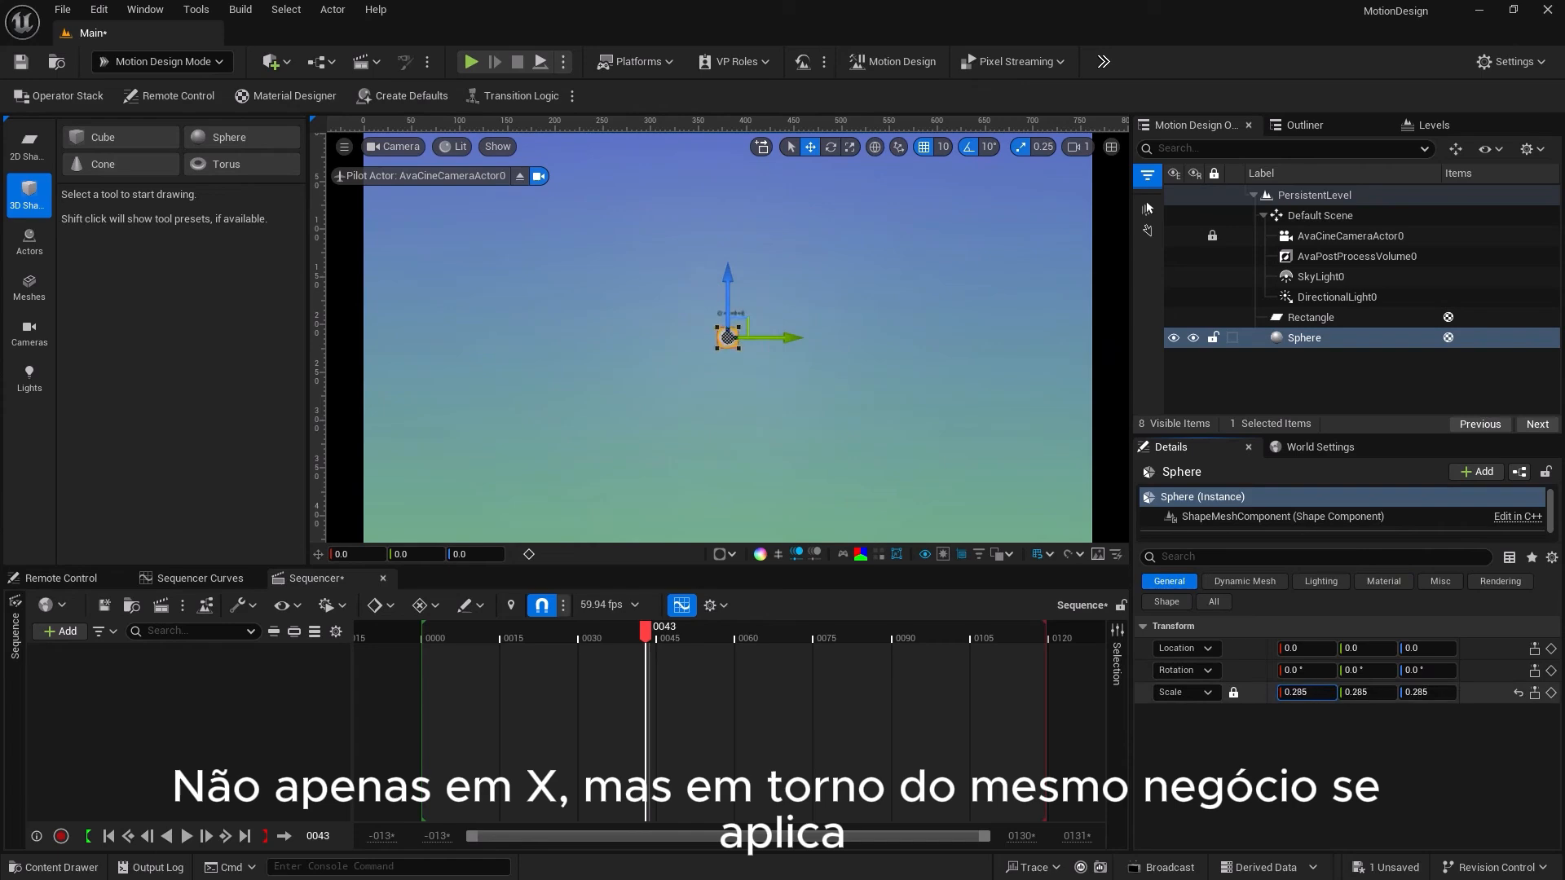
{"action": "left_click_drag", "start_coordinate": [1307, 692], "coordinate": [1371, 692]}
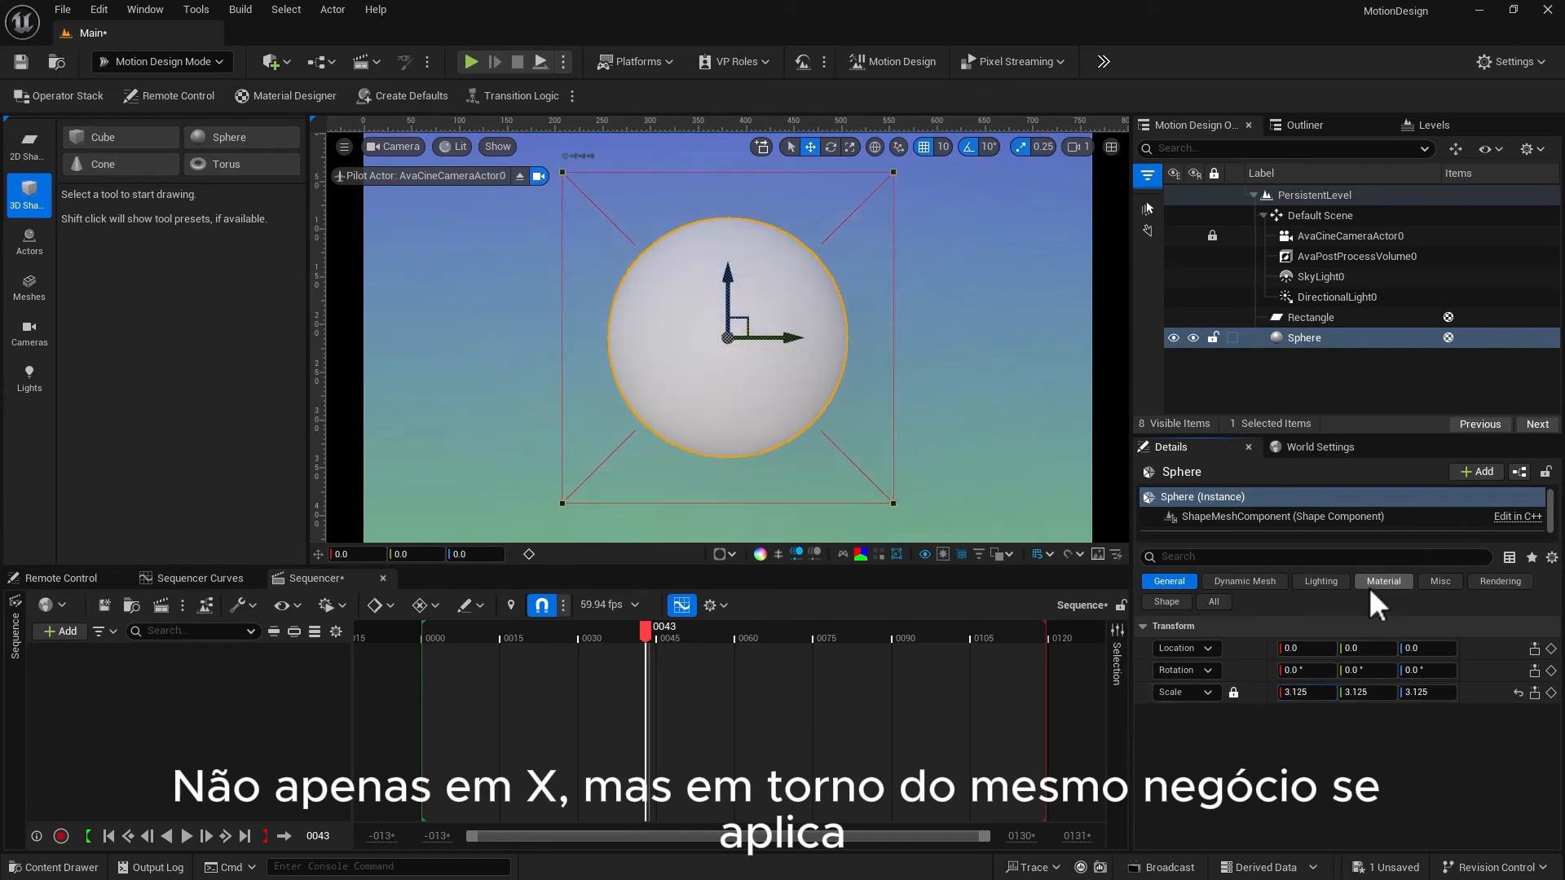
Give the sphere's primary material a bright pink solid colour and keep it lit
{"action": "left_click", "coordinate": [1383, 582]}
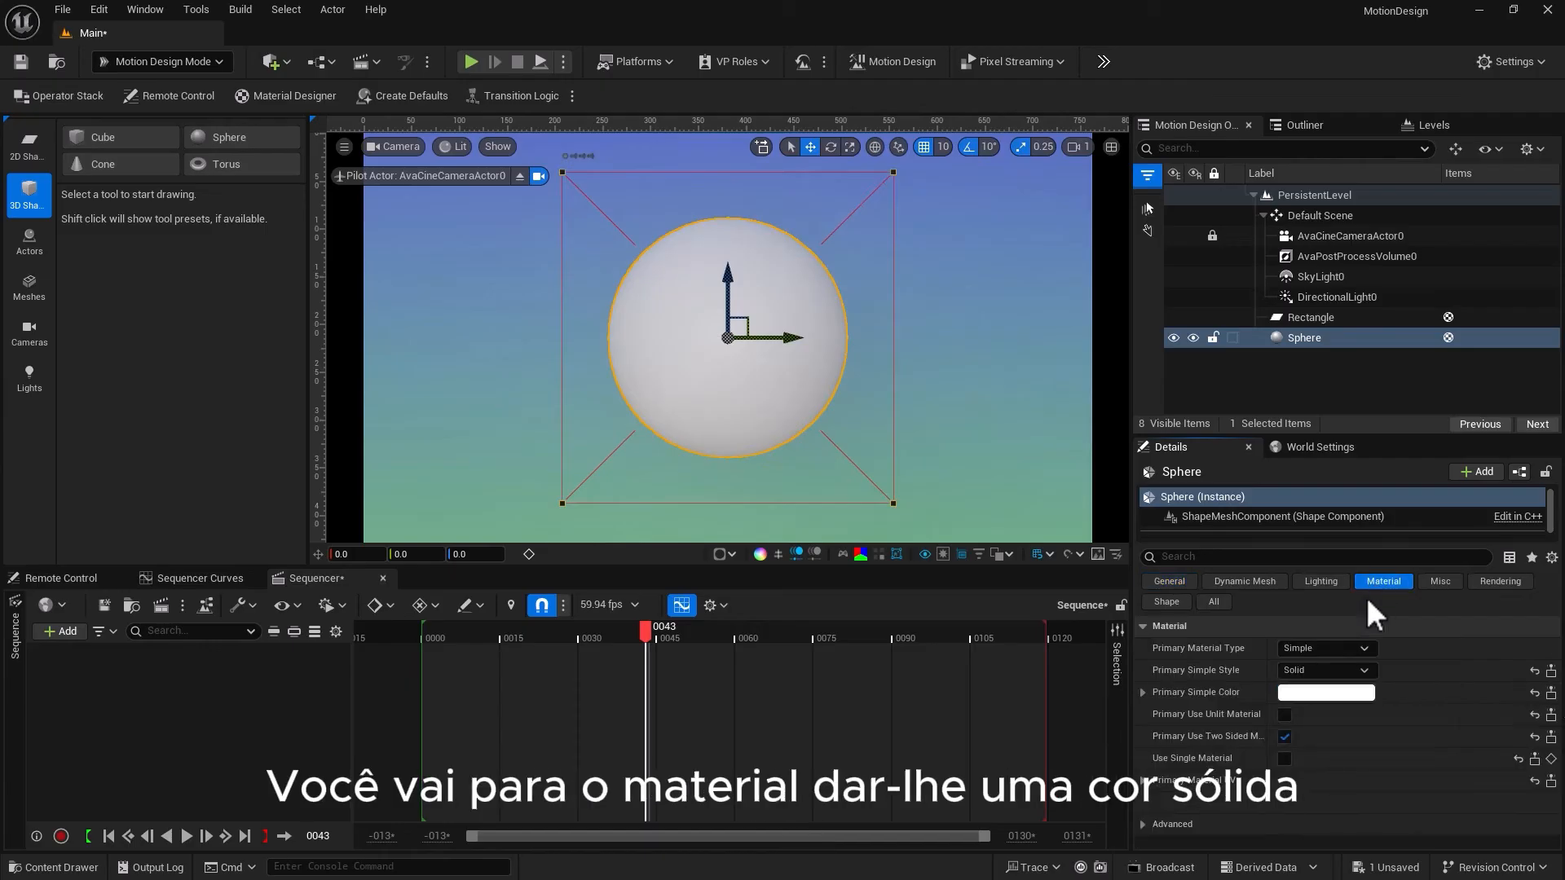
{"action": "left_click", "coordinate": [1299, 692]}
{"action": "left_click_drag", "start_coordinate": [1105, 591], "coordinate": [1122, 571]}
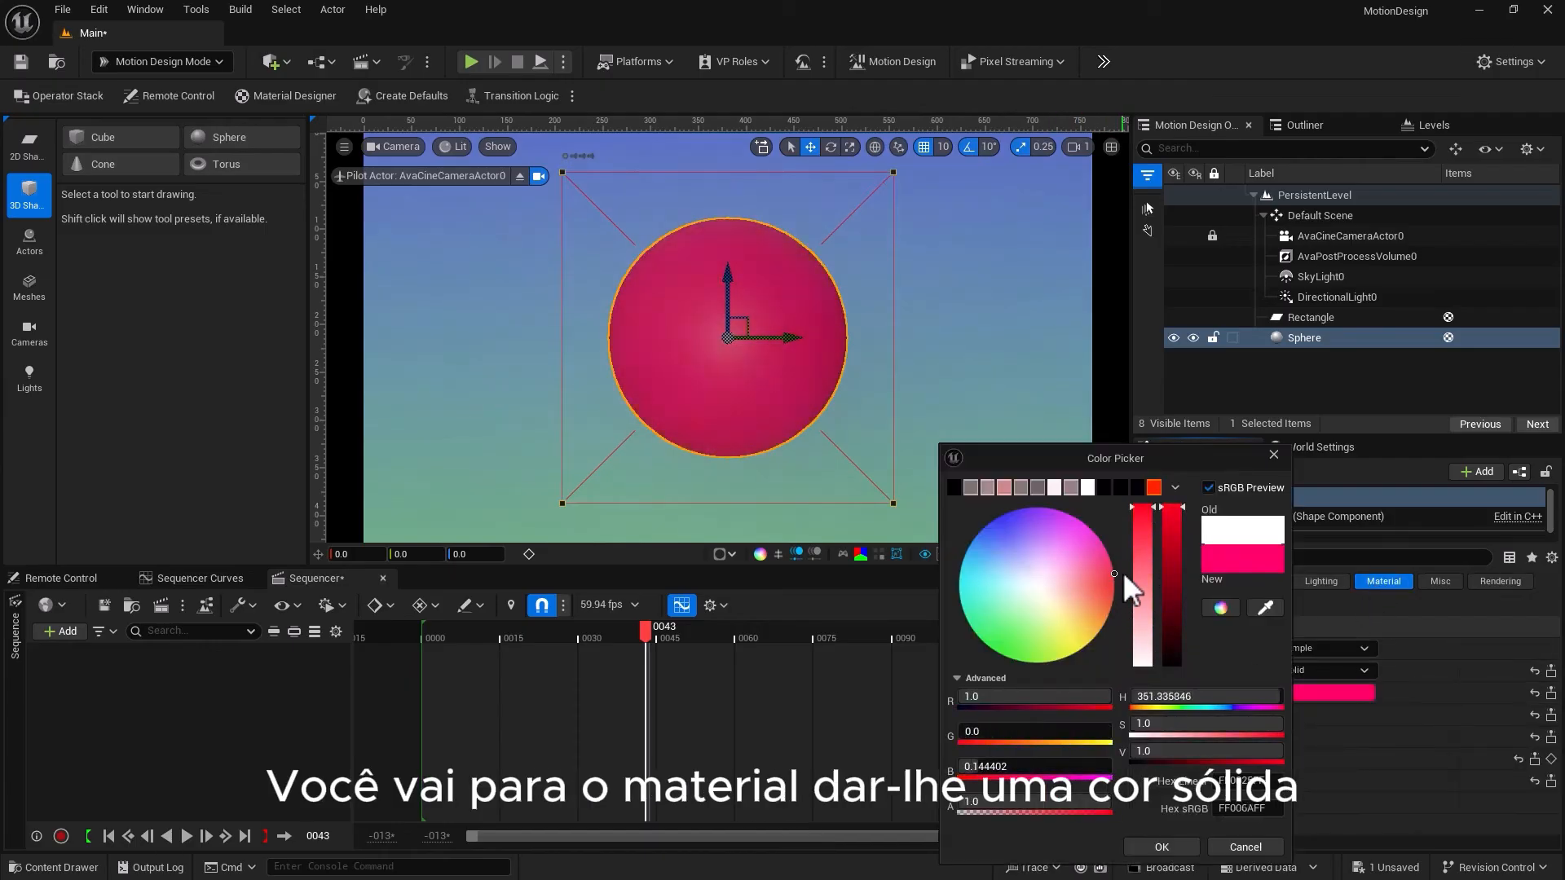
{"action": "left_click", "coordinate": [1296, 733]}
{"action": "left_click", "coordinate": [1283, 714]}
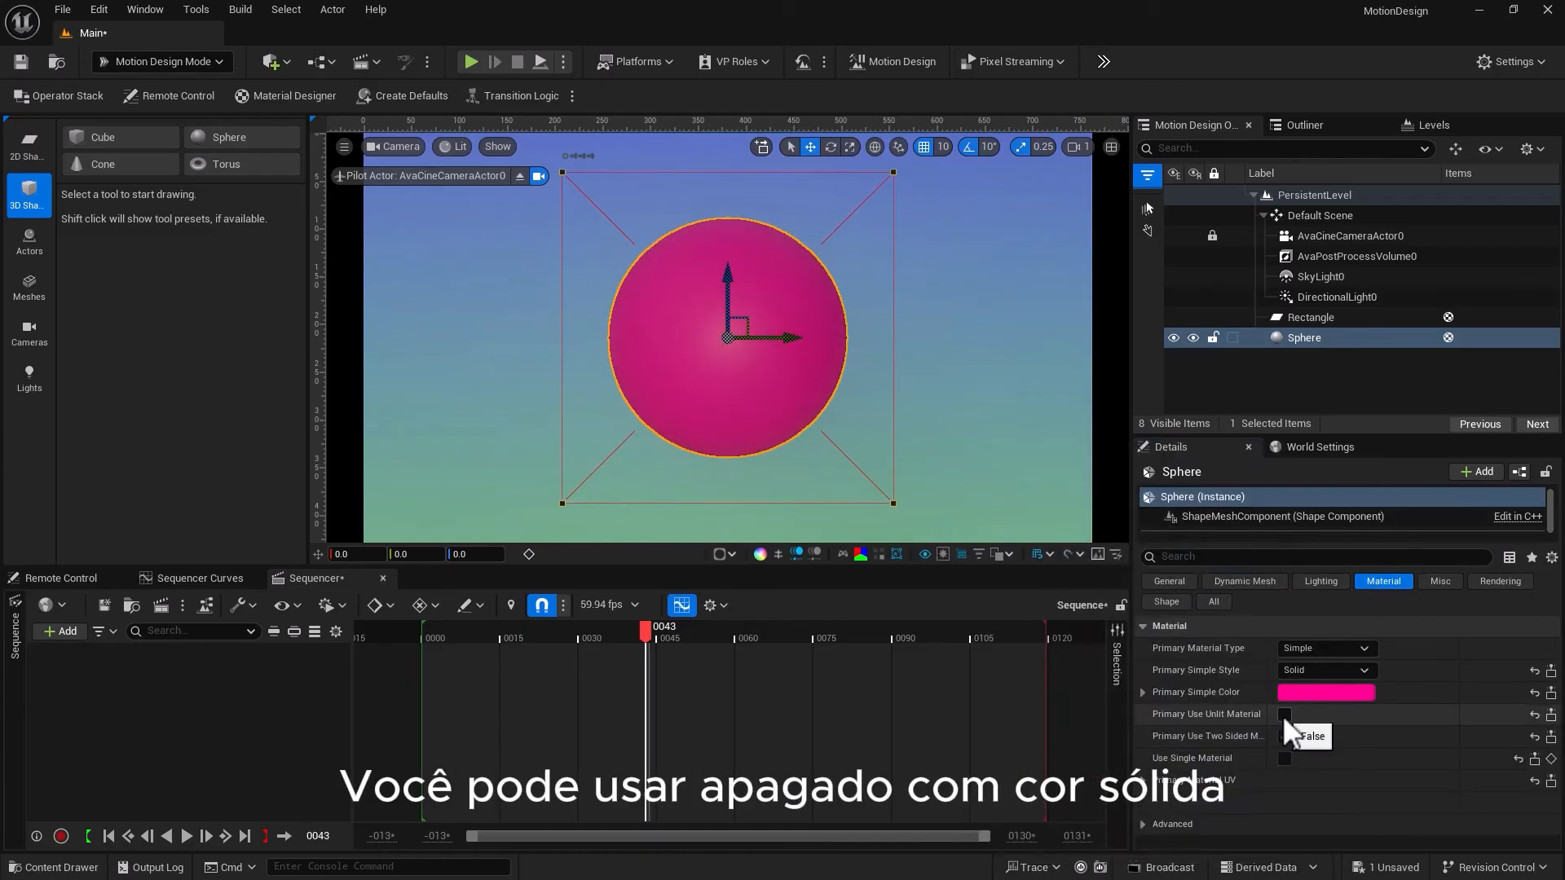
{"action": "left_click", "coordinate": [1283, 716]}
Change the sphere's primary style to Linear Gradient and set its gradient colour to light blue
{"action": "left_click", "coordinate": [1308, 669]}
{"action": "left_click", "coordinate": [1308, 701]}
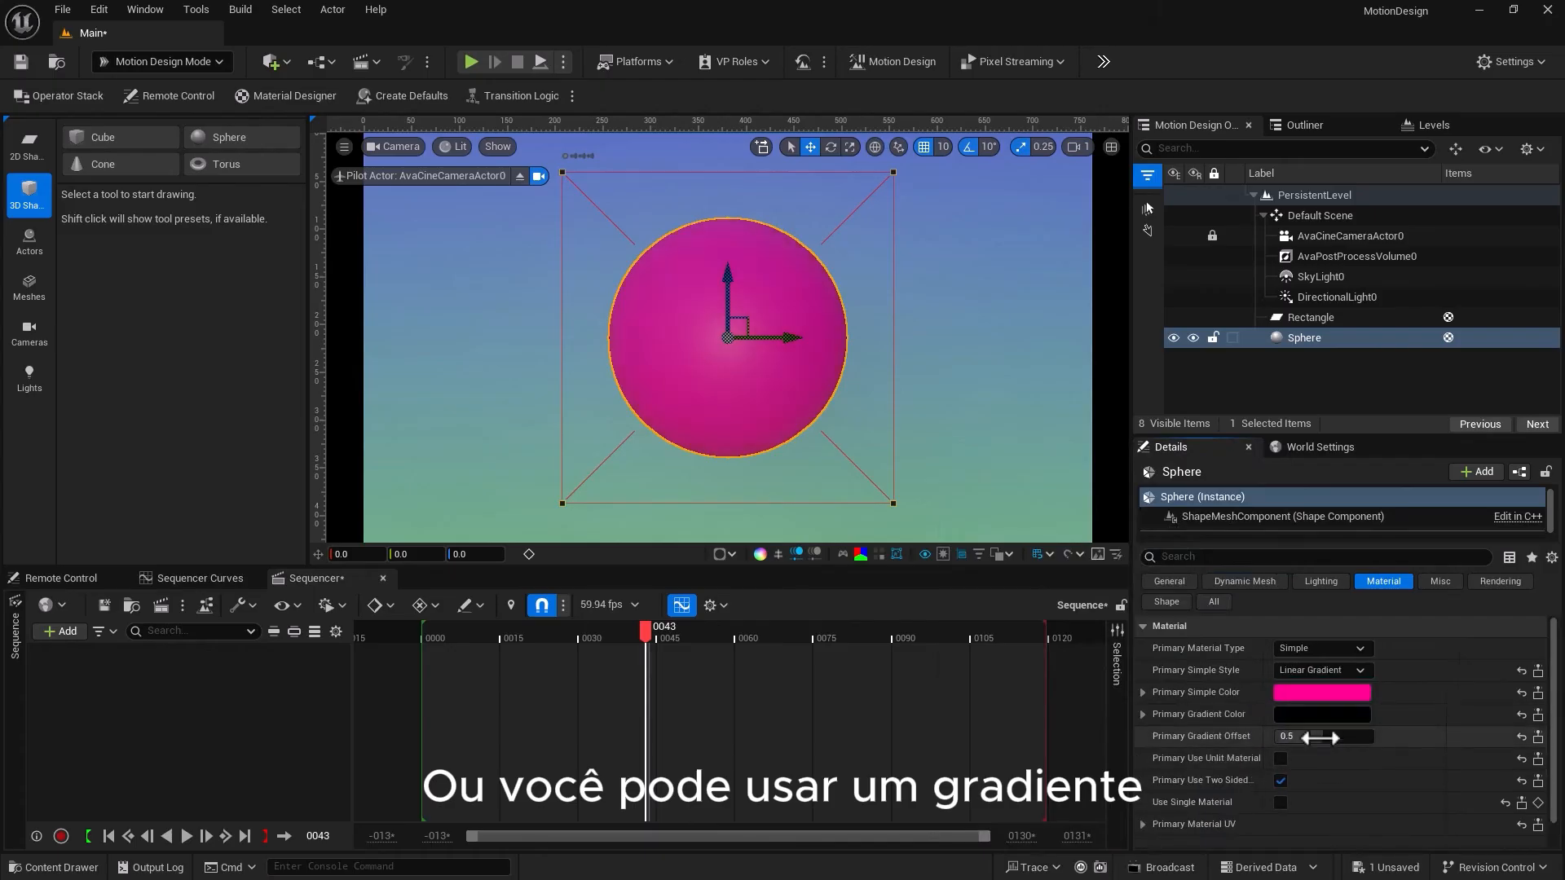
{"action": "left_click", "coordinate": [1308, 717]}
{"action": "mouse_move", "coordinate": [1069, 604]}
{"action": "left_mouse_down"}
{"action": "mouse_move", "coordinate": [1047, 535]}
{"action": "mouse_move", "coordinate": [985, 542]}
{"action": "left_mouse_up"}
{"action": "left_click", "coordinate": [1172, 847]}
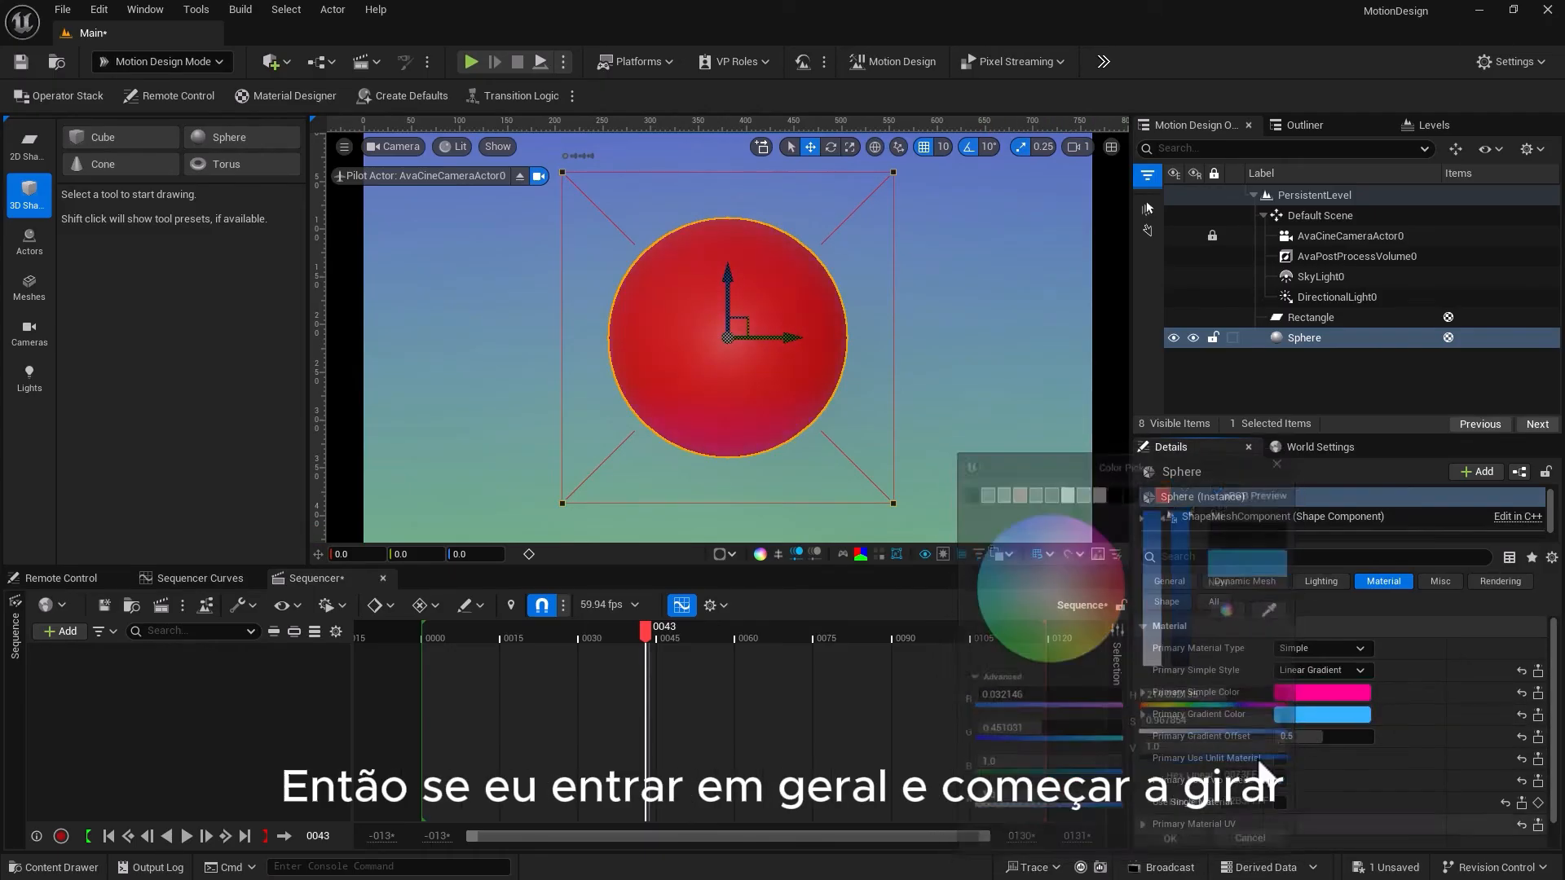
Rotate the sphere to about -92° around Y and move it along Y to -230
{"action": "left_click", "coordinate": [1163, 582]}
{"action": "left_click_drag", "start_coordinate": [1365, 670], "coordinate": [1300, 669]}
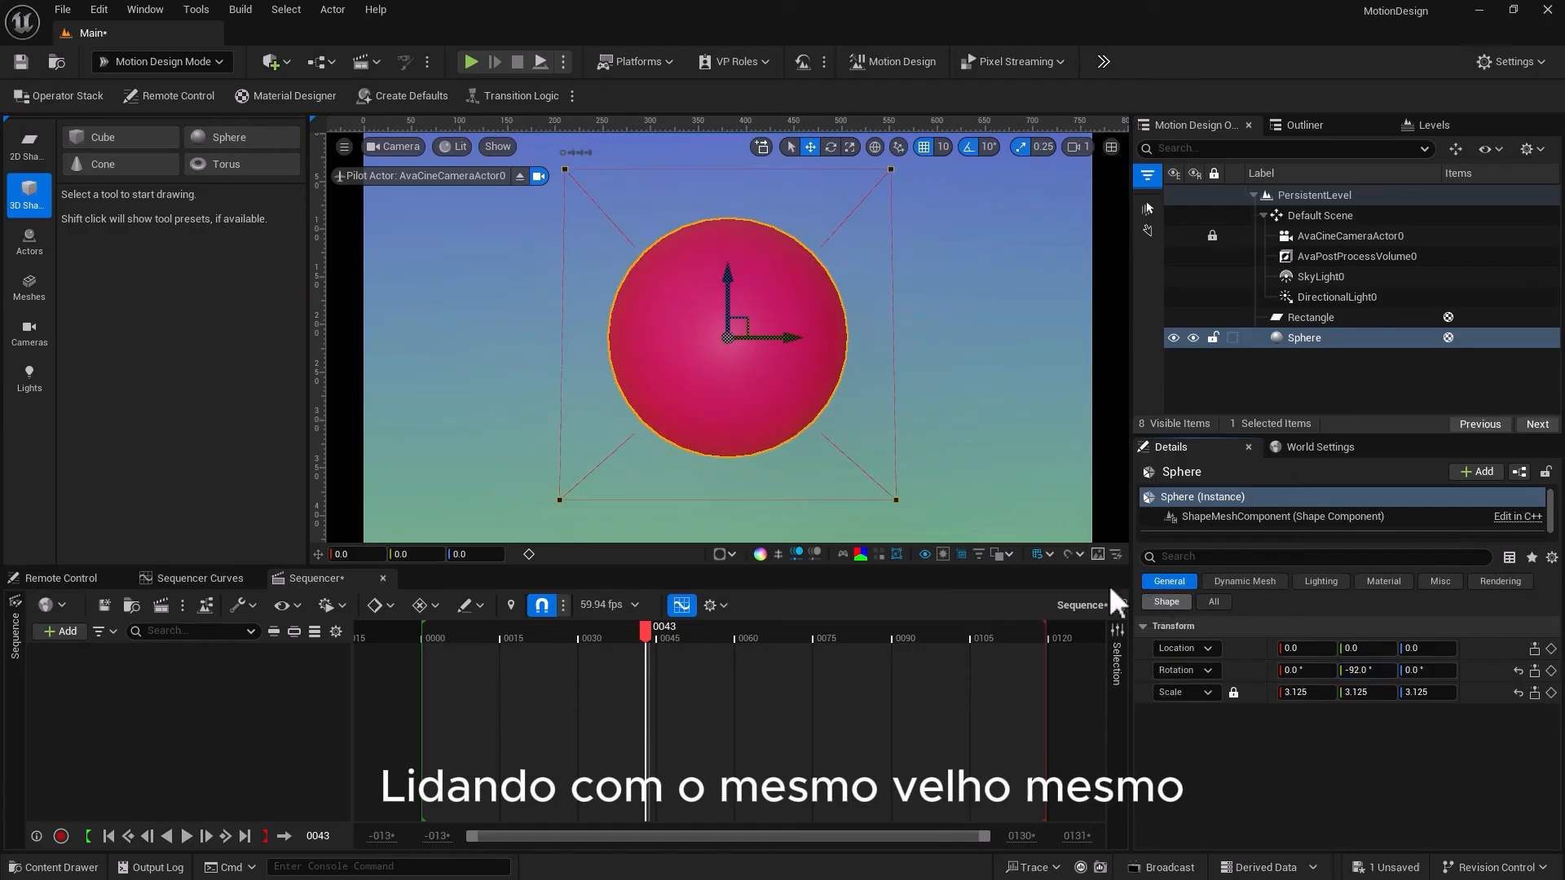
{"action": "left_click_drag", "start_coordinate": [780, 338], "coordinate": [585, 334]}
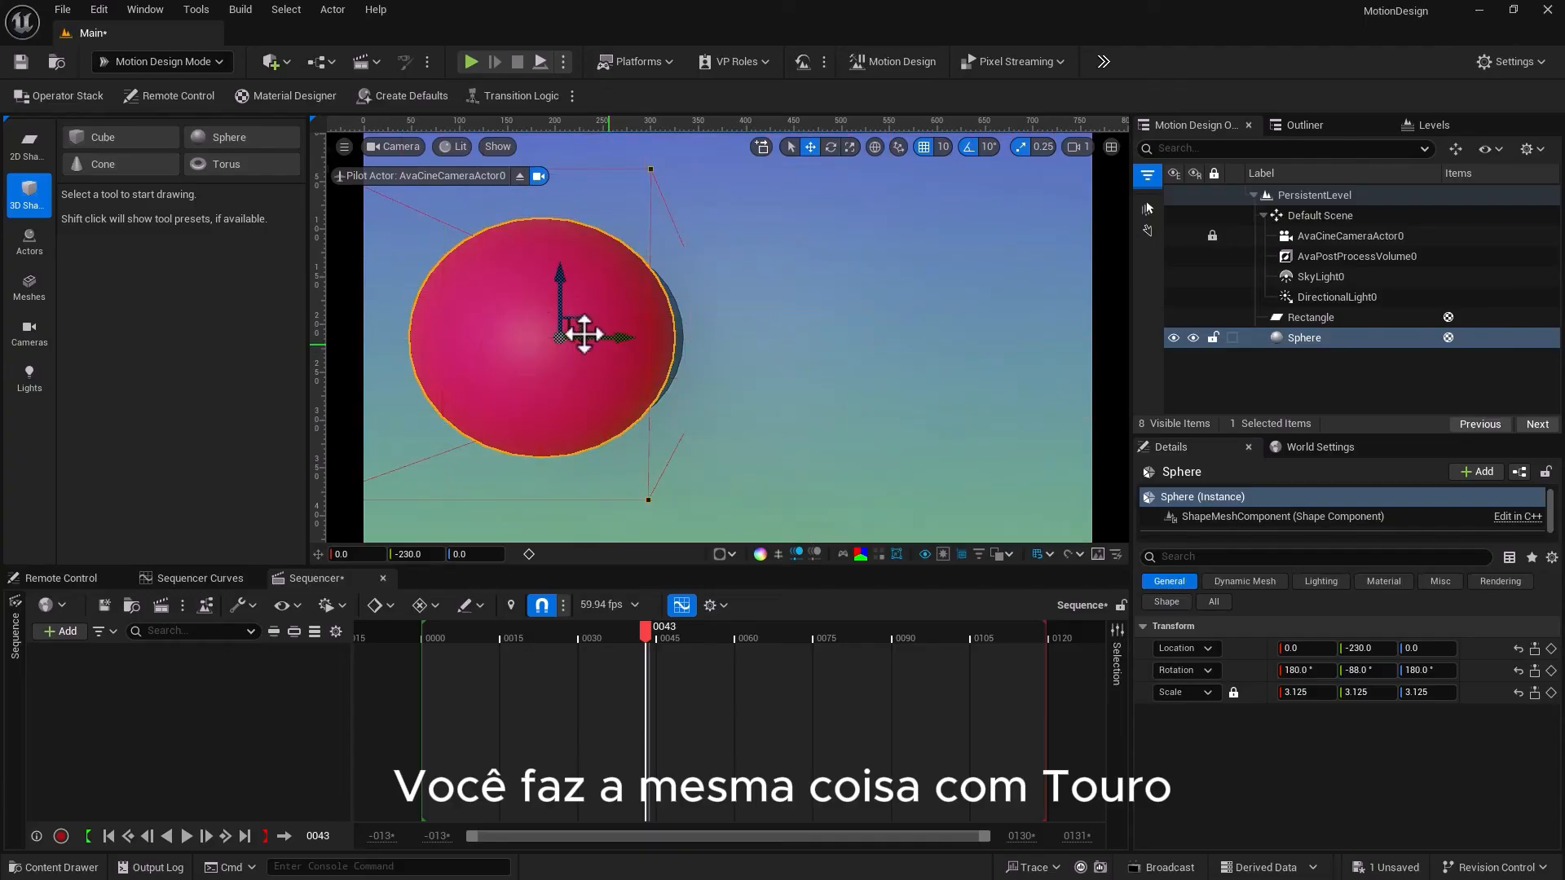
Add a torus and a cone to the scene, moving the cone along Y so it stands beside the torus
{"action": "left_click", "coordinate": [211, 166]}
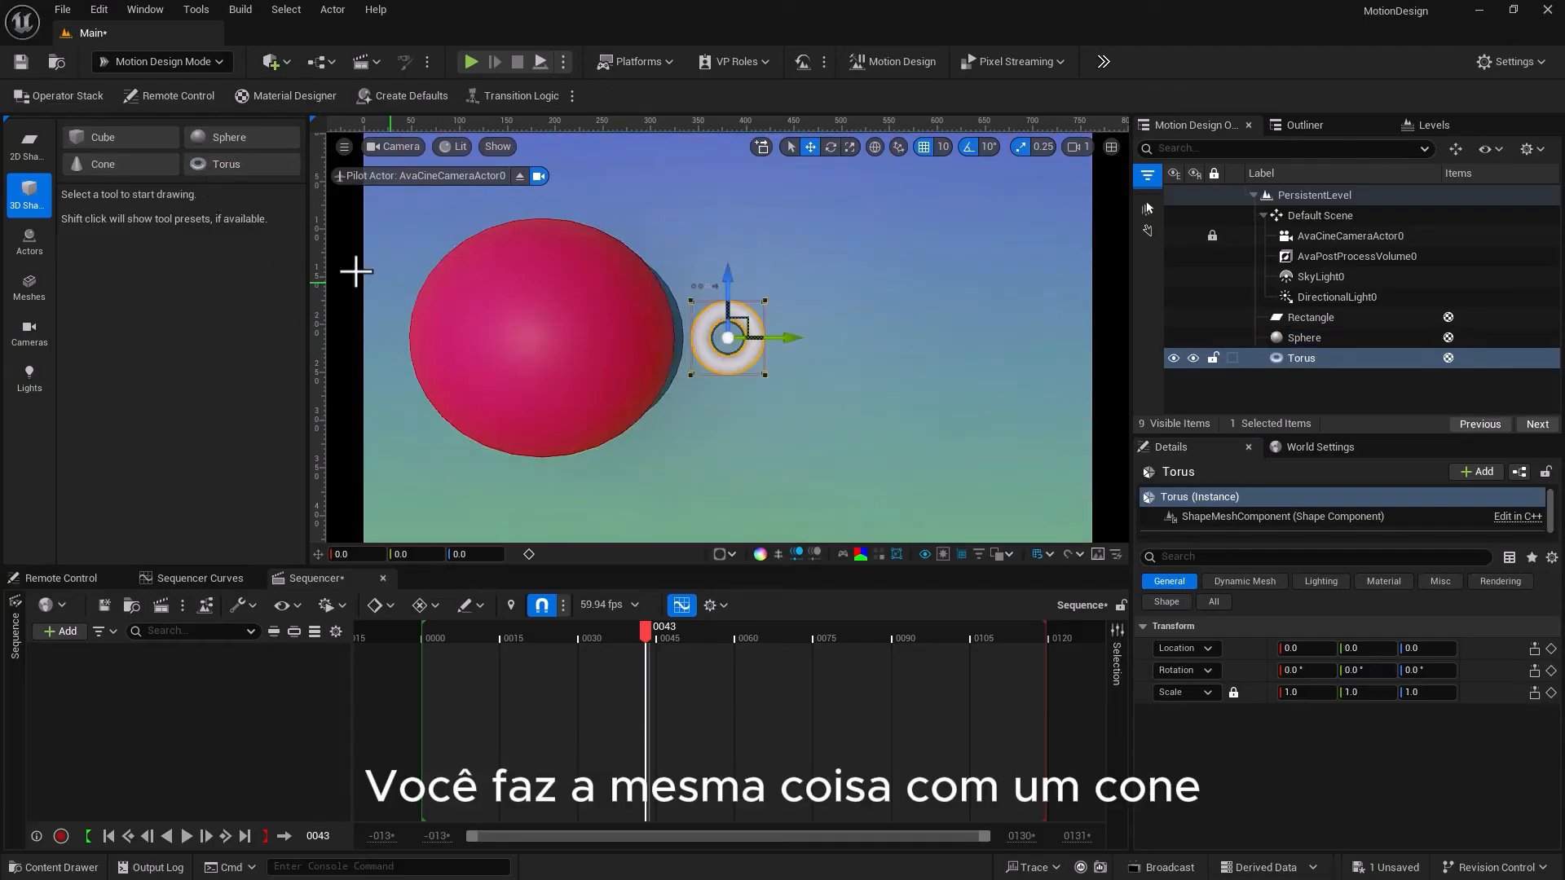
{"action": "left_click", "coordinate": [122, 169]}
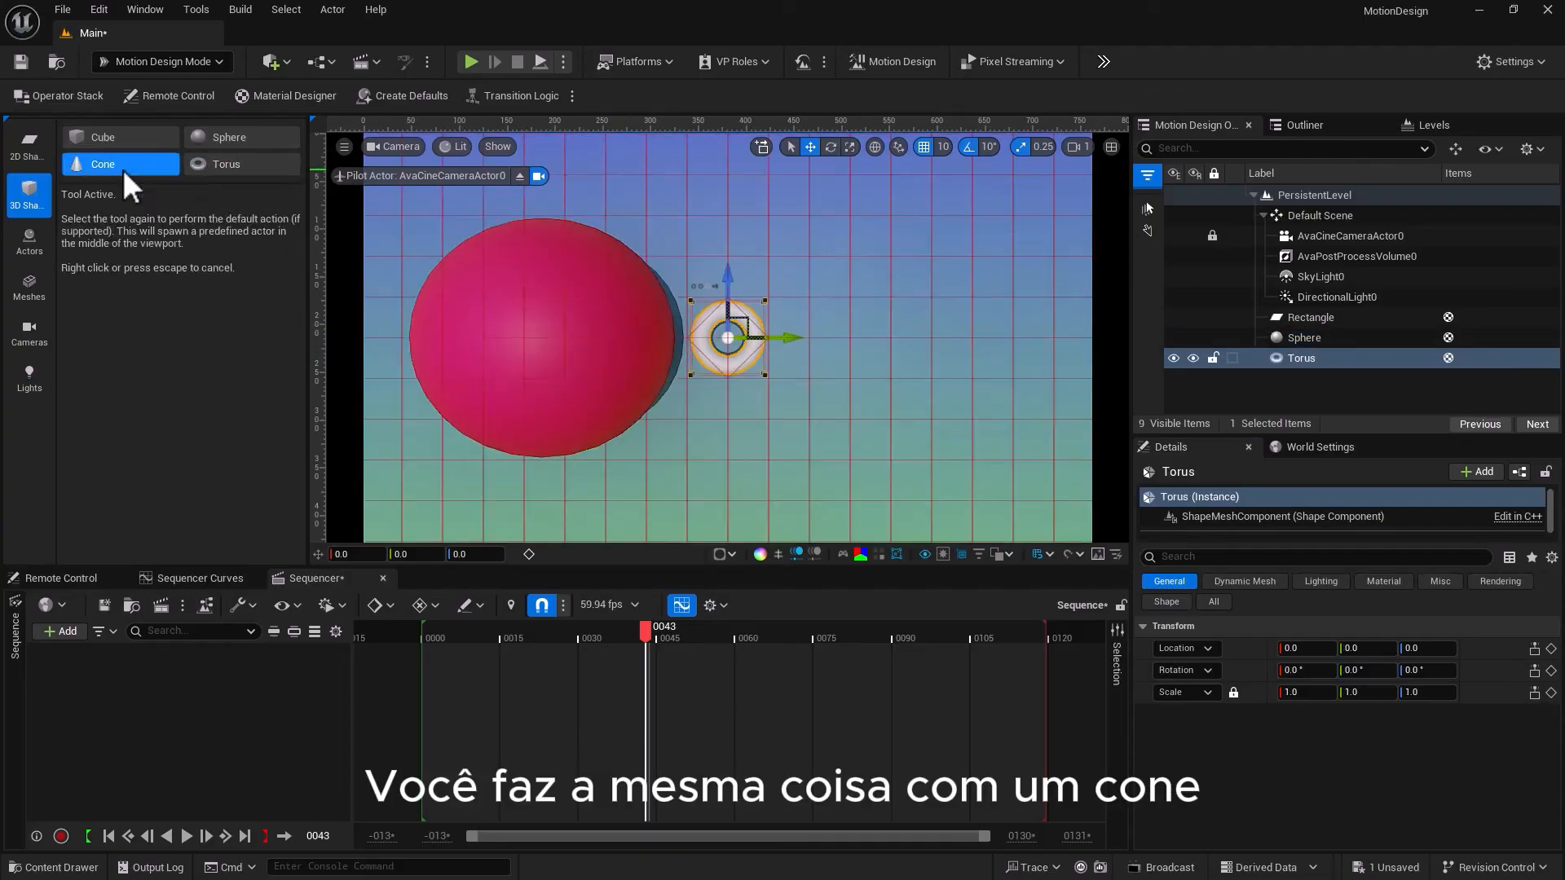
{"action": "left_click_drag", "start_coordinate": [784, 343], "coordinate": [924, 343]}
Delete the sphere, the cone and the torus from the scene
{"action": "left_click", "coordinate": [518, 364]}
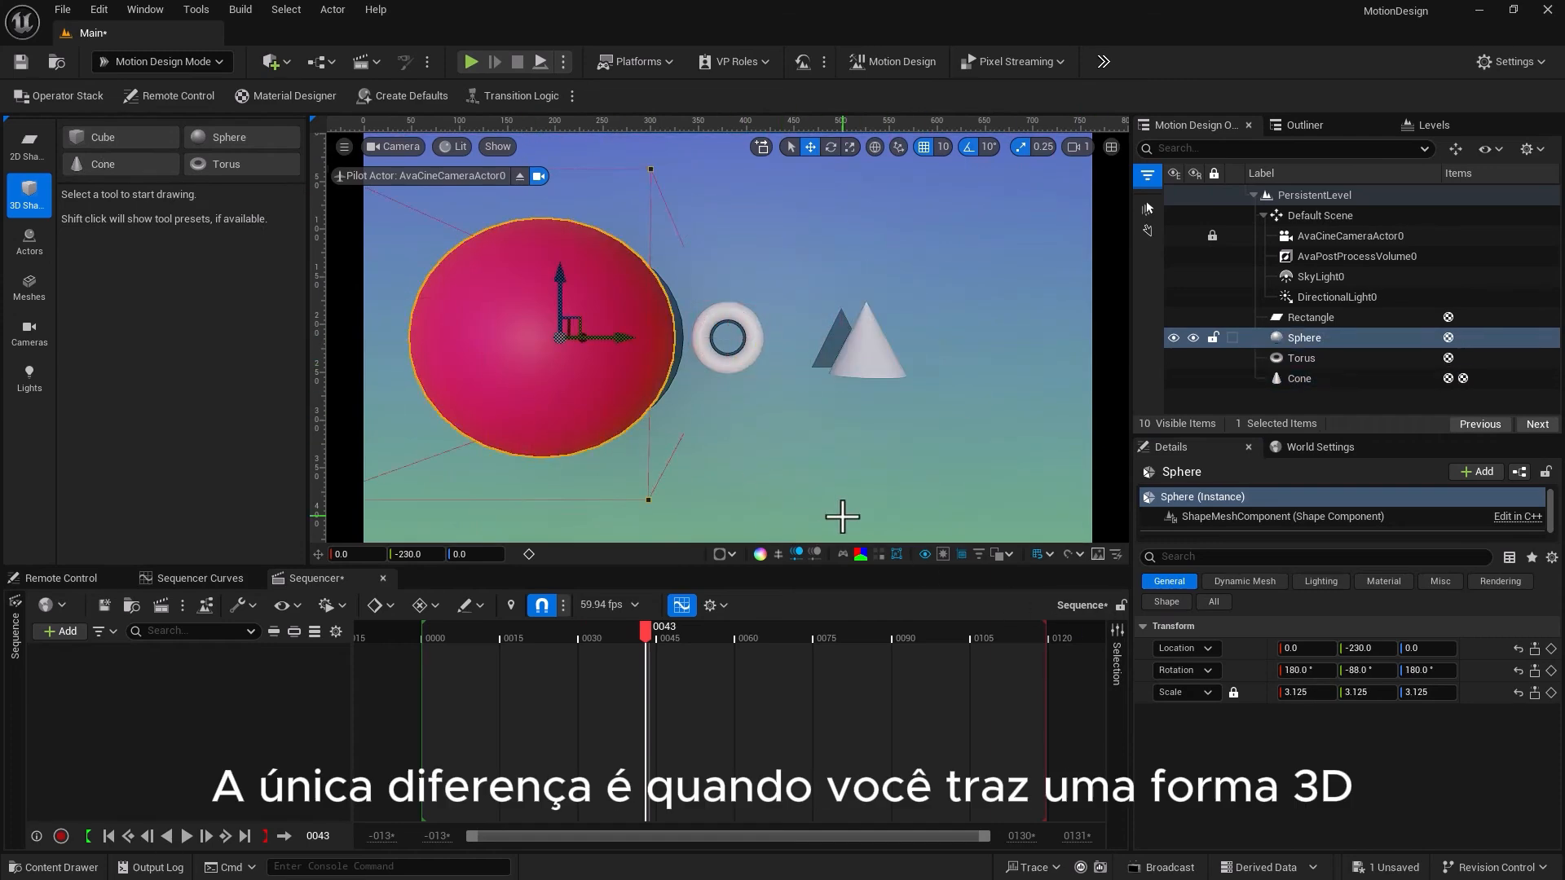
{"action": "key", "text": "Delete"}
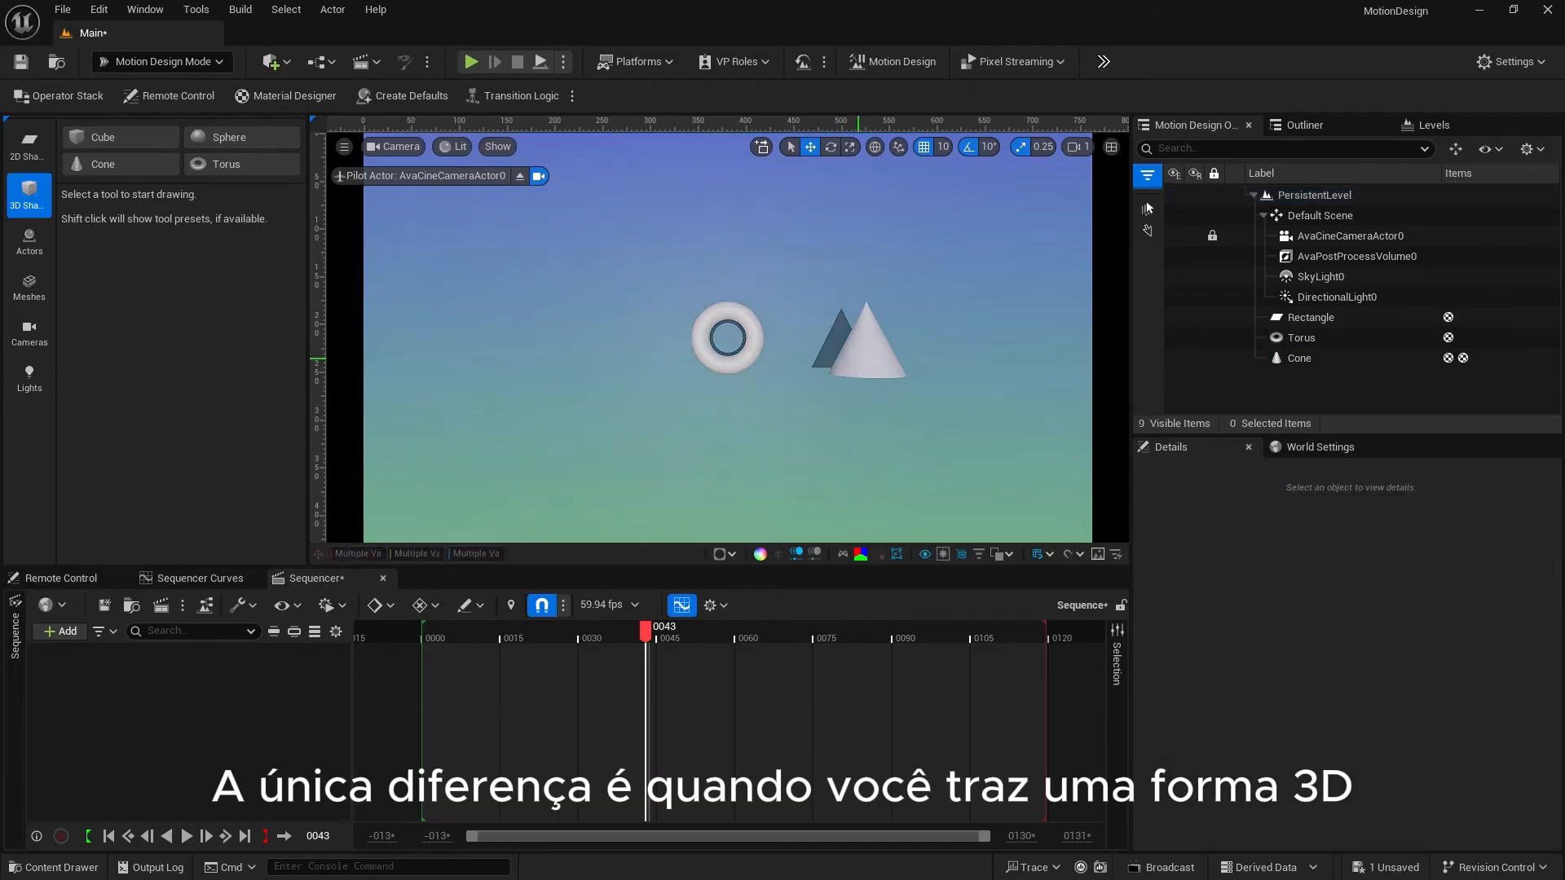
{"action": "left_click", "coordinate": [829, 363]}
{"action": "key", "text": "Delete"}
{"action": "left_click", "coordinate": [716, 360]}
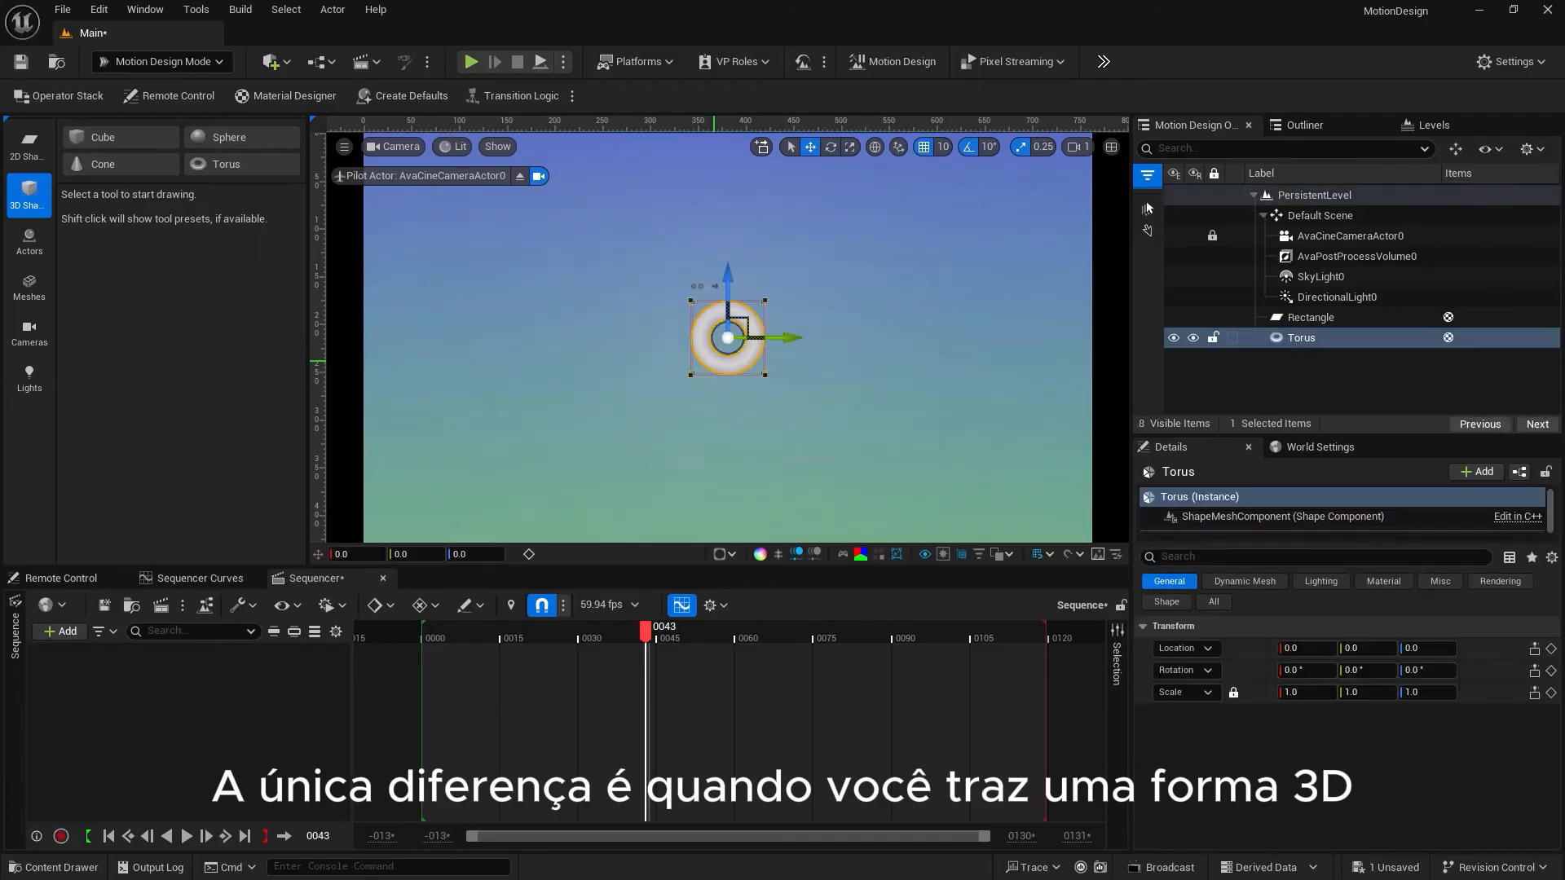
{"action": "key", "text": "Delete"}
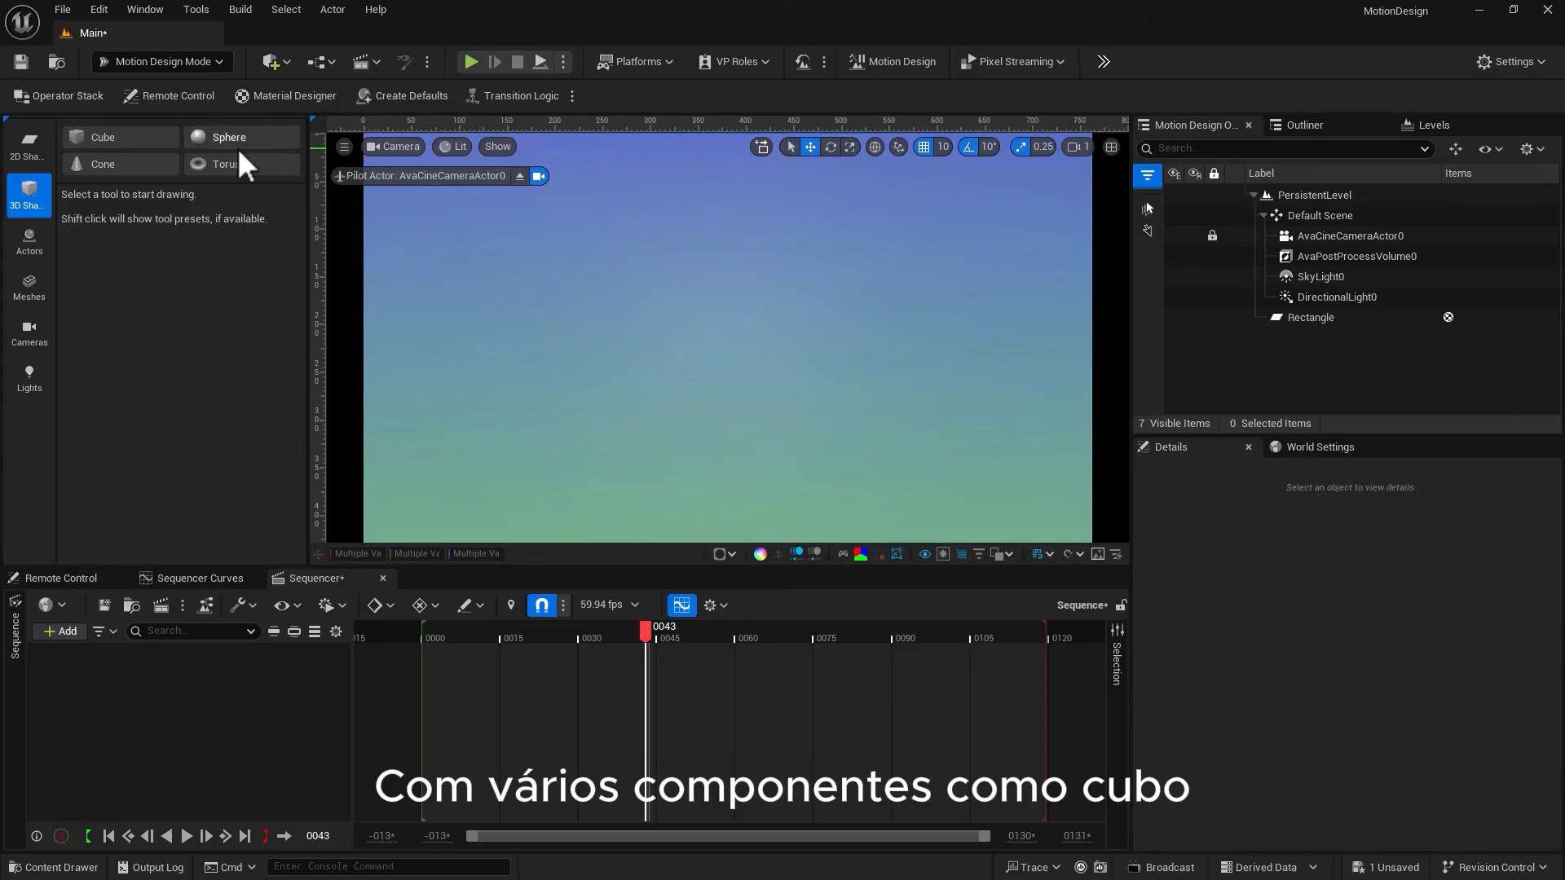
Add a cube, rotate it to -56° around Y and -42° around Z, and scale it uniformly to about 2.25
{"action": "left_click", "coordinate": [106, 138]}
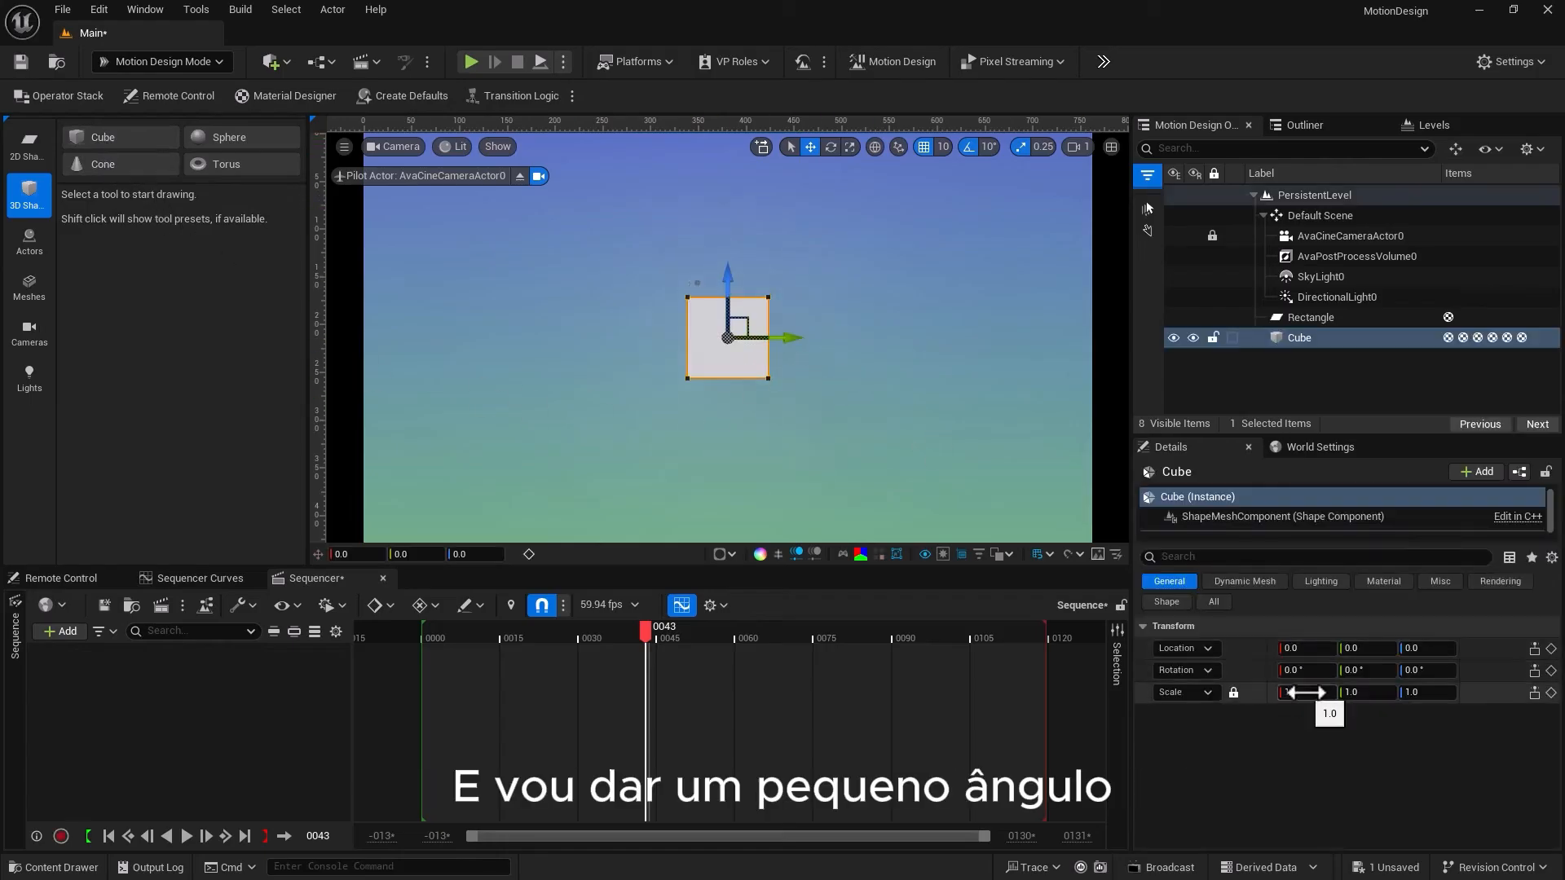
{"action": "left_click_drag", "start_coordinate": [1304, 670], "coordinate": [1255, 670]}
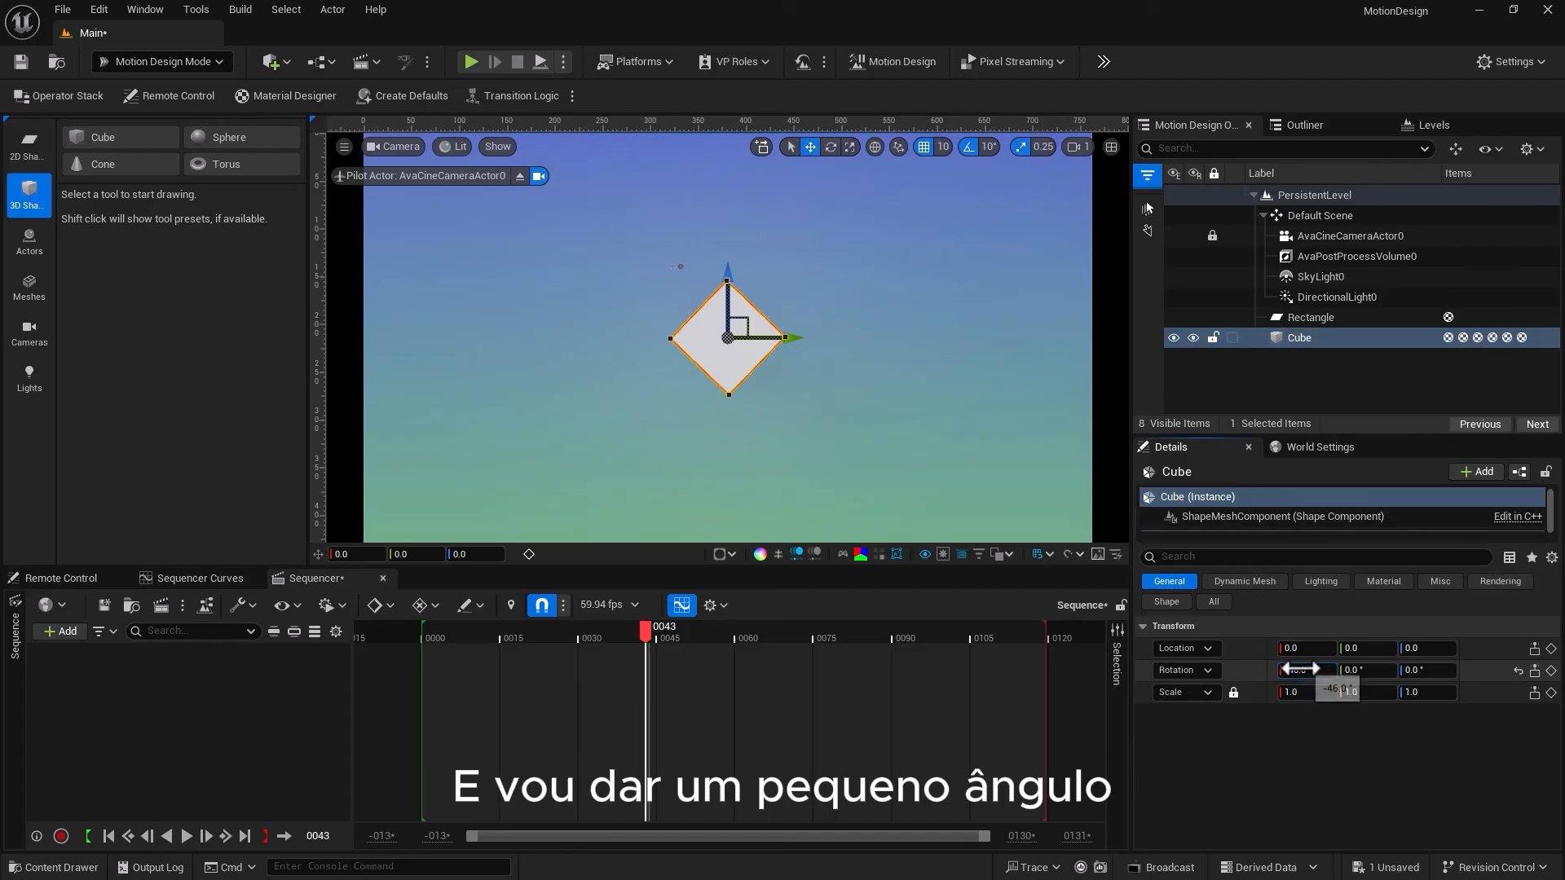
{"action": "key", "text": "ctrl+z"}
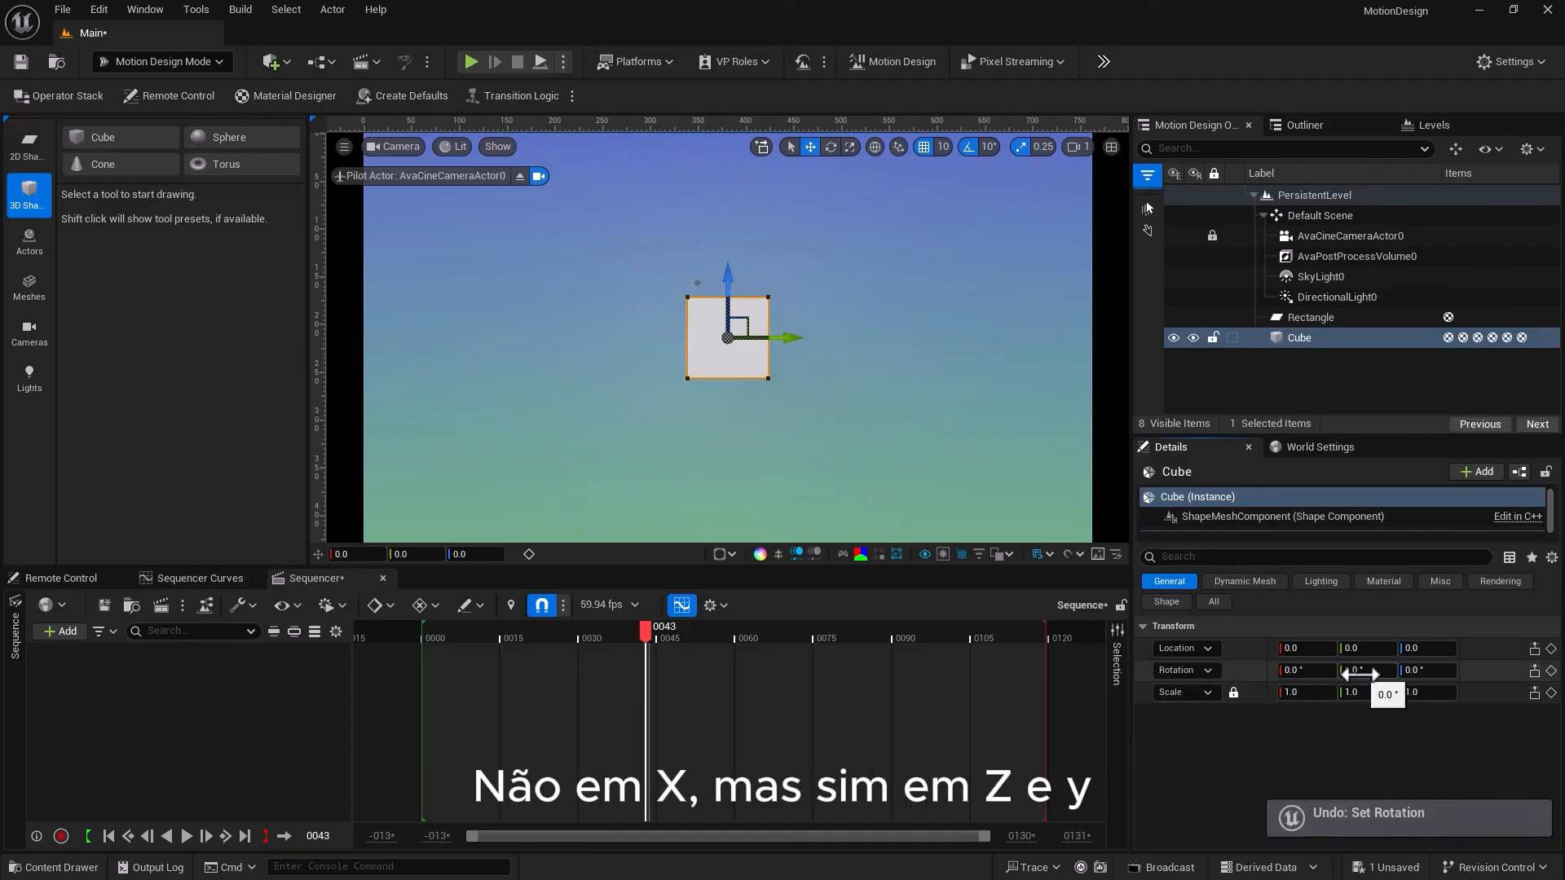
{"action": "left_click_drag", "start_coordinate": [1360, 673], "coordinate": [1314, 673]}
{"action": "left_click_drag", "start_coordinate": [1424, 671], "coordinate": [1390, 671]}
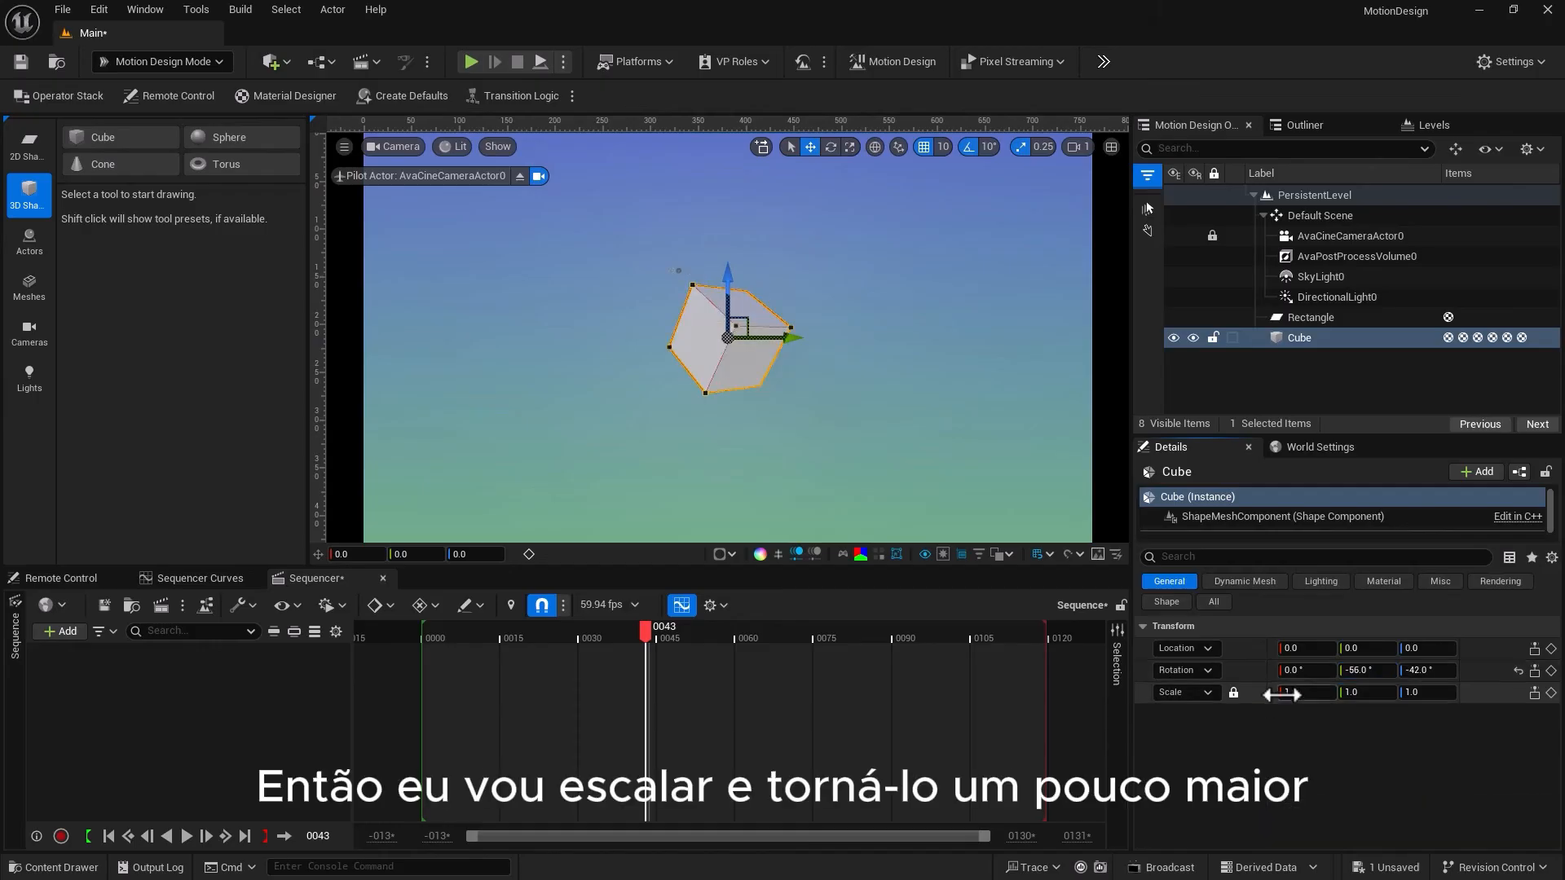
{"action": "left_click_drag", "start_coordinate": [1292, 692], "coordinate": [1356, 692]}
Set the viewport's field of view to 50 and deselect the cube
{"action": "left_click", "coordinate": [344, 147]}
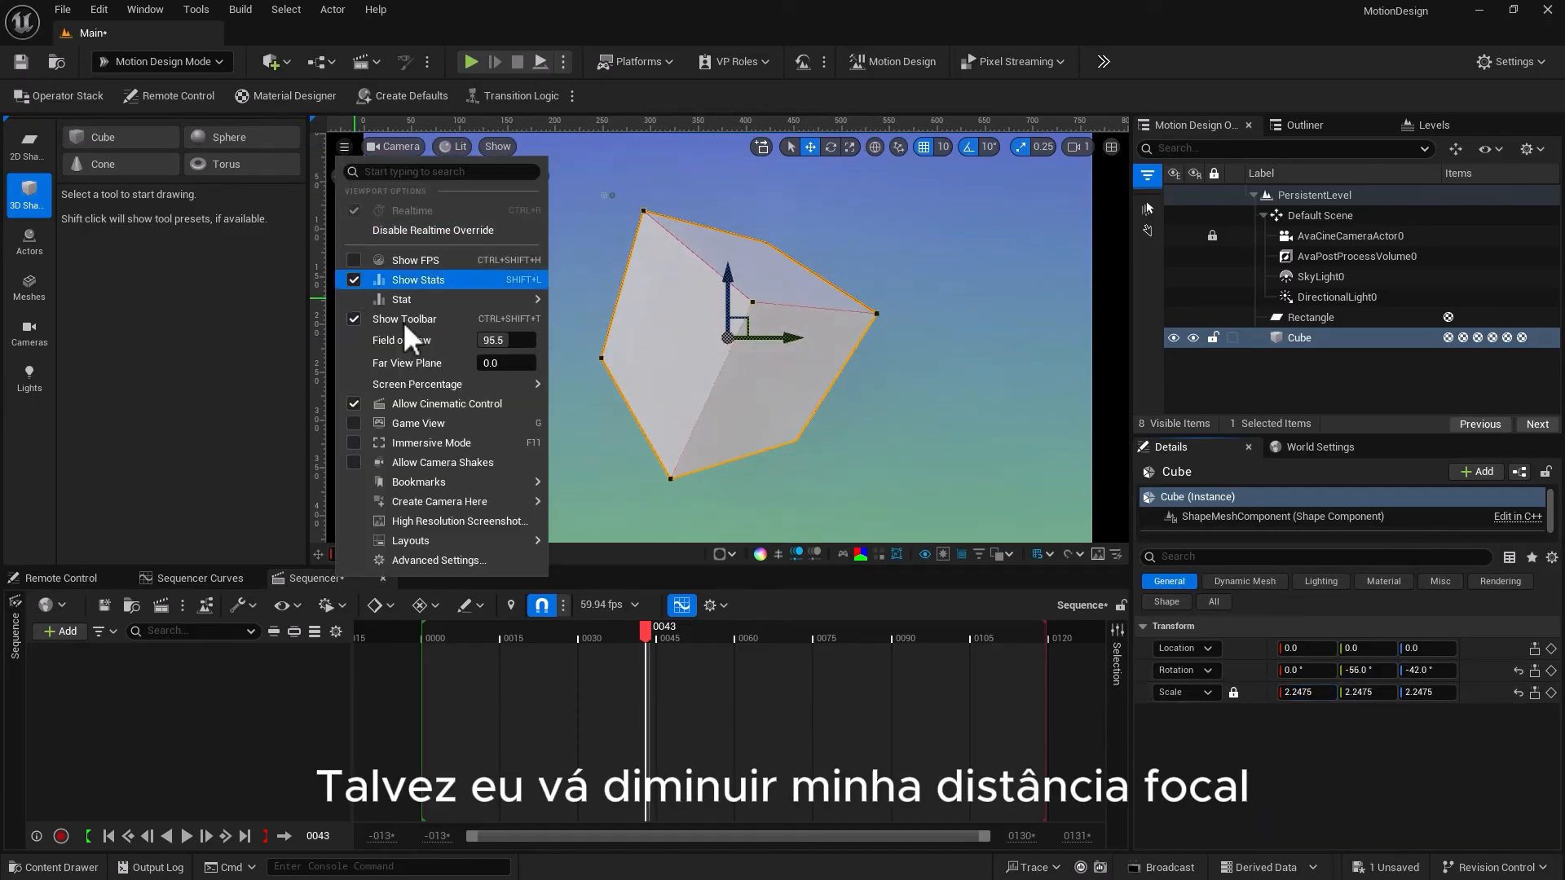
{"action": "left_click", "coordinate": [497, 340]}
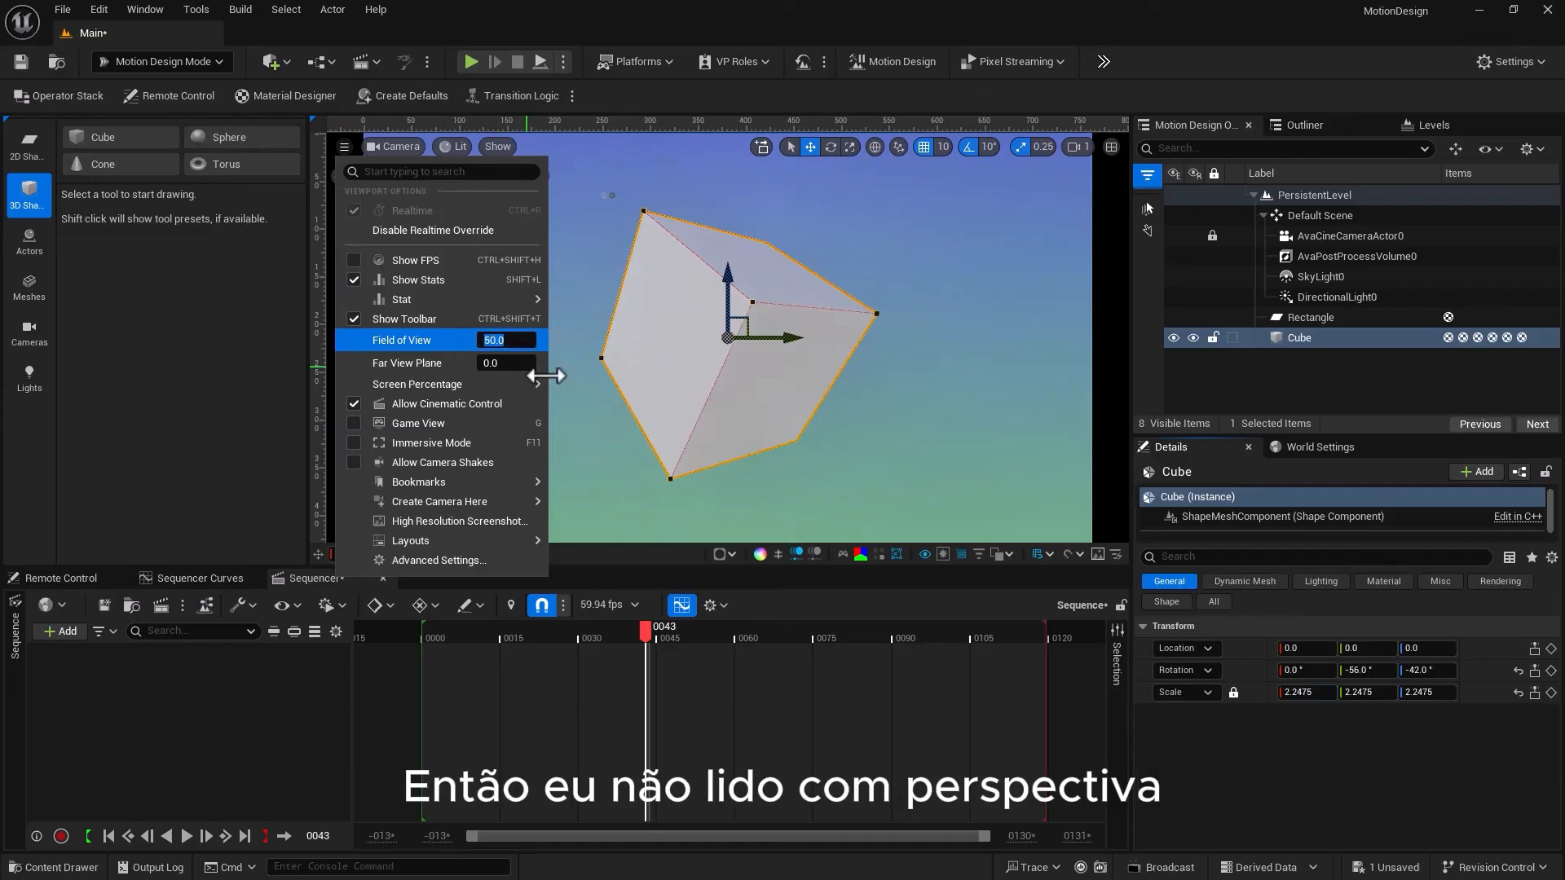
{"action": "left_click", "coordinate": [1059, 425]}
{"action": "left_click", "coordinate": [1059, 425]}
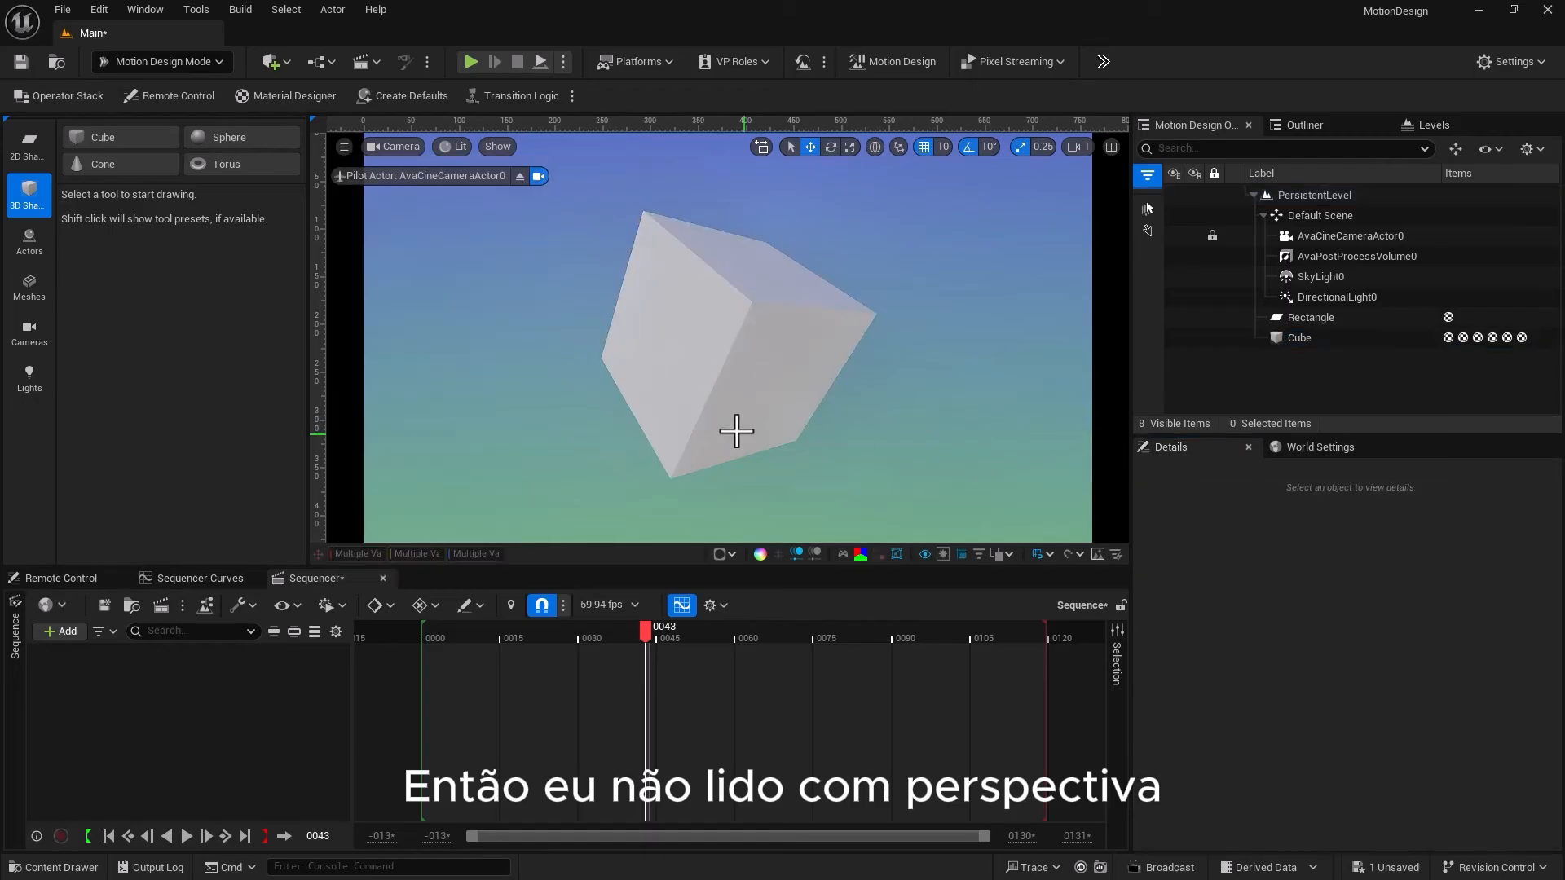
Set the cube's primary simple colour to red (hex sRGB FF003D)
{"action": "left_click", "coordinate": [728, 423]}
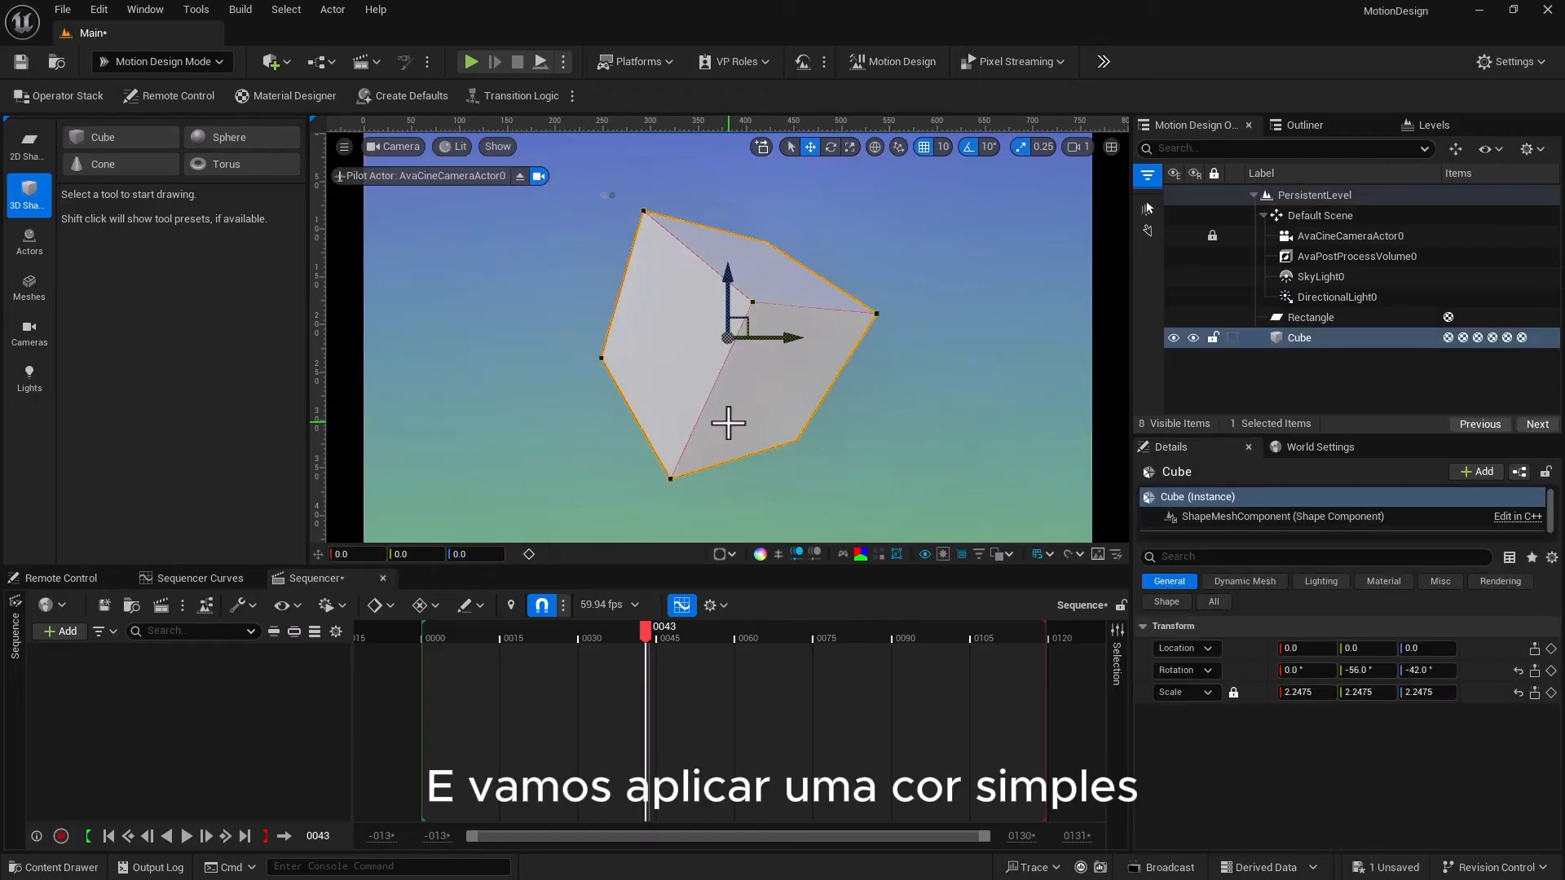
{"action": "left_click", "coordinate": [1383, 581]}
{"action": "left_click", "coordinate": [1336, 693]}
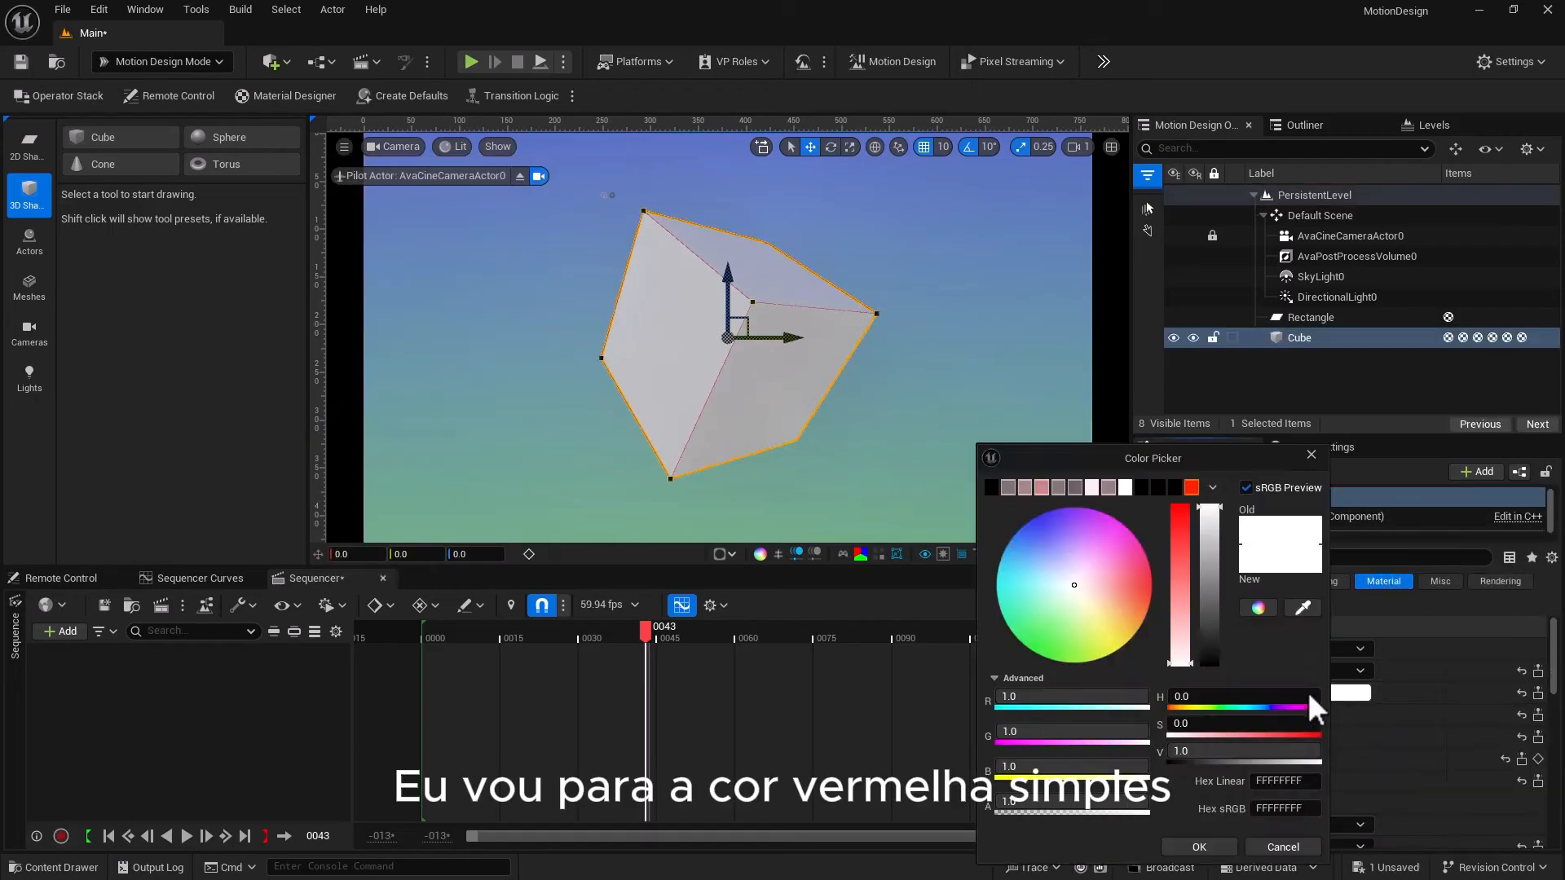
{"action": "left_click_drag", "start_coordinate": [1107, 574], "coordinate": [1168, 581]}
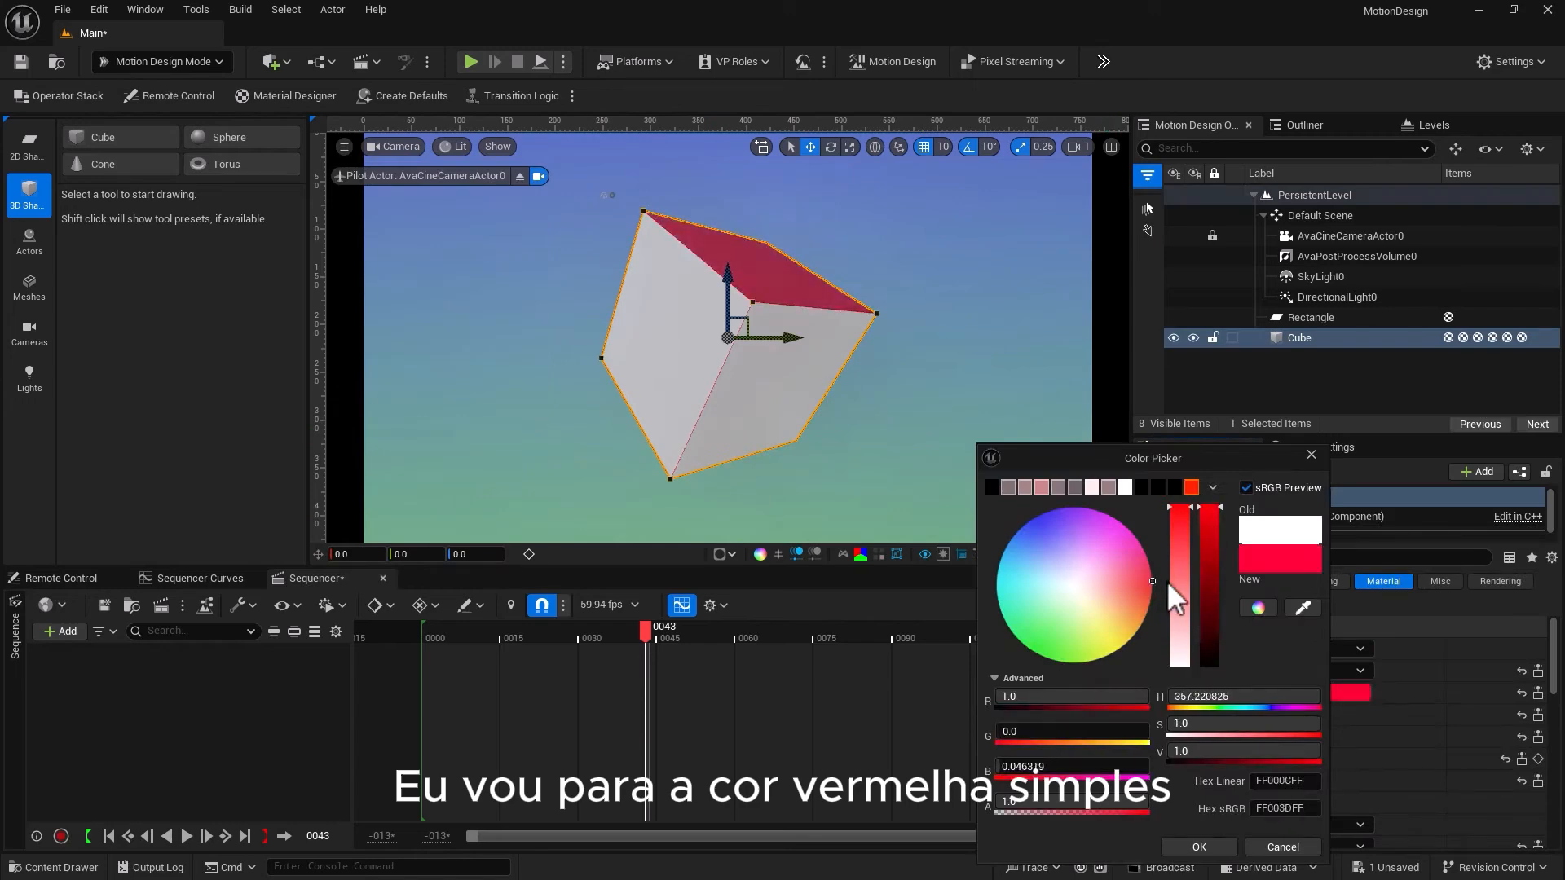
{"action": "left_click", "coordinate": [1199, 846]}
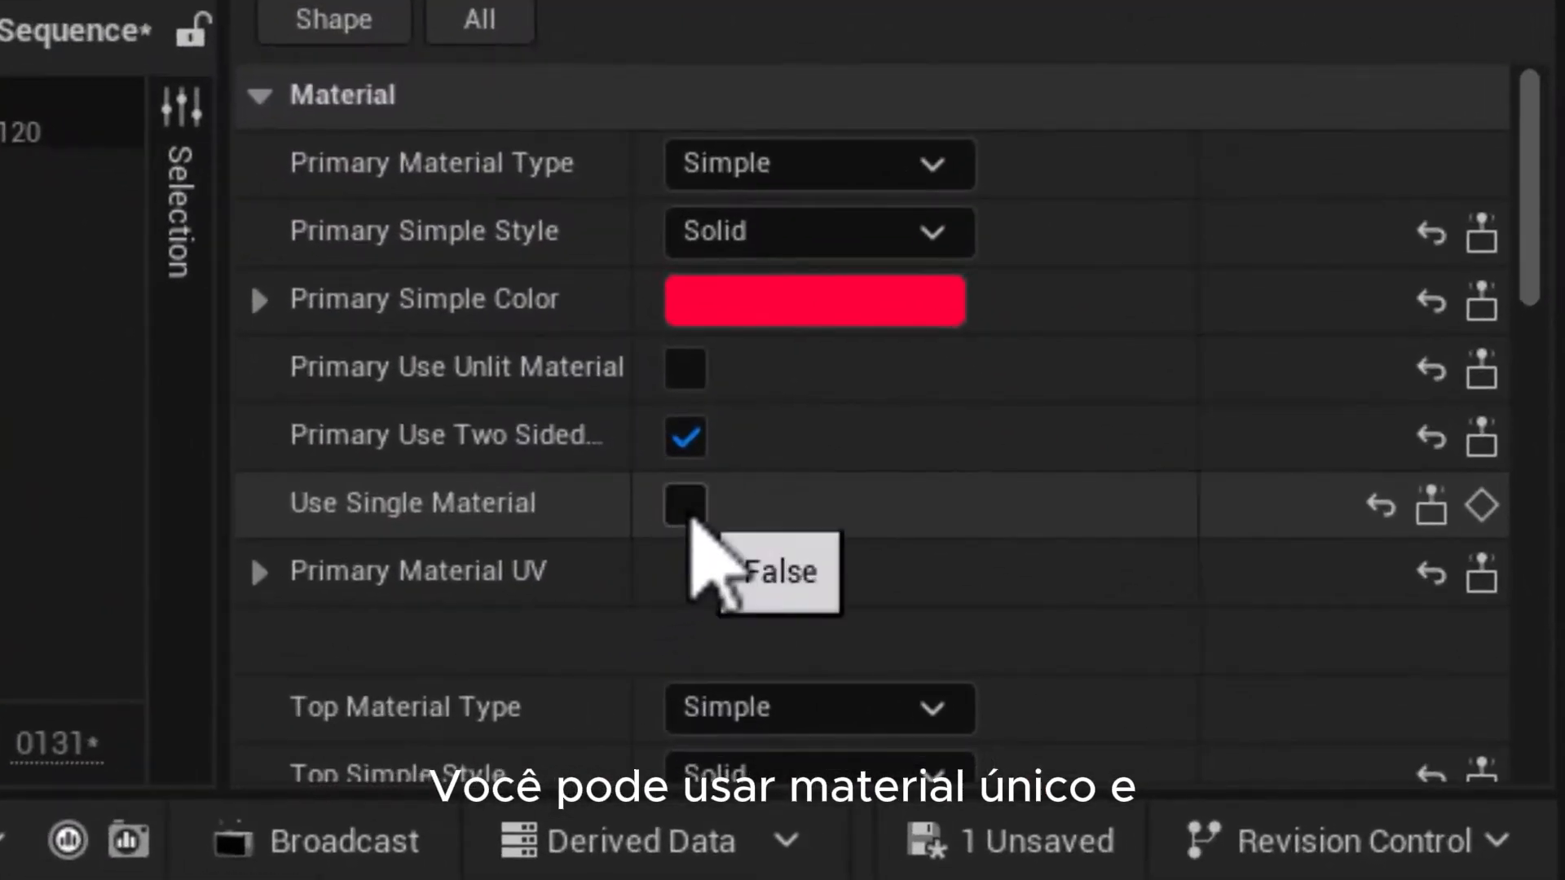
Apply a single material to the whole cube and change its primary style to Linear Gradient
{"action": "left_click", "coordinate": [691, 520]}
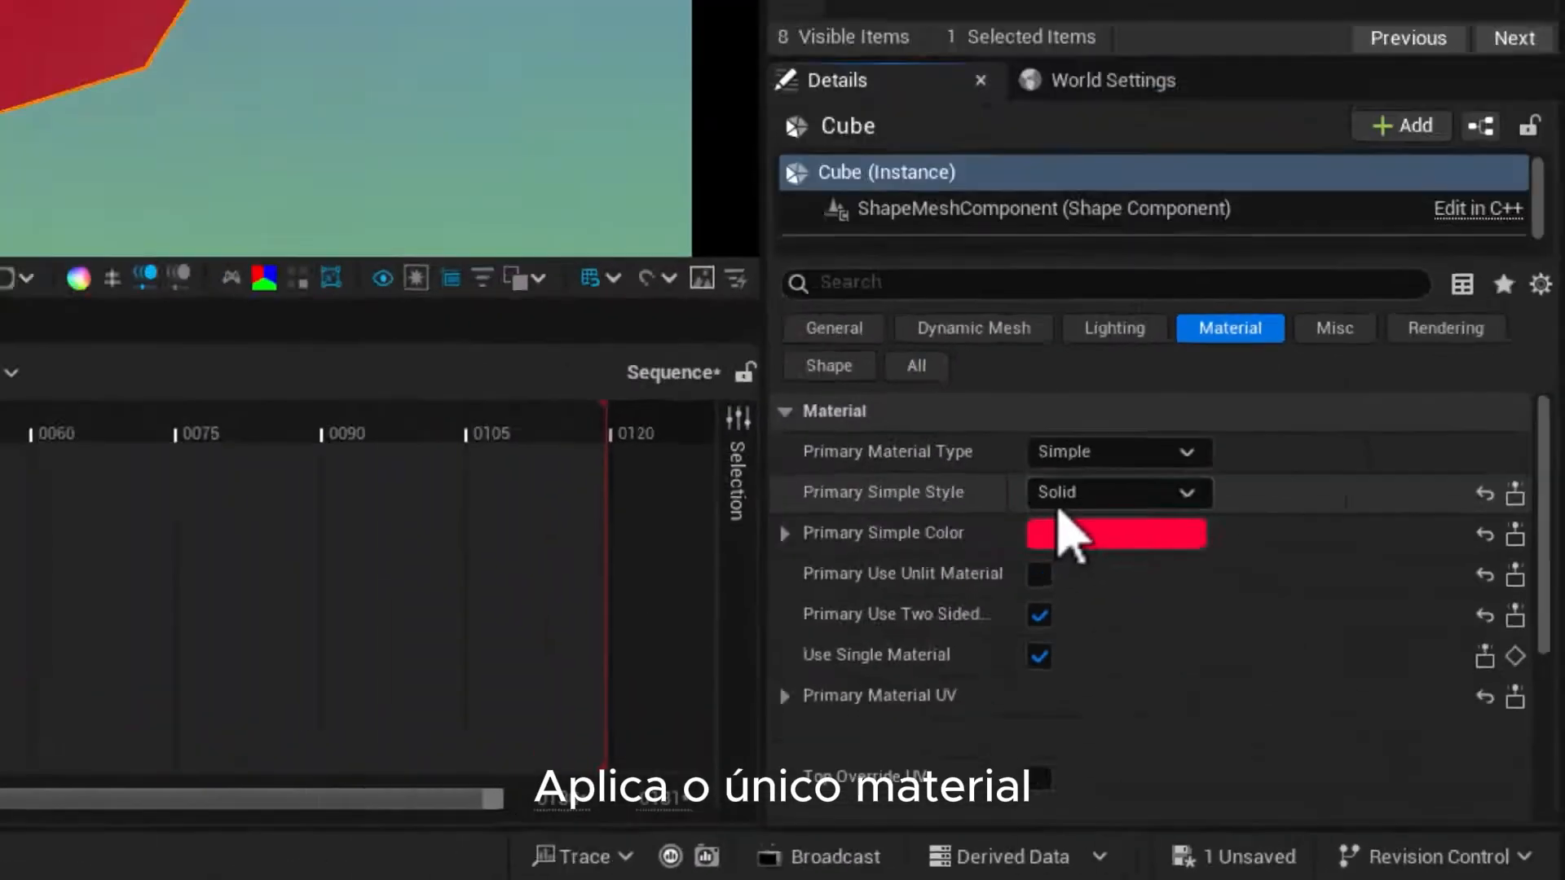
{"action": "left_click", "coordinate": [716, 239]}
{"action": "left_click", "coordinate": [1291, 699]}
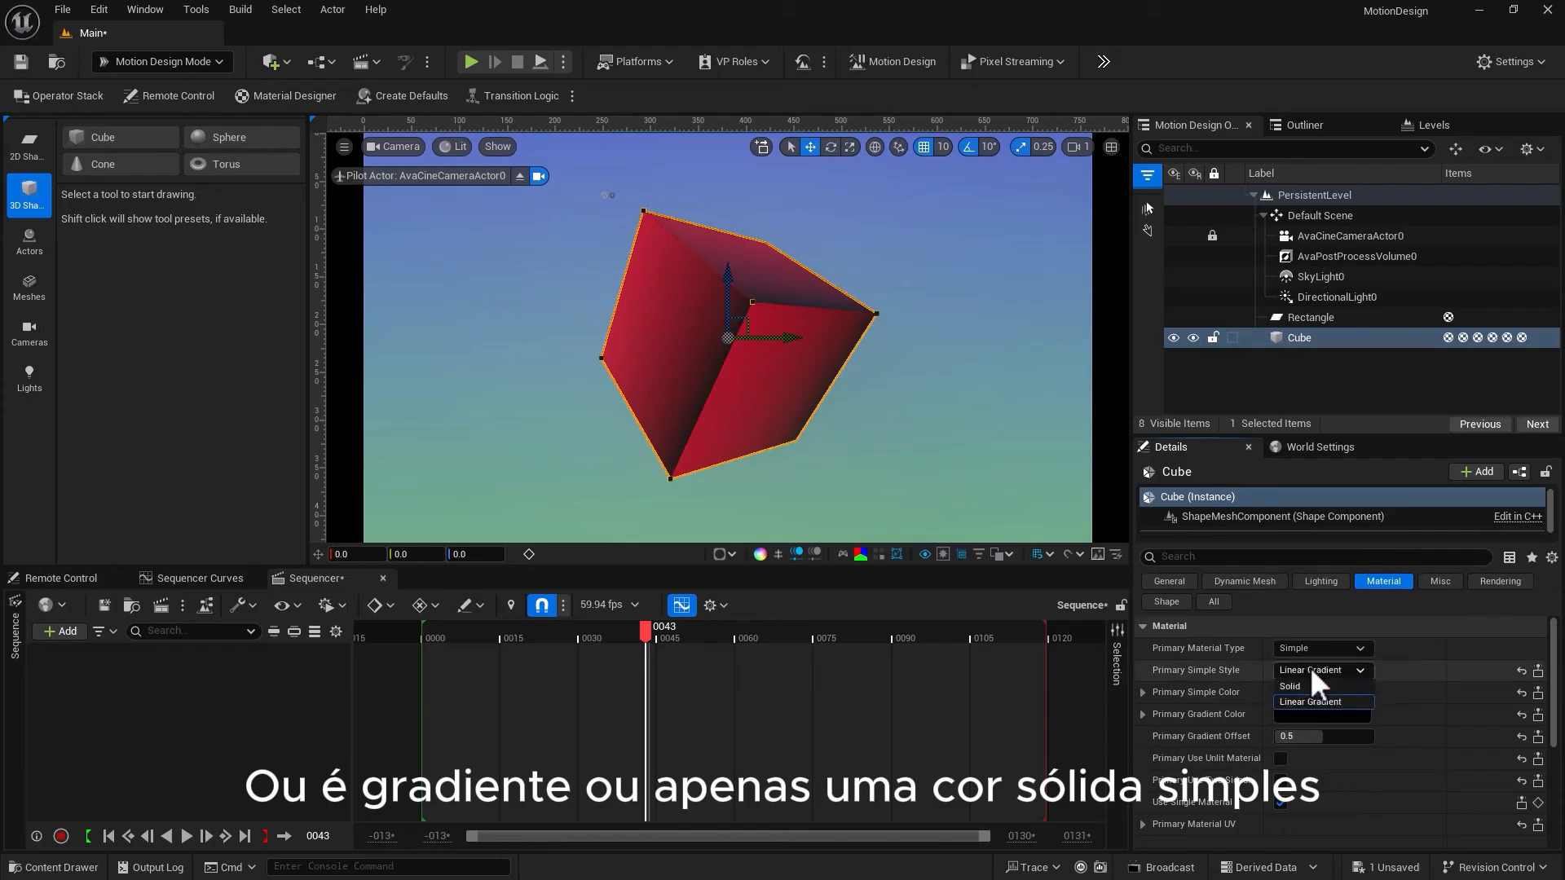
{"action": "left_click", "coordinate": [1309, 668]}
{"action": "left_click", "coordinate": [1299, 702]}
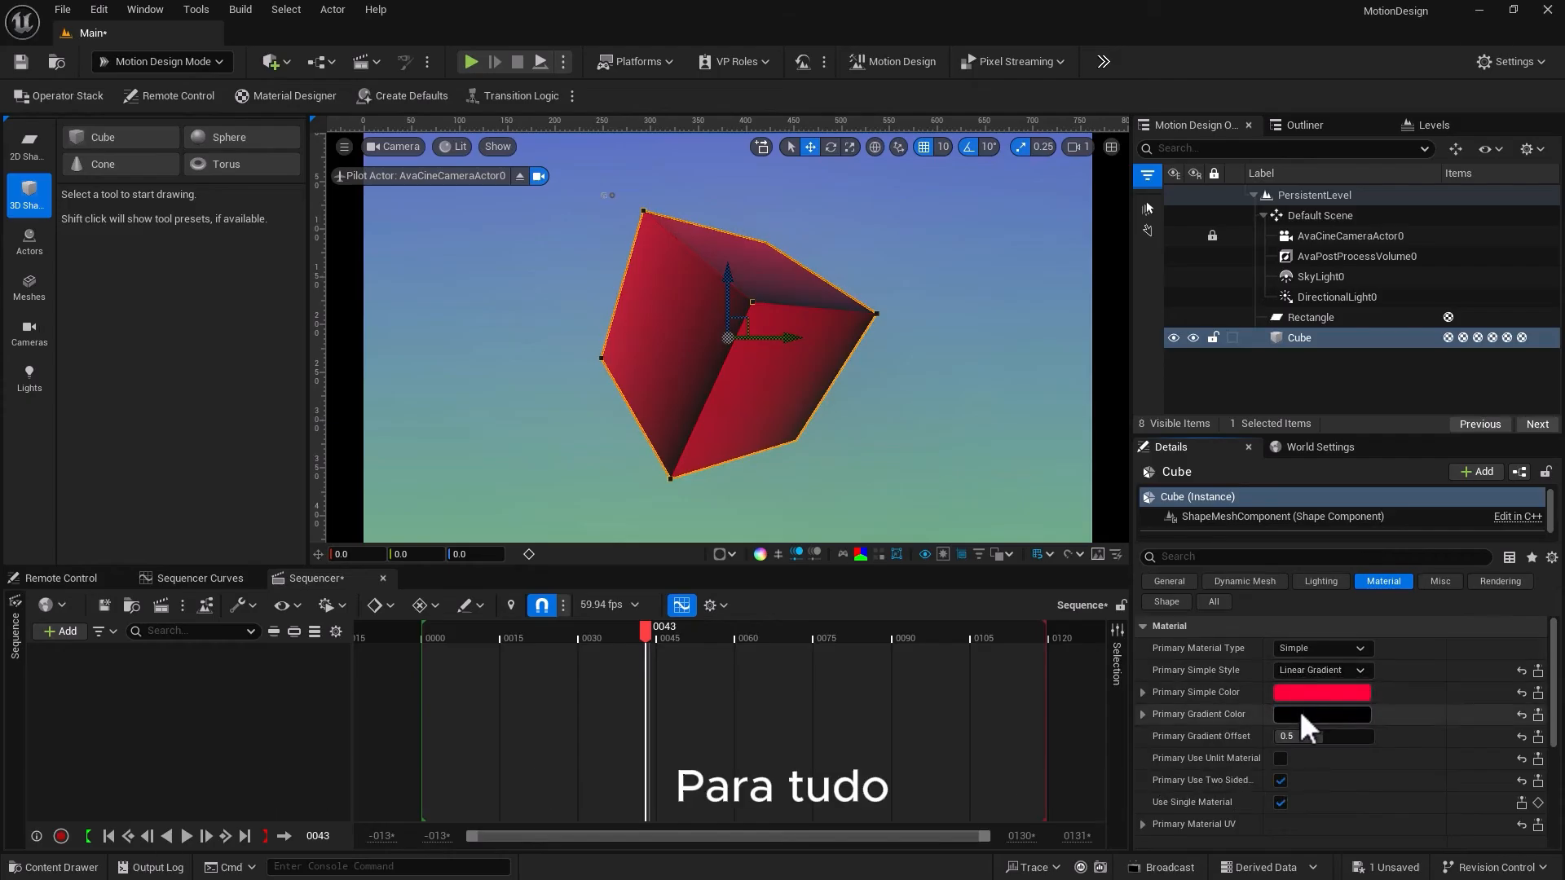
Set the cube's primary gradient colour to yellow-orange (hex sRGB FFB500)
{"action": "left_click", "coordinate": [1299, 713]}
{"action": "left_click_drag", "start_coordinate": [1082, 612], "coordinate": [1137, 636]}
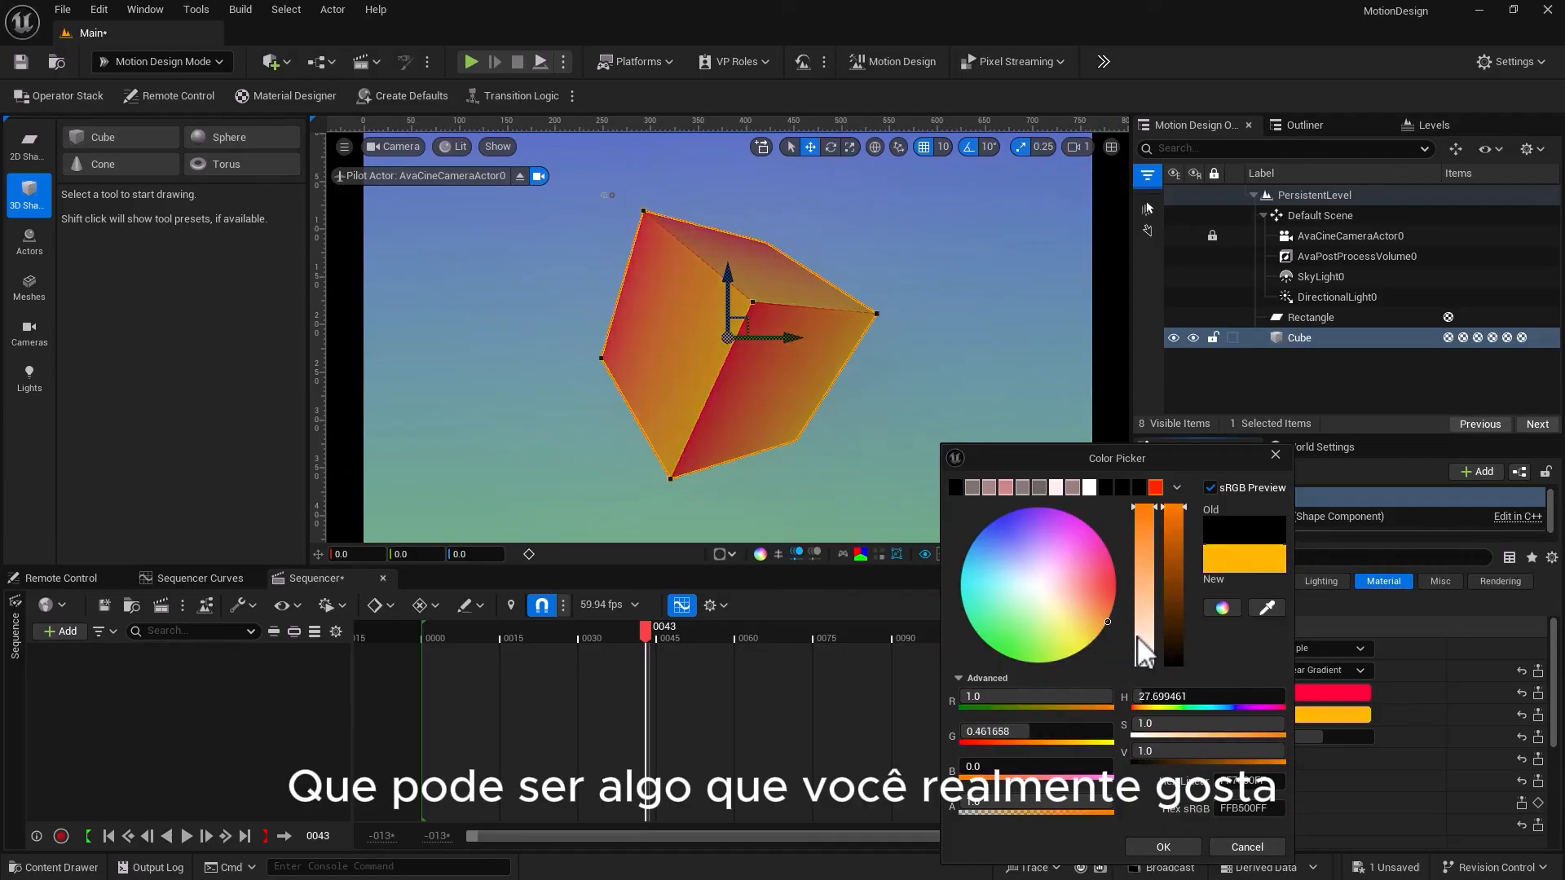
{"action": "left_click", "coordinate": [1162, 847]}
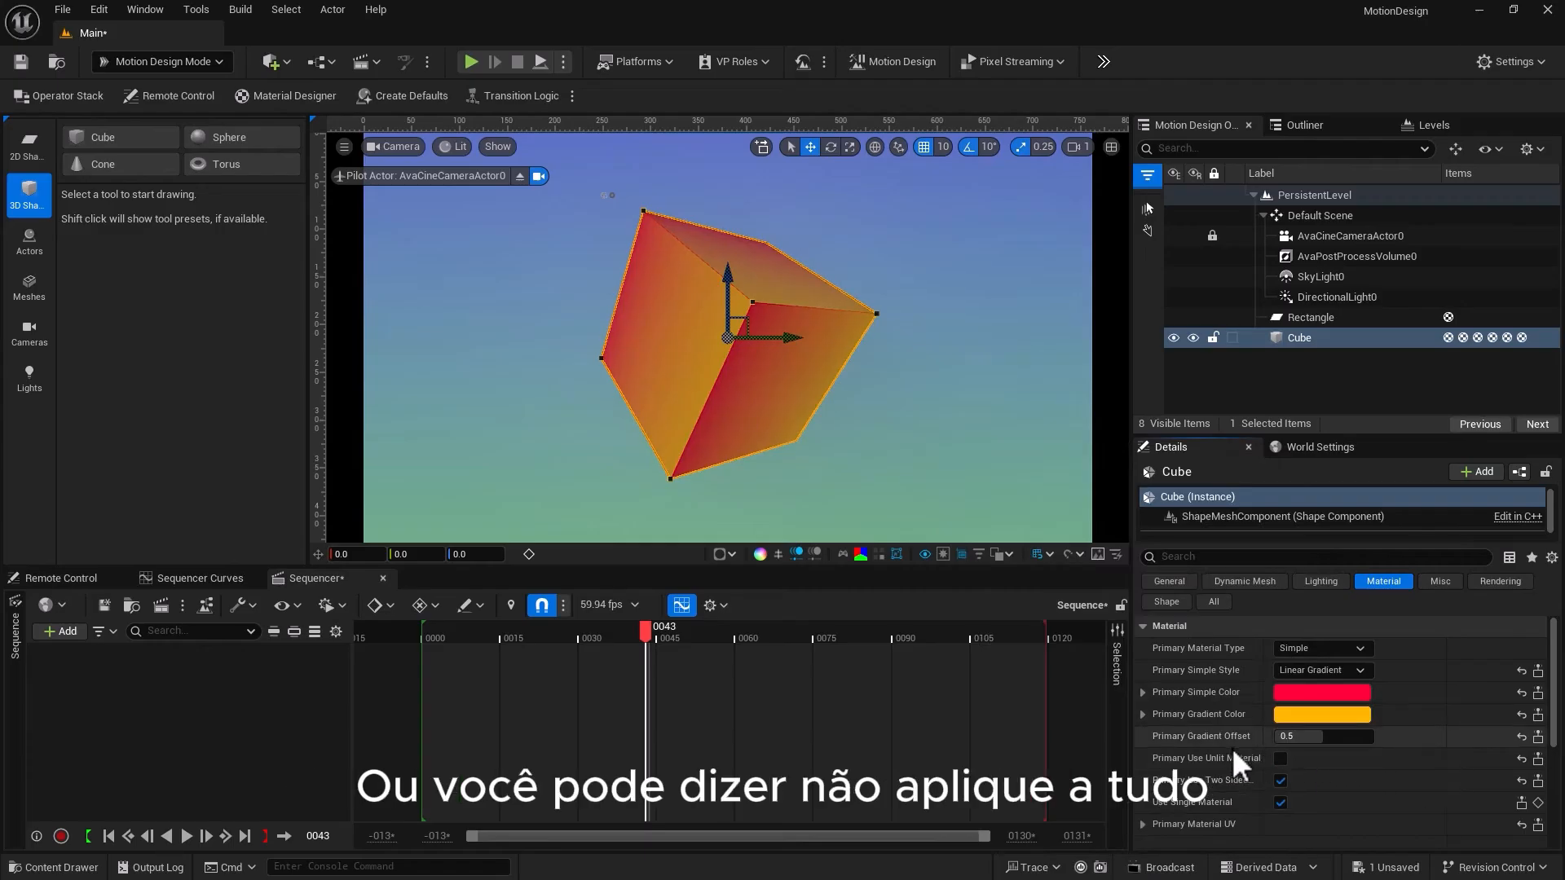
Turn off the cube's single material and set the top face's gradient colour to green (hex sRGB 71FF49)
{"action": "left_click", "coordinate": [1279, 802]}
{"action": "scroll", "coordinate": [1199, 755], "scroll_direction": "down", "scroll_amount": 3}
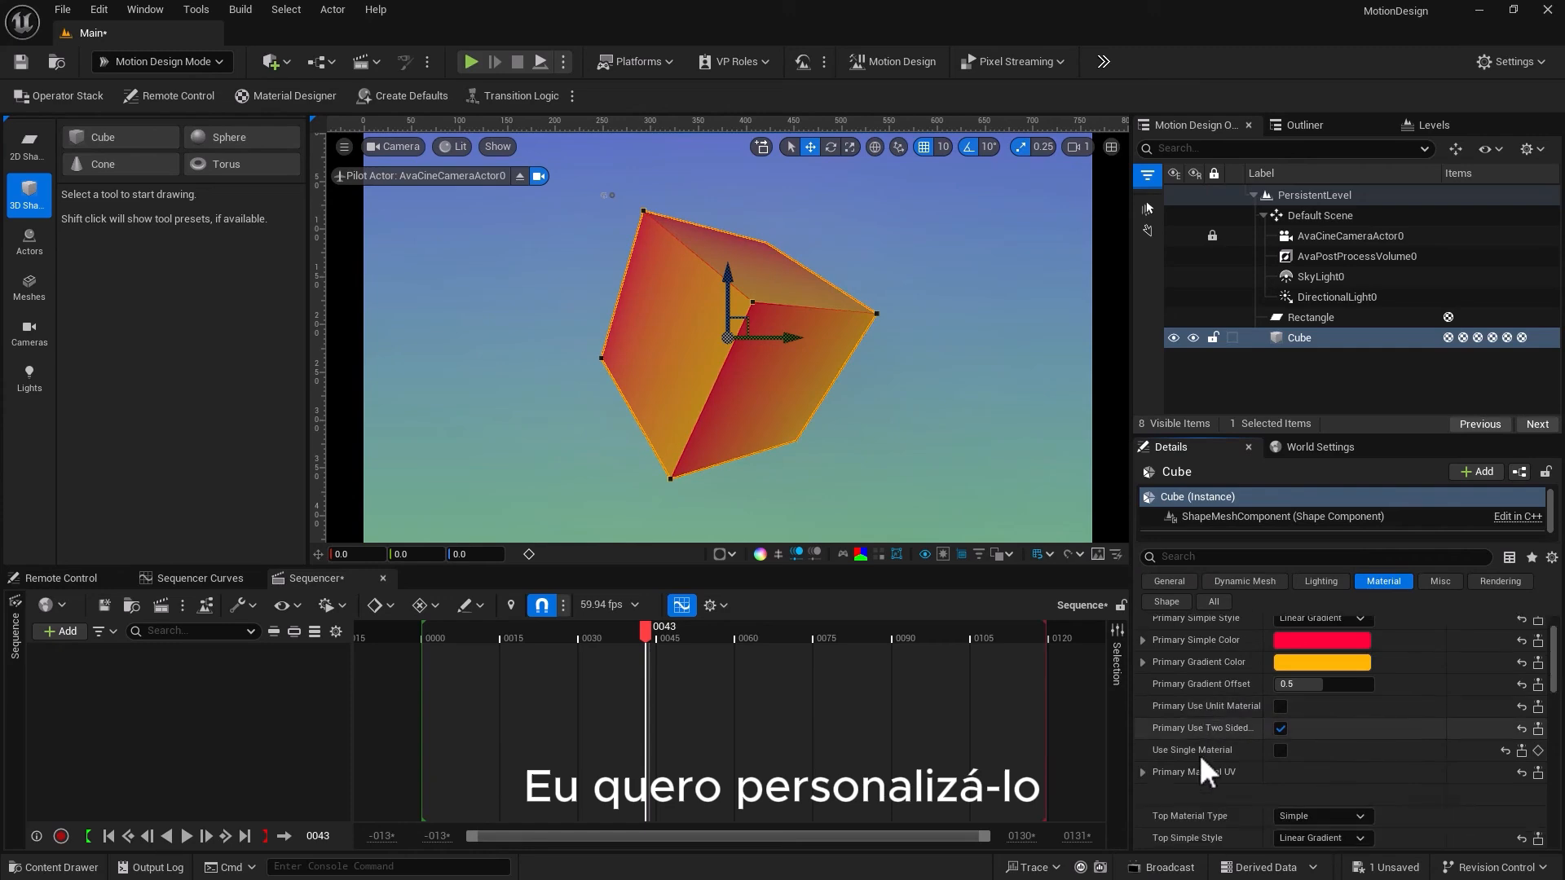
{"action": "scroll", "coordinate": [1200, 753], "scroll_direction": "down", "scroll_amount": 2}
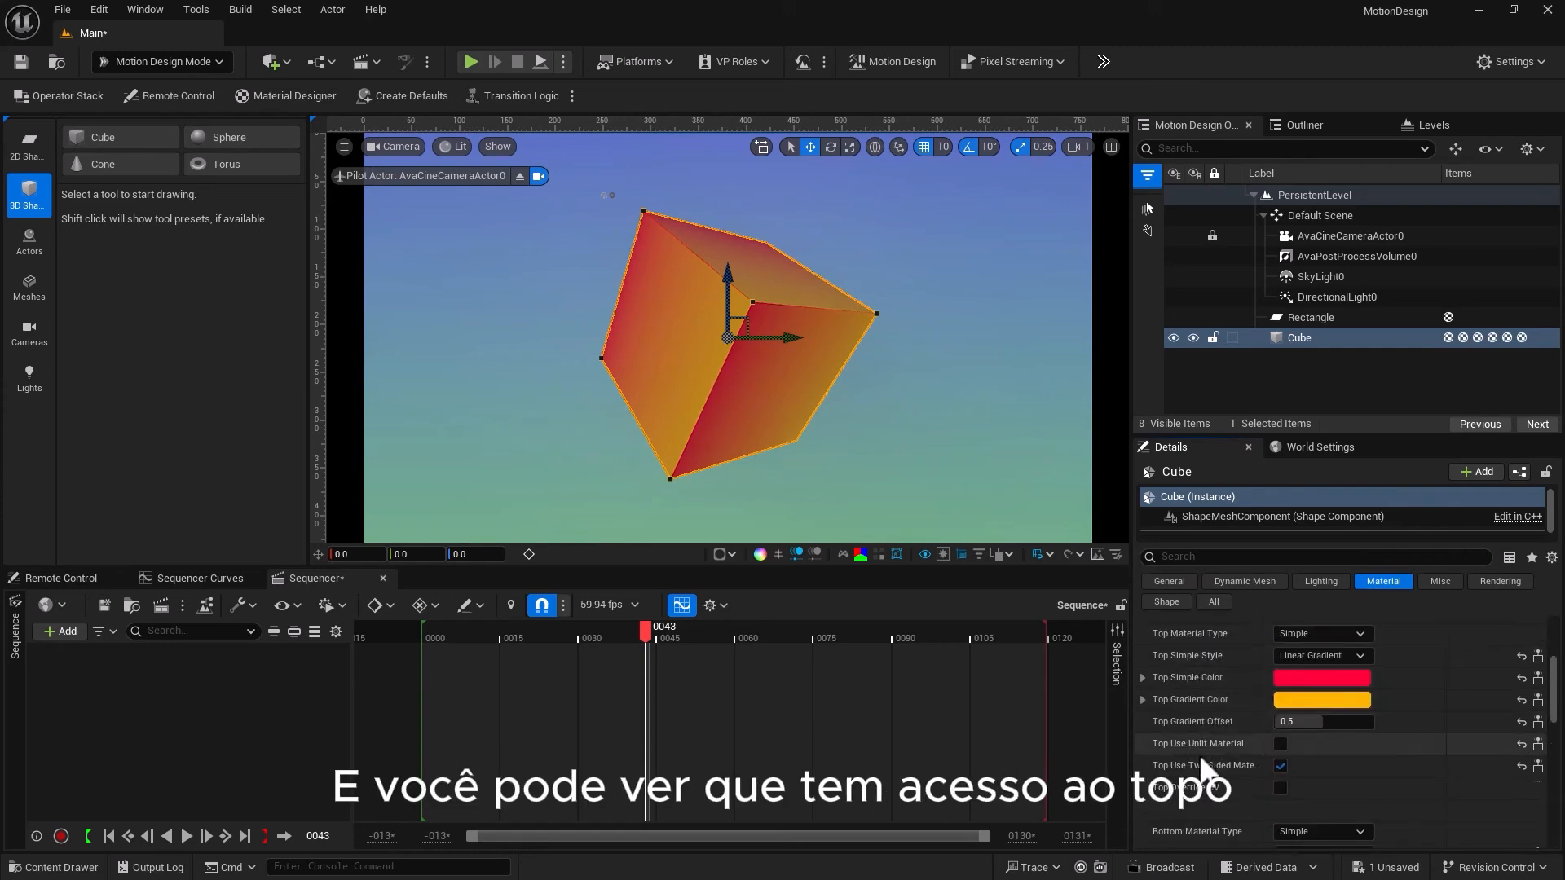
{"action": "left_click", "coordinate": [1282, 698]}
{"action": "left_click_drag", "start_coordinate": [1028, 608], "coordinate": [991, 652]}
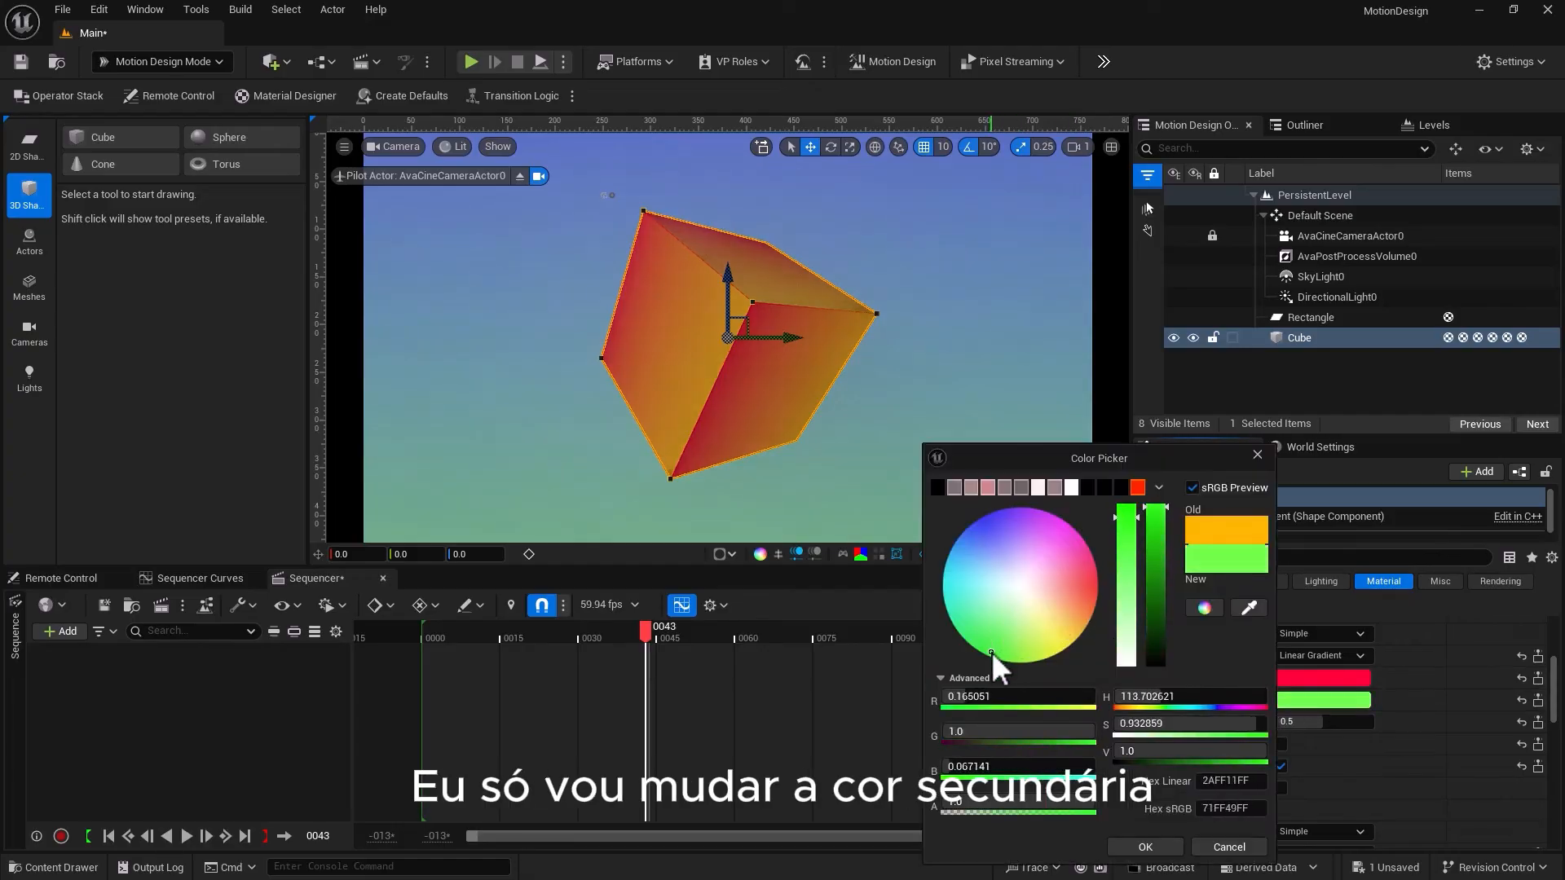
{"action": "left_click", "coordinate": [1137, 841]}
Set the gradient colour of the cube's bottom face to blue (hex sRGB 003BFF)
{"action": "scroll", "coordinate": [1239, 758], "scroll_direction": "down", "scroll_amount": 3}
{"action": "left_click", "coordinate": [1298, 766]}
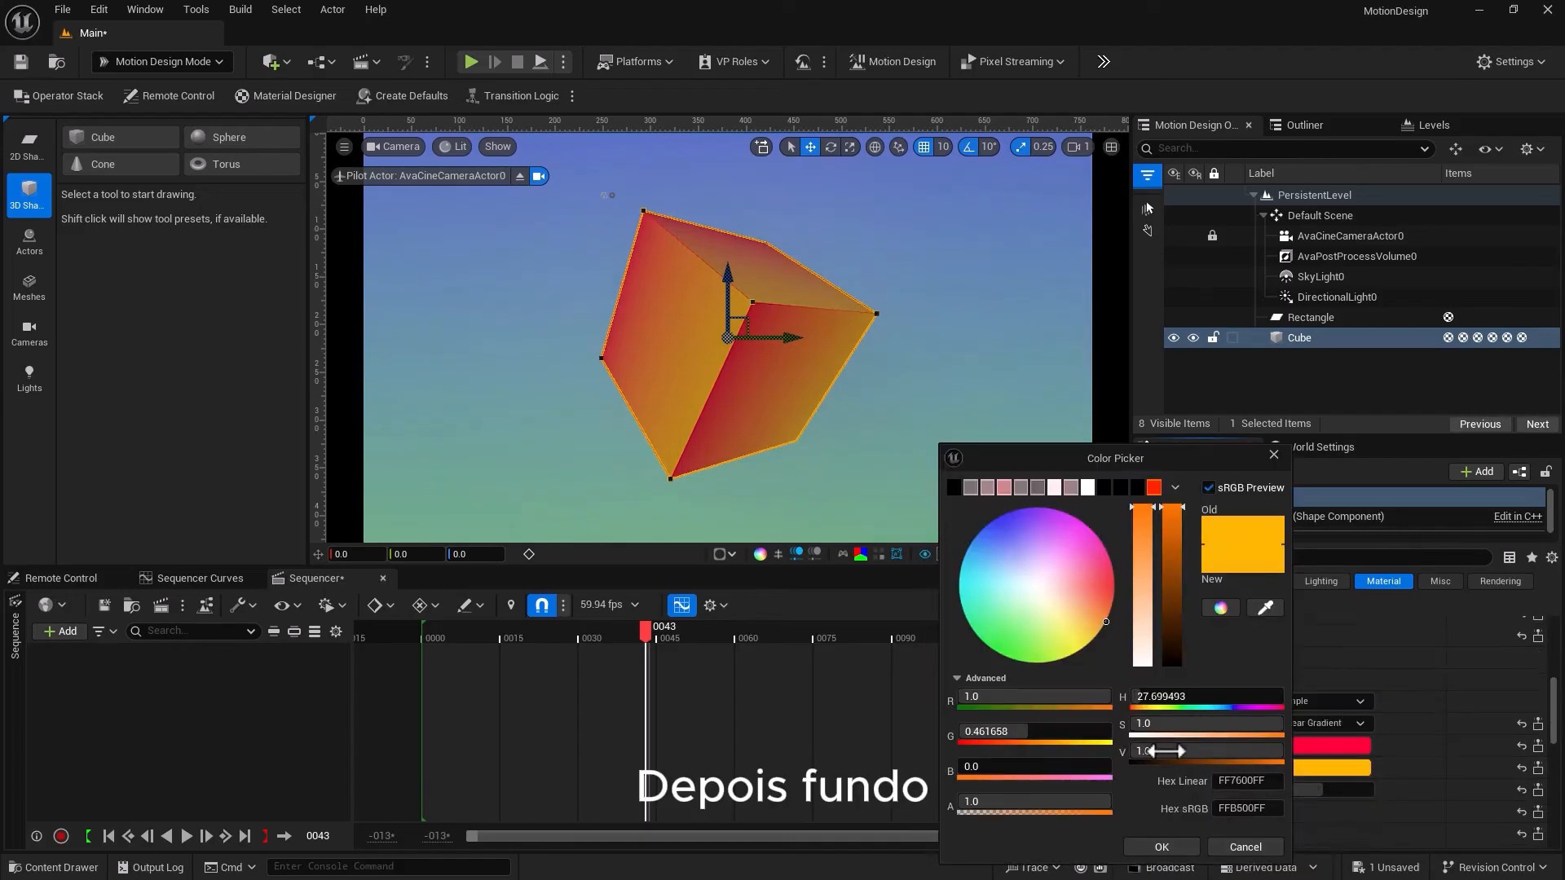
{"action": "left_click_drag", "start_coordinate": [1019, 587], "coordinate": [991, 514]}
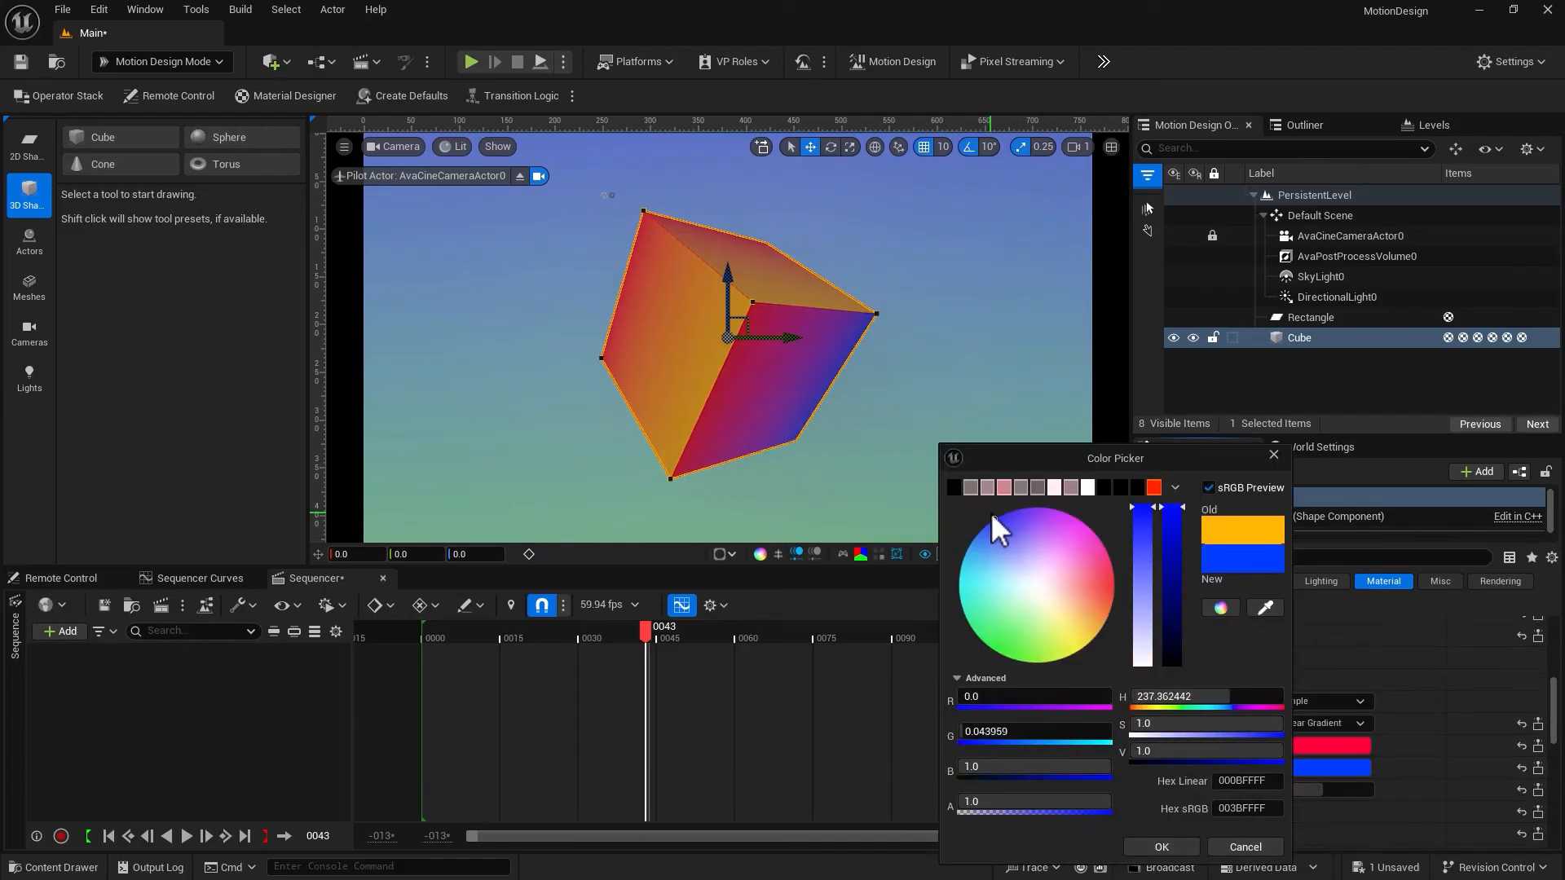
{"action": "left_click", "coordinate": [1160, 848]}
Set the gradient colour of the cube's back face to pink (hex sRGB FF0082)
{"action": "scroll", "coordinate": [1304, 781], "scroll_direction": "down", "scroll_amount": 3}
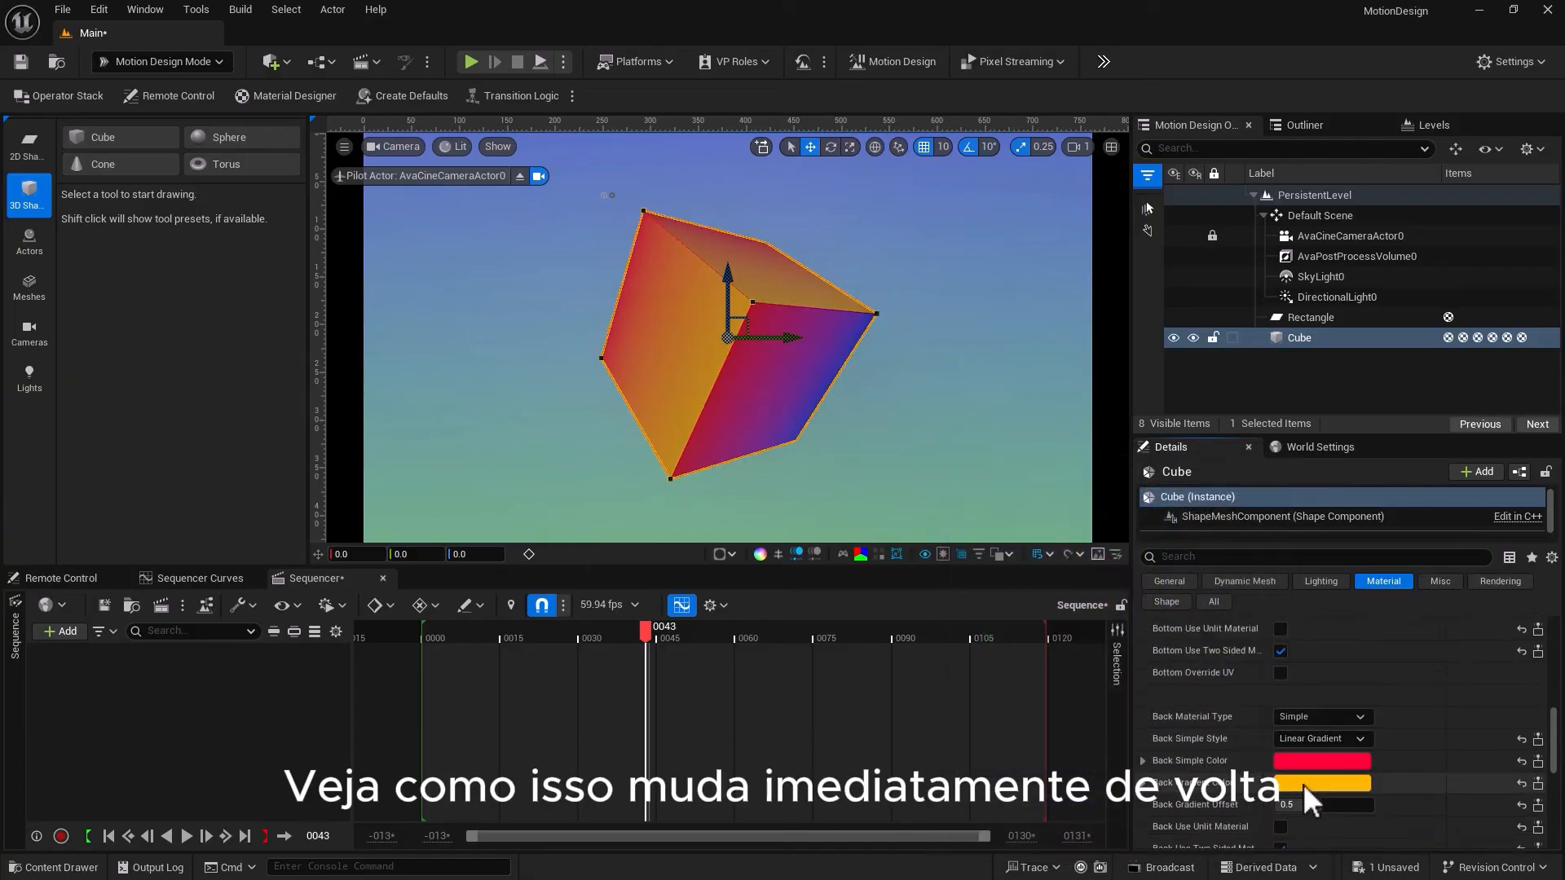
{"action": "left_click", "coordinate": [1298, 781]}
{"action": "left_click_drag", "start_coordinate": [1014, 601], "coordinate": [1116, 566]}
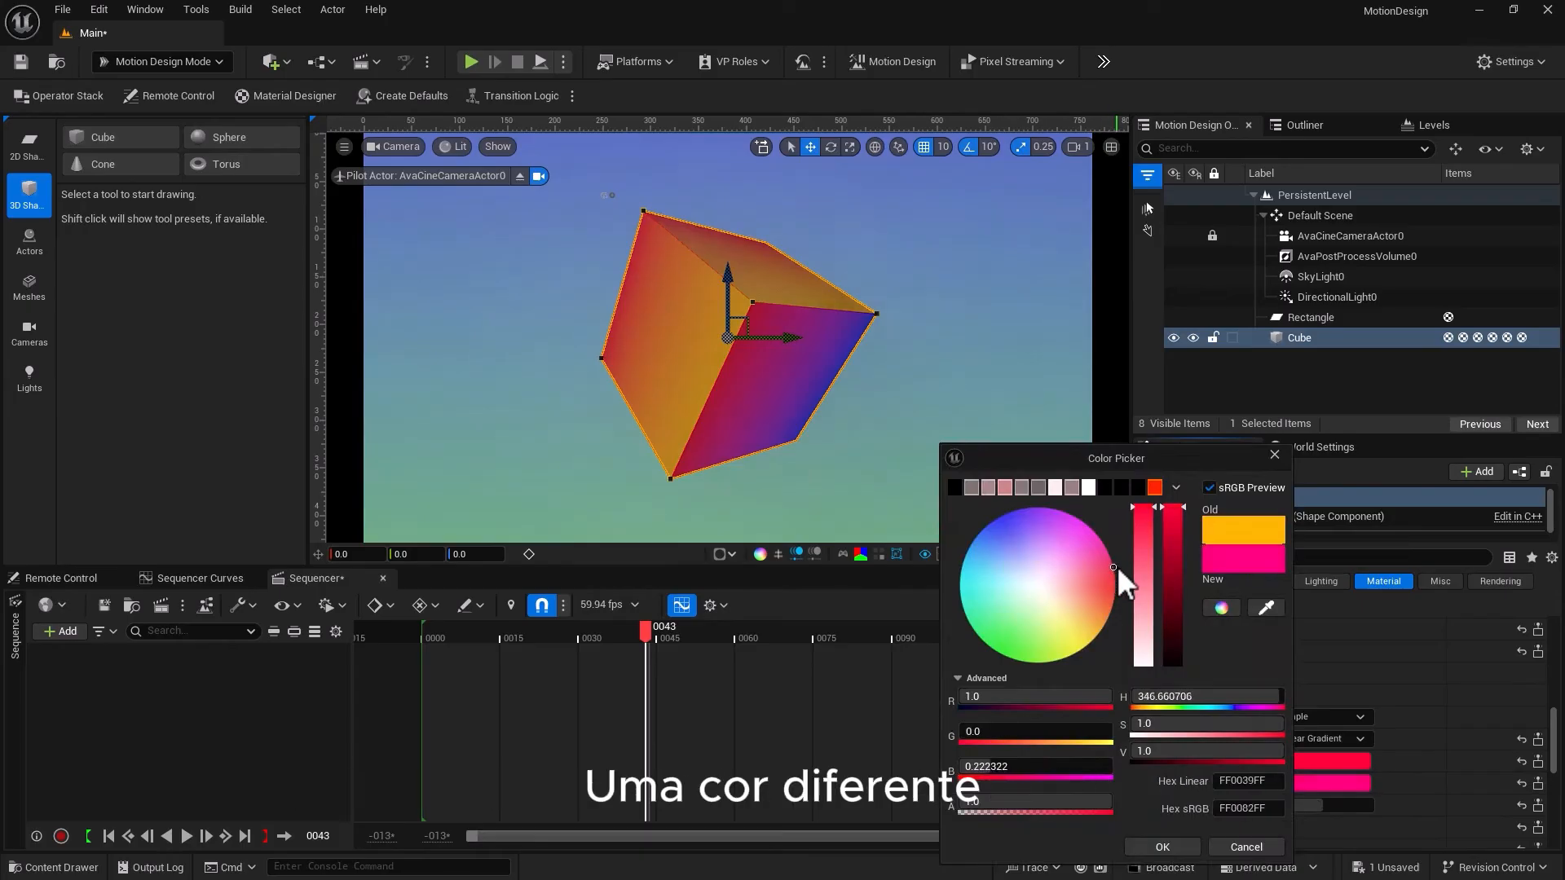
{"action": "left_click", "coordinate": [1162, 847]}
Set the gradient colour of the cube's left face to pale green (hex sRGB CFFFDB)
{"action": "scroll", "coordinate": [1302, 778], "scroll_direction": "down", "scroll_amount": 2}
{"action": "left_click", "coordinate": [1288, 828]}
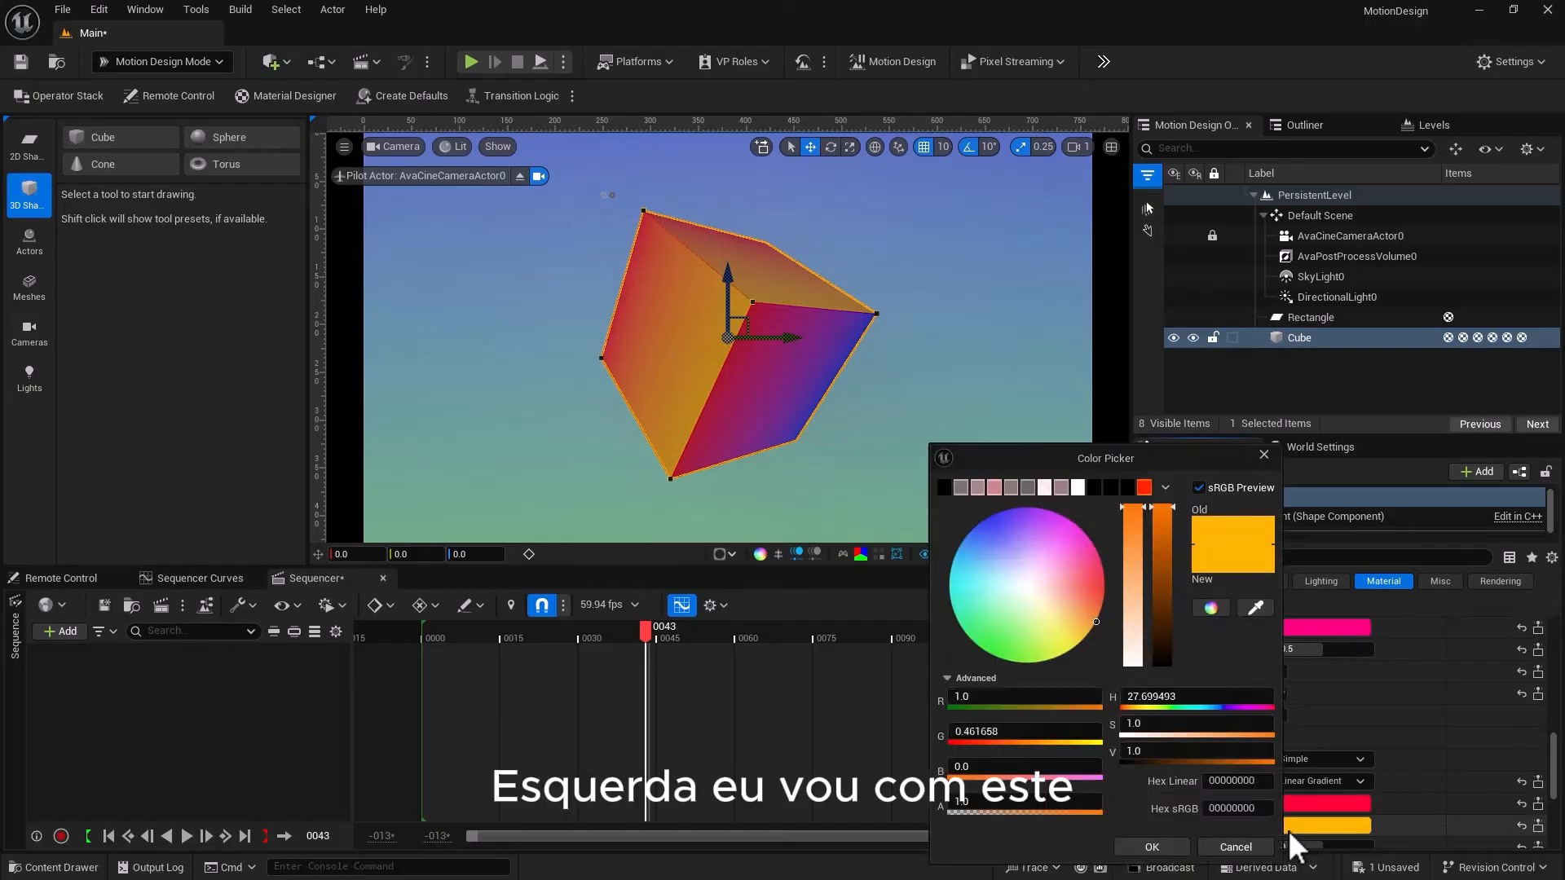
{"action": "mouse_move", "coordinate": [1013, 634]}
{"action": "left_mouse_down"}
{"action": "mouse_move", "coordinate": [983, 510]}
{"action": "mouse_move", "coordinate": [974, 577]}
{"action": "mouse_move", "coordinate": [1007, 607]}
{"action": "left_mouse_up"}
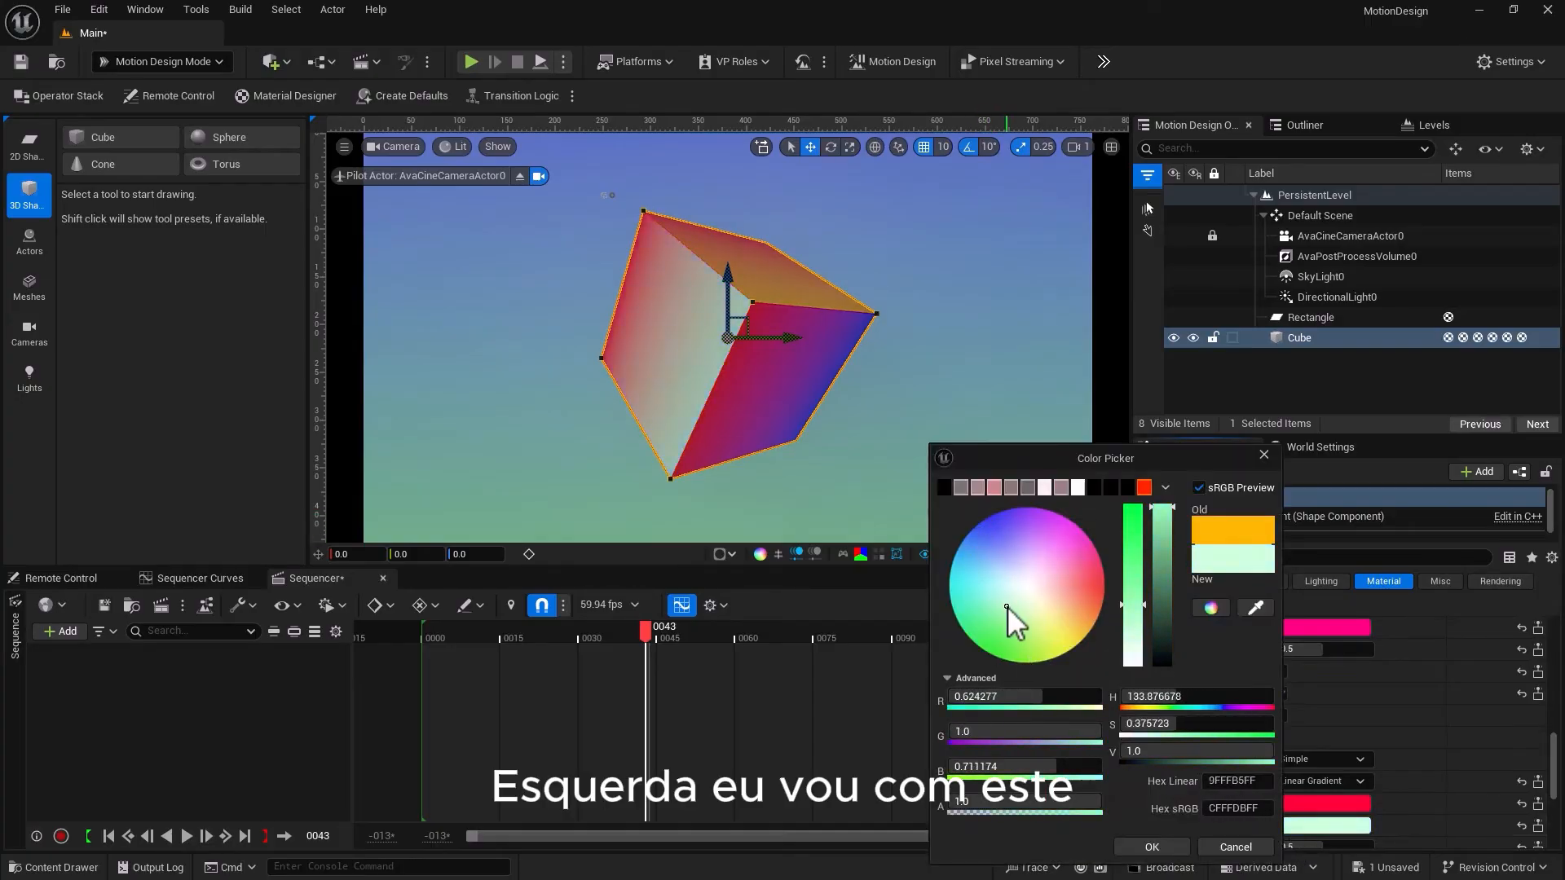
{"action": "left_click", "coordinate": [1152, 847]}
Set the gradient colour of the cube's right face to light purple (hex sRGB A780FF)
{"action": "scroll", "coordinate": [1296, 747], "scroll_direction": "down", "scroll_amount": 4}
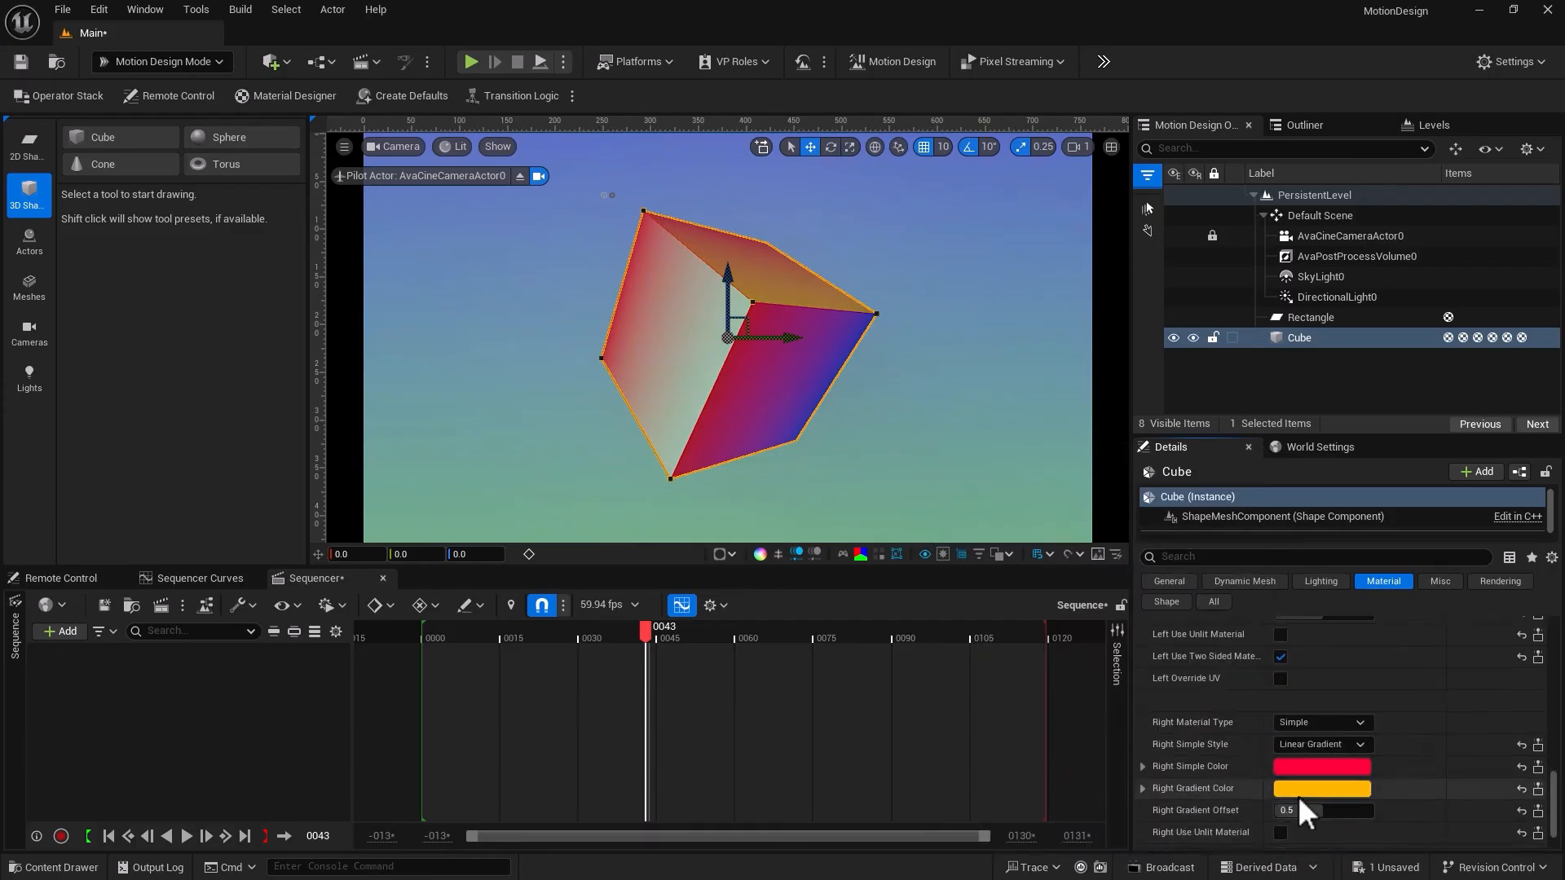
{"action": "left_click", "coordinate": [1298, 789]}
{"action": "left_click_drag", "start_coordinate": [1044, 609], "coordinate": [1027, 531]}
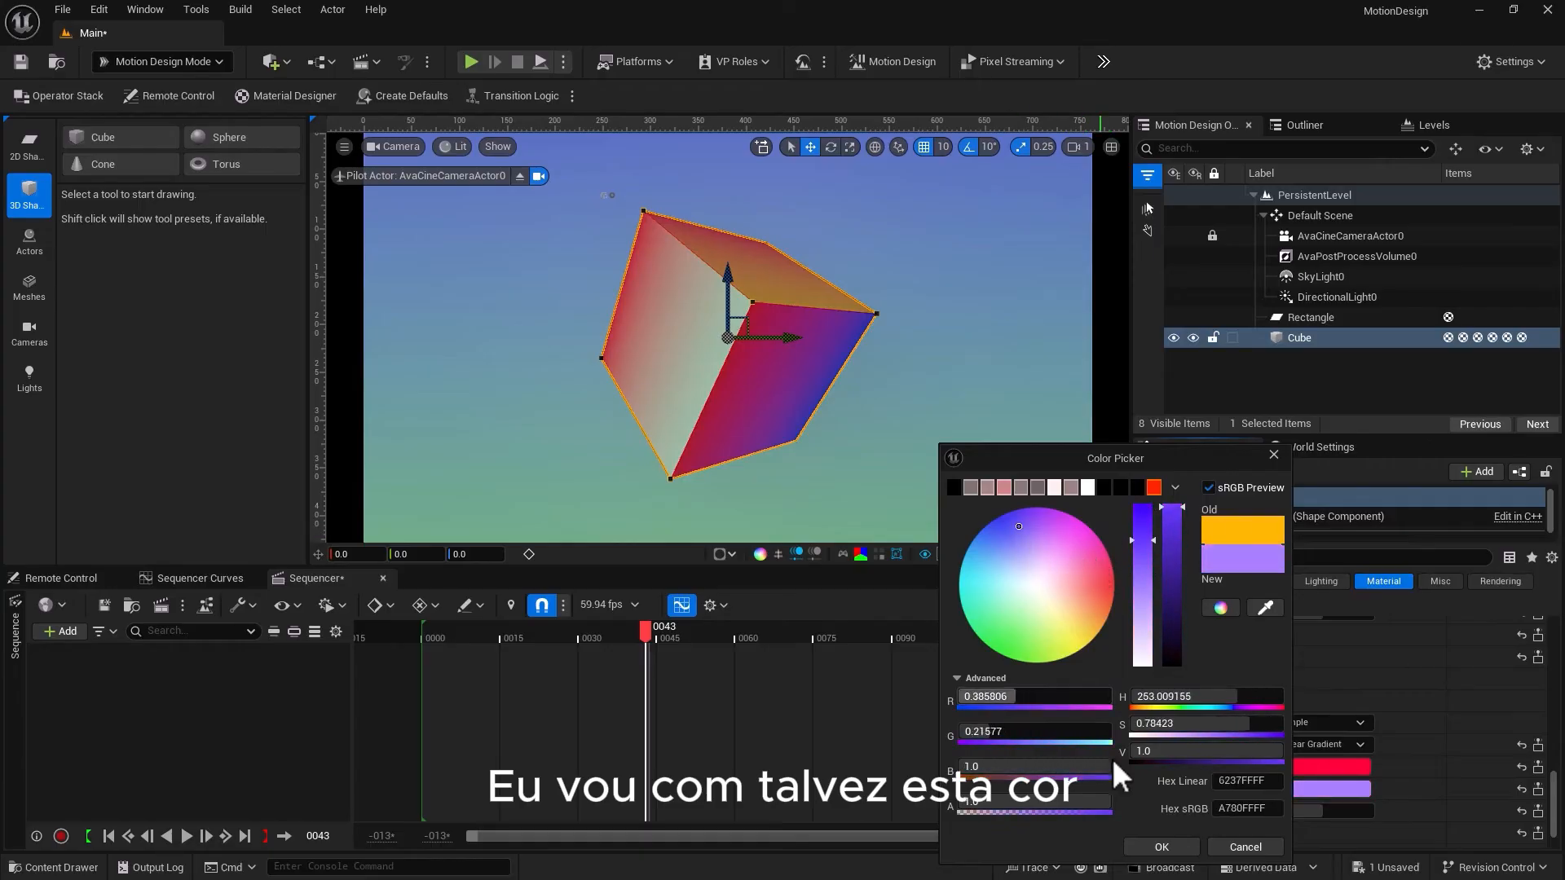
{"action": "left_click", "coordinate": [1161, 847]}
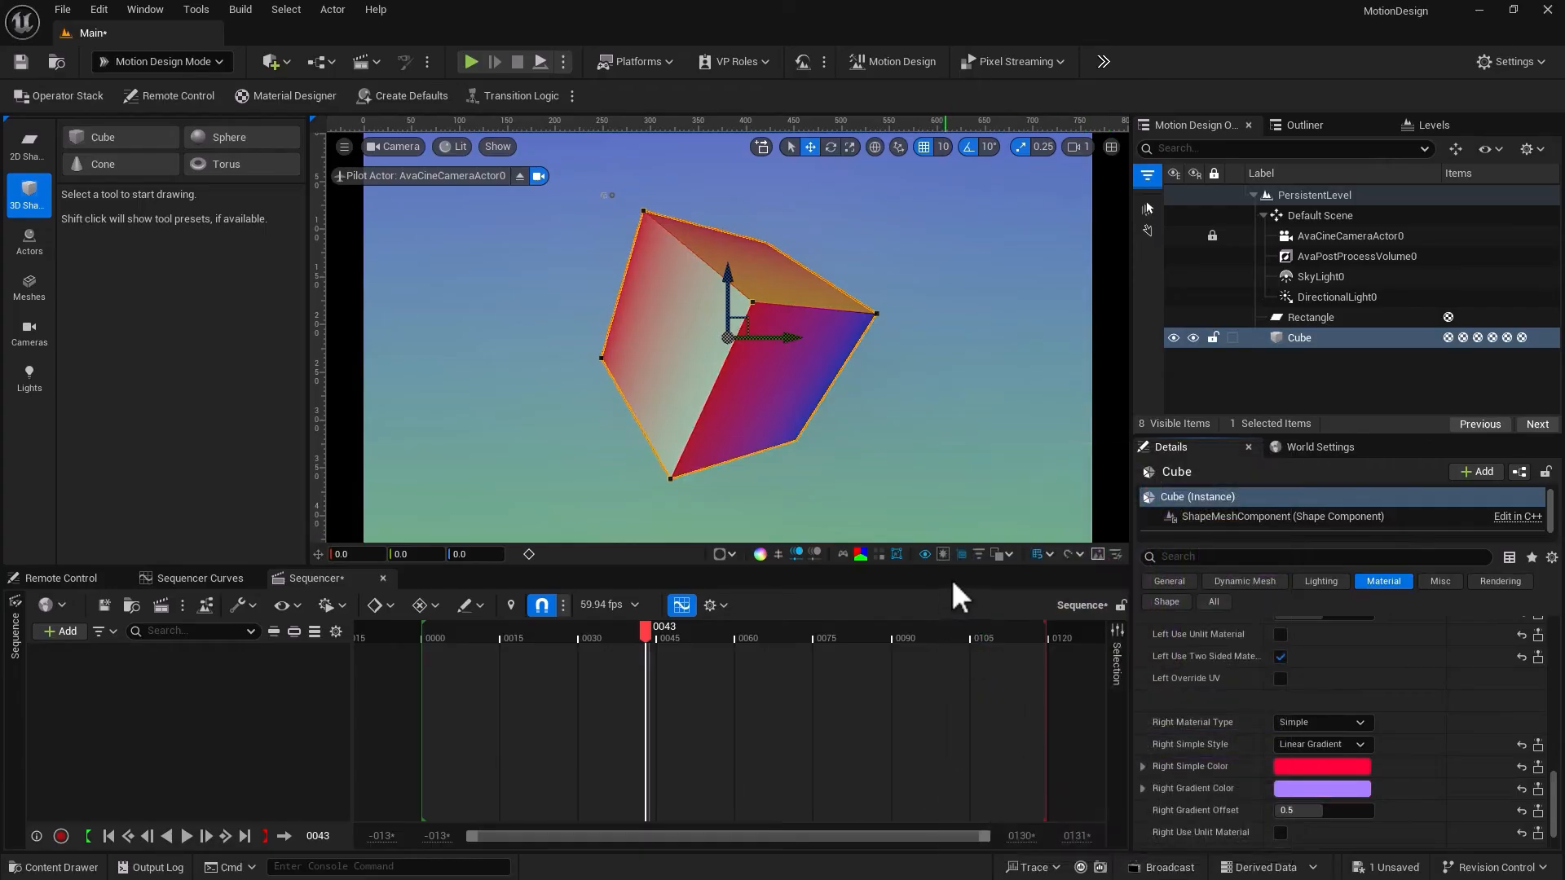
Rotate the cube around Y until its green top face points toward the camera, and return to its material settings
{"action": "left_click", "coordinate": [1165, 579]}
{"action": "left_click_drag", "start_coordinate": [1370, 669], "coordinate": [1320, 669]}
{"action": "left_click", "coordinate": [1383, 581]}
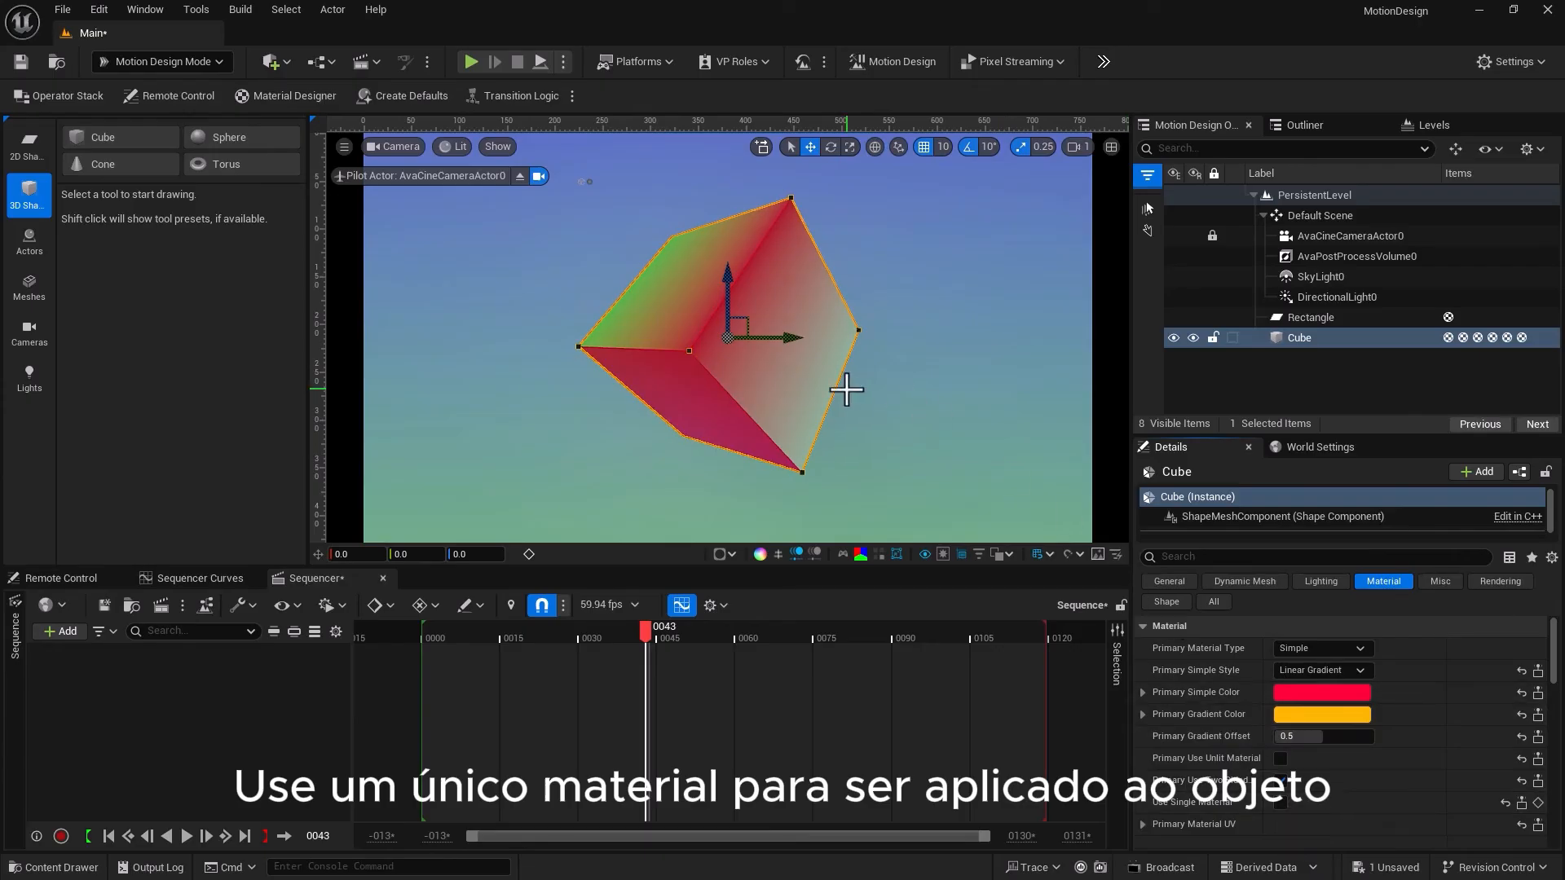
Key the cube's Bevel Size at 0.0 on frame 0 and set its Bevel Num to 5
{"action": "left_click", "coordinate": [1148, 601]}
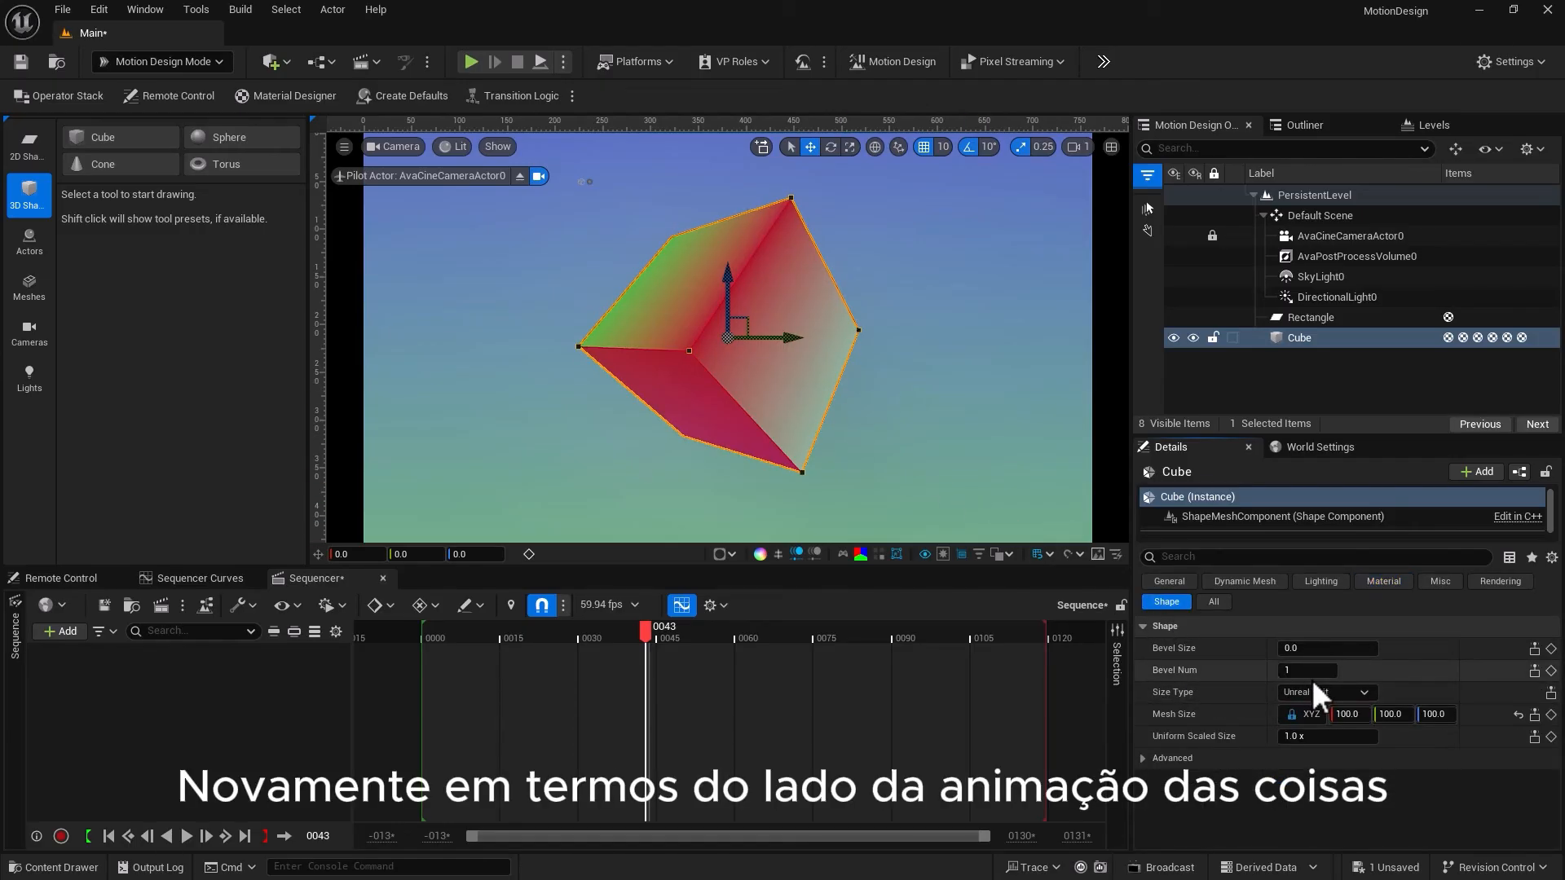
{"action": "left_click_drag", "start_coordinate": [643, 629], "coordinate": [422, 643]}
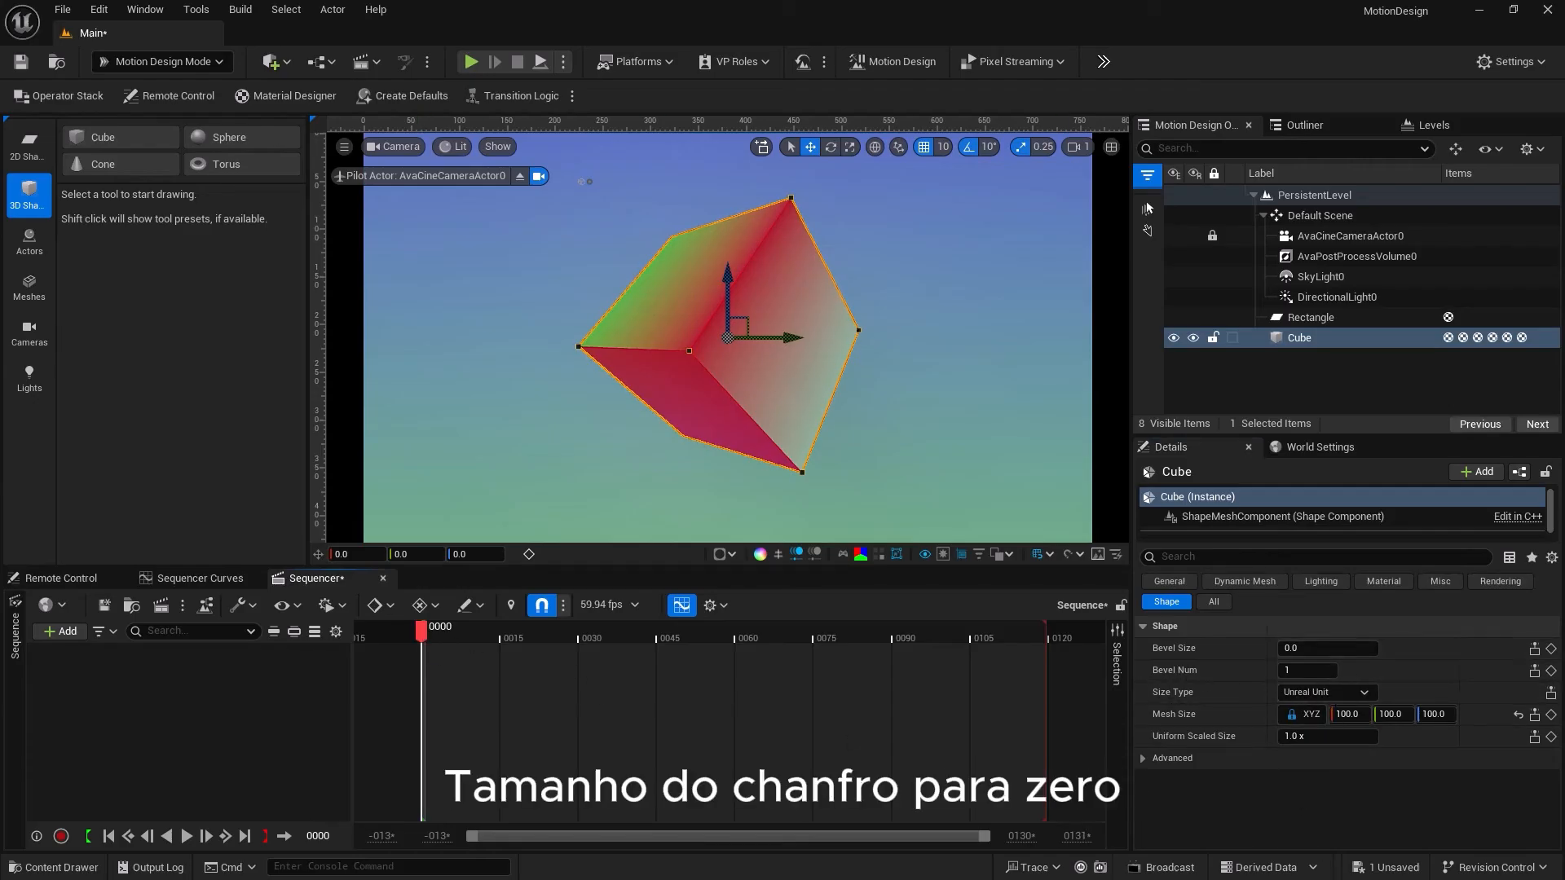
{"action": "left_click", "coordinate": [1549, 648]}
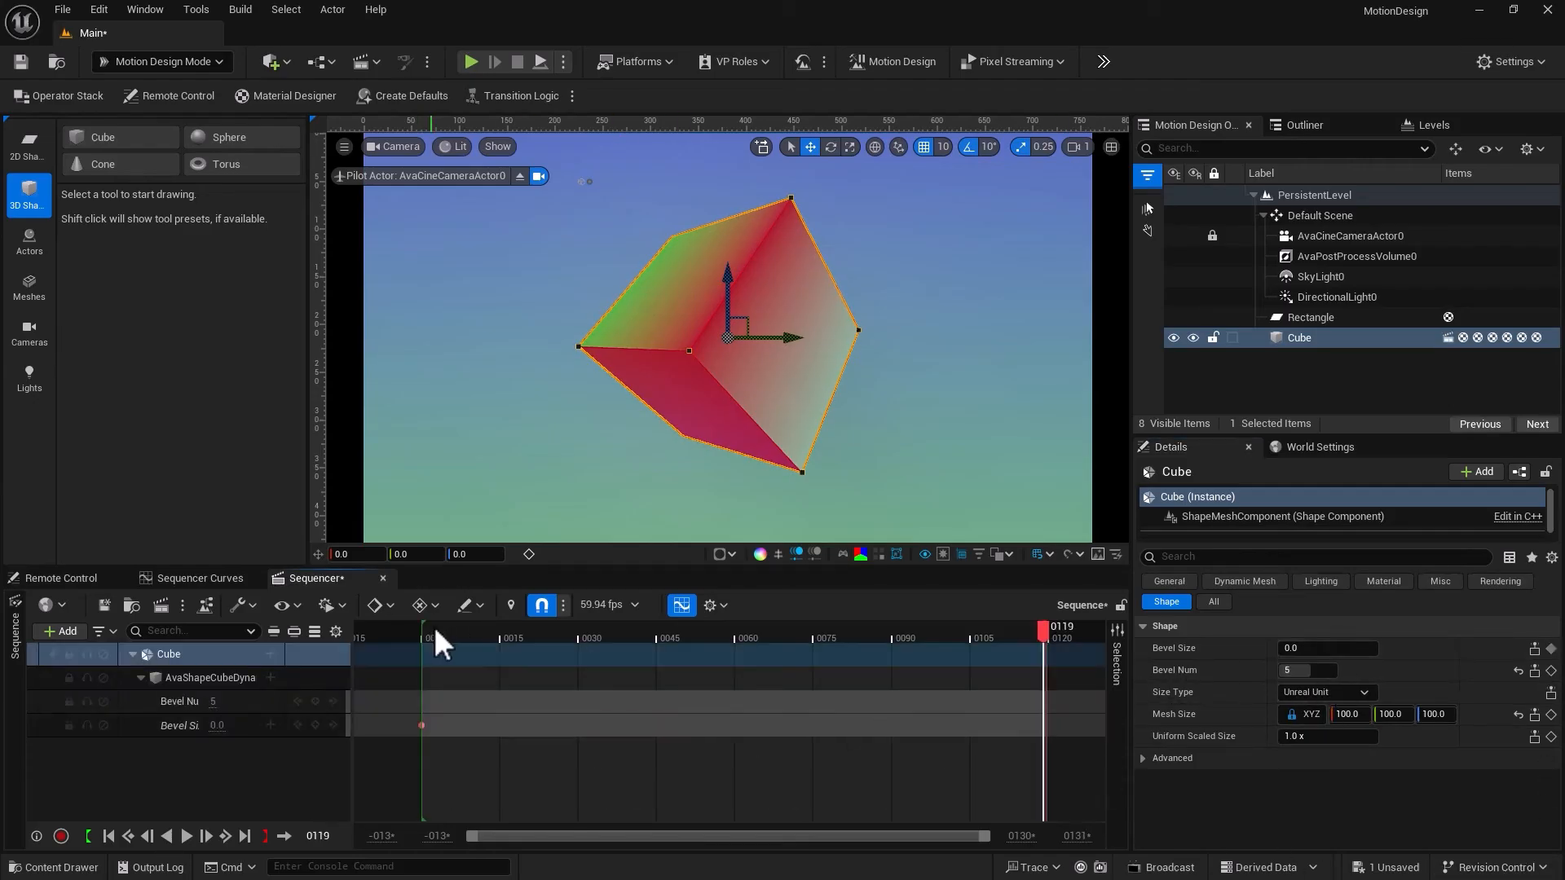
Key the cube's Bevel Size at about 49.9 on frame 119
{"action": "left_click_drag", "start_coordinate": [434, 627], "coordinate": [1046, 633]}
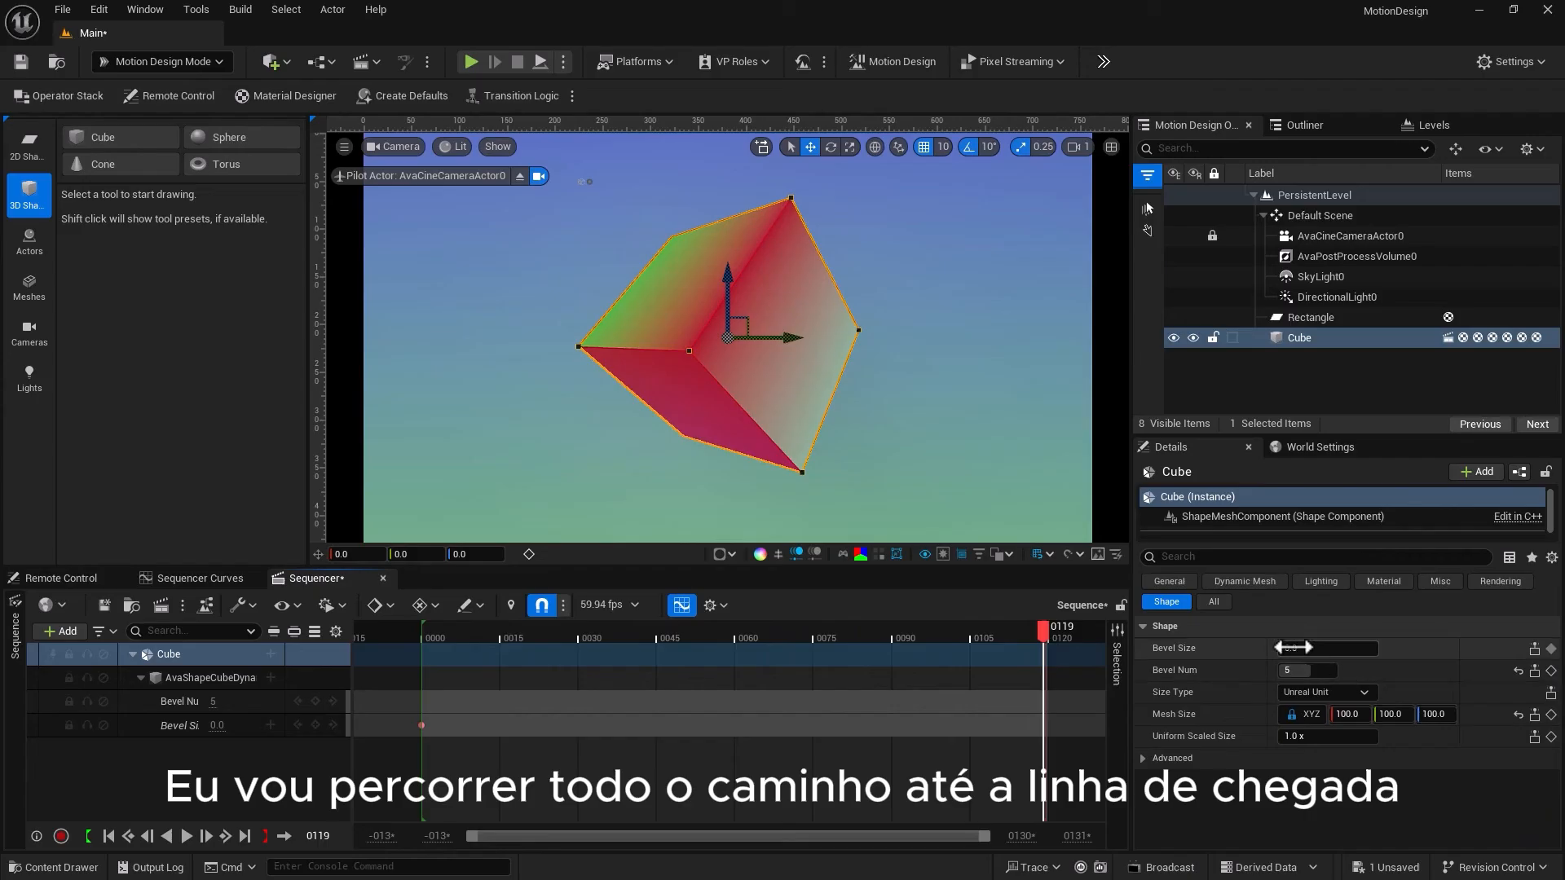
{"action": "left_click_drag", "start_coordinate": [1294, 648], "coordinate": [1369, 648]}
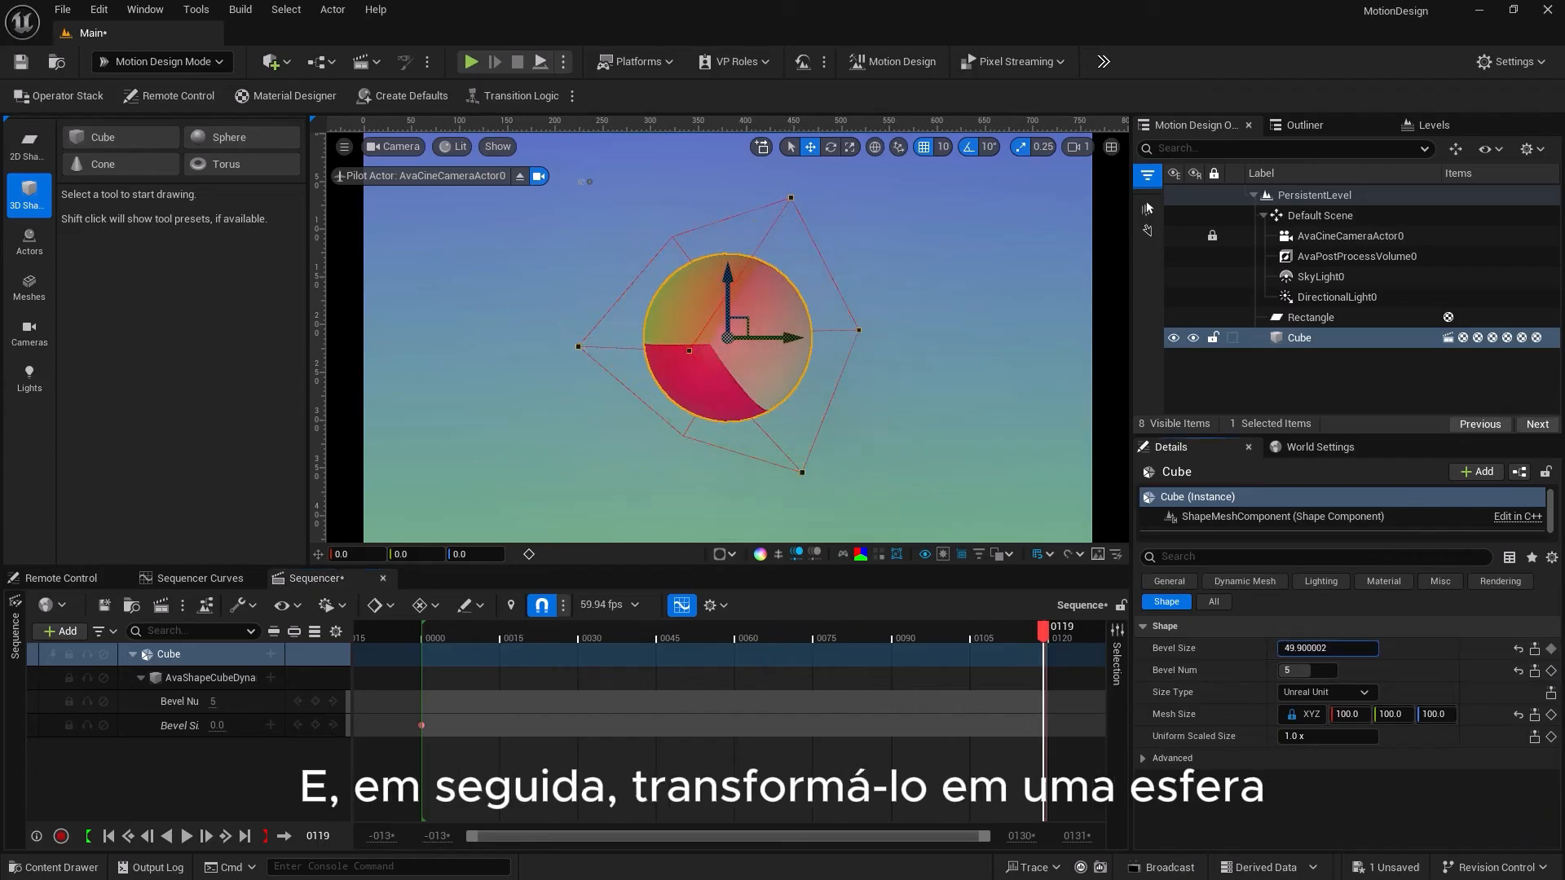
{"action": "left_click", "coordinate": [1551, 648]}
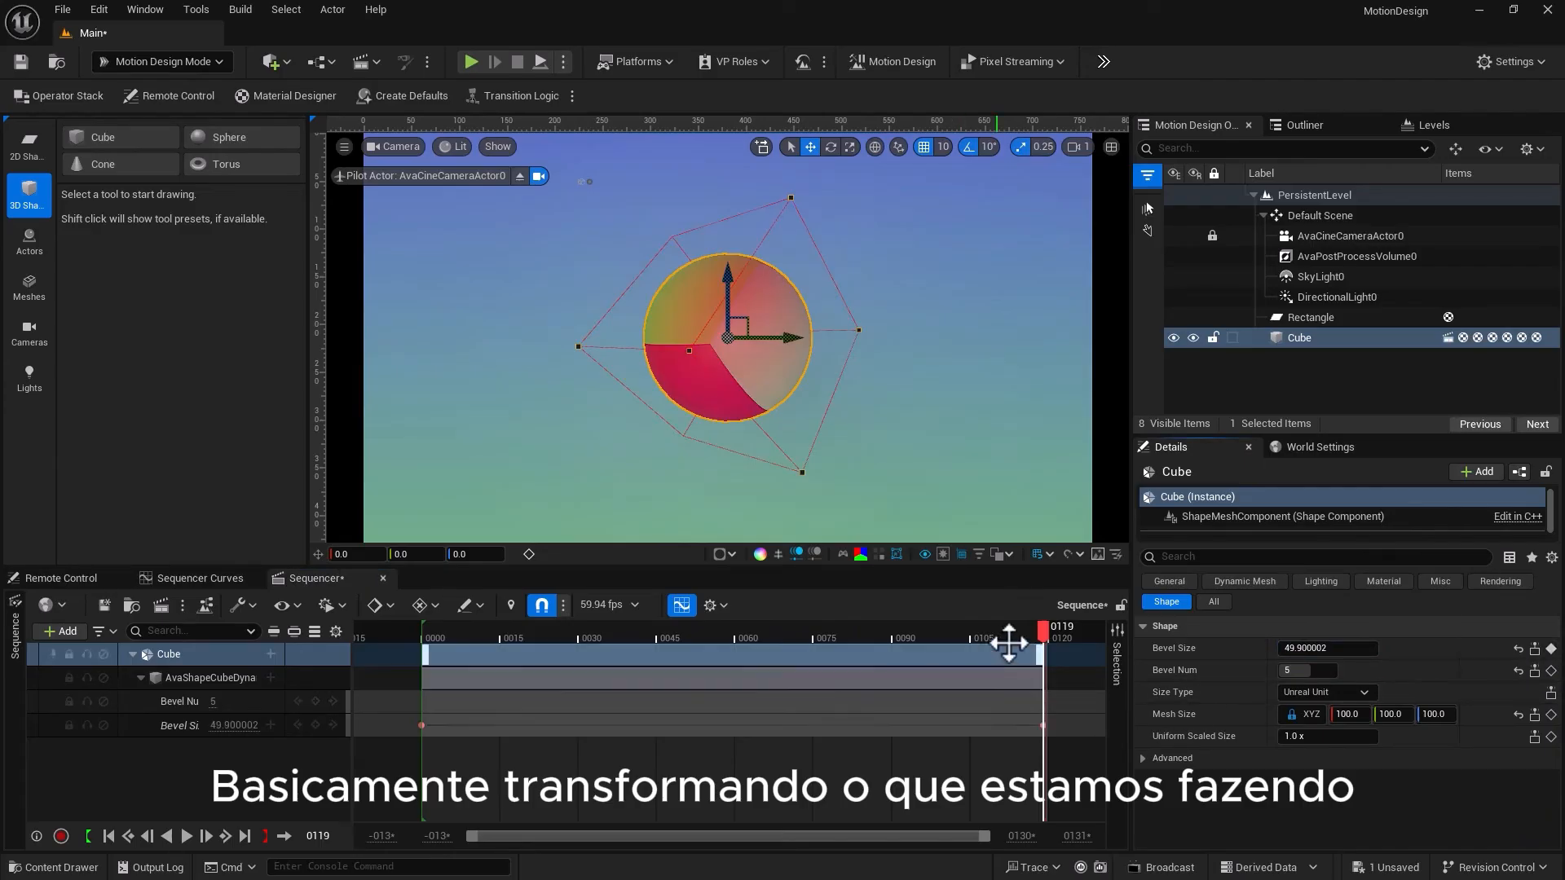
Play the cube's bevel animation from frame 0 and toggle the viewport's bounding boxes off and on
{"action": "left_click", "coordinate": [109, 836]}
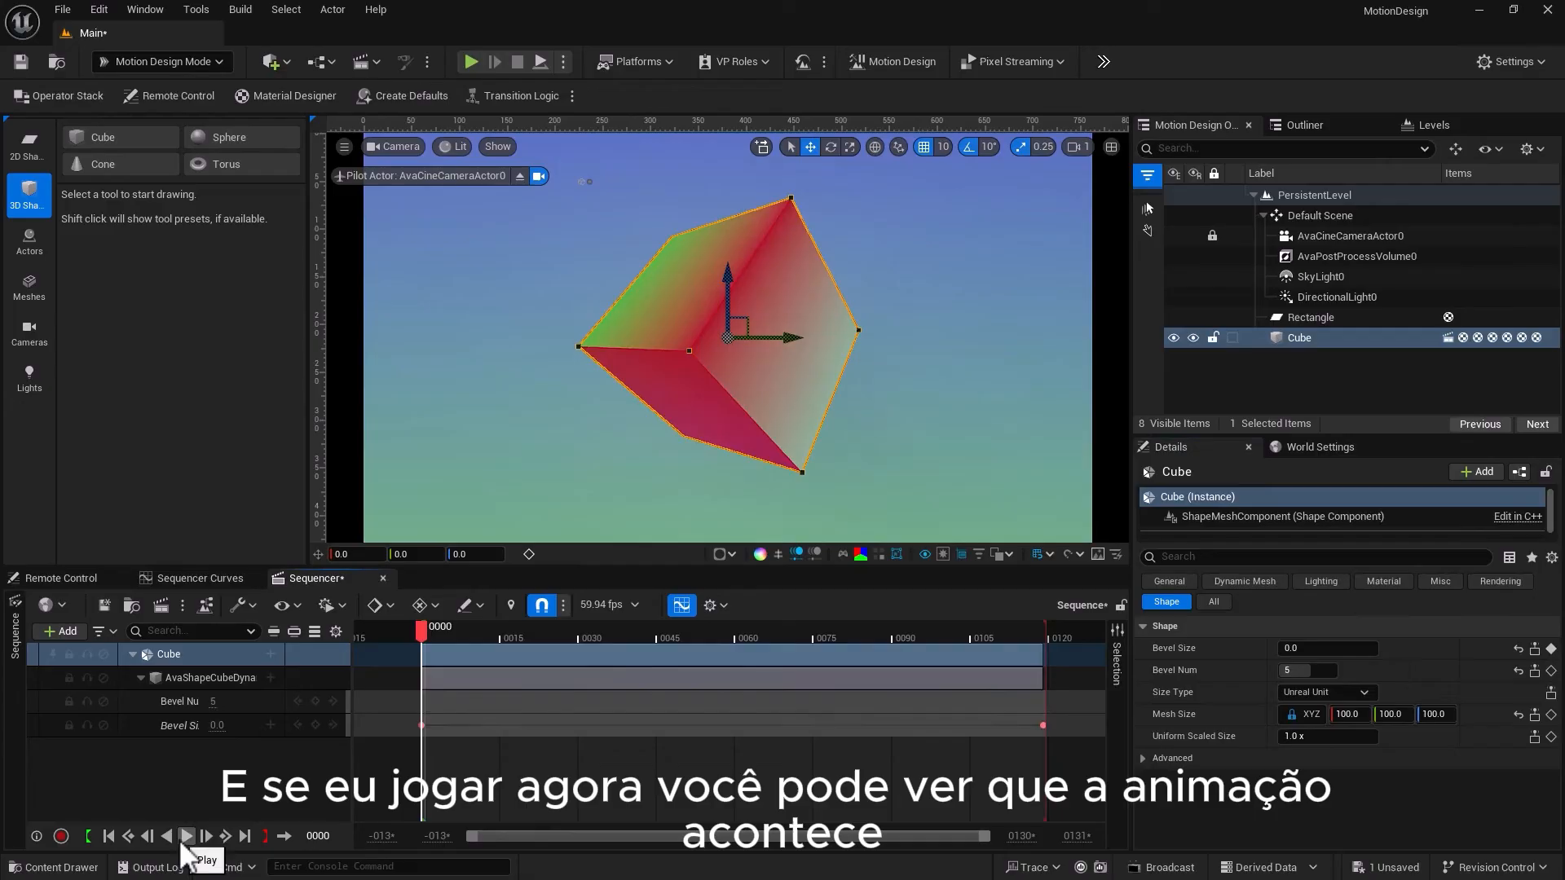
{"action": "left_click", "coordinate": [183, 839]}
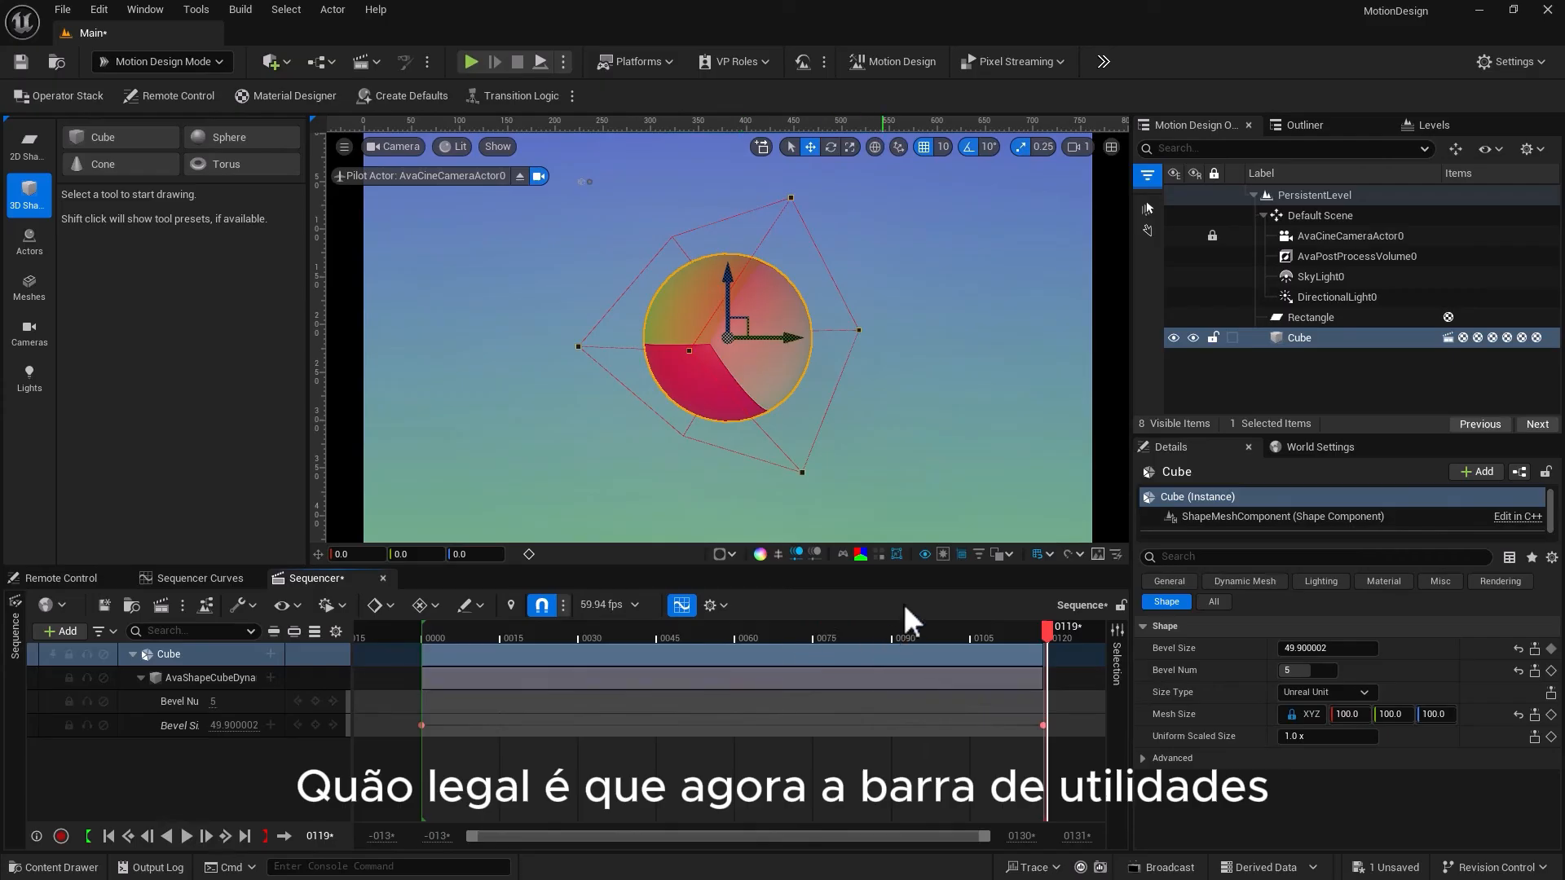
{"action": "left_click", "coordinate": [898, 555]}
{"action": "left_click", "coordinate": [898, 554]}
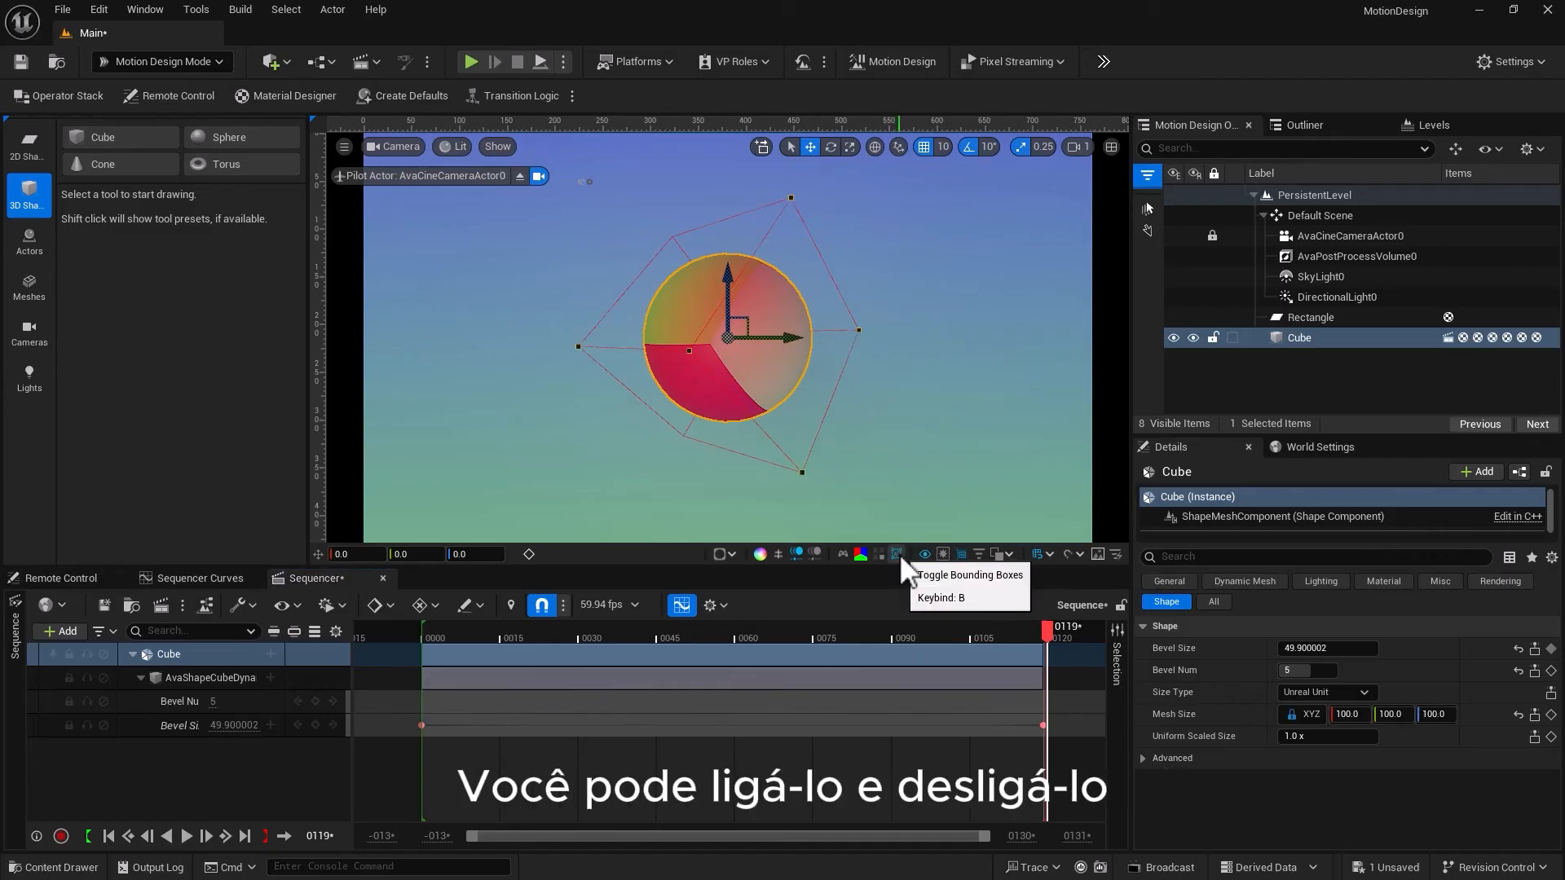
{"action": "left_click", "coordinate": [898, 554]}
{"action": "left_click", "coordinate": [898, 554]}
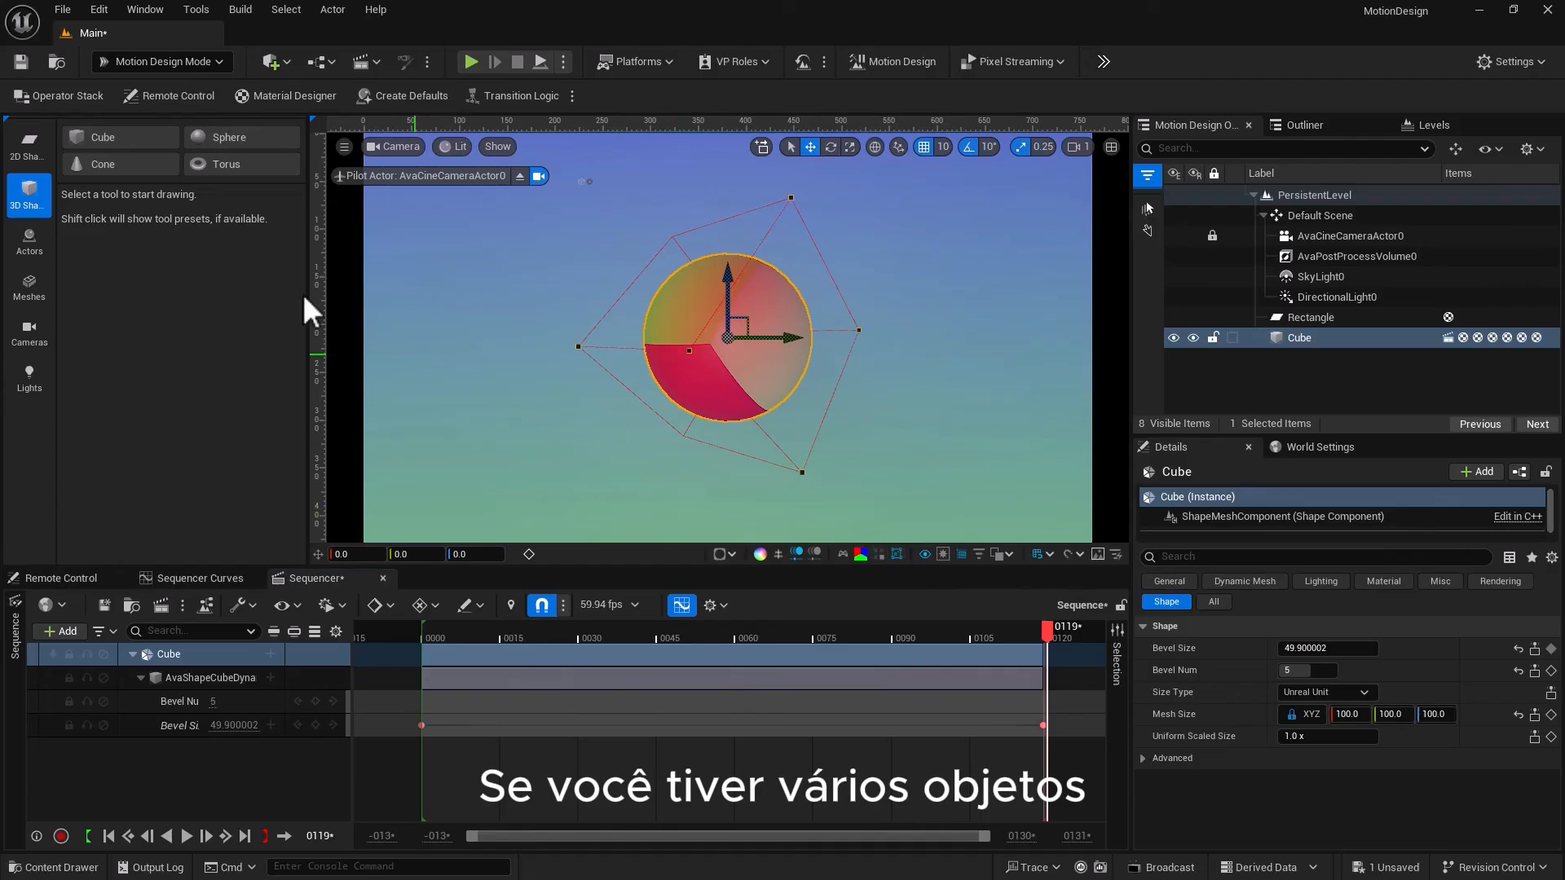
Add a second default cube to the scene and move it along Y to -250
{"action": "left_click", "coordinate": [127, 136]}
{"action": "left_click", "coordinate": [128, 135]}
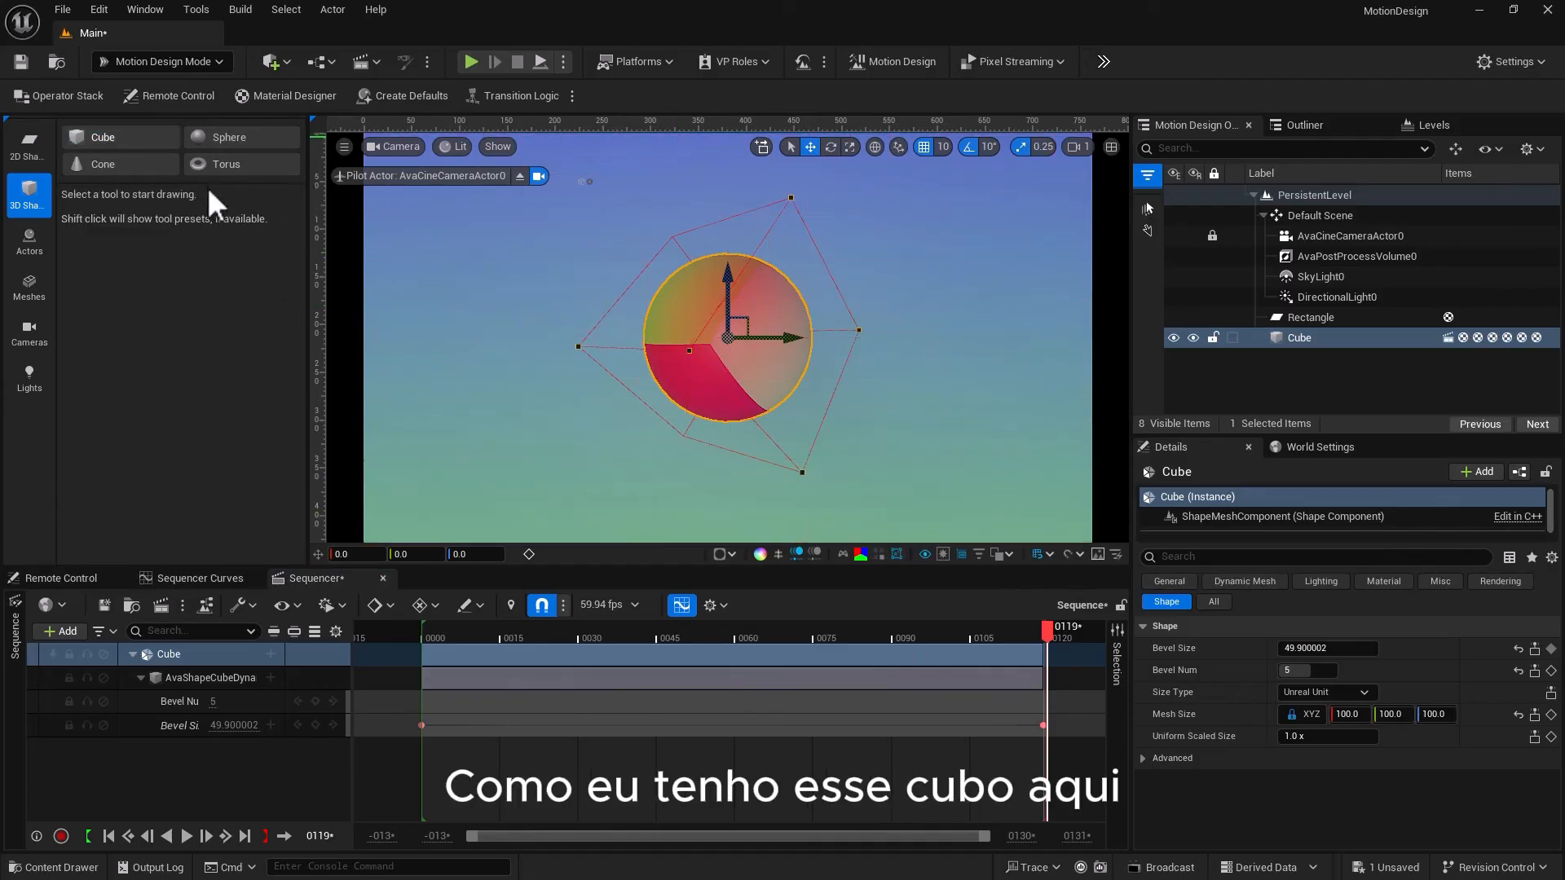
{"action": "left_click_drag", "start_coordinate": [793, 332], "coordinate": [599, 336]}
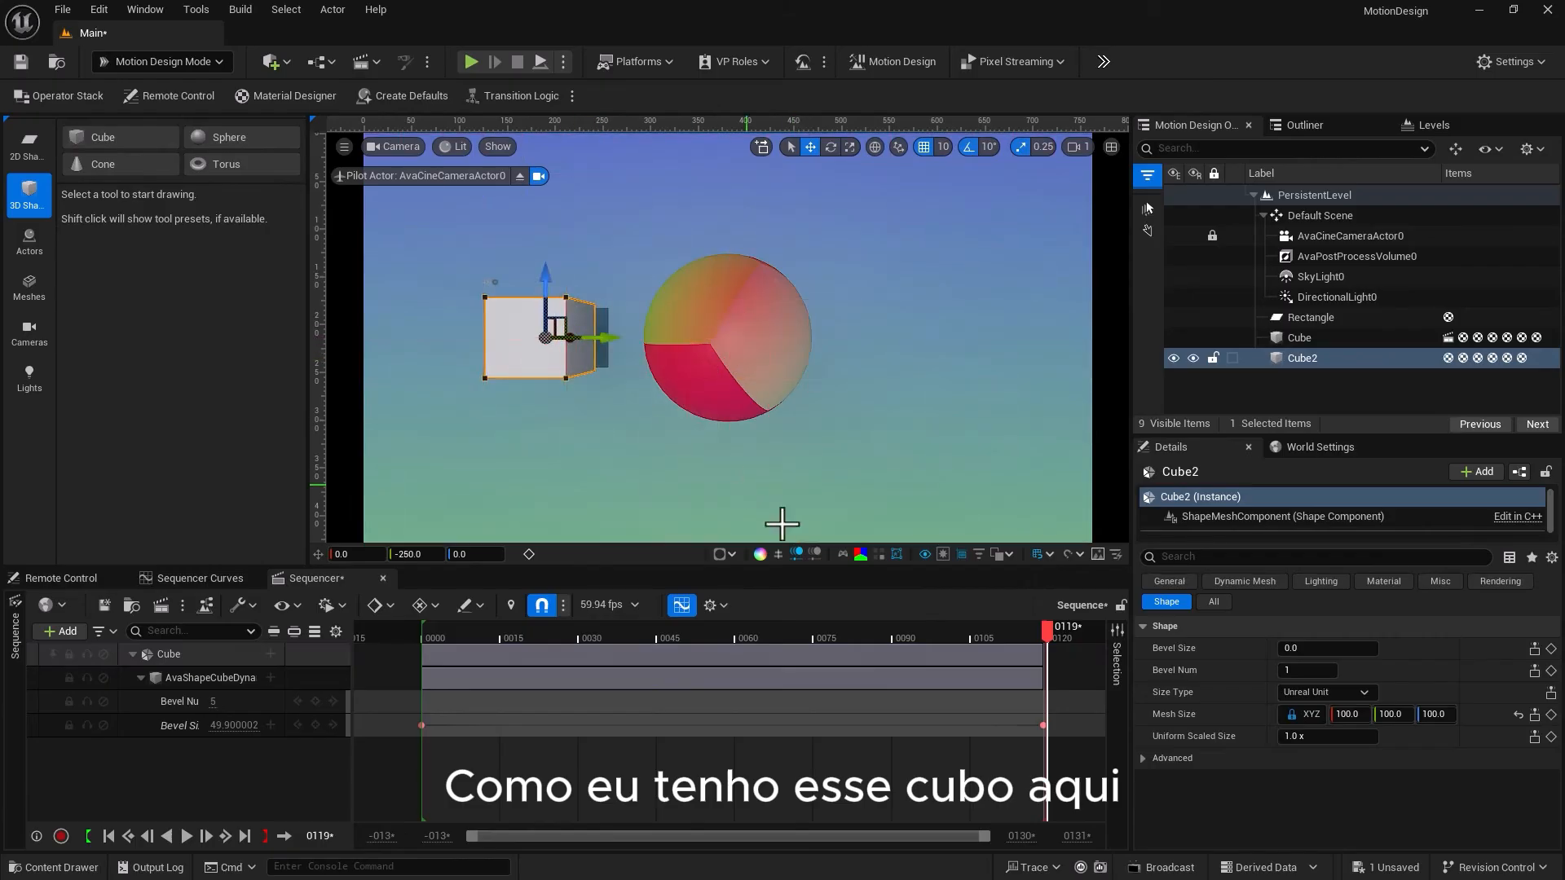
Isolate the bevelled gradient cube in the viewport, and show all actors again
{"action": "left_click", "coordinate": [738, 380]}
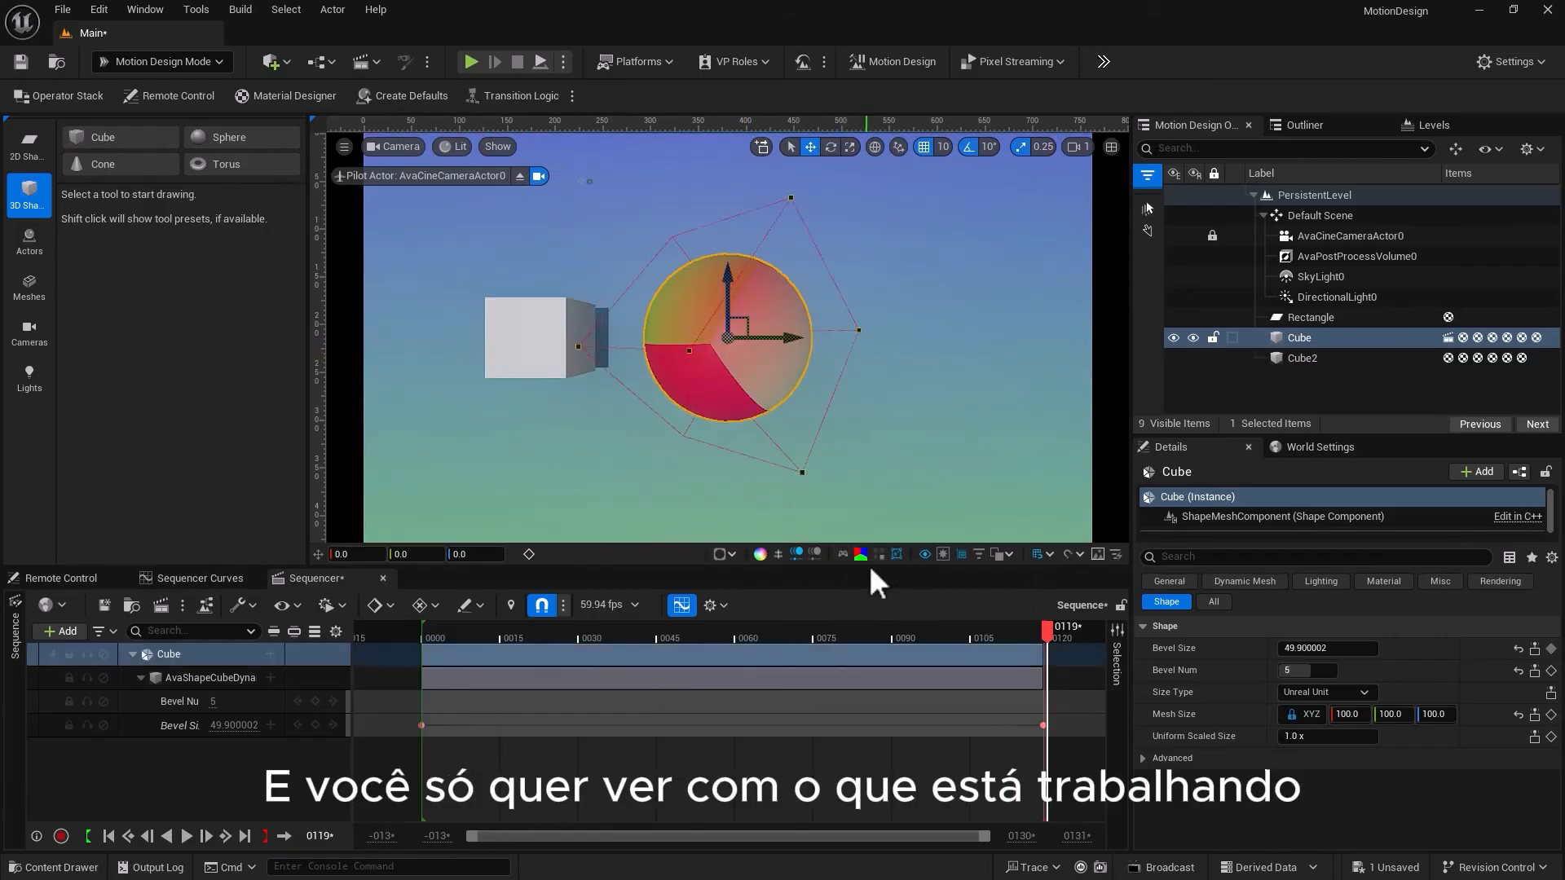
{"action": "left_click", "coordinate": [879, 554]}
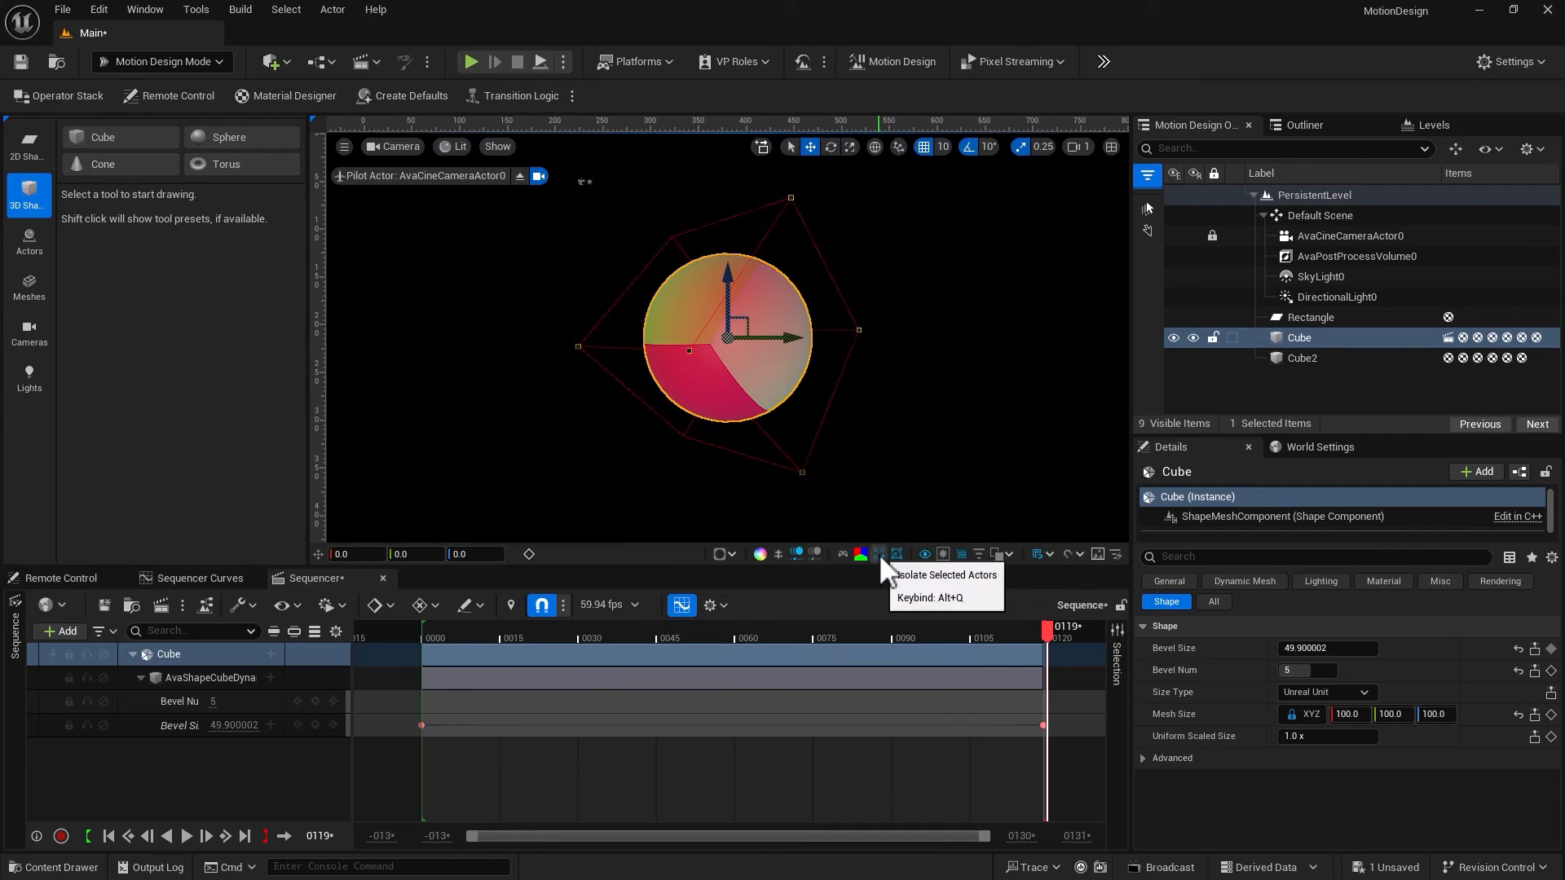
{"action": "left_click", "coordinate": [879, 554]}
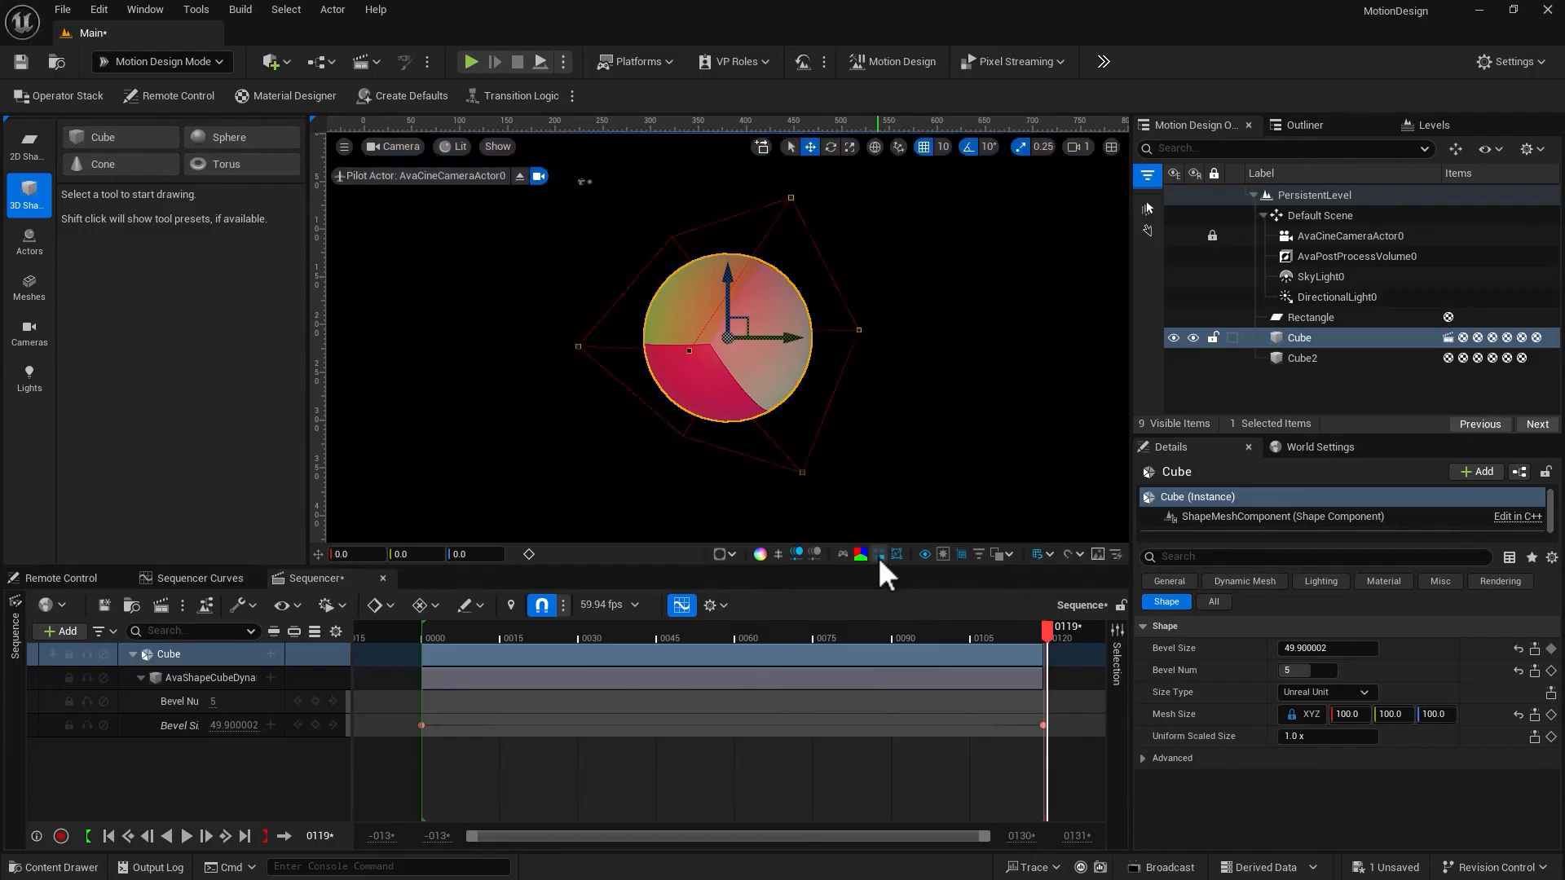
{"action": "left_click", "coordinate": [879, 555]}
{"action": "left_click", "coordinate": [877, 556]}
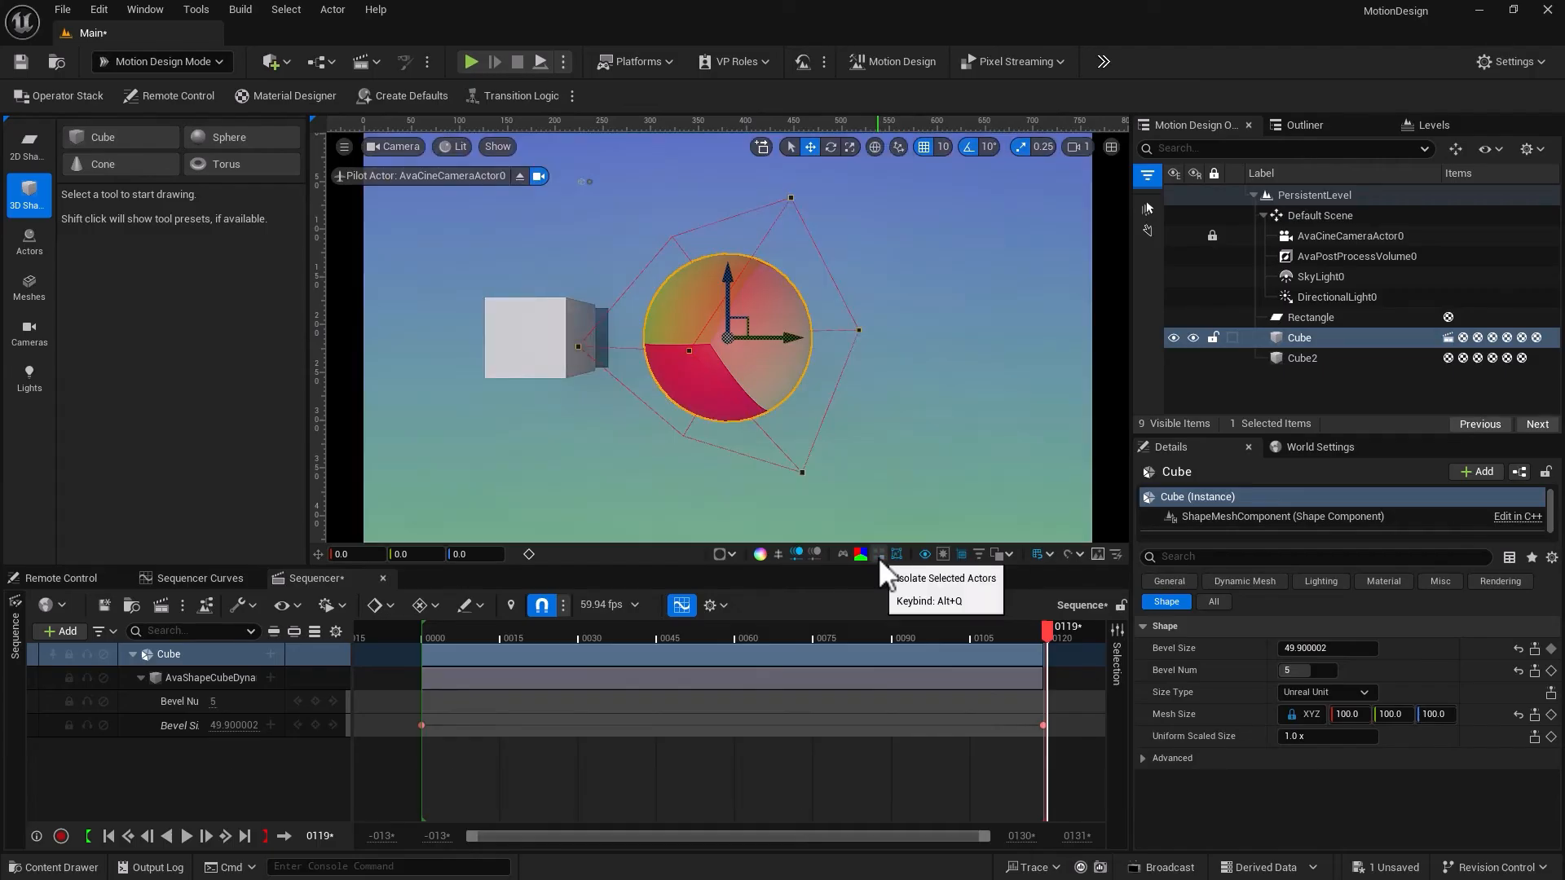
Toggle the safe frames on and off, inspect the viewport size and zoom information, and check the snapping options
{"action": "left_click", "coordinate": [941, 557]}
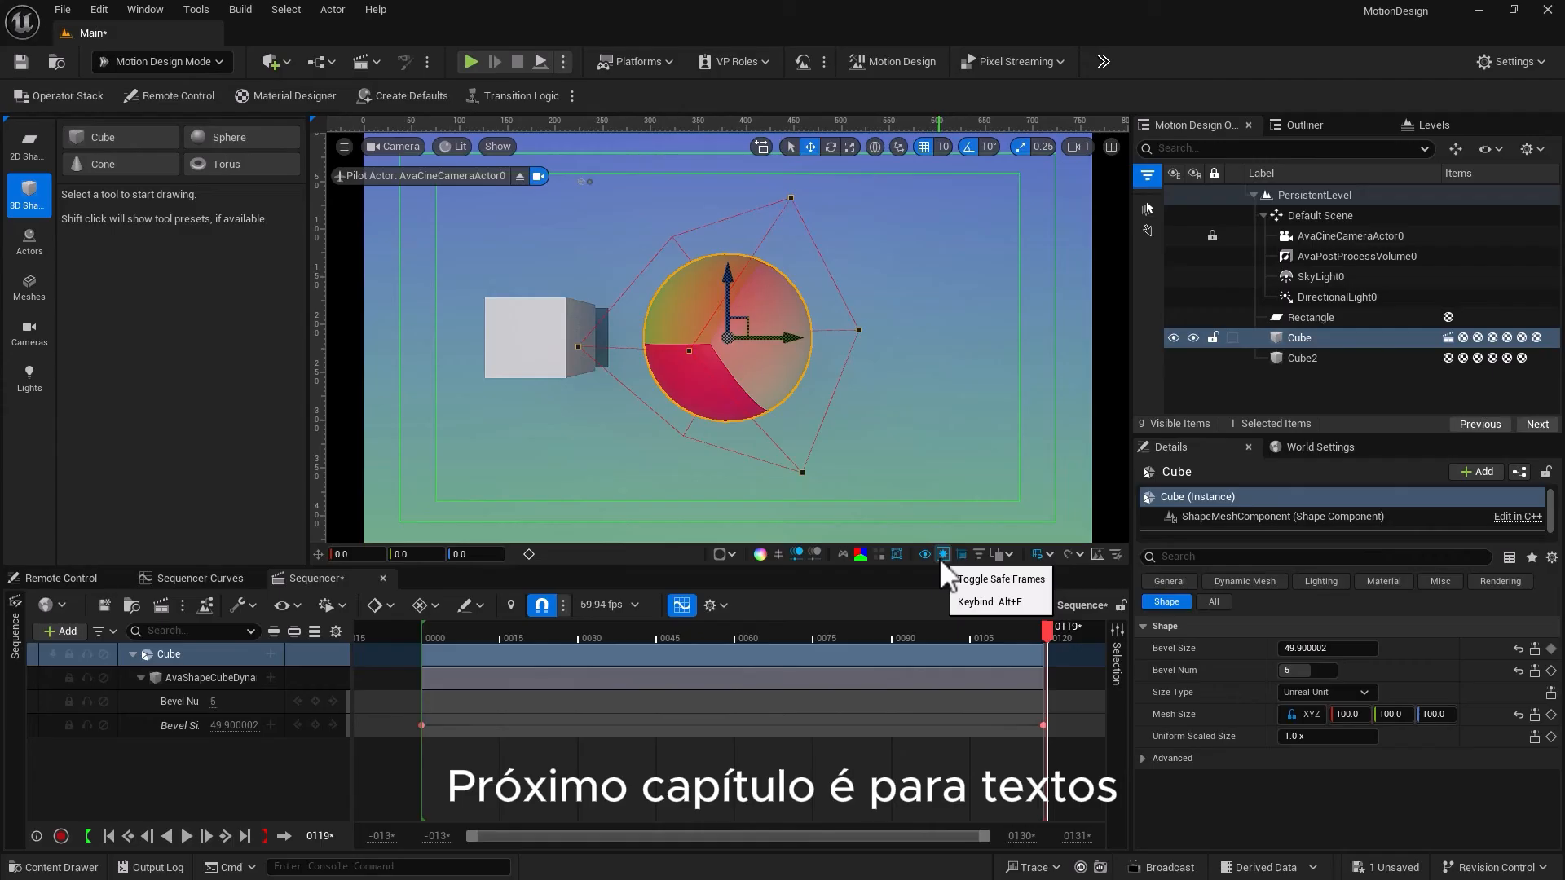
{"action": "left_click", "coordinate": [941, 558]}
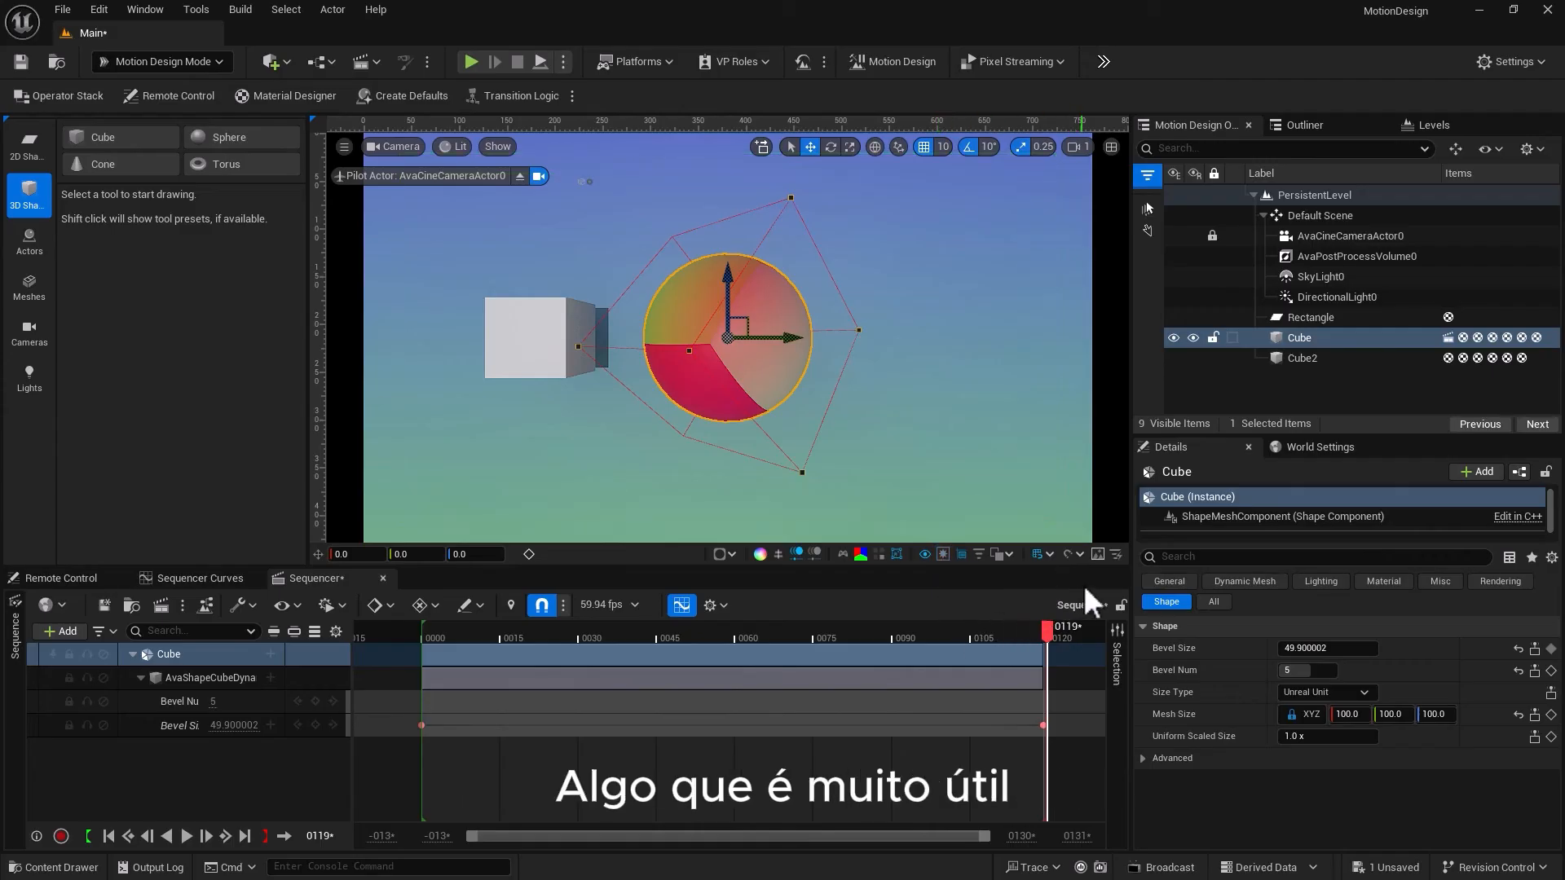
{"action": "left_click", "coordinate": [1117, 556]}
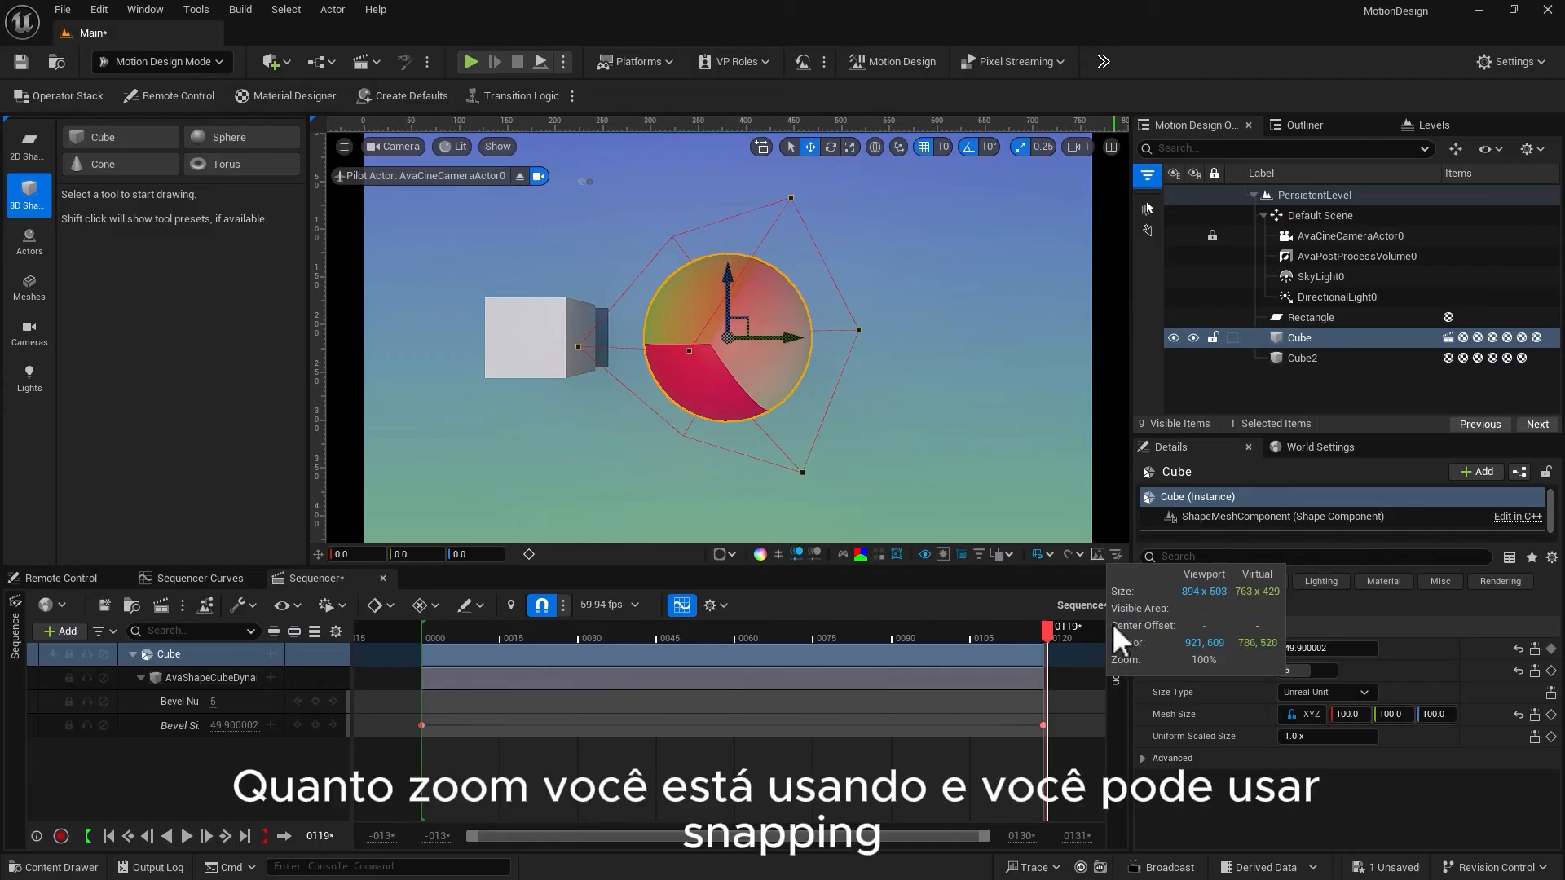
{"action": "left_click", "coordinate": [1079, 572]}
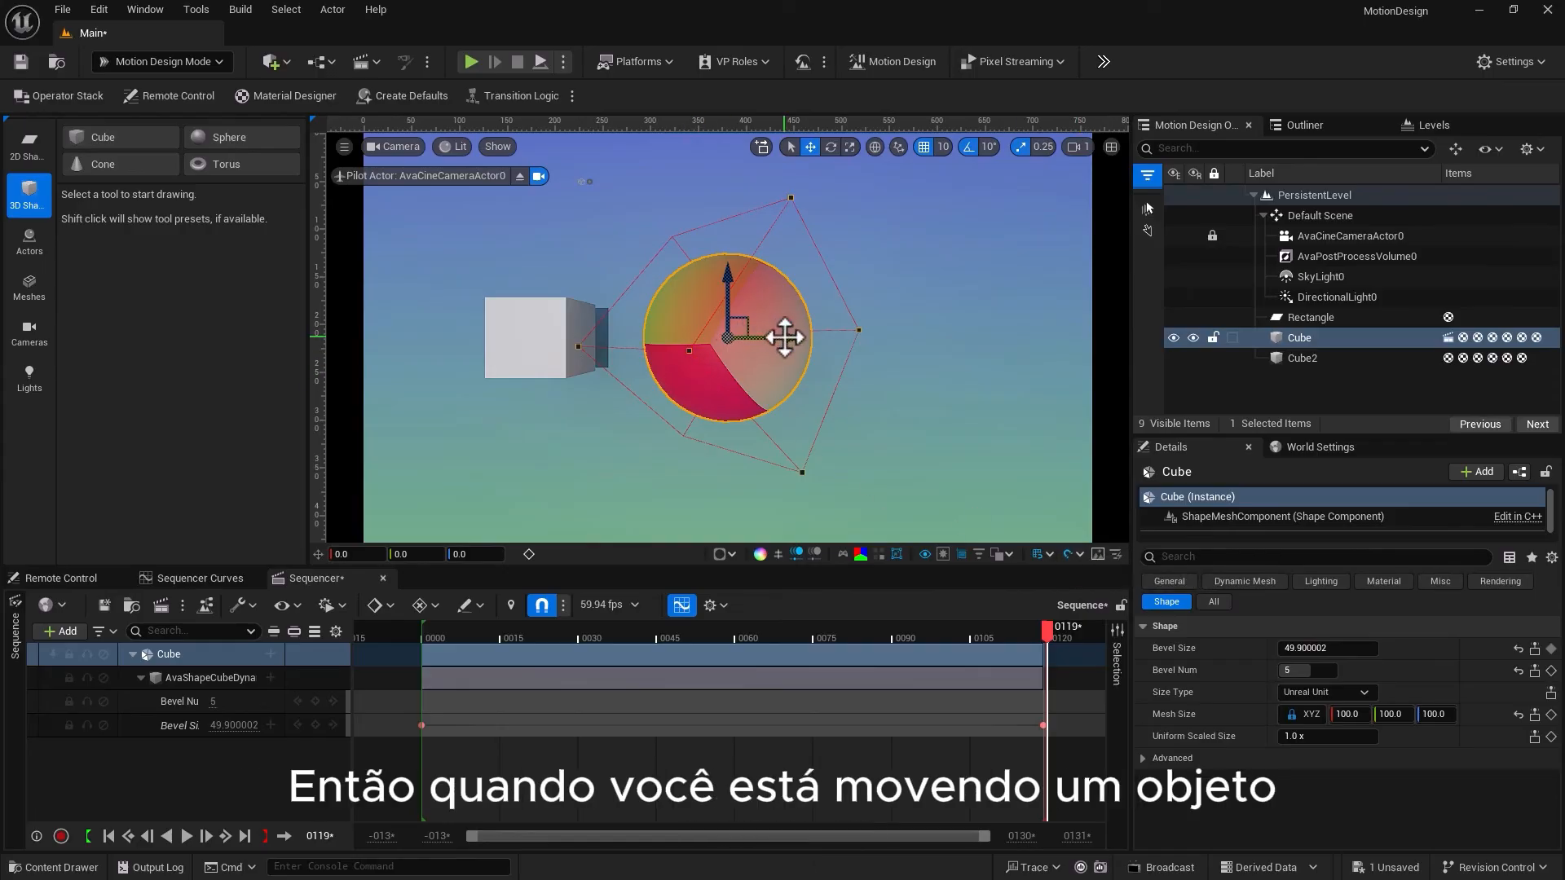
{"action": "mouse_move", "coordinate": [784, 337]}
{"action": "left_mouse_down"}
{"action": "mouse_move", "coordinate": [831, 339]}
{"action": "mouse_move", "coordinate": [755, 342]}
{"action": "mouse_move", "coordinate": [804, 342]}
{"action": "mouse_move", "coordinate": [781, 356]}
{"action": "left_mouse_up"}
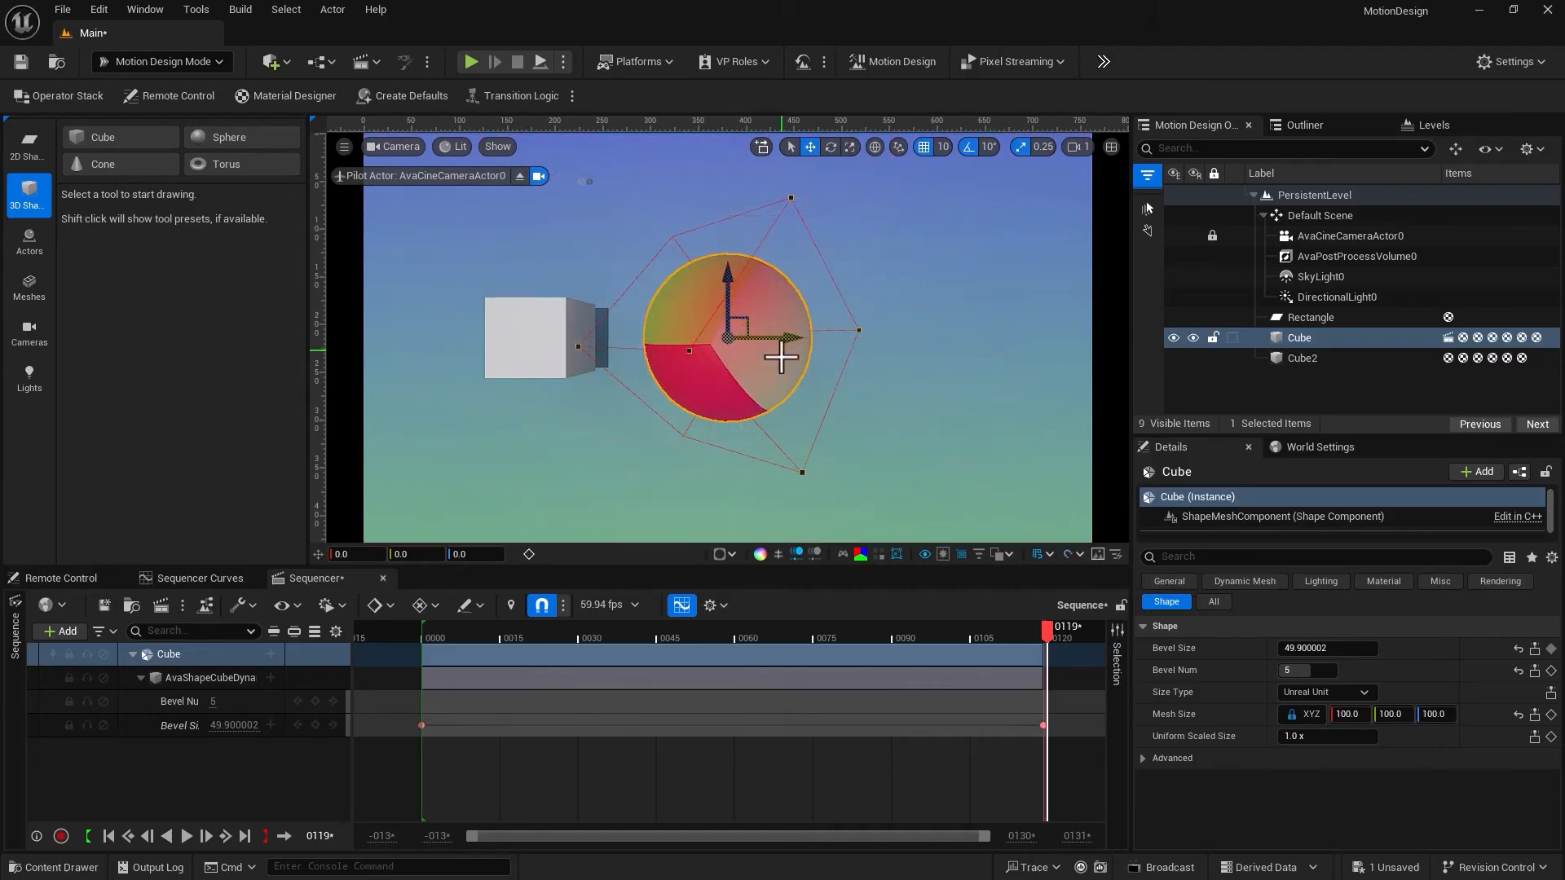
Delete the second cube and select the bevelled gradient cube
{"action": "left_click", "coordinate": [510, 338]}
{"action": "key", "text": "Delete"}
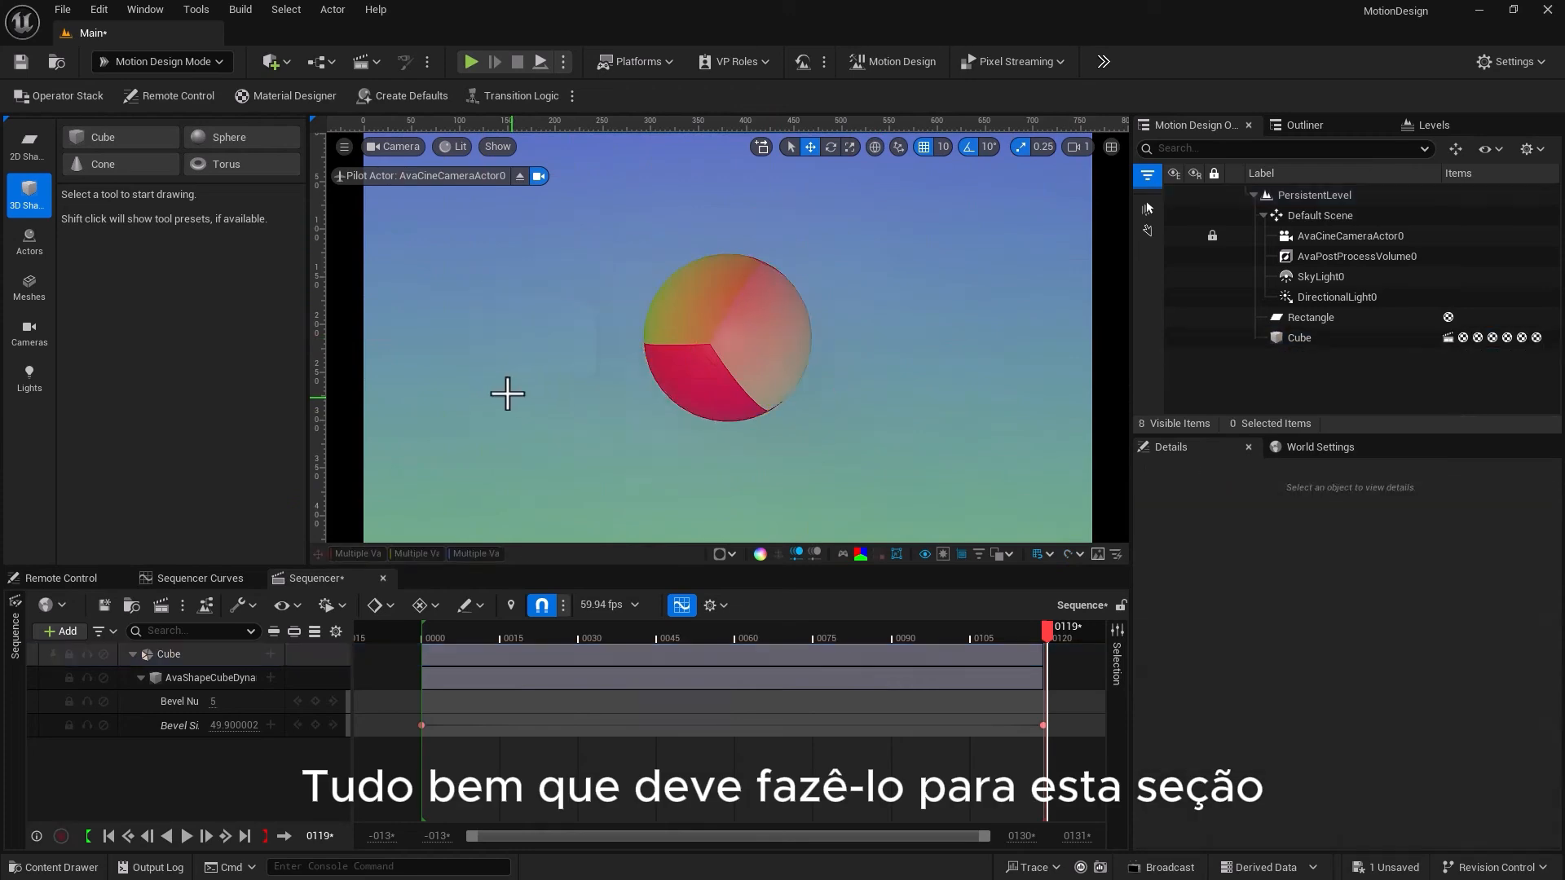
{"action": "left_click", "coordinate": [692, 346]}
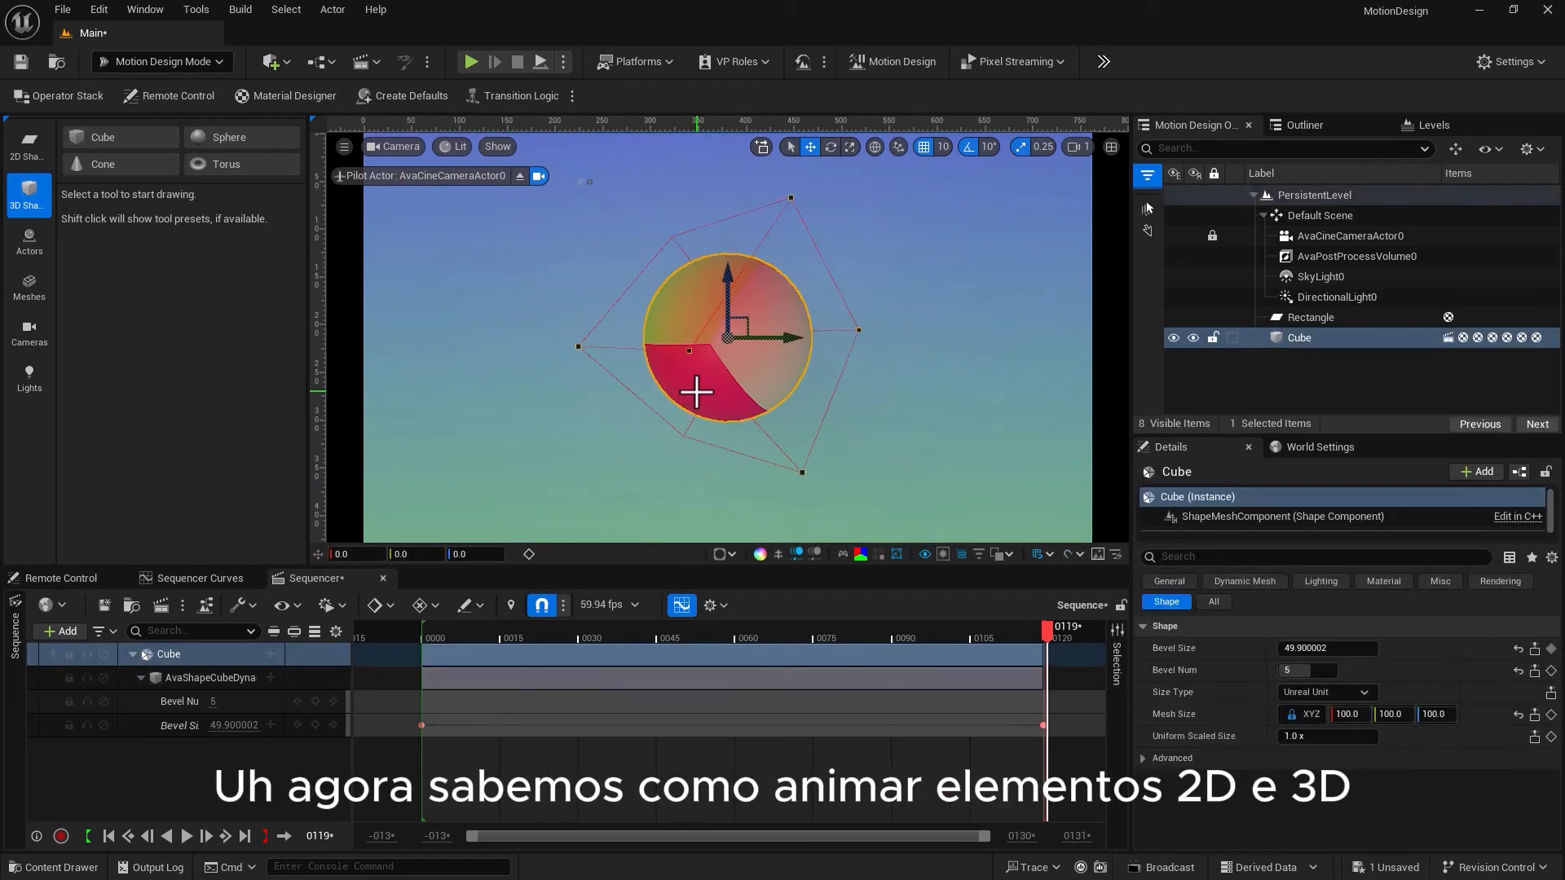
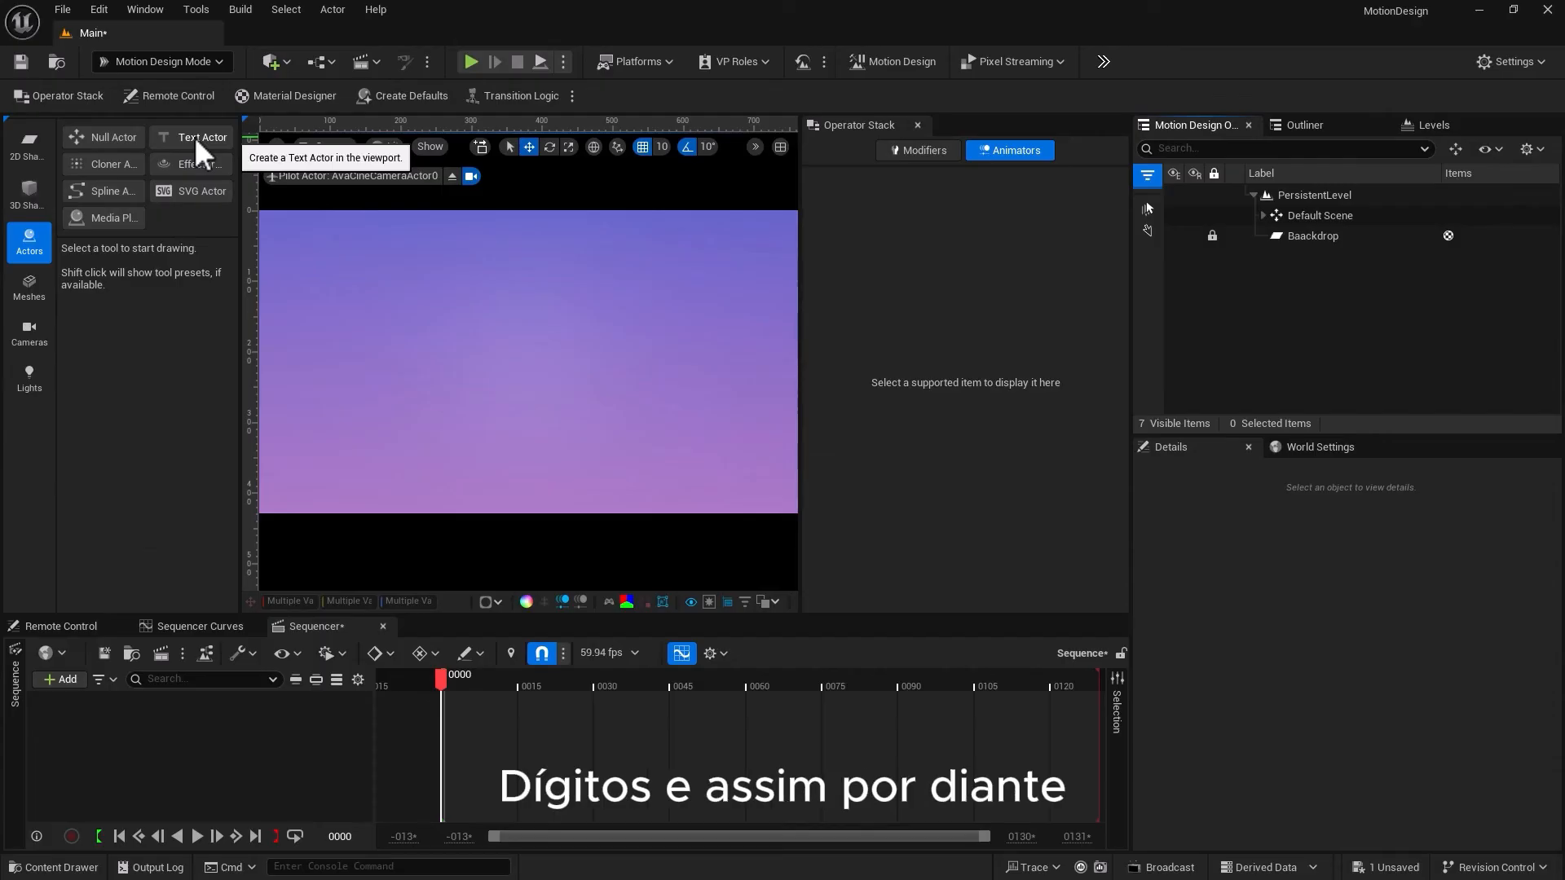
Add a Text Actor in the middle of the viewport and align its text to the centre horizontally and vertically
{"action": "left_click", "coordinate": [194, 137]}
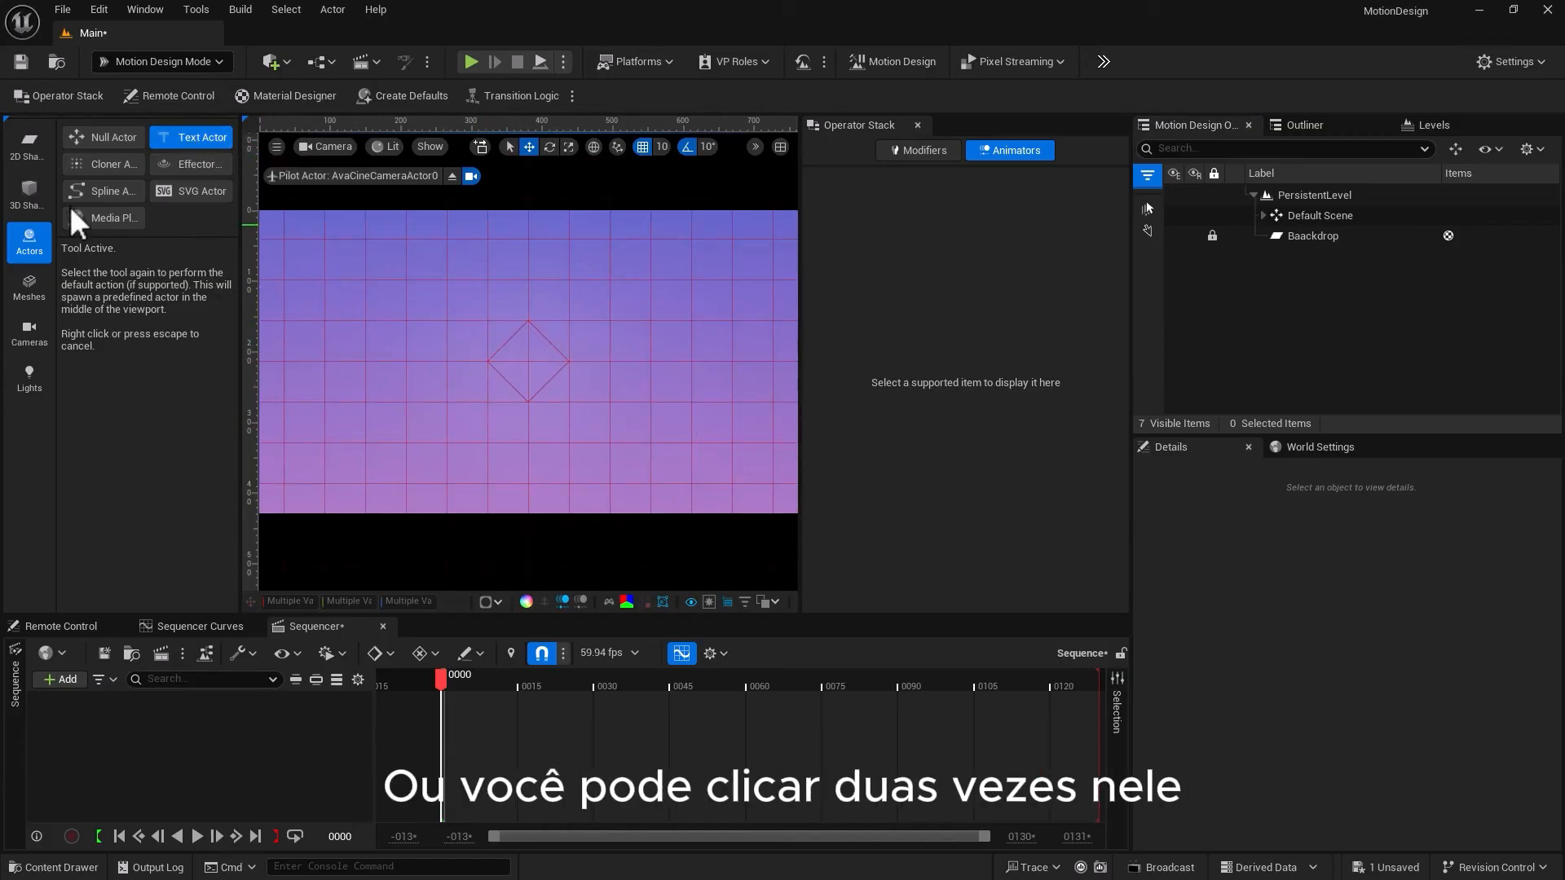
{"action": "double_click", "coordinate": [199, 134]}
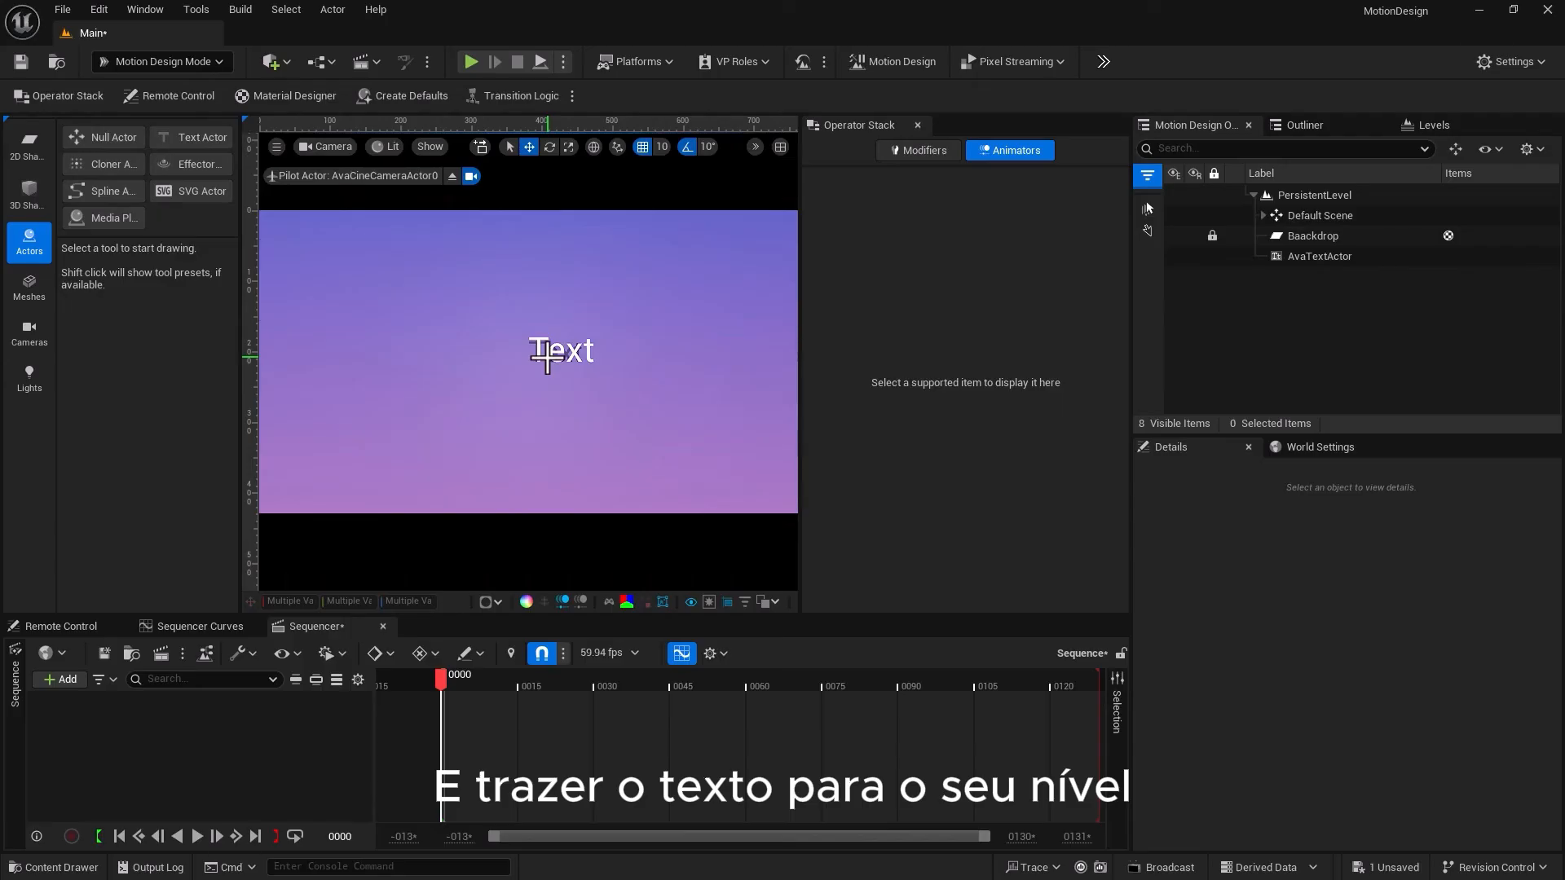
{"action": "left_click", "coordinate": [1297, 258]}
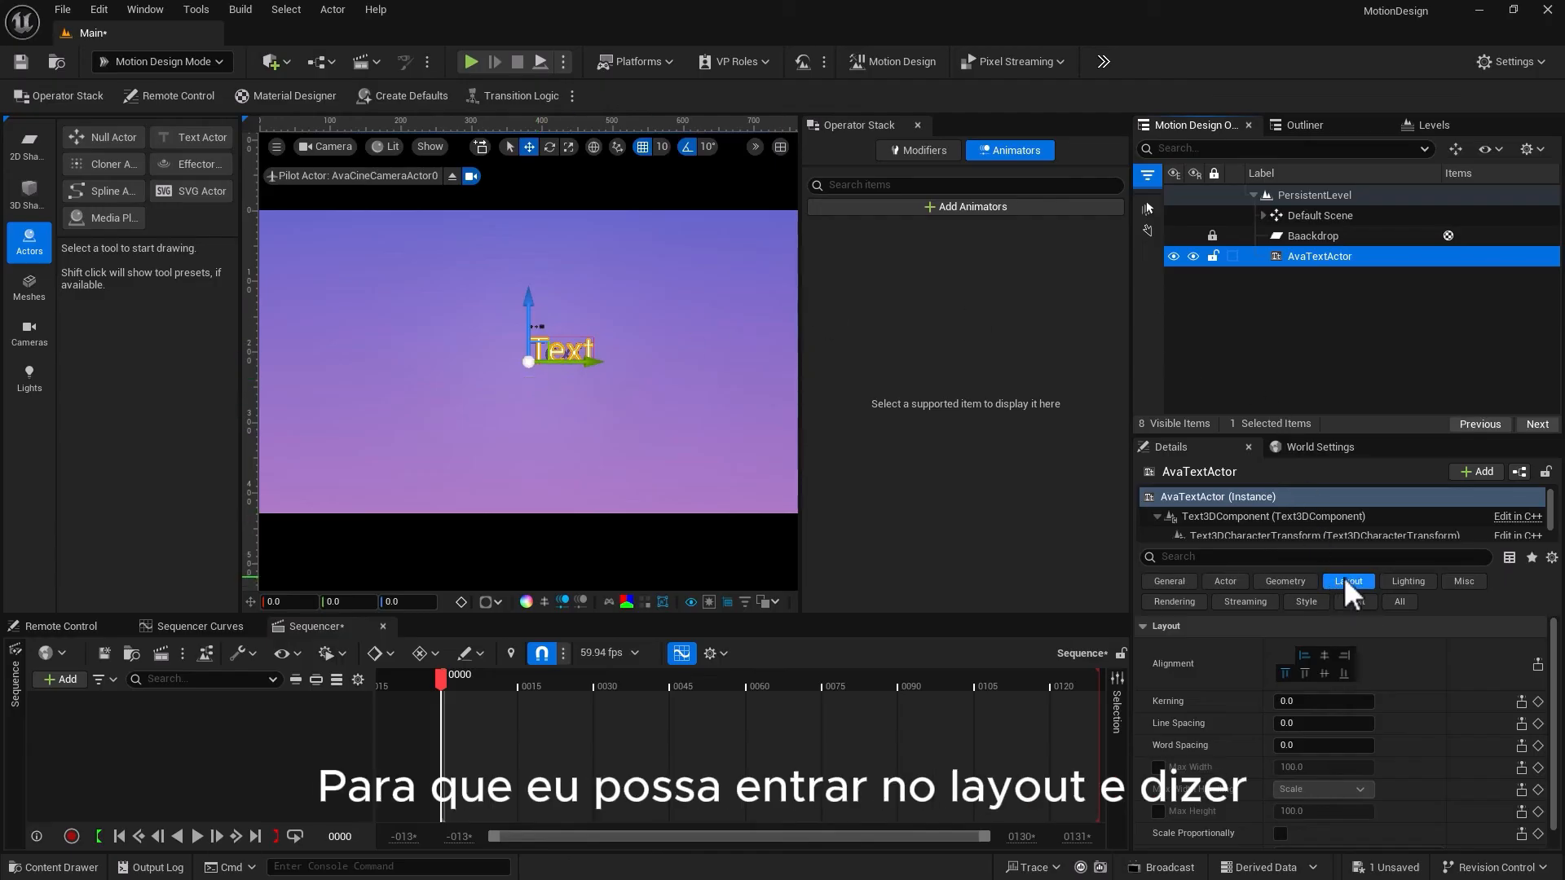
{"action": "left_click", "coordinate": [1328, 657]}
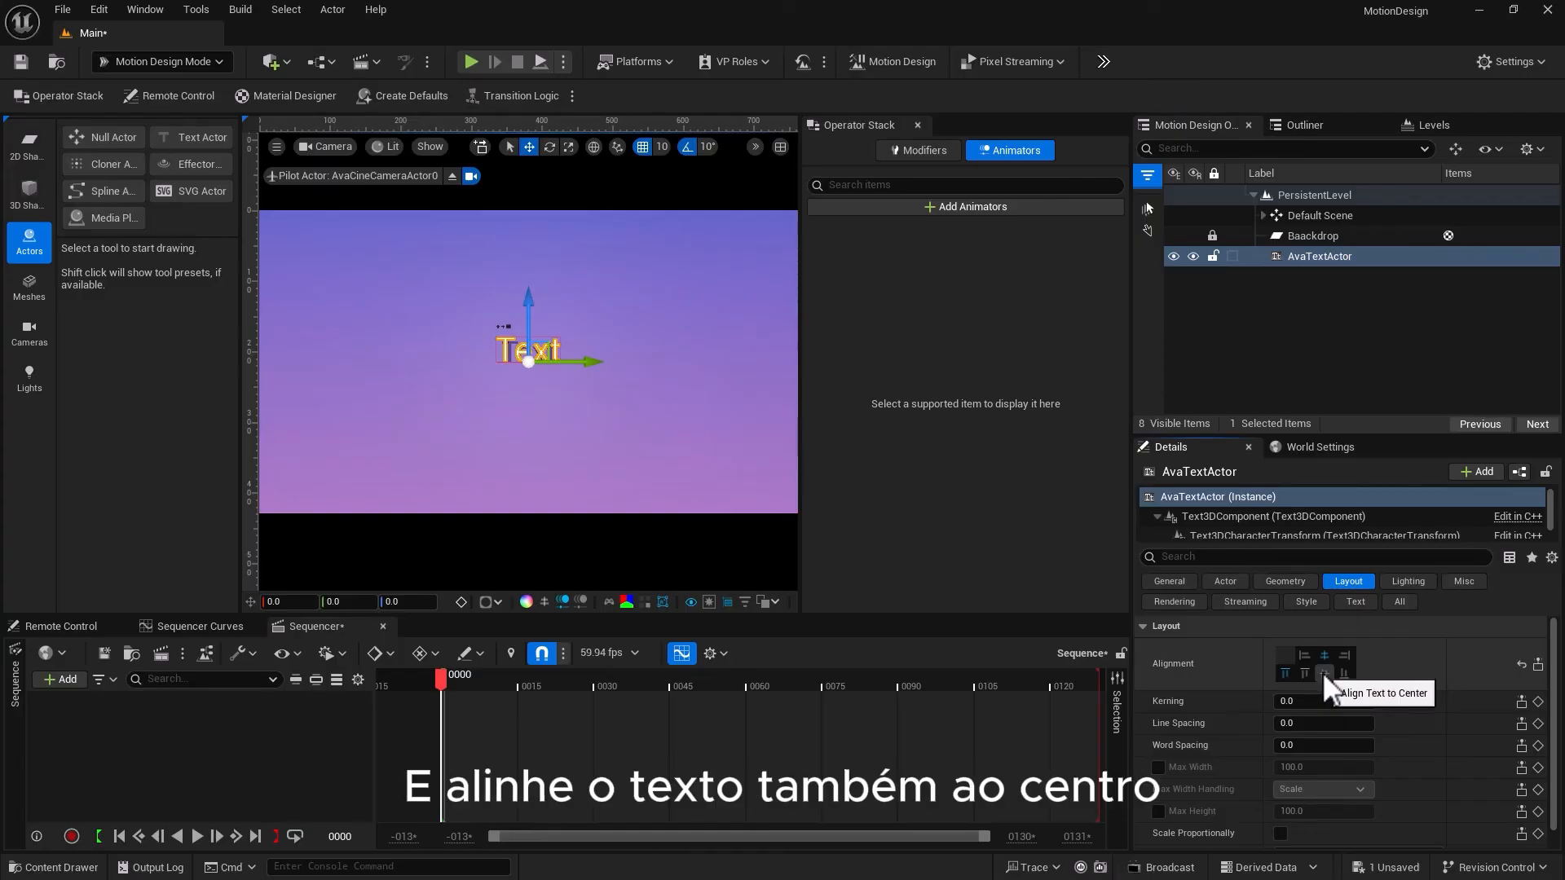
{"action": "left_click", "coordinate": [1324, 673]}
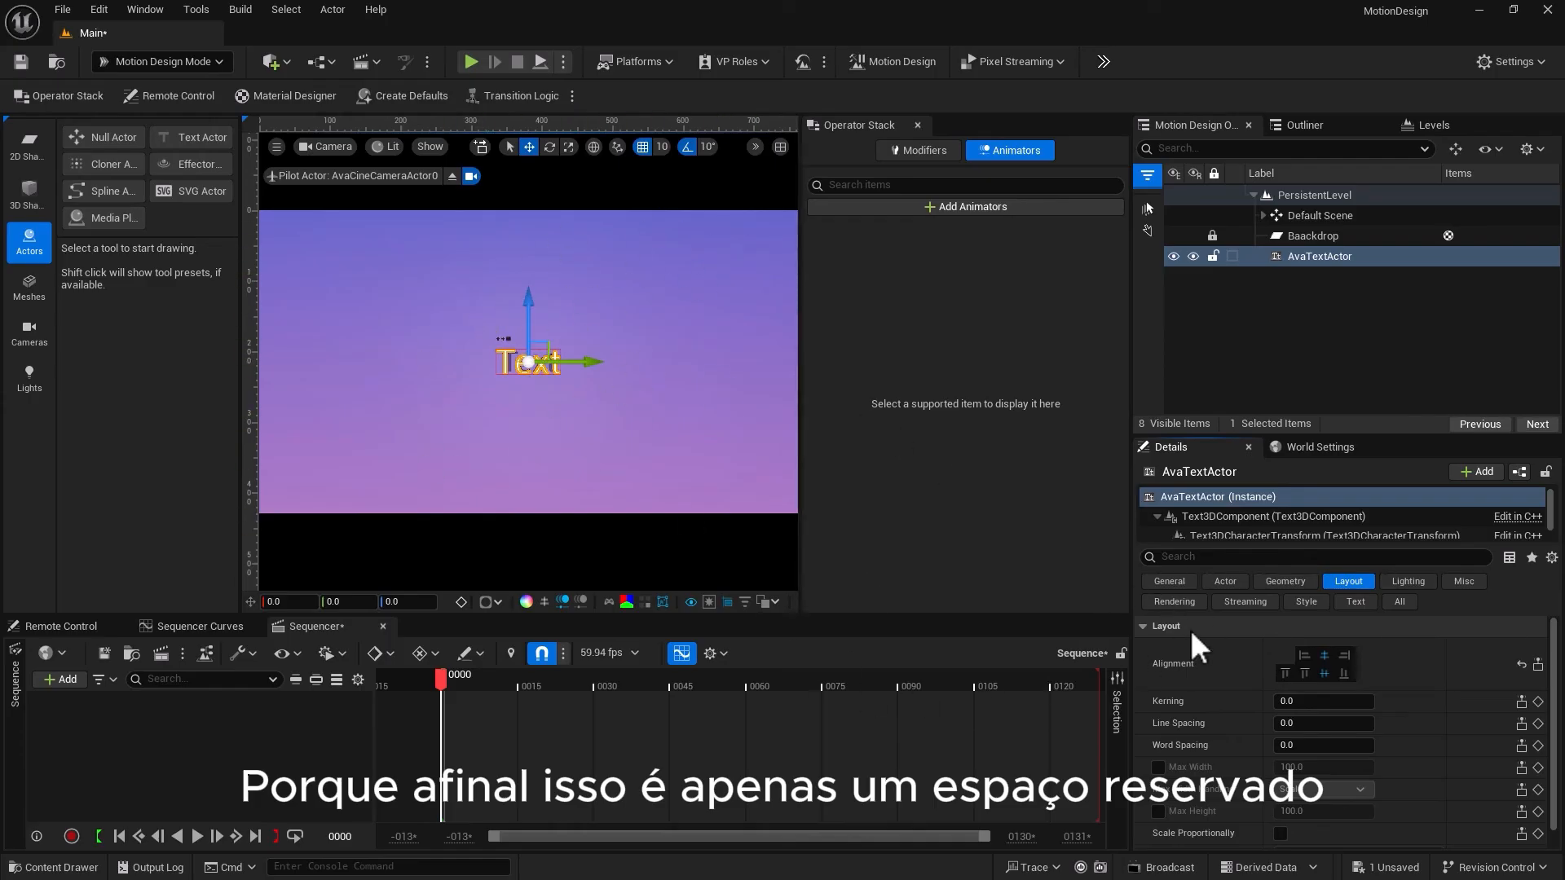
Set the text actor's content to "motion design" and enable Enforce Upper Case
{"action": "left_click", "coordinate": [1356, 603]}
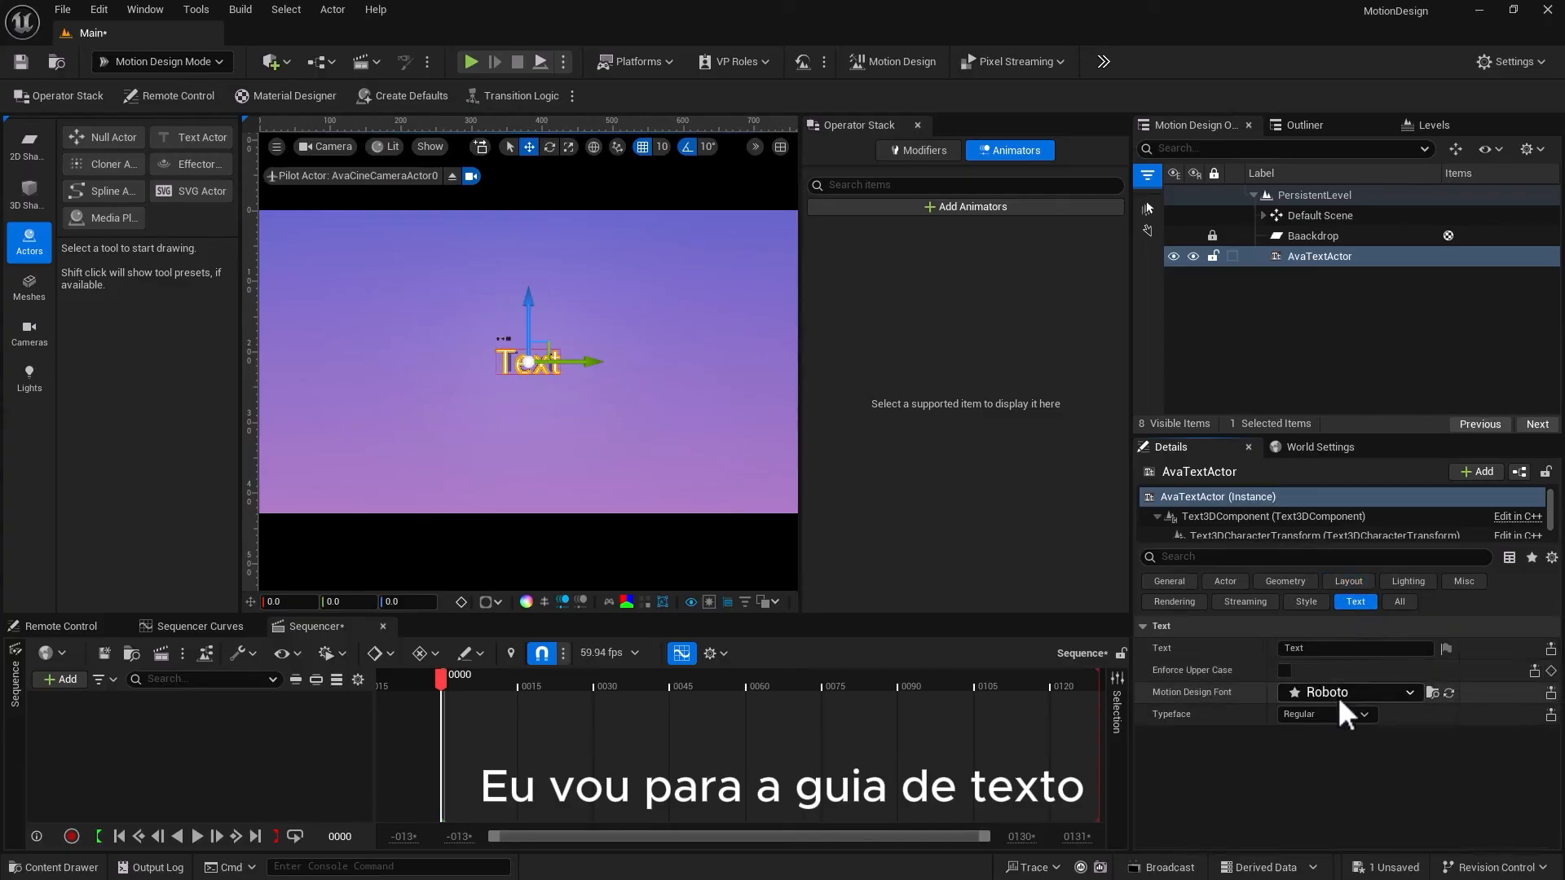
{"action": "left_click", "coordinate": [1326, 648]}
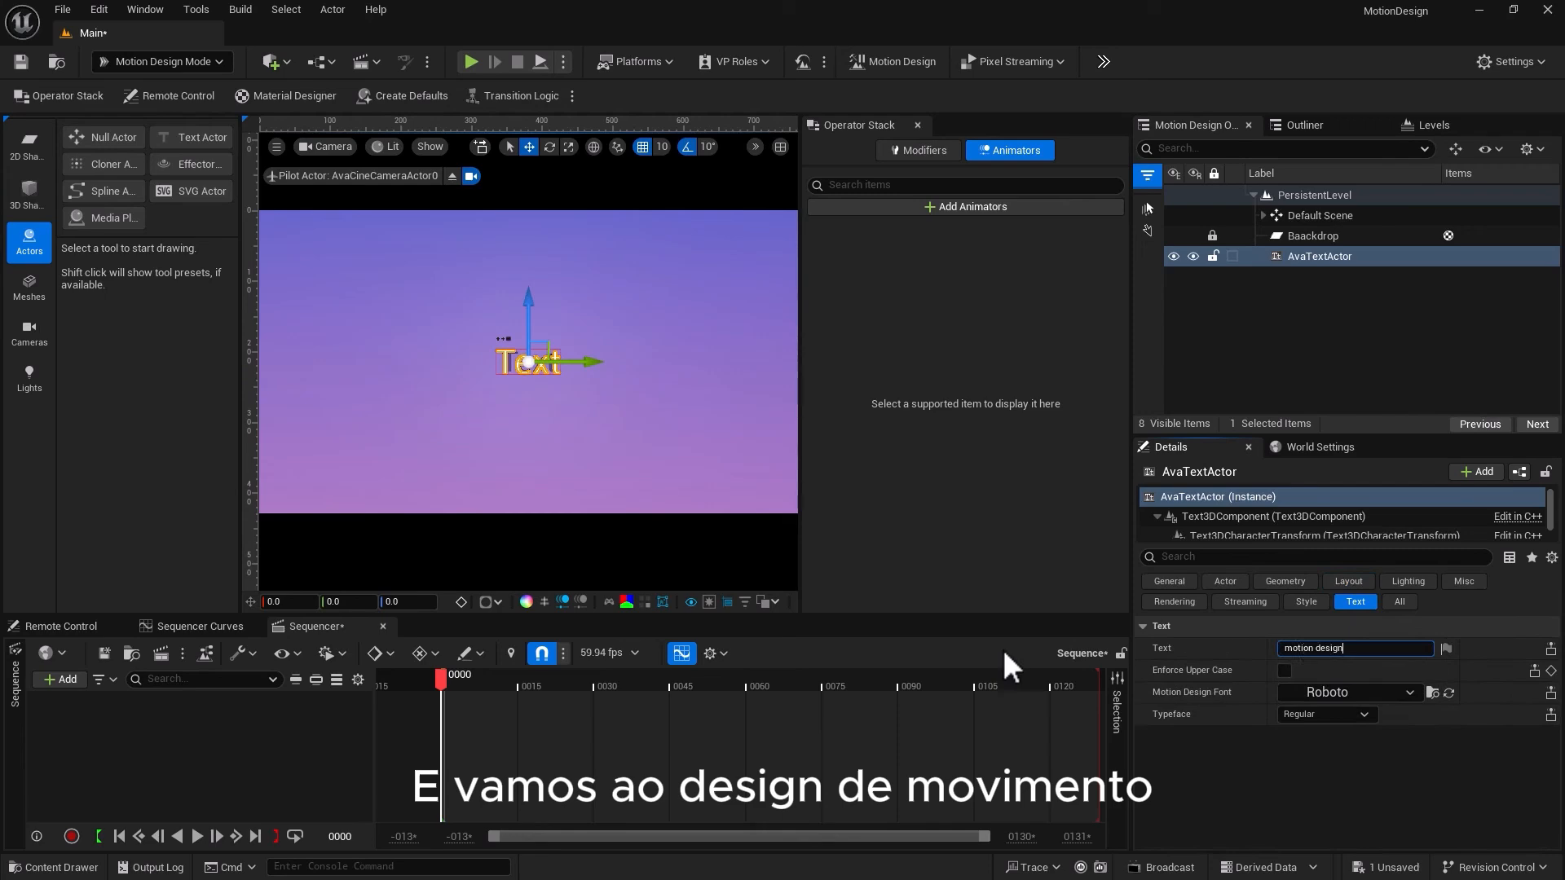
{"action": "type", "text": "motion design"}
{"action": "key", "text": "Return"}
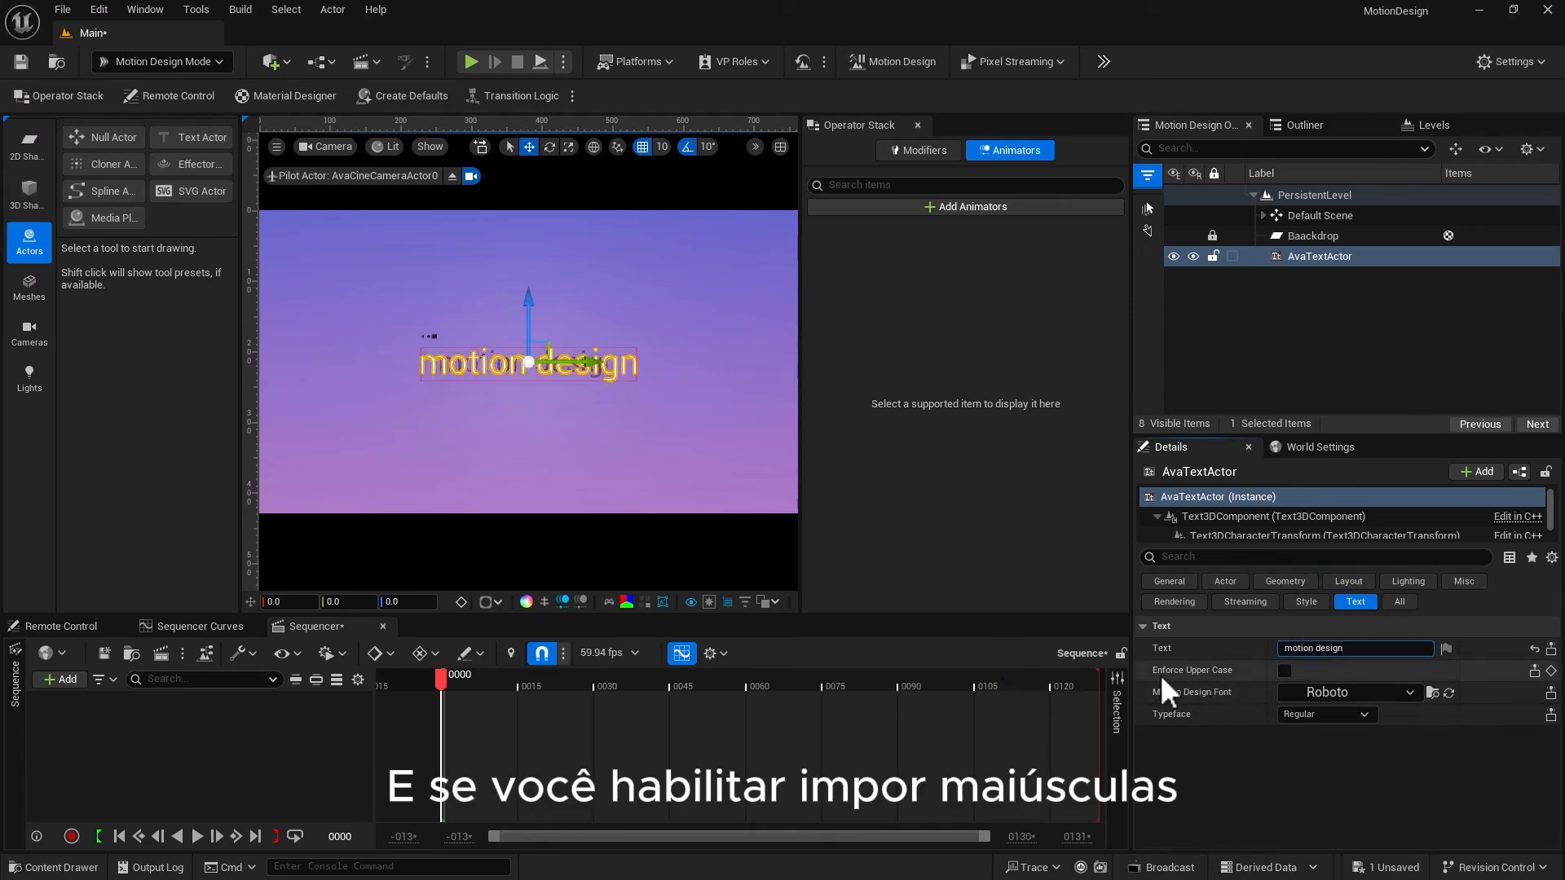
{"action": "left_click", "coordinate": [1284, 670]}
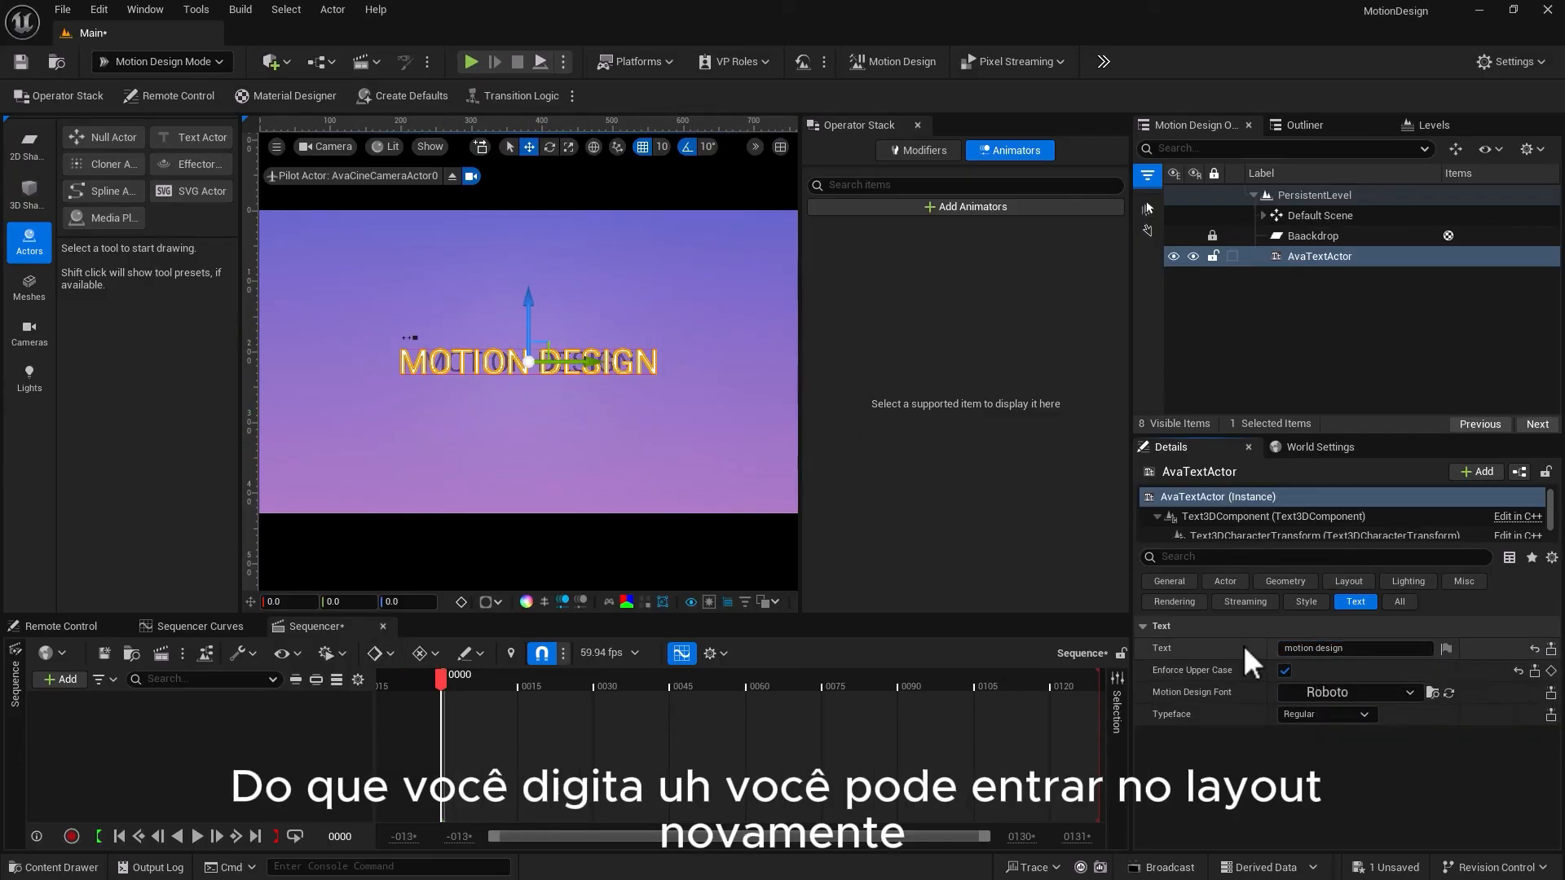
Increase the text's Kerning to about 7.72
{"action": "left_click", "coordinate": [1336, 585]}
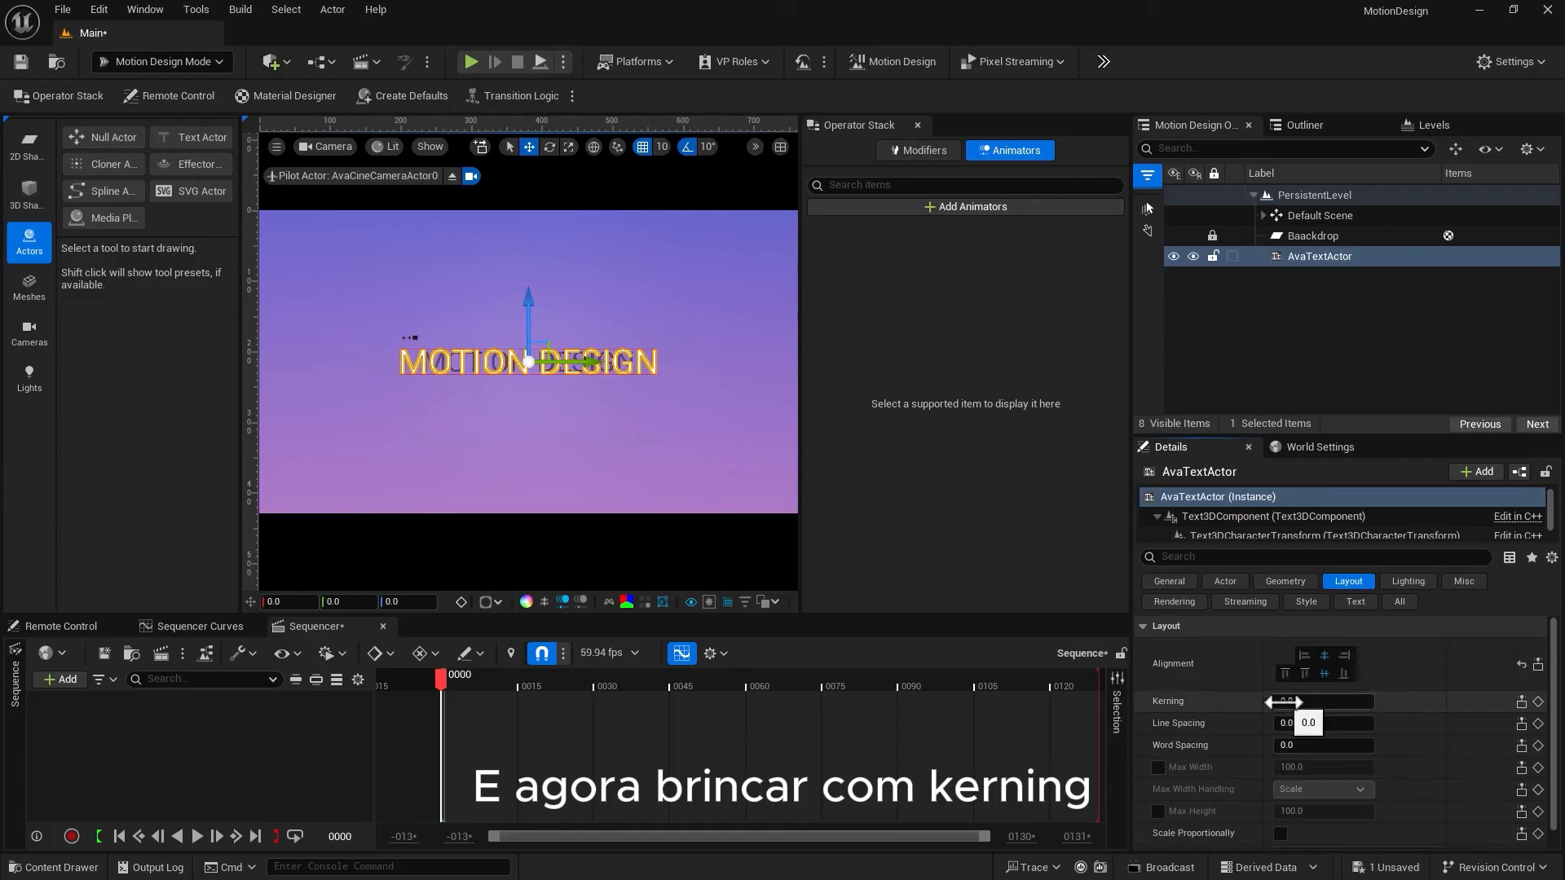
{"action": "left_click_drag", "start_coordinate": [1283, 702], "coordinate": [1410, 702]}
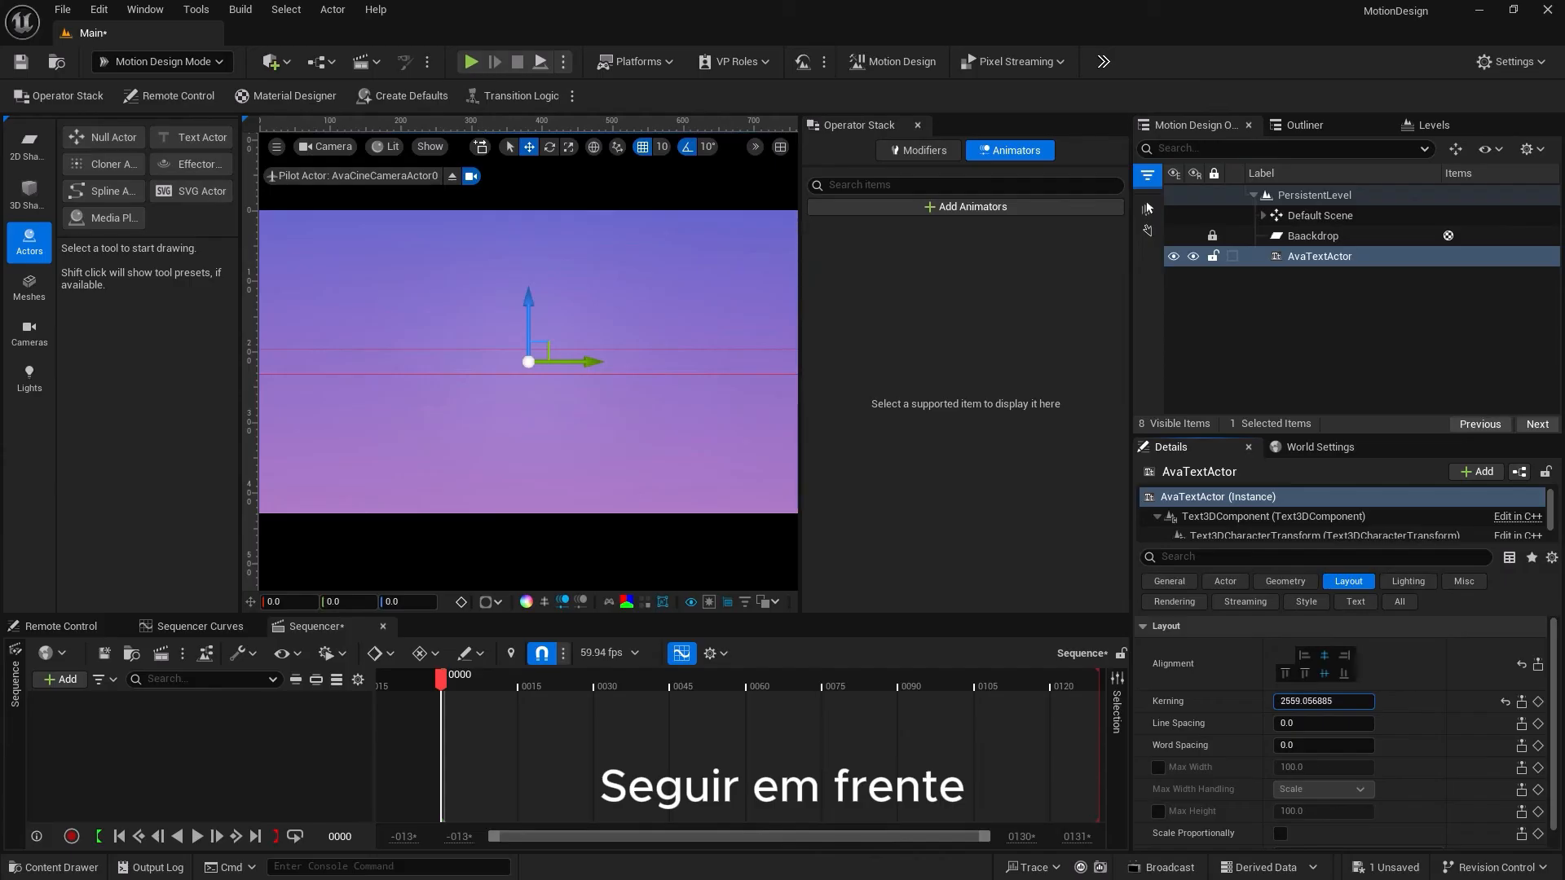
{"action": "left_click_drag", "start_coordinate": [1385, 702], "coordinate": [1260, 701]}
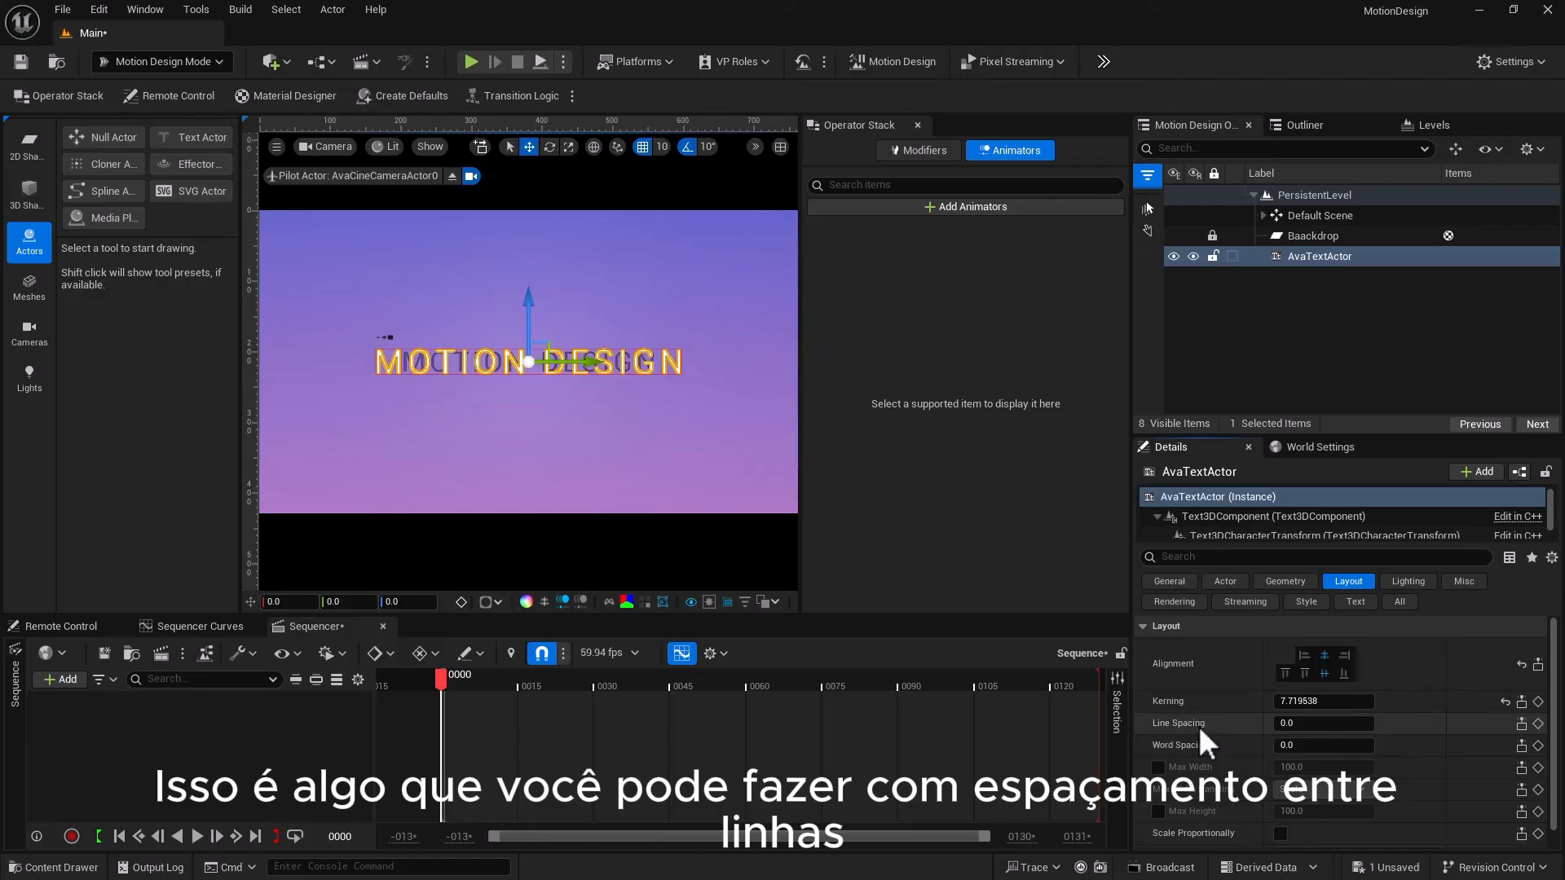
Add a second line reading "in unreal engine" to the text
{"action": "left_click", "coordinate": [1344, 603]}
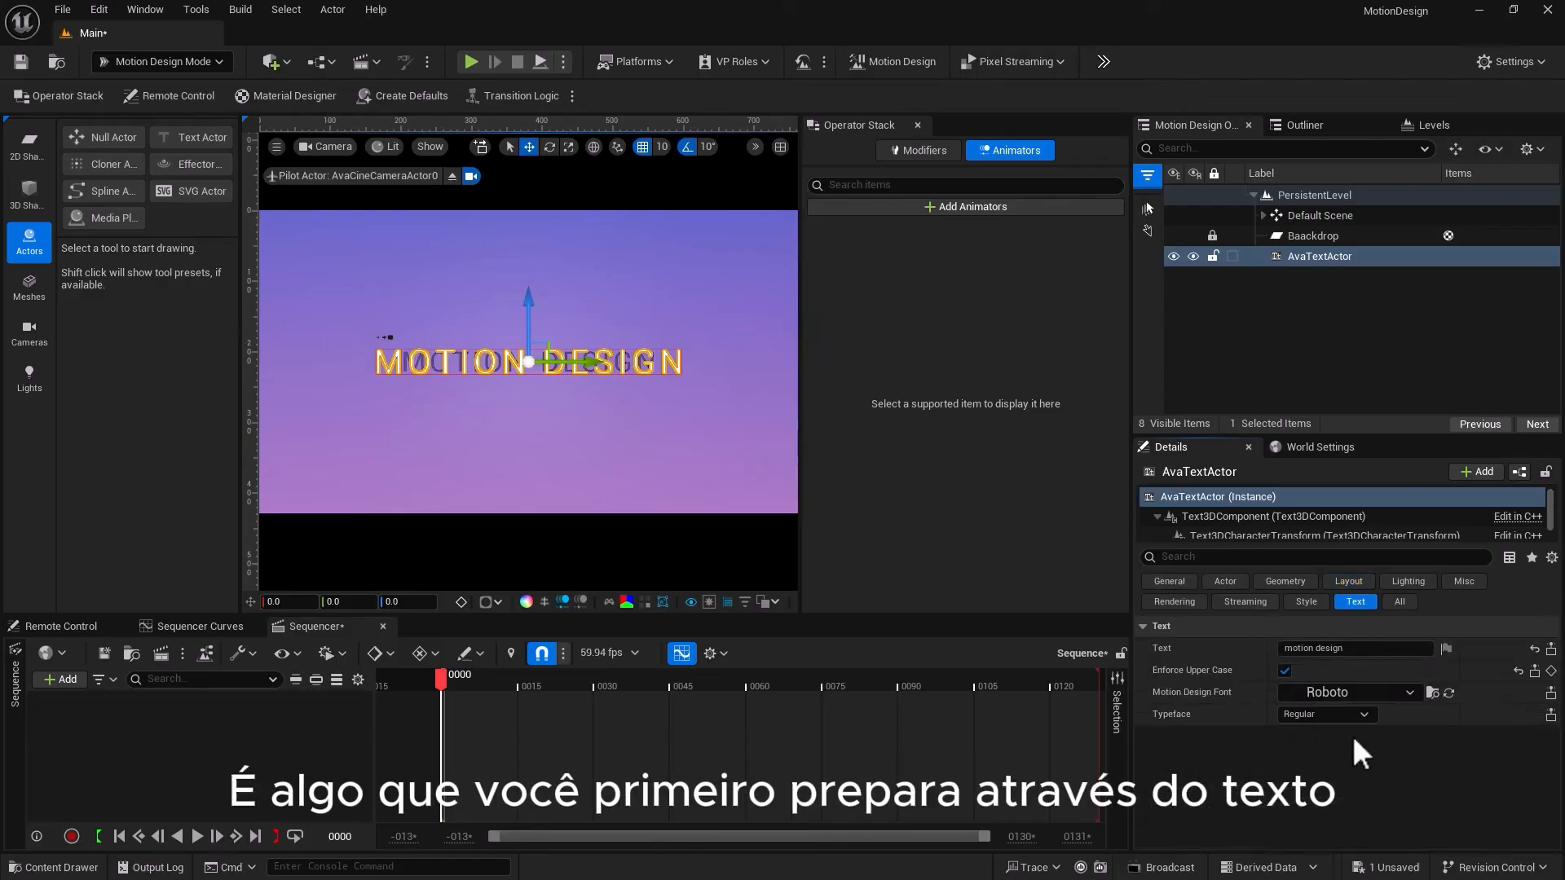
{"action": "left_click", "coordinate": [1351, 648]}
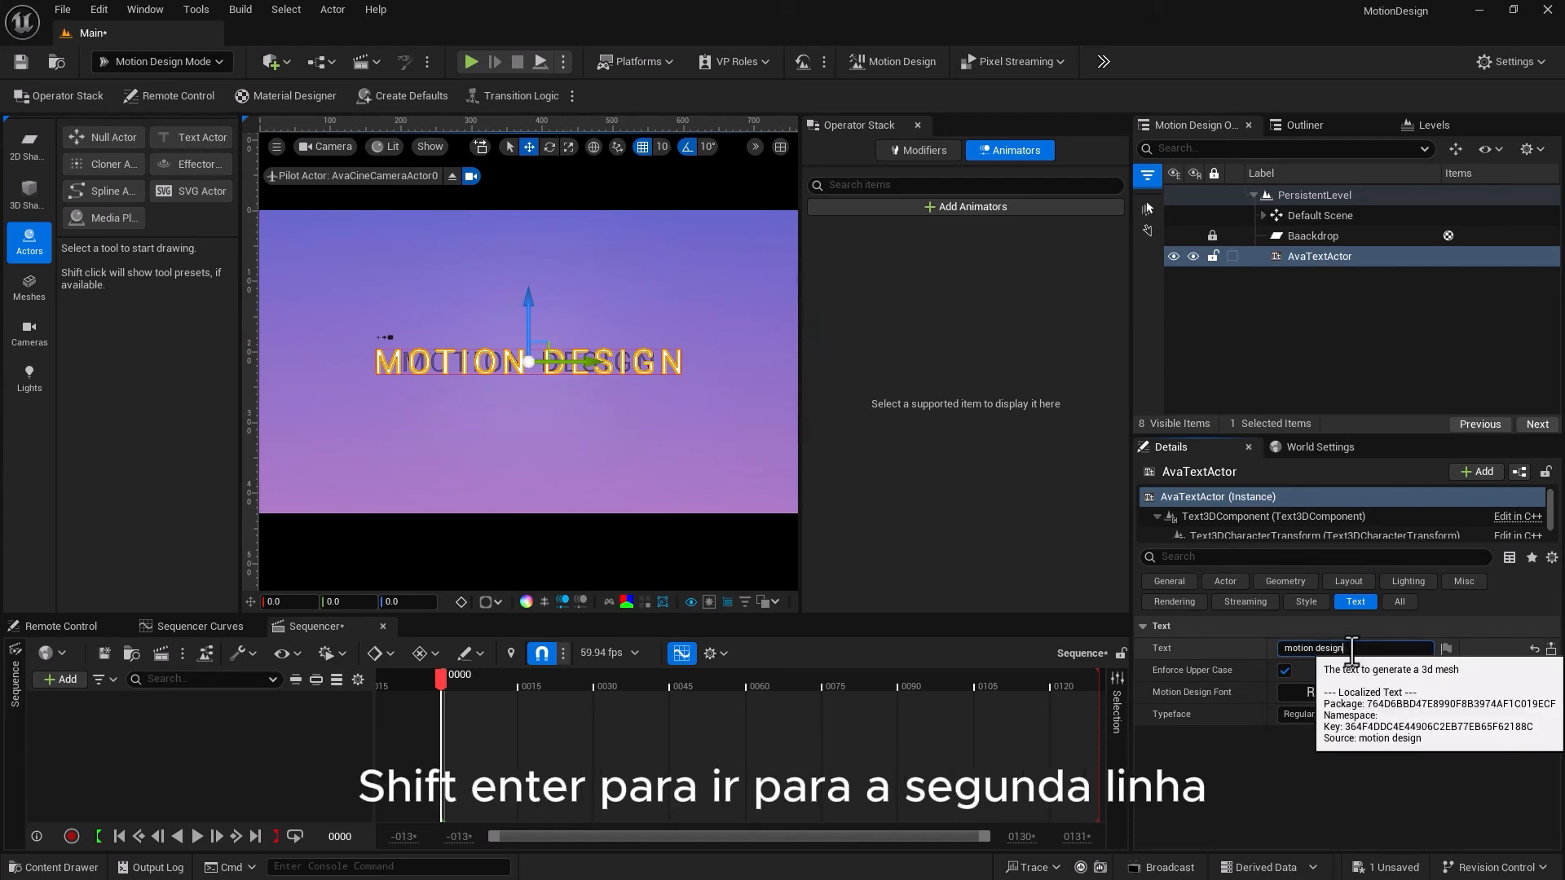
{"action": "key", "text": "shift+Return"}
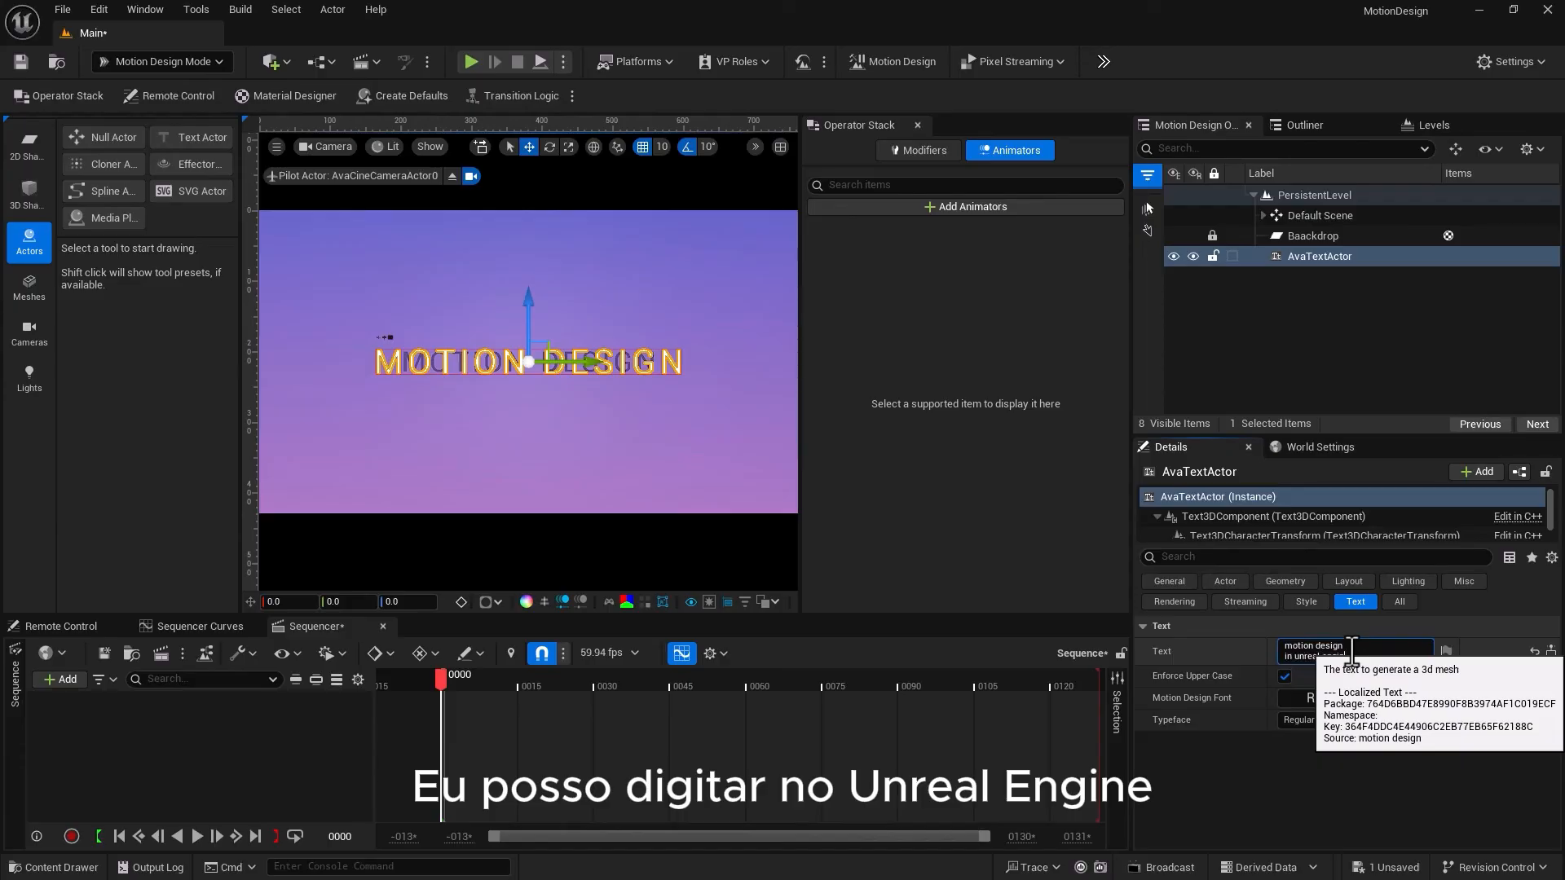
{"action": "type", "text": "in unreal engine"}
{"action": "key", "text": "Return"}
Set the text actor's Motion Design Font to Impact
{"action": "left_click", "coordinate": [1415, 699]}
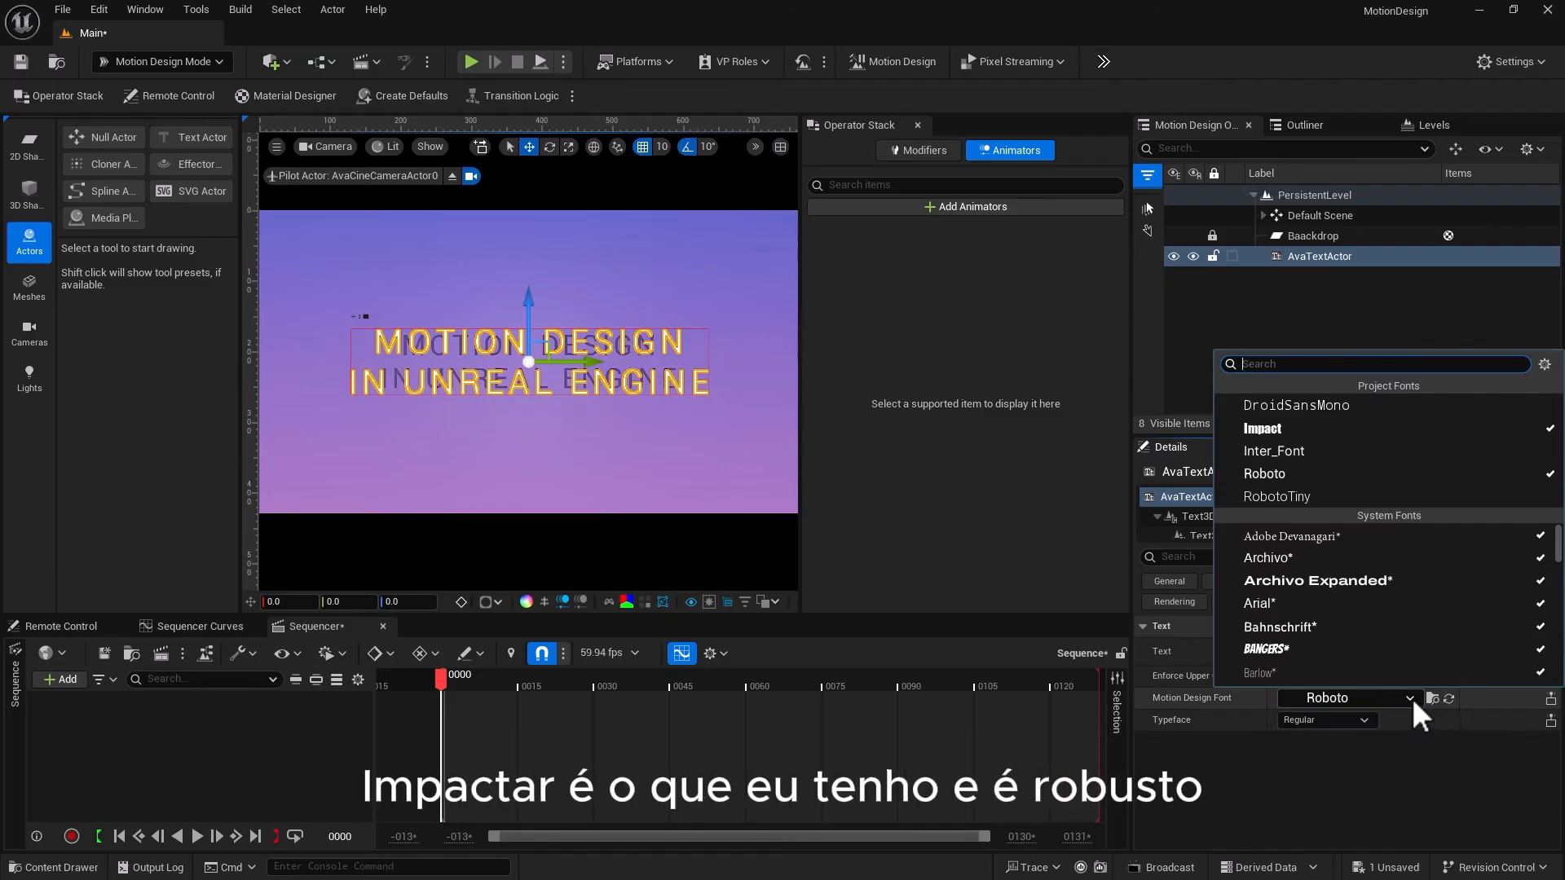
{"action": "type", "text": "impact"}
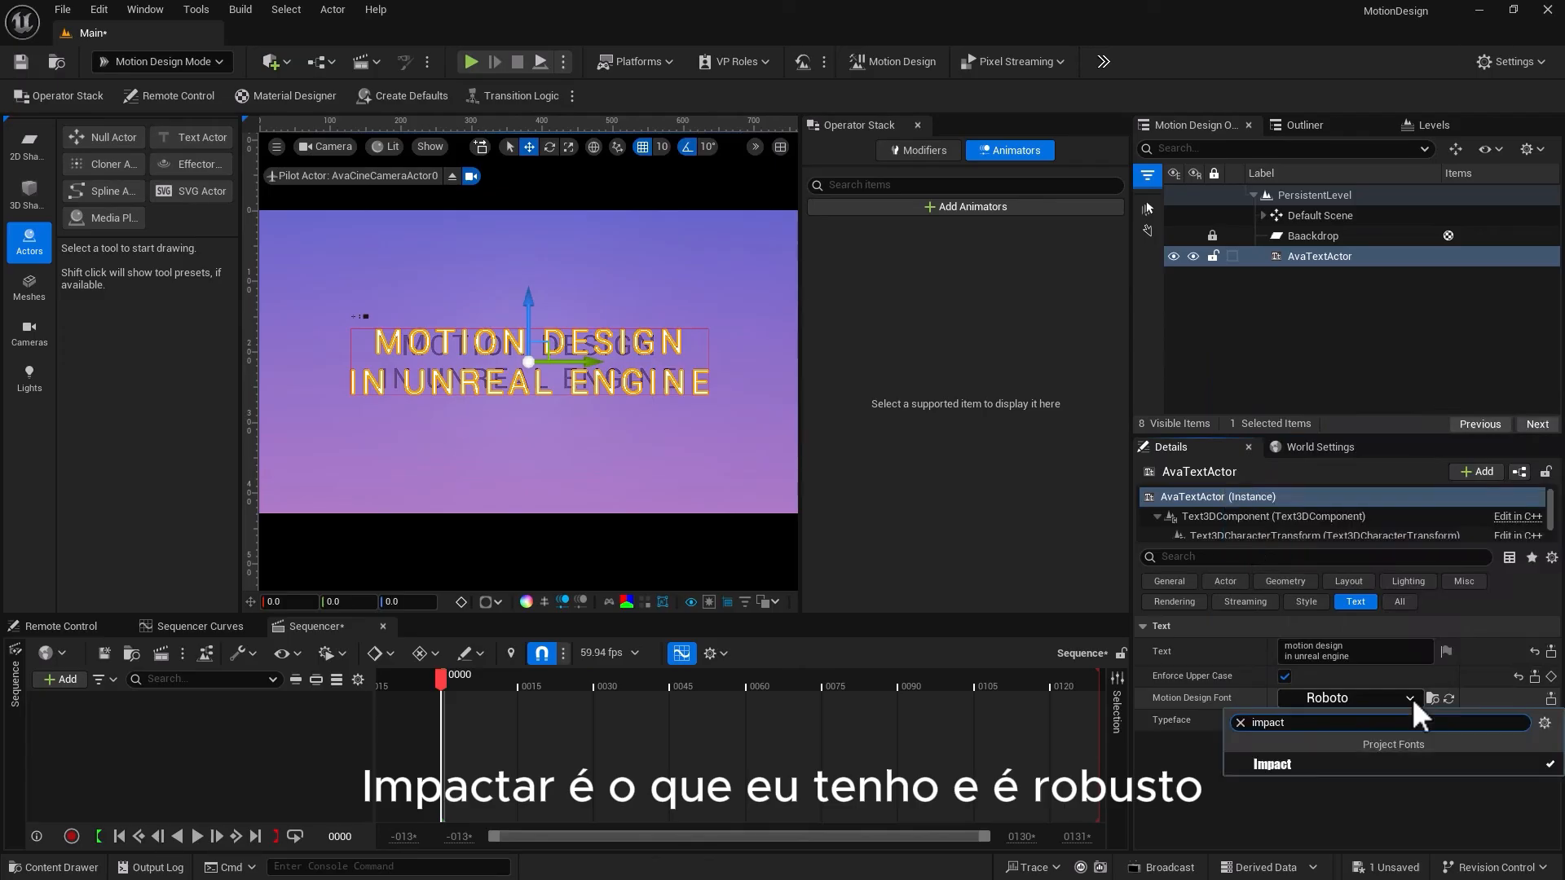
{"action": "left_click", "coordinate": [1265, 763]}
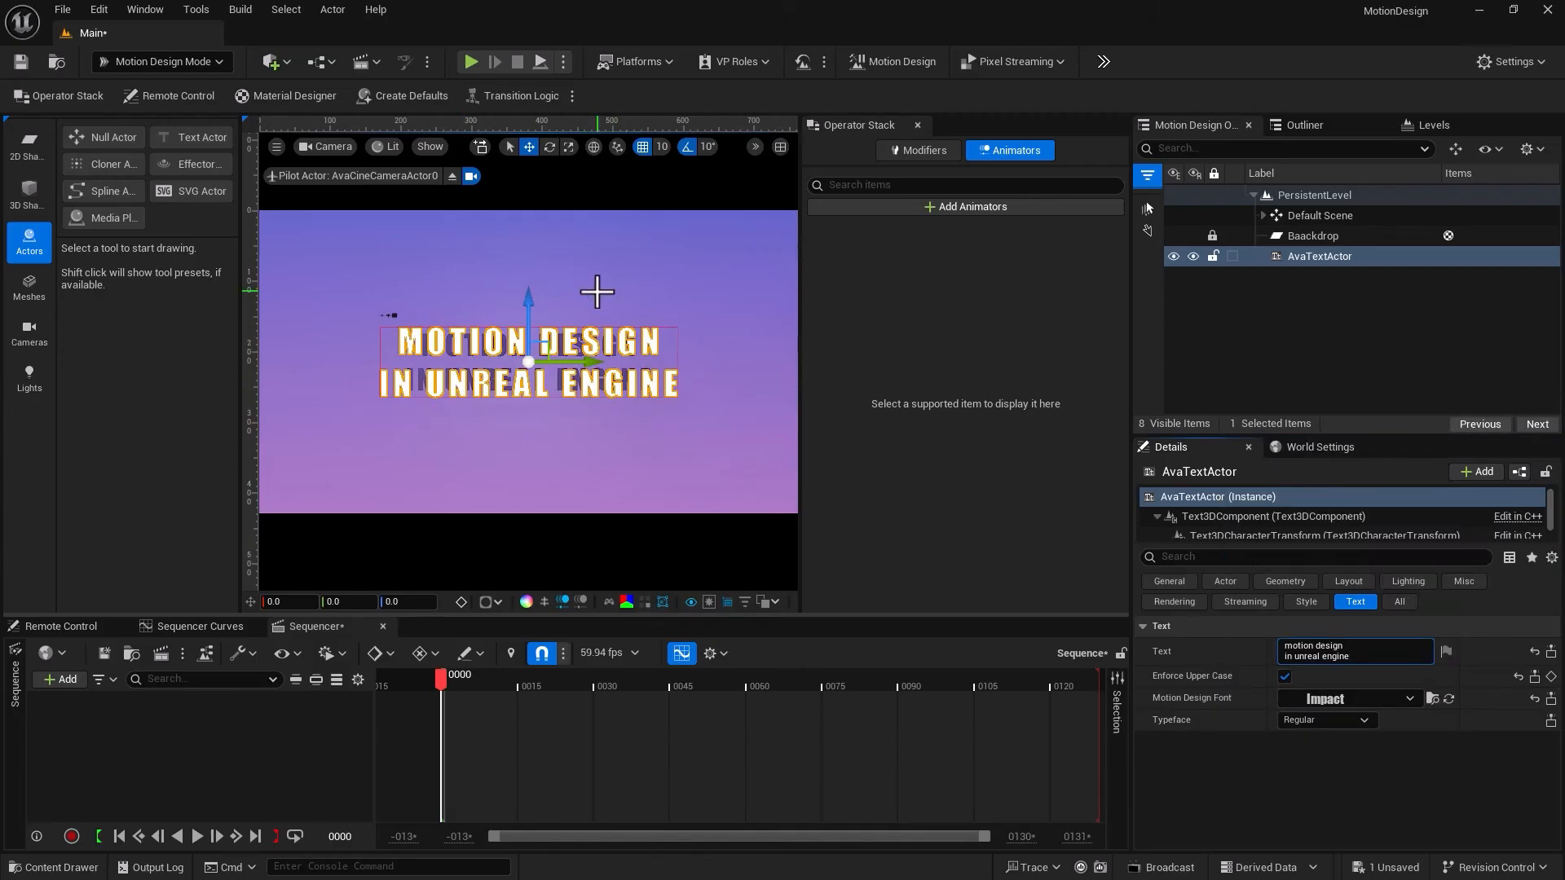
Try a Line Spacing of about 22.82 and a Max Height limit on the text, and revert both settings
{"action": "left_click", "coordinate": [1348, 581]}
{"action": "left_click", "coordinate": [1348, 581]}
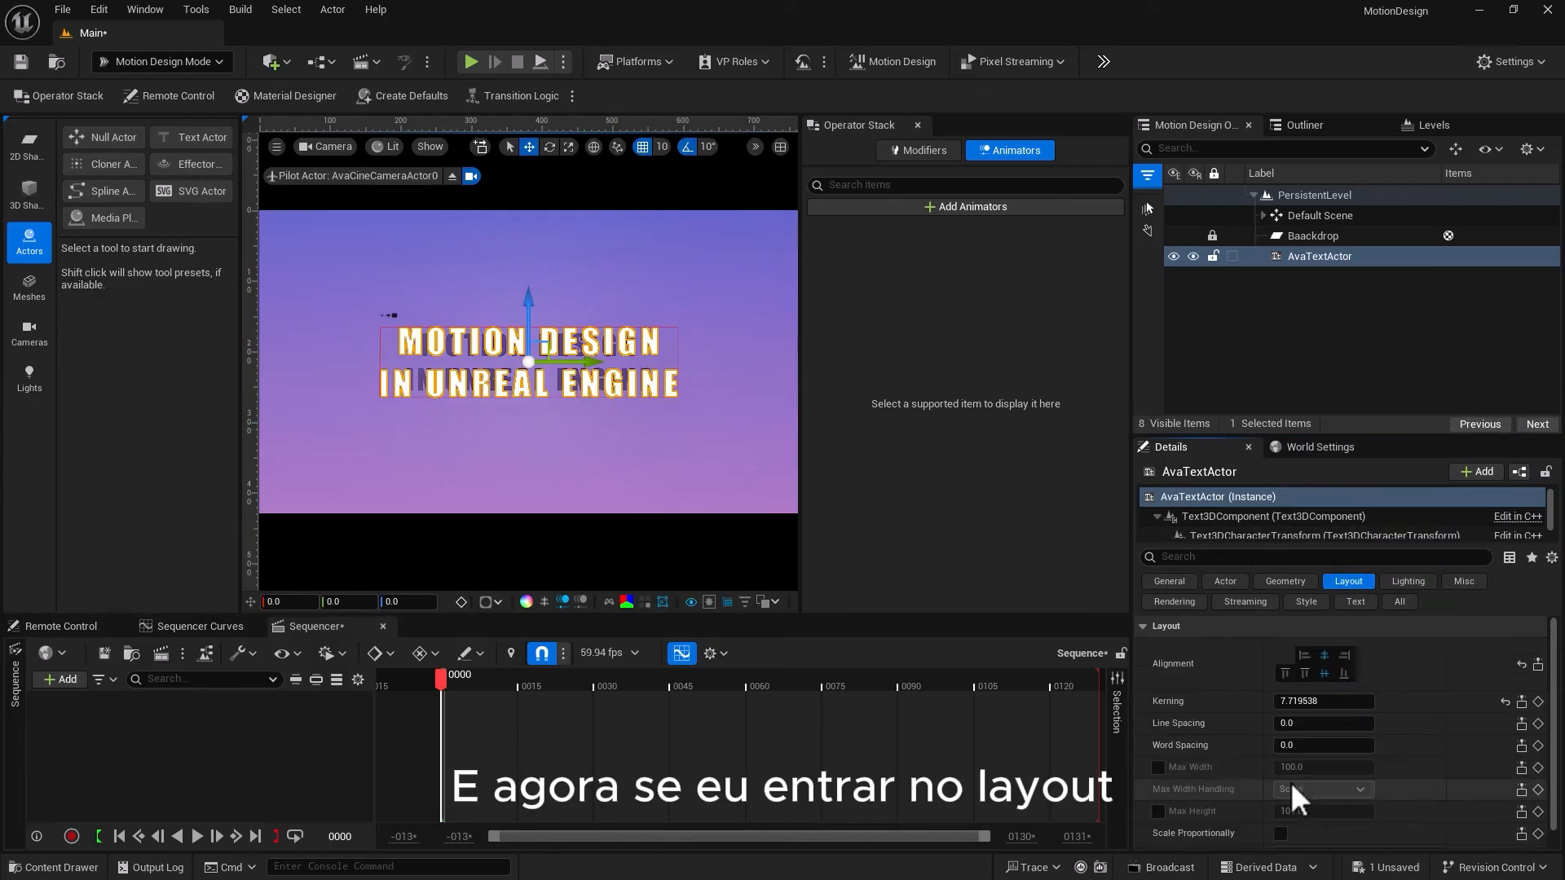
{"action": "mouse_move", "coordinate": [1282, 724]}
{"action": "left_mouse_down"}
{"action": "mouse_move", "coordinate": [1385, 724]}
{"action": "mouse_move", "coordinate": [1268, 723]}
{"action": "left_mouse_up"}
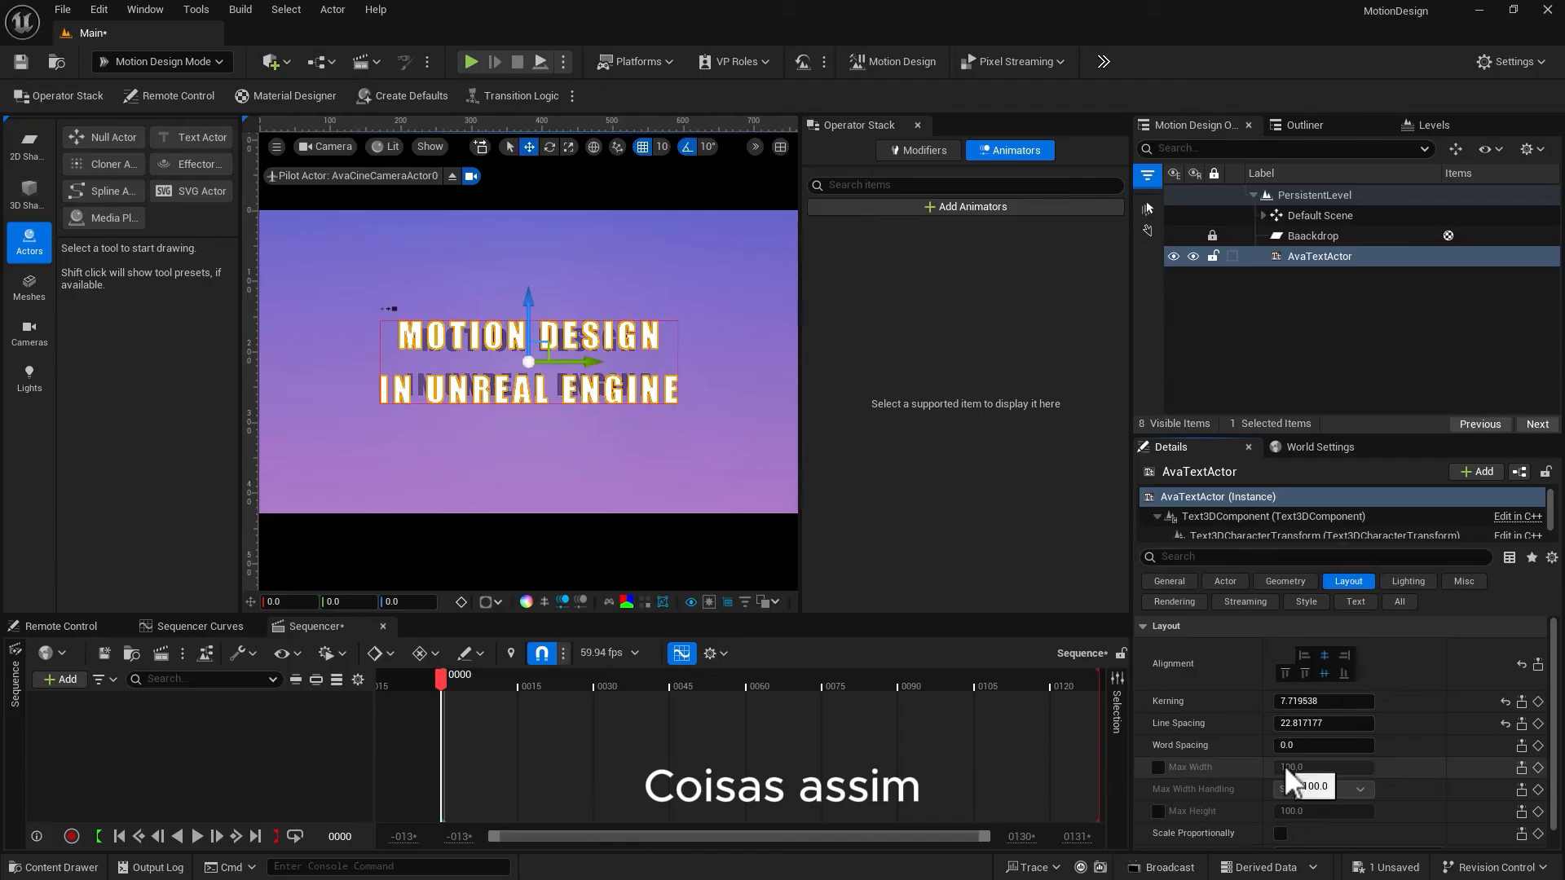
{"action": "scroll", "coordinate": [1271, 742], "scroll_direction": "down", "scroll_amount": 1}
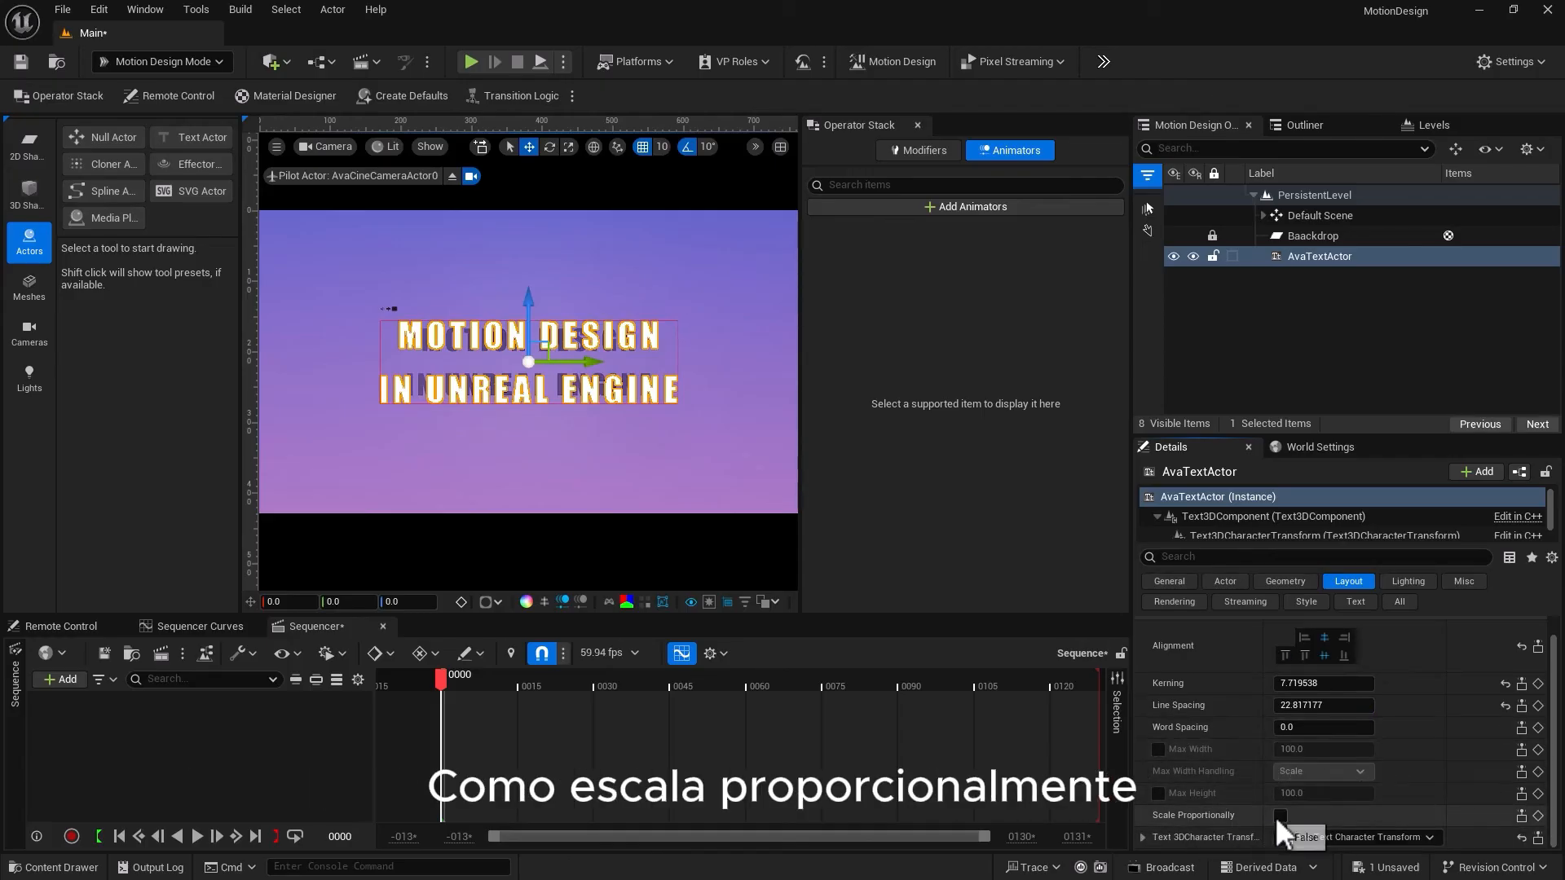
{"action": "left_click", "coordinate": [1156, 793]}
{"action": "left_click_drag", "start_coordinate": [1292, 794], "coordinate": [1345, 794]}
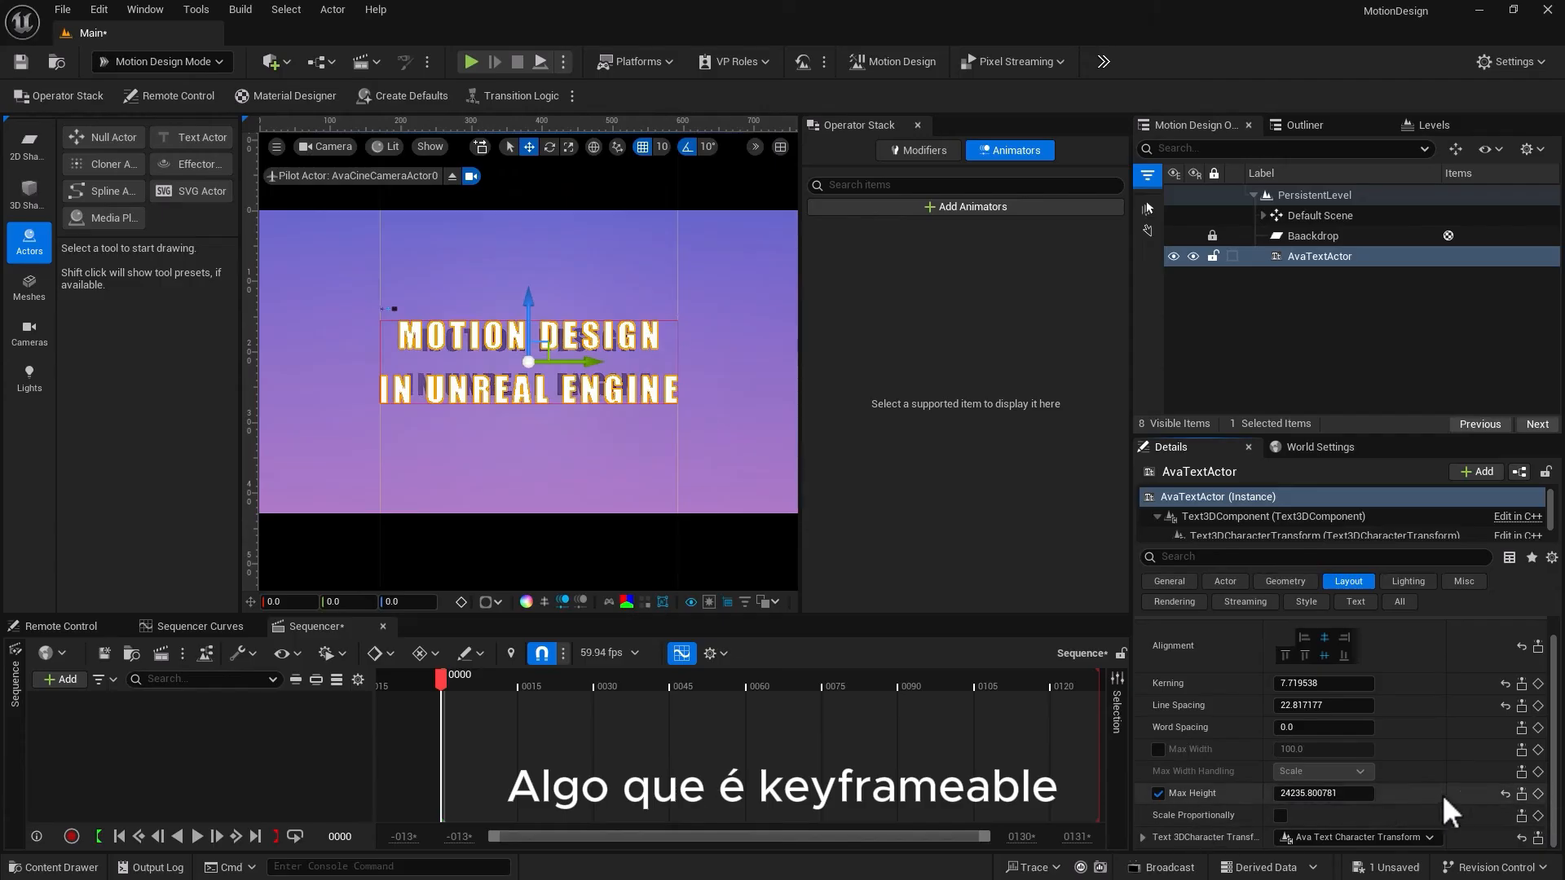
{"action": "left_click", "coordinate": [1155, 793]}
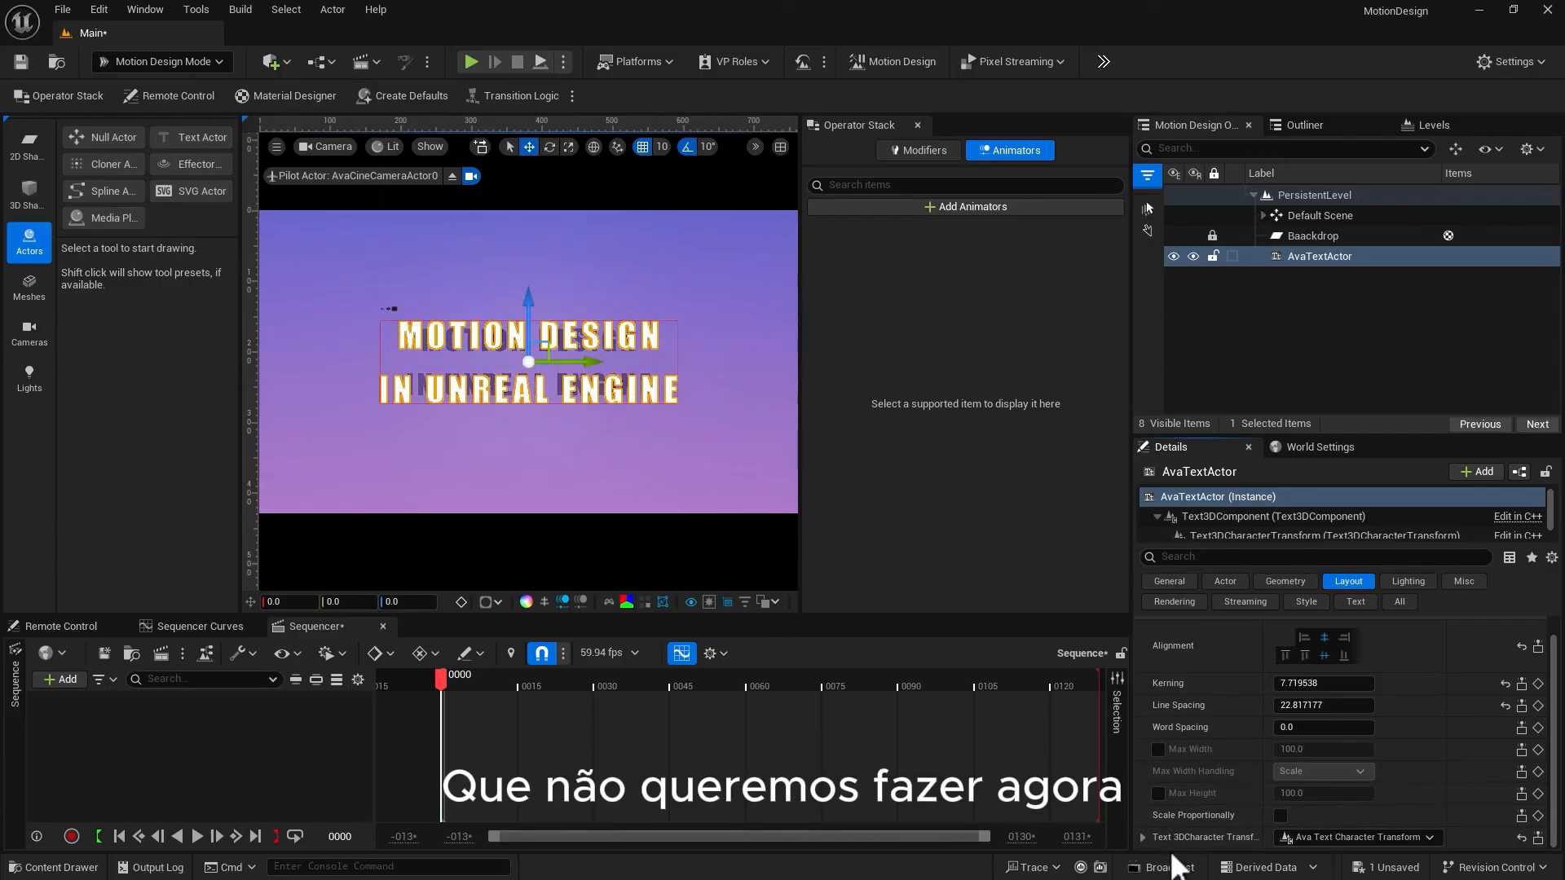
{"action": "left_click", "coordinate": [1504, 705]}
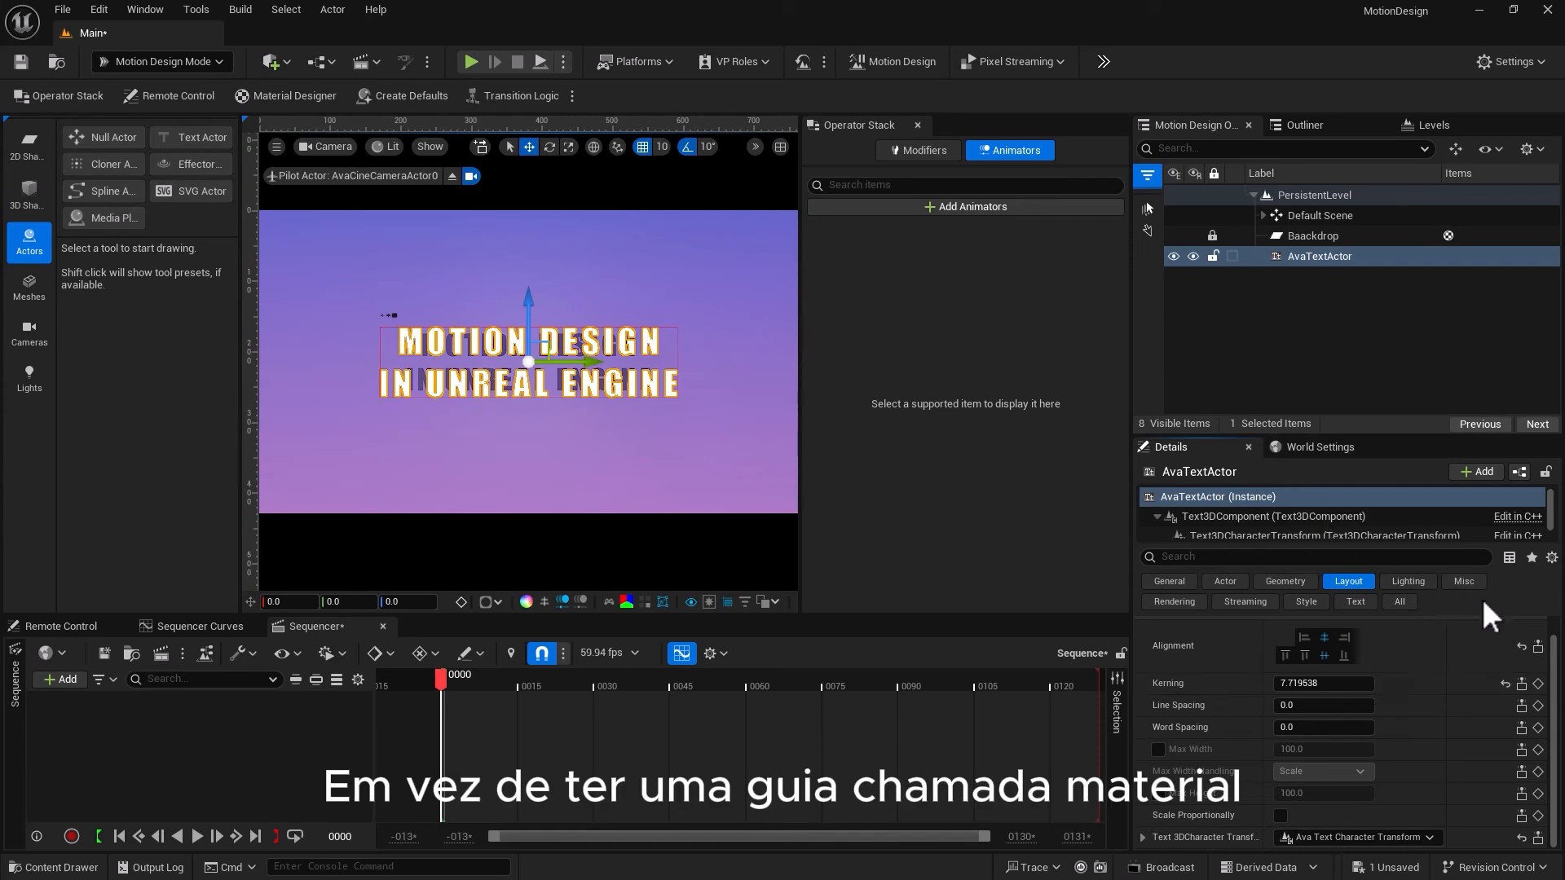
Set the text's solid Color to yellow, about hex sRGB FFF035FF
{"action": "left_click", "coordinate": [1307, 602]}
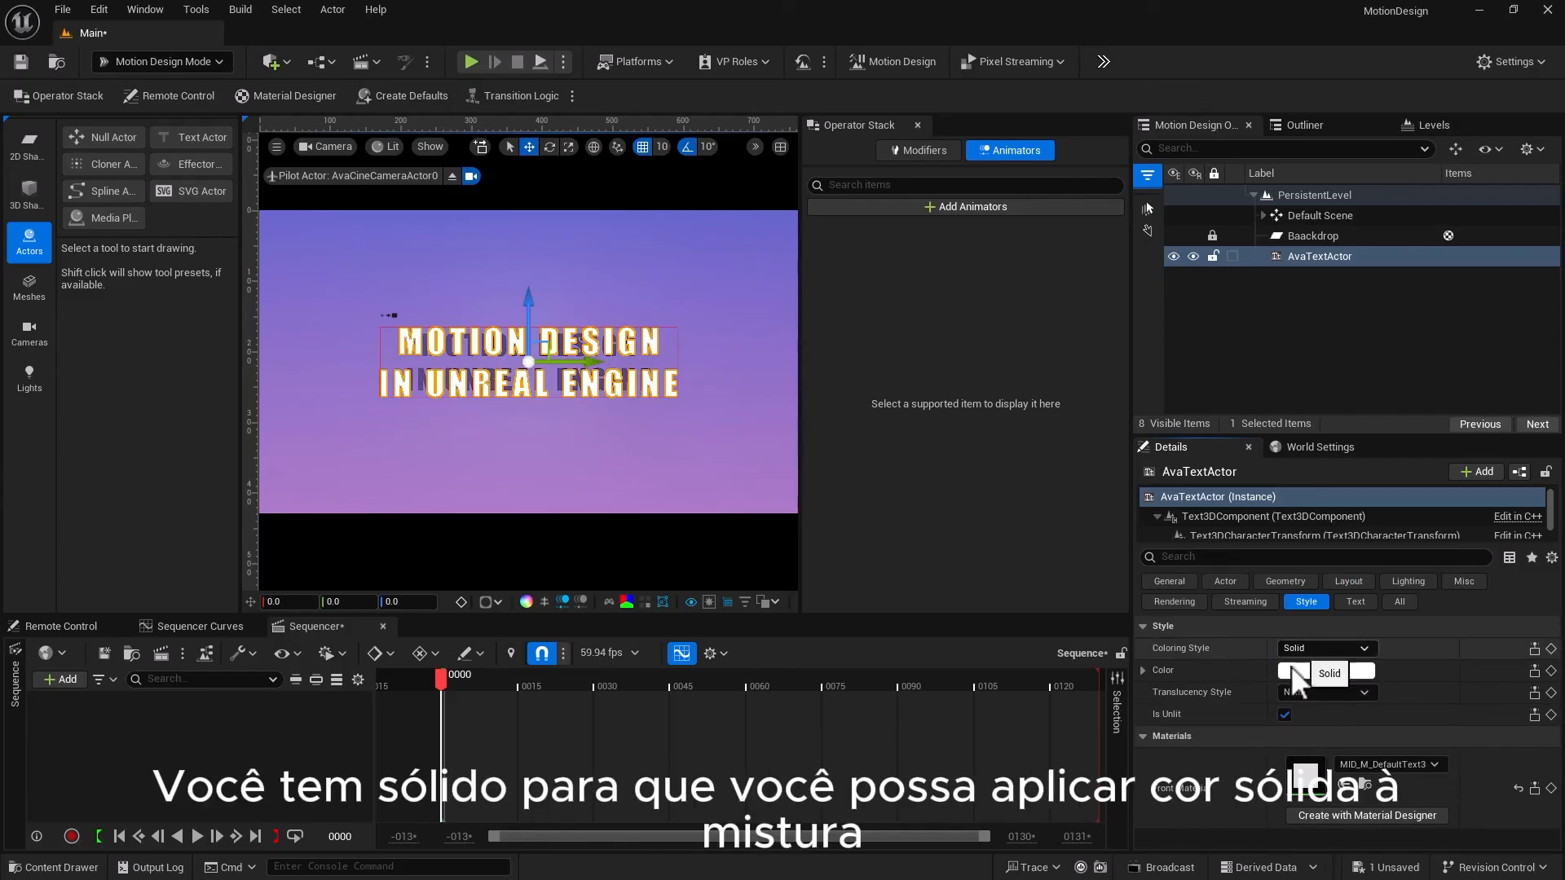
{"action": "left_click", "coordinate": [1143, 669]}
{"action": "left_click", "coordinate": [1143, 670]}
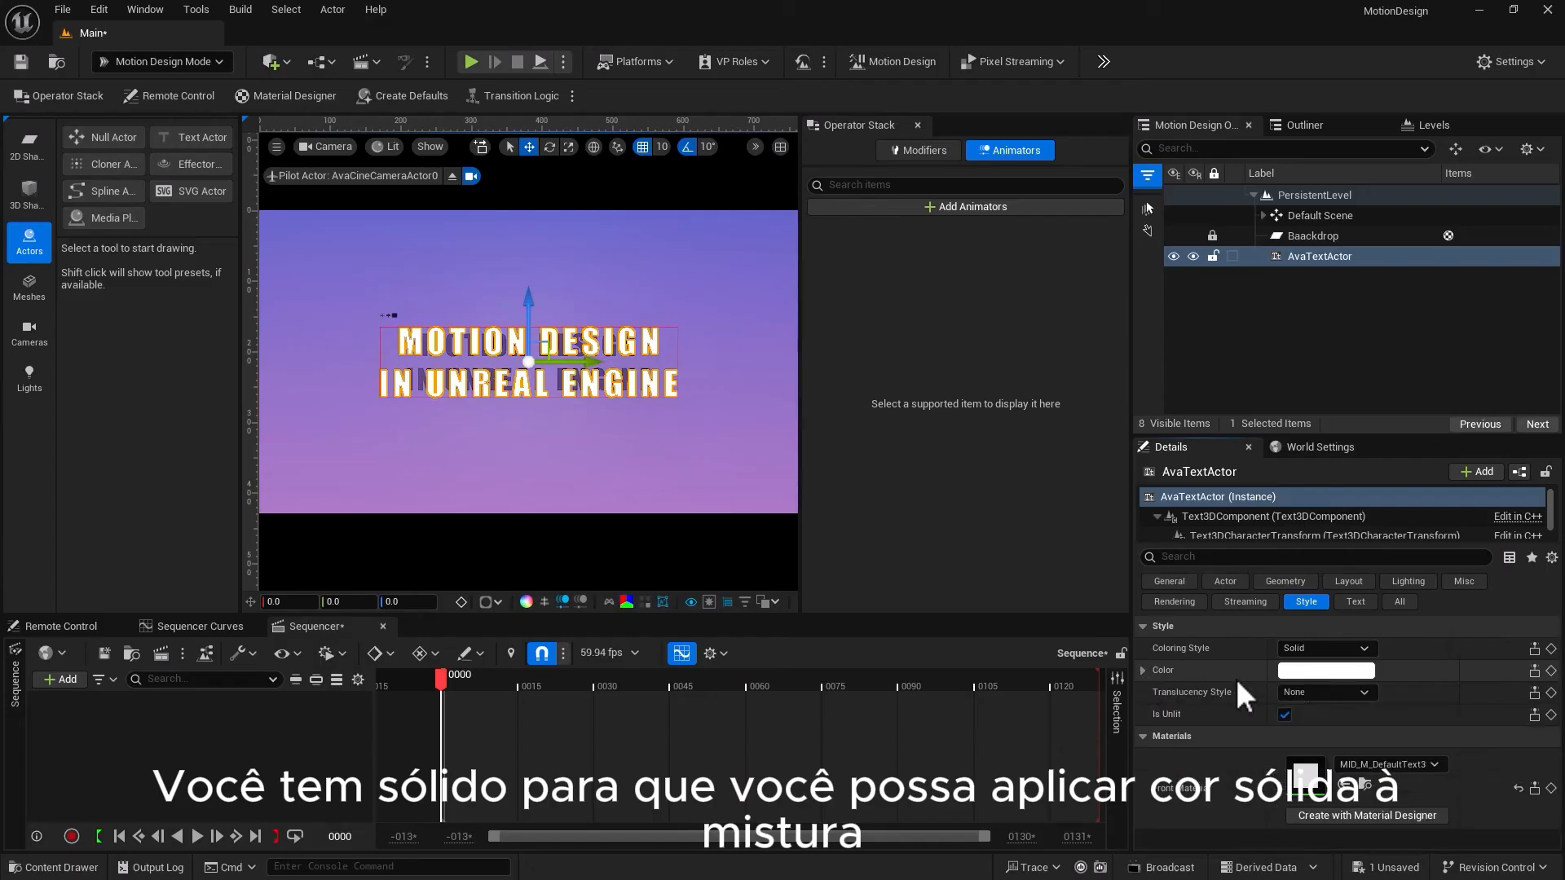
{"action": "left_click", "coordinate": [1304, 675]}
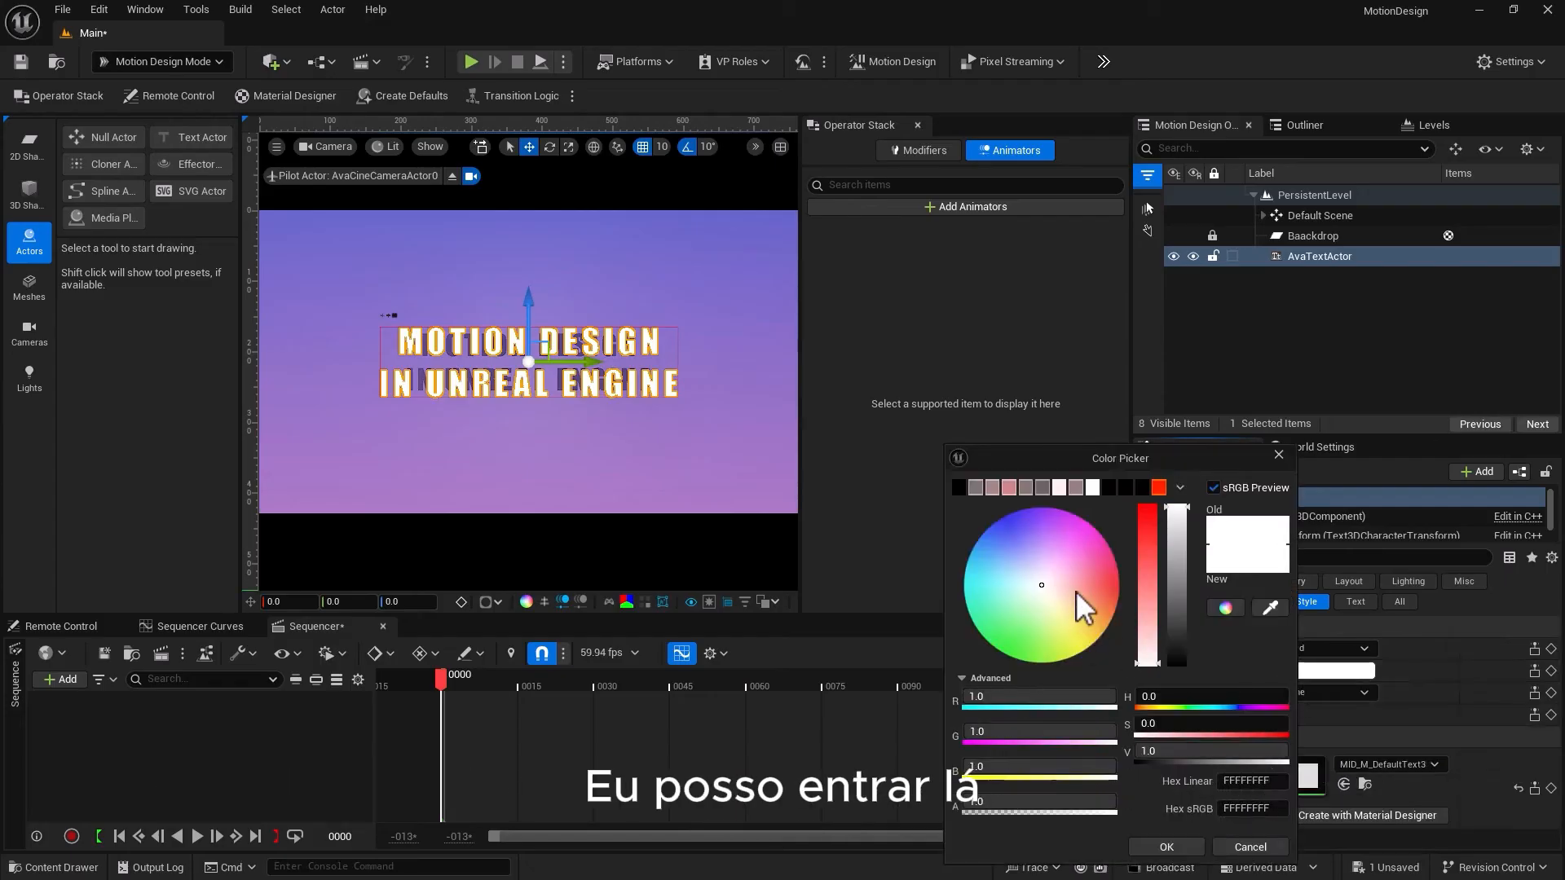
{"action": "left_click", "coordinate": [1079, 549]}
{"action": "left_click_drag", "start_coordinate": [1078, 549], "coordinate": [1088, 644]}
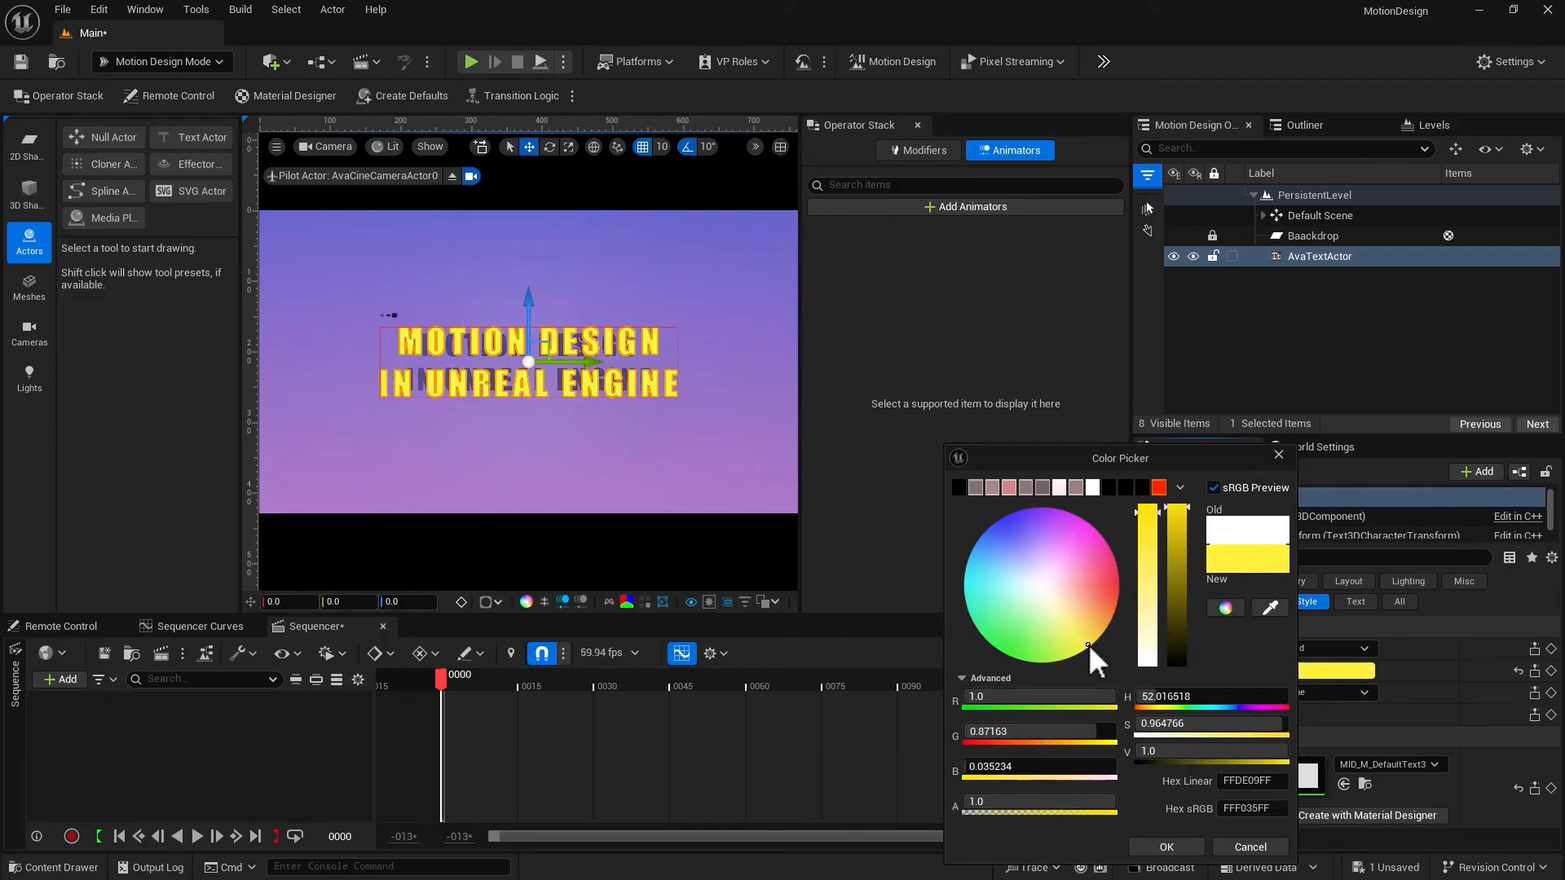
{"action": "left_click", "coordinate": [1166, 847]}
Reselect the title text in the viewport and hide the bounding boxes
{"action": "left_click", "coordinate": [531, 550]}
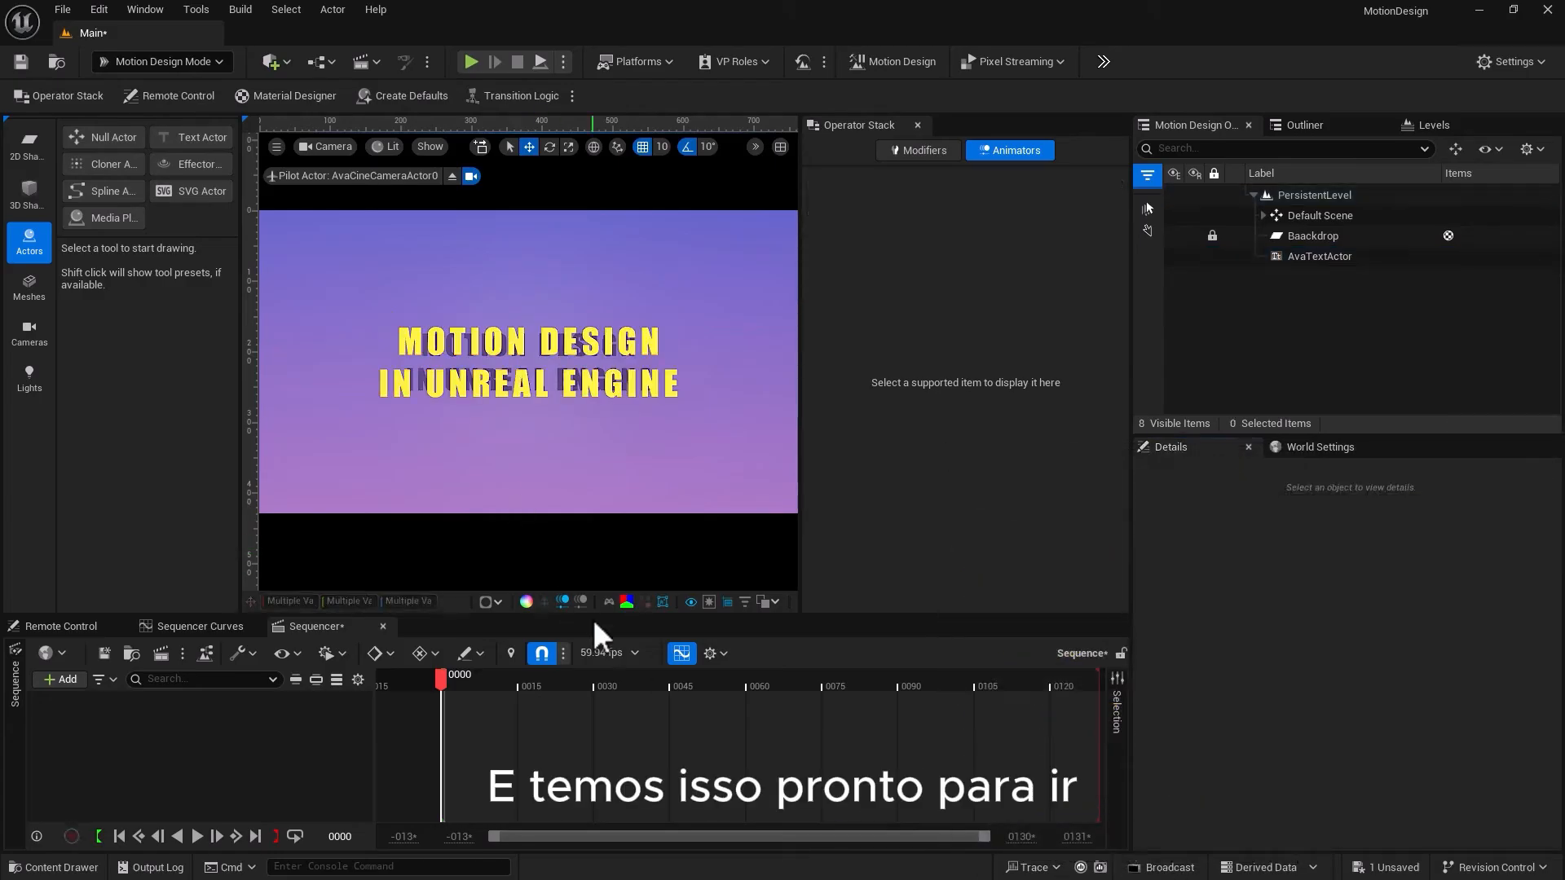
{"action": "left_click", "coordinate": [566, 392]}
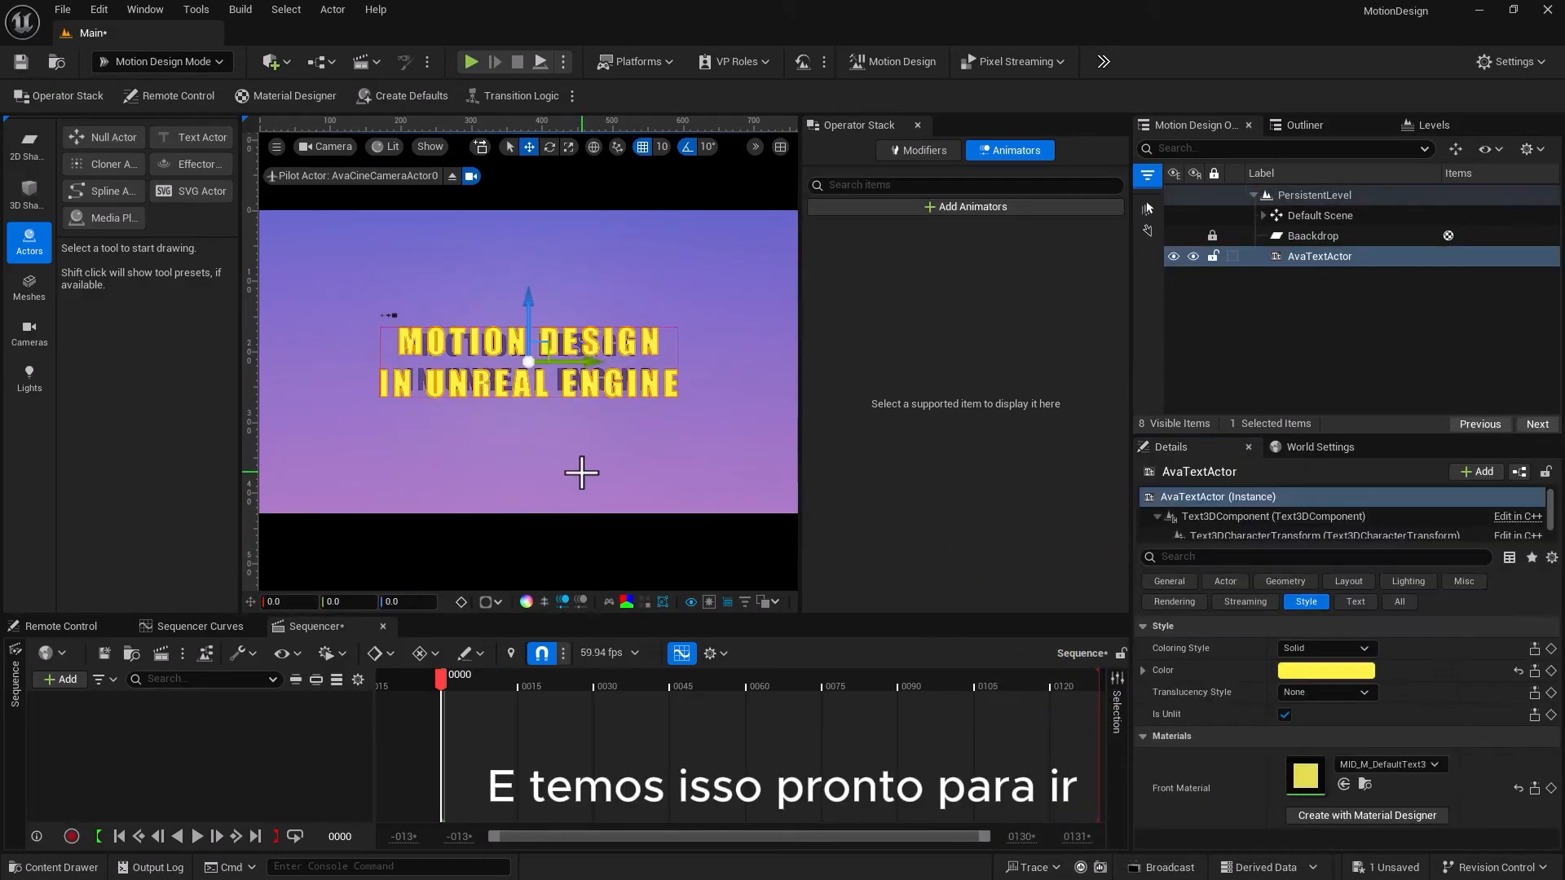
{"action": "left_click", "coordinate": [661, 600]}
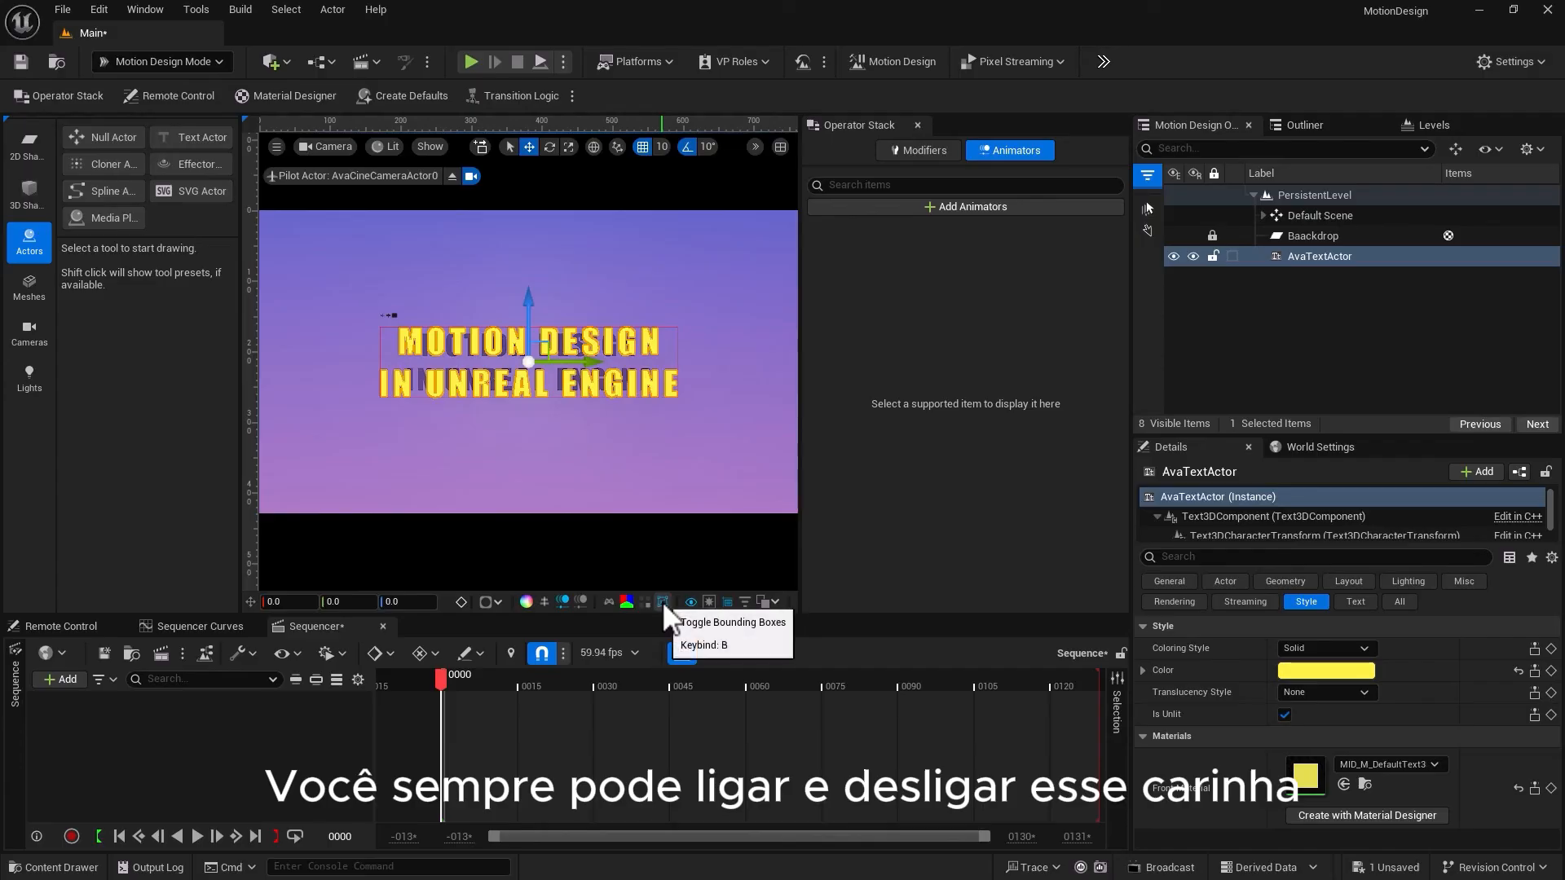
{"action": "left_click", "coordinate": [662, 600]}
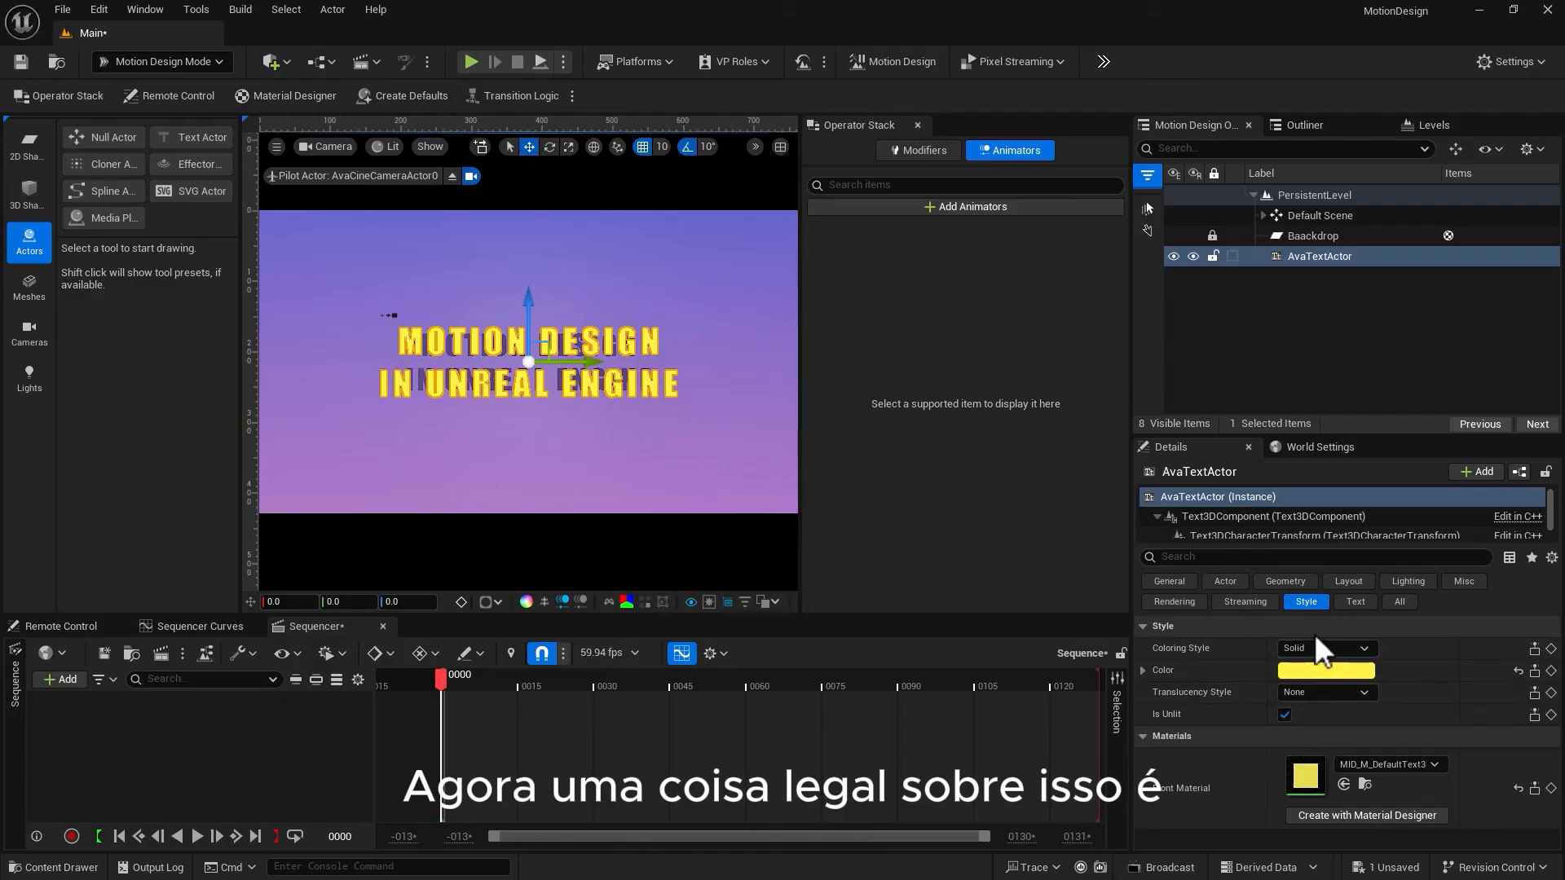
Set the text's Extrude to 10 and rotate the actor to 72° around the Z axis
{"action": "left_click", "coordinate": [1284, 581]}
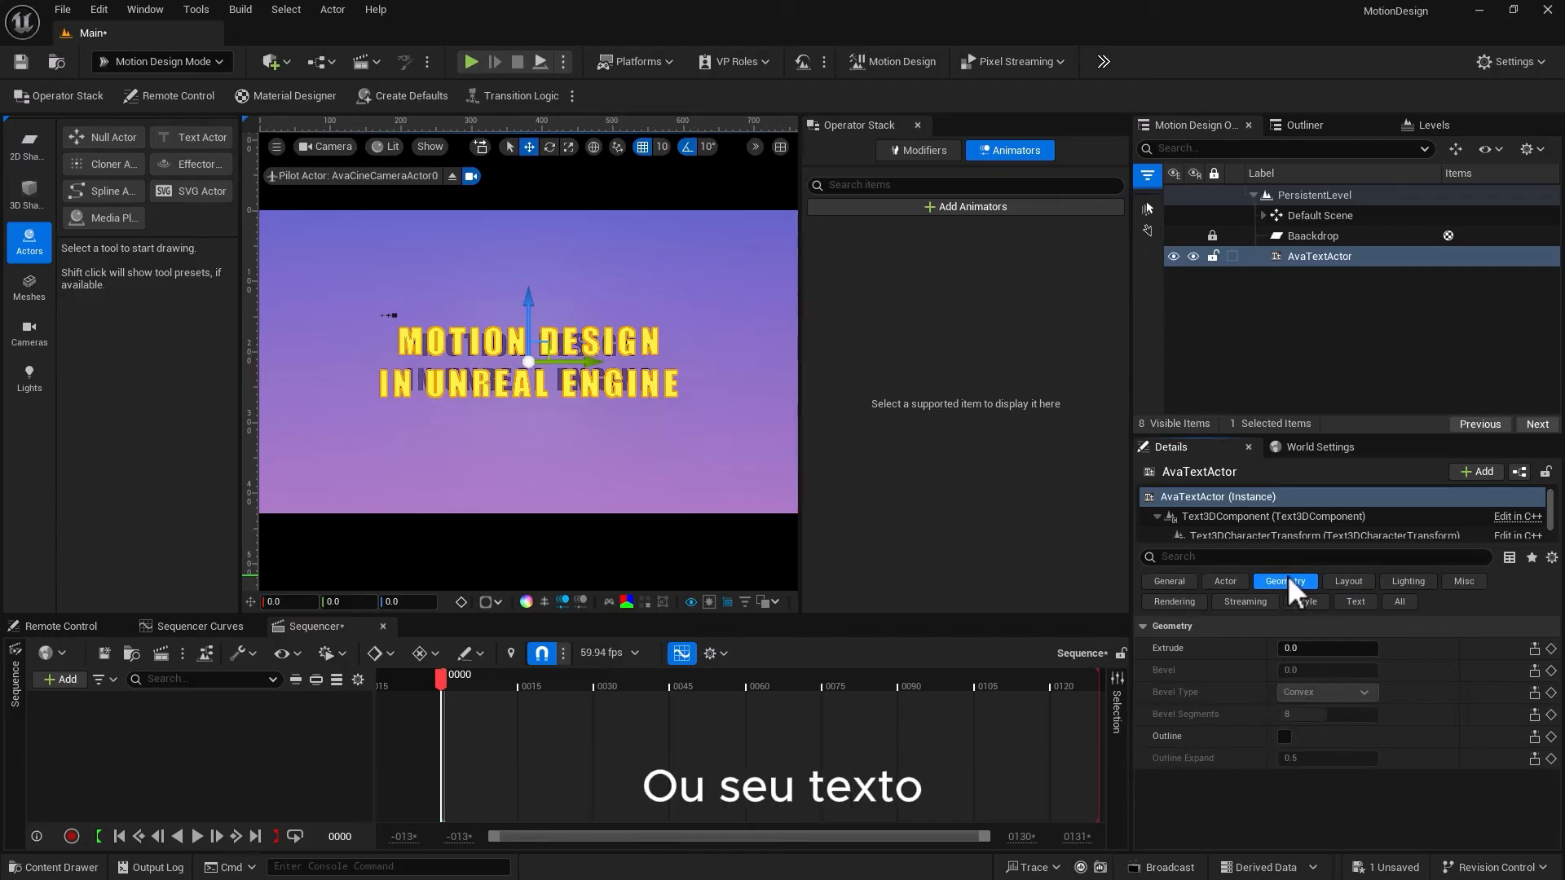
{"action": "left_click", "coordinate": [1296, 648]}
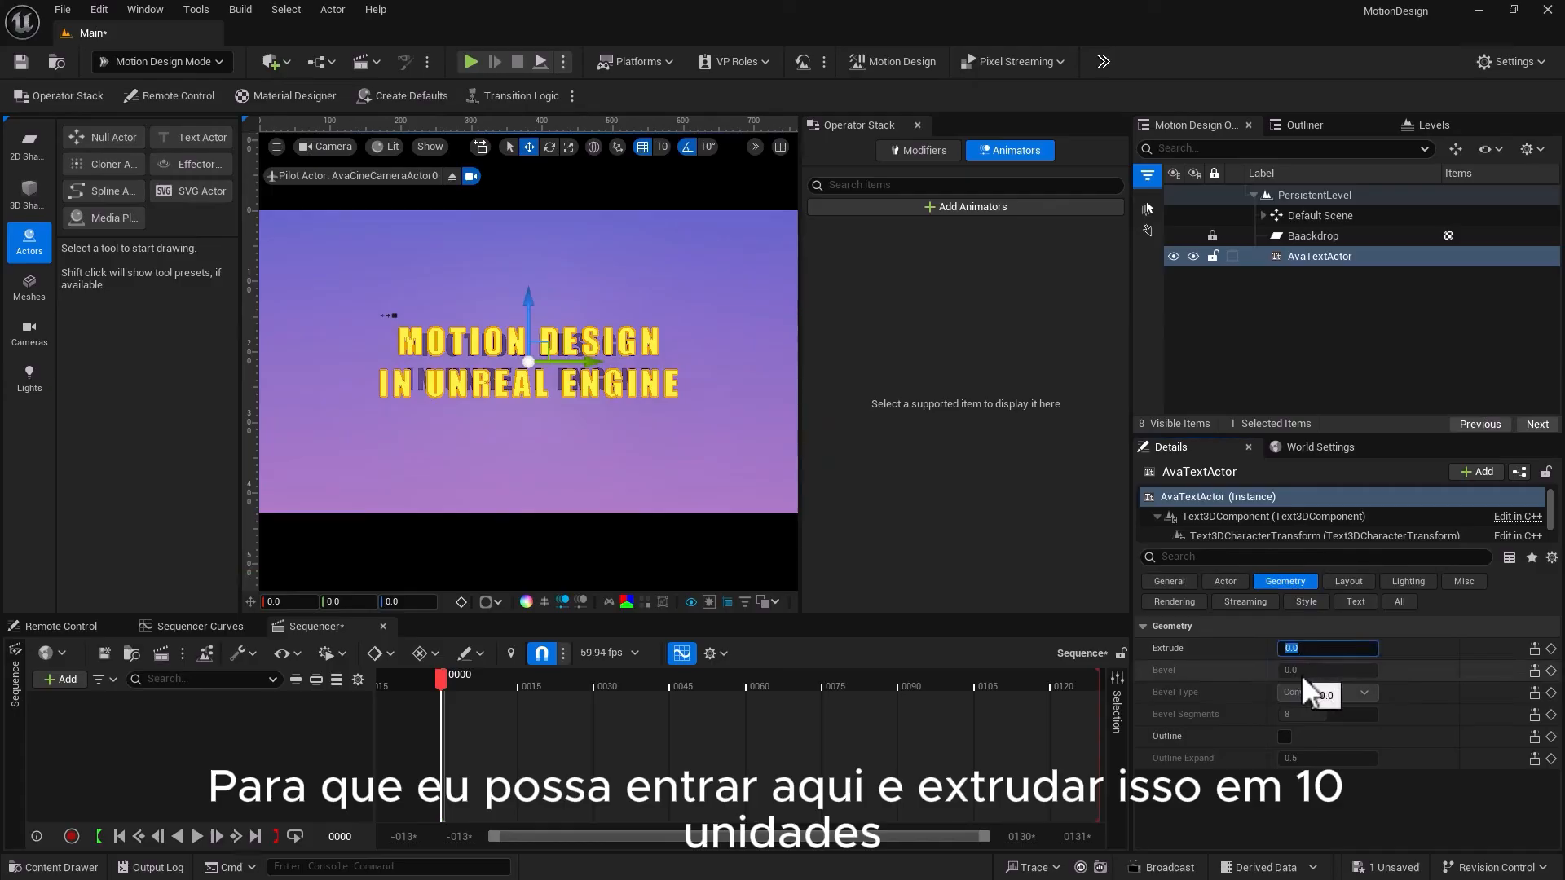
{"action": "type", "text": "10"}
{"action": "key", "text": "Return"}
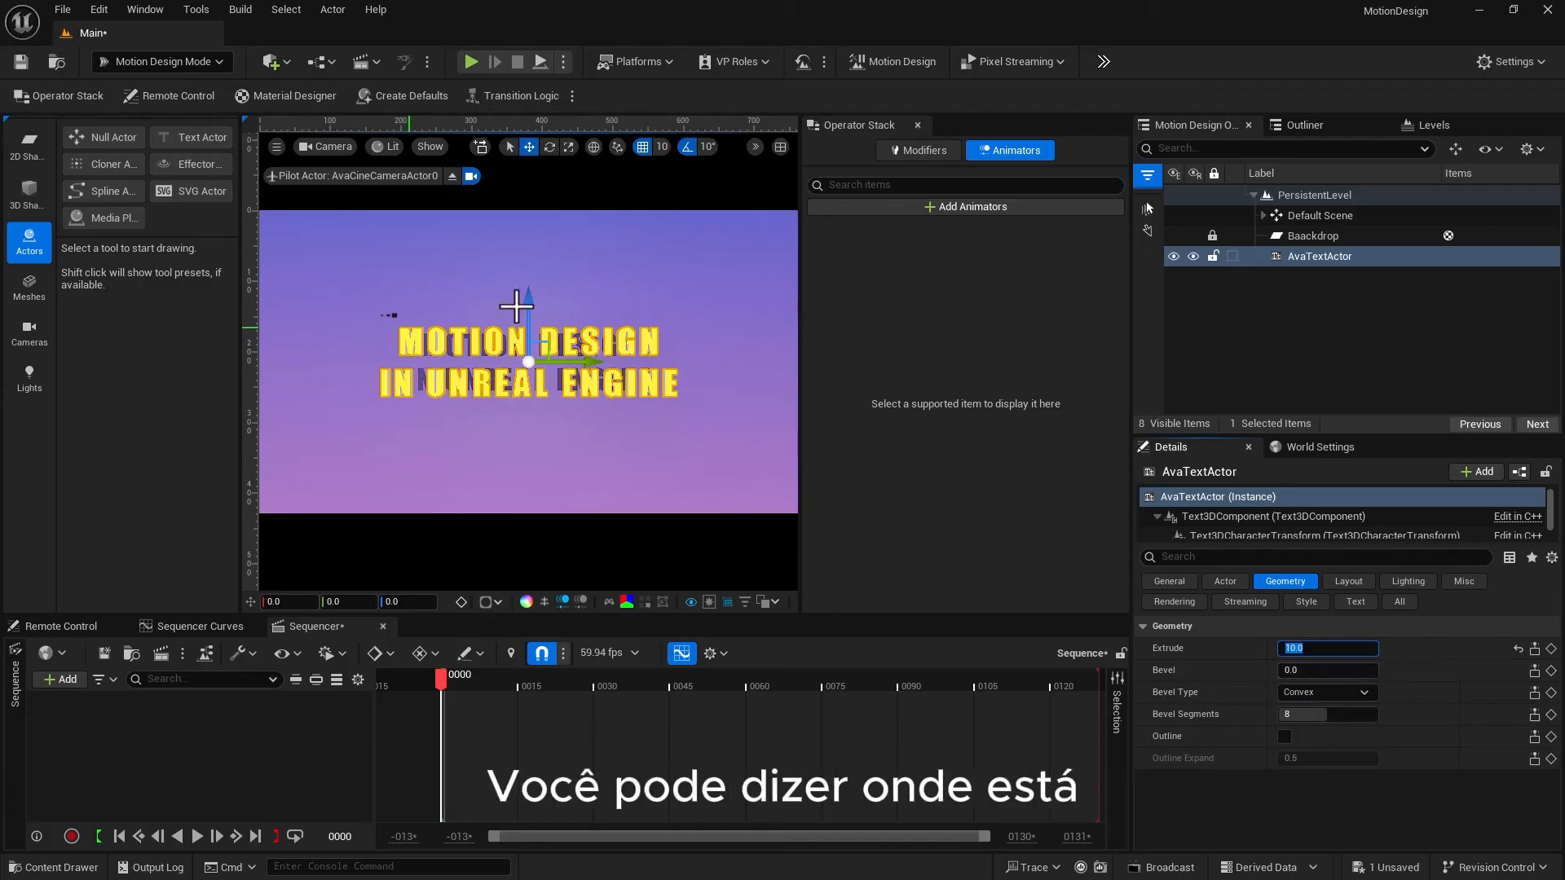
{"action": "left_click", "coordinate": [1174, 581]}
{"action": "left_click_drag", "start_coordinate": [1306, 692], "coordinate": [1416, 672]}
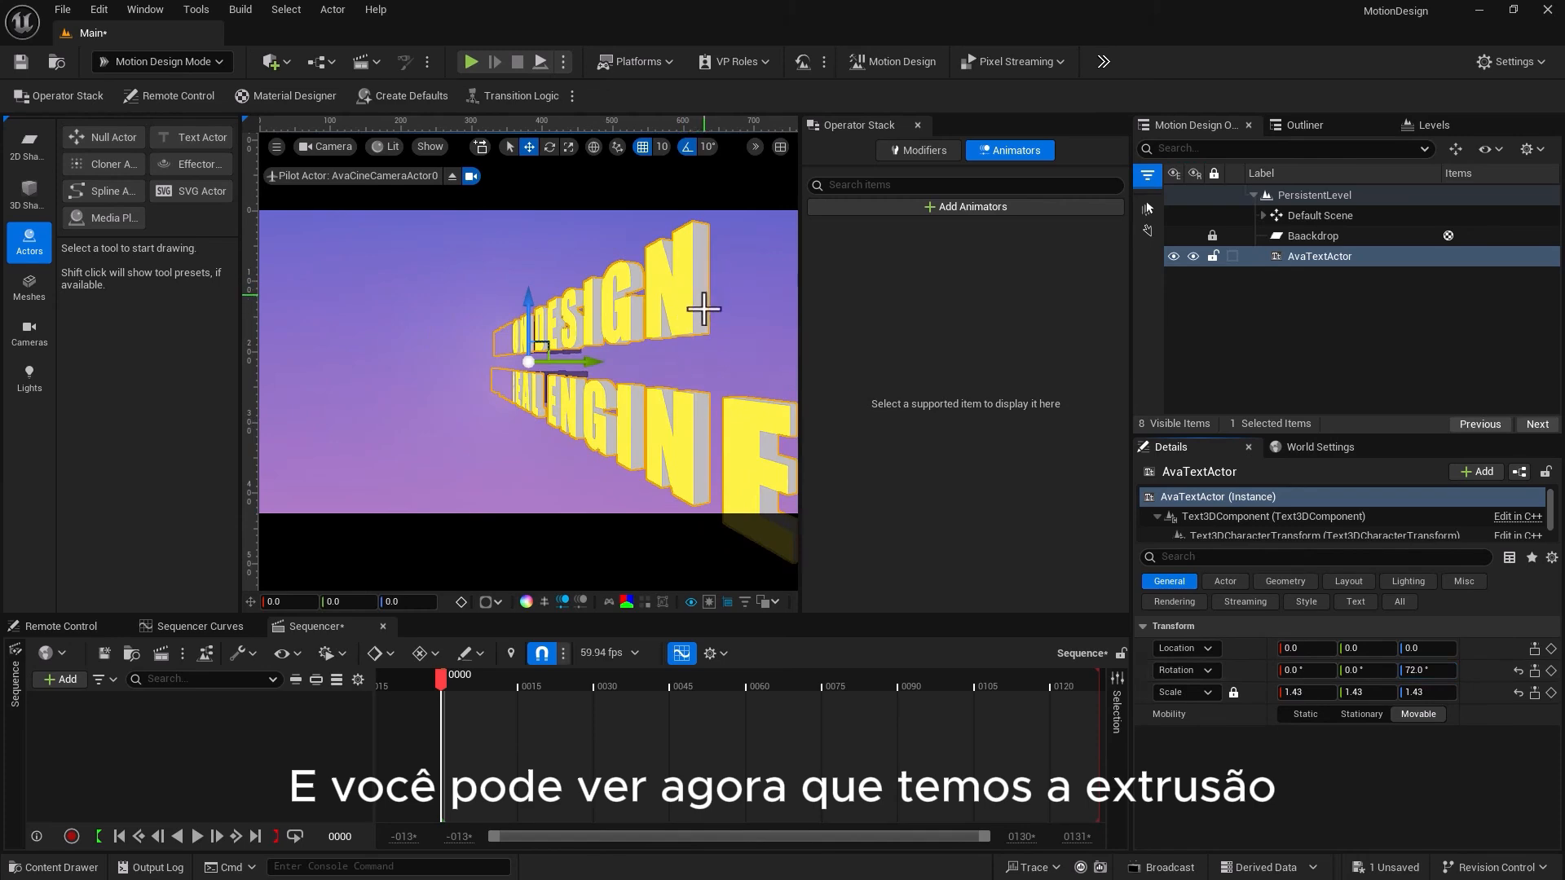
Set the extruded text's Bevel to 5 with the Convex bevel type
{"action": "left_click", "coordinate": [1271, 581]}
{"action": "left_click_drag", "start_coordinate": [1321, 669], "coordinate": [1363, 669]}
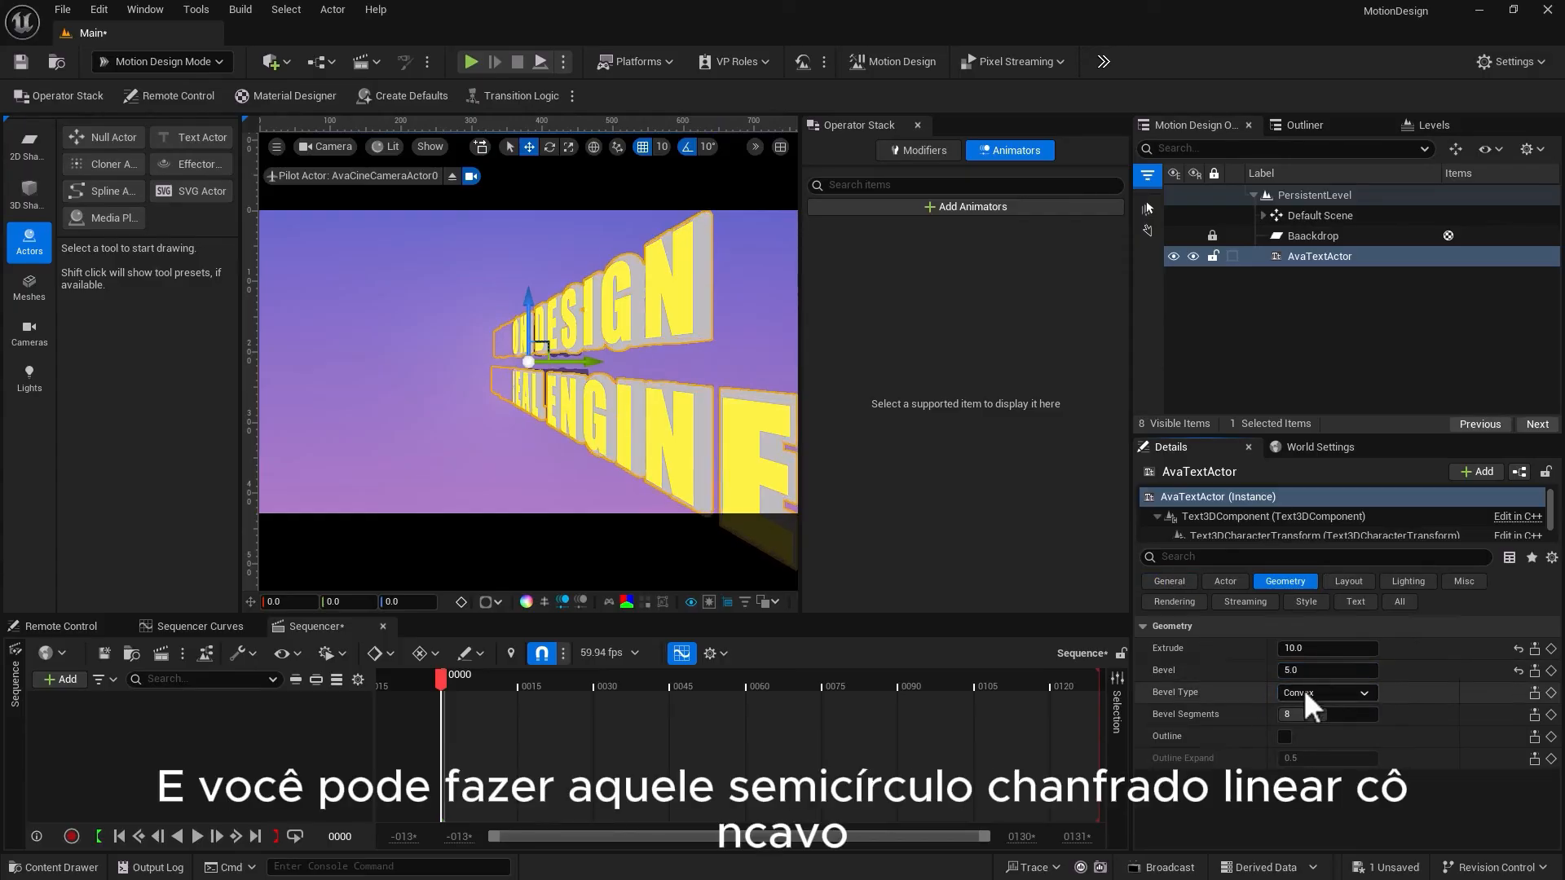
{"action": "left_click", "coordinate": [1303, 692]}
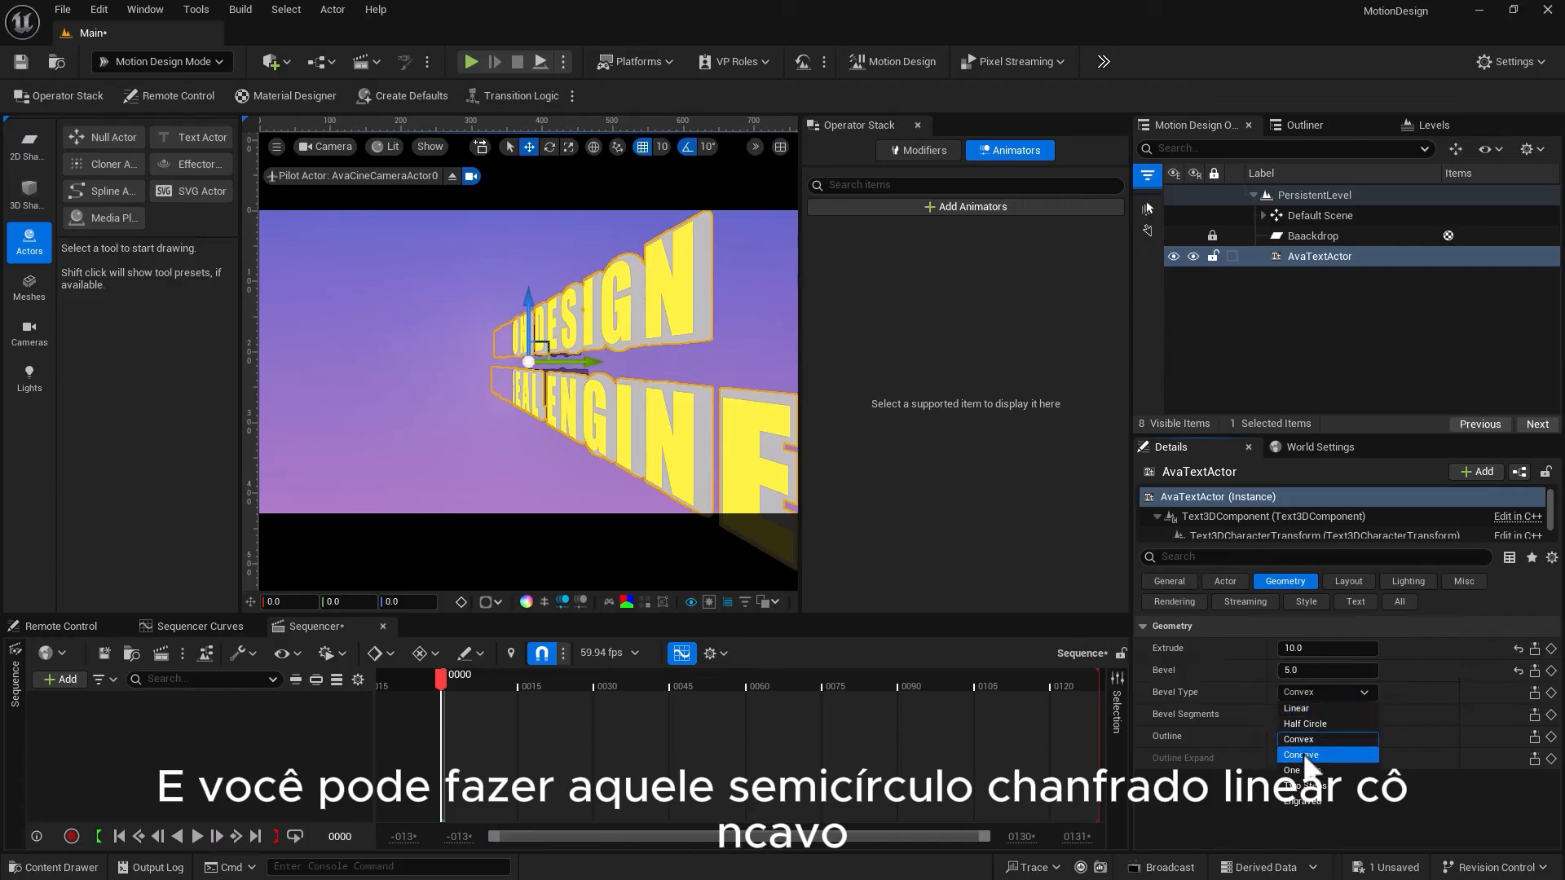
{"action": "left_click", "coordinate": [1300, 739]}
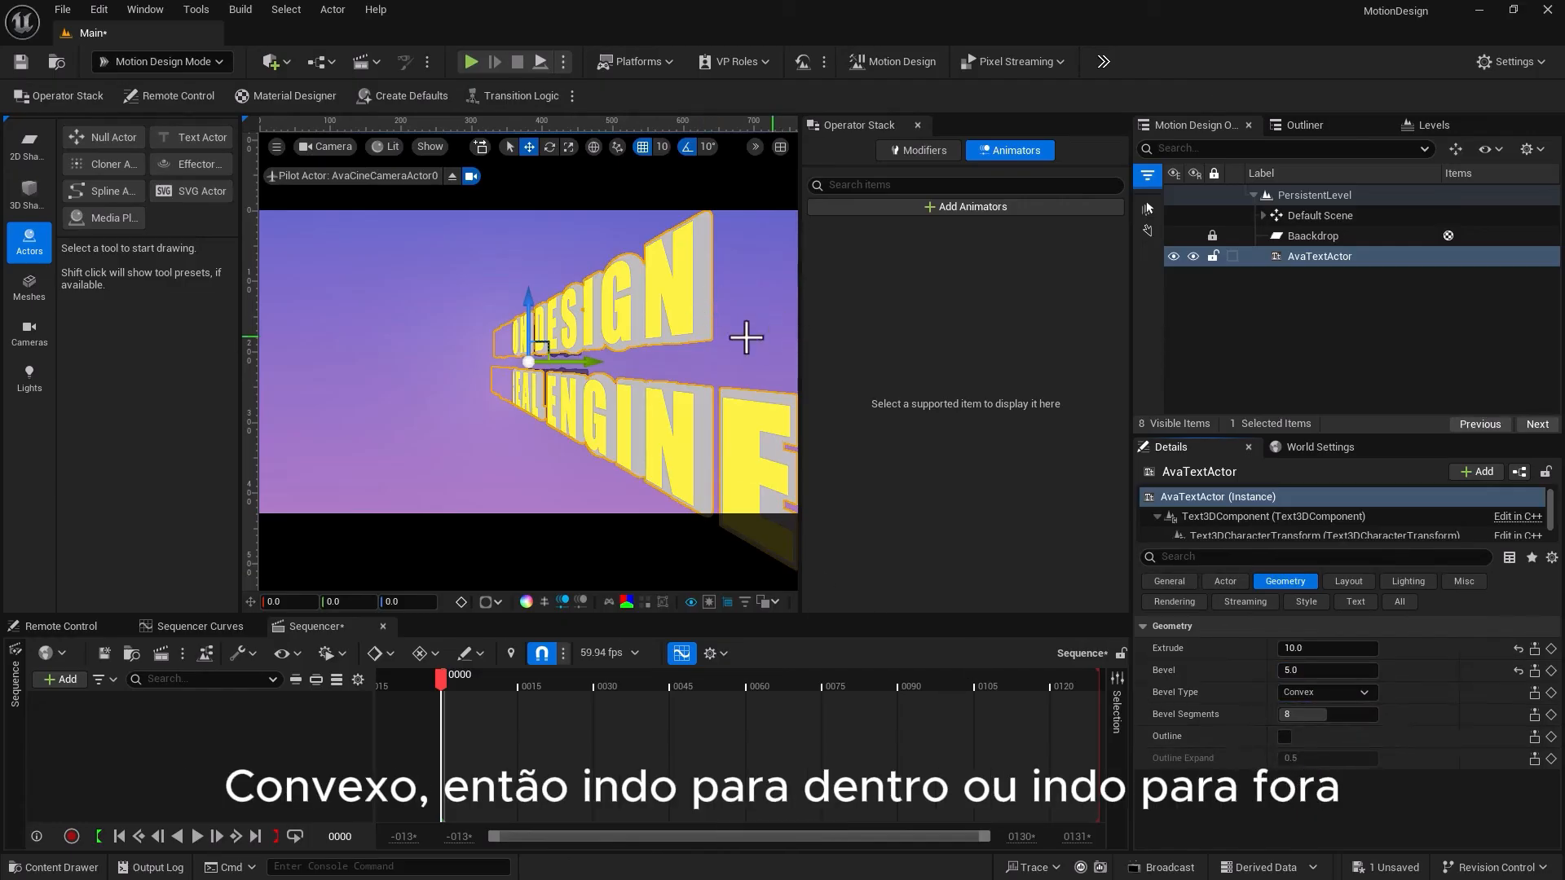
Preview the text with the viewport in Unlit view mode and return it to Lit
{"action": "left_click", "coordinate": [1350, 583]}
{"action": "left_click", "coordinate": [1391, 581]}
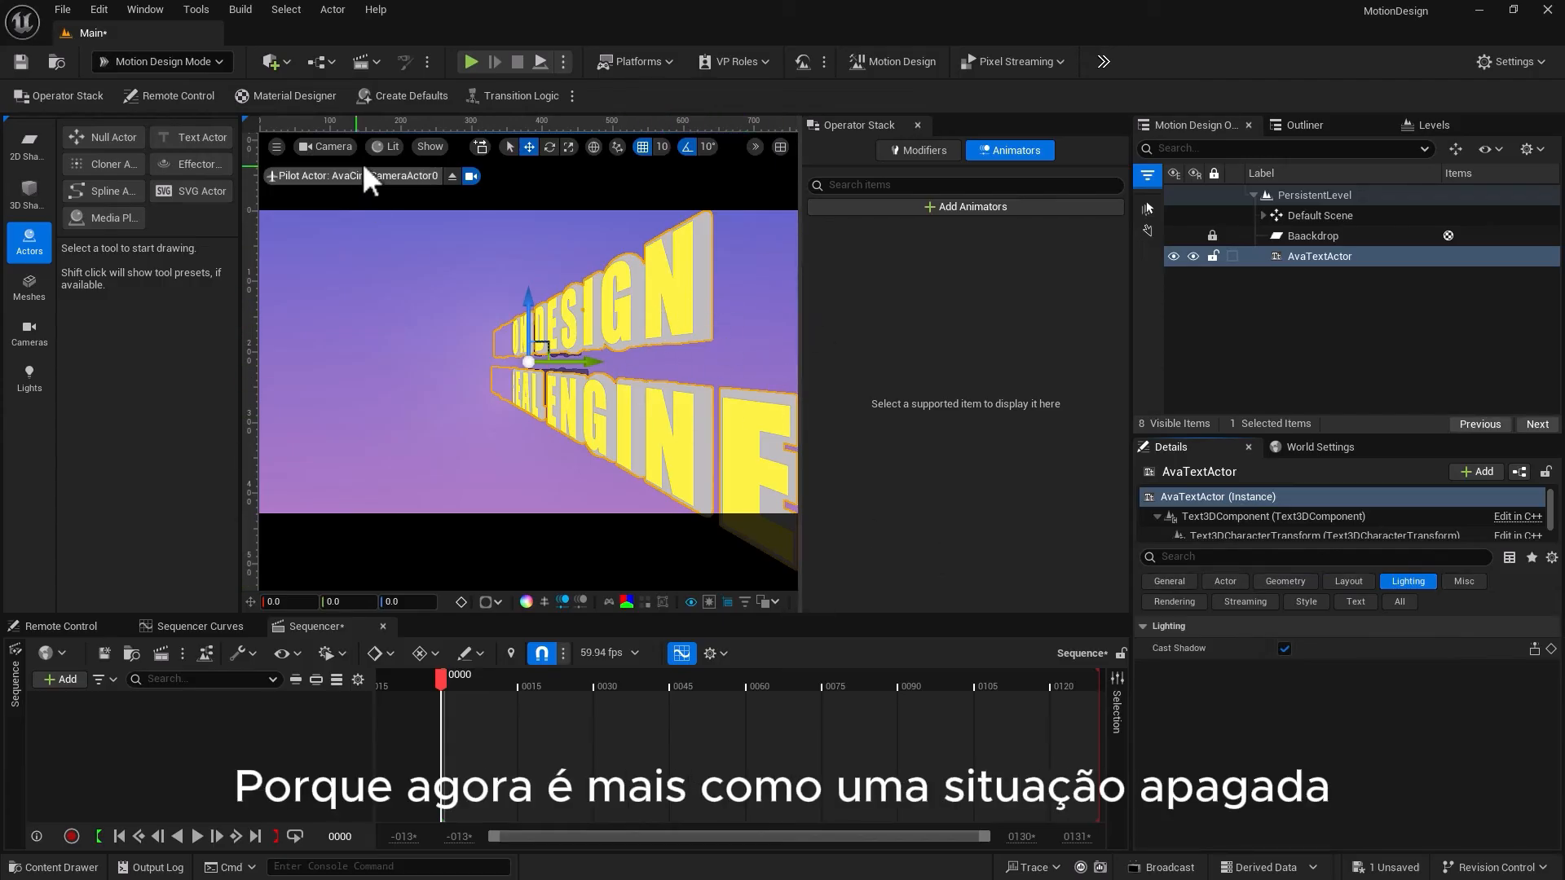
{"action": "left_click", "coordinate": [384, 146]}
{"action": "left_click", "coordinate": [391, 230]}
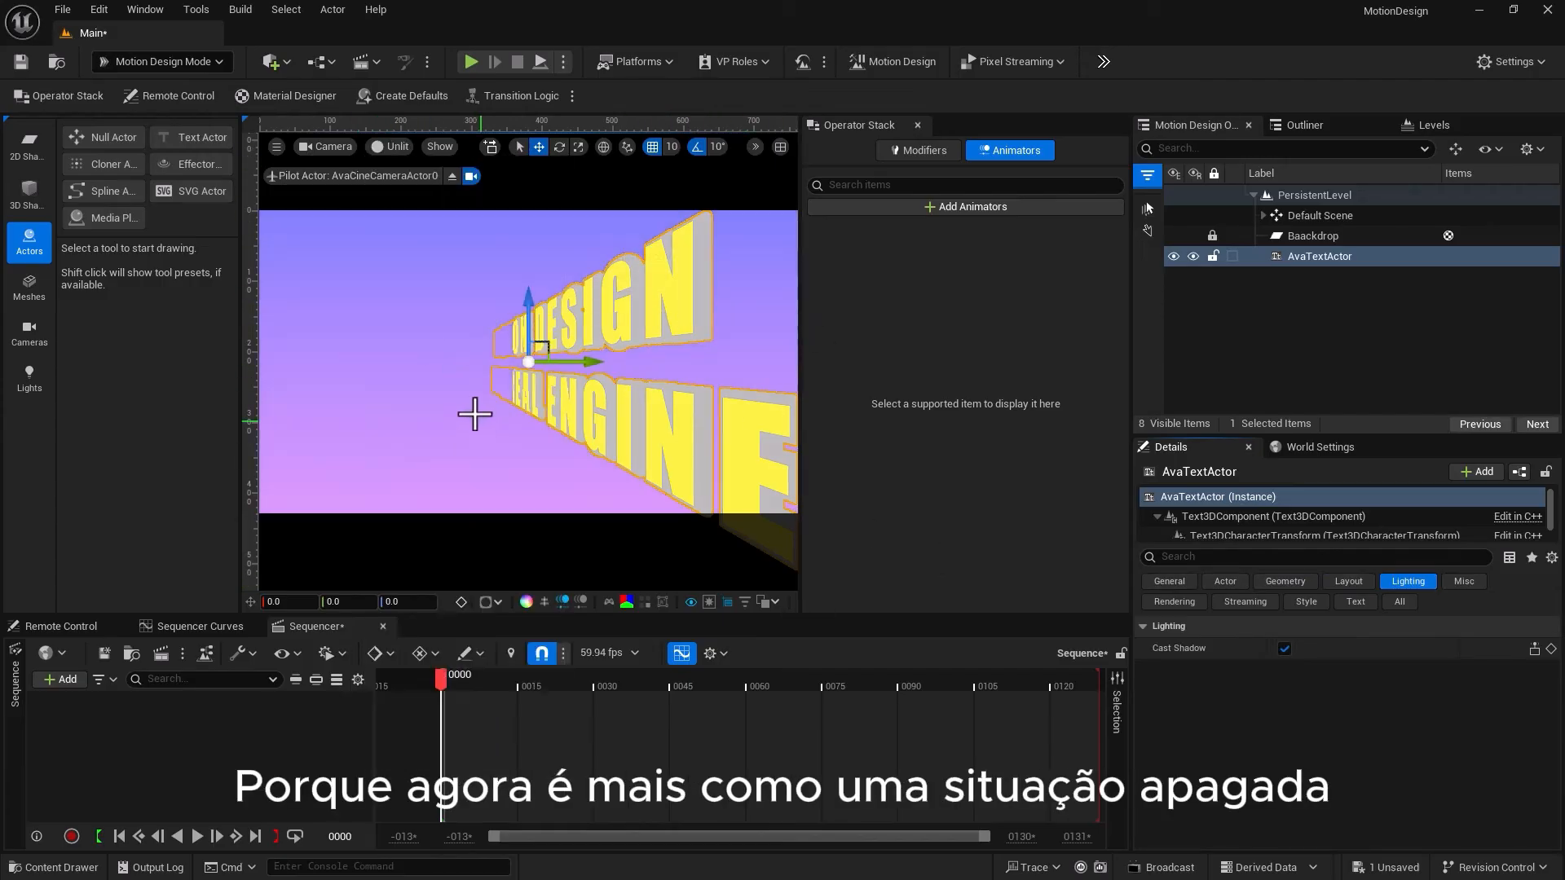
{"action": "left_click", "coordinate": [395, 148]}
{"action": "left_click", "coordinate": [427, 210]}
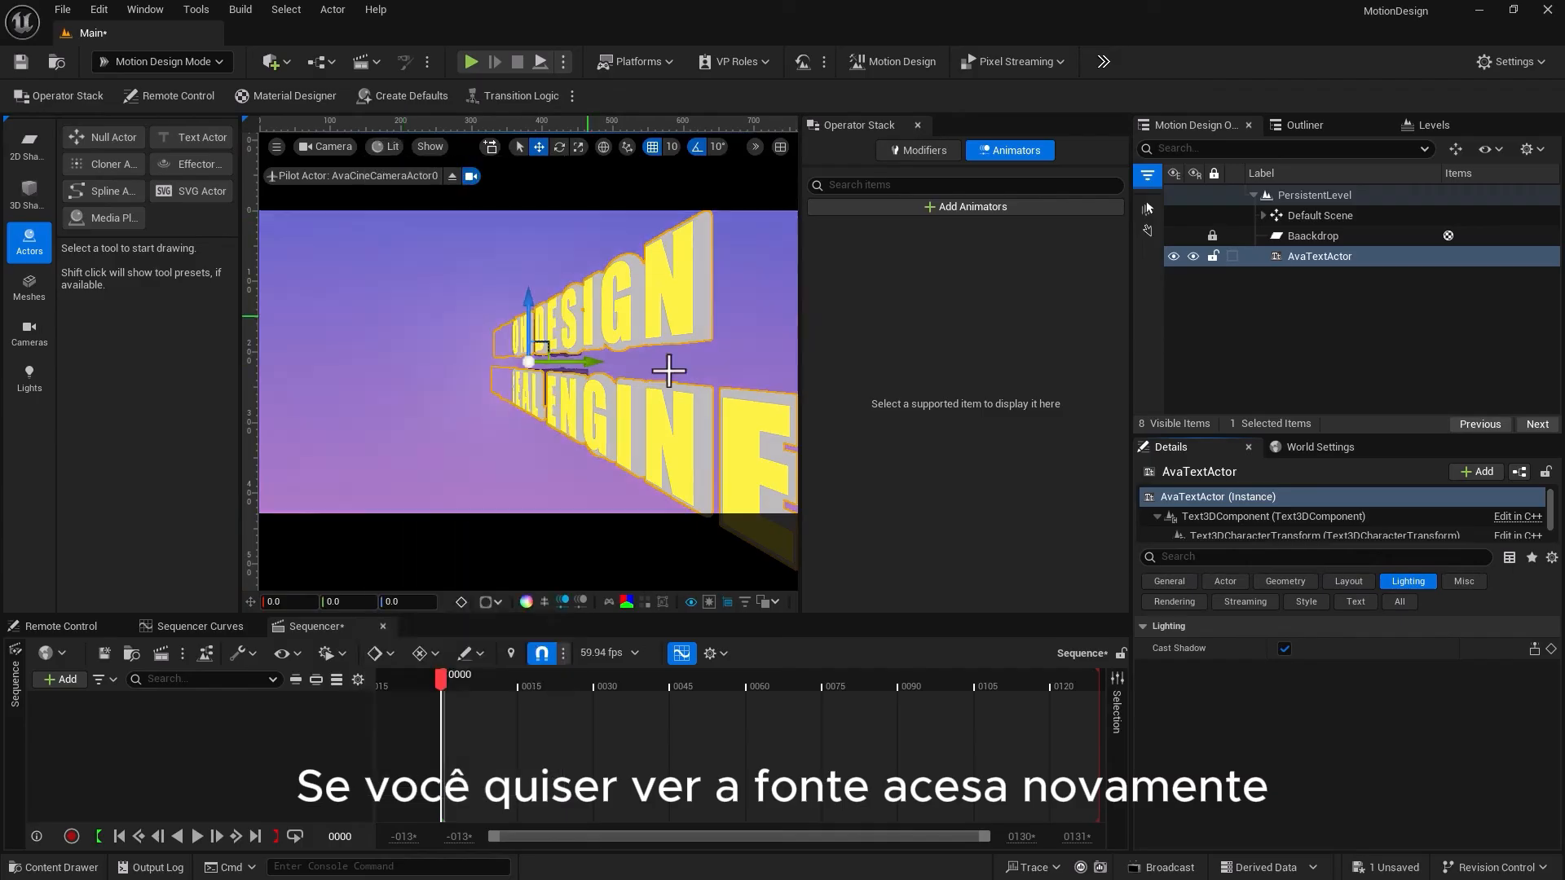
Turn off Is Unlit in the text's style so its extrusion and bevel receive lighting
{"action": "left_click", "coordinate": [1303, 601]}
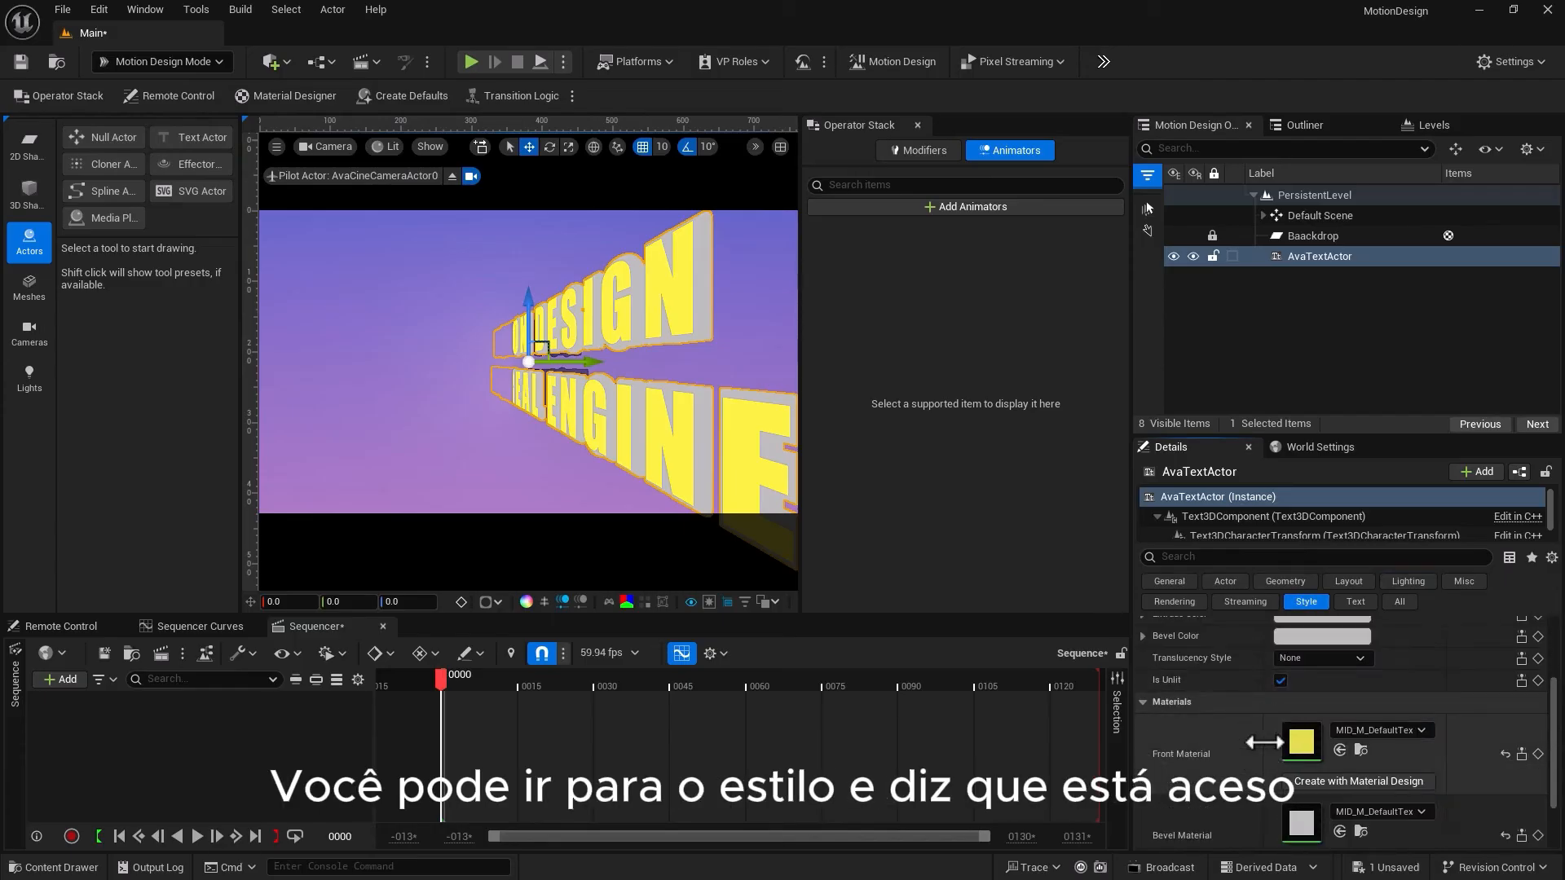
{"action": "left_click", "coordinate": [1280, 680]}
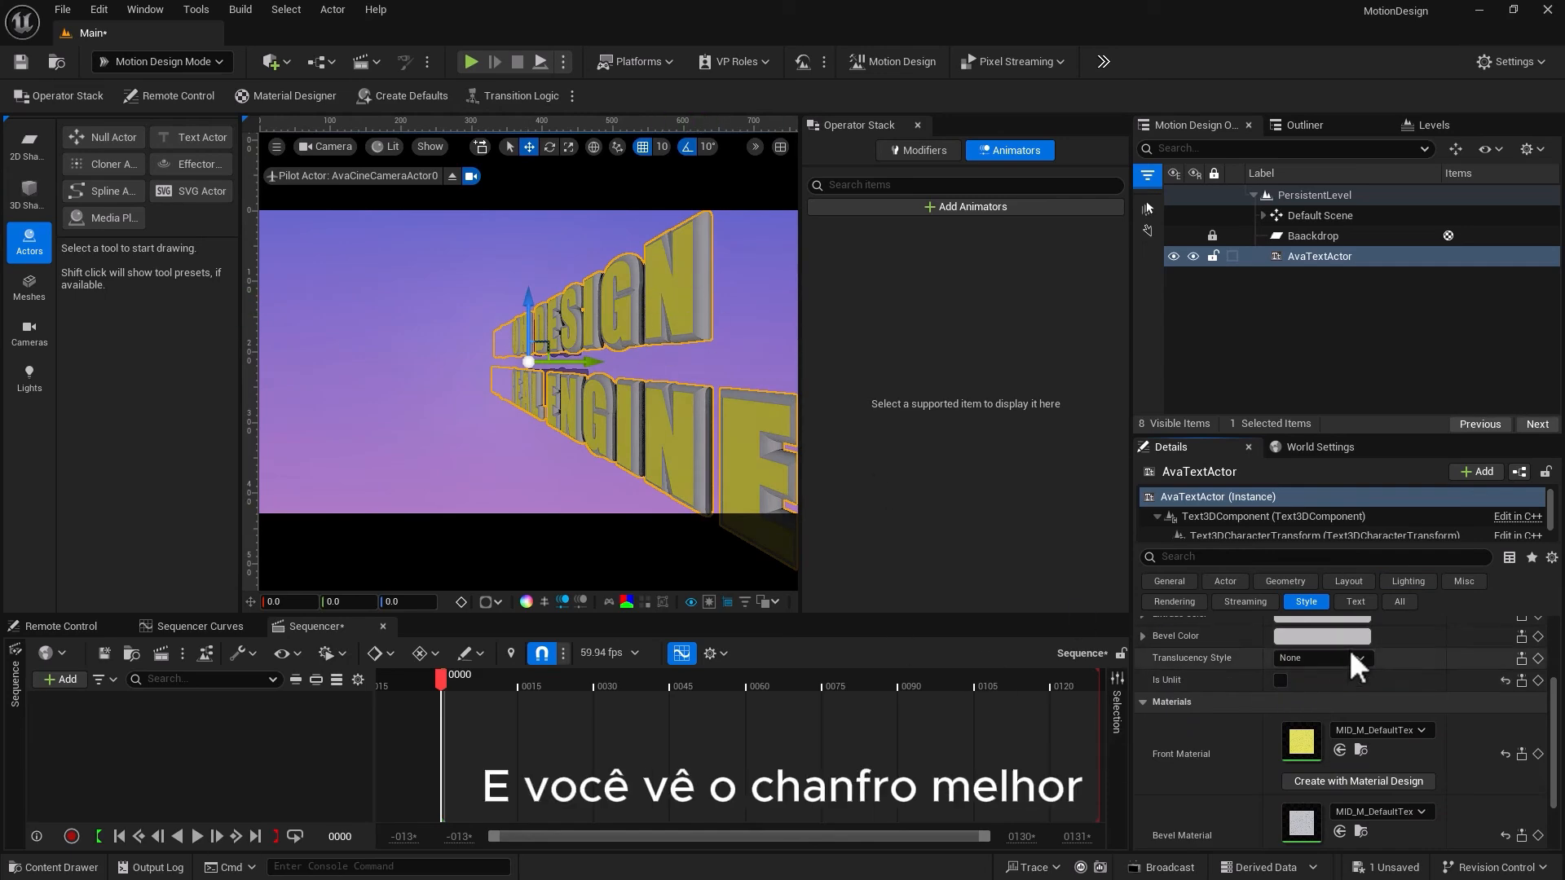
{"action": "scroll", "coordinate": [1348, 652], "scroll_direction": "up", "scroll_amount": 2}
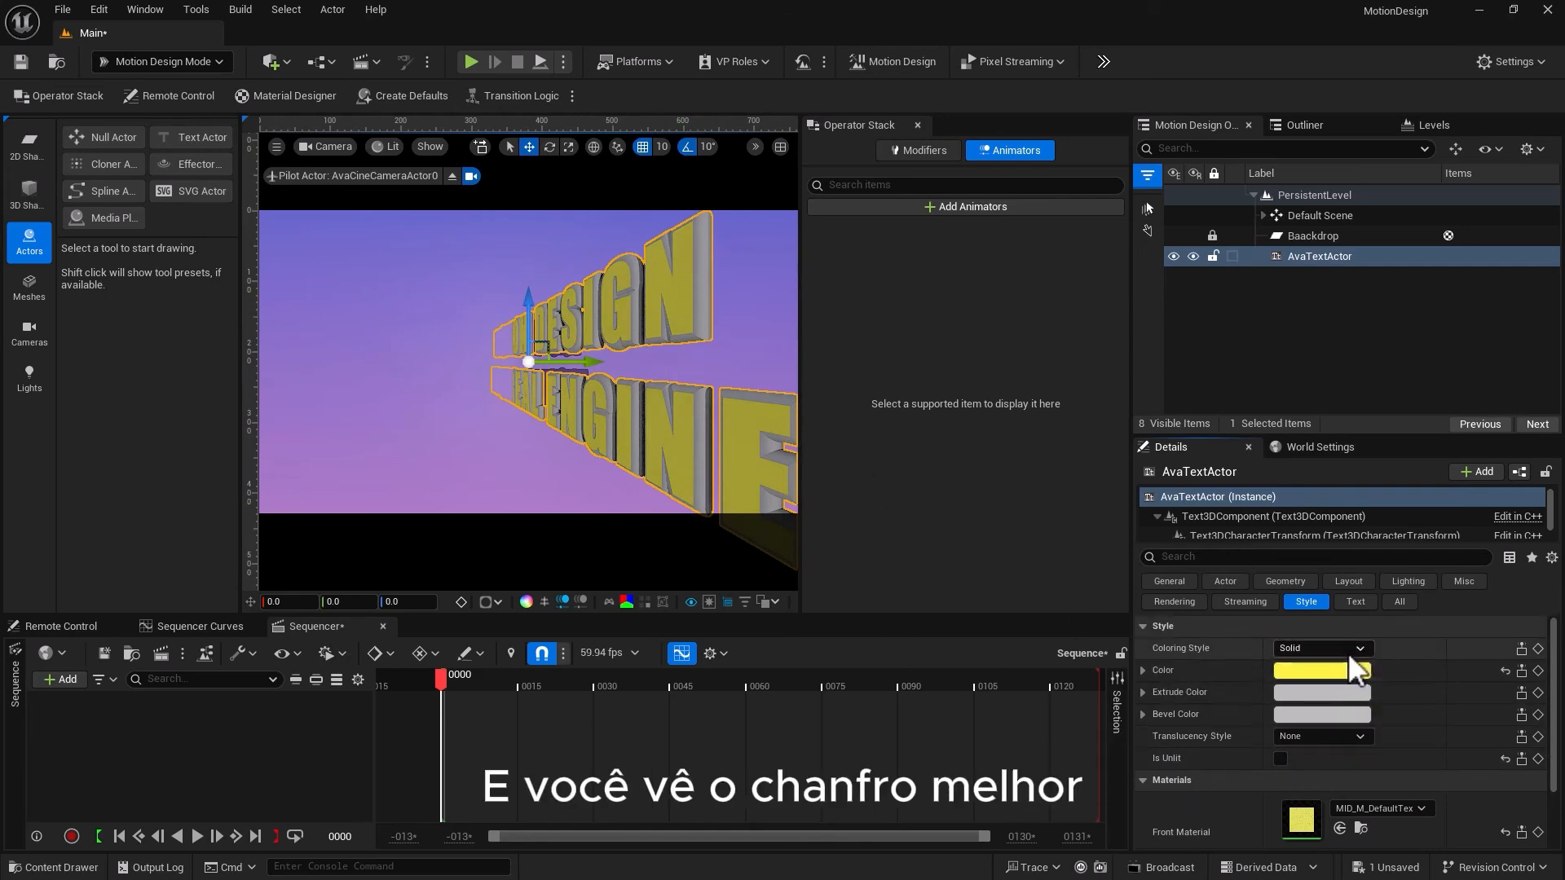
Change the text's Bevel Type to Concave and set Bevel Segments to 5
{"action": "left_click", "coordinate": [1293, 578]}
{"action": "left_click", "coordinate": [1289, 691]}
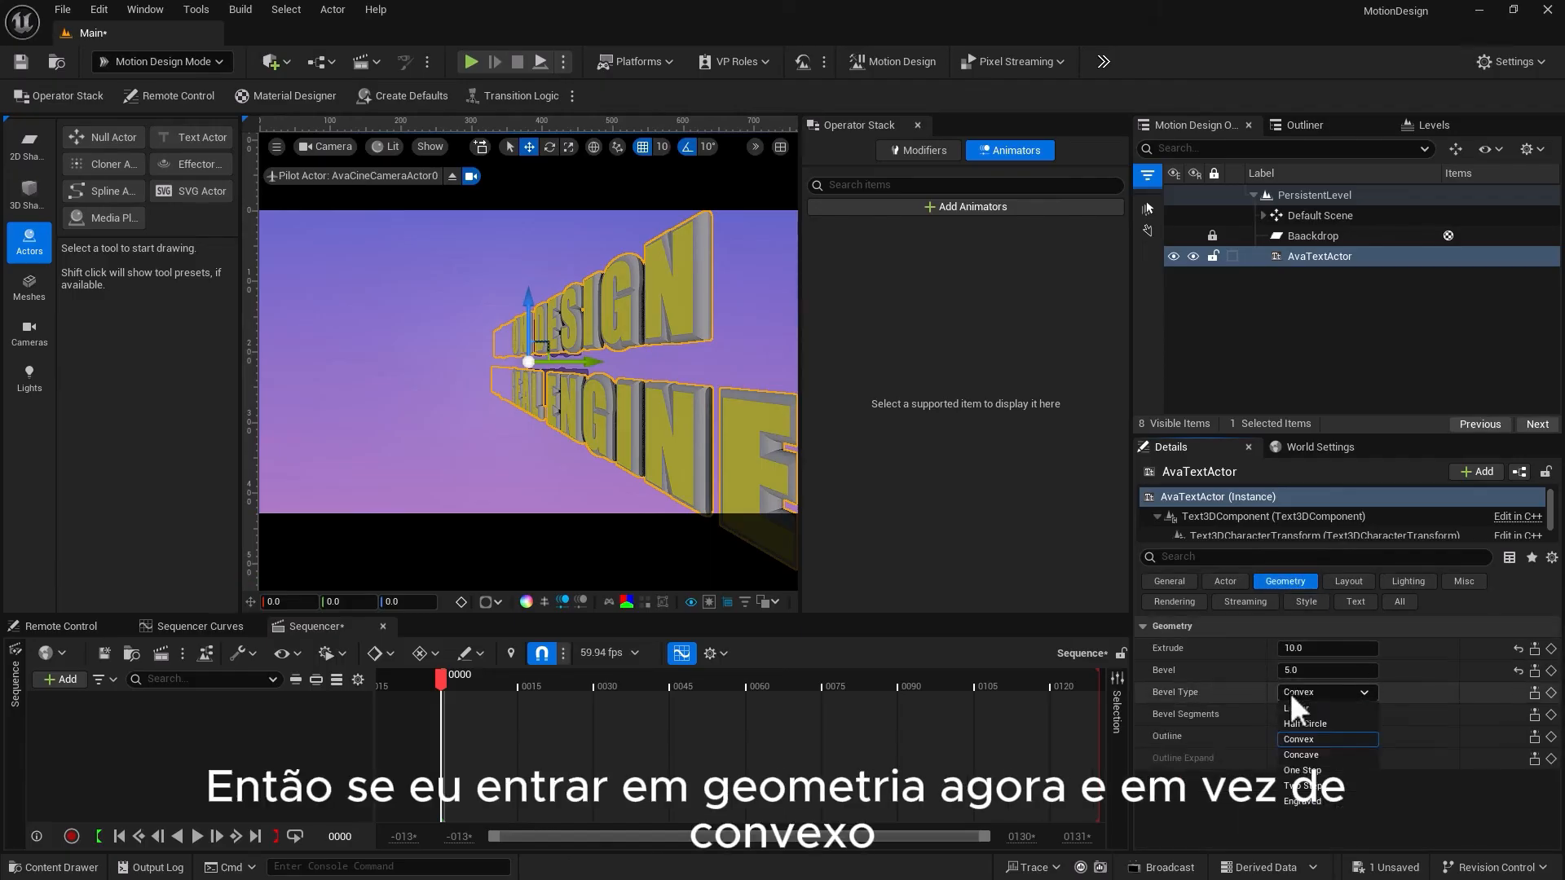
{"action": "left_click", "coordinate": [1300, 757]}
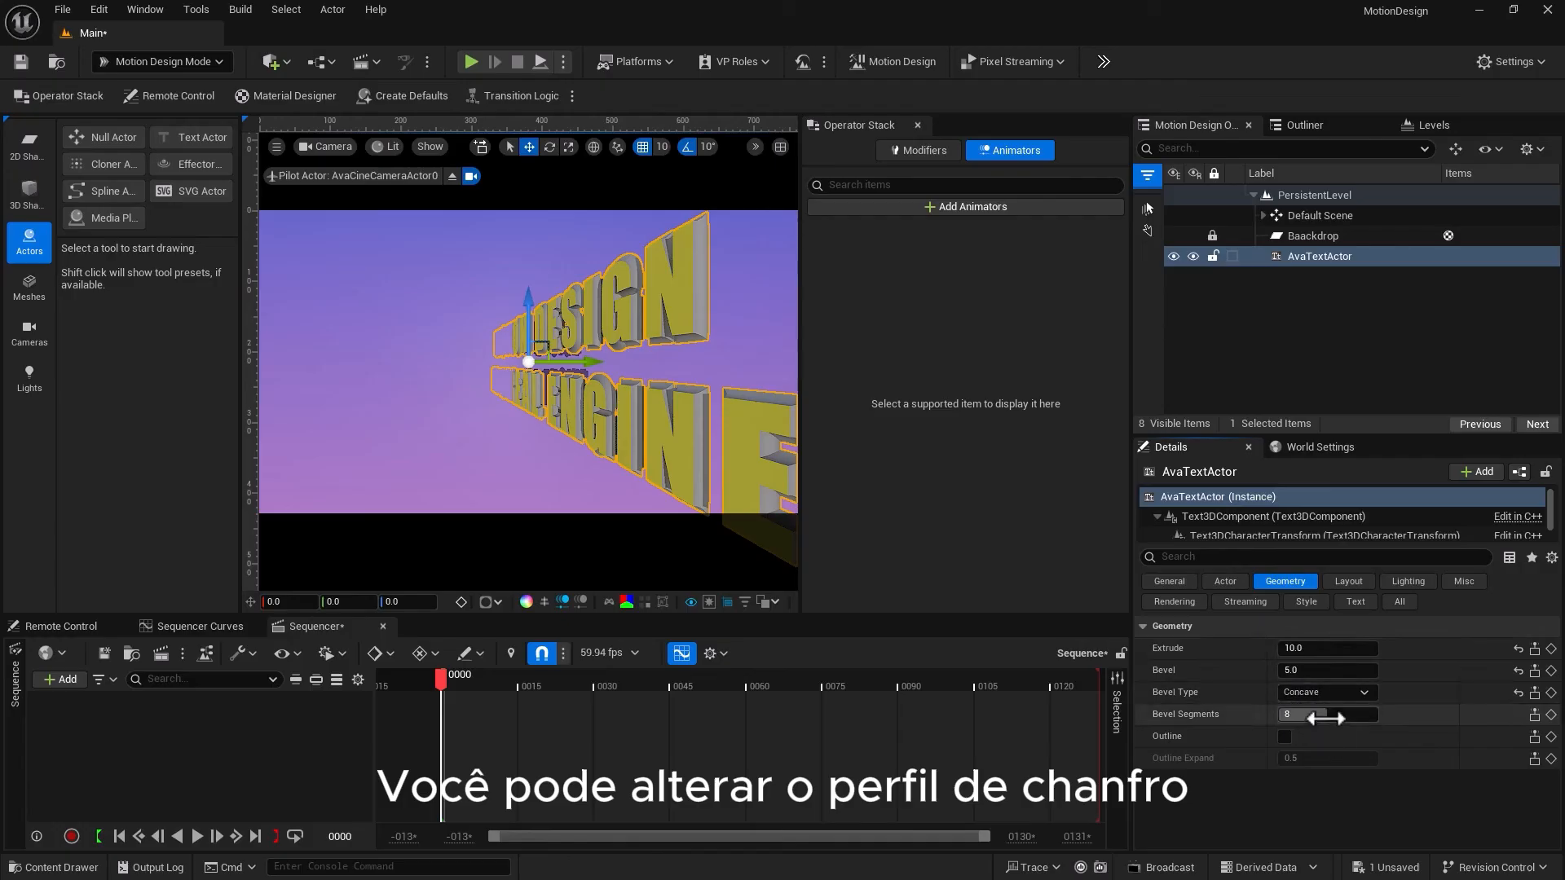
{"action": "mouse_move", "coordinate": [1326, 715]}
{"action": "left_mouse_down"}
{"action": "mouse_move", "coordinate": [1279, 715]}
{"action": "mouse_move", "coordinate": [1372, 715]}
{"action": "mouse_move", "coordinate": [1302, 714]}
{"action": "left_mouse_up"}
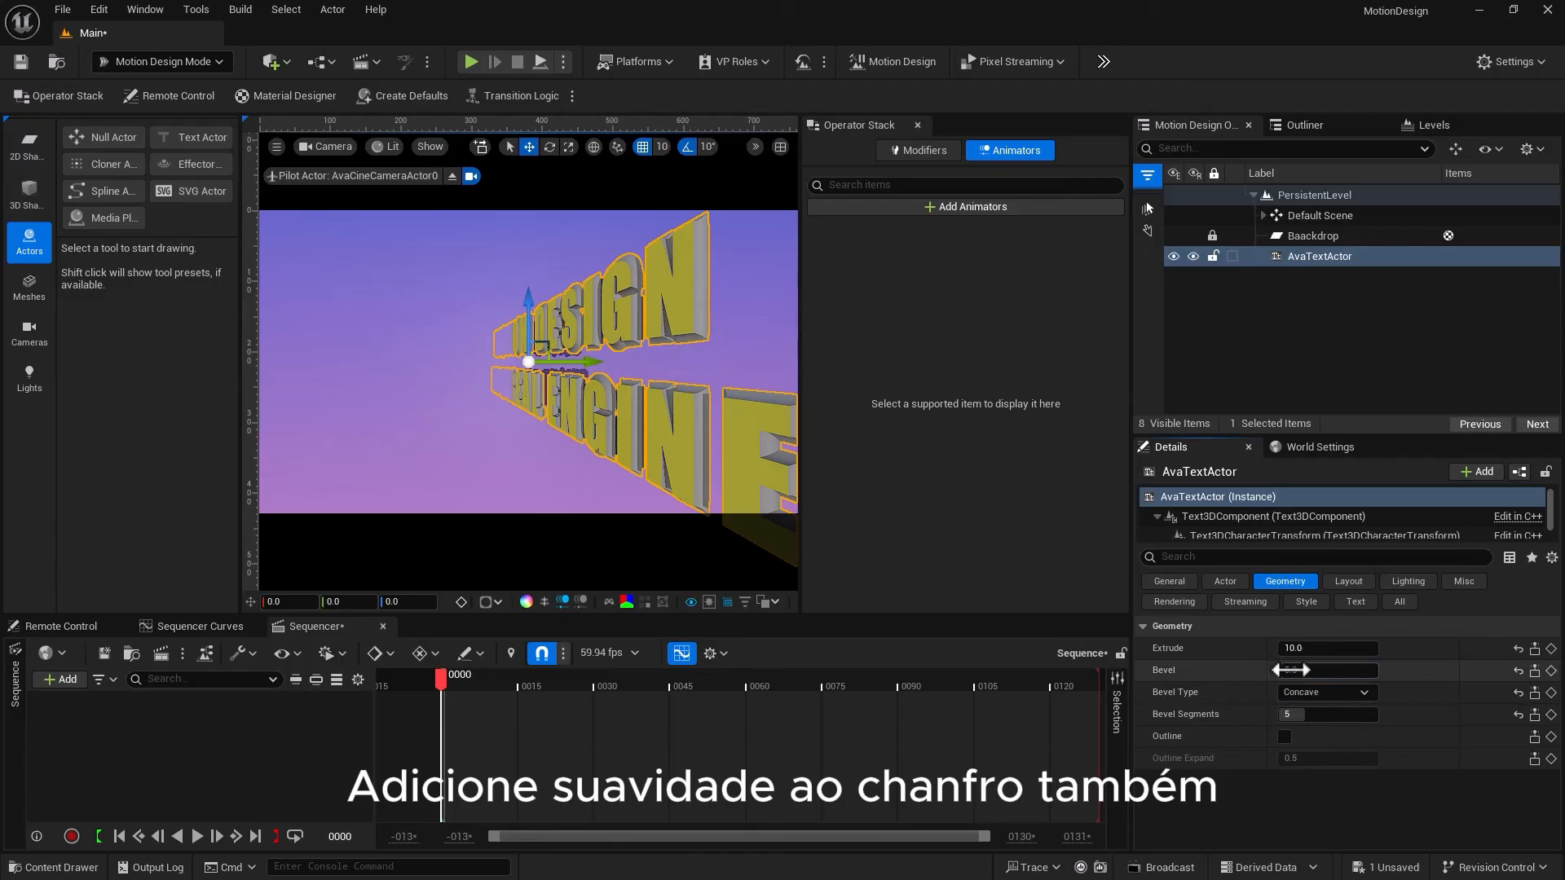
Reduce the text's Bevel to about 2.53 and enable its Outline
{"action": "left_click", "coordinate": [1290, 670]}
{"action": "mouse_move", "coordinate": [1290, 670]}
{"action": "left_mouse_down"}
{"action": "mouse_move", "coordinate": [1259, 670]}
{"action": "mouse_move", "coordinate": [1273, 670]}
{"action": "left_mouse_up"}
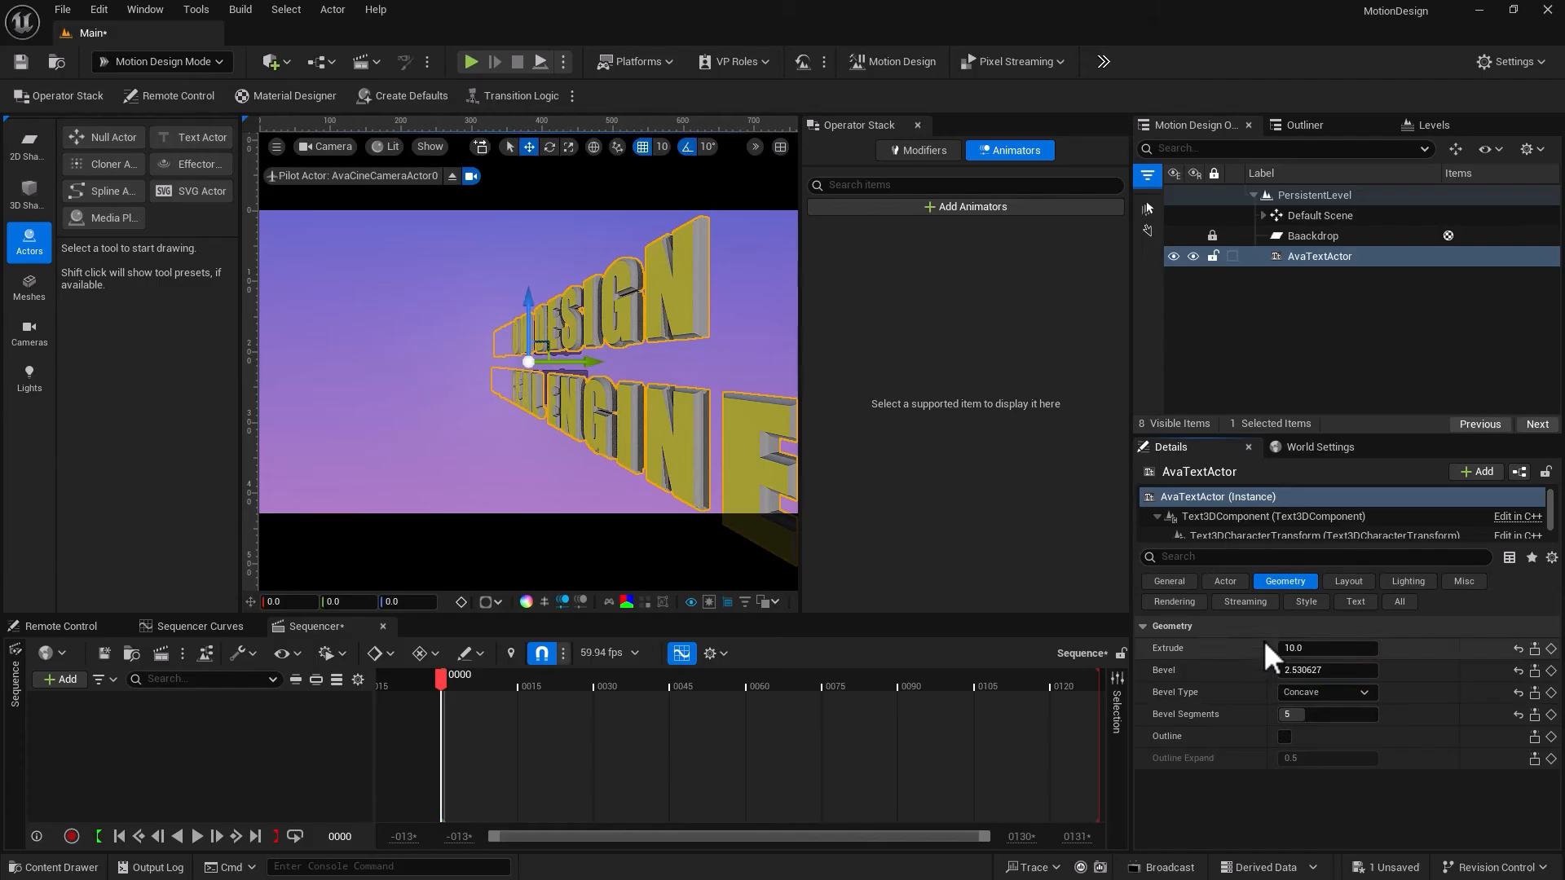
{"action": "left_click", "coordinate": [1283, 736]}
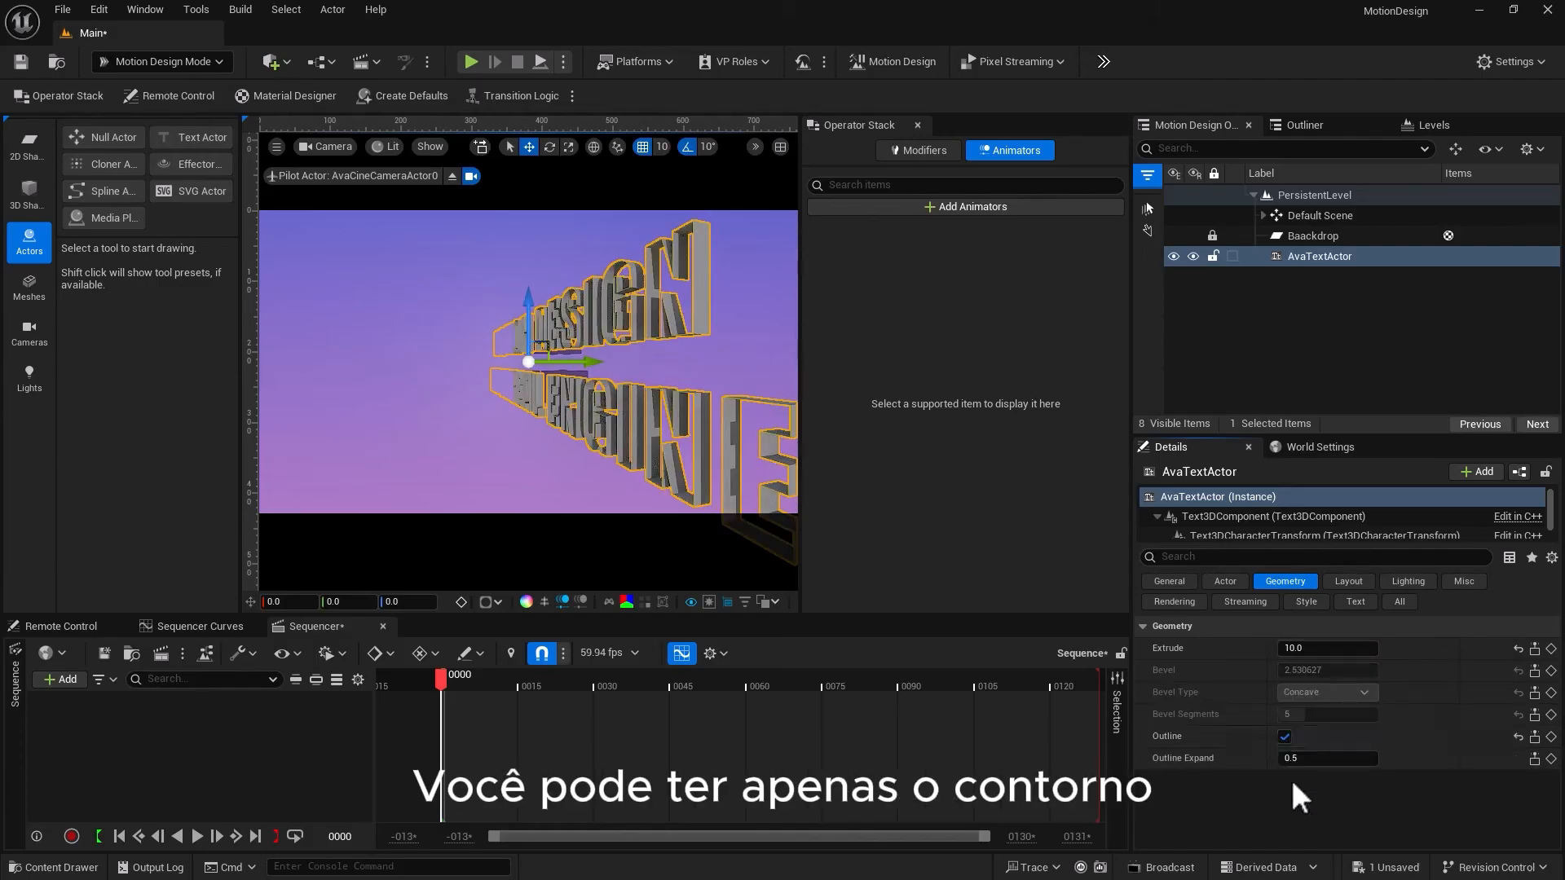
Increase the text's Outline Expand to about 3.89 and reset its rotation so it faces the camera
{"action": "mouse_move", "coordinate": [1289, 759]}
{"action": "left_mouse_down"}
{"action": "mouse_move", "coordinate": [1356, 759]}
{"action": "mouse_move", "coordinate": [1319, 759]}
{"action": "left_mouse_up"}
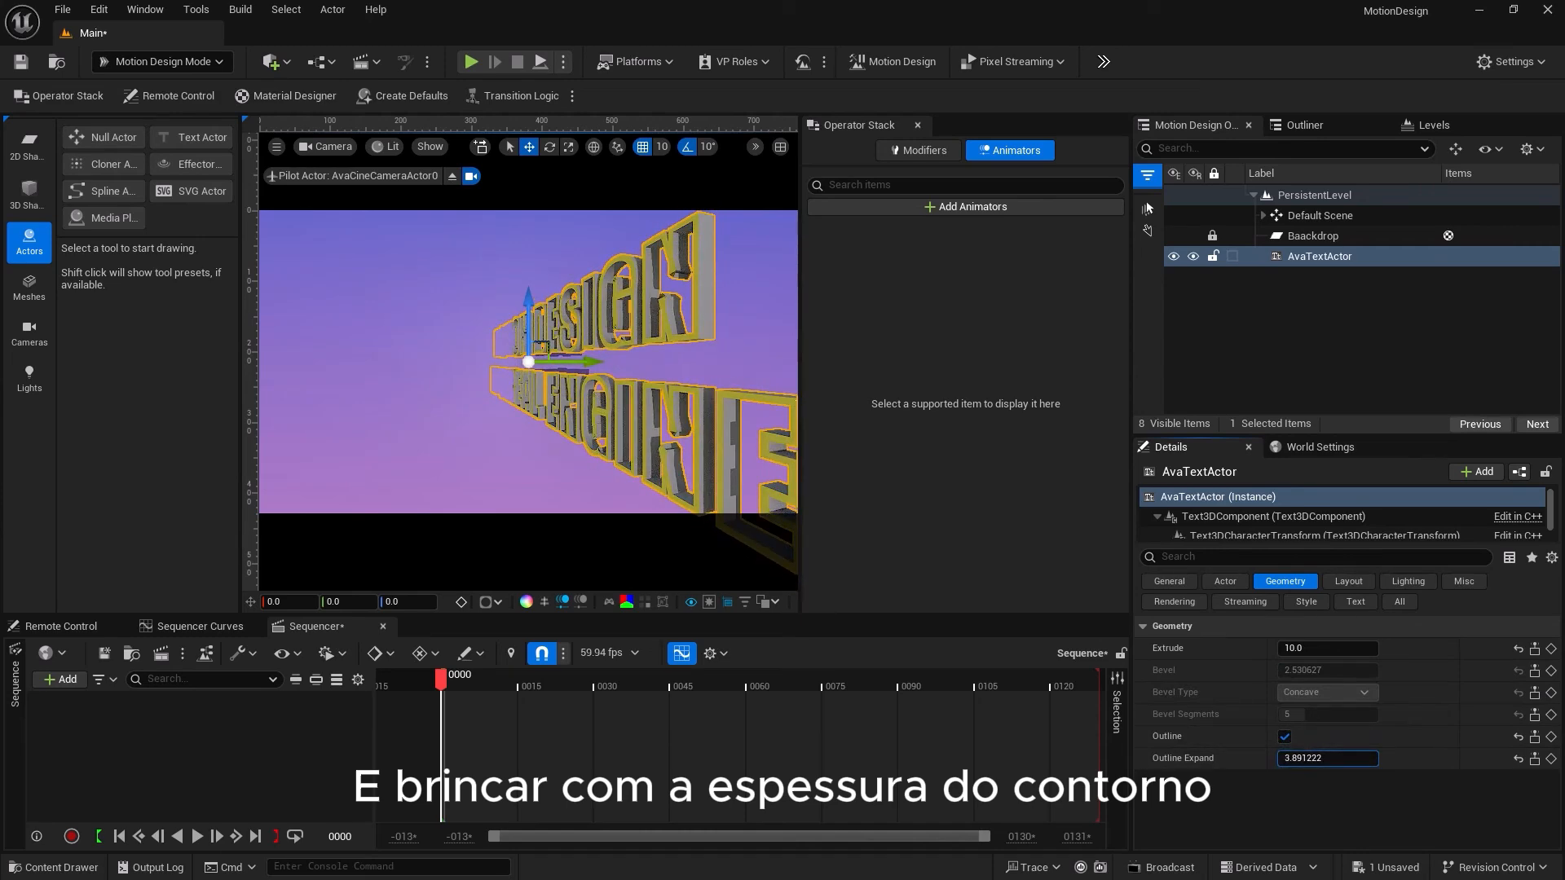
{"action": "left_click", "coordinate": [1165, 581]}
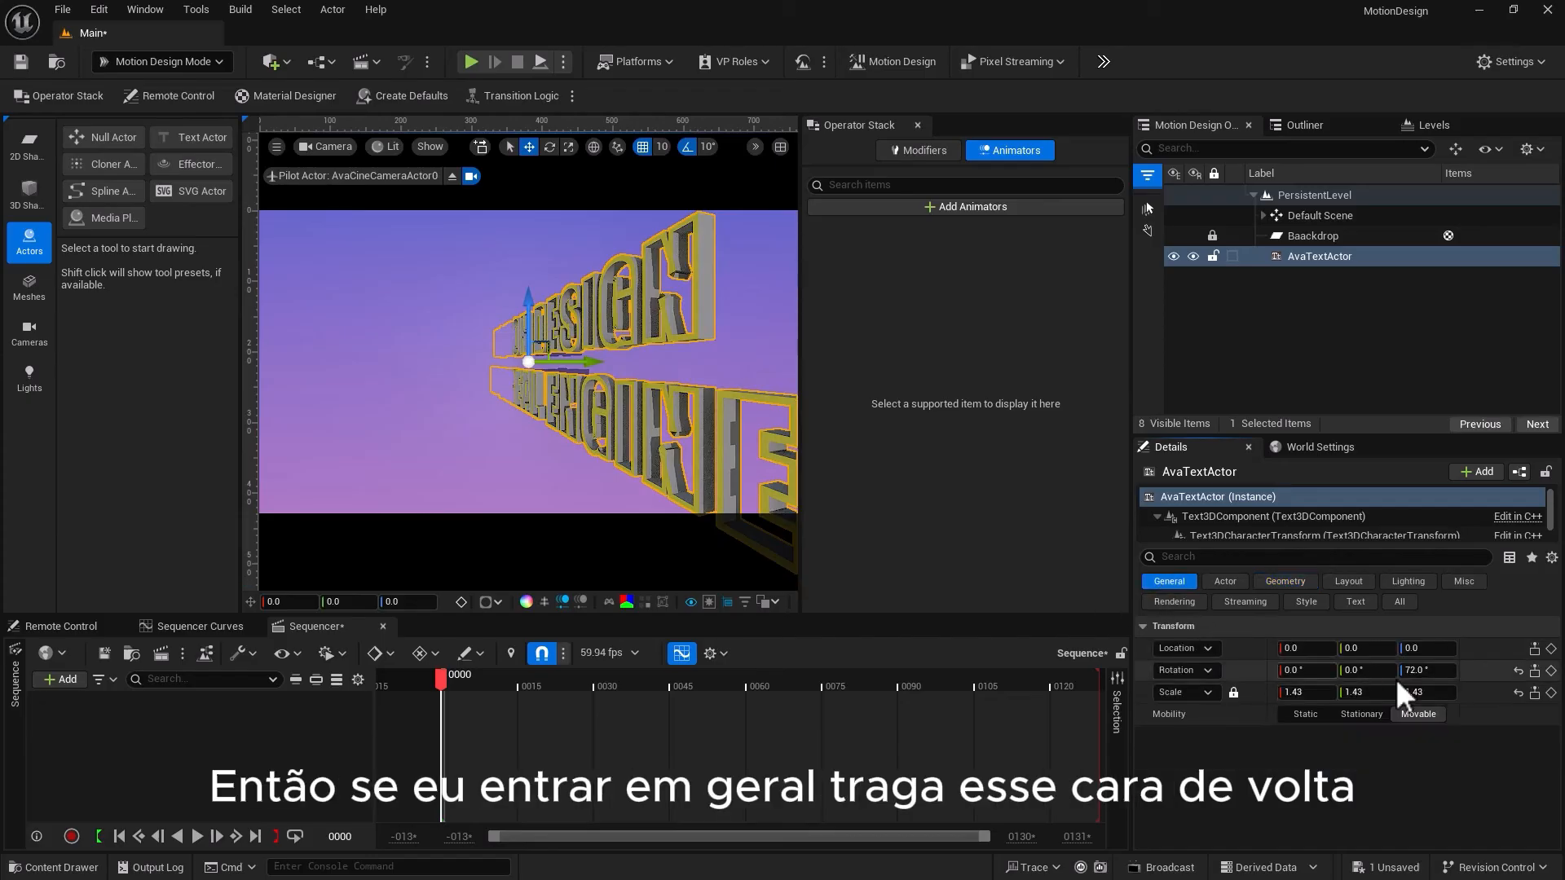
{"action": "left_click", "coordinate": [1517, 669]}
{"action": "left_click", "coordinate": [635, 527]}
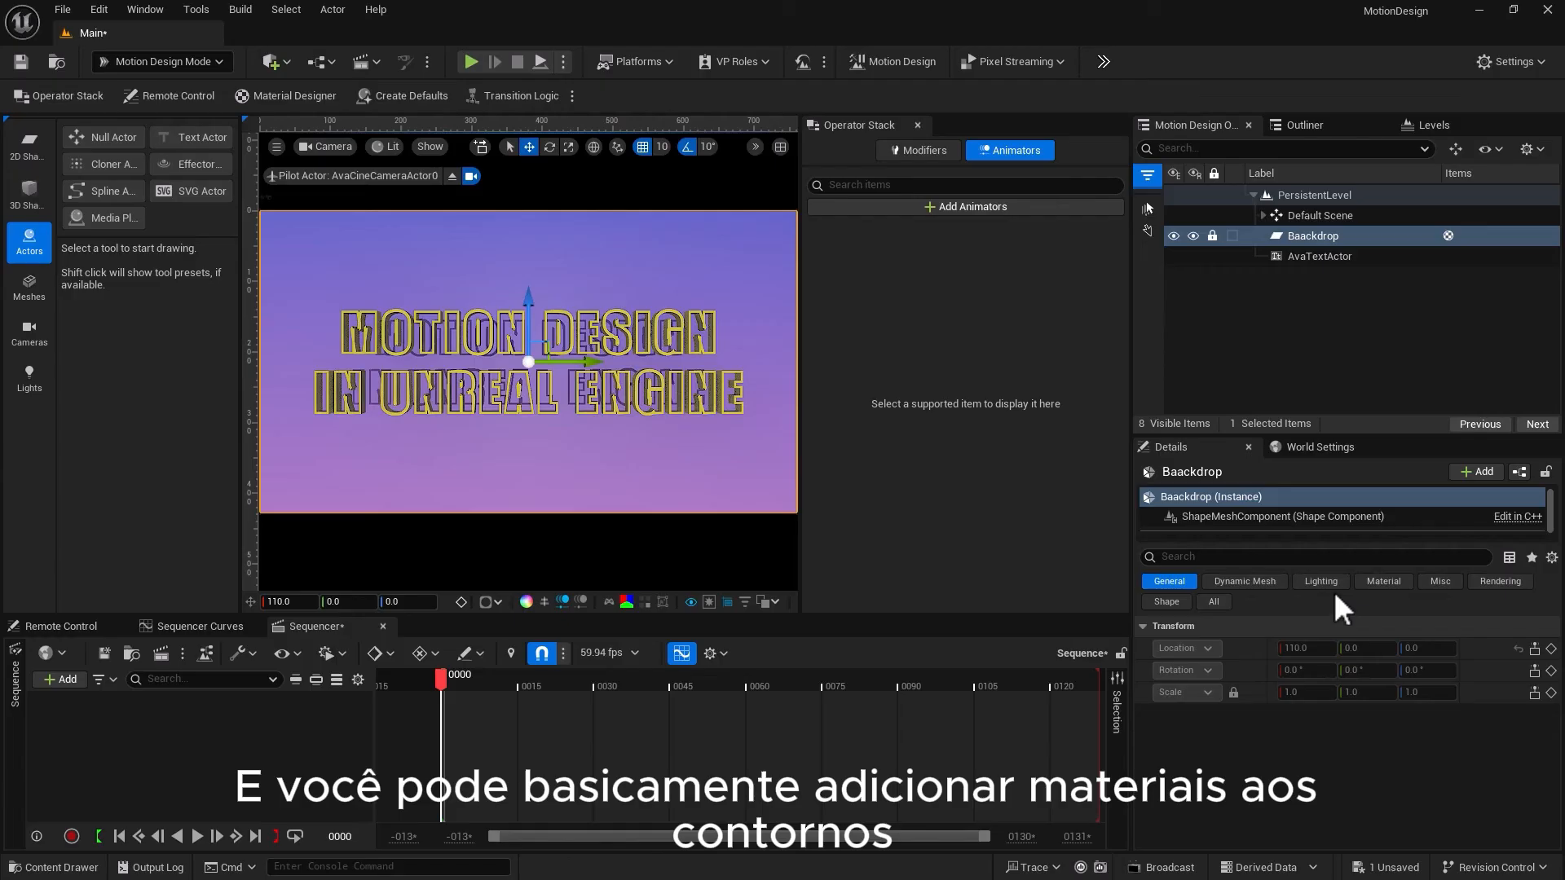
Change the text's Color to a fully saturated green with a hue of about 140
{"action": "left_click", "coordinate": [1313, 254]}
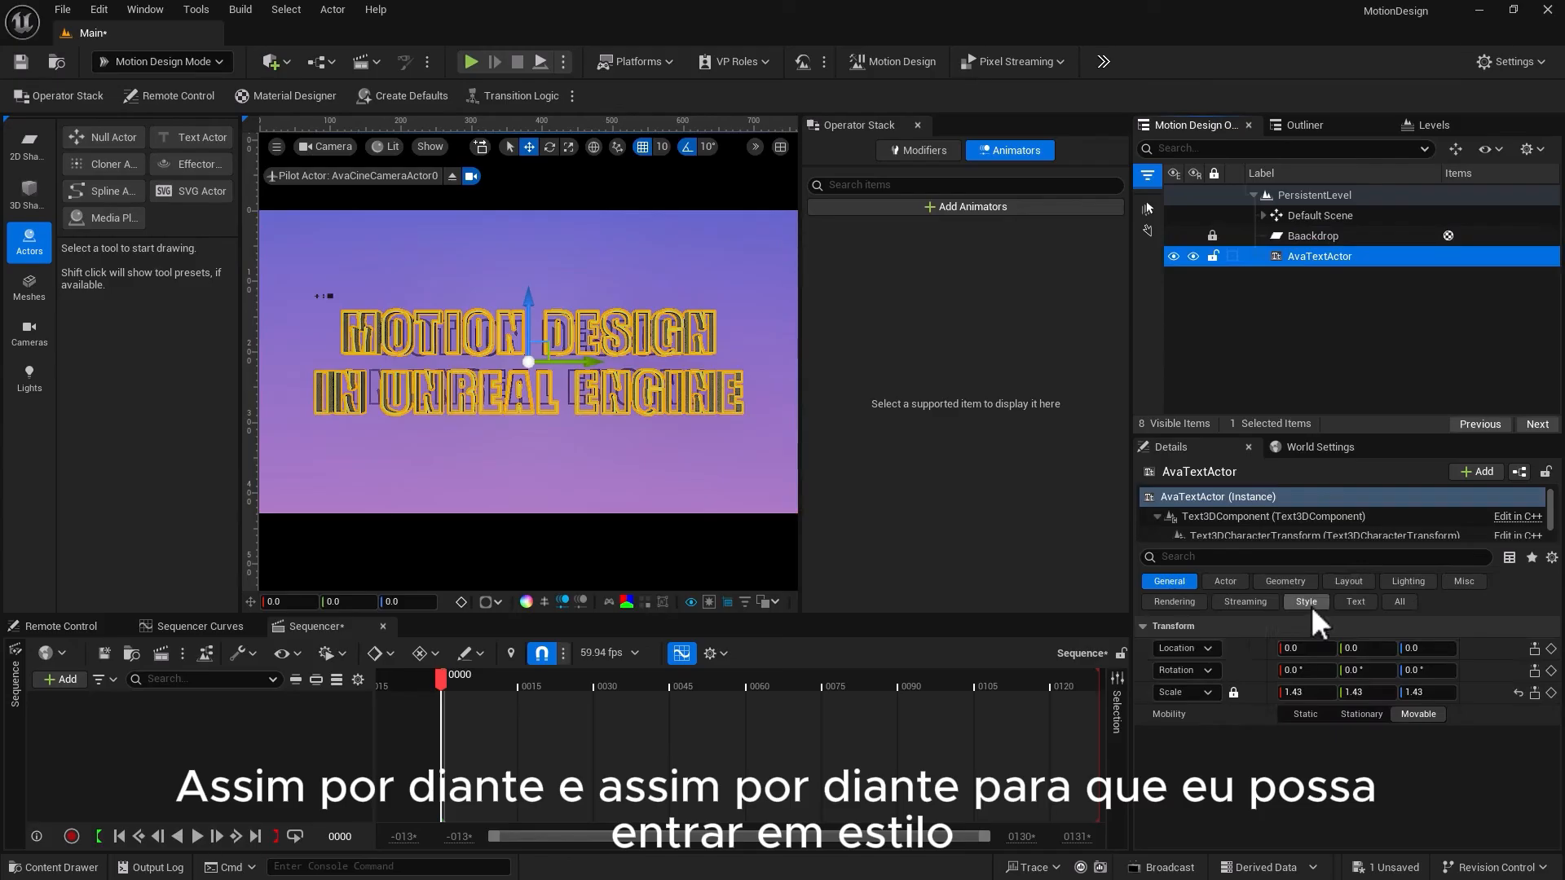
{"action": "left_click", "coordinate": [1310, 603]}
{"action": "left_click", "coordinate": [1298, 673]}
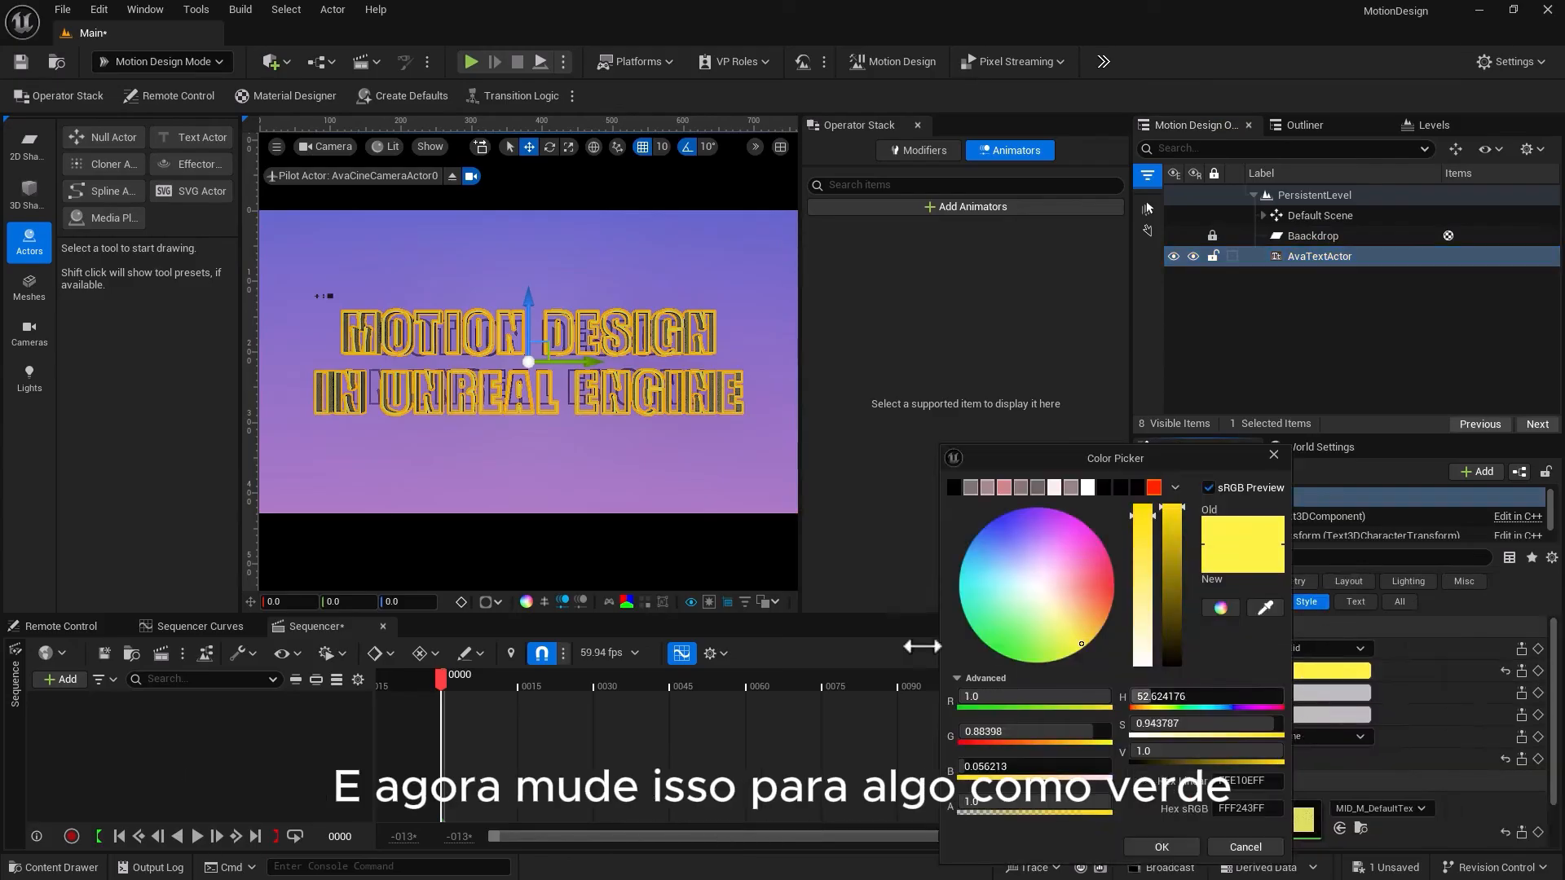
{"action": "left_click_drag", "start_coordinate": [1002, 561], "coordinate": [975, 638]}
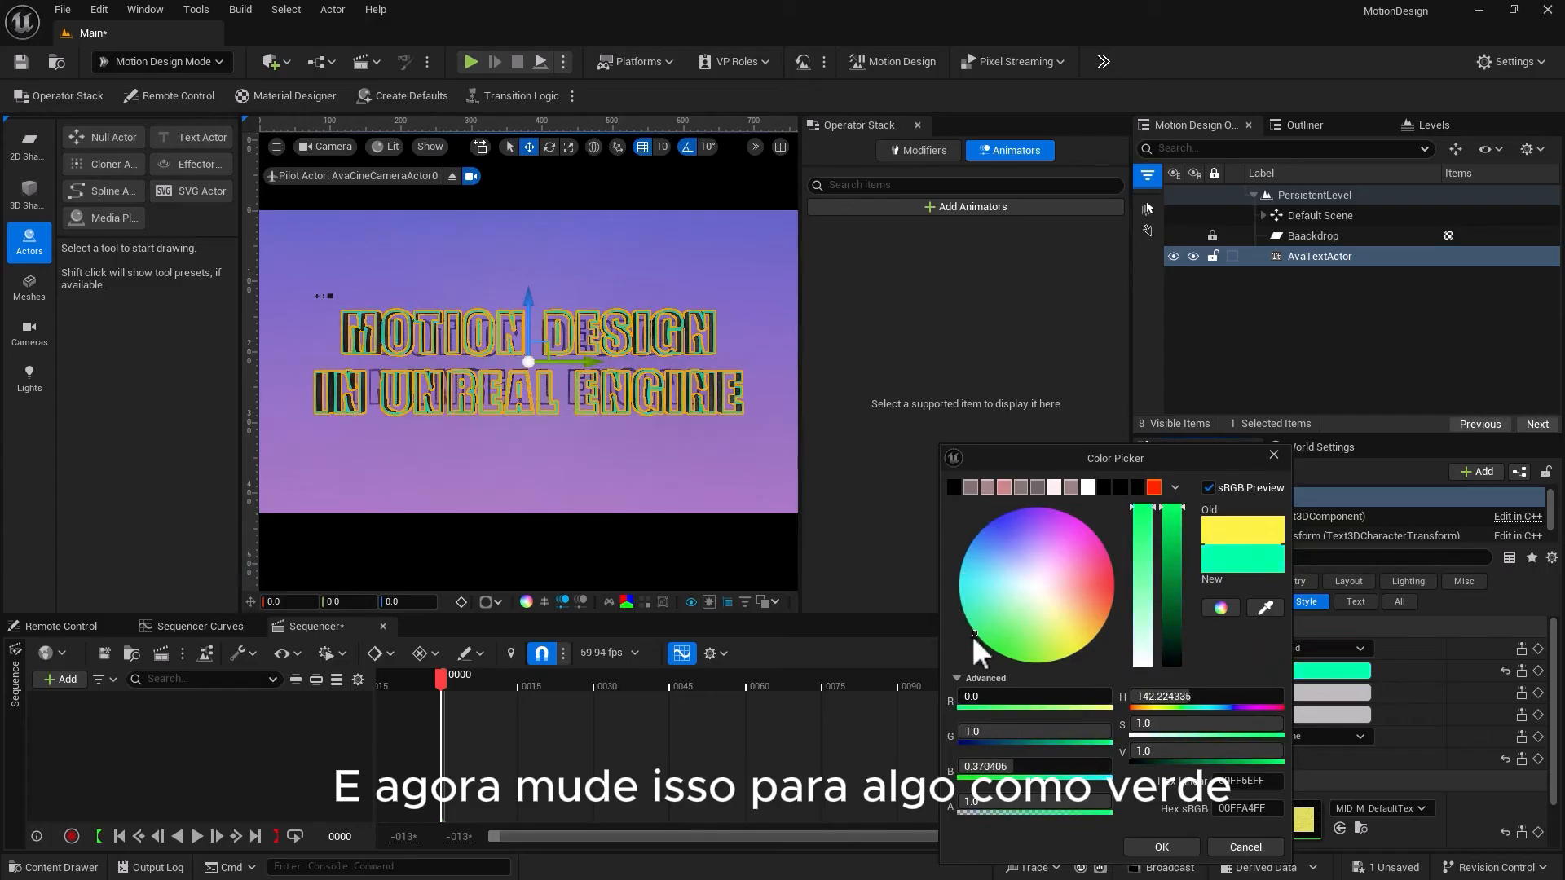
{"action": "left_click", "coordinate": [1162, 847]}
{"action": "left_click", "coordinate": [691, 485]}
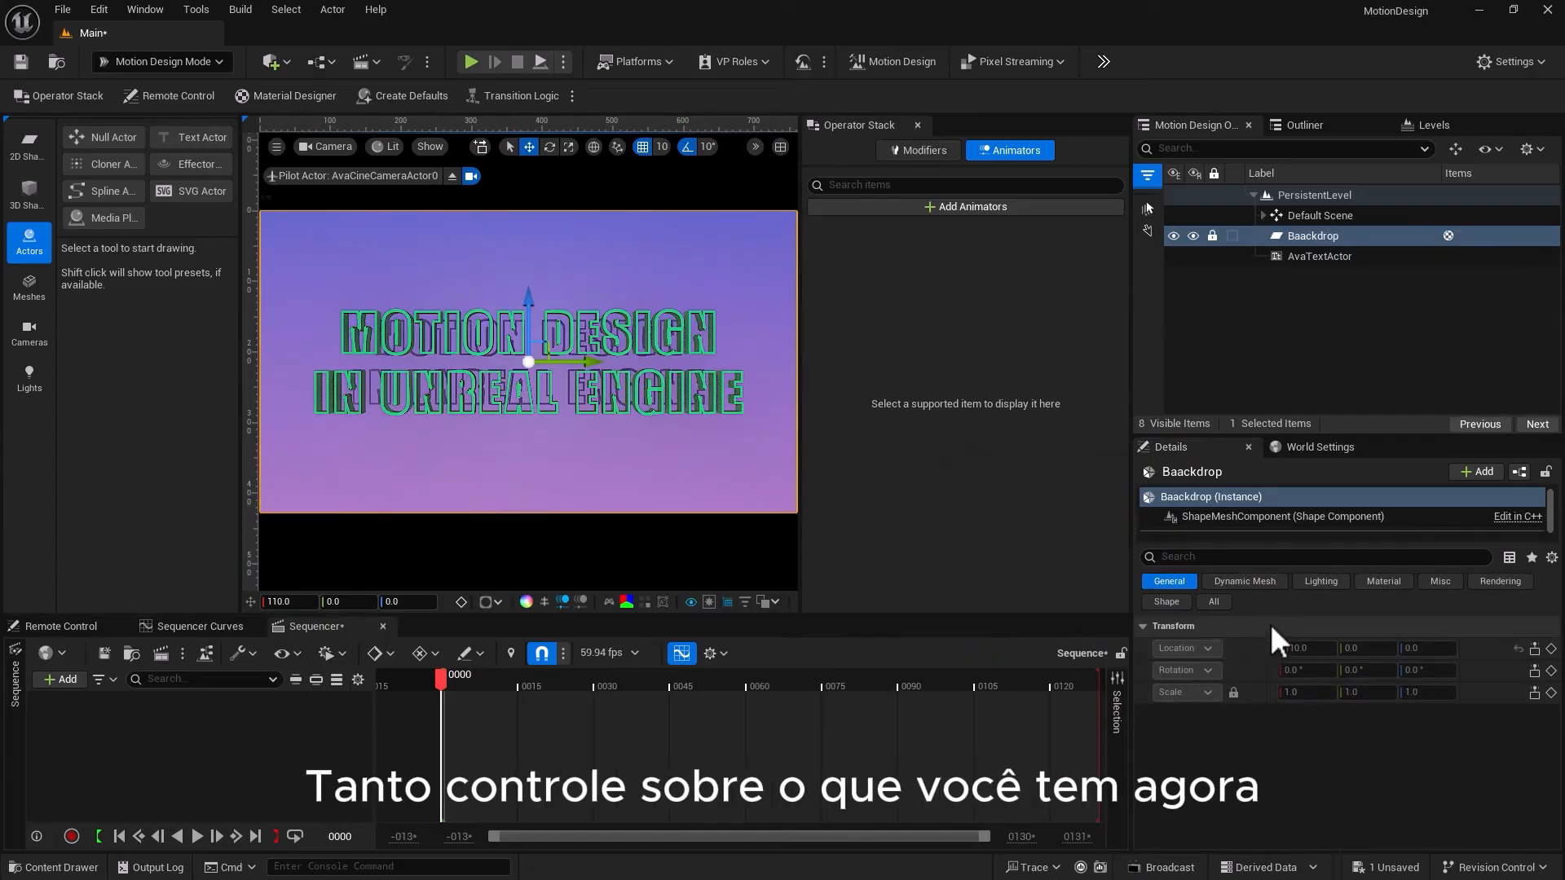
Remove the second line from the text so that it contains only "motion design"
{"action": "left_click", "coordinate": [1308, 256]}
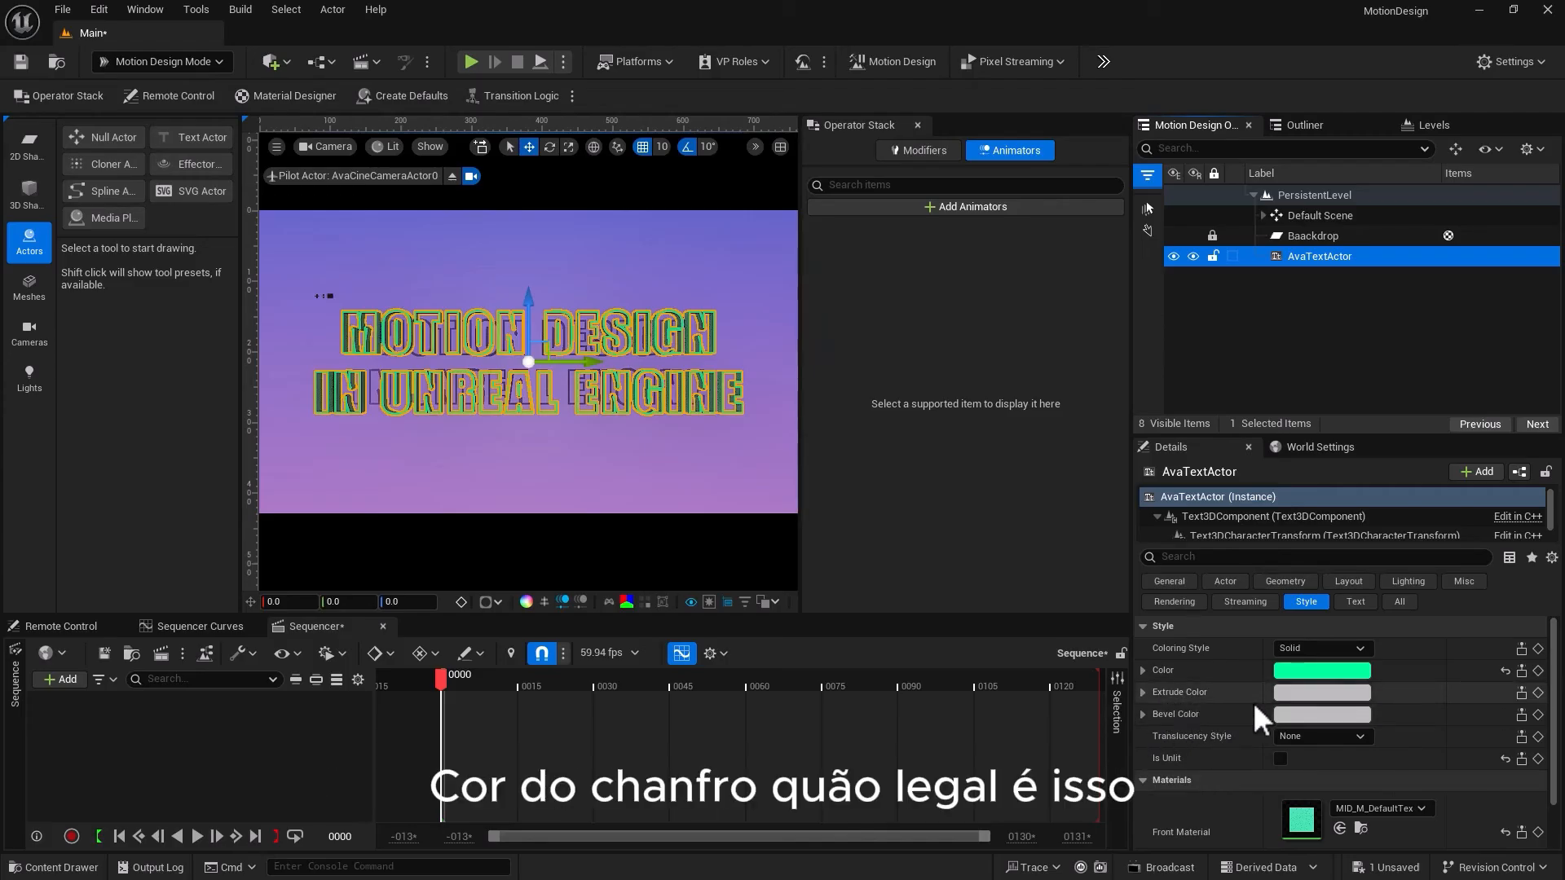
{"action": "left_click", "coordinate": [1360, 602]}
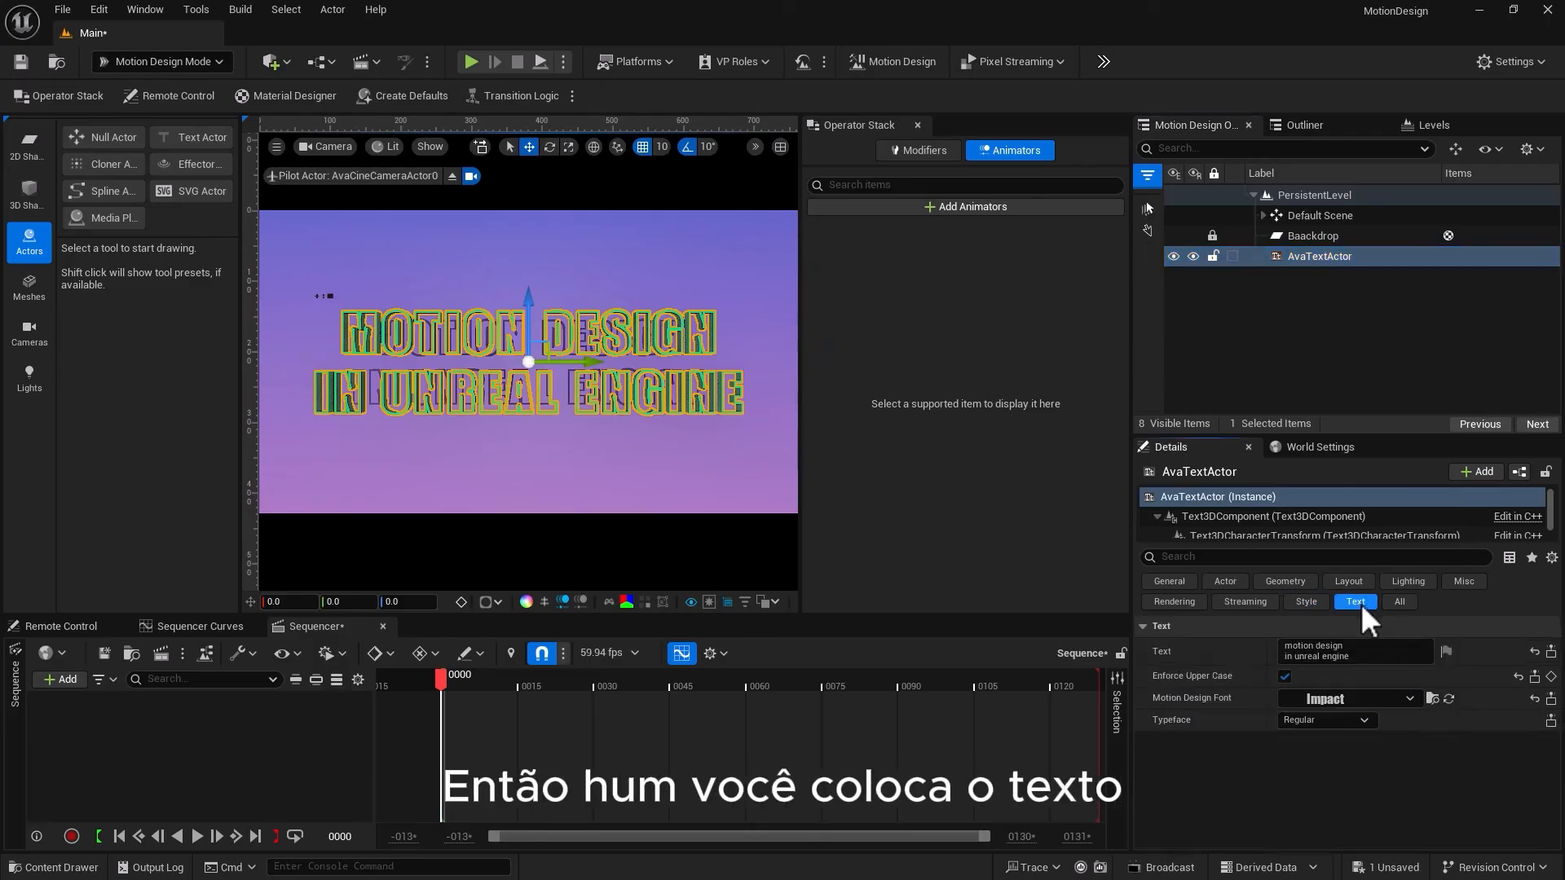
{"action": "left_click_drag", "start_coordinate": [1350, 656], "coordinate": [1201, 660]}
{"action": "key", "text": "BackSpace"}
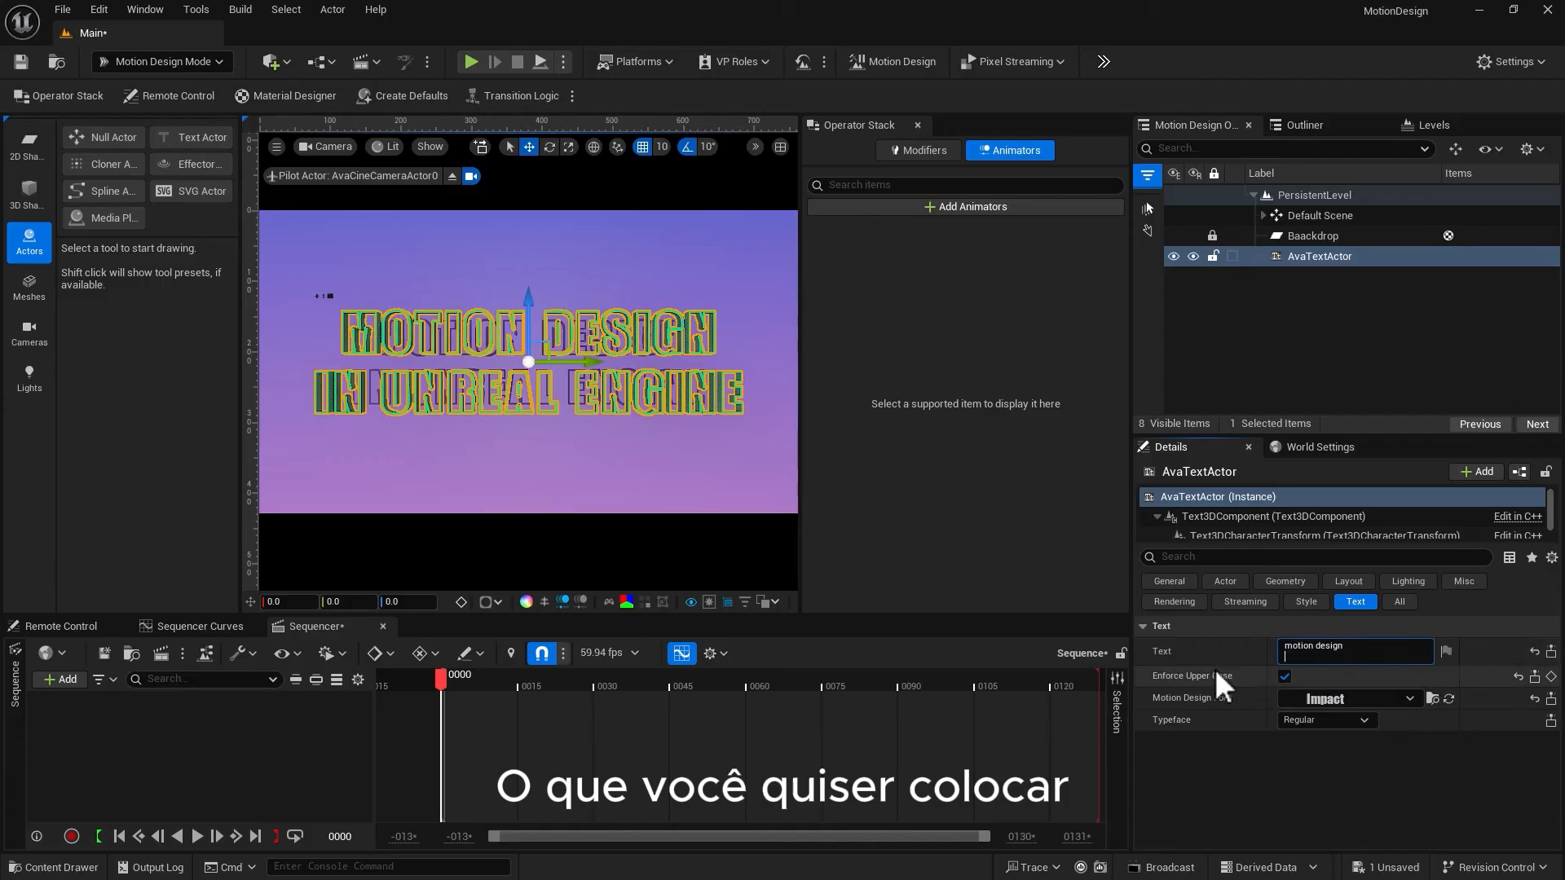
{"action": "key", "text": "BackSpace"}
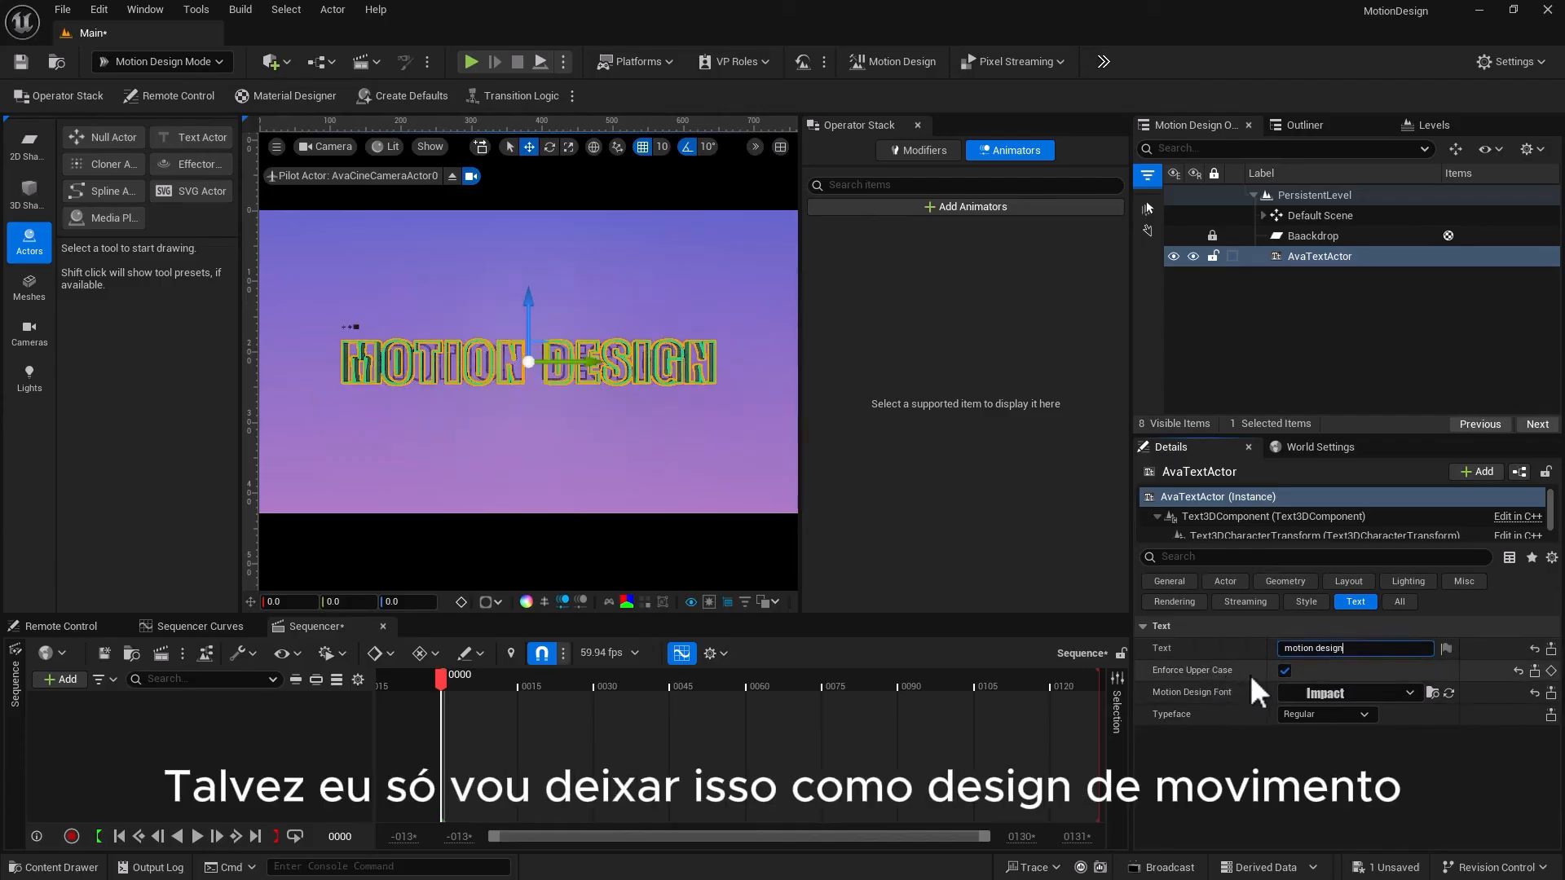
Turn Is Unlit back on in the text's style and disable Outline in its geometry
{"action": "left_click", "coordinate": [1302, 608]}
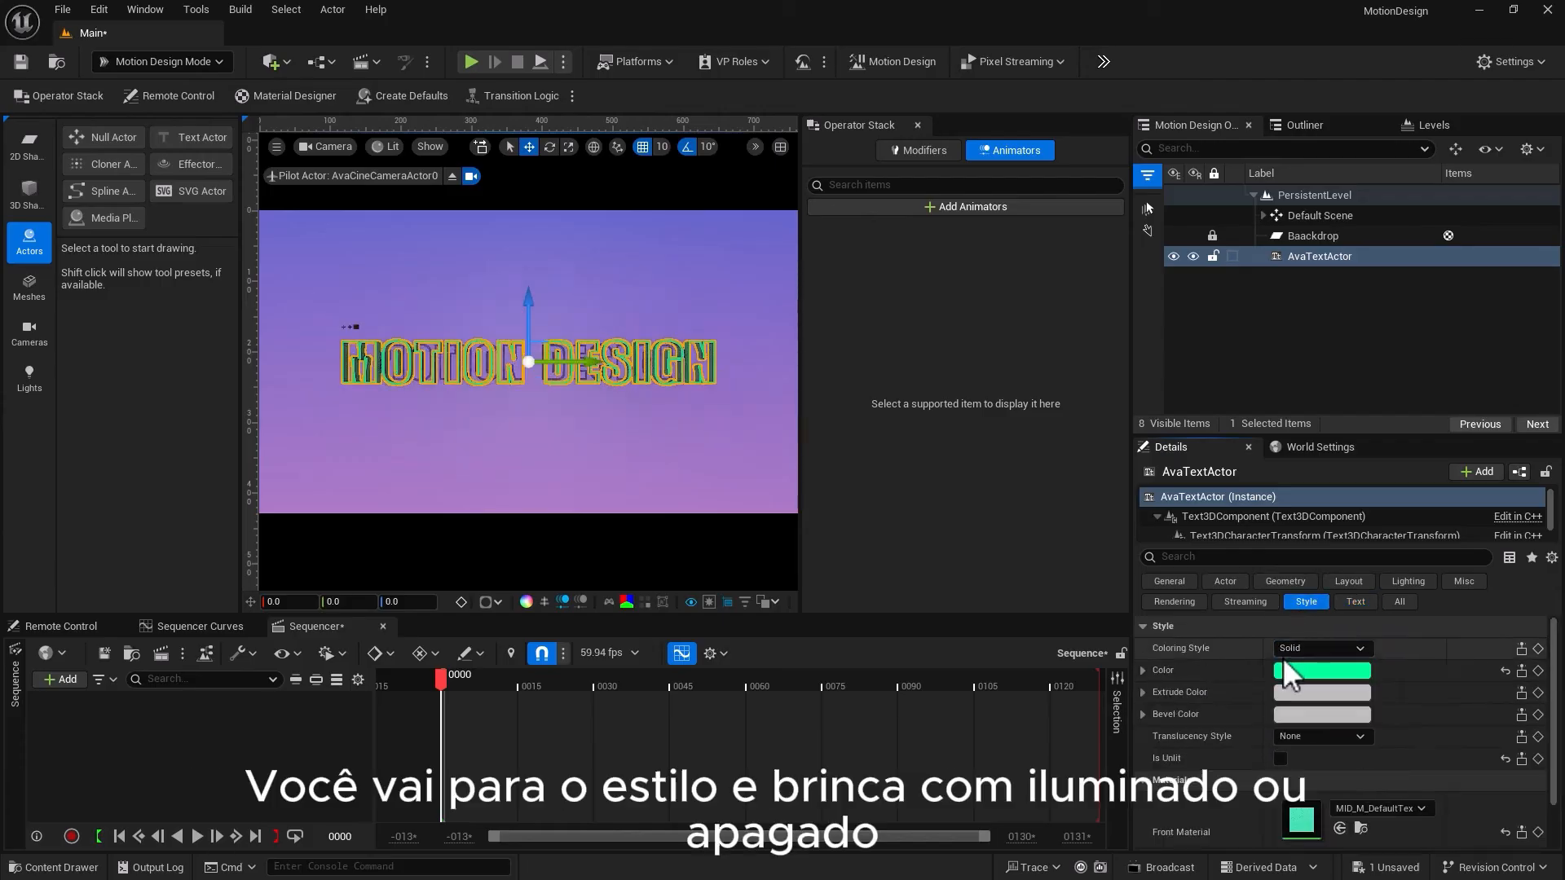
{"action": "scroll", "coordinate": [1283, 658], "scroll_direction": "down", "scroll_amount": 3}
{"action": "scroll", "coordinate": [1285, 692], "scroll_direction": "up", "scroll_amount": 2}
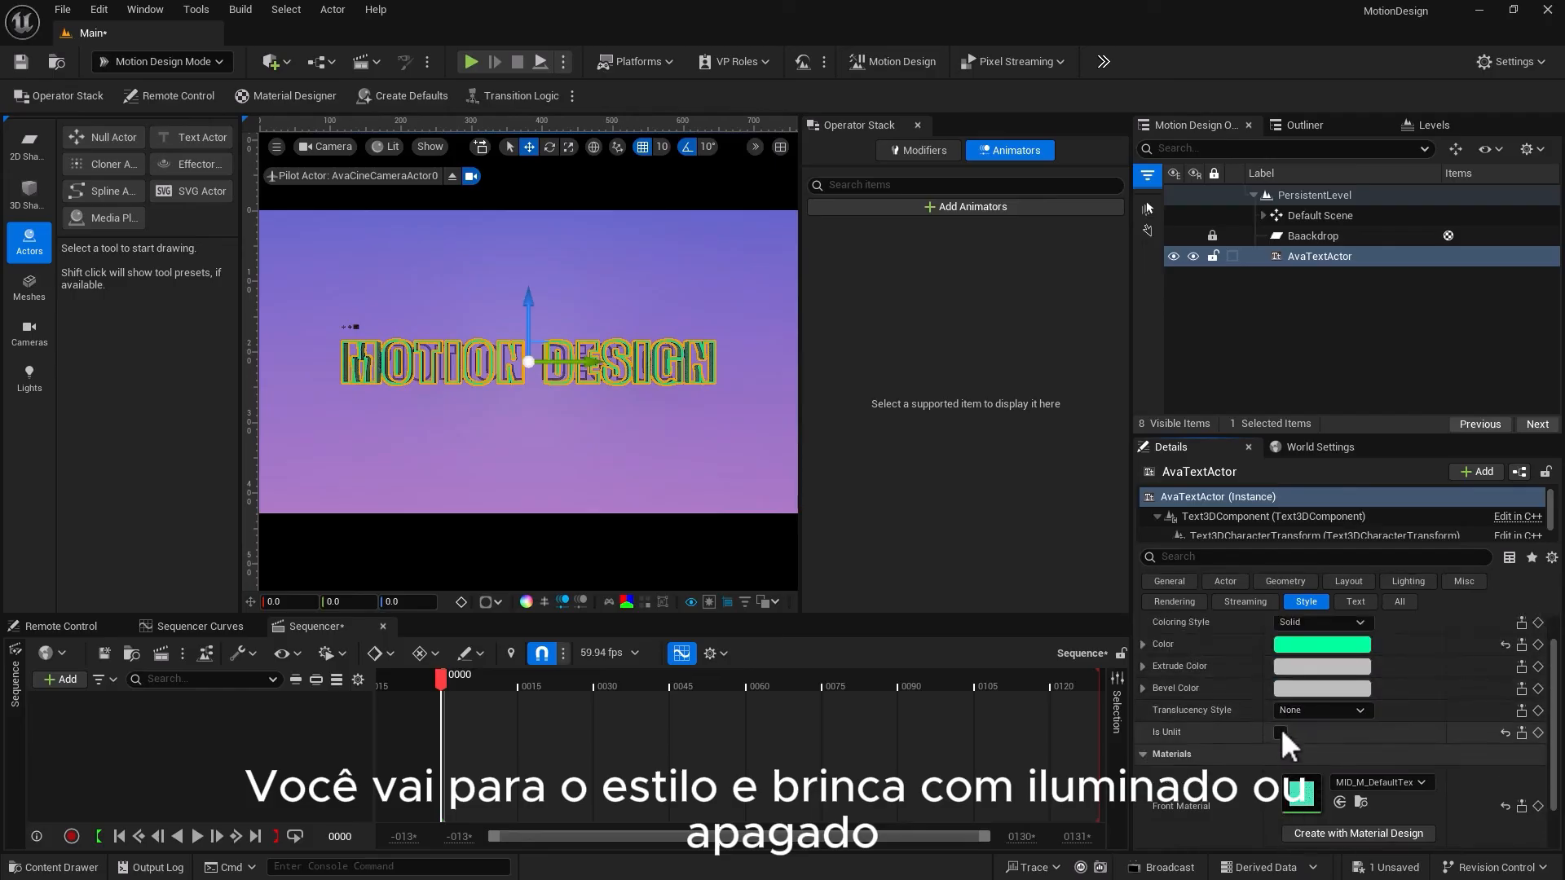
{"action": "left_click", "coordinate": [1278, 730]}
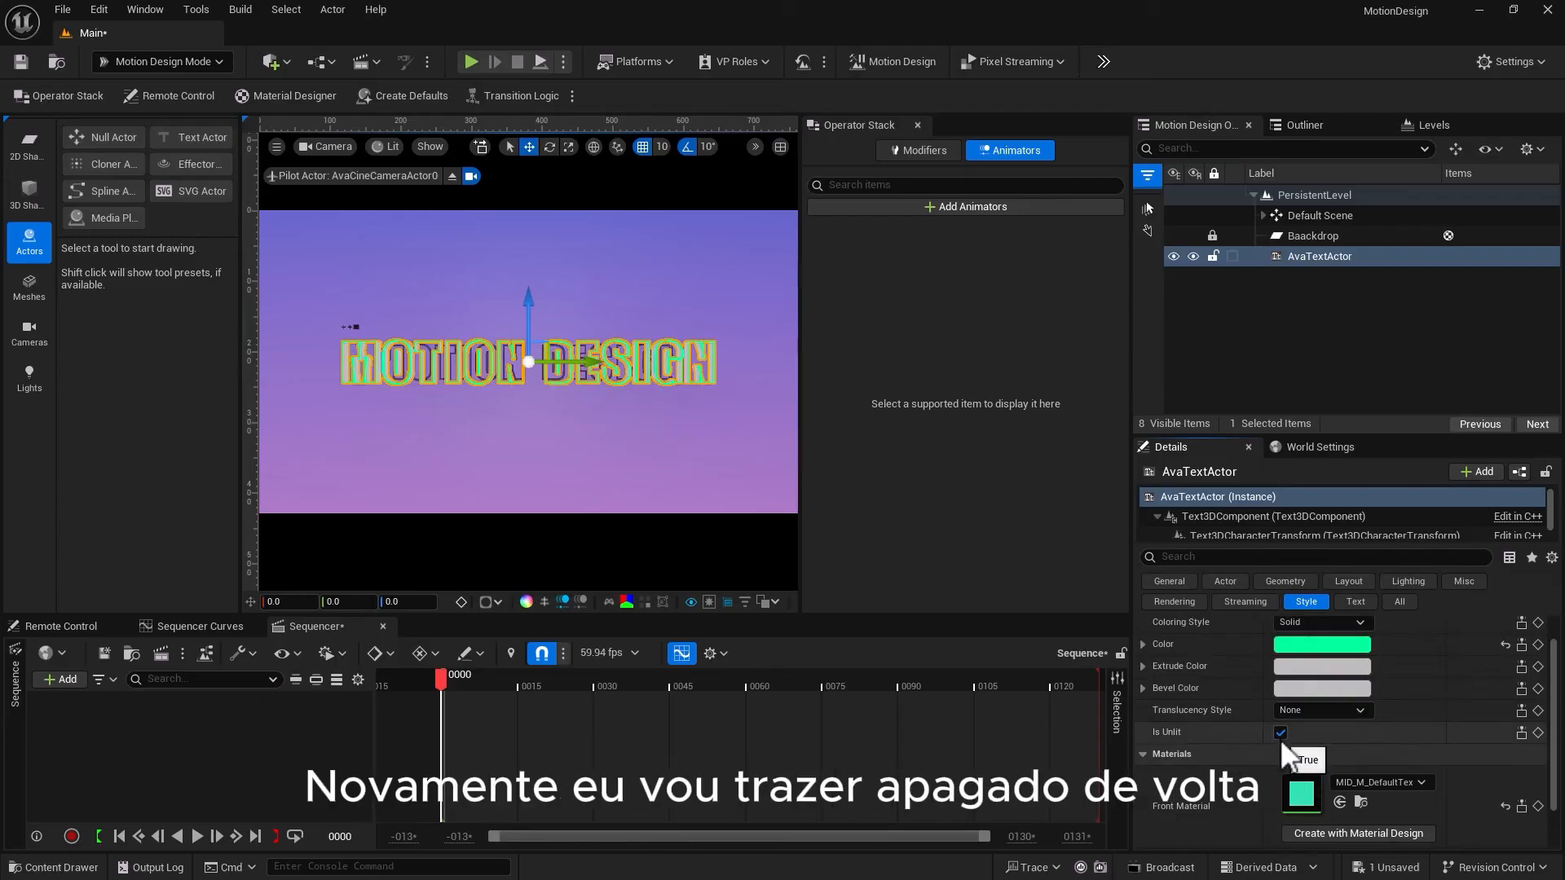
{"action": "left_click", "coordinate": [1273, 579]}
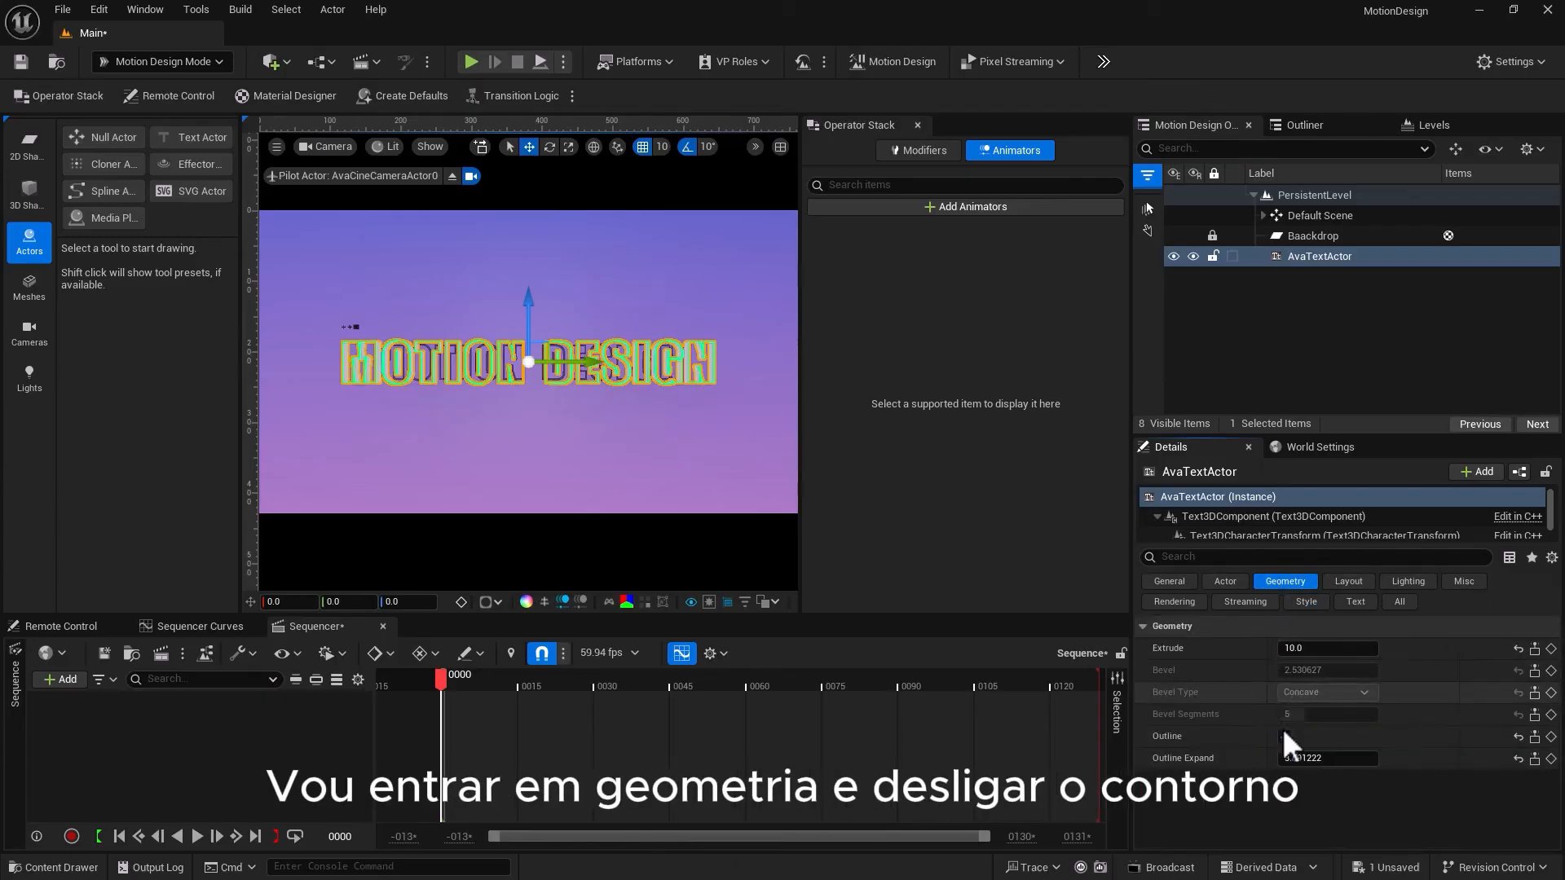
{"action": "left_click", "coordinate": [1283, 737]}
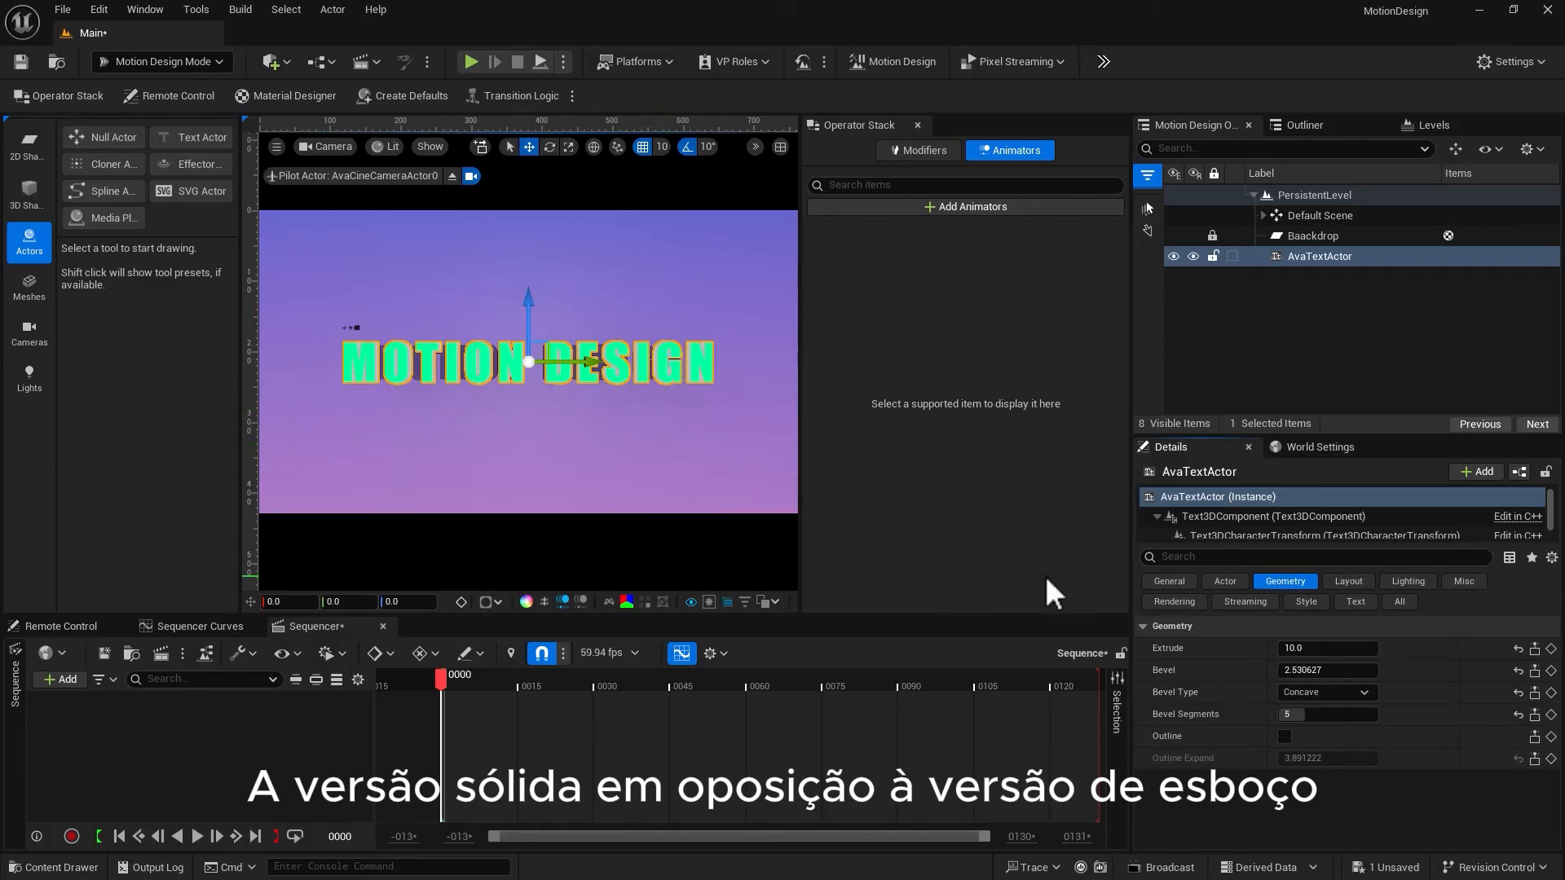
Set the text's Extrude Color to a saturated red with a hue of about 355 and a value of 2
{"action": "left_click", "coordinate": [1306, 601]}
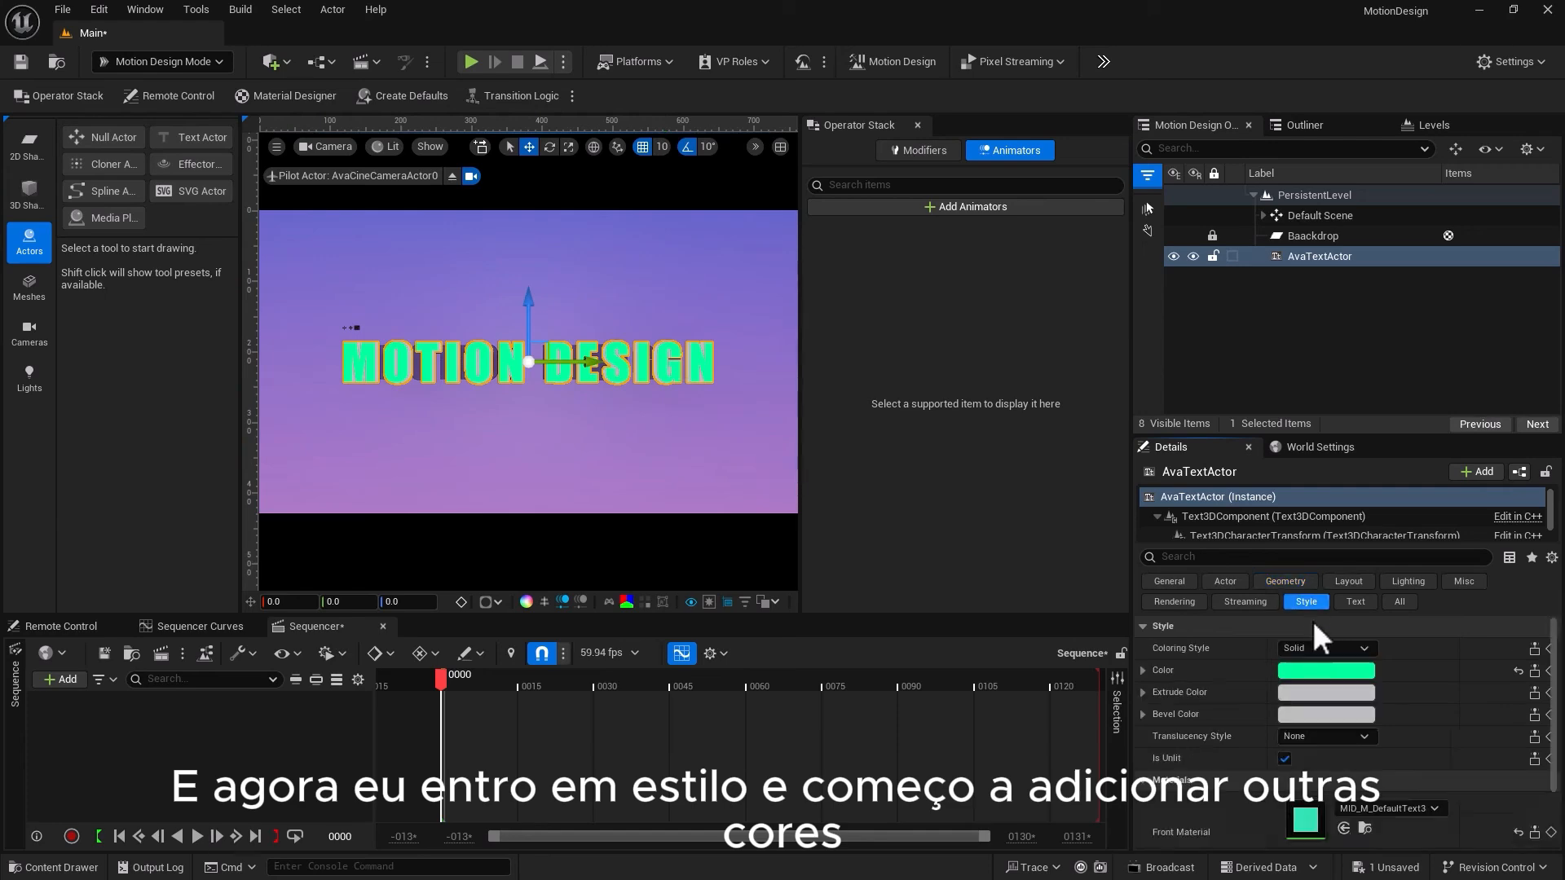
{"action": "left_click", "coordinate": [1312, 693]}
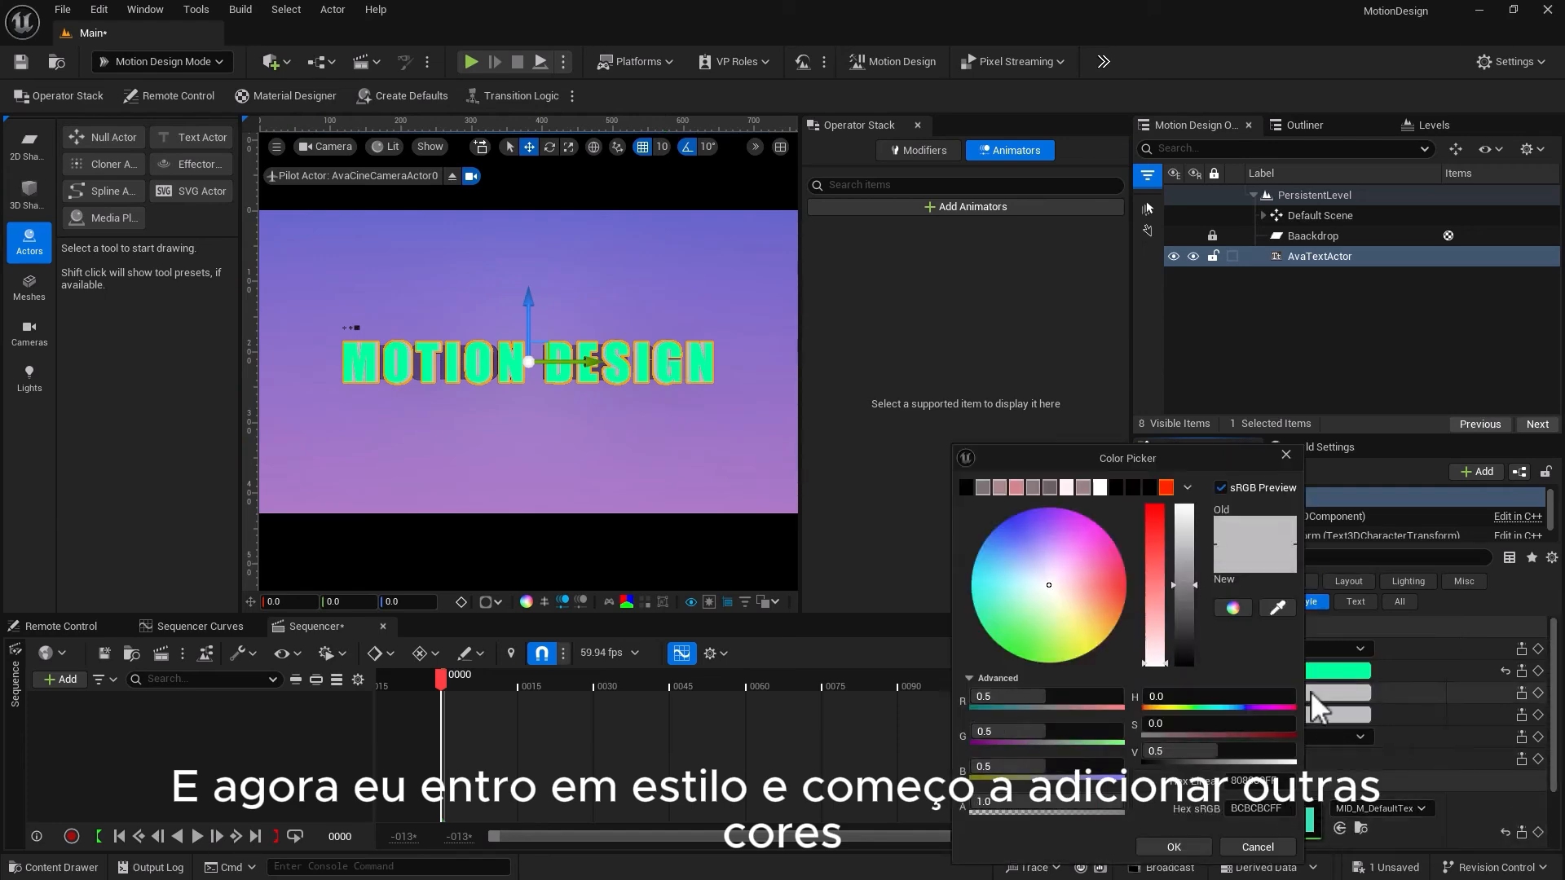
{"action": "left_click_drag", "start_coordinate": [1091, 599], "coordinate": [1156, 575]}
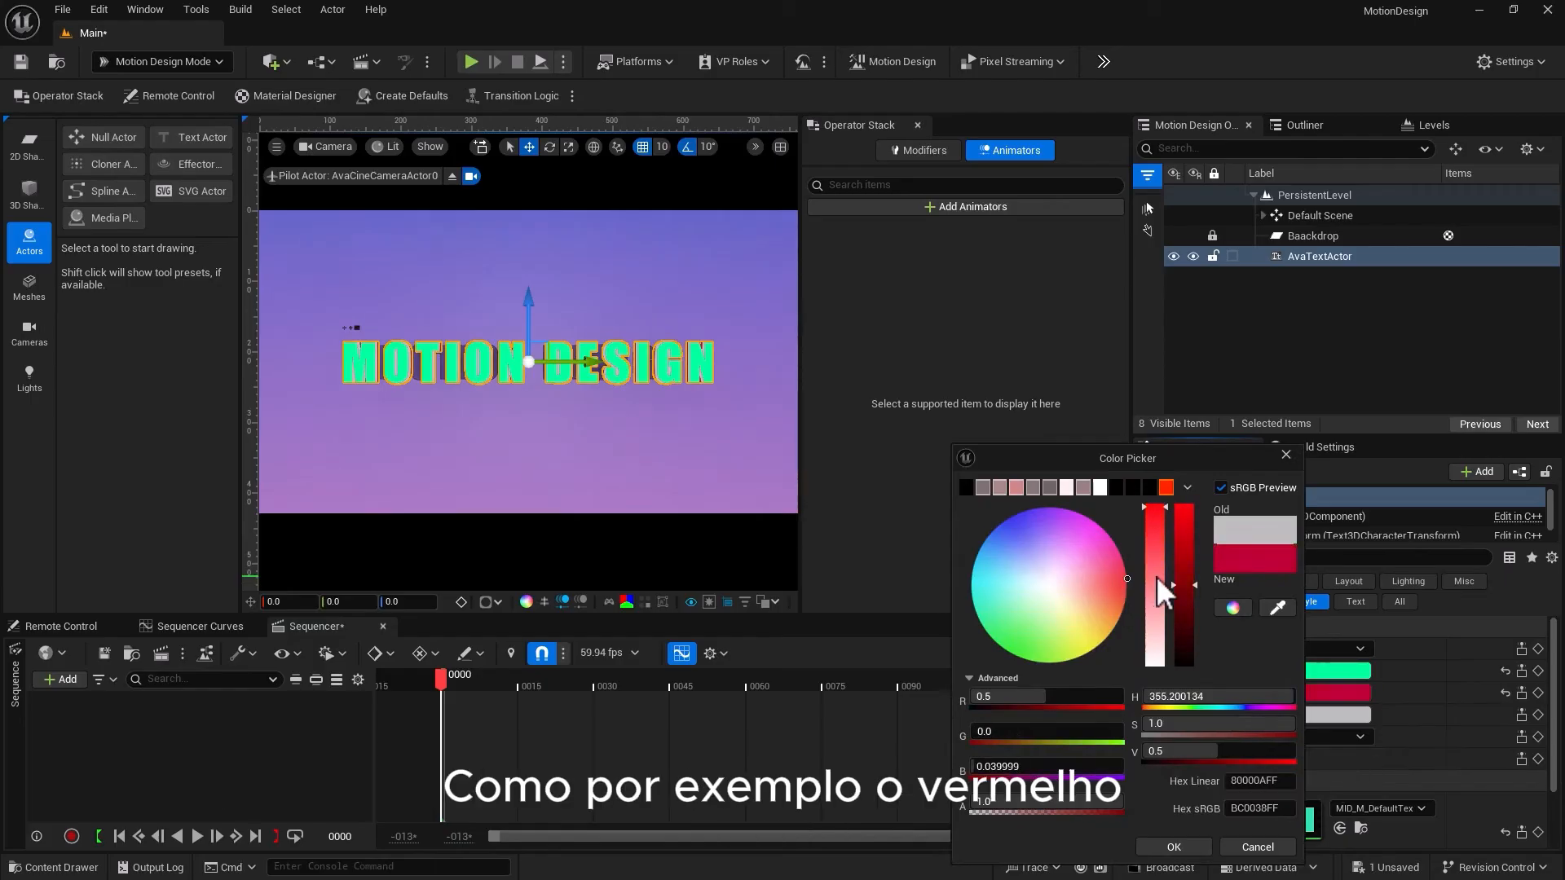
{"action": "left_click", "coordinate": [1177, 751]}
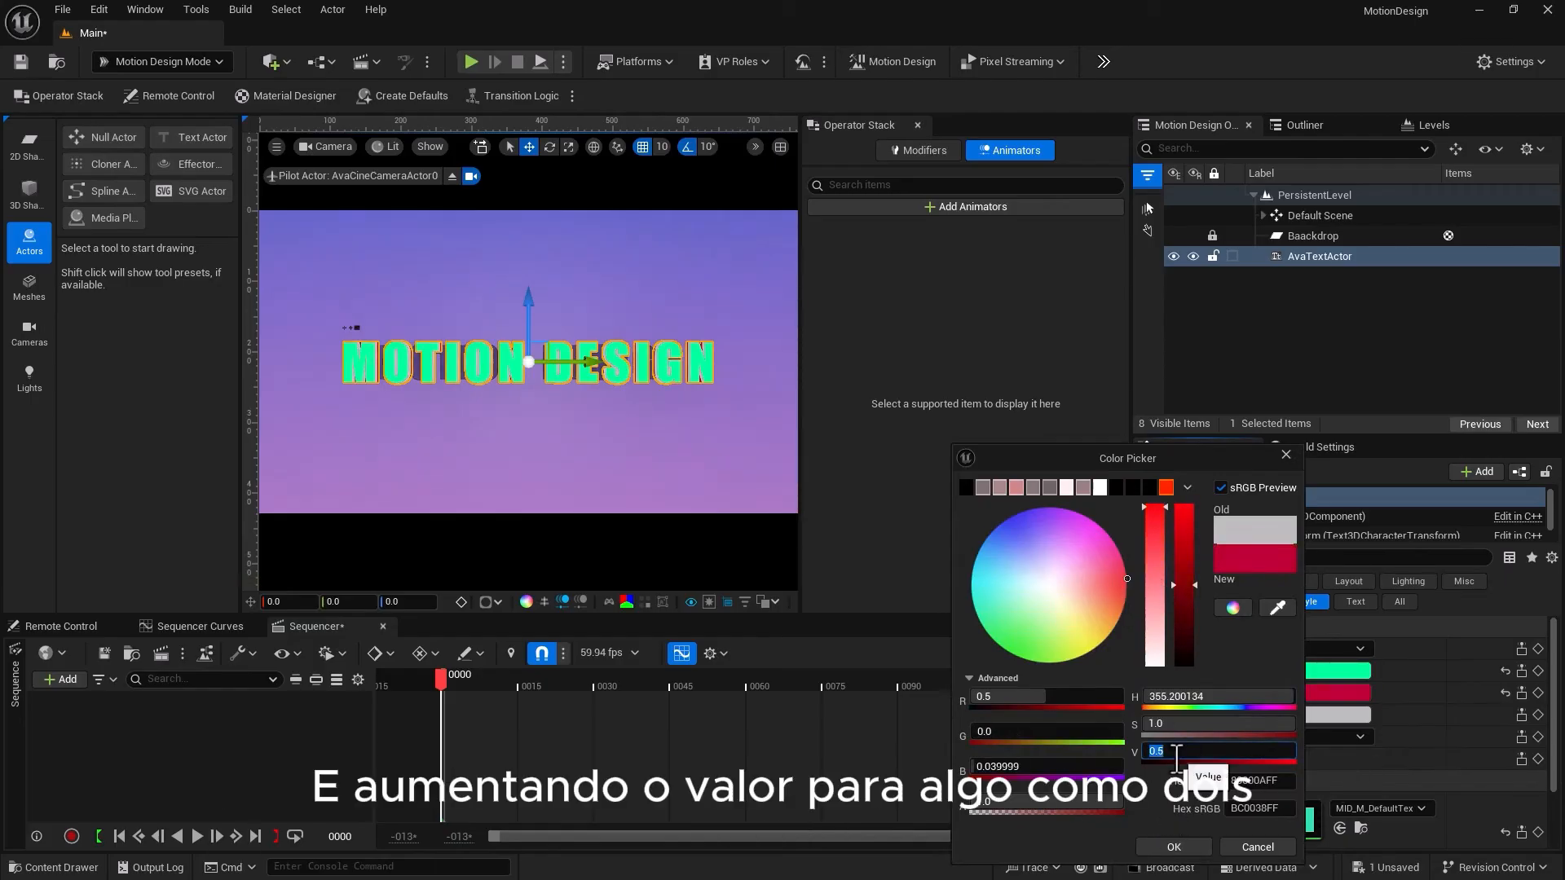
{"action": "type", "text": "2"}
{"action": "left_click", "coordinate": [1173, 847]}
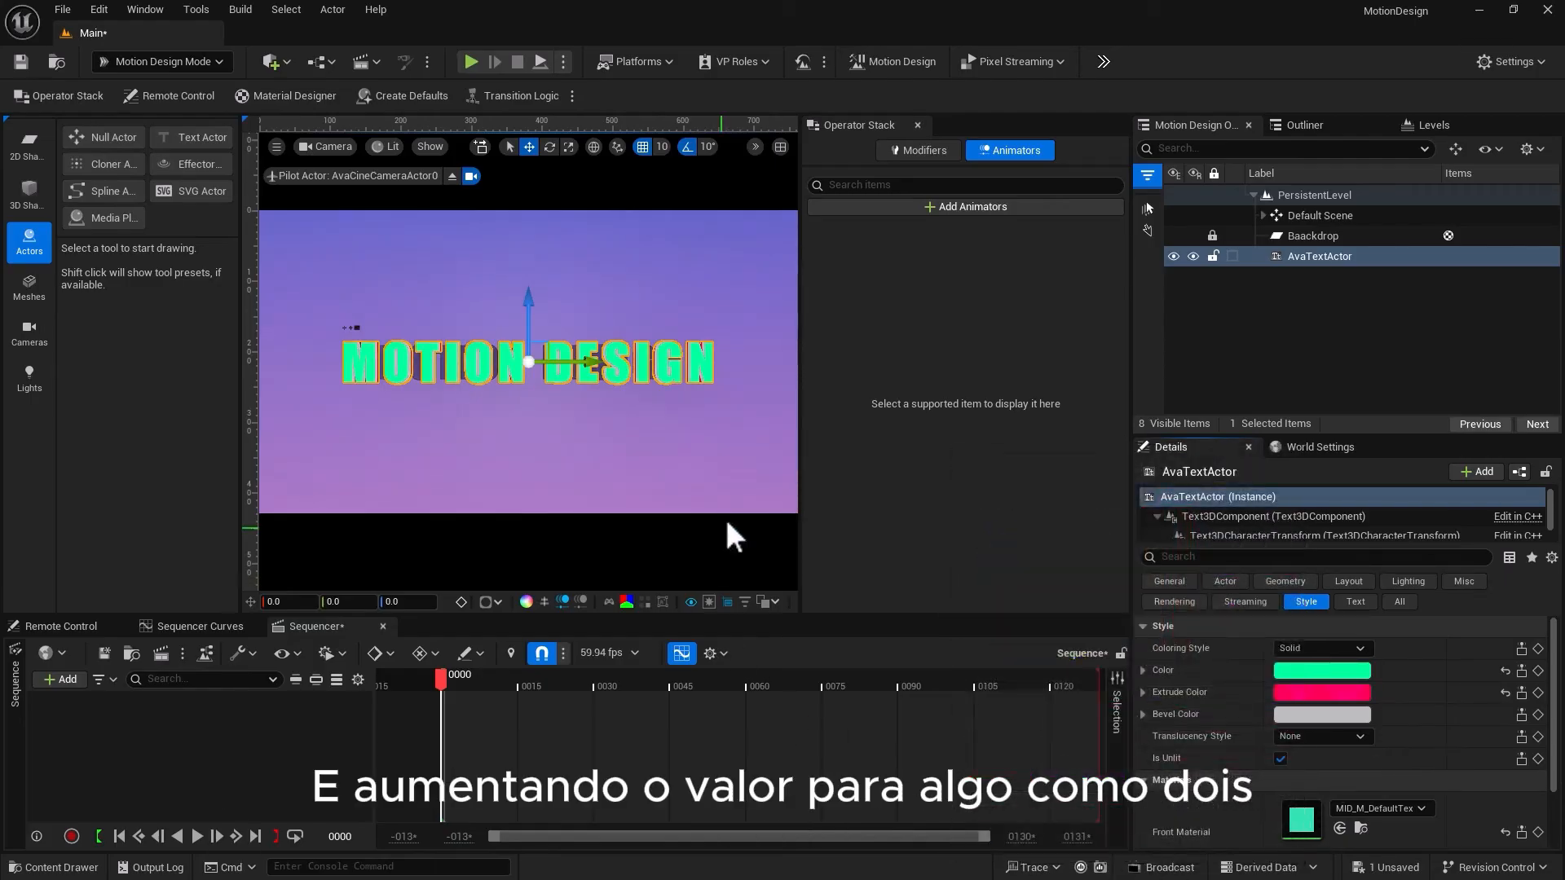
Set the text's Bevel Color to a bright, fully saturated yellow with a hue of about 53
{"action": "left_click", "coordinate": [1302, 715]}
{"action": "left_click_drag", "start_coordinate": [1060, 613], "coordinate": [1089, 650]}
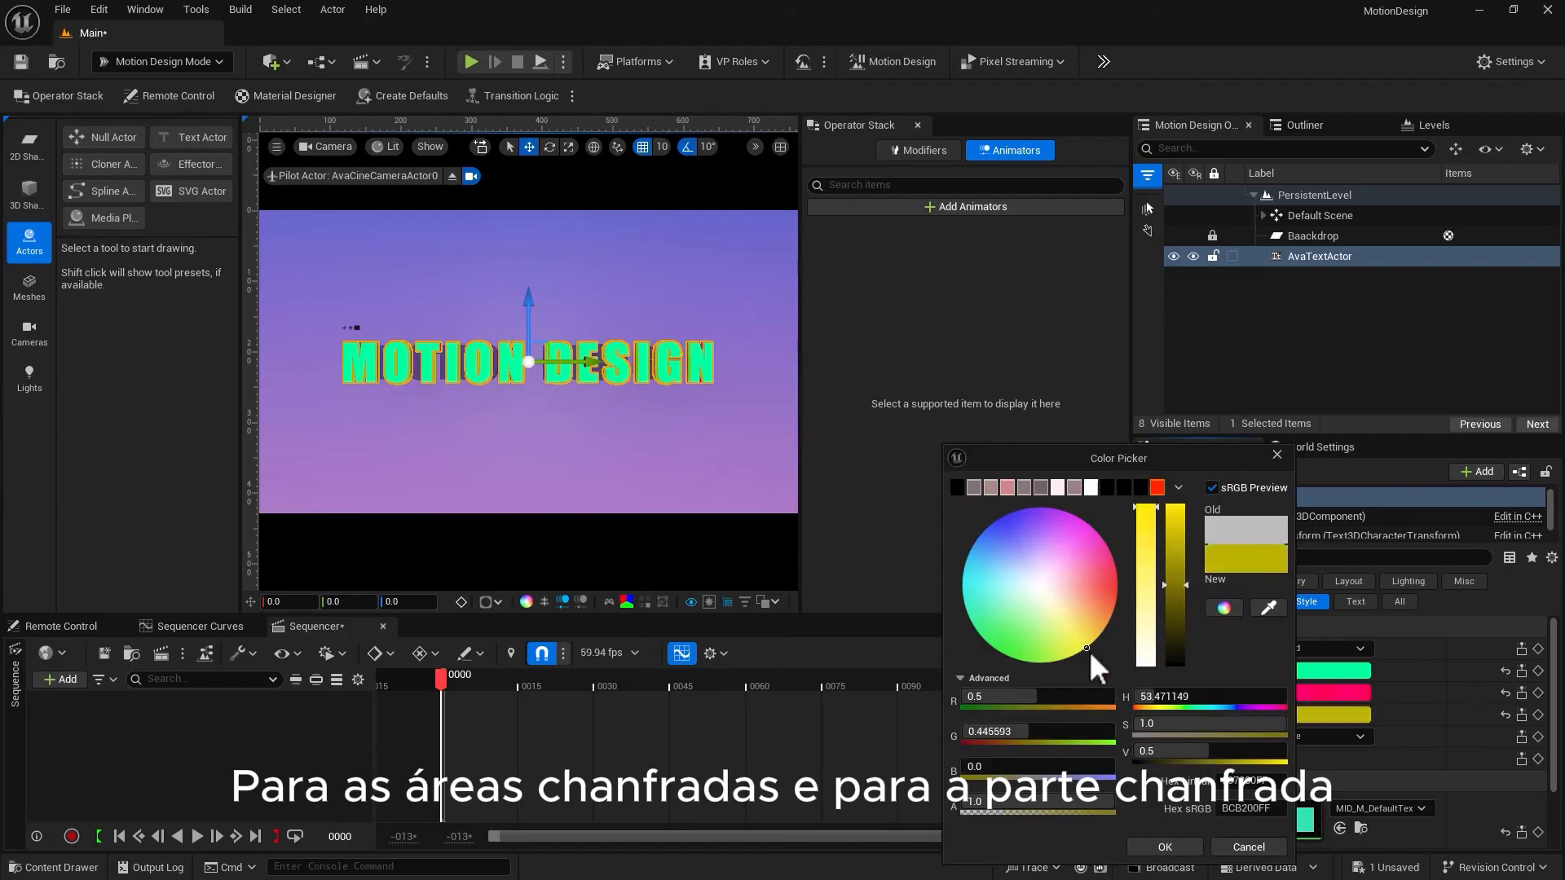
{"action": "left_click_drag", "start_coordinate": [1170, 586], "coordinate": [1158, 489]}
{"action": "left_click", "coordinate": [1166, 848]}
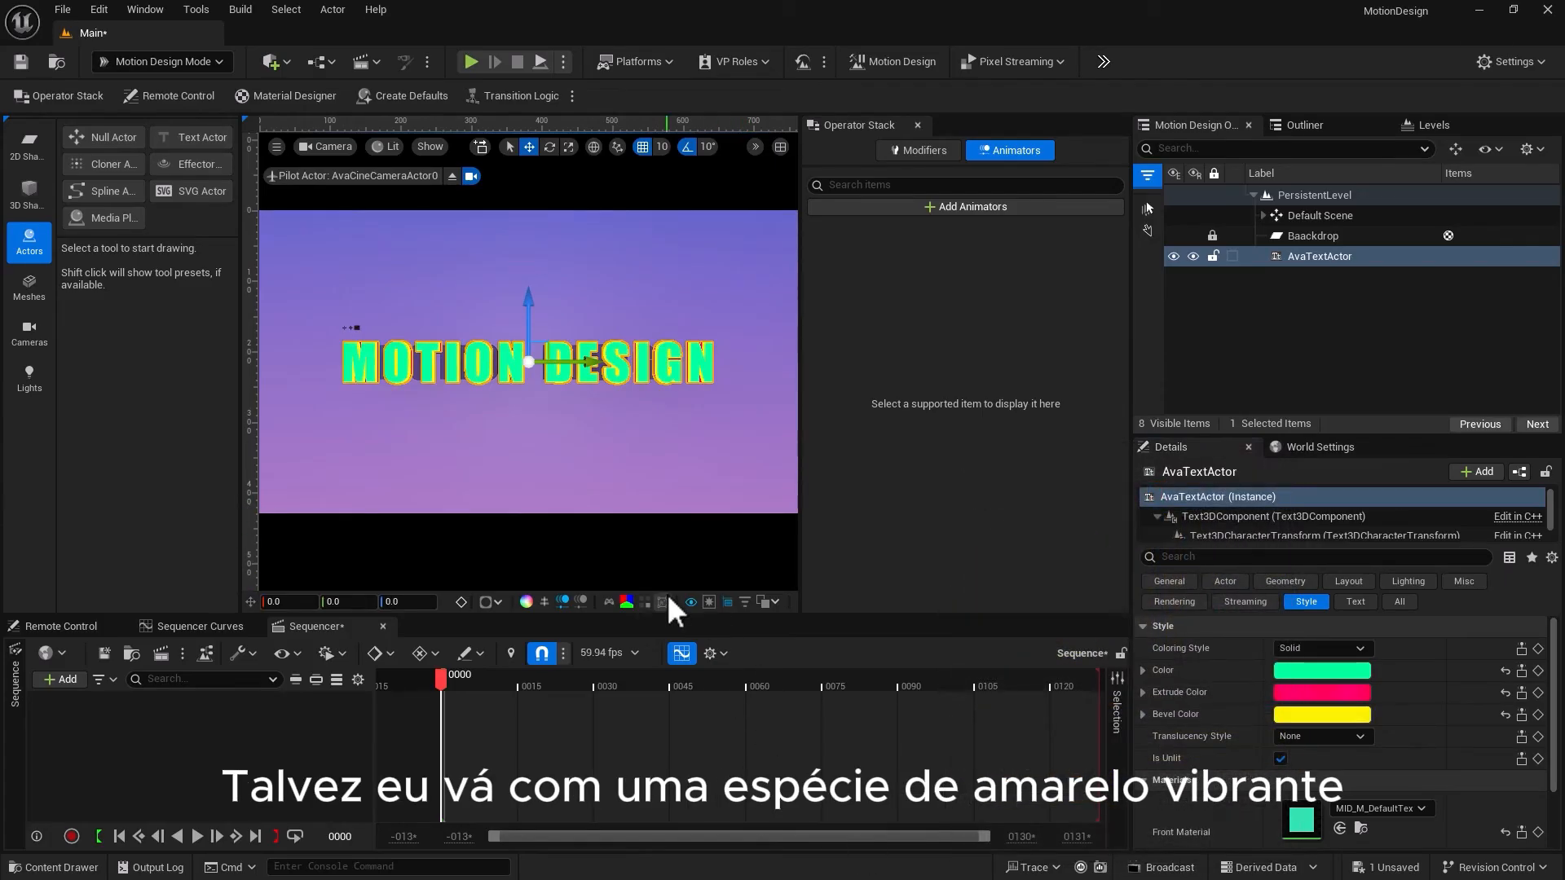
{"action": "left_click", "coordinate": [599, 424]}
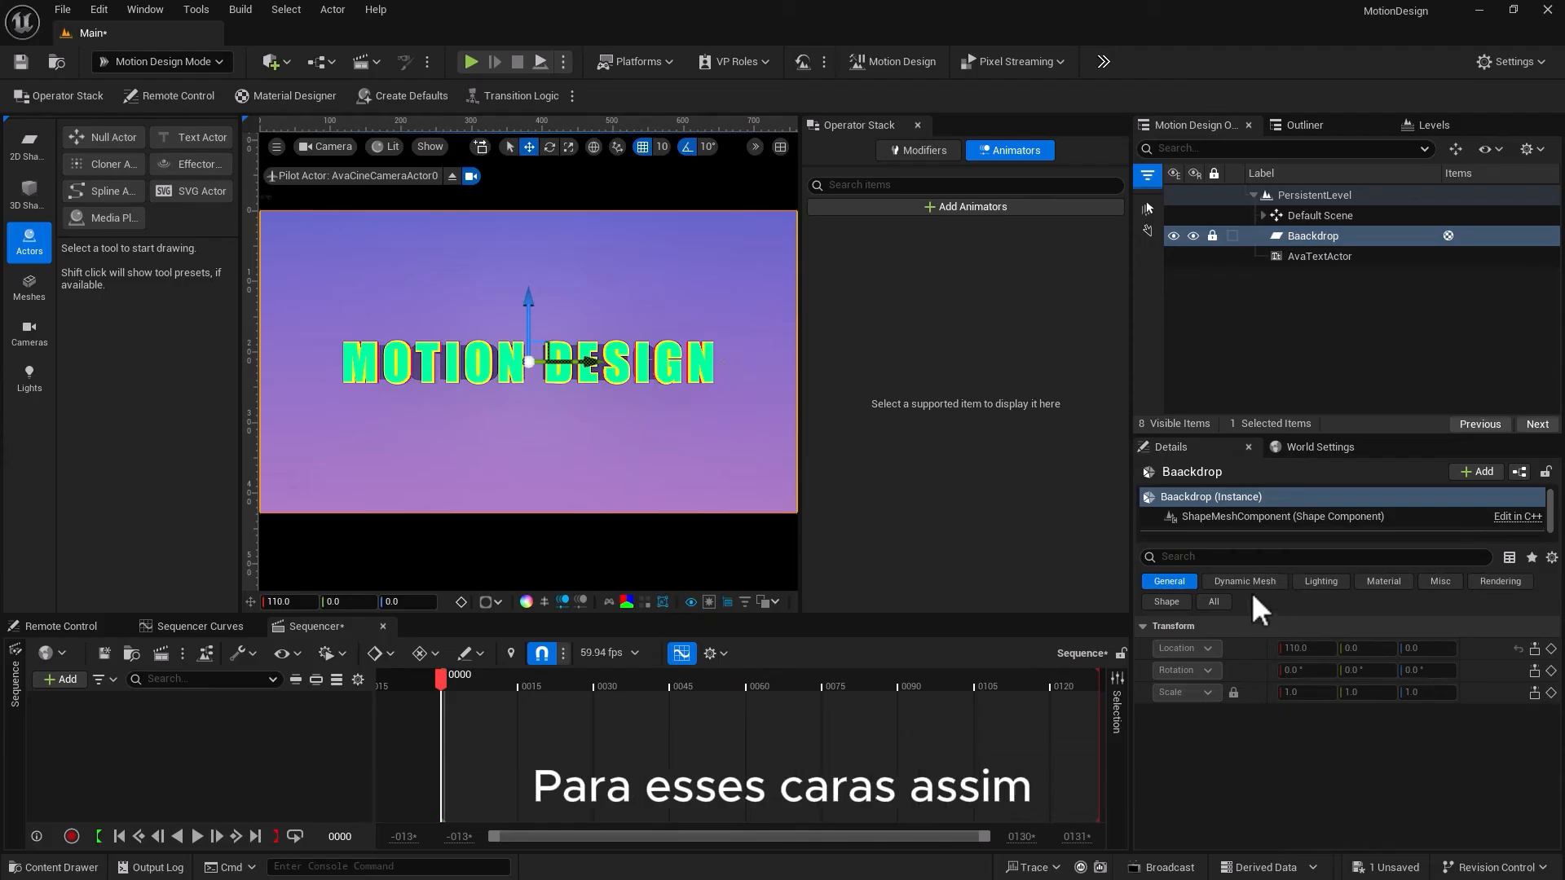
Temporarily rotate the text about 74° around Z to examine its front, extrude and bevel colors
{"action": "left_click", "coordinate": [1307, 257]}
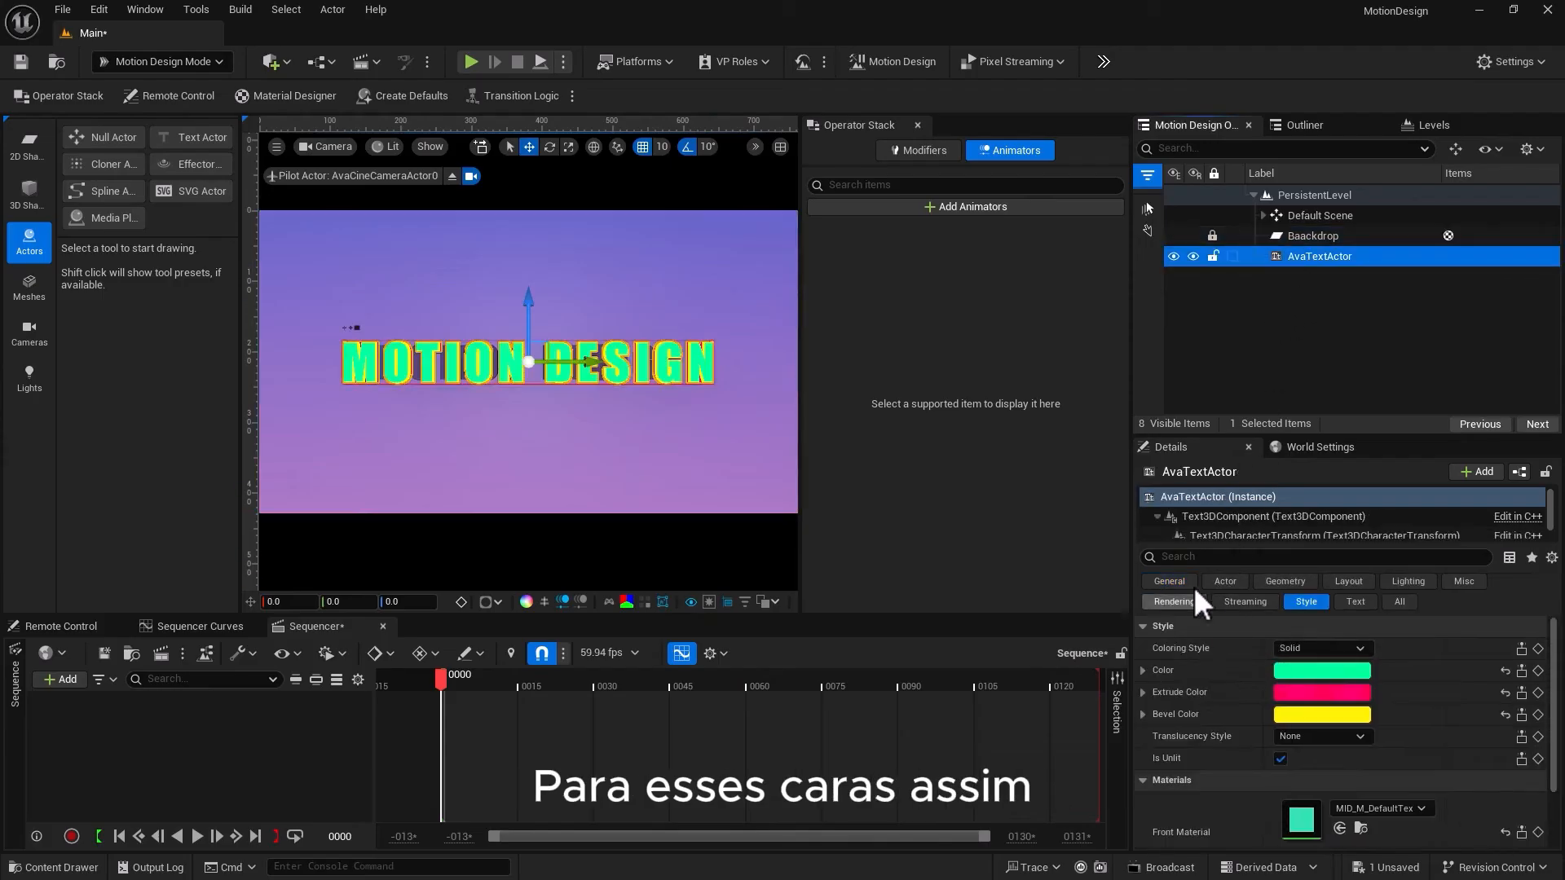
{"action": "left_click", "coordinate": [1170, 581]}
{"action": "left_click_drag", "start_coordinate": [1426, 670], "coordinate": [1337, 677]}
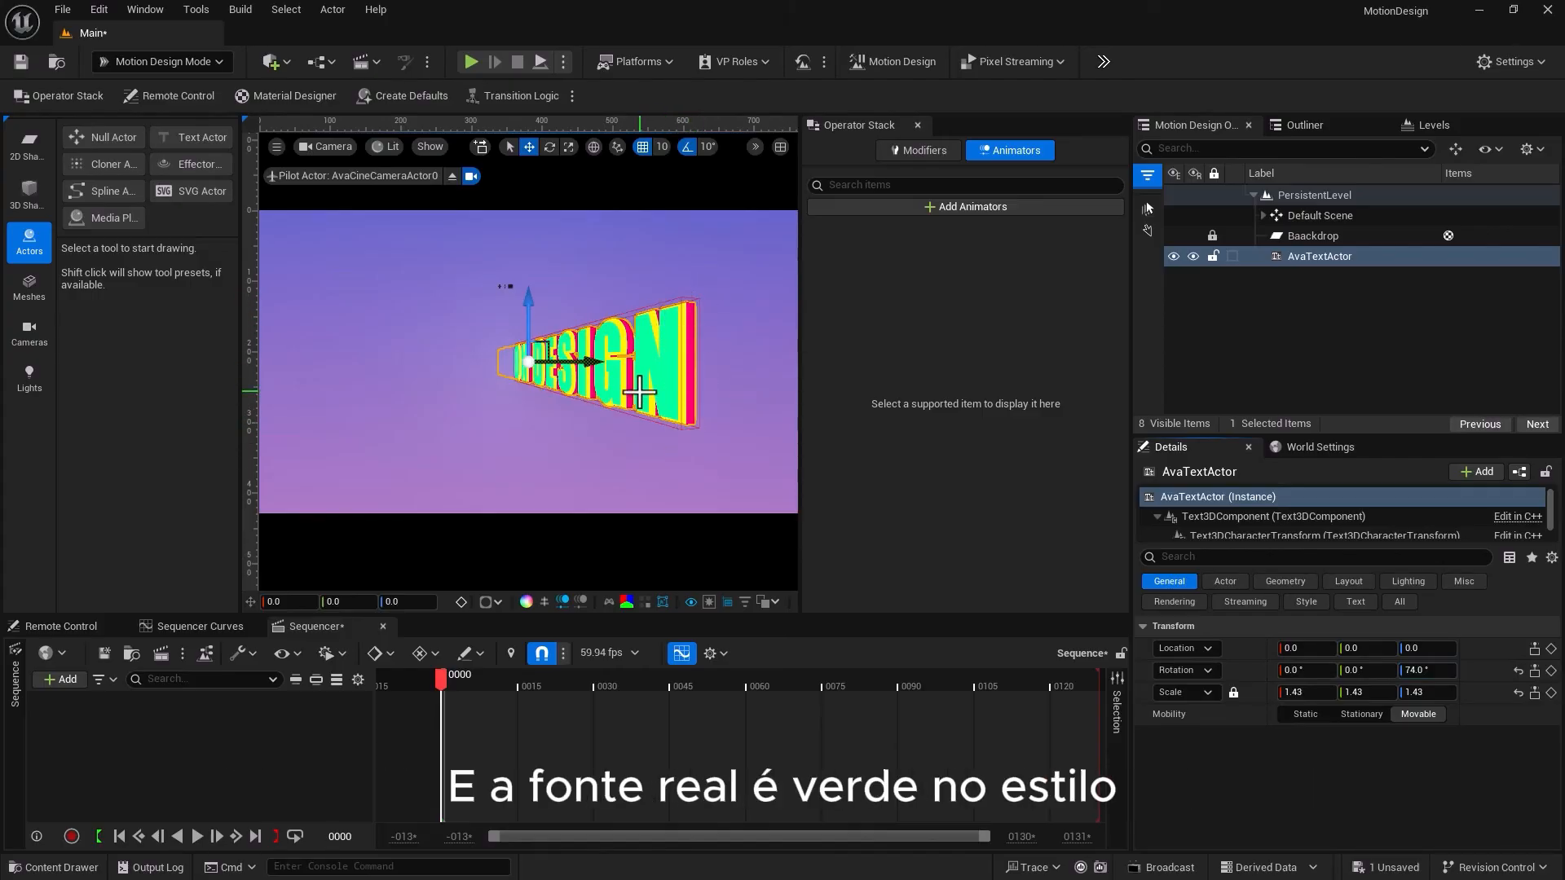
Change the text's Color to a salmon pink with a hue of about 1.45 and saturation of about 0.82
{"action": "left_click", "coordinate": [1289, 604]}
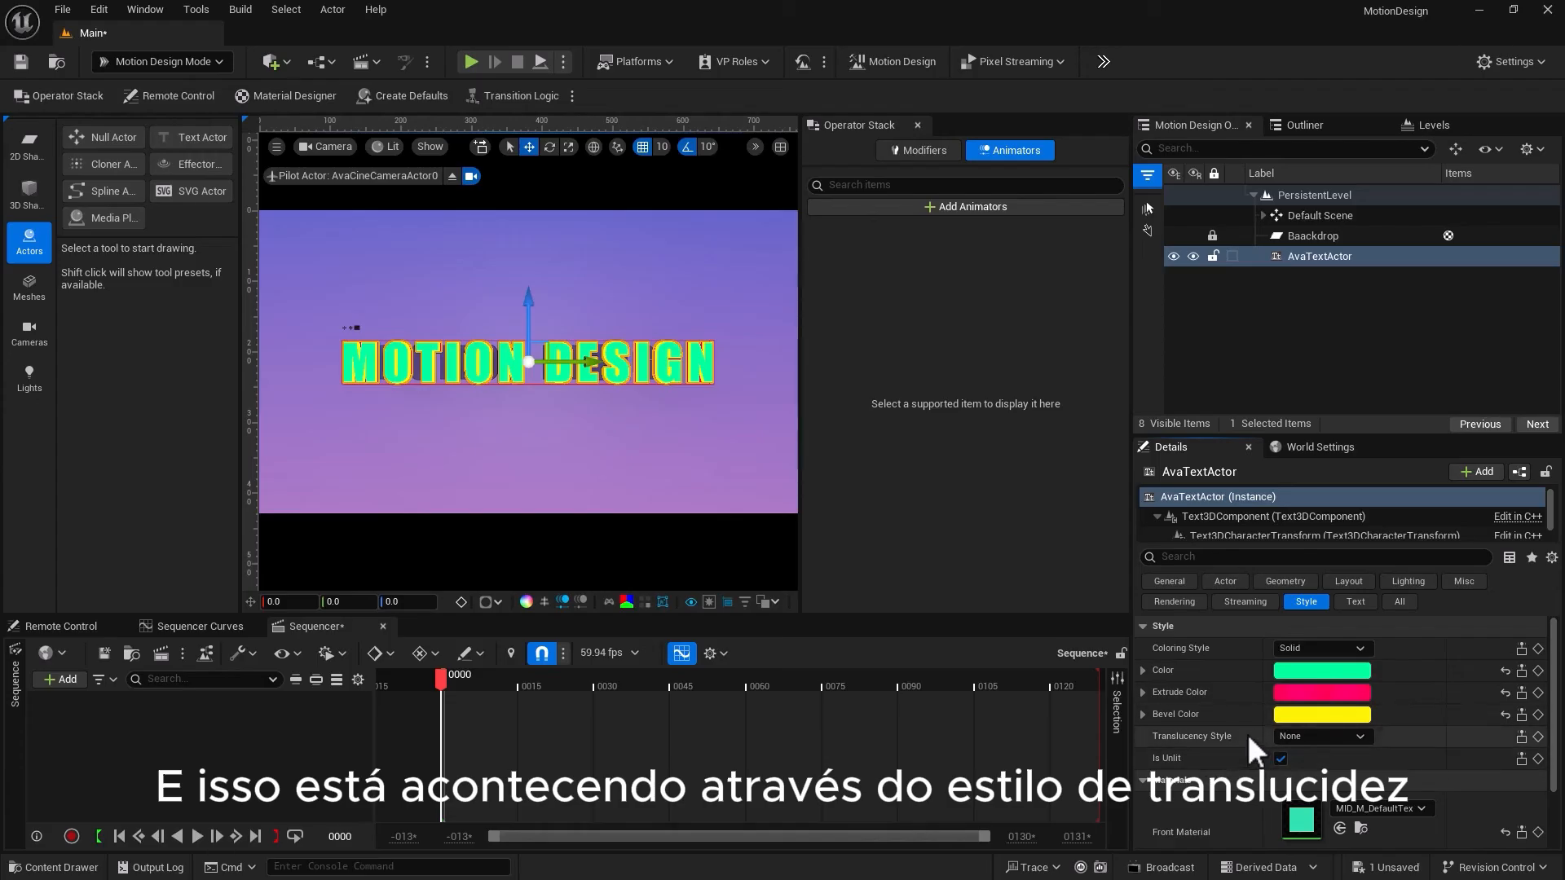
{"action": "left_click", "coordinate": [1308, 670]}
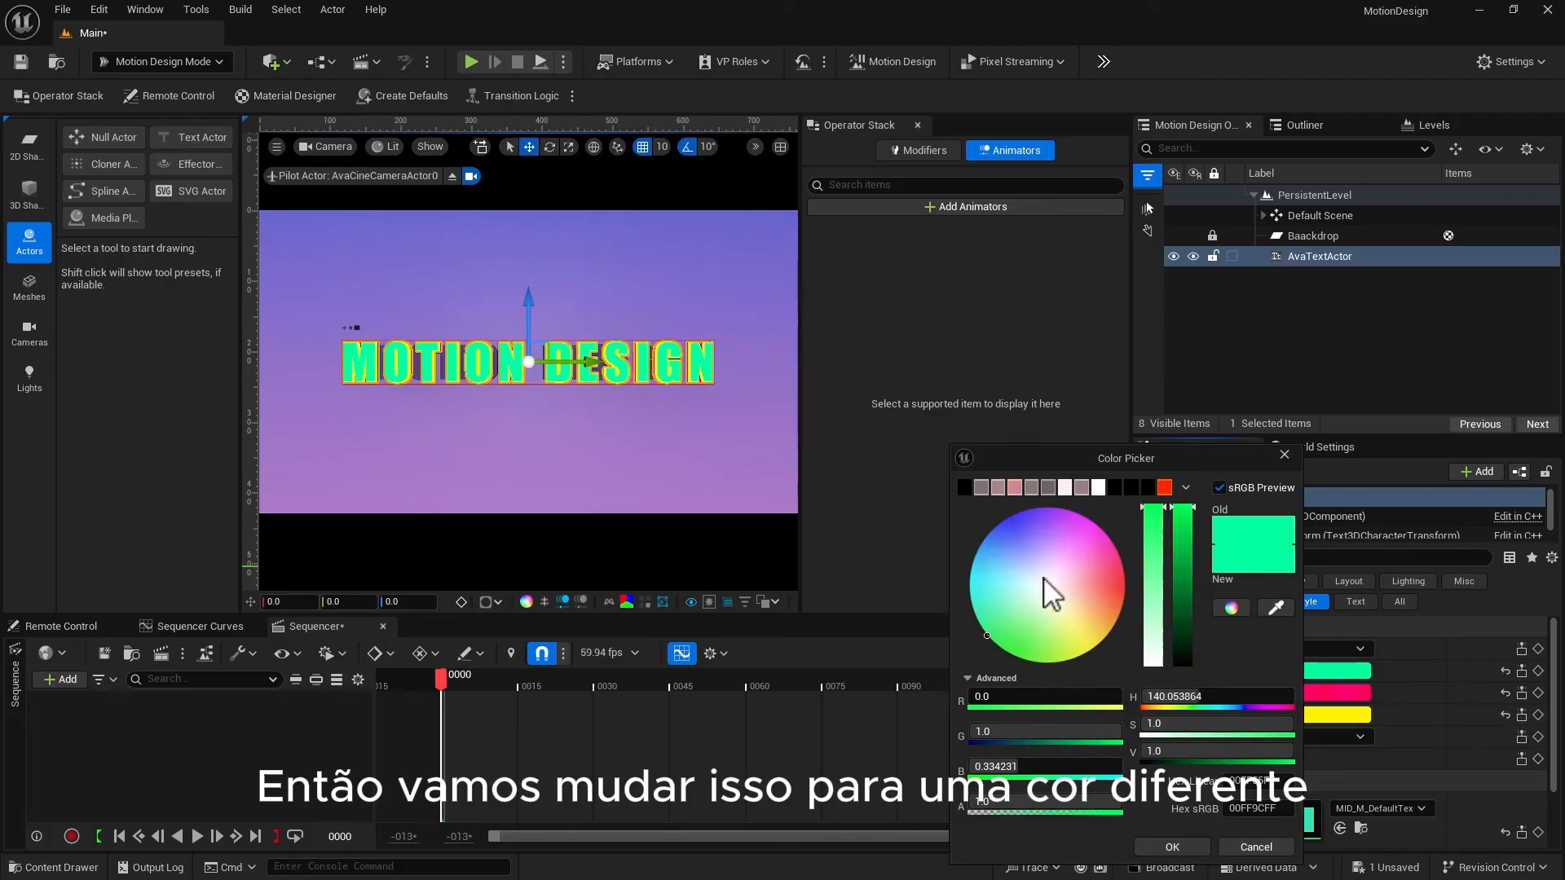
{"action": "left_click_drag", "start_coordinate": [1044, 578], "coordinate": [1113, 586]}
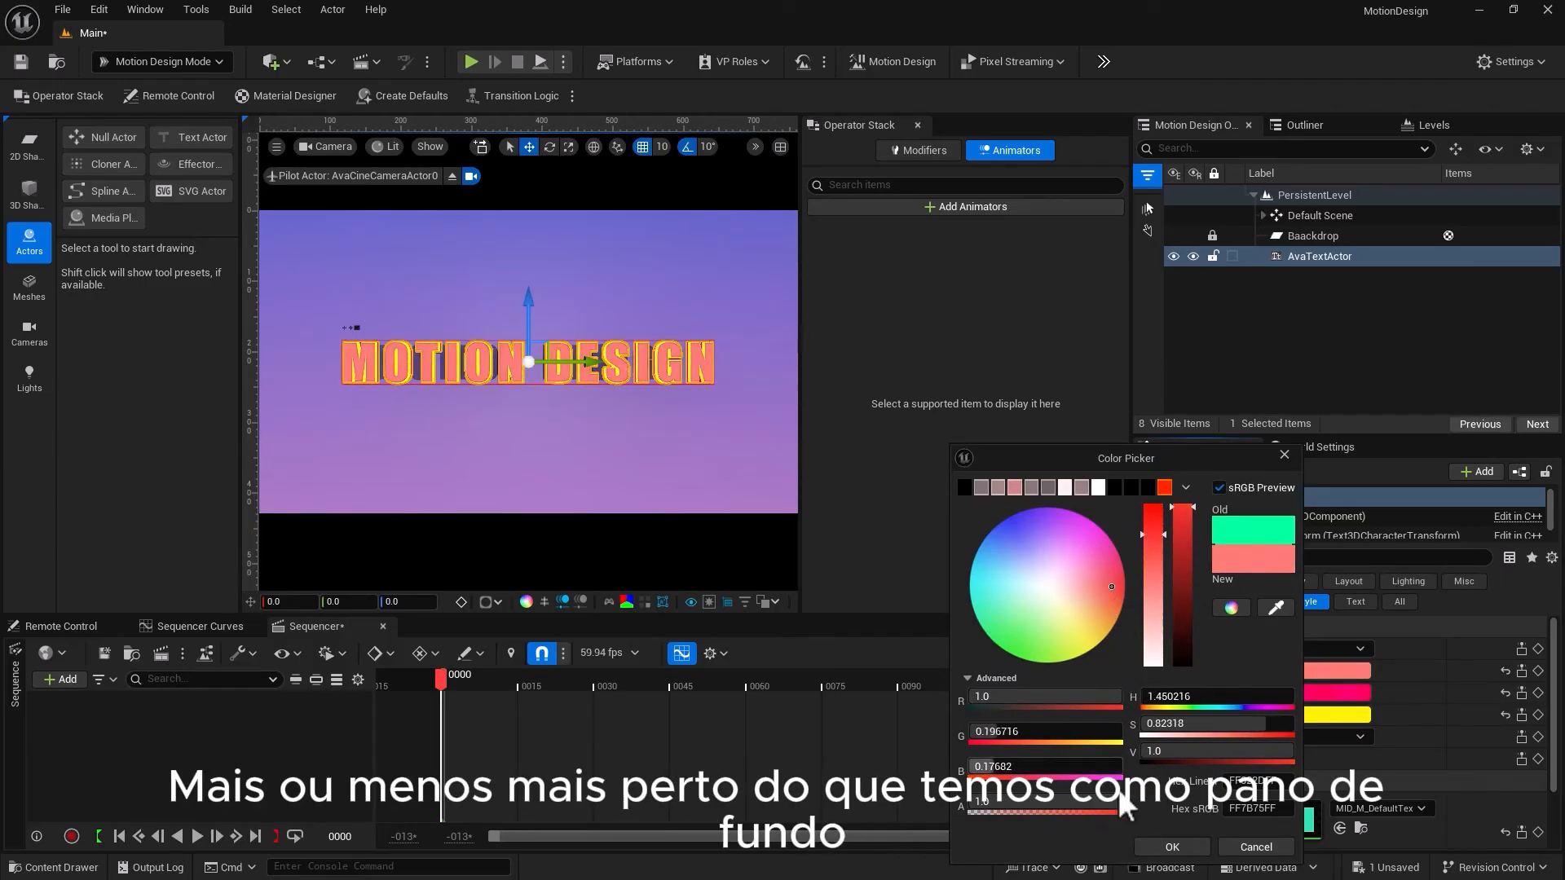
{"action": "left_click", "coordinate": [1160, 846]}
{"action": "left_click", "coordinate": [723, 508]}
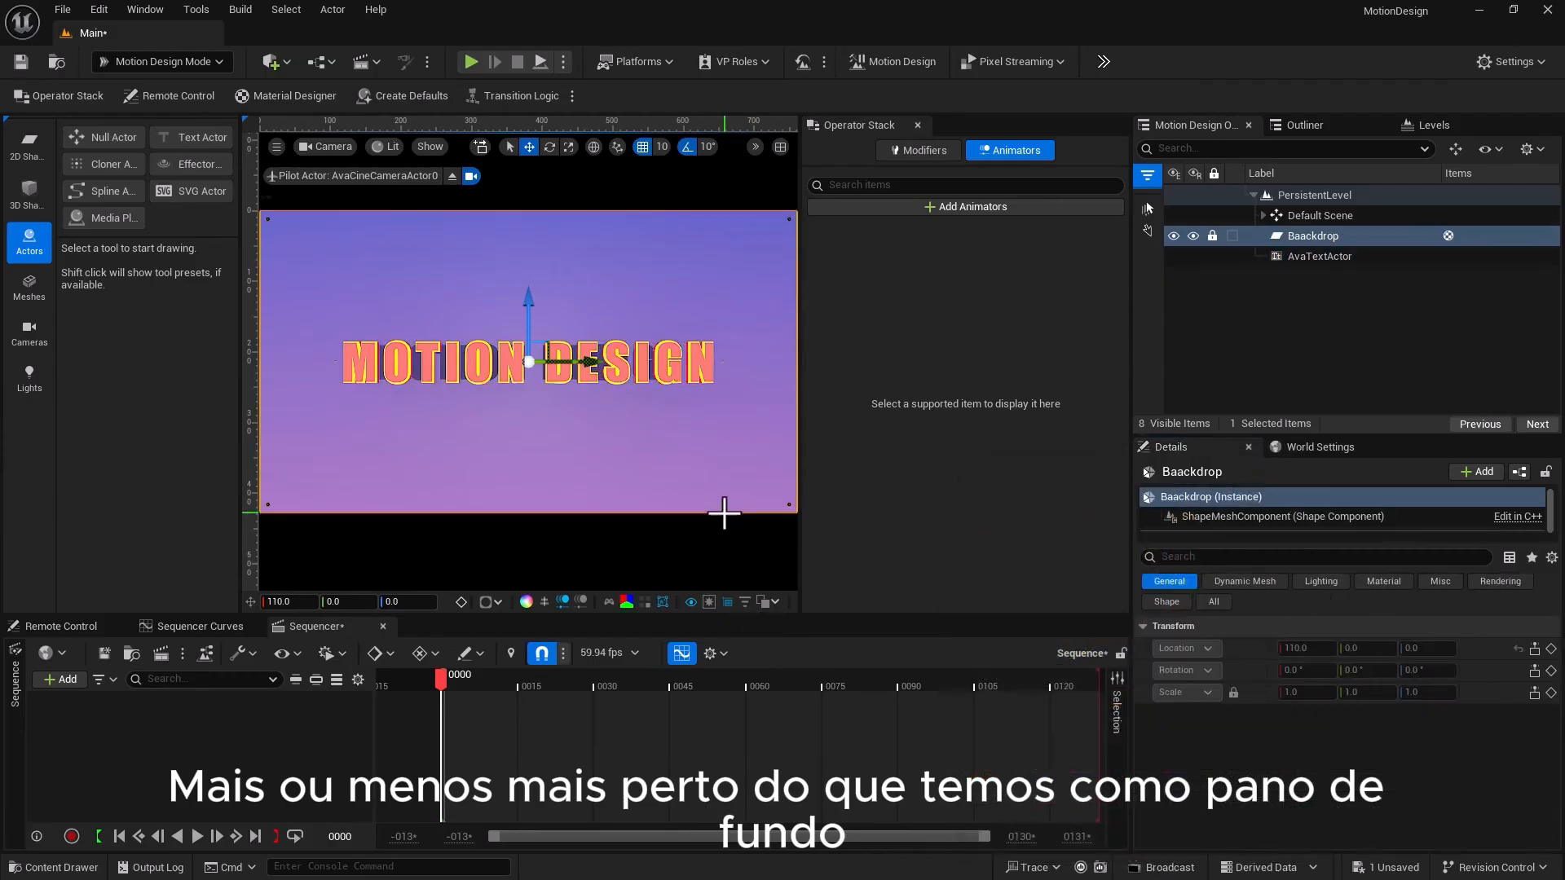
Set the text's Translucency Style to Gradient Mask and keyframe its Mask Offset at 0.0 on frame 0
{"action": "left_click", "coordinate": [707, 365]}
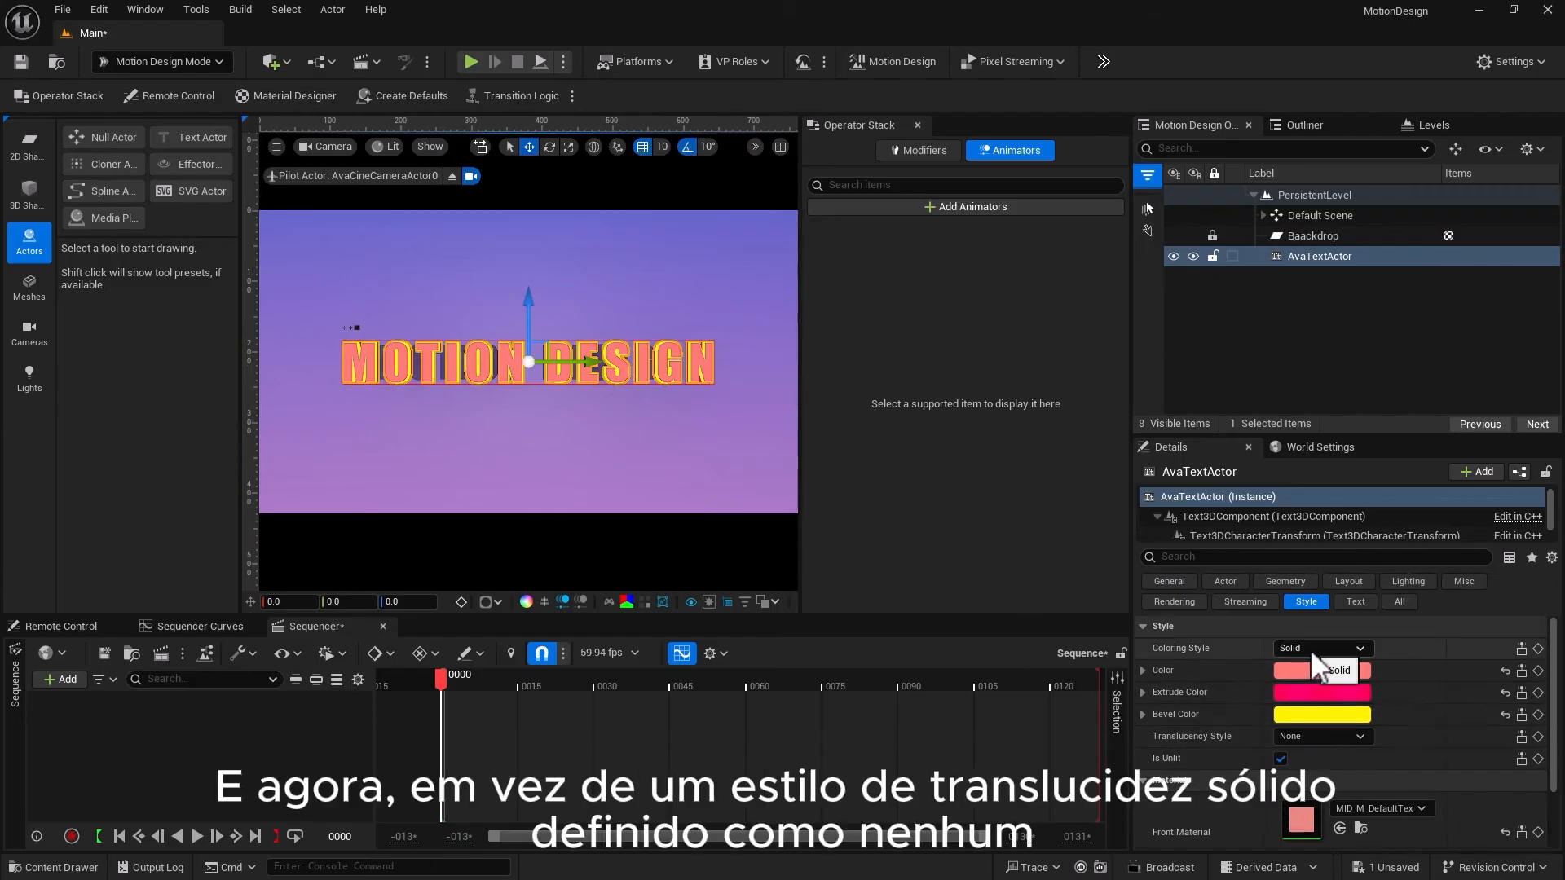
{"action": "left_click", "coordinate": [1298, 738]}
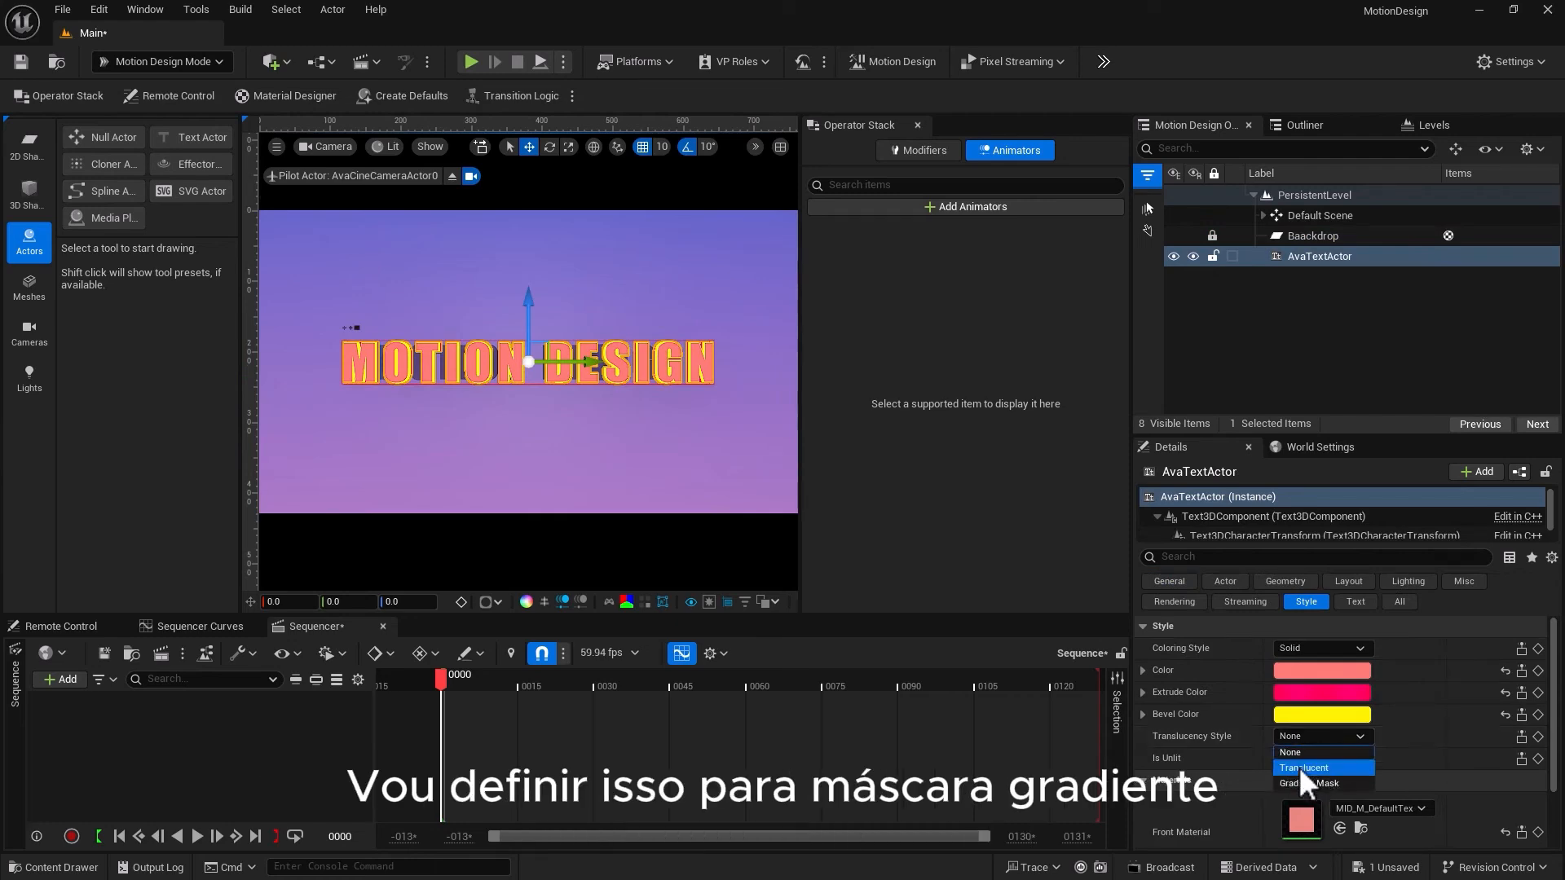
{"action": "left_click", "coordinate": [1299, 783]}
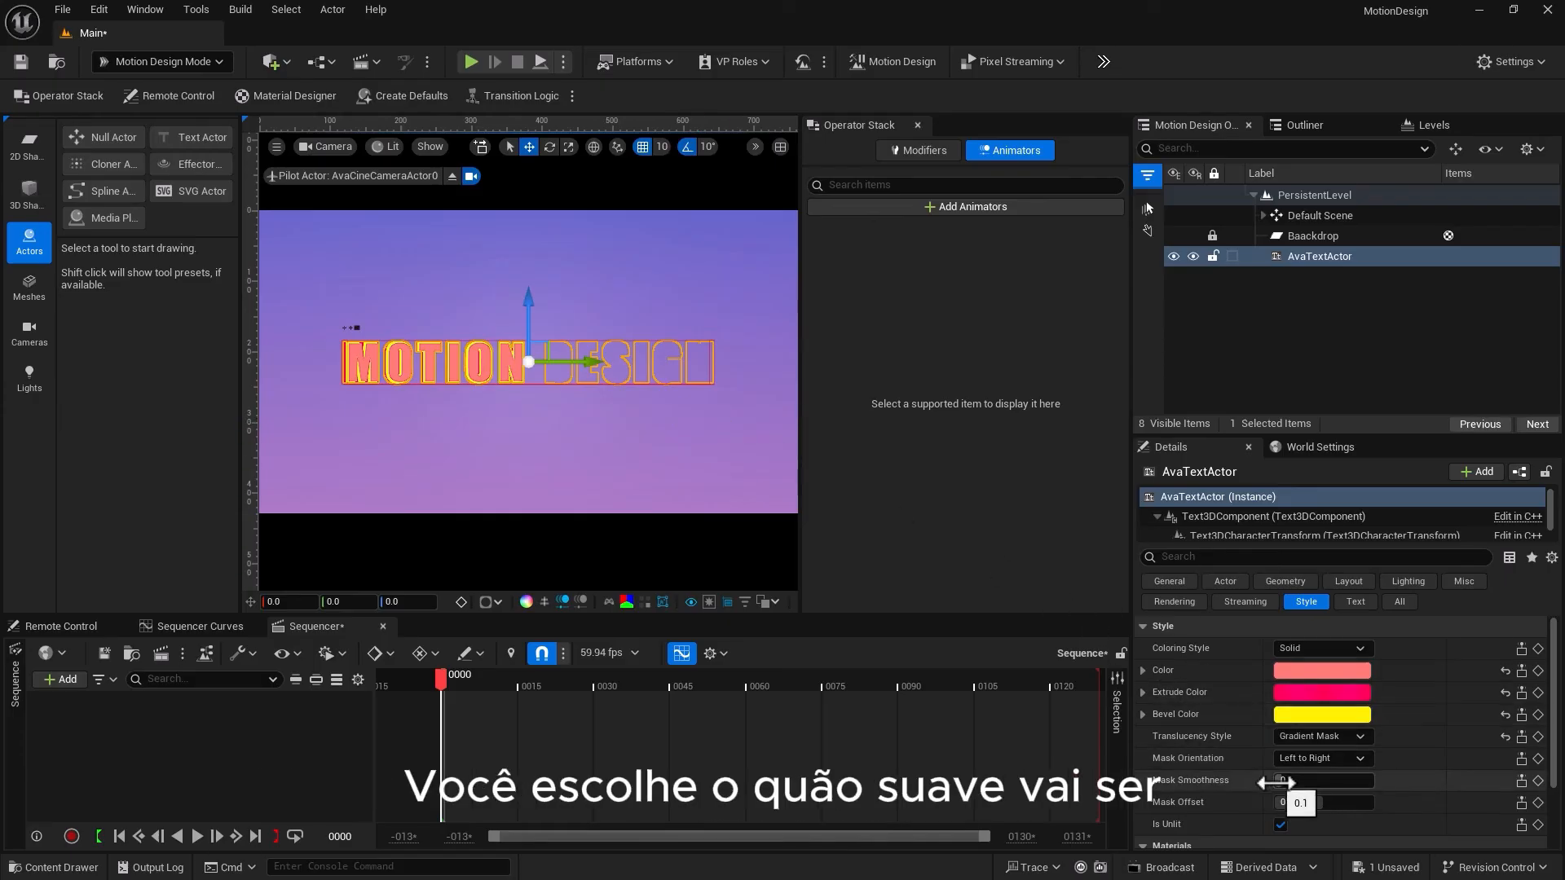
{"action": "mouse_move", "coordinate": [1281, 780]}
{"action": "left_mouse_down"}
{"action": "mouse_move", "coordinate": [1373, 780]}
{"action": "mouse_move", "coordinate": [1298, 803]}
{"action": "left_mouse_up"}
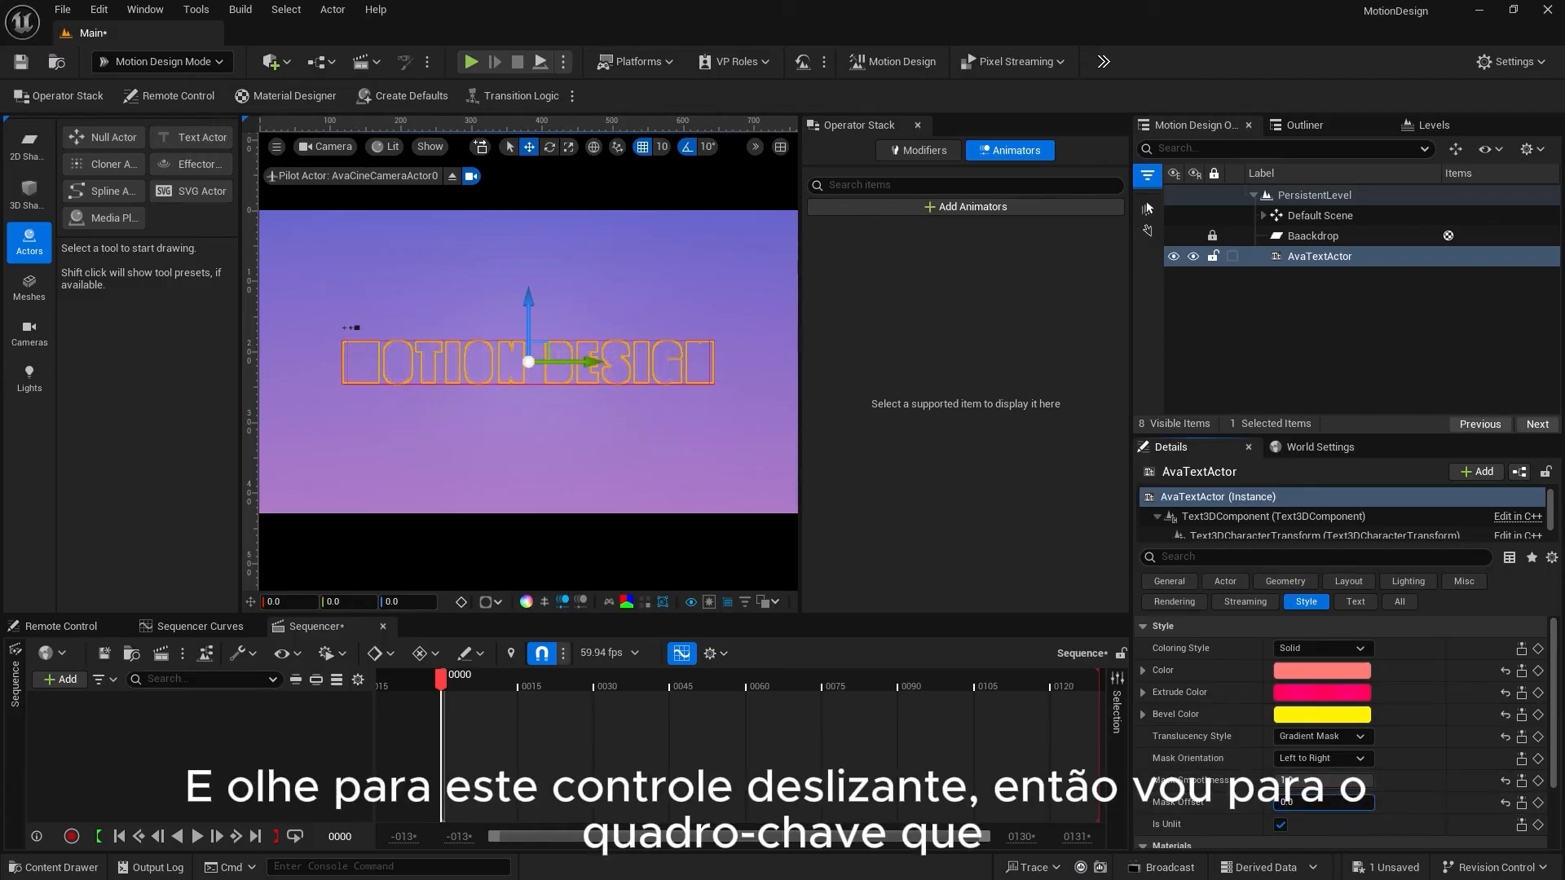
{"action": "left_click", "coordinate": [1537, 803]}
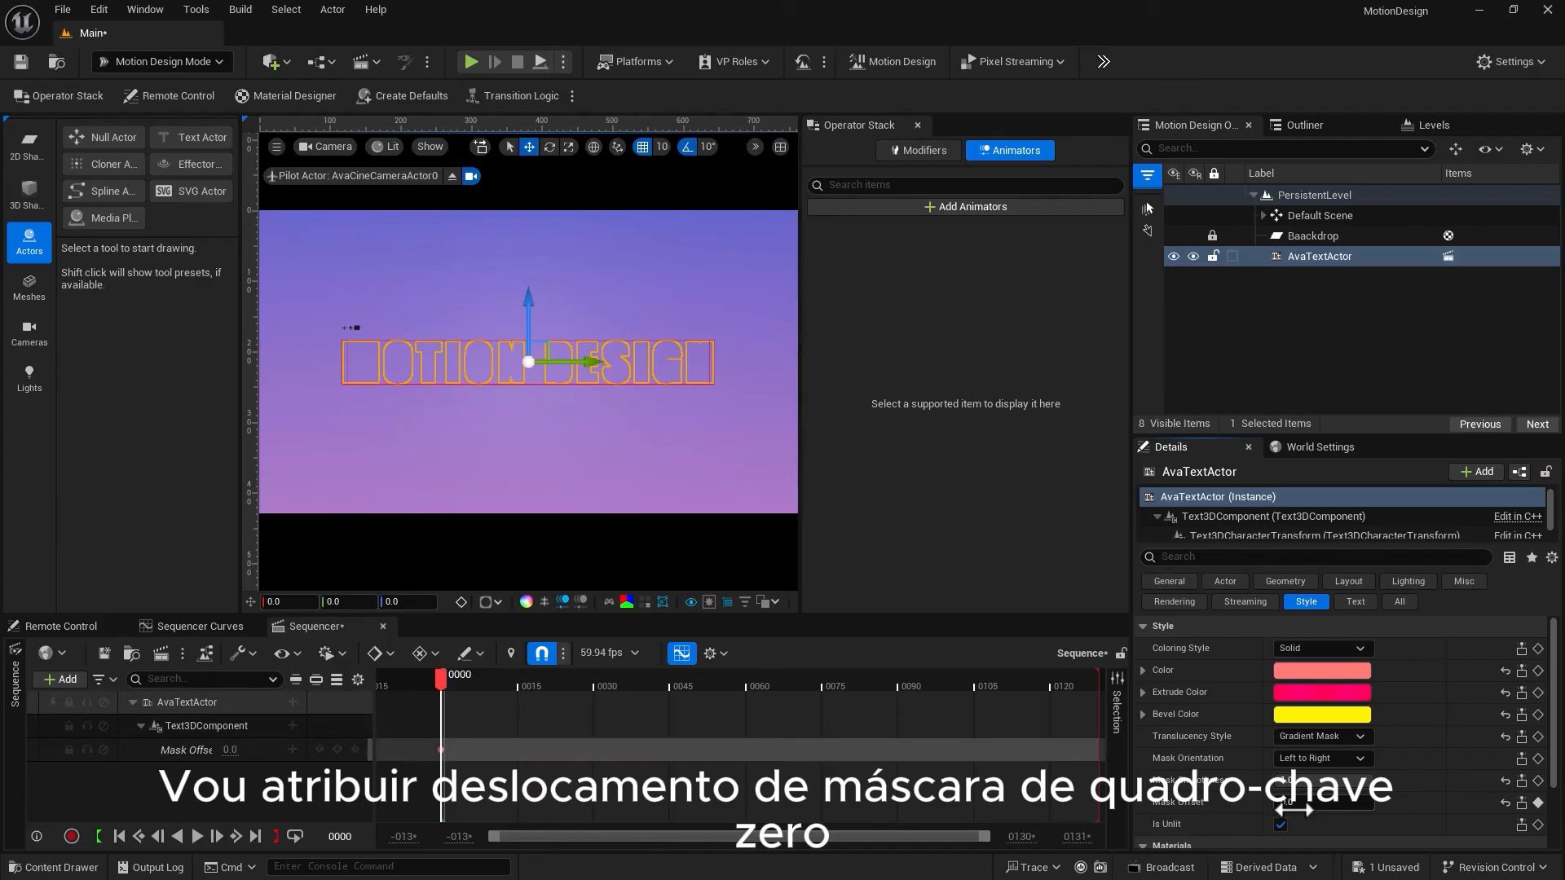
Keyframe the text's Mask Offset at 1.0 on frame 100
{"action": "left_click_drag", "start_coordinate": [441, 677], "coordinate": [951, 693]}
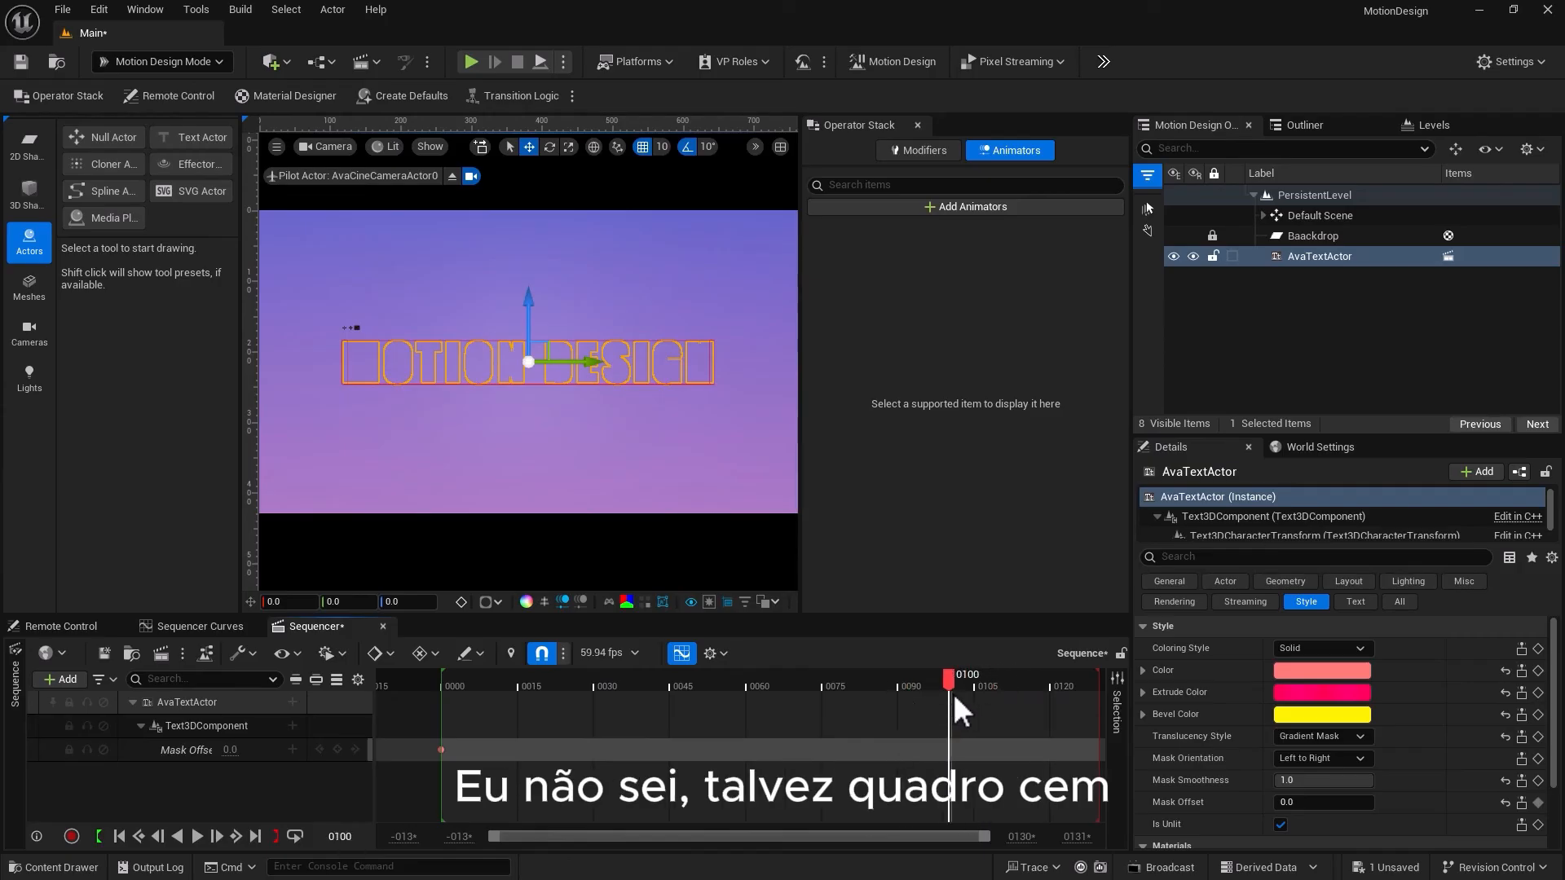
{"action": "left_click", "coordinate": [1296, 802]}
{"action": "type", "text": "1"}
{"action": "key", "text": "Return"}
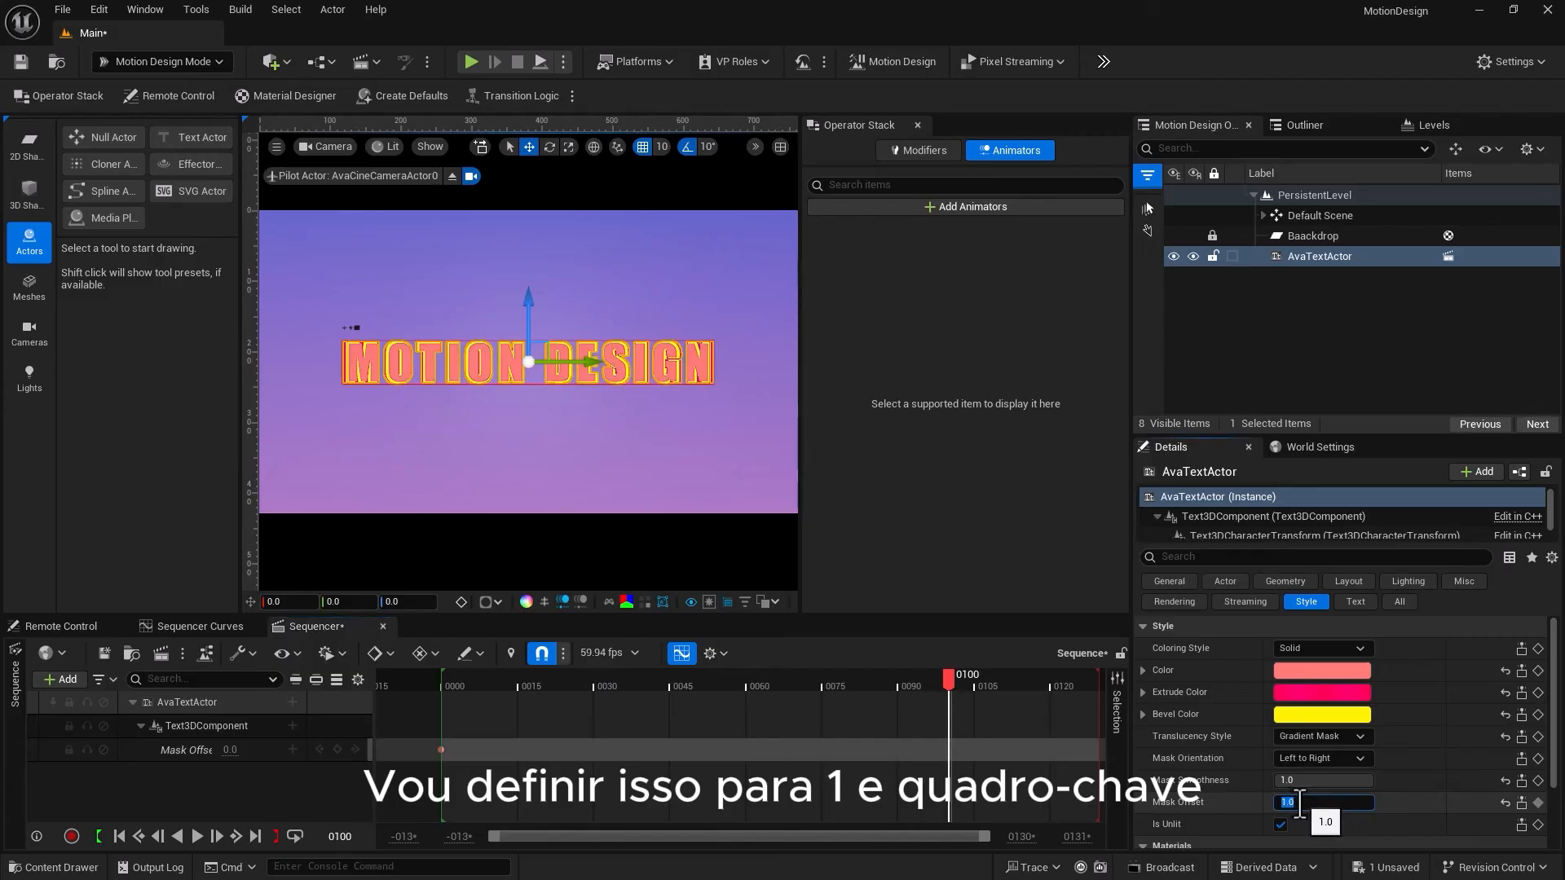
{"action": "left_click", "coordinate": [1537, 802]}
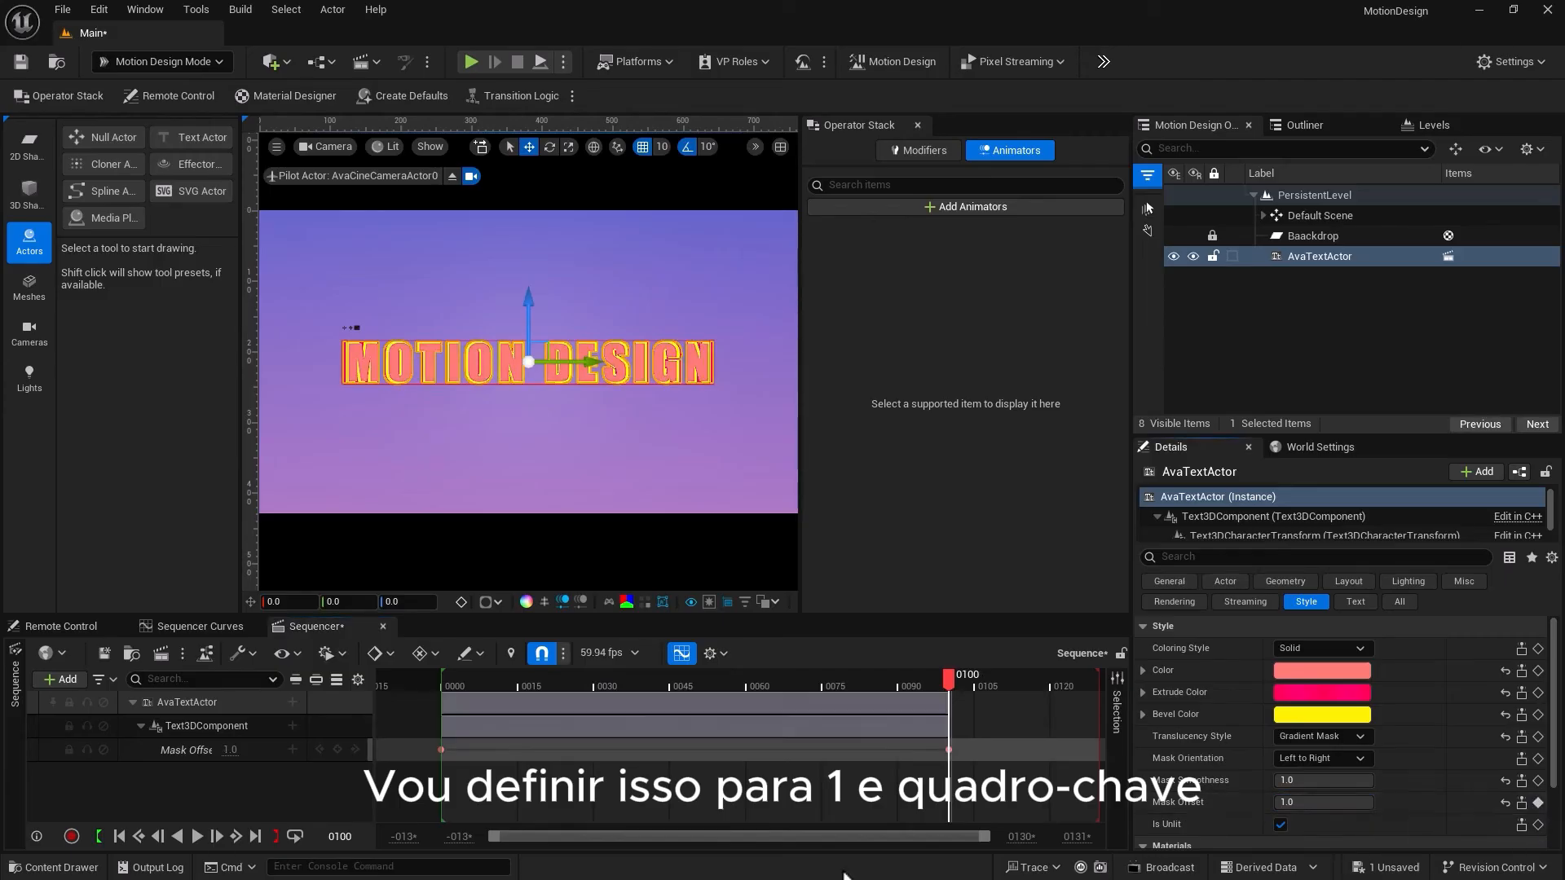
Play the sequence from its start to preview the gradient mask reveal of the text
{"action": "left_click", "coordinate": [119, 836]}
{"action": "left_click", "coordinate": [197, 837]}
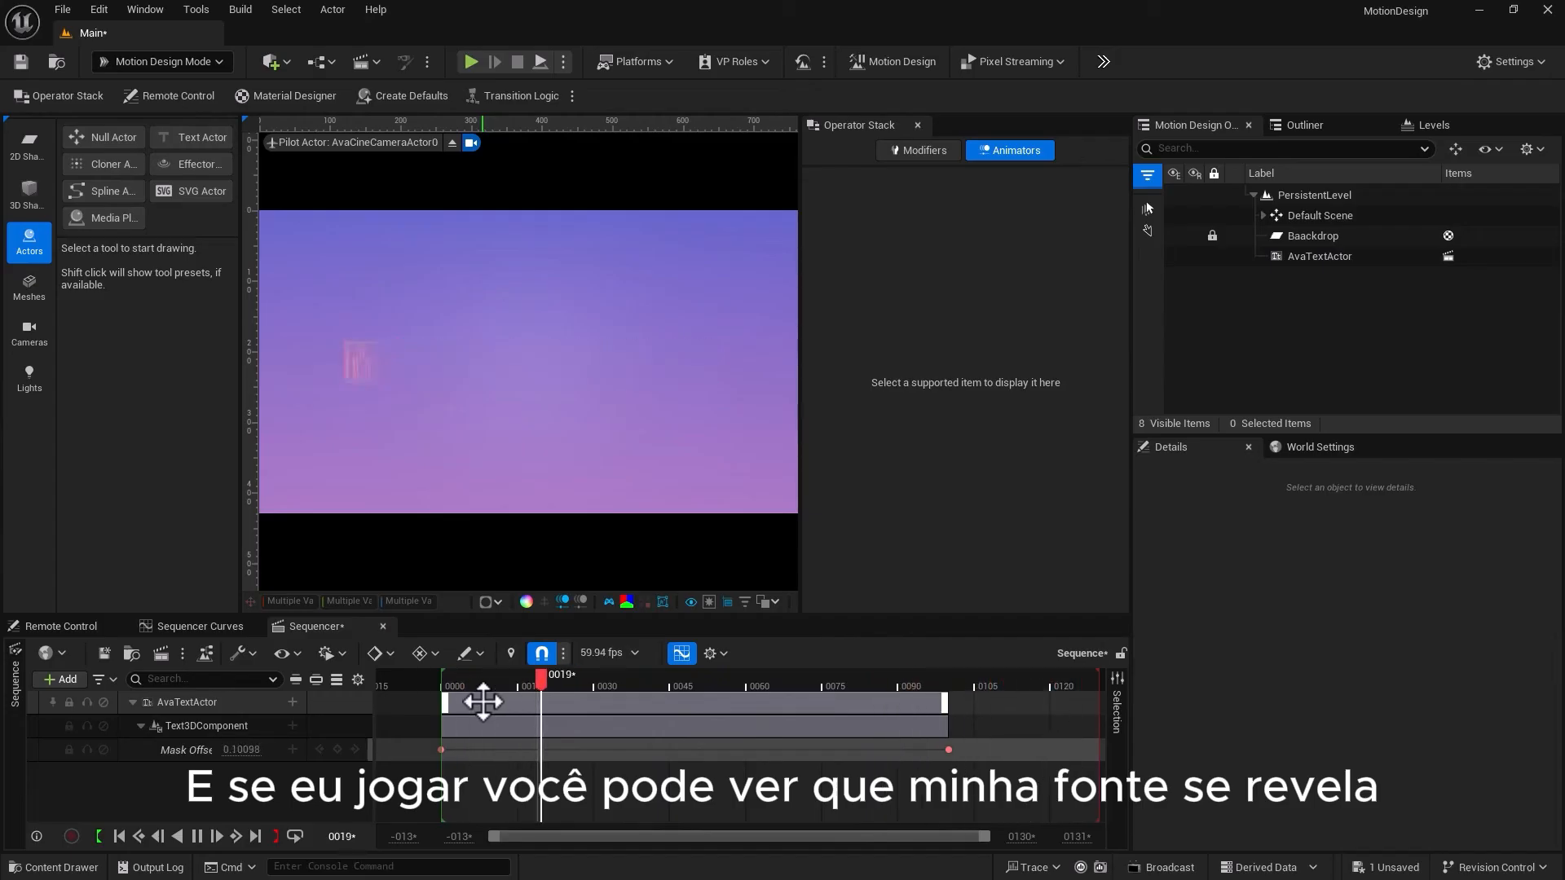
{"action": "left_click", "coordinate": [196, 836]}
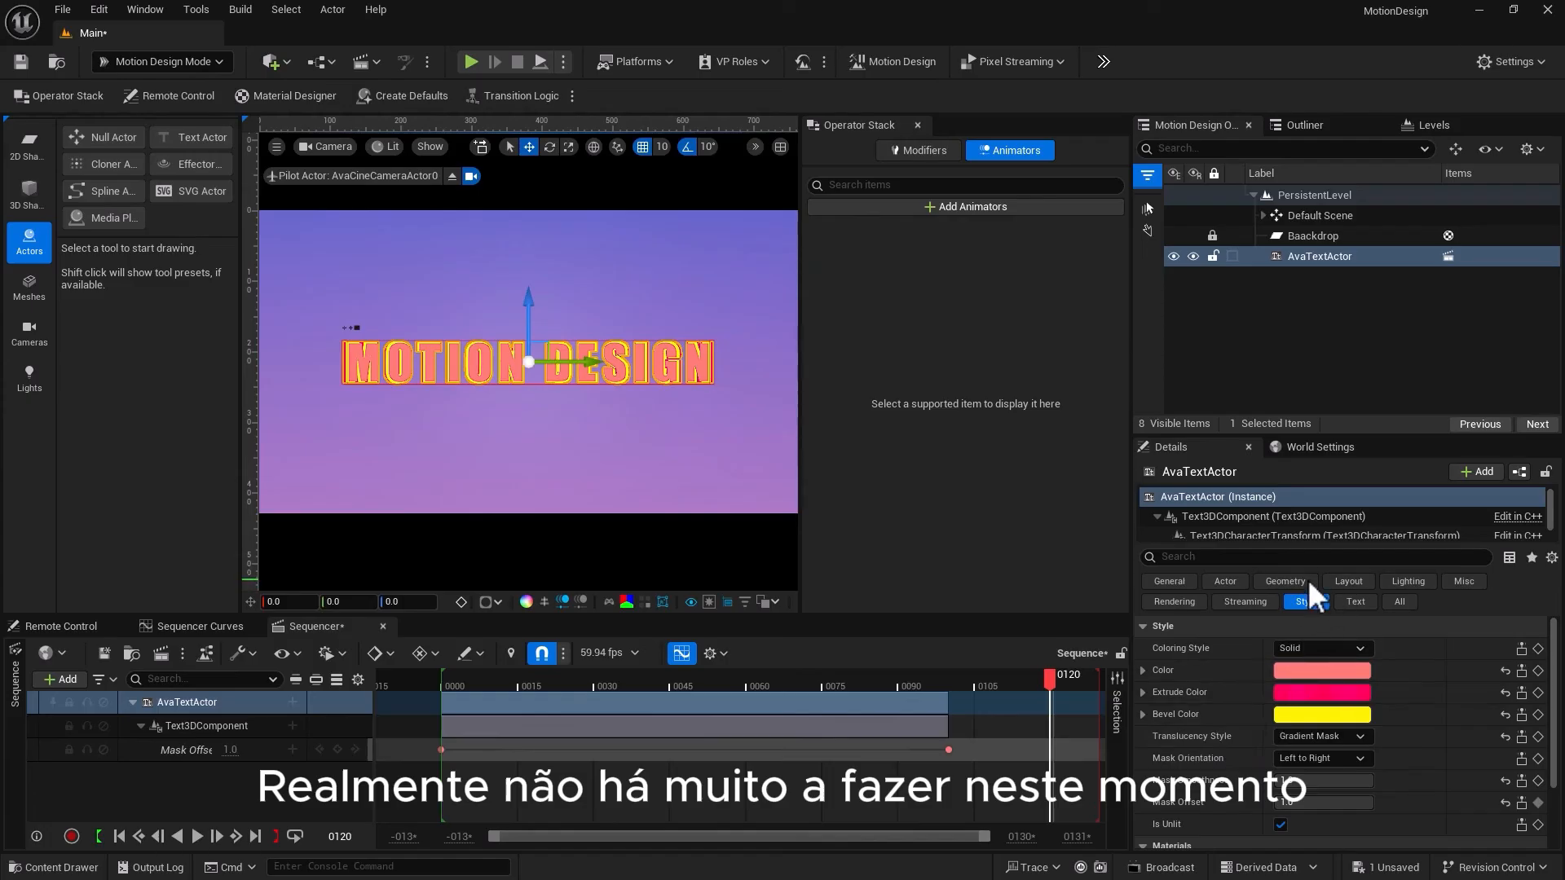
{"action": "left_click", "coordinate": [1183, 580]}
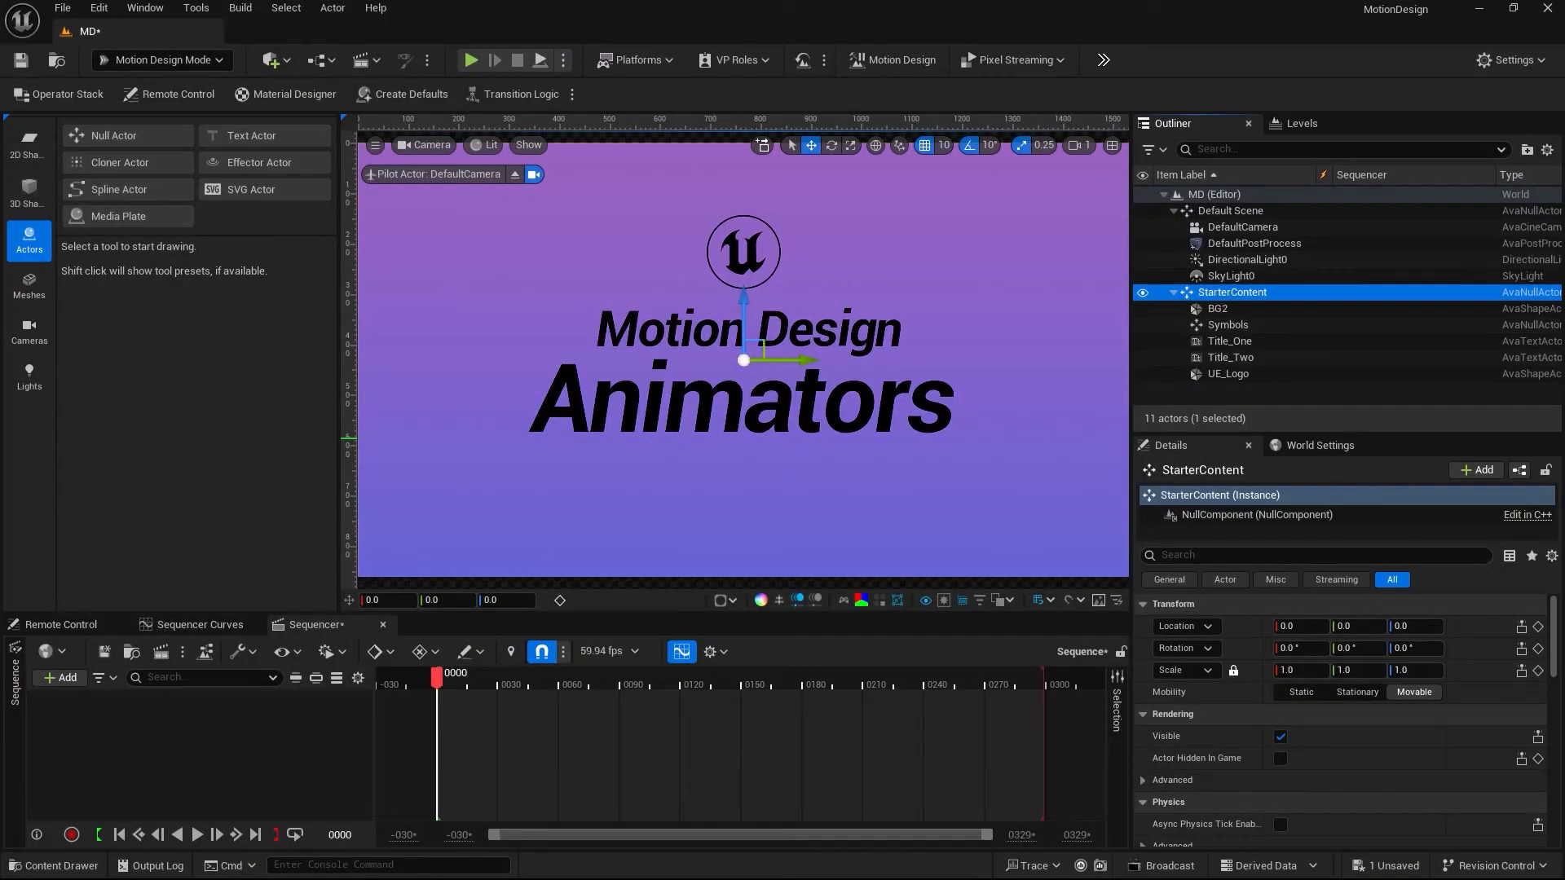
{"action": "left_click", "coordinate": [570, 394]}
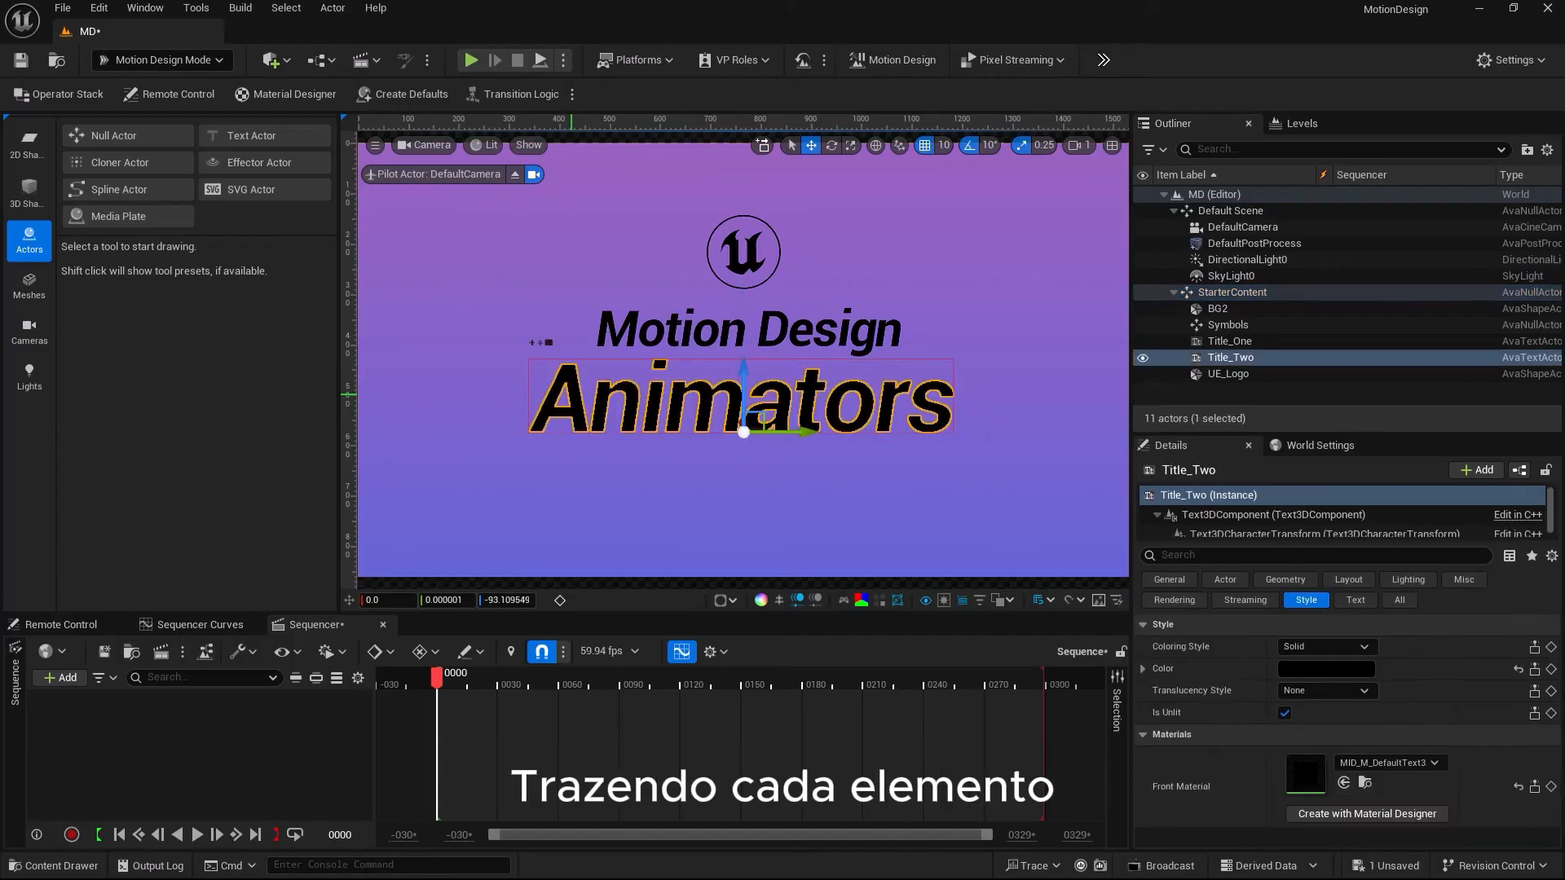
{"action": "left_click", "coordinate": [524, 395]}
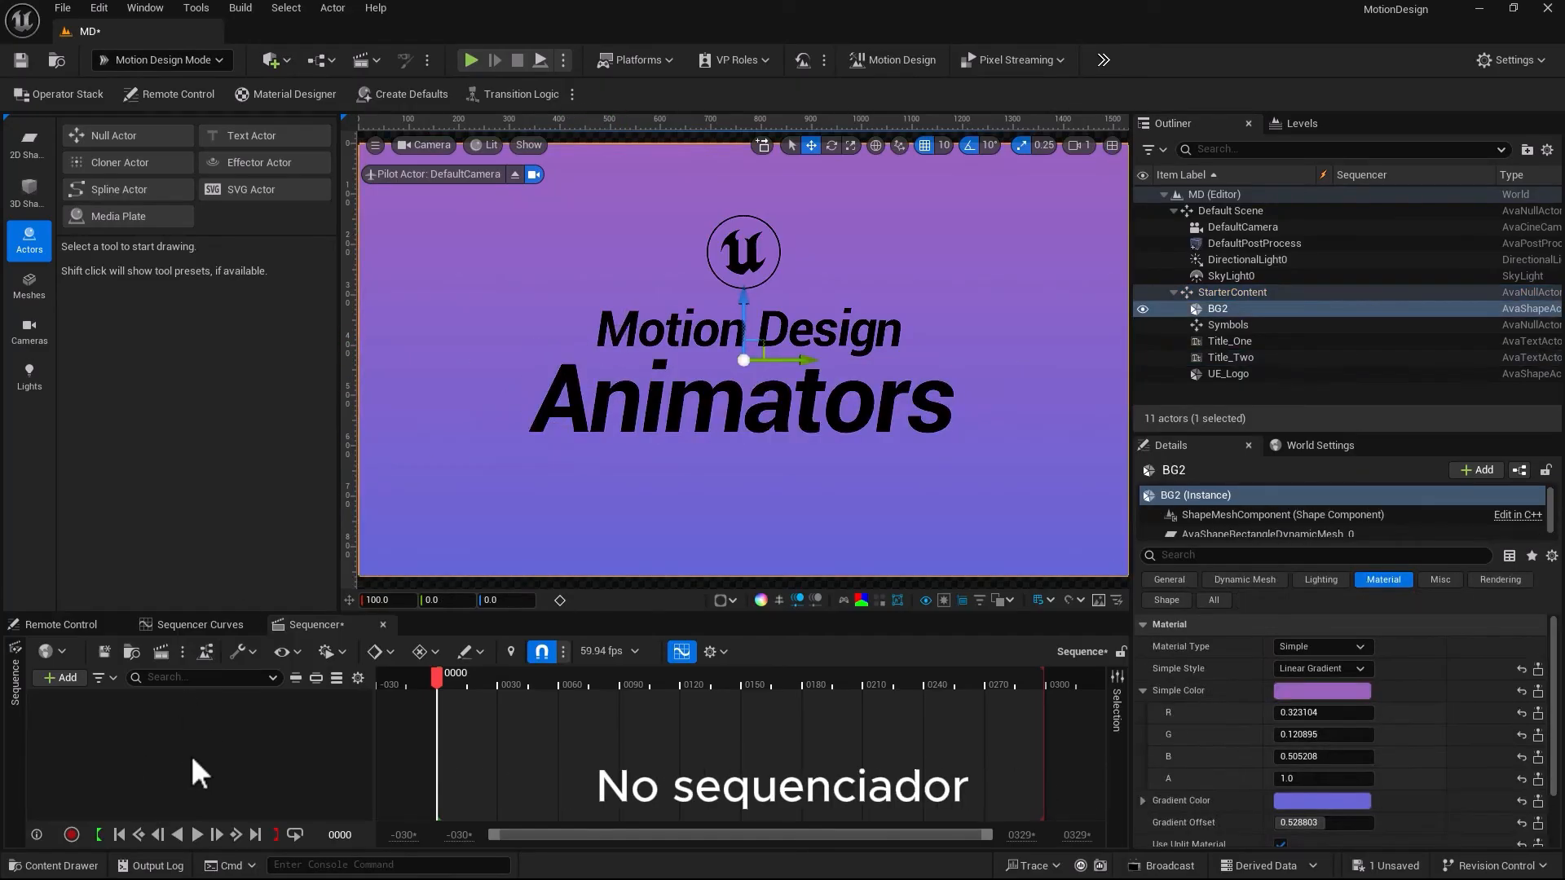
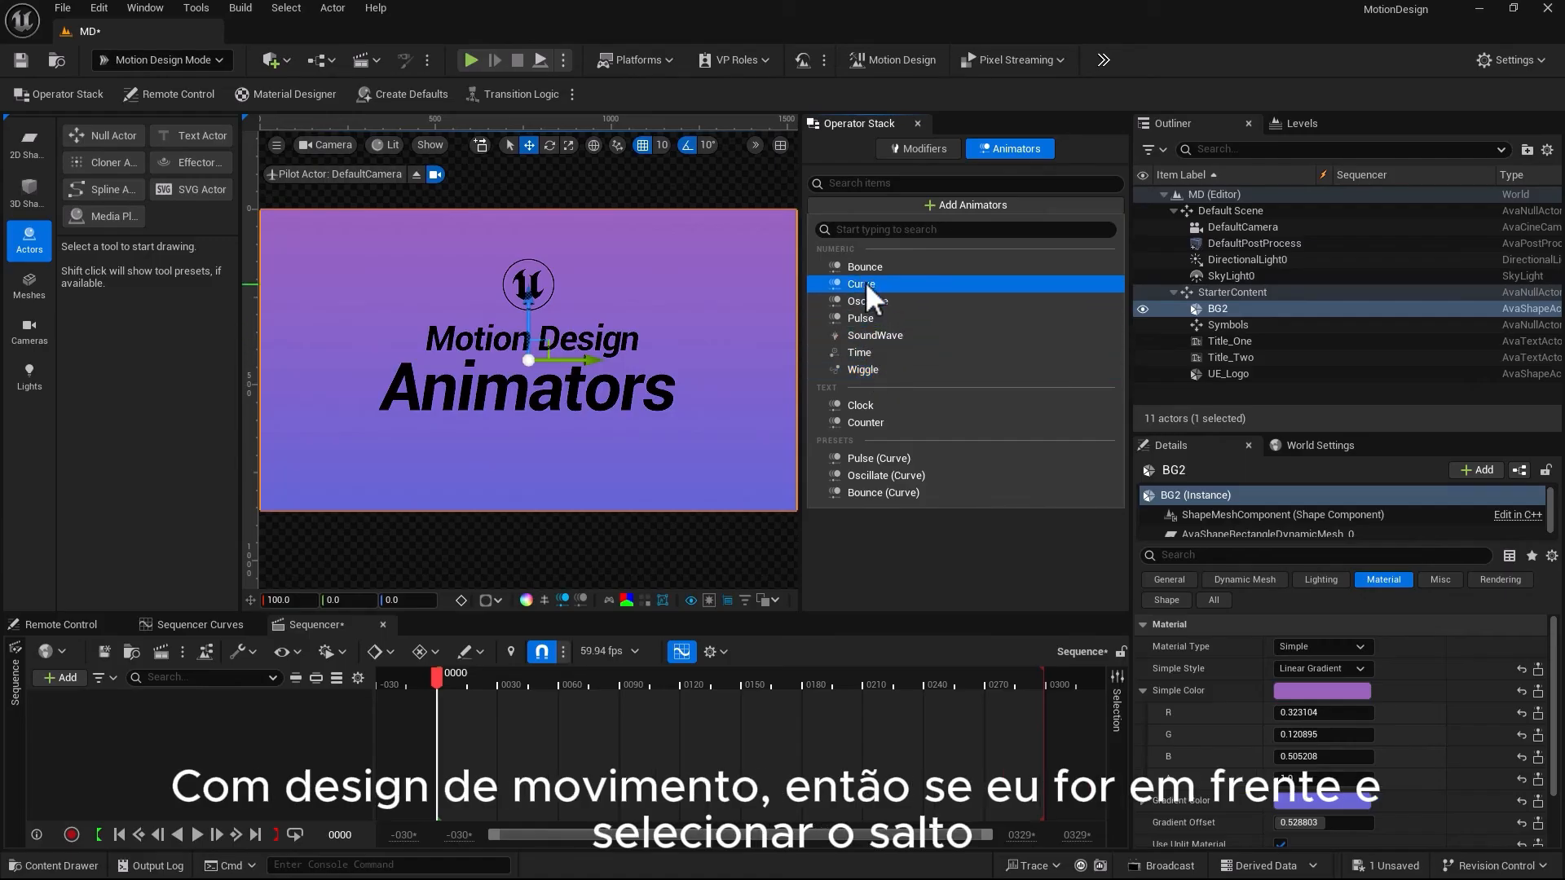
Add a Bounce animator to the "Motion Design" title, Title_One, and collapse its properties
{"action": "left_click", "coordinate": [495, 337]}
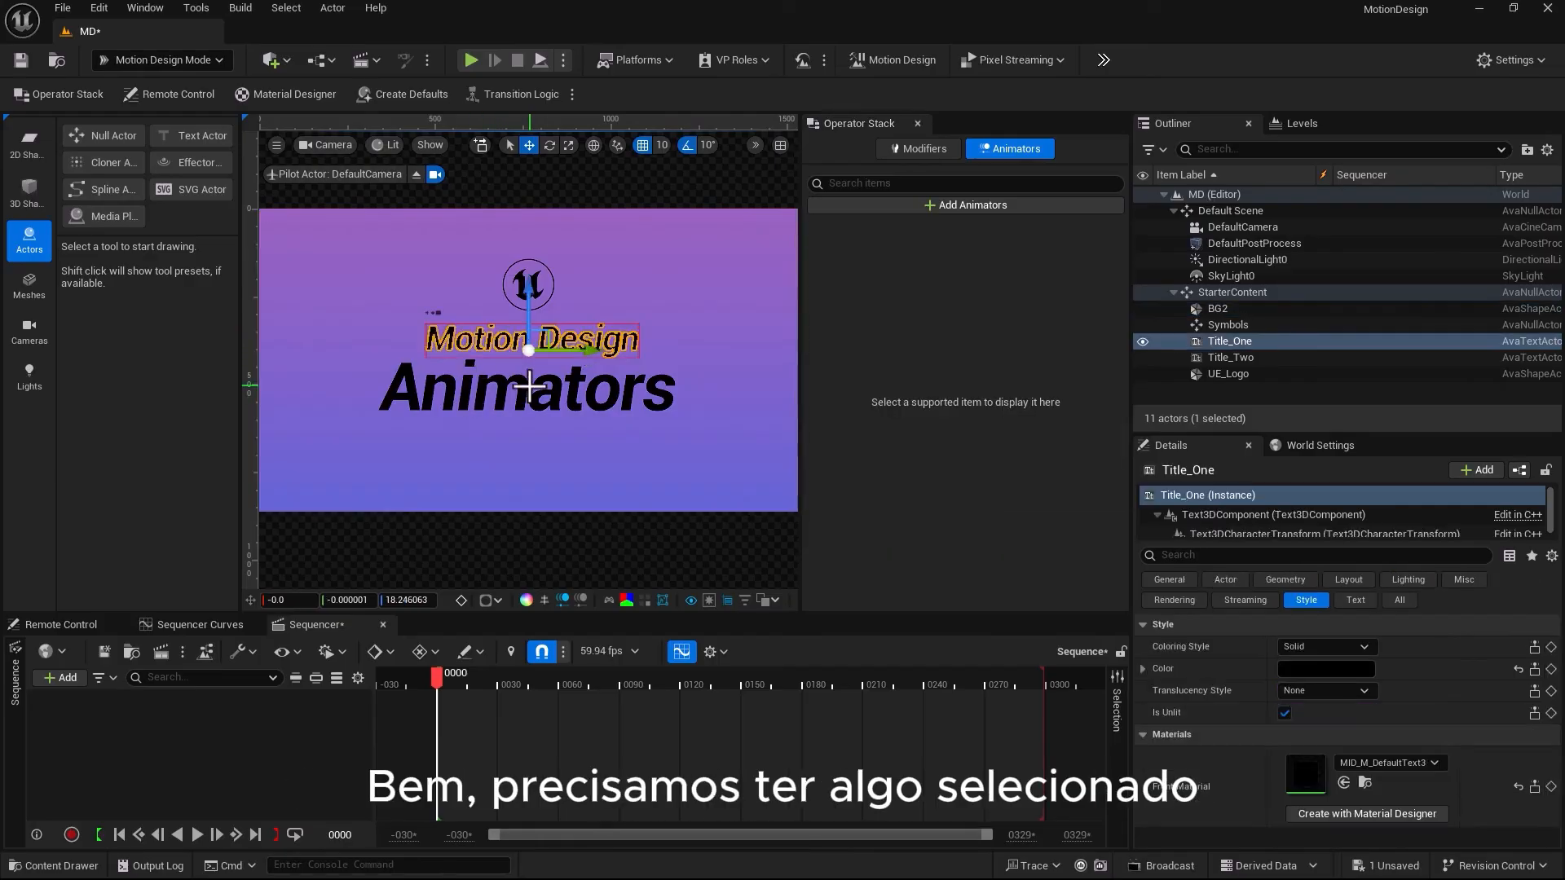
{"action": "left_click", "coordinate": [922, 199]}
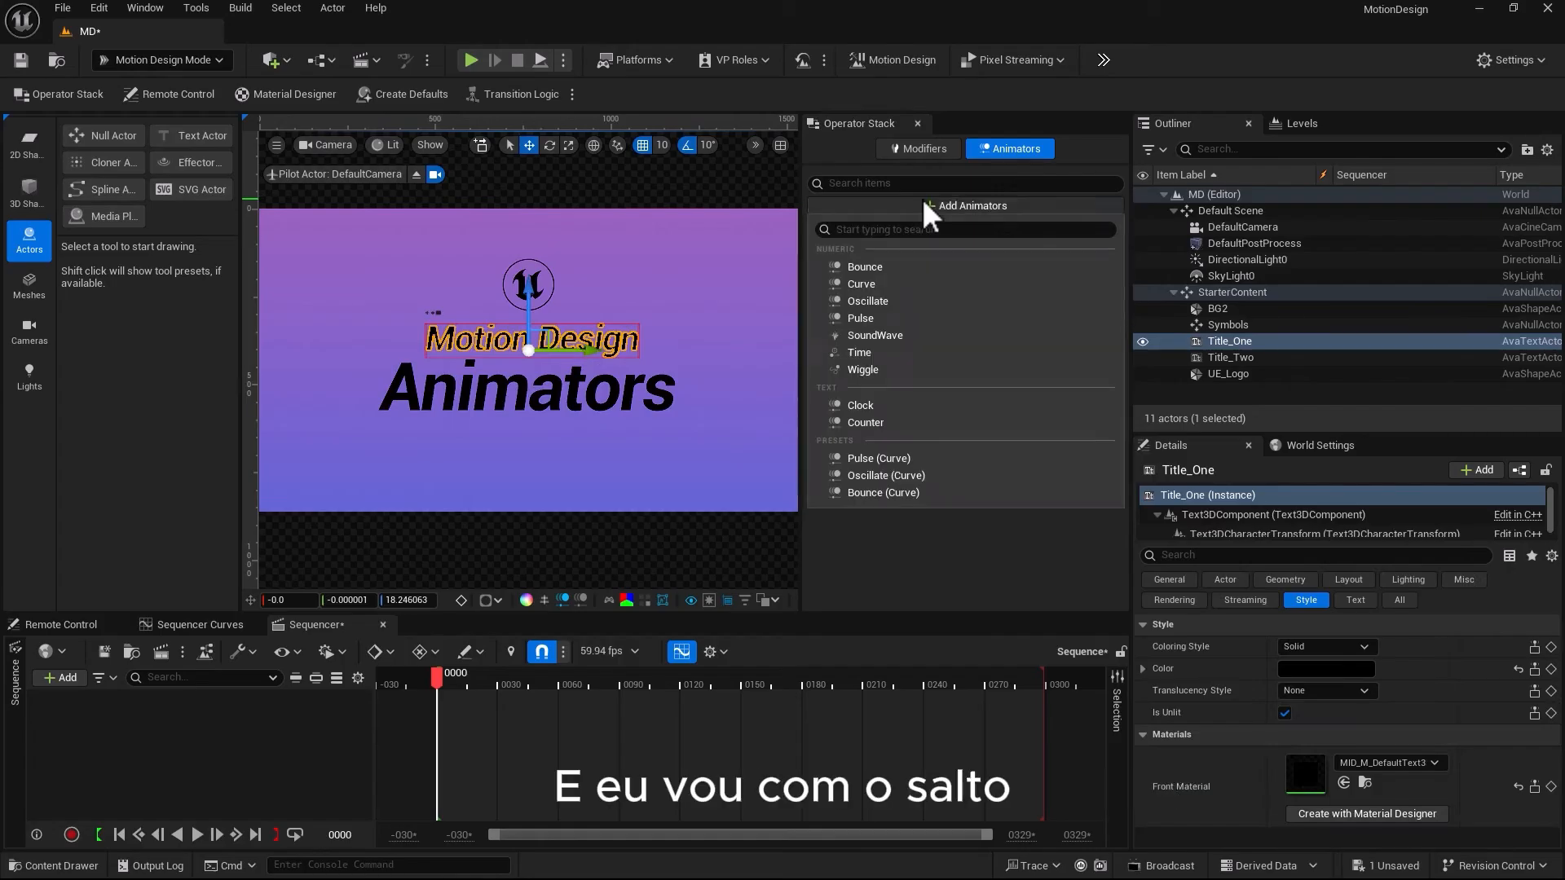
{"action": "left_click", "coordinate": [858, 268]}
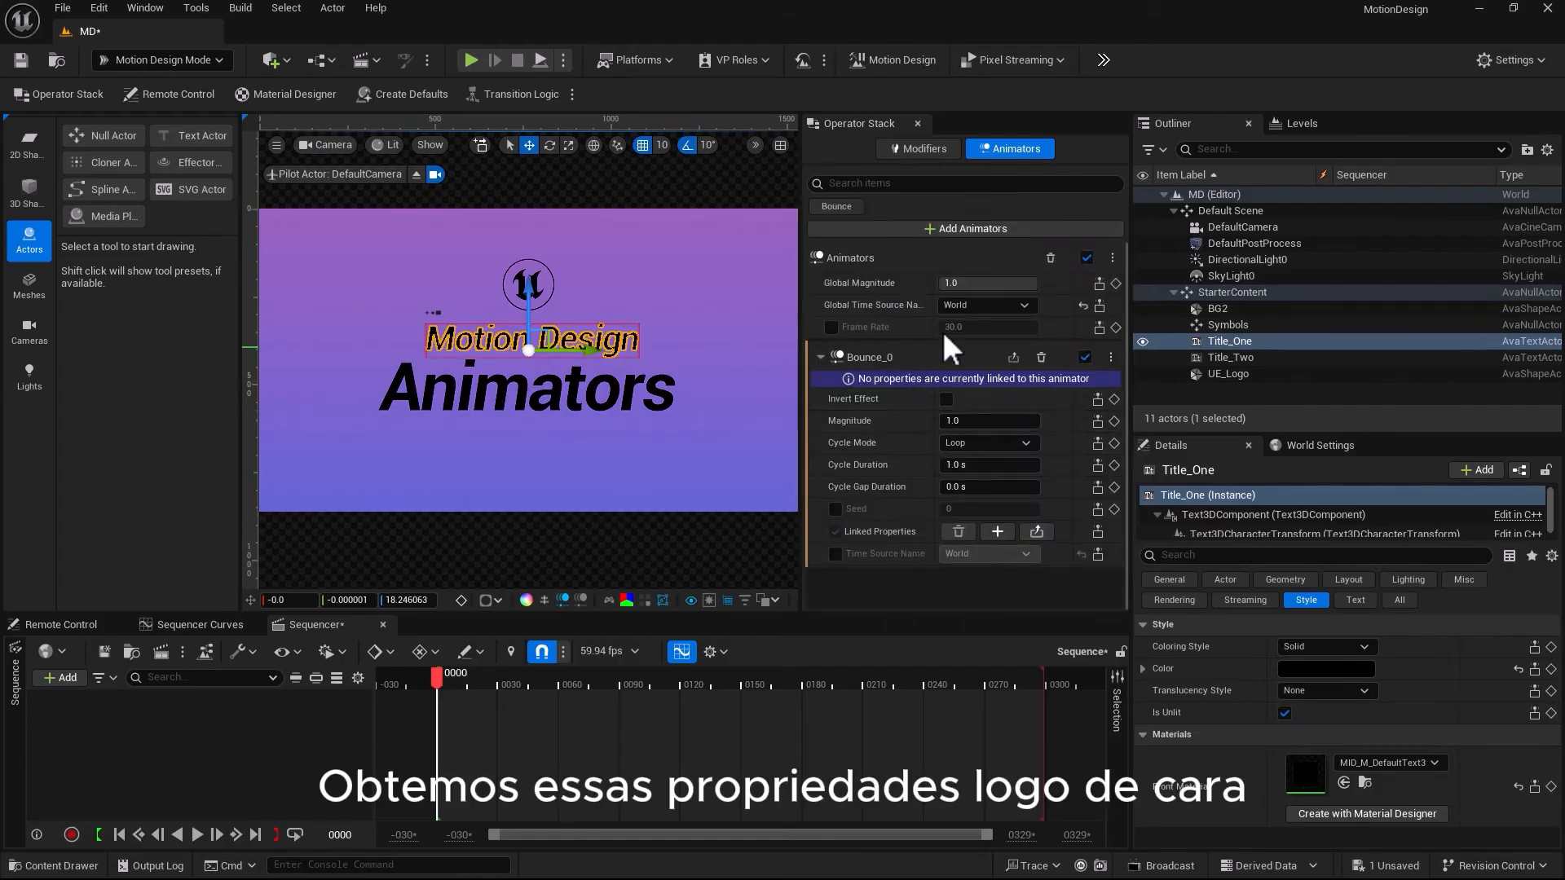
{"action": "left_click", "coordinate": [821, 358]}
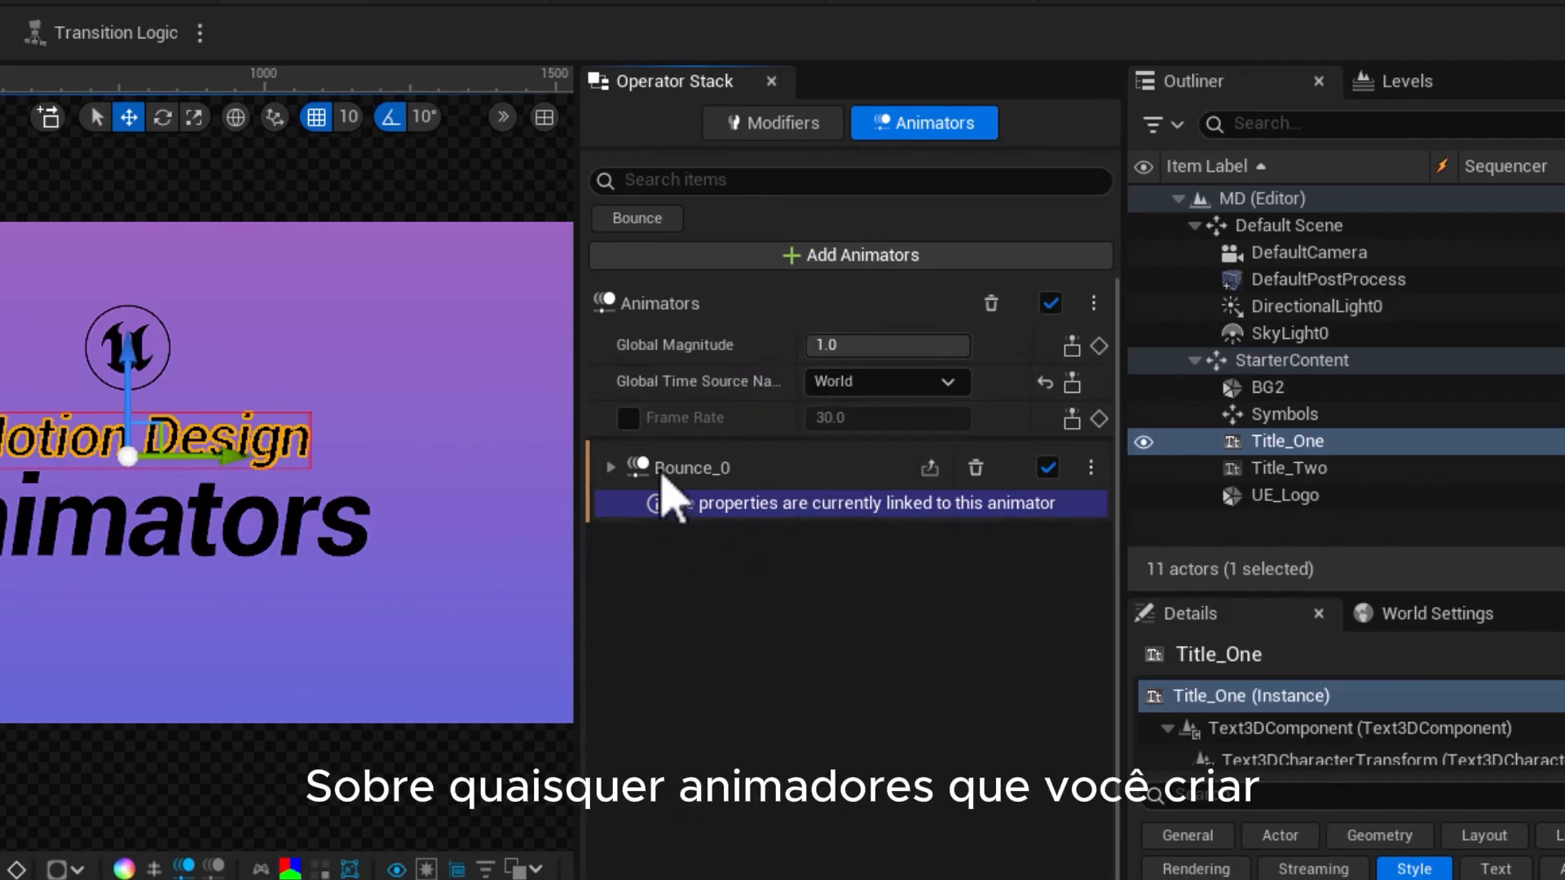
Add an Oscillate animator to Title_One alongside the Bounce animator and collapse its properties
{"action": "left_click", "coordinate": [828, 258]}
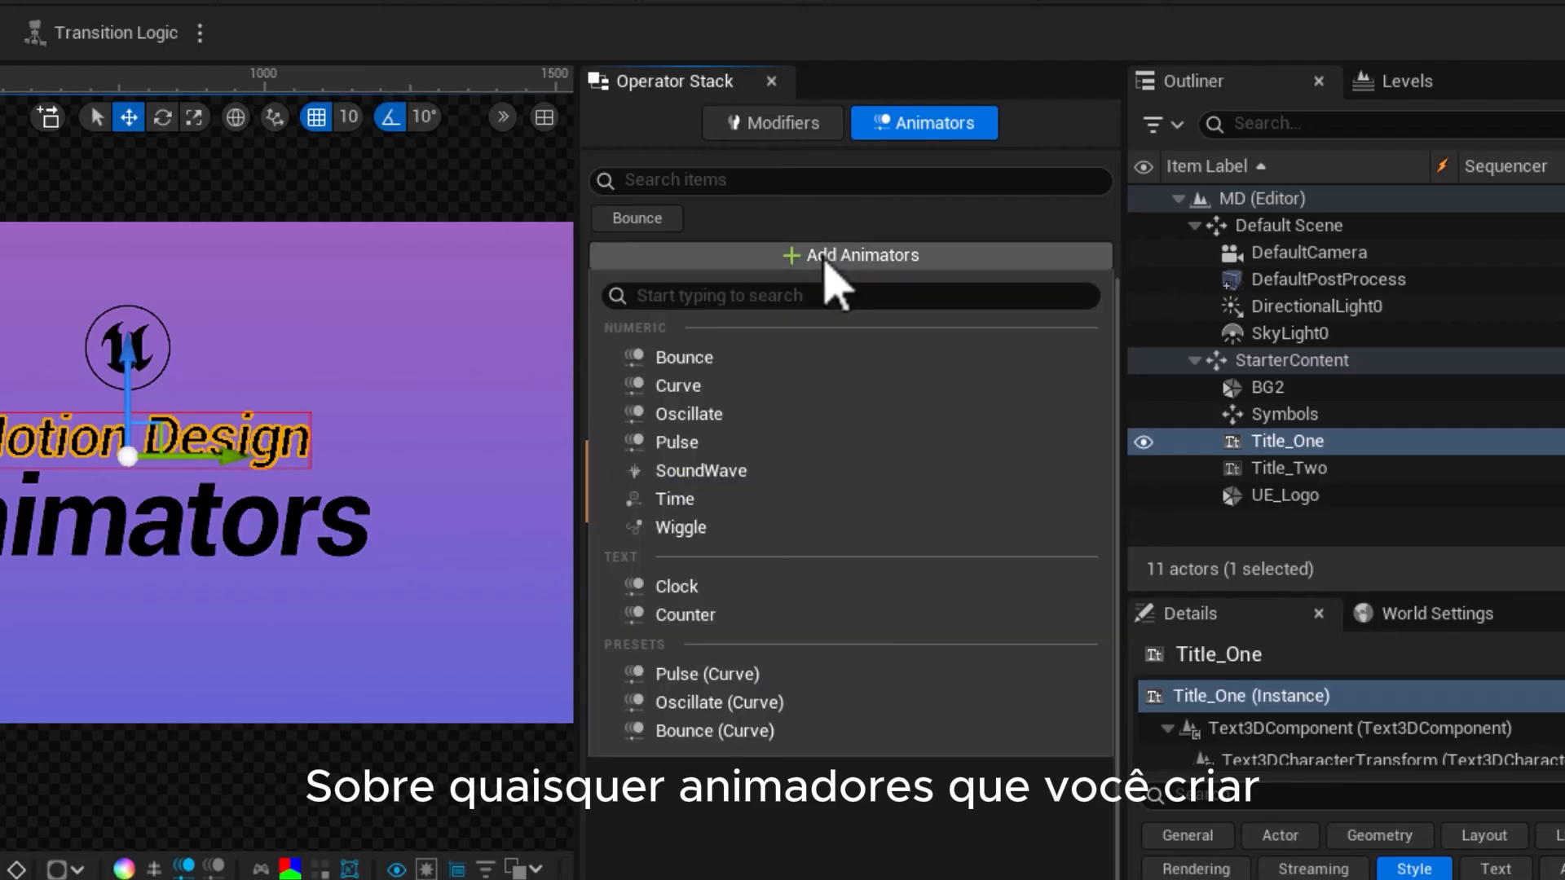
{"action": "left_click", "coordinate": [691, 416]}
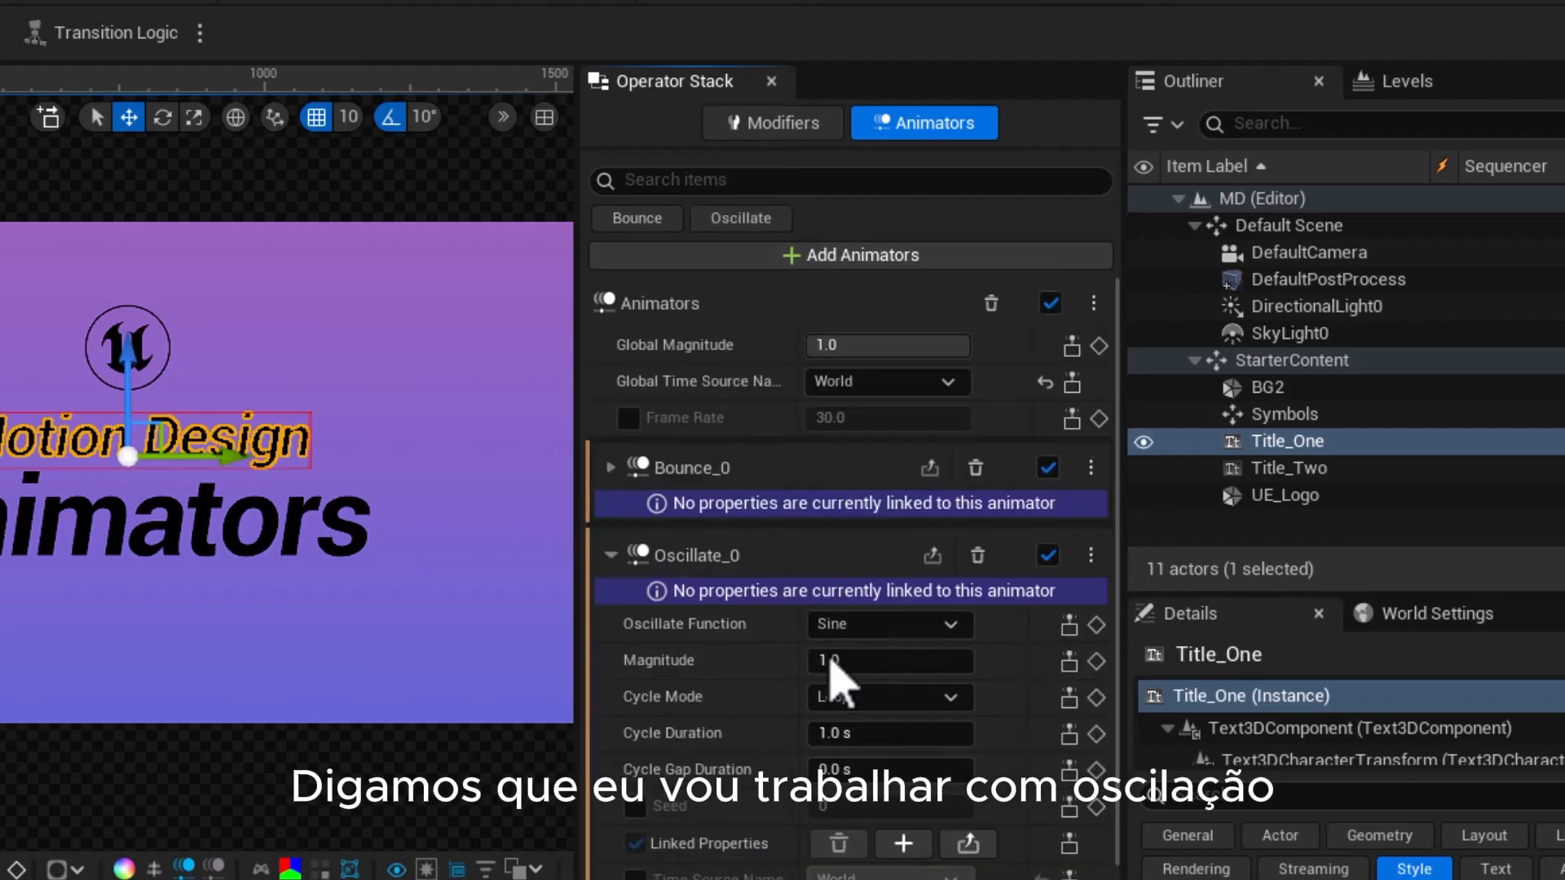
{"action": "left_click", "coordinate": [611, 555]}
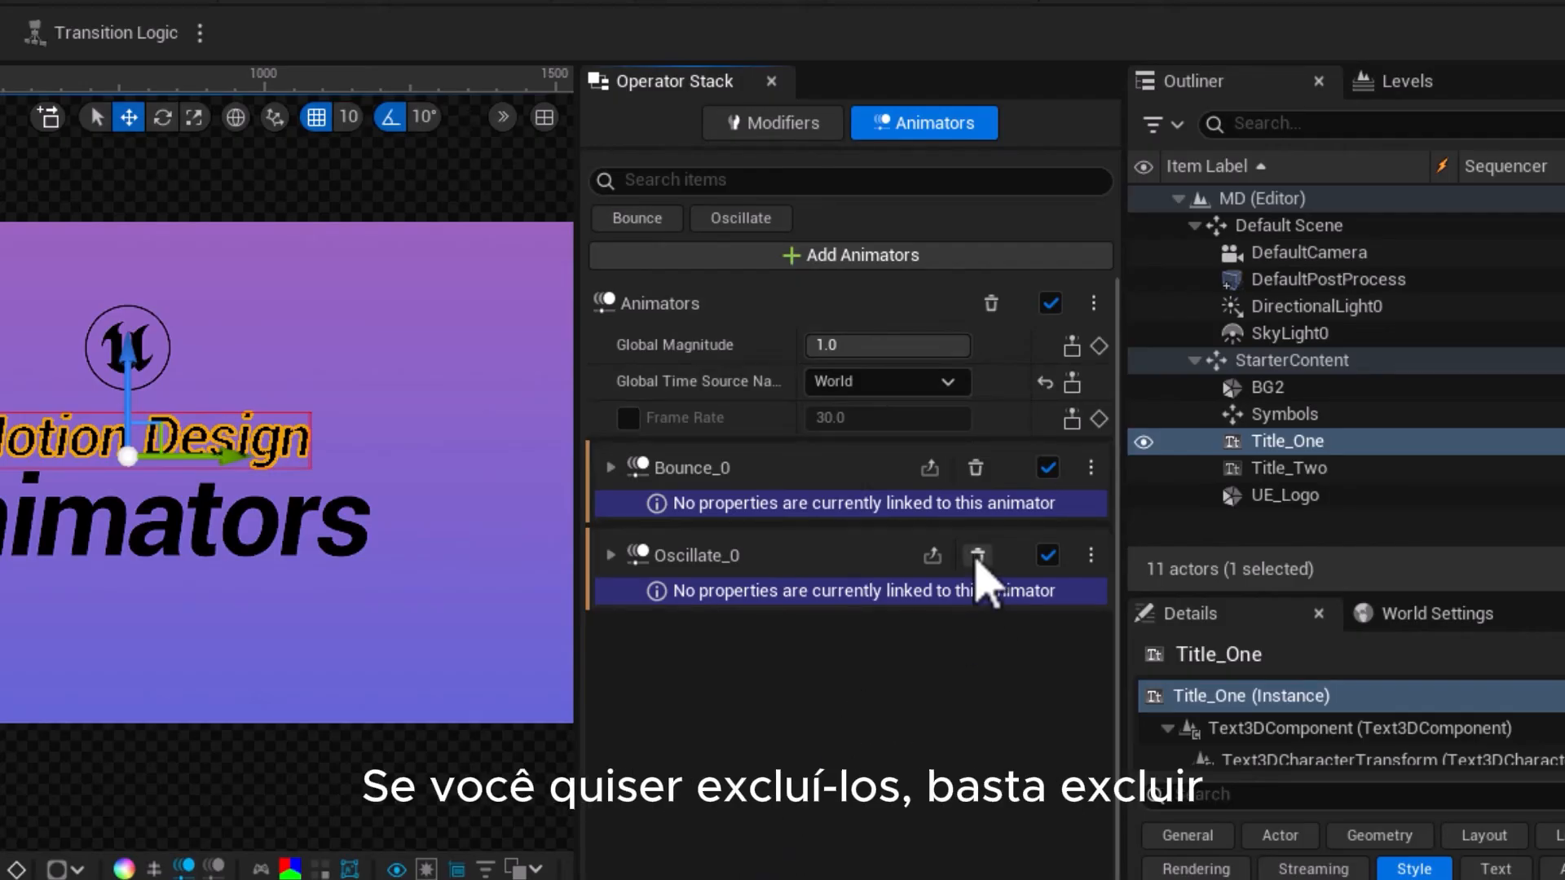
Delete the Oscillate and Bounce animators from Title_One along with the global Animators controls
{"action": "left_click", "coordinate": [977, 555]}
{"action": "left_click", "coordinate": [976, 467]}
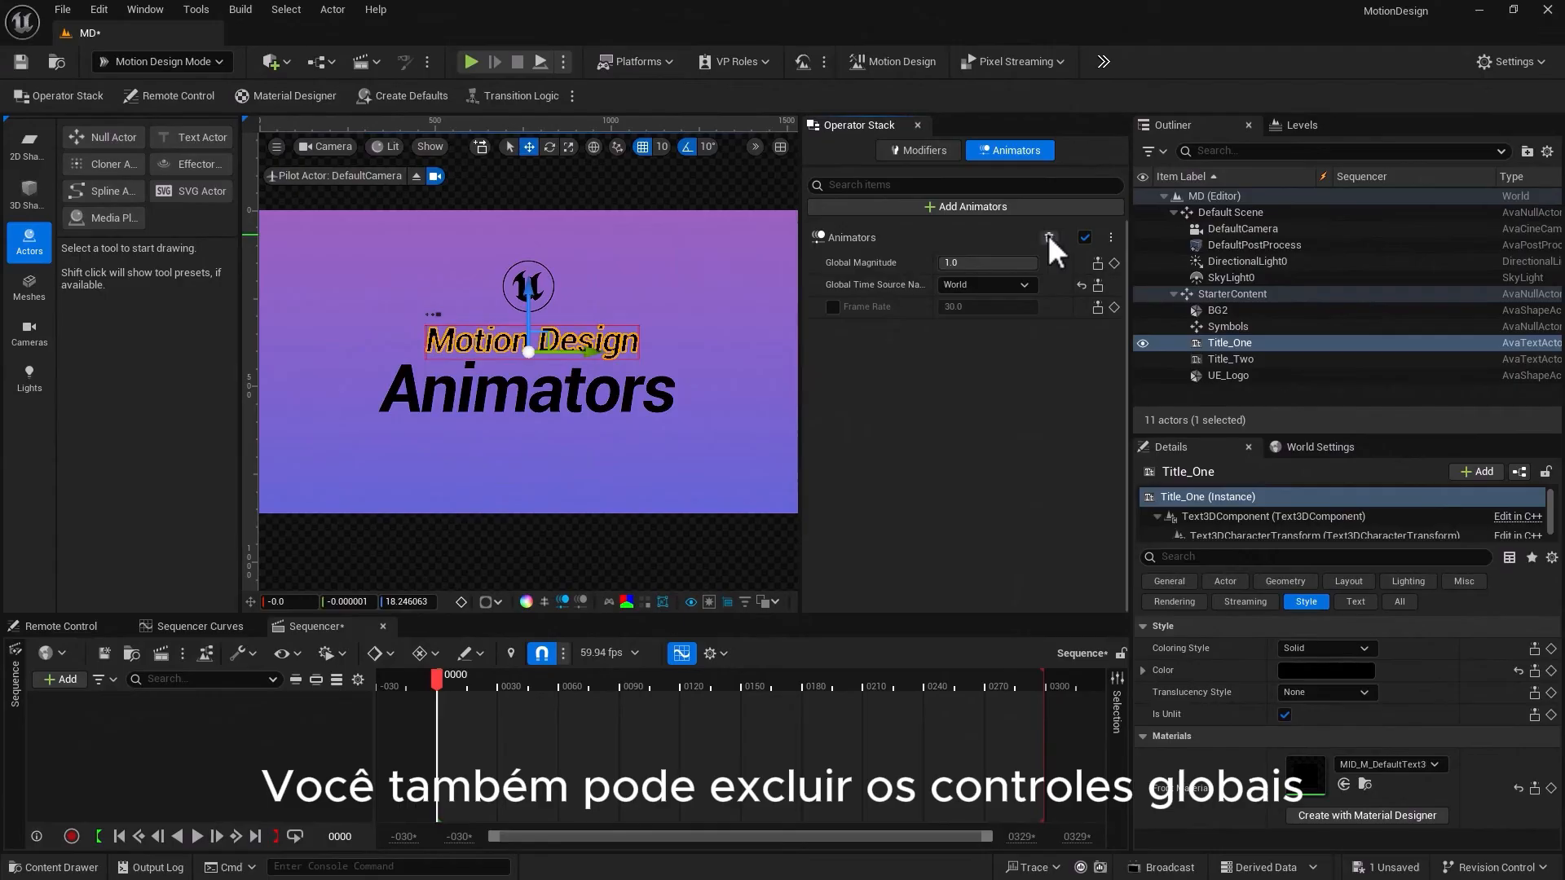
{"action": "left_click", "coordinate": [1049, 237]}
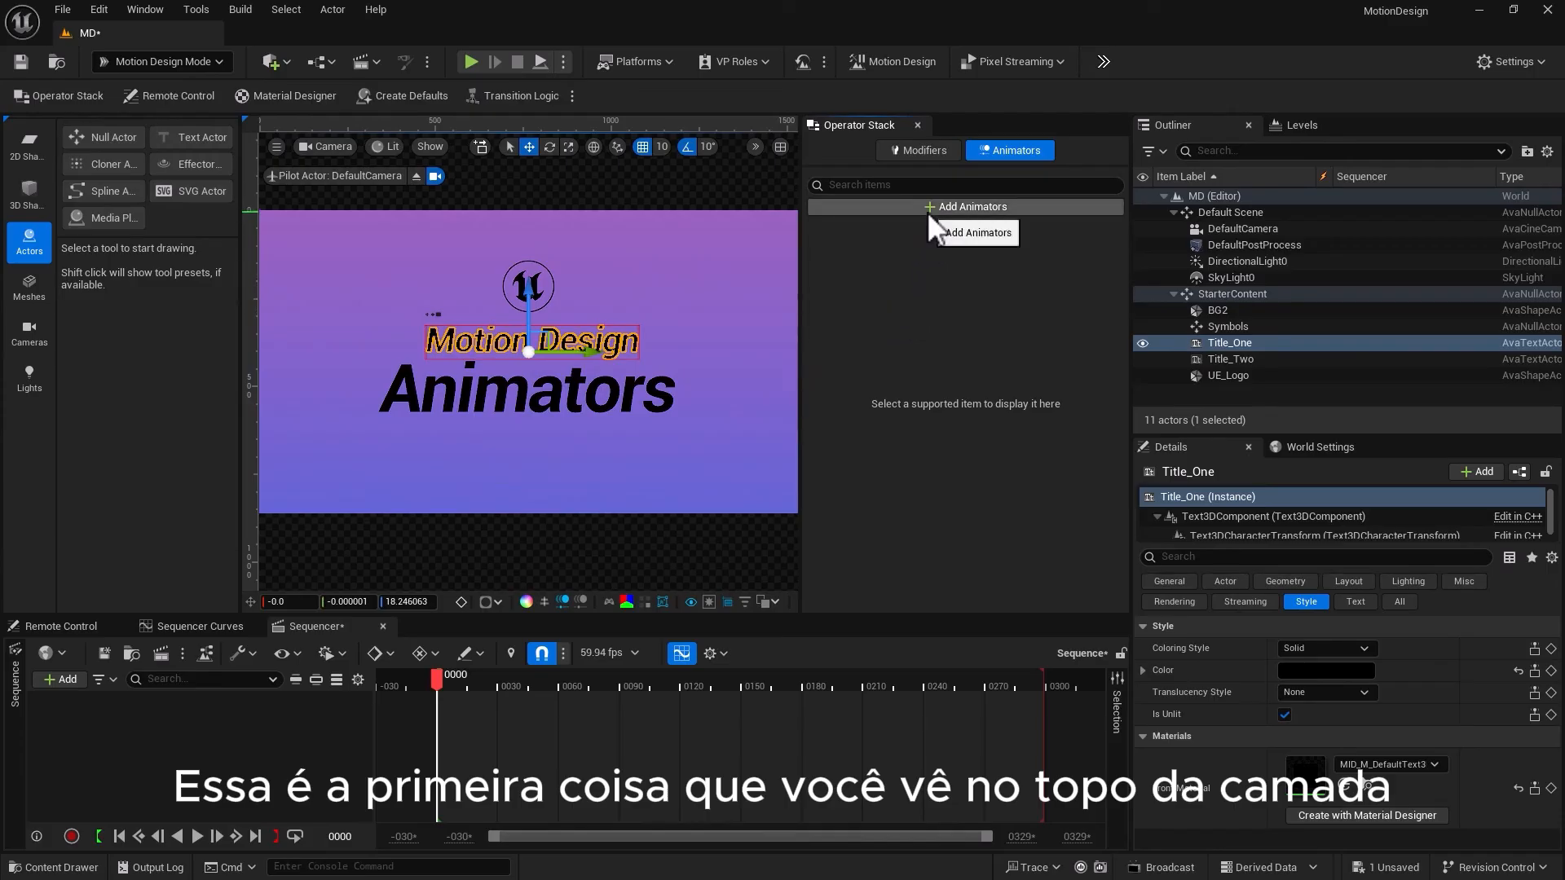
Add a Bounce animator to Title_One and link it to the text characters' RelativeLocation.Z property
{"action": "left_click", "coordinate": [984, 210]}
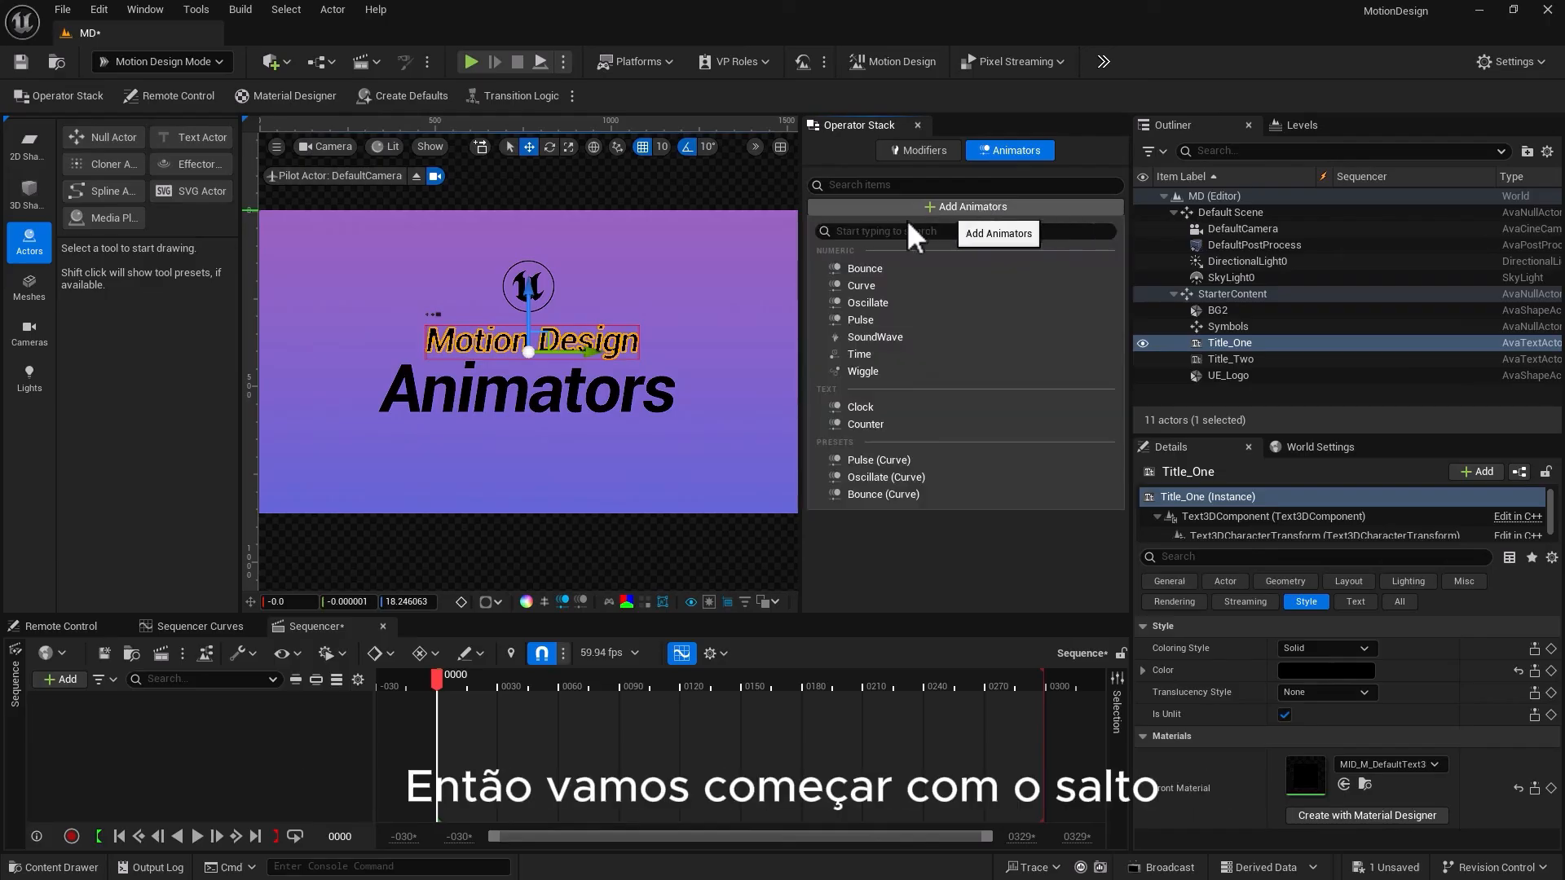
{"action": "left_click", "coordinate": [857, 267]}
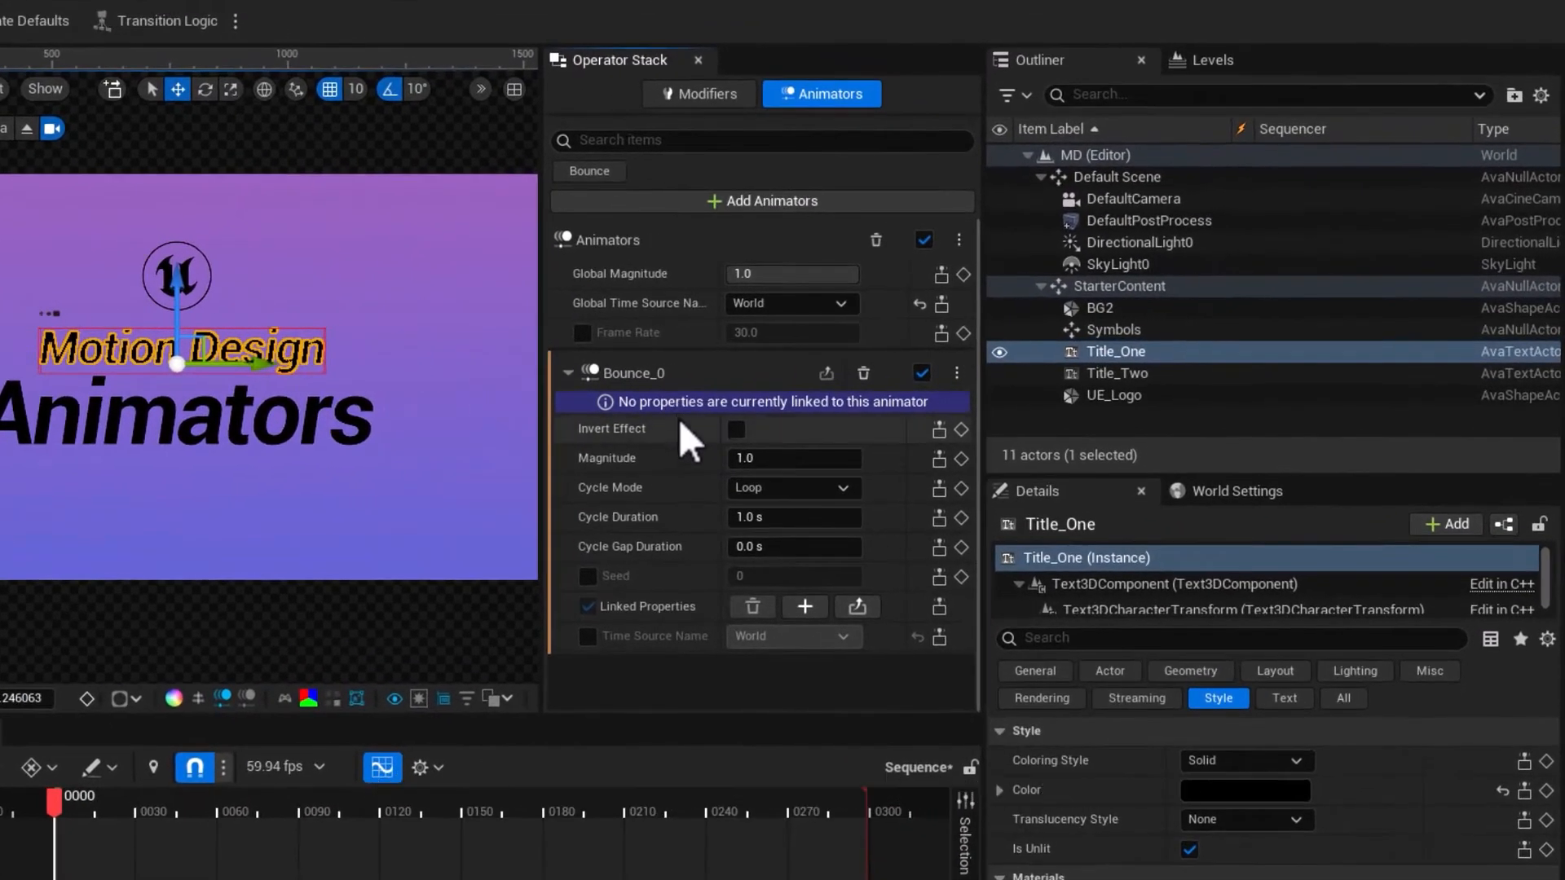
{"action": "left_click", "coordinate": [803, 608]}
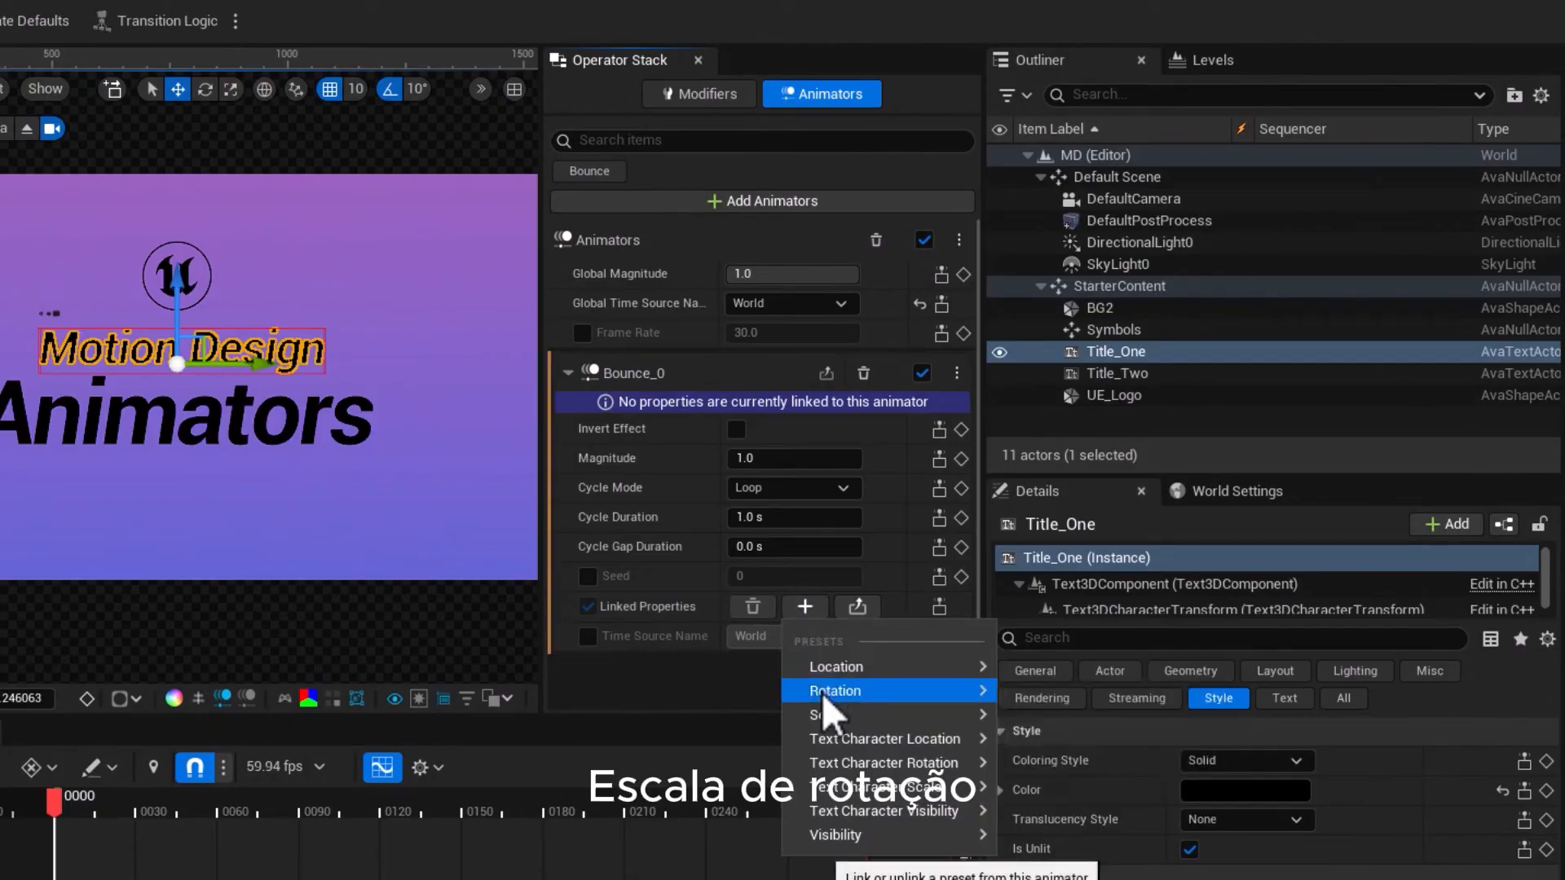
{"action": "mouse_move", "coordinate": [822, 693]}
{"action": "mouse_move", "coordinate": [819, 720]}
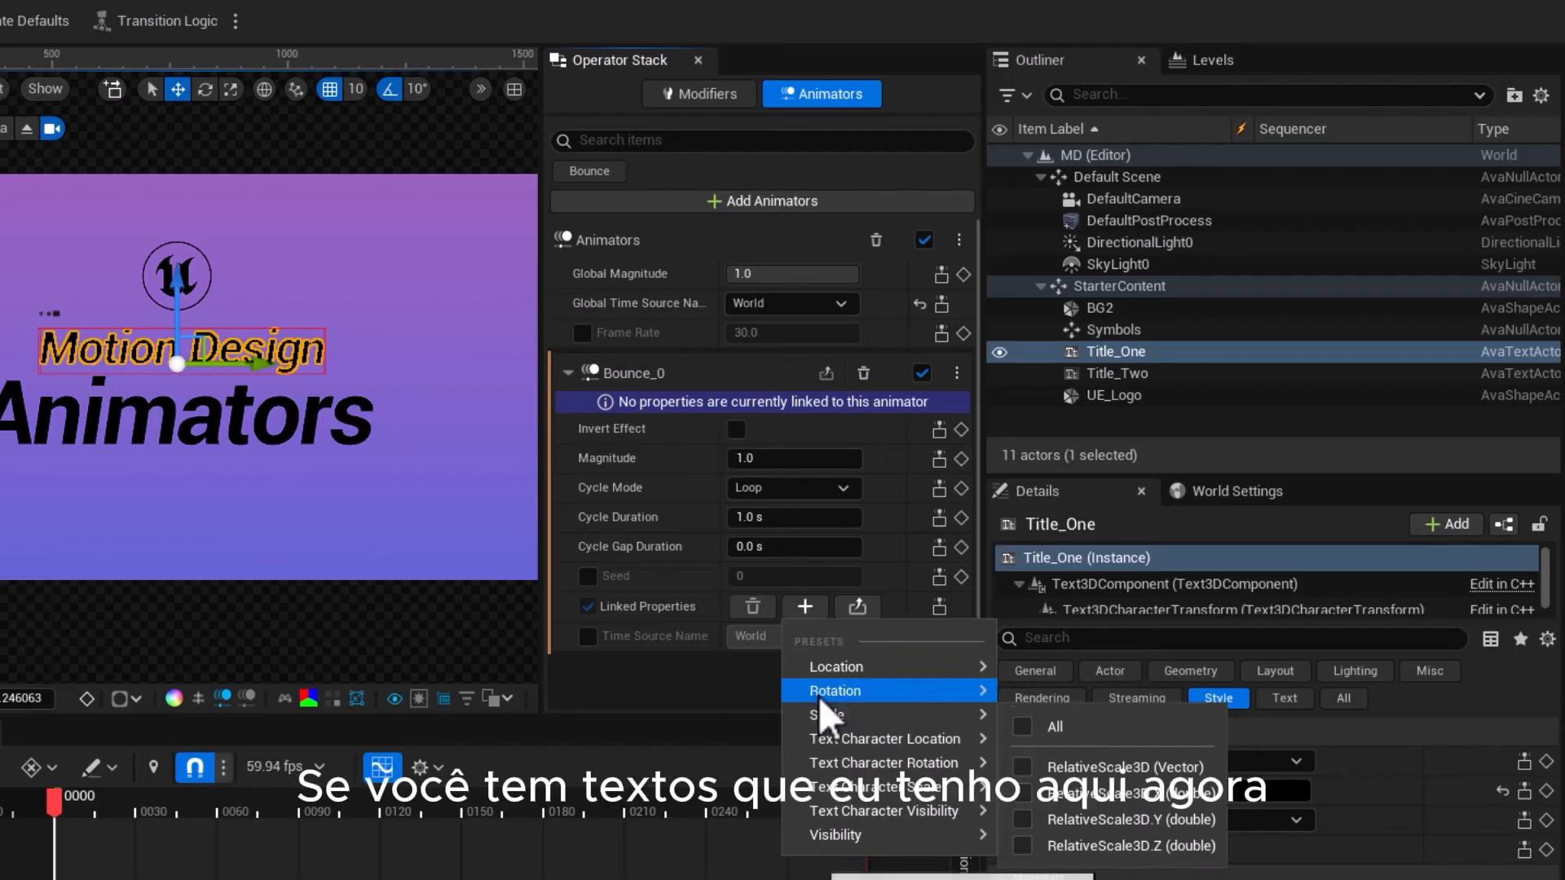
{"action": "mouse_move", "coordinate": [845, 791]}
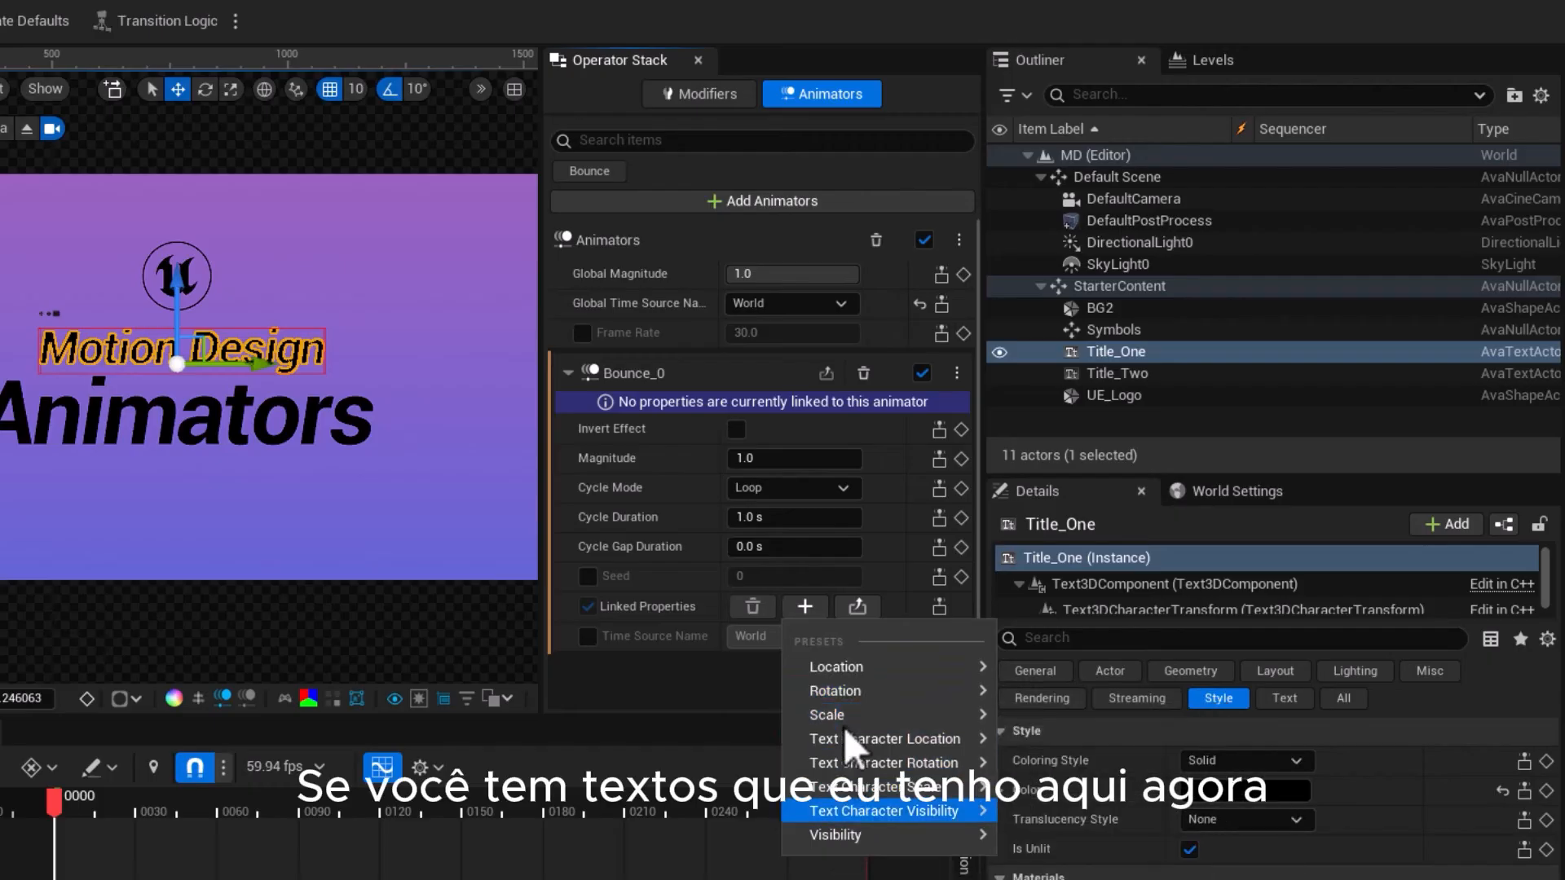
{"action": "mouse_move", "coordinate": [857, 737]}
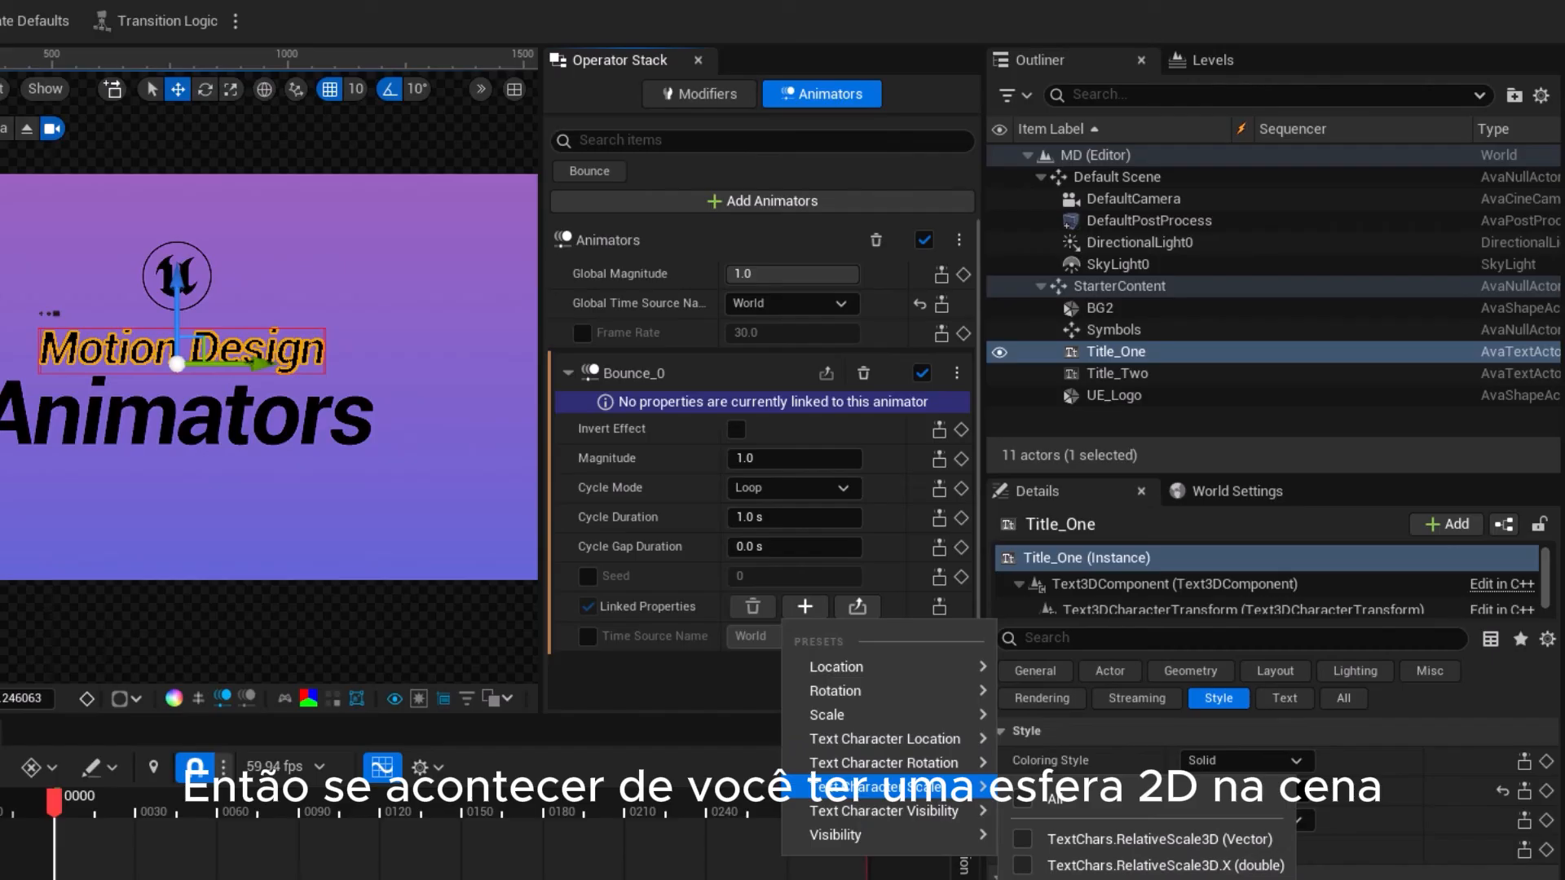
{"action": "mouse_move", "coordinate": [867, 667]}
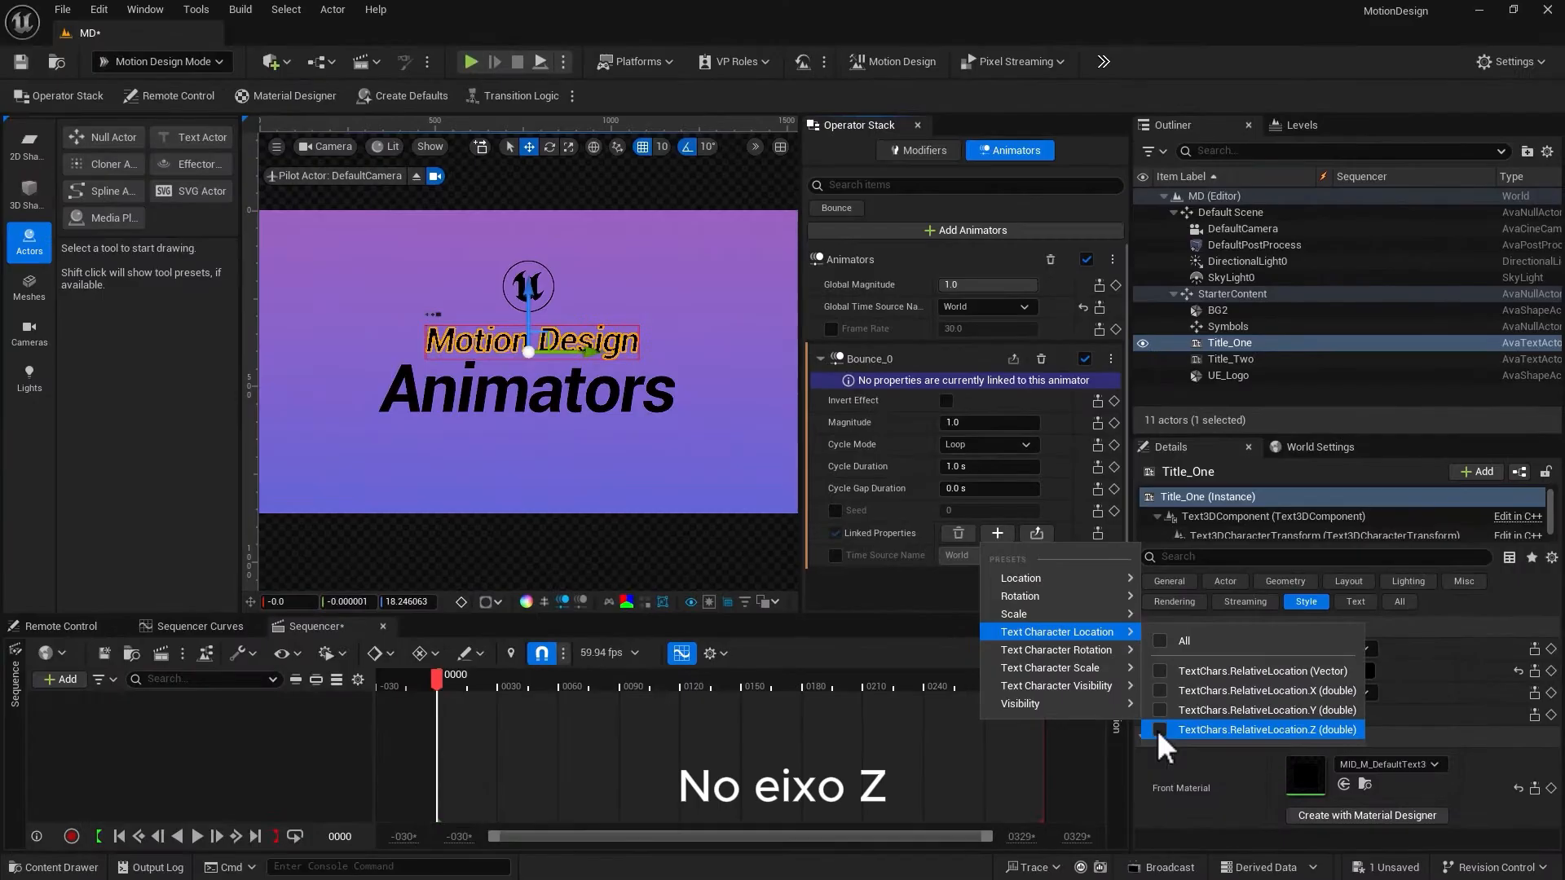
{"action": "left_click", "coordinate": [1158, 730]}
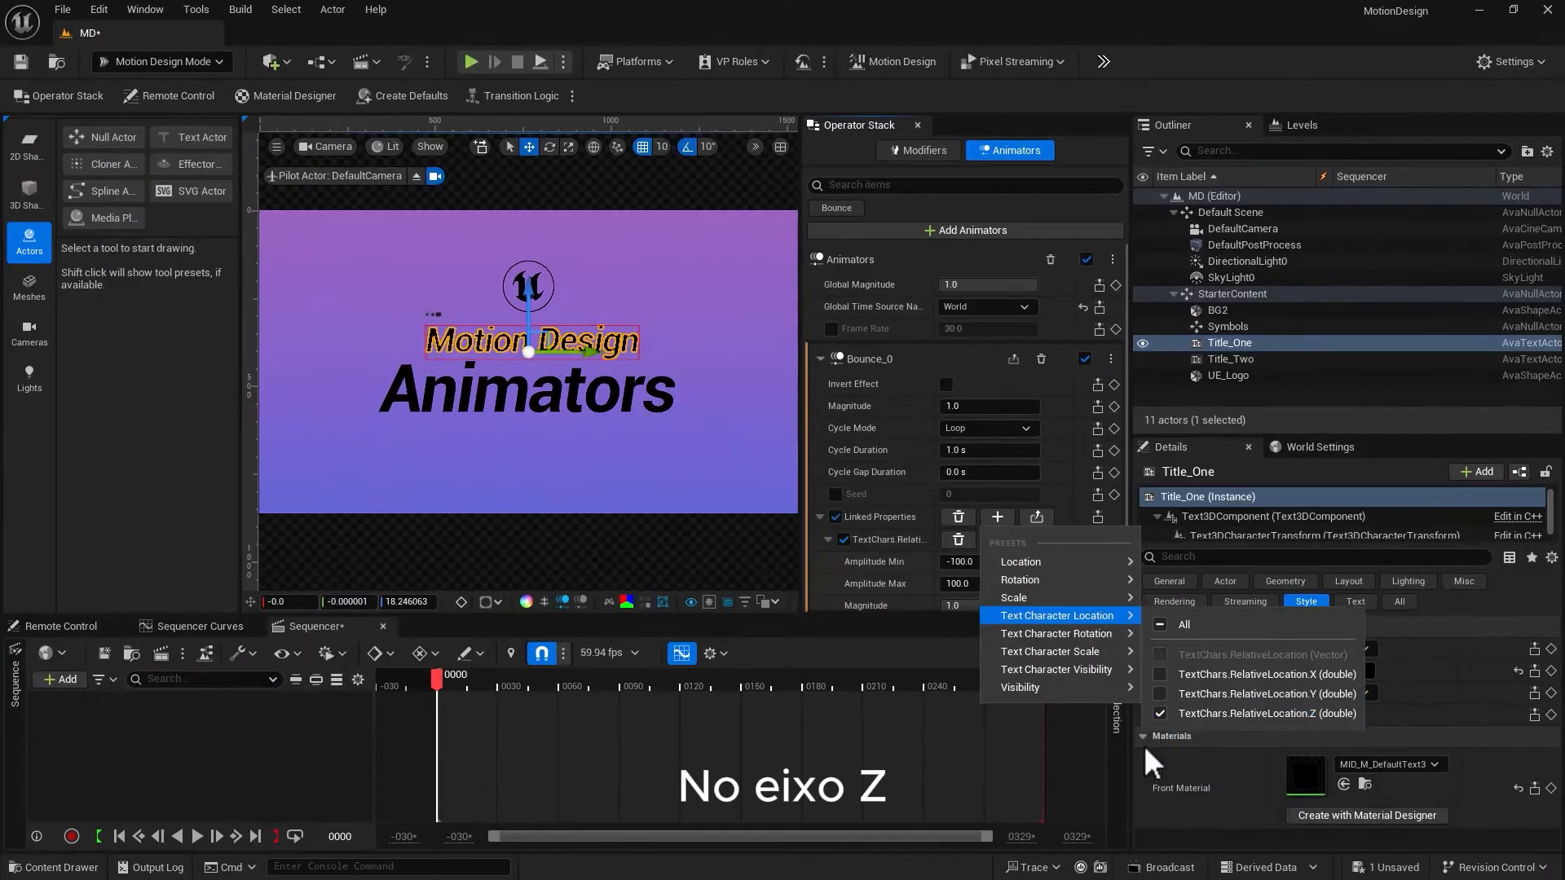
{"action": "left_click", "coordinate": [844, 637]}
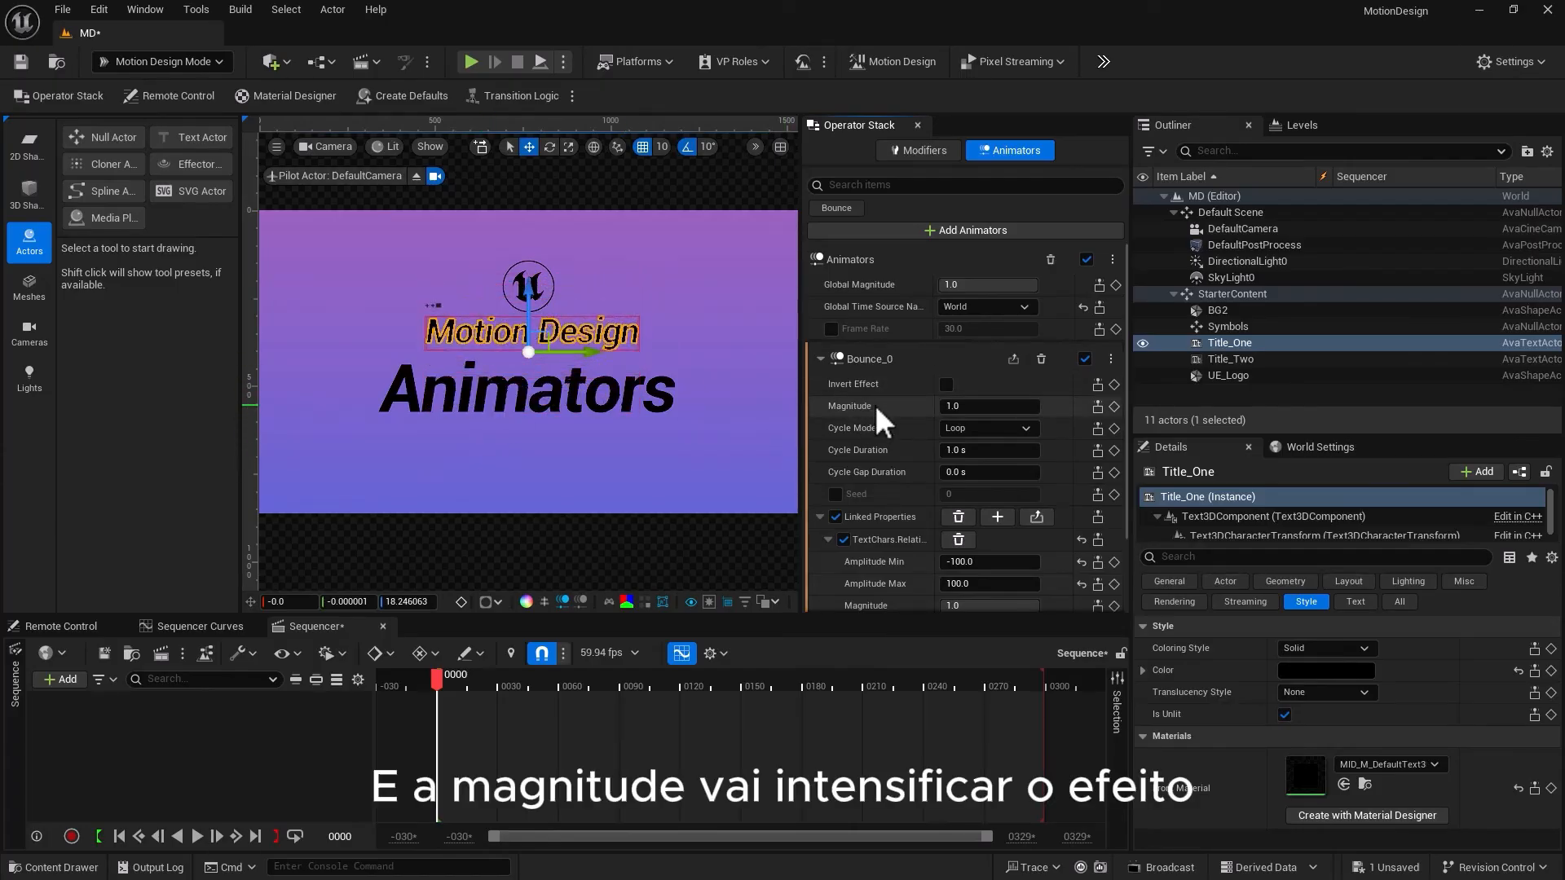
Set the Bounce animator's Magnitude to 3.0
{"action": "left_click", "coordinate": [964, 408]}
{"action": "type", "text": "2"}
{"action": "key", "text": "Return"}
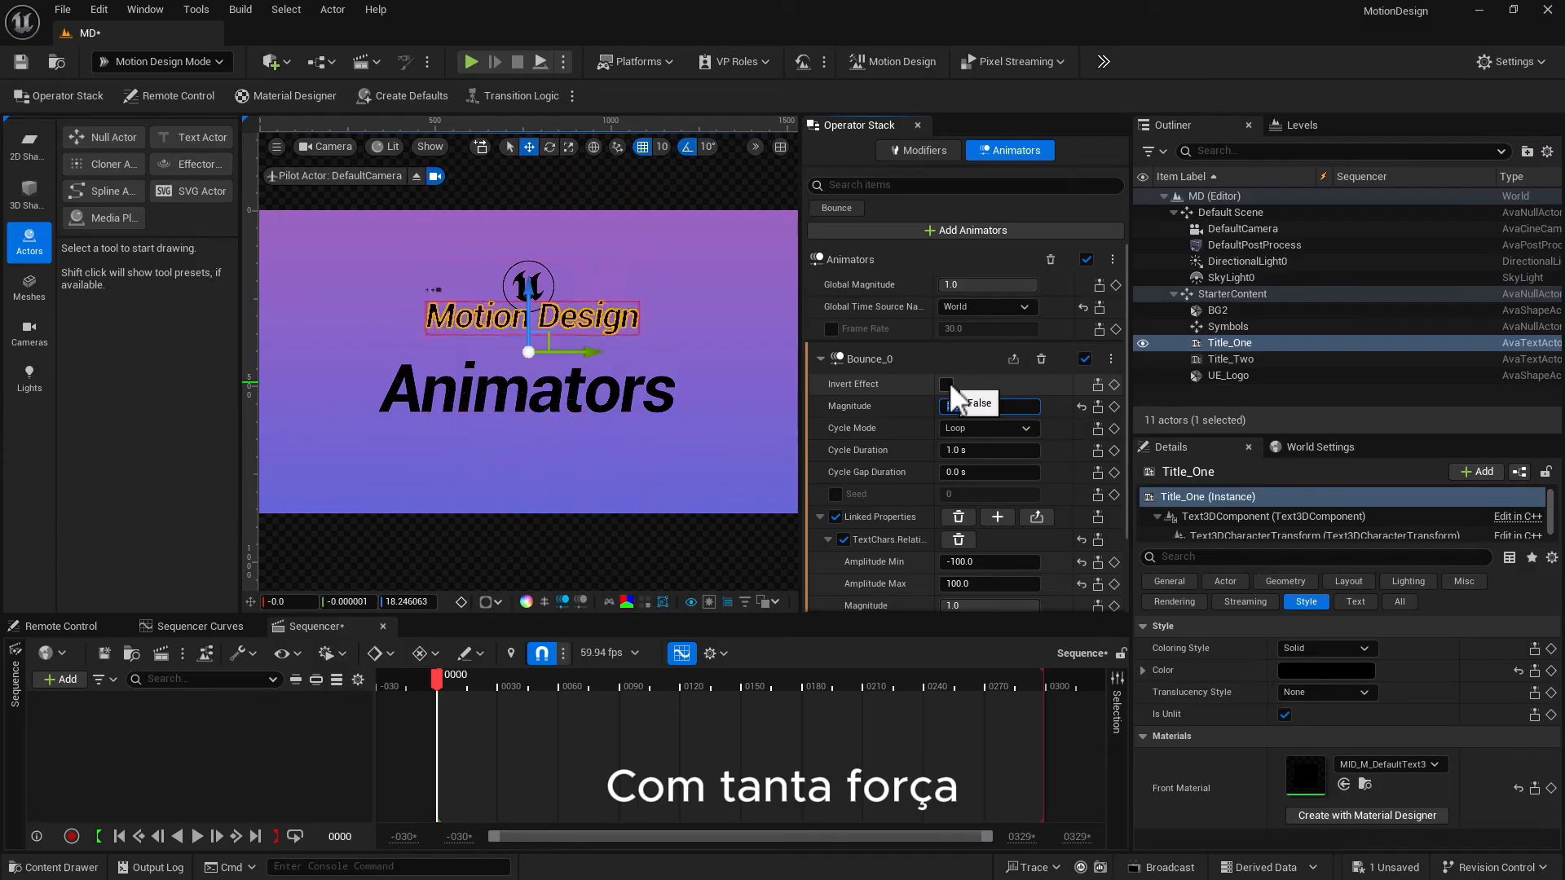
Try the Ping Pong and Do Once cycle modes on the Bounce animator and return it to Loop
{"action": "left_click", "coordinate": [954, 429]}
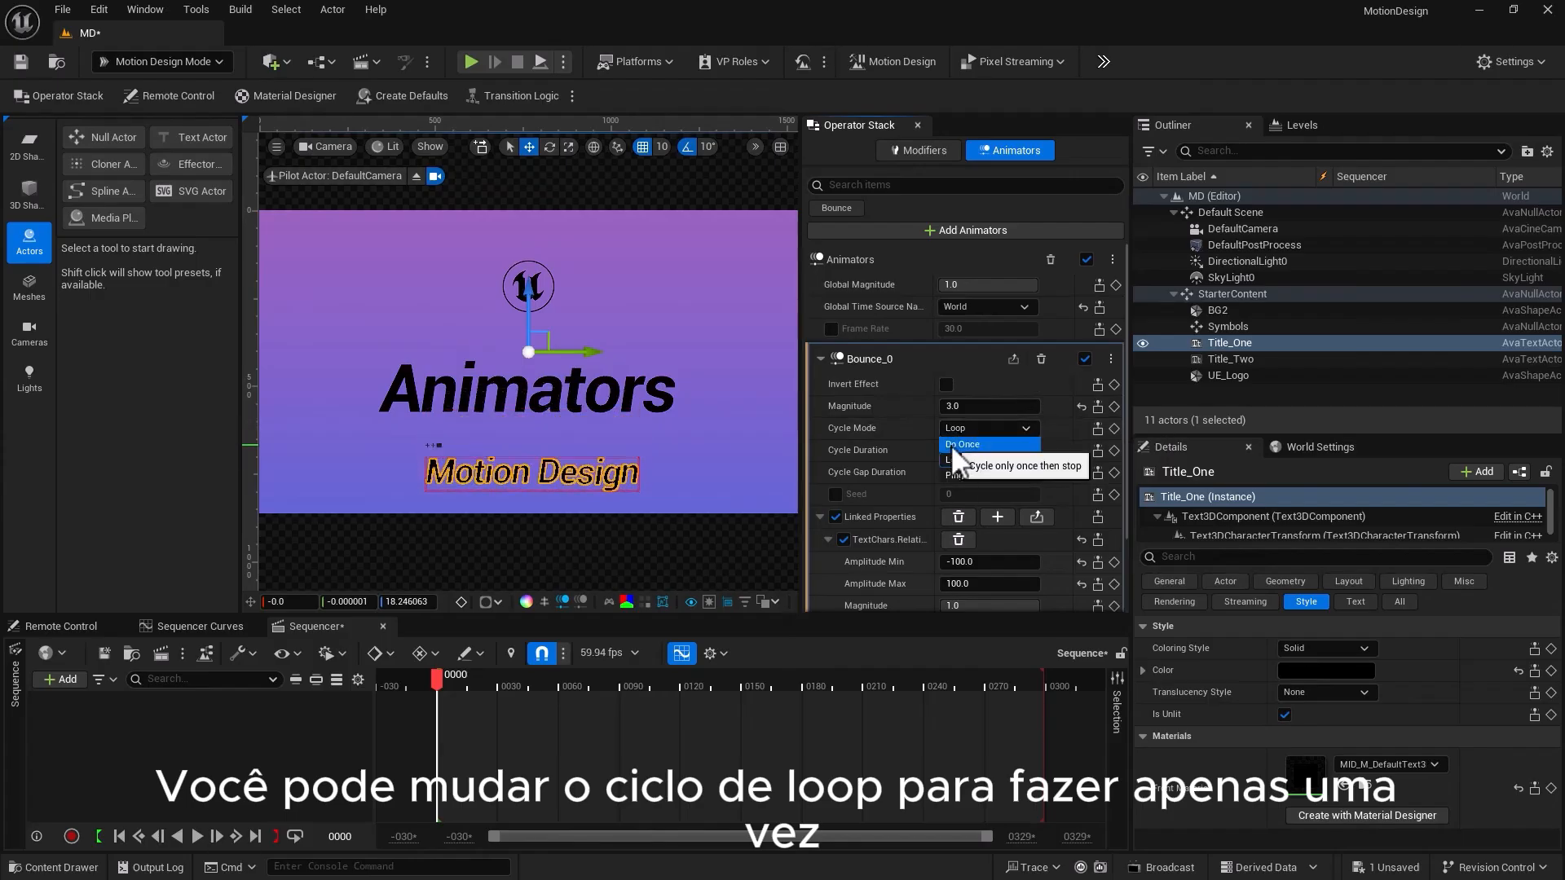
{"action": "left_click", "coordinate": [951, 474]}
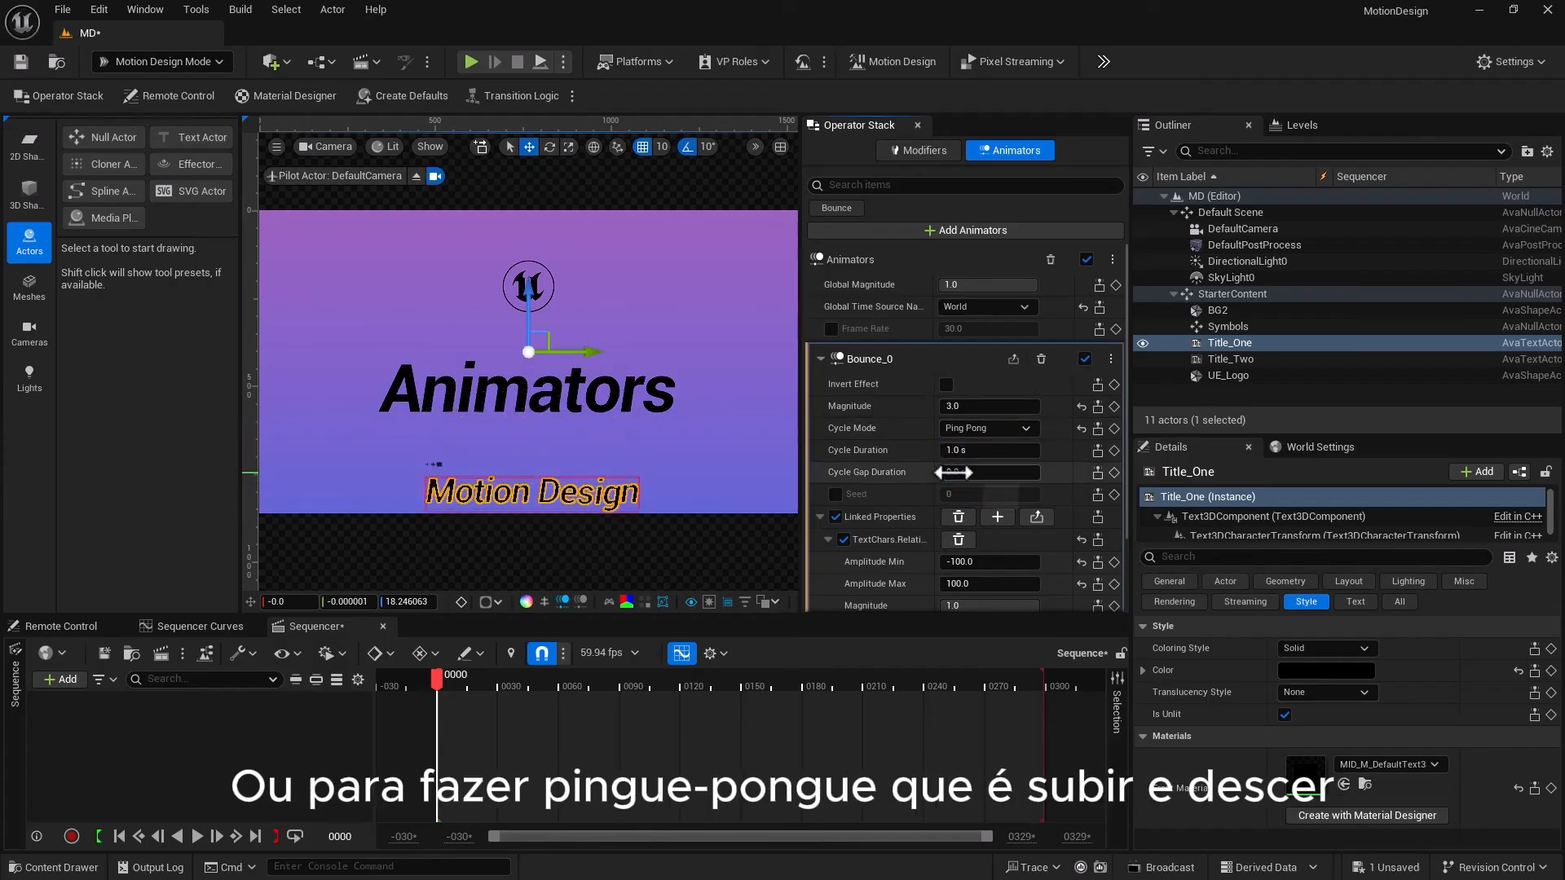
{"action": "left_click", "coordinate": [965, 430]}
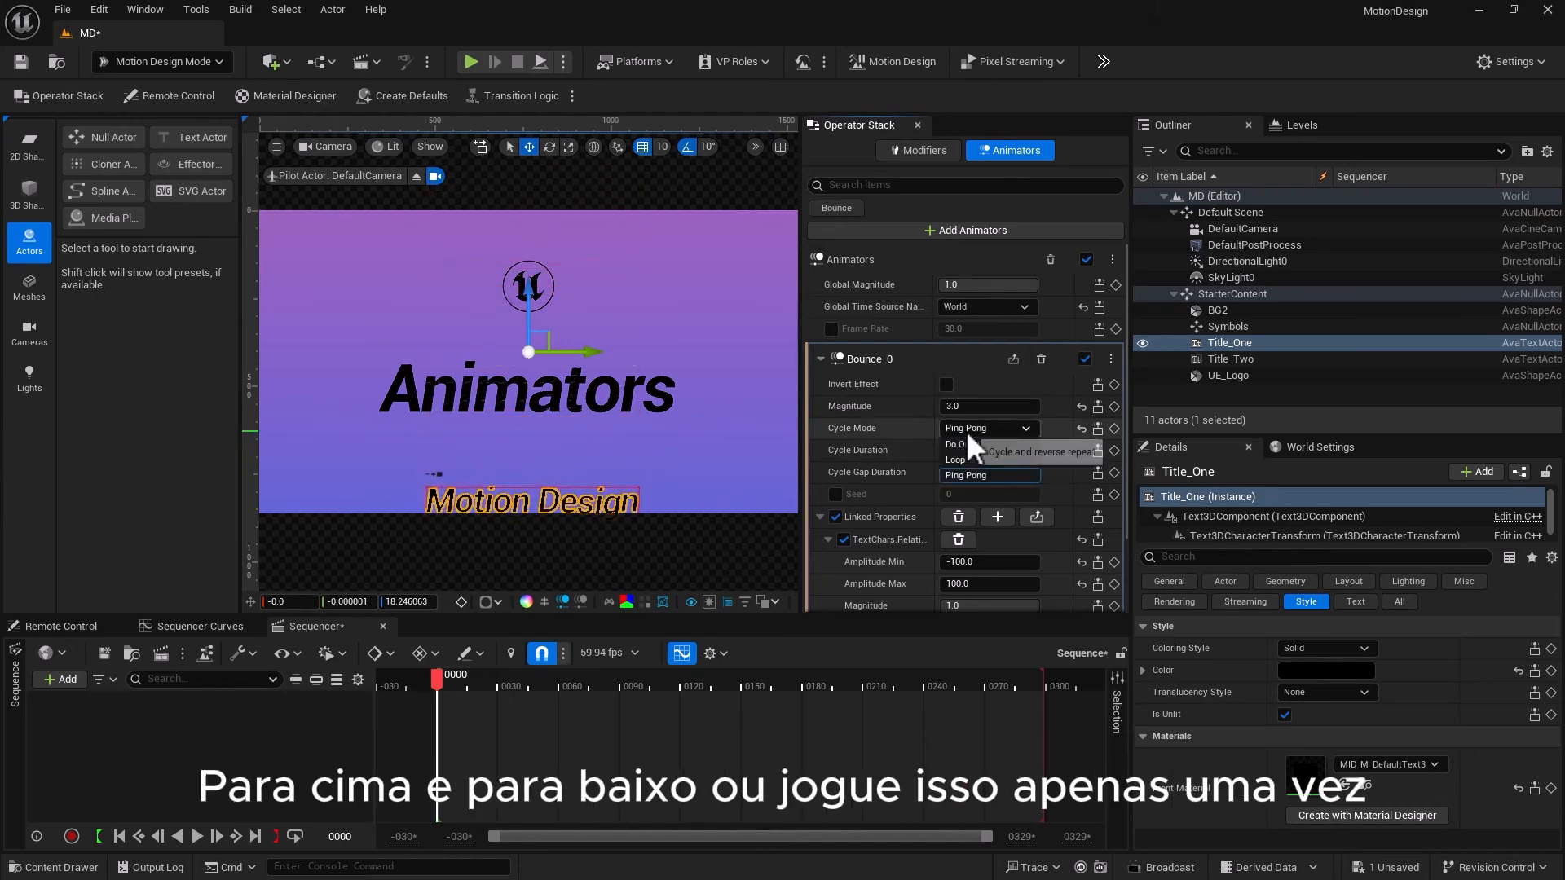
{"action": "left_click", "coordinate": [965, 447]}
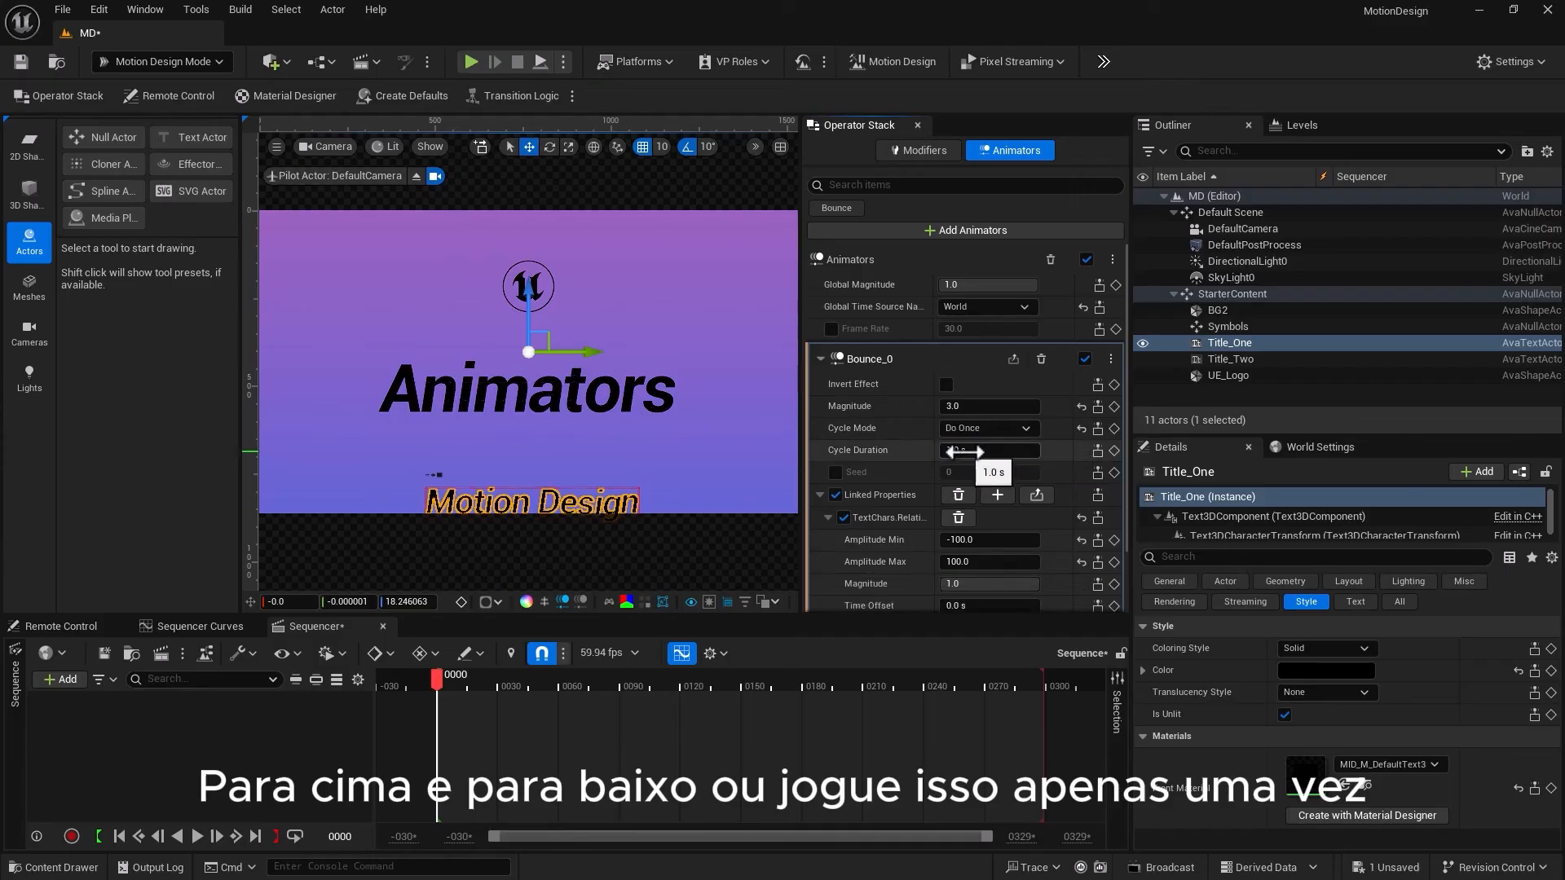
{"action": "left_click", "coordinate": [962, 431]}
{"action": "left_click", "coordinate": [960, 460]}
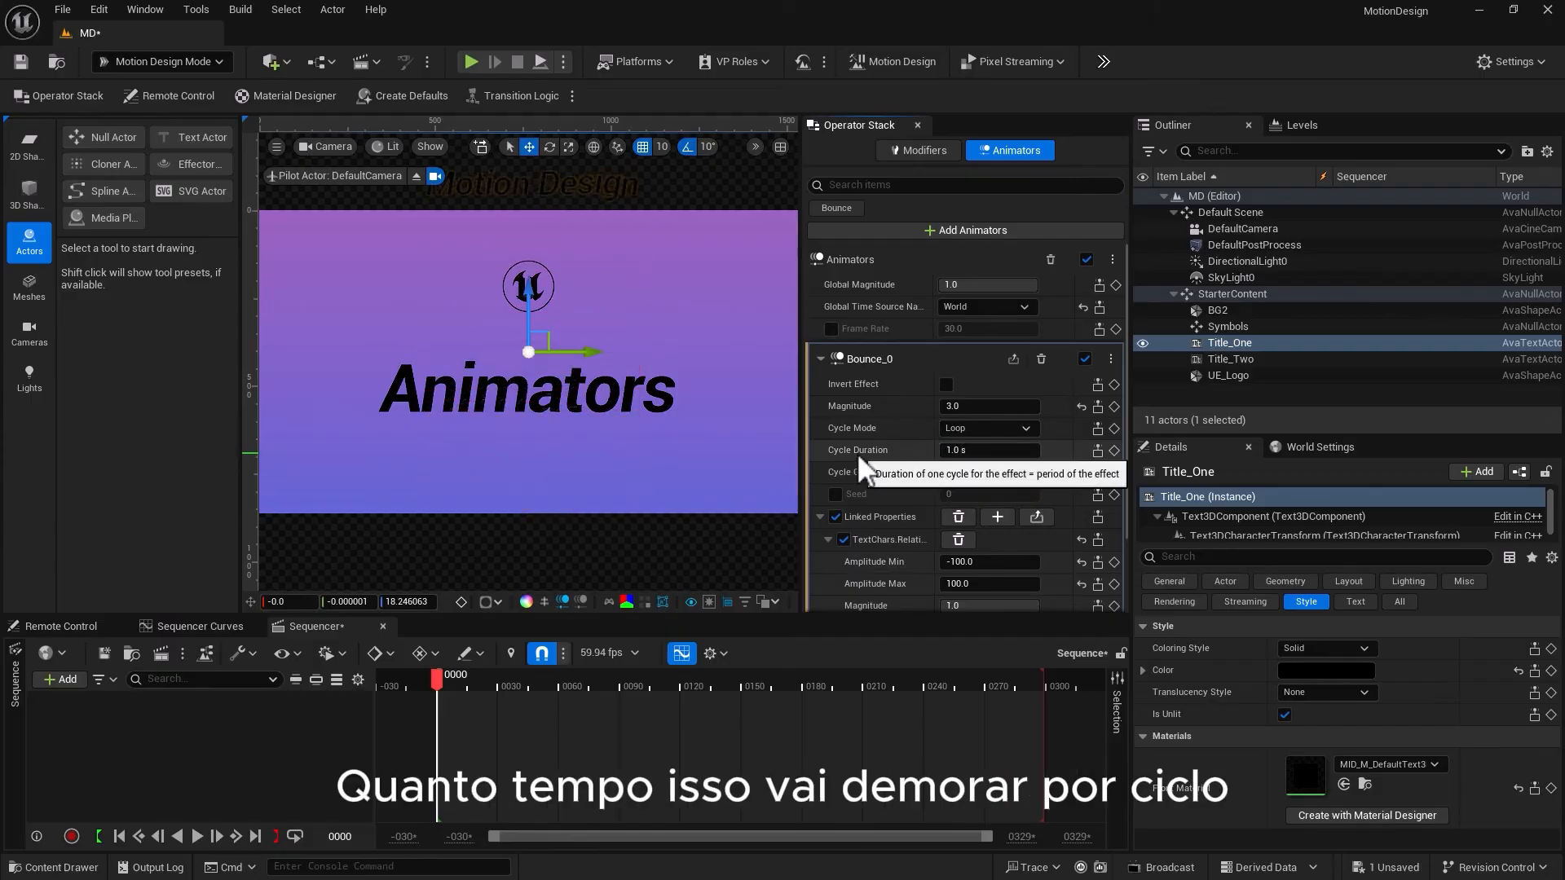
Try a Cycle Duration of 2.0 s on the Bounce animator and reset it to its default
{"action": "left_click", "coordinate": [959, 454]}
{"action": "type", "text": "2"}
{"action": "key", "text": "Return"}
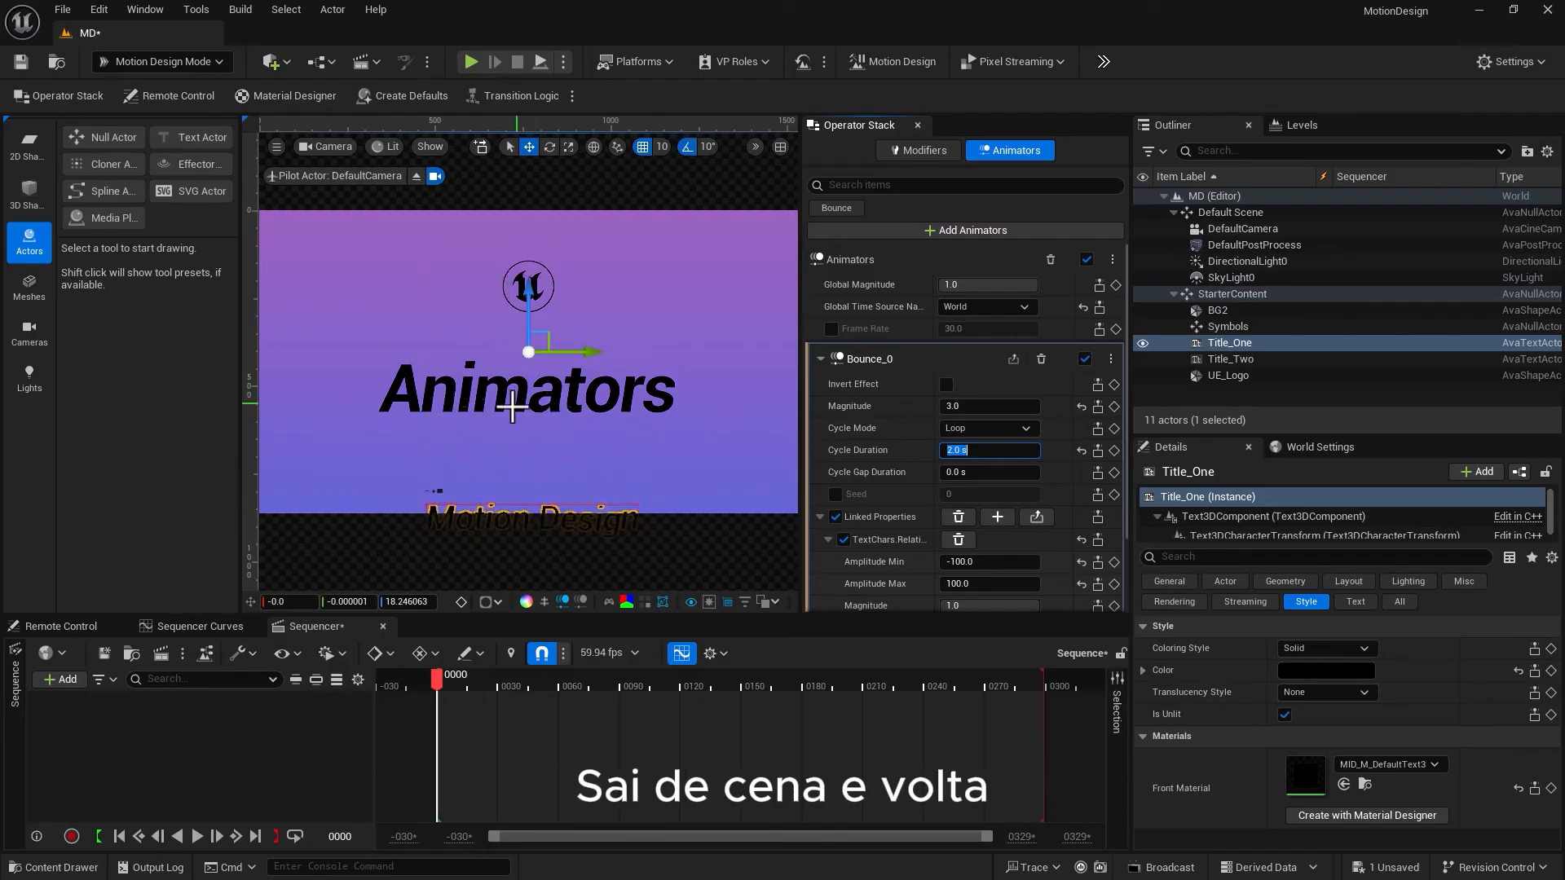
{"action": "left_click", "coordinate": [1081, 449]}
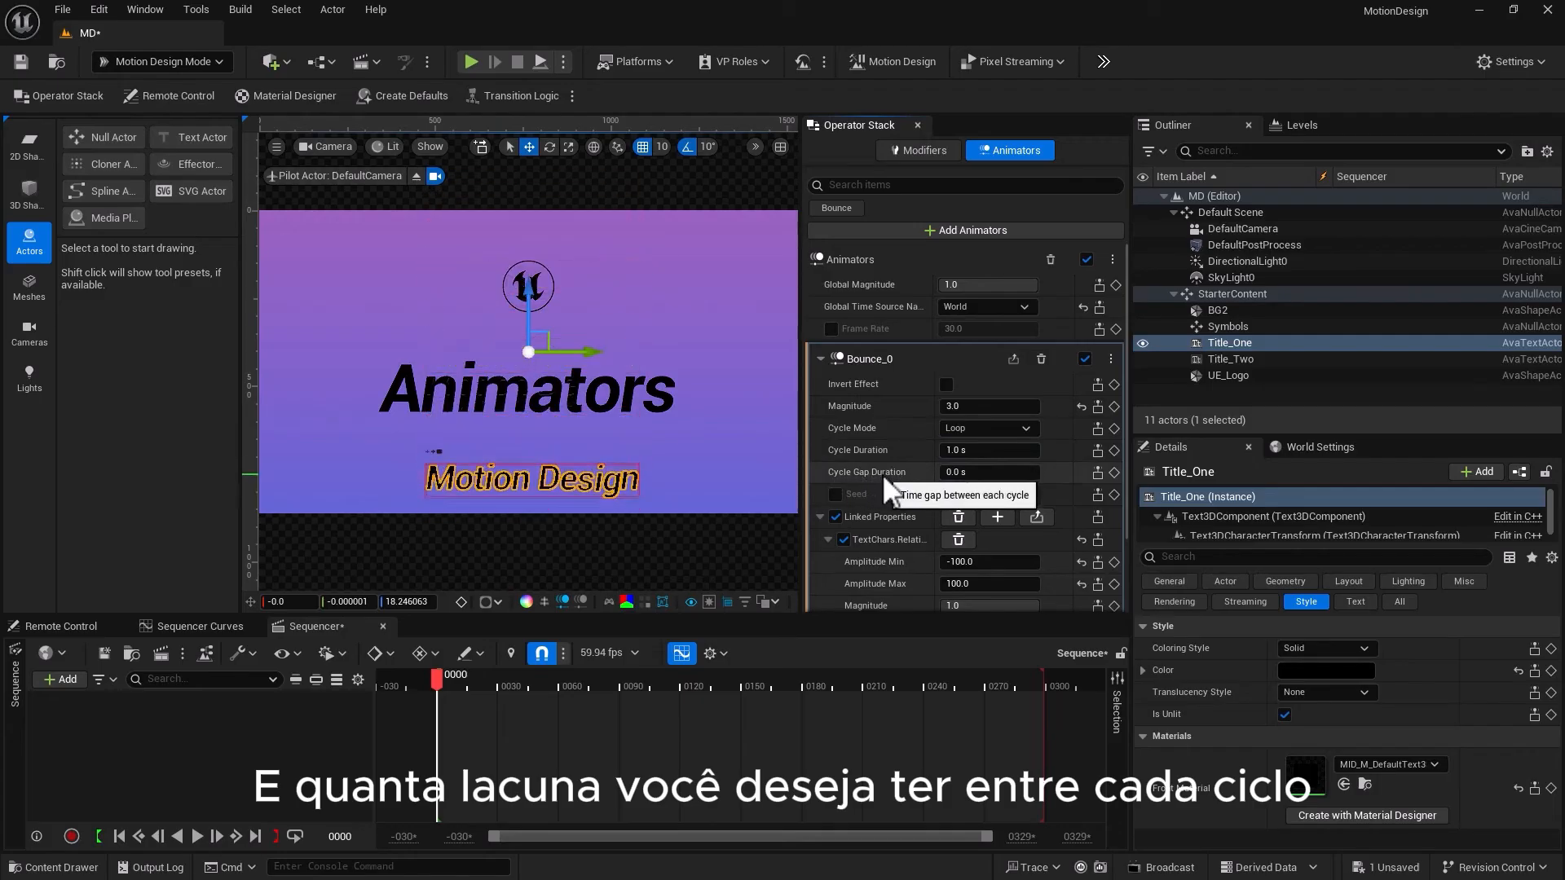
Try a Cycle Gap Duration of 1.0 s on the Bounce animator and set it back to 0.0 s
{"action": "left_click", "coordinate": [958, 472]}
{"action": "type", "text": "1"}
{"action": "key", "text": "Return"}
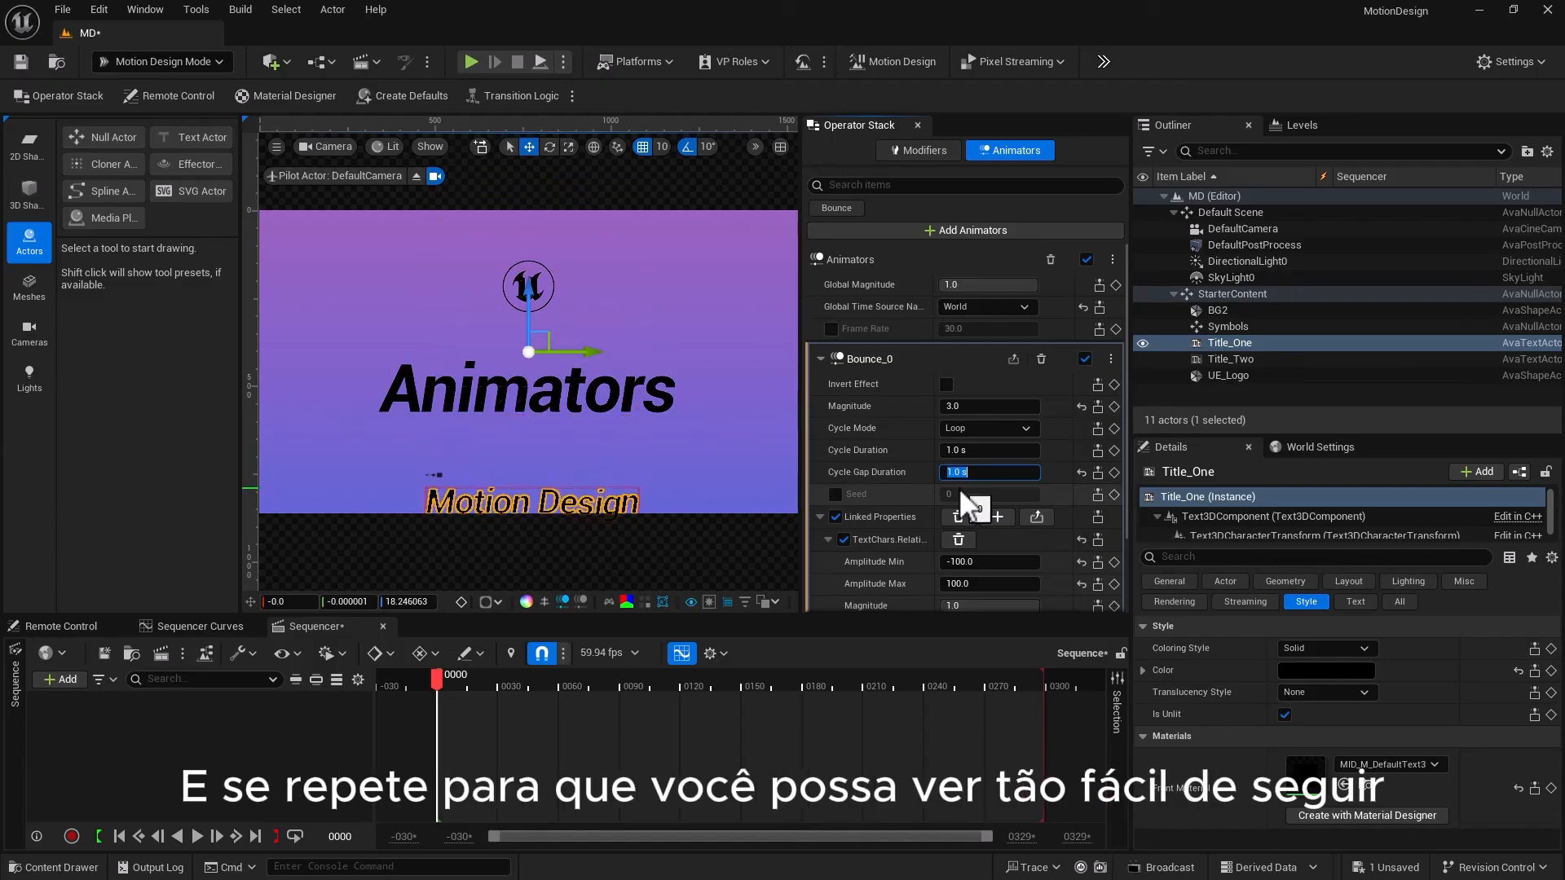
{"action": "type", "text": "0"}
{"action": "key", "text": "Return"}
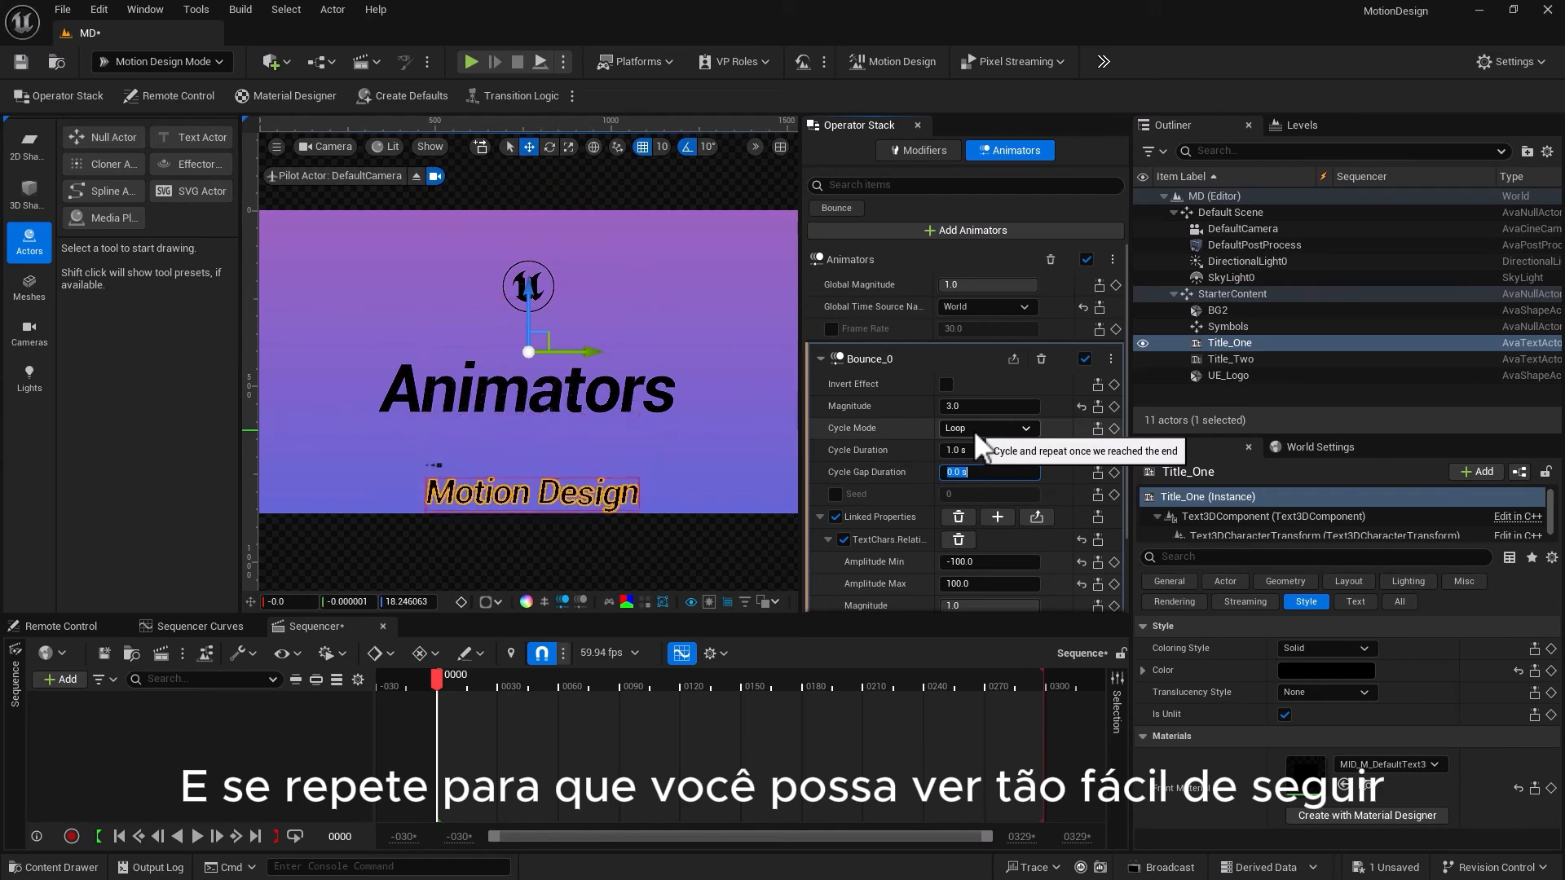
Turn on Invert Effect for Title_One's Bounce_0 animator to preview it, and turn it off again
{"action": "left_click", "coordinate": [944, 384]}
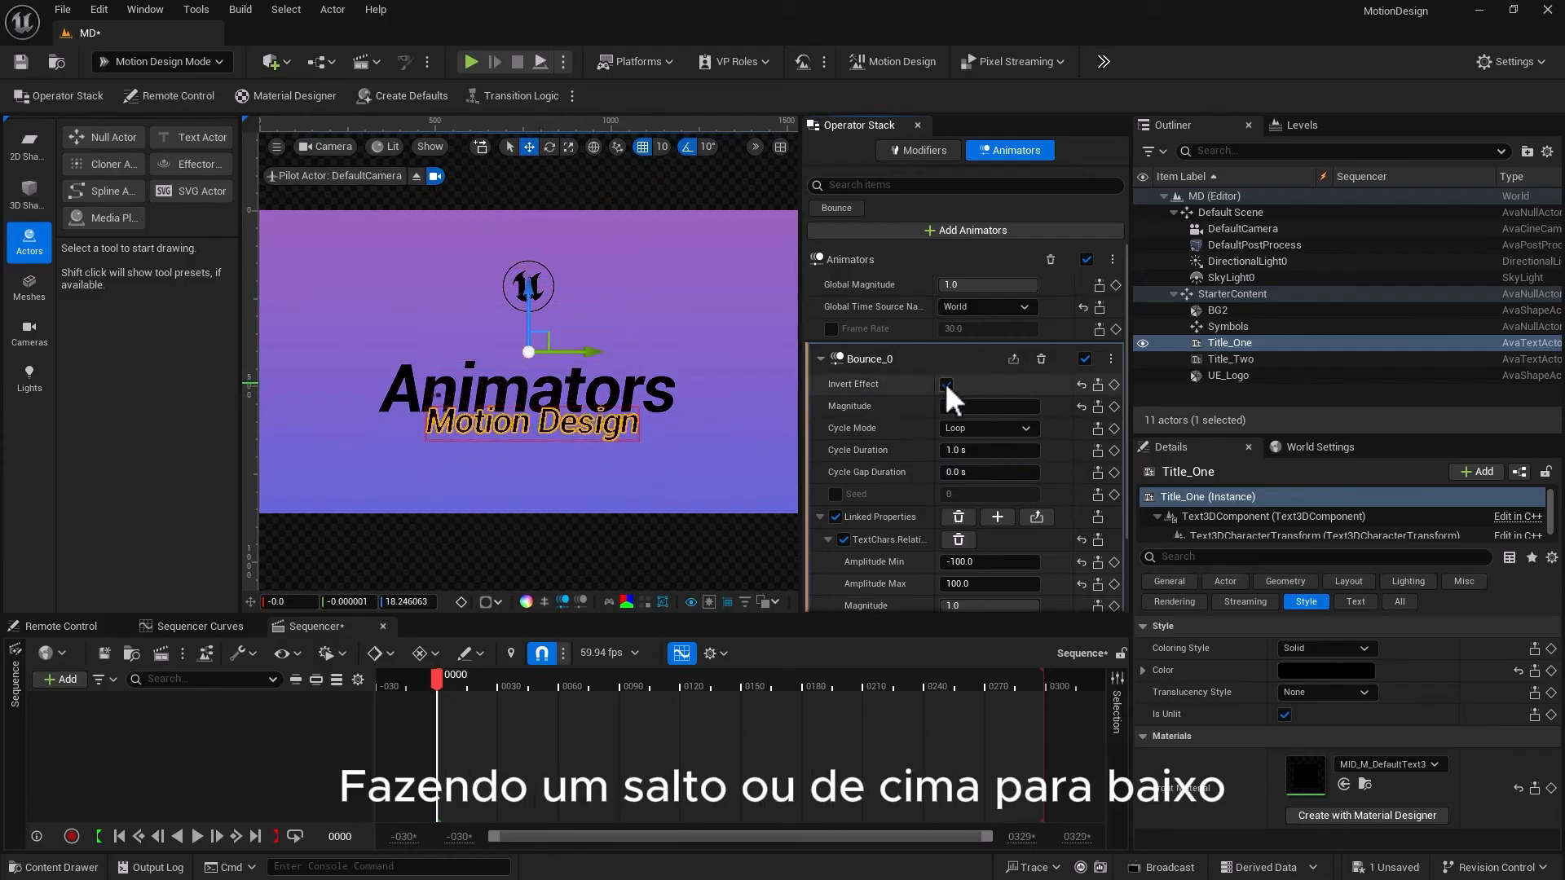
{"action": "left_click", "coordinate": [946, 383]}
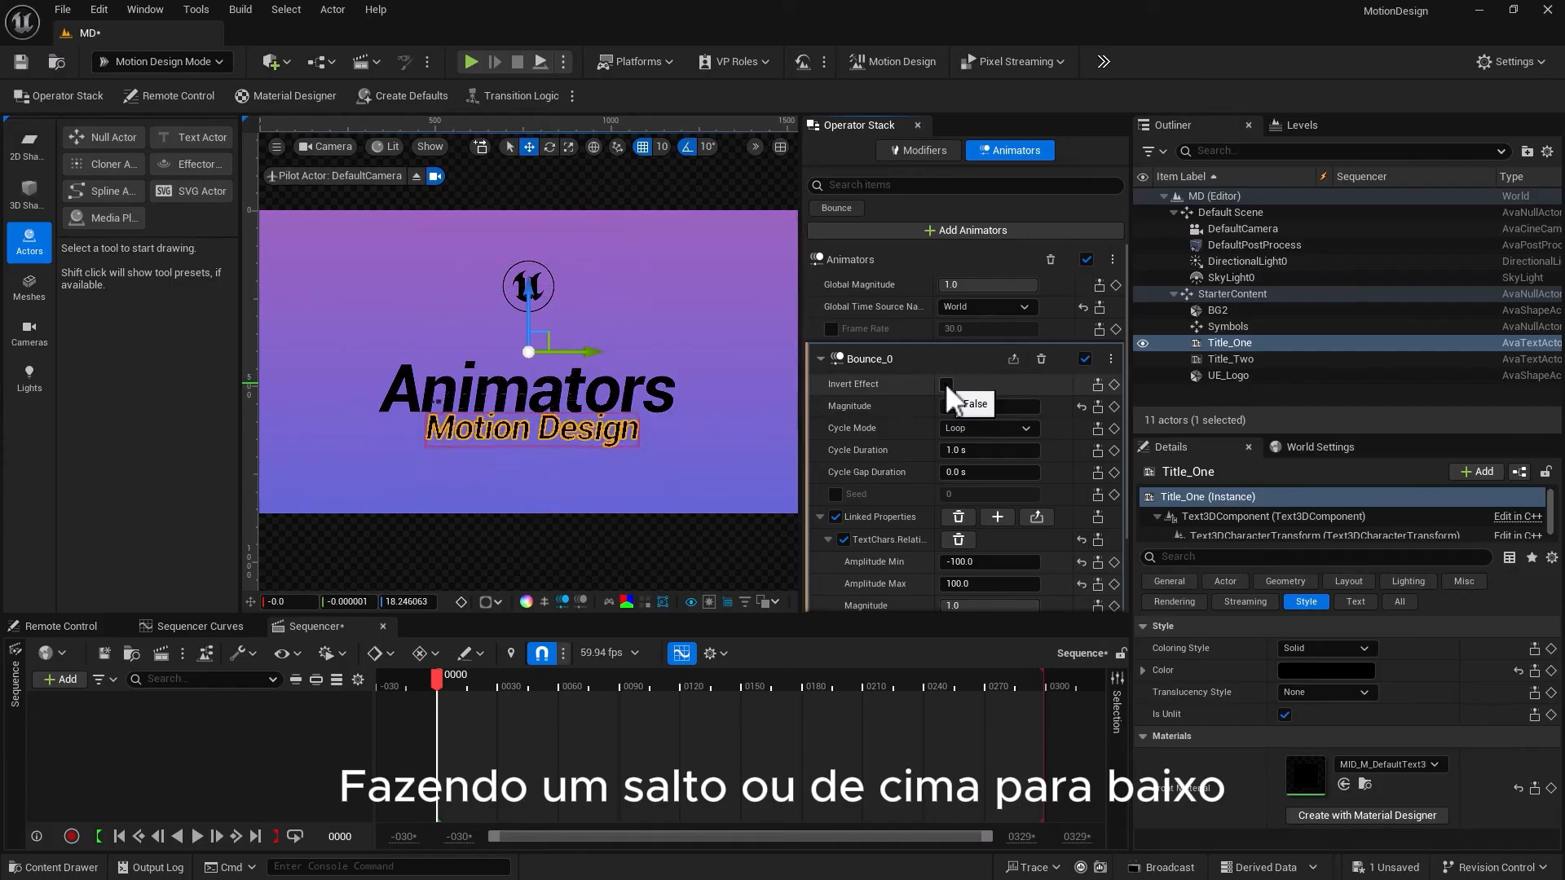
{"action": "left_click", "coordinate": [1168, 581]}
Set Amplitude Min of Bounce_0's linked TextChars property to -50
{"action": "scroll", "coordinate": [947, 473], "scroll_direction": "down", "scroll_amount": 3}
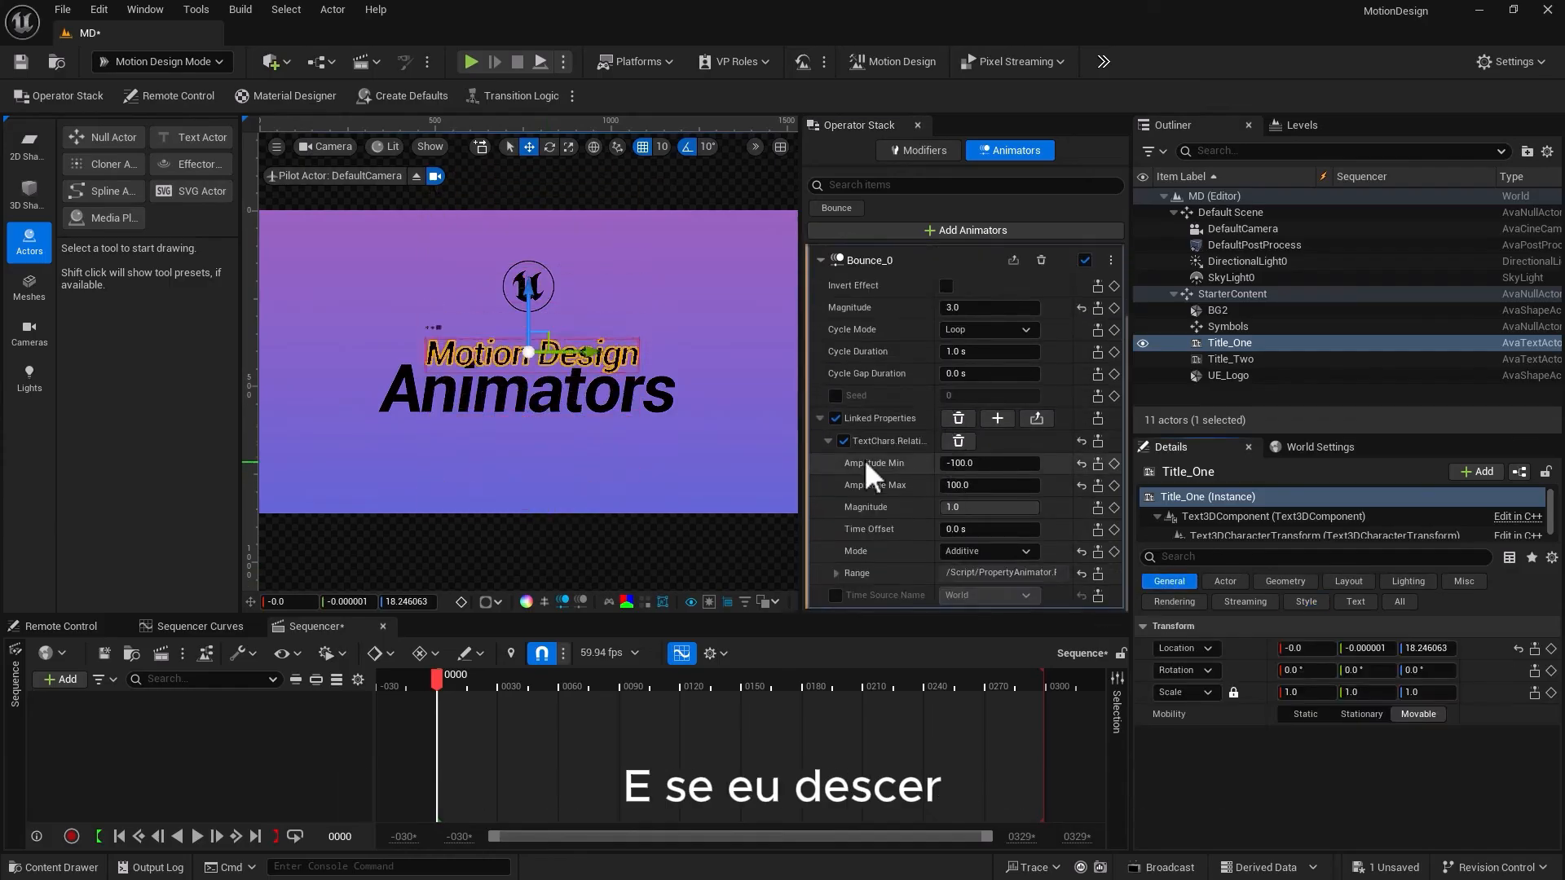
{"action": "left_click", "coordinate": [828, 441]}
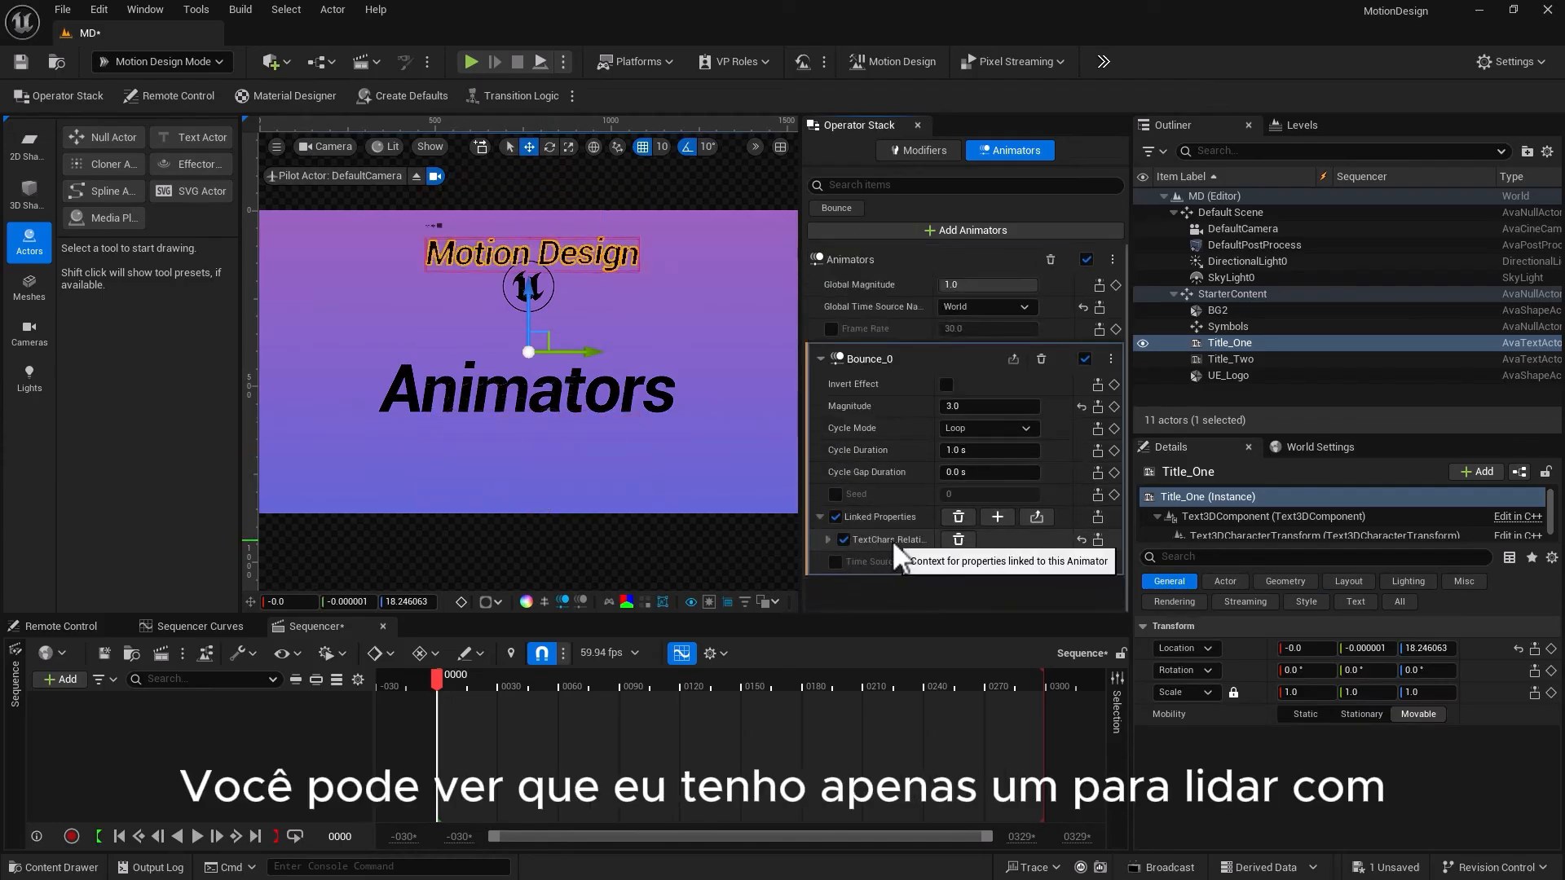
{"action": "left_click", "coordinate": [828, 539]}
{"action": "scroll", "coordinate": [829, 540], "scroll_direction": "down", "scroll_amount": 3}
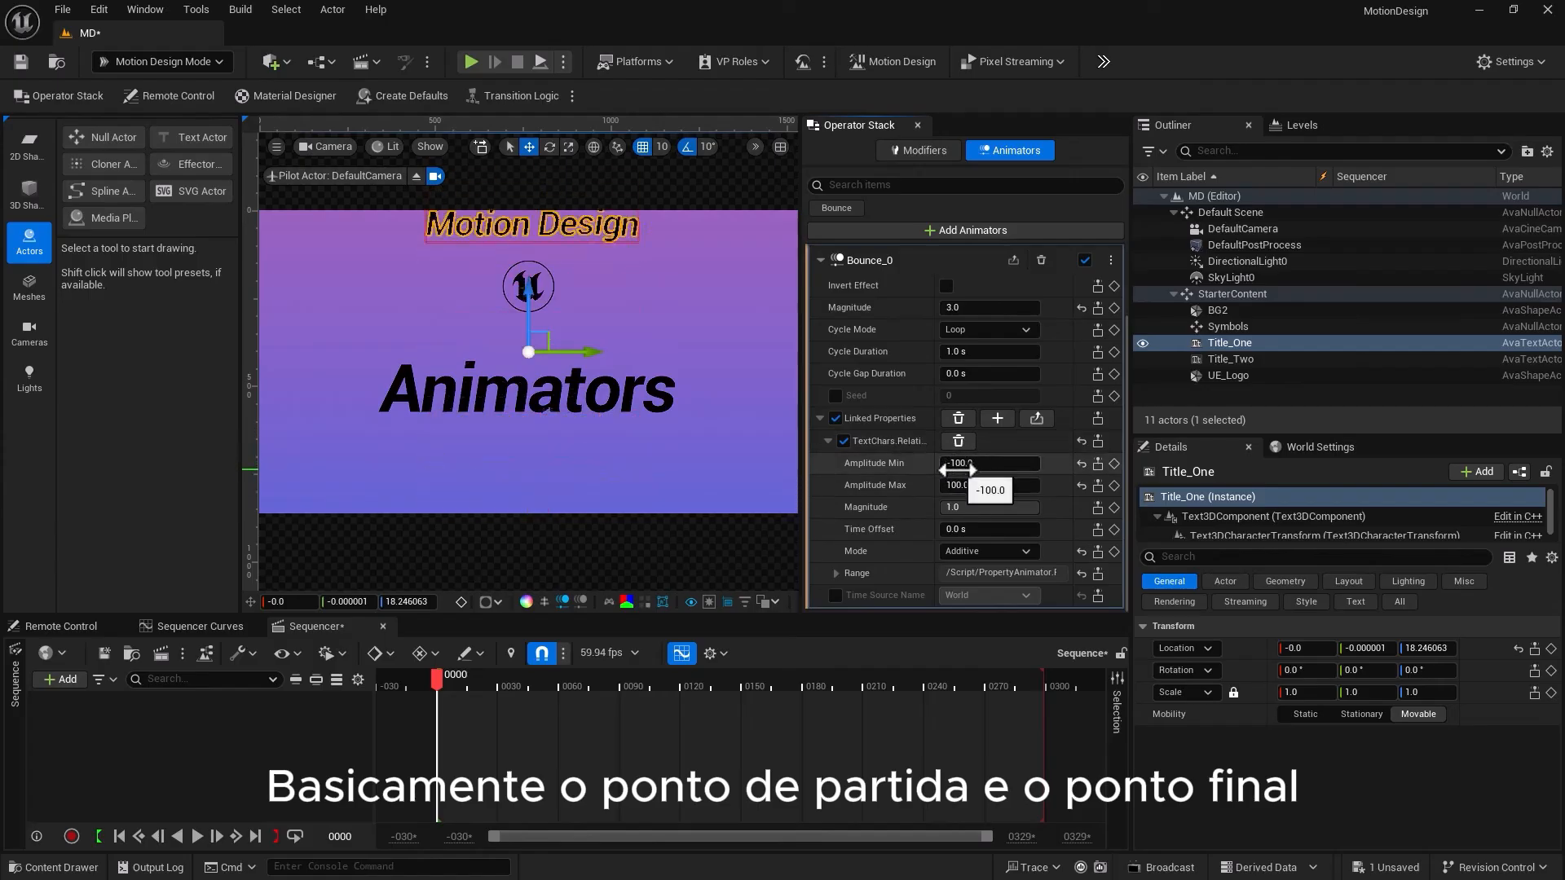
{"action": "left_click", "coordinate": [966, 462]}
{"action": "type", "text": "-50"}
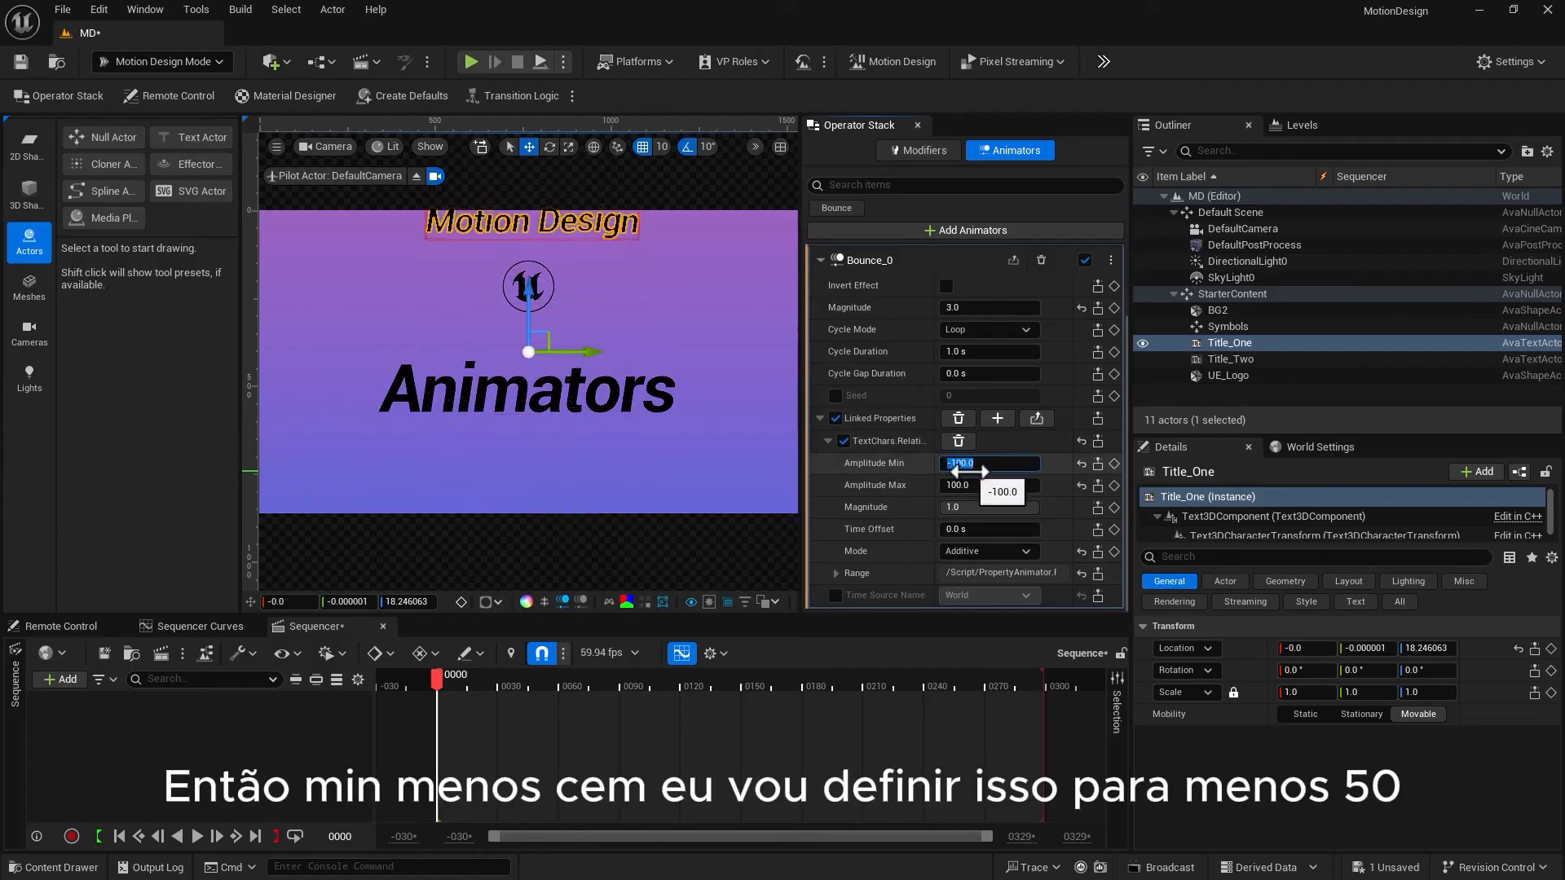
{"action": "key", "text": "Return"}
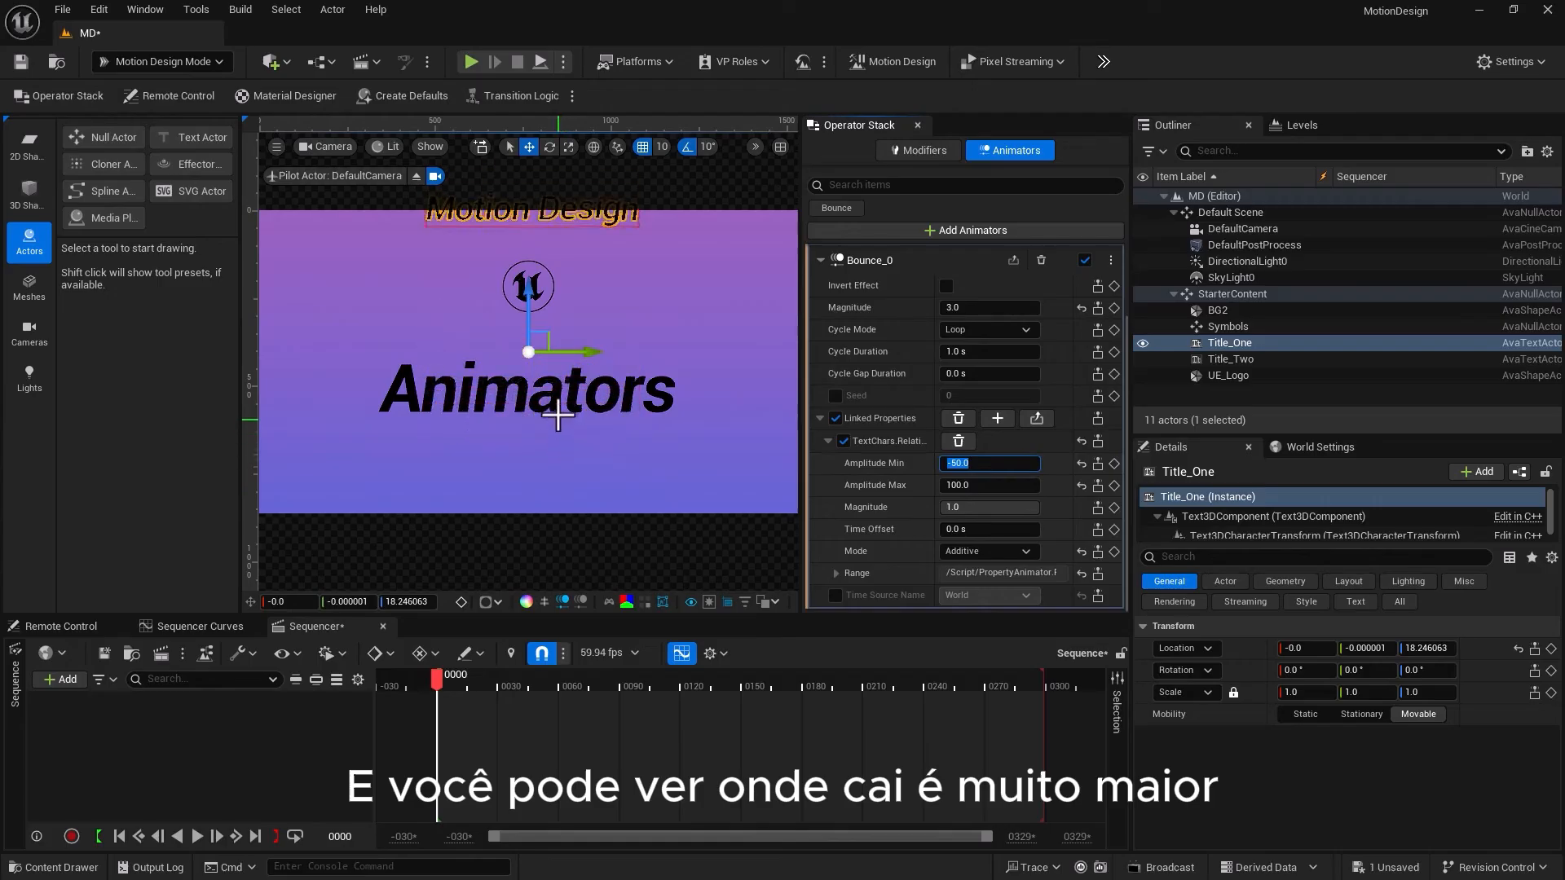
Try an Amplitude Min of -150 on Bounce_0's linked TextChars property, and set it back to -100
{"action": "type", "text": "-150"}
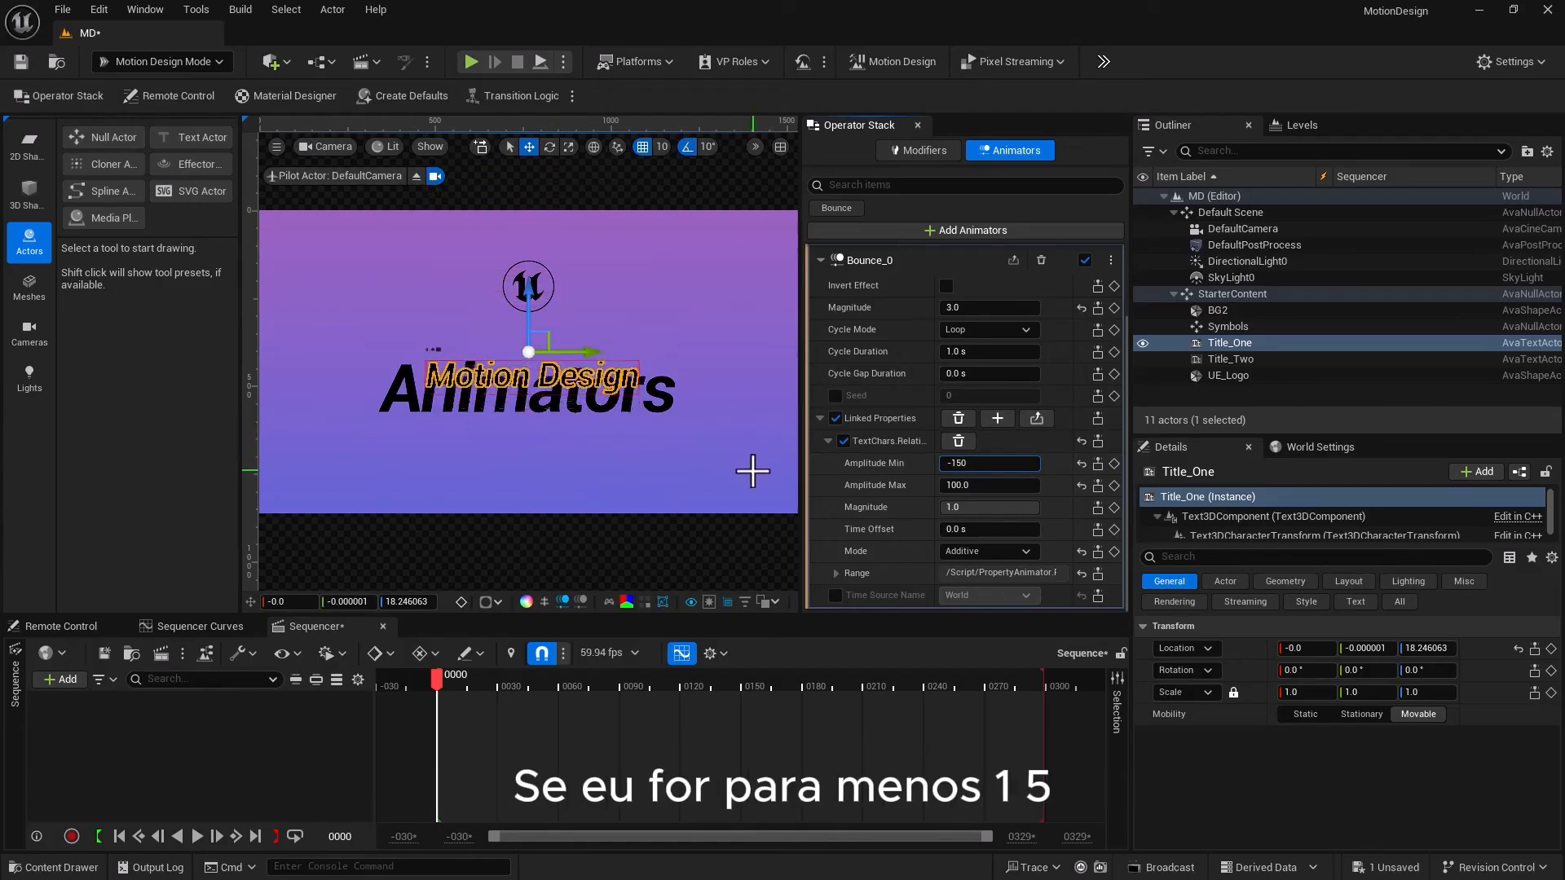
{"action": "key", "text": "Return"}
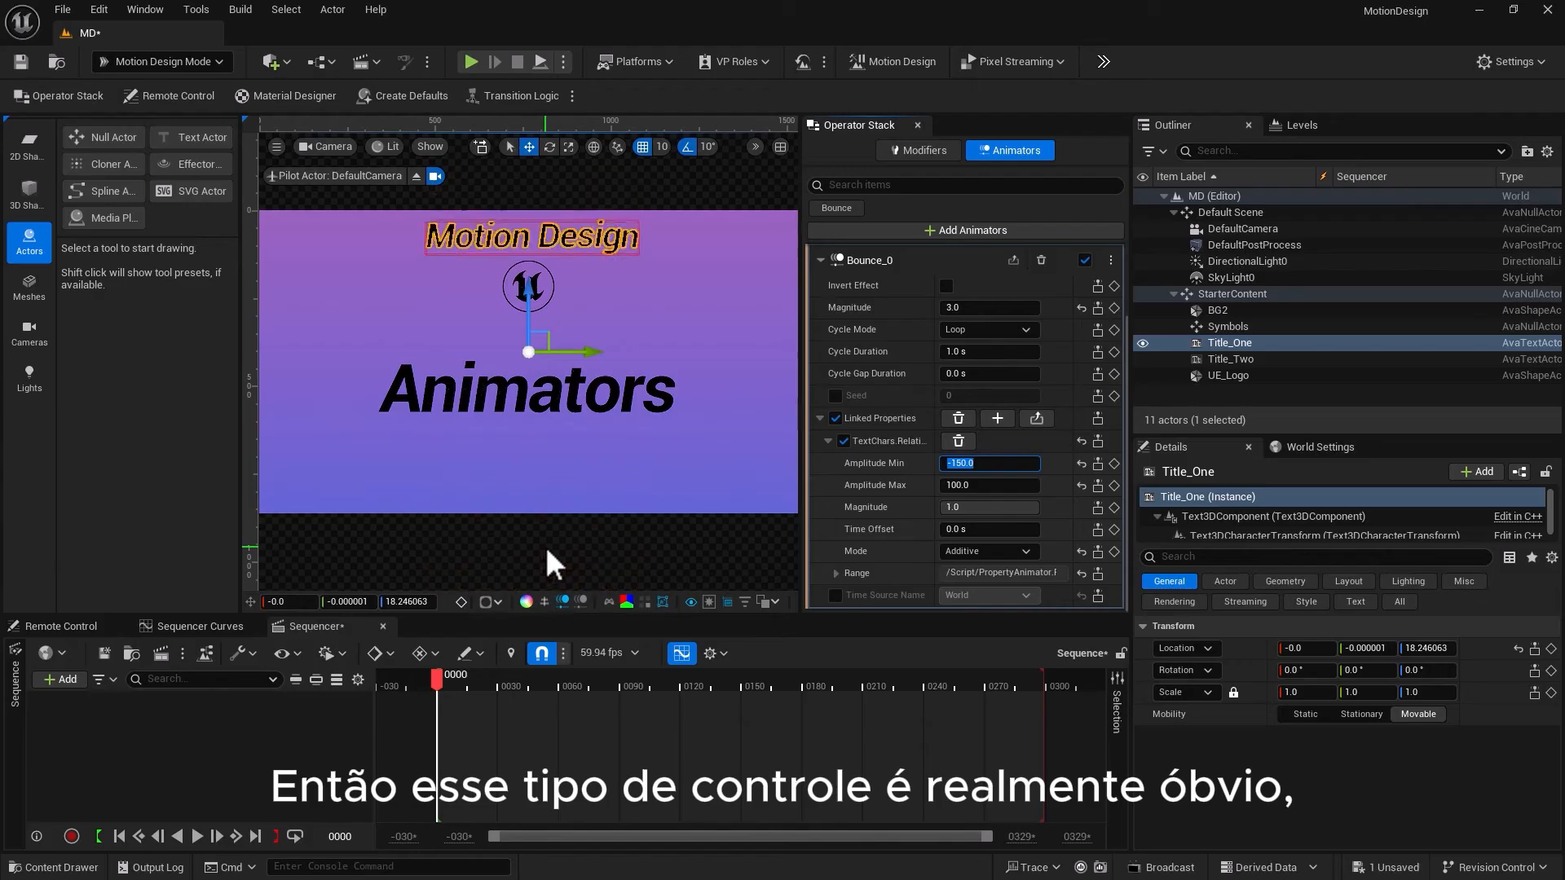
{"action": "type", "text": "-100"}
{"action": "key", "text": "Return"}
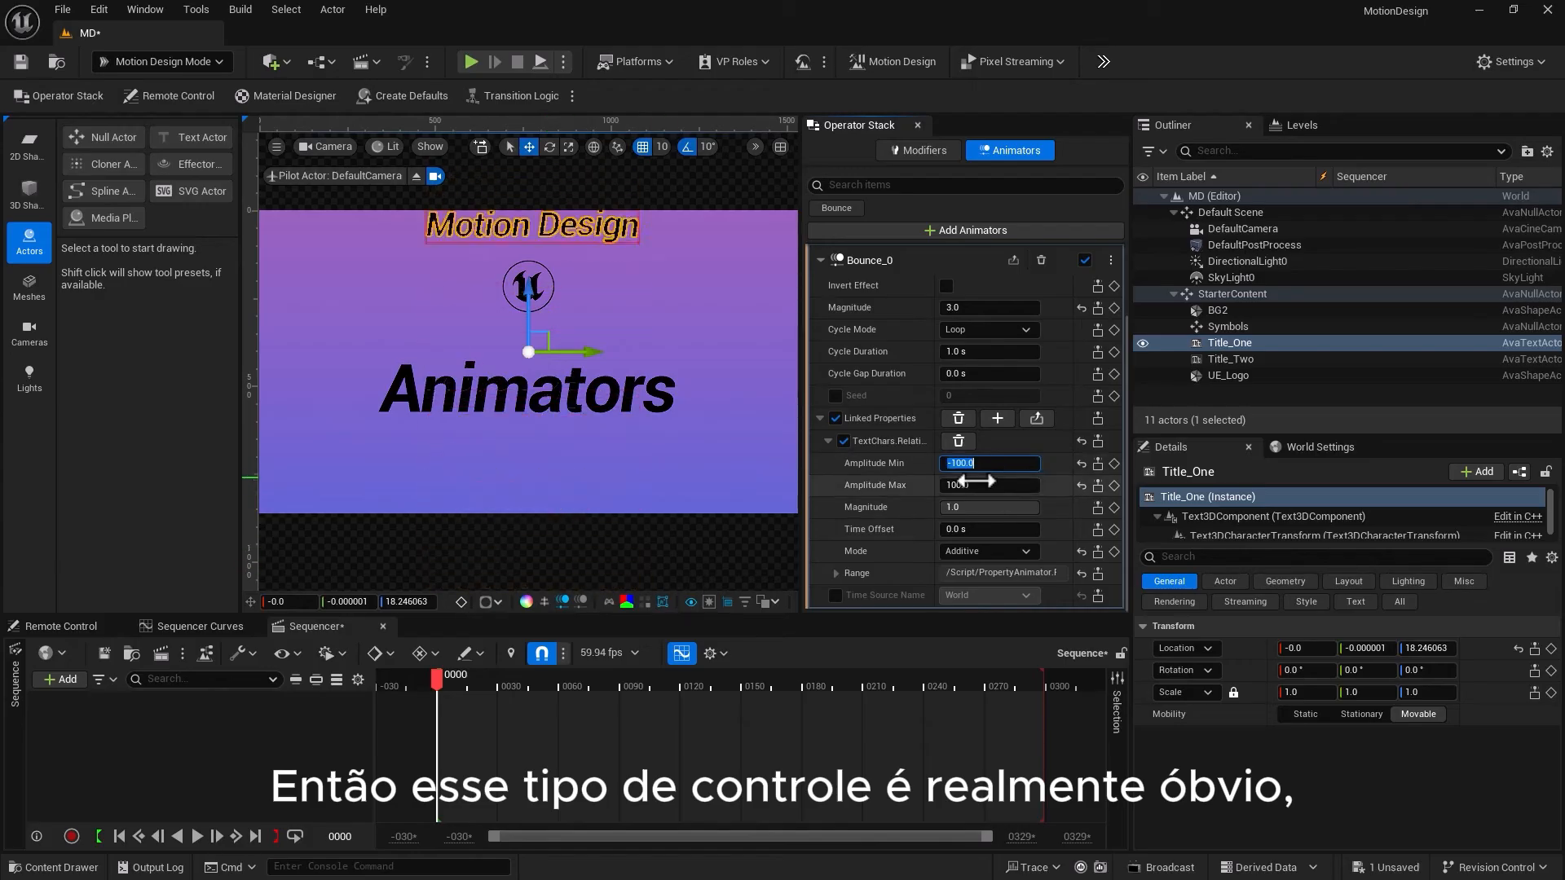
Set Amplitude Max of Bounce_0's linked TextChars property to 50 and its Time Offset to 0.5 s
{"action": "left_click_drag", "start_coordinate": [994, 485], "coordinate": [962, 487]}
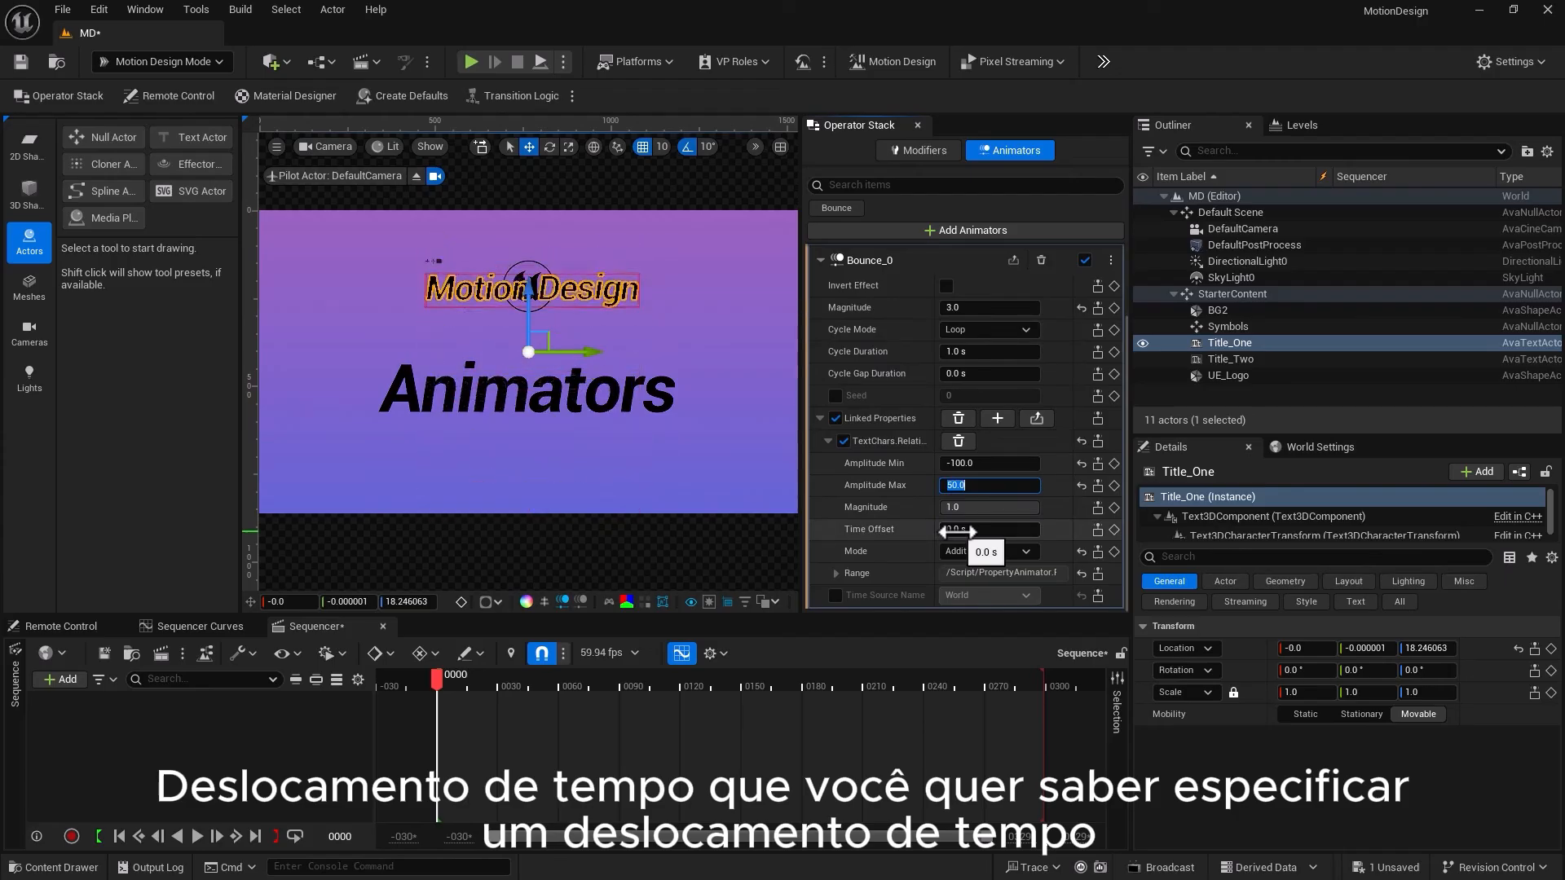
{"action": "left_click", "coordinate": [957, 530]}
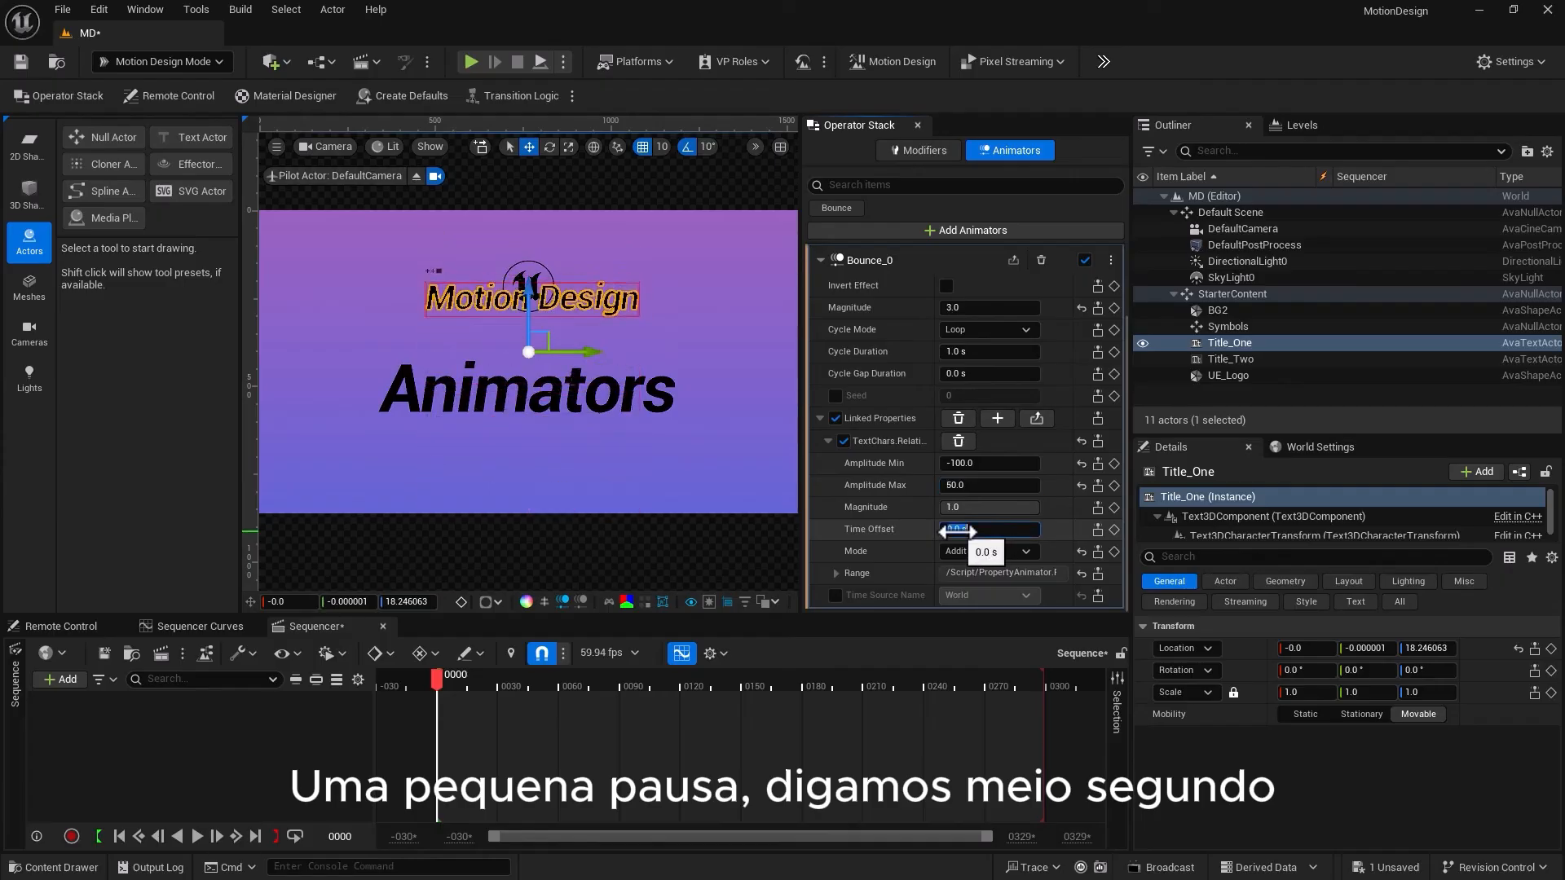
{"action": "type", "text": "0.5"}
{"action": "key", "text": "Return"}
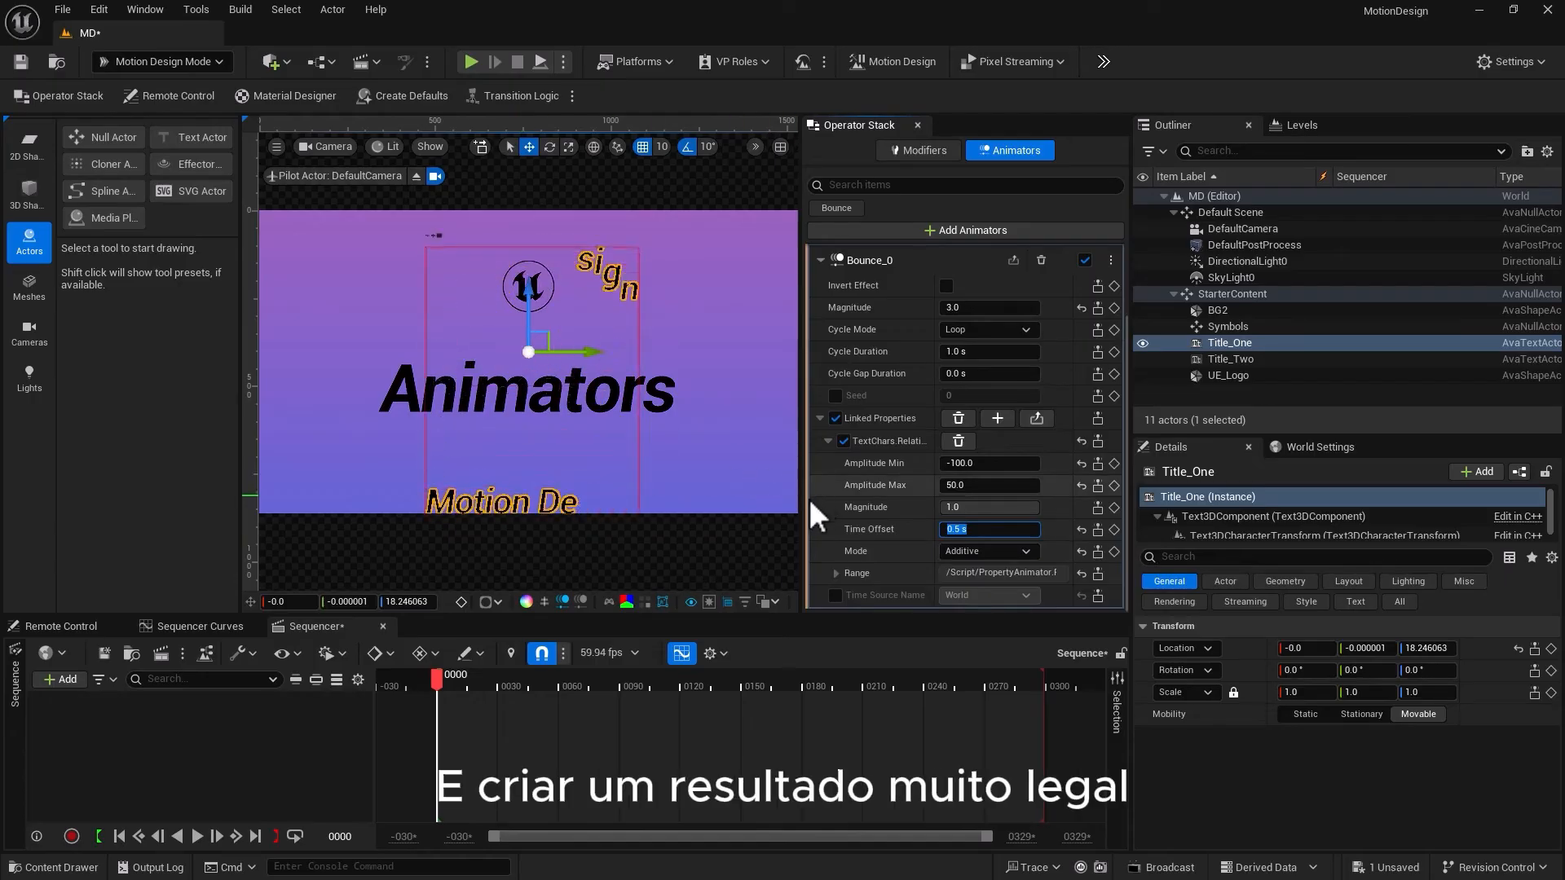
Set Title_One's bounce range to an Amplitude Min of -20 and an Amplitude Max of 20
{"action": "left_click", "coordinate": [1235, 341]}
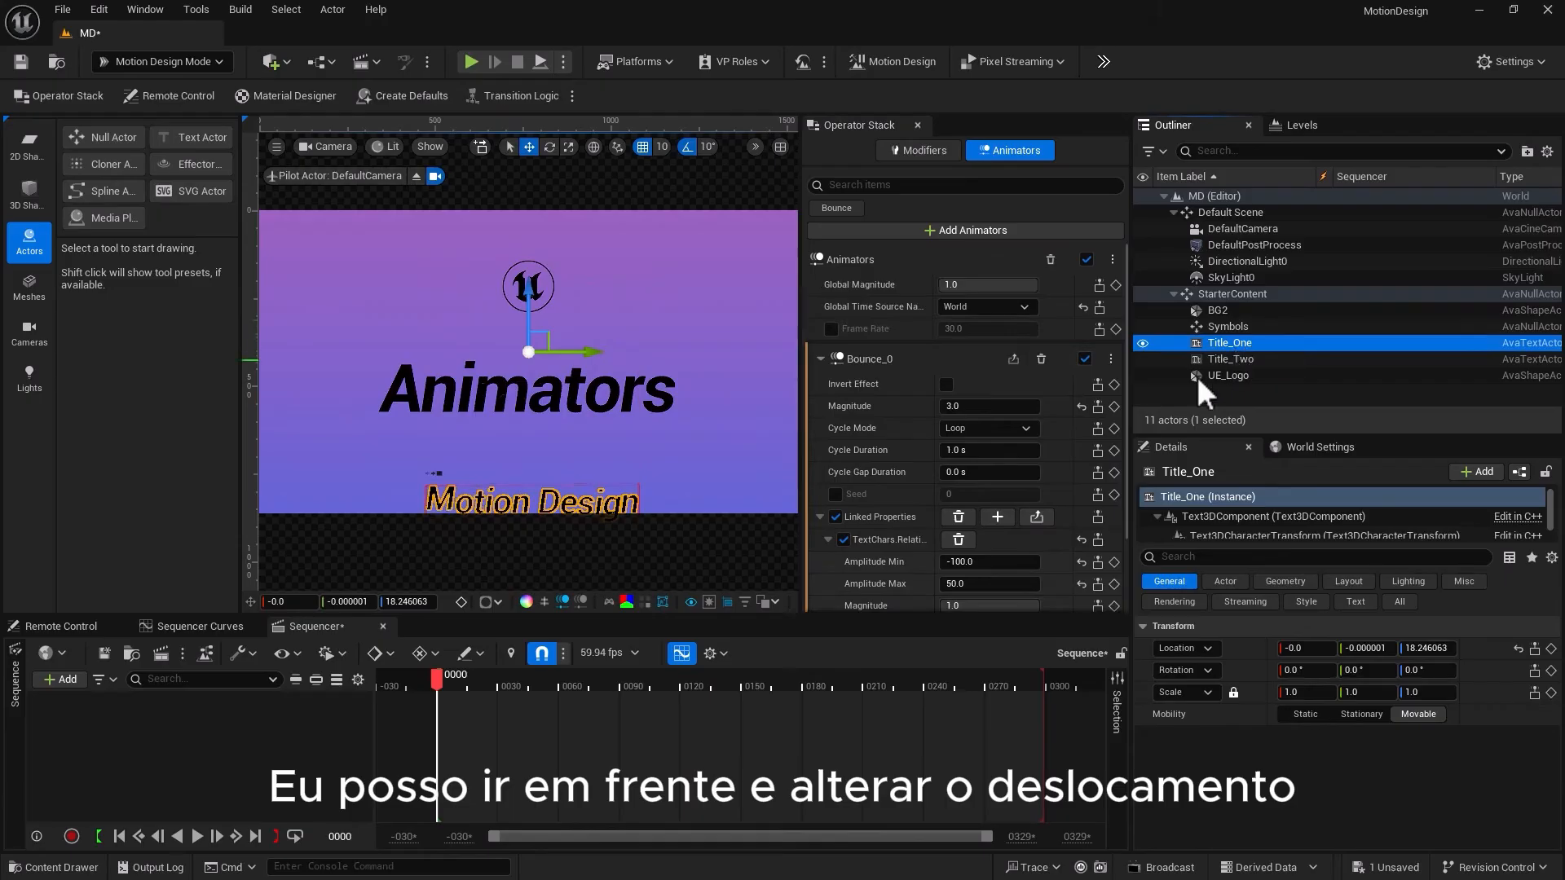
{"action": "left_click", "coordinate": [976, 564]}
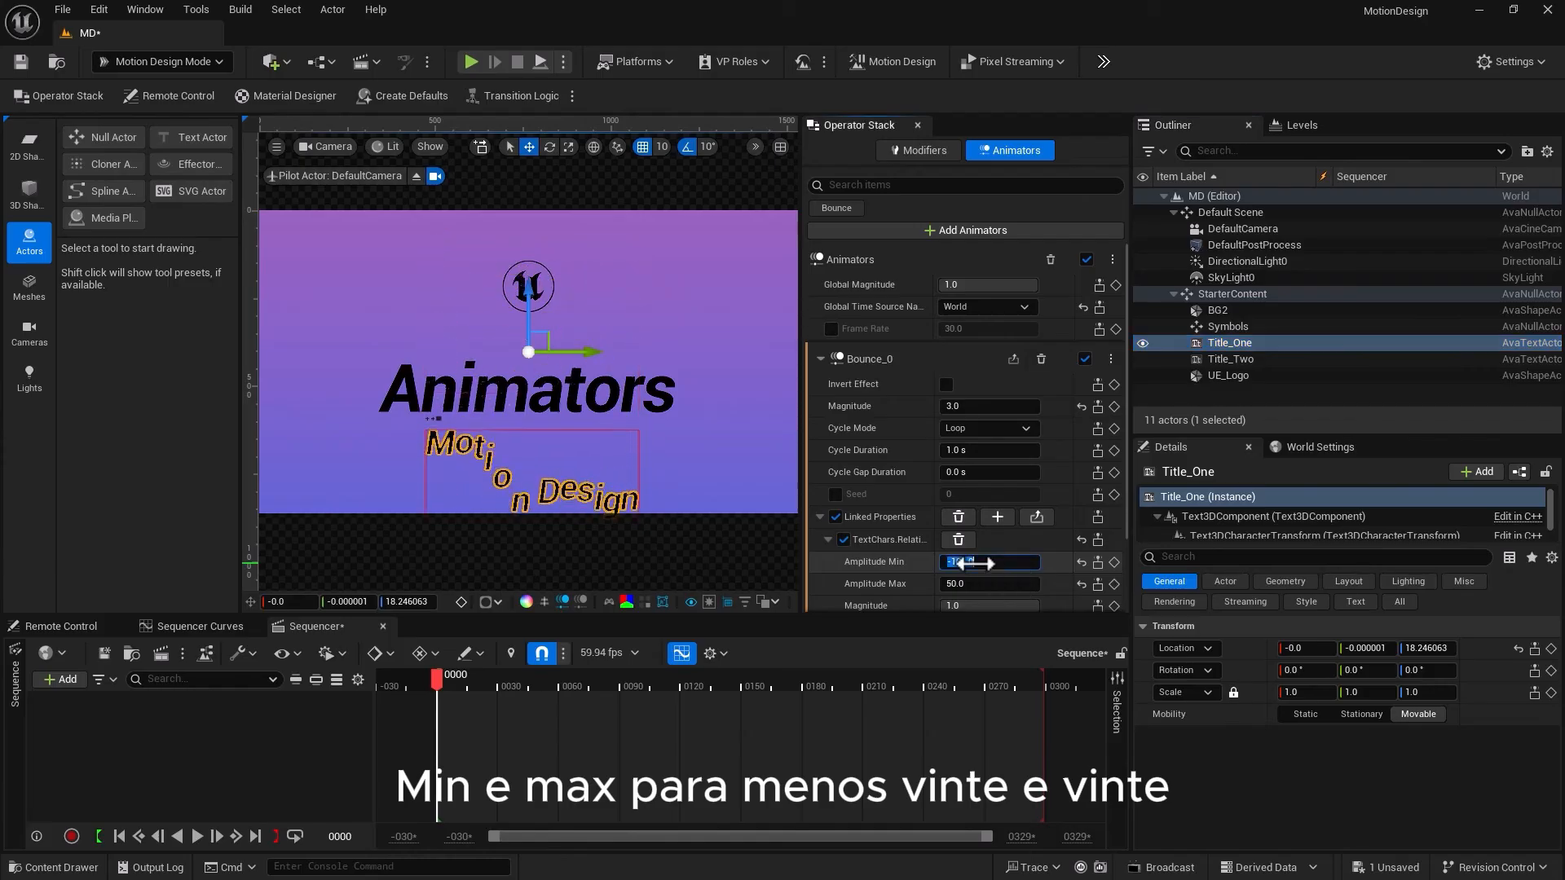
{"action": "type", "text": "-20"}
{"action": "key", "text": "Return"}
{"action": "left_click", "coordinate": [971, 583]}
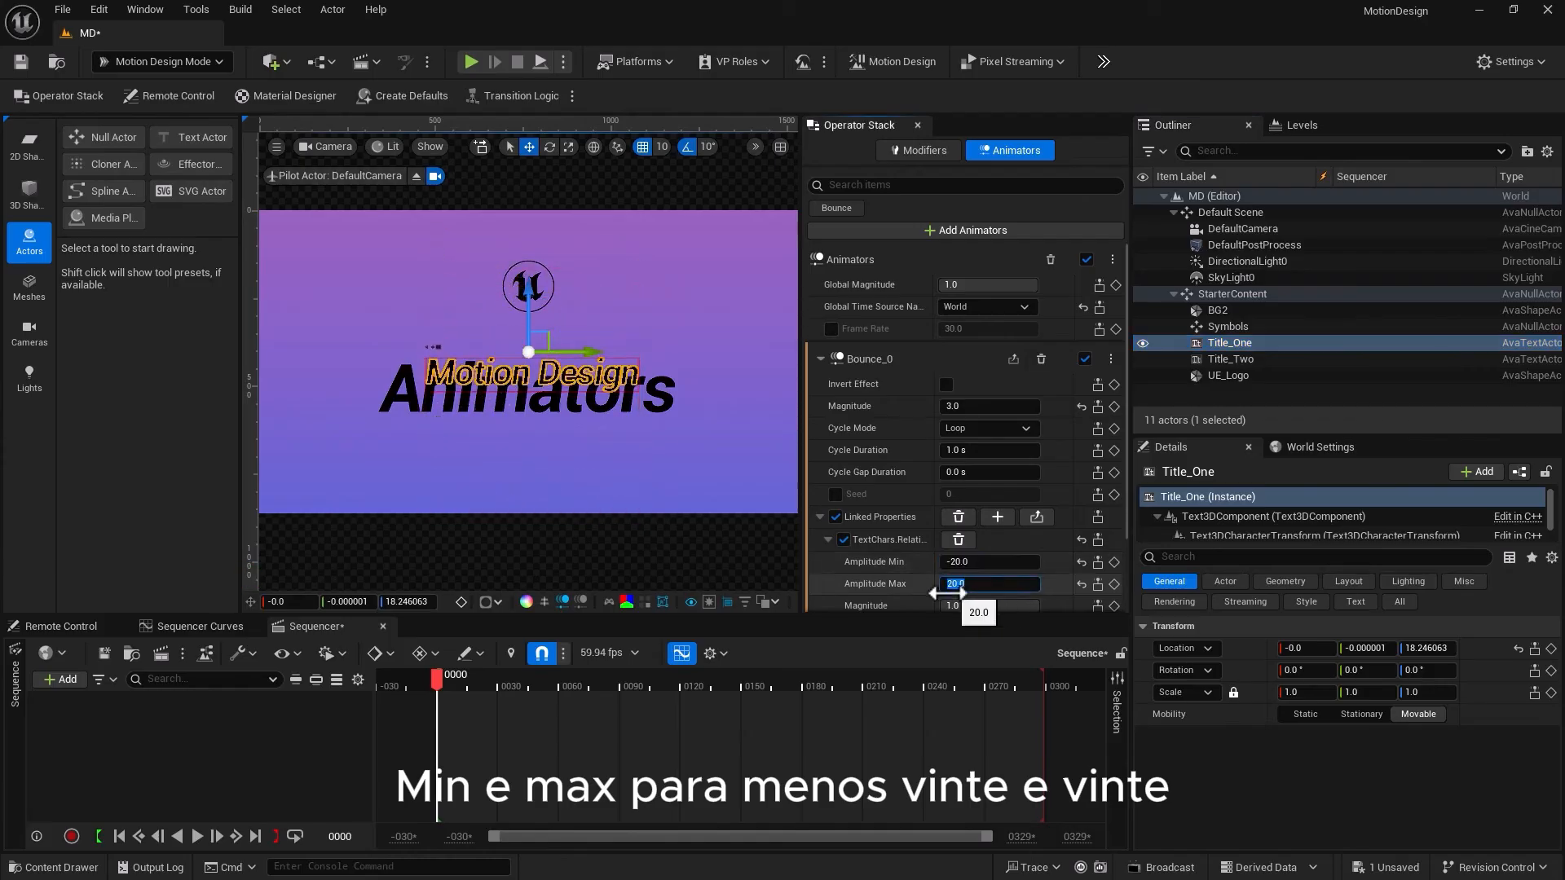
{"action": "type", "text": "20"}
{"action": "key", "text": "Return"}
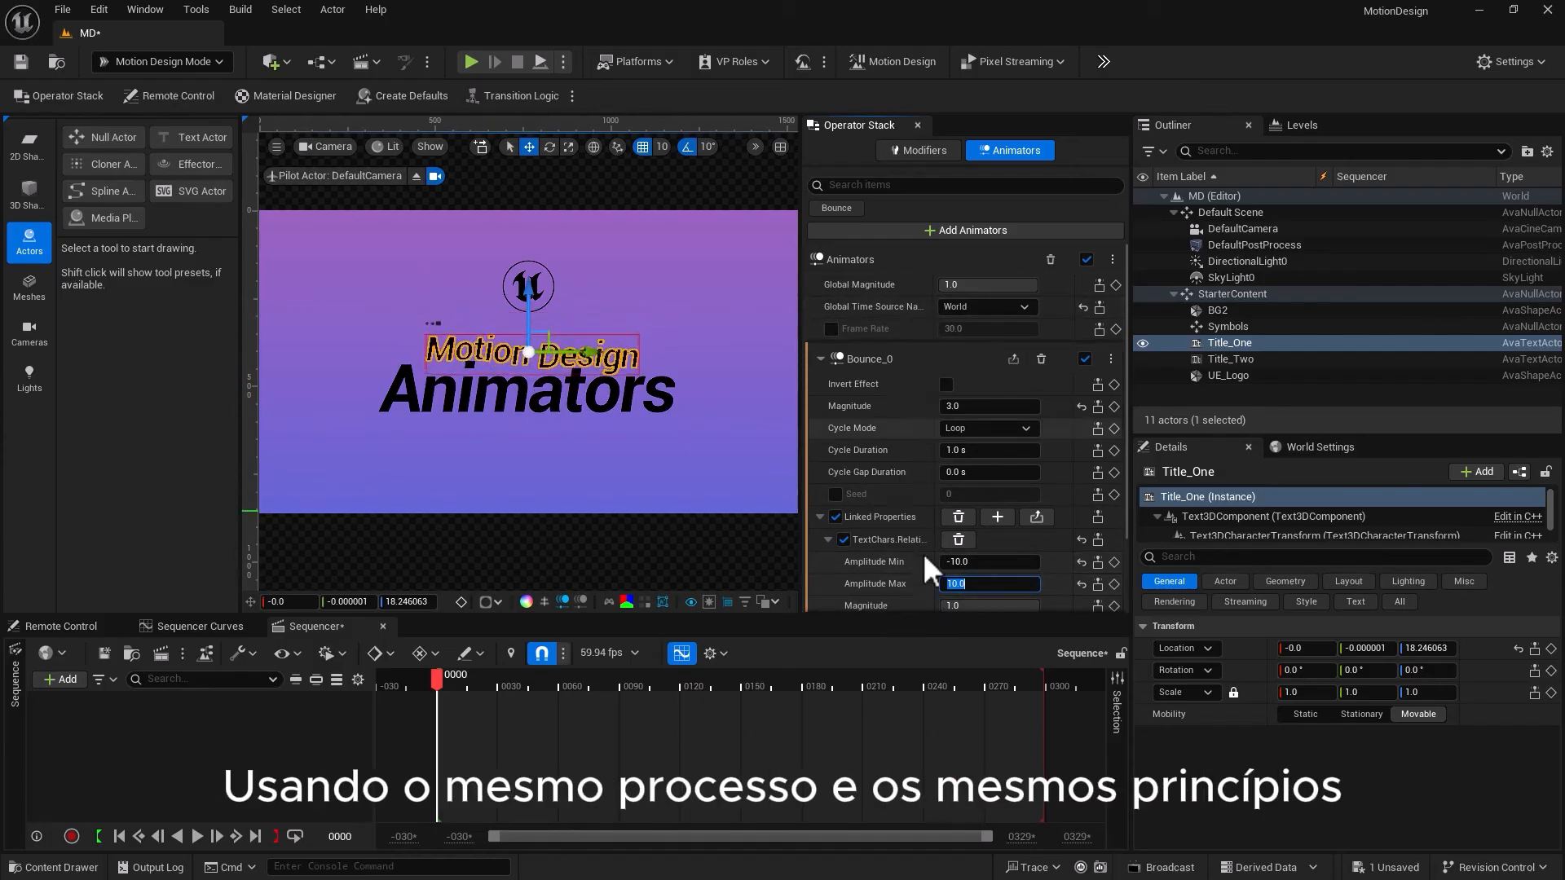
Collapse the Bounce_0 animator's settings and disable the animator
{"action": "scroll", "coordinate": [887, 473], "scroll_direction": "down", "scroll_amount": 2}
{"action": "scroll", "coordinate": [885, 468], "scroll_direction": "up", "scroll_amount": 2}
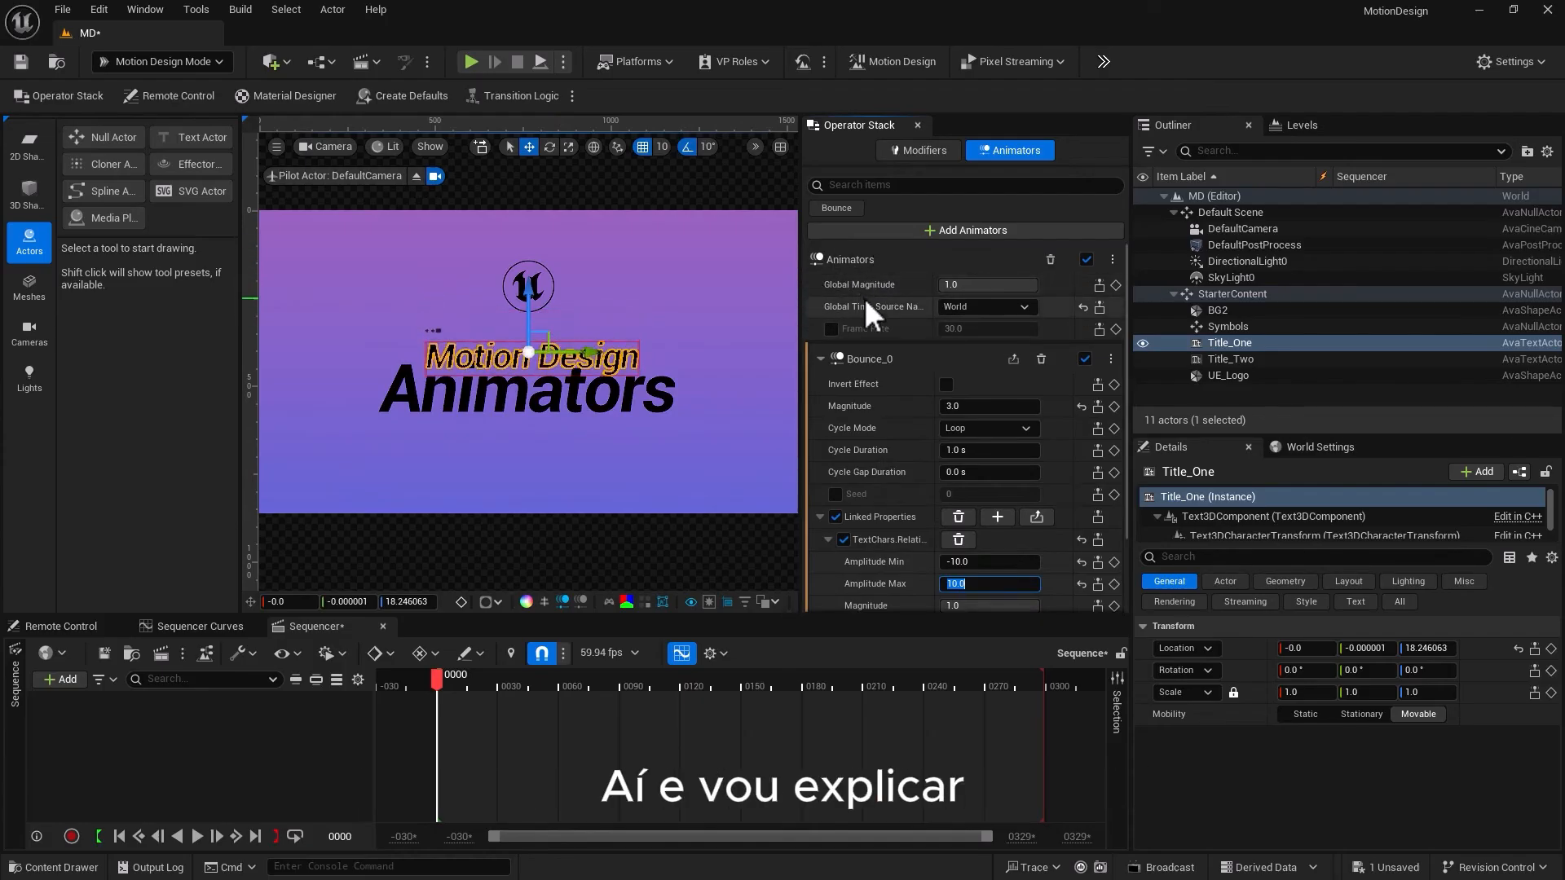
{"action": "left_click", "coordinate": [820, 359]}
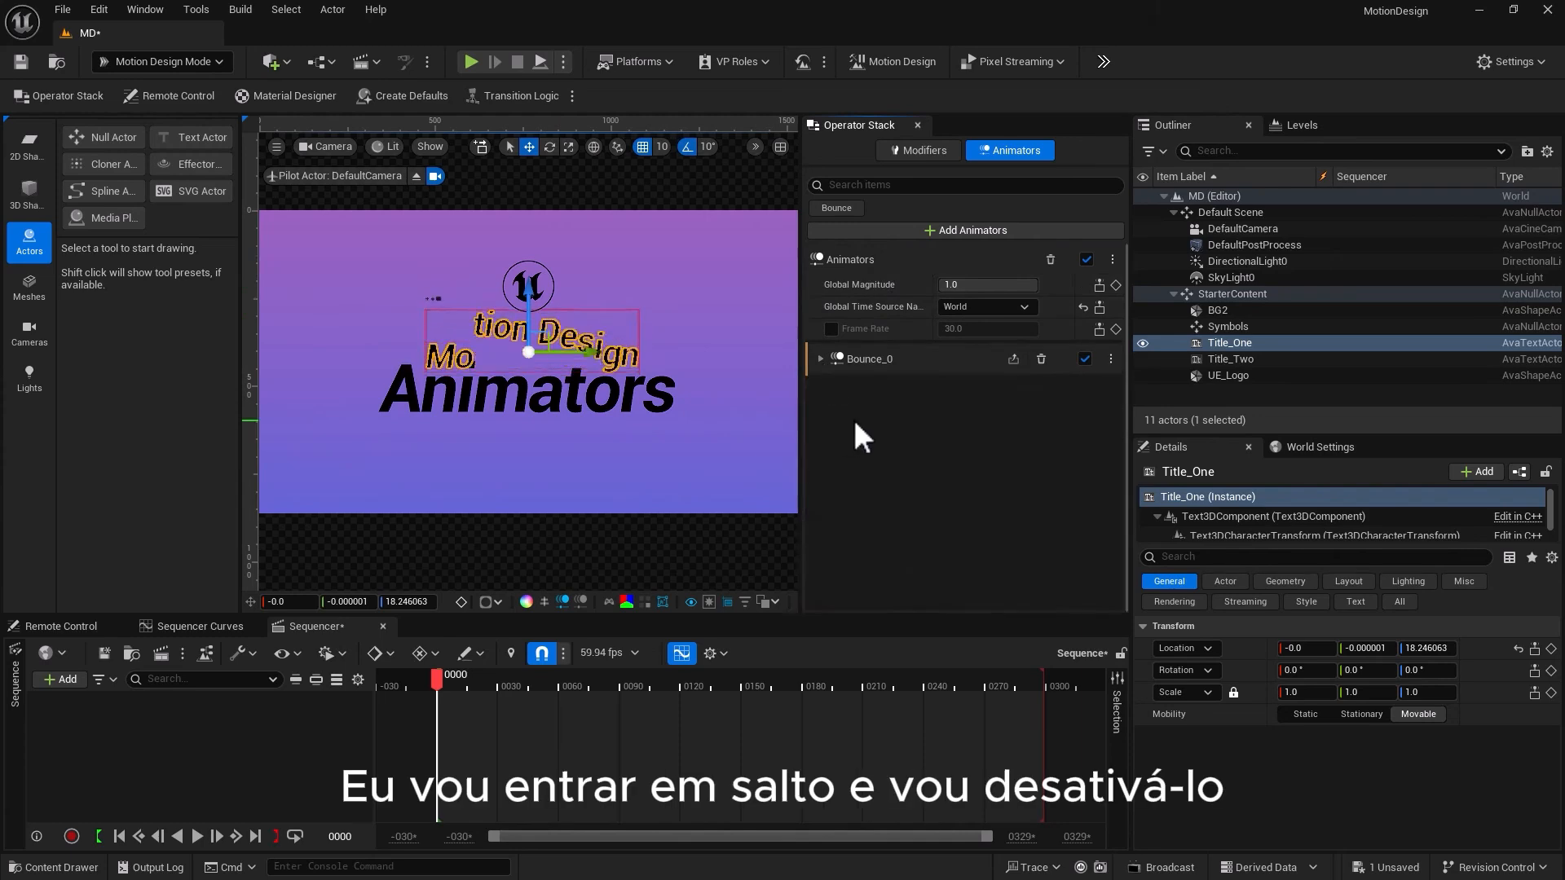
{"action": "left_click", "coordinate": [1085, 359]}
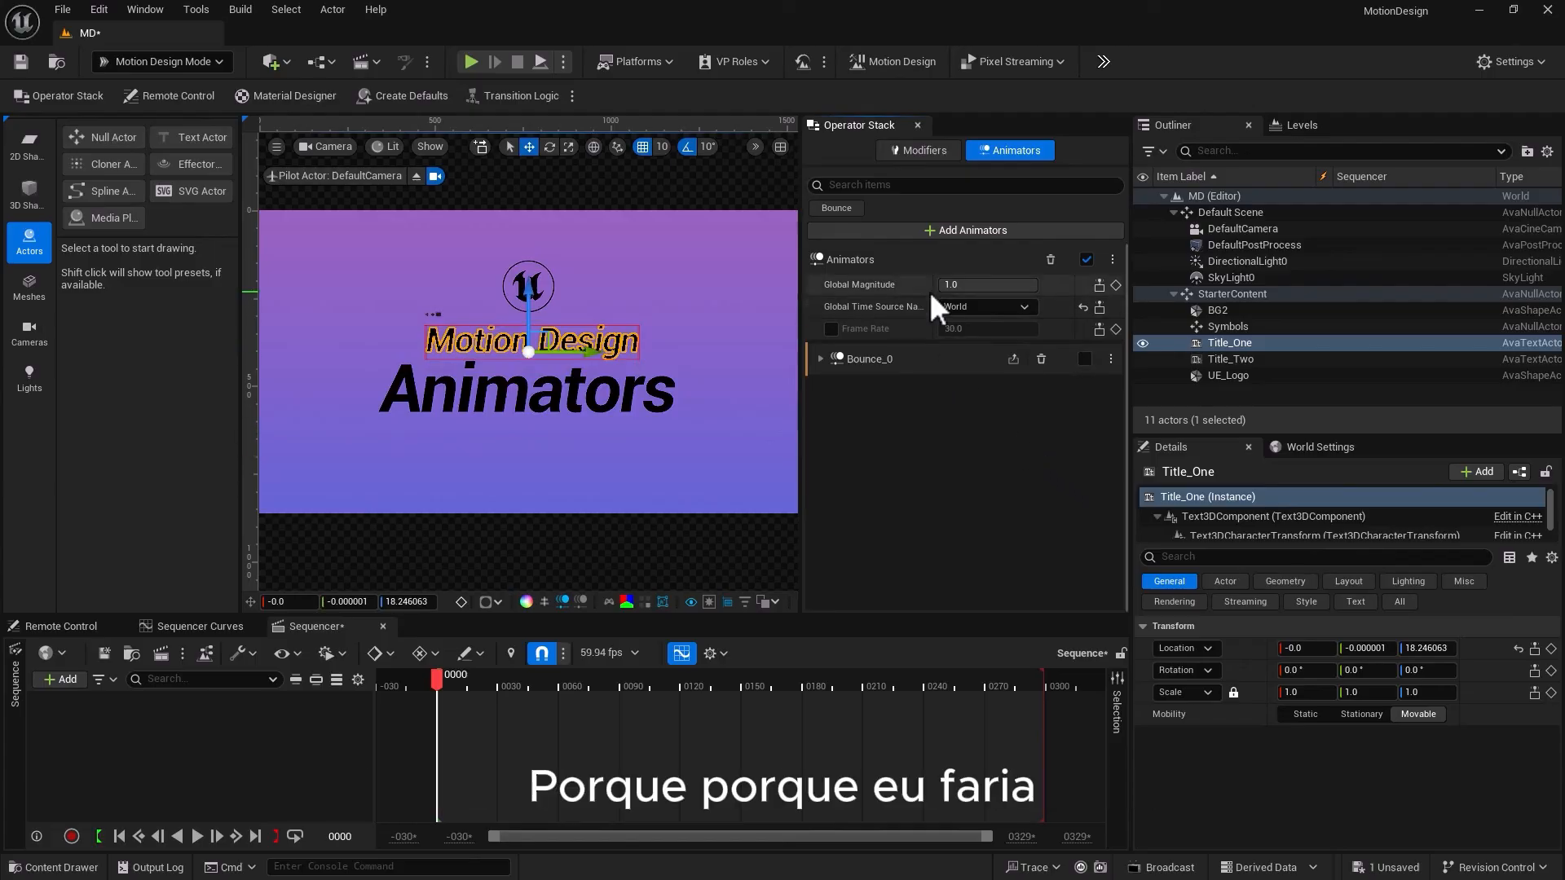
Add a Curve animator to Title_One and enable its In phase
{"action": "left_click", "coordinate": [920, 231]}
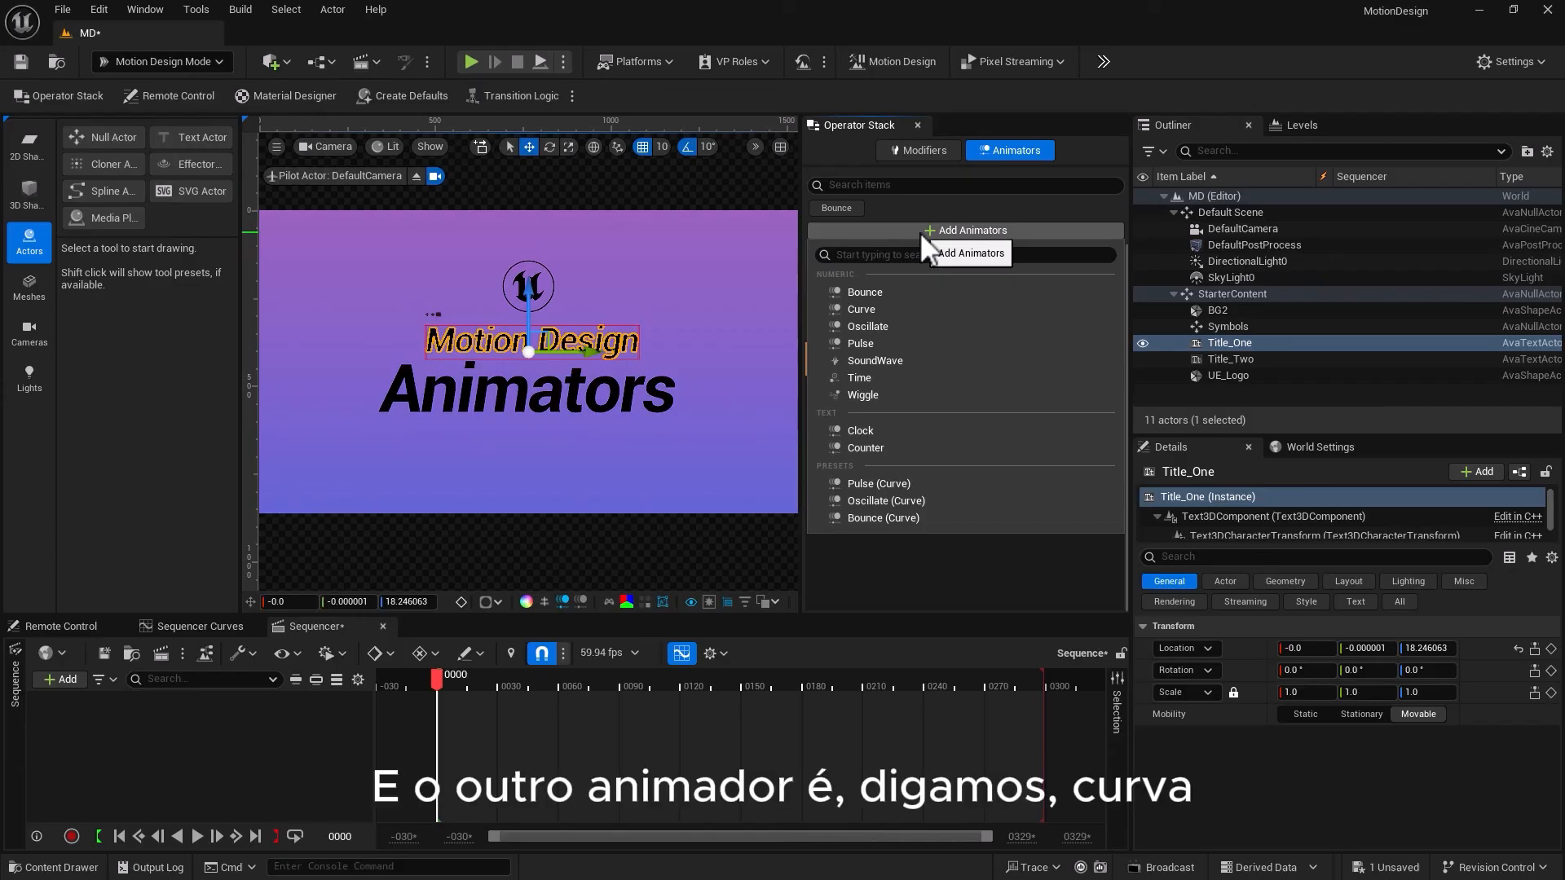
{"action": "left_click", "coordinate": [864, 308]}
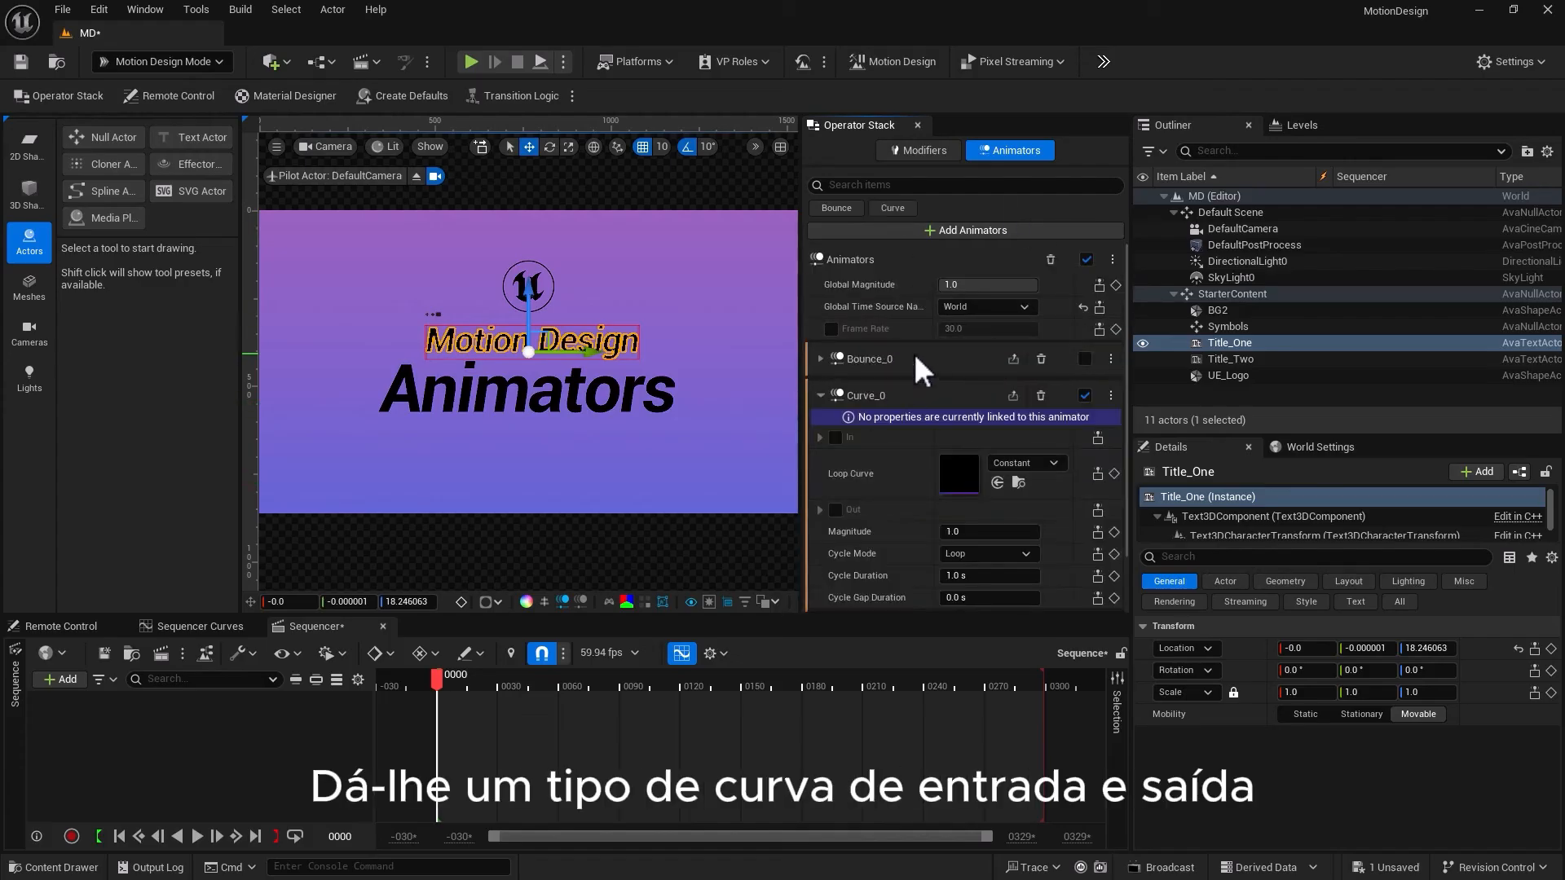
{"action": "left_click", "coordinate": [819, 438]}
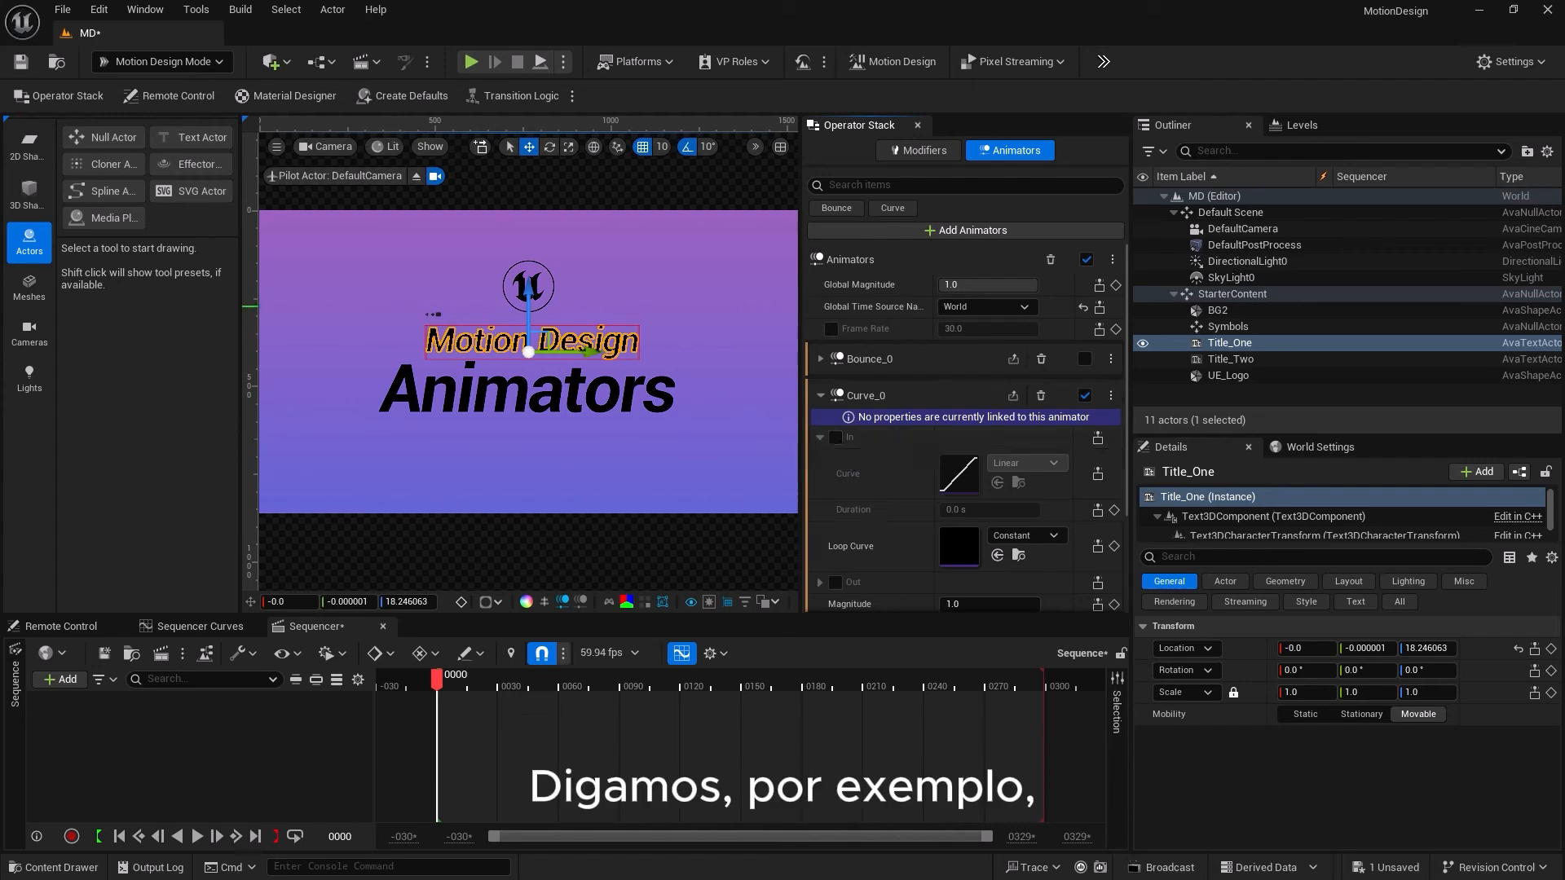
{"action": "left_click", "coordinate": [835, 438]}
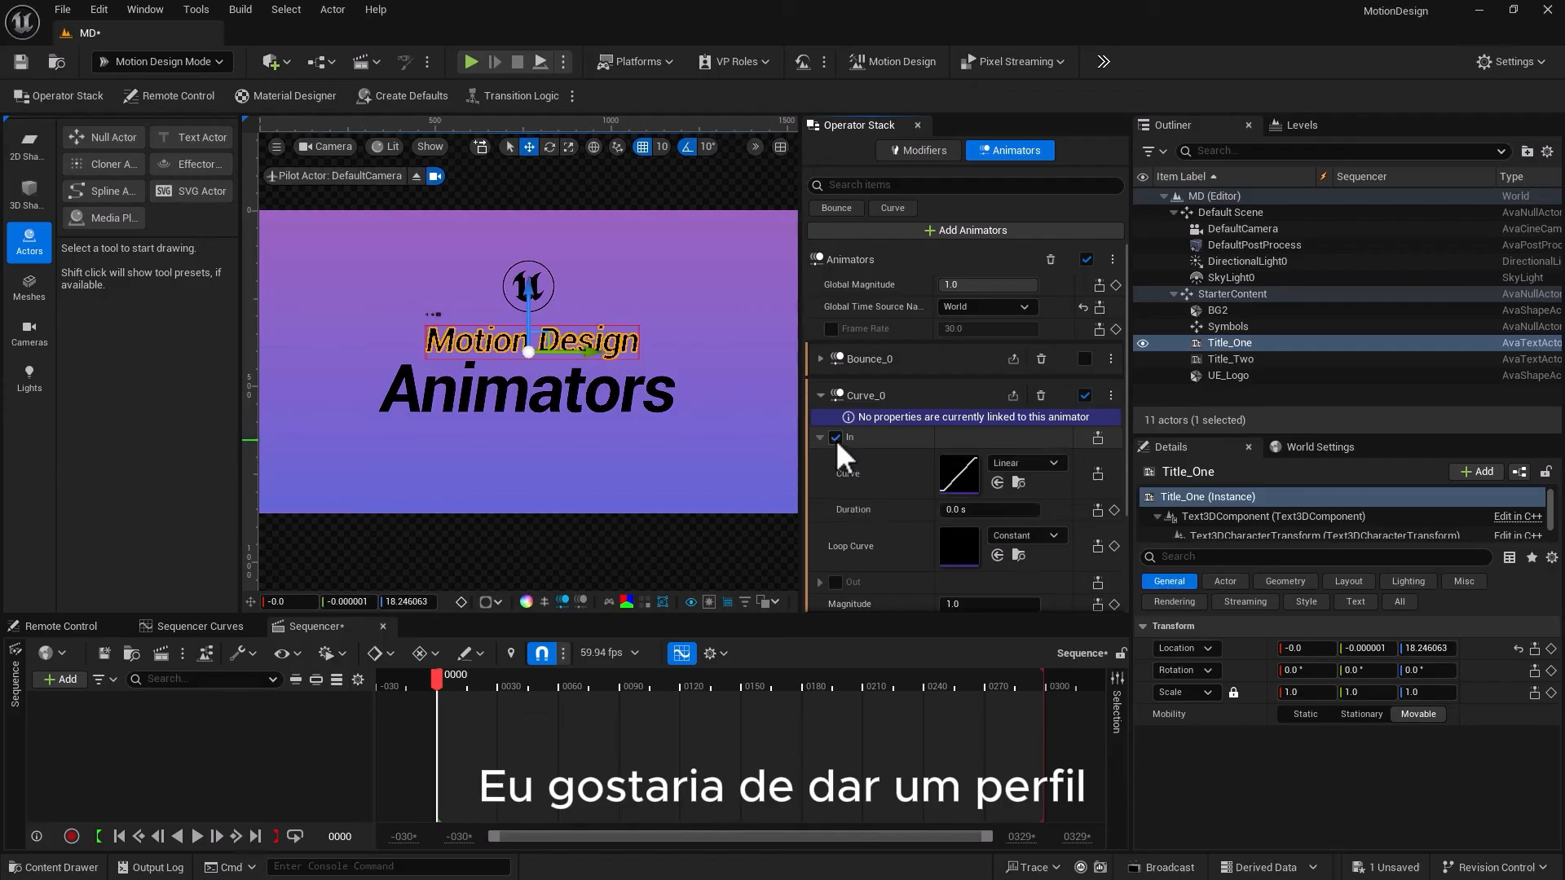
Assign the InOutBack curve to the Curve_0 animator's In phase with a duration of 0.5 s
{"action": "left_click", "coordinate": [1019, 462]}
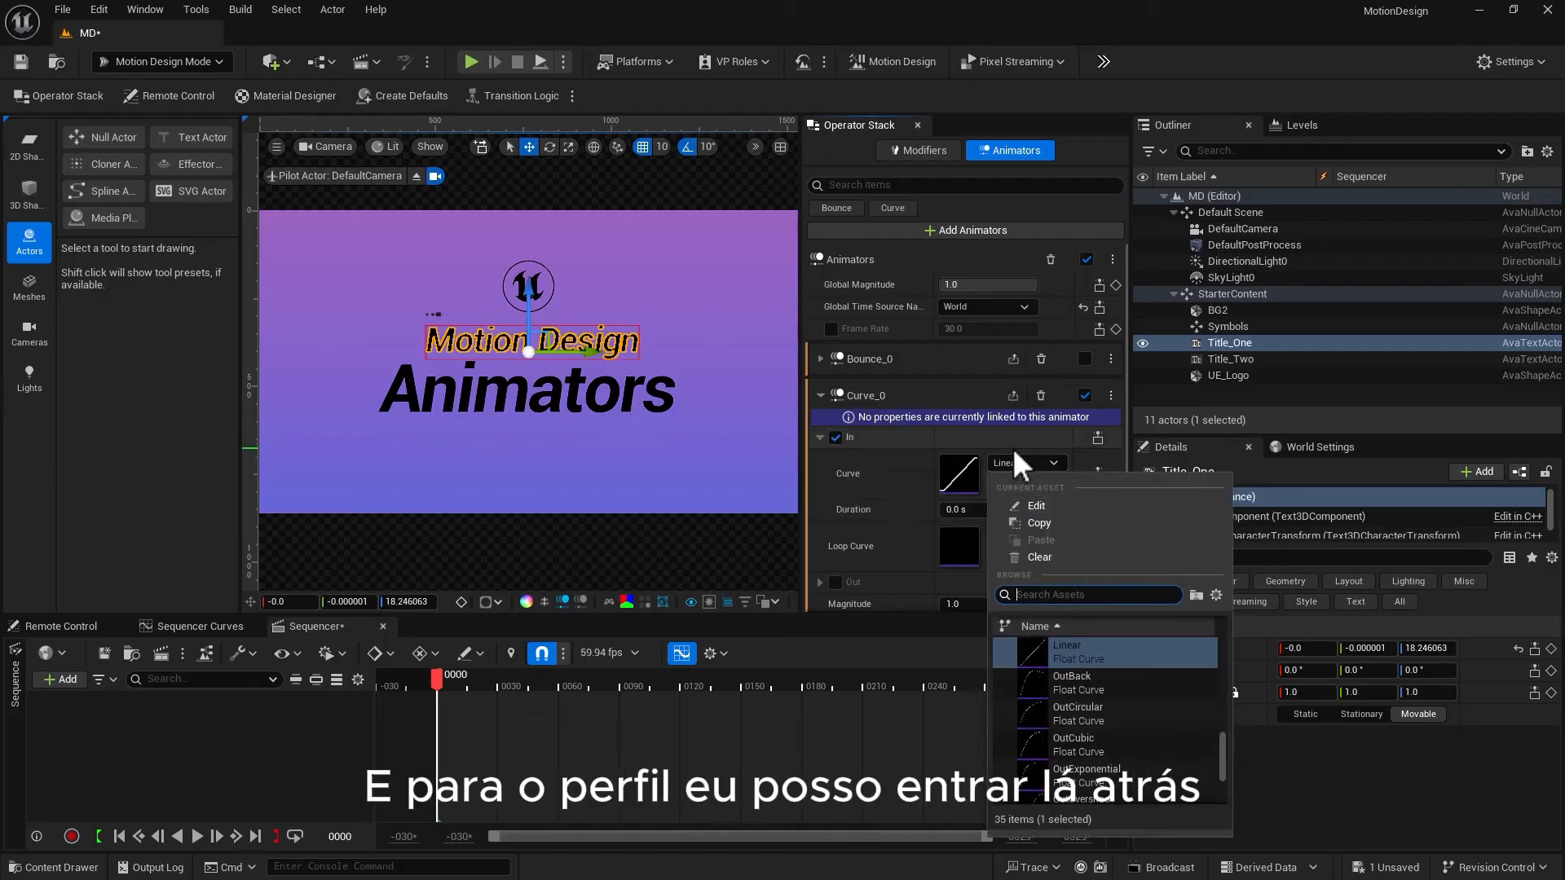
{"action": "type", "text": "inoutb"}
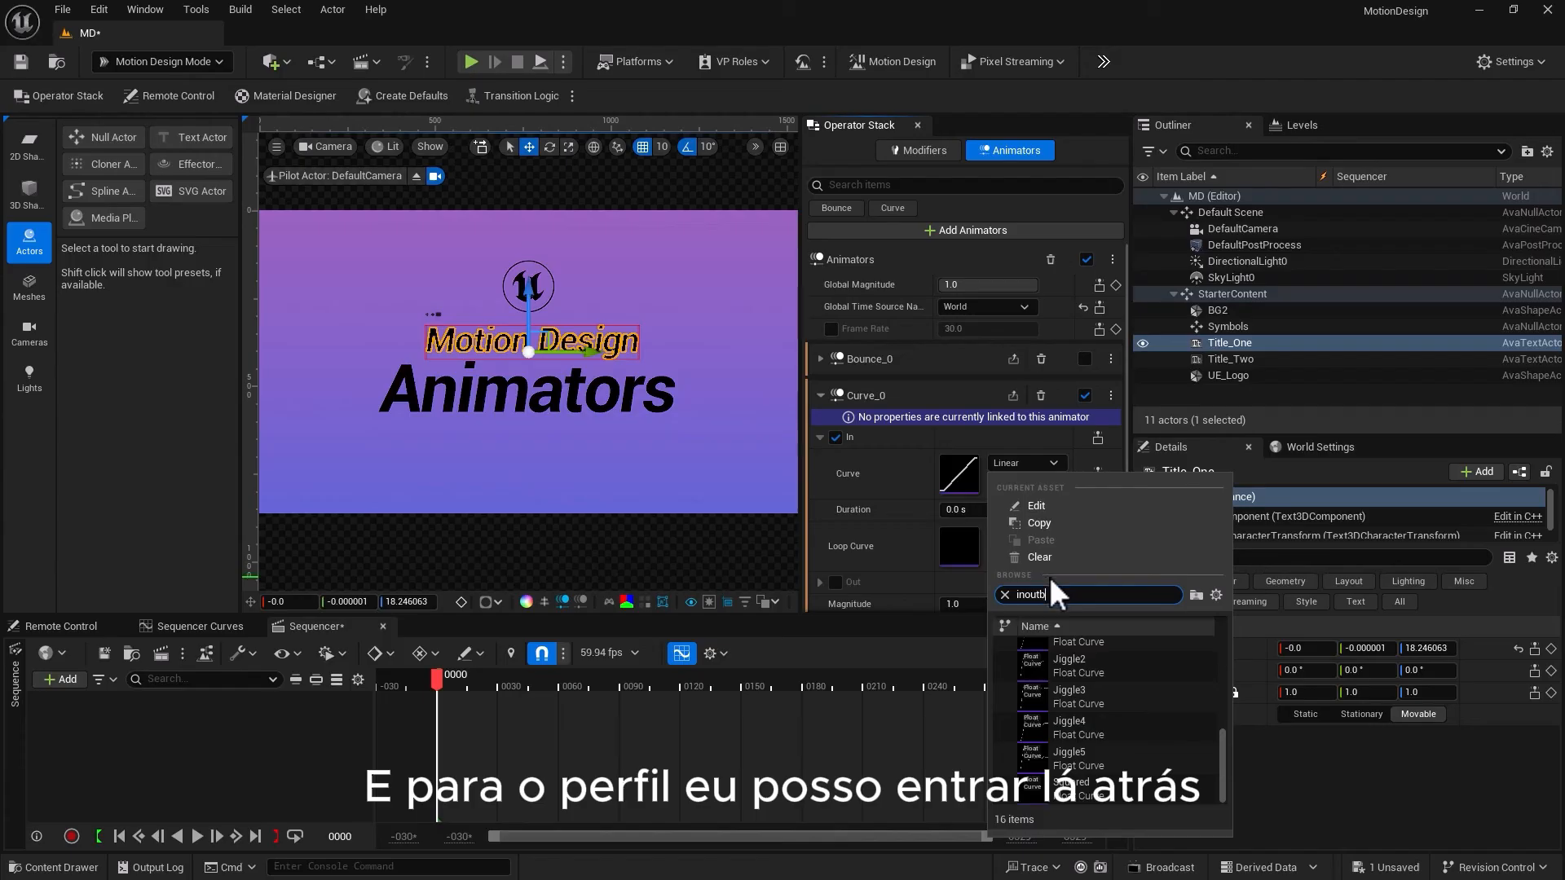
{"action": "type", "text": "a"}
{"action": "left_click", "coordinate": [1063, 649]}
{"action": "left_click", "coordinate": [1063, 648]}
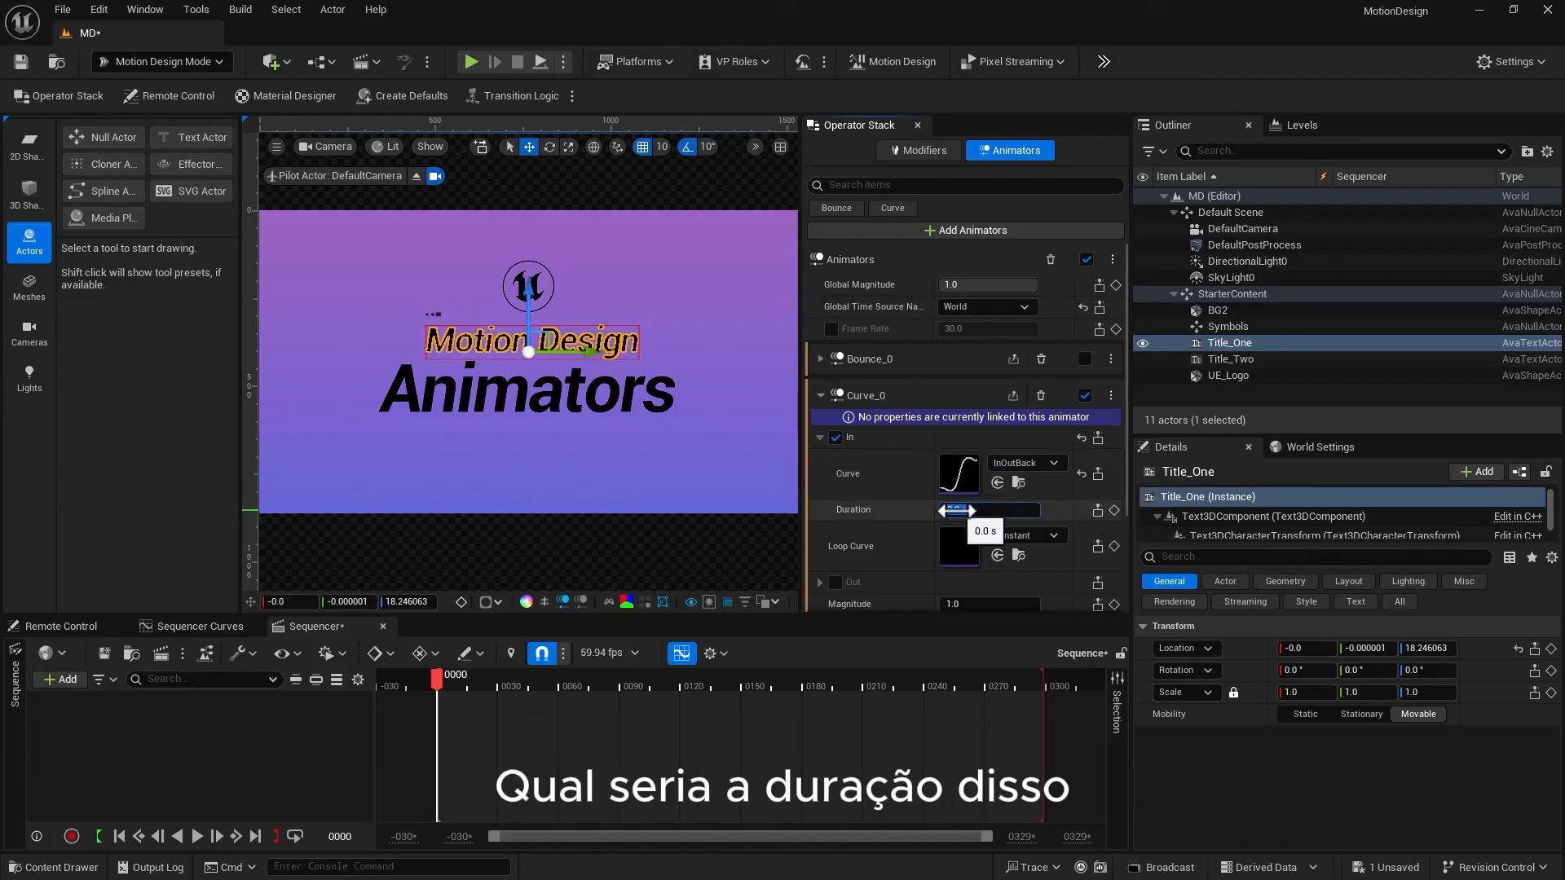
{"action": "type", "text": "0.5"}
{"action": "key", "text": "Return"}
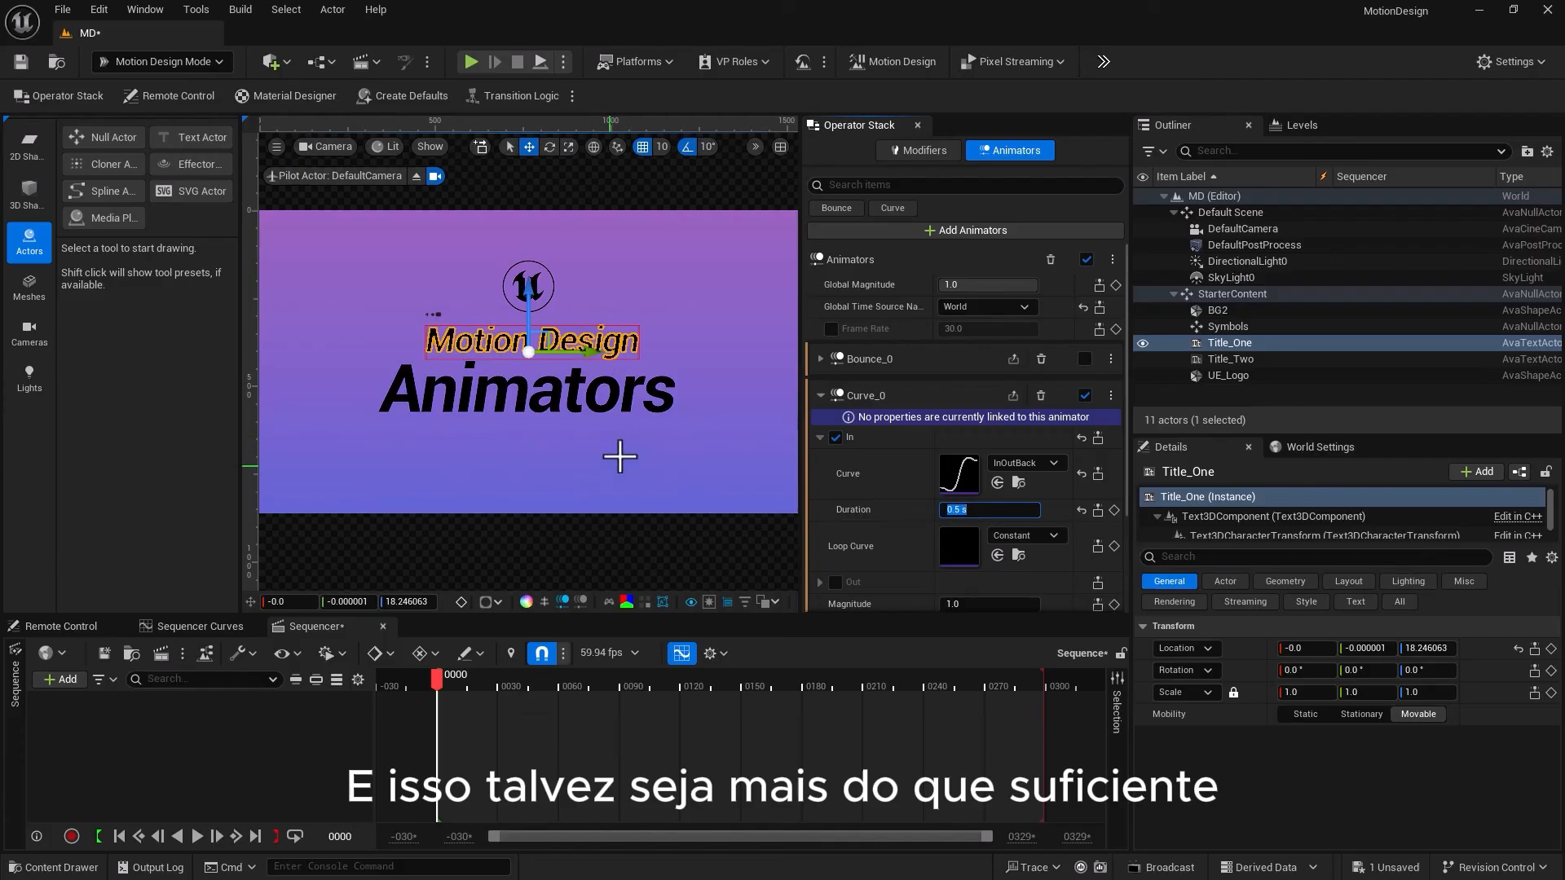
Set Curve_0's Cycle Mode to Ping Pong, Cycle Duration to 0.5 s and Cycle Gap Duration to 1.0 s
{"action": "scroll", "coordinate": [886, 460], "scroll_direction": "down", "scroll_amount": 3}
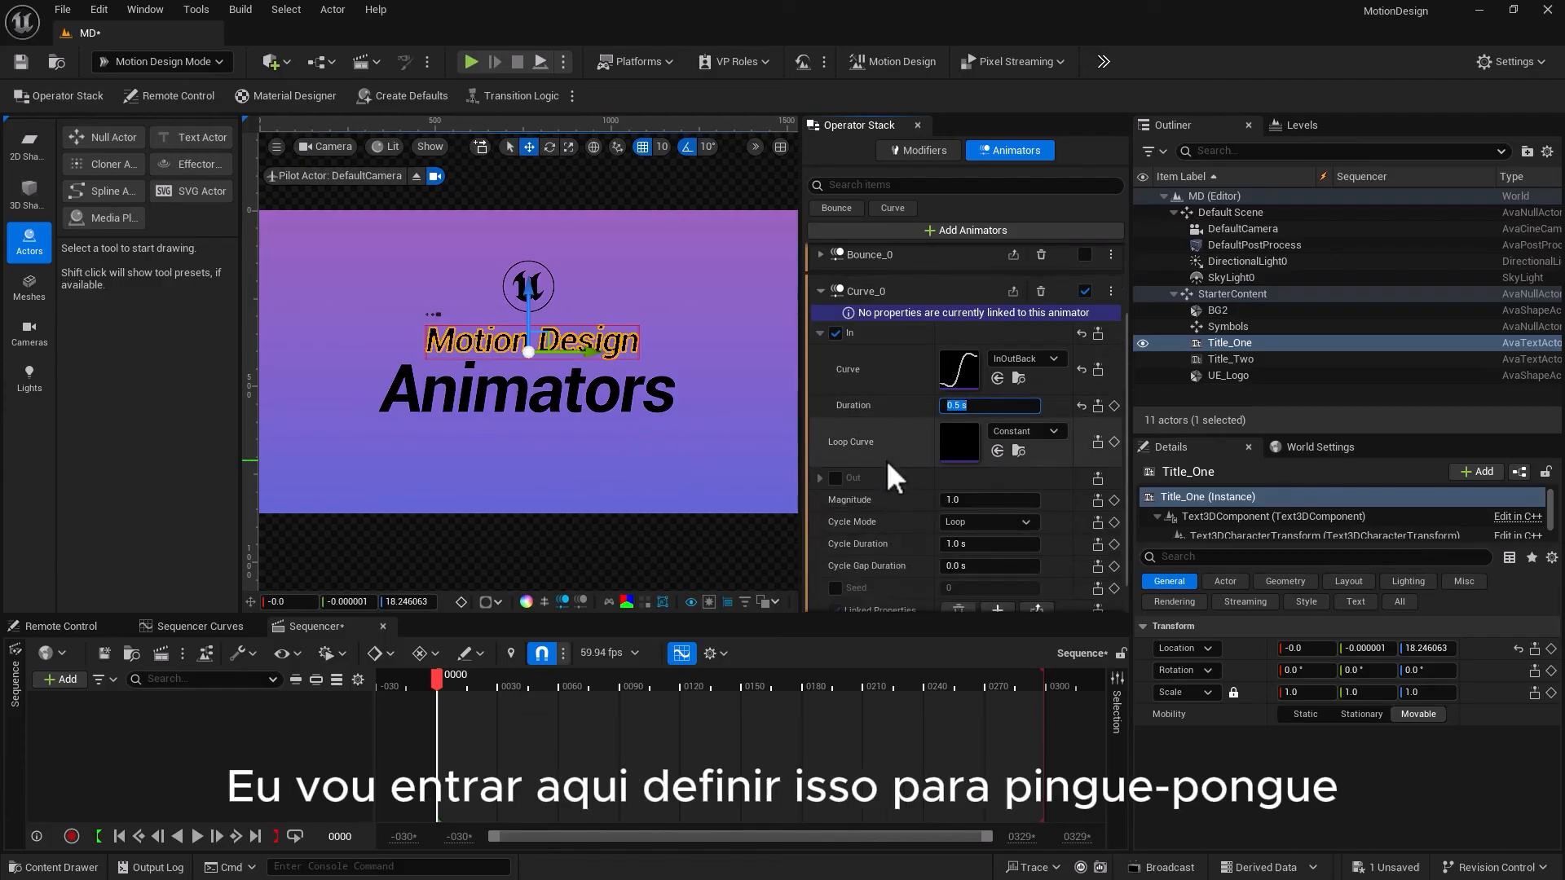
{"action": "left_click", "coordinate": [964, 528]}
{"action": "left_click", "coordinate": [956, 570]}
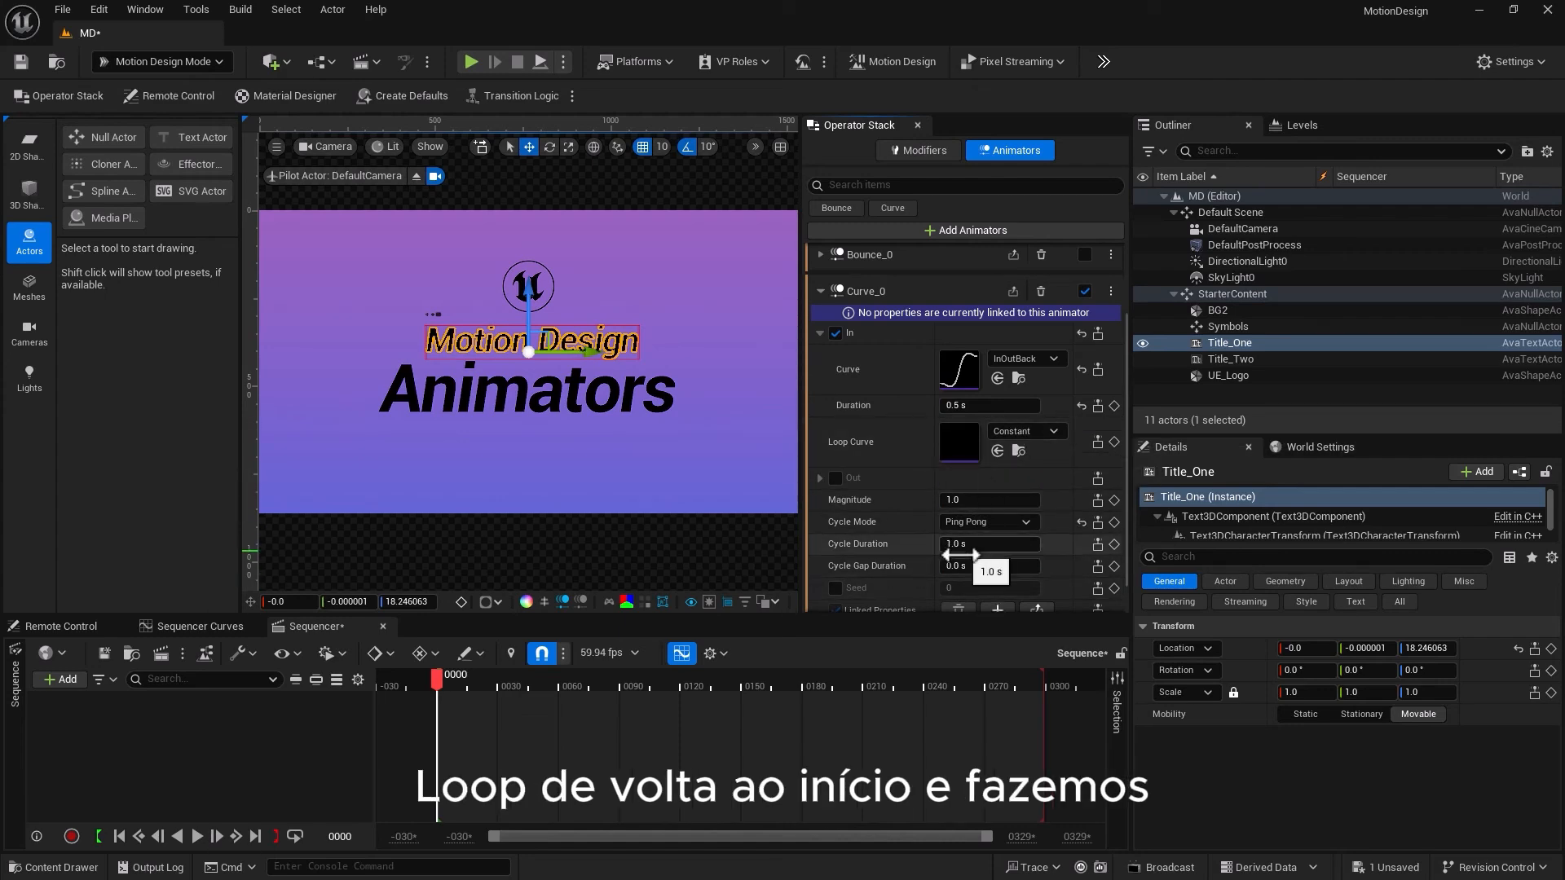
{"action": "left_click", "coordinate": [952, 544]}
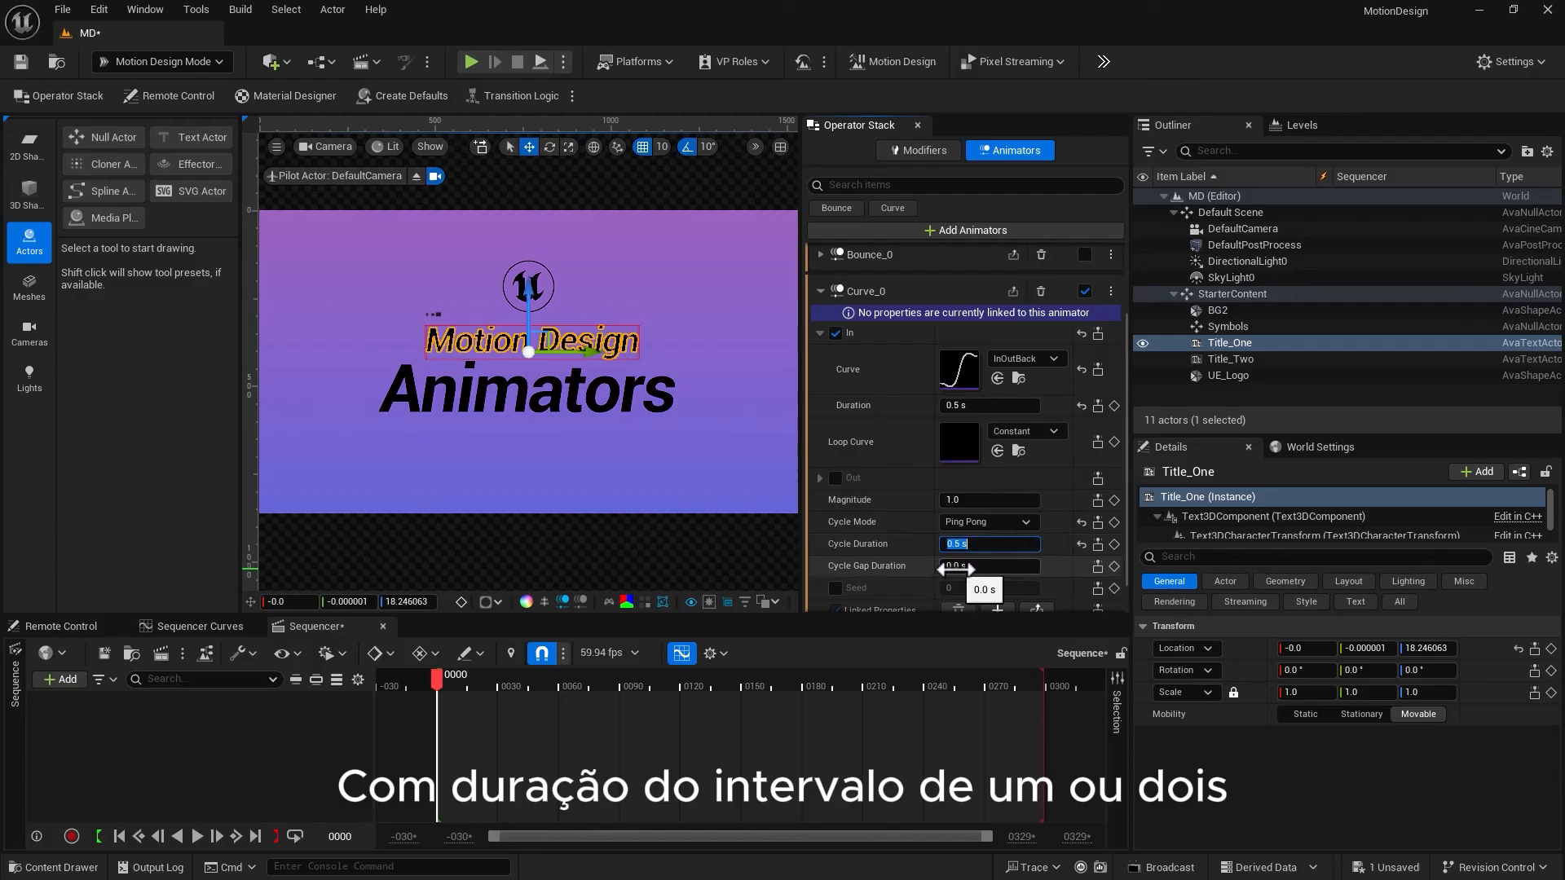
{"action": "left_click", "coordinate": [955, 568]}
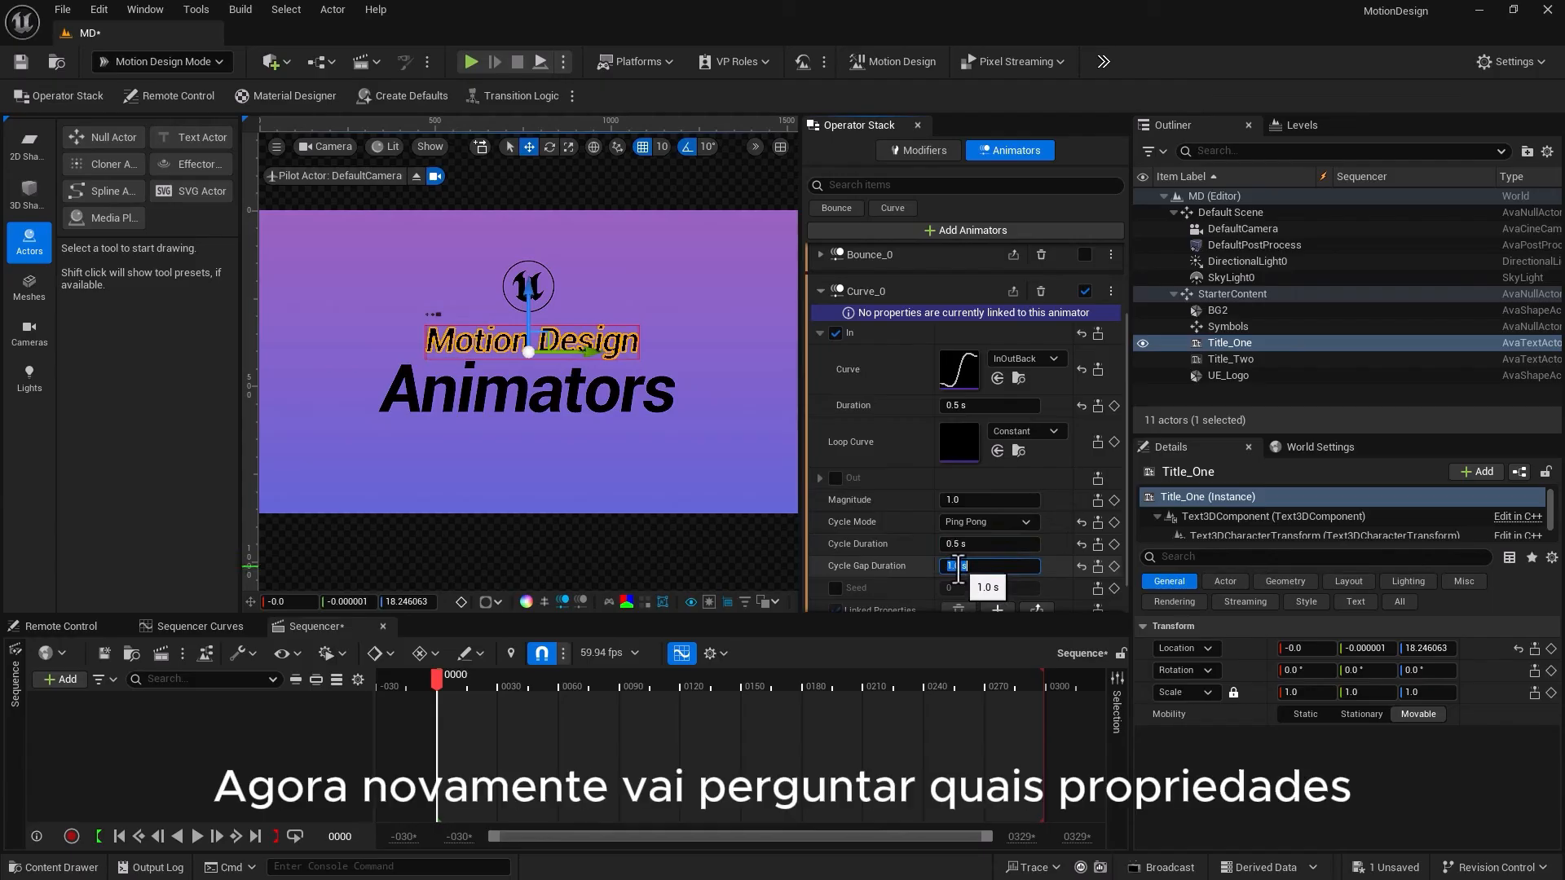
Link Title_One's text character relative location X to the Curve_0 animator
{"action": "scroll", "coordinate": [917, 562], "scroll_direction": "down", "scroll_amount": 1}
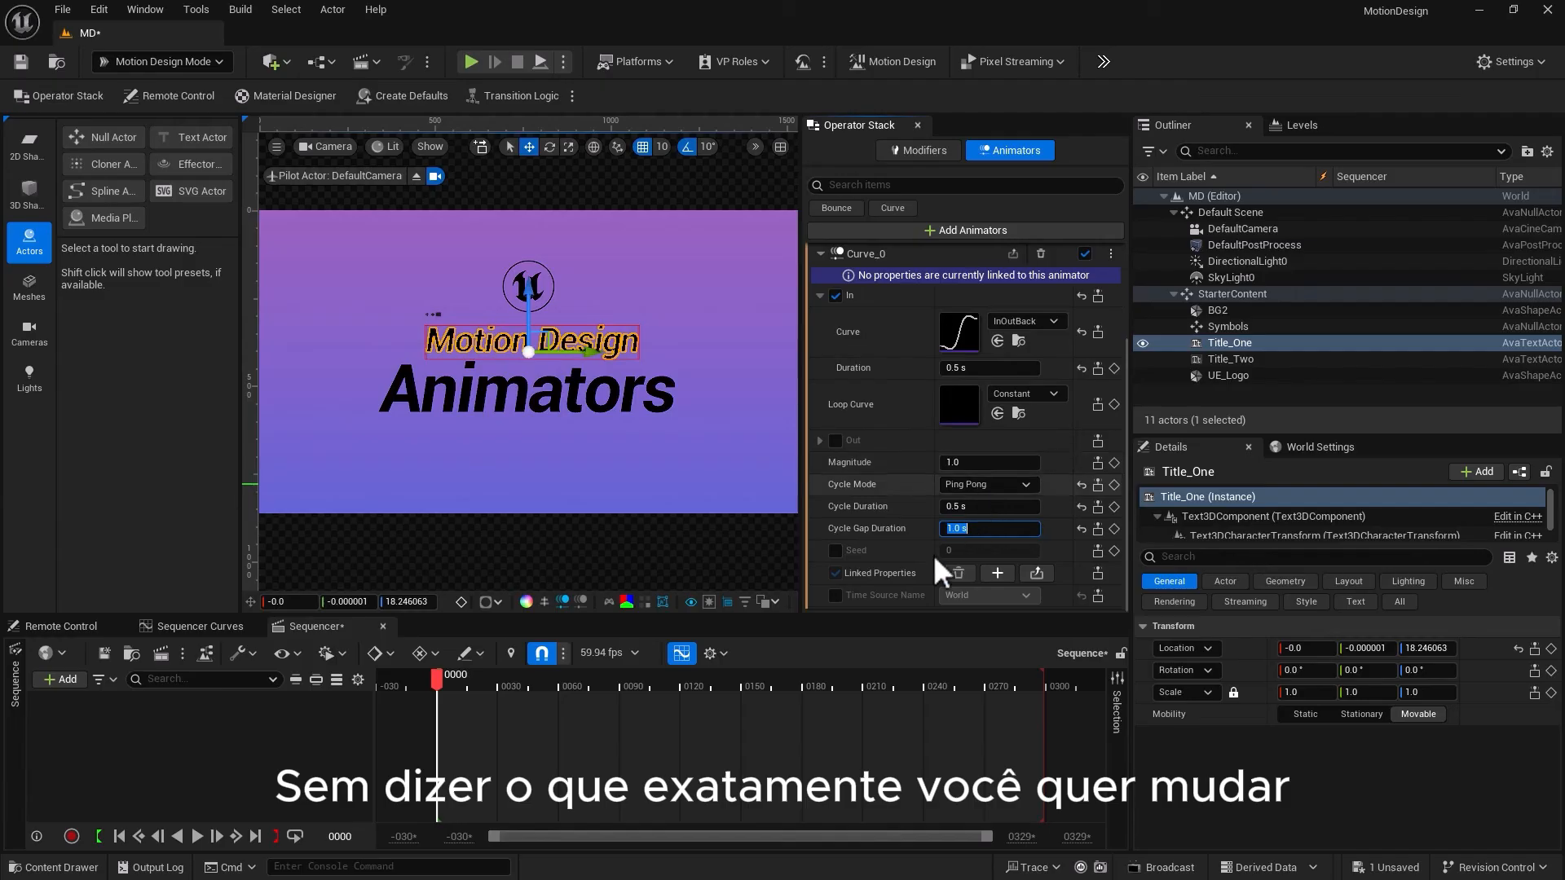
{"action": "left_click", "coordinate": [996, 573]}
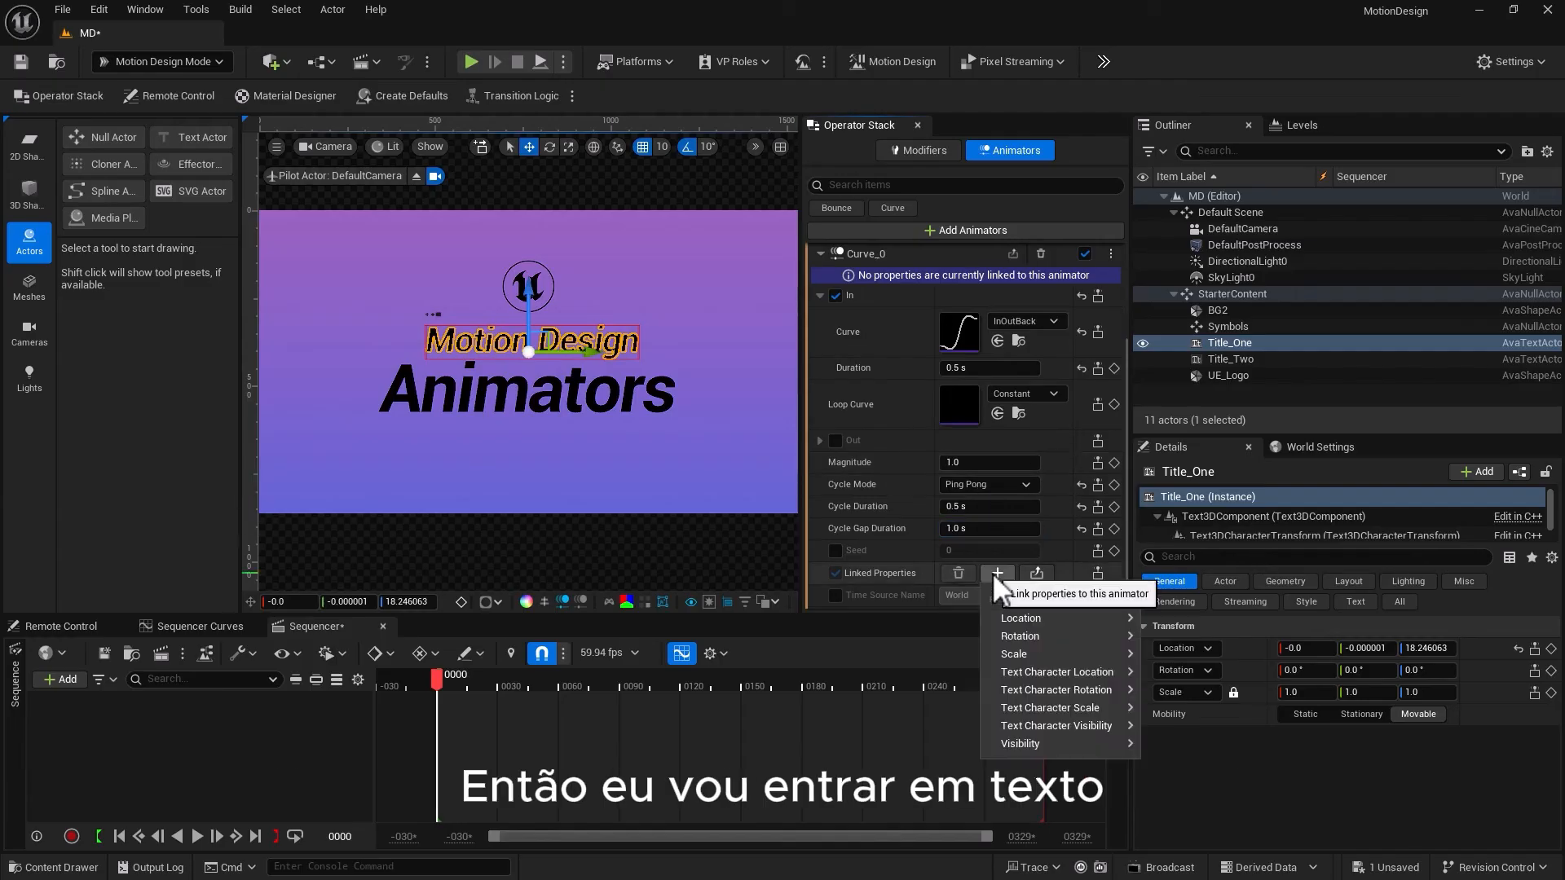
{"action": "mouse_move", "coordinate": [1015, 676]}
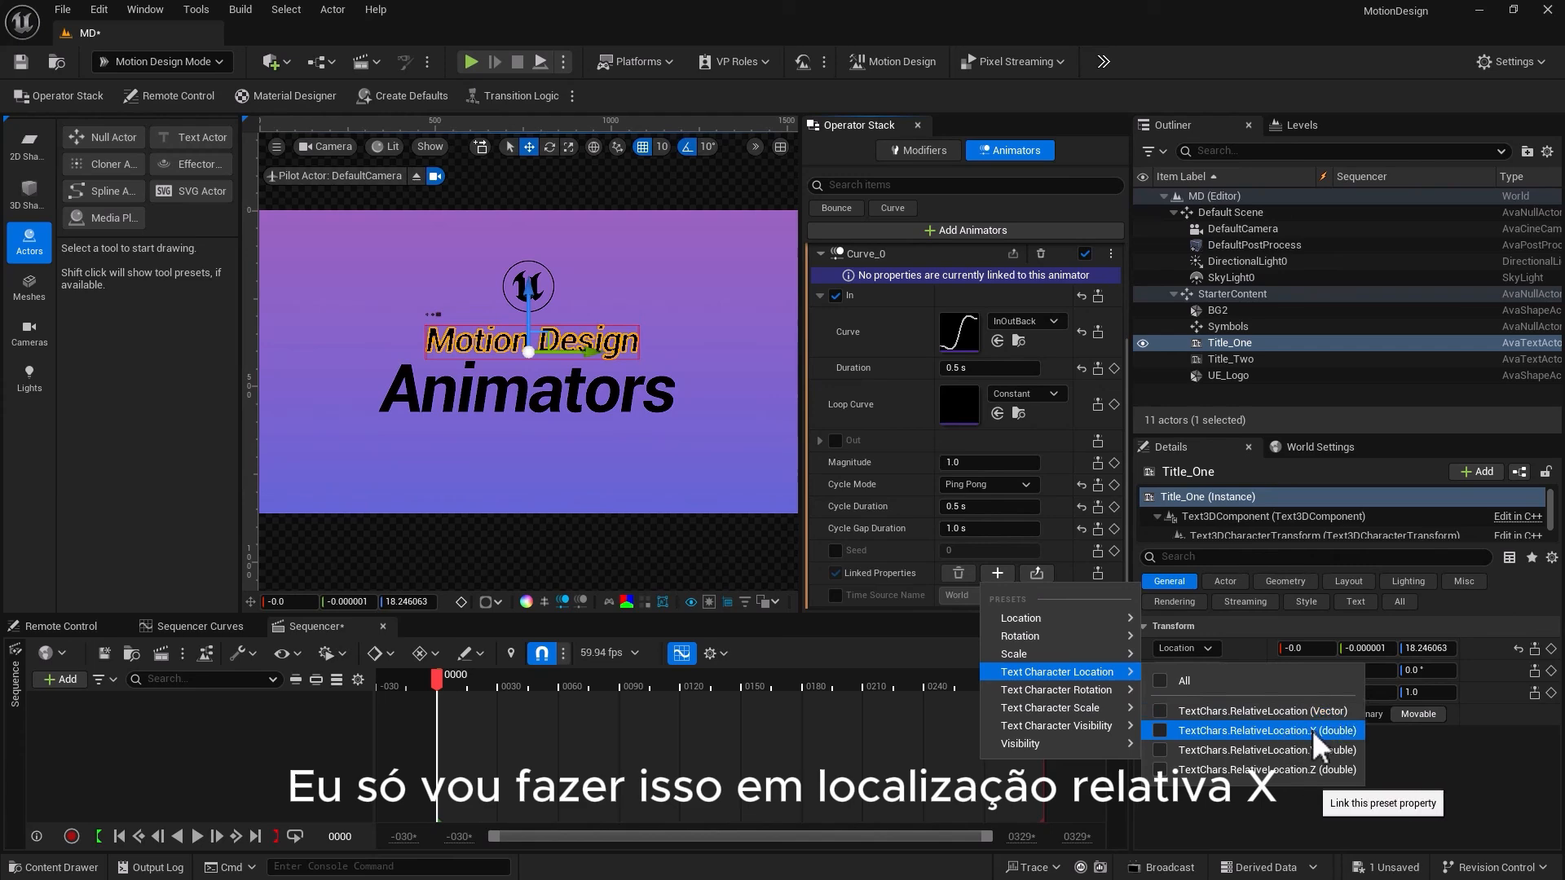
{"action": "left_click", "coordinate": [1253, 731]}
{"action": "left_click", "coordinate": [1014, 682]}
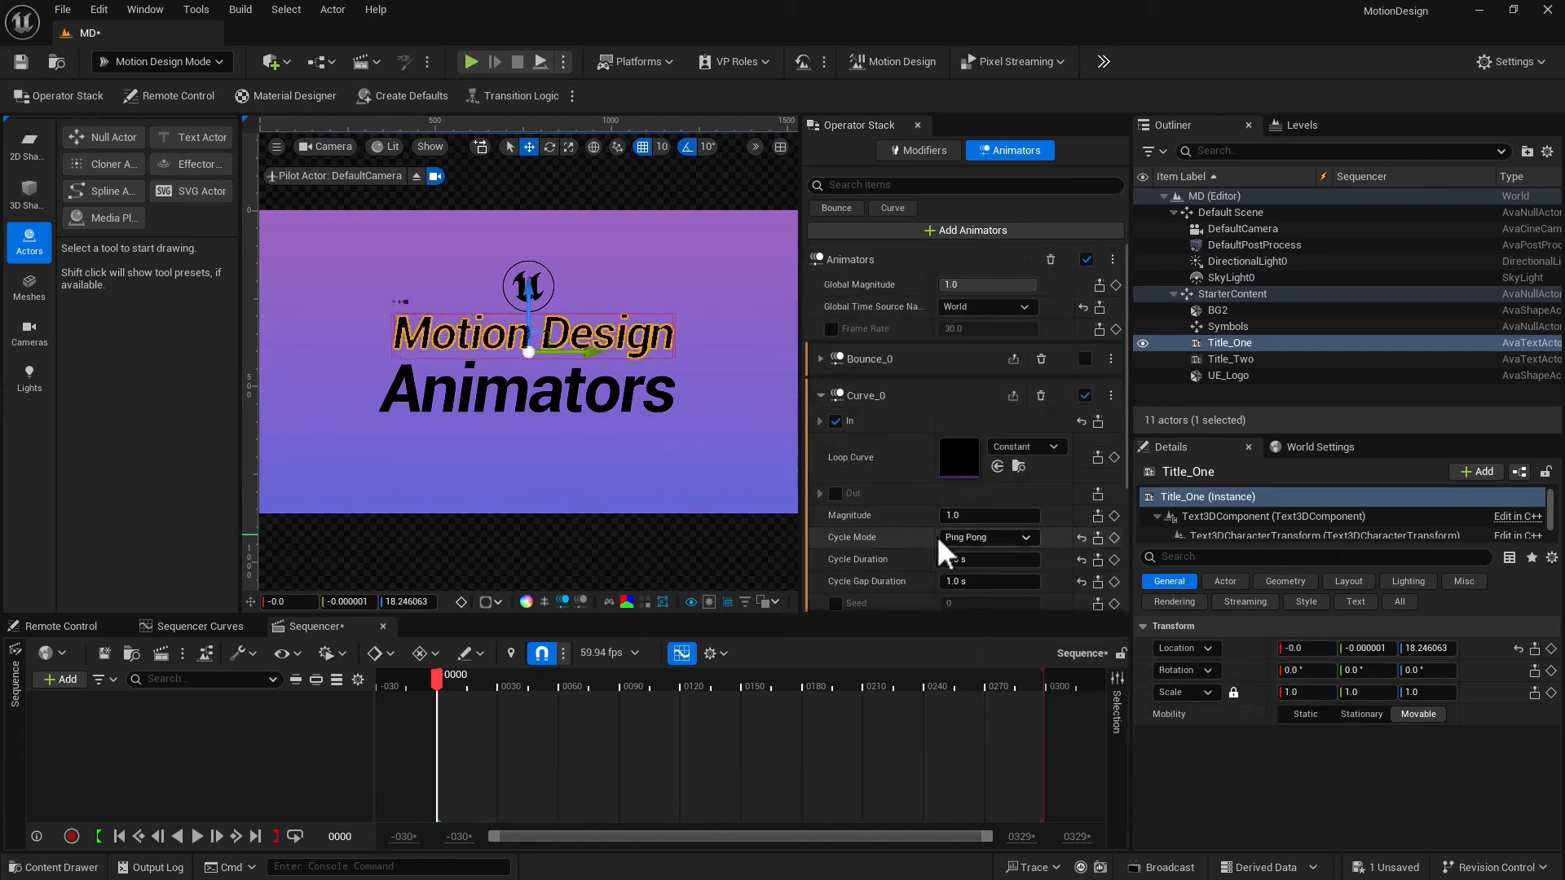
Set the Amplitude Min to -50 and Amplitude Max to 0 for Title_One's linked character location
{"action": "scroll", "coordinate": [962, 534], "scroll_direction": "down", "scroll_amount": 4}
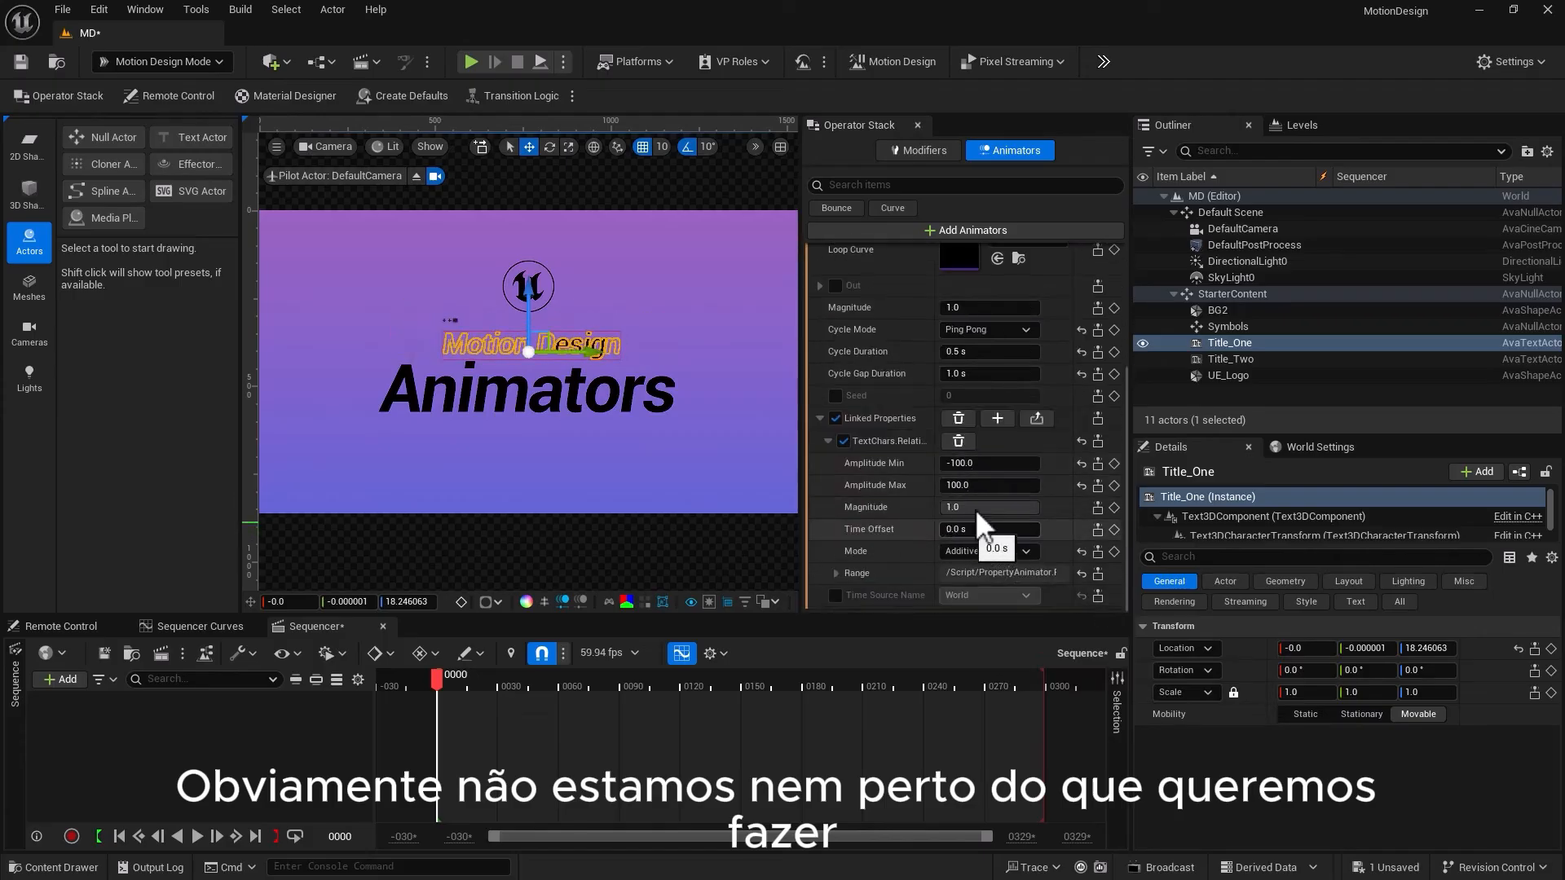
{"action": "left_click", "coordinate": [981, 466]}
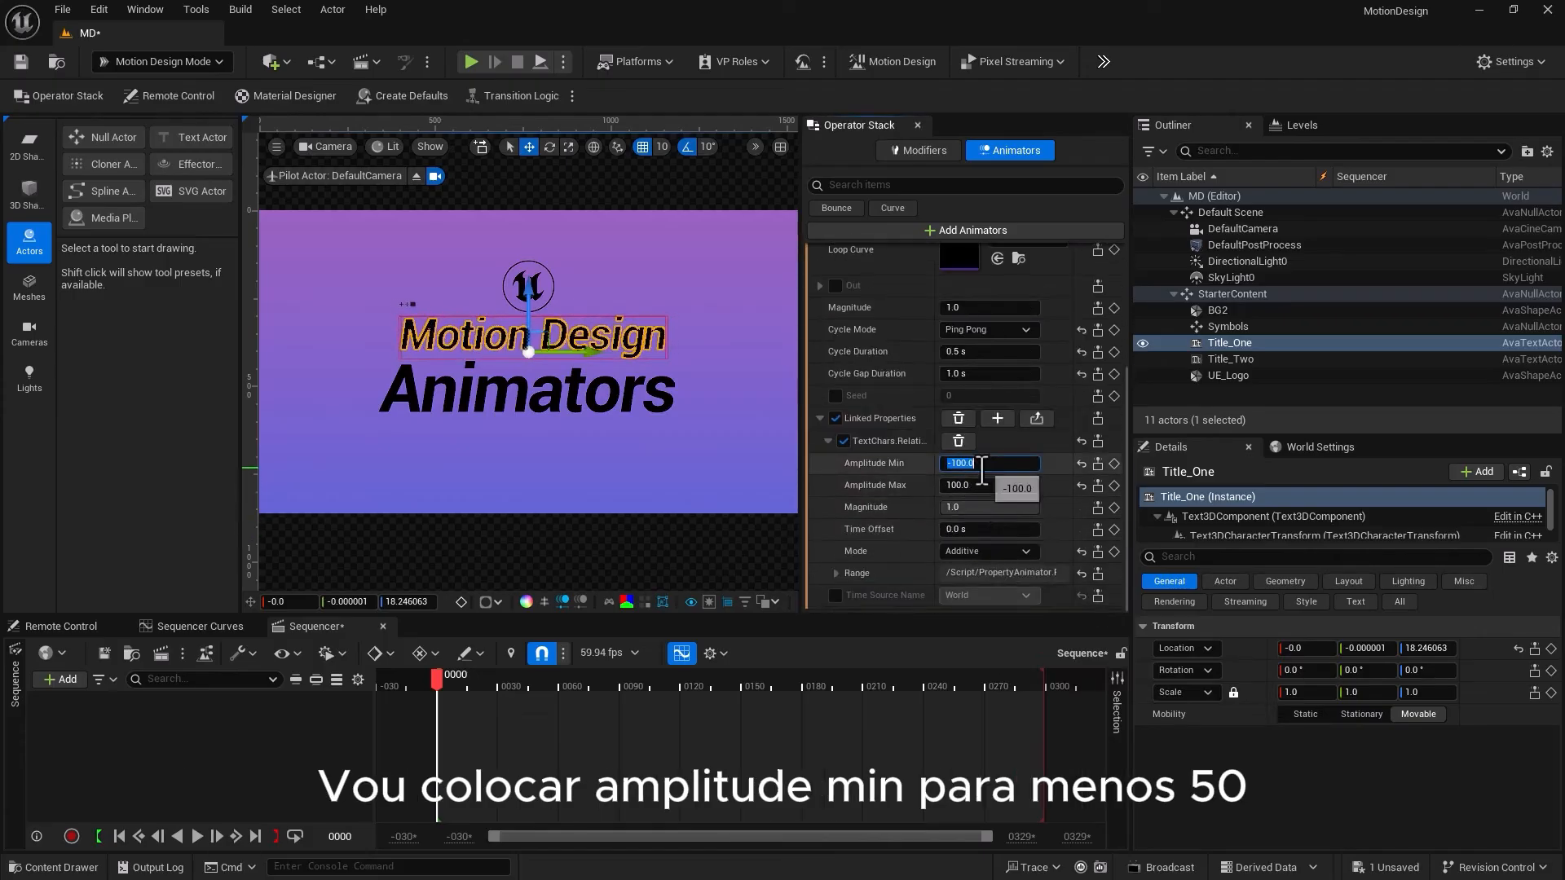
{"action": "type", "text": "-50"}
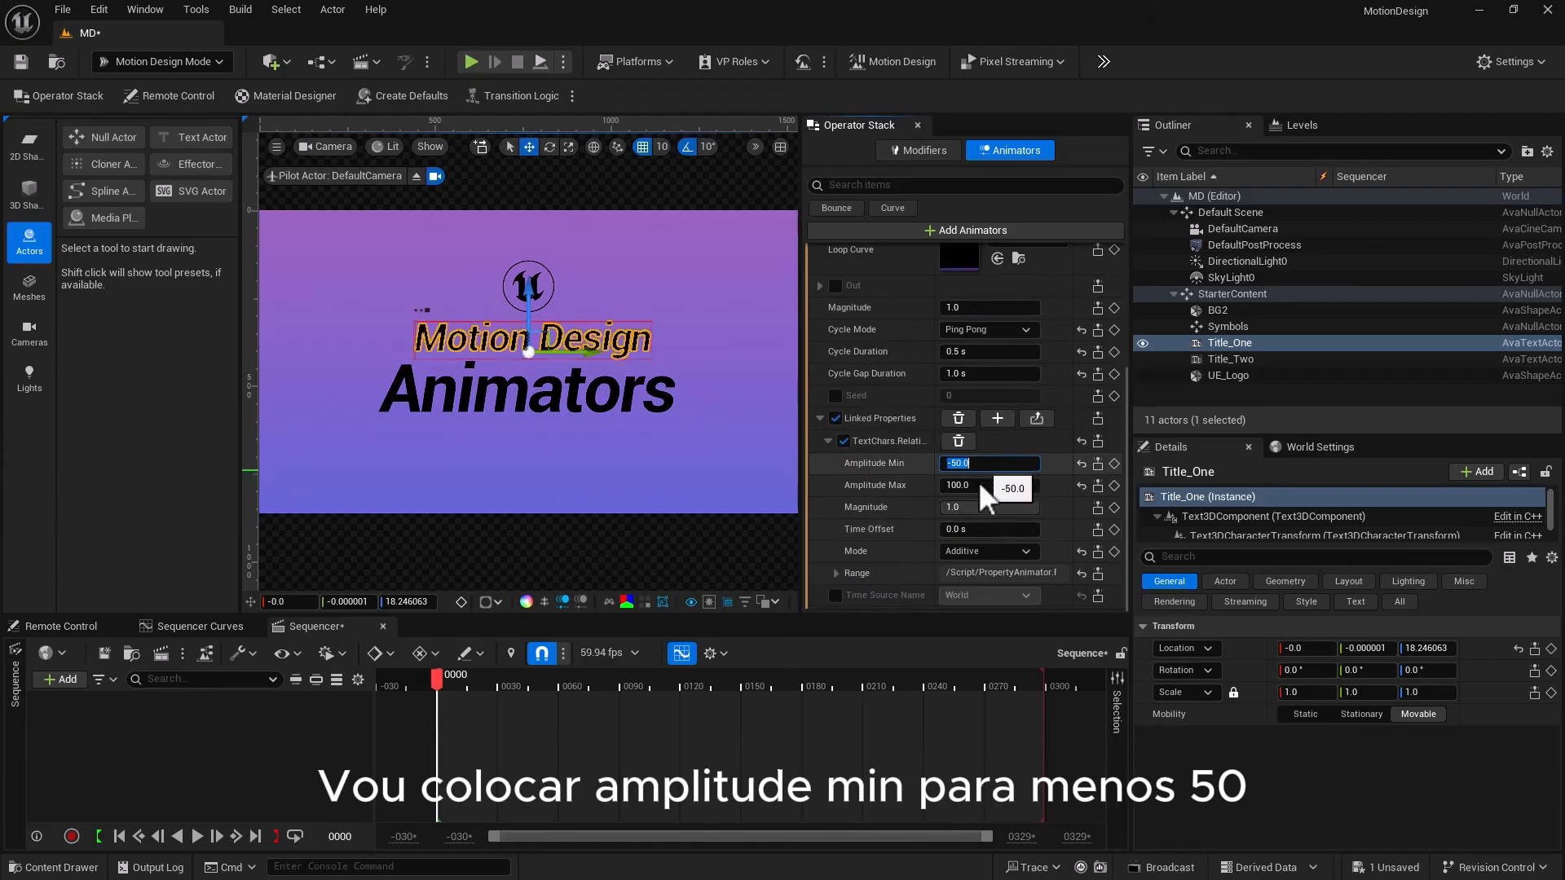
{"action": "key", "text": "Return"}
{"action": "left_click", "coordinate": [970, 487]}
{"action": "type", "text": "0"}
{"action": "key", "text": "Return"}
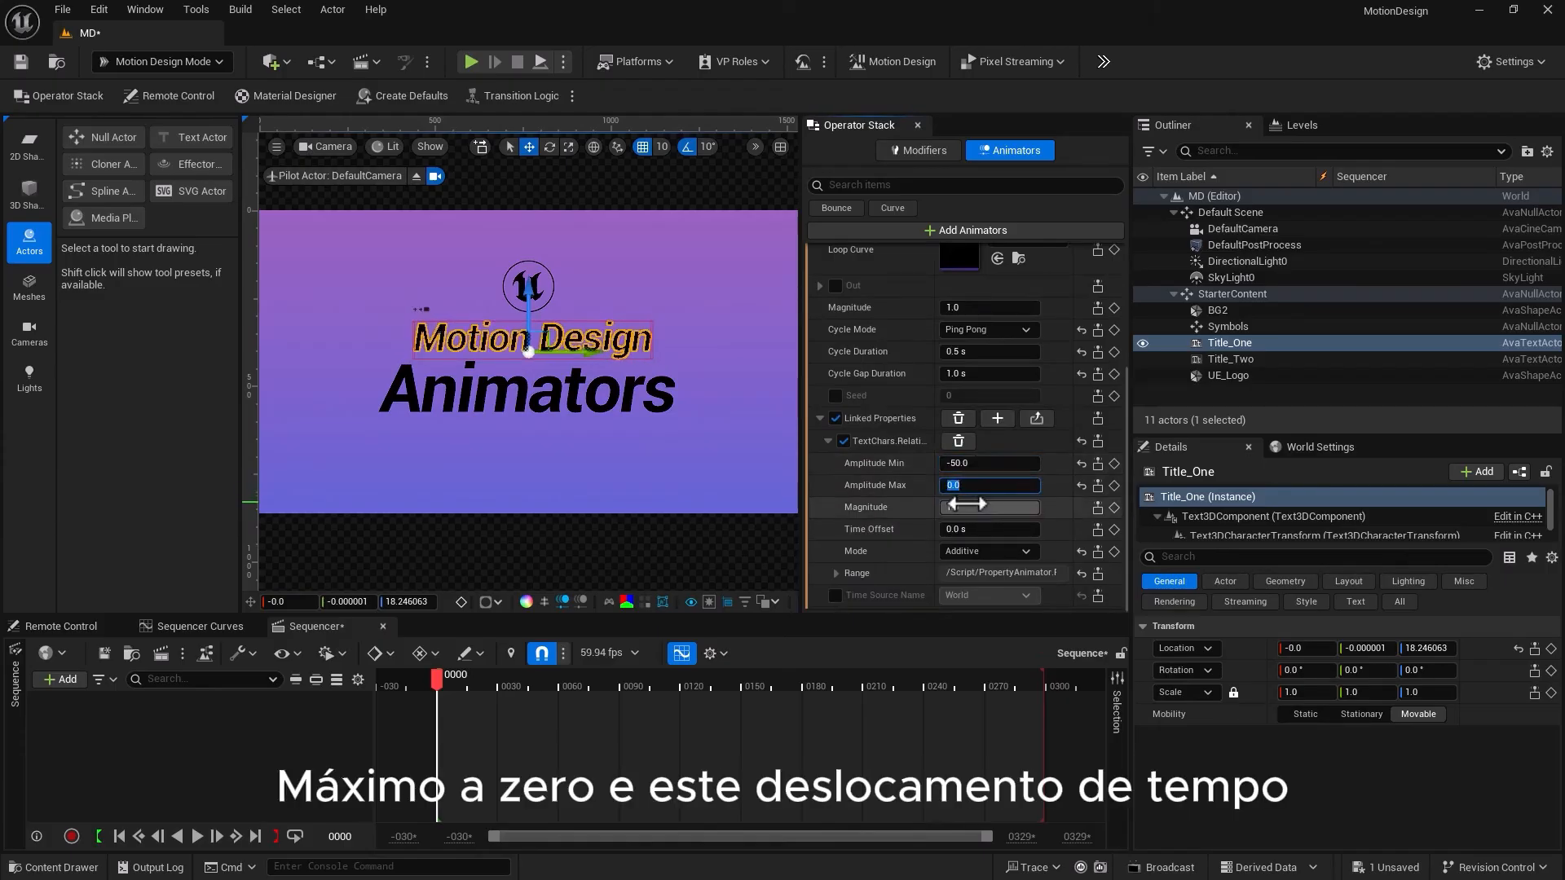
Set the Time Offset of Title_One's linked character location to 0.5 s and cancel the pending autosave
{"action": "left_click", "coordinate": [970, 530]}
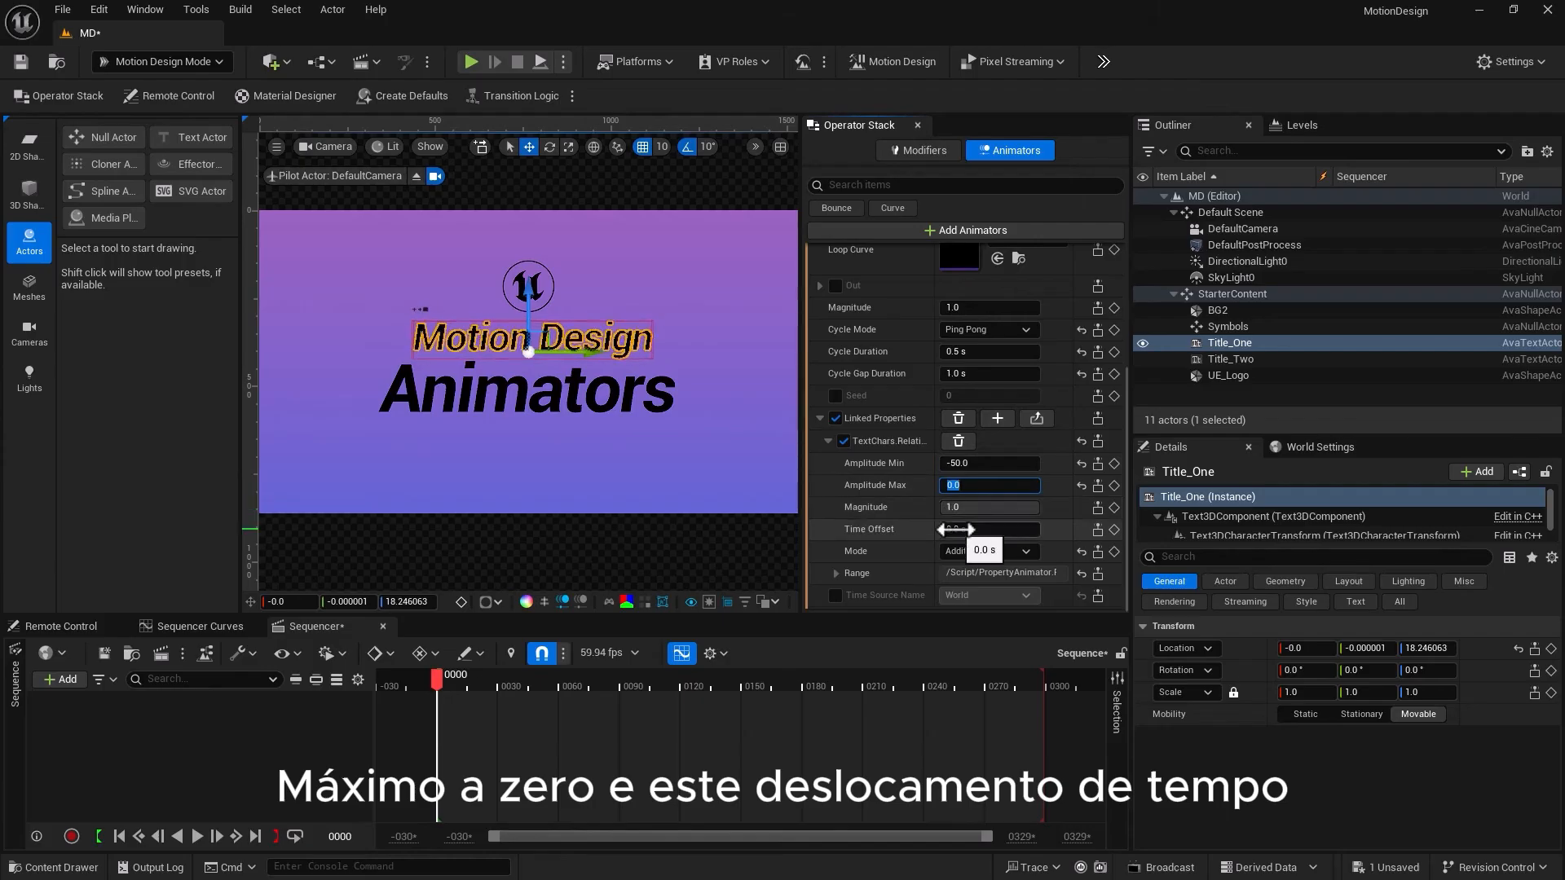
{"action": "type", "text": "0.5"}
{"action": "key", "text": "Return"}
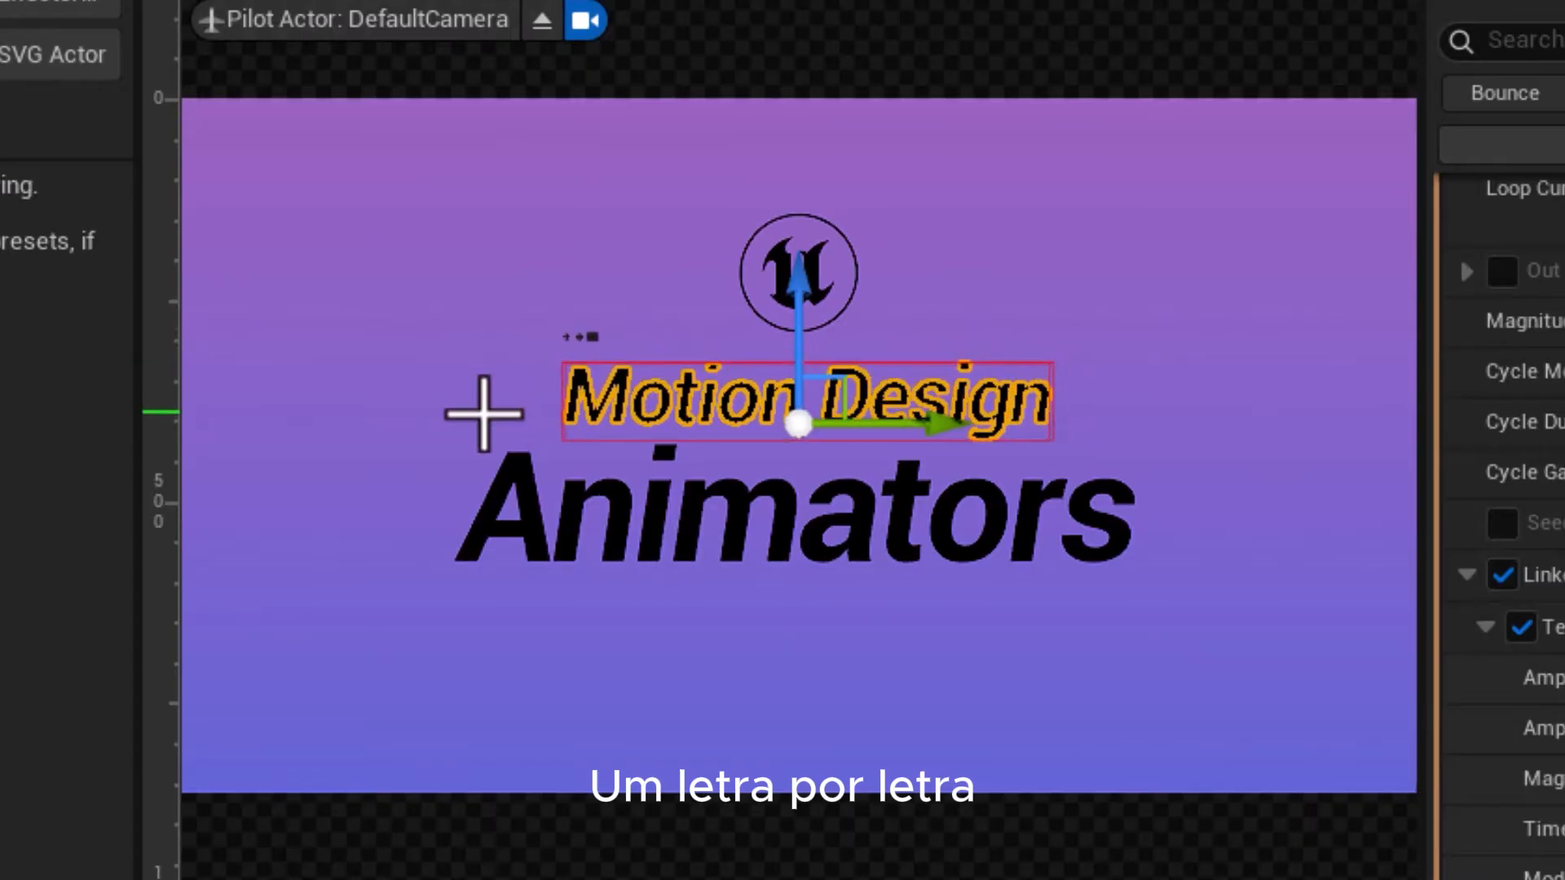
{"action": "left_click", "coordinate": [1434, 701]}
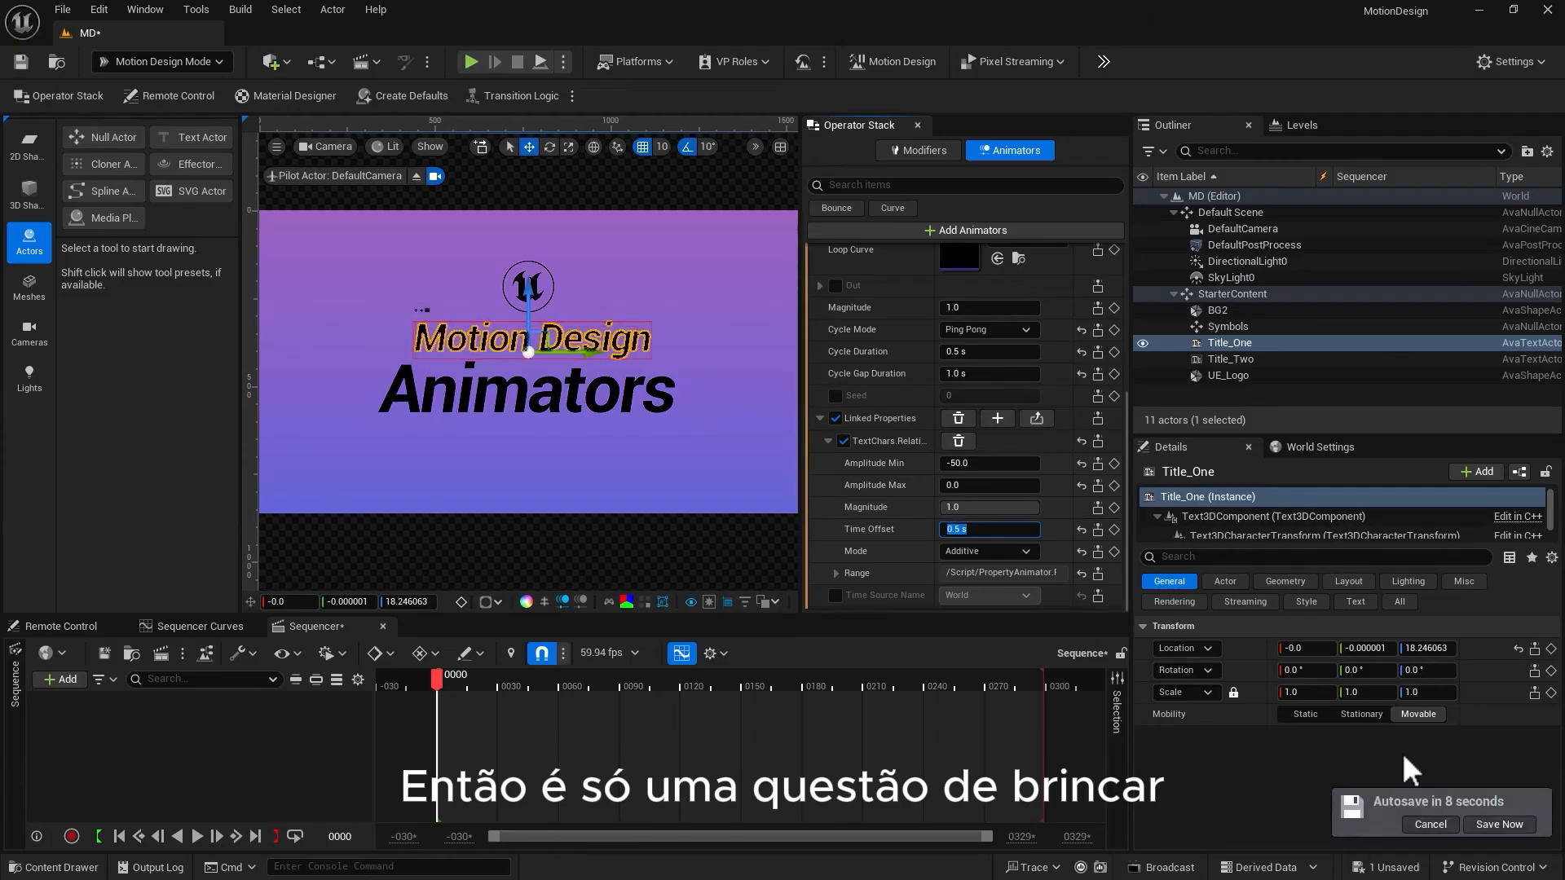
{"action": "left_click", "coordinate": [1428, 825]}
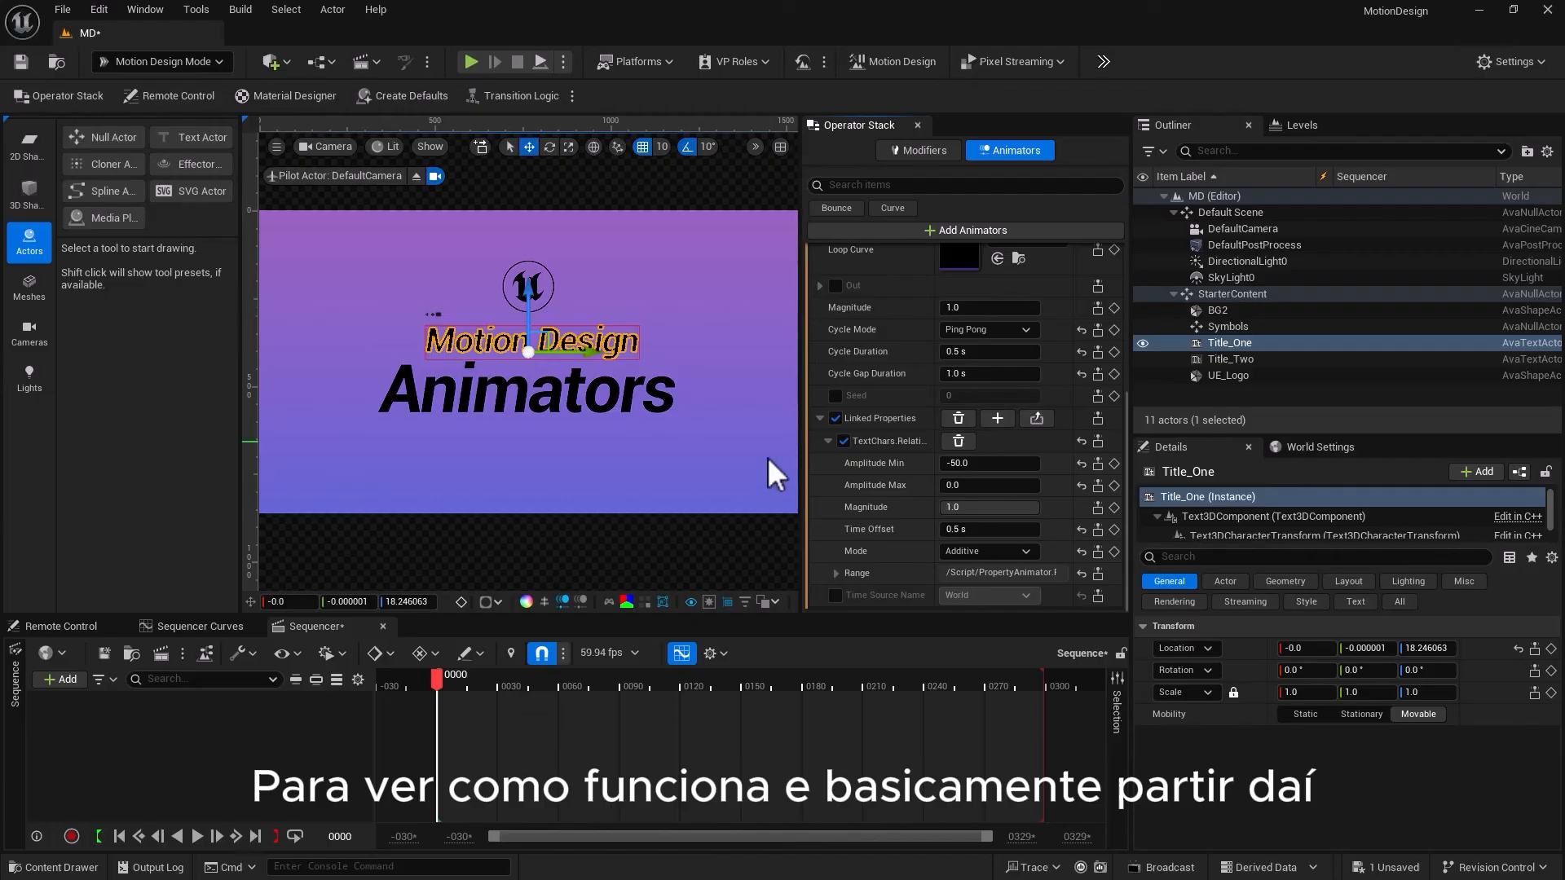
Add a Curve animator to Title_Two, the Animators text, and enable its In phase
{"action": "left_click", "coordinate": [607, 404]}
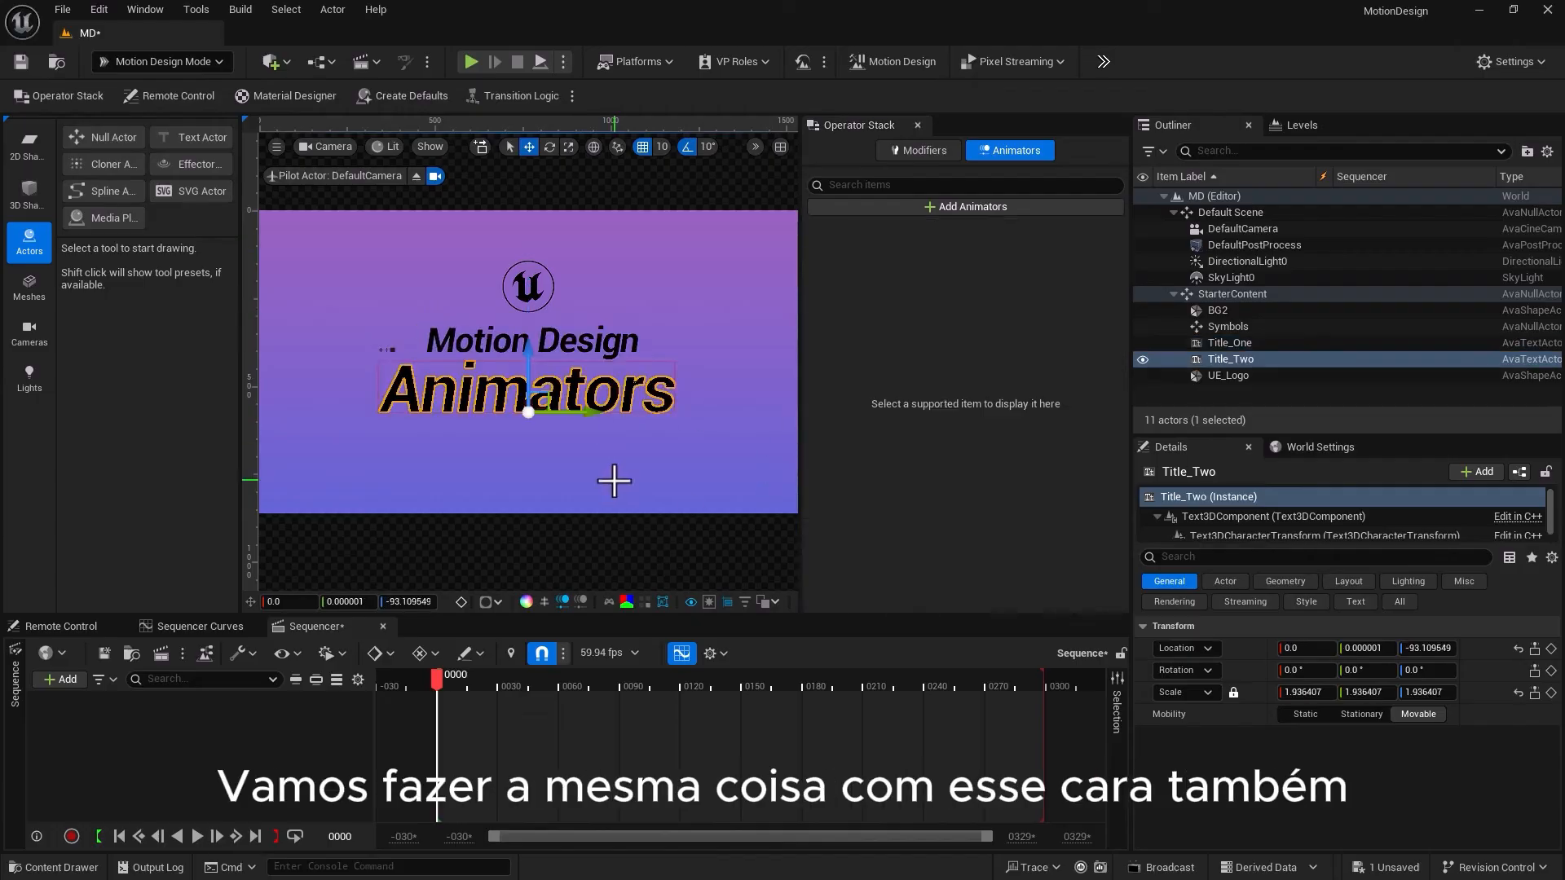
{"action": "left_click", "coordinate": [938, 206]}
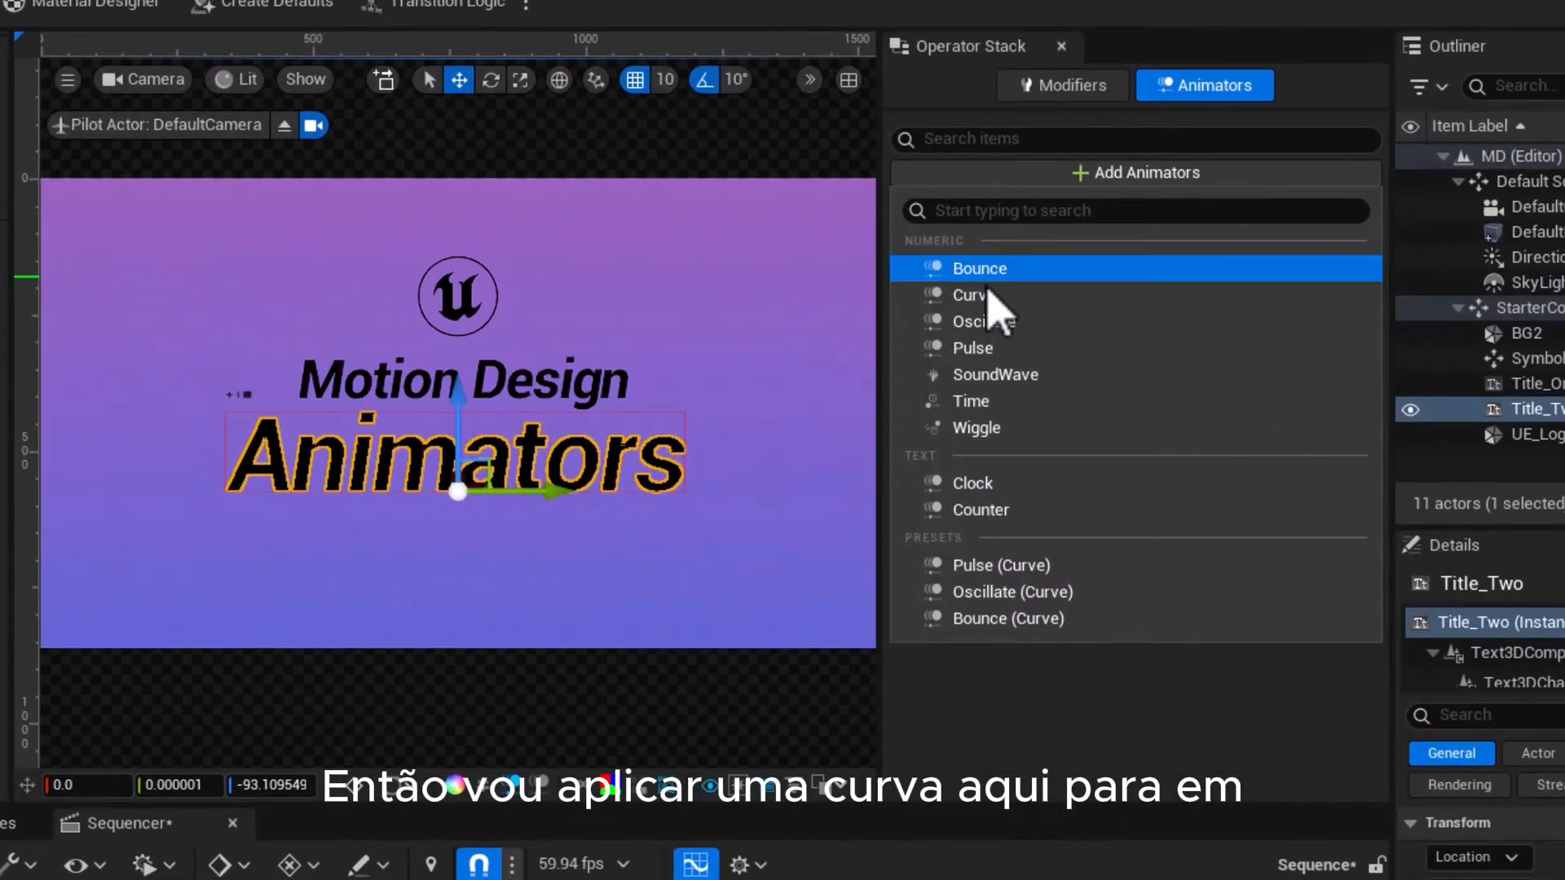
{"action": "left_click", "coordinate": [869, 286]}
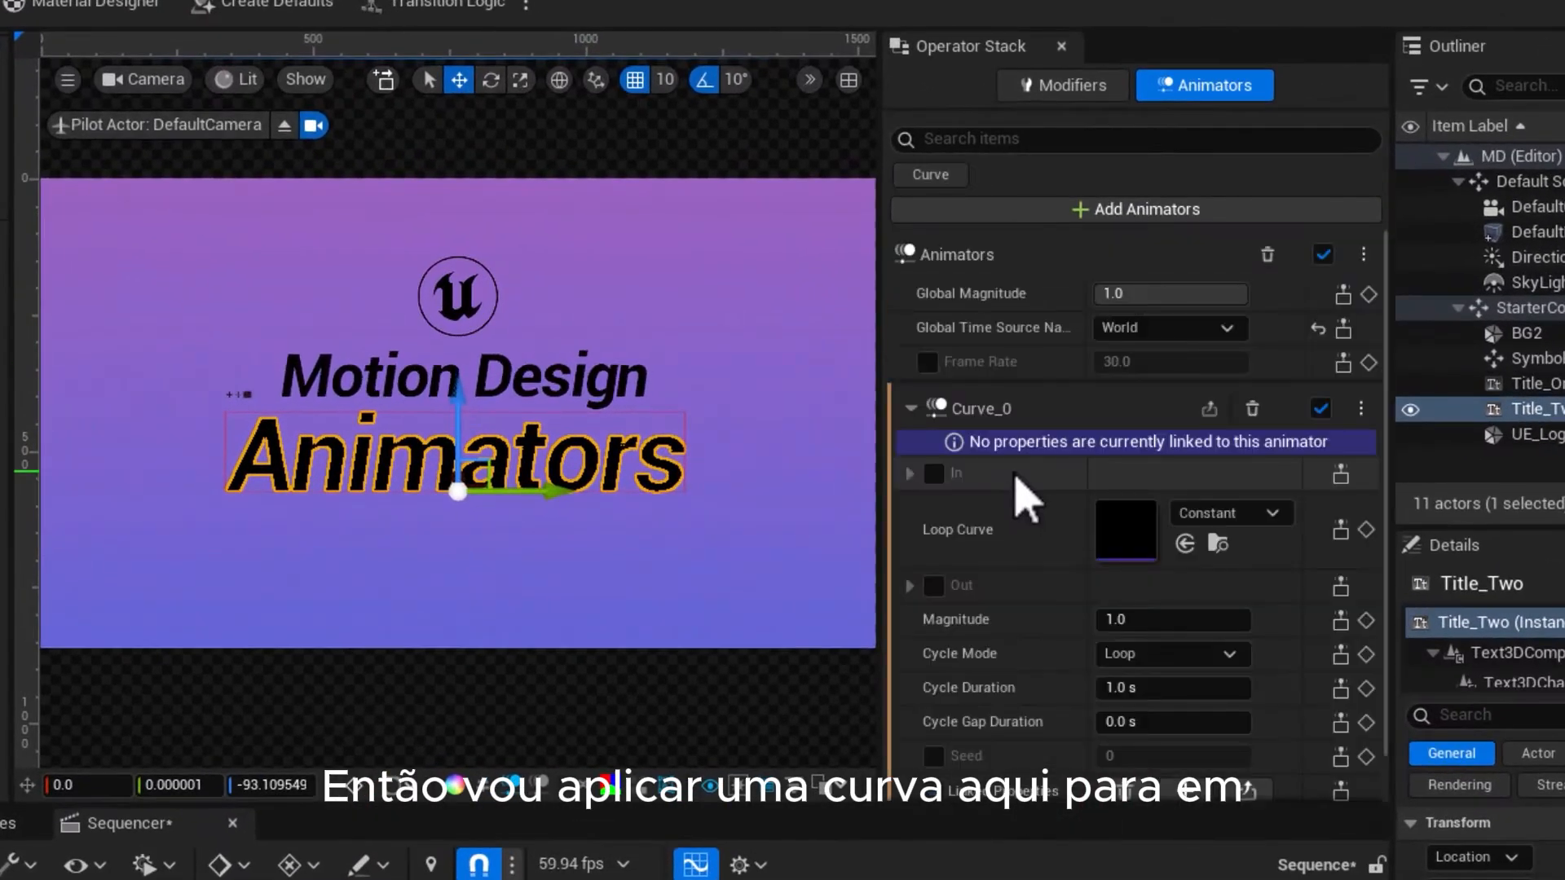
{"action": "left_click", "coordinate": [933, 473]}
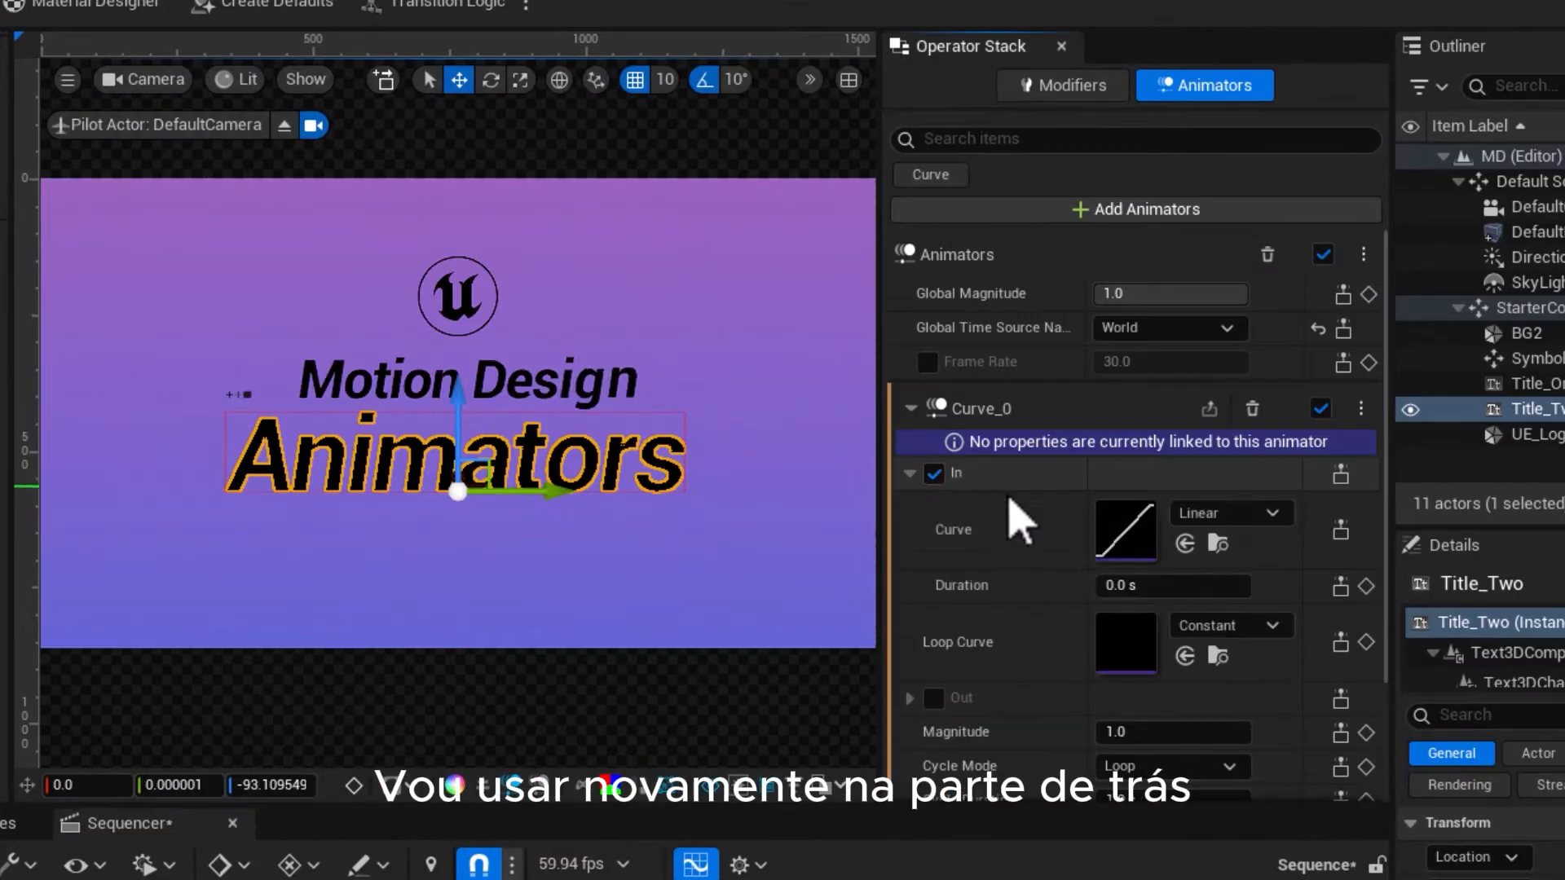
Assign the InOutBack curve to the In phase of Title_Two's Curve animator with a duration of 0.5 s
{"action": "left_click", "coordinate": [1251, 519]}
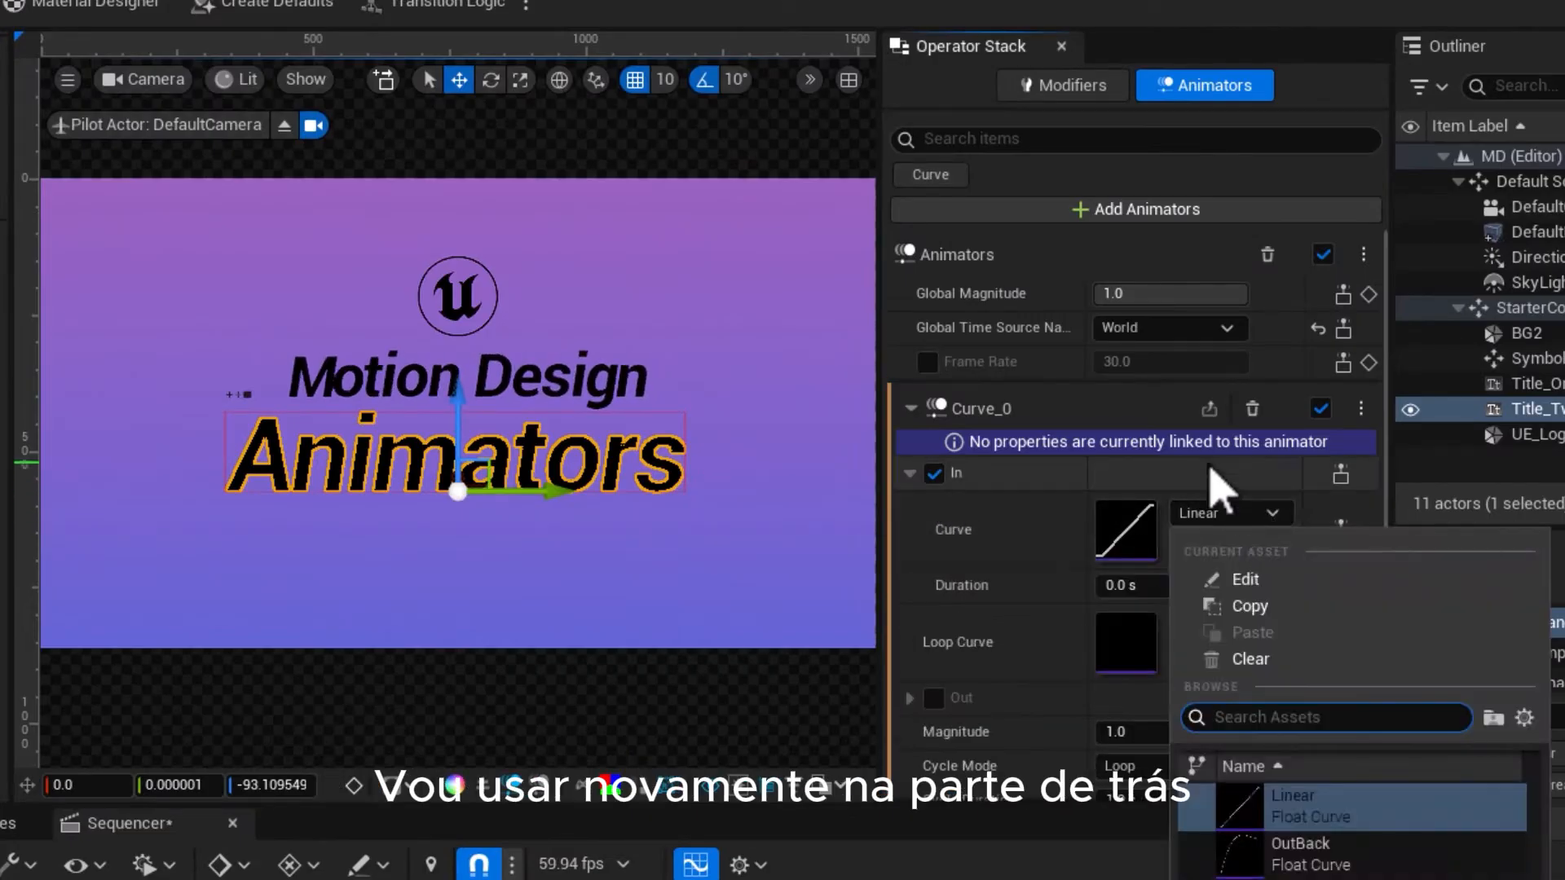
{"action": "type", "text": "inoutb"}
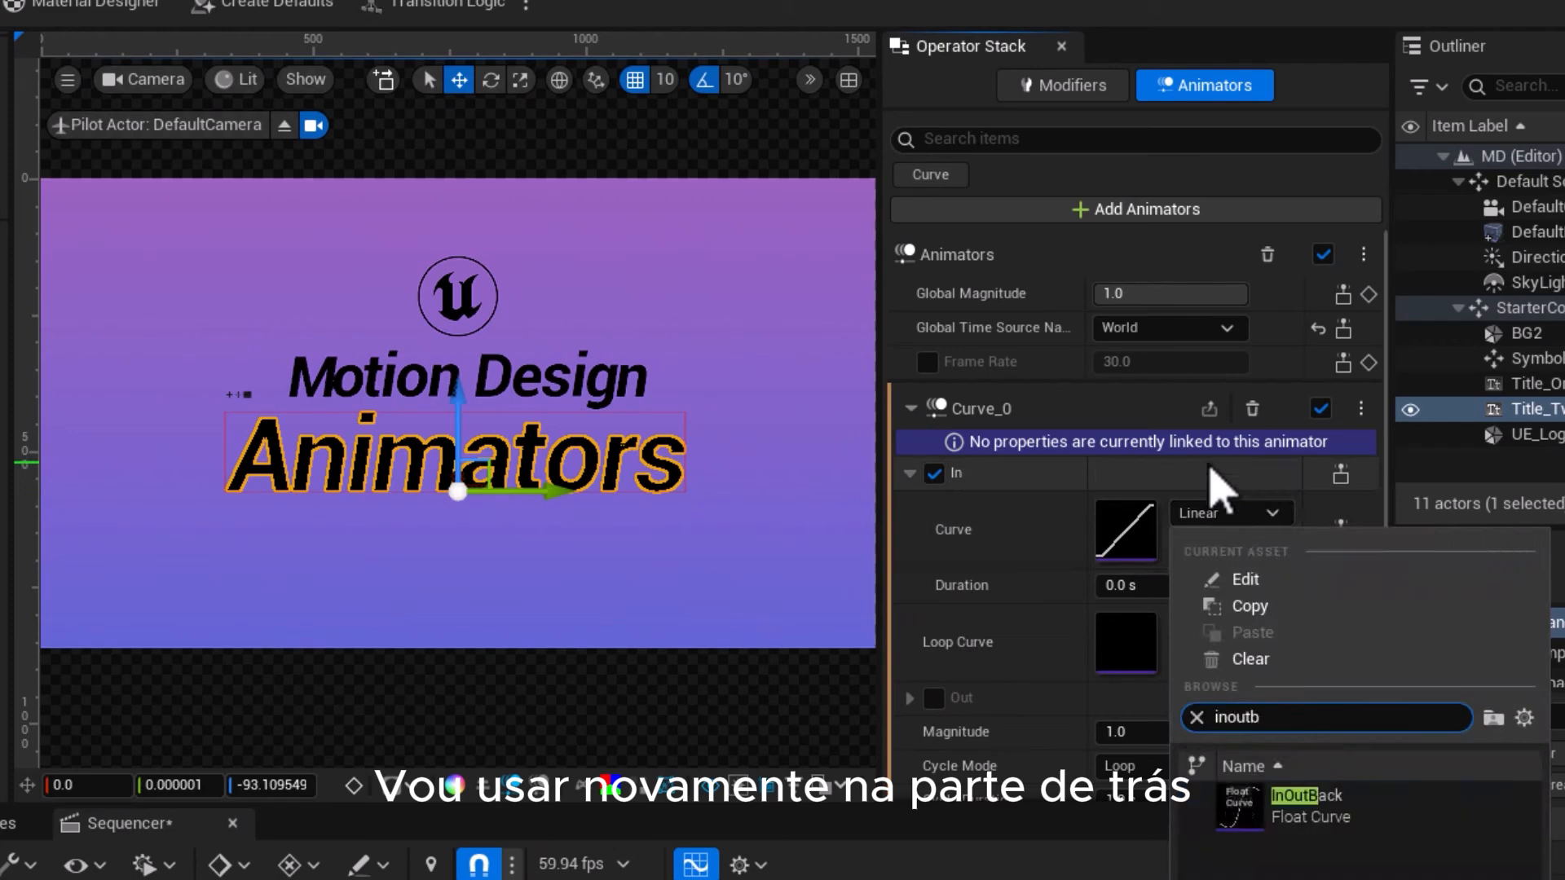
{"action": "left_click", "coordinate": [1283, 807]}
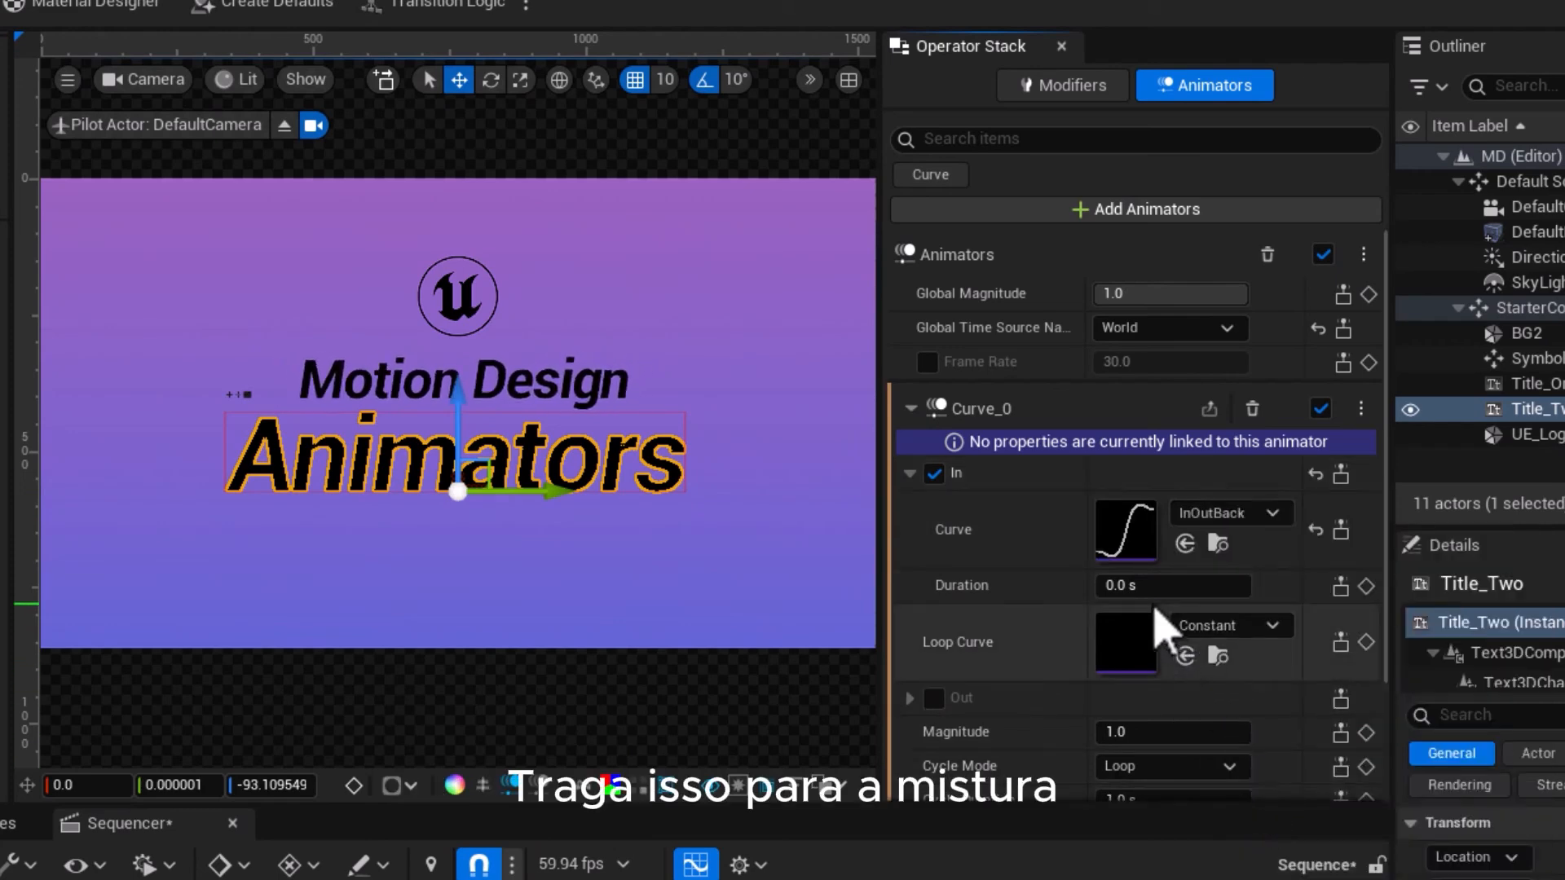
{"action": "type", "text": "0.5"}
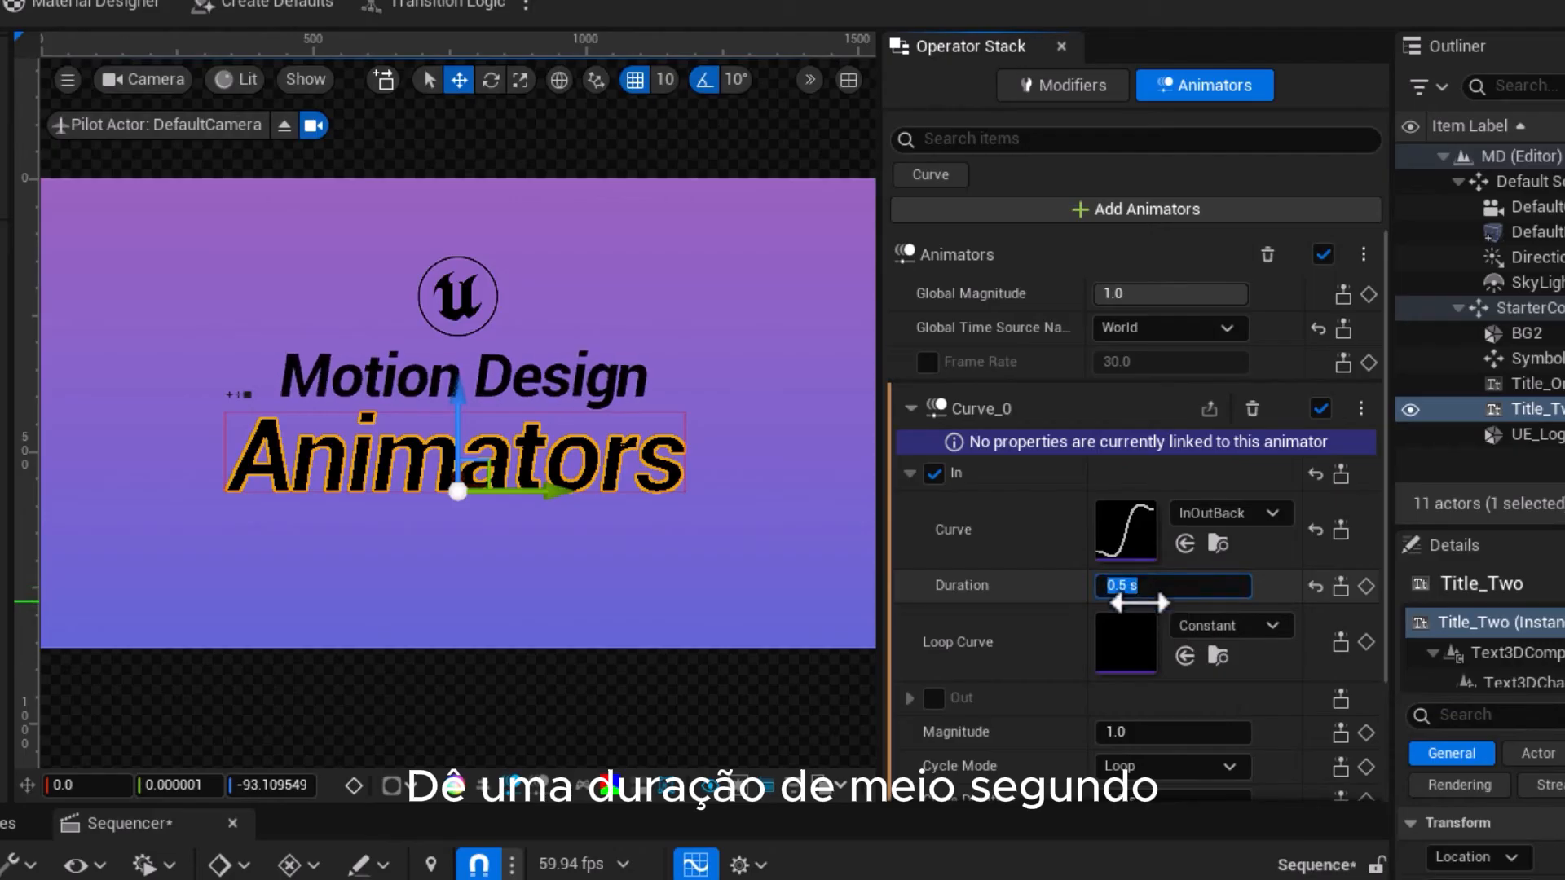
{"action": "key", "text": "Return"}
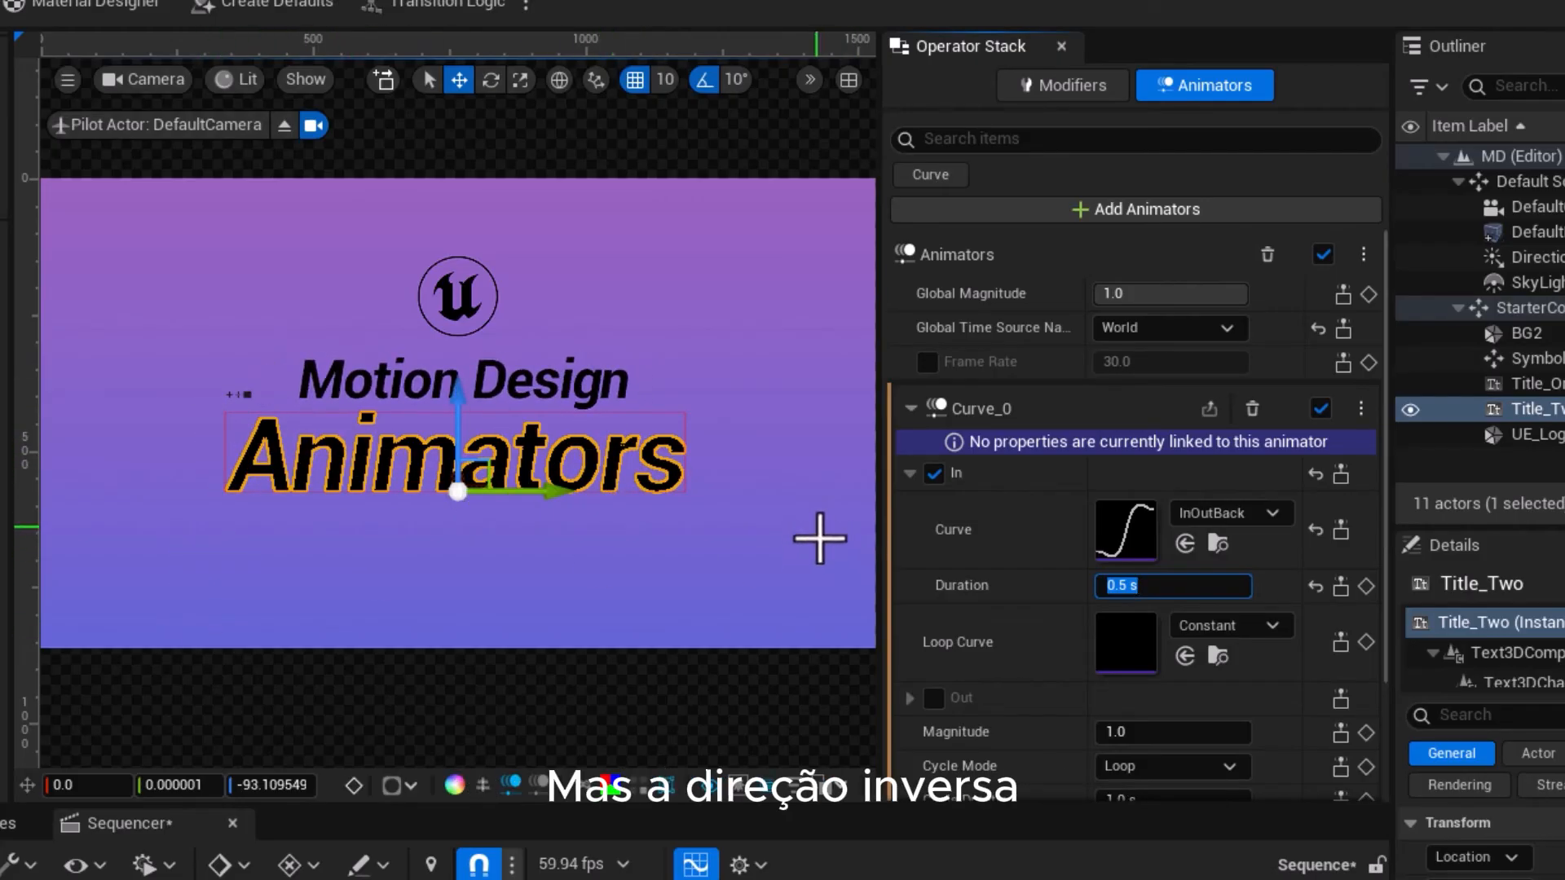
Set the Cycle Mode of Title_Two's Curve animator to Ping Pong, Cycle Duration to 0.5 s and Cycle Gap Duration to 1.0 s
{"action": "scroll", "coordinate": [1127, 571], "scroll_direction": "down", "scroll_amount": 3}
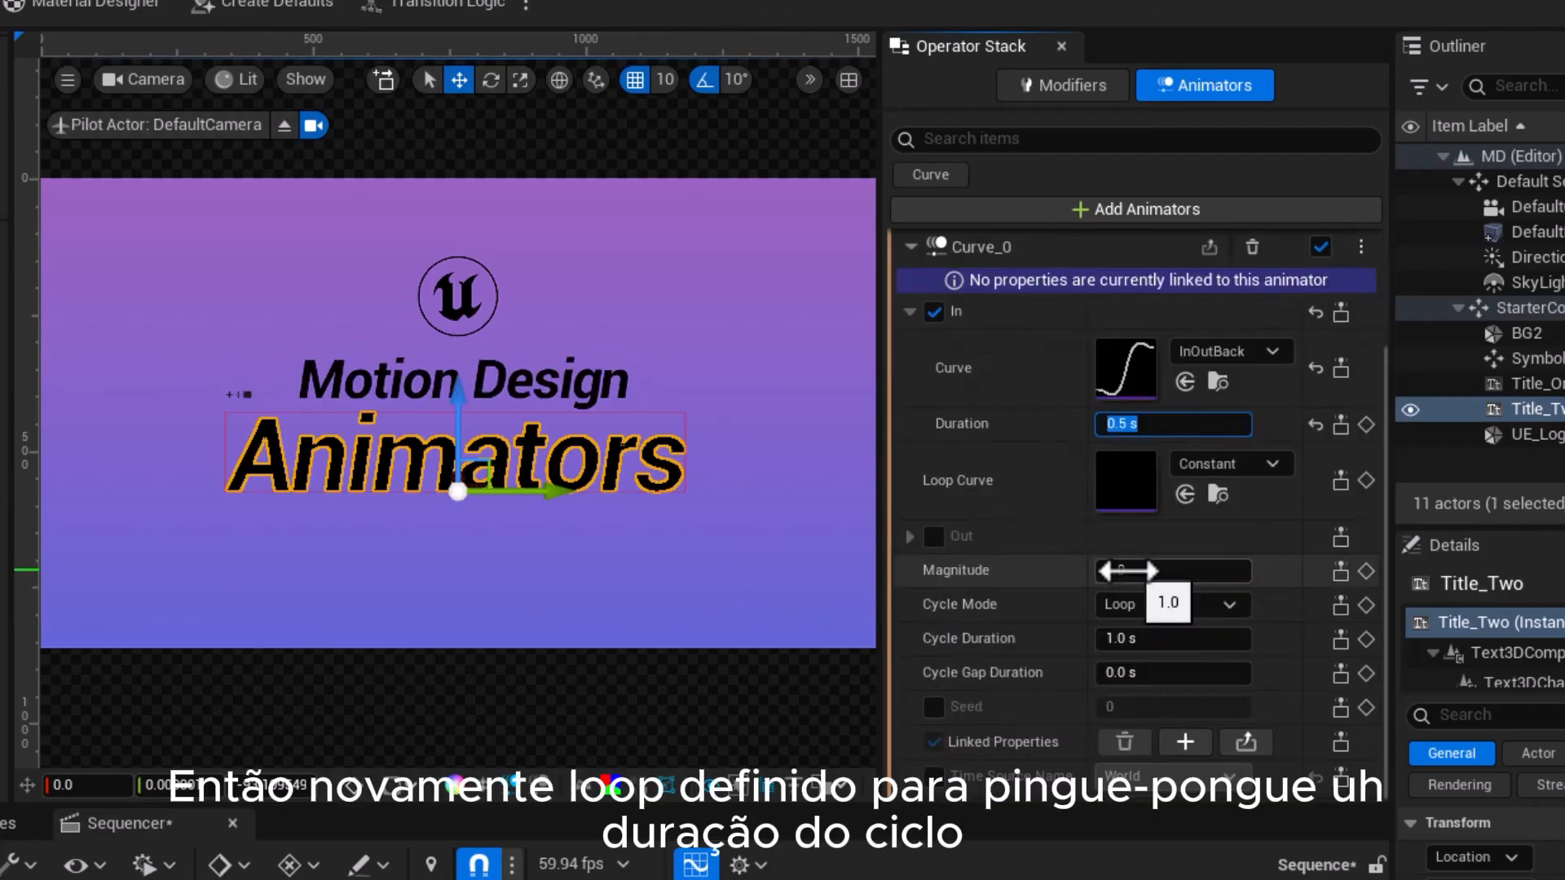
{"action": "left_click", "coordinate": [1139, 614]}
{"action": "left_click", "coordinate": [1135, 674]}
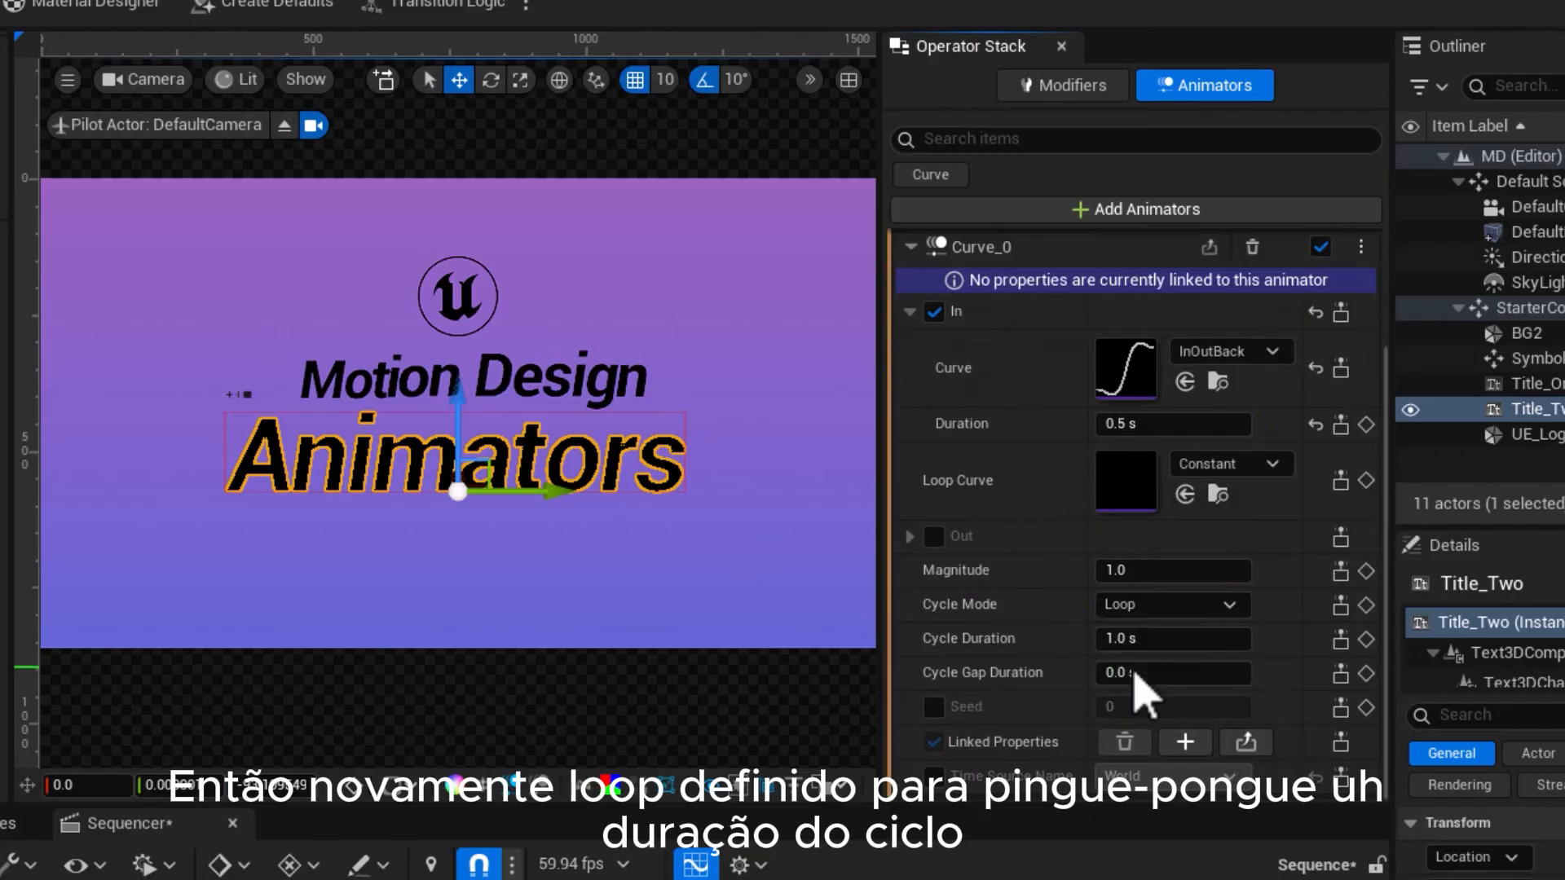
{"action": "left_click", "coordinate": [1128, 644]}
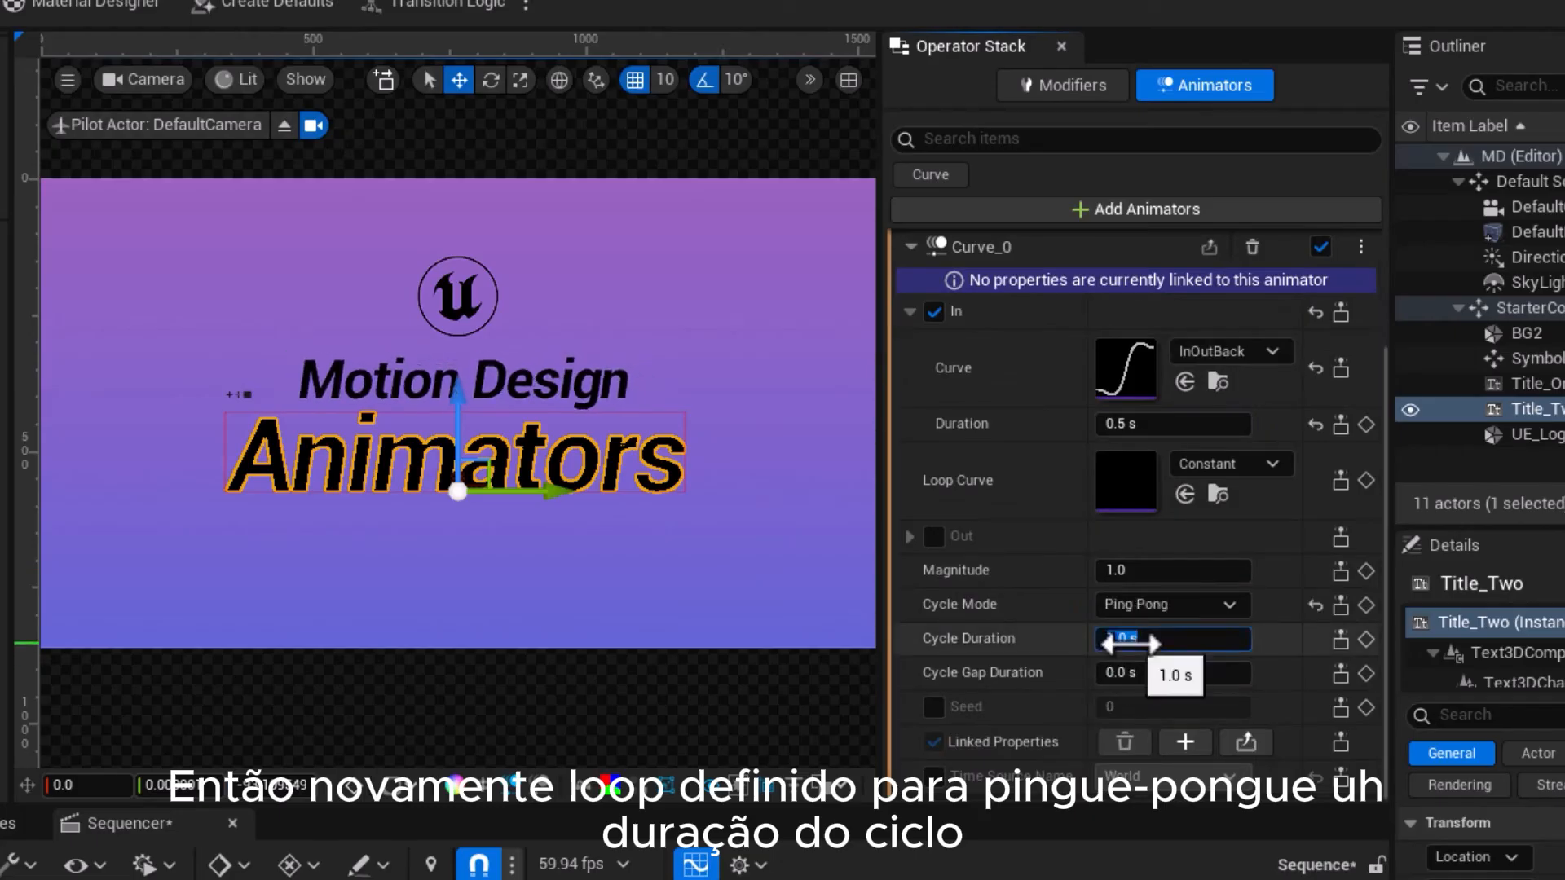
{"action": "type", "text": ".5"}
{"action": "key", "text": "Return"}
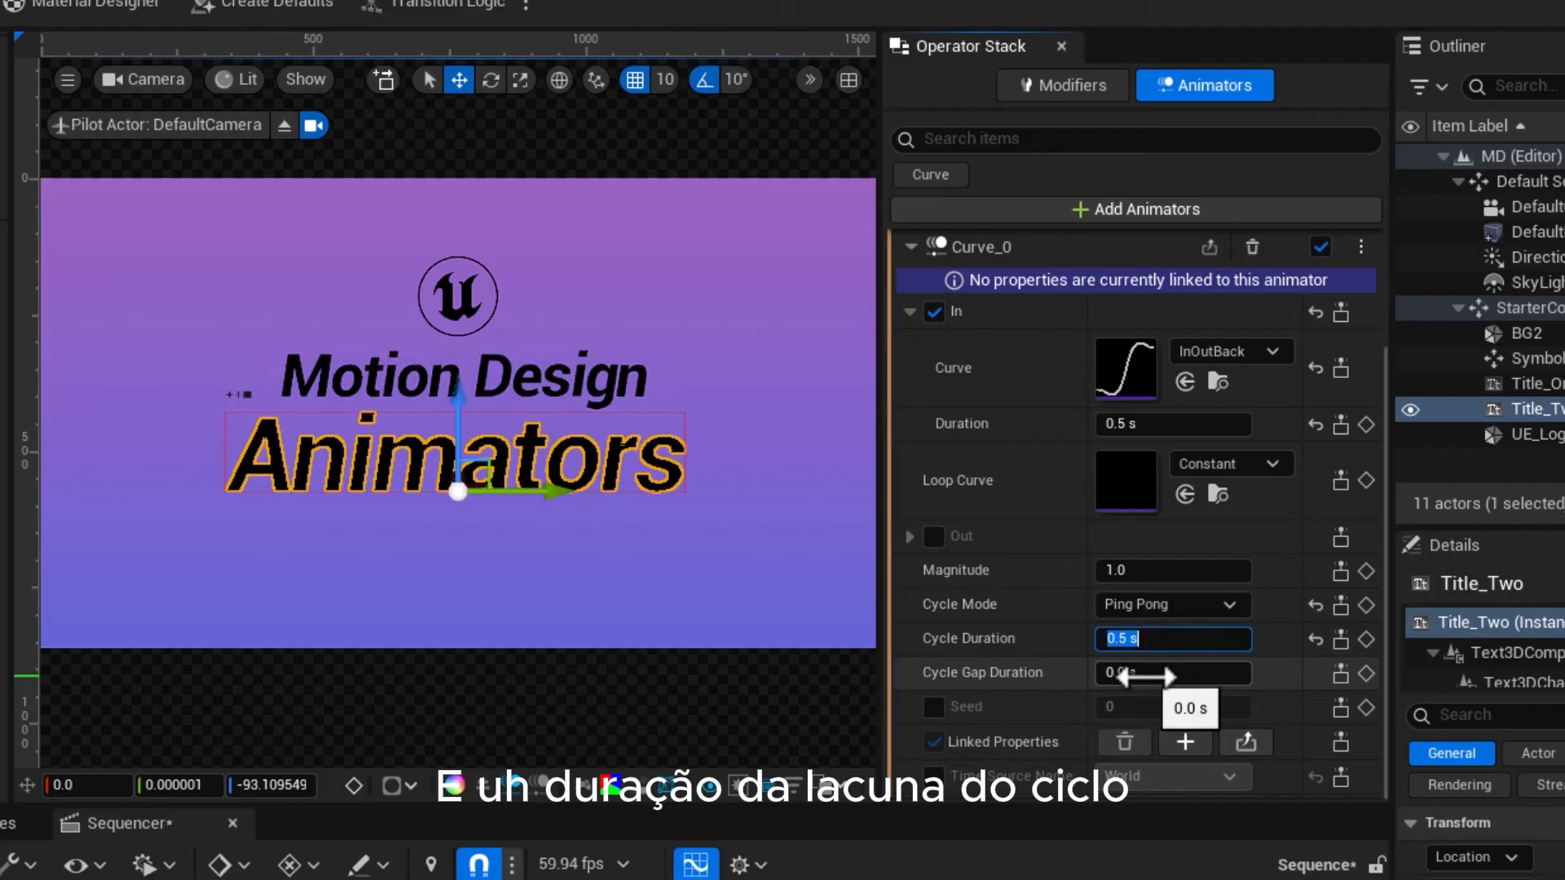
{"action": "left_click", "coordinate": [1145, 674]}
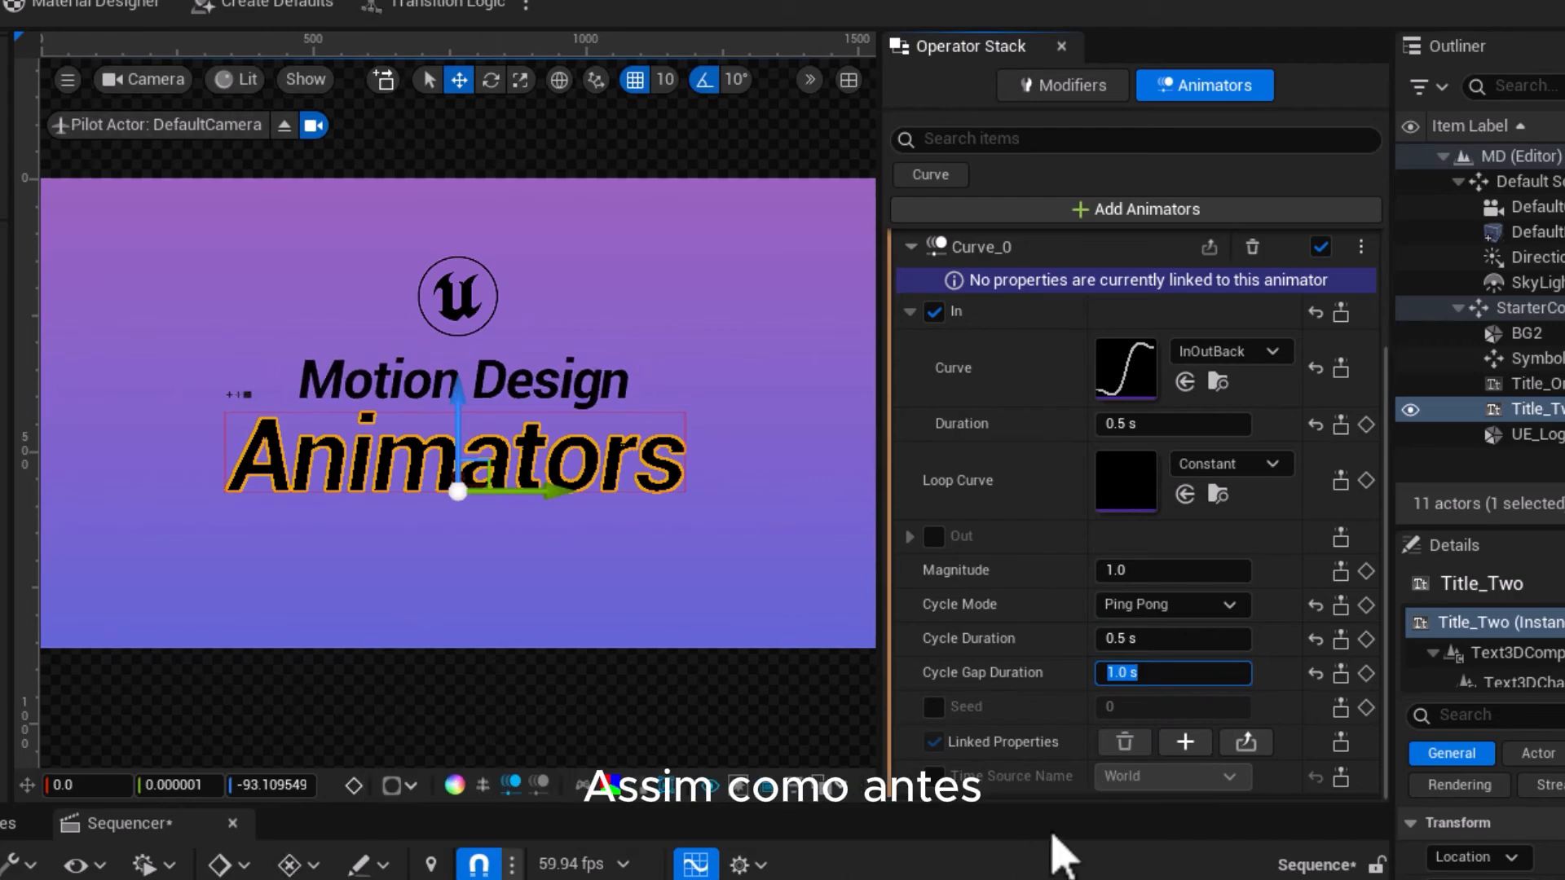
Link Title_Two's text character relative location X to its Curve animator
{"action": "left_click", "coordinate": [1185, 742]}
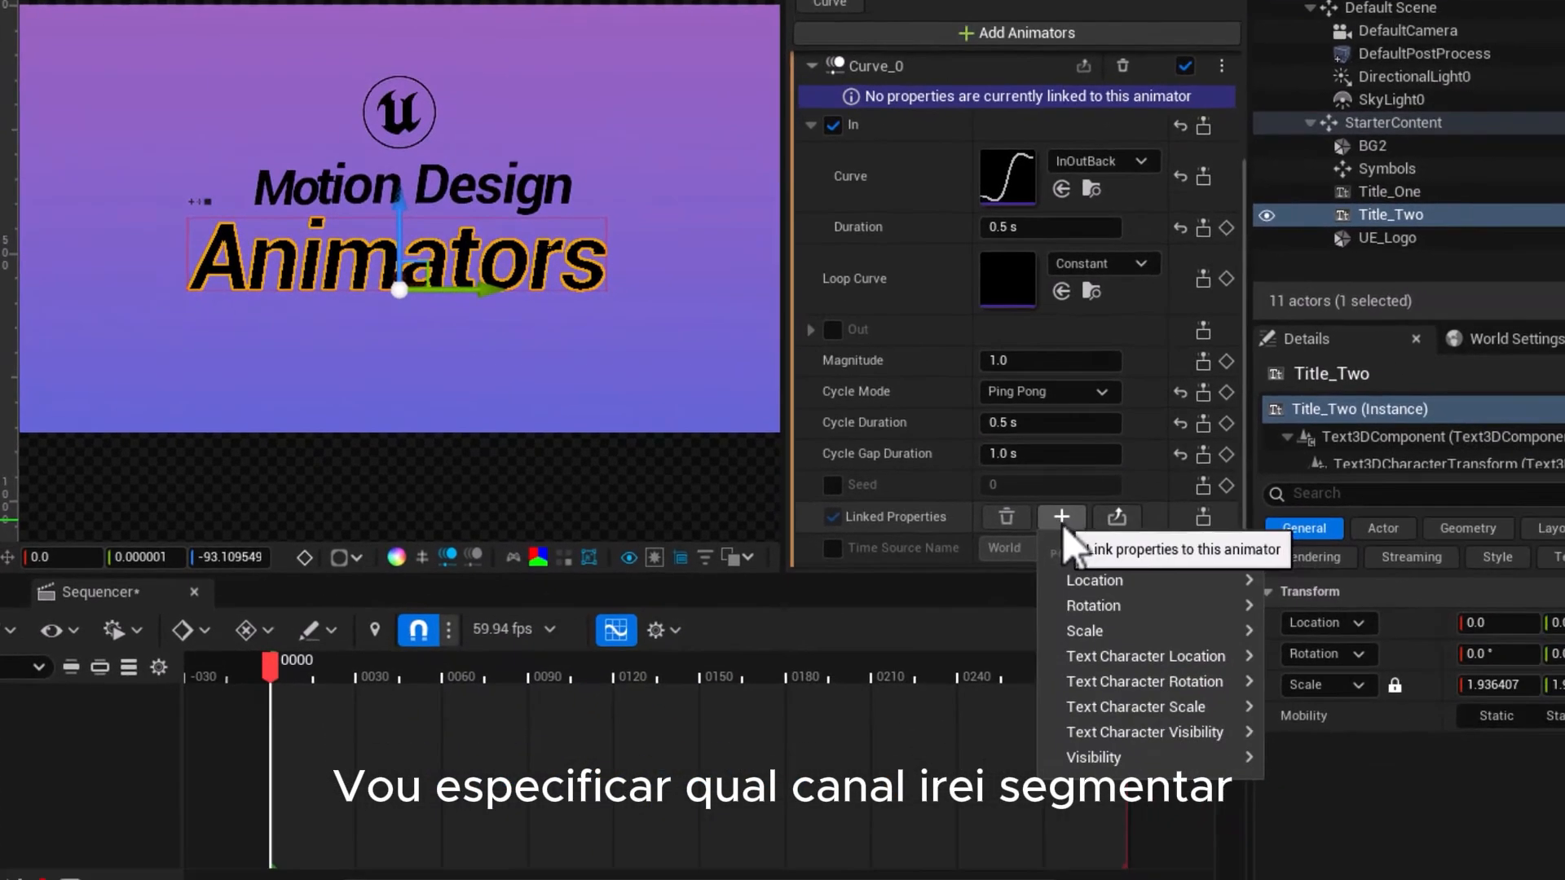
{"action": "mouse_move", "coordinate": [1135, 655]}
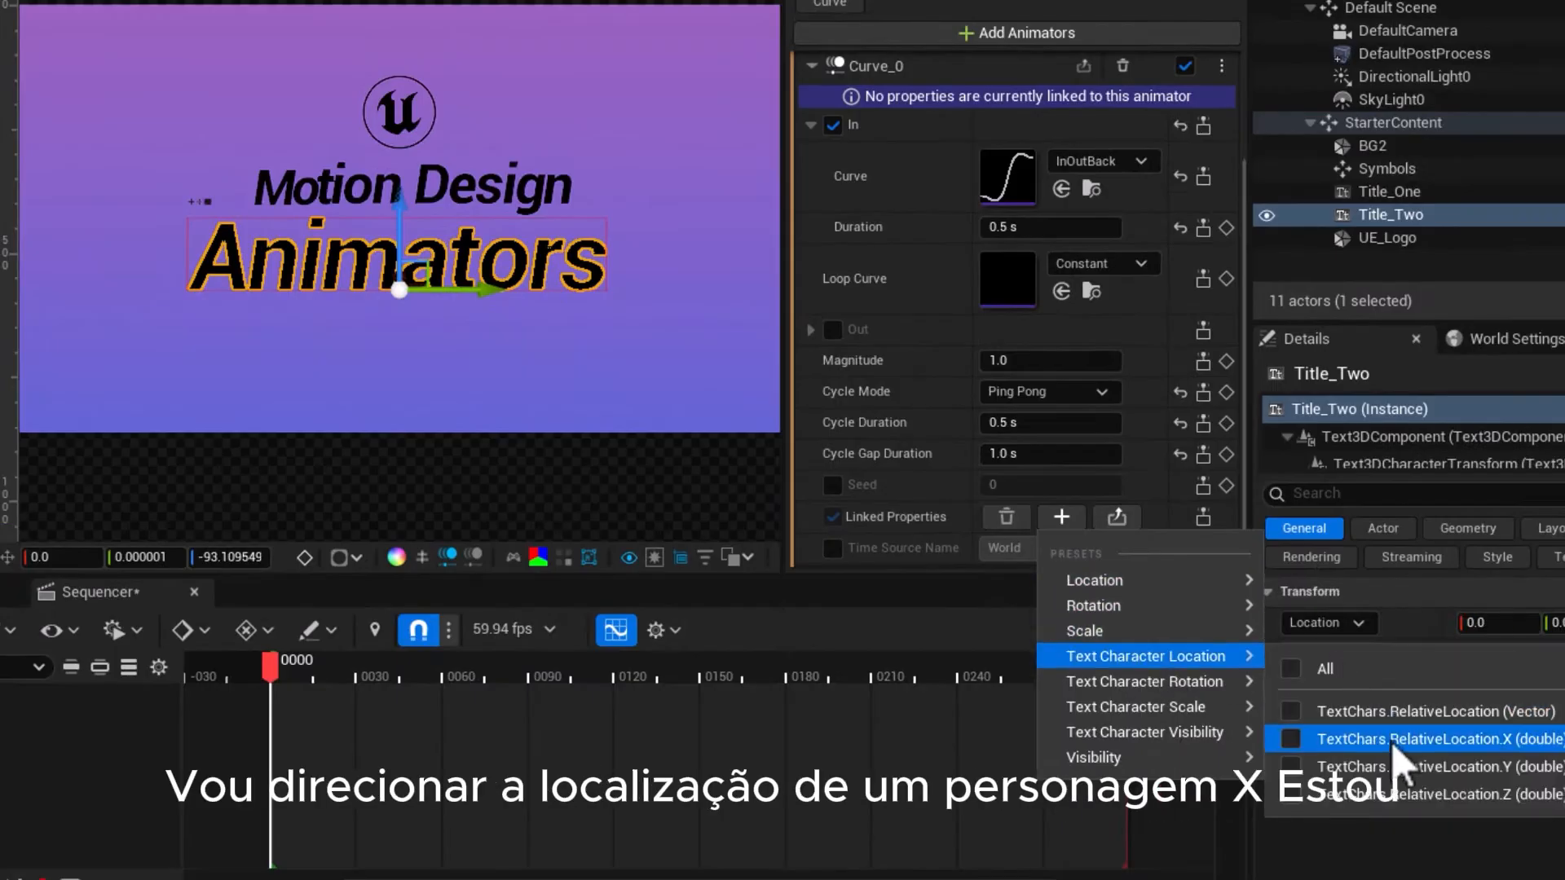
{"action": "left_click", "coordinate": [1490, 743]}
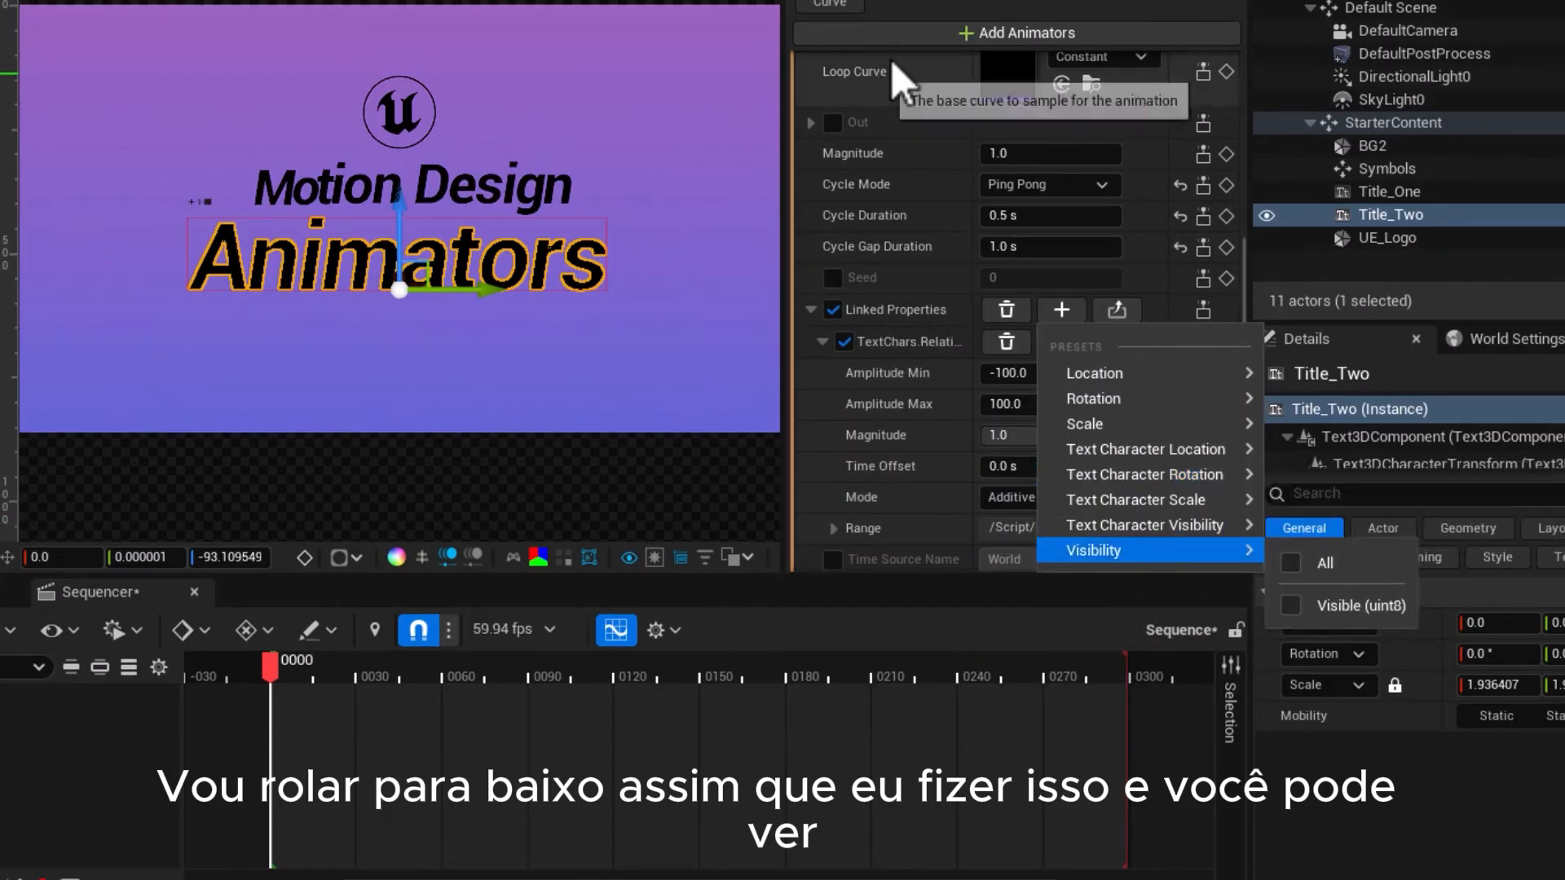
{"action": "left_click", "coordinate": [937, 4]}
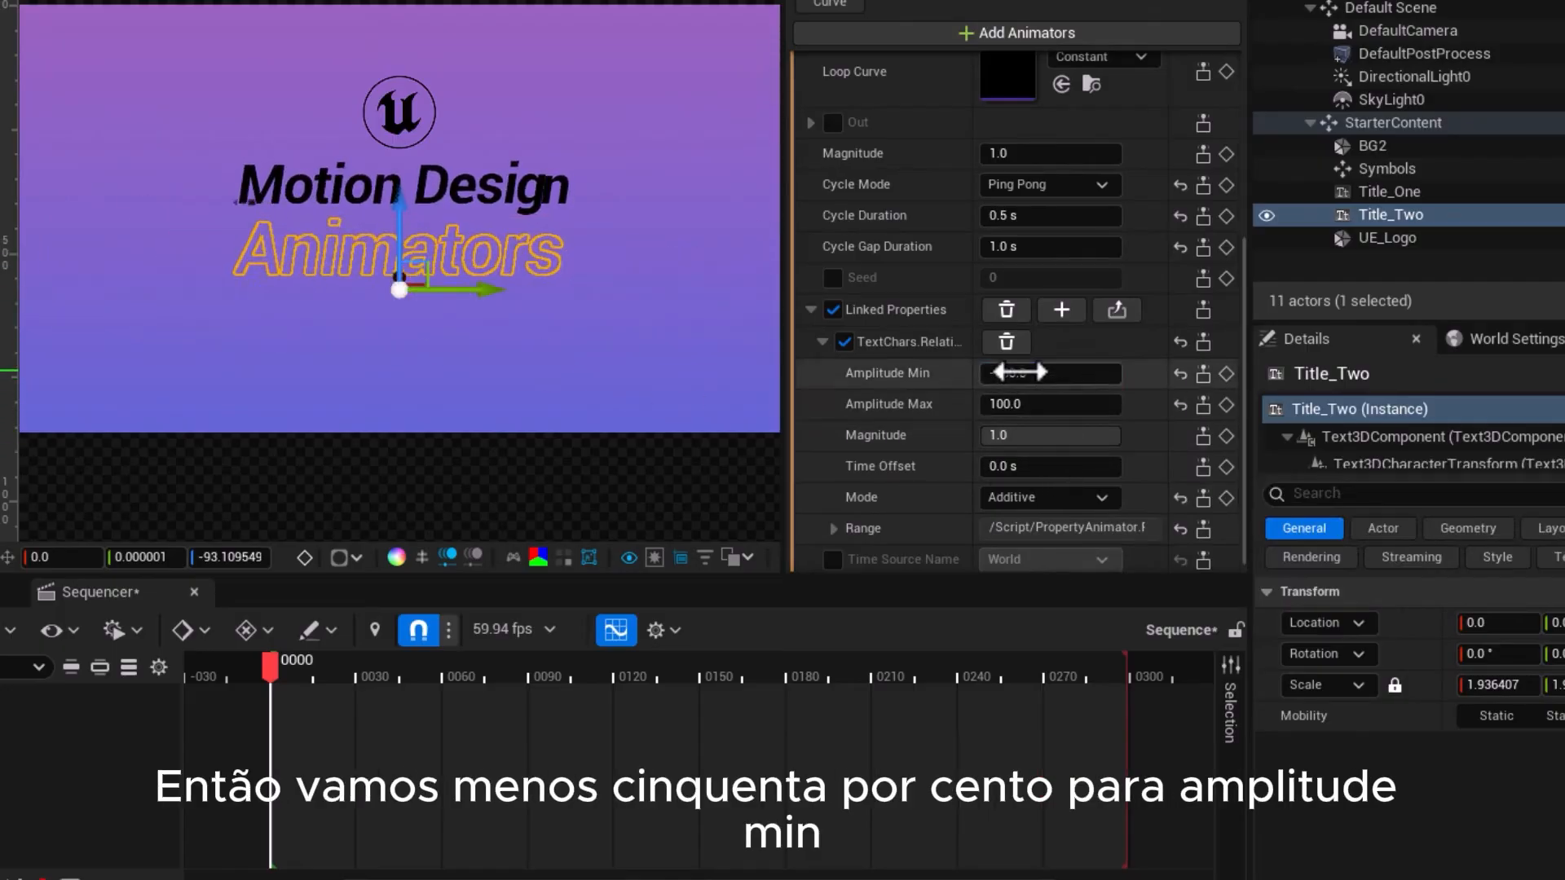
Set the Amplitude Min to -50 and Amplitude Max to 0 for Title_Two's linked character location
{"action": "left_click", "coordinate": [1018, 373]}
{"action": "type", "text": "-0.5"}
{"action": "key", "text": "Return"}
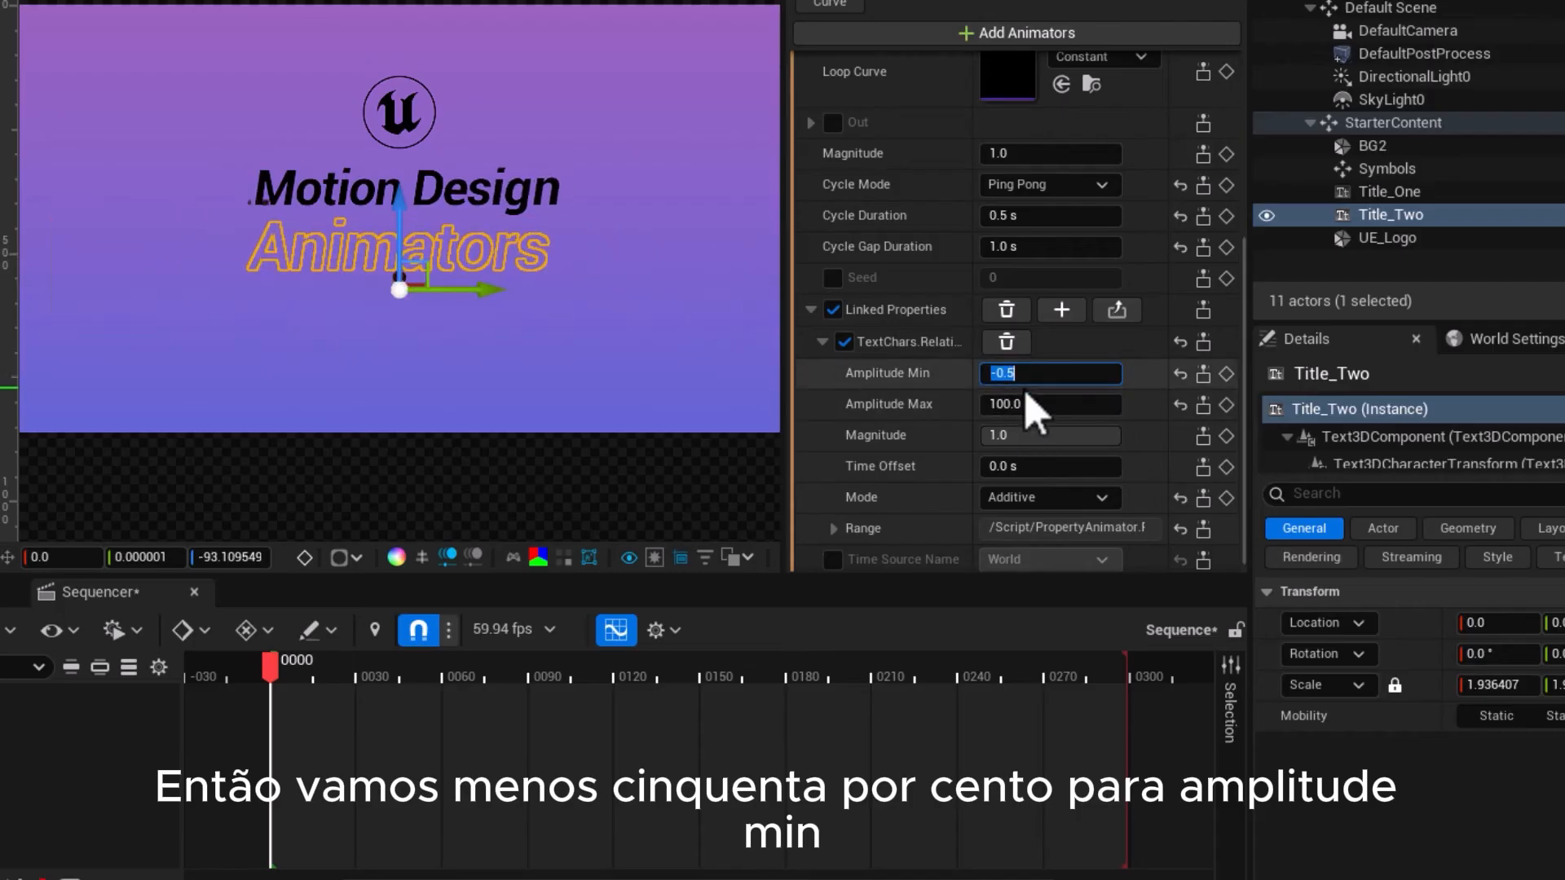
{"action": "type", "text": "-50"}
{"action": "key", "text": "Return"}
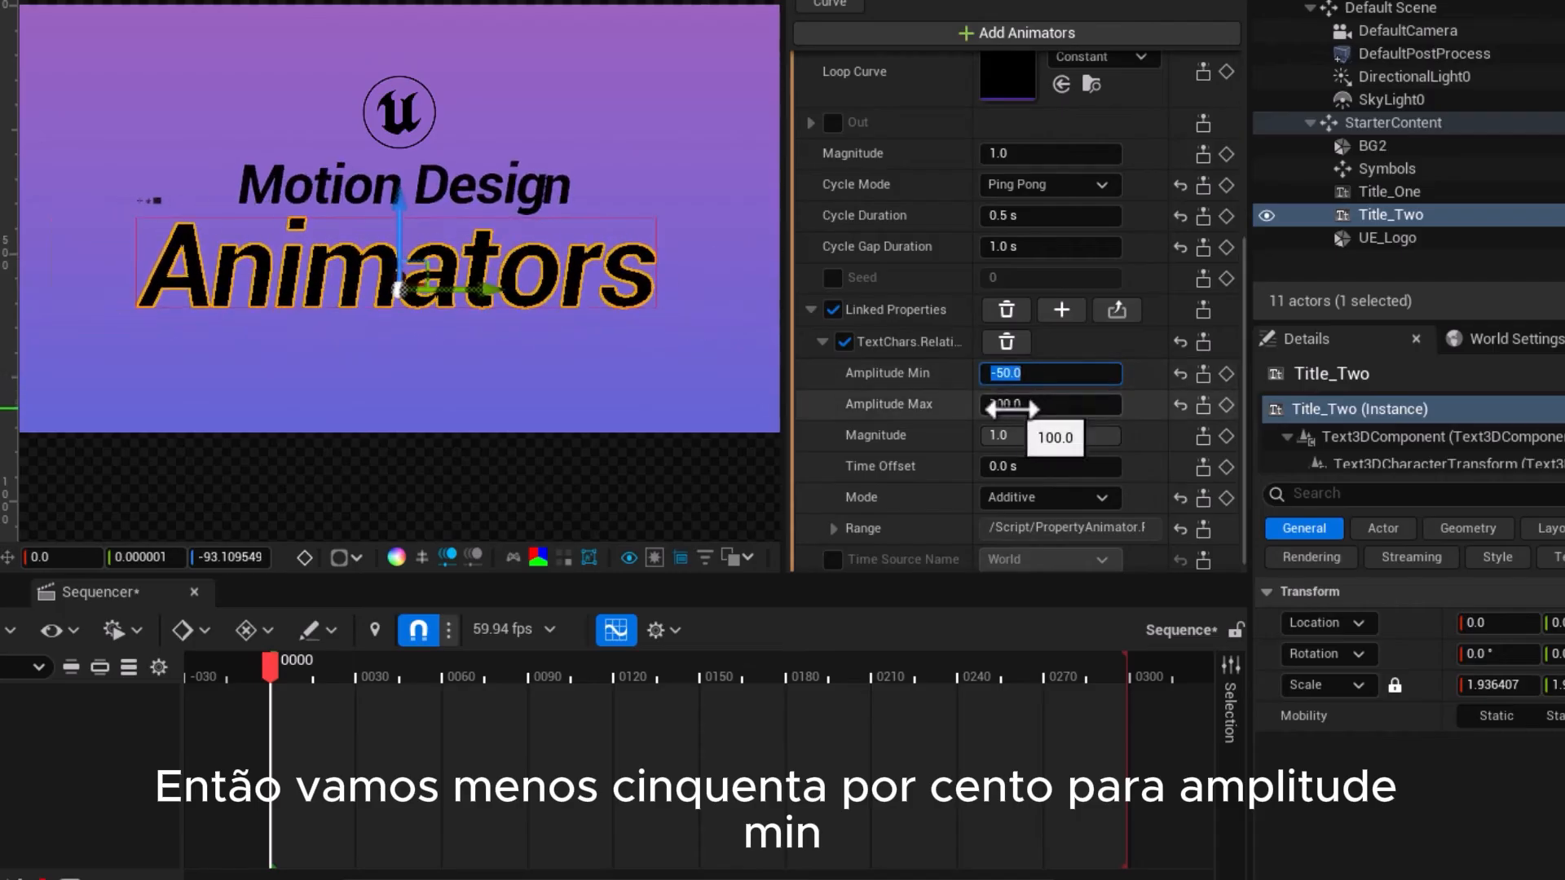
{"action": "left_click", "coordinate": [1010, 405]}
{"action": "type", "text": "0"}
{"action": "key", "text": "Return"}
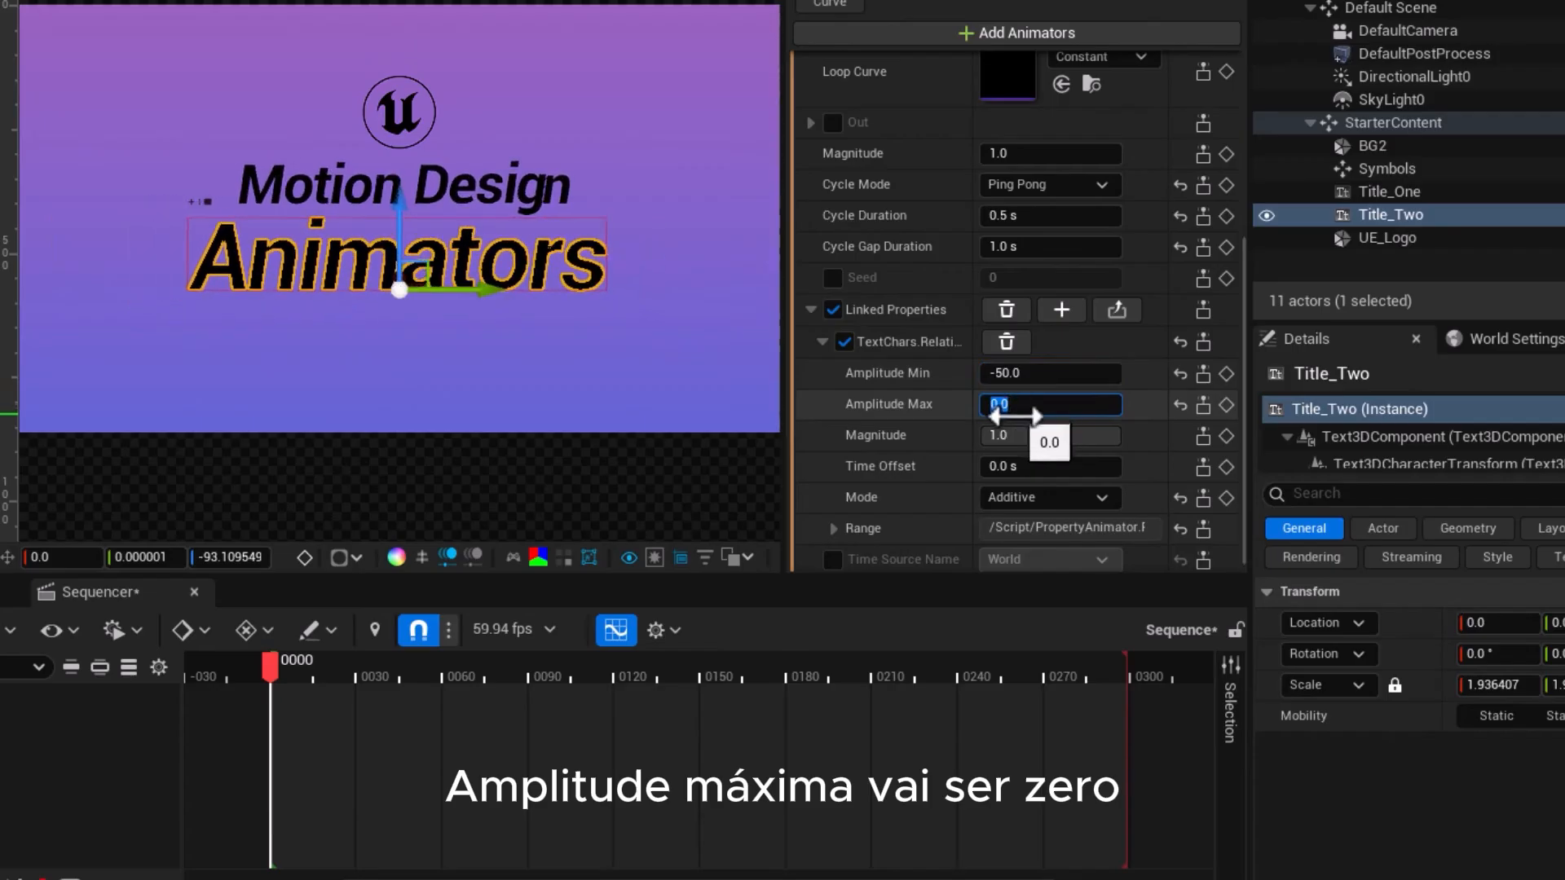
Set the Time Offset of Title_Two's linked character location to -0.5 s
{"action": "left_click", "coordinate": [1017, 468]}
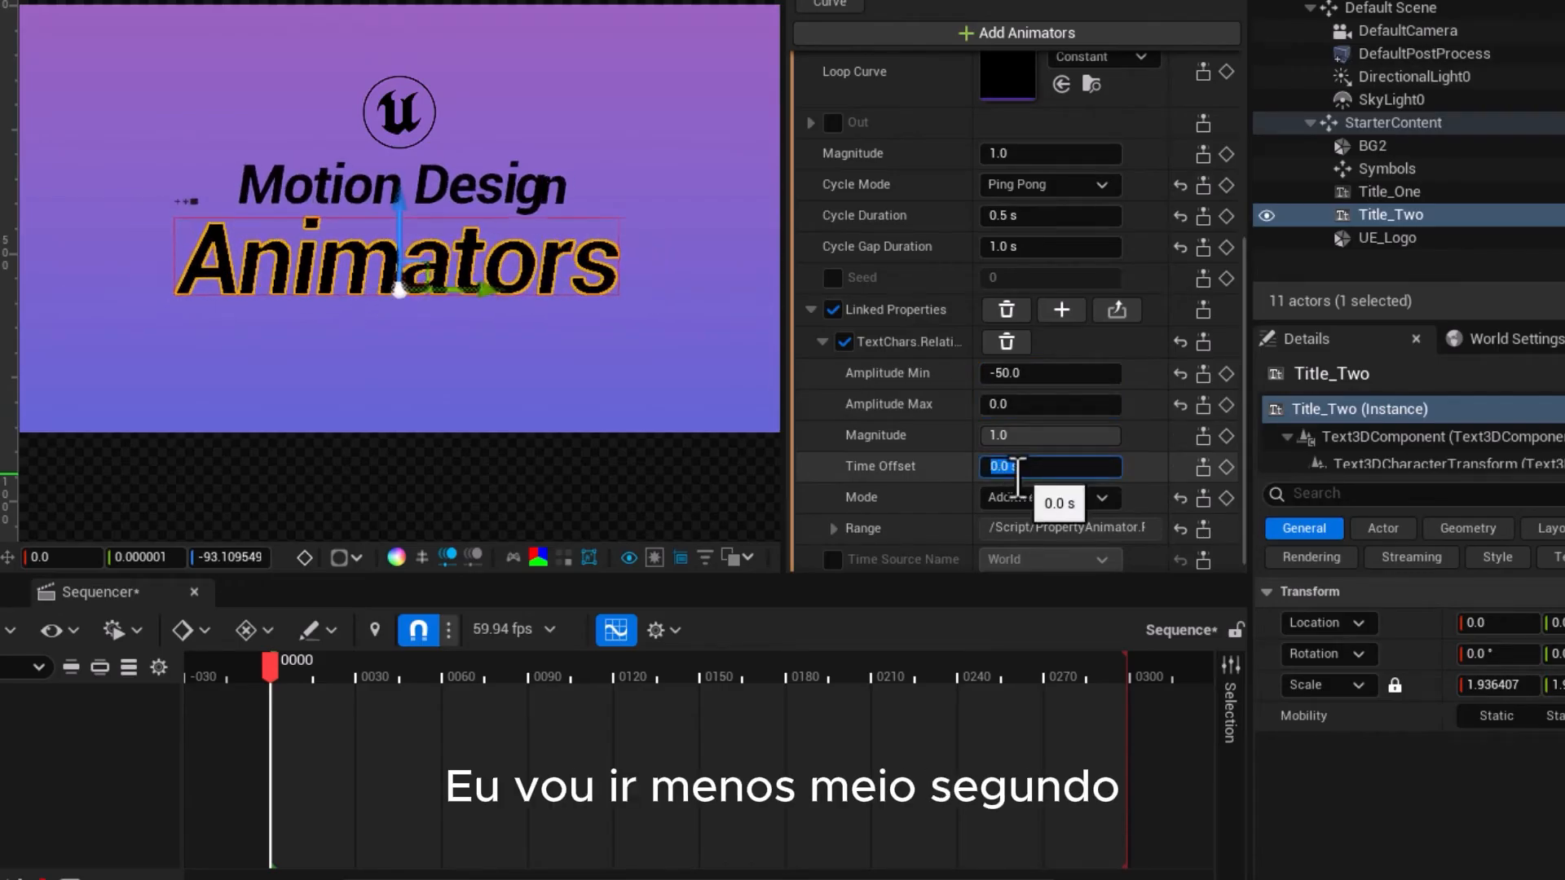
{"action": "type", "text": "-"}
{"action": "type", "text": "0.5"}
{"action": "key", "text": "Return"}
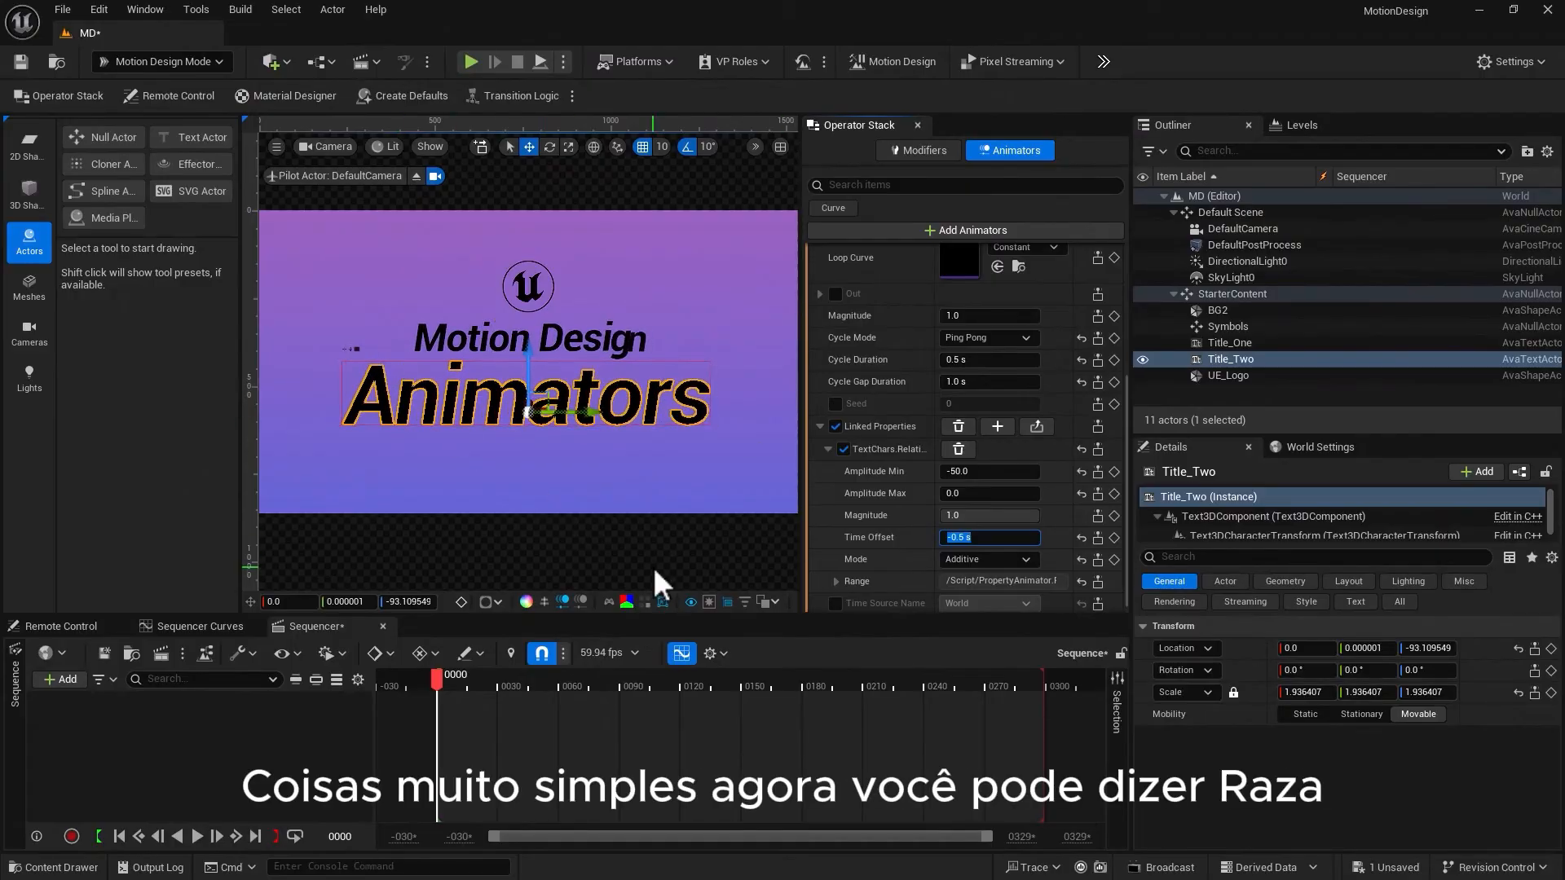
Set the Global Time Source of Title_One's animators to Sequencer and create its linked sequencer track
{"action": "left_click", "coordinate": [568, 562]}
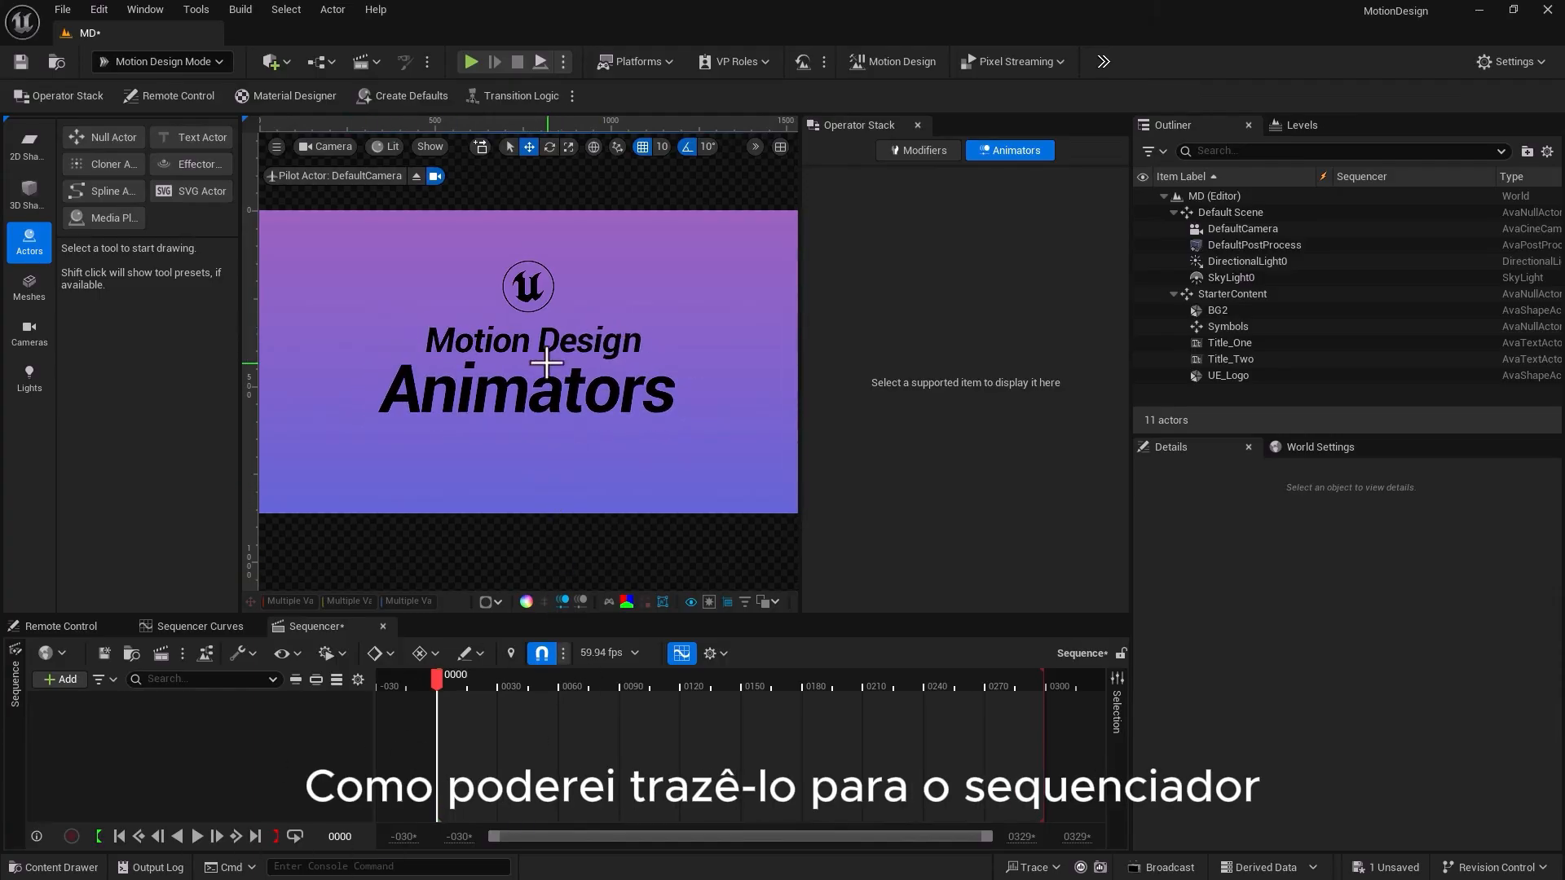
{"action": "left_click", "coordinate": [453, 352]}
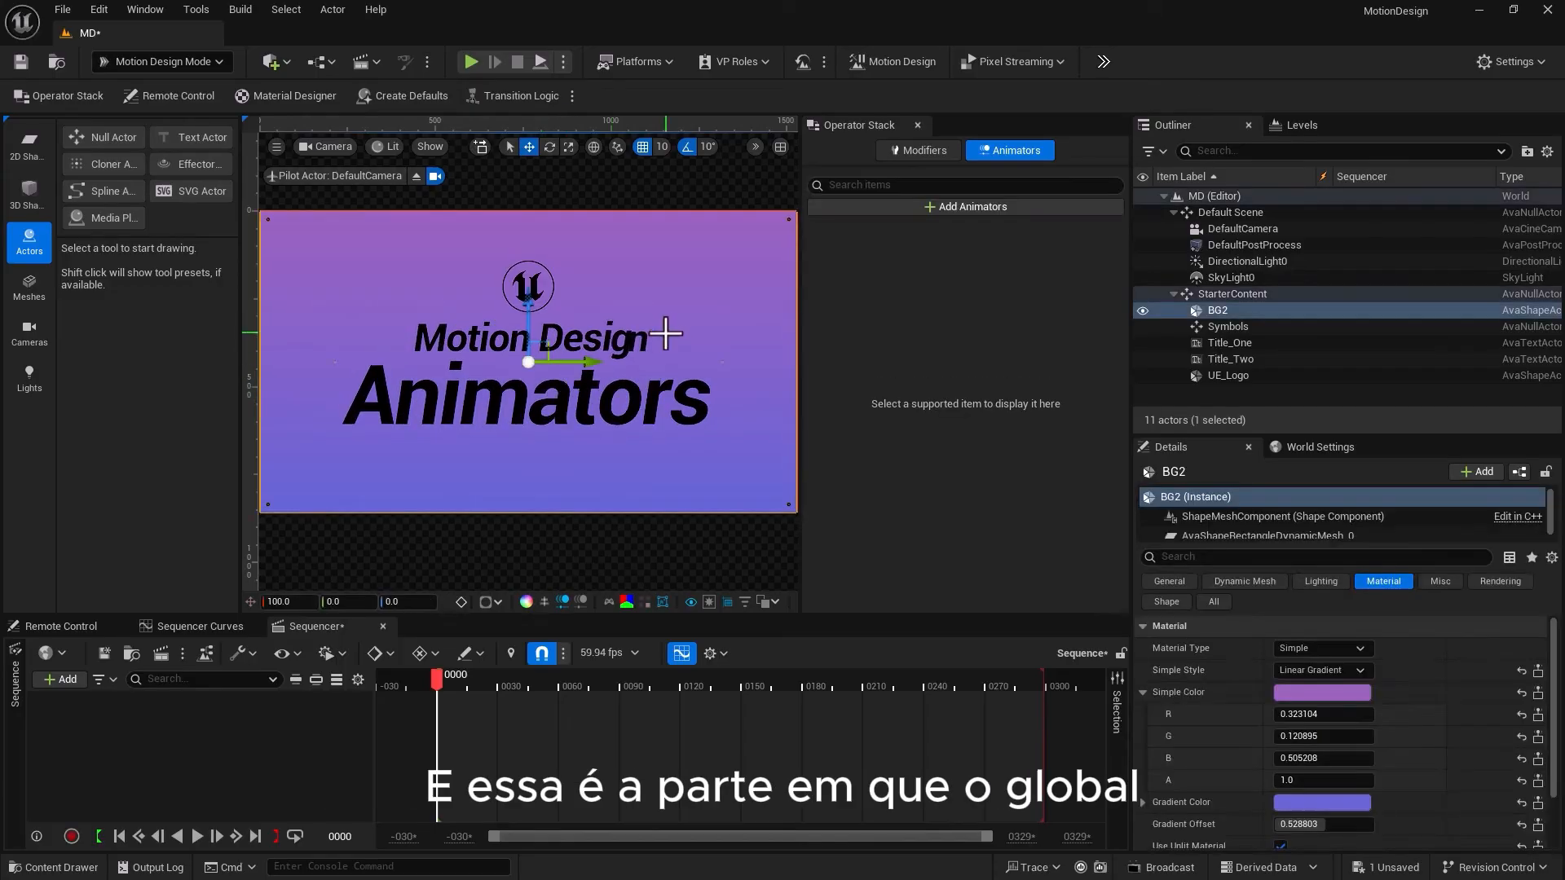
{"action": "left_click", "coordinate": [1229, 342]}
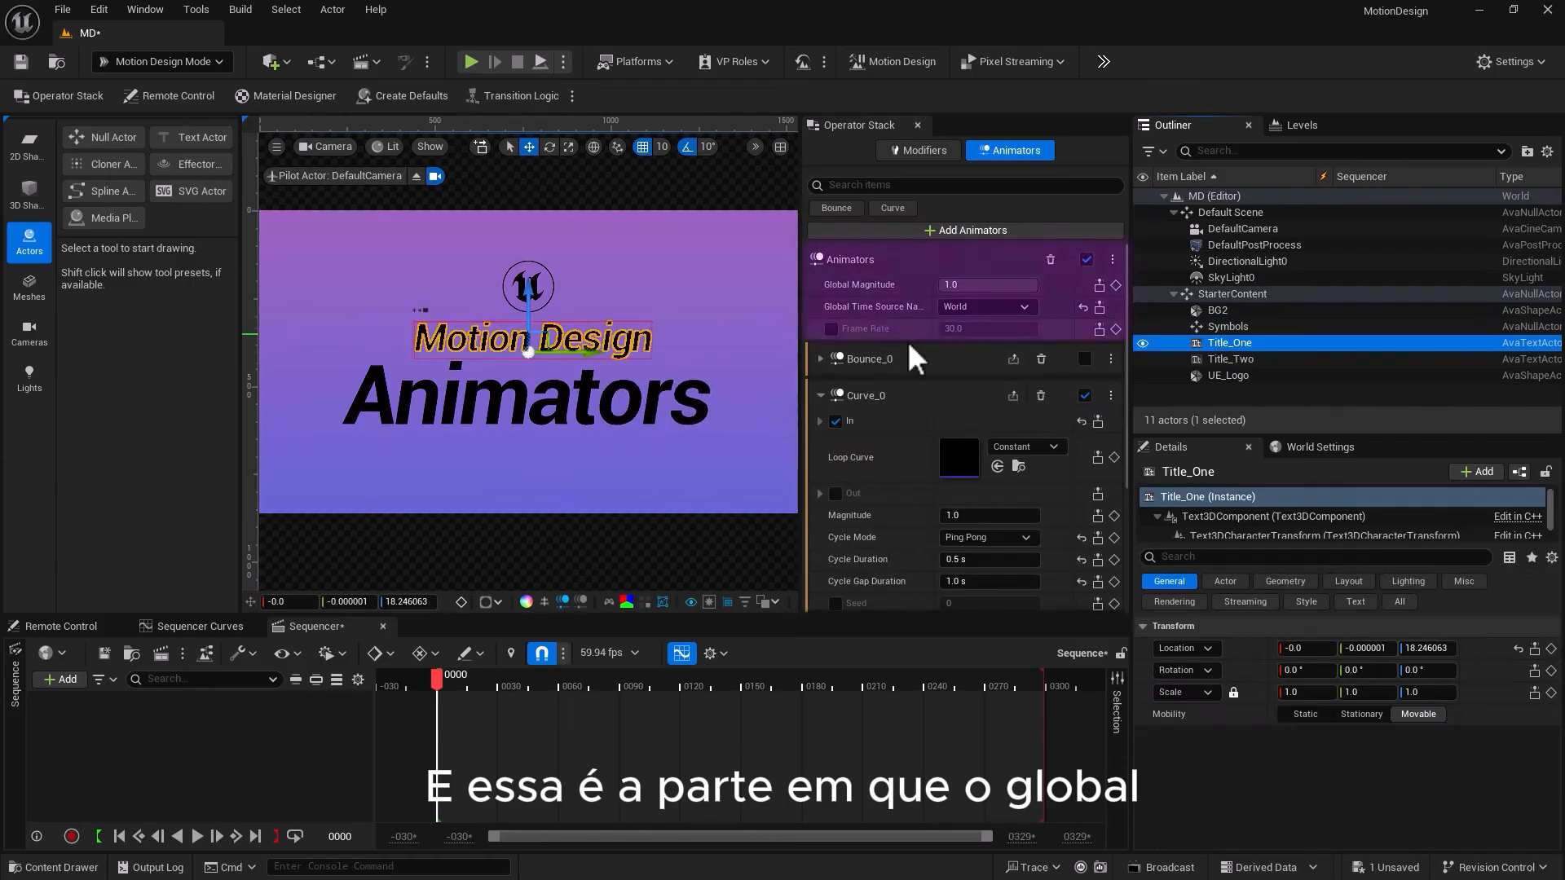
{"action": "left_click", "coordinate": [820, 396]}
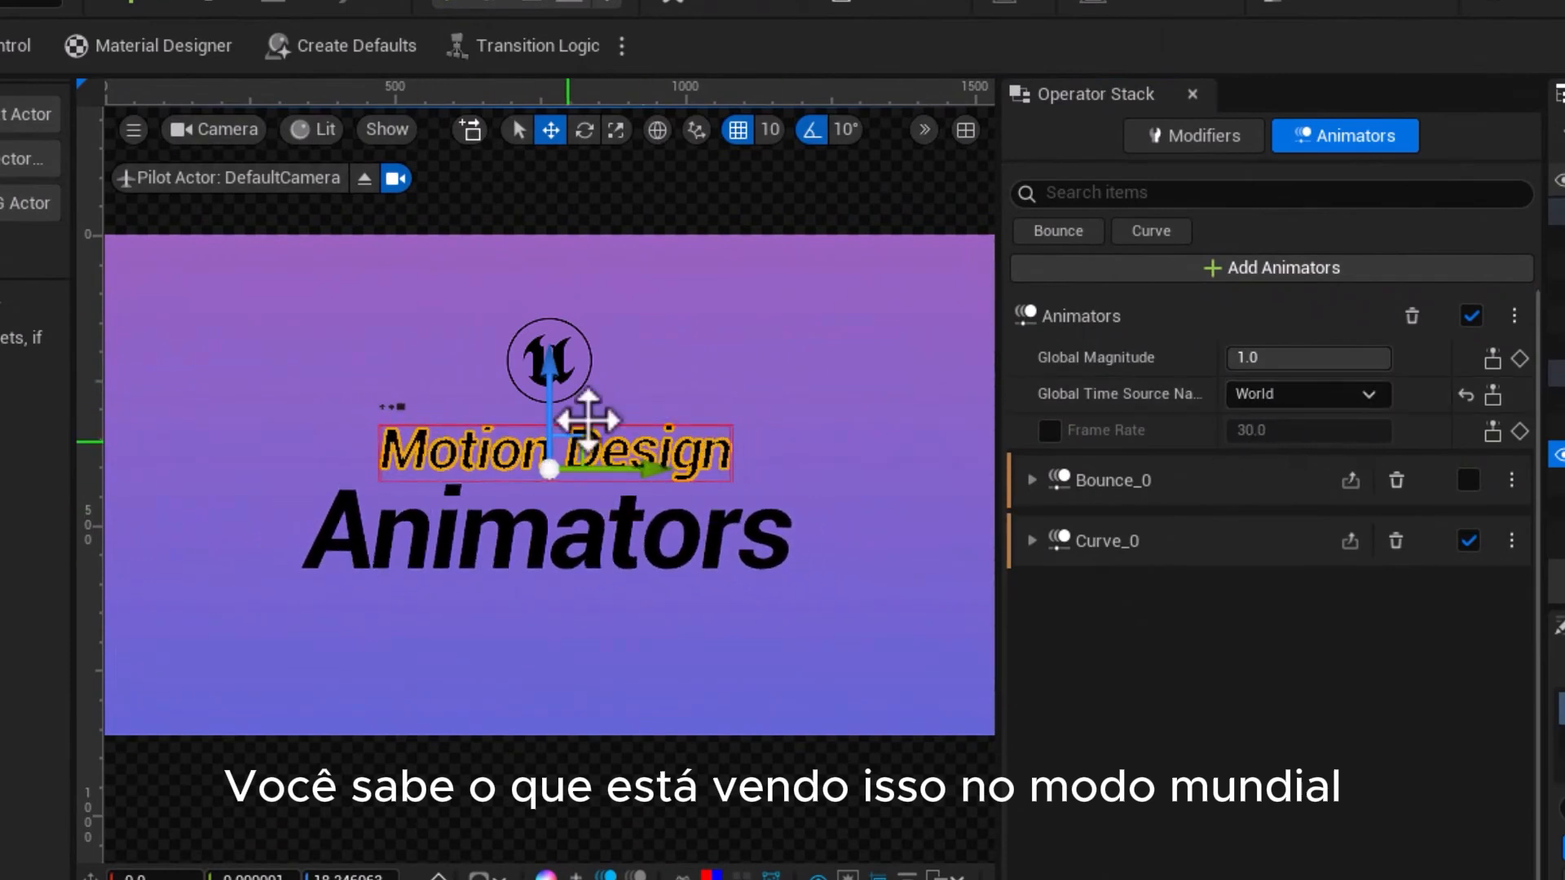
{"action": "left_click", "coordinate": [1289, 395]}
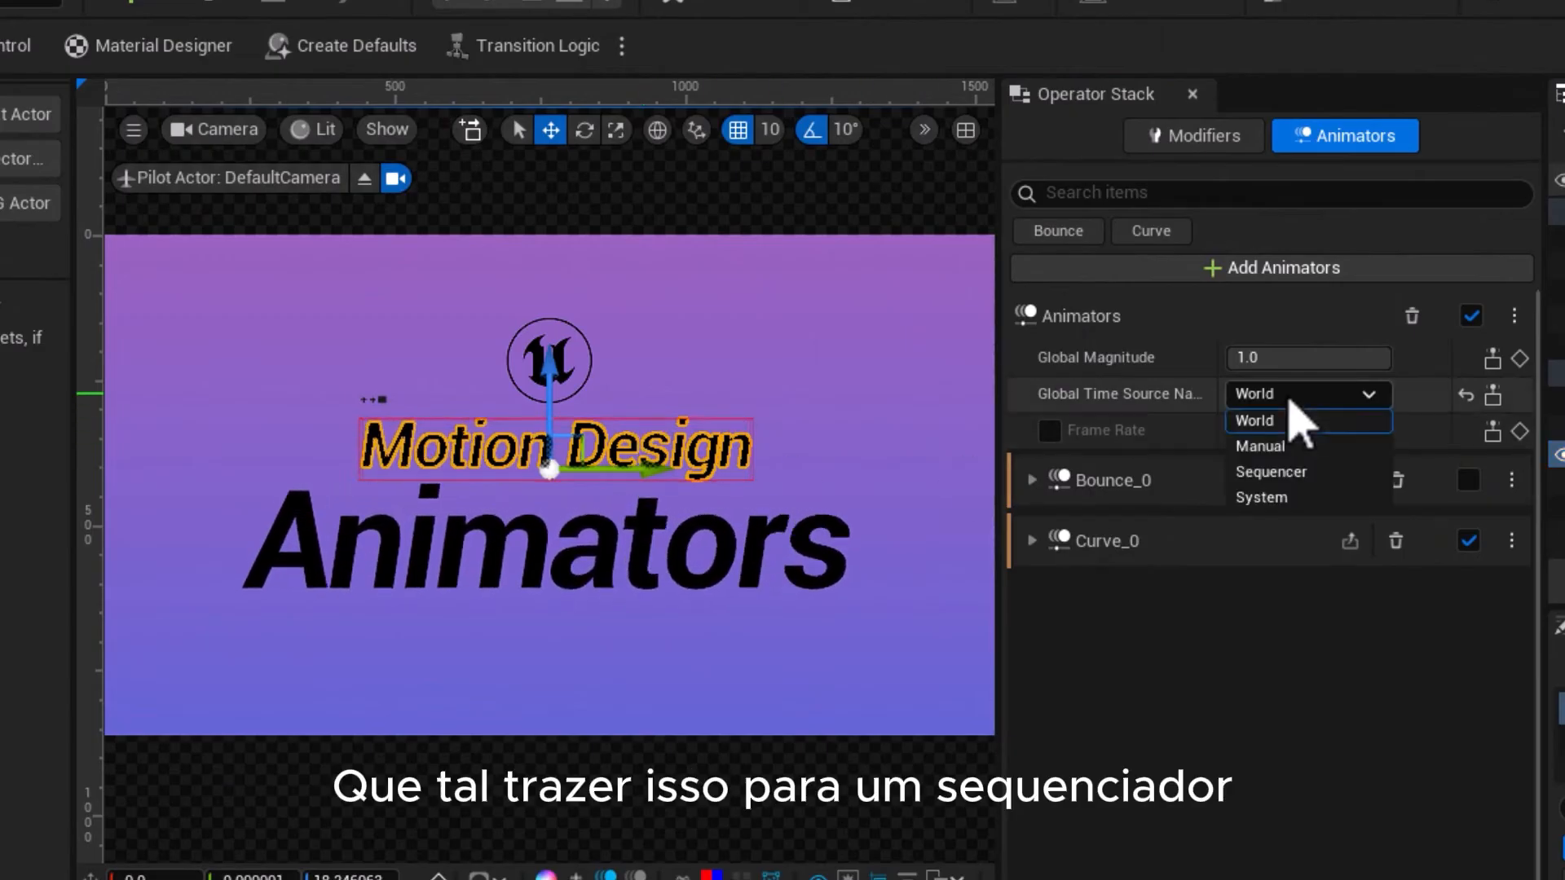
{"action": "left_click", "coordinate": [1259, 476]}
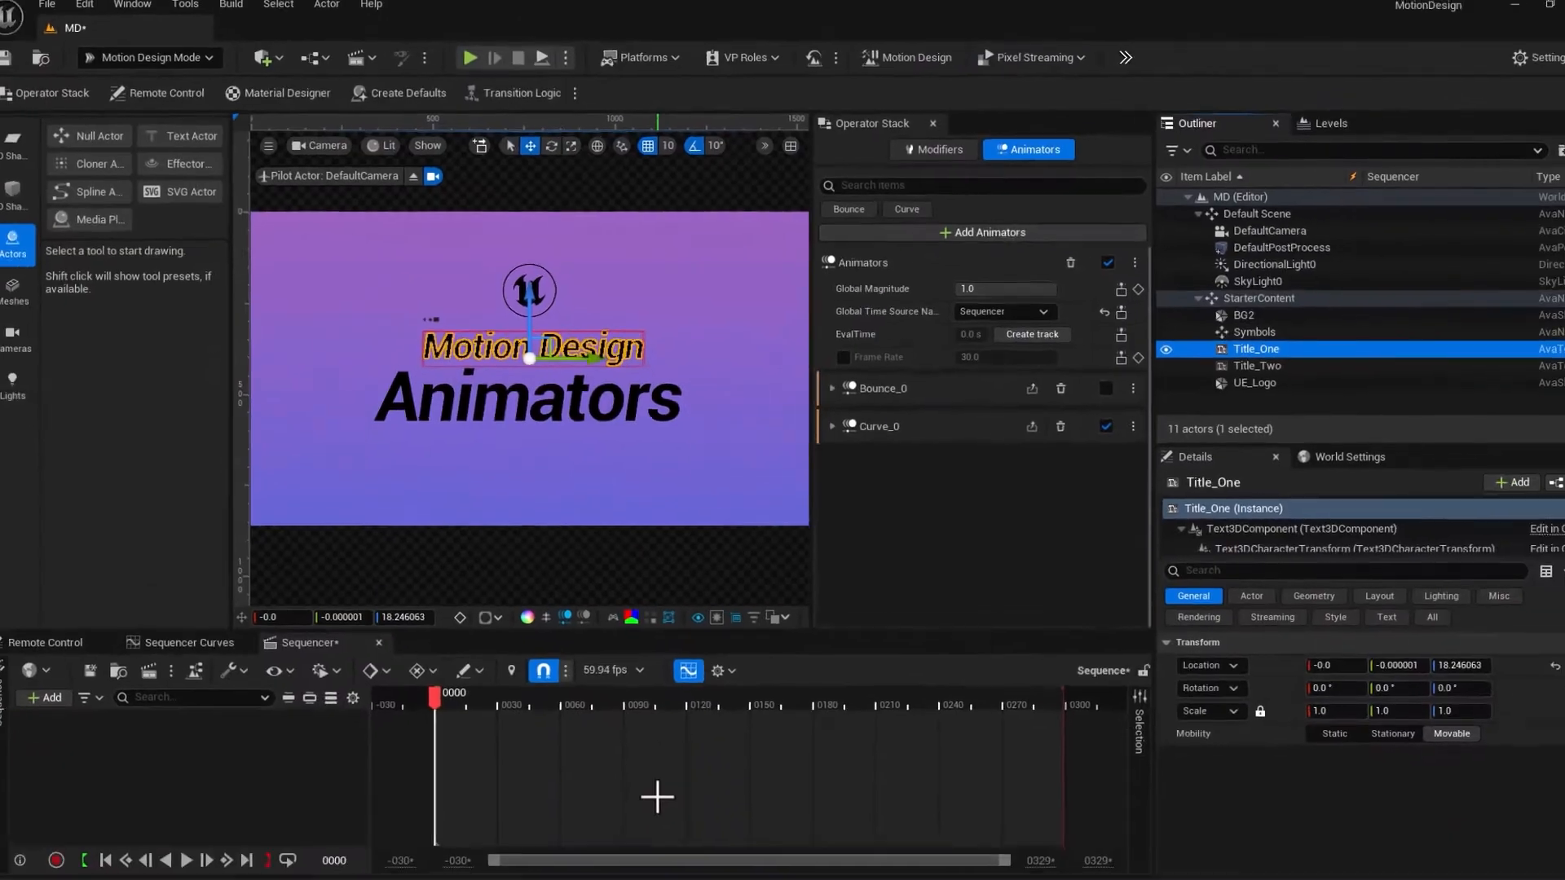
{"action": "left_click", "coordinate": [997, 328]}
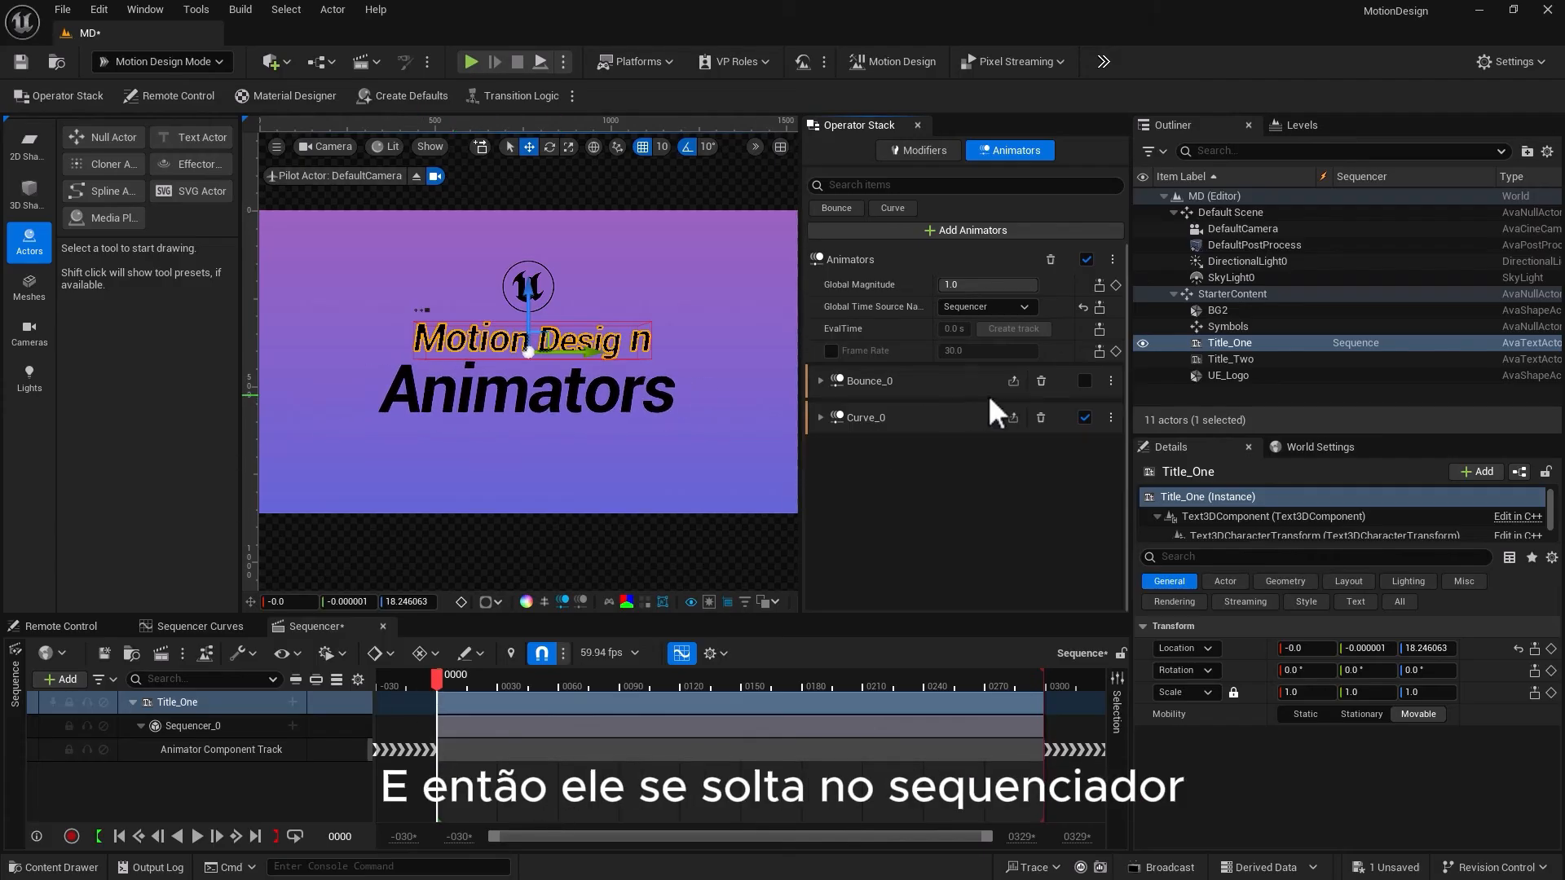
Set the Global Time Source of Title_Two's animators to Sequencer and create its linked sequencer track
{"action": "left_click", "coordinate": [1214, 358]}
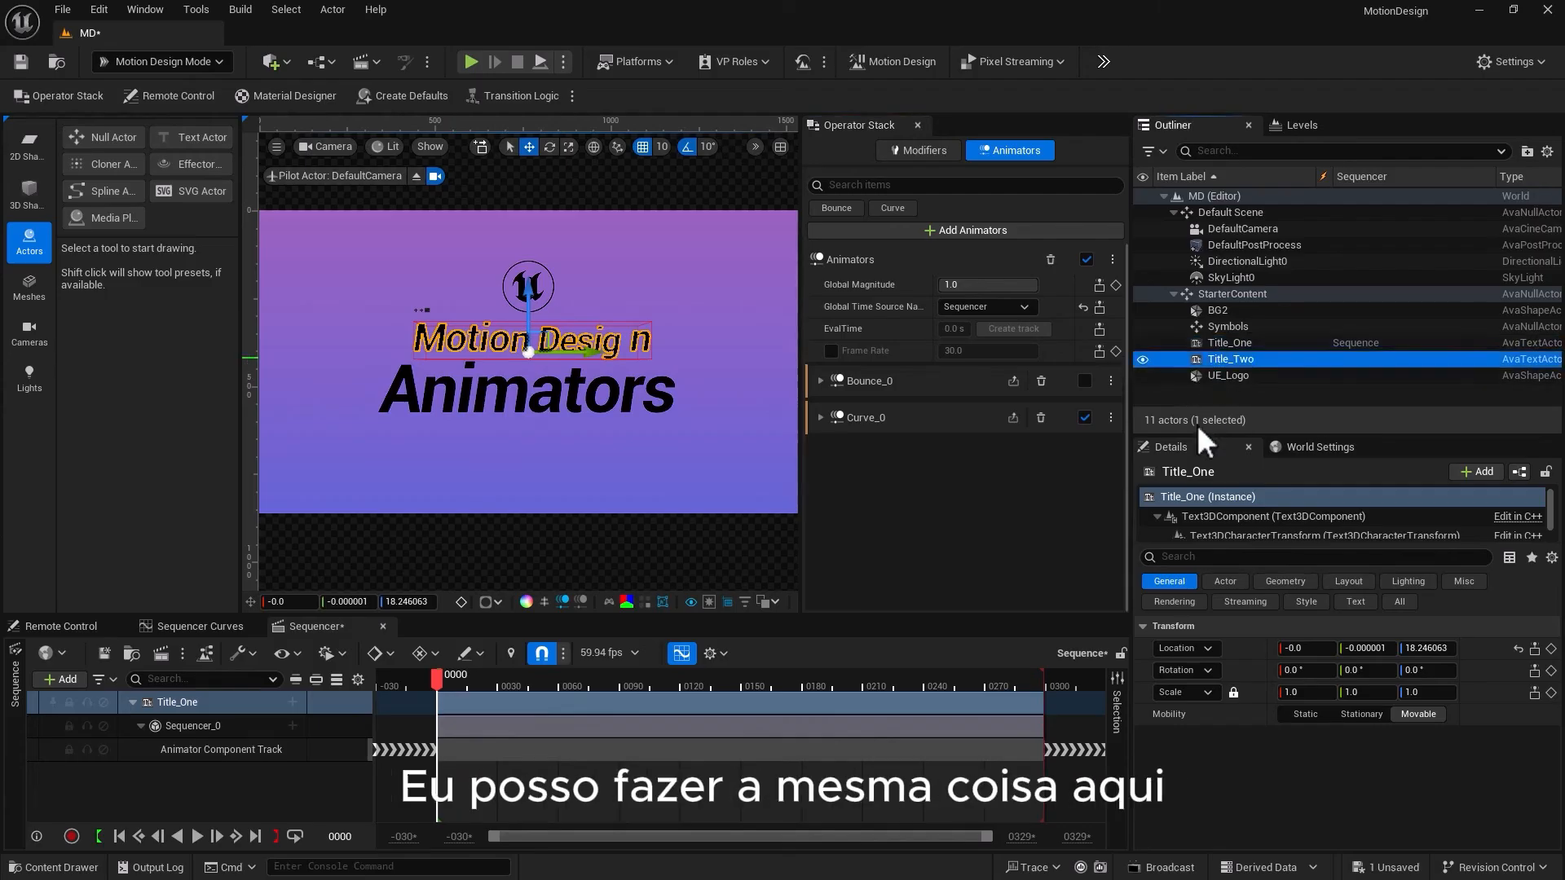
{"action": "left_click", "coordinate": [986, 308]}
{"action": "left_click", "coordinate": [963, 356]}
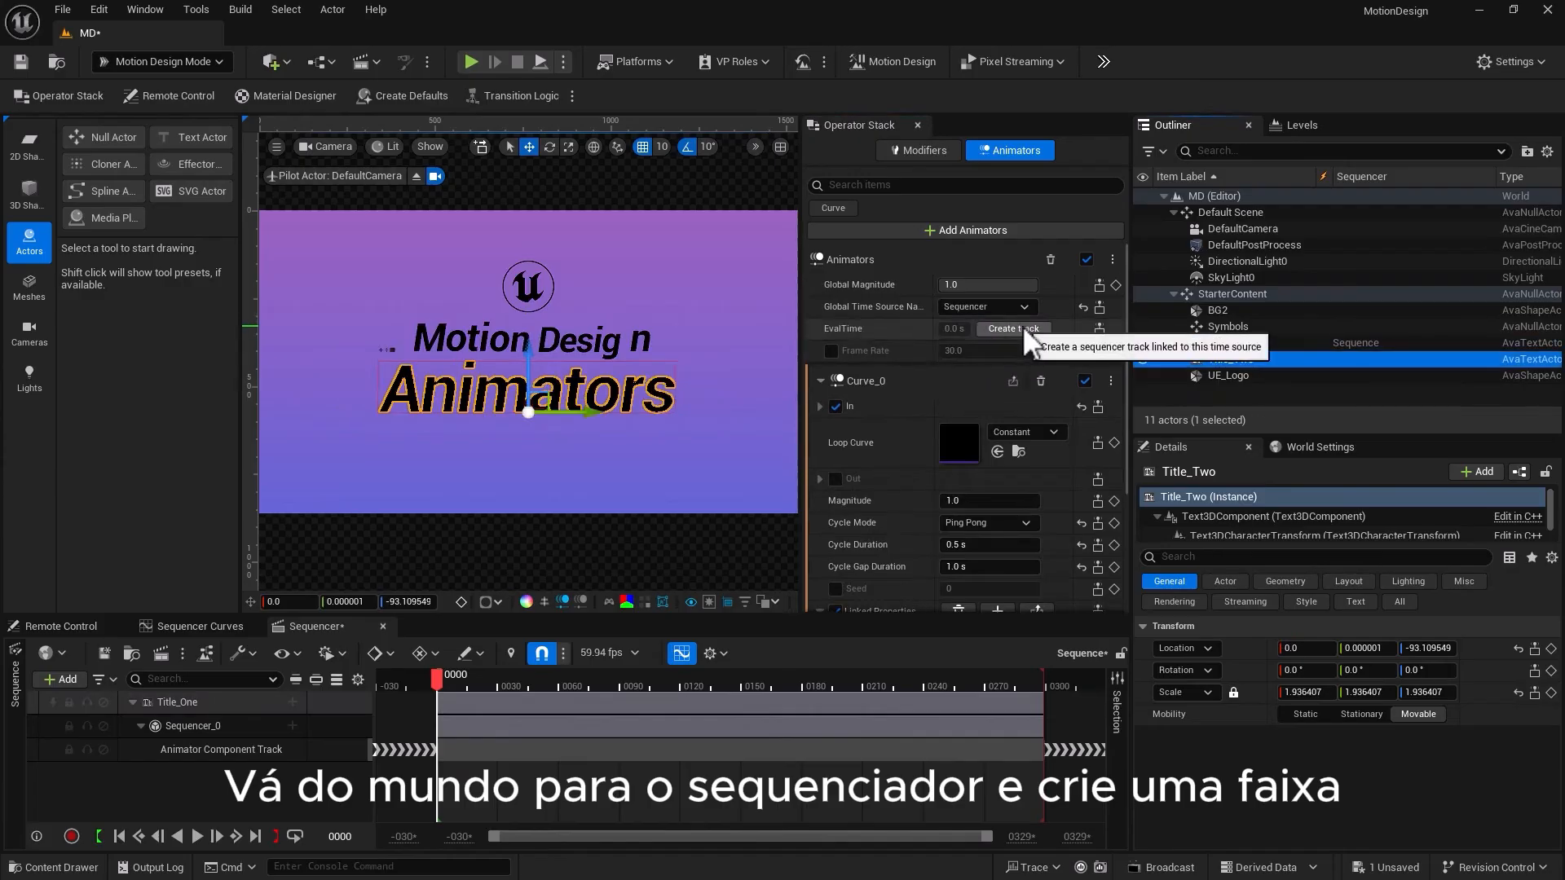
{"action": "left_click", "coordinate": [1020, 328]}
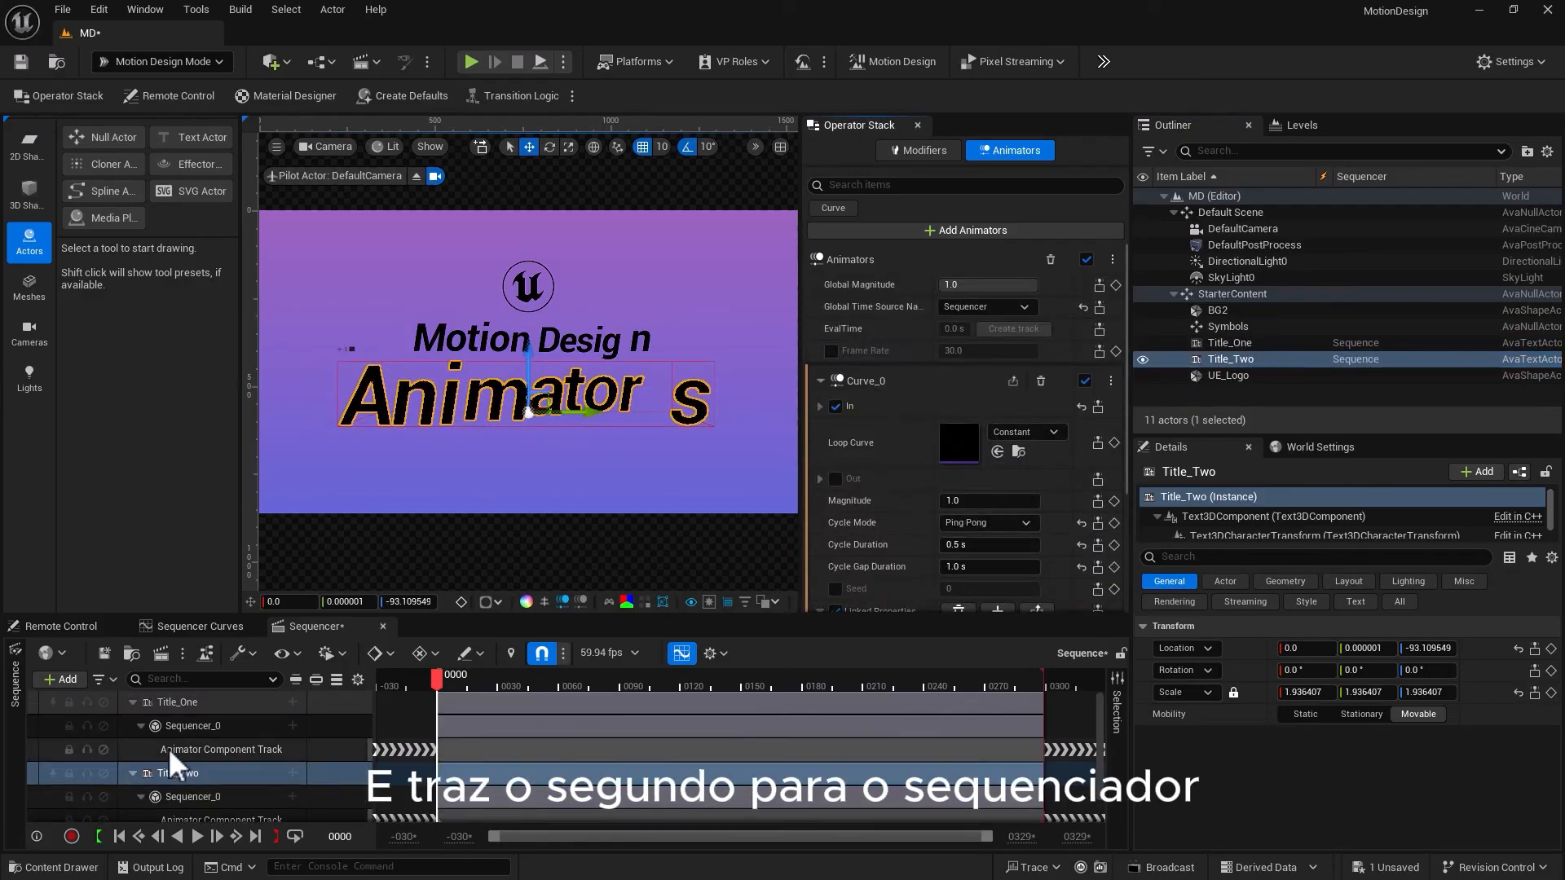
Collapse the Title_One and Title_Two tracks and play the sequence from near its start to preview both text animations
{"action": "left_click", "coordinate": [133, 772]}
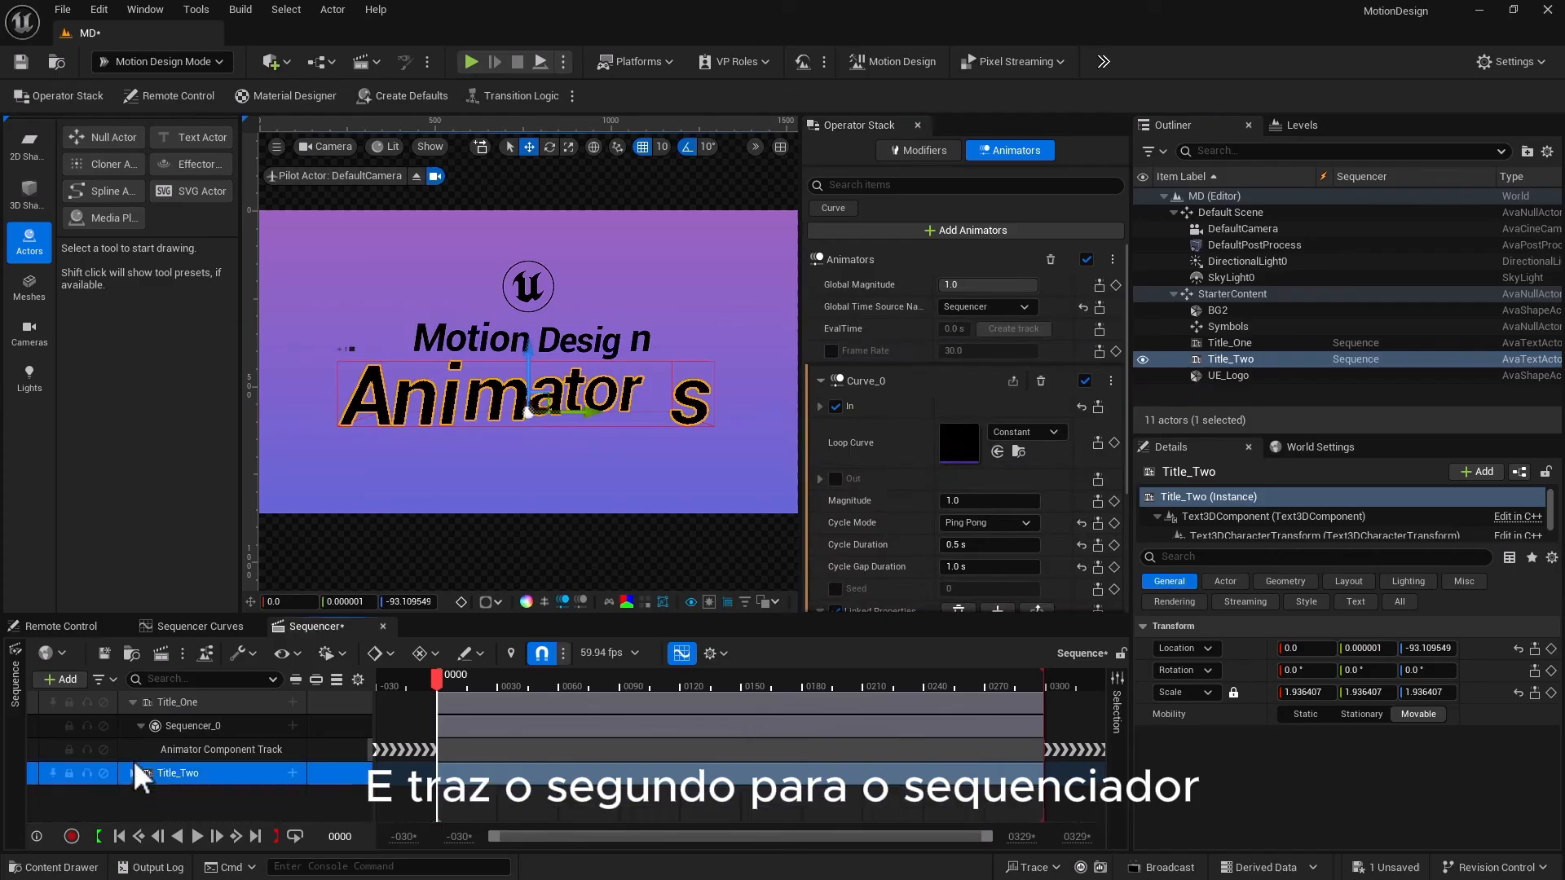
{"action": "left_click", "coordinate": [133, 701]}
{"action": "left_click", "coordinate": [302, 763]}
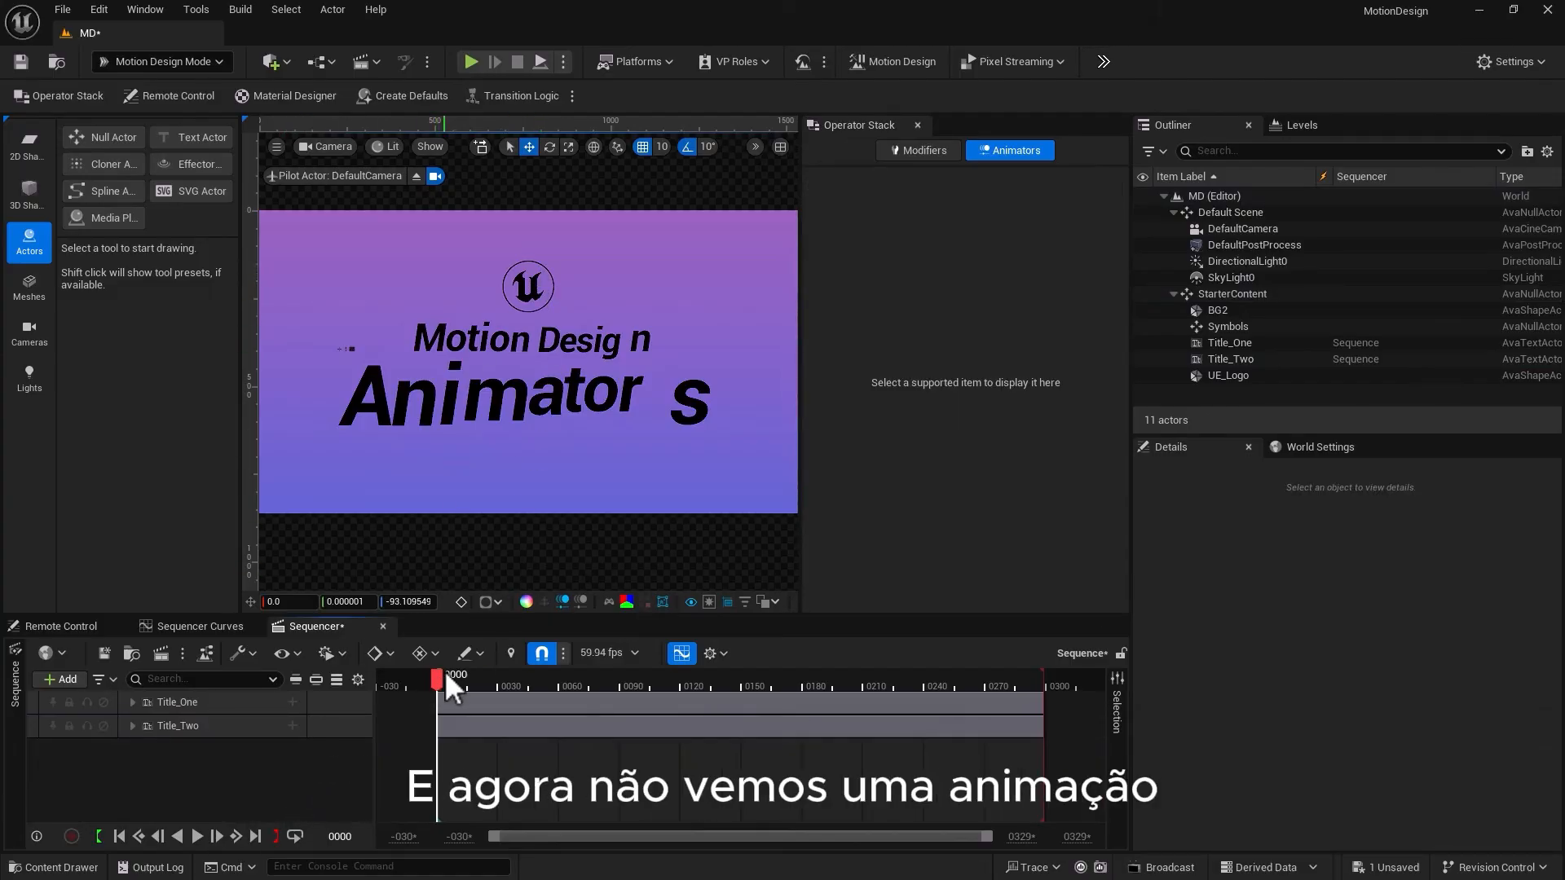
{"action": "mouse_move", "coordinate": [446, 675]}
{"action": "left_mouse_down"}
{"action": "mouse_move", "coordinate": [678, 678]}
{"action": "mouse_move", "coordinate": [442, 694]}
{"action": "left_mouse_up"}
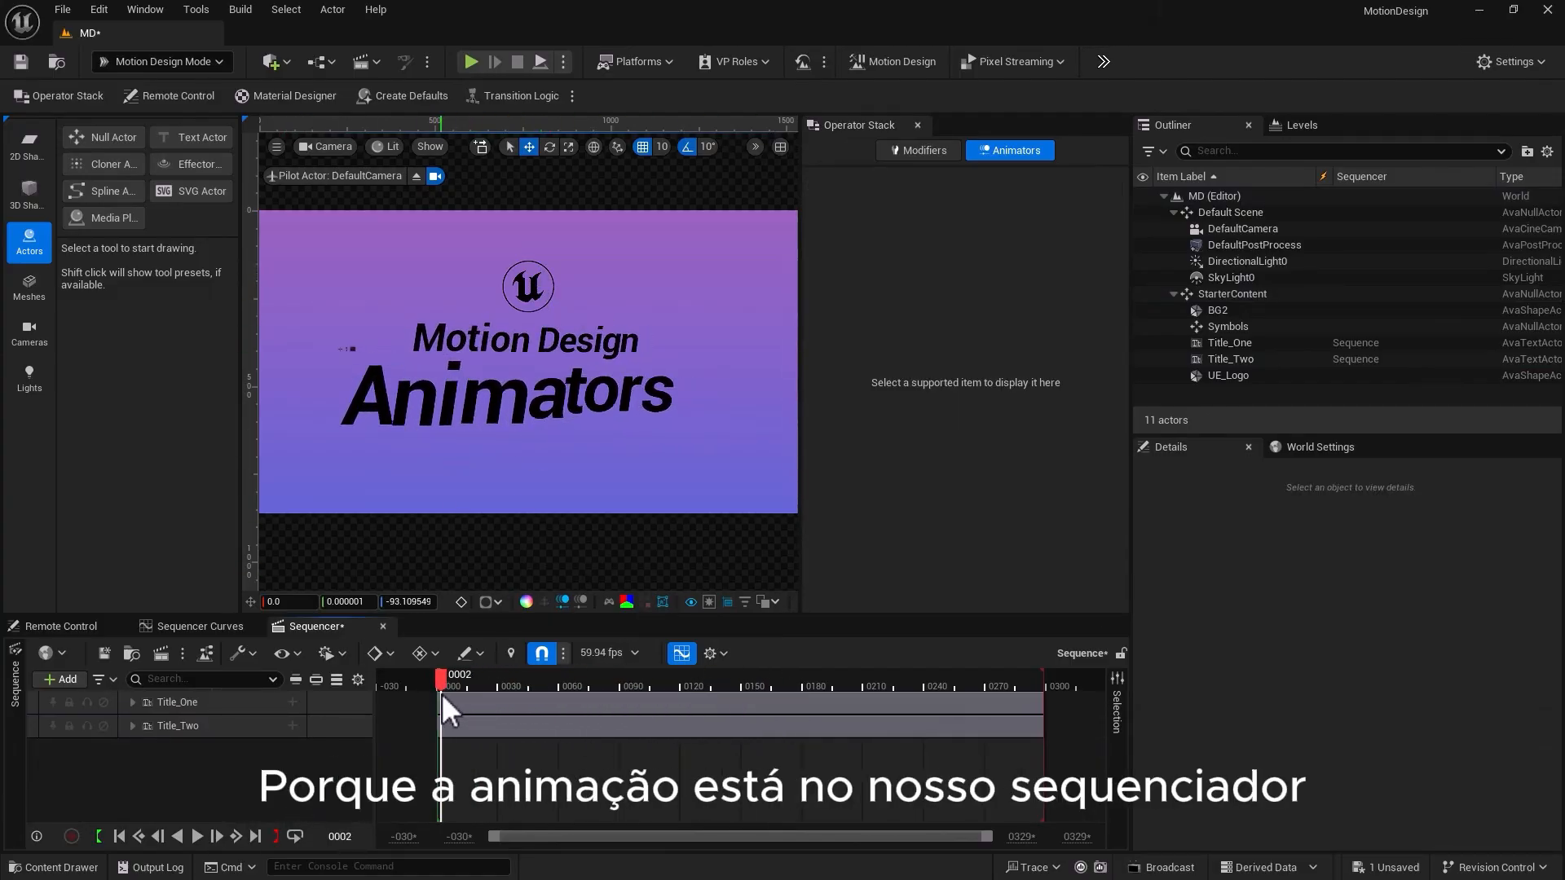
{"action": "left_click", "coordinate": [197, 837]}
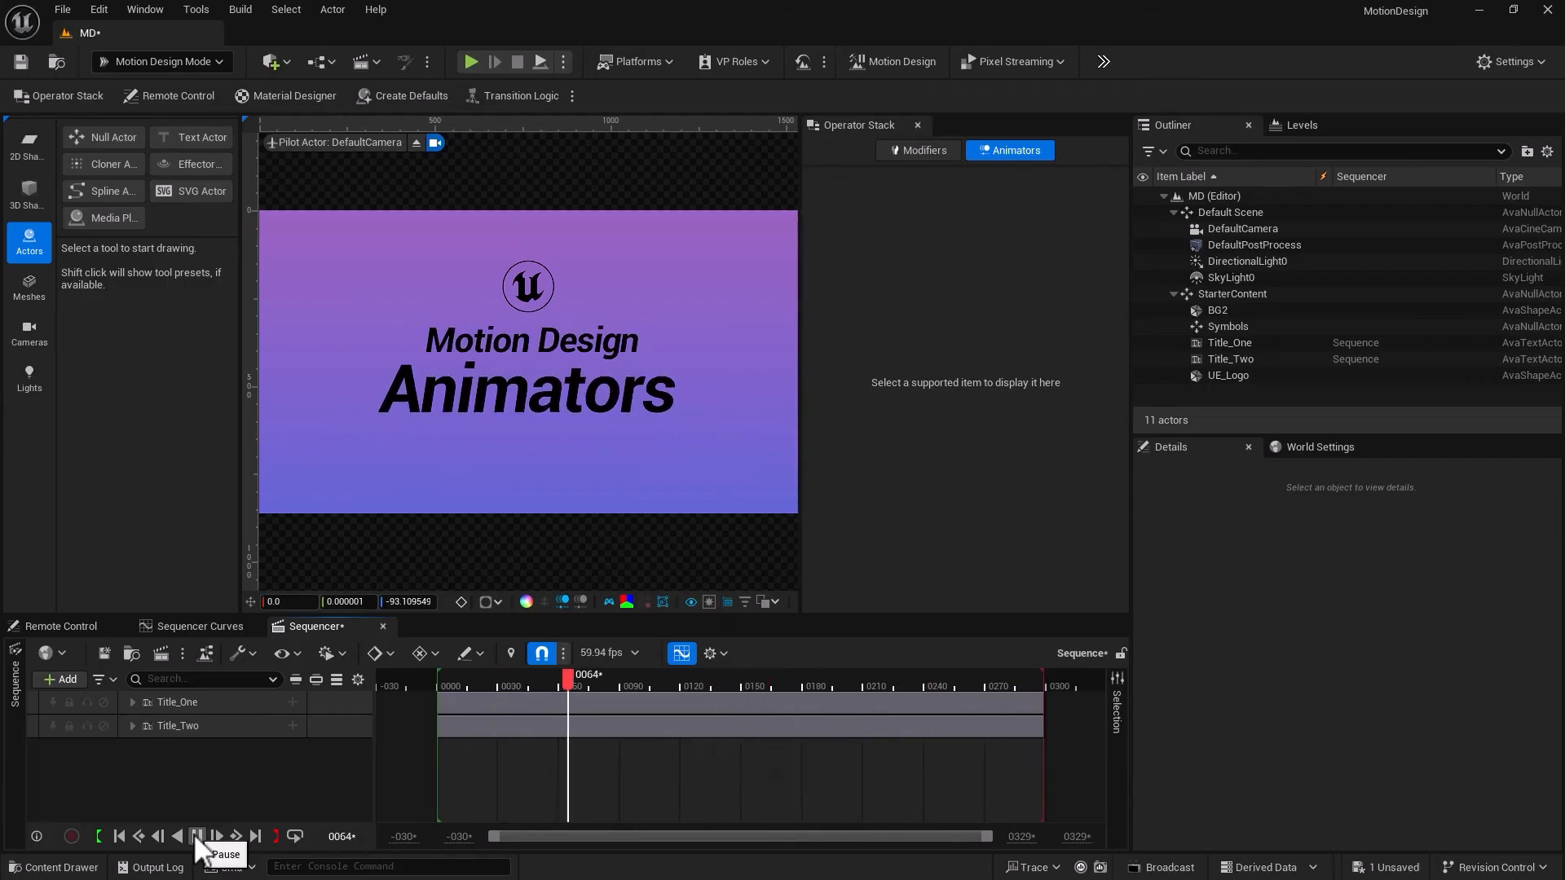
{"action": "left_click", "coordinate": [196, 834]}
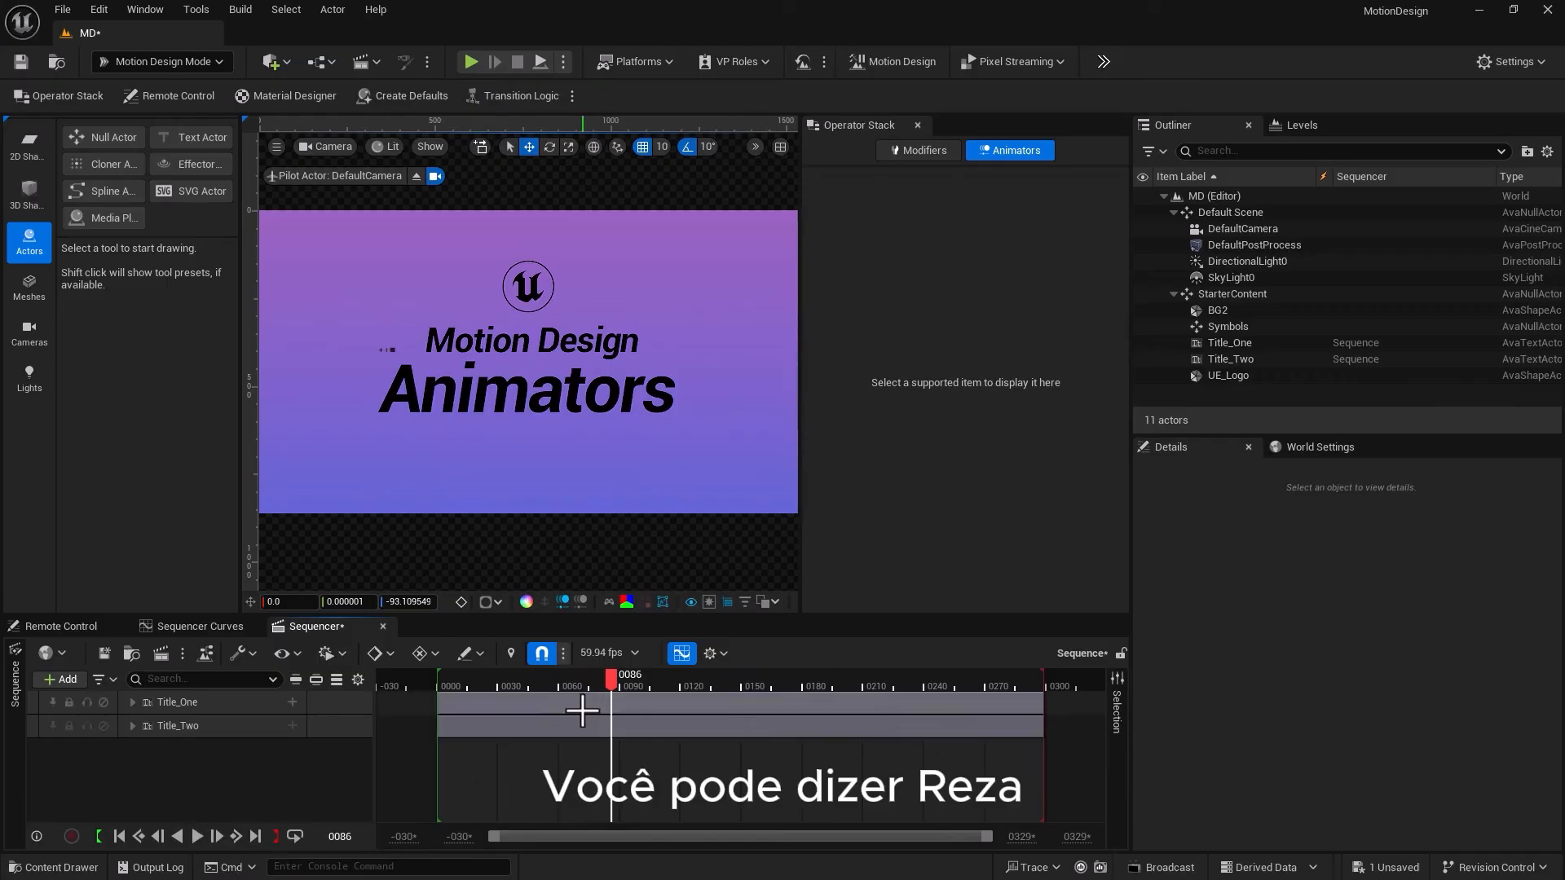
Switch the Global Time Source of both Title_One's and Title_Two's animators to Manual
{"action": "left_click", "coordinate": [1244, 344]}
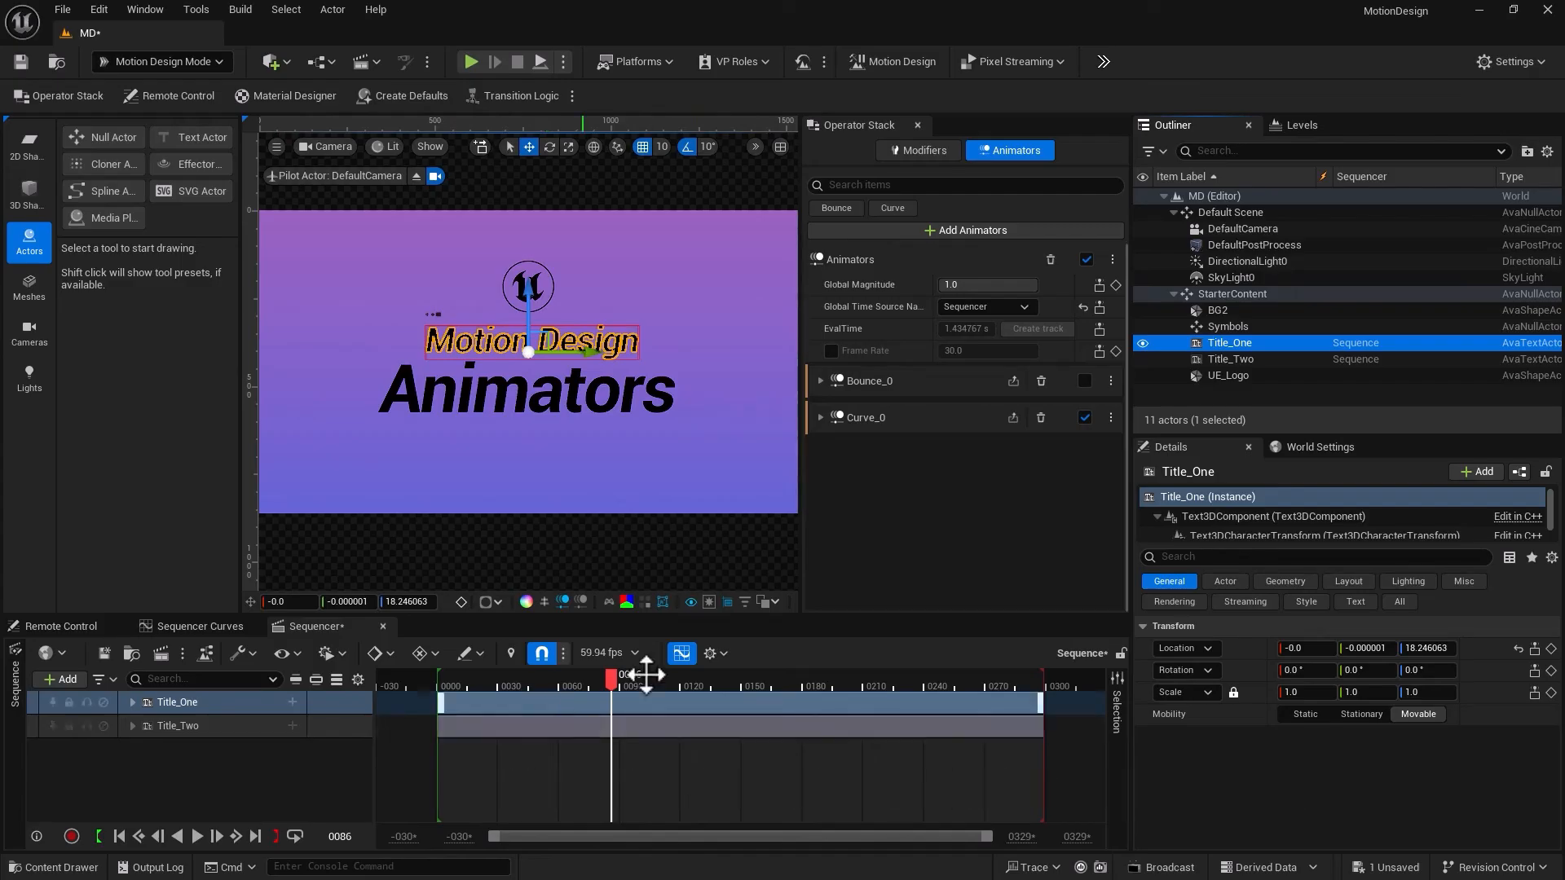
{"action": "left_click", "coordinate": [960, 310]}
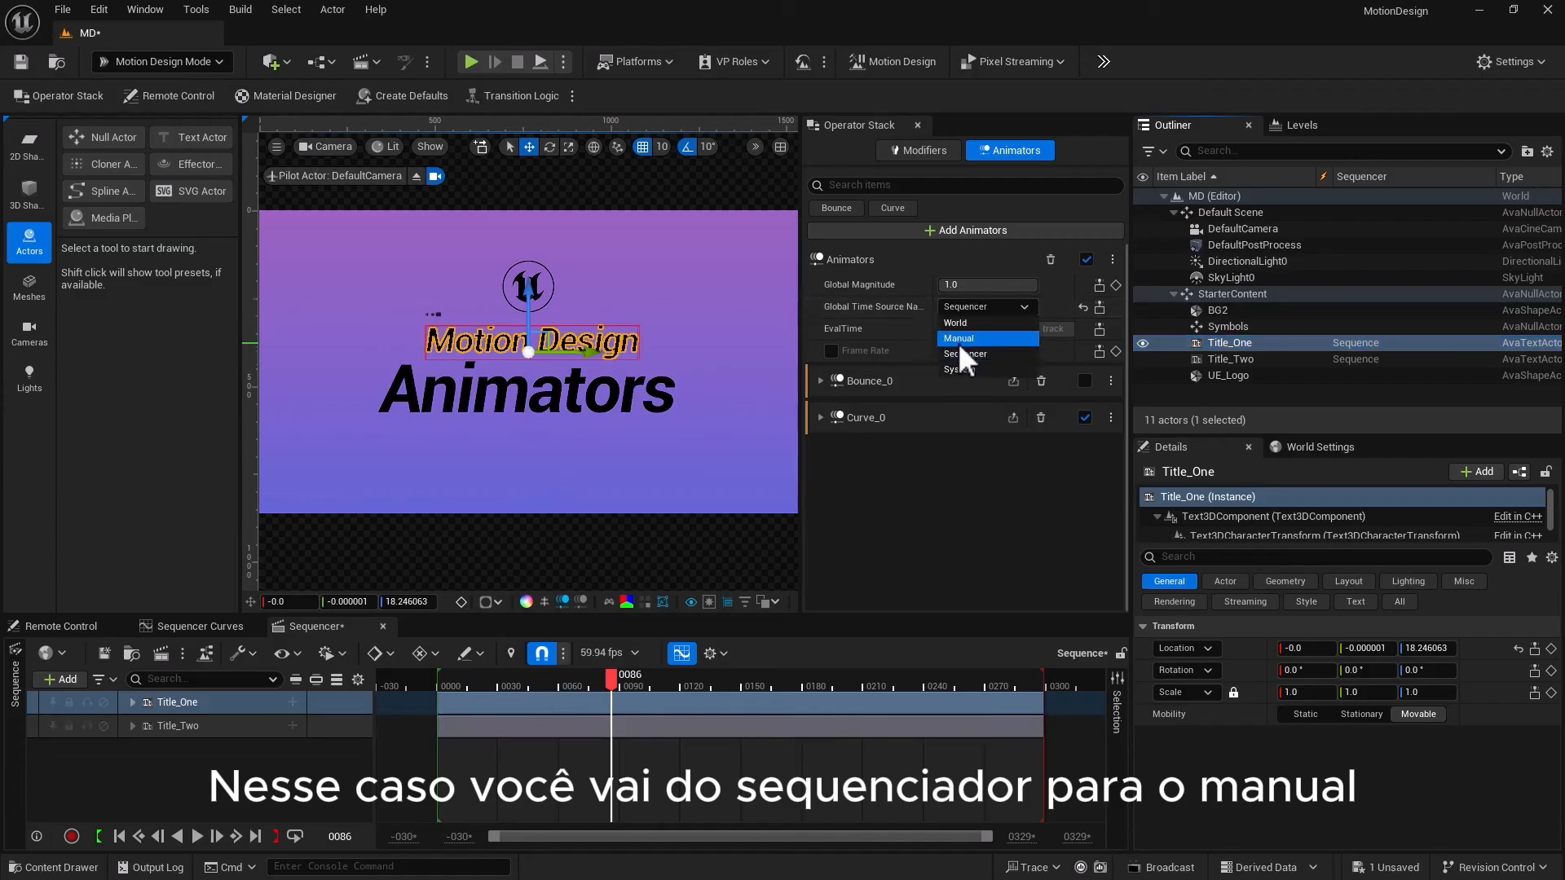
{"action": "left_click", "coordinate": [957, 339]}
{"action": "left_click", "coordinate": [1207, 360]}
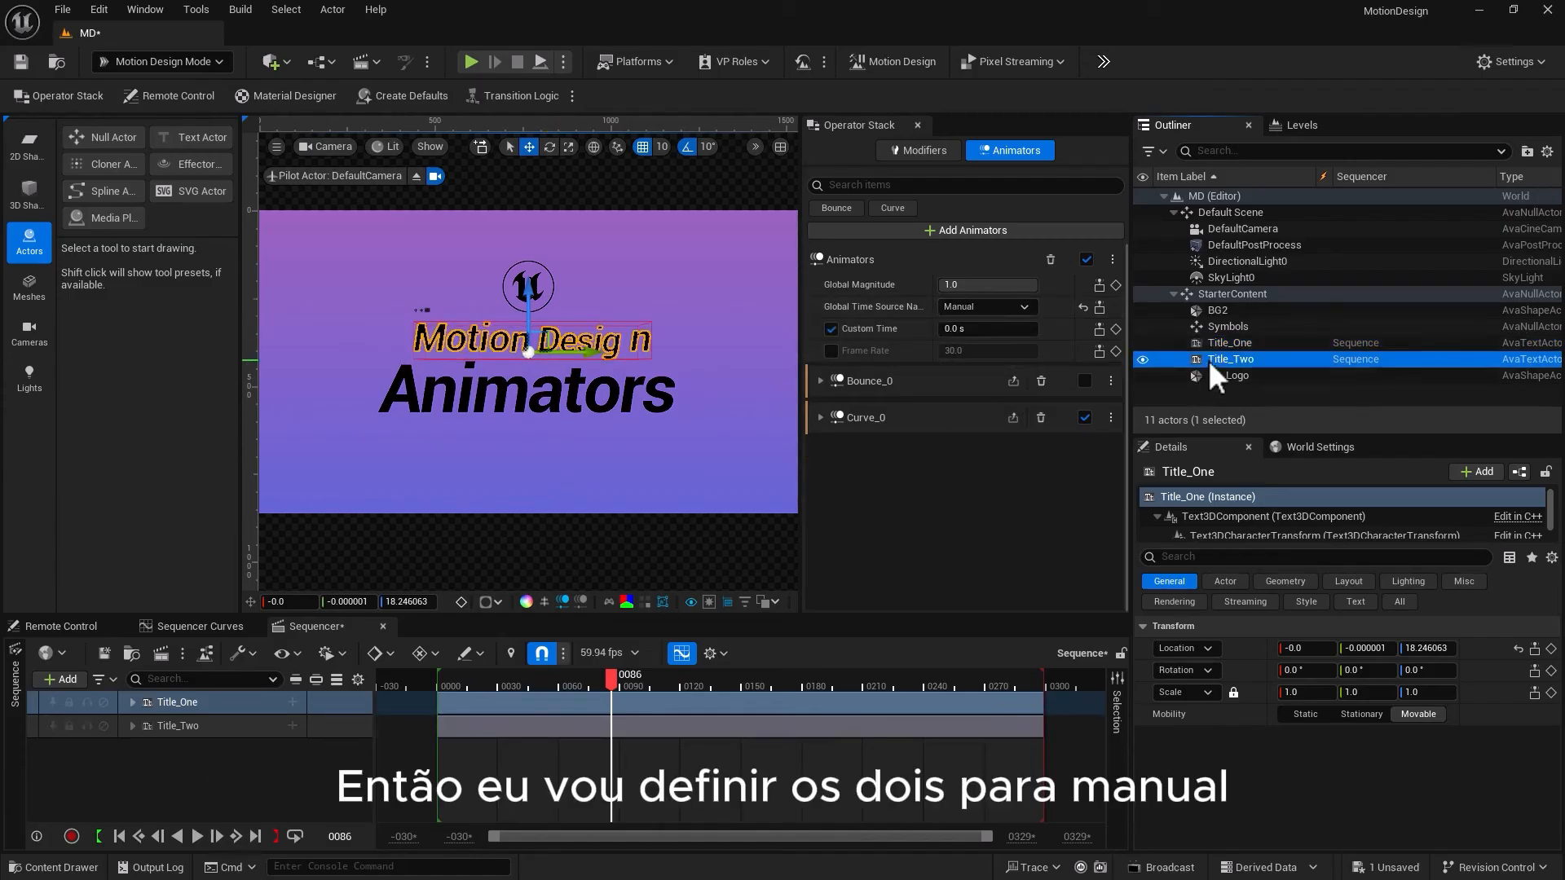
{"action": "left_click", "coordinate": [975, 306]}
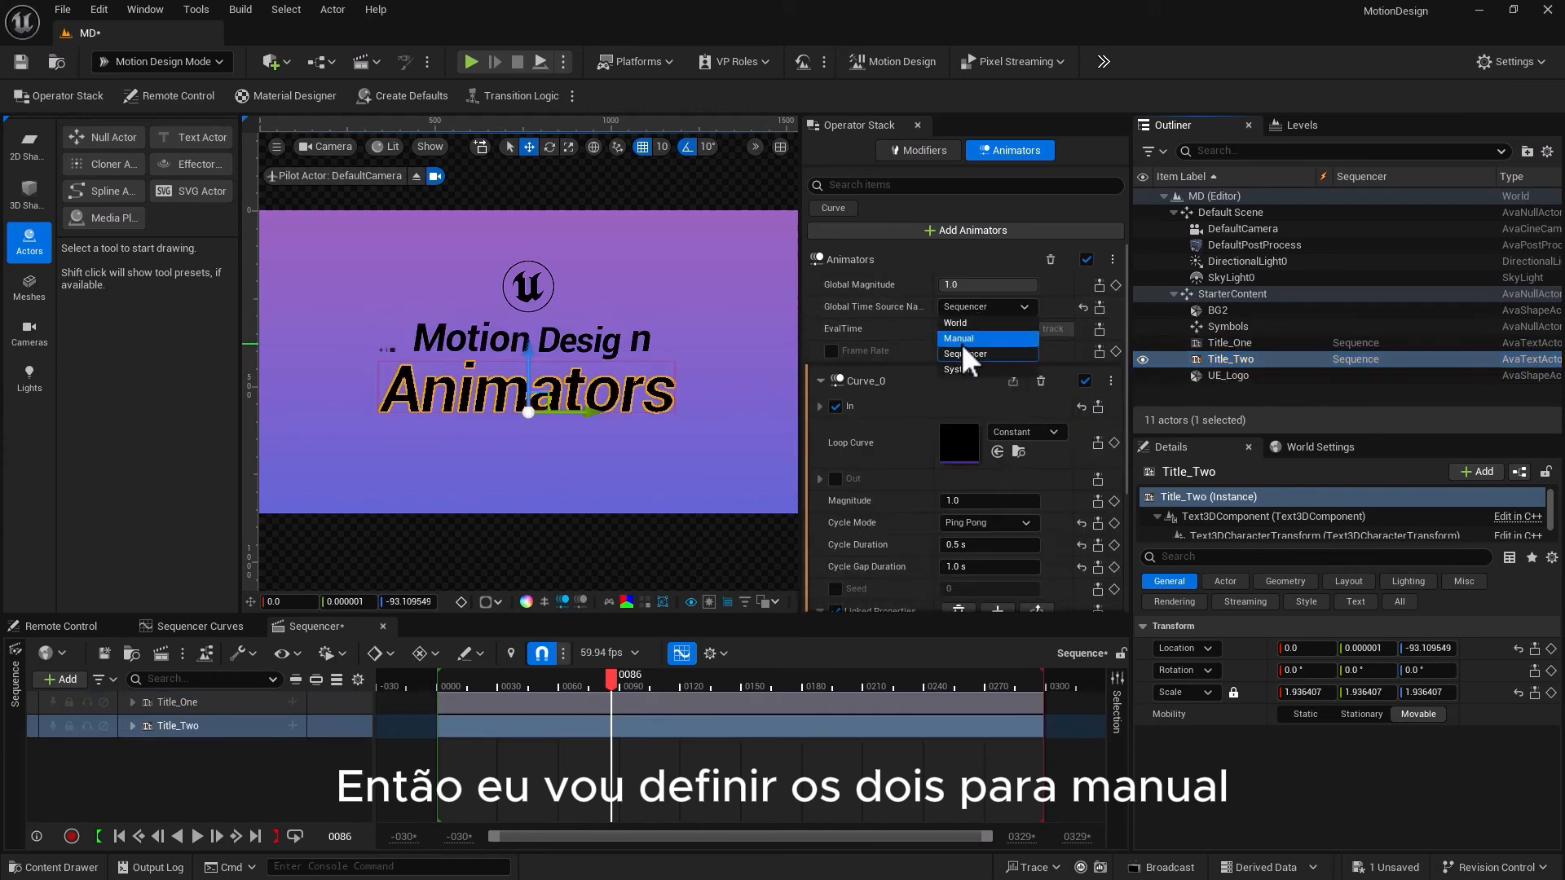
{"action": "left_click", "coordinate": [962, 342]}
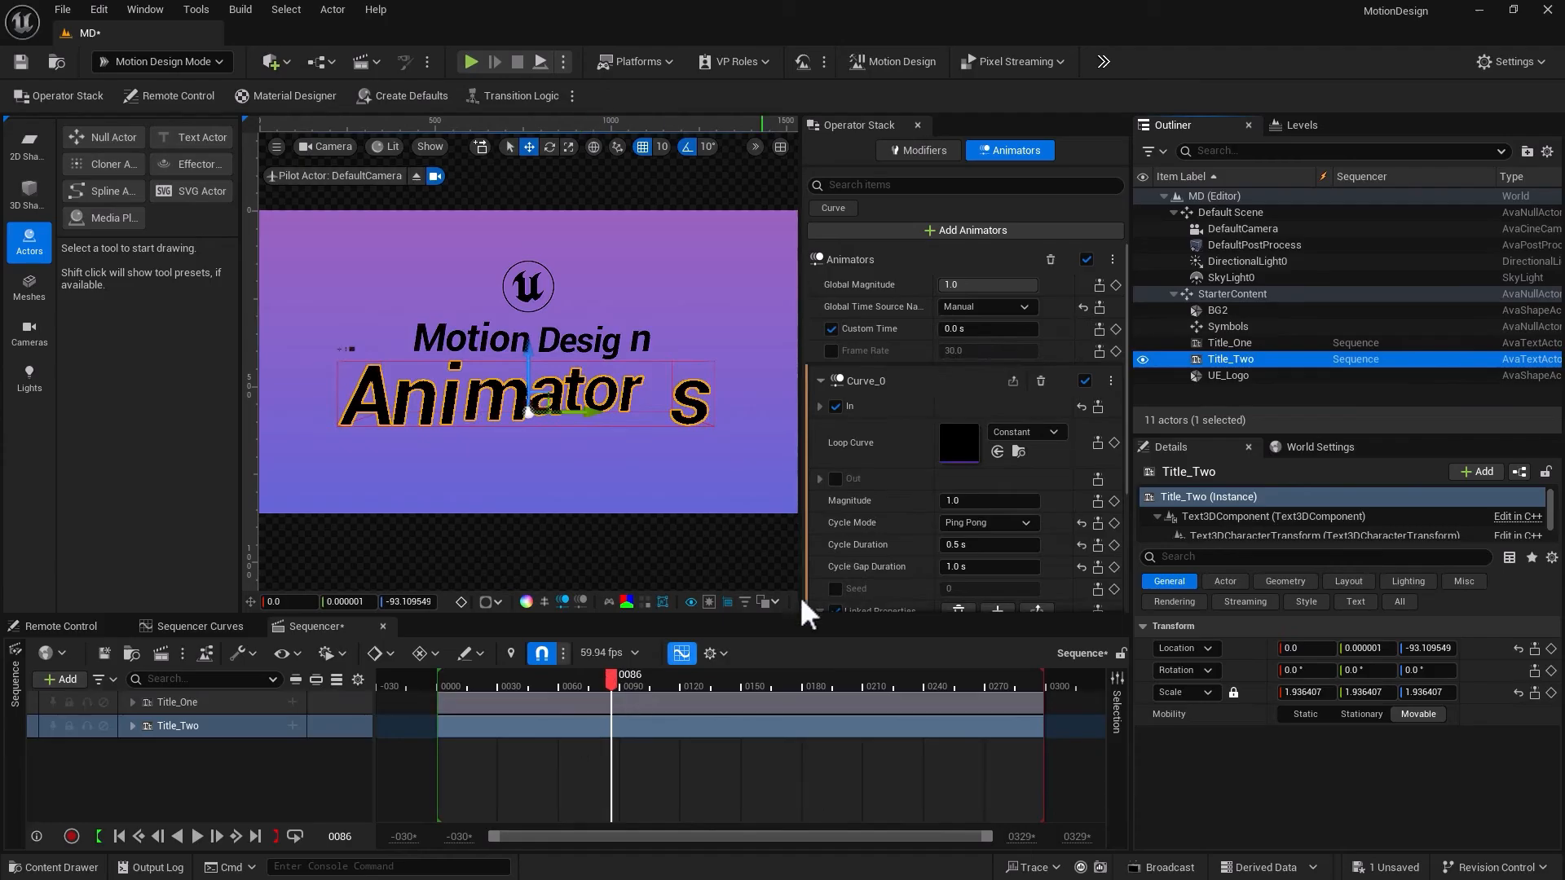
Test scrubbing Title_One's animator Custom Time, reset it to 0 s and keyframe it at frame 1
{"action": "left_click", "coordinate": [1214, 342]}
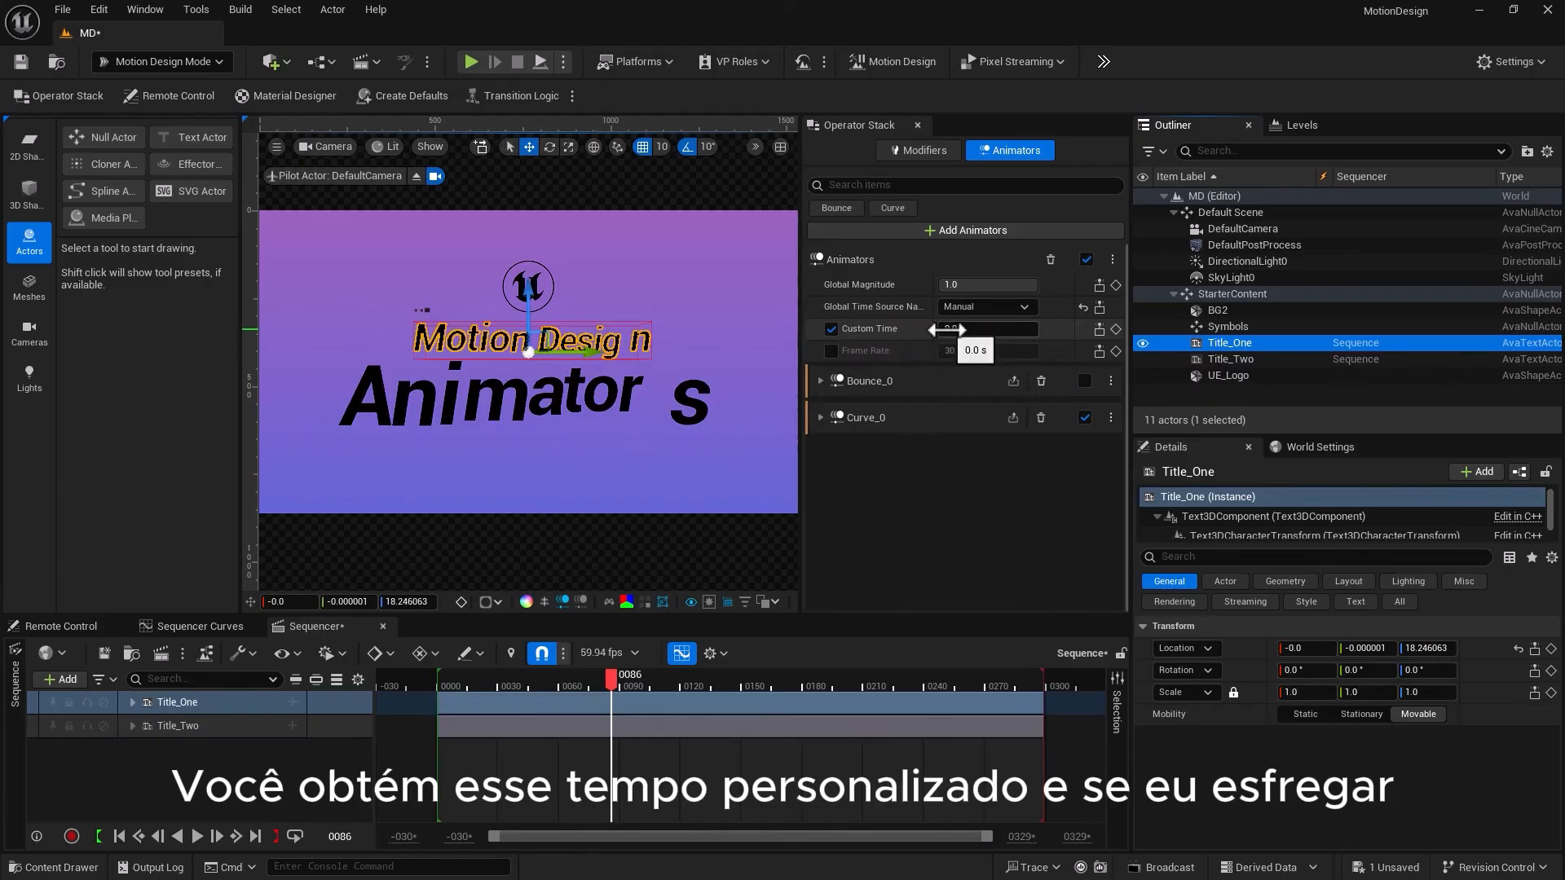
{"action": "mouse_move", "coordinate": [950, 328]}
{"action": "left_mouse_down"}
{"action": "mouse_move", "coordinate": [978, 329]}
{"action": "mouse_move", "coordinate": [952, 328]}
{"action": "left_mouse_up"}
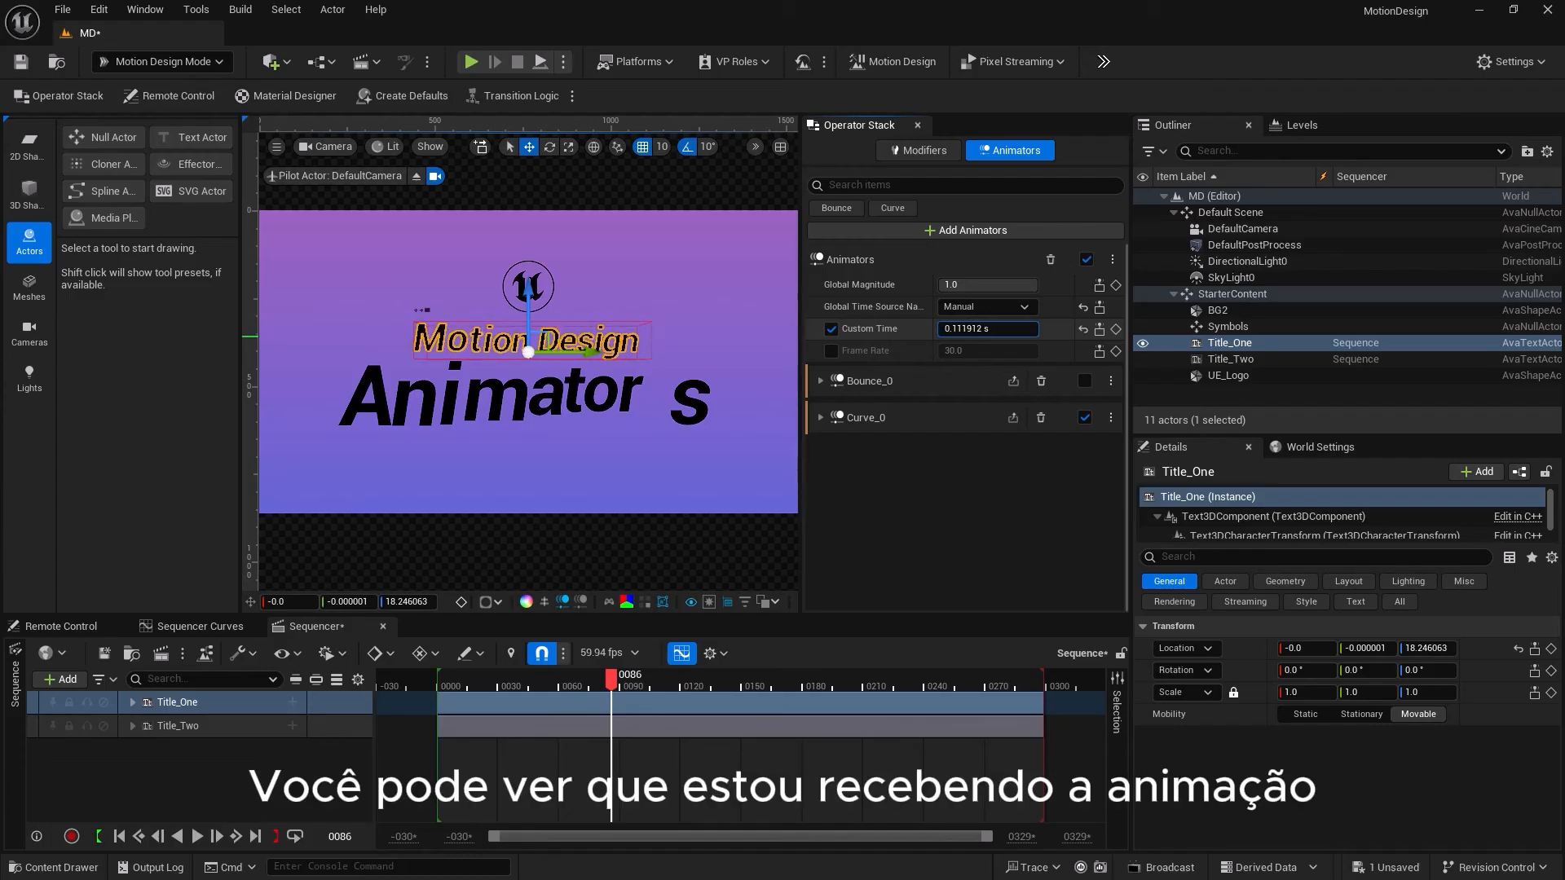
{"action": "left_click", "coordinate": [966, 329]}
{"action": "type", "text": "0"}
{"action": "key", "text": "Return"}
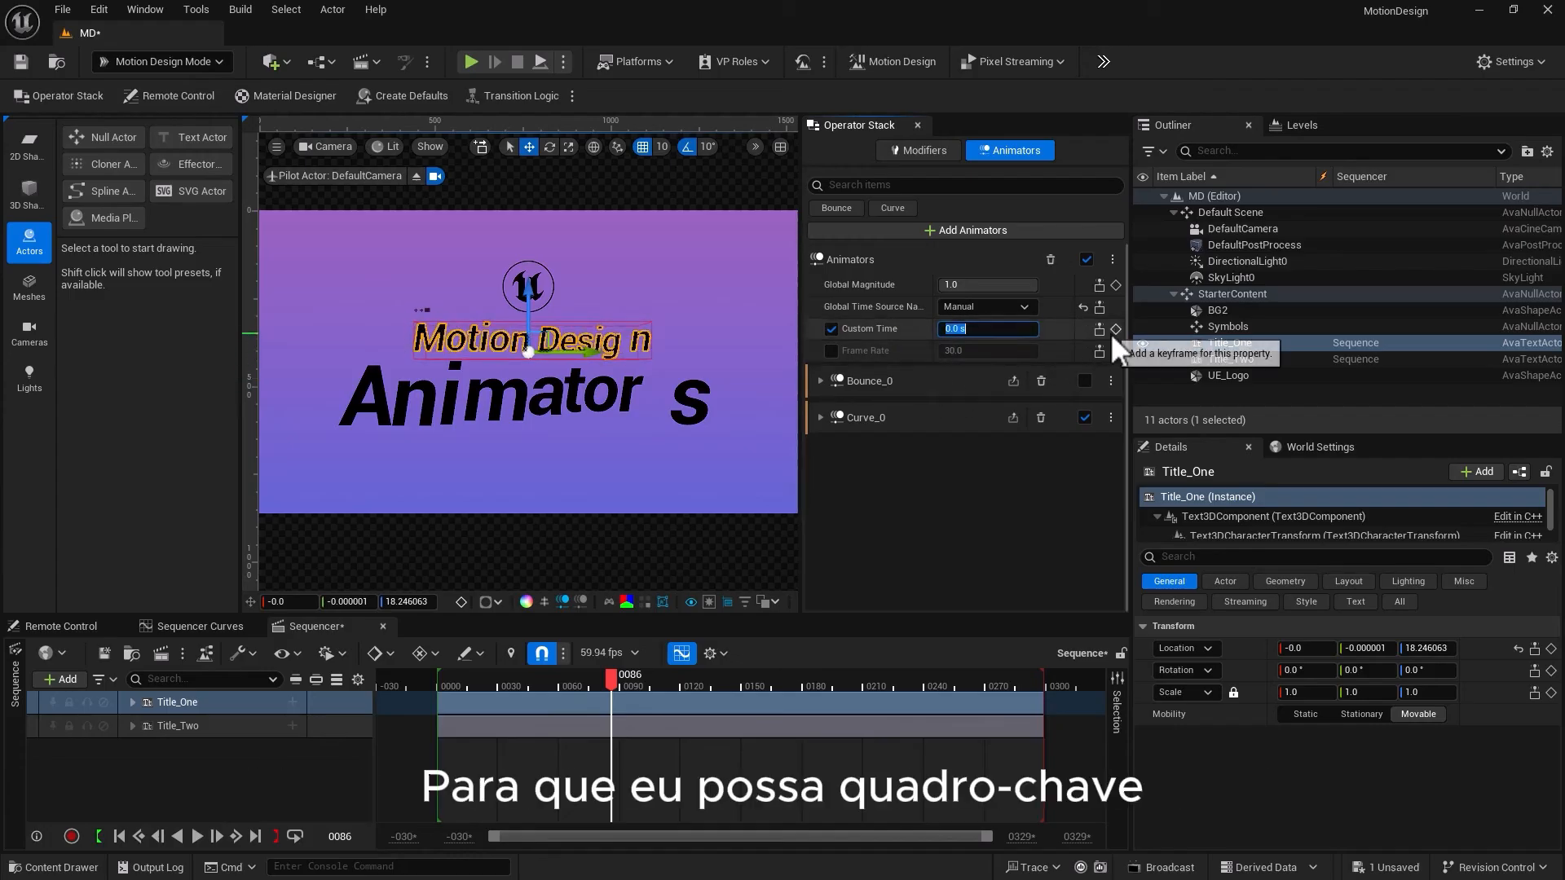
{"action": "left_click_drag", "start_coordinate": [622, 673], "coordinate": [547, 678]}
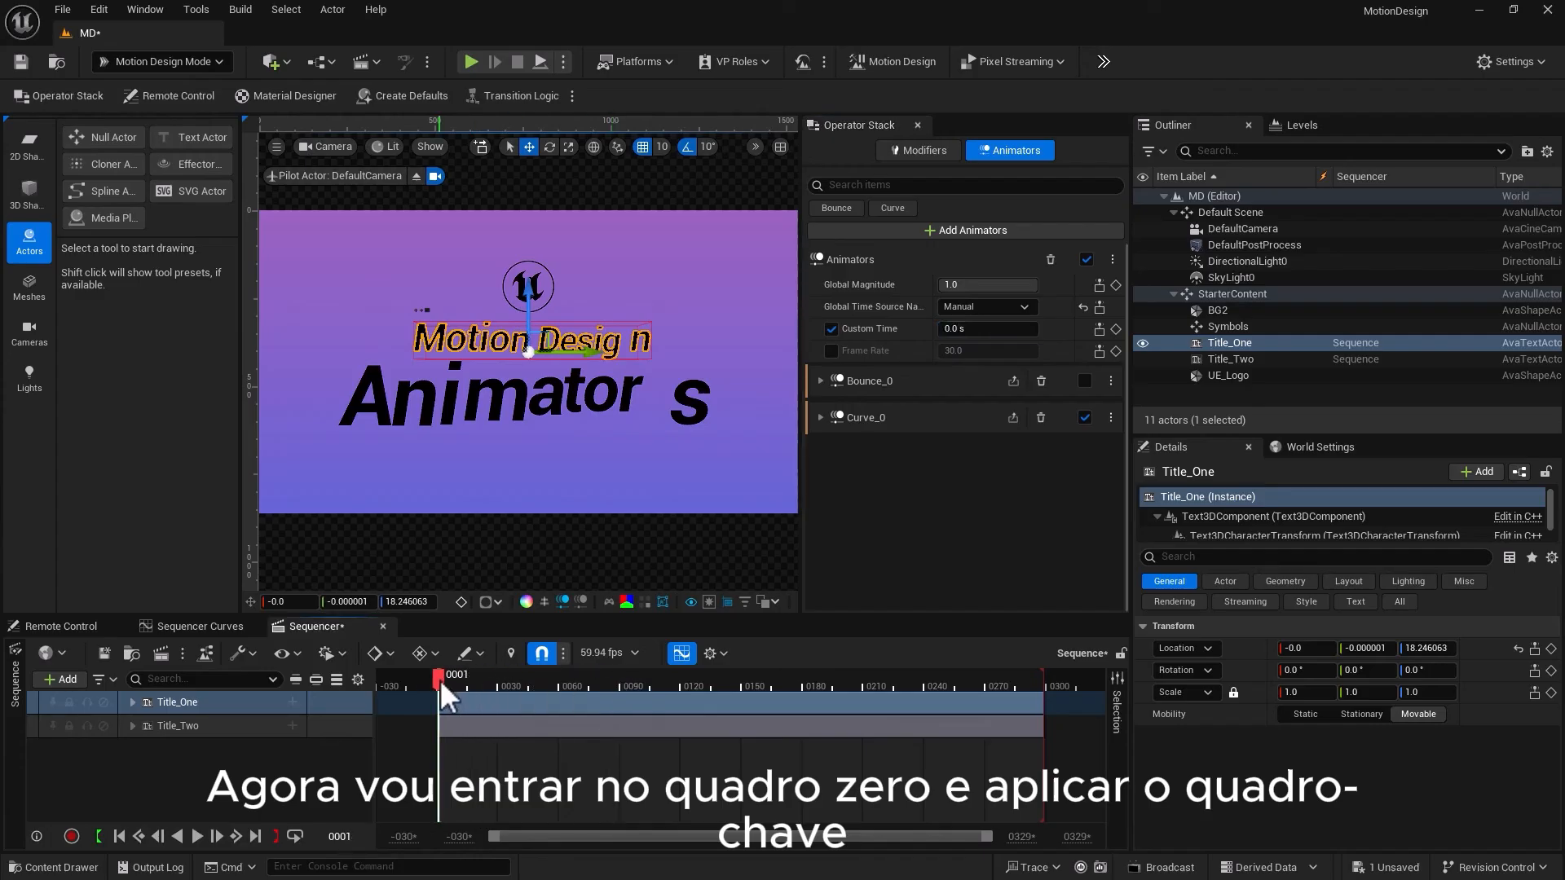
{"action": "left_click", "coordinate": [1115, 328]}
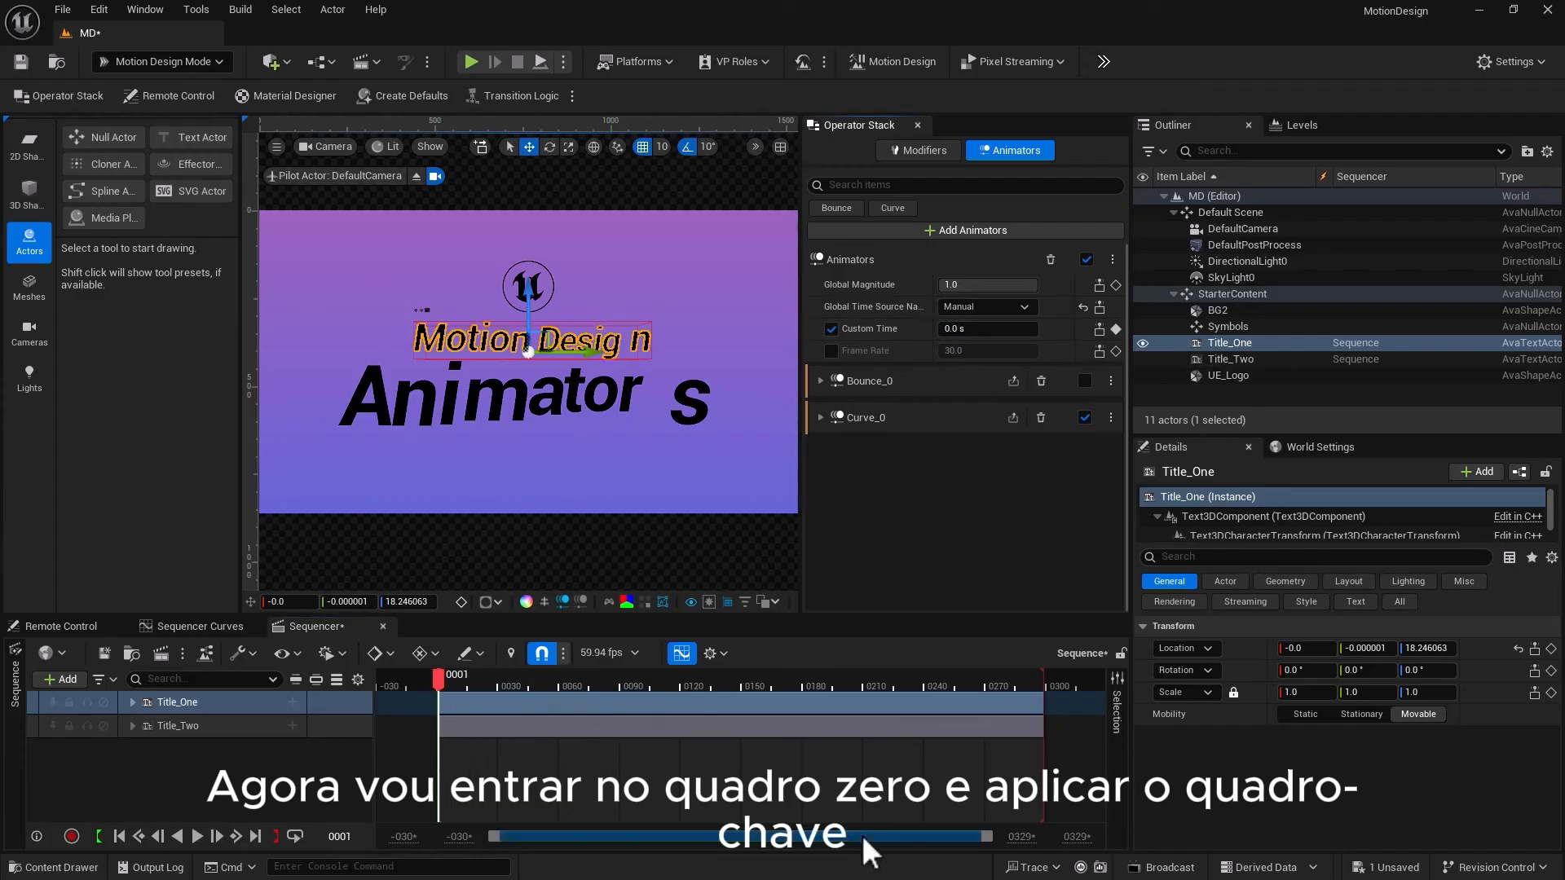
Set Title_One's animator Custom Time to 1.0 s at frame 50 and add a keyframe there
{"action": "left_click_drag", "start_coordinate": [443, 681], "coordinate": [540, 692]}
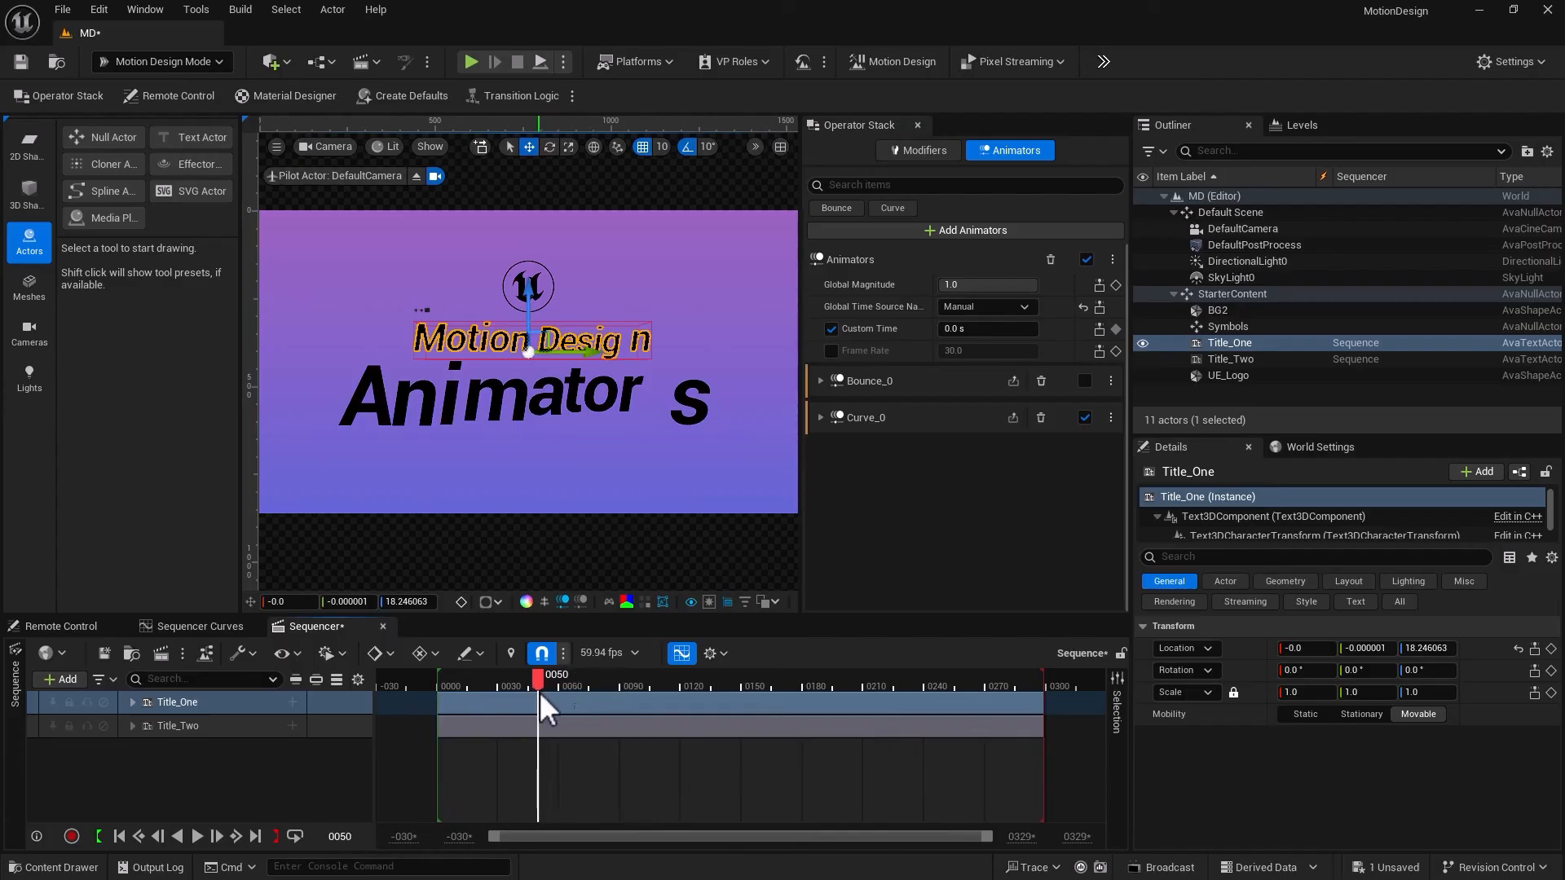
{"action": "left_click", "coordinate": [990, 328]}
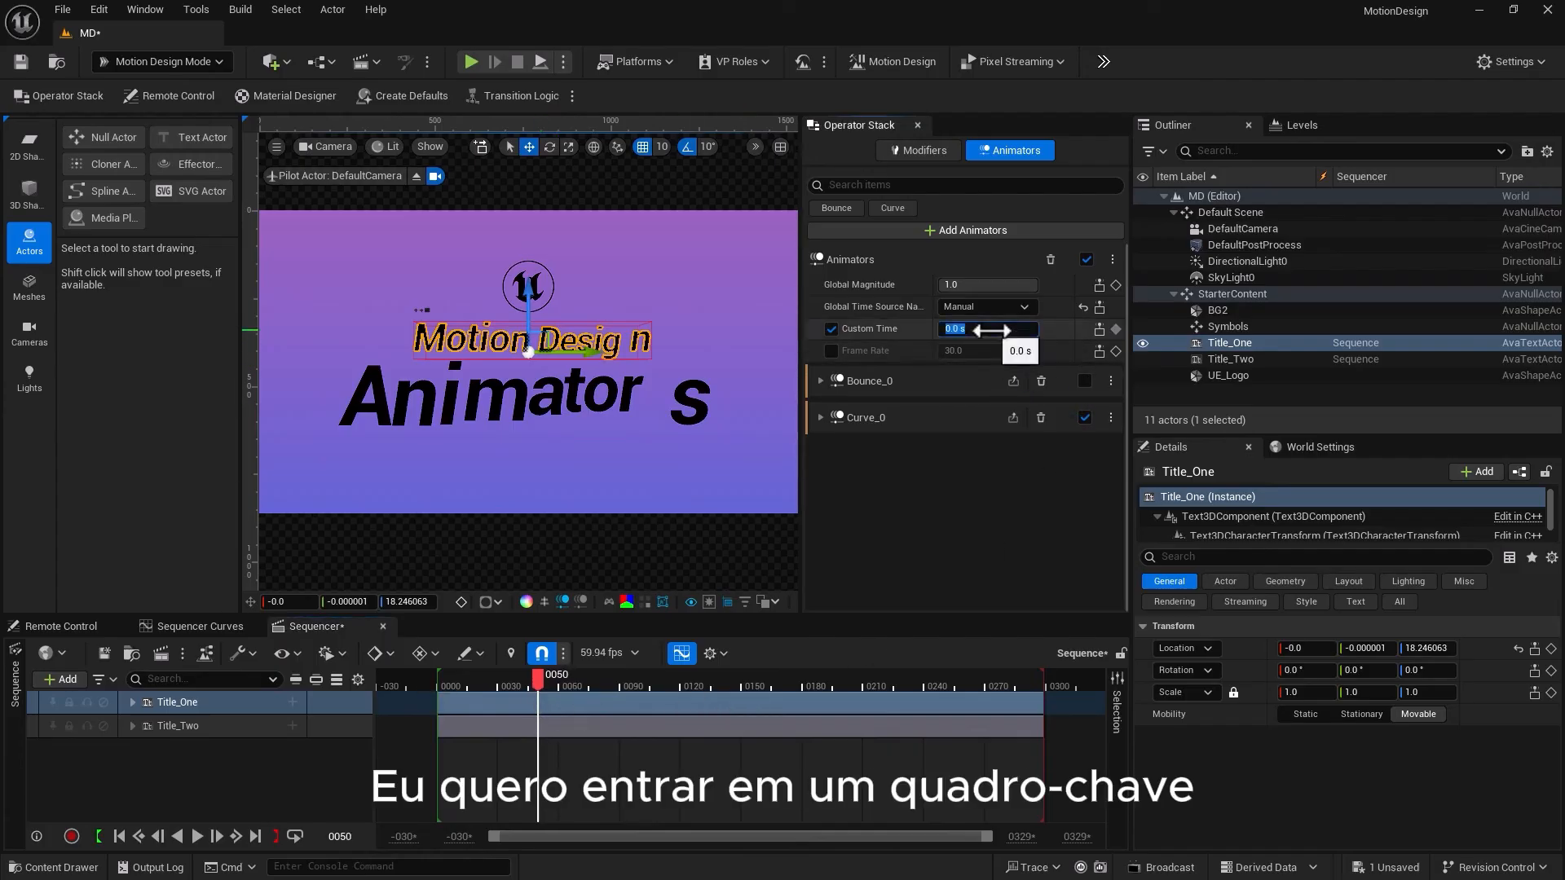
{"action": "type", "text": "1"}
{"action": "key", "text": "Return"}
{"action": "left_click", "coordinate": [1116, 328]}
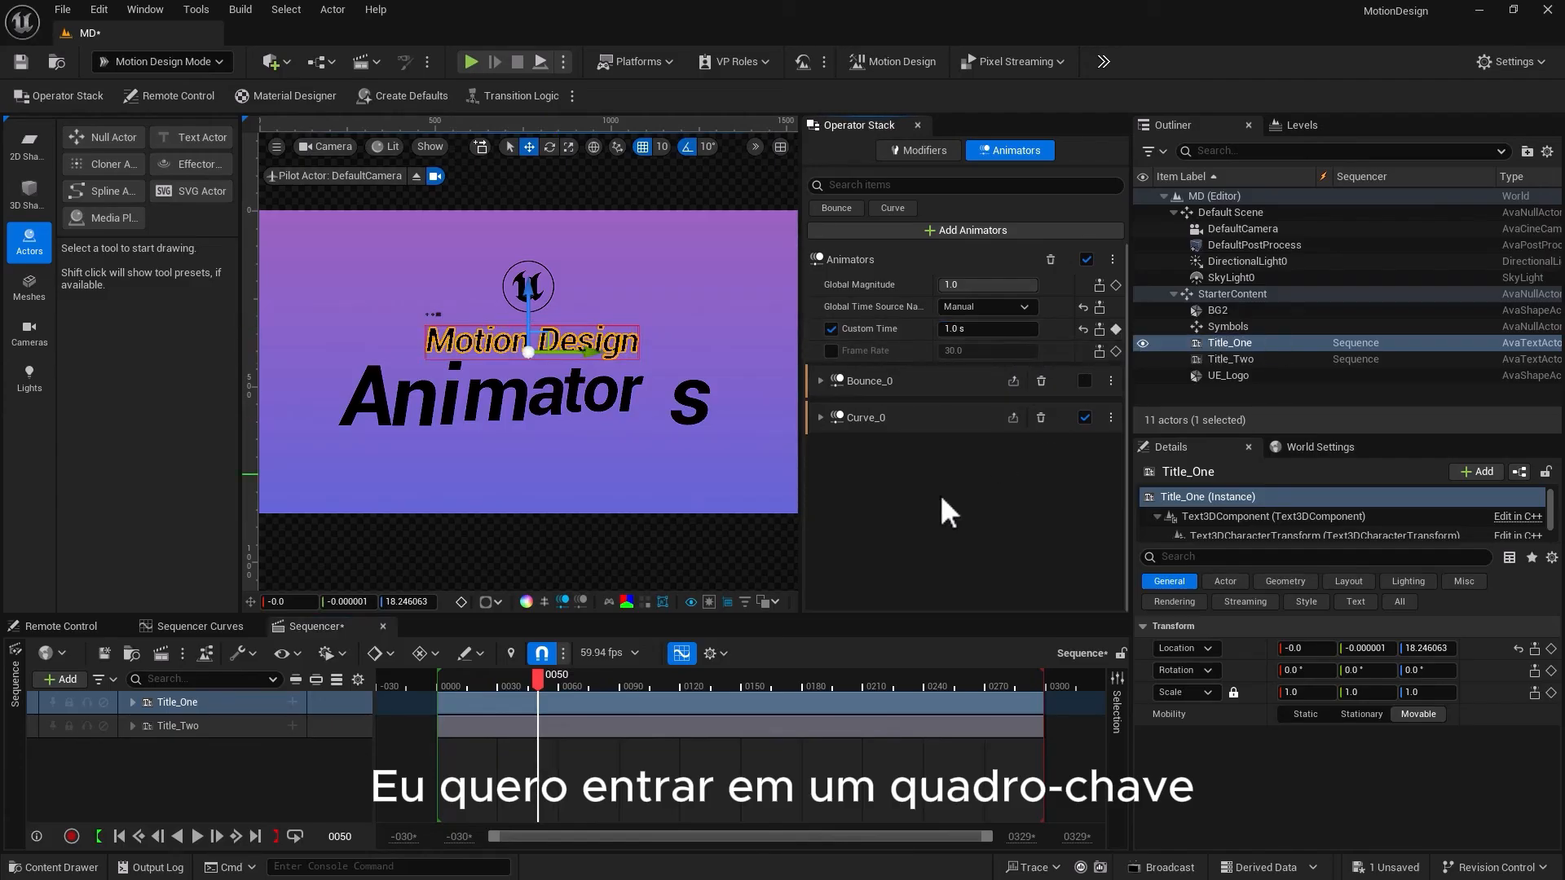
Expand the Title_One track to inspect its Custom Time keyframes and play the sequence from frame 1
{"action": "left_click", "coordinate": [132, 701]}
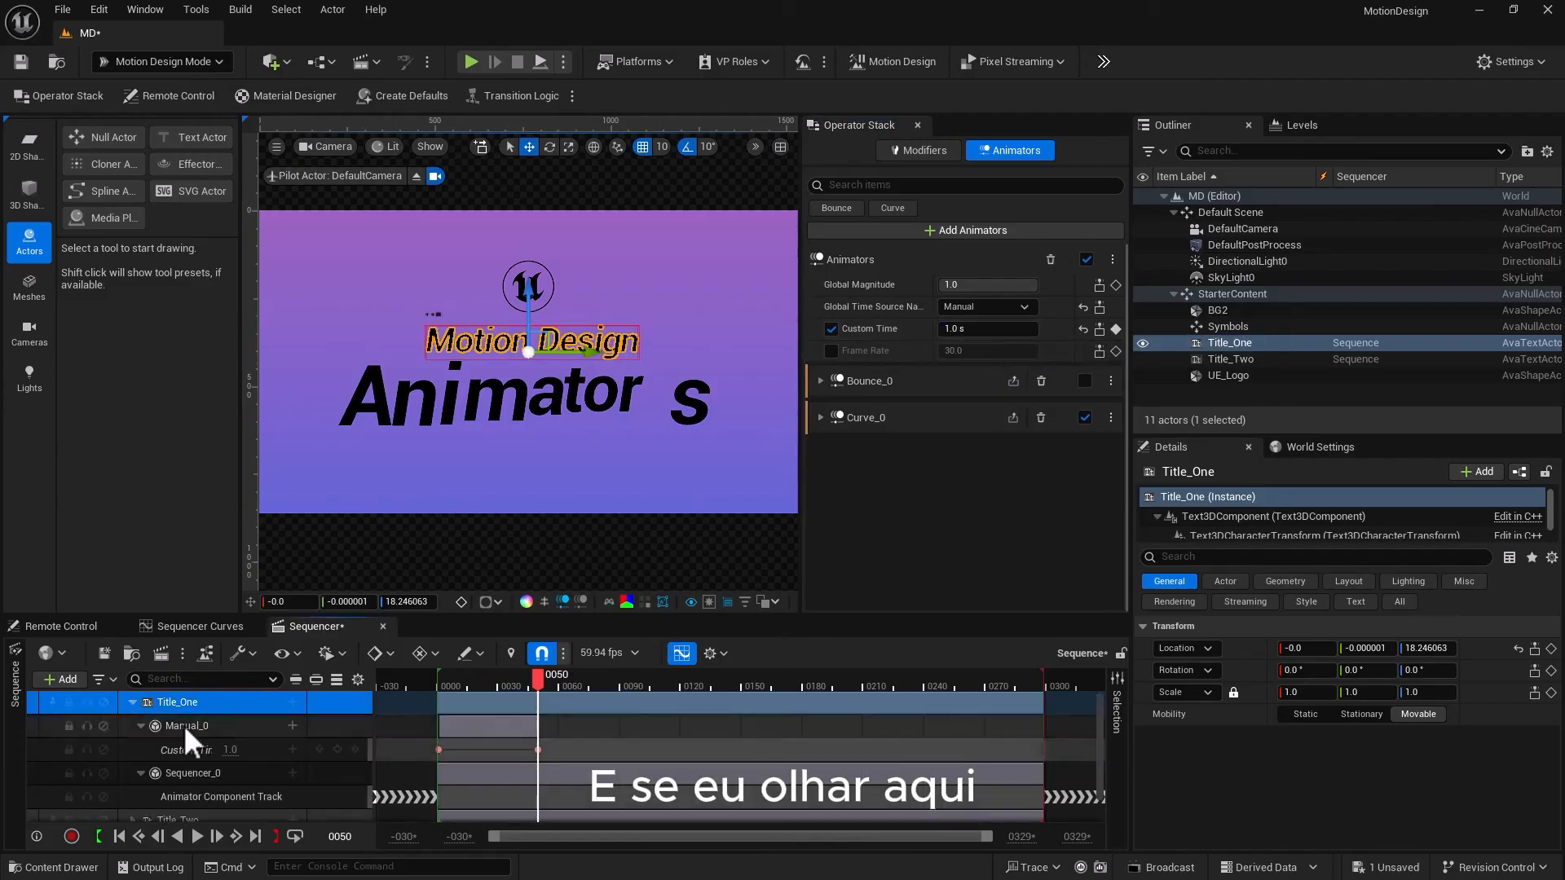
{"action": "left_click", "coordinate": [479, 731]}
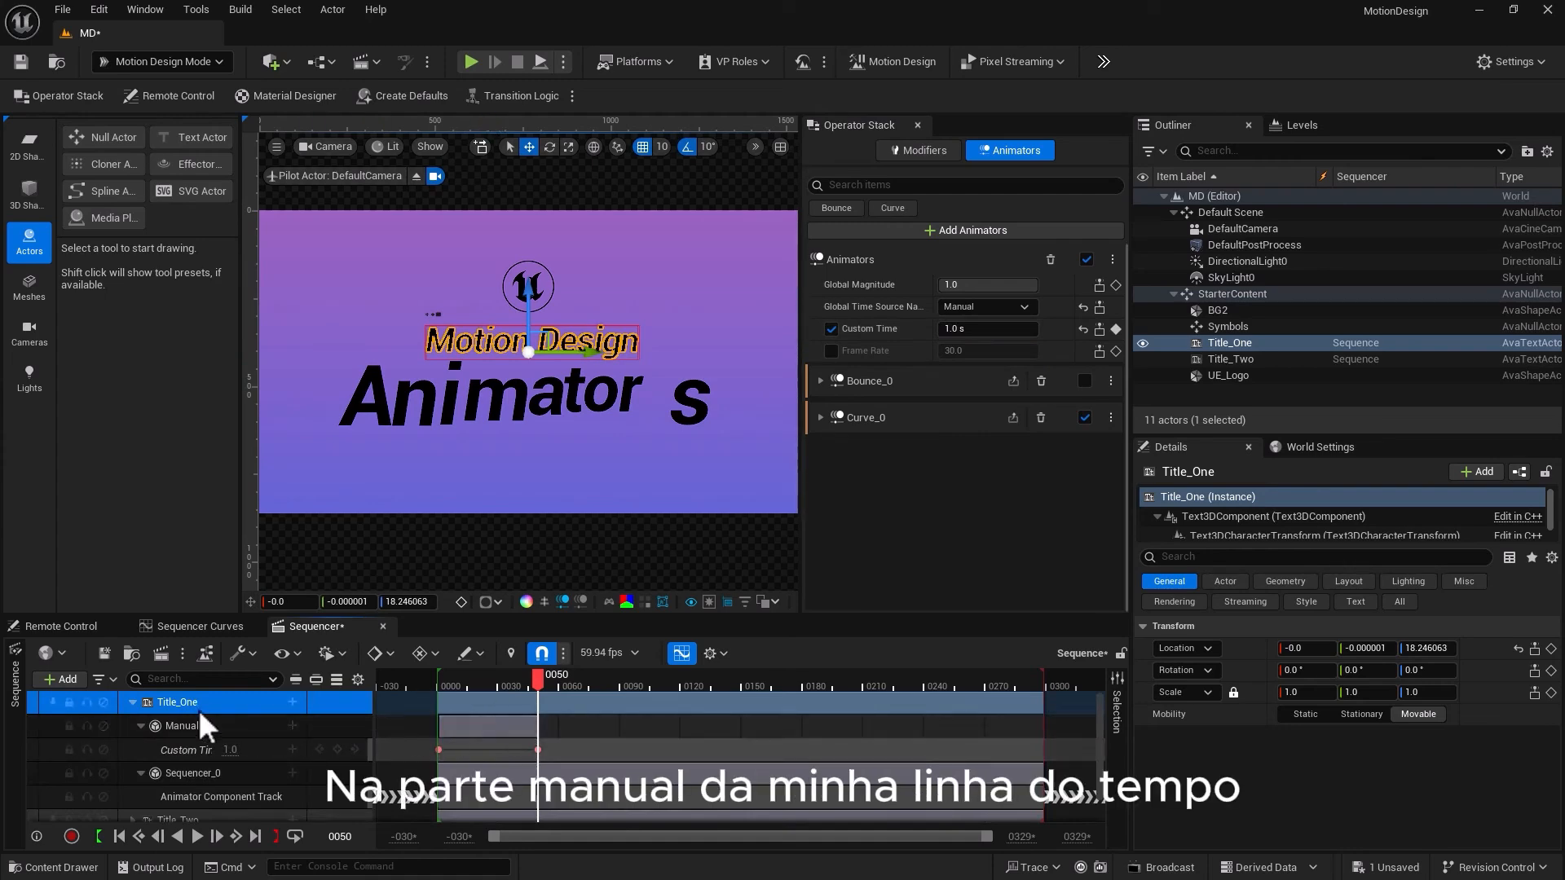
{"action": "mouse_move", "coordinate": [451, 678]}
{"action": "left_mouse_down"}
{"action": "mouse_move", "coordinate": [512, 681]}
{"action": "mouse_move", "coordinate": [424, 686]}
{"action": "mouse_move", "coordinate": [545, 685]}
{"action": "mouse_move", "coordinate": [440, 692]}
{"action": "left_mouse_up"}
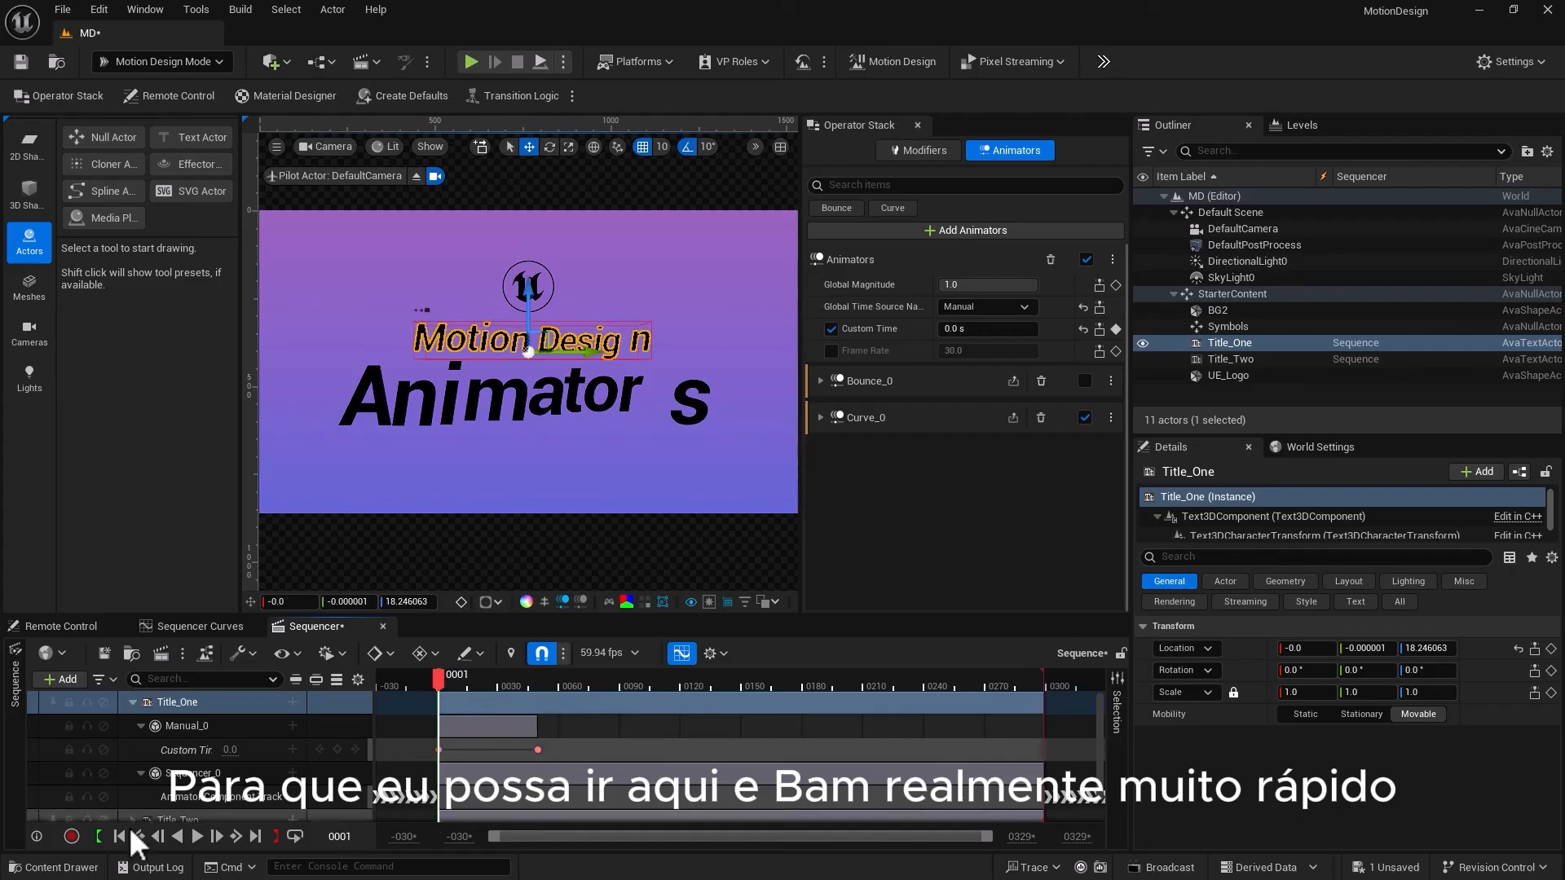
{"action": "left_click", "coordinate": [198, 836]}
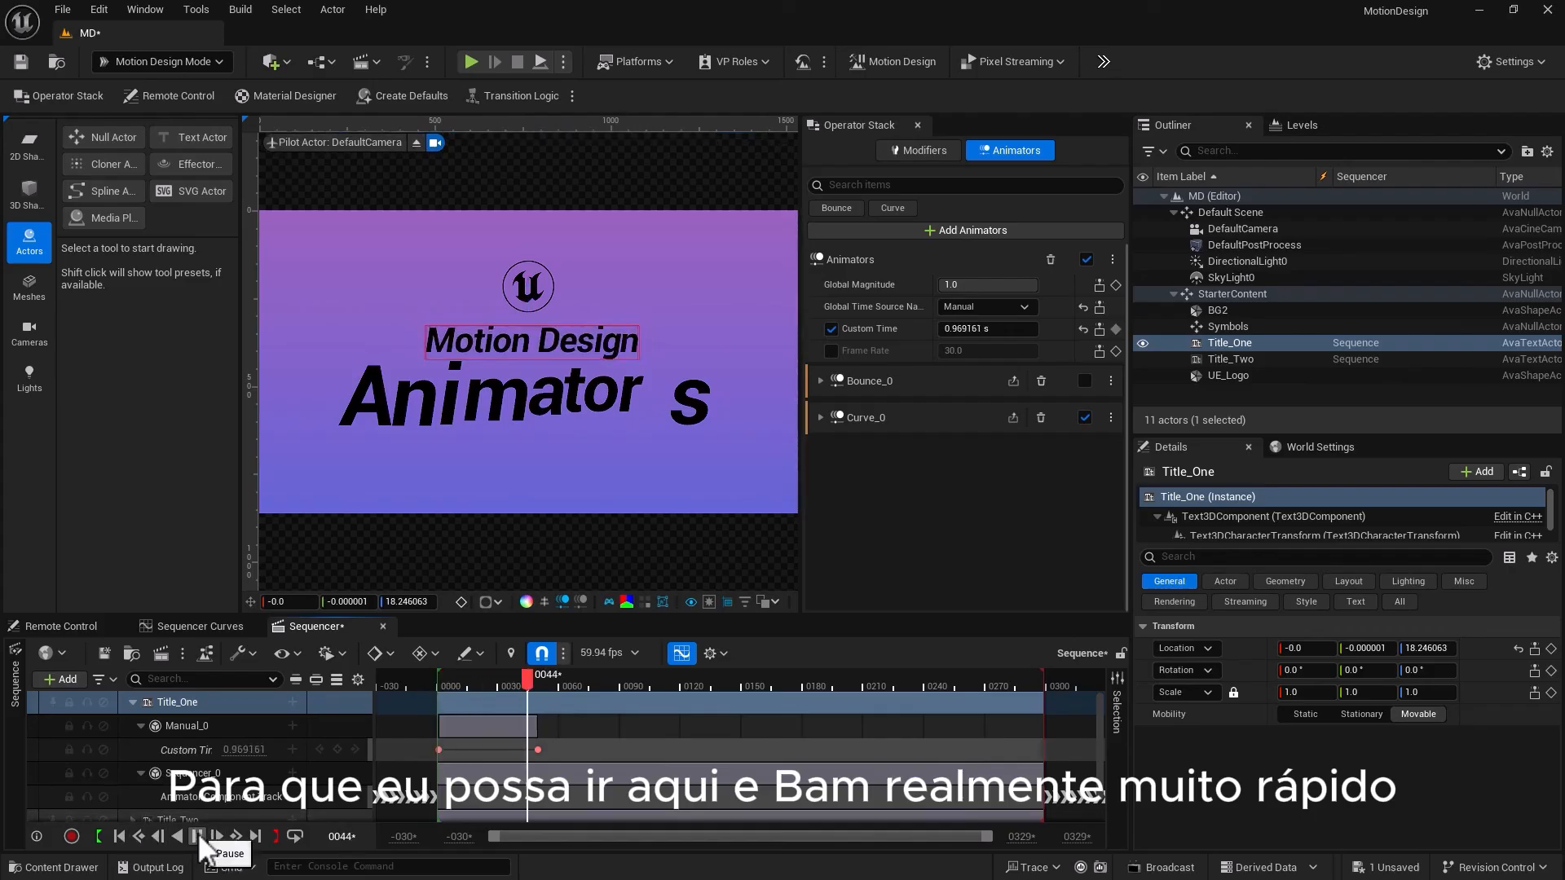
{"action": "left_click", "coordinate": [198, 835]}
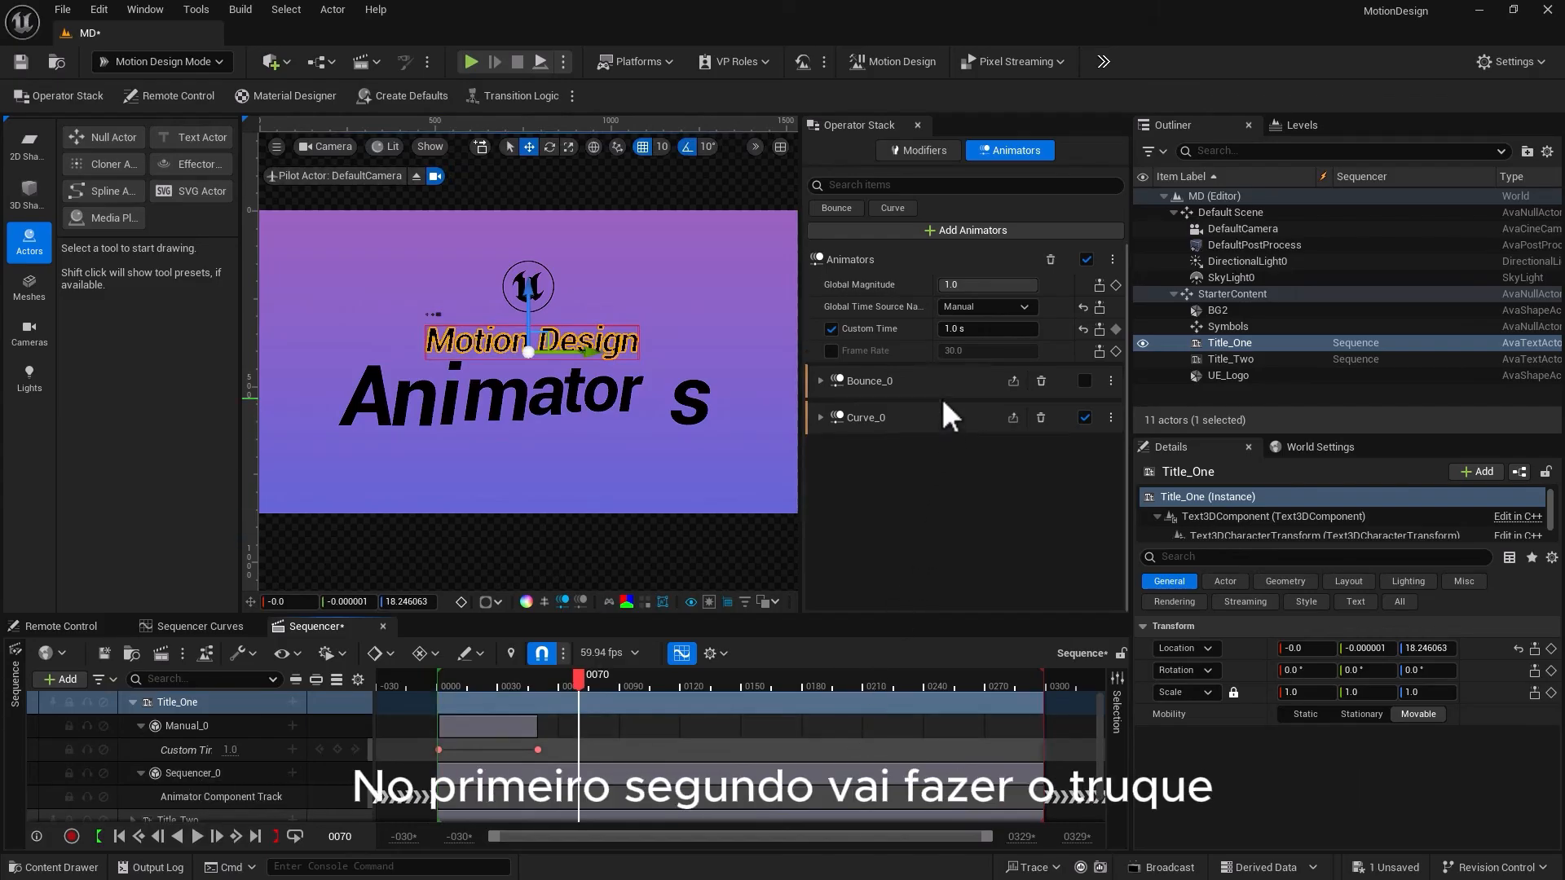
Enable the Frame Rate option of Title_One's animators briefly and disable it again
{"action": "left_click", "coordinate": [831, 350]}
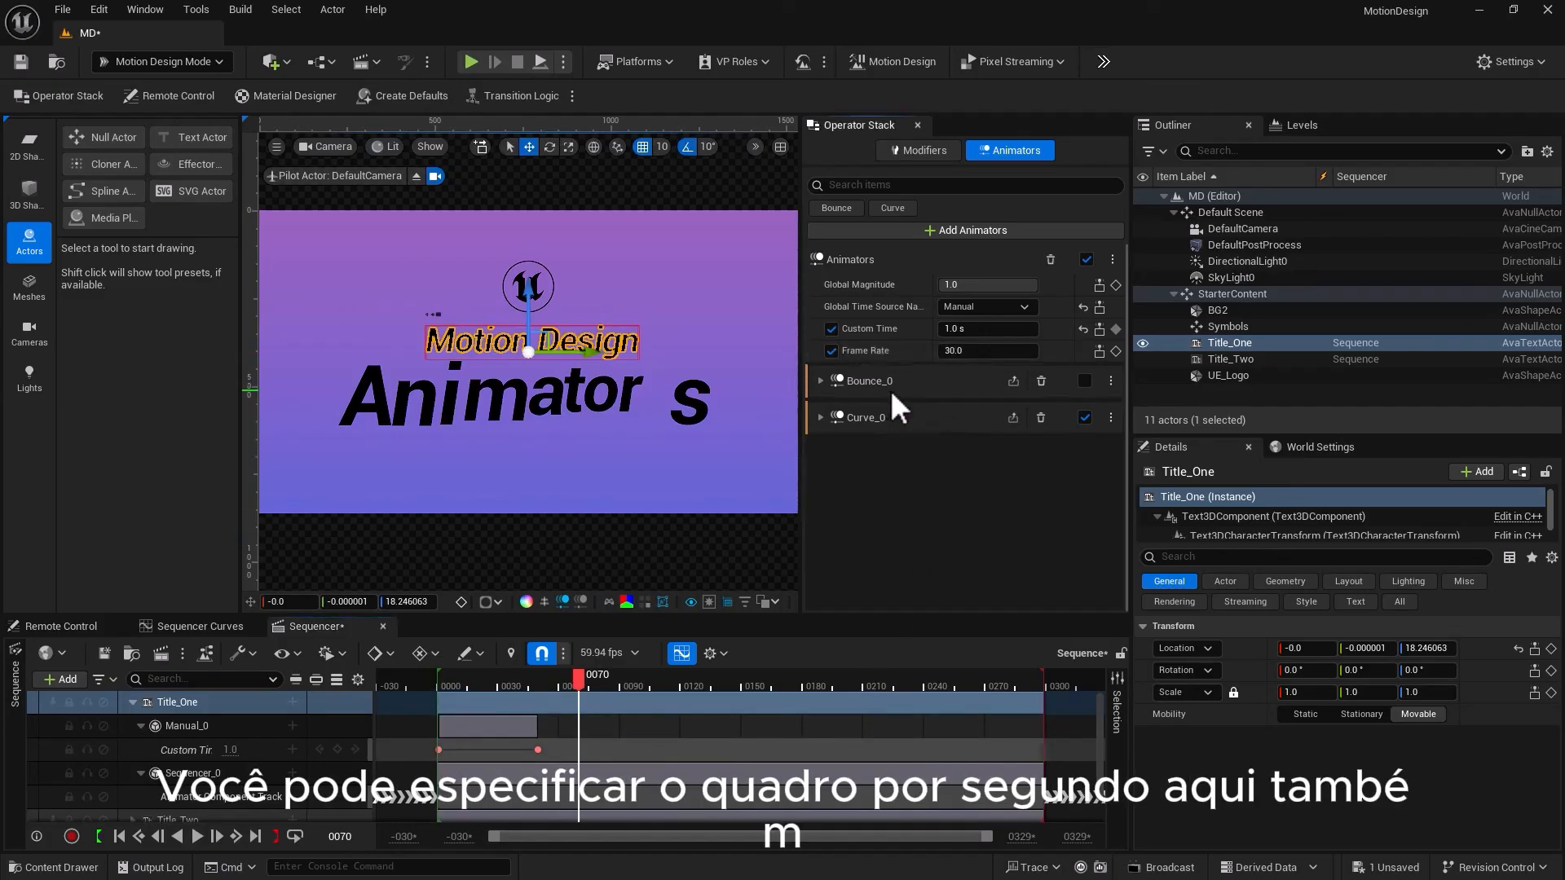
{"action": "left_click", "coordinate": [831, 350]}
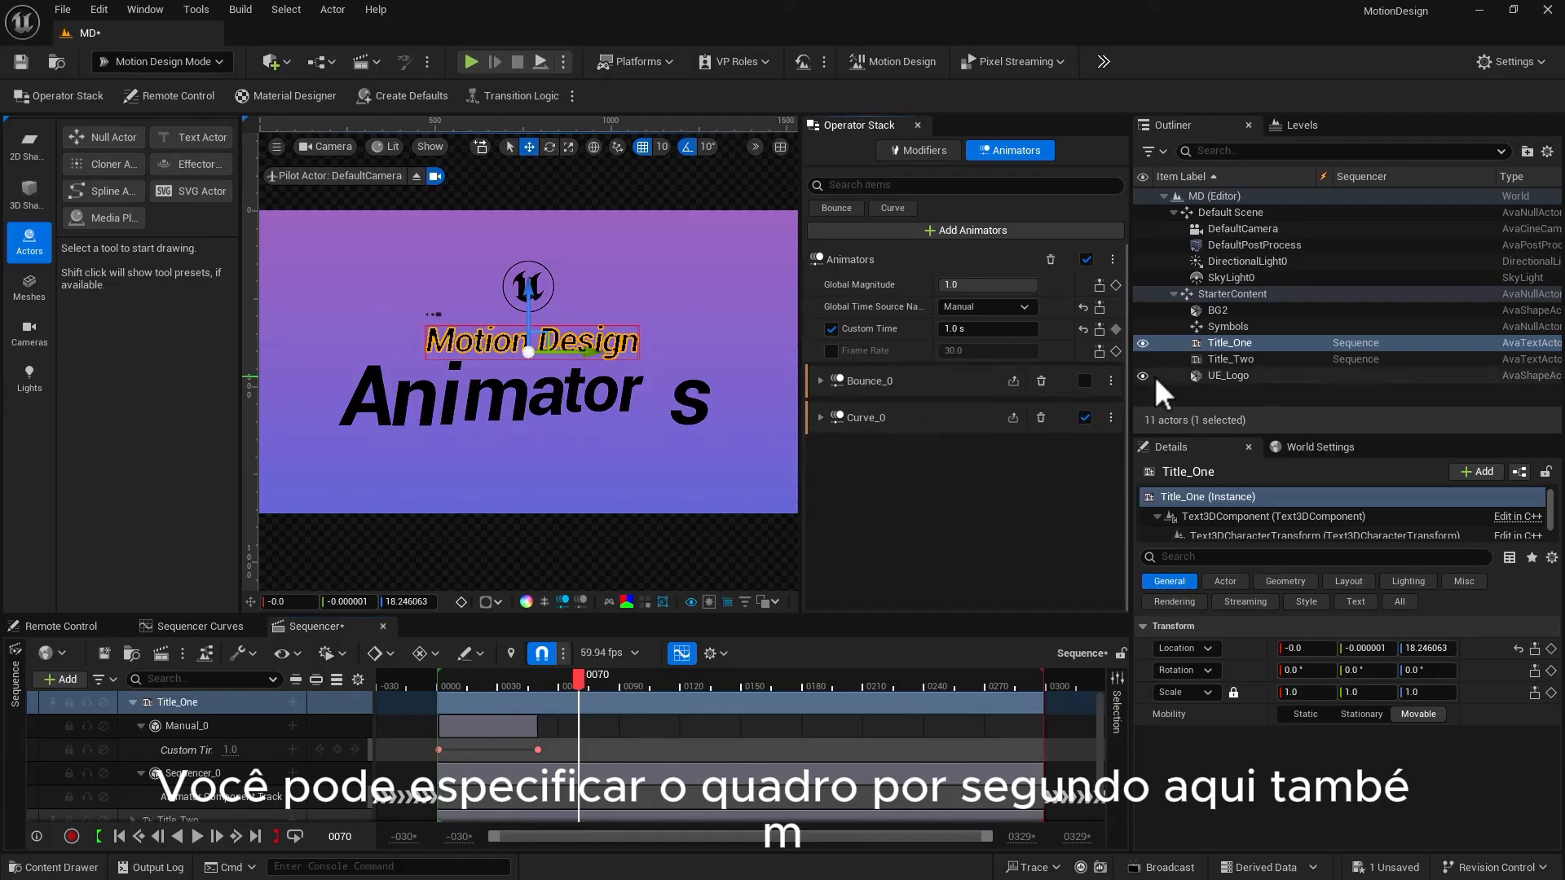
Keyframe Title_Two's animator Custom Time at 0 s at the start of the sequence
{"action": "left_click", "coordinate": [1227, 359]}
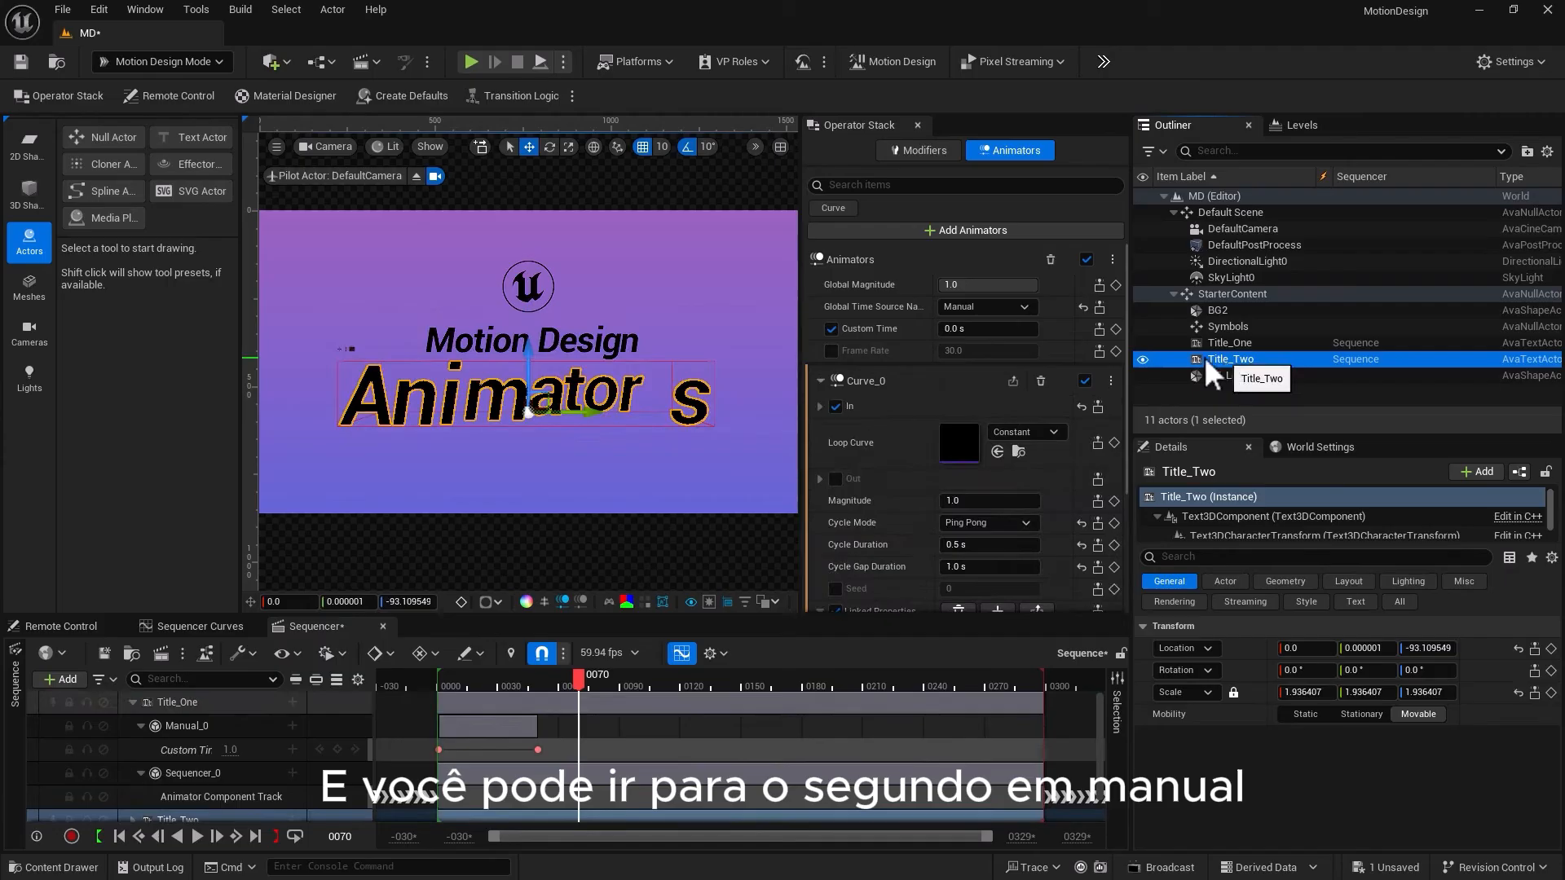
{"action": "scroll", "coordinate": [274, 809], "scroll_direction": "down", "scroll_amount": 1}
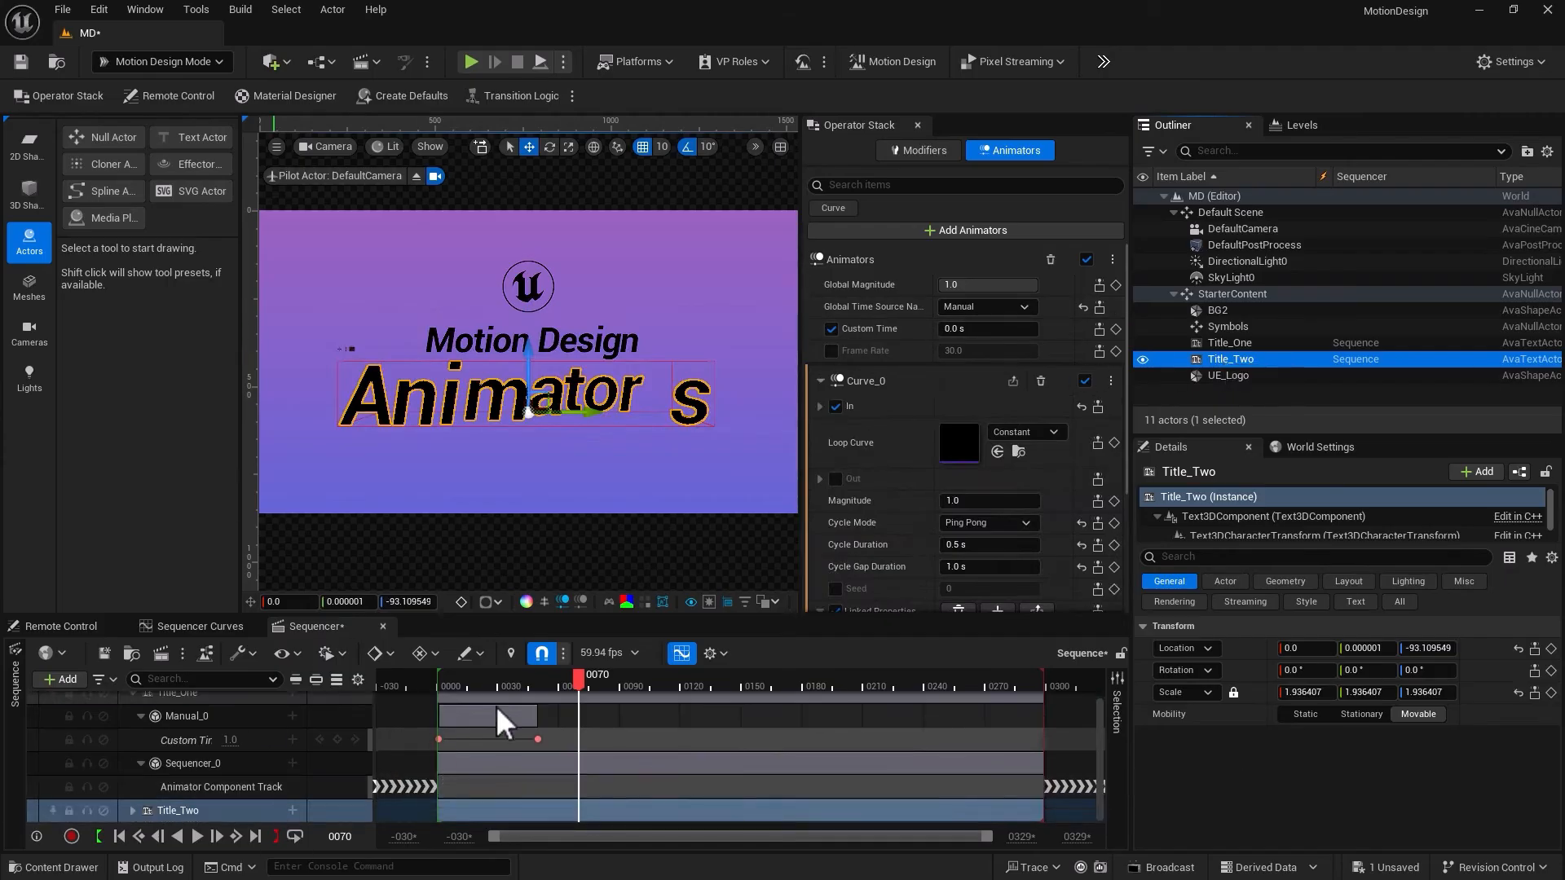
{"action": "left_click", "coordinate": [437, 686]}
Set Title_Two's animator Custom Time to 2.0 s at frame 91 and add a keyframe there
{"action": "left_click_drag", "start_coordinate": [599, 687], "coordinate": [621, 687]}
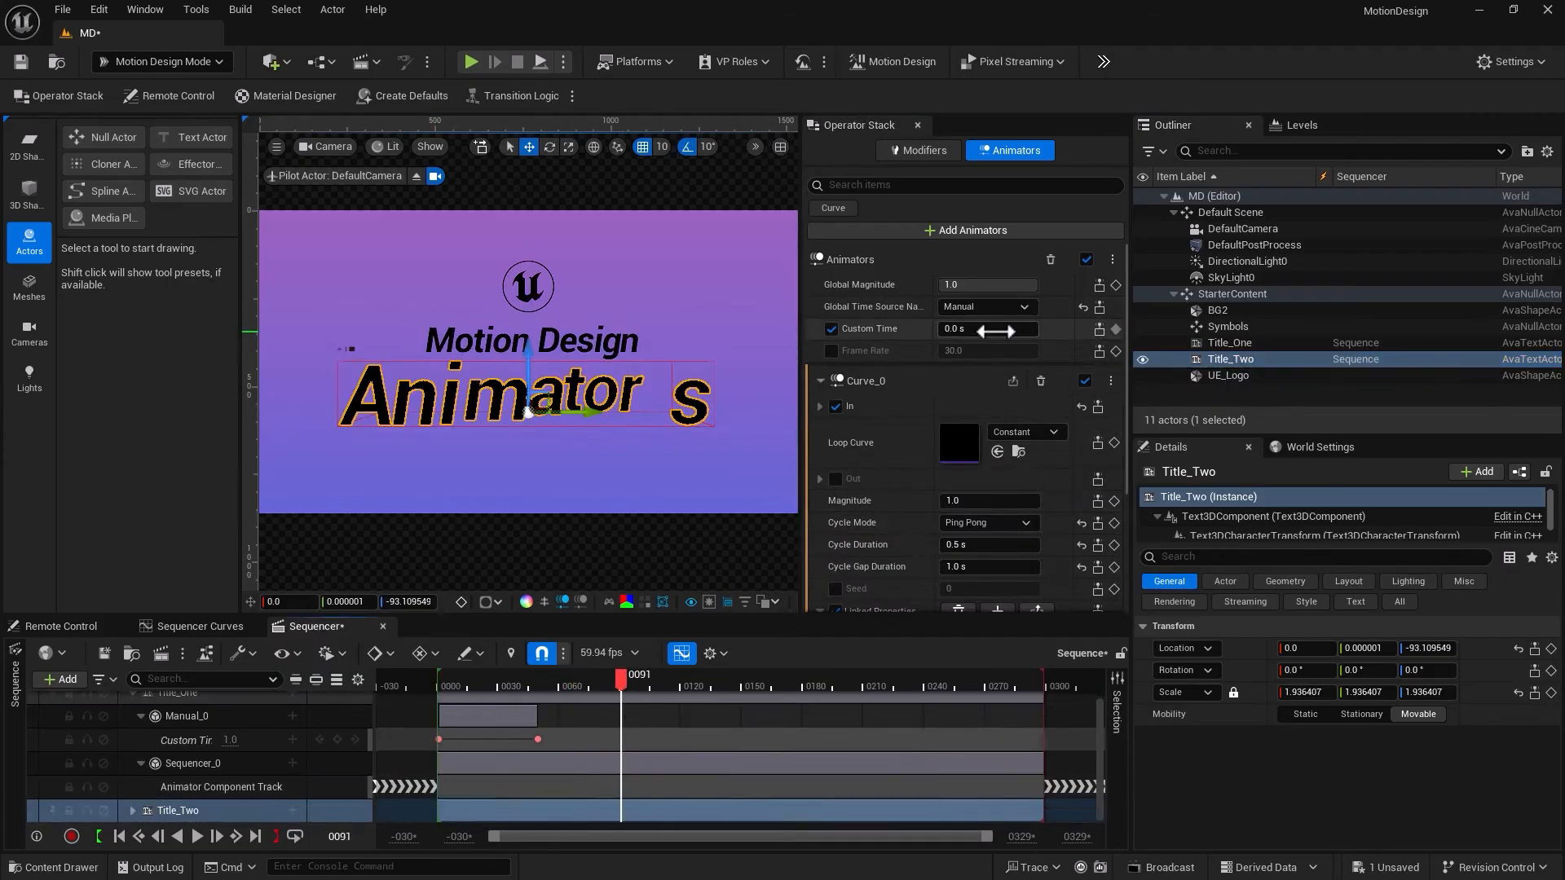
{"action": "left_click", "coordinate": [999, 329]}
{"action": "type", "text": "1"}
{"action": "key", "text": "Return"}
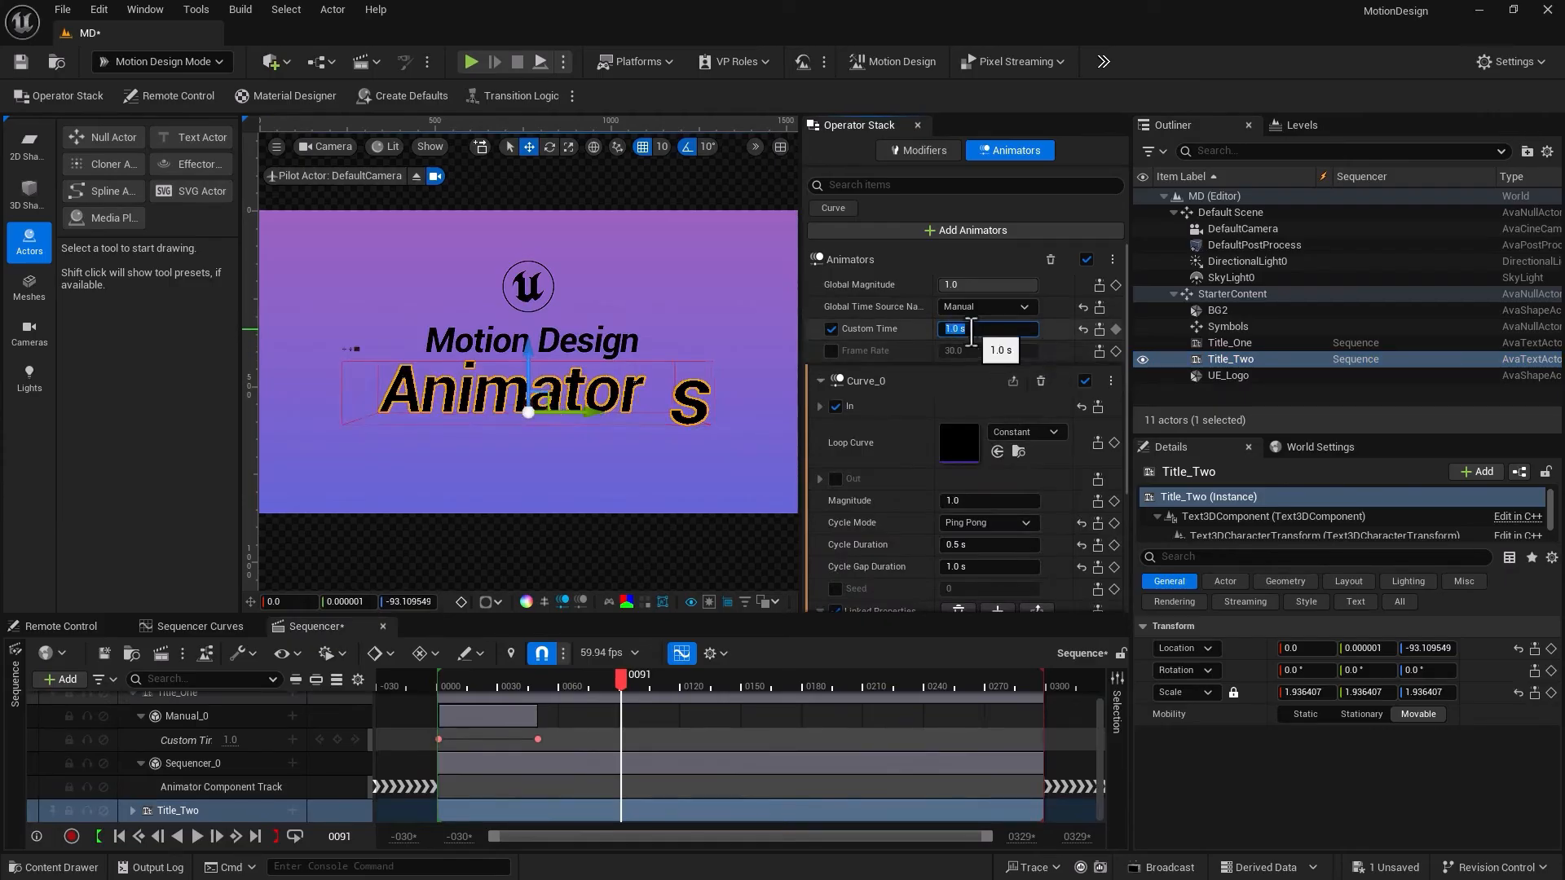
{"action": "type", "text": "2"}
{"action": "key", "text": "Return"}
{"action": "left_click", "coordinate": [1115, 329]}
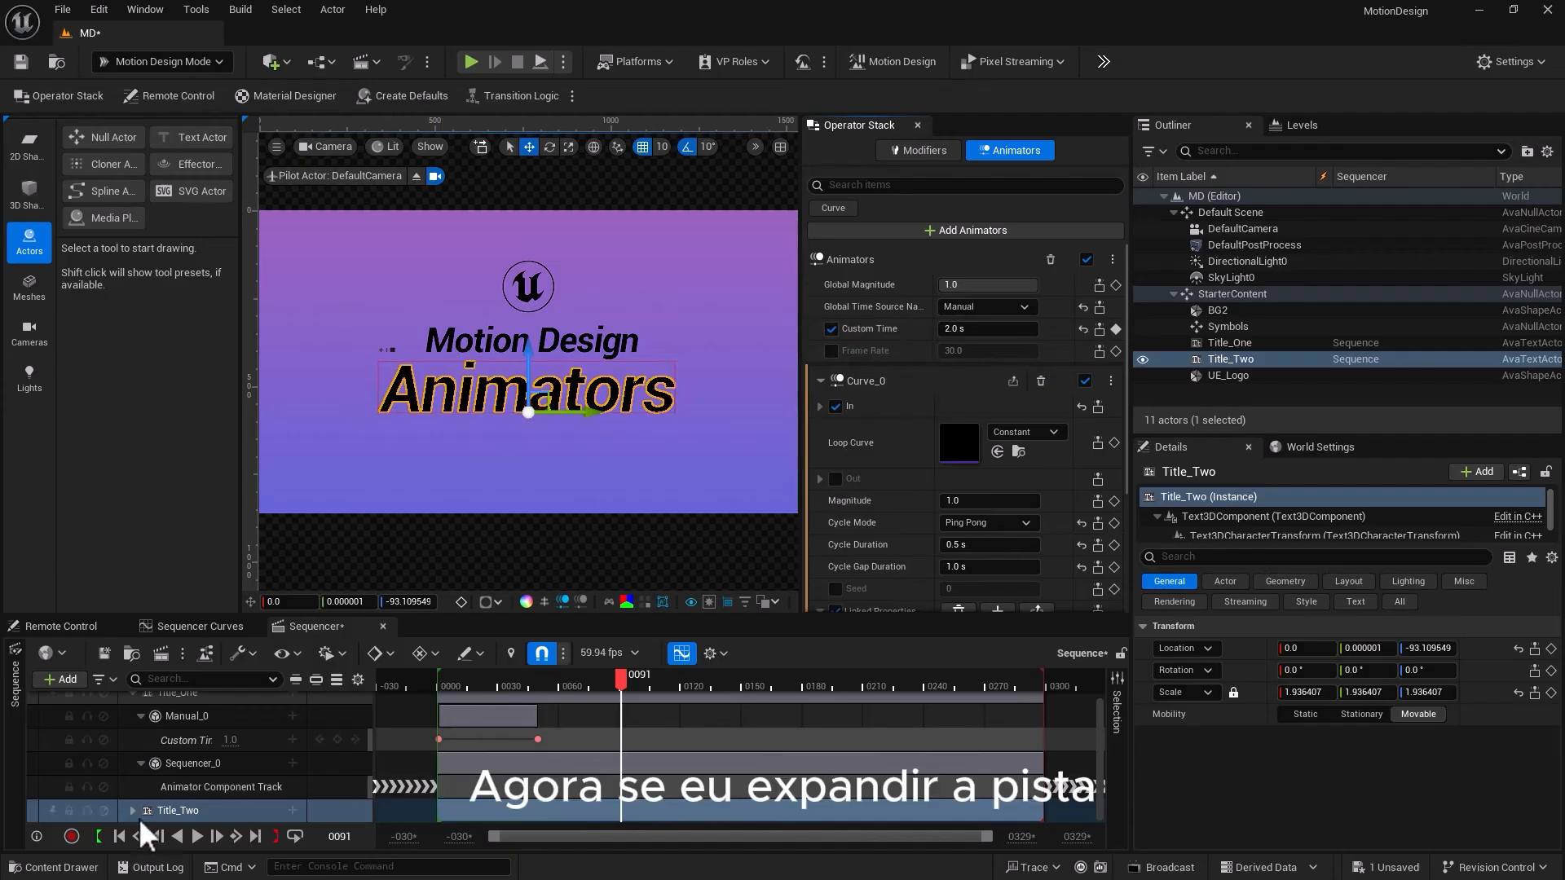
Expand the Title_Two track, shift its Manual_0 section to start at about frame 53, and play the sequence from the start
{"action": "left_click", "coordinate": [133, 810]}
{"action": "scroll", "coordinate": [139, 810], "scroll_direction": "down", "scroll_amount": 1}
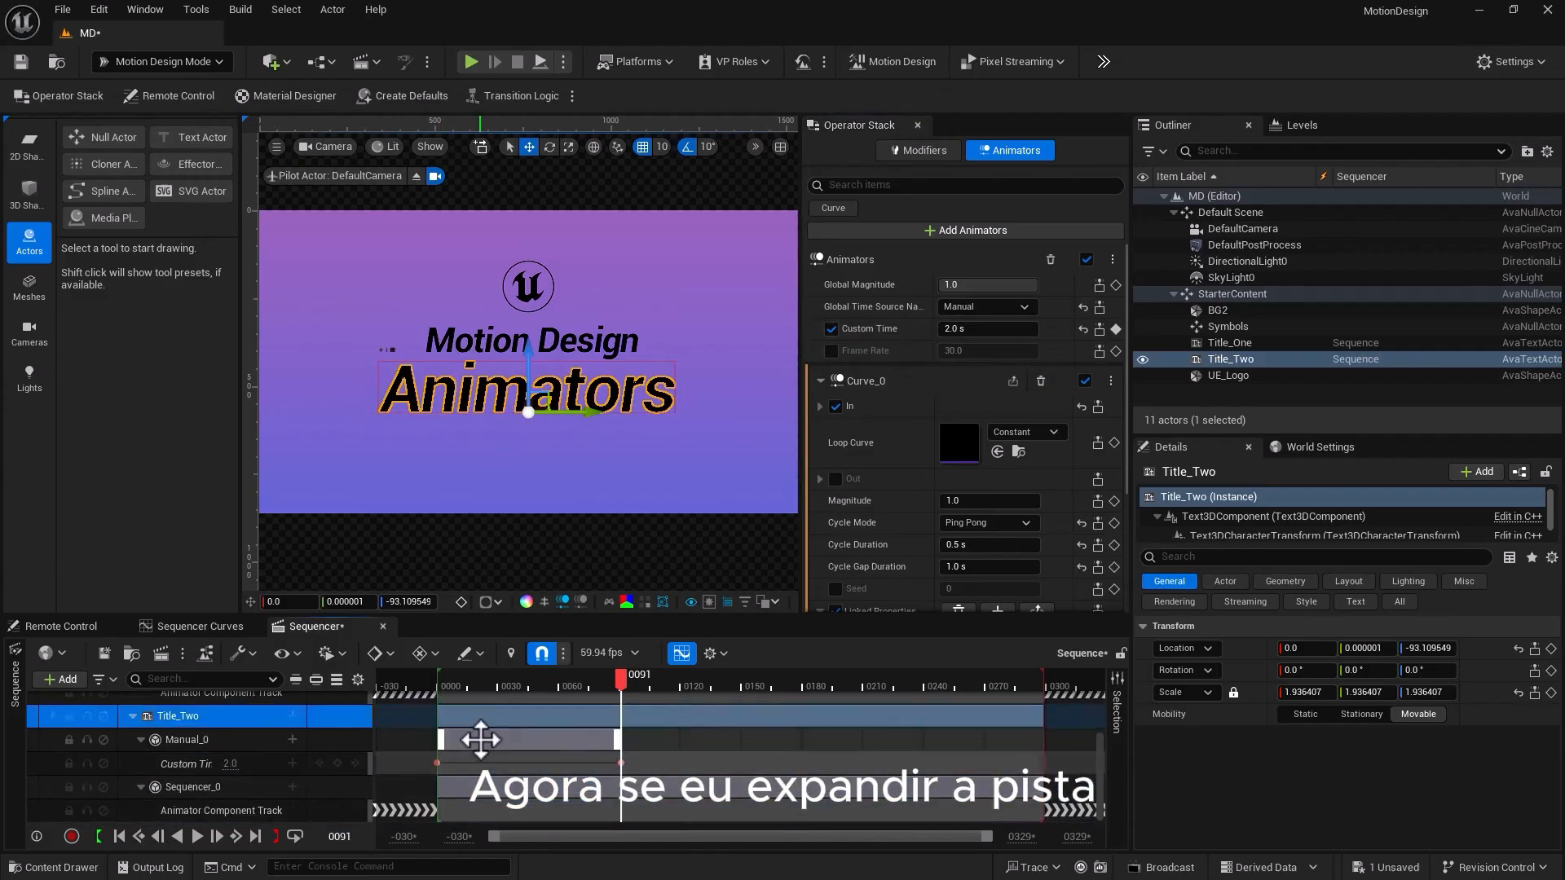
{"action": "left_click_drag", "start_coordinate": [483, 741], "coordinate": [592, 742]}
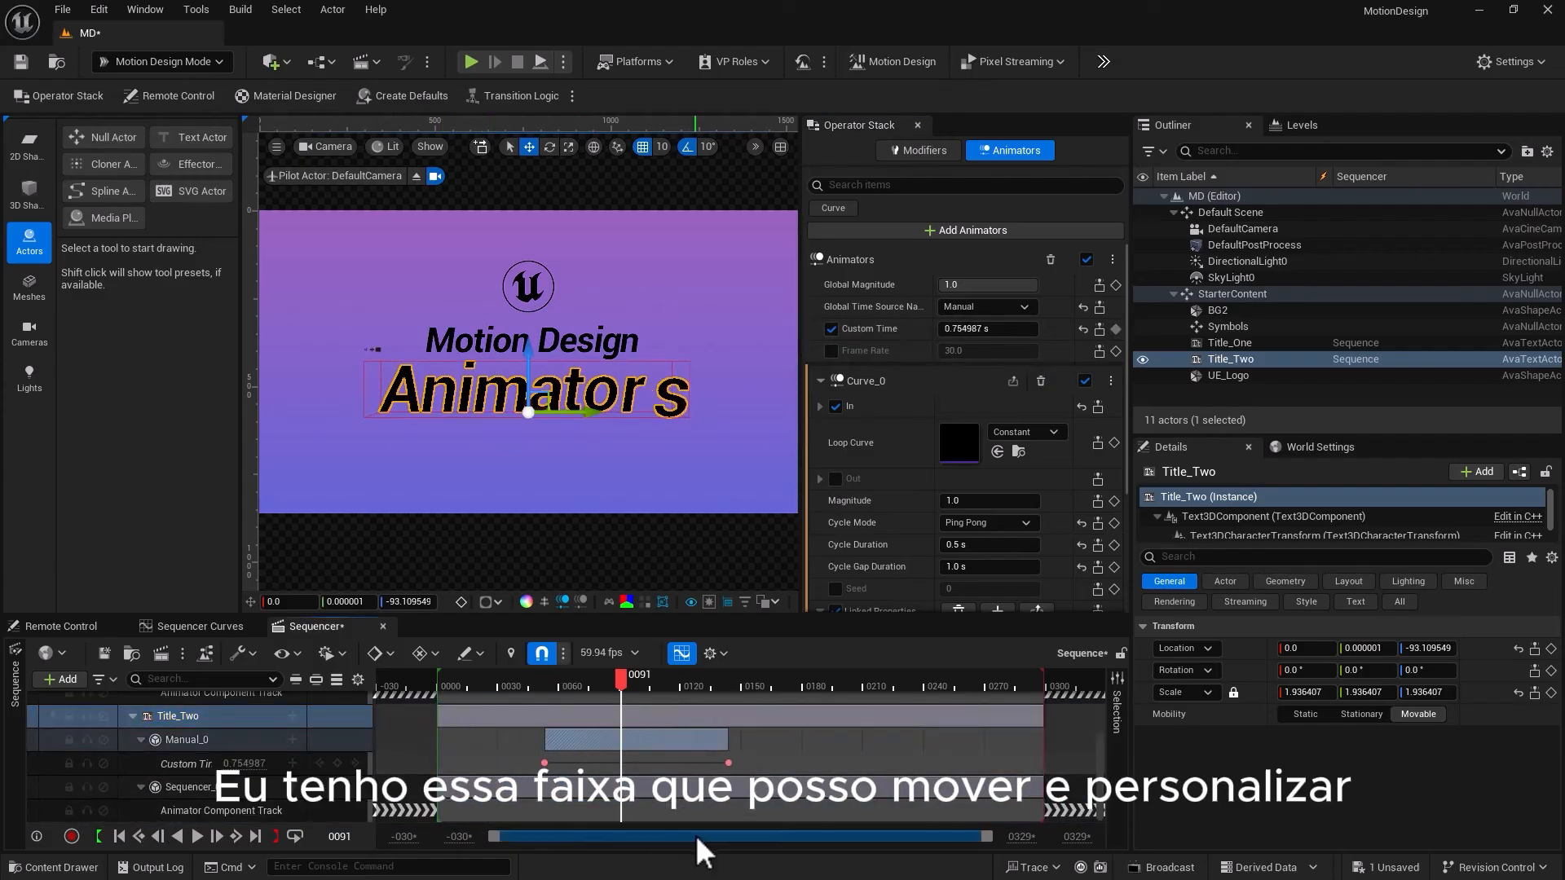
{"action": "left_click_drag", "start_coordinate": [515, 681], "coordinate": [436, 689]}
{"action": "left_click", "coordinate": [197, 836]}
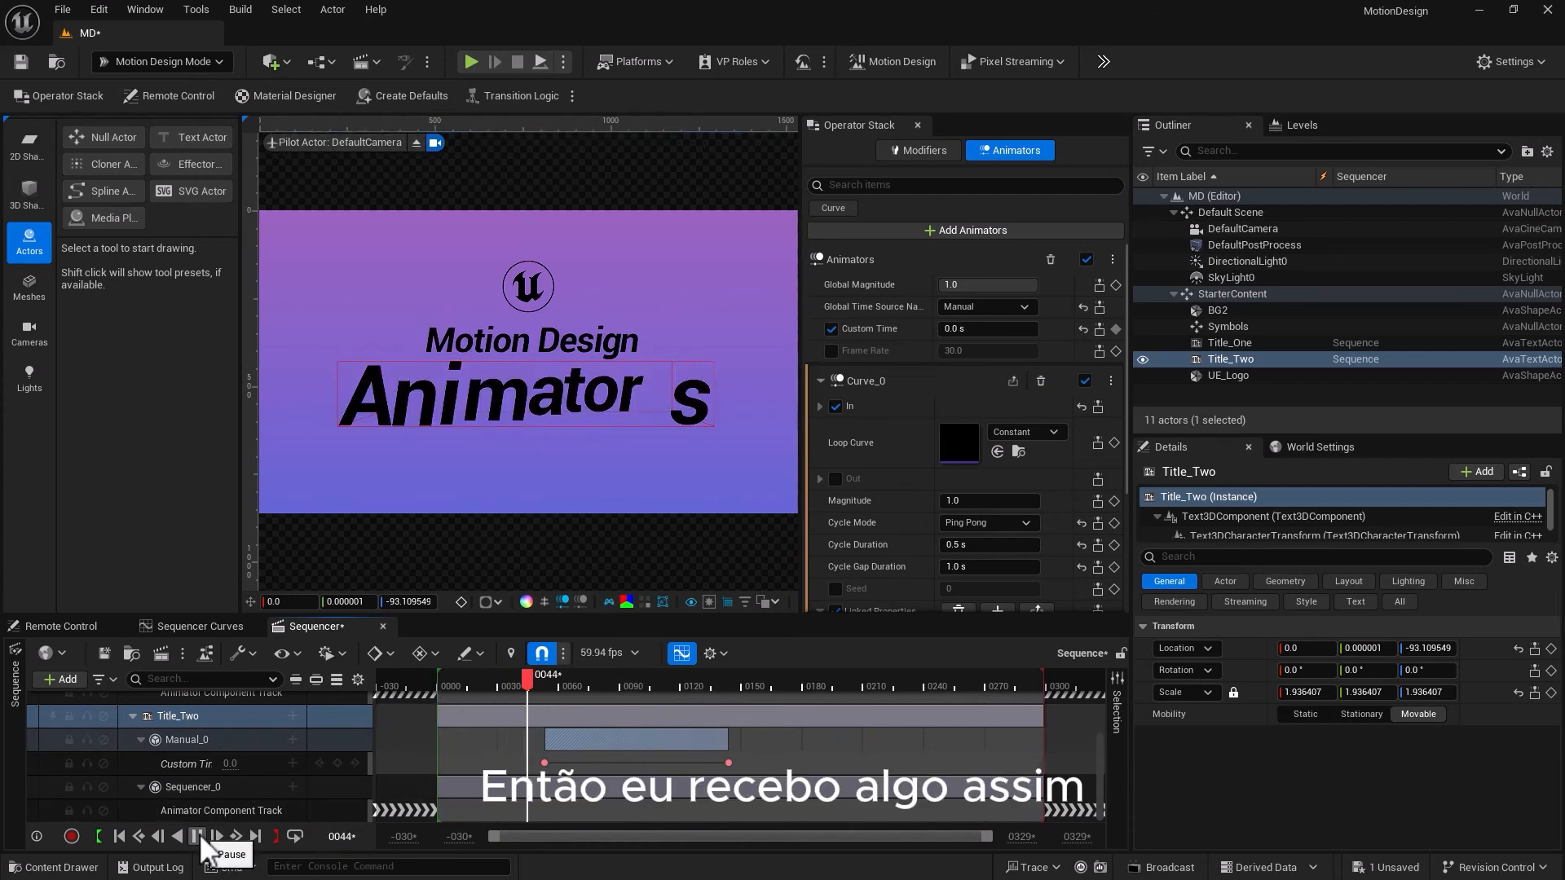
{"action": "left_click", "coordinate": [198, 835]}
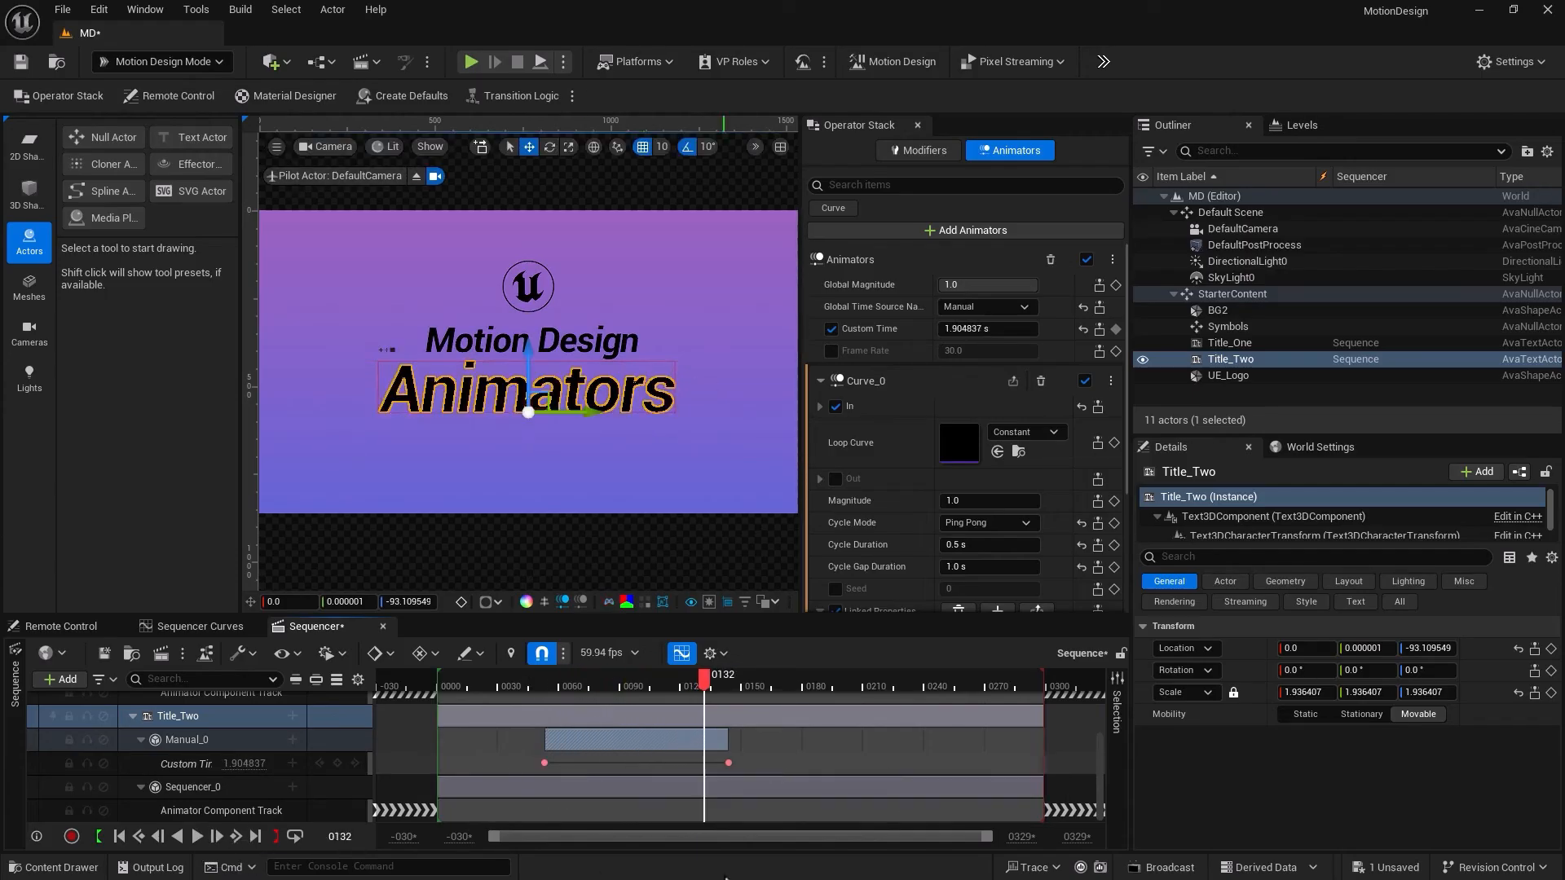
Move Title_Two's Manual_0 section back to the start of the sequence and scrub to frame 28 to check the timing
{"action": "left_click_drag", "start_coordinate": [592, 762], "coordinate": [492, 748]}
{"action": "scroll", "coordinate": [492, 748], "scroll_direction": "up", "scroll_amount": 3}
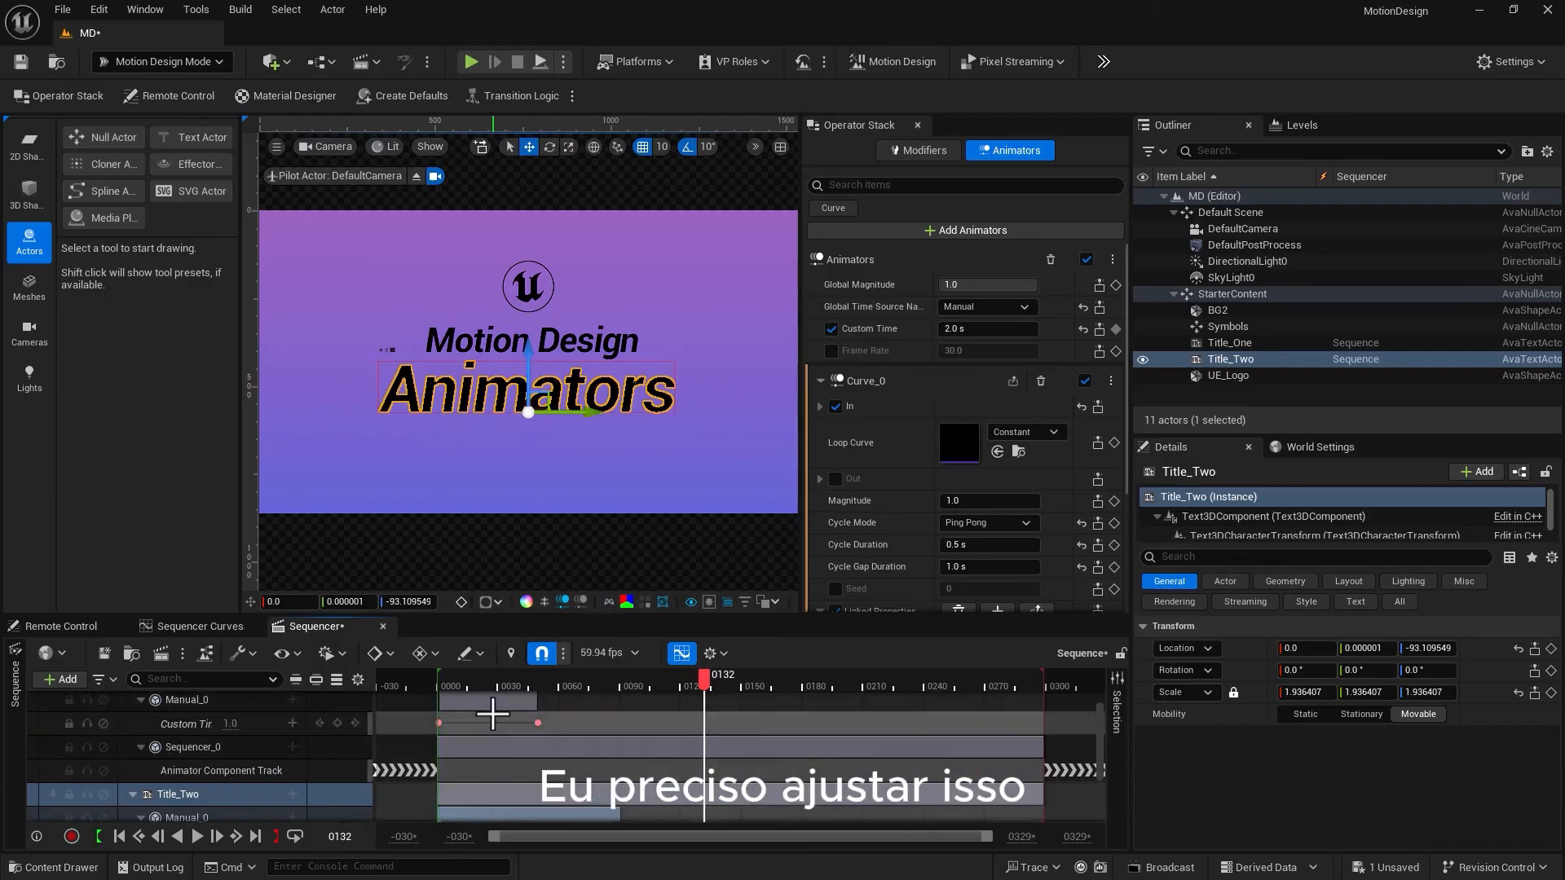
{"action": "mouse_move", "coordinate": [472, 681]}
{"action": "left_mouse_down"}
{"action": "mouse_move", "coordinate": [518, 687]}
{"action": "mouse_move", "coordinate": [496, 689]}
{"action": "left_mouse_up"}
{"action": "scroll", "coordinate": [498, 745], "scroll_direction": "down", "scroll_amount": 3}
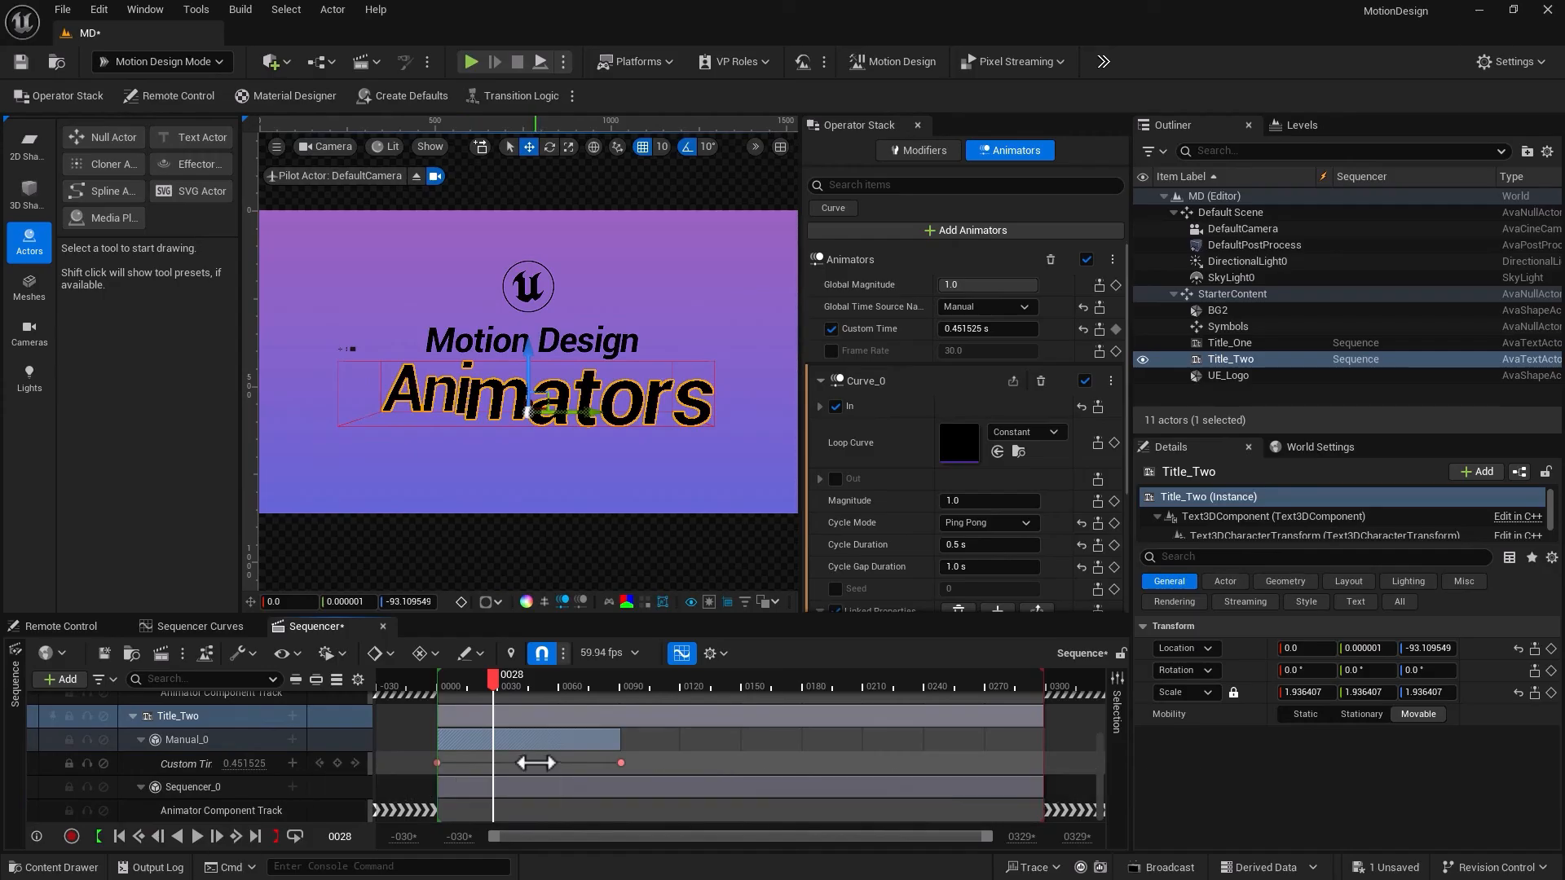
Disable the Curve_0 animators and the overall animators of both Title_Two and Title_One
{"action": "left_click", "coordinate": [1085, 381]}
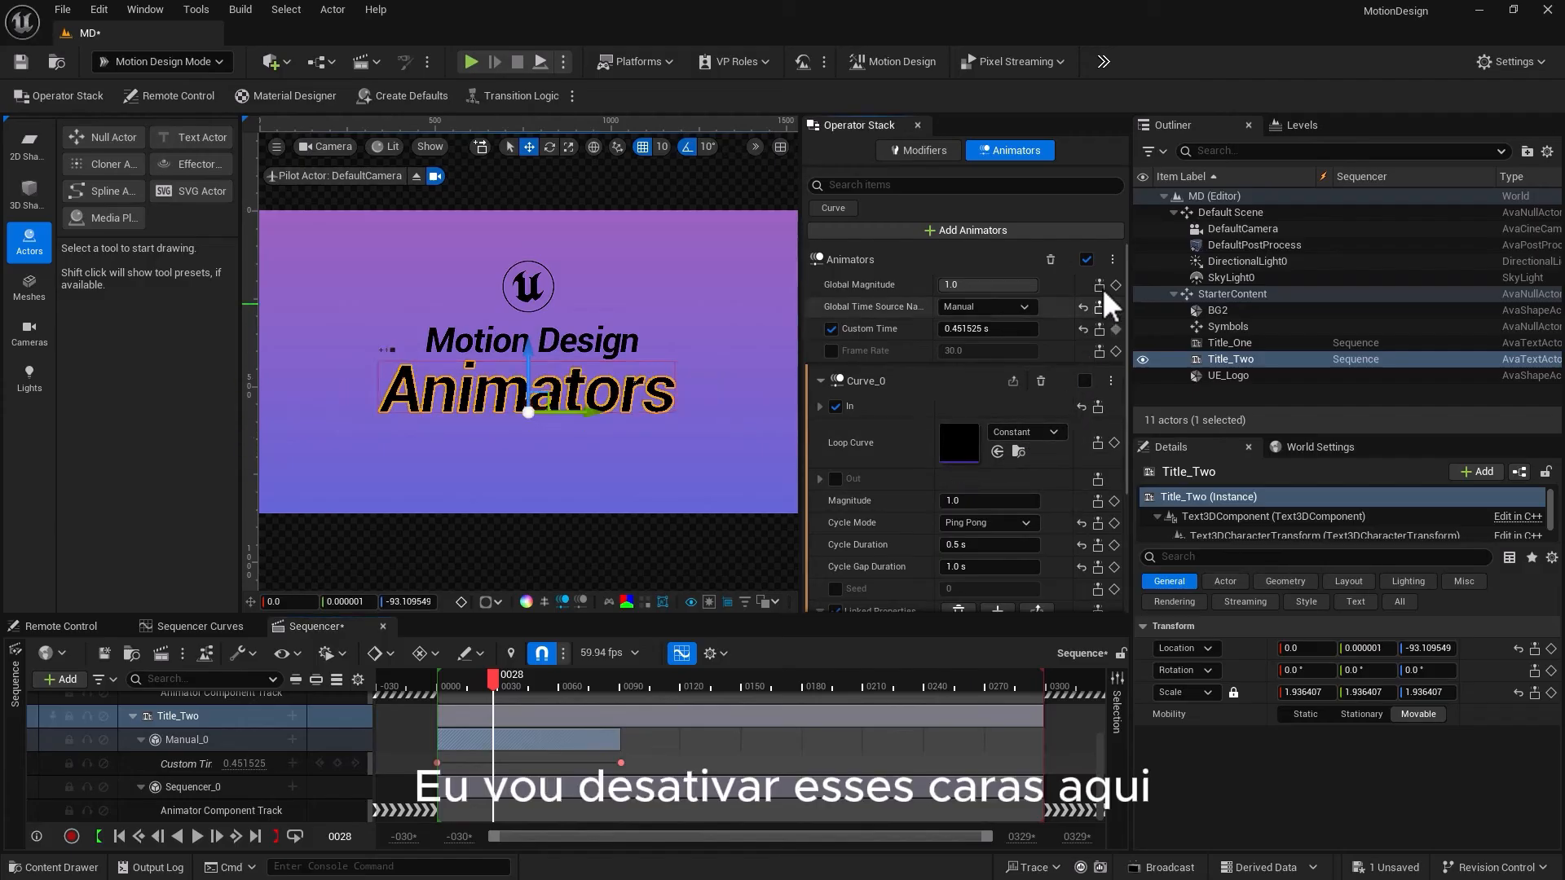
{"action": "left_click", "coordinate": [1229, 342]}
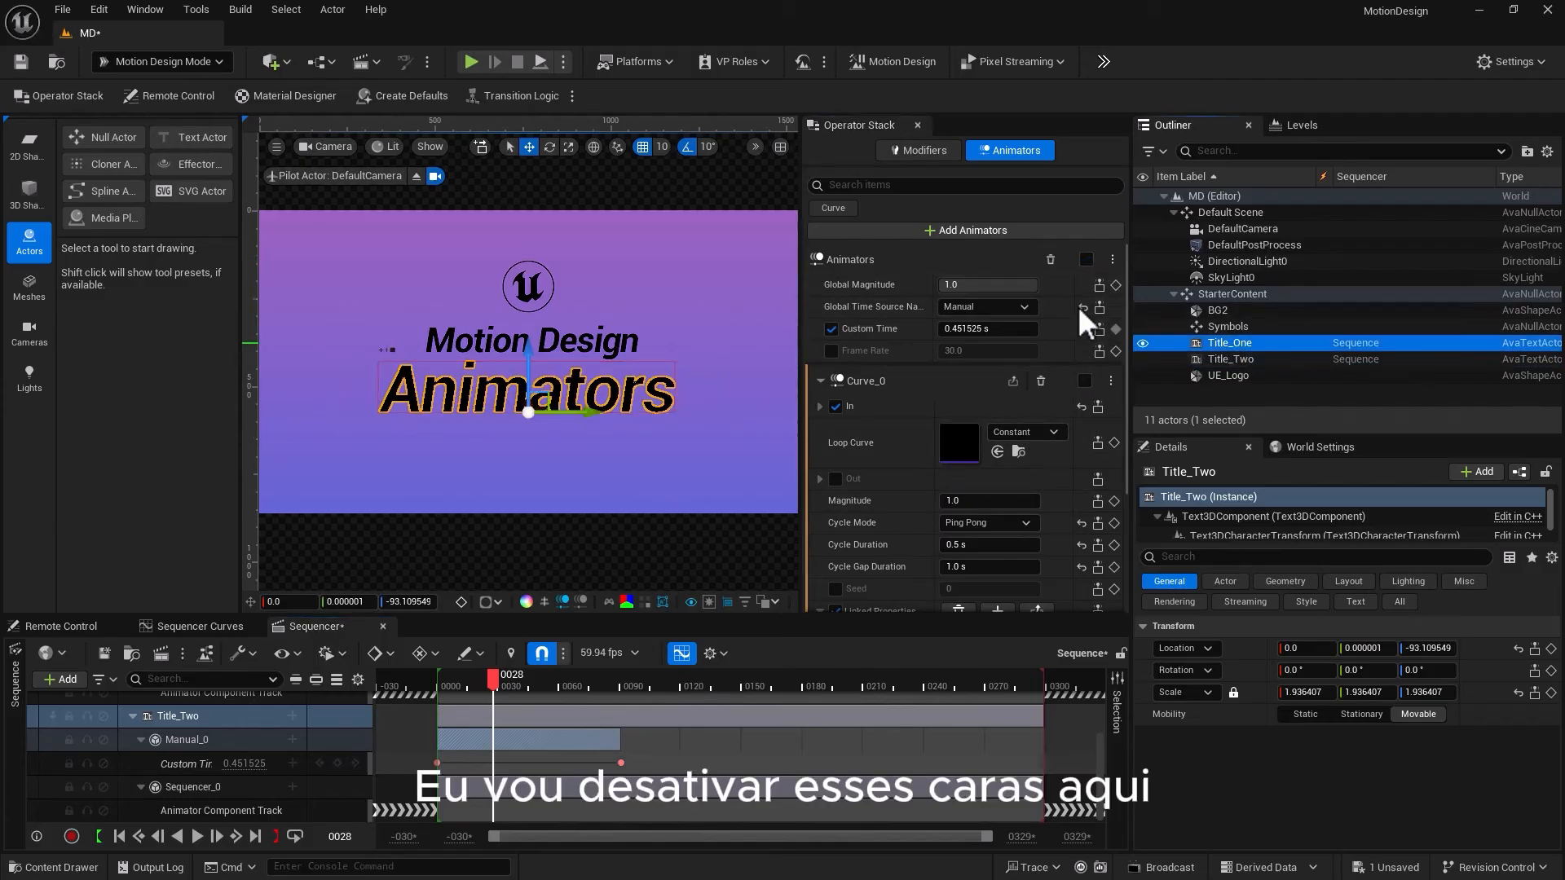
{"action": "left_click", "coordinate": [1085, 417]}
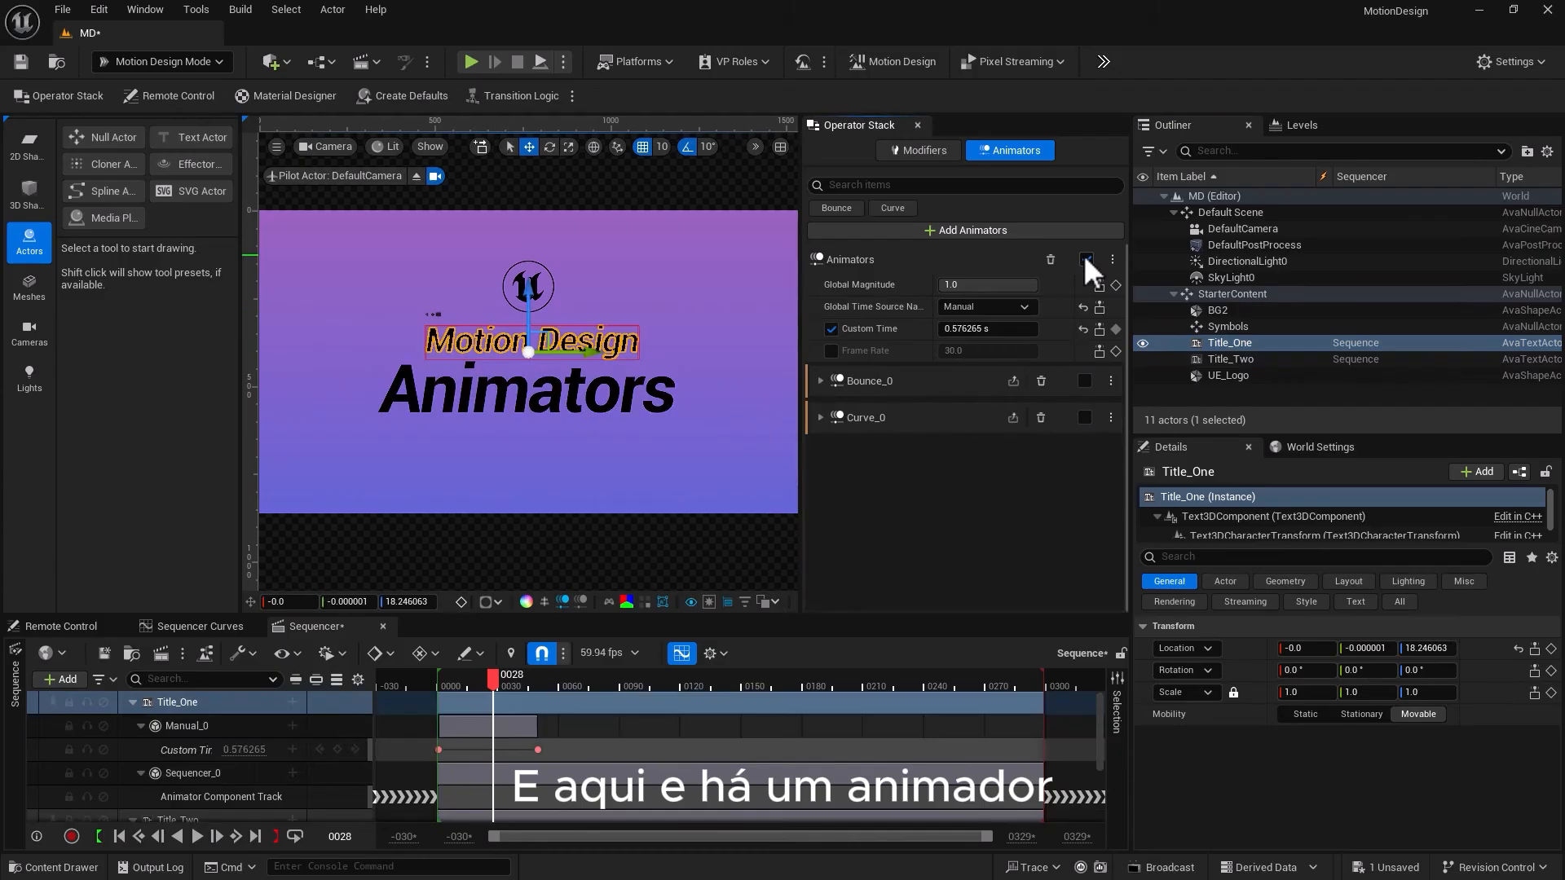
{"action": "left_click", "coordinate": [600, 544]}
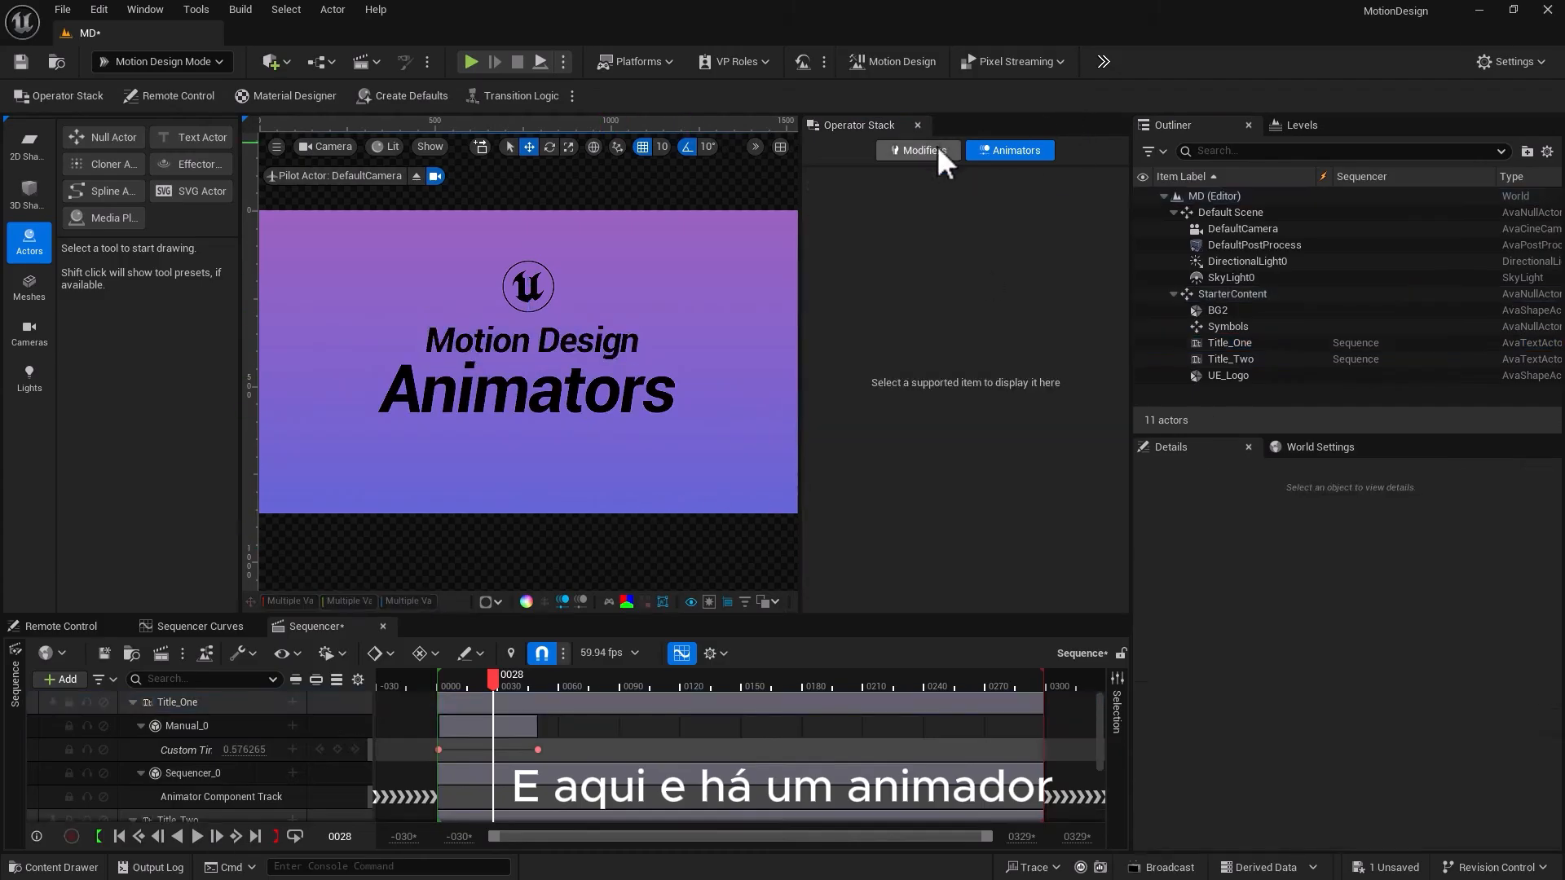
{"action": "left_click", "coordinate": [585, 389]}
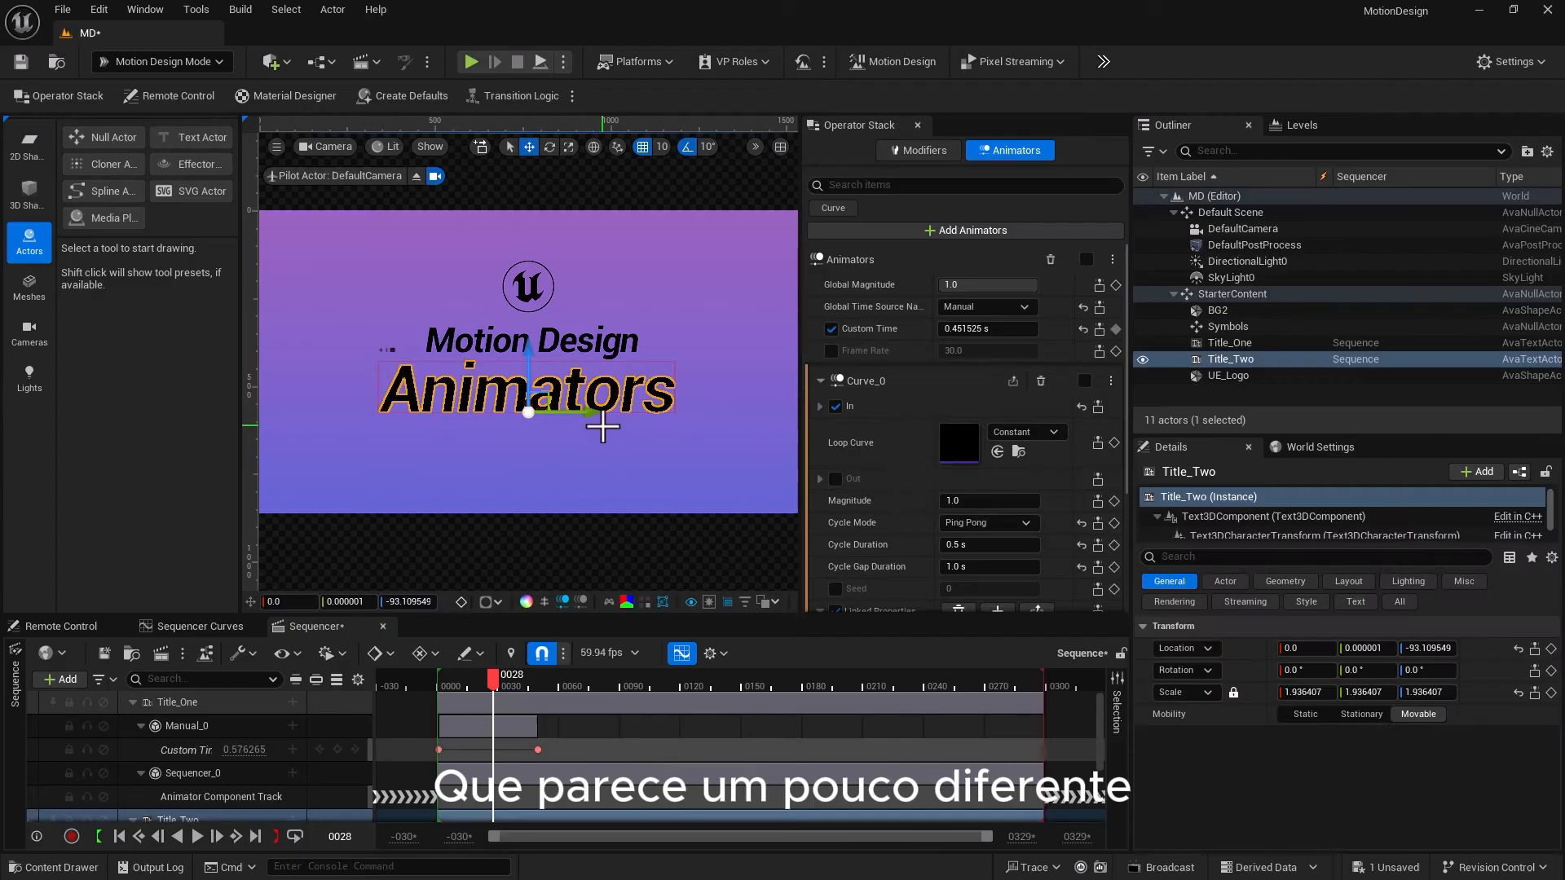
Clear the selection and place a new text actor below the Animators title in the viewport
{"action": "left_click", "coordinate": [635, 528]}
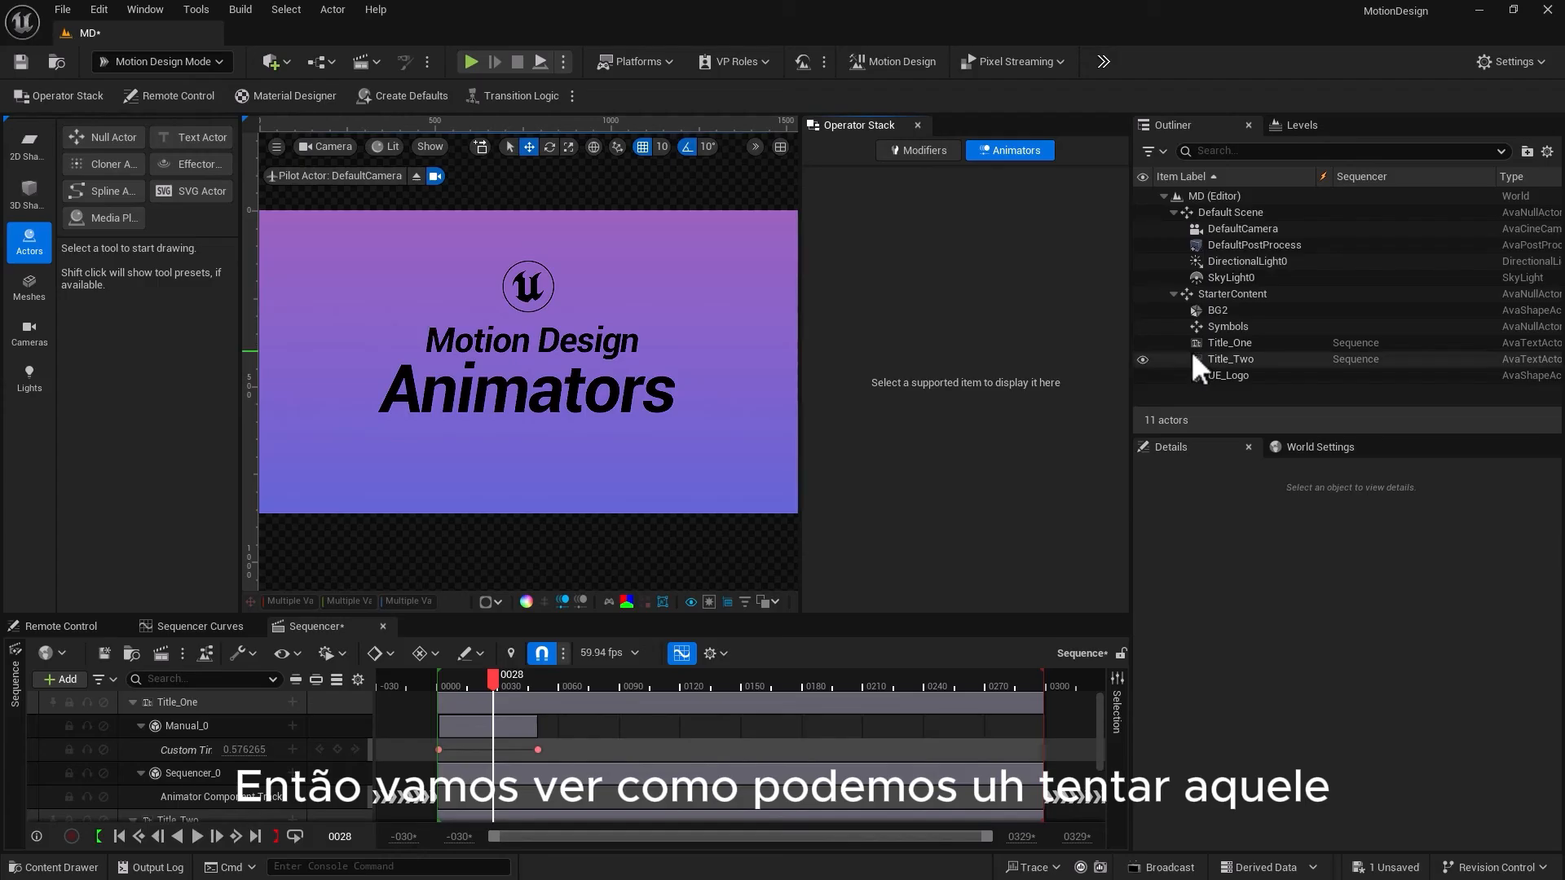
{"action": "left_click", "coordinate": [187, 138]}
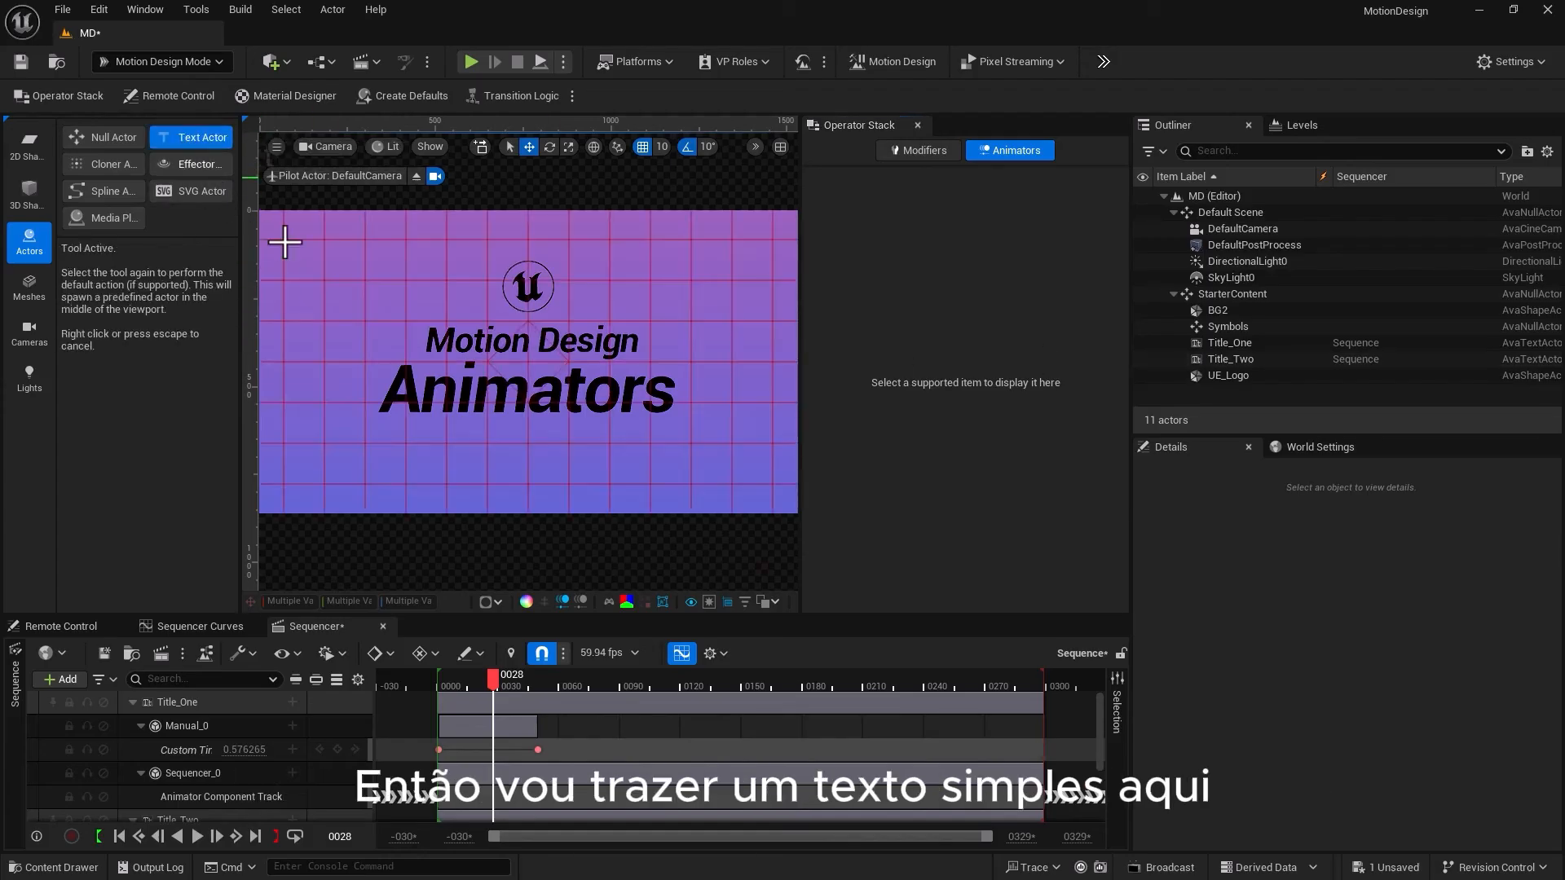
{"action": "left_click", "coordinate": [497, 464]}
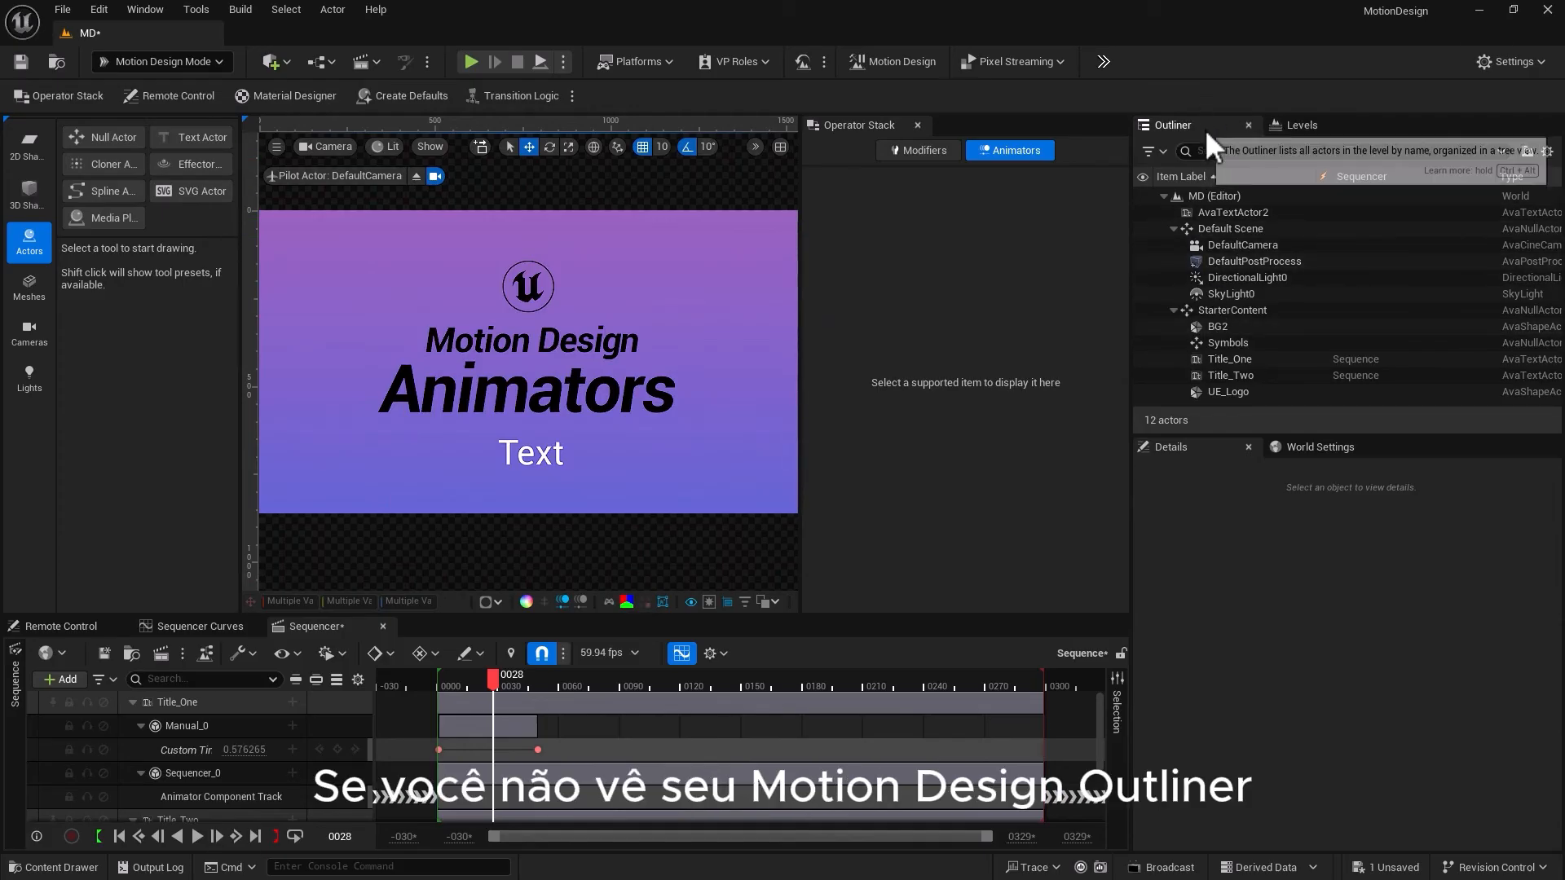
Open a Motion Design Outliner and expand PersistentLevel to list its actors
{"action": "left_click", "coordinate": [134, 7]}
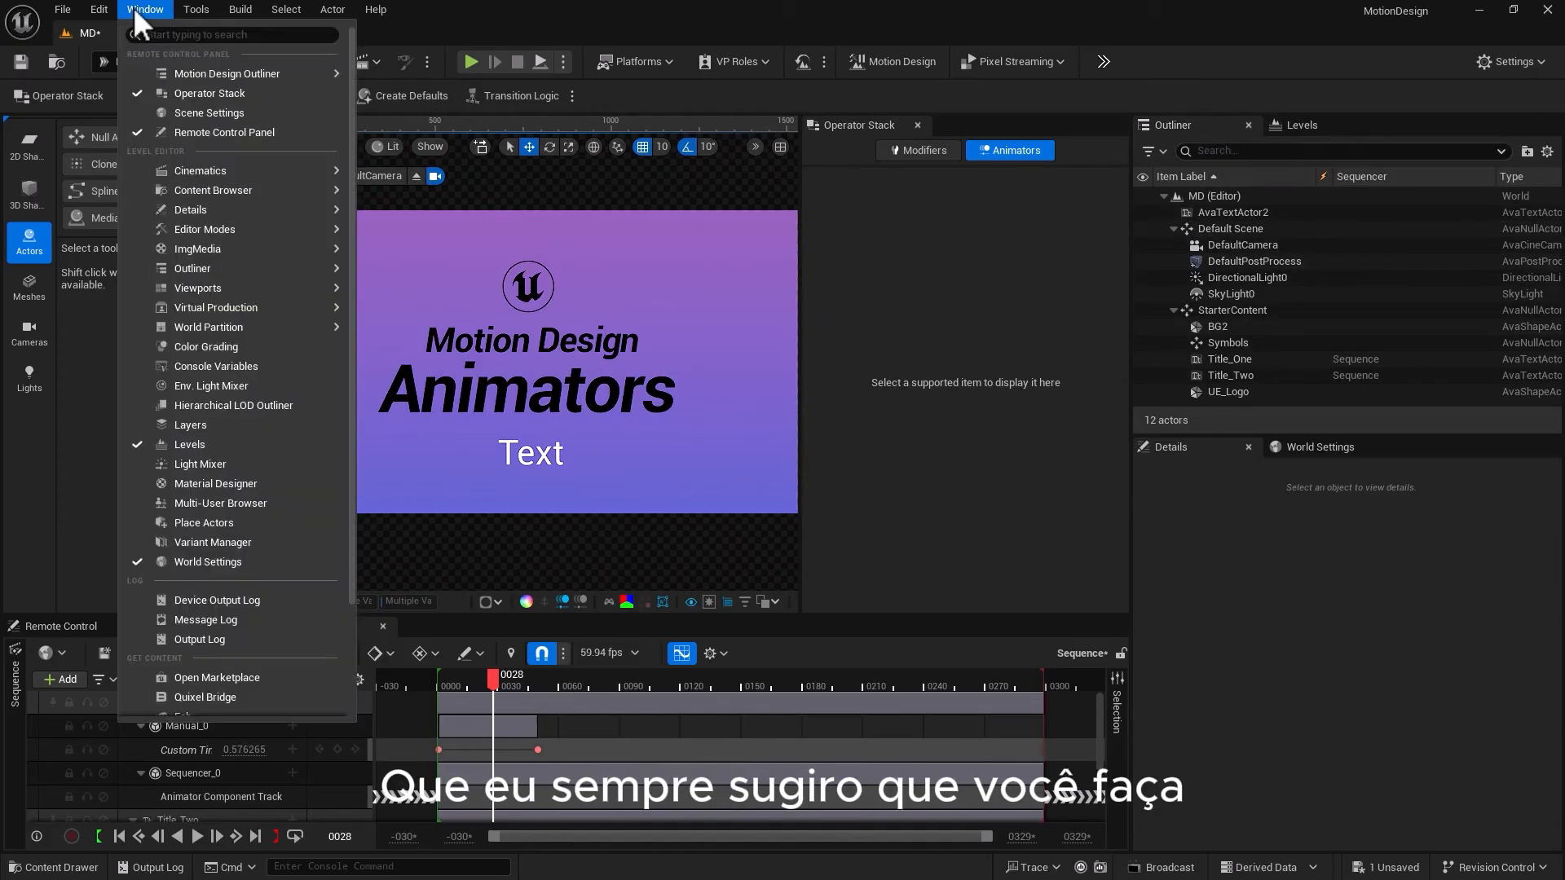
{"action": "mouse_move", "coordinate": [212, 76]}
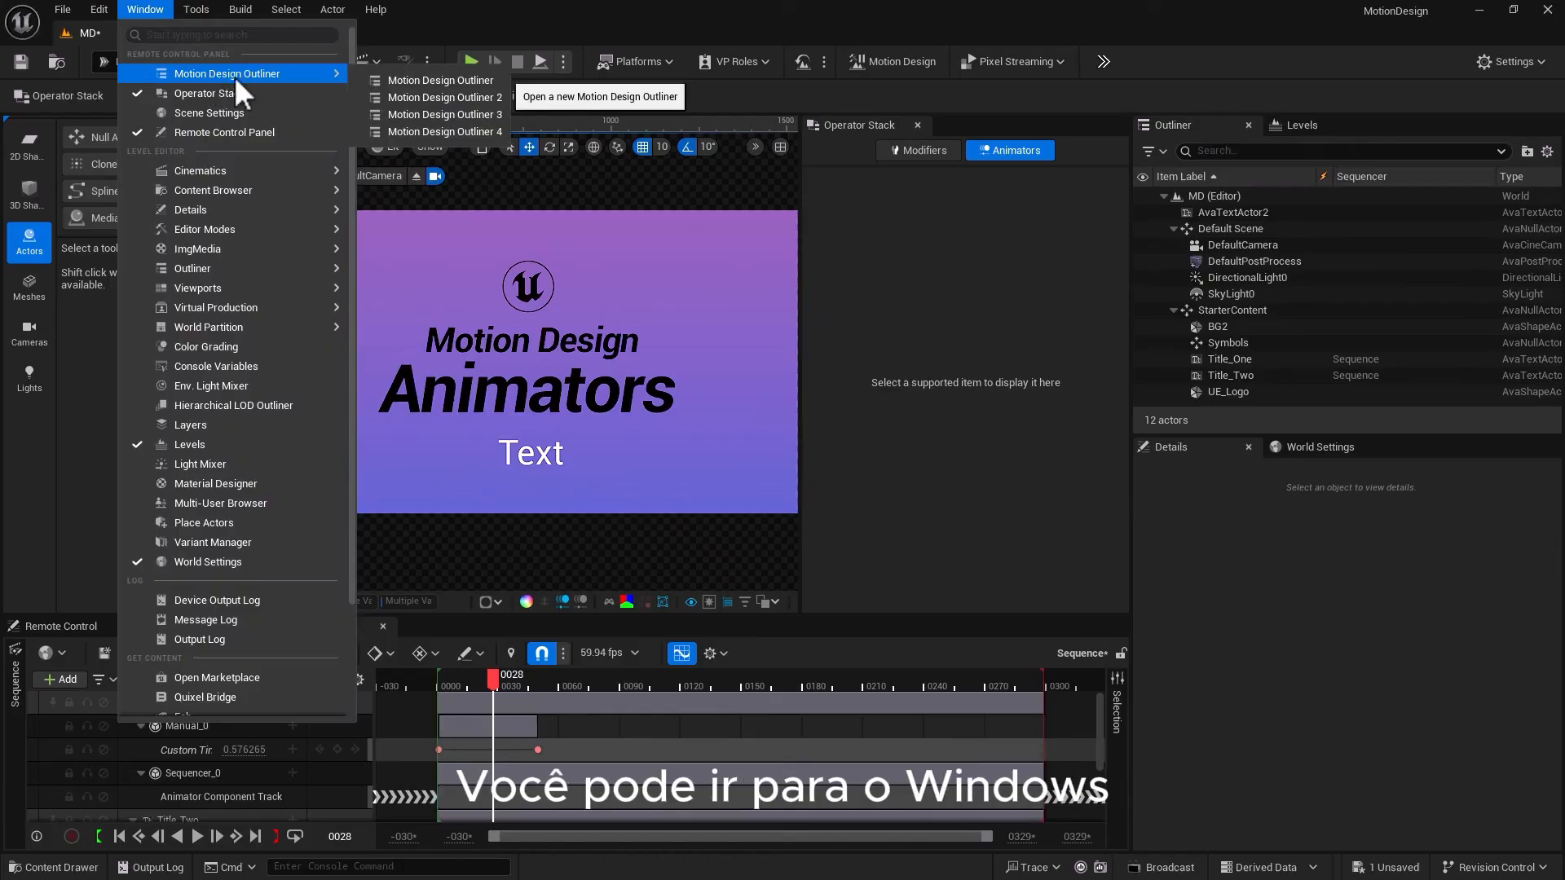
{"action": "left_click", "coordinate": [417, 80]}
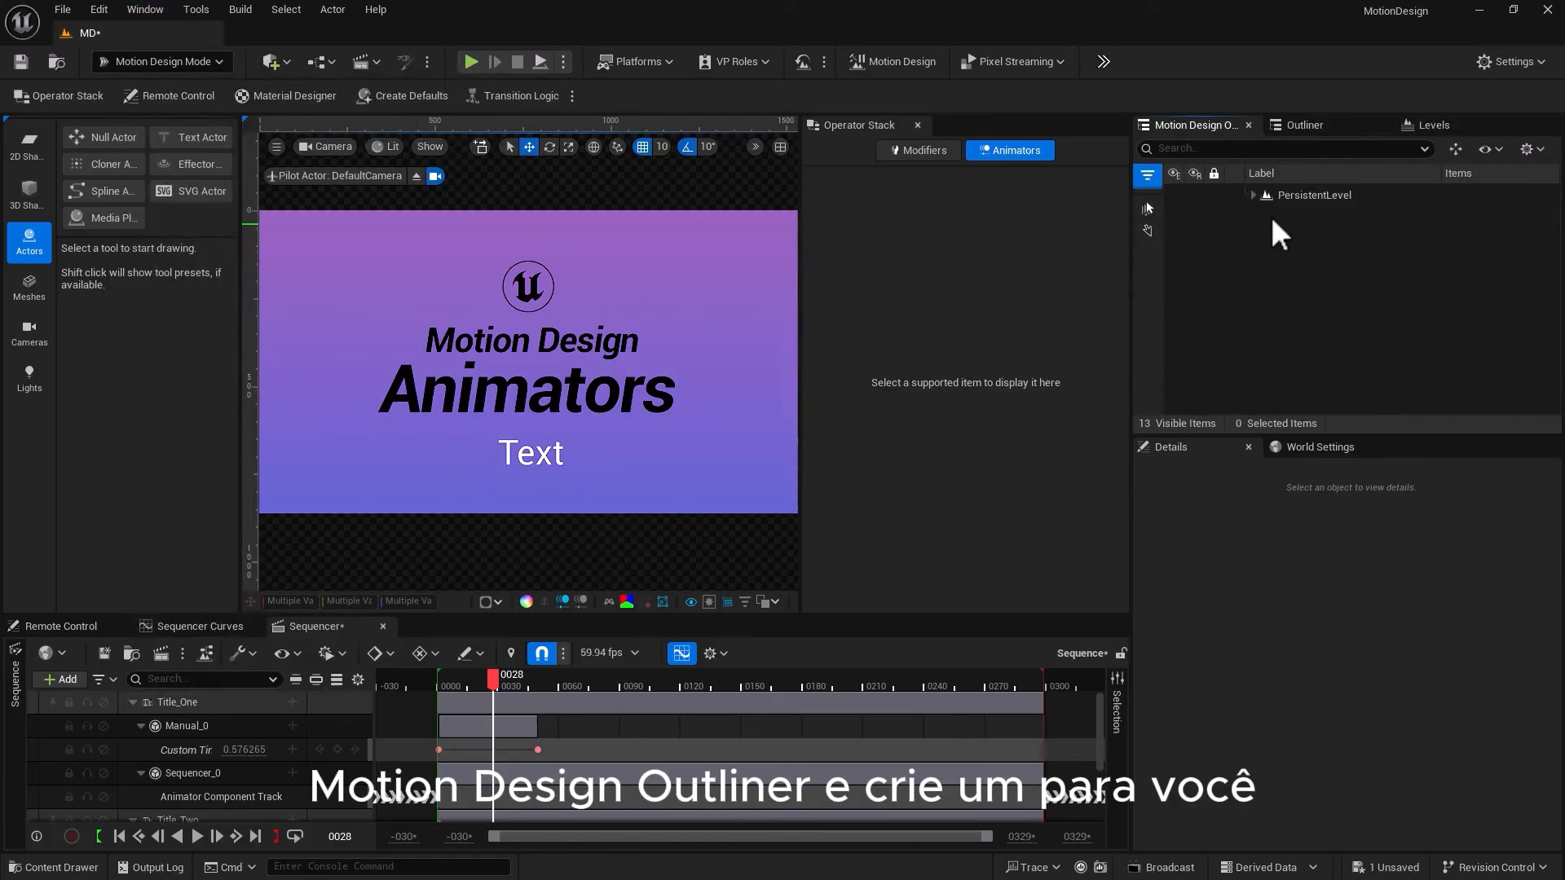
{"action": "left_click", "coordinate": [1253, 195]}
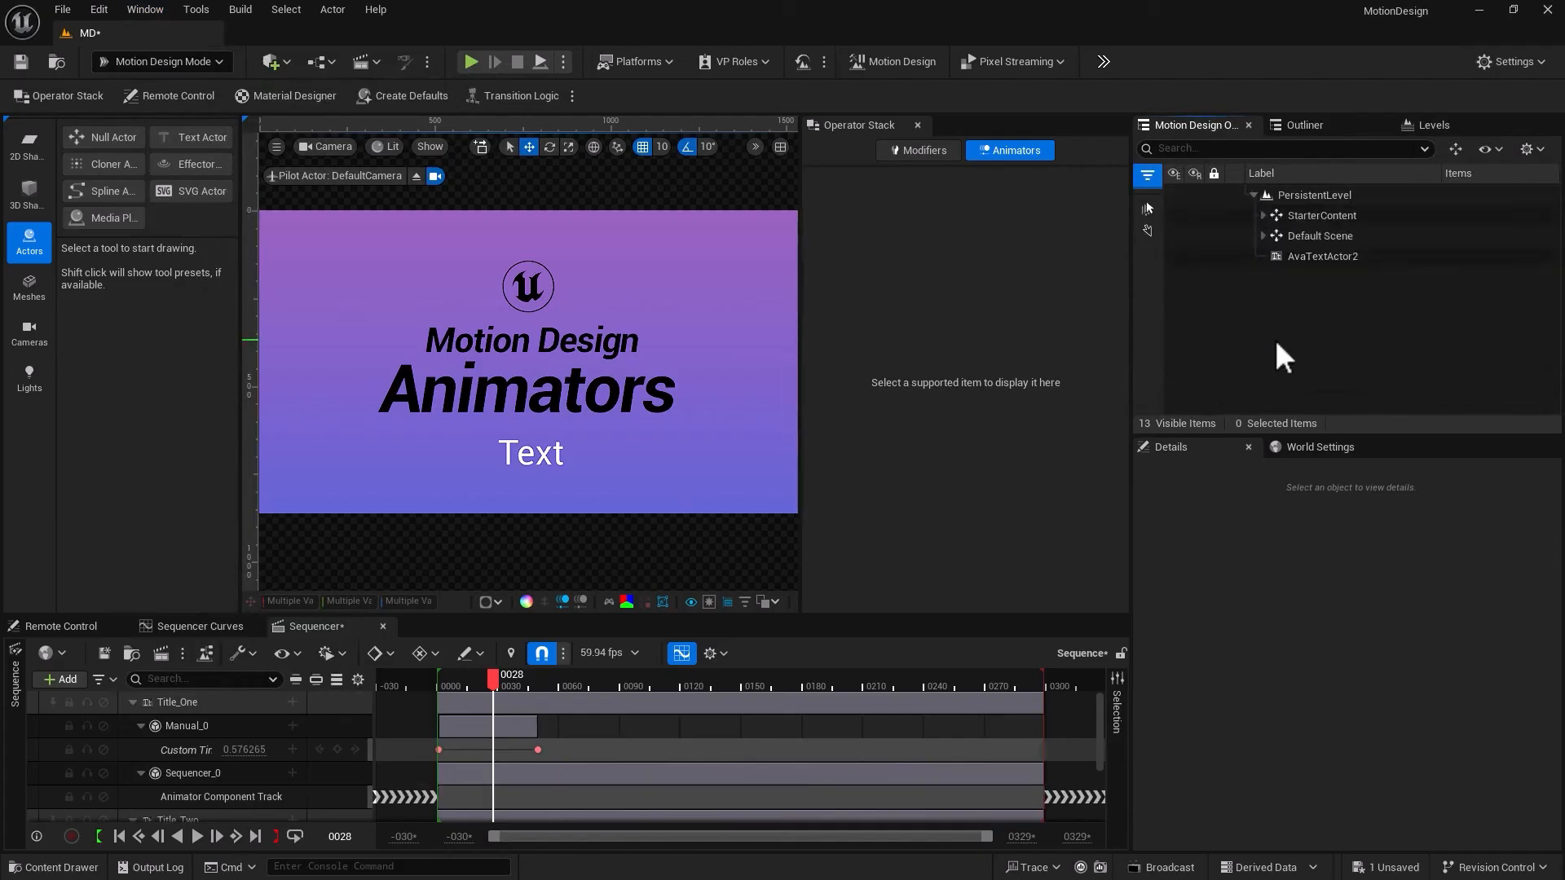
Add a Clock animator to AvaTextActor2 and link it to the Text (FText) property
{"action": "left_click", "coordinate": [1300, 258]}
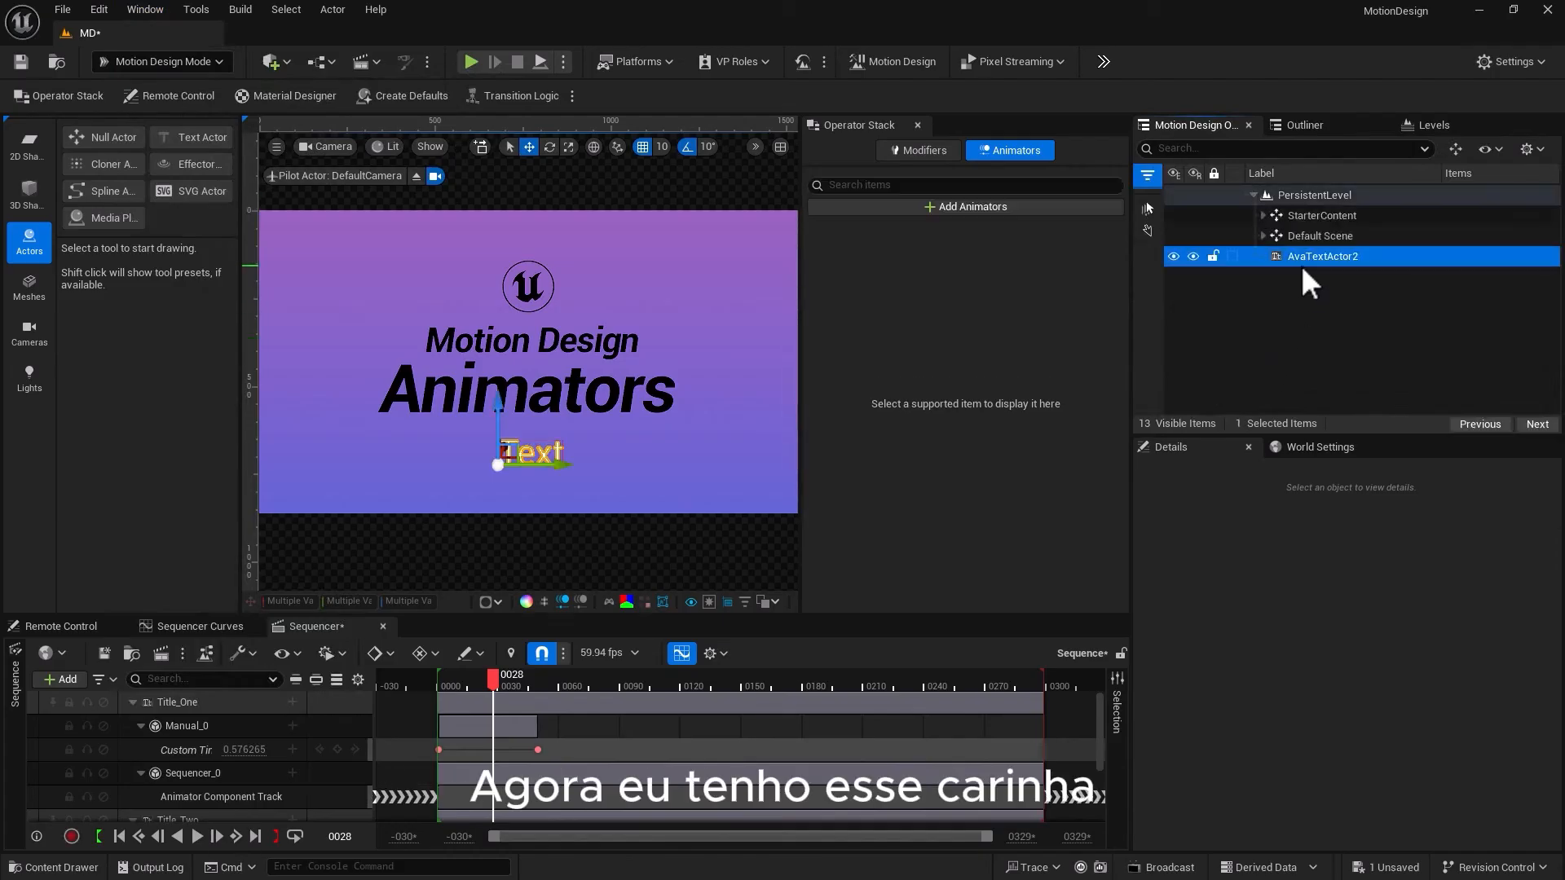
{"action": "left_click", "coordinate": [976, 208]}
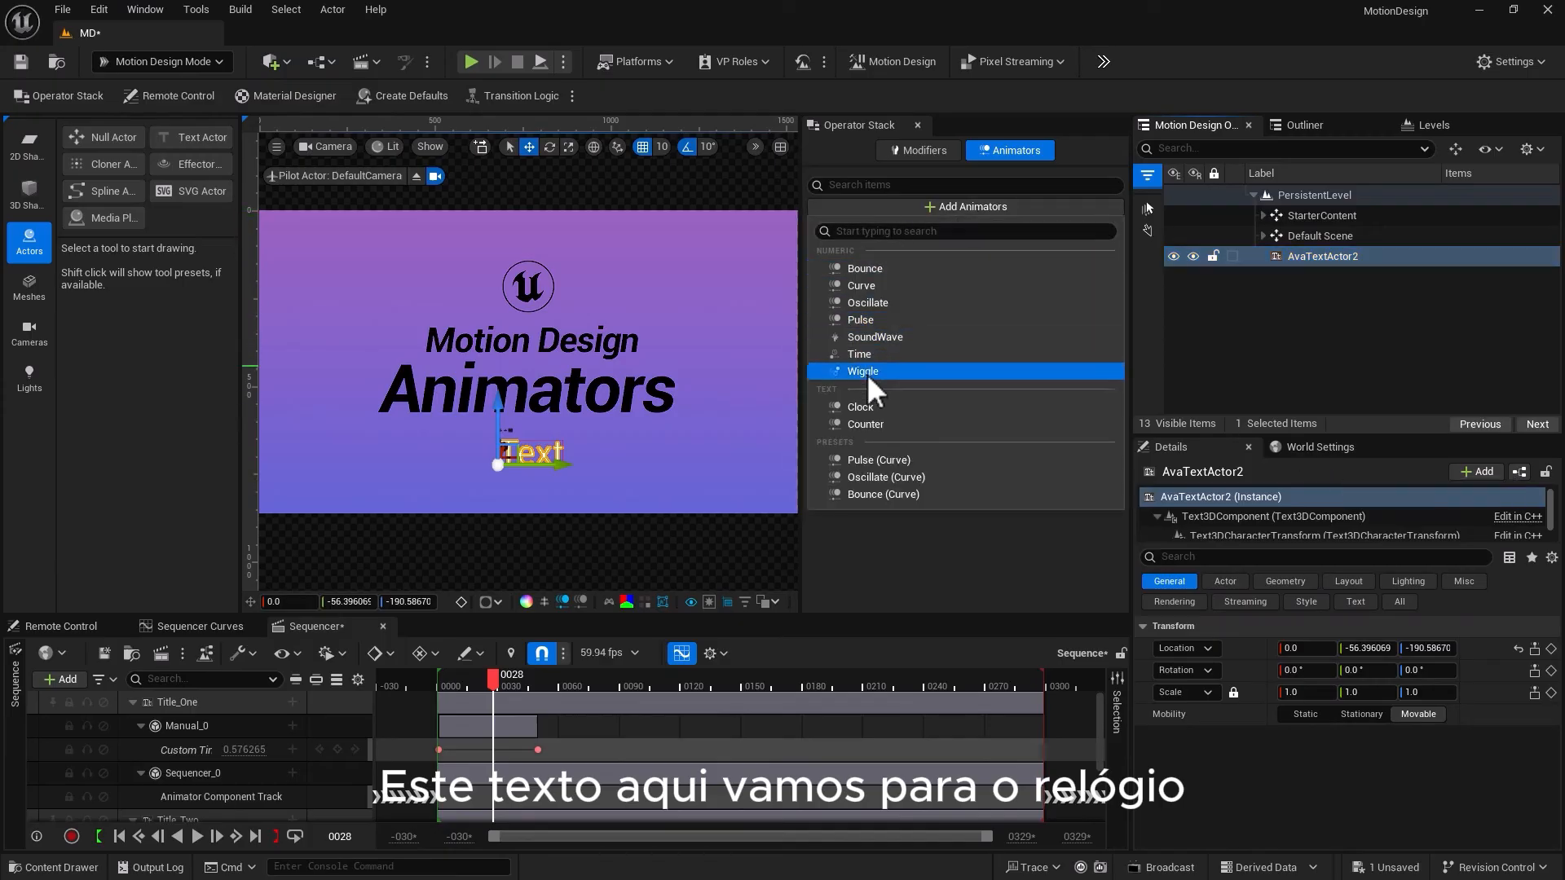
{"action": "left_click", "coordinate": [864, 408]}
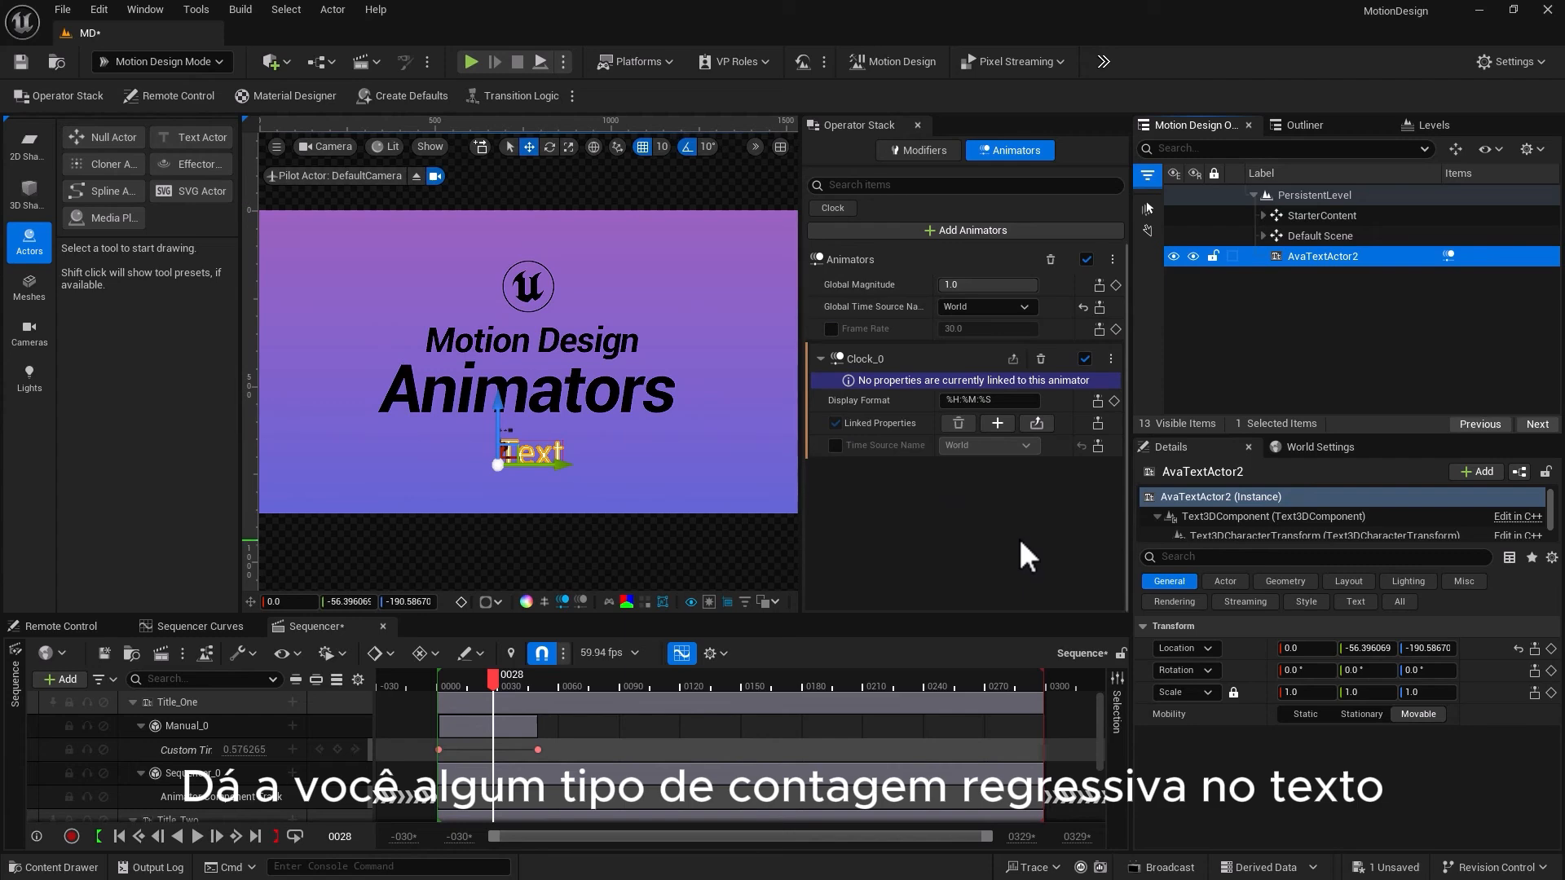
{"action": "left_click", "coordinate": [997, 422]}
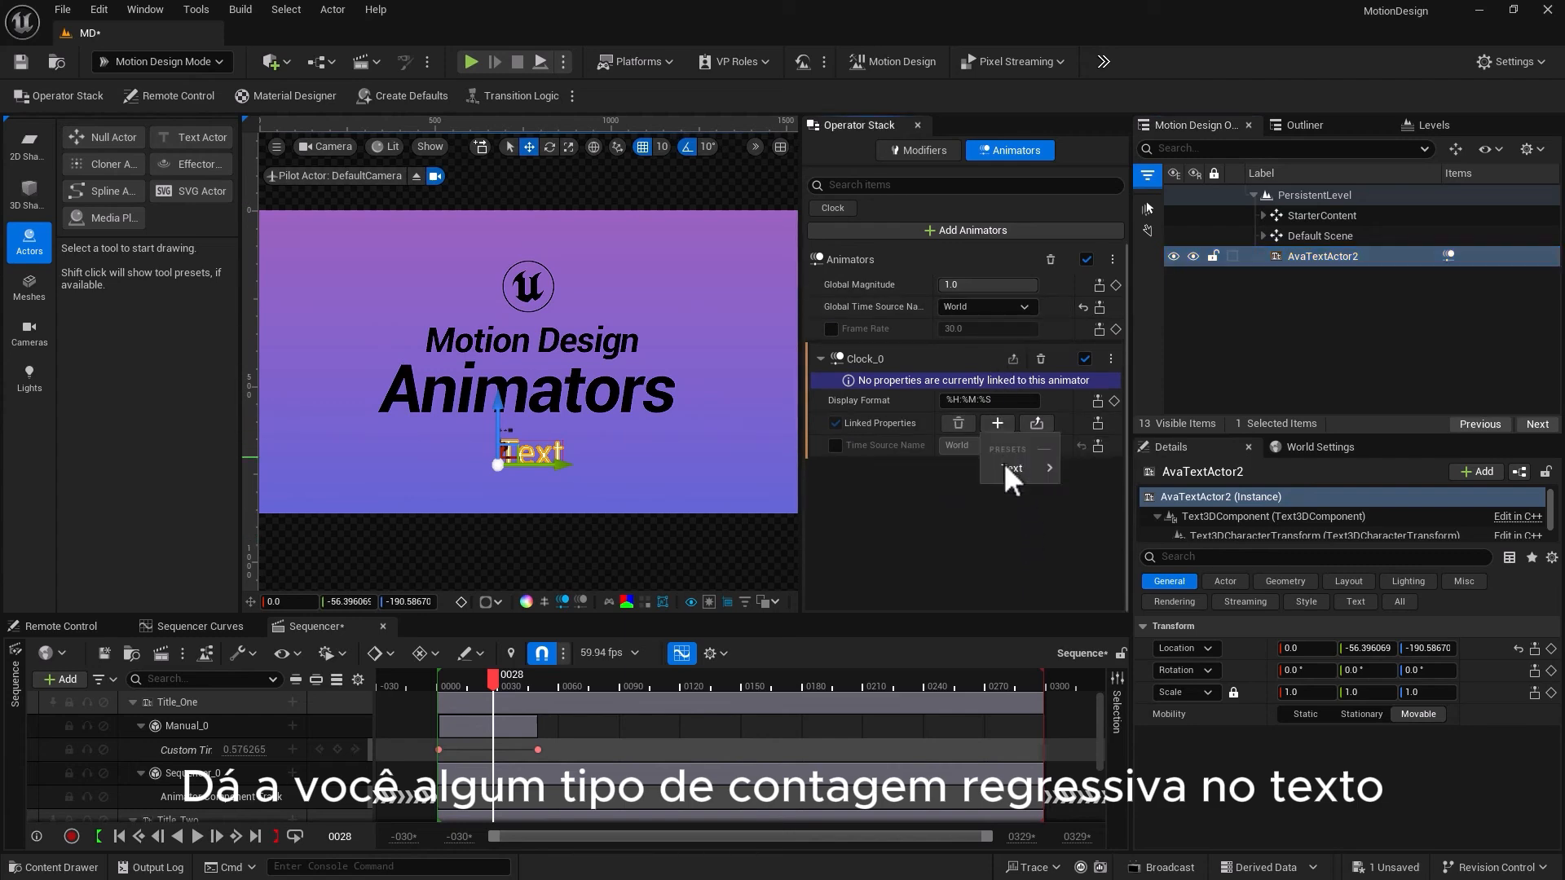
{"action": "mouse_move", "coordinate": [1011, 469]}
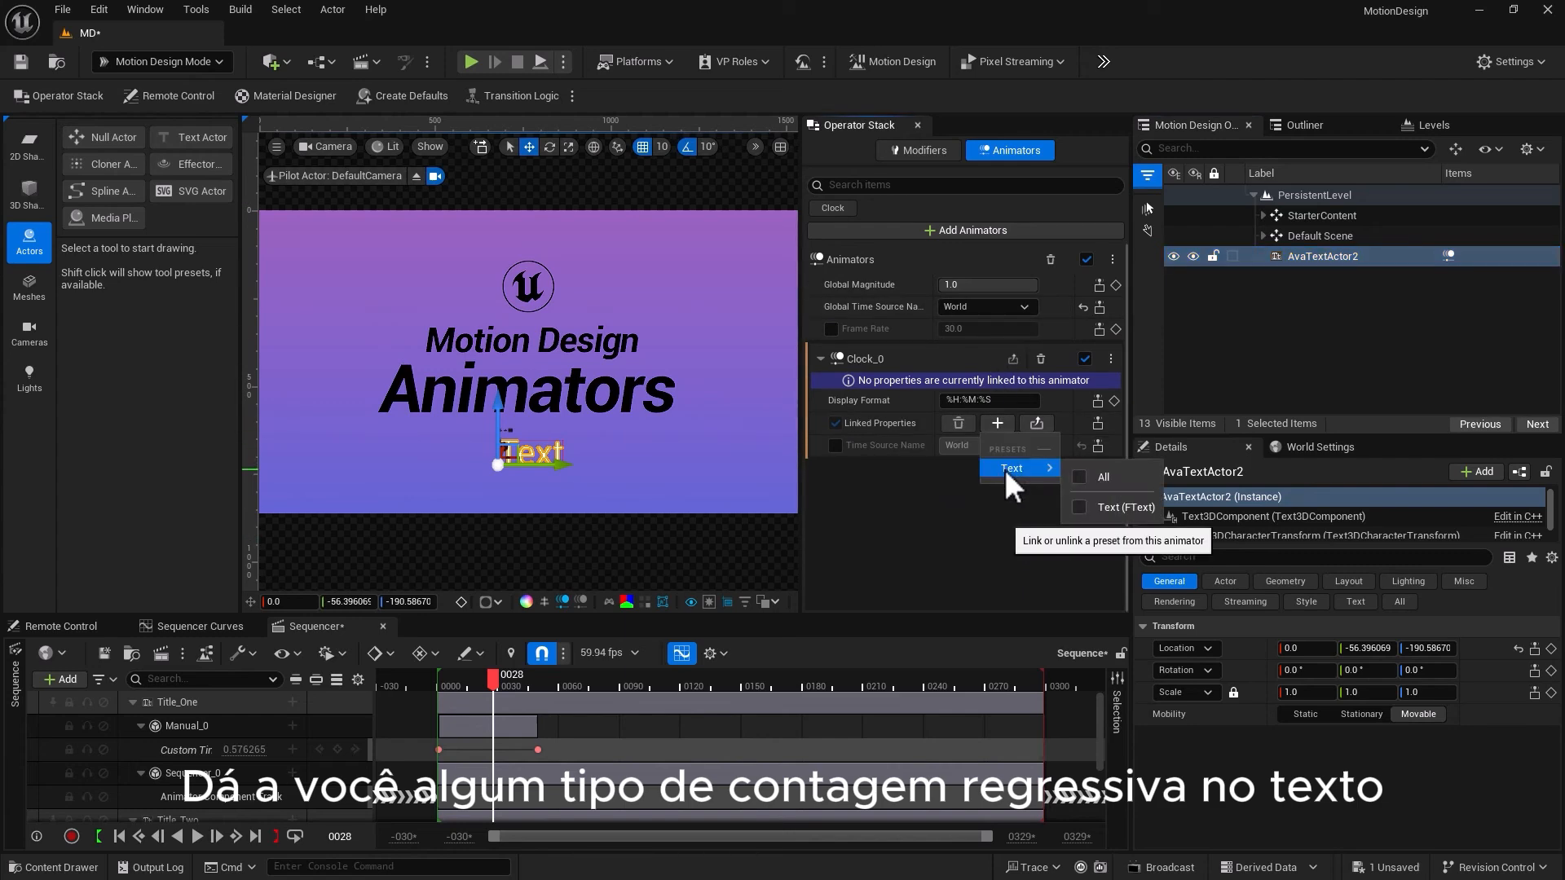
{"action": "left_click", "coordinate": [1113, 501]}
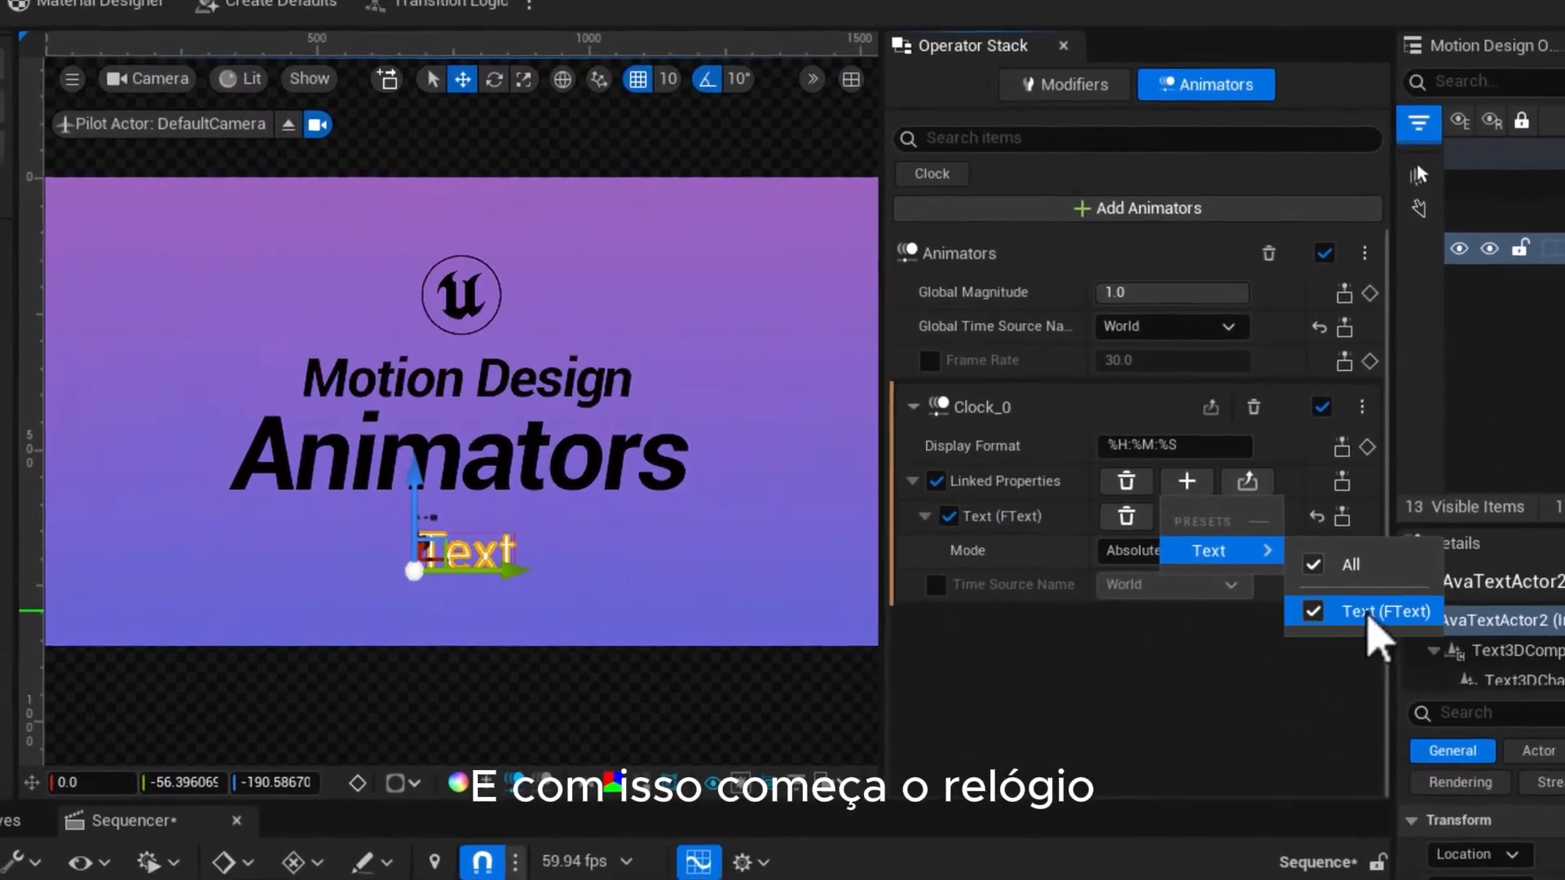
{"action": "left_click", "coordinate": [1152, 698]}
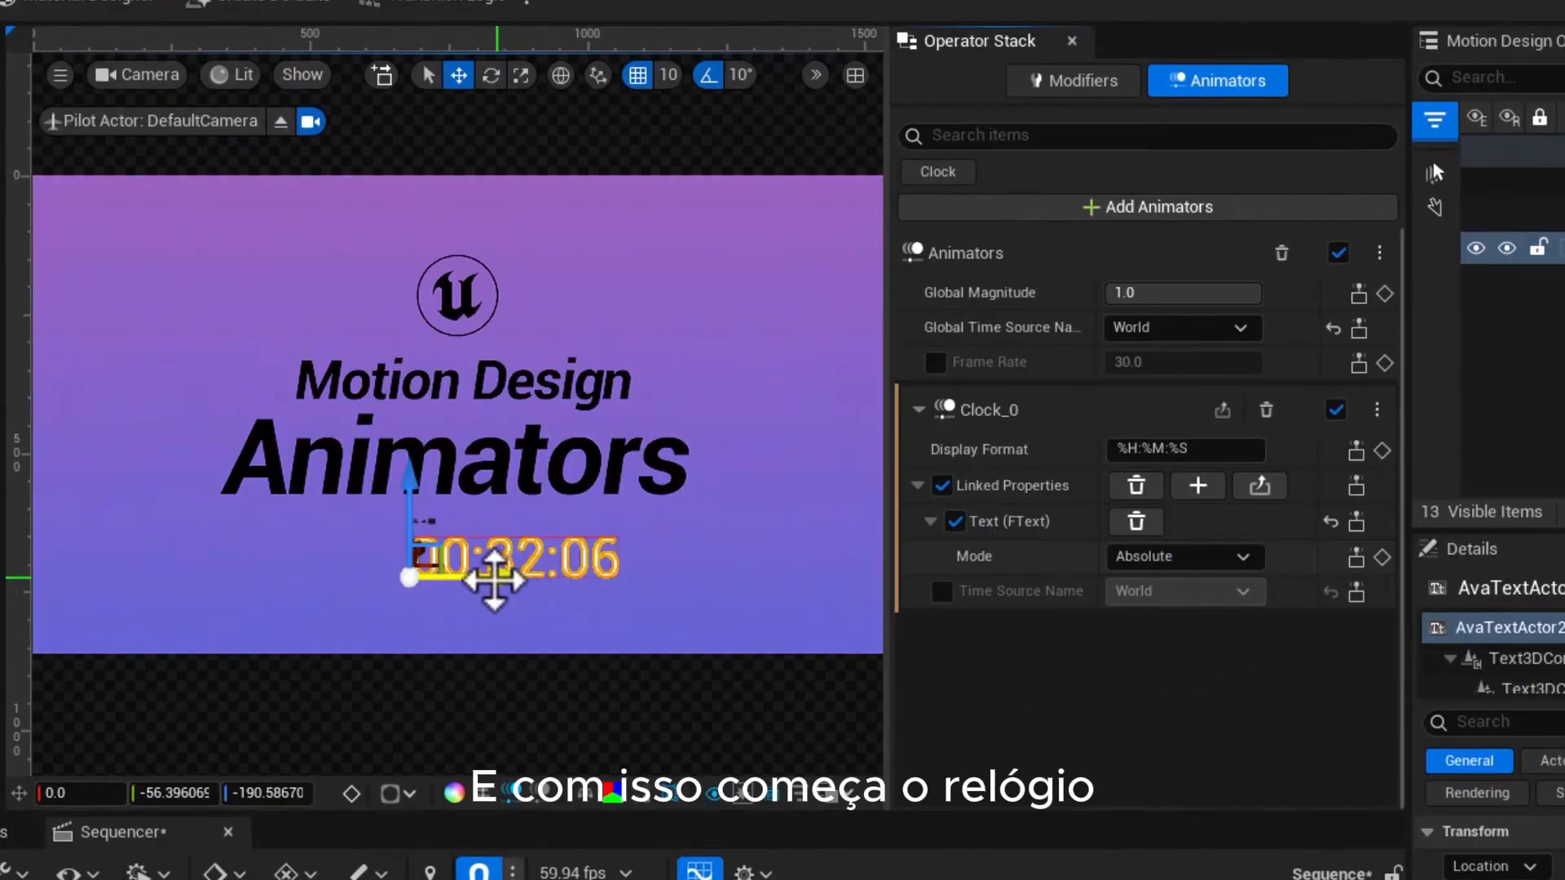
Move the clock text along Y to about -136.4 so it sits centred beneath the Animators title, and deselect it
{"action": "left_click_drag", "start_coordinate": [494, 580], "coordinate": [419, 583]}
{"action": "left_click", "coordinate": [417, 721]}
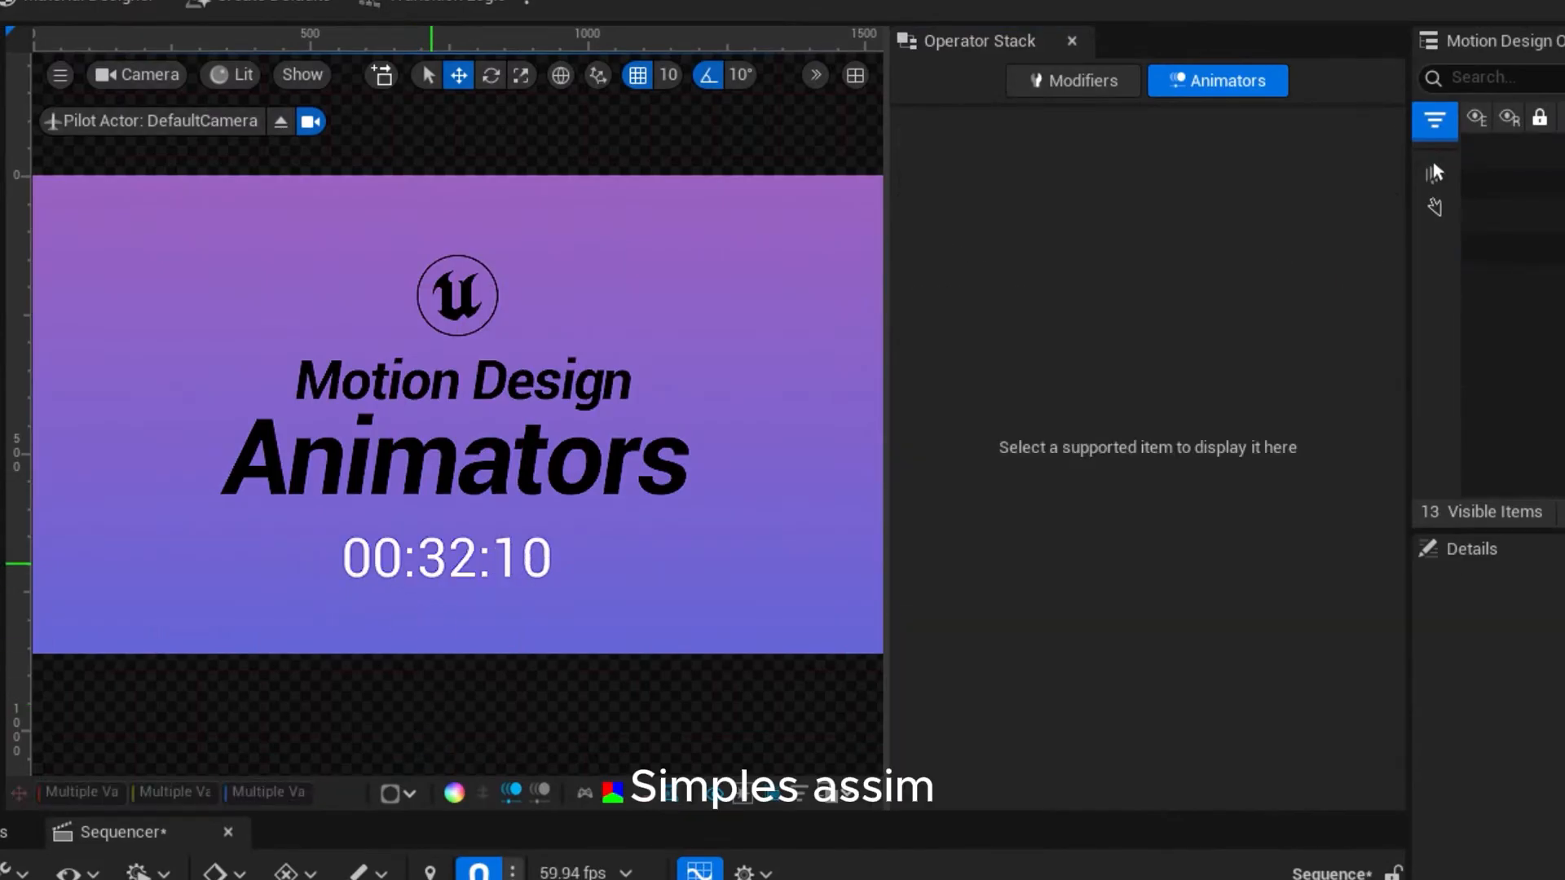
Select the clock text and examine the hour, minute and second codes in its Display Format and its linked Text property
{"action": "left_click", "coordinate": [432, 561]}
{"action": "left_click", "coordinate": [433, 561]}
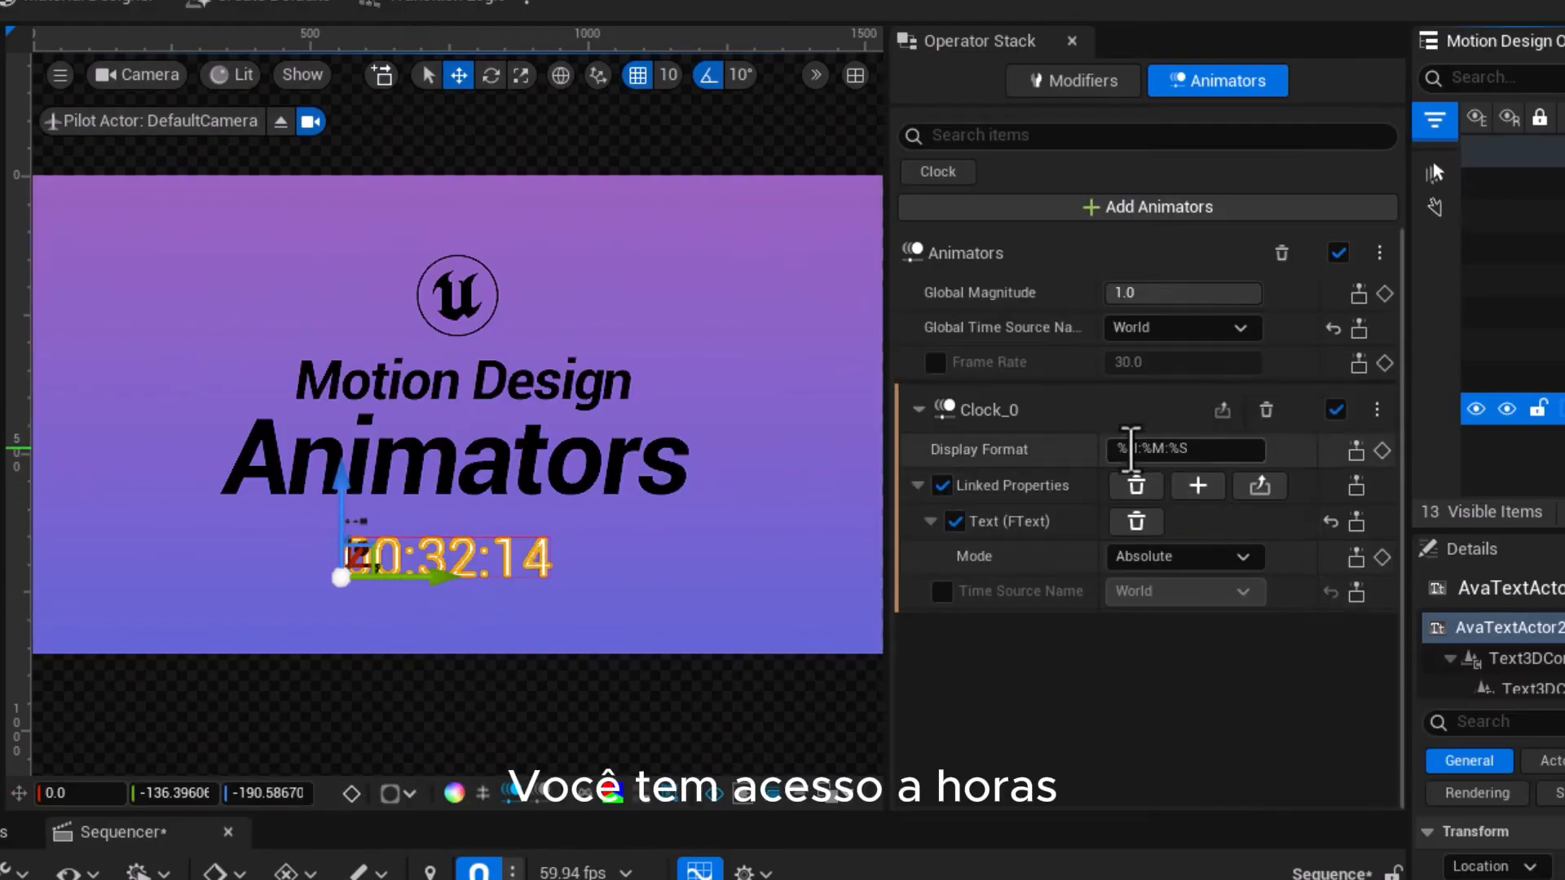
{"action": "left_click_drag", "start_coordinate": [1137, 453], "coordinate": [1062, 454]}
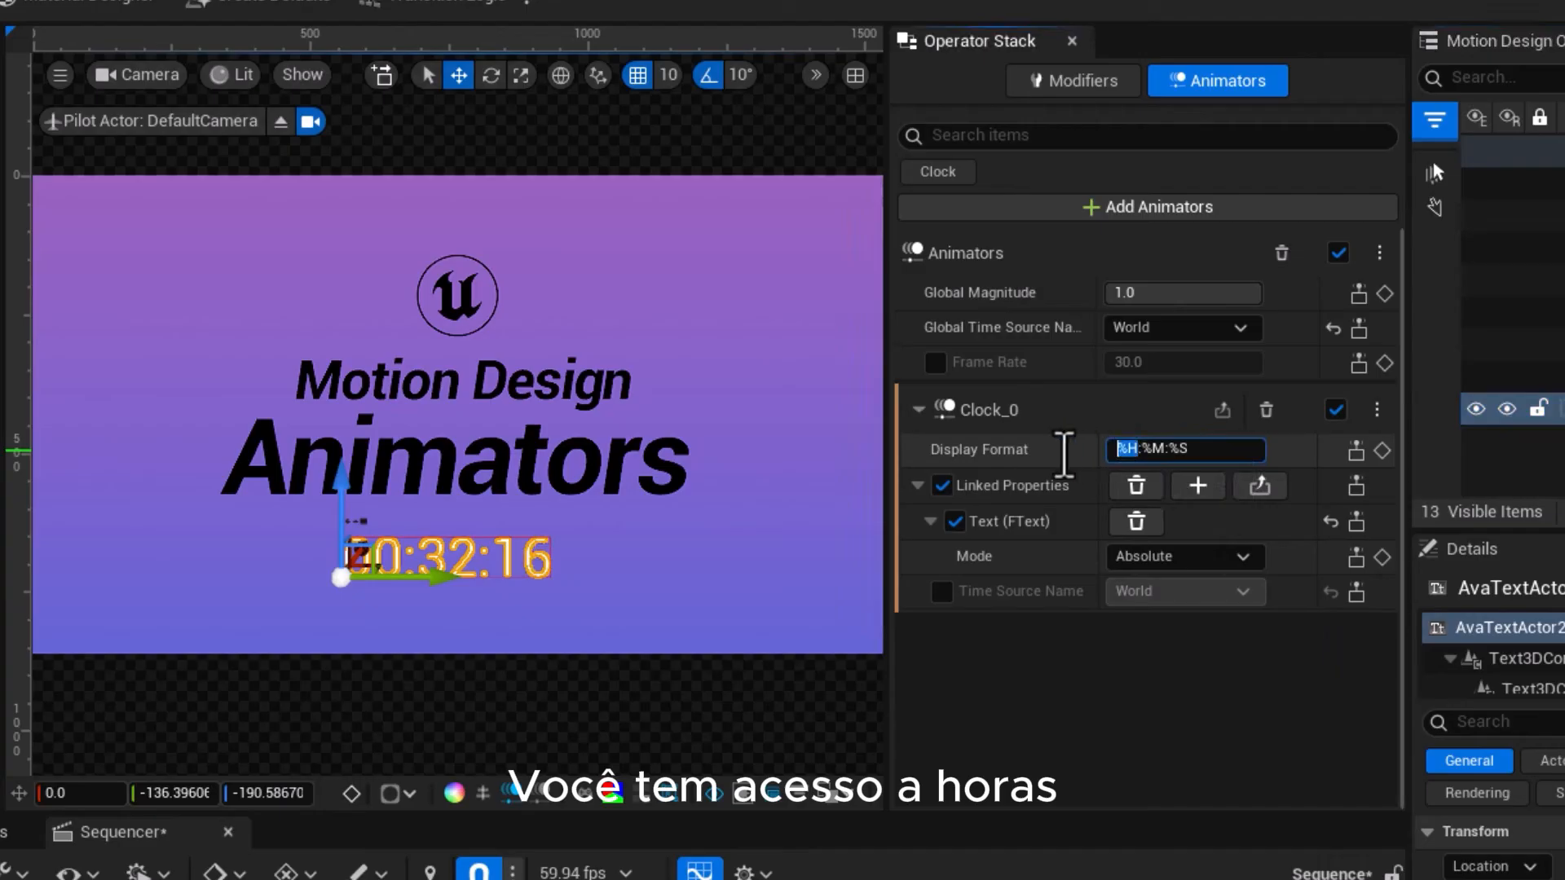
{"action": "mouse_move", "coordinate": [1166, 449]}
{"action": "left_mouse_down"}
{"action": "mouse_move", "coordinate": [1141, 449]}
{"action": "mouse_move", "coordinate": [1168, 449]}
{"action": "left_mouse_up"}
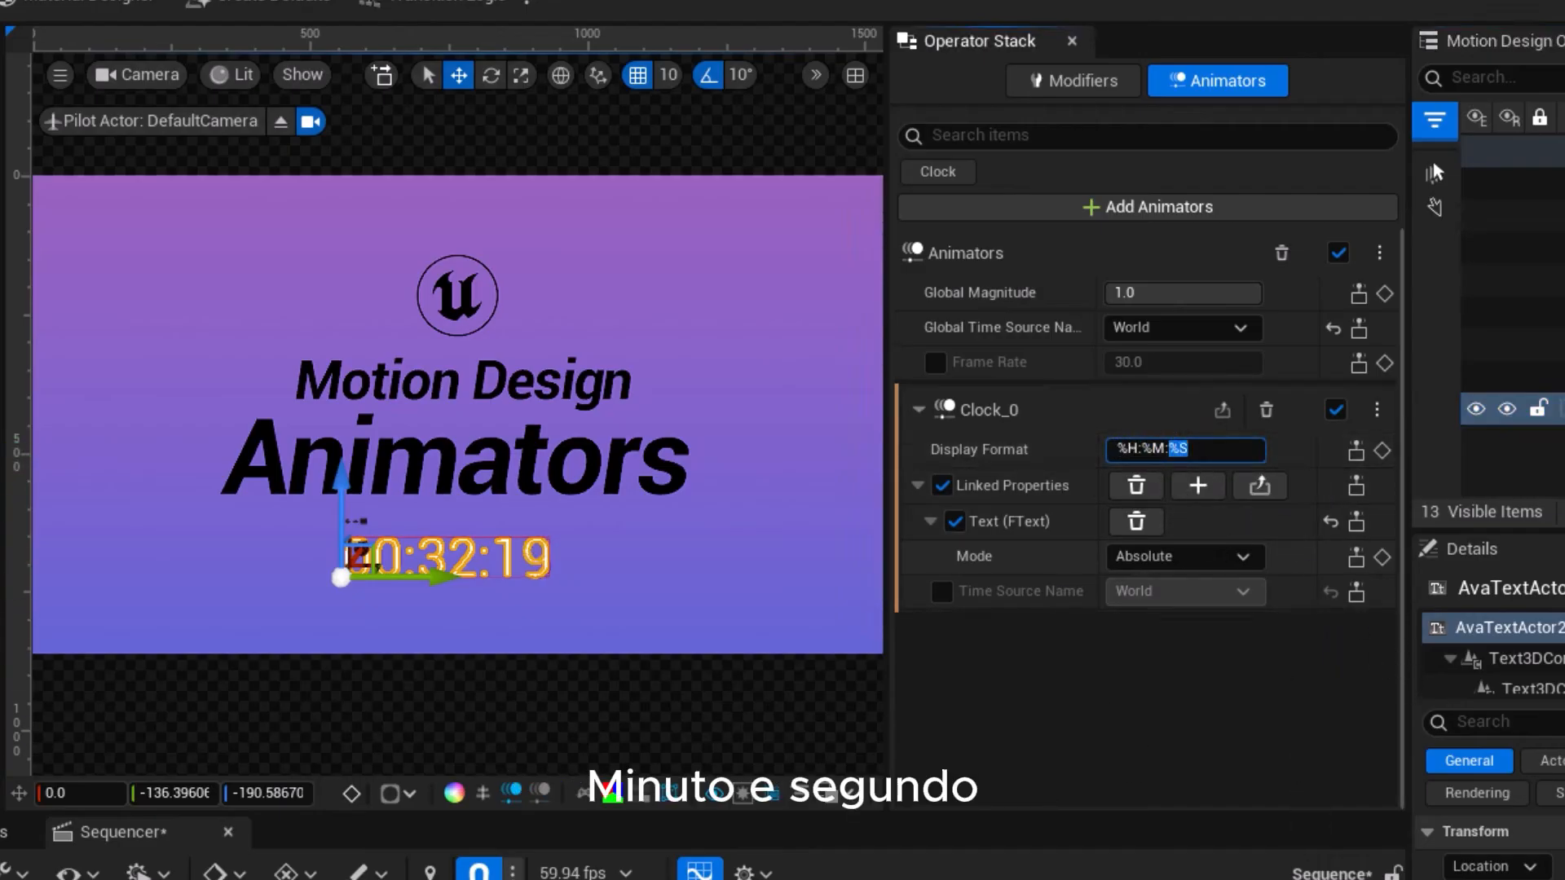
{"action": "left_click", "coordinate": [1197, 486]}
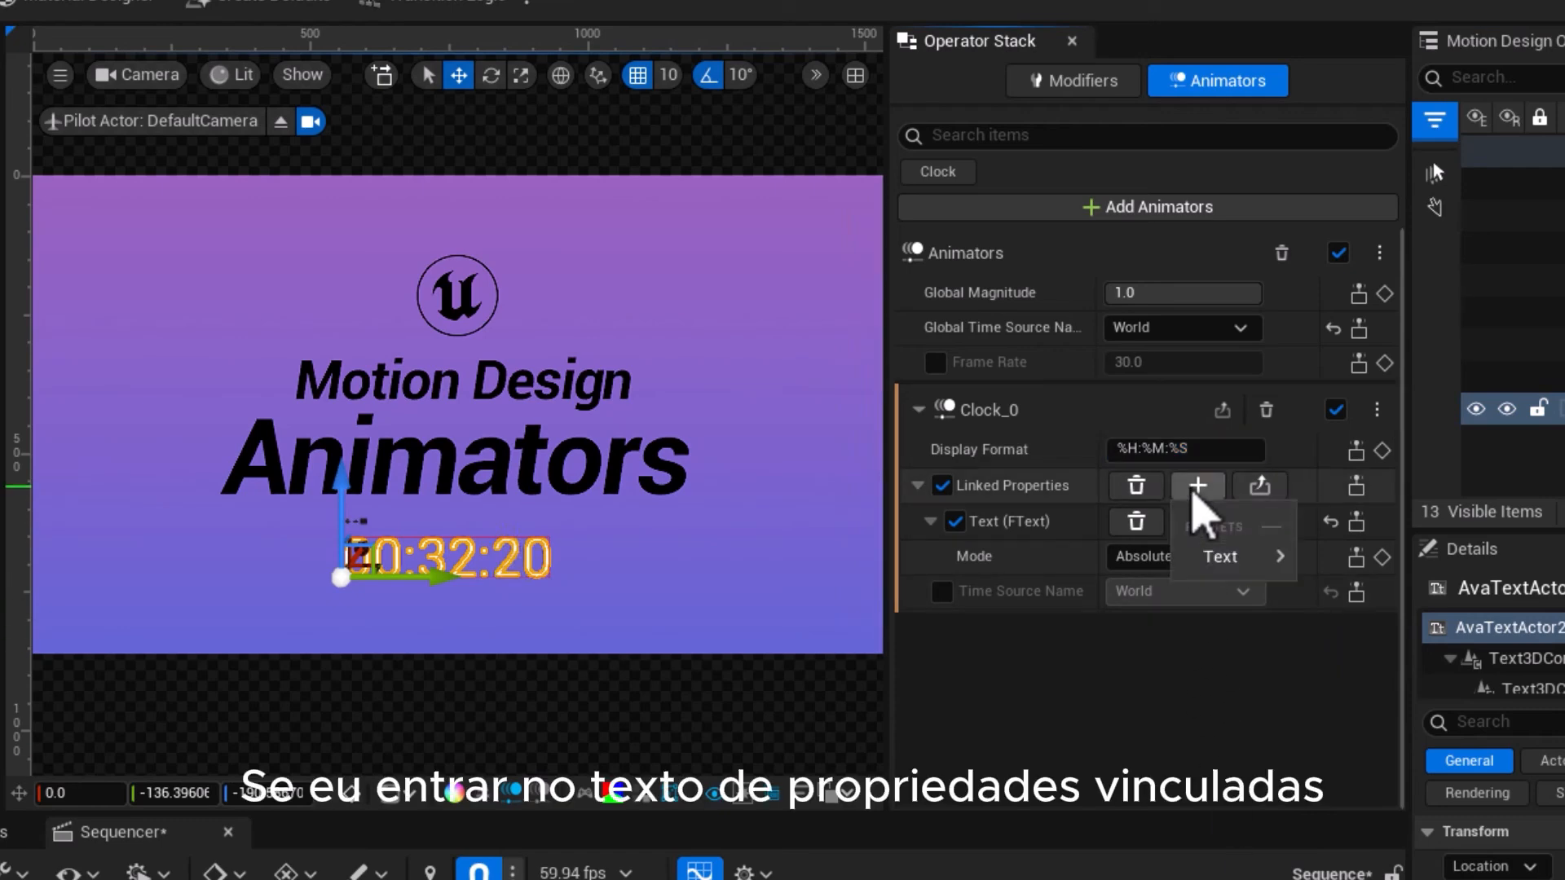
{"action": "mouse_move", "coordinate": [1223, 558]}
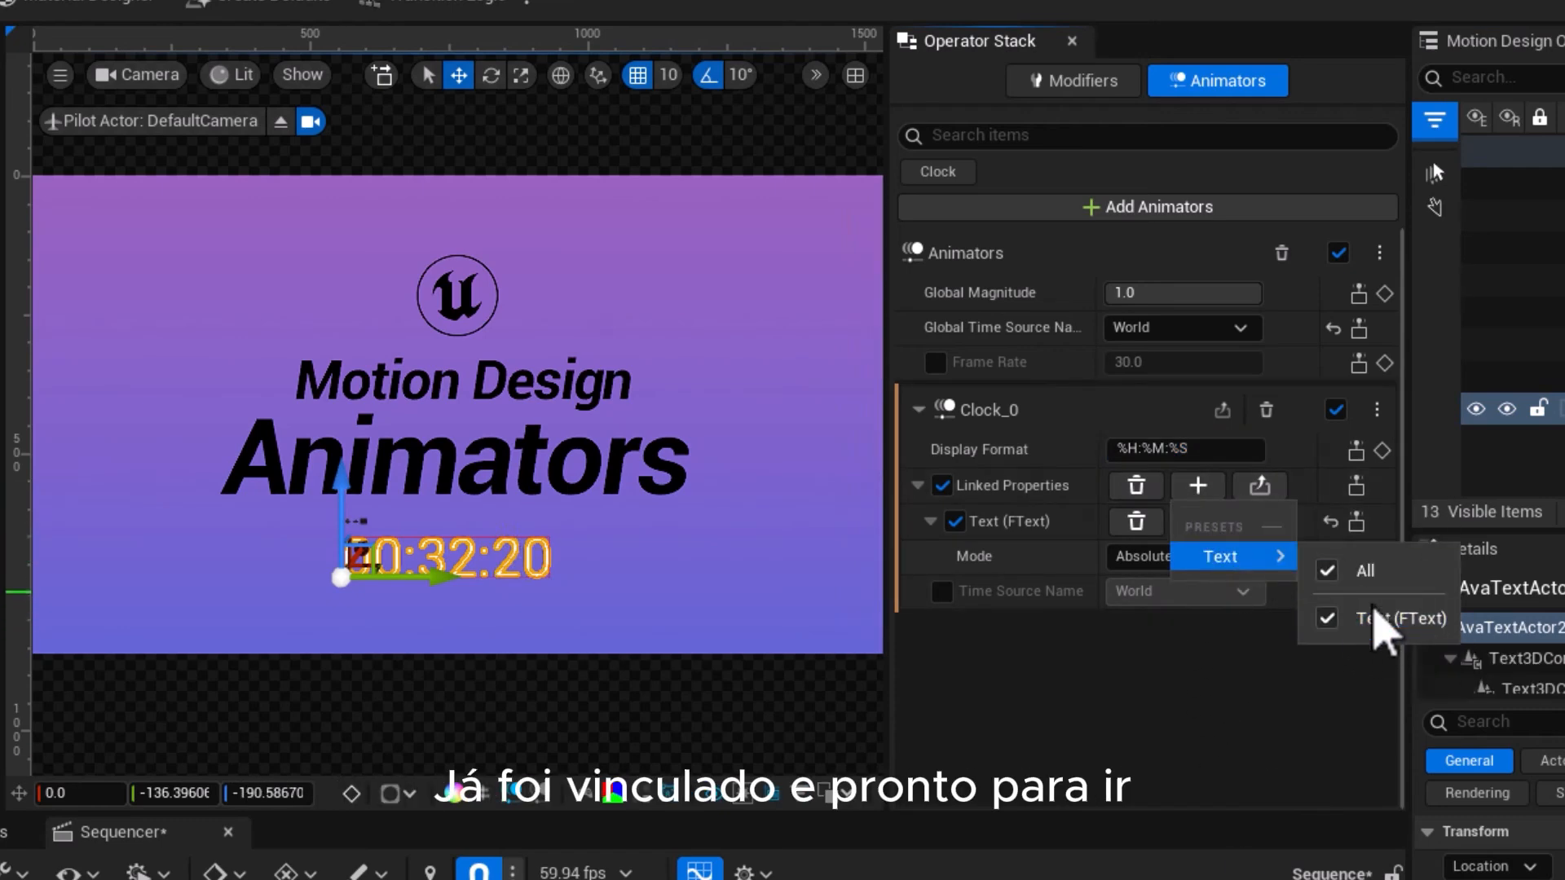
{"action": "left_click", "coordinate": [1179, 721]}
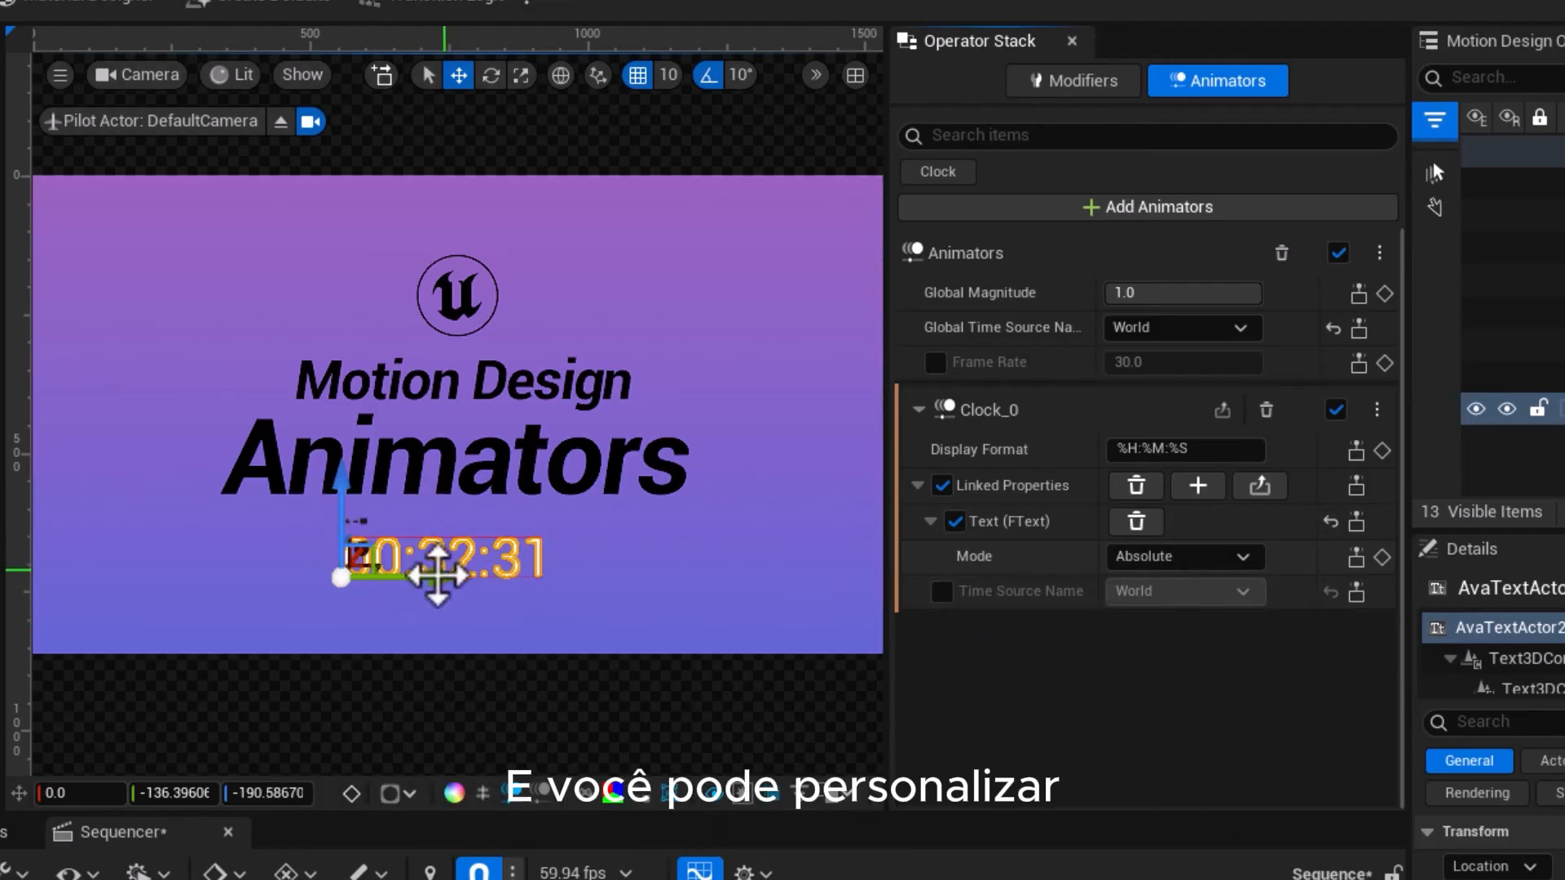
Remove the hour and minute codes from the Clock animator's Display Format, leaving %S, and check the text in the viewport
{"action": "left_click", "coordinate": [1167, 455]}
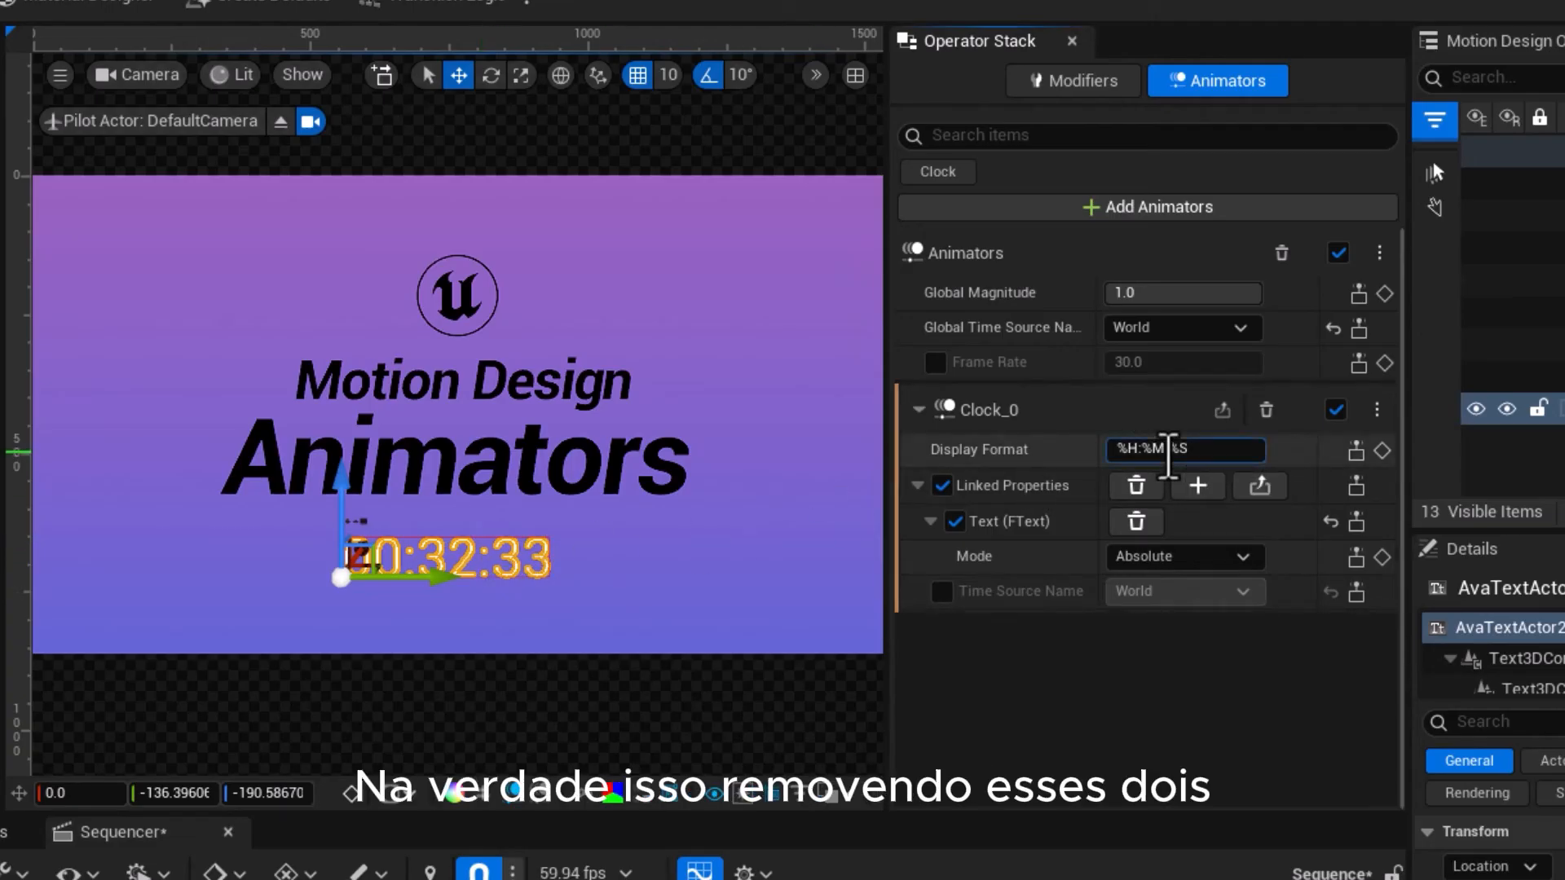
{"action": "left_click_drag", "start_coordinate": [1167, 450], "coordinate": [1114, 448]}
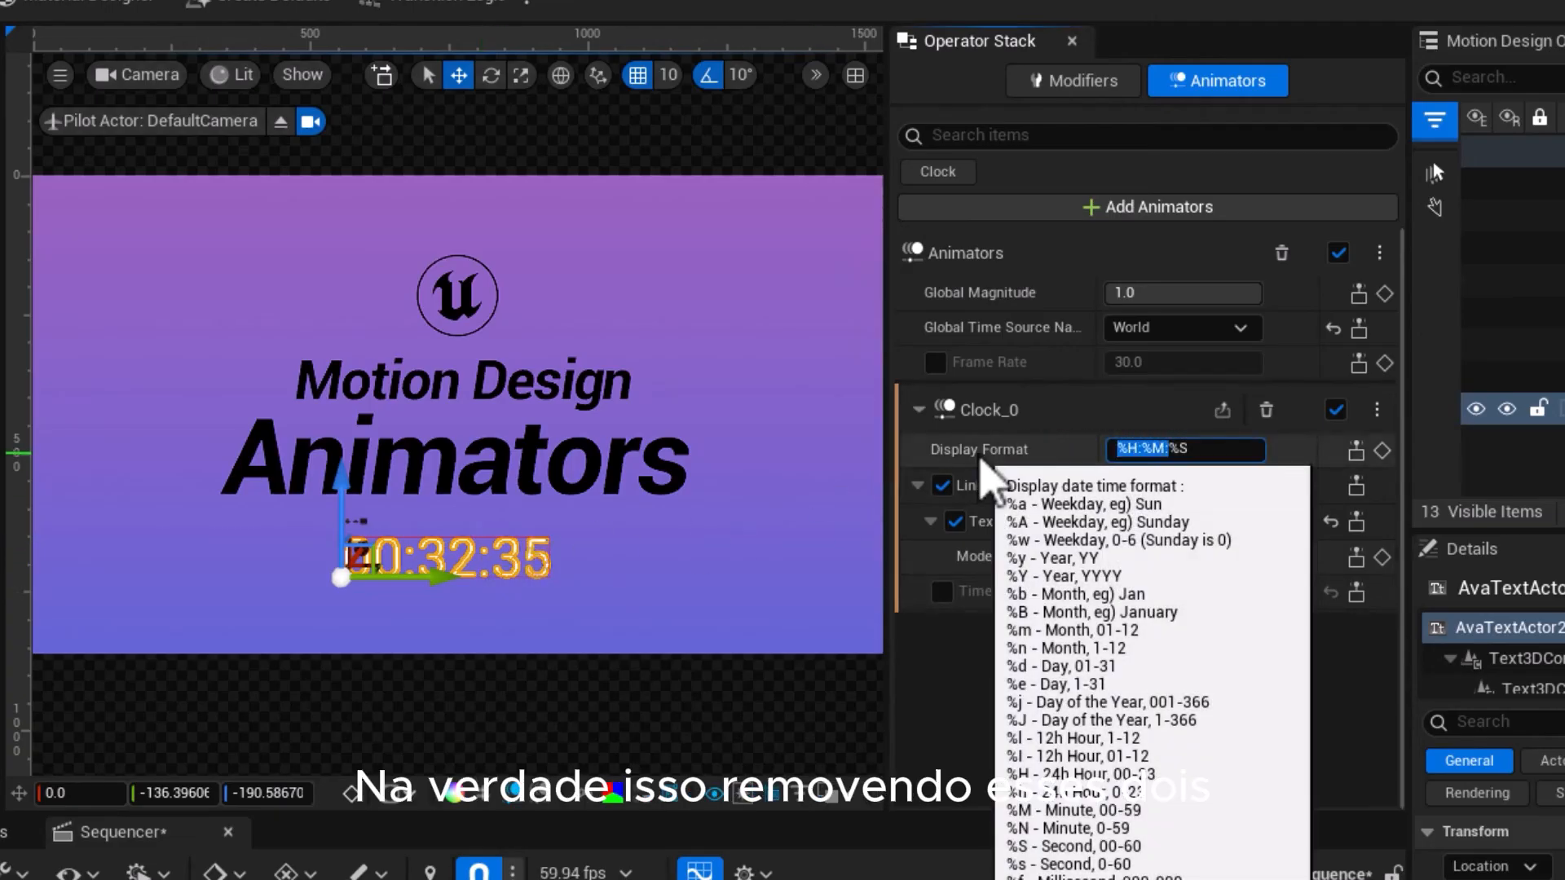
{"action": "key", "text": "BackSpace"}
{"action": "key", "text": "Return"}
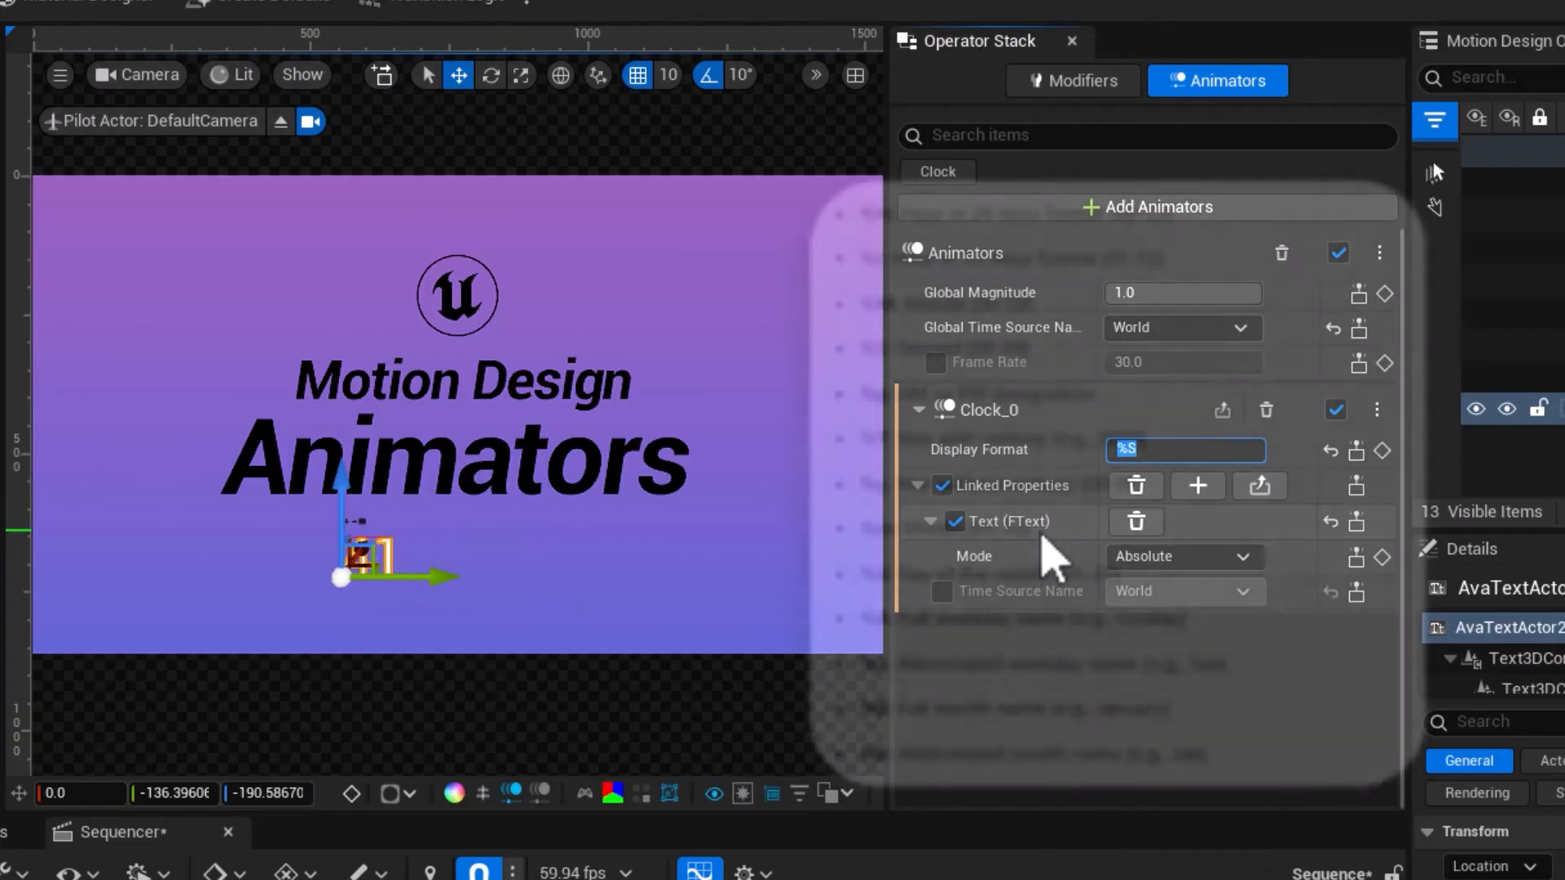
{"action": "left_click", "coordinate": [419, 700]}
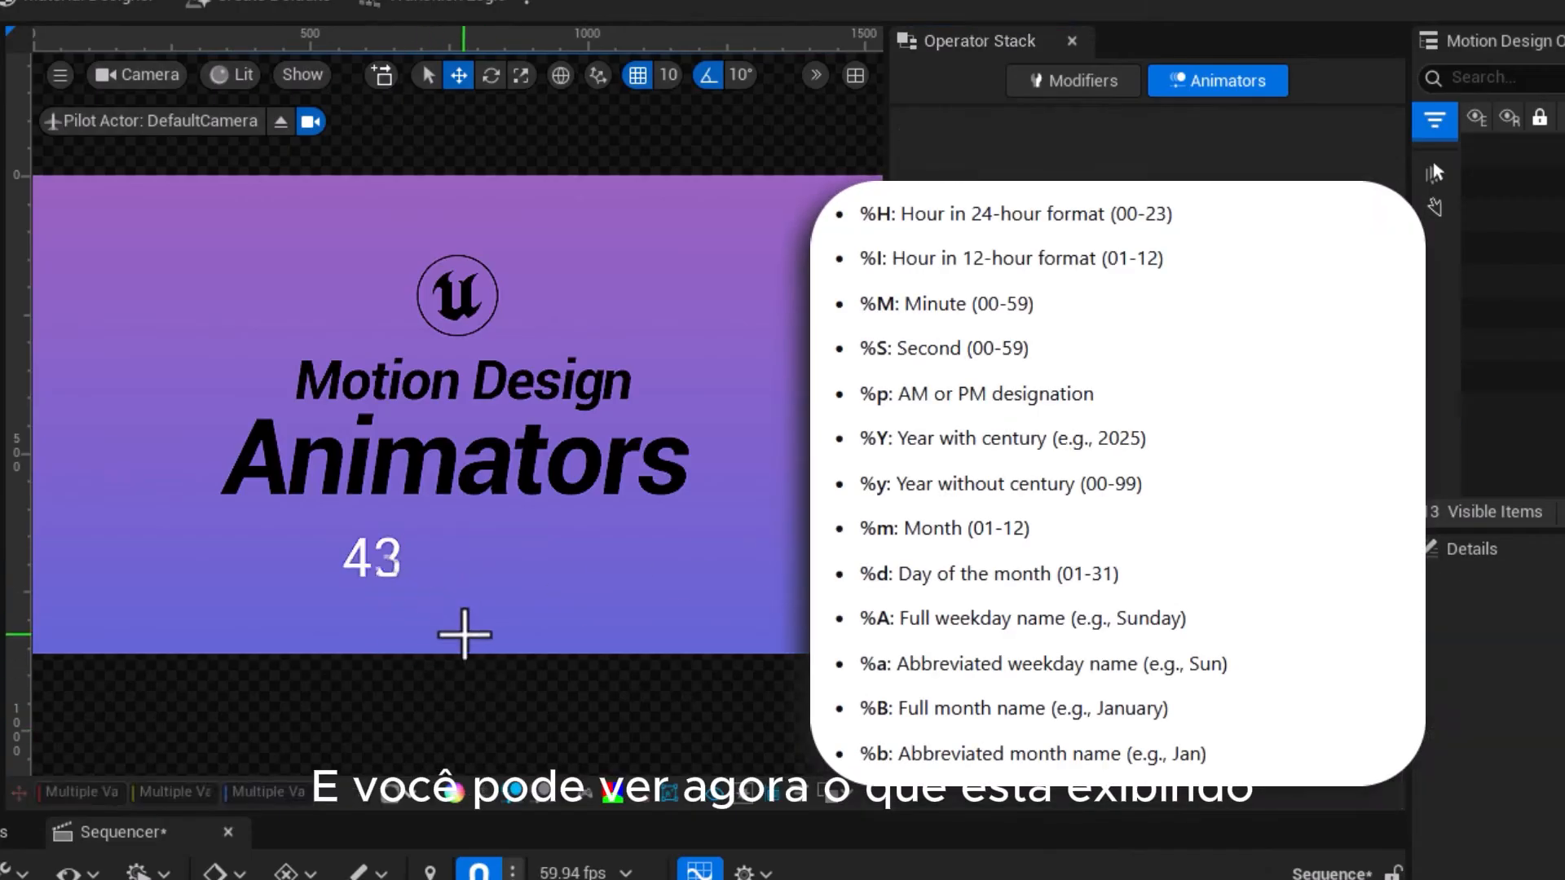
{"action": "left_click", "coordinate": [388, 562]}
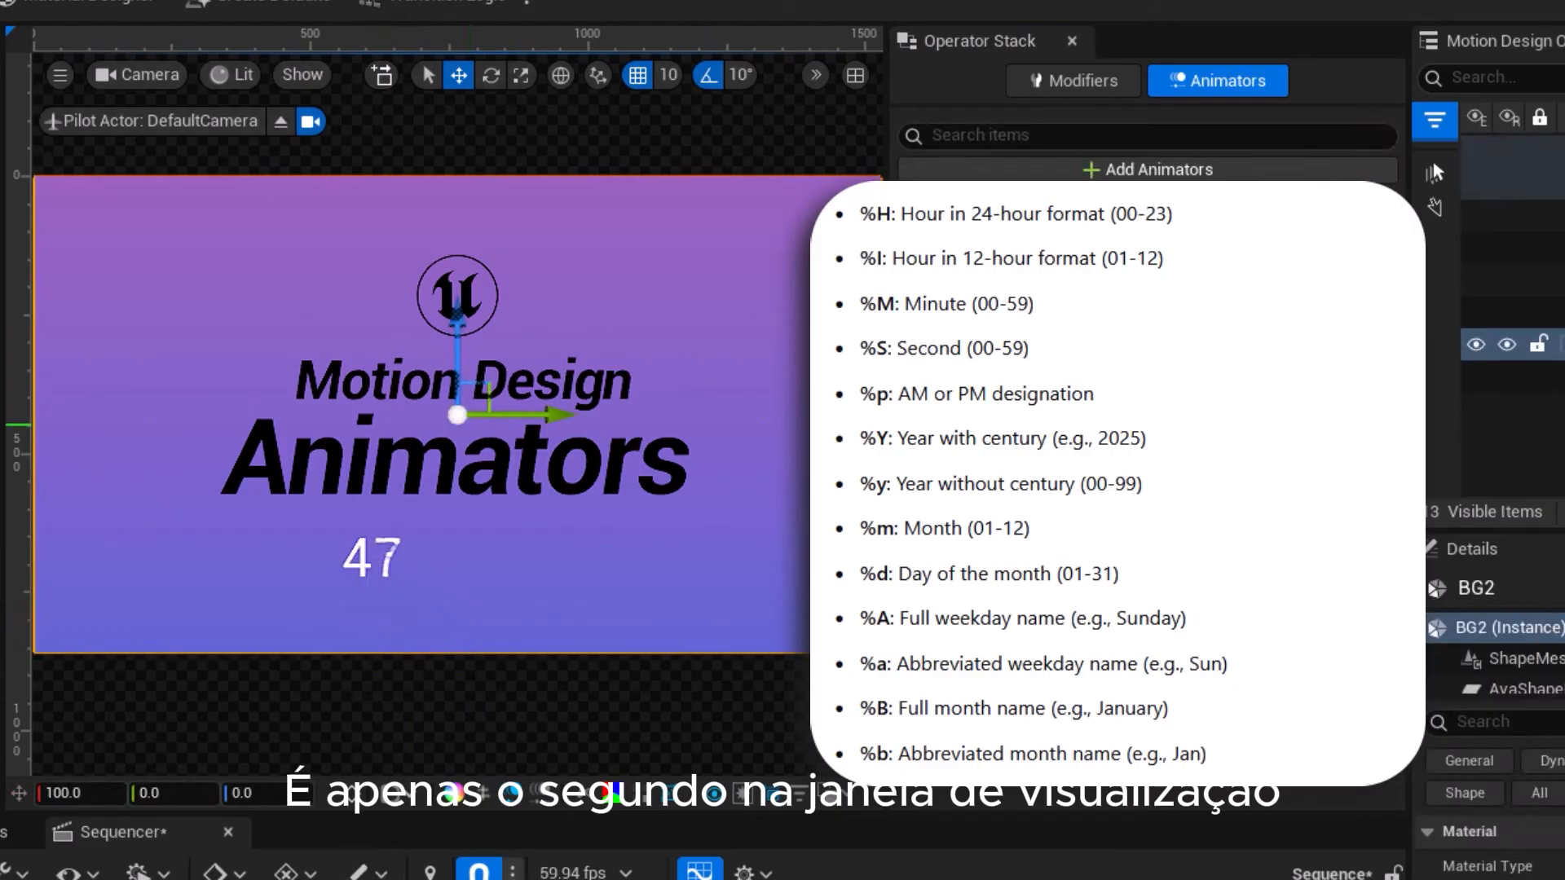
{"action": "left_click", "coordinate": [372, 558]}
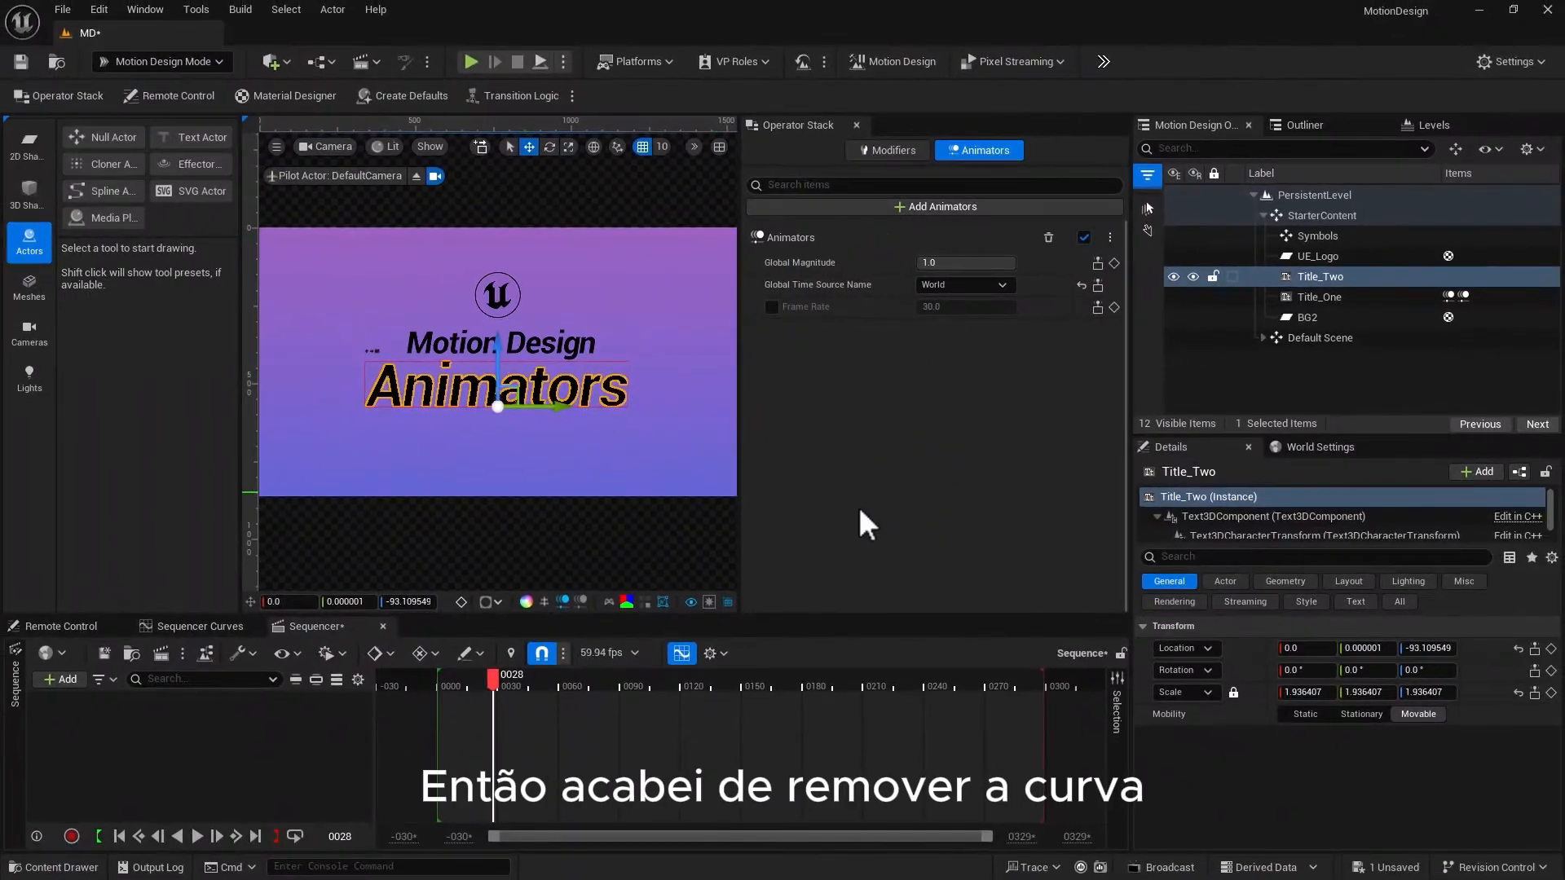
Add a Wiggle animator to Title_Two and link it to the Text Character Location vector, TextChars.RelativeLocation (Vector)
{"action": "left_click", "coordinate": [907, 209]}
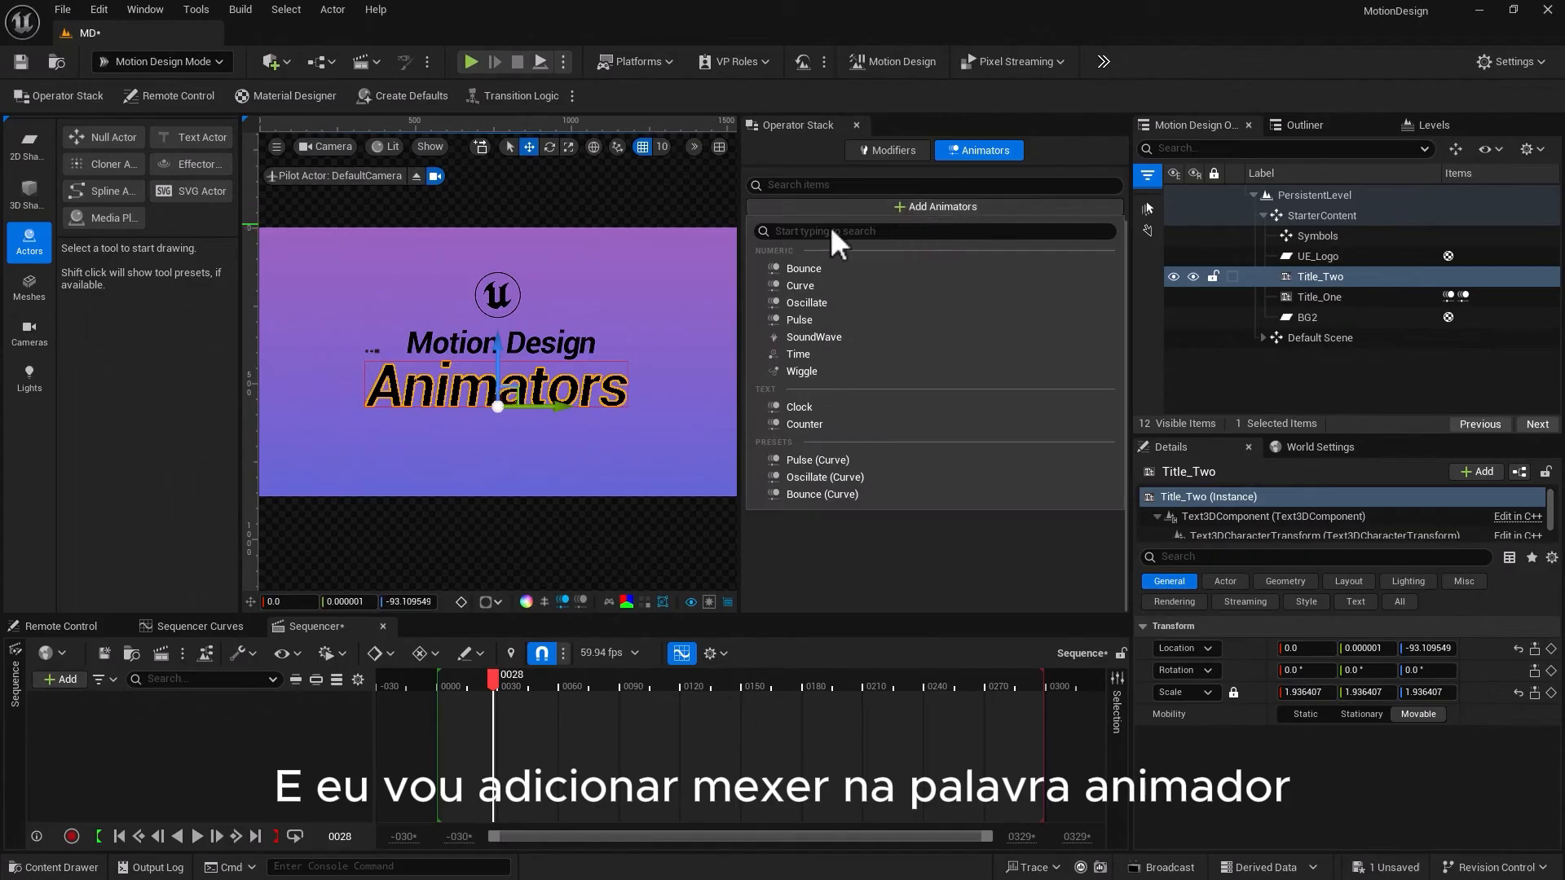
{"action": "left_click", "coordinate": [784, 371]}
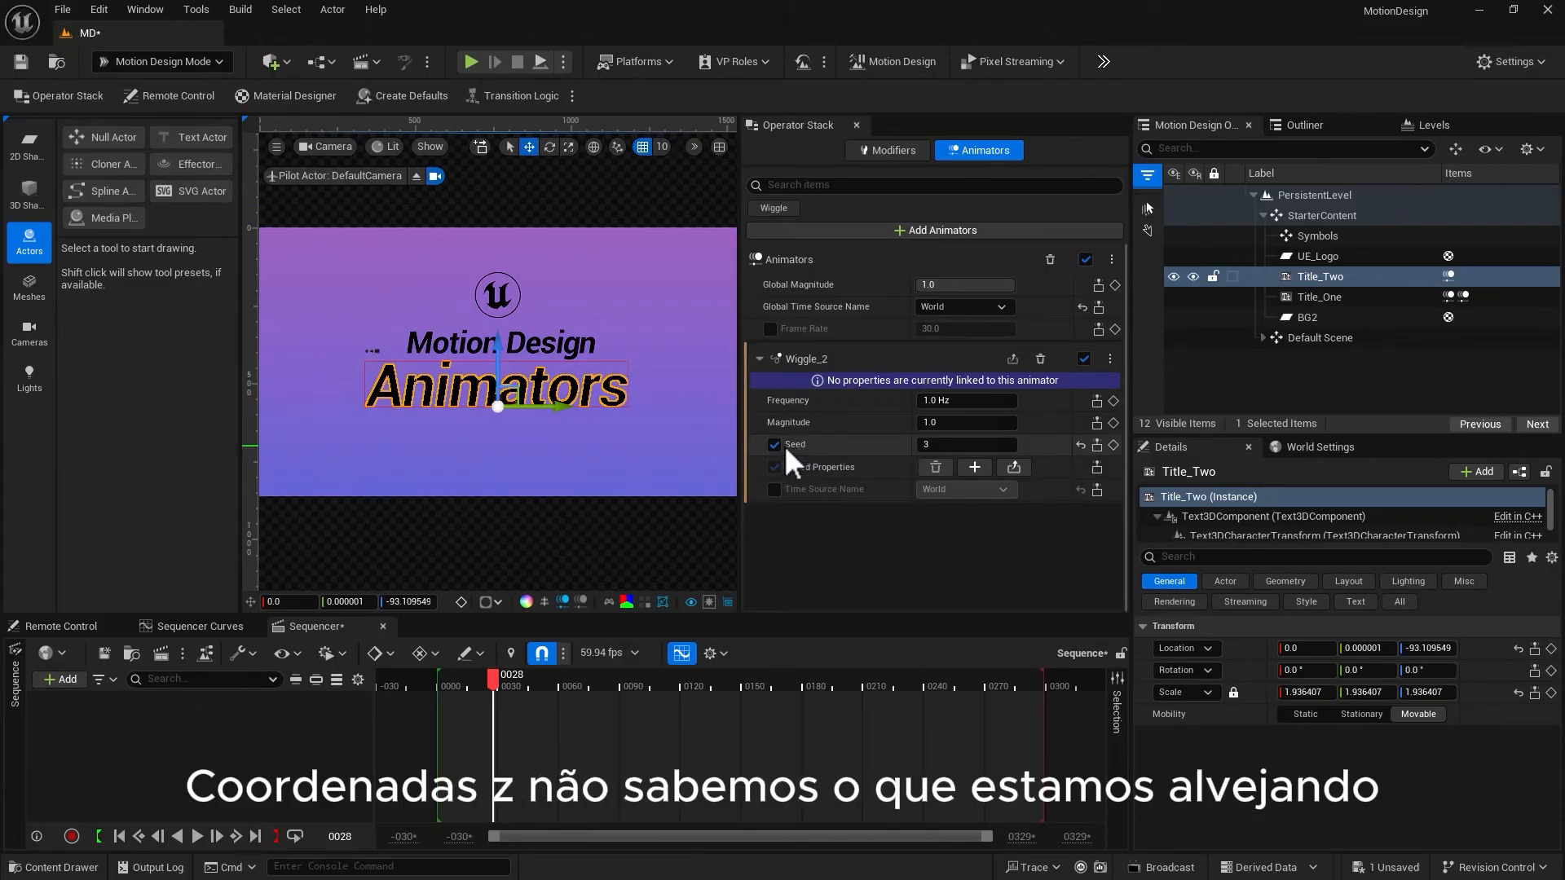
{"action": "left_click", "coordinate": [975, 466]}
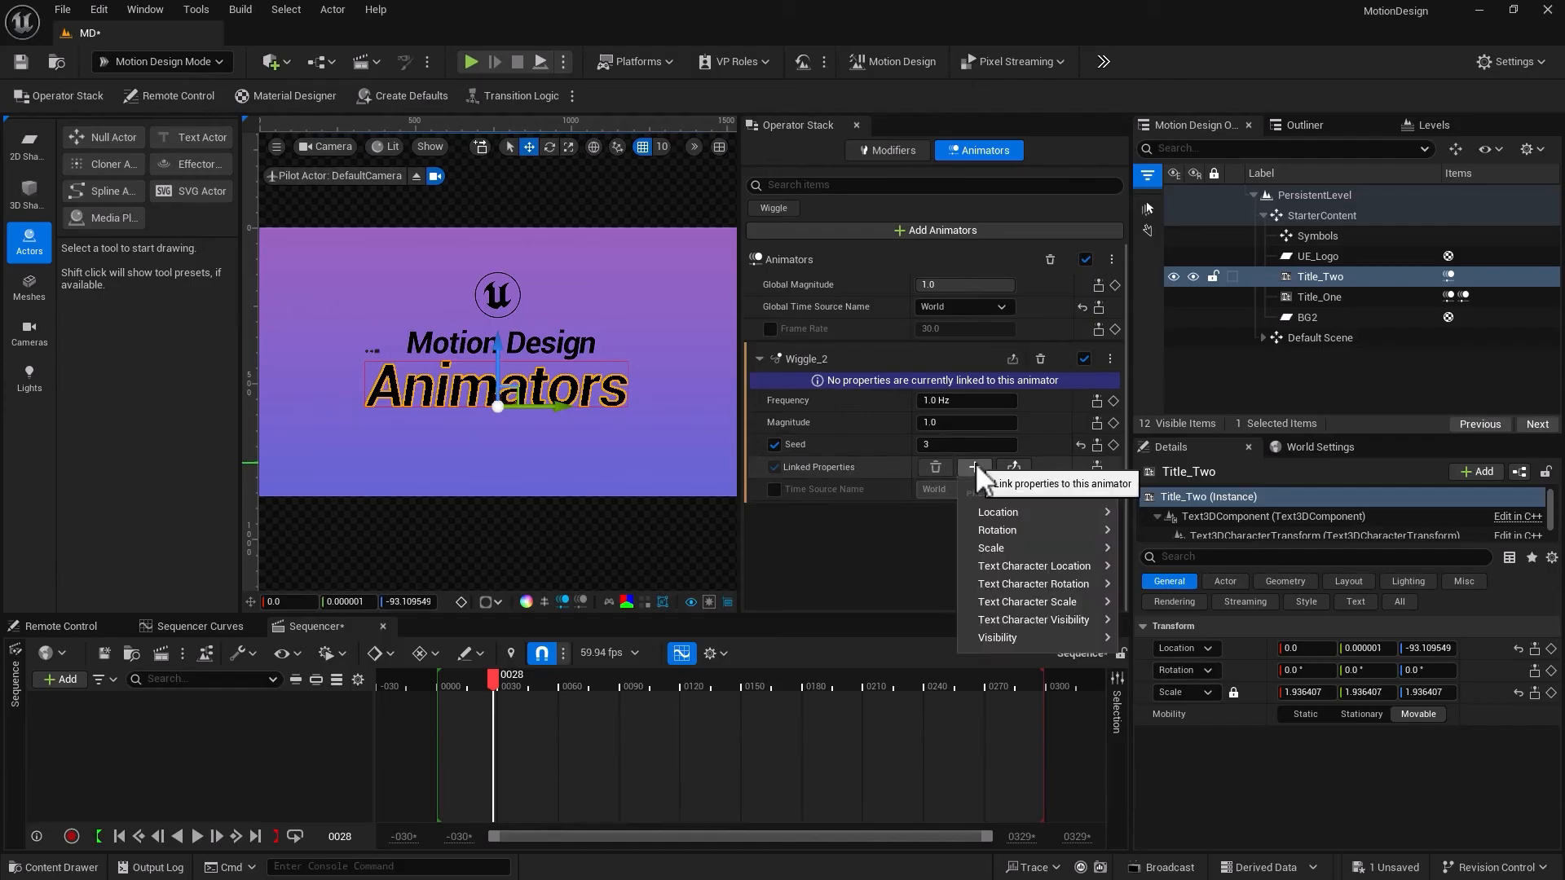
{"action": "mouse_move", "coordinate": [1013, 572]}
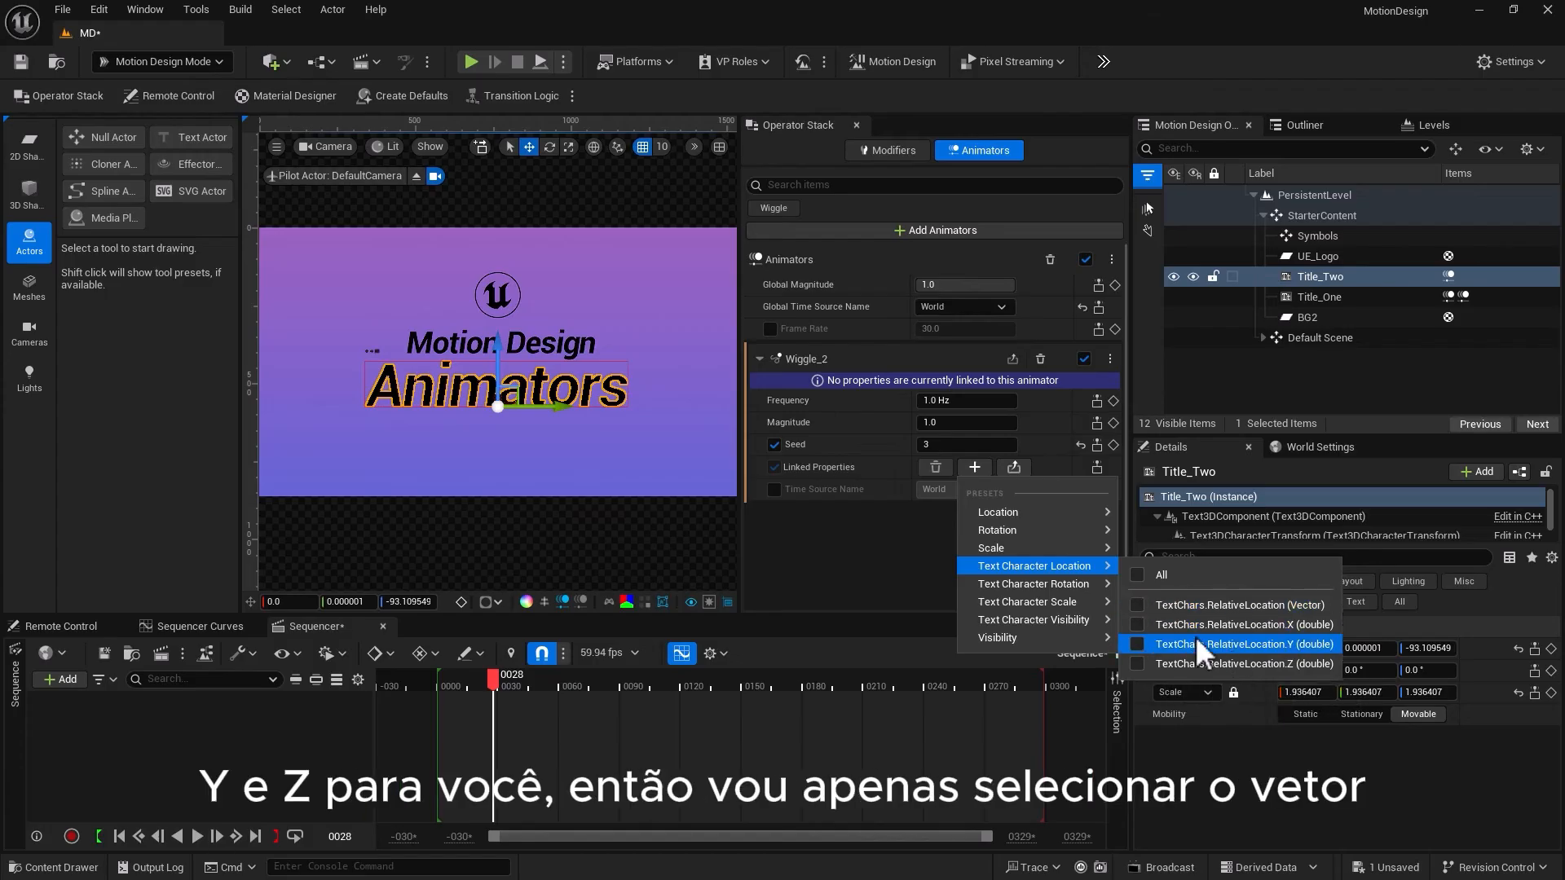
{"action": "left_click", "coordinate": [1137, 605]}
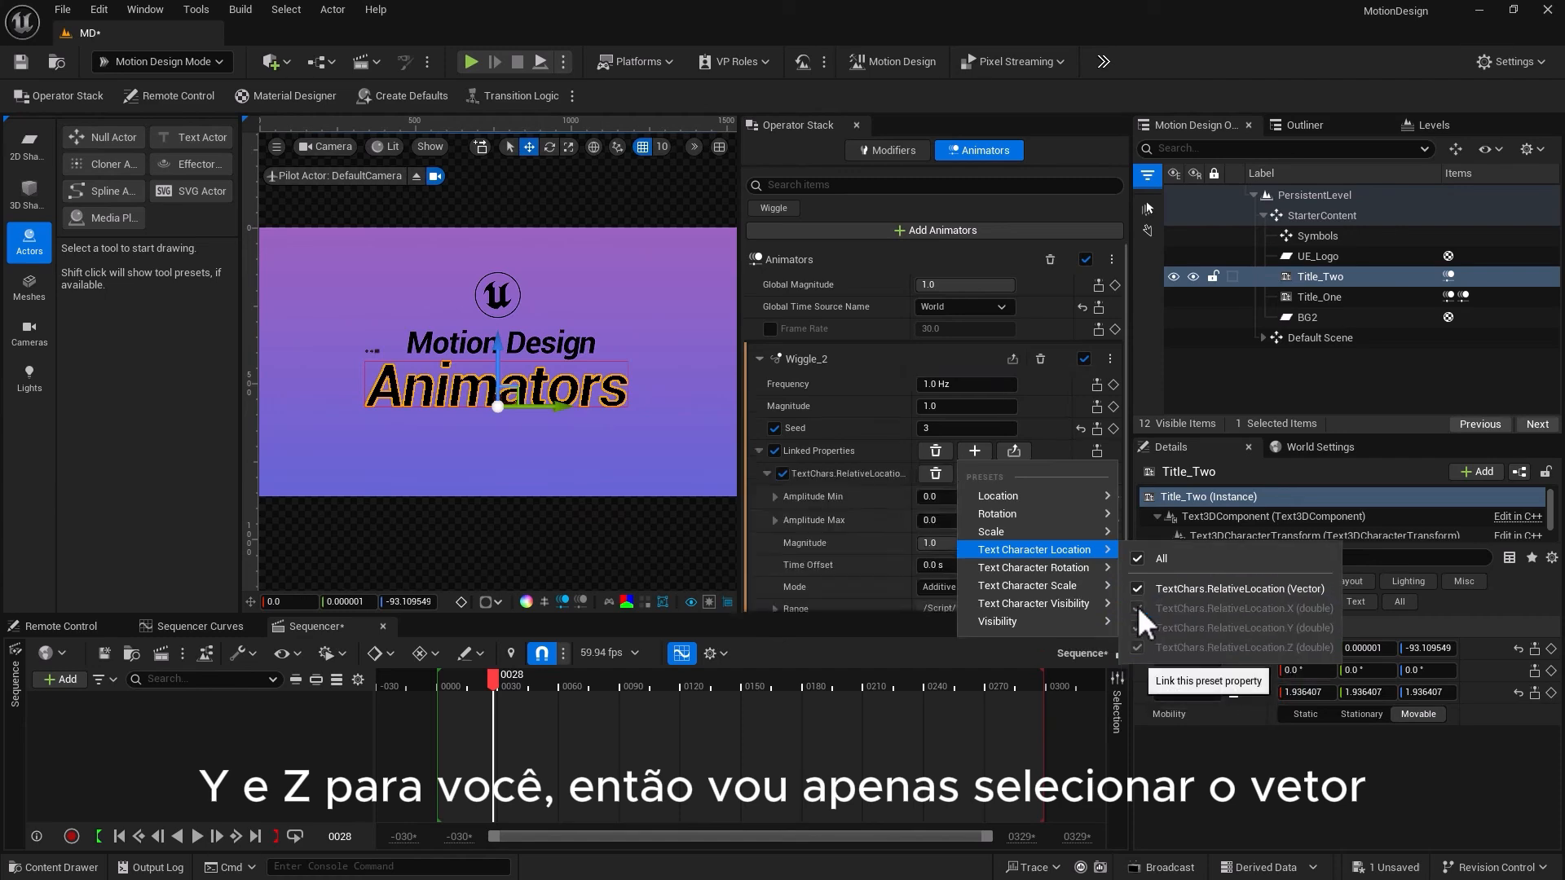
{"action": "left_click", "coordinate": [698, 554]}
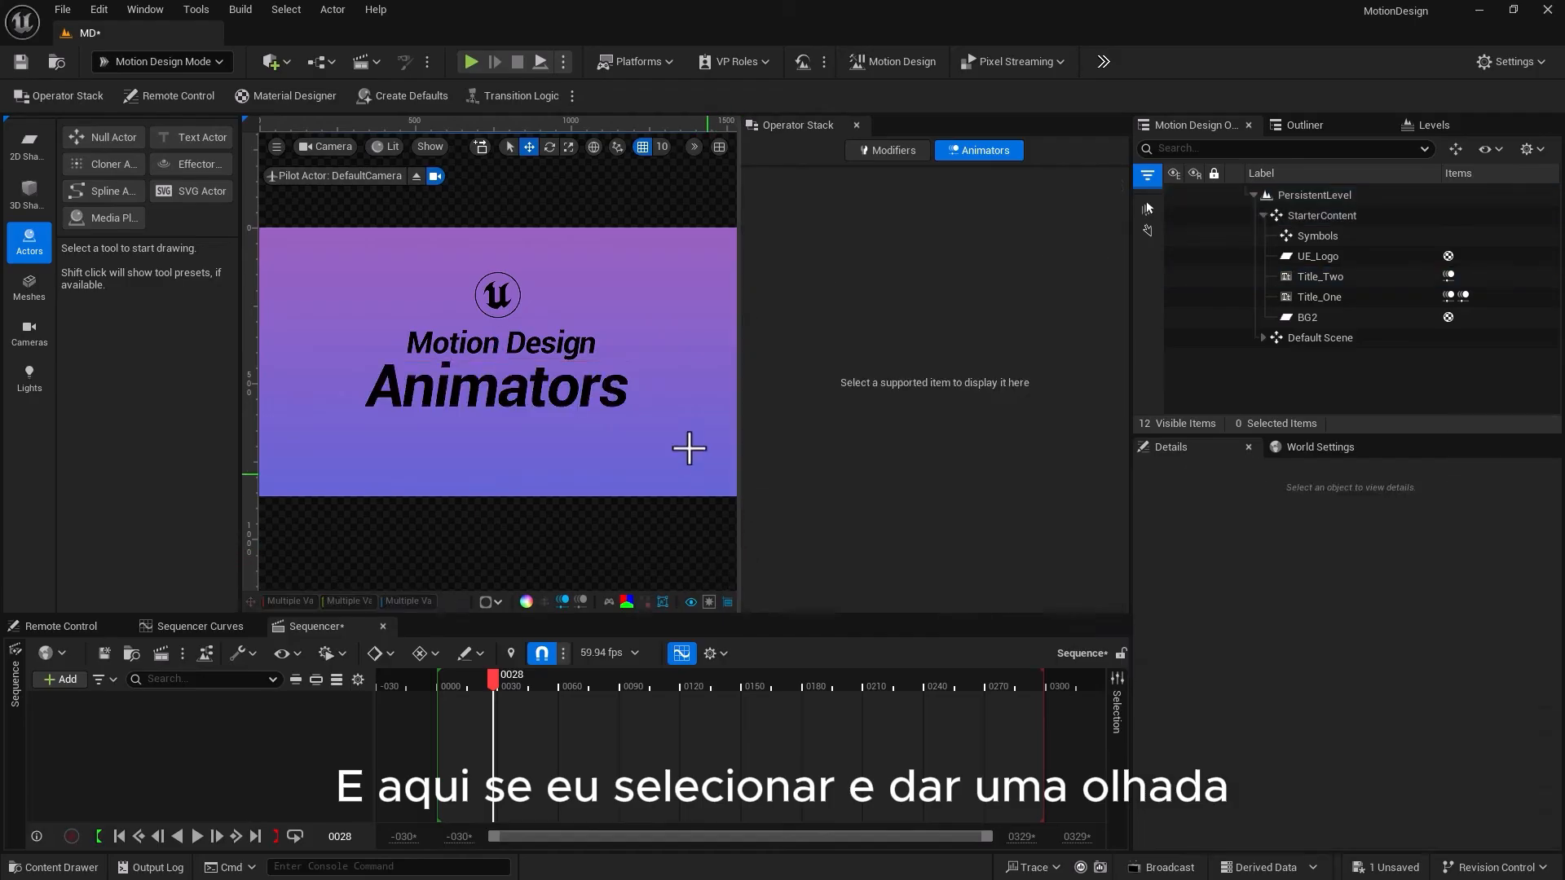
{"action": "left_click", "coordinate": [576, 379]}
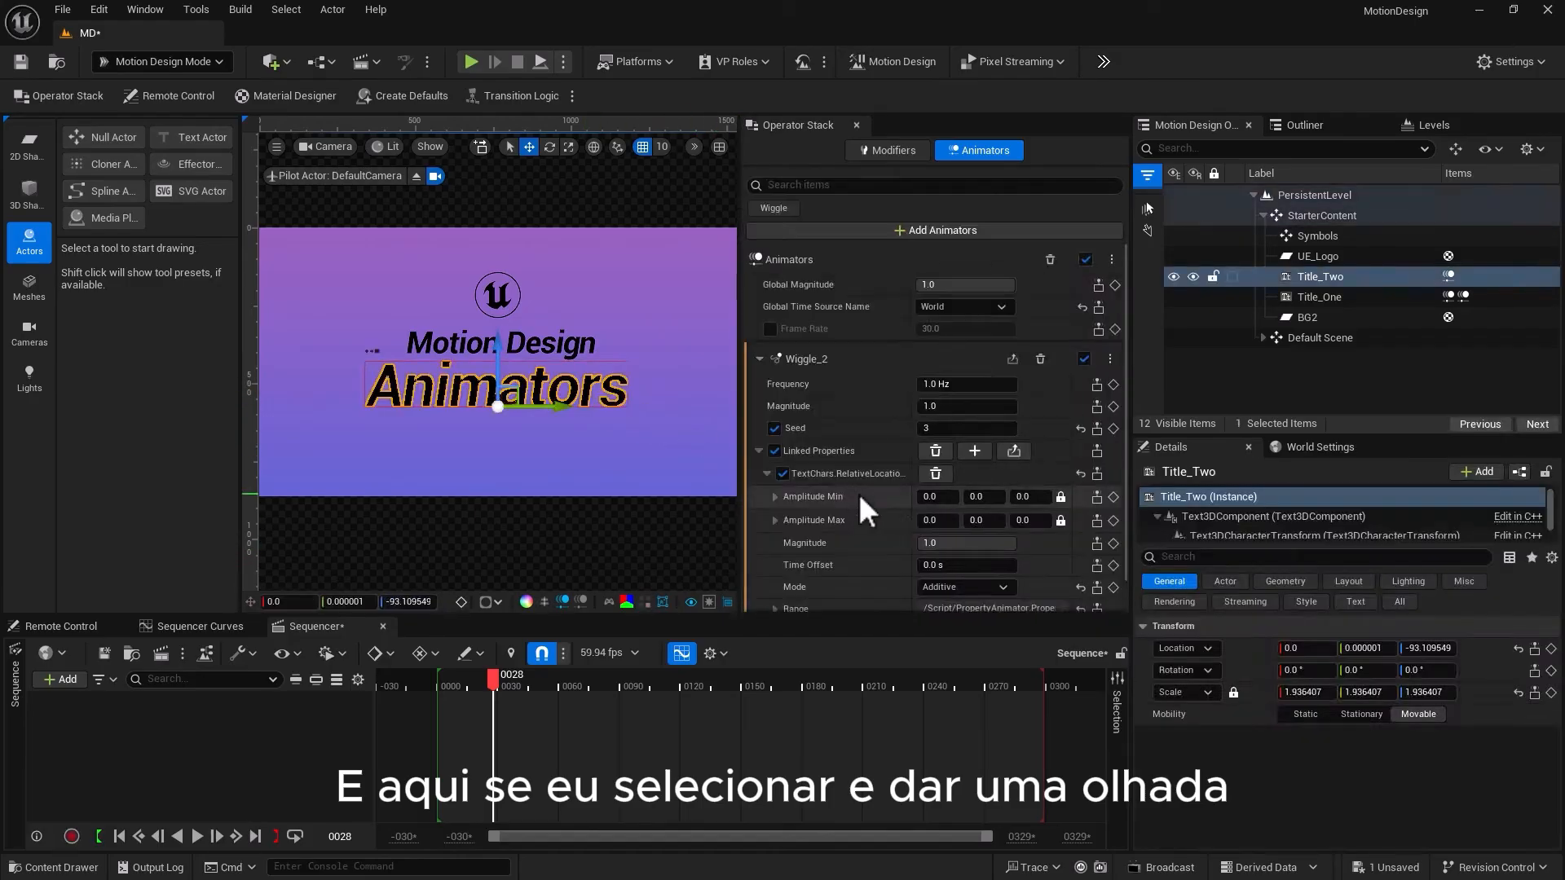
Set the location wiggle's Amplitude Min X to -5, Amplitude Max X to 5, Time Offset to 0.5 s and the animator's Magnitude to 5
{"action": "left_click", "coordinate": [932, 497]}
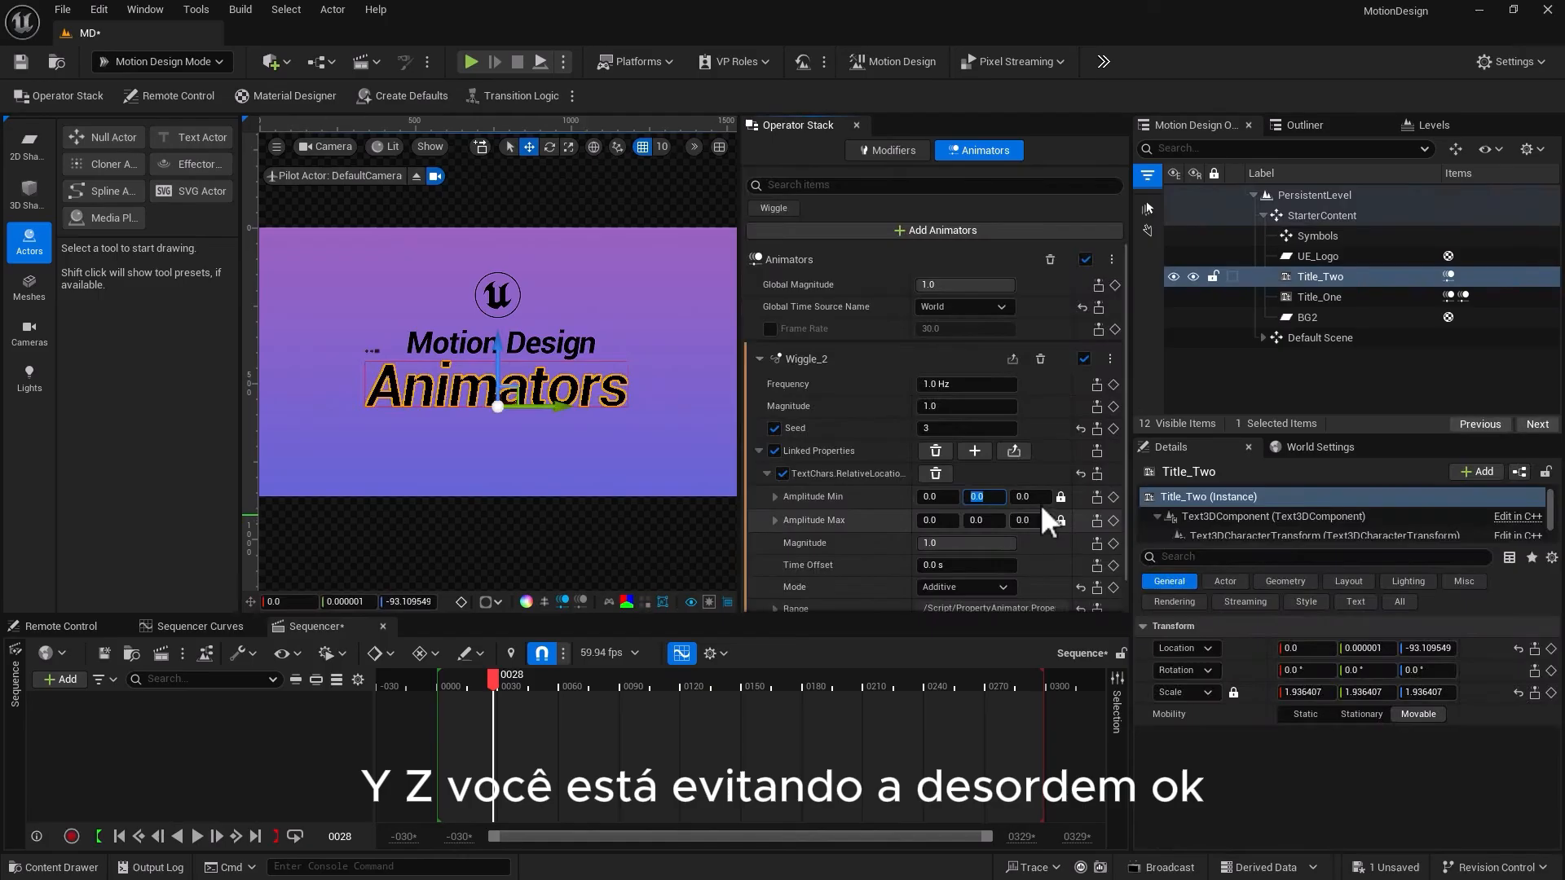
{"action": "left_click", "coordinate": [1022, 496]}
{"action": "left_click", "coordinate": [769, 477]}
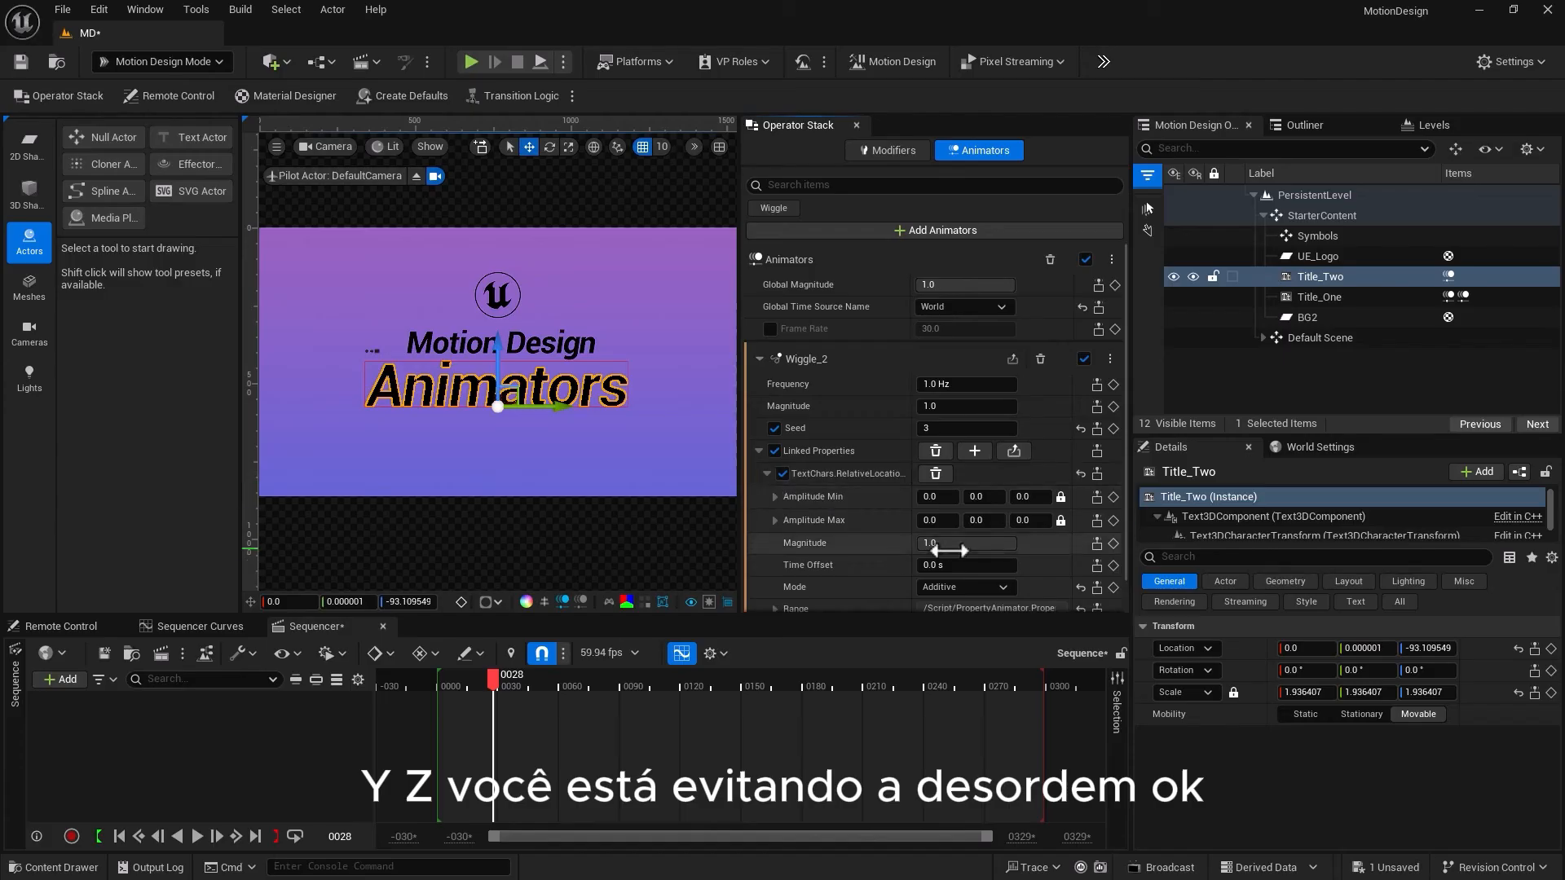
{"action": "left_click", "coordinate": [933, 497]}
{"action": "type", "text": "-5"}
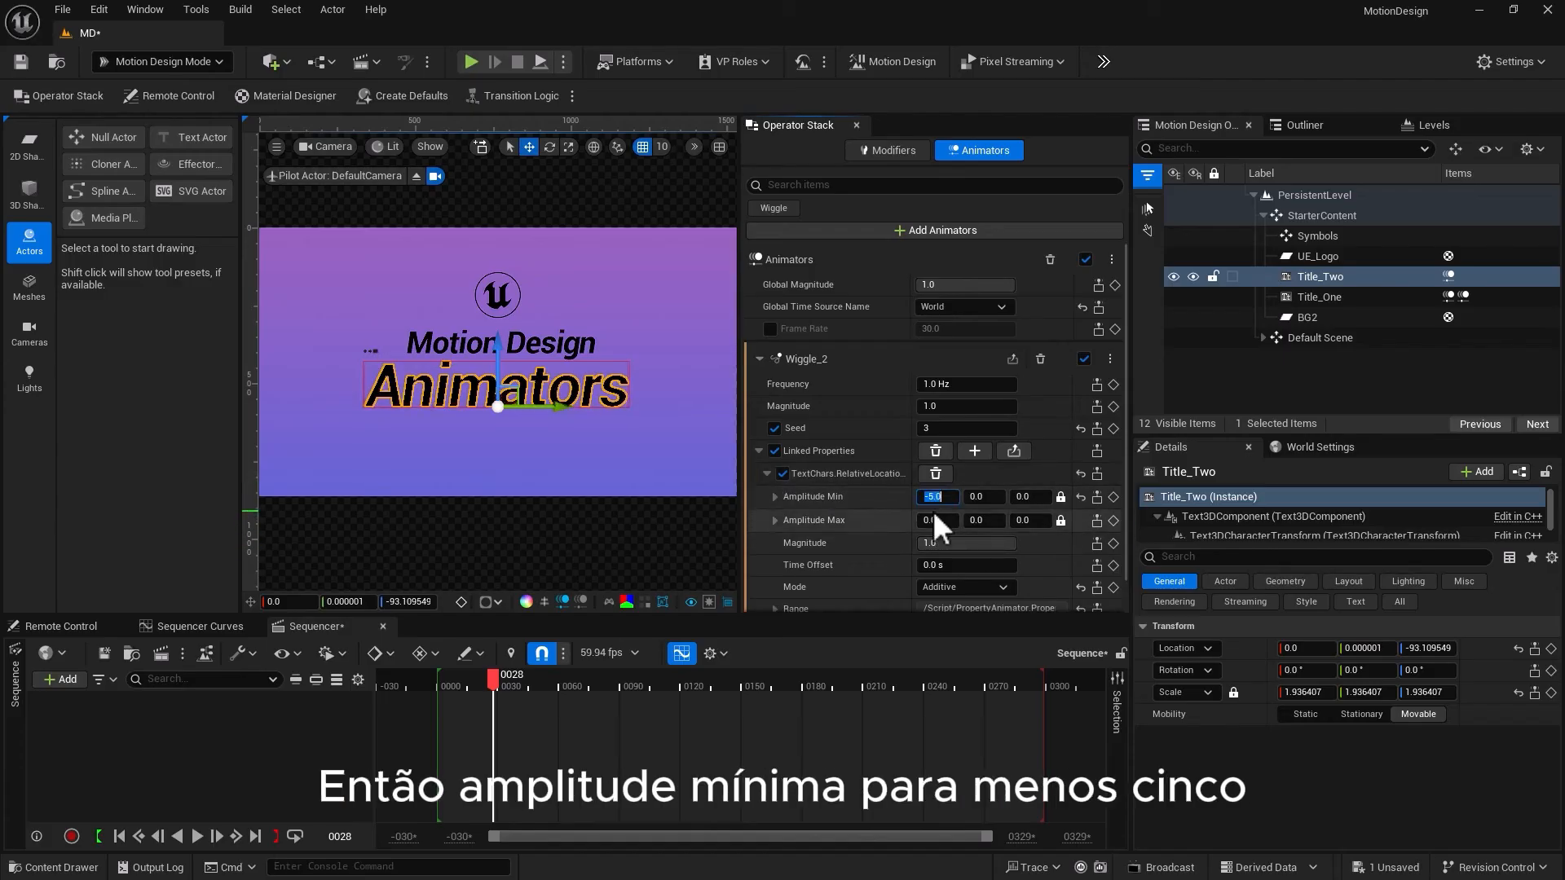
{"action": "left_click", "coordinate": [932, 520]}
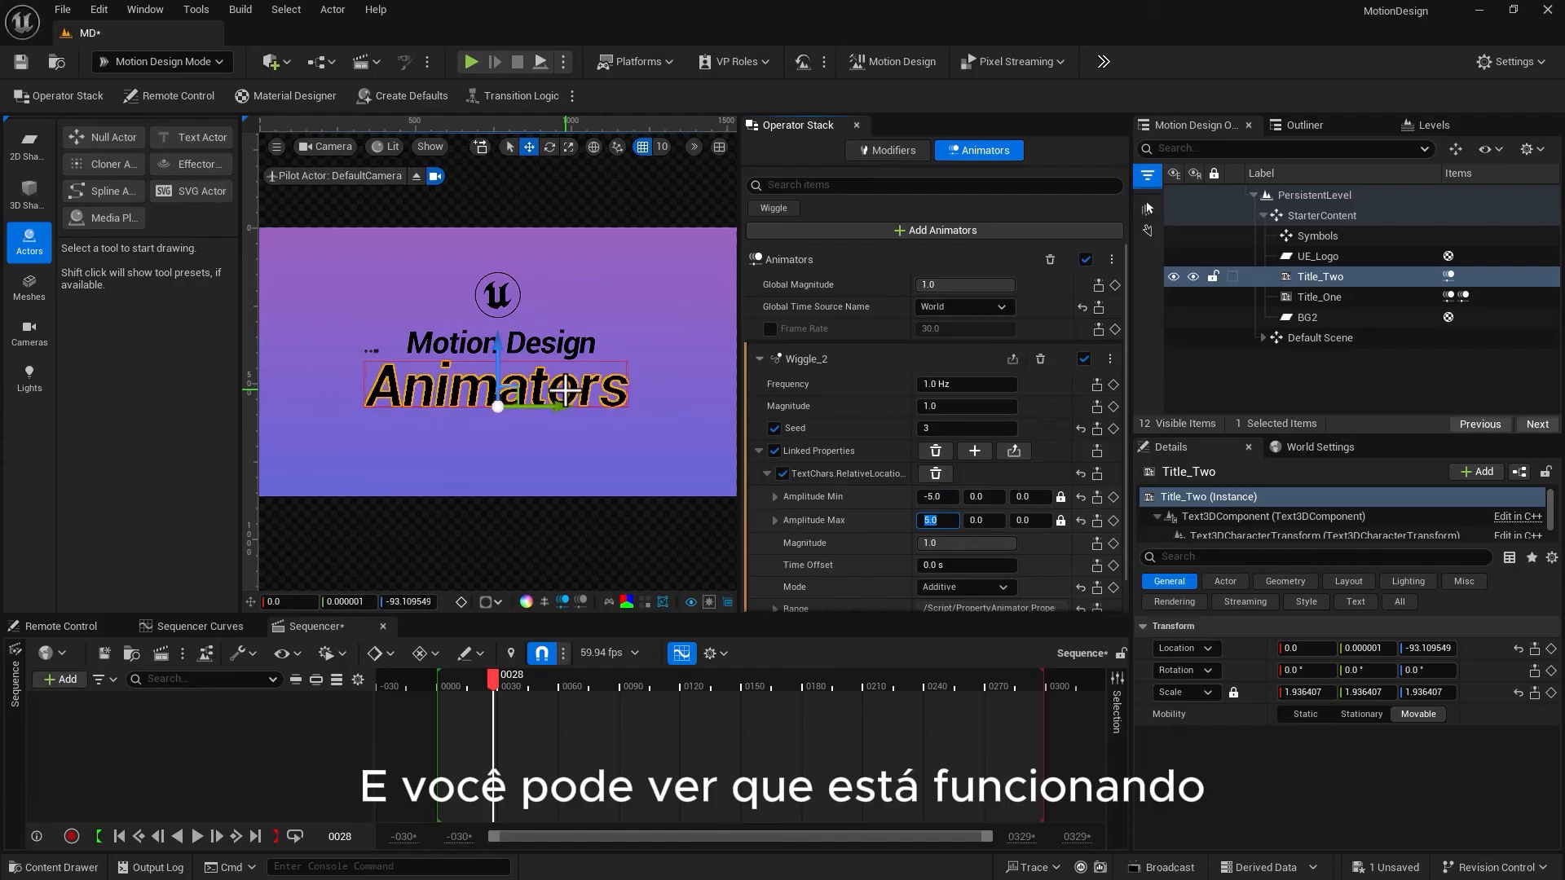
{"action": "key", "text": "Return"}
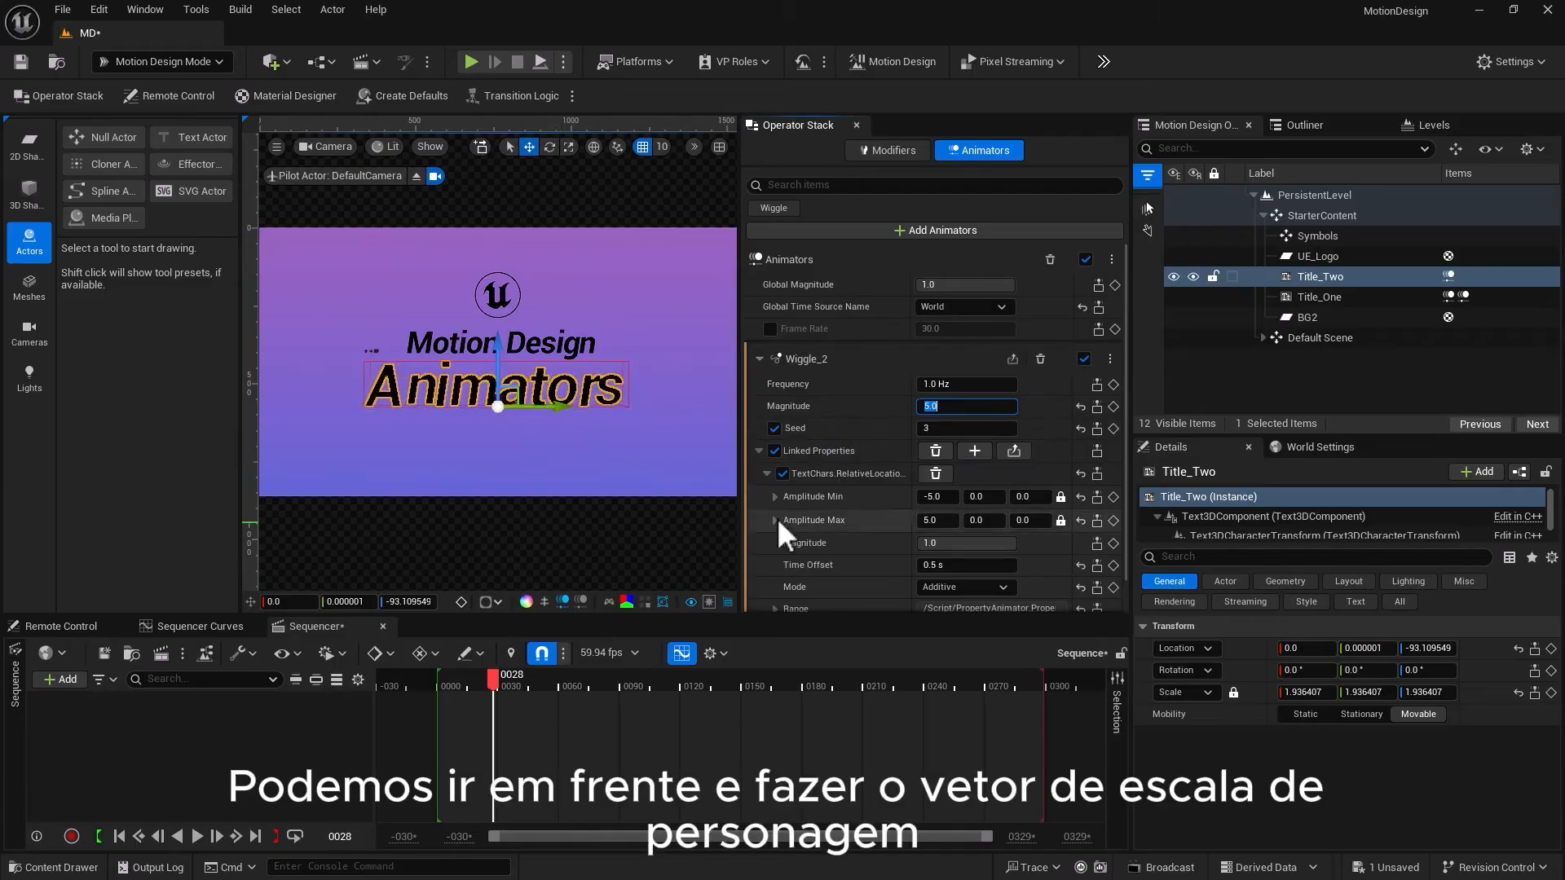
Link the Text Character Scale vector to Title_Two's Wiggle animator as a second property
{"action": "left_click", "coordinate": [974, 451]}
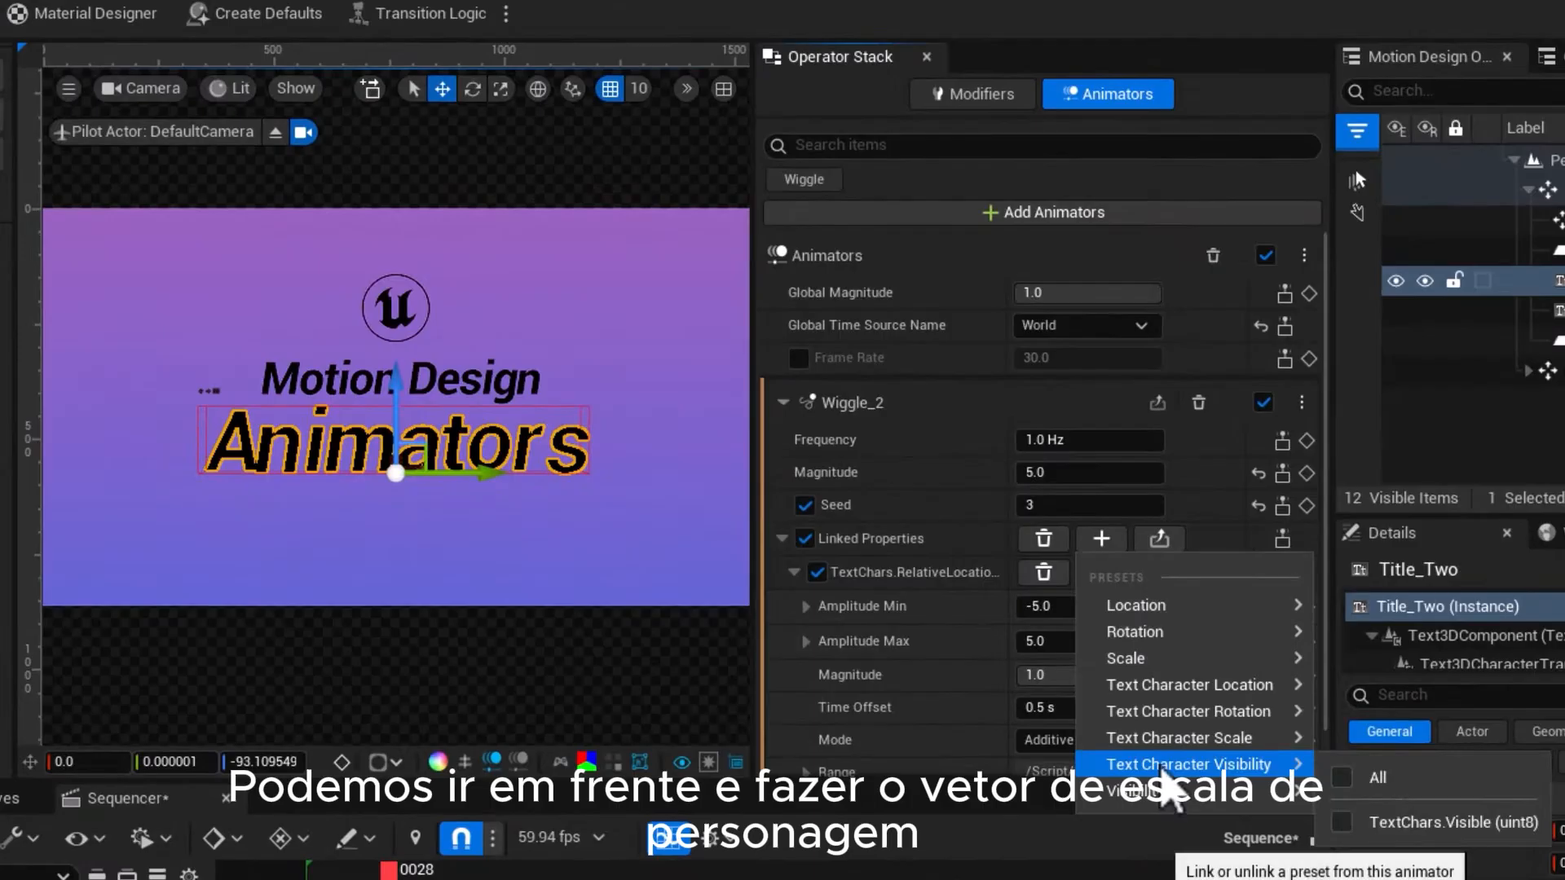
{"action": "mouse_move", "coordinate": [1179, 737]}
{"action": "left_click", "coordinate": [1403, 797]}
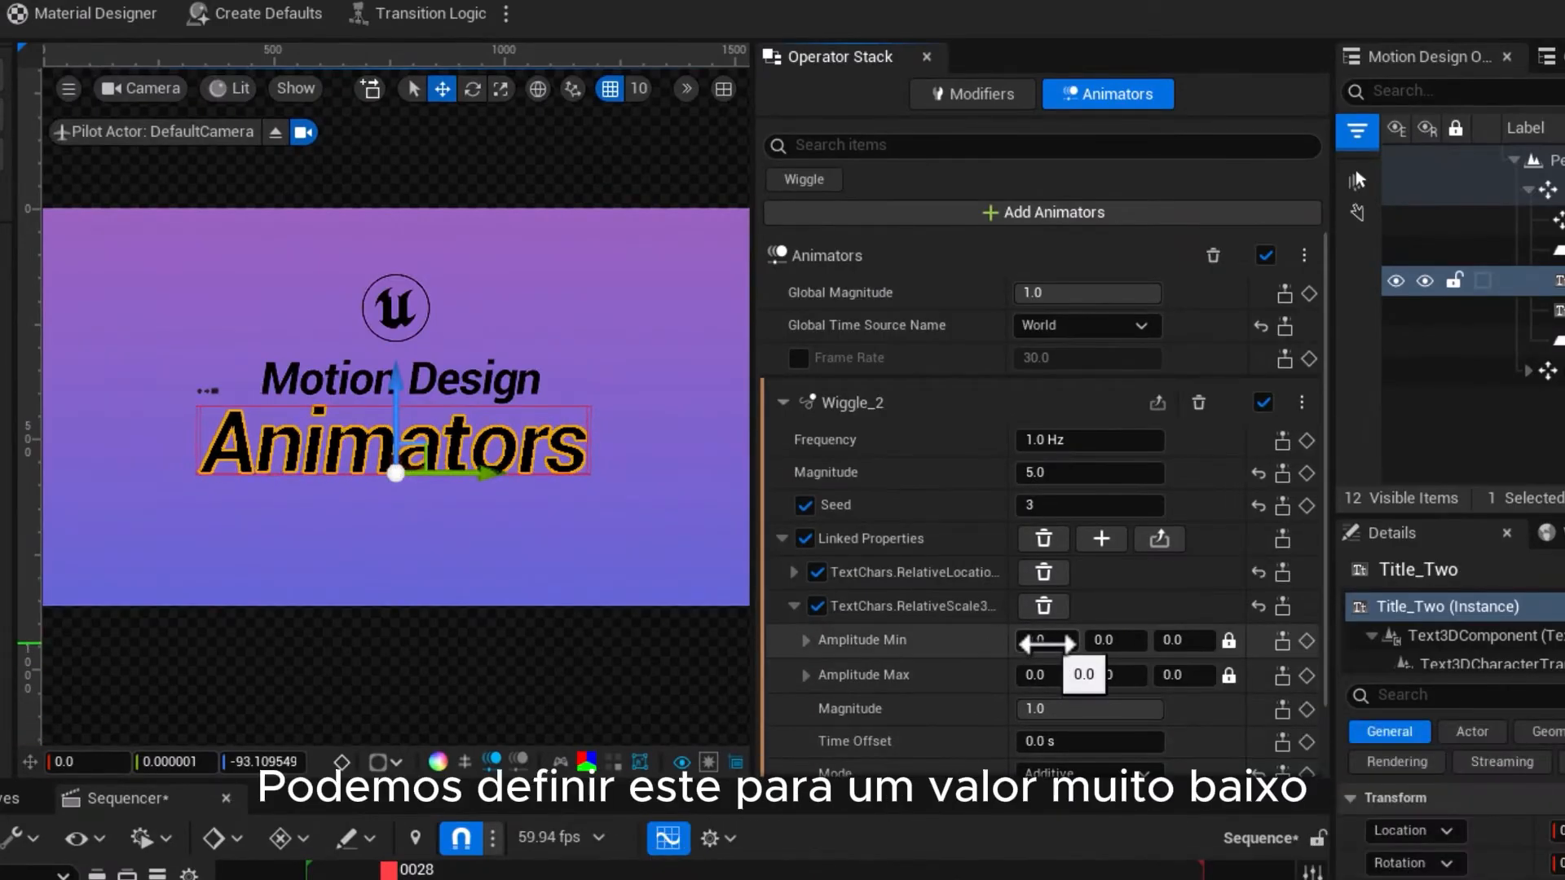
Enter -0.1 in turn for the X, Y and Z Amplitude Min of the character scale wiggle, and deselect the title
{"action": "left_click", "coordinate": [1043, 644]}
{"action": "type", "text": "-"}
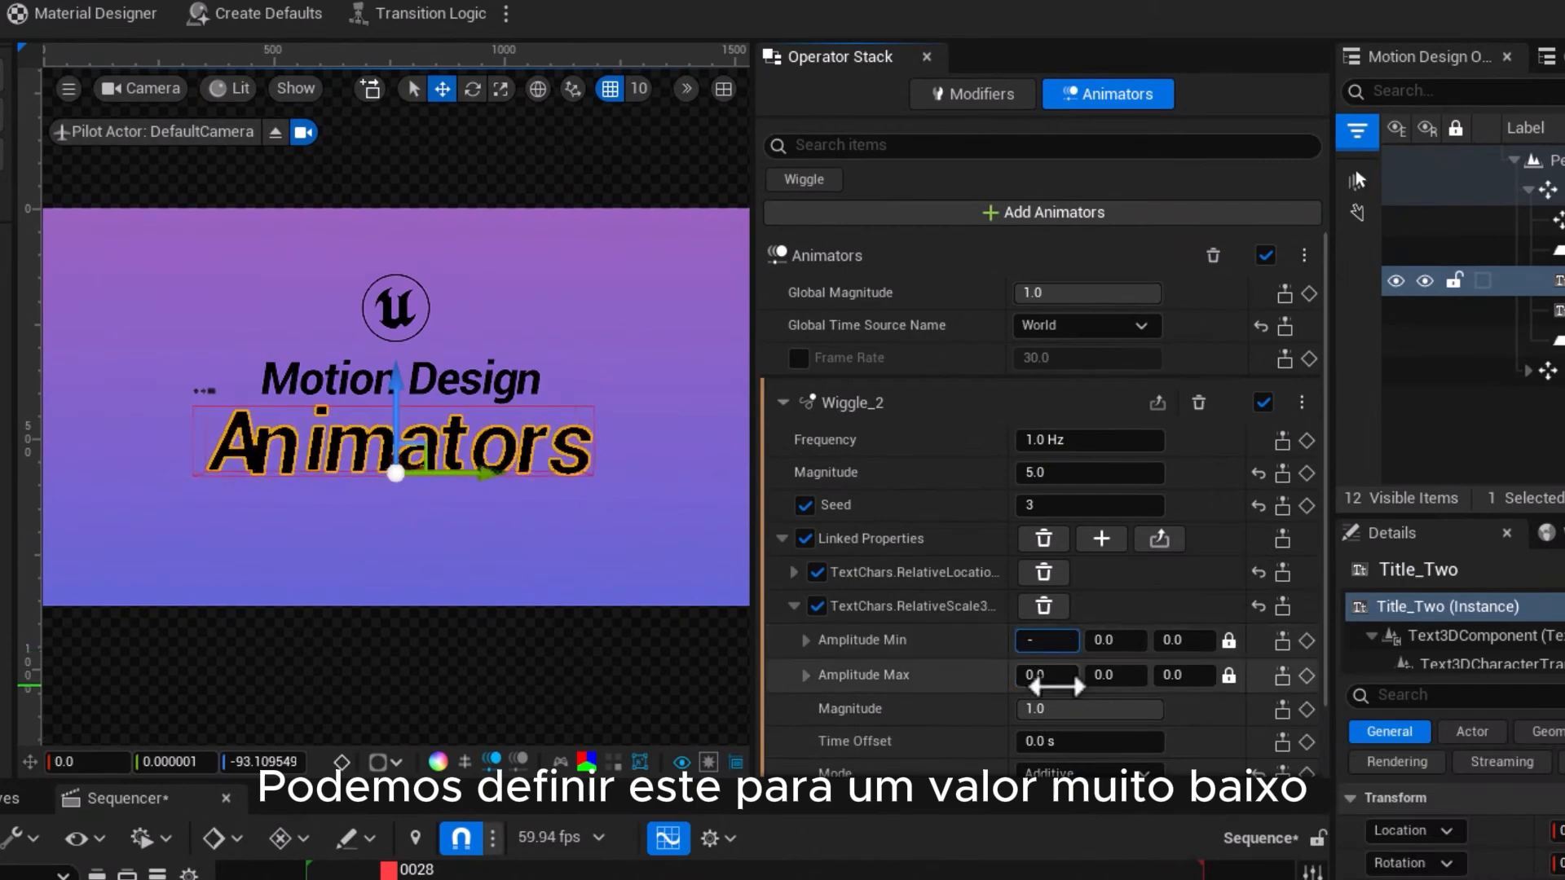
{"action": "type", "text": ".1"}
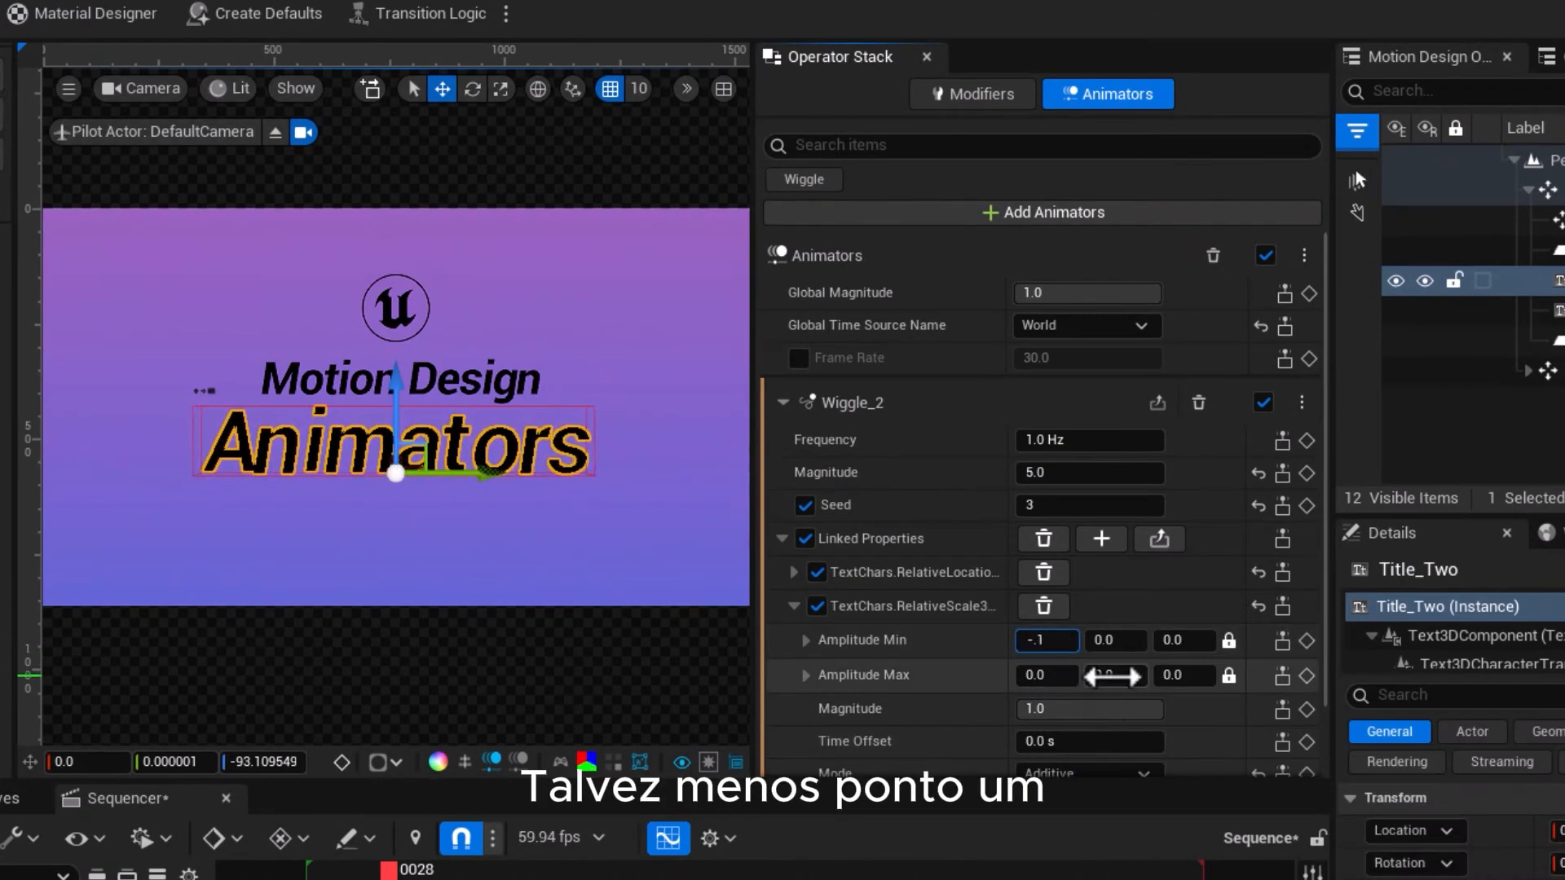
{"action": "left_click", "coordinate": [1112, 640]}
{"action": "type", "text": "-0.1"}
{"action": "key", "text": "Return"}
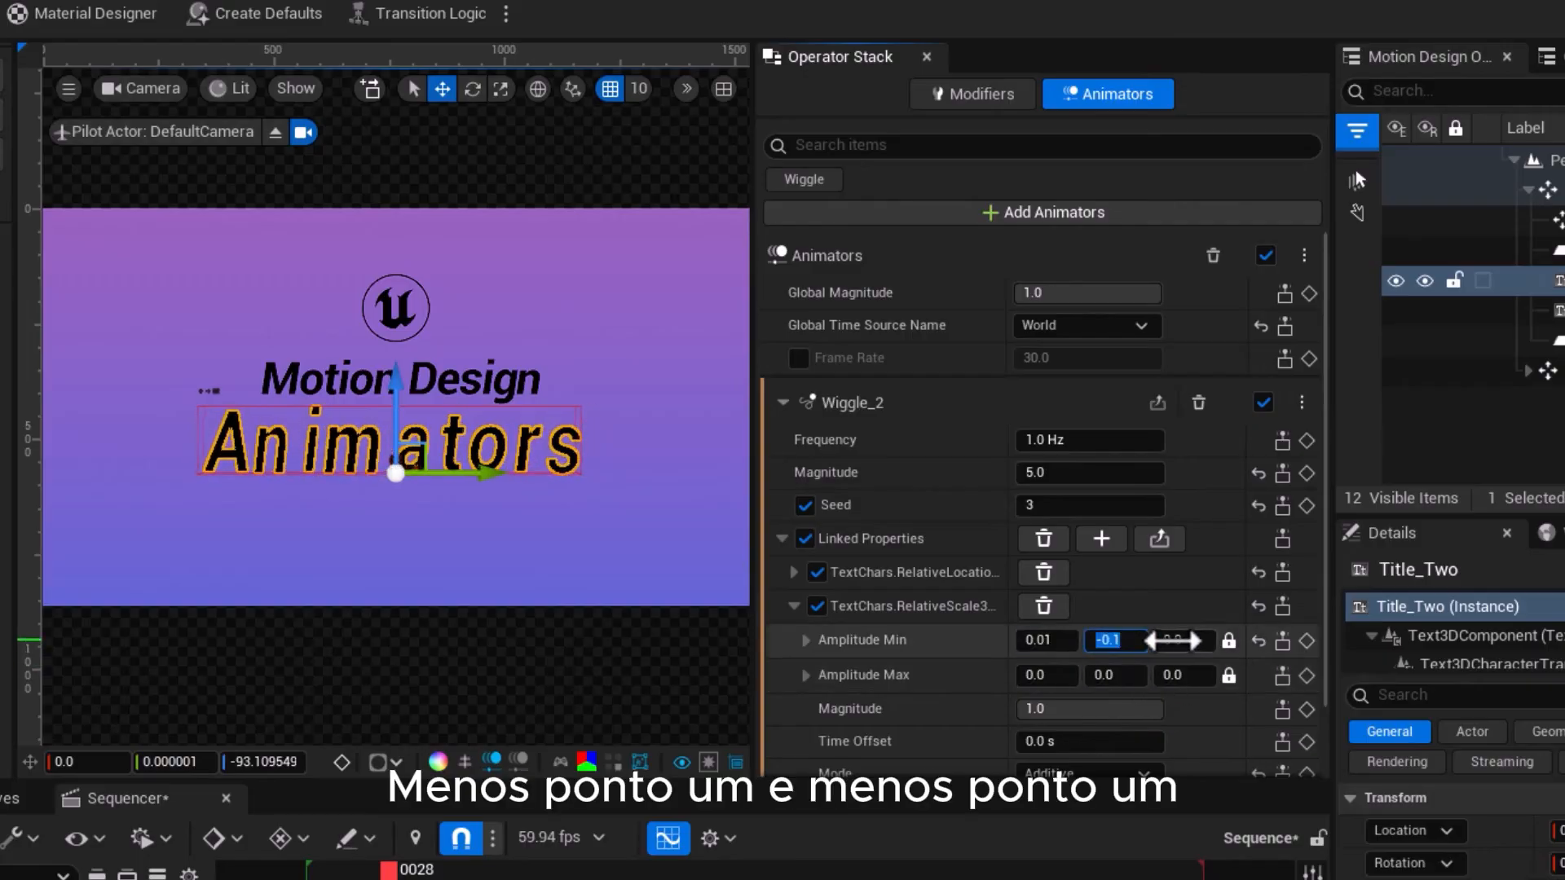
{"action": "left_click", "coordinate": [1179, 641]}
{"action": "type", "text": "-.1"}
{"action": "key", "text": "Return"}
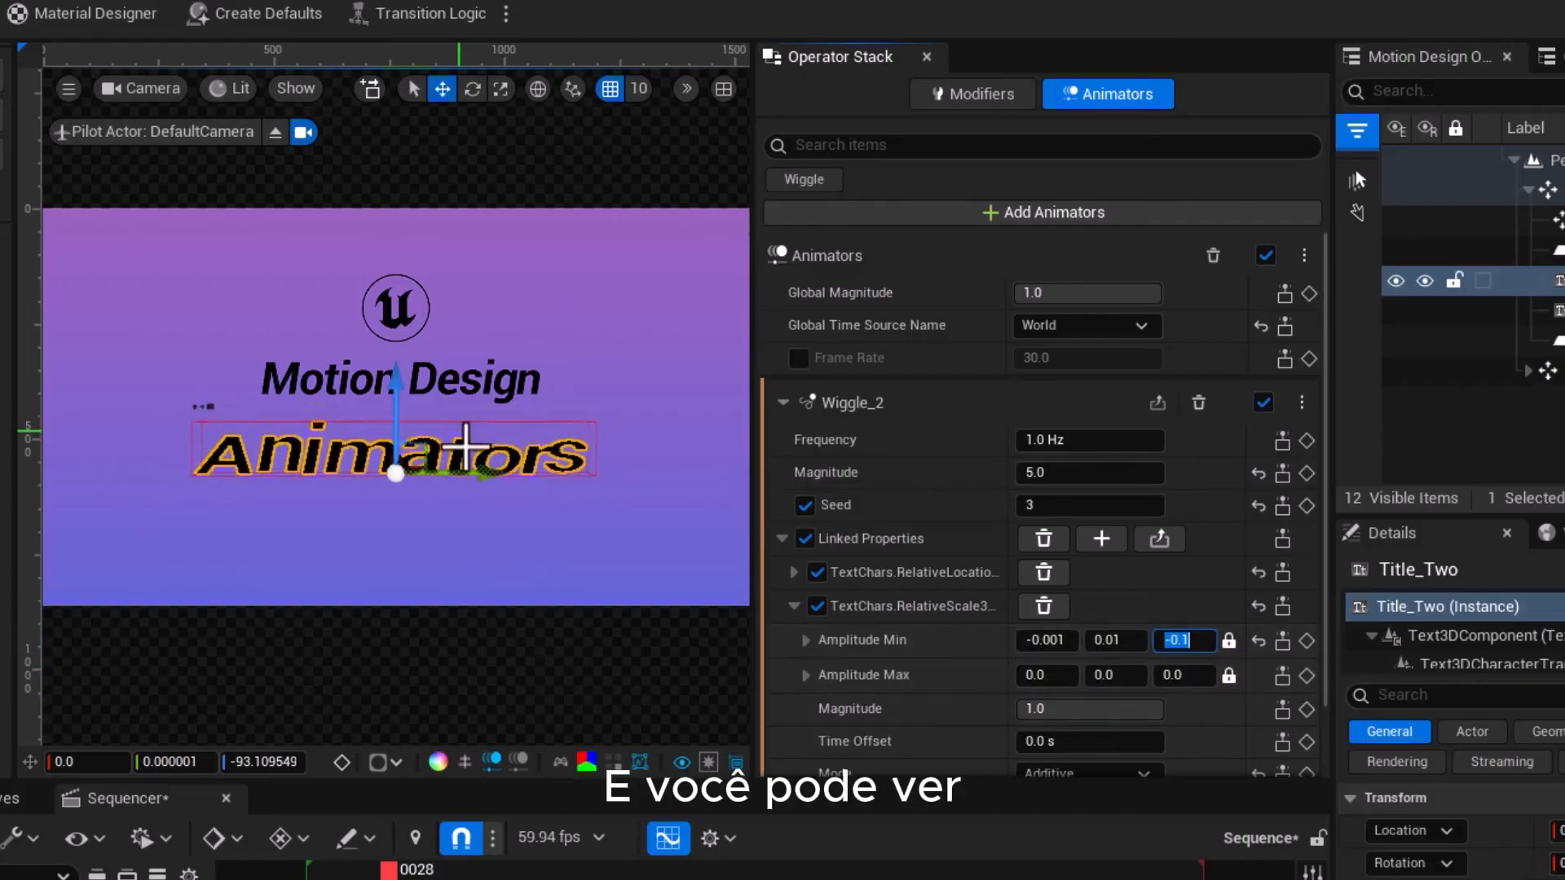
{"action": "left_click", "coordinate": [375, 533]}
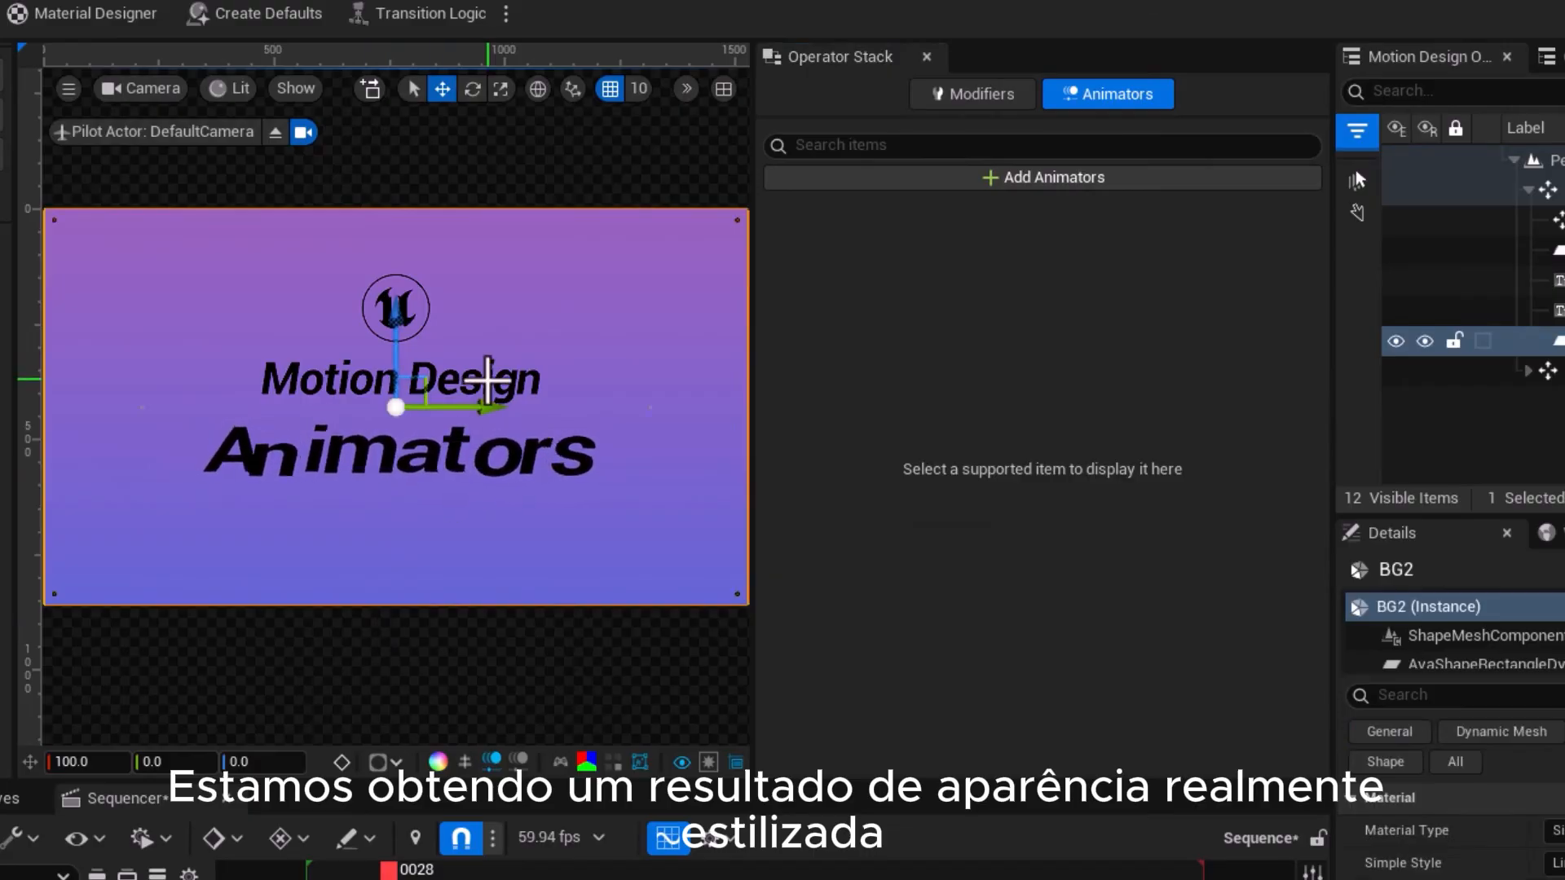
Replace the Bounce and Curve animators on Title_One, the Motion Design title, with a Wiggle animator
{"action": "left_click", "coordinate": [488, 380]}
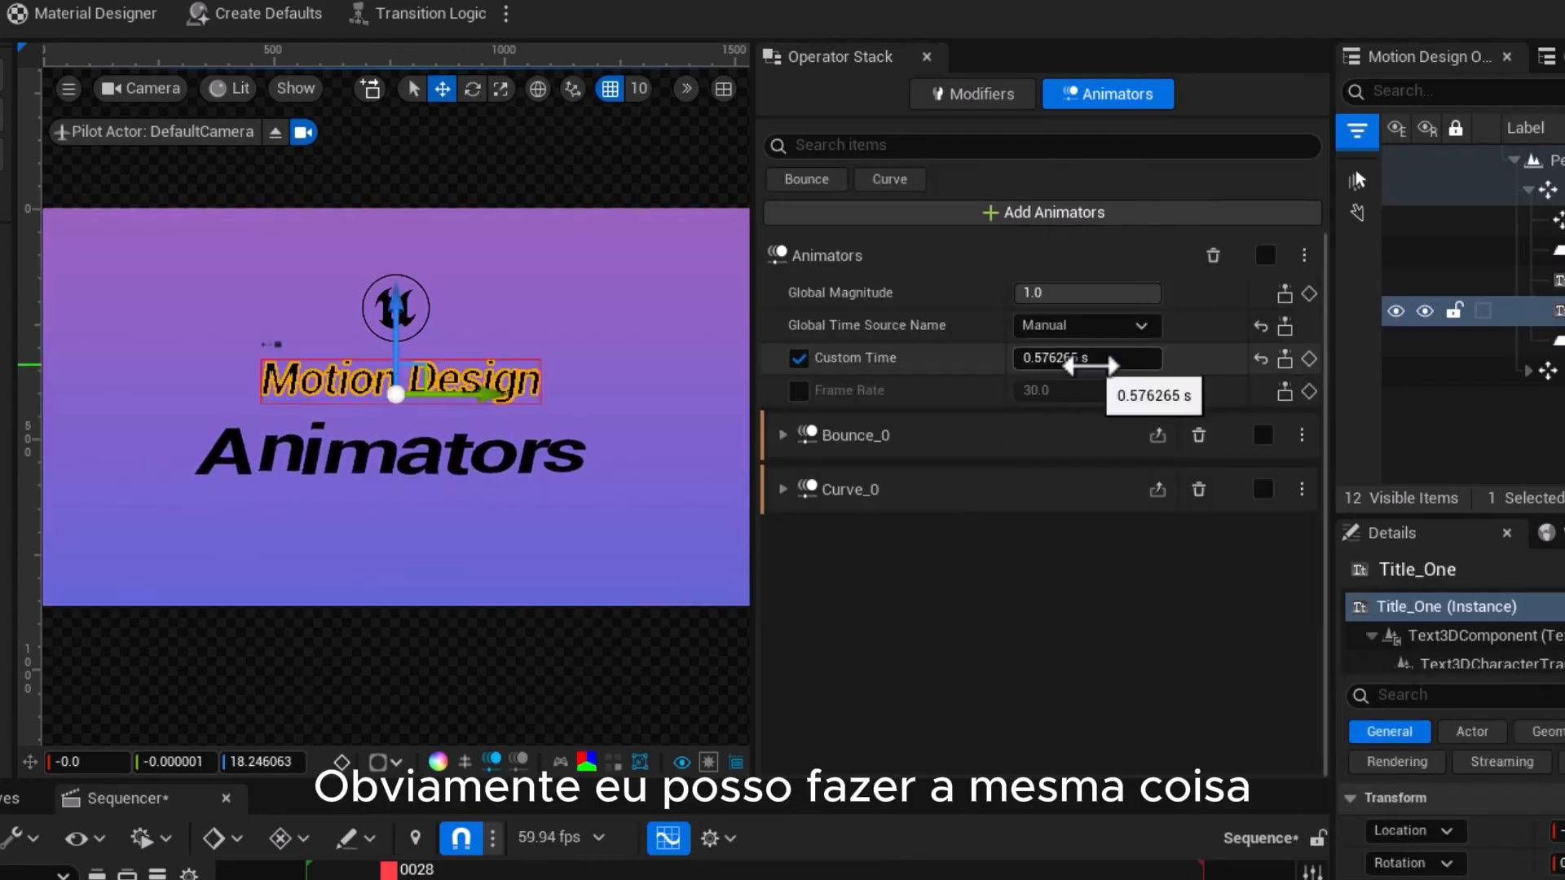
{"action": "left_click", "coordinate": [1198, 440]}
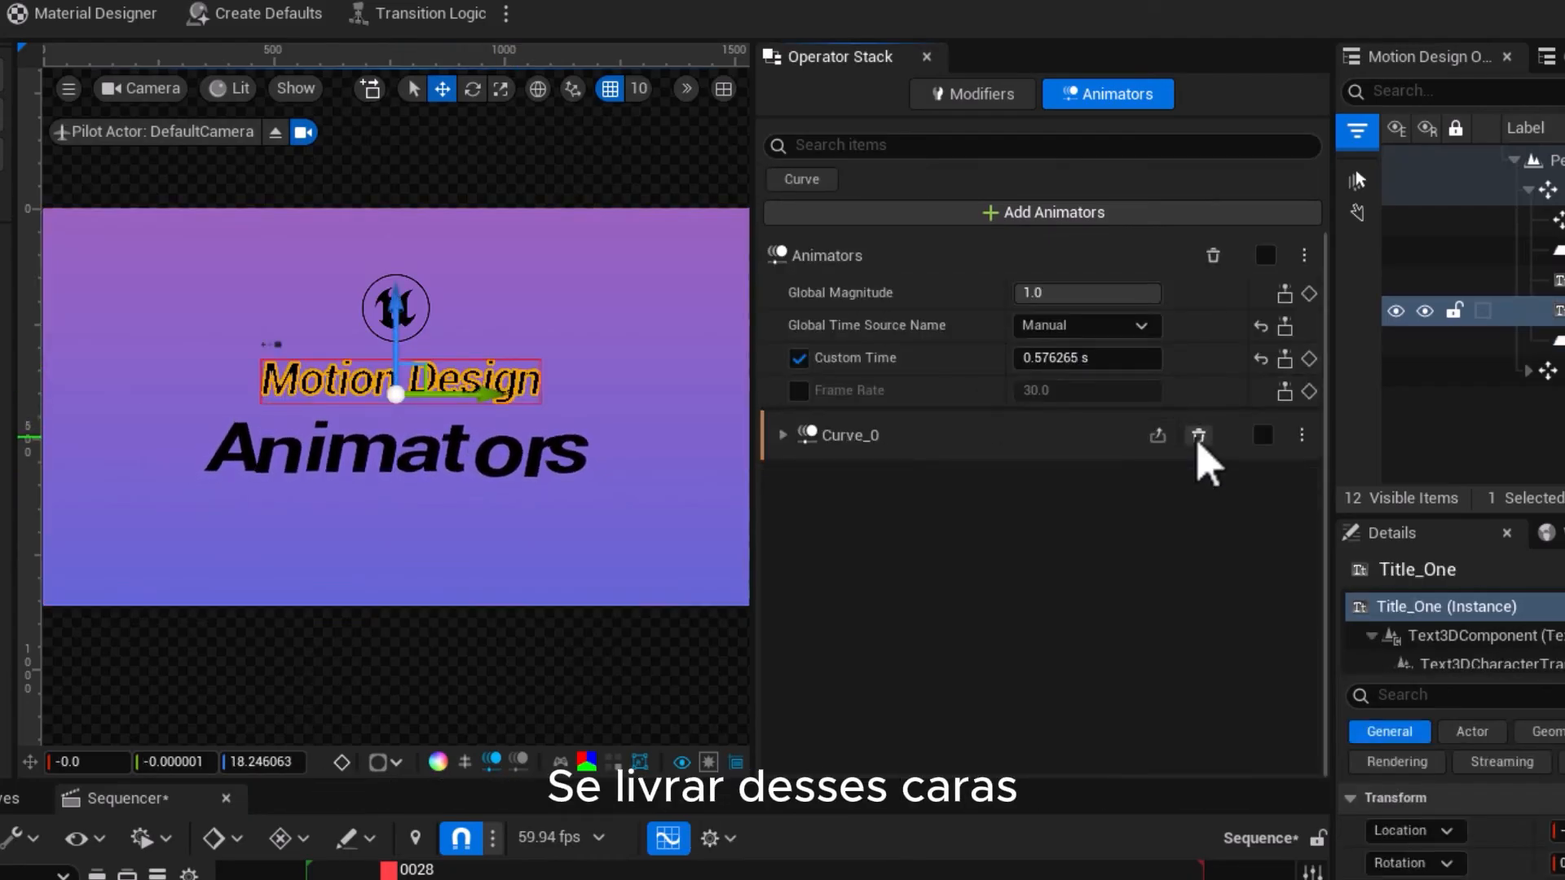
{"action": "left_click", "coordinate": [1198, 436]}
{"action": "left_click", "coordinate": [1064, 180]}
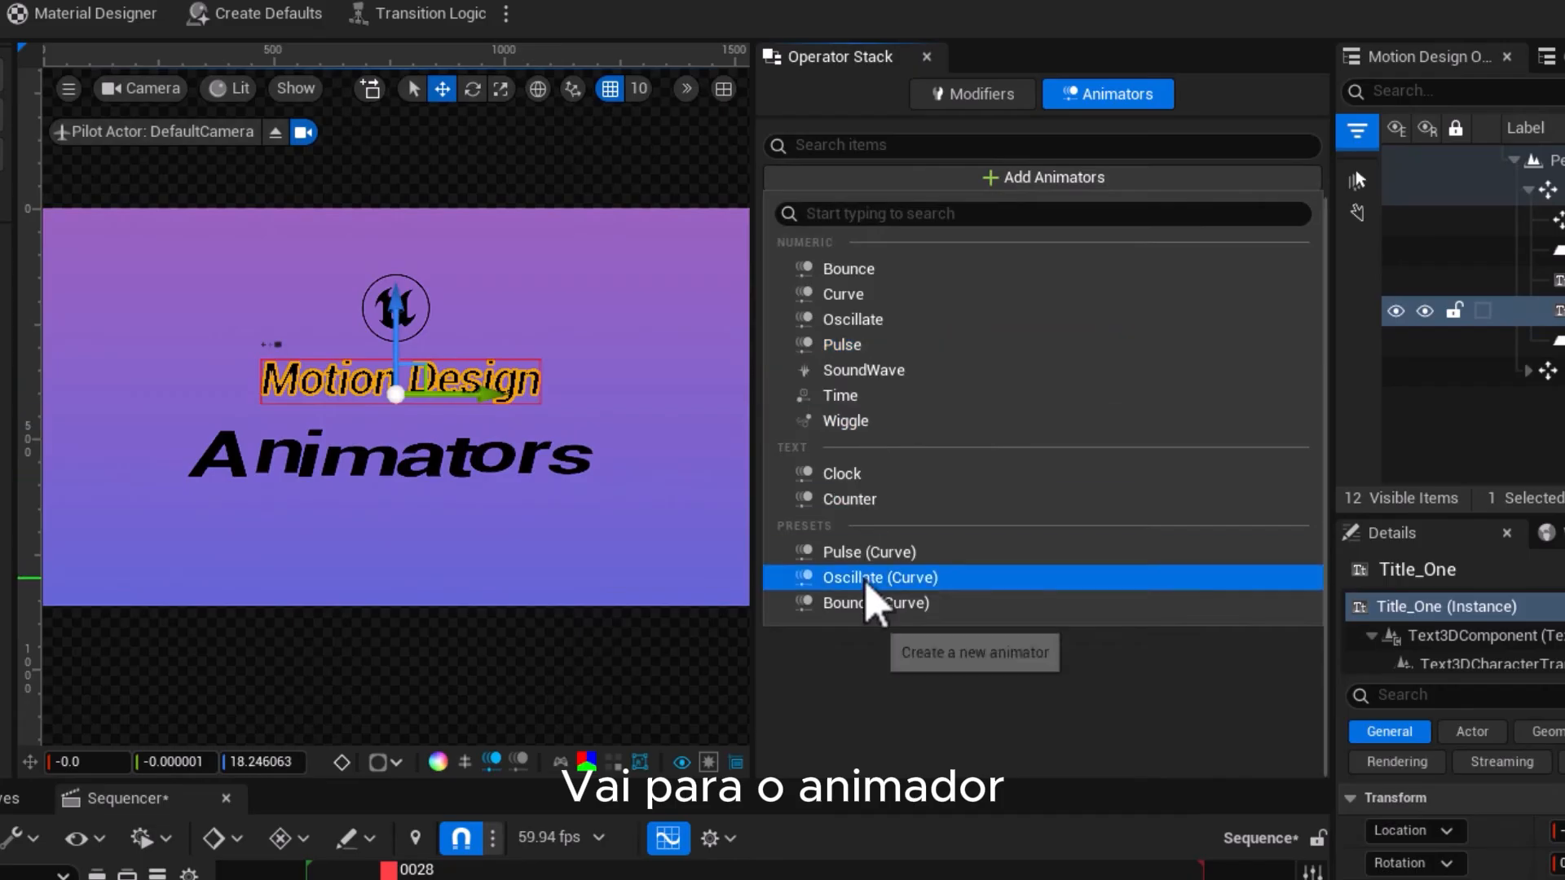
{"action": "left_click", "coordinate": [865, 422]}
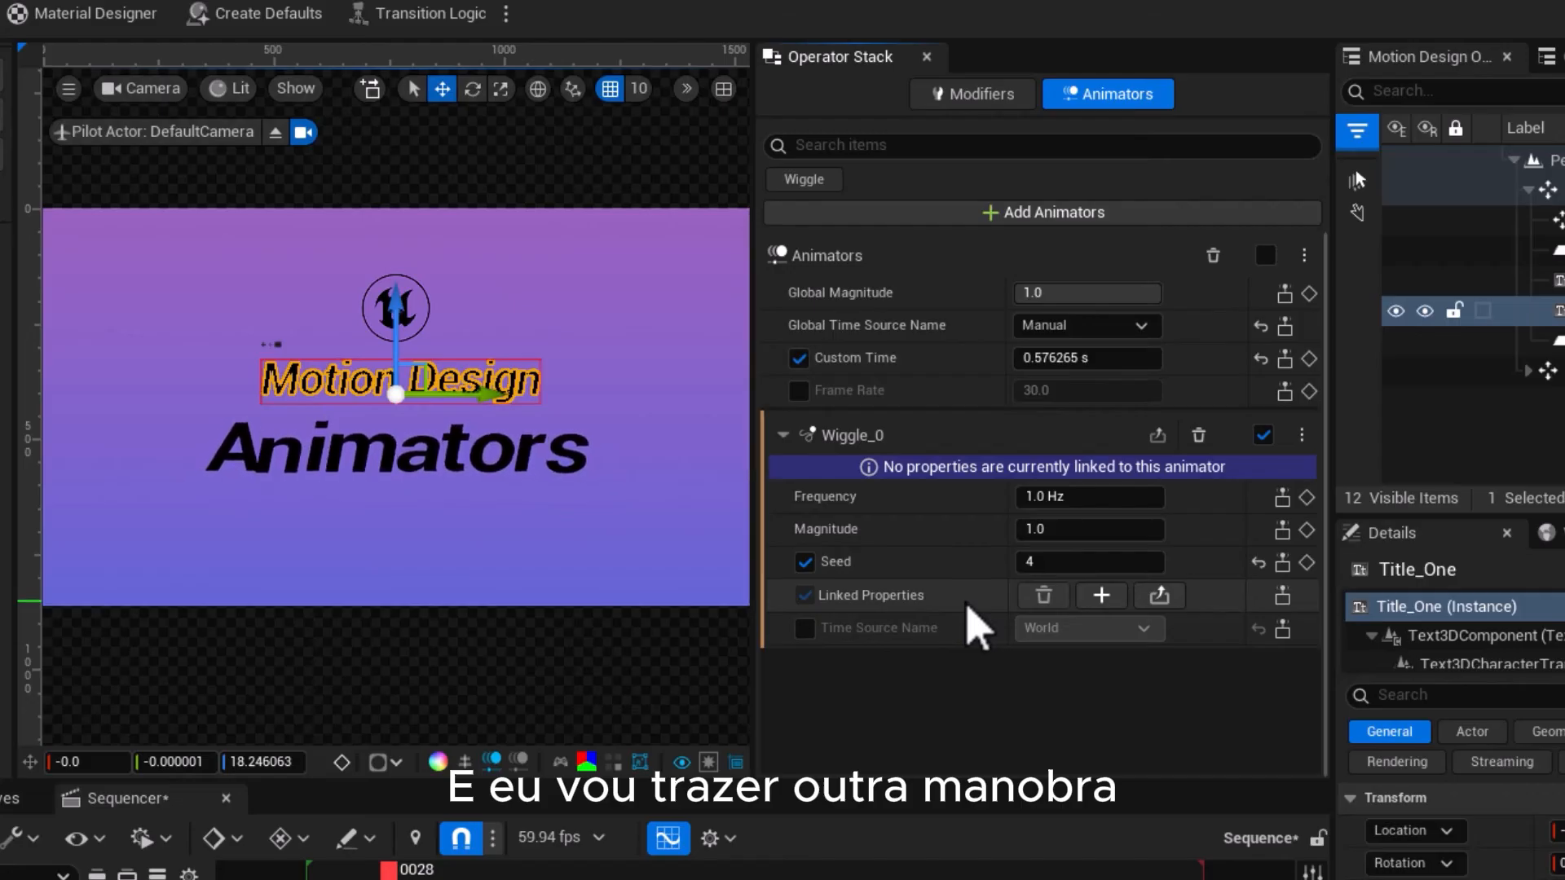
Link the Text Character Scale vector to Title_One's Wiggle animator and enter -0.1 in turn for its X, Y and Z Amplitude Min
{"action": "left_click", "coordinate": [1101, 595]}
{"action": "mouse_move", "coordinate": [1288, 795]}
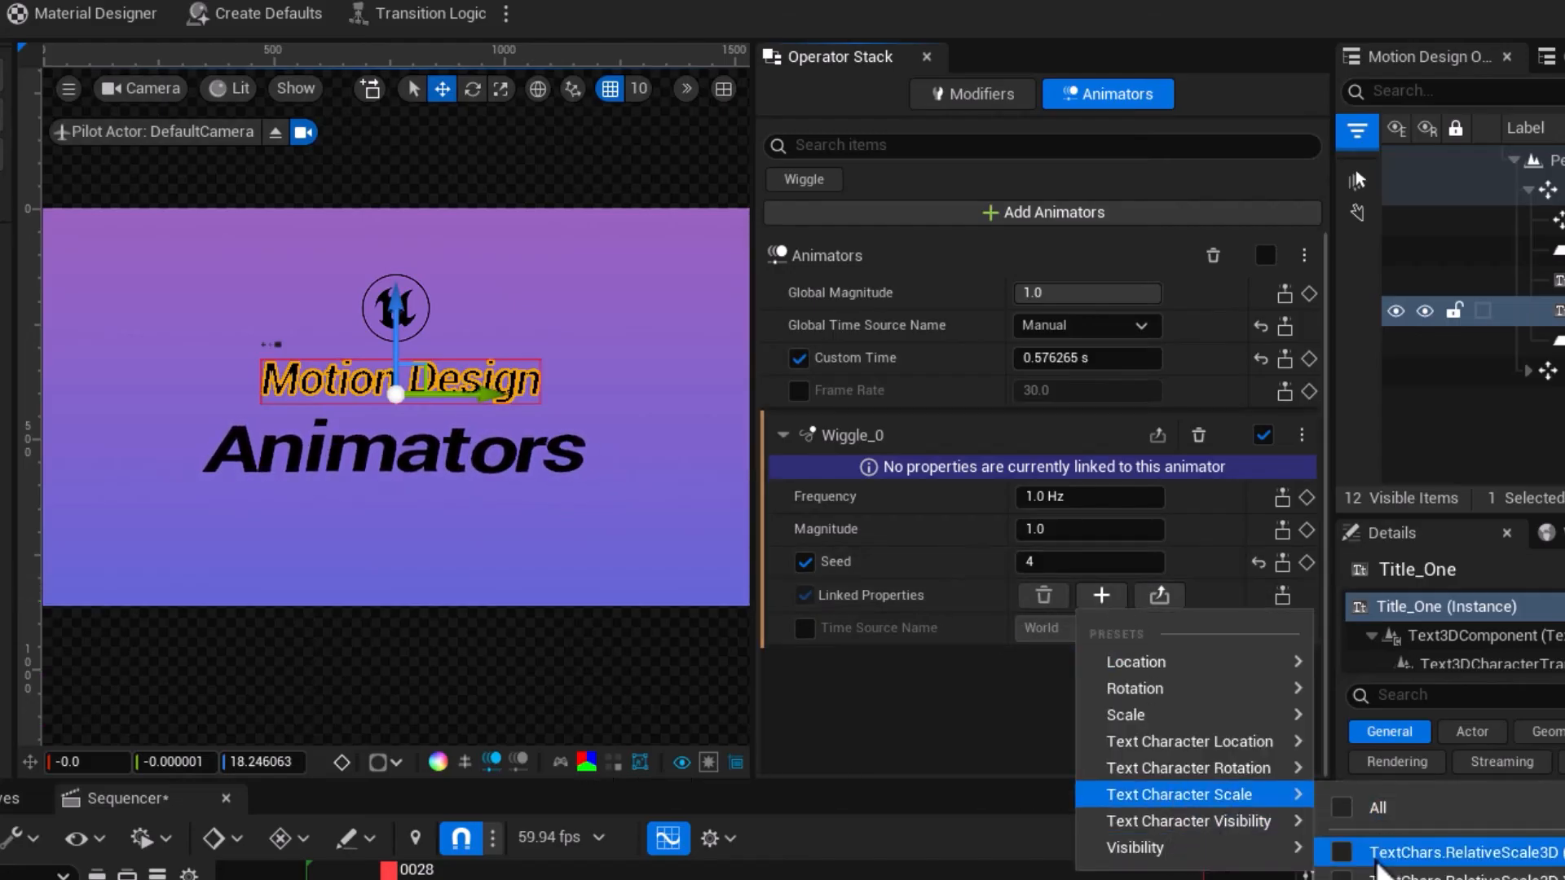
{"action": "left_click", "coordinate": [1380, 852]}
{"action": "left_click_drag", "start_coordinate": [1037, 639], "coordinate": [1028, 639]}
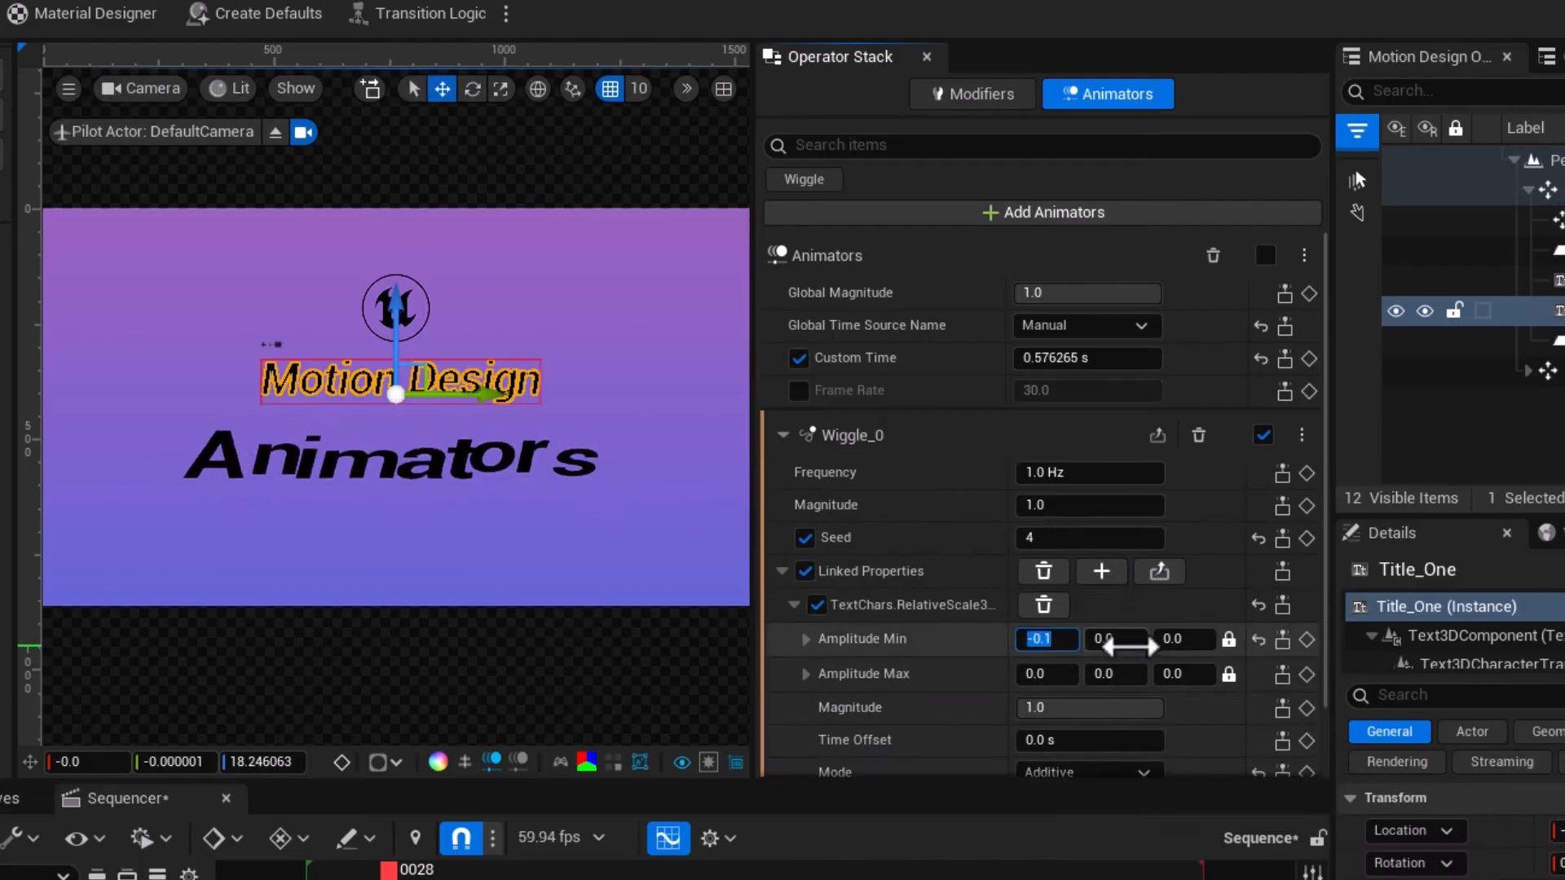
{"action": "left_click", "coordinate": [1129, 646]}
{"action": "type", "text": "-.1"}
{"action": "left_click", "coordinate": [1183, 646]}
{"action": "type", "text": "-.1"}
{"action": "key", "text": "Return"}
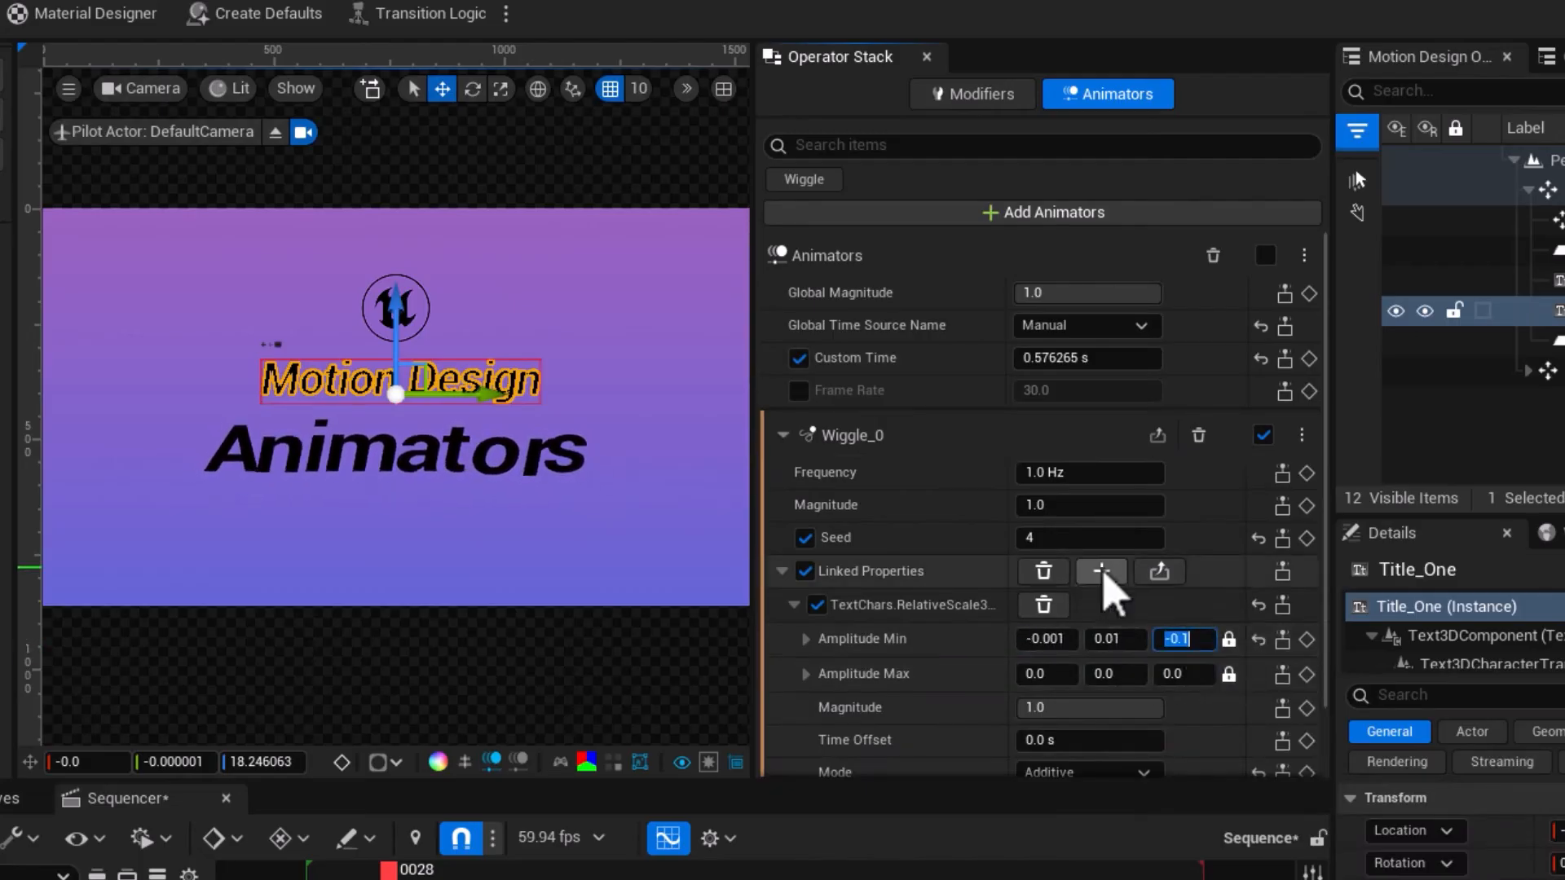
Link the Text Character Location vector as a second Wiggle property, with Amplitude Min X -1 and Amplitude Max X 1
{"action": "left_click", "coordinate": [1100, 572]}
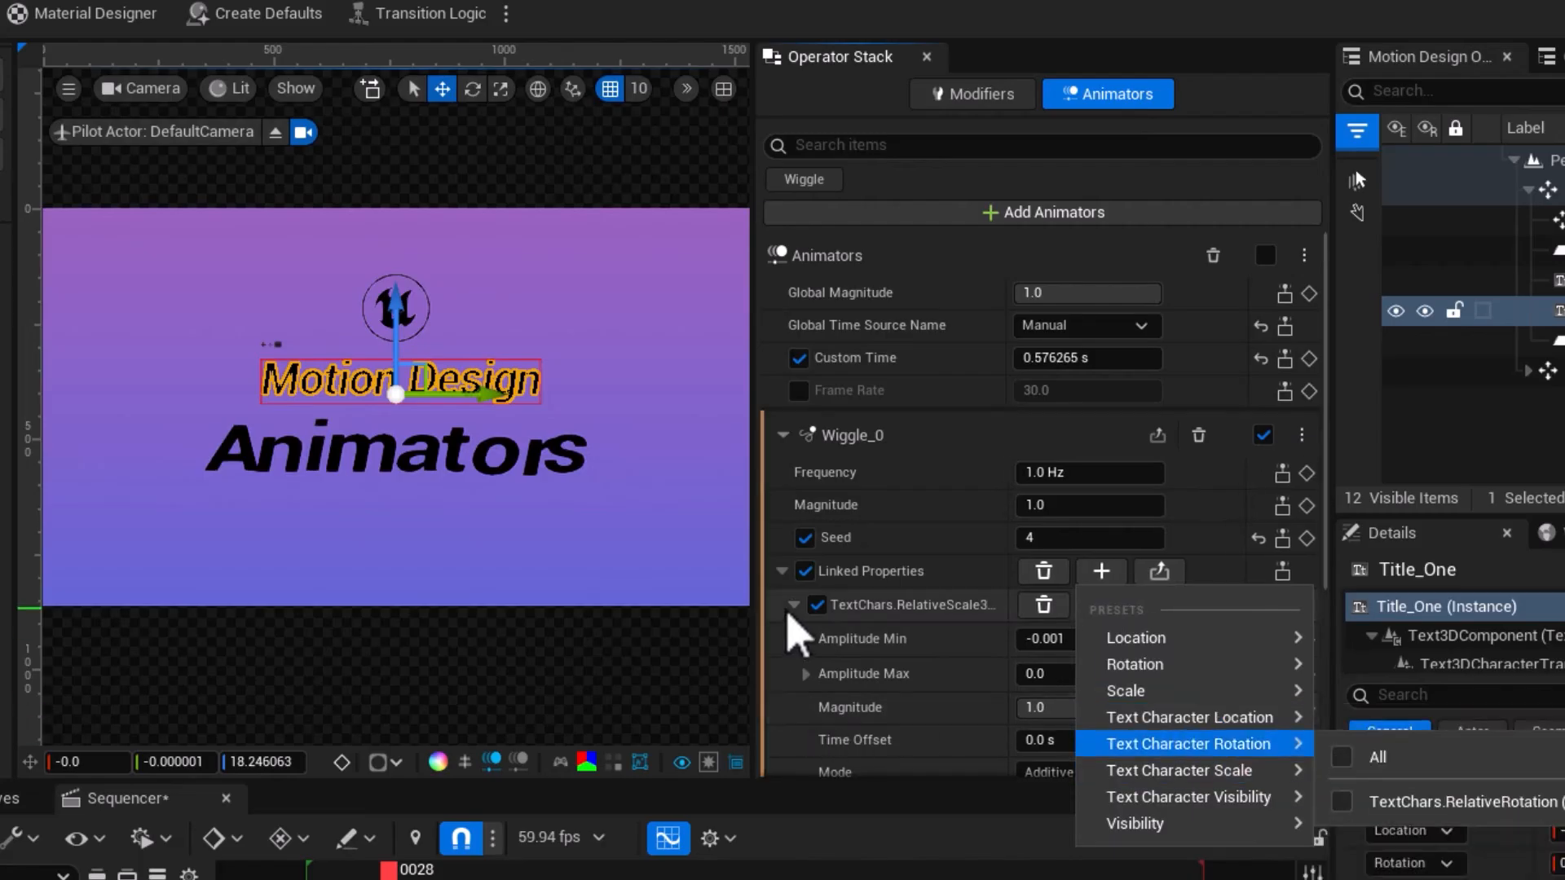
{"action": "left_click", "coordinate": [791, 607]}
{"action": "left_click", "coordinate": [1053, 676]}
{"action": "type", "text": "-"}
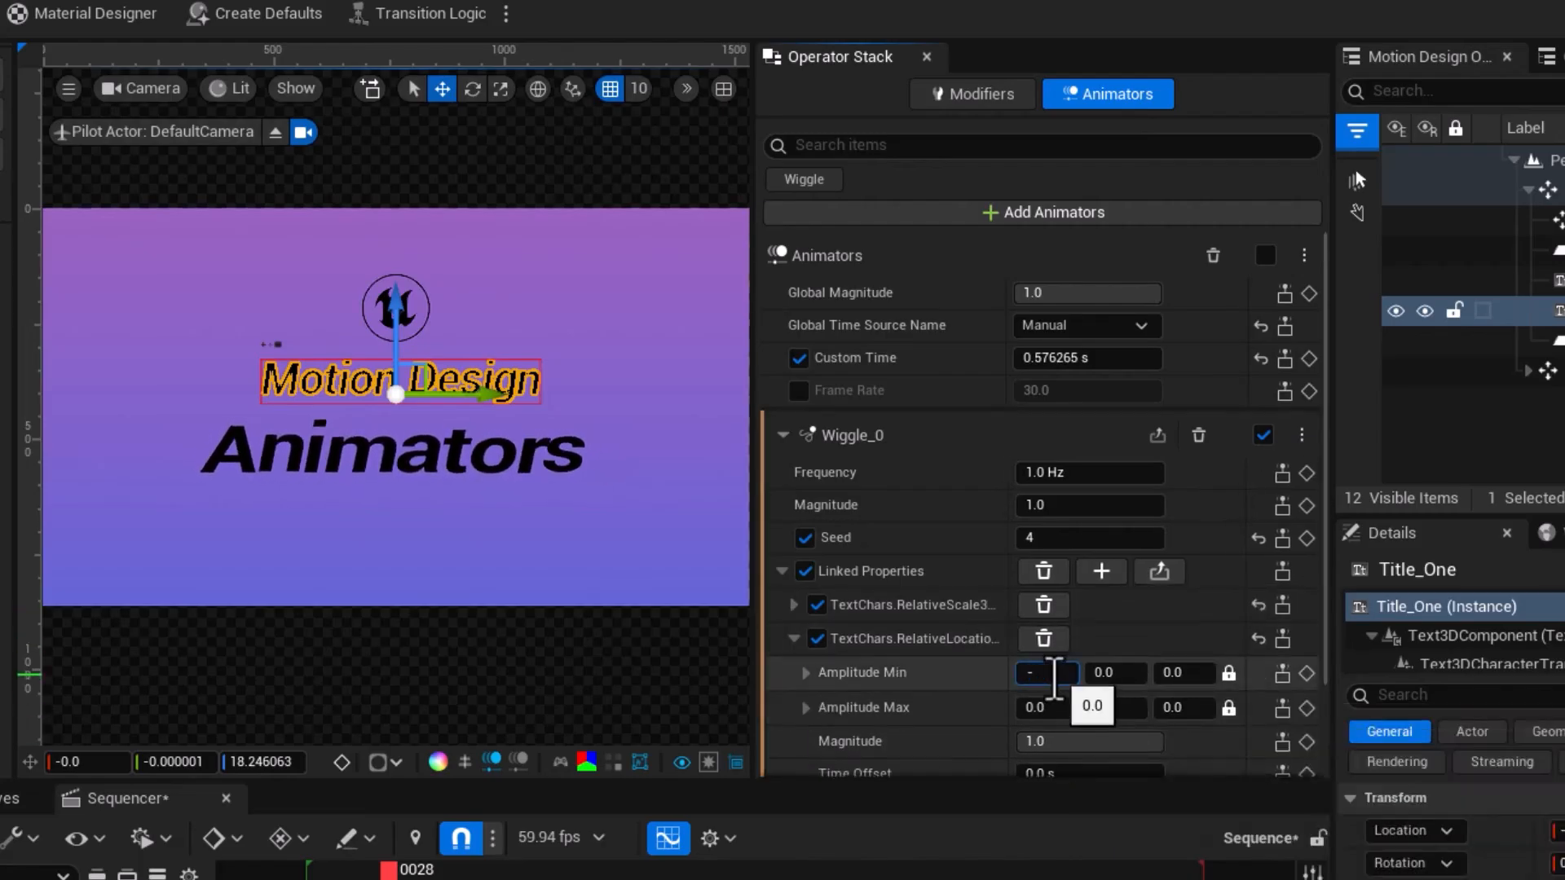
{"action": "type", "text": "1"}
{"action": "key", "text": "Return"}
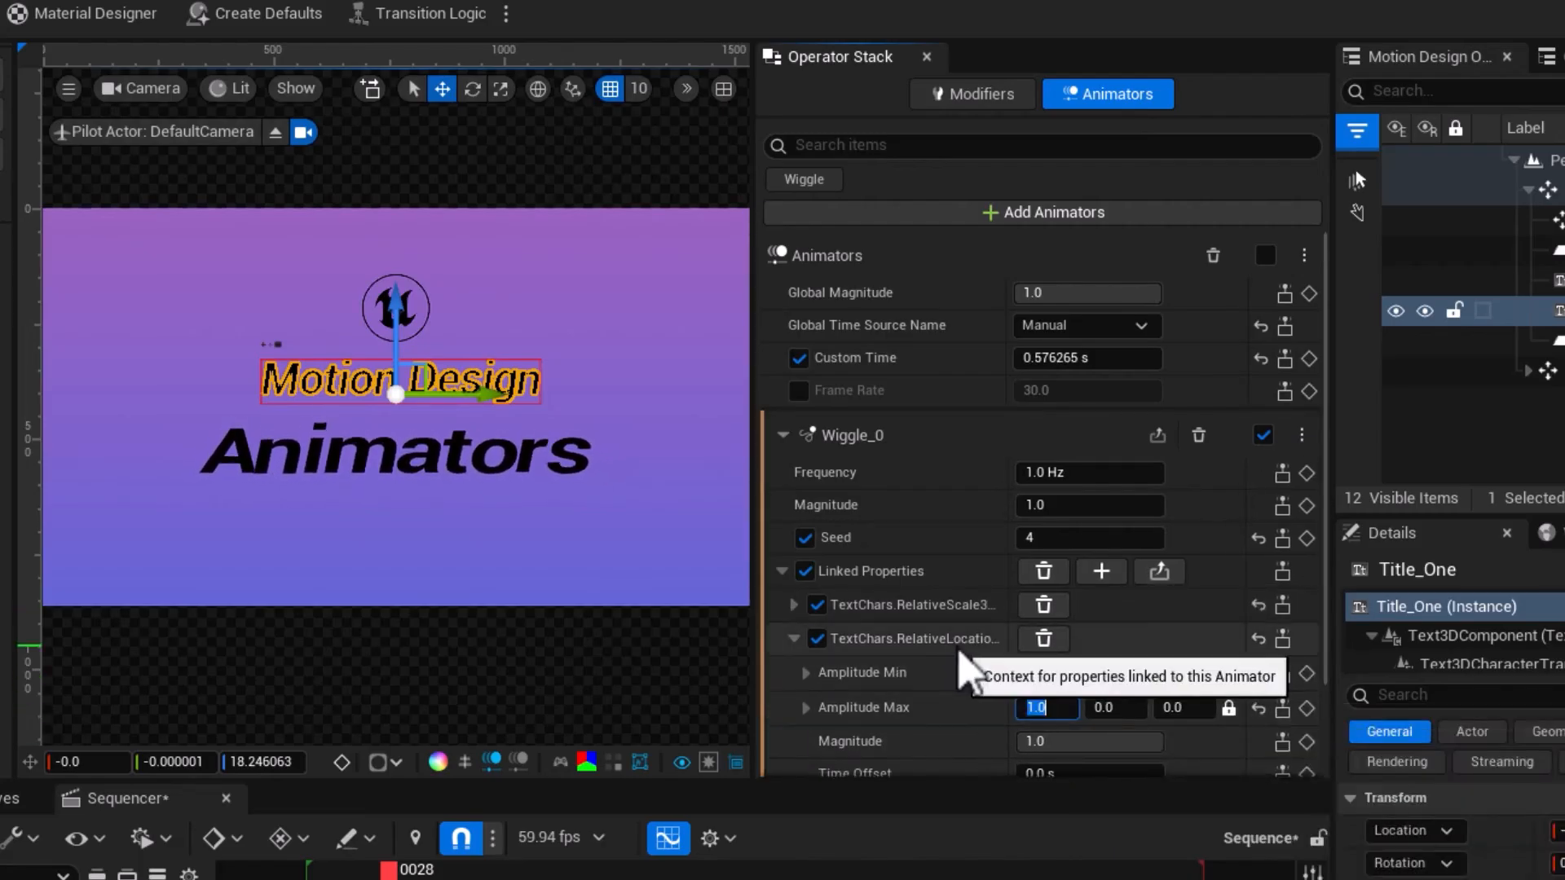
Set Title_One's Wiggle animator Magnitude to 5 and the location property's Time Offset to 0.5 s
{"action": "left_click", "coordinate": [1047, 506]}
{"action": "type", "text": "5"}
{"action": "scroll", "coordinate": [1047, 663], "scroll_direction": "down", "scroll_amount": 2}
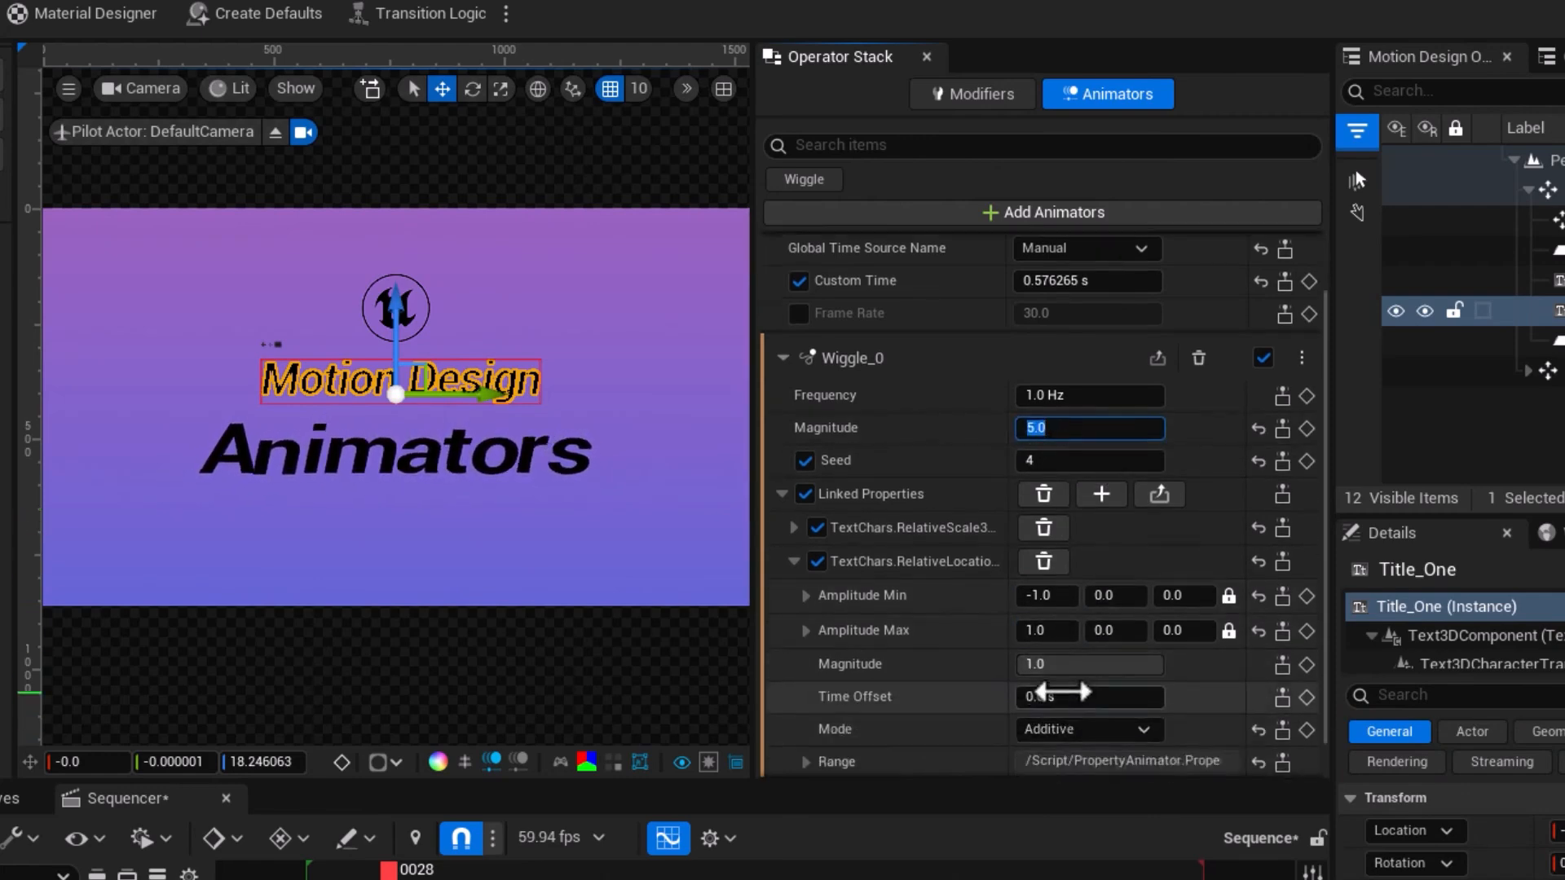
{"action": "left_click", "coordinate": [1055, 697]}
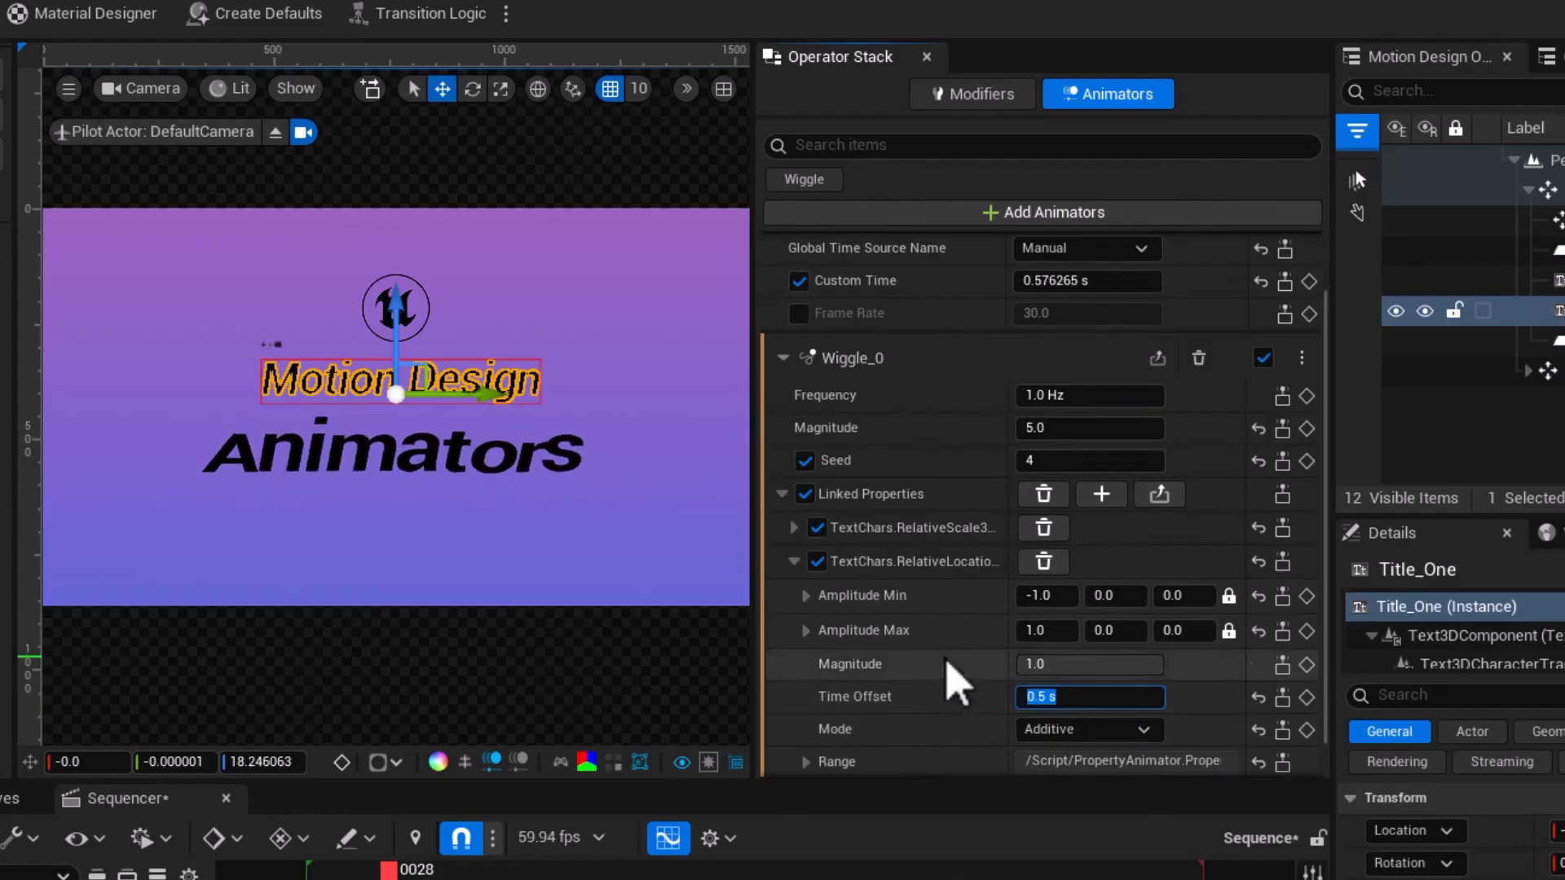
Enable all animators on Title_One and deselect the title
{"action": "scroll", "coordinate": [1093, 559], "scroll_direction": "up", "scroll_amount": 2}
{"action": "left_click", "coordinate": [1265, 256]}
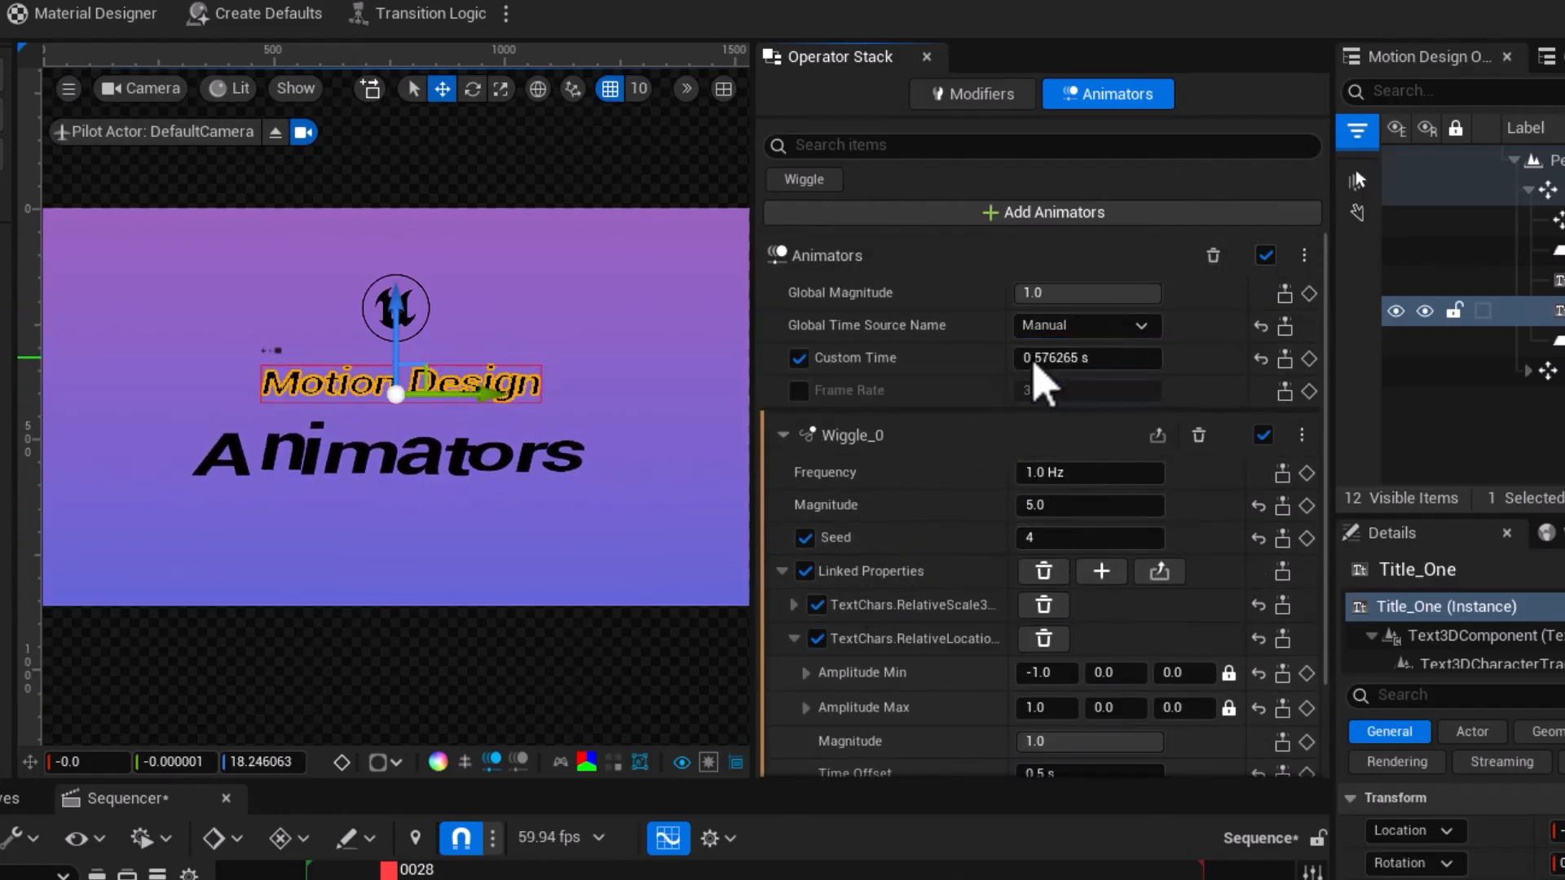
{"action": "left_click", "coordinate": [528, 683]}
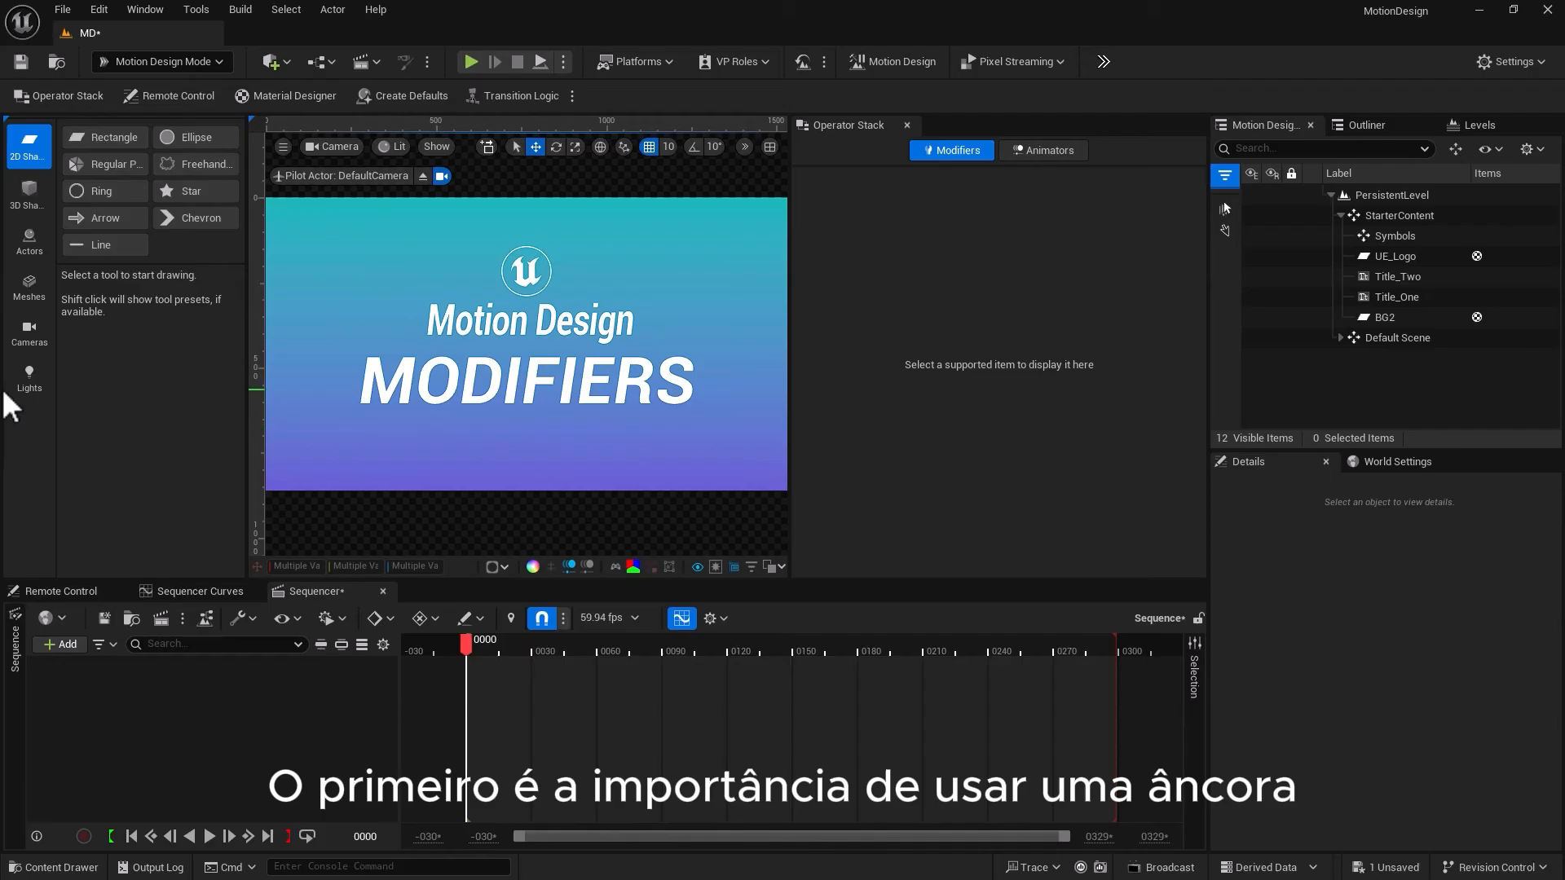
Show the actor creation tools and highlight Title_One and Title_Two in turn in the outliner
{"action": "left_click", "coordinate": [38, 243]}
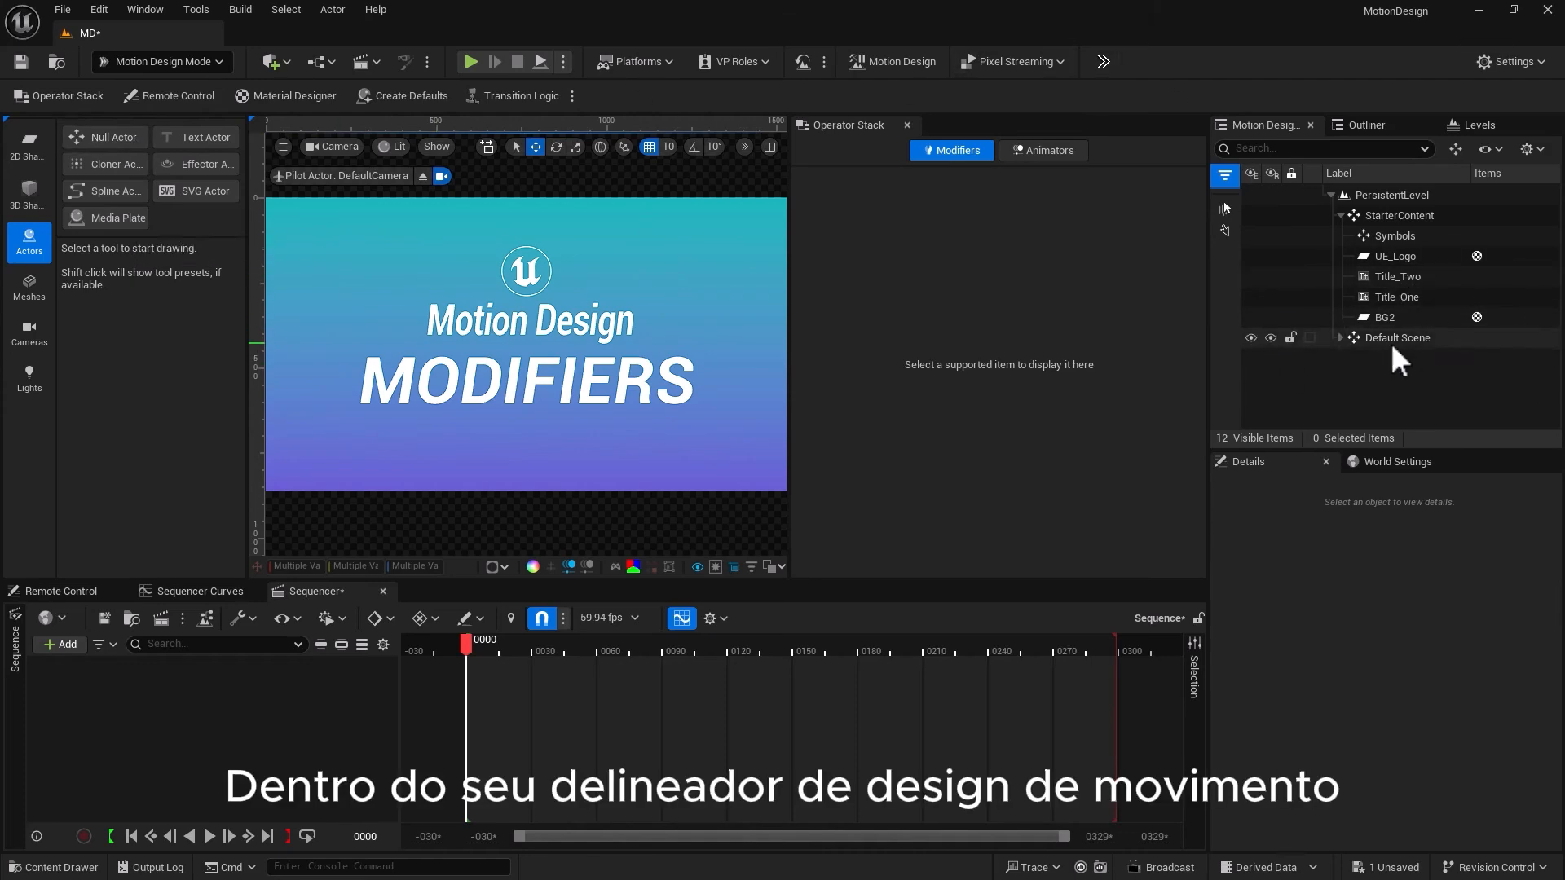
{"action": "left_click", "coordinate": [1390, 295]}
{"action": "left_click", "coordinate": [1387, 277]}
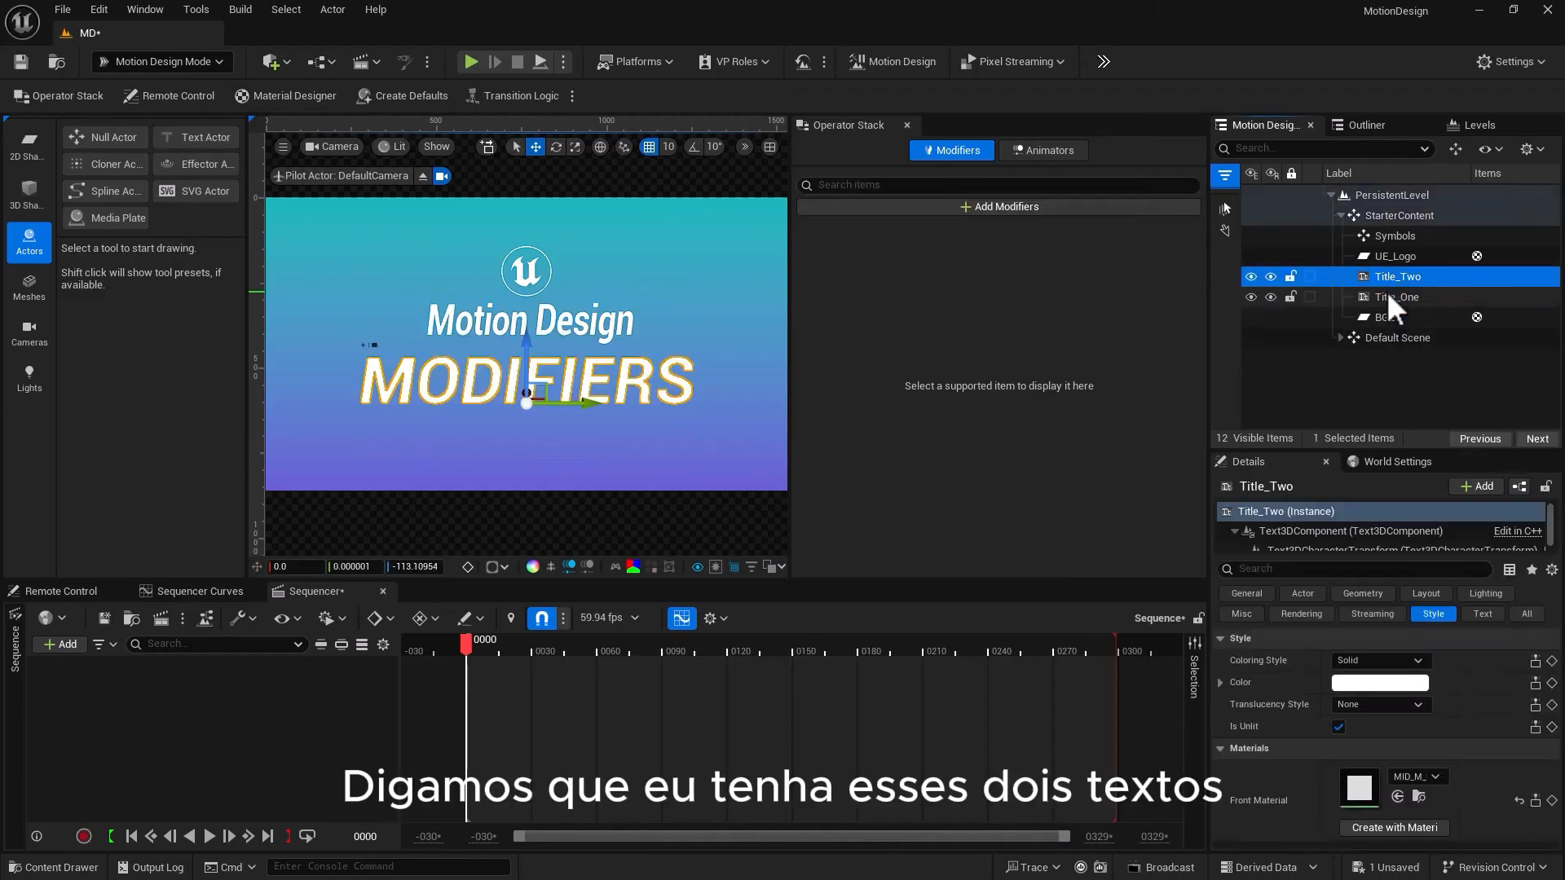
{"action": "left_click", "coordinate": [1387, 291]}
{"action": "left_click", "coordinate": [1386, 279]}
{"action": "left_click", "coordinate": [1387, 296]}
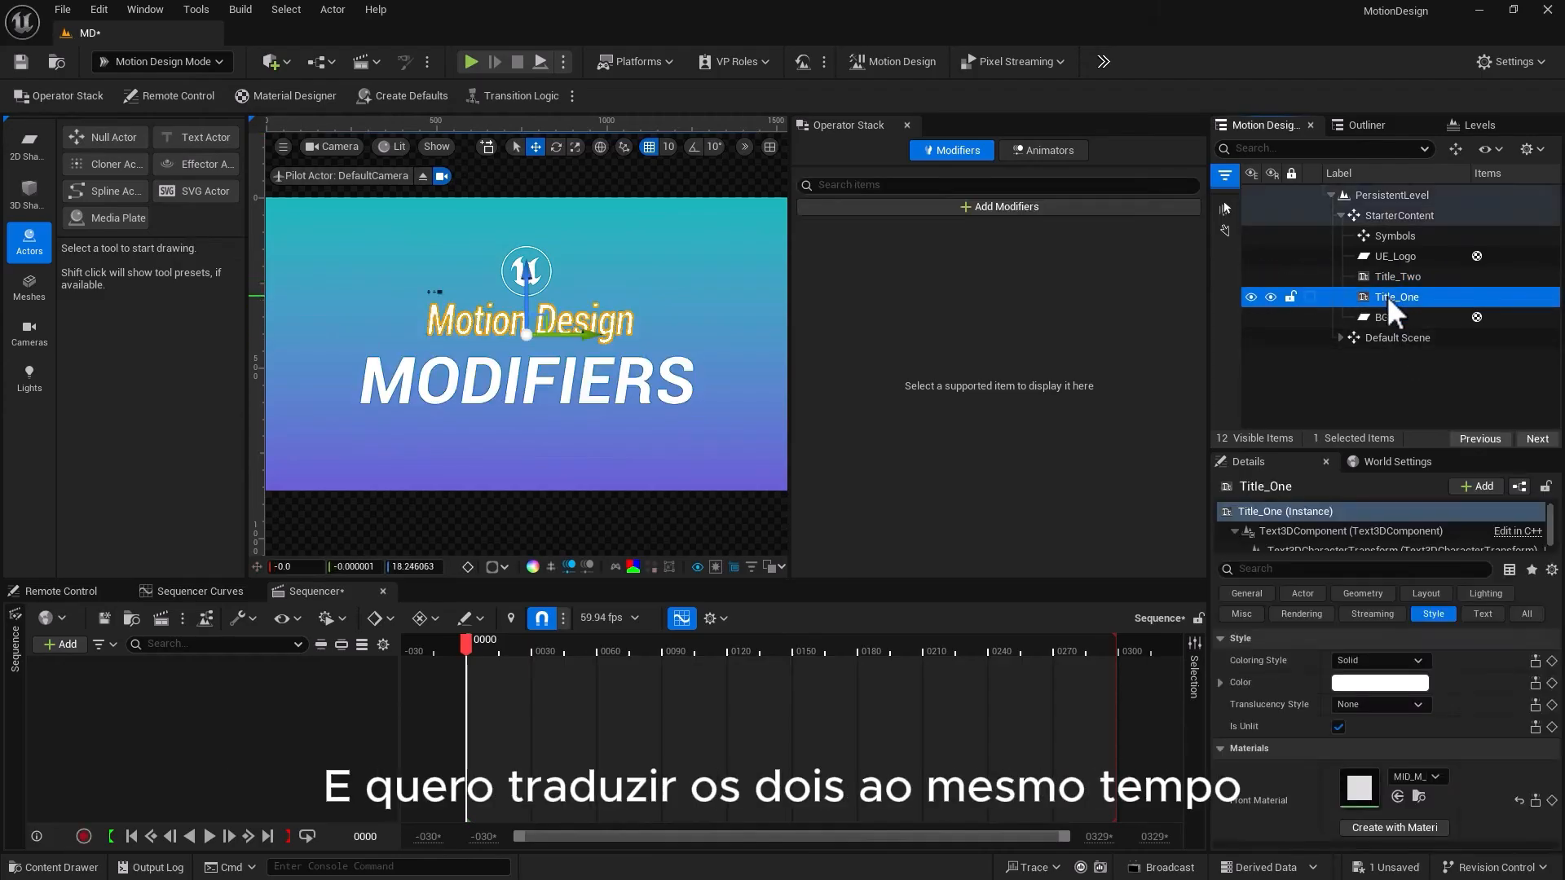
{"action": "left_click", "coordinate": [1384, 277]}
{"action": "left_click", "coordinate": [1382, 296]}
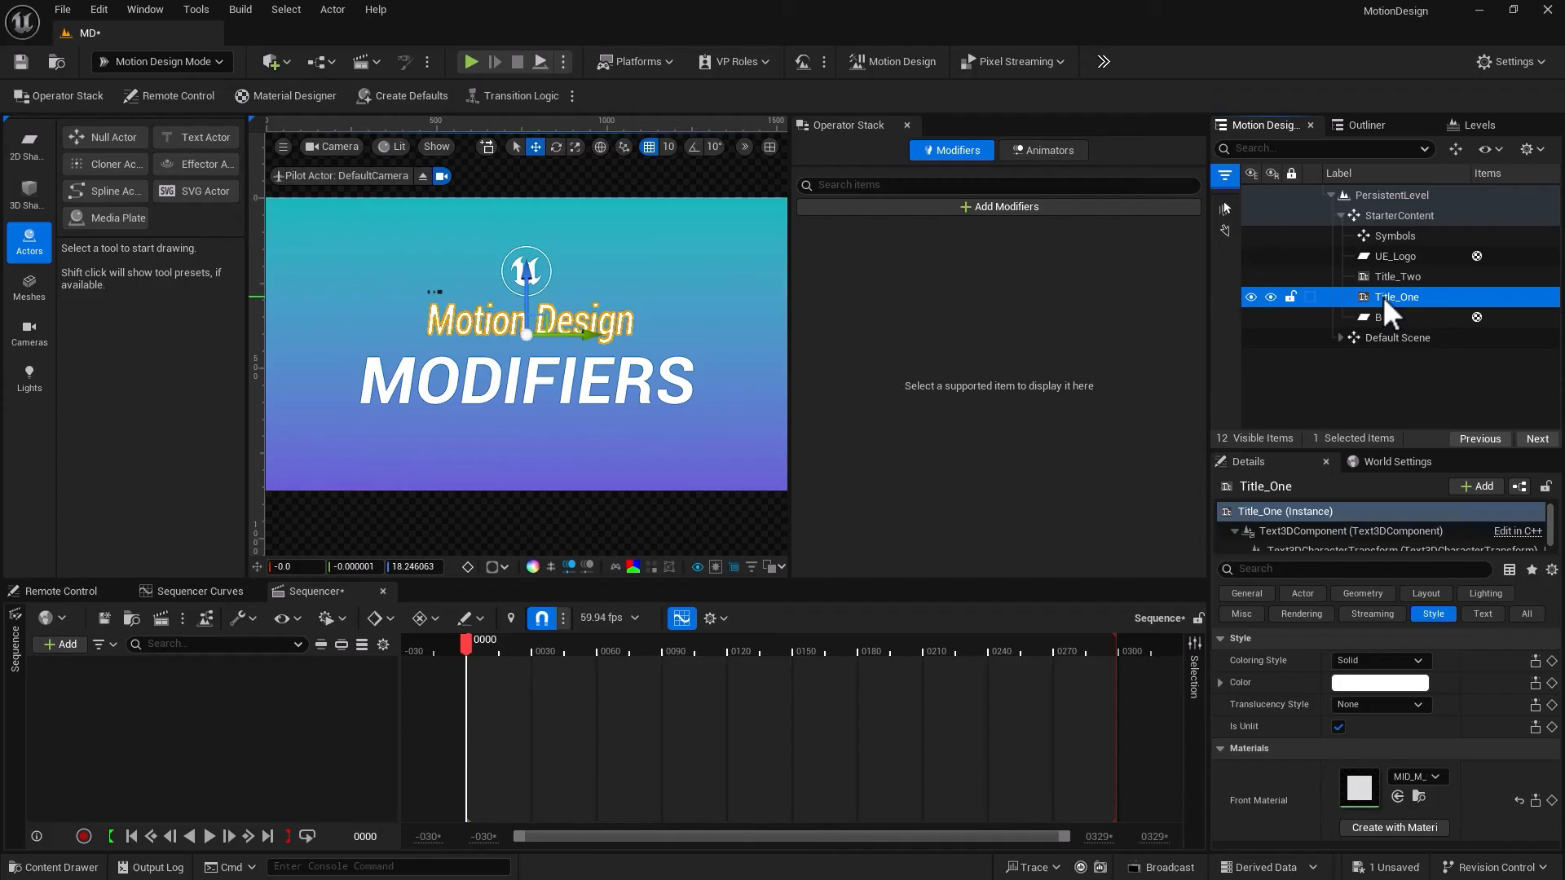
{"action": "left_click", "coordinate": [1381, 276]}
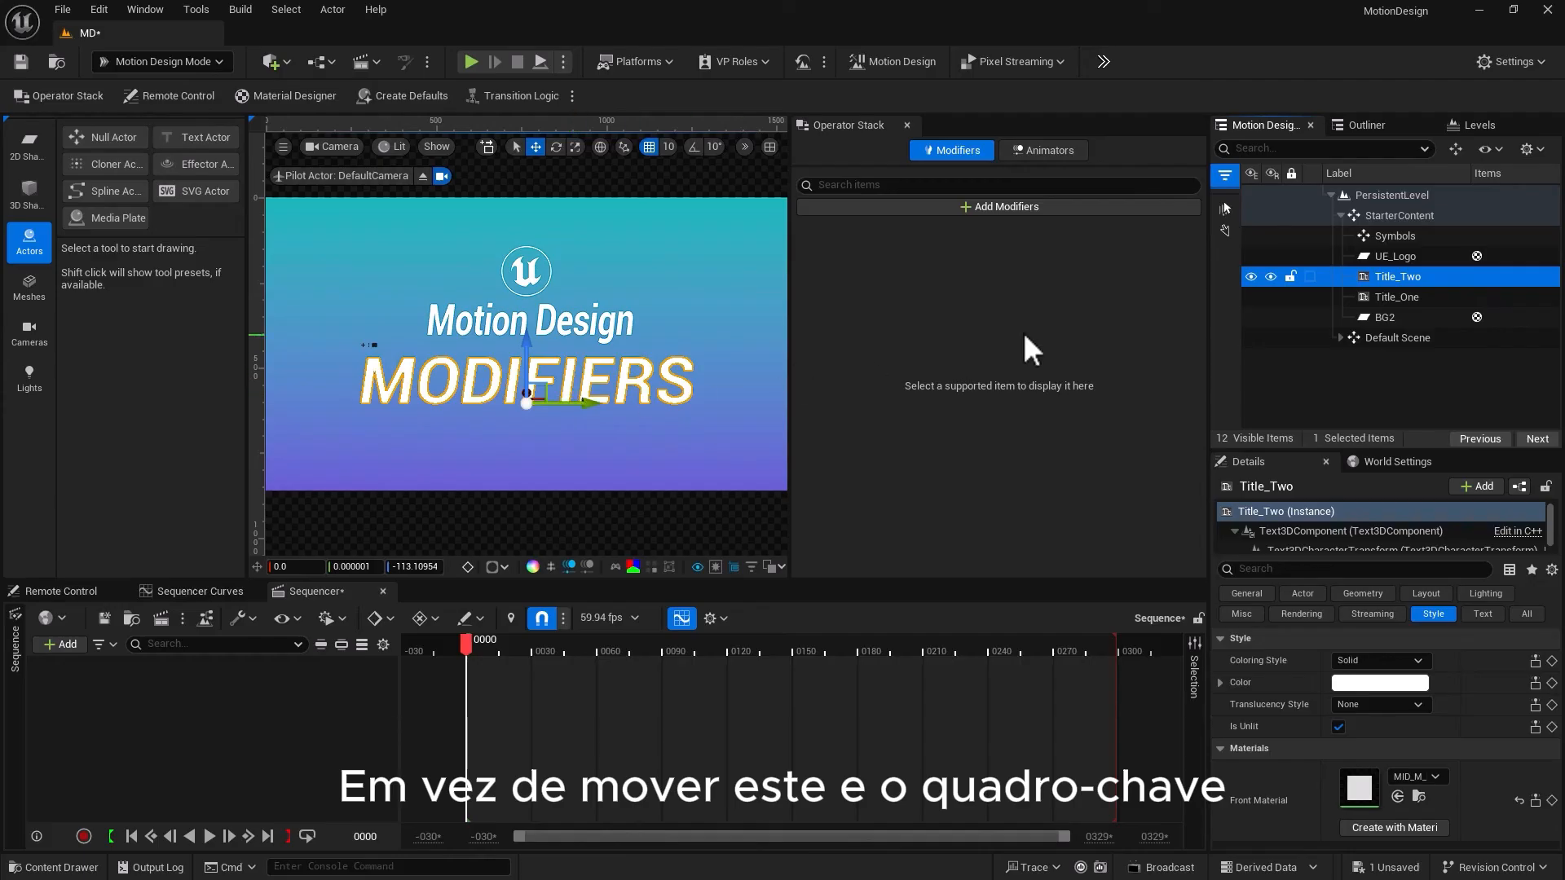
{"action": "left_click", "coordinate": [1388, 295]}
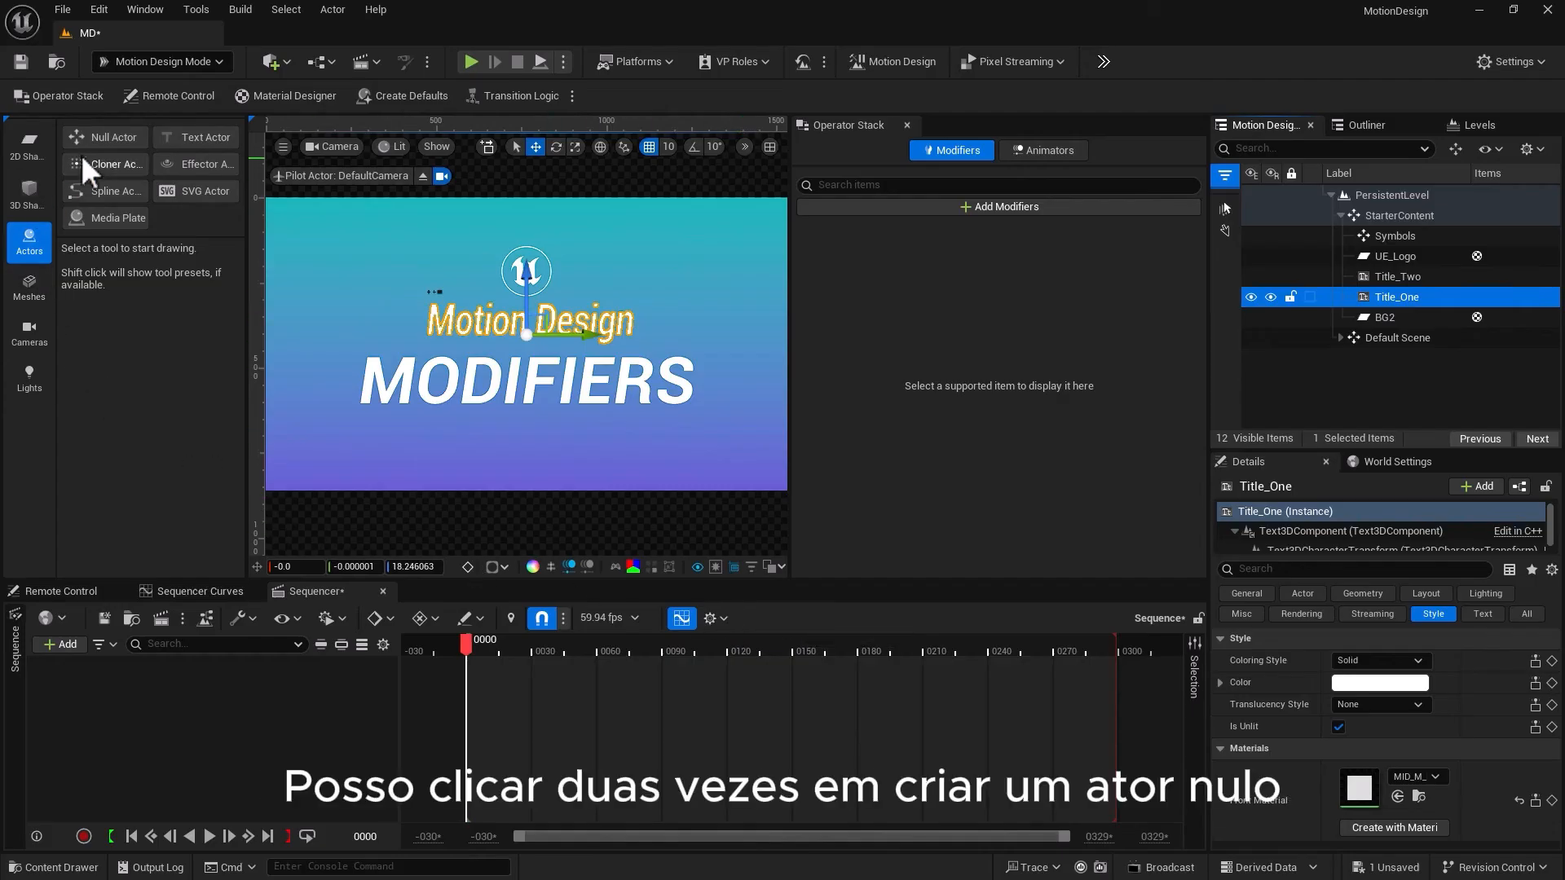
Create a Null Actor, parent Title_One and Title_Two under it, and select the Null Actor
{"action": "double_click", "coordinate": [96, 138]}
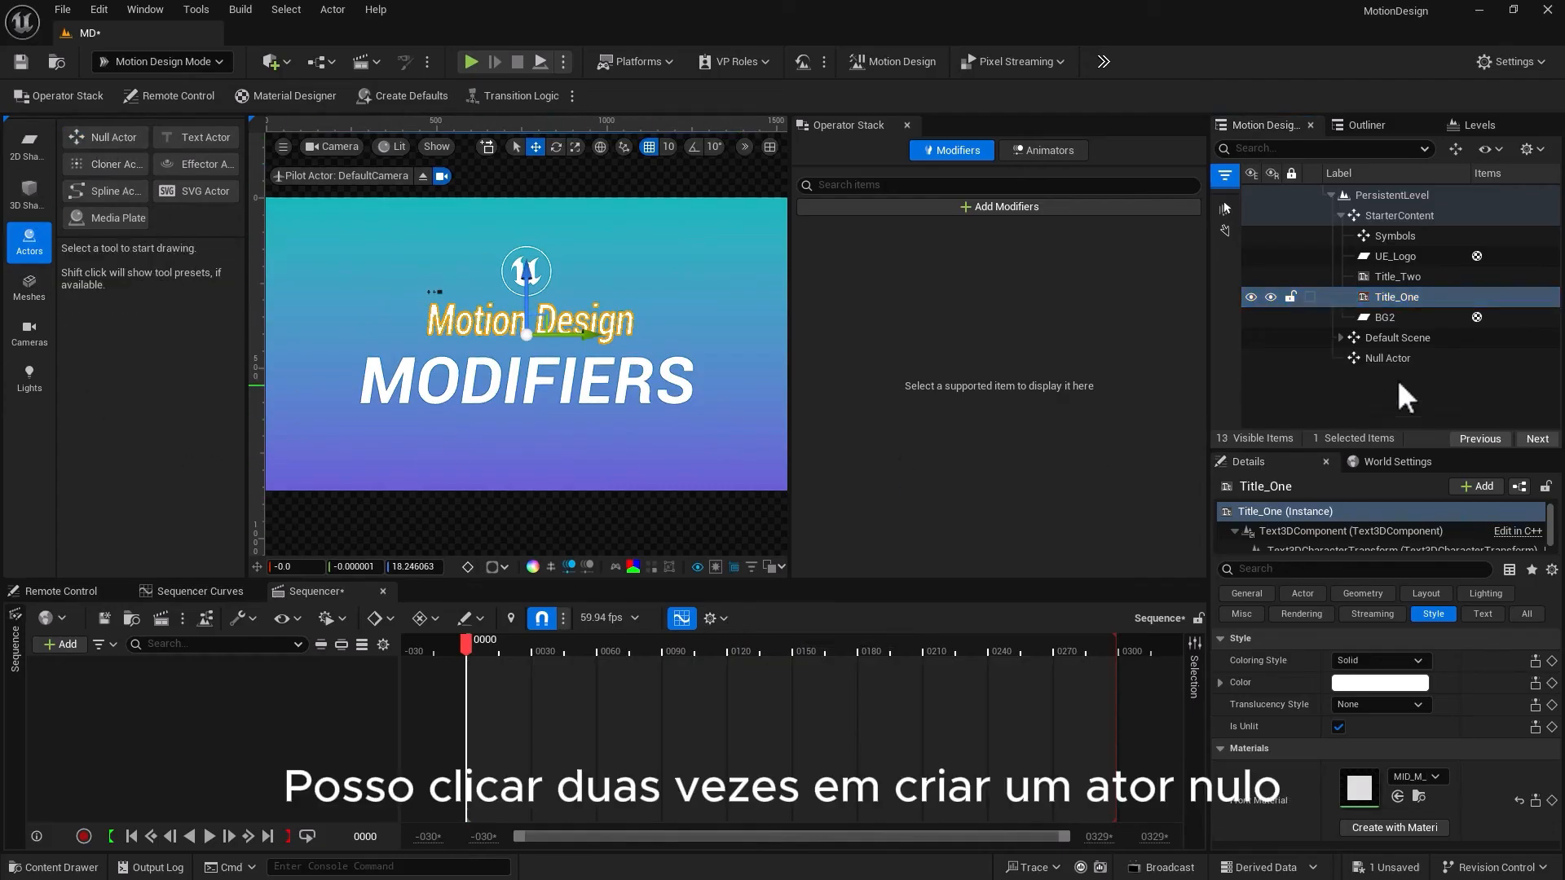
{"action": "left_click", "coordinate": [1405, 362]}
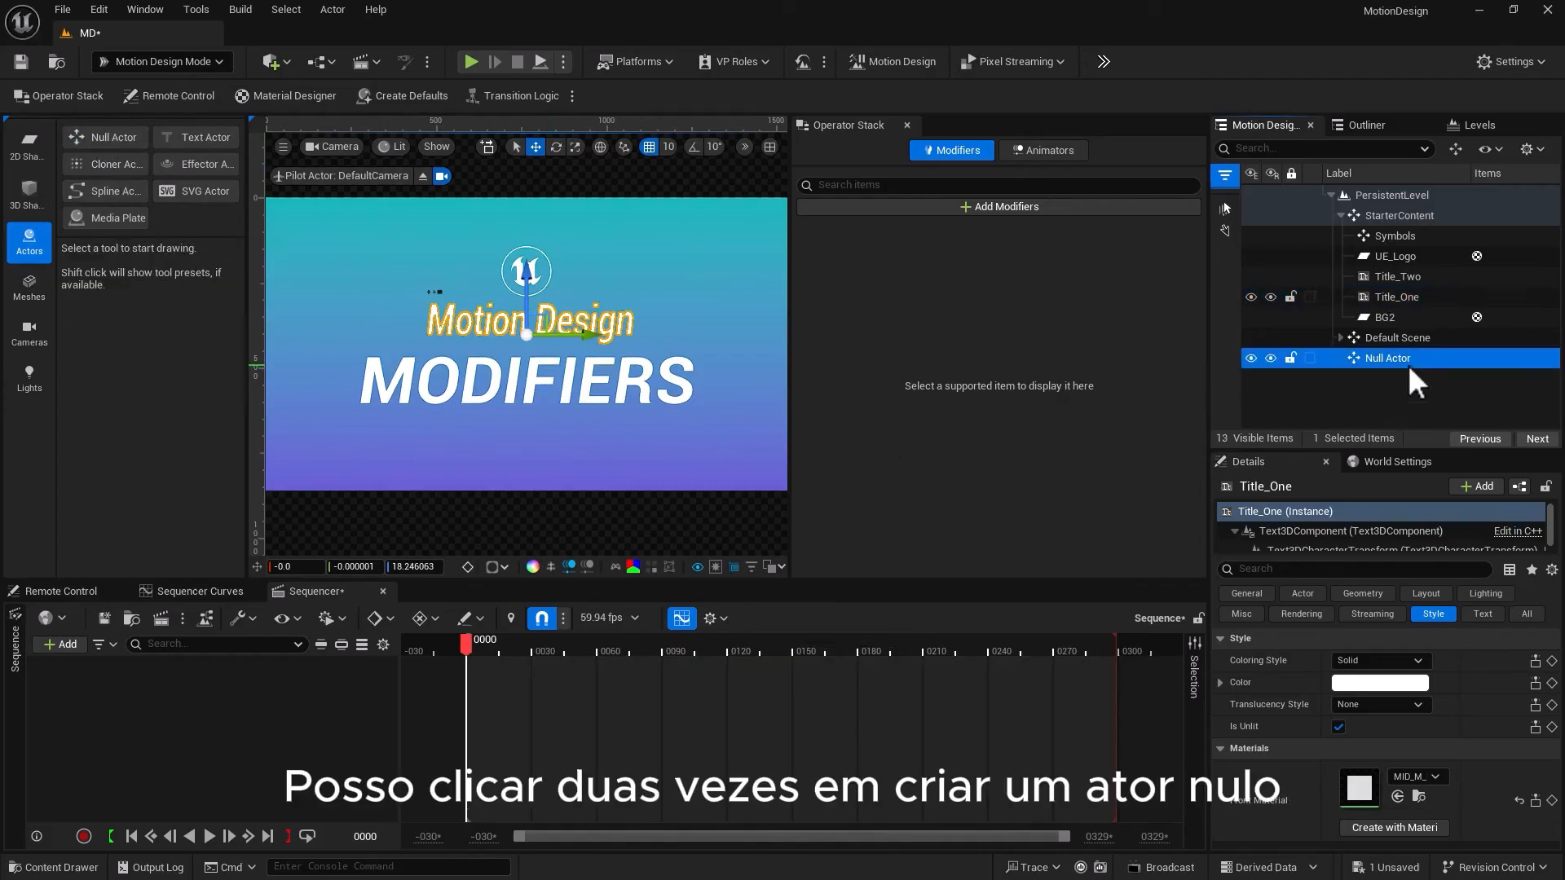
{"action": "left_click", "coordinate": [1386, 296]}
{"action": "left_click", "coordinate": [1390, 284], "text": "ctrl"}
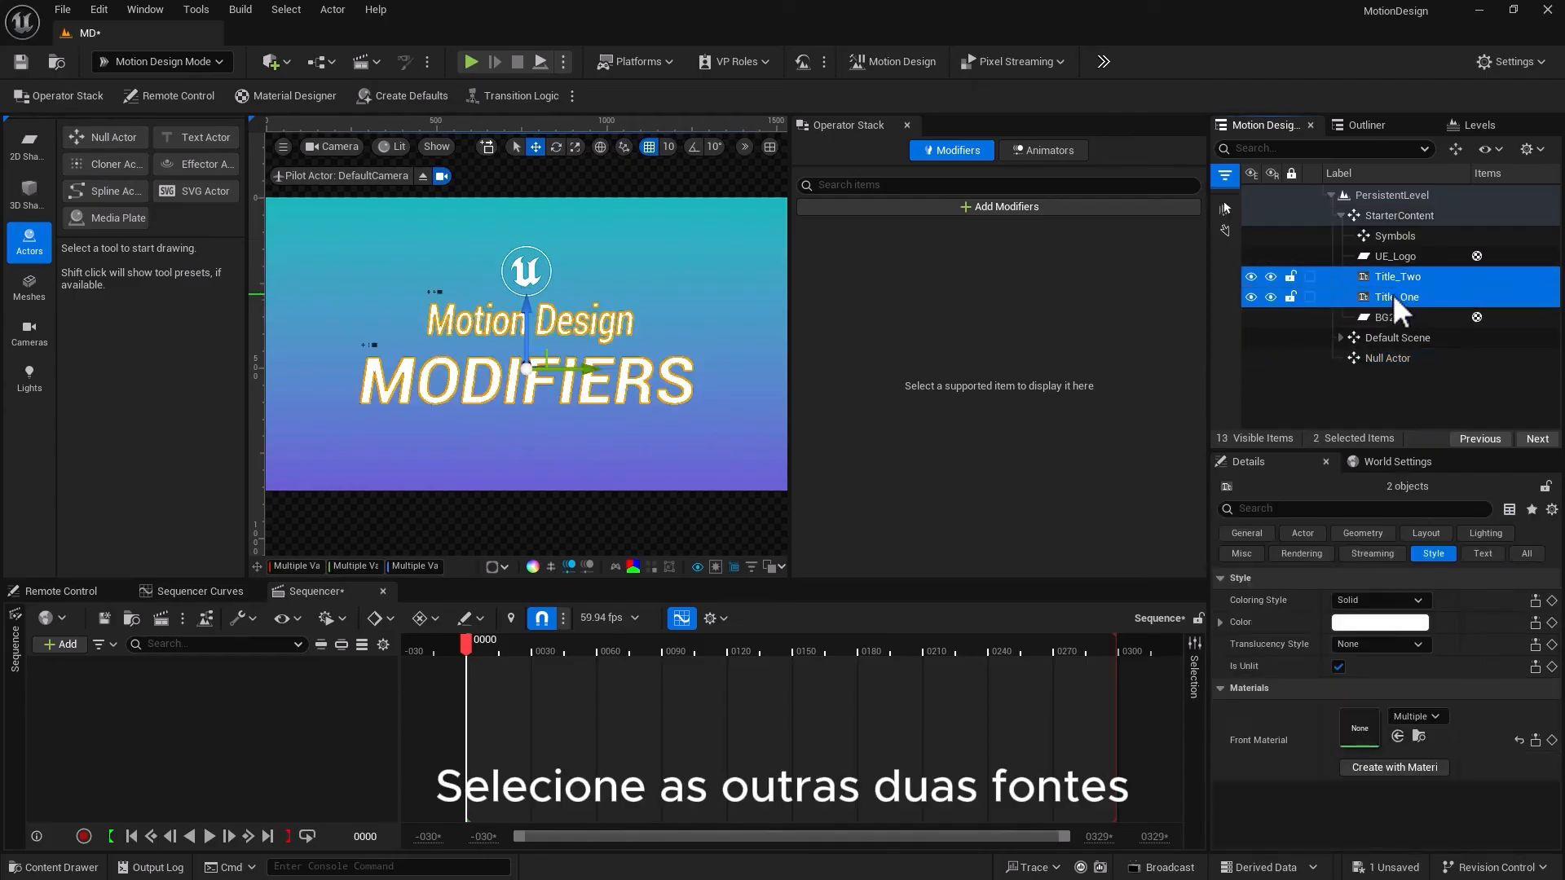
{"action": "left_click_drag", "start_coordinate": [1392, 294], "coordinate": [1387, 358]}
{"action": "left_click", "coordinate": [1386, 317]}
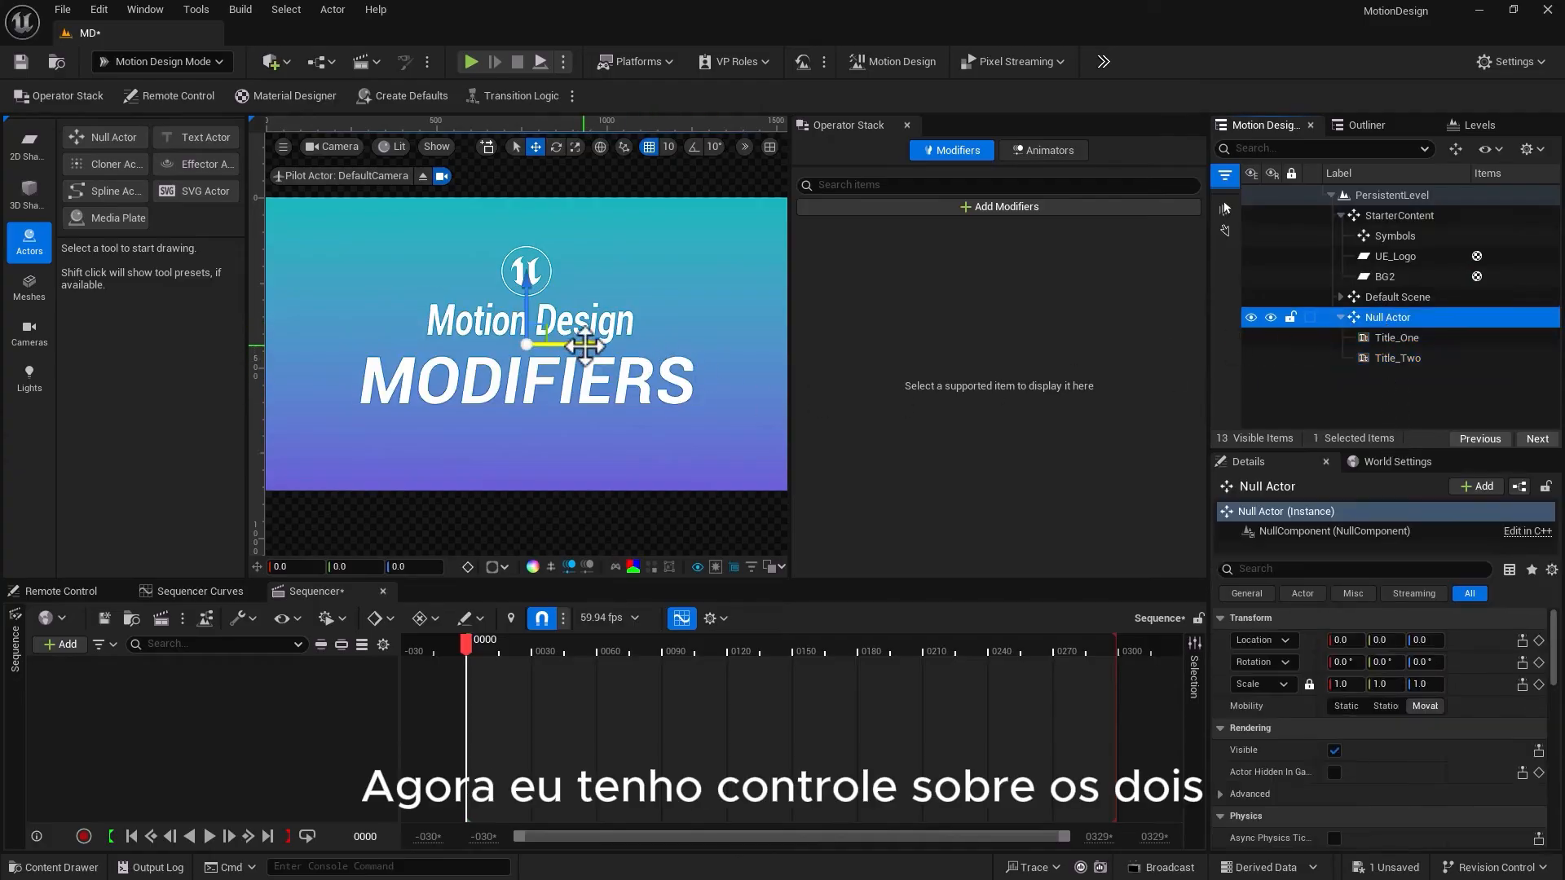
Try moving the Null Actor to Y 20 and scaling it uniformly to 0.82, and reset its scale and location
{"action": "left_click_drag", "start_coordinate": [587, 346], "coordinate": [597, 391]}
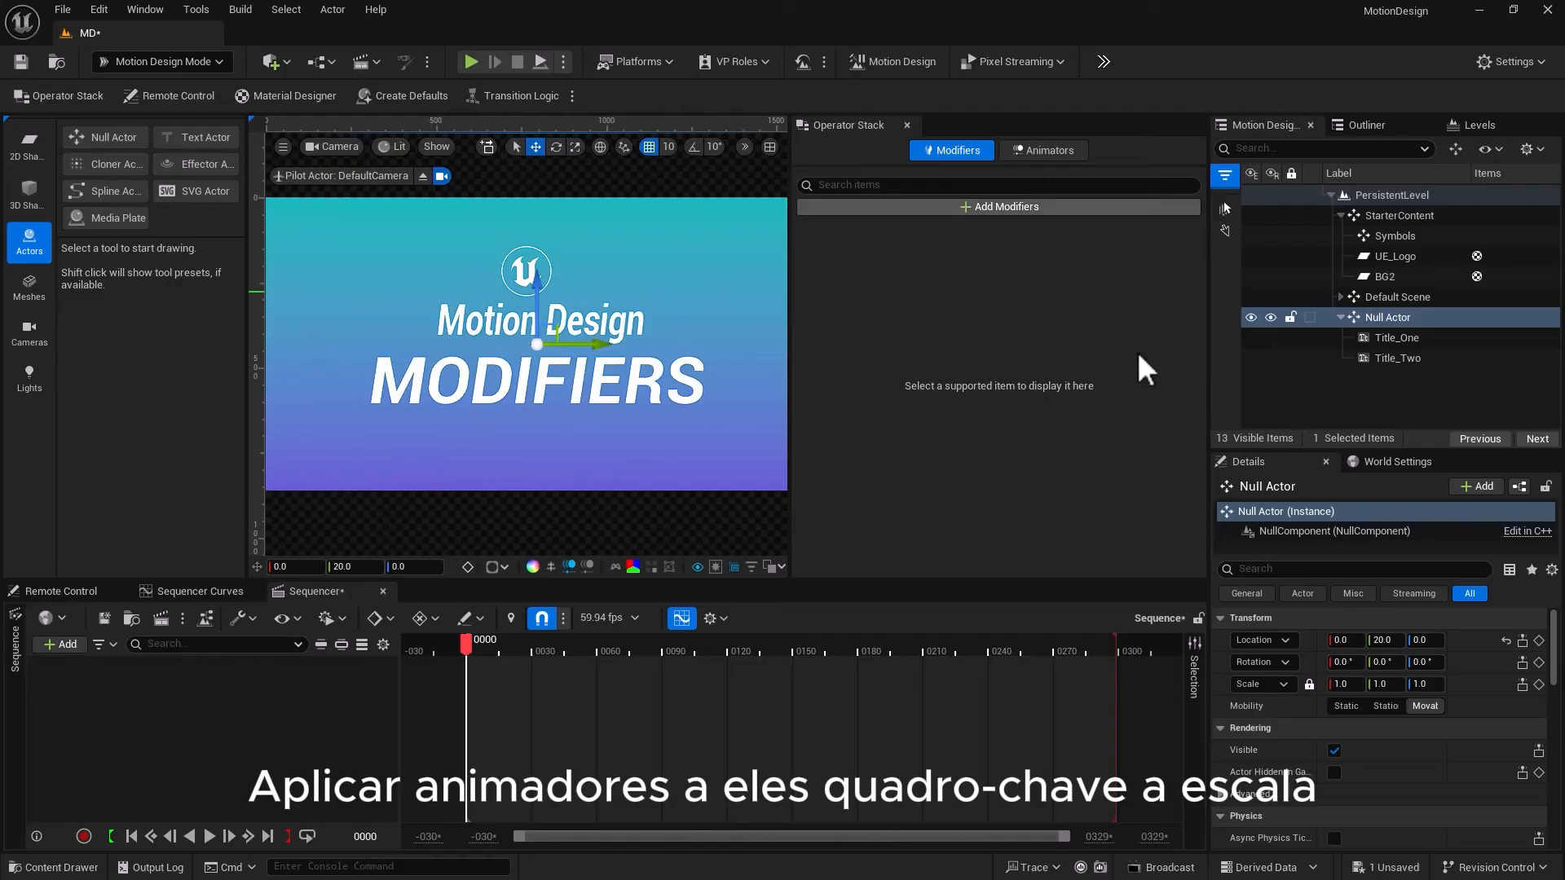
{"action": "mouse_move", "coordinate": [1309, 687]}
{"action": "left_mouse_down"}
{"action": "mouse_move", "coordinate": [1244, 687]}
{"action": "mouse_move", "coordinate": [1297, 687]}
{"action": "left_mouse_up"}
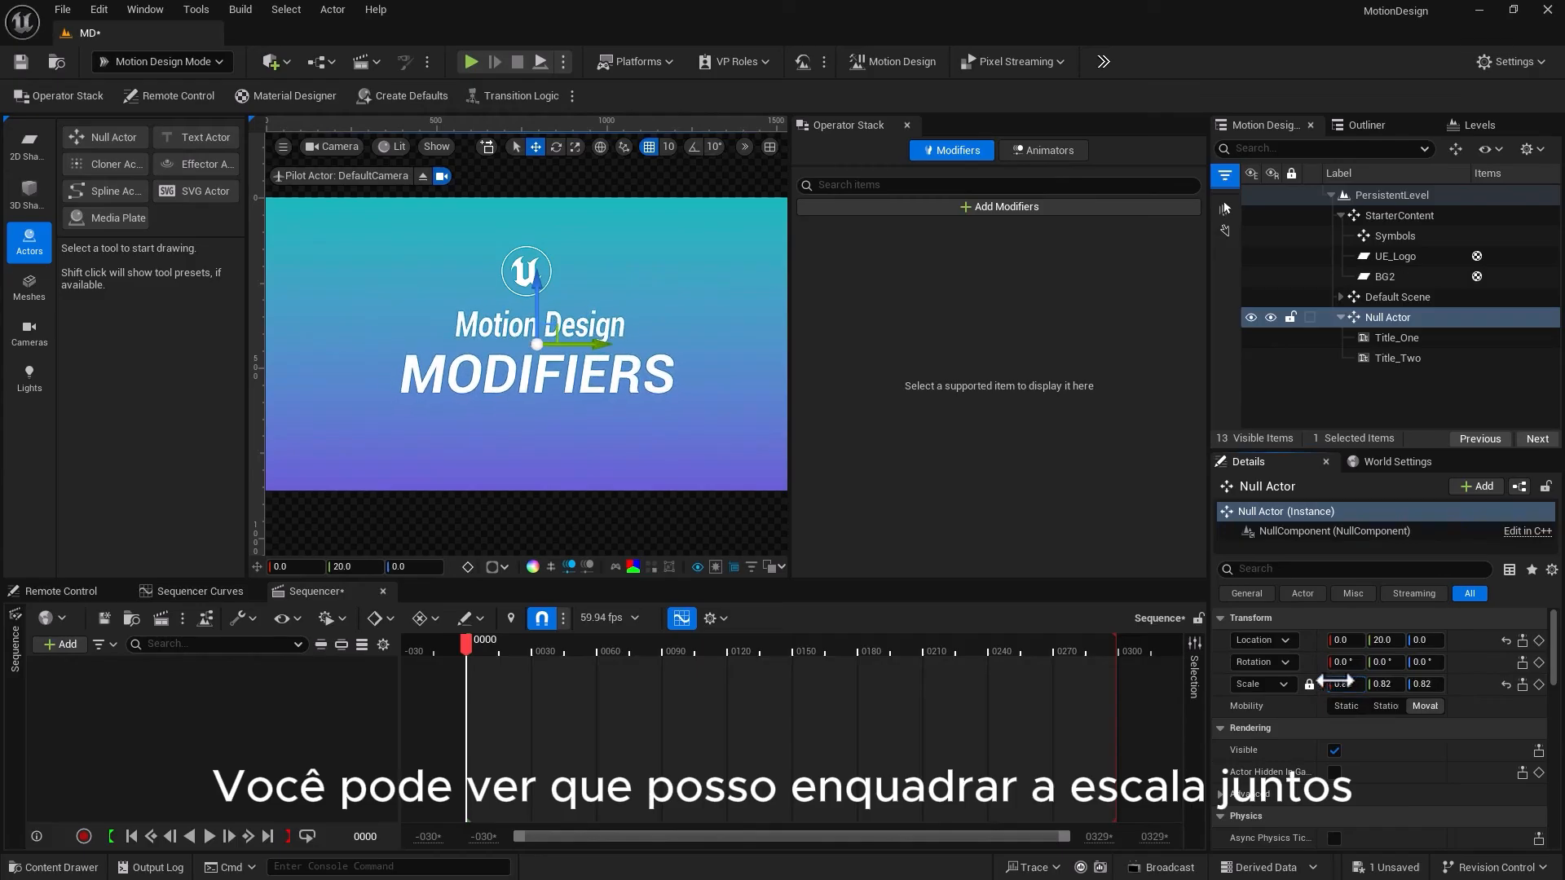
{"action": "left_click", "coordinate": [1393, 336]}
{"action": "left_click", "coordinate": [1387, 317]}
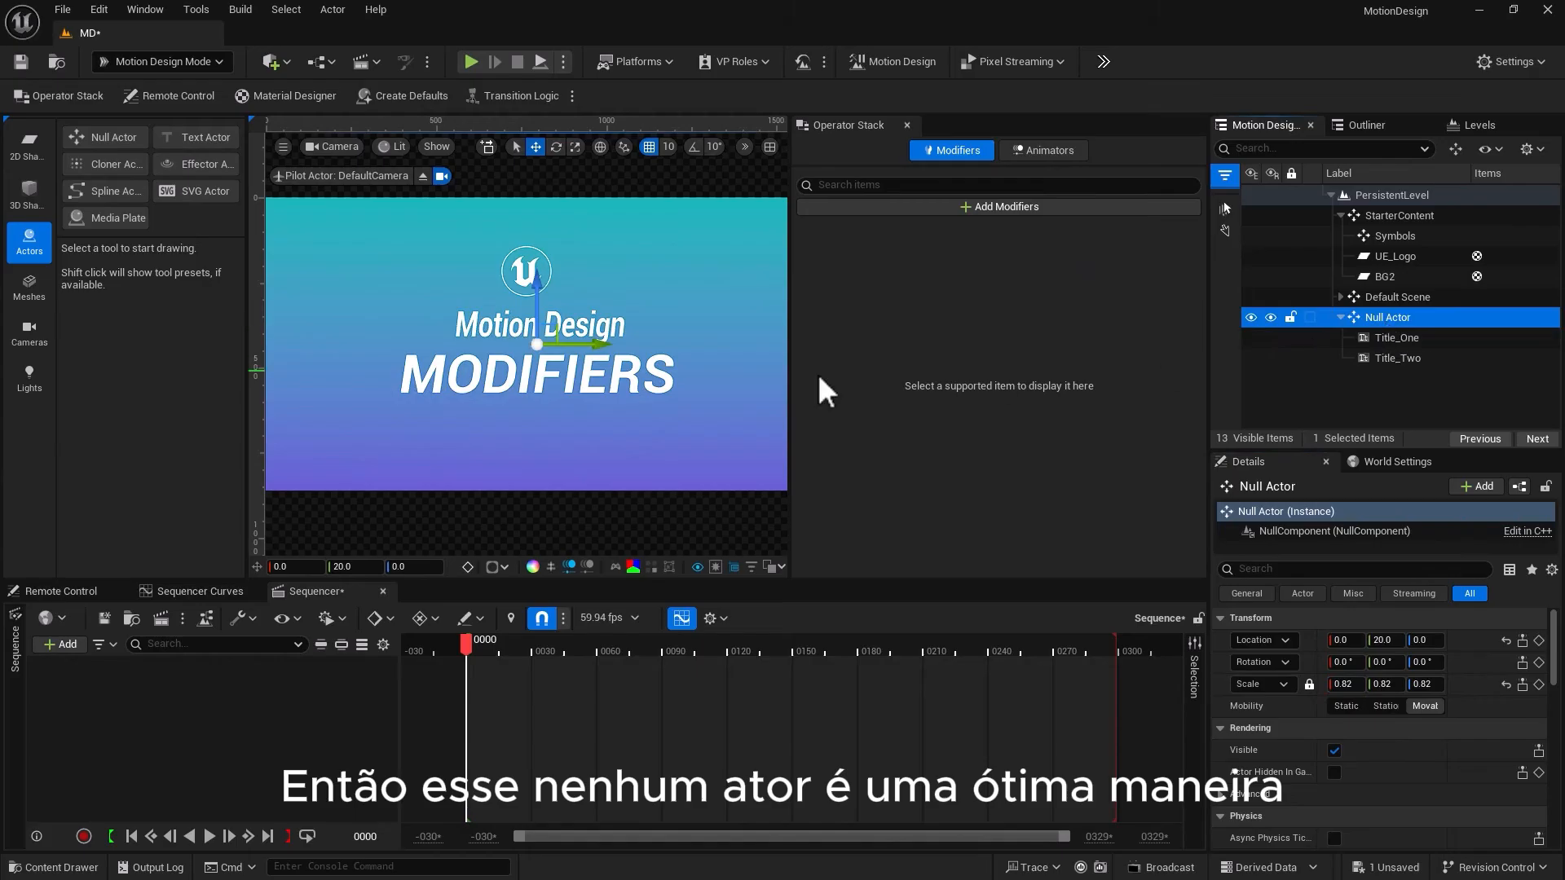
{"action": "left_click", "coordinate": [1504, 685]}
{"action": "left_click", "coordinate": [1505, 641]}
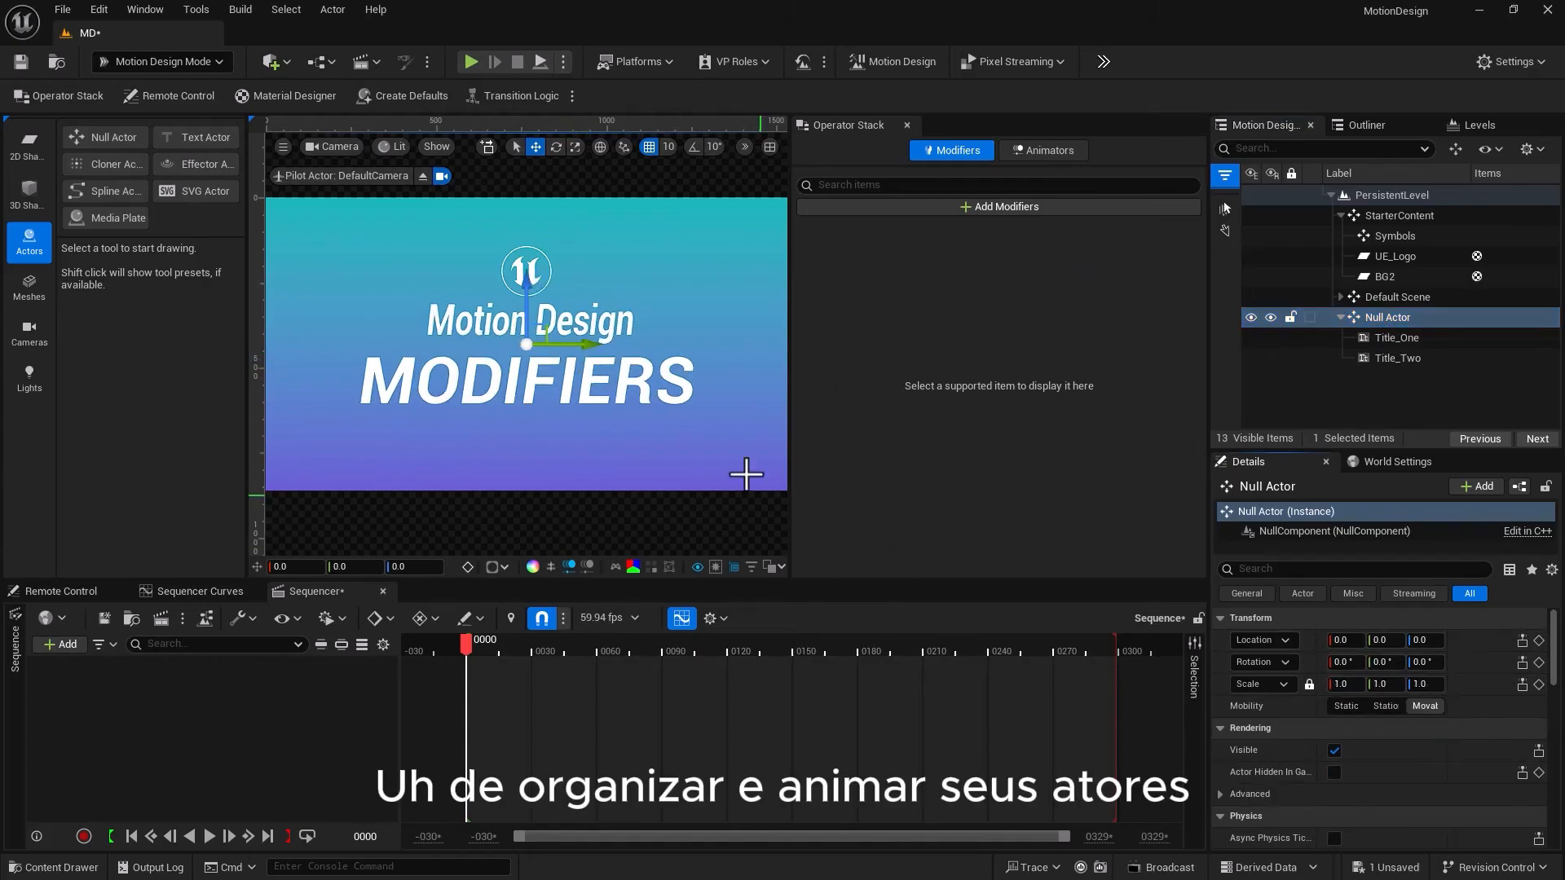
Rename the Null Actor that holds the two titles as NULL_TITLE
{"action": "left_click", "coordinate": [1371, 339]}
{"action": "left_click", "coordinate": [1373, 358]}
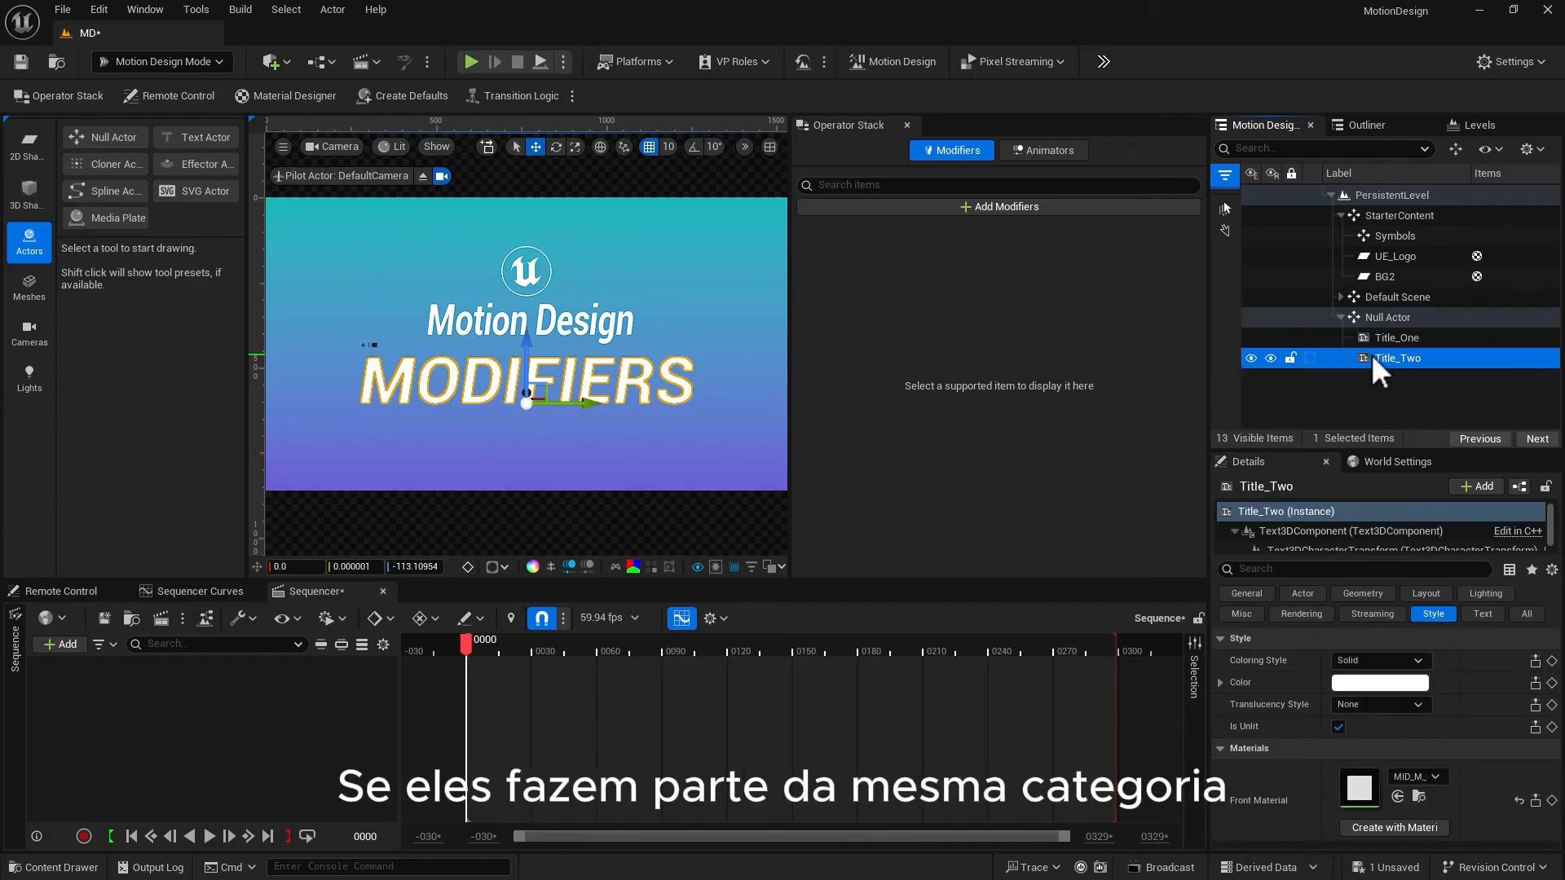
{"action": "left_click", "coordinate": [1397, 312]}
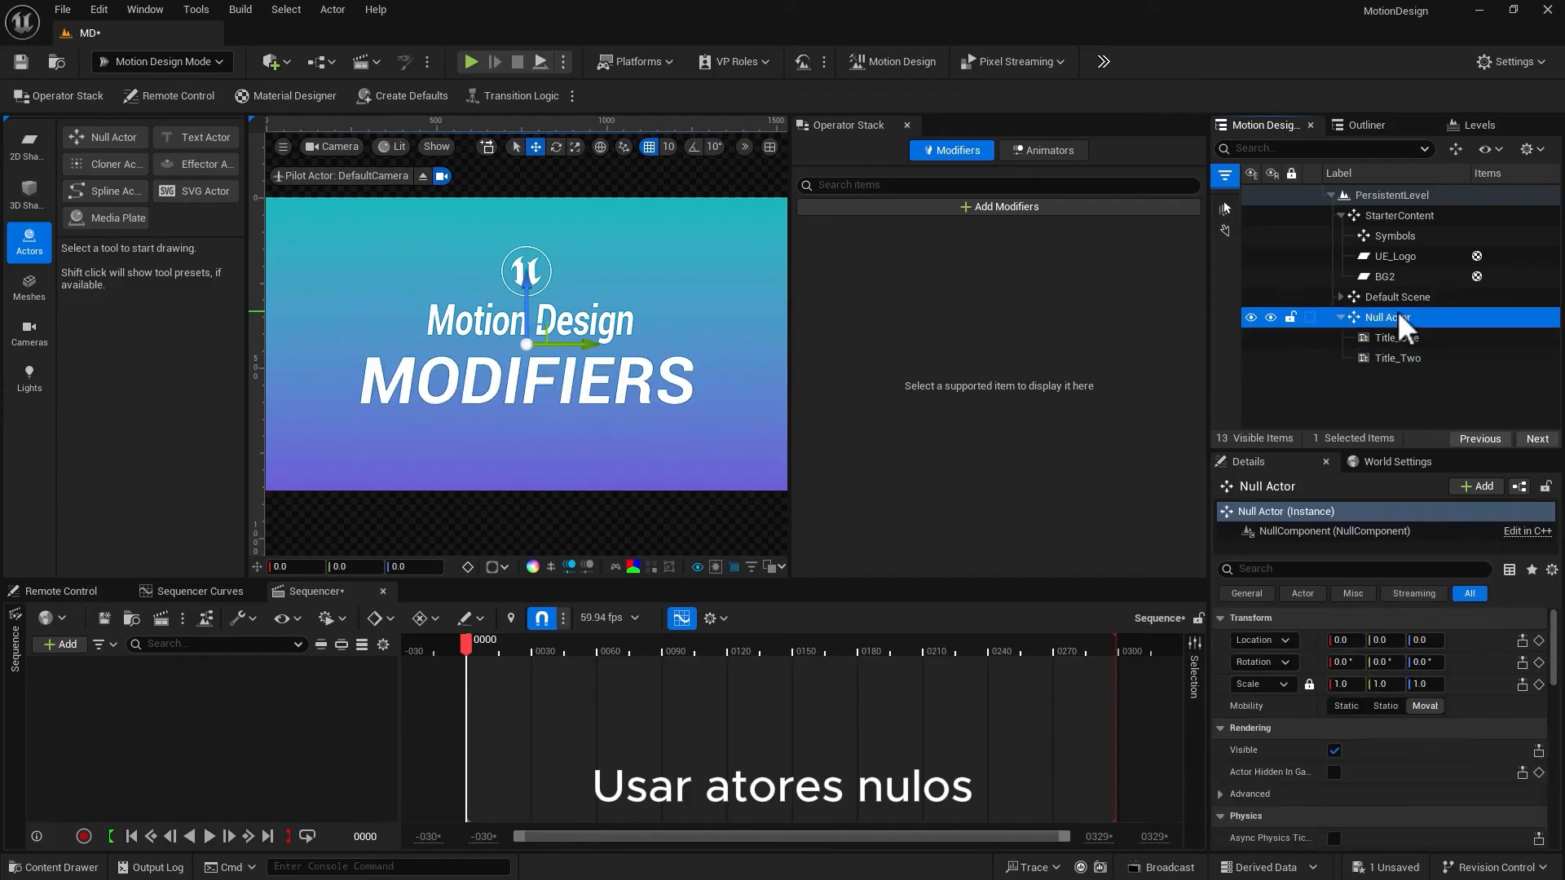
{"action": "left_click", "coordinate": [1393, 322]}
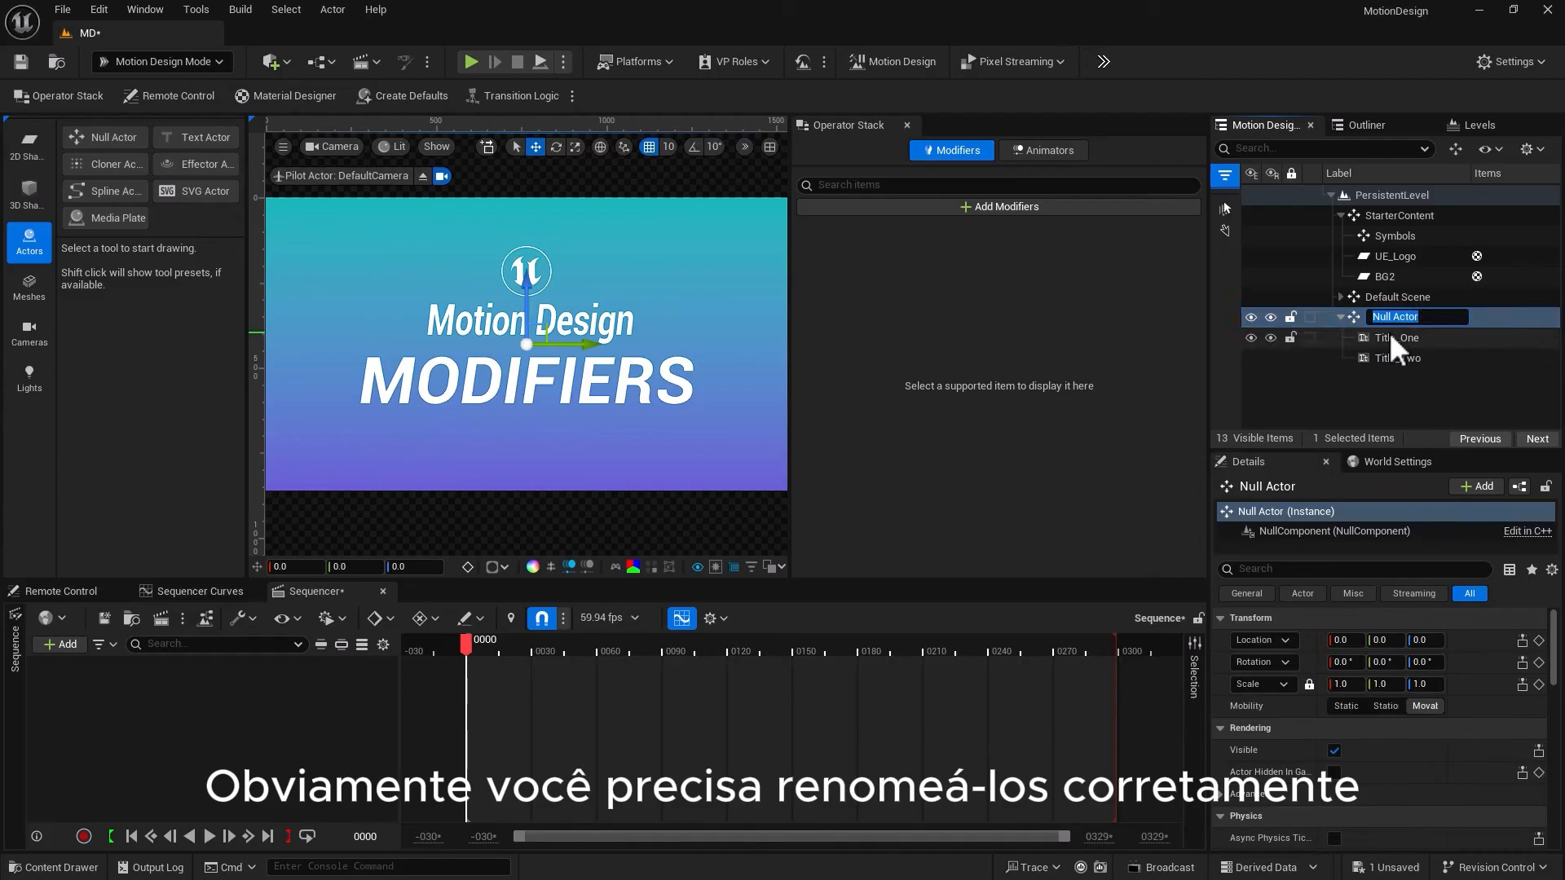
{"action": "type", "text": "NULL"}
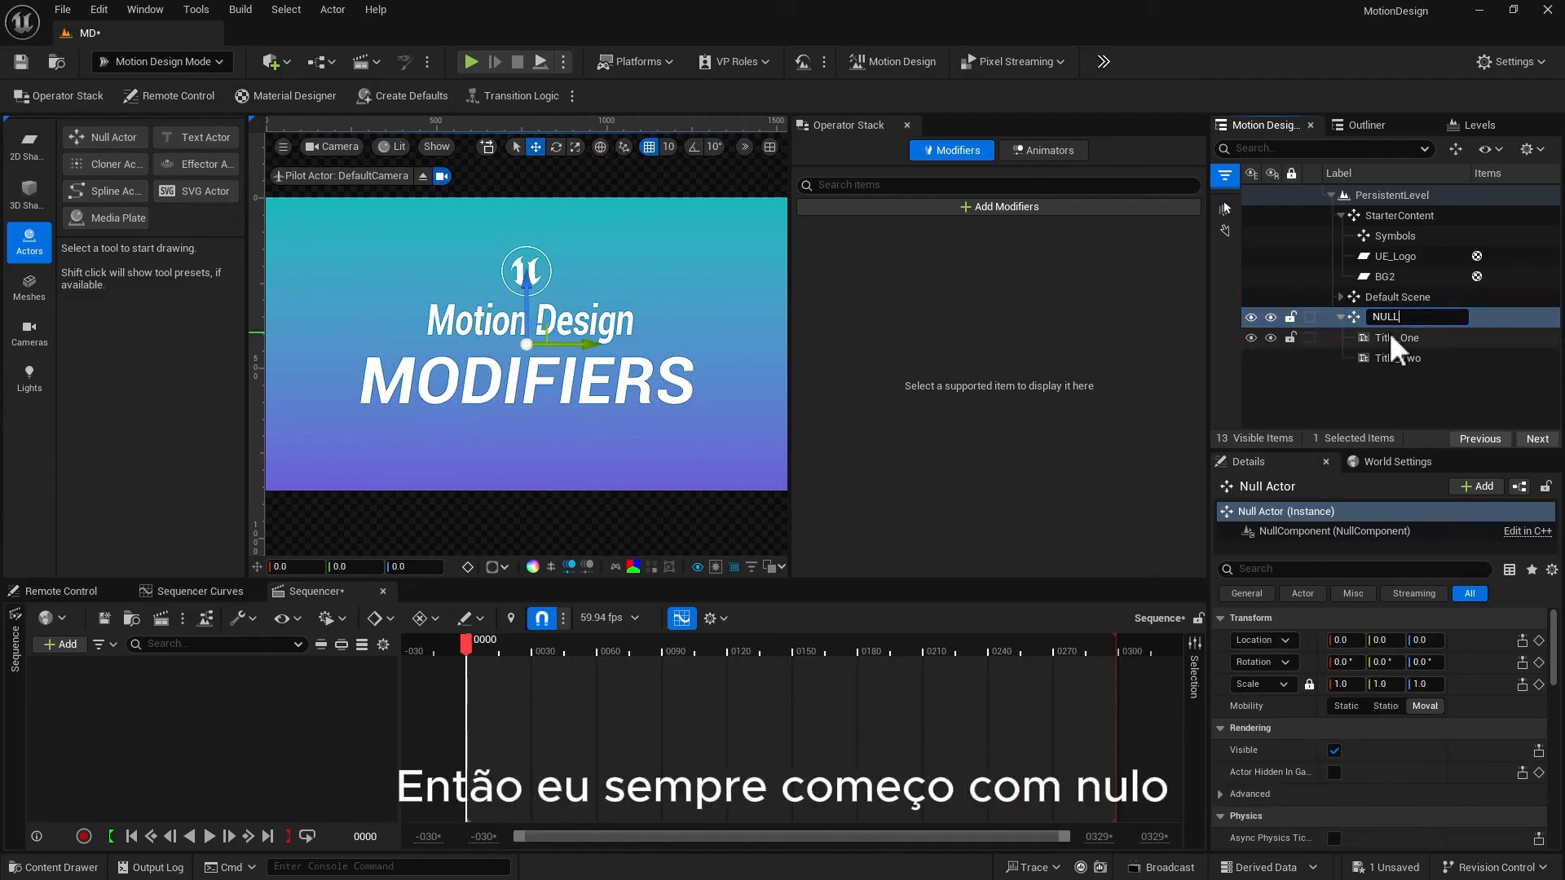
{"action": "type", "text": "_TITL"}
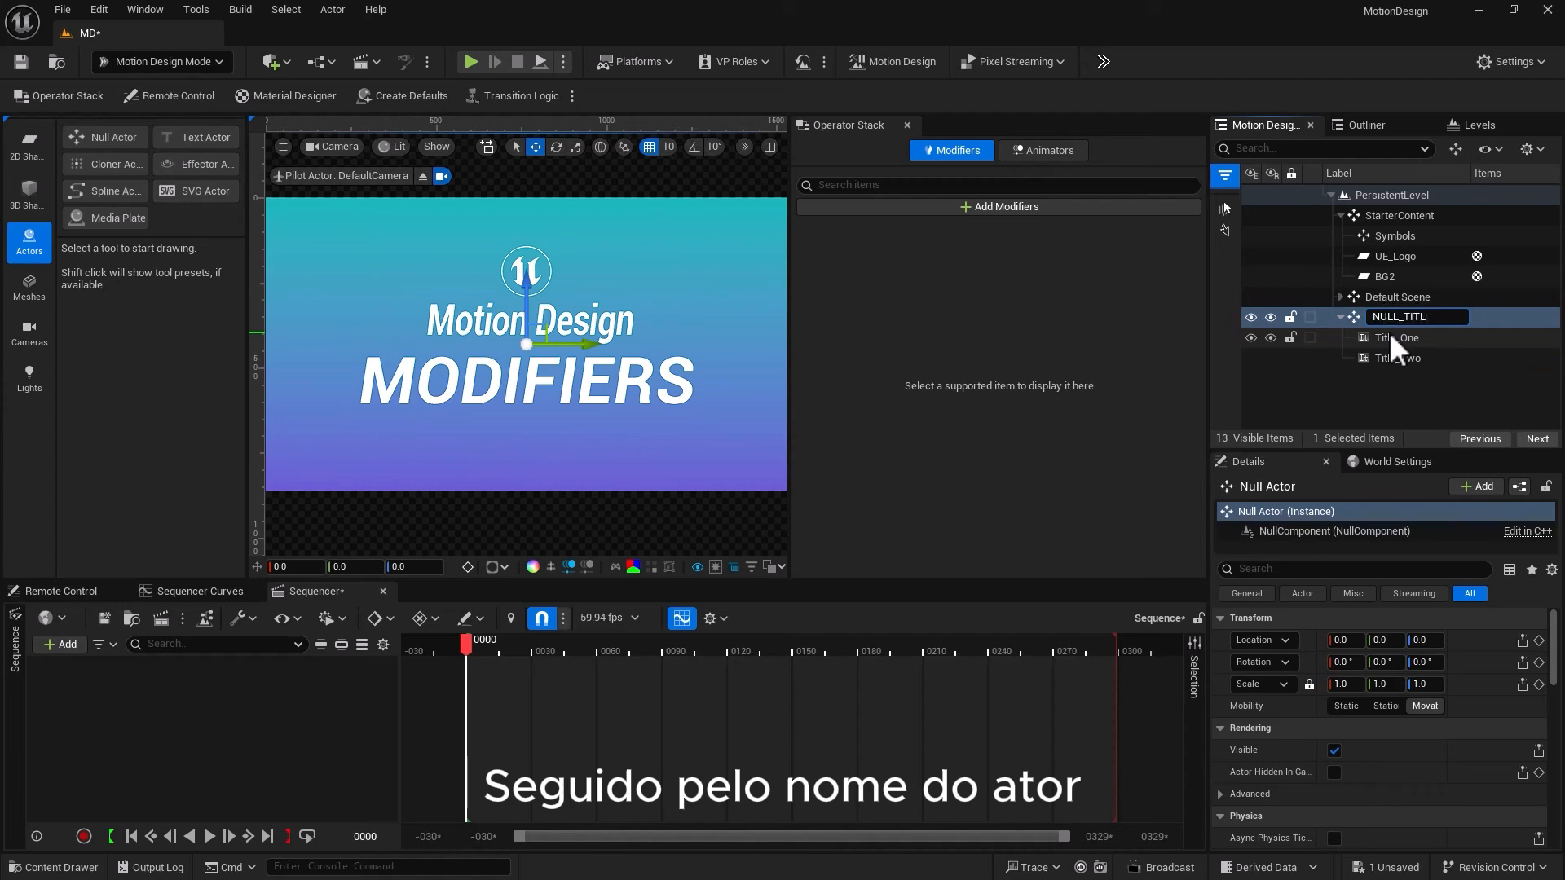
{"action": "type", "text": "E"}
{"action": "key", "text": "Return"}
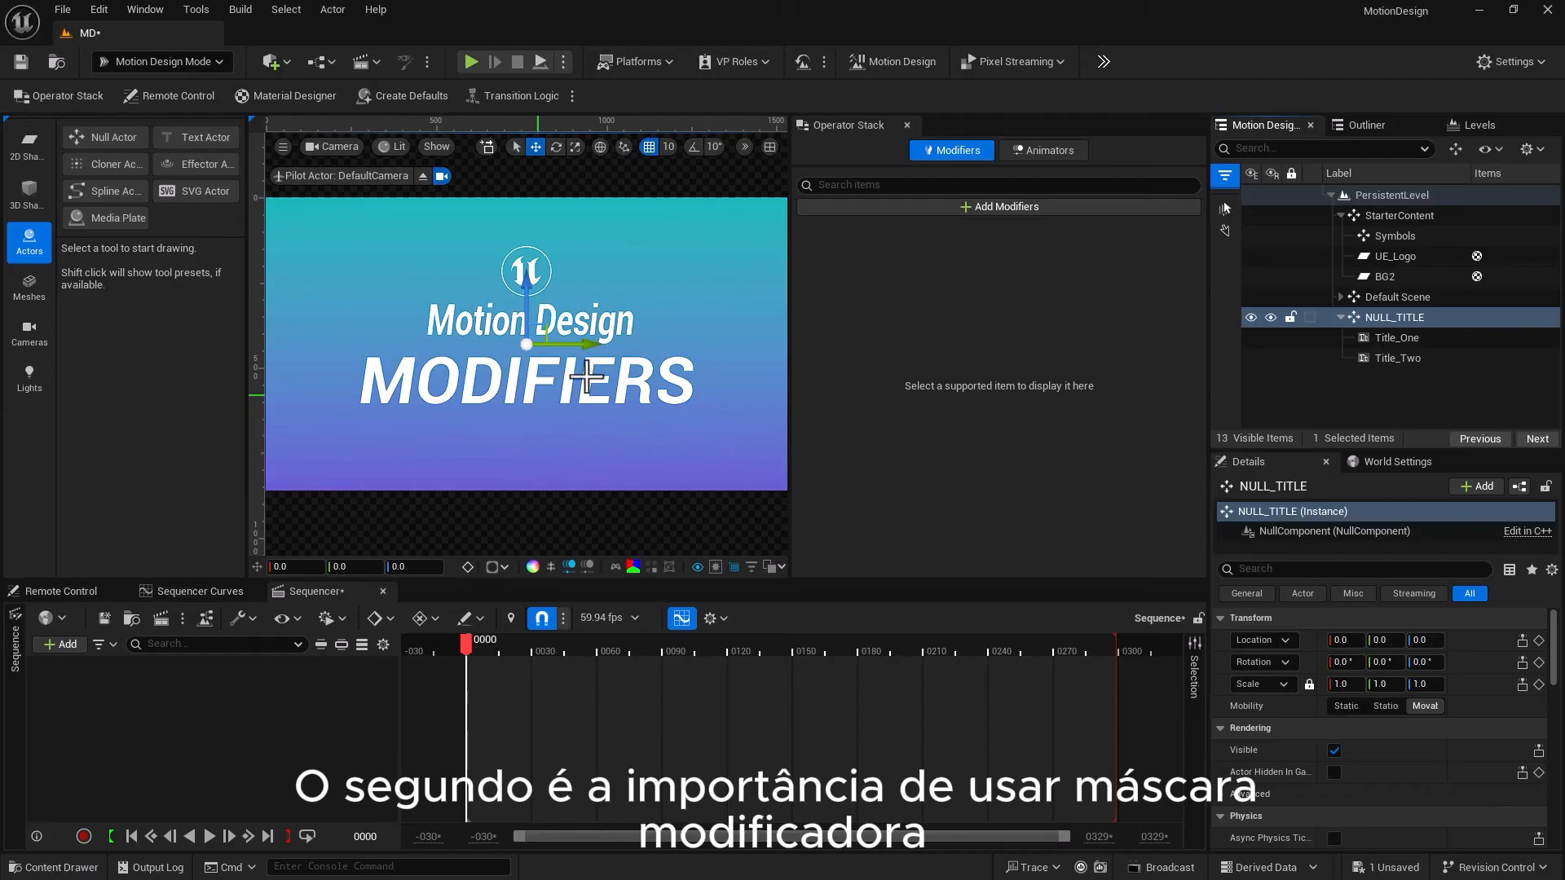
{"action": "left_click", "coordinate": [976, 207]}
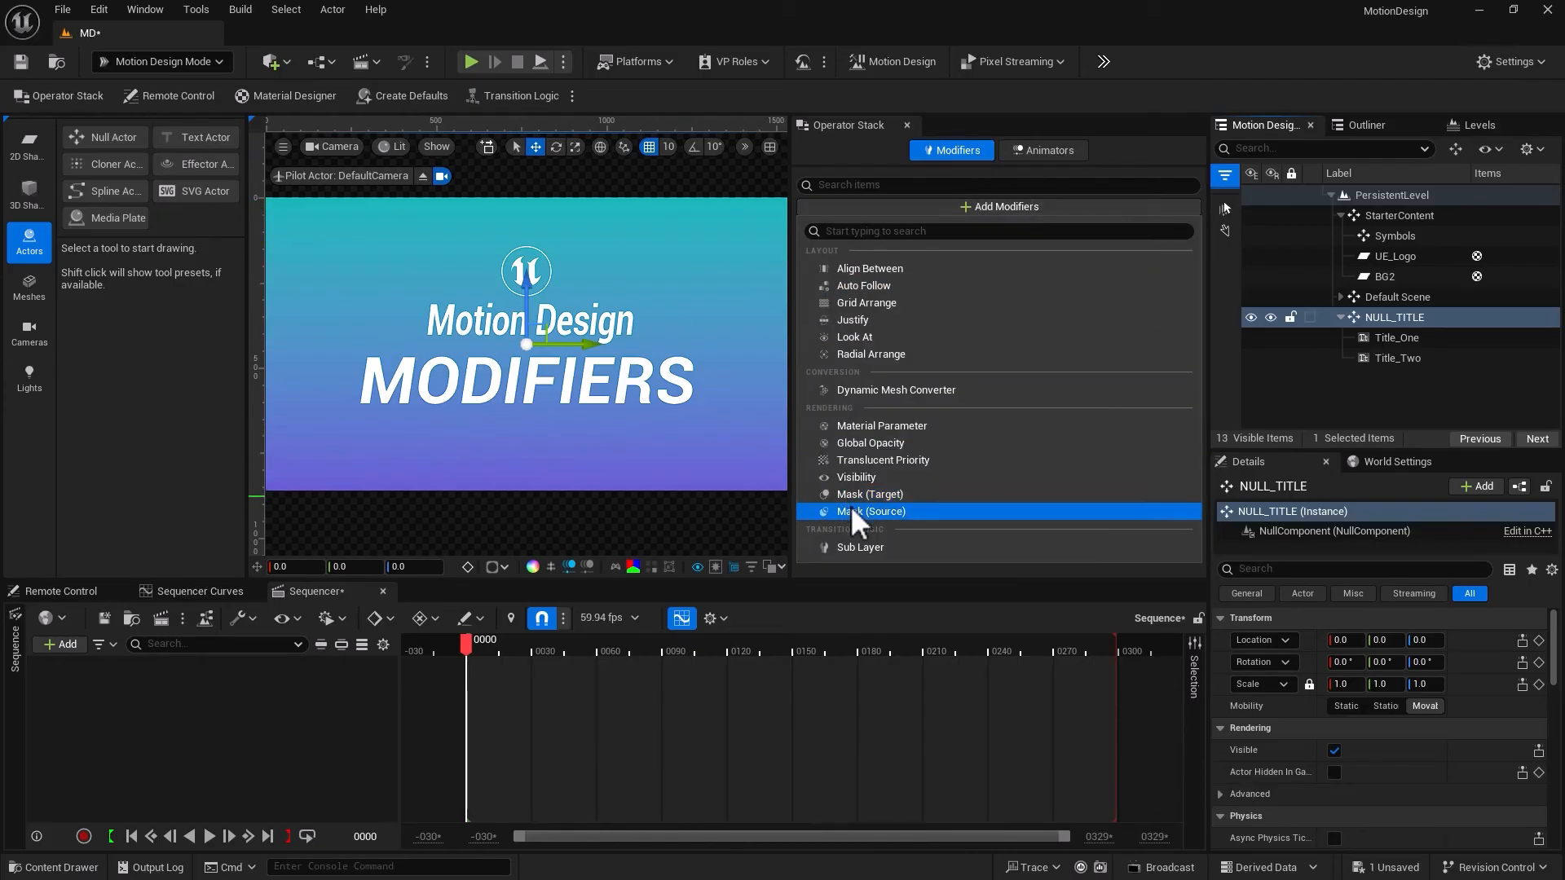
{"action": "left_click", "coordinate": [672, 527]}
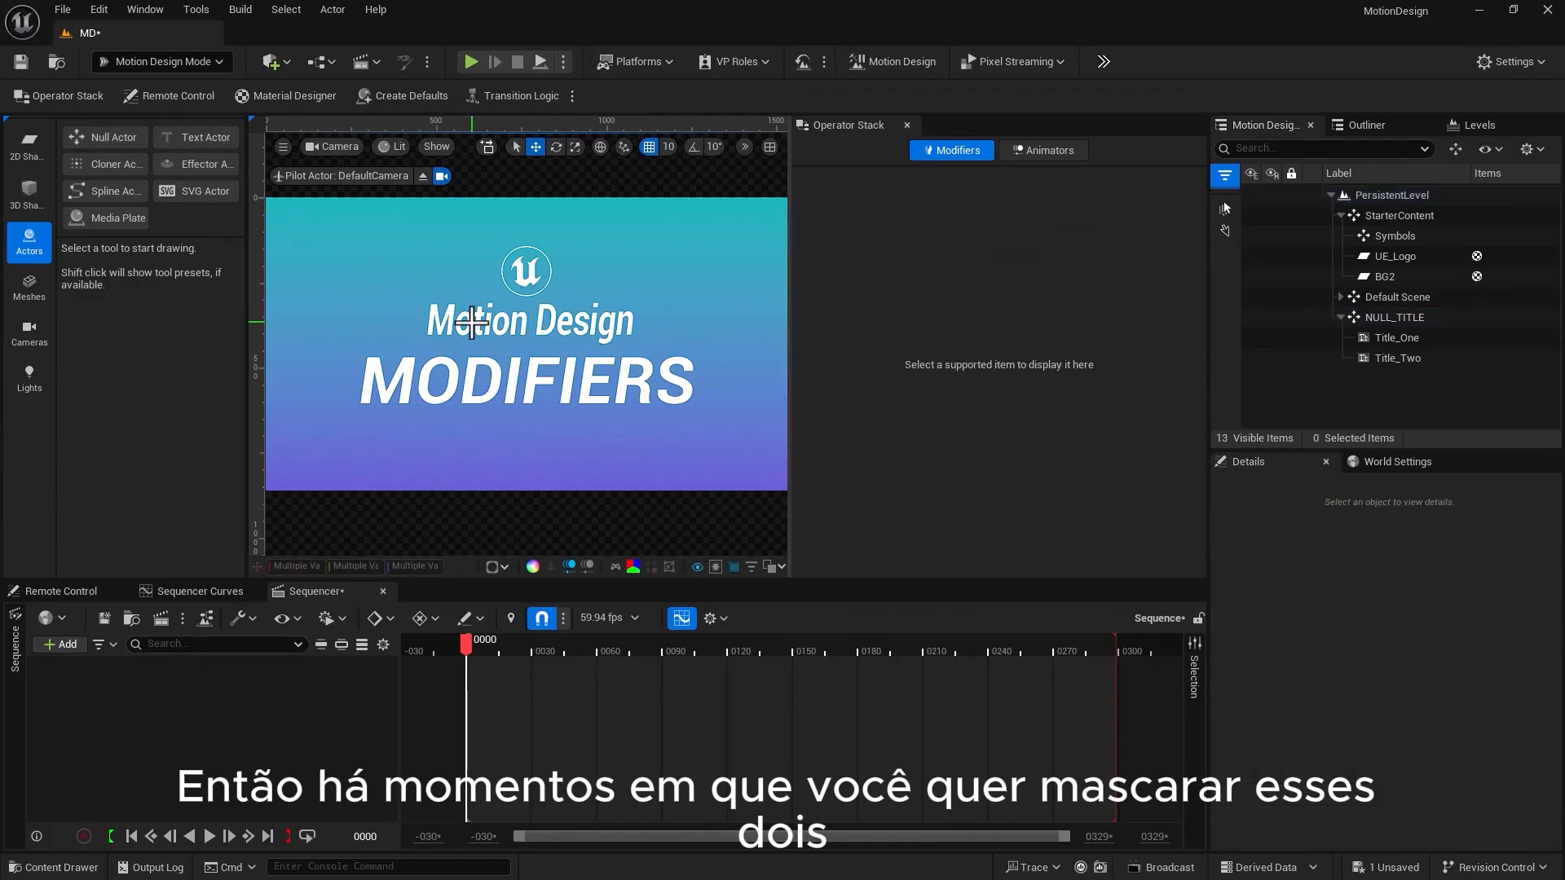
{"action": "left_click", "coordinate": [472, 323]}
{"action": "left_click", "coordinate": [482, 379]}
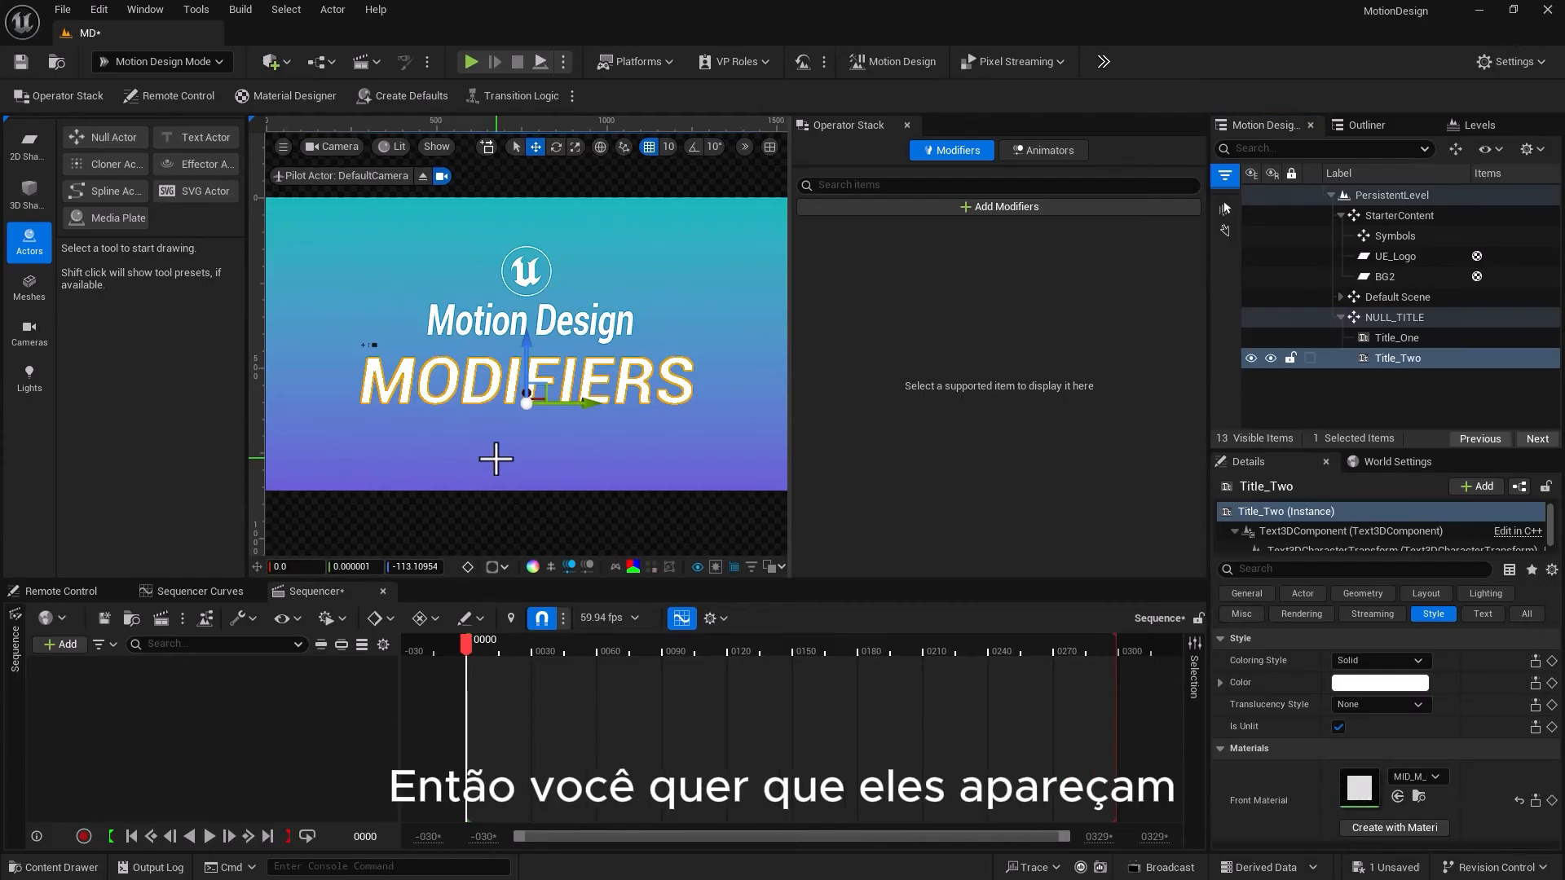
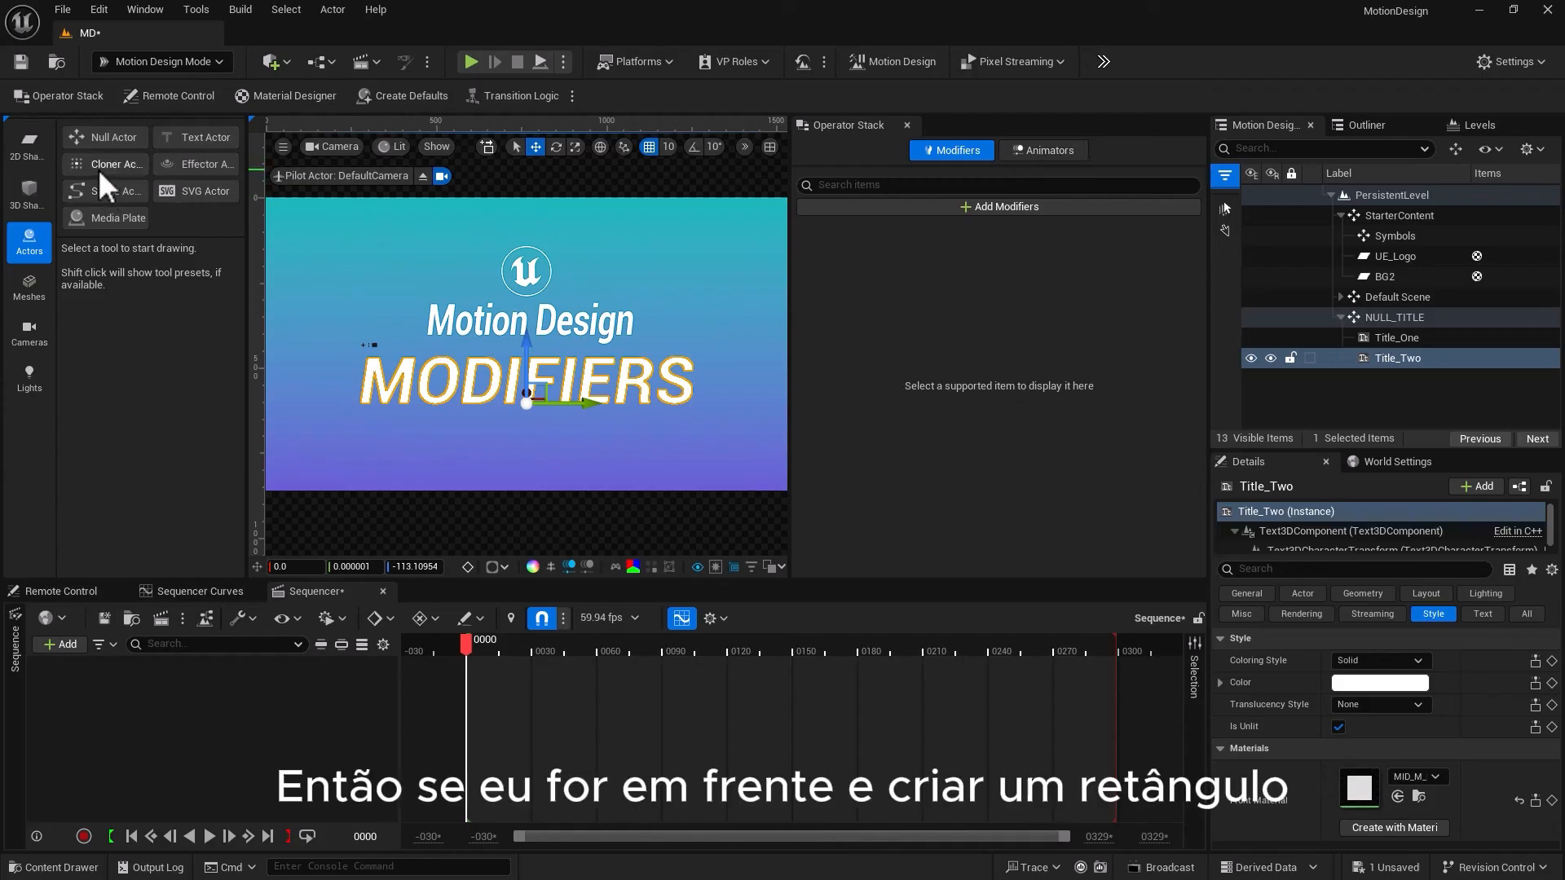
Draw a tall, narrow 2D rectangle beside the titles, on the side where the text begins
{"action": "left_click", "coordinate": [30, 150]}
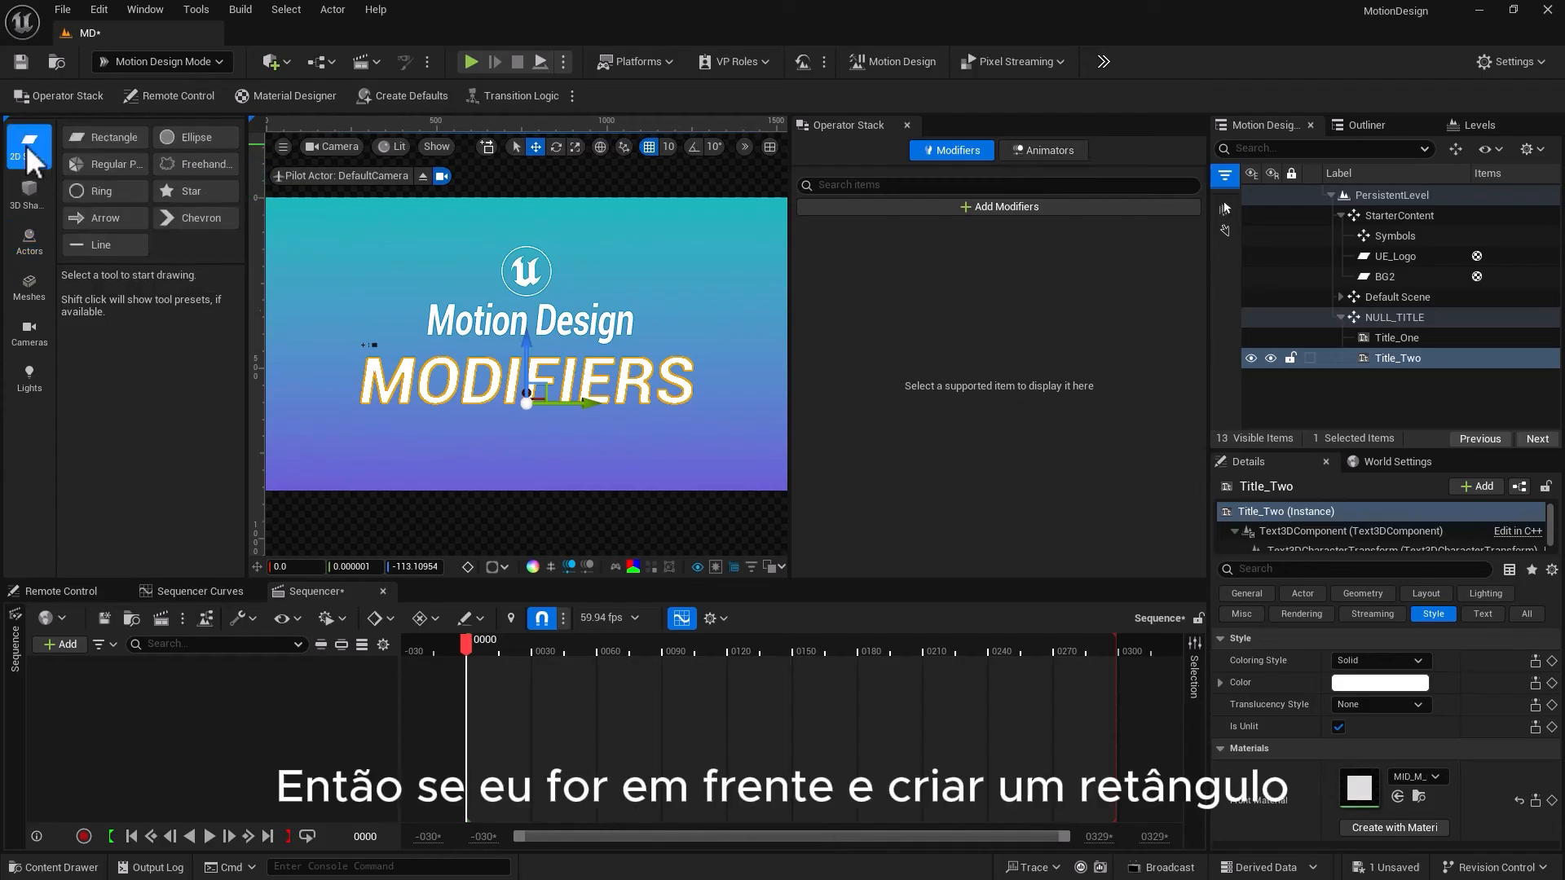
{"action": "left_click", "coordinate": [96, 136]}
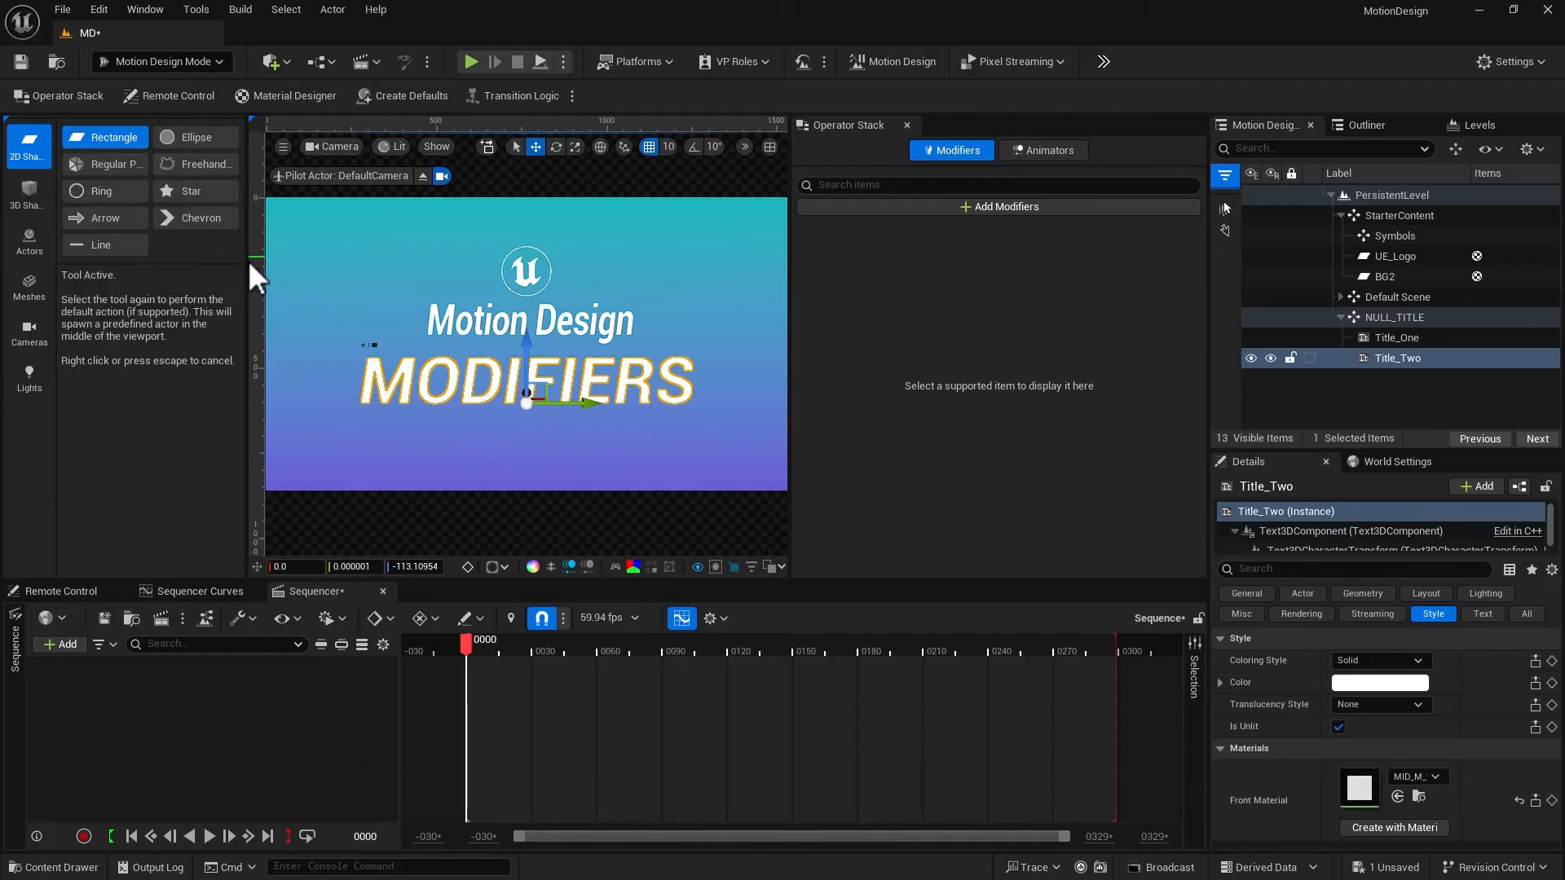
{"action": "left_click_drag", "start_coordinate": [281, 238], "coordinate": [346, 454]}
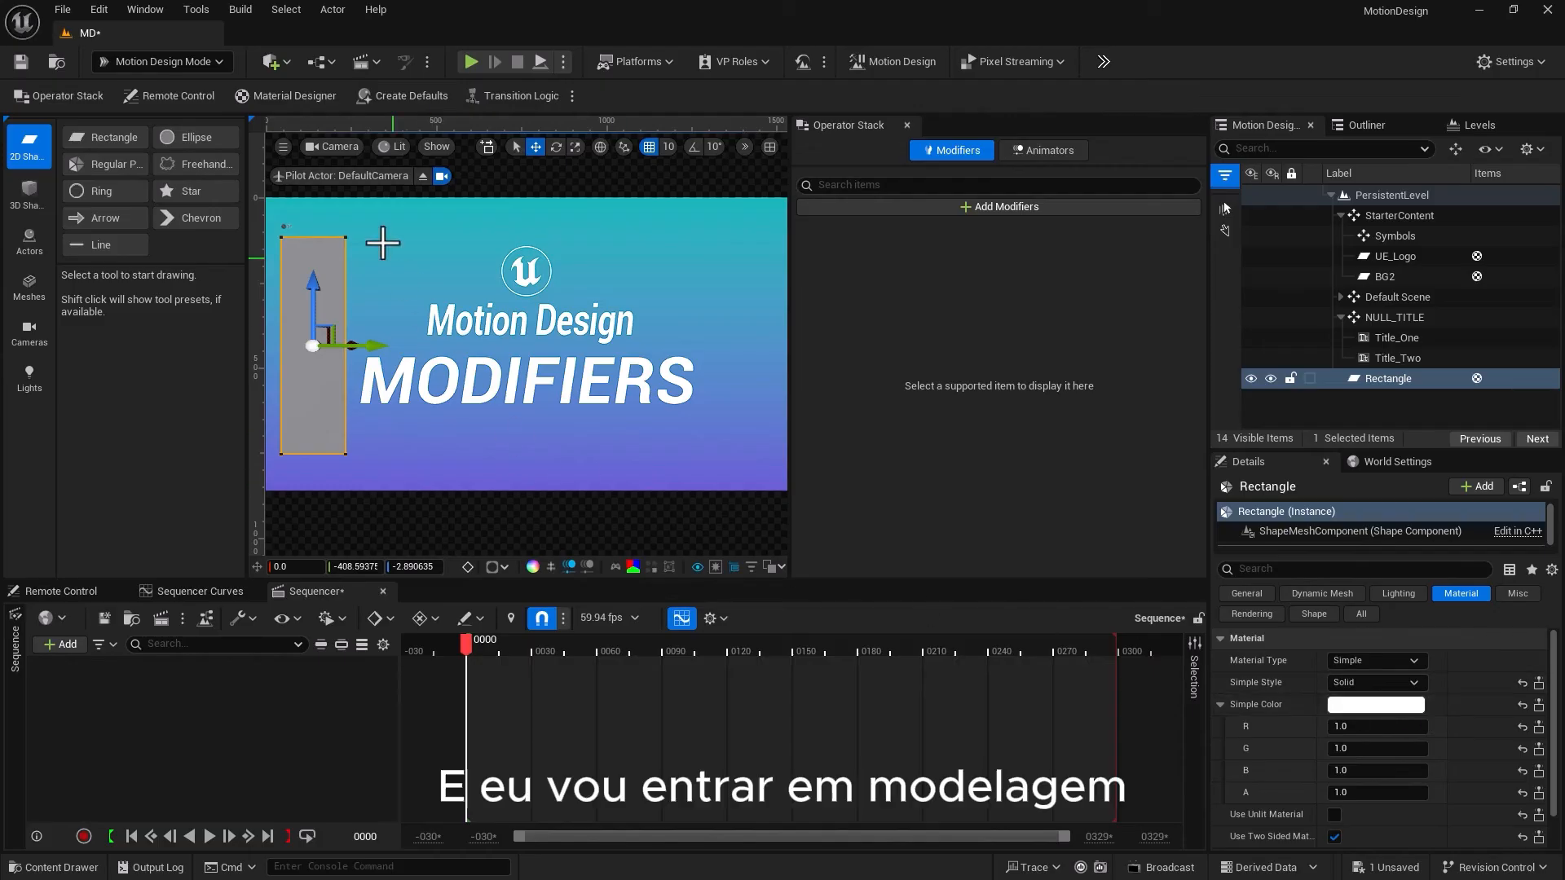
Switch to Modeling Mode and use Edit Pivot to place the rectangle's pivot on its Left side
{"action": "left_click", "coordinate": [219, 62]}
{"action": "left_click", "coordinate": [176, 157]}
{"action": "left_click", "coordinate": [33, 247]}
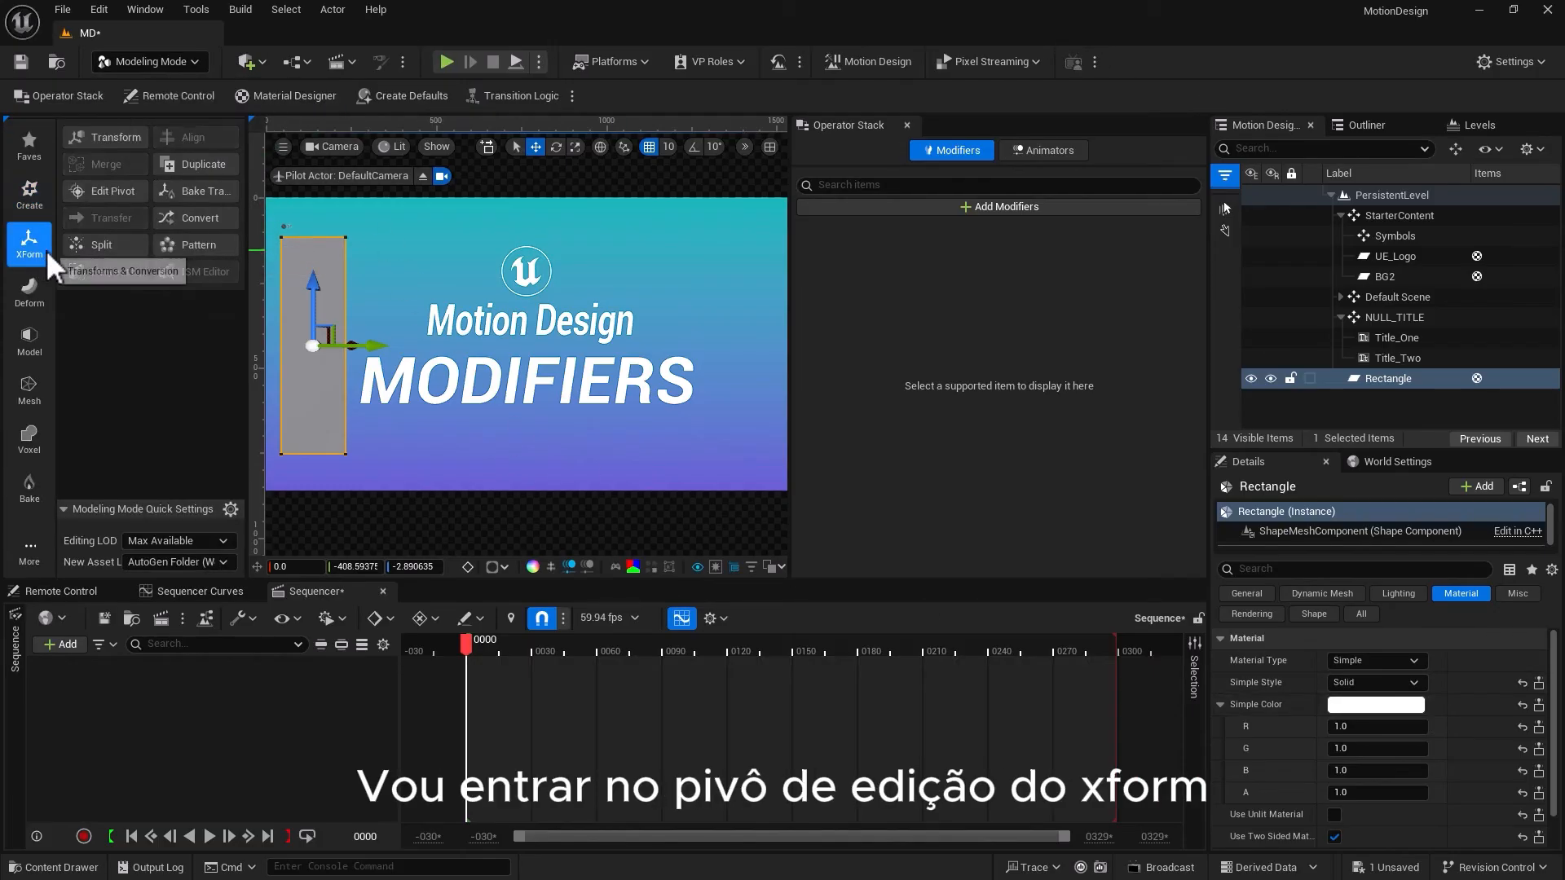
{"action": "left_click", "coordinate": [124, 192]}
{"action": "left_click", "coordinate": [149, 242]}
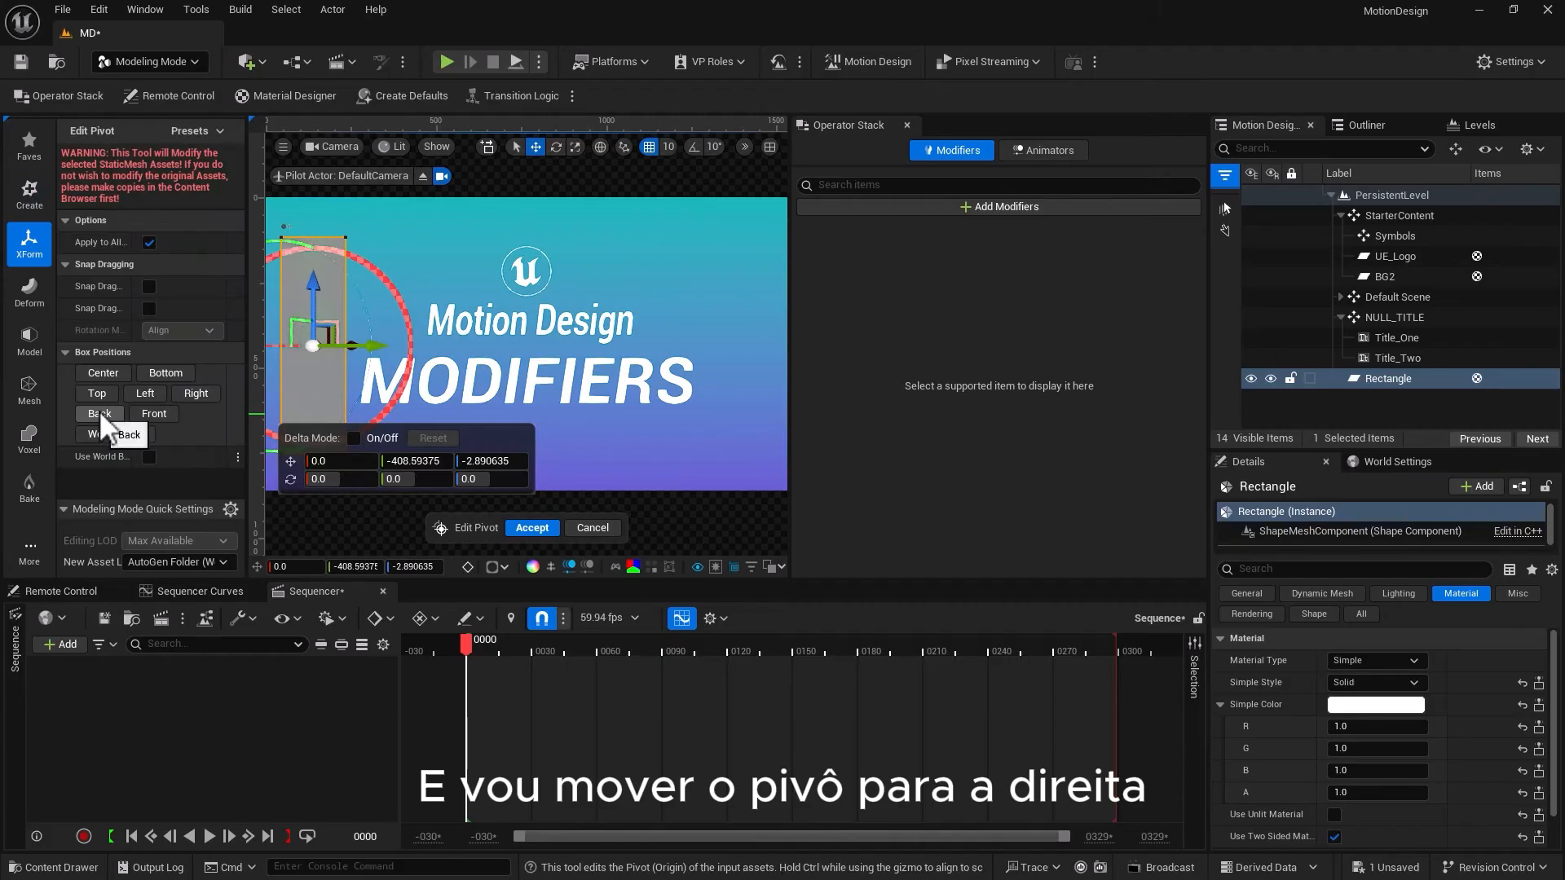
{"action": "left_click", "coordinate": [196, 394]}
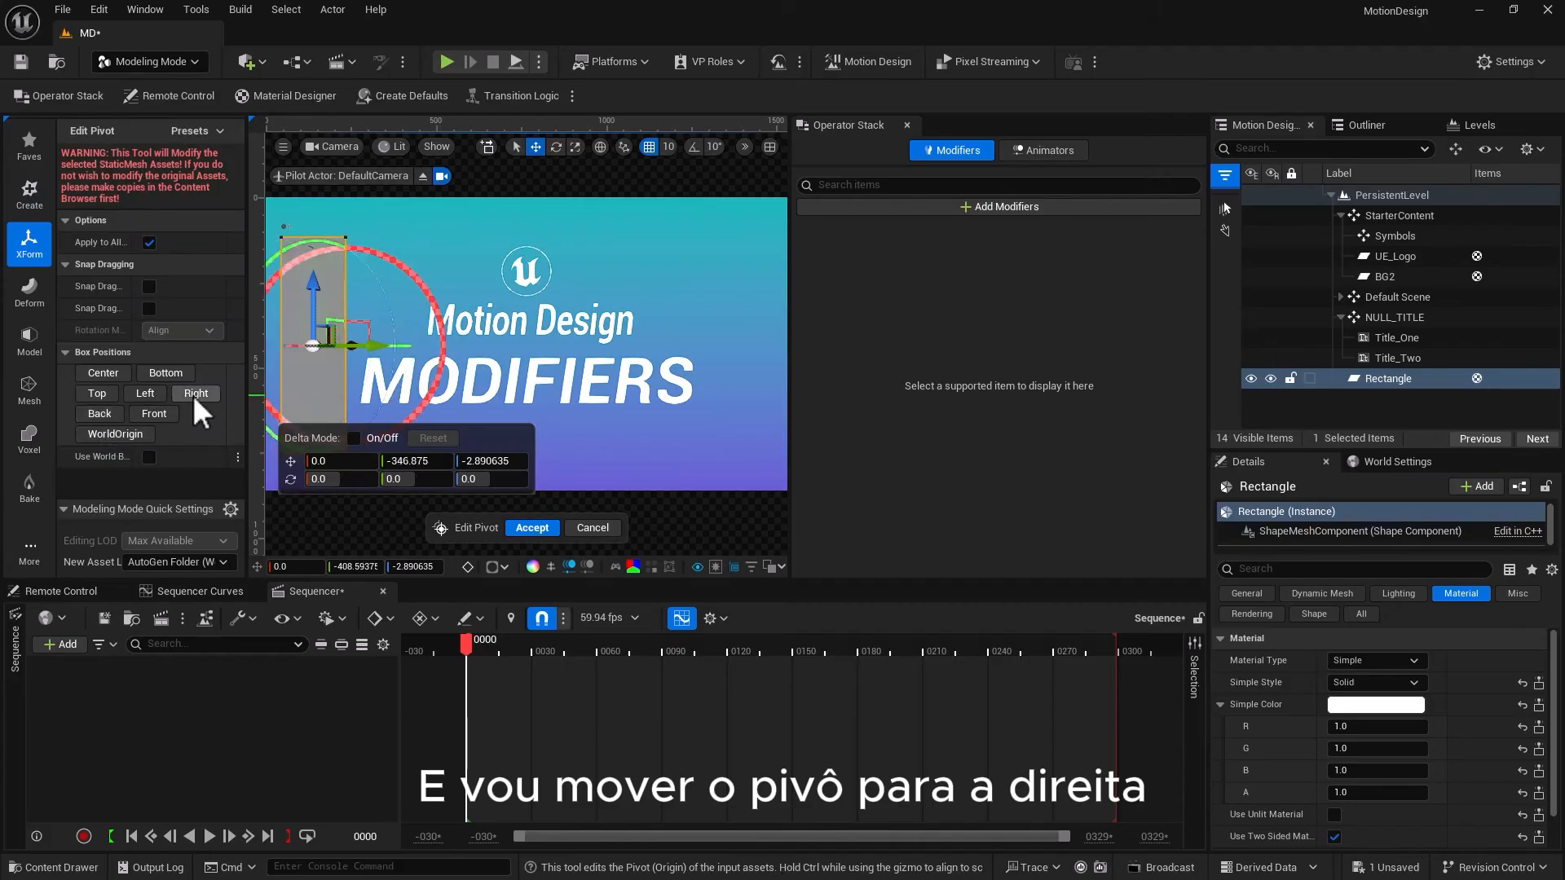
{"action": "left_click", "coordinate": [142, 396]}
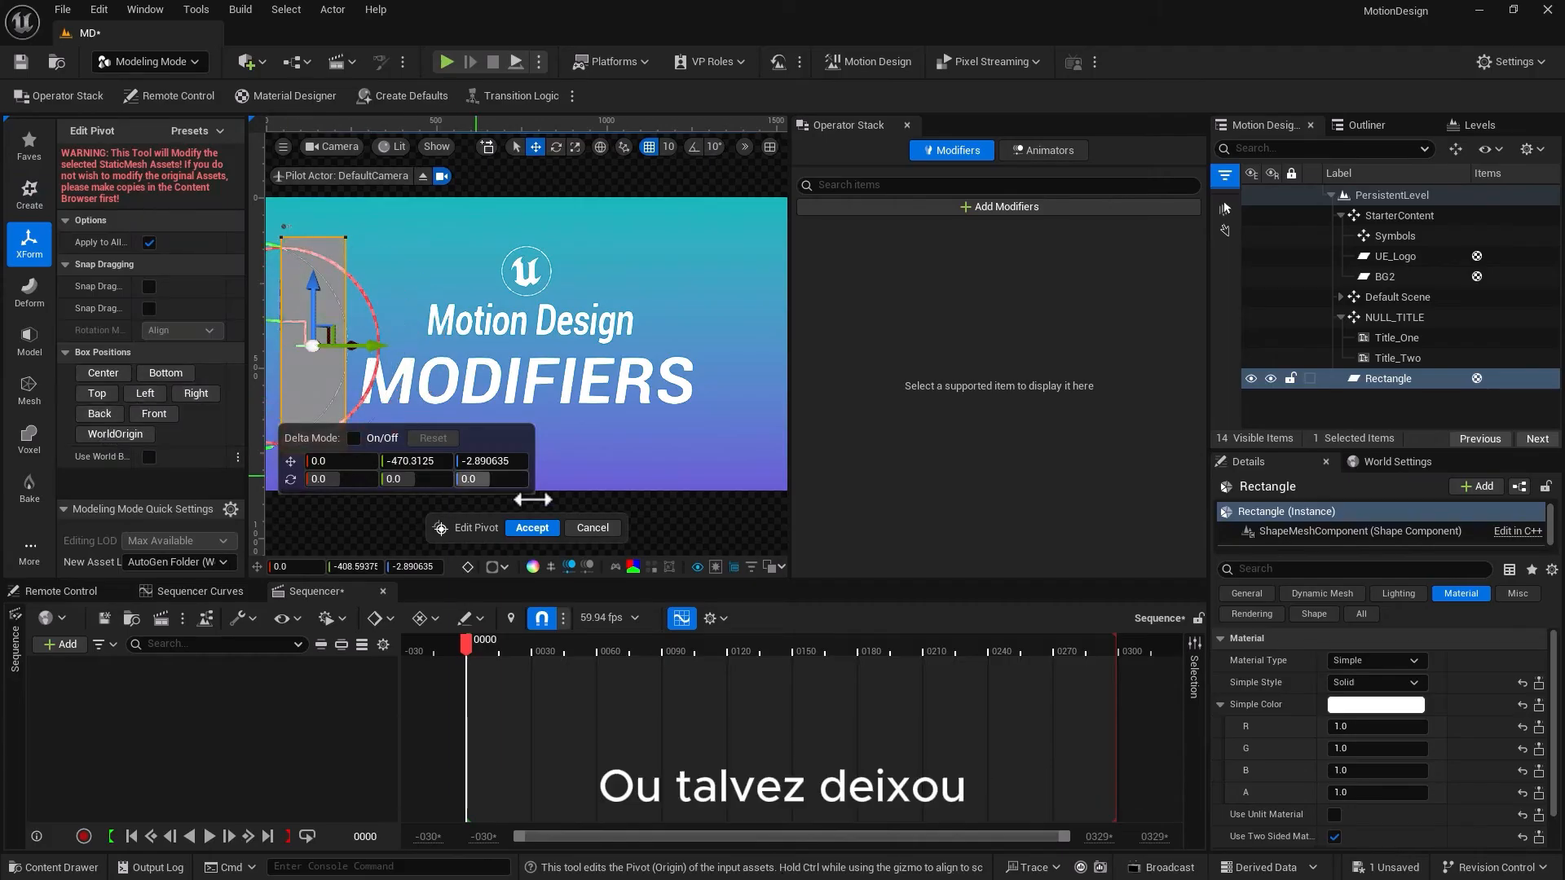
{"action": "left_click", "coordinate": [534, 528]}
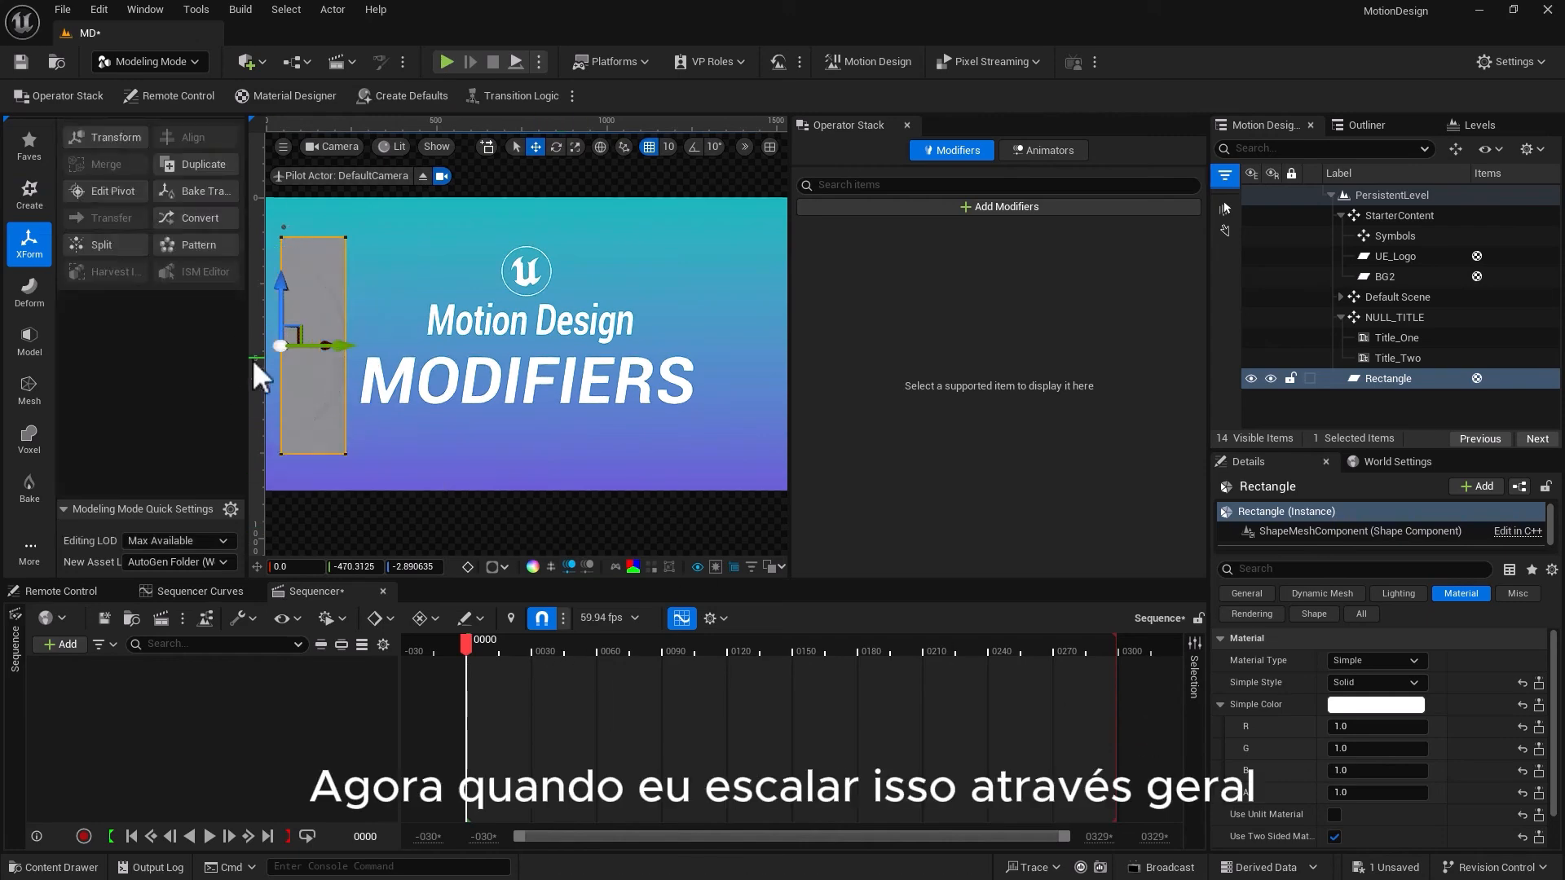
Try scaling the rectangle uniformly to 1.04 and set its scale back to 1
{"action": "left_click", "coordinate": [1246, 593]}
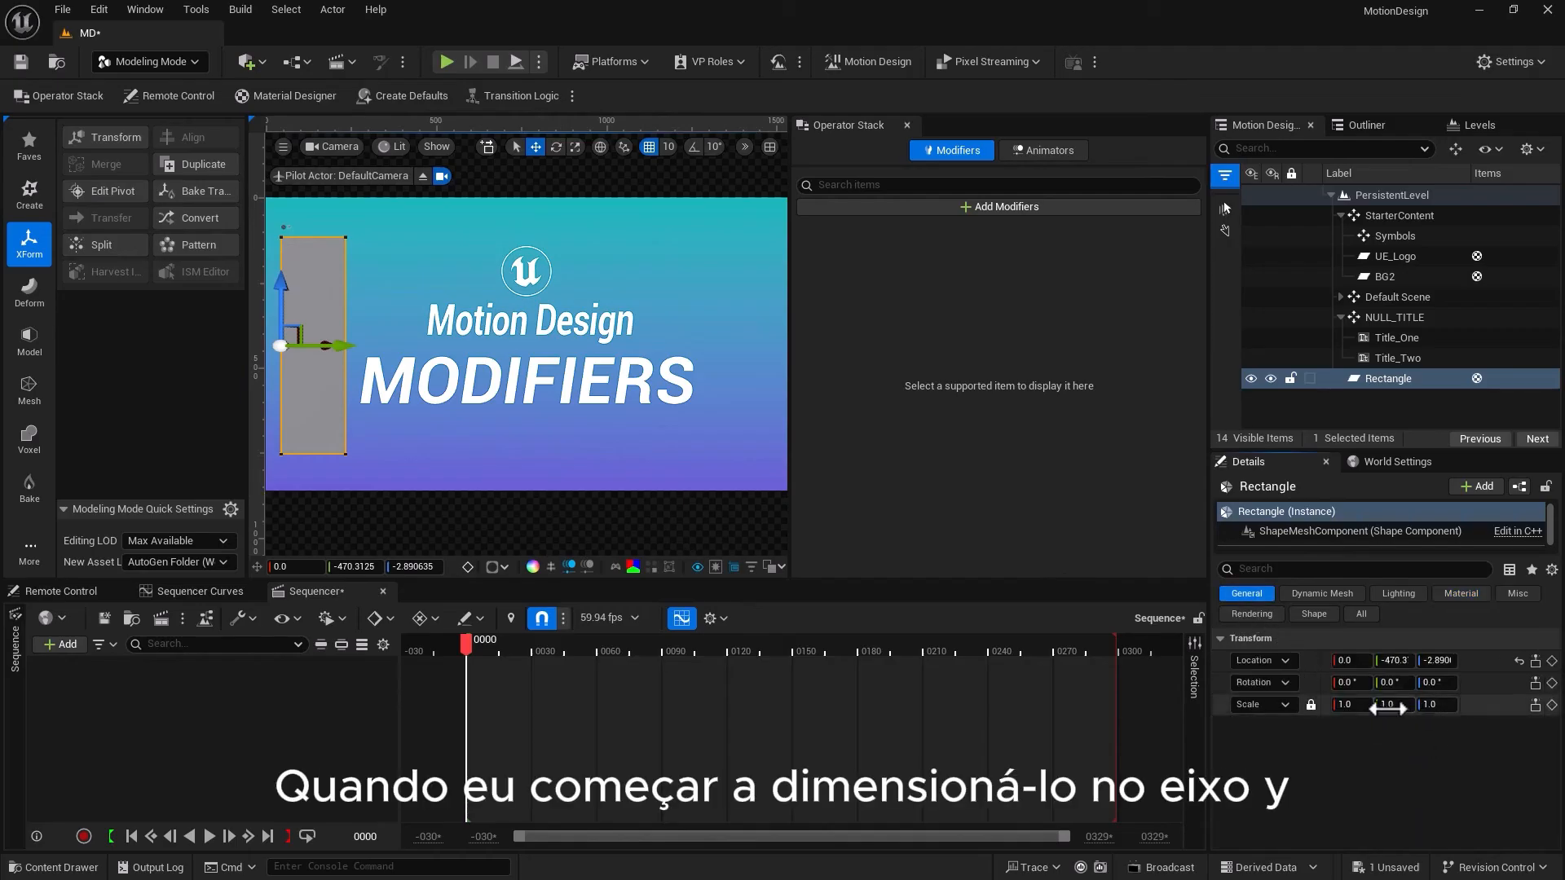
{"action": "left_click_drag", "start_coordinate": [1383, 708], "coordinate": [1390, 708]}
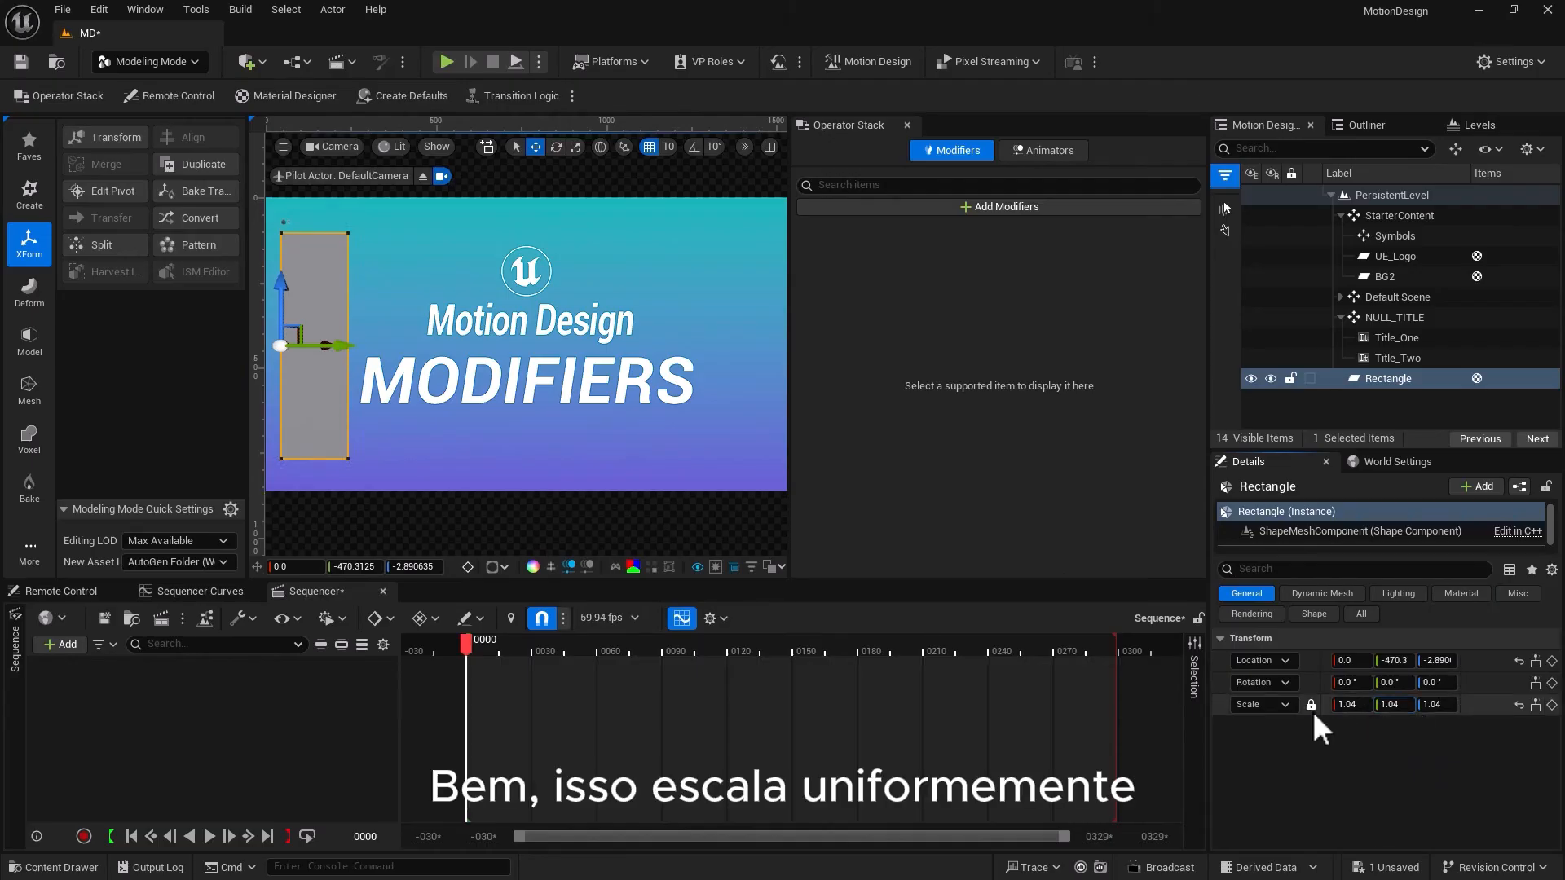
{"action": "left_click", "coordinate": [1349, 705]}
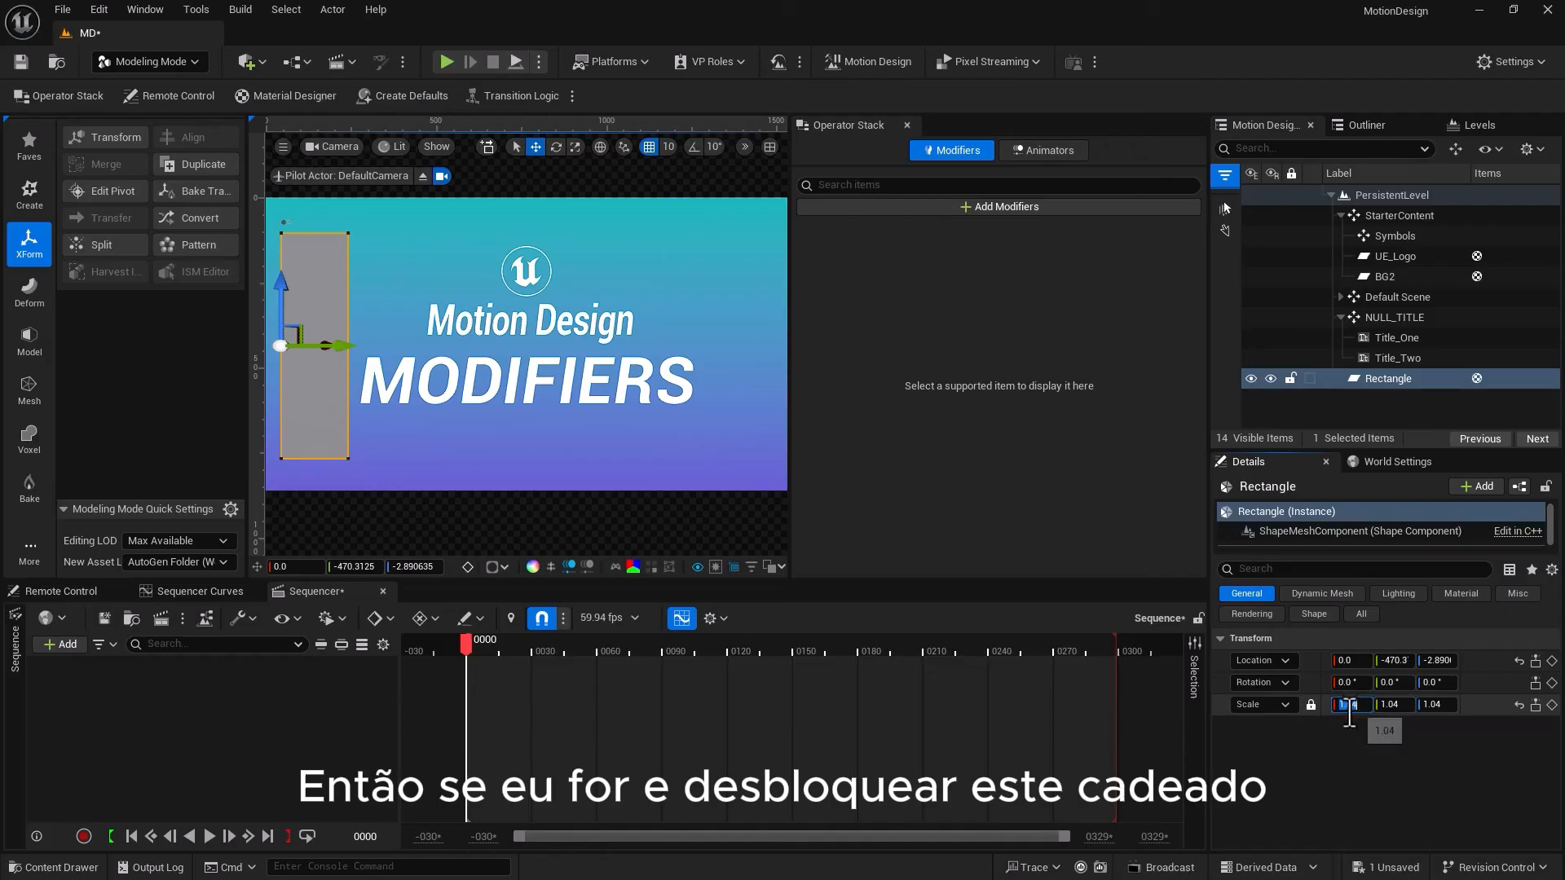
{"action": "type", "text": "1"}
{"action": "key", "text": "Return"}
Unlock the rectangle's uniform scaling and reduce its Y scale to 0.615
{"action": "left_click", "coordinate": [1310, 705]}
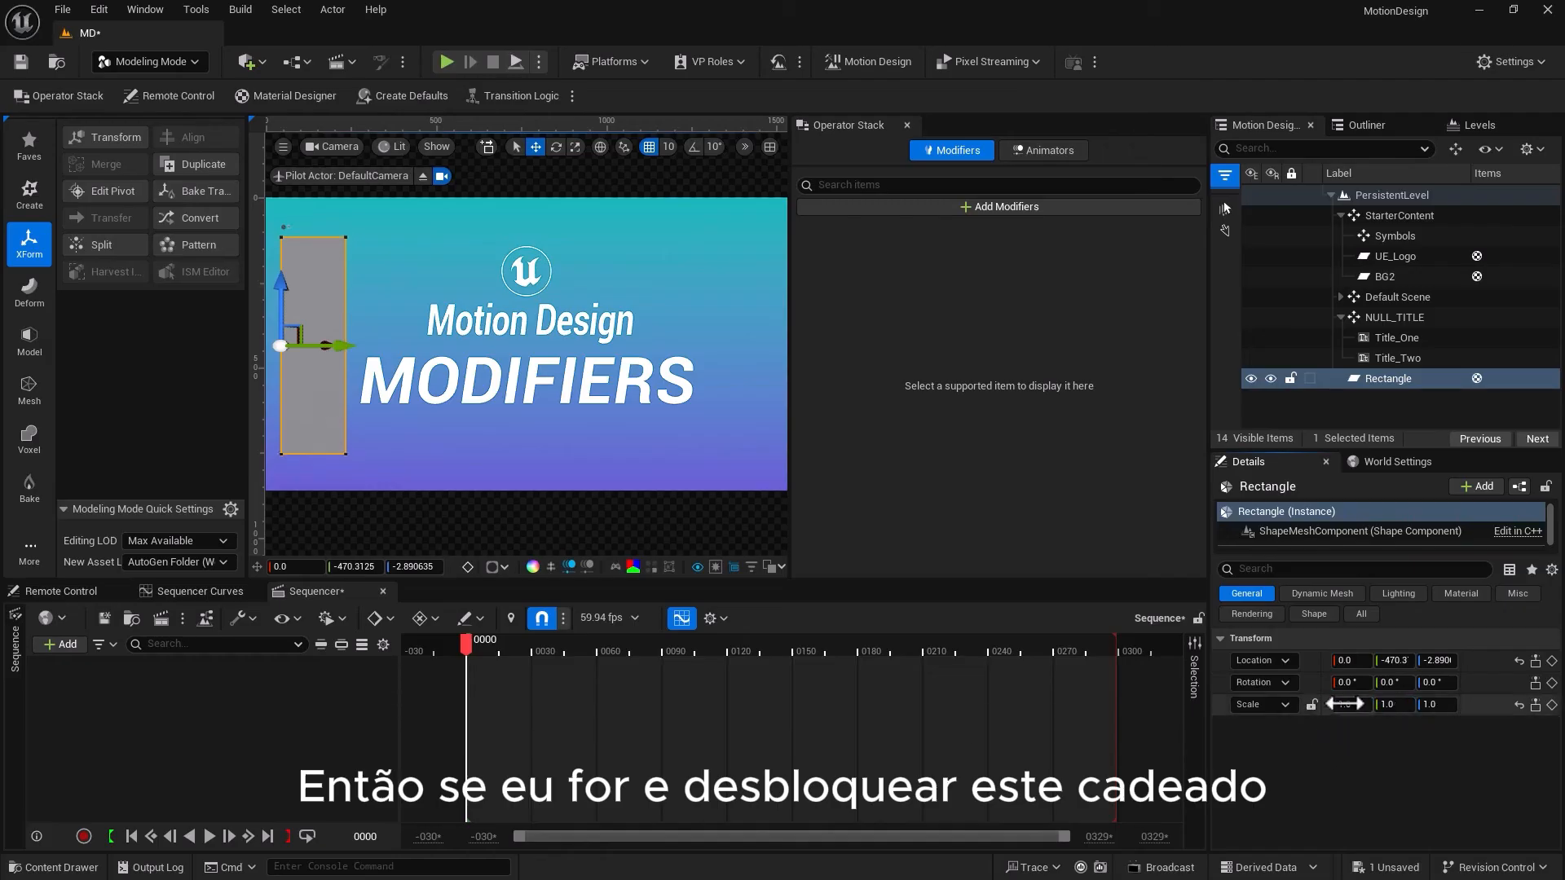
{"action": "left_click", "coordinate": [1395, 706]}
{"action": "mouse_move", "coordinate": [1395, 706]}
{"action": "left_mouse_down"}
{"action": "mouse_move", "coordinate": [1483, 706]}
{"action": "mouse_move", "coordinate": [1375, 706]}
{"action": "left_mouse_up"}
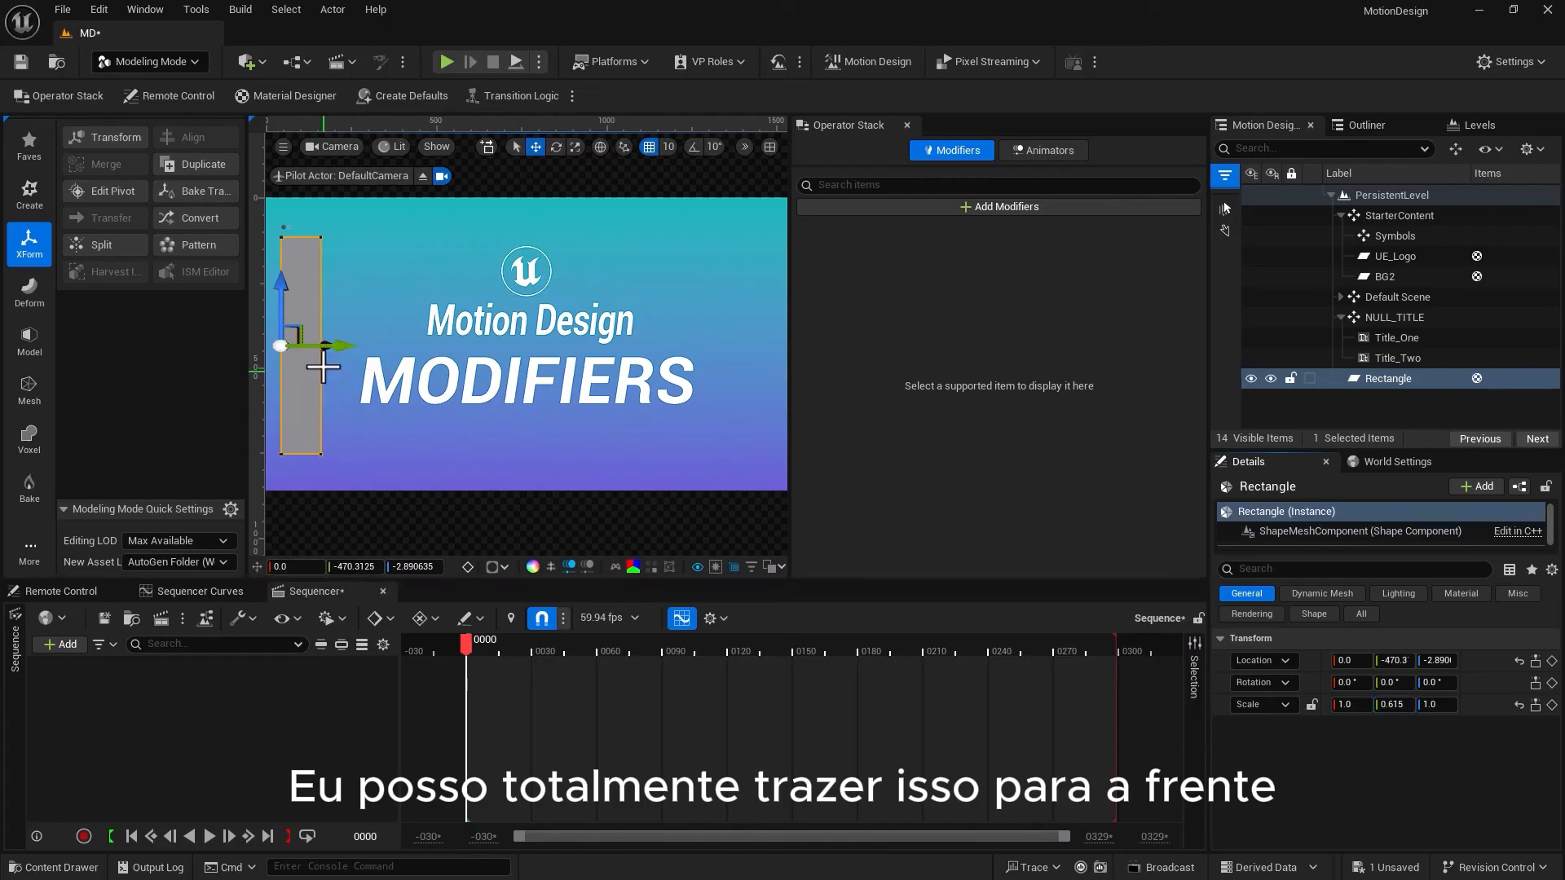
Move the rectangle in front of the title depth at X -50 and beside the text at Y about -400.3
{"action": "left_click_drag", "start_coordinate": [339, 344], "coordinate": [454, 344]}
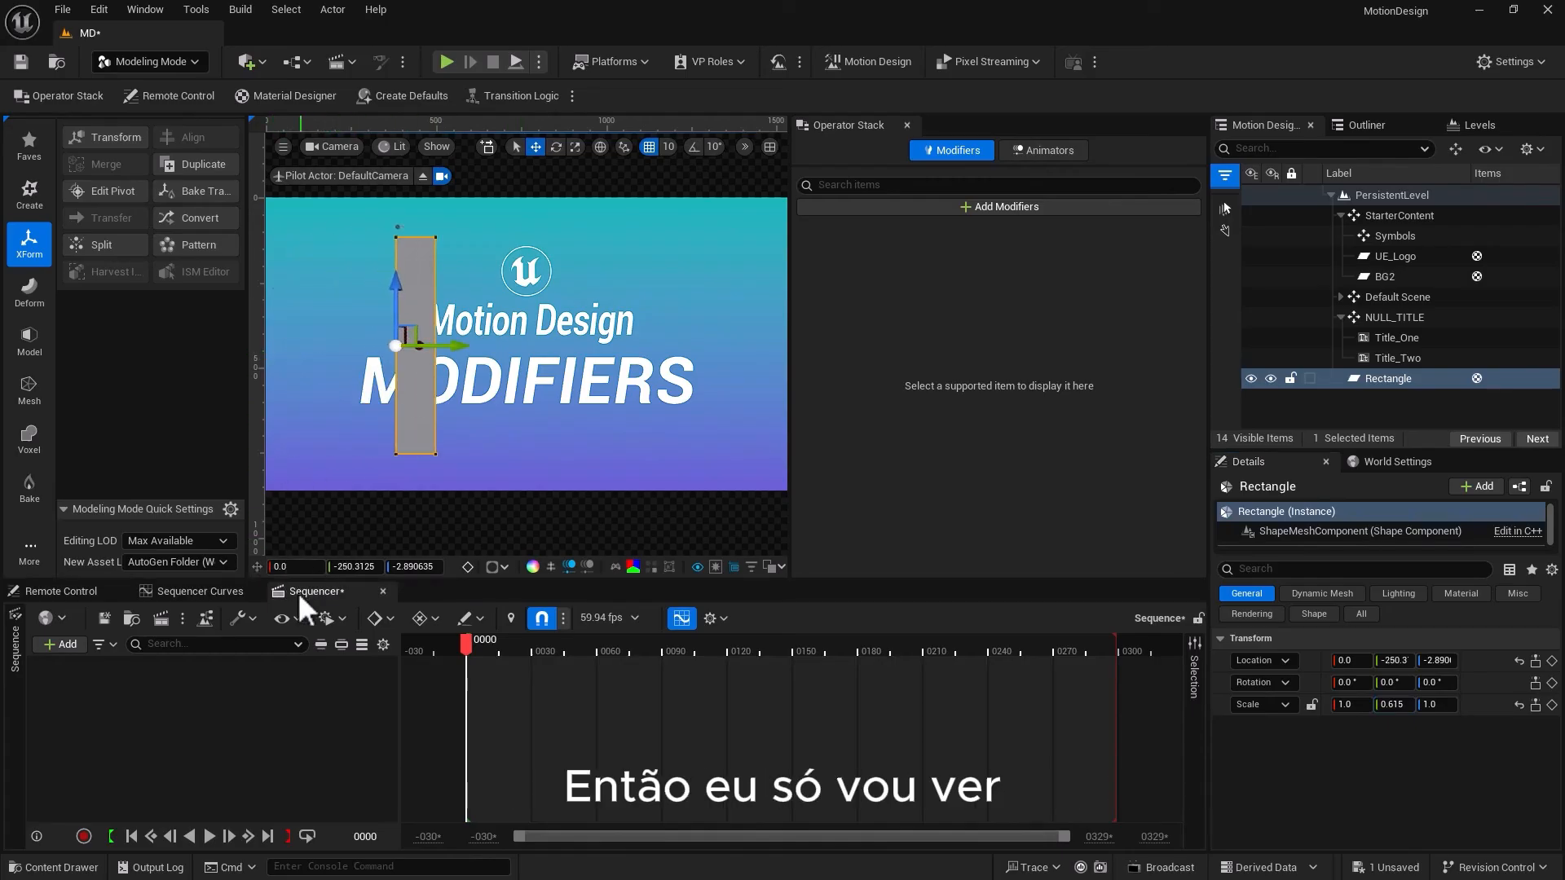
{"action": "left_click_drag", "start_coordinate": [290, 566], "coordinate": [251, 566]}
{"action": "left_click_drag", "start_coordinate": [416, 346], "coordinate": [329, 346]}
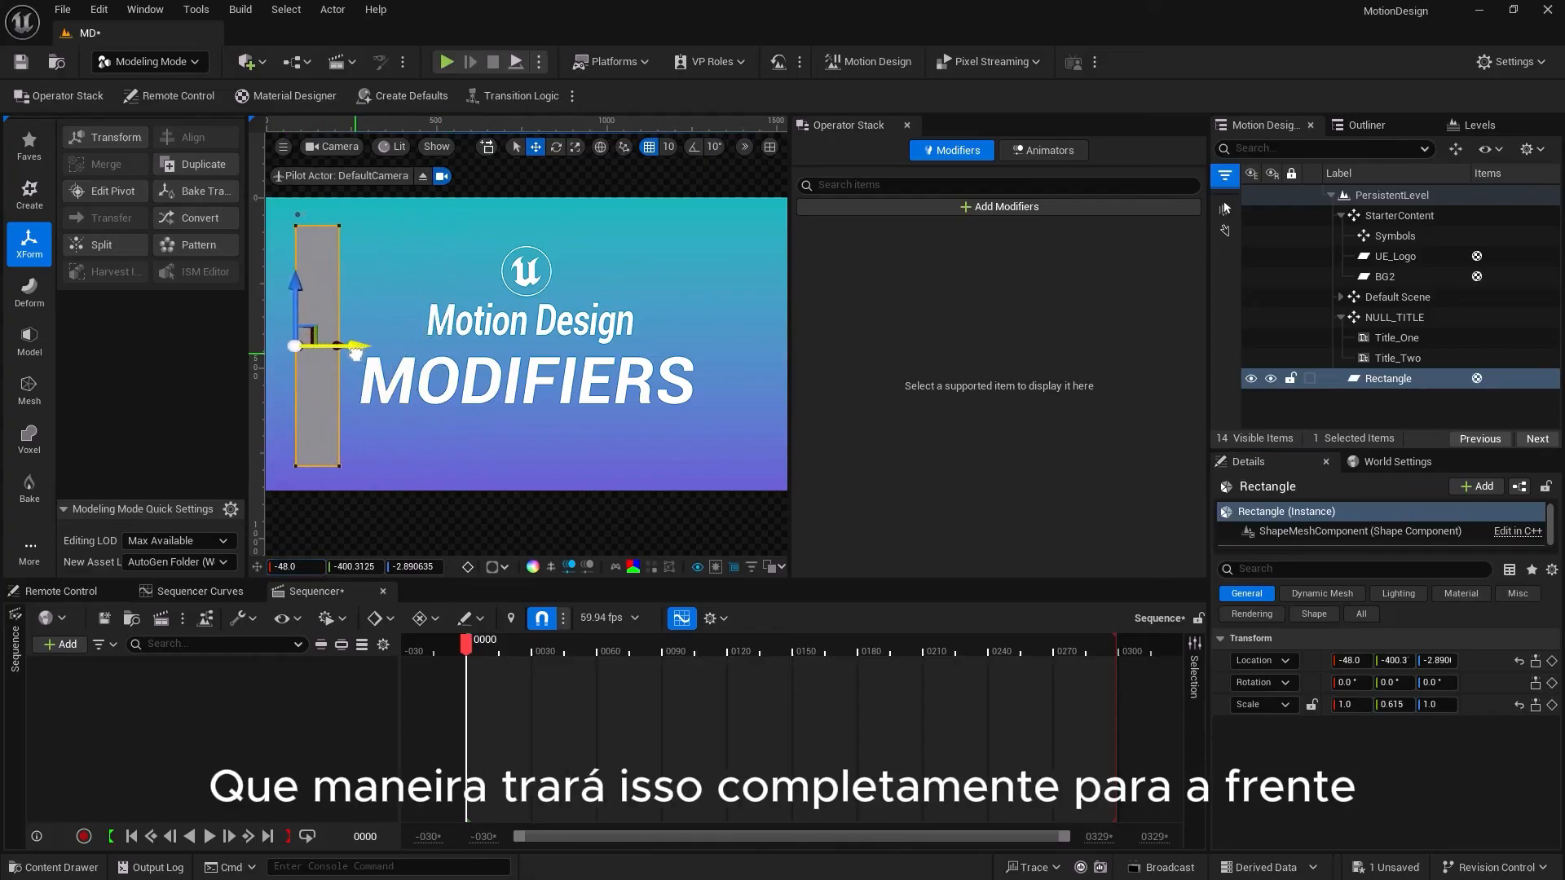
{"action": "left_click", "coordinate": [297, 568]}
{"action": "type", "text": "-"}
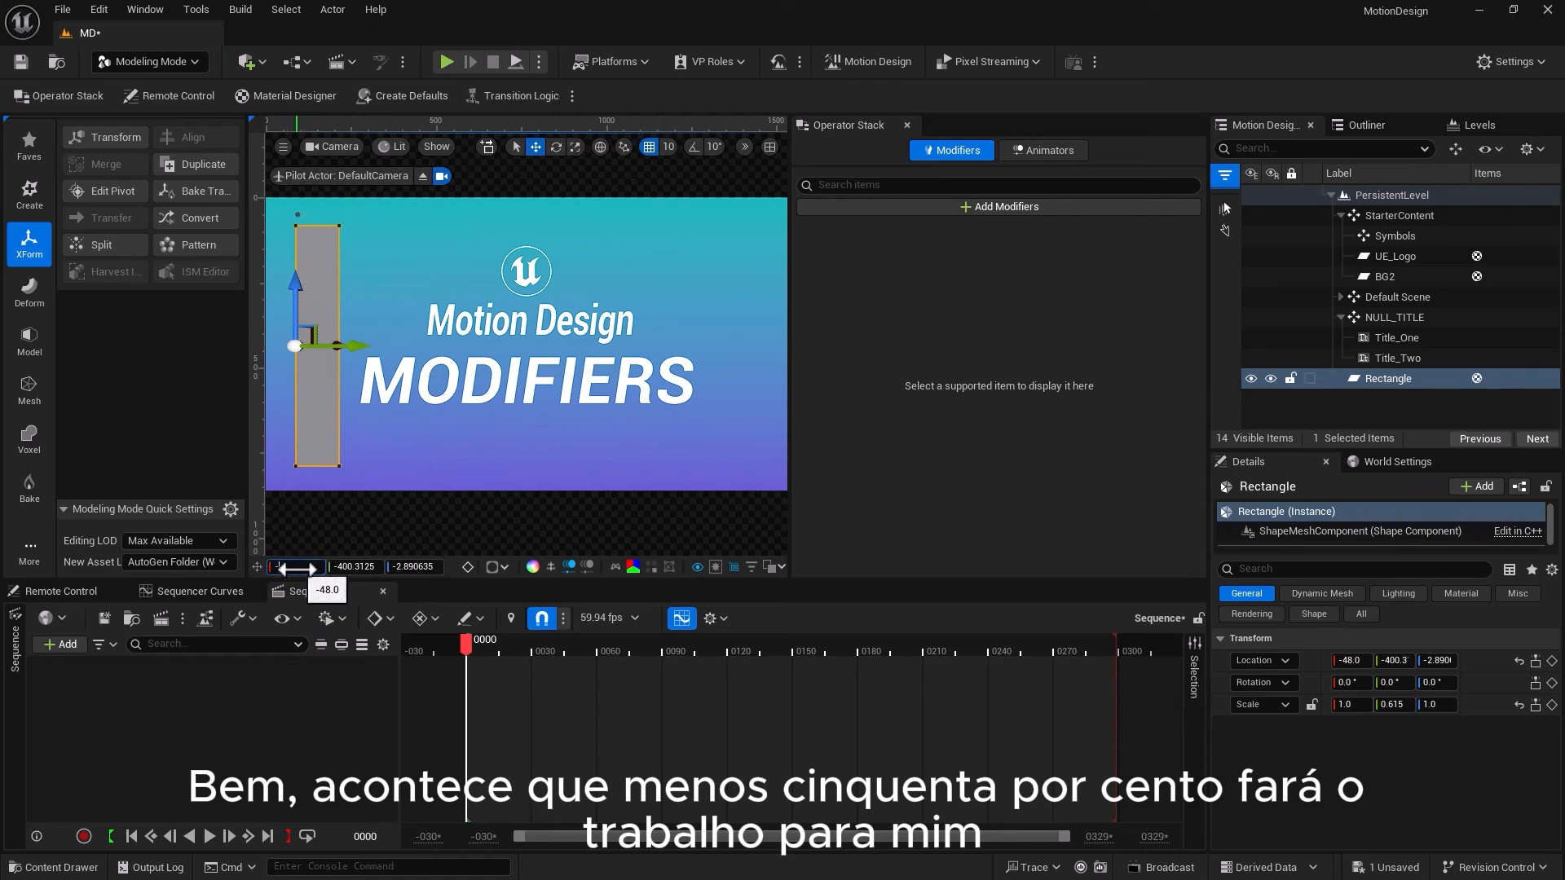
{"action": "type", "text": "50"}
{"action": "key", "text": "Return"}
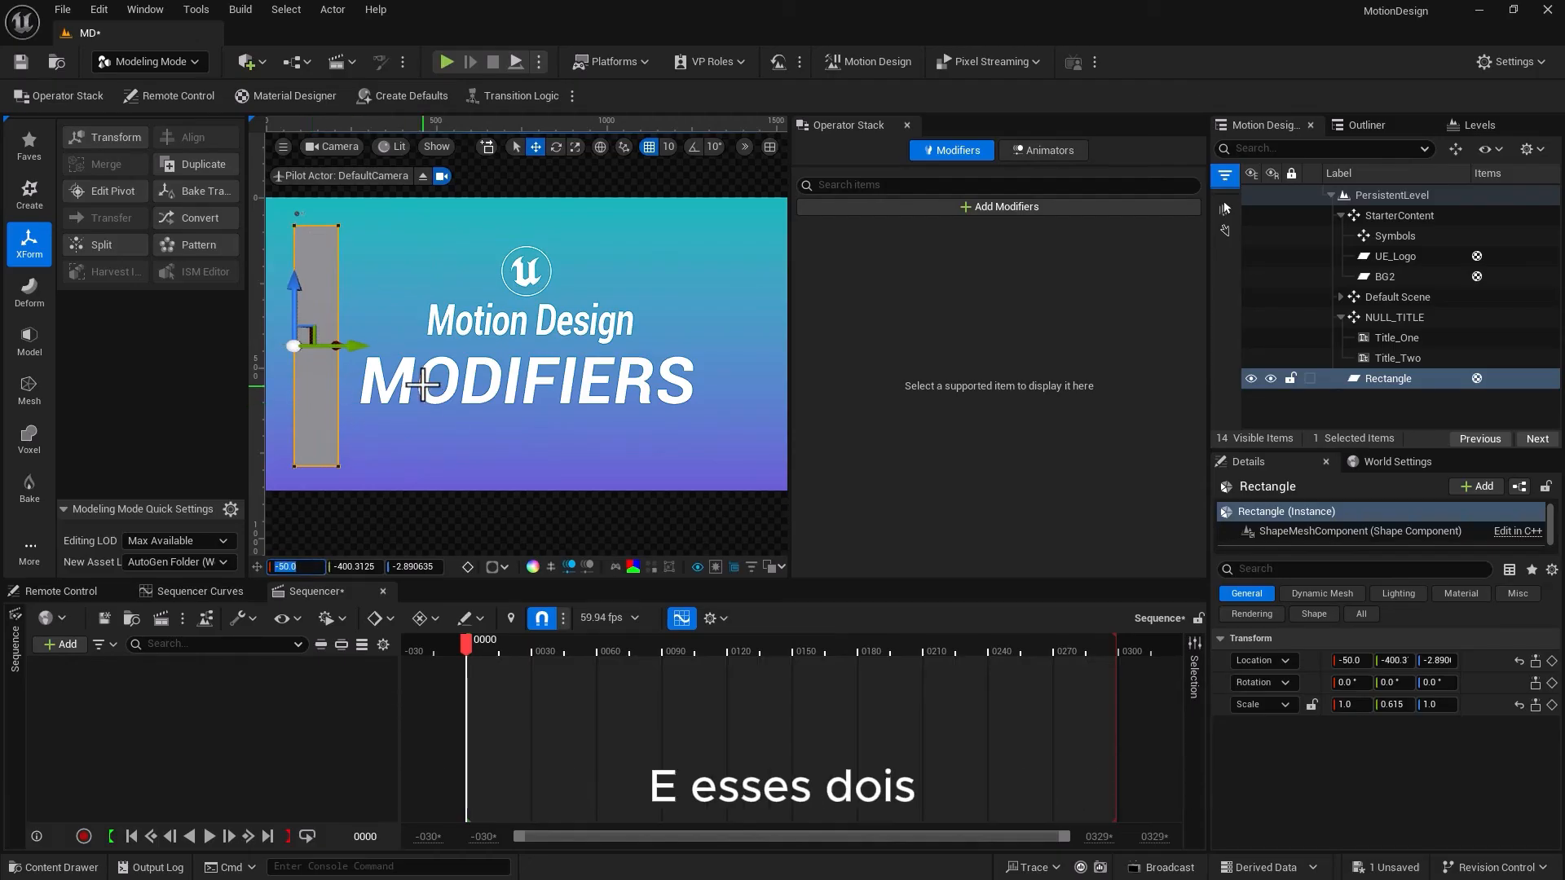
Select NULL_TITLE and show the modifiers available for it, including the Mask (Target) and Mask (Source) options
{"action": "left_click", "coordinate": [398, 371]}
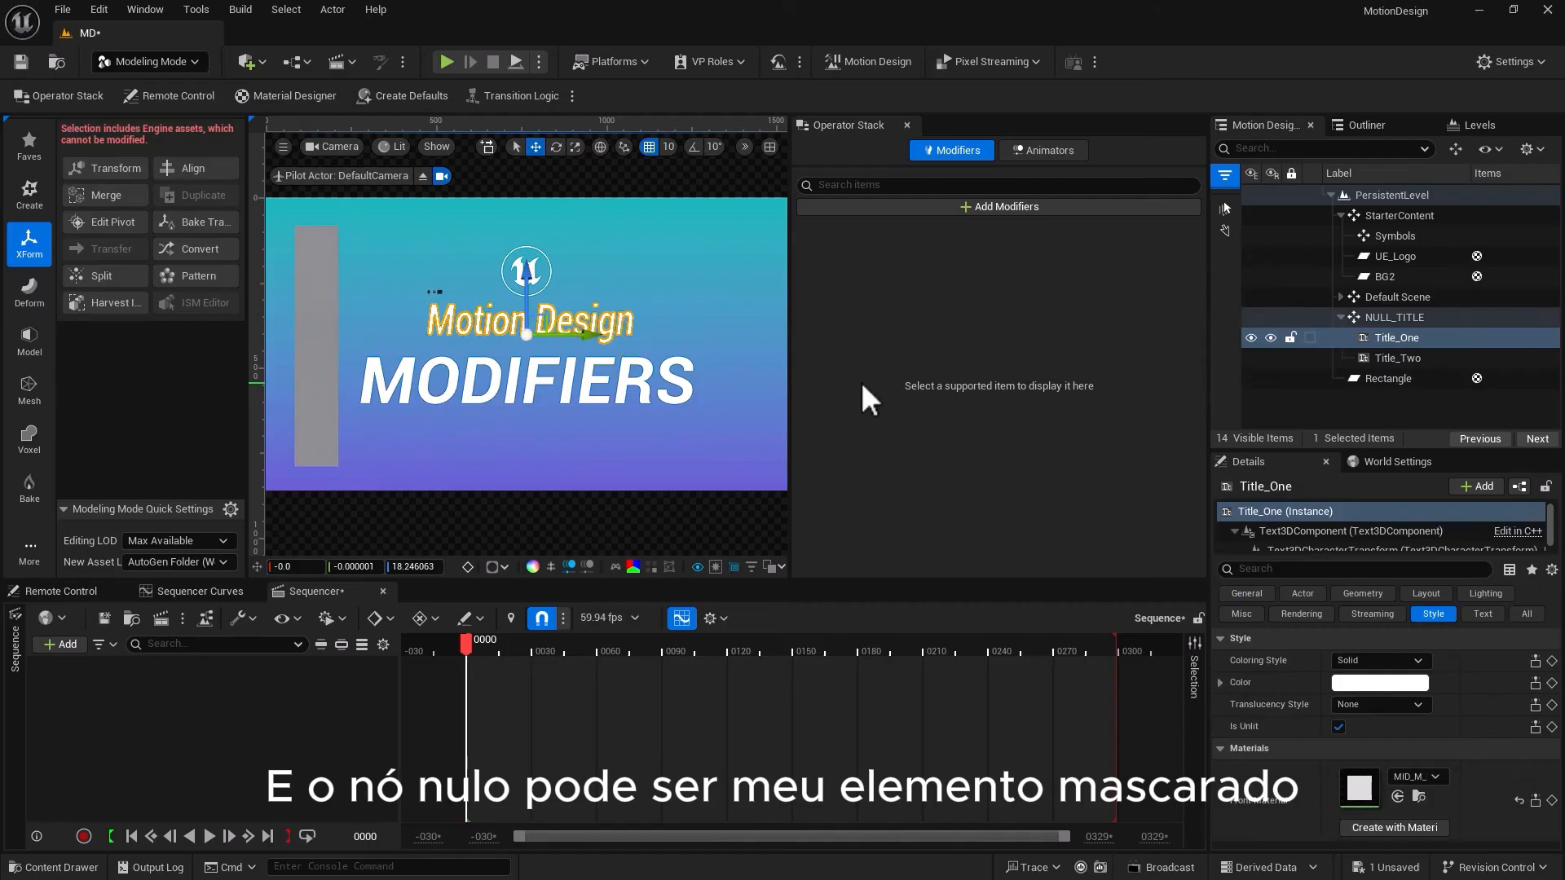
{"action": "left_click", "coordinate": [1369, 316]}
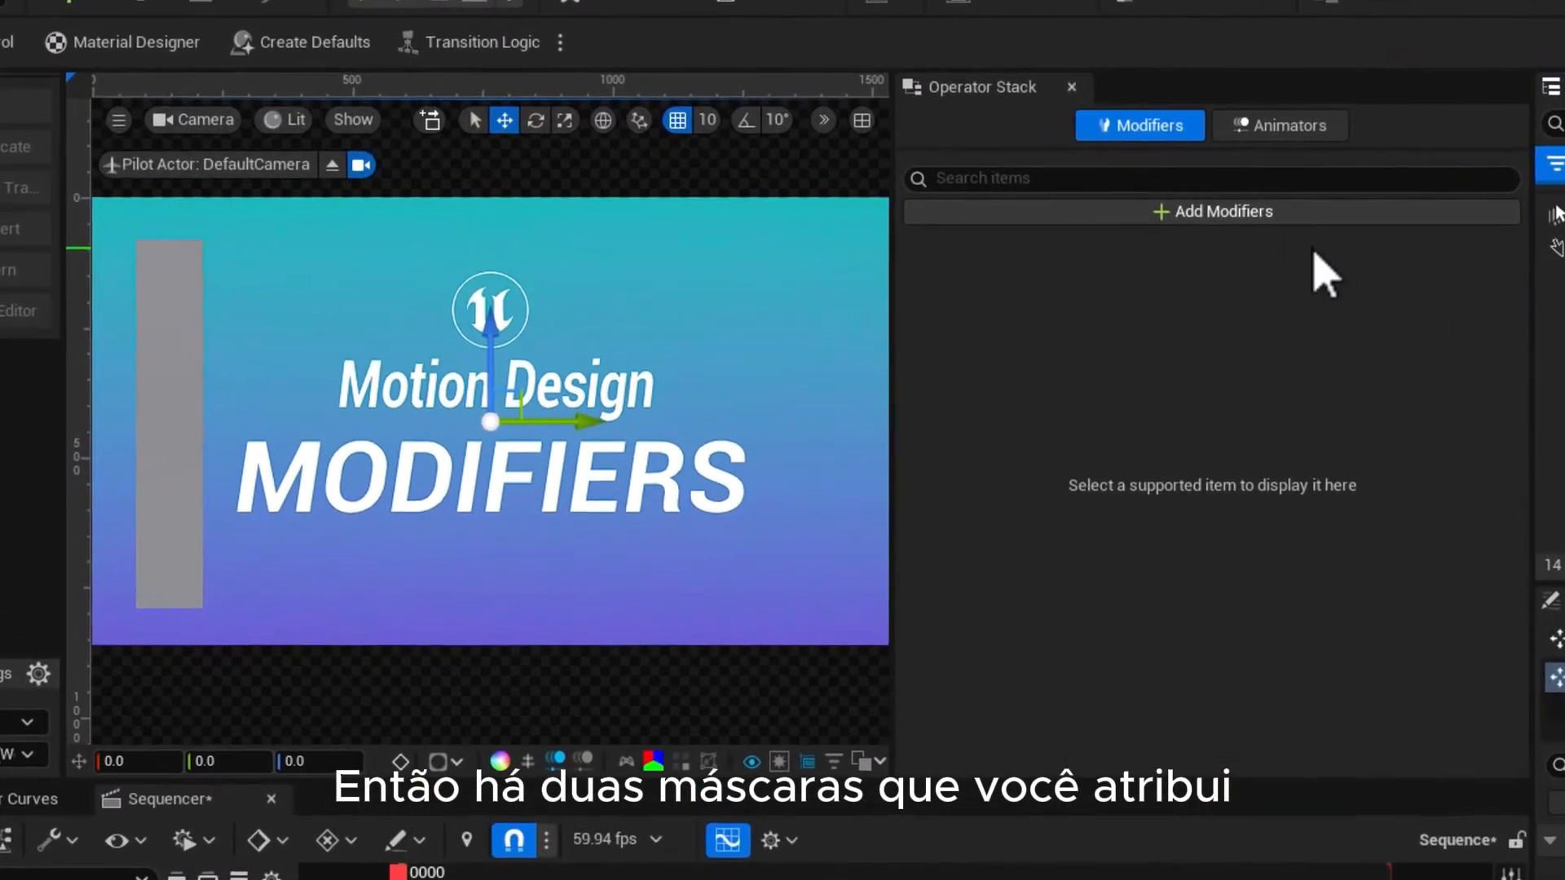
{"action": "left_click", "coordinate": [1216, 213]}
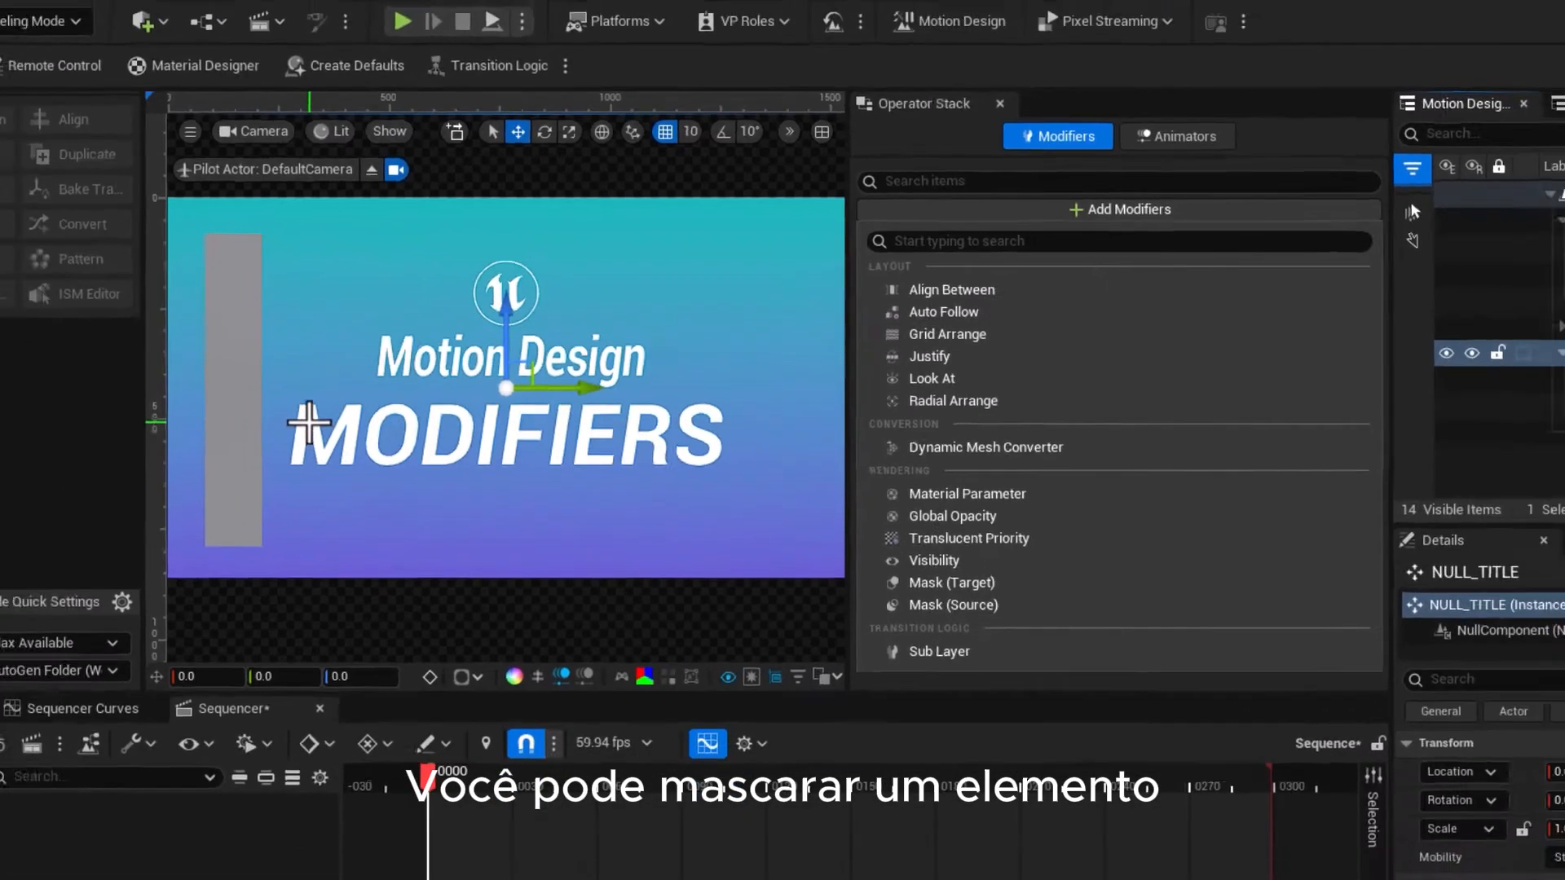
Try the Gradient Mask translucency style on Title_Two with a mask offset of 1.0, and set the style back to None
{"action": "left_click", "coordinate": [271, 459]}
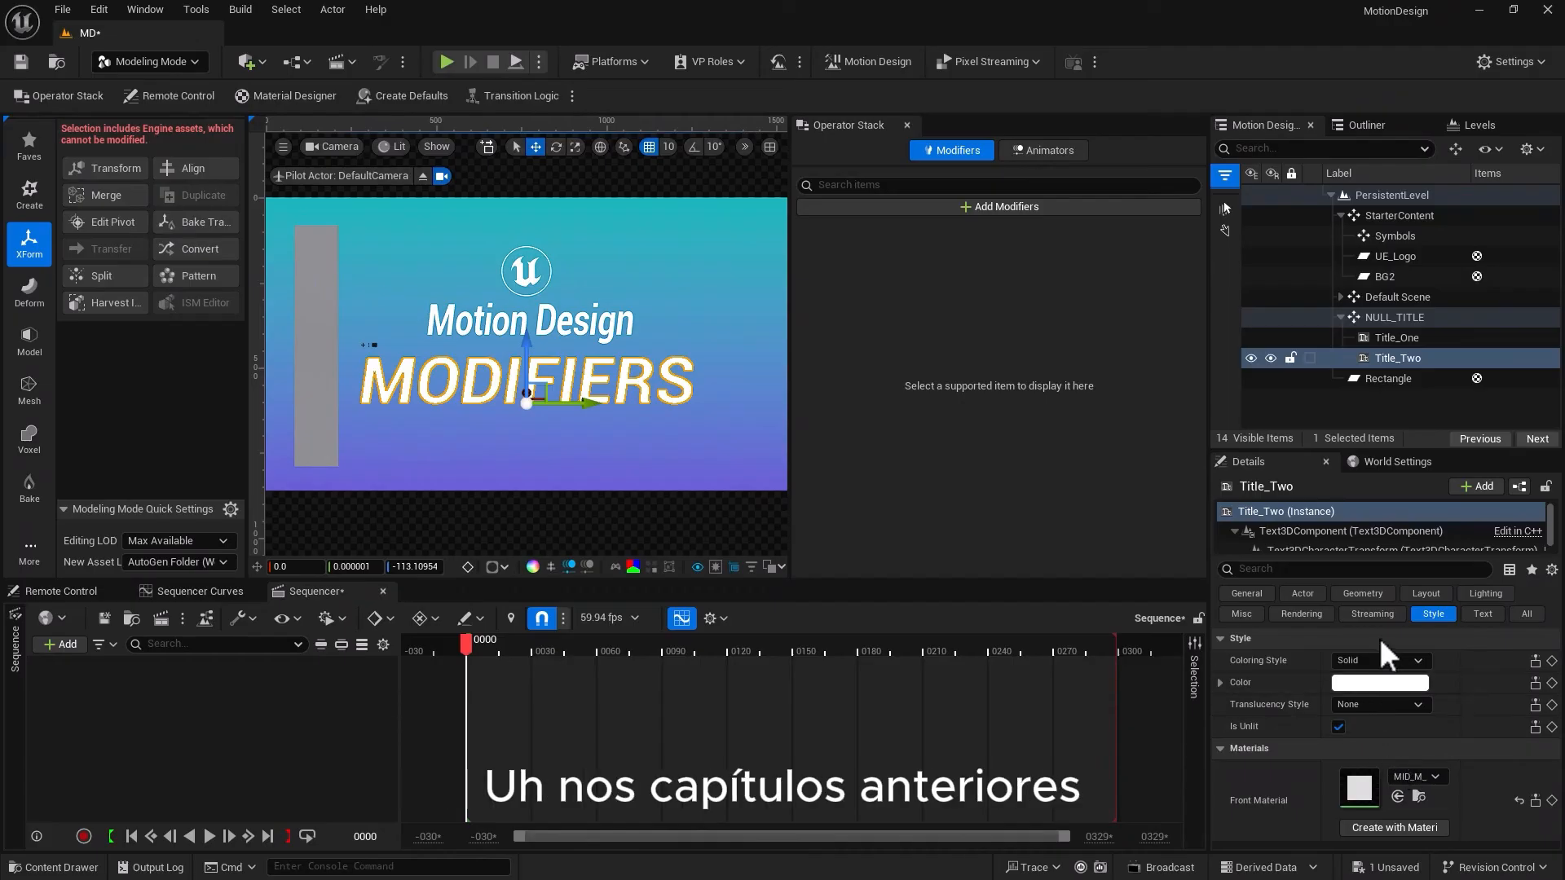
{"action": "left_click", "coordinate": [1375, 704]}
{"action": "left_click", "coordinate": [1372, 753]}
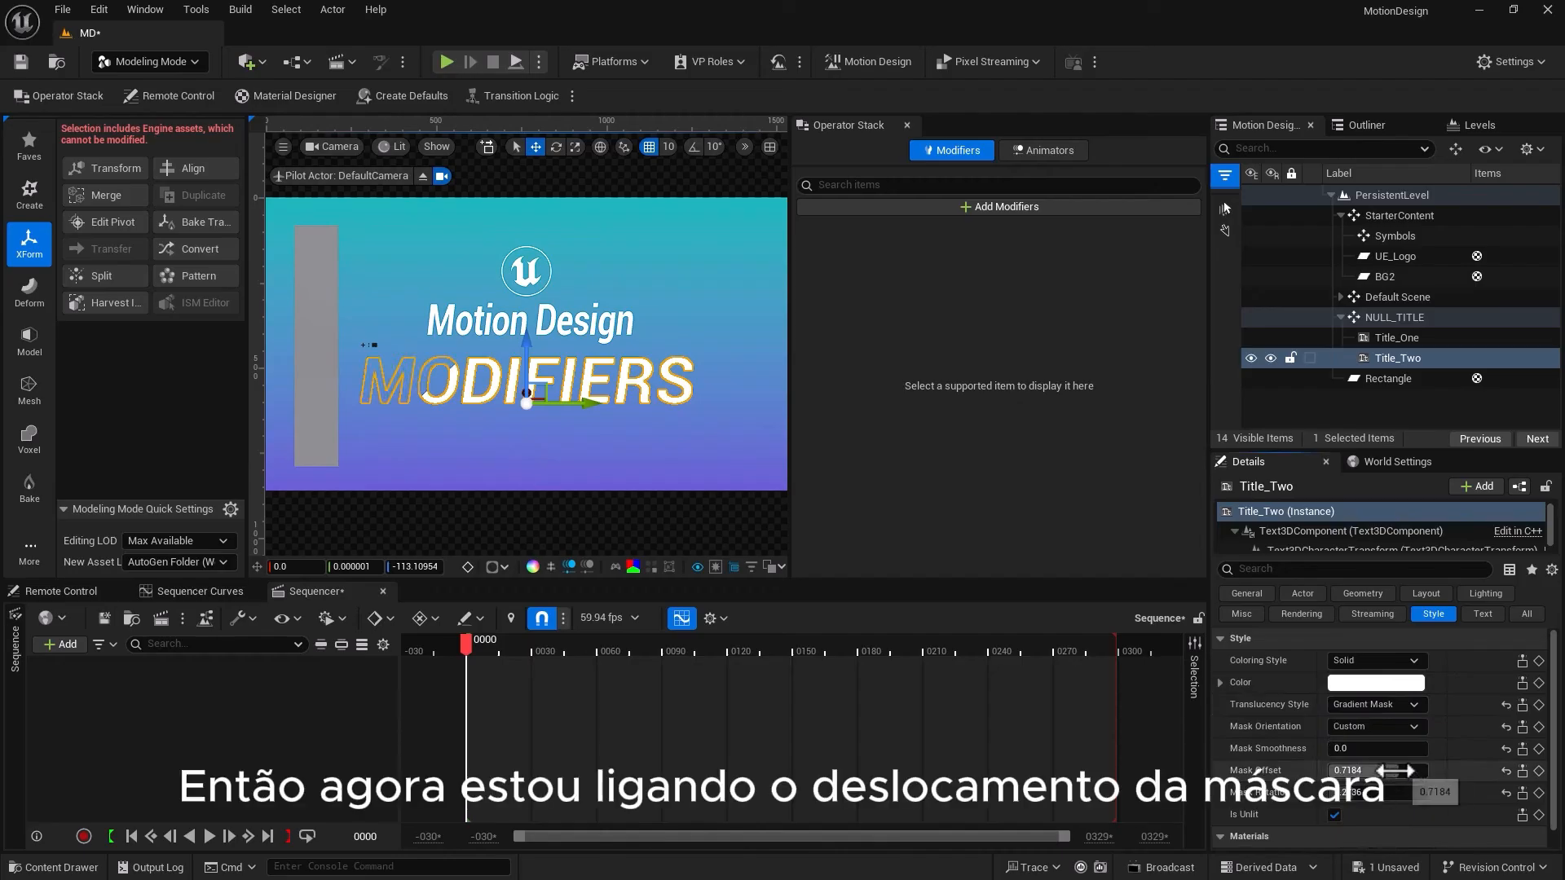
{"action": "mouse_move", "coordinate": [1395, 770]}
{"action": "left_mouse_down"}
{"action": "mouse_move", "coordinate": [1368, 770]}
{"action": "mouse_move", "coordinate": [1421, 771]}
{"action": "mouse_move", "coordinate": [1328, 770]}
{"action": "mouse_move", "coordinate": [1426, 771]}
{"action": "left_mouse_up"}
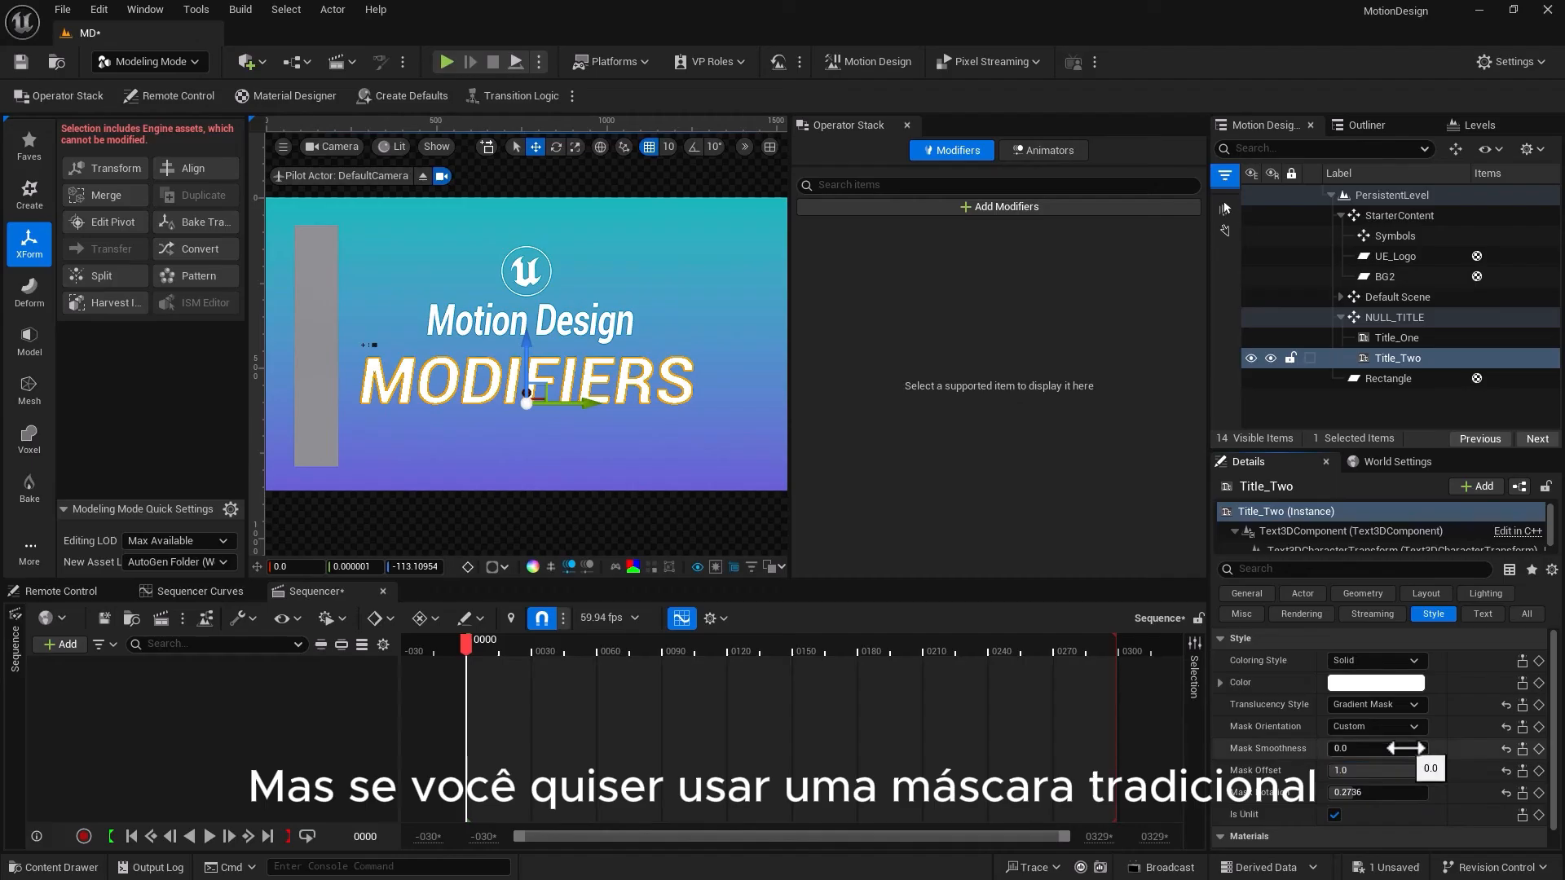
{"action": "left_click", "coordinate": [1362, 703]}
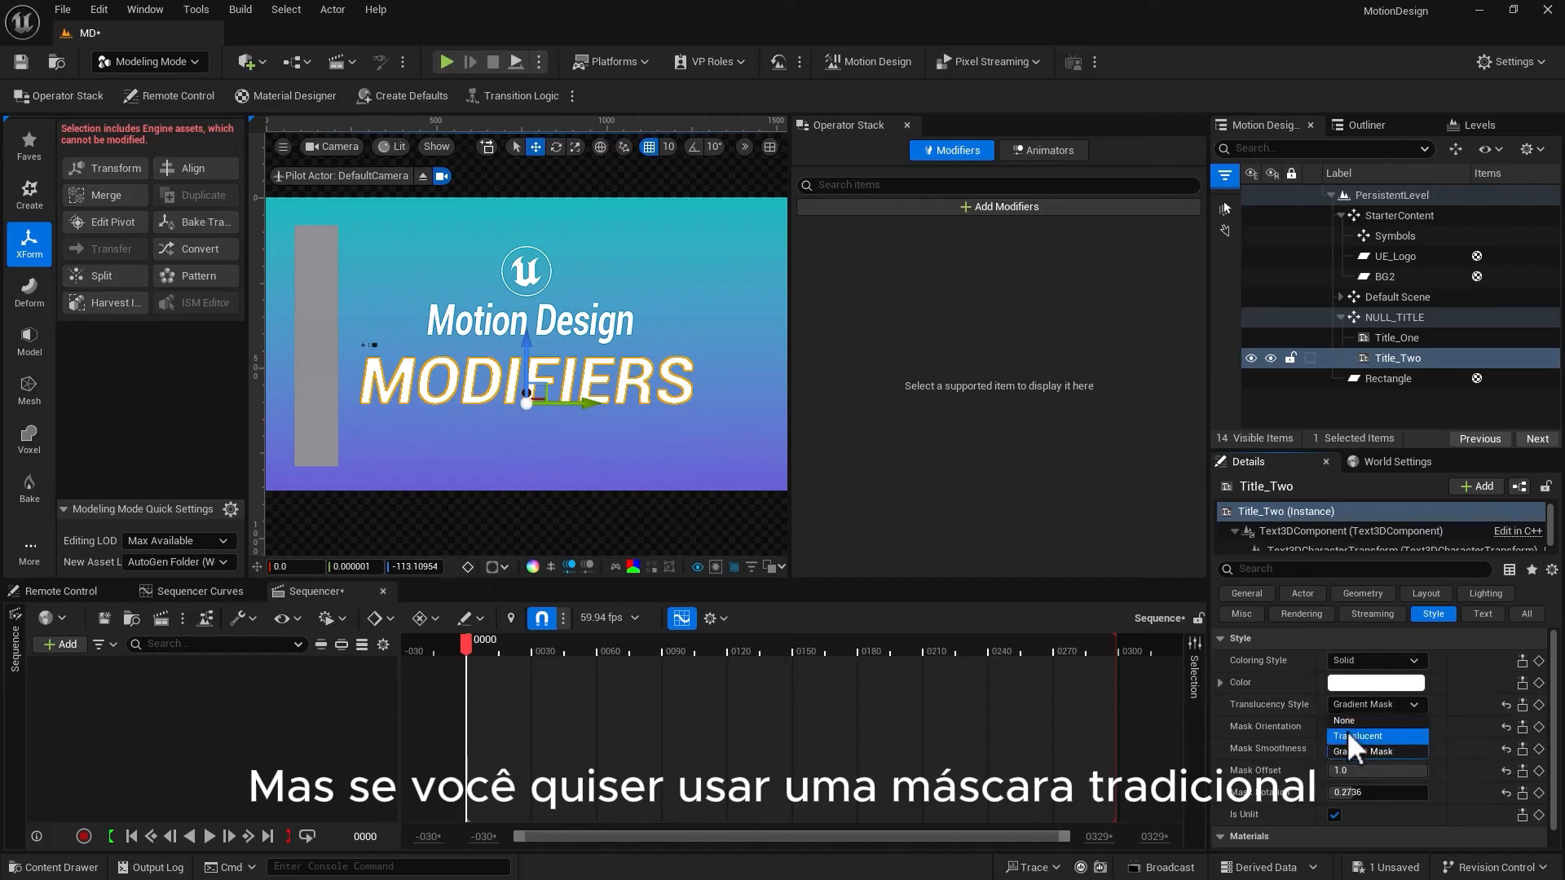
{"action": "left_click", "coordinate": [1345, 721]}
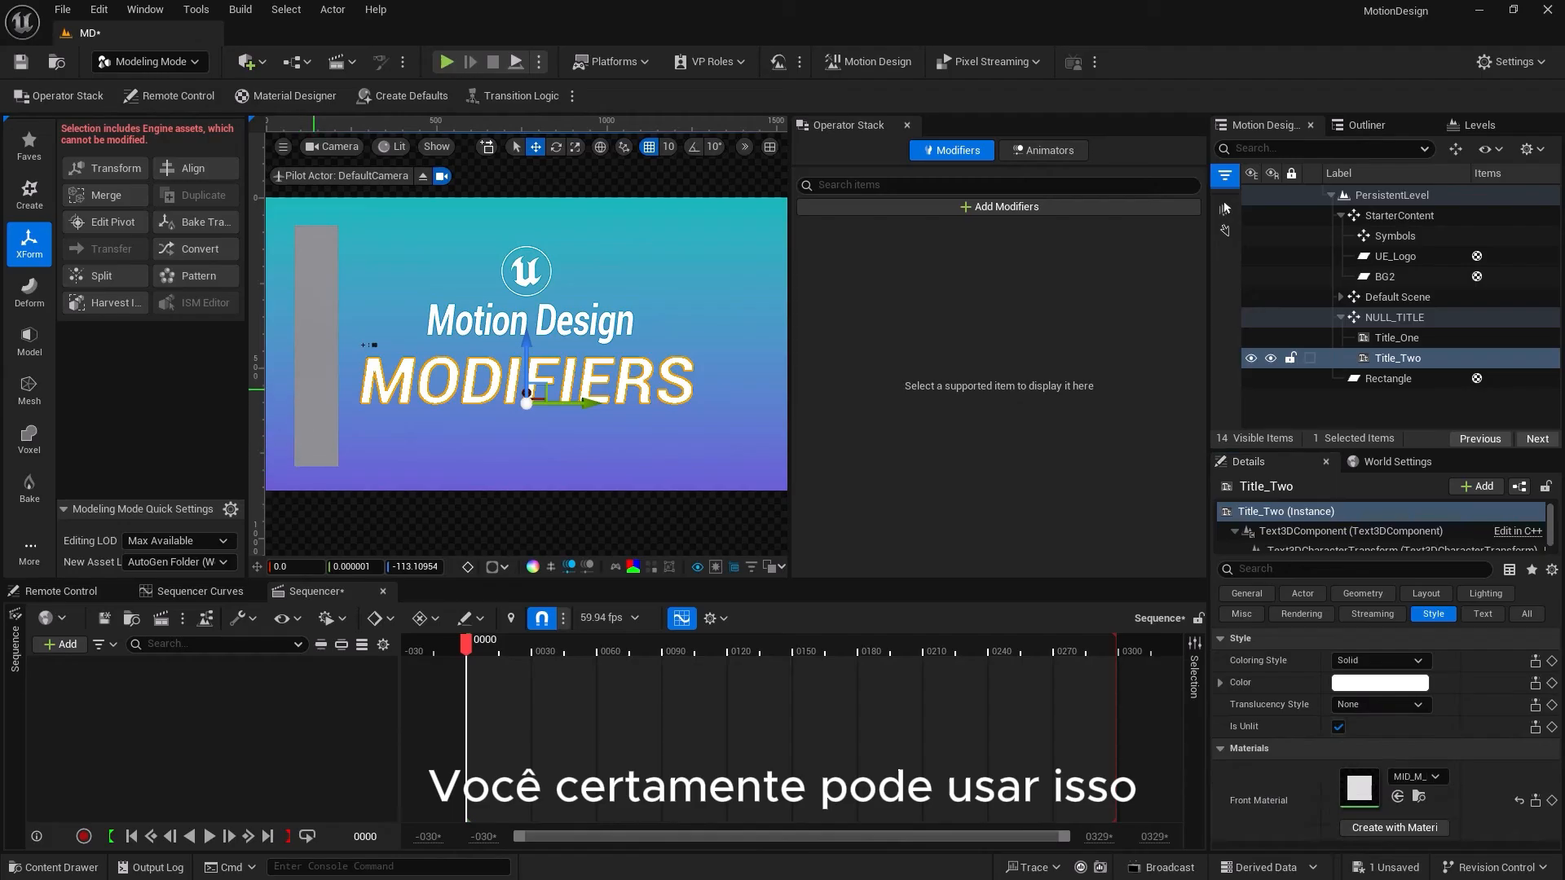
Add a Mask (Source) modifier to the rectangle and turn on the viewport's mask view
{"action": "left_click", "coordinate": [308, 399]}
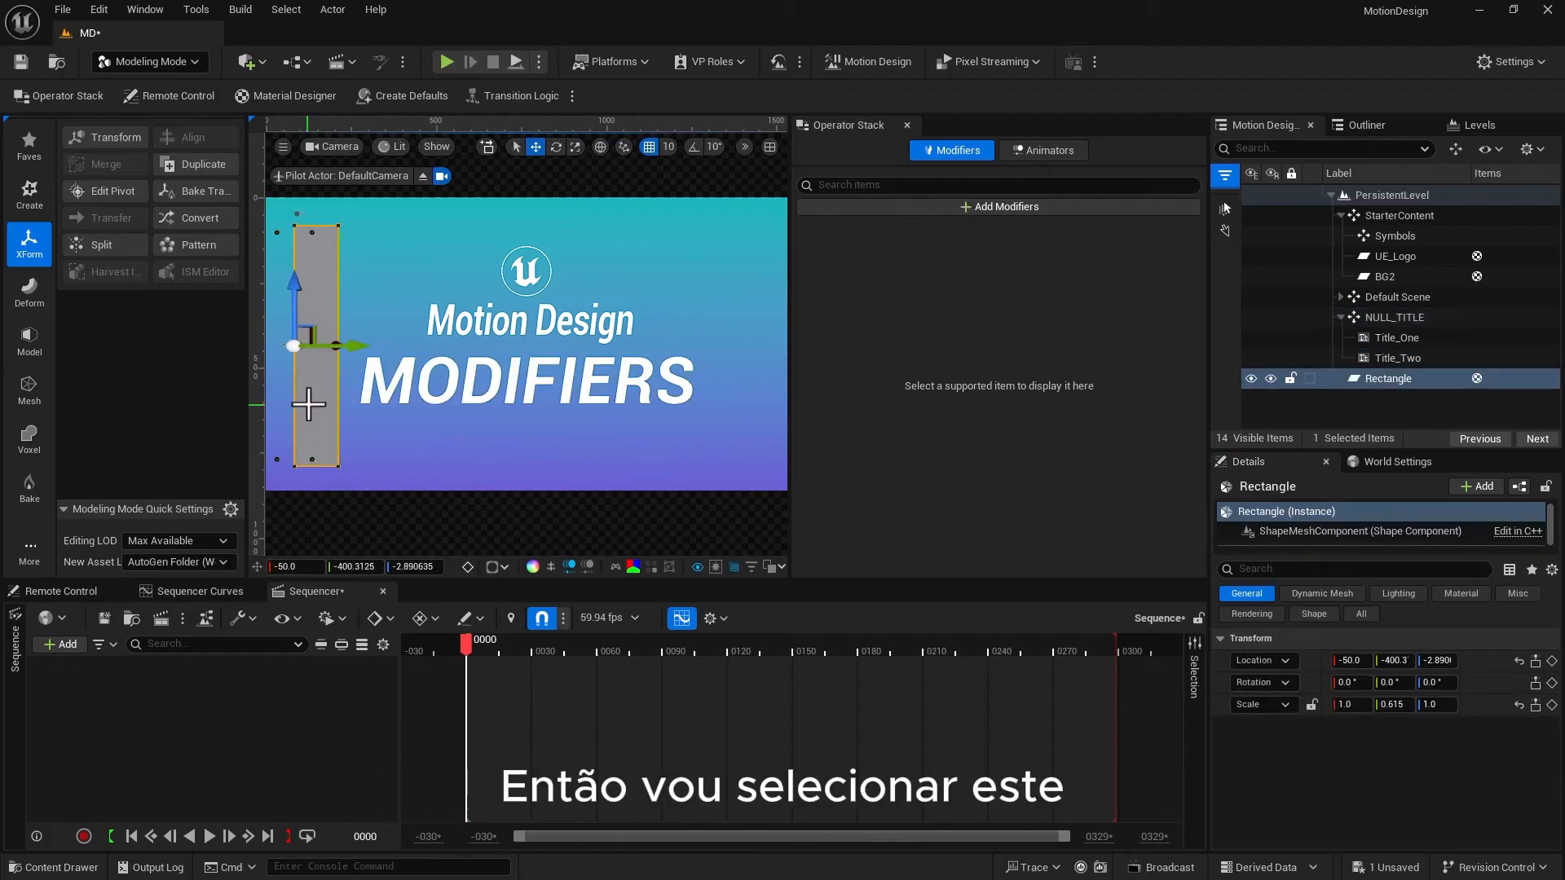
{"action": "left_click", "coordinate": [980, 206]}
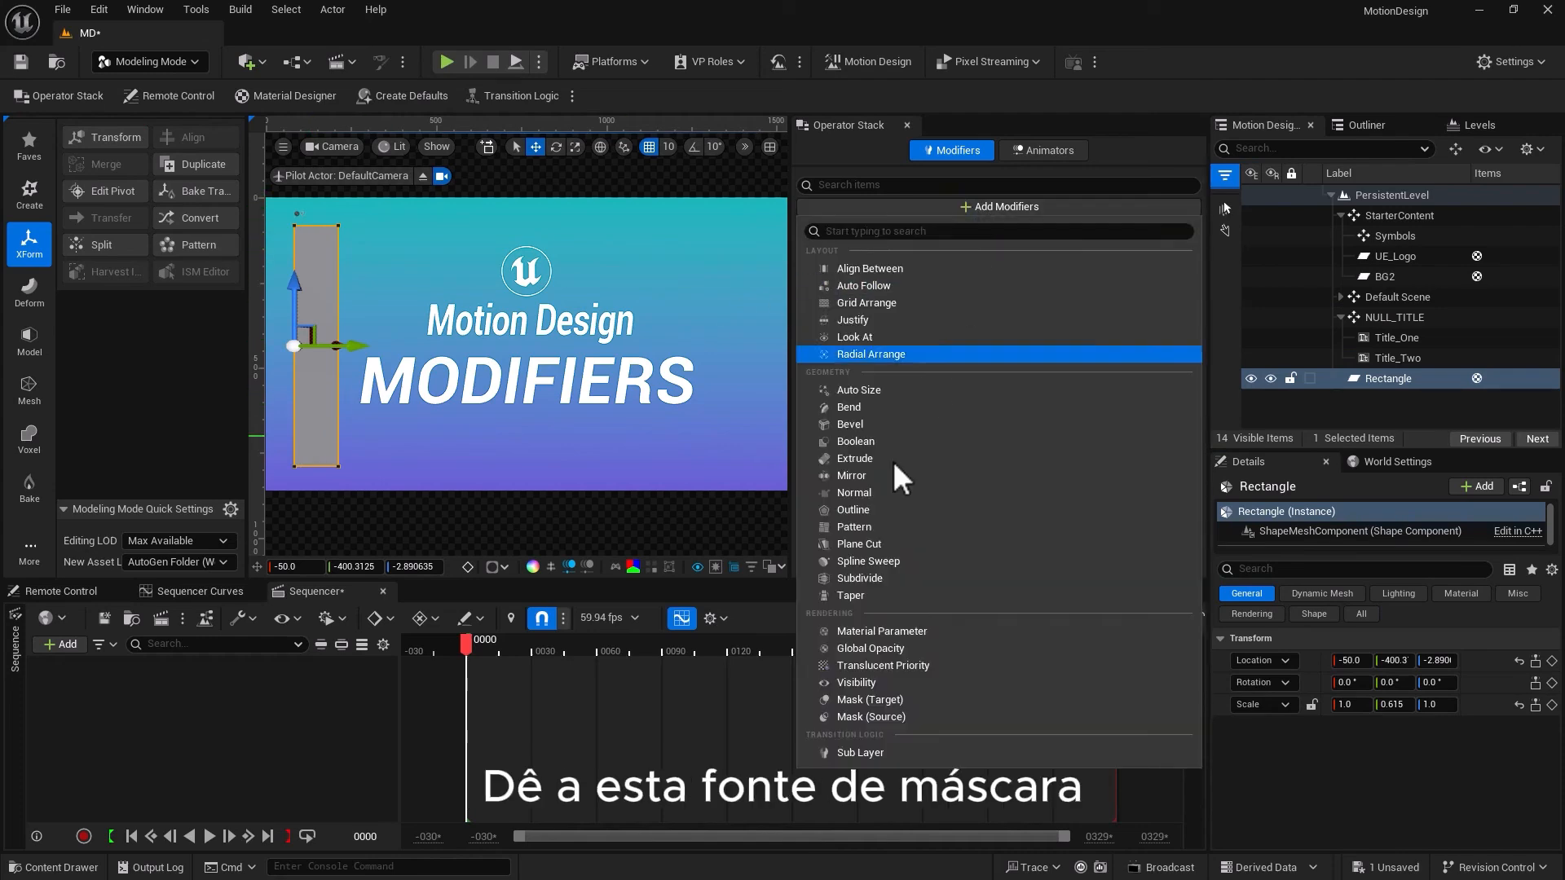
{"action": "left_click", "coordinate": [857, 719]}
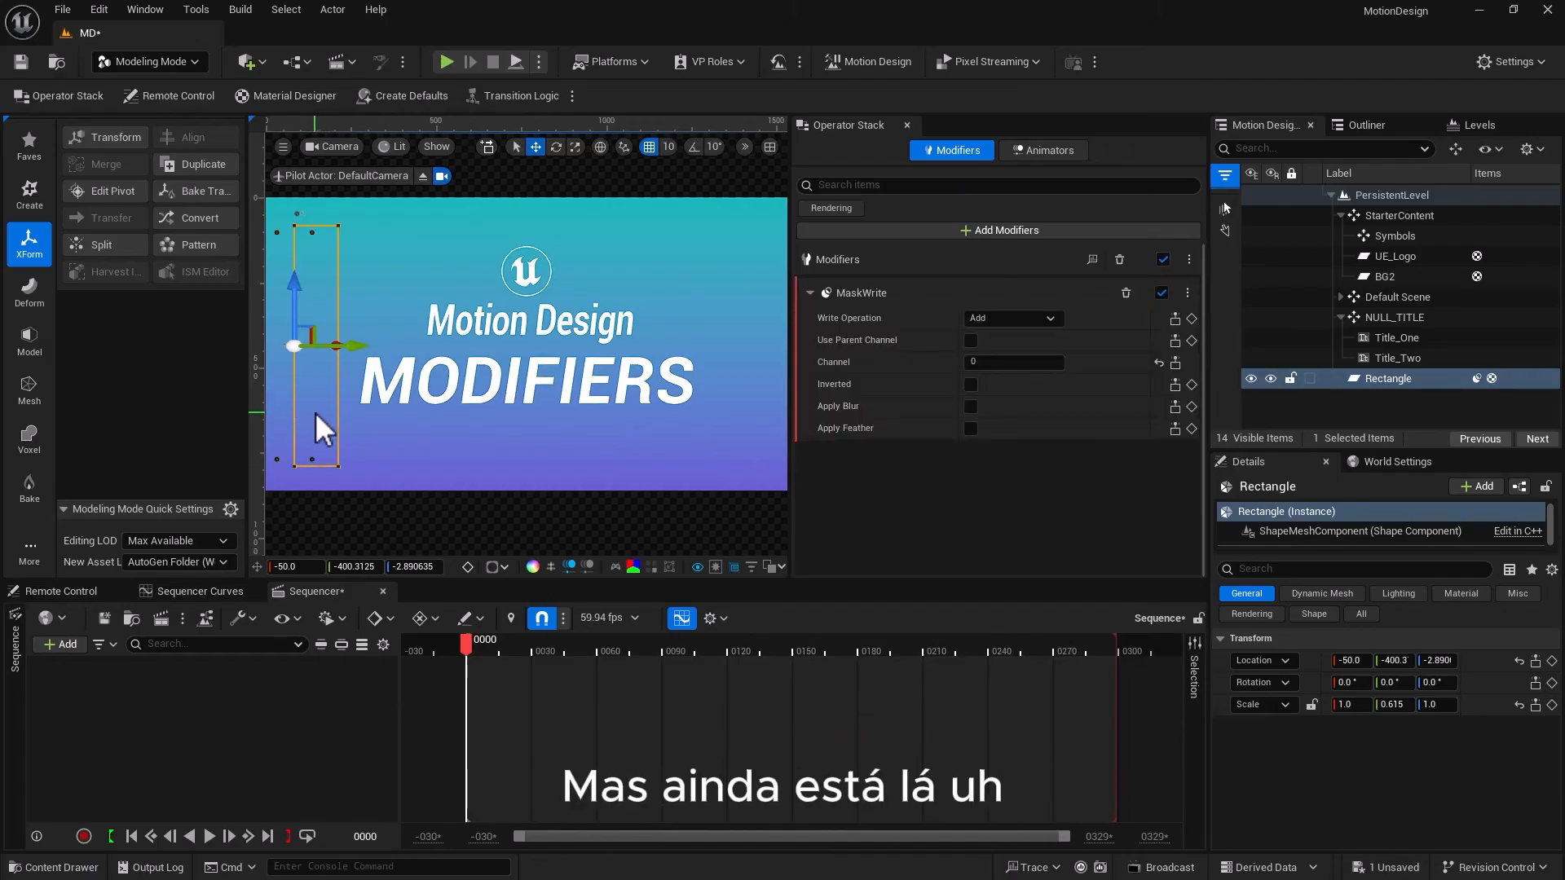
{"action": "left_click", "coordinate": [487, 566]}
{"action": "left_click", "coordinate": [488, 566]}
{"action": "left_click", "coordinate": [487, 565]}
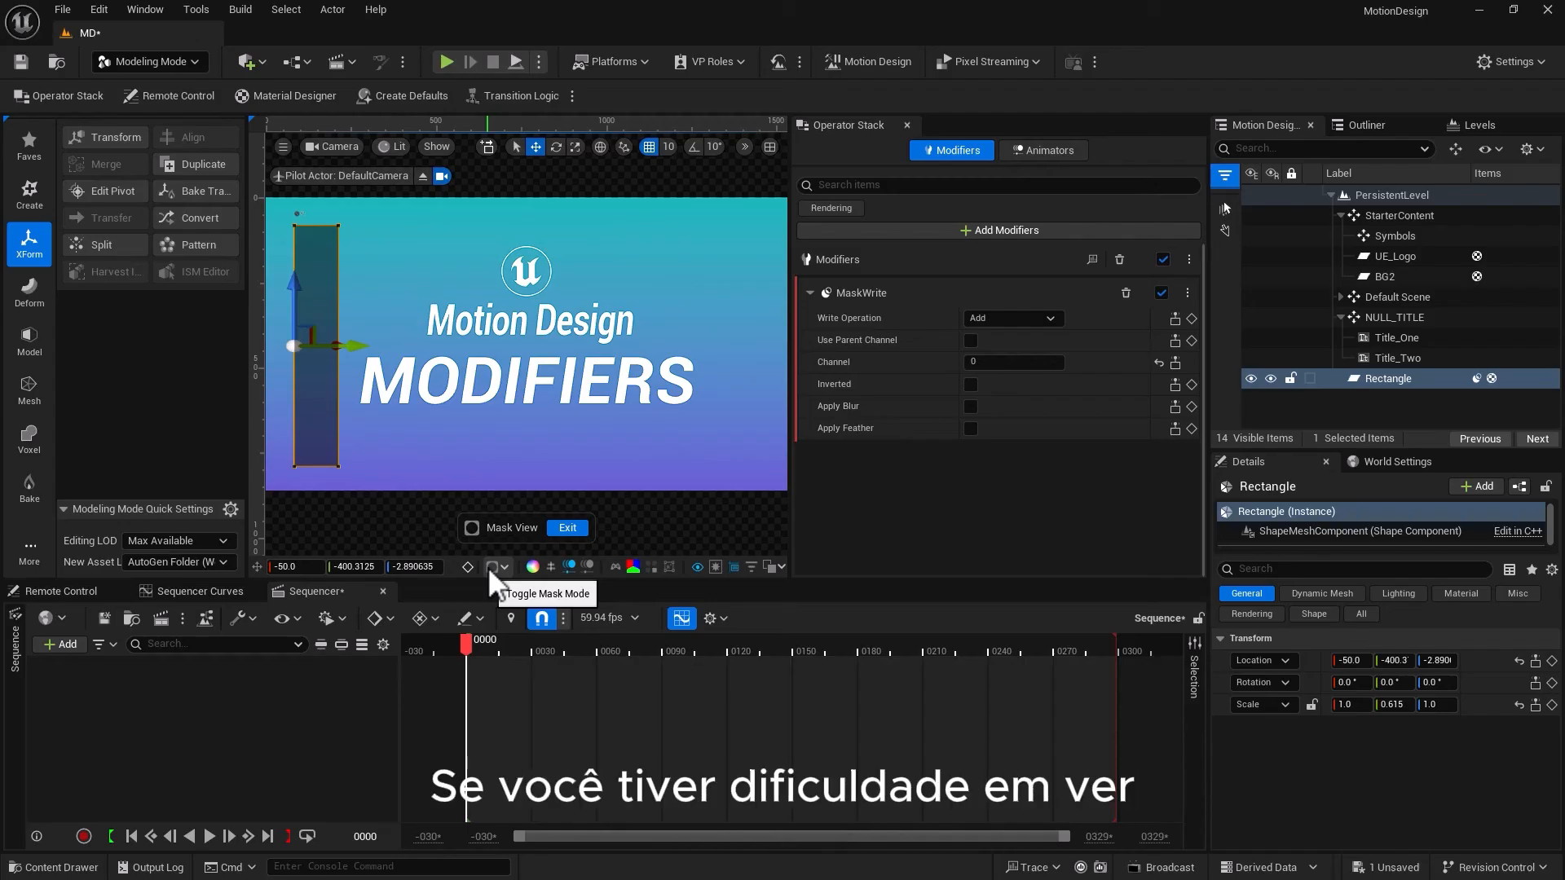
Add a scale keyframe for the rectangle at frame 0
{"action": "left_click", "coordinate": [1460, 593]}
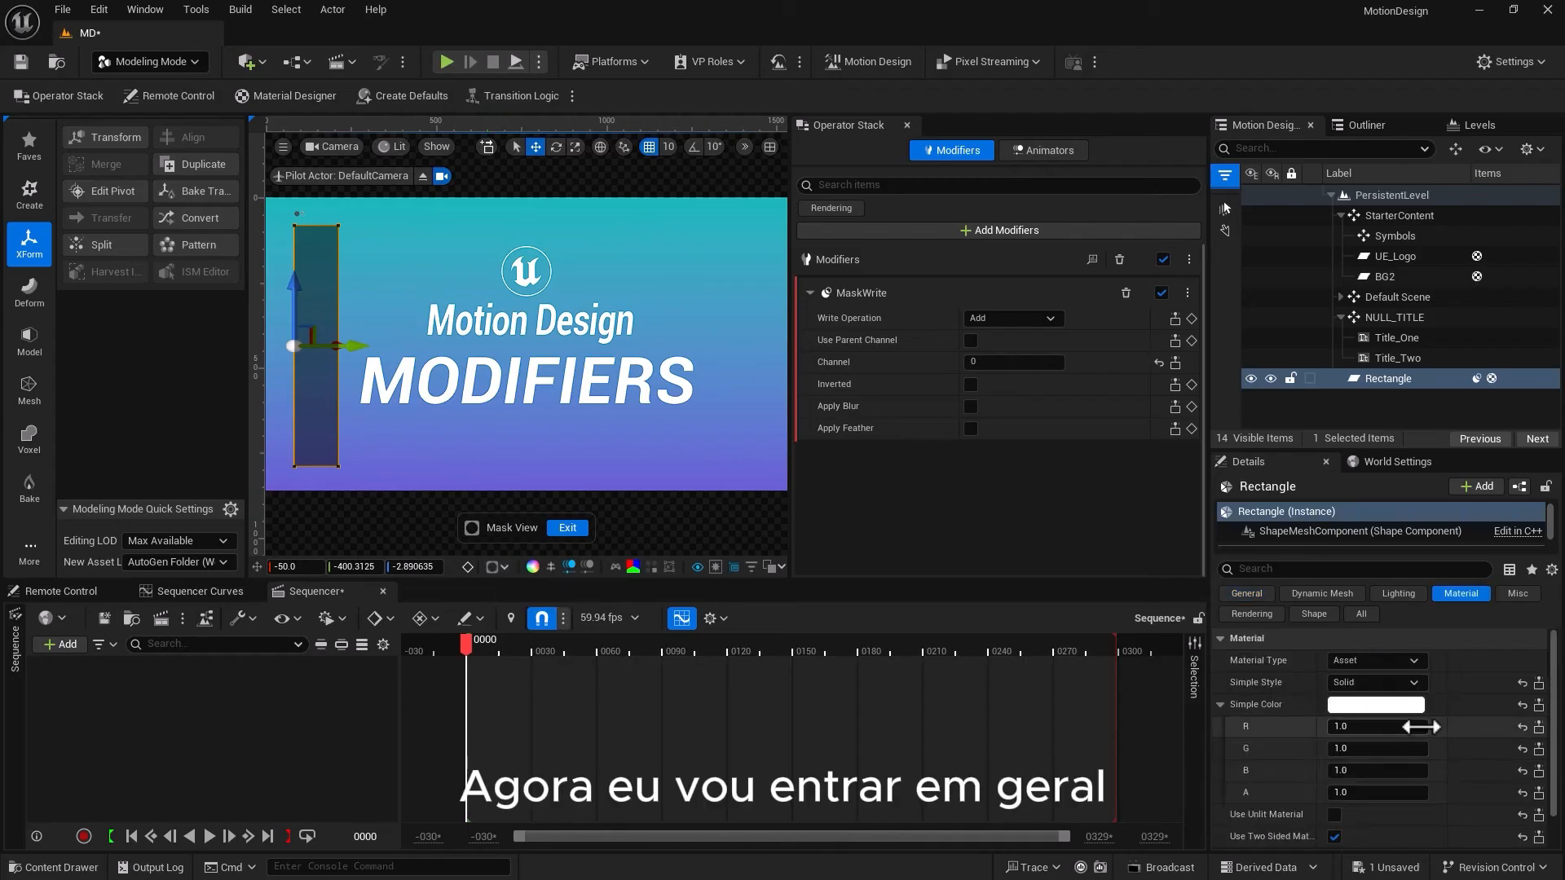
{"action": "left_click", "coordinate": [1246, 594]}
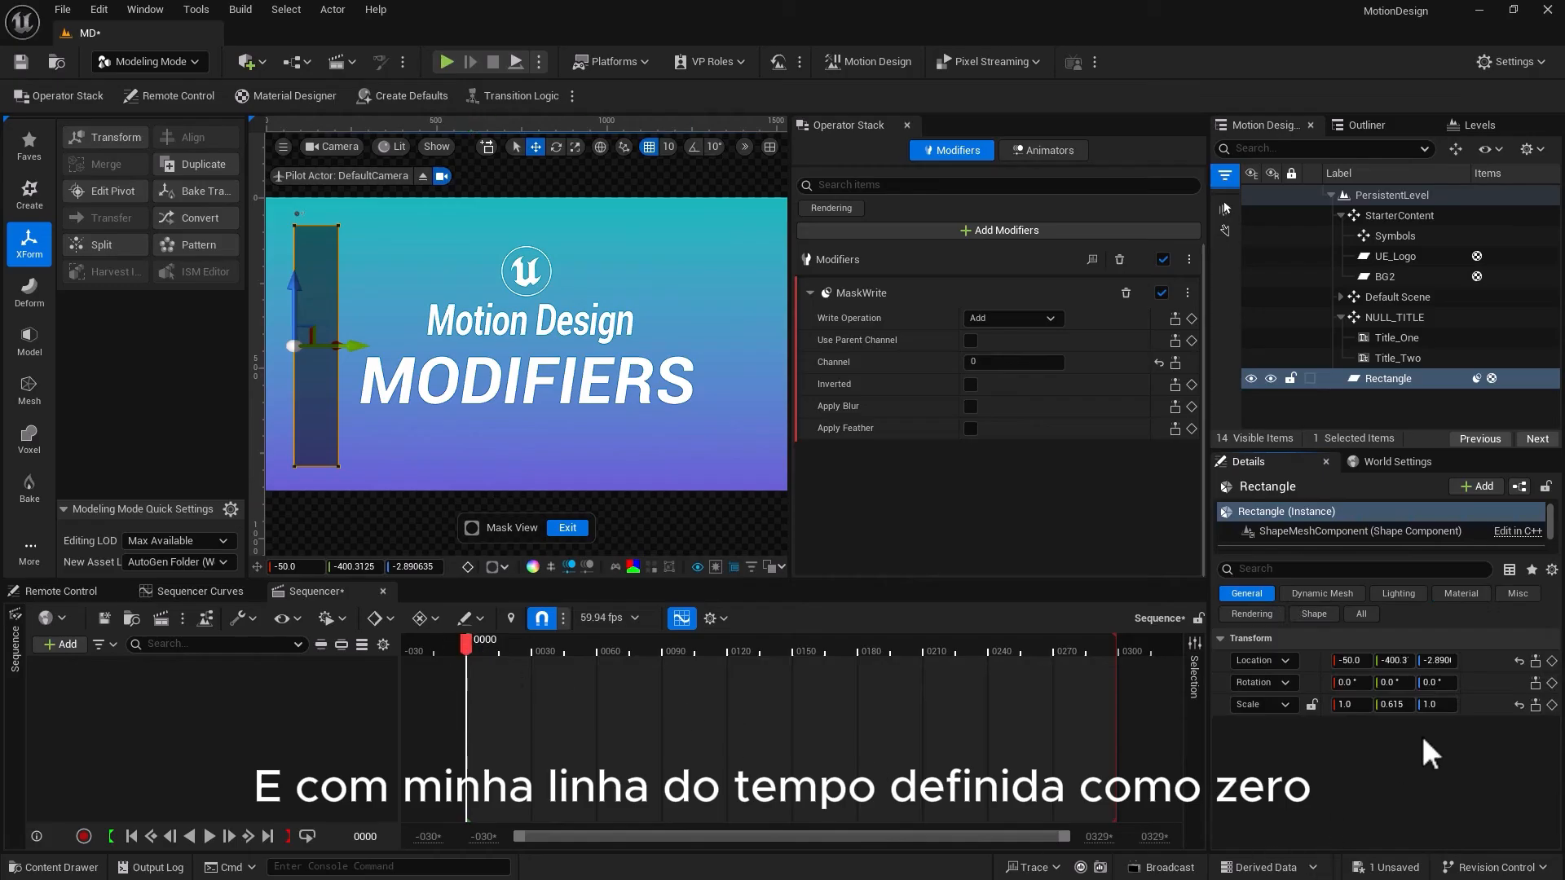
{"action": "left_click", "coordinate": [1552, 704]}
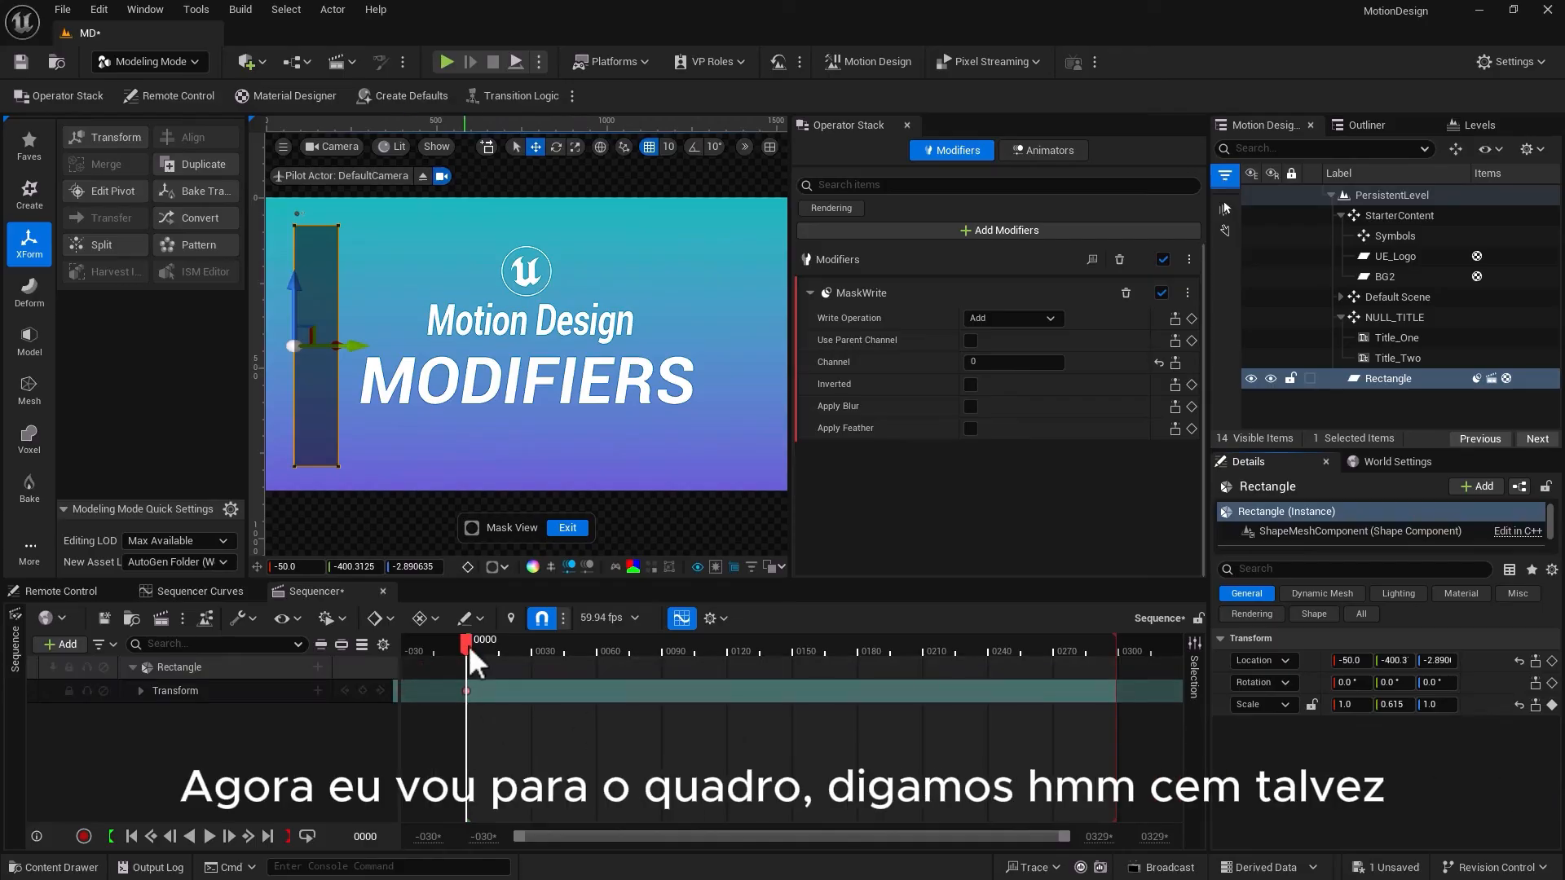
Set the rectangle's Y scale to 6.2 at frame 100 and add a scale keyframe there
{"action": "left_click_drag", "start_coordinate": [468, 644], "coordinate": [685, 677]}
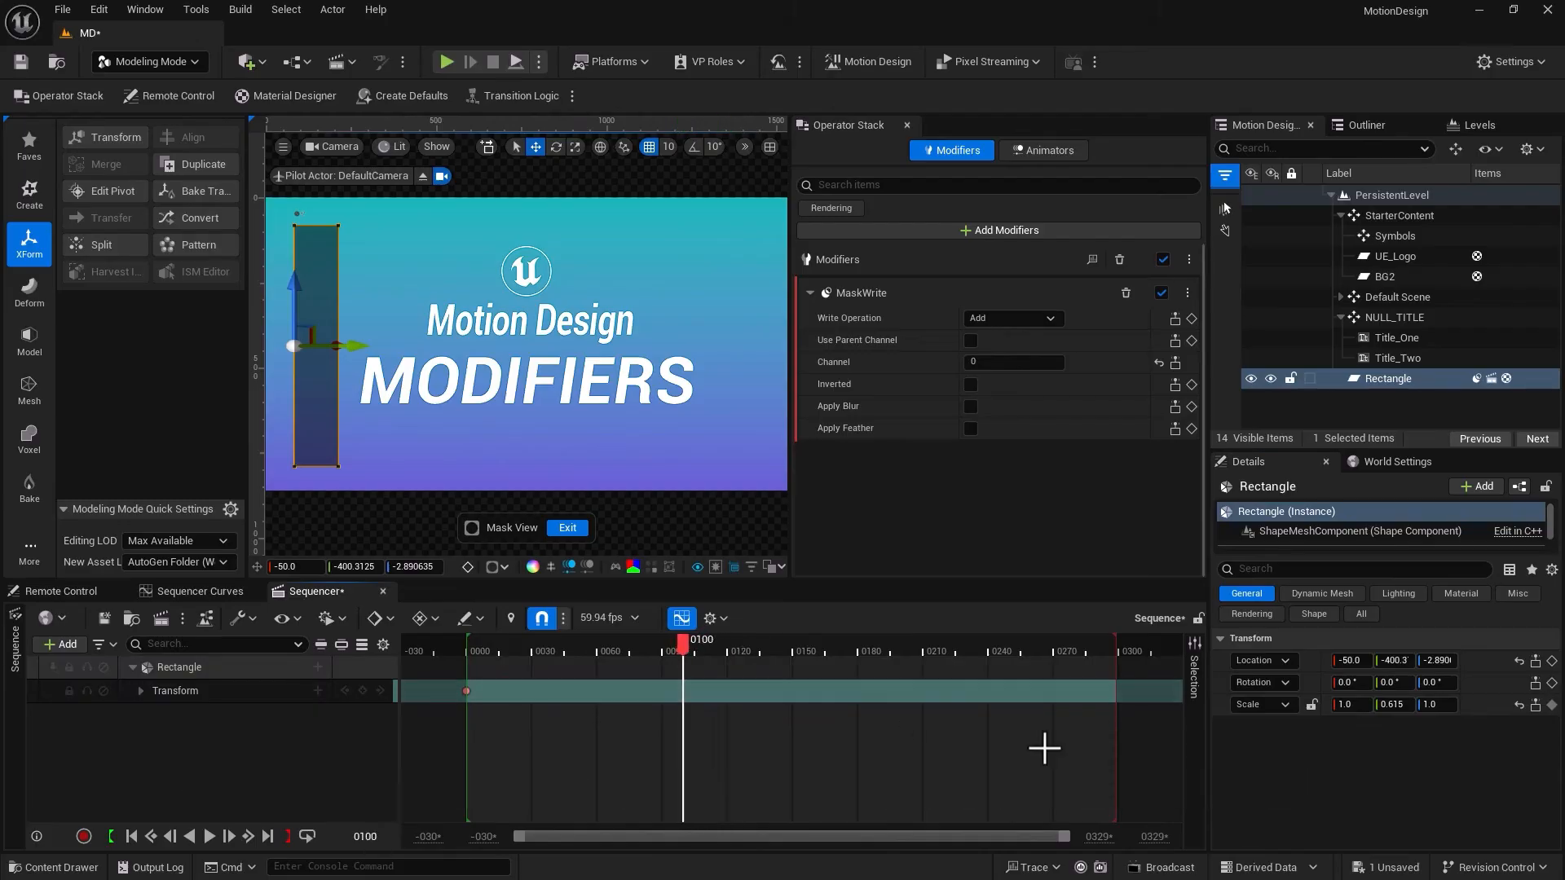
{"action": "left_click_drag", "start_coordinate": [1383, 704], "coordinate": [1517, 704]}
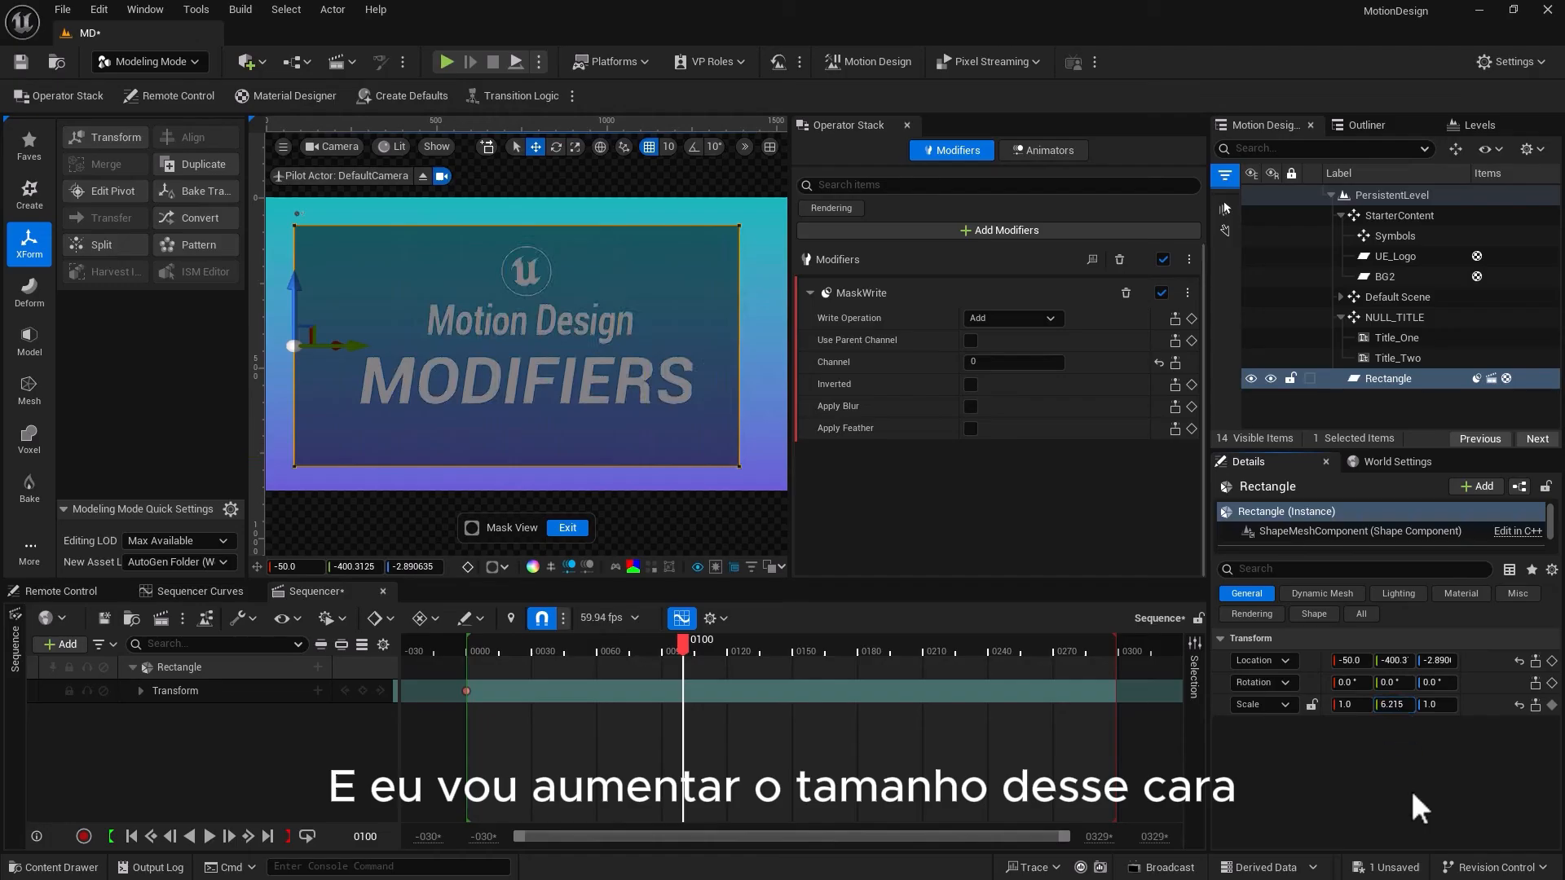
{"action": "left_click", "coordinate": [1391, 704]}
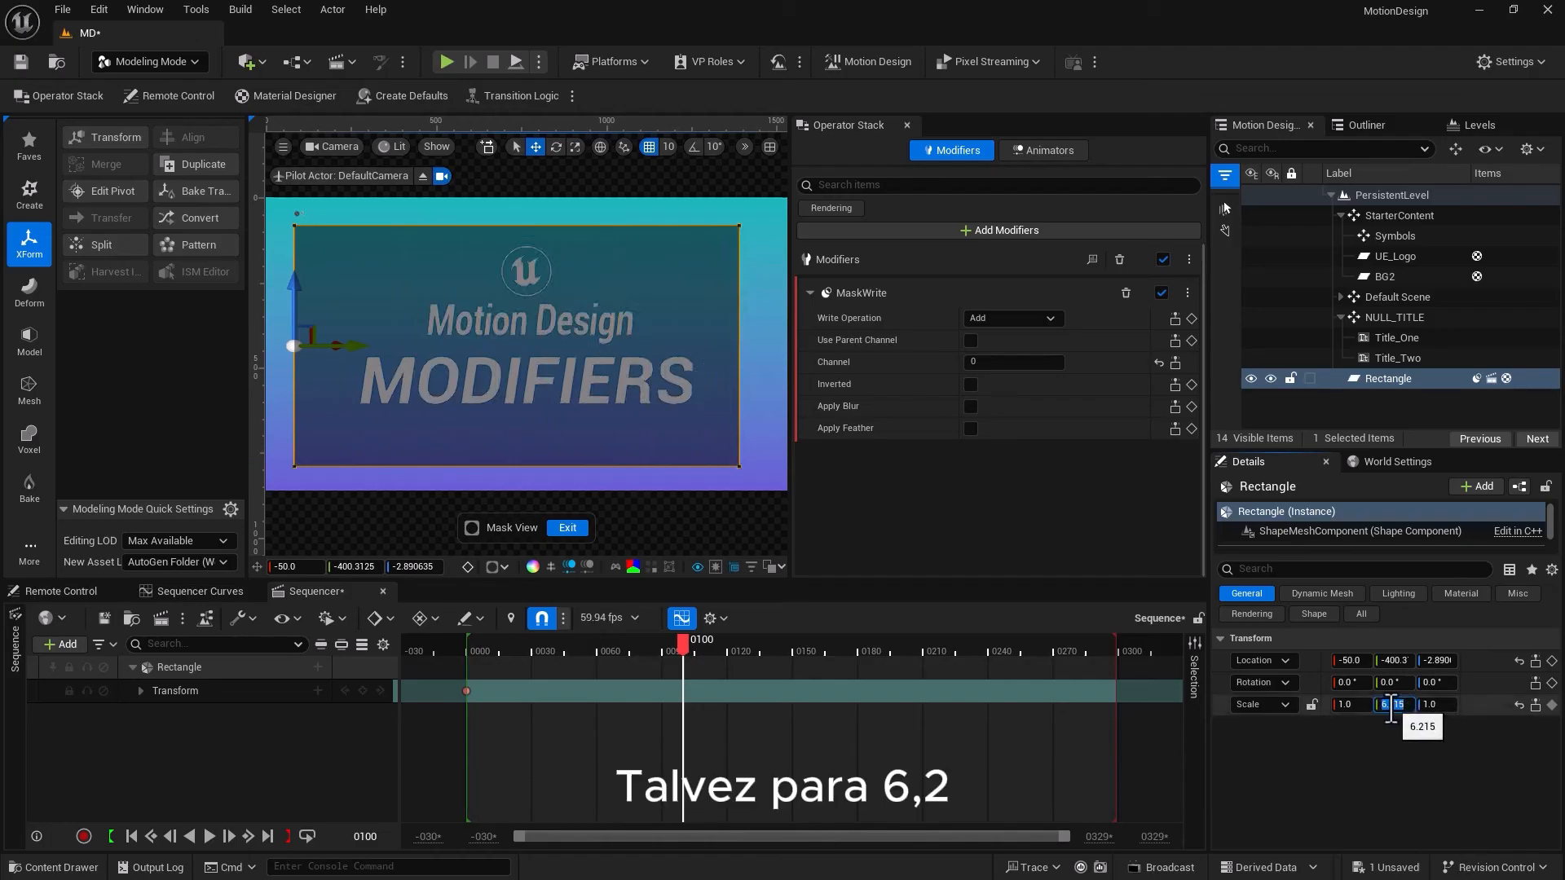
{"action": "type", "text": "6.2"}
{"action": "key", "text": "Return"}
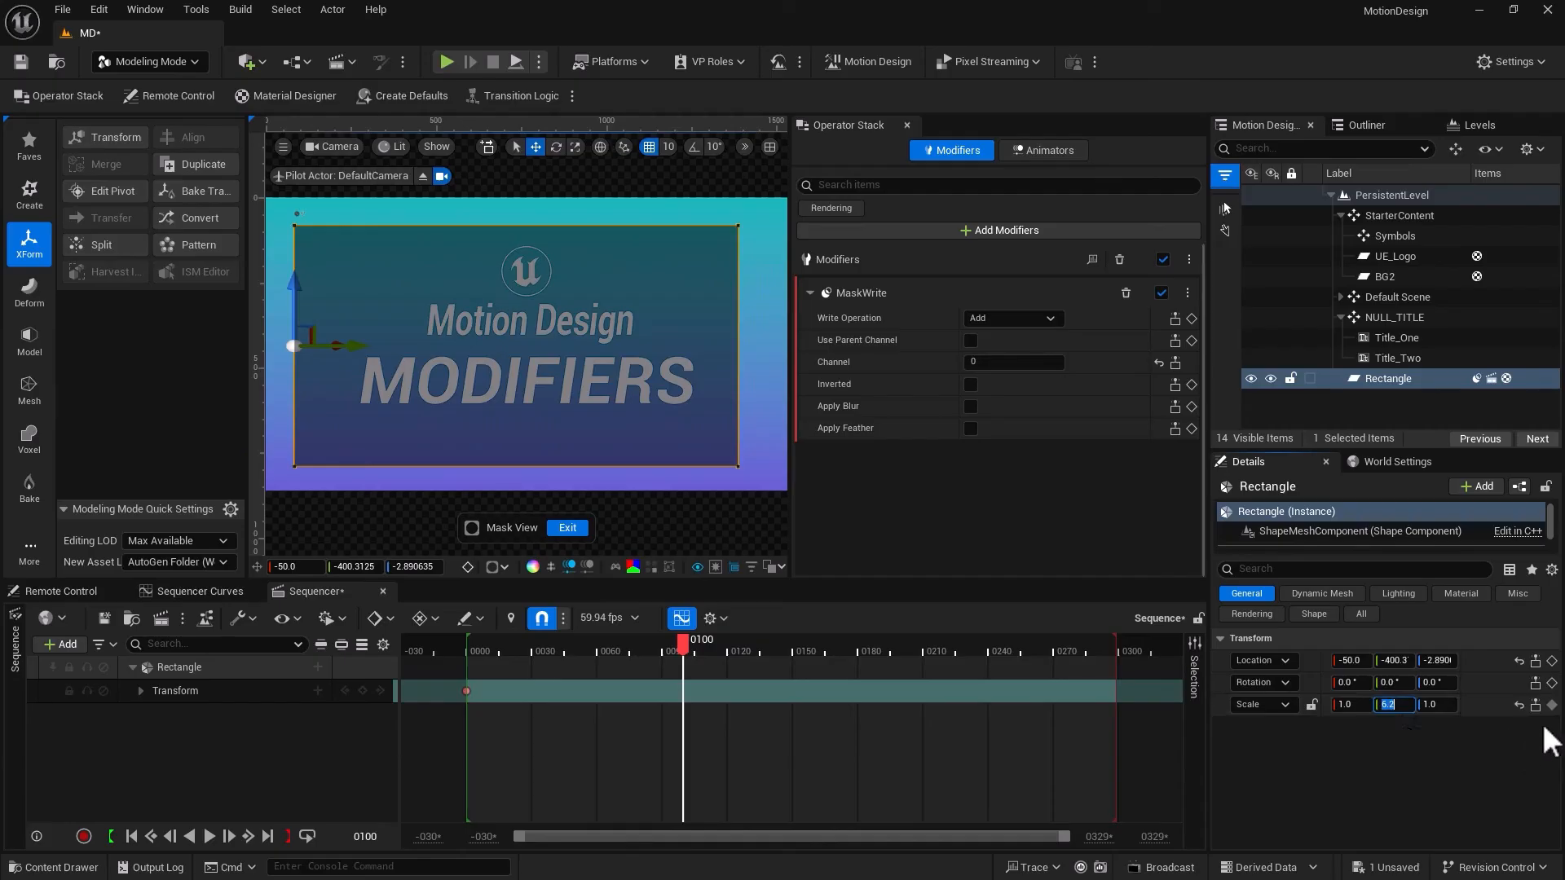
{"action": "left_click", "coordinate": [1551, 704]}
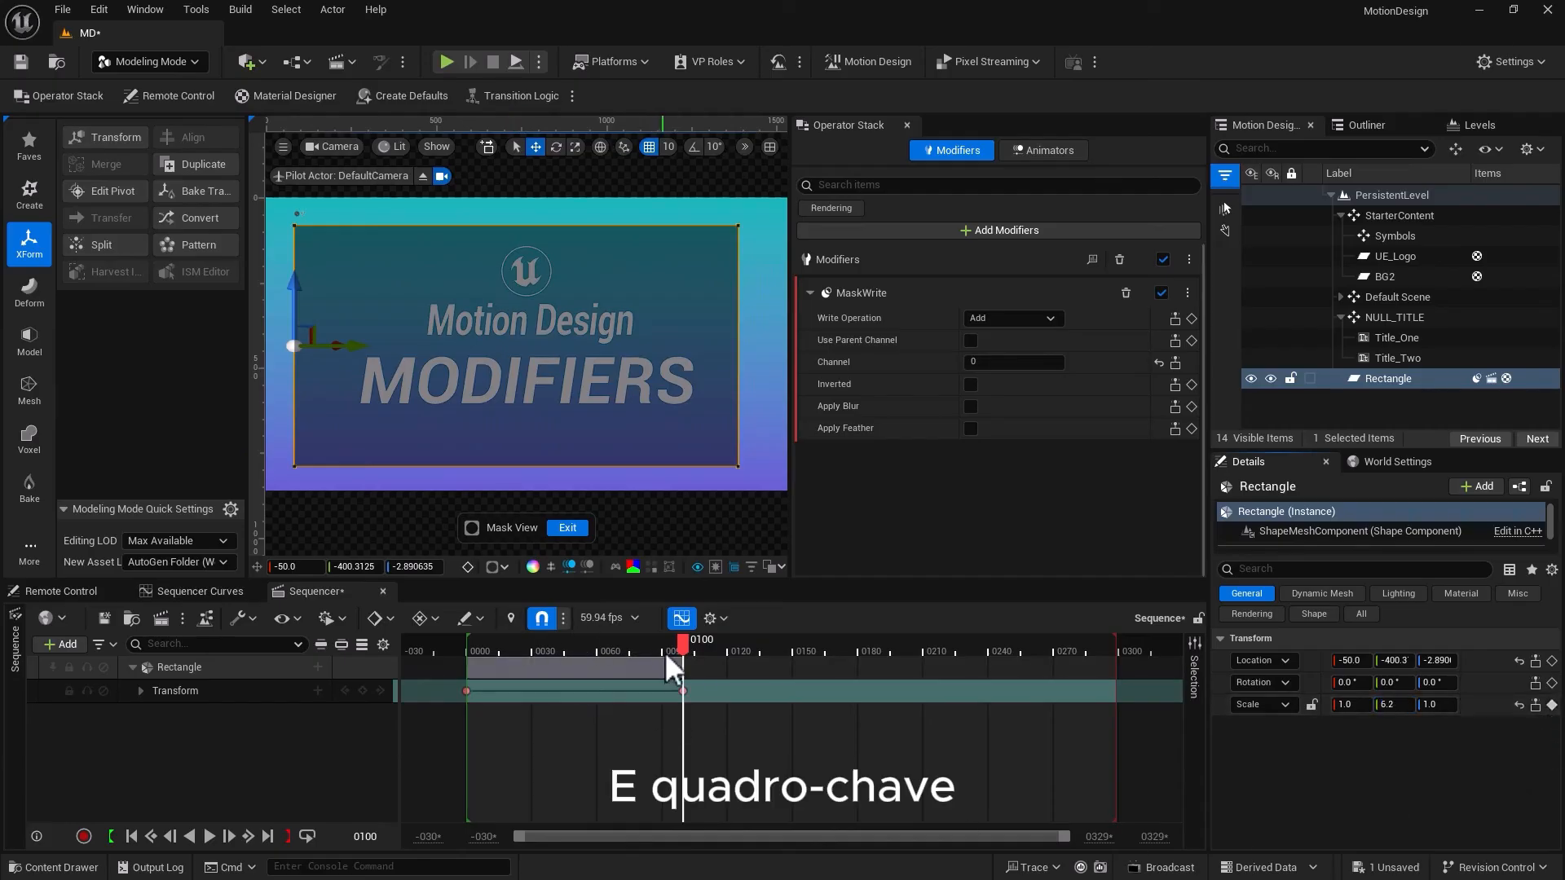
{"action": "mouse_move", "coordinate": [663, 652]}
{"action": "left_mouse_down"}
{"action": "mouse_move", "coordinate": [494, 673]}
{"action": "mouse_move", "coordinate": [682, 672]}
{"action": "left_mouse_up"}
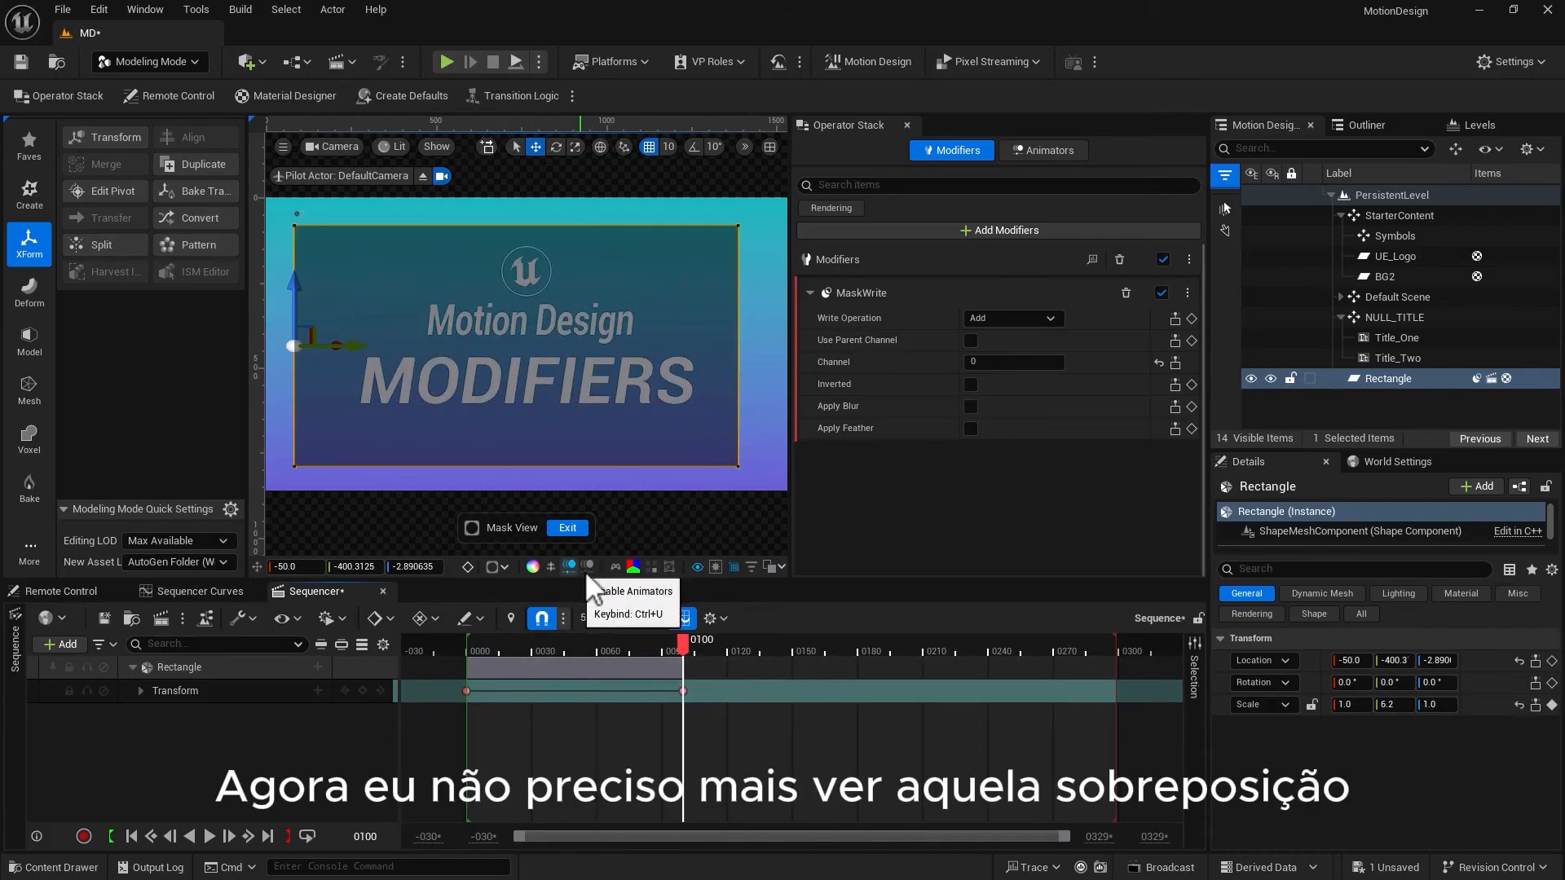
Turn off the viewport's mask view and add a Mask (Target) modifier to NULL_TITLE
{"action": "left_click", "coordinate": [489, 568]}
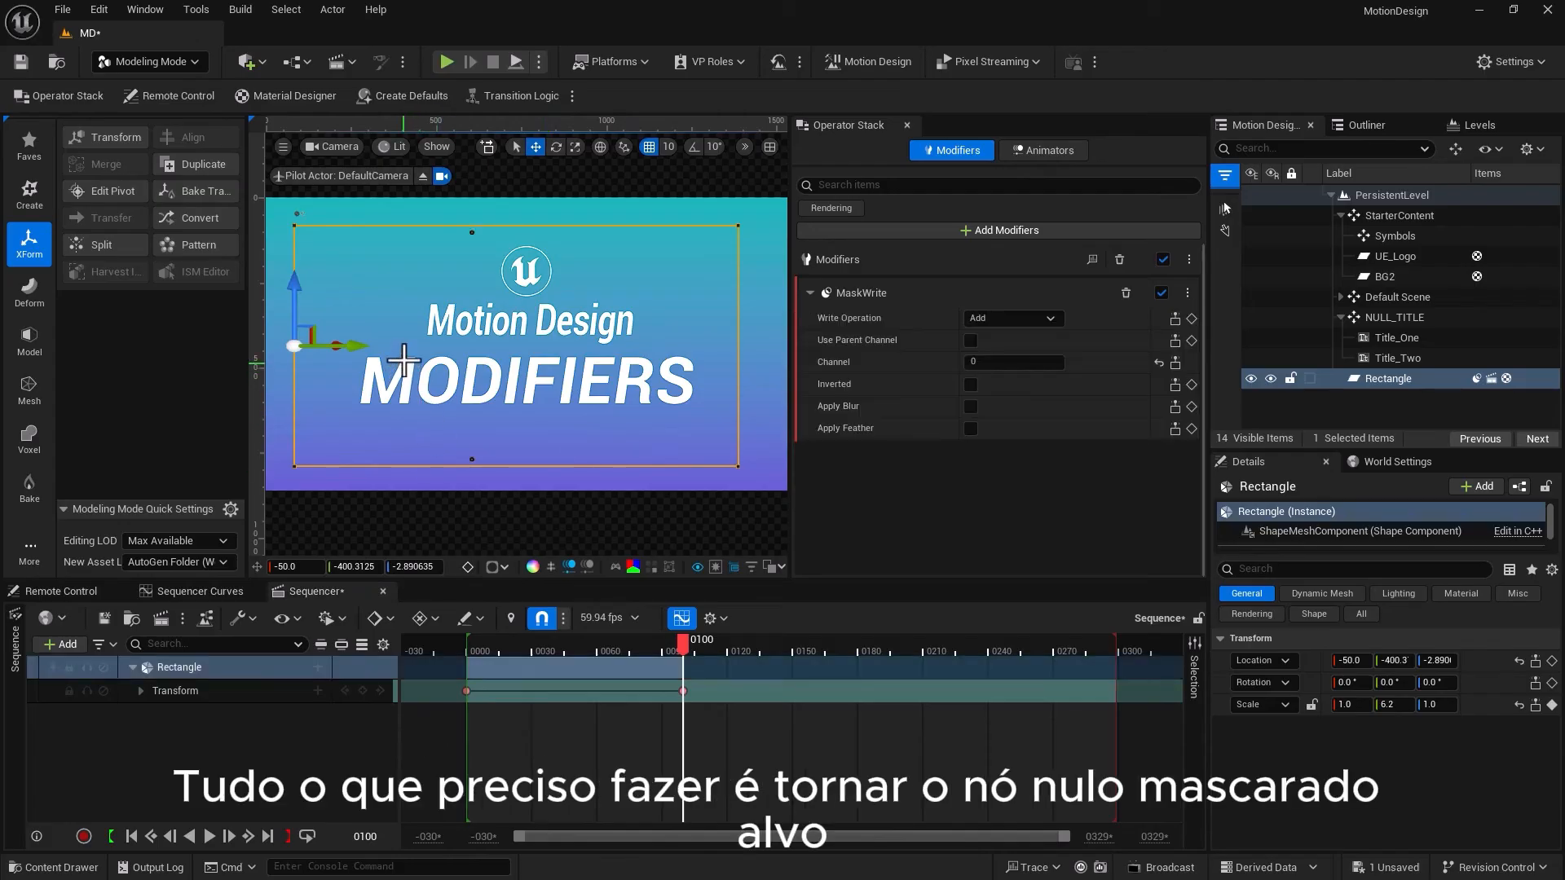
{"action": "left_click", "coordinate": [1417, 317]}
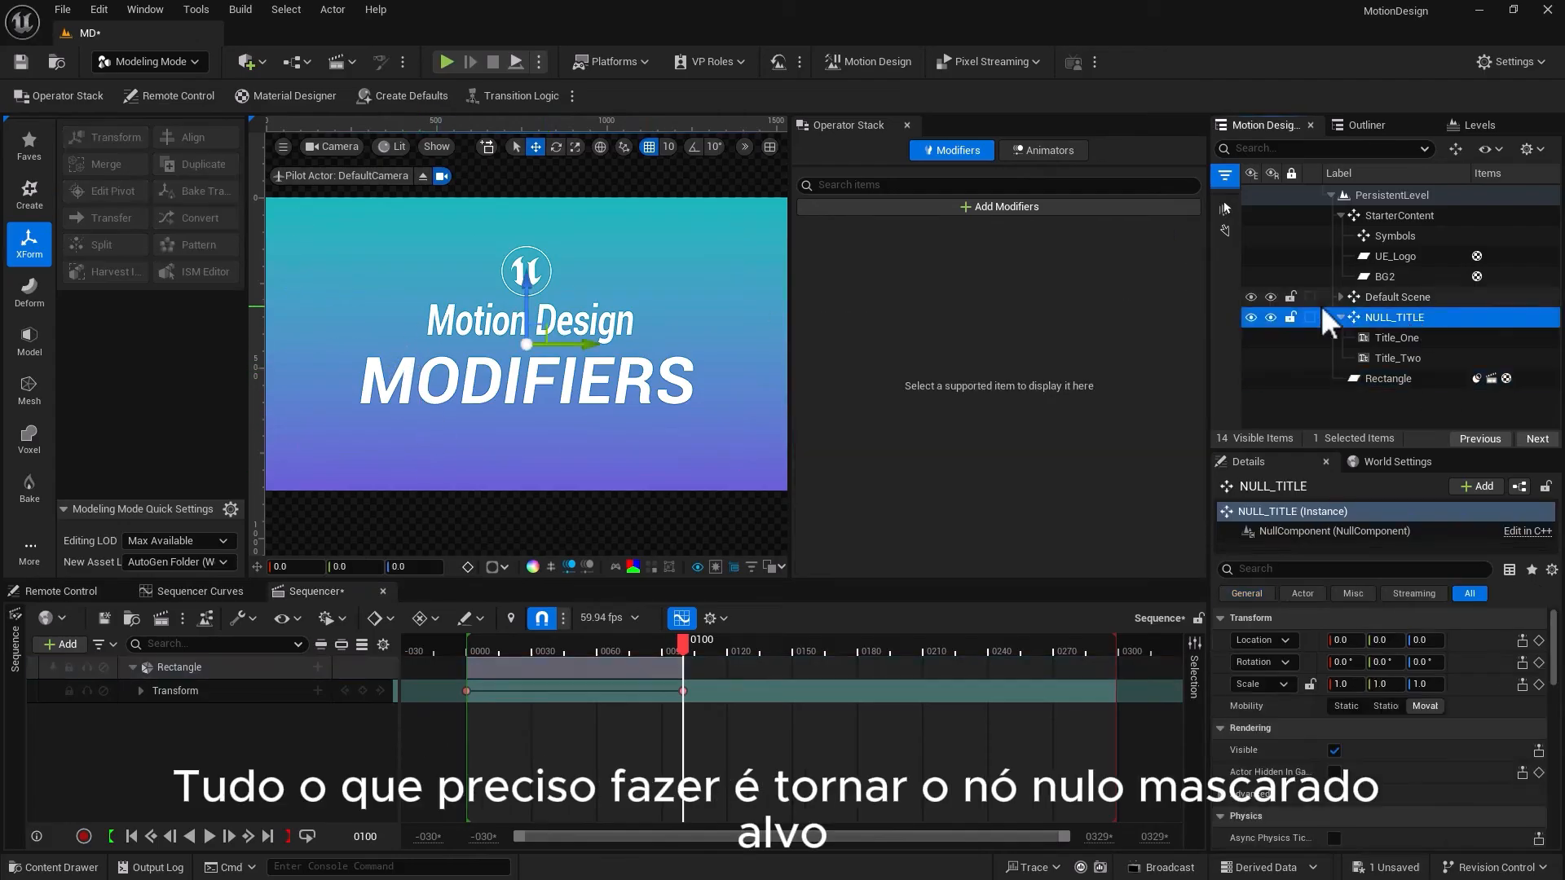
{"action": "left_click", "coordinate": [1035, 207]}
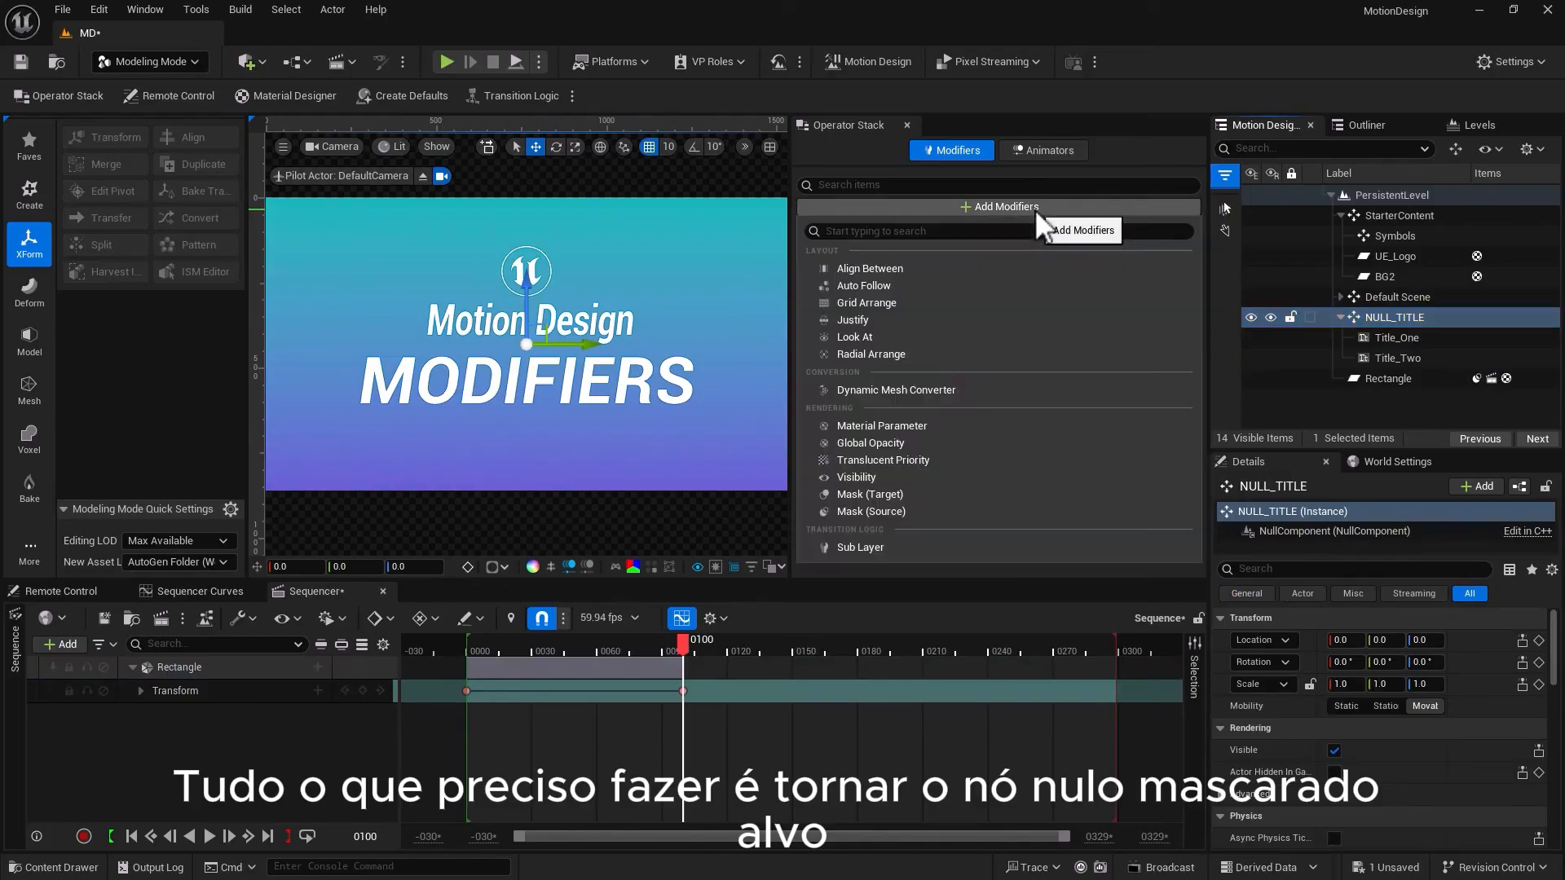
{"action": "left_click", "coordinate": [873, 495]}
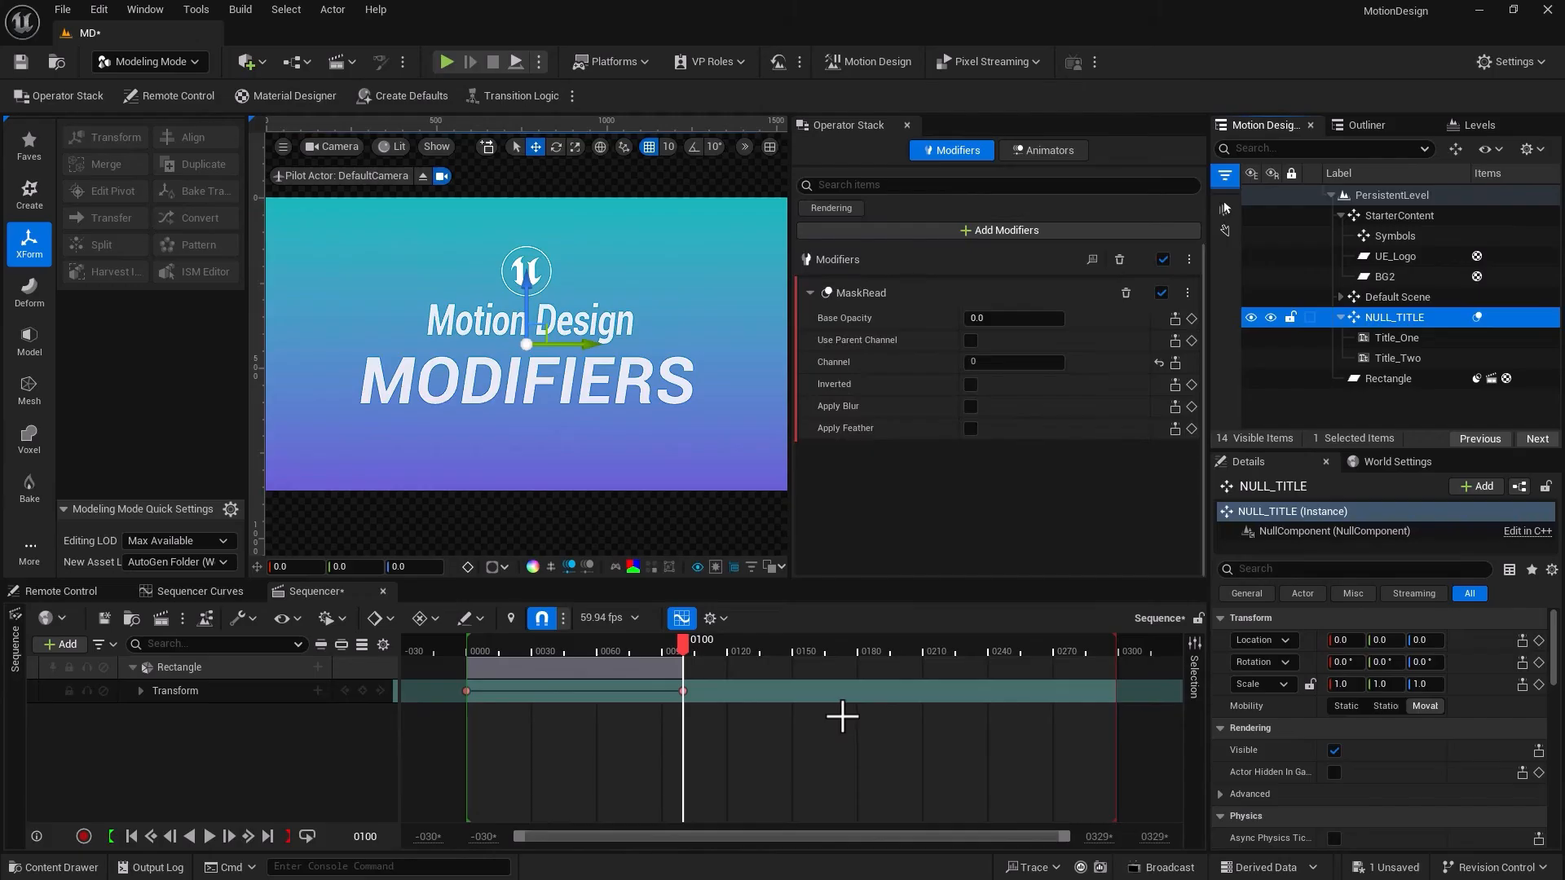
Preview the masked title reveal between frames 0 and 100, and try out the mask's base opacity
{"action": "left_click_drag", "start_coordinate": [684, 640], "coordinate": [674, 725]}
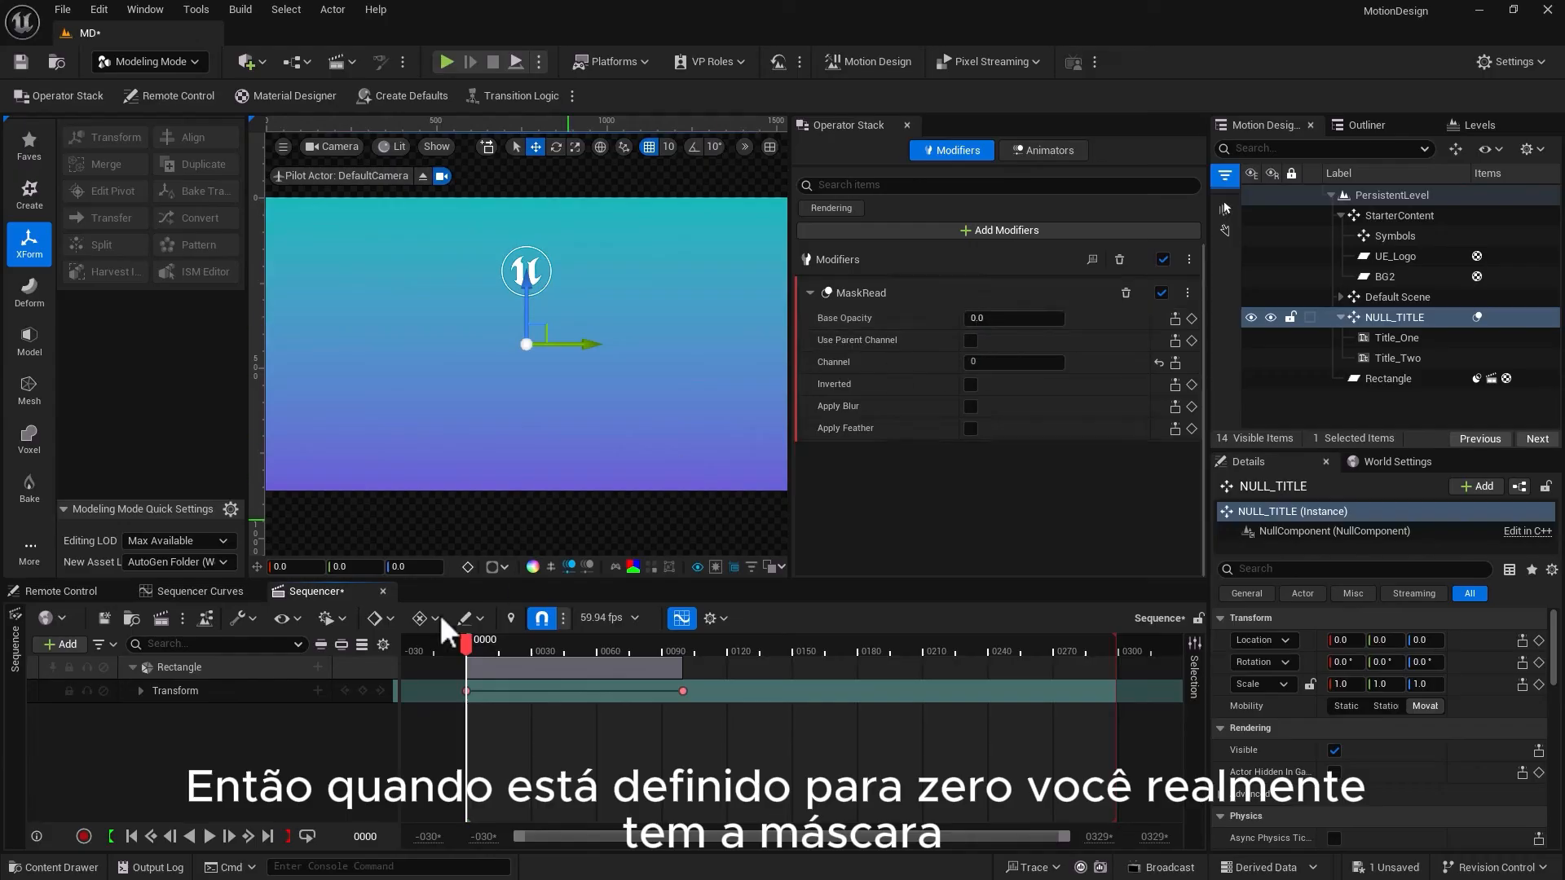
{"action": "left_click_drag", "start_coordinate": [458, 651], "coordinate": [595, 644]}
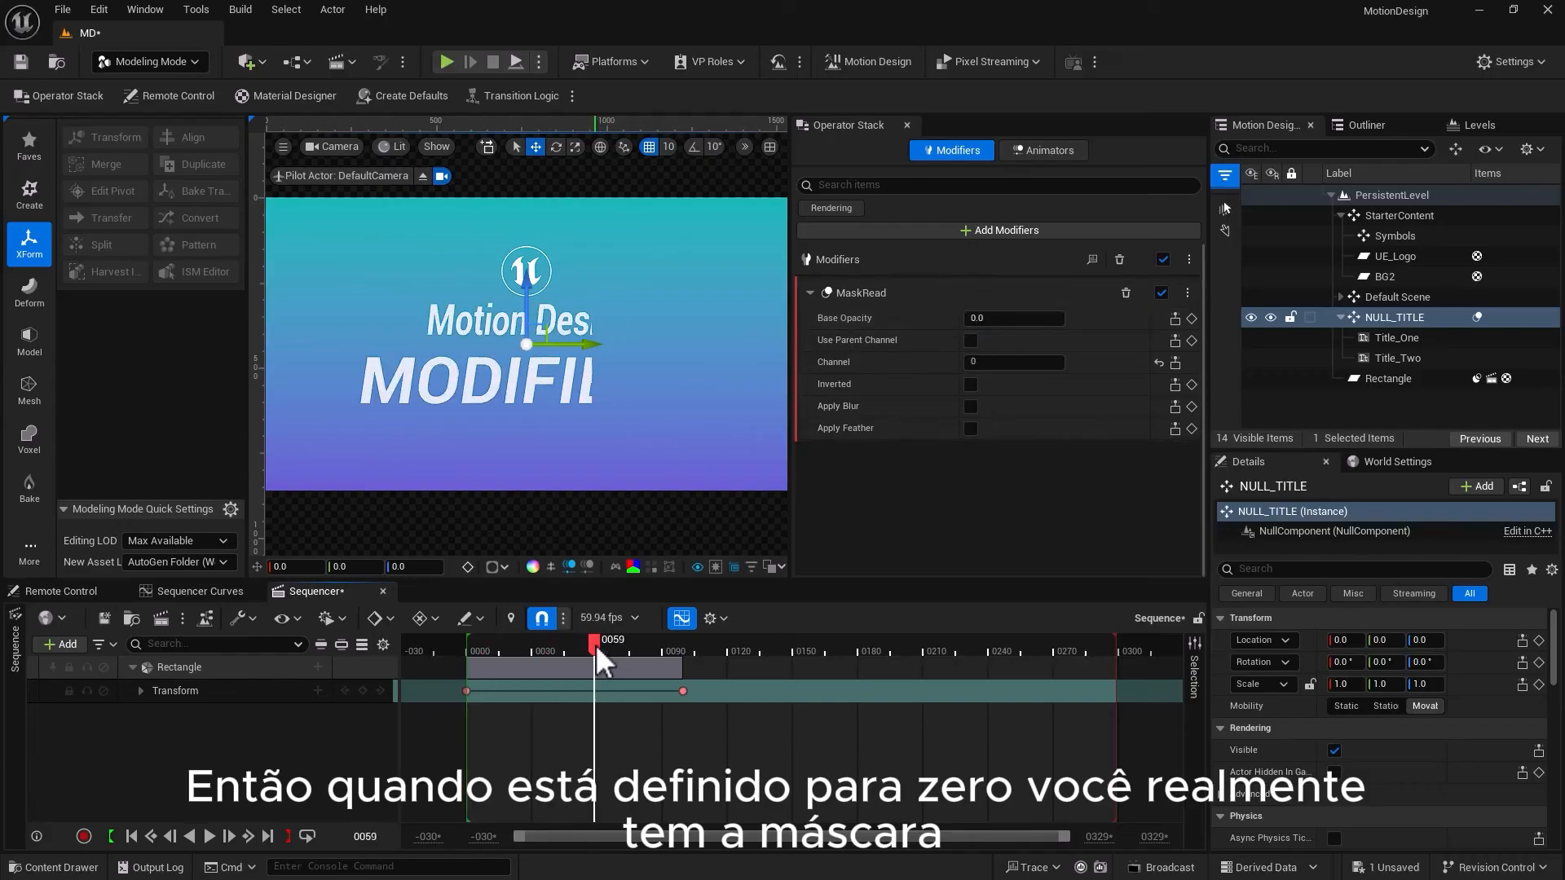
{"action": "left_click_drag", "start_coordinate": [989, 318], "coordinate": [1002, 317]}
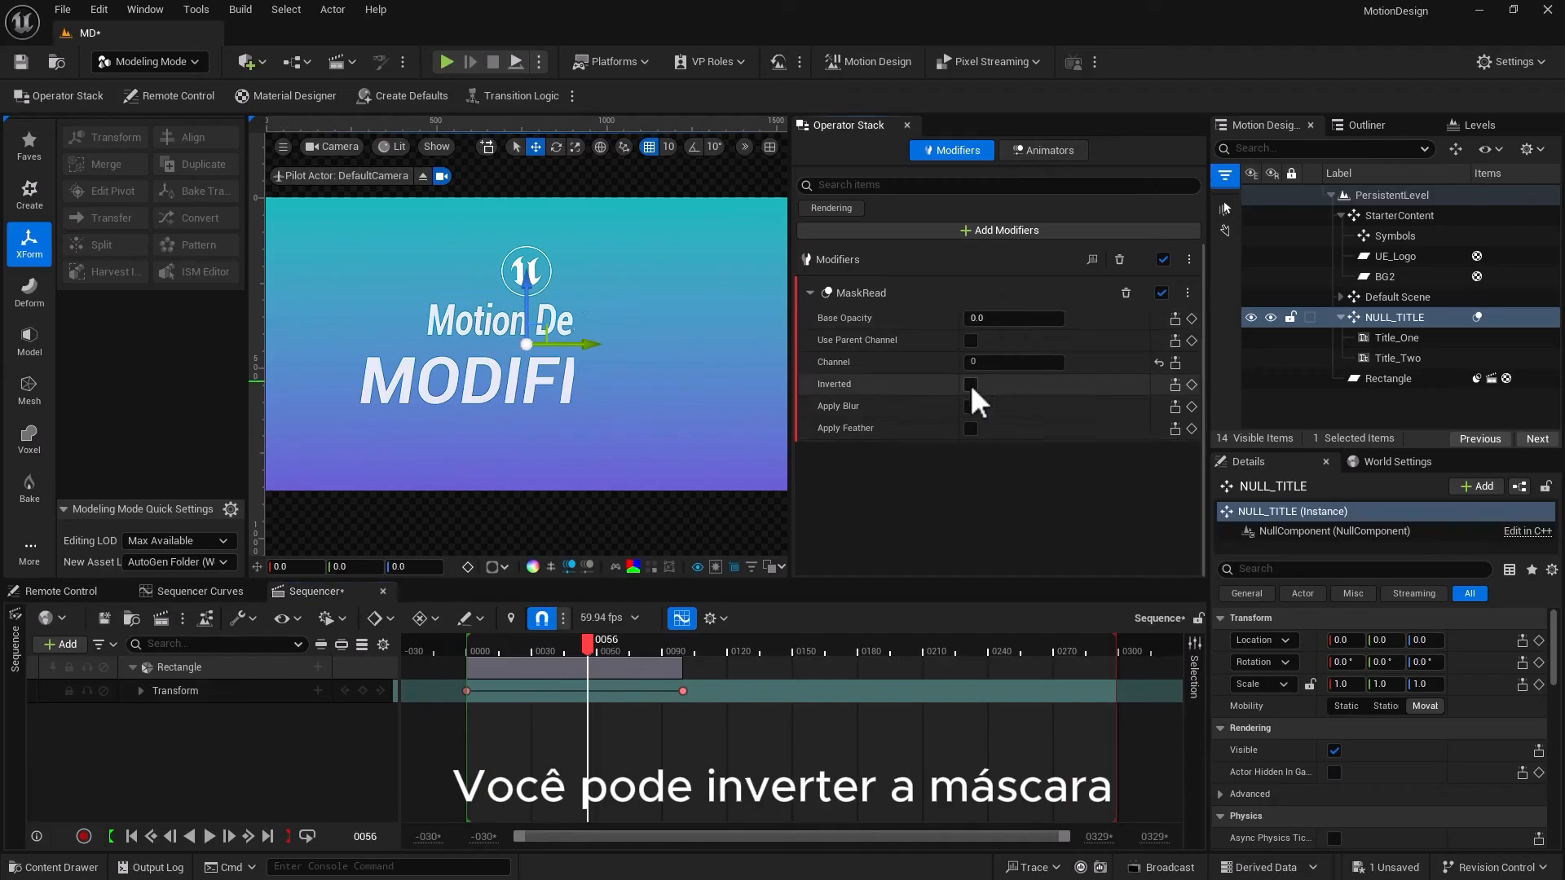
Try inverting NULL_TITLE's mask, compare both reveal directions along the timeline, and leave the inversion off
{"action": "left_click", "coordinate": [969, 384]}
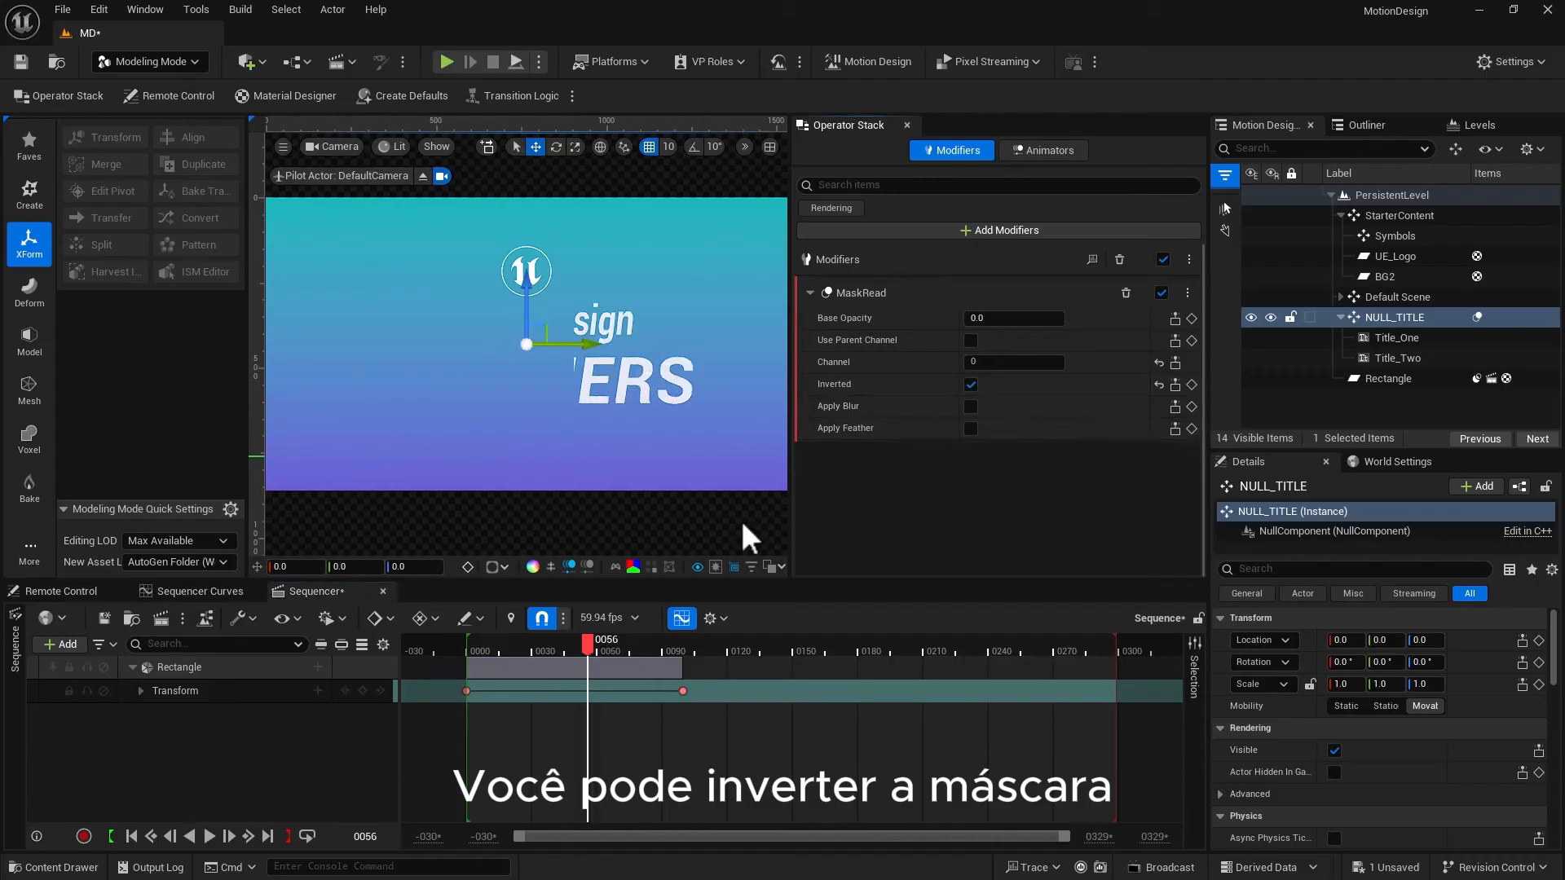
{"action": "mouse_move", "coordinate": [583, 640]}
{"action": "left_mouse_down"}
{"action": "mouse_move", "coordinate": [462, 650]}
{"action": "mouse_move", "coordinate": [604, 642]}
{"action": "mouse_move", "coordinate": [572, 644]}
{"action": "left_mouse_up"}
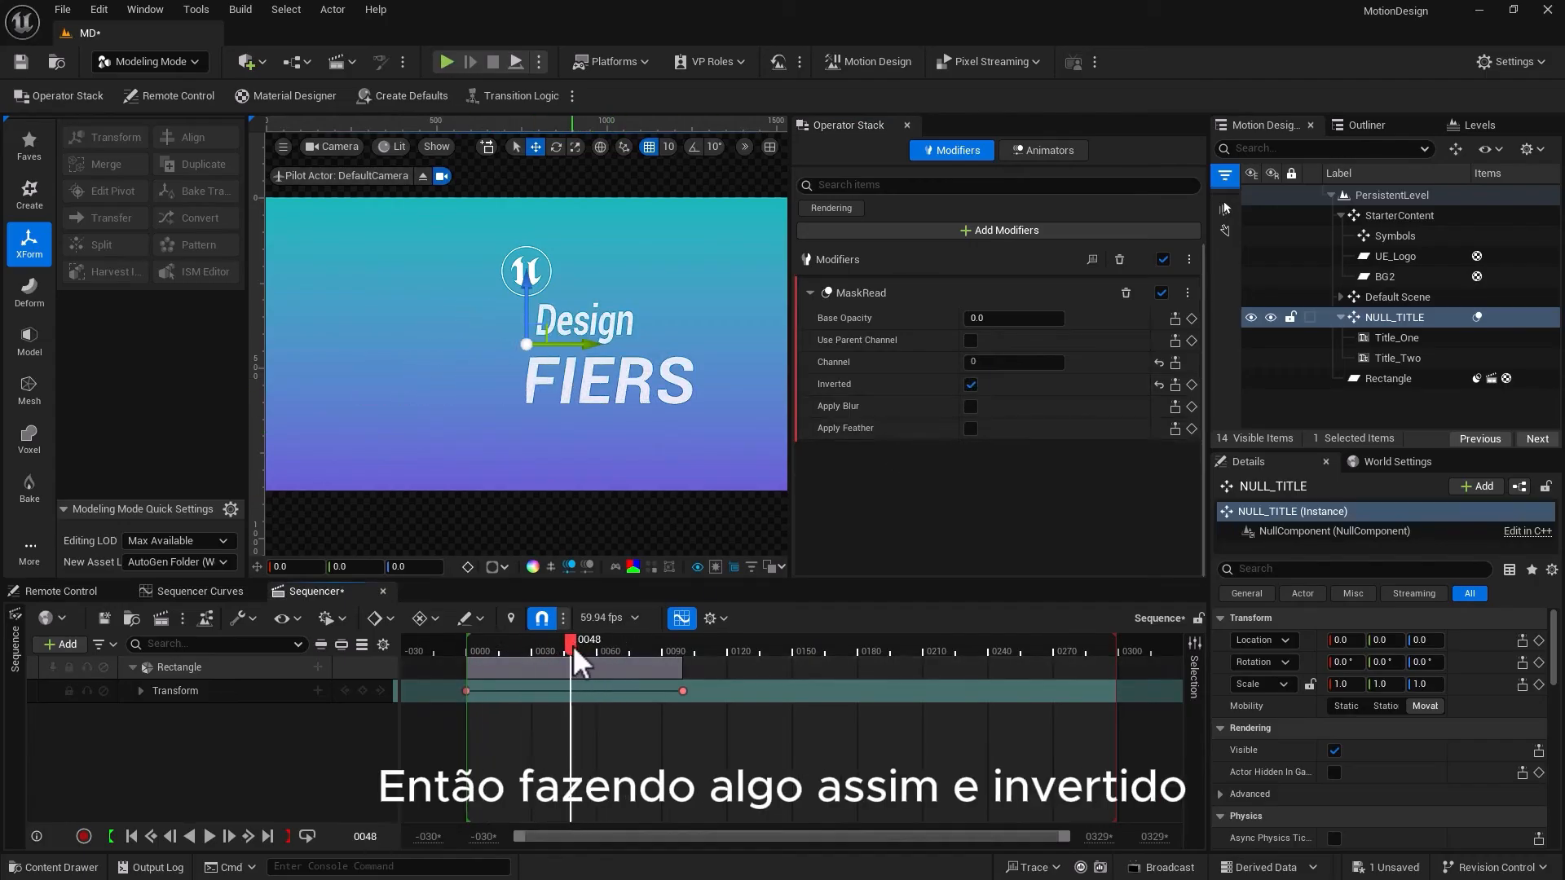
{"action": "left_click", "coordinate": [971, 383]}
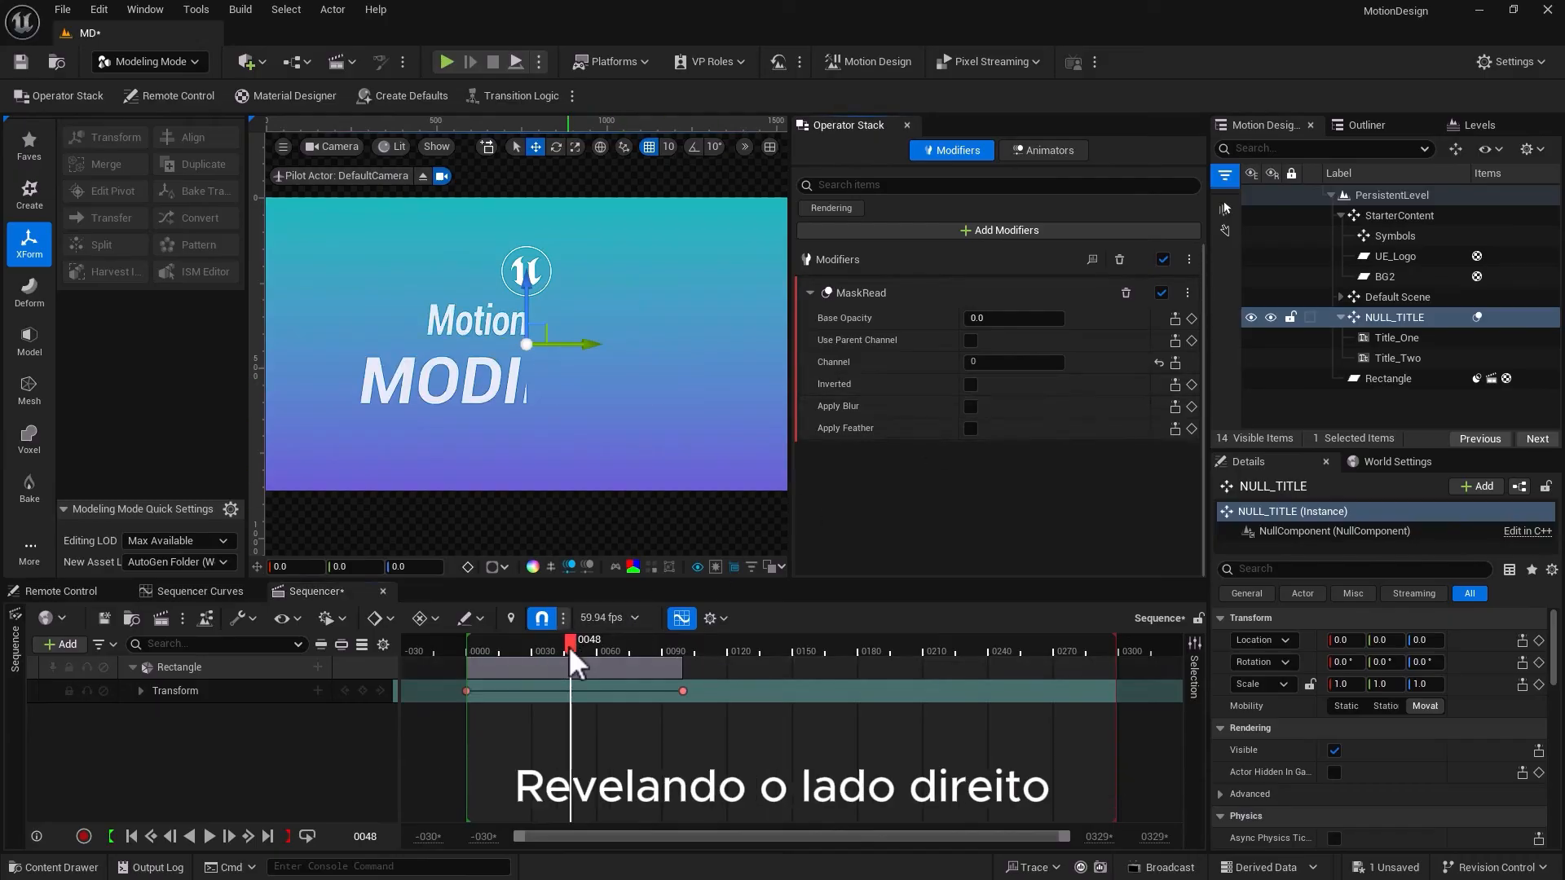
{"action": "mouse_move", "coordinate": [573, 652]}
{"action": "left_mouse_down"}
{"action": "mouse_move", "coordinate": [652, 653]}
{"action": "mouse_move", "coordinate": [575, 668]}
{"action": "left_mouse_up"}
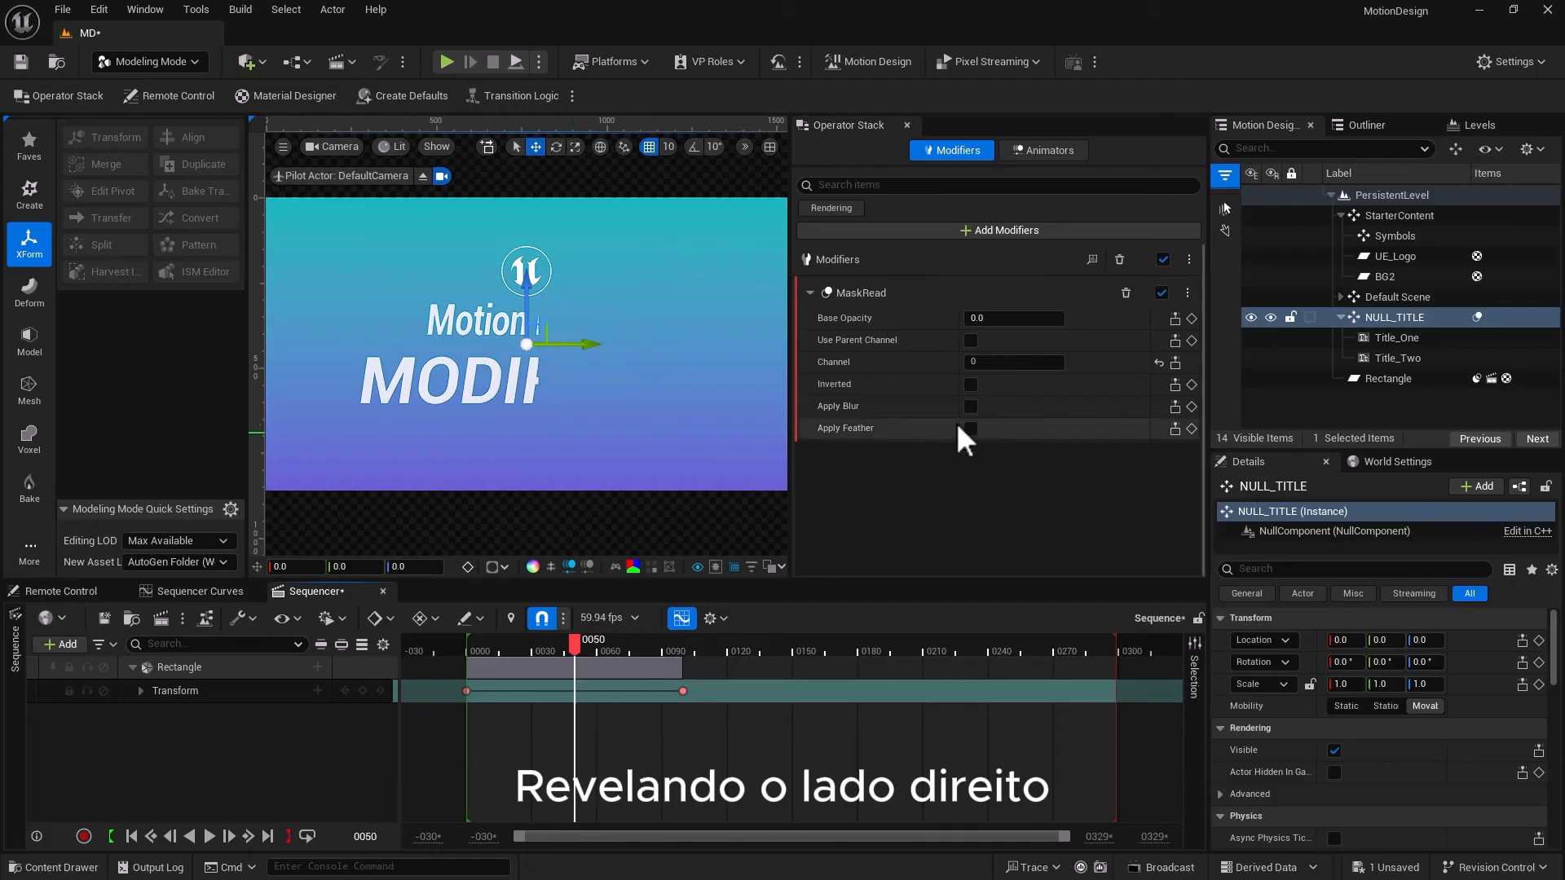
{"action": "left_click", "coordinate": [970, 384]}
{"action": "left_click", "coordinate": [969, 384]}
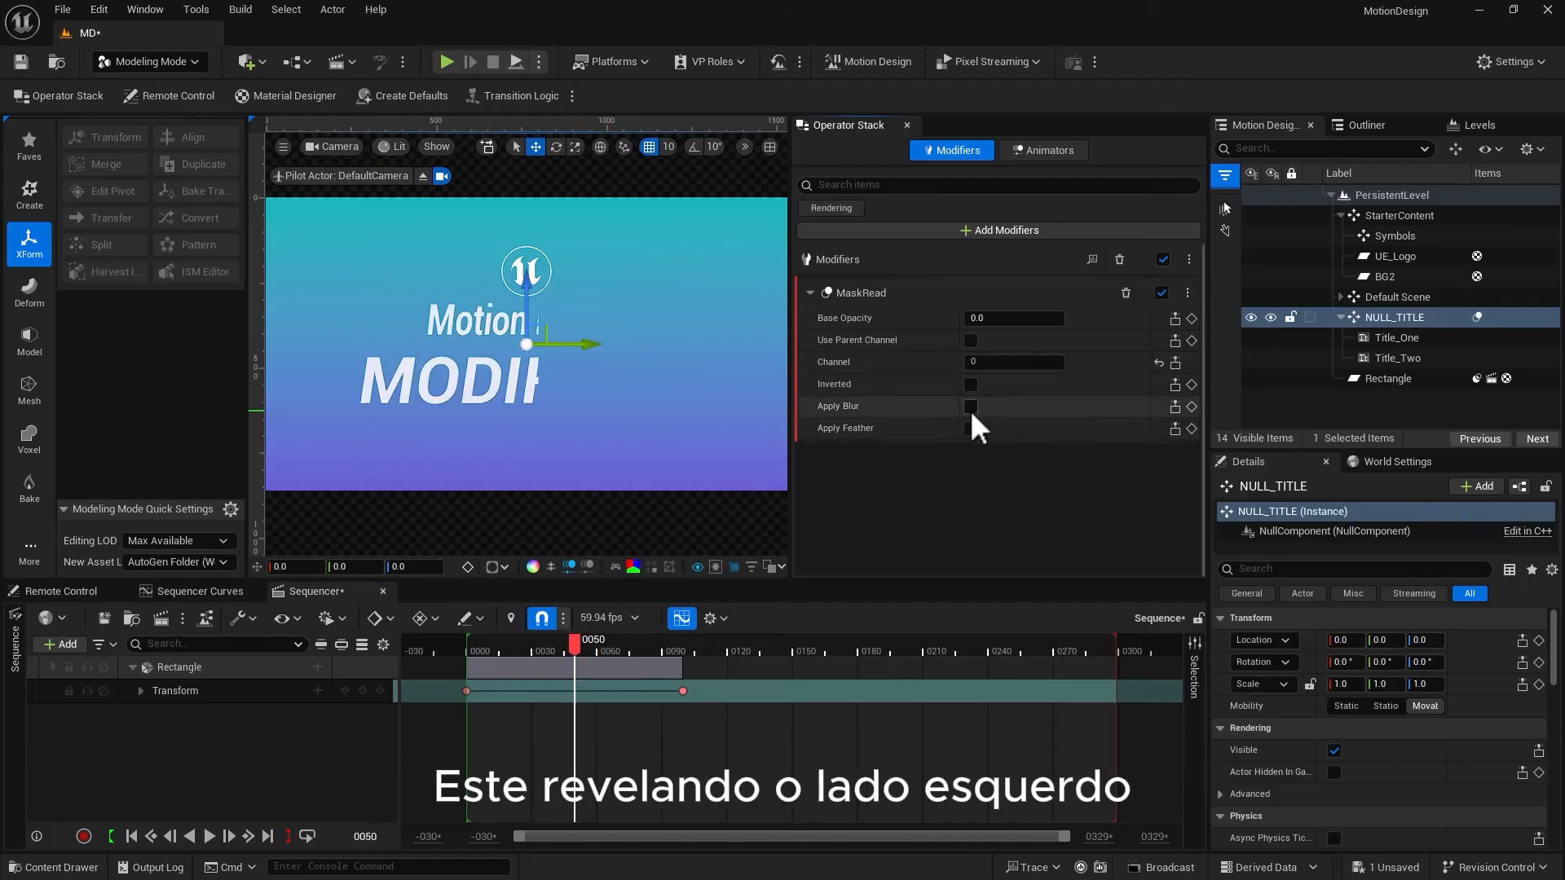
Apply blur to NULL_TITLE's mask with a strength of about 4.07, and briefly try the feather option
{"action": "left_click", "coordinate": [970, 406]}
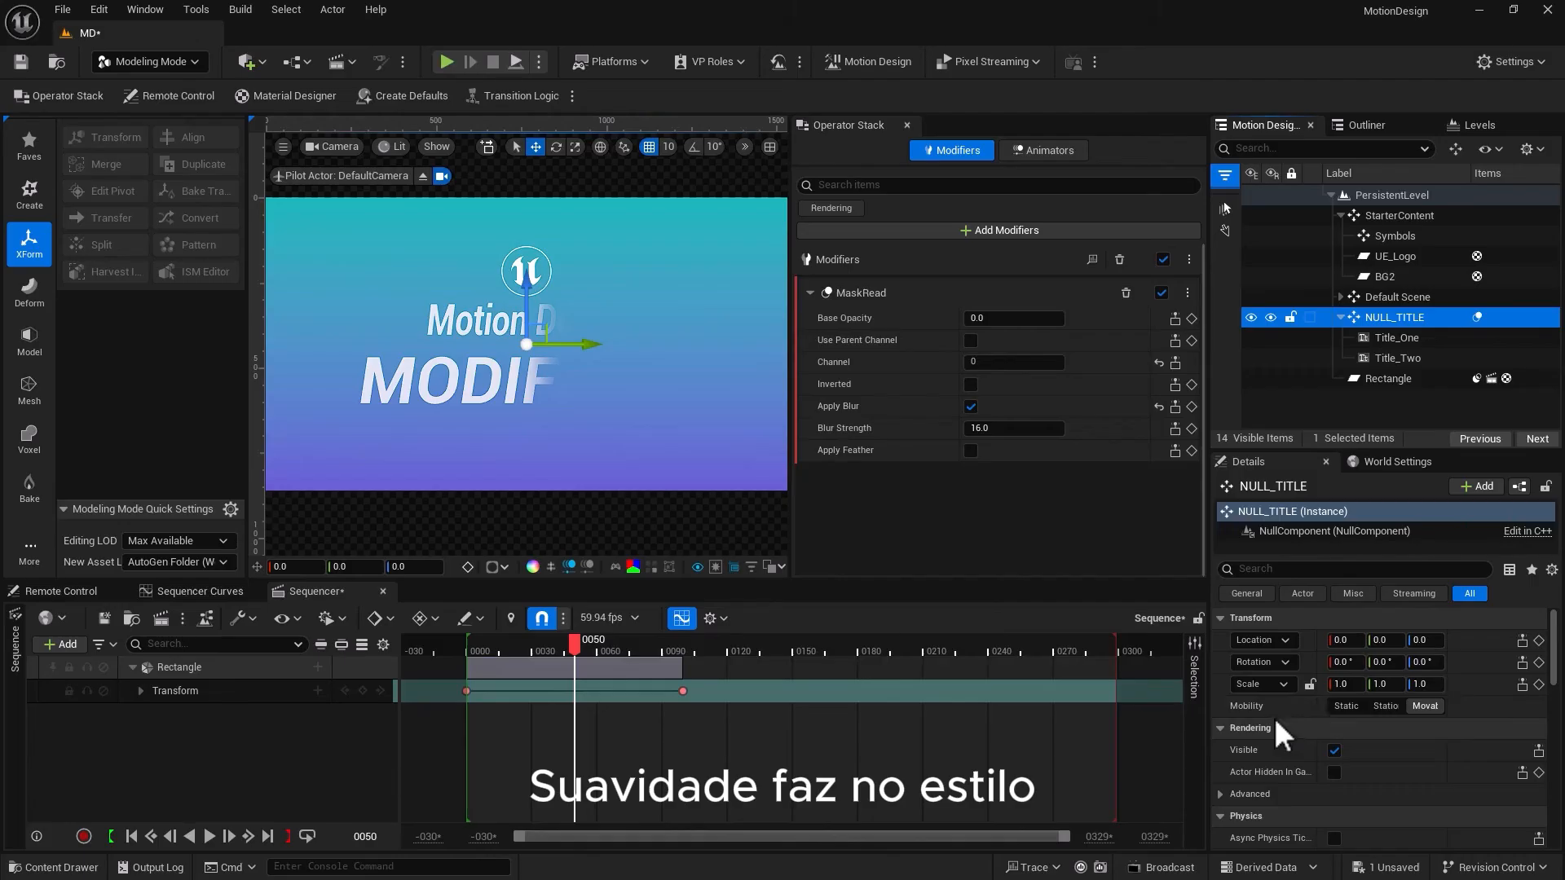
{"action": "left_click_drag", "start_coordinate": [575, 648], "coordinate": [620, 653]}
{"action": "left_click_drag", "start_coordinate": [989, 428], "coordinate": [970, 453]}
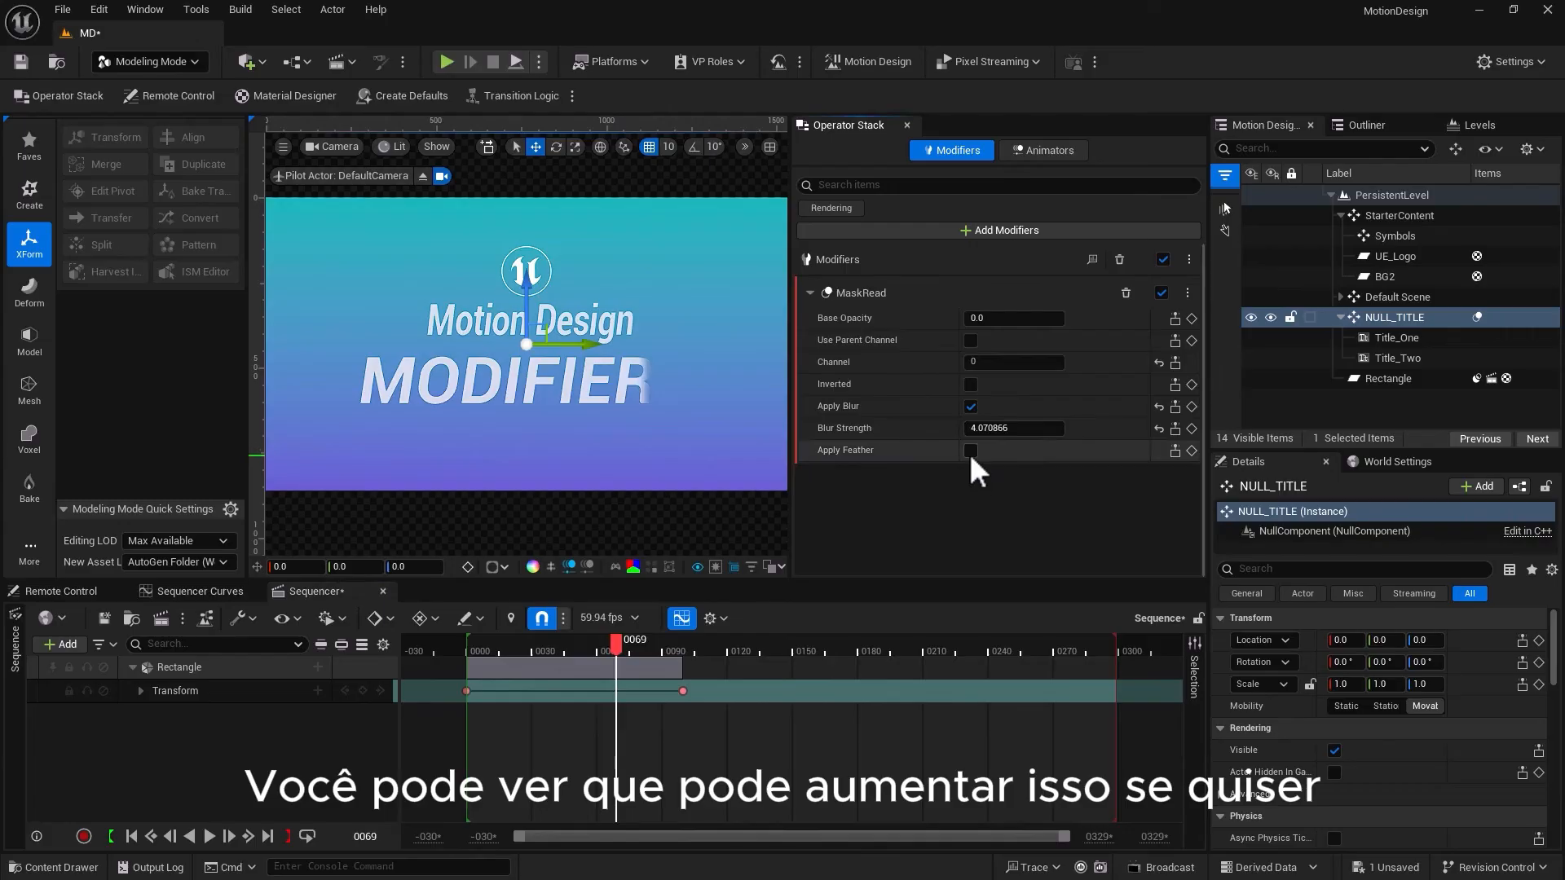
{"action": "left_click", "coordinate": [970, 449]}
{"action": "left_click", "coordinate": [970, 450]}
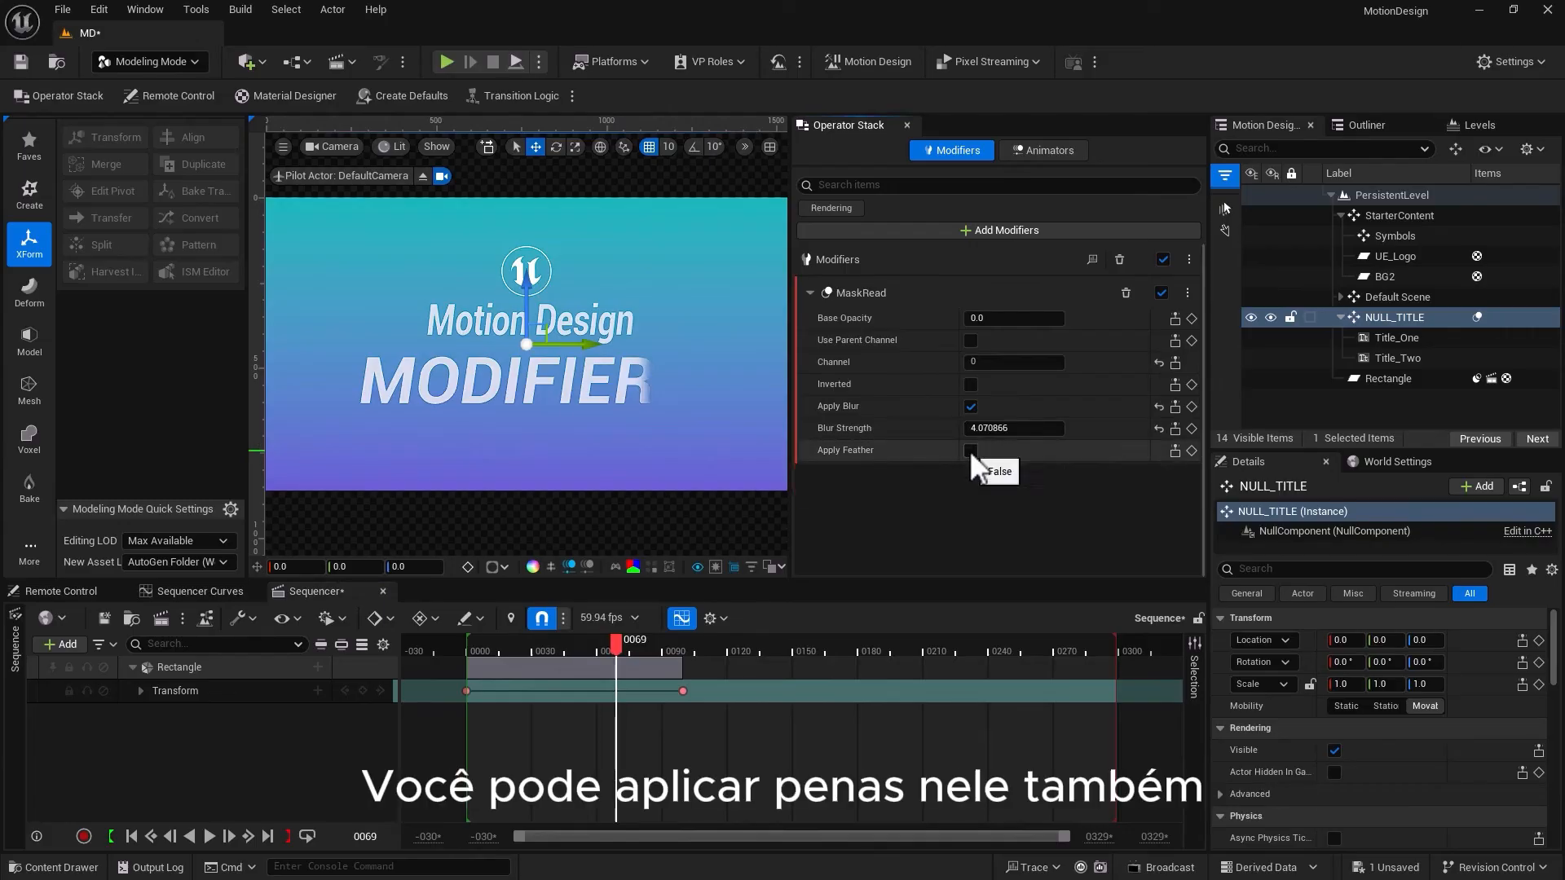
Move the playhead to frame 99 and examine Title_Two's style settings and the rectangle's mask modifier
{"action": "left_click_drag", "start_coordinate": [629, 646], "coordinate": [683, 664]}
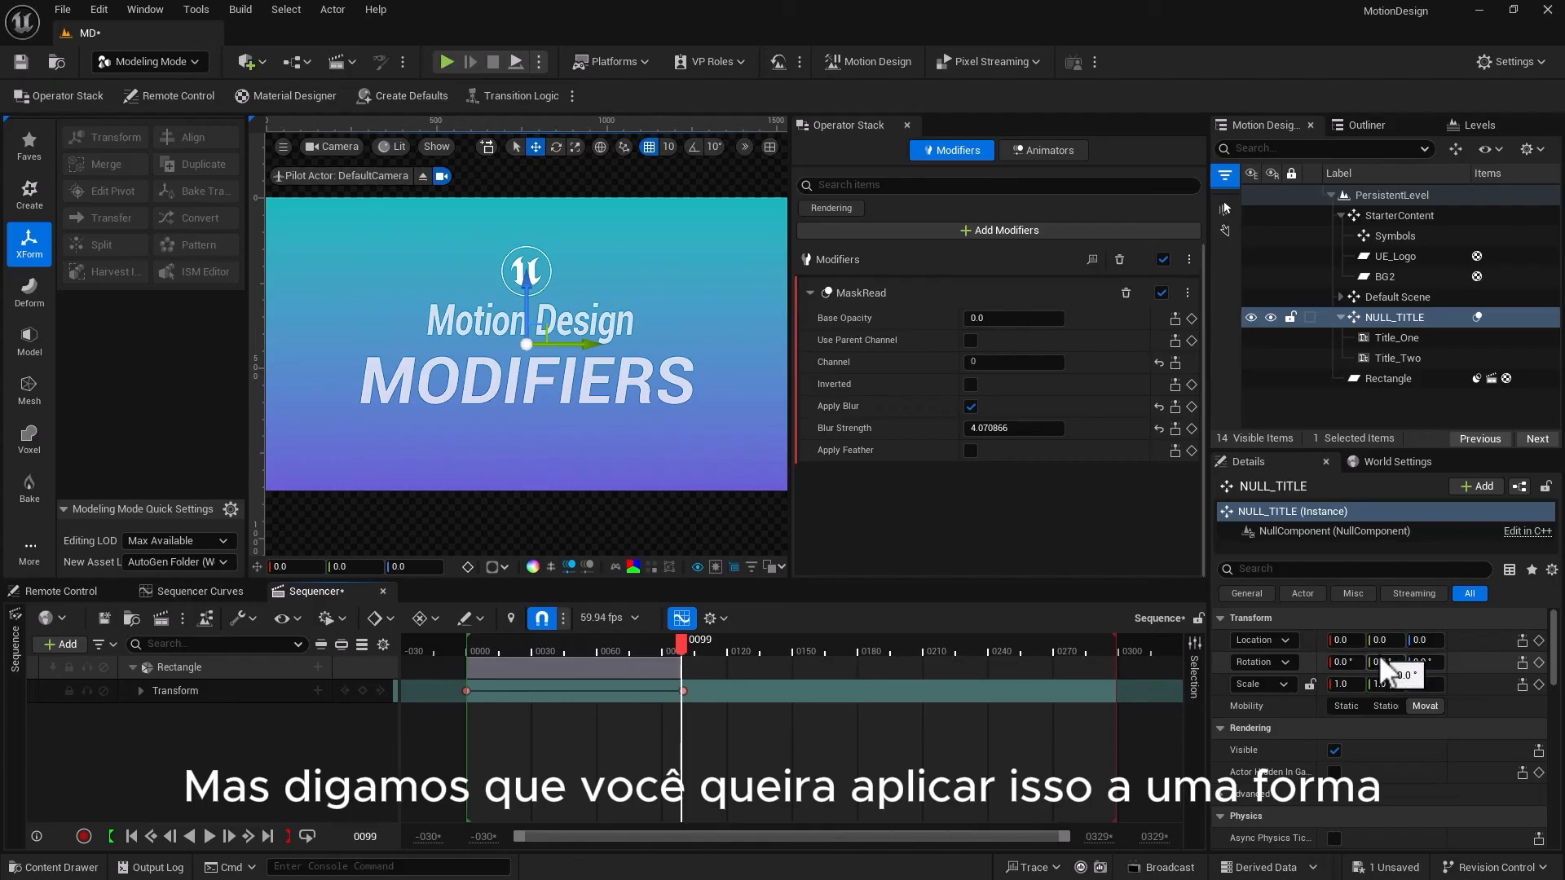
{"action": "left_click", "coordinate": [1385, 357]}
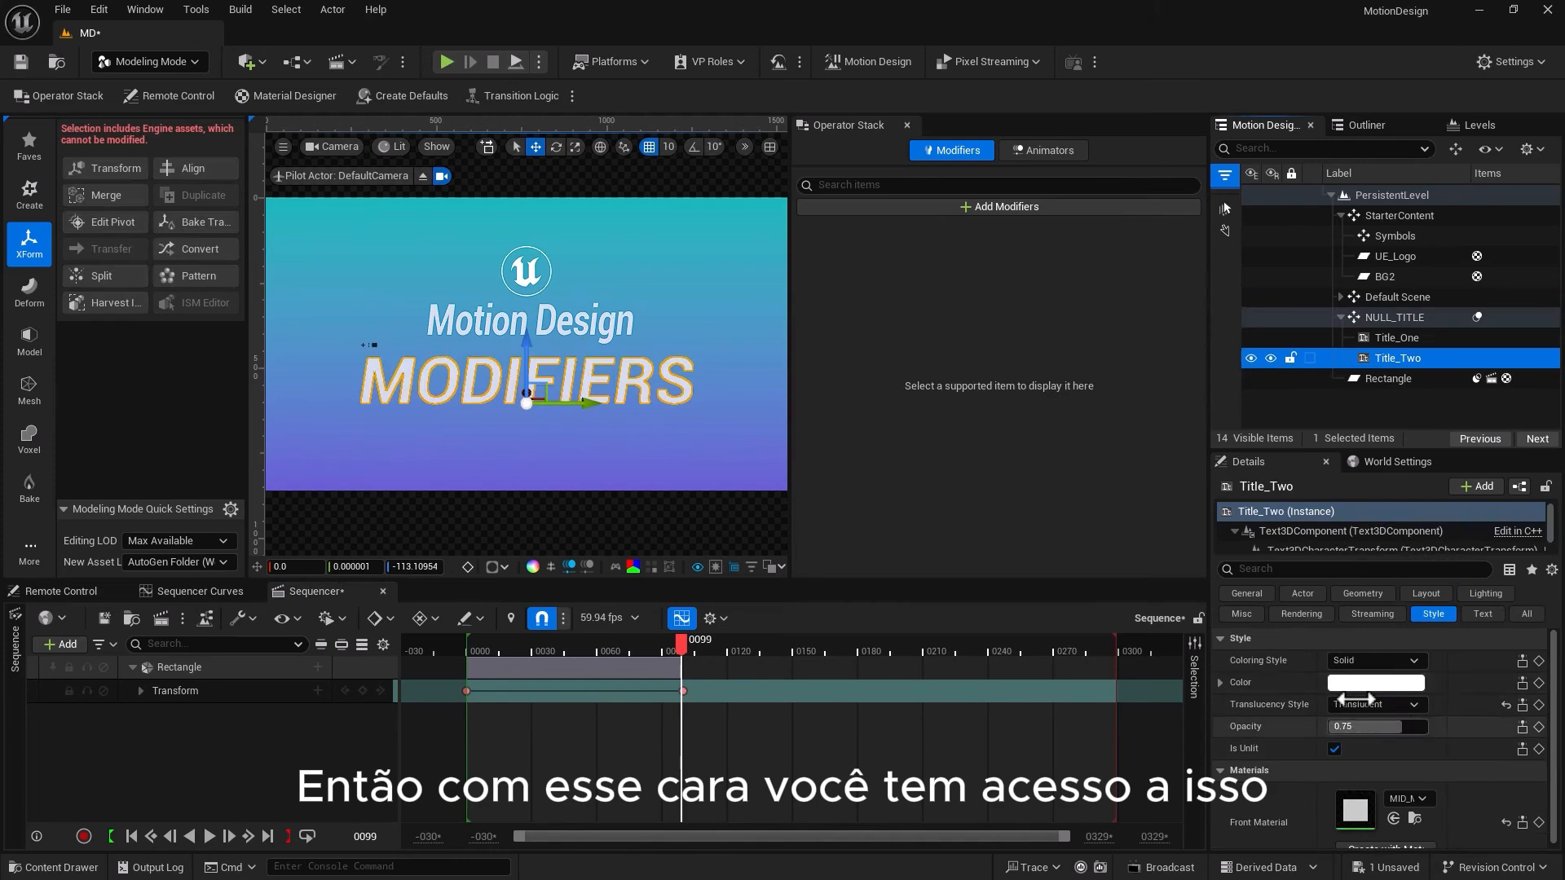
{"action": "left_click", "coordinate": [521, 277]}
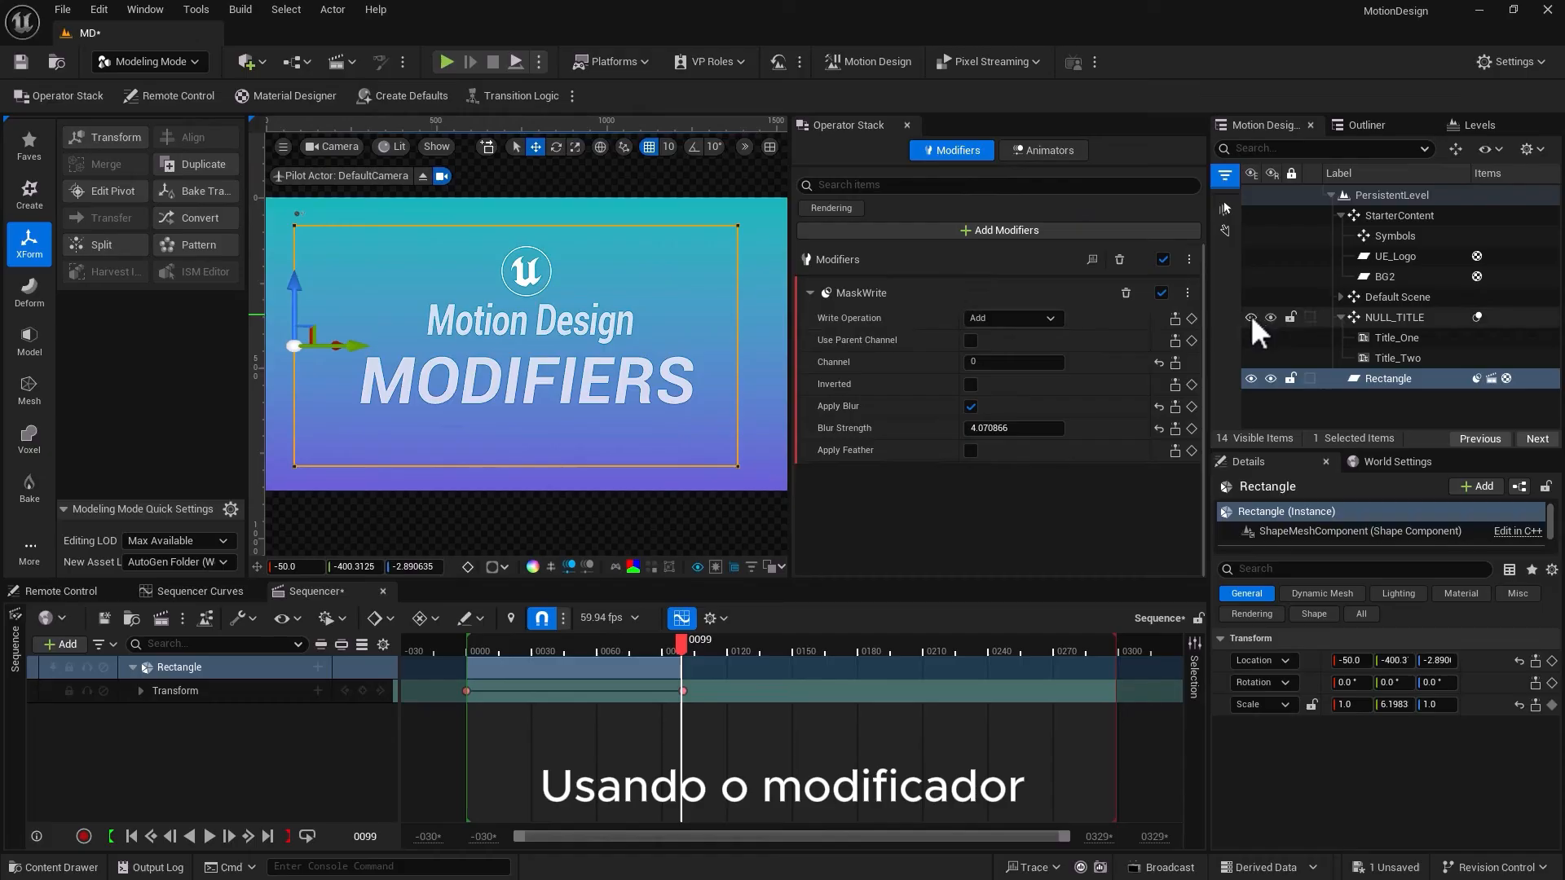
Hide NULL_TITLE, the mask rectangle and UE_Logo so that only the background is left in view
{"action": "left_click", "coordinate": [1250, 316]}
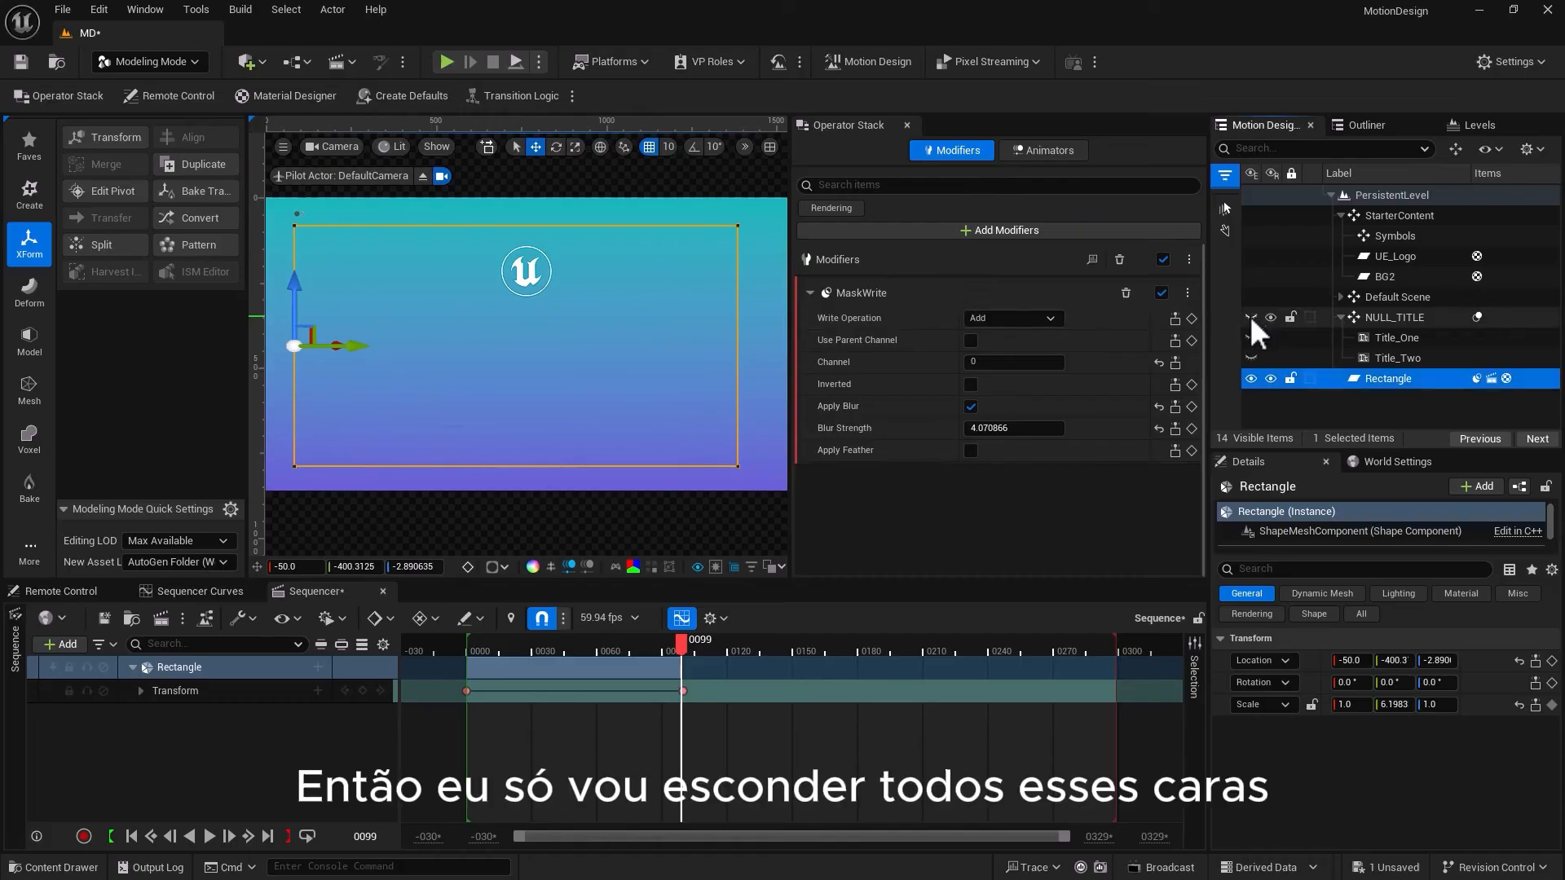
{"action": "left_click", "coordinate": [1250, 378]}
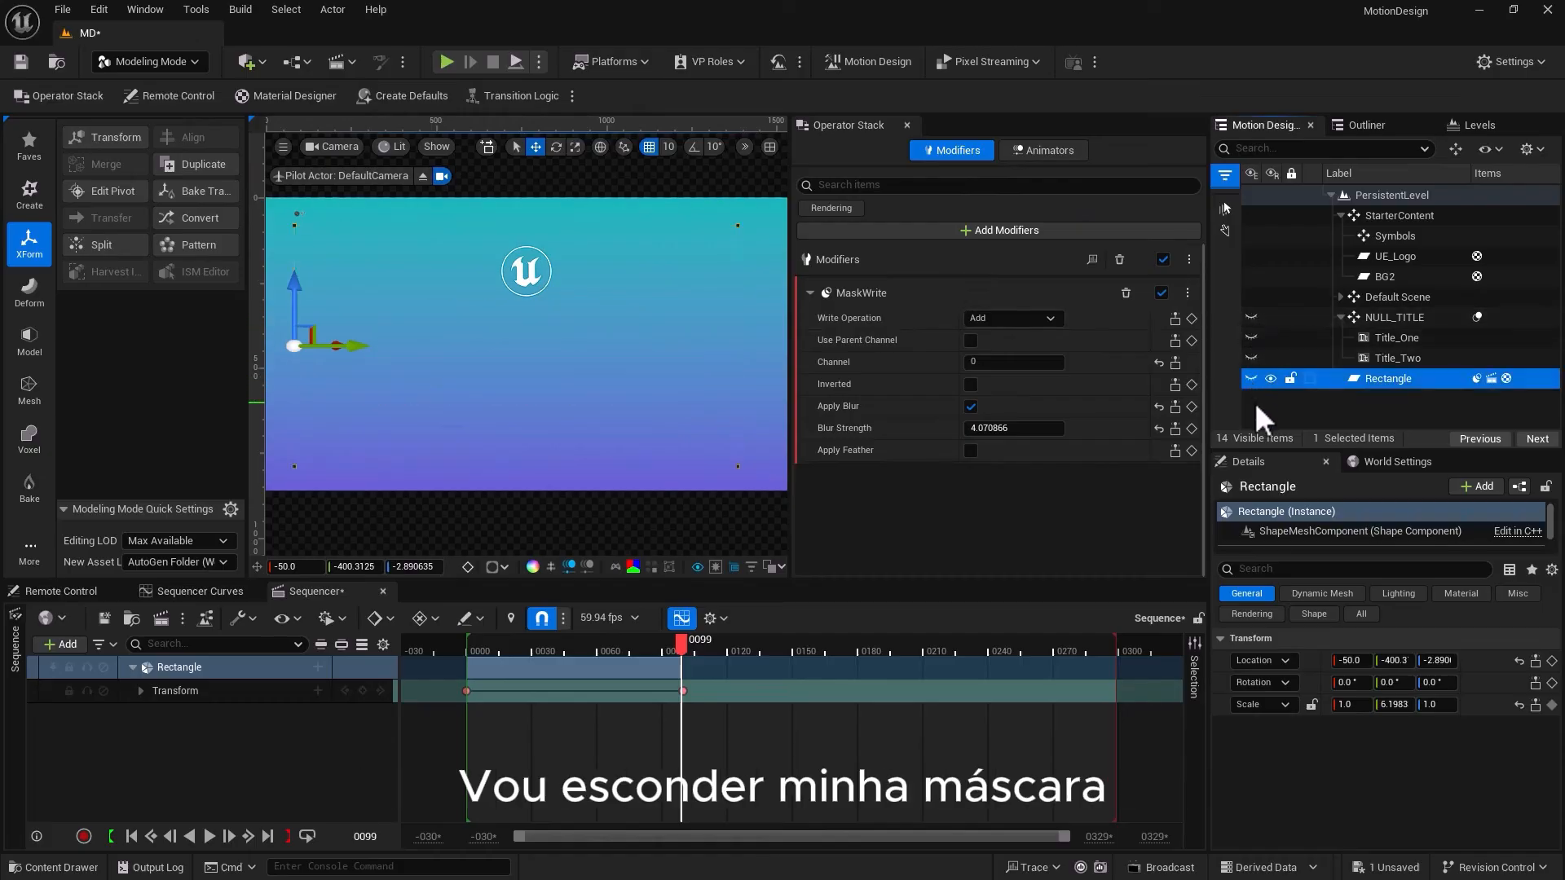
{"action": "left_click", "coordinate": [521, 279]}
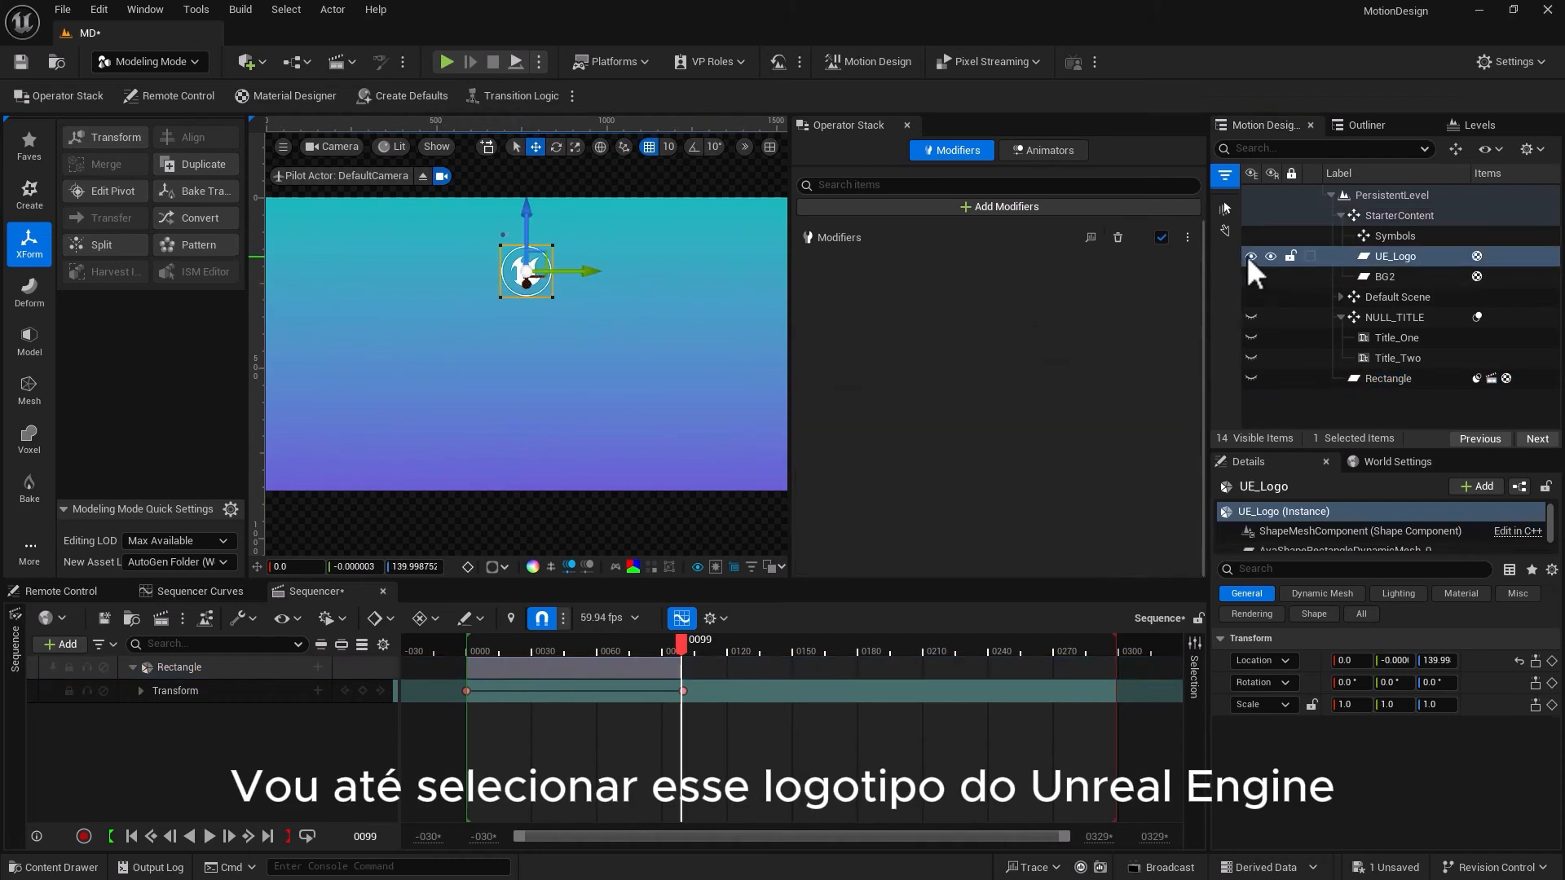
{"action": "left_click", "coordinate": [1250, 256]}
{"action": "left_click", "coordinate": [532, 522]}
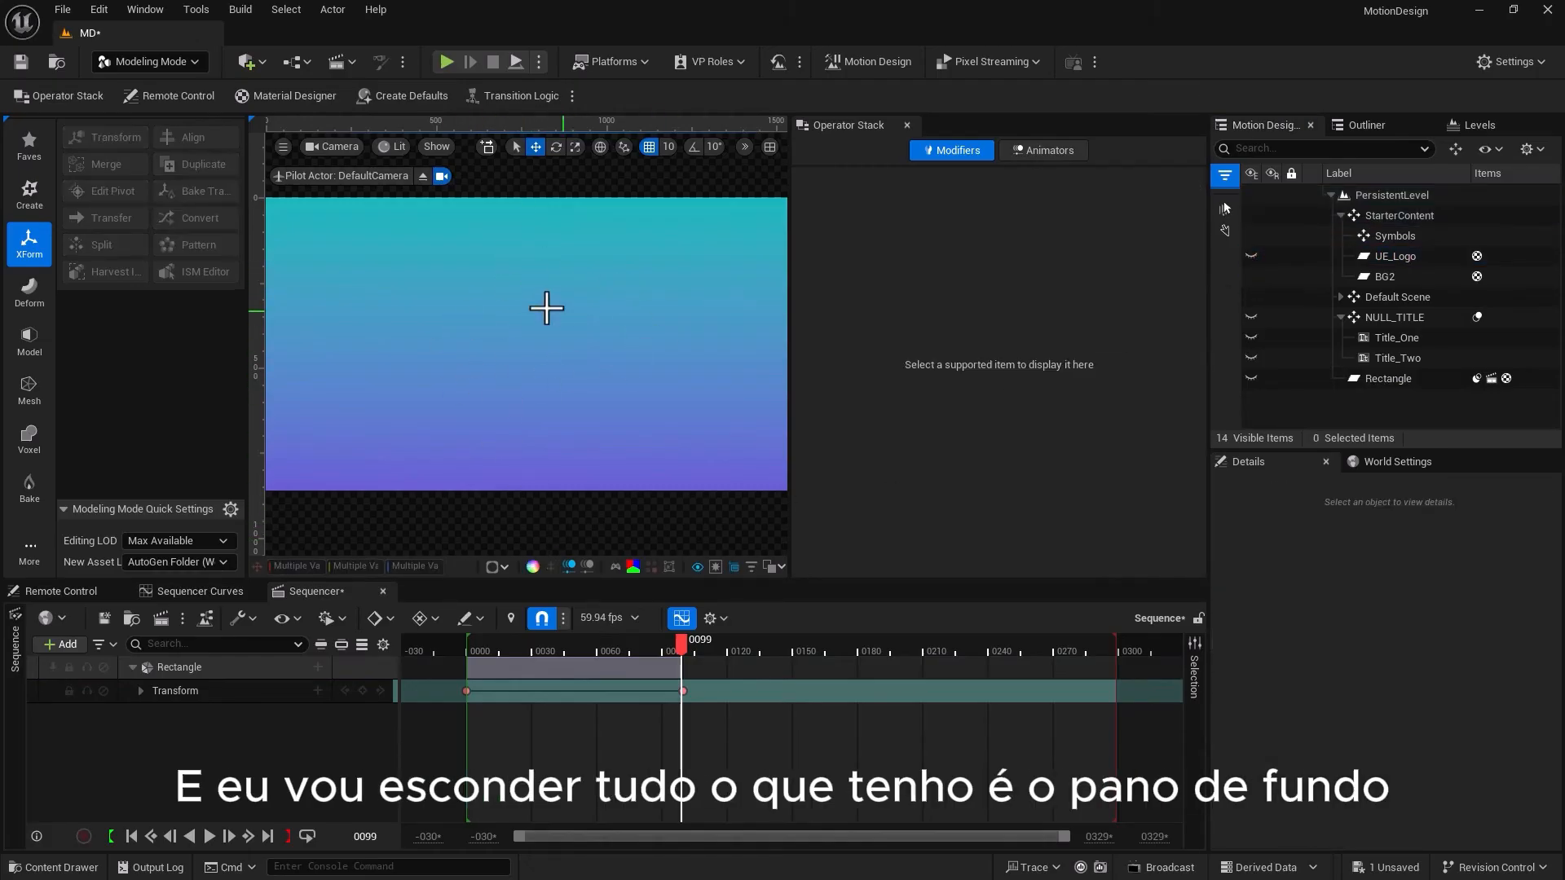
Switch to Motion Design Mode and create a default 2D rectangle at the centre of the scene
{"action": "left_click", "coordinate": [166, 64]}
{"action": "left_click", "coordinate": [149, 226]}
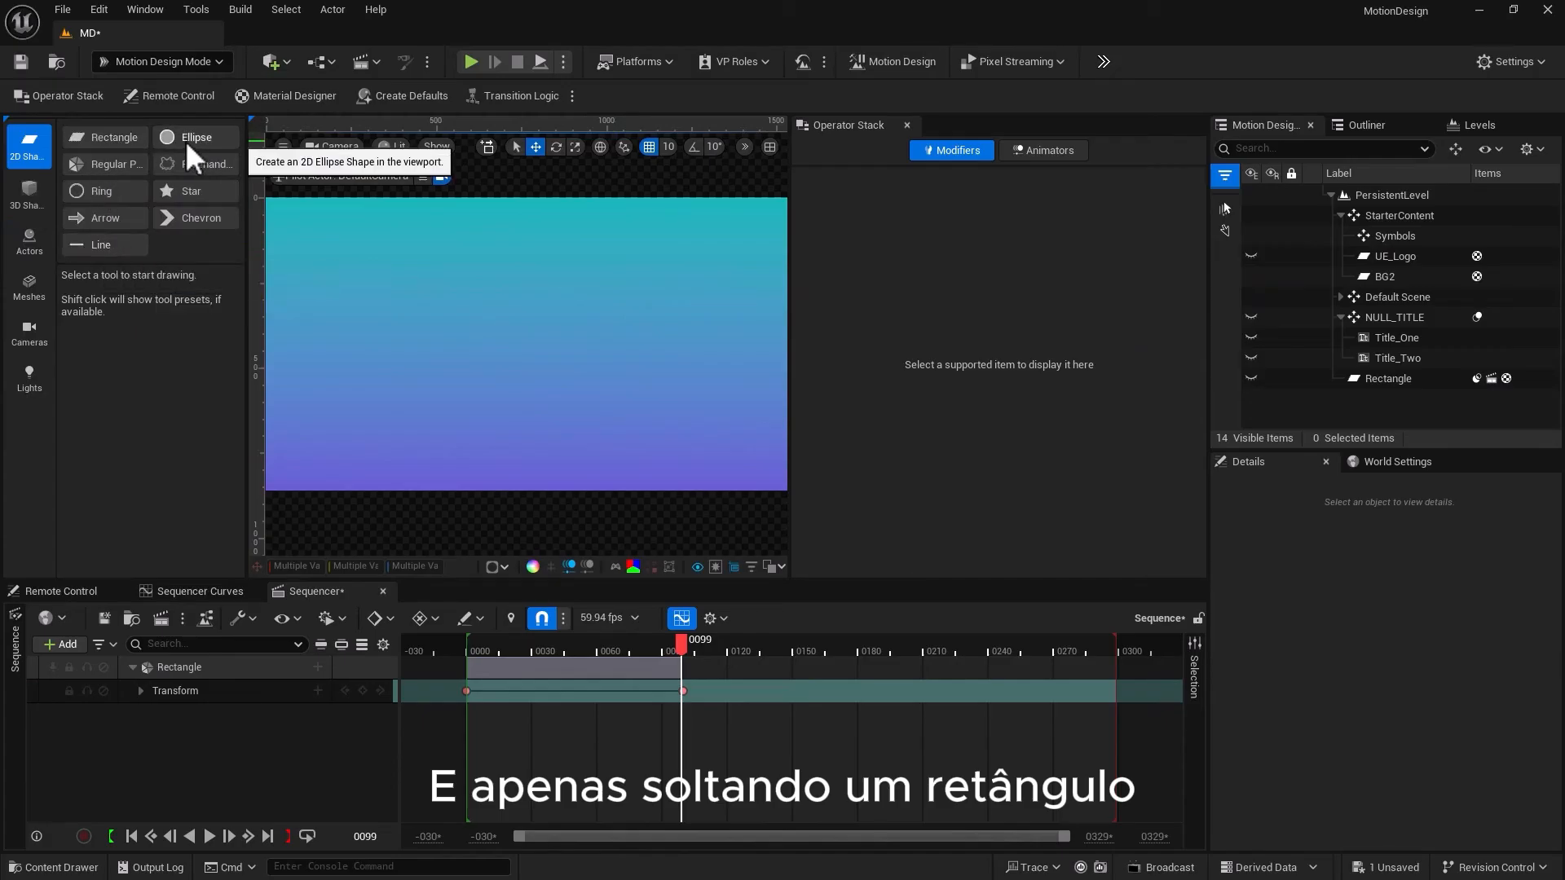
{"action": "left_click", "coordinate": [93, 140]}
{"action": "left_click", "coordinate": [93, 140]}
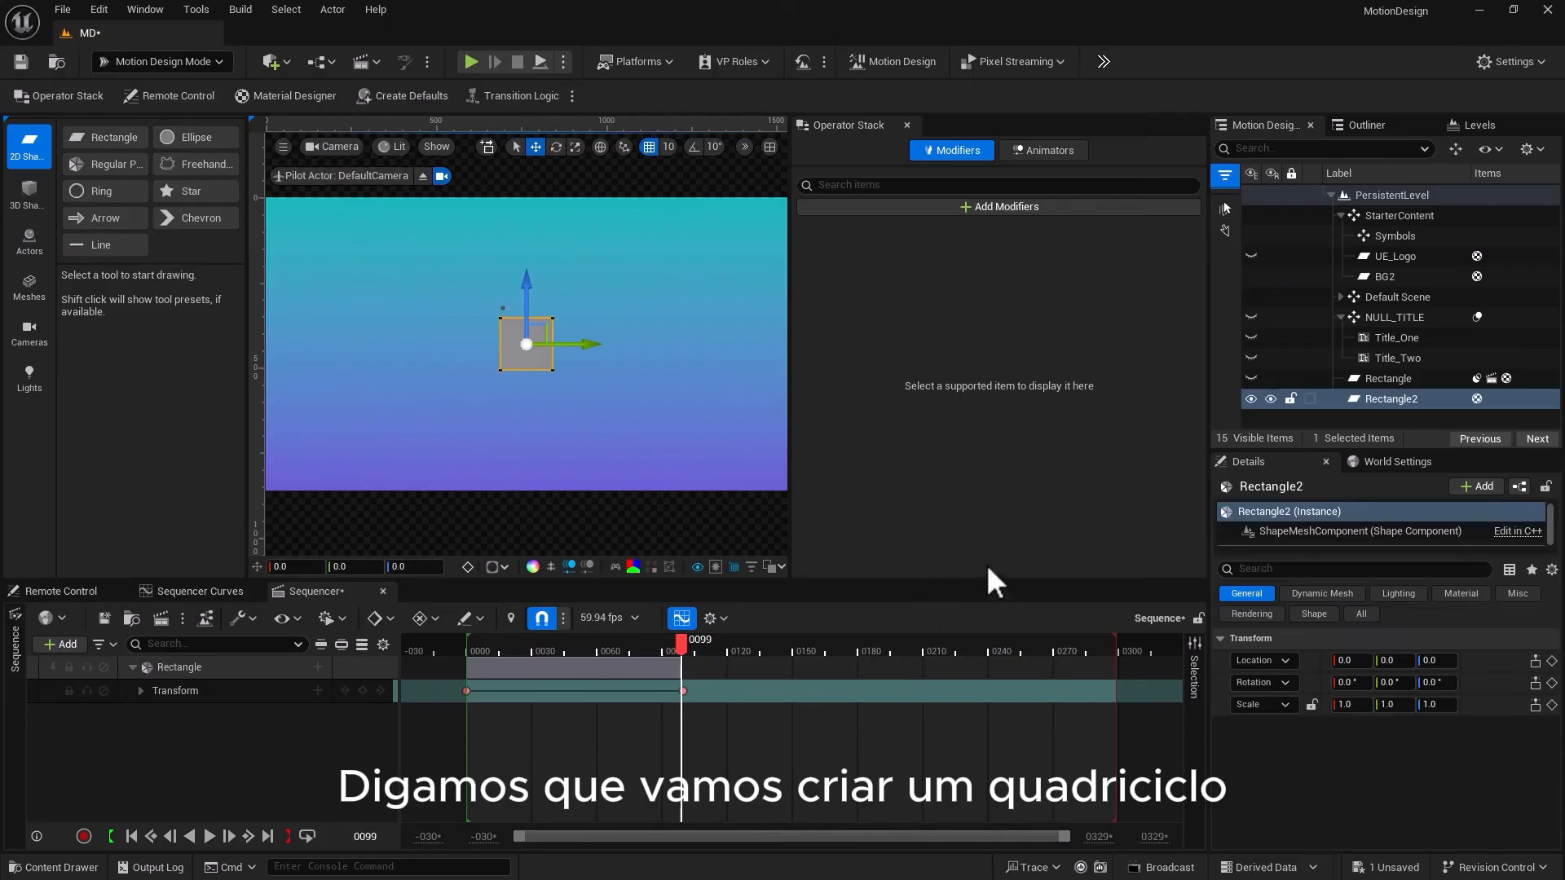
Lock the new rectangle's scale proportions and enlarge it uniformly to a scale of about 2.3
{"action": "left_click", "coordinate": [1312, 705]}
{"action": "left_click_drag", "start_coordinate": [1344, 705], "coordinate": [1435, 705]}
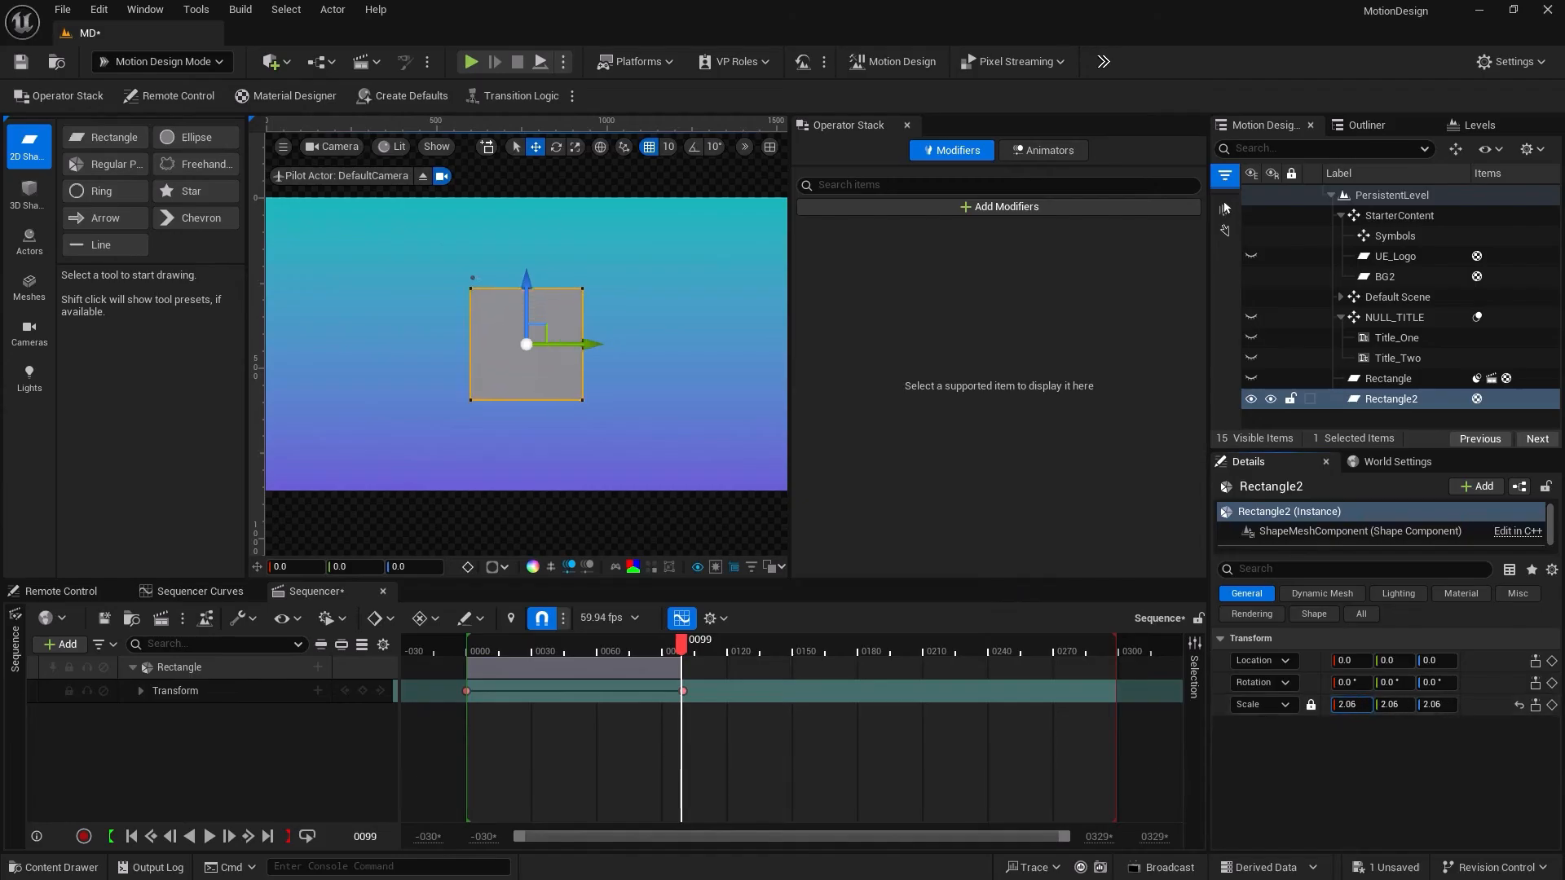
{"action": "left_click", "coordinate": [539, 550]}
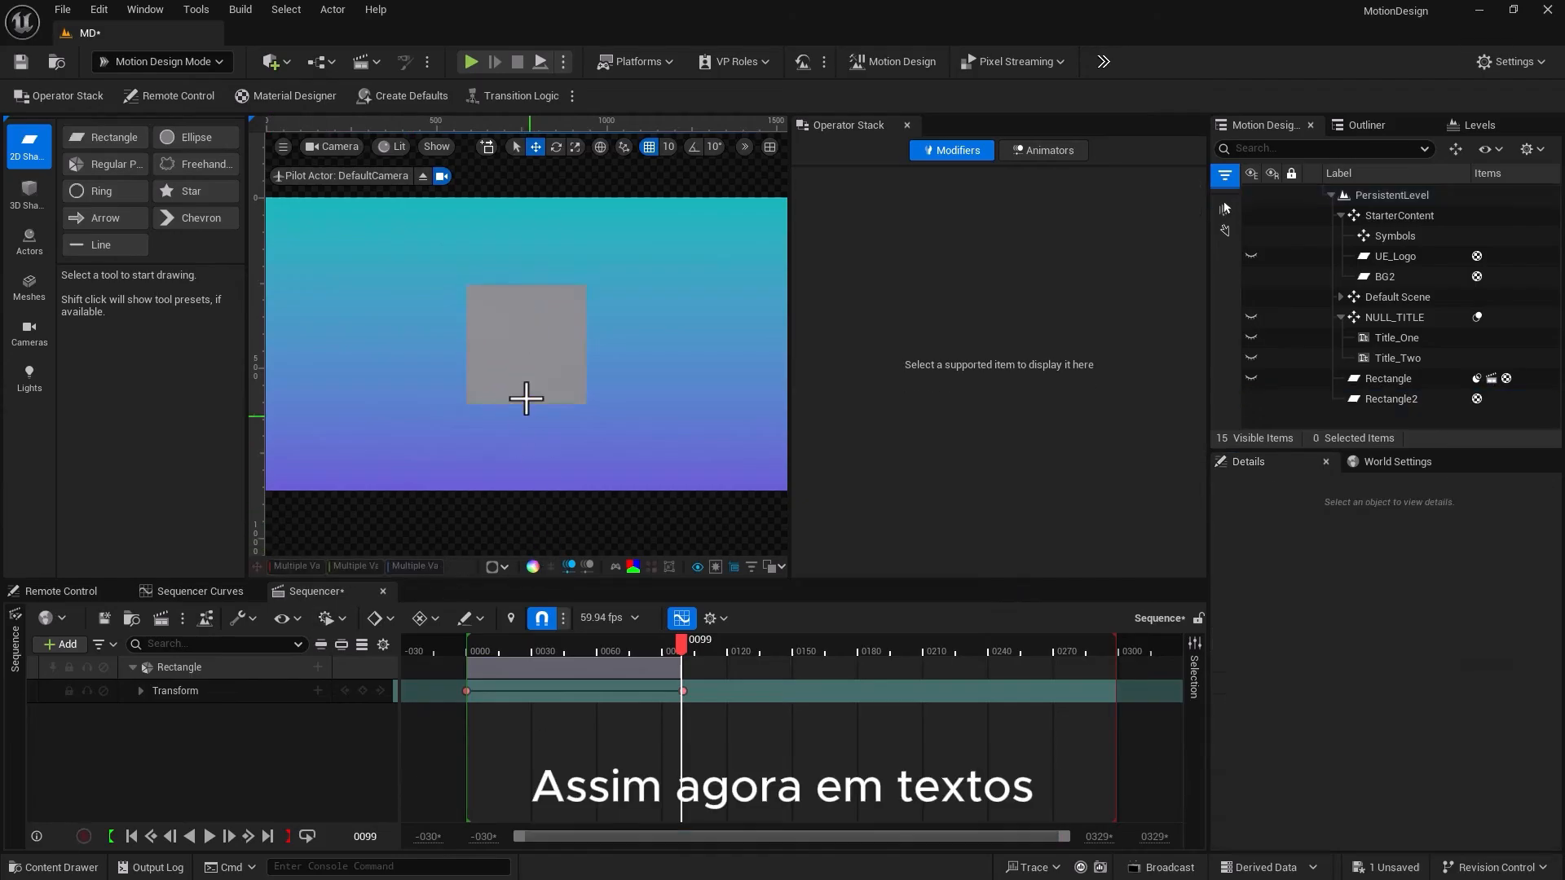
Select Title_Two and show its geometry settings, including the Extrude option
{"action": "left_click", "coordinate": [522, 367]}
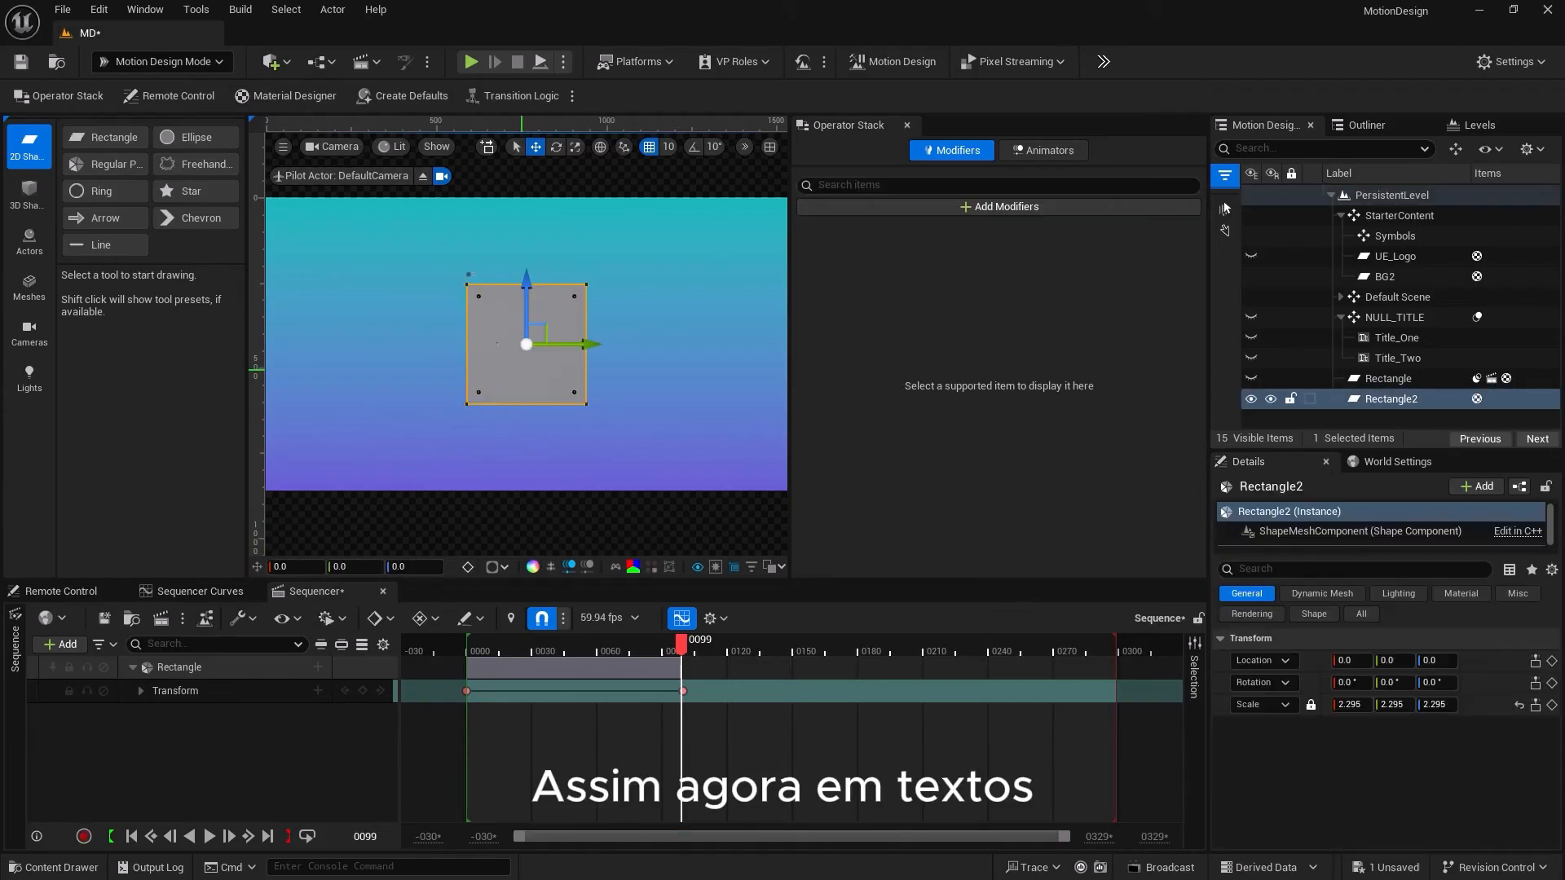
{"action": "left_click", "coordinate": [1400, 360]}
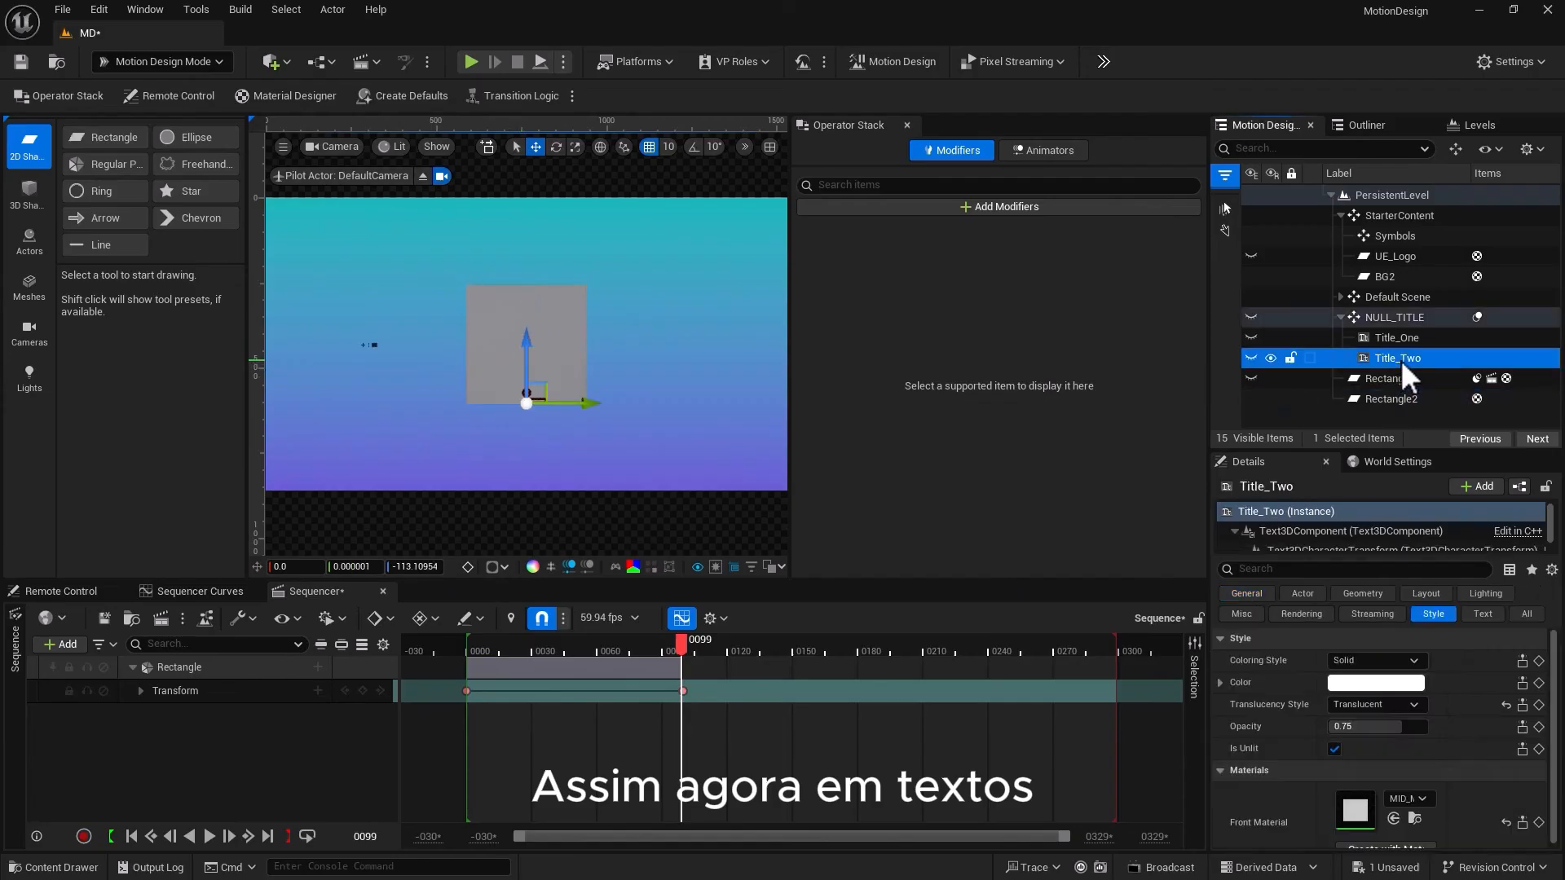
{"action": "left_click", "coordinate": [1362, 595]}
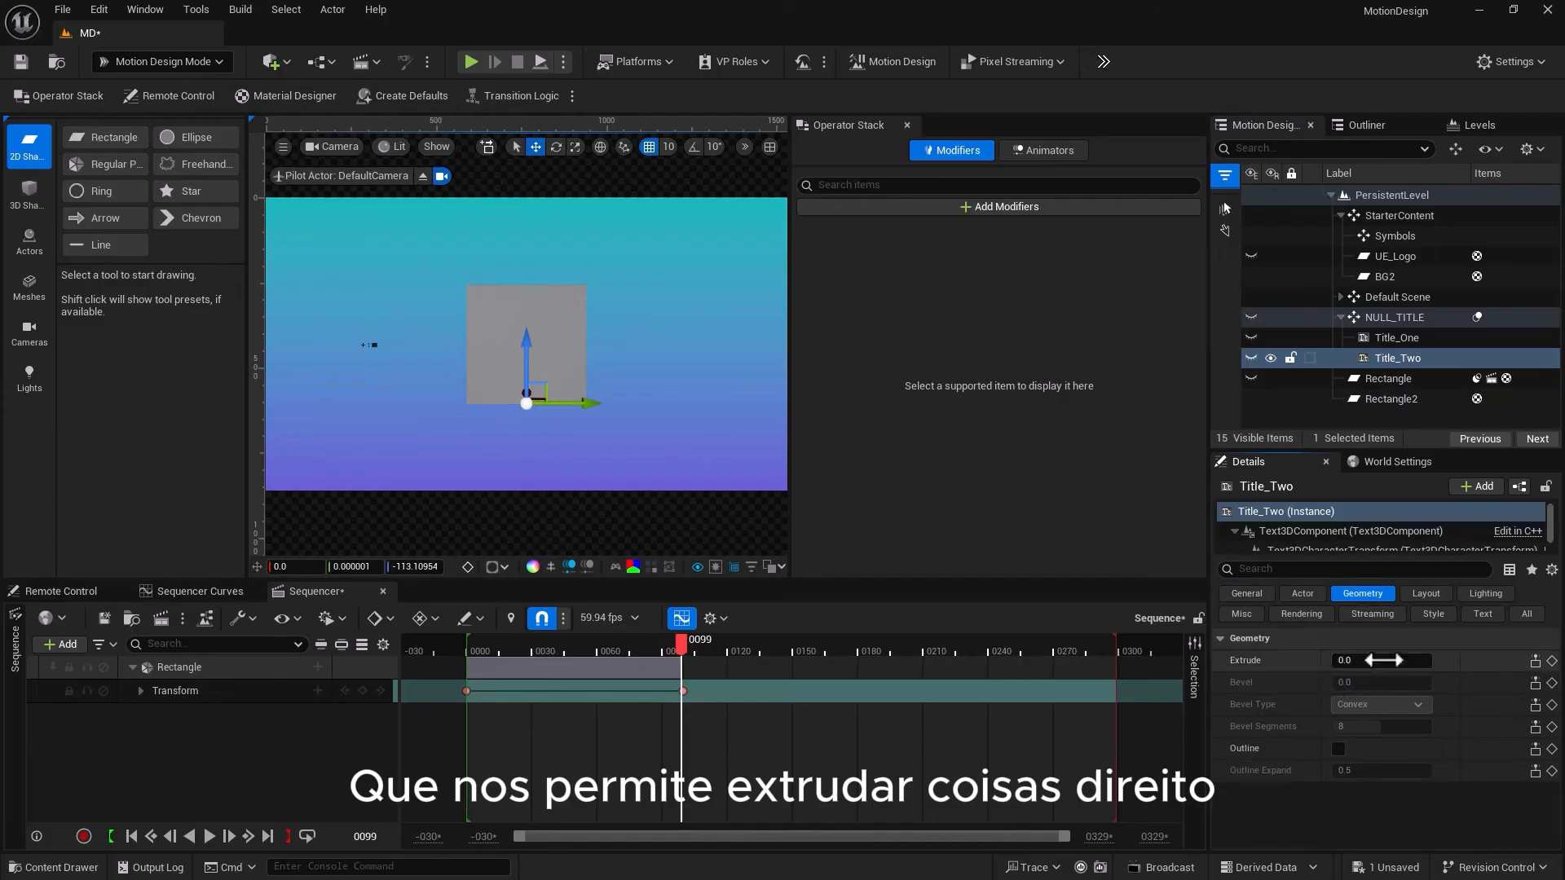
Select Rectangle2 and look over the modifiers it can take and the available editor modes
{"action": "left_click", "coordinate": [1369, 401]}
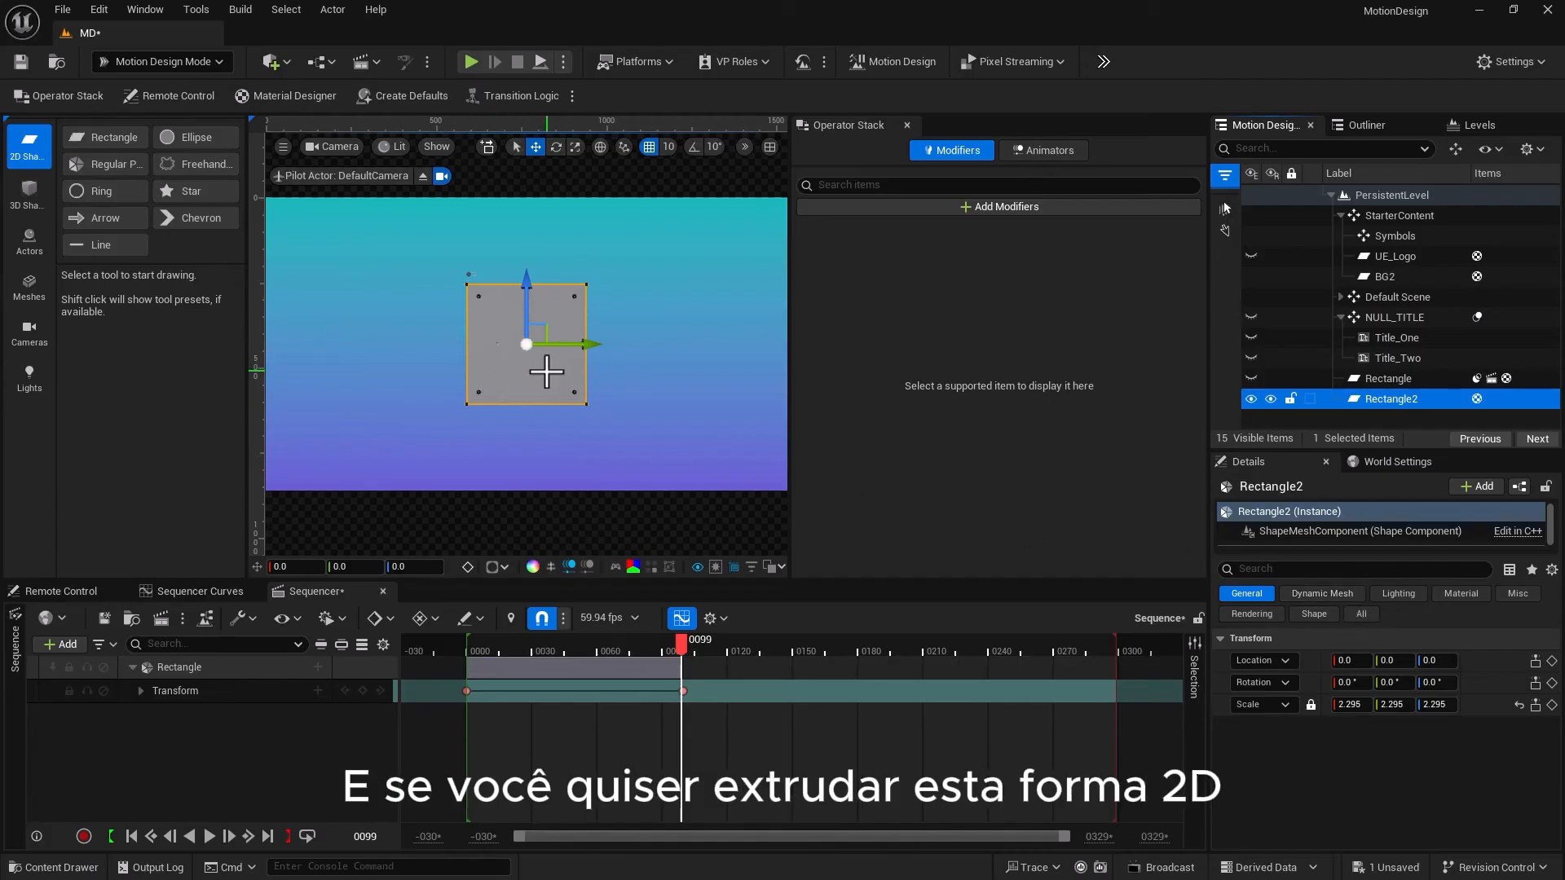
{"action": "left_click", "coordinate": [974, 207]}
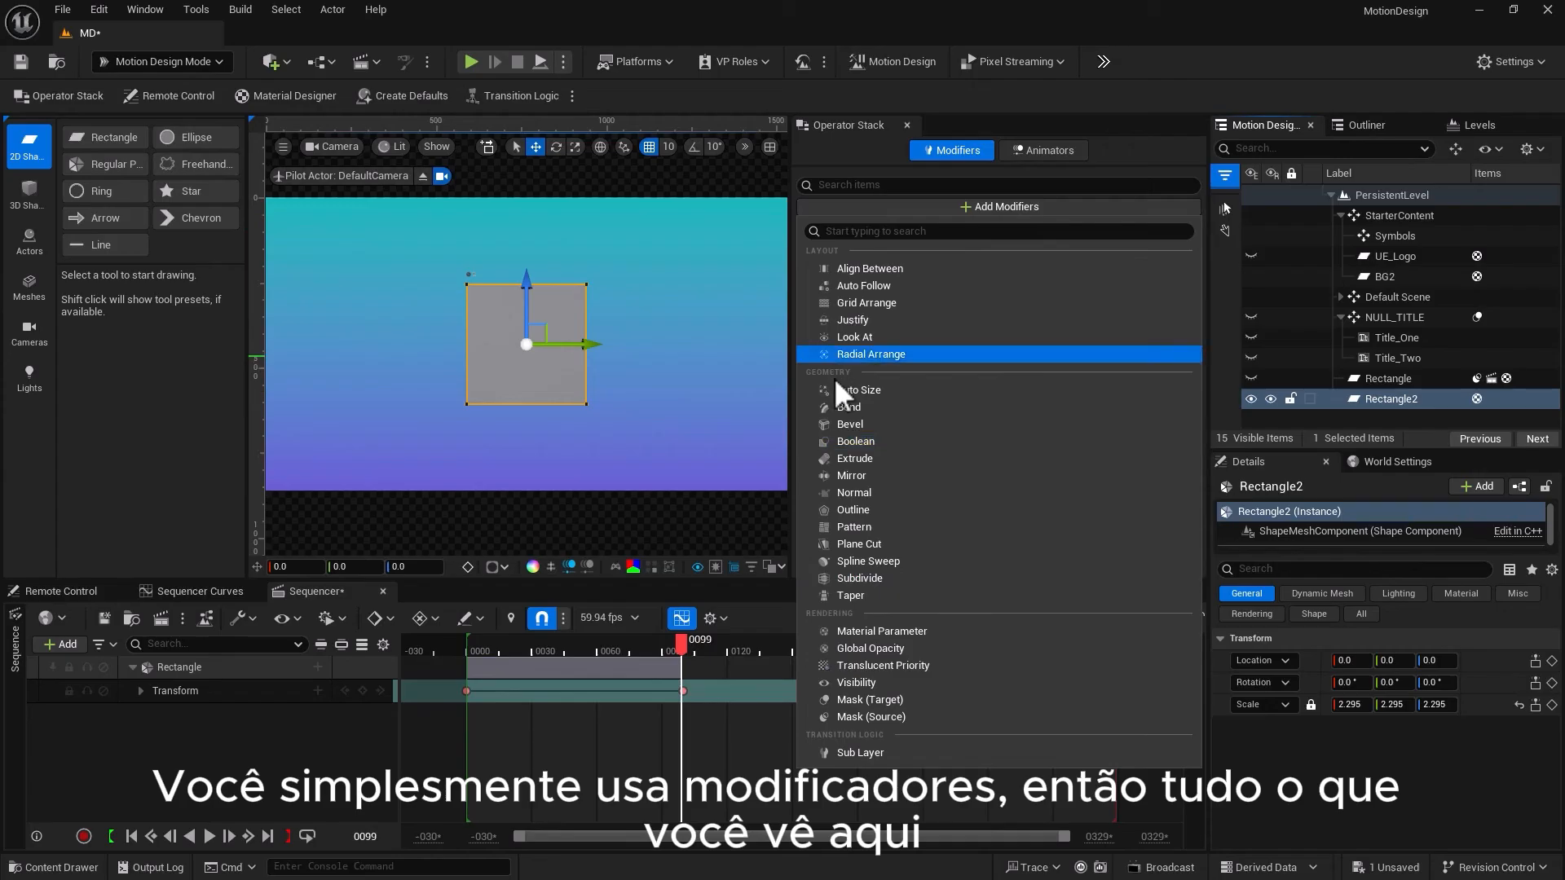
{"action": "left_click", "coordinate": [182, 62]}
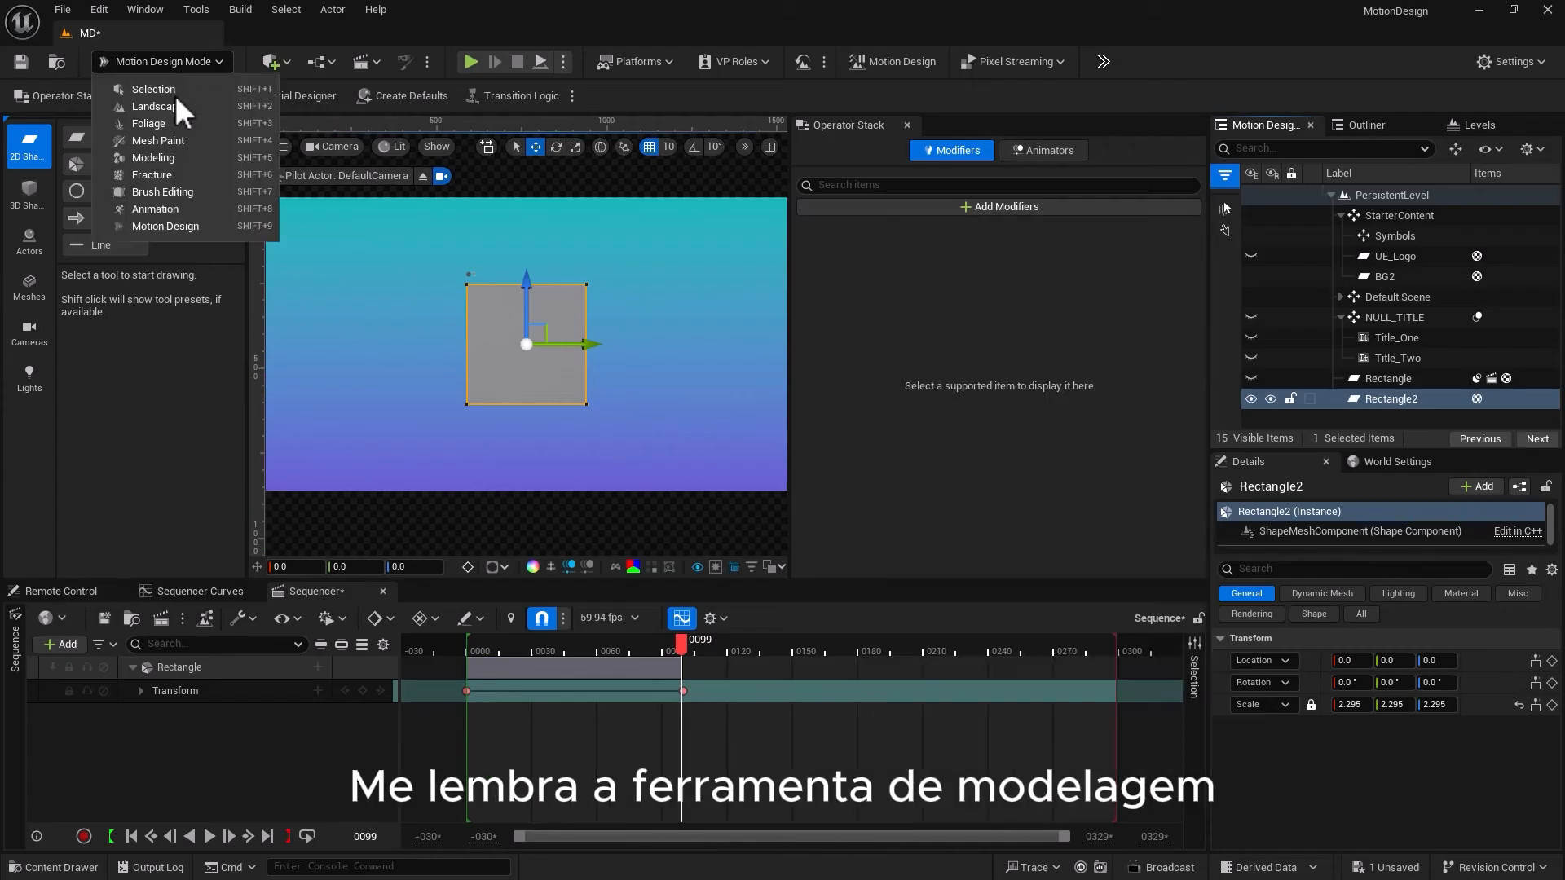
{"action": "left_click", "coordinate": [510, 11]}
{"action": "left_click", "coordinate": [540, 371]}
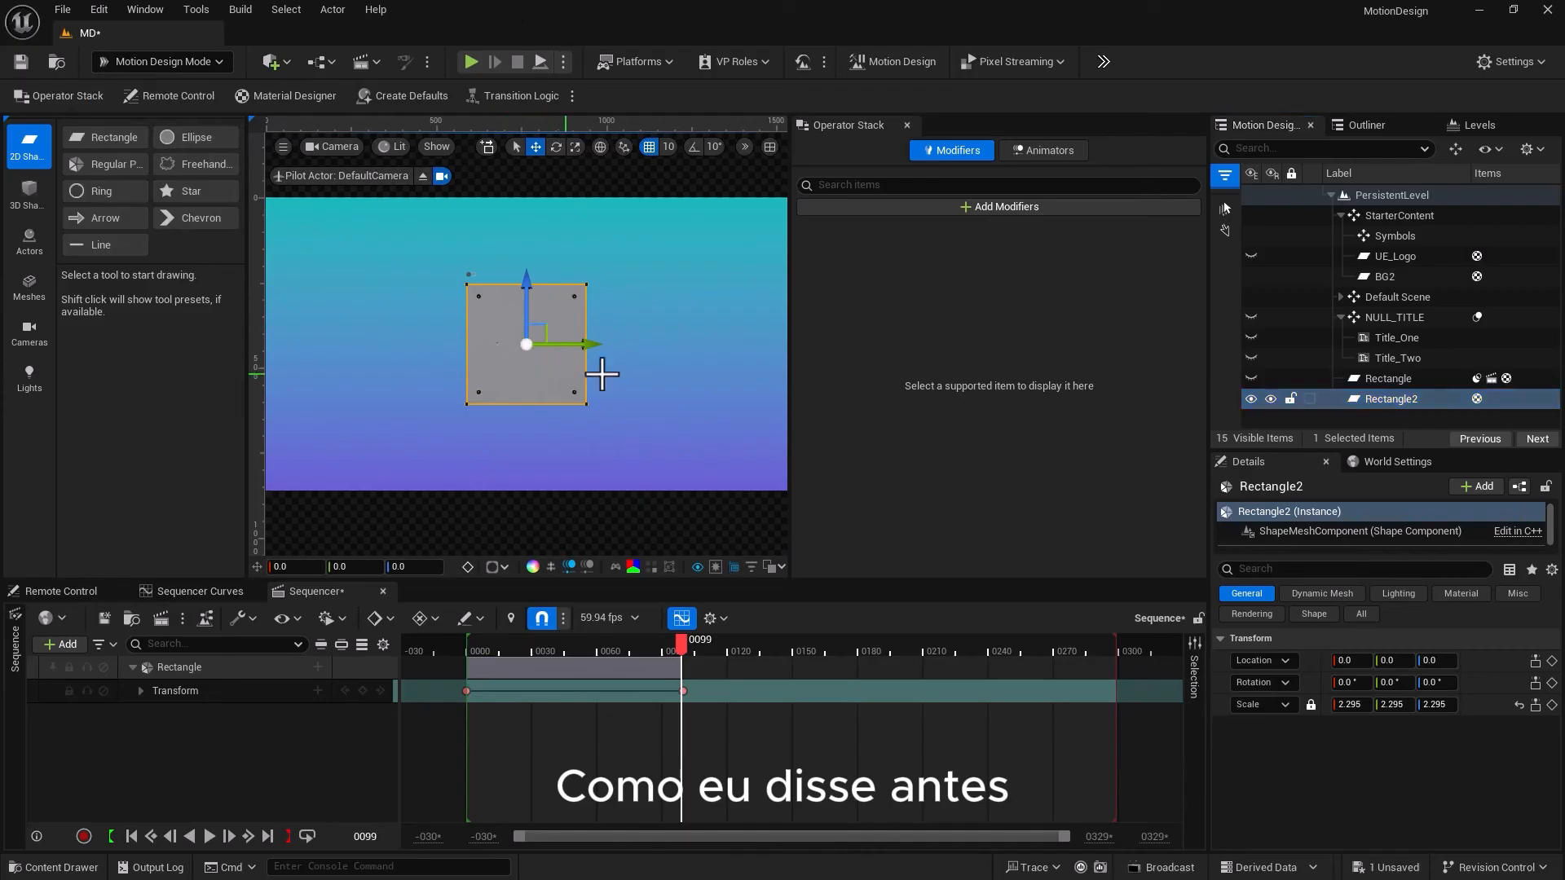
Add an Extrude modifier to Rectangle2, tilt the shape to a Y rotation of -75°, and set the extrude depth to about 66.8 cm
{"action": "left_click", "coordinate": [968, 207]}
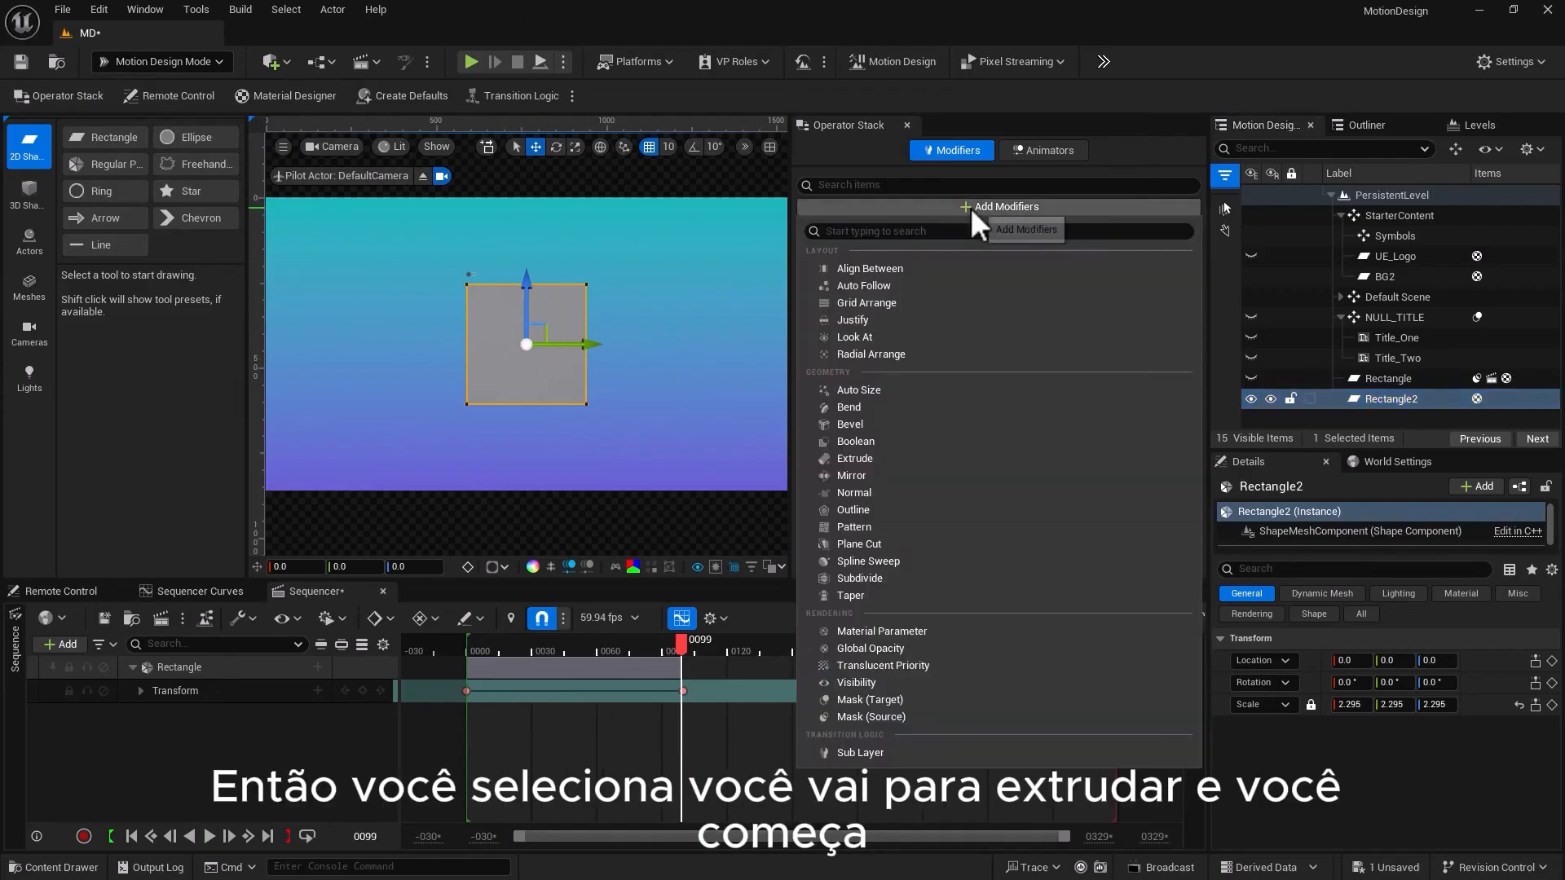
{"action": "left_click", "coordinate": [869, 457]}
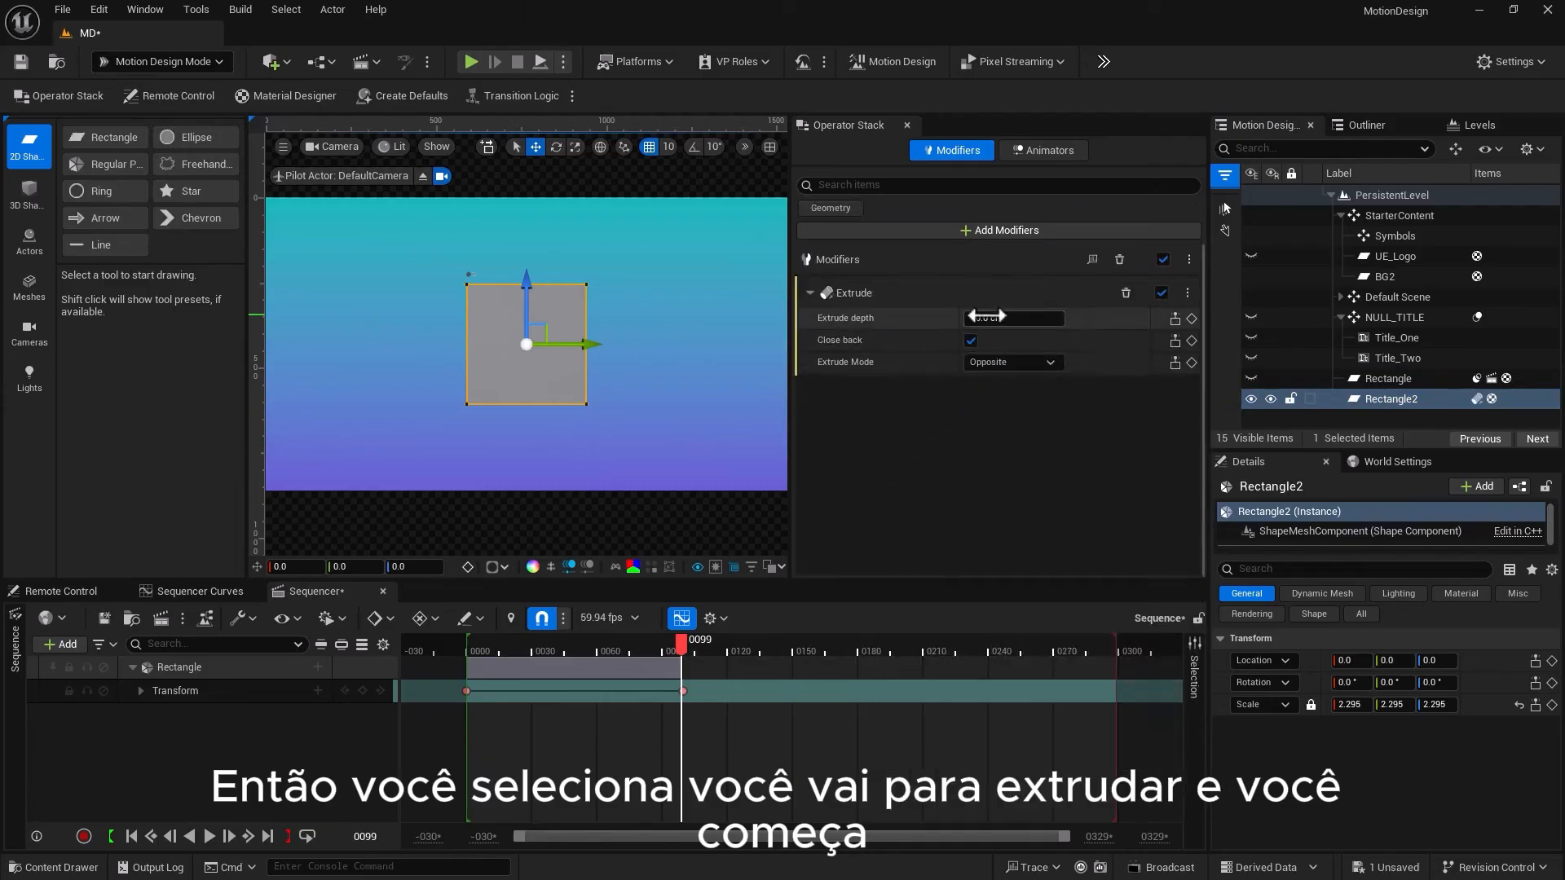
{"action": "left_click_drag", "start_coordinate": [986, 316], "coordinate": [1035, 317]}
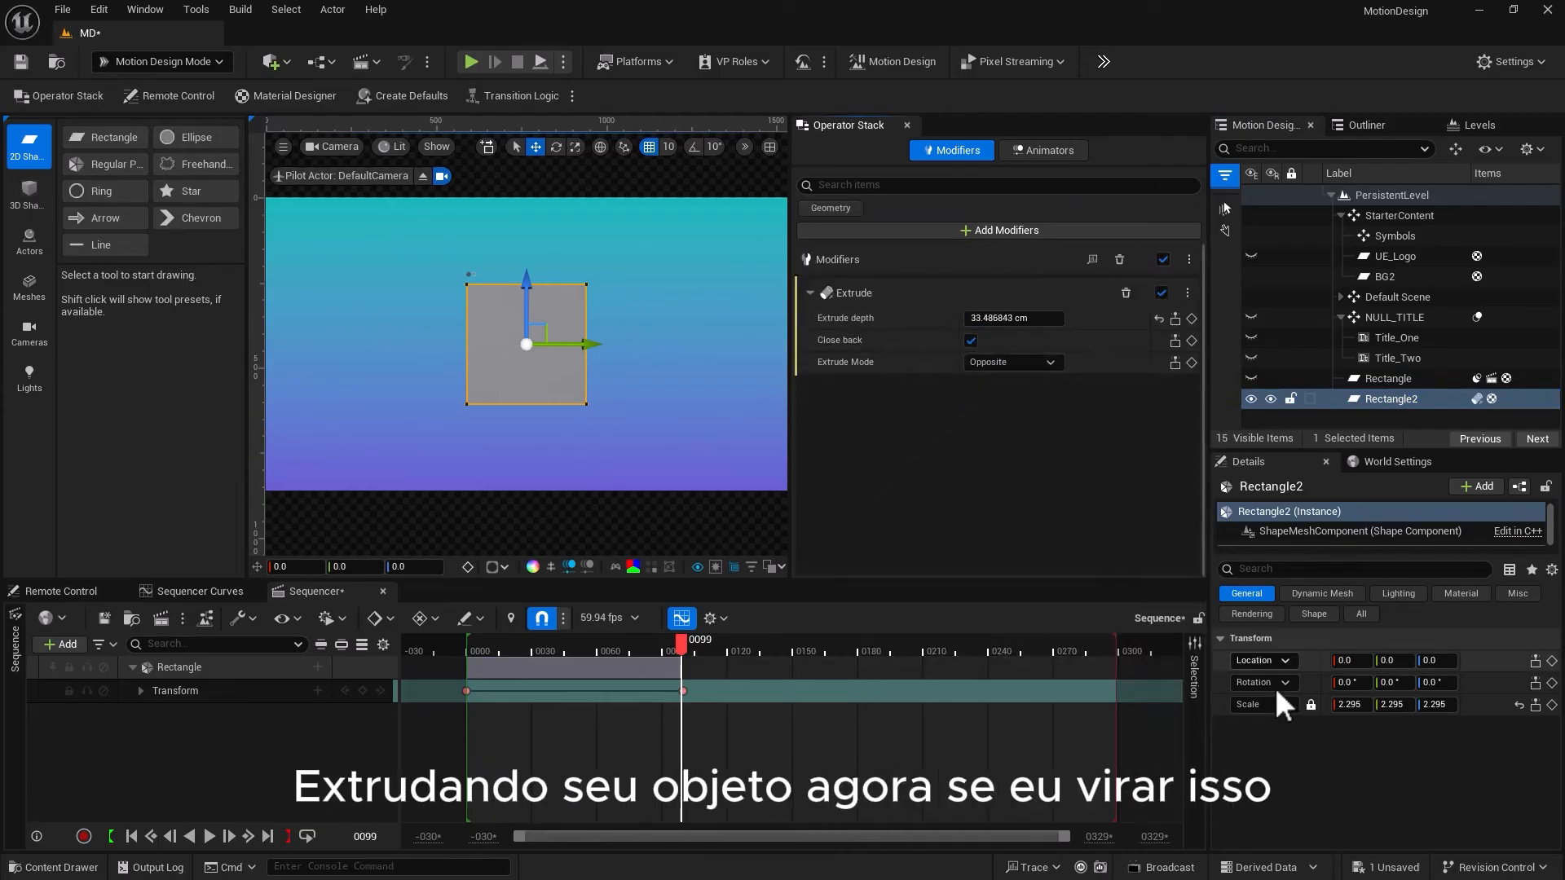
{"action": "left_click_drag", "start_coordinate": [1394, 682], "coordinate": [1304, 682]}
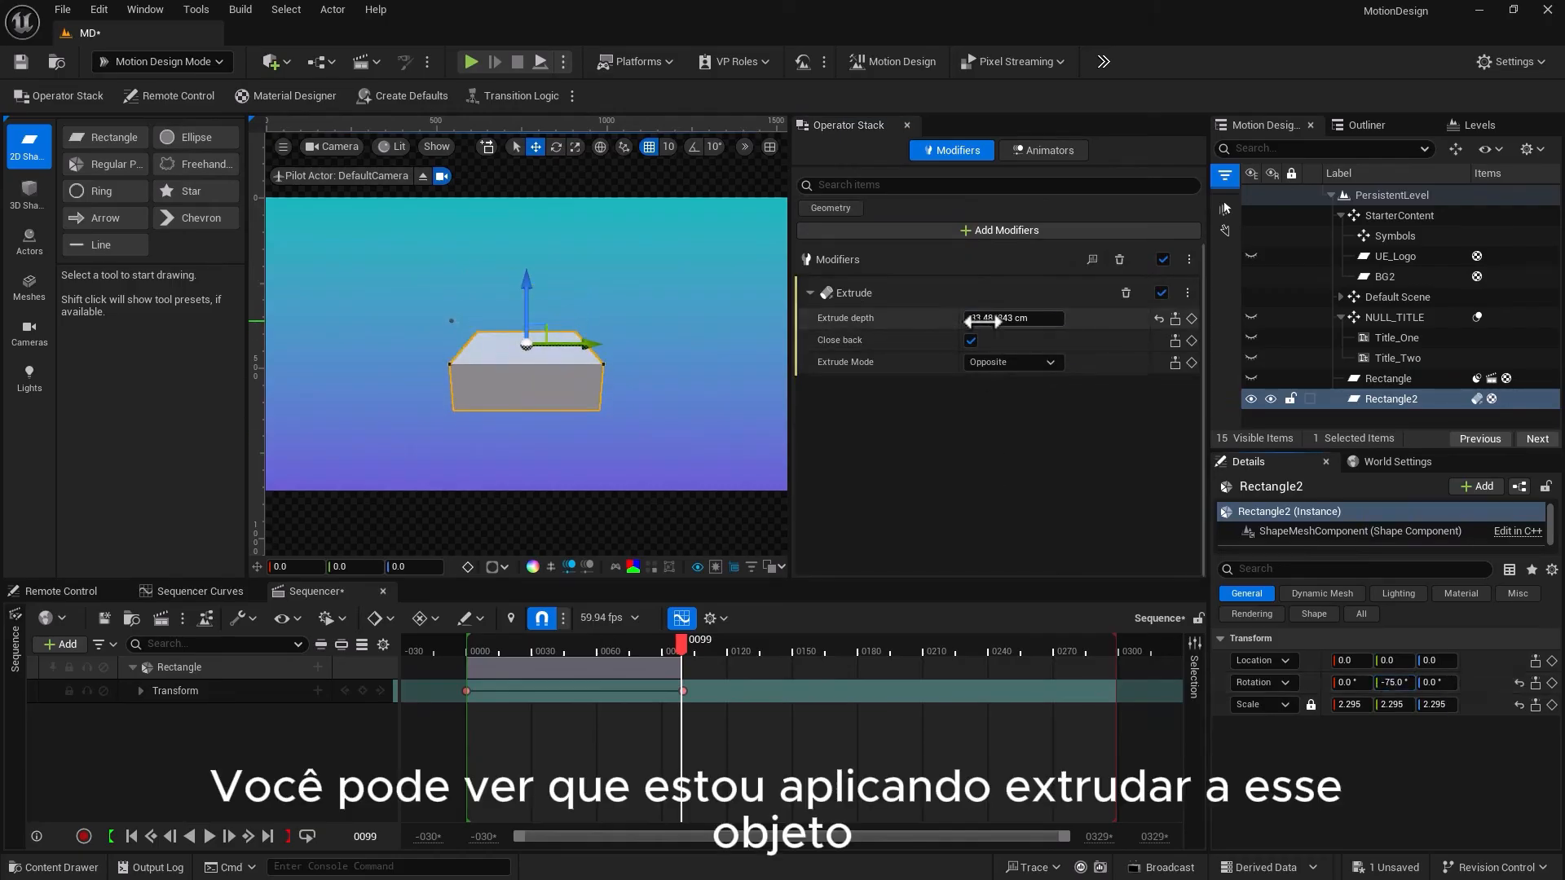
{"action": "left_click_drag", "start_coordinate": [989, 318], "coordinate": [1023, 318]}
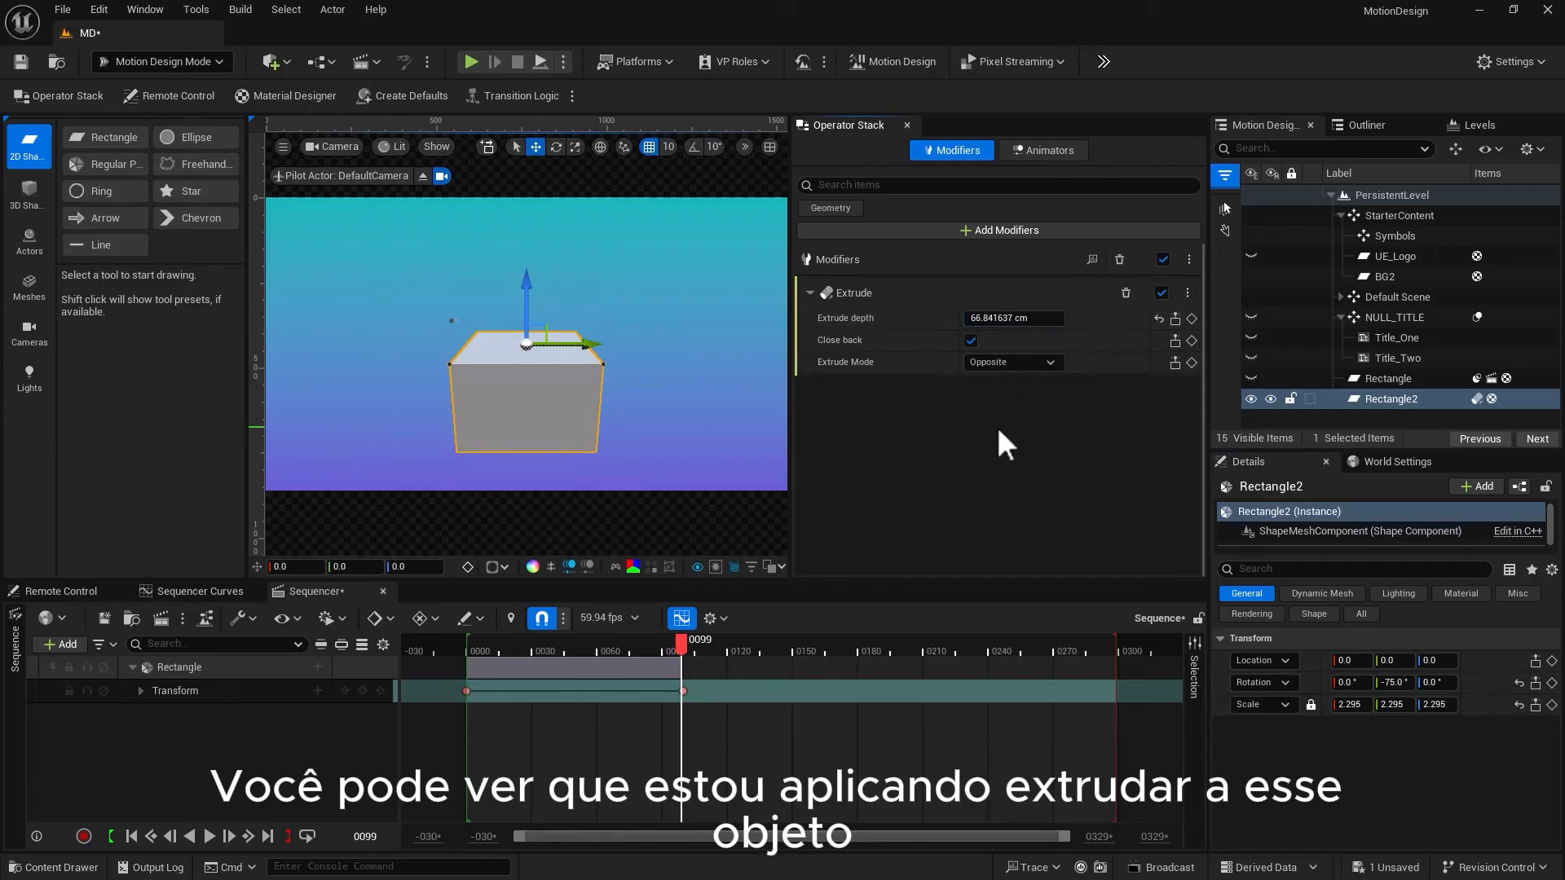
Turn Rectangle2 to a Y rotation of -180° and compare its back with Close back disabled and enabled
{"action": "left_click", "coordinate": [970, 341]}
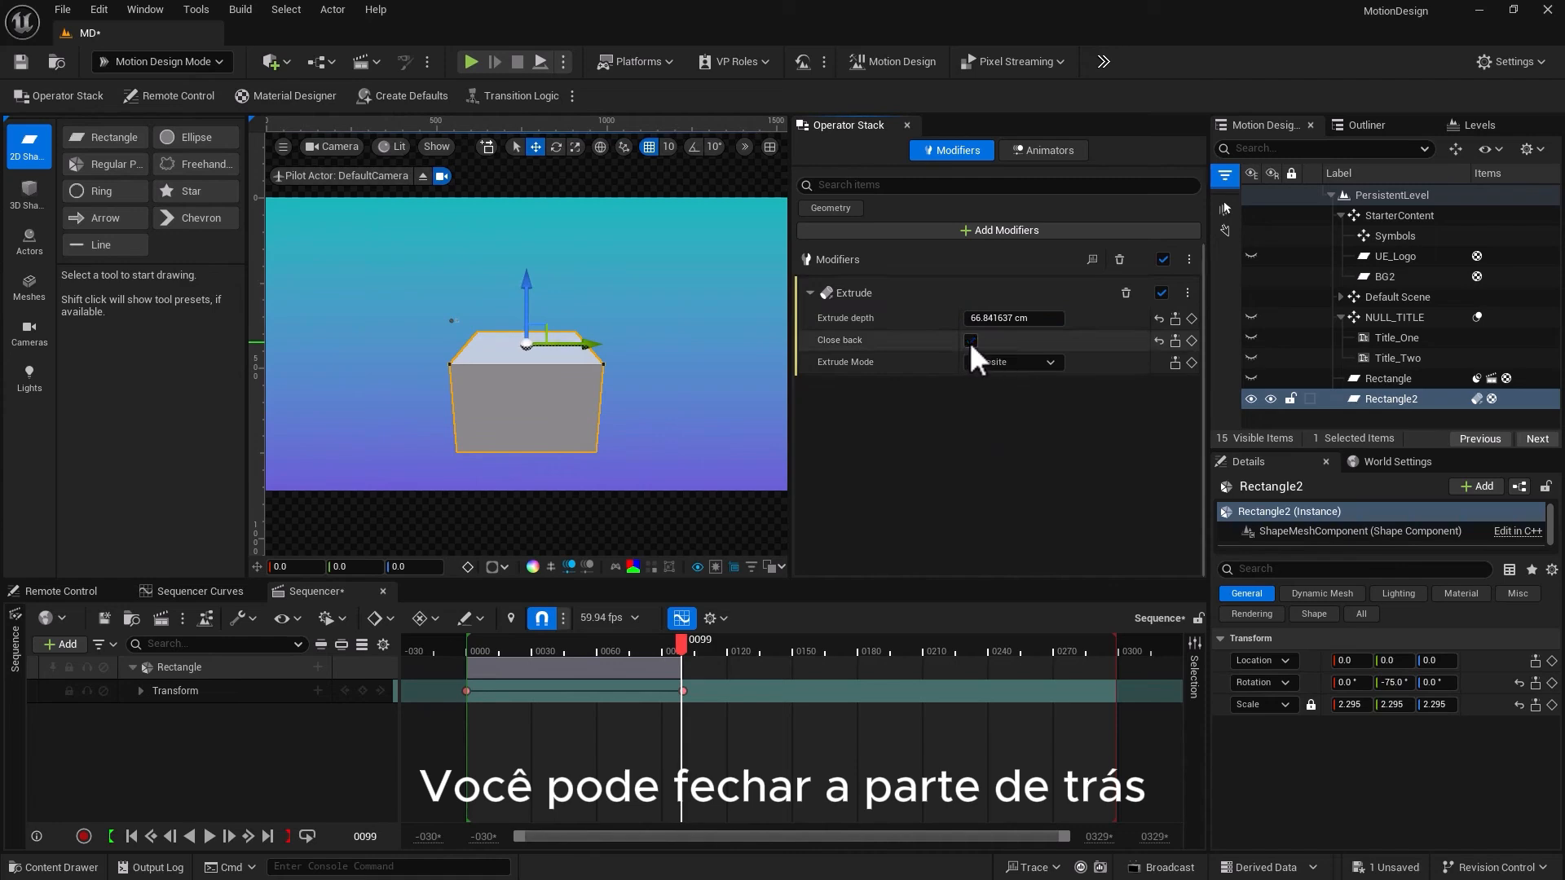
{"action": "left_click_drag", "start_coordinate": [1392, 682], "coordinate": [1499, 682]}
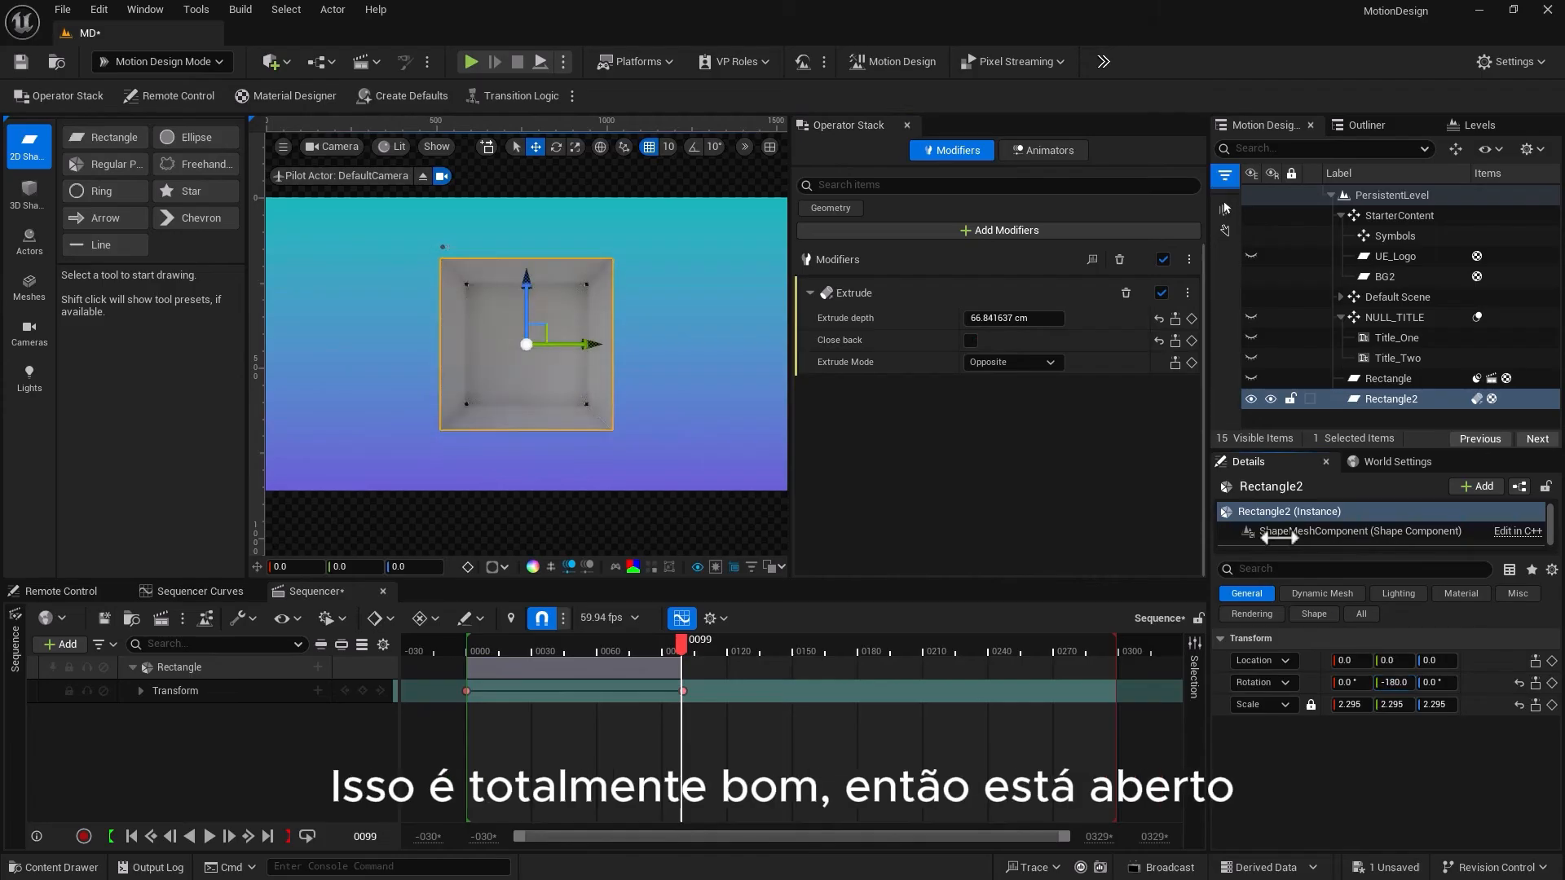
{"action": "left_click", "coordinate": [970, 341]}
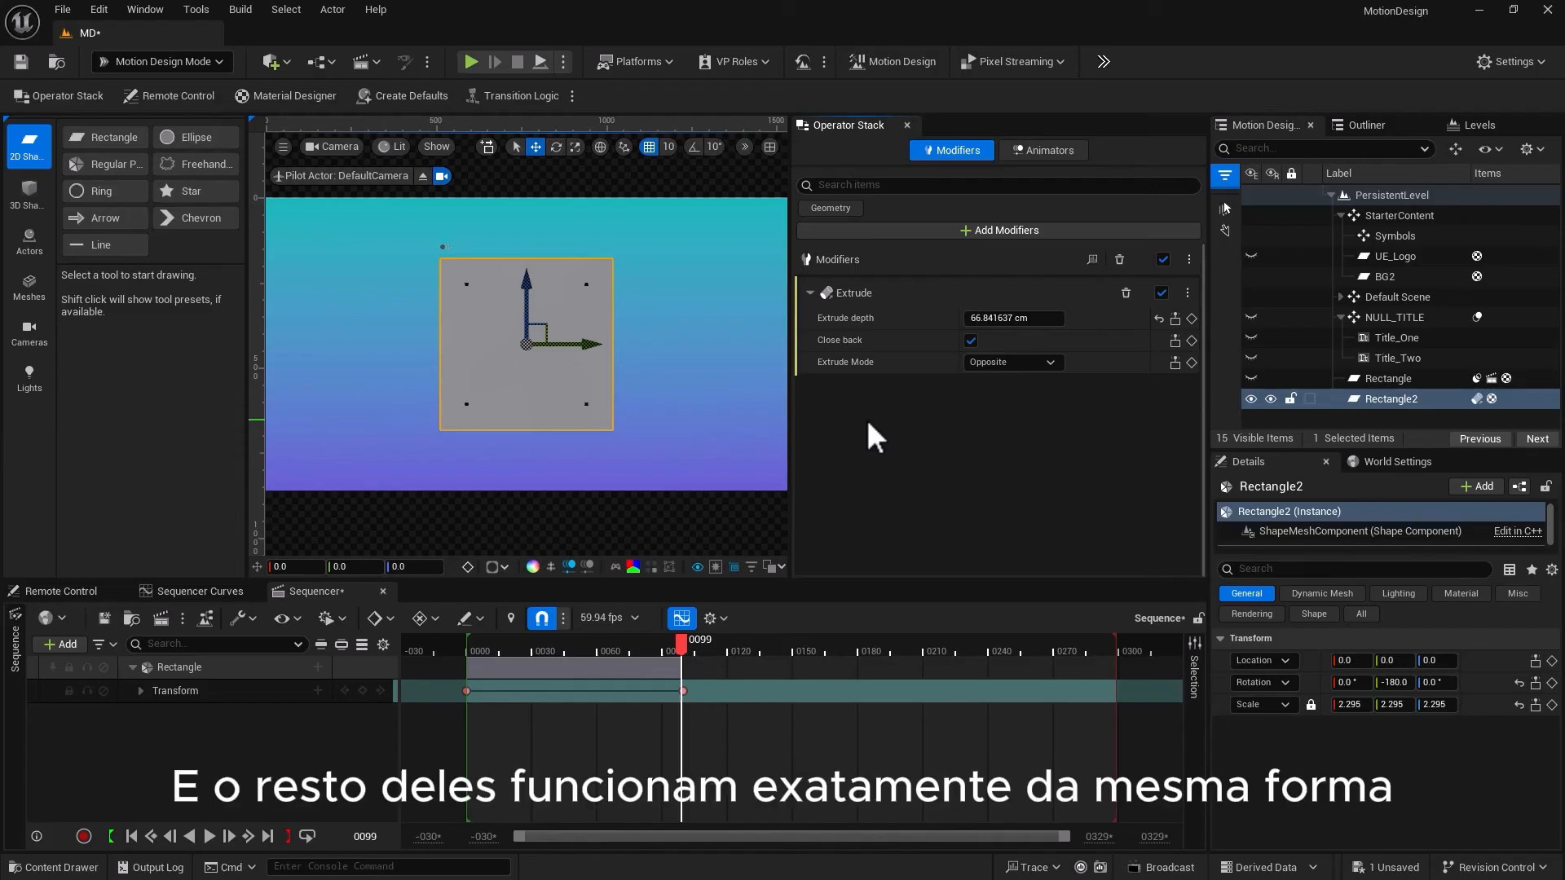
Switch the viewport's view mode to Wireframe
{"action": "left_click", "coordinate": [435, 149]}
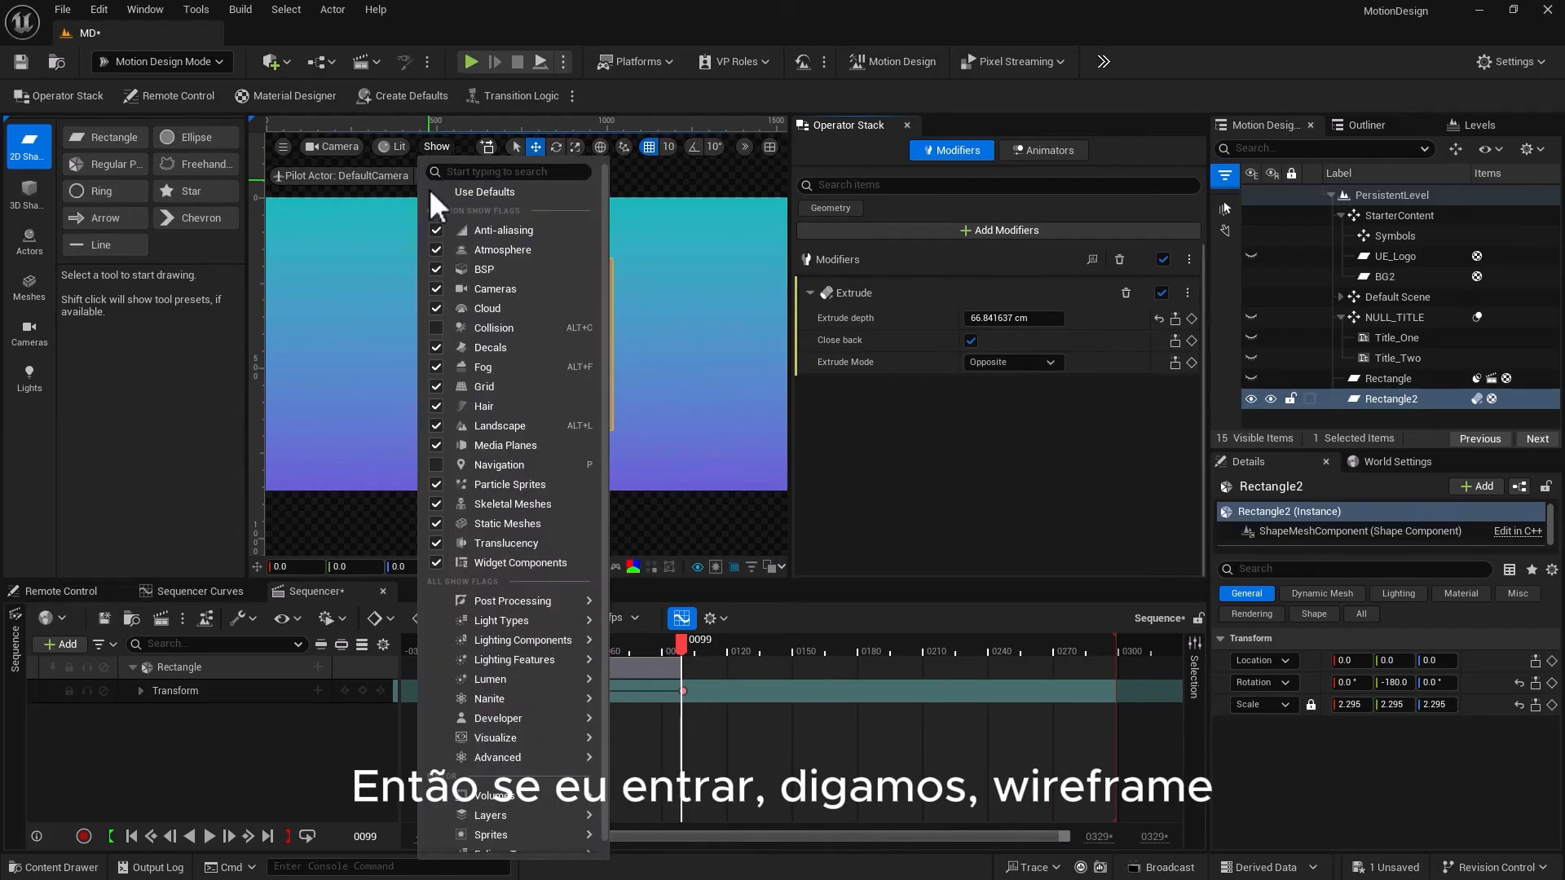
{"action": "left_click", "coordinate": [390, 150]}
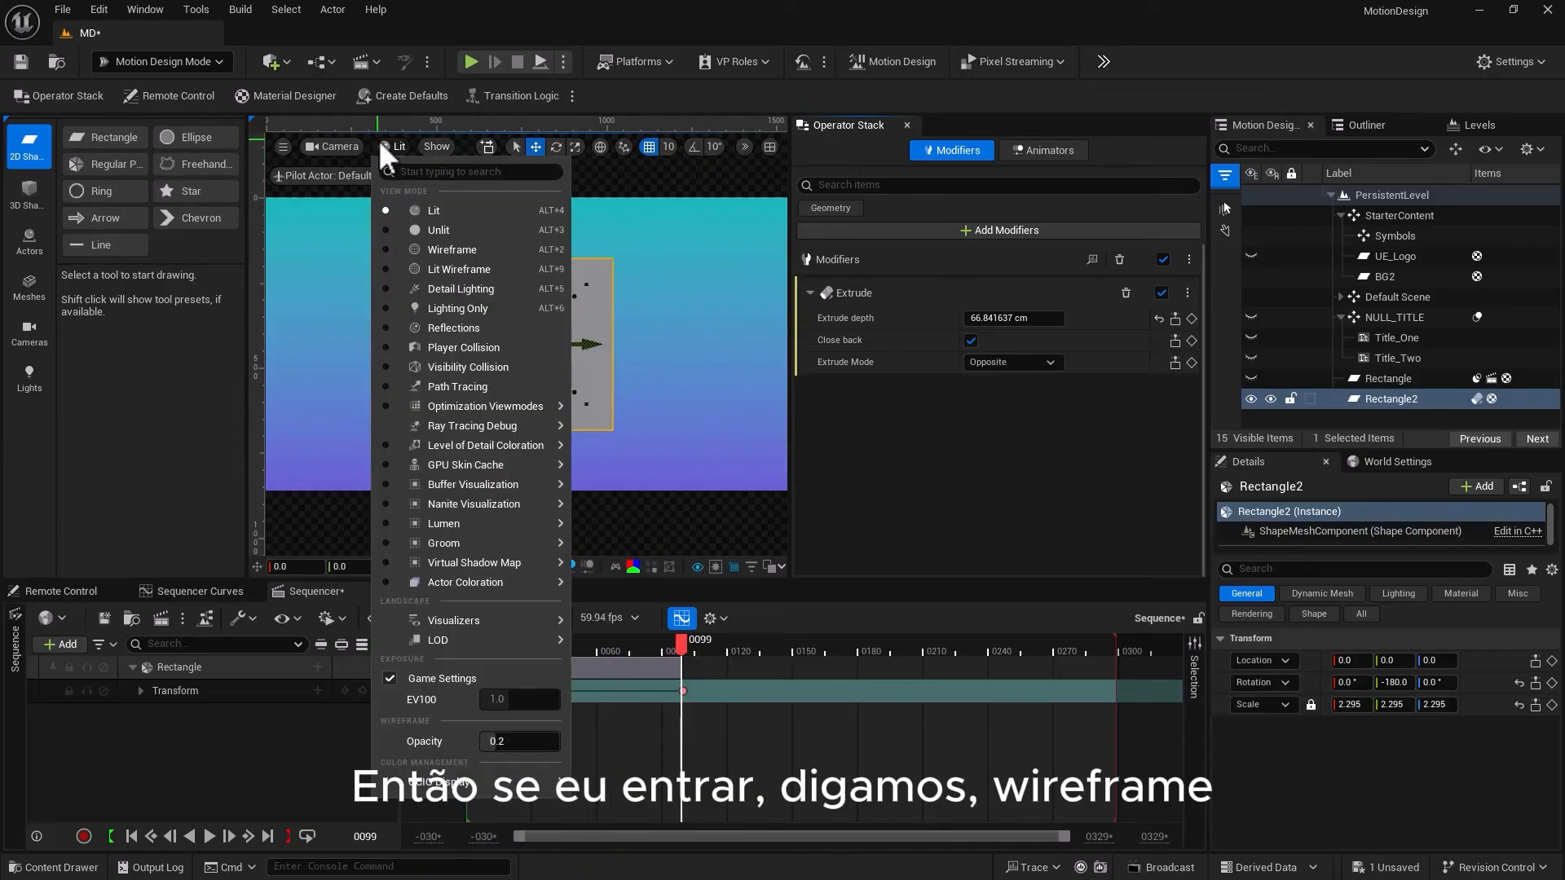
{"action": "left_click", "coordinate": [422, 246]}
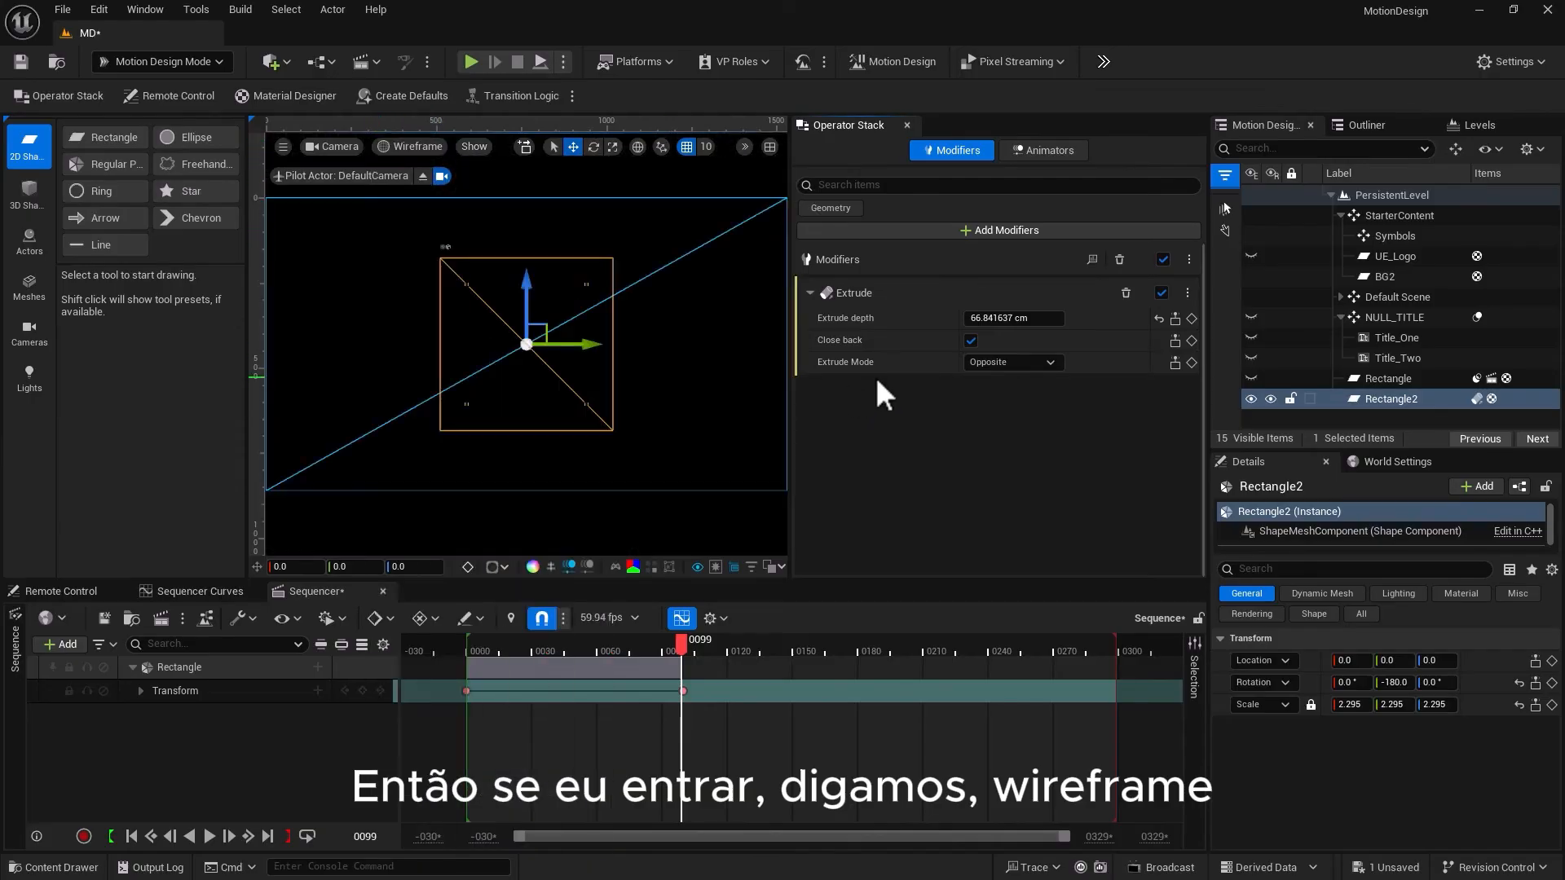
Add a Subdivide modifier to Rectangle2 with 13 cuts, keeping its type Uniform
{"action": "left_click", "coordinate": [972, 231]}
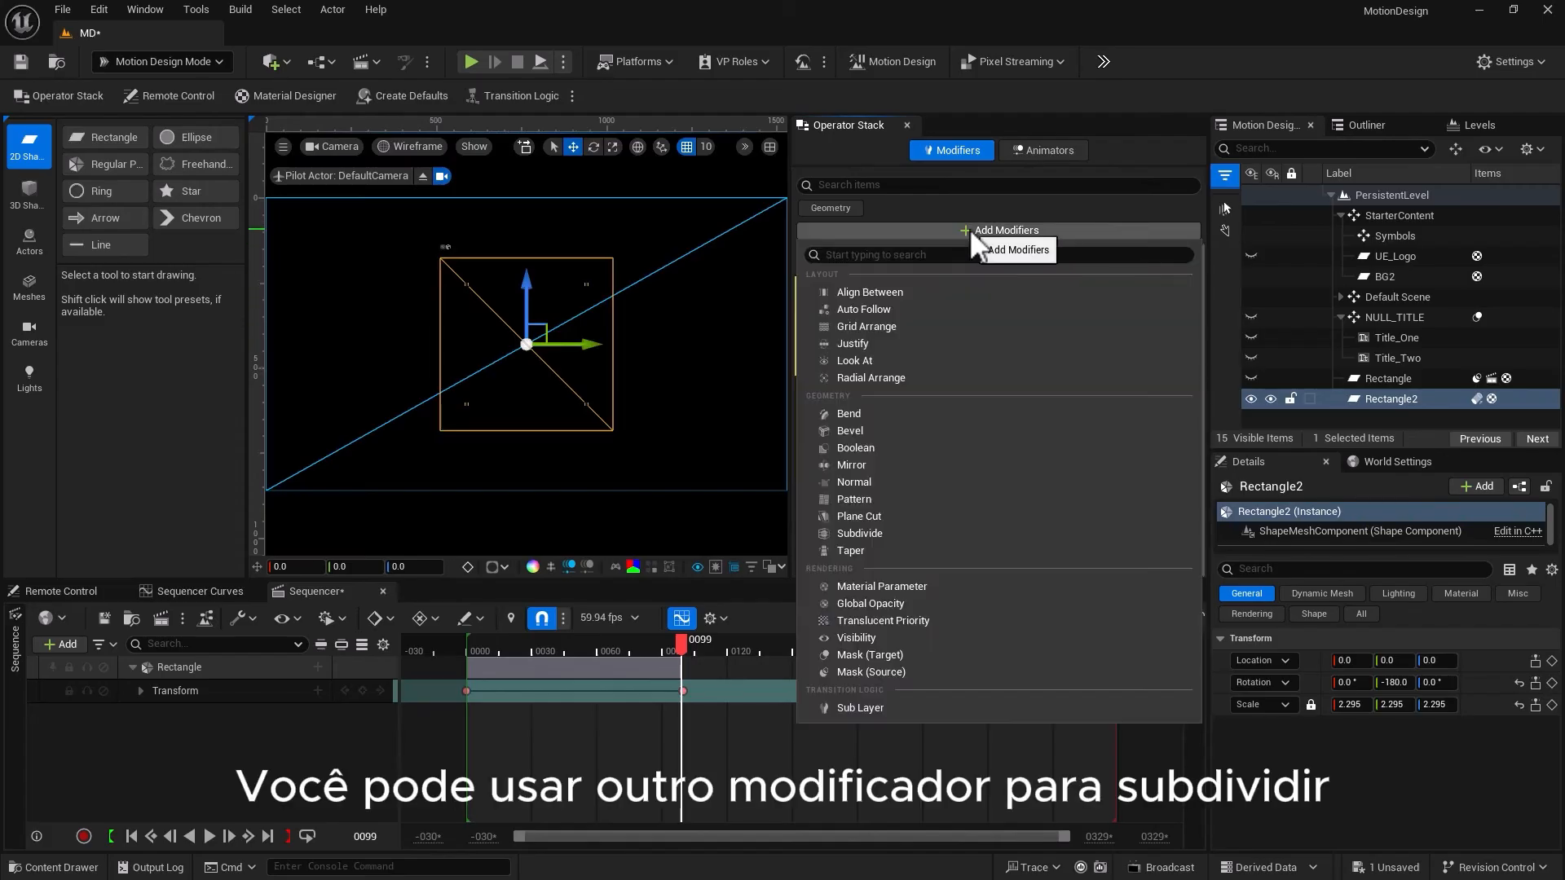
{"action": "left_click", "coordinate": [873, 536]}
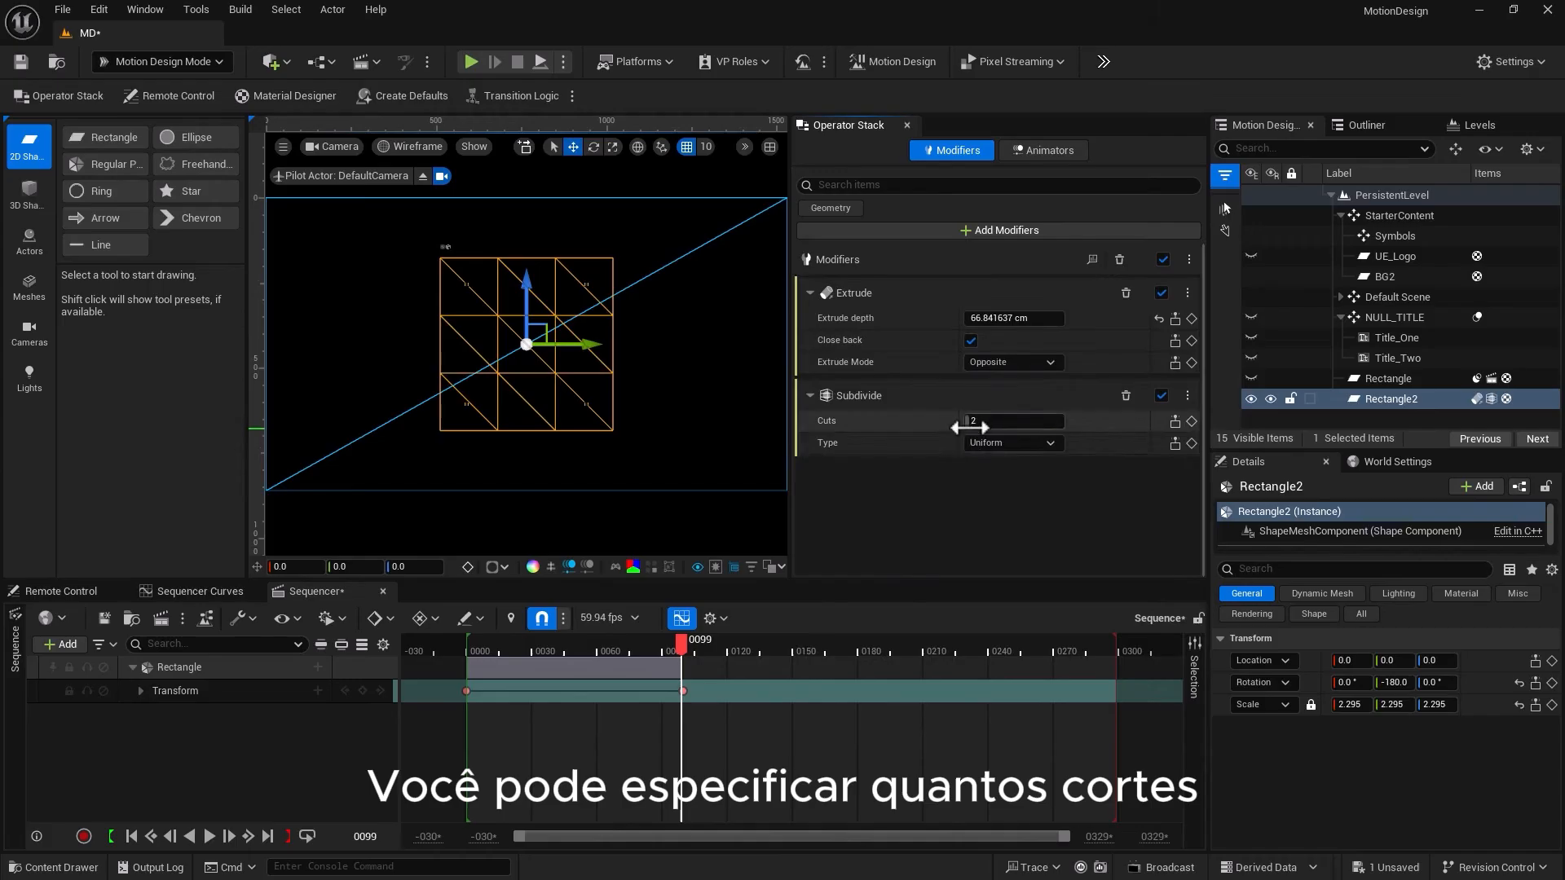
{"action": "left_click_drag", "start_coordinate": [969, 427], "coordinate": [1049, 429]}
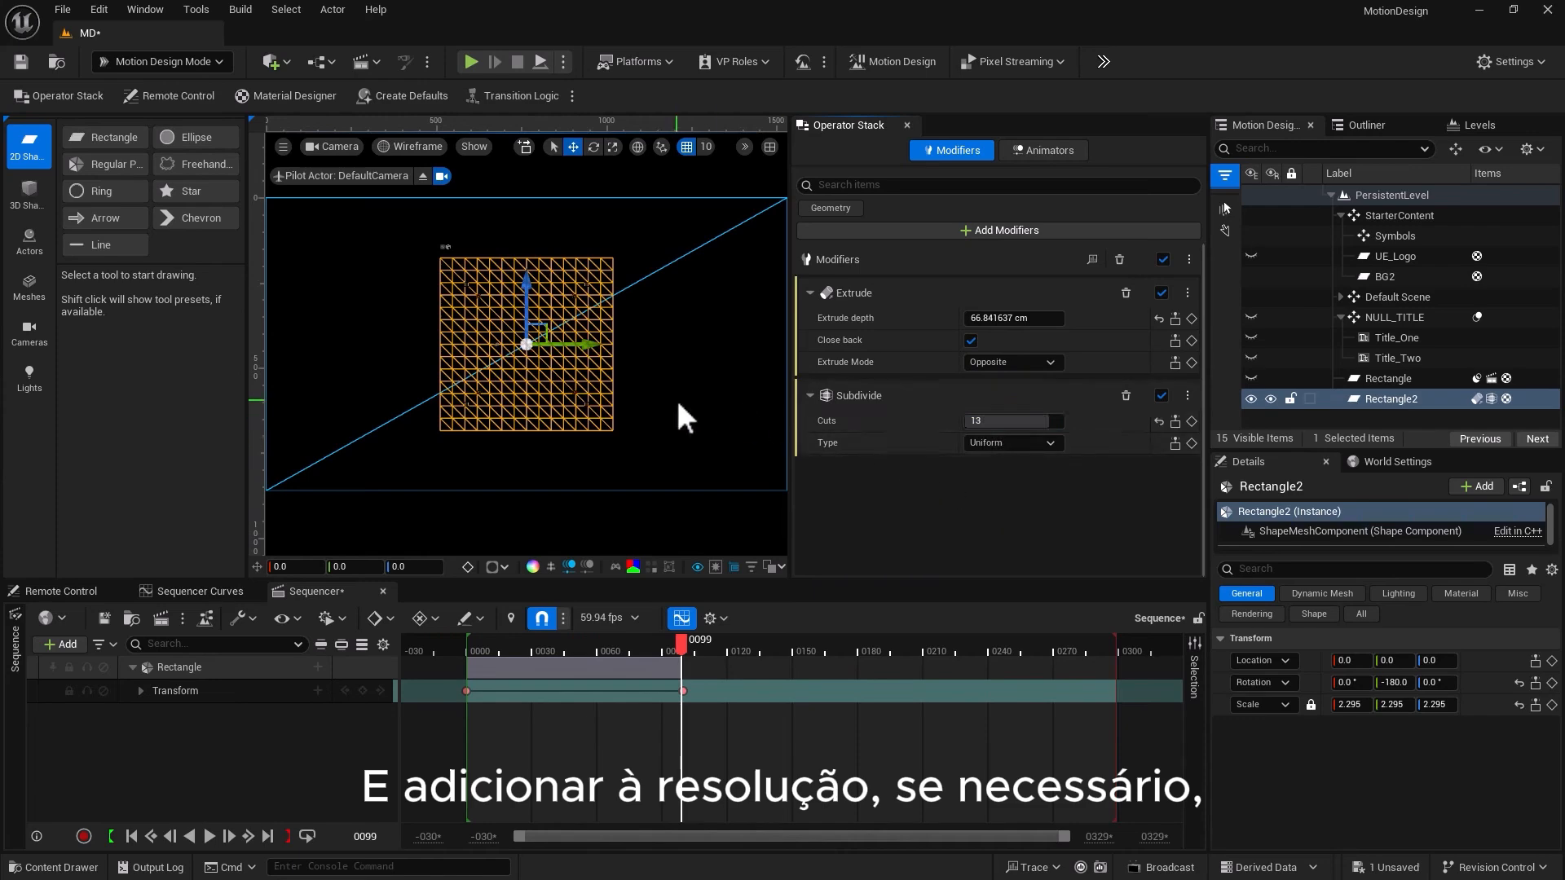
{"action": "left_click", "coordinate": [996, 445]}
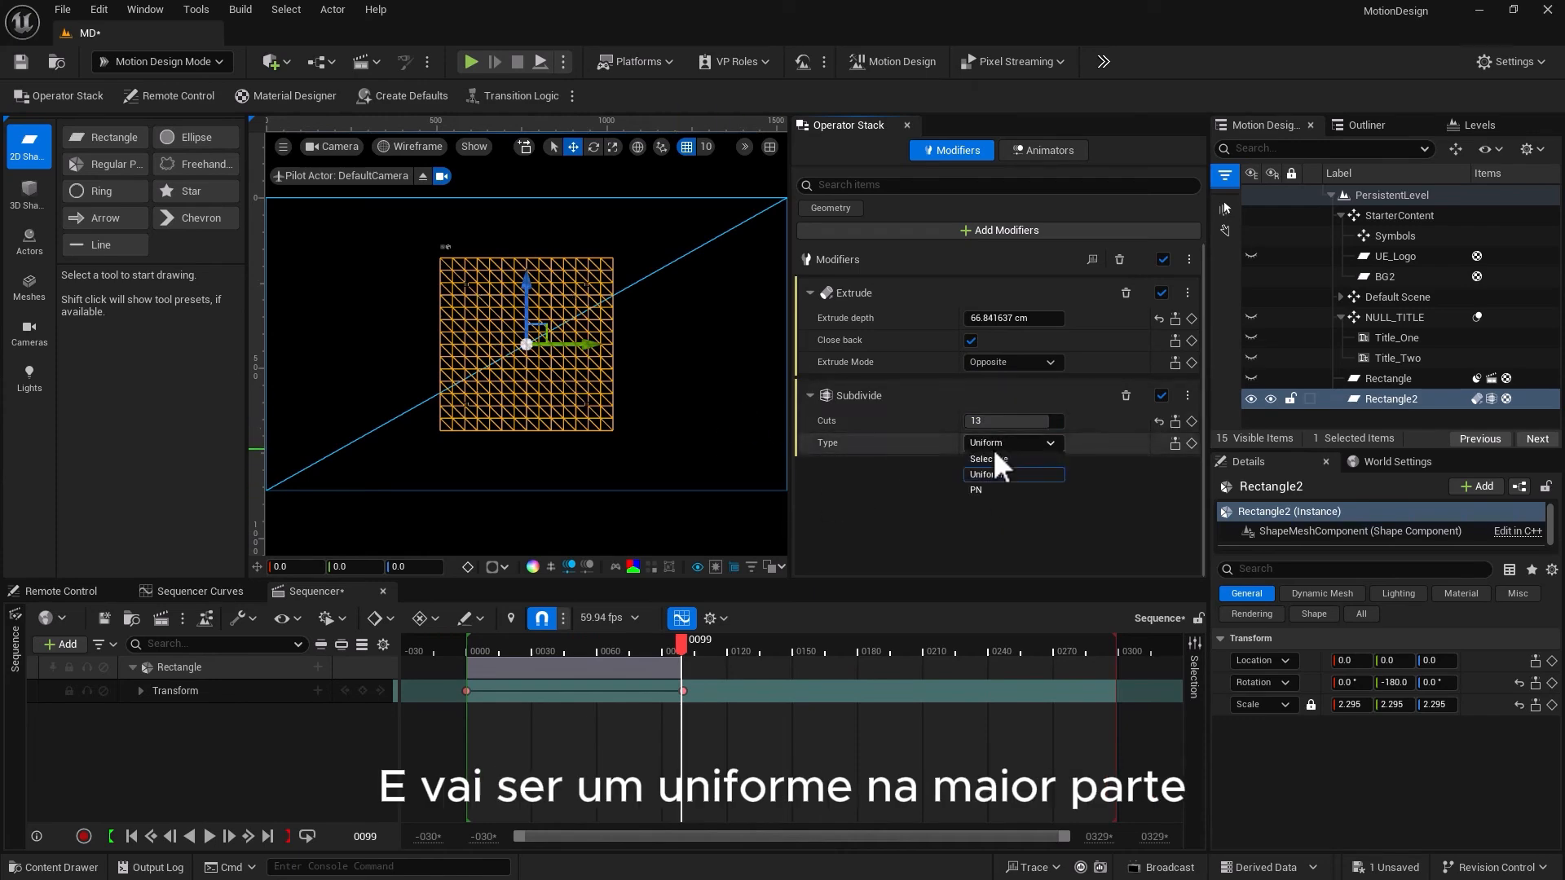
{"action": "left_click", "coordinate": [1019, 448]}
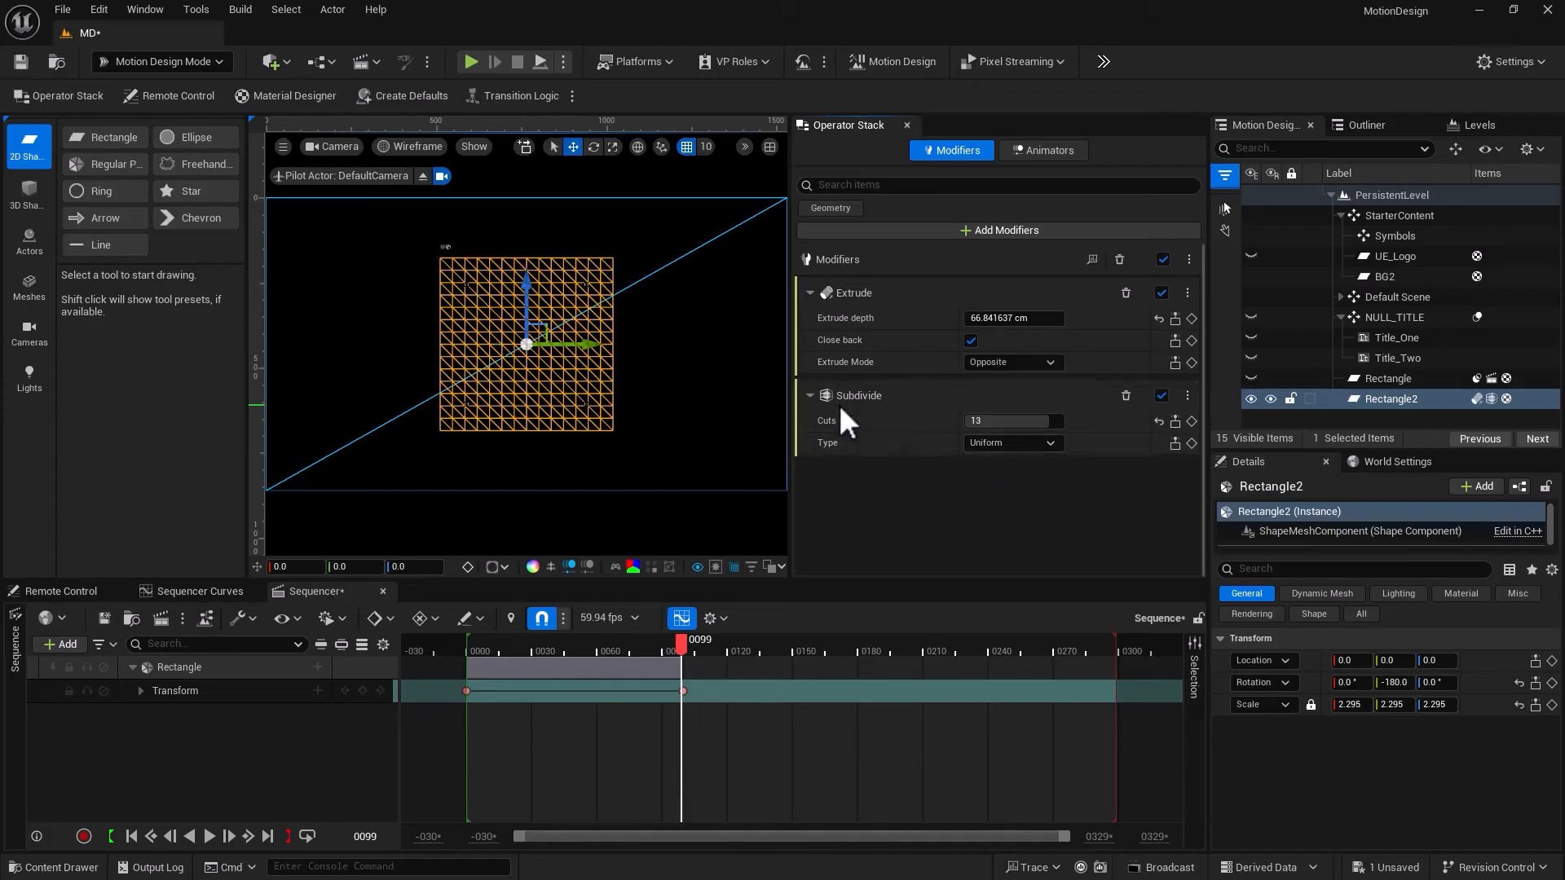
Add a Bend modifier to Rectangle2 and set its angle to about 53.8
{"action": "left_click", "coordinate": [969, 229]}
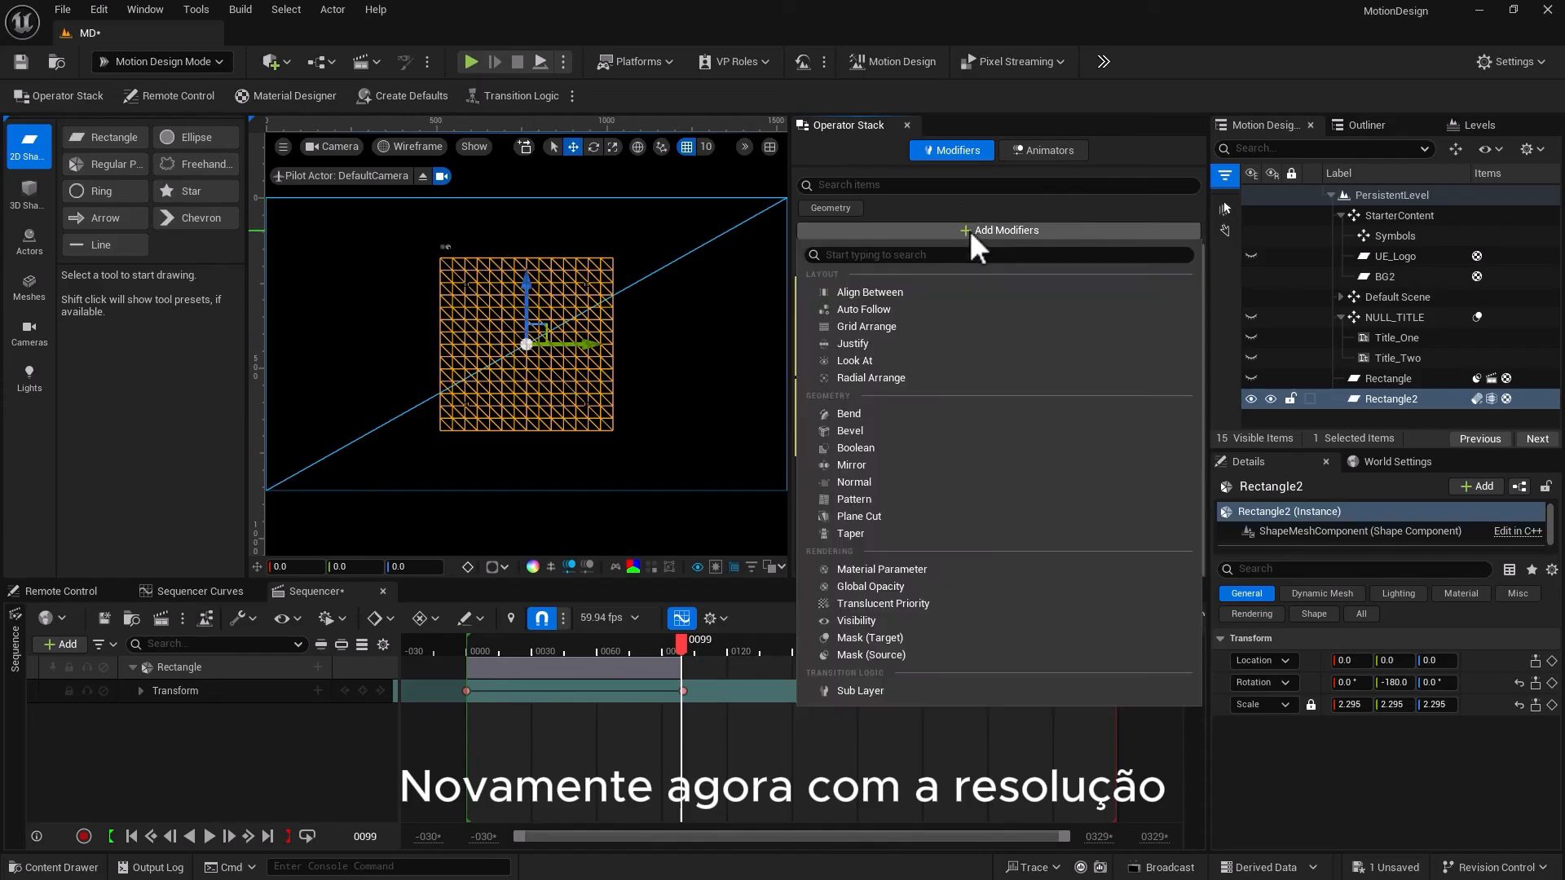
{"action": "left_click", "coordinate": [838, 415]}
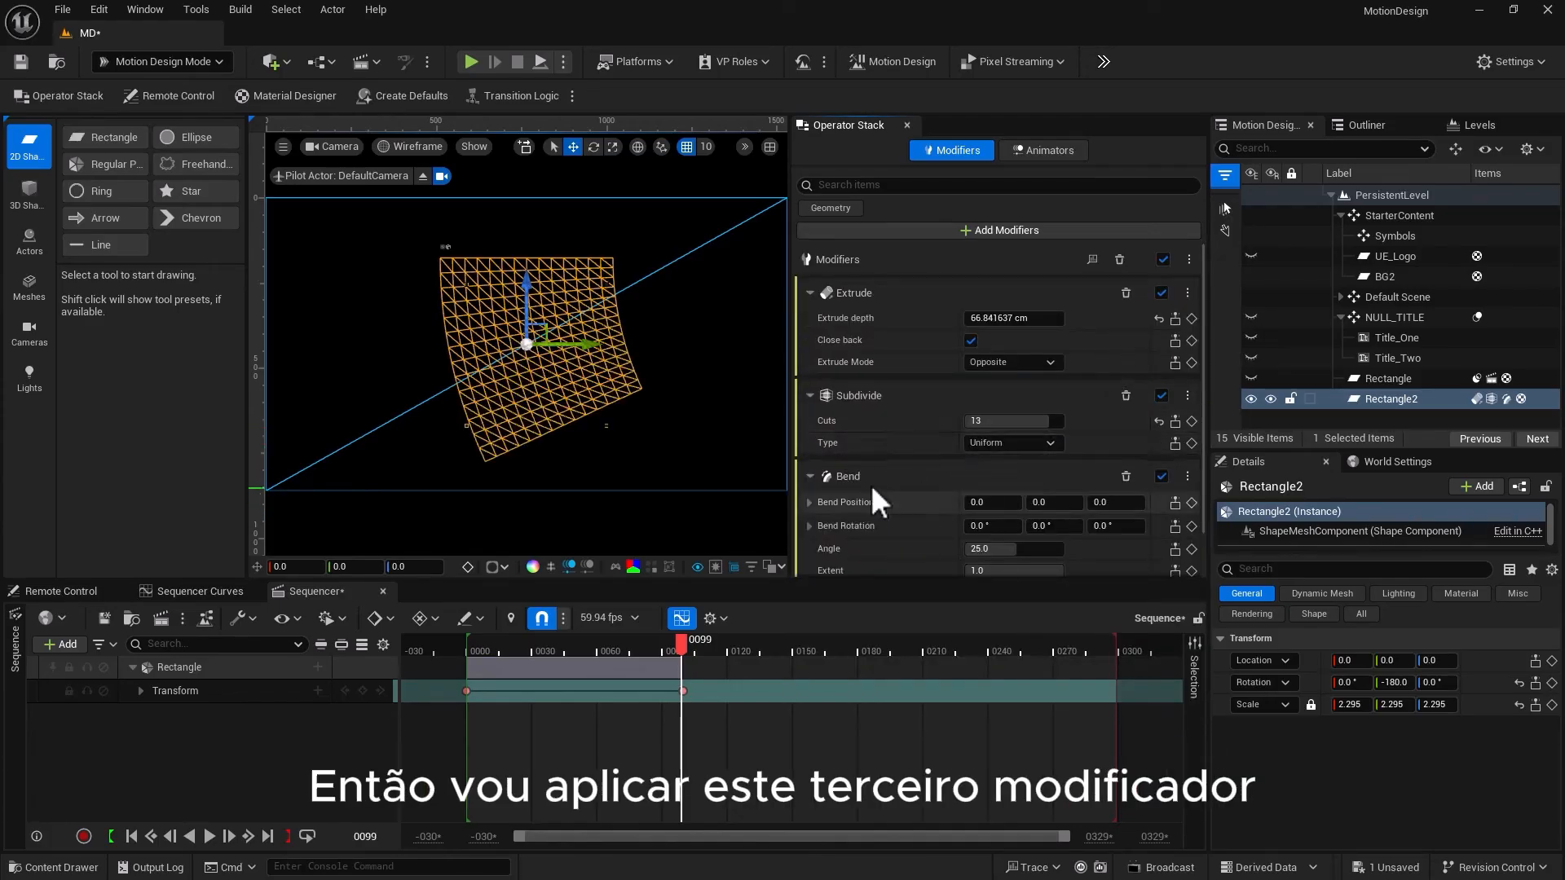
{"action": "scroll", "coordinate": [914, 510], "scroll_direction": "down", "scroll_amount": 2}
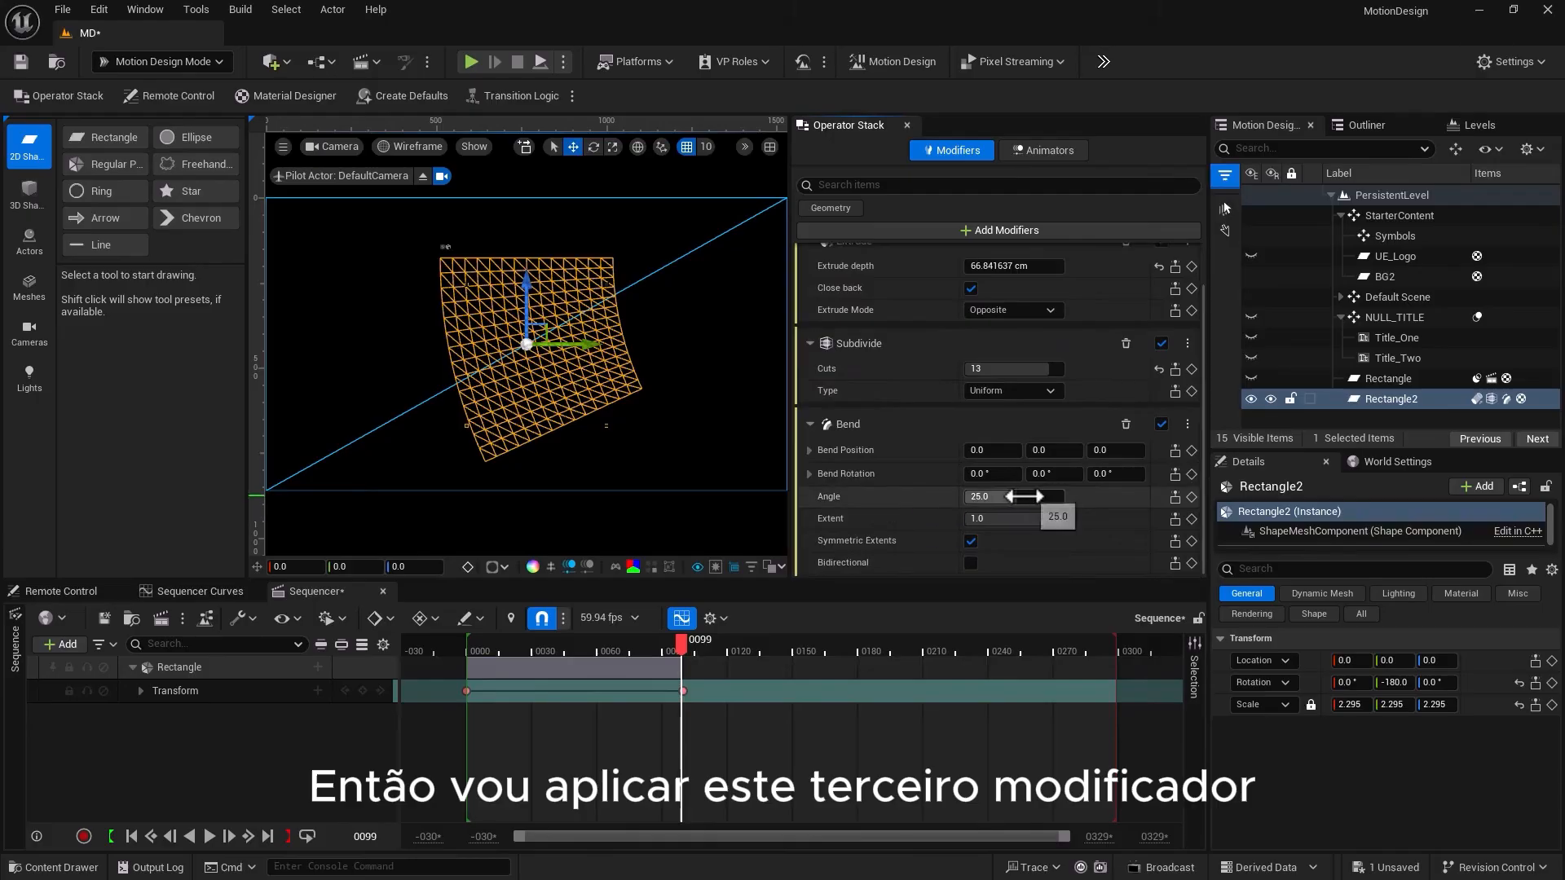
{"action": "mouse_move", "coordinate": [1010, 496]}
{"action": "left_mouse_down"}
{"action": "mouse_move", "coordinate": [925, 496]}
{"action": "mouse_move", "coordinate": [1014, 496]}
{"action": "left_mouse_up"}
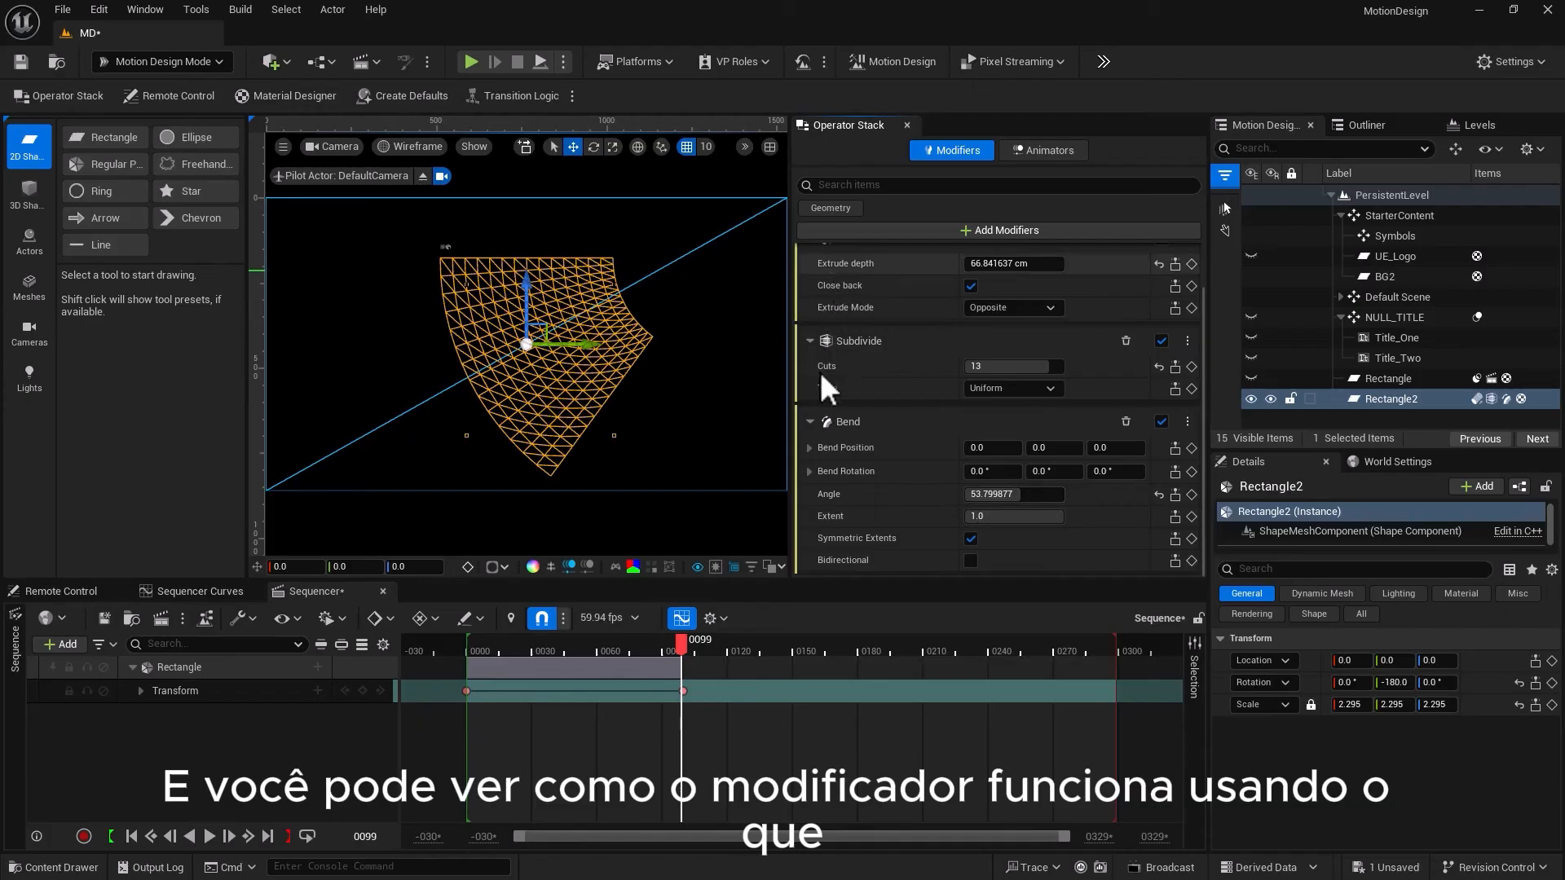
{"action": "scroll", "coordinate": [856, 432], "scroll_direction": "up", "scroll_amount": 2}
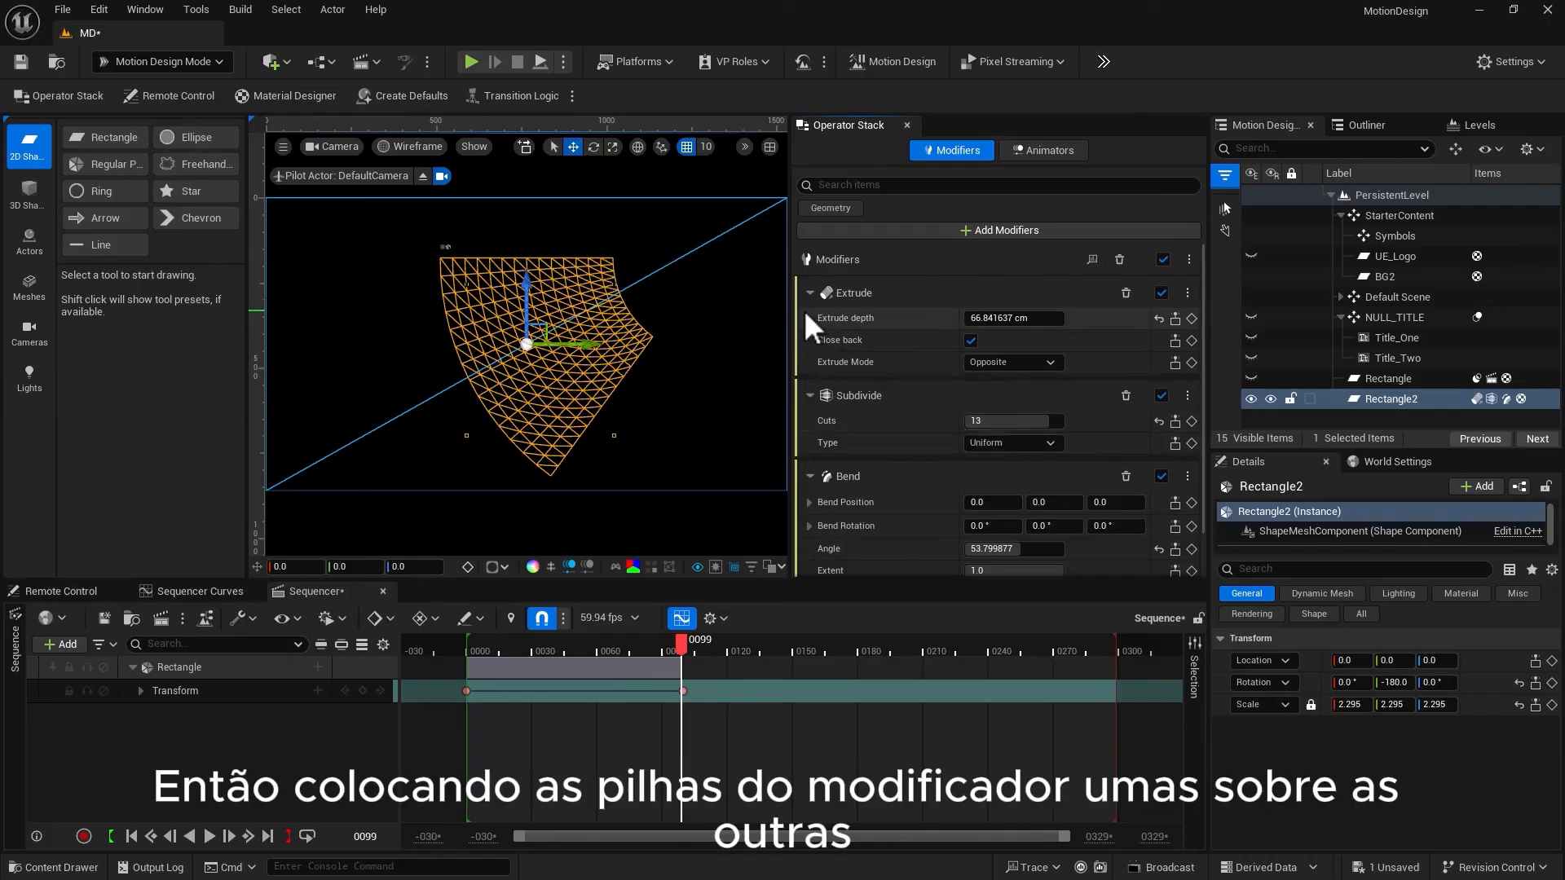
Add a Plane Cut modifier to Rectangle2 and move the shape along Y to 50
{"action": "left_click", "coordinate": [1005, 231]}
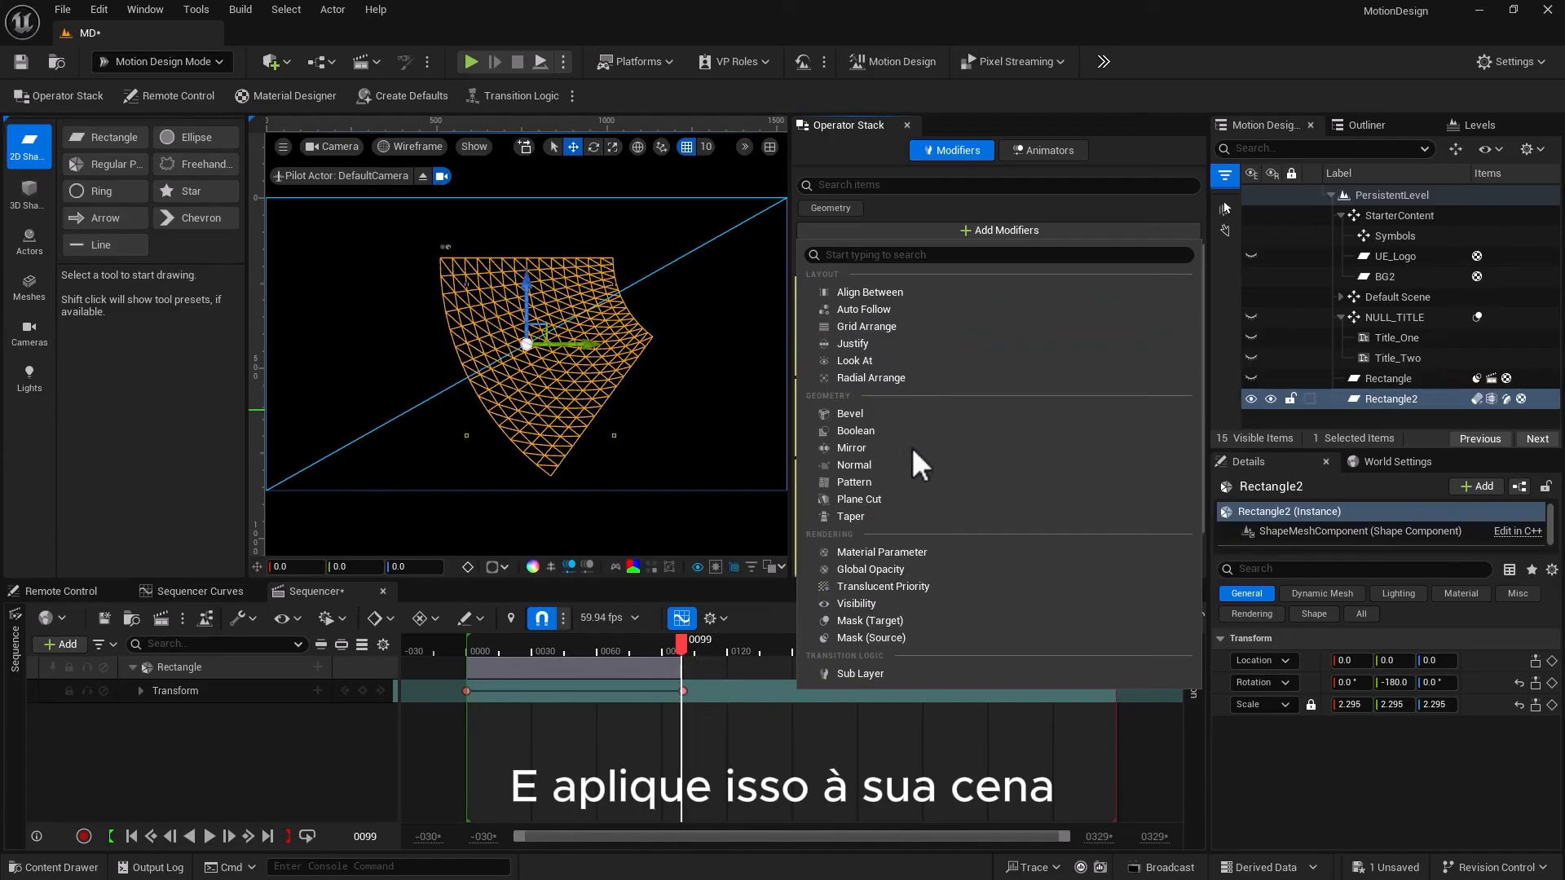
{"action": "left_click", "coordinate": [903, 498]}
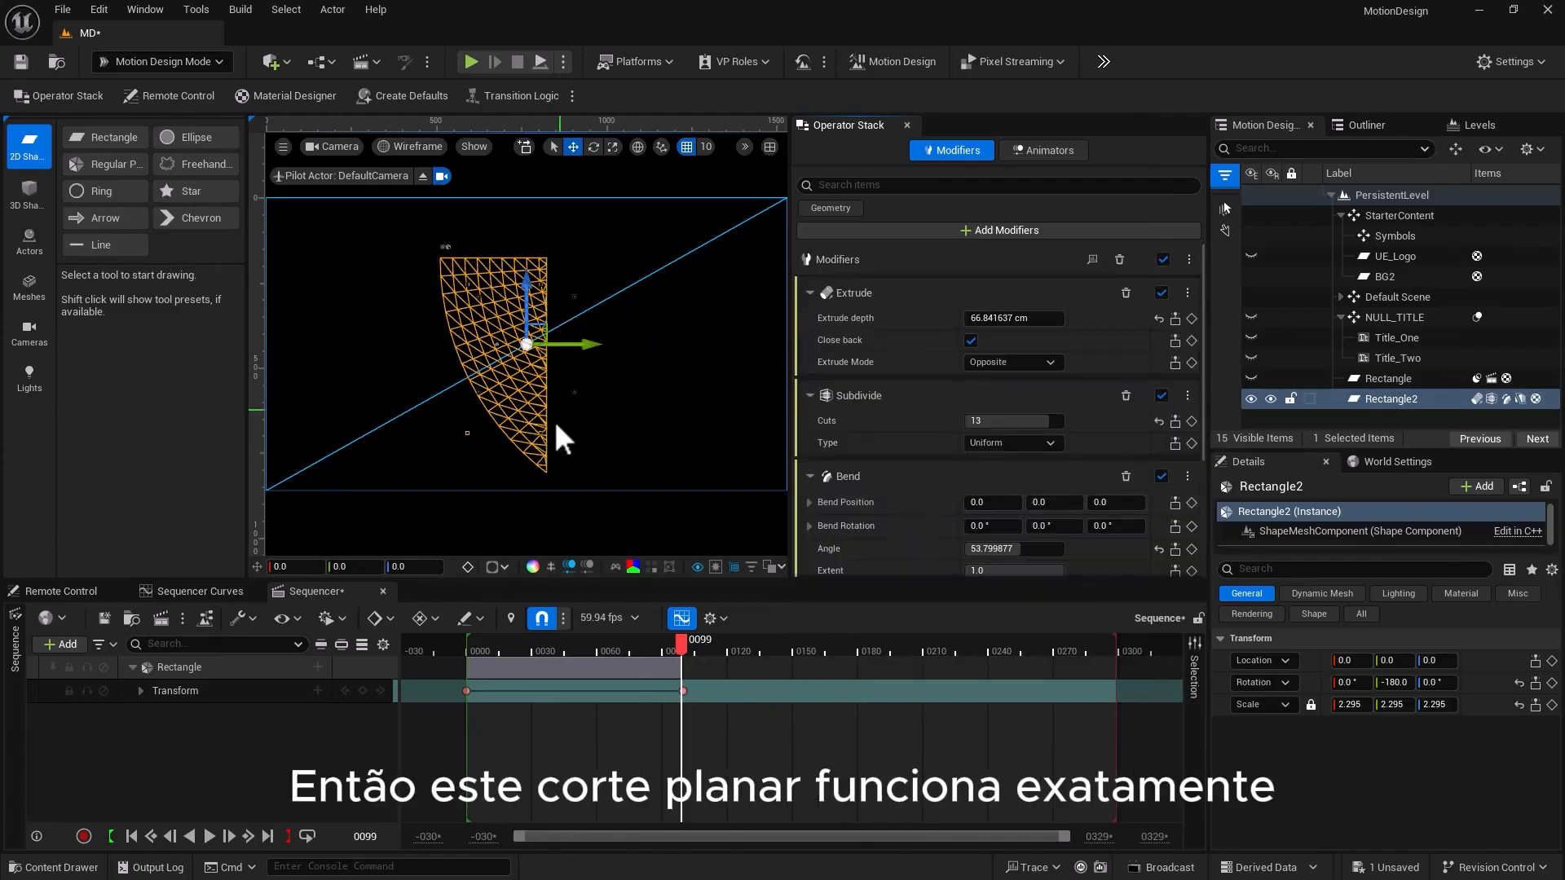
{"action": "left_click_drag", "start_coordinate": [566, 340], "coordinate": [605, 343]}
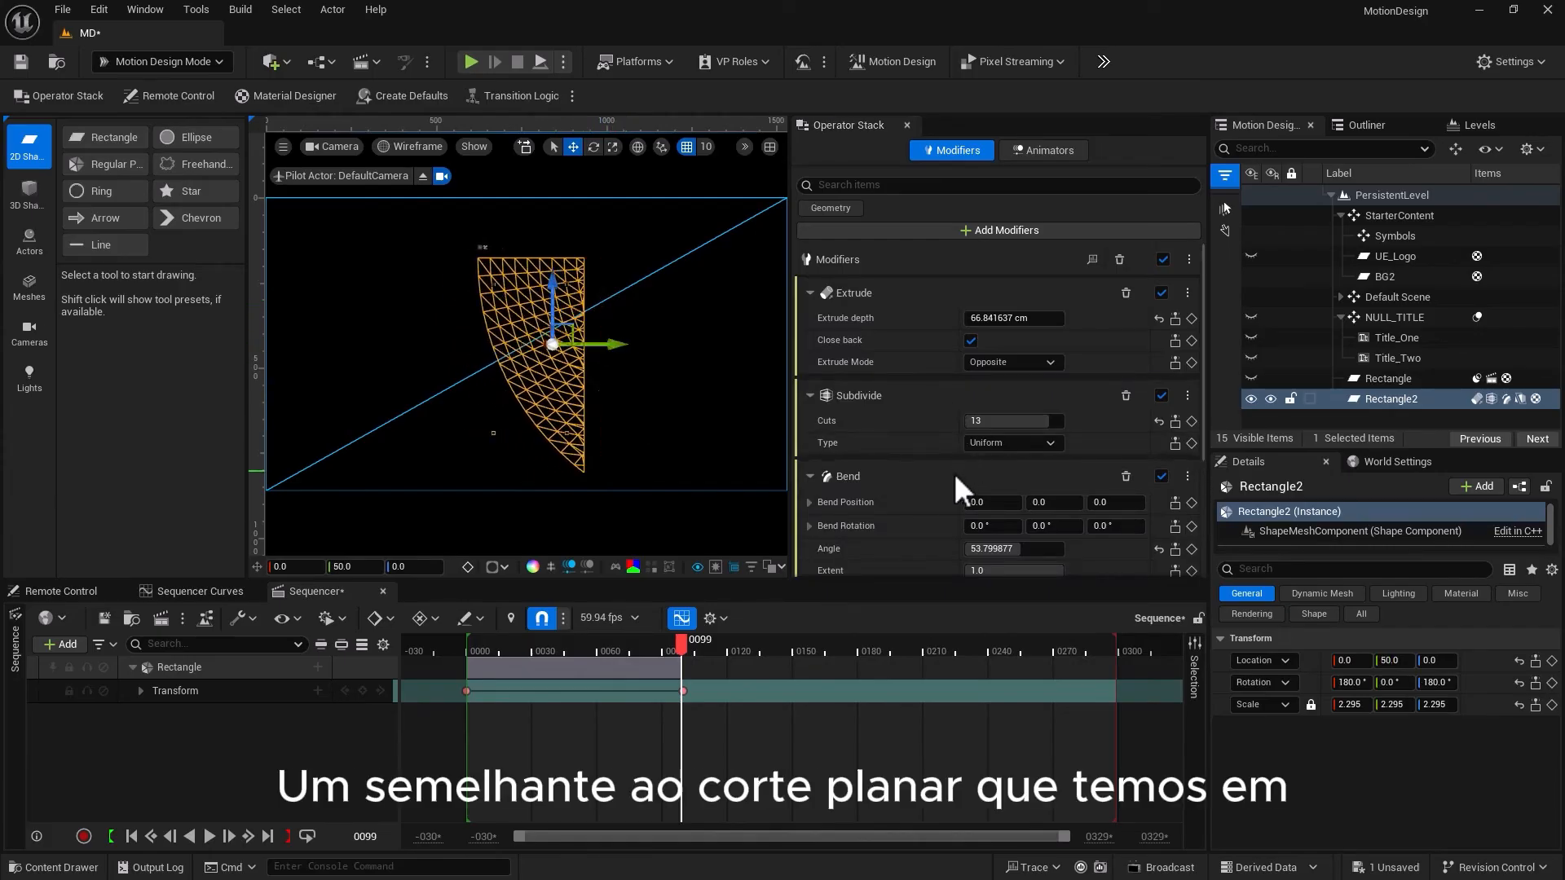
Set the plane cut's origin to 6.0 and its first rotation value to about 123.2°, and try Invert Cut on and off
{"action": "scroll", "coordinate": [955, 477], "scroll_direction": "down", "scroll_amount": 5}
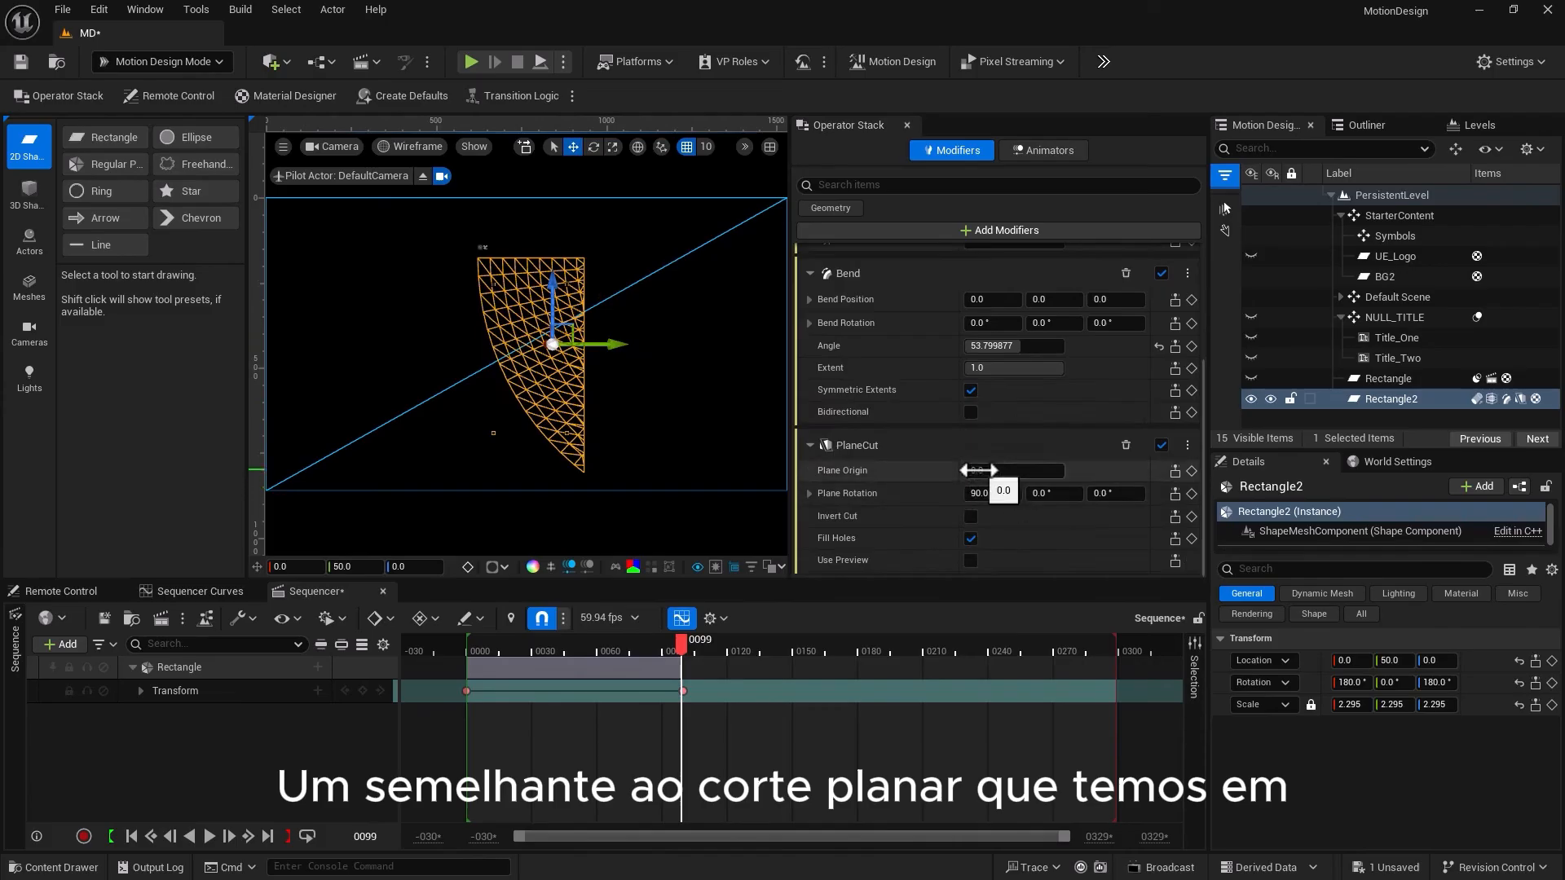
{"action": "left_click_drag", "start_coordinate": [977, 471], "coordinate": [1028, 489]}
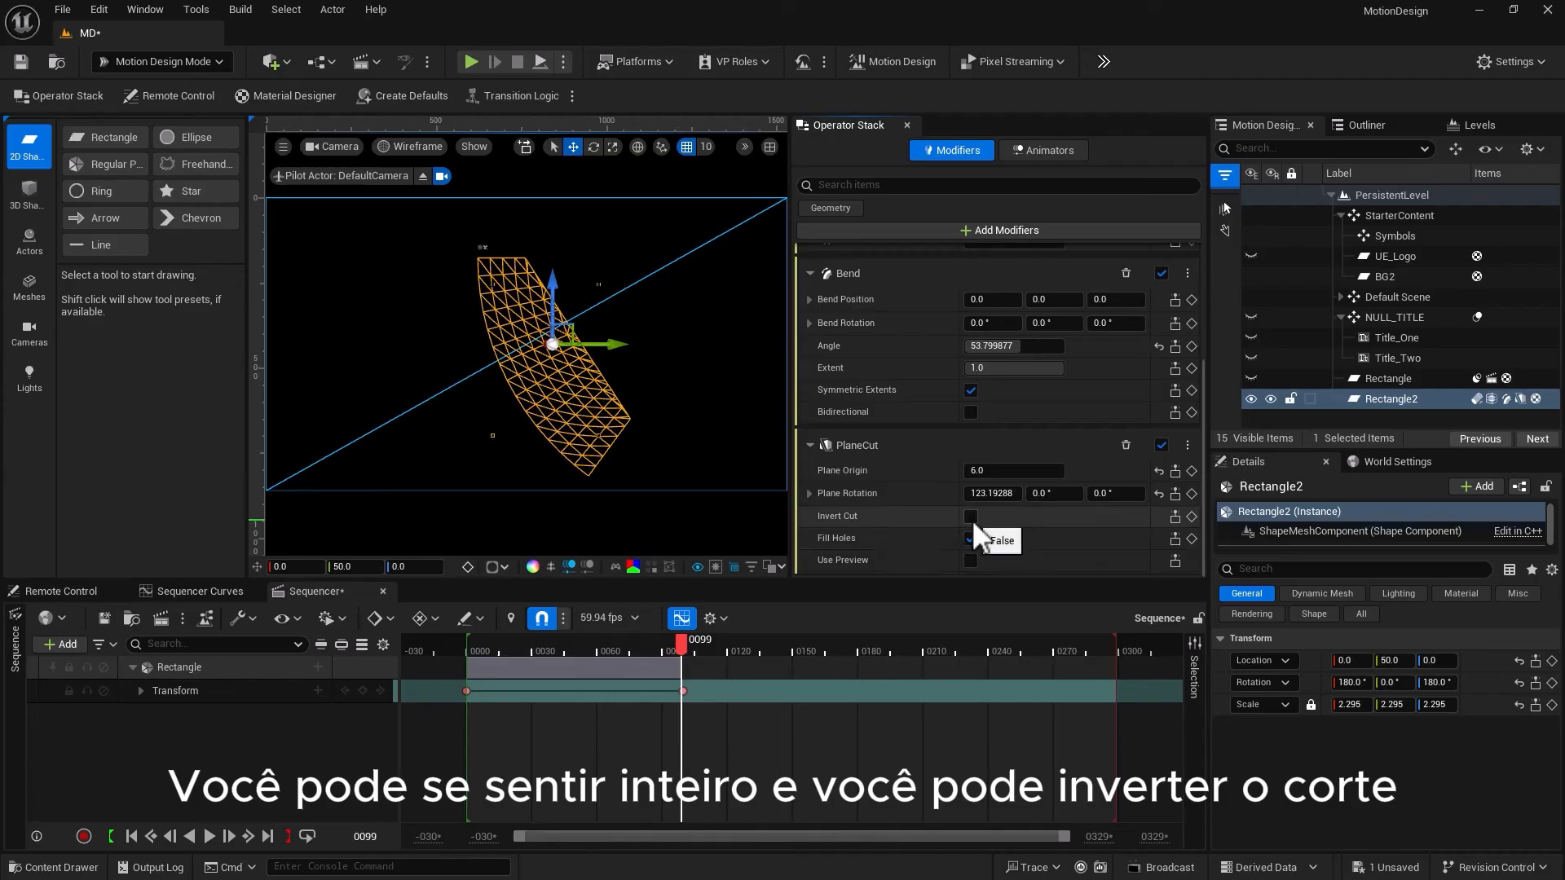
{"action": "left_click", "coordinate": [971, 517]}
{"action": "left_click", "coordinate": [970, 516]}
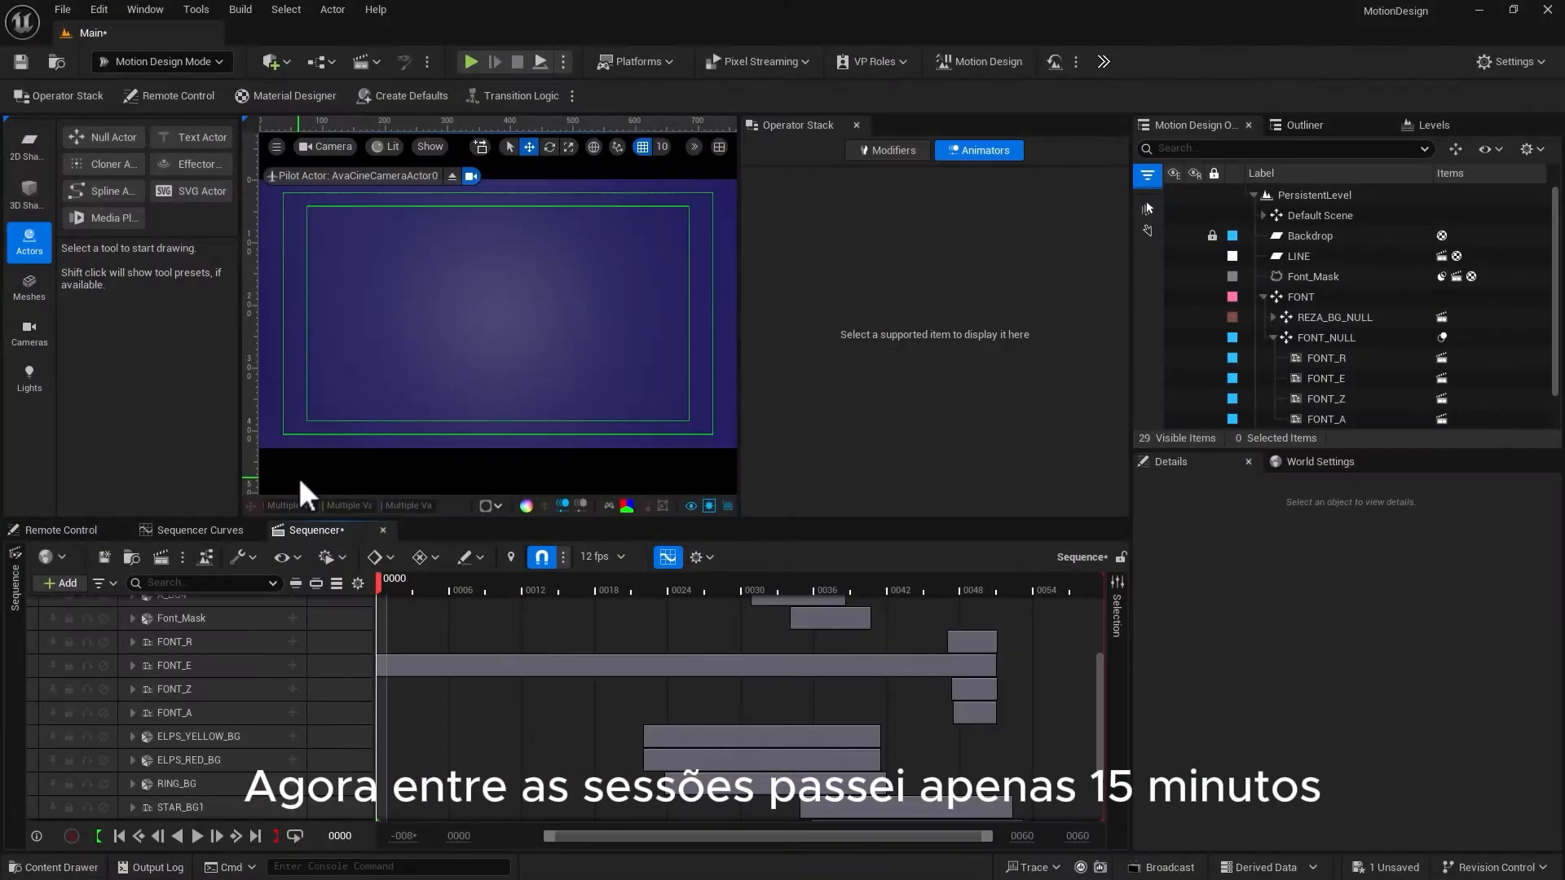
Play the finished title animation from the start and pause it at frame 38
{"action": "left_click", "coordinate": [197, 836]}
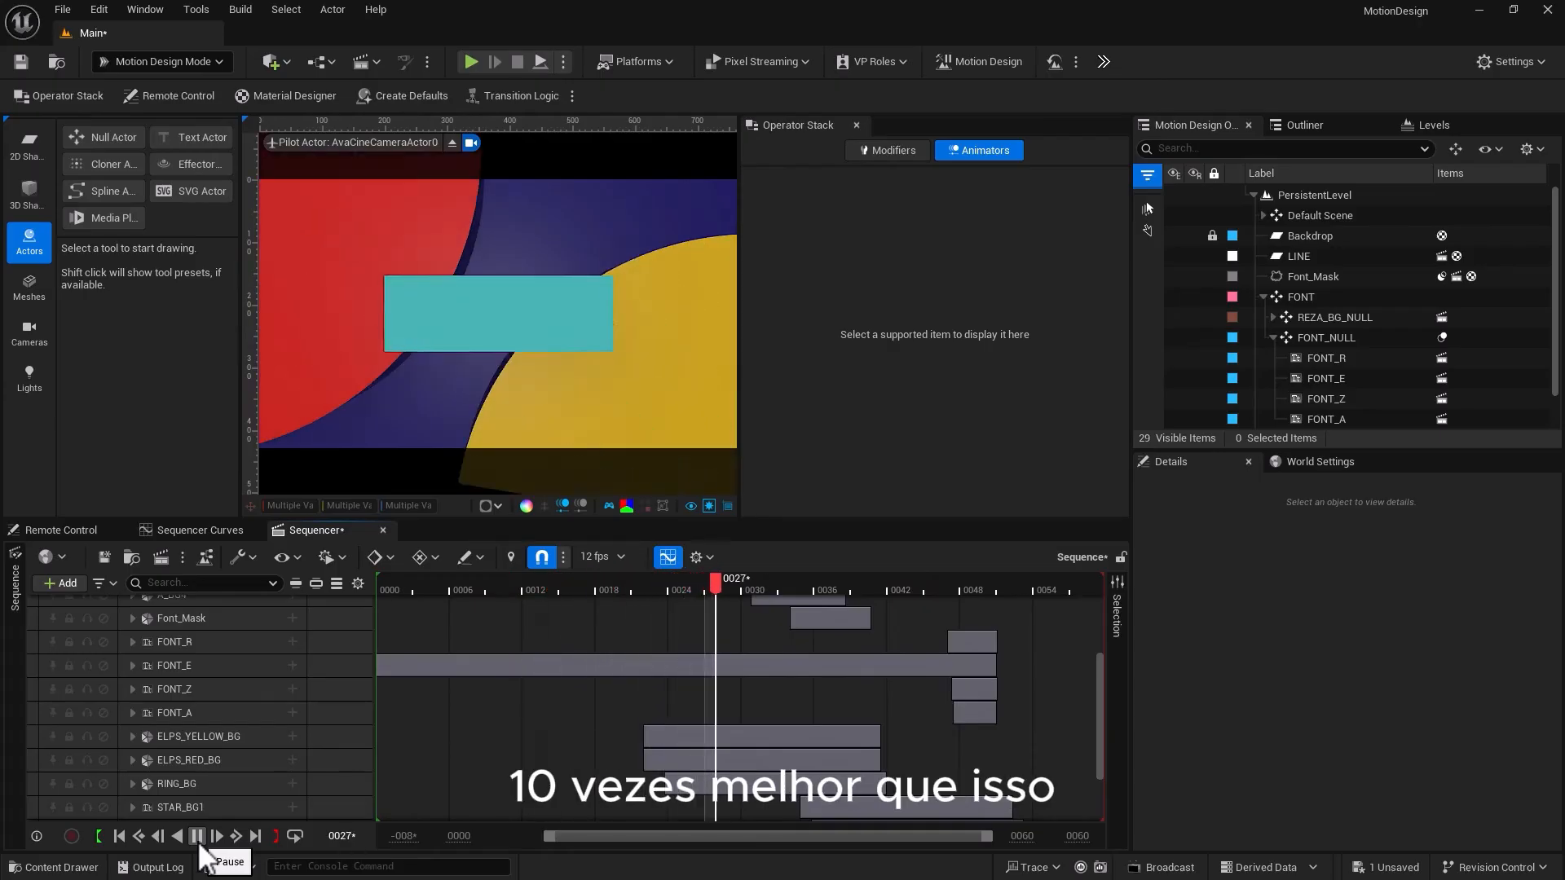
{"action": "left_click", "coordinate": [201, 842]}
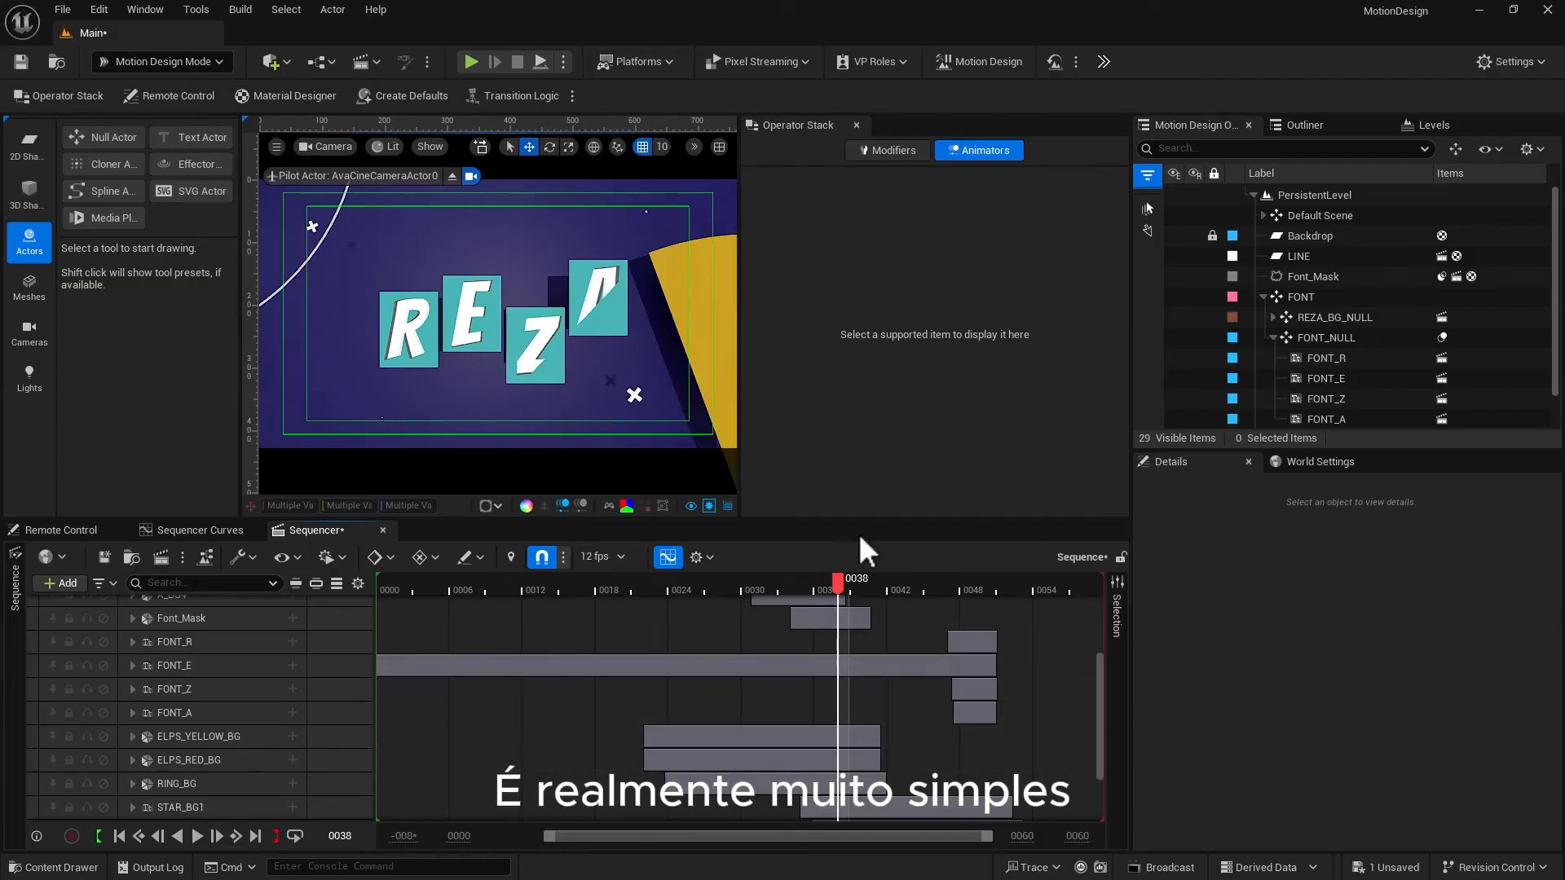
Select the Backdrop shape and show its material settings
{"action": "left_click", "coordinate": [1314, 236]}
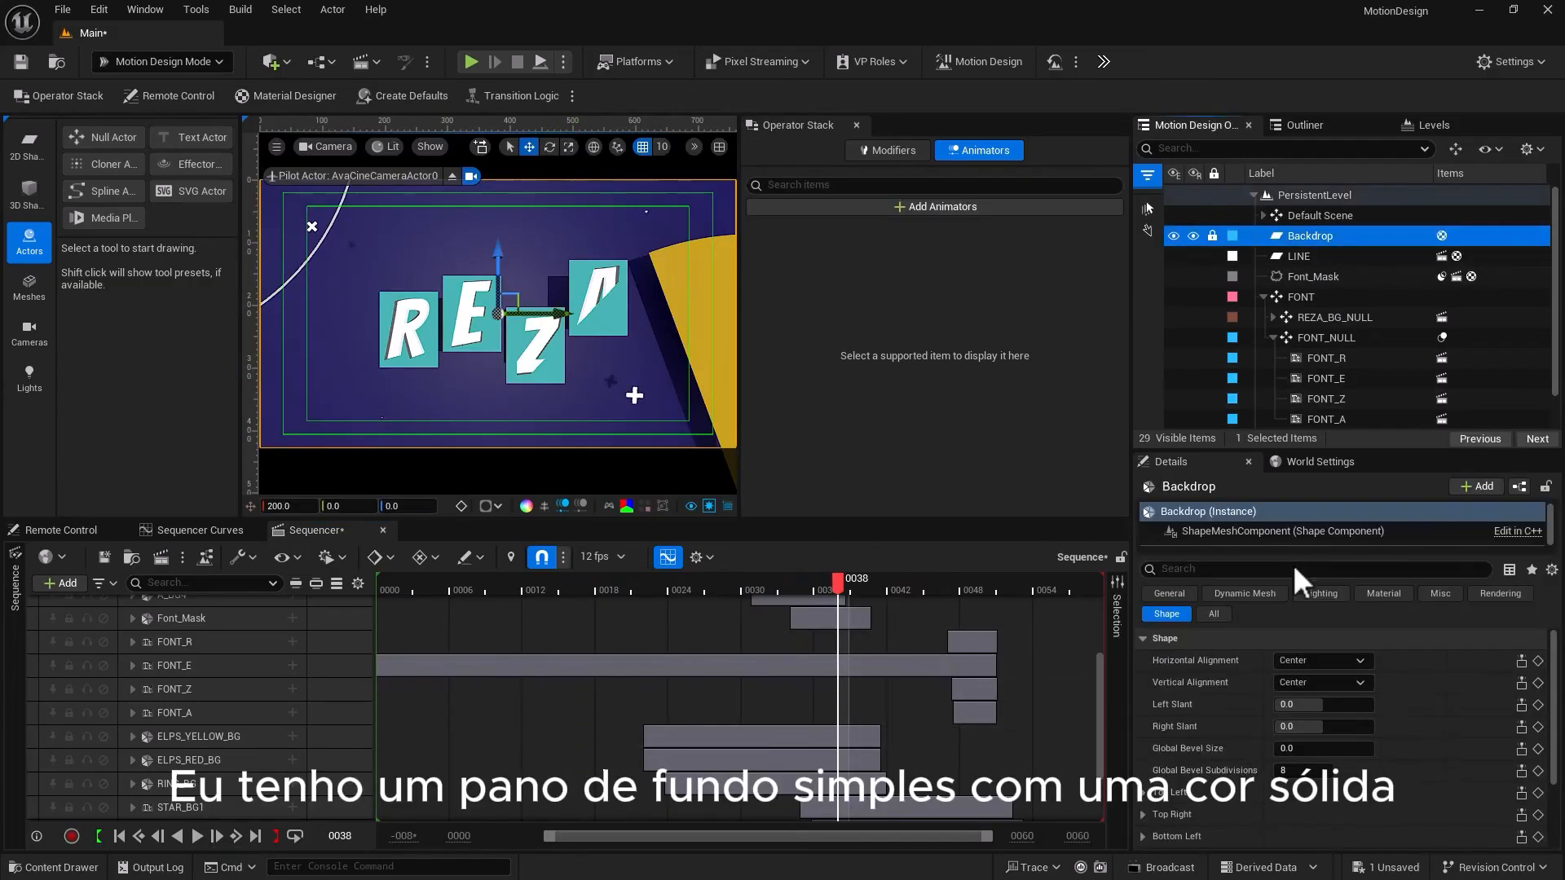
{"action": "left_click", "coordinate": [1379, 593]}
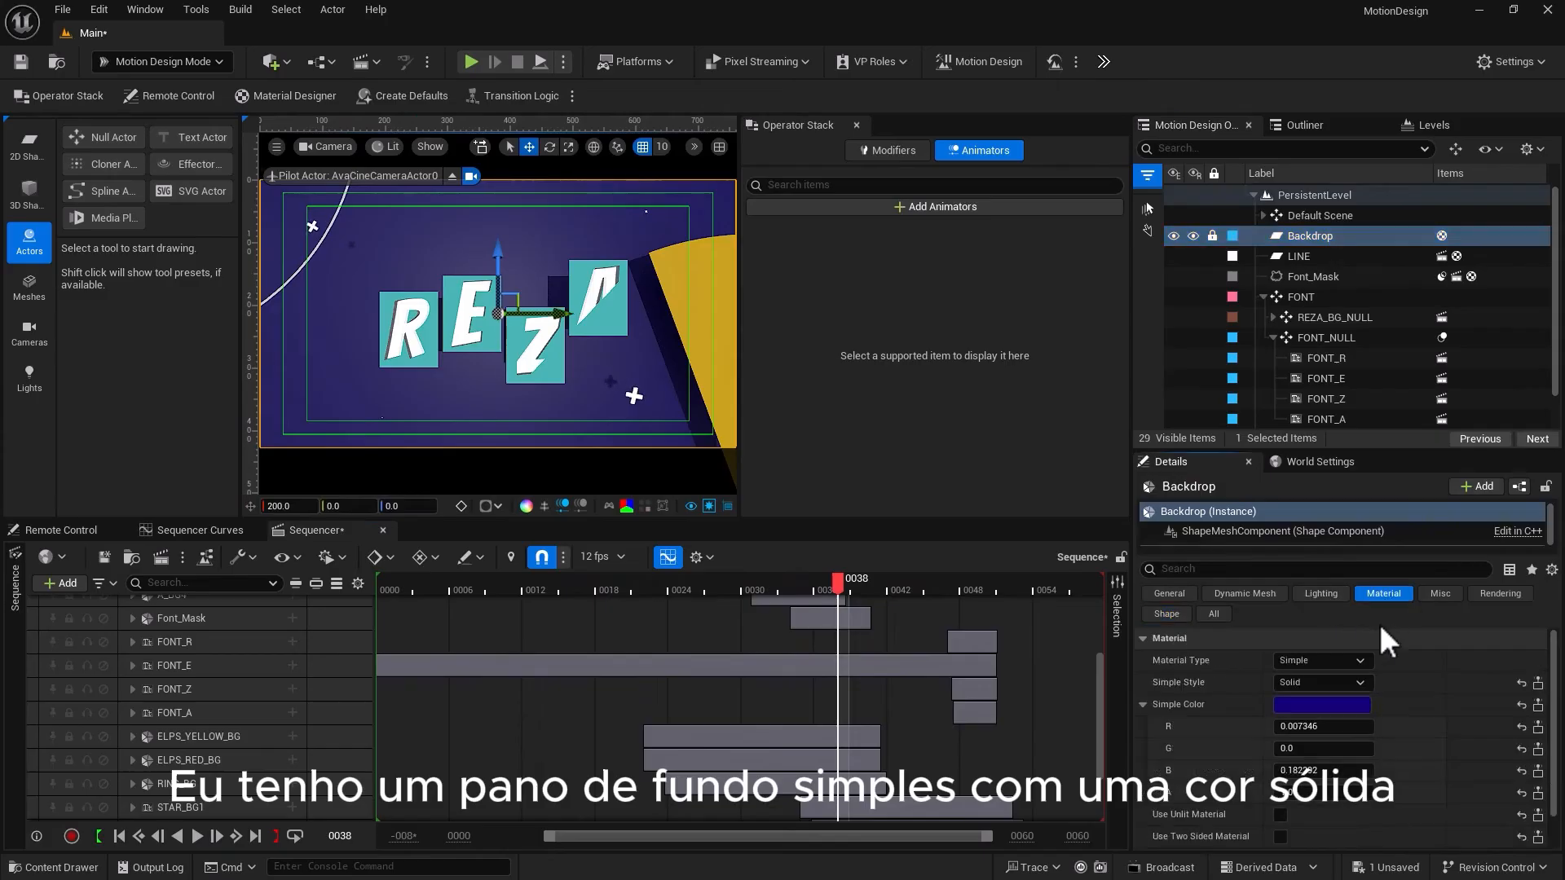
Select the LINE shape and scrub through its animation, stopping at frame 15 and at frame 23
{"action": "left_click", "coordinate": [1289, 255]}
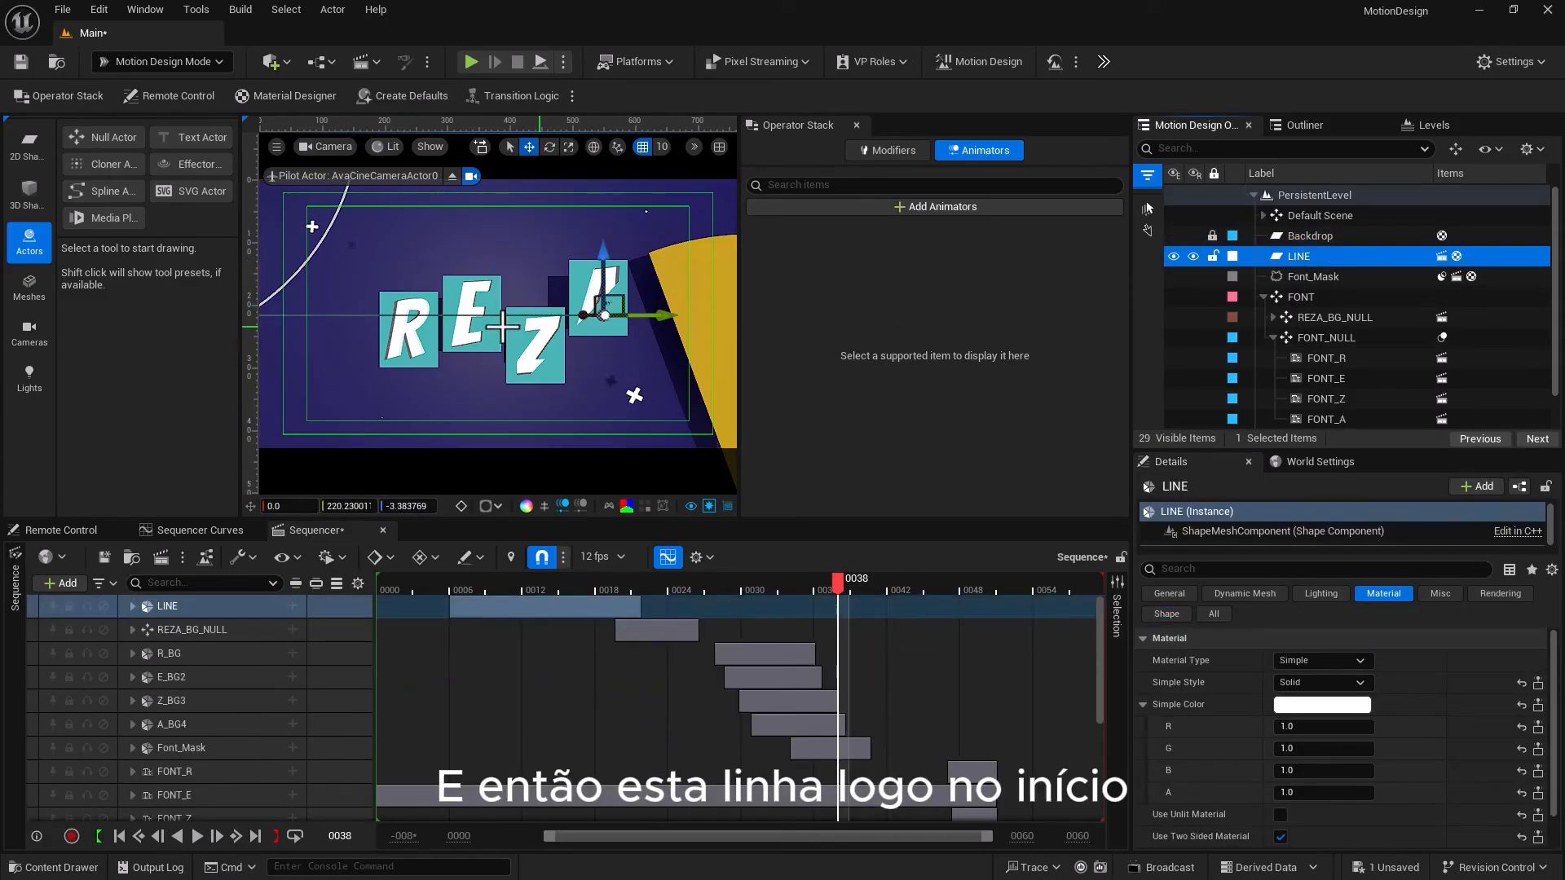
{"action": "left_click_drag", "start_coordinate": [462, 589], "coordinate": [559, 587]}
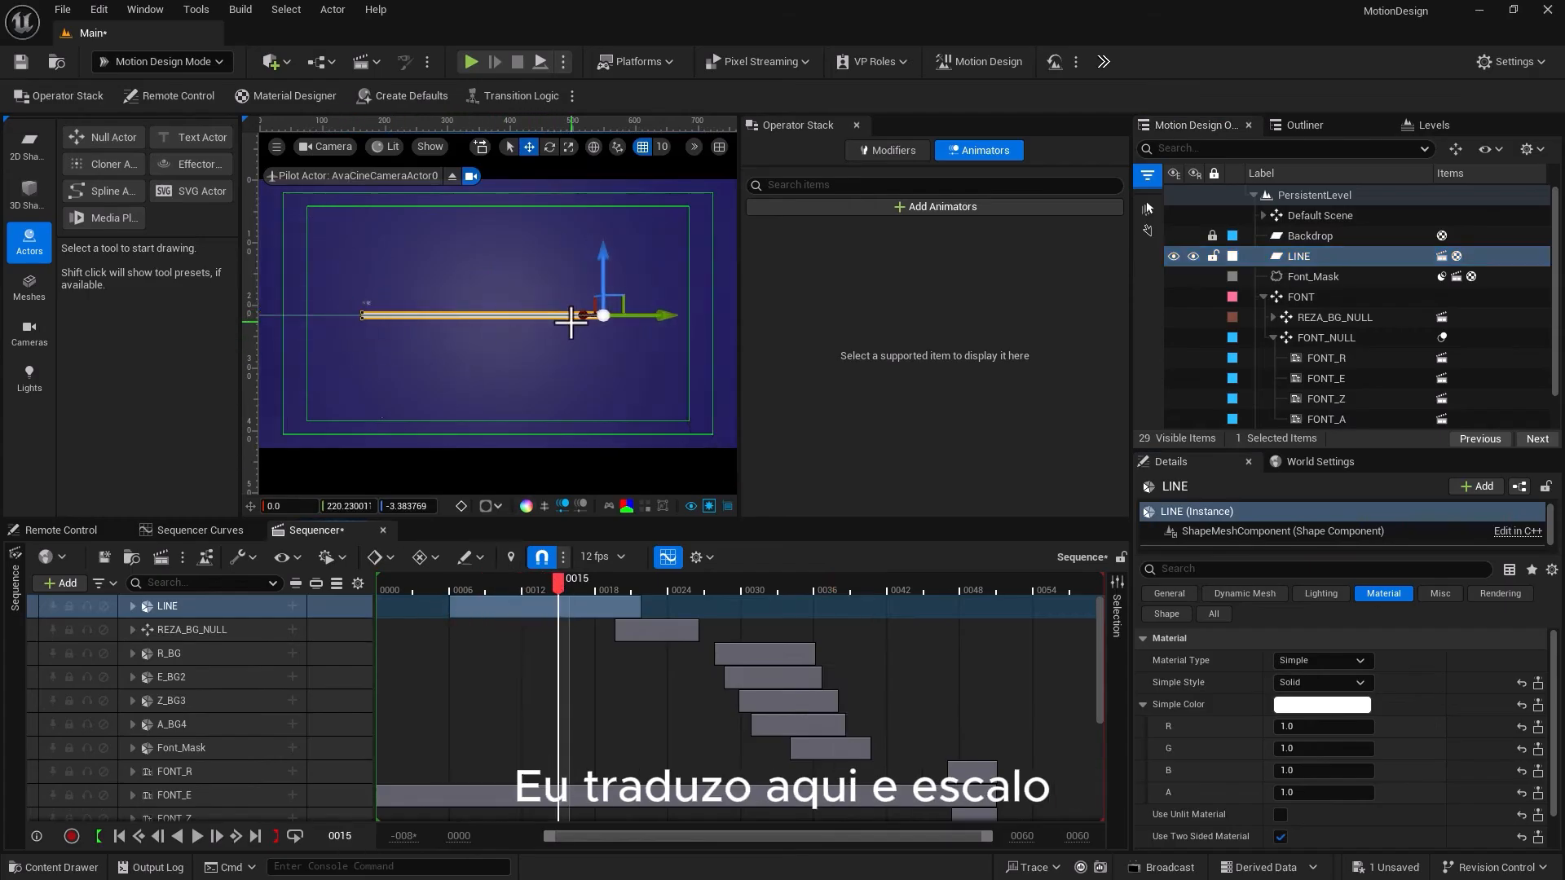
{"action": "left_click_drag", "start_coordinate": [556, 584], "coordinate": [658, 585]}
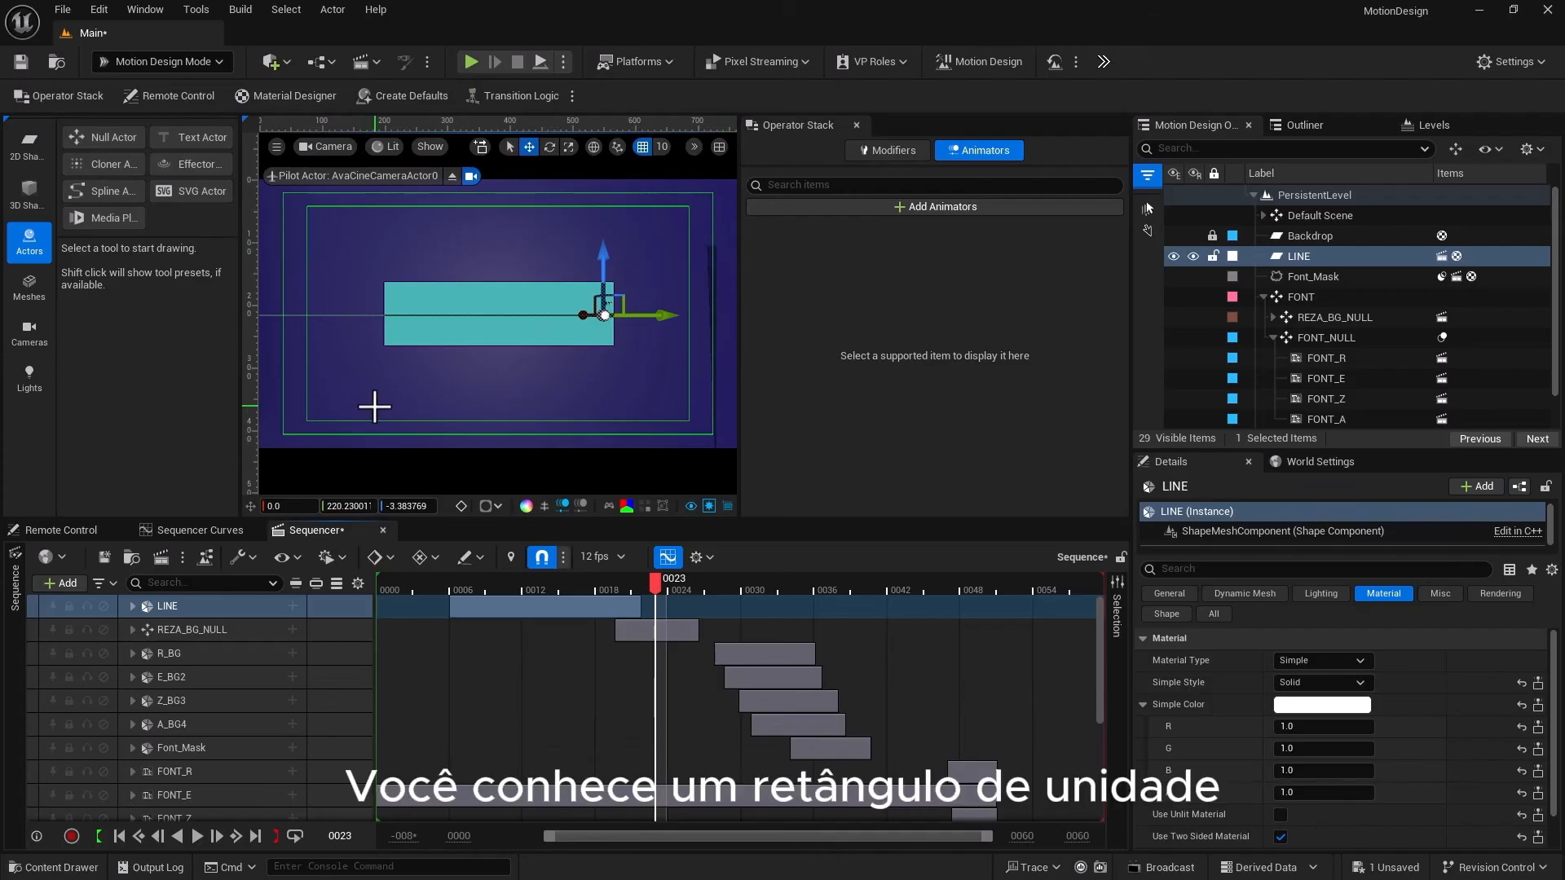
Pick the title pieces one by one, review the Bounce animator settings of A_BG4, and scrub the timeline to frame 34
{"action": "left_click", "coordinate": [401, 338]}
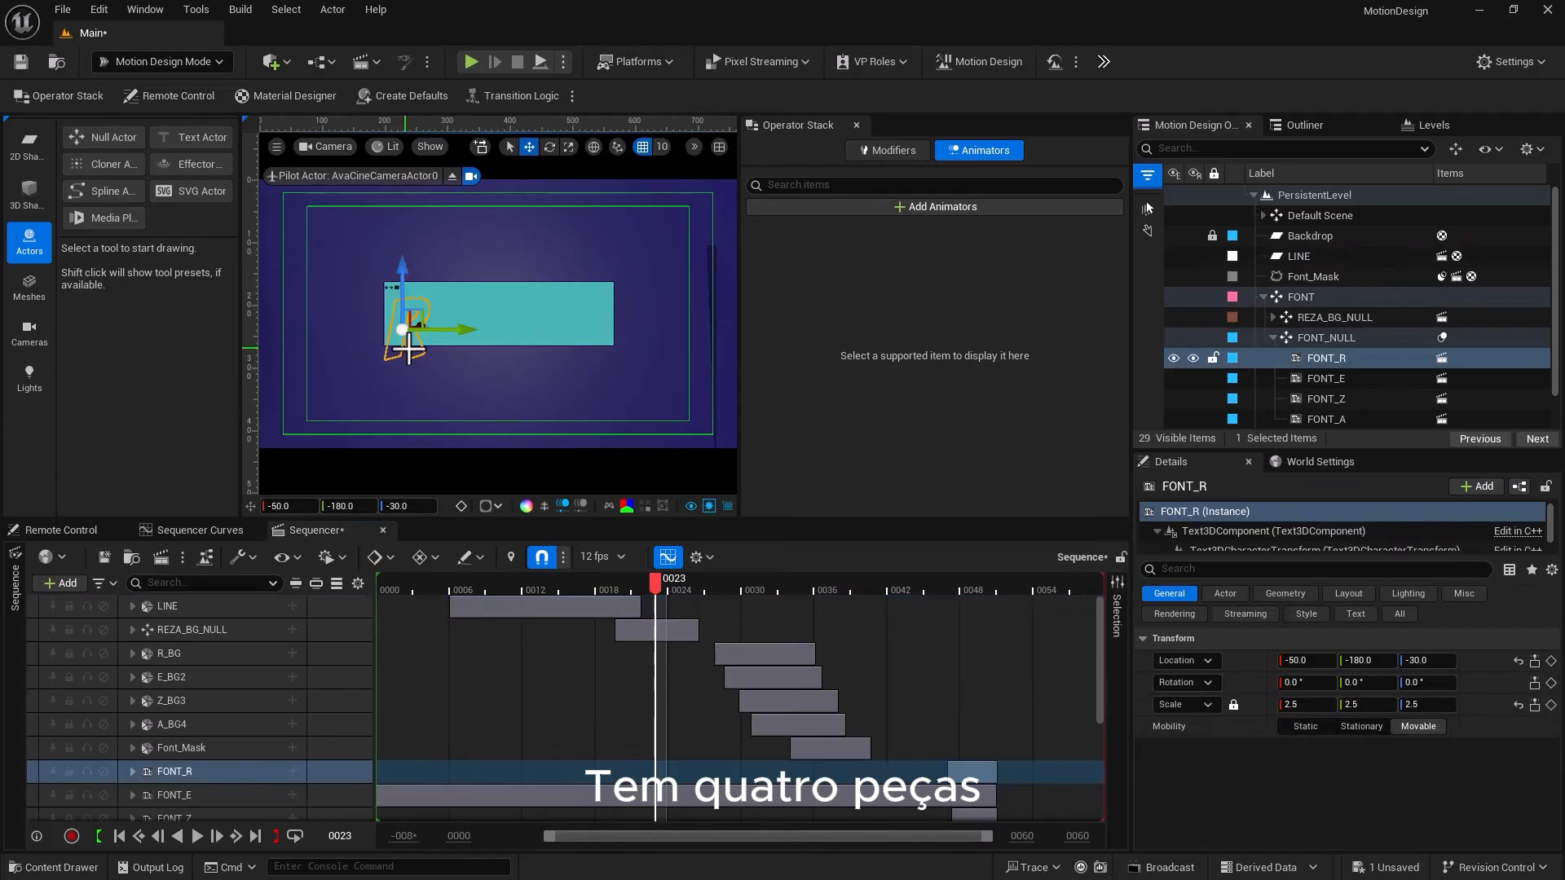
{"action": "left_click", "coordinate": [469, 308]}
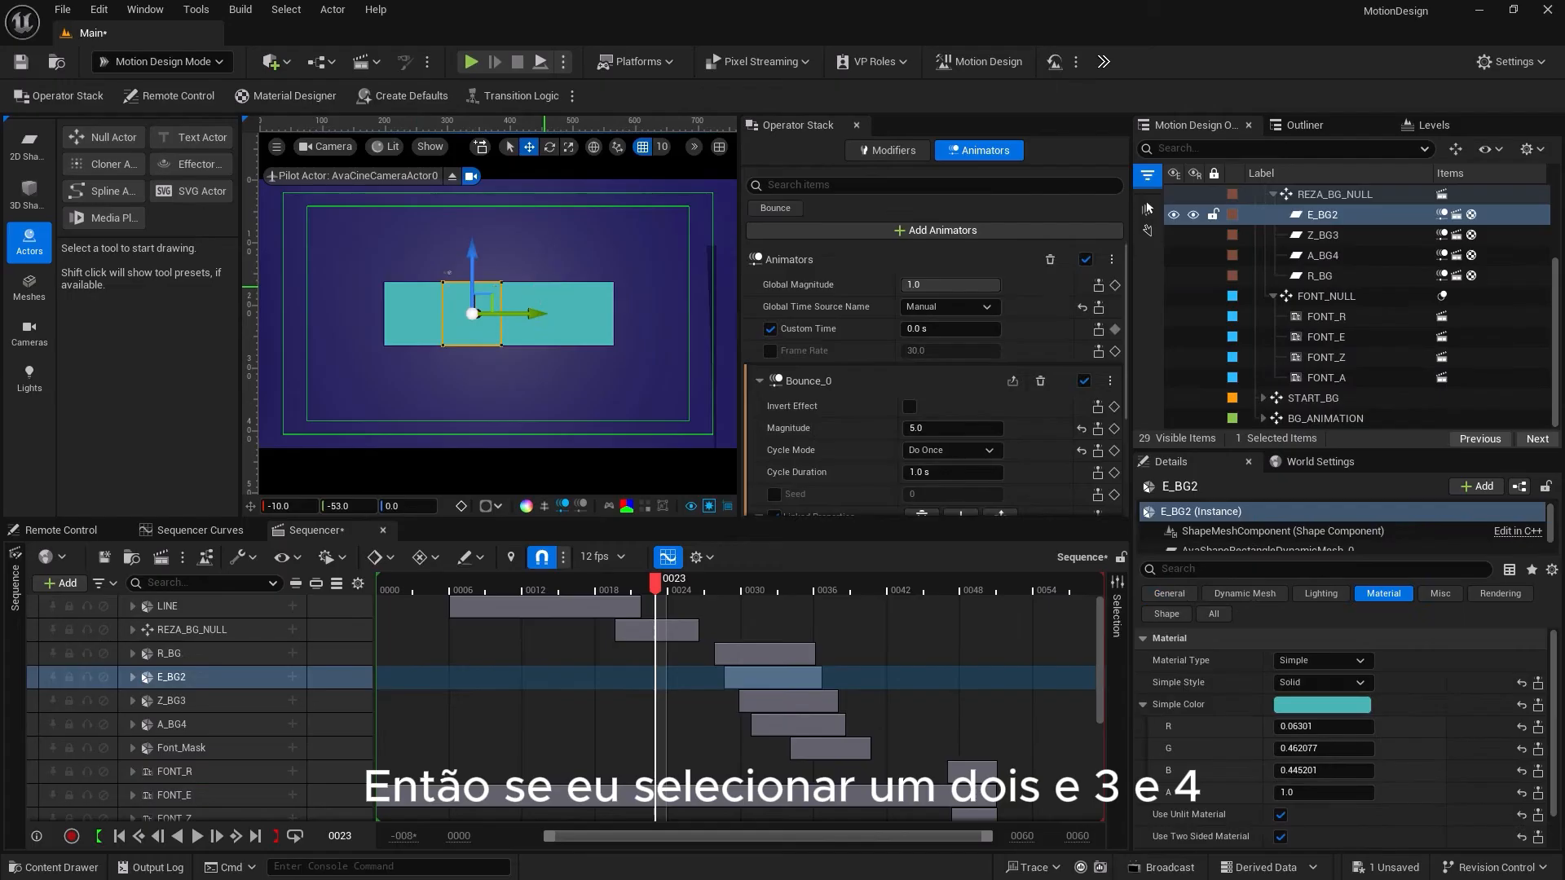
{"action": "left_click", "coordinate": [529, 293]}
{"action": "left_click", "coordinate": [603, 295]}
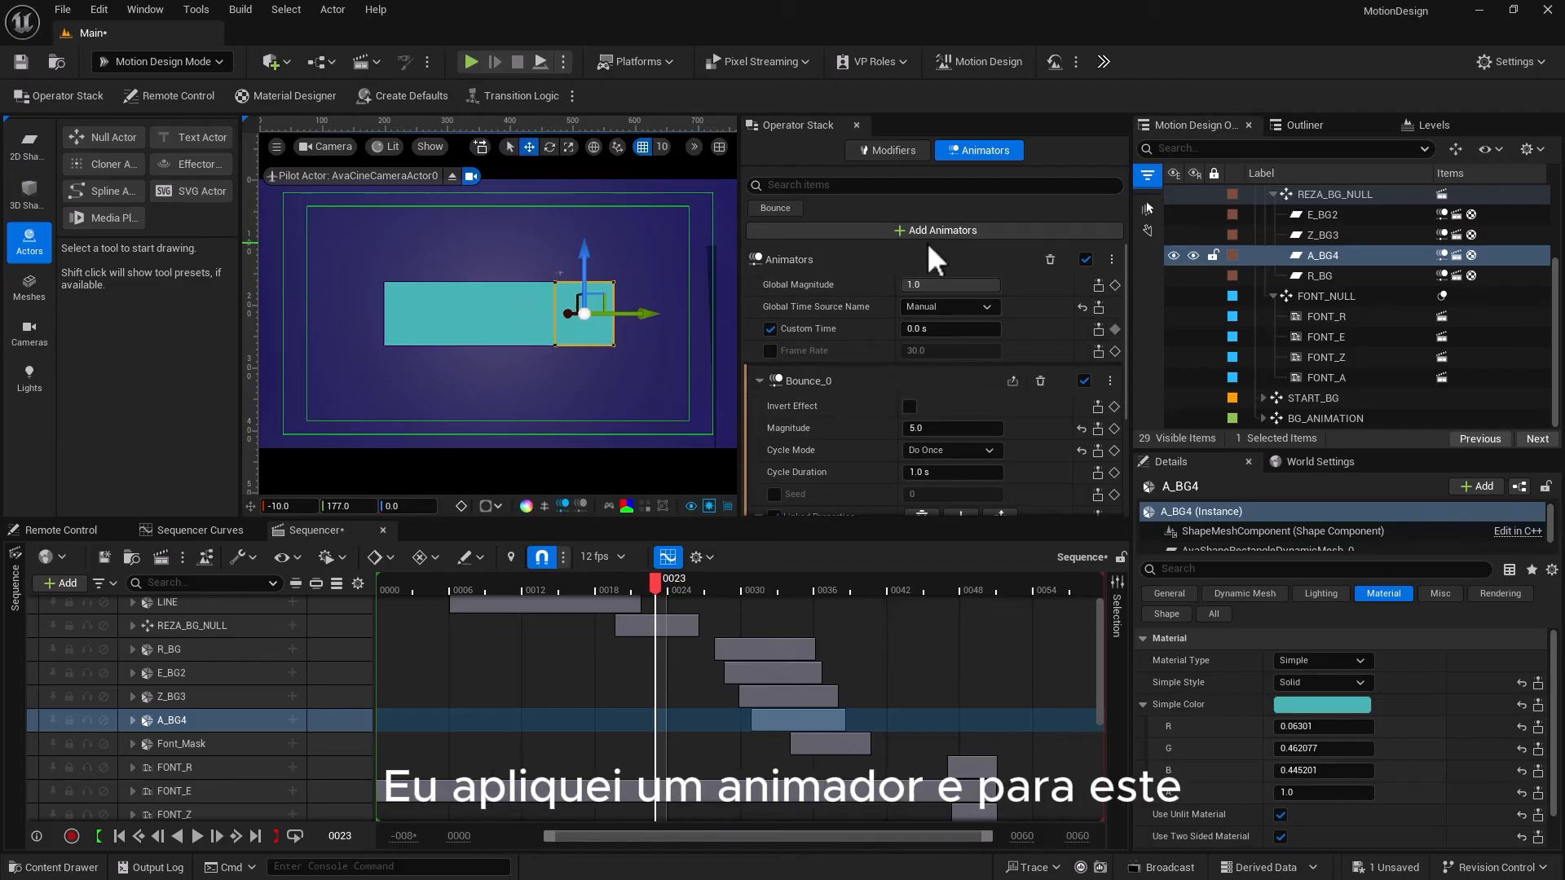
{"action": "scroll", "coordinate": [786, 383], "scroll_direction": "down", "scroll_amount": 2}
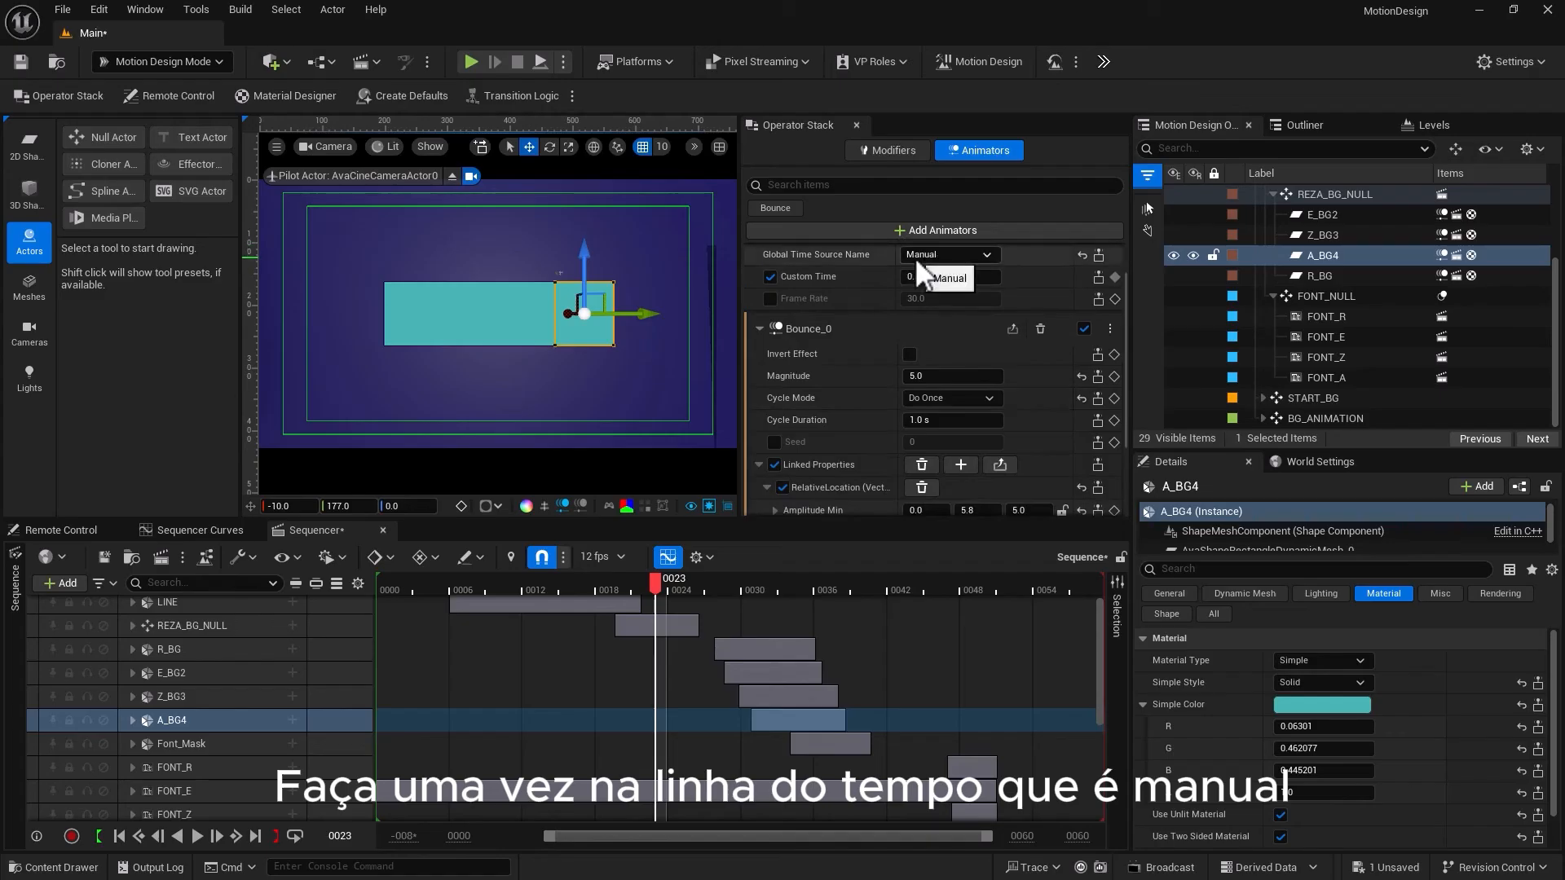
{"action": "scroll", "coordinate": [914, 257], "scroll_direction": "down", "scroll_amount": 4}
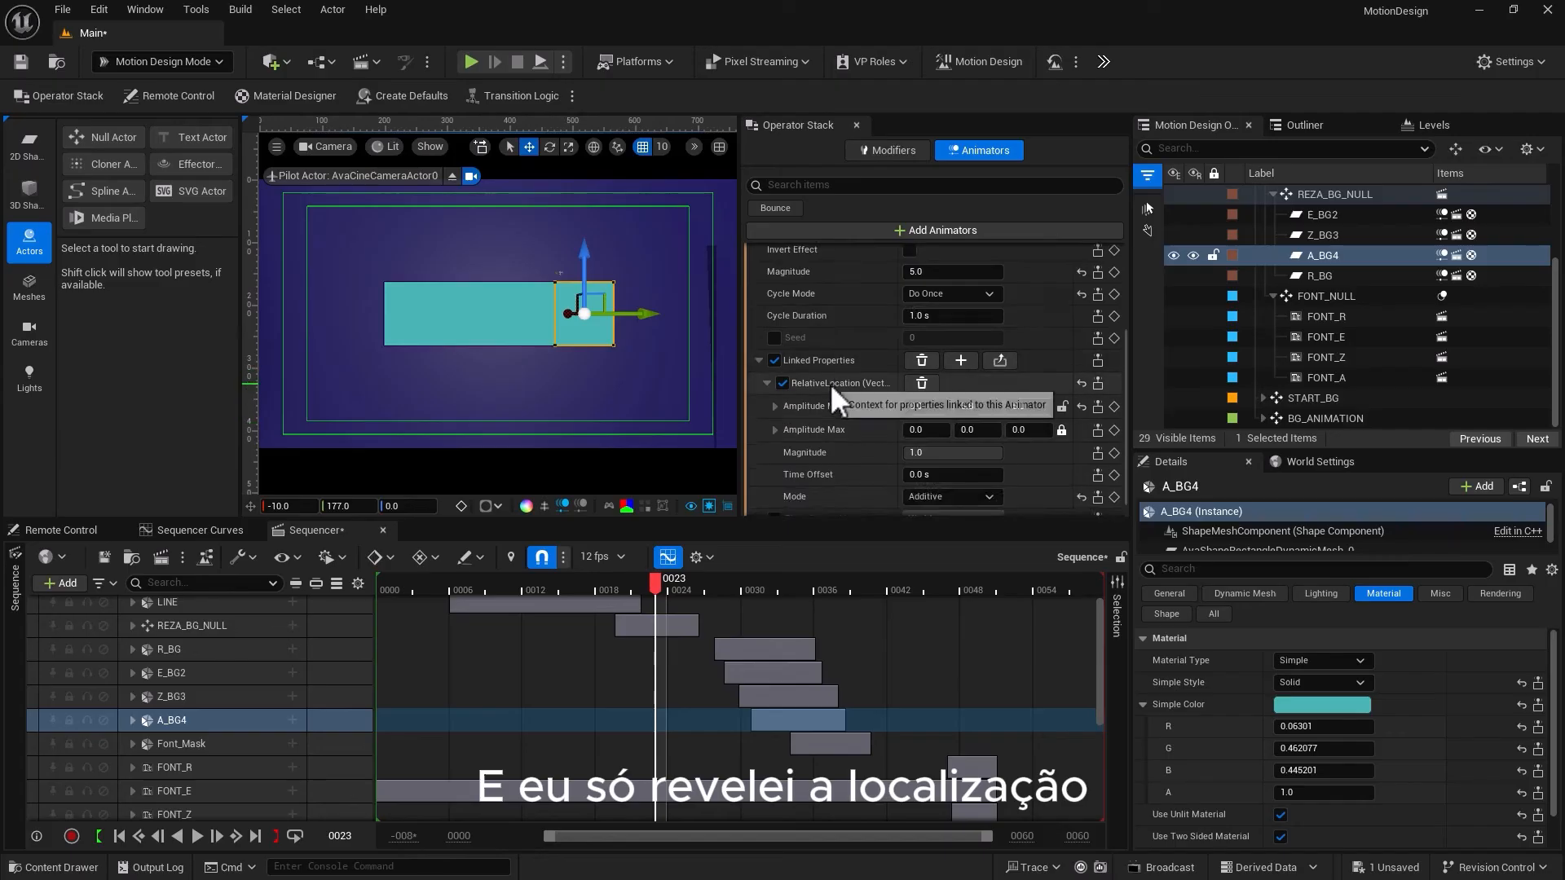
{"action": "left_click_drag", "start_coordinate": [654, 594], "coordinate": [799, 616]}
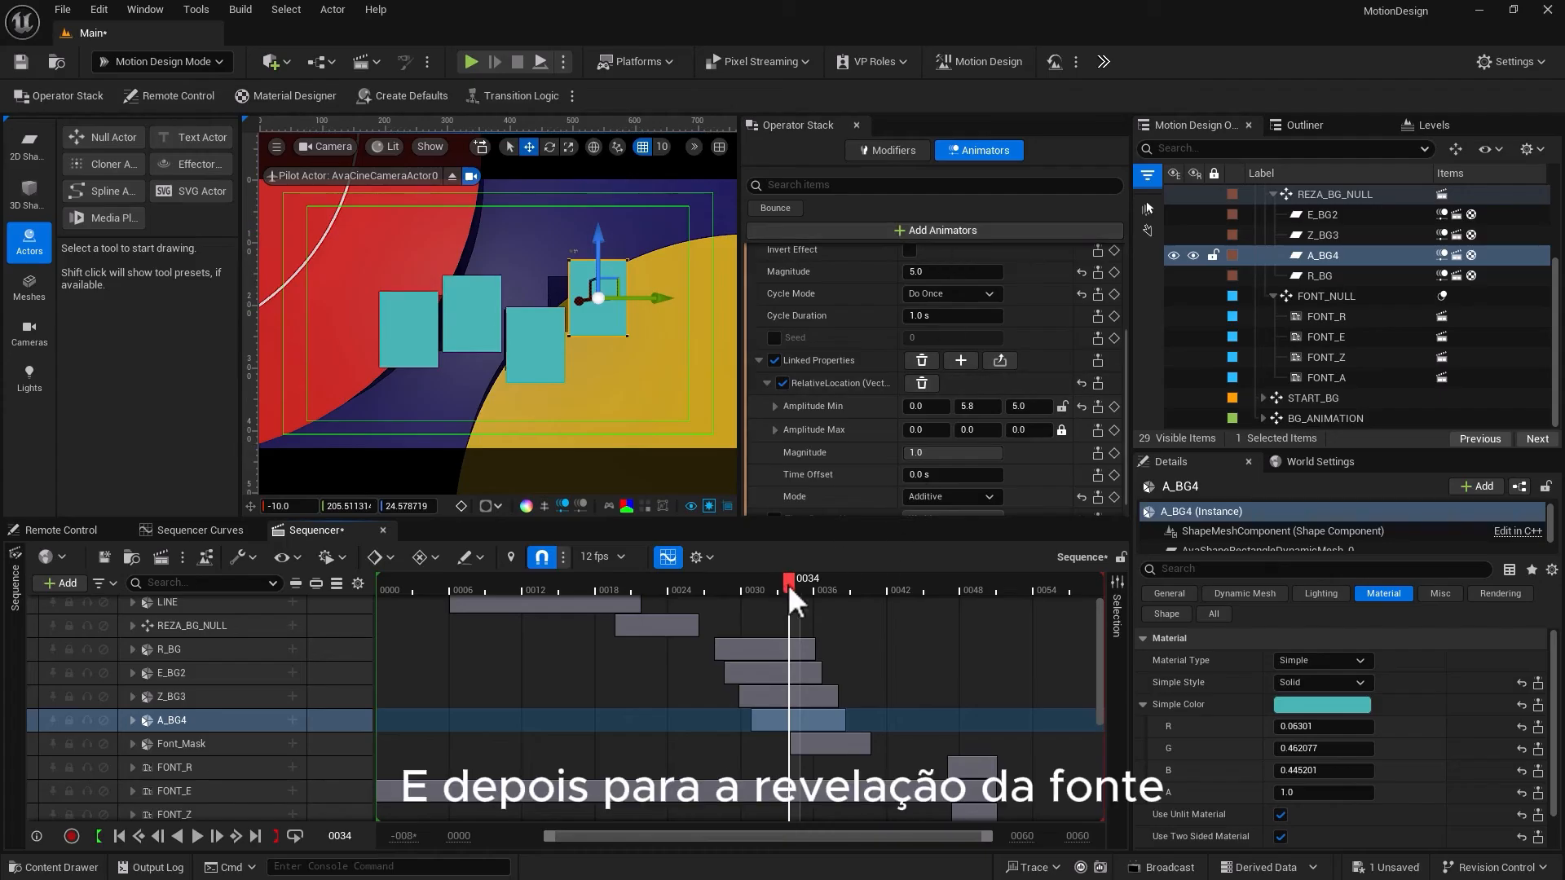
Display the Font_Mask polygon in mask view at frame 36 and point out the Freehand 2D shape tool
{"action": "left_click_drag", "start_coordinate": [788, 583], "coordinate": [825, 585]}
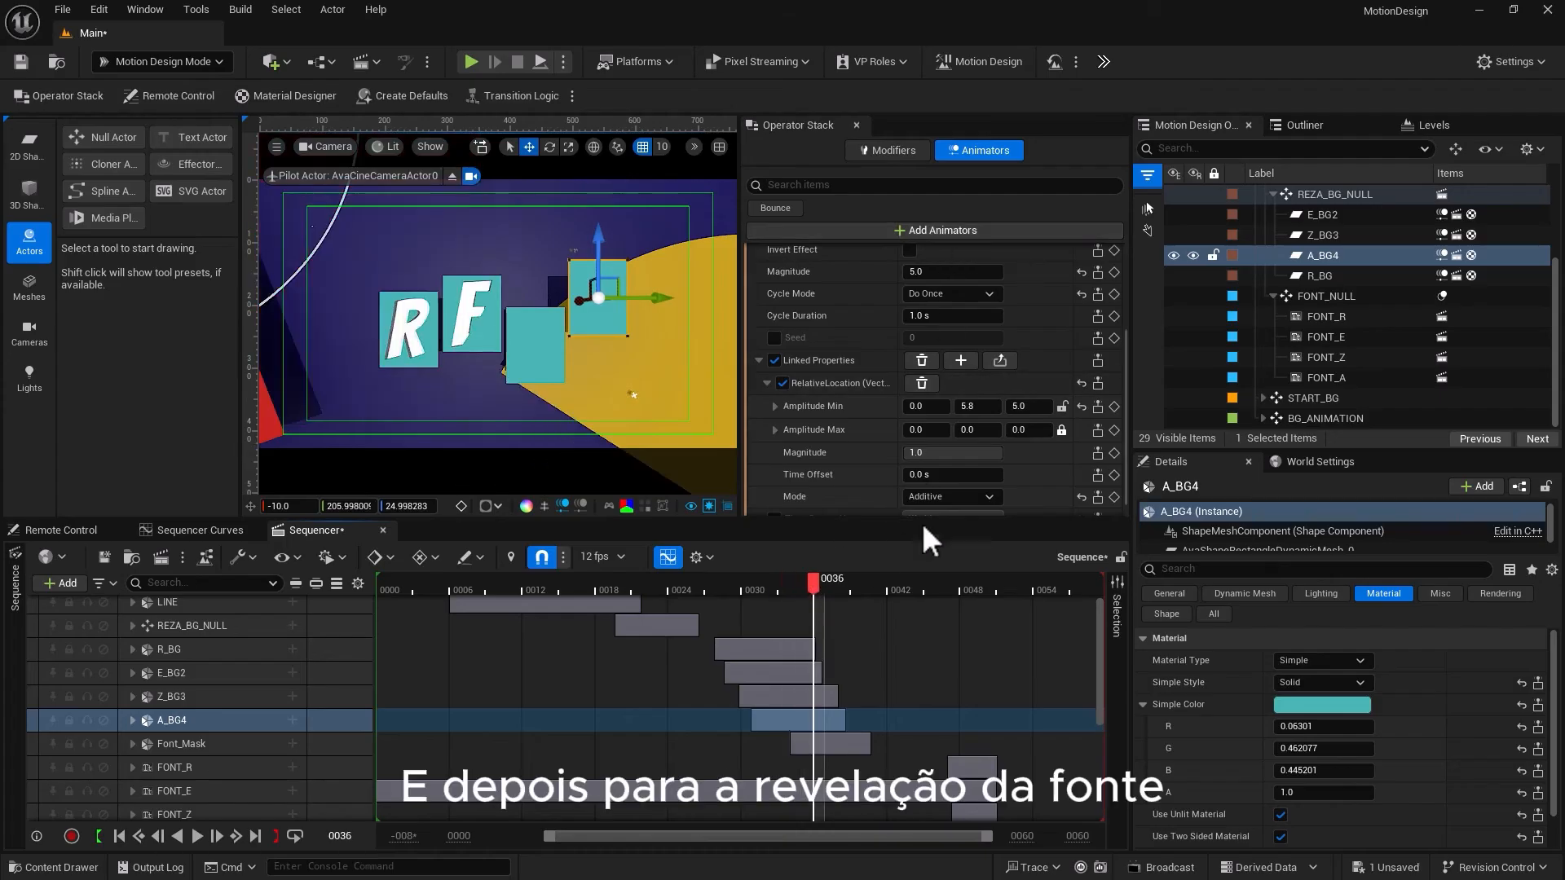
{"action": "scroll", "coordinate": [1309, 272], "scroll_direction": "up", "scroll_amount": 3}
{"action": "left_click", "coordinate": [1309, 276]}
{"action": "left_click", "coordinate": [525, 505]}
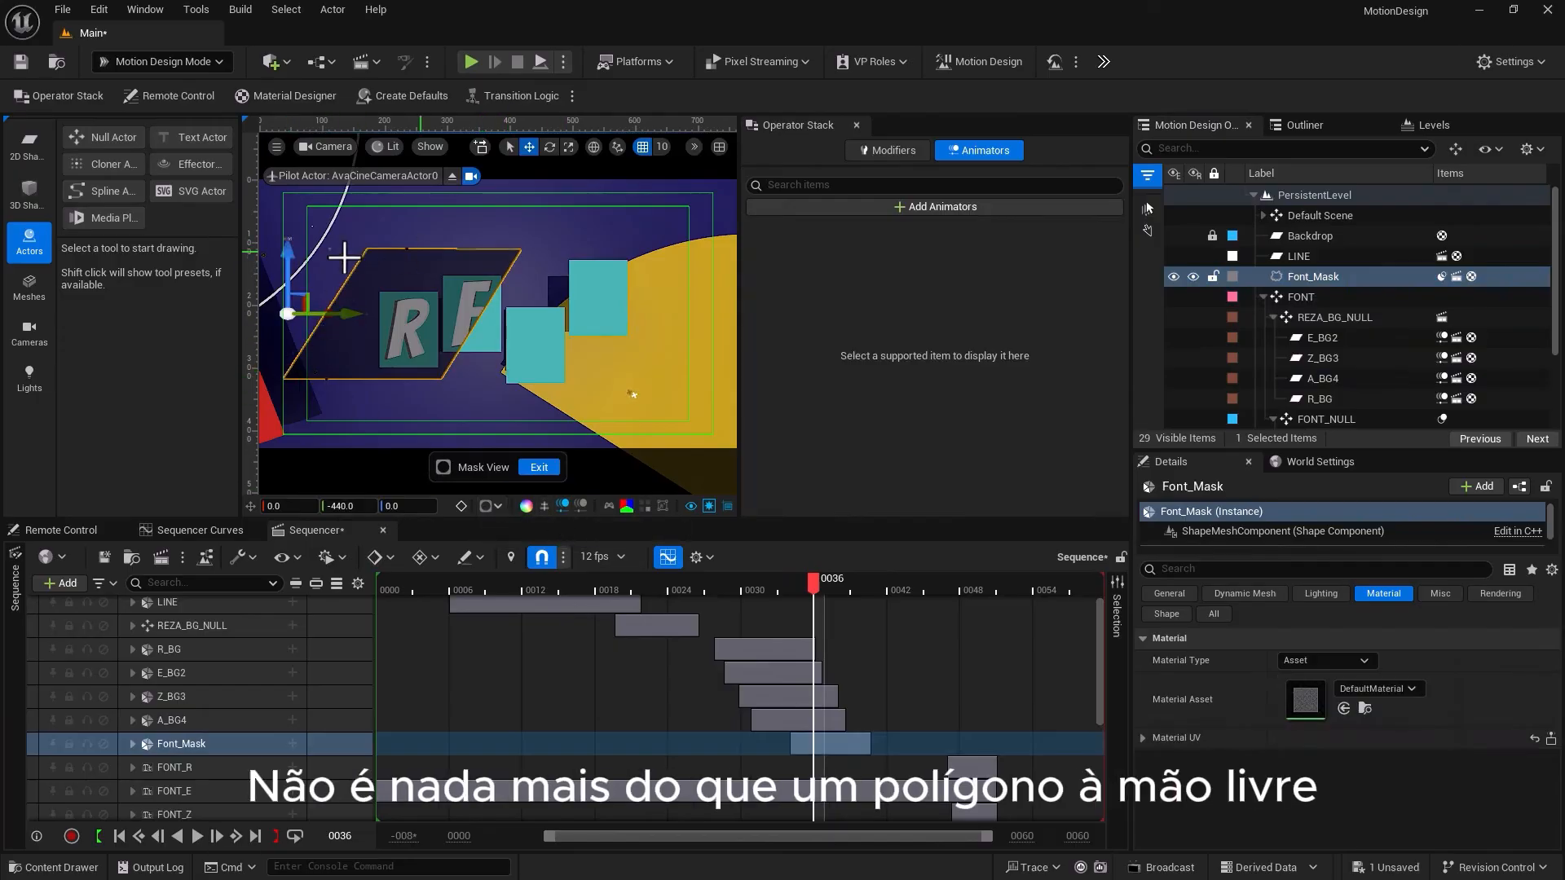
{"action": "left_click", "coordinate": [29, 155]}
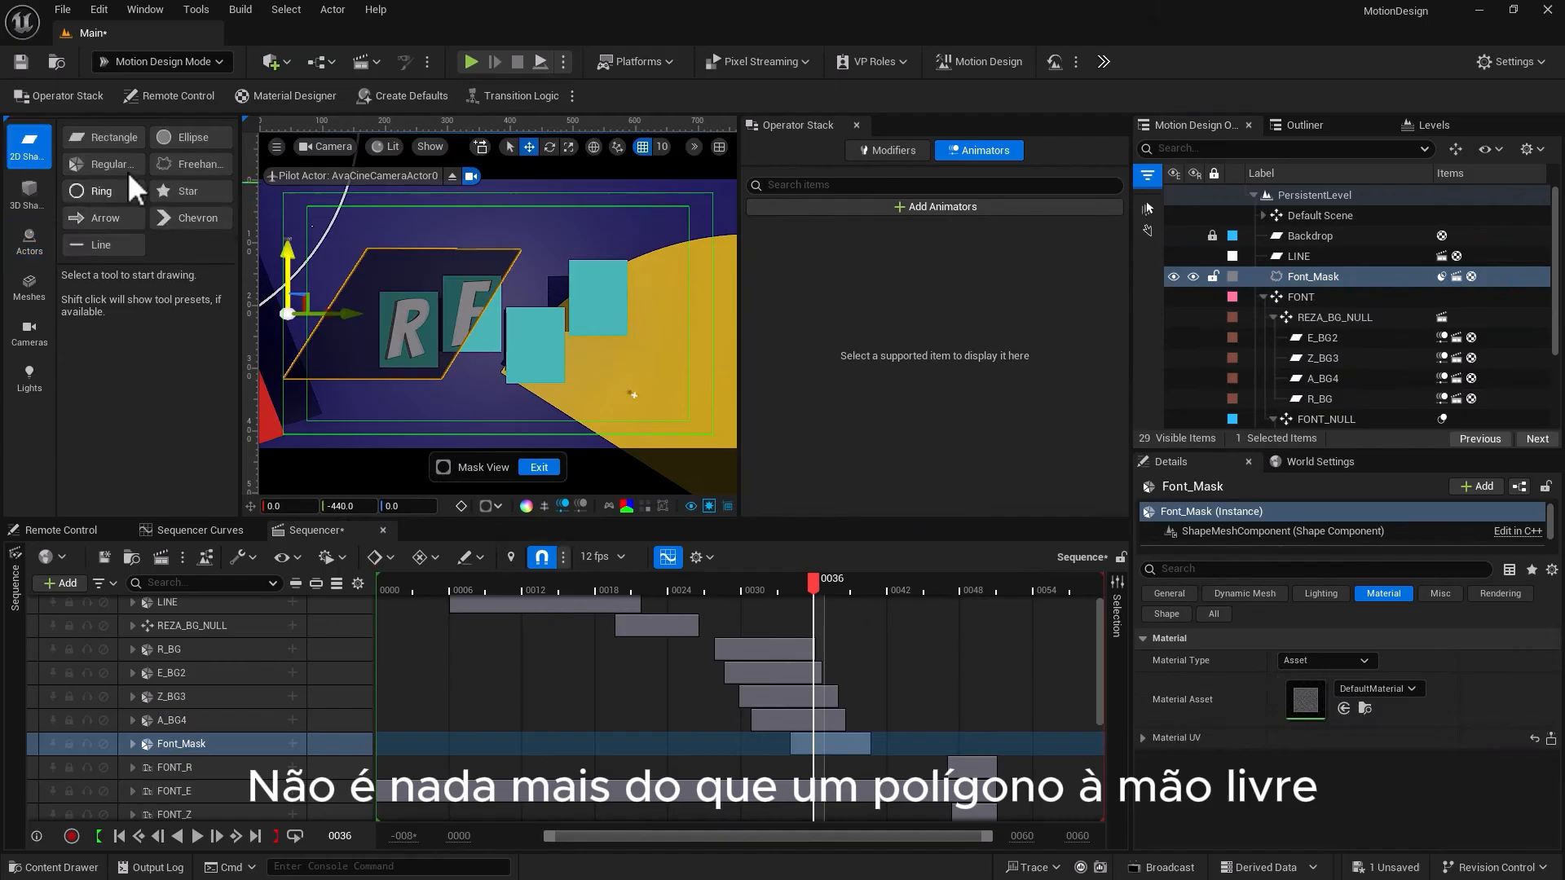
{"action": "left_click", "coordinate": [178, 167]}
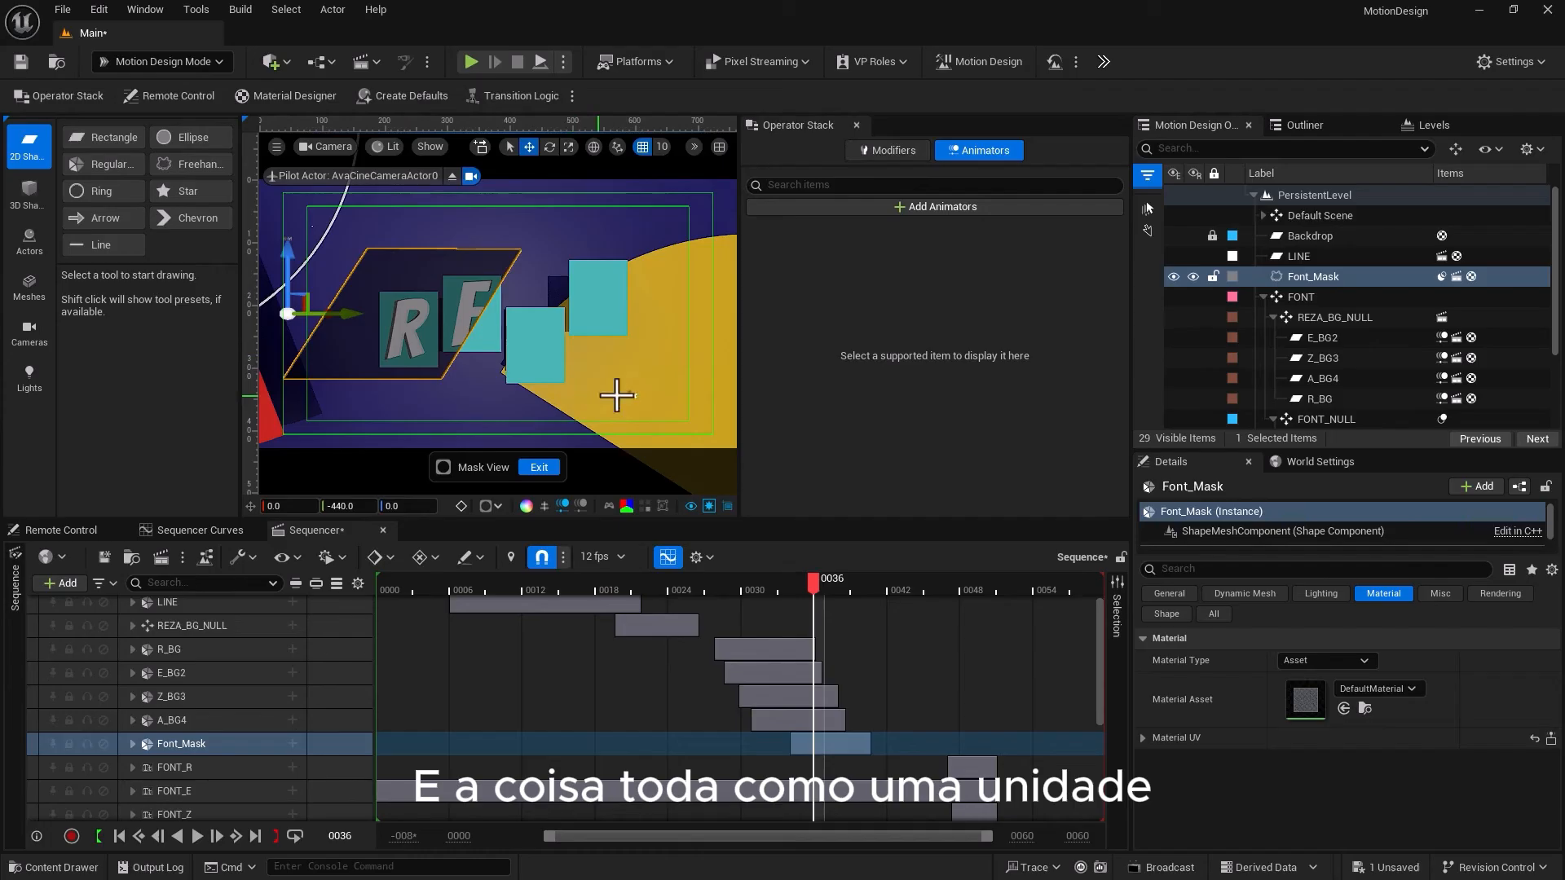
Examine the FONT group with its REZA_BG_NULL and FONT_NULL children, and scrub through the masked letter reveal to frame 36
{"action": "left_click", "coordinate": [1261, 297]}
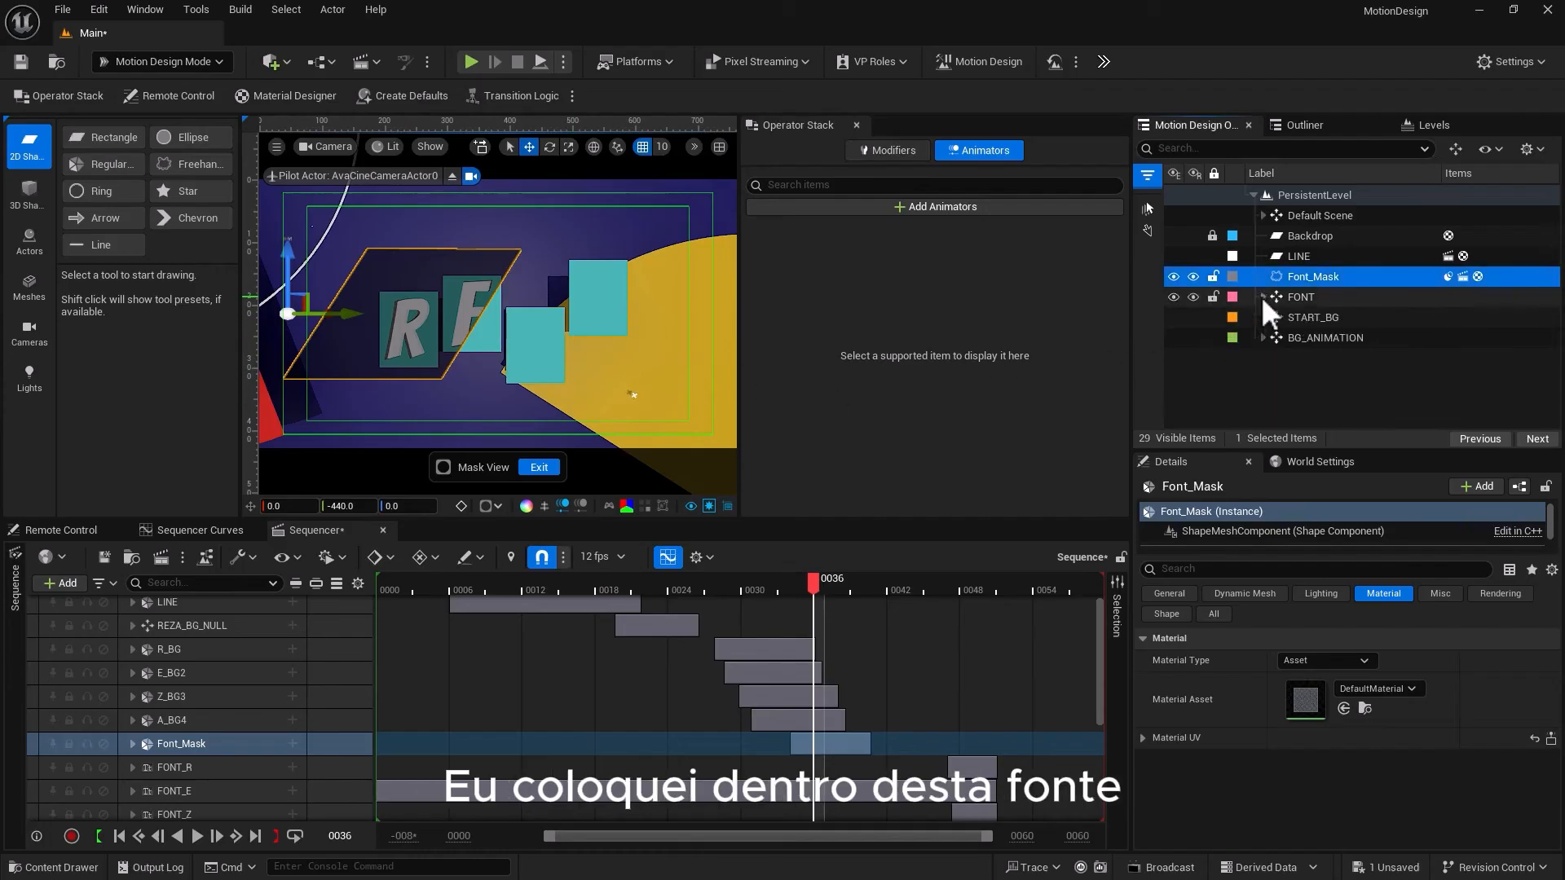
{"action": "left_click", "coordinate": [1314, 292]}
{"action": "left_click", "coordinate": [1263, 297]}
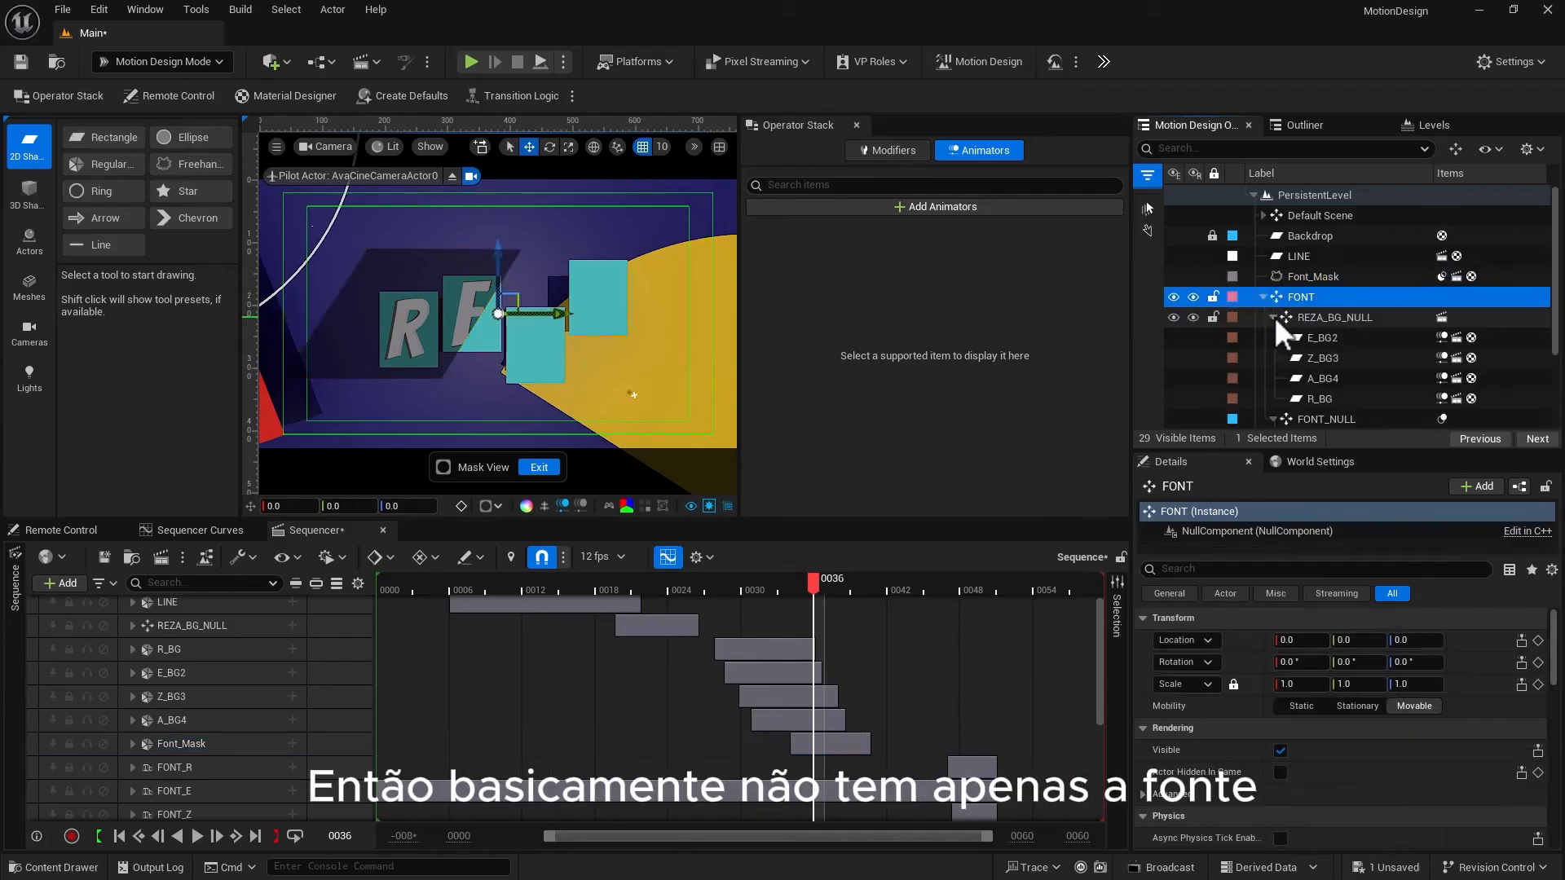
{"action": "left_click", "coordinate": [1273, 338]}
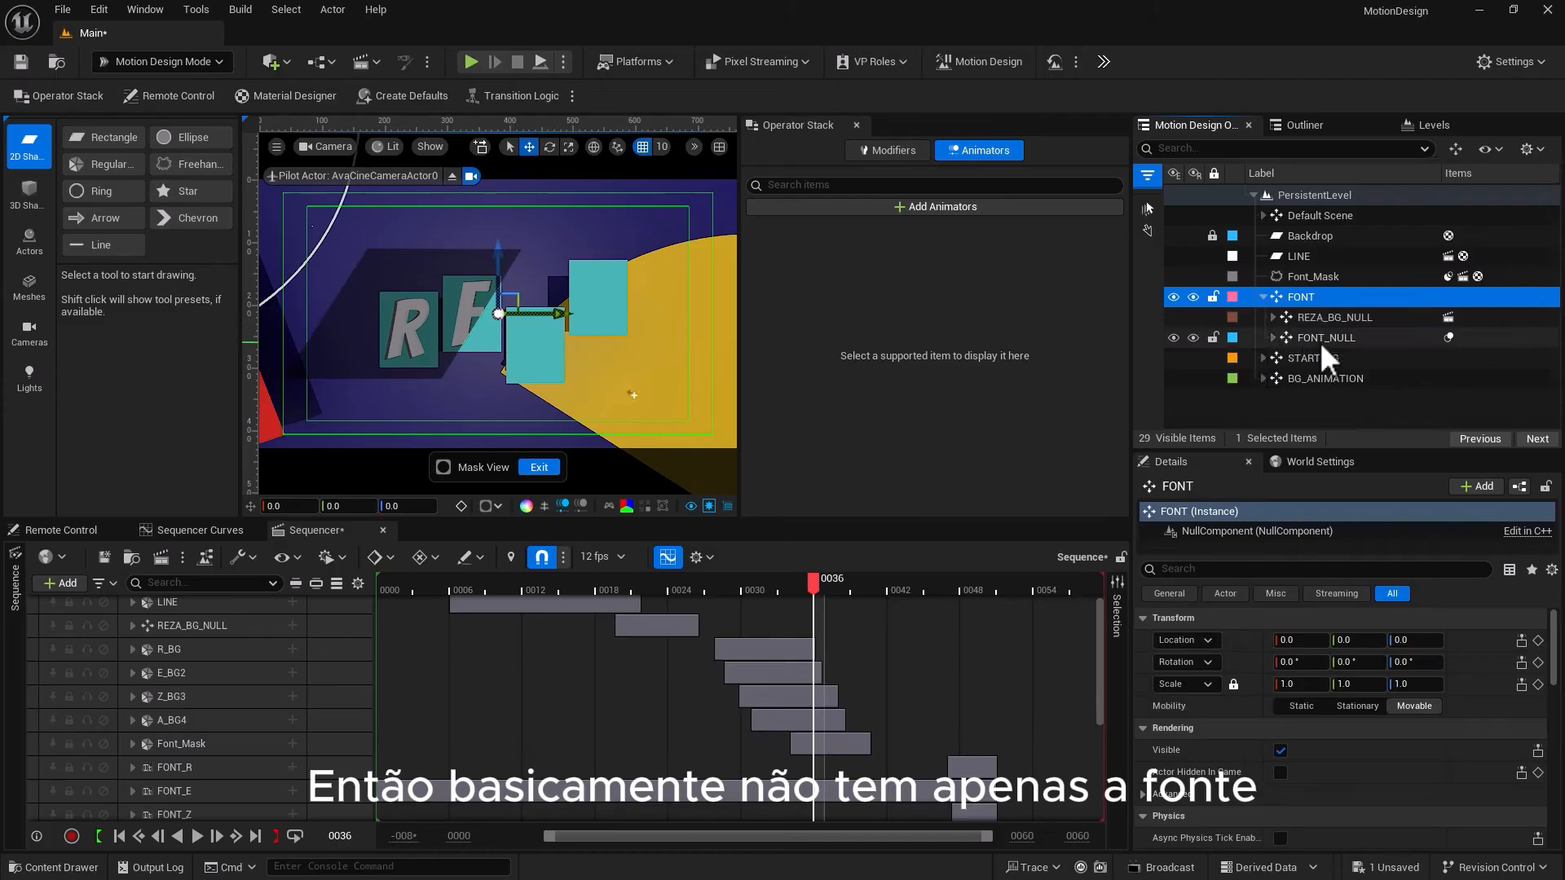
{"action": "left_click", "coordinate": [1319, 341]}
{"action": "left_click", "coordinate": [1307, 319]}
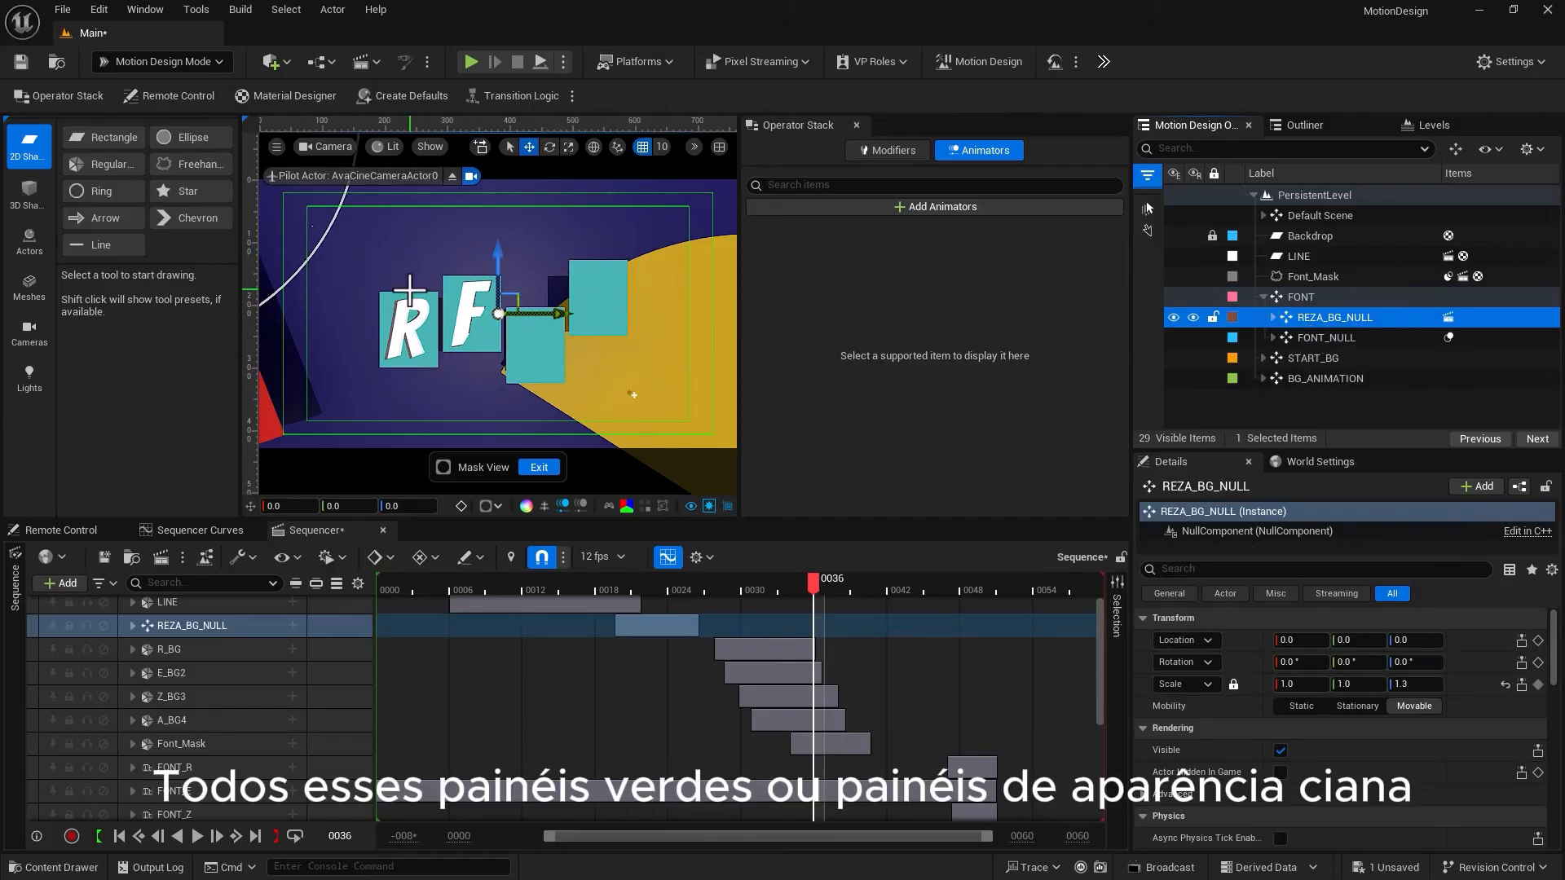
{"action": "left_click", "coordinate": [1295, 298]}
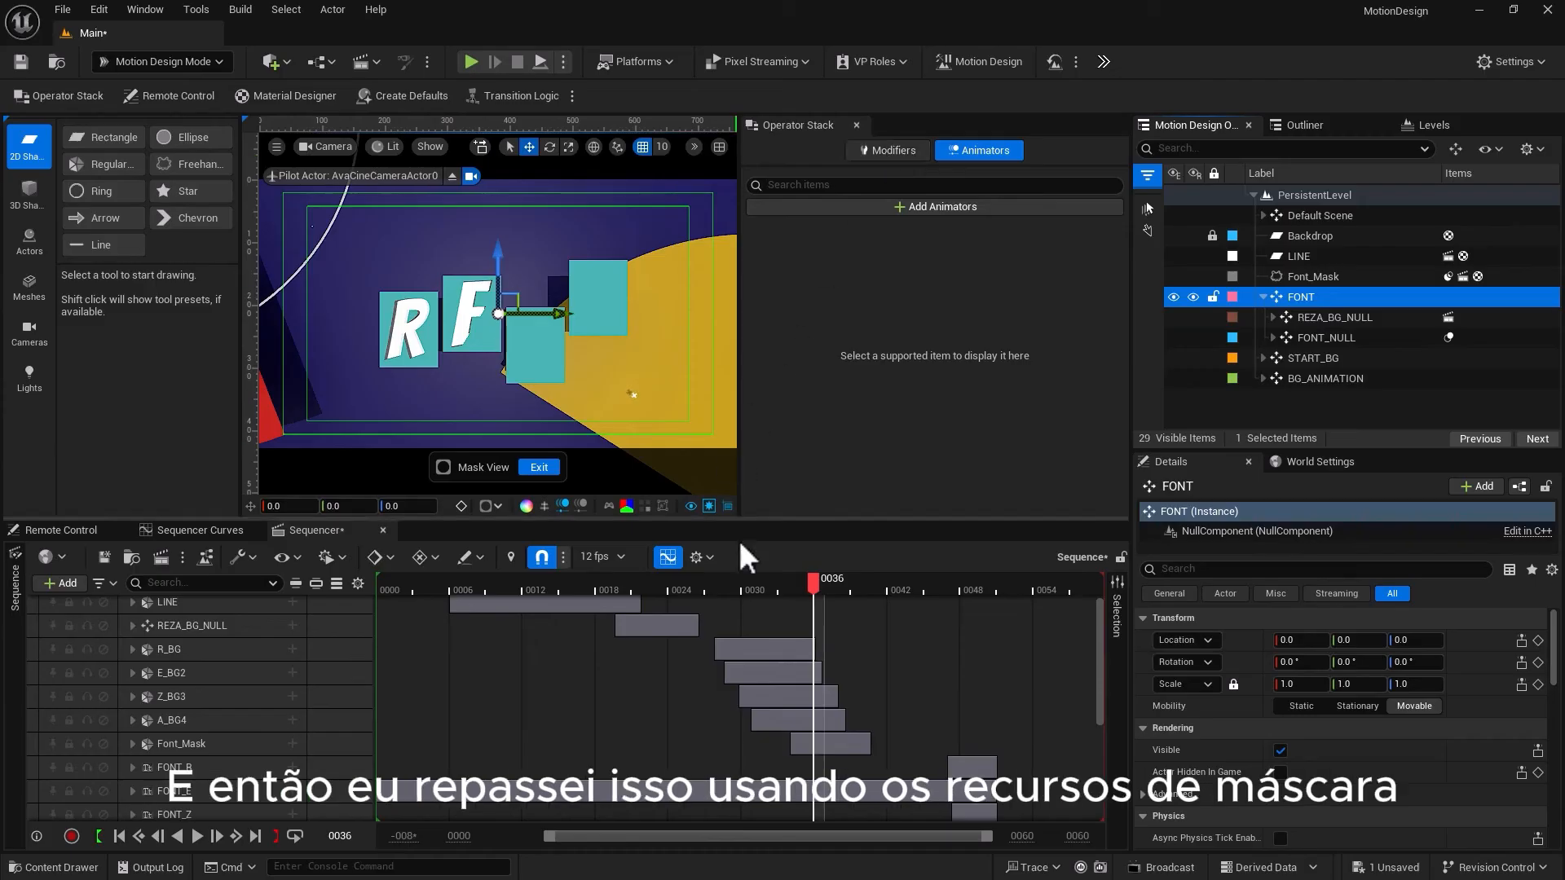
{"action": "left_click", "coordinate": [720, 584]}
{"action": "left_click_drag", "start_coordinate": [721, 583], "coordinate": [818, 587]}
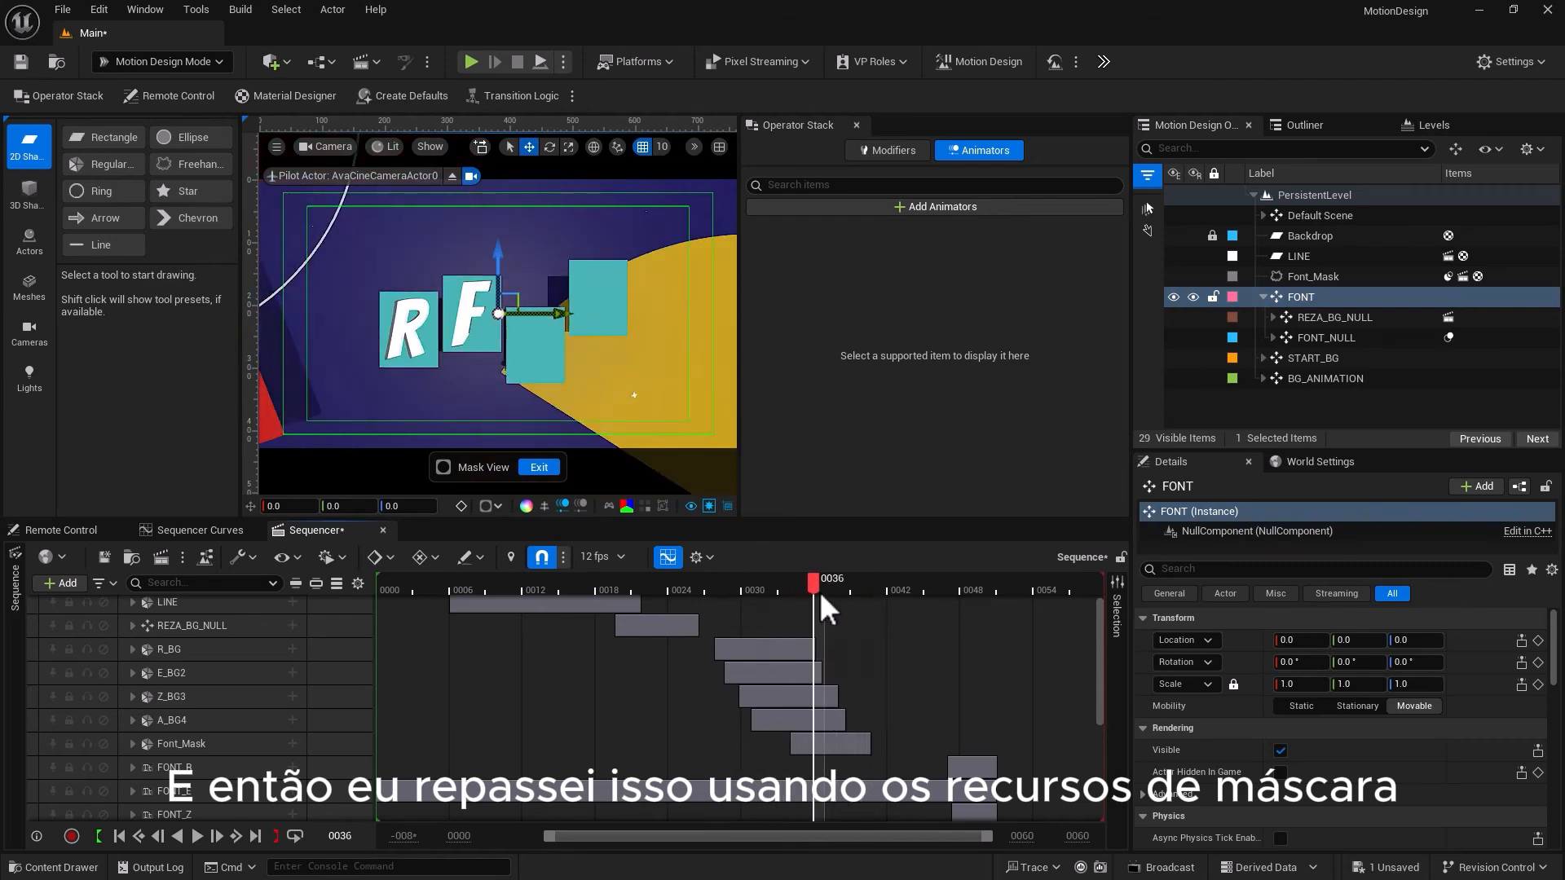
Review the shape settings of ELPS_YELLOW_BG and the text settings of STAR_BG1, and move the playhead back to frame 18
{"action": "left_click", "coordinate": [633, 395]}
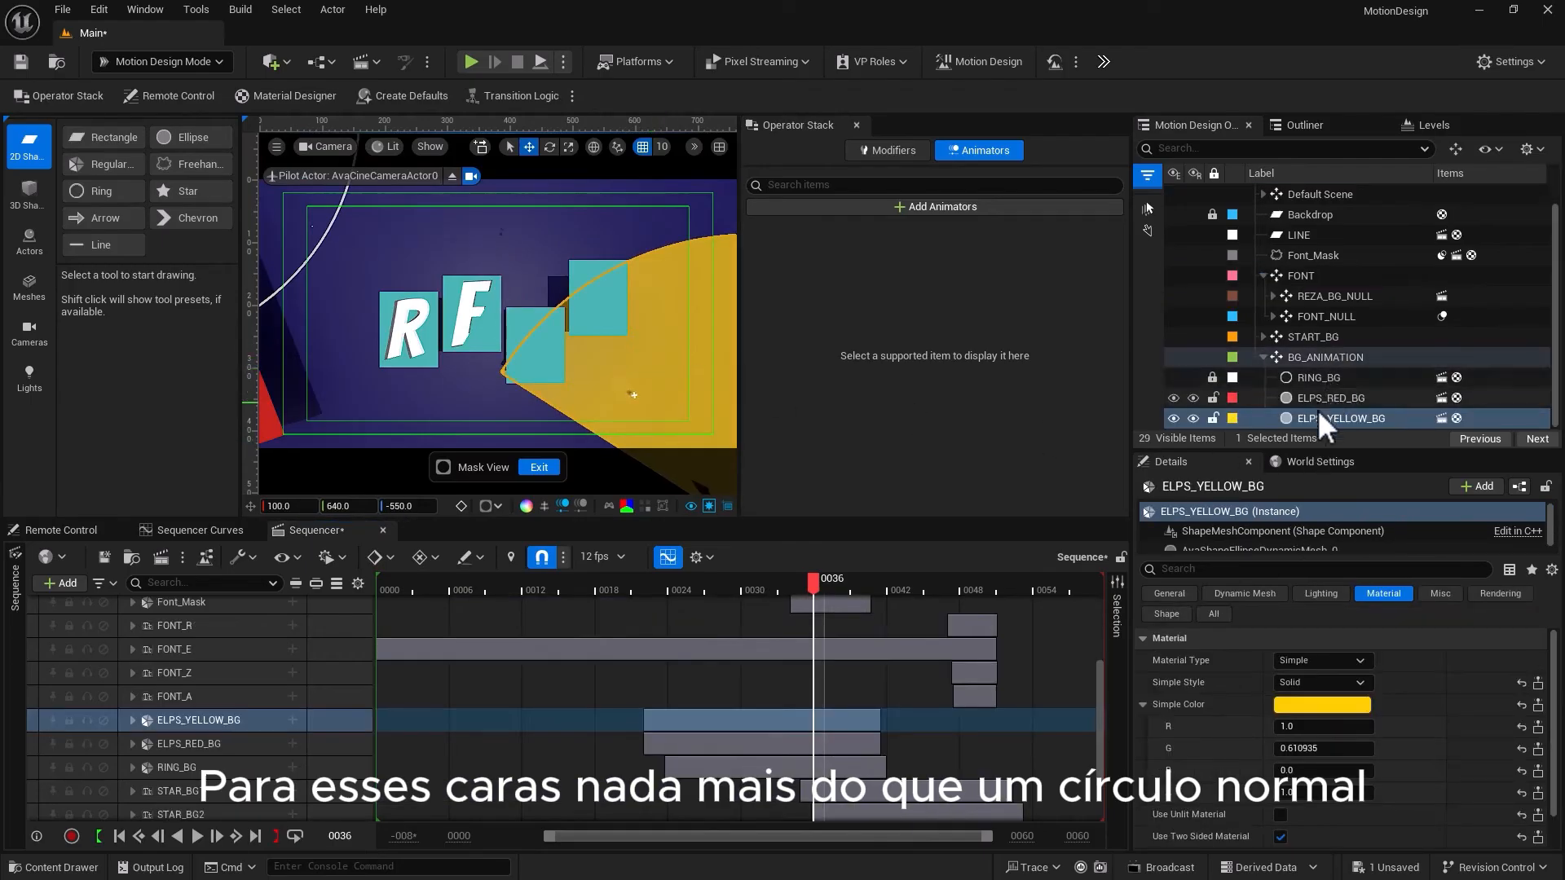
{"action": "left_click", "coordinate": [1160, 621]}
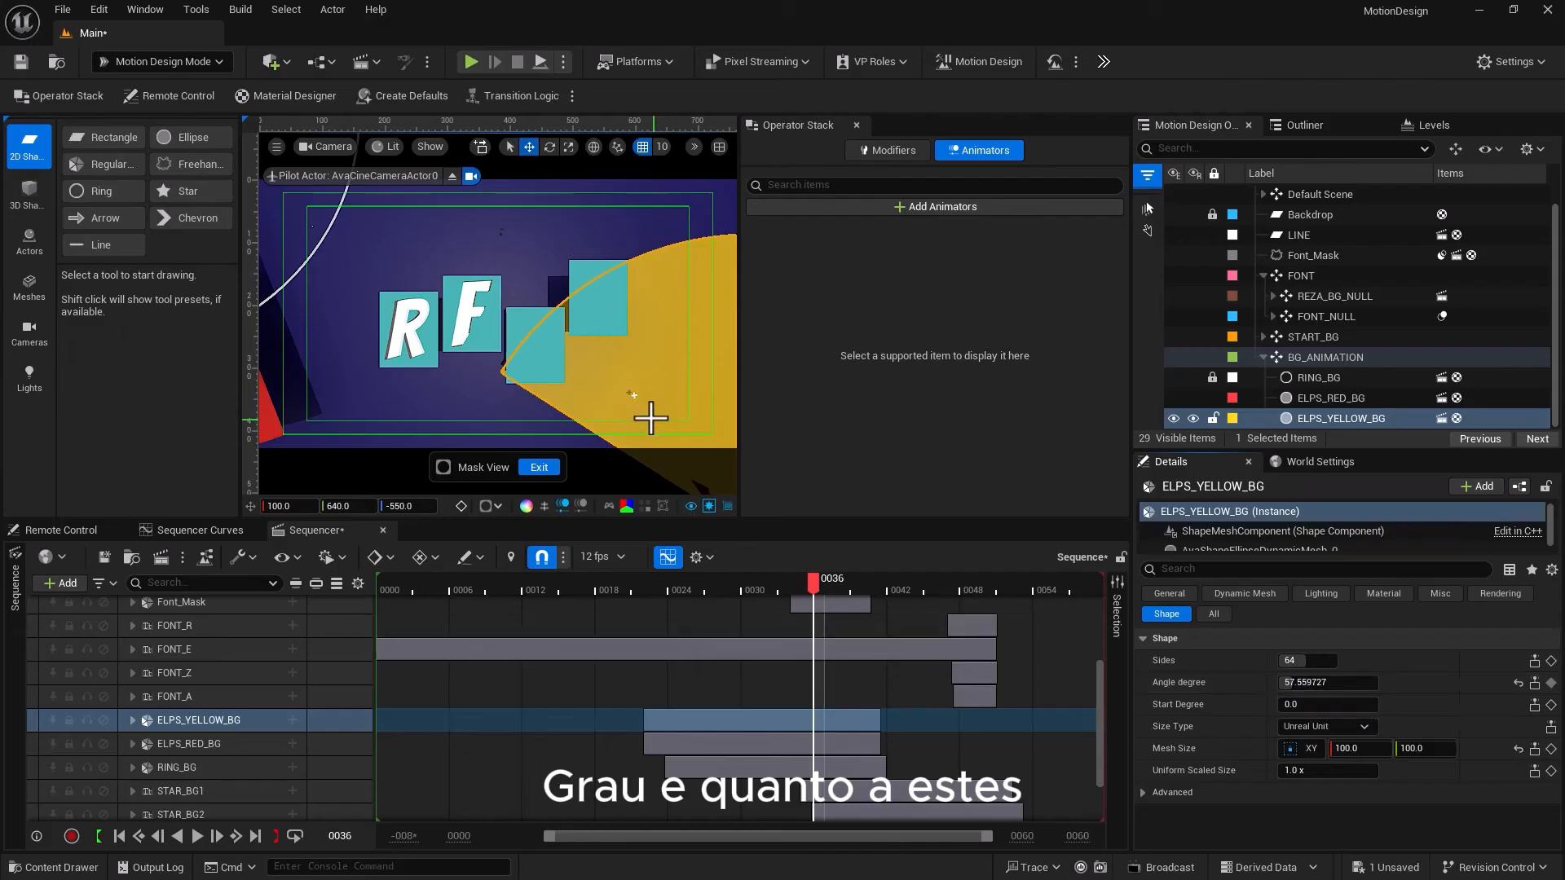
{"action": "left_click", "coordinate": [632, 396]}
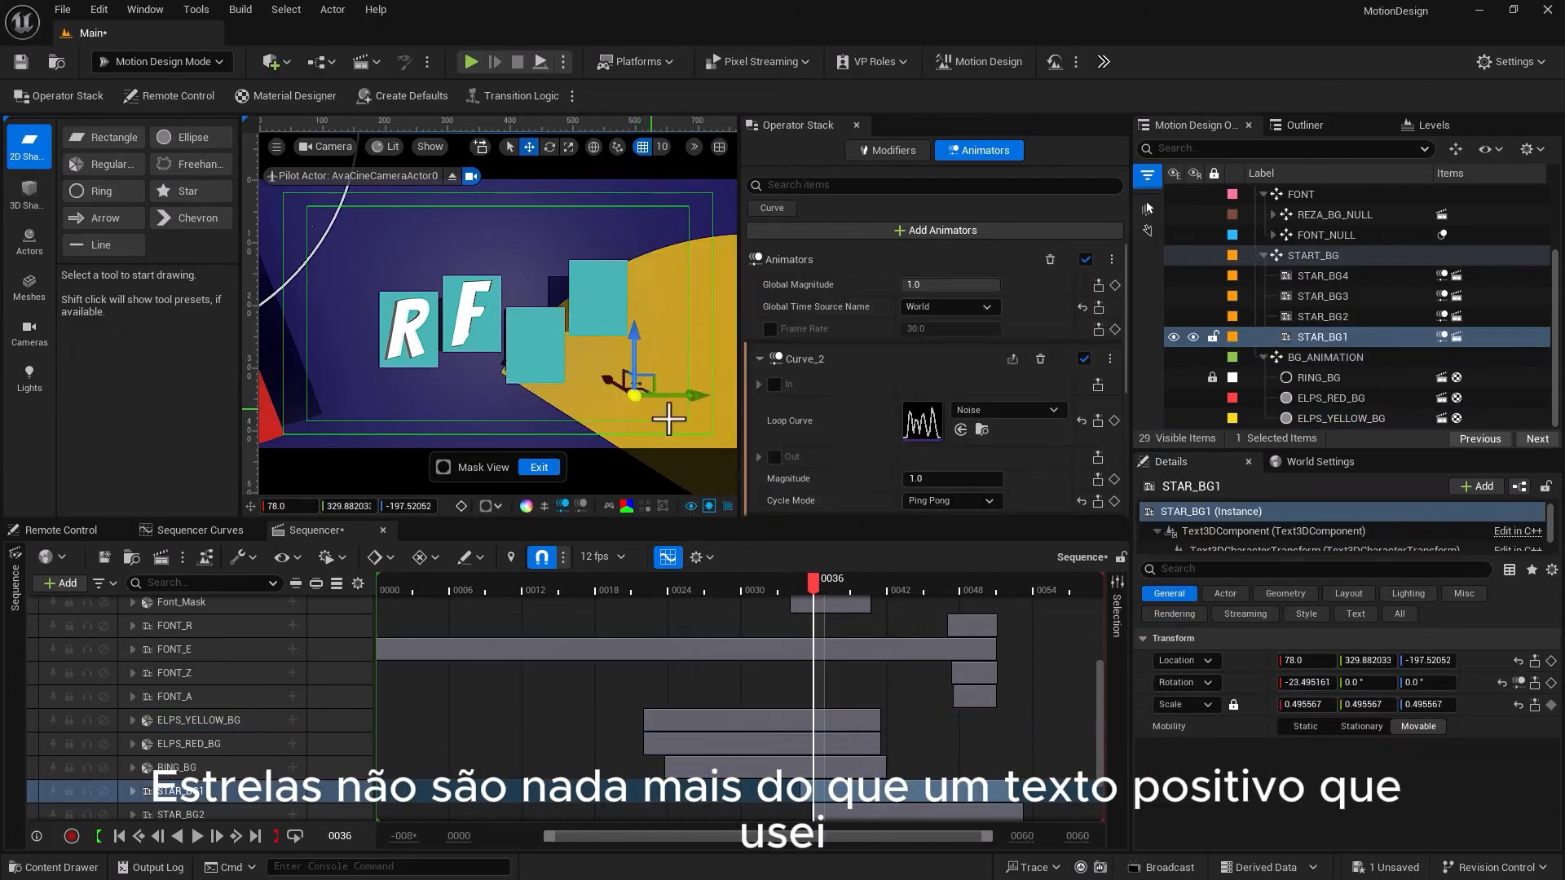
{"action": "left_click", "coordinate": [1346, 615]}
{"action": "left_click", "coordinate": [1302, 661]}
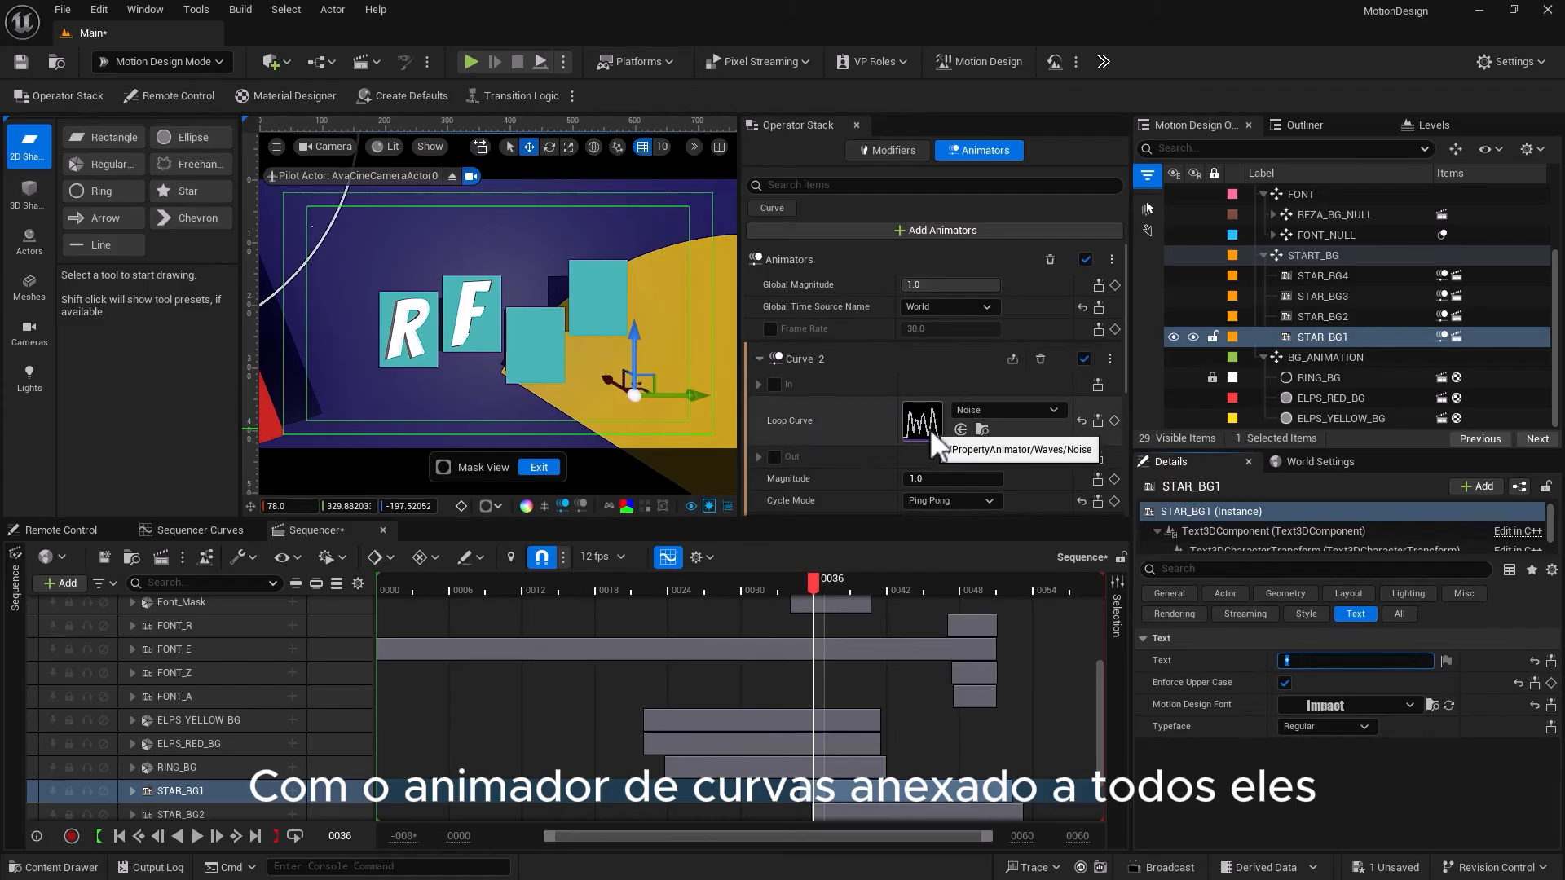
{"action": "left_click", "coordinate": [602, 589]}
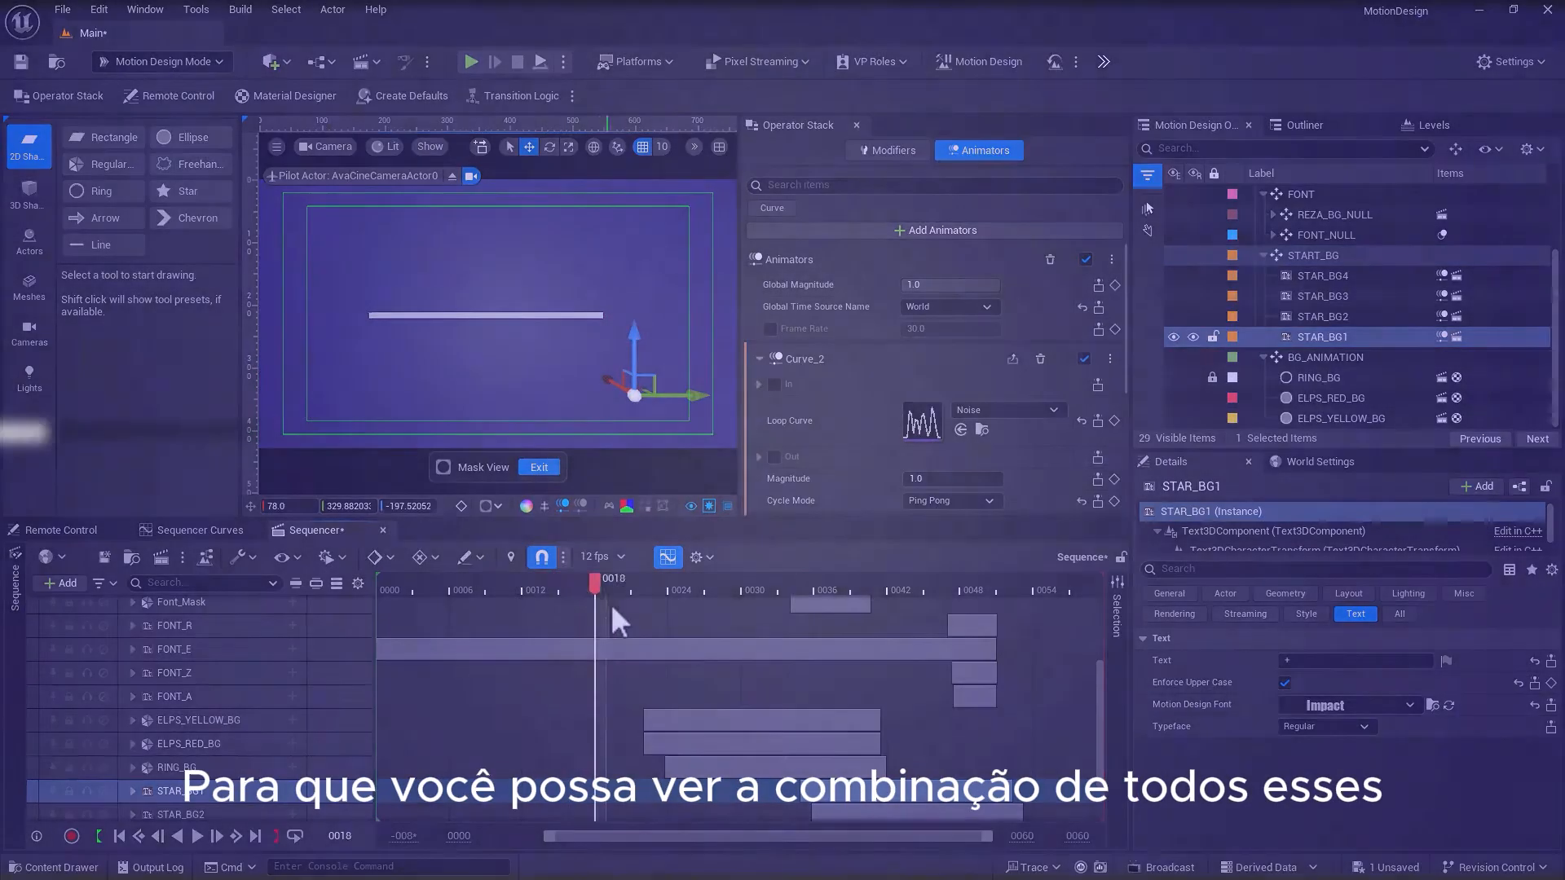
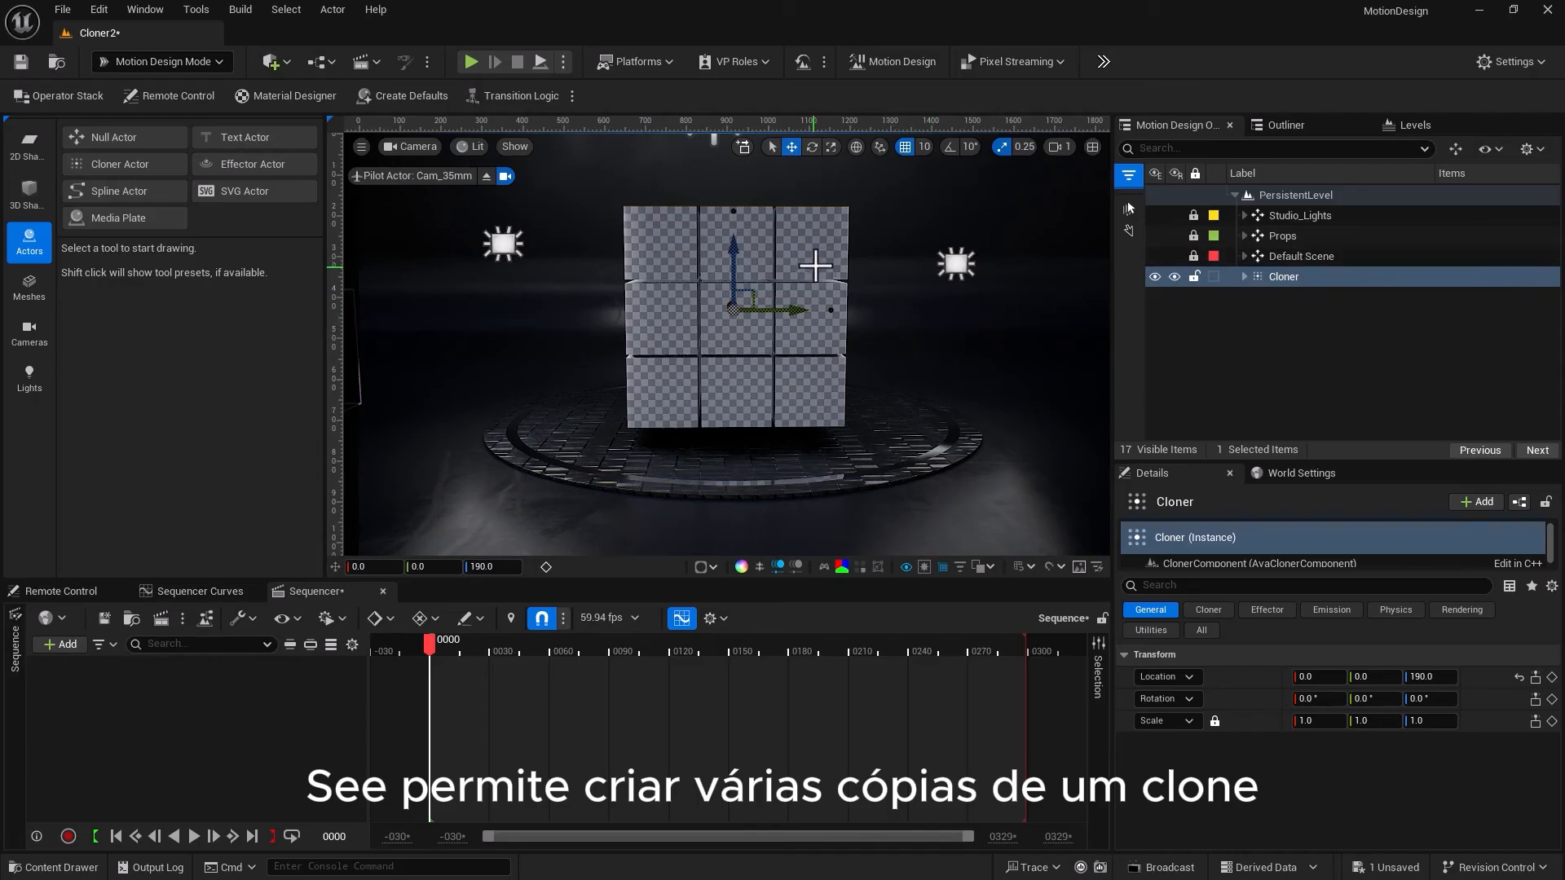
Add a 3D Sphere to the scene, nest it under the Cloner alongside DefaultClone, and show the sphere's transform settings
{"action": "left_click", "coordinate": [1244, 277]}
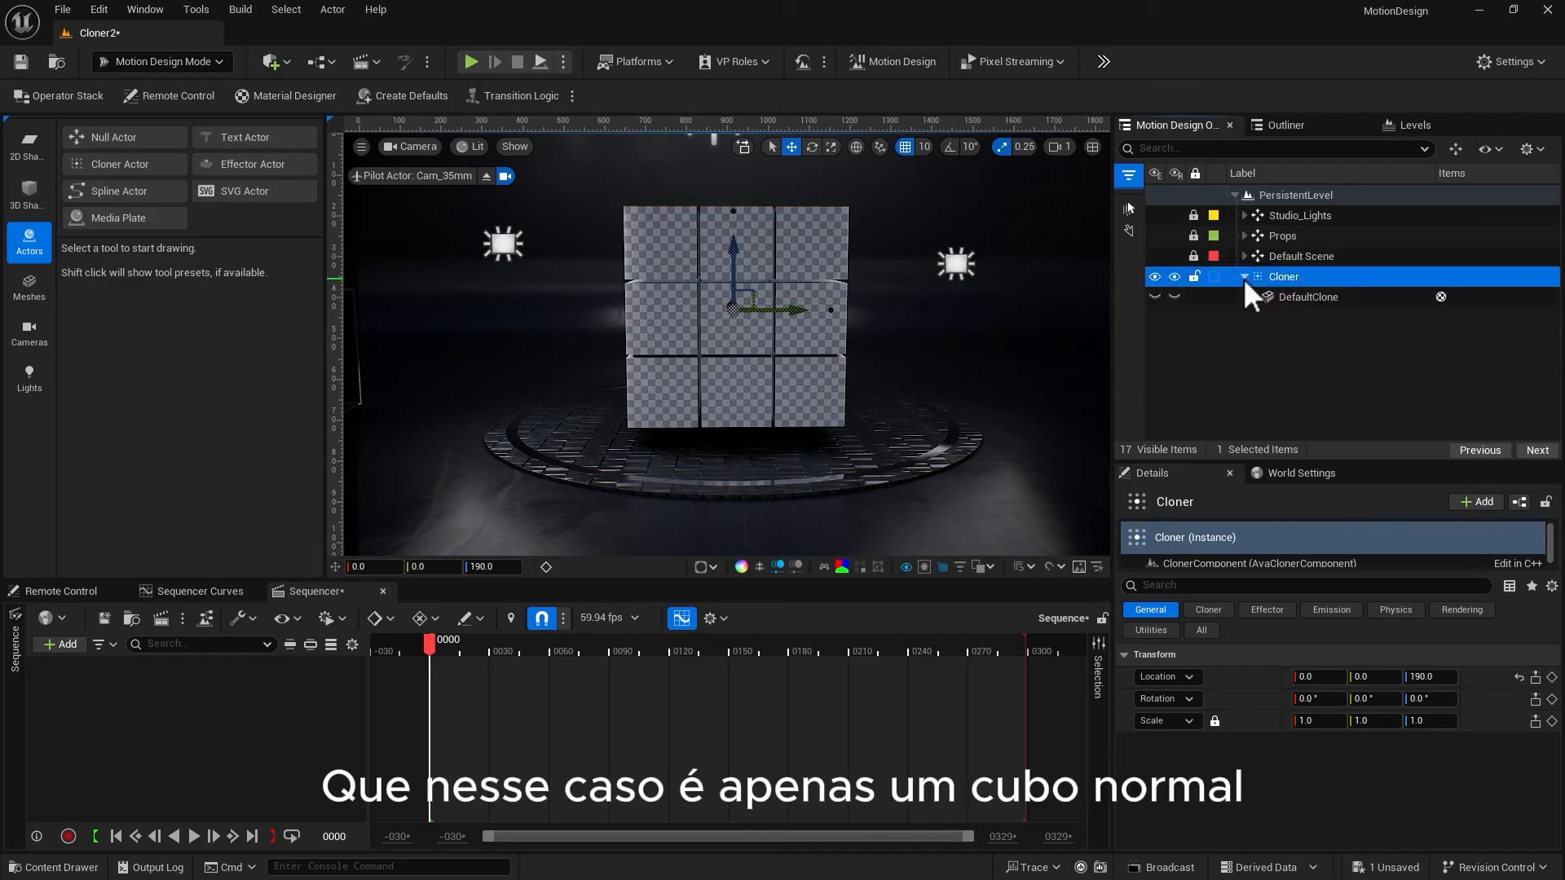
{"action": "left_click", "coordinate": [1303, 297]}
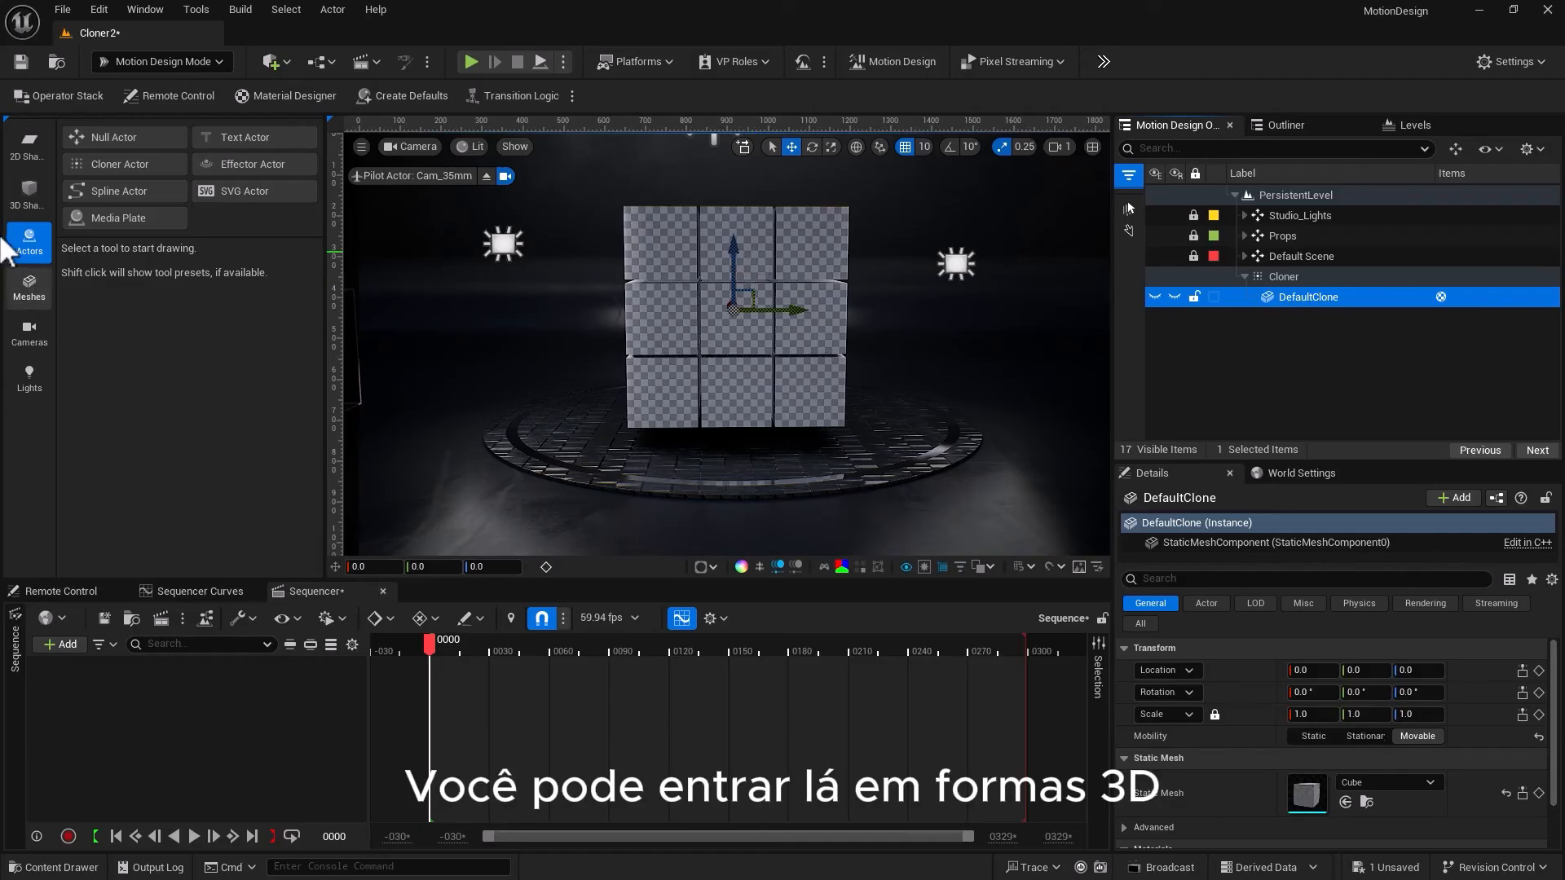
{"action": "left_click", "coordinate": [29, 191]}
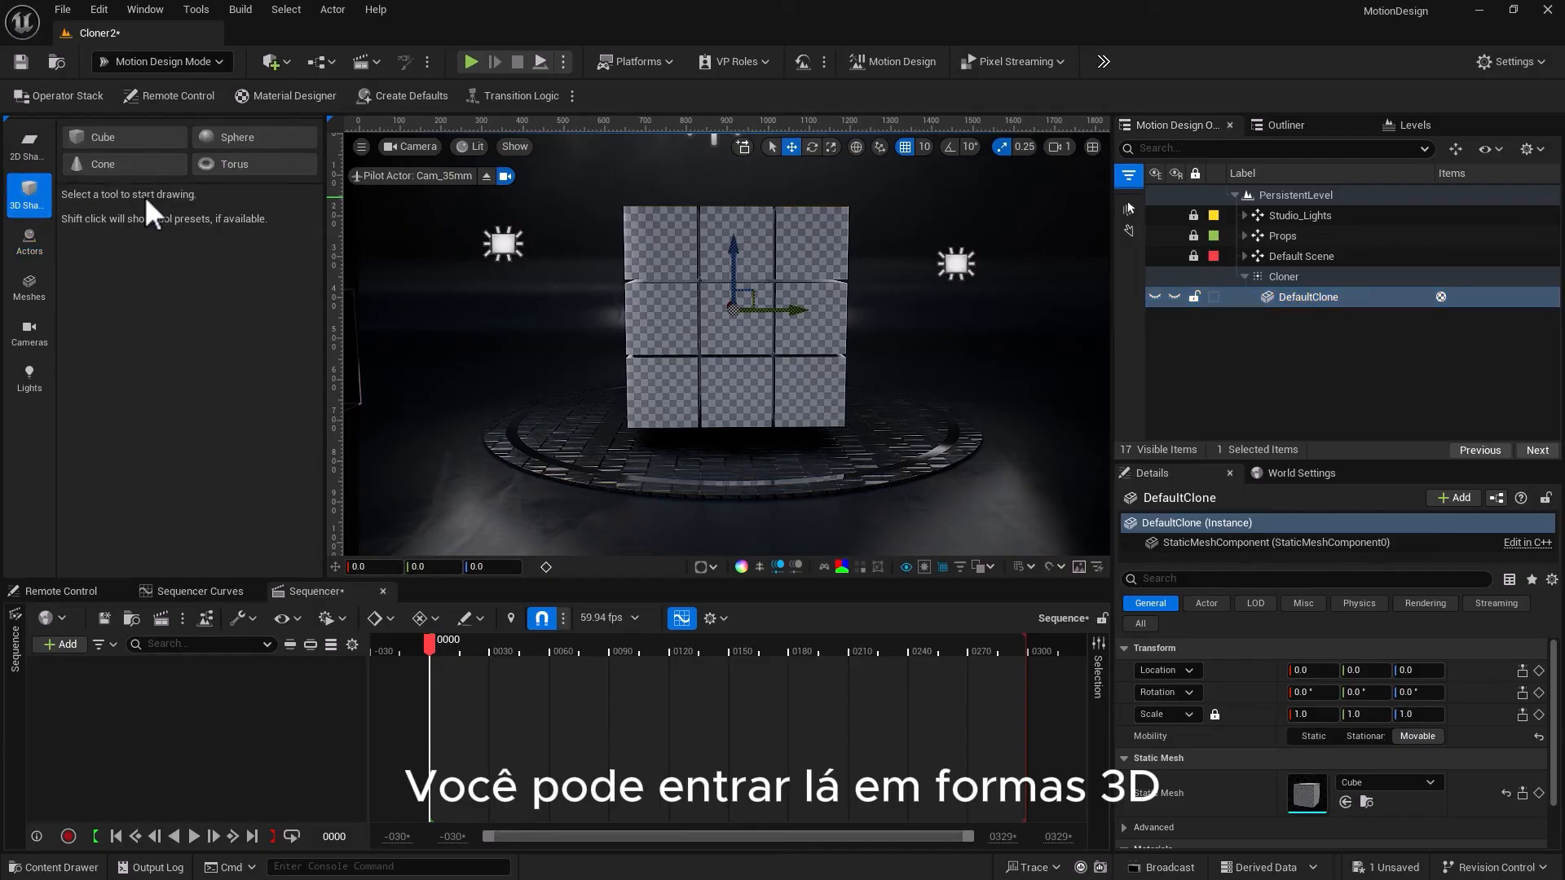
{"action": "left_click", "coordinate": [237, 136]}
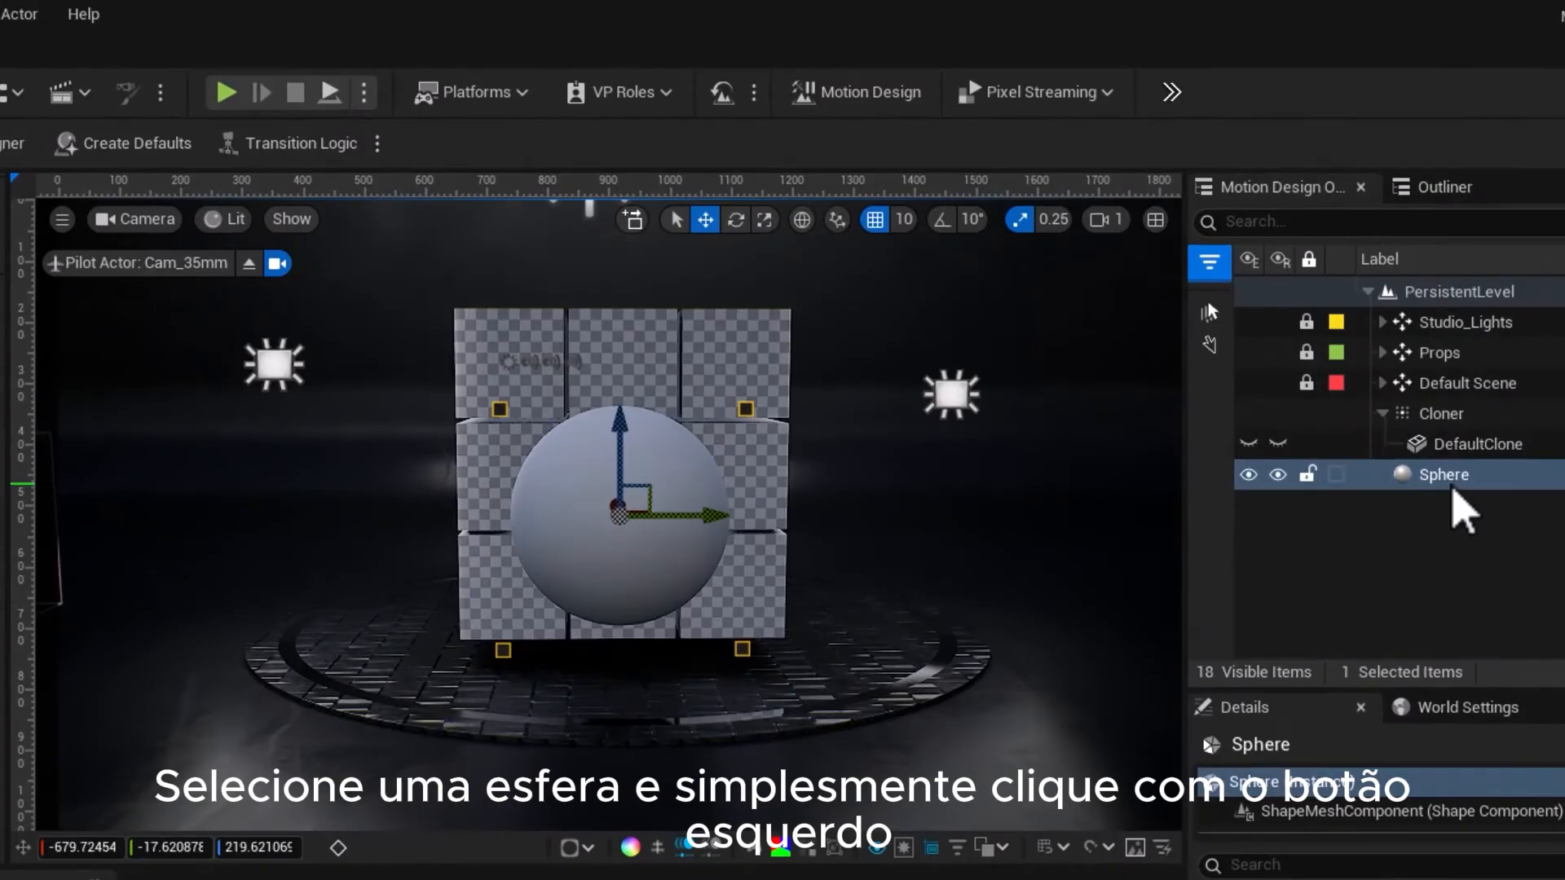
{"action": "mouse_move", "coordinate": [1455, 487]}
{"action": "left_mouse_down"}
{"action": "mouse_move", "coordinate": [1401, 534]}
{"action": "mouse_move", "coordinate": [1348, 457]}
{"action": "mouse_move", "coordinate": [1423, 399]}
{"action": "mouse_move", "coordinate": [1422, 416]}
{"action": "left_mouse_up"}
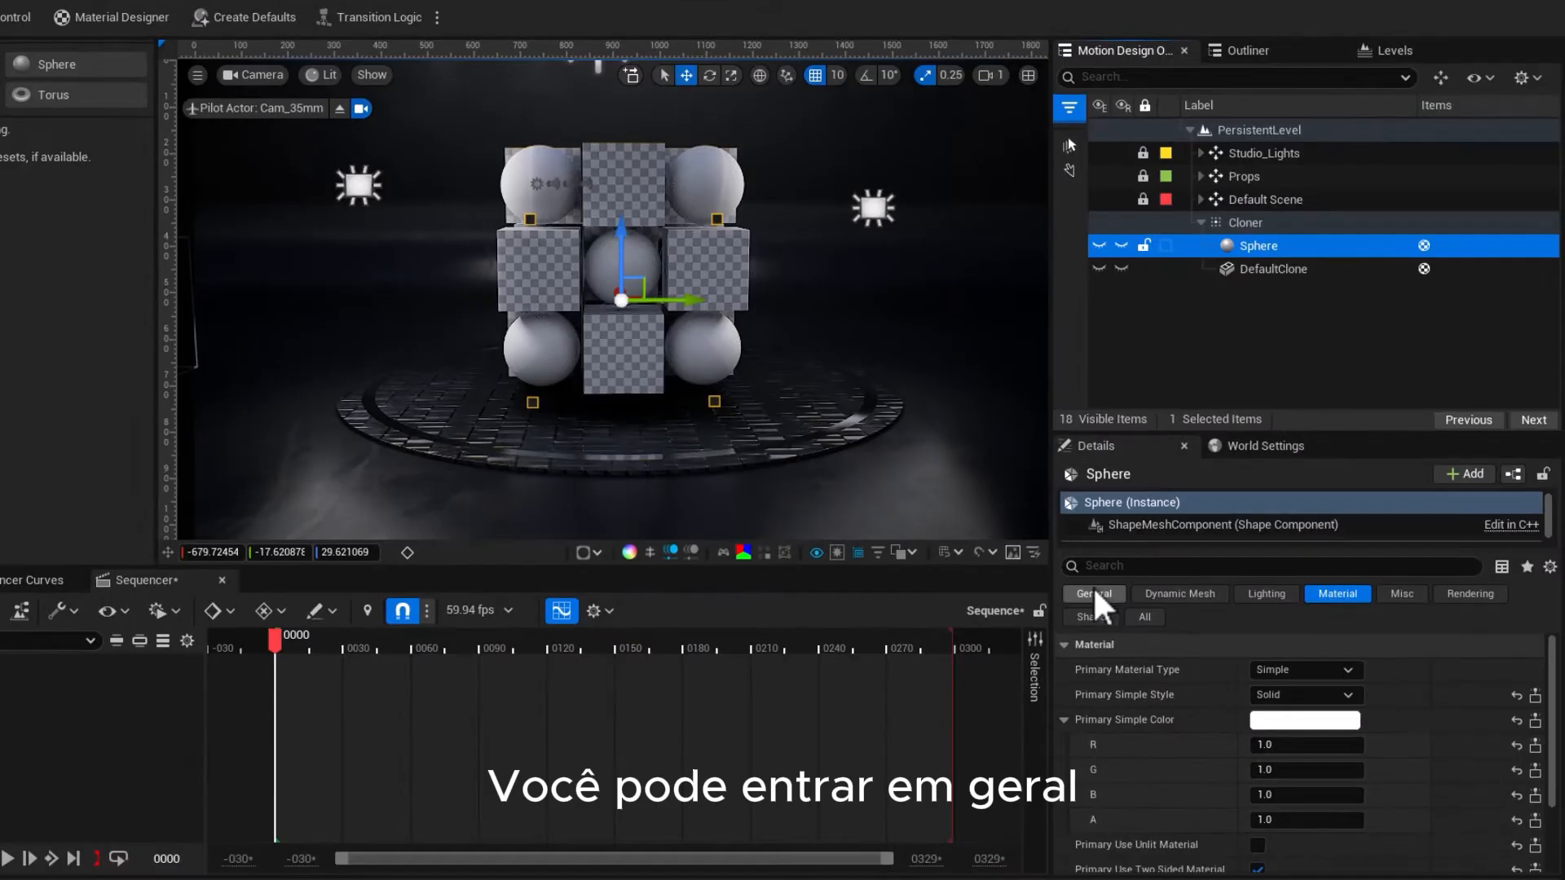
{"action": "left_click", "coordinate": [1092, 594]}
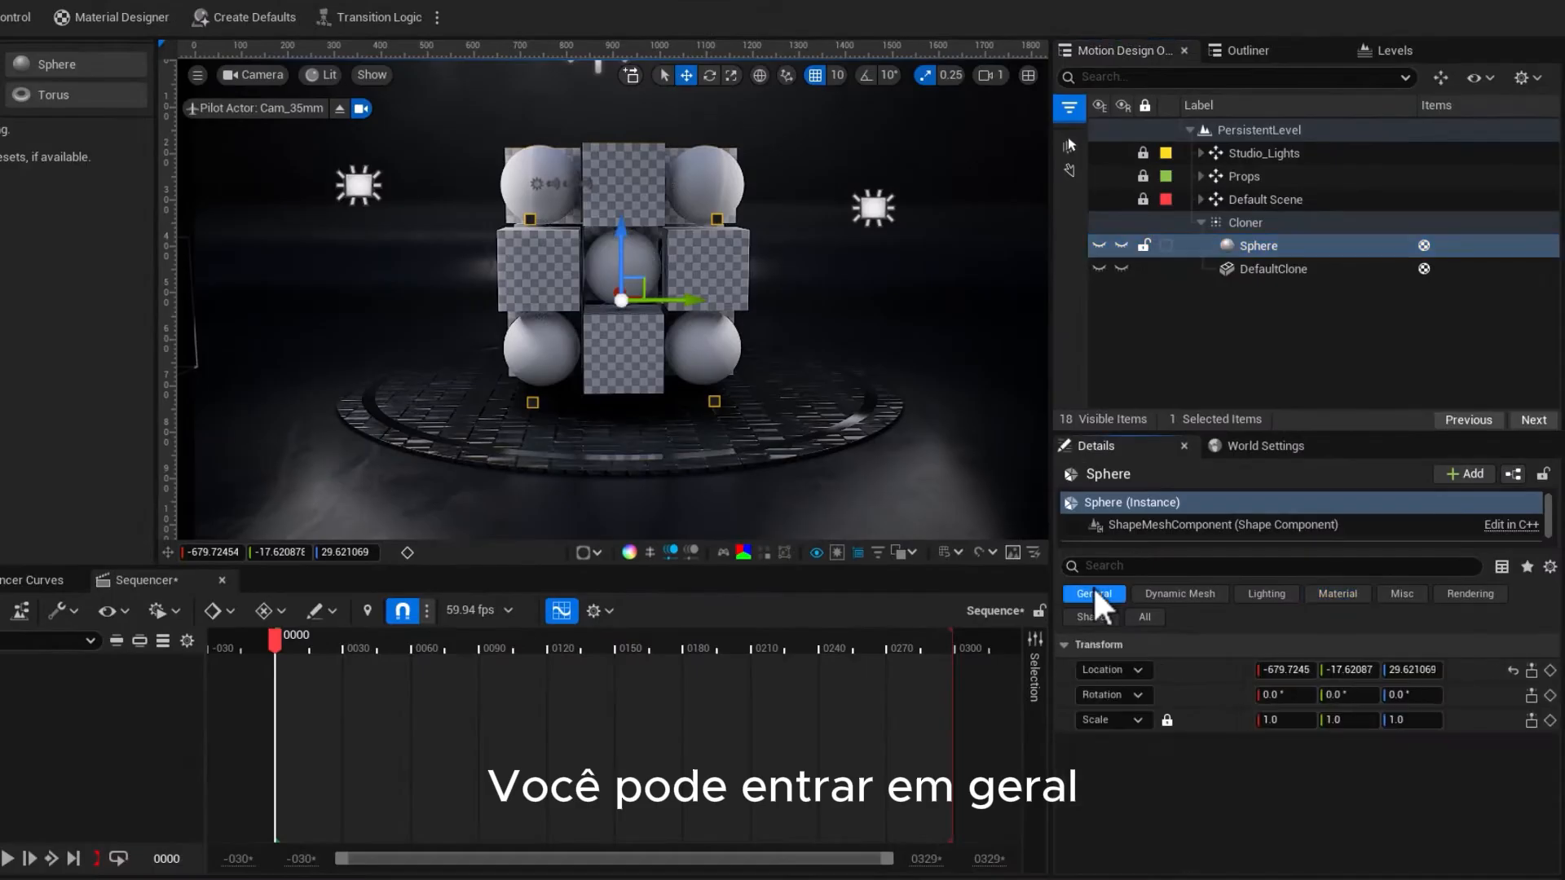
Select the whole Cloner, undo a trial rotation, scale it uniformly to 0.915 and show its cloner settings
{"action": "left_click", "coordinate": [1245, 223]}
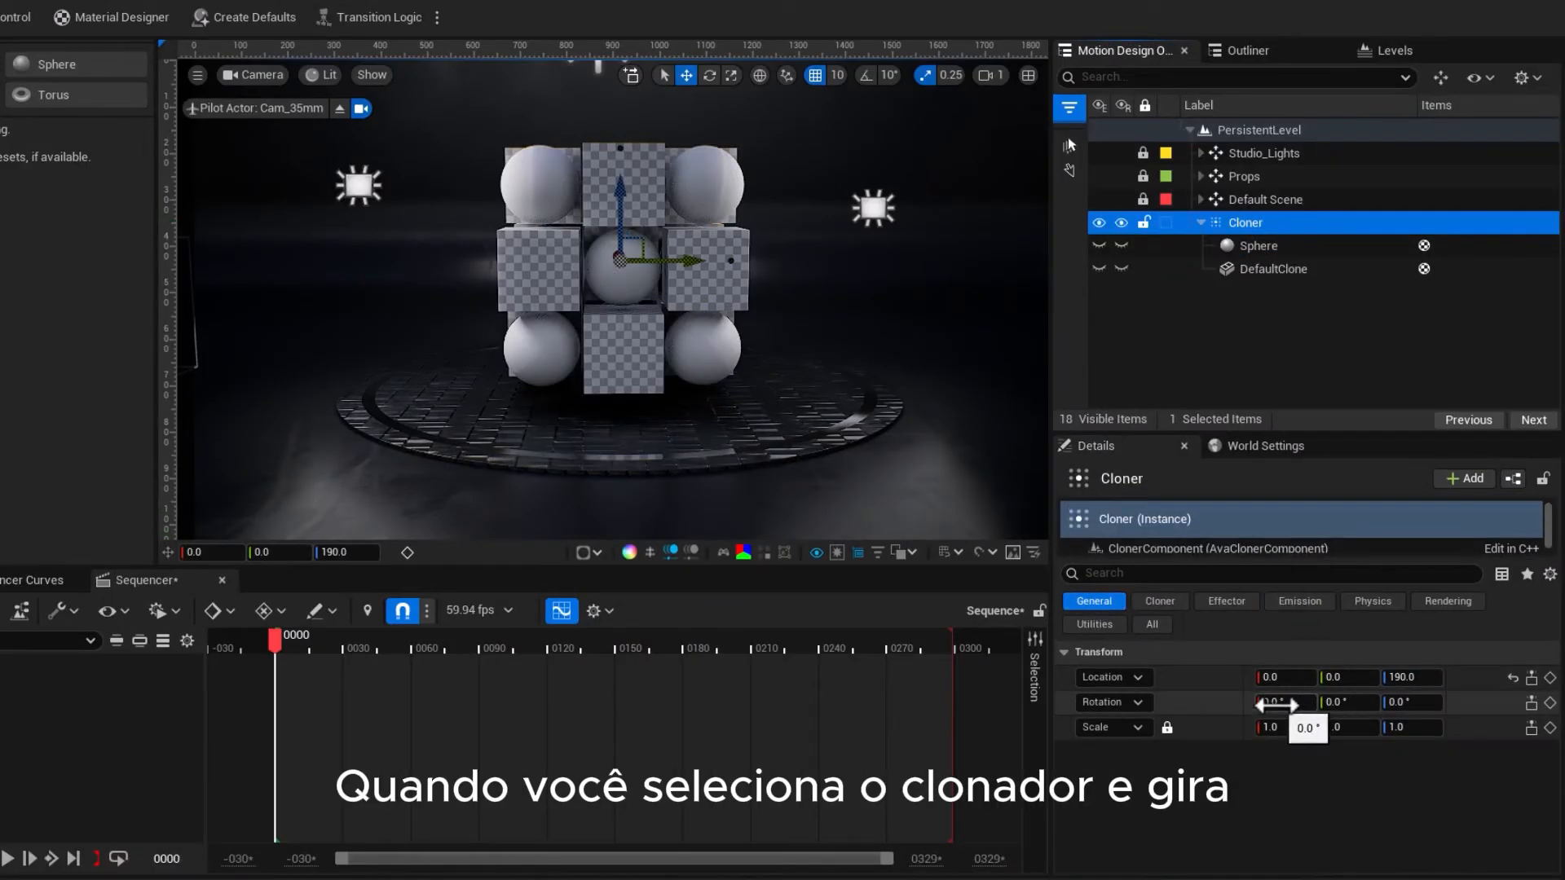
{"action": "left_click_drag", "start_coordinate": [1277, 705], "coordinate": [1337, 706]}
{"action": "key", "text": "ctrl+z"}
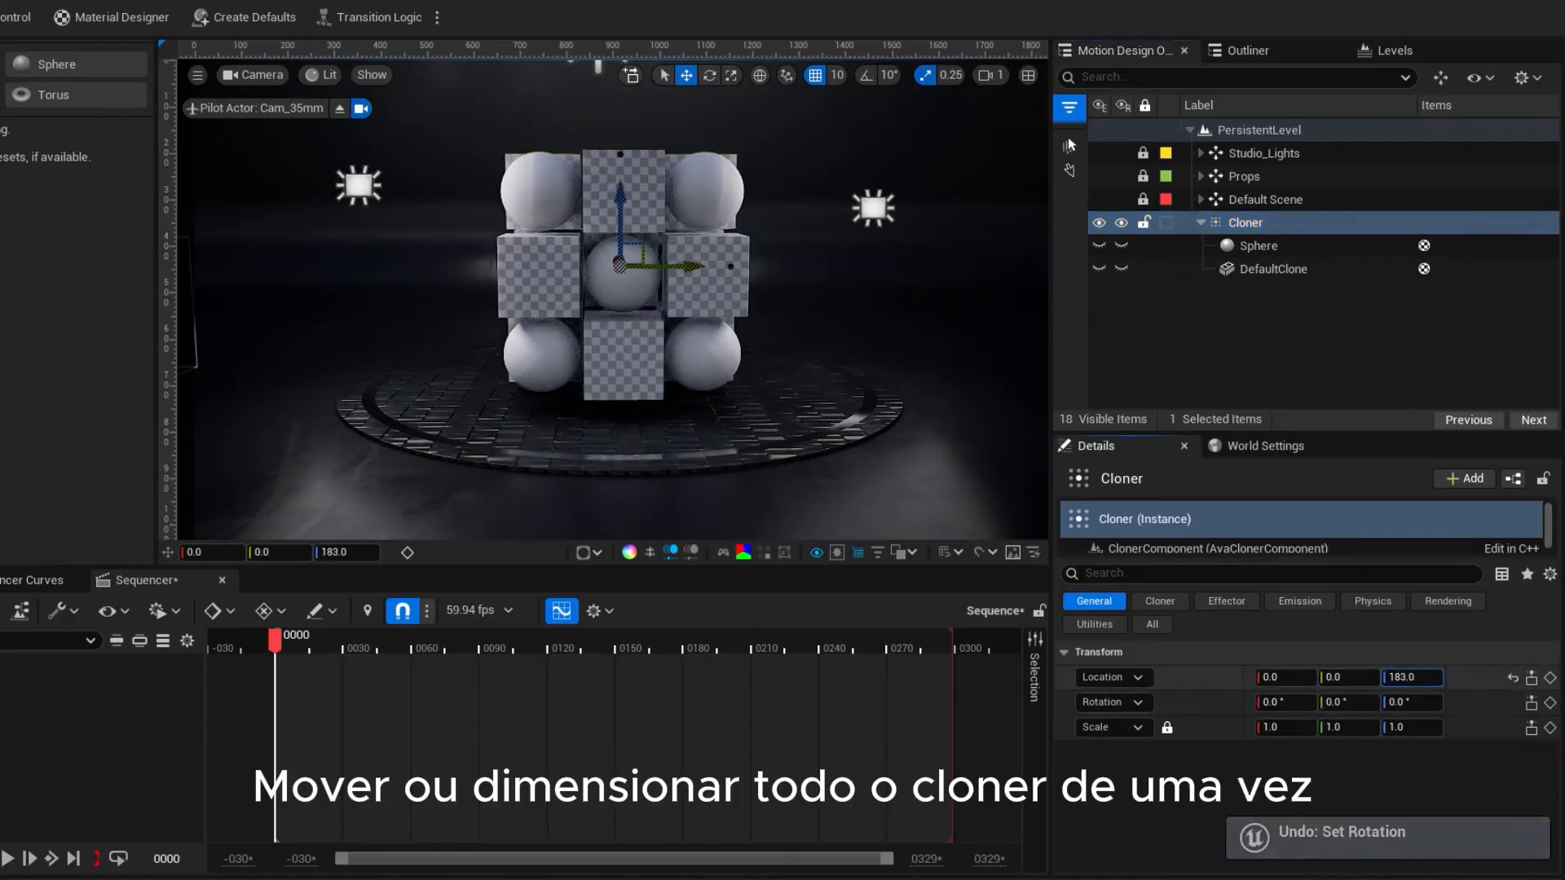
{"action": "left_click_drag", "start_coordinate": [1388, 727], "coordinate": [1277, 736]}
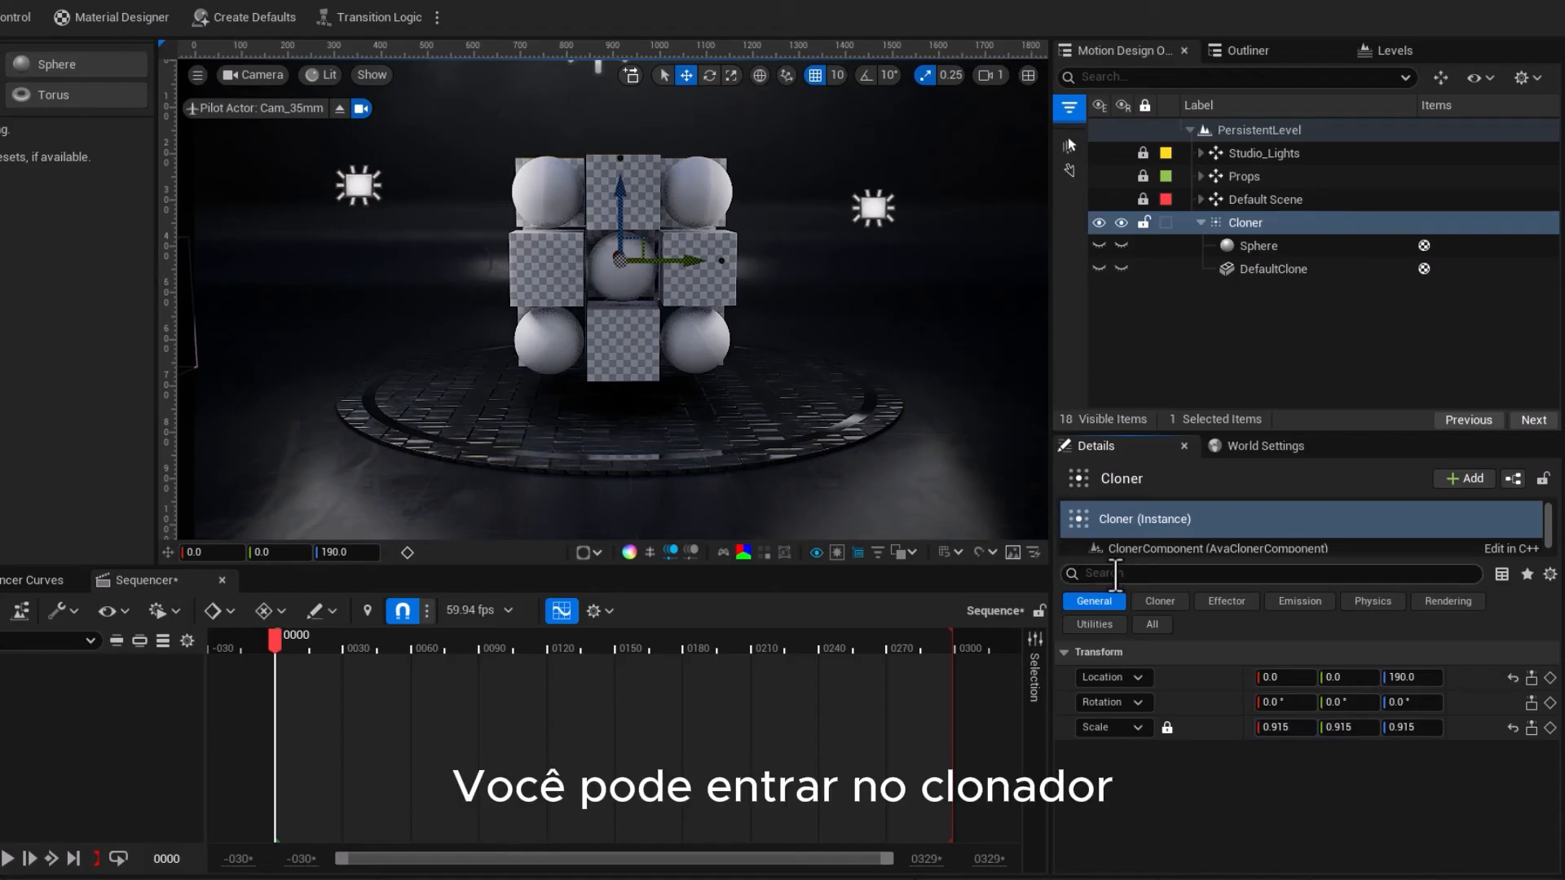
{"action": "left_click", "coordinate": [1159, 601]}
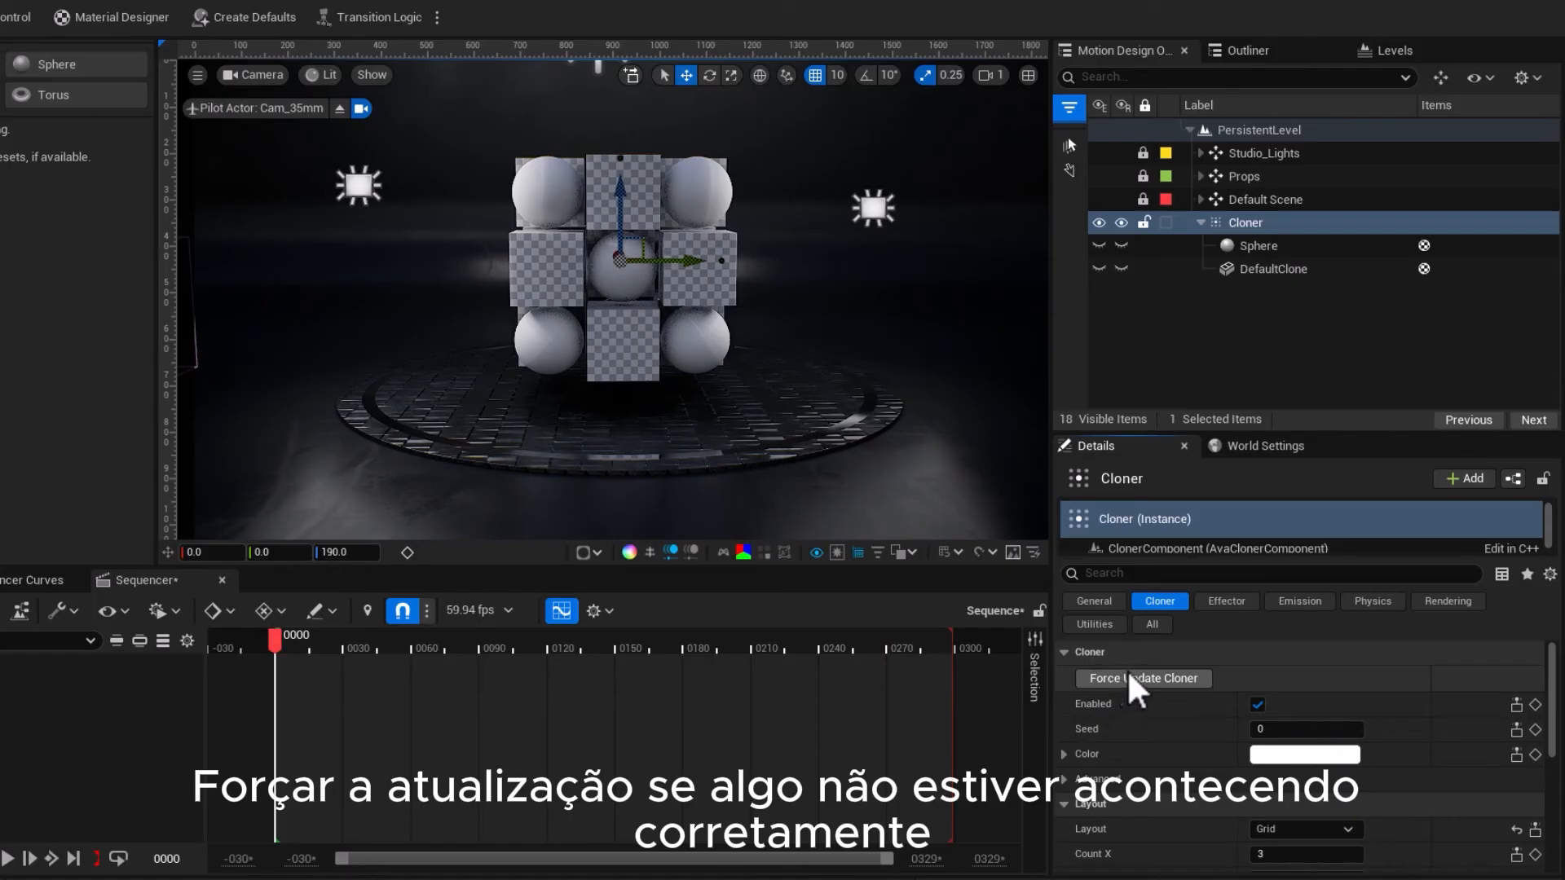
Switch the Cloner off and back on, and try a pale yellow cloner colour, cancelling the colour change
{"action": "left_click", "coordinate": [1256, 704]}
{"action": "left_click", "coordinate": [1257, 704]}
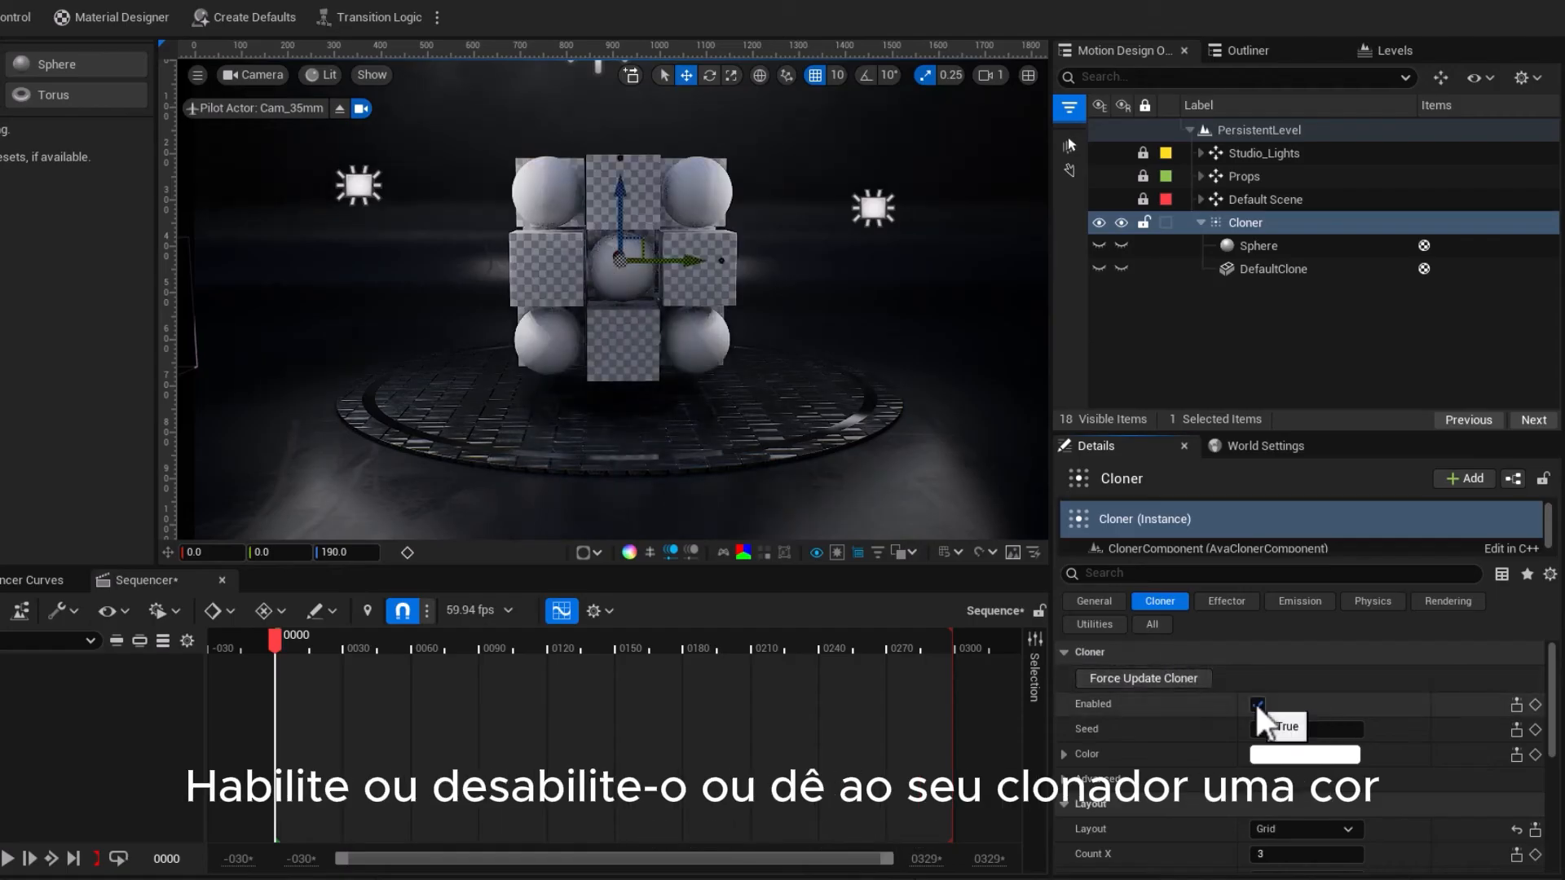
{"action": "left_click", "coordinate": [1266, 754]}
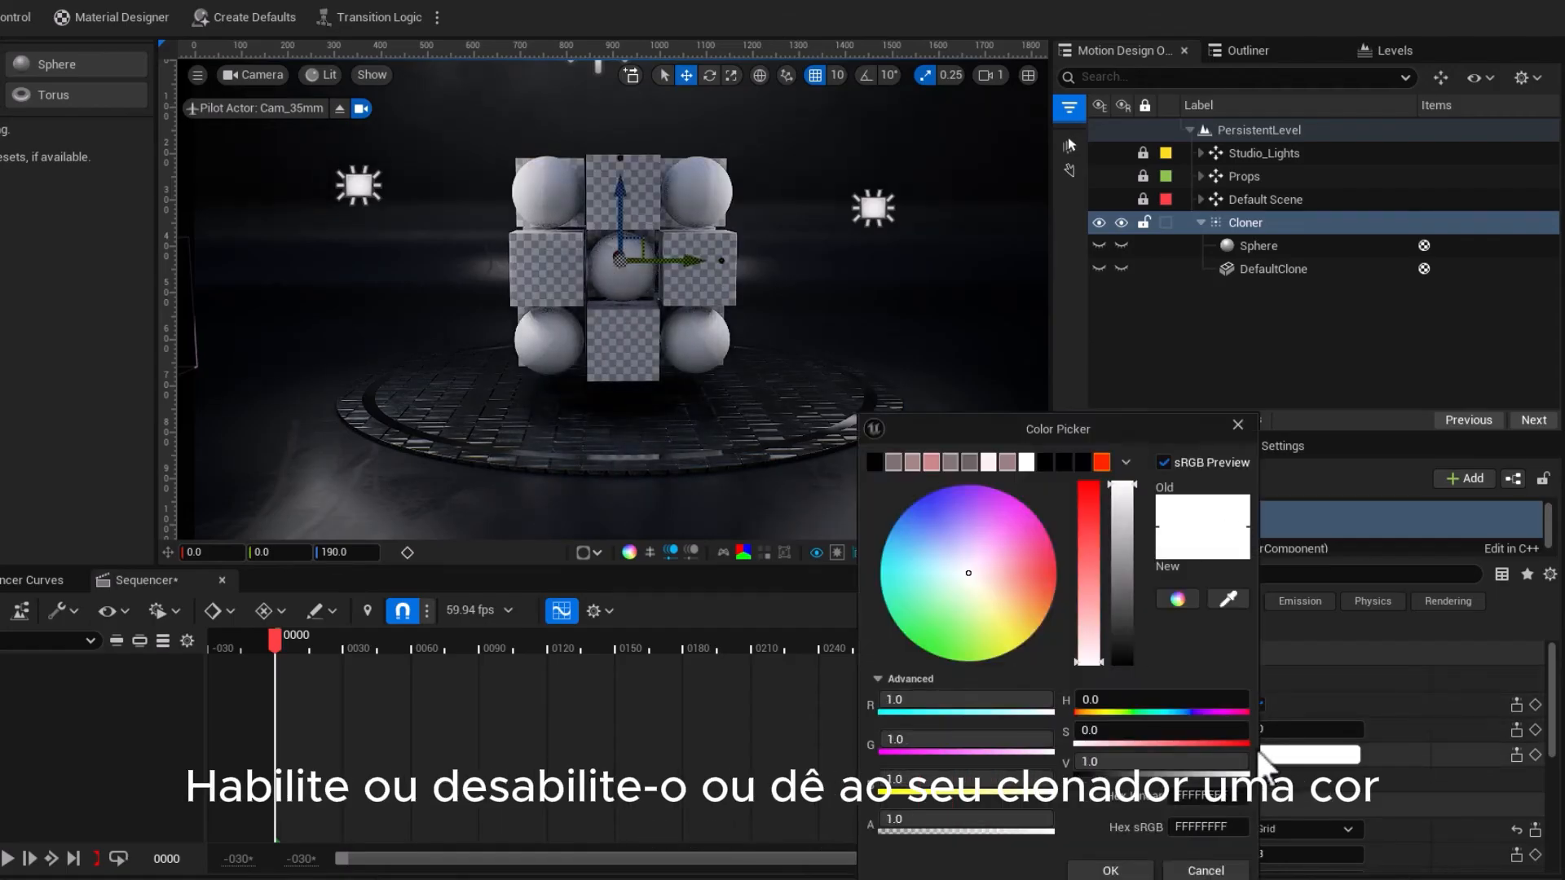
{"action": "left_click_drag", "start_coordinate": [977, 589], "coordinate": [984, 601]}
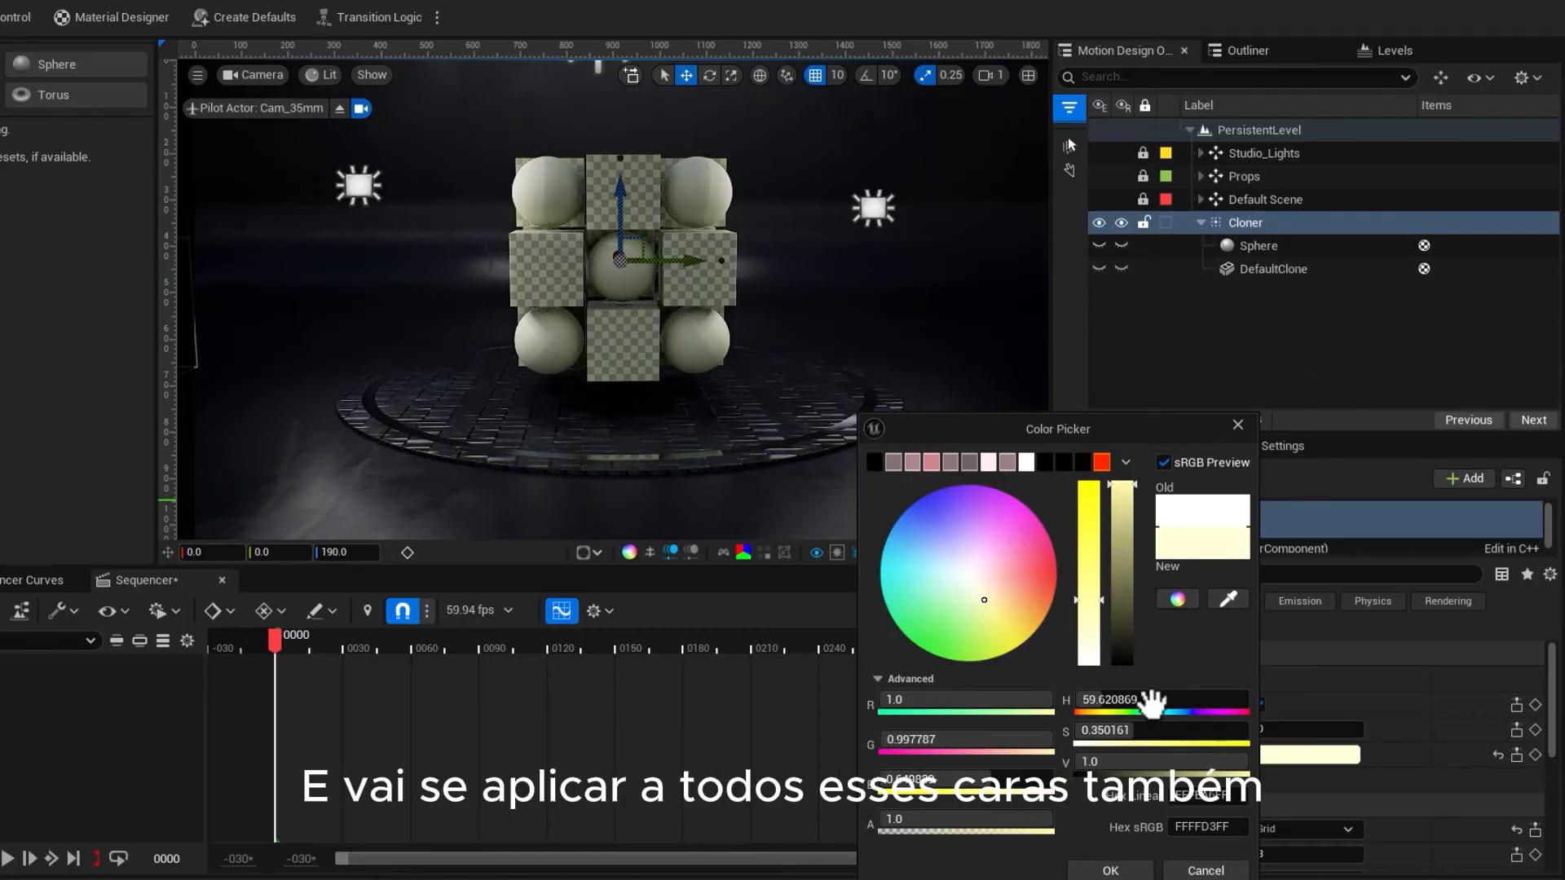
{"action": "left_click", "coordinate": [1196, 870]}
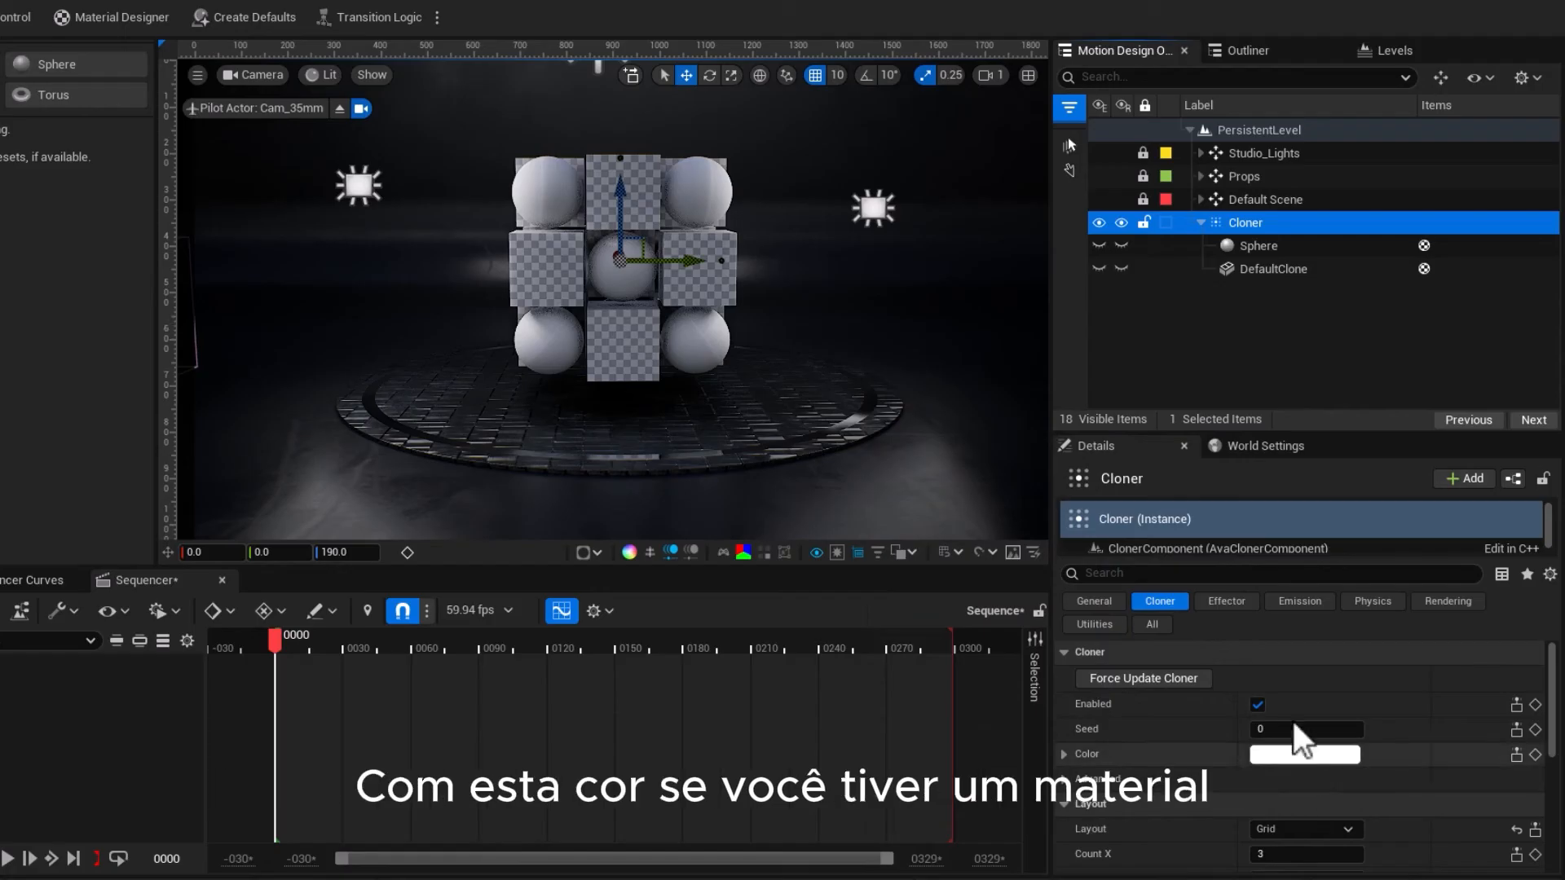
Inspect the settings of the Sphere and DefaultClone children and return to the parent Cloner
{"action": "left_click", "coordinate": [1244, 250]}
{"action": "left_click", "coordinate": [1241, 265]}
{"action": "left_click", "coordinate": [1245, 249]}
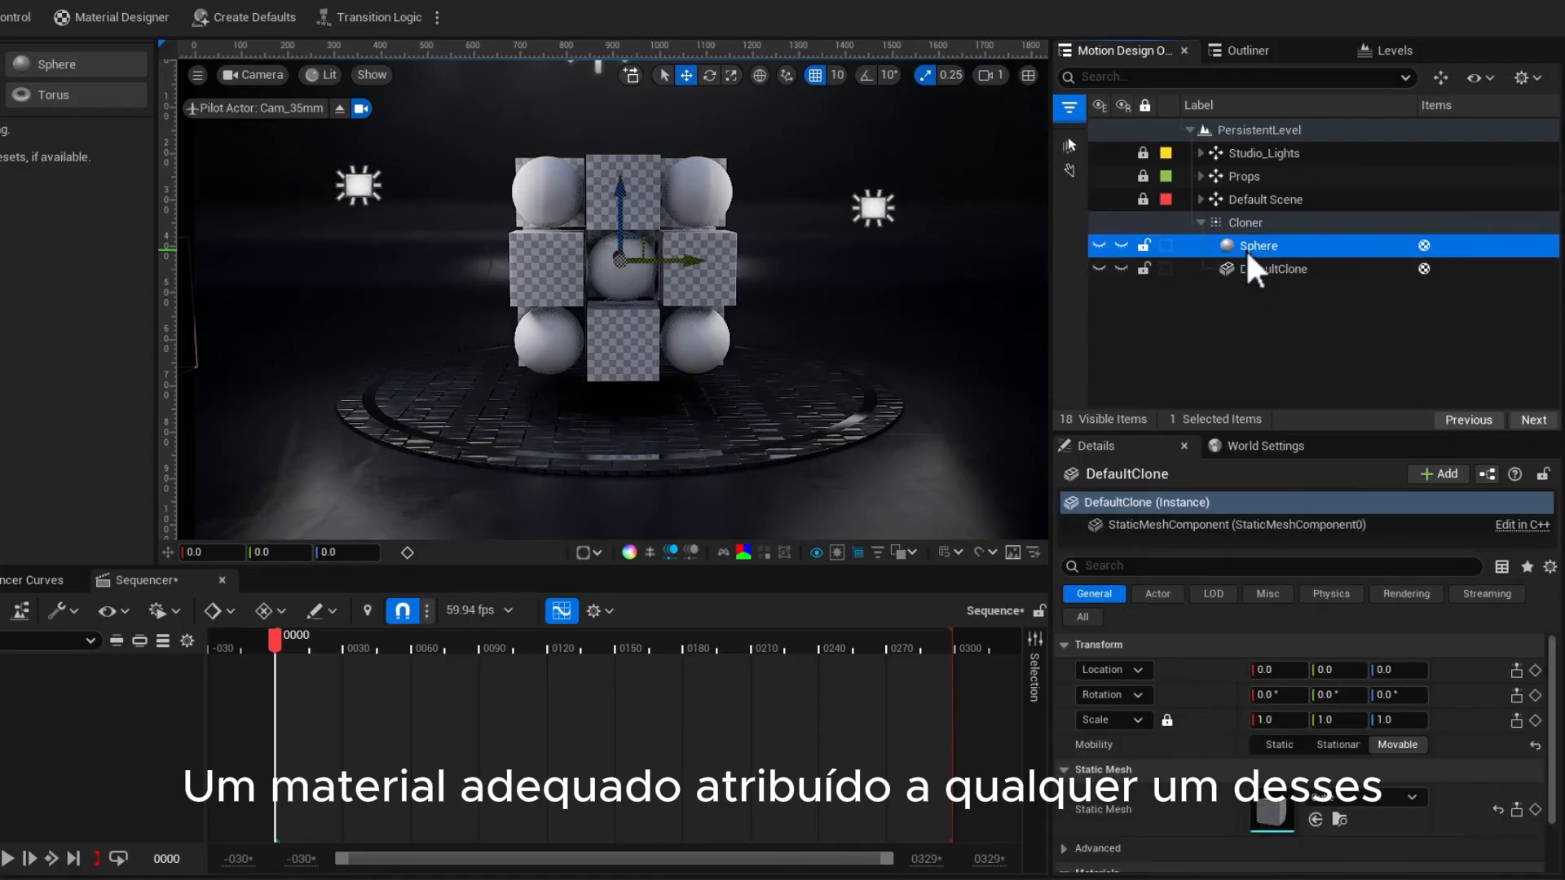
{"action": "left_click", "coordinate": [1246, 220]}
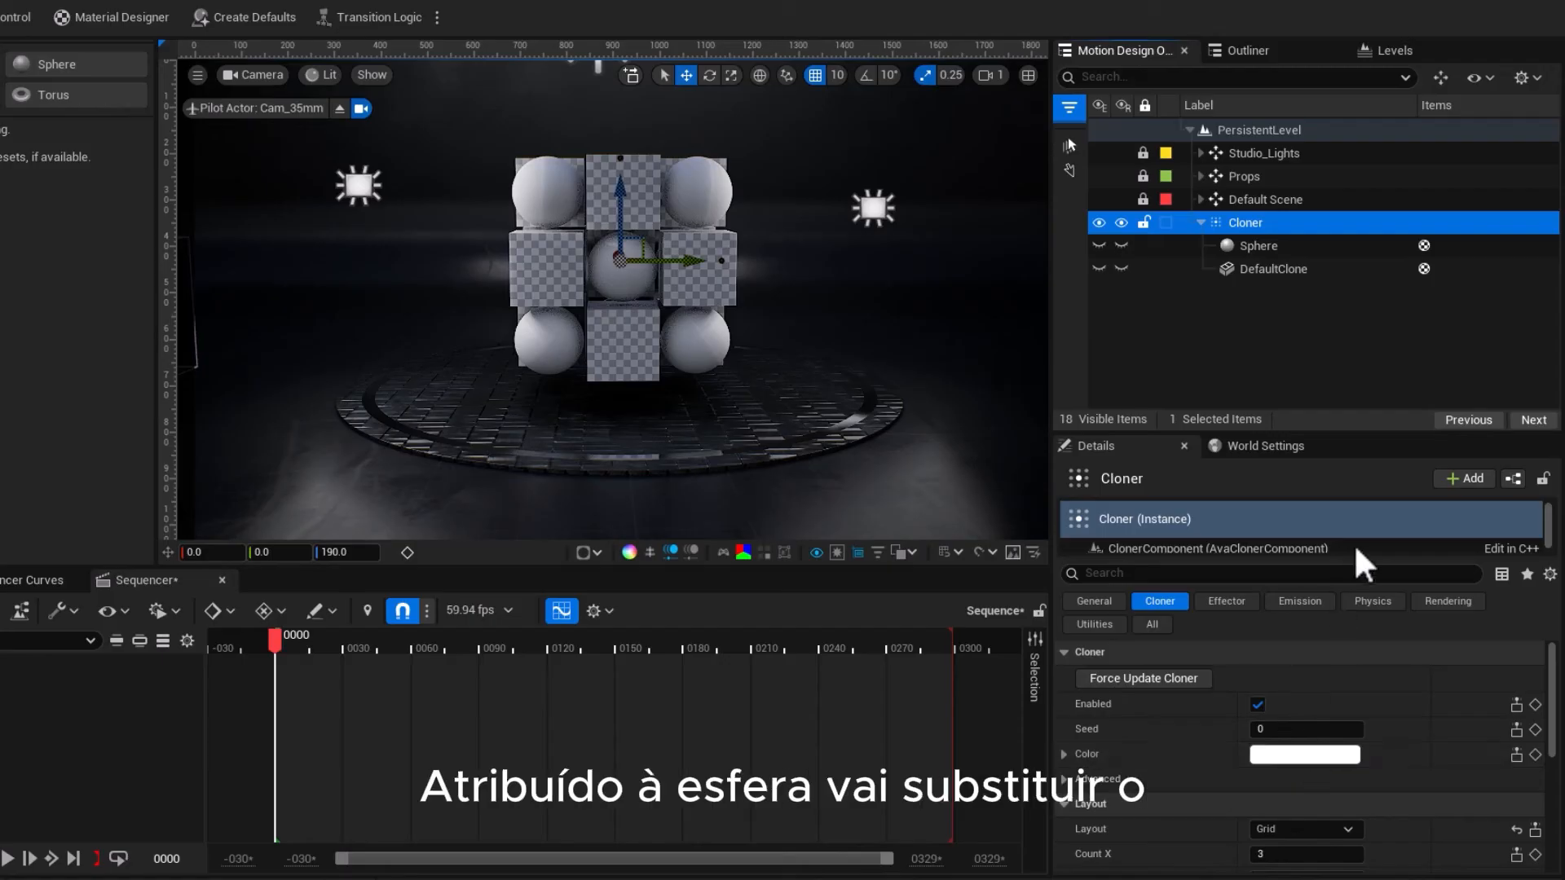
{"action": "left_click", "coordinate": [1250, 248]}
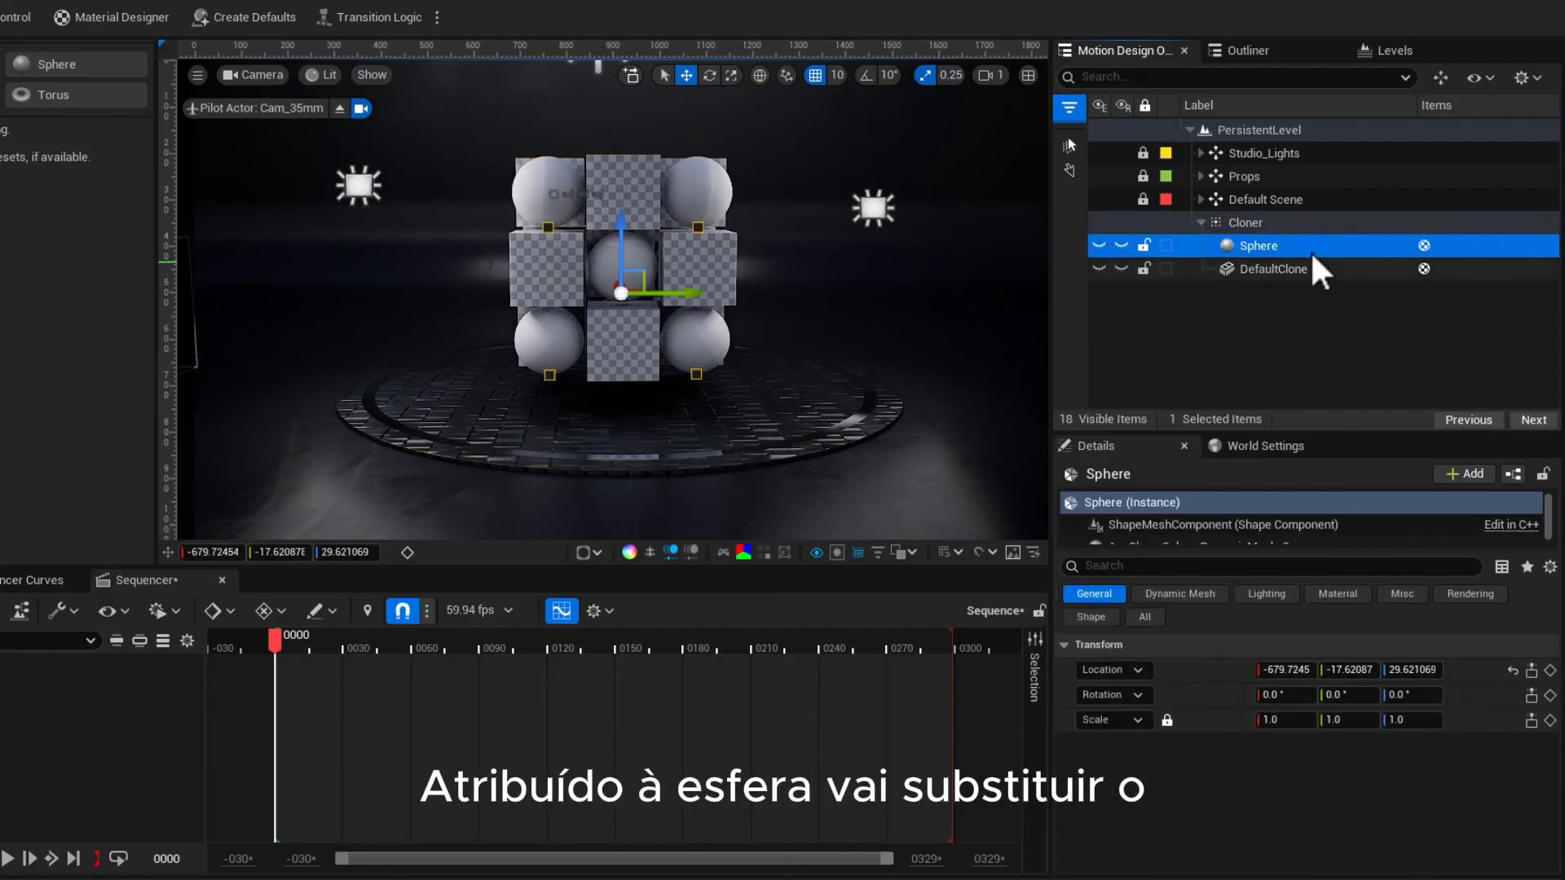
{"action": "left_click", "coordinate": [1249, 224]}
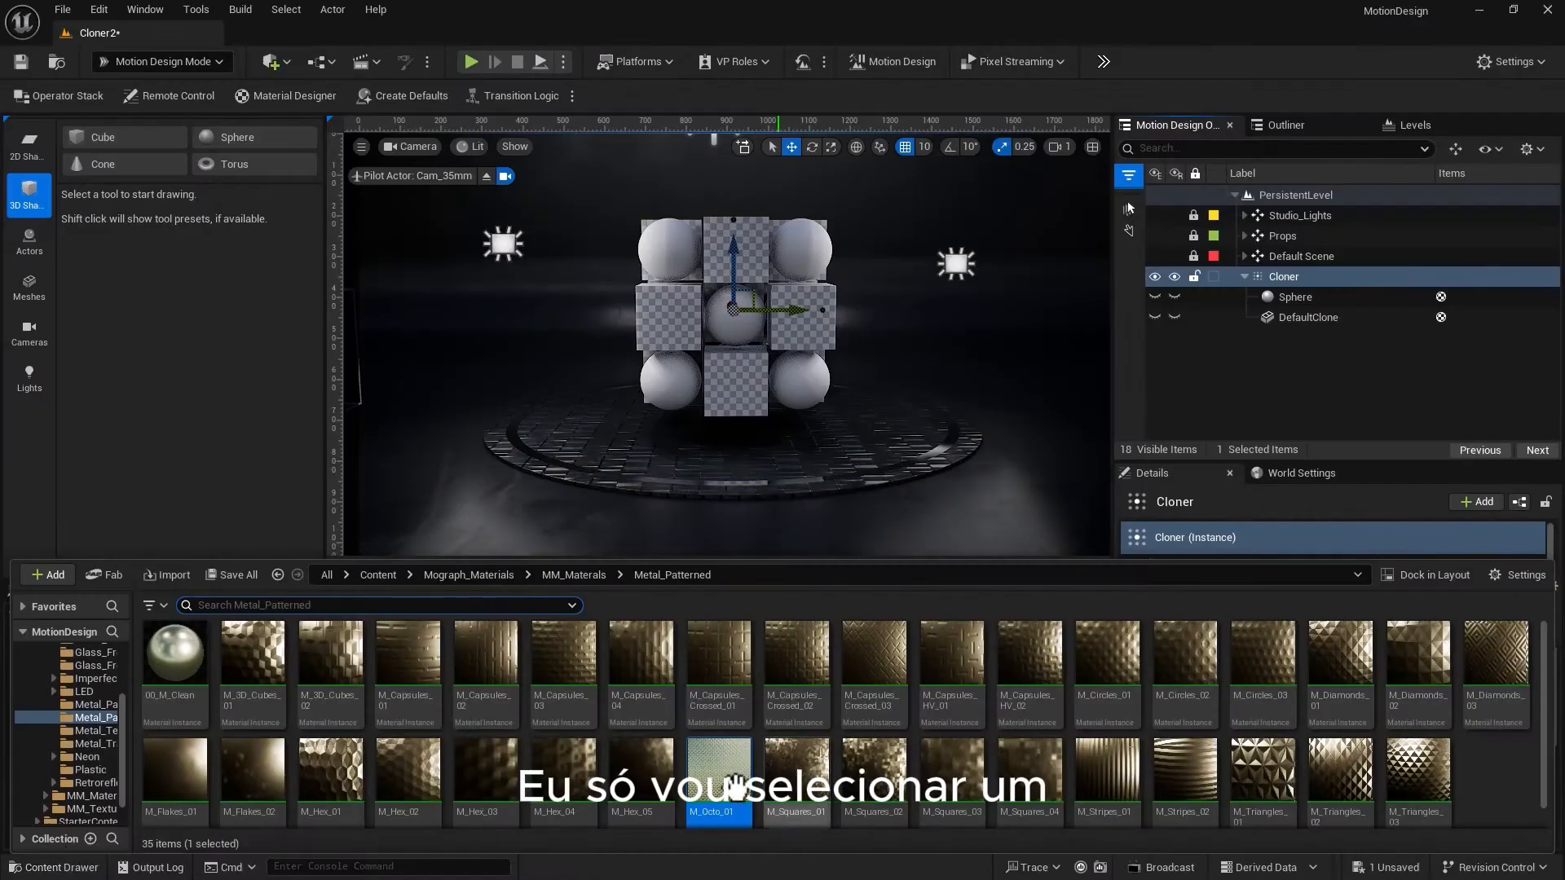
Set the Sphere's primary material type to Asset and assign the M_Octo_01 material to it
{"action": "left_click", "coordinate": [53, 867]}
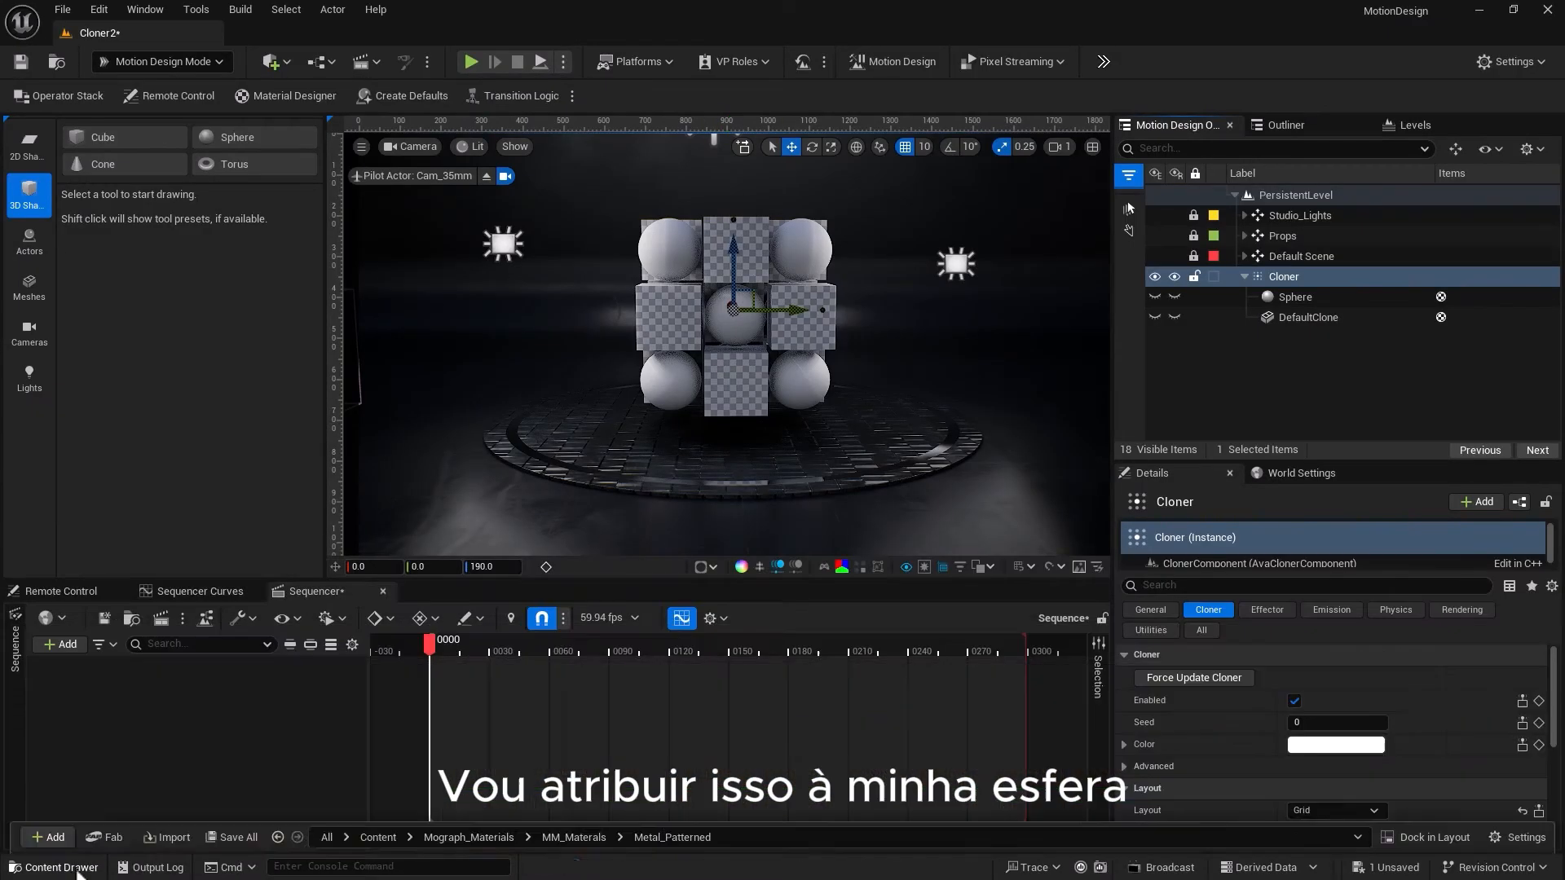
{"action": "left_click", "coordinate": [1292, 298]}
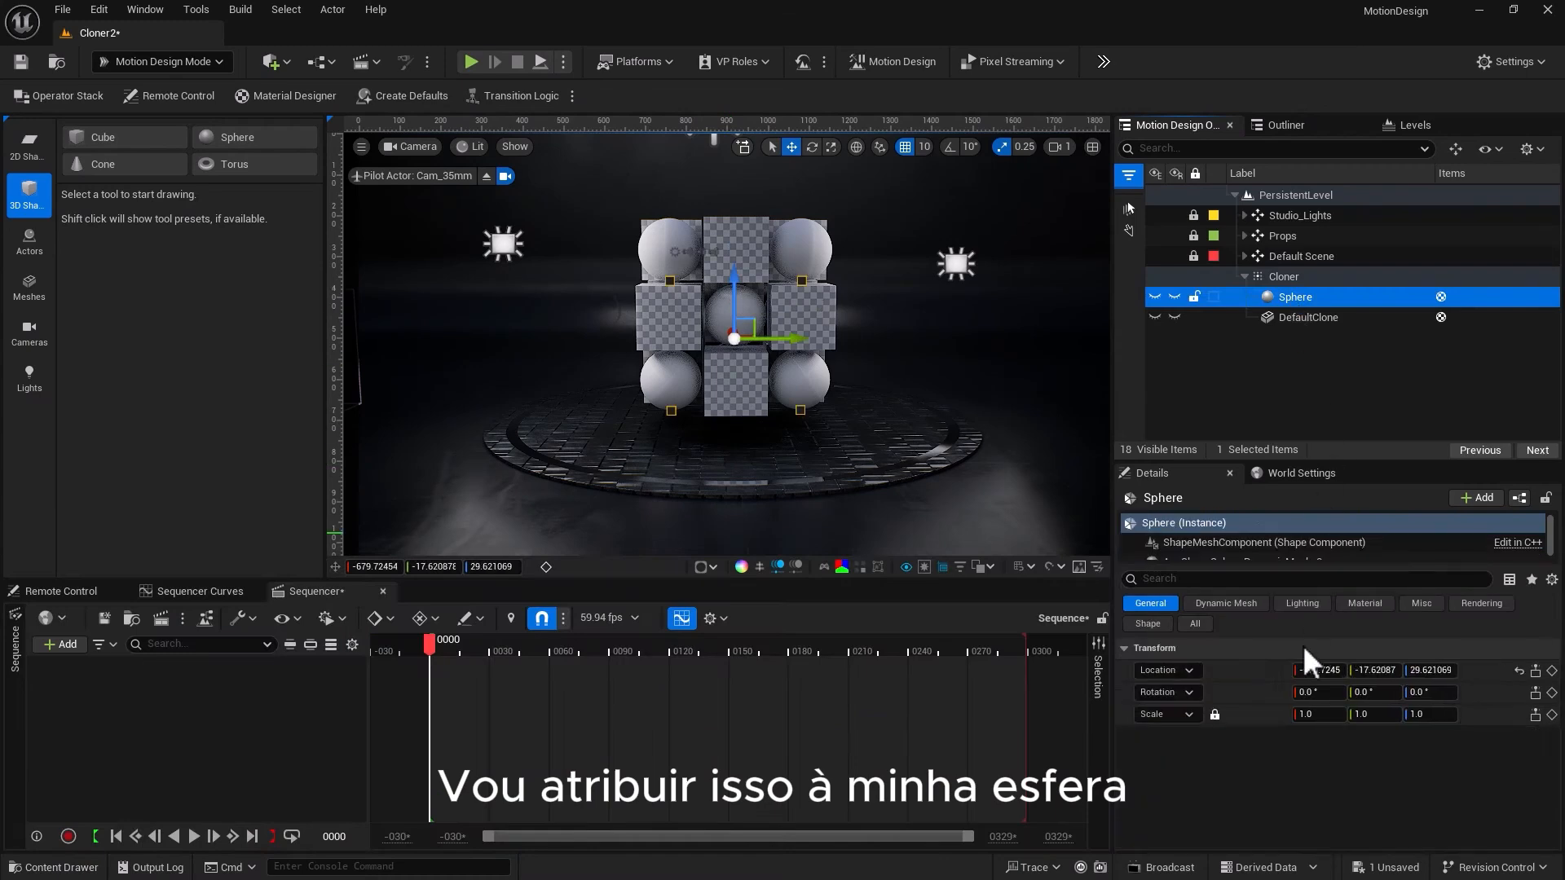
{"action": "left_click", "coordinate": [1369, 604]}
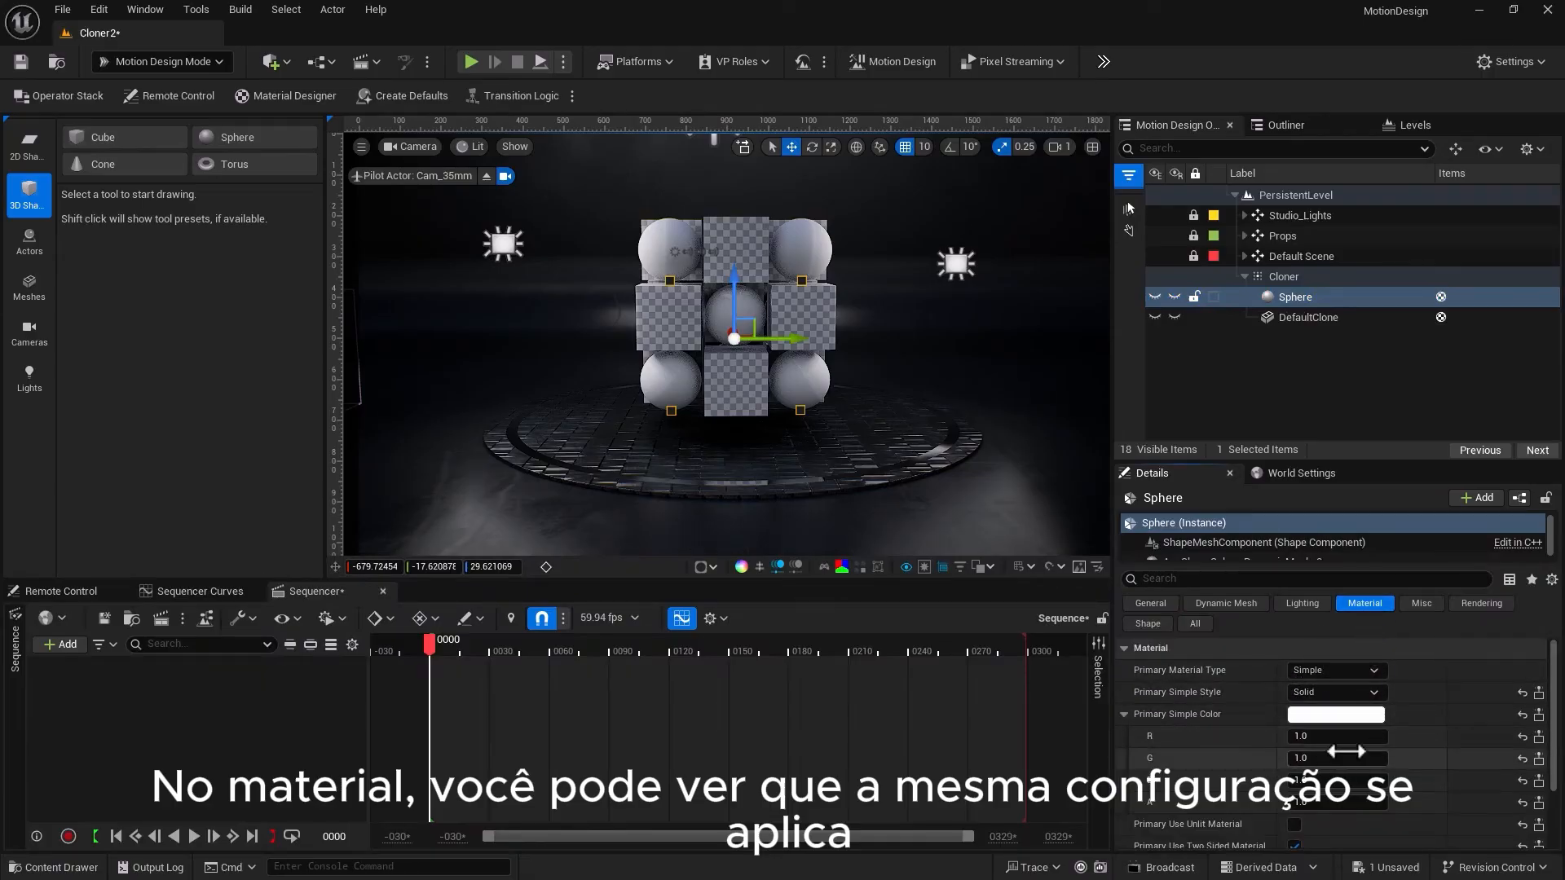
{"action": "left_click", "coordinate": [1323, 670]}
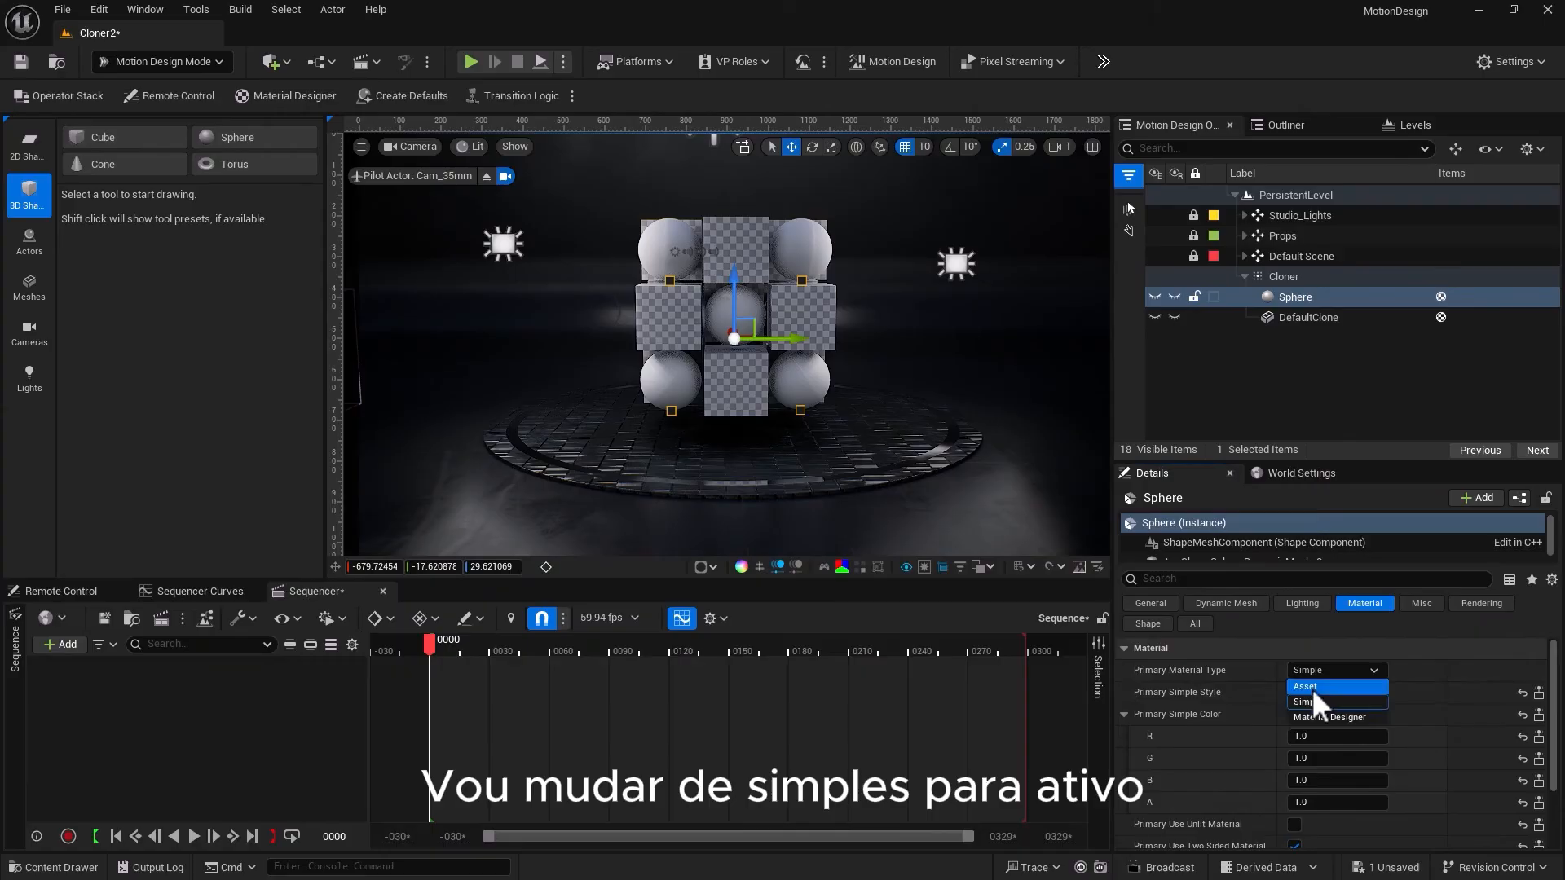
{"action": "left_click", "coordinate": [1307, 687]}
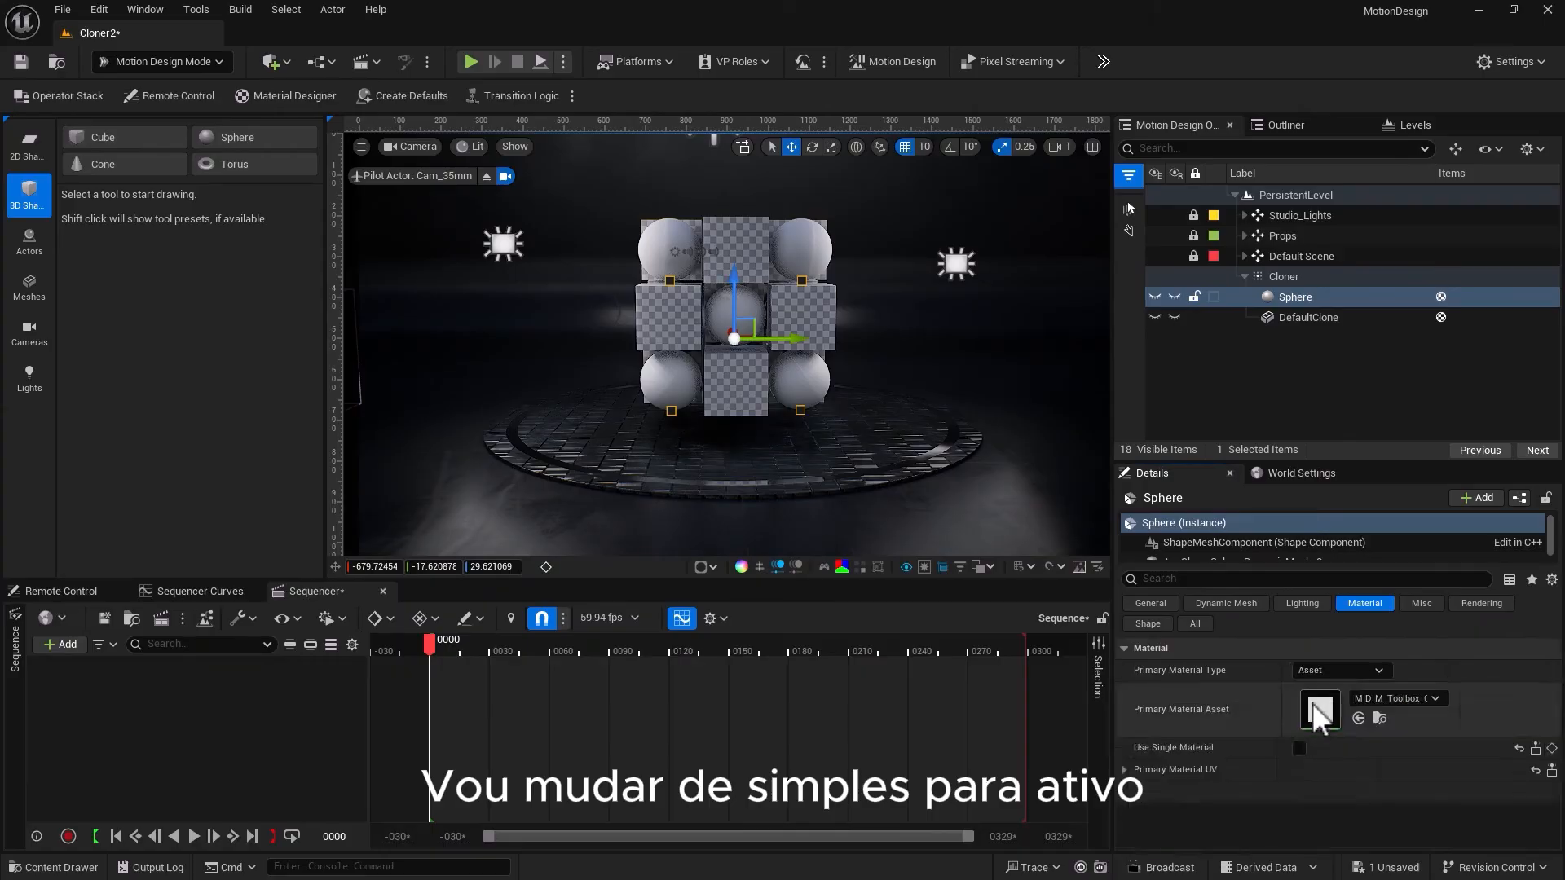
{"action": "left_click", "coordinate": [1357, 717]}
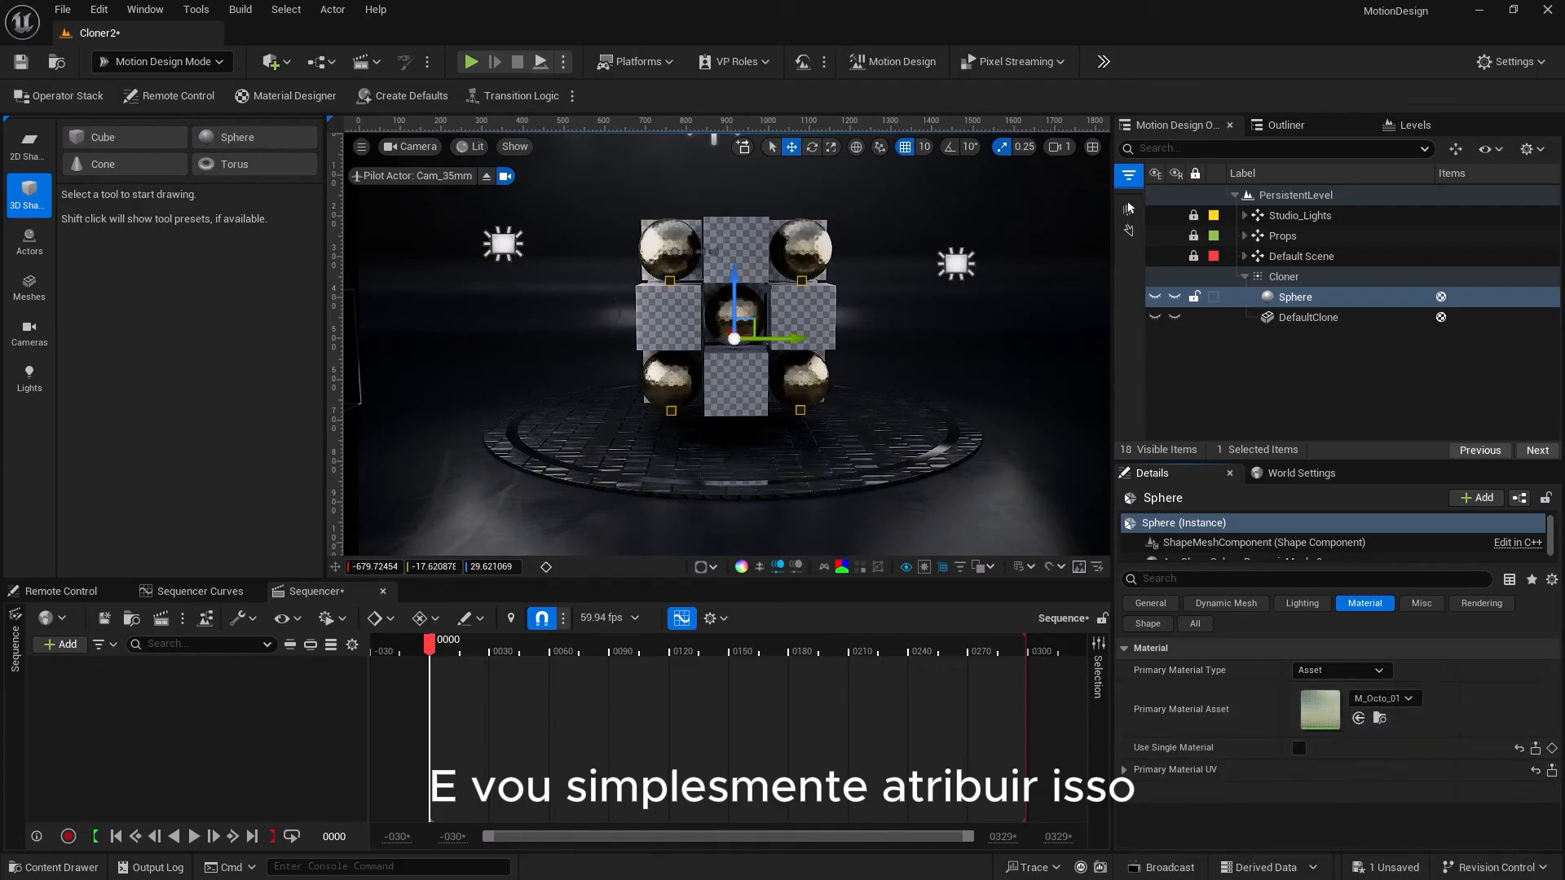
Set the Cloner's colour to bright green, sRGB 6AFF00FF
{"action": "left_click", "coordinate": [1281, 276]}
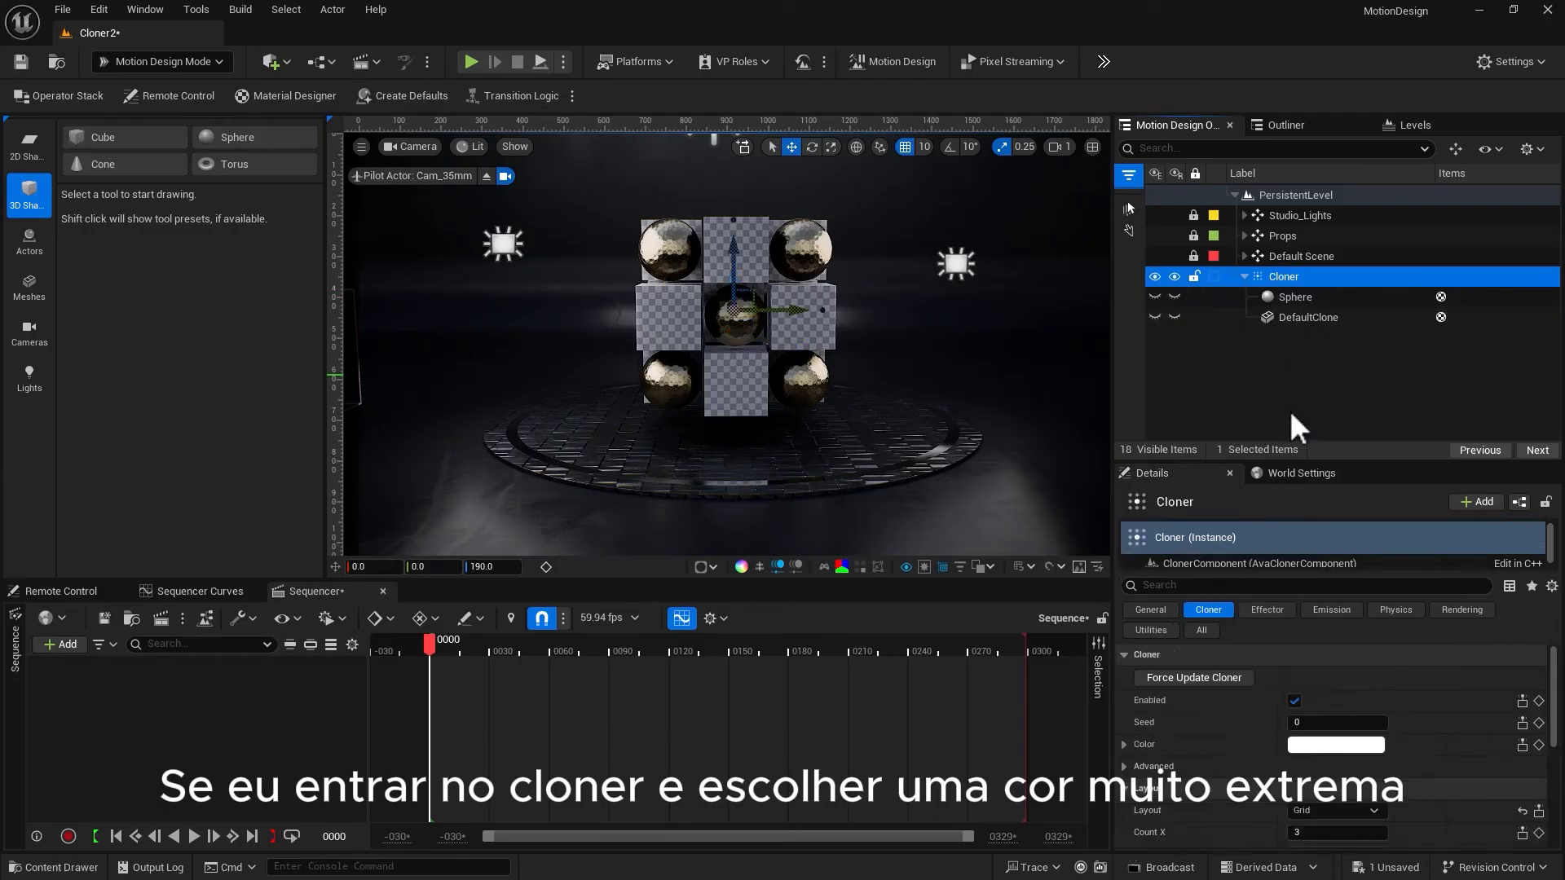
{"action": "left_click", "coordinate": [1333, 744]}
{"action": "left_click_drag", "start_coordinate": [1073, 614], "coordinate": [1045, 657]}
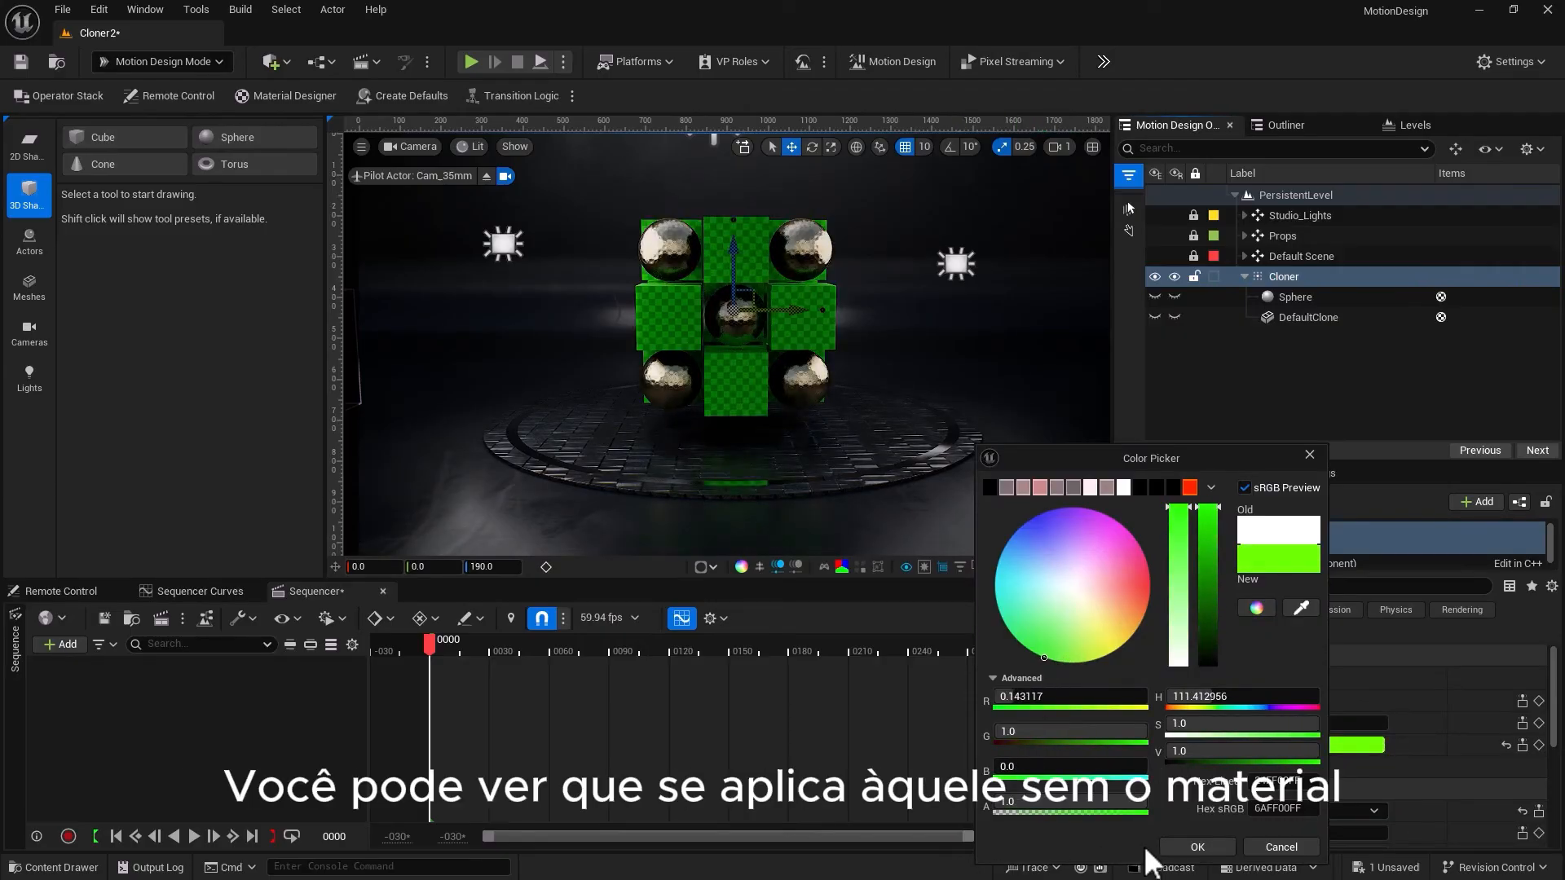
{"action": "left_click", "coordinate": [1197, 847]}
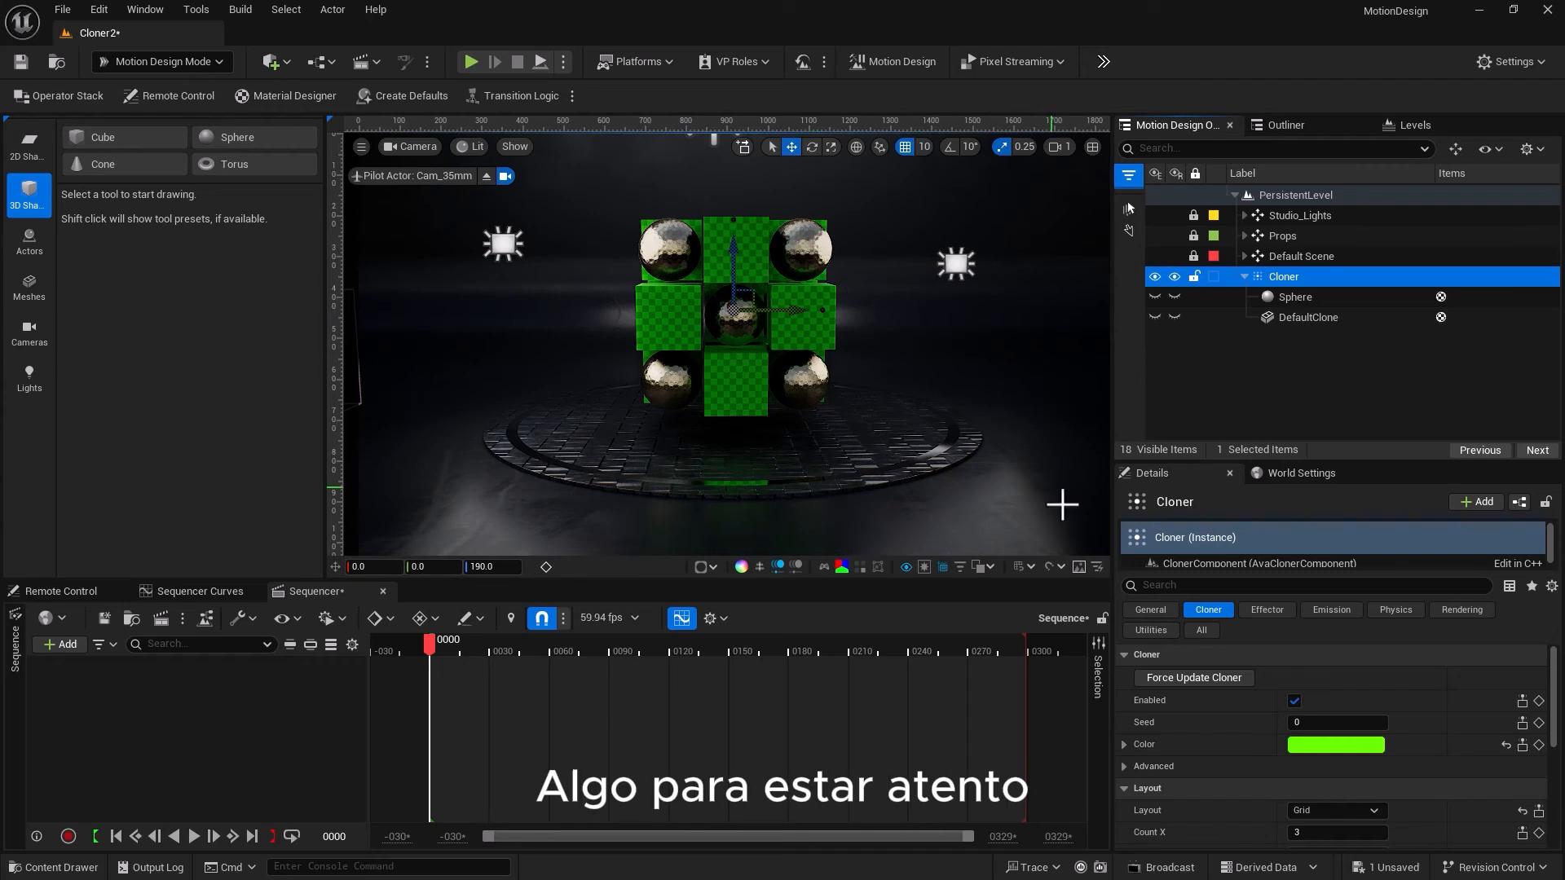
Show the Cloner's effector and physics settings, lower it to Z 110 and try surface collision against the platform, switching it off again
{"action": "left_click", "coordinate": [1269, 615]}
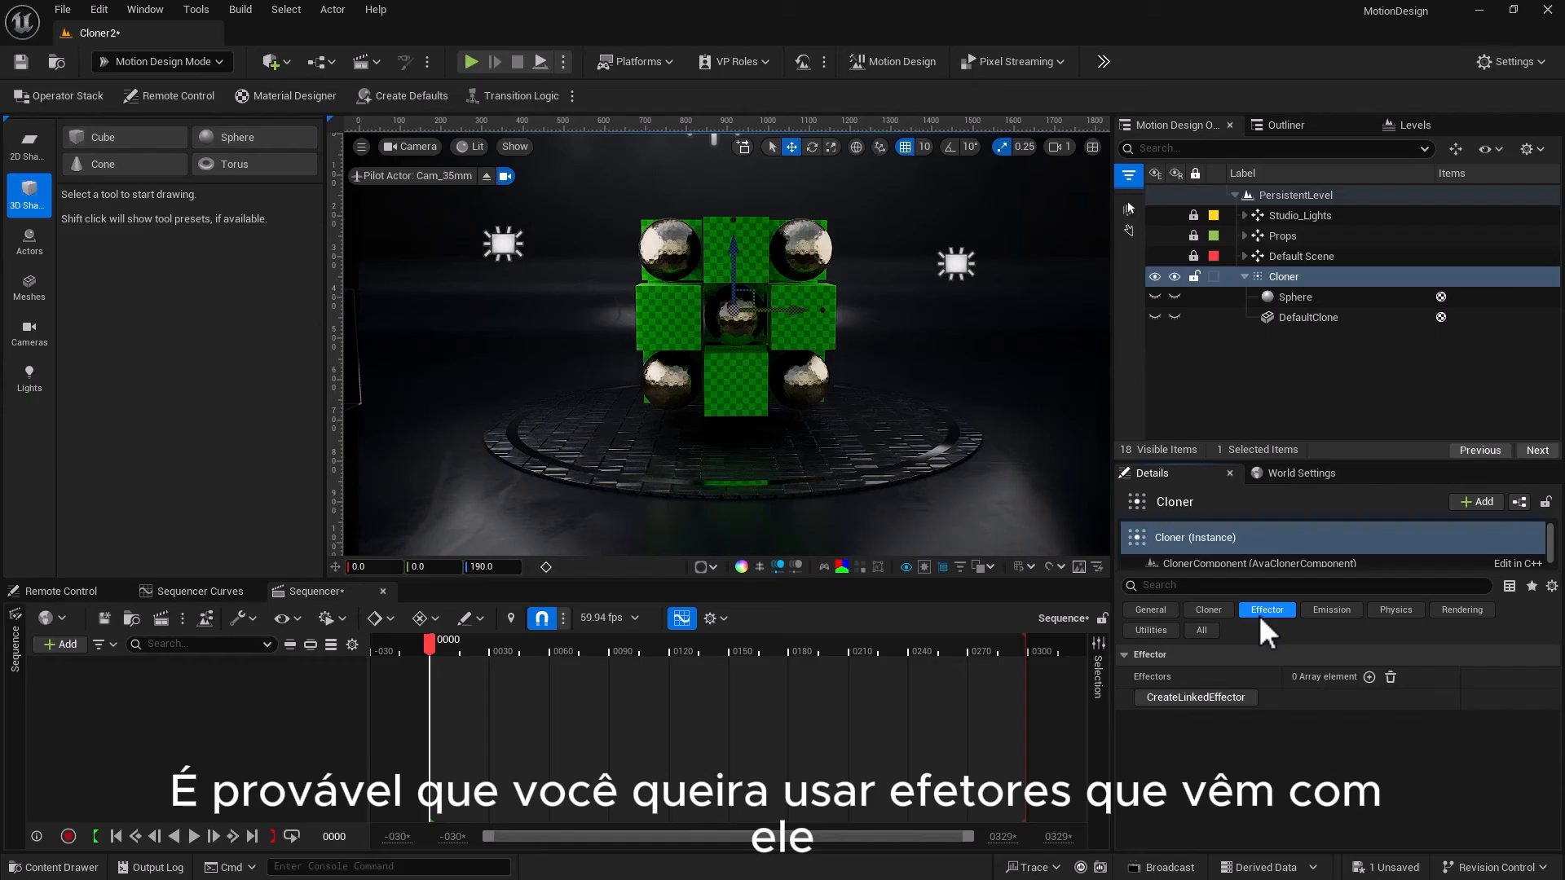
{"action": "left_click", "coordinate": [1393, 607]}
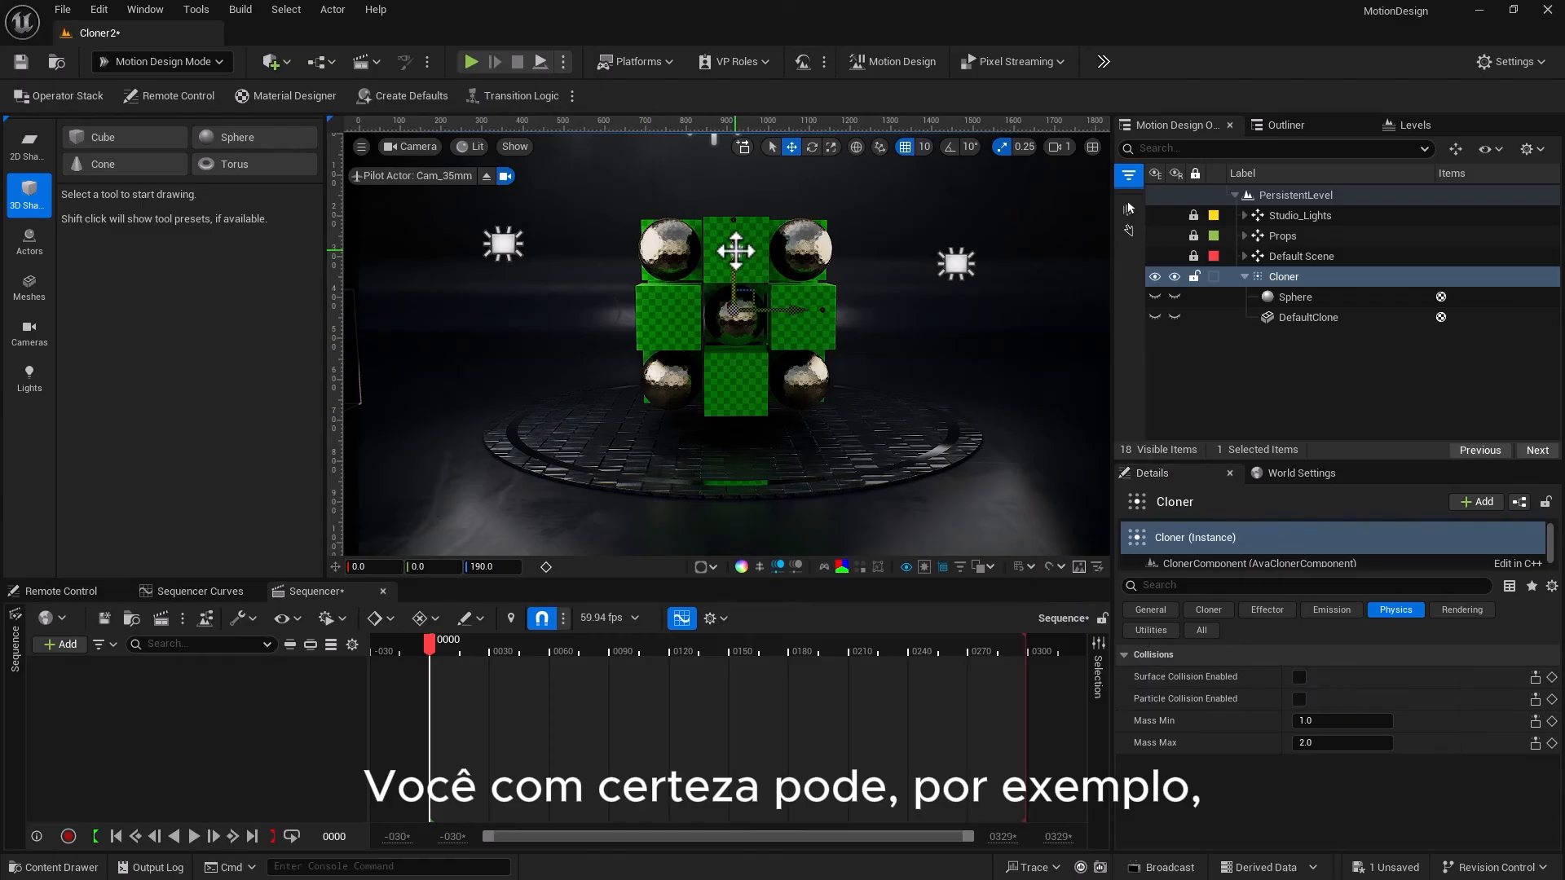
{"action": "left_click_drag", "start_coordinate": [734, 254], "coordinate": [735, 300]}
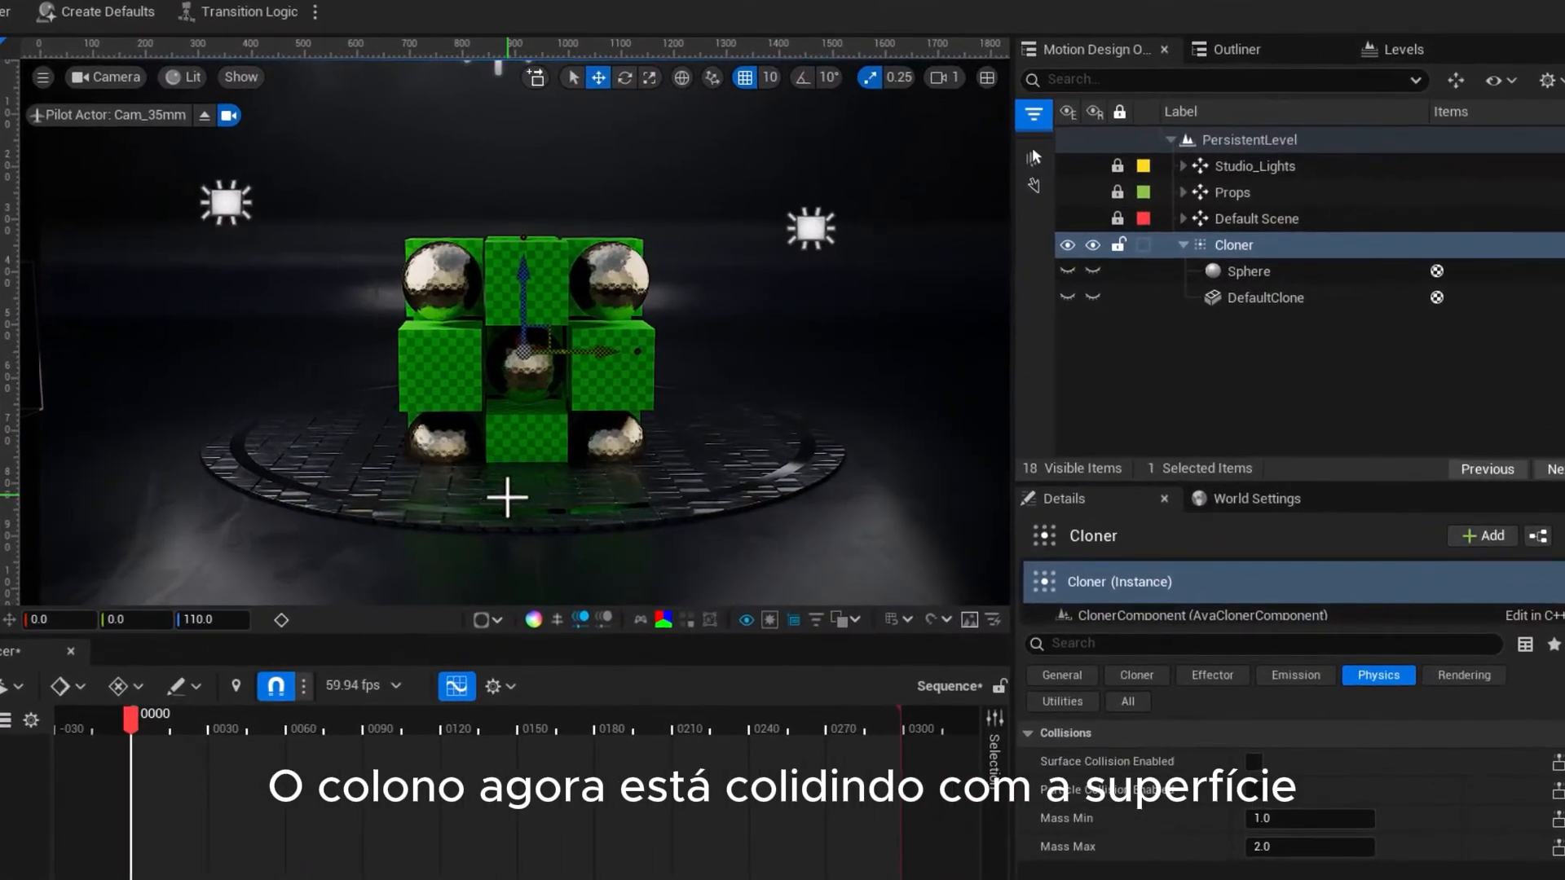
{"action": "left_click", "coordinate": [1253, 764]}
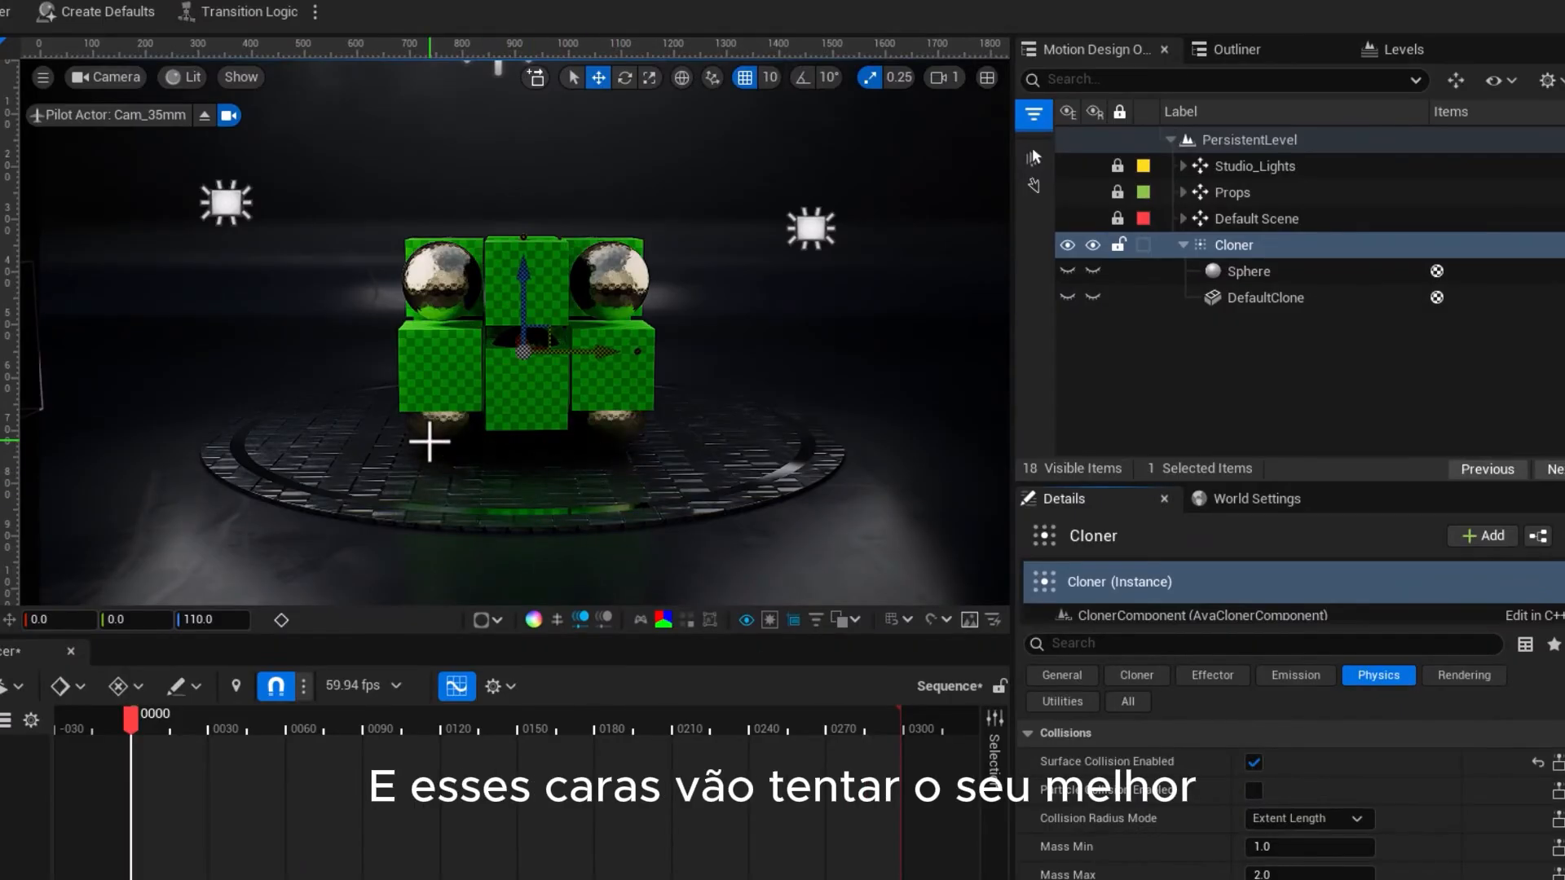
{"action": "mouse_move", "coordinate": [305, 504]}
{"action": "left_mouse_down", "text": "alt"}
{"action": "mouse_move", "coordinate": [300, 463]}
{"action": "mouse_move", "coordinate": [318, 511]}
{"action": "left_mouse_up", "text": "alt"}
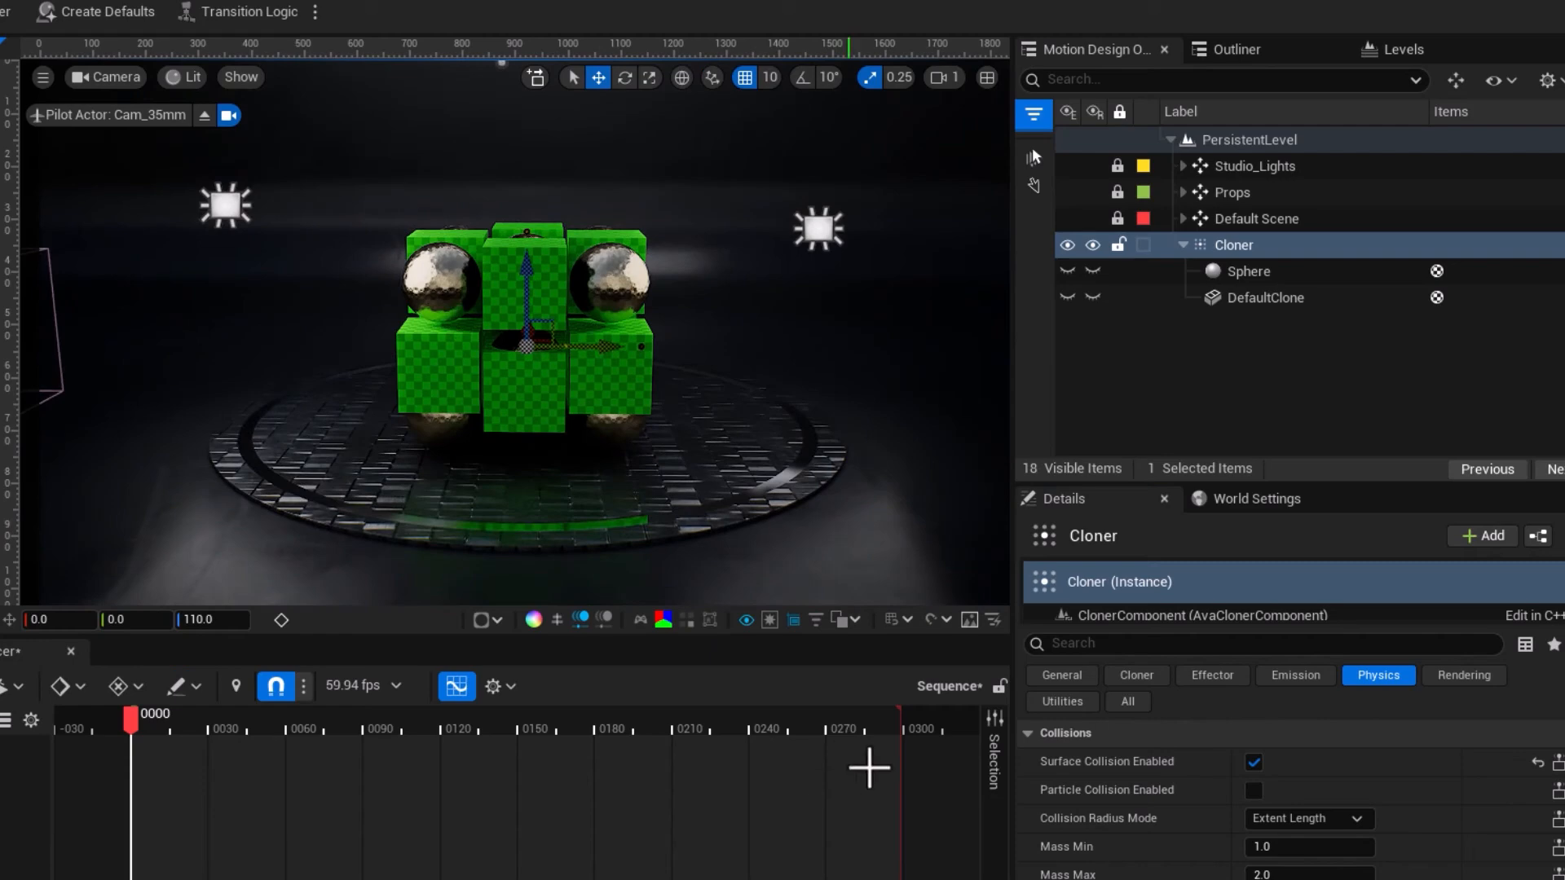
{"action": "left_click", "coordinate": [1253, 762]}
Raise the Cloner to Z 210 and try particle collision between its clones, switching it off again
{"action": "left_click_drag", "start_coordinate": [526, 278], "coordinate": [524, 196]}
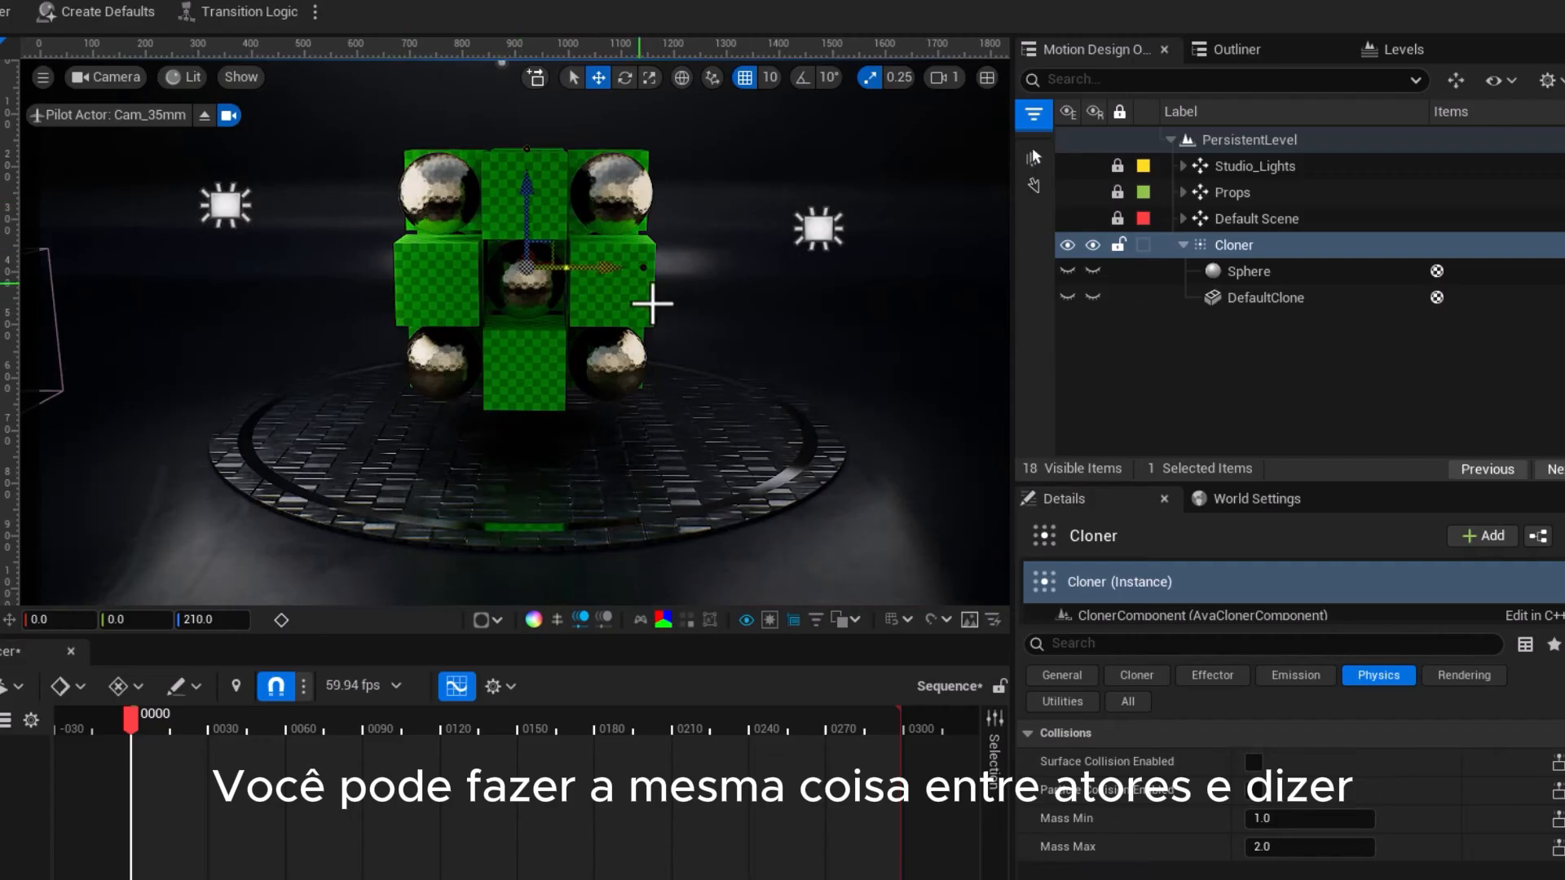
{"action": "left_click", "coordinate": [1248, 791]}
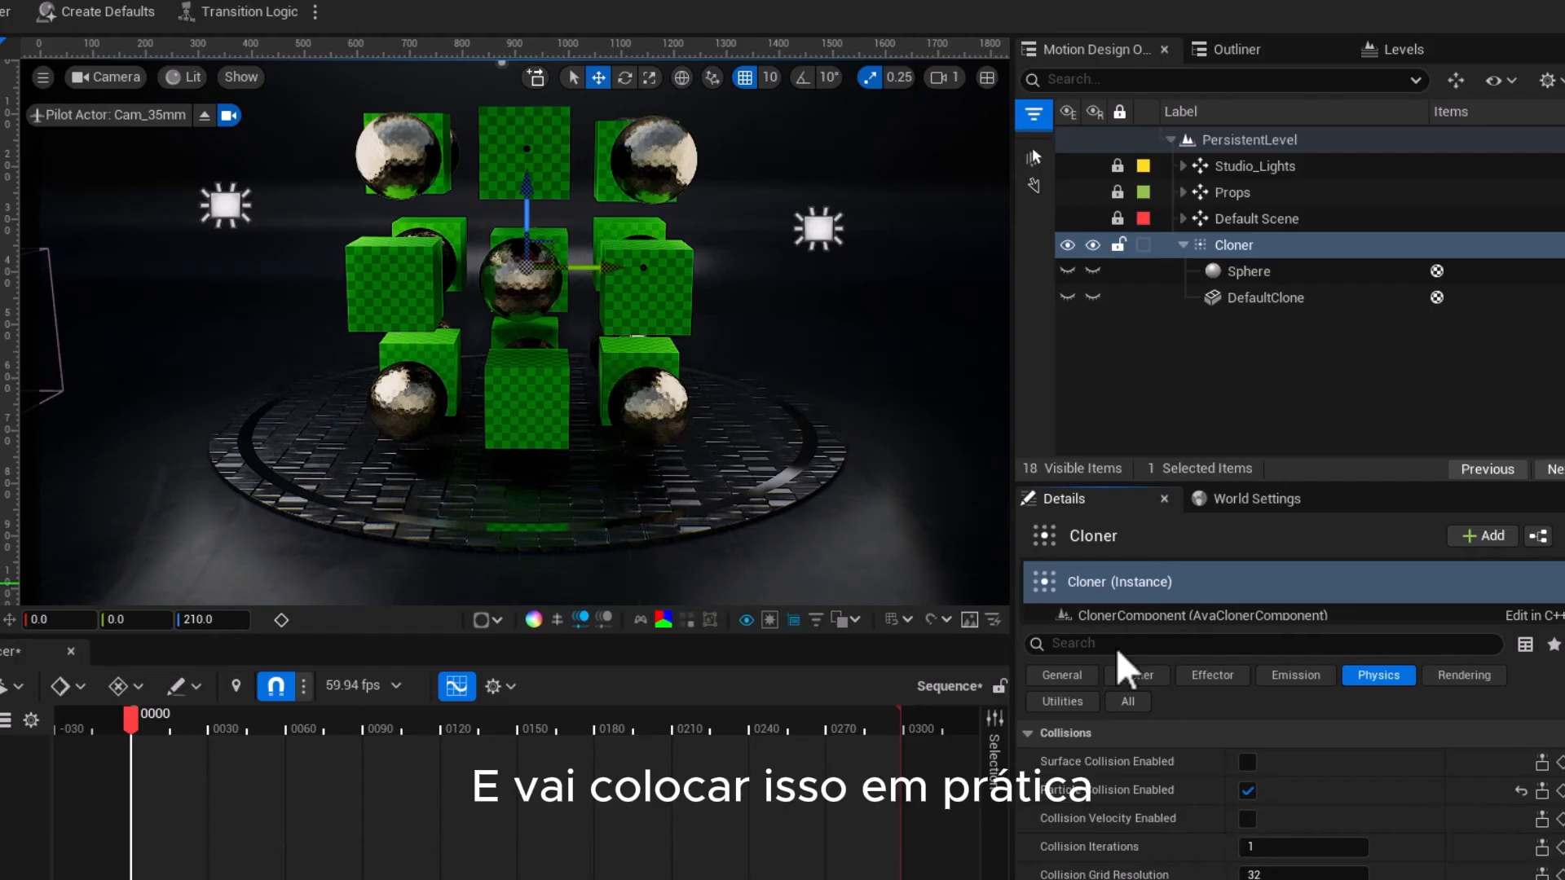
{"action": "left_click", "coordinate": [1247, 790]}
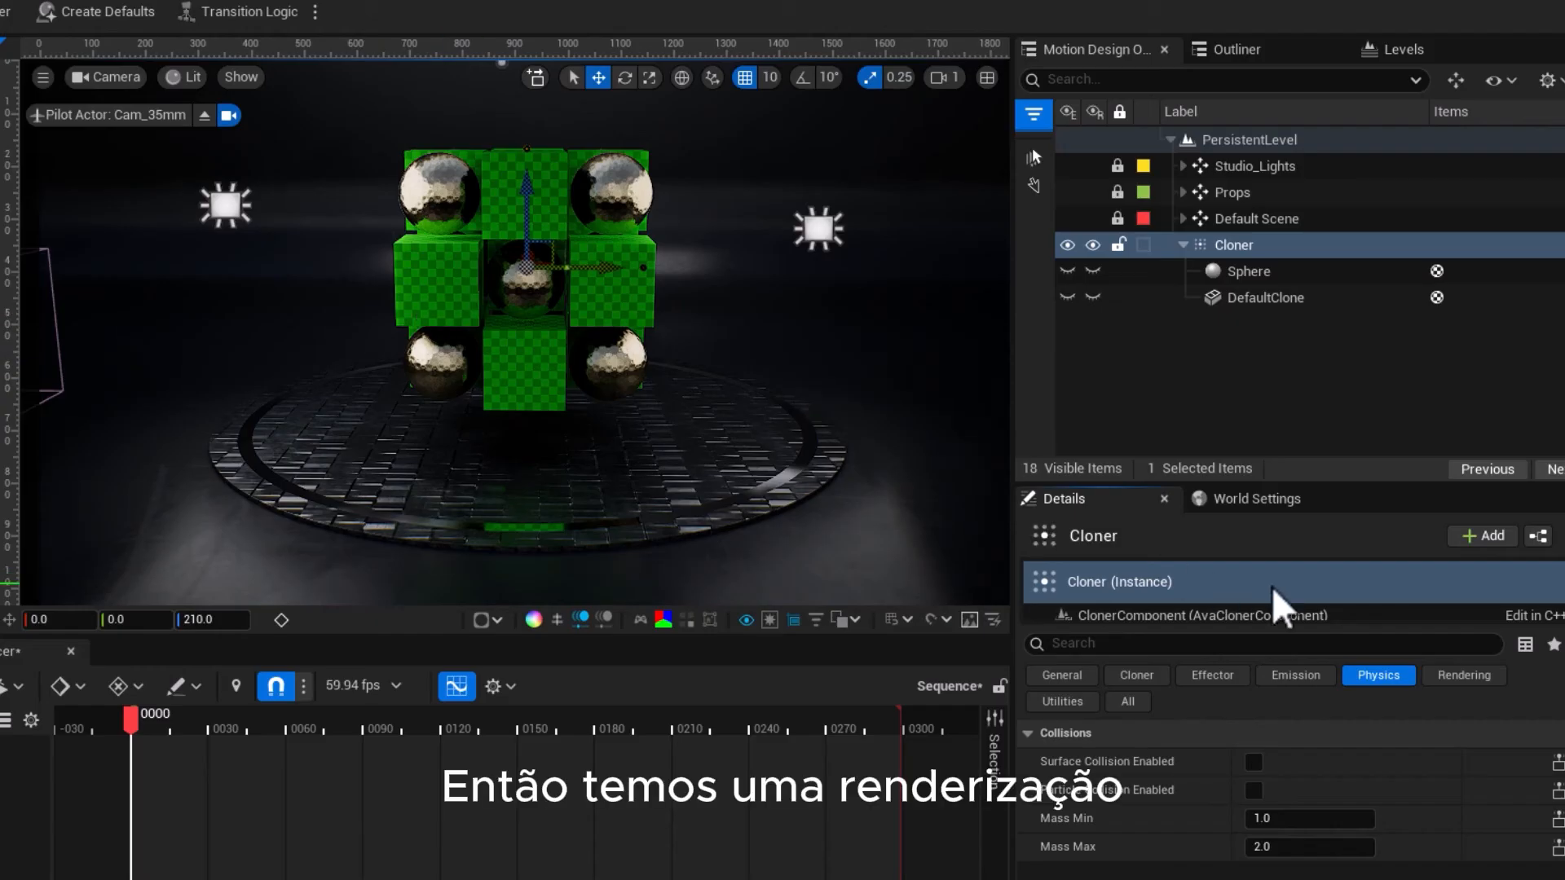
Examine the Cloner's mesh rendering settings and how the Sphere and DefaultClone children alternate in the grid
{"action": "left_click", "coordinate": [1452, 676]}
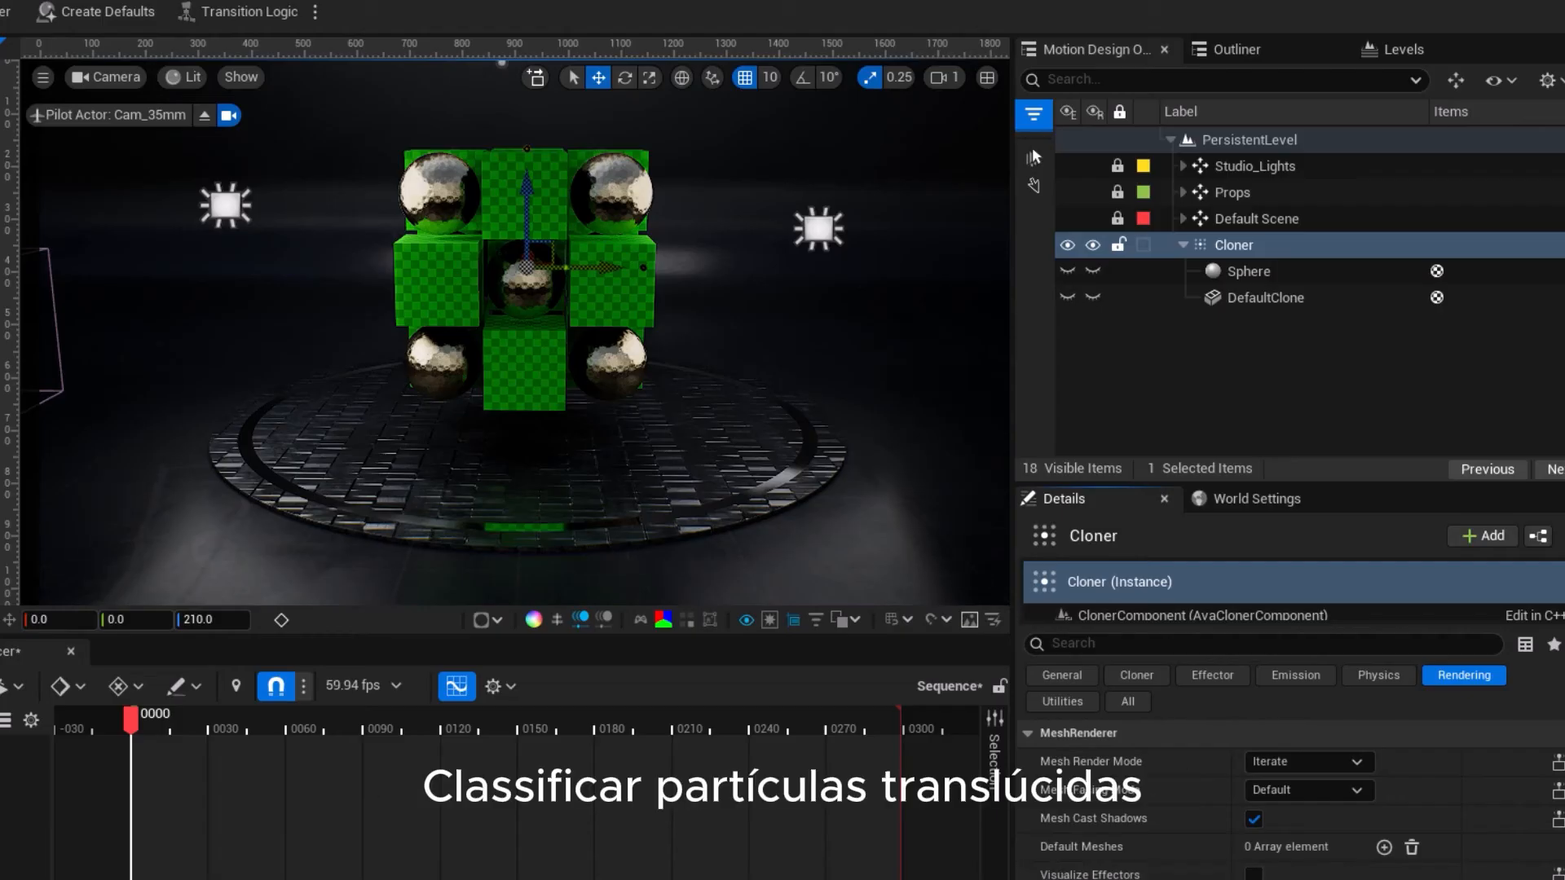
{"action": "mouse_move", "coordinate": [1106, 781]}
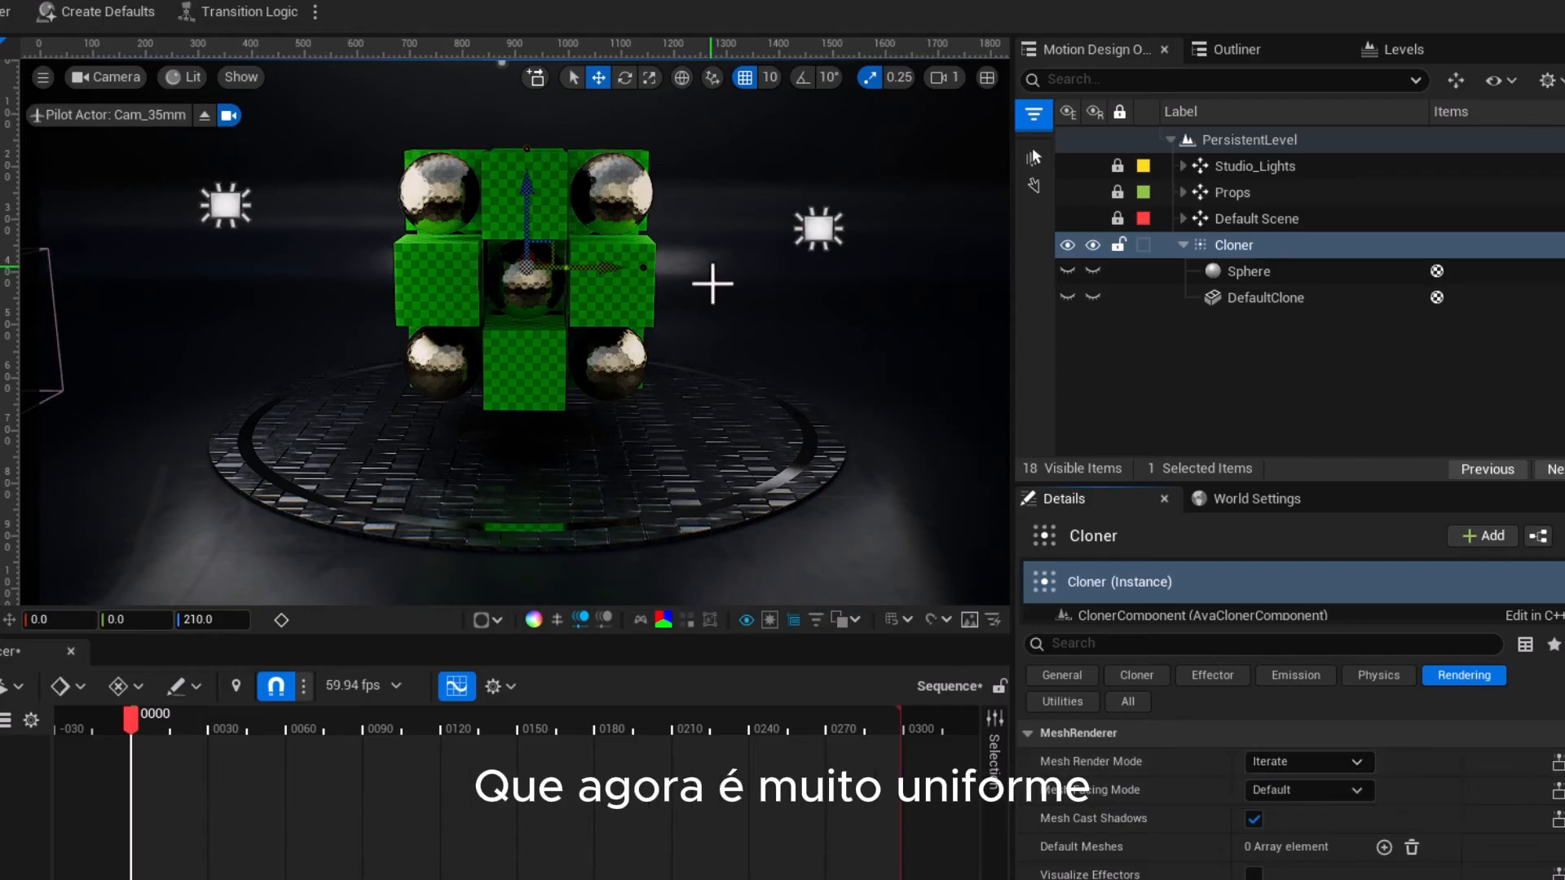
{"action": "left_click_drag", "start_coordinate": [671, 430], "coordinate": [462, 452], "text": "alt"}
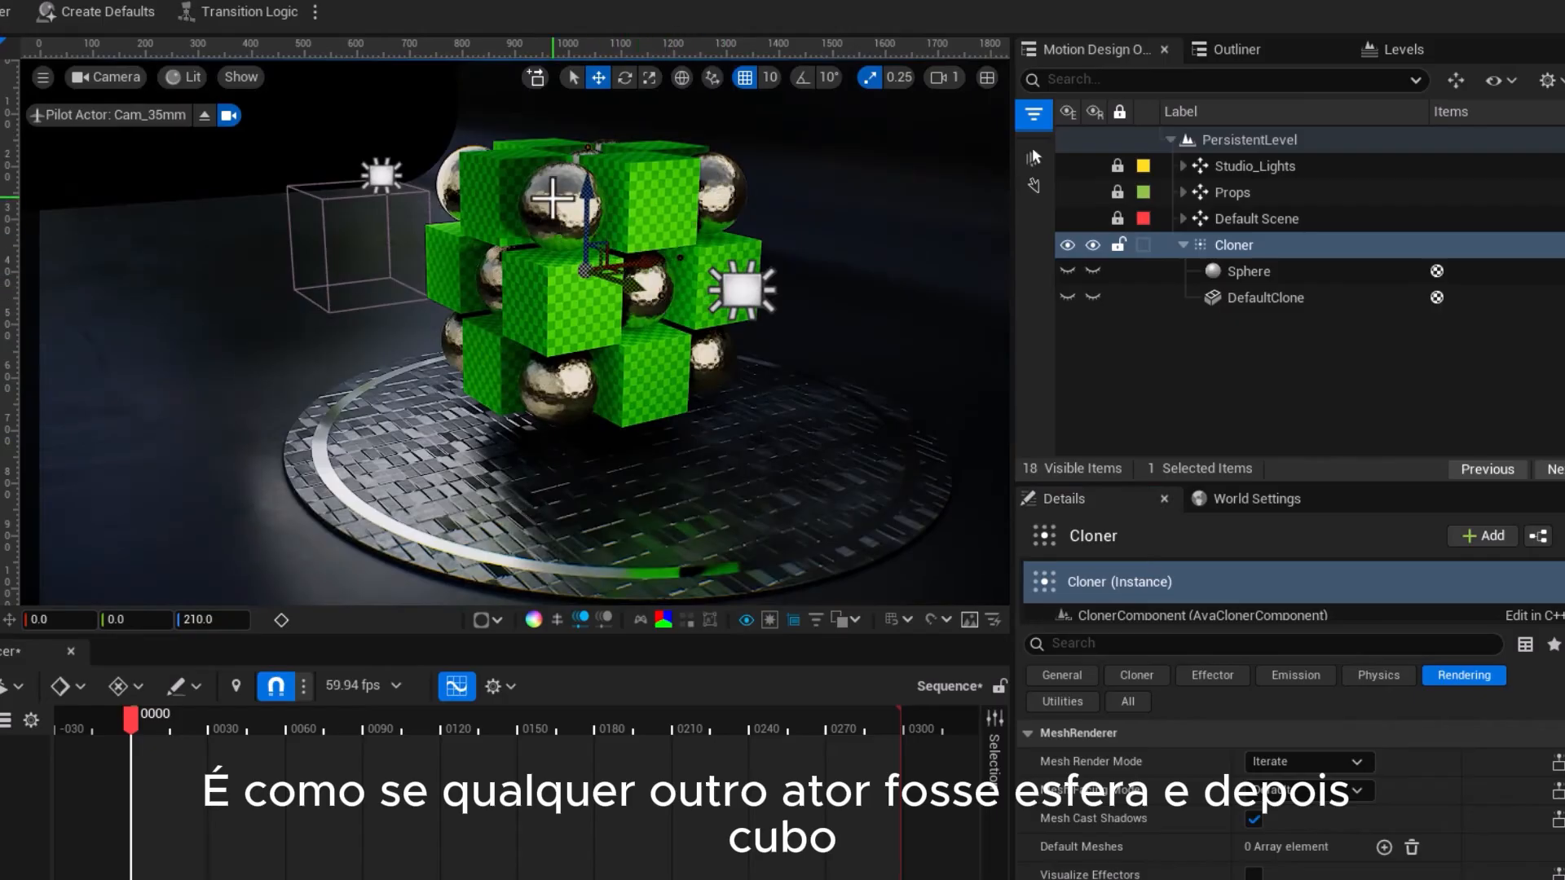
{"action": "left_click", "coordinate": [1245, 272]}
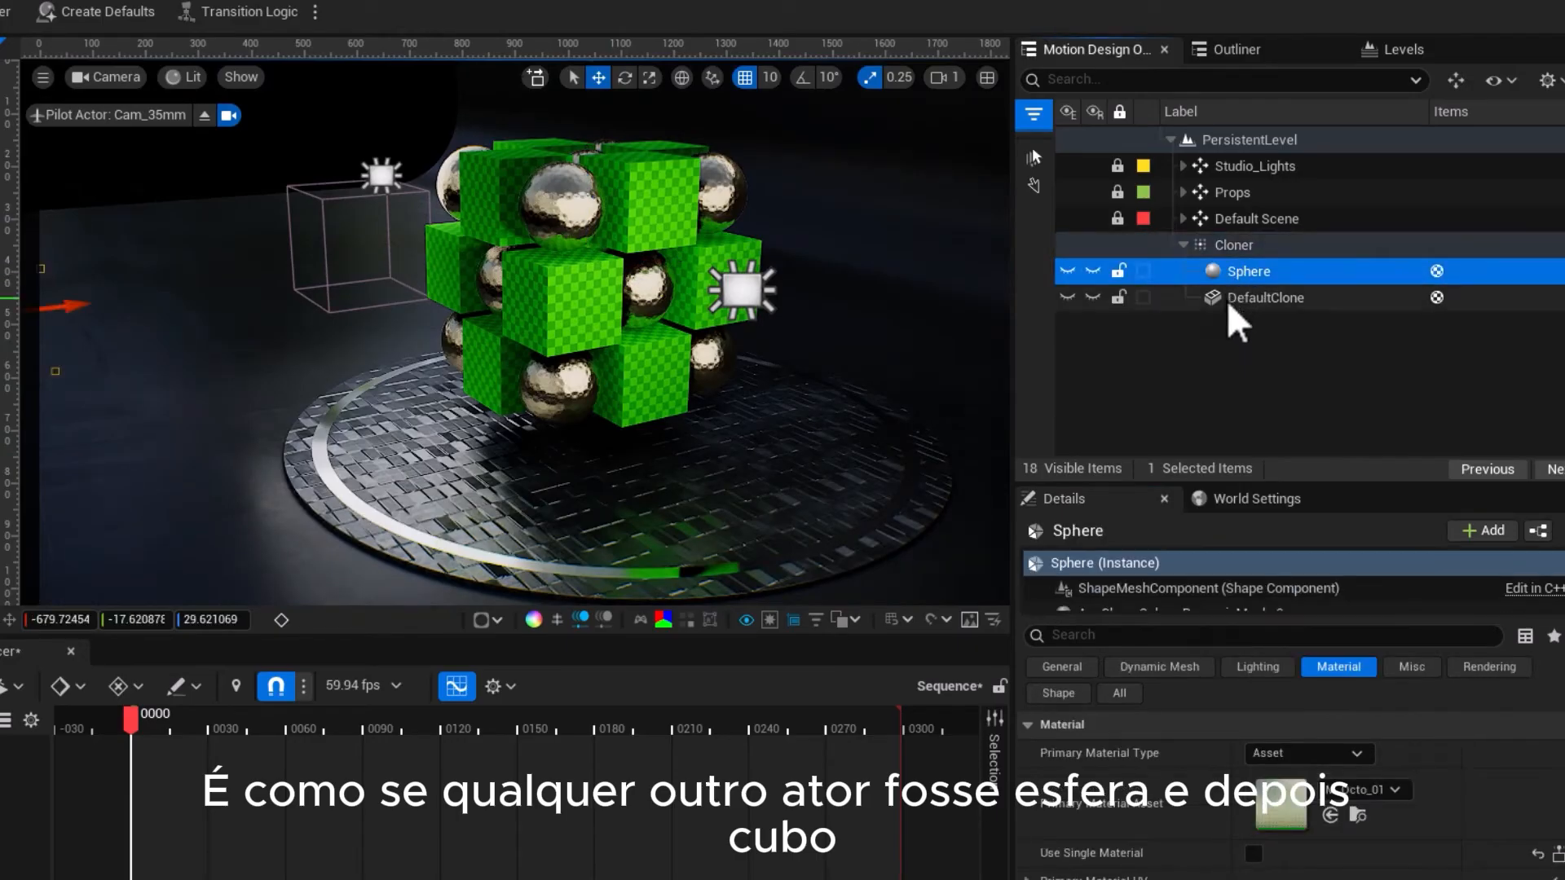
{"action": "left_click", "coordinate": [1247, 298]}
{"action": "key", "text": "f"}
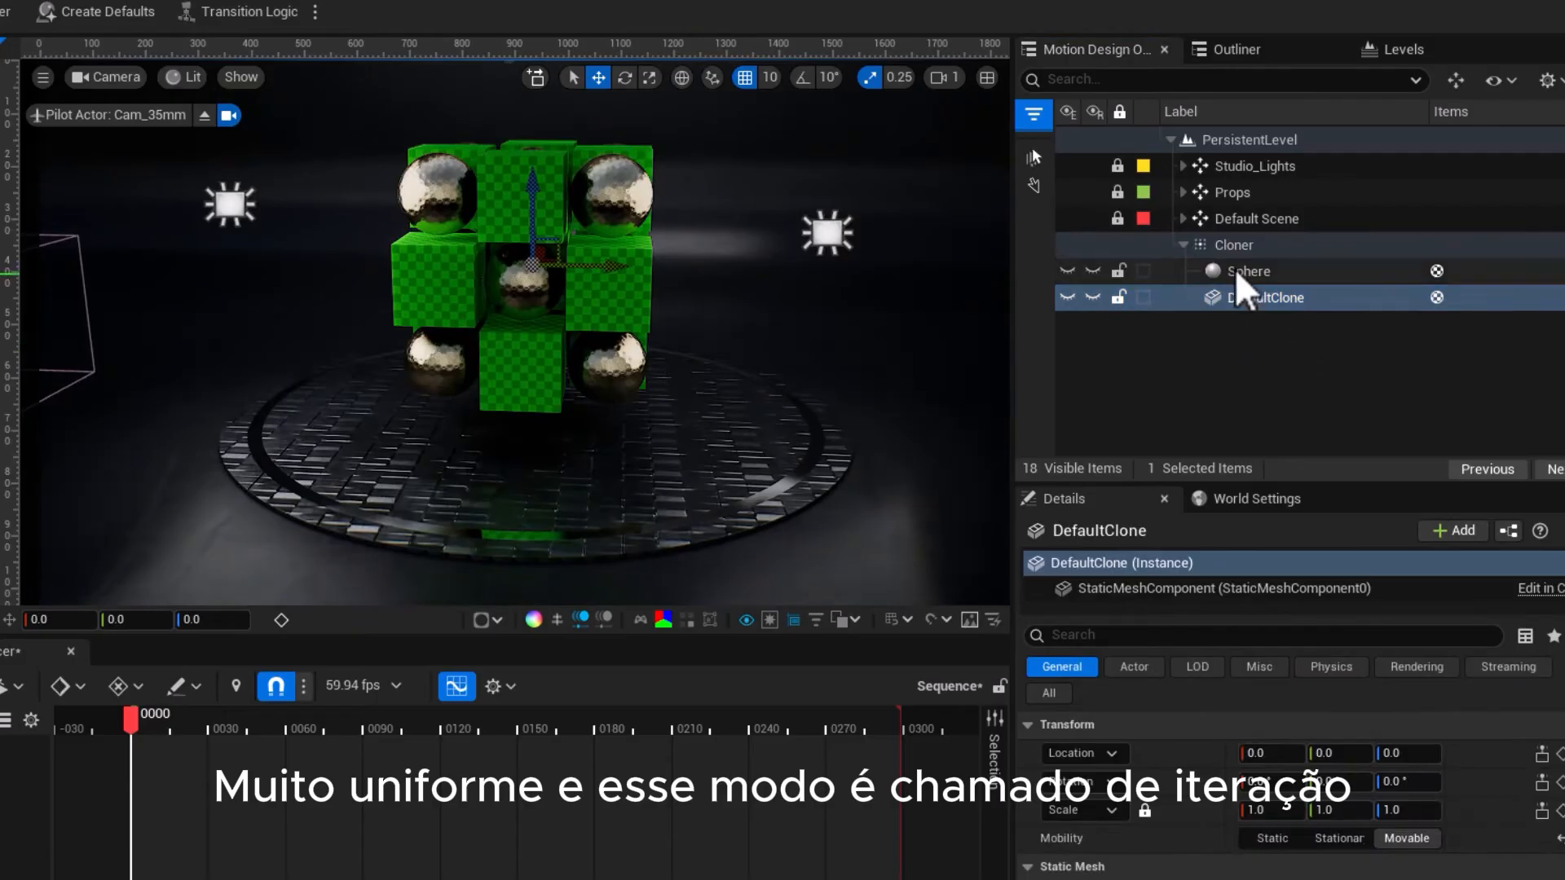
Try the Random and Blend mesh render modes on the Cloner, and undo back to Iterate
{"action": "left_click", "coordinate": [1234, 246]}
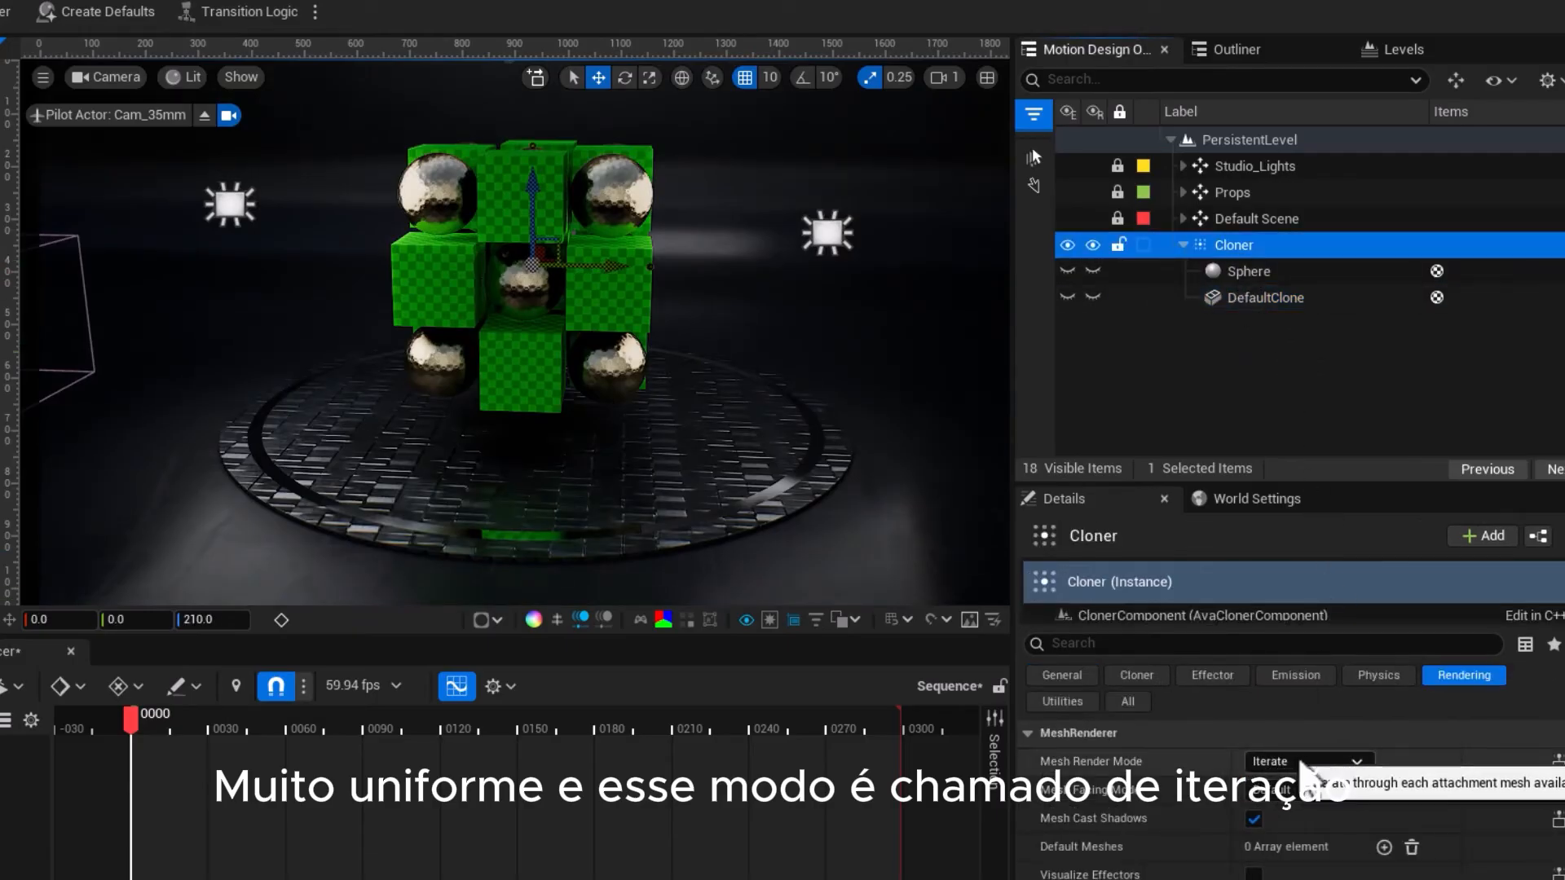
{"action": "left_click", "coordinate": [1303, 761]}
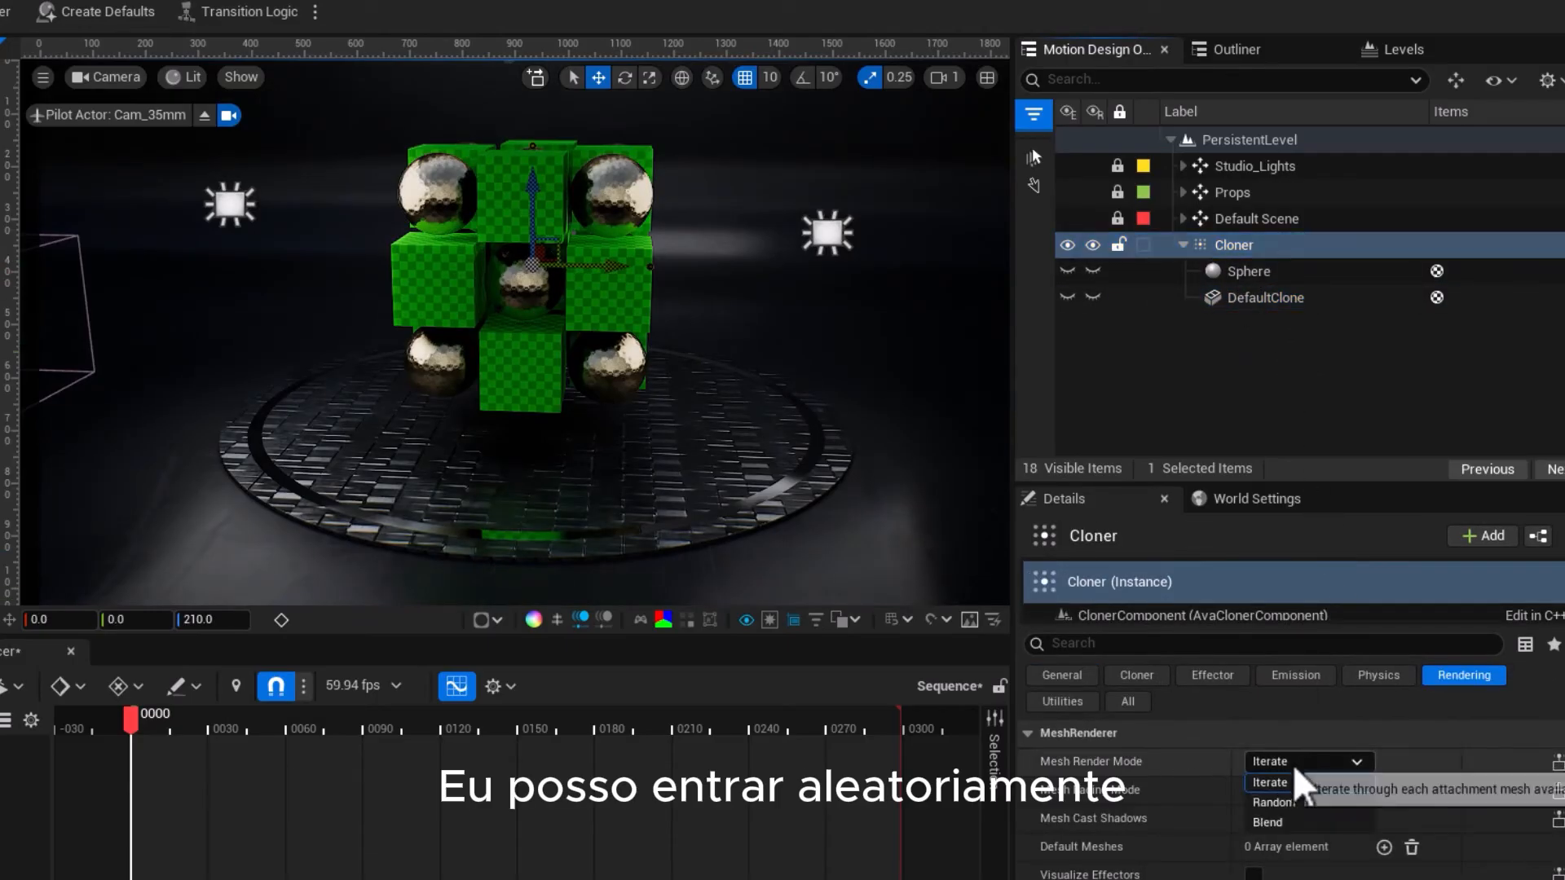
{"action": "left_click", "coordinate": [1276, 803]}
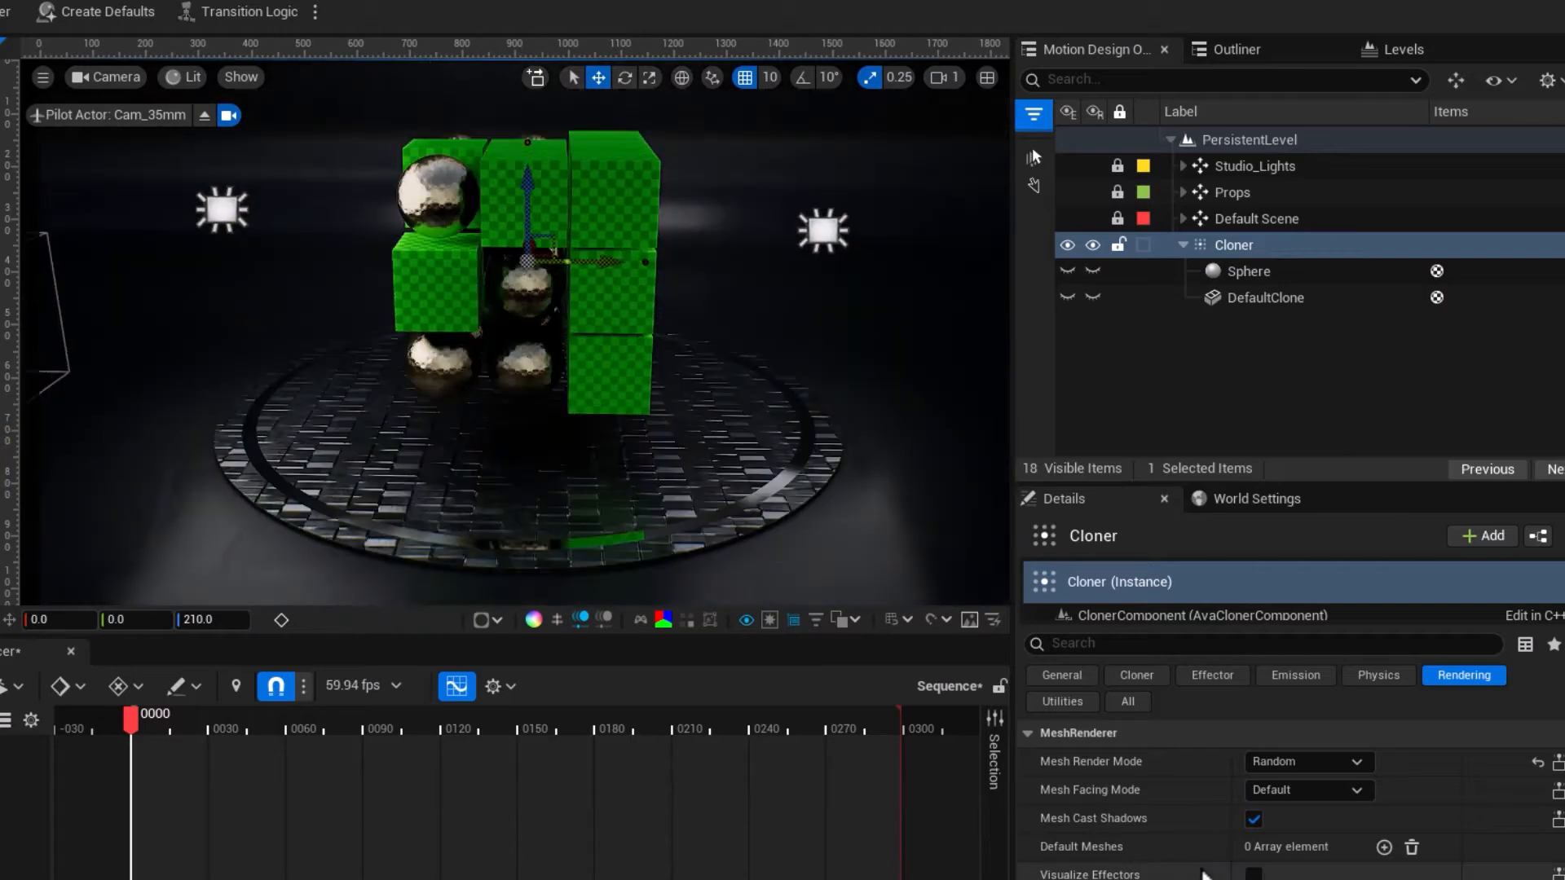
{"action": "left_click", "coordinate": [1307, 762]}
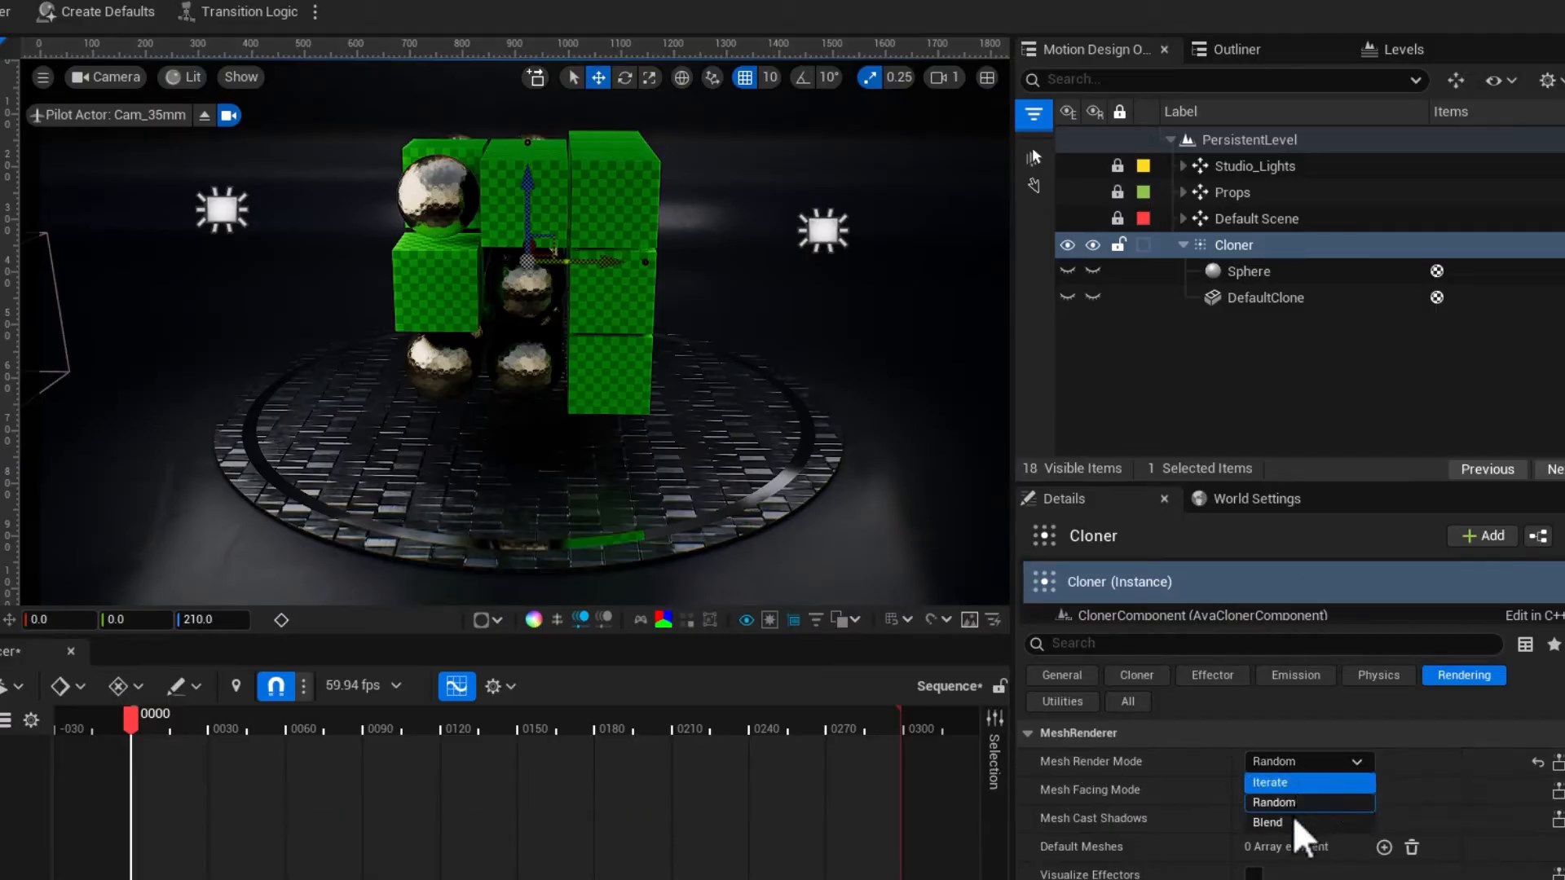
{"action": "left_click", "coordinate": [1295, 823]}
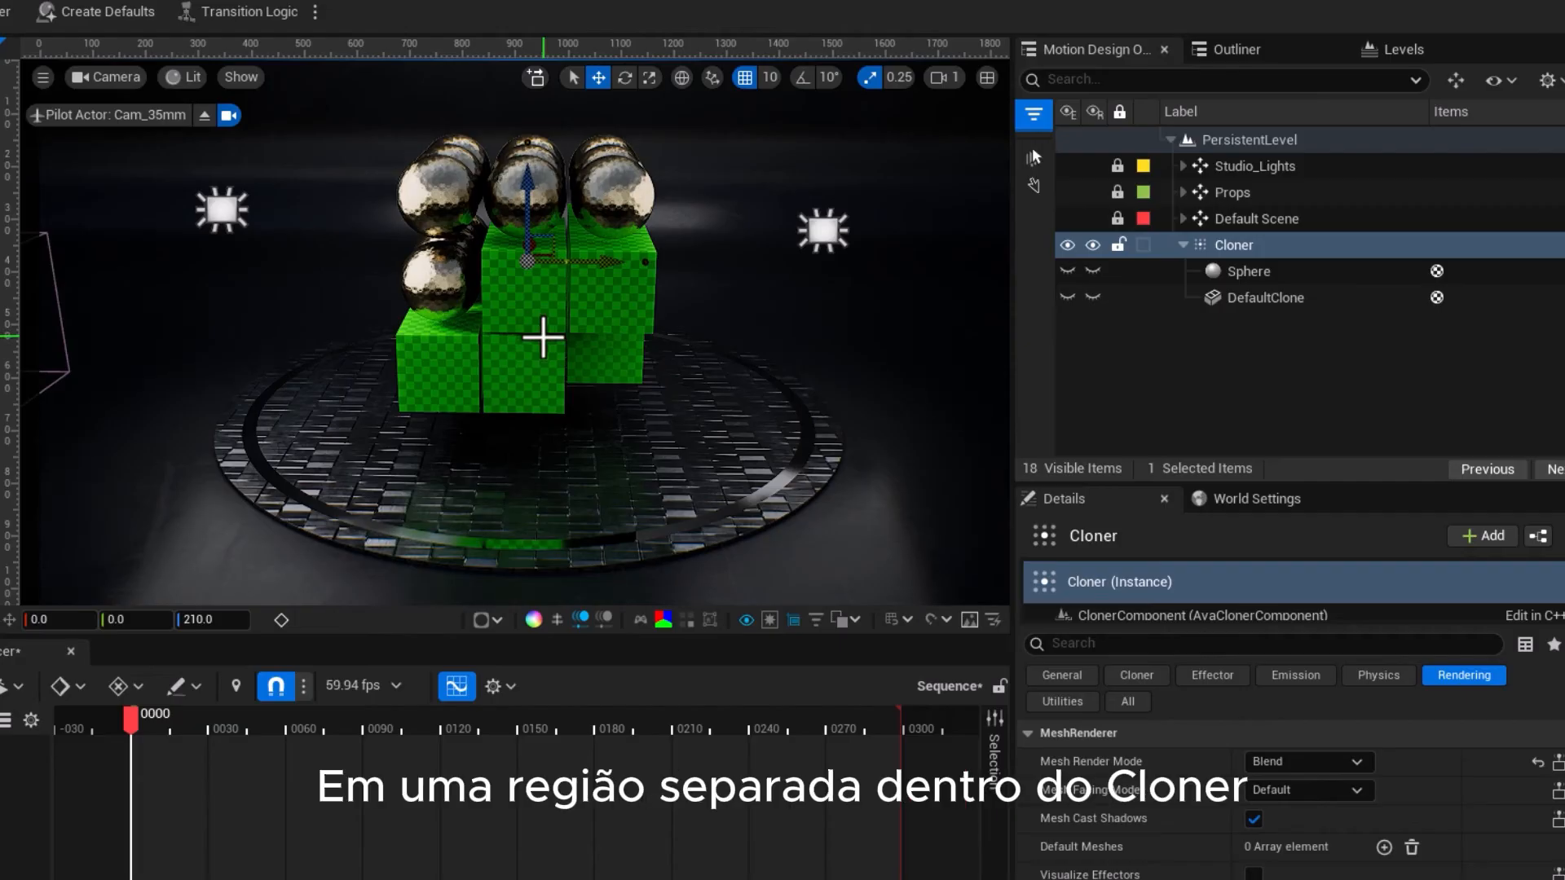
{"action": "key", "text": "ctrl+z"}
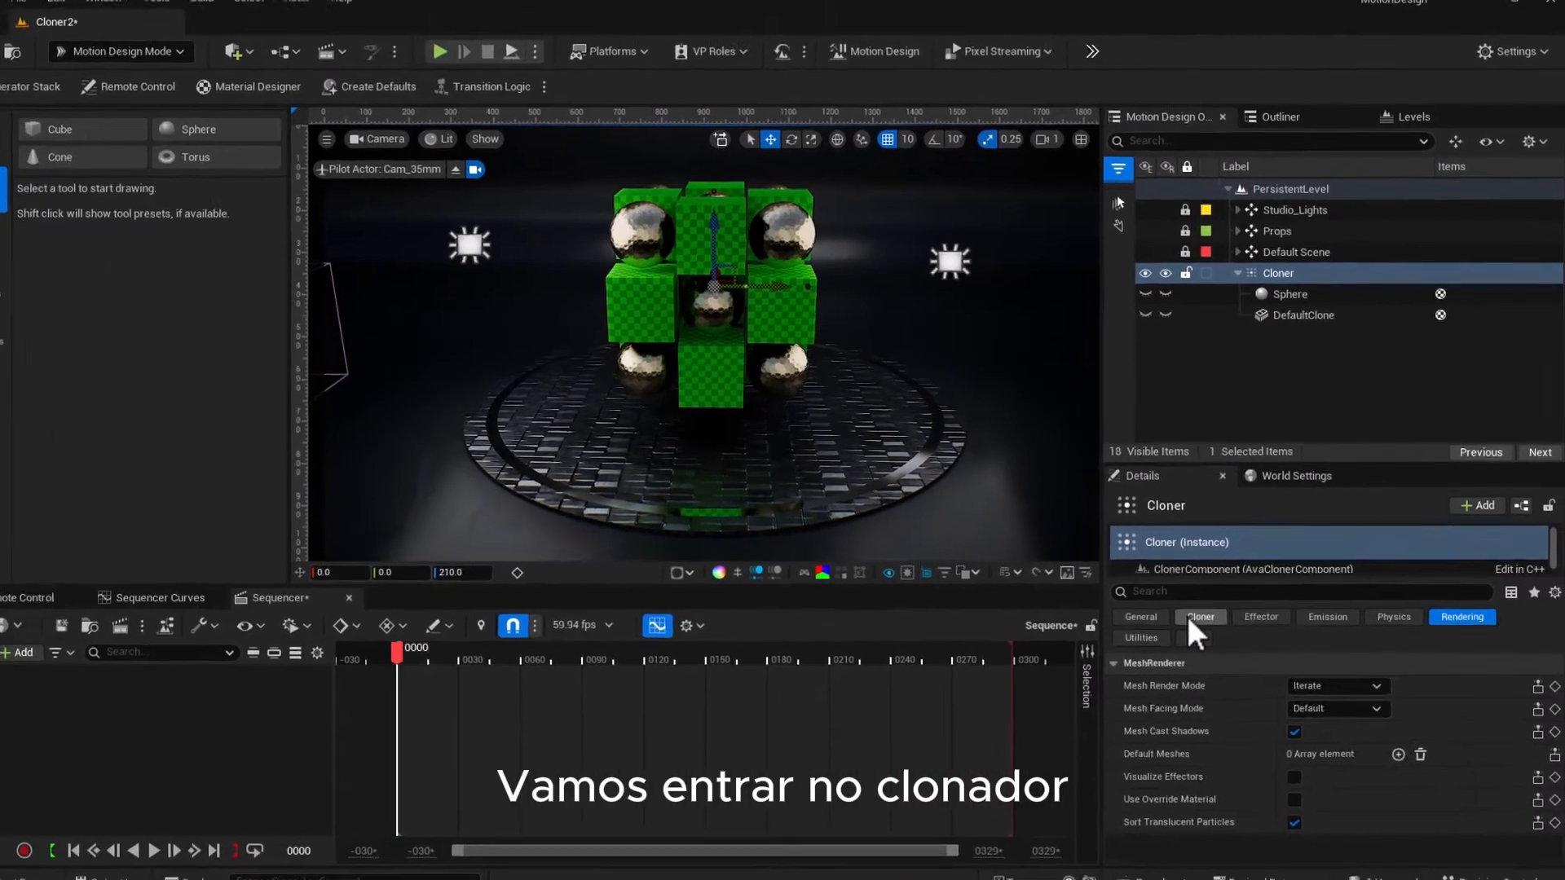
Change the Cloner's colour to pale yellow, sRGB FFF6BCFF
{"action": "left_click", "coordinate": [1145, 666]}
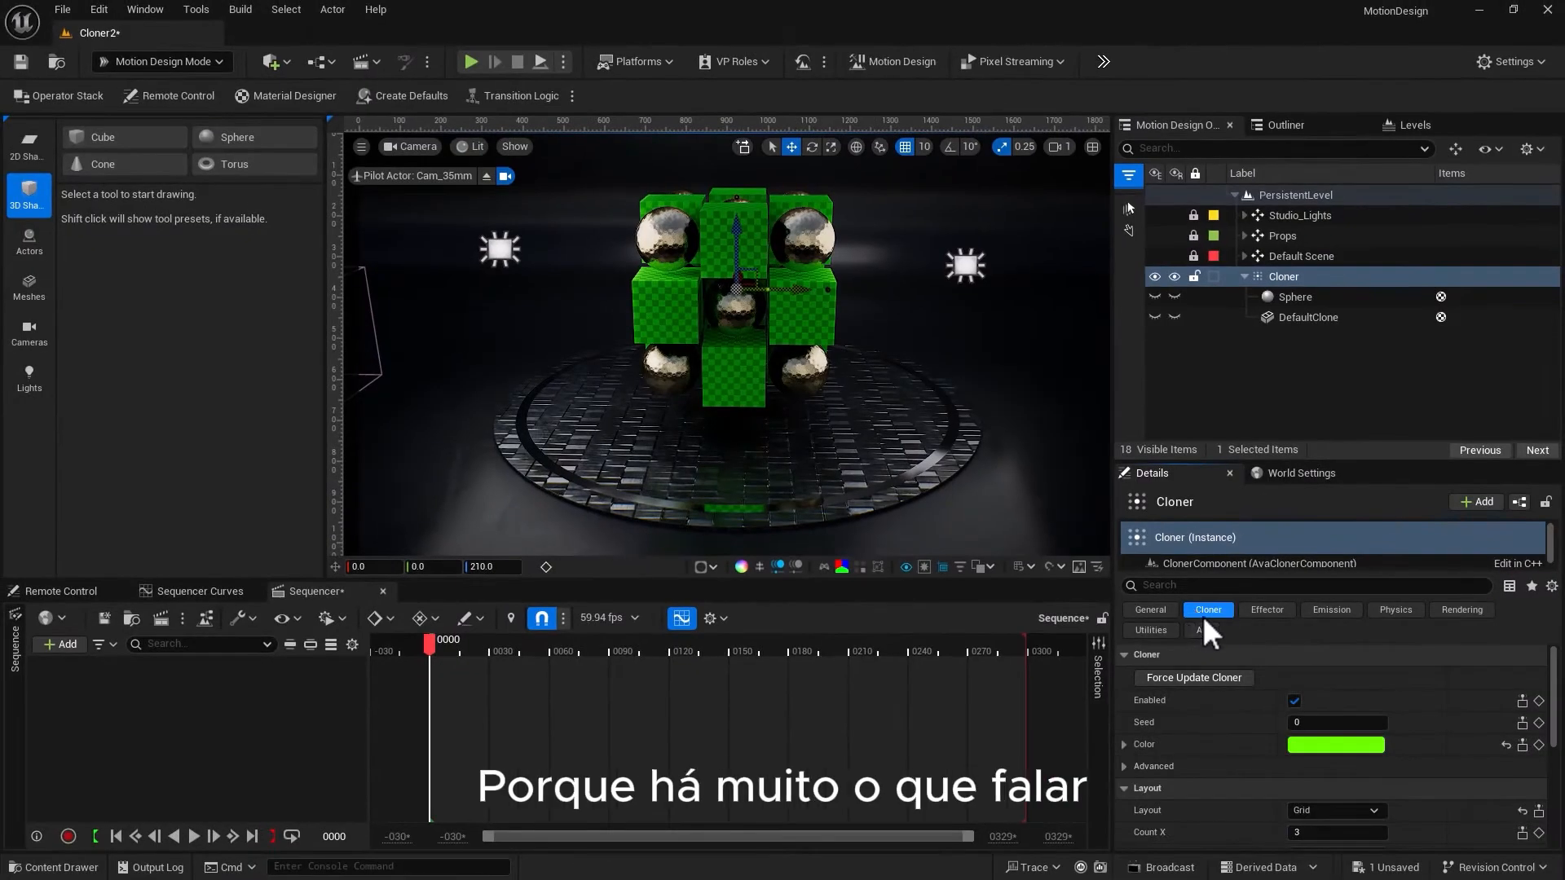
{"action": "left_click", "coordinate": [1322, 743]}
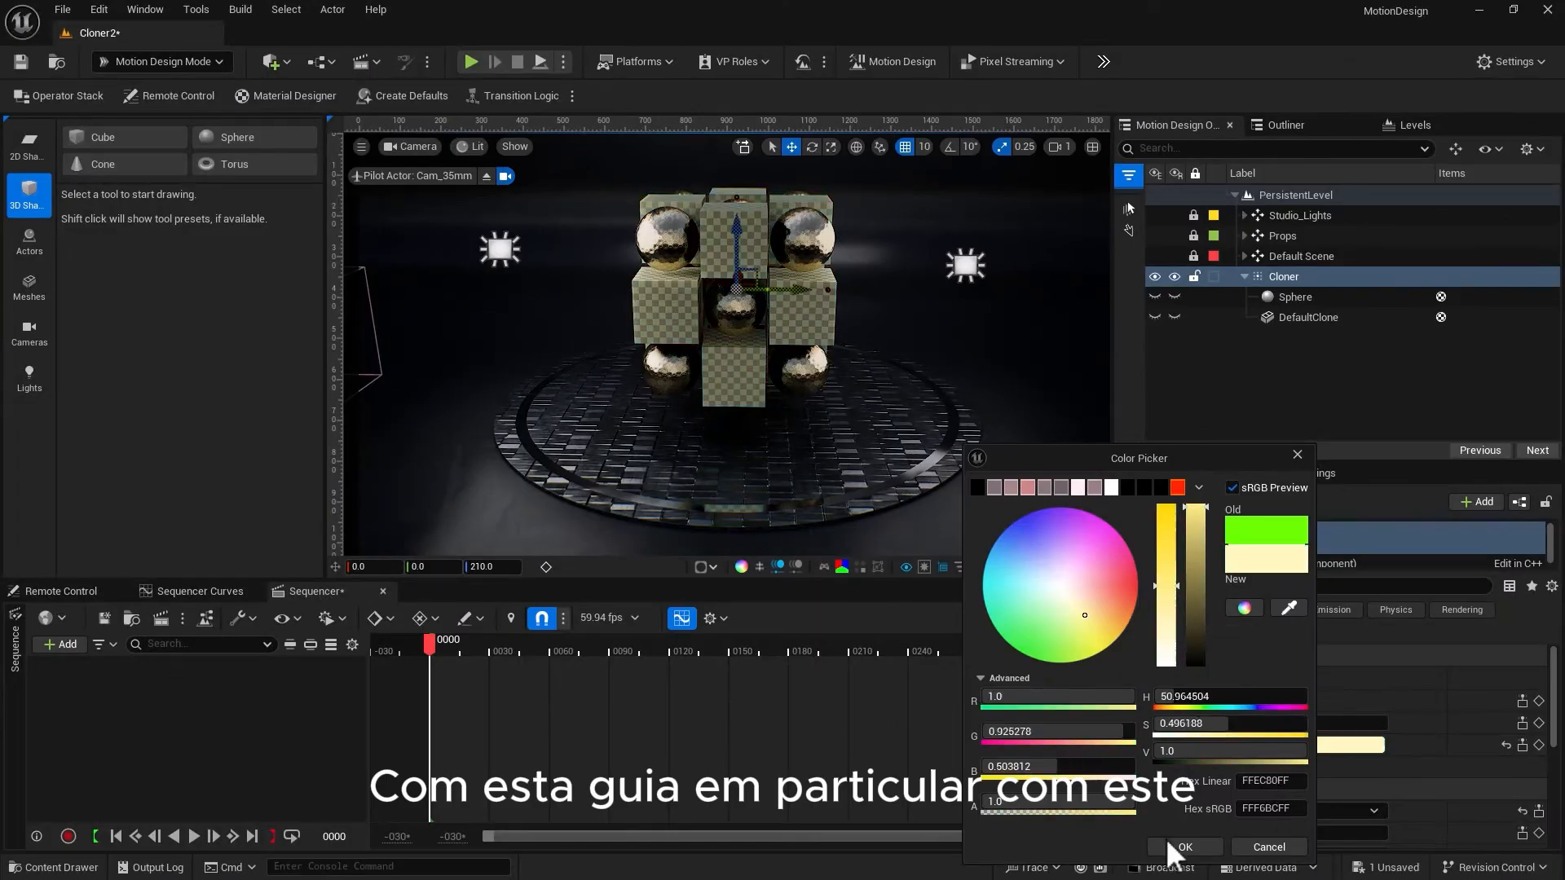
Apply the pale yellow colour to the clones and set the cloner's layout to Line
{"action": "left_click", "coordinate": [1169, 846]}
{"action": "scroll", "coordinate": [1191, 702], "scroll_direction": "up", "scroll_amount": 5}
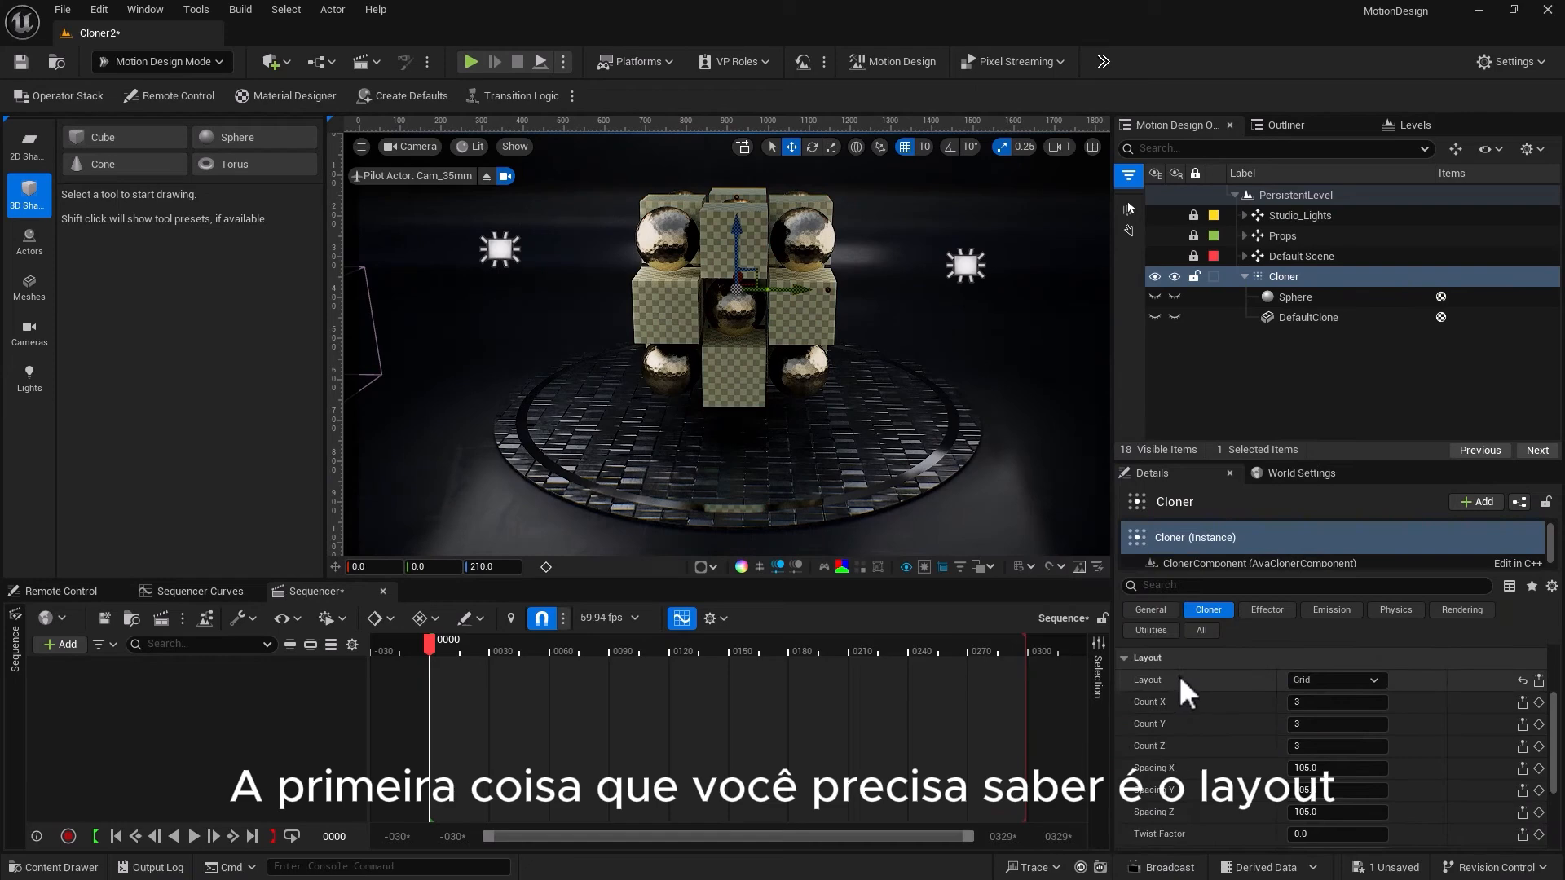
{"action": "left_click", "coordinate": [1343, 682]}
{"action": "left_click", "coordinate": [1317, 711]}
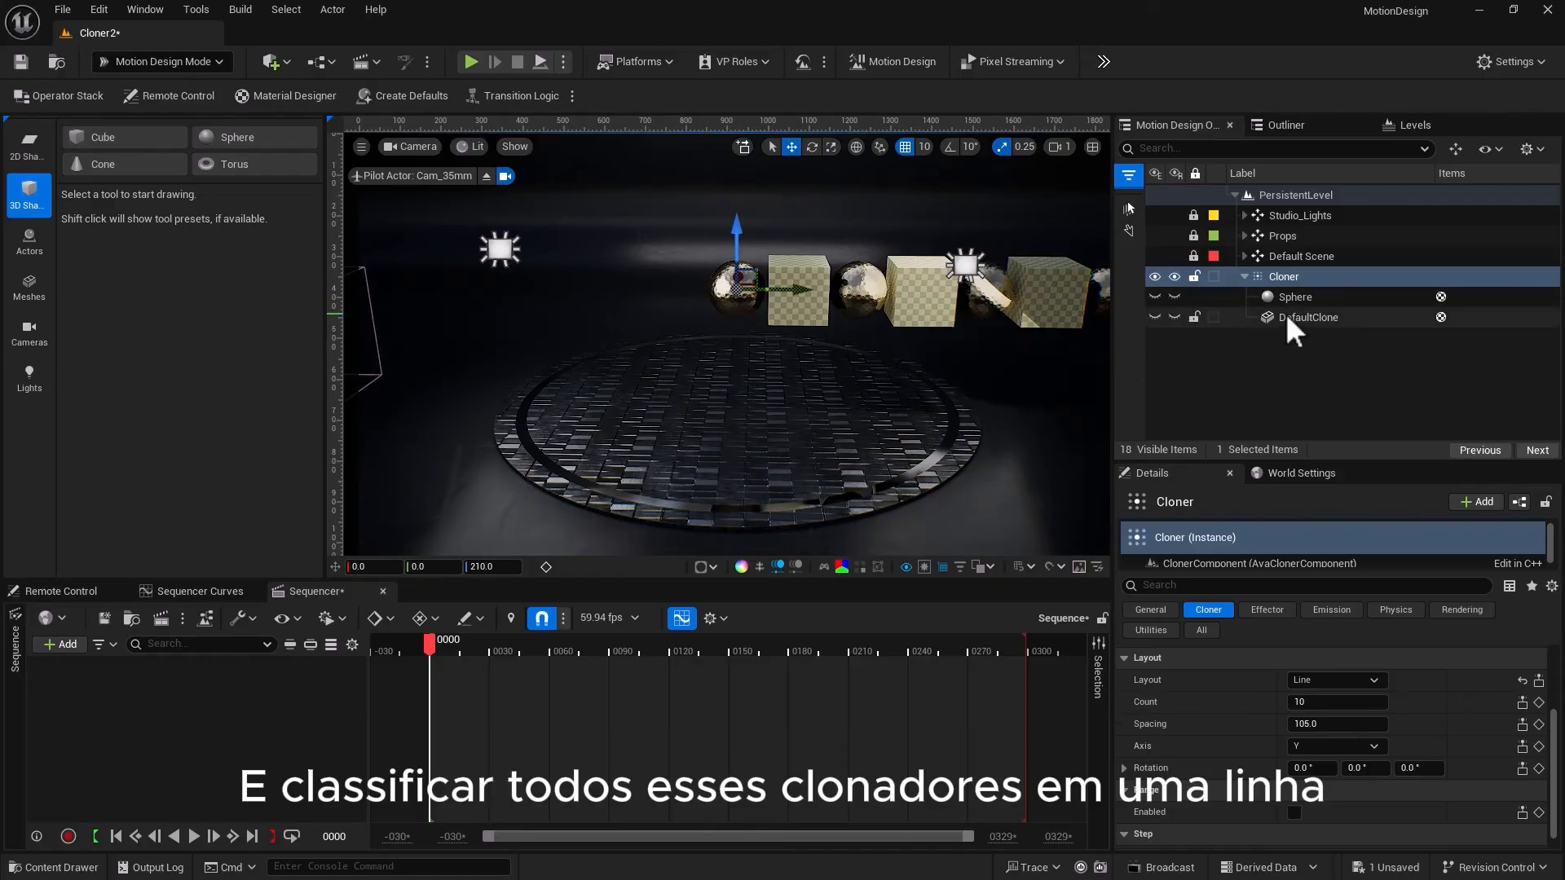
Try the line layout along the X and Z axes before returning it to Y, and test its third rotation value at about 51° before resetting it
{"action": "left_click", "coordinate": [1307, 747]}
{"action": "left_click", "coordinate": [1306, 763]}
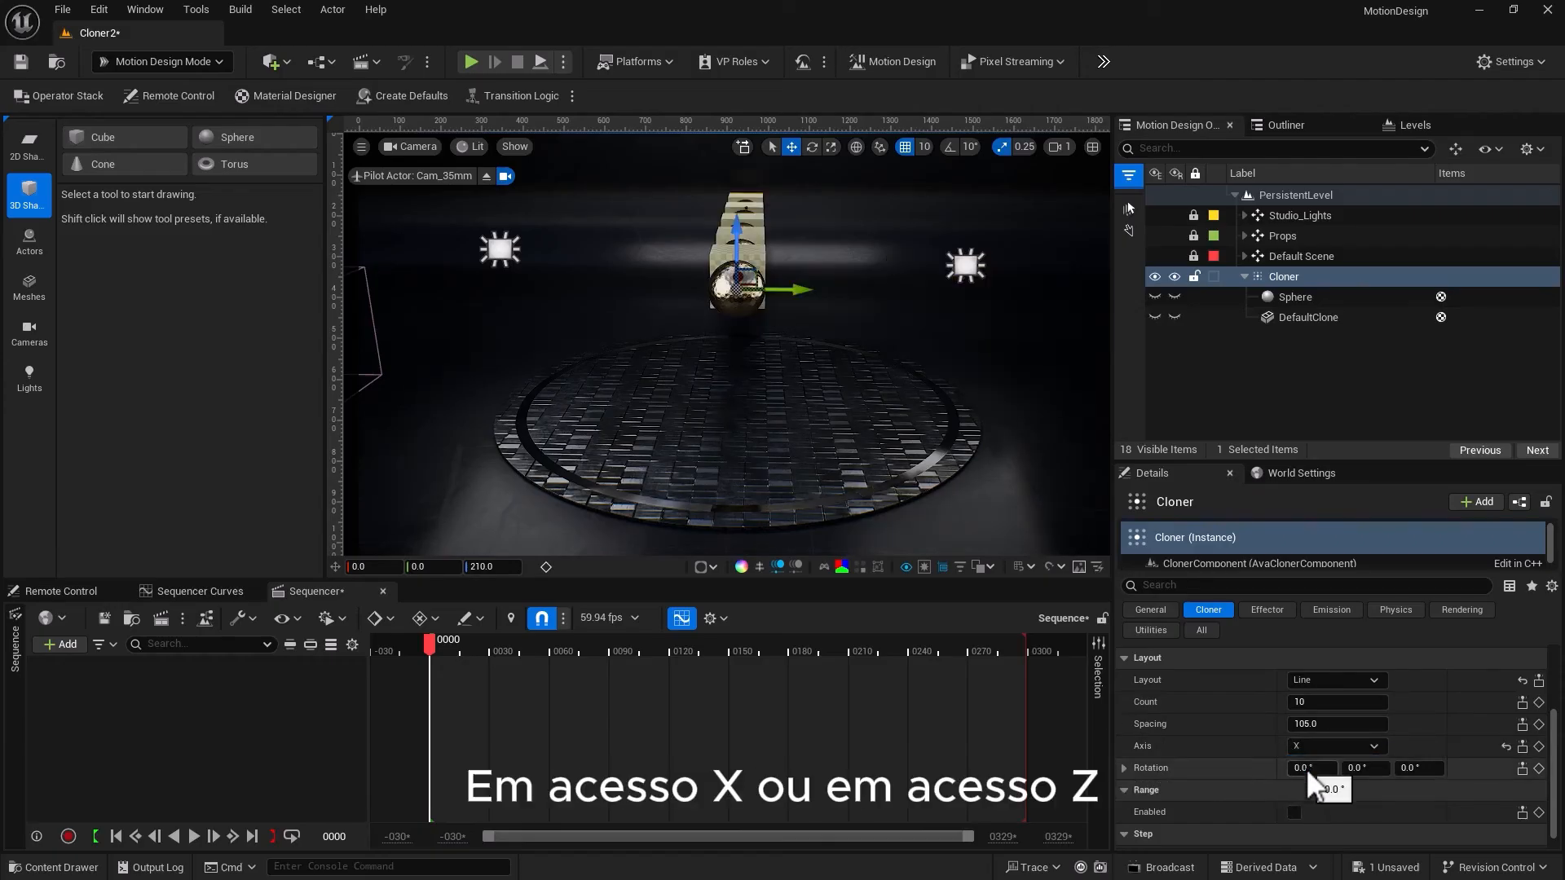
{"action": "left_click", "coordinate": [1307, 747]}
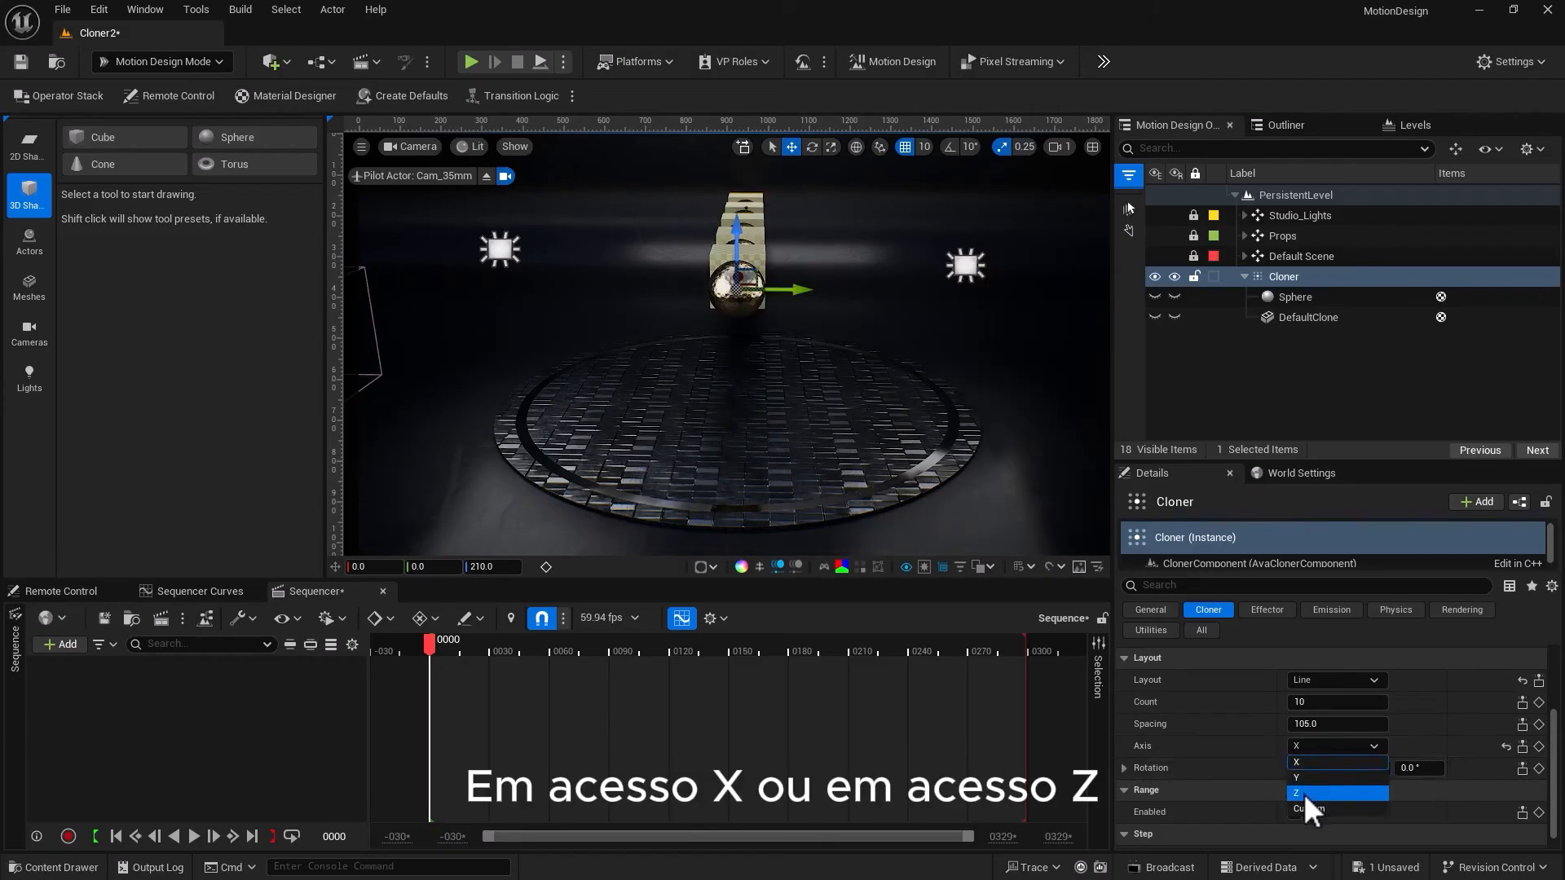
{"action": "left_click", "coordinate": [1303, 794]}
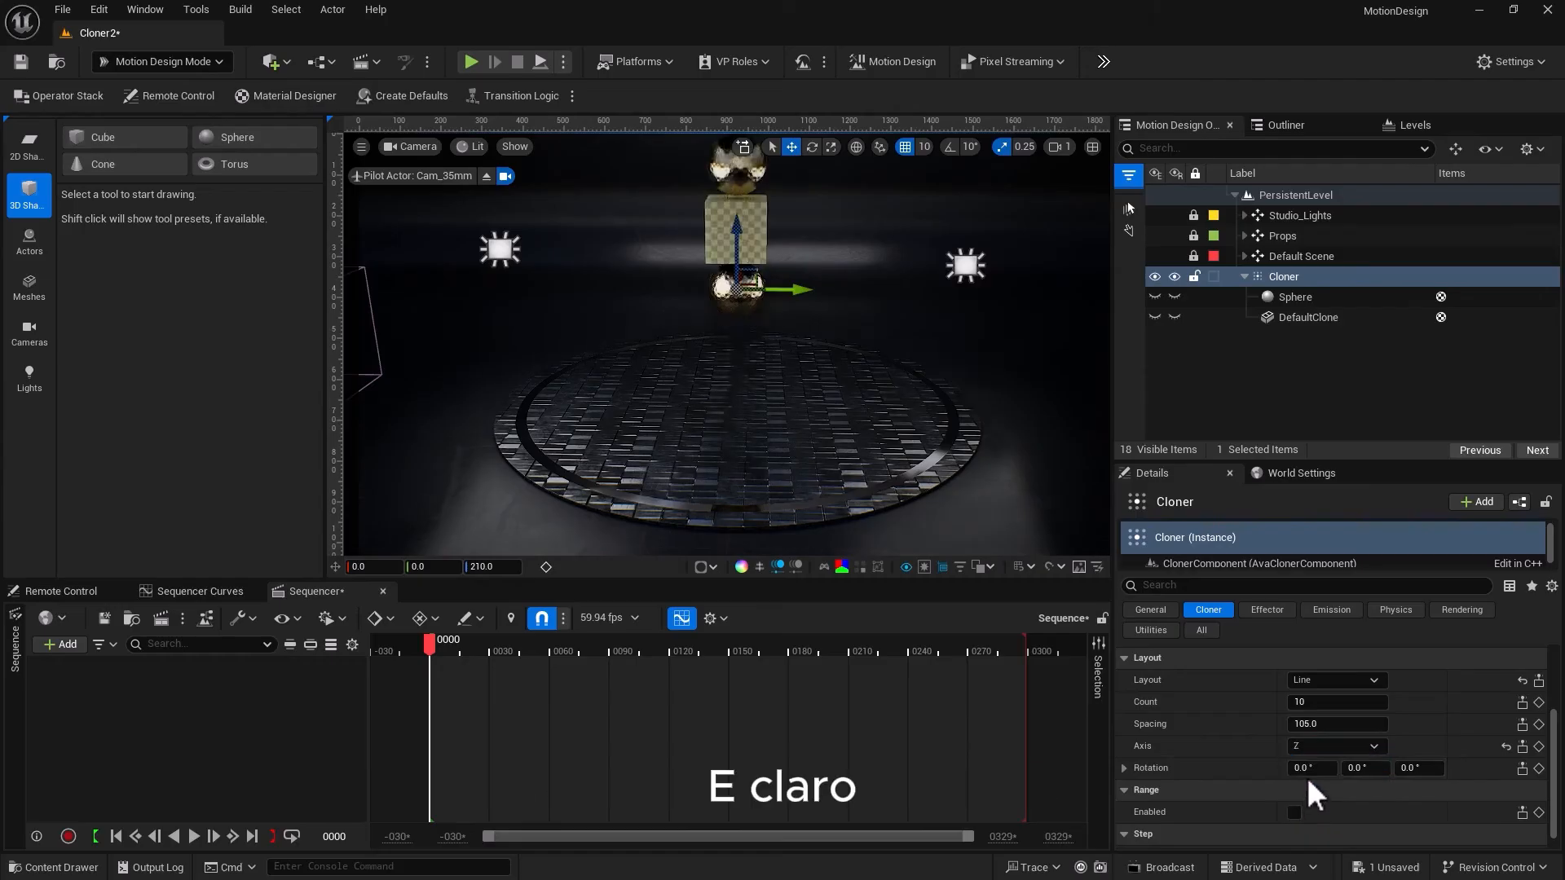
{"action": "left_click", "coordinate": [1312, 746]}
{"action": "left_click", "coordinate": [1300, 762]}
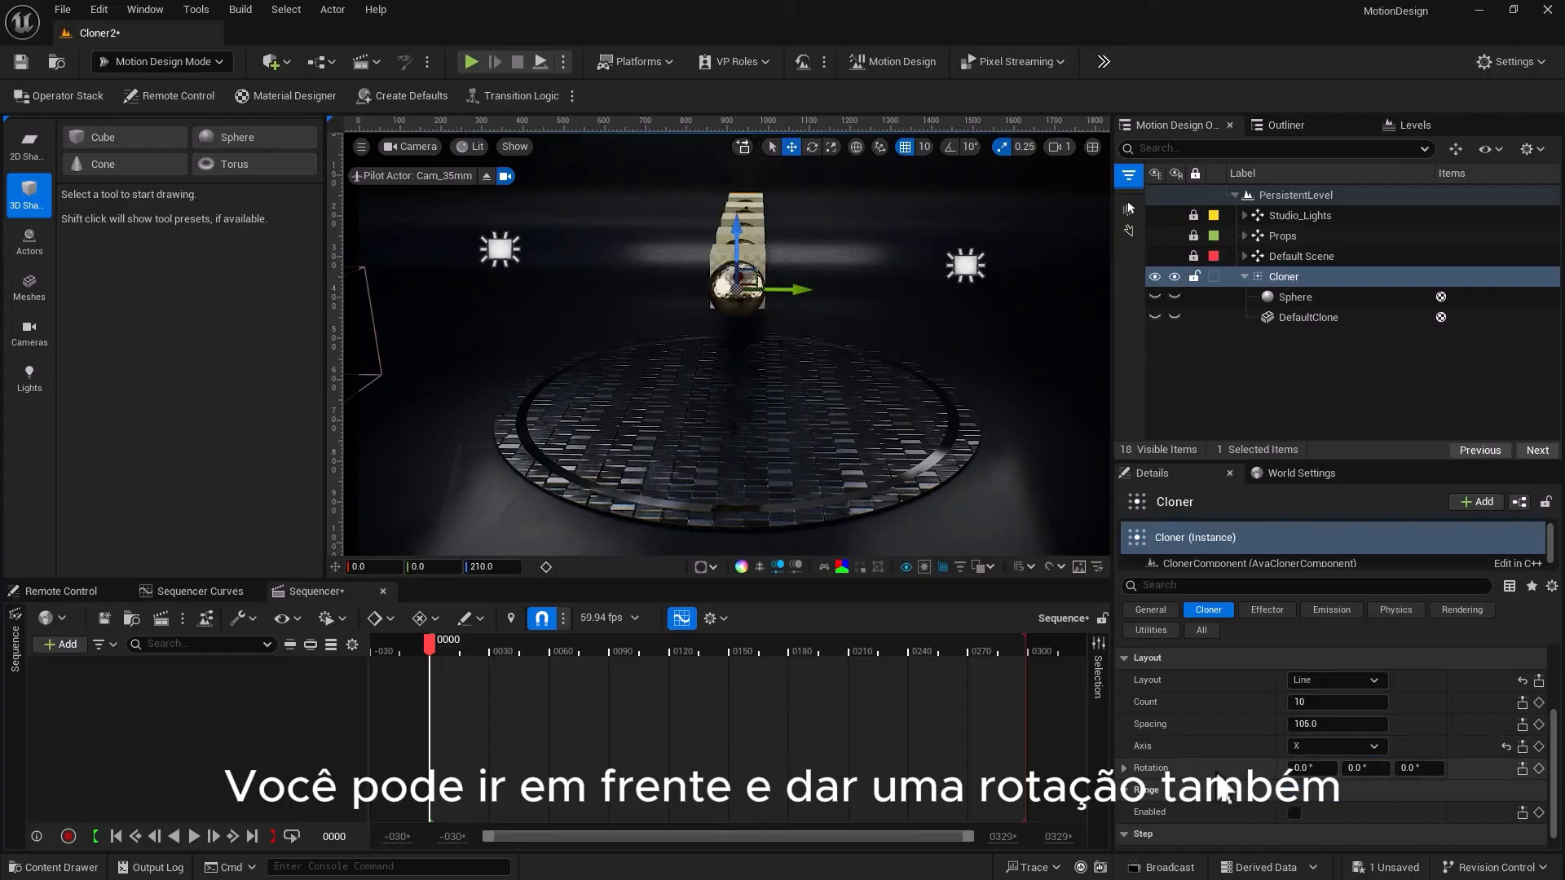
{"action": "left_click", "coordinate": [1304, 746]}
{"action": "left_click", "coordinate": [1302, 778]}
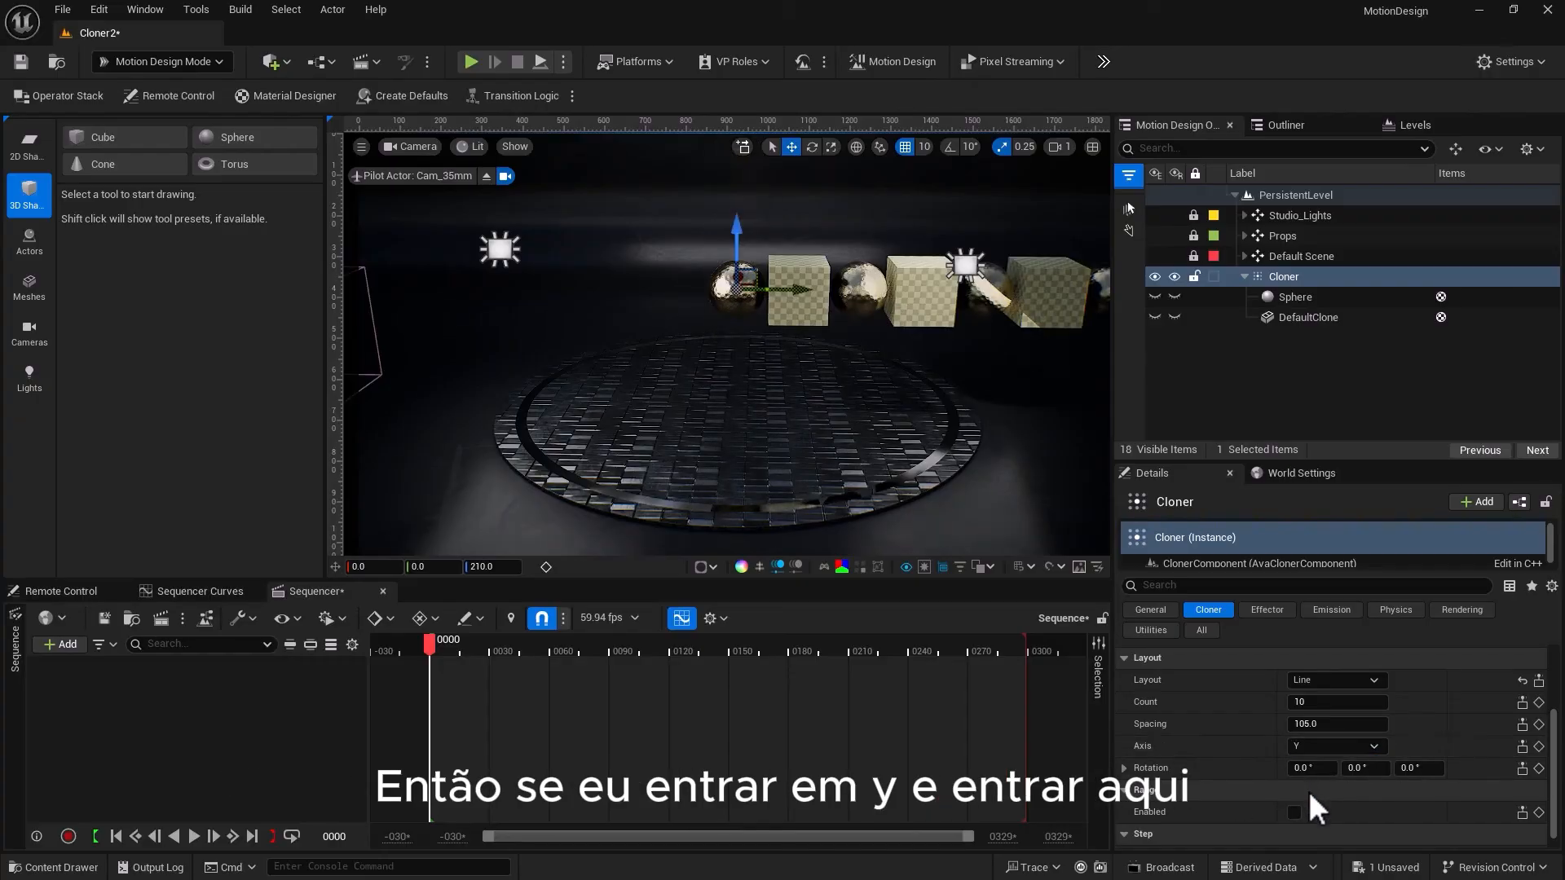
{"action": "left_click_drag", "start_coordinate": [1418, 767], "coordinate": [1467, 768]}
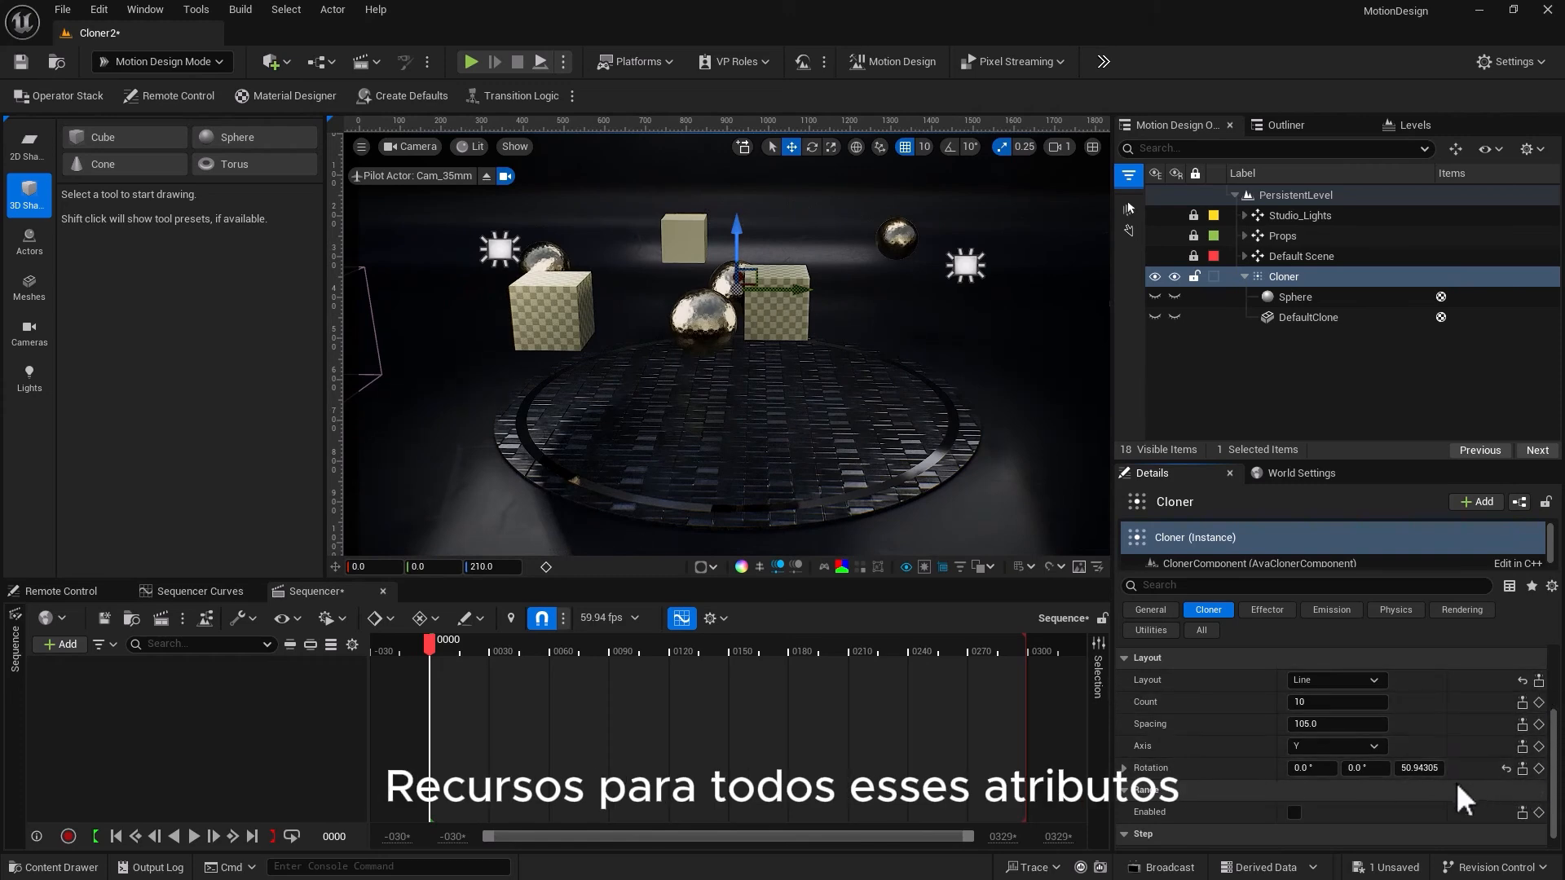
{"action": "mouse_move", "coordinate": [1451, 768]}
{"action": "left_mouse_down"}
{"action": "mouse_move", "coordinate": [1420, 767]}
{"action": "mouse_move", "coordinate": [1434, 767]}
{"action": "left_mouse_up"}
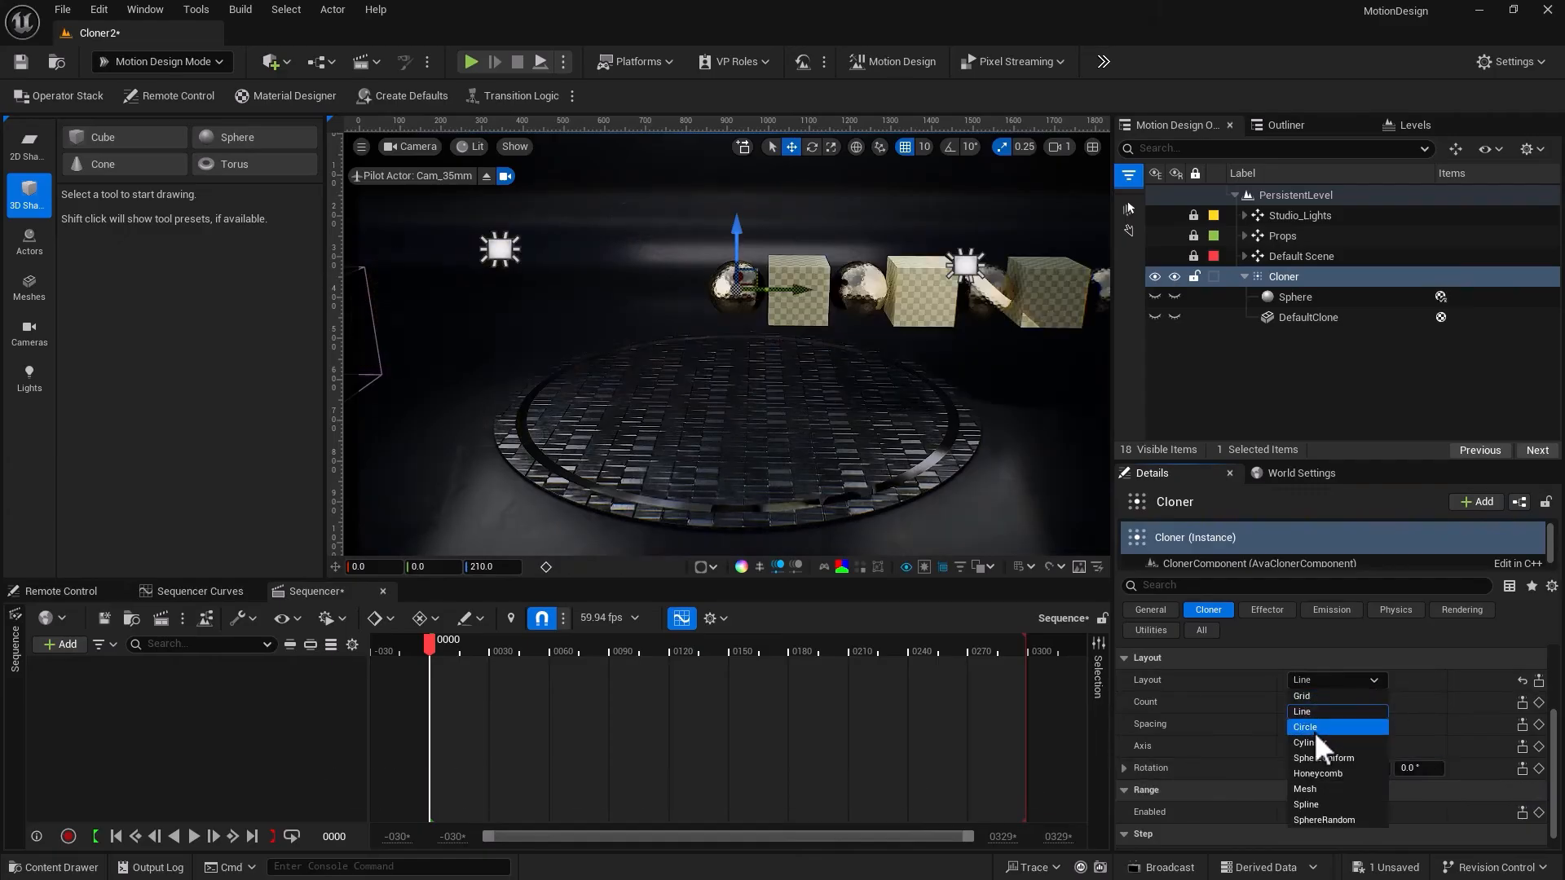
Change the cloner's layout to Circle, try the XZ plane, and settle on the YZ plane
{"action": "left_click", "coordinate": [1313, 728]}
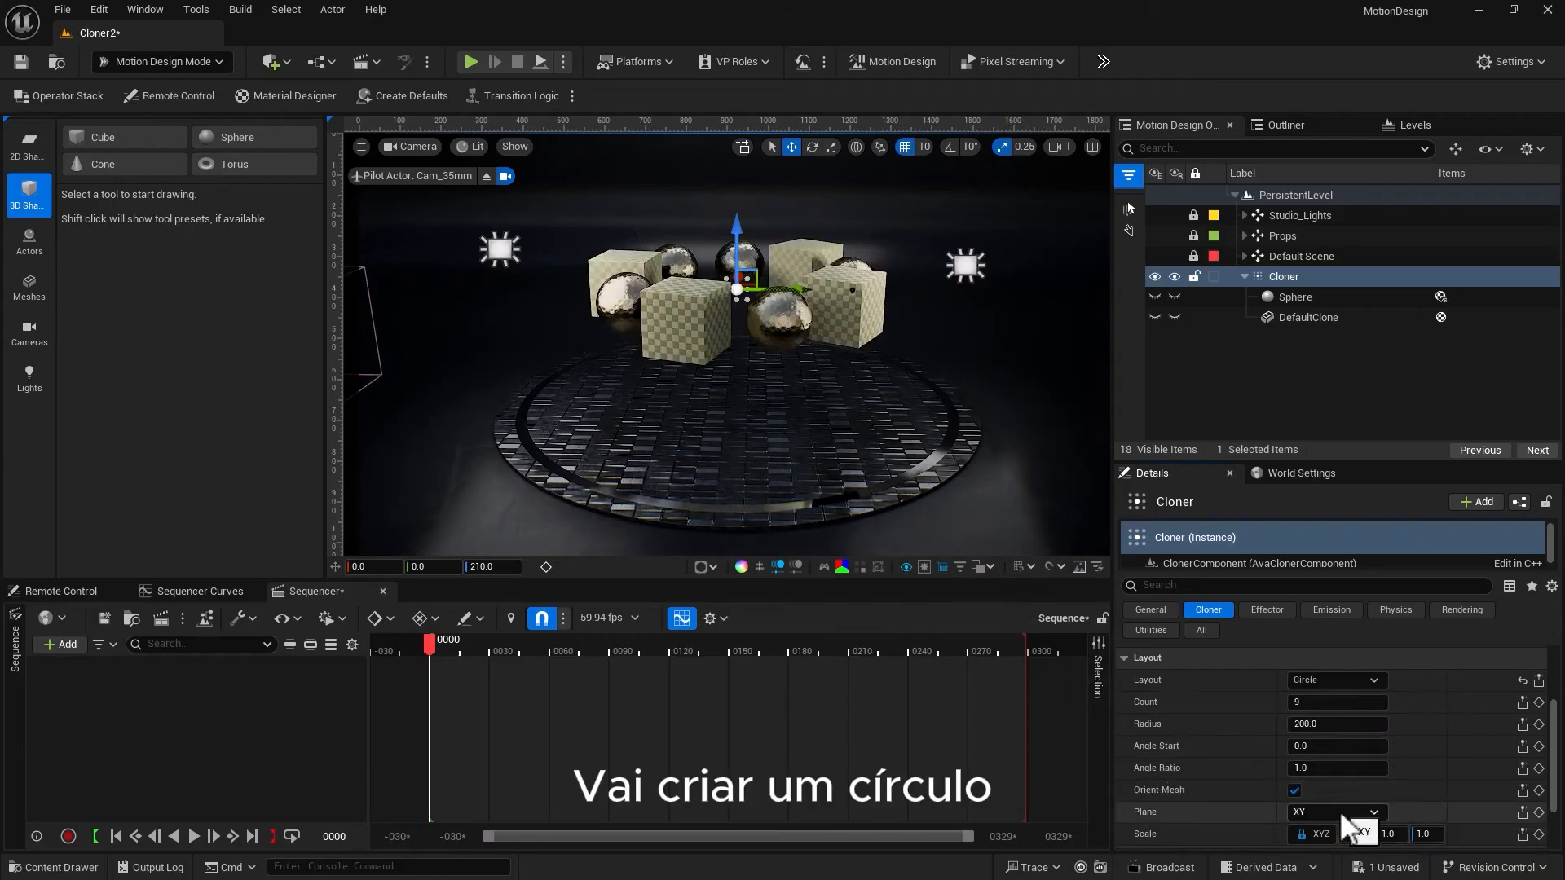
{"action": "scroll", "coordinate": [1338, 810], "scroll_direction": "down", "scroll_amount": 1}
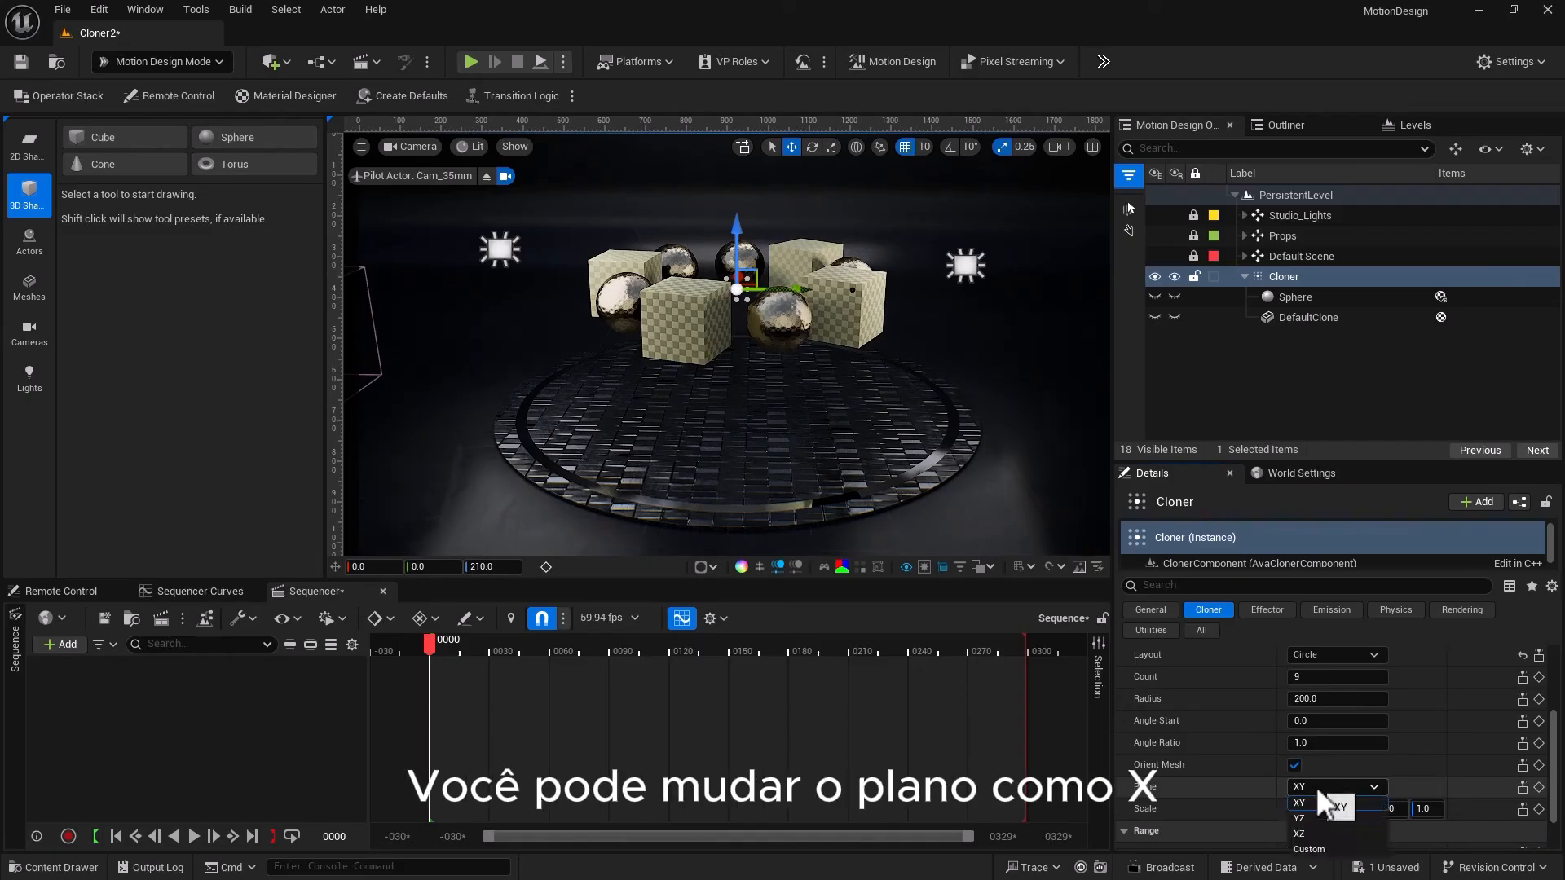
{"action": "left_click", "coordinate": [1315, 786]}
{"action": "left_click", "coordinate": [1312, 833]}
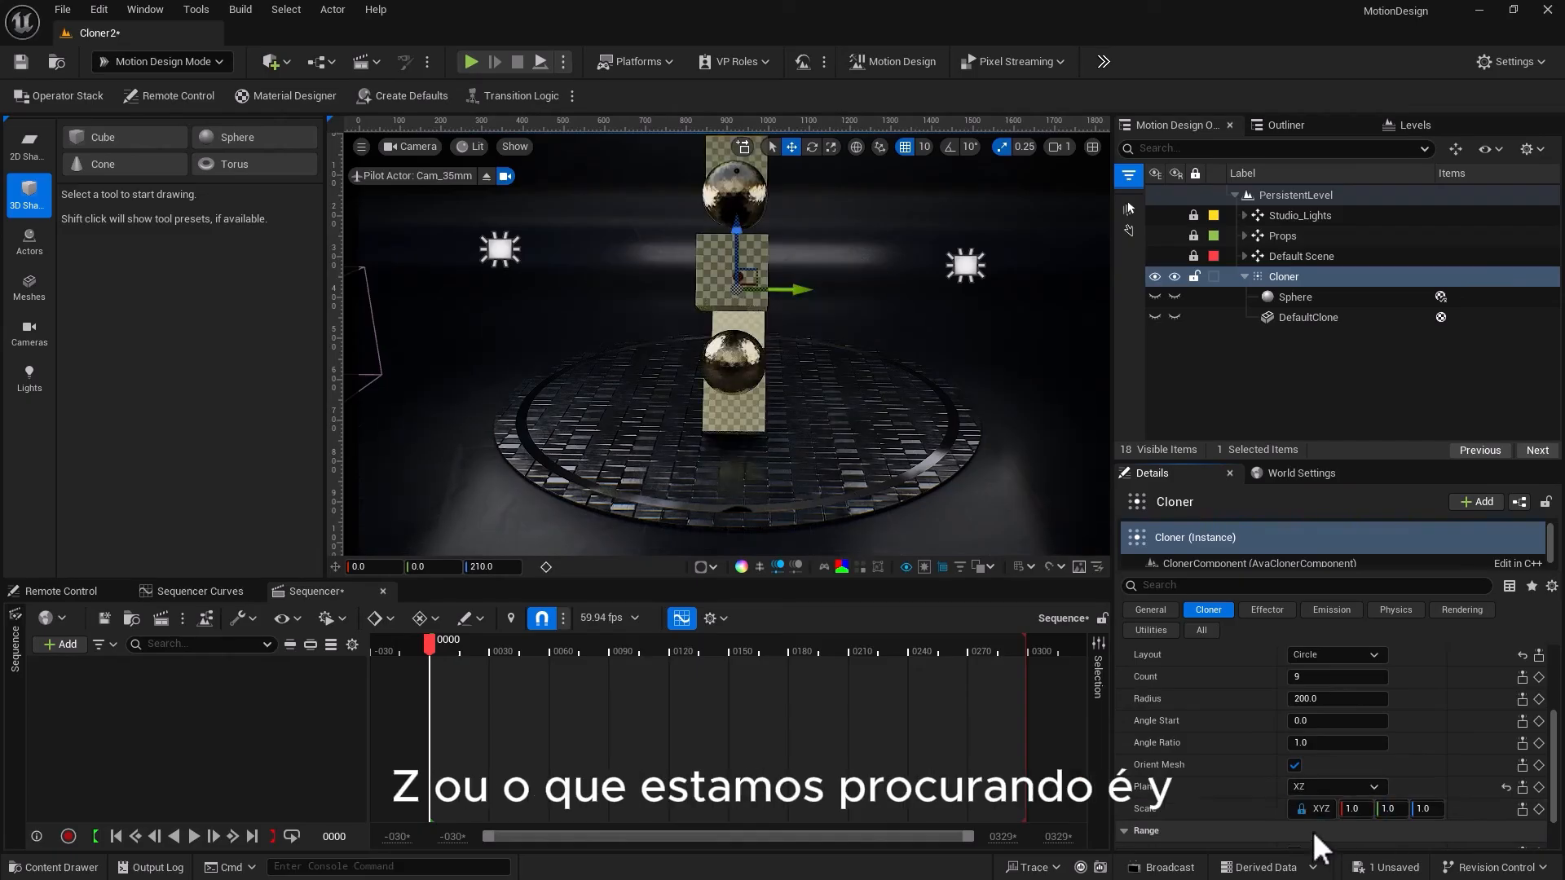
{"action": "left_click", "coordinate": [1312, 787]}
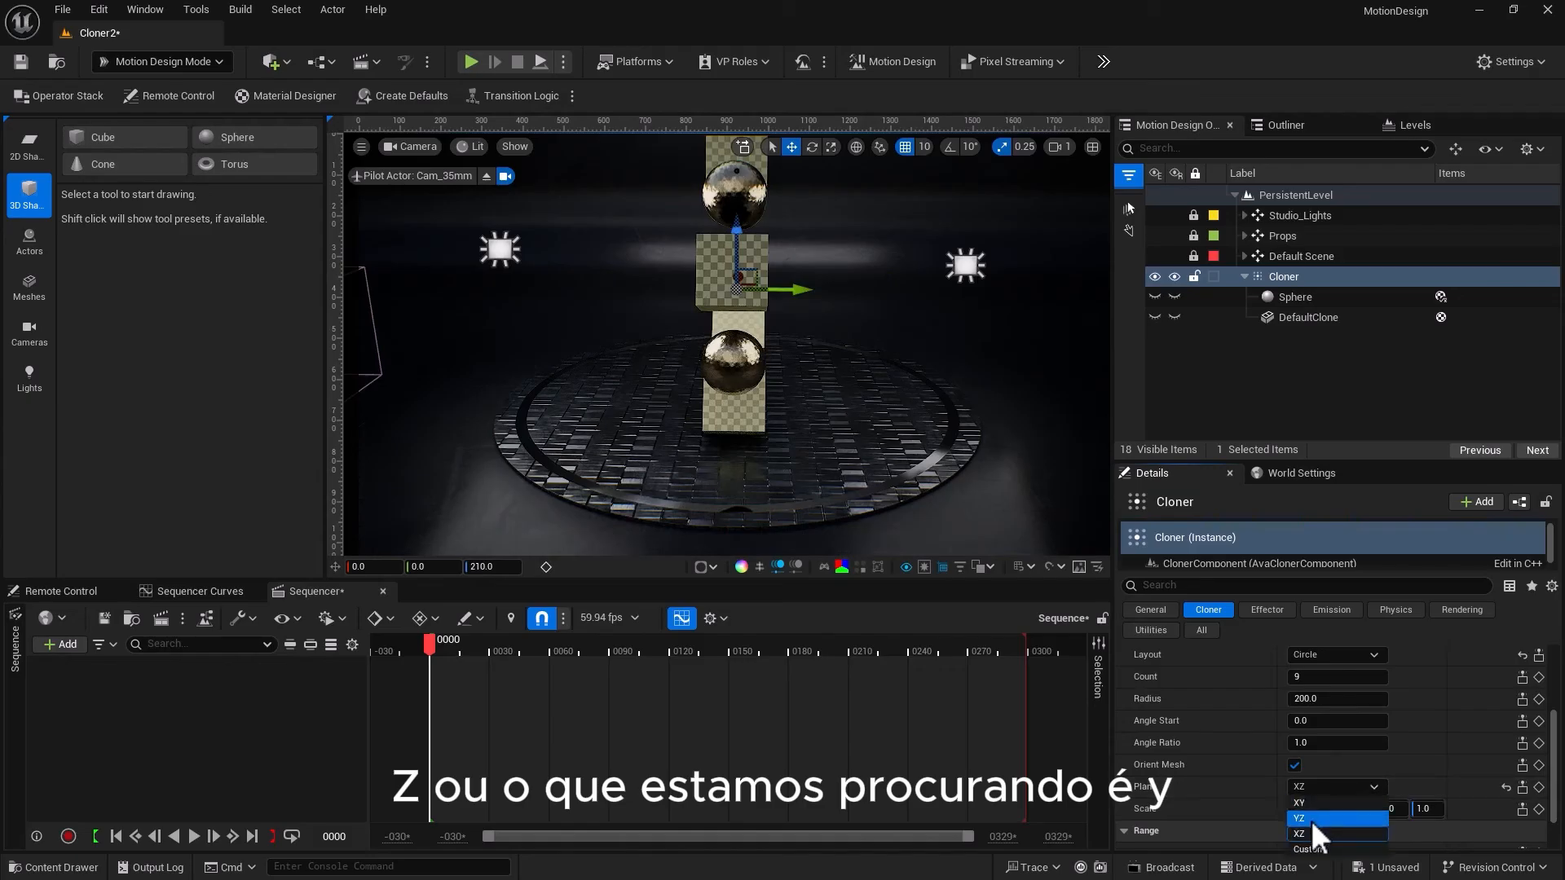
{"action": "left_click", "coordinate": [1310, 819]}
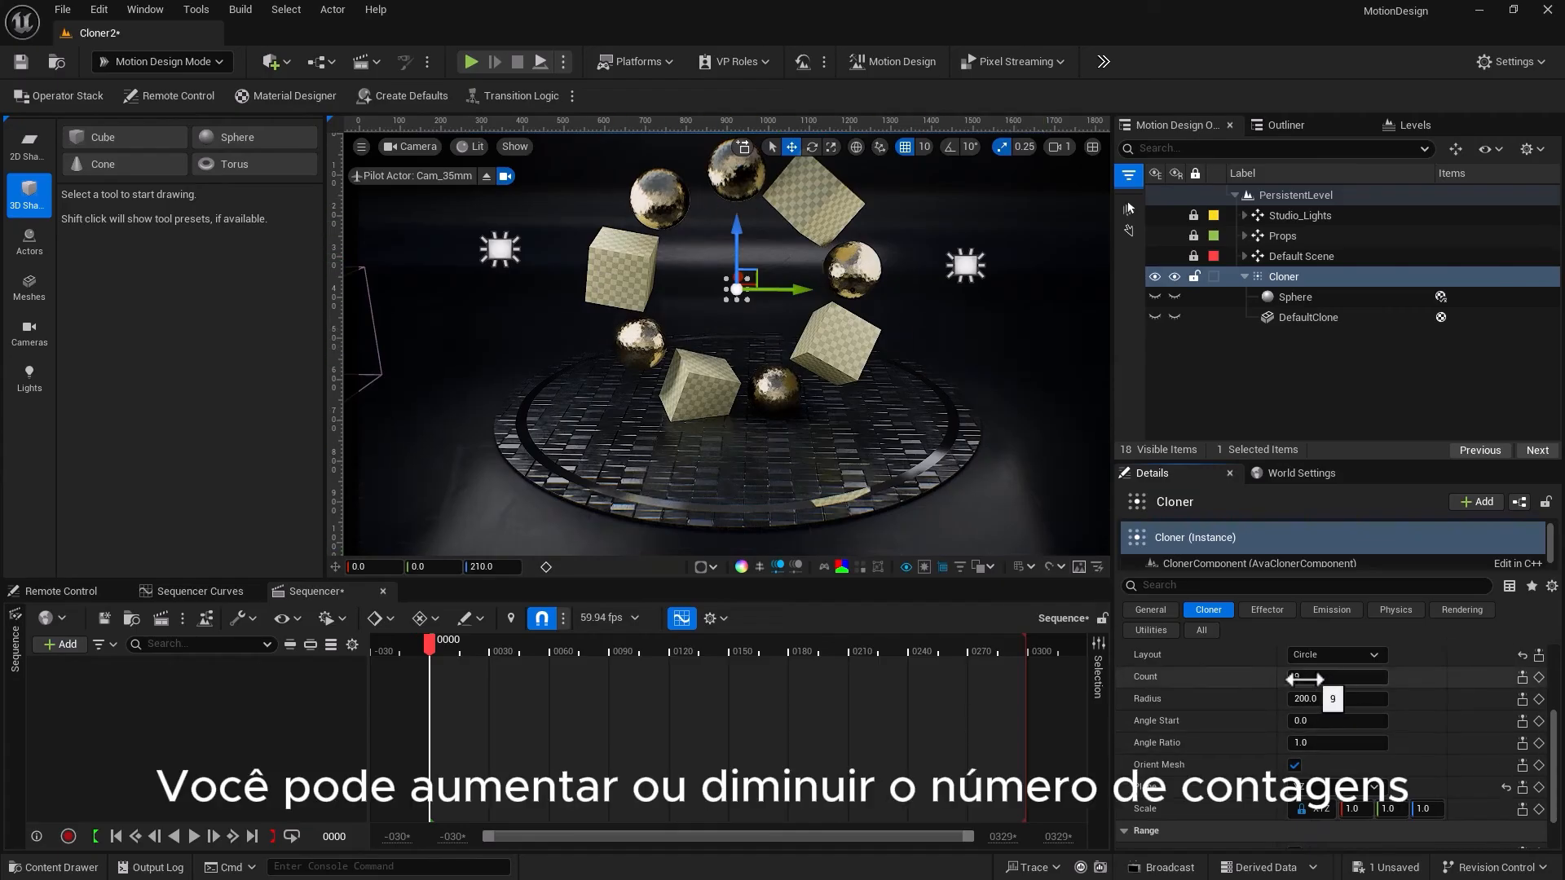
Set the circle's clone count to 17 and try out its radius and start angle, keeping them at 200 and 0
{"action": "left_click_drag", "start_coordinate": [1337, 676], "coordinate": [1273, 698]}
{"action": "left_click", "coordinate": [1504, 699]}
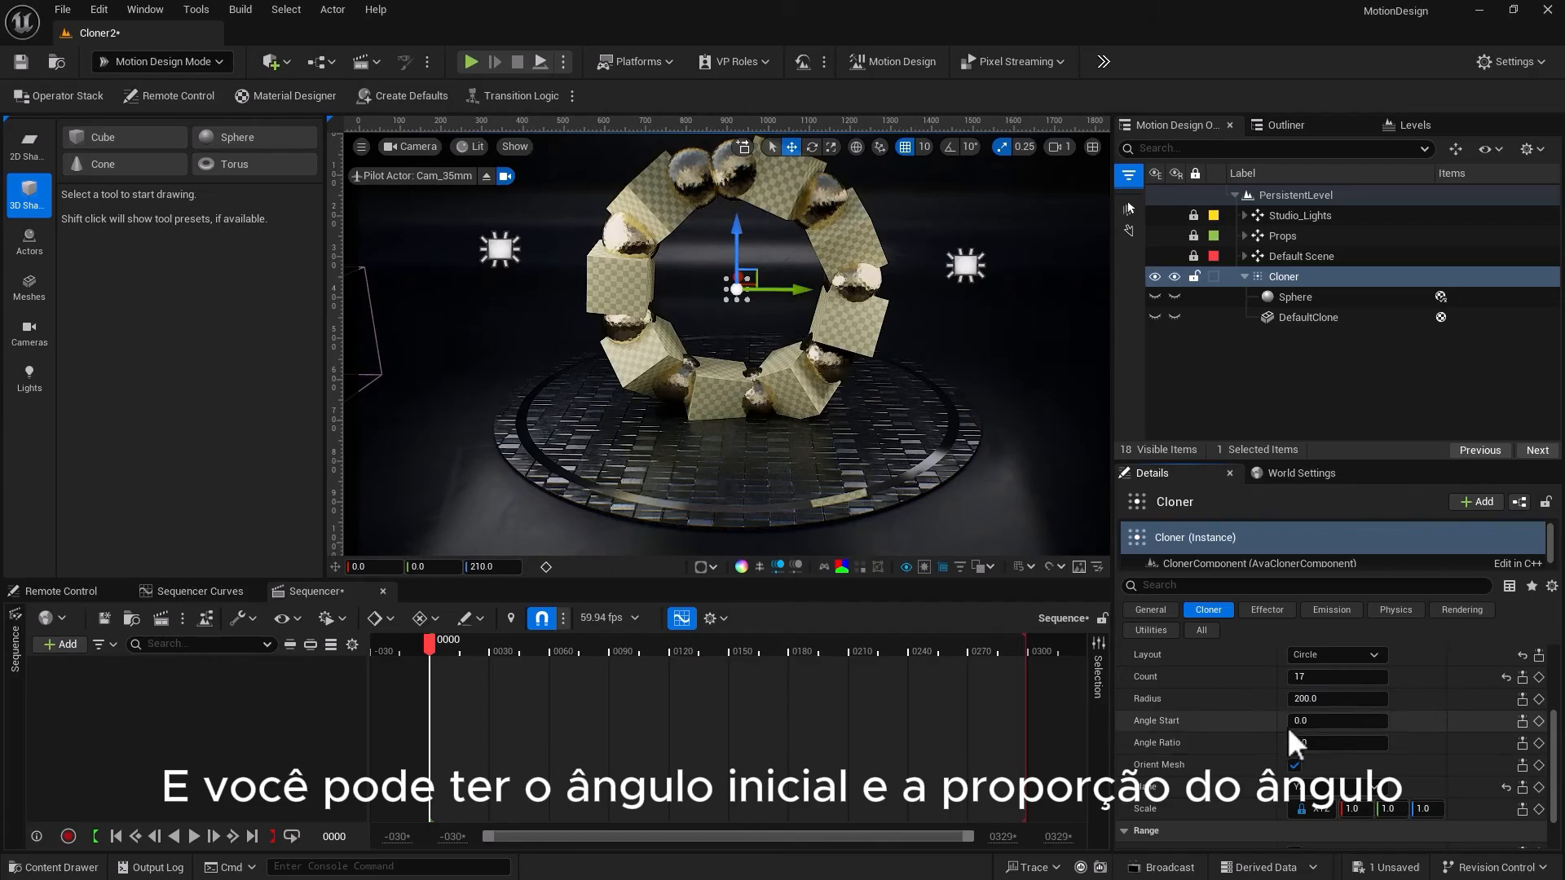
{"action": "mouse_move", "coordinate": [1290, 720]}
{"action": "left_mouse_down"}
{"action": "mouse_move", "coordinate": [1306, 744]}
{"action": "mouse_move", "coordinate": [1255, 744]}
{"action": "mouse_move", "coordinate": [1312, 744]}
{"action": "left_mouse_up"}
Change the cloner's layout to Cylinder with a base count of 10 and a height count of 3
{"action": "scroll", "coordinate": [1270, 774], "scroll_direction": "down", "scroll_amount": 2}
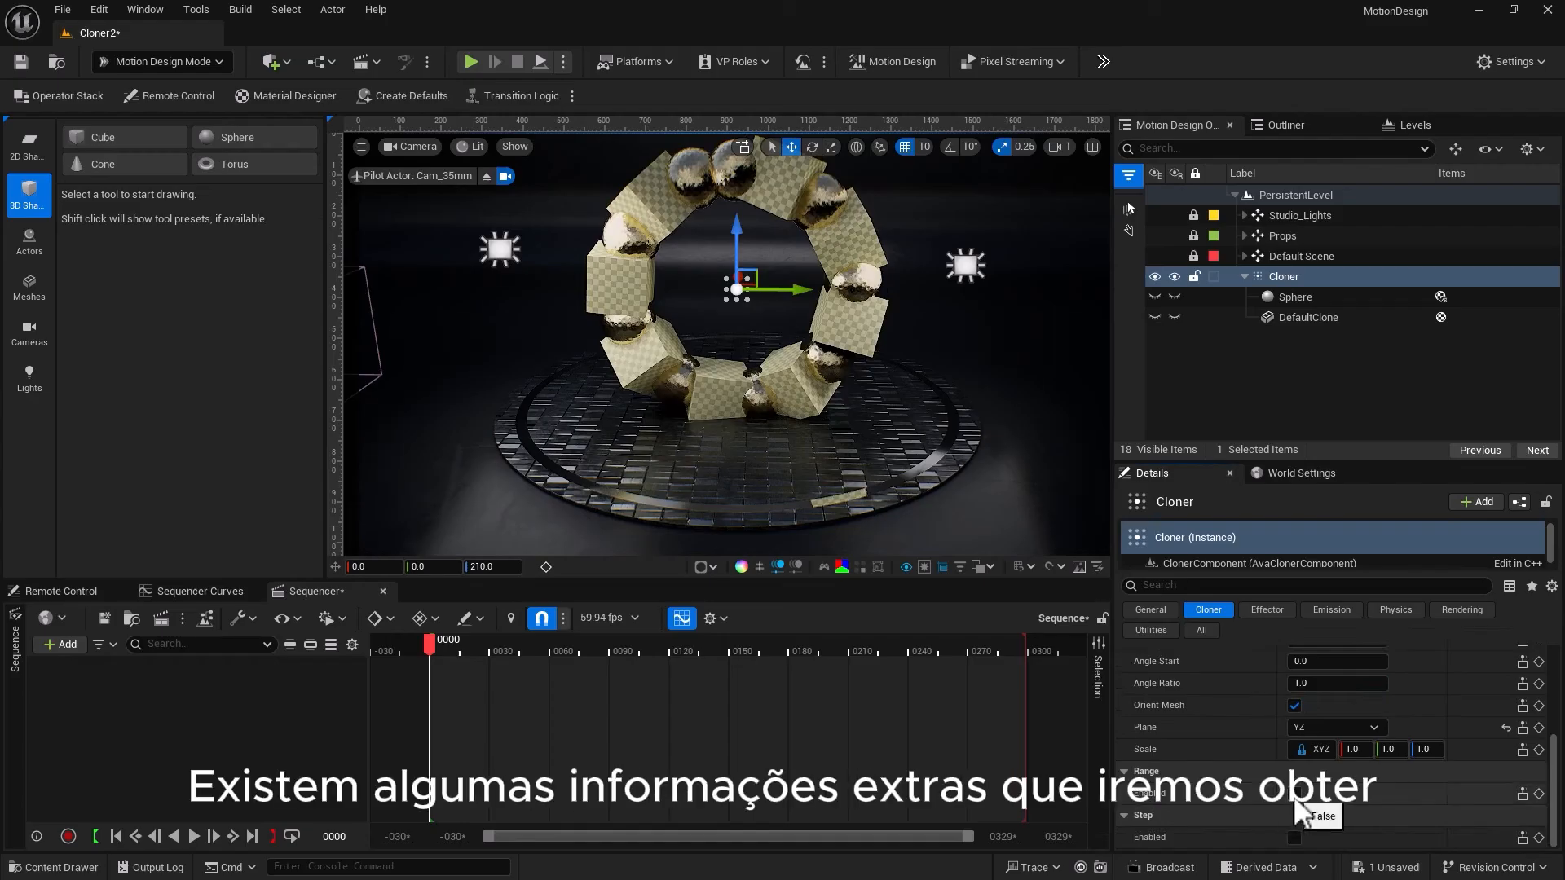
{"action": "scroll", "coordinate": [1295, 766], "scroll_direction": "up", "scroll_amount": 3}
{"action": "scroll", "coordinate": [1295, 756], "scroll_direction": "up", "scroll_amount": 1}
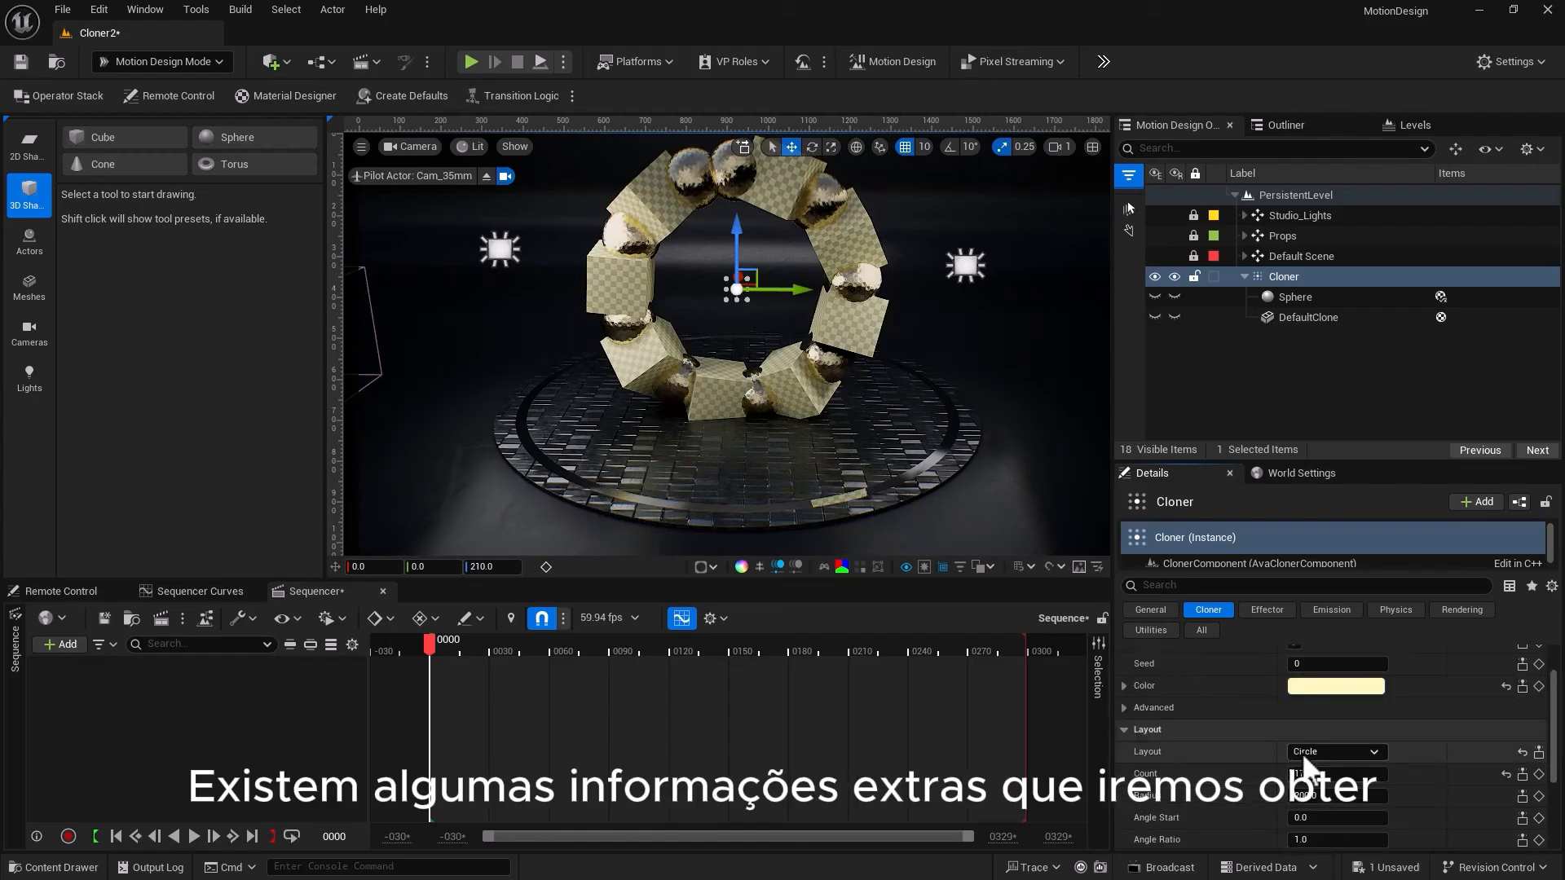
{"action": "left_click", "coordinate": [1302, 751]}
{"action": "left_click", "coordinate": [1312, 659]}
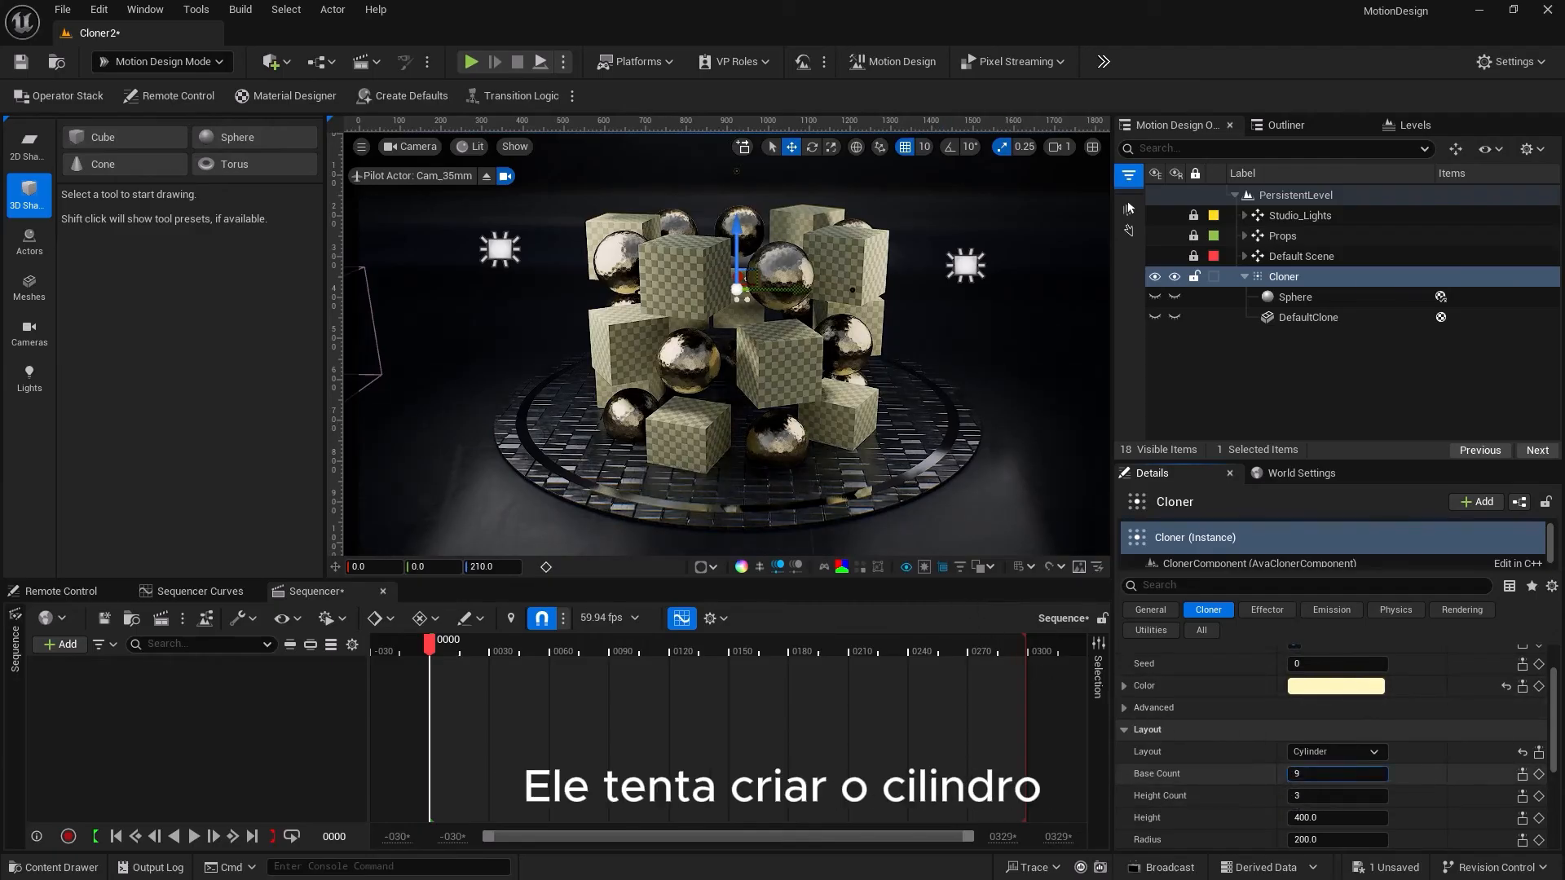
{"action": "left_click_drag", "start_coordinate": [1335, 773], "coordinate": [1353, 773]}
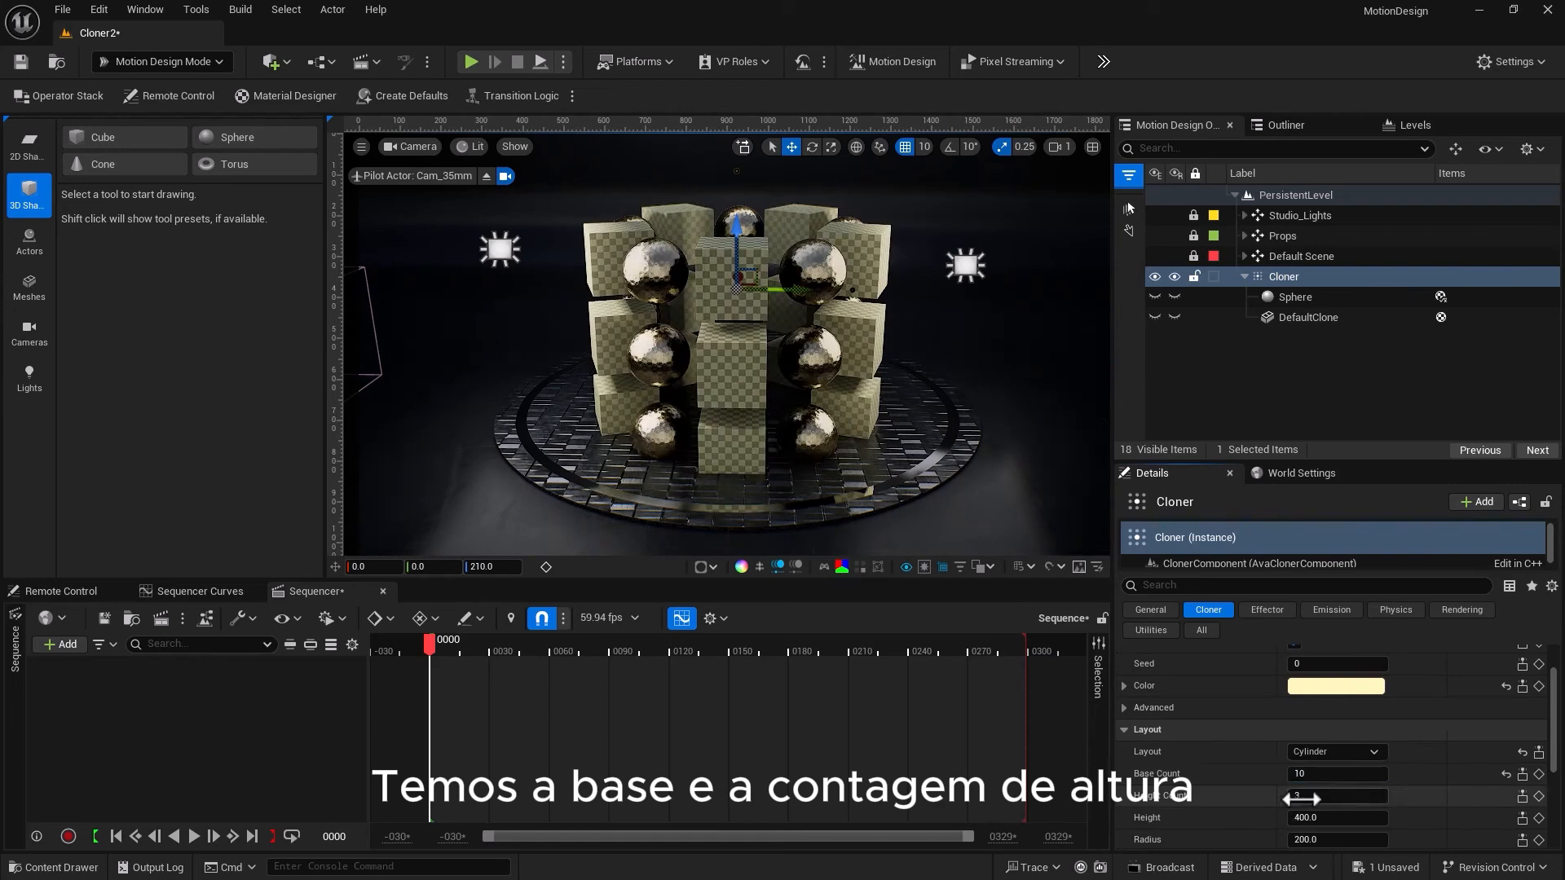
{"action": "left_click_drag", "start_coordinate": [1336, 796], "coordinate": [1372, 796]}
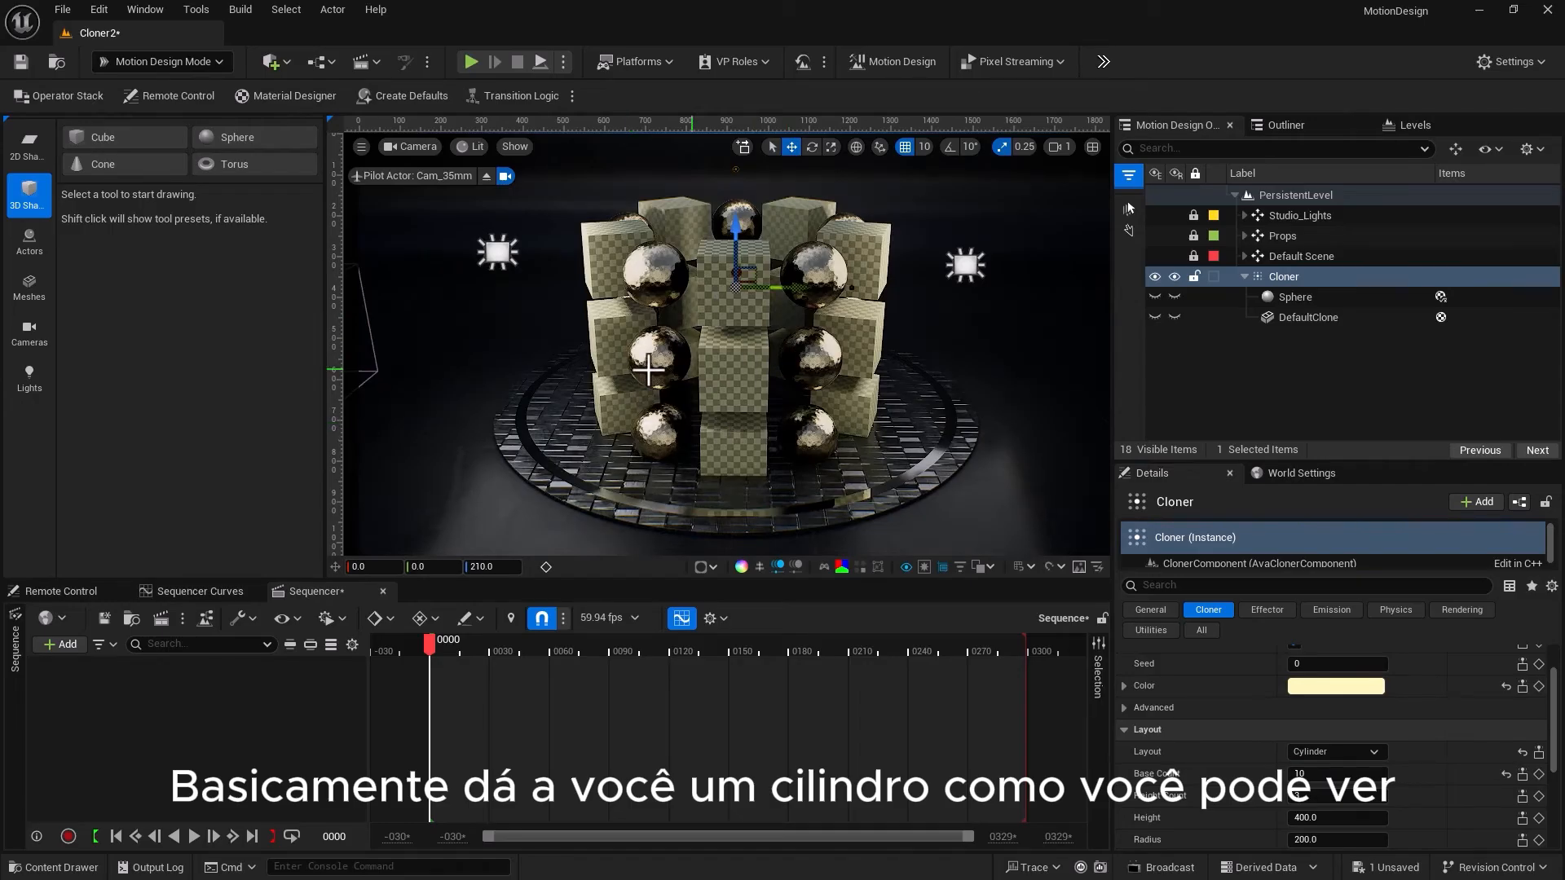
Change the cloner's layout to Honeycomb and view the arrangement from above
{"action": "left_click_drag", "start_coordinate": [647, 370], "coordinate": [424, 497], "text": "alt"}
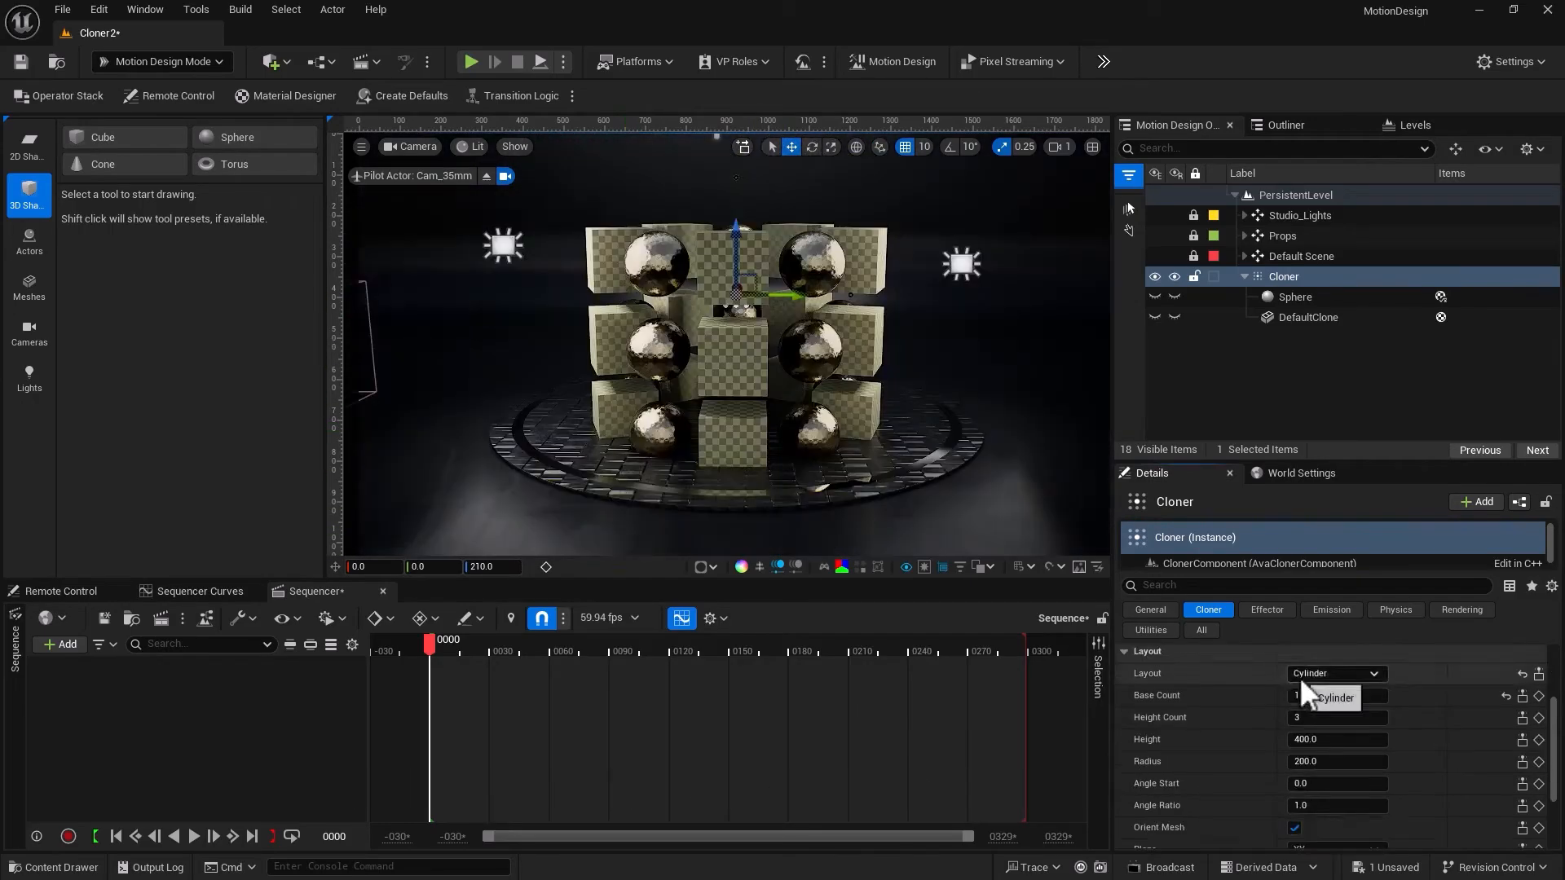
{"action": "left_click", "coordinate": [1299, 673]}
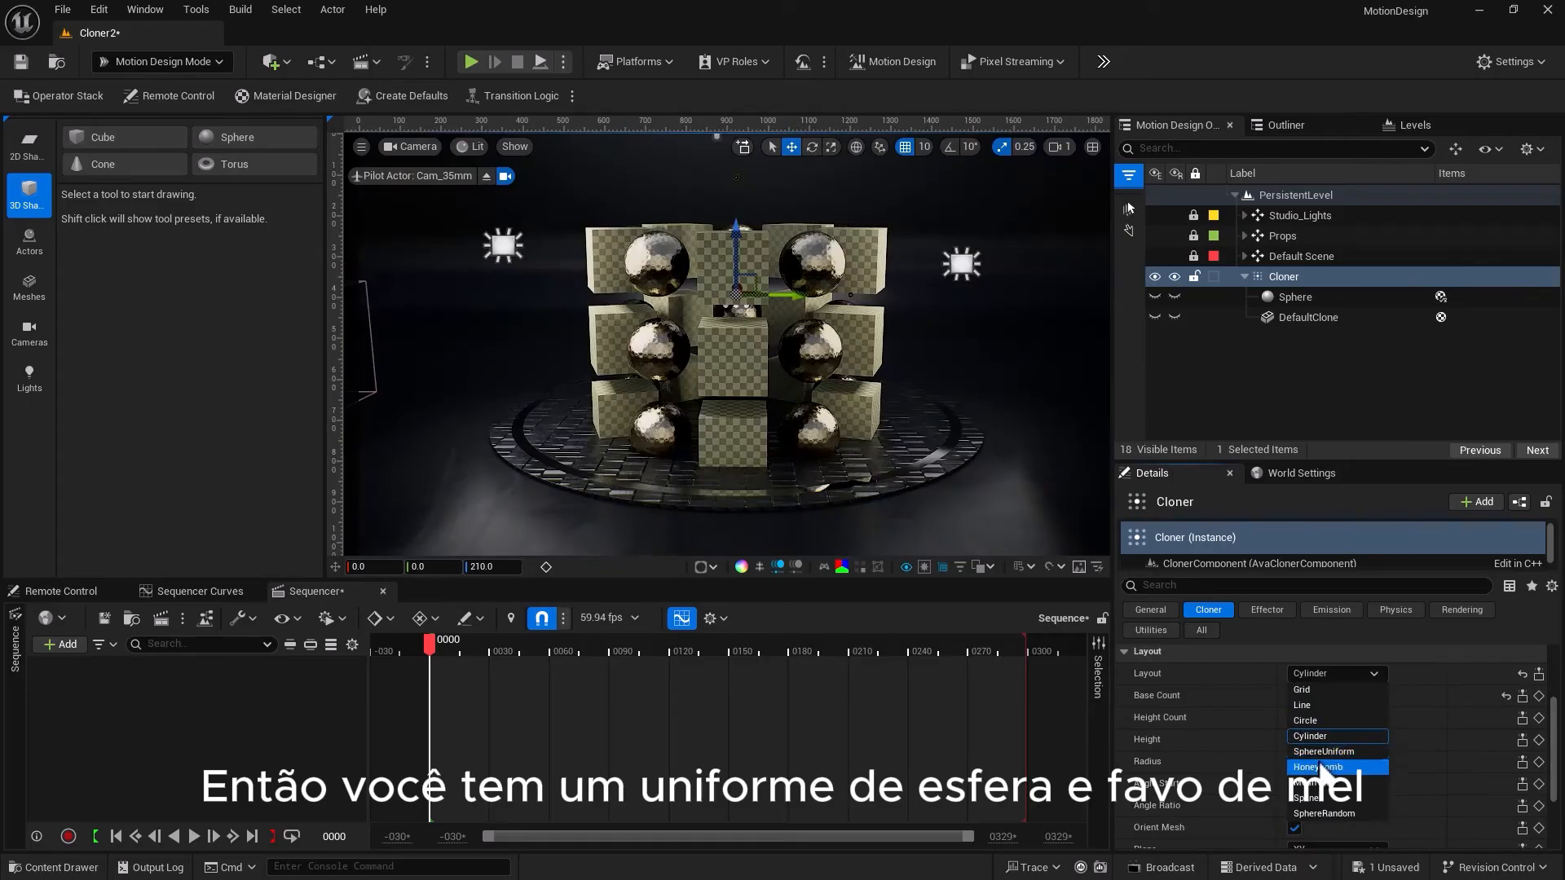
{"action": "left_click", "coordinate": [1314, 767]}
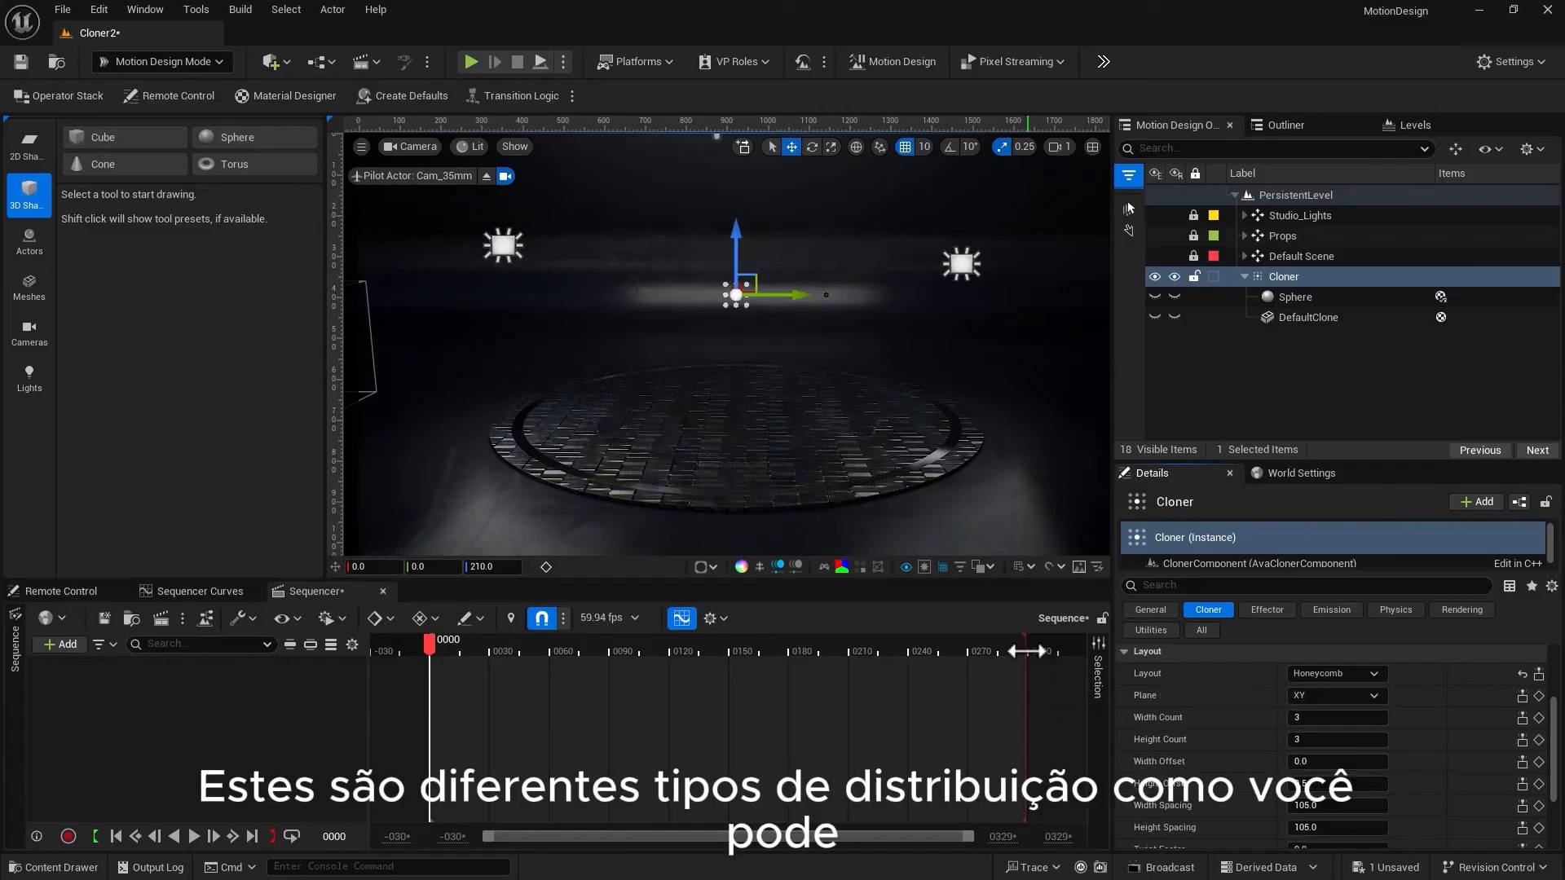
{"action": "left_click_drag", "start_coordinate": [786, 369], "coordinate": [791, 552], "text": "alt"}
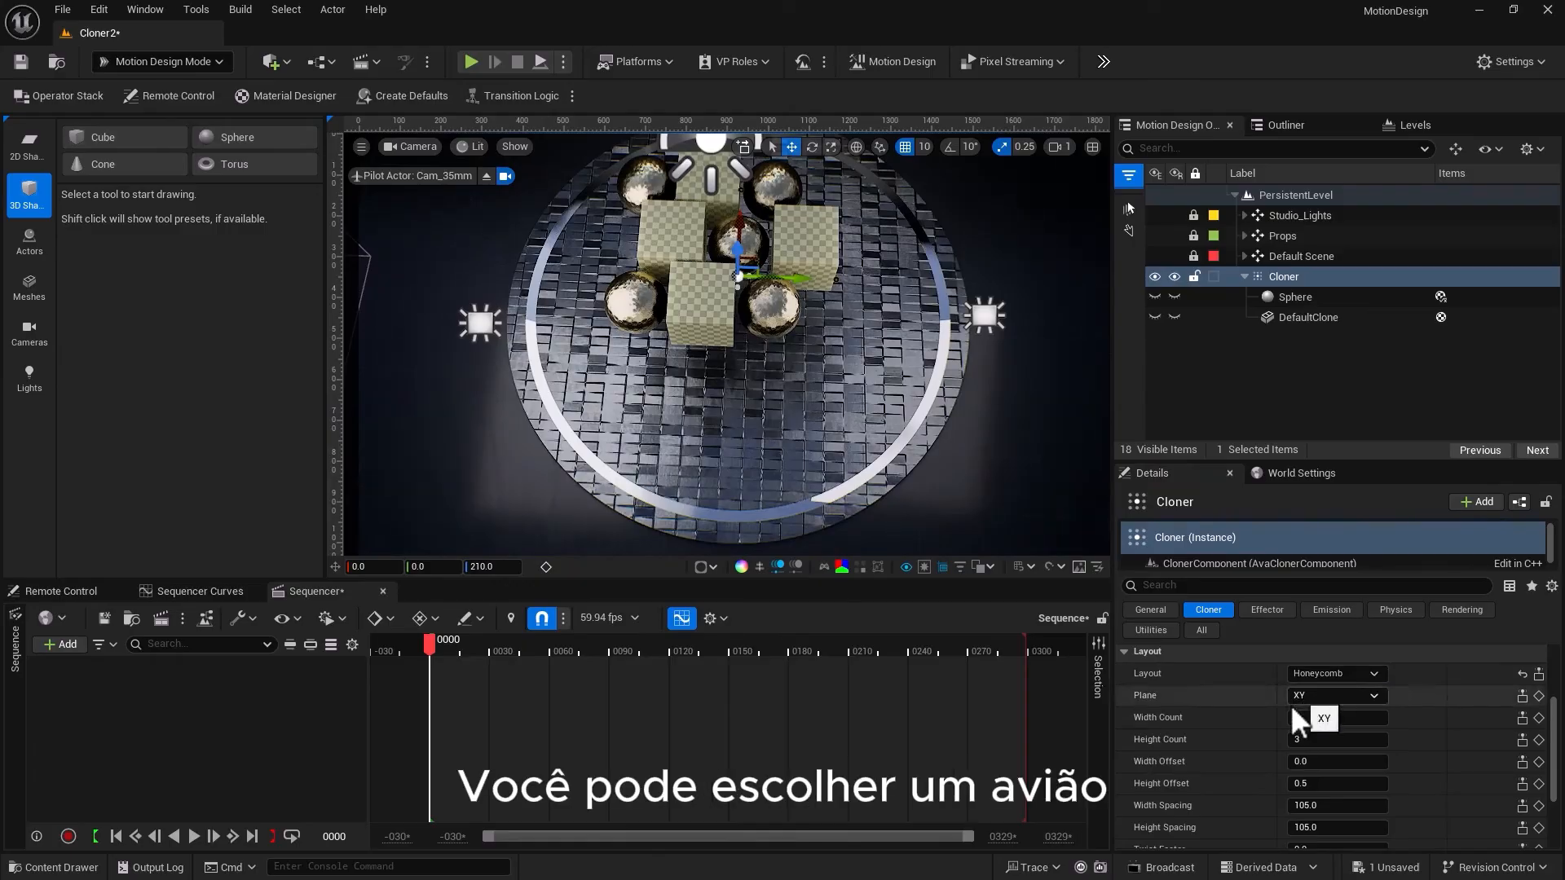
Change the cloner's layout to Mesh and choose Static Mesh as the sampled asset type
{"action": "left_click", "coordinate": [1313, 682]}
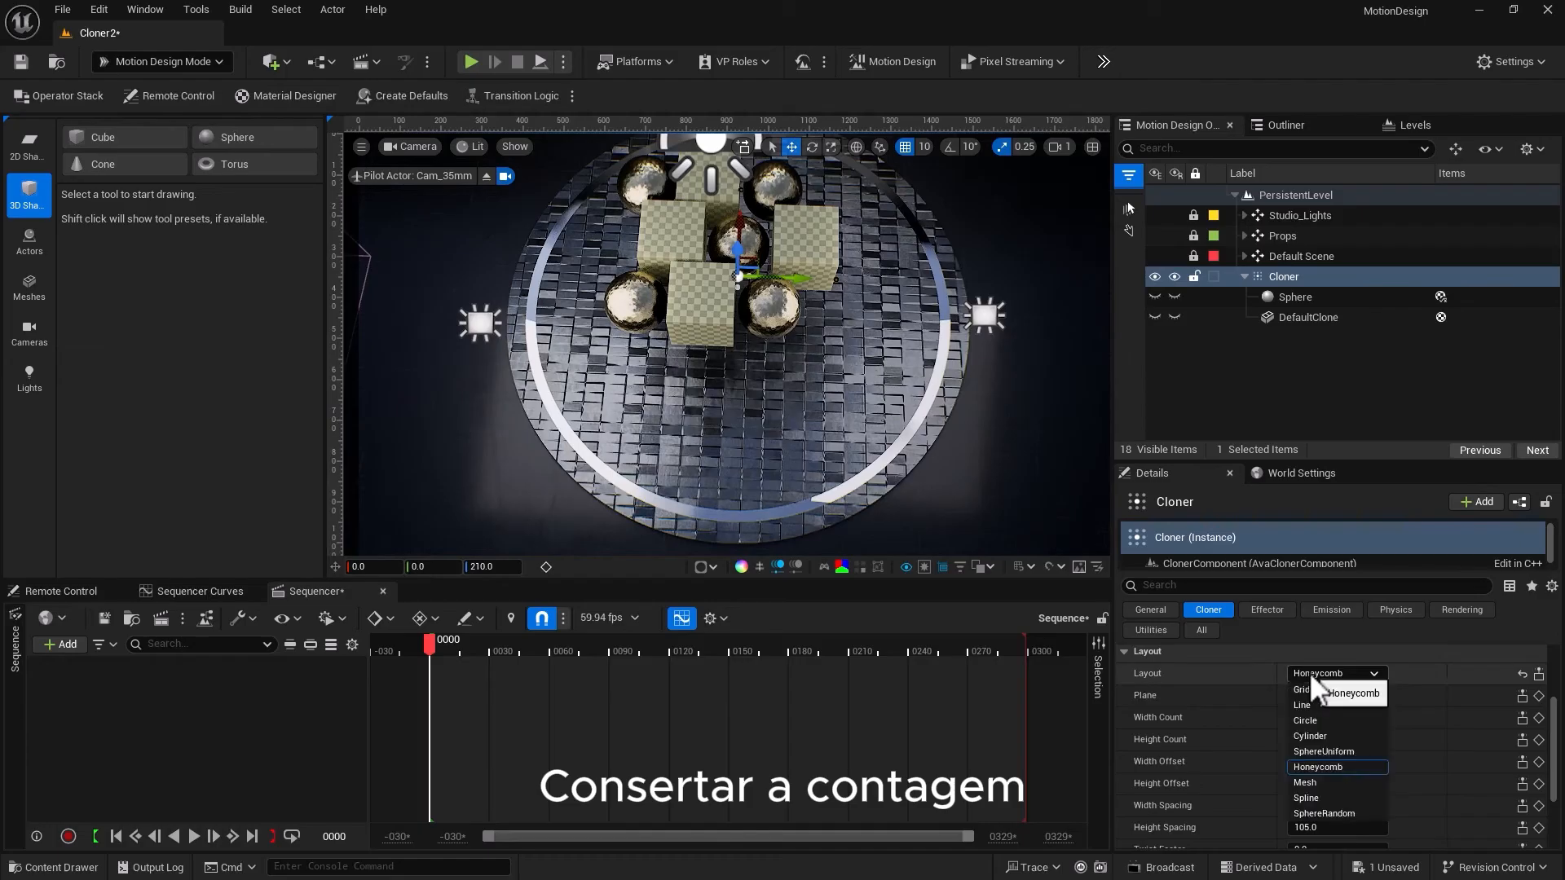
{"action": "left_click", "coordinate": [1303, 794]}
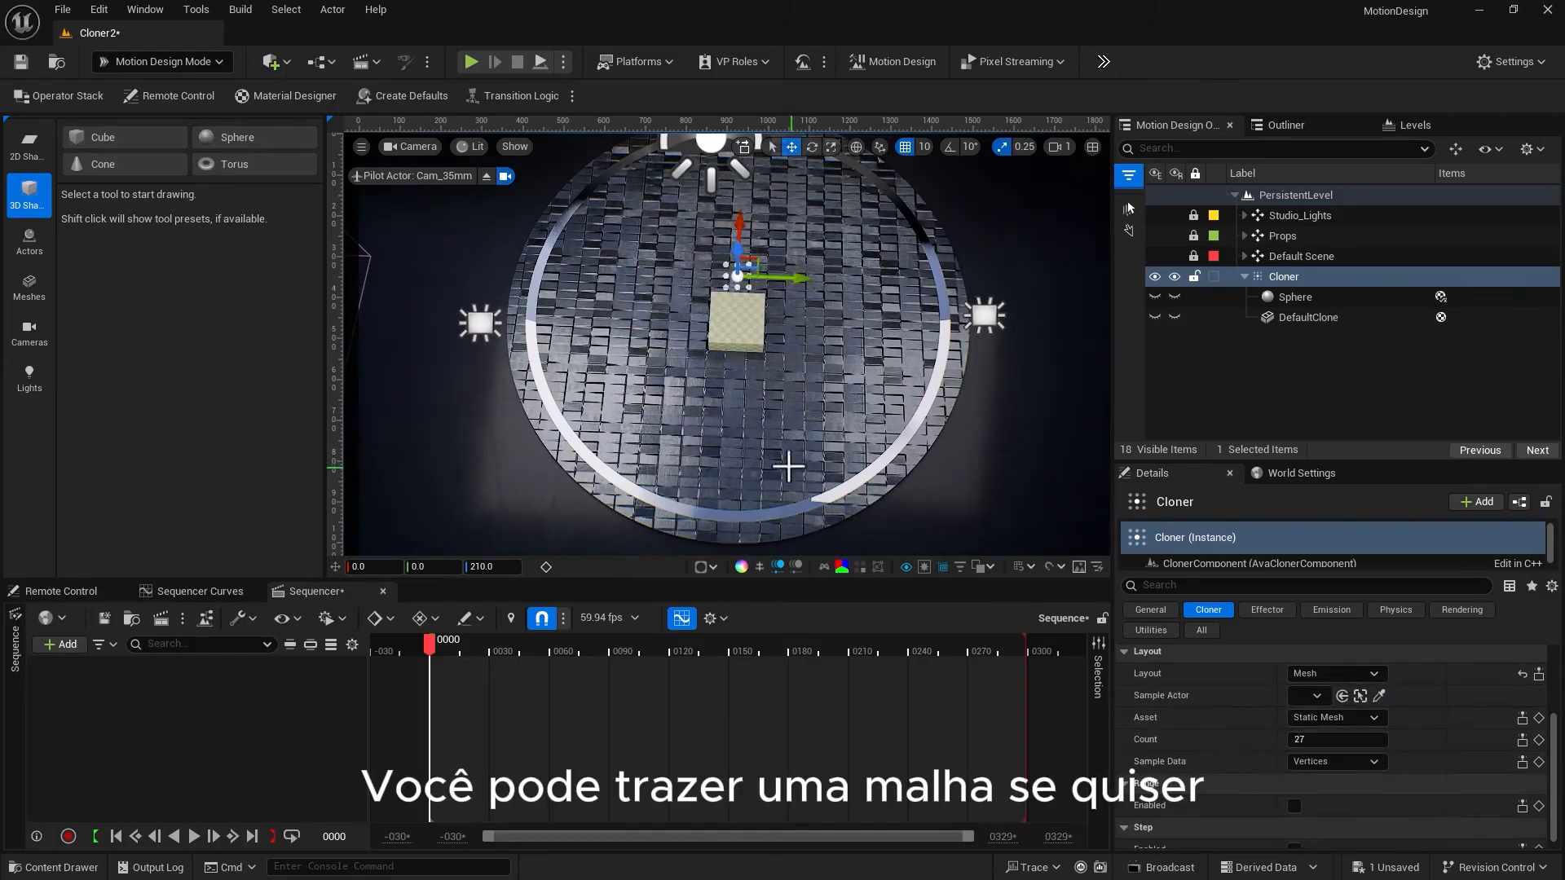
{"action": "left_click_drag", "start_coordinate": [779, 457], "coordinate": [772, 333], "text": "alt"}
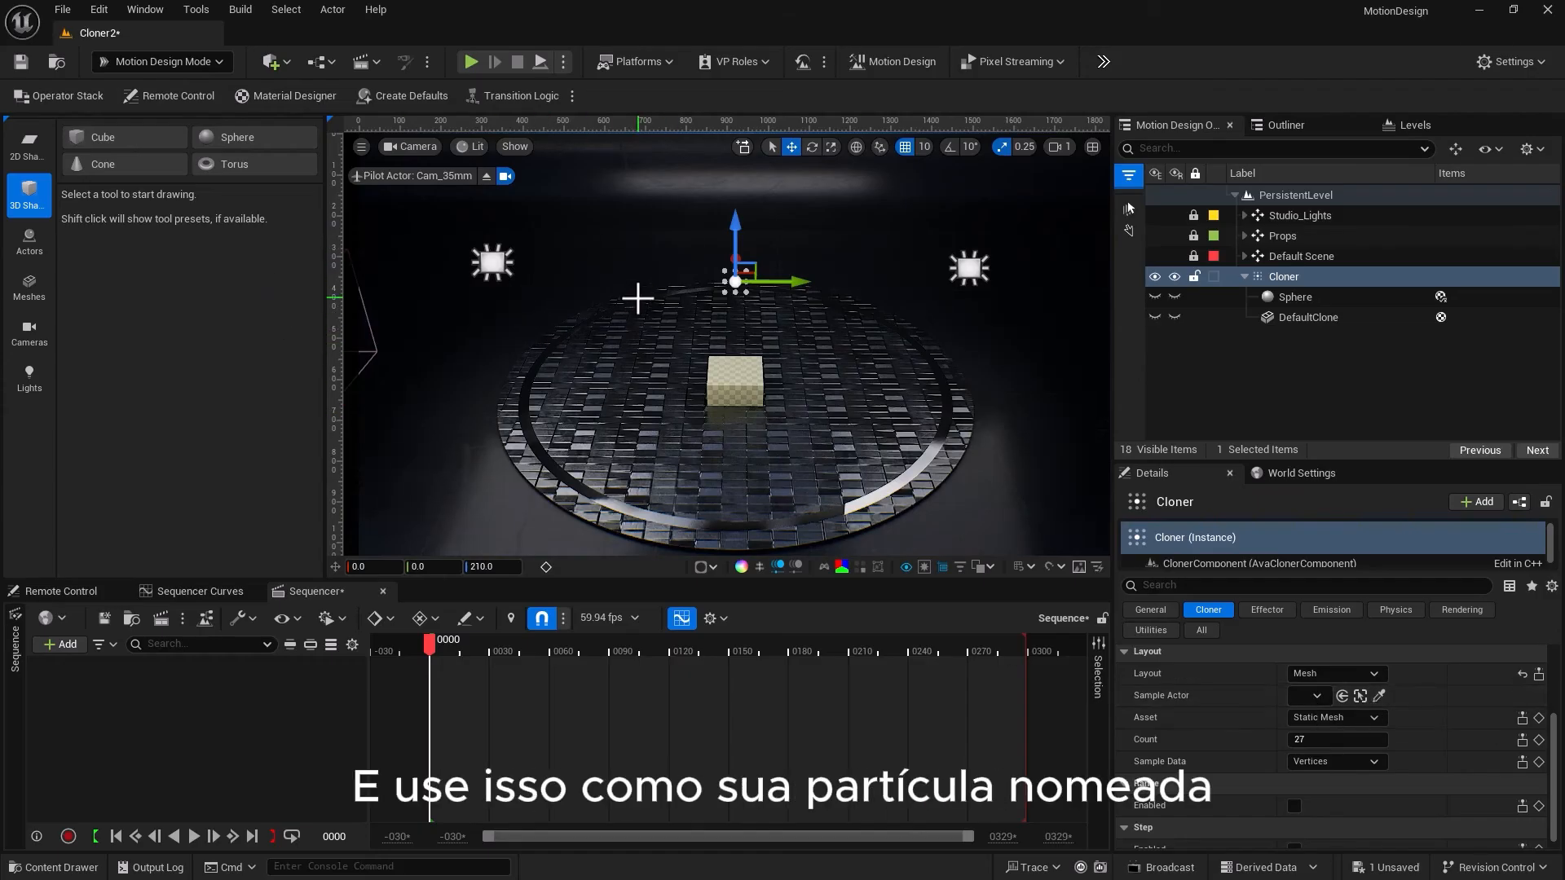
{"action": "left_click", "coordinate": [1303, 716]}
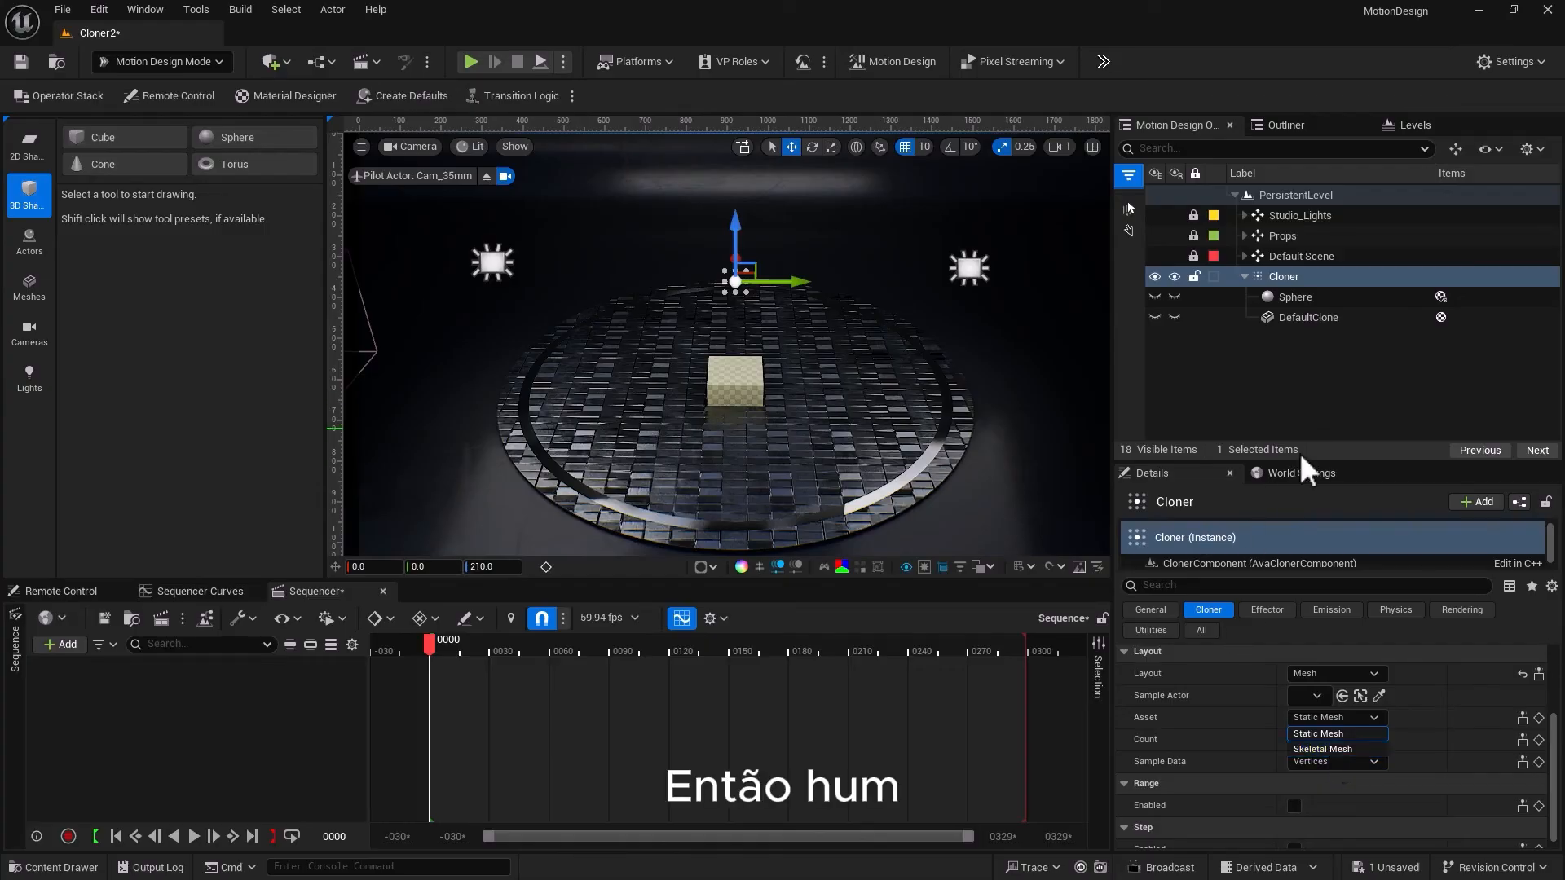
{"action": "left_click", "coordinate": [1316, 736]}
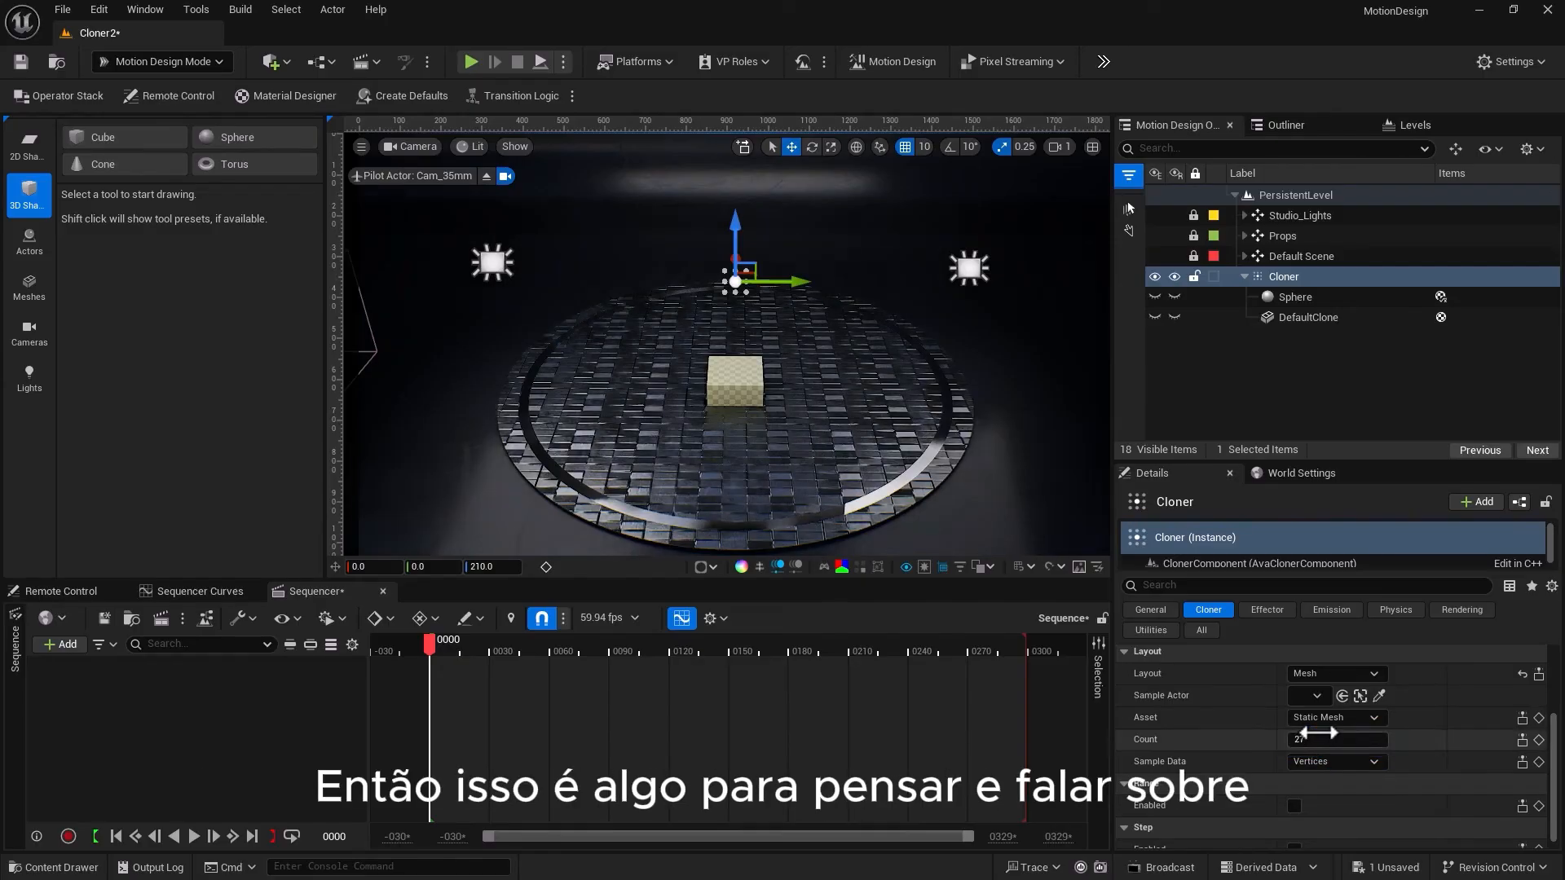
Set the cloner's layout to Spline, and place and select a spline actor over the front half of the round platform
{"action": "left_click", "coordinate": [1317, 677]}
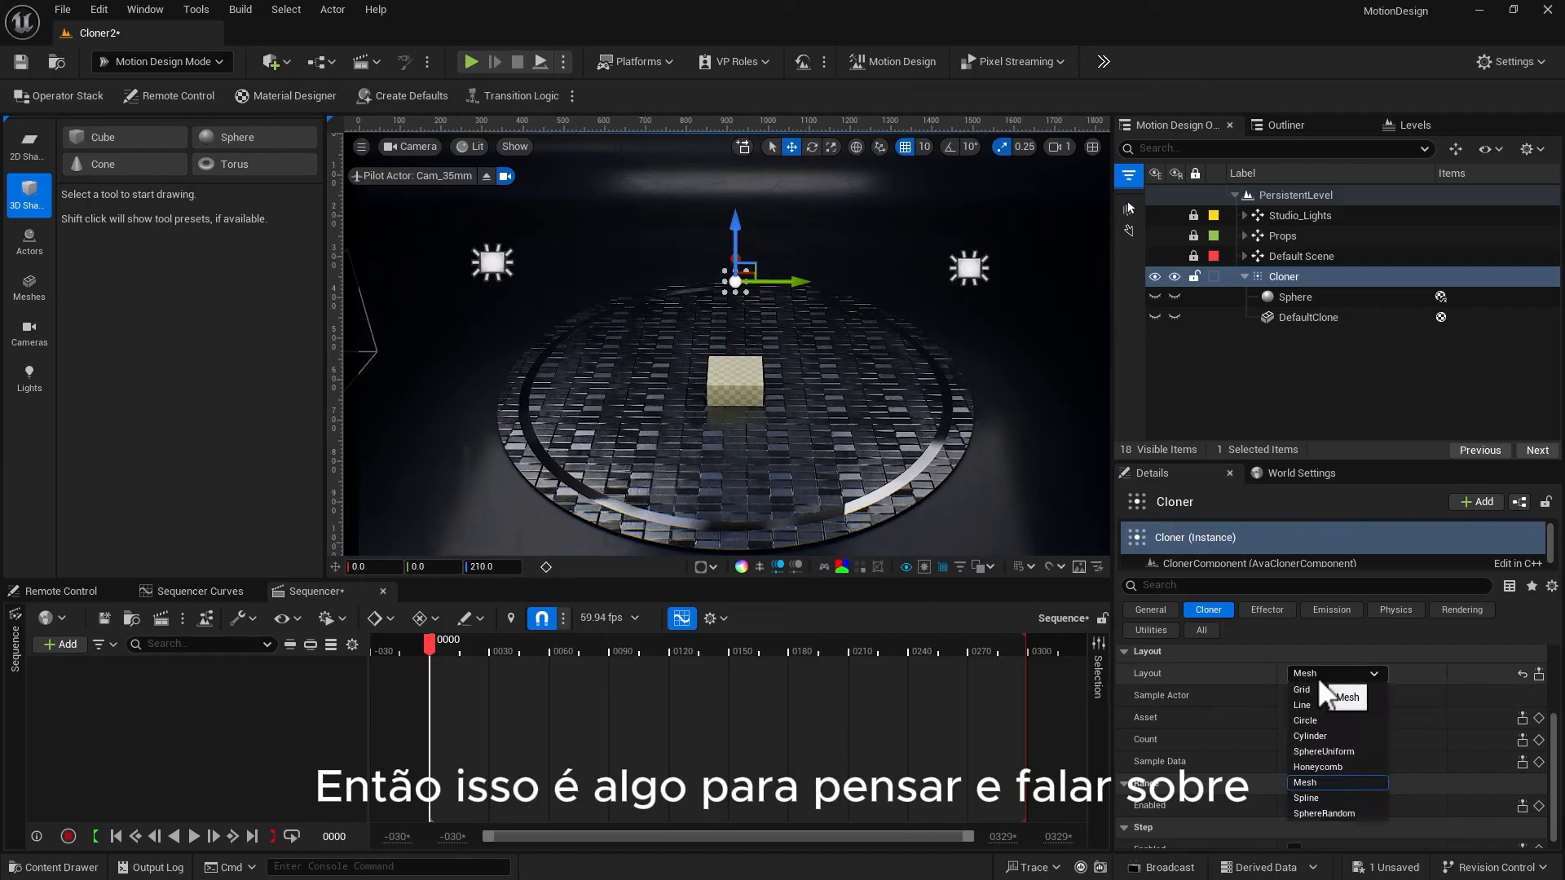
{"action": "left_click", "coordinate": [1303, 797]}
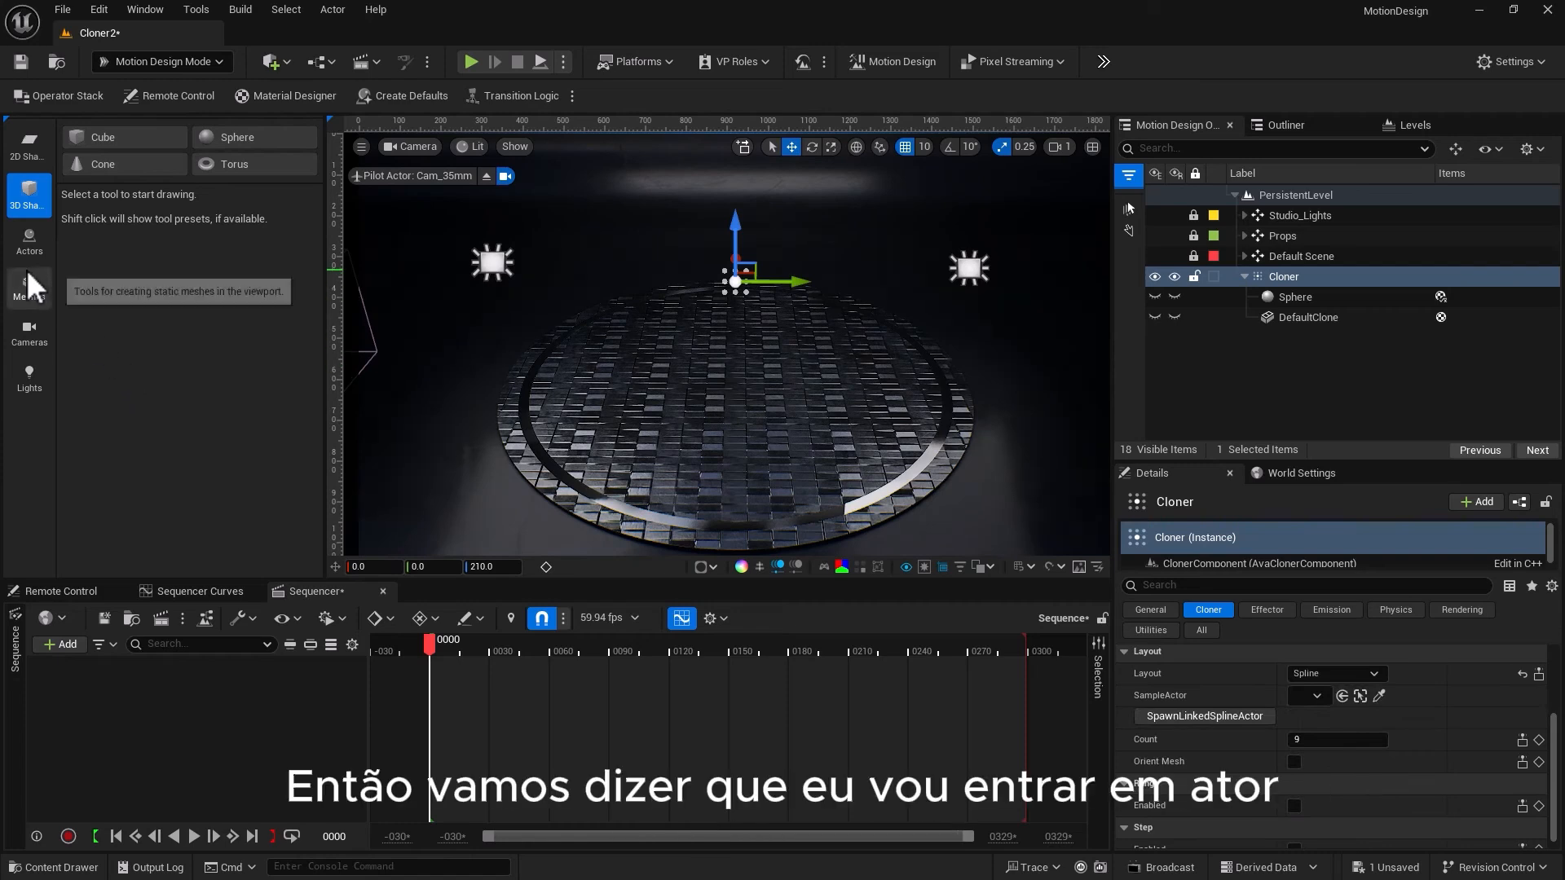
{"action": "left_click", "coordinate": [27, 245]}
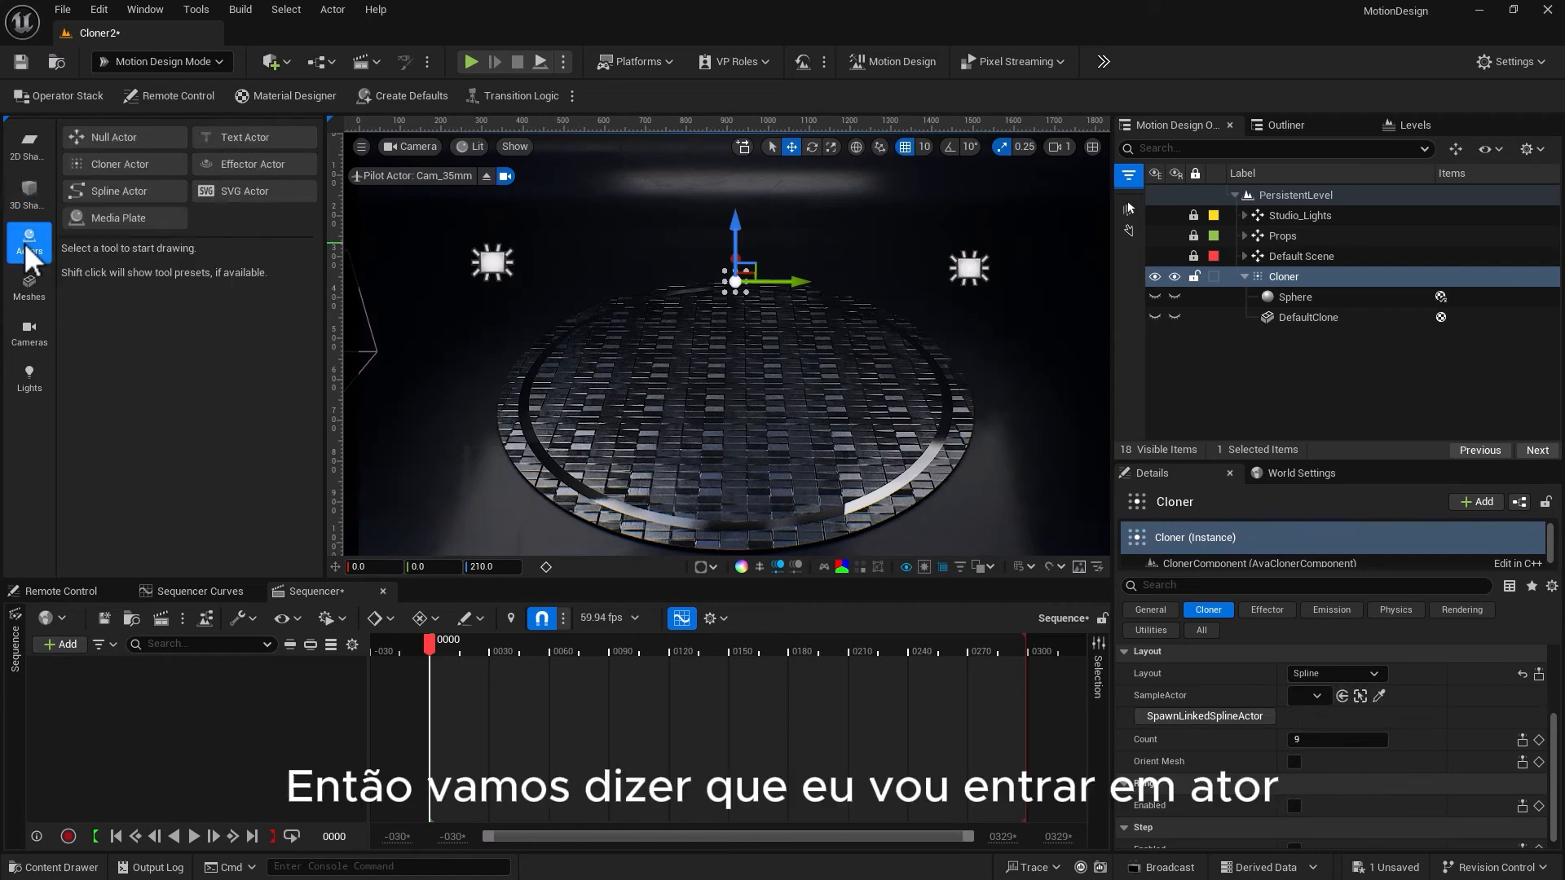
{"action": "left_click", "coordinate": [103, 194]}
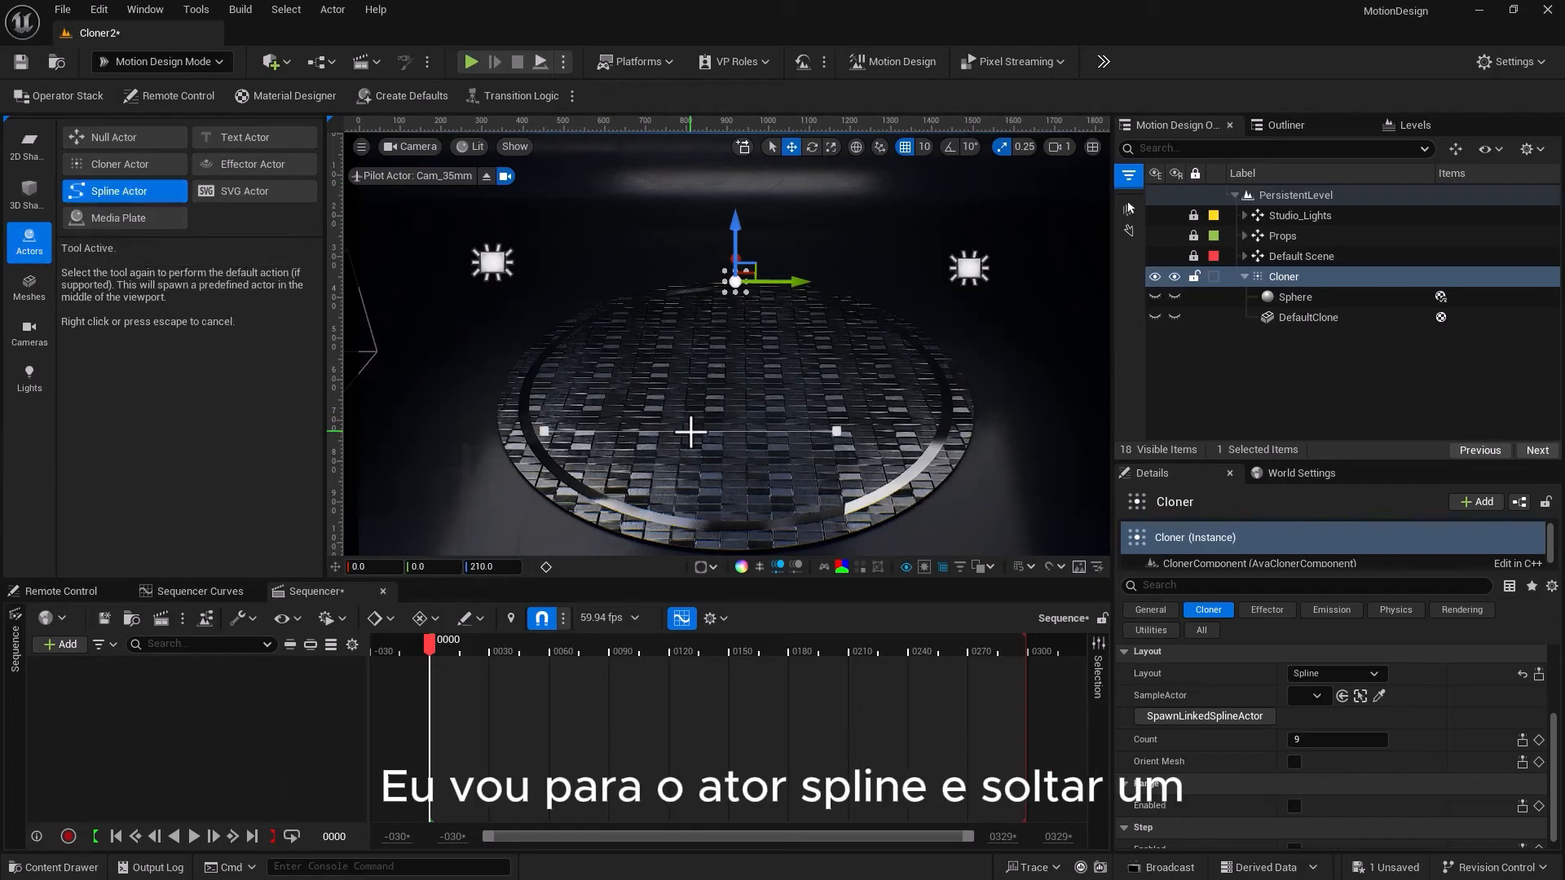
{"action": "left_click", "coordinate": [718, 443]}
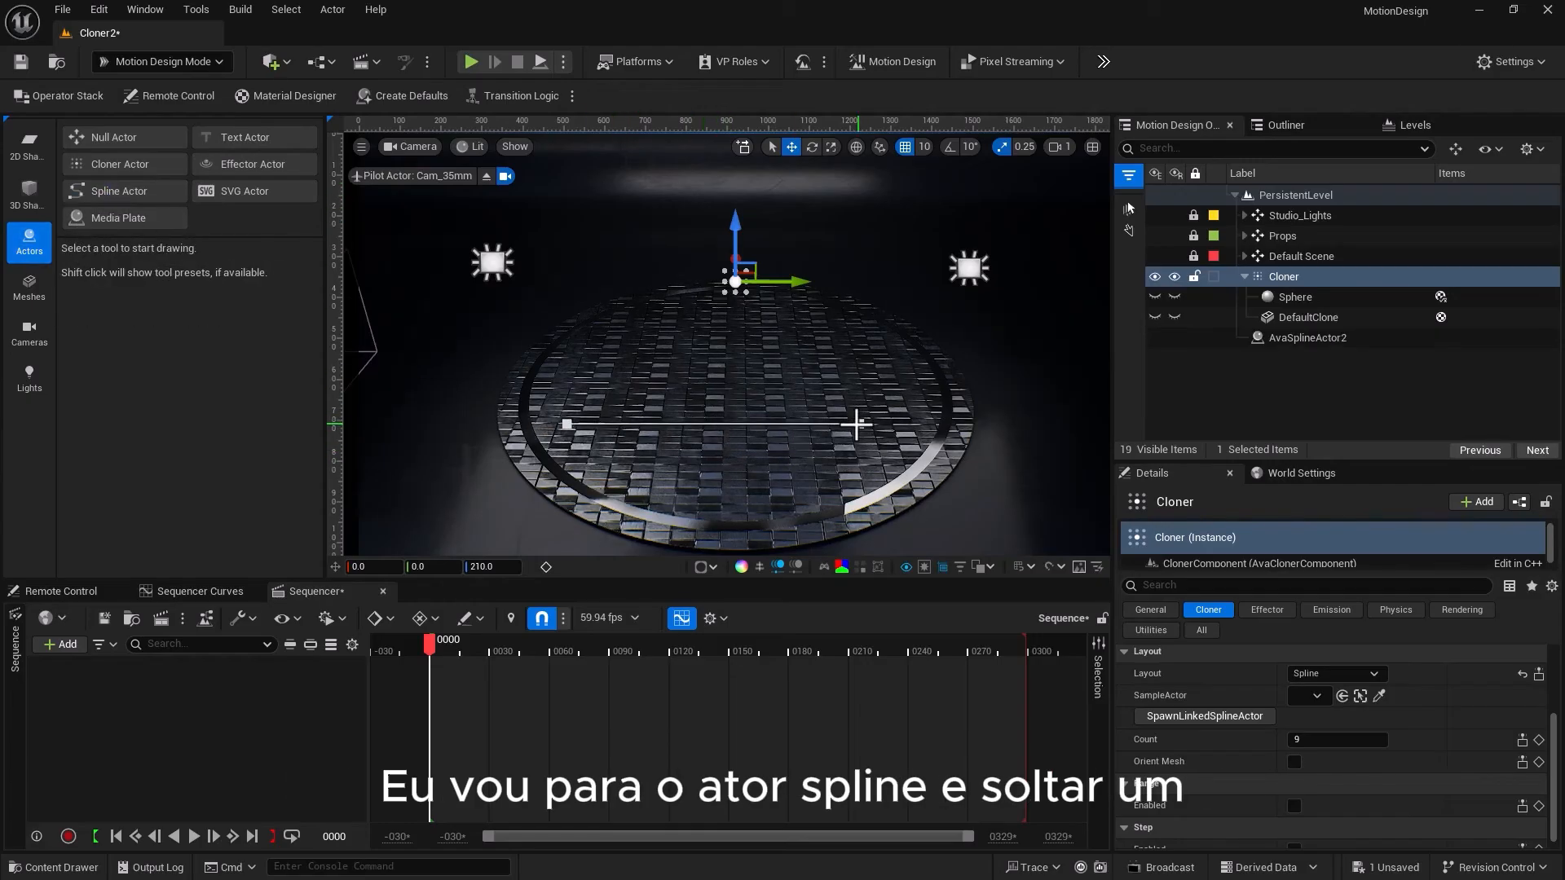
{"action": "left_click", "coordinate": [858, 425]}
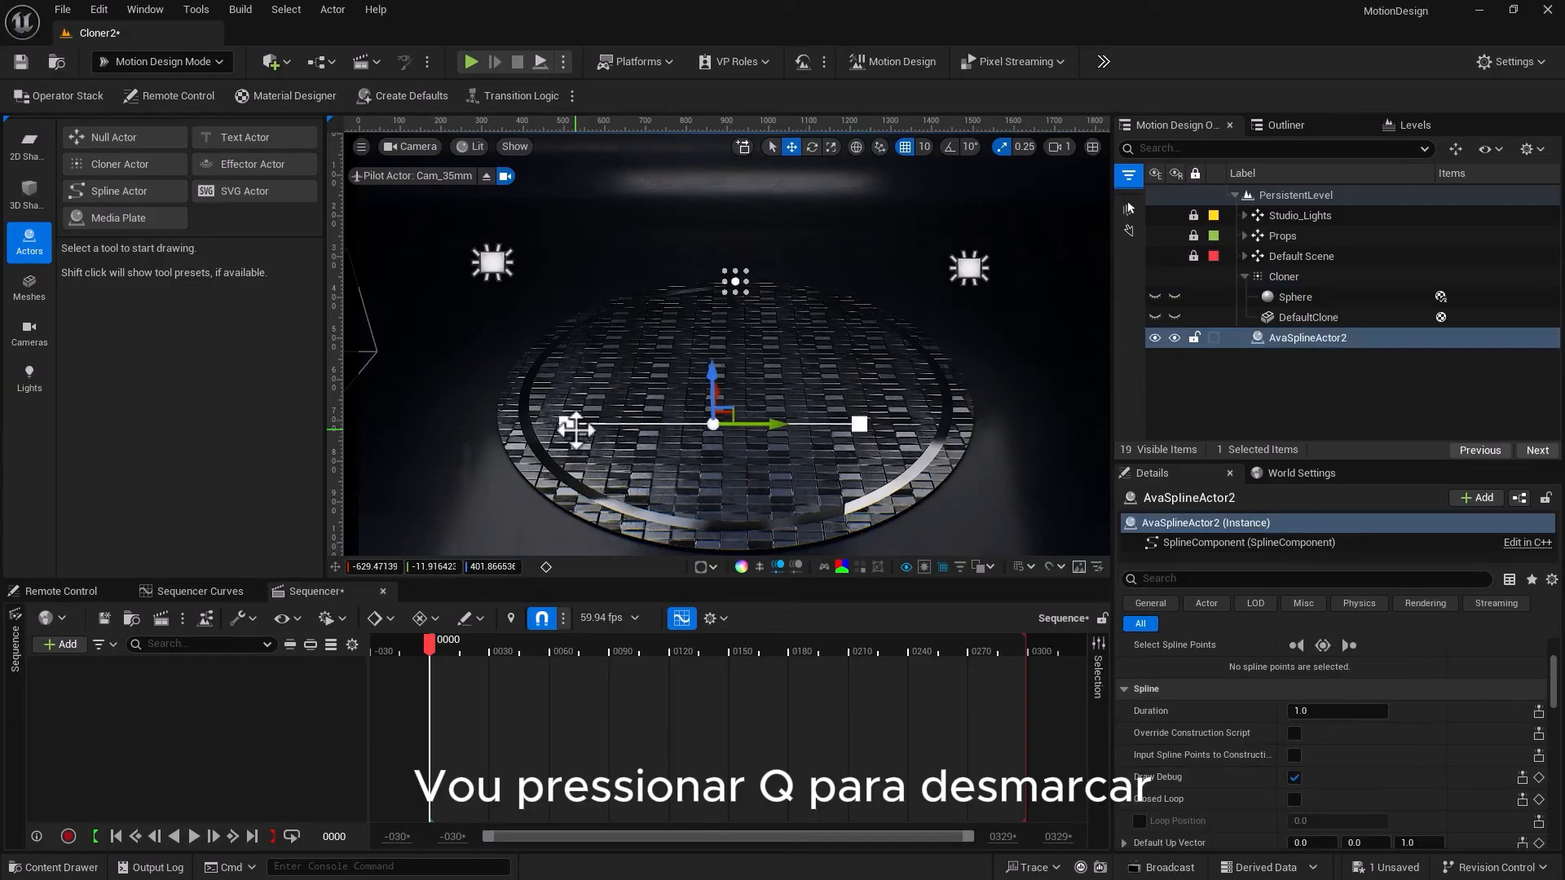
Delete the left point of AvaSplineActor2 and generate a Circle spline shape from the remaining point
{"action": "key", "text": "q"}
{"action": "left_click", "coordinate": [566, 424]}
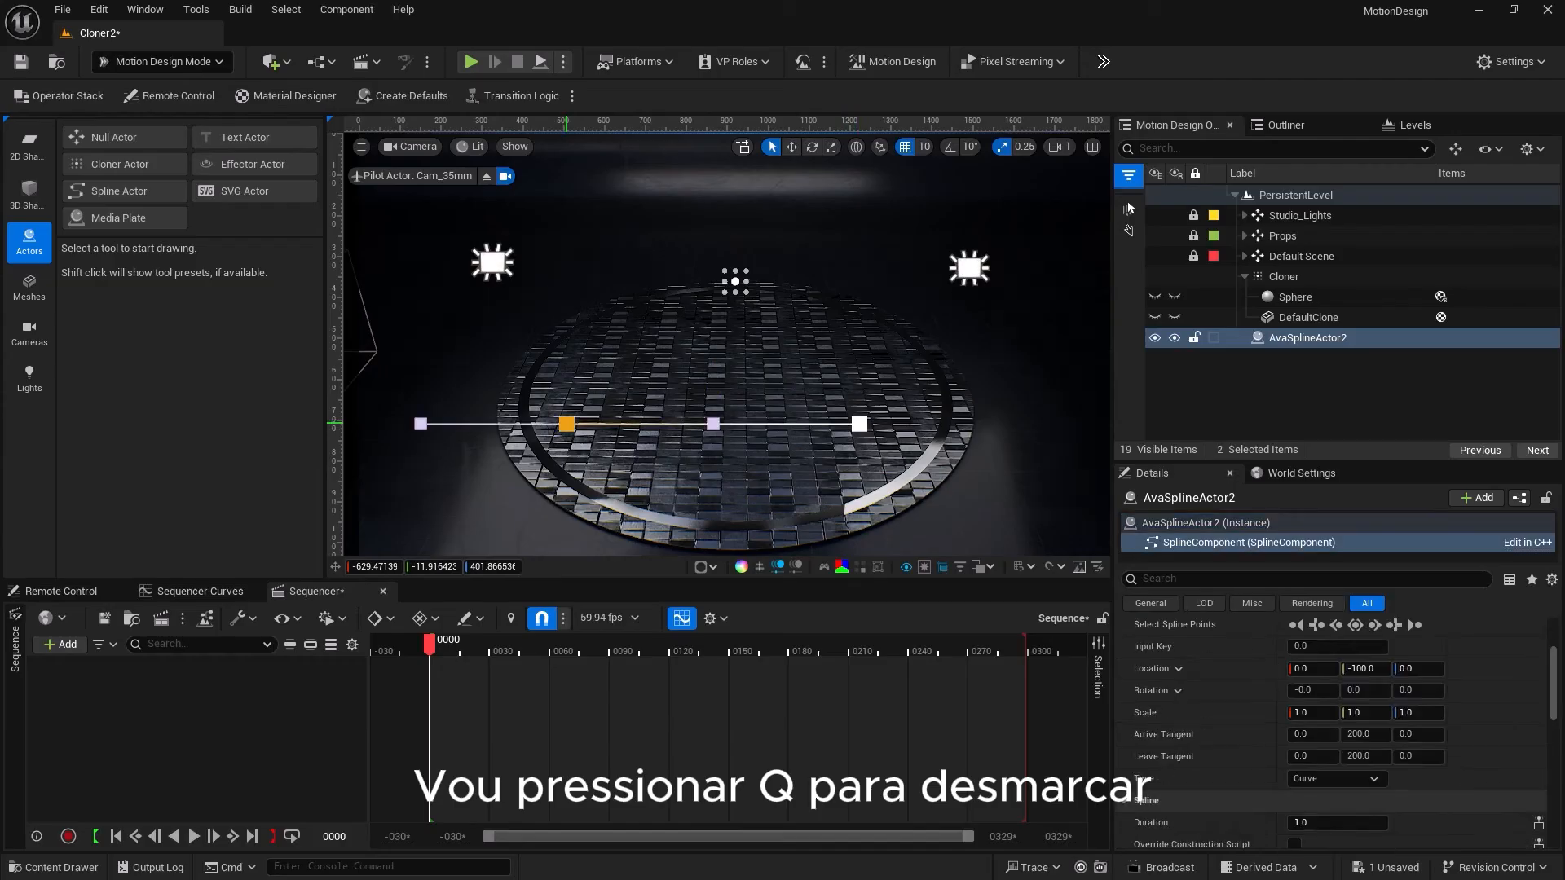
{"action": "key", "text": "Delete"}
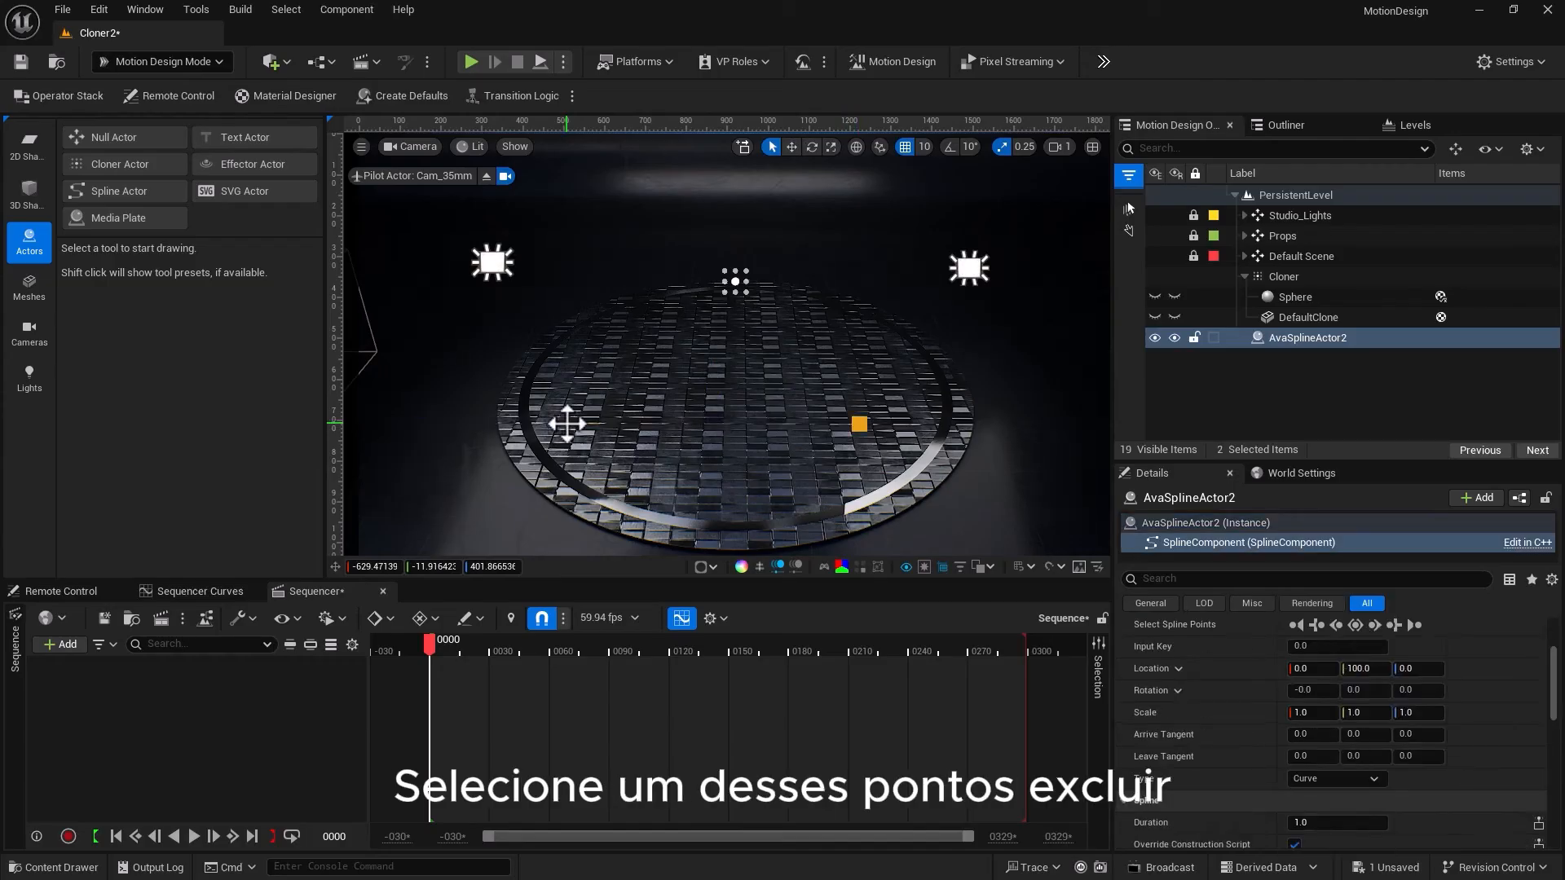
{"action": "right_click", "coordinate": [859, 423]}
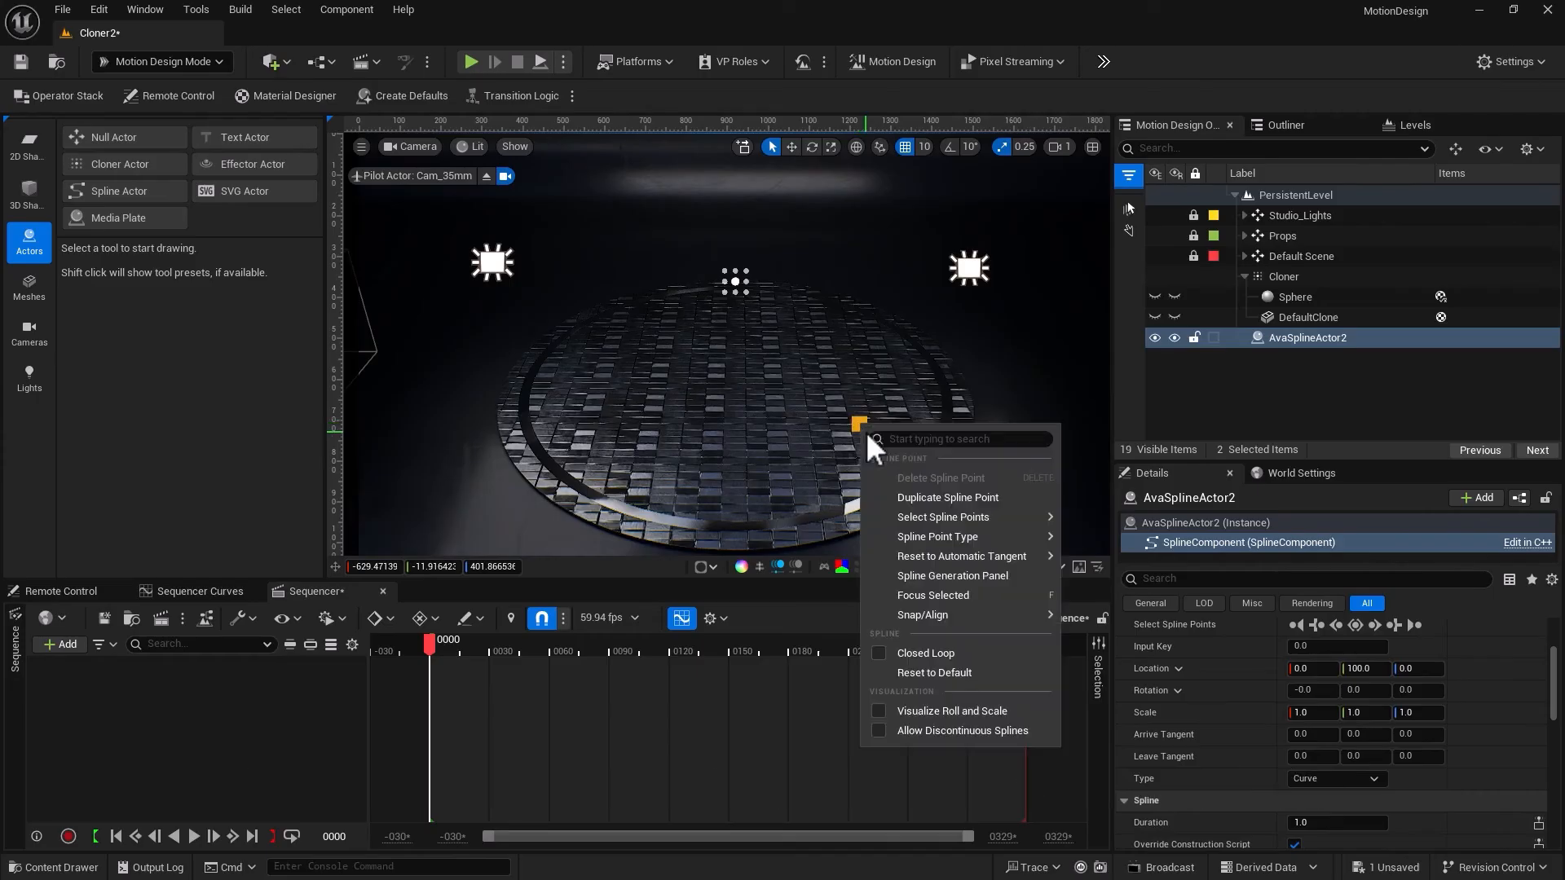
{"action": "left_click", "coordinate": [913, 576]}
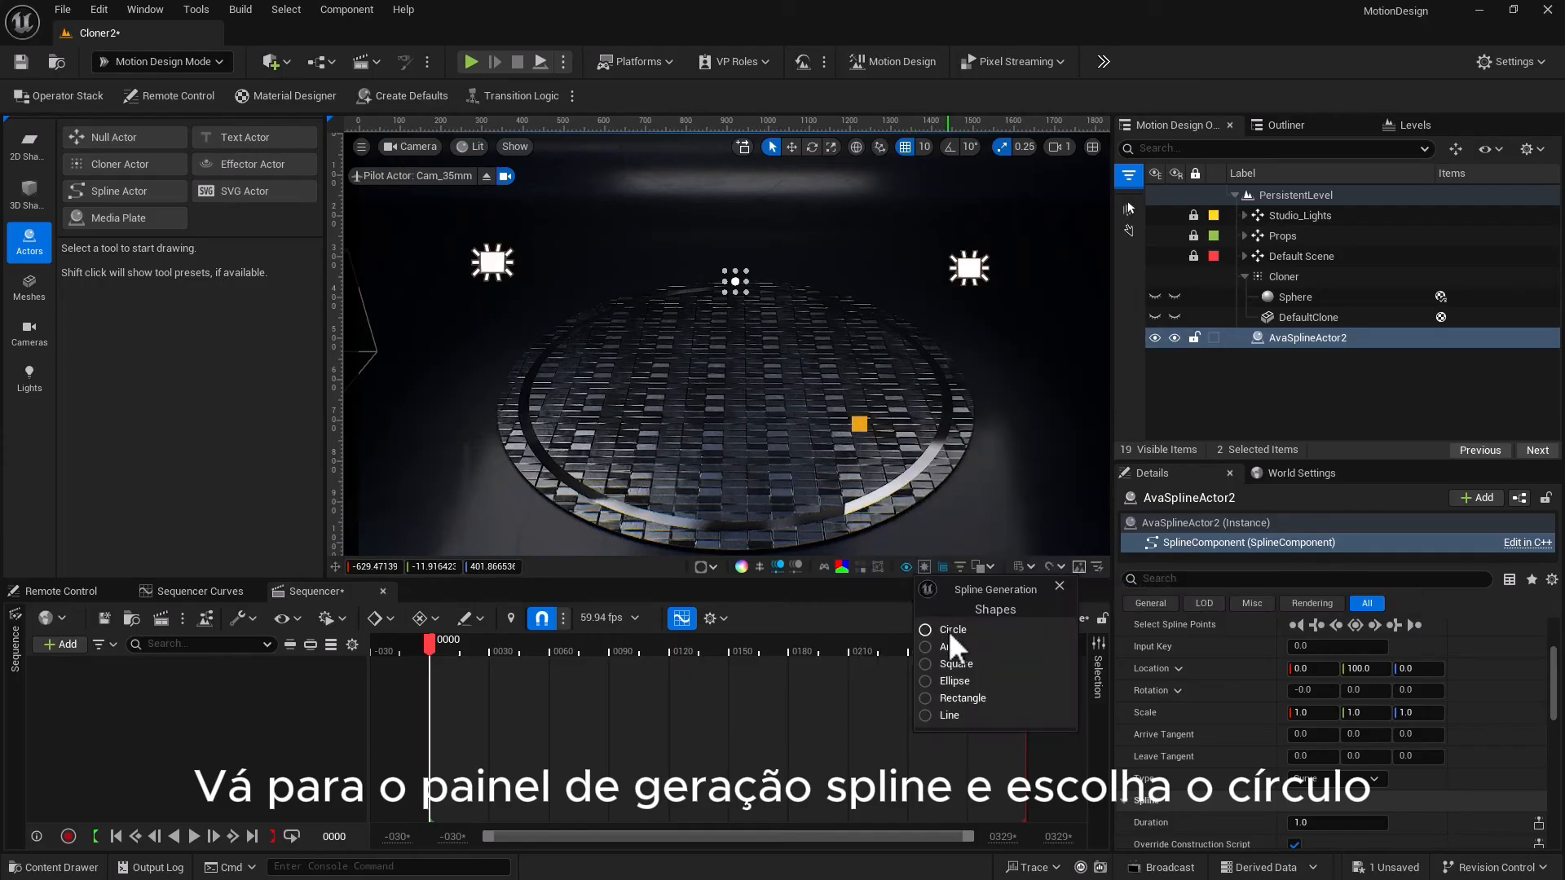
{"action": "left_click", "coordinate": [948, 630]}
Reset the spline actor's location and rotation, raise it to Z 50, and scale it uniformly to about 3.02
{"action": "left_click", "coordinate": [1198, 522]}
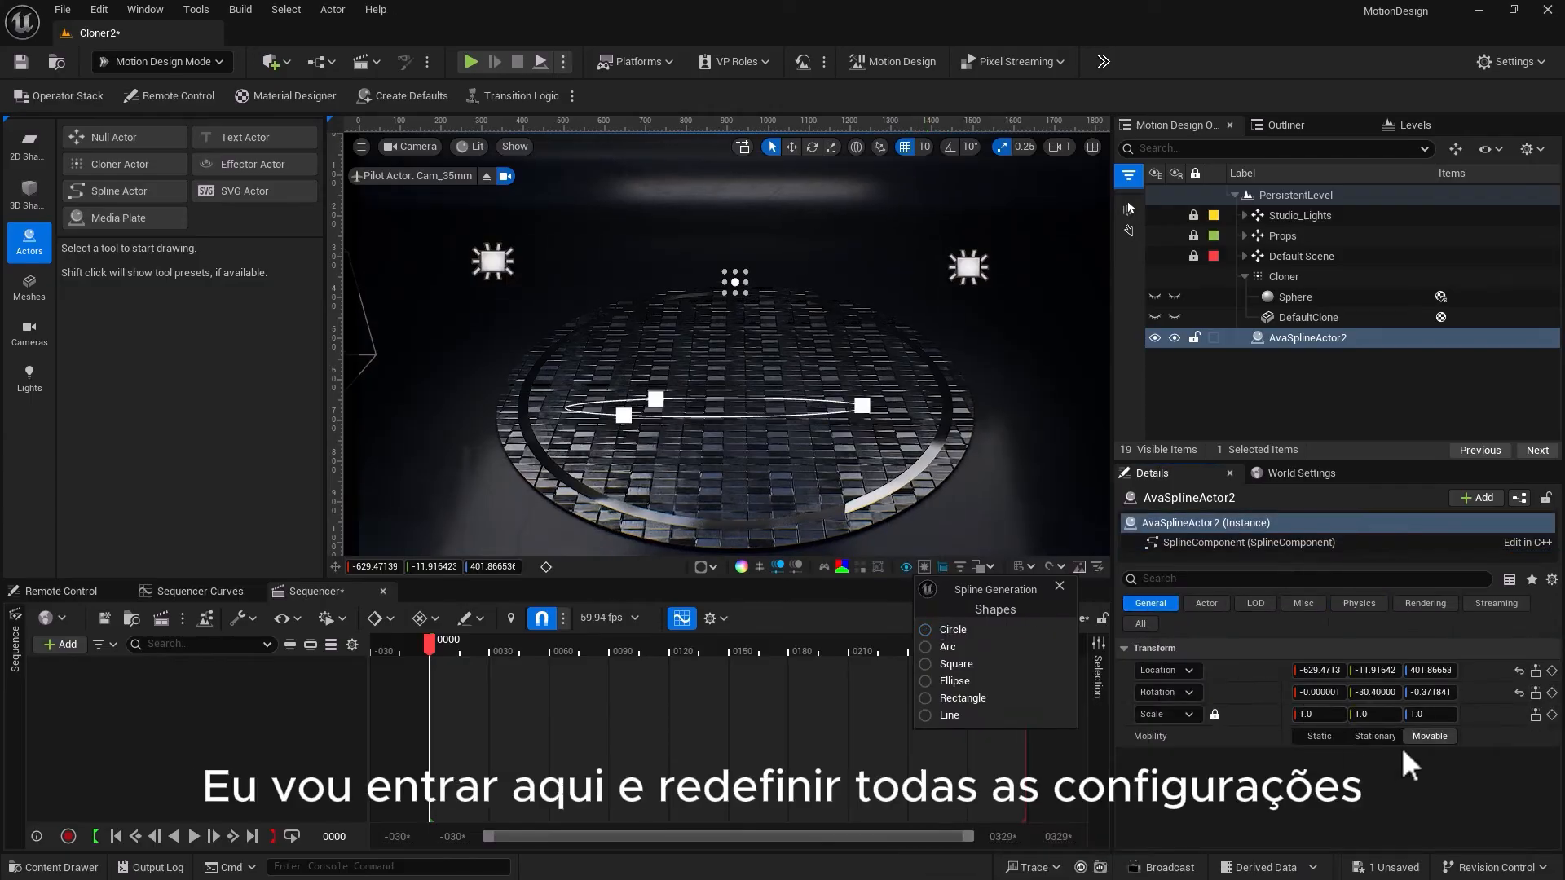
{"action": "left_click", "coordinate": [1519, 693]}
{"action": "left_click", "coordinate": [1518, 671]}
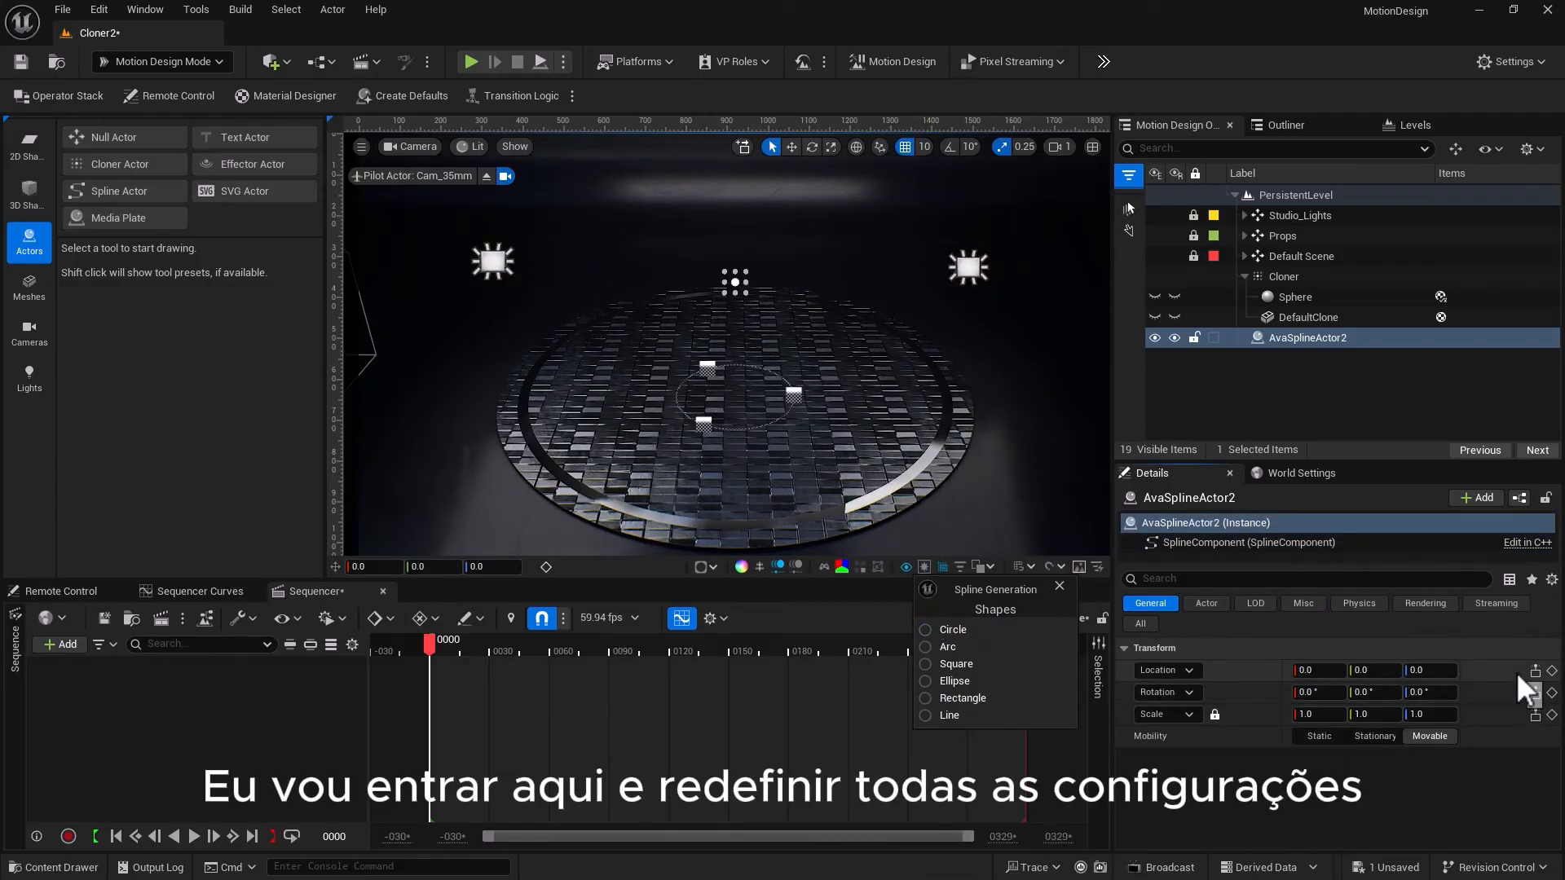
{"action": "key", "text": "w"}
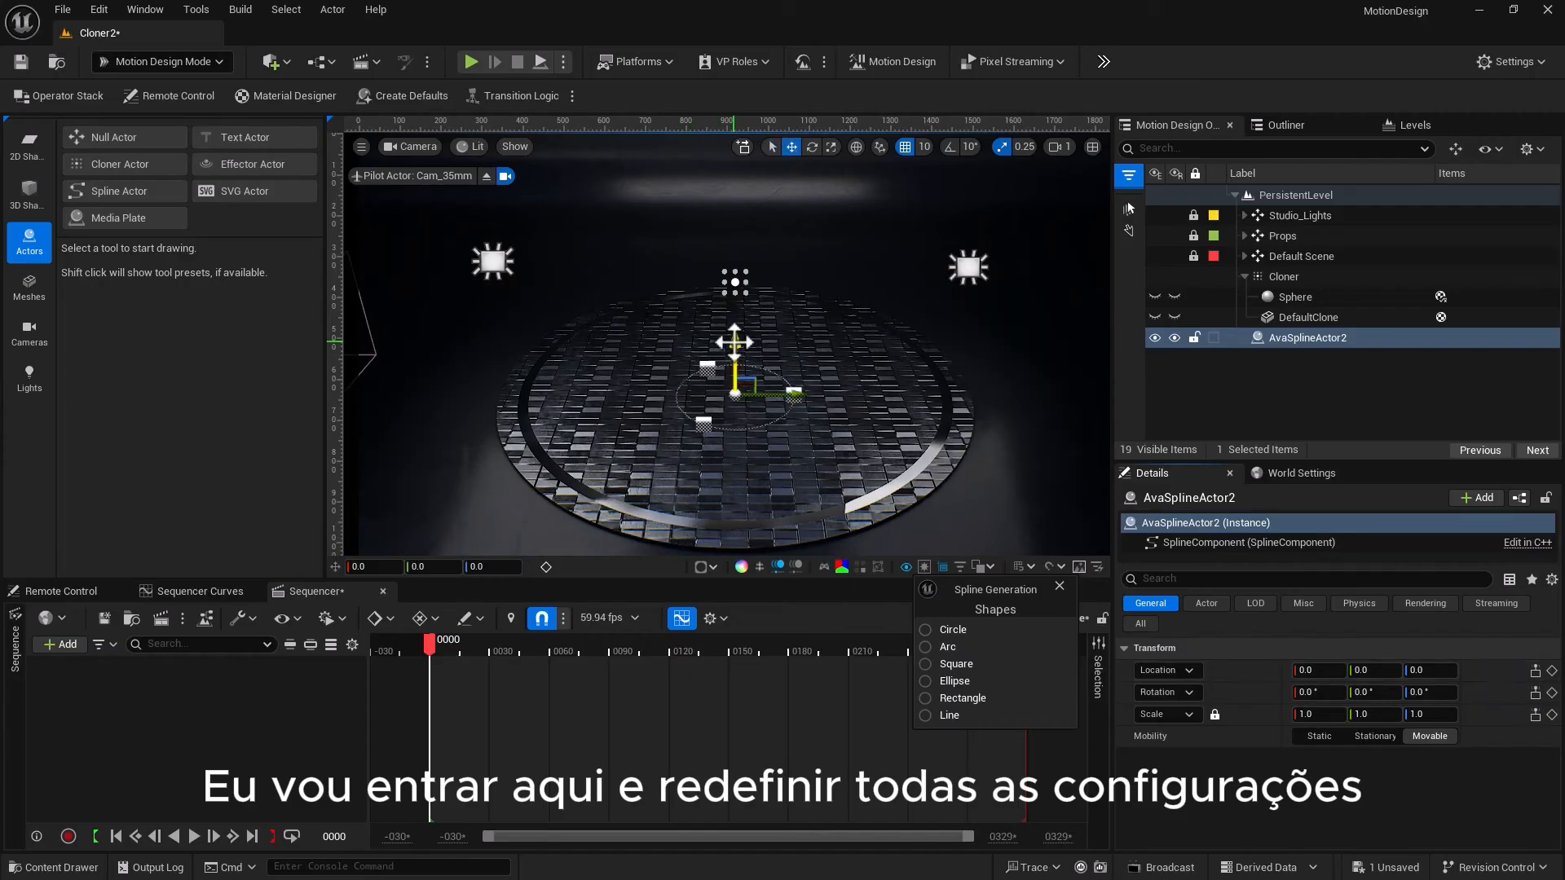
{"action": "left_click_drag", "start_coordinate": [735, 345], "coordinate": [735, 320]}
{"action": "left_click_drag", "start_coordinate": [1308, 714], "coordinate": [1246, 719]}
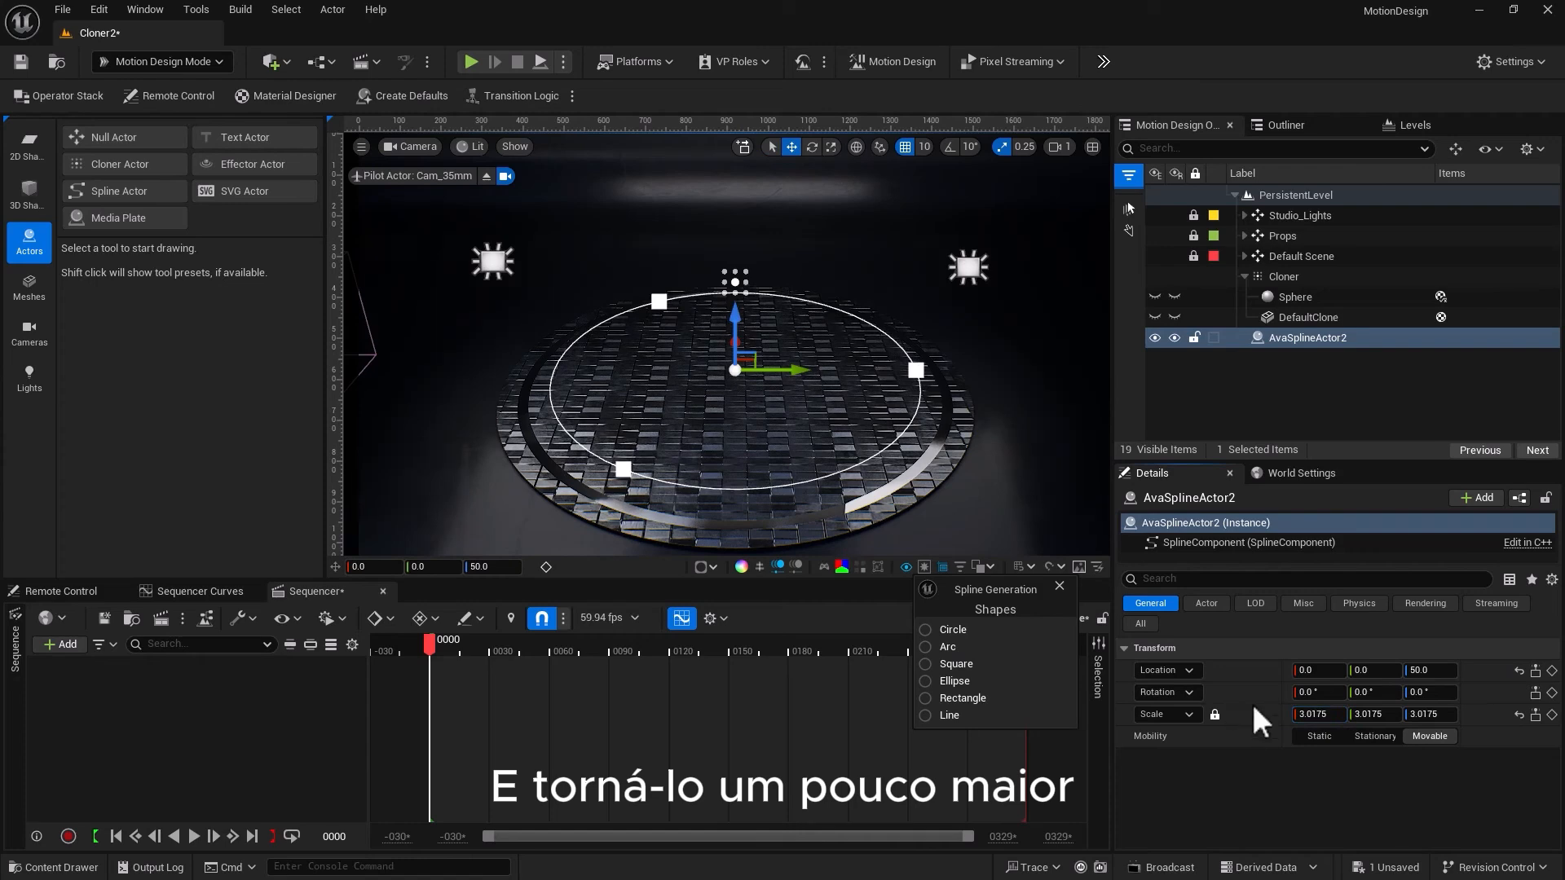
Assign AvaSplineActor2 as the sample actor of the cloner's spline layout and undo the last scale change
{"action": "left_click", "coordinate": [1278, 275]}
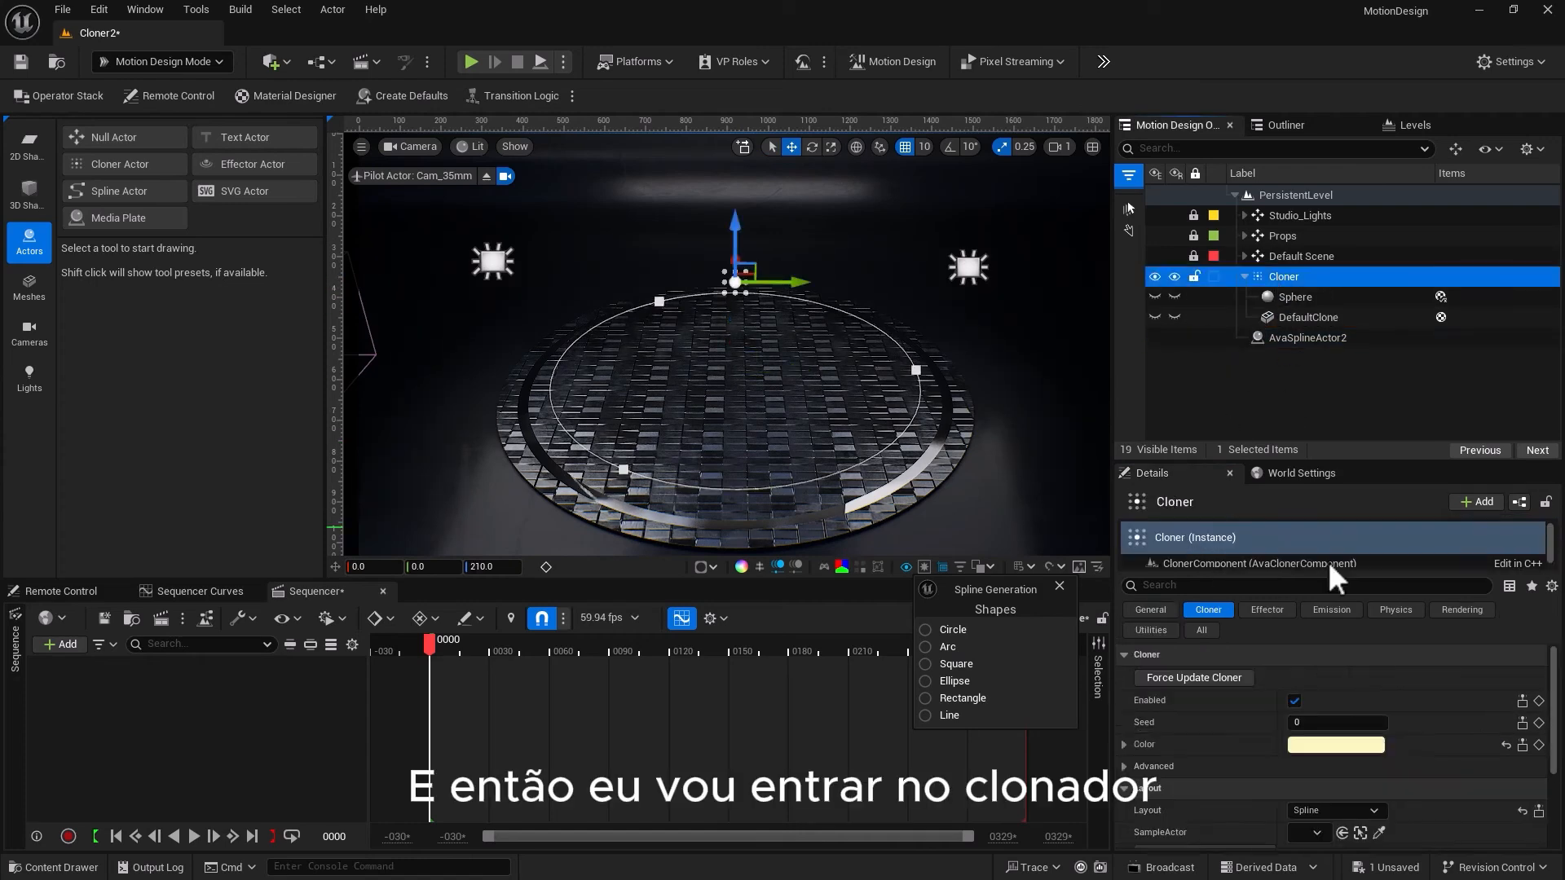
{"action": "scroll", "coordinate": [1328, 750], "scroll_direction": "down", "scroll_amount": 3}
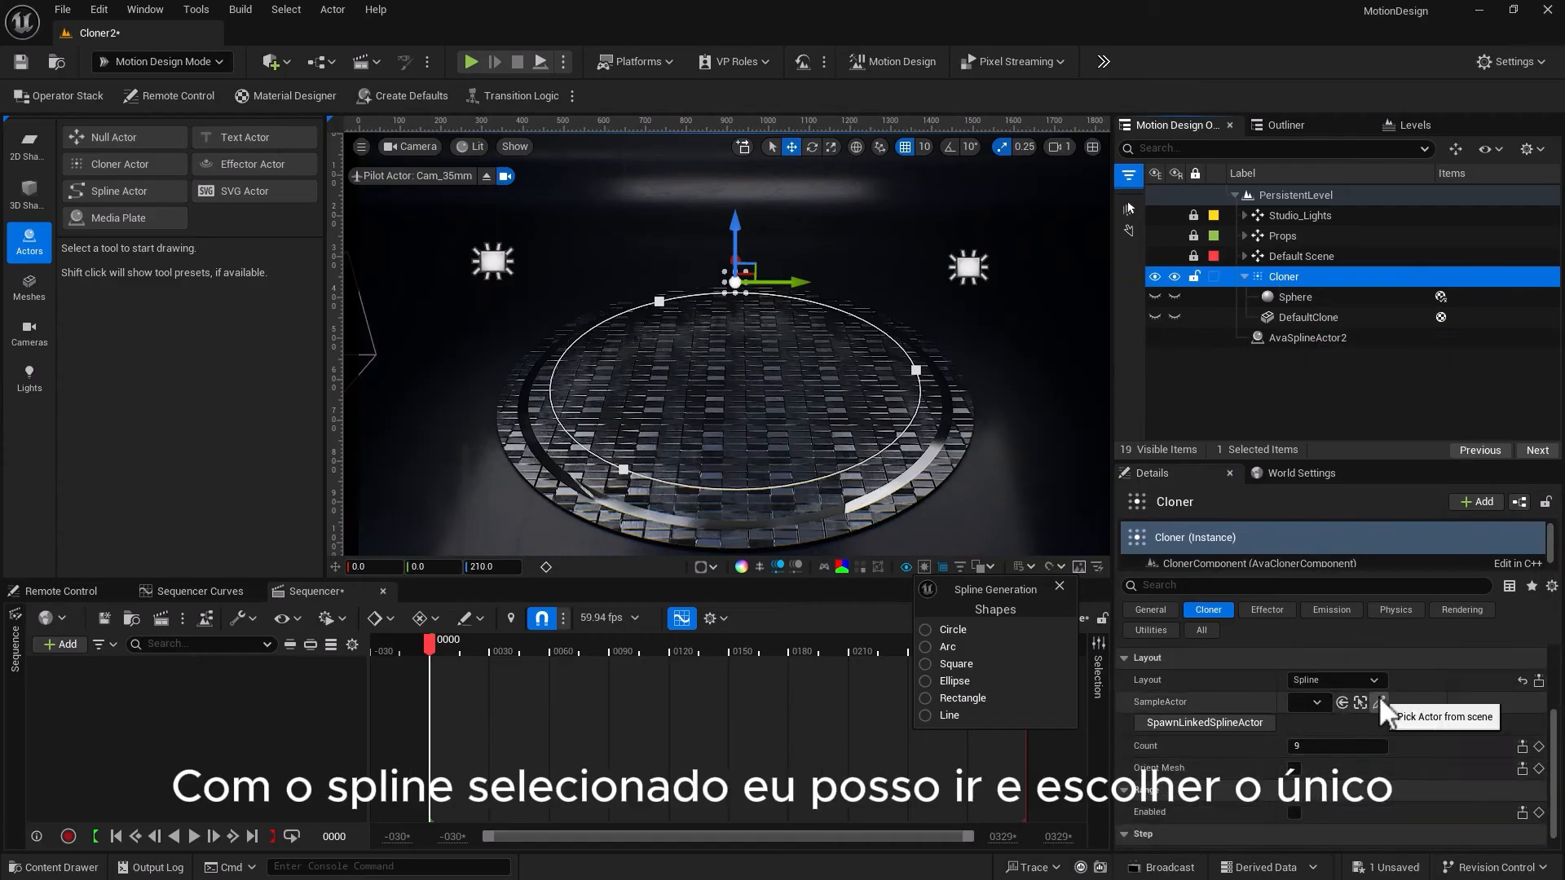
{"action": "left_click", "coordinate": [1313, 702]}
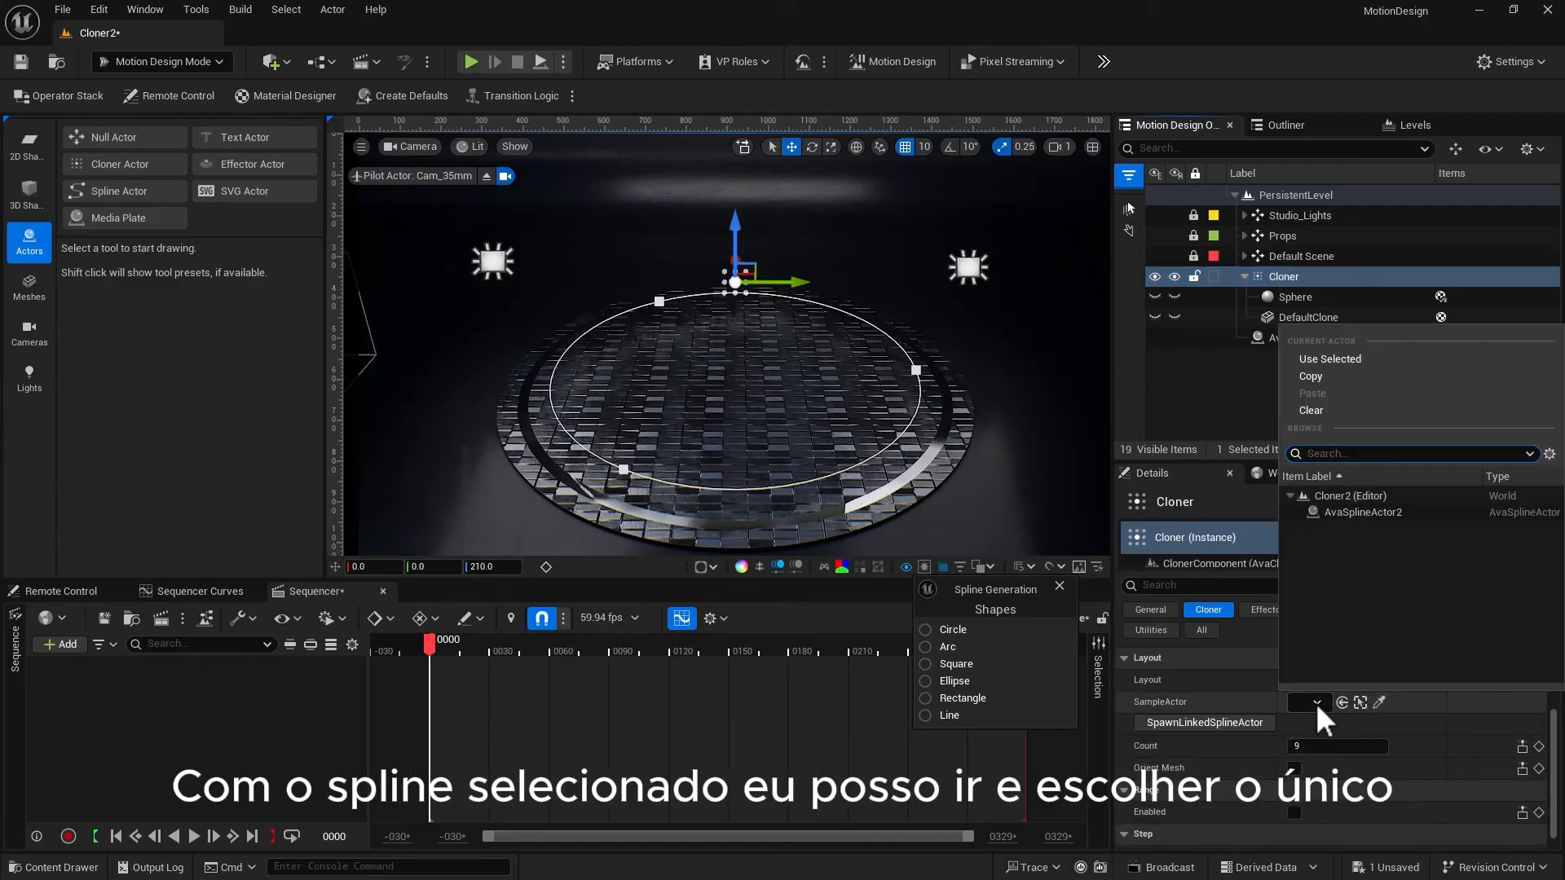
{"action": "left_click", "coordinate": [1343, 512]}
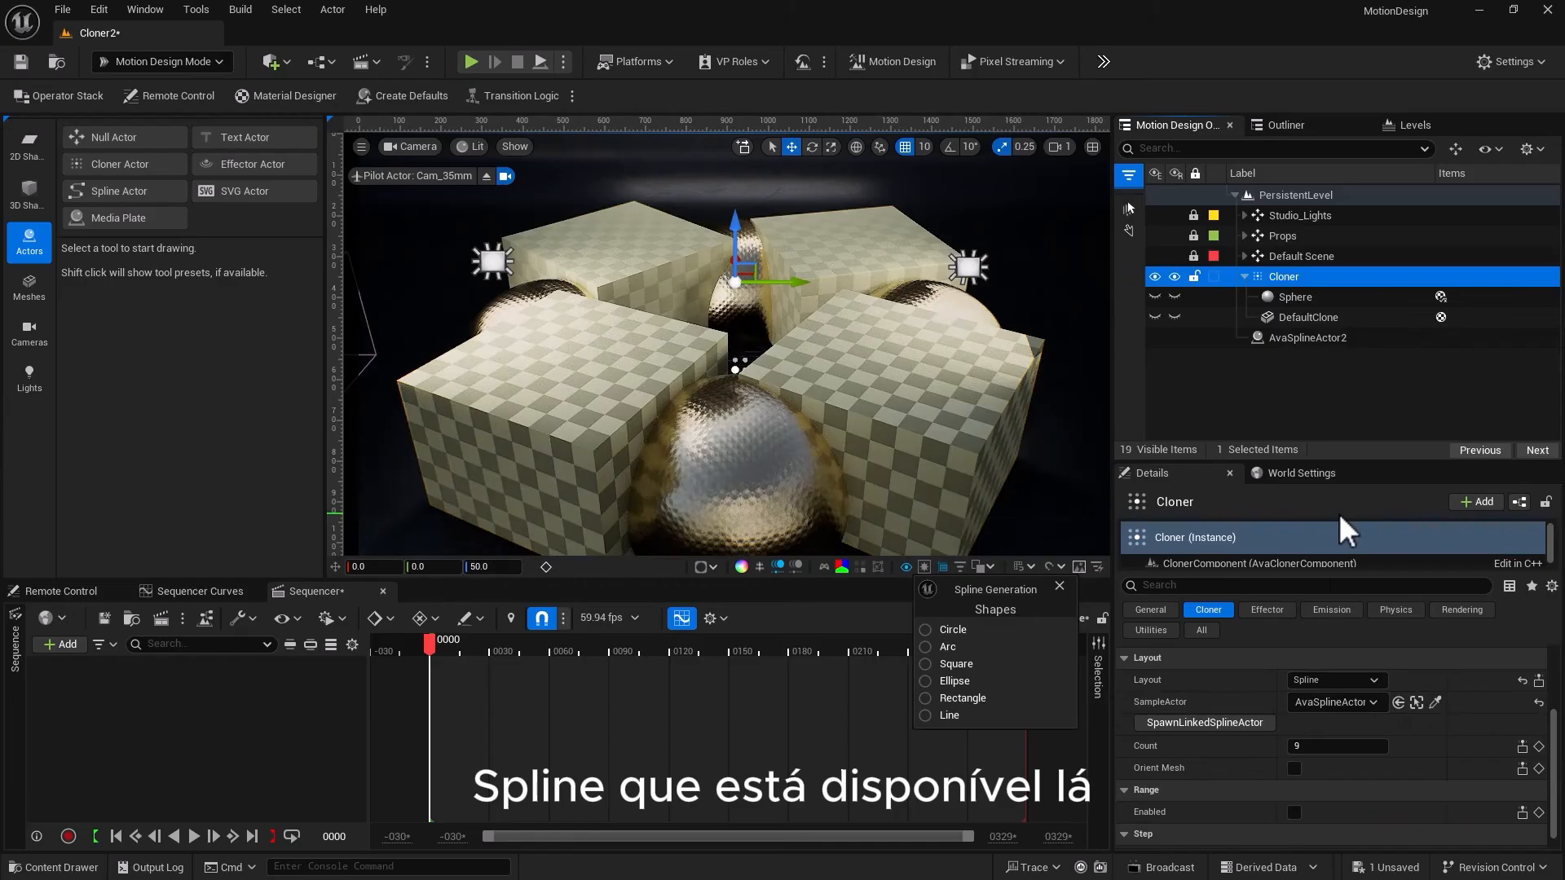
{"action": "key", "text": "ctrl+z"}
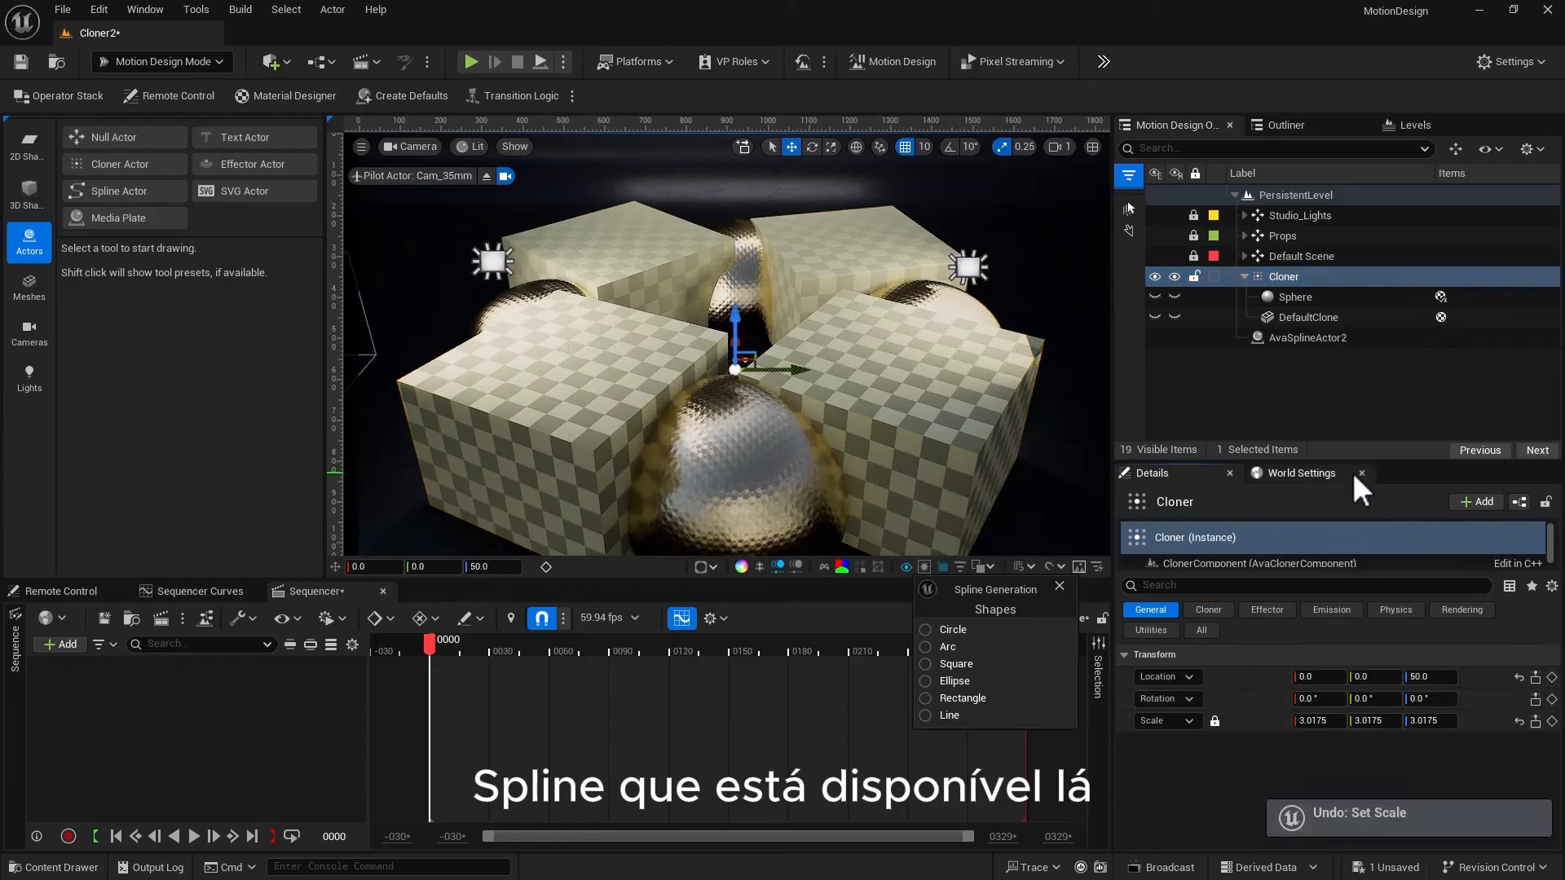
Scale the cloner's Sphere uniformly to about 0.52 and the DefaultClone cube to about 0.35
{"action": "left_click", "coordinate": [1284, 298]}
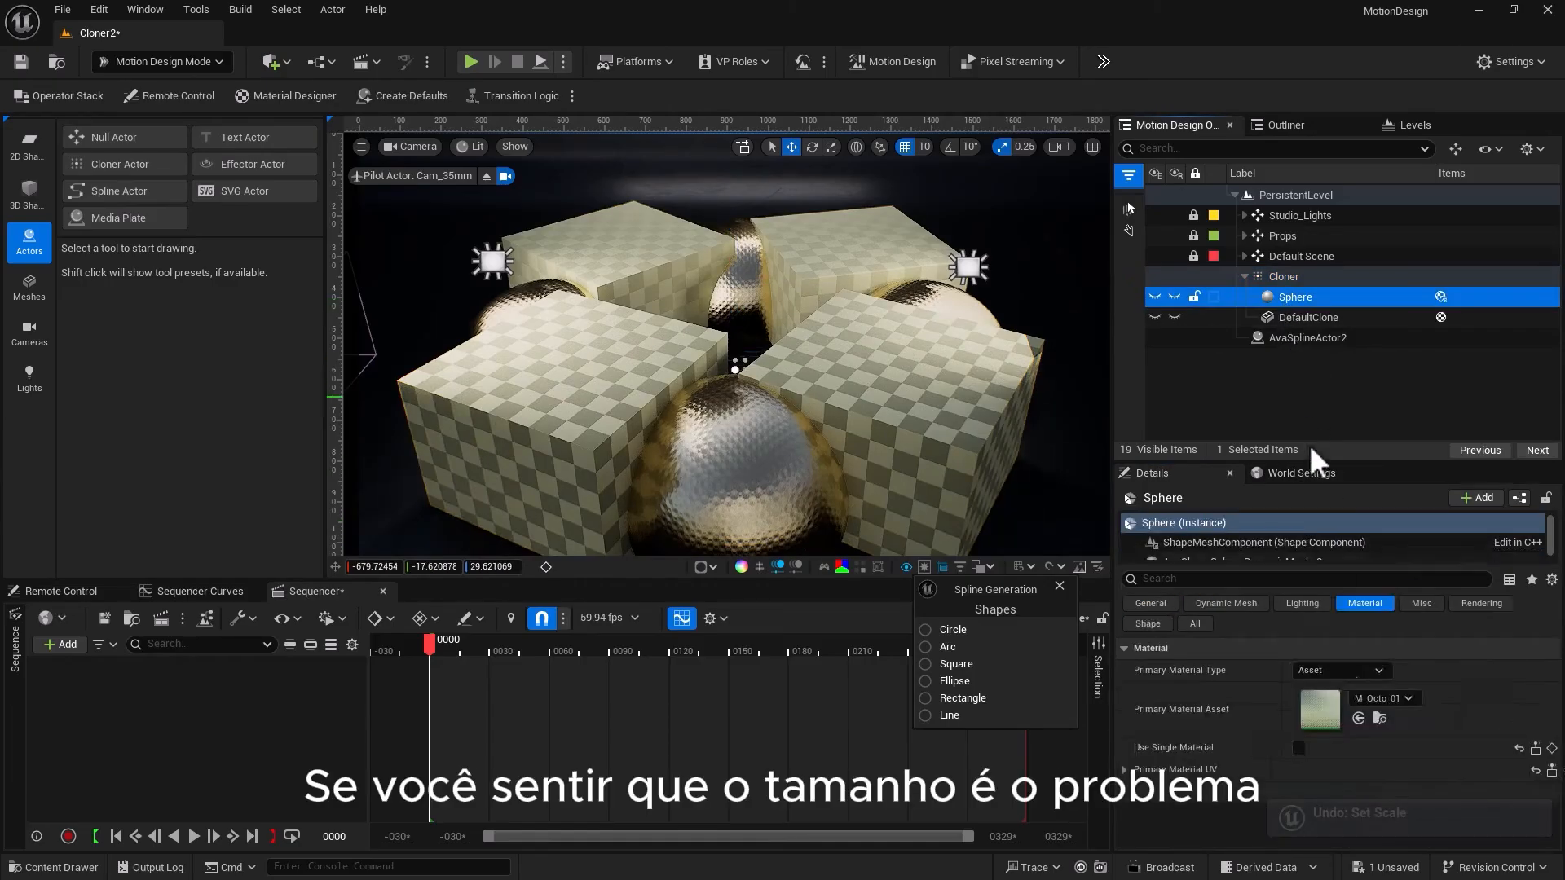
{"action": "left_click", "coordinate": [1147, 603]}
{"action": "left_click_drag", "start_coordinate": [1319, 714], "coordinate": [1280, 714]}
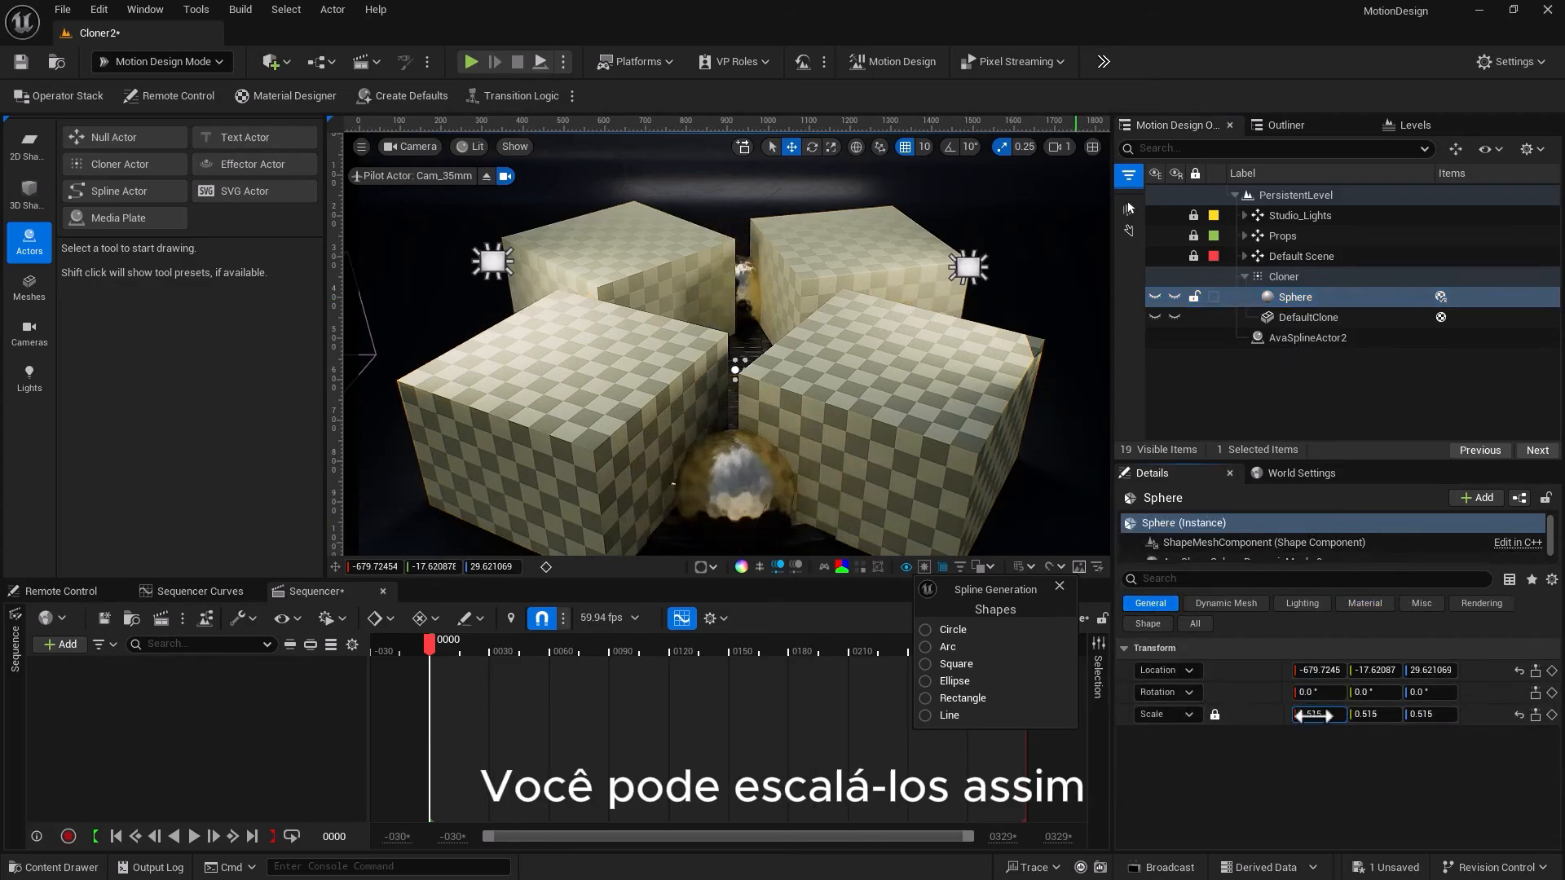
{"action": "left_click", "coordinate": [1288, 317]}
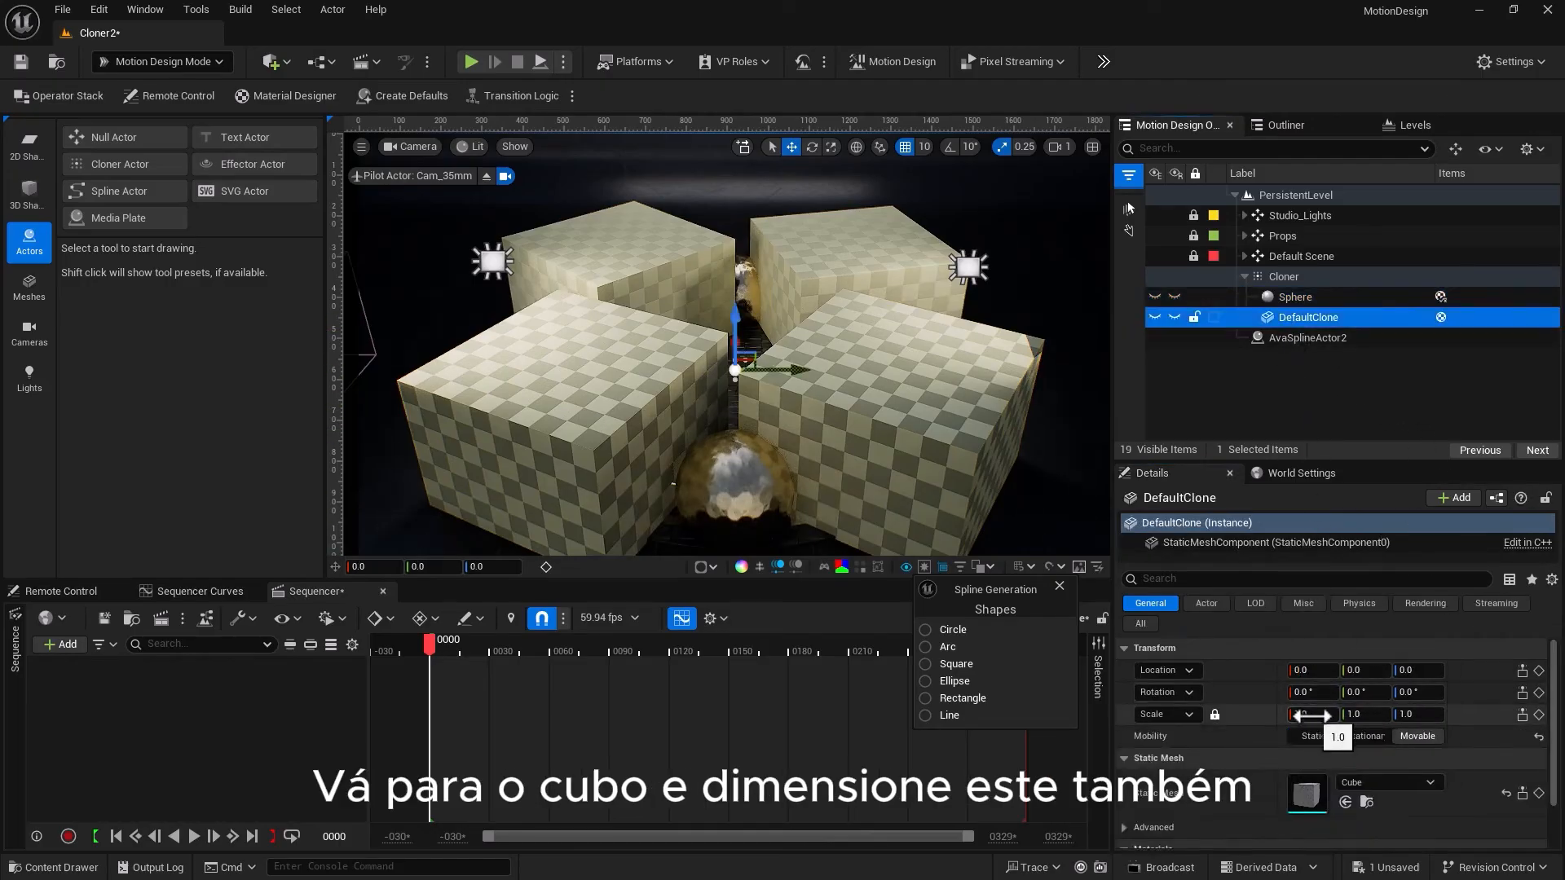
{"action": "left_click_drag", "start_coordinate": [1320, 714], "coordinate": [1274, 715]}
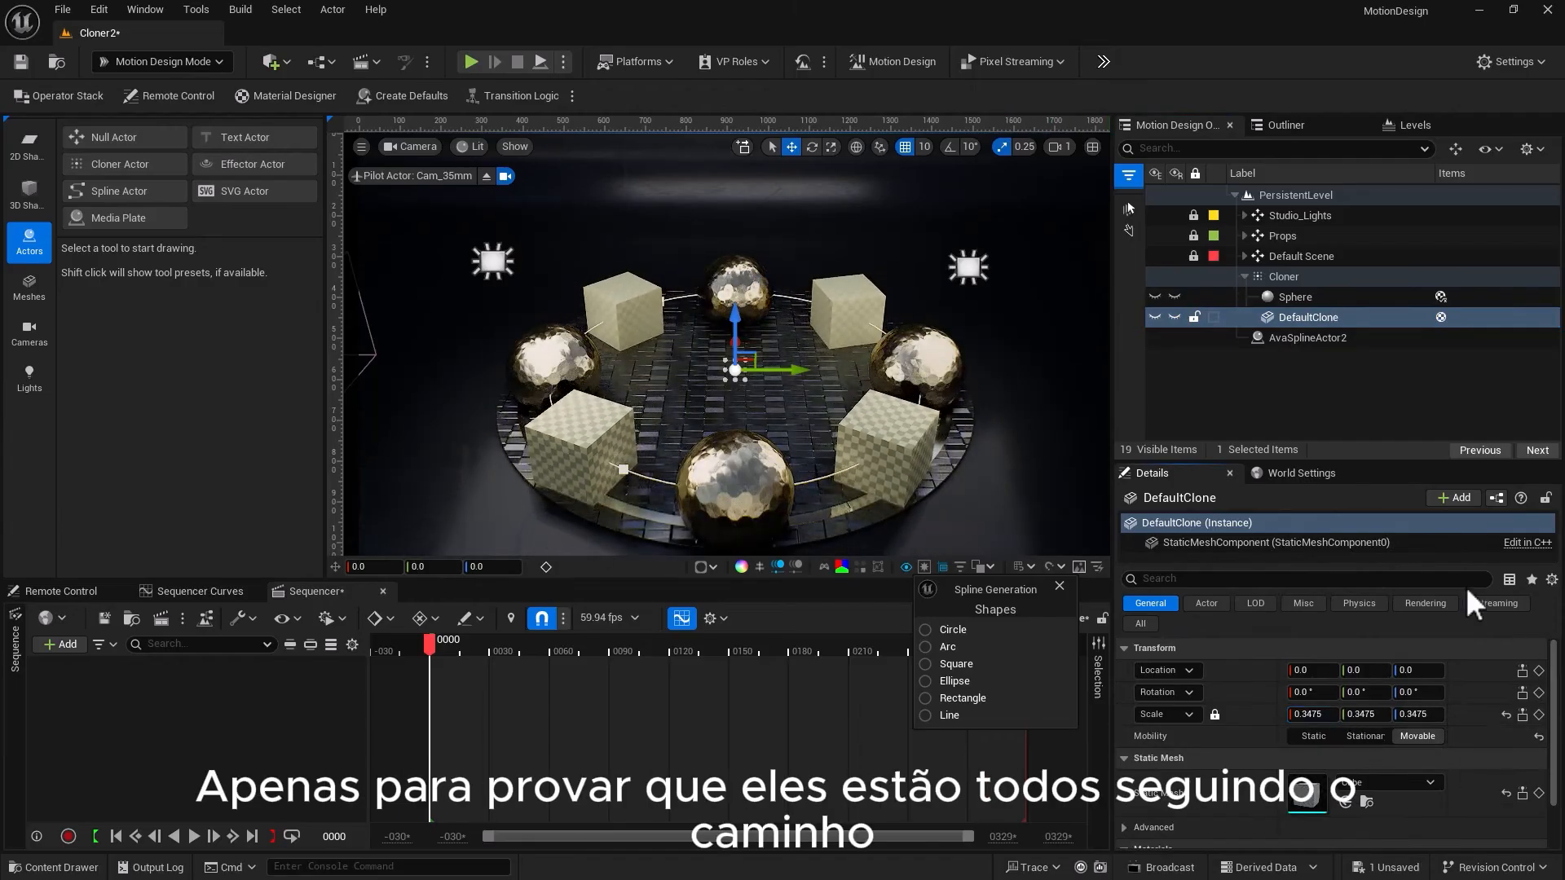
{"action": "left_click", "coordinate": [1277, 297]}
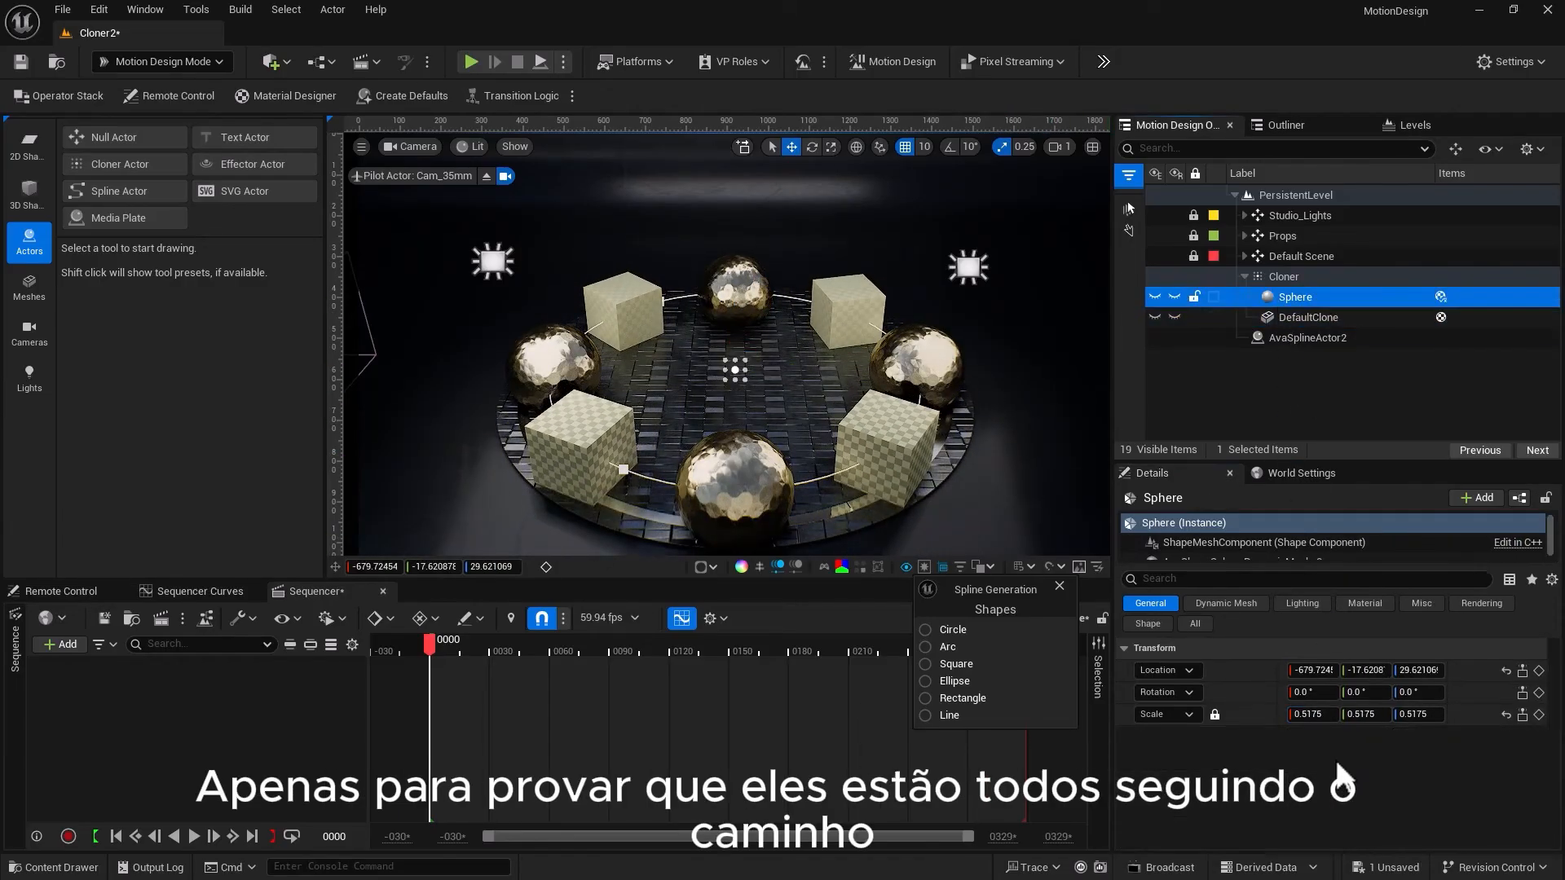
Set the cloner's count along the spline to 13, and change its layout to Grid
{"action": "left_click", "coordinate": [1313, 280]}
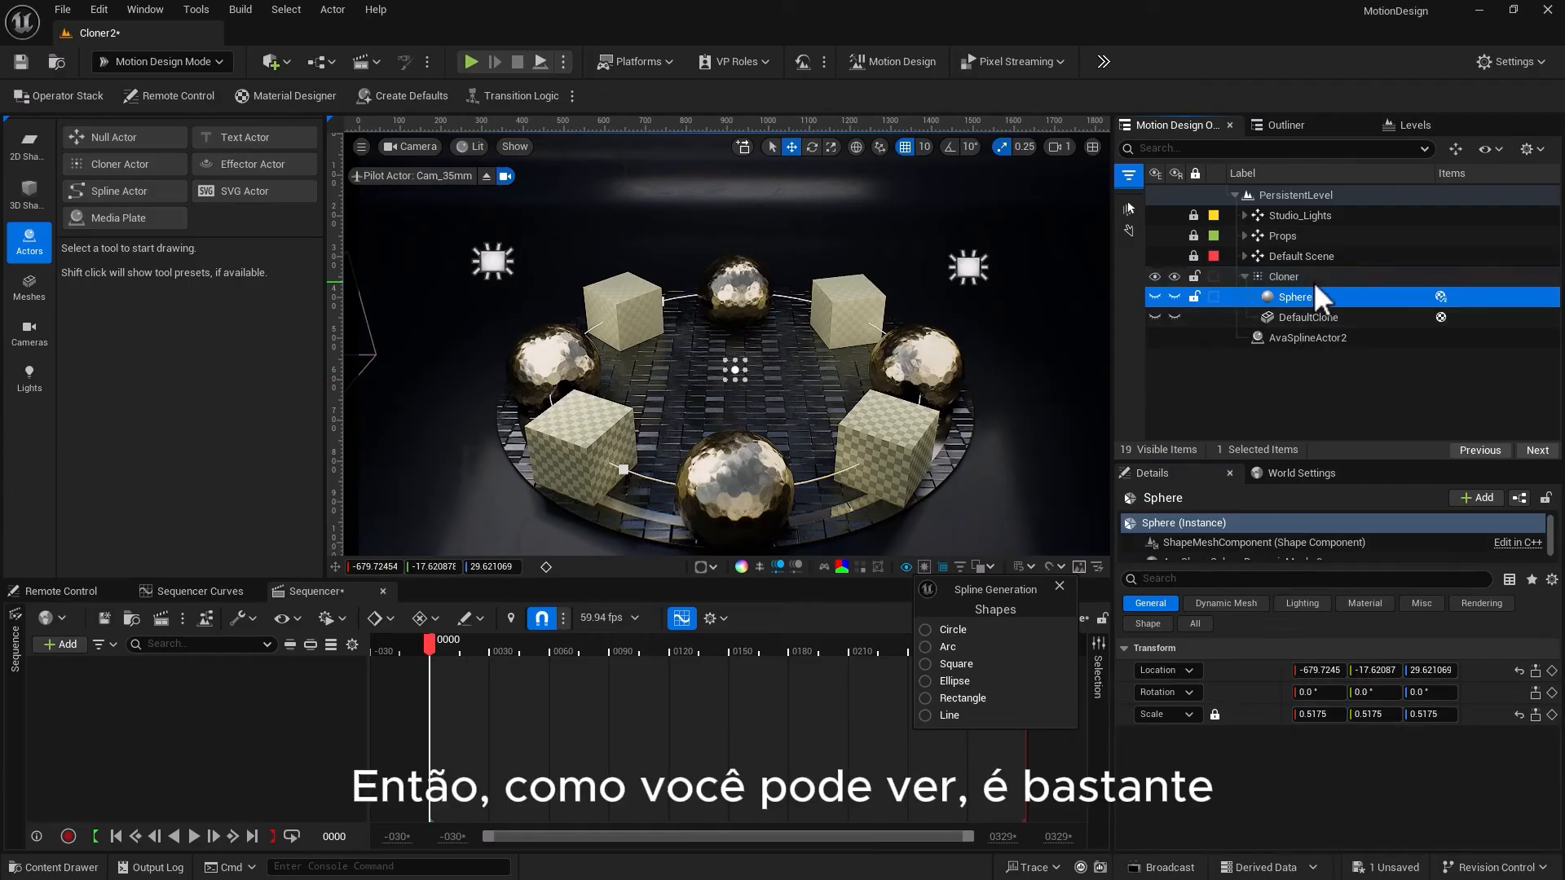
{"action": "left_click", "coordinate": [1209, 611]}
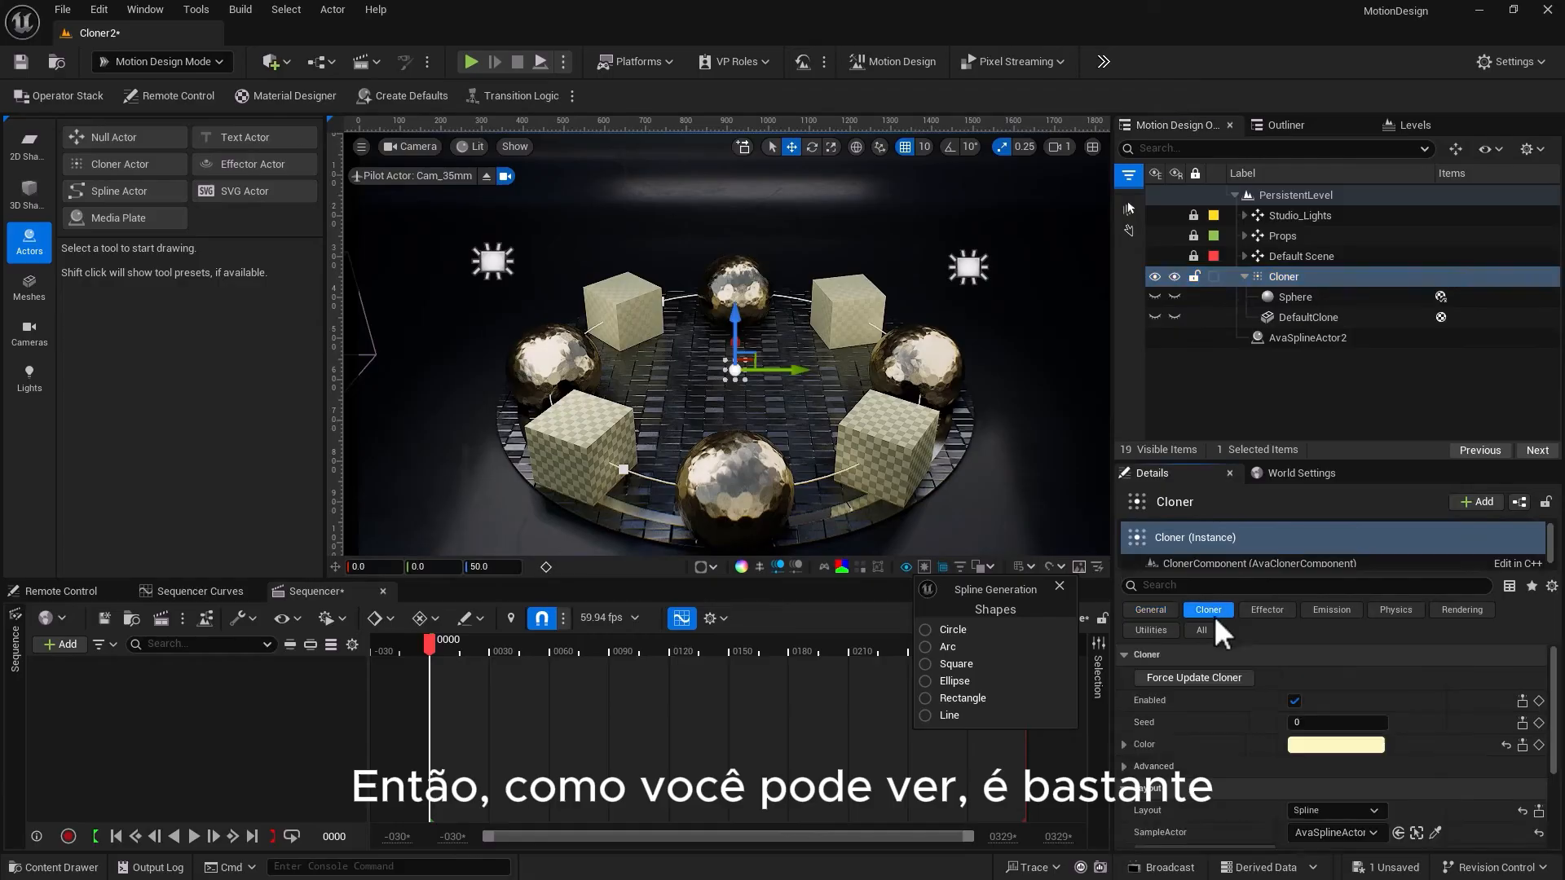
{"action": "scroll", "coordinate": [1310, 758], "scroll_direction": "down", "scroll_amount": 2}
{"action": "scroll", "coordinate": [1310, 756], "scroll_direction": "down", "scroll_amount": 1}
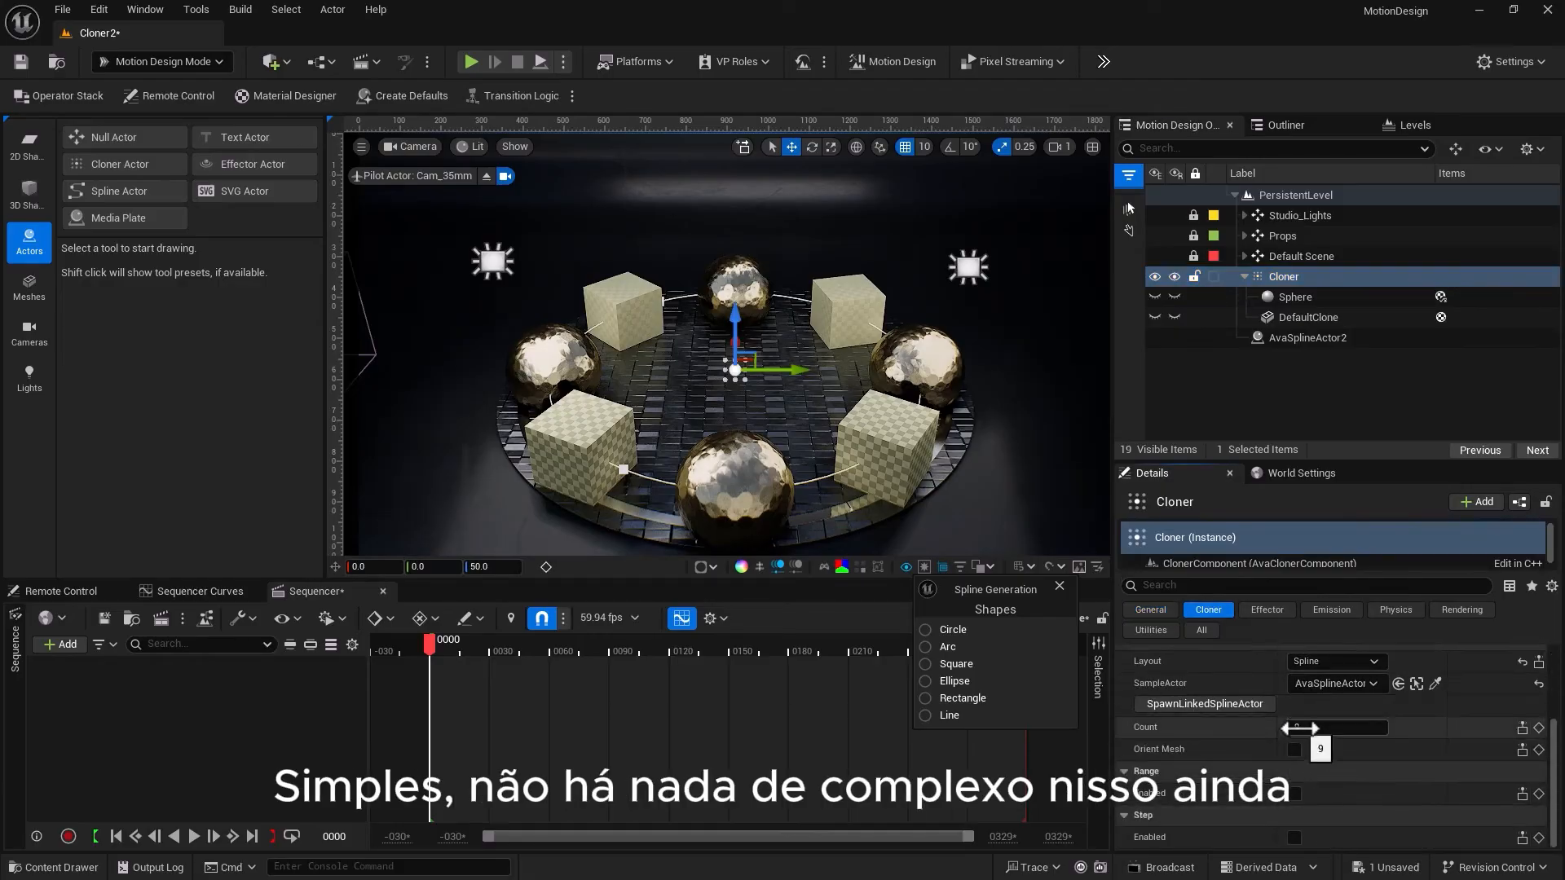
{"action": "left_click_drag", "start_coordinate": [1310, 727], "coordinate": [1343, 727]}
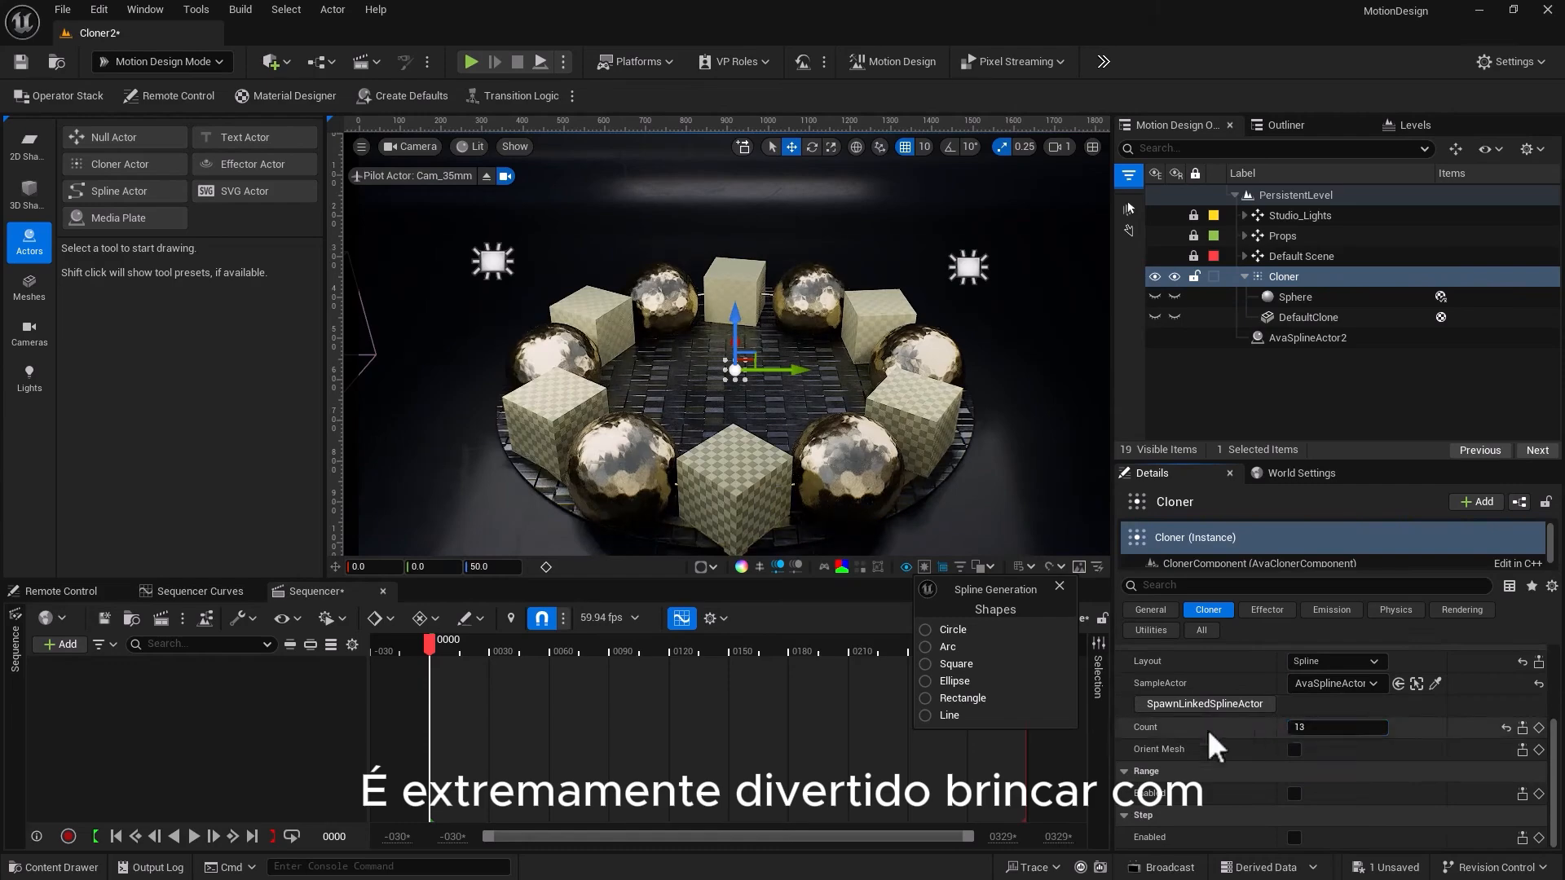
{"action": "left_click", "coordinate": [1314, 662]}
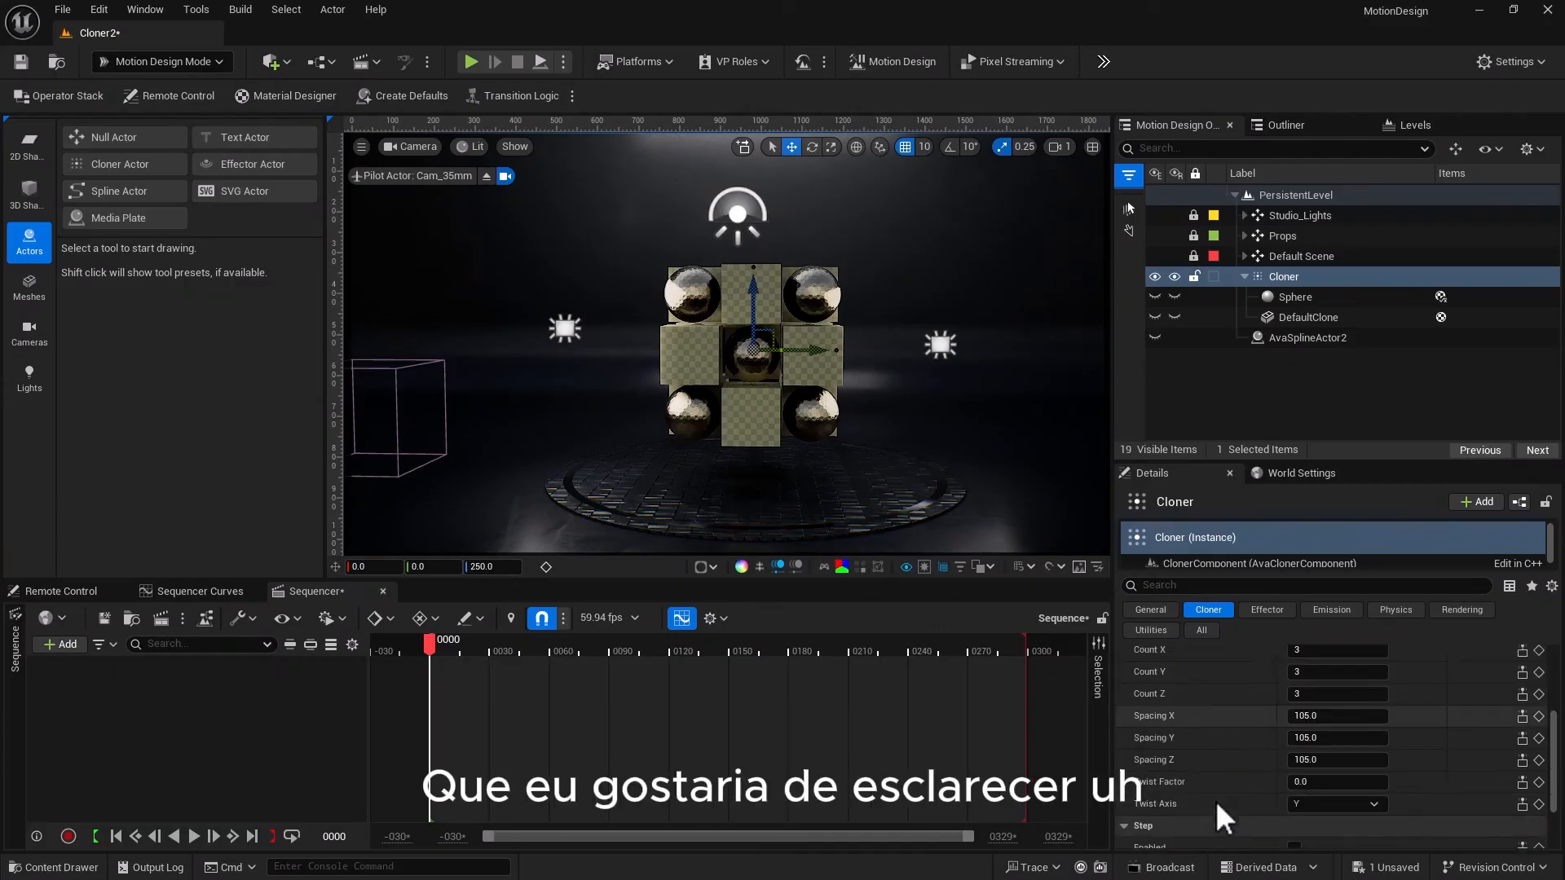
{"action": "scroll", "coordinate": [1215, 800], "scroll_direction": "up", "scroll_amount": 2}
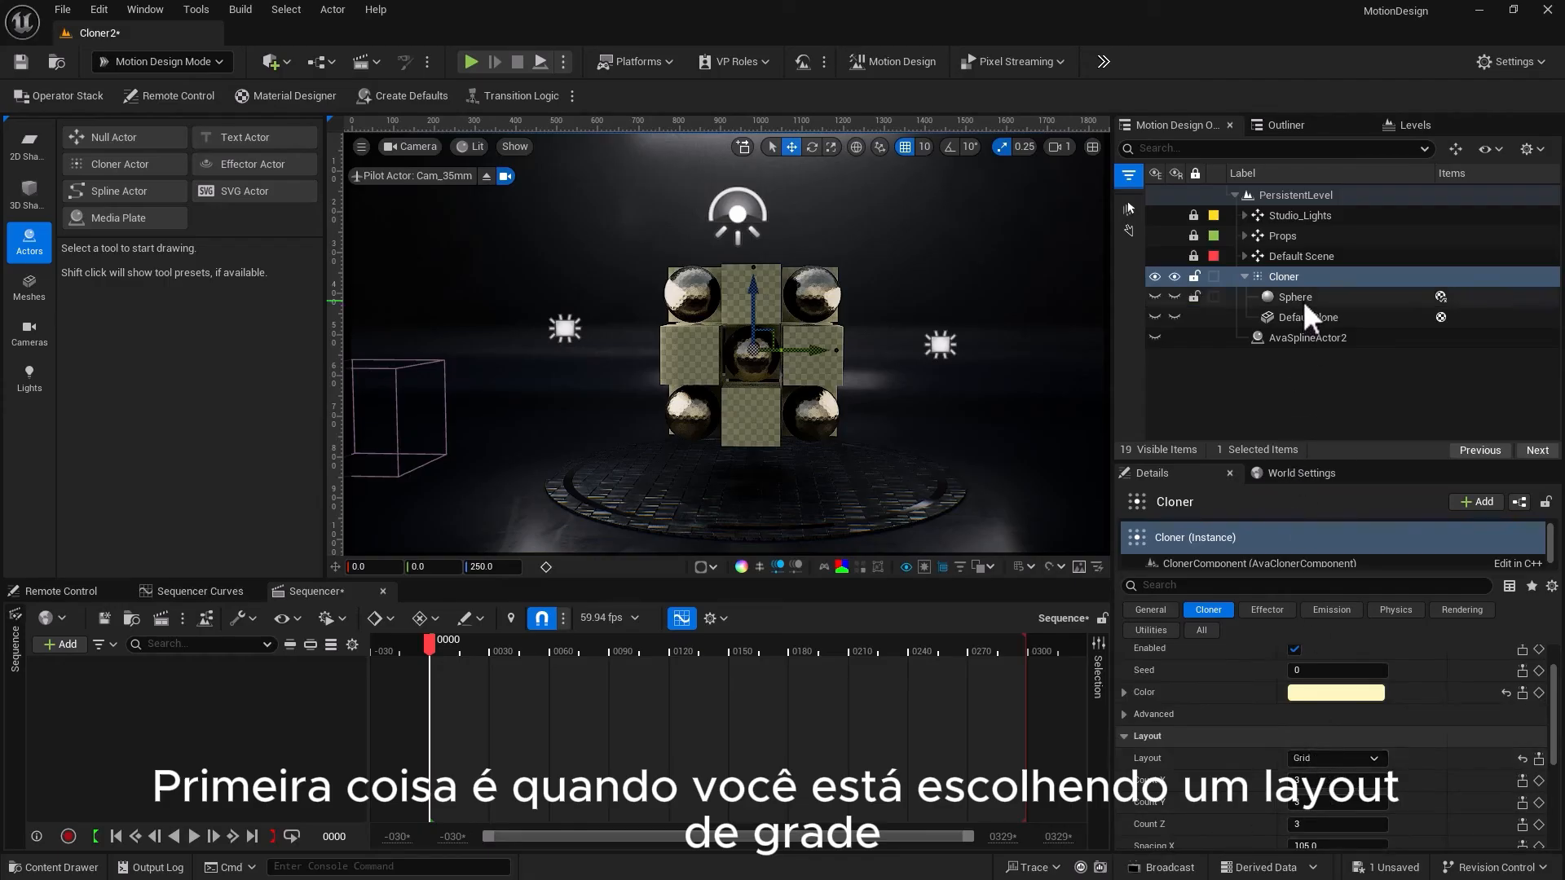
Move DefaultClone out of the cloner's hierarchy and hide it both in the editor and at runtime
{"action": "left_click", "coordinate": [1295, 321]}
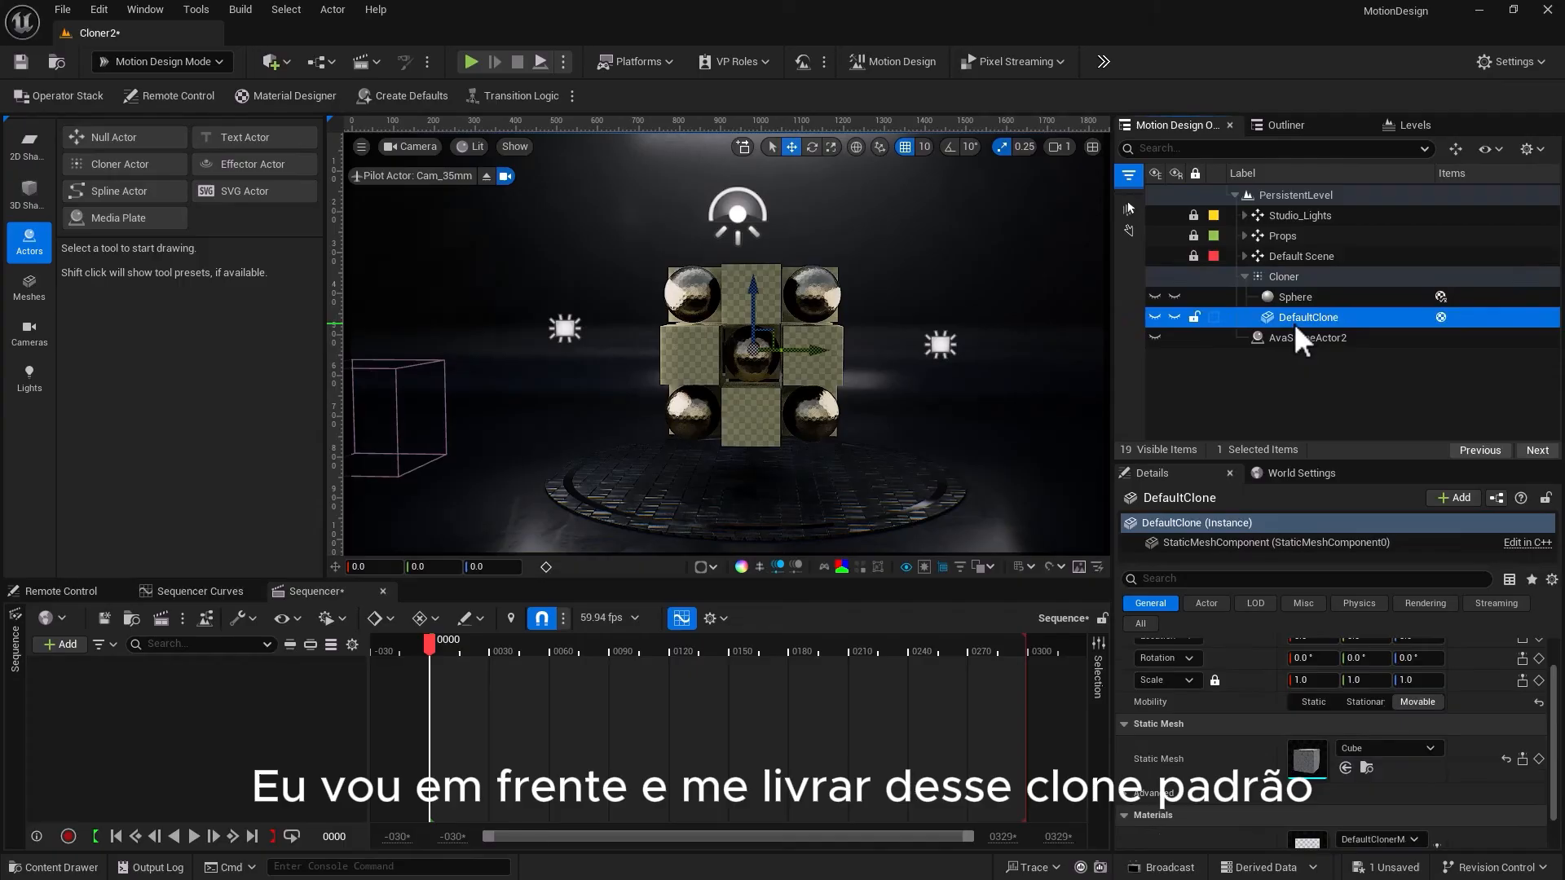
{"action": "left_click_drag", "start_coordinate": [1293, 319], "coordinate": [1285, 373]}
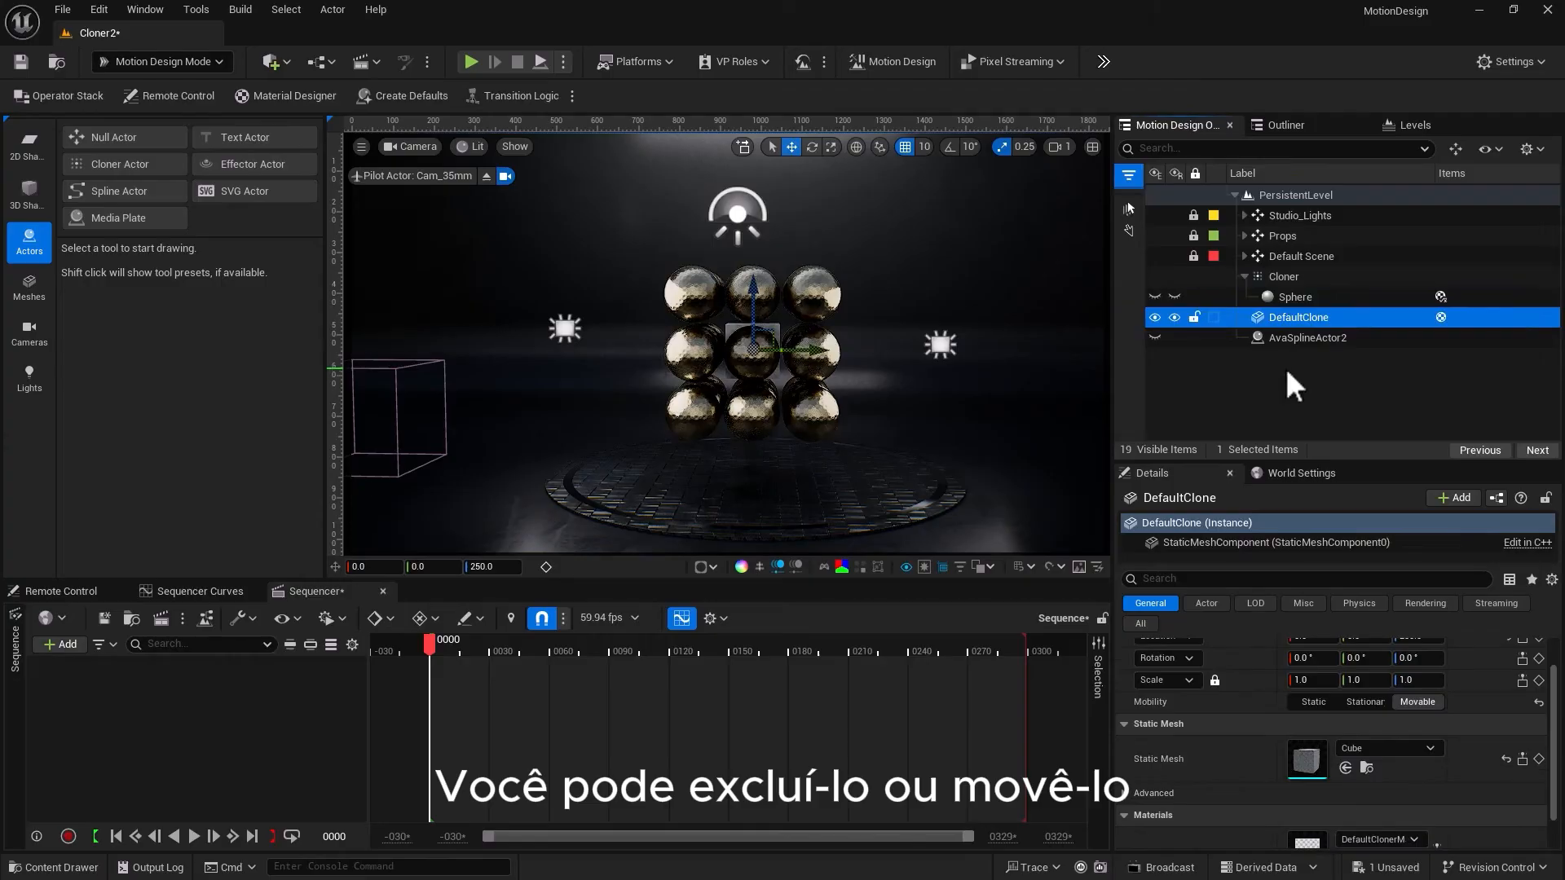
{"action": "left_click", "coordinate": [1174, 317]}
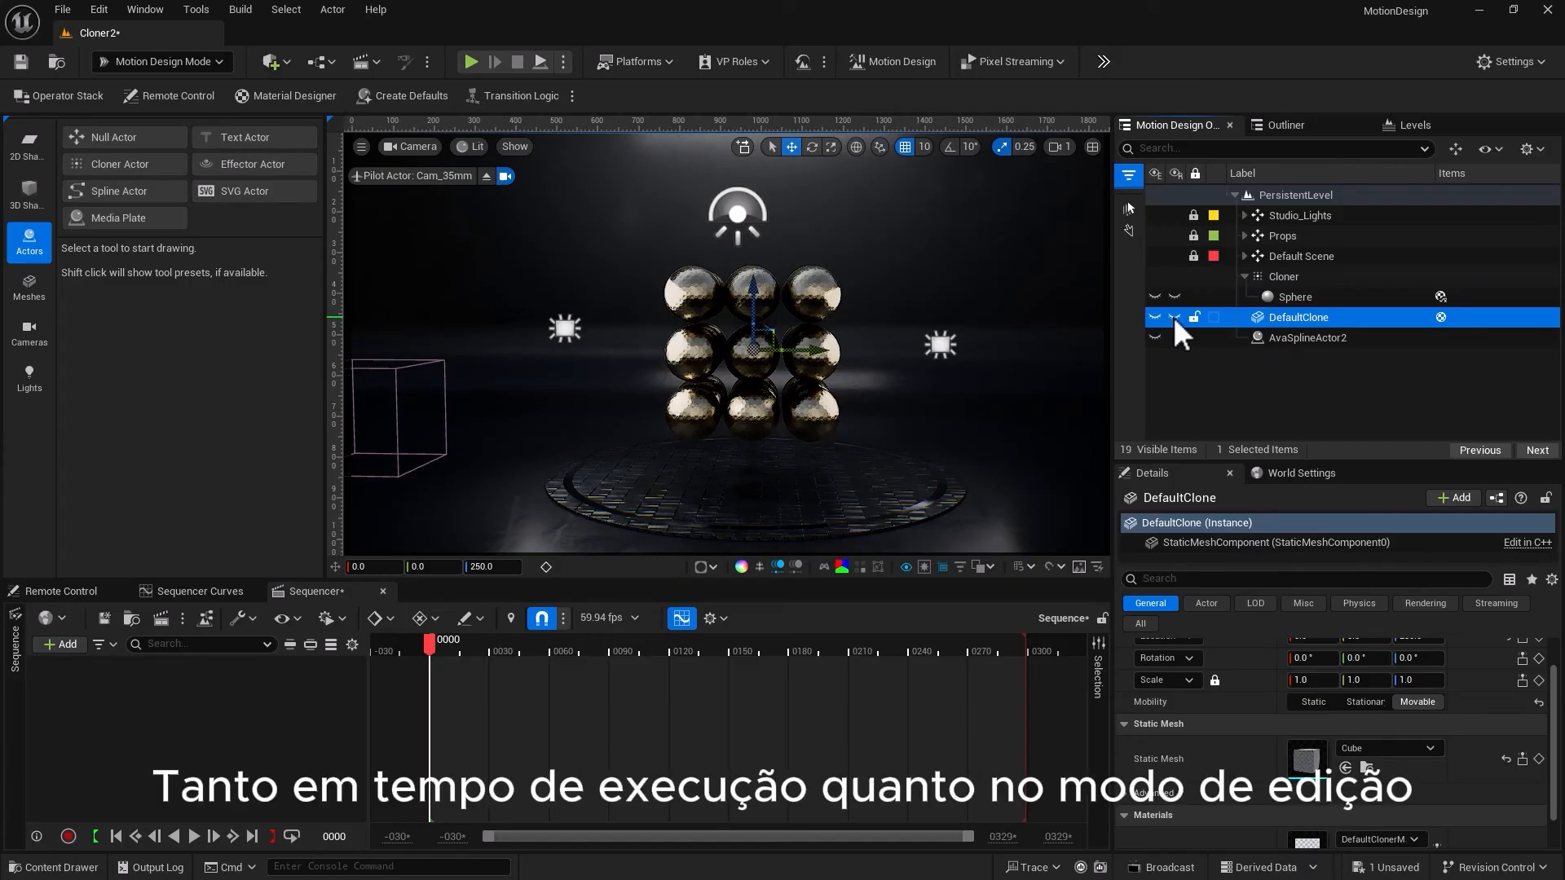
{"action": "left_click", "coordinate": [1196, 393]}
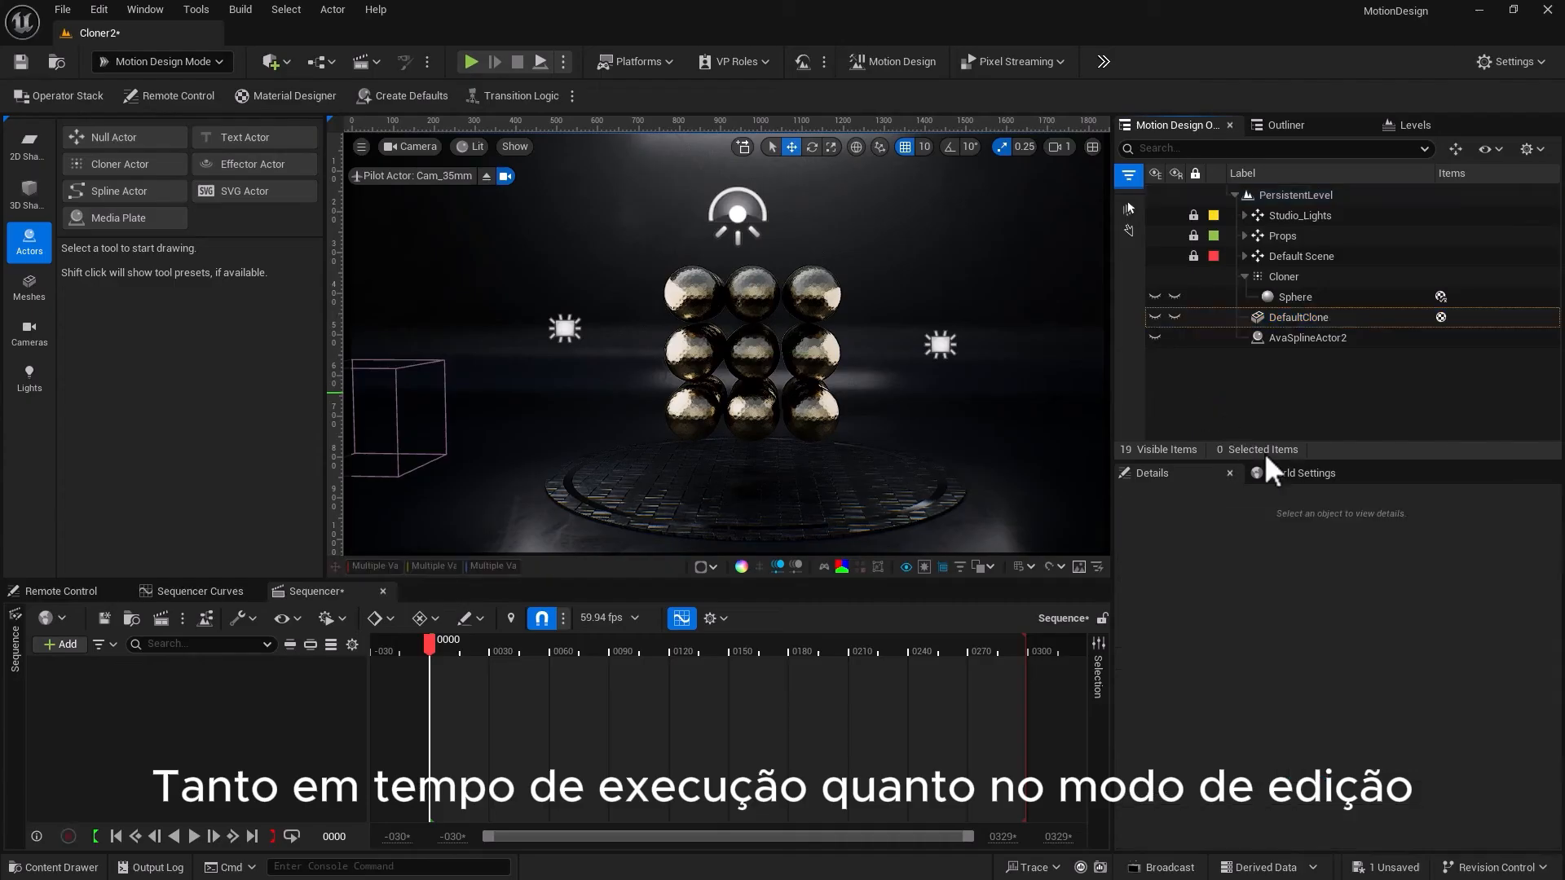
Set the cloner's grid Count X, Count Y and Count Z to 10 each
{"action": "left_click", "coordinate": [1287, 299]}
{"action": "left_click", "coordinate": [1277, 276]}
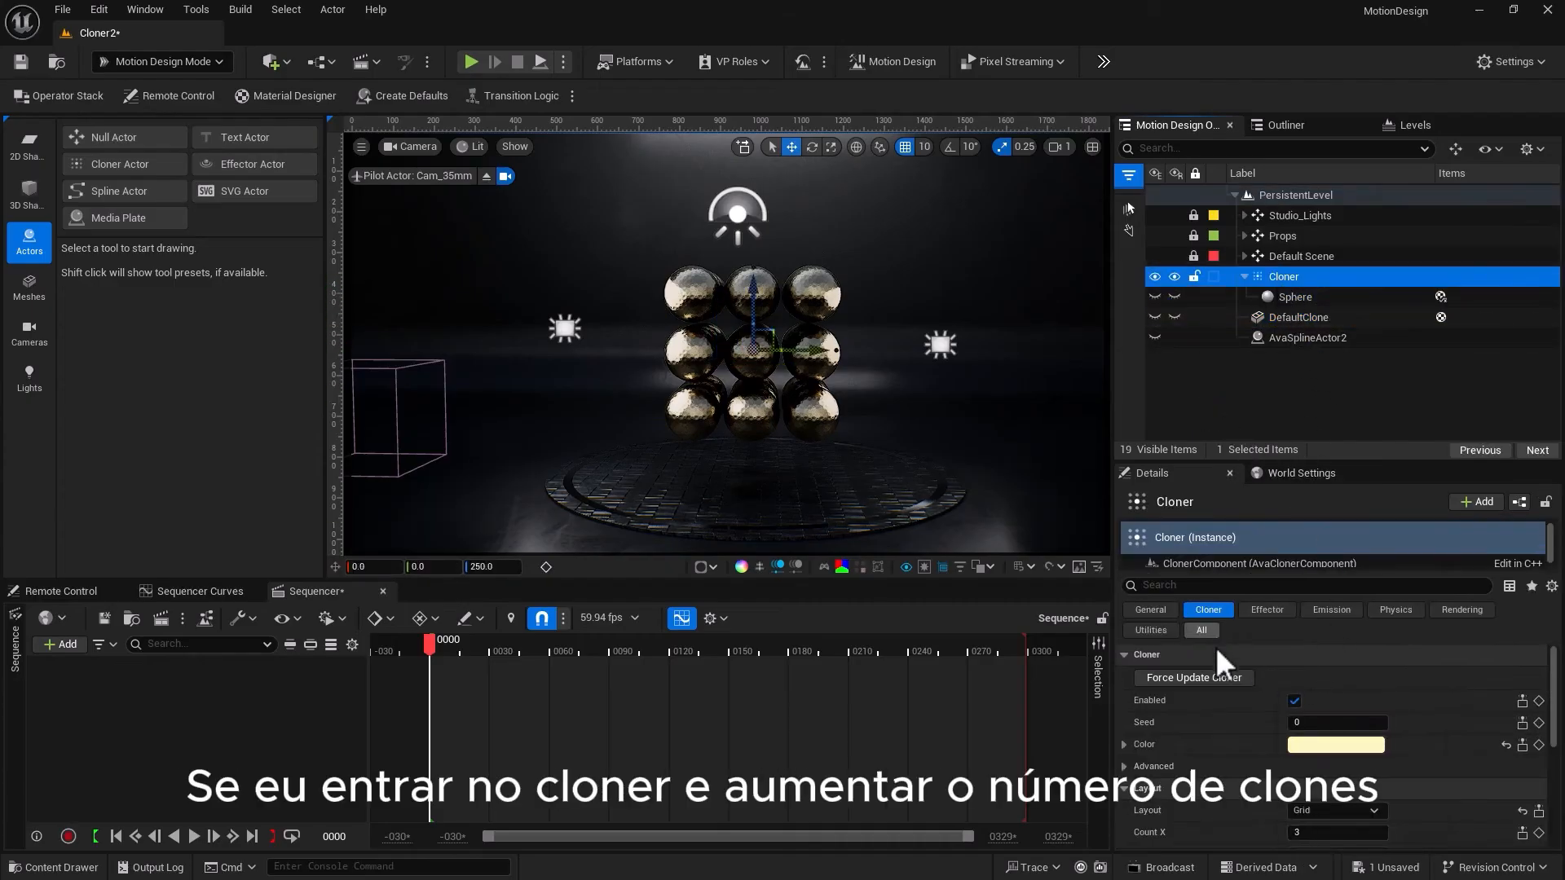
{"action": "scroll", "coordinate": [1247, 711], "scroll_direction": "down", "scroll_amount": 2}
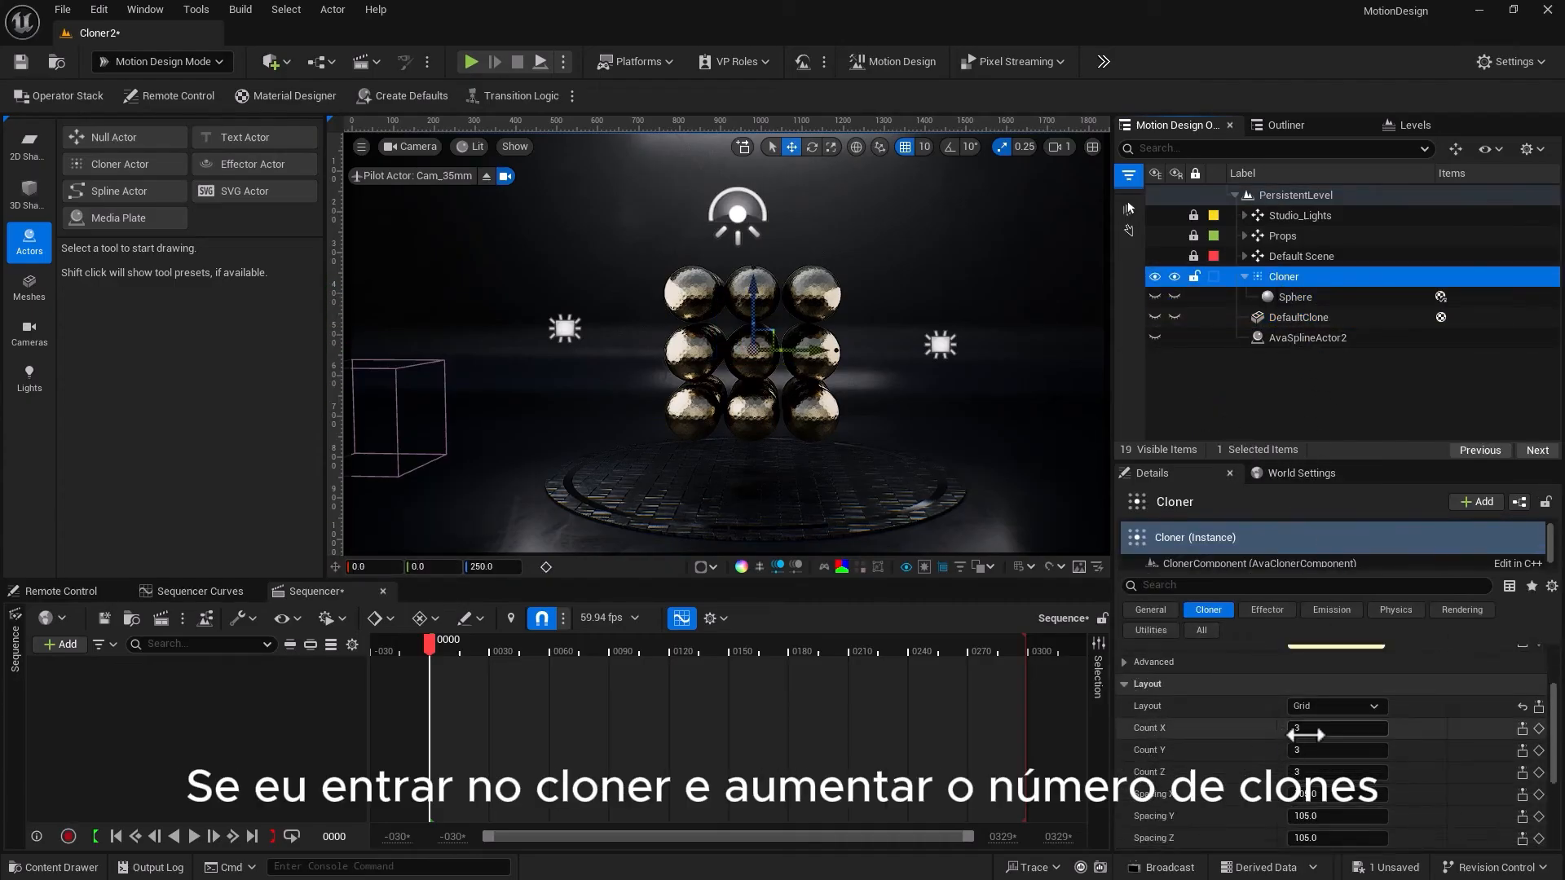
{"action": "left_click_drag", "start_coordinate": [1304, 734], "coordinate": [1312, 728]}
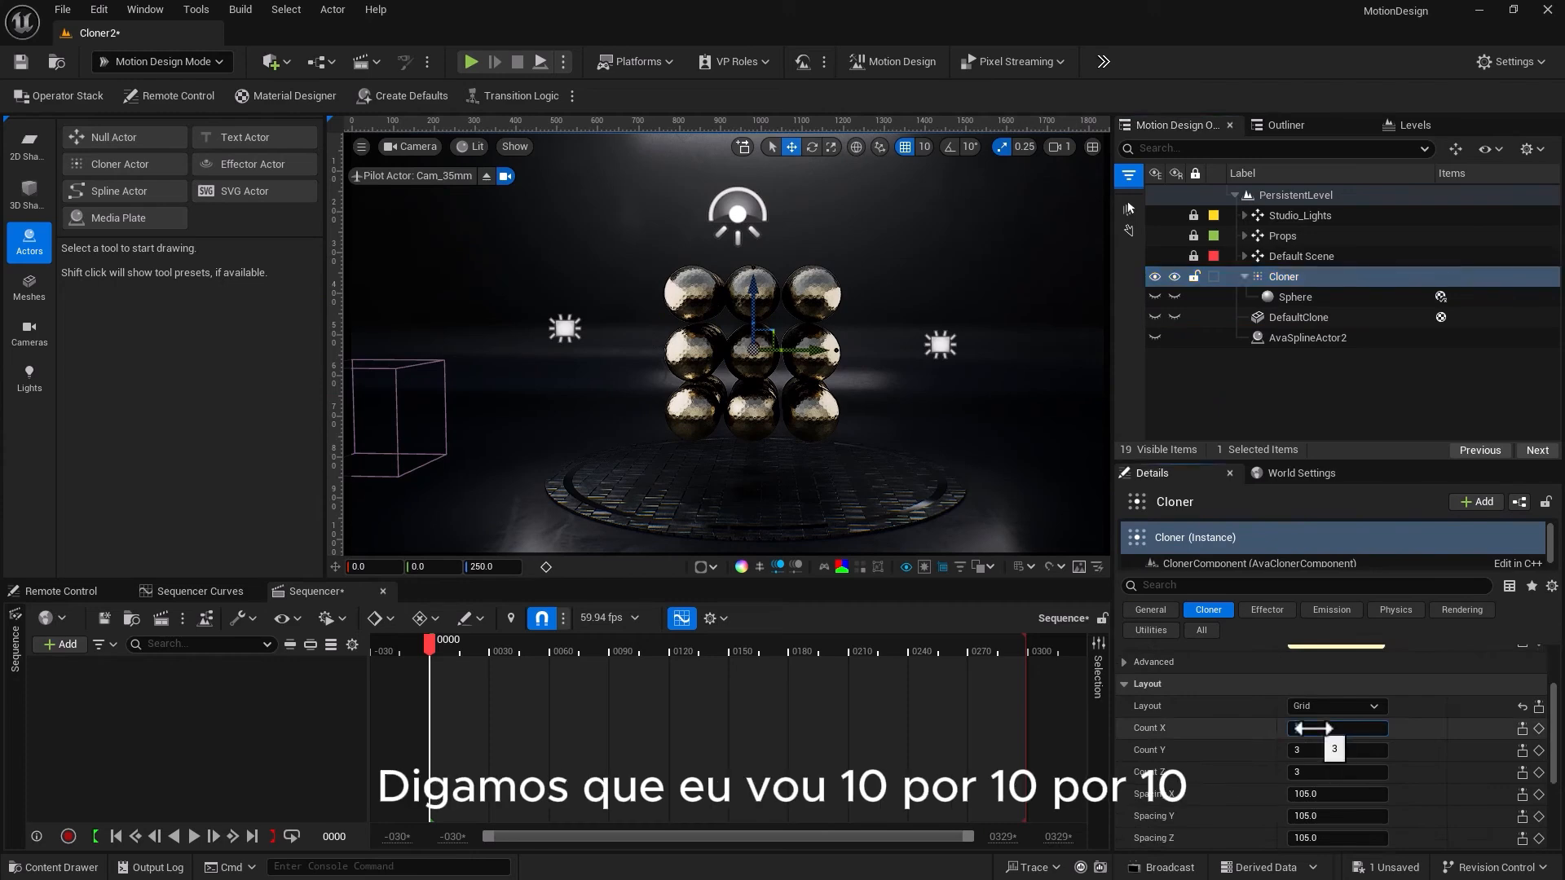
{"action": "type", "text": "10"}
{"action": "key", "text": "Return"}
{"action": "left_click", "coordinate": [1304, 750]}
{"action": "type", "text": "10"}
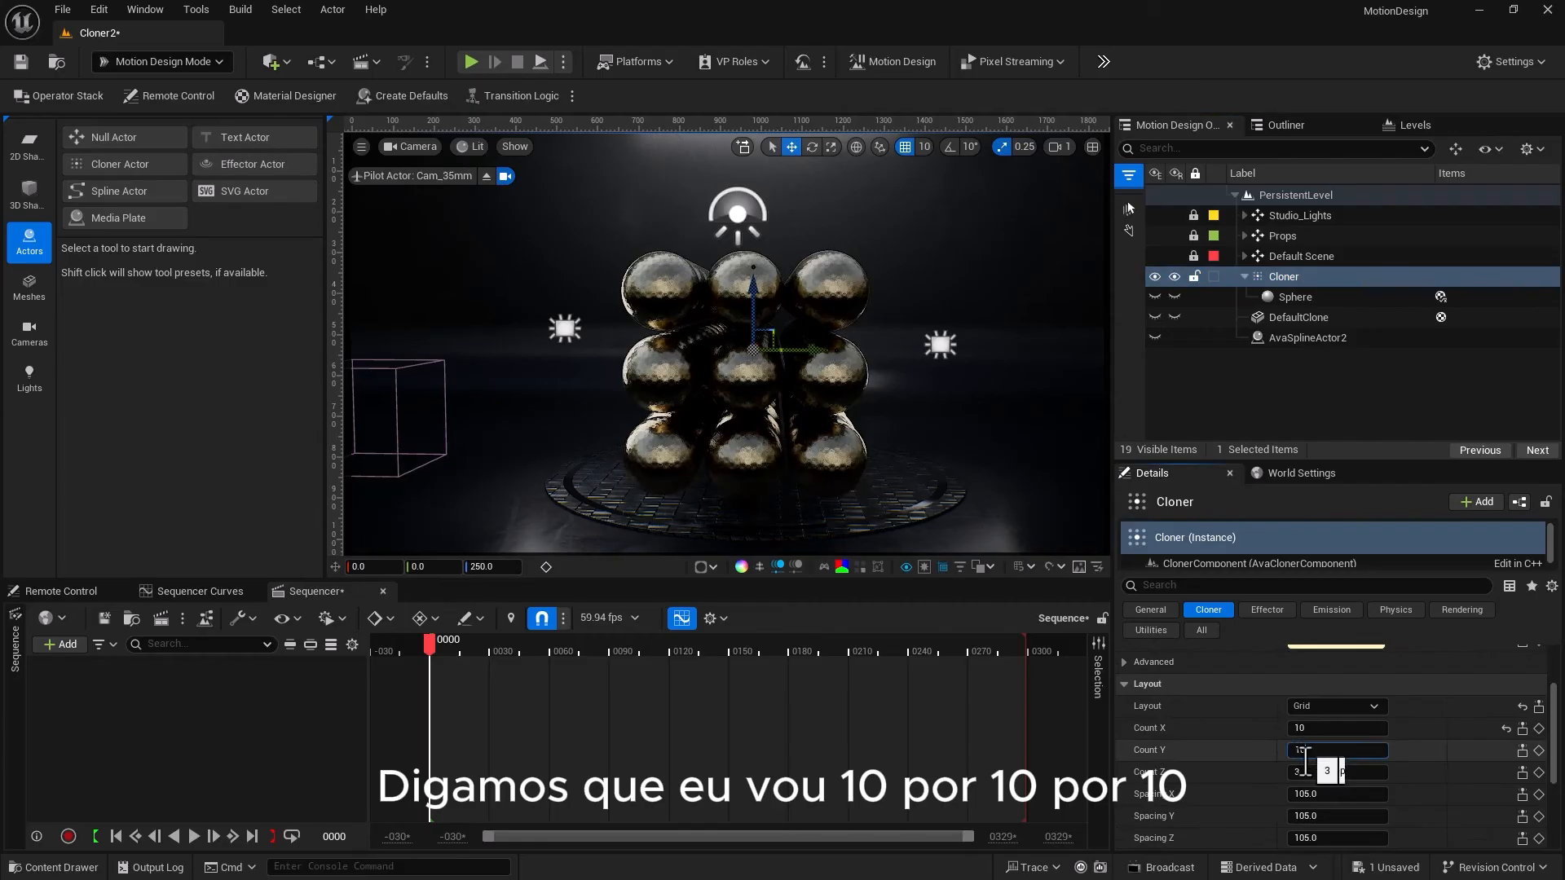
{"action": "key", "text": "Return"}
{"action": "type", "text": "10"}
{"action": "key", "text": "Return"}
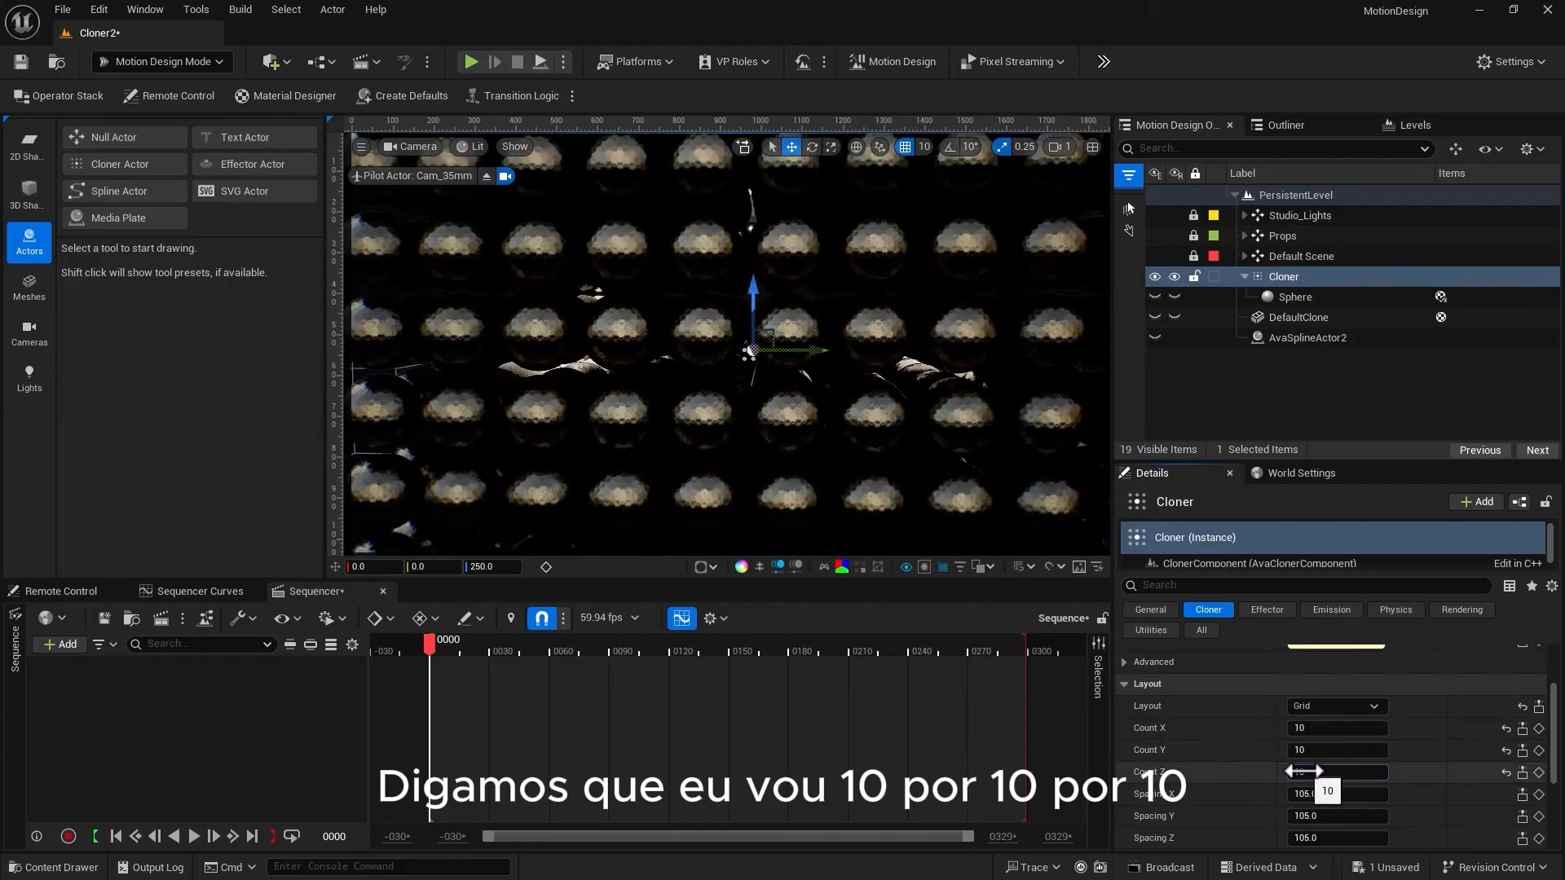
{"action": "left_click", "coordinate": [1164, 609]}
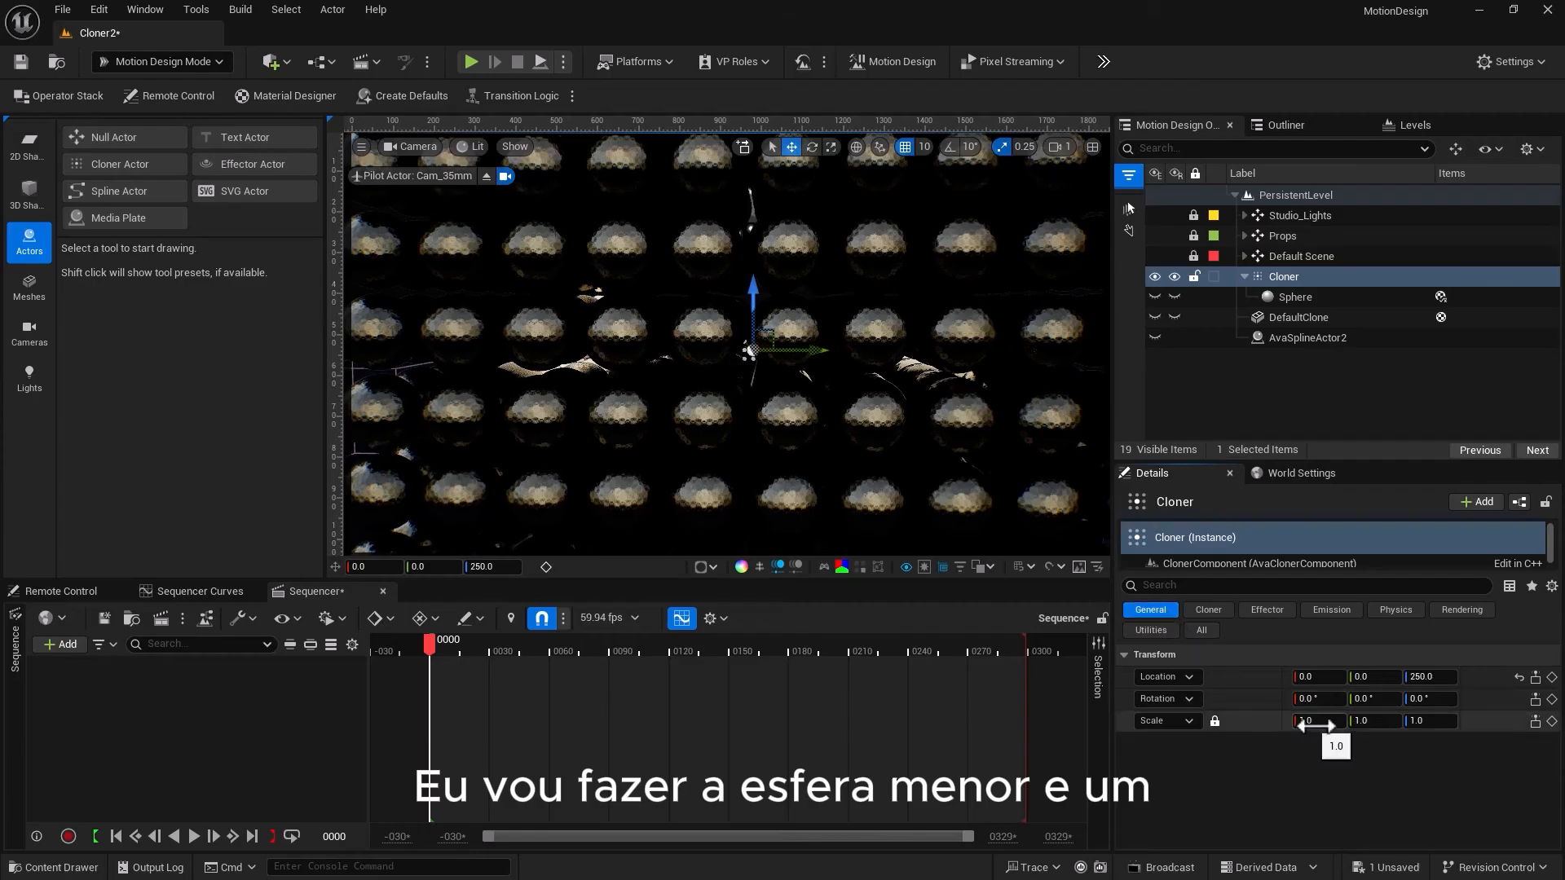
{"action": "left_click", "coordinate": [1221, 615]}
{"action": "scroll", "coordinate": [1312, 771], "scroll_direction": "down", "scroll_amount": 3}
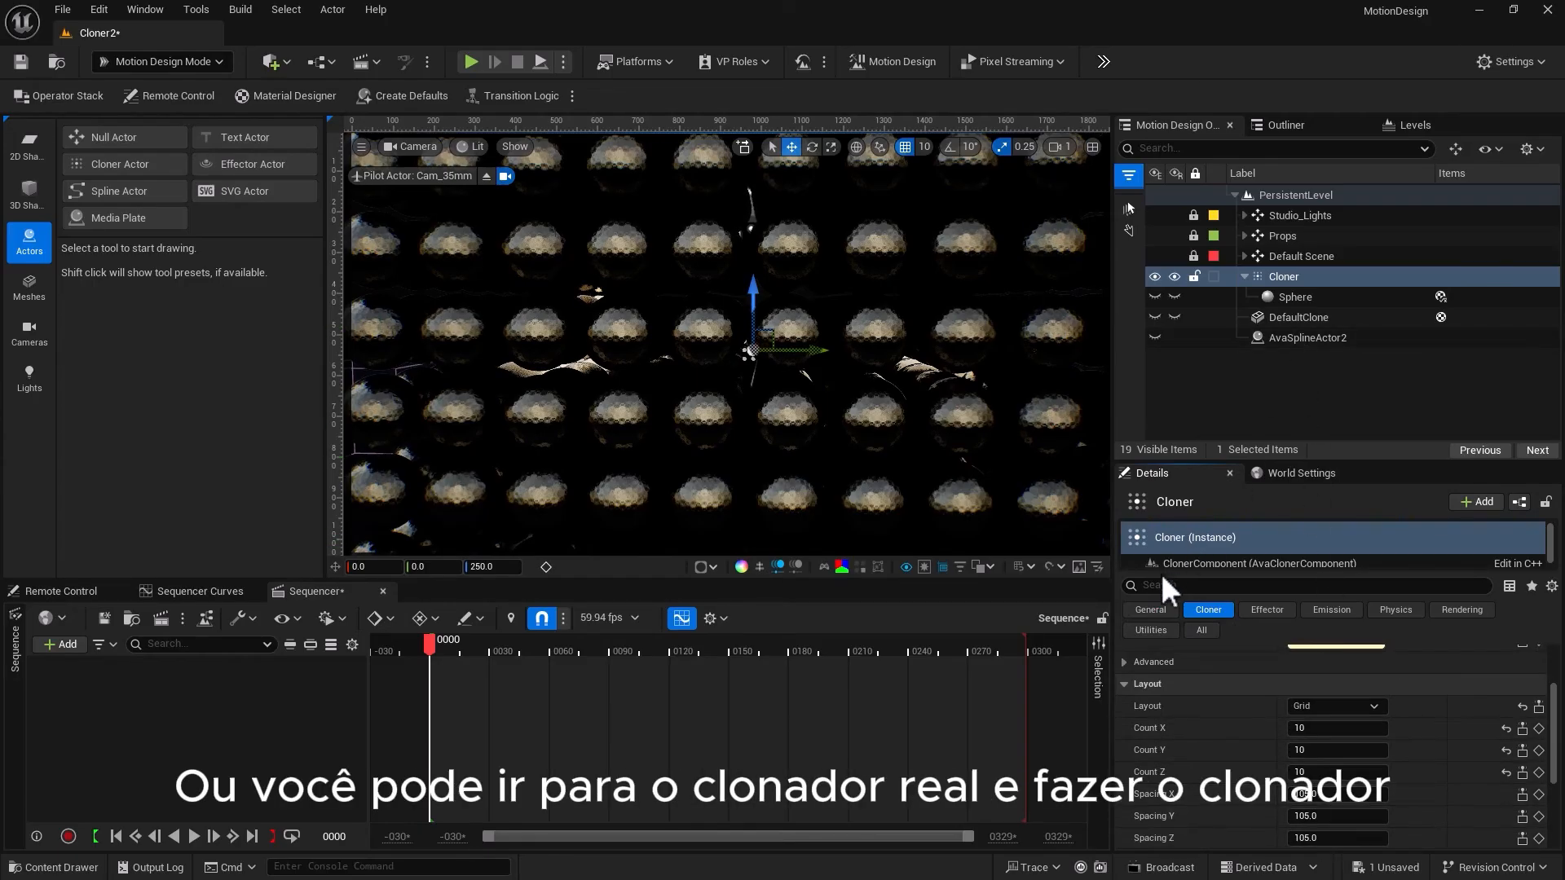
Scale the Cloner uniformly to about 0.37 and move it forward to an X location of 150
{"action": "left_click", "coordinate": [1151, 610]}
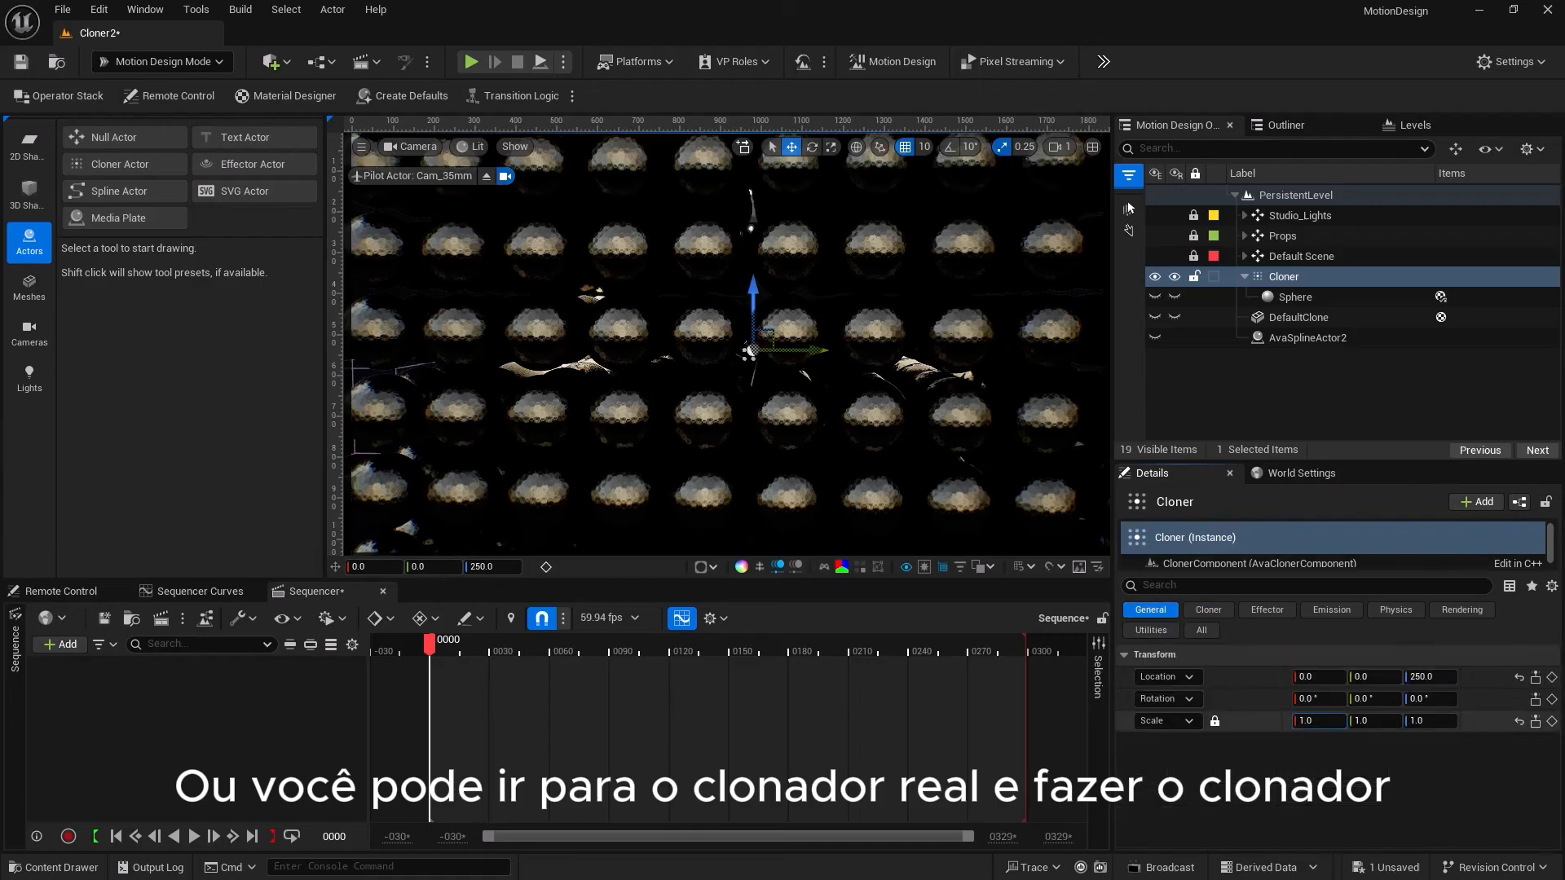
{"action": "left_click_drag", "start_coordinate": [1317, 720], "coordinate": [1152, 720]}
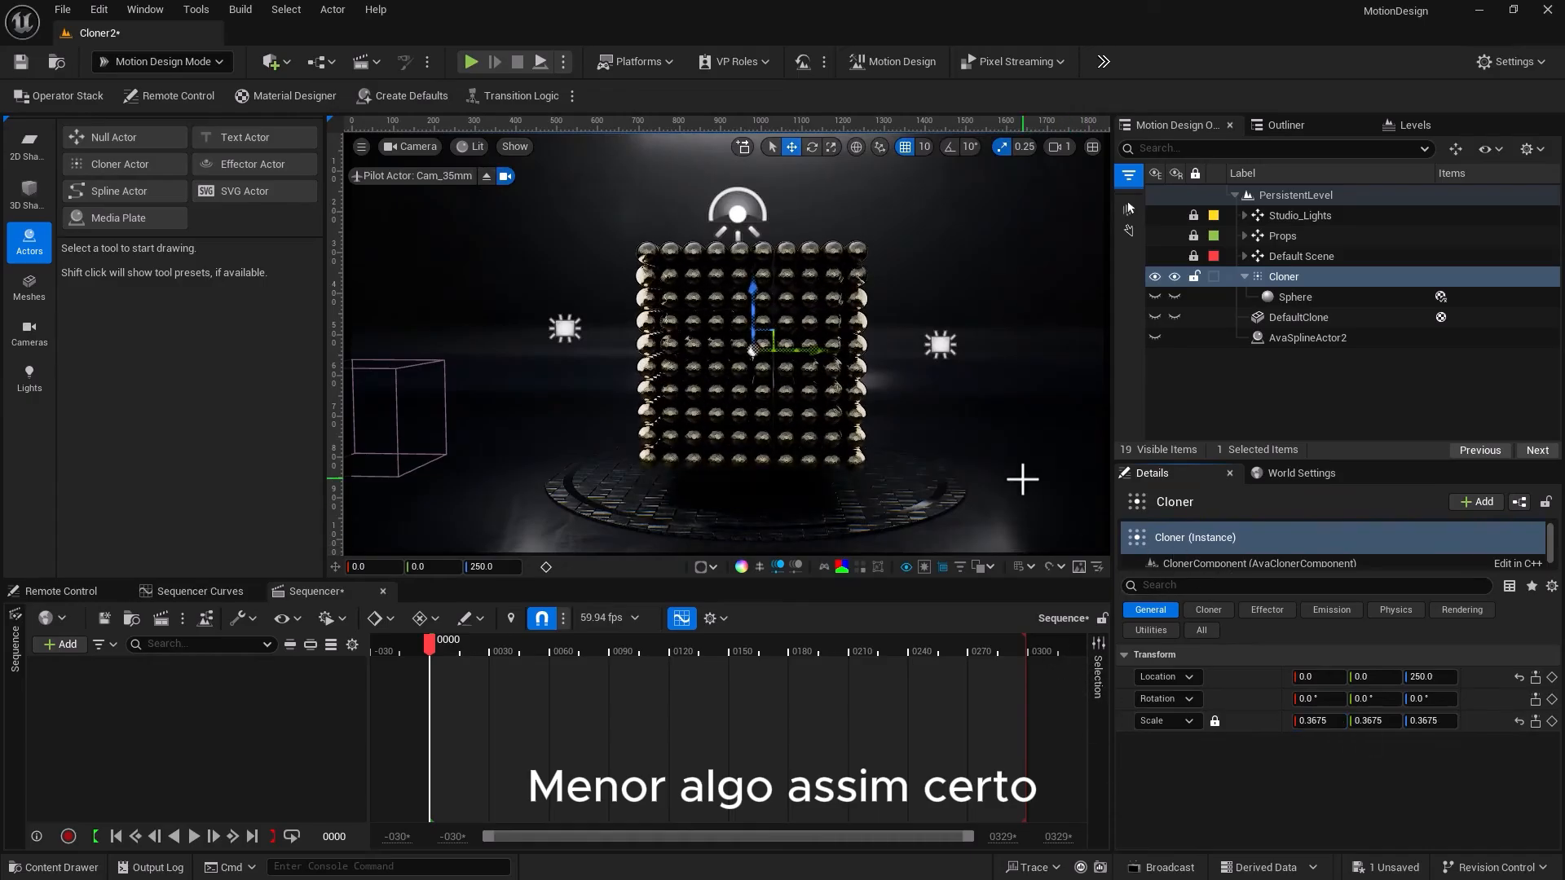
{"action": "left_click_drag", "start_coordinate": [885, 457], "coordinate": [725, 480], "text": "alt"}
{"action": "left_click_drag", "start_coordinate": [831, 356], "coordinate": [901, 348]}
{"action": "left_click_drag", "start_coordinate": [638, 457], "coordinate": [799, 434], "text": "alt"}
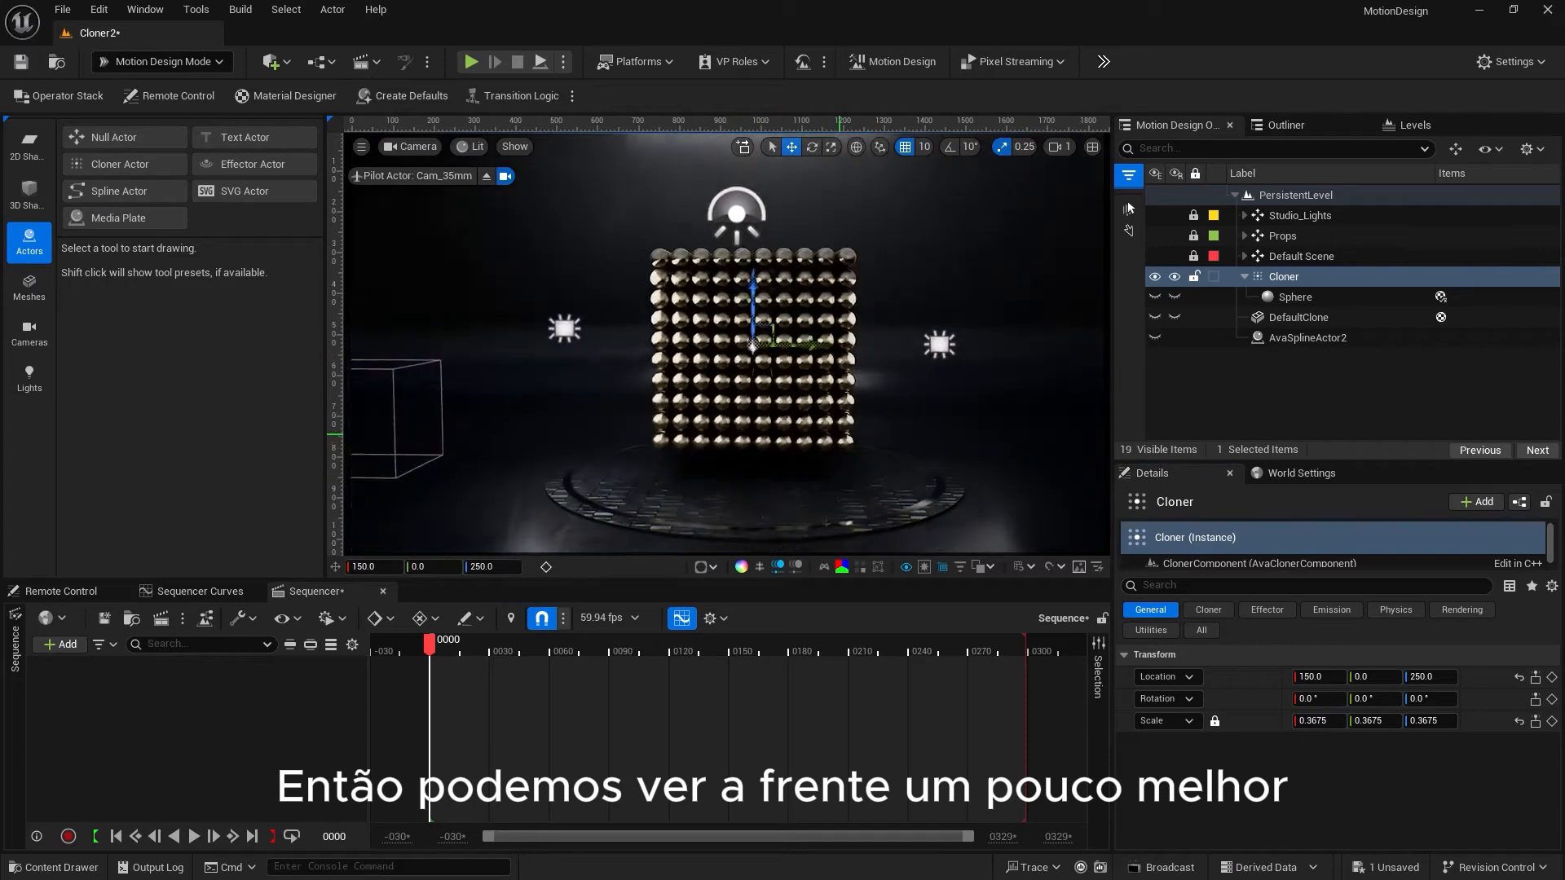
{"action": "right_click_drag", "start_coordinate": [662, 459], "coordinate": [705, 487], "text": "alt"}
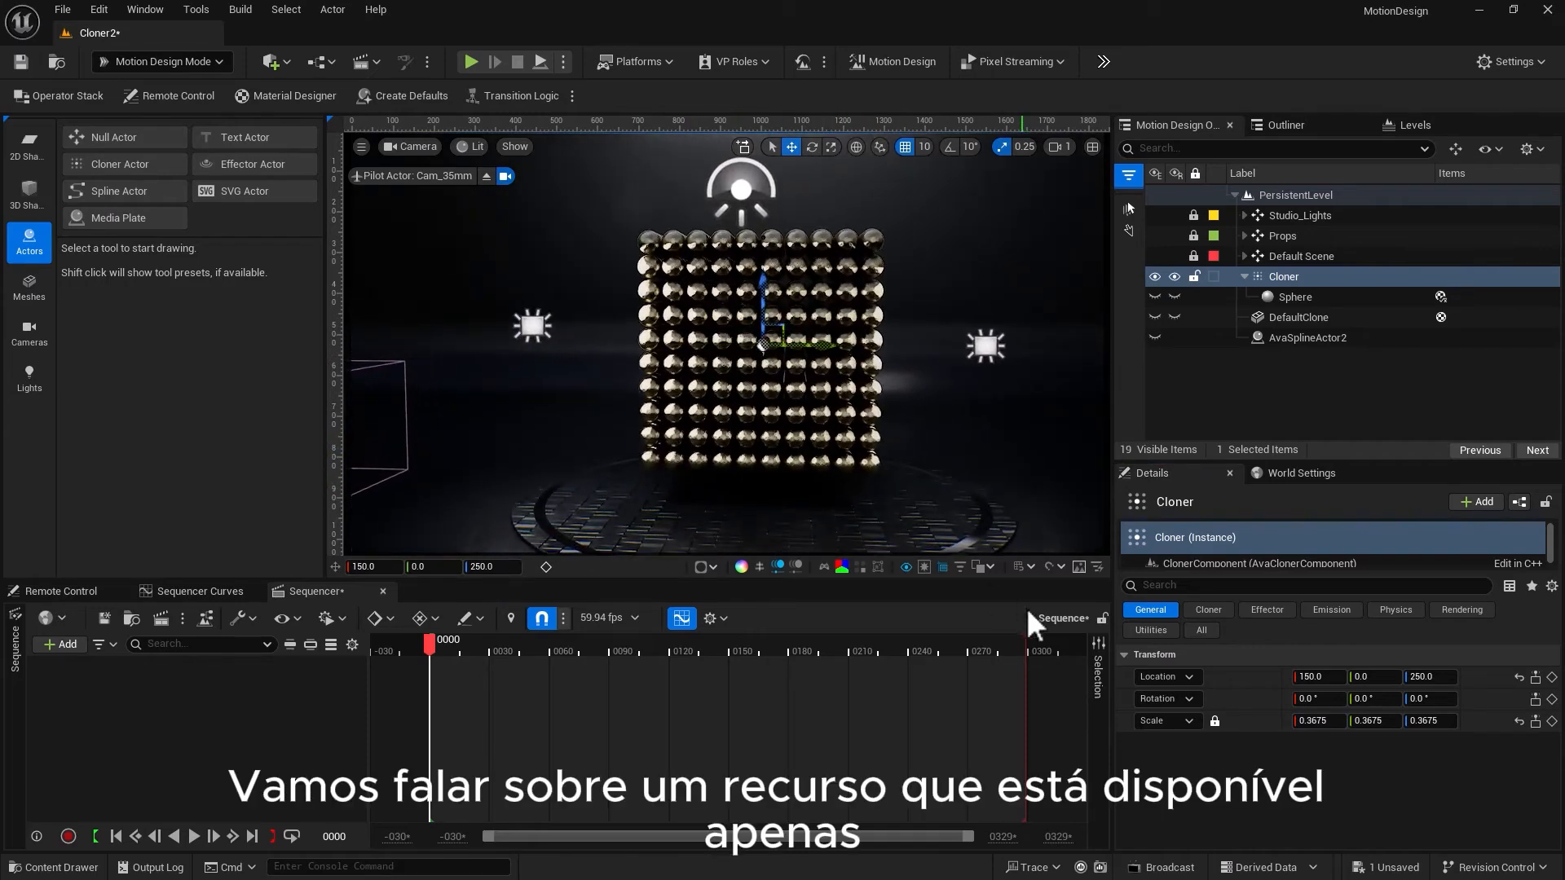
Constrain the Cloner's grid layout to a Sphere region
{"action": "left_click", "coordinate": [1209, 613]}
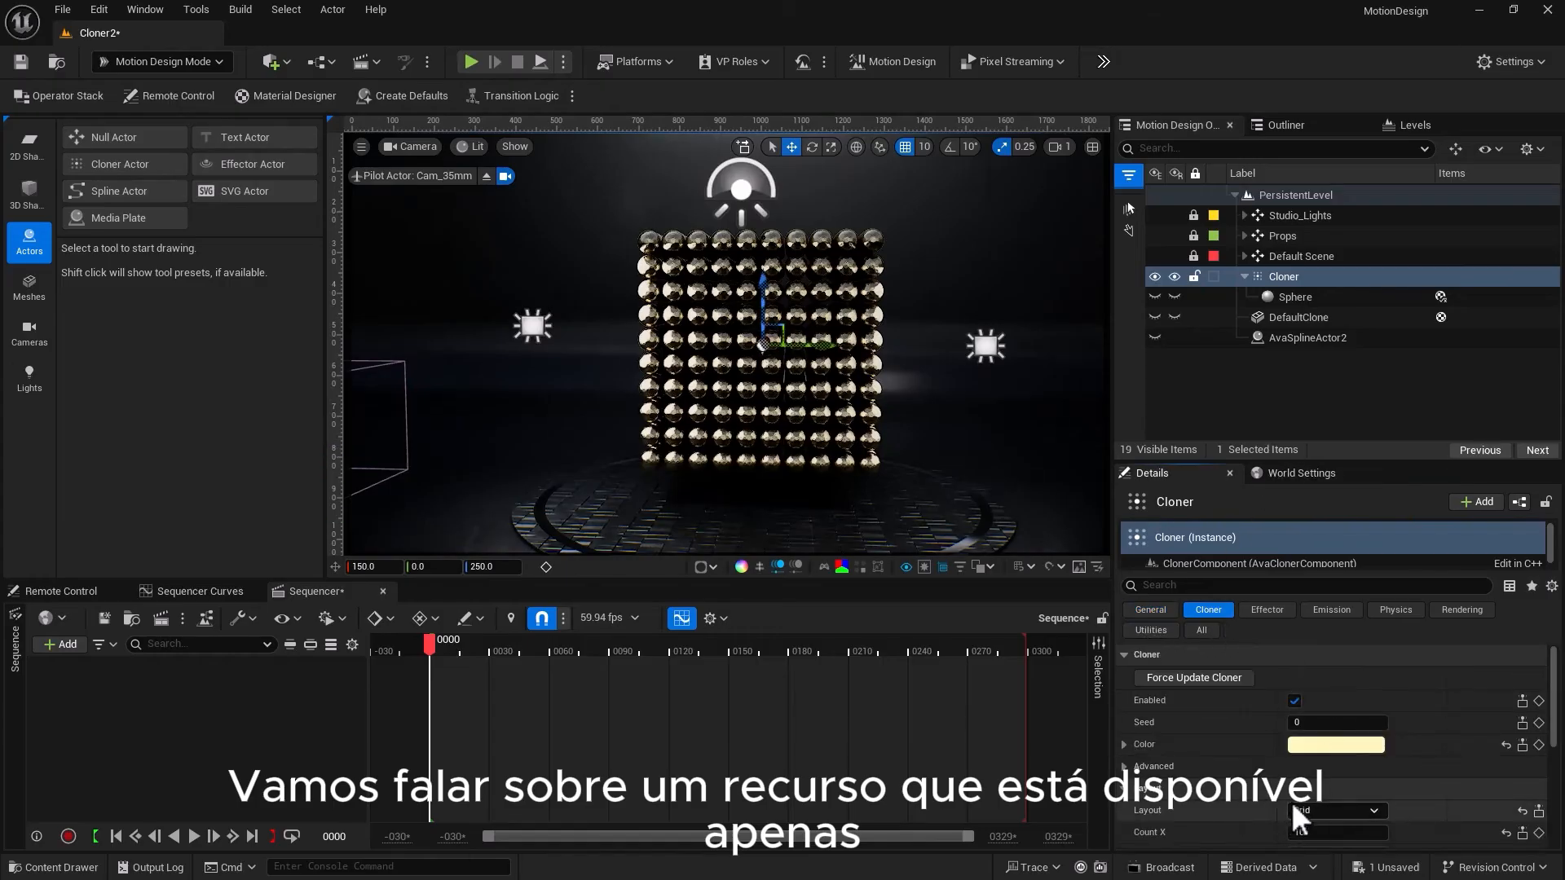
{"action": "scroll", "coordinate": [1308, 825], "scroll_direction": "down", "scroll_amount": 1}
{"action": "scroll", "coordinate": [1312, 733], "scroll_direction": "down", "scroll_amount": 4}
{"action": "scroll", "coordinate": [1313, 699], "scroll_direction": "down", "scroll_amount": 1}
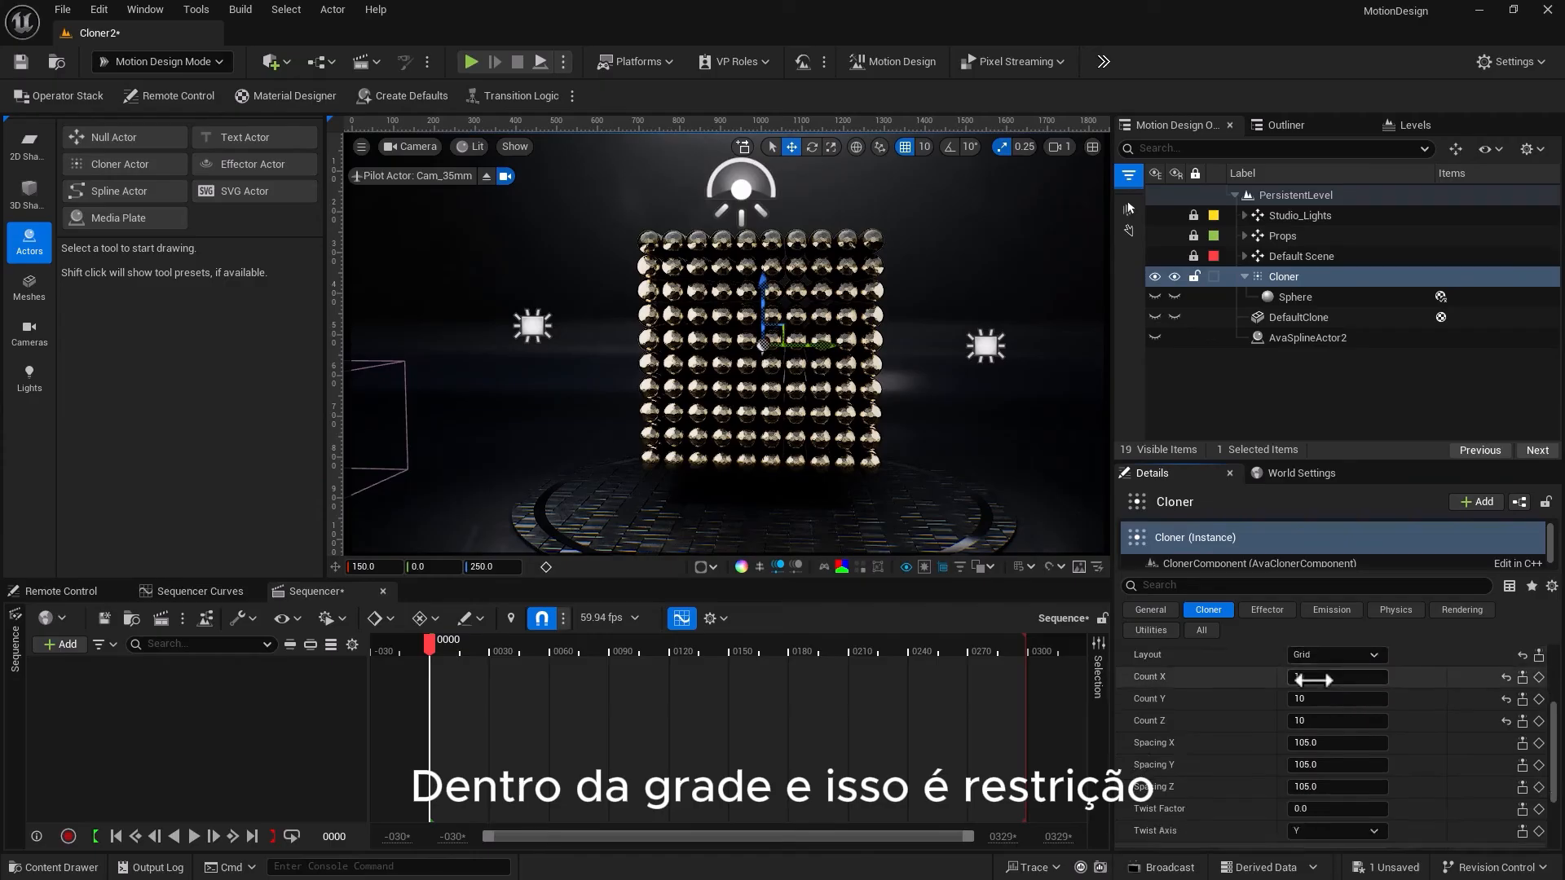
{"action": "scroll", "coordinate": [1313, 685], "scroll_direction": "down", "scroll_amount": 1}
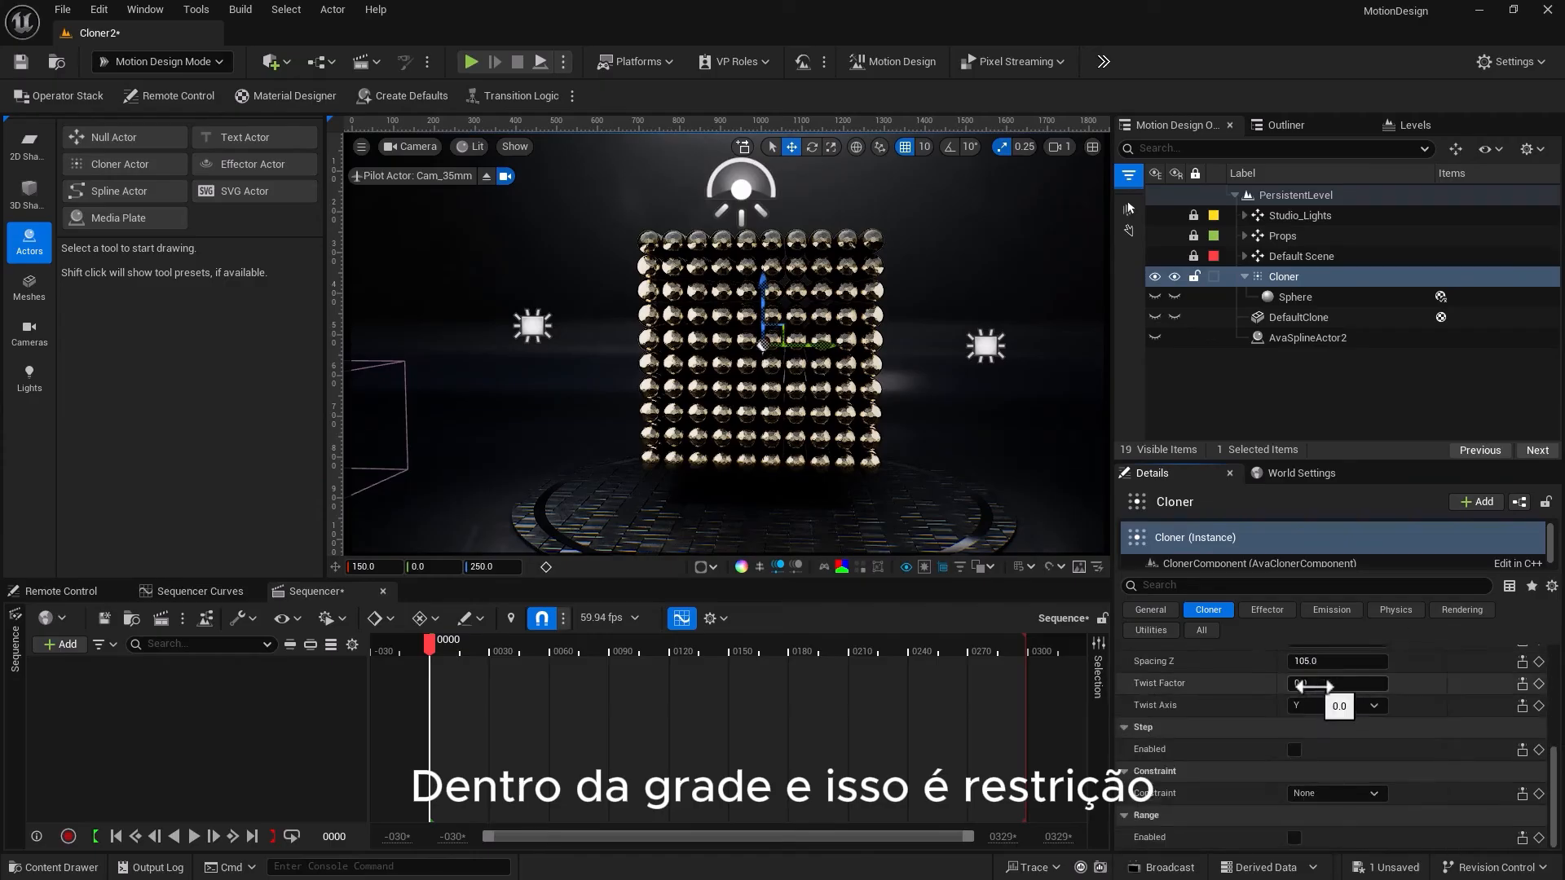
{"action": "left_click", "coordinate": [1305, 797]}
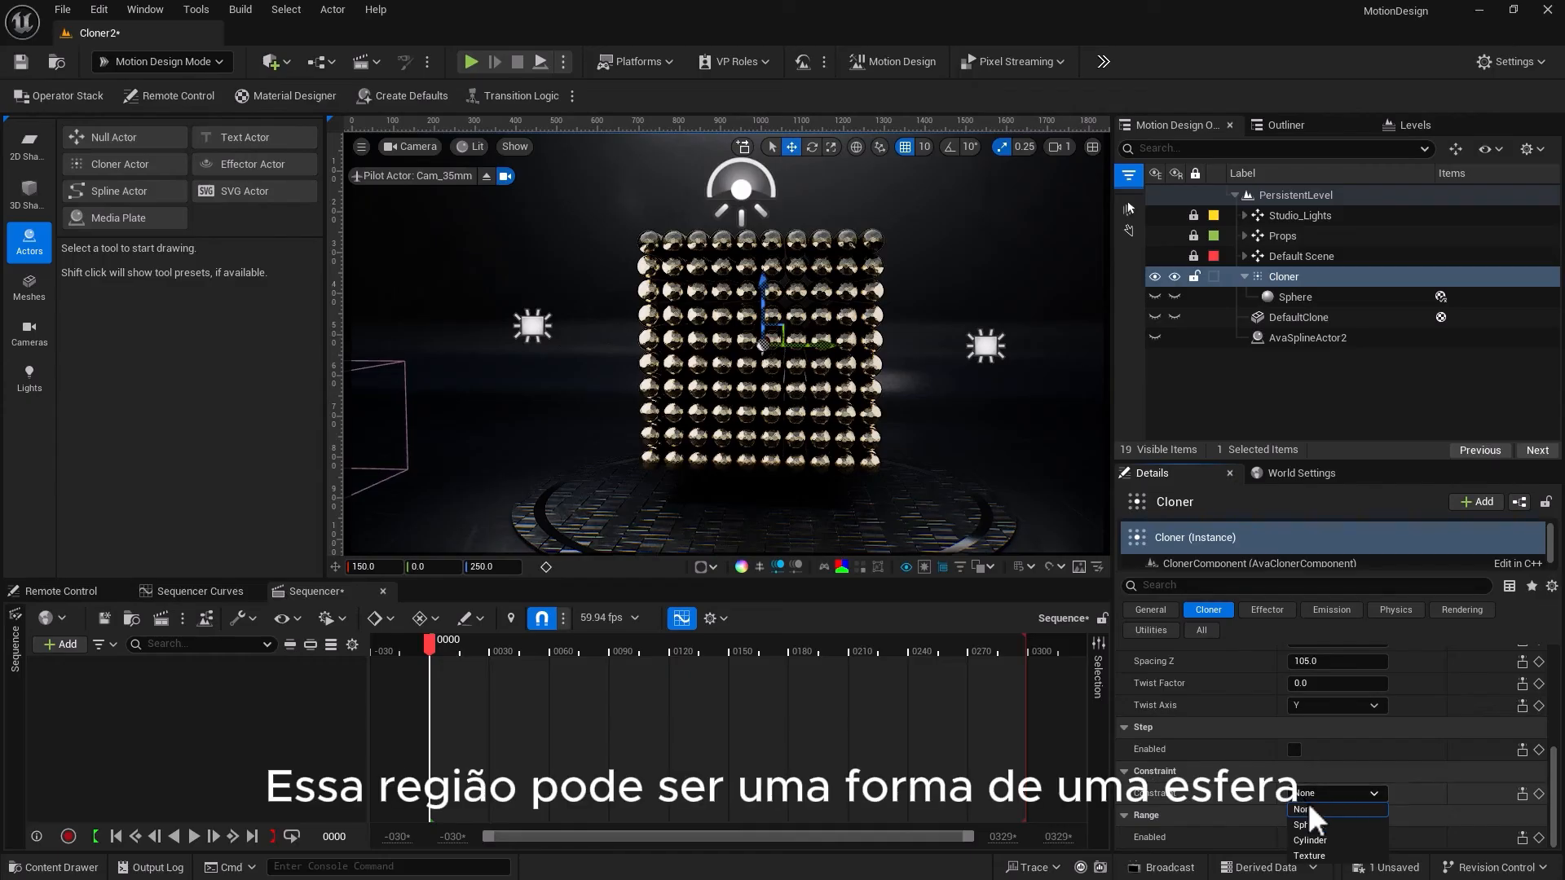
{"action": "left_click", "coordinate": [1318, 826]}
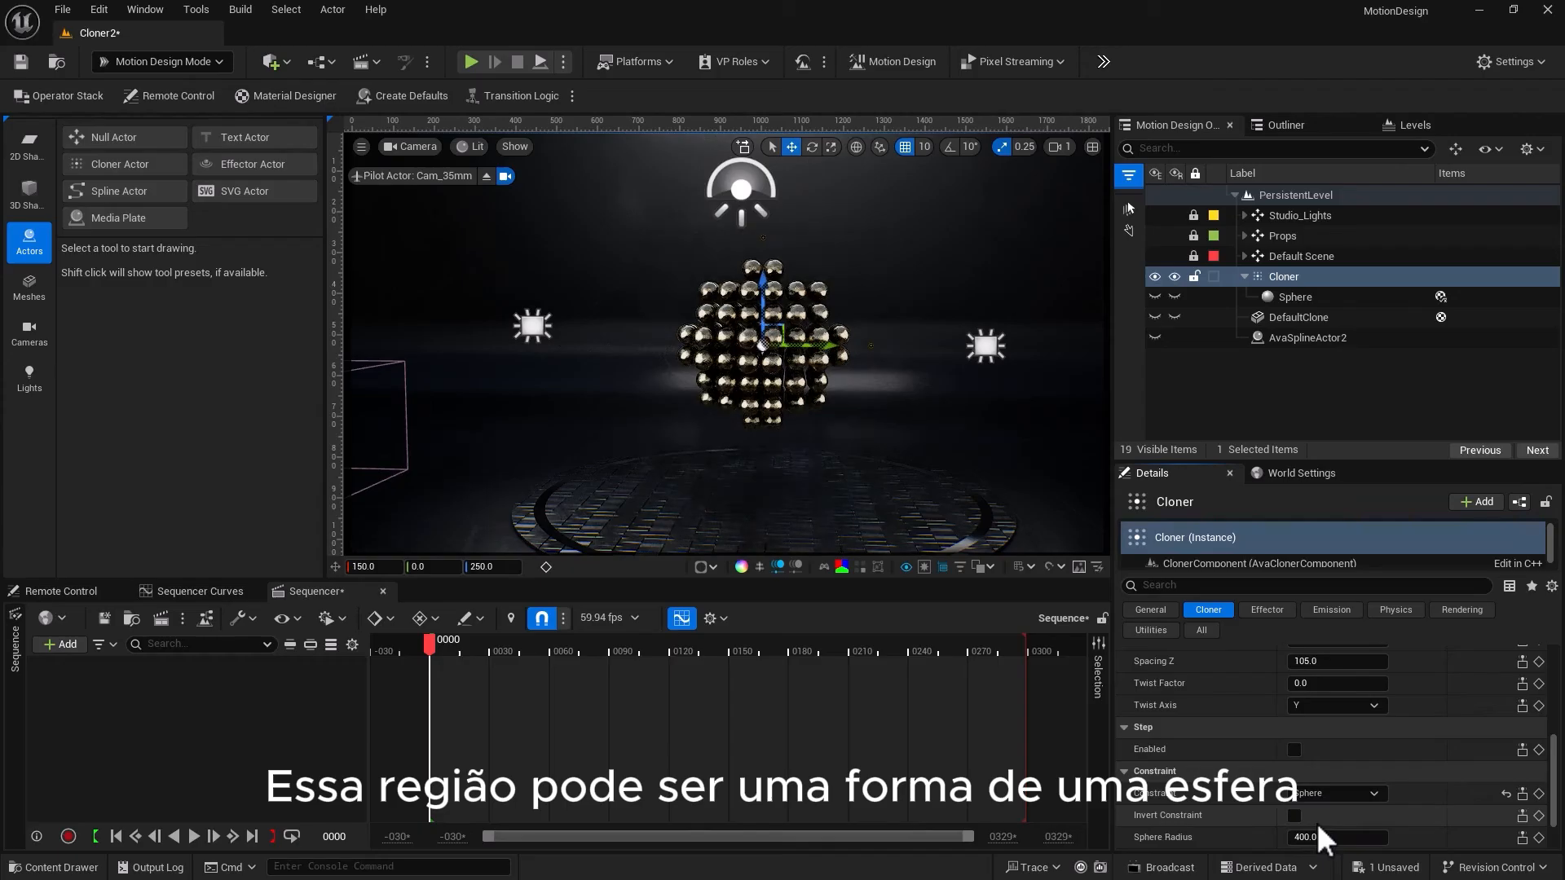
{"action": "scroll", "coordinate": [1321, 793], "scroll_direction": "up", "scroll_amount": 5}
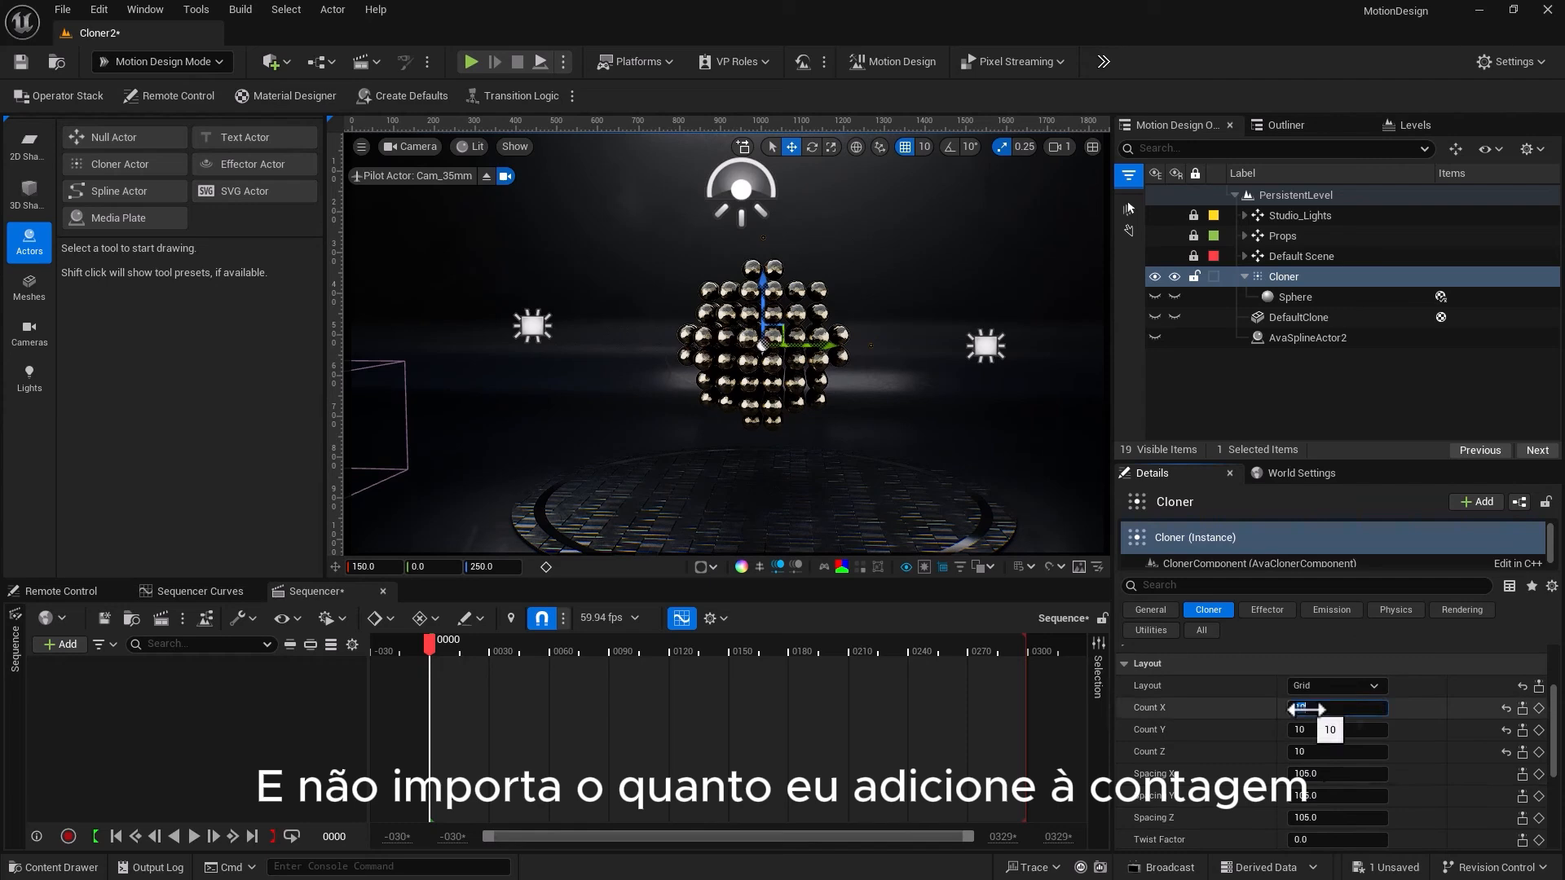
{"action": "left_click", "coordinate": [1304, 708]}
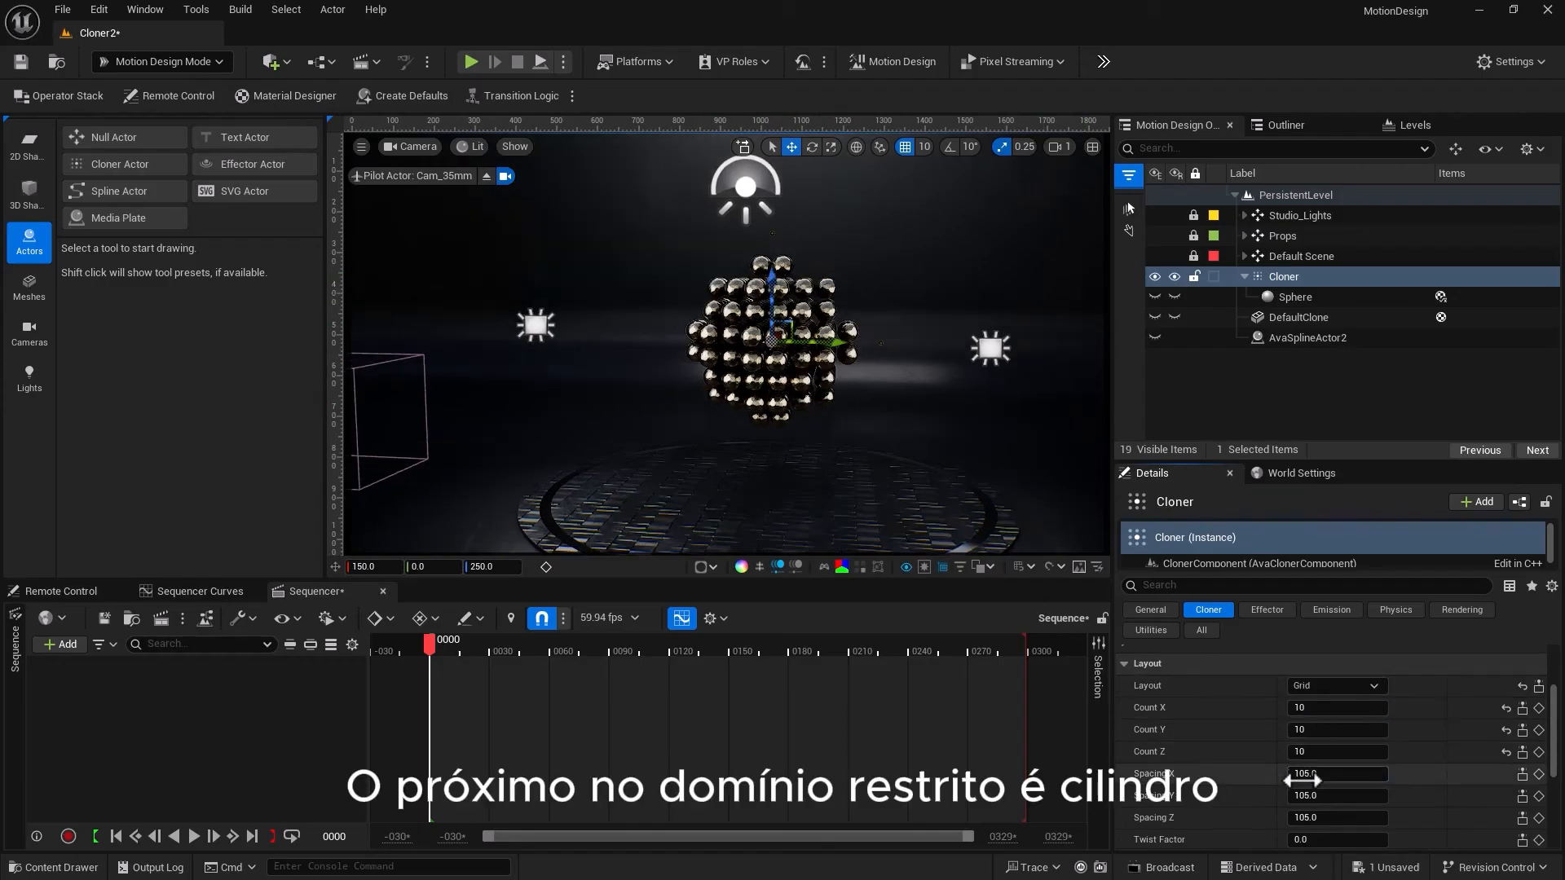
Change the grid constraint to Cylinder, inspect the shape from above, and move the Cloner to an X location of 80
{"action": "scroll", "coordinate": [1302, 789], "scroll_direction": "down", "scroll_amount": 5}
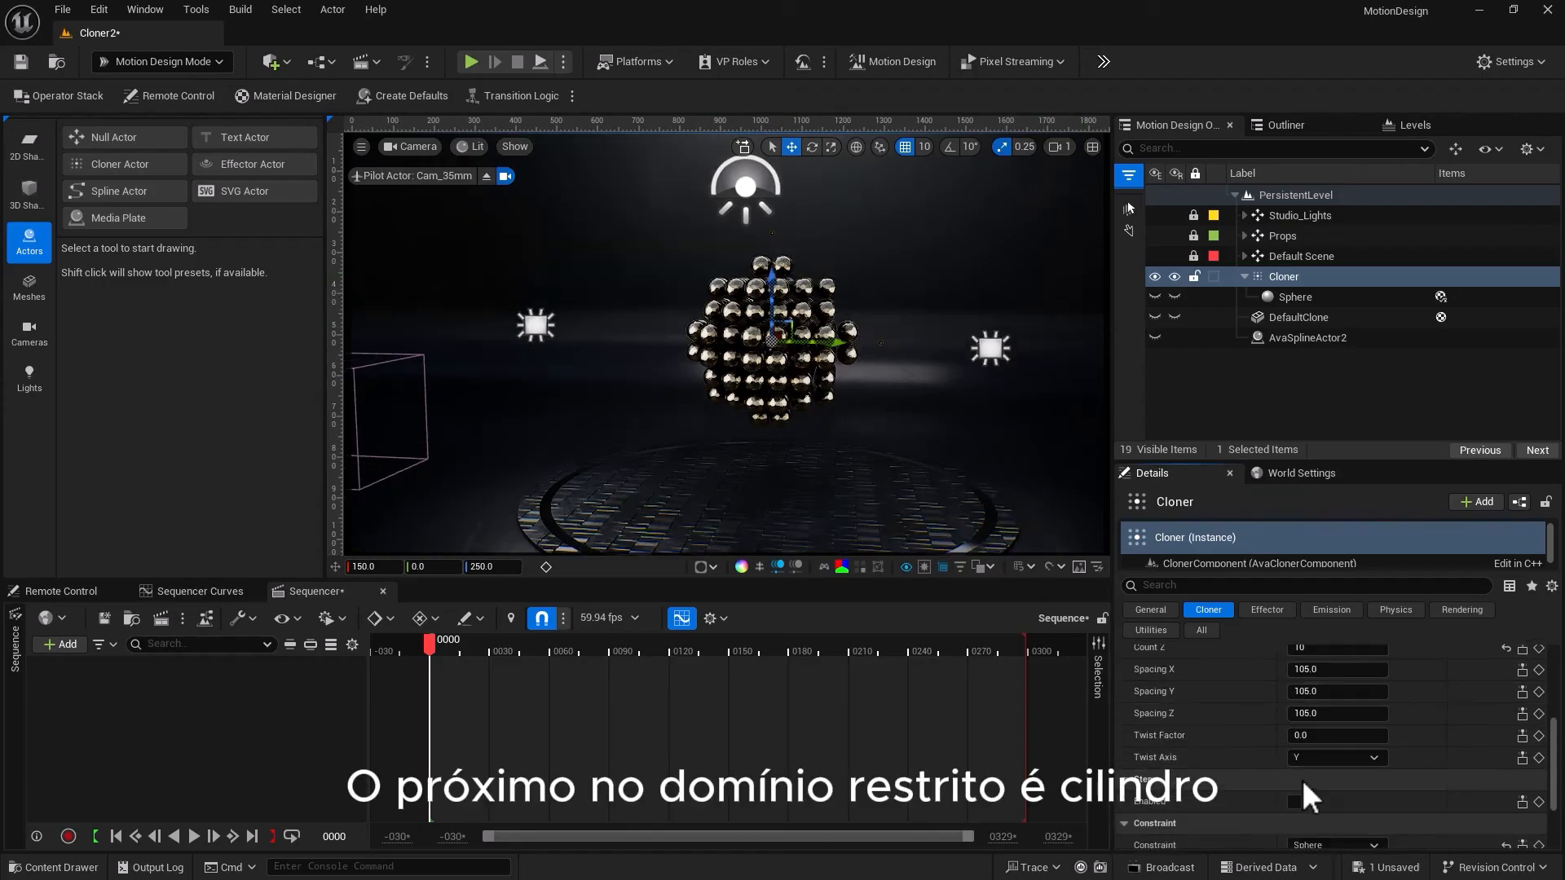
{"action": "left_click", "coordinate": [1312, 743]}
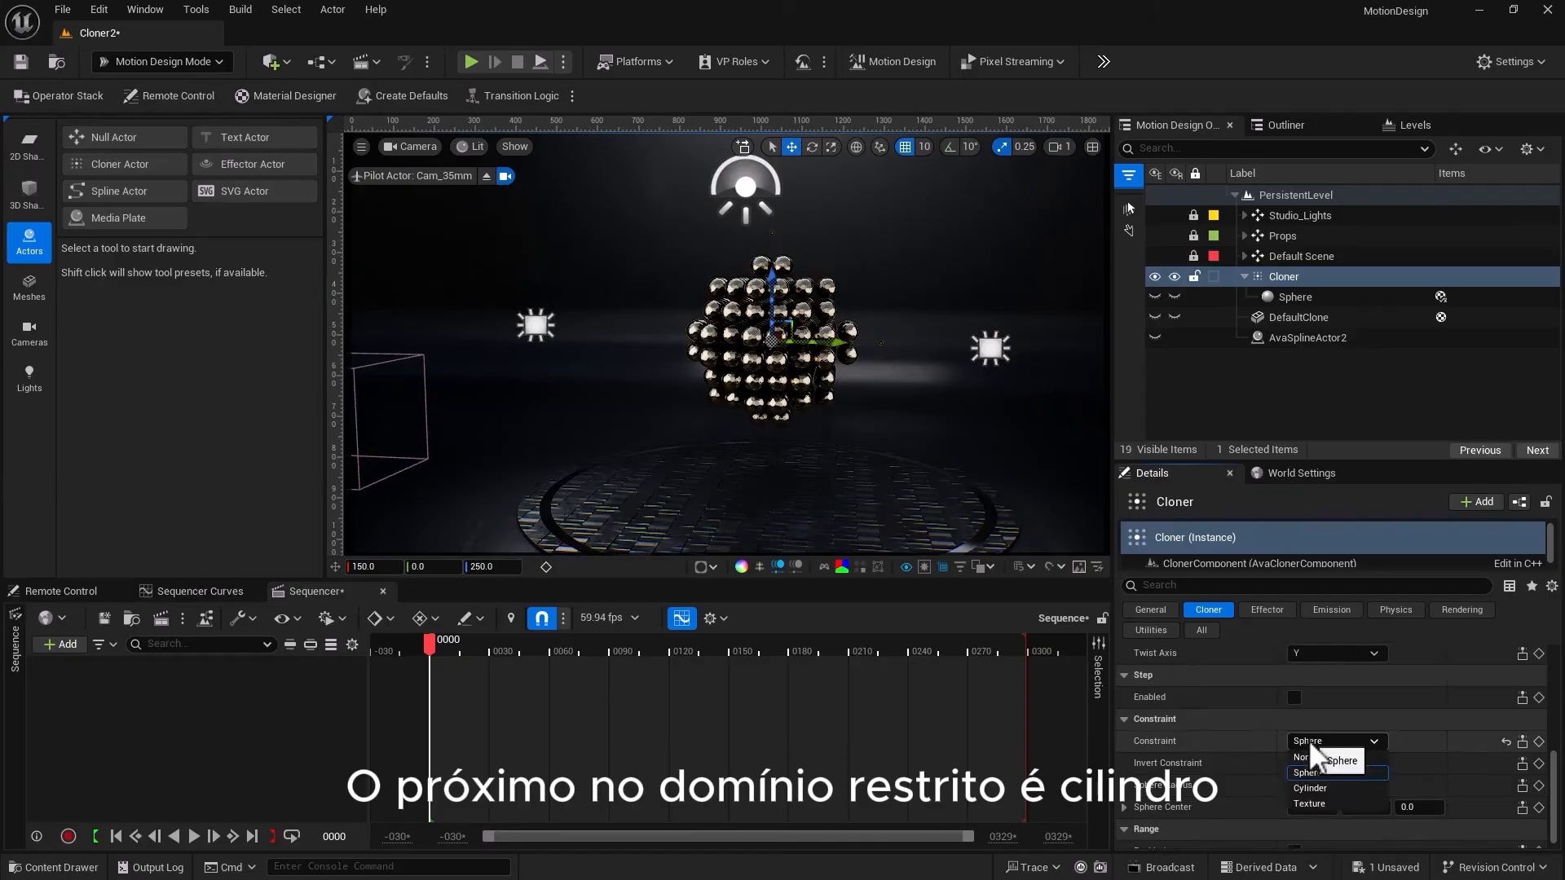
{"action": "left_click", "coordinate": [1309, 789]}
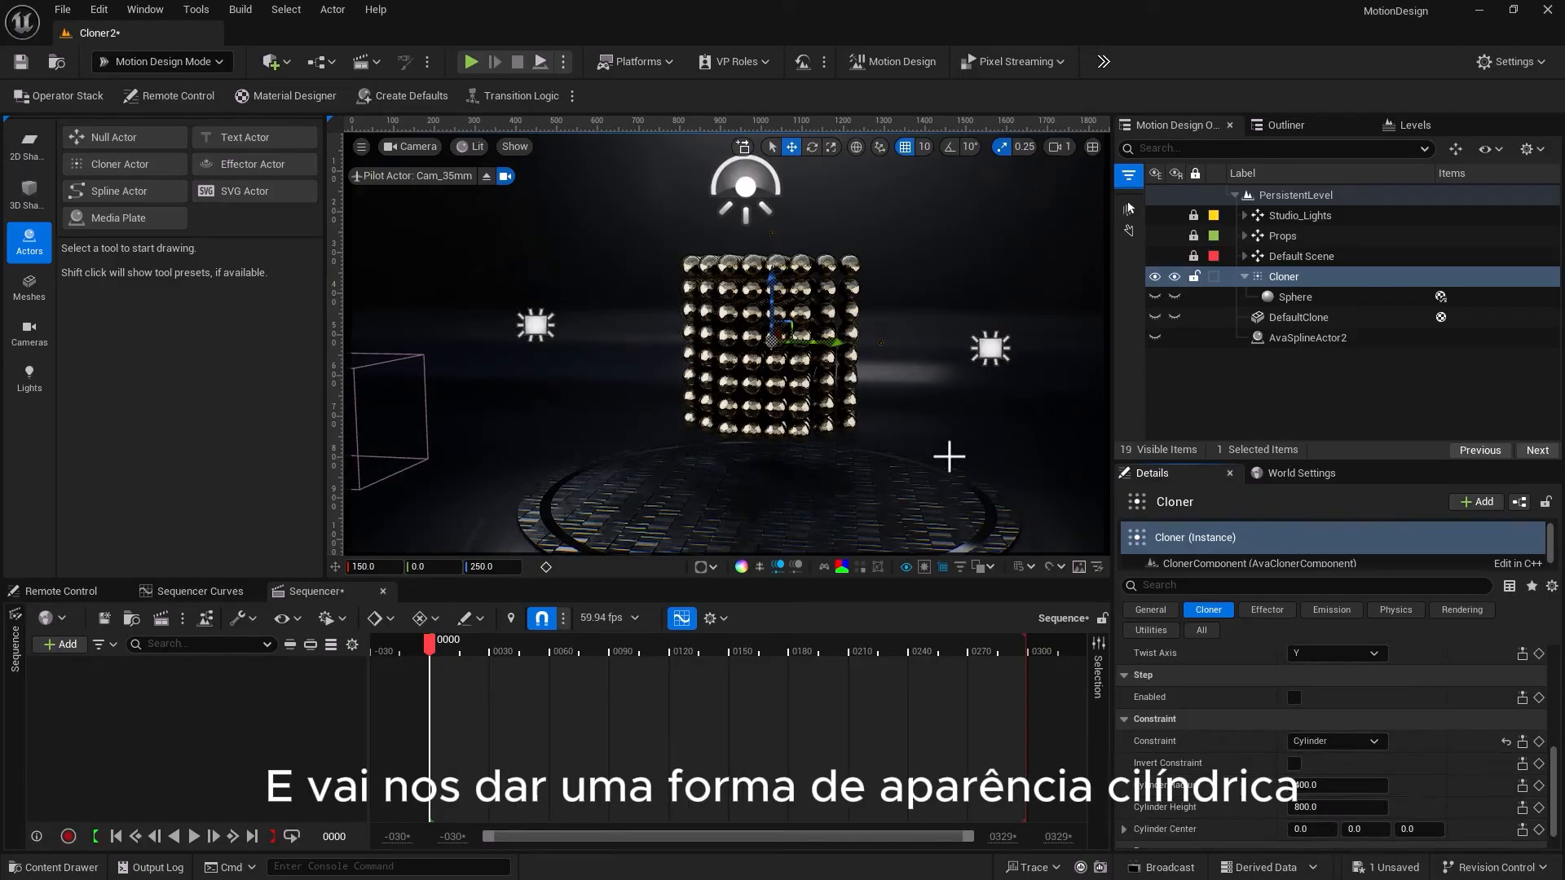
{"action": "left_click_drag", "start_coordinate": [773, 274], "coordinate": [766, 366], "text": "alt"}
{"action": "mouse_move", "coordinate": [766, 366]}
{"action": "middle_mouse_down"}
{"action": "mouse_move", "coordinate": [773, 319]}
{"action": "mouse_move", "coordinate": [767, 349]}
{"action": "middle_mouse_up"}
{"action": "scroll", "coordinate": [775, 329], "scroll_direction": "down", "scroll_amount": 3}
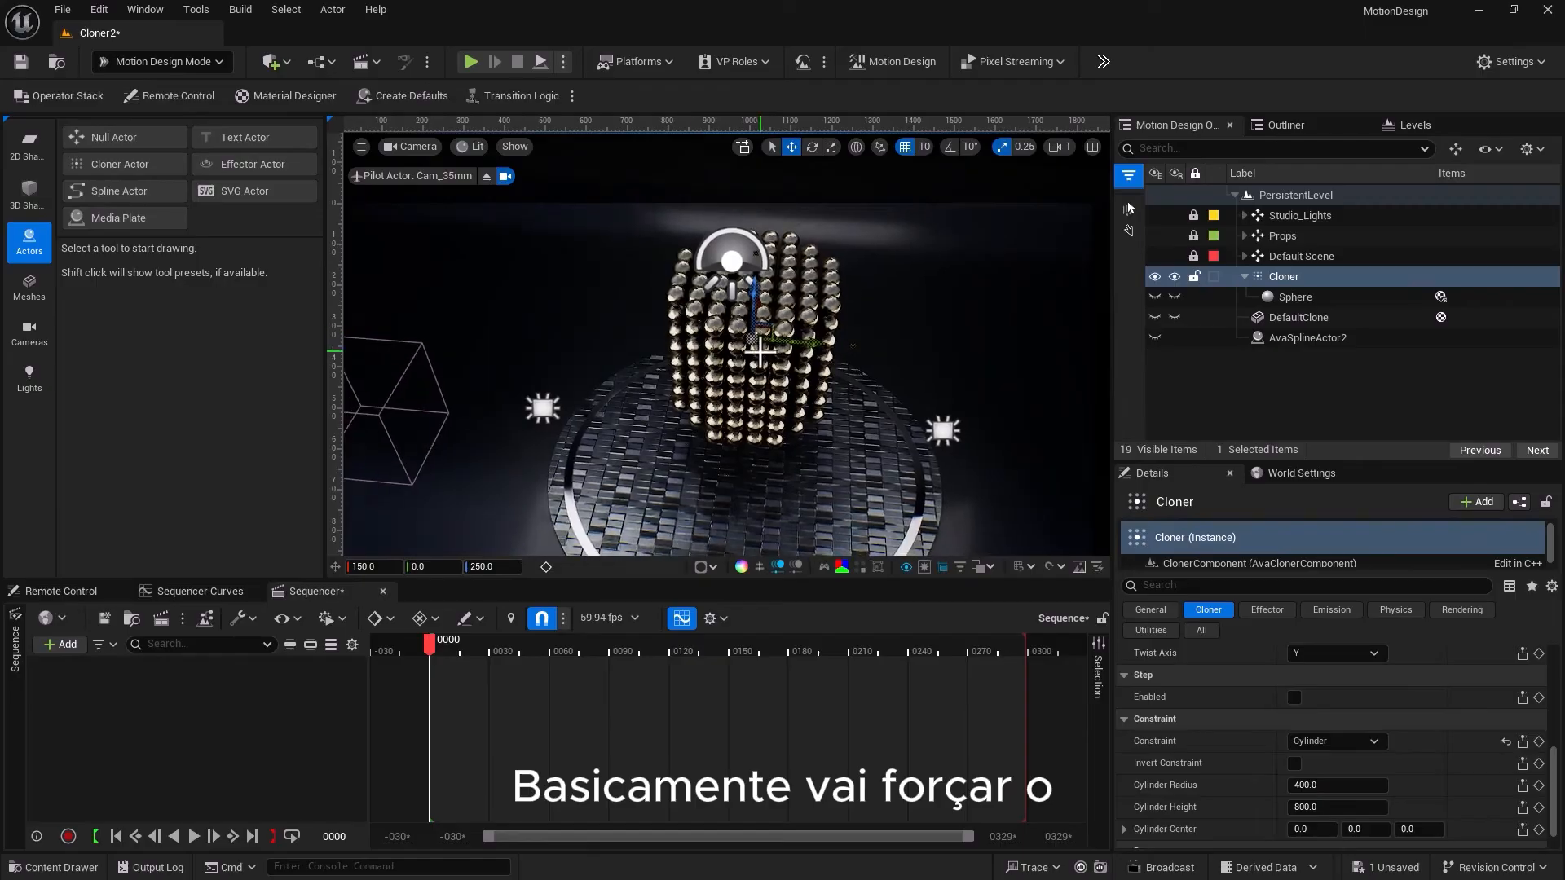
{"action": "left_click_drag", "start_coordinate": [756, 413], "coordinate": [751, 448], "text": "alt"}
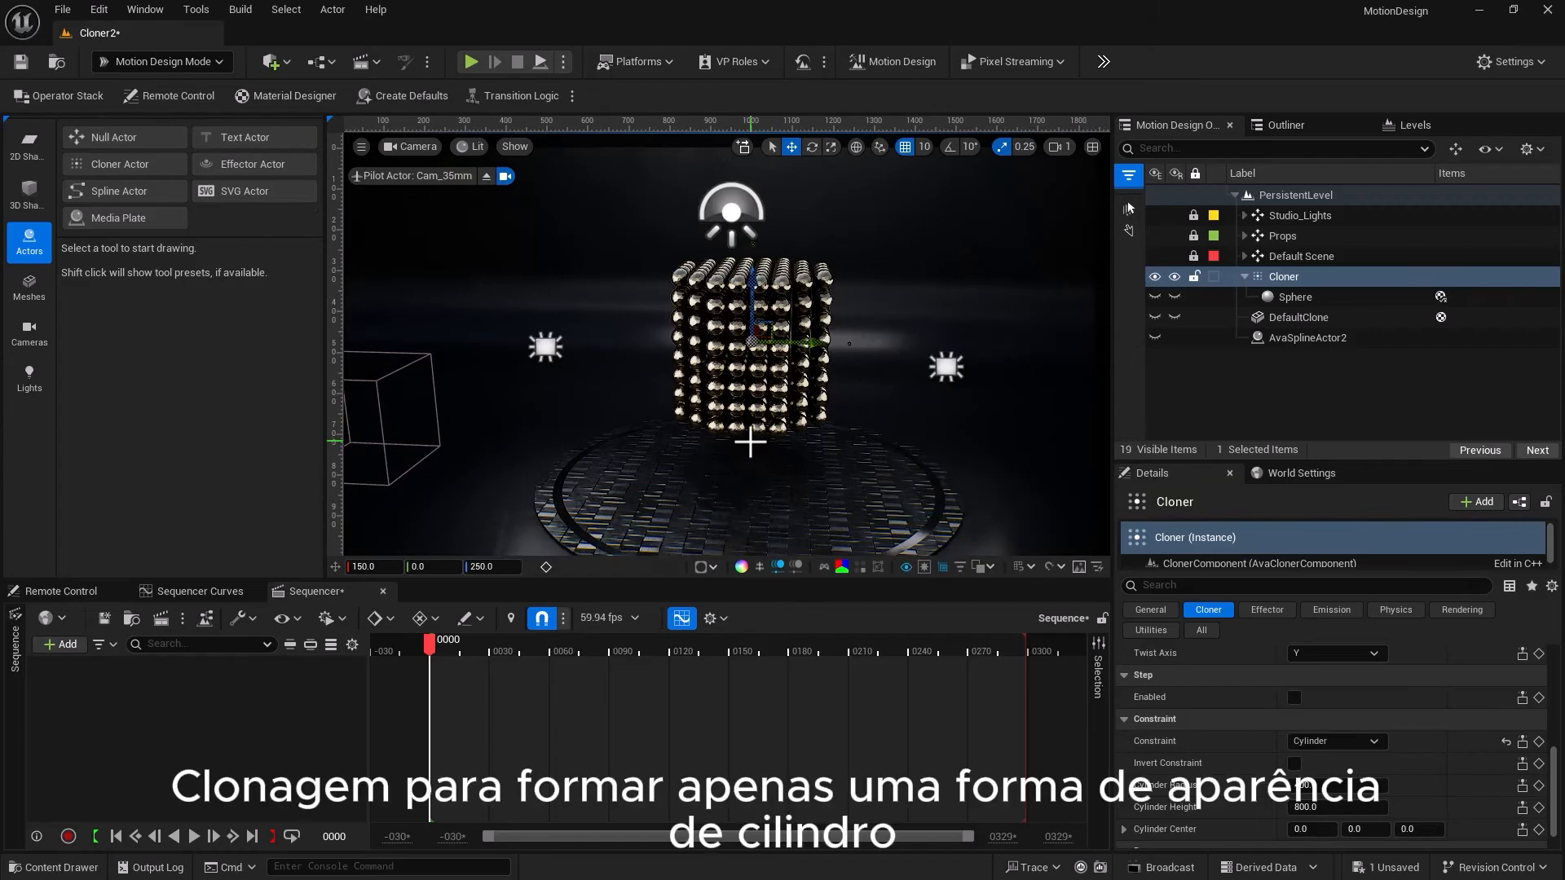
{"action": "middle_click_drag", "start_coordinate": [751, 443], "coordinate": [750, 434]}
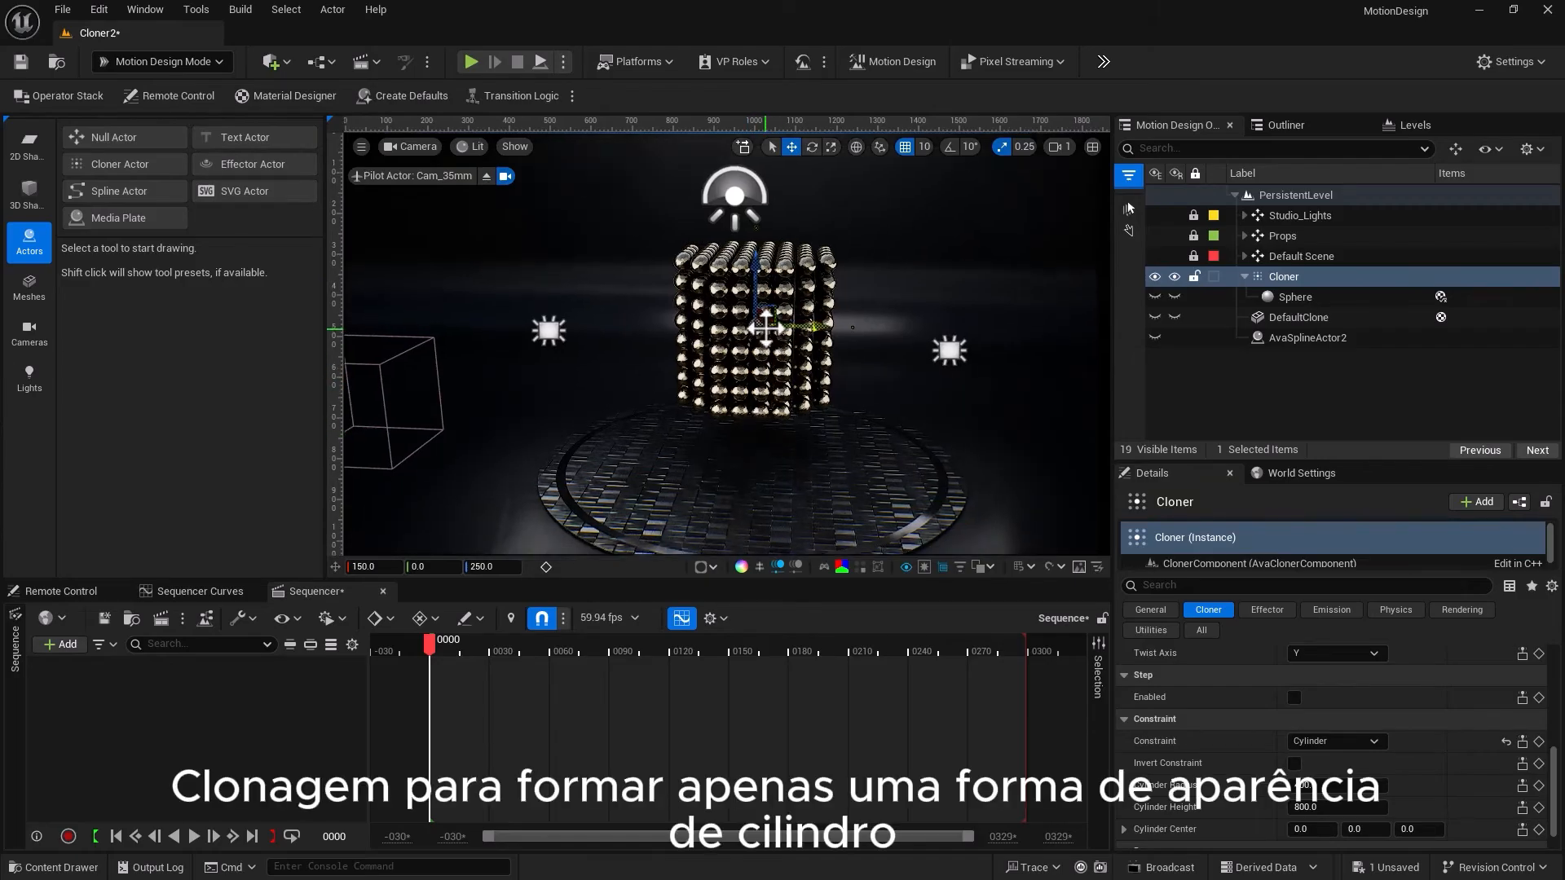
{"action": "mouse_move", "coordinate": [768, 316]}
{"action": "left_mouse_down"}
{"action": "mouse_move", "coordinate": [760, 351]}
{"action": "mouse_move", "coordinate": [763, 325]}
{"action": "left_mouse_up"}
Set the grid constraint to Texture and assign the Logo_alpha texture from the Content folder as its texture asset
{"action": "left_click", "coordinate": [1318, 738]}
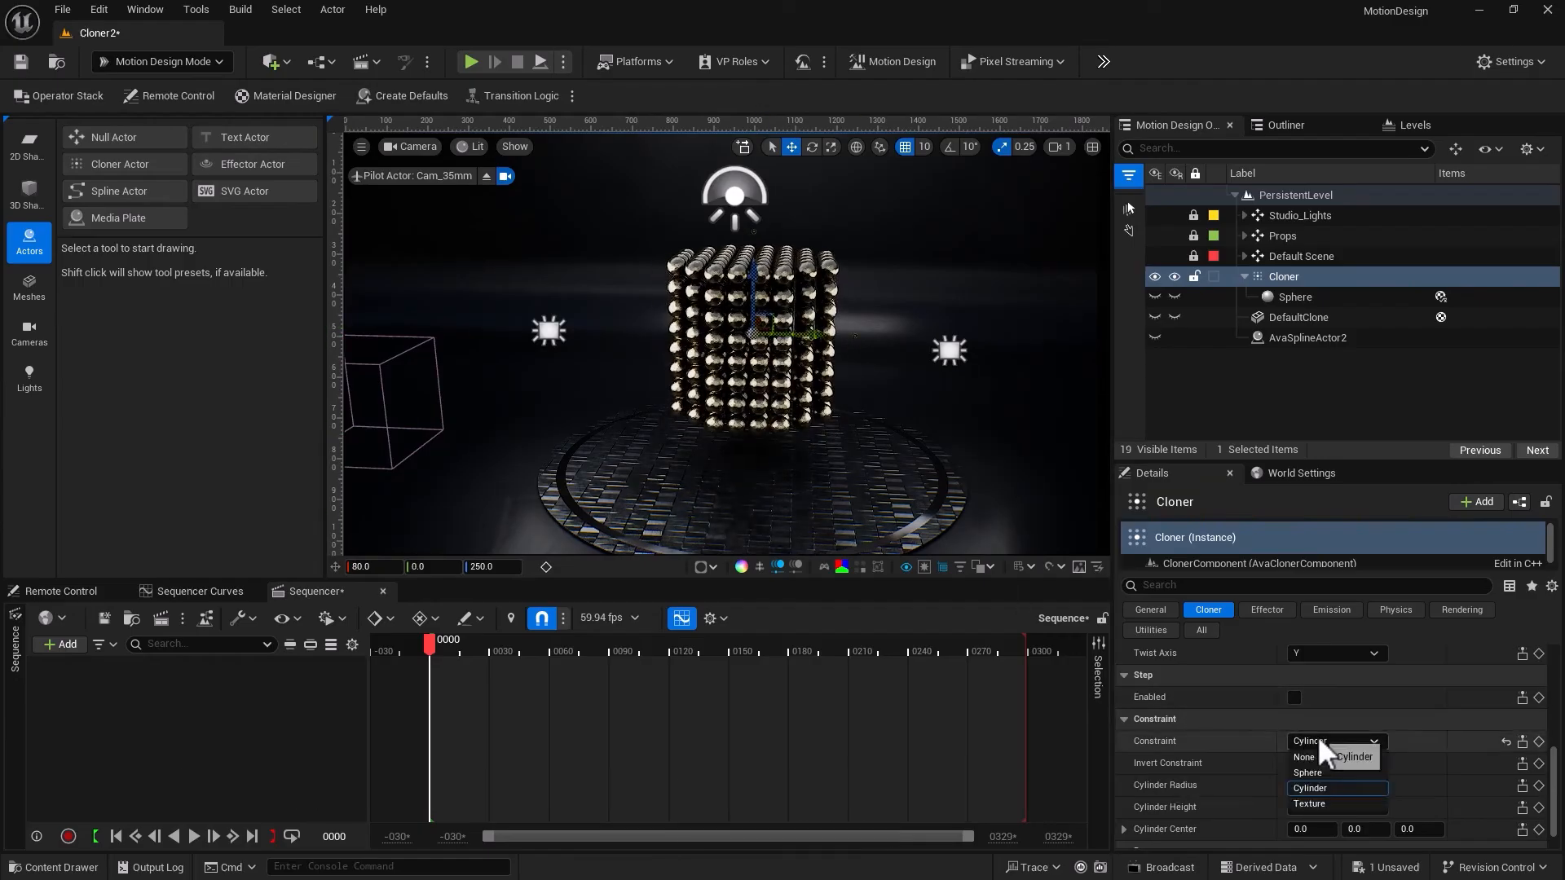
{"action": "left_click", "coordinate": [1314, 803]}
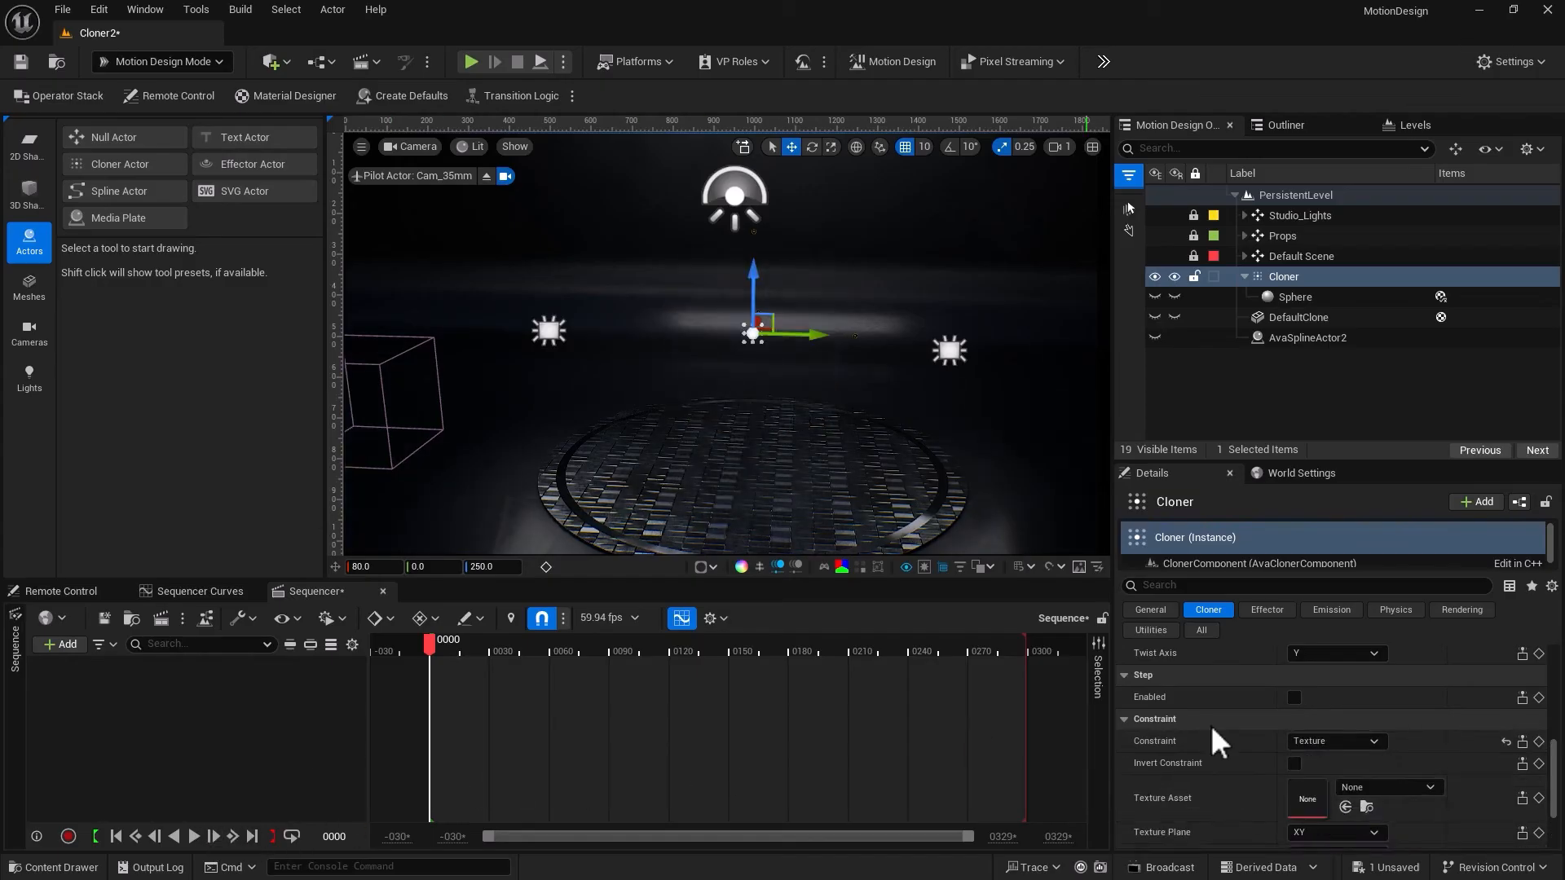
{"action": "left_click", "coordinate": [56, 868]}
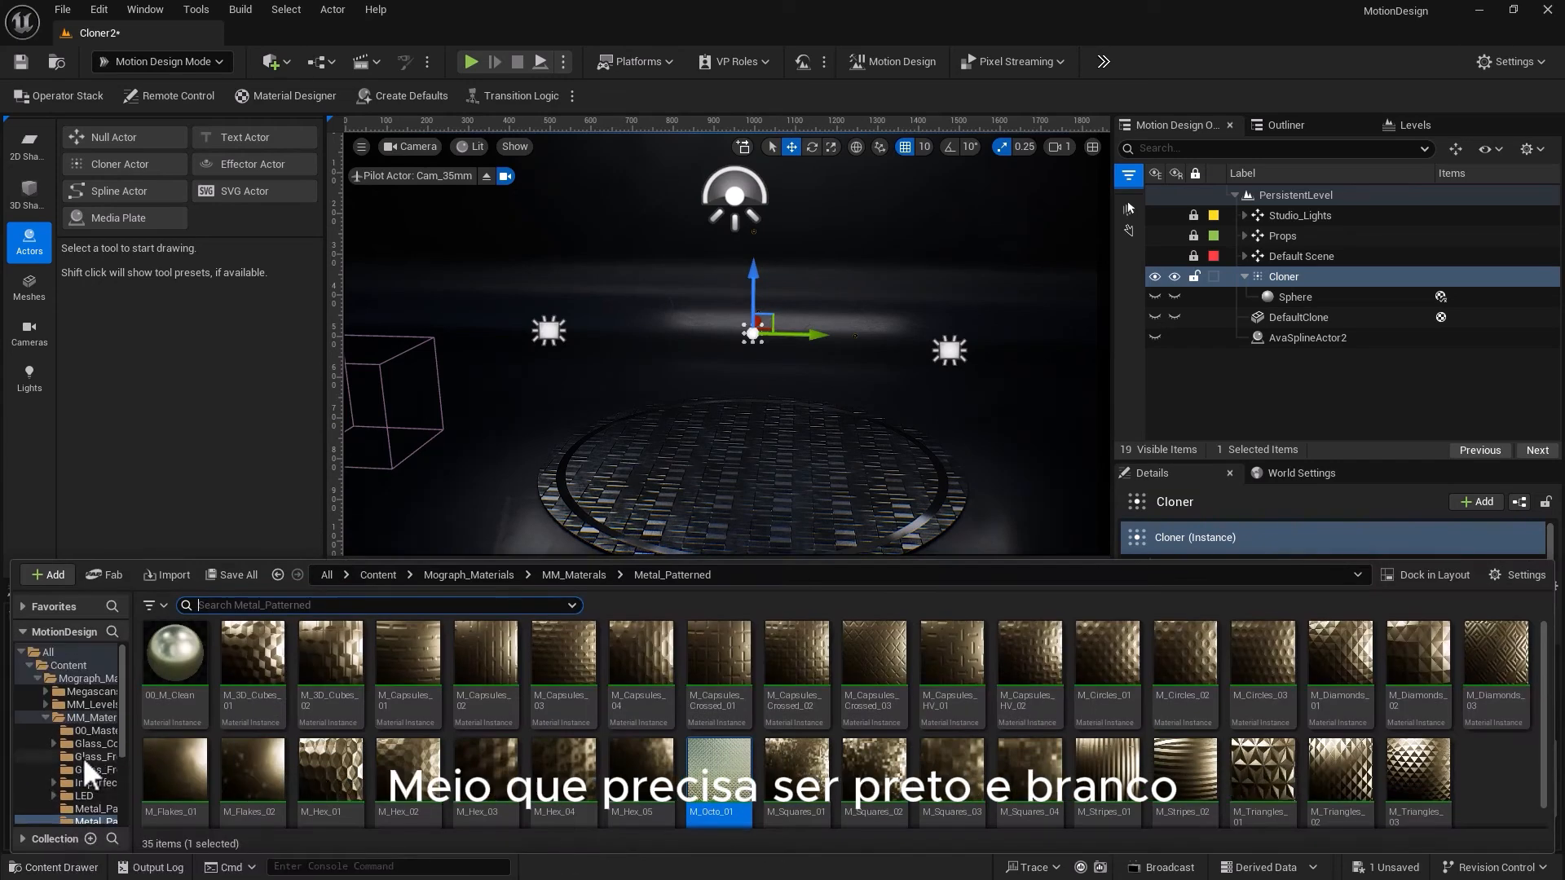
{"action": "left_click", "coordinate": [66, 664]}
{"action": "left_click", "coordinate": [540, 664]}
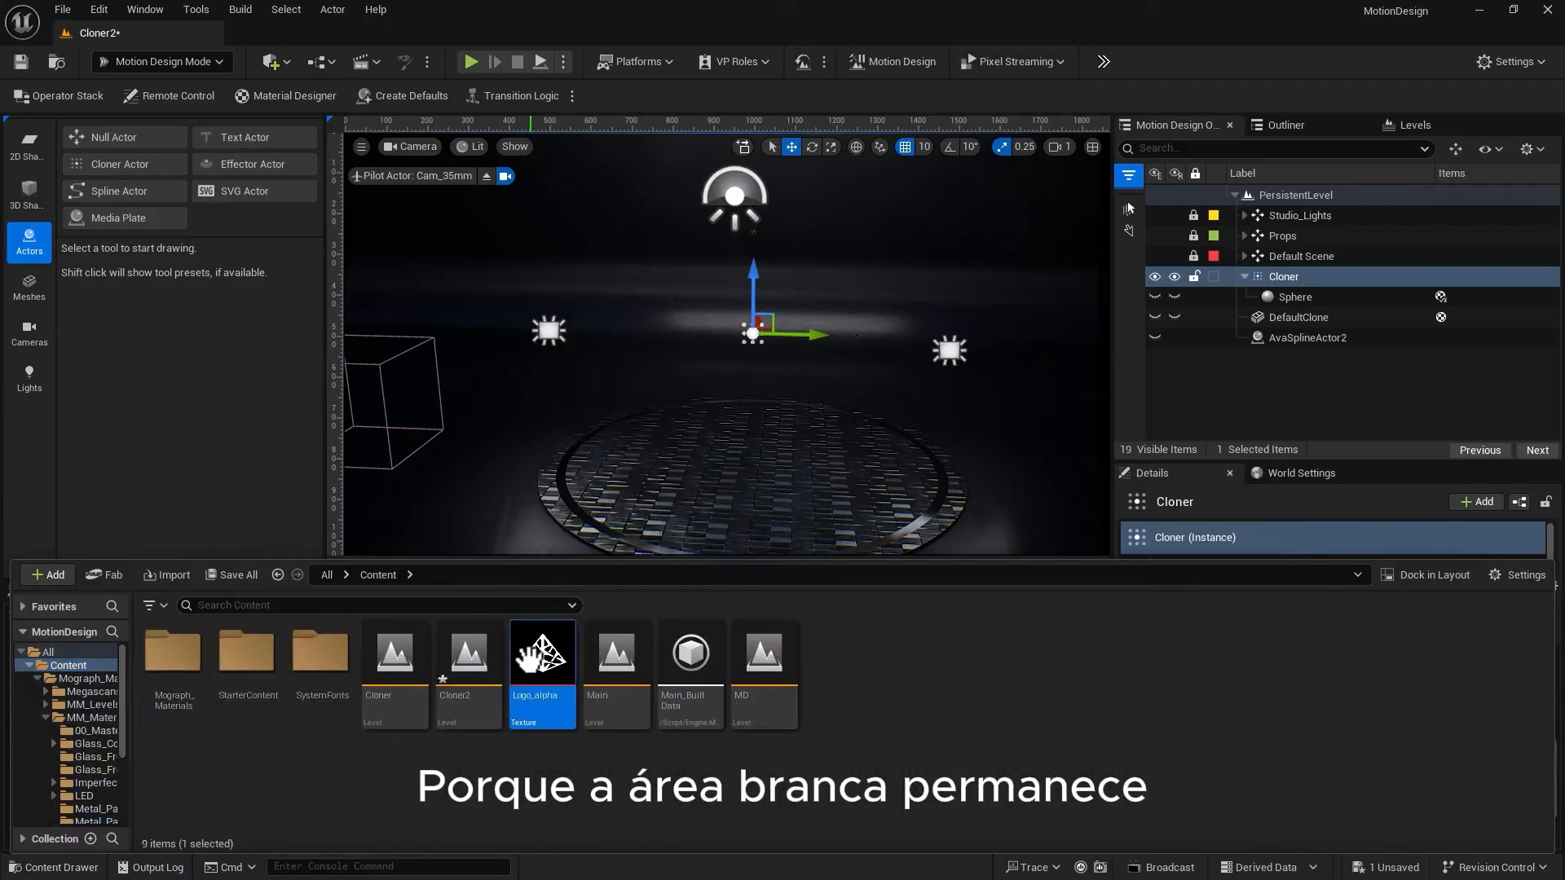
{"action": "left_click", "coordinate": [56, 868]}
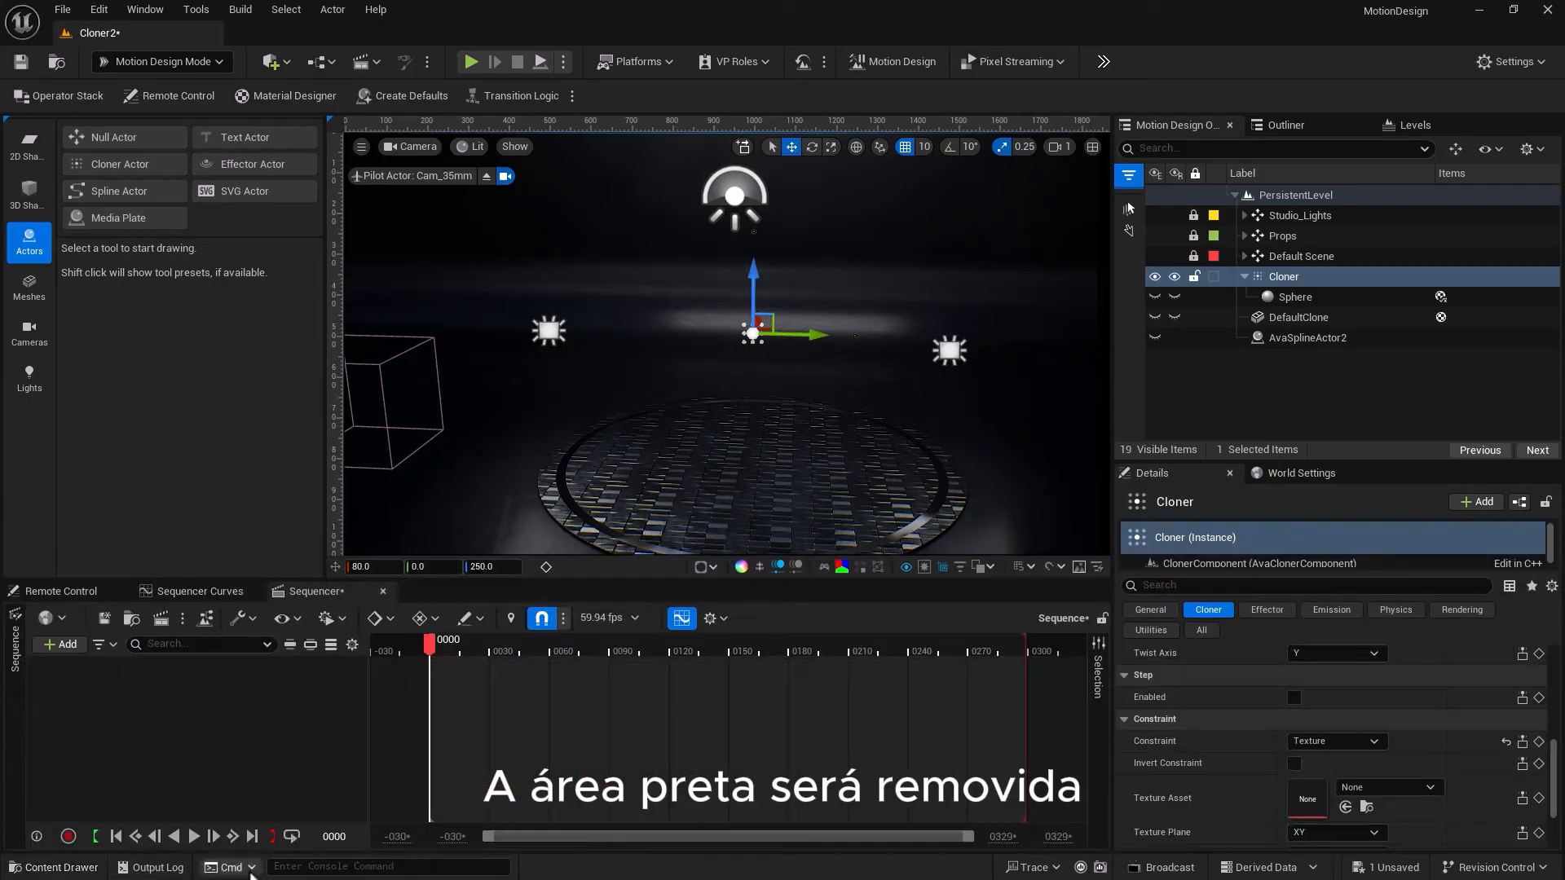
{"action": "left_click", "coordinate": [1344, 809]}
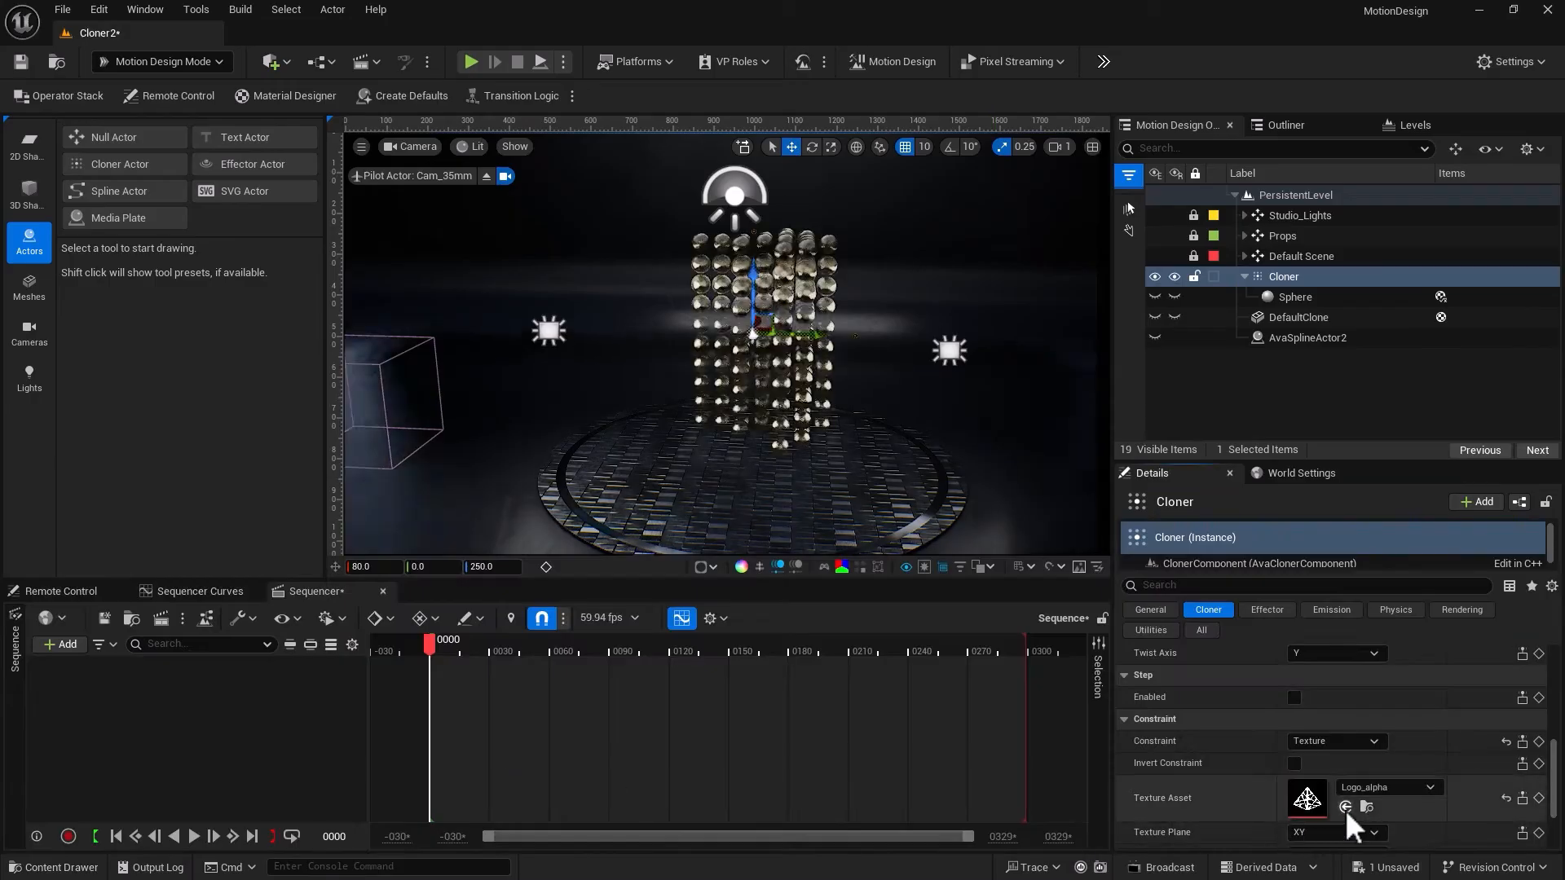
Rotate the Cloner to about 90°, -0.66° and 90° so the logo pattern stands upright facing the camera
{"action": "left_click_drag", "start_coordinate": [898, 497], "coordinate": [887, 437], "text": "alt"}
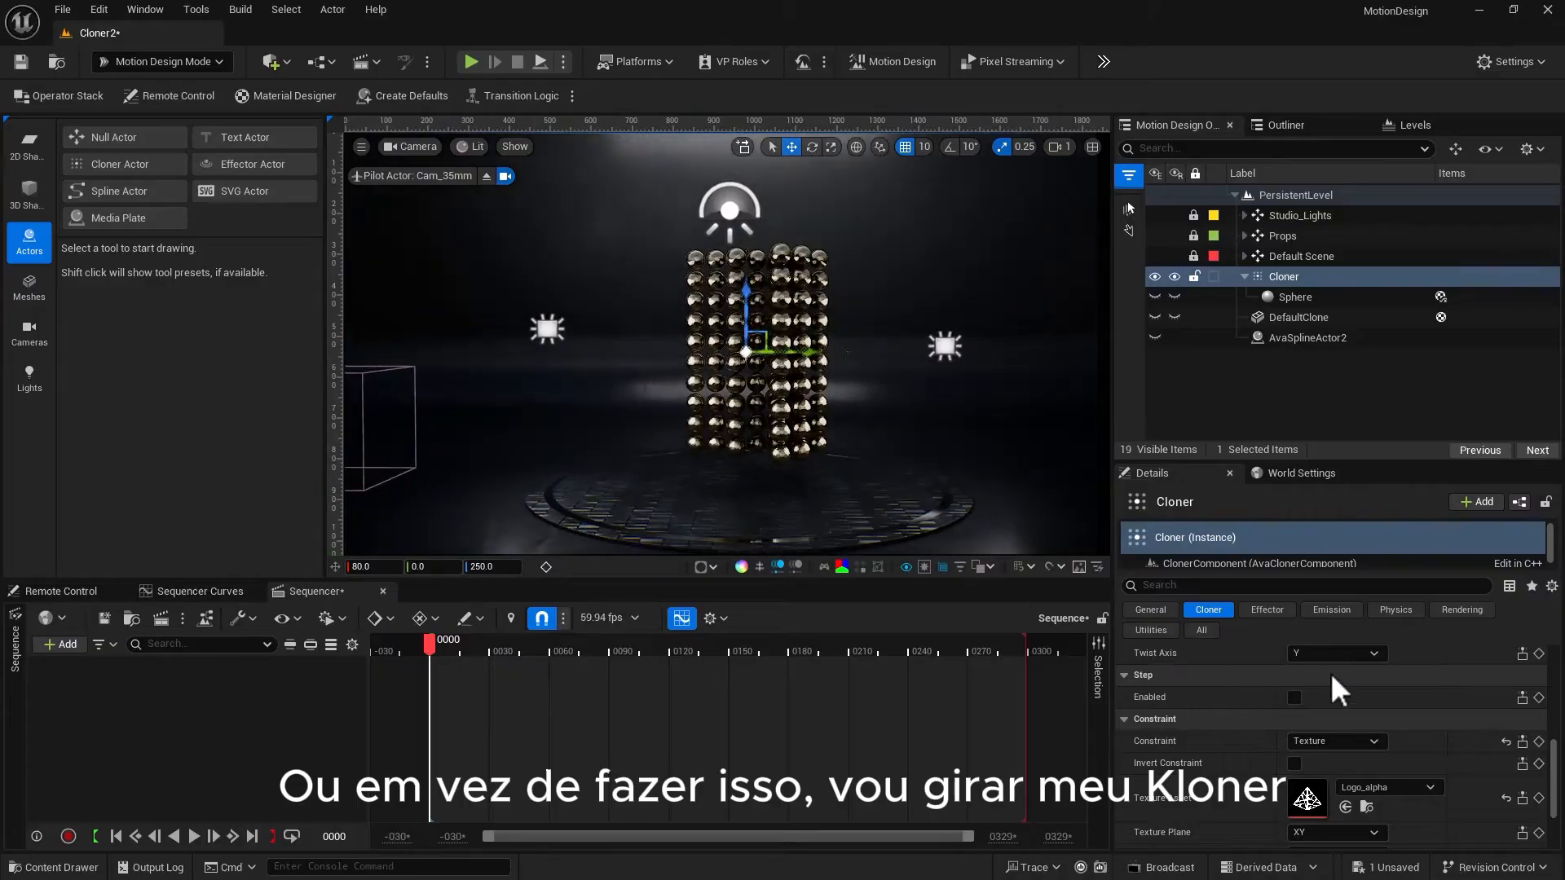
{"action": "left_click", "coordinate": [1161, 612]}
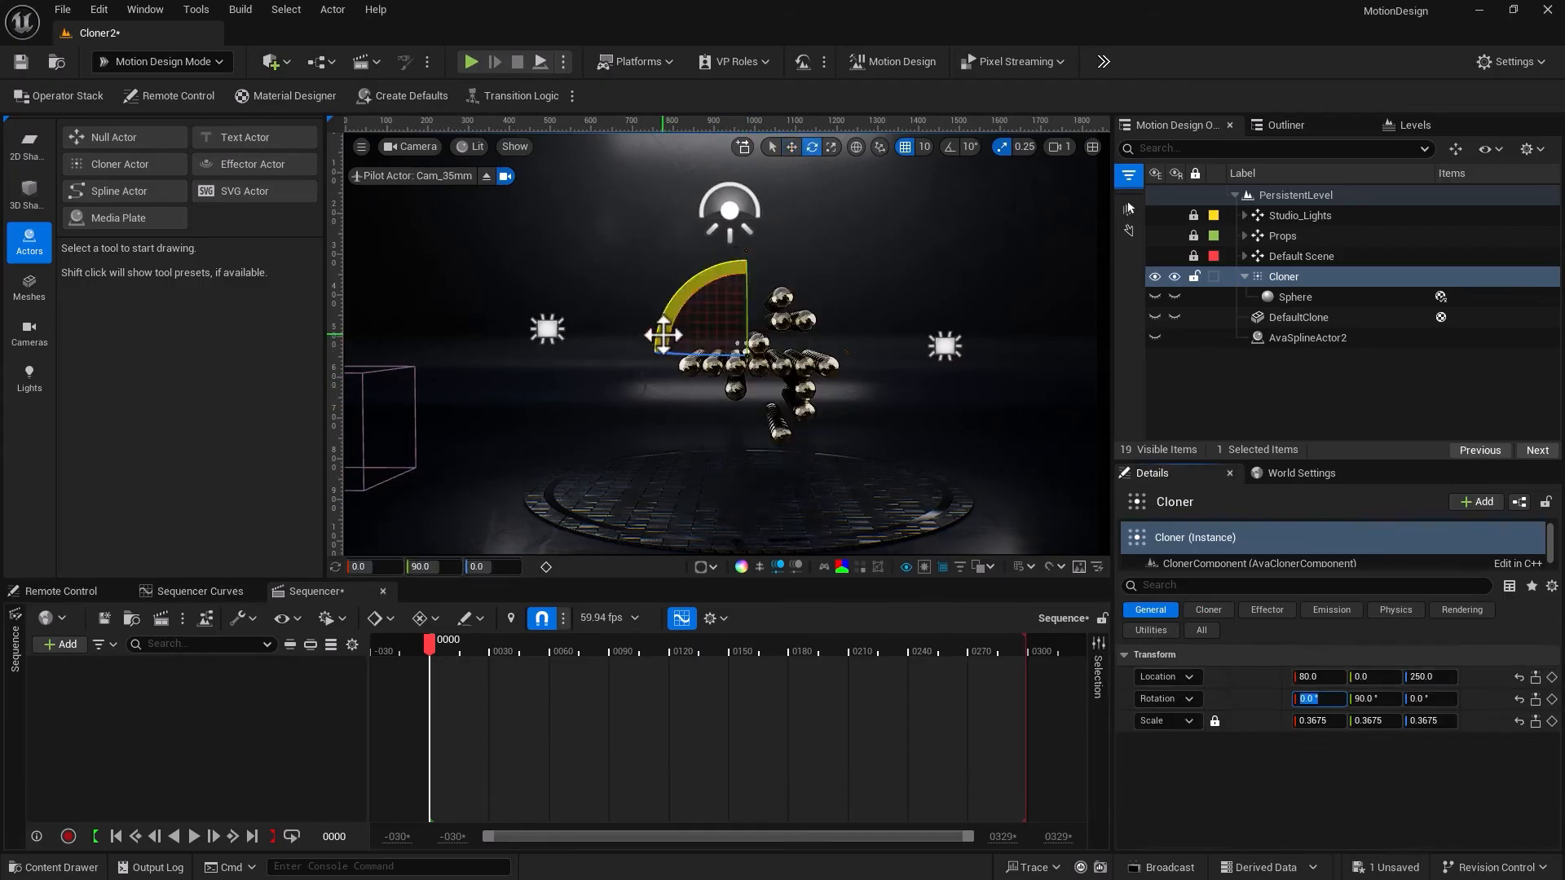
{"action": "left_click_drag", "start_coordinate": [663, 334], "coordinate": [779, 255]}
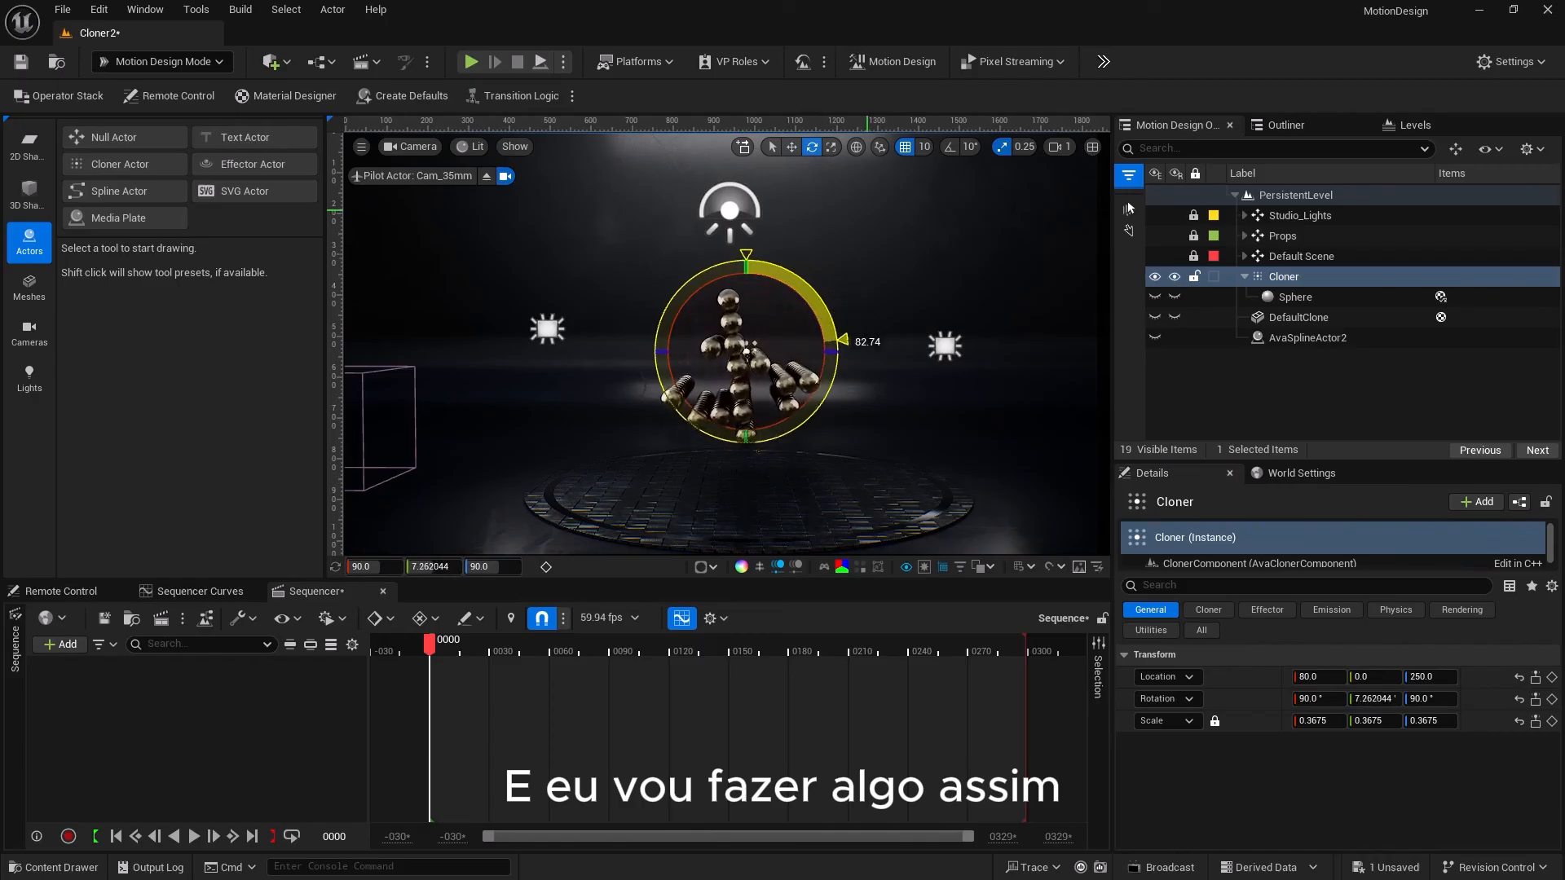
{"action": "left_click_drag", "start_coordinate": [843, 351], "coordinate": [844, 355]}
{"action": "left_click", "coordinate": [1294, 297]}
{"action": "left_click", "coordinate": [1277, 277]}
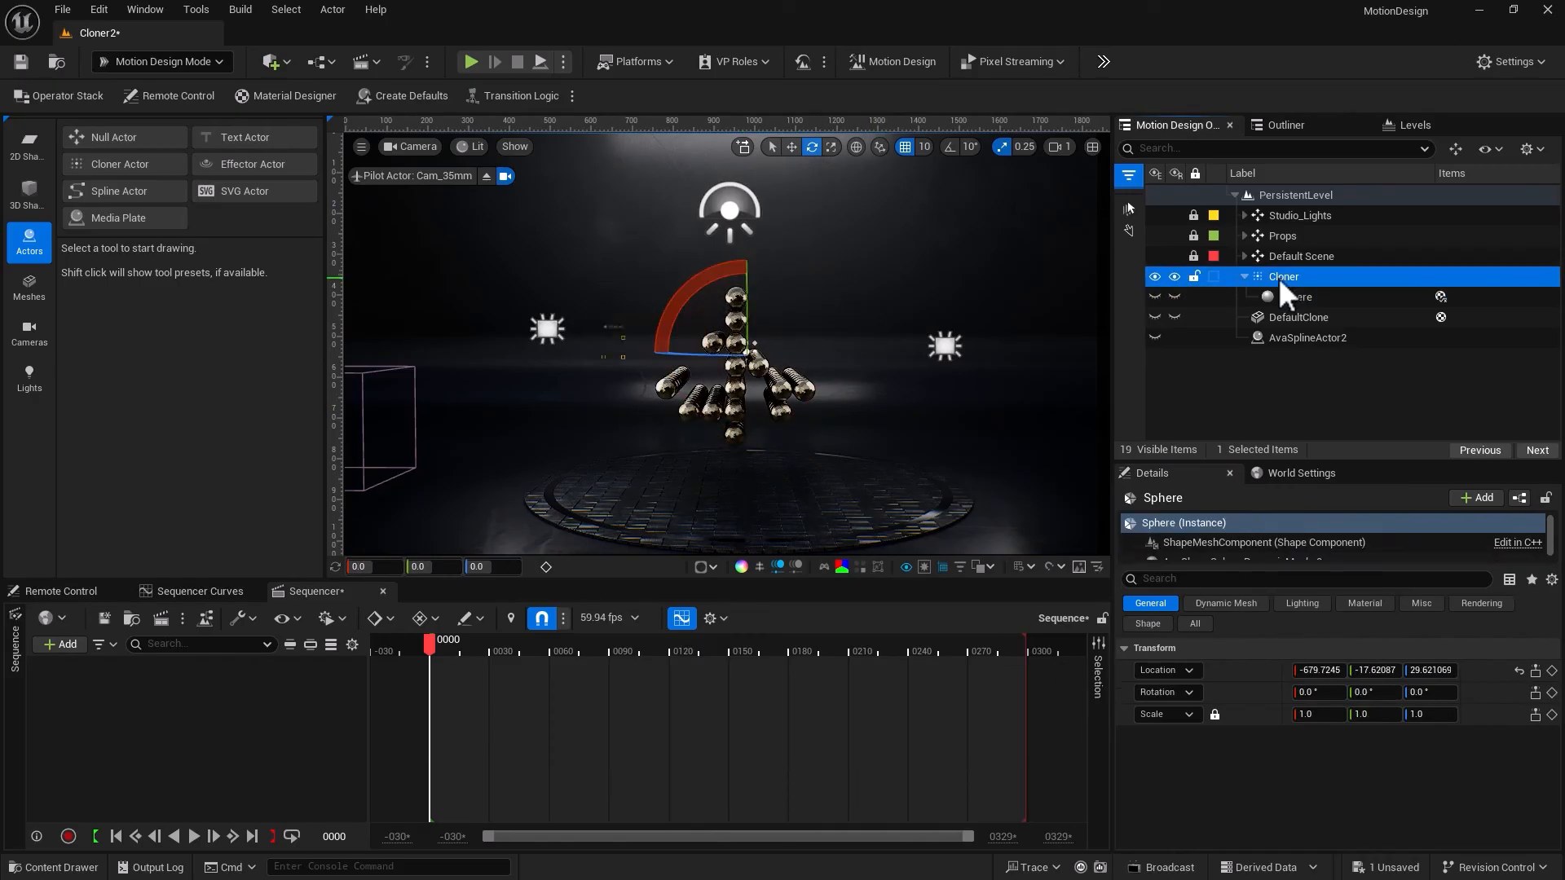
Set the Cloner's grid Count X and Count Y to 50 and Count Z to 1
{"action": "left_click", "coordinate": [1210, 611]}
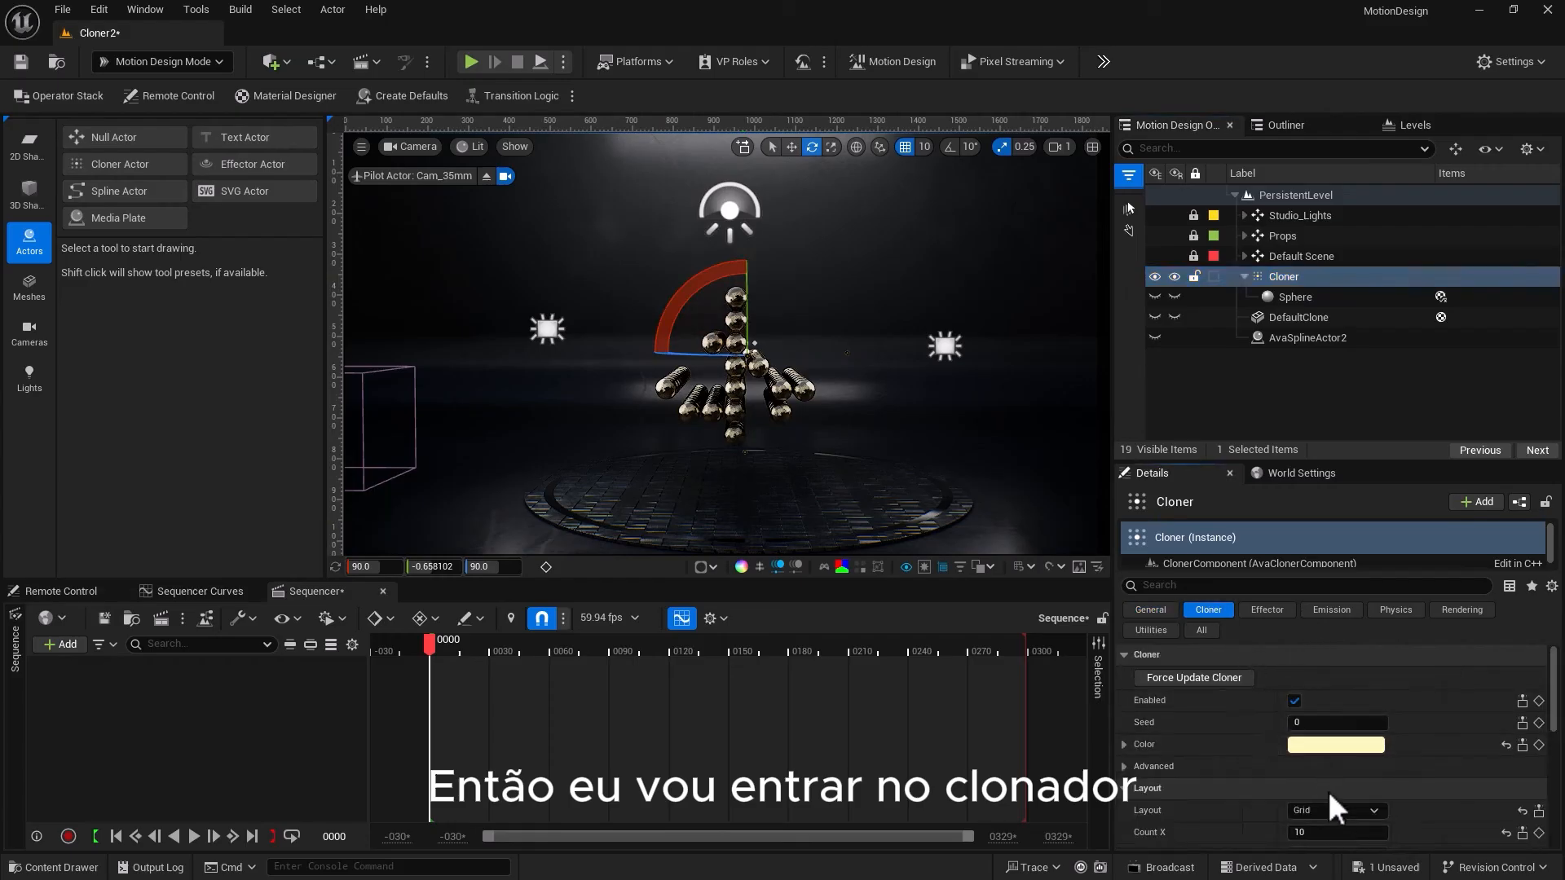
{"action": "scroll", "coordinate": [1327, 795], "scroll_direction": "down", "scroll_amount": 3}
{"action": "left_click_drag", "start_coordinate": [1304, 728], "coordinate": [1328, 729]}
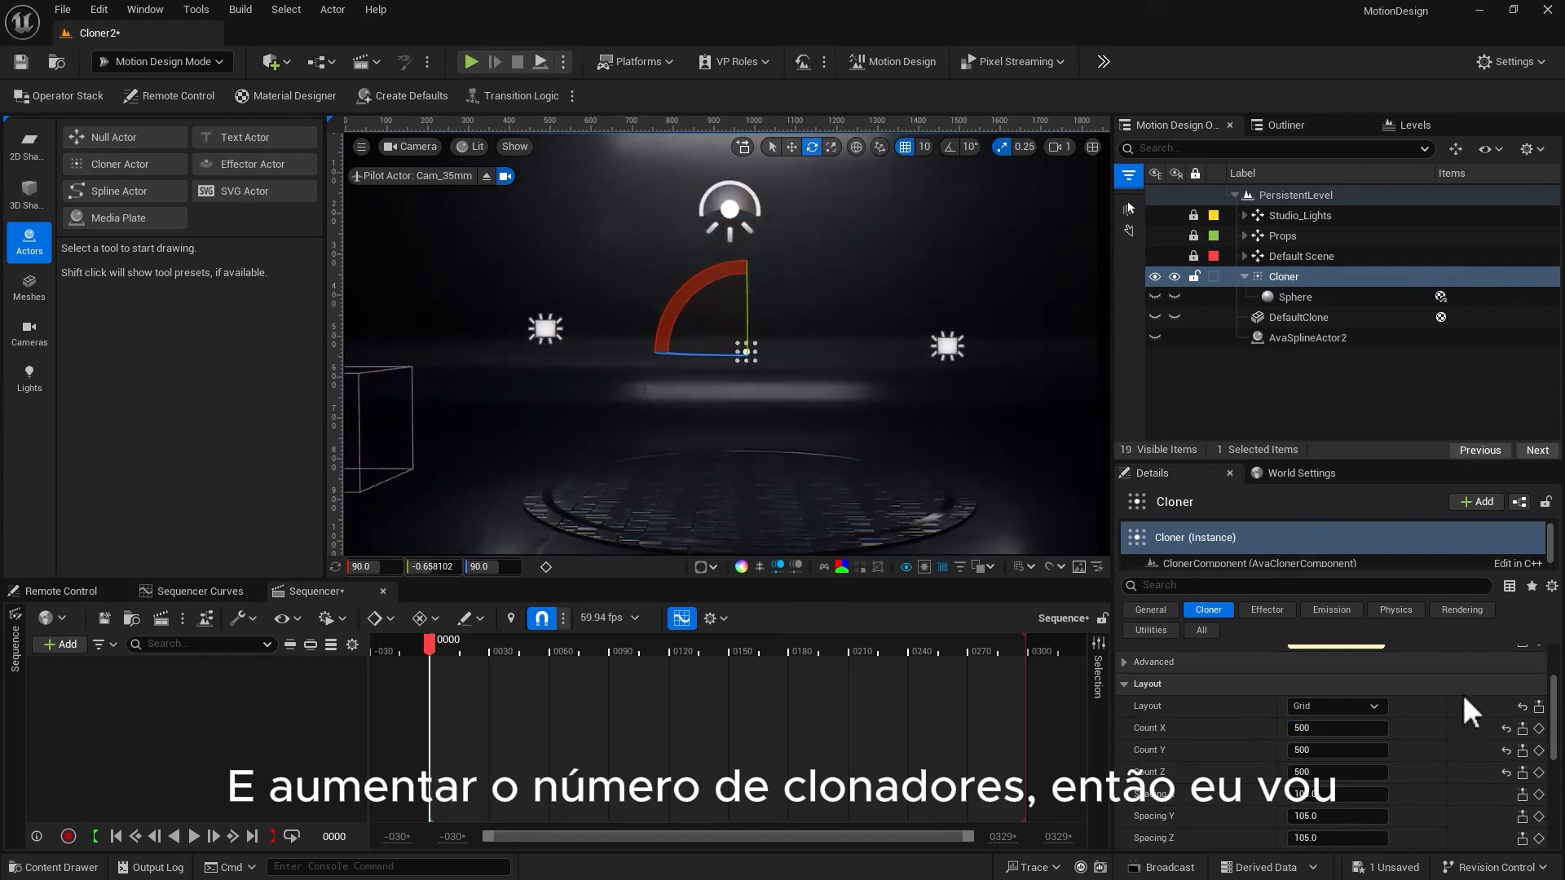
{"action": "left_click", "coordinate": [1344, 728]}
{"action": "type", "text": "50"}
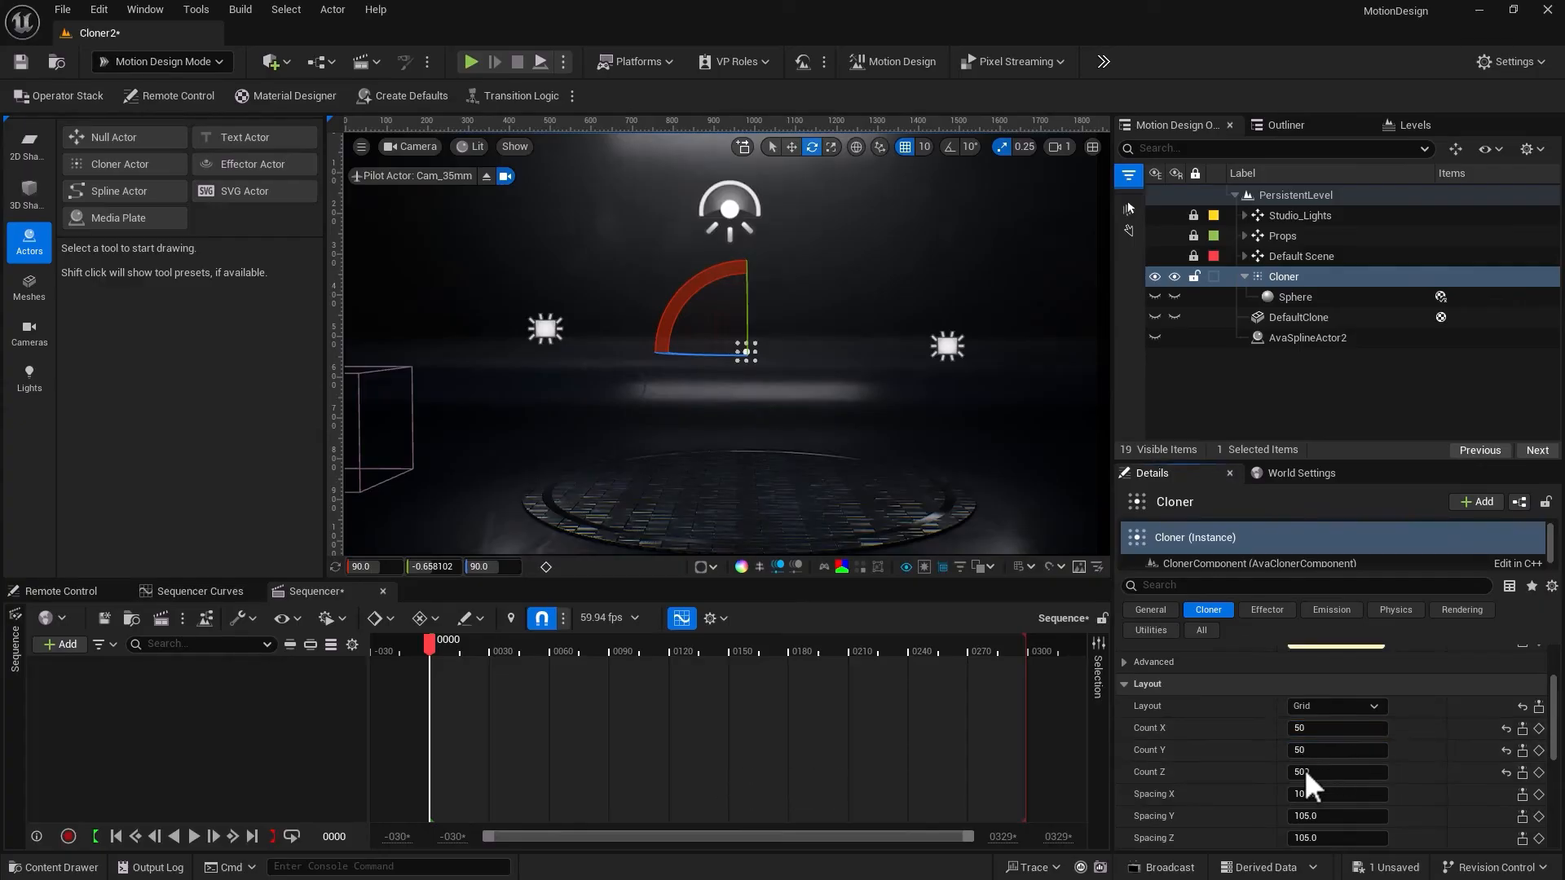
{"action": "left_click", "coordinate": [1314, 772]}
{"action": "type", "text": "1"}
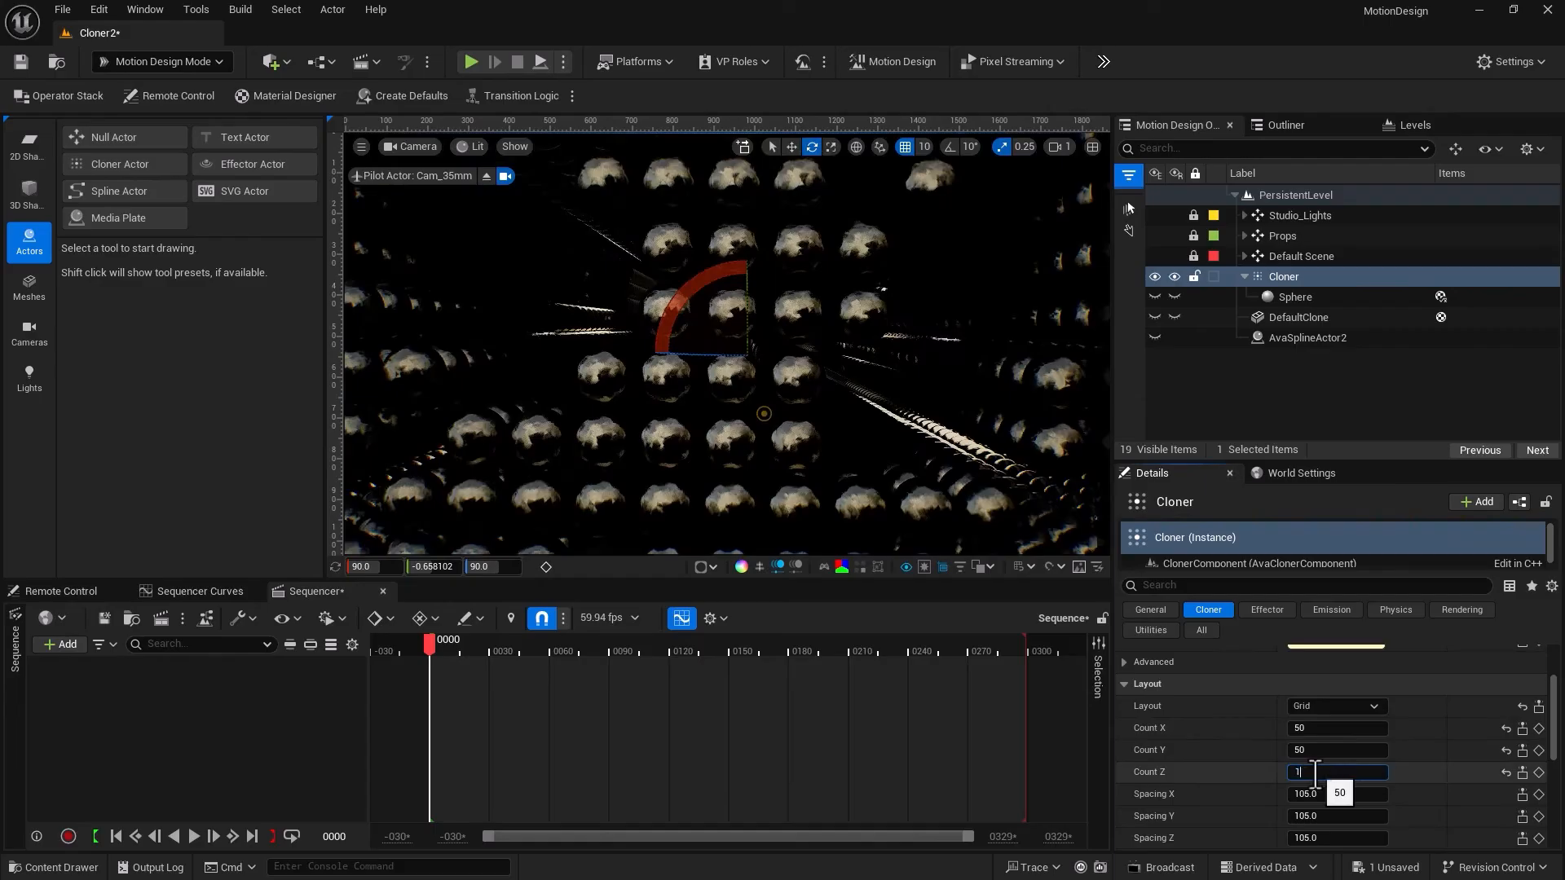
Scale the Cloner uniformly down to 0.1
{"action": "left_click", "coordinate": [1130, 611]}
{"action": "left_click", "coordinate": [1313, 721]}
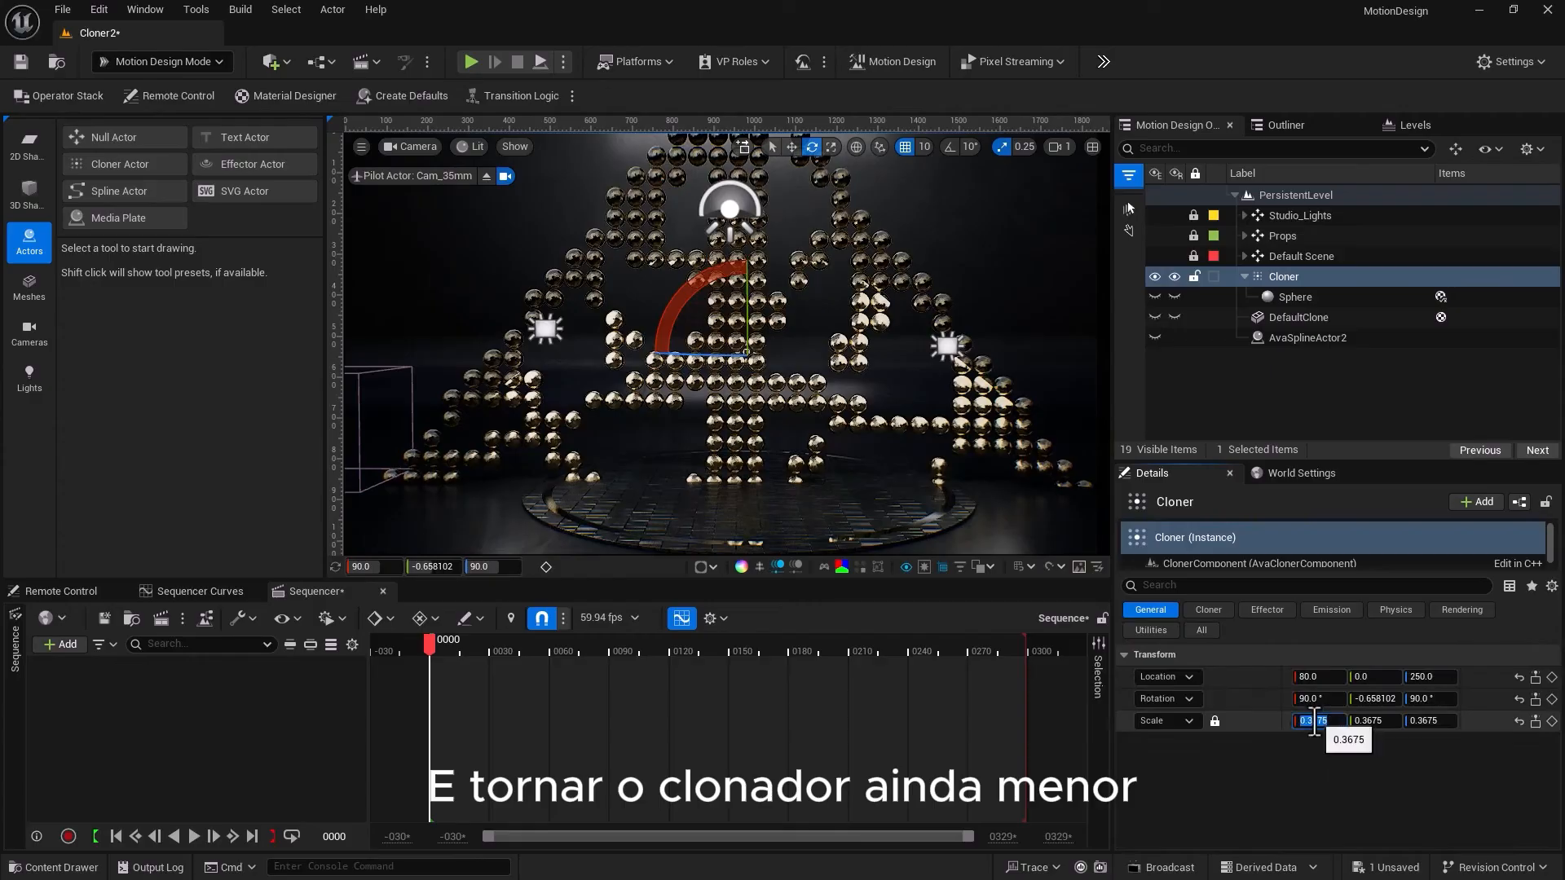
{"action": "type", "text": ".1"}
{"action": "key", "text": "Return"}
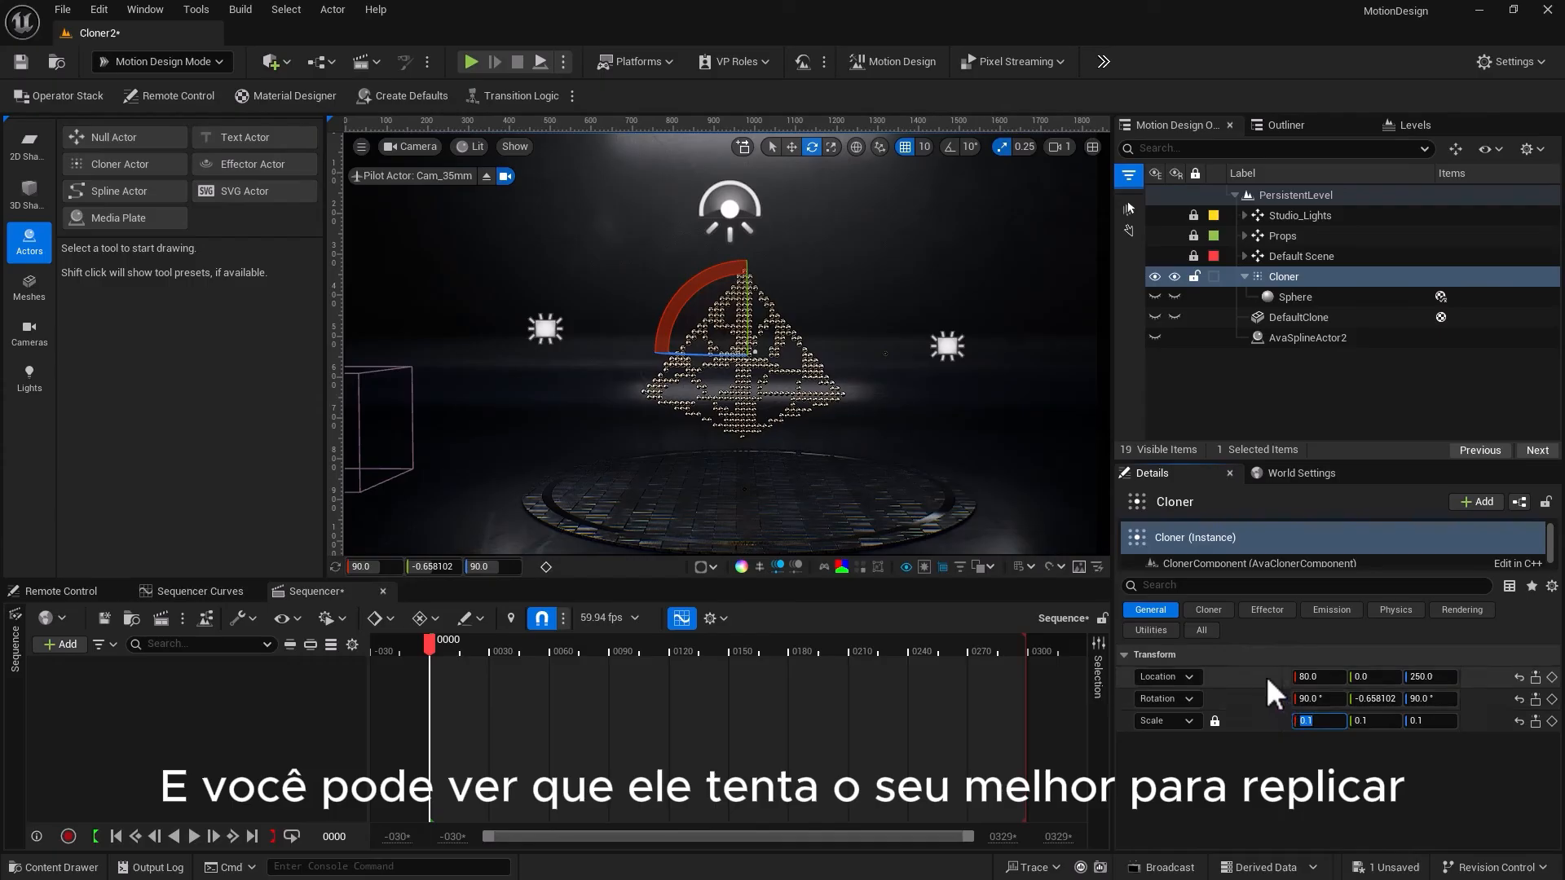
{"action": "left_click", "coordinate": [1209, 611]}
{"action": "scroll", "coordinate": [1301, 739], "scroll_direction": "down", "scroll_amount": 10}
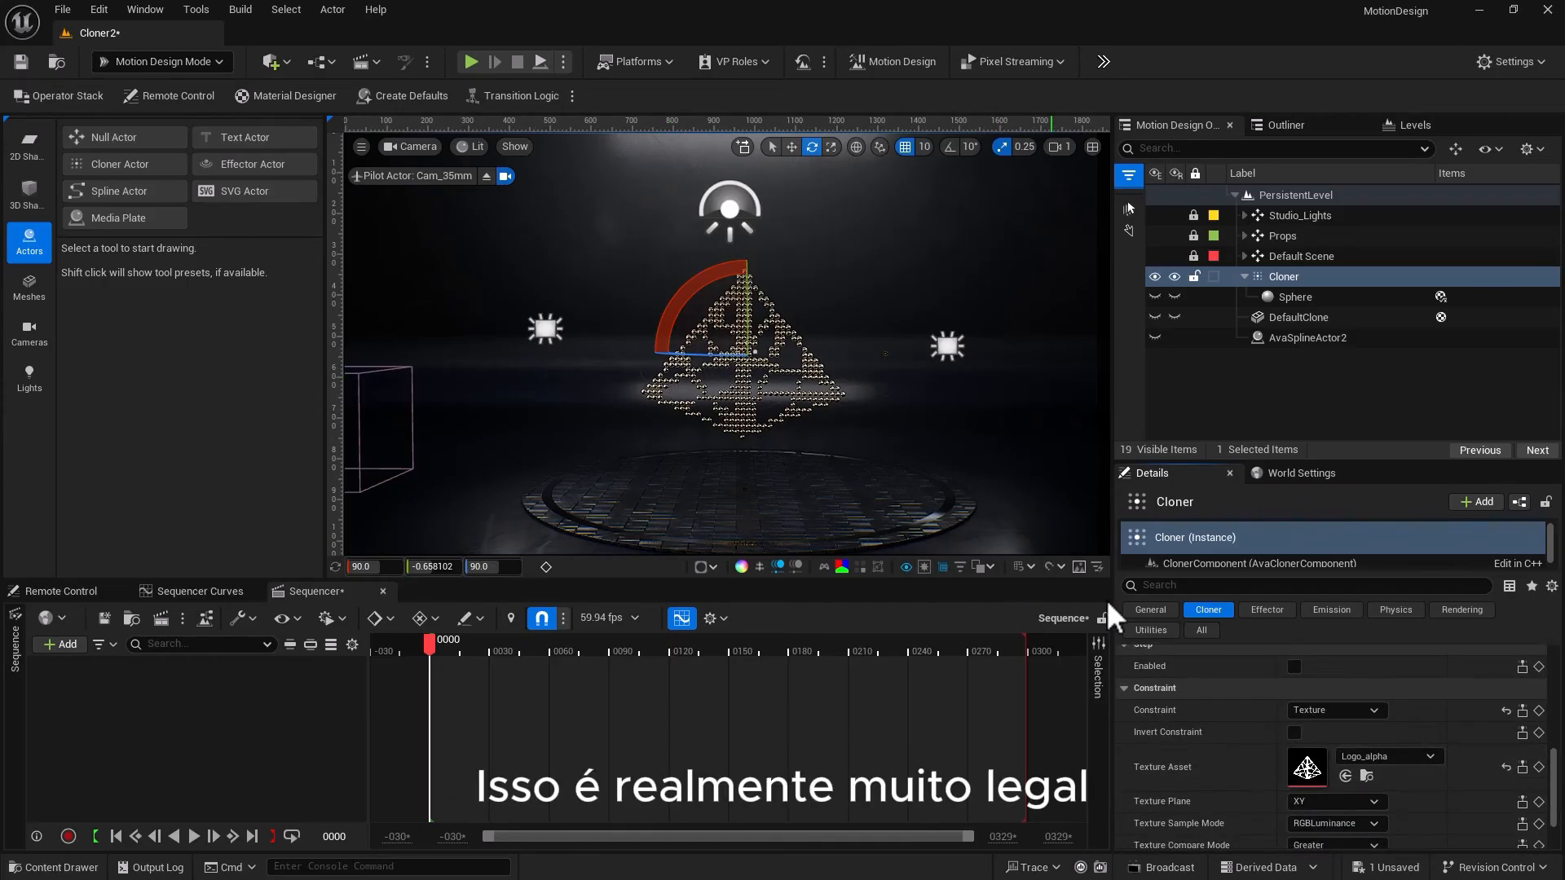
{"action": "left_click", "coordinate": [1163, 609]}
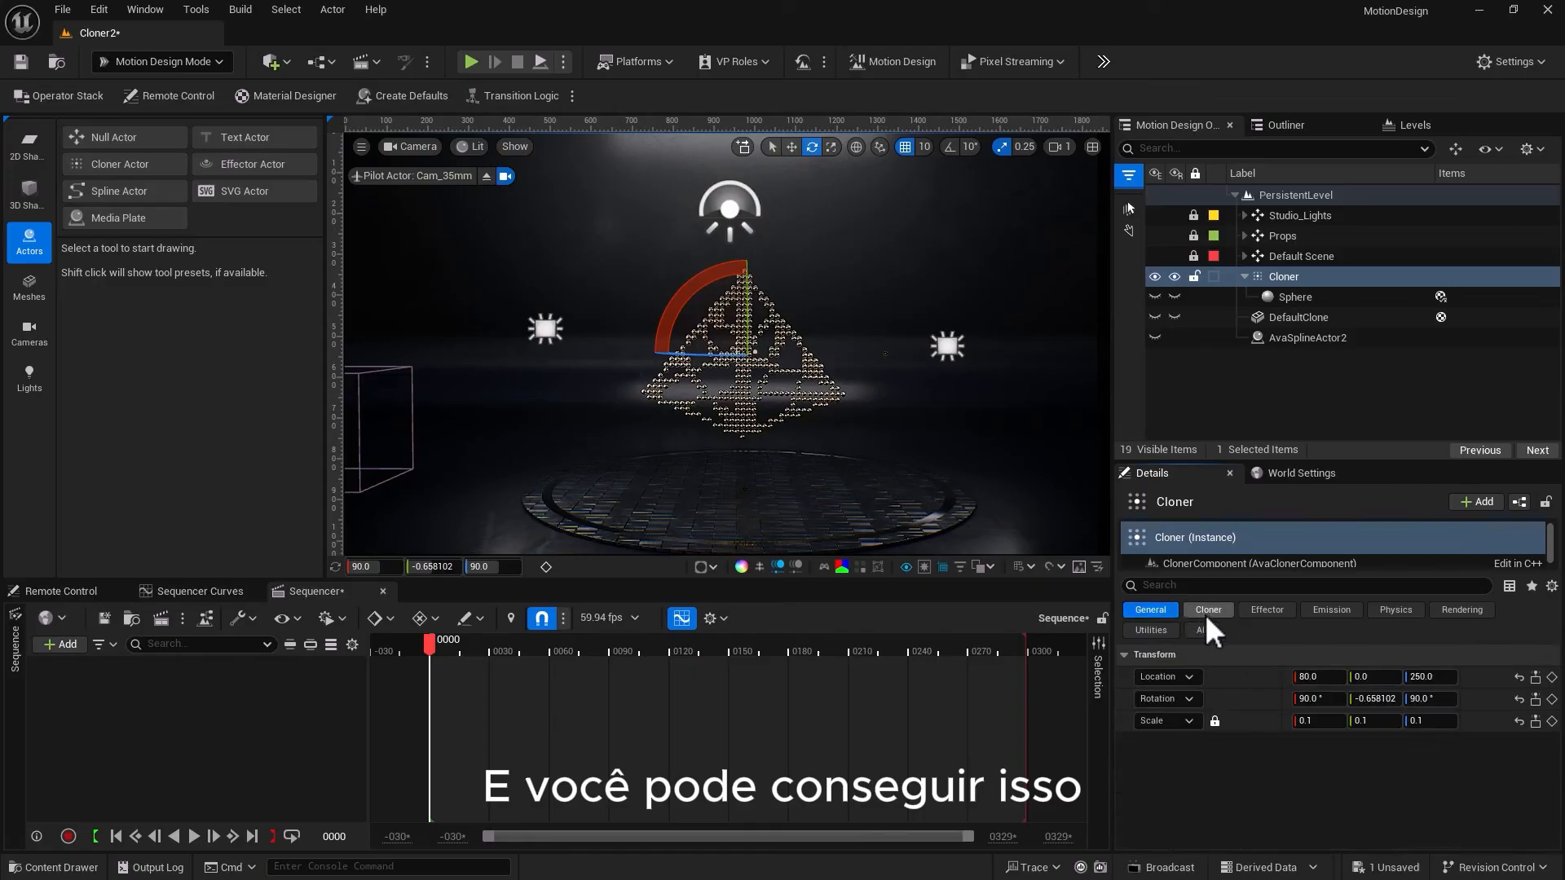
Enable the Range option in the Cloner's settings to allow randomized offset, rotation and scale
{"action": "left_click", "coordinate": [1209, 612]}
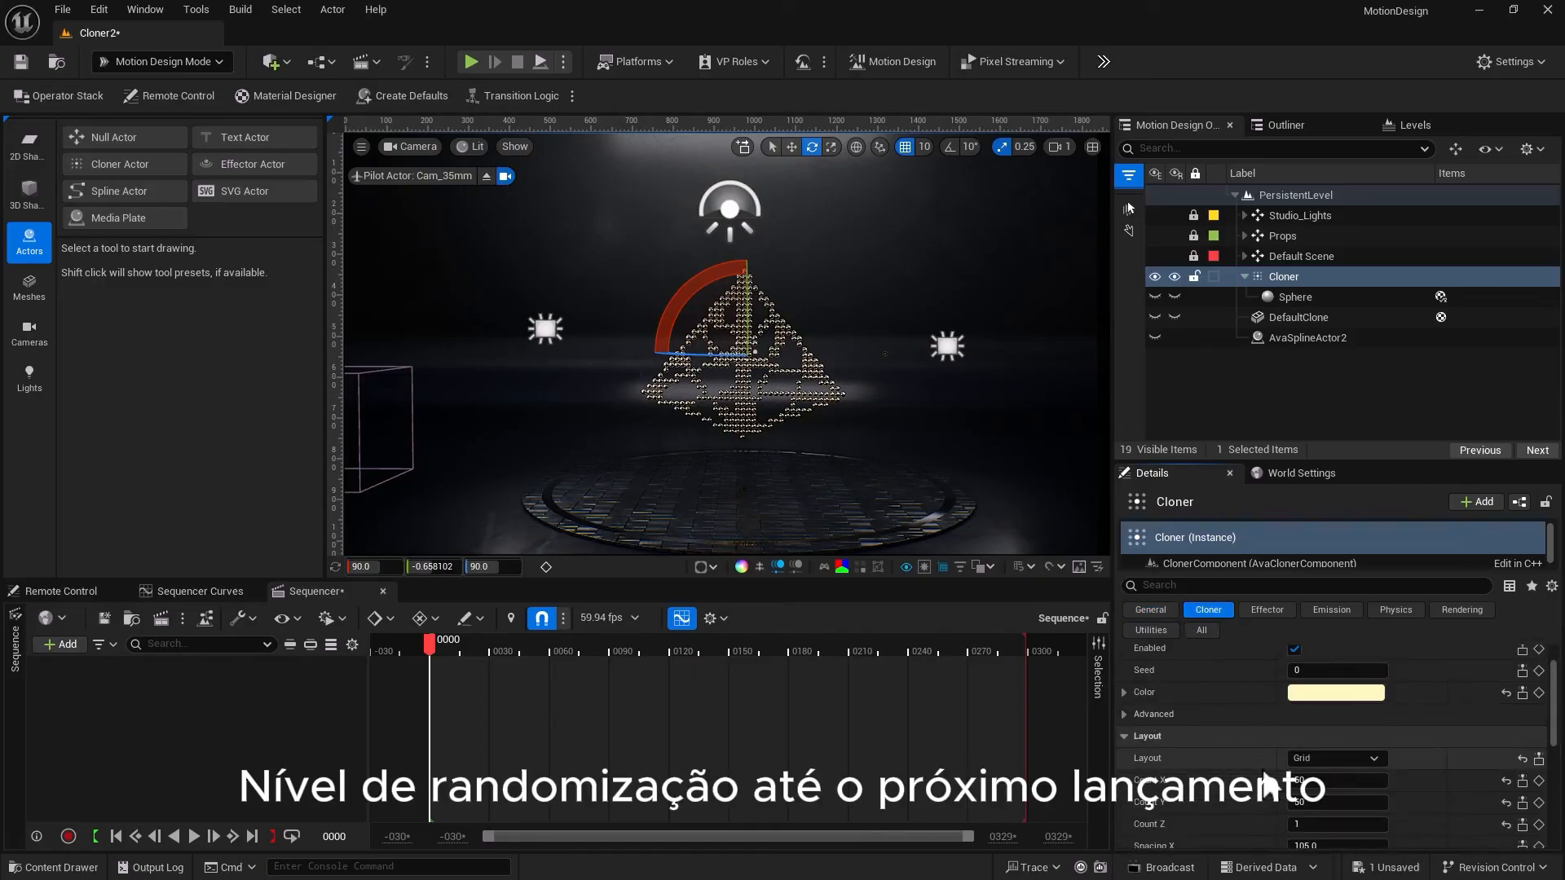
{"action": "scroll", "coordinate": [1268, 783], "scroll_direction": "down", "scroll_amount": 2}
{"action": "left_click", "coordinate": [1127, 686]}
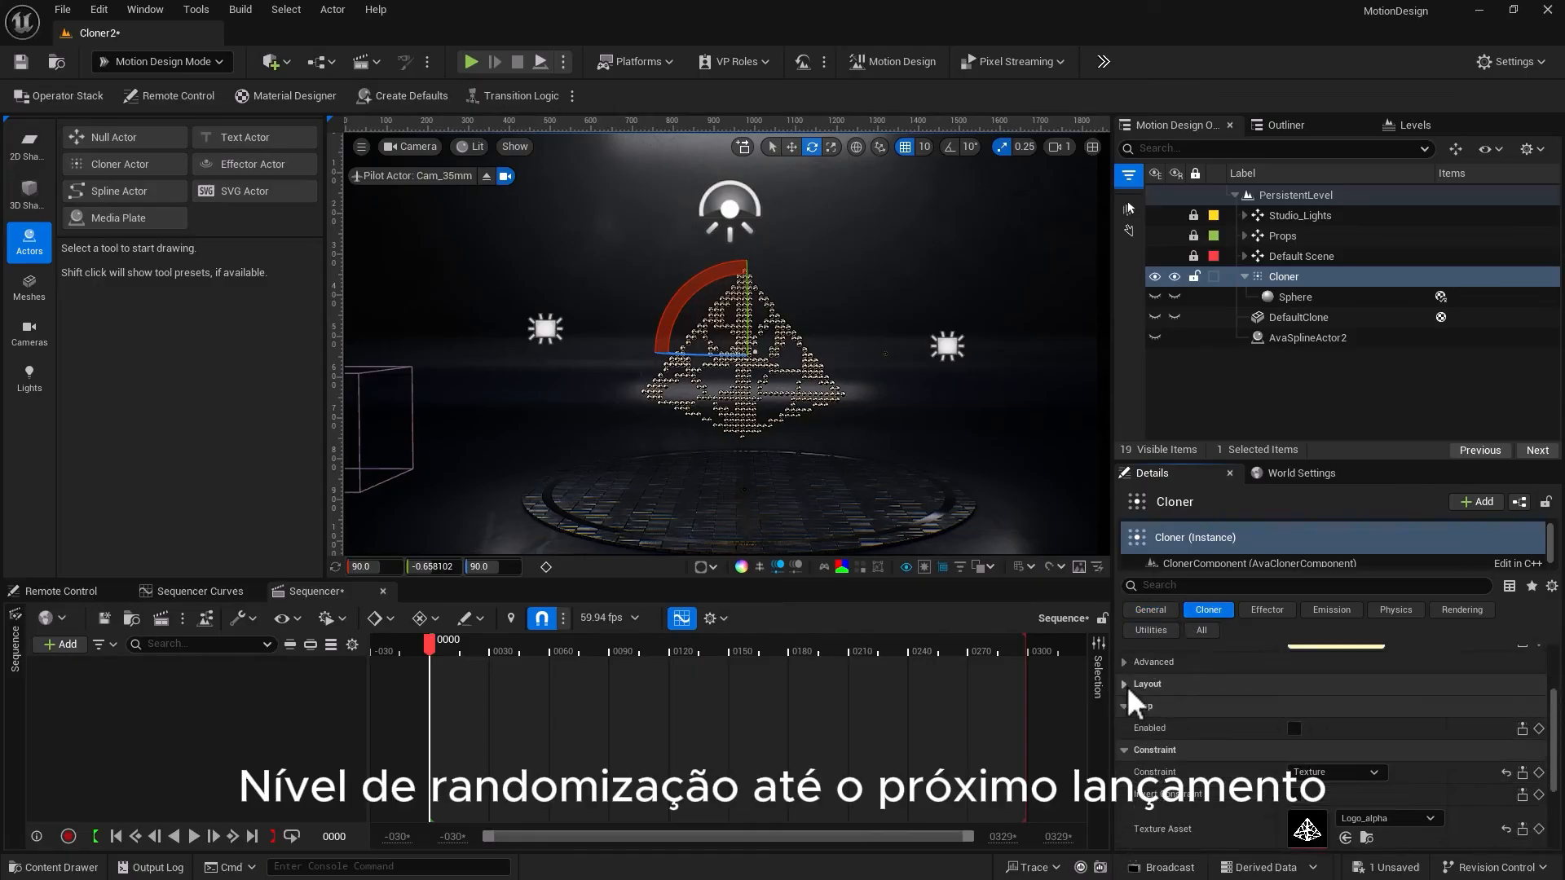
{"action": "scroll", "coordinate": [1133, 746], "scroll_direction": "down", "scroll_amount": 3}
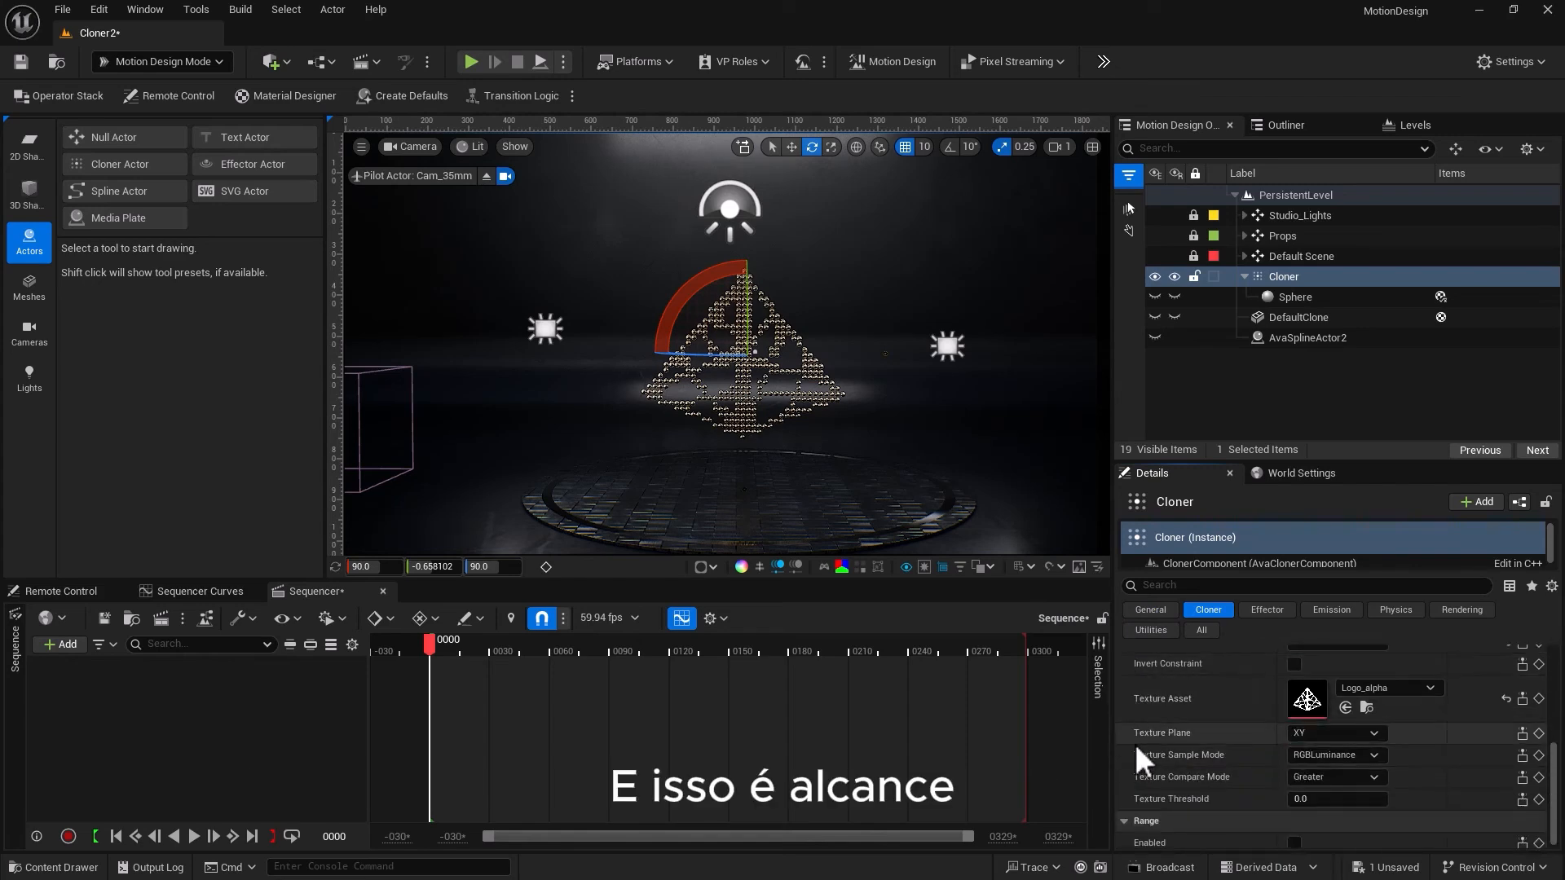
{"action": "scroll", "coordinate": [1147, 811], "scroll_direction": "up", "scroll_amount": 4}
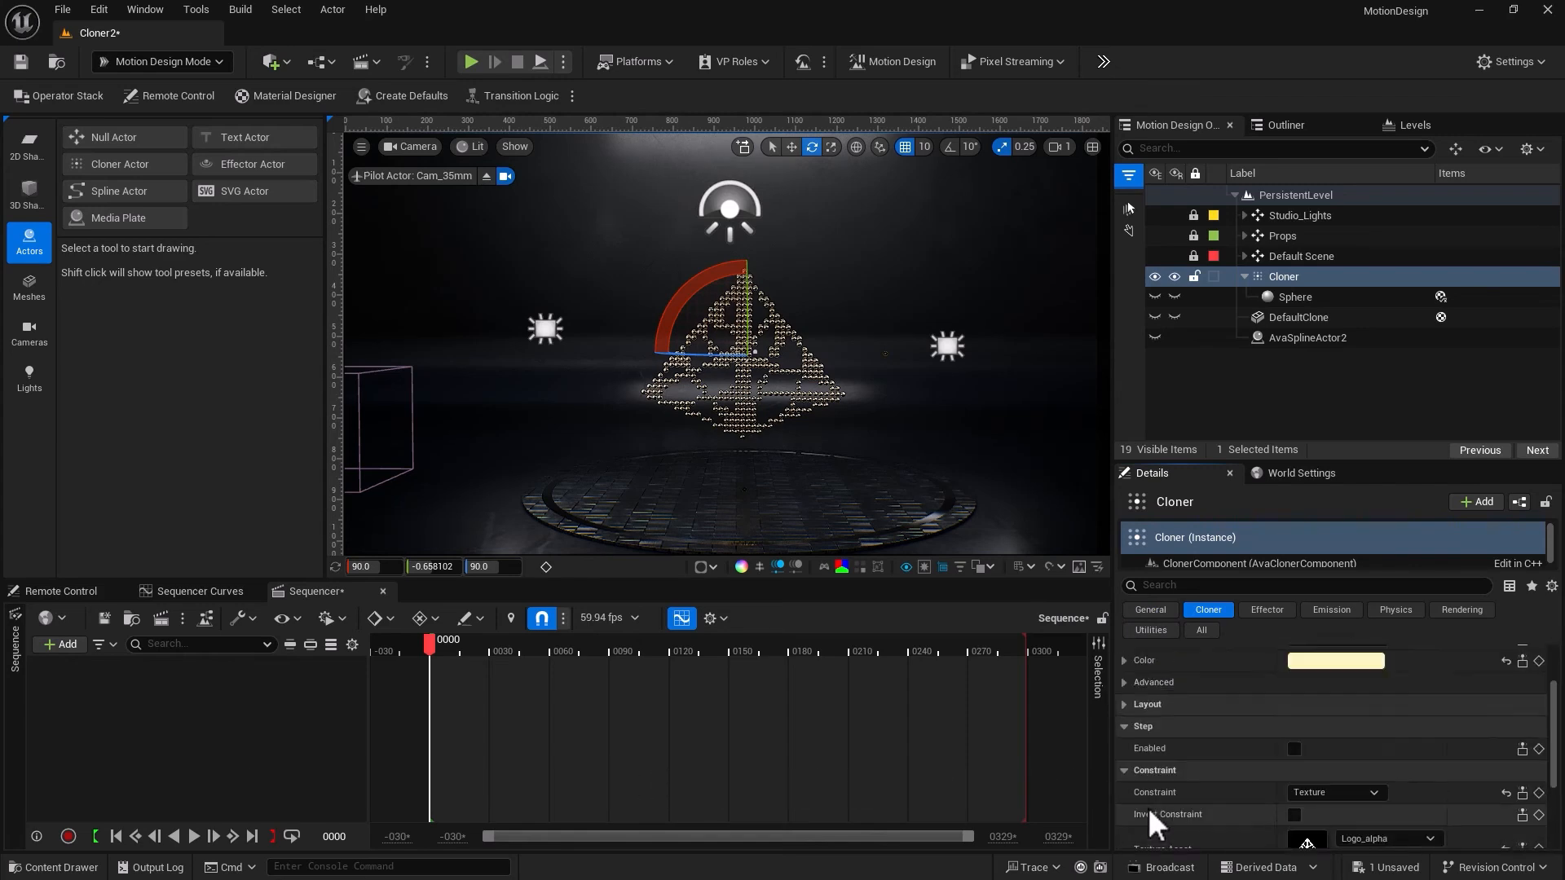
{"action": "left_click", "coordinate": [1165, 770]}
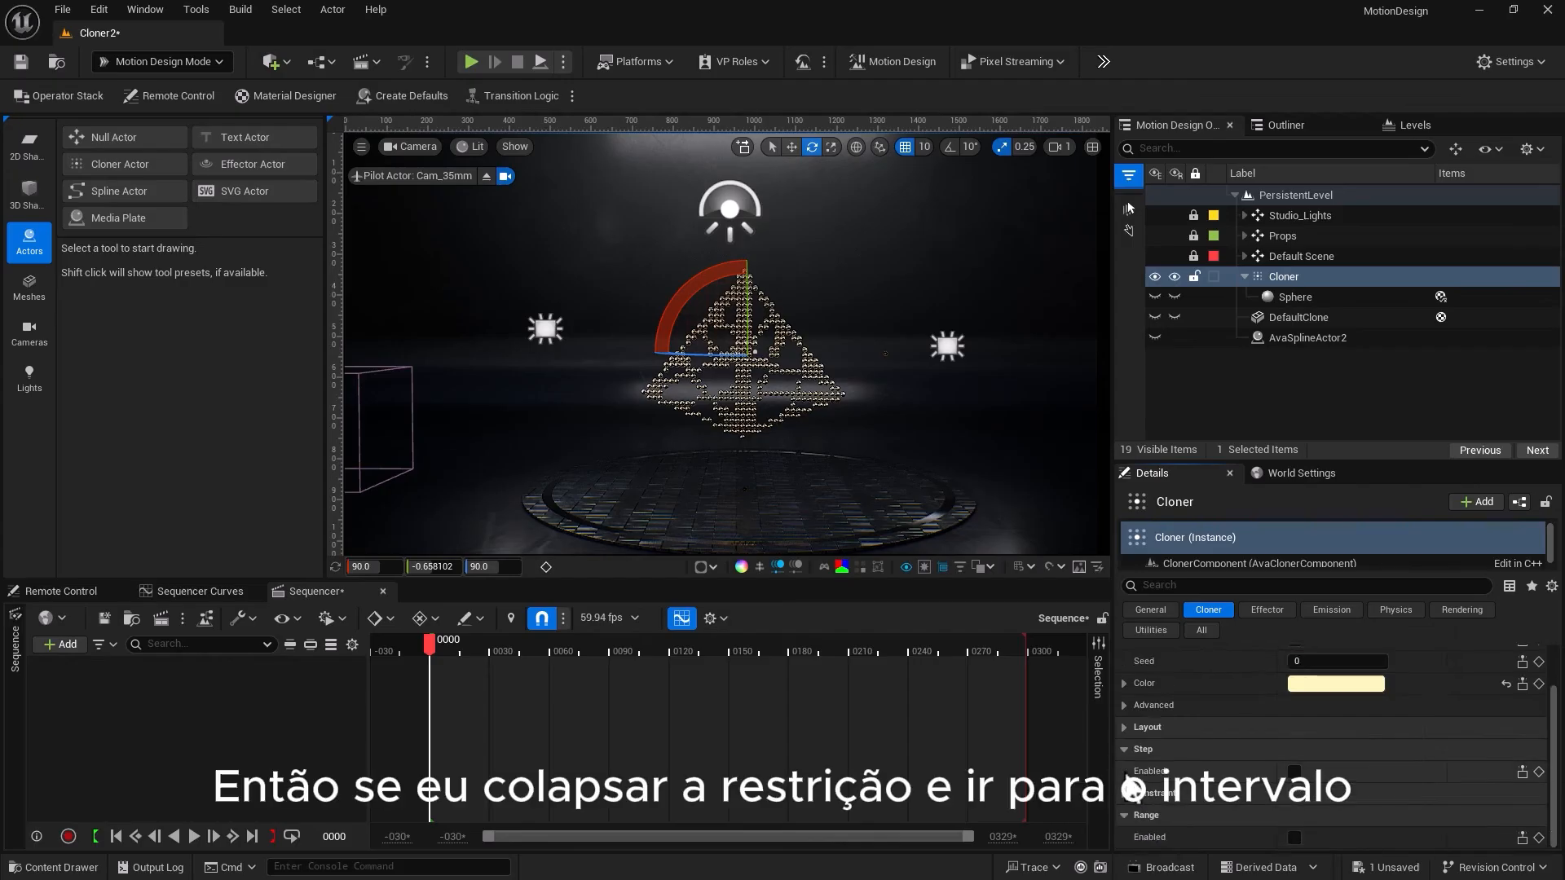
{"action": "left_click", "coordinate": [1294, 837]}
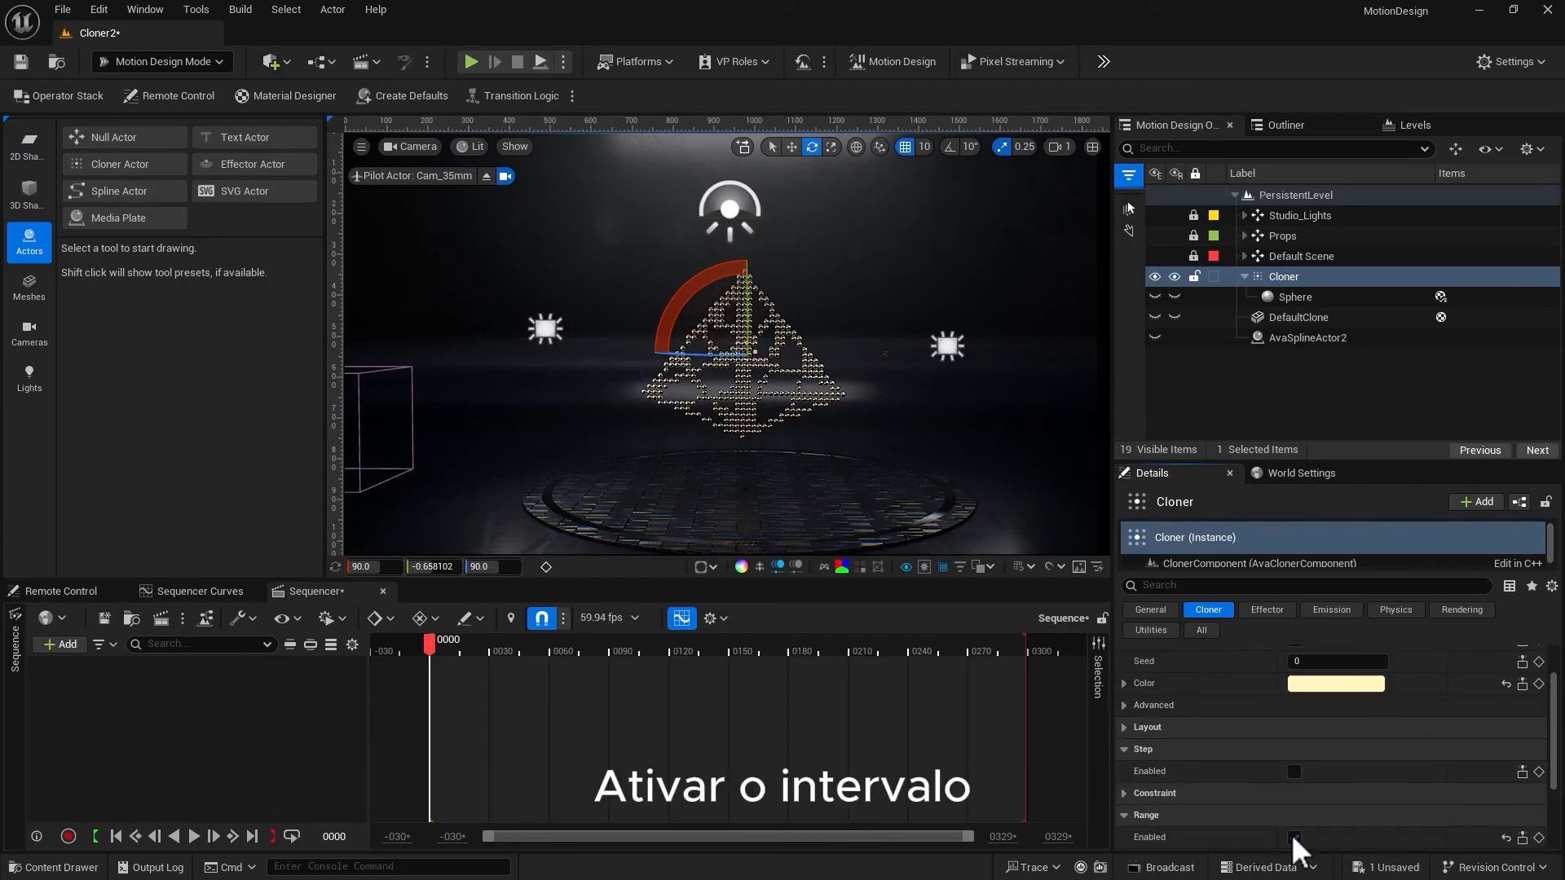
{"action": "scroll", "coordinate": [1286, 737], "scroll_direction": "down", "scroll_amount": 3}
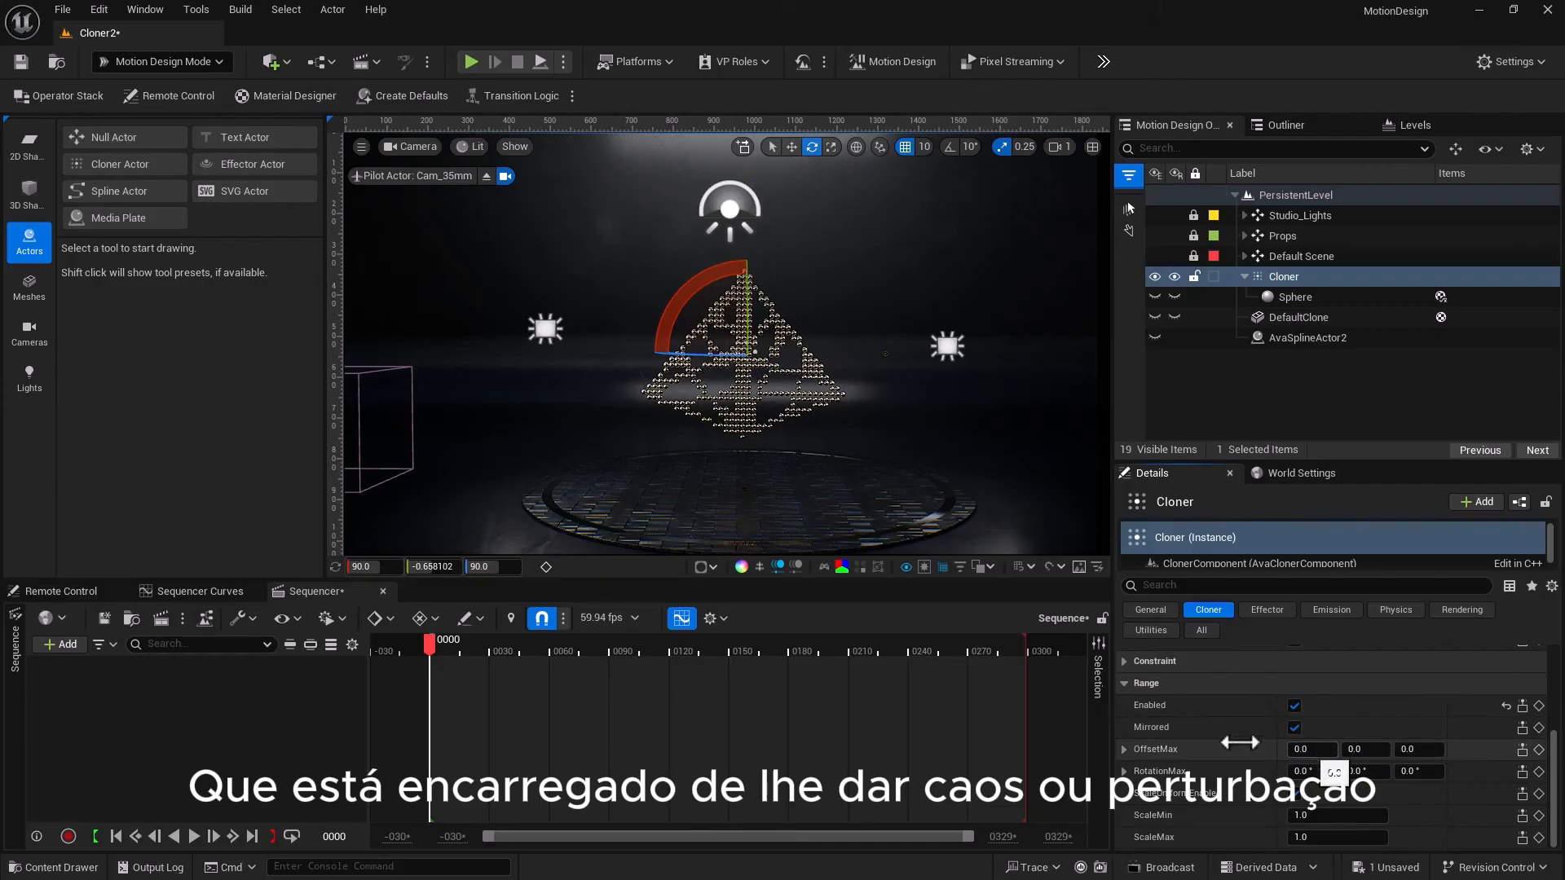
Try a Range OffsetMax of about 59.25 on the Y axis, then return it to 0
{"action": "key", "text": "ctrl+z"}
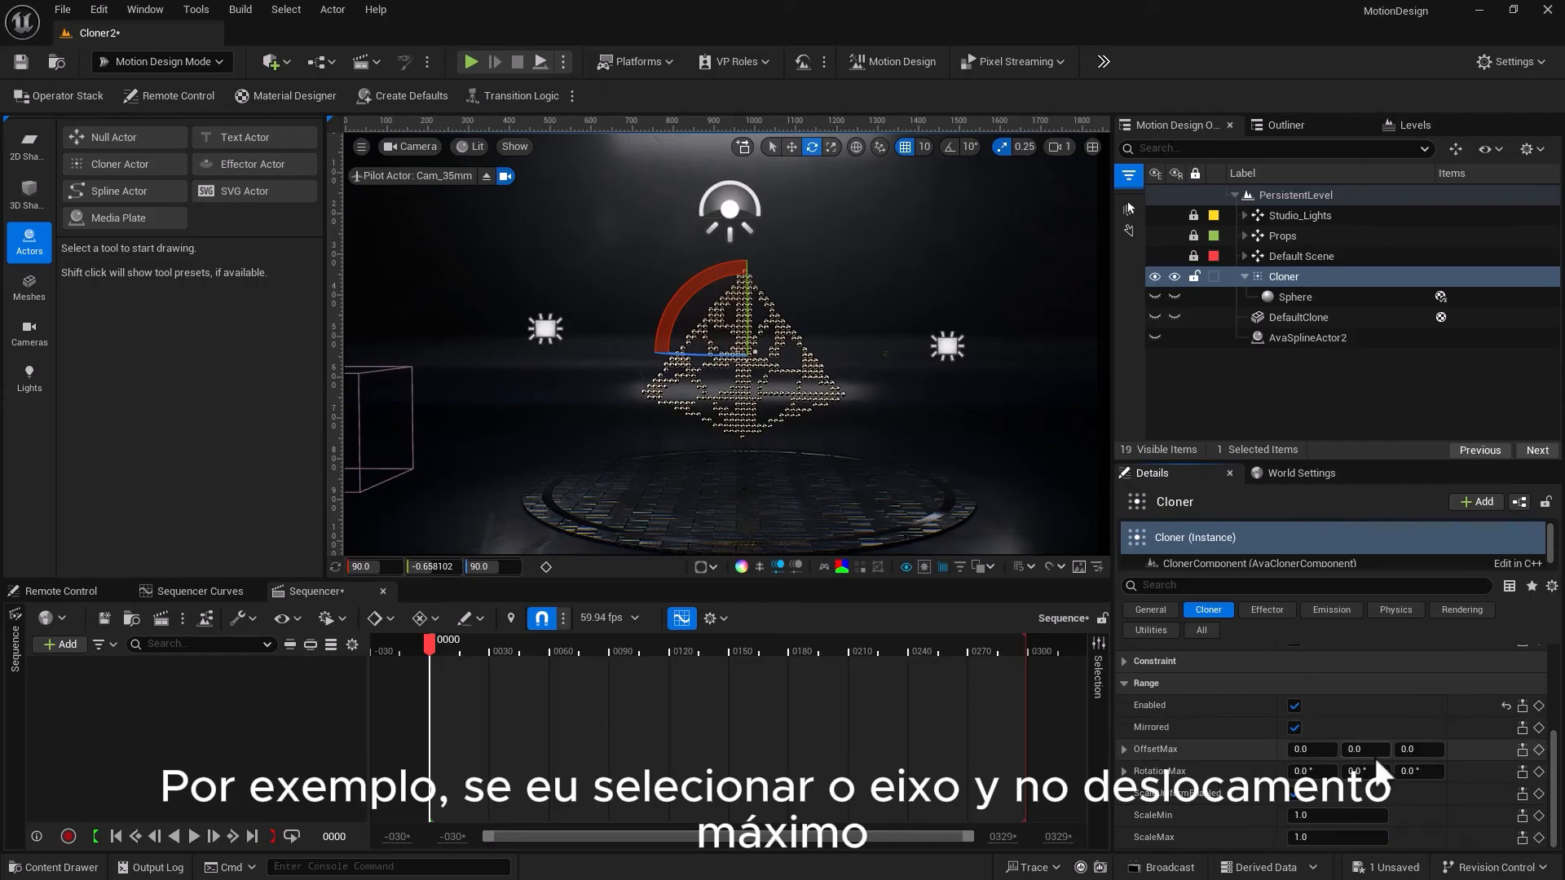
{"action": "left_click", "coordinate": [1125, 750]}
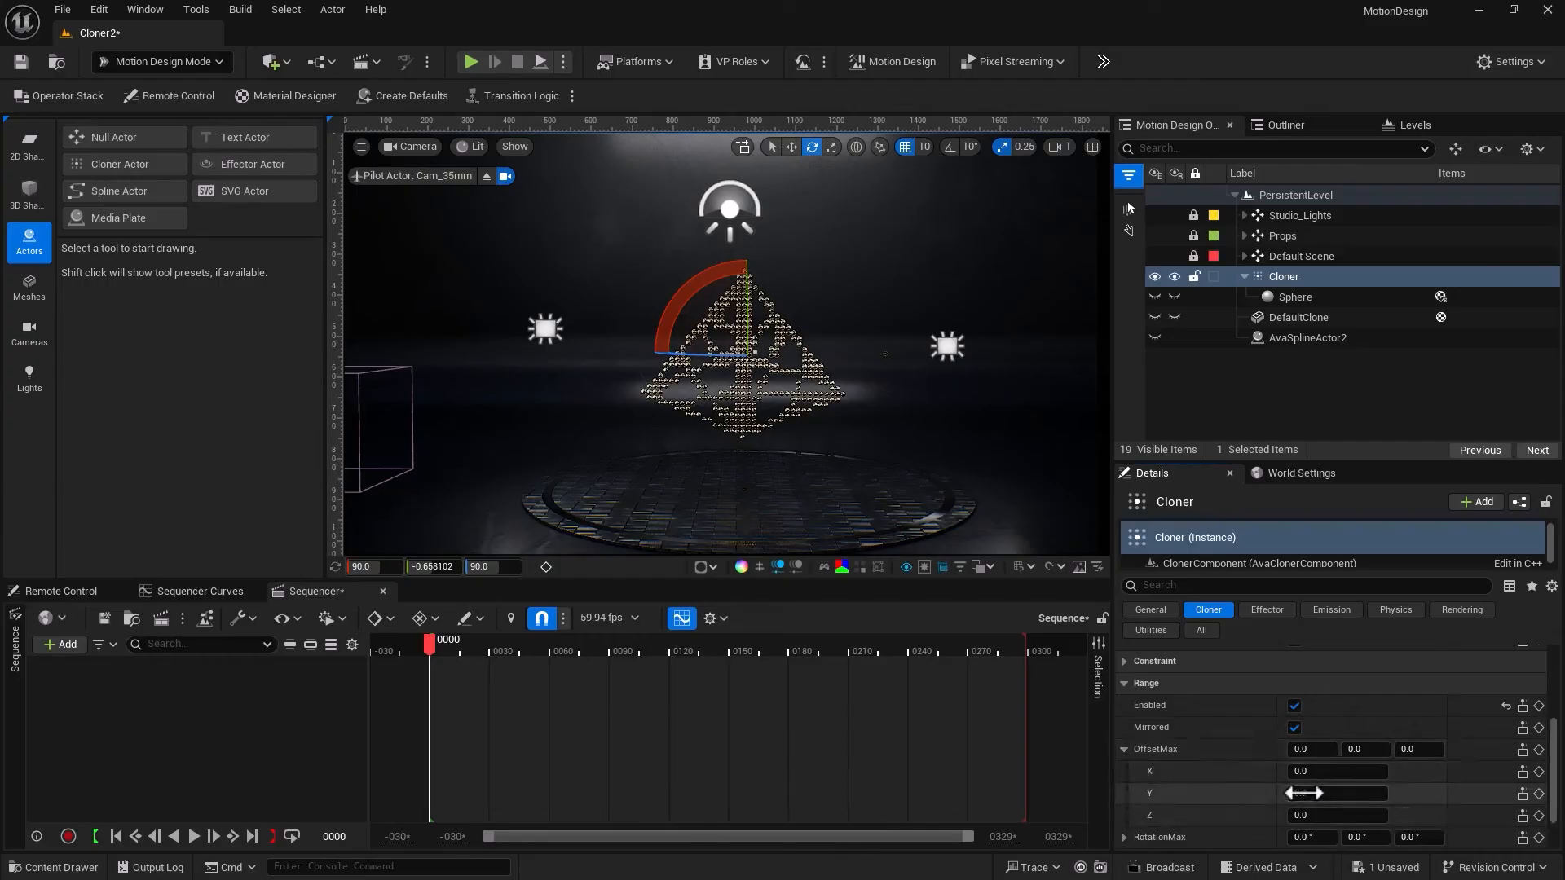
{"action": "left_click_drag", "start_coordinate": [1304, 793], "coordinate": [1338, 793]}
{"action": "left_click", "coordinate": [1362, 748]}
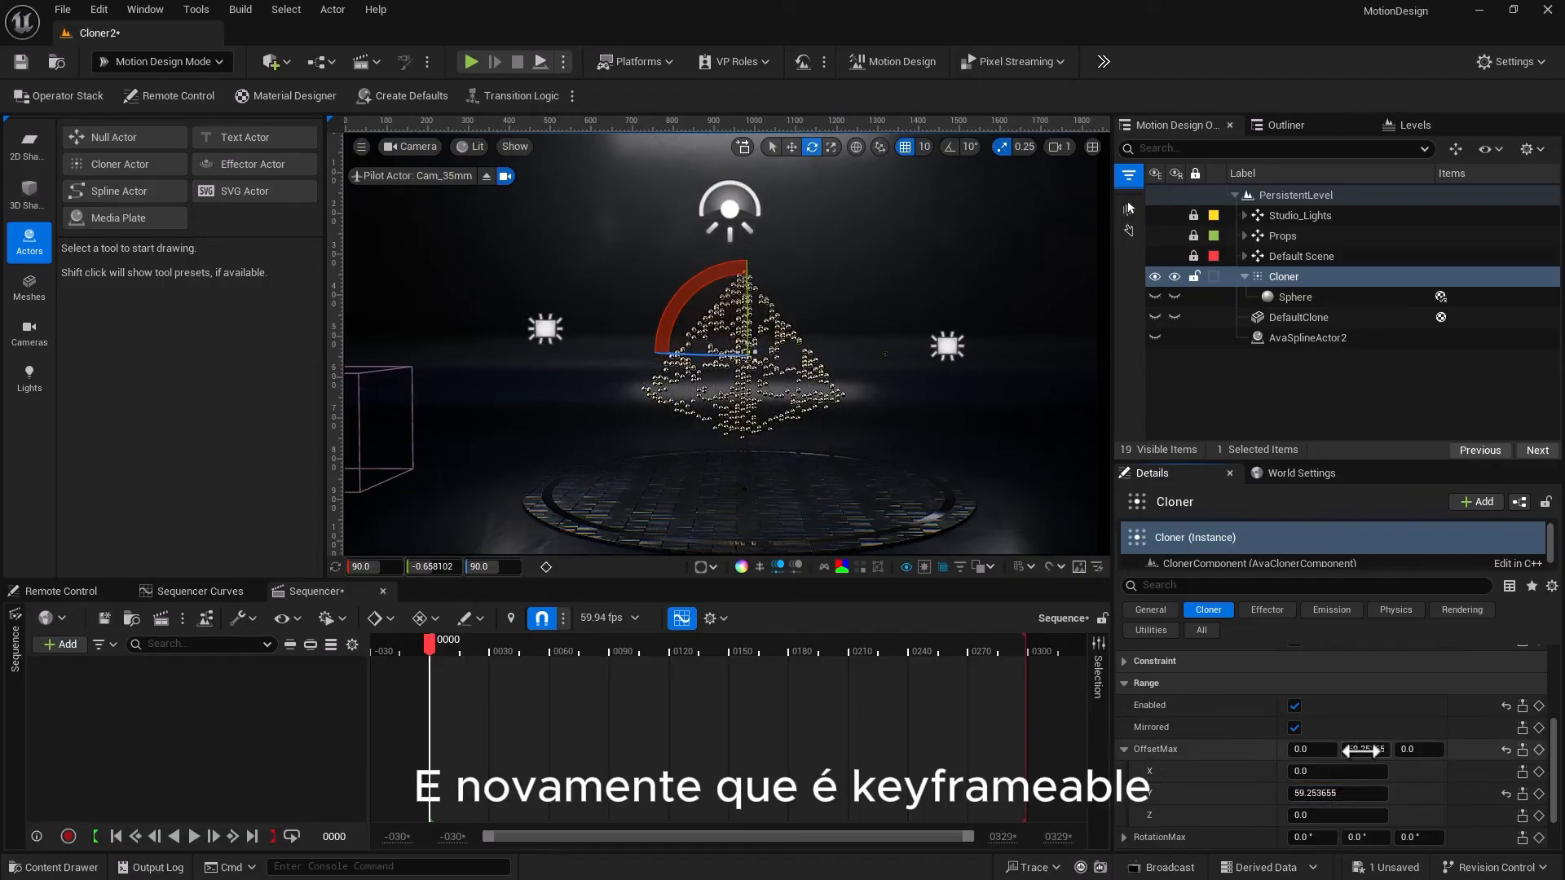
{"action": "type", "text": "0"}
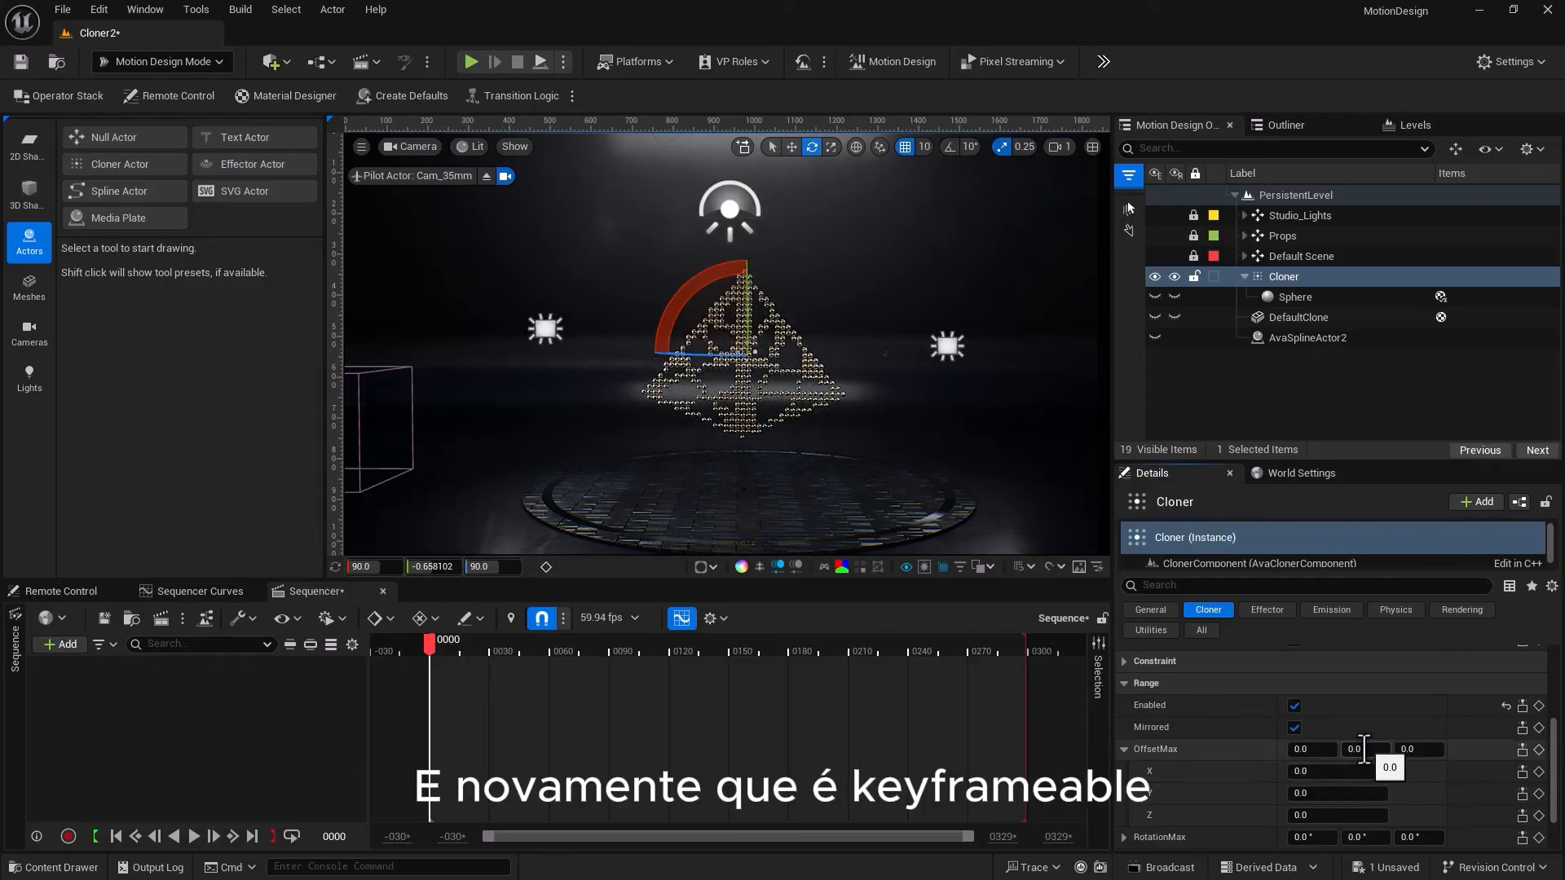
{"action": "key", "text": "Return"}
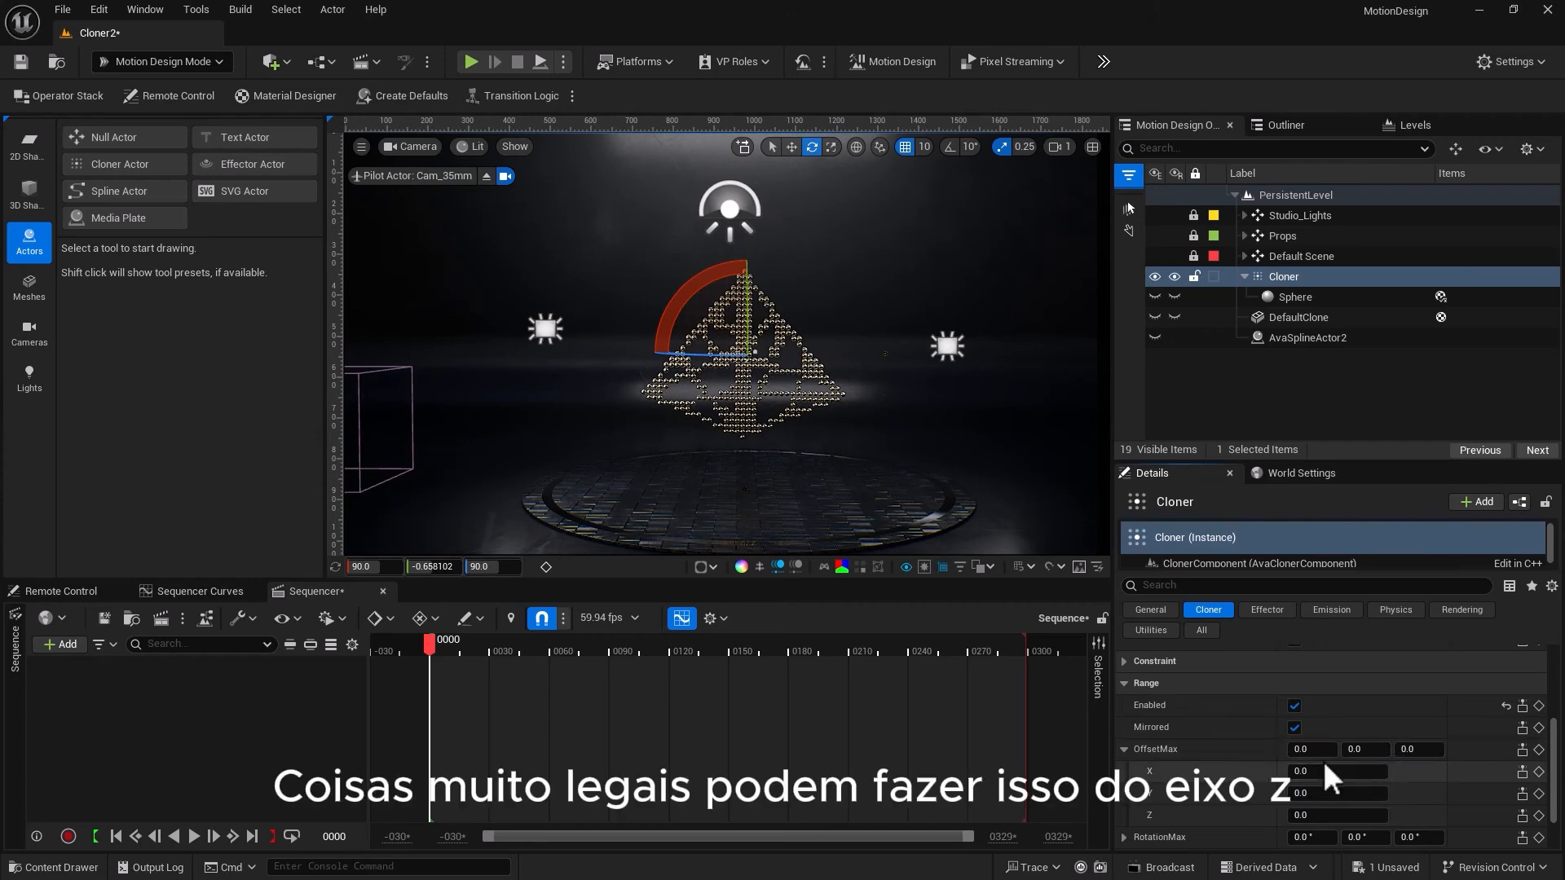
Try Range OffsetMax values on the Z and X axes, then return both to 0
{"action": "mouse_move", "coordinate": [1414, 748]}
{"action": "left_mouse_down"}
{"action": "mouse_move", "coordinate": [1508, 748]}
{"action": "mouse_move", "coordinate": [1446, 748]}
{"action": "left_mouse_up"}
{"action": "left_click", "coordinate": [1416, 748]}
{"action": "type", "text": "0"}
{"action": "key", "text": "Return"}
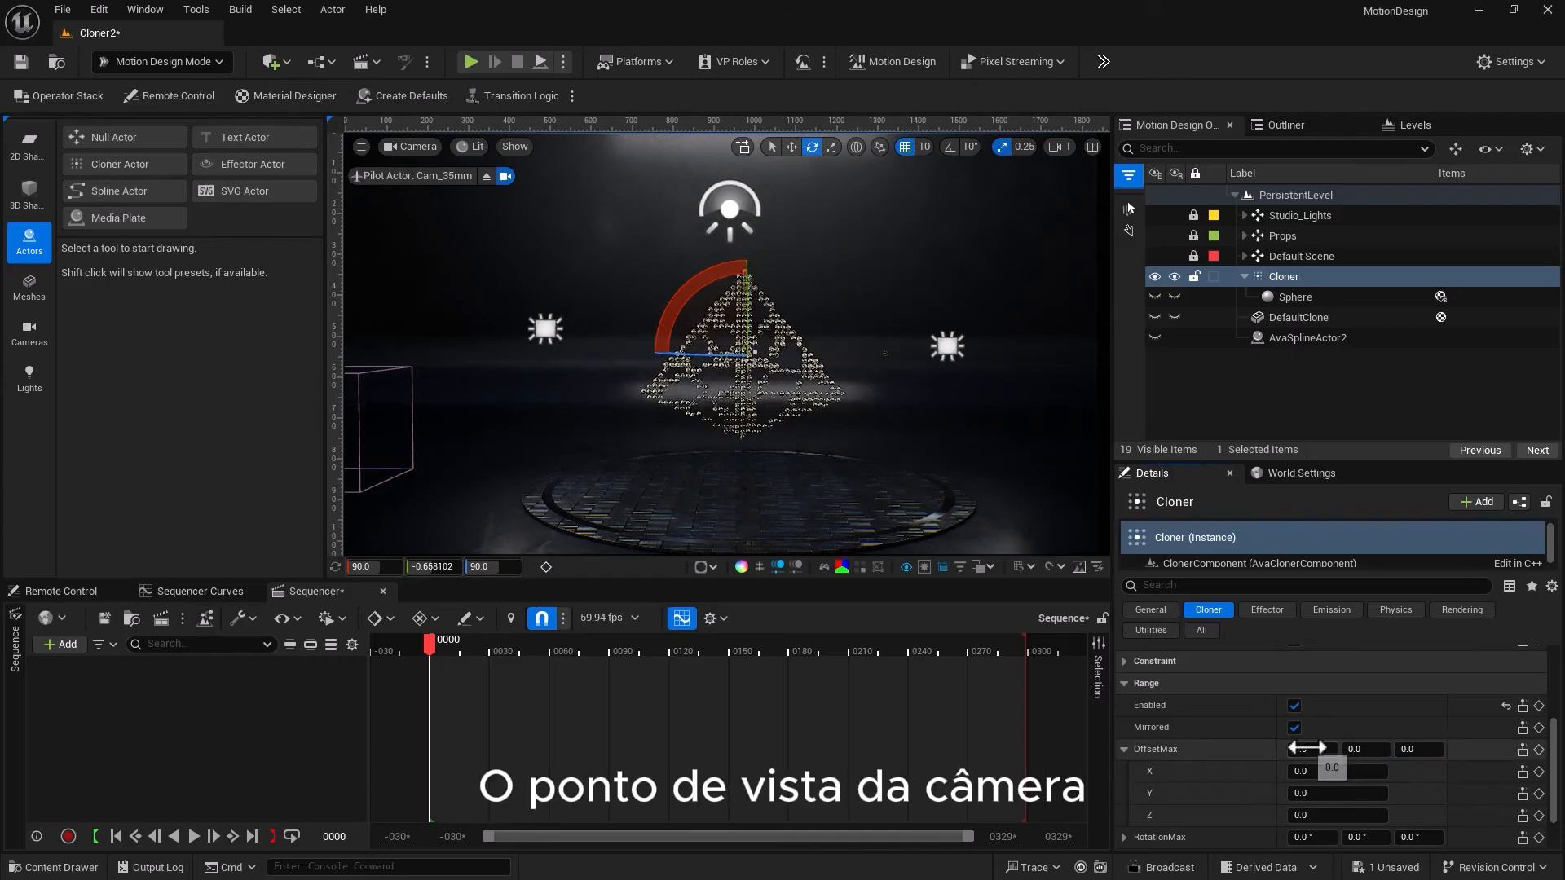
{"action": "mouse_move", "coordinate": [1302, 749]}
{"action": "left_mouse_down"}
{"action": "mouse_move", "coordinate": [1353, 749]}
{"action": "mouse_move", "coordinate": [1297, 750]}
{"action": "left_mouse_up"}
{"action": "key", "text": "ctrl+z"}
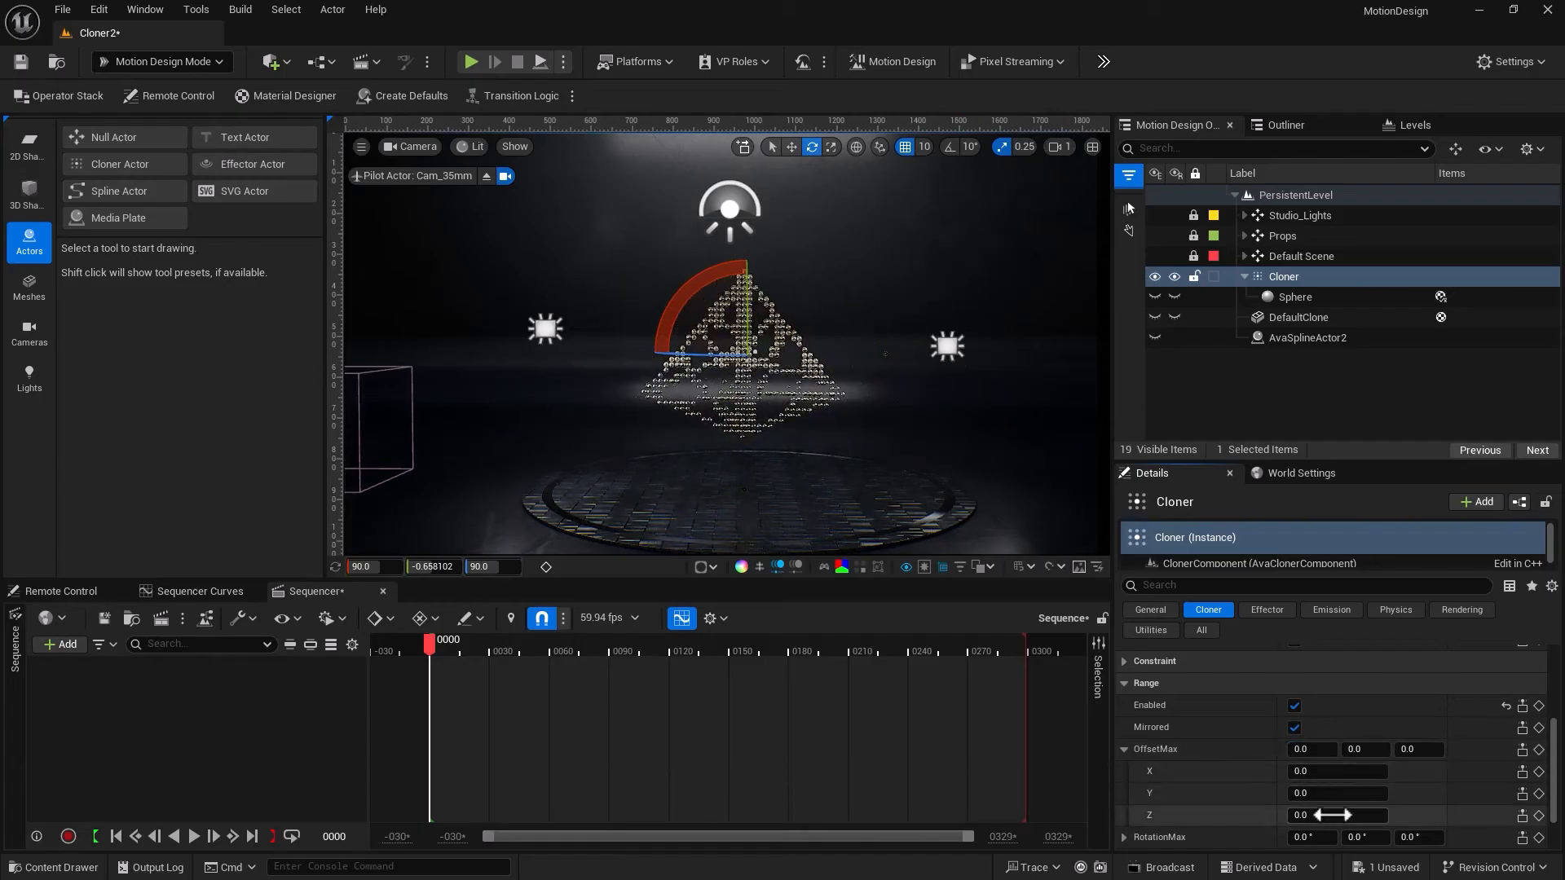
{"action": "left_click", "coordinate": [1124, 749]}
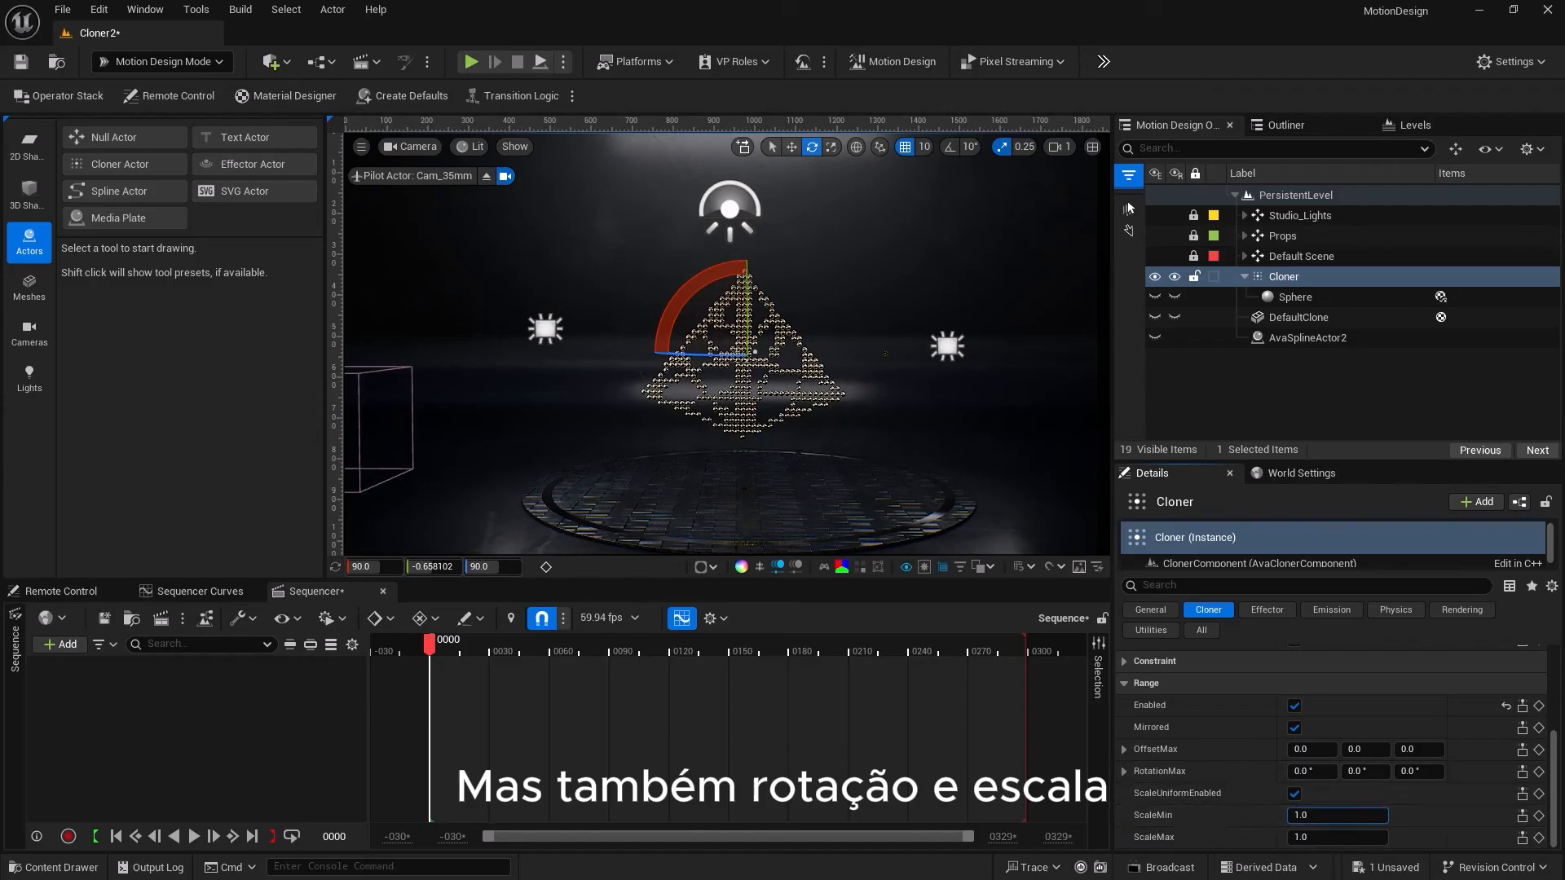
Lower the Range's ScaleMin to 0.0001 to randomize the clone sizes
{"action": "left_click_drag", "start_coordinate": [1336, 815], "coordinate": [1190, 810]}
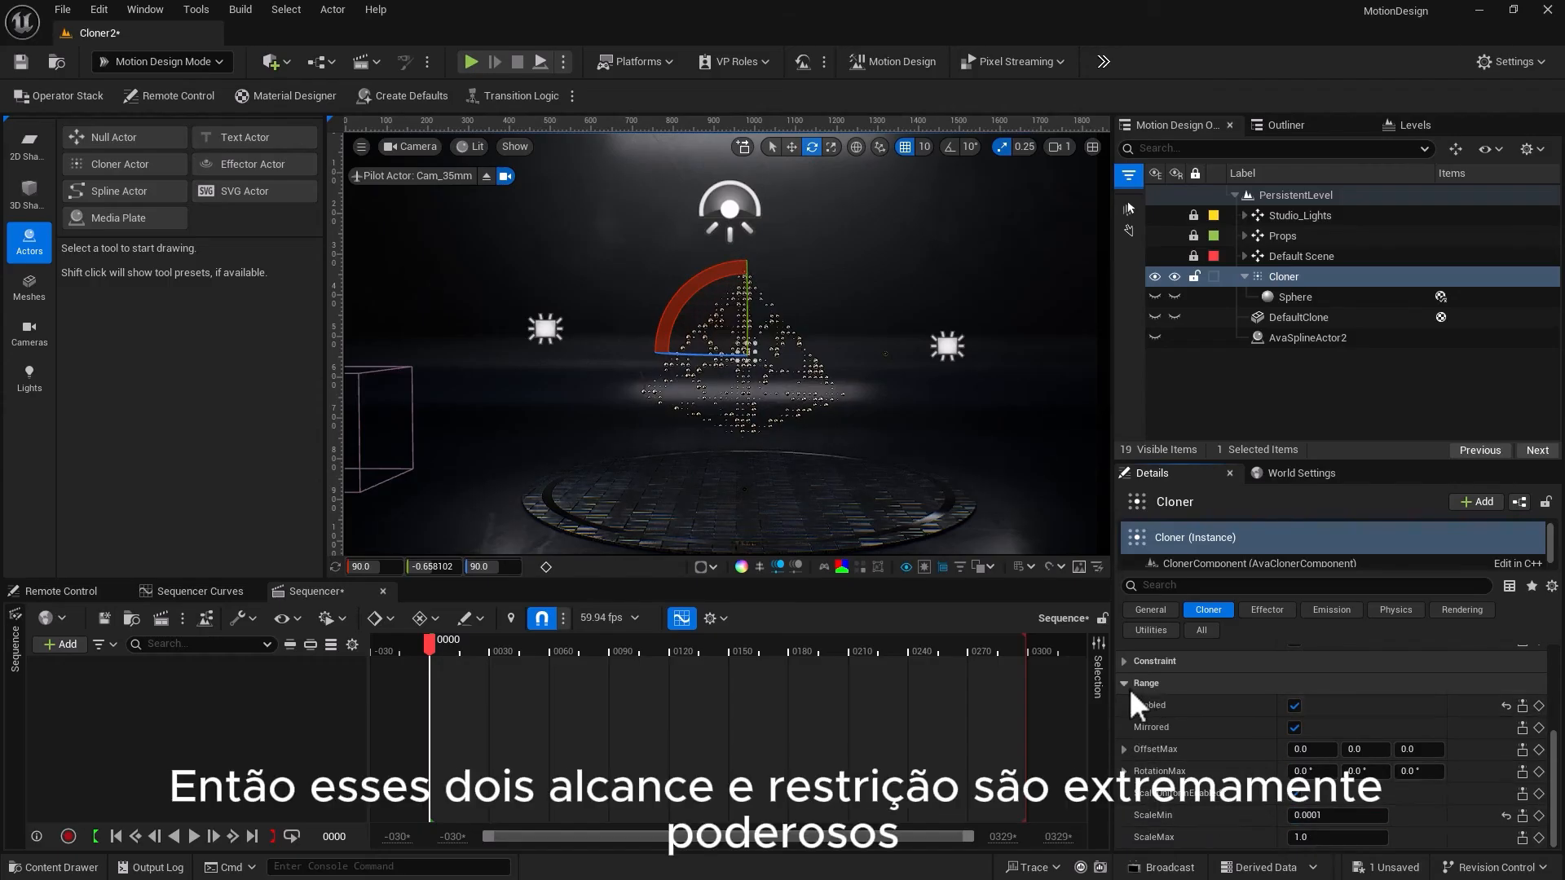
{"action": "left_click", "coordinate": [1126, 685]}
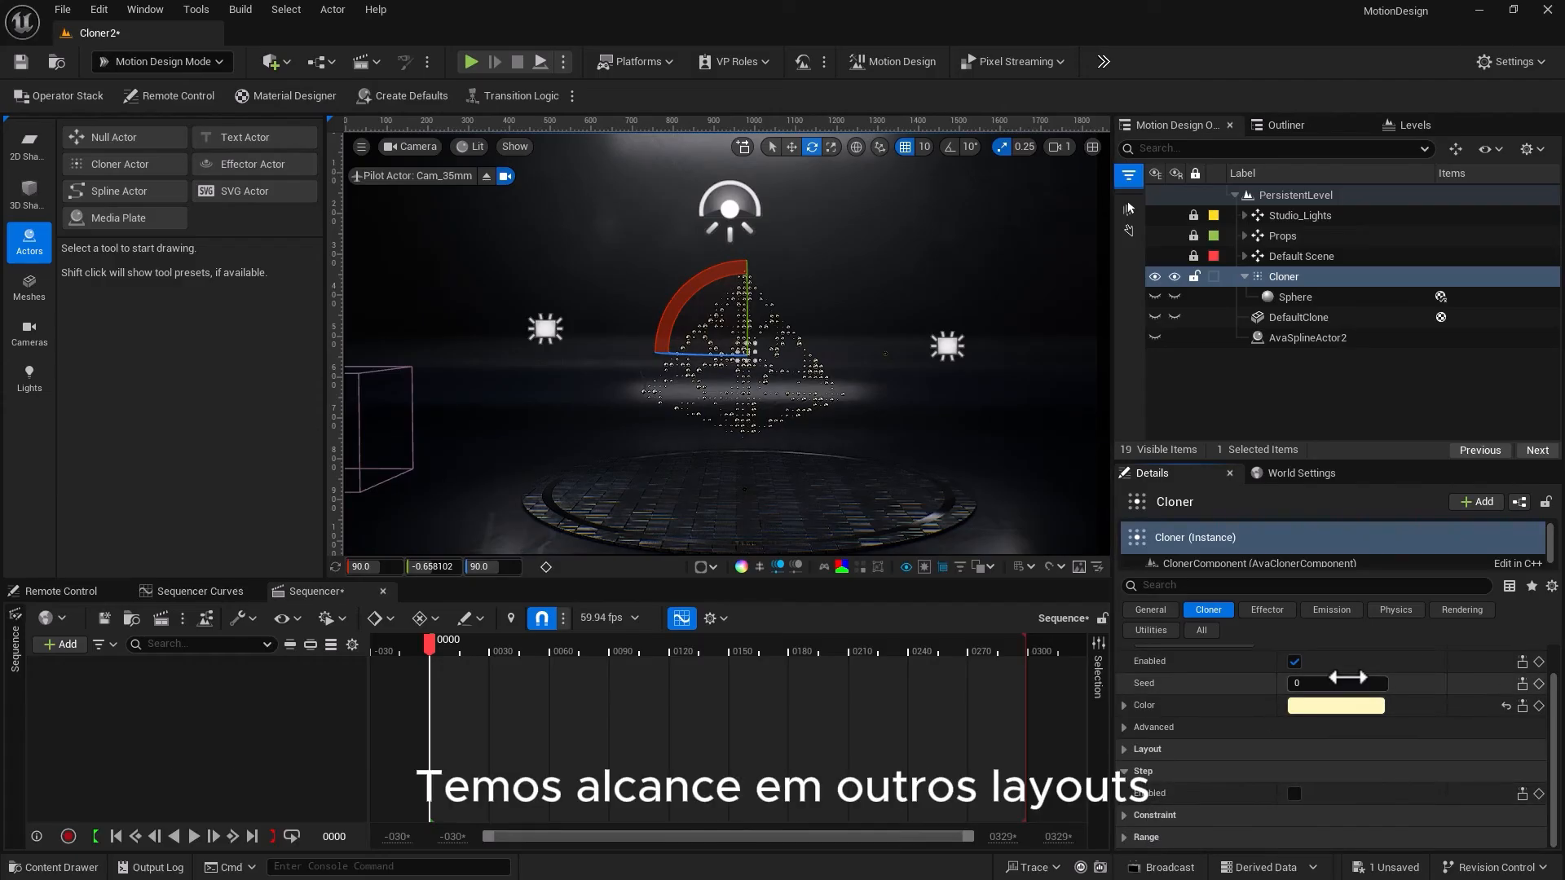
Switch the Cloner's layout to Circle, check whether it offers Range and Constraint options, and restore the Grid layout
{"action": "scroll", "coordinate": [1304, 693], "scroll_direction": "up", "scroll_amount": 1}
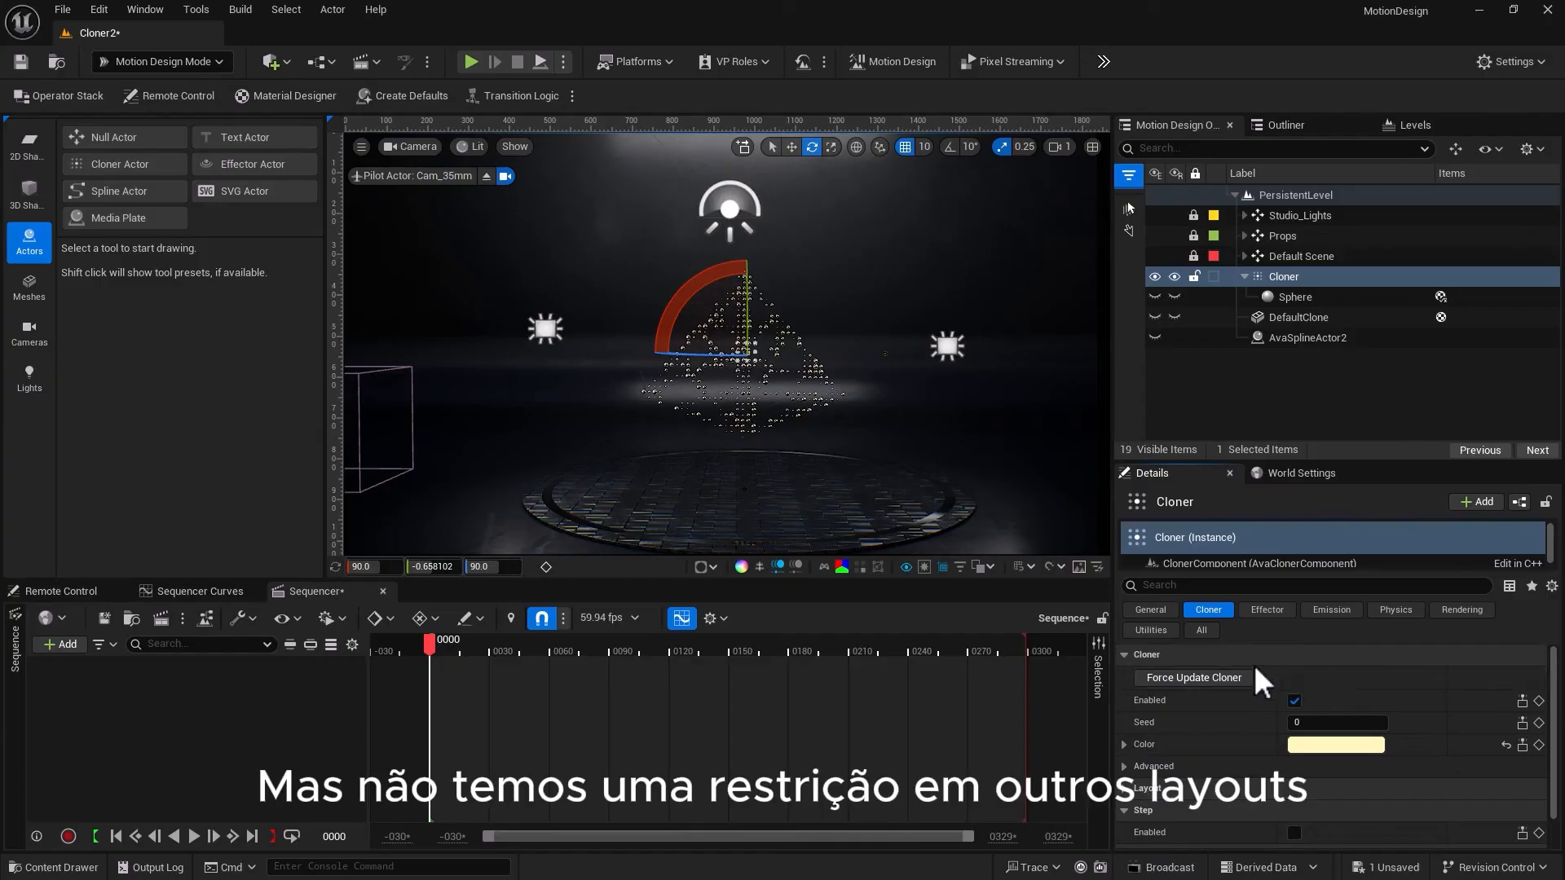
{"action": "scroll", "coordinate": [1253, 663], "scroll_direction": "down", "scroll_amount": 1}
{"action": "left_click", "coordinate": [1130, 751]}
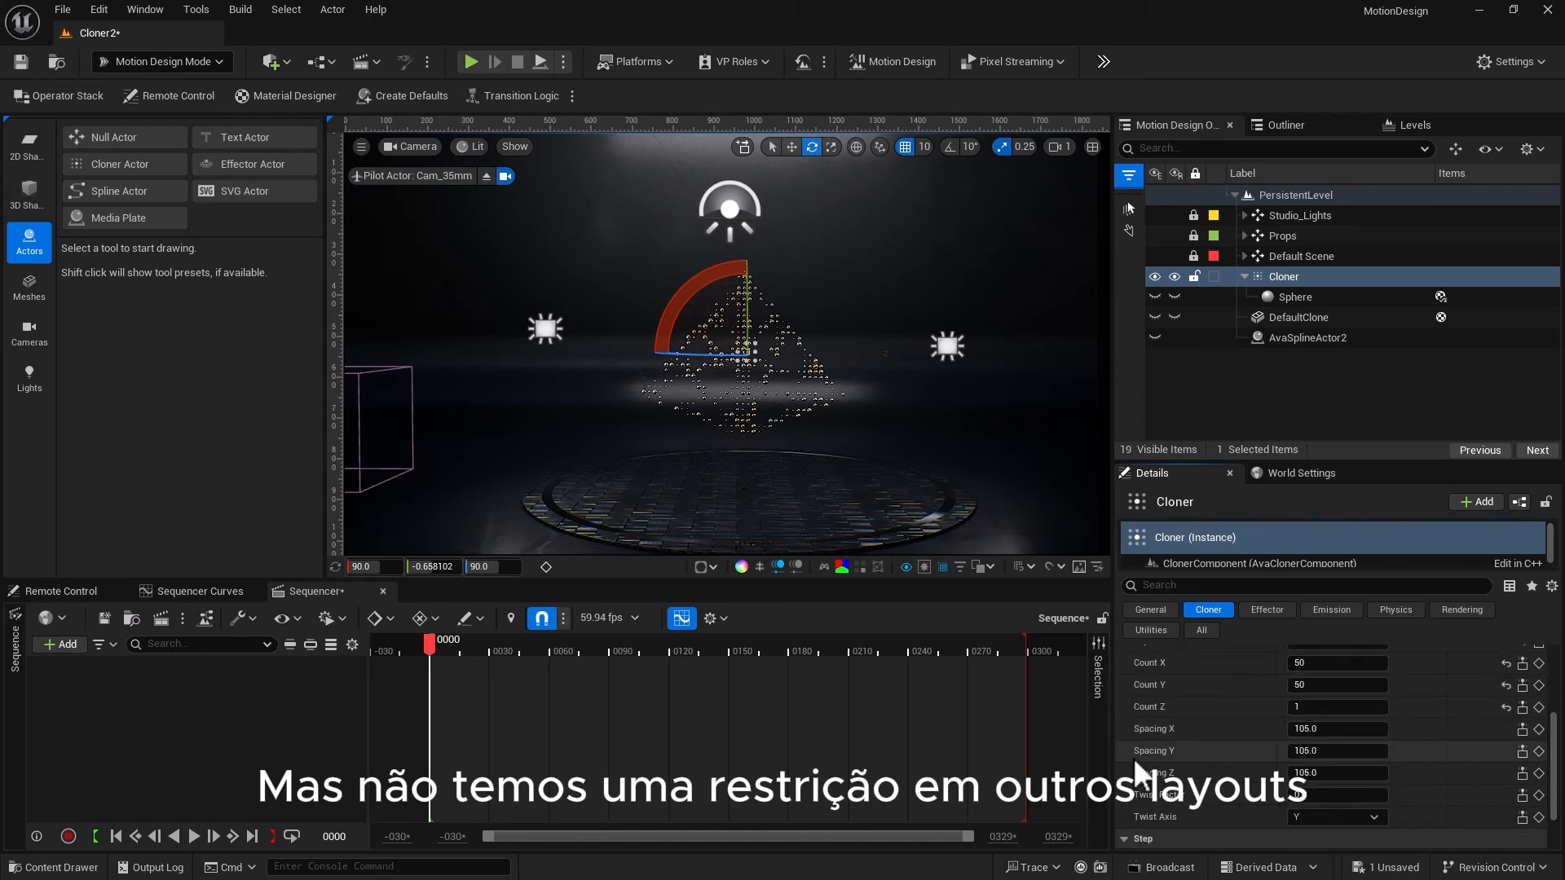
{"action": "scroll", "coordinate": [1186, 810], "scroll_direction": "up", "scroll_amount": 4}
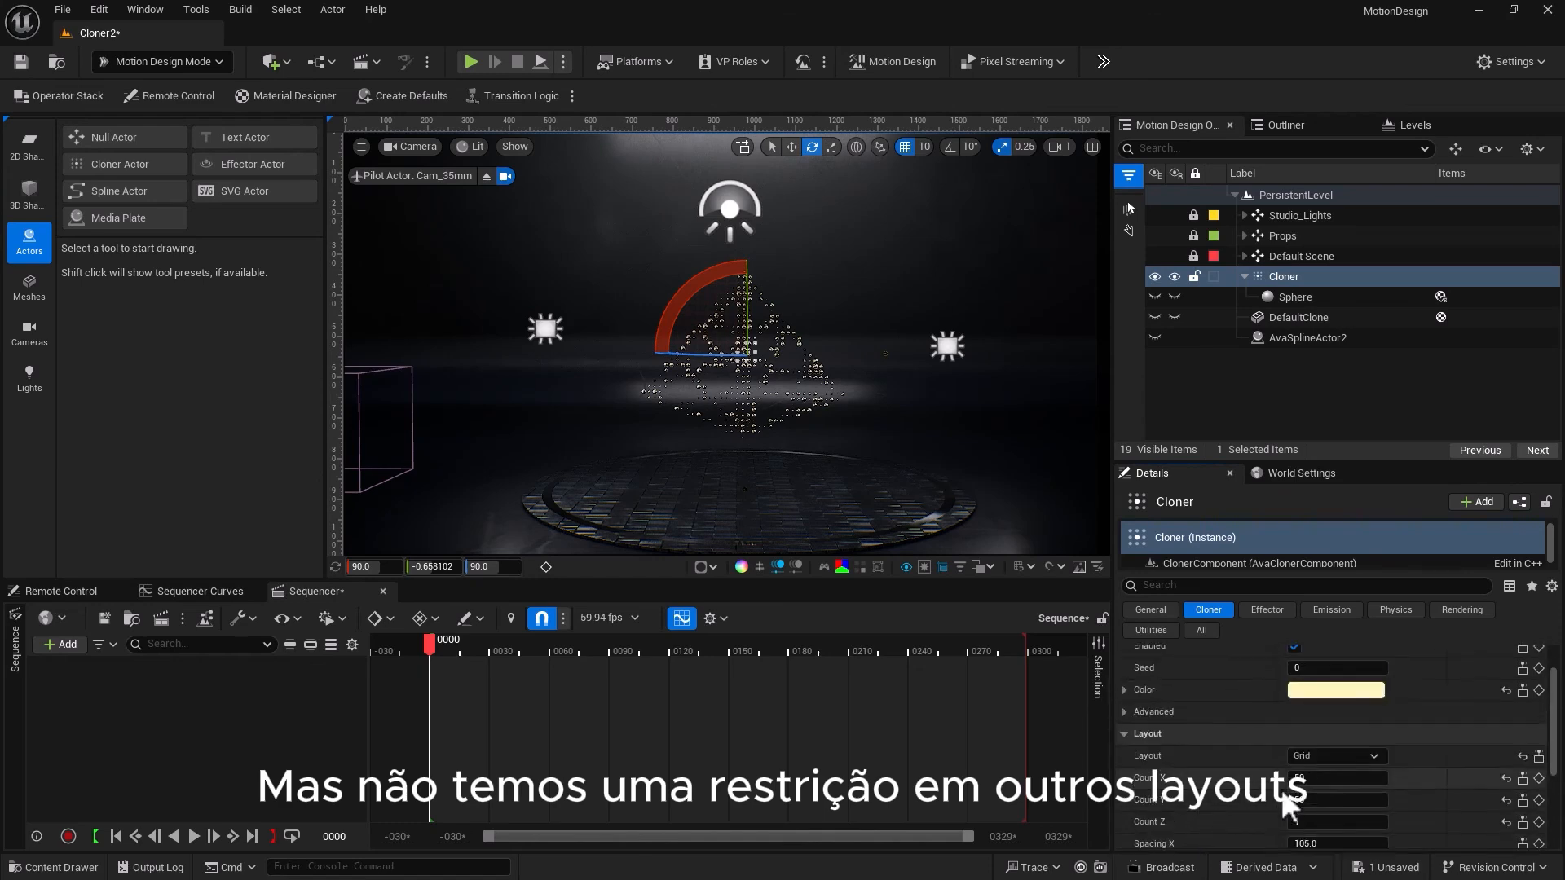
{"action": "left_click", "coordinate": [1332, 755]}
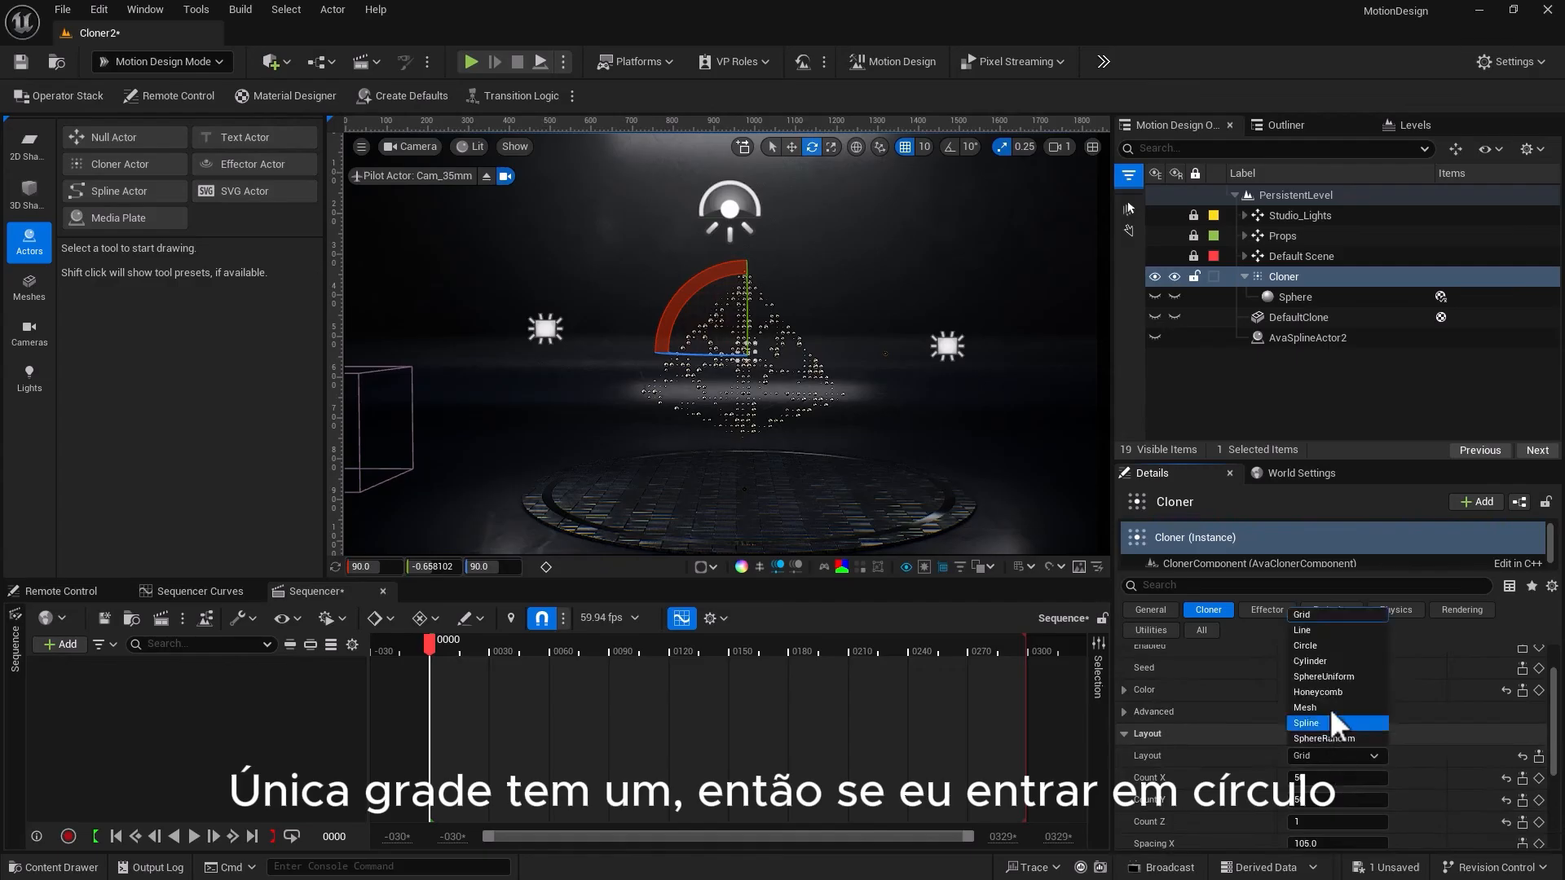
{"action": "left_click", "coordinate": [1317, 647]}
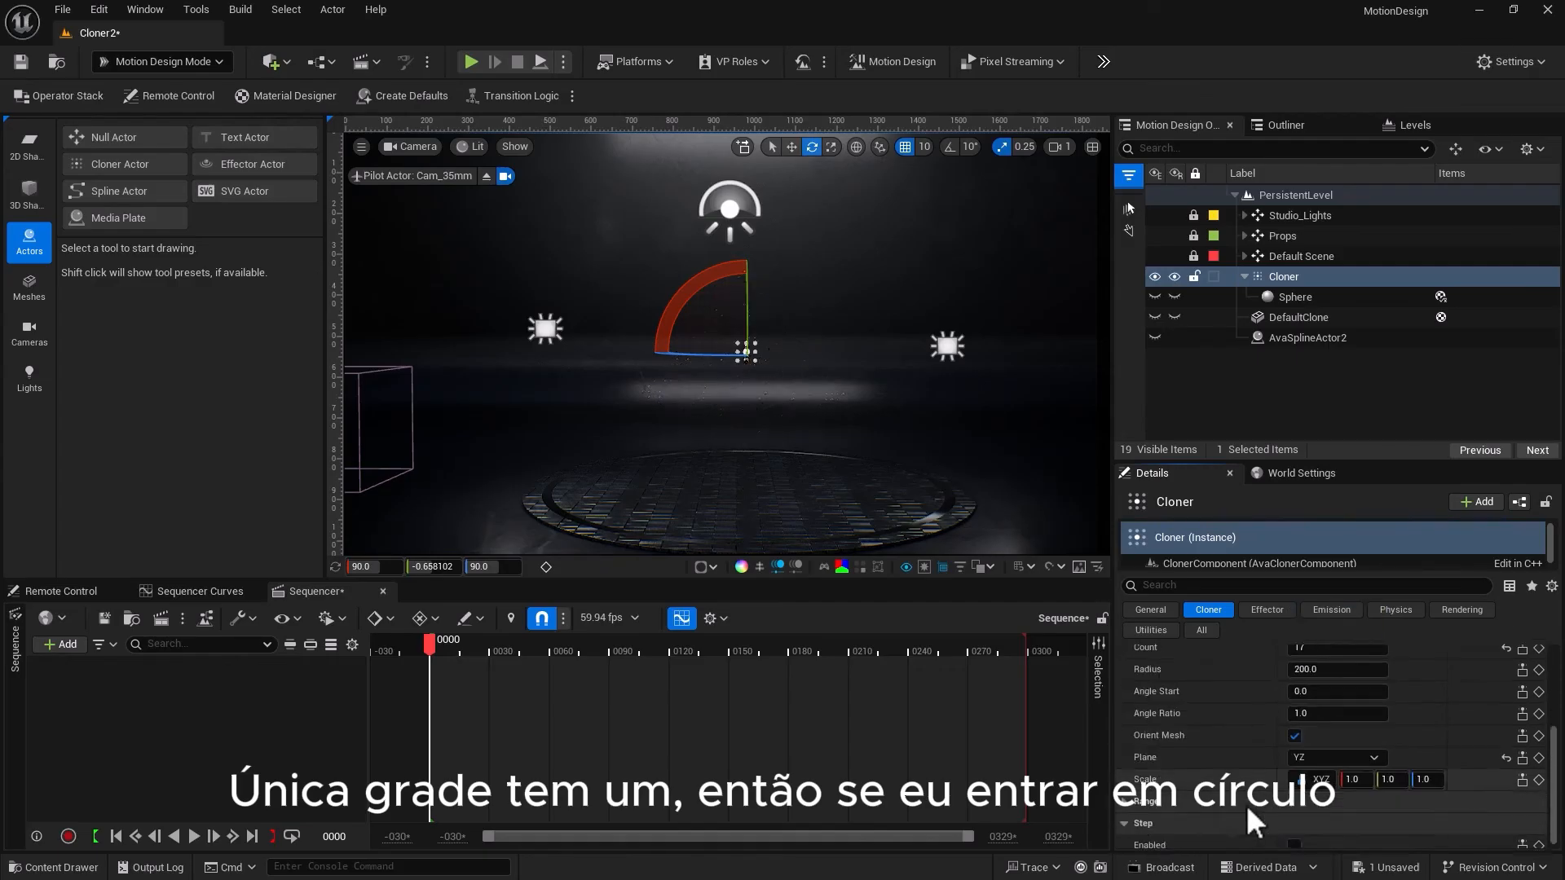
{"action": "scroll", "coordinate": [1245, 804], "scroll_direction": "down", "scroll_amount": 3}
{"action": "scroll", "coordinate": [1230, 818], "scroll_direction": "up", "scroll_amount": 4}
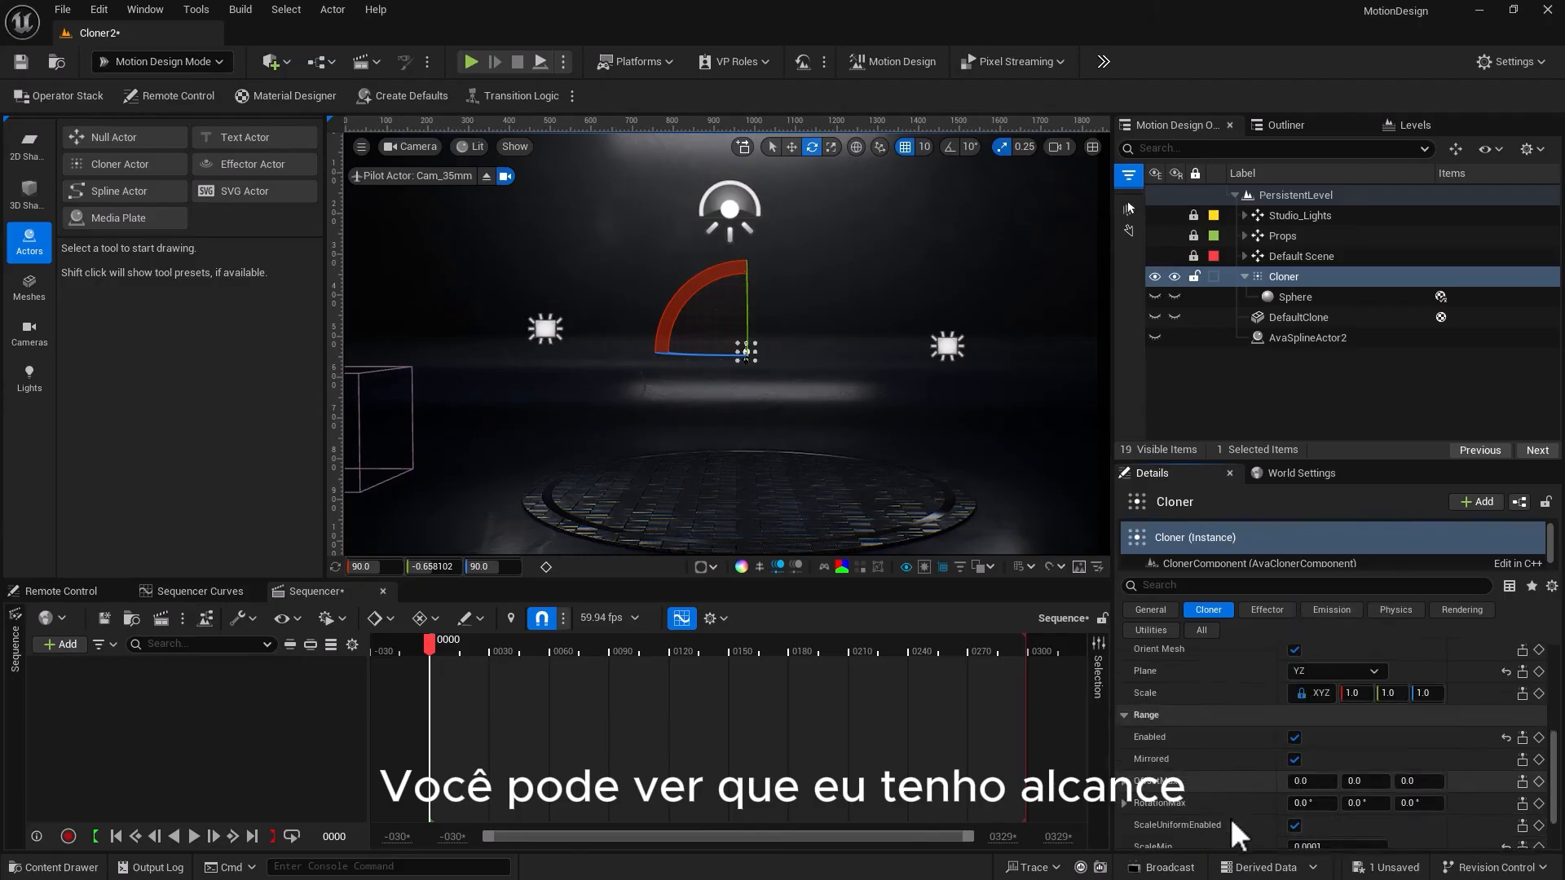
{"action": "scroll", "coordinate": [1226, 815], "scroll_direction": "up", "scroll_amount": 2}
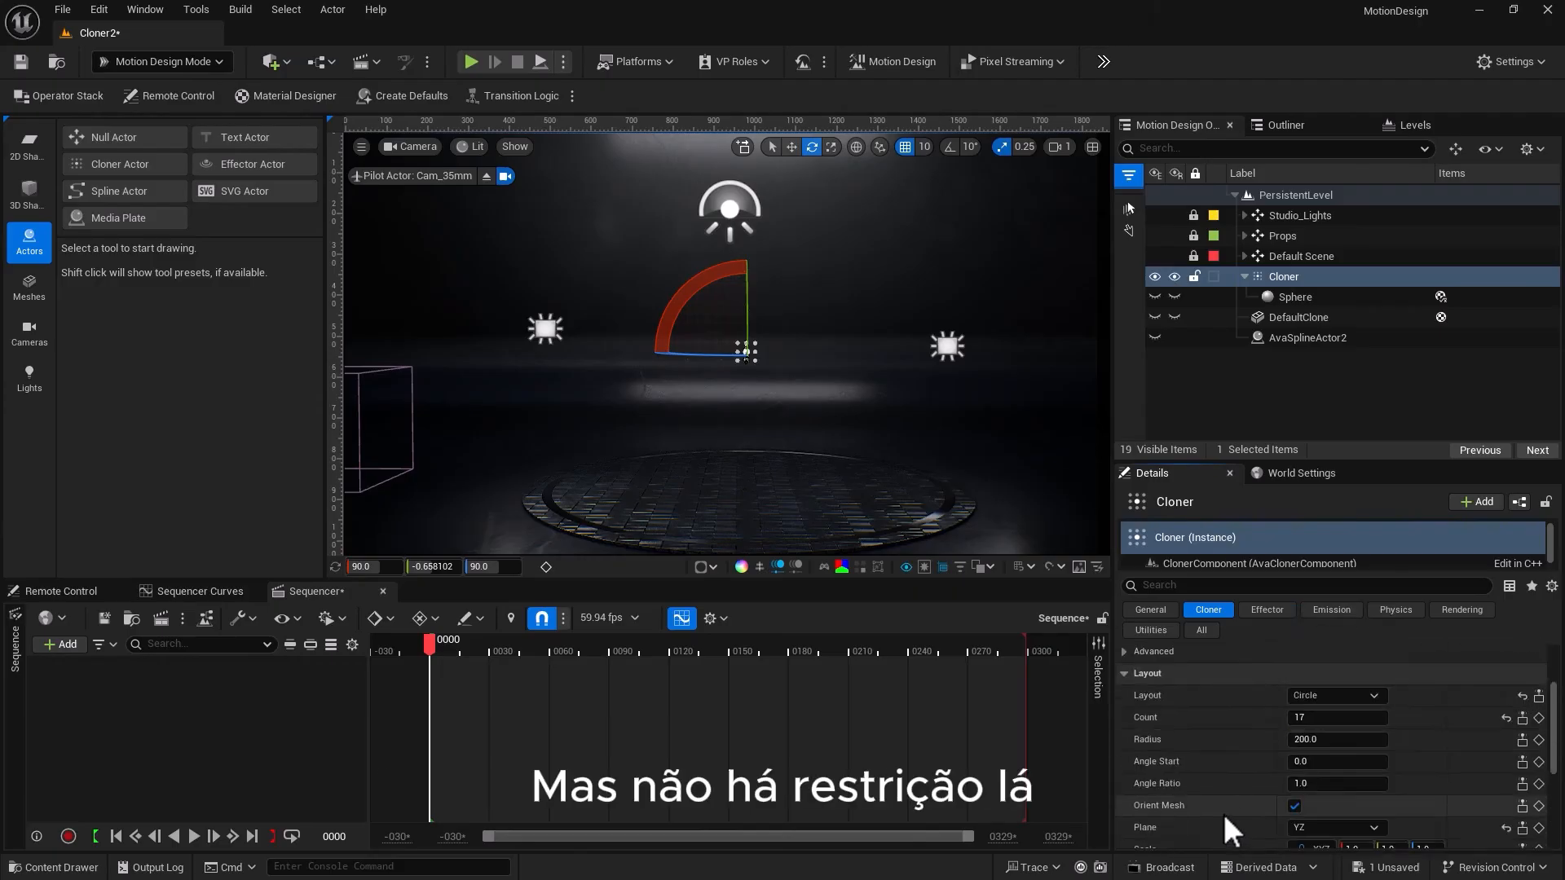
{"action": "scroll", "coordinate": [1253, 774], "scroll_direction": "down", "scroll_amount": 2}
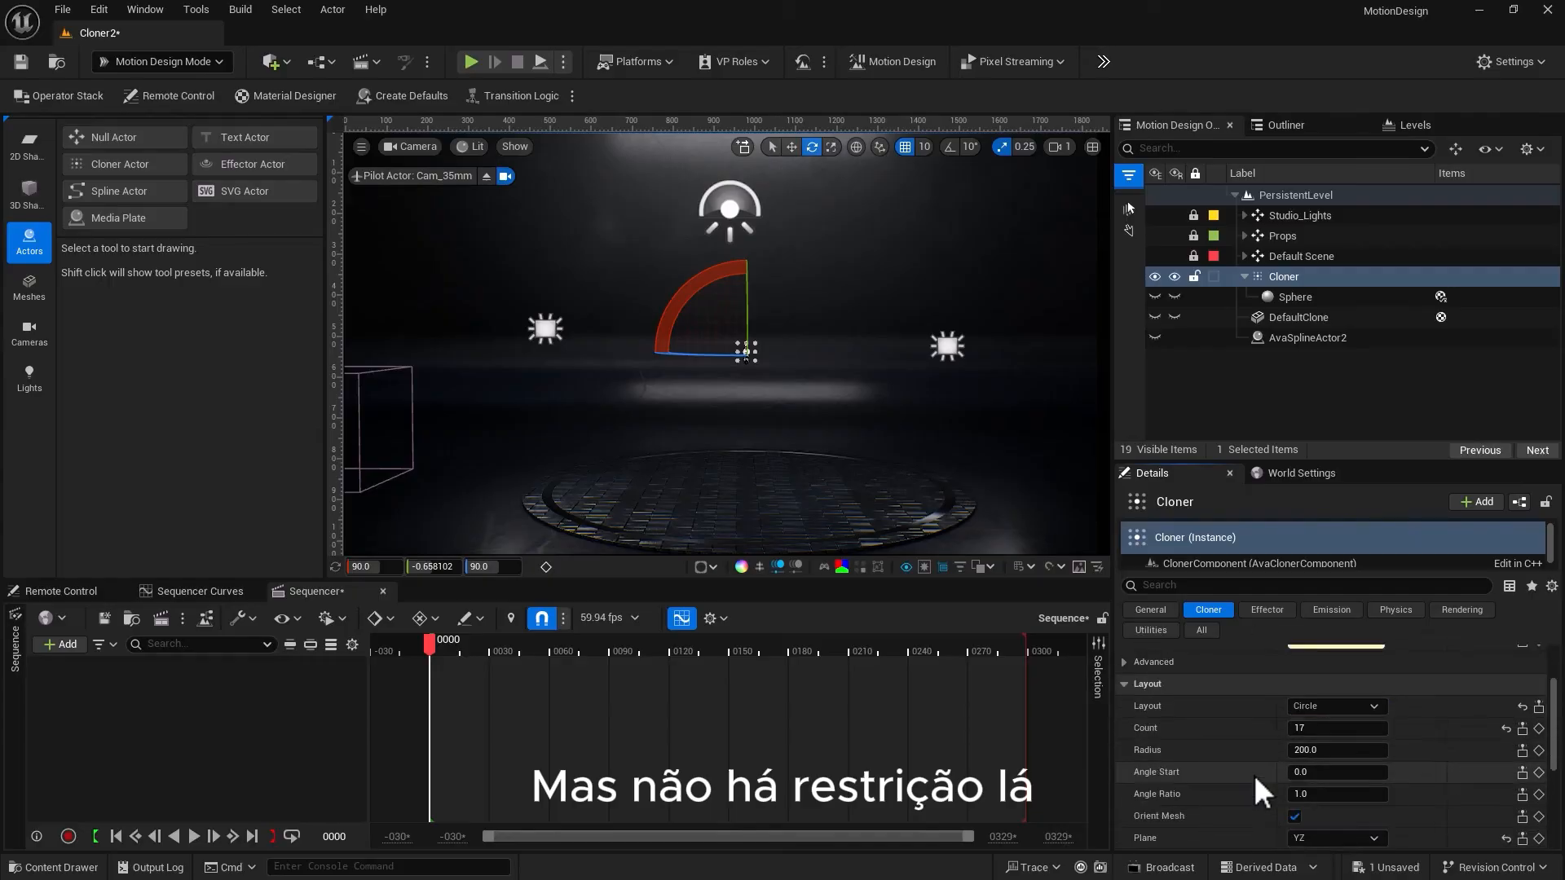
{"action": "left_click", "coordinate": [1352, 705]}
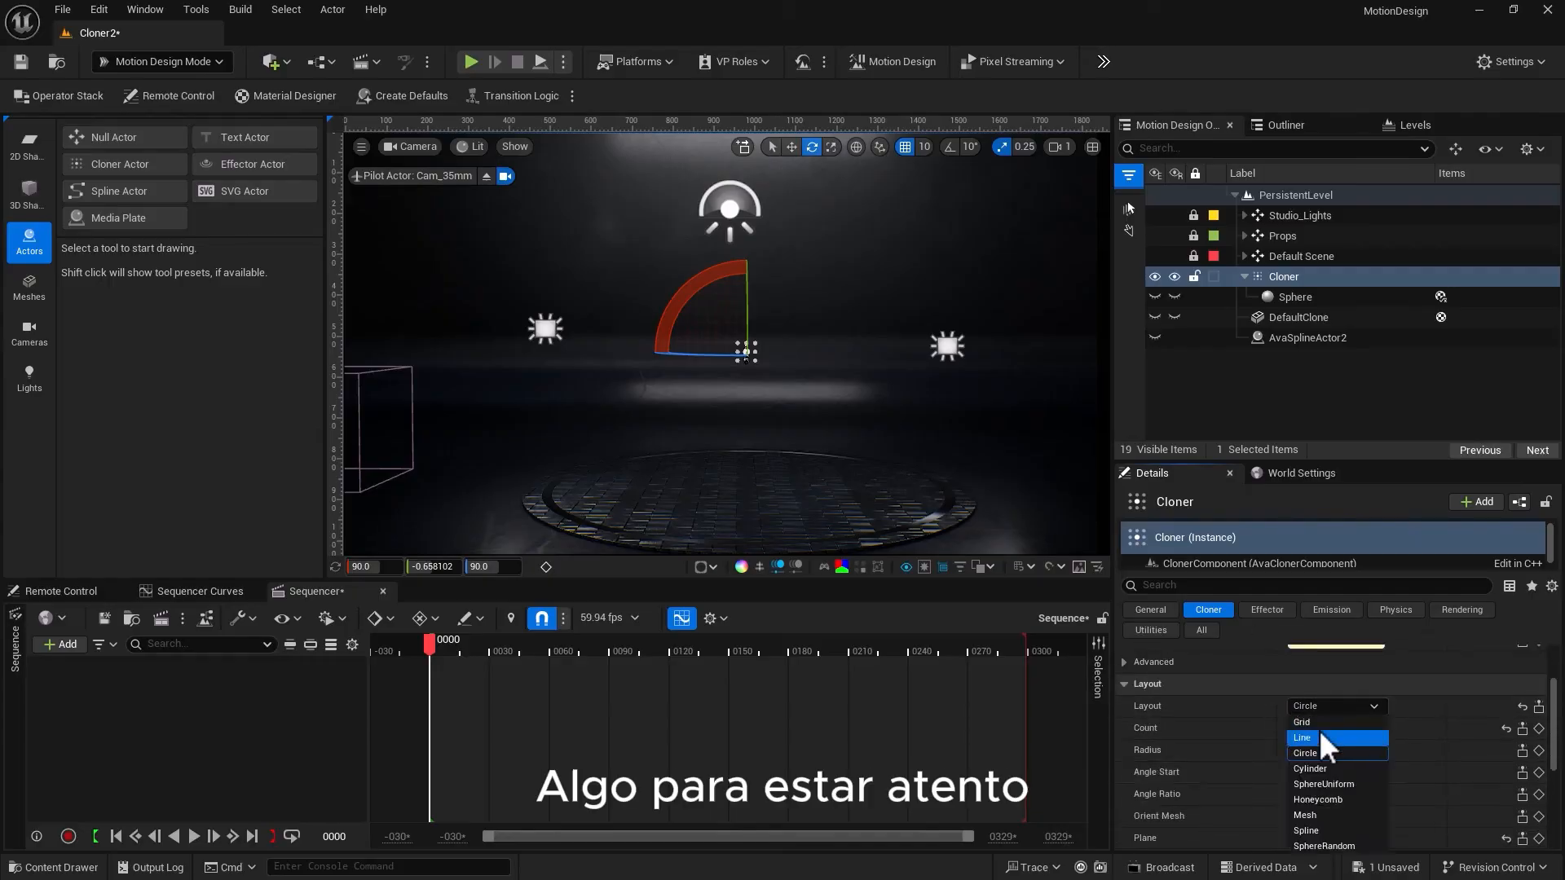
{"action": "left_click", "coordinate": [1318, 723]}
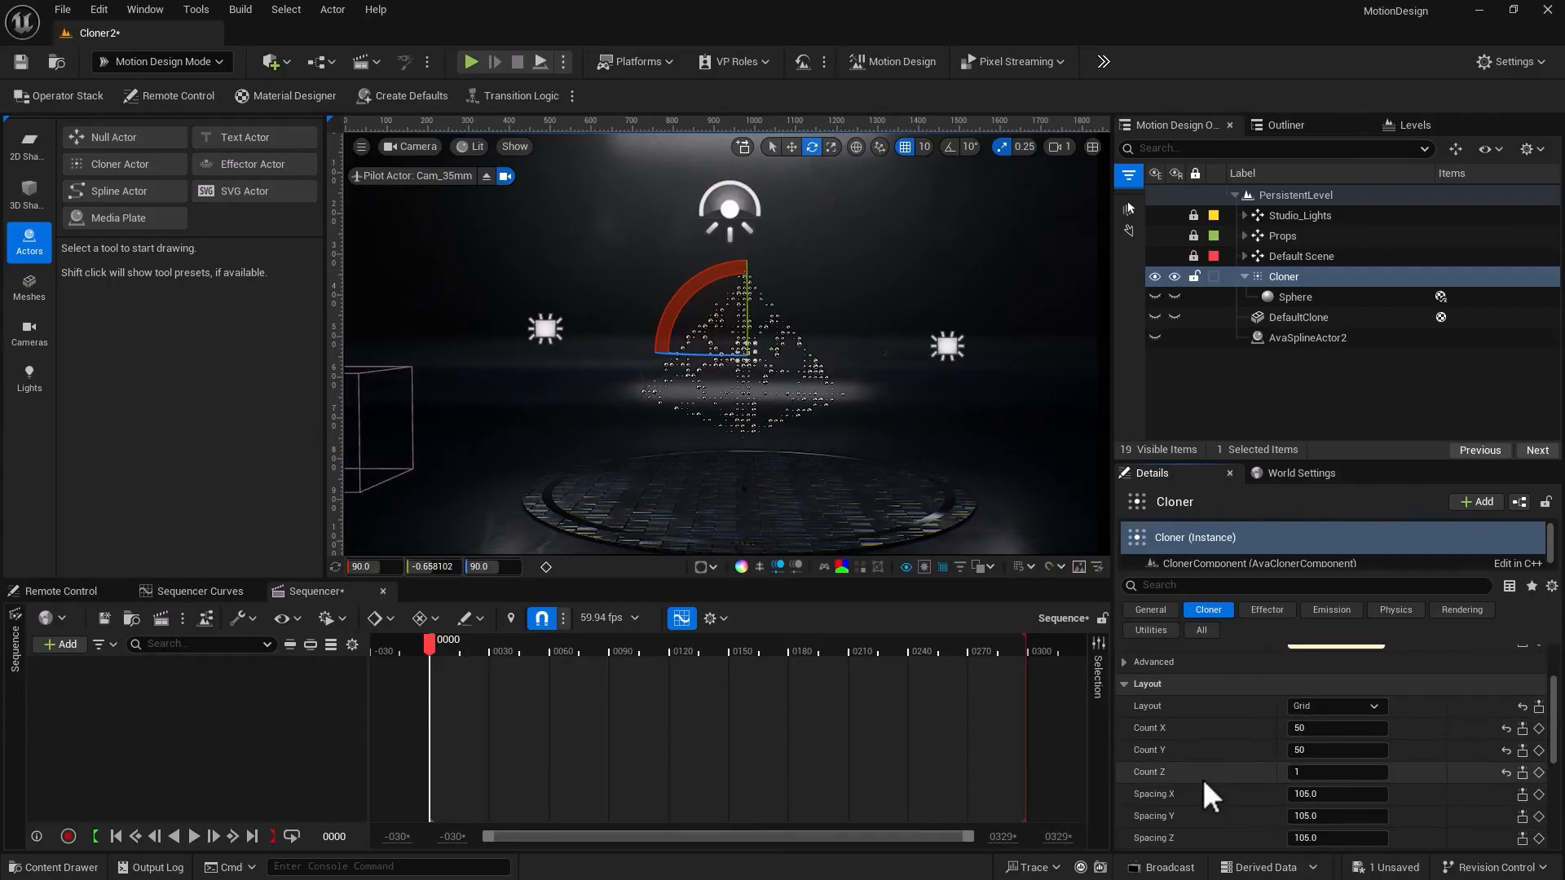
Reset the Range's ScaleMin and ScaleMax to their default of 1.0
{"action": "scroll", "coordinate": [1255, 782], "scroll_direction": "down", "scroll_amount": 5}
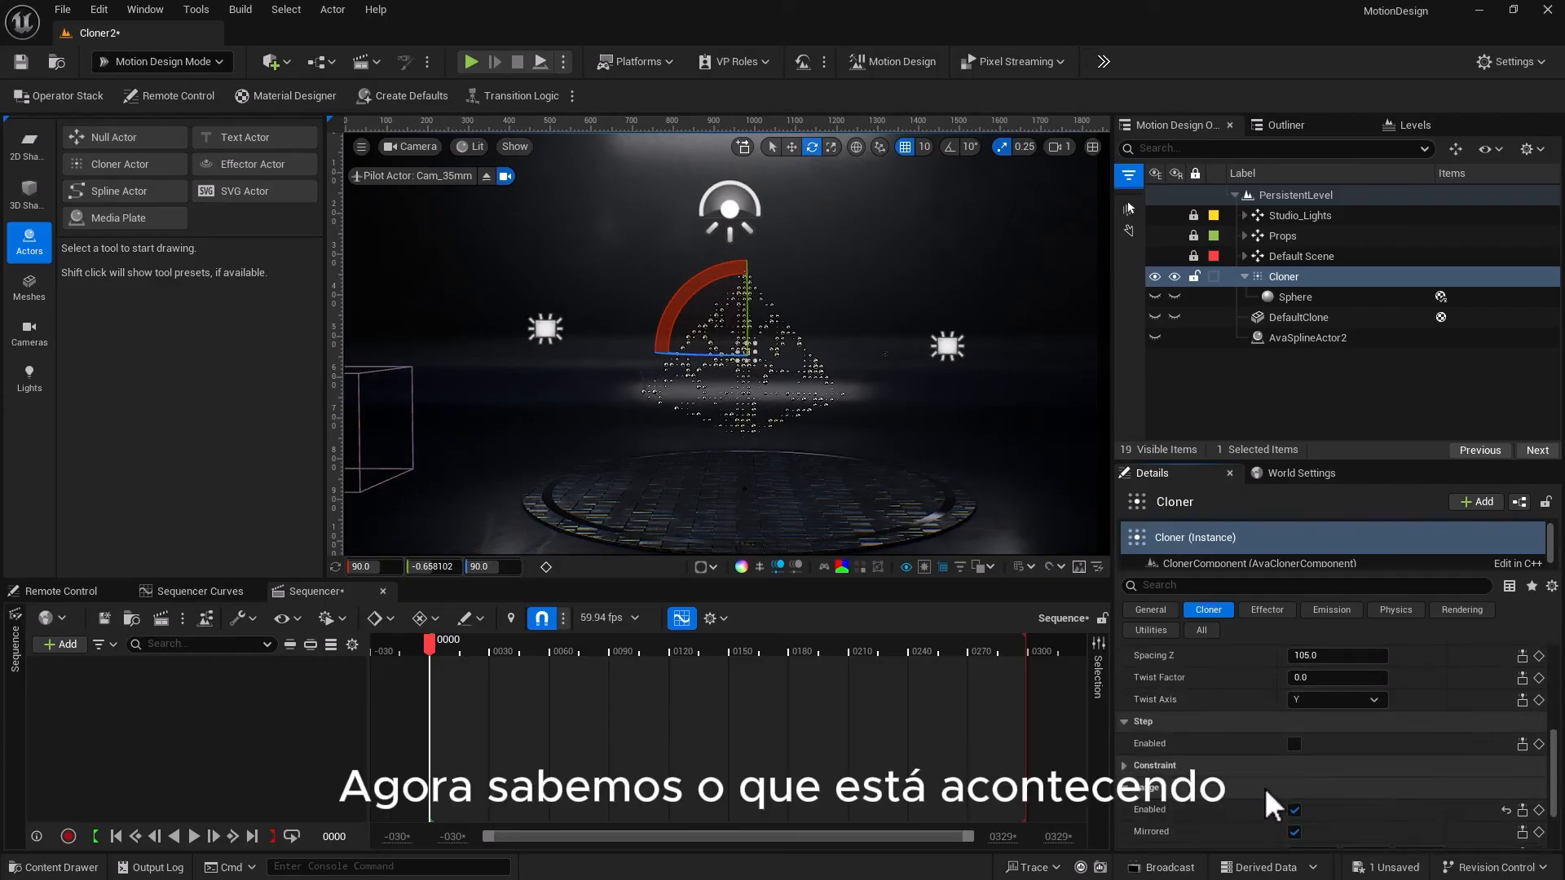
{"action": "scroll", "coordinate": [1264, 787], "scroll_direction": "down", "scroll_amount": 2}
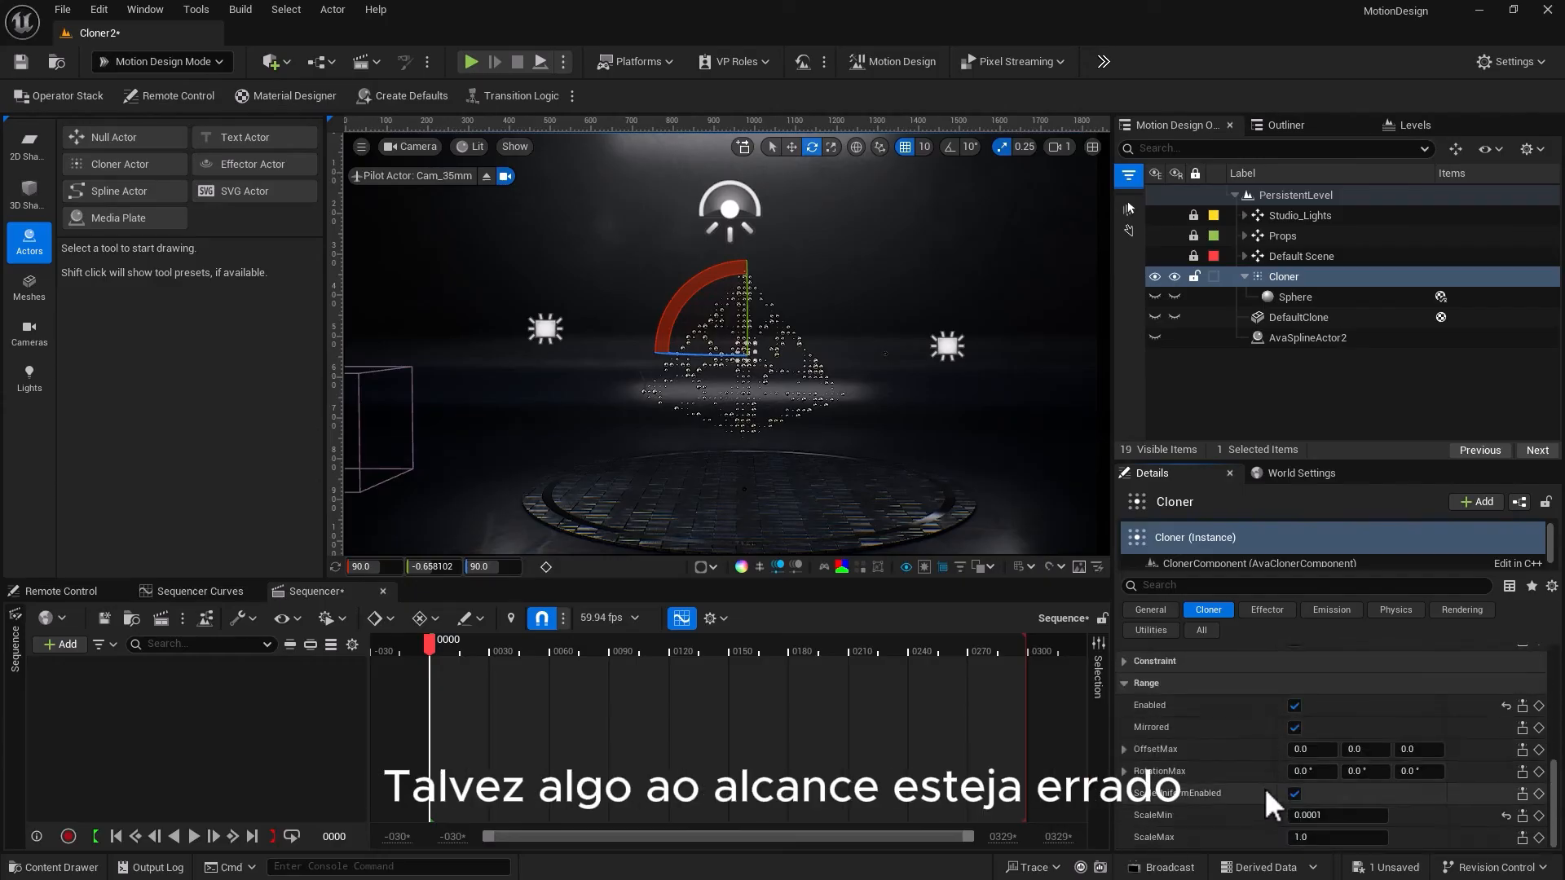
{"action": "left_click", "coordinate": [1504, 814]}
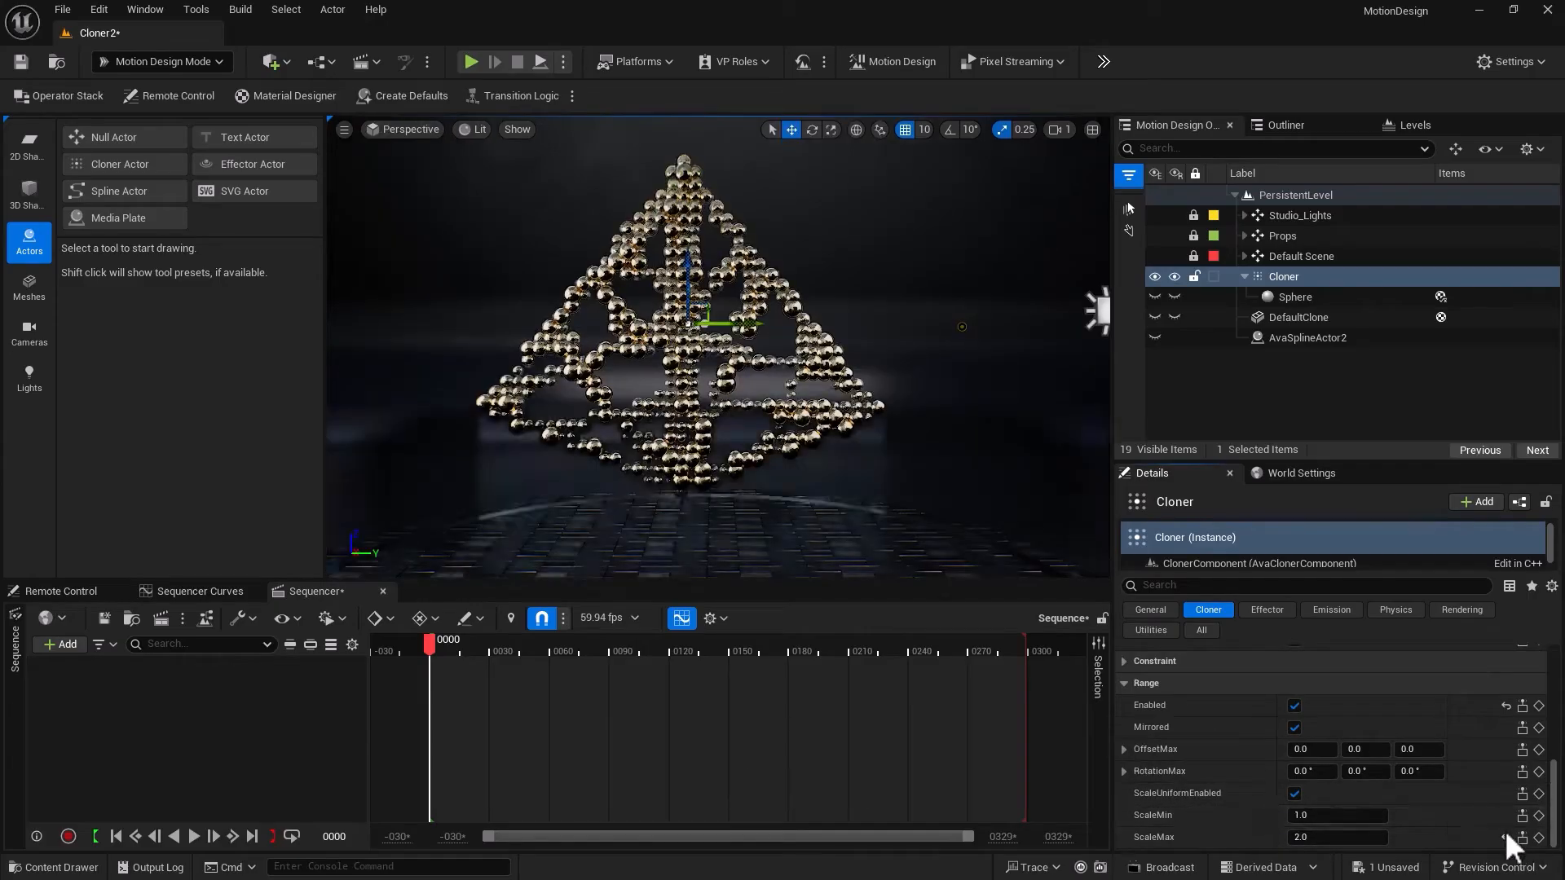
{"action": "left_click", "coordinate": [1504, 837]}
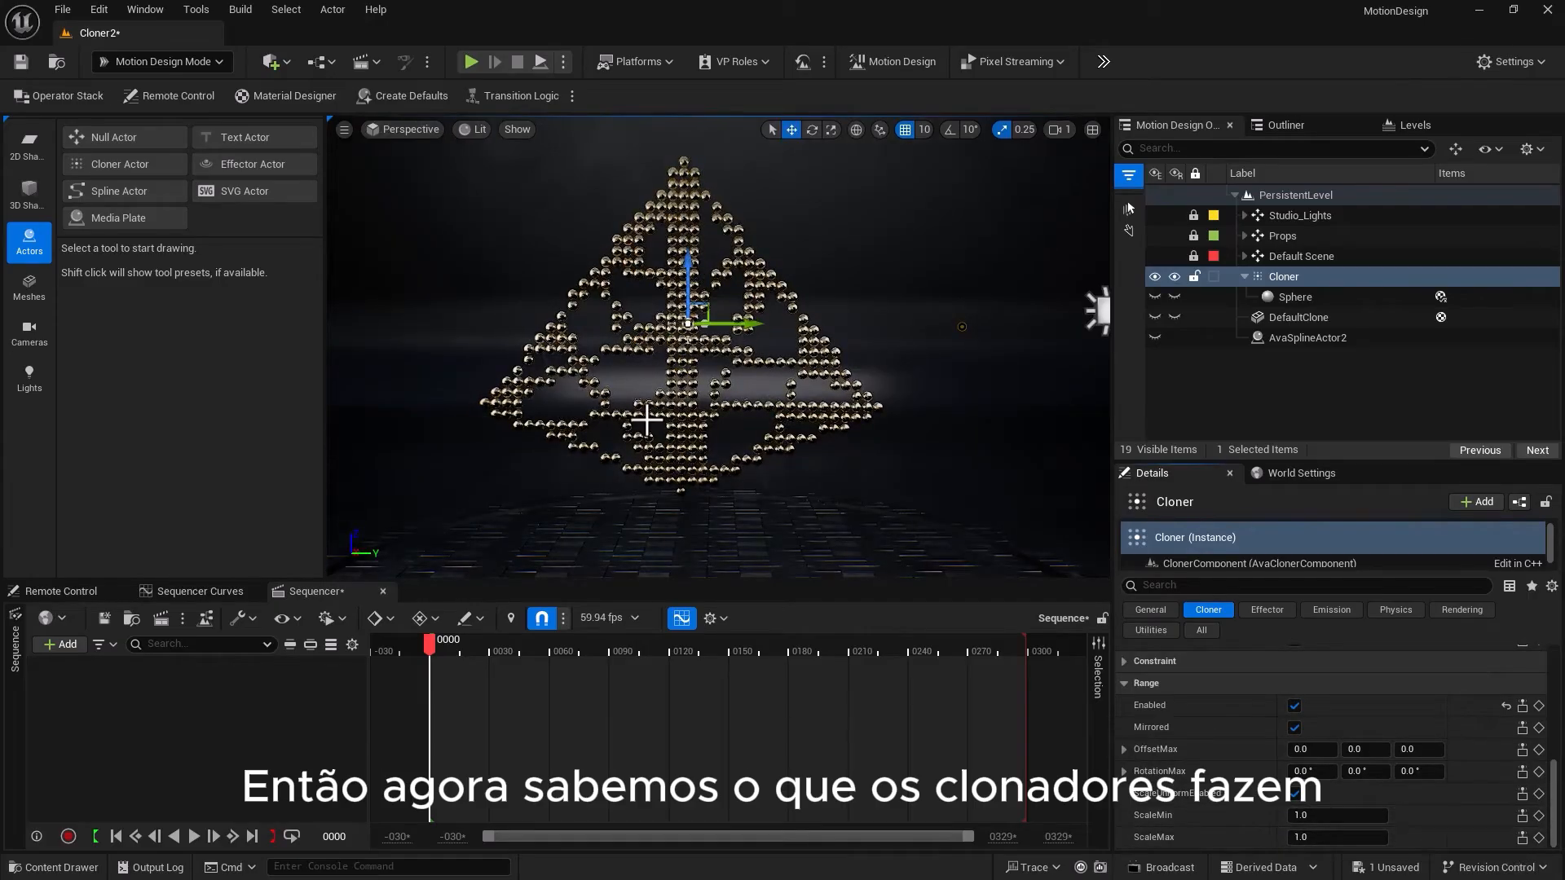
{"action": "key", "text": "f"}
{"action": "left_click_drag", "start_coordinate": [632, 426], "coordinate": [408, 427], "text": "alt"}
{"action": "left_click_drag", "start_coordinate": [1027, 442], "coordinate": [694, 443], "text": "alt"}
{"action": "scroll", "coordinate": [694, 443], "scroll_direction": "down", "scroll_amount": 5}
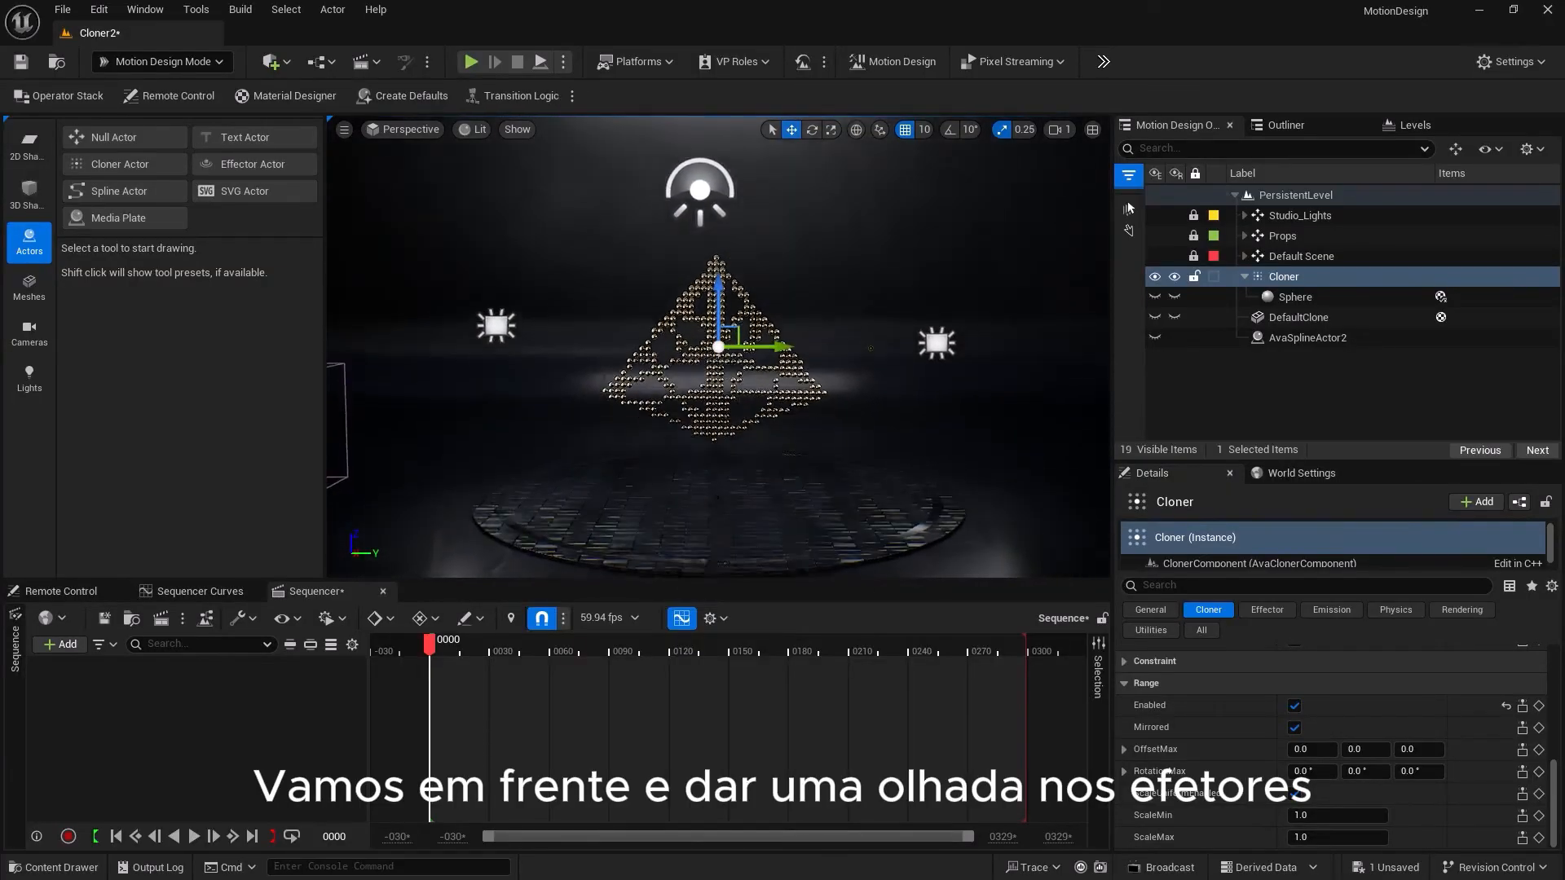
{"action": "scroll", "coordinate": [735, 440], "scroll_direction": "down", "scroll_amount": 3}
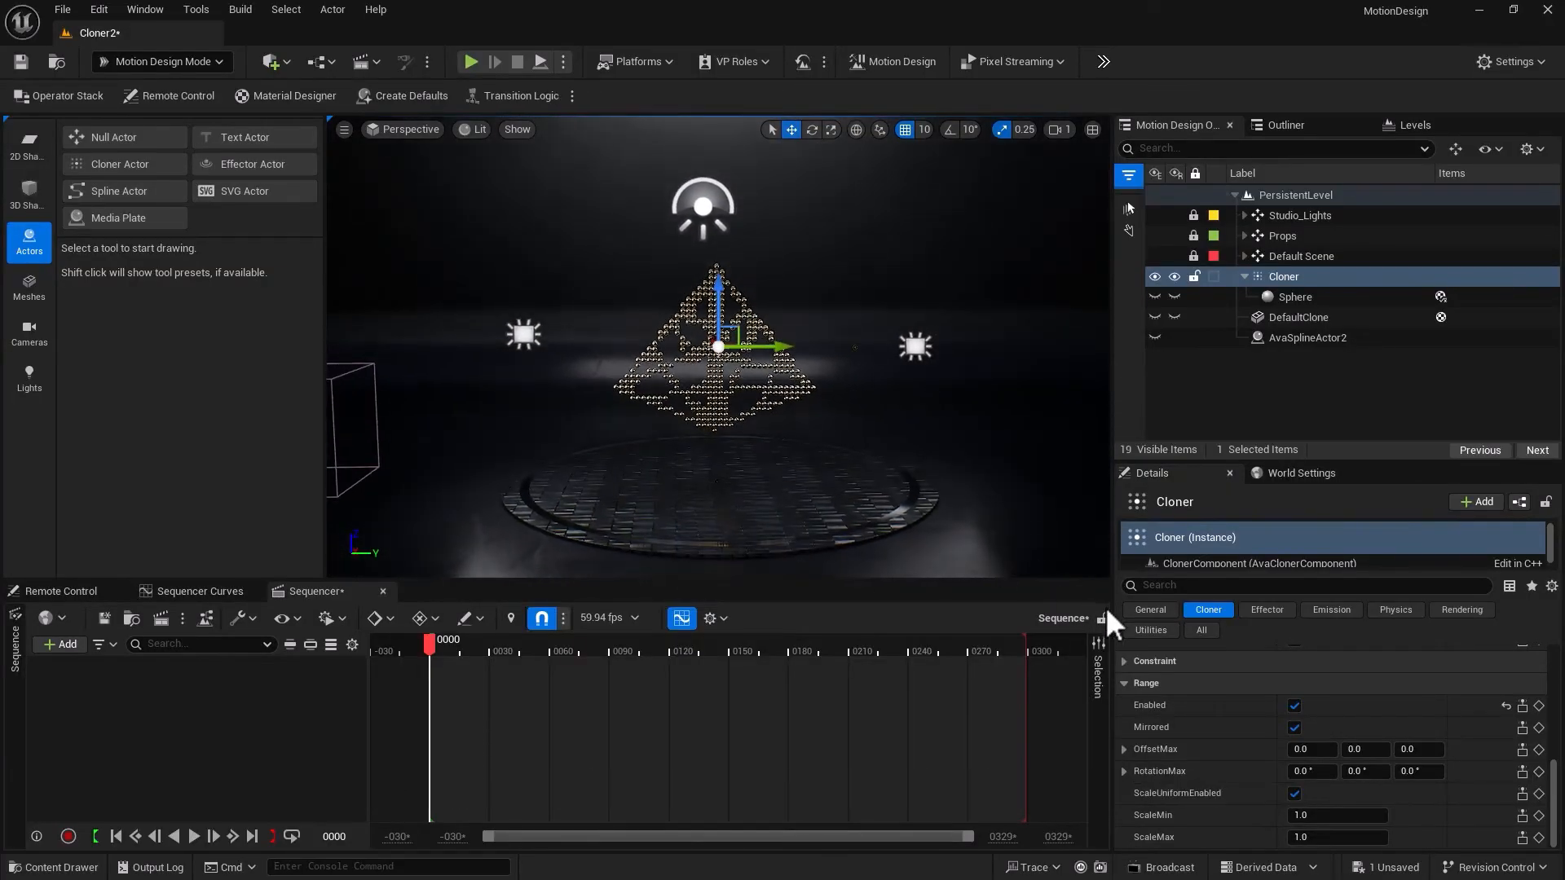
Examine the default Cloner and its DefaultClone child and their basic properties
{"action": "left_click", "coordinate": [1149, 611]}
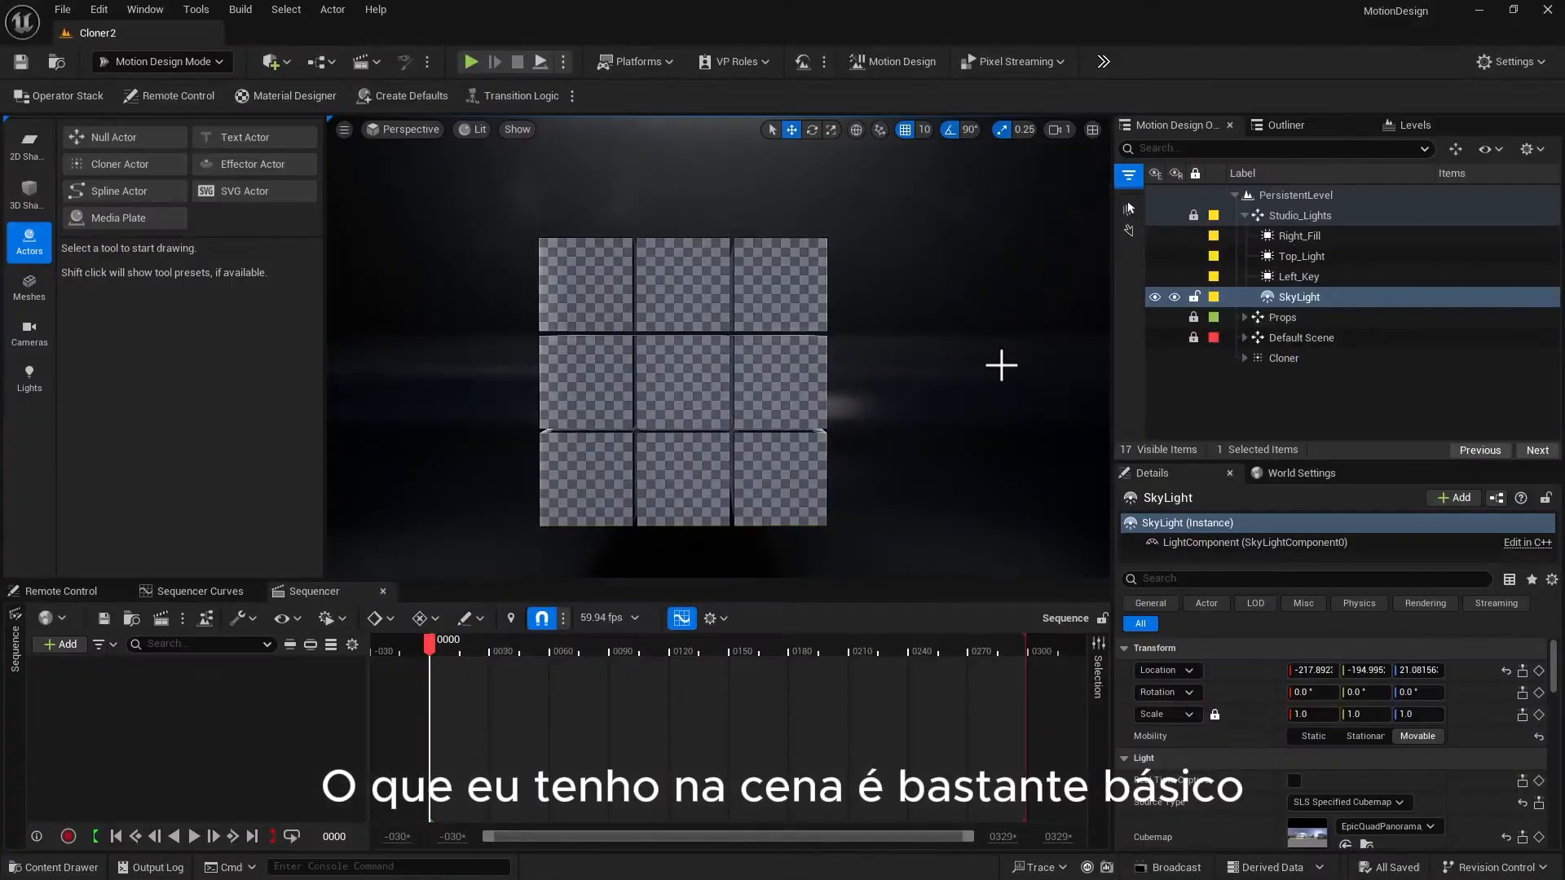
{"action": "left_click", "coordinate": [1278, 361]}
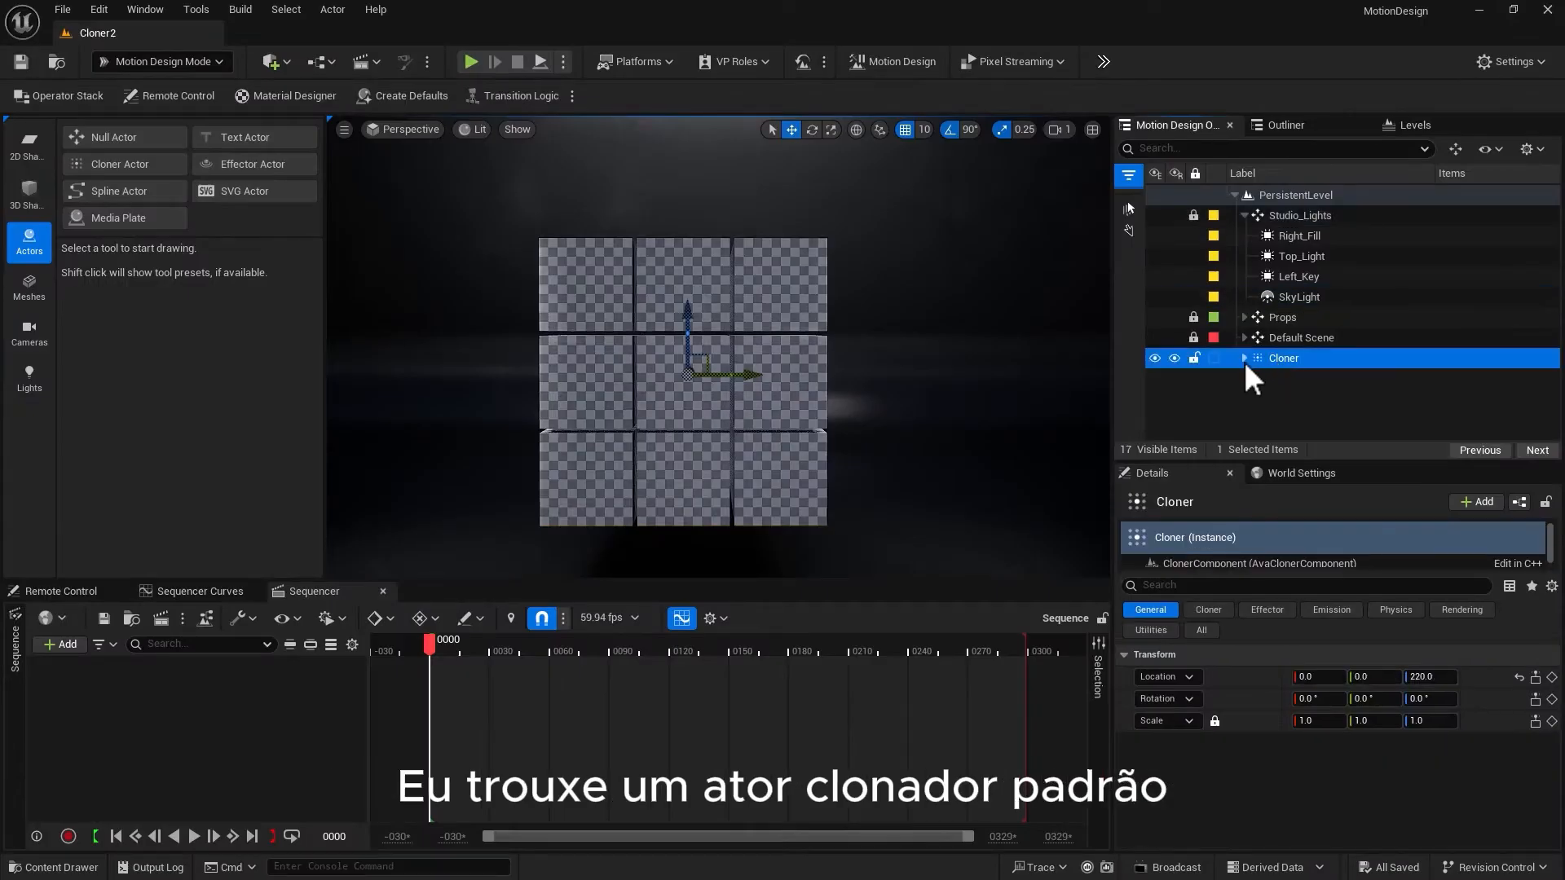
{"action": "left_click", "coordinate": [1244, 359]}
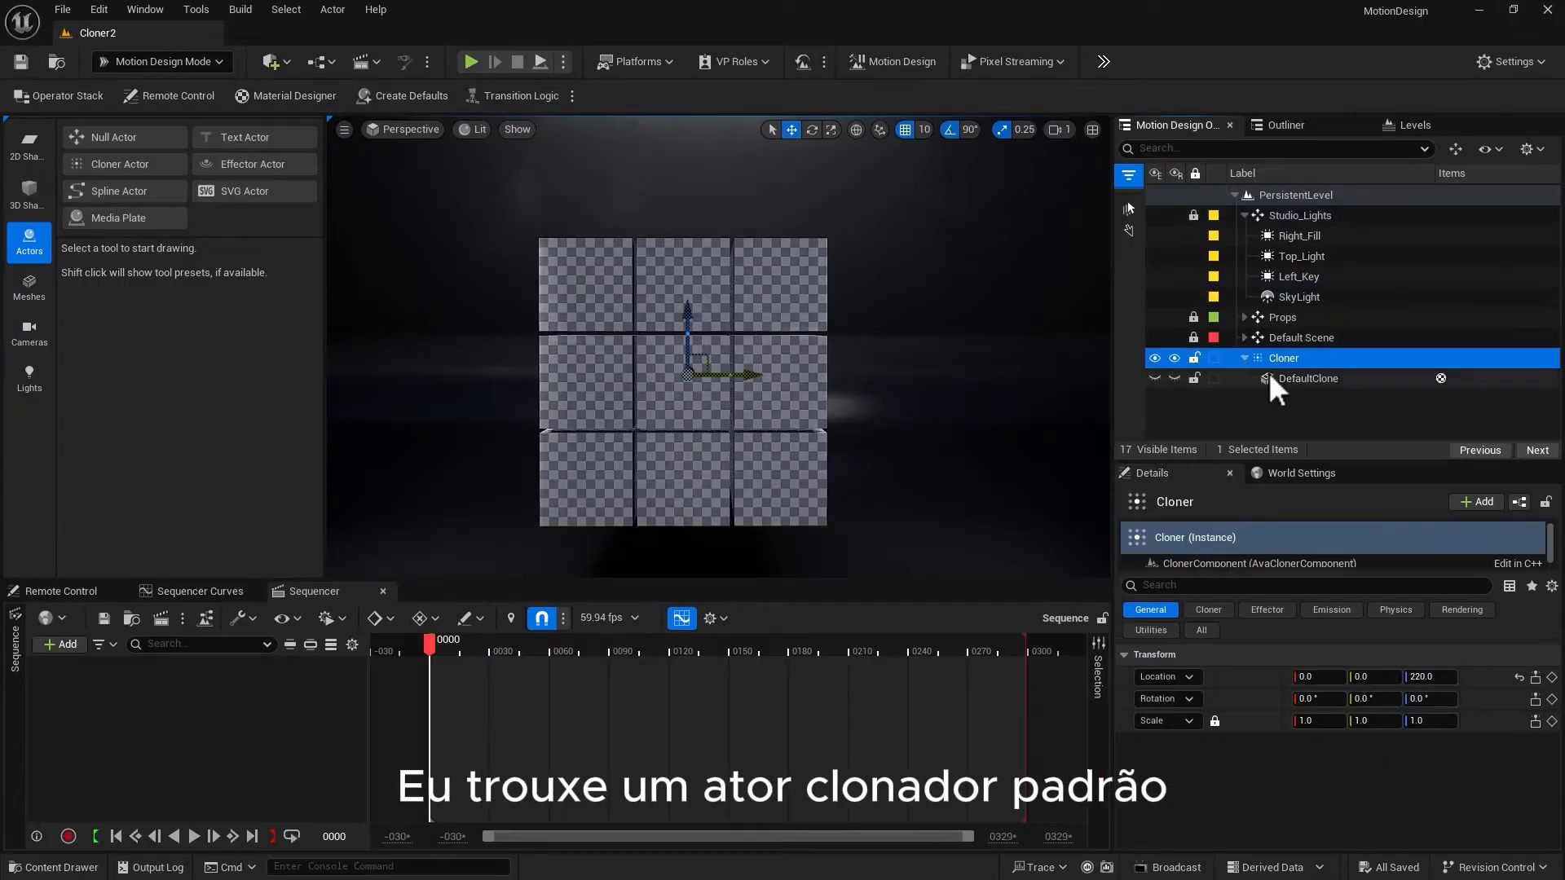
{"action": "left_click", "coordinate": [1302, 378]}
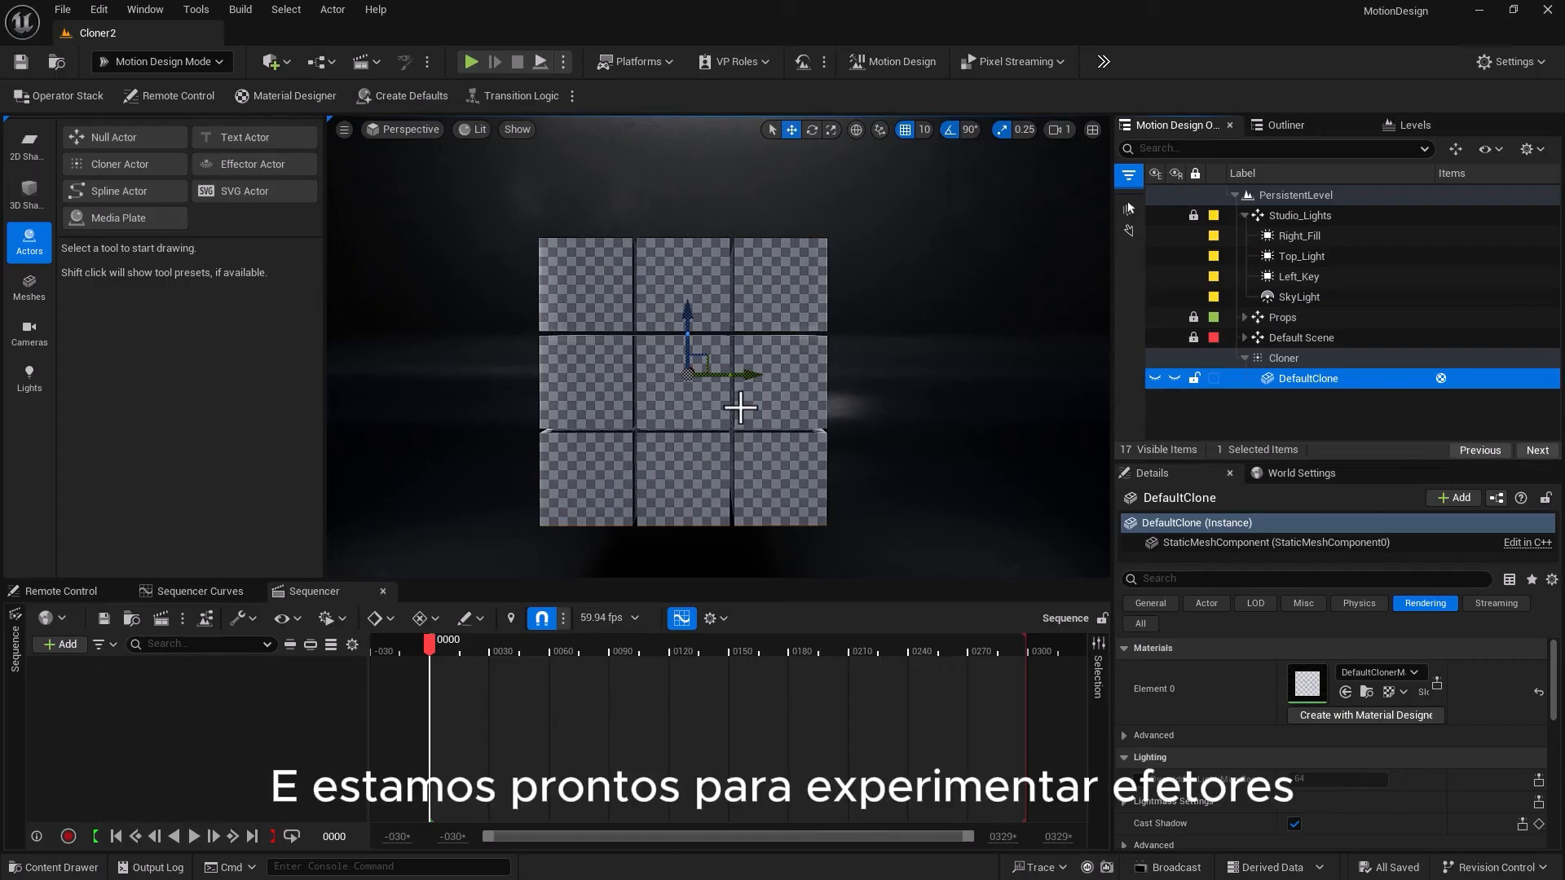
{"action": "left_click", "coordinate": [1282, 358]}
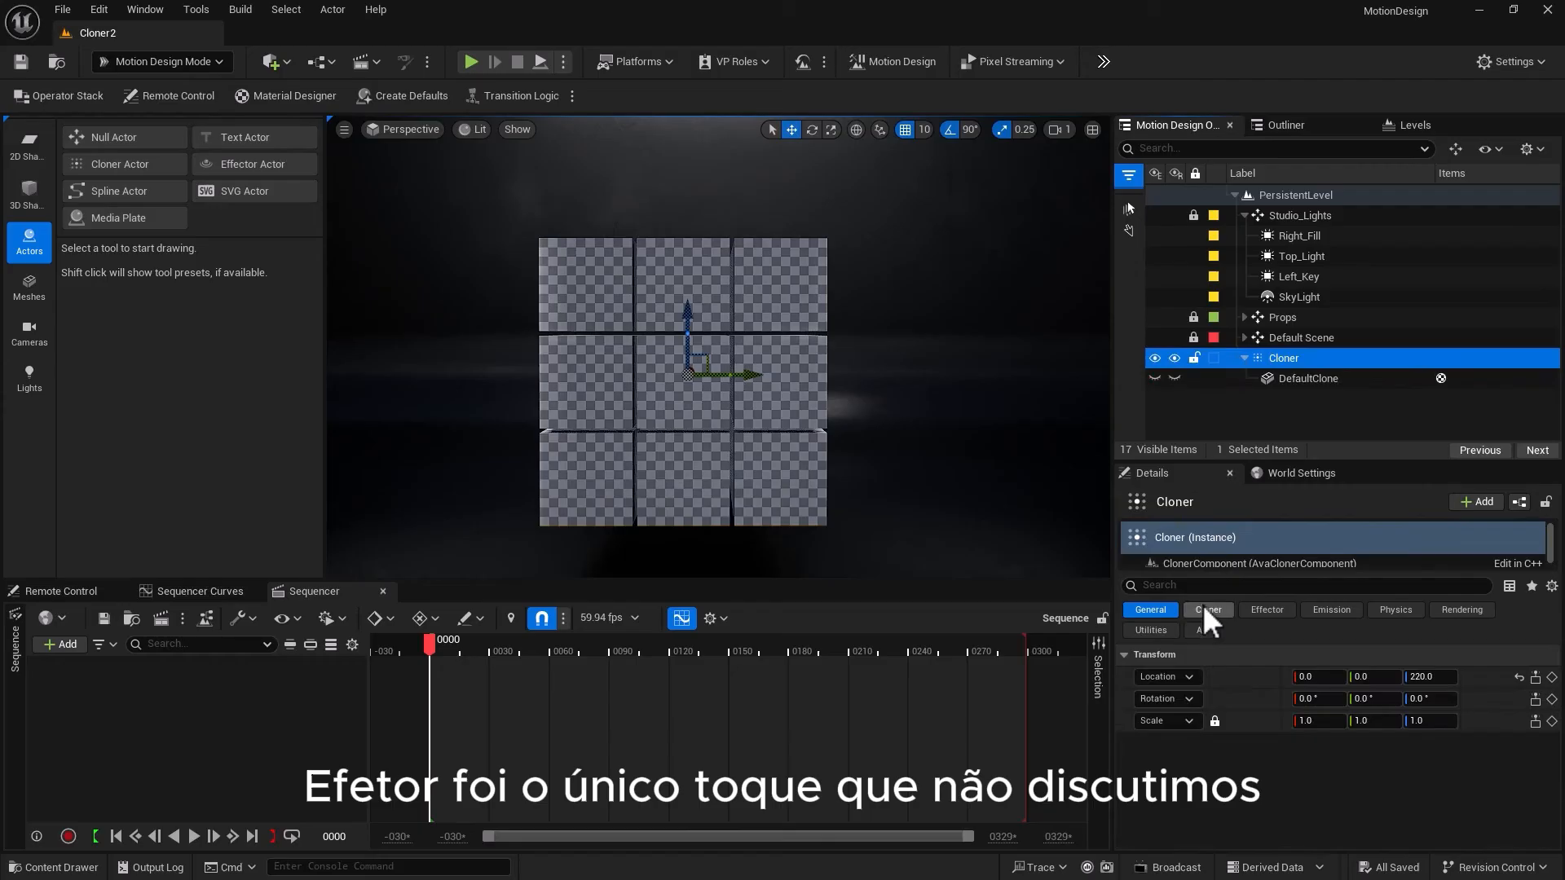
{"action": "left_click", "coordinate": [1284, 377]}
{"action": "left_click", "coordinate": [1285, 358]}
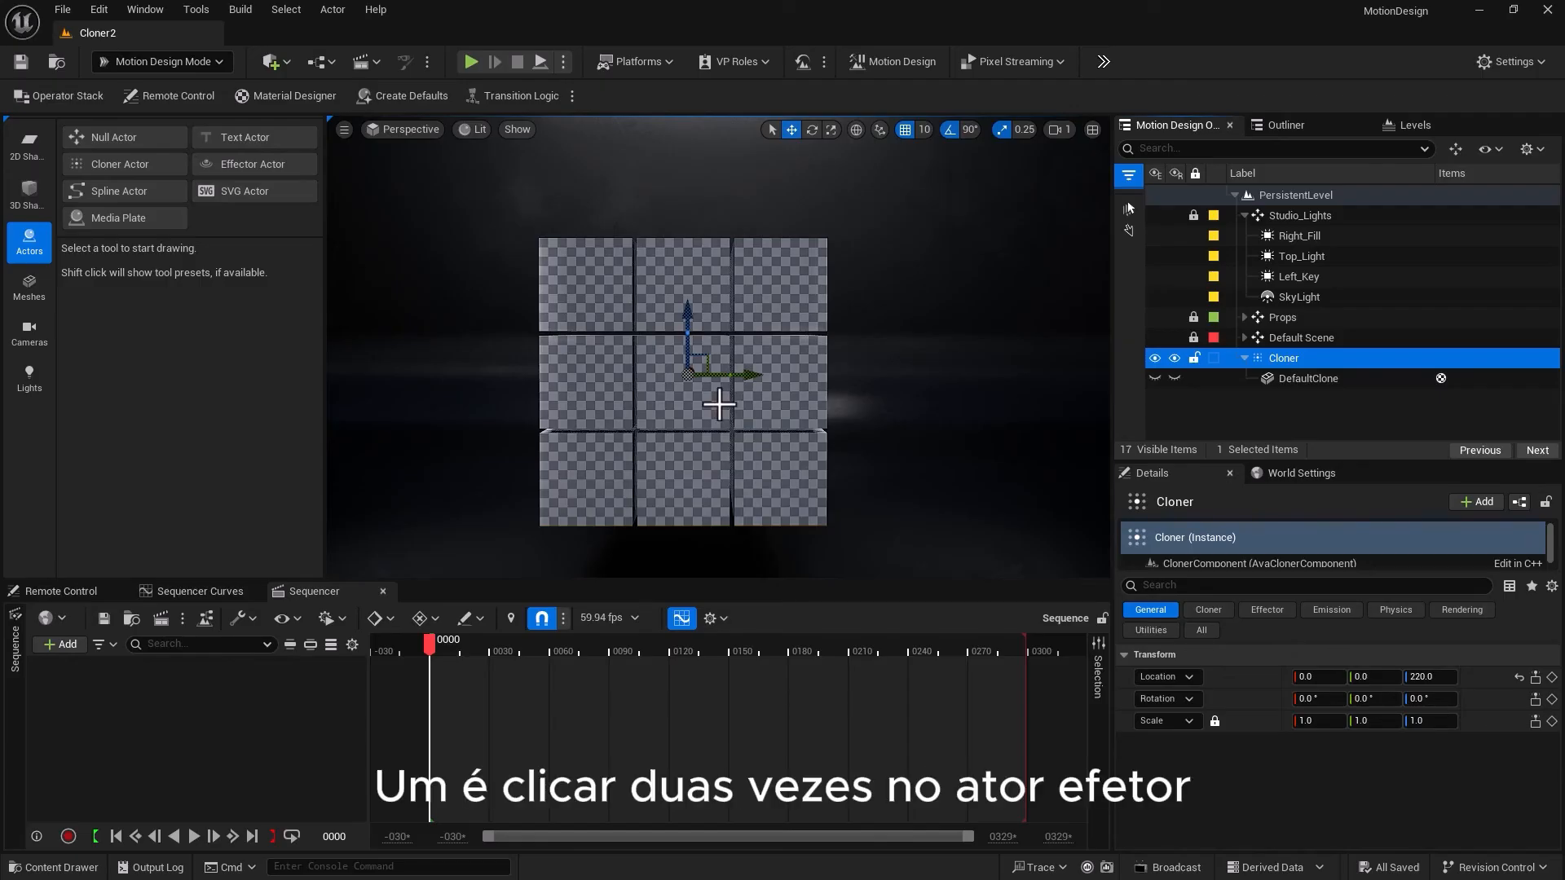
Add an Effector actor and link it manually to the Cloner through a new entry in its Effectors array
{"action": "double_click", "coordinate": [258, 168]}
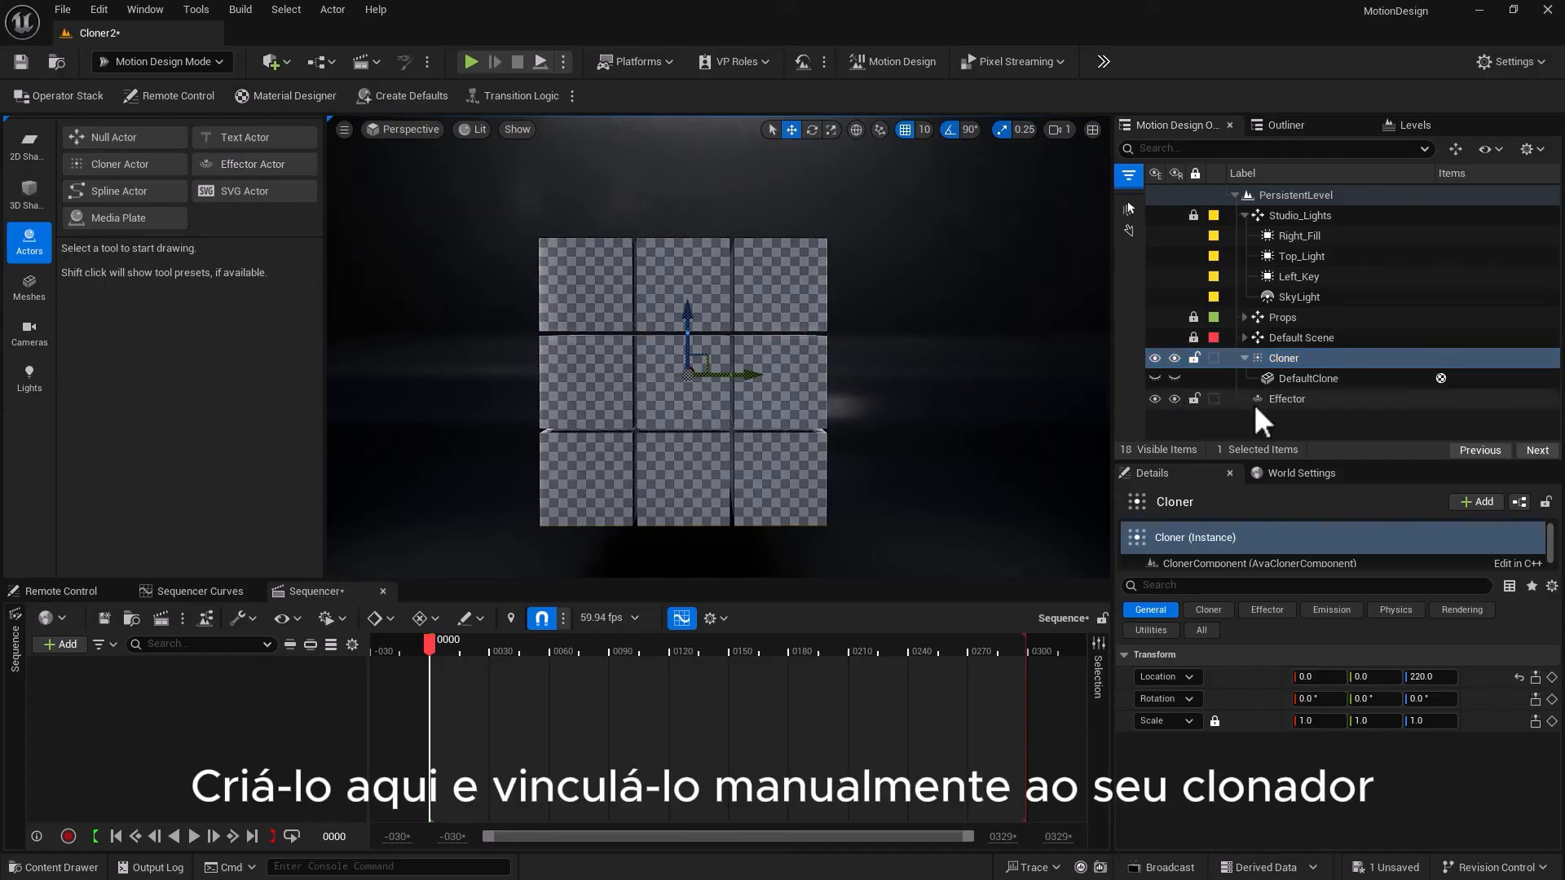
{"action": "left_click", "coordinate": [1284, 401]}
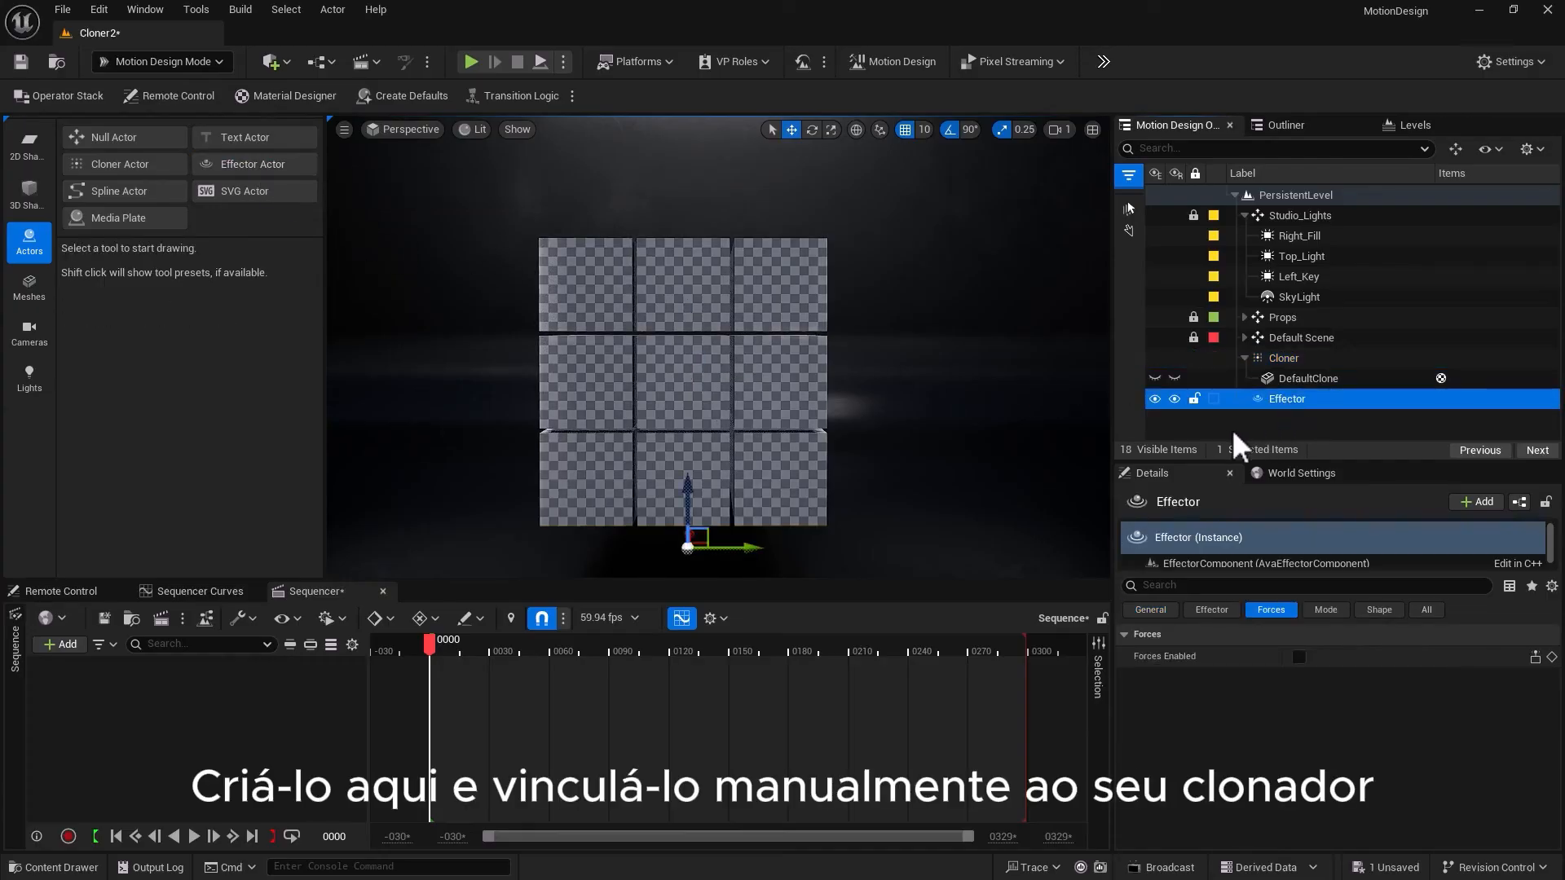
{"action": "left_click", "coordinate": [1283, 357]}
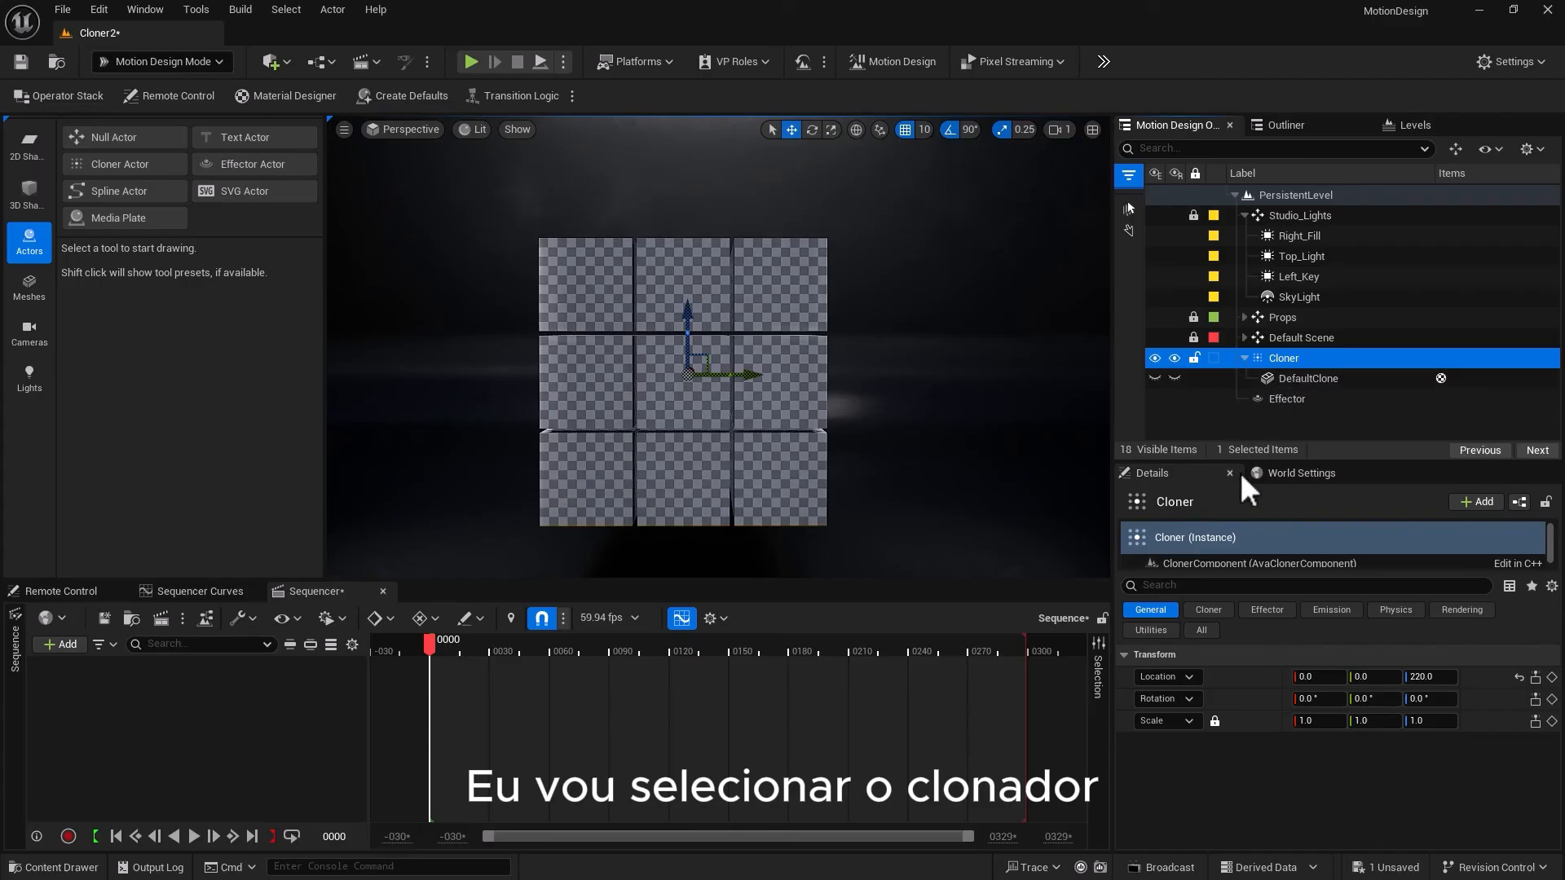
{"action": "left_click", "coordinate": [1256, 609]}
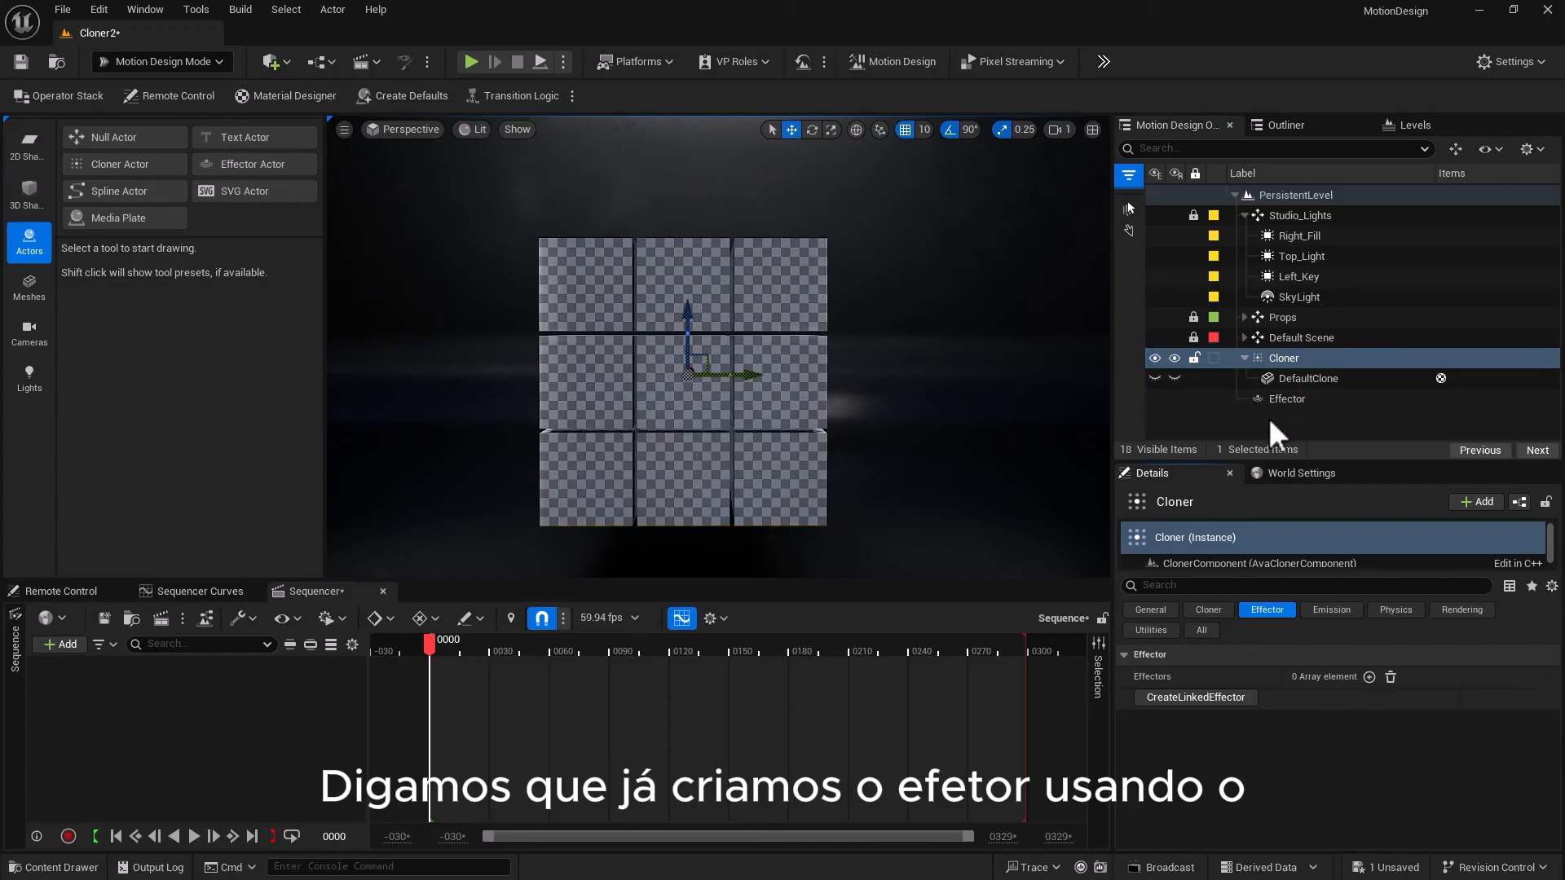
{"action": "left_click", "coordinate": [250, 163]}
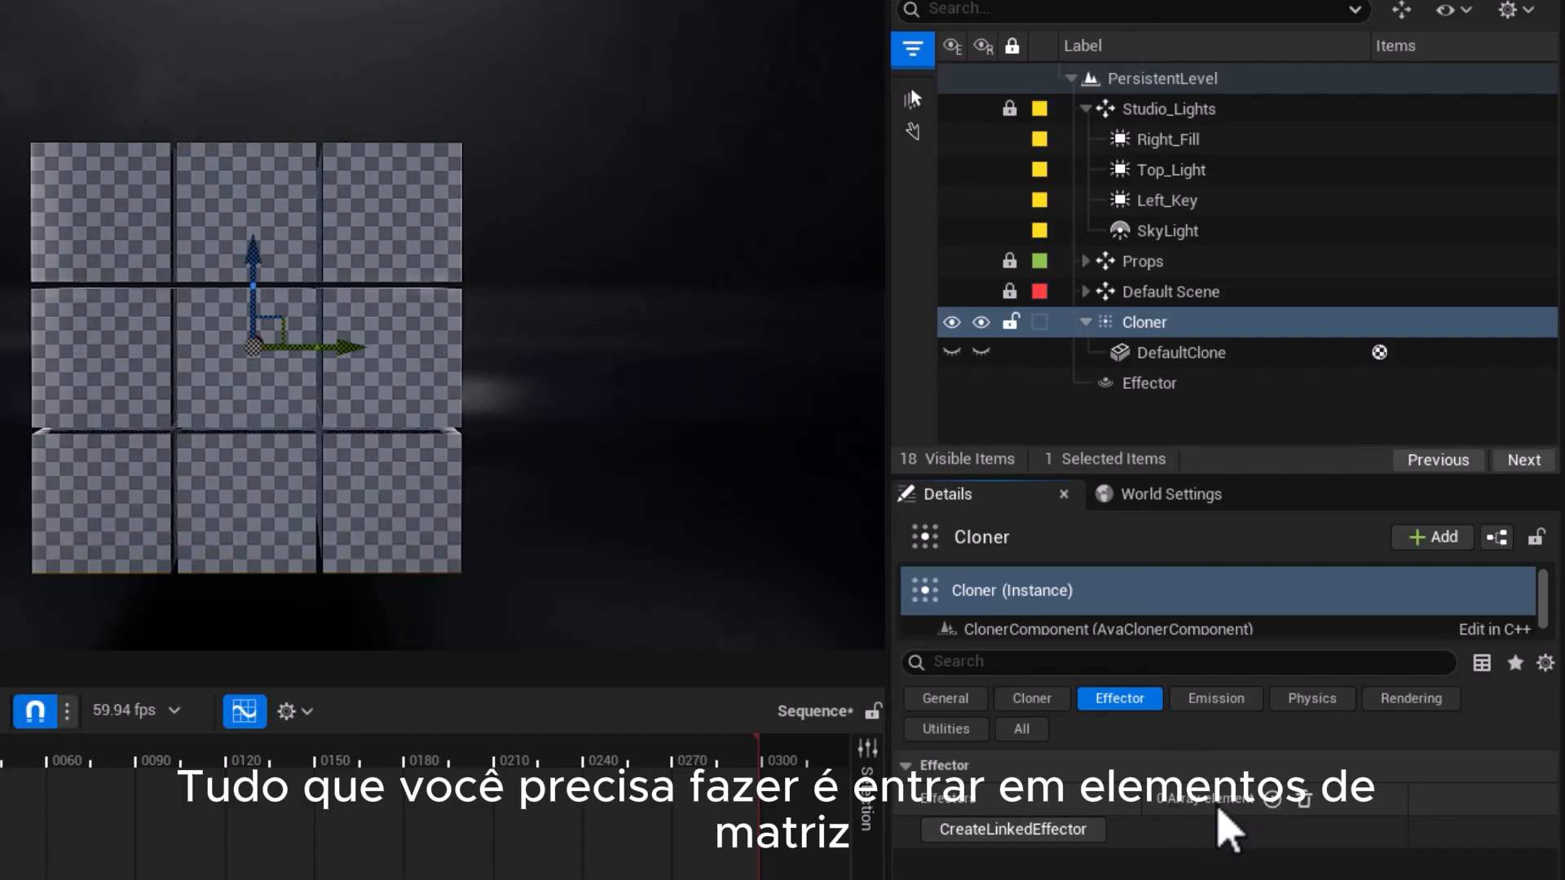
{"action": "left_click", "coordinate": [1275, 802]}
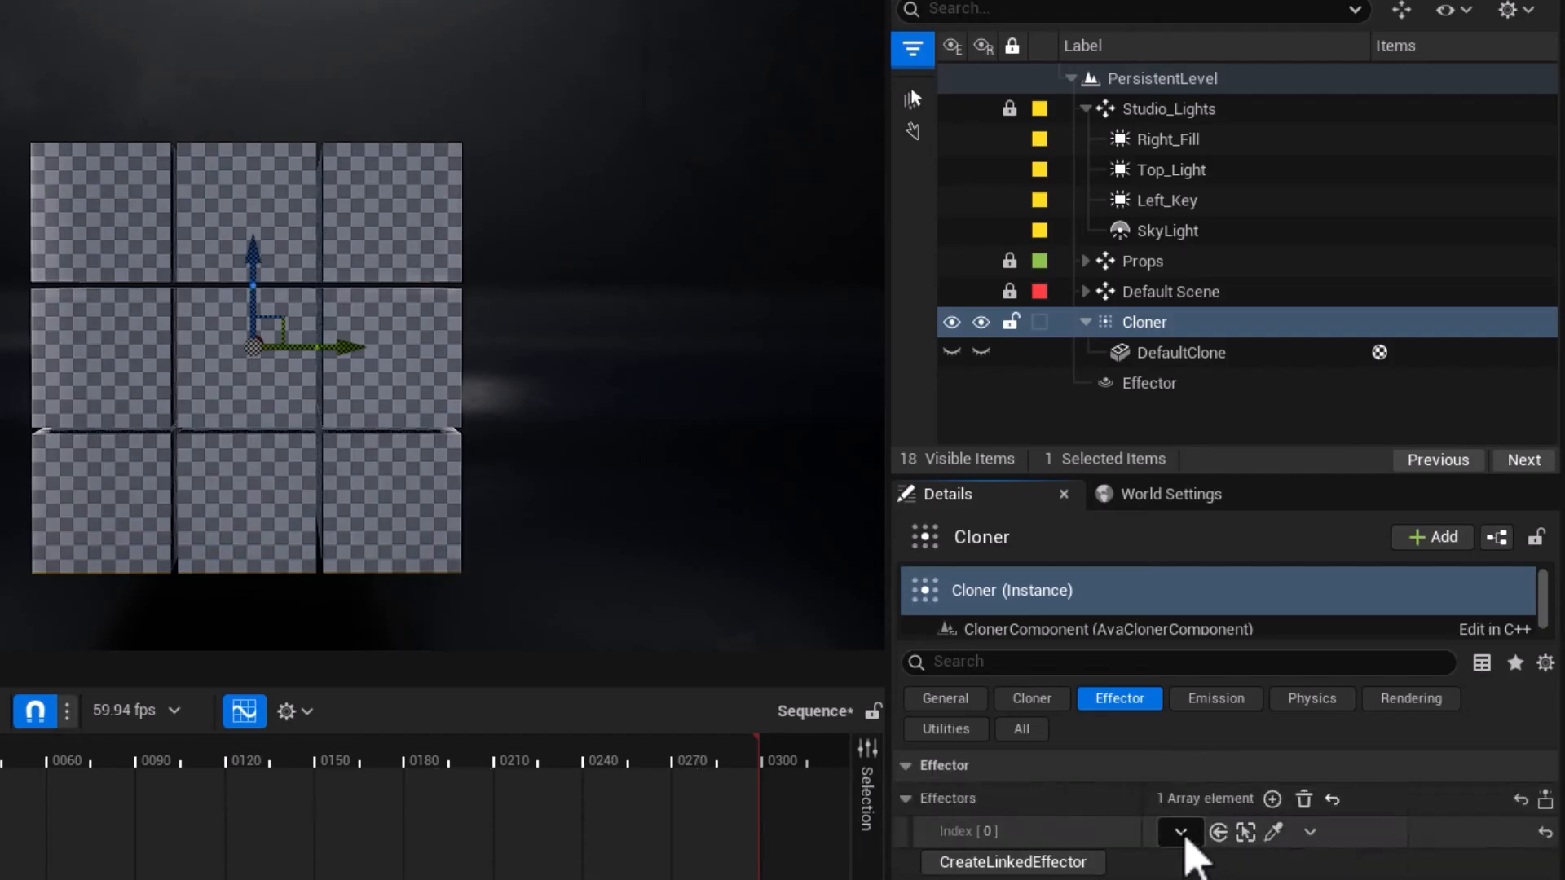
{"action": "left_click", "coordinate": [1180, 832]}
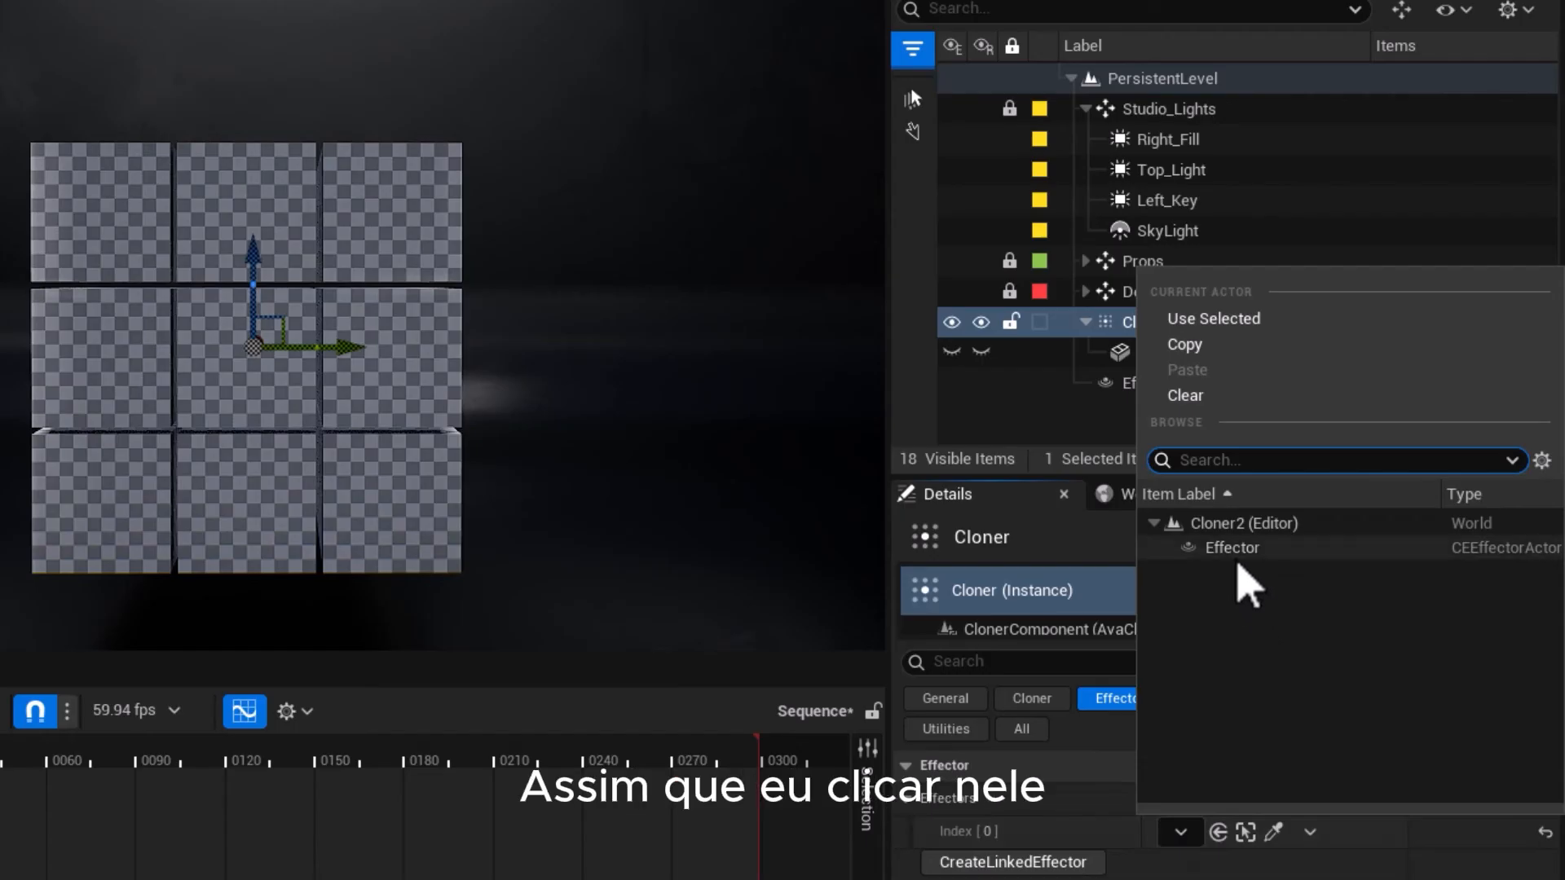
{"action": "left_click", "coordinate": [1229, 551]}
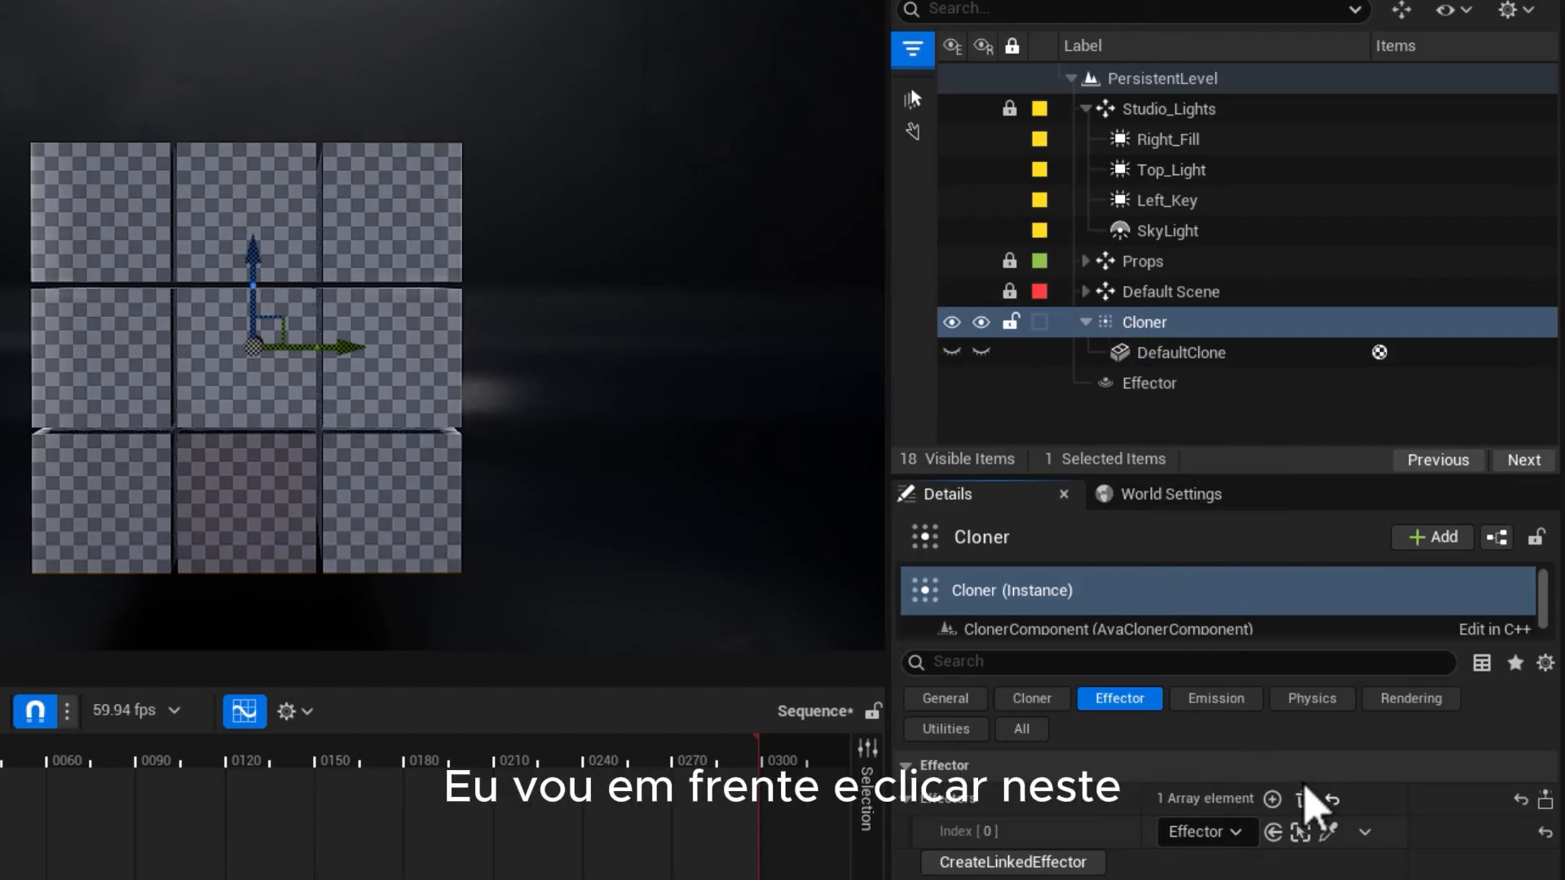
Replace the Cloner's manual effector entry with a directly created linked effector, and delete the old Effector actor
{"action": "left_click", "coordinate": [1305, 800]}
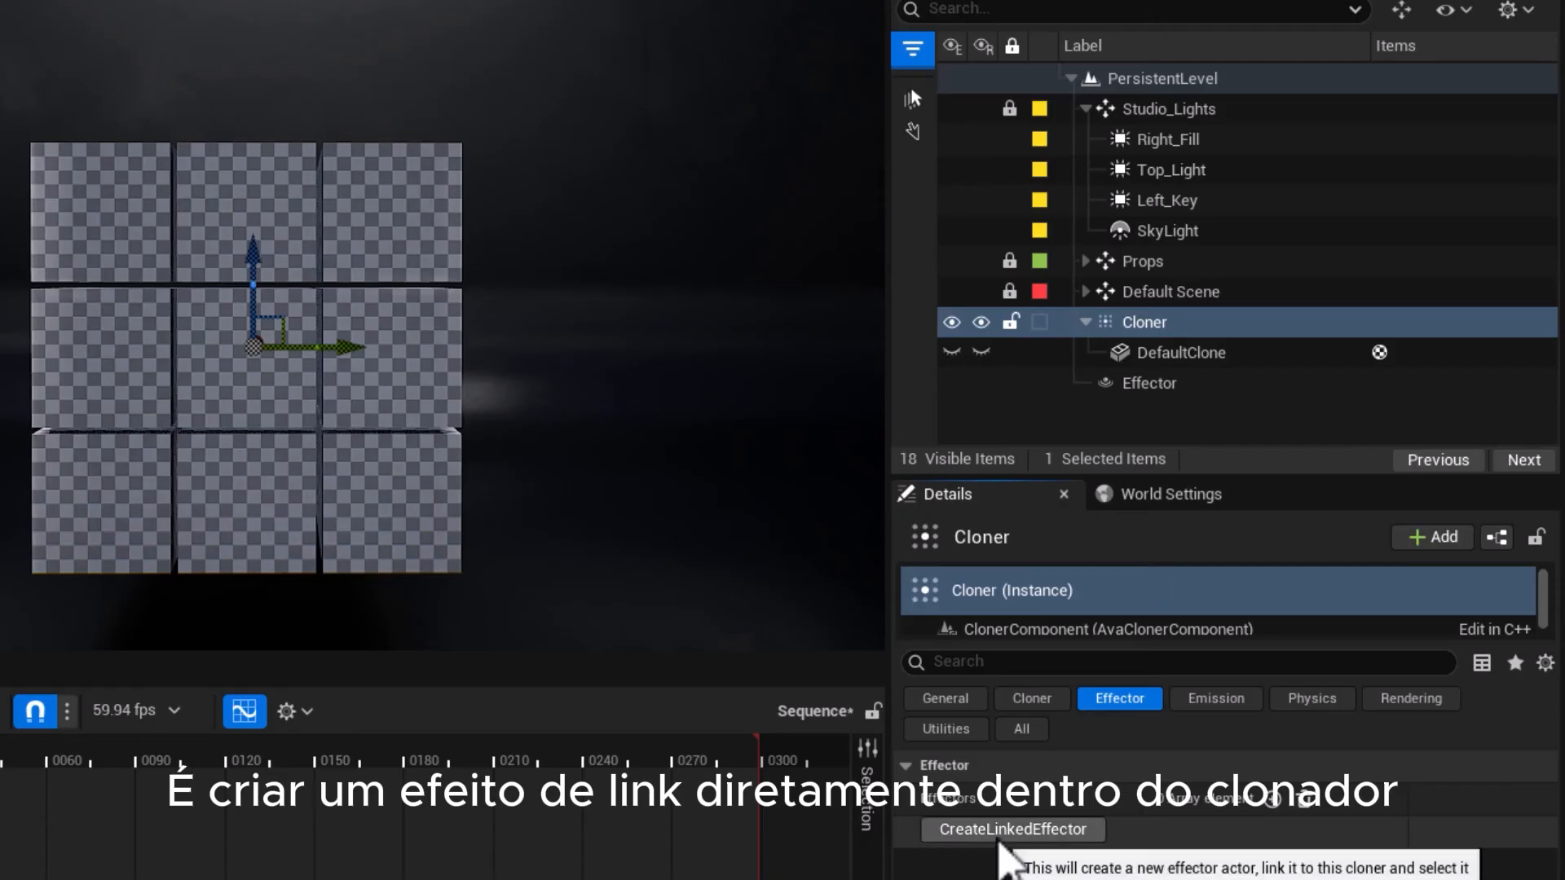
{"action": "left_click", "coordinate": [1001, 831]}
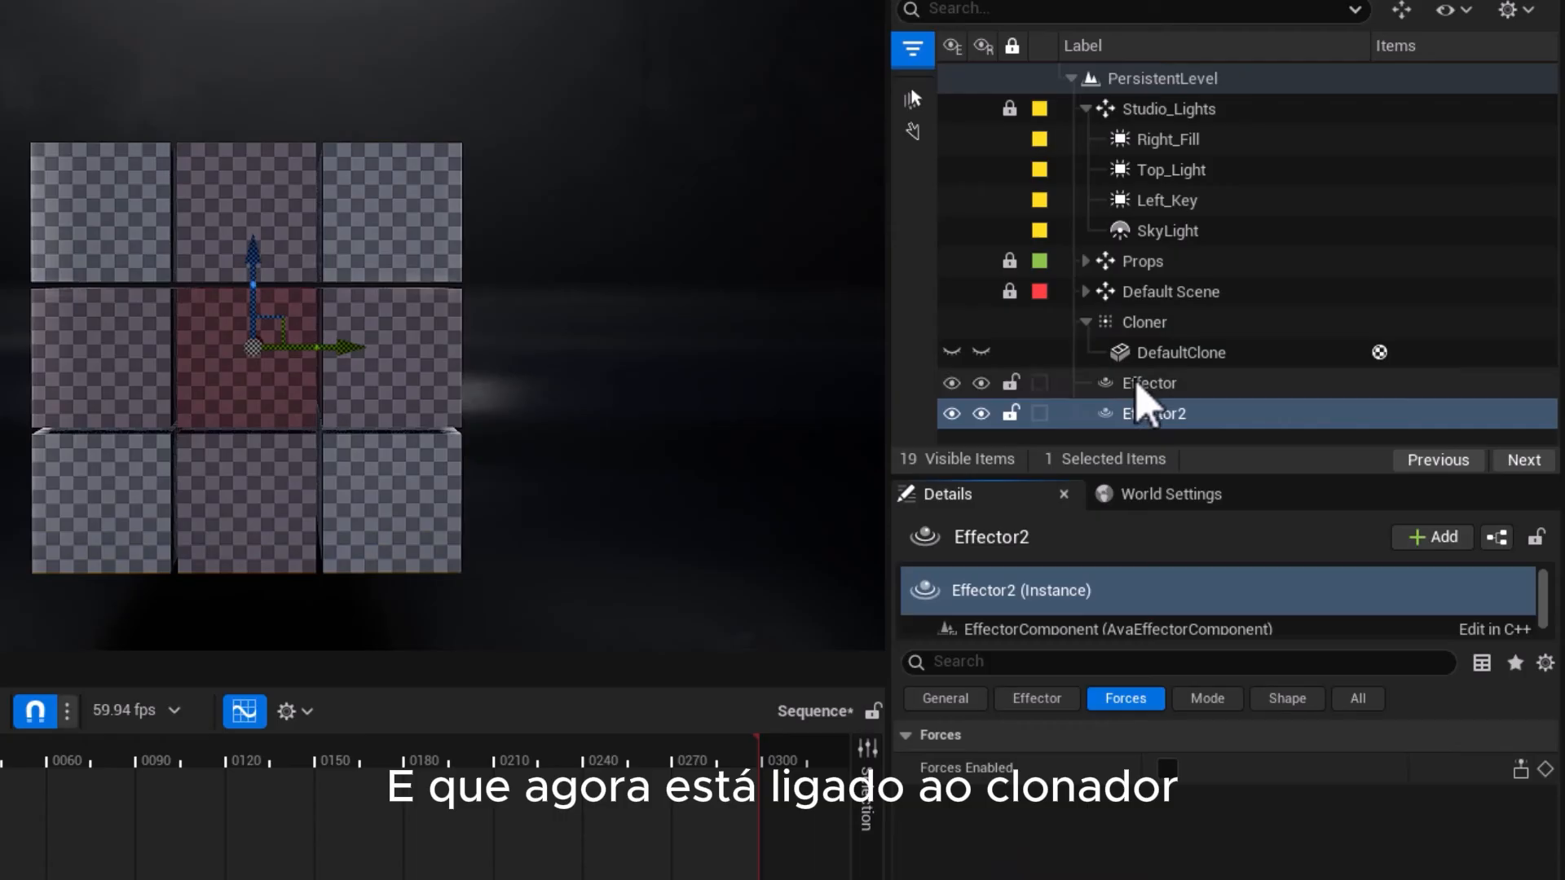
{"action": "left_click", "coordinate": [1145, 383]}
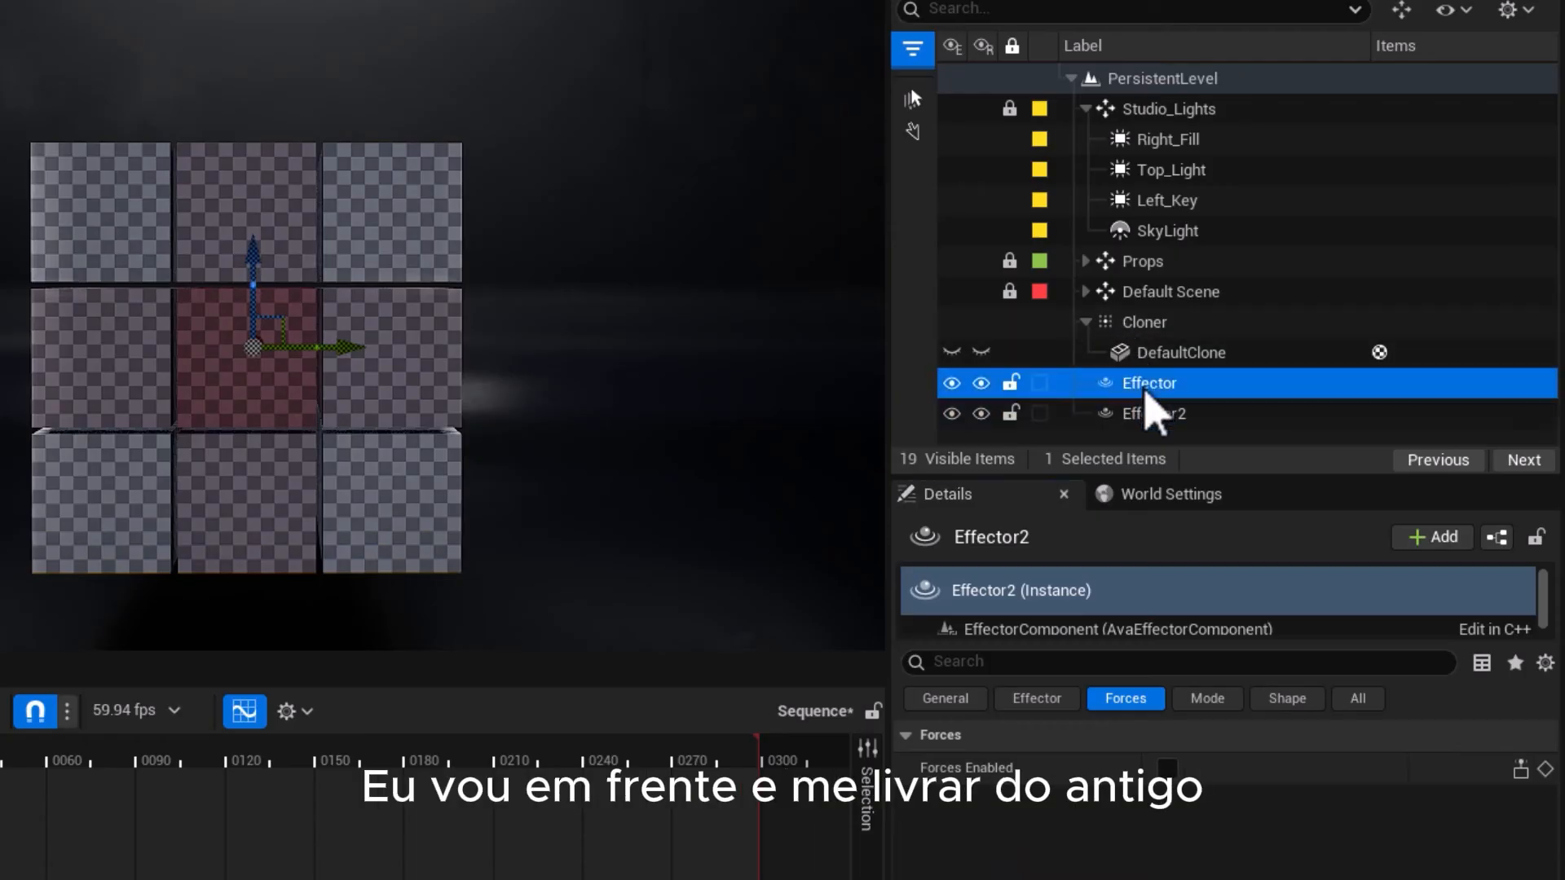
{"action": "key", "text": "Delete"}
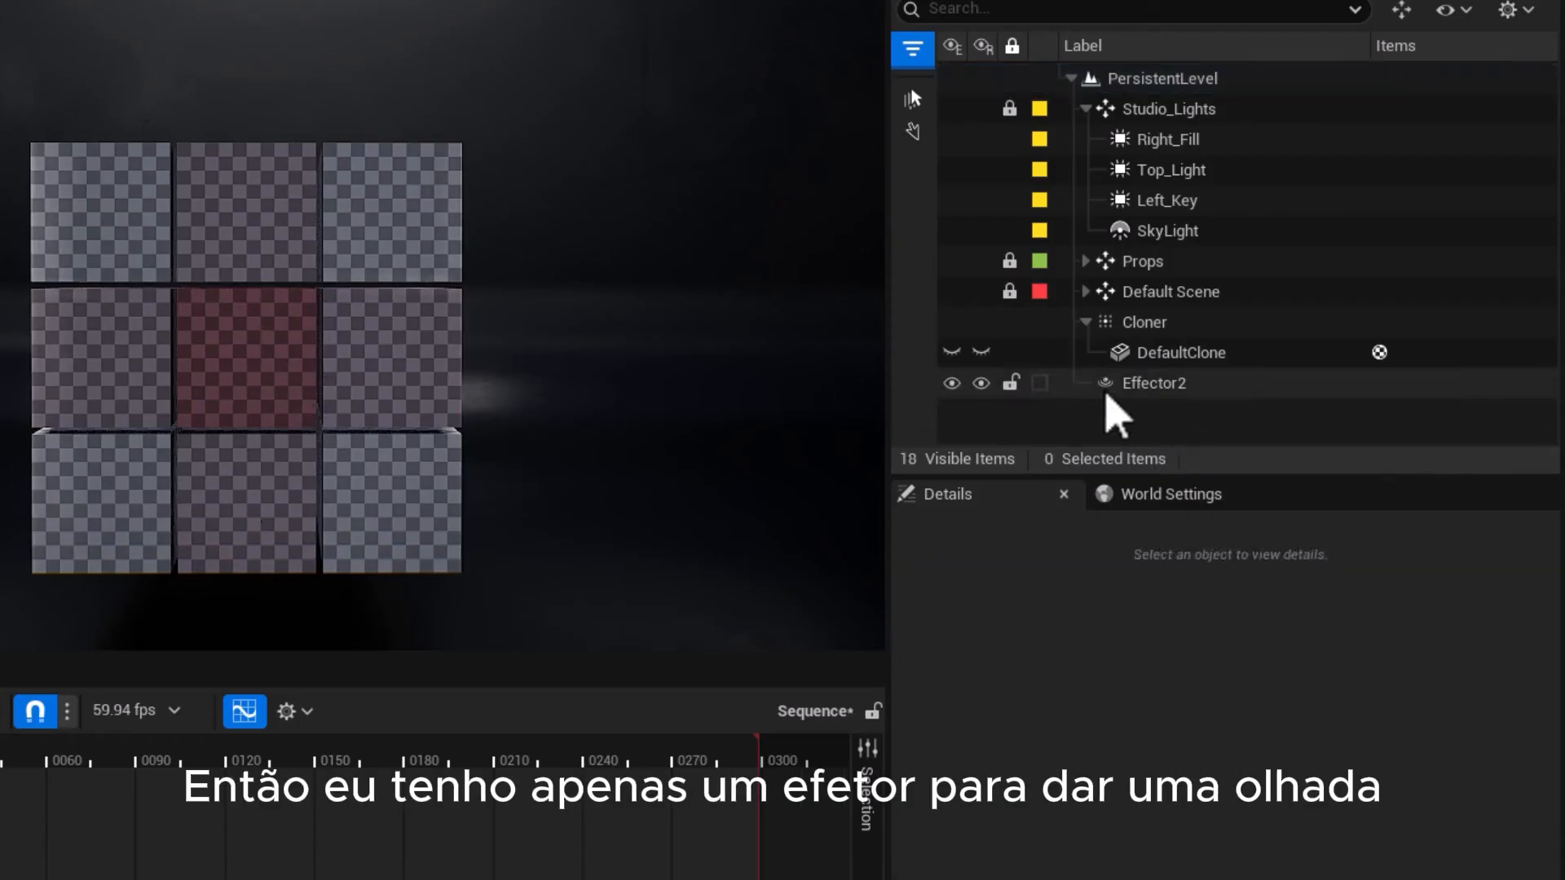
Move the linked Effector2 along the X axis to check which clones its colored area covers
{"action": "left_click", "coordinate": [1137, 385]}
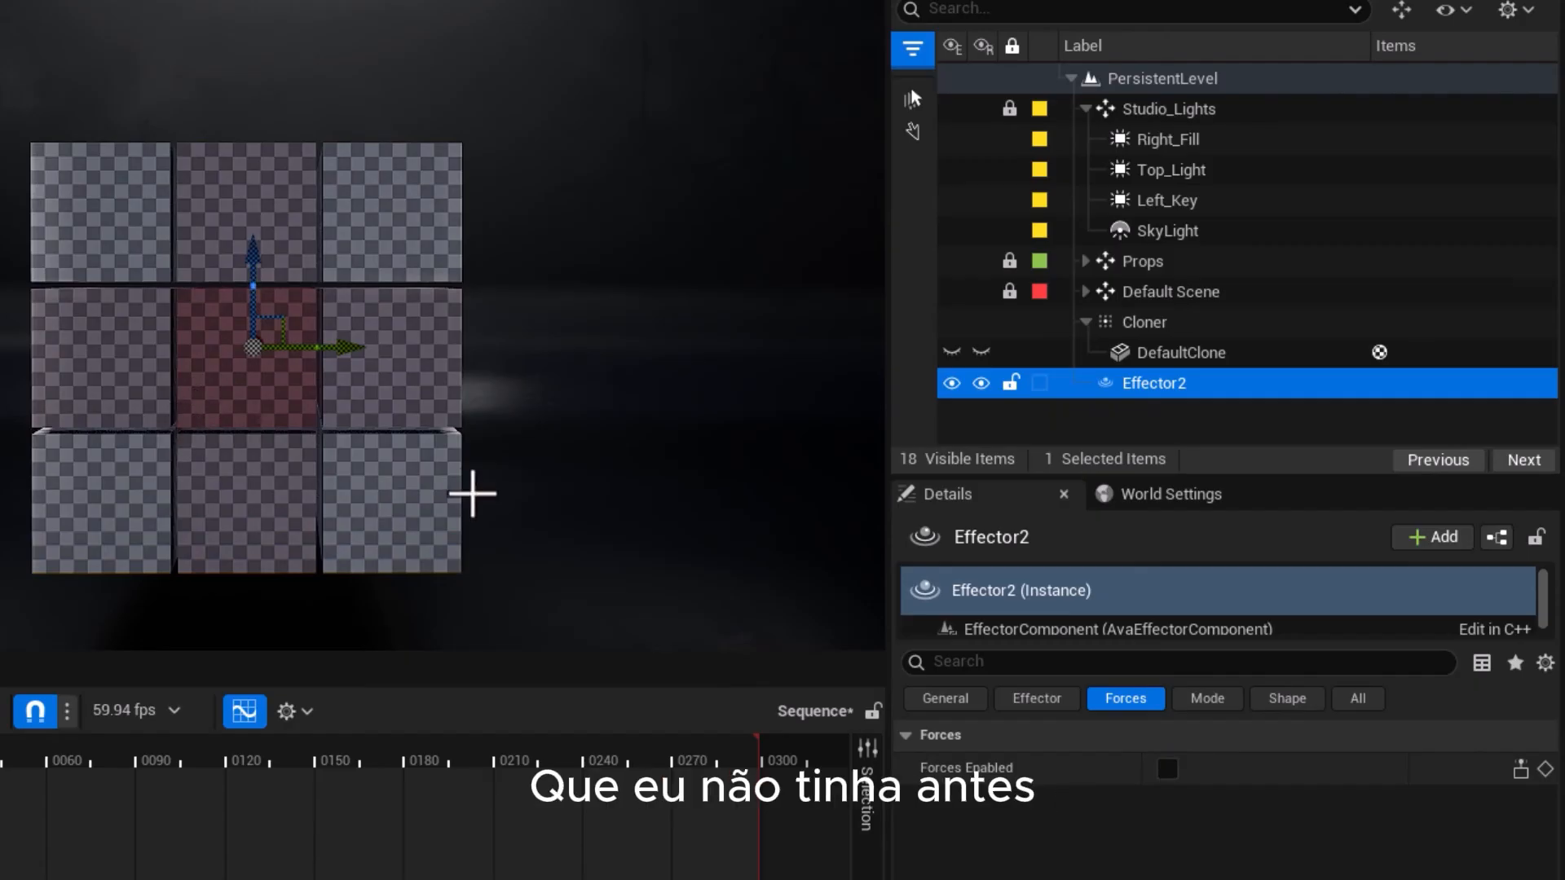
{"action": "left_click_drag", "start_coordinate": [508, 494], "coordinate": [399, 493], "text": "alt"}
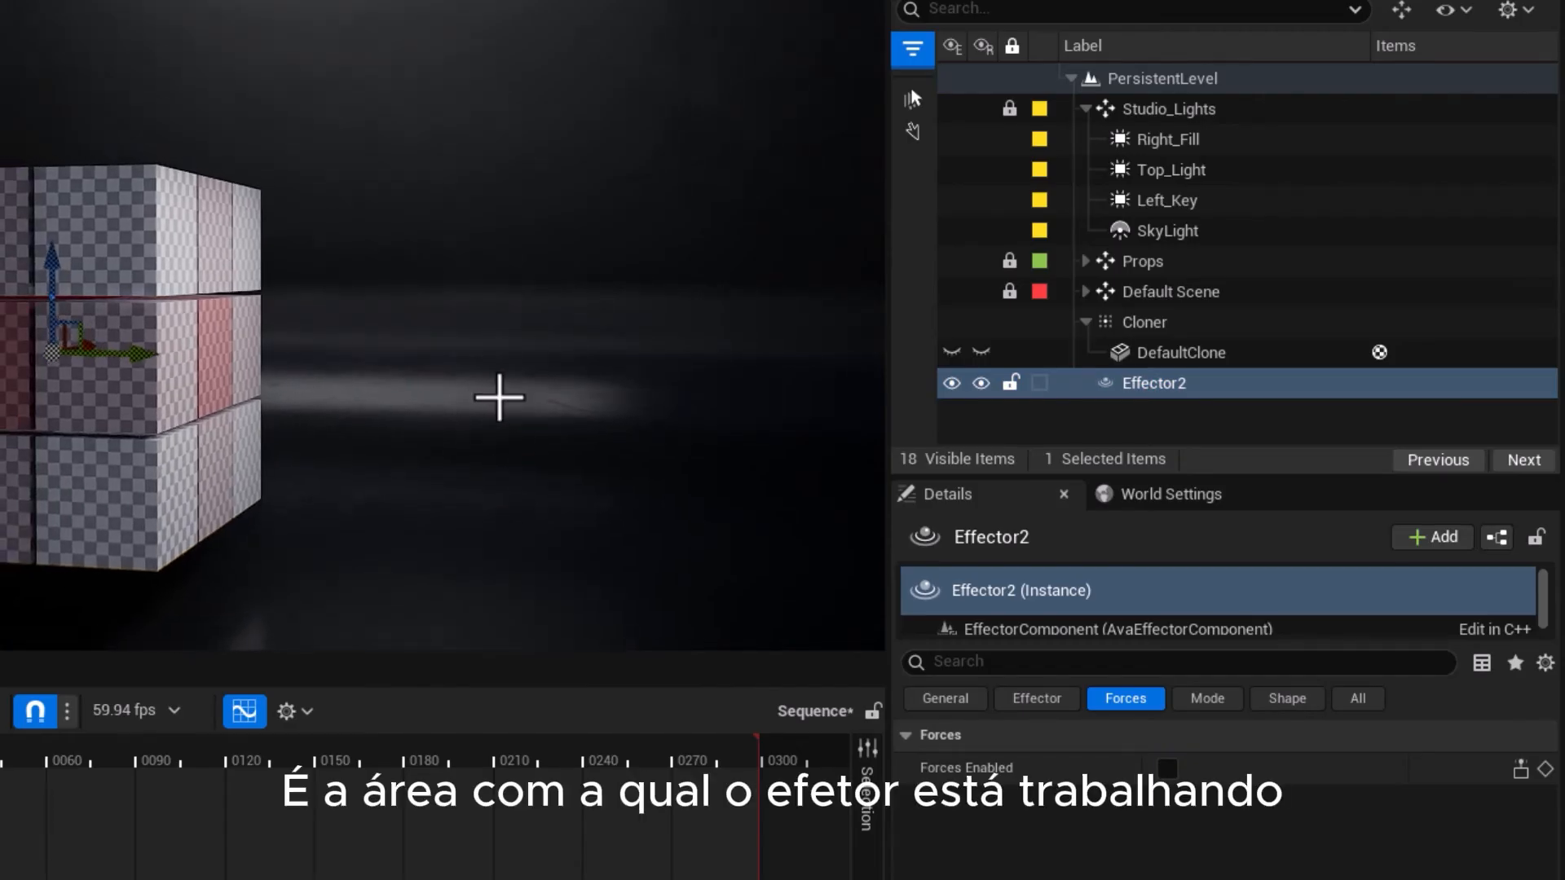
{"action": "key", "text": "f"}
{"action": "left_click_drag", "start_coordinate": [534, 379], "coordinate": [338, 379], "text": "alt"}
{"action": "left_click_drag", "start_coordinate": [376, 297], "coordinate": [443, 391]}
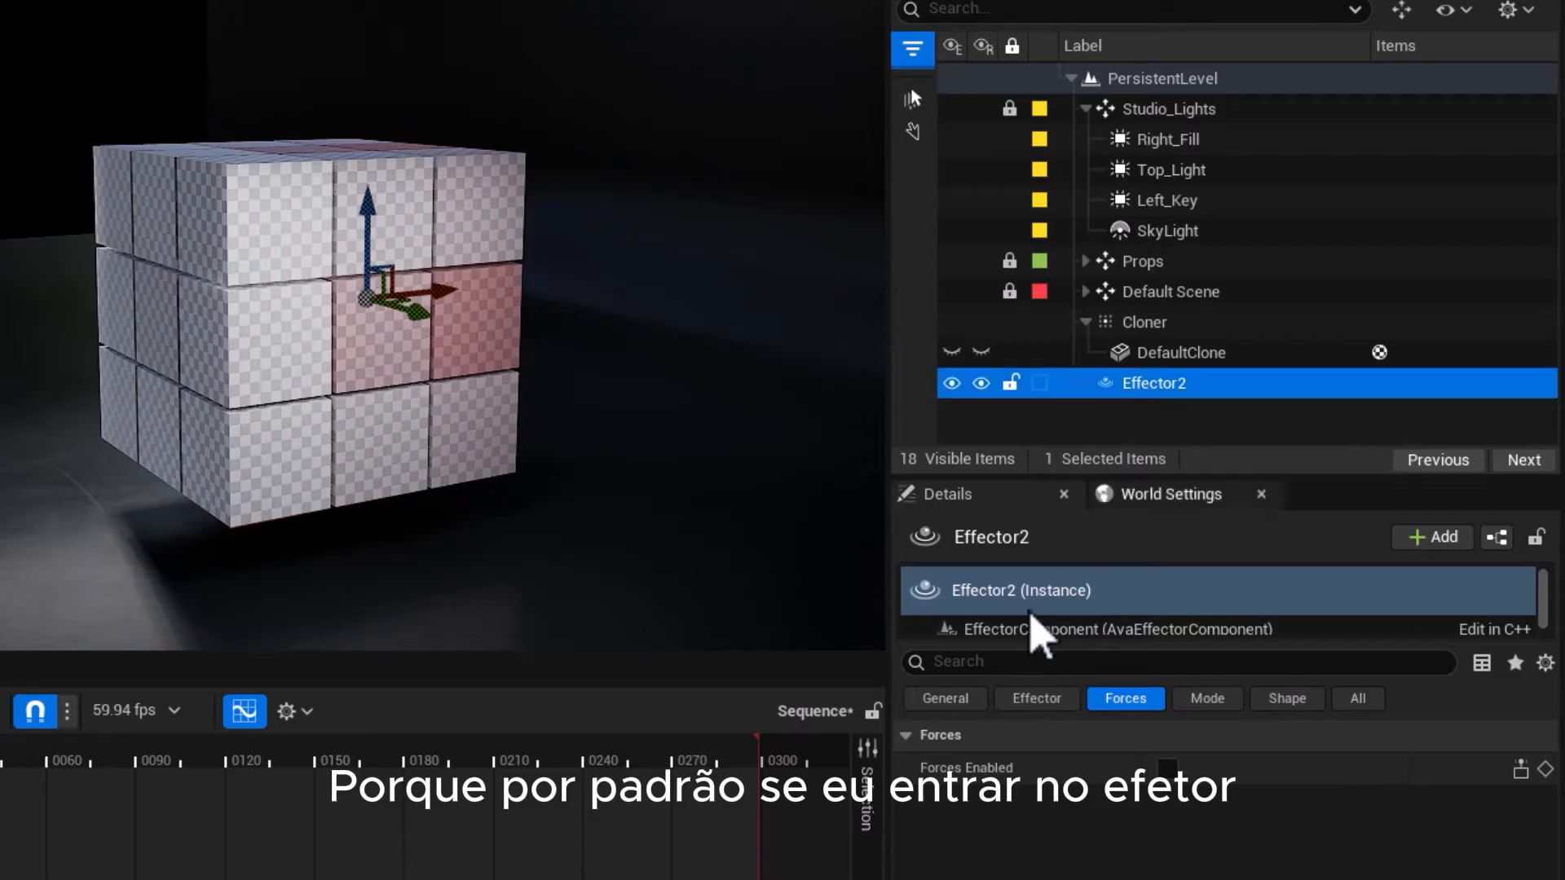
Set Effector2's color to blue (R 0.0, G 0.093891, B 1.0) and move it back toward the cloner's center
{"action": "left_click", "coordinate": [1037, 698]}
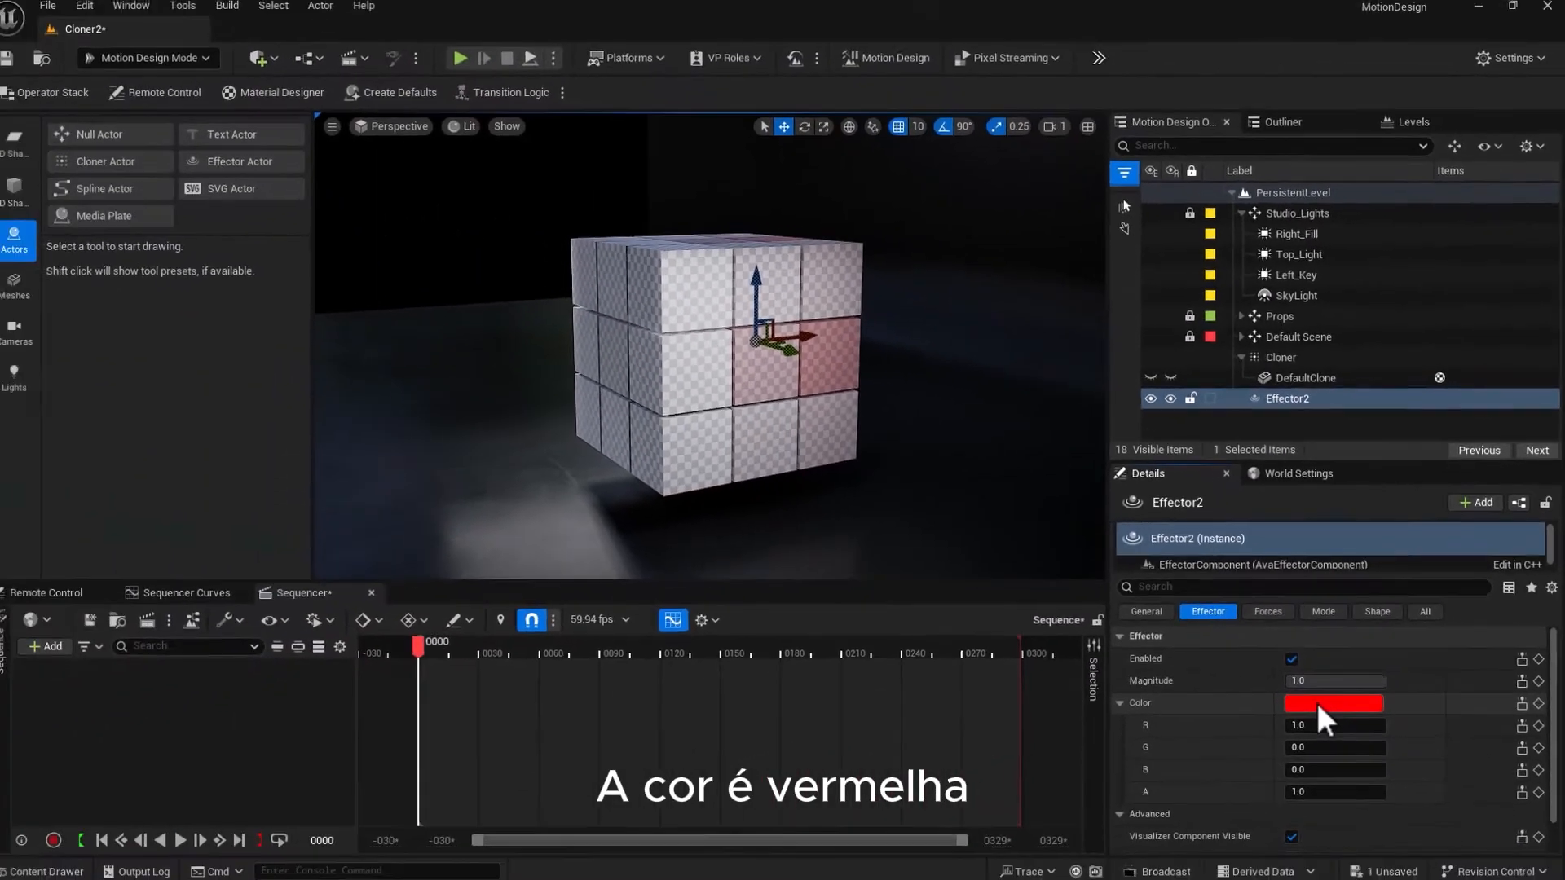
{"action": "left_click", "coordinate": [1194, 830]}
{"action": "left_click", "coordinate": [1011, 522]}
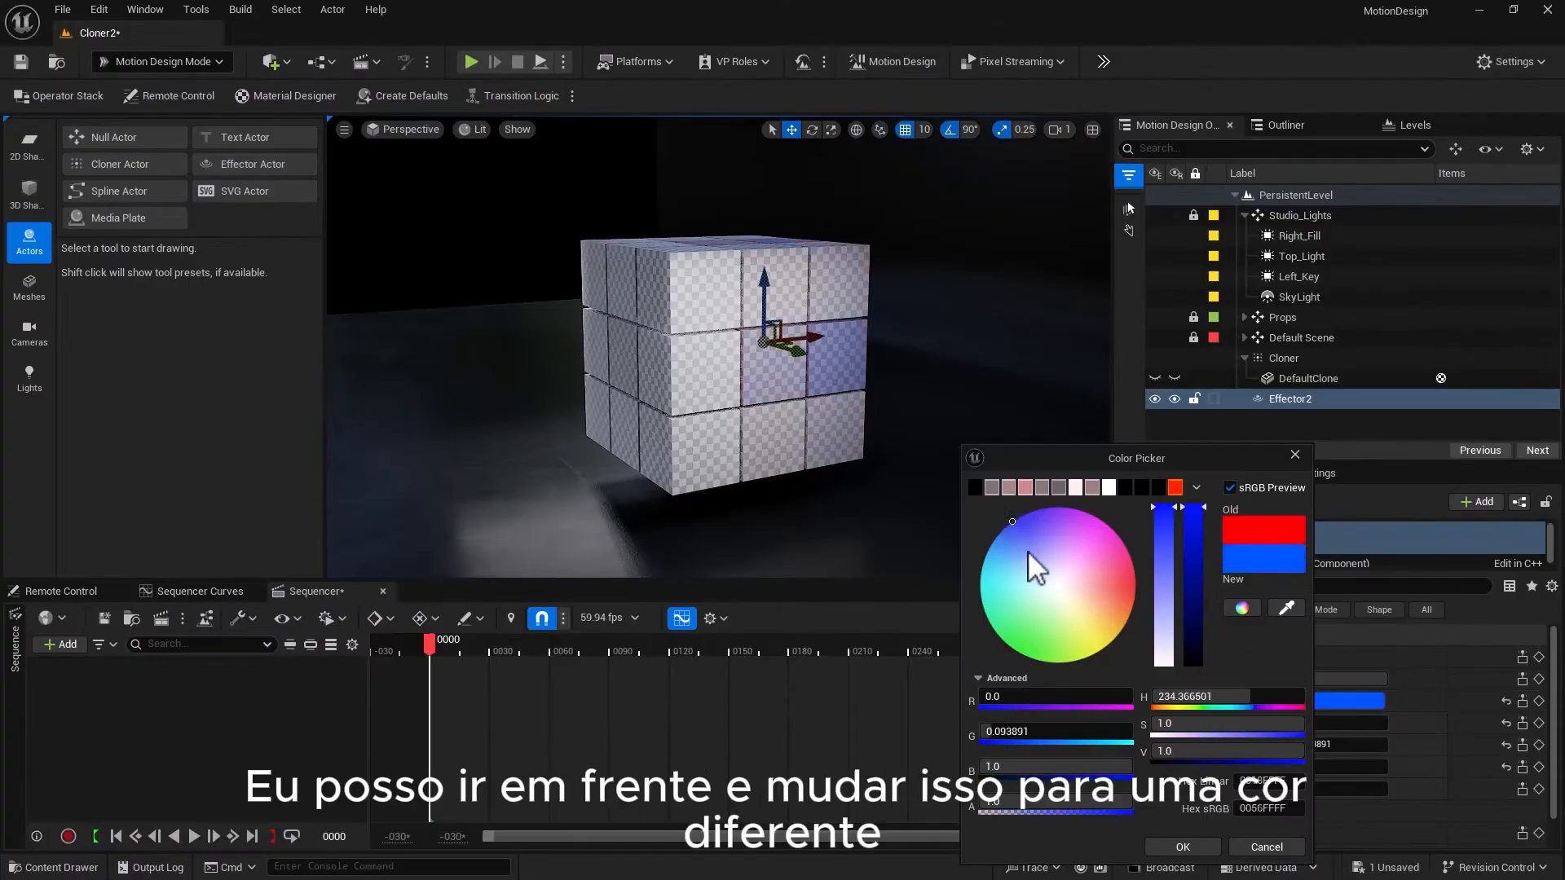
{"action": "left_click", "coordinate": [1183, 847]}
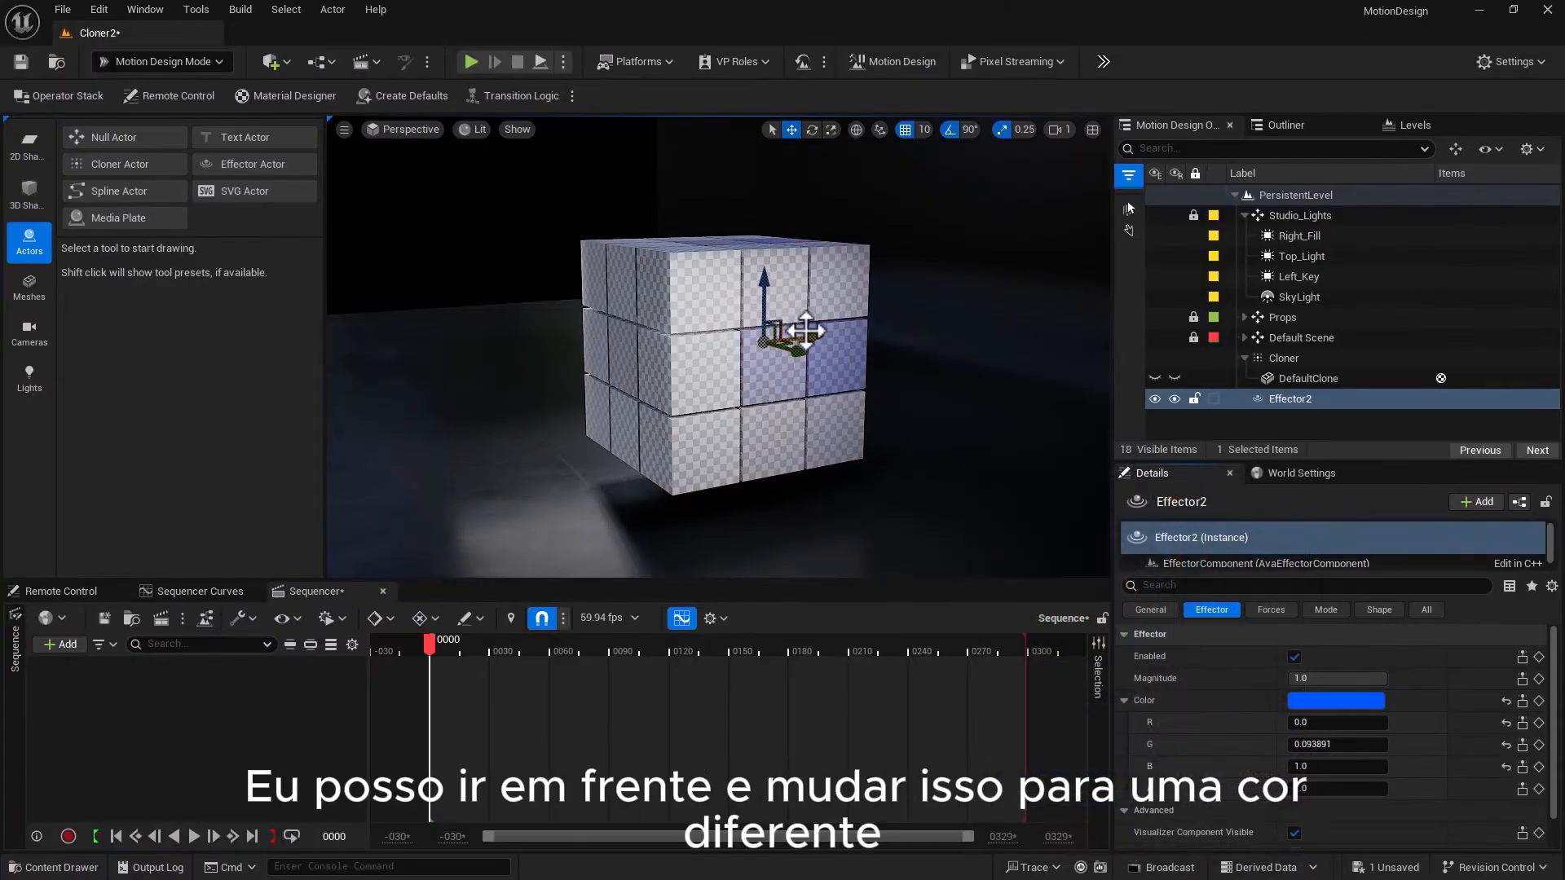
{"action": "left_click_drag", "start_coordinate": [815, 336], "coordinate": [788, 403]}
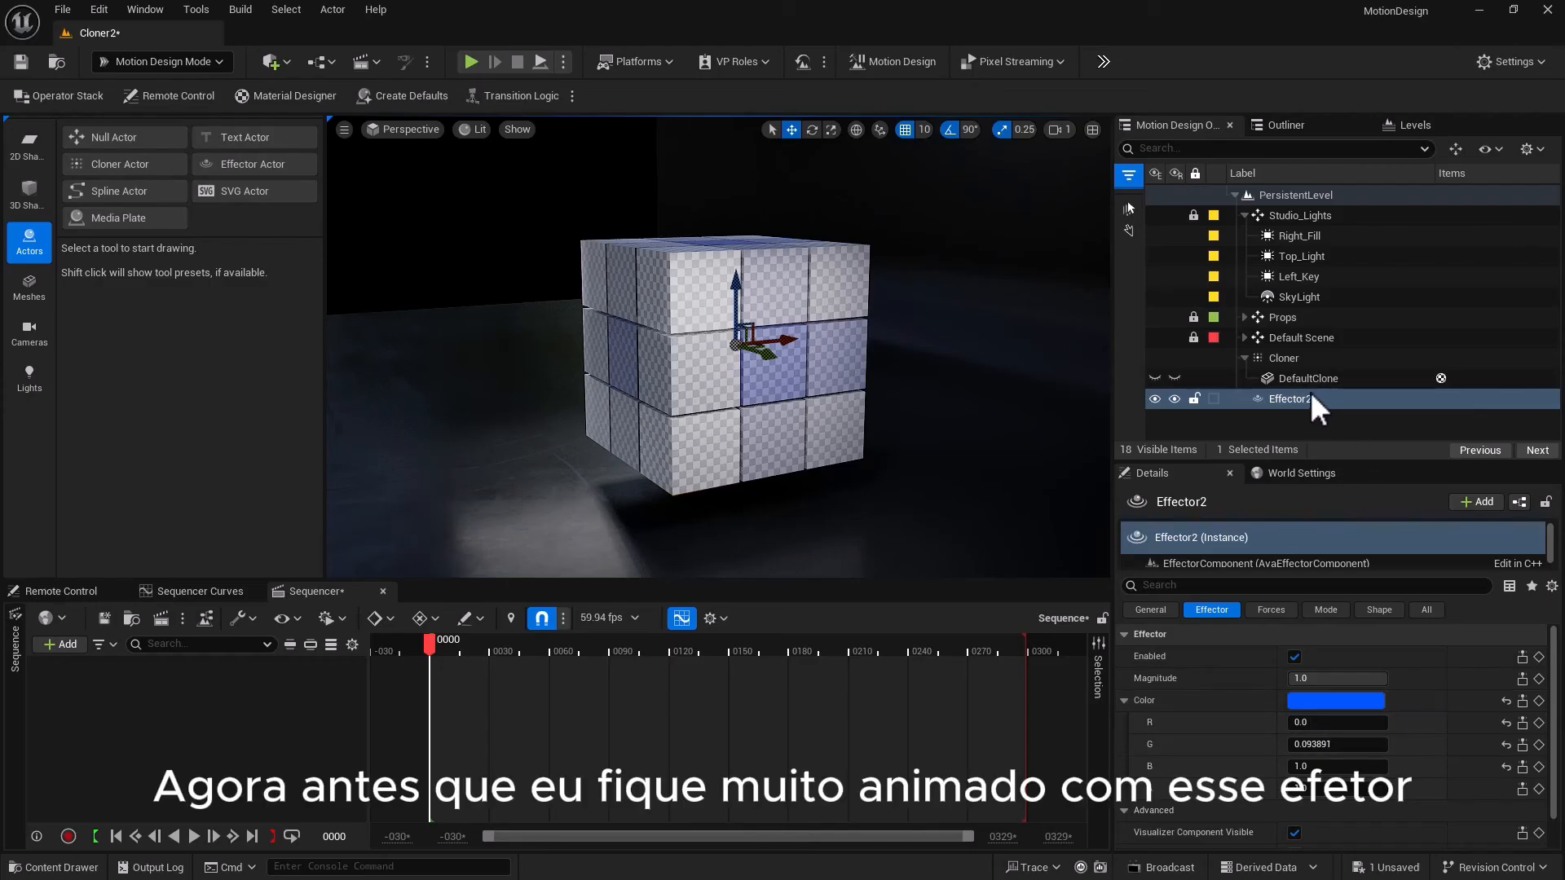
Add a 3D Cone shape and nest it under the Cloner
{"action": "left_click", "coordinate": [1283, 359]}
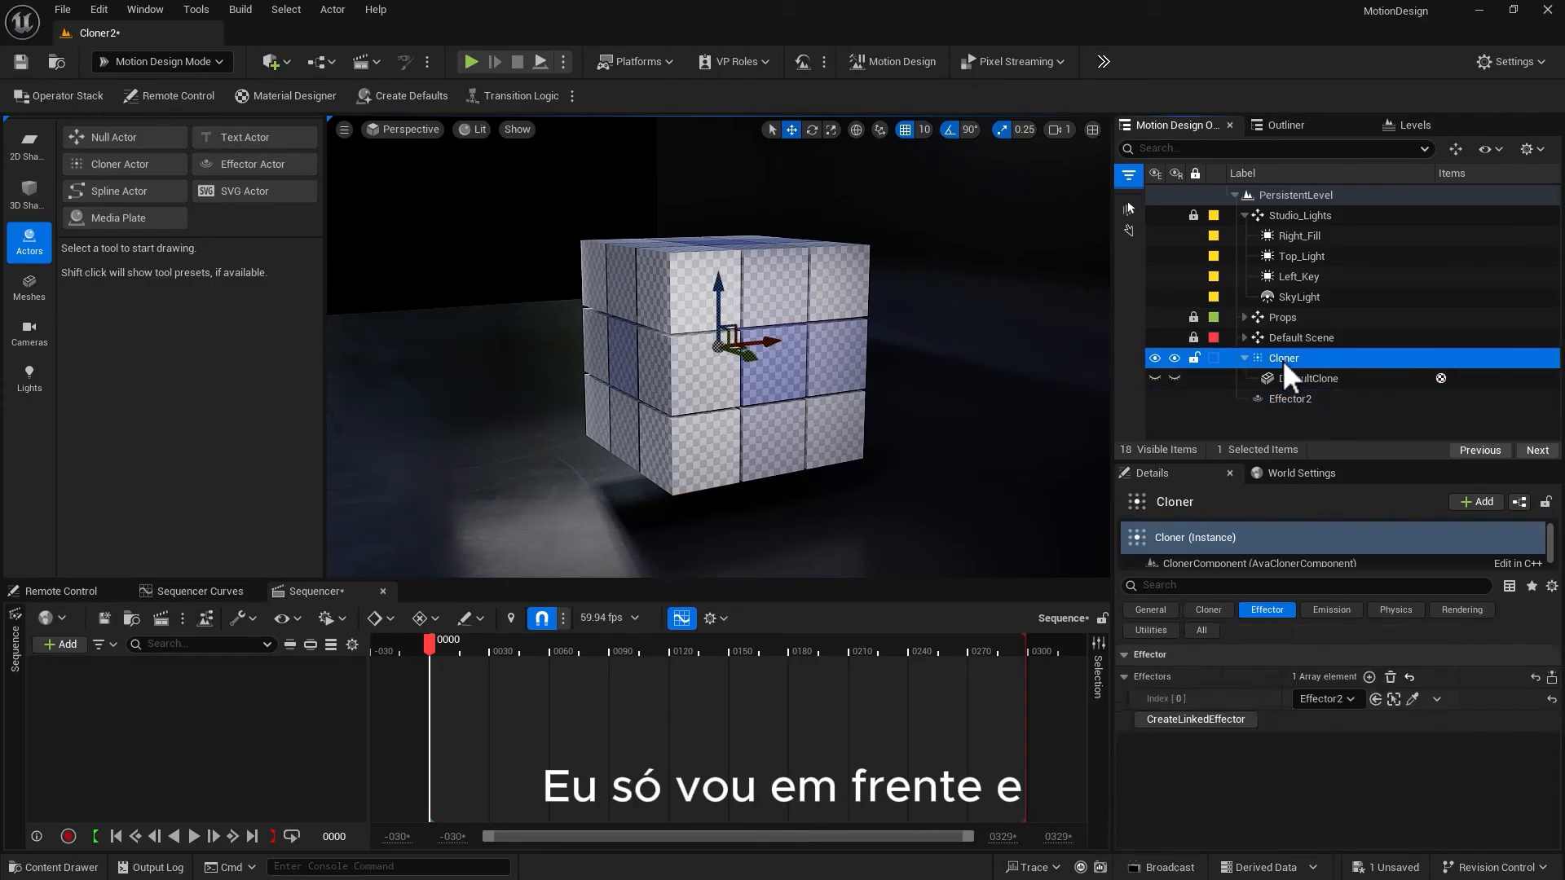
{"action": "left_click_drag", "start_coordinate": [472, 462], "coordinate": [575, 428], "text": "alt"}
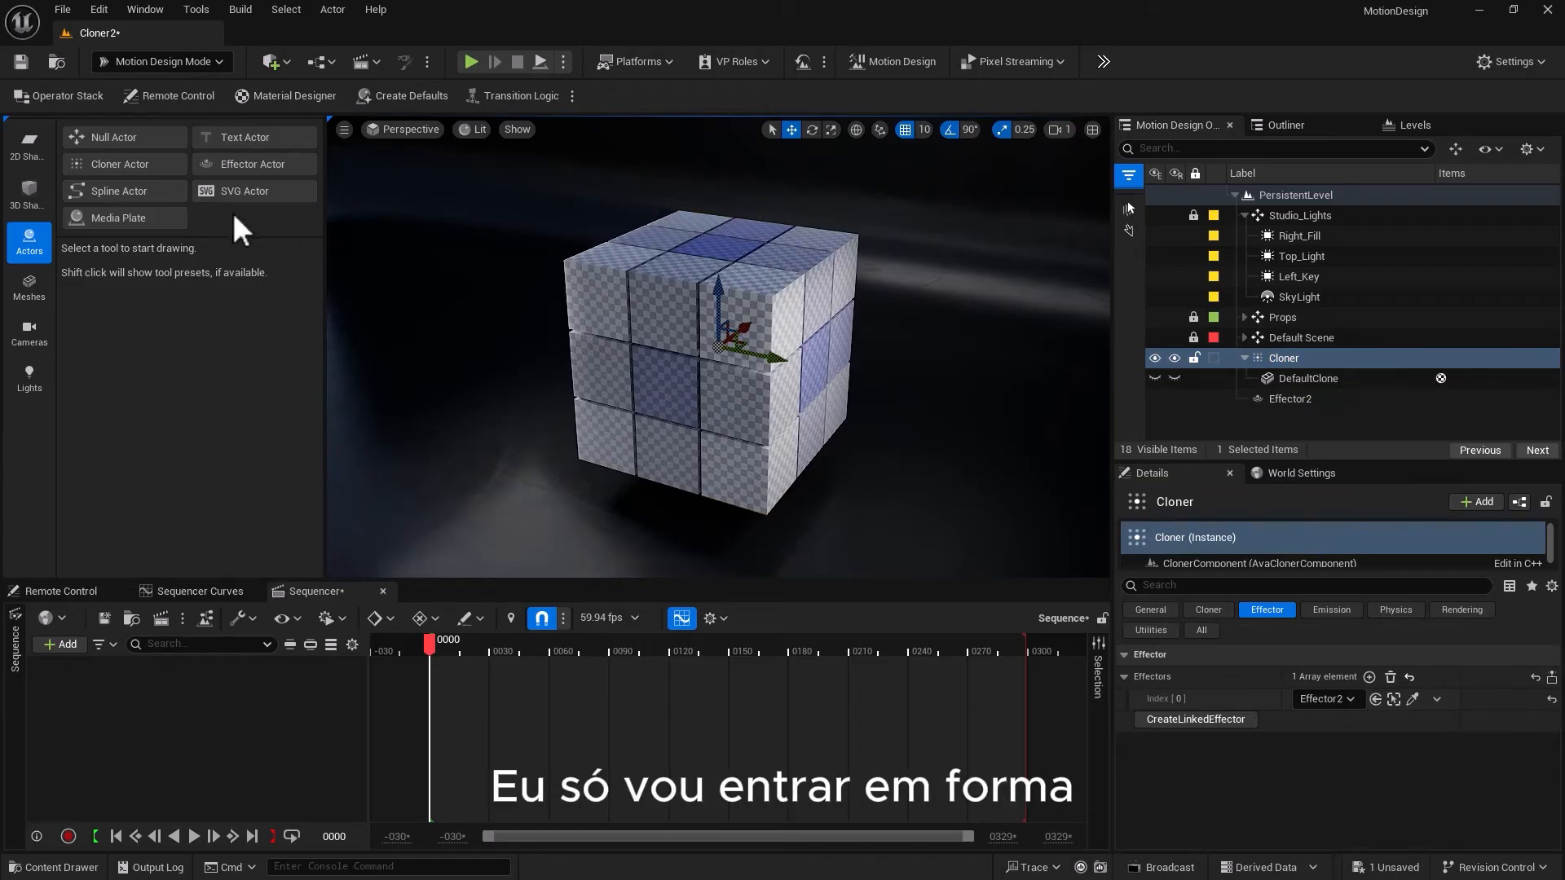
{"action": "left_click", "coordinate": [31, 196]}
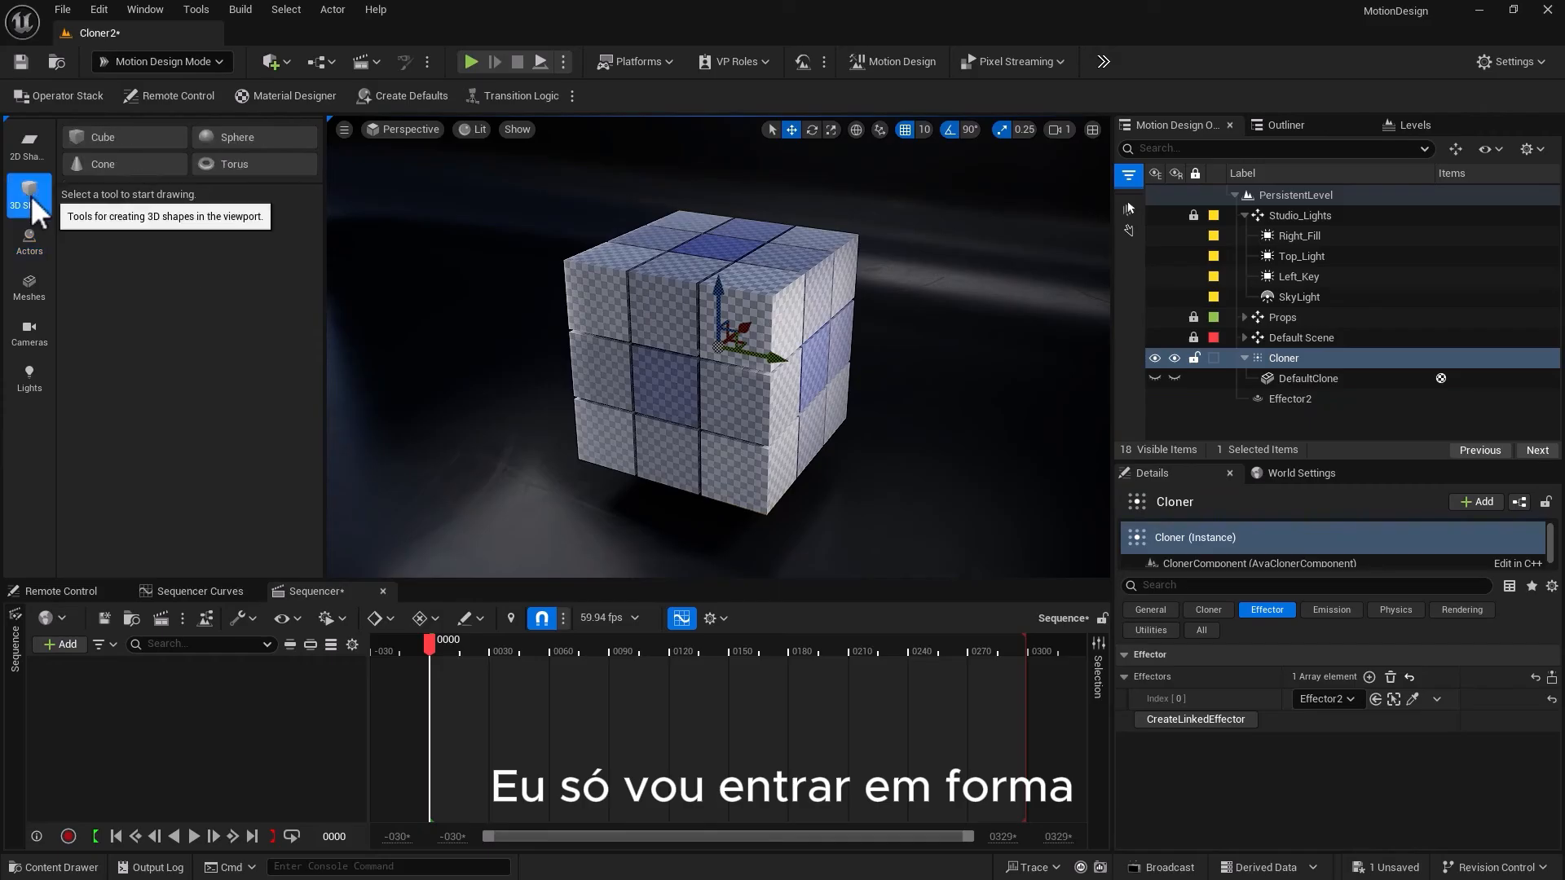
{"action": "left_click", "coordinate": [132, 163]}
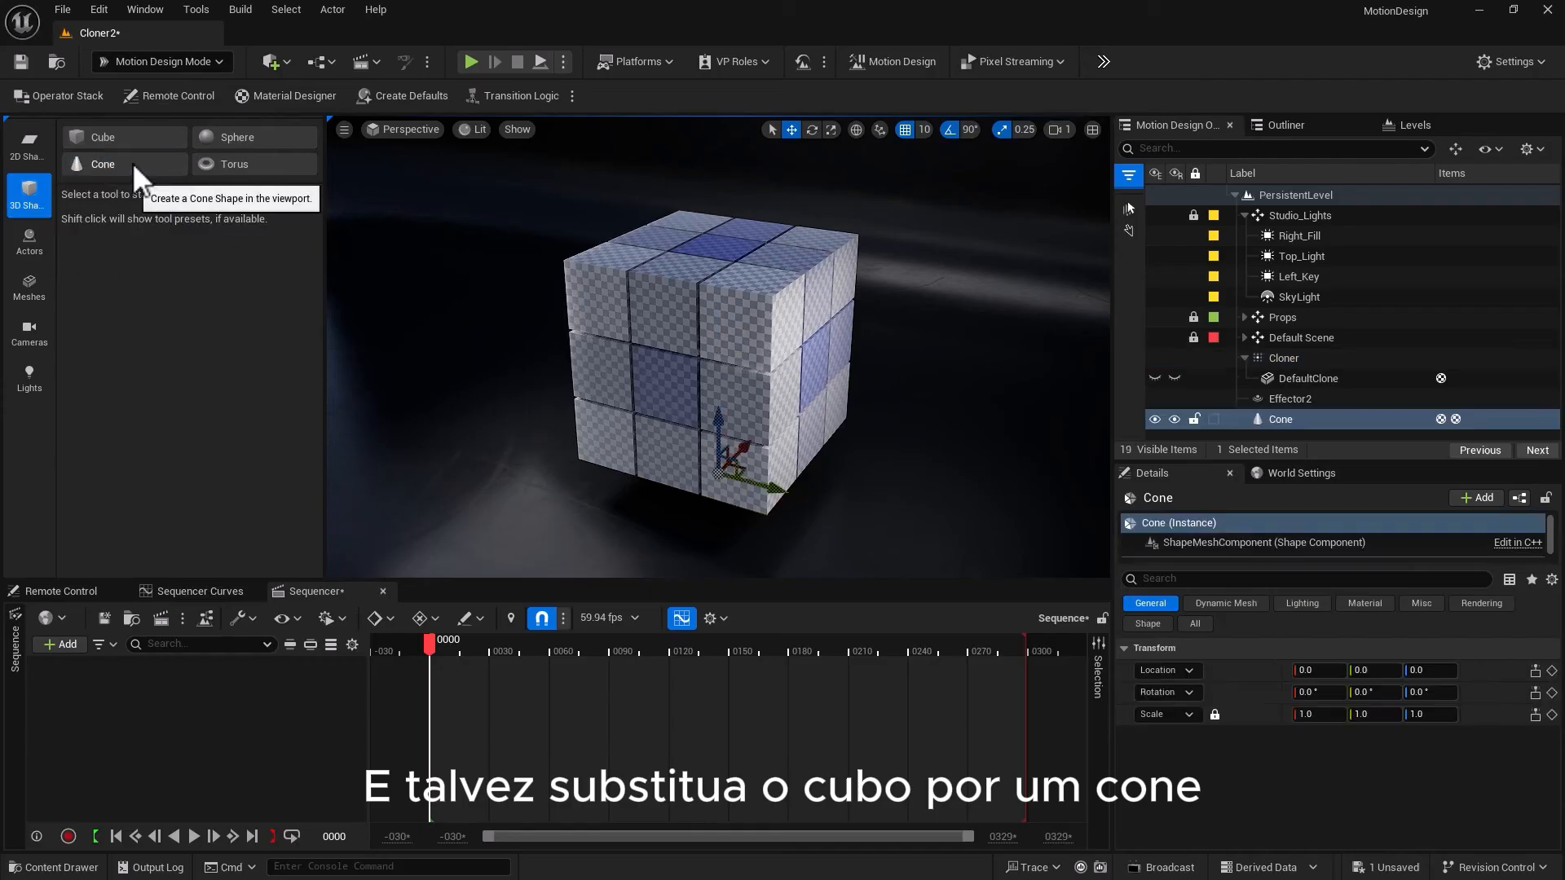
{"action": "left_click_drag", "start_coordinate": [1262, 419], "coordinate": [1274, 361]}
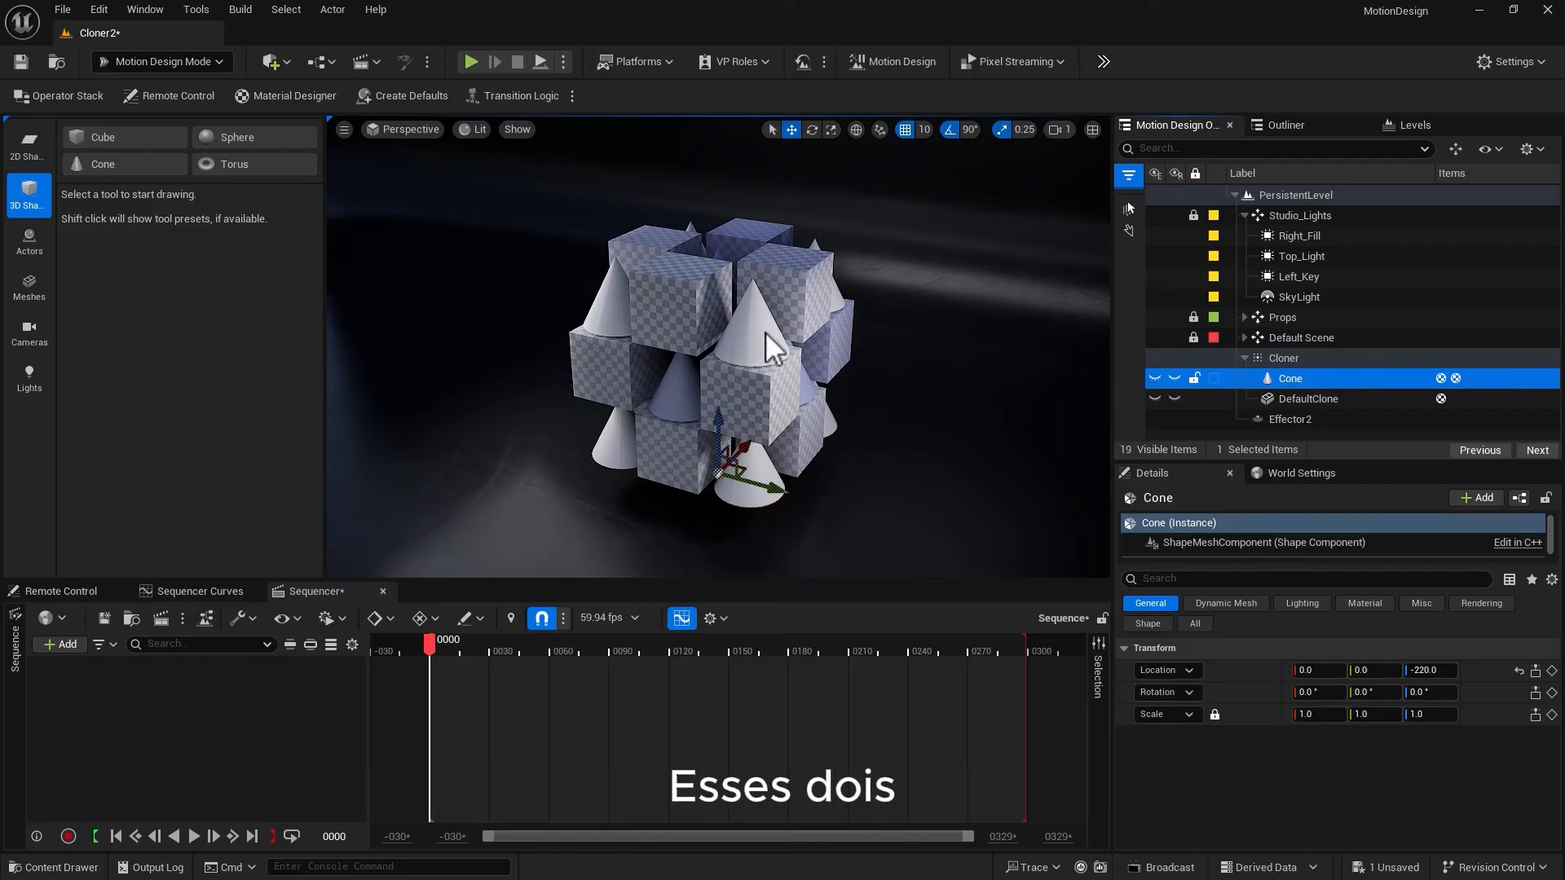
Delete the DefaultClone from the Cloner despite its reference, leaving the Cone as the only cloned shape
{"action": "left_click", "coordinate": [1305, 399]}
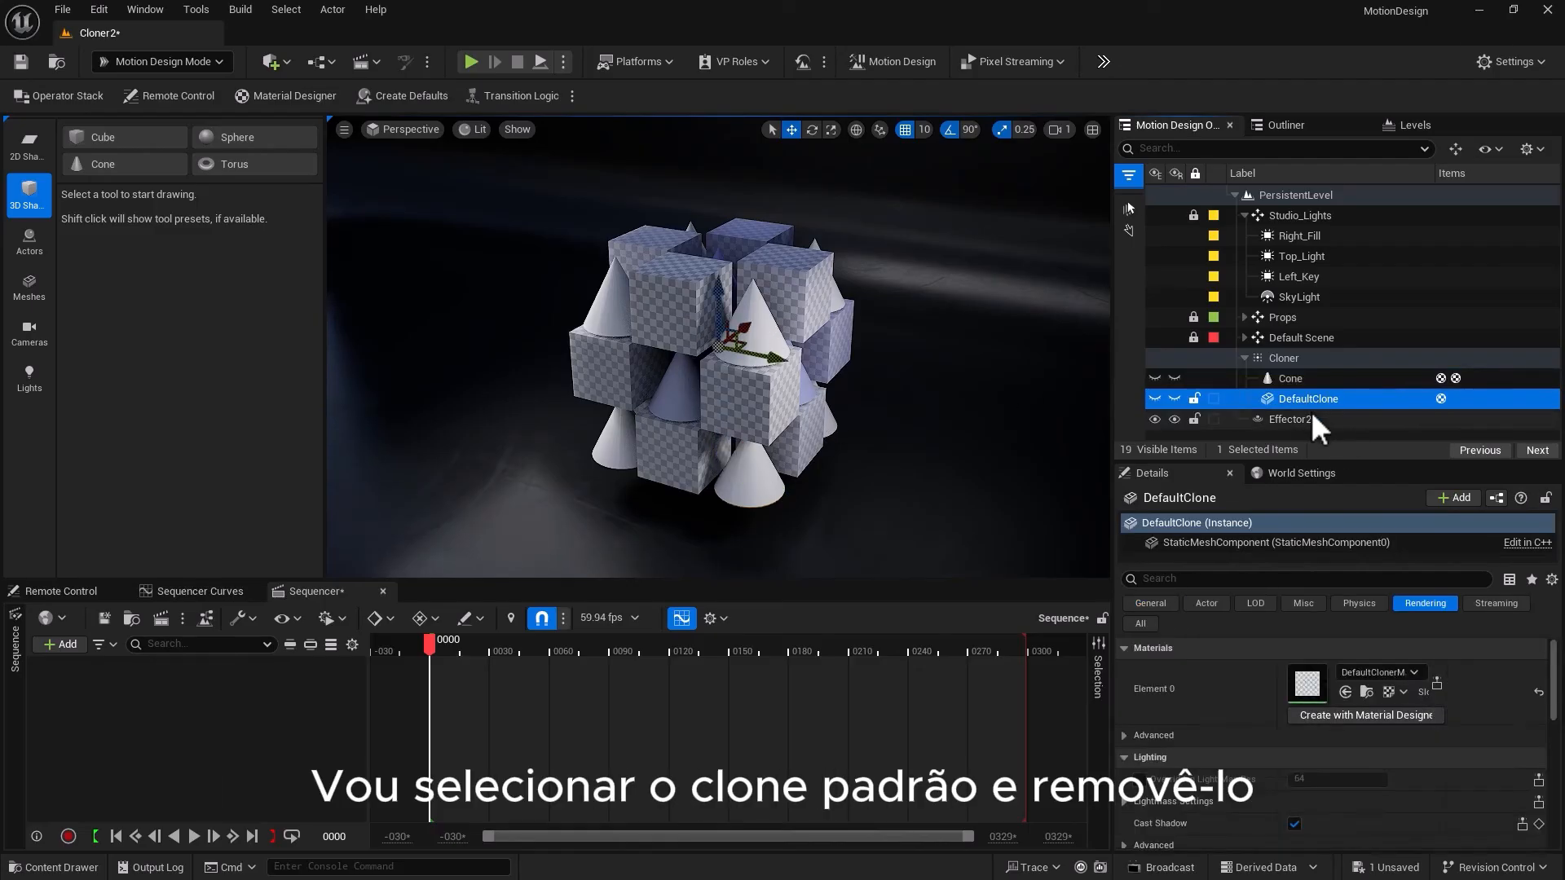
{"action": "key", "text": "Delete"}
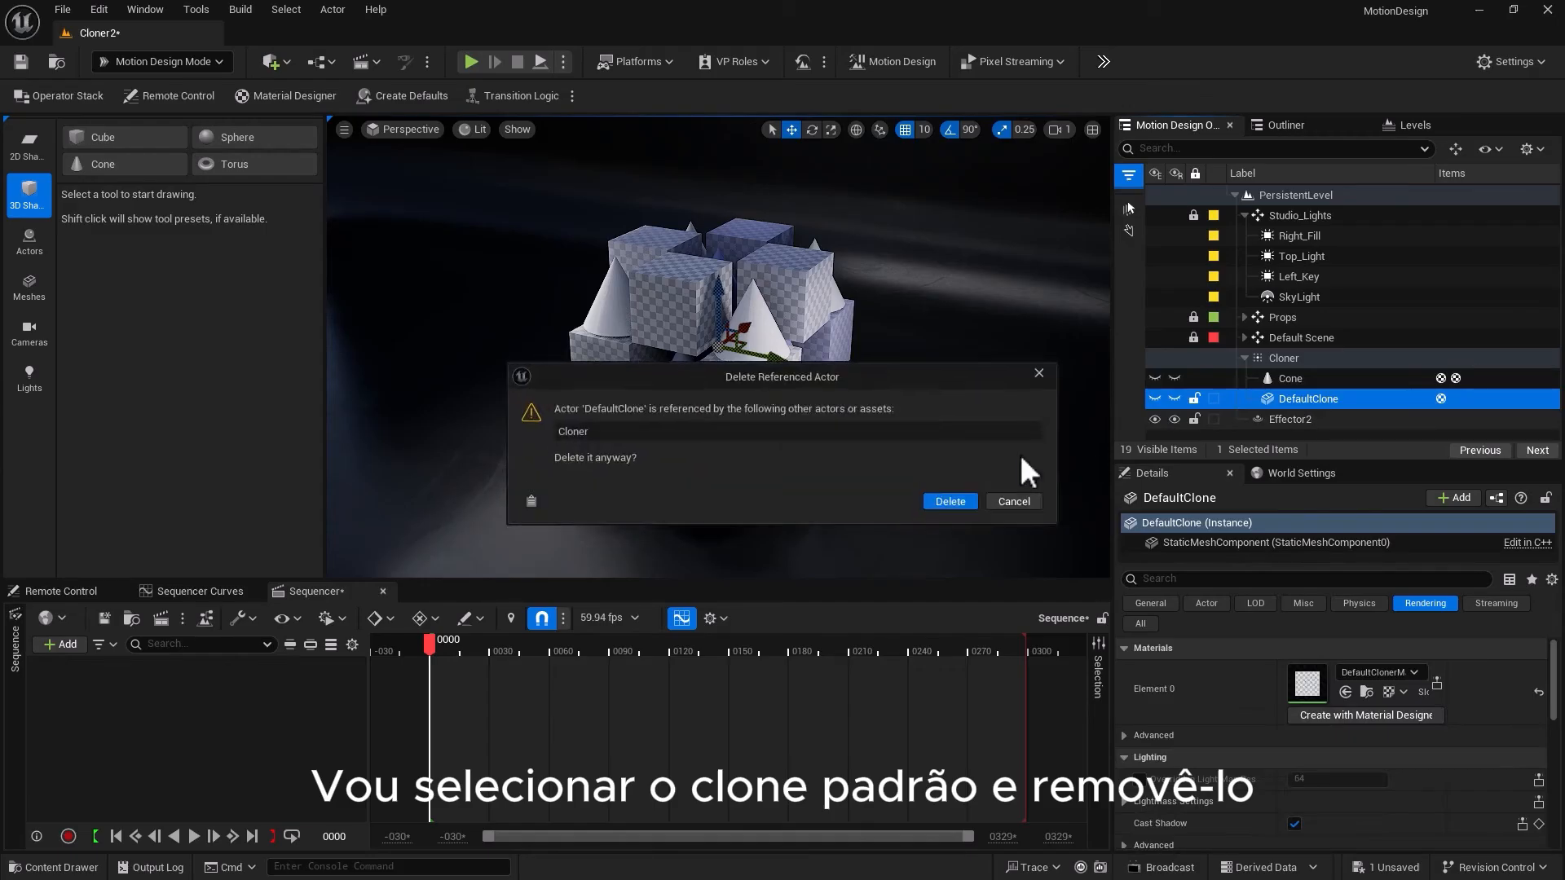
{"action": "left_click", "coordinate": [935, 502]}
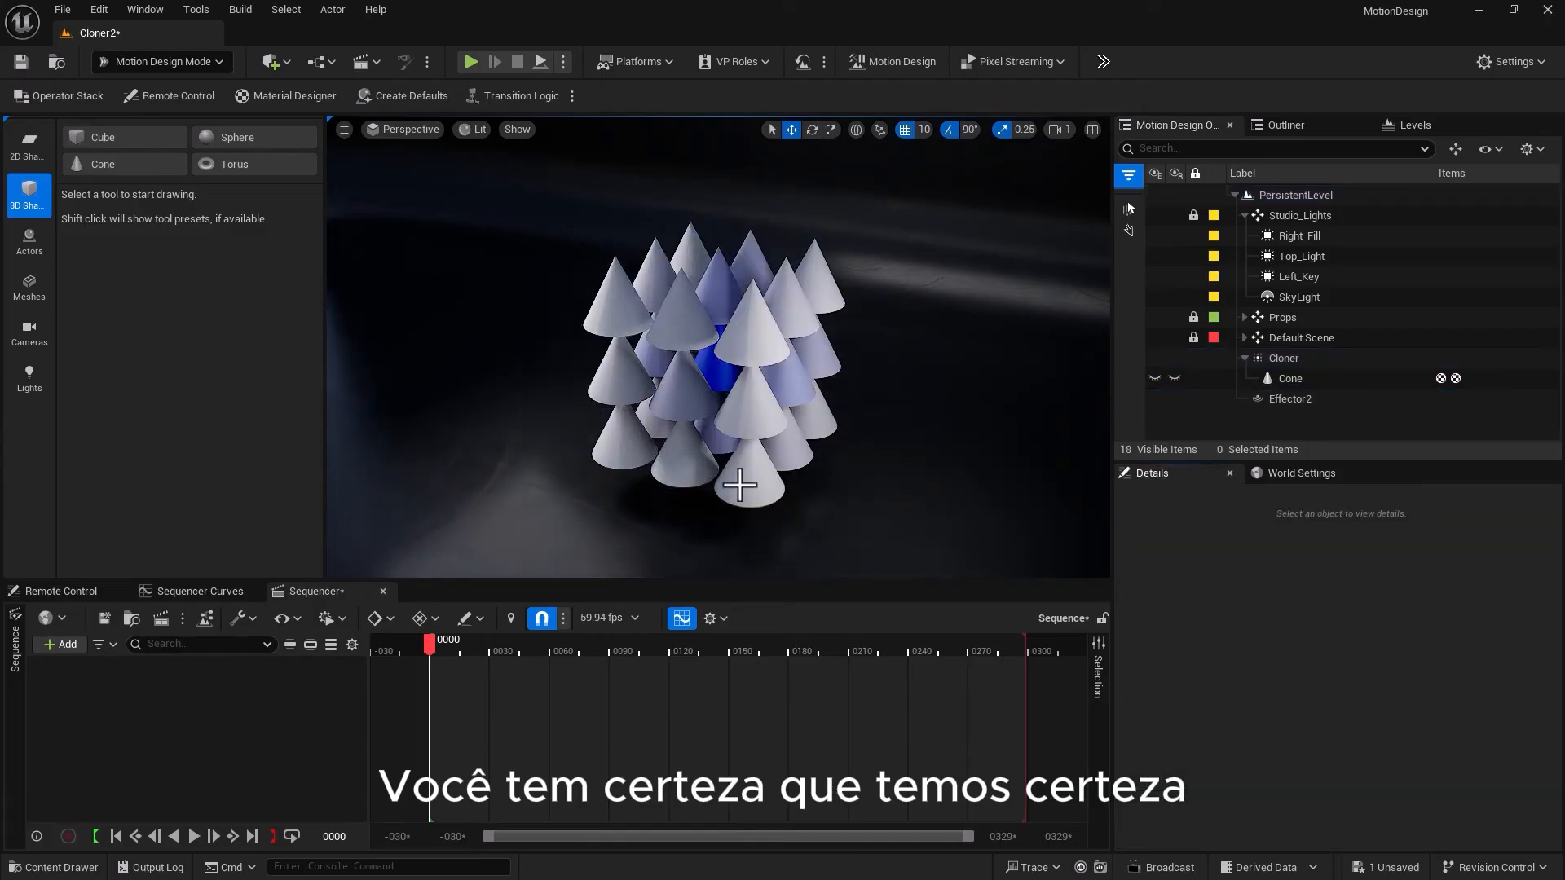
{"action": "mouse_move", "coordinate": [576, 495]}
{"action": "left_mouse_down", "text": "alt"}
{"action": "mouse_move", "coordinate": [681, 440]}
{"action": "mouse_move", "coordinate": [749, 427]}
{"action": "left_mouse_up", "text": "alt"}
Scale the Cone under the Cloner down uniformly to 0.1
{"action": "left_click", "coordinate": [1281, 360]}
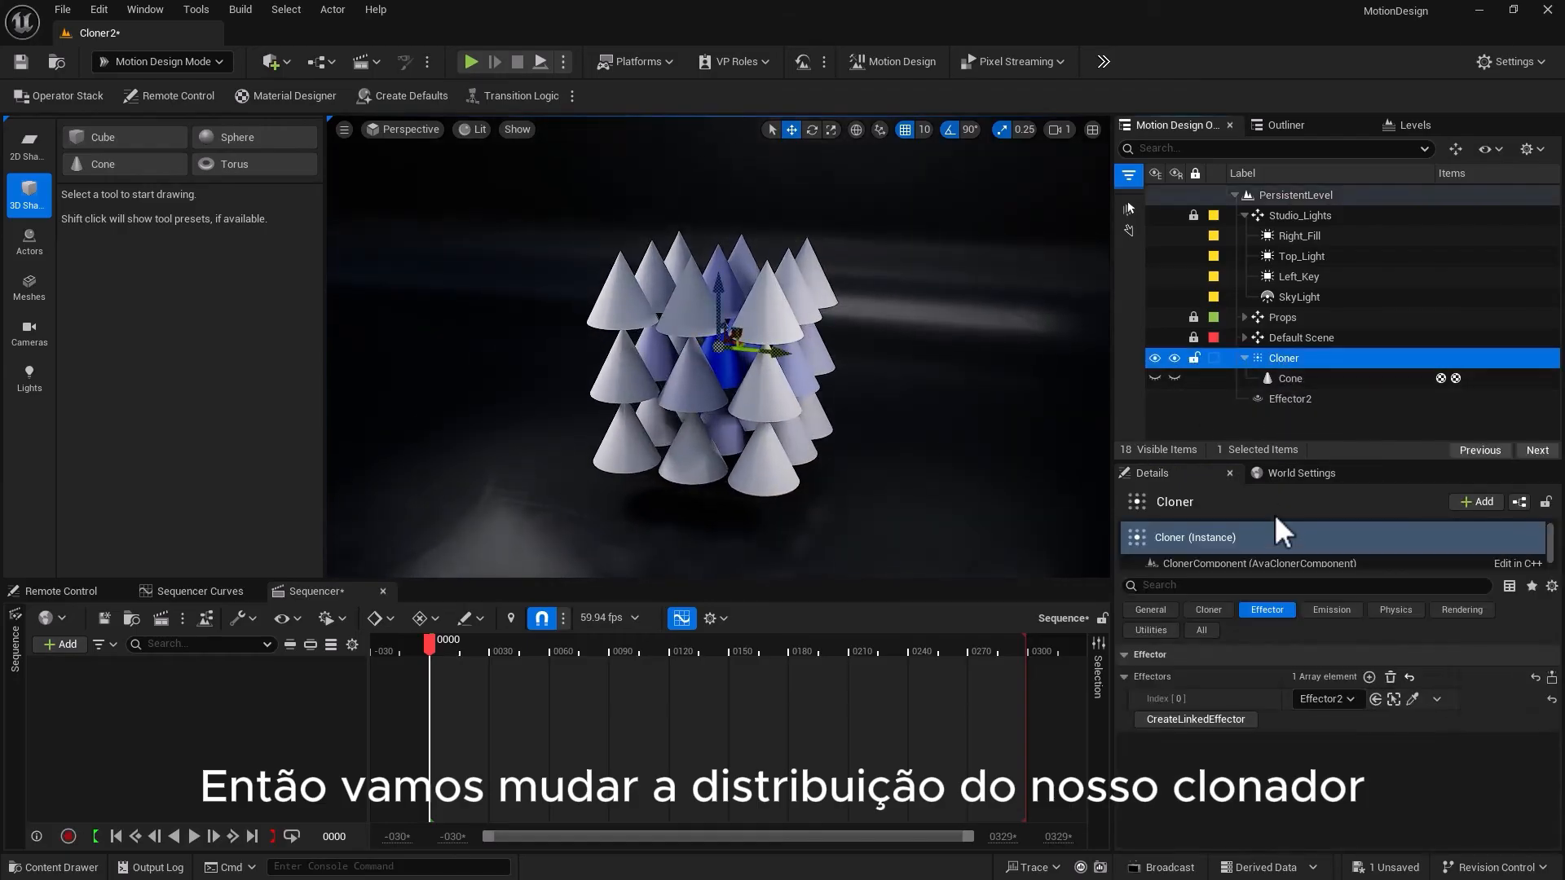
{"action": "left_click", "coordinate": [1286, 379]}
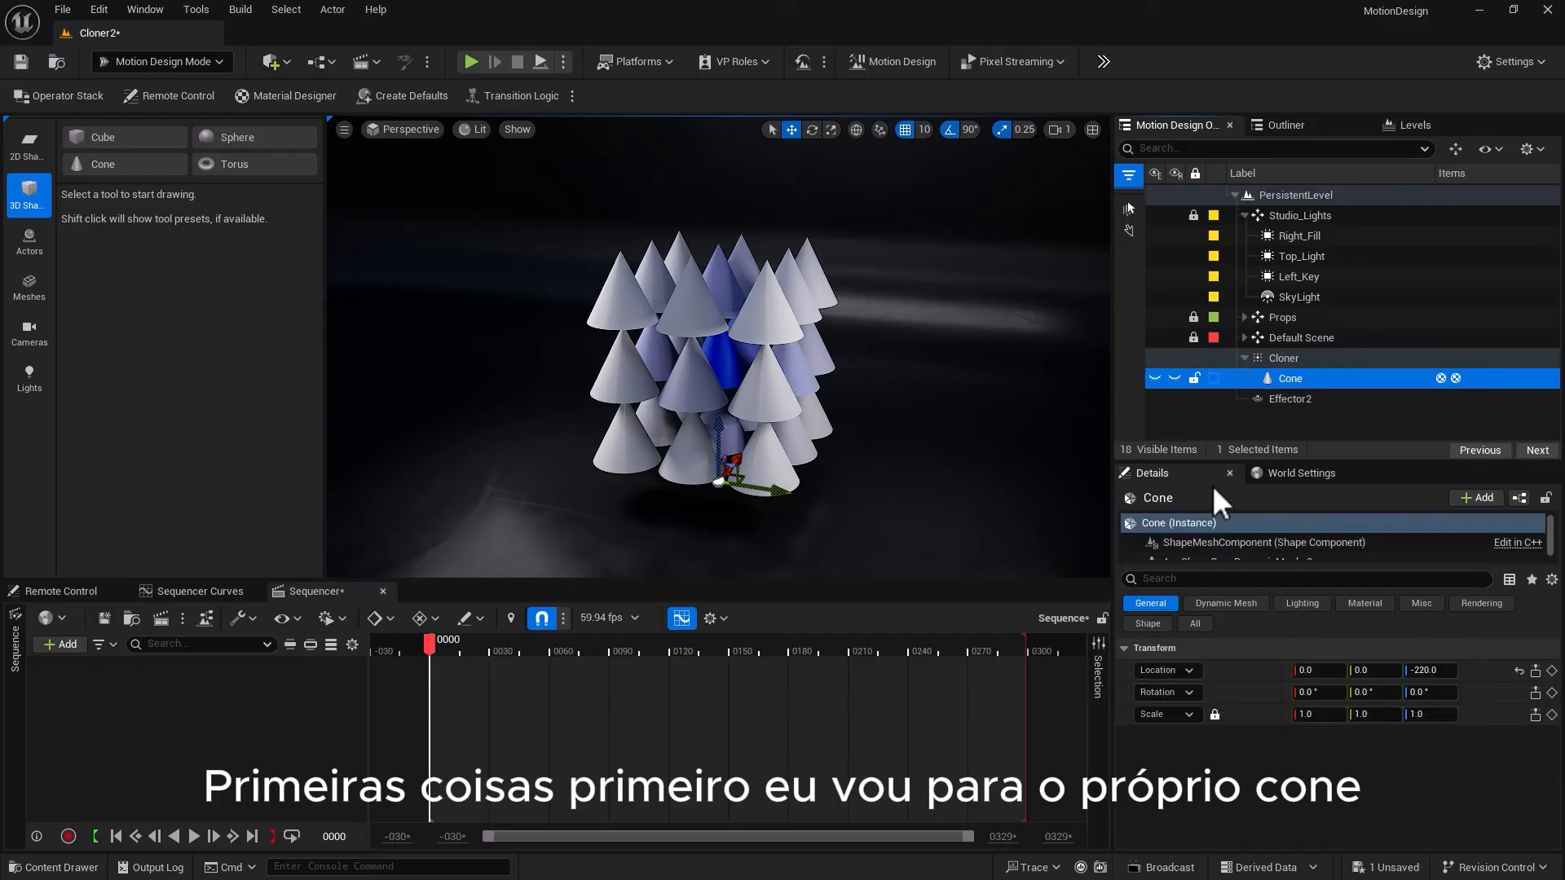
{"action": "left_click", "coordinate": [1330, 712]}
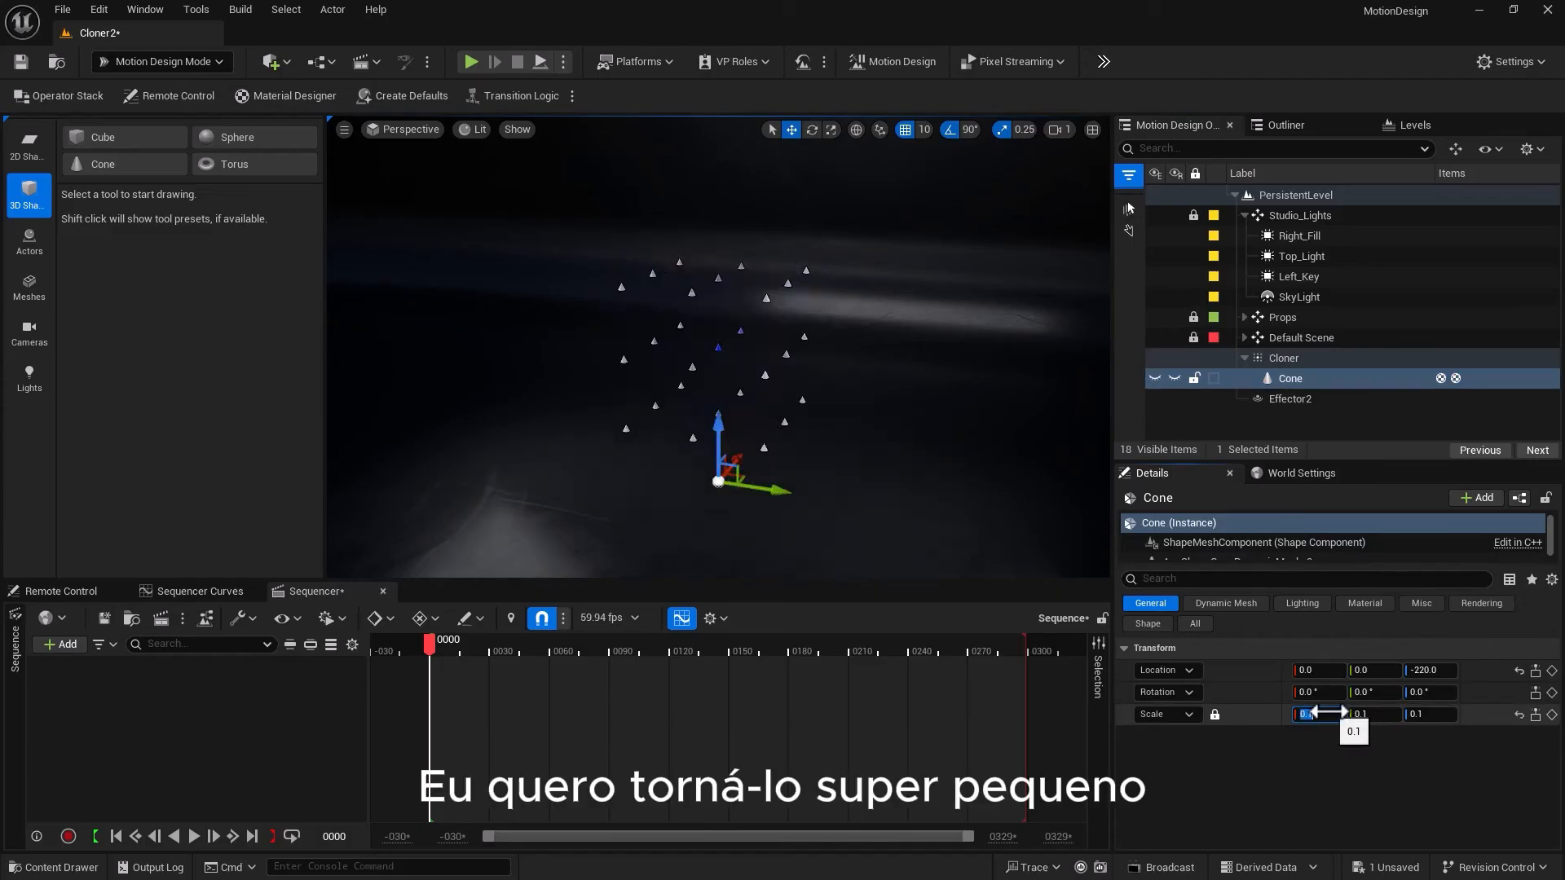
Set the Cloner's grid layout spacing to 10 in X, 10 in Y and 1 in Z
{"action": "left_click", "coordinate": [1284, 360]}
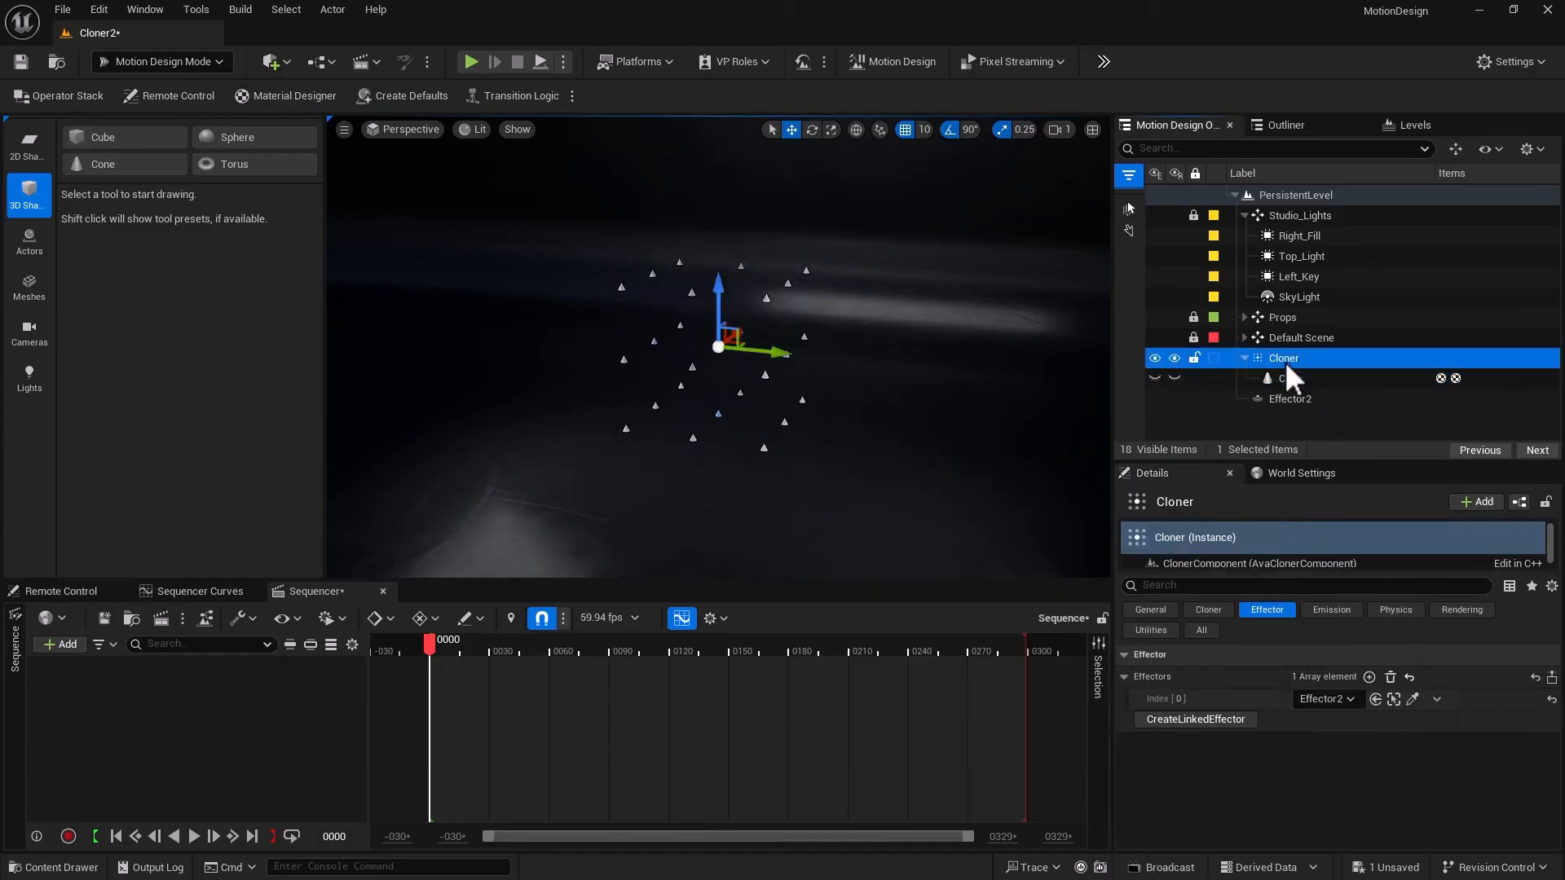
{"action": "left_click", "coordinate": [1203, 609]}
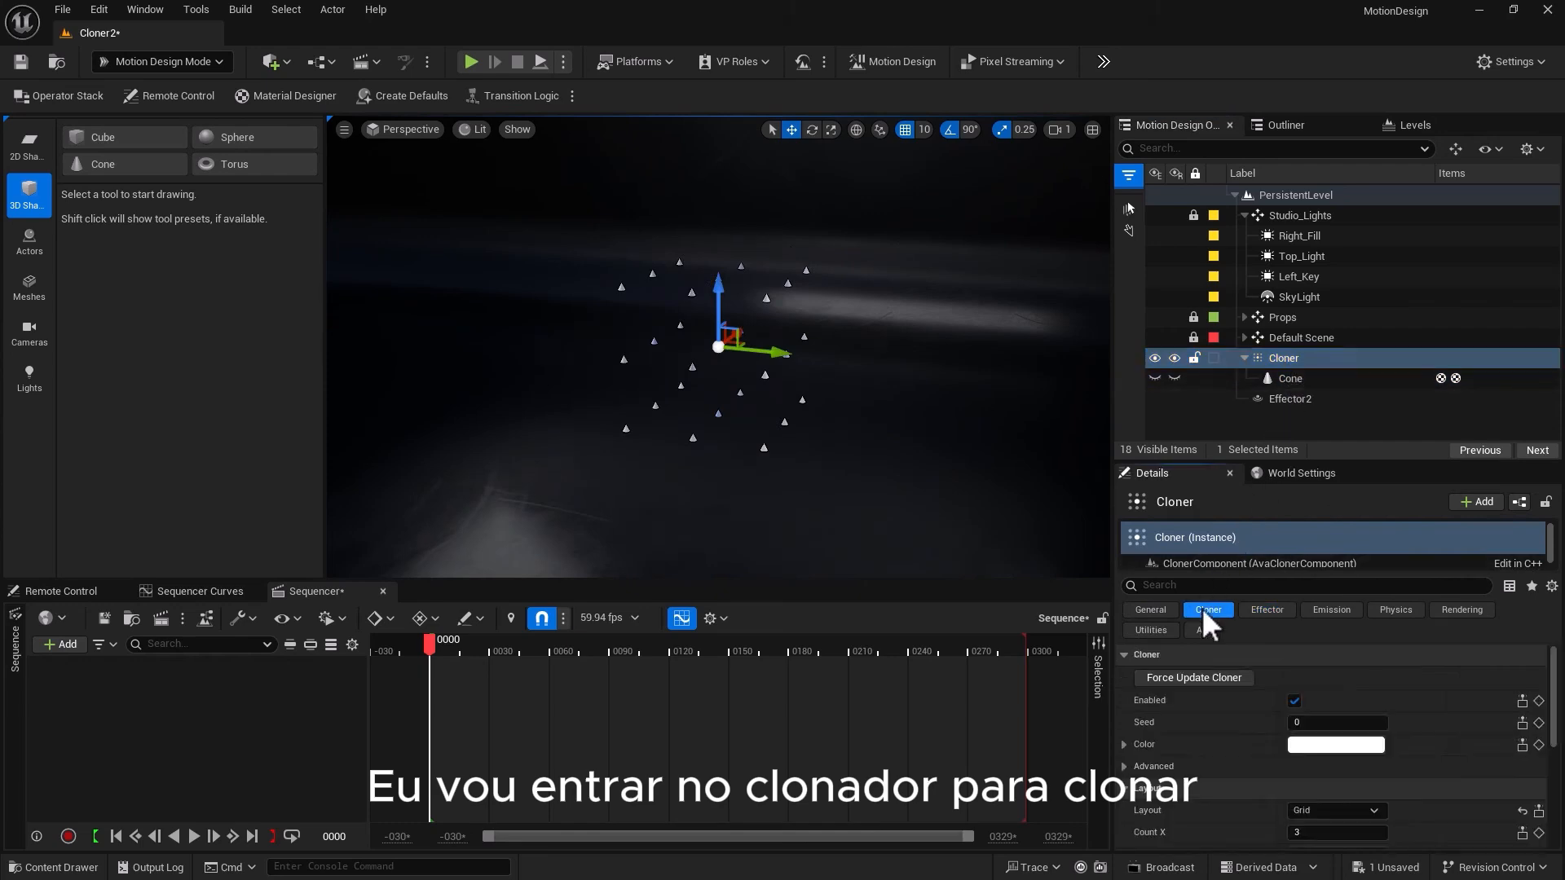
{"action": "scroll", "coordinate": [1285, 709], "scroll_direction": "down", "scroll_amount": 2}
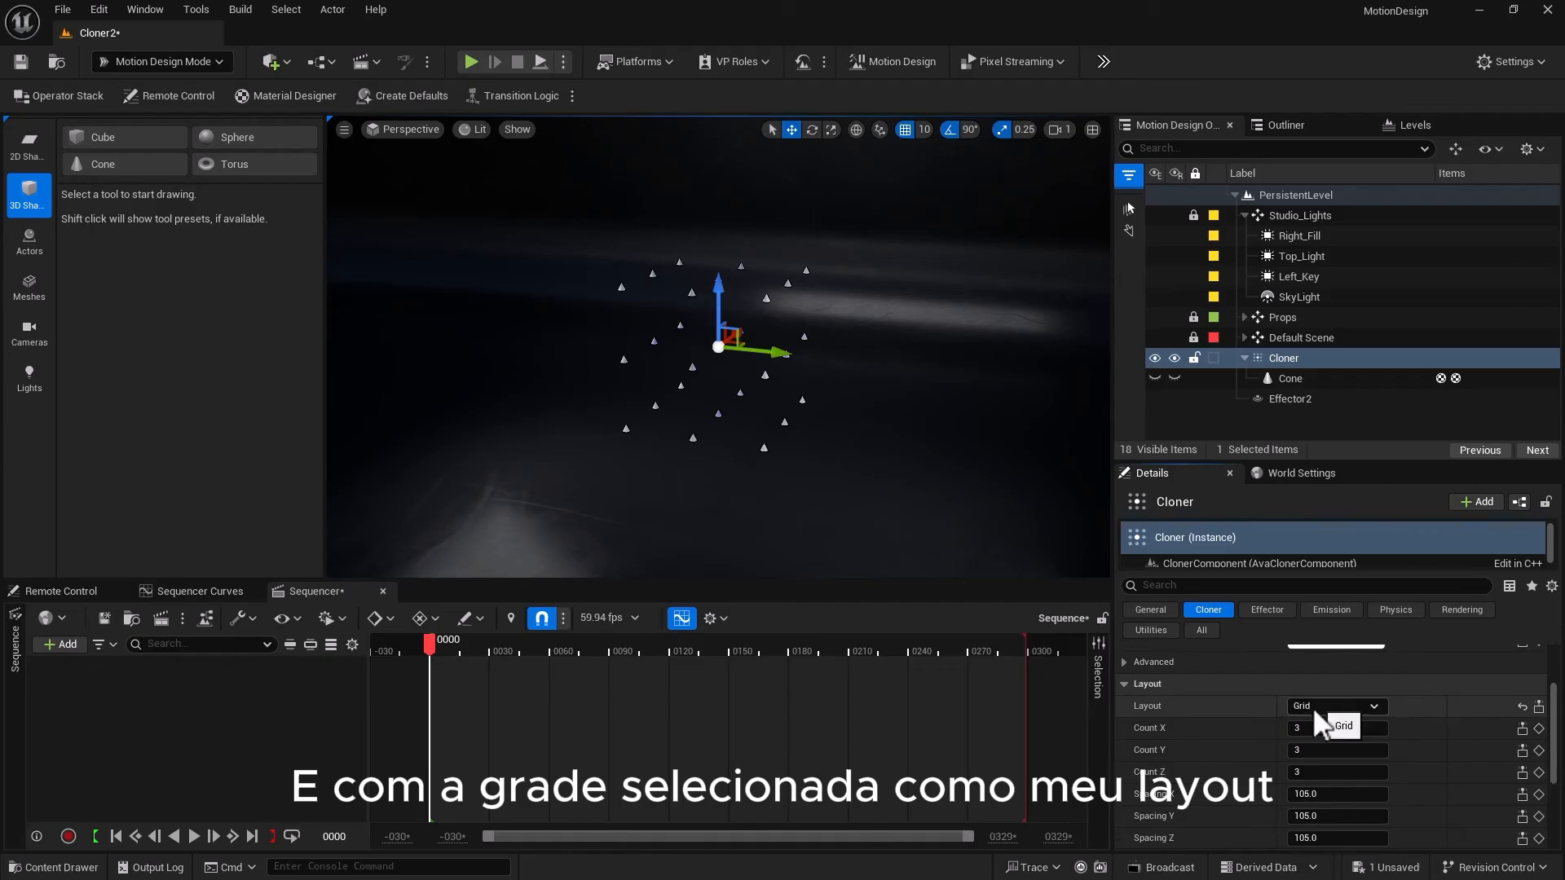
{"action": "left_click", "coordinate": [1330, 795]}
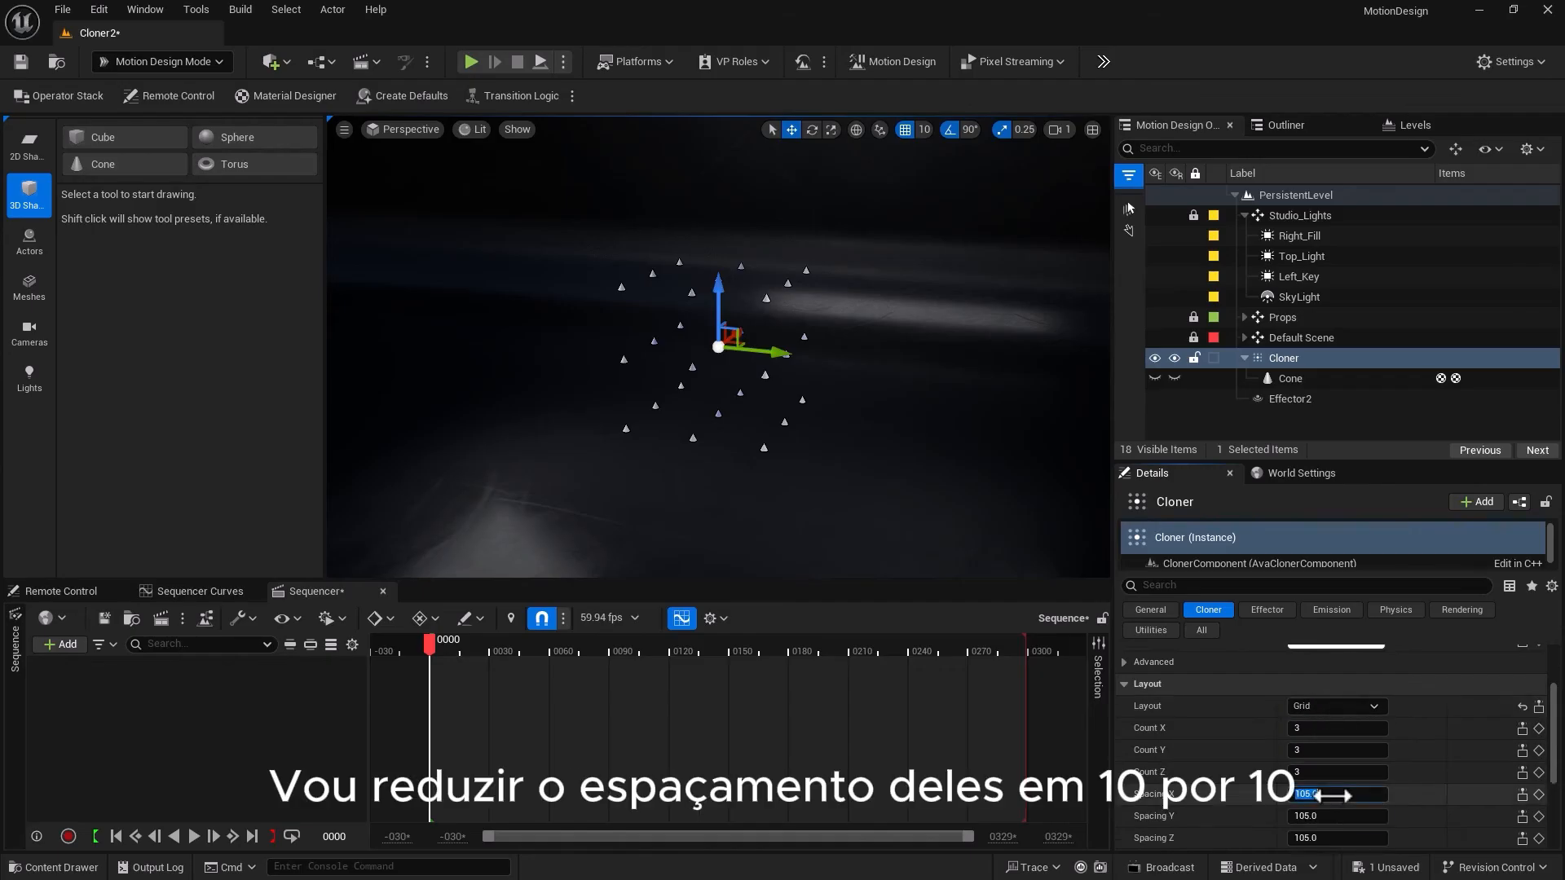
{"action": "type", "text": "10"}
{"action": "left_click", "coordinate": [1317, 813]}
{"action": "type", "text": "10"}
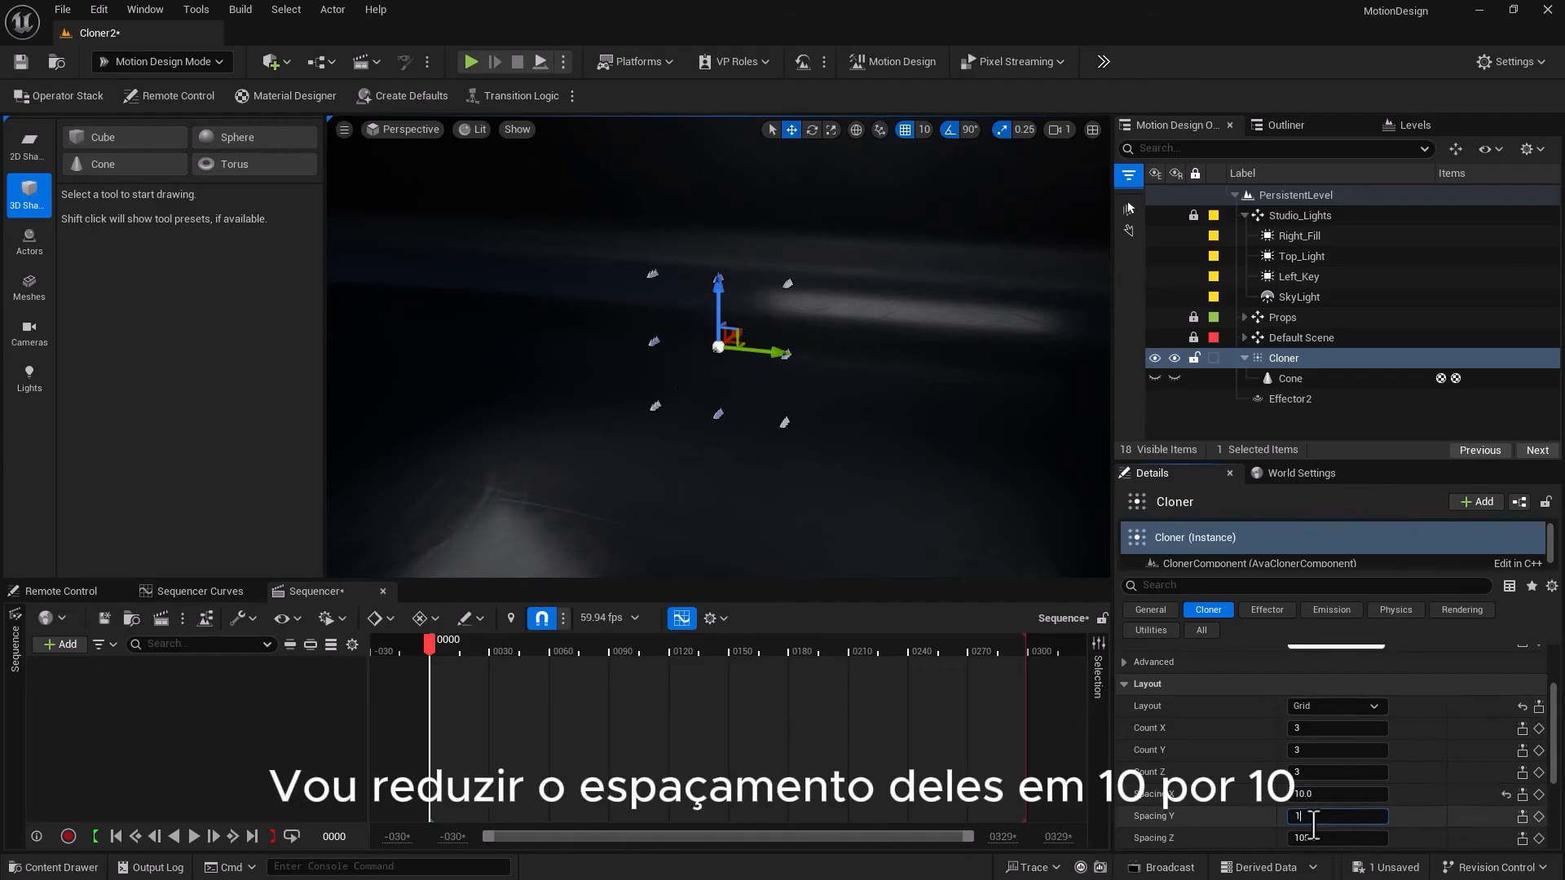
{"action": "left_click", "coordinate": [1309, 841]}
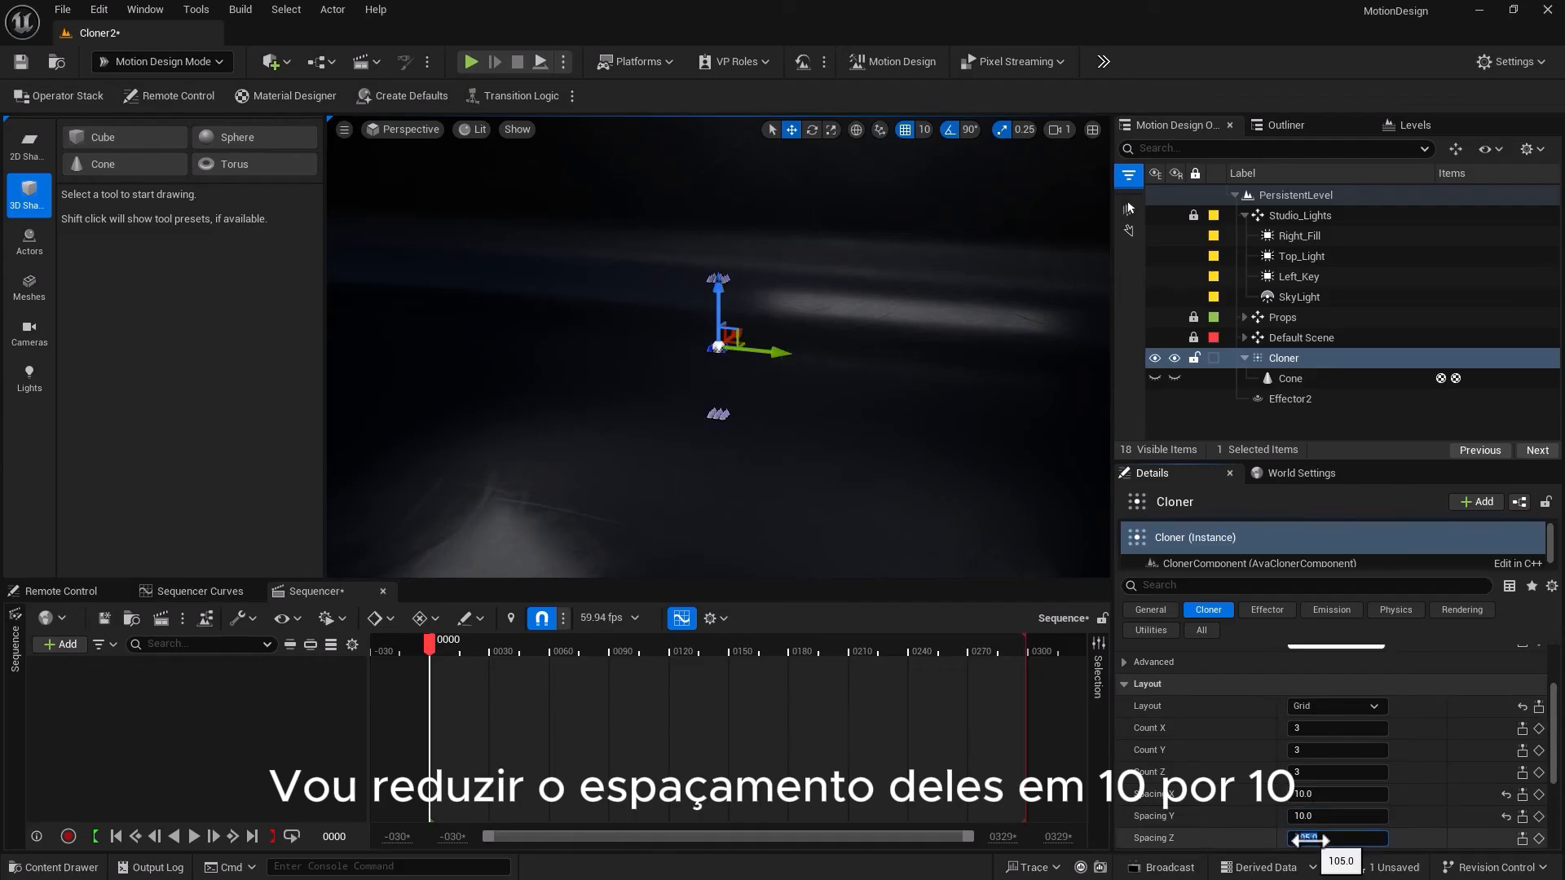
{"action": "type", "text": "1"}
{"action": "key", "text": "Return"}
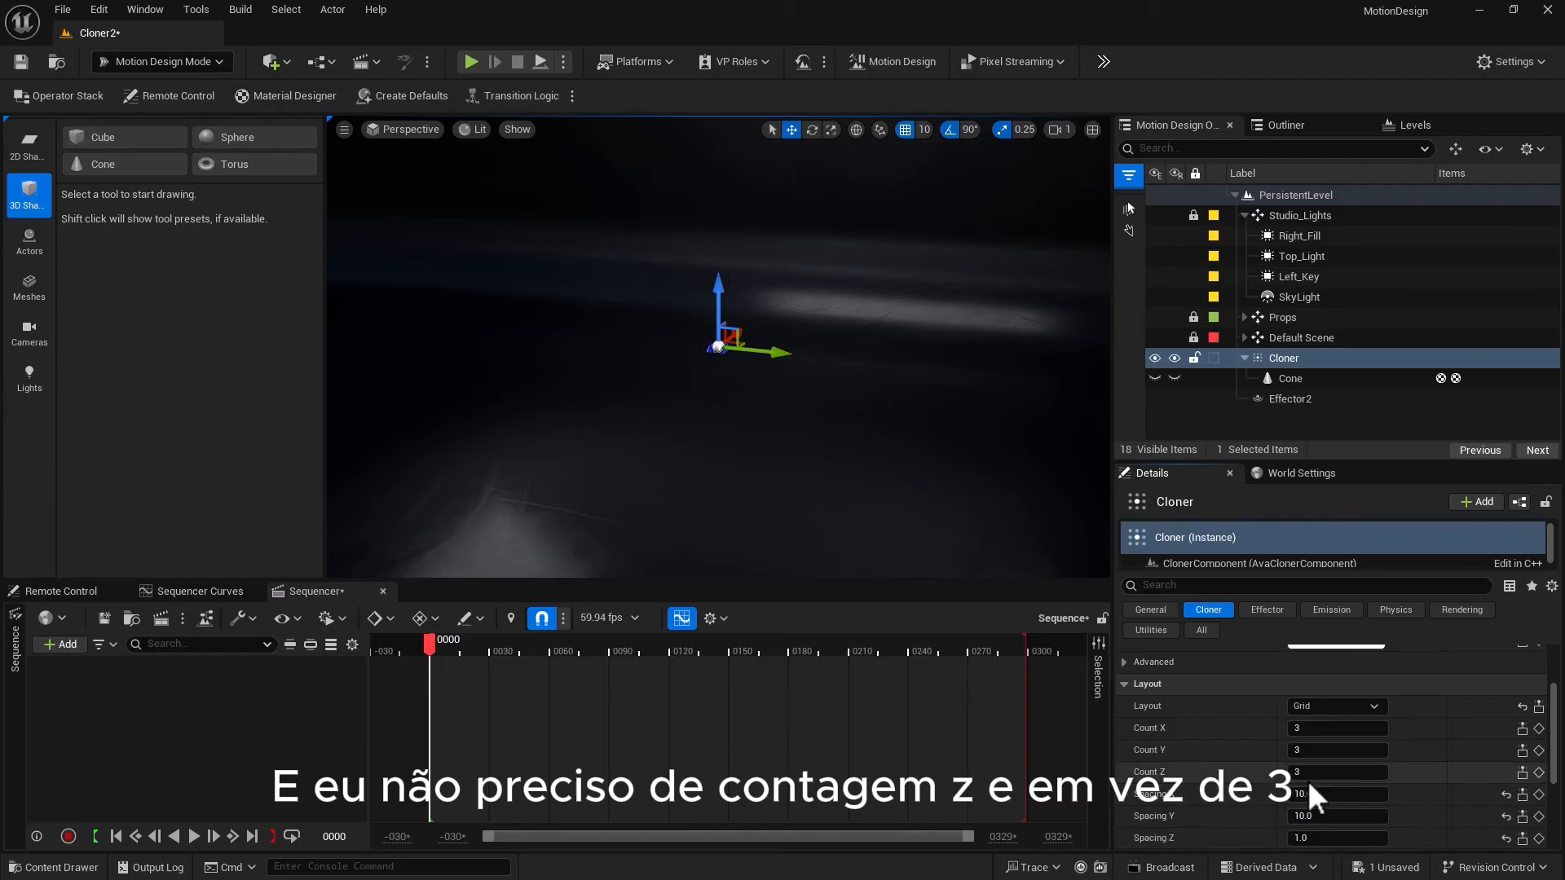
Set the Cloner's grid counts to 1 in Z and 100 in both X and Y
{"action": "type", "text": "1"}
{"action": "key", "text": "Return"}
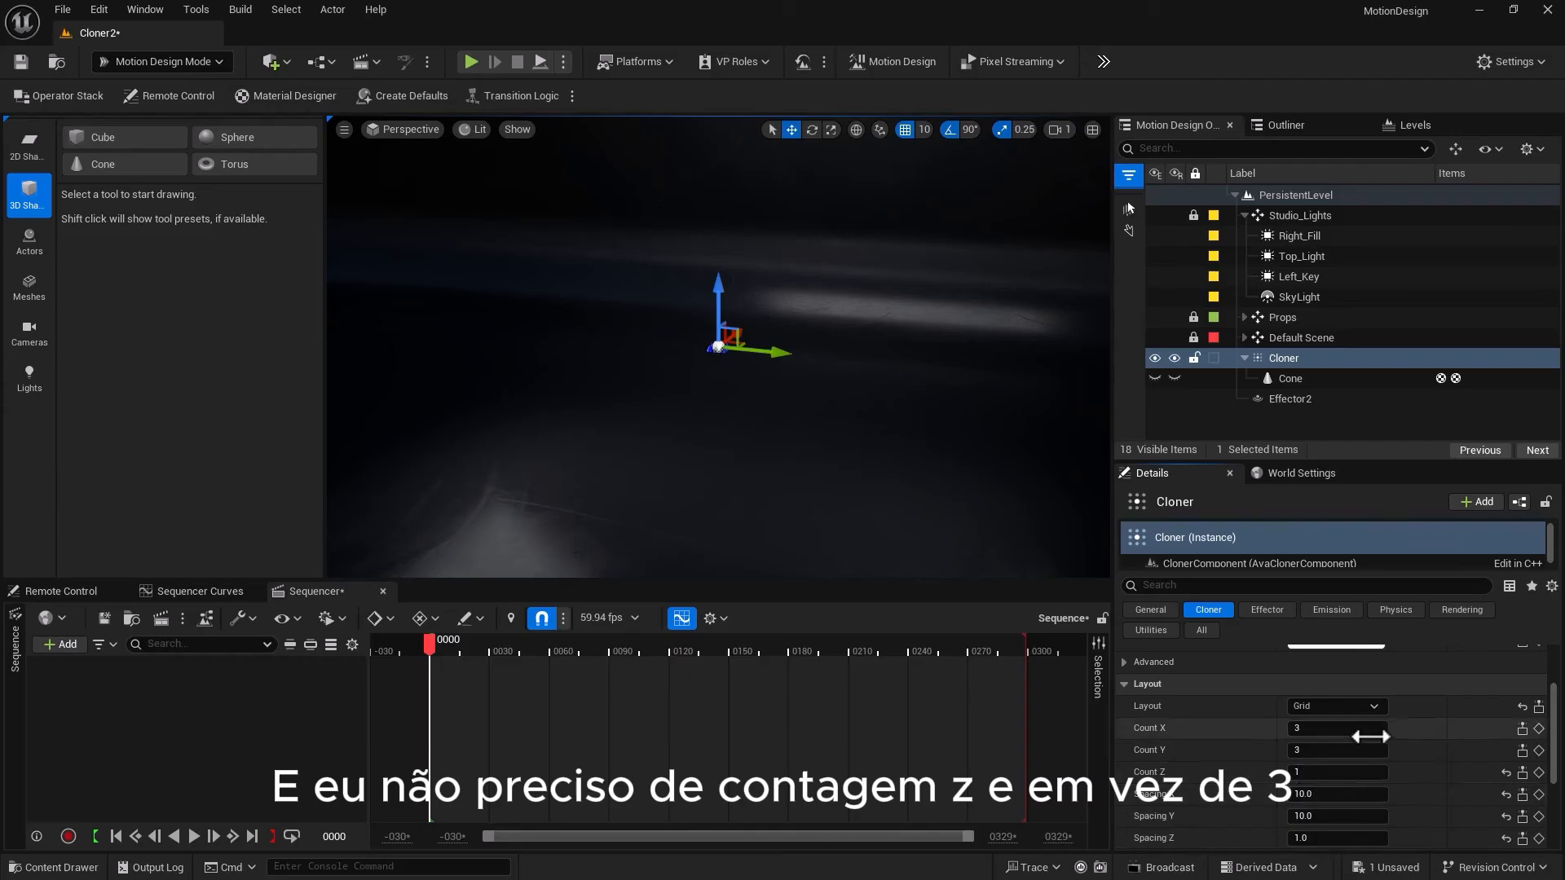
{"action": "left_click", "coordinate": [1337, 728]}
{"action": "type", "text": "100"}
{"action": "key", "text": "Return"}
{"action": "left_click_drag", "start_coordinate": [1312, 751], "coordinate": [1306, 745]}
Examine the cone grid from several angles and distances for gaps between the clones
{"action": "right_click_drag", "start_coordinate": [630, 408], "coordinate": [695, 408], "text": "alt"}
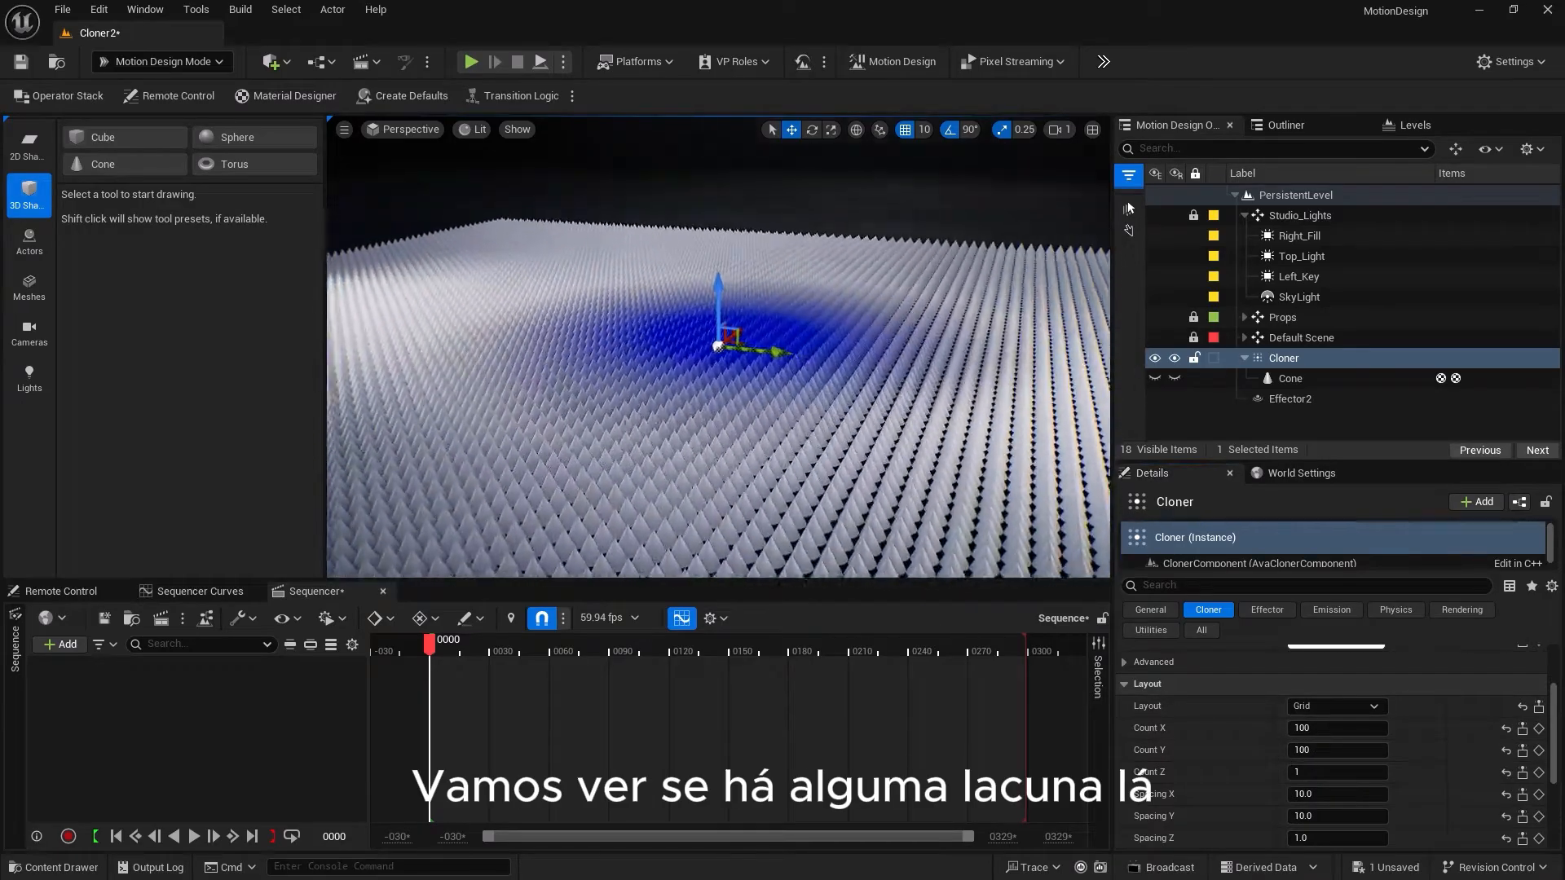
{"action": "left_click_drag", "start_coordinate": [630, 408], "coordinate": [629, 489], "text": "alt"}
{"action": "right_click_drag", "start_coordinate": [662, 409], "coordinate": [614, 409], "text": "alt"}
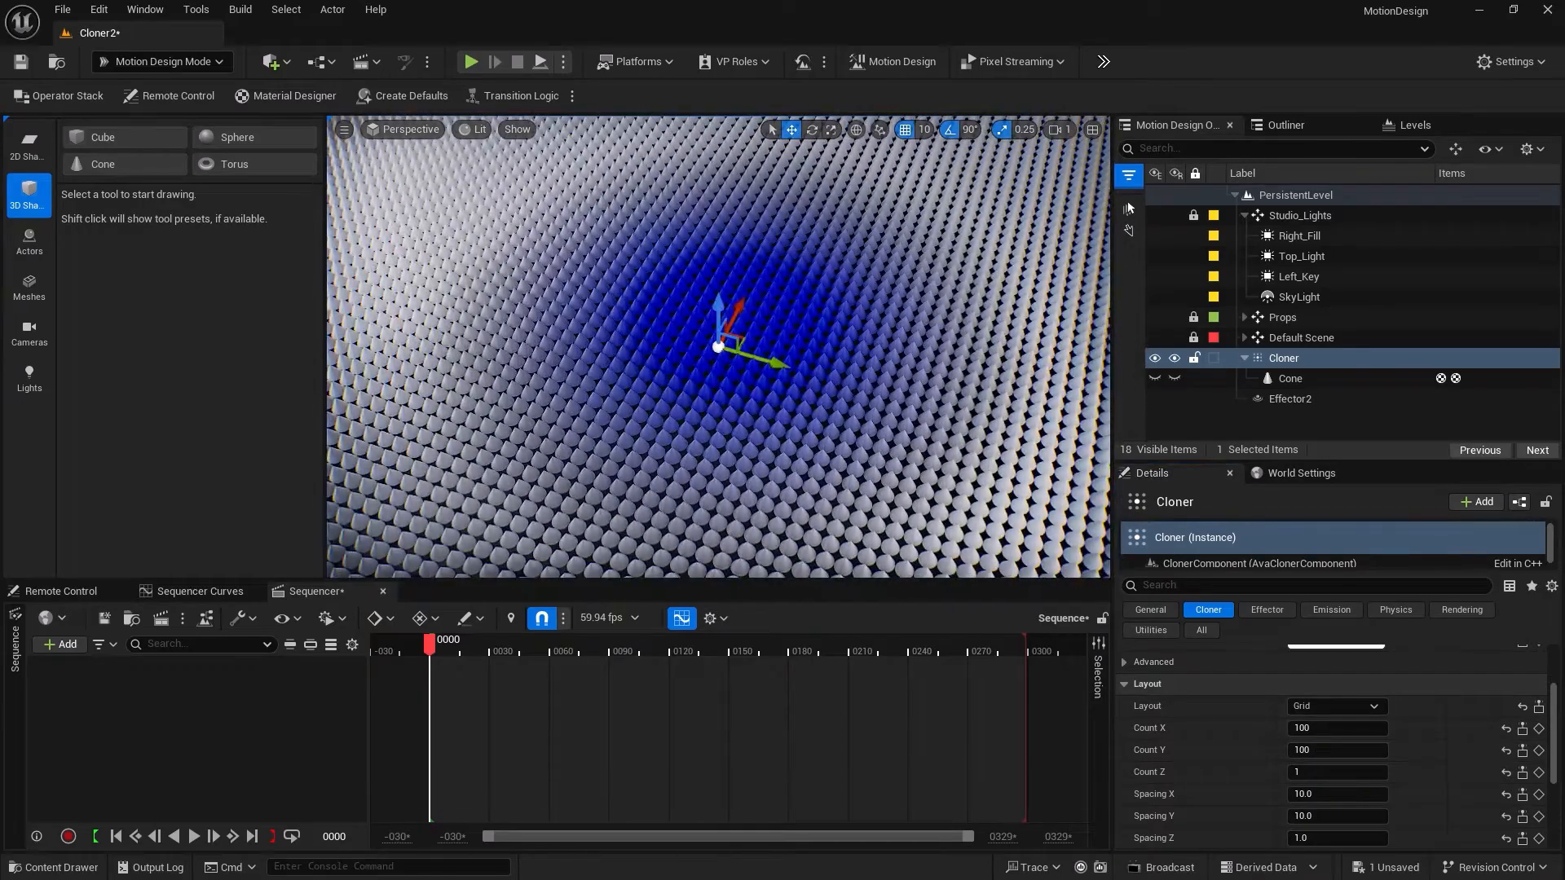
{"action": "left_click_drag", "start_coordinate": [630, 409], "coordinate": [643, 367], "text": "alt"}
{"action": "right_click_drag", "start_coordinate": [760, 426], "coordinate": [713, 426], "text": "alt"}
{"action": "left_click_drag", "start_coordinate": [793, 426], "coordinate": [741, 486], "text": "alt"}
{"action": "middle_click_drag", "start_coordinate": [793, 427], "coordinate": [787, 484]}
{"action": "scroll", "coordinate": [813, 407], "scroll_direction": "down", "scroll_amount": 5}
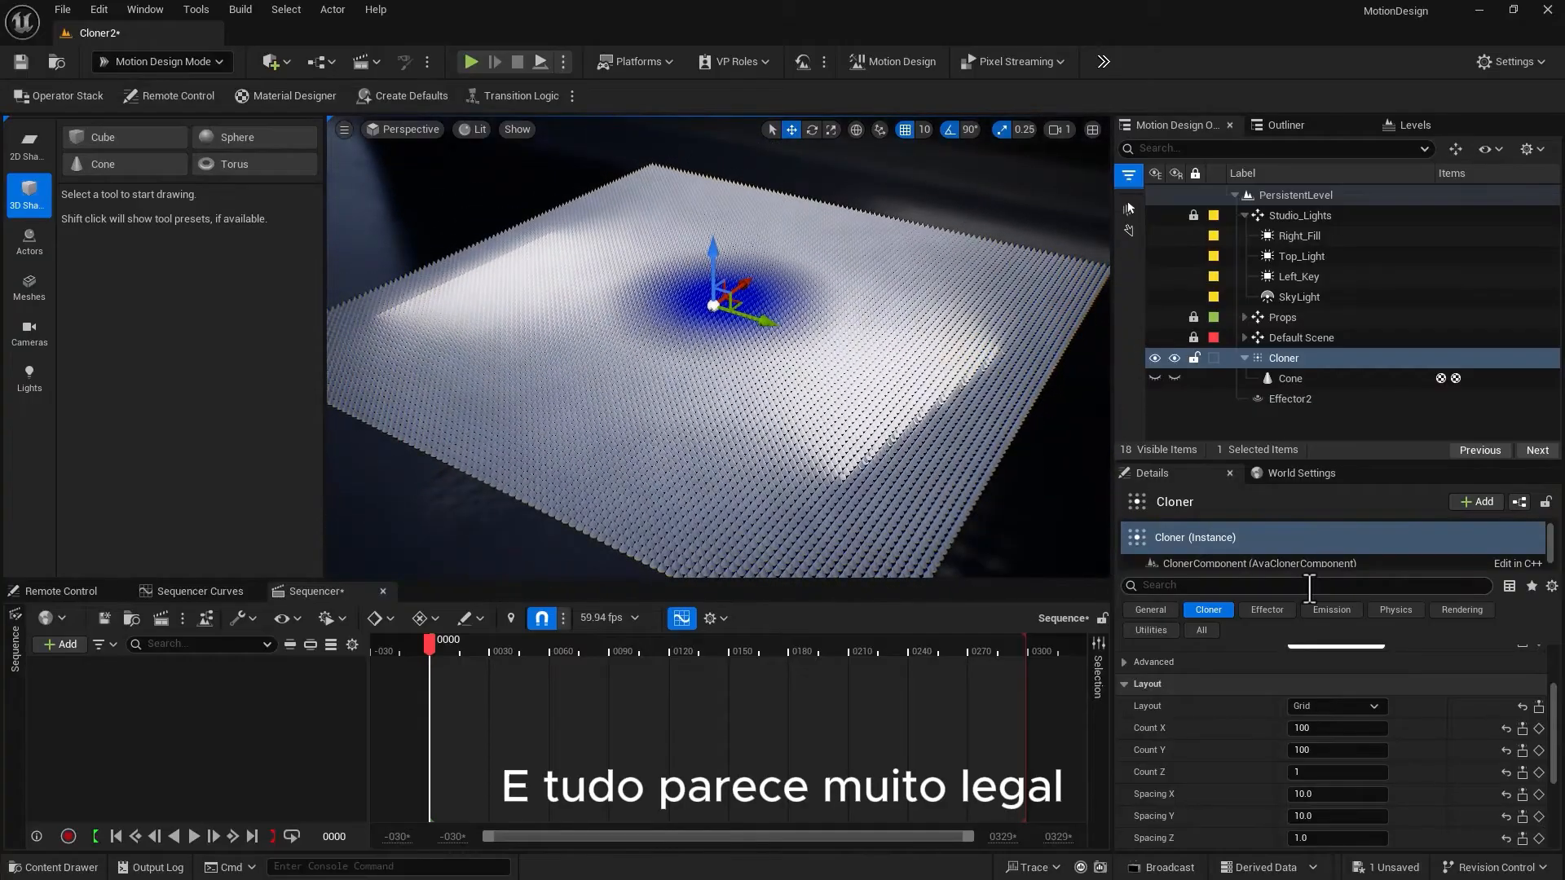
Set the Cone's primary simple material color to light purple (R 0.76646, G 0.413328, B 1.0)
{"action": "left_click", "coordinate": [1283, 378]}
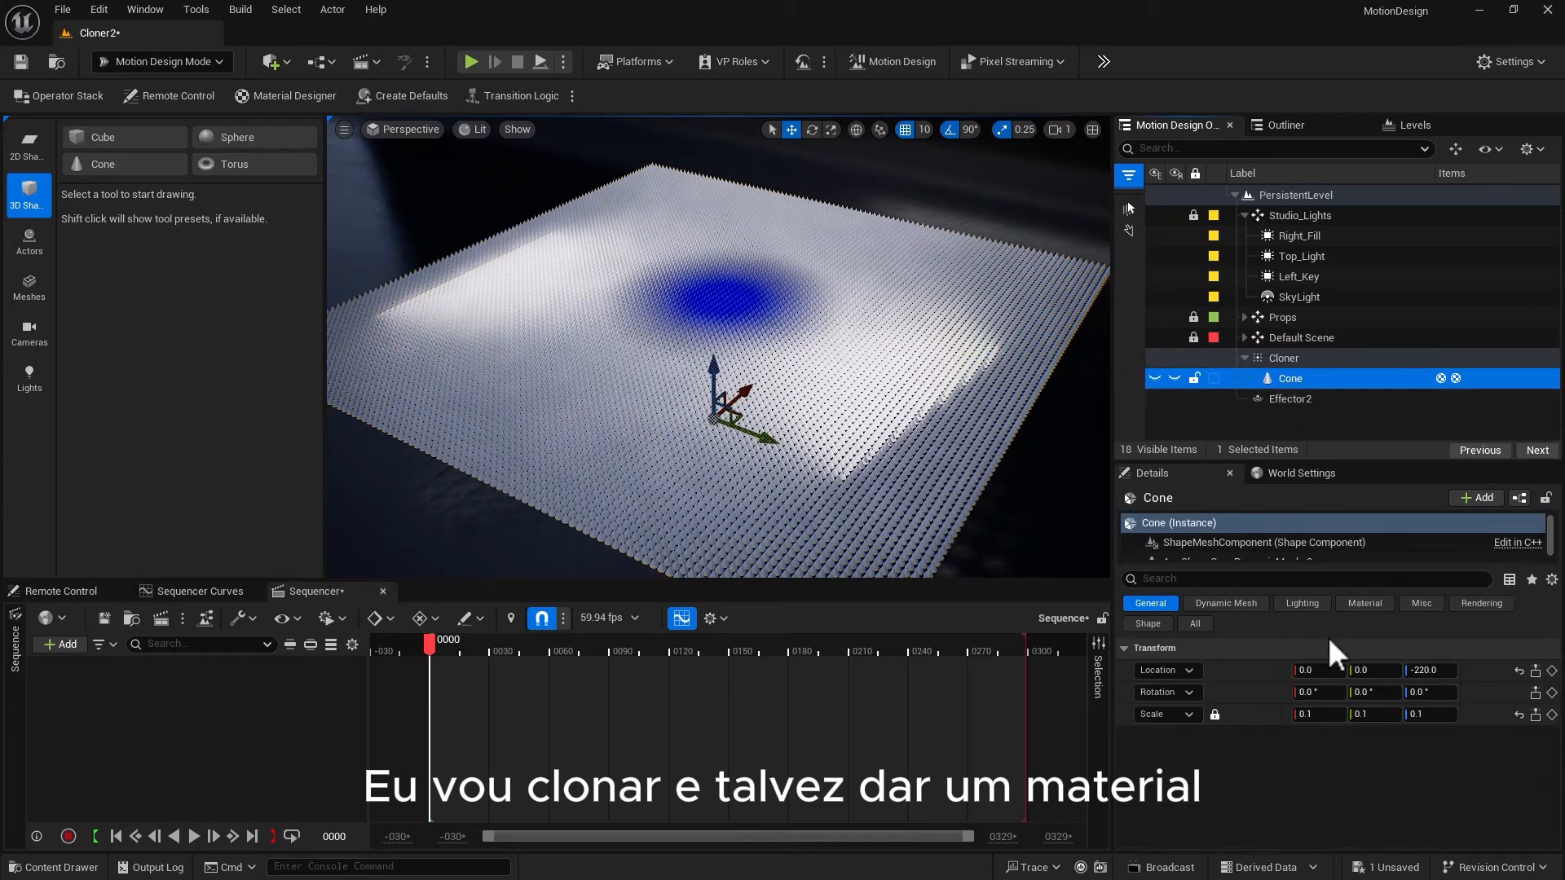
{"action": "left_click", "coordinate": [1364, 604]}
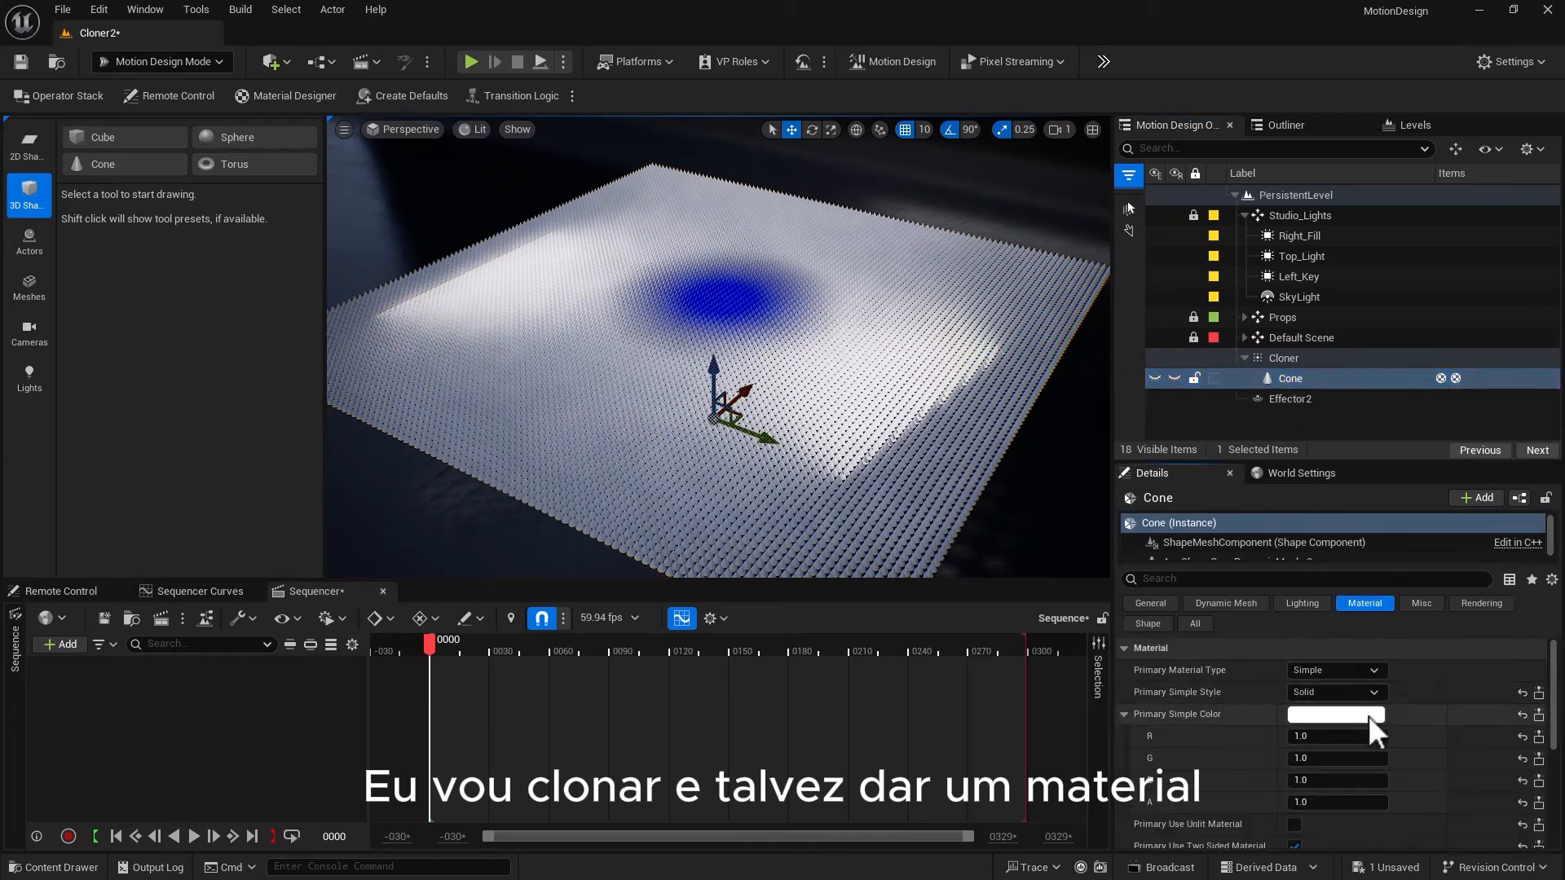
{"action": "left_click", "coordinate": [1367, 717]}
{"action": "mouse_move", "coordinate": [1127, 582]}
{"action": "left_mouse_down"}
{"action": "mouse_move", "coordinate": [1141, 560]}
{"action": "mouse_move", "coordinate": [1128, 534]}
{"action": "mouse_move", "coordinate": [1113, 539]}
{"action": "left_mouse_up"}
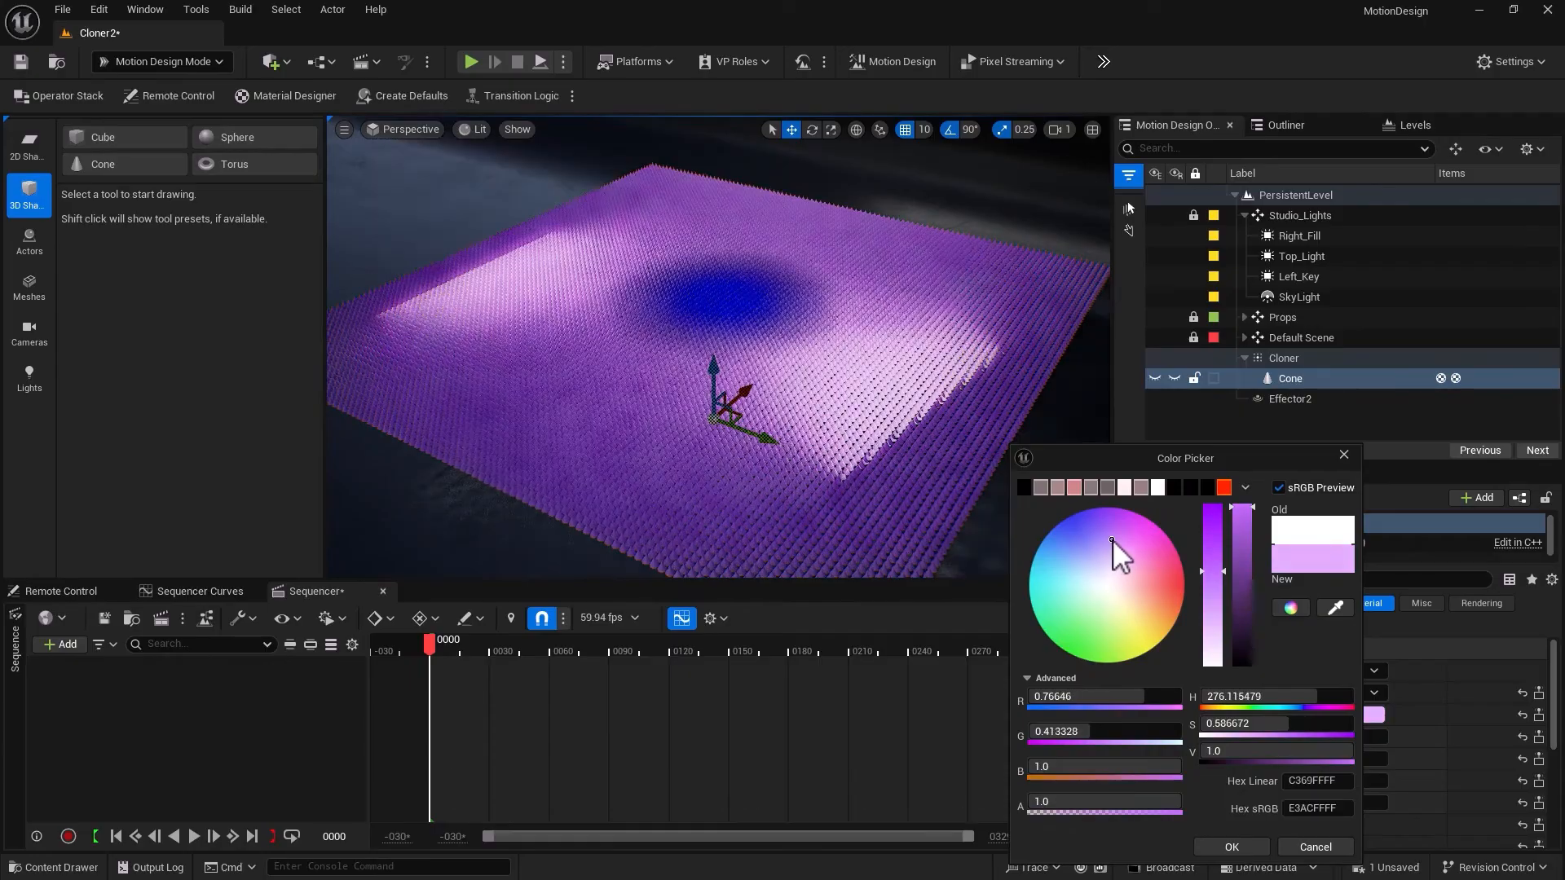
{"action": "left_click", "coordinate": [1235, 847]}
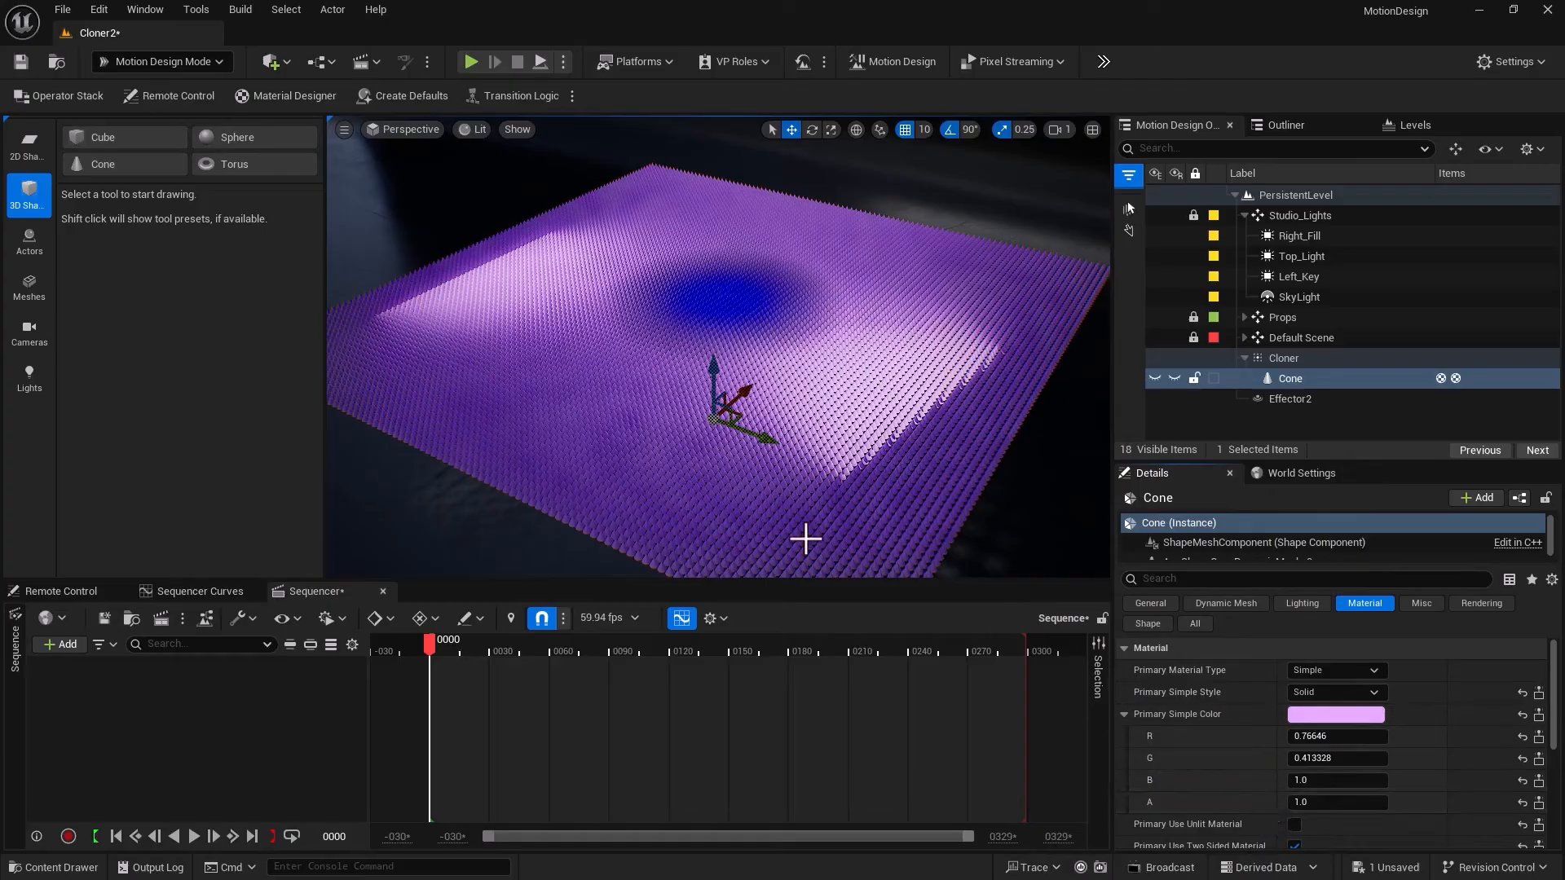
Show the viewport's actor icons and raise the Left_Key light along Z above the cone grid
{"action": "left_click_drag", "start_coordinate": [717, 350], "coordinate": [840, 350], "text": "alt"}
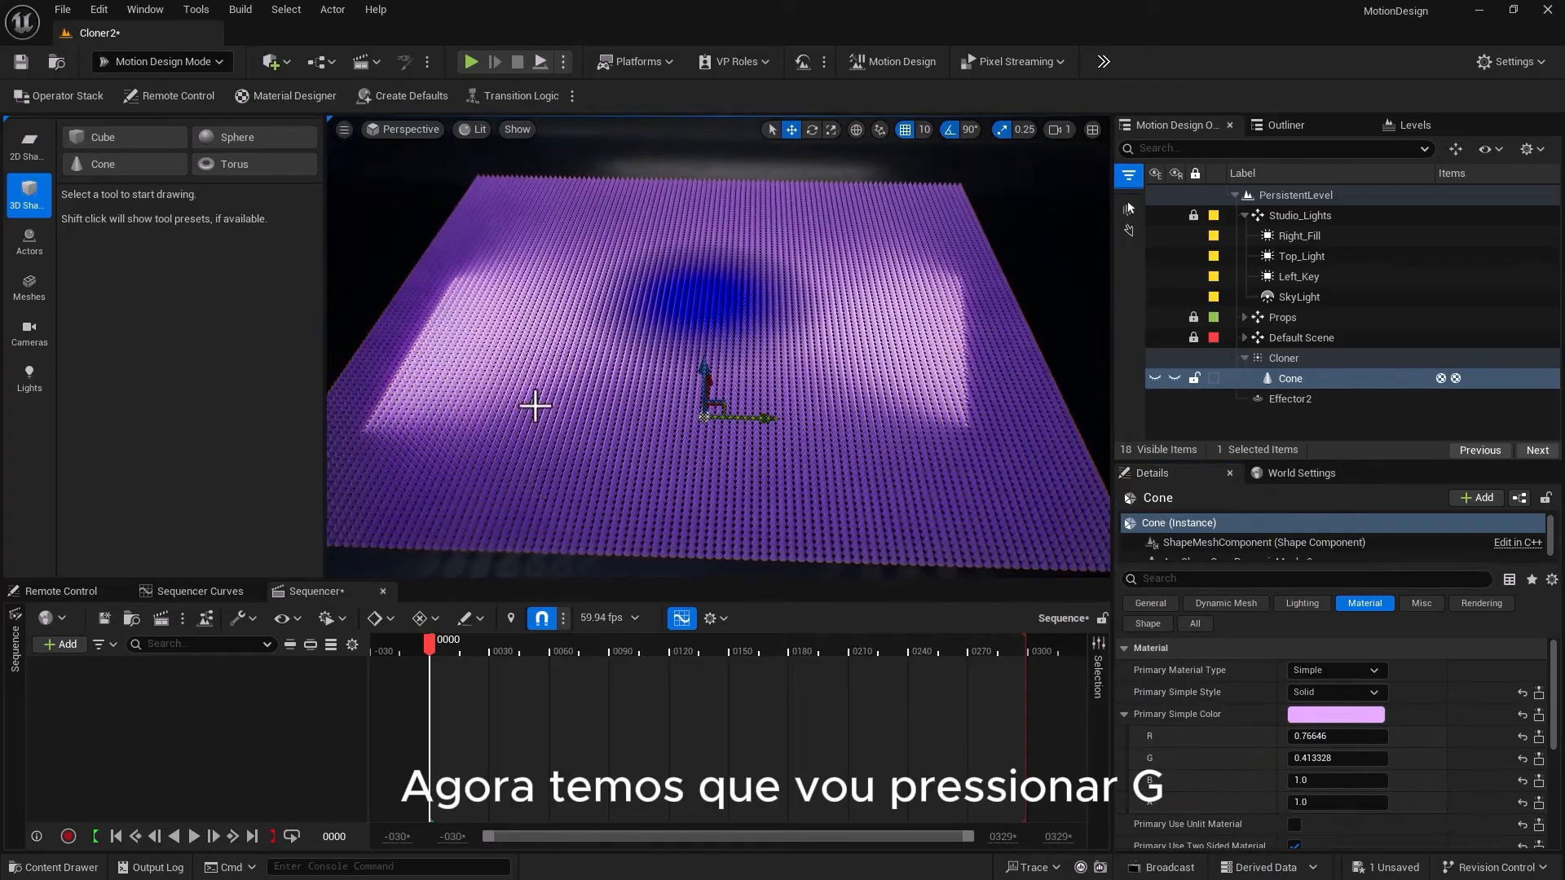
{"action": "scroll", "coordinate": [534, 406], "scroll_direction": "down", "scroll_amount": 5}
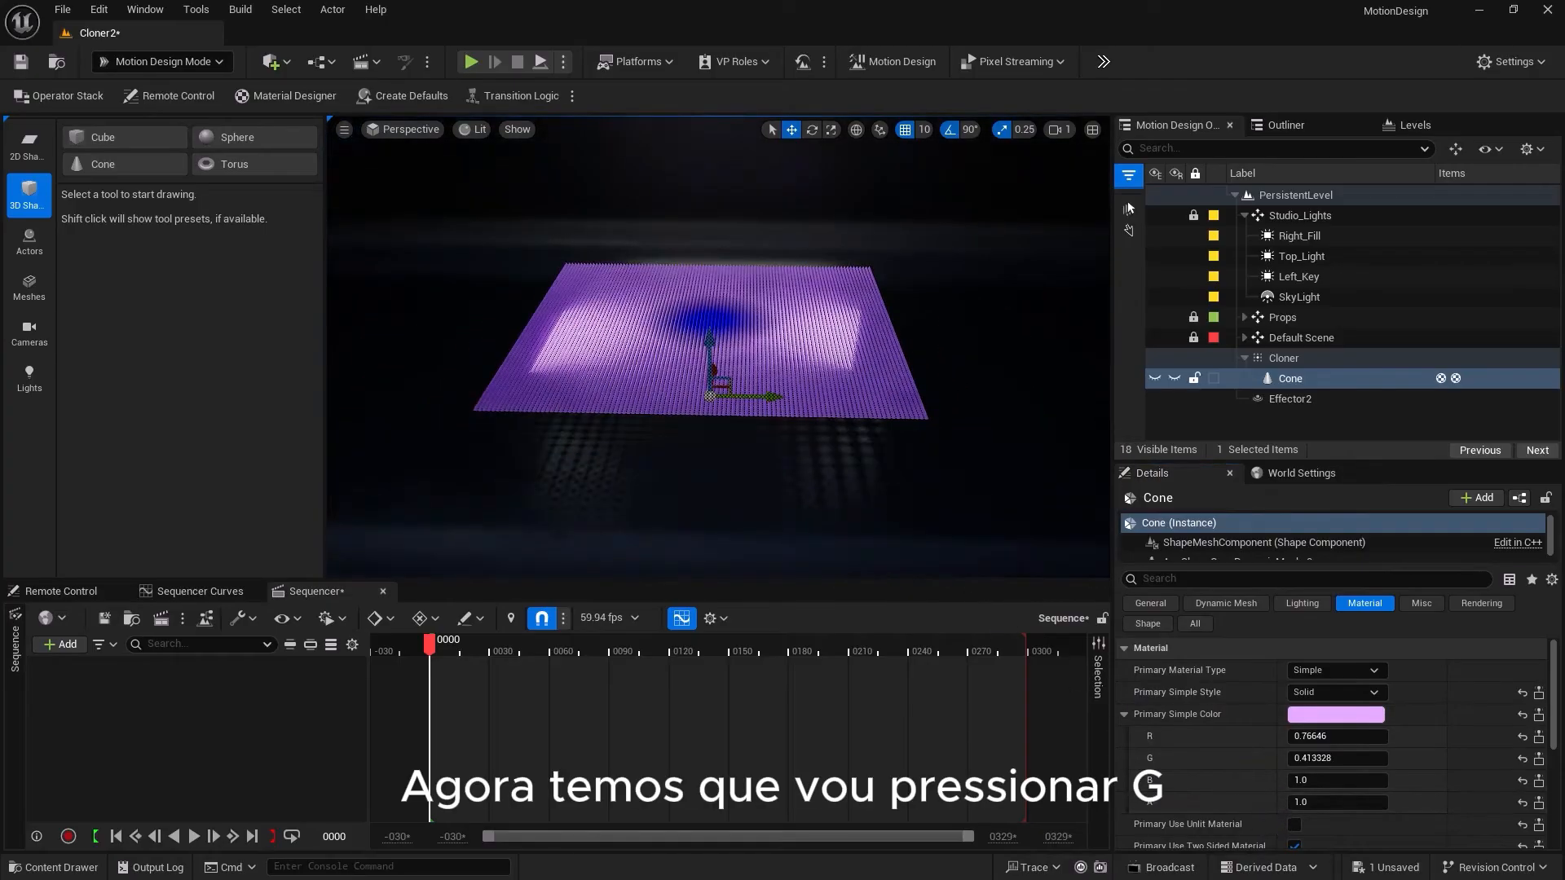
{"action": "key", "text": "g"}
{"action": "left_click", "coordinate": [577, 312]}
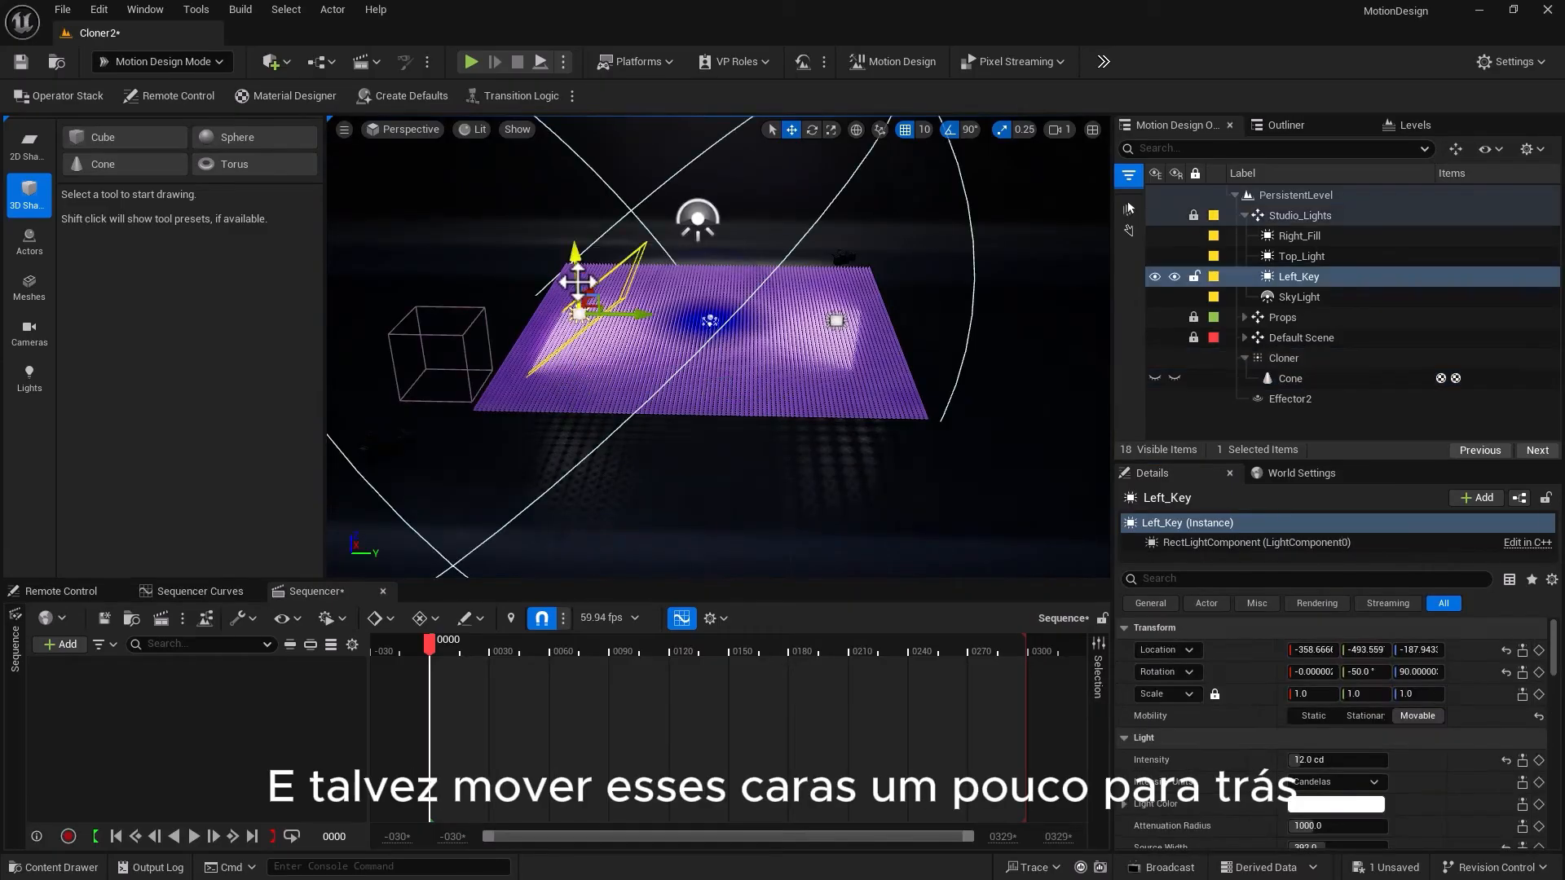
{"action": "left_click_drag", "start_coordinate": [572, 261], "coordinate": [566, 181]}
Raise the Right_Fill light to about Z 2.8 and shift it outward to about Y 232
{"action": "left_click", "coordinate": [836, 320]}
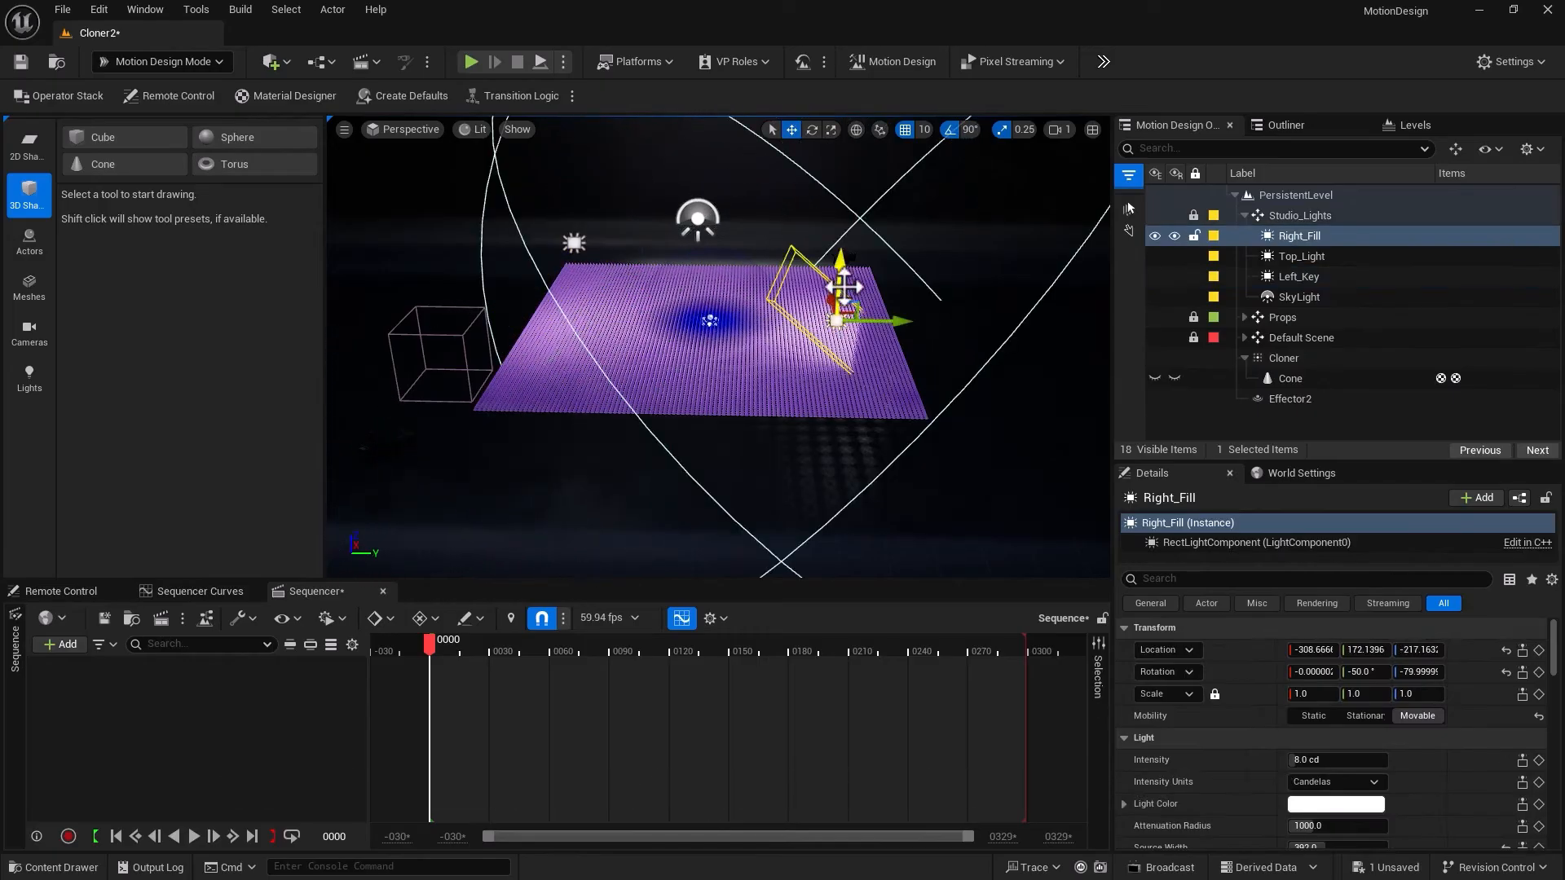
{"action": "left_click_drag", "start_coordinate": [844, 249], "coordinate": [854, 178]}
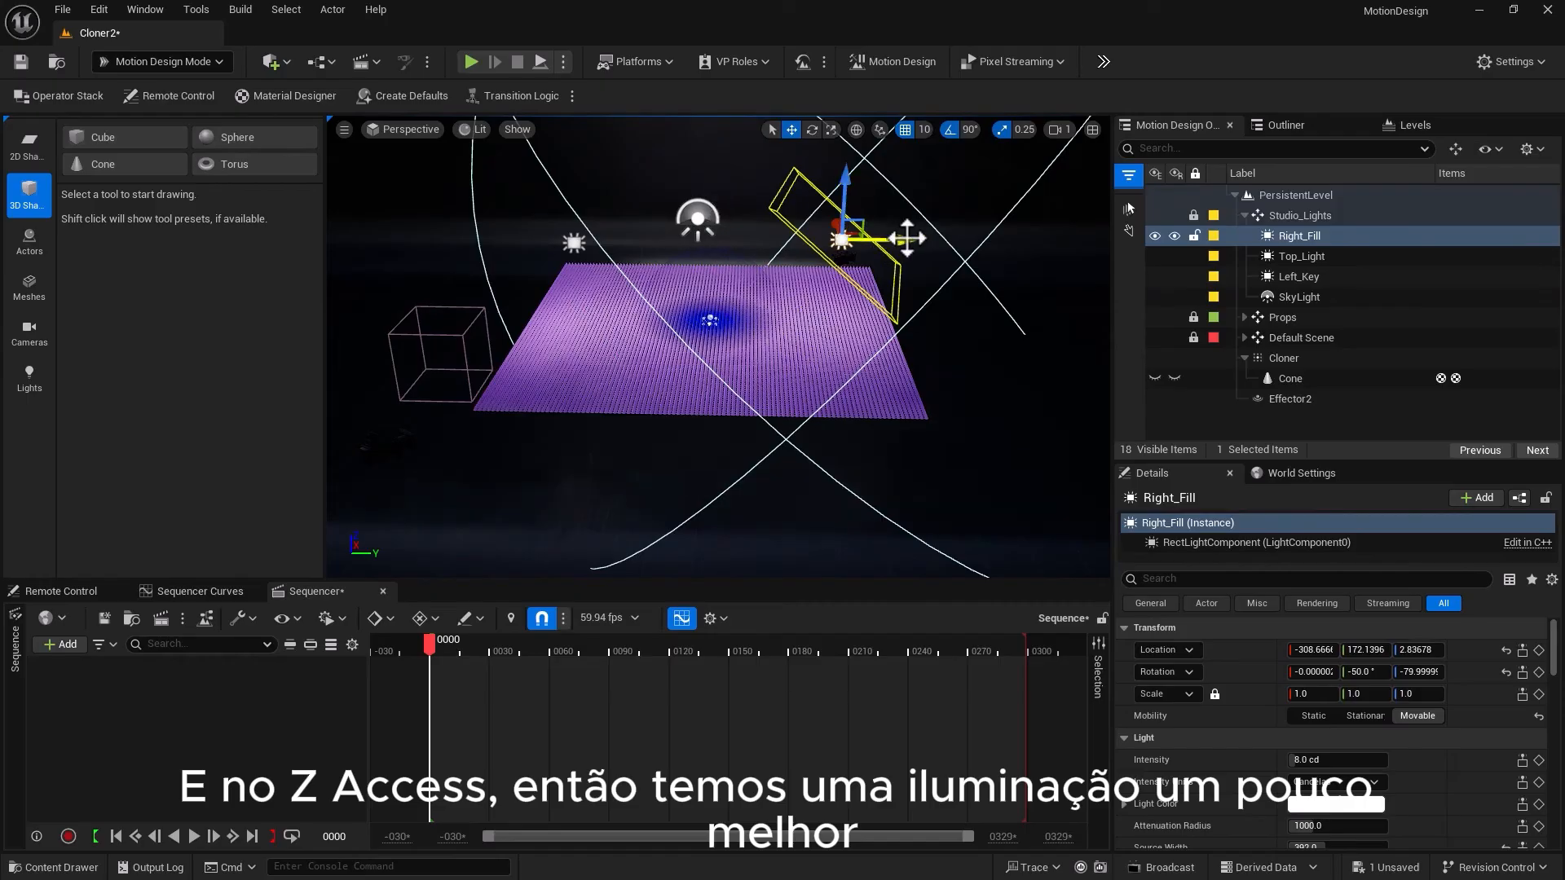
{"action": "left_click_drag", "start_coordinate": [907, 238], "coordinate": [929, 243]}
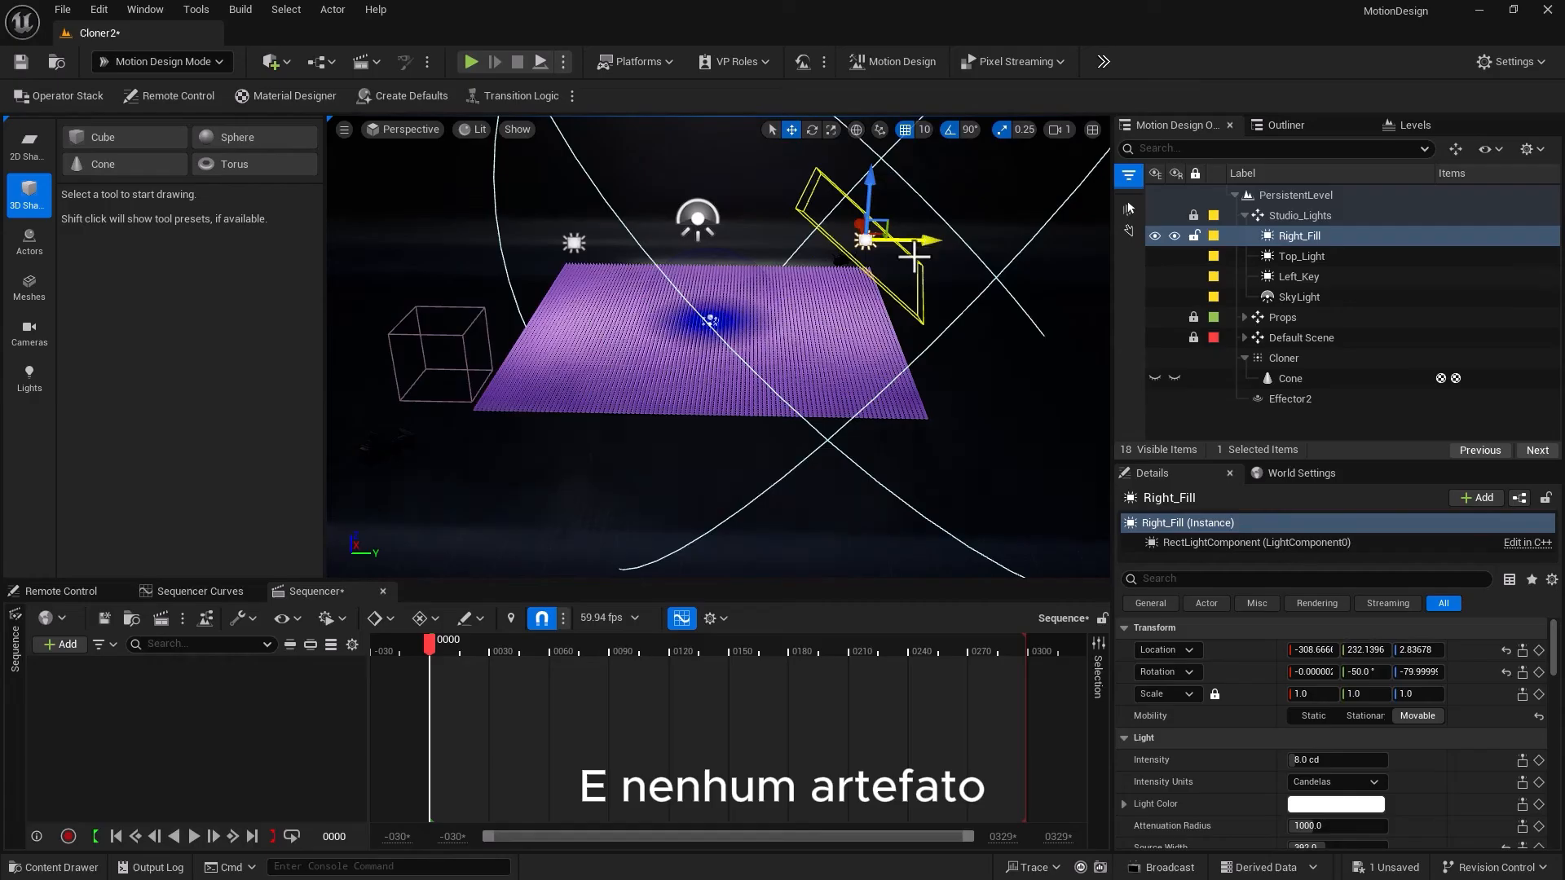
Hide the viewport's actor icons again and frame the cone grid closely
{"action": "left_click", "coordinate": [619, 498]}
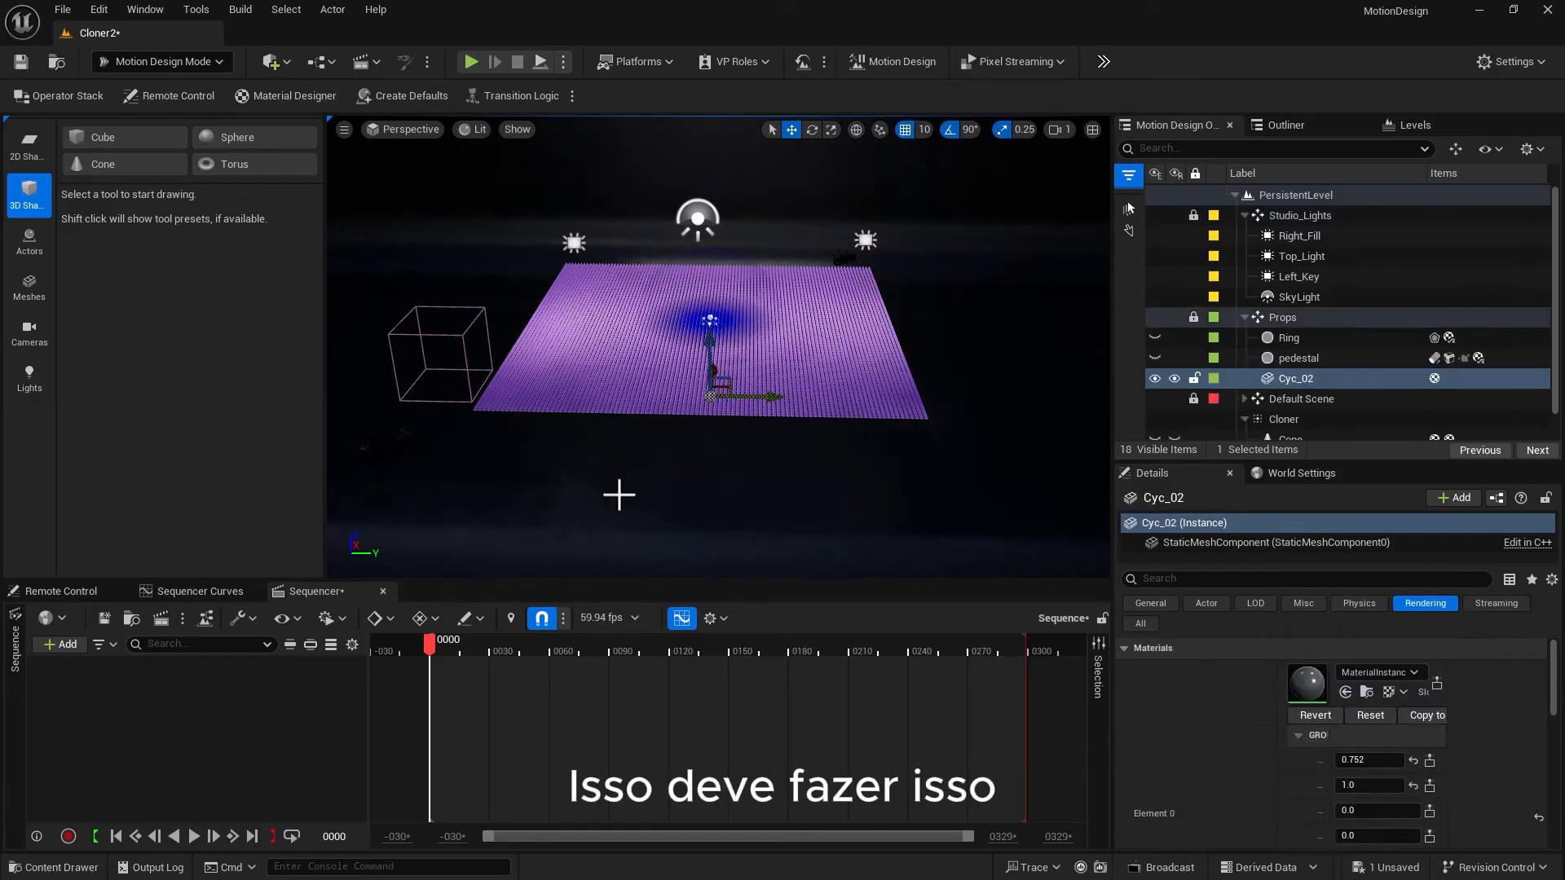
{"action": "key", "text": "g"}
{"action": "right_click_drag", "start_coordinate": [619, 482], "coordinate": [619, 509]}
{"action": "right_click_drag", "start_coordinate": [526, 440], "coordinate": [527, 468]}
{"action": "right_click_drag", "start_coordinate": [758, 452], "coordinate": [758, 457]}
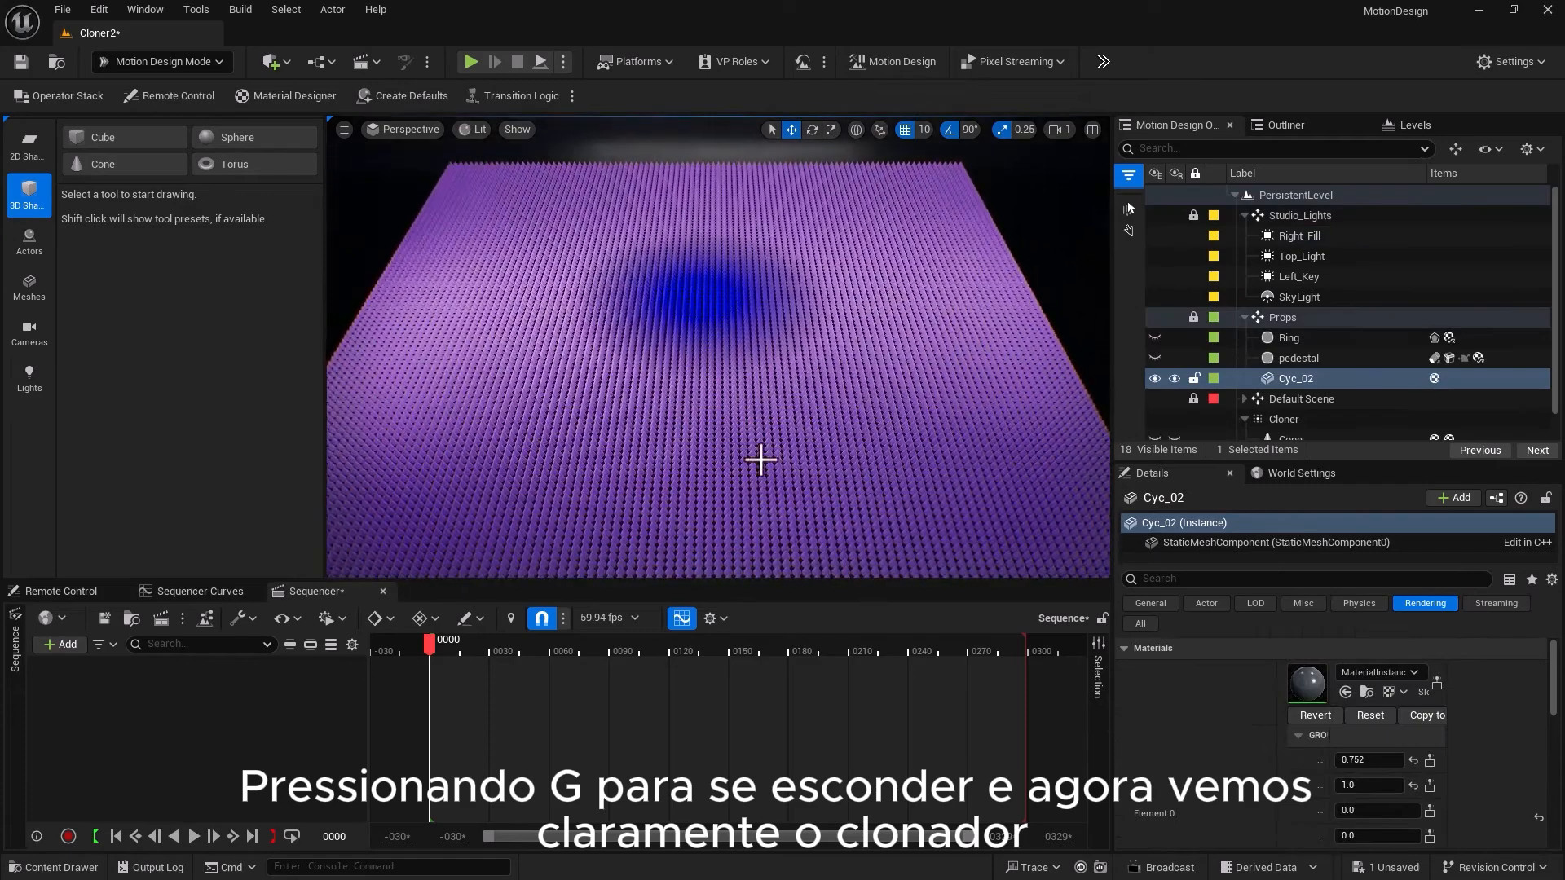
Raise Effector2 along the Z axis above the center of the cone grid
{"action": "left_click", "coordinate": [1283, 419]}
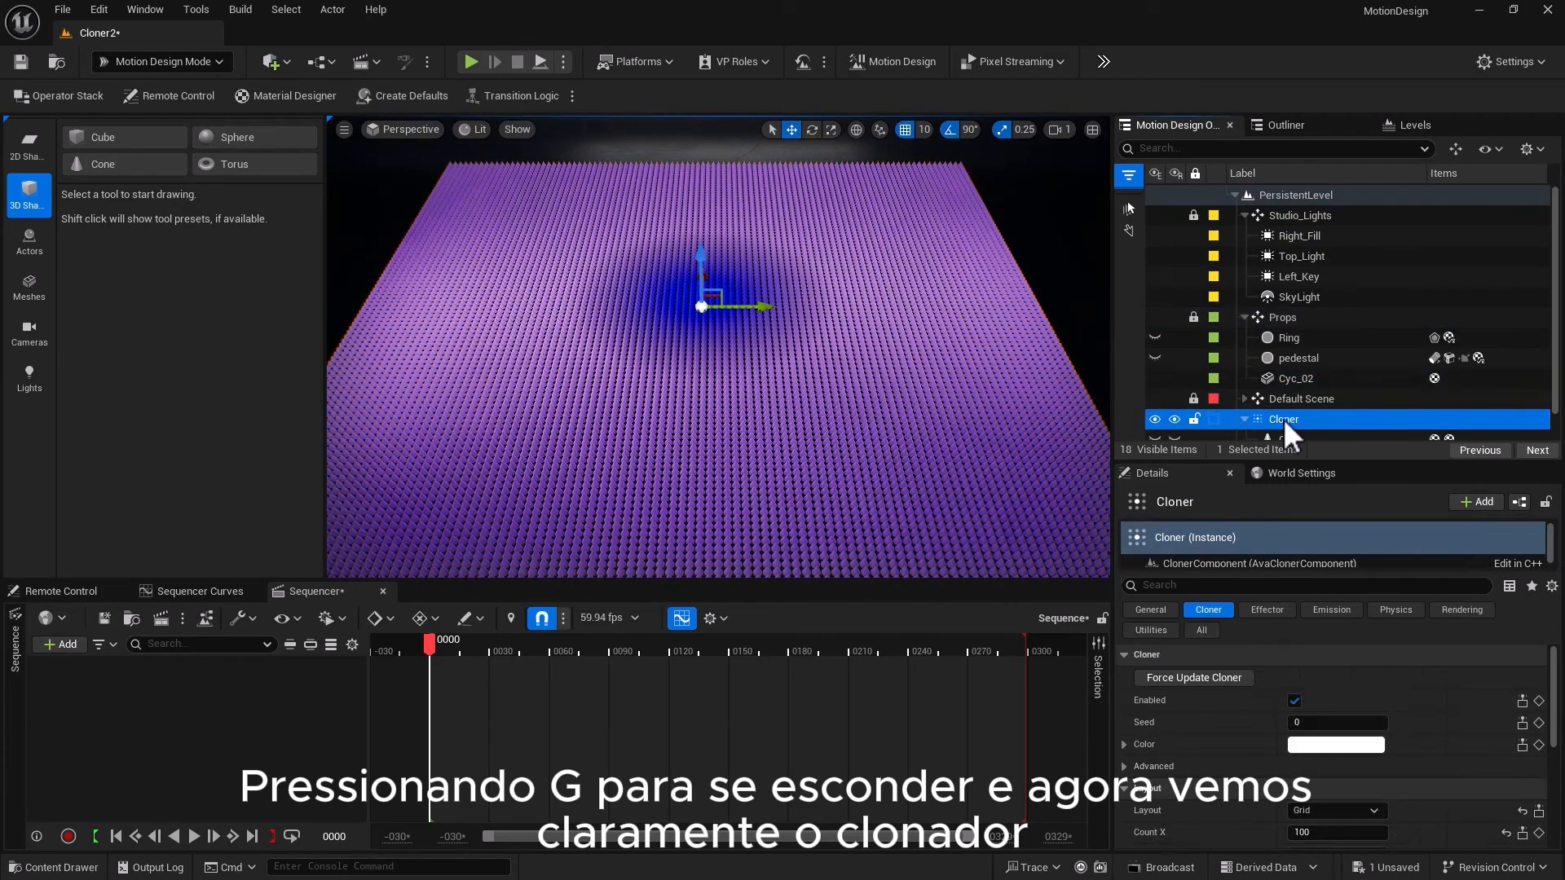
{"action": "scroll", "coordinate": [1283, 418], "scroll_direction": "down", "scroll_amount": 1}
{"action": "left_click", "coordinate": [1286, 432]}
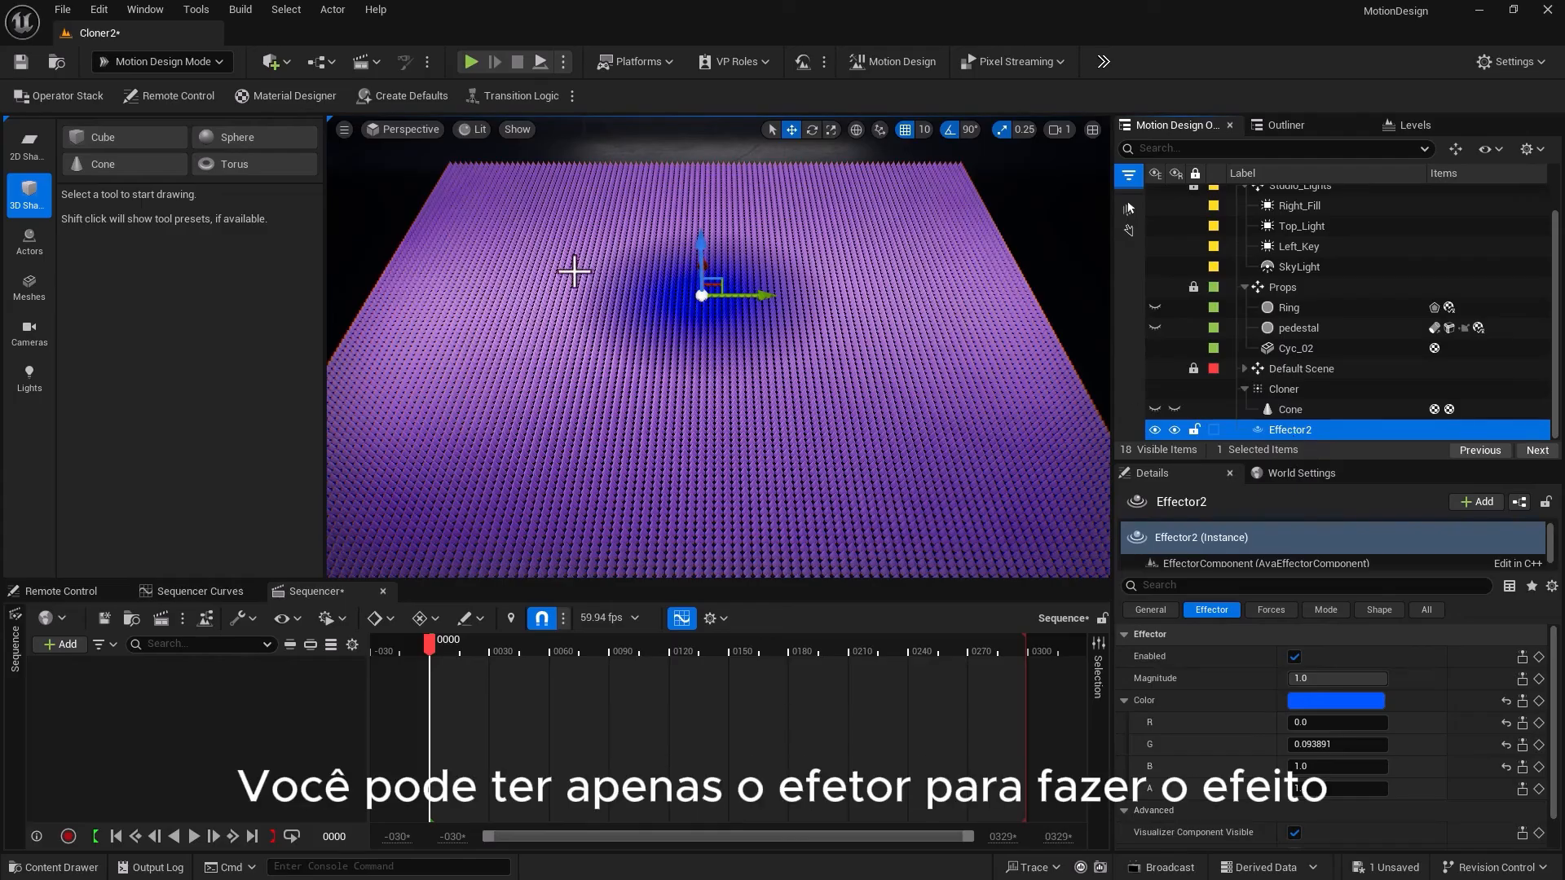
{"action": "left_click_drag", "start_coordinate": [701, 250], "coordinate": [702, 209]}
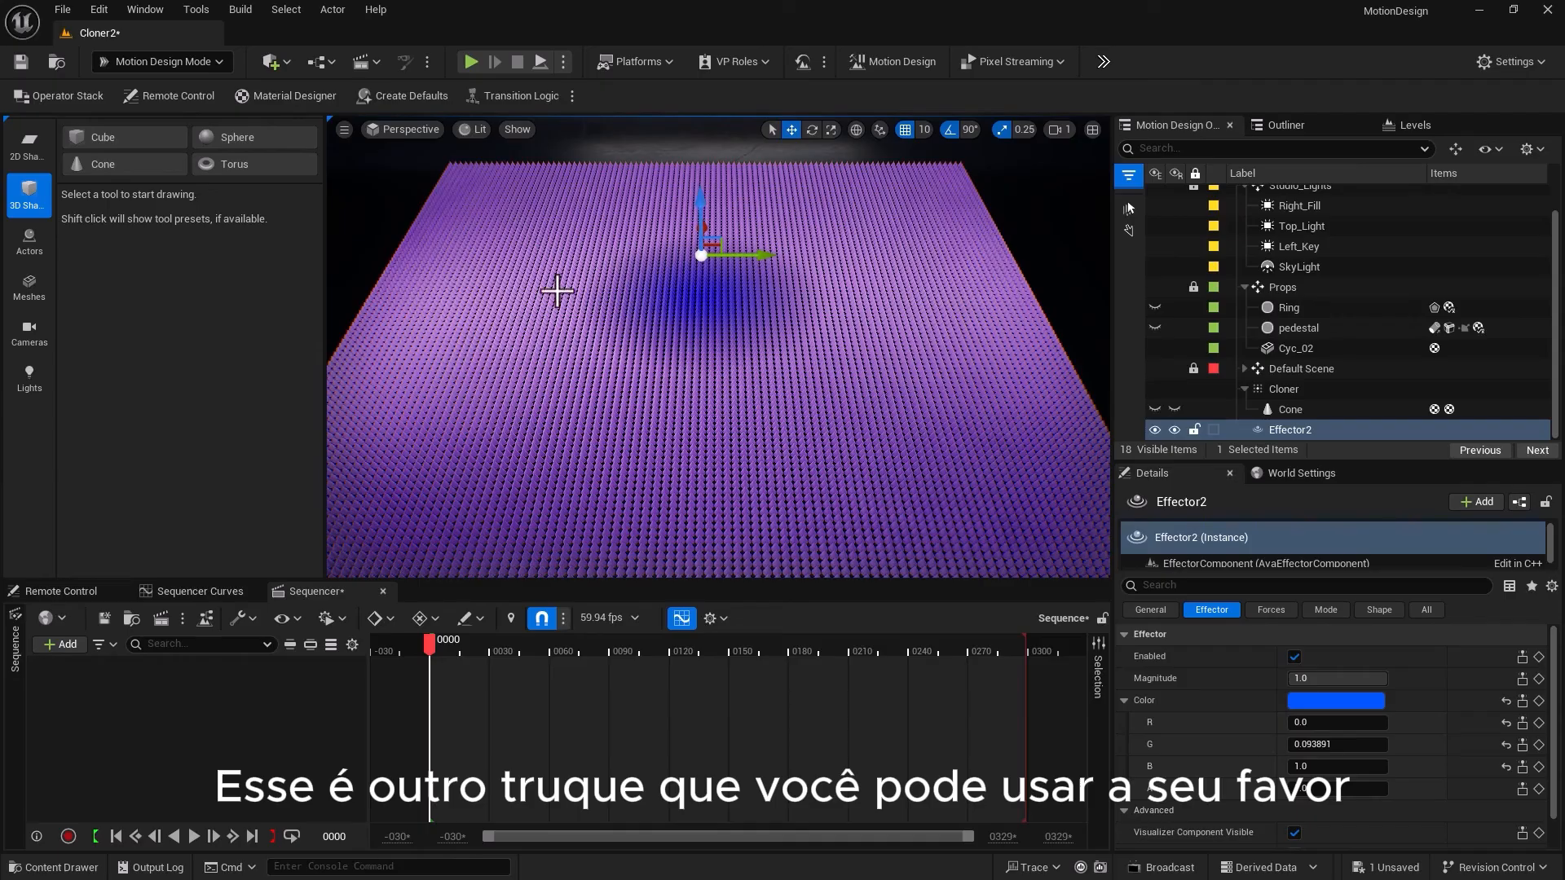
Add the SM_Platonic_Solid static mesh from the Meshes folder to the scene near the cloner's center
{"action": "left_click", "coordinate": [53, 867]}
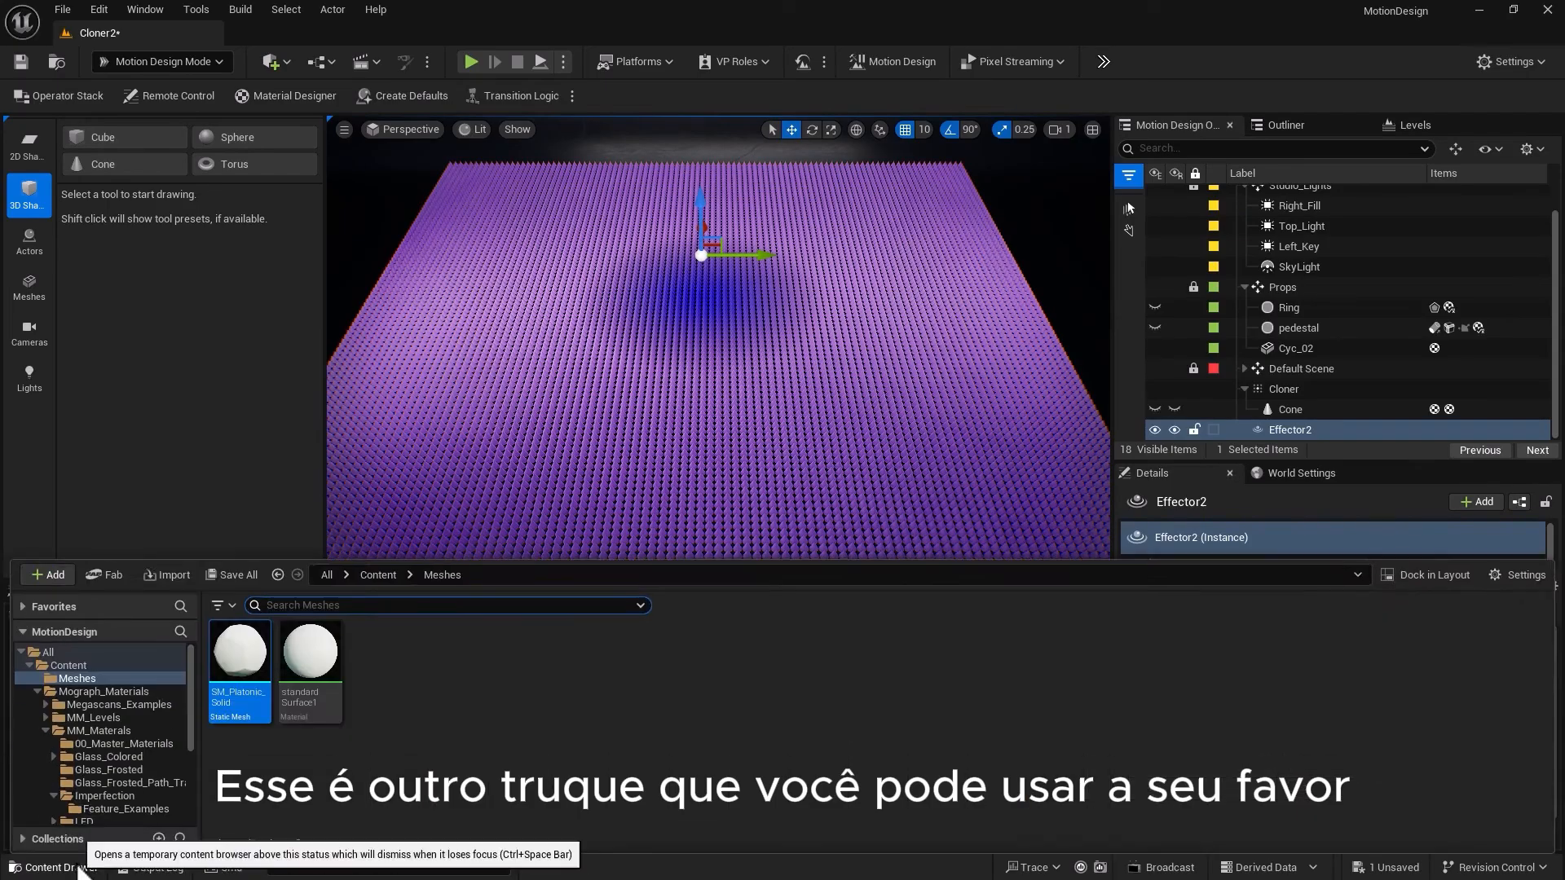
{"action": "mouse_move", "coordinate": [232, 669]}
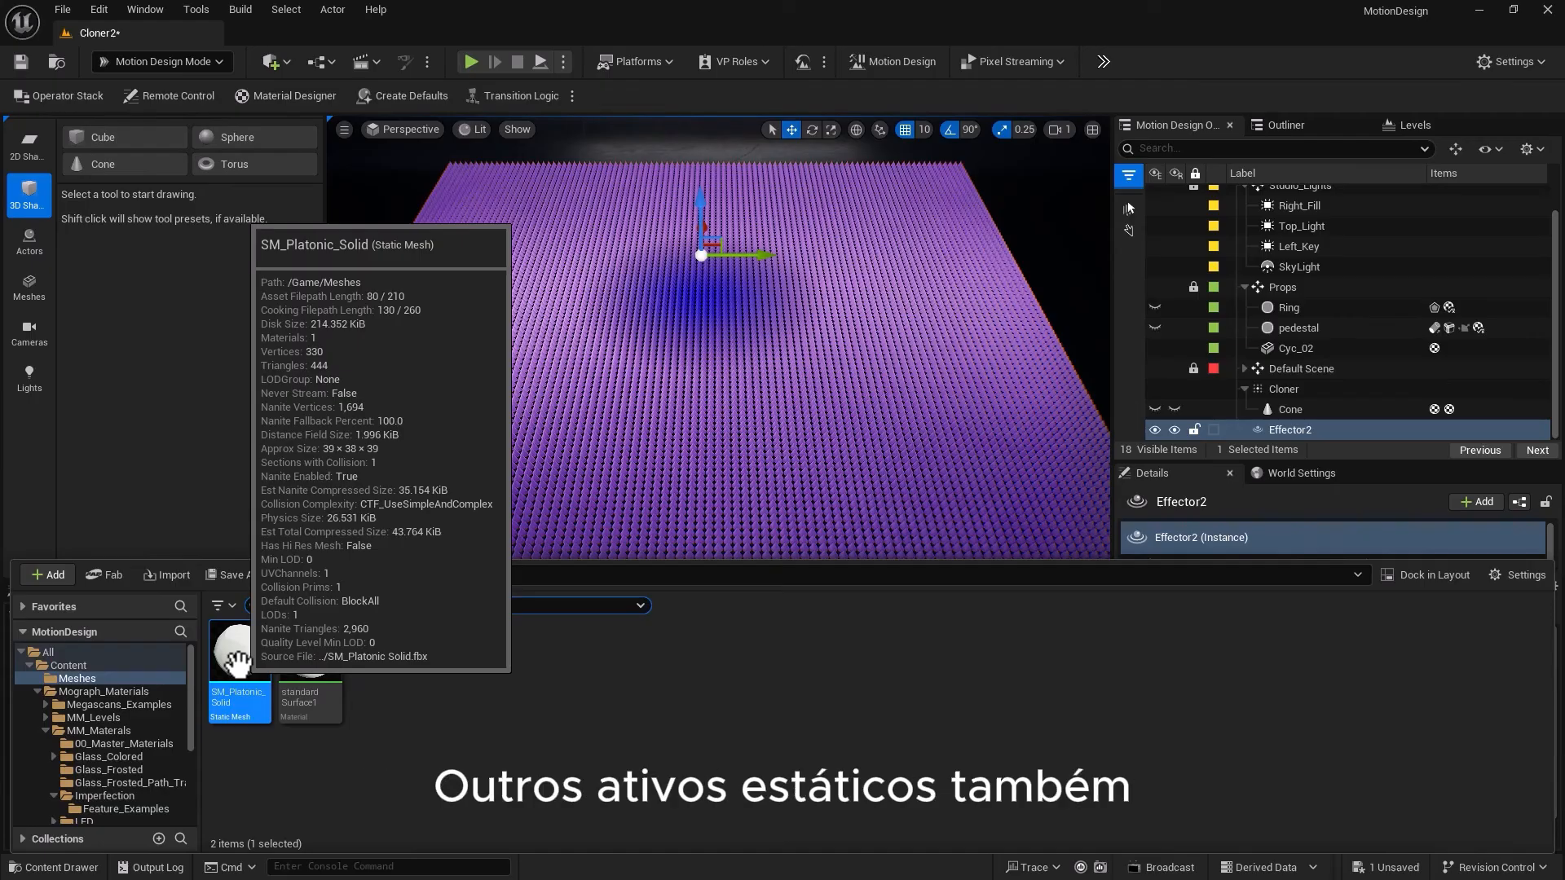
{"action": "left_click_drag", "start_coordinate": [236, 661], "coordinate": [699, 300]}
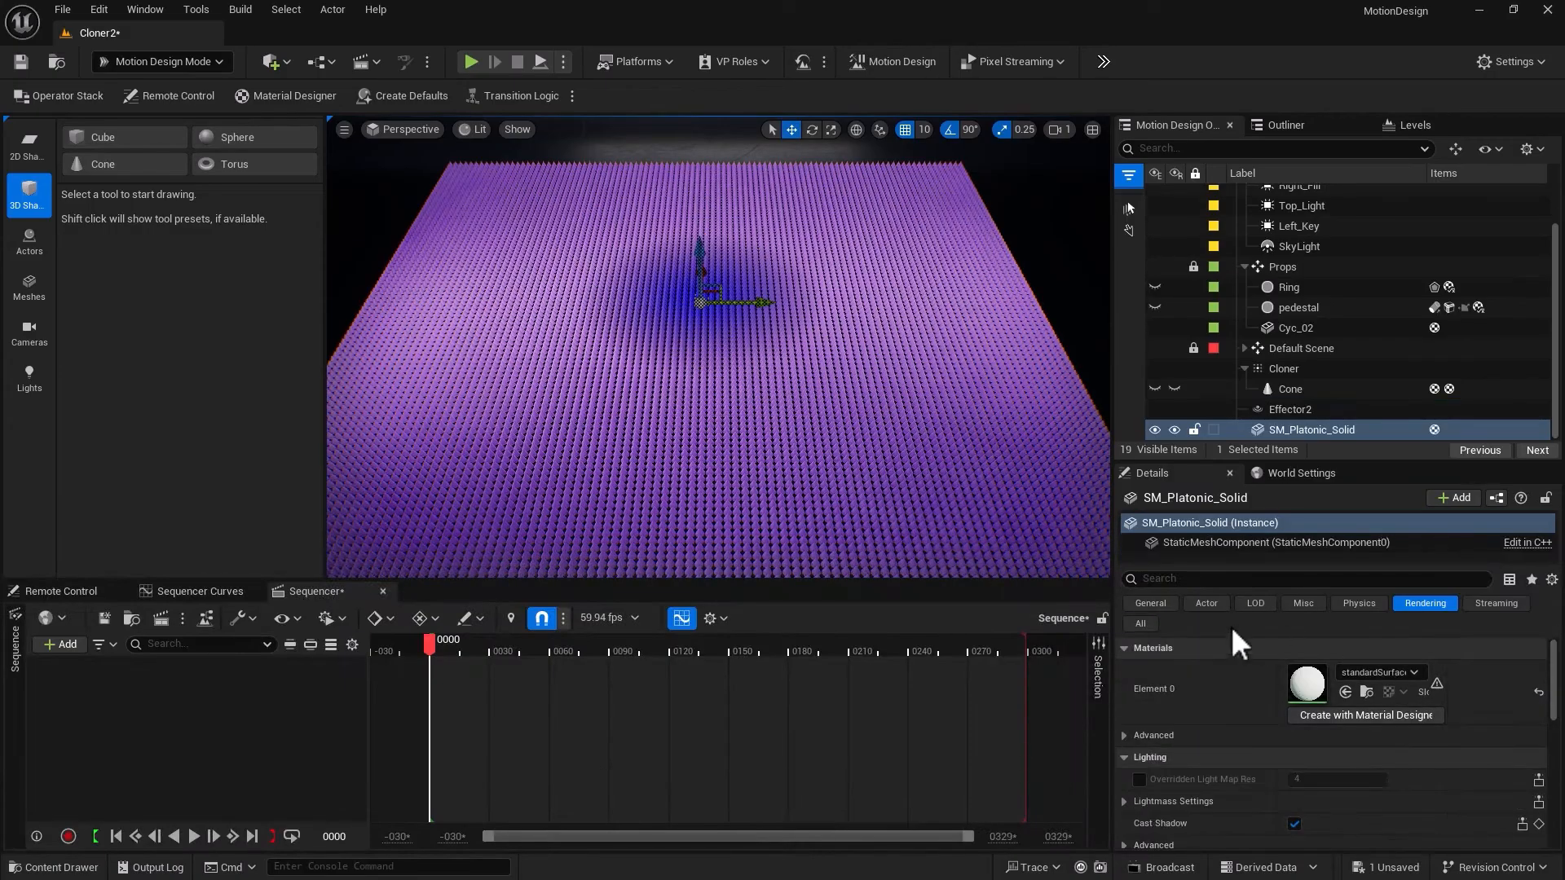
Reset the SM_Platonic_Solid's location to the origin and raise it to Z 270
{"action": "left_click", "coordinate": [1128, 603]}
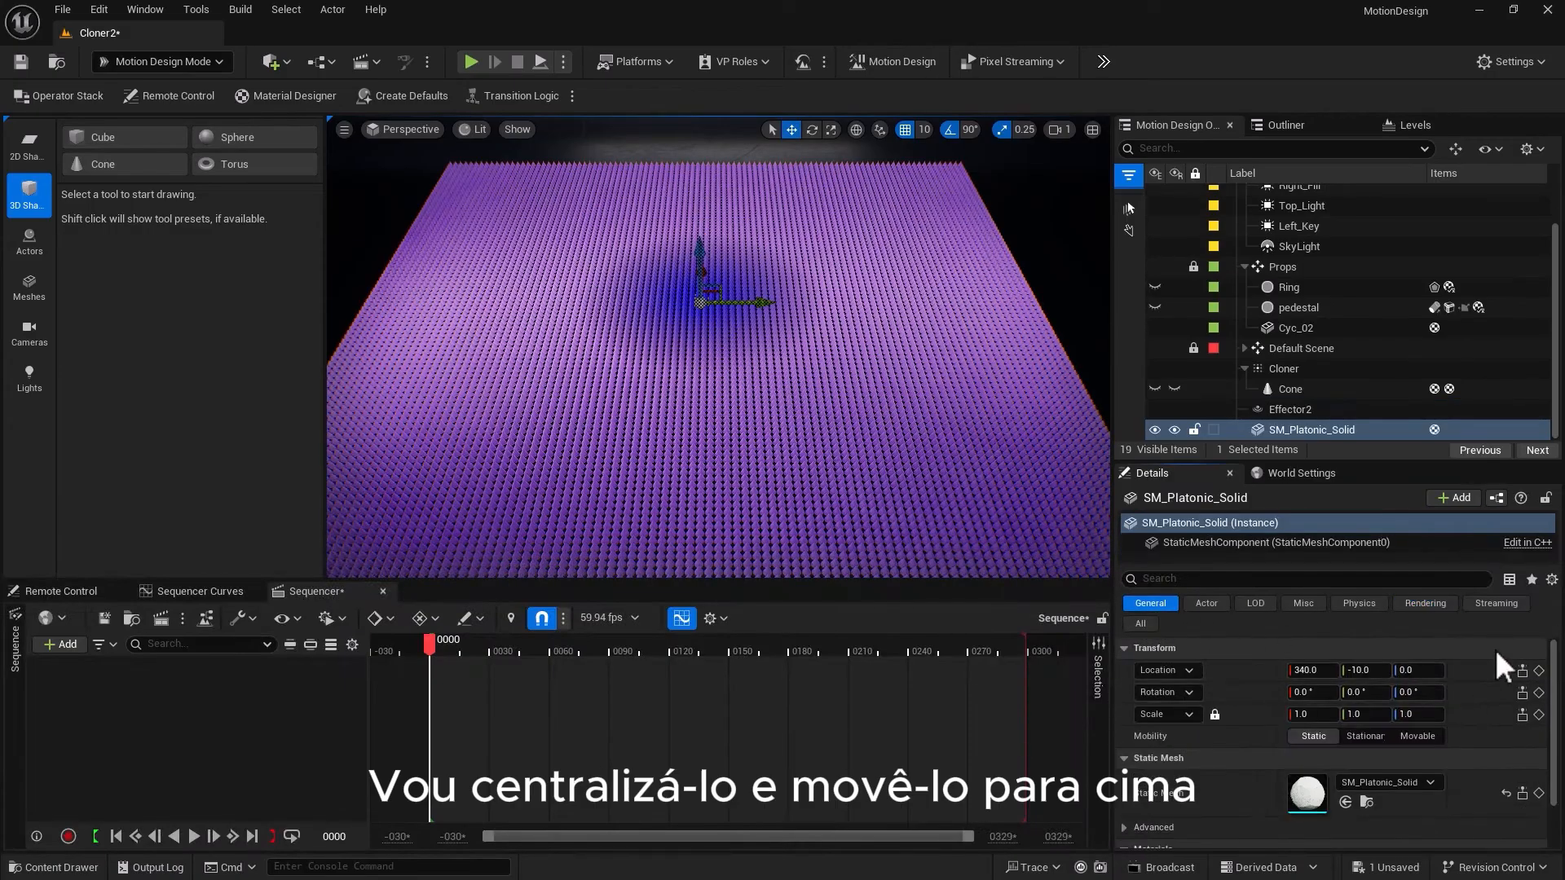
{"action": "left_click", "coordinate": [1505, 670]}
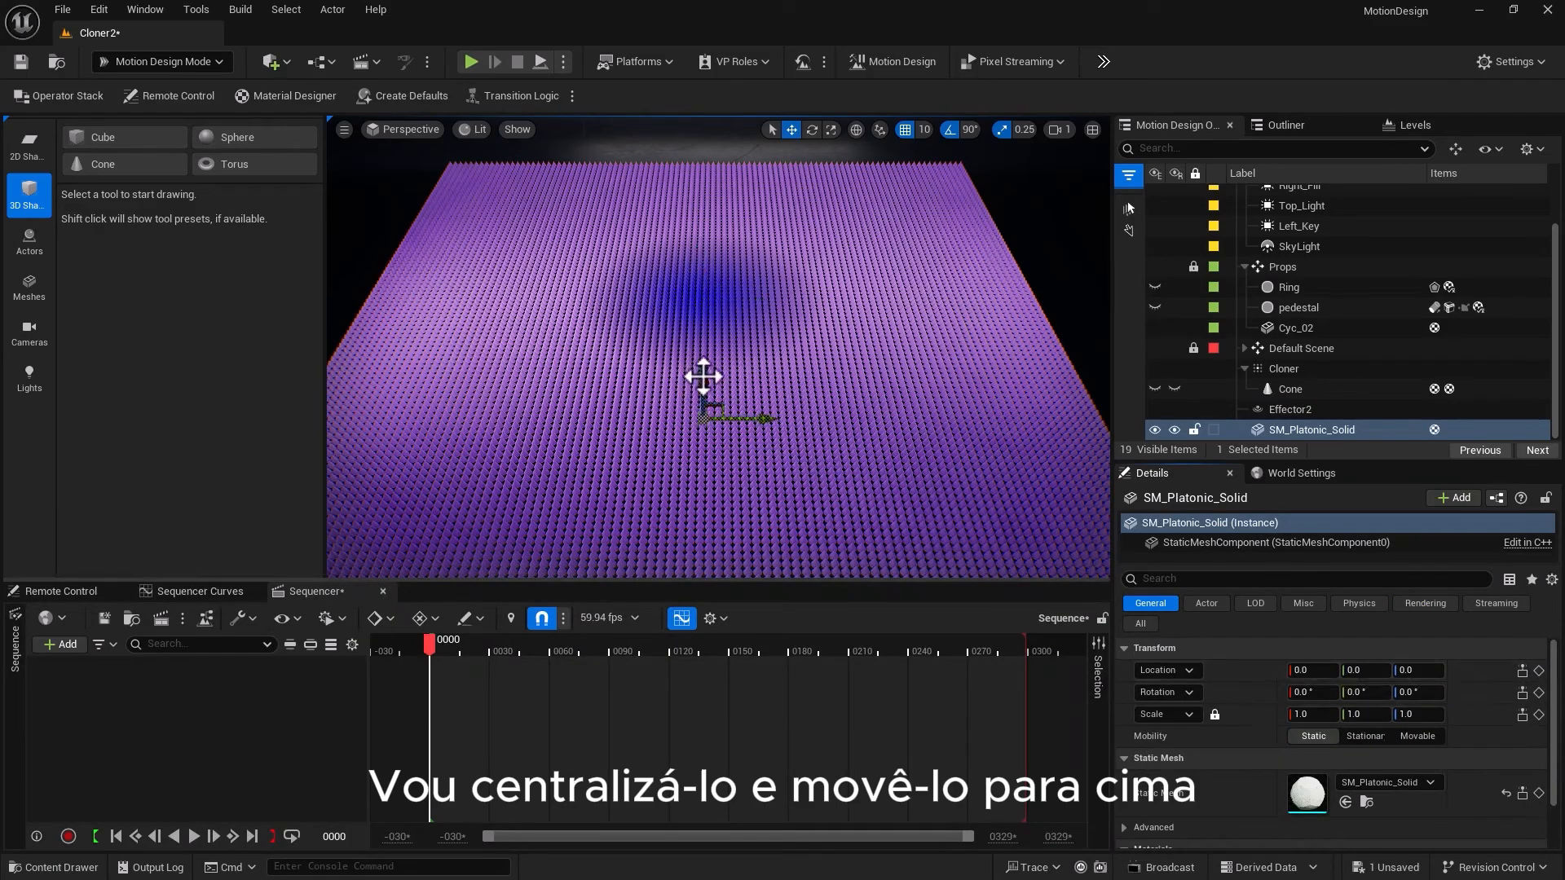
{"action": "left_click_drag", "start_coordinate": [703, 374], "coordinate": [703, 230]}
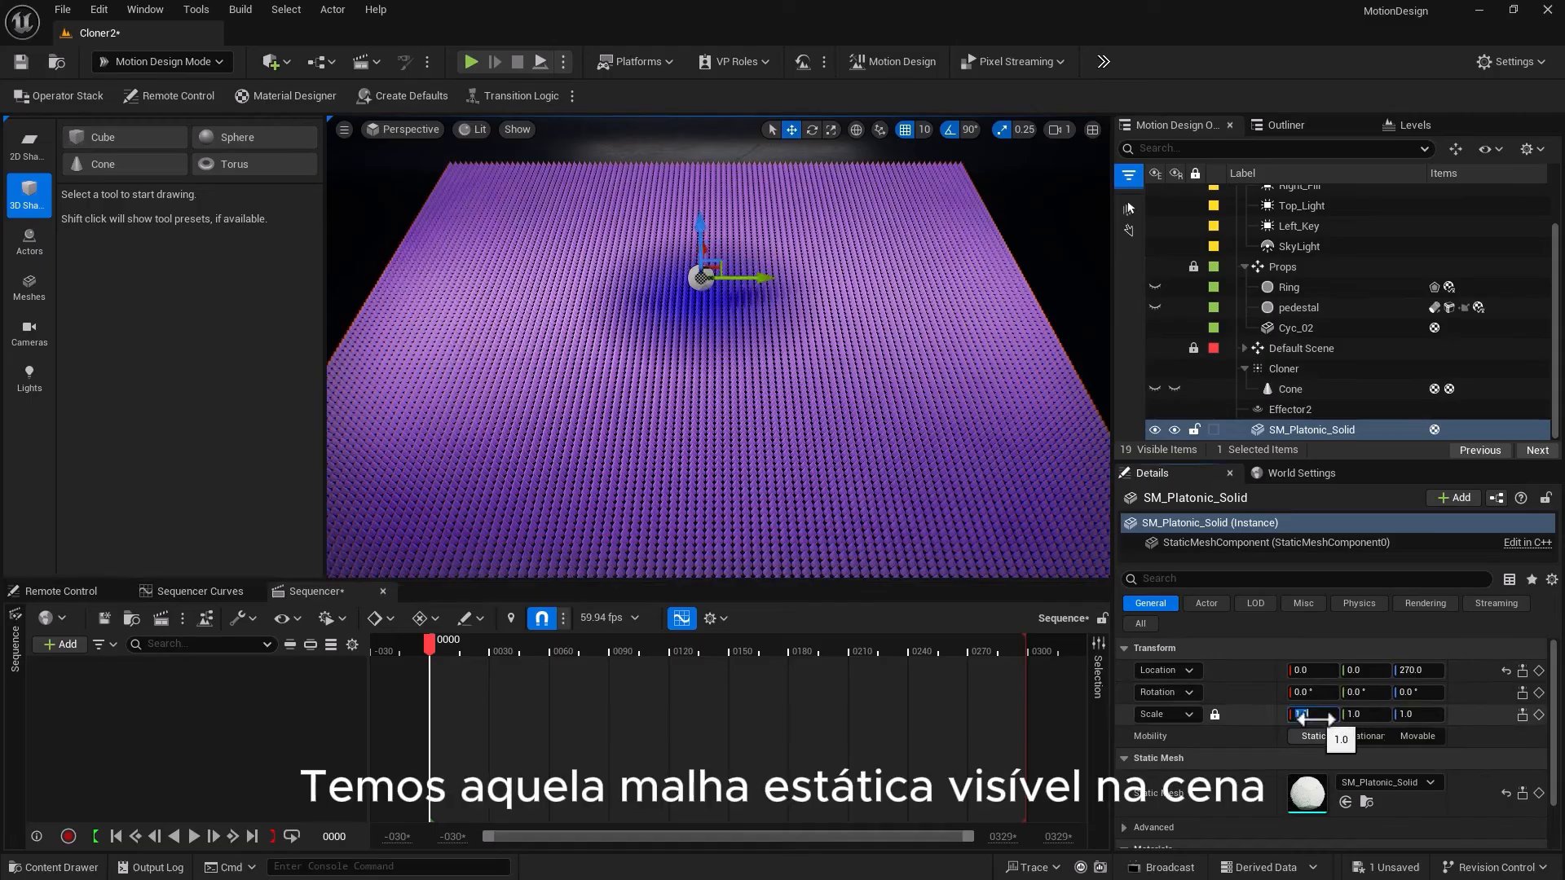
Scale the SM_Platonic_Solid uniformly to 3.0 and raise it above the cone grid to about Z 320
{"action": "left_click_drag", "start_coordinate": [1316, 718], "coordinate": [1315, 718]}
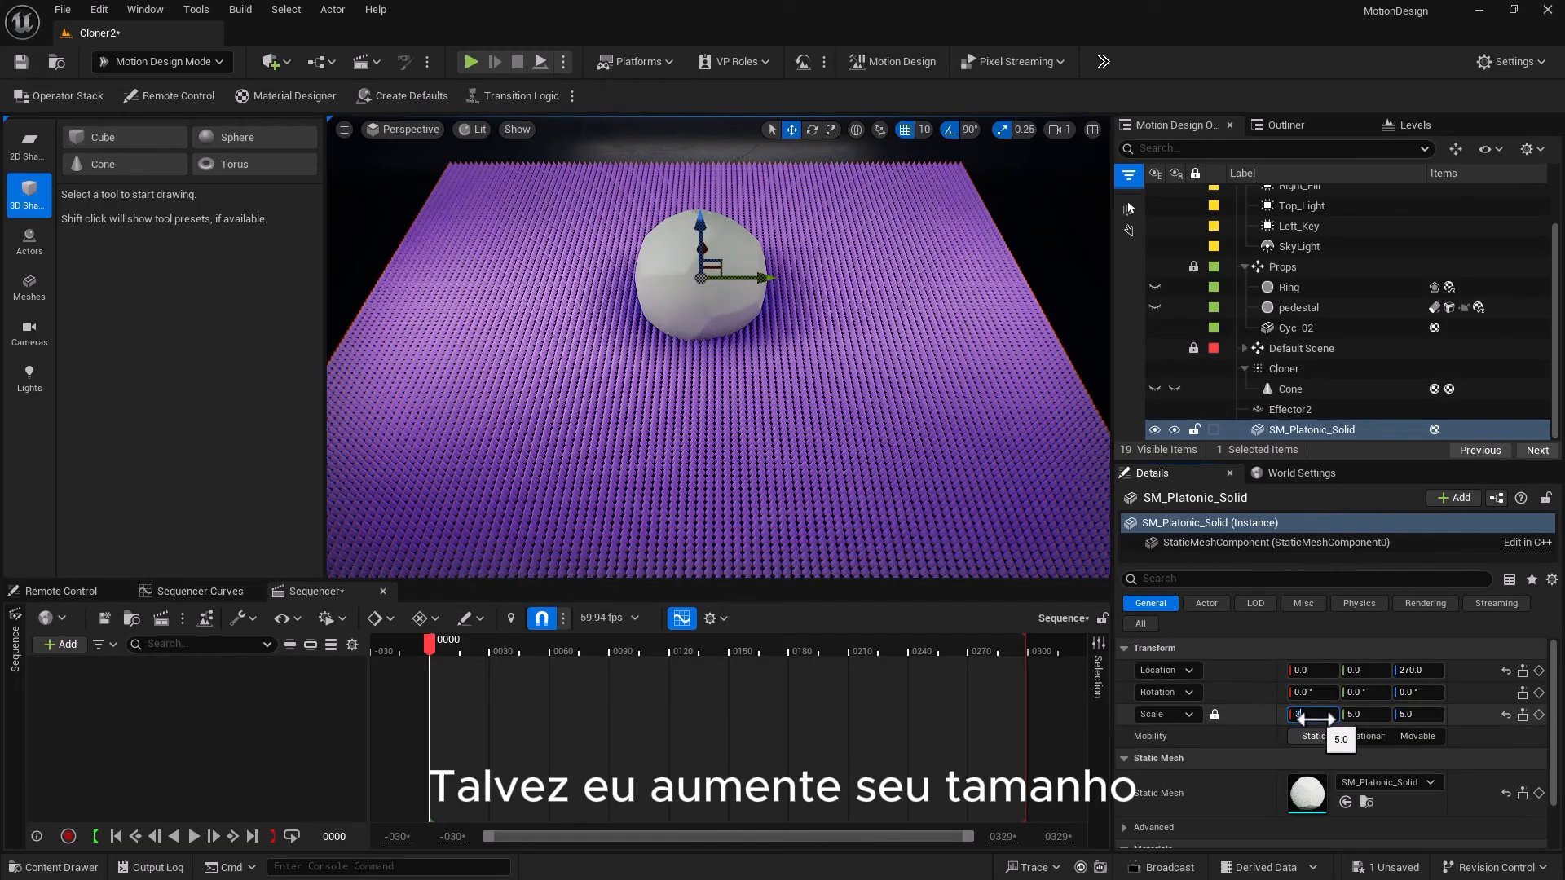
{"action": "type", "text": "3"}
{"action": "key", "text": "Return"}
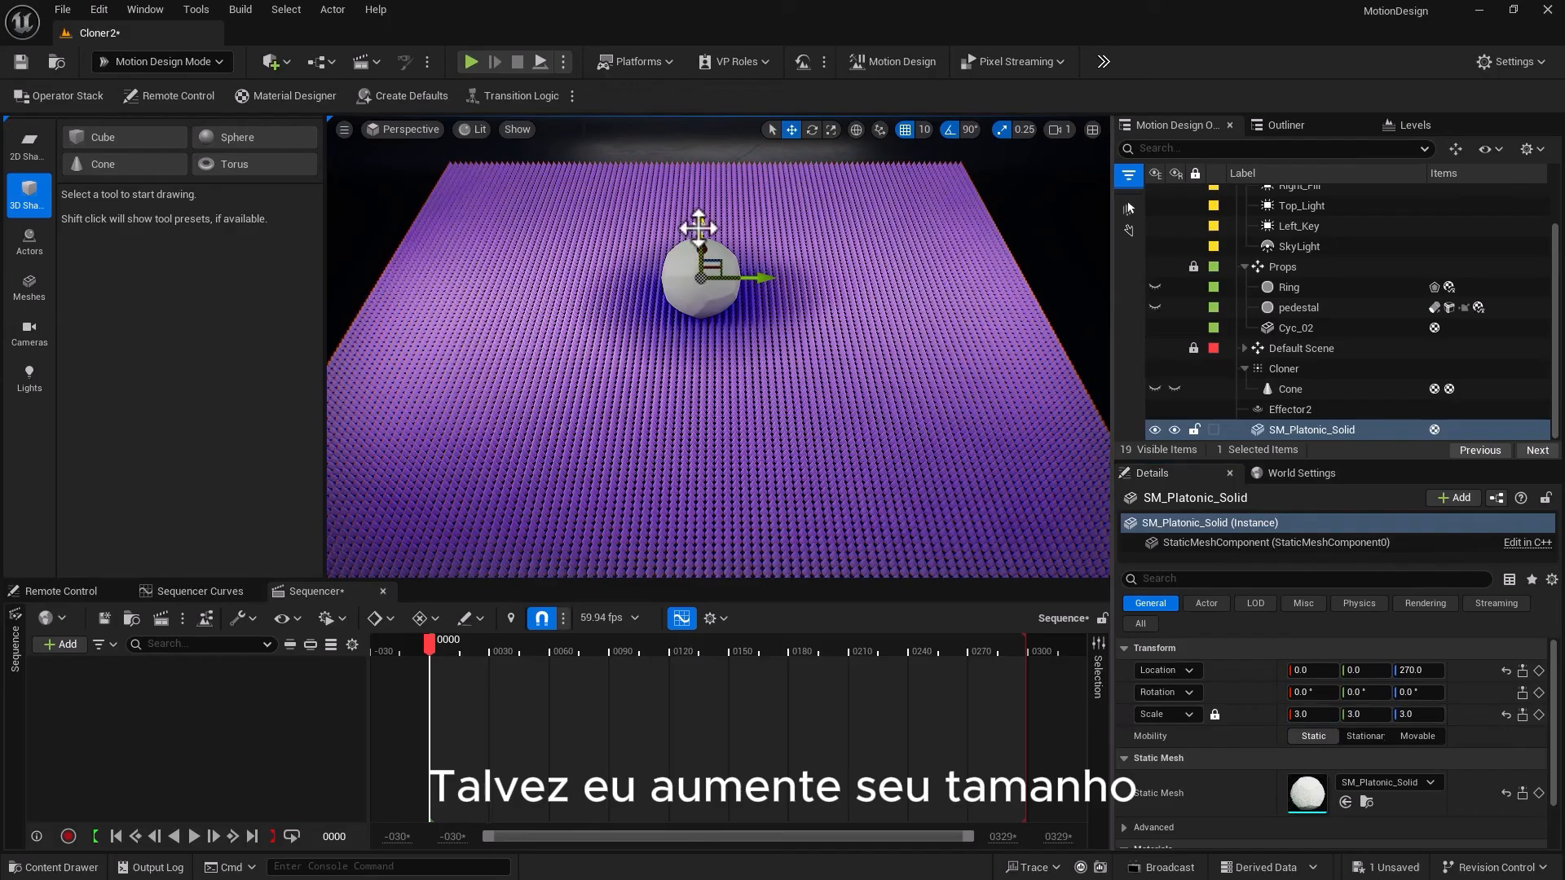
{"action": "left_click_drag", "start_coordinate": [699, 228], "coordinate": [699, 204]}
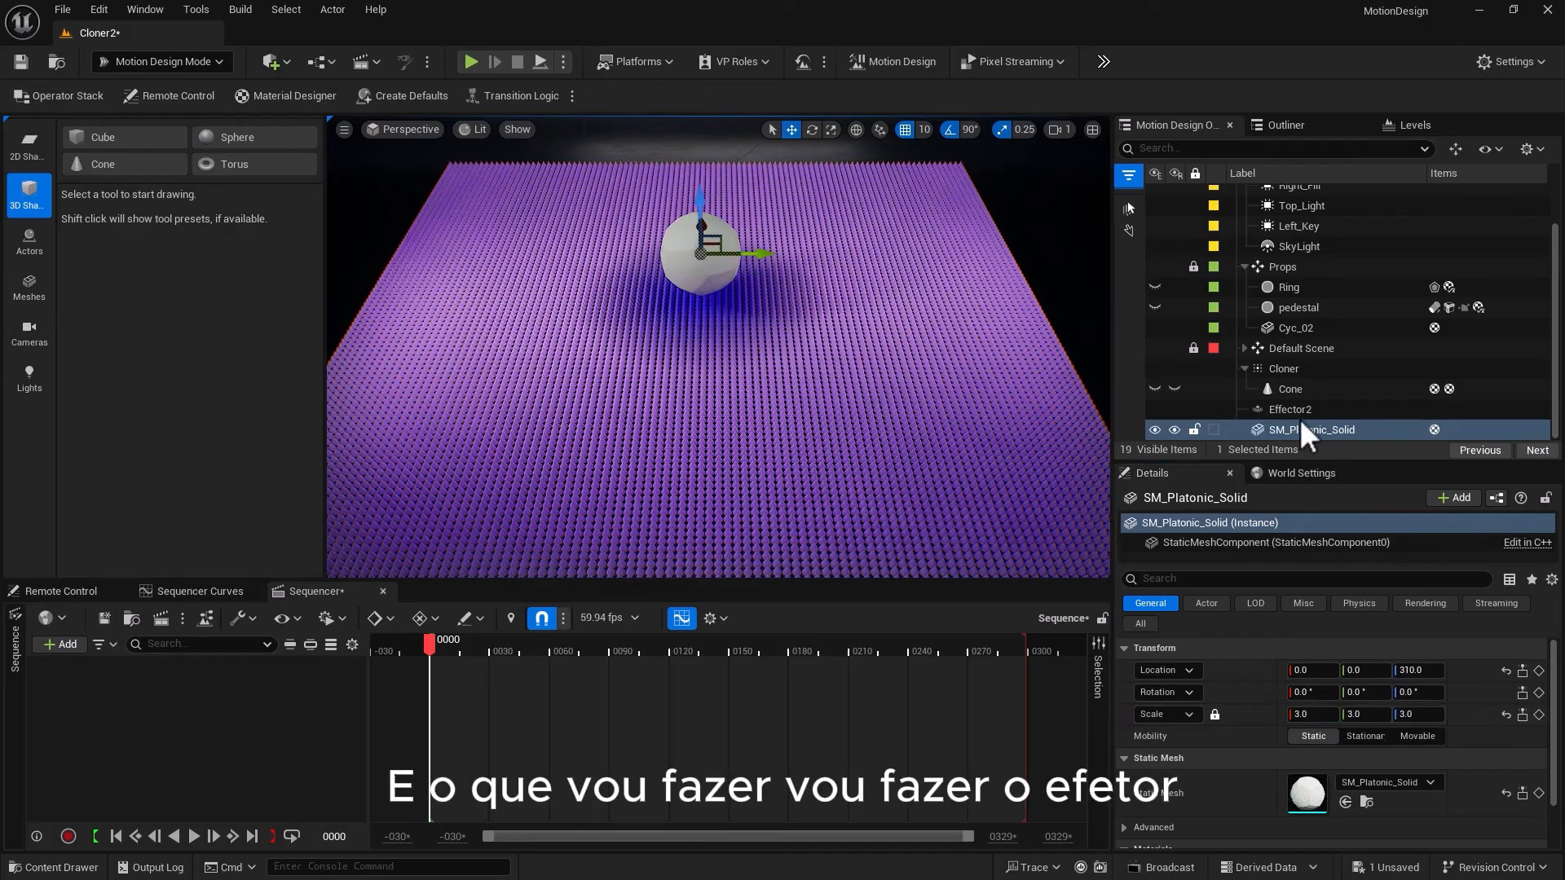
Parent Effector2 to SM_Platonic_Solid in the outliner and collapse the Props and Studio_Lights groups
{"action": "left_click", "coordinate": [1293, 410]}
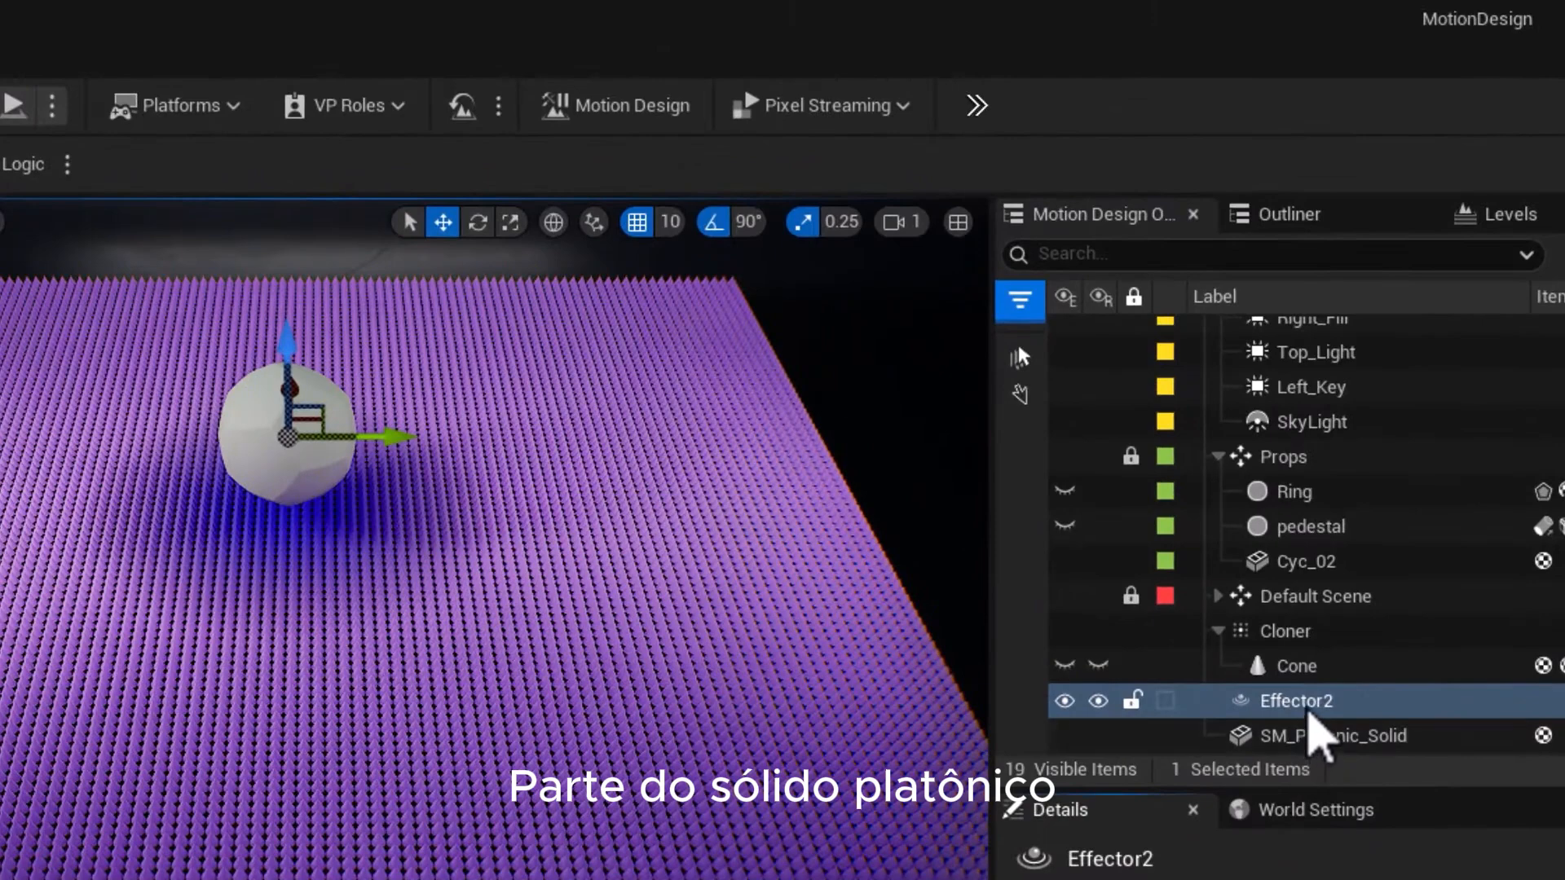
{"action": "left_click_drag", "start_coordinate": [1305, 699], "coordinate": [1292, 731]}
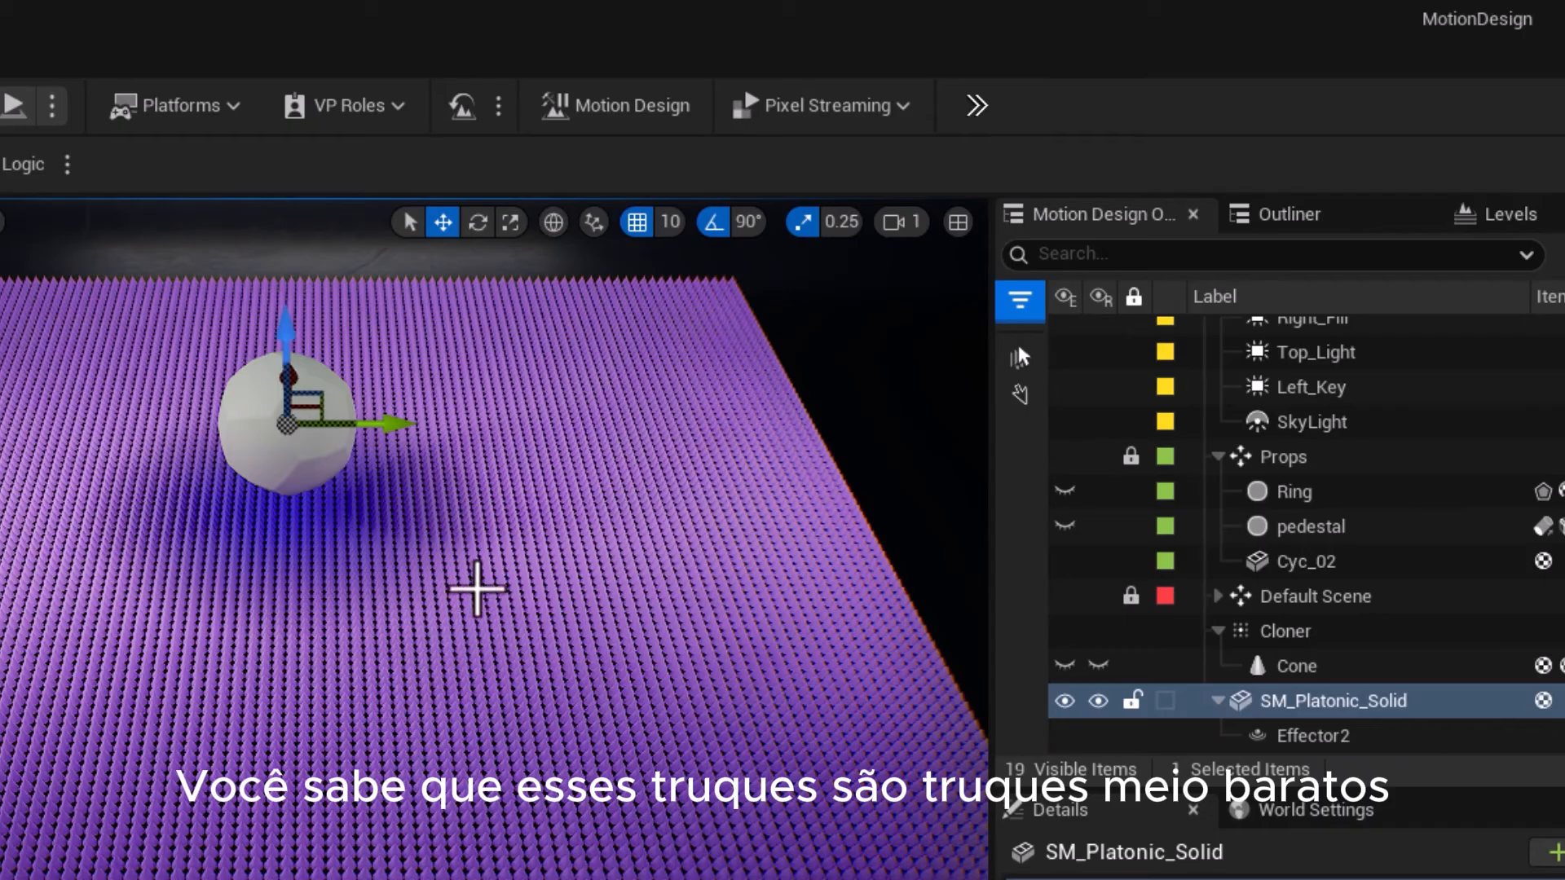
{"action": "left_click", "coordinate": [1217, 456]}
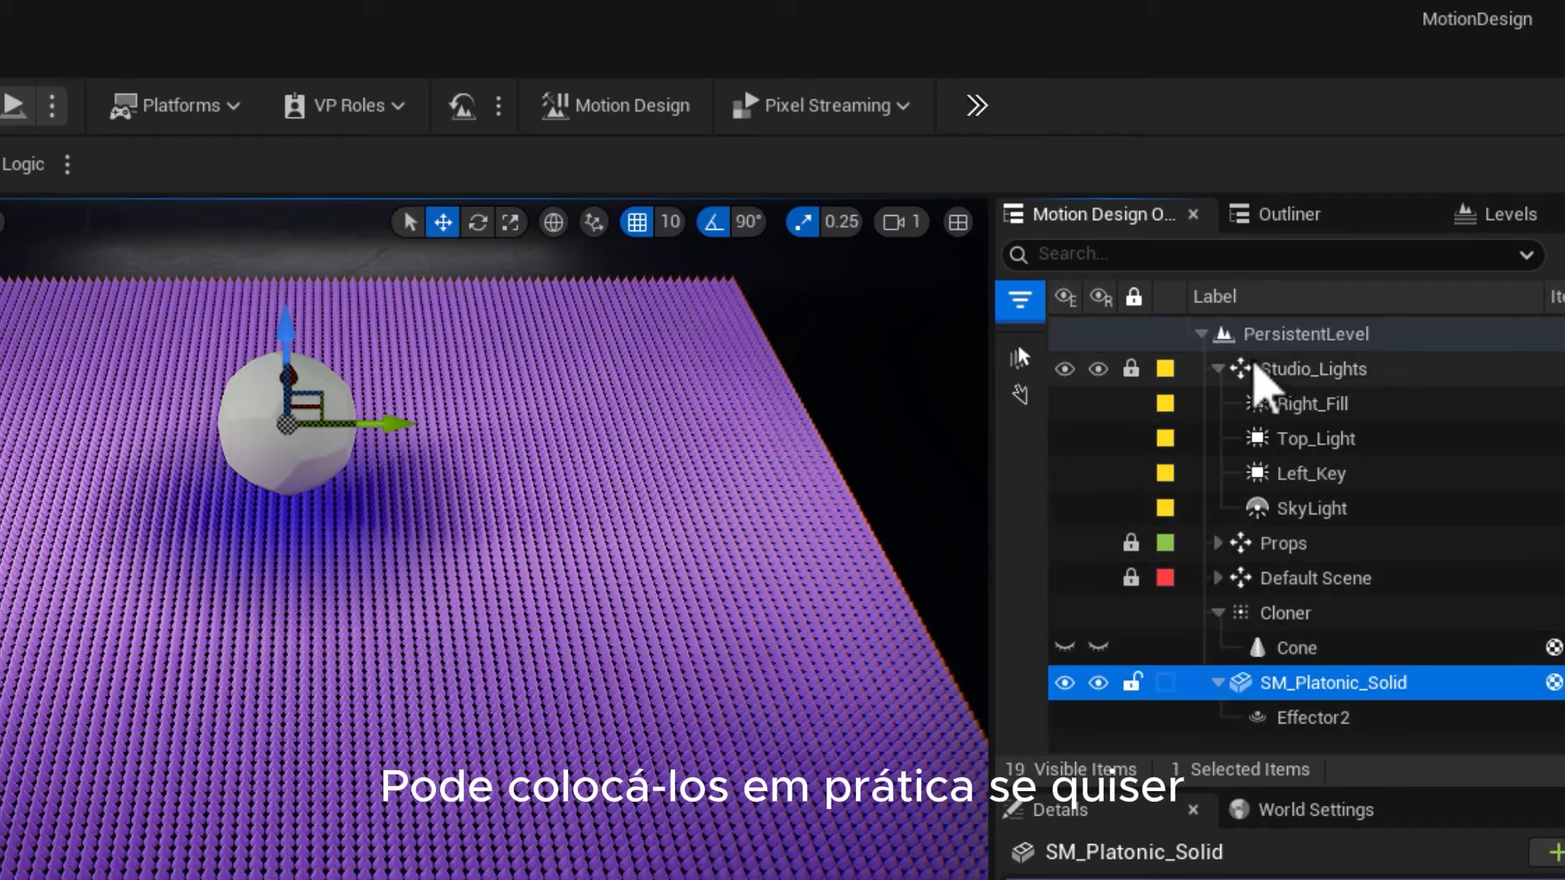
{"action": "left_click", "coordinate": [1218, 368]}
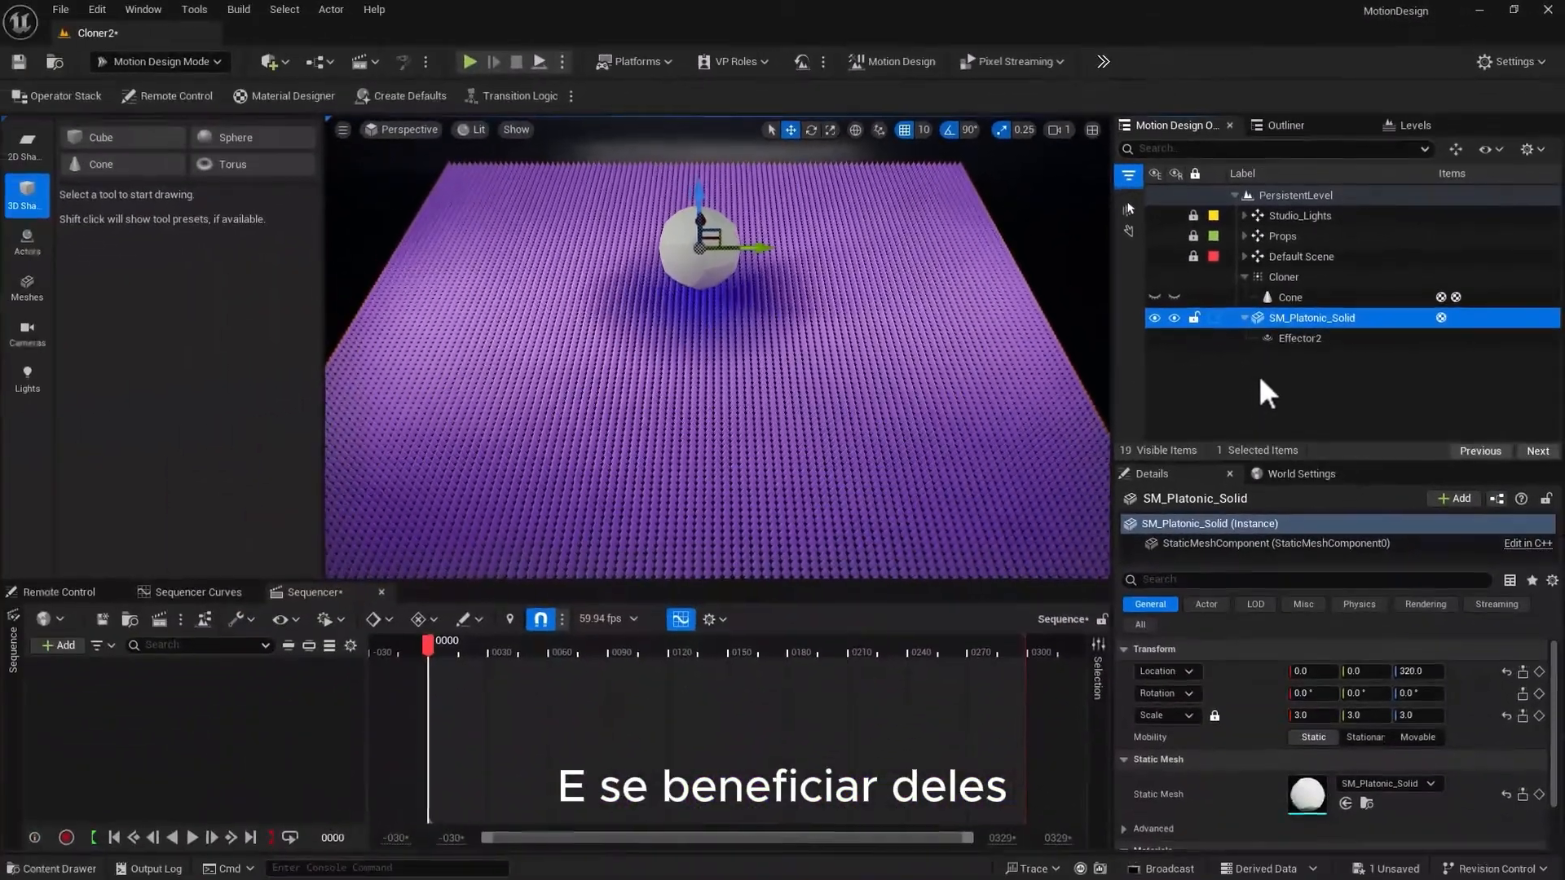
Change Effector2's color to red with R 1.0, G 0.0 and B 0.018907
{"action": "left_click", "coordinate": [1289, 340]}
{"action": "left_click", "coordinate": [1277, 279]}
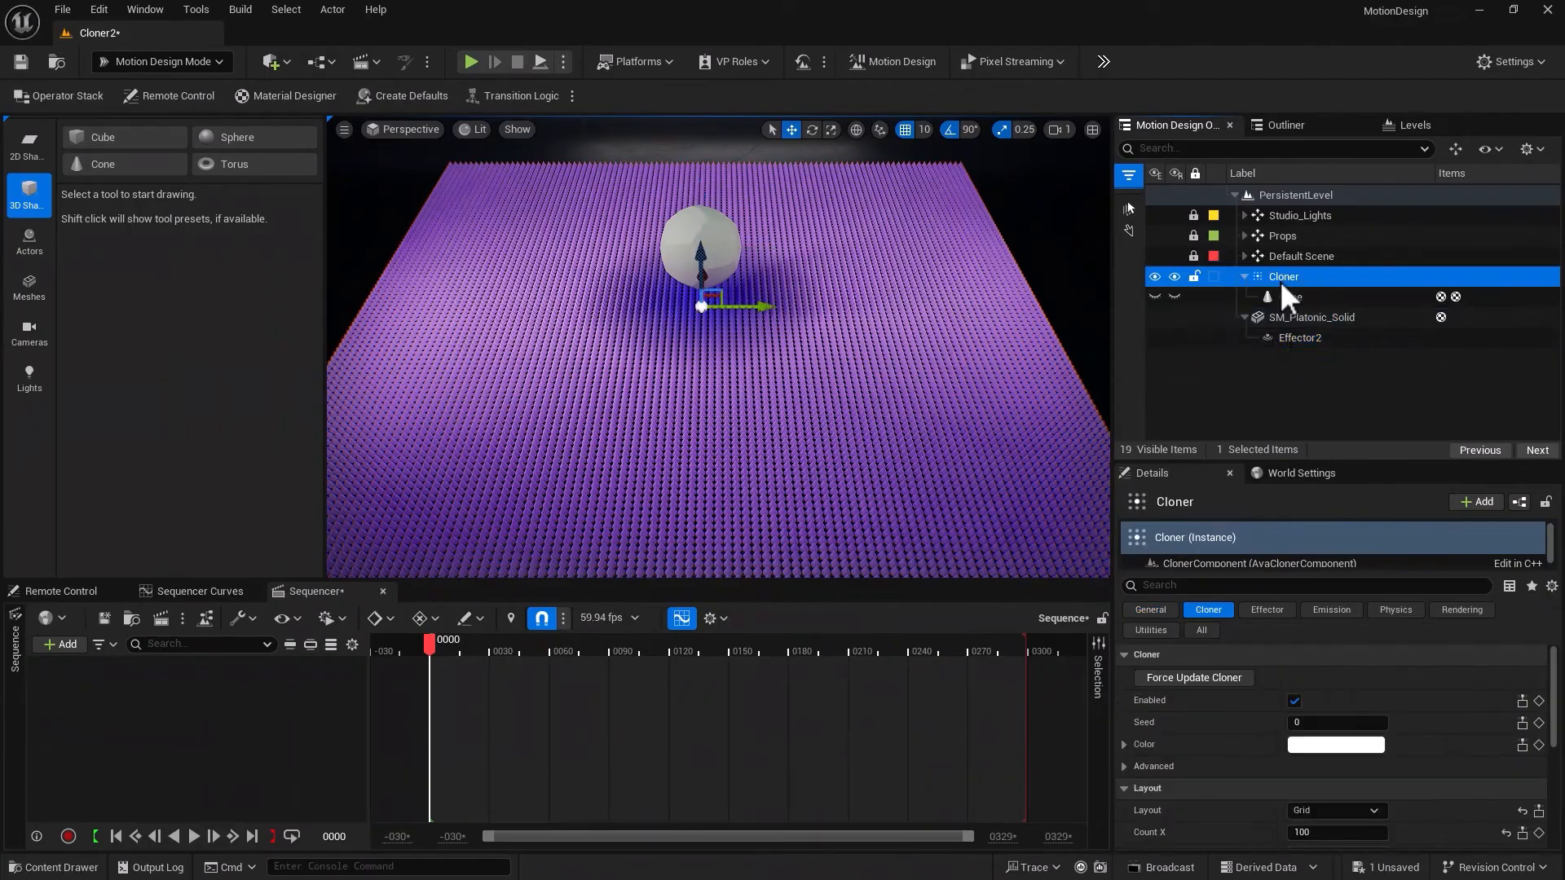
{"action": "left_click", "coordinate": [1285, 341]}
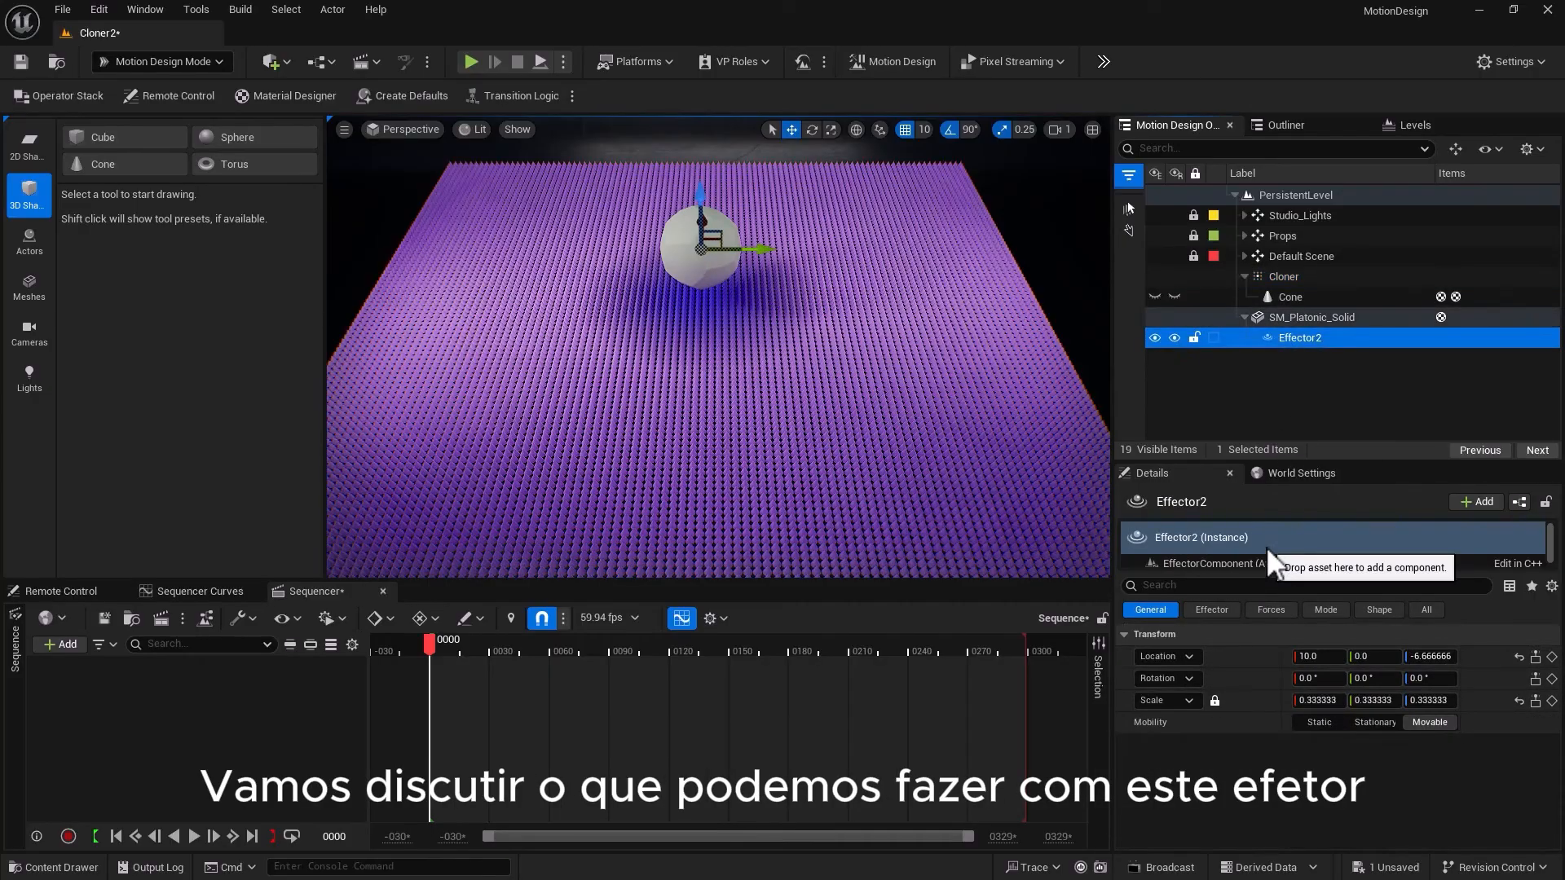
{"action": "left_click", "coordinate": [1211, 610]}
{"action": "left_click", "coordinate": [1320, 700]}
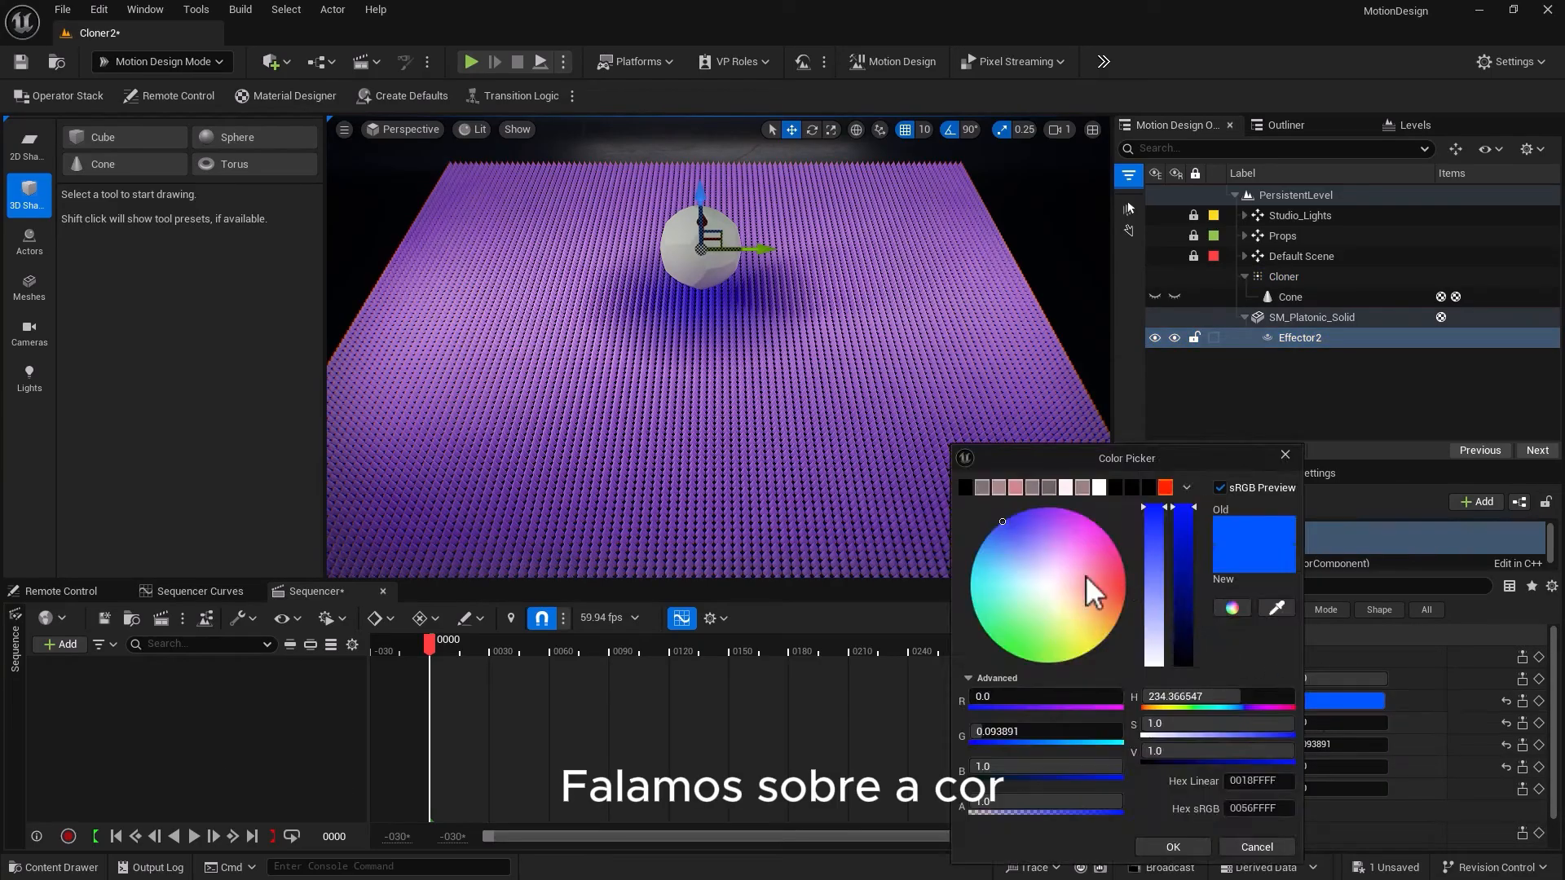
{"action": "left_click_drag", "start_coordinate": [1086, 575], "coordinate": [1213, 580]}
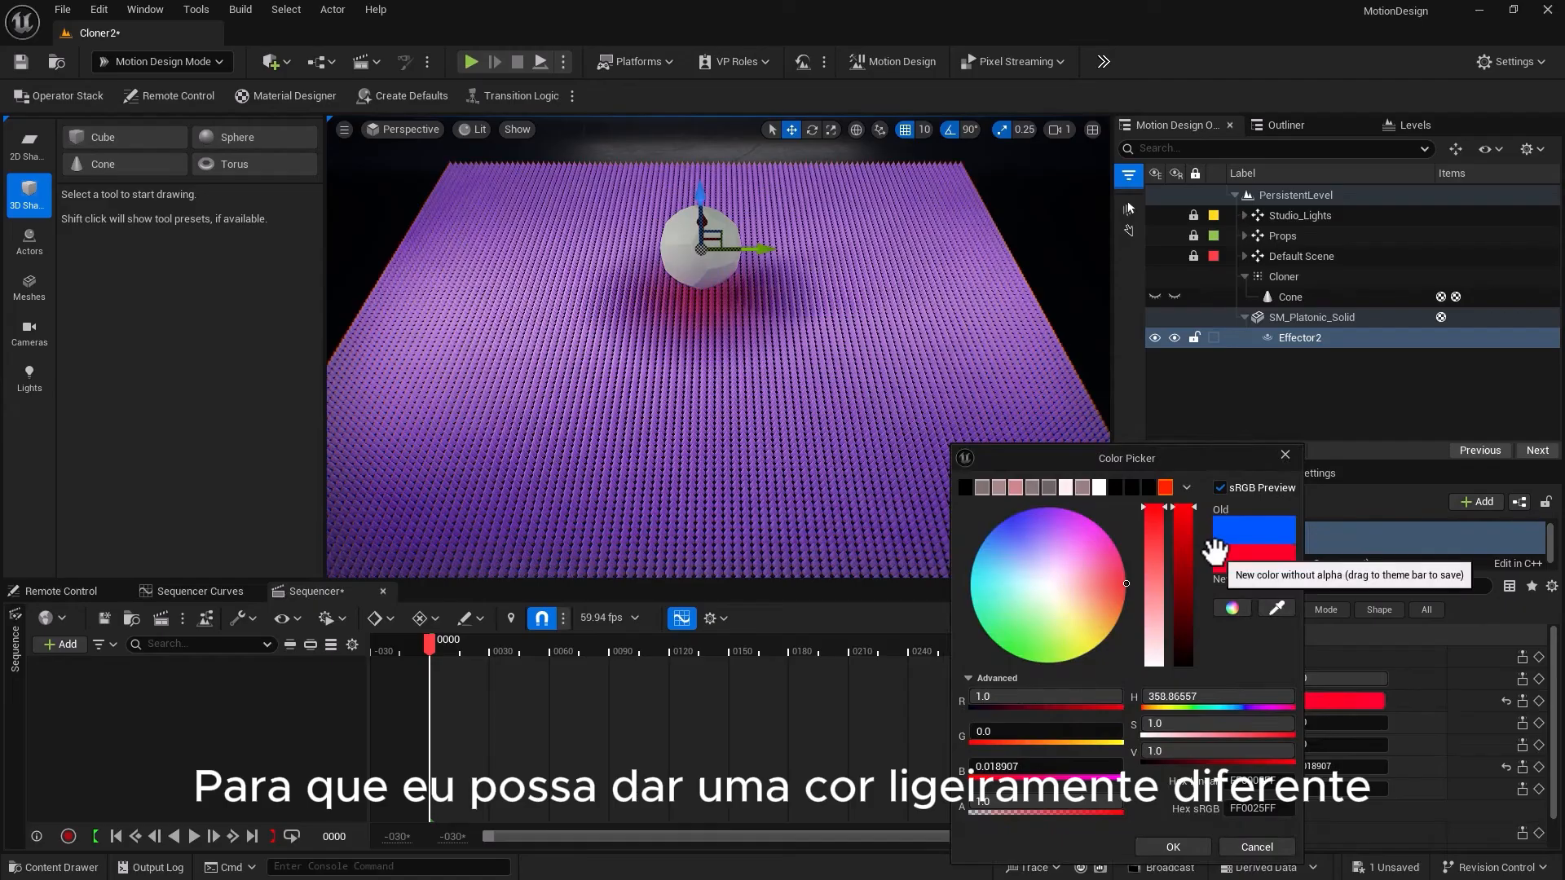
{"action": "left_click", "coordinate": [1172, 847]}
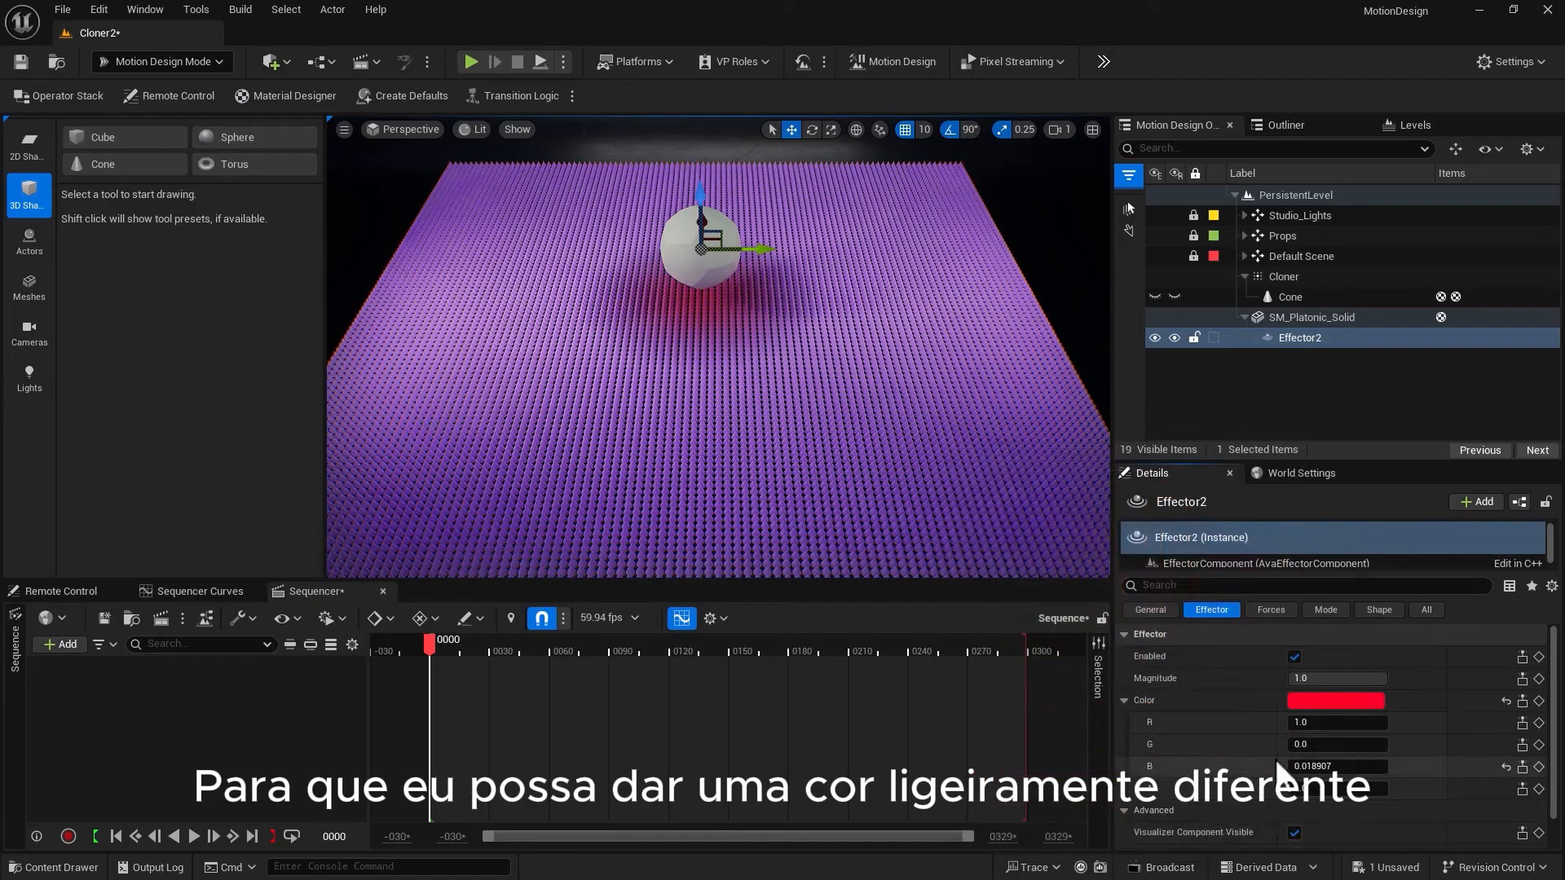
Toggle Effector2 off and on, check its magnitude setting, and collapse its color and advanced properties
{"action": "left_click", "coordinate": [1294, 656]}
{"action": "left_click", "coordinate": [1294, 656]}
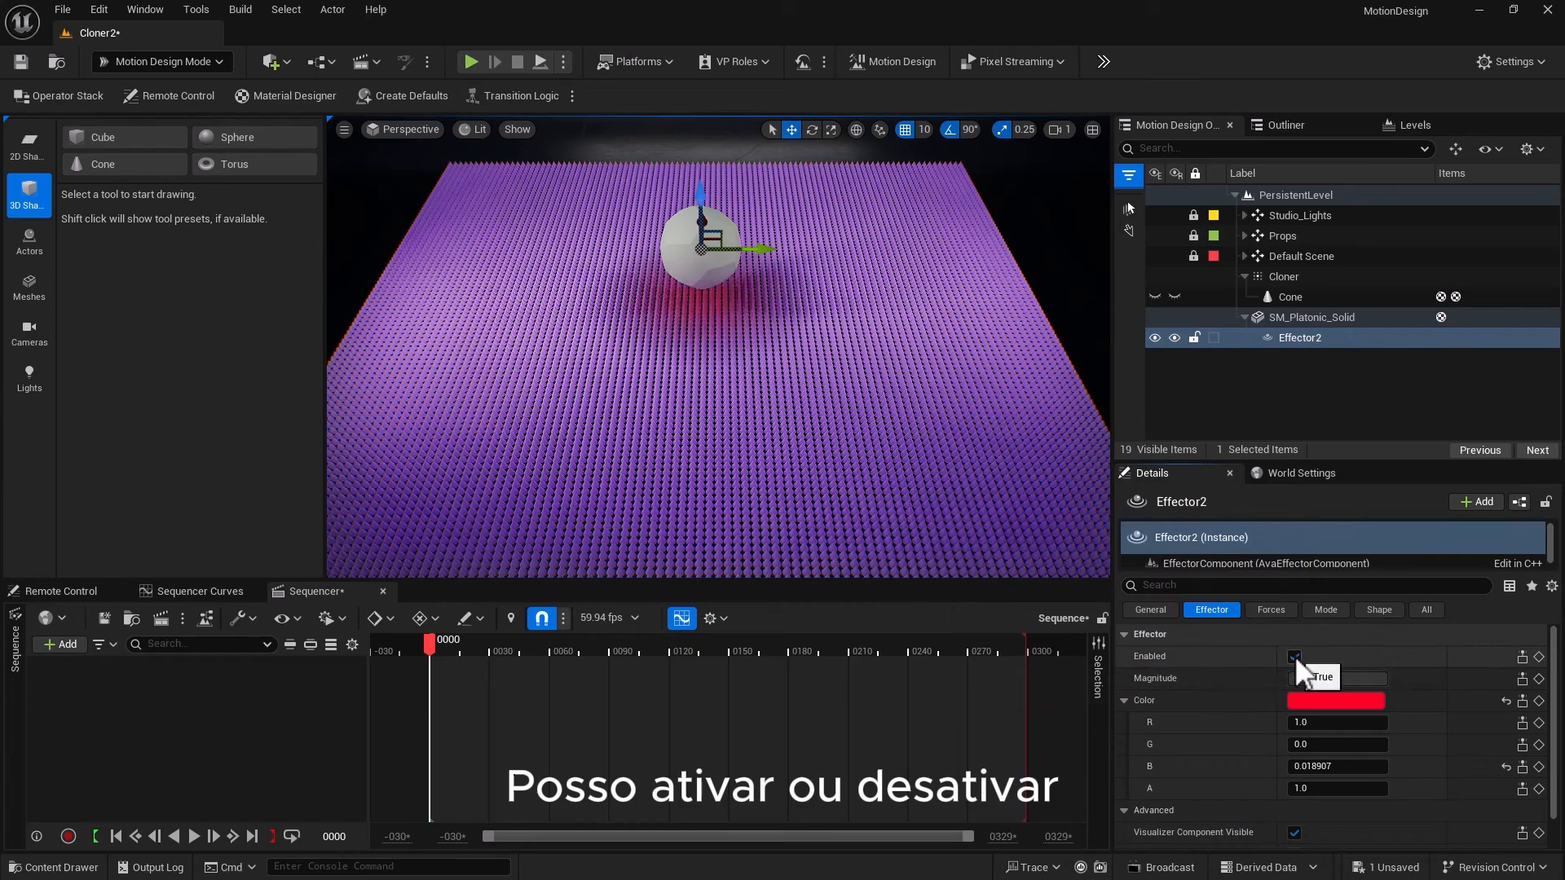
{"action": "left_click_drag", "start_coordinate": [1337, 678], "coordinate": [1385, 678]}
{"action": "left_click", "coordinate": [1319, 677]}
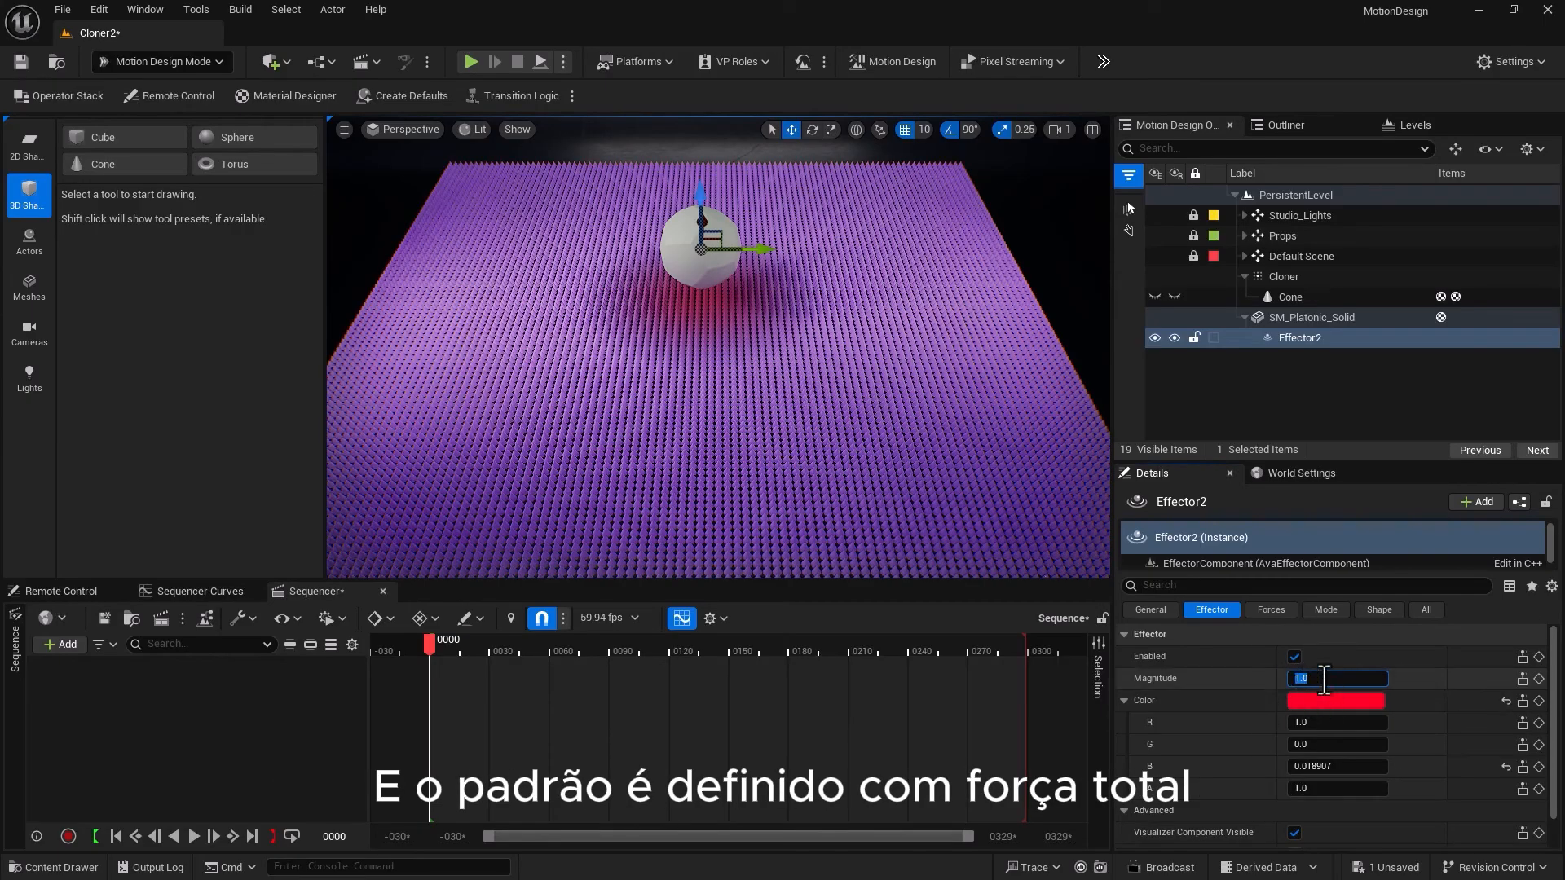
{"action": "left_click", "coordinate": [1125, 702]}
{"action": "left_click", "coordinate": [1124, 722]}
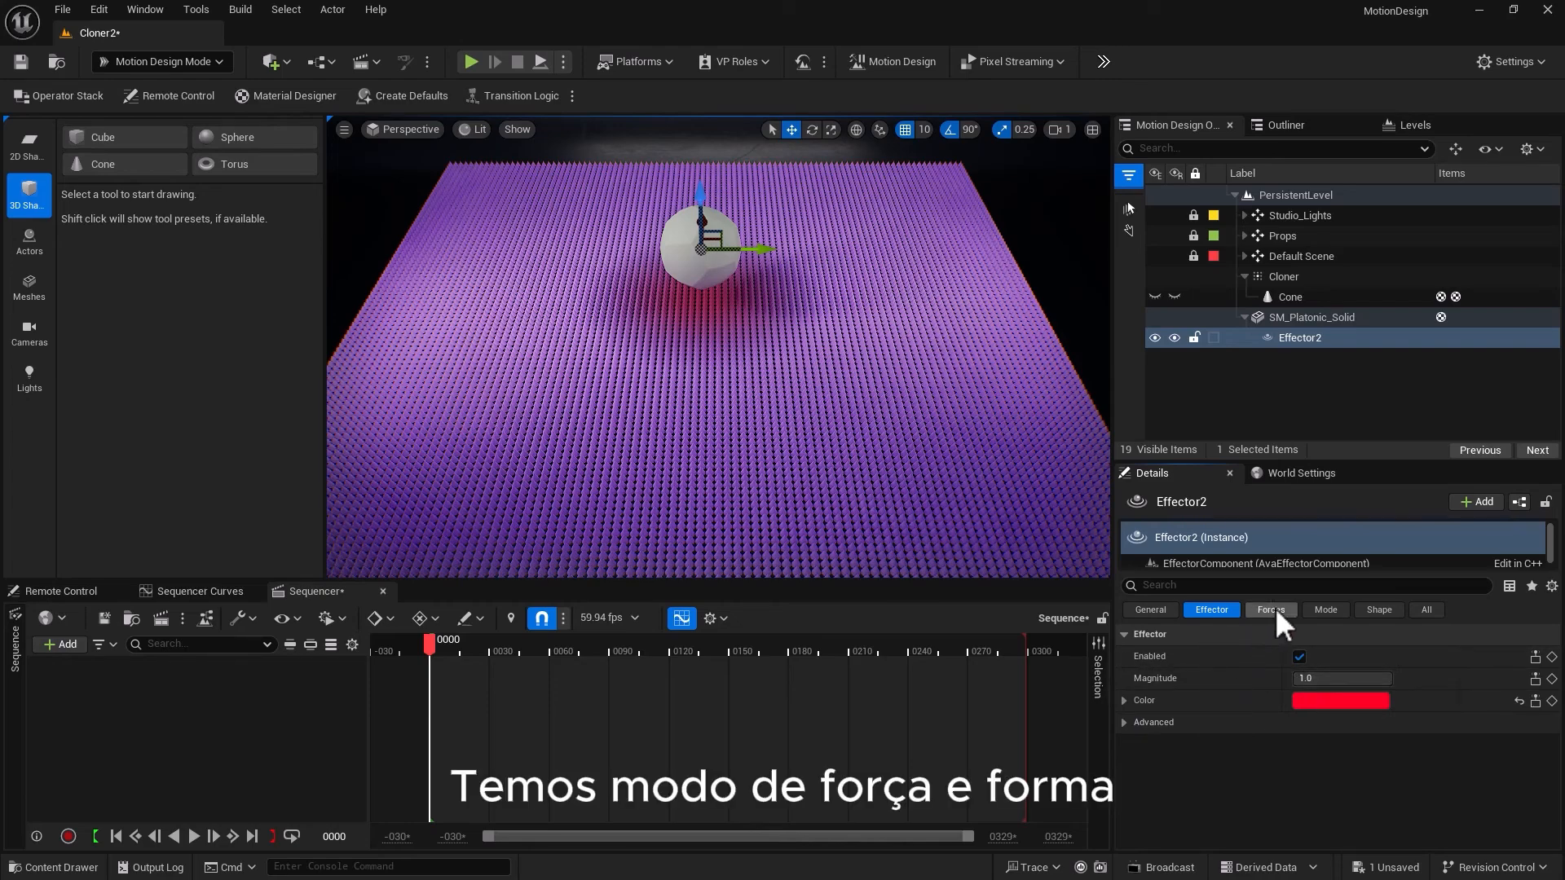
Set Effector2's mode offset to about 61.6 on Z and raise SM_Platonic_Solid to Z 370
{"action": "left_click", "coordinate": [1324, 610]}
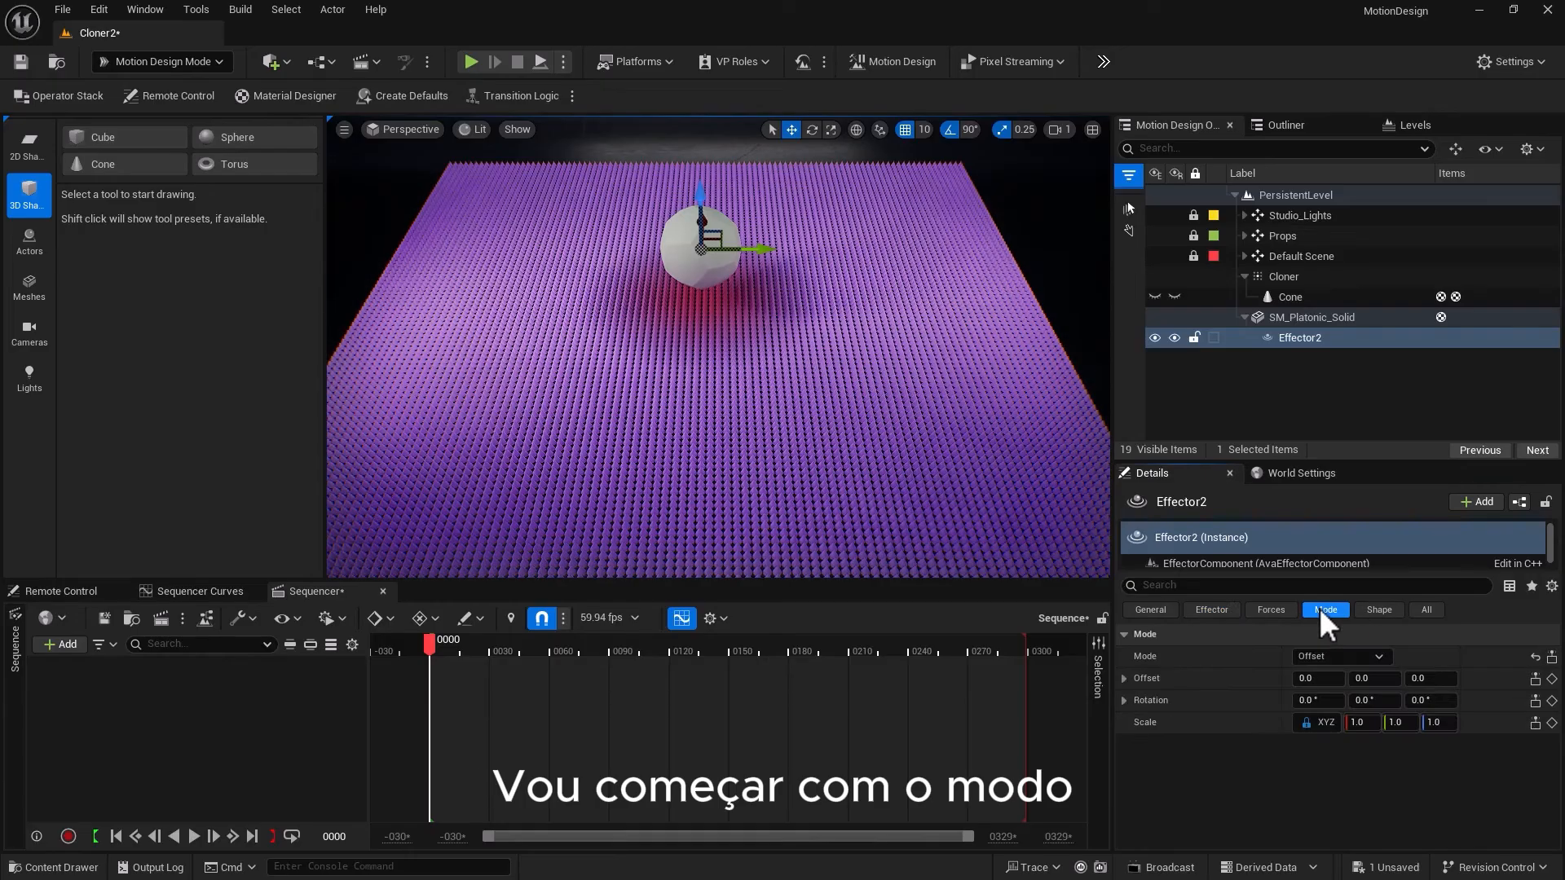
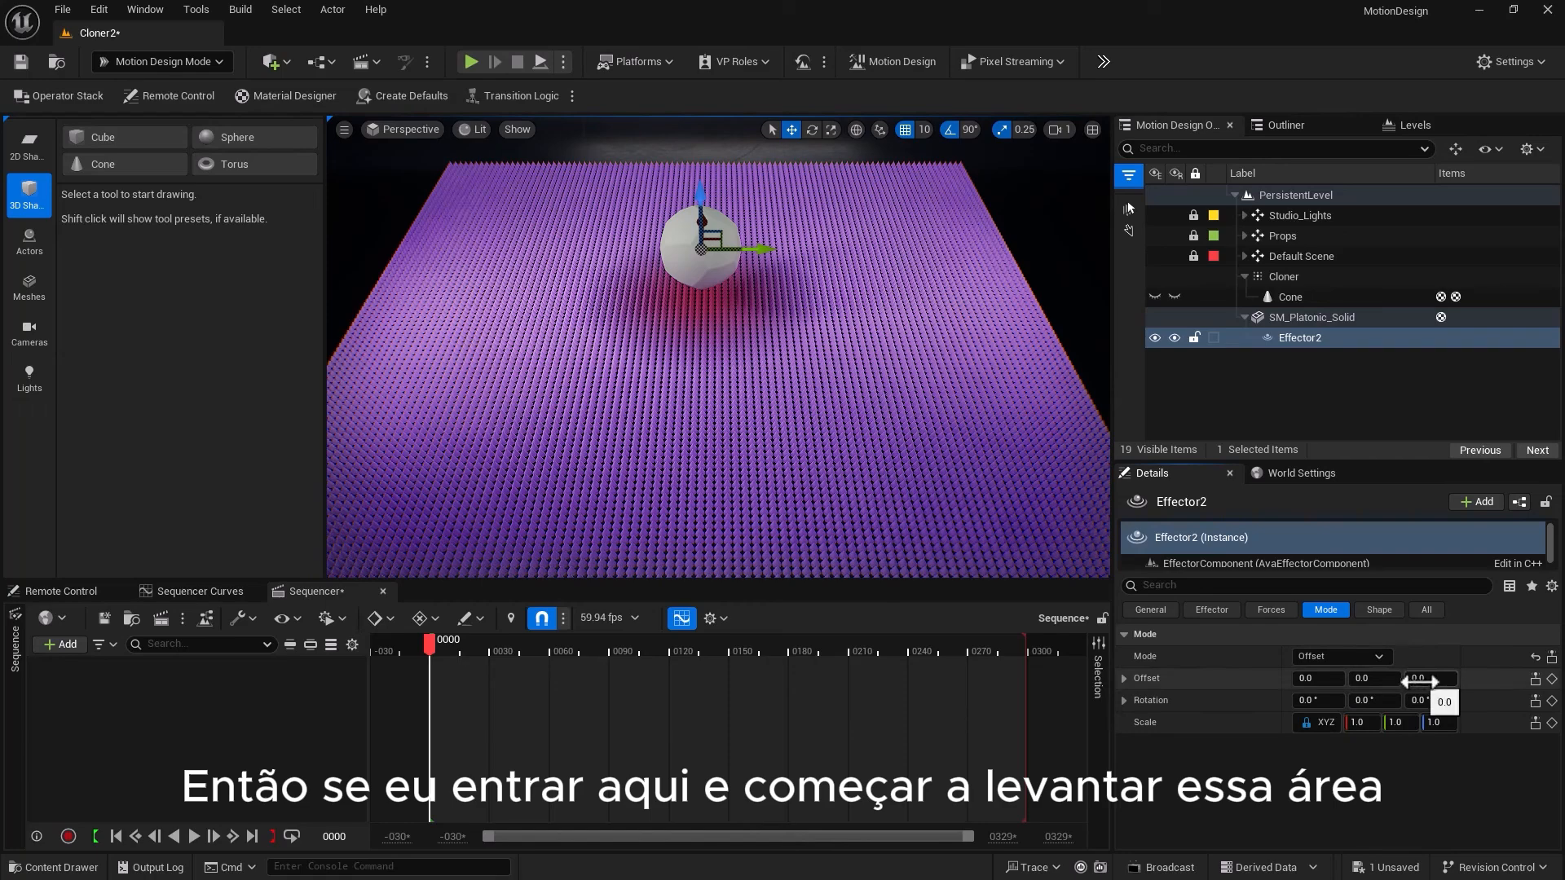
{"action": "left_click_drag", "start_coordinate": [1430, 678], "coordinate": [1496, 678]}
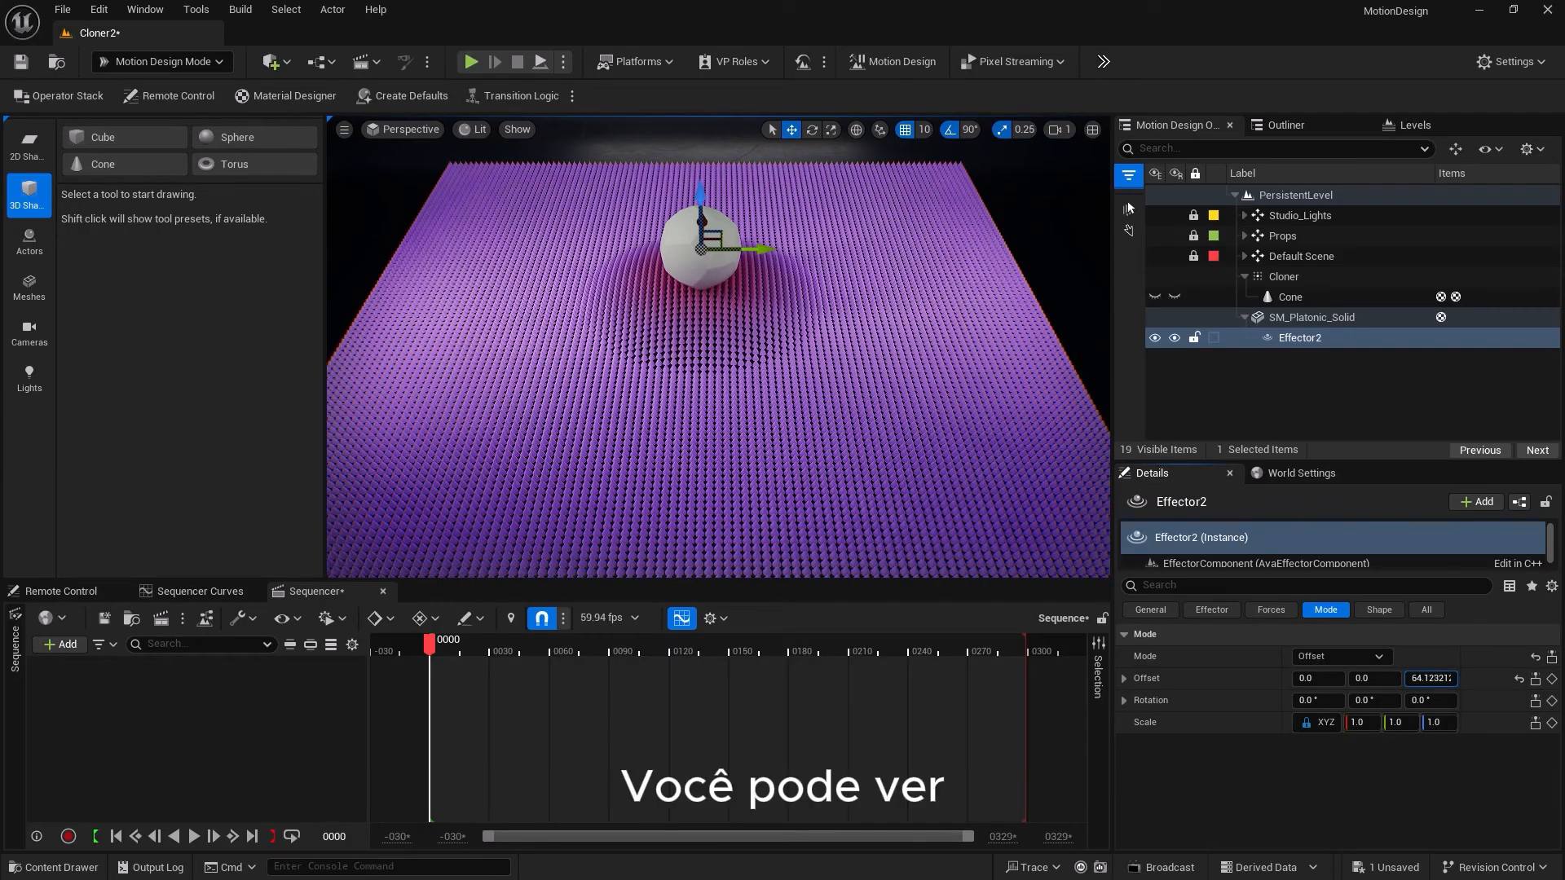
{"action": "left_click", "coordinate": [1281, 317]}
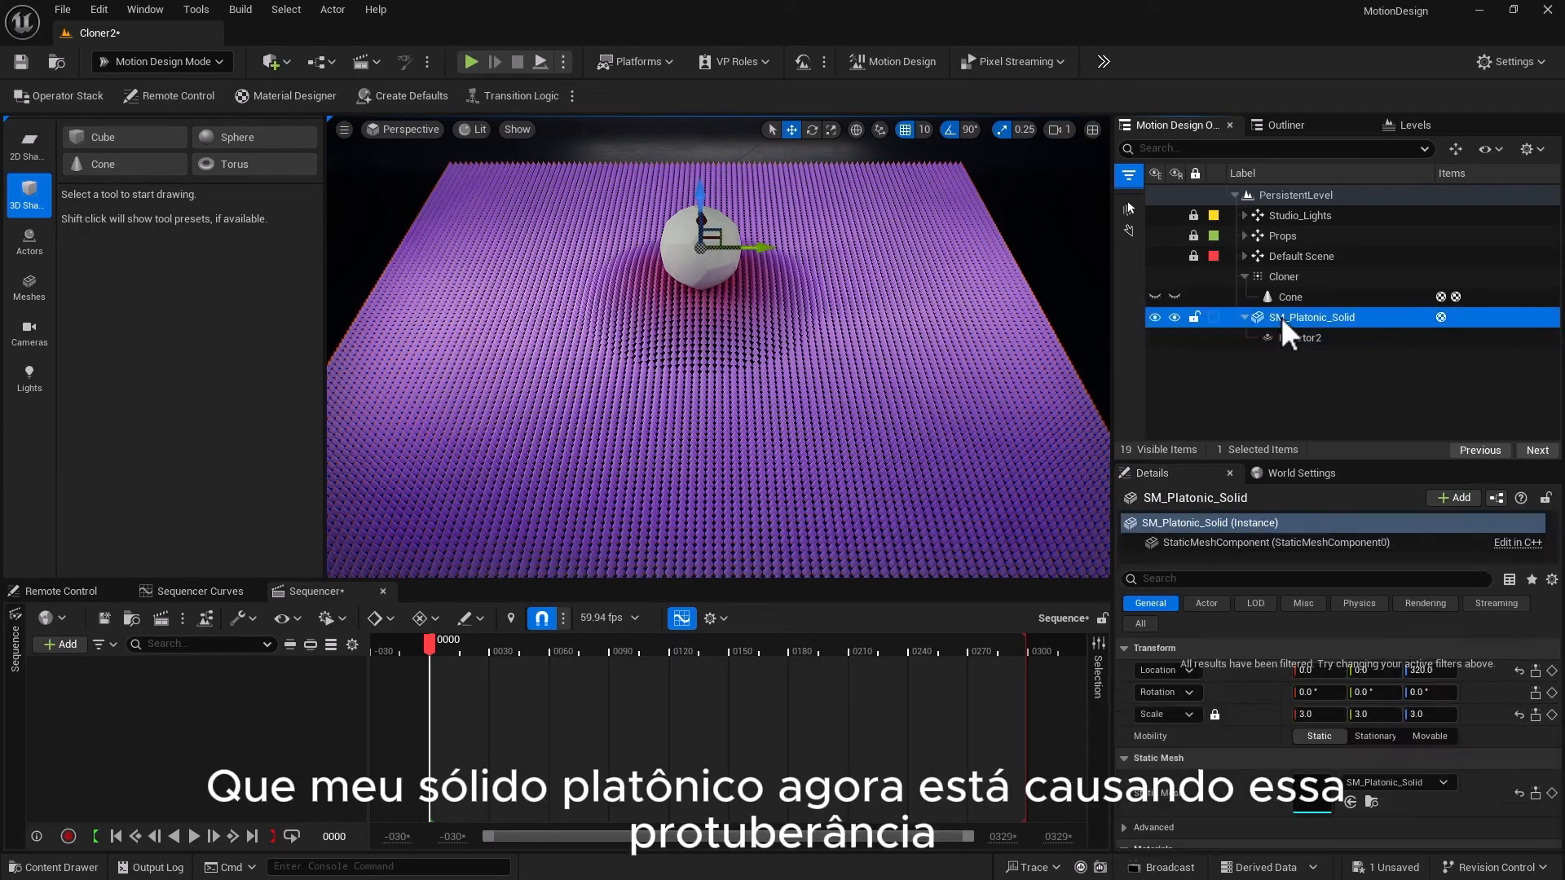
{"action": "left_click_drag", "start_coordinate": [699, 198], "coordinate": [667, 137]}
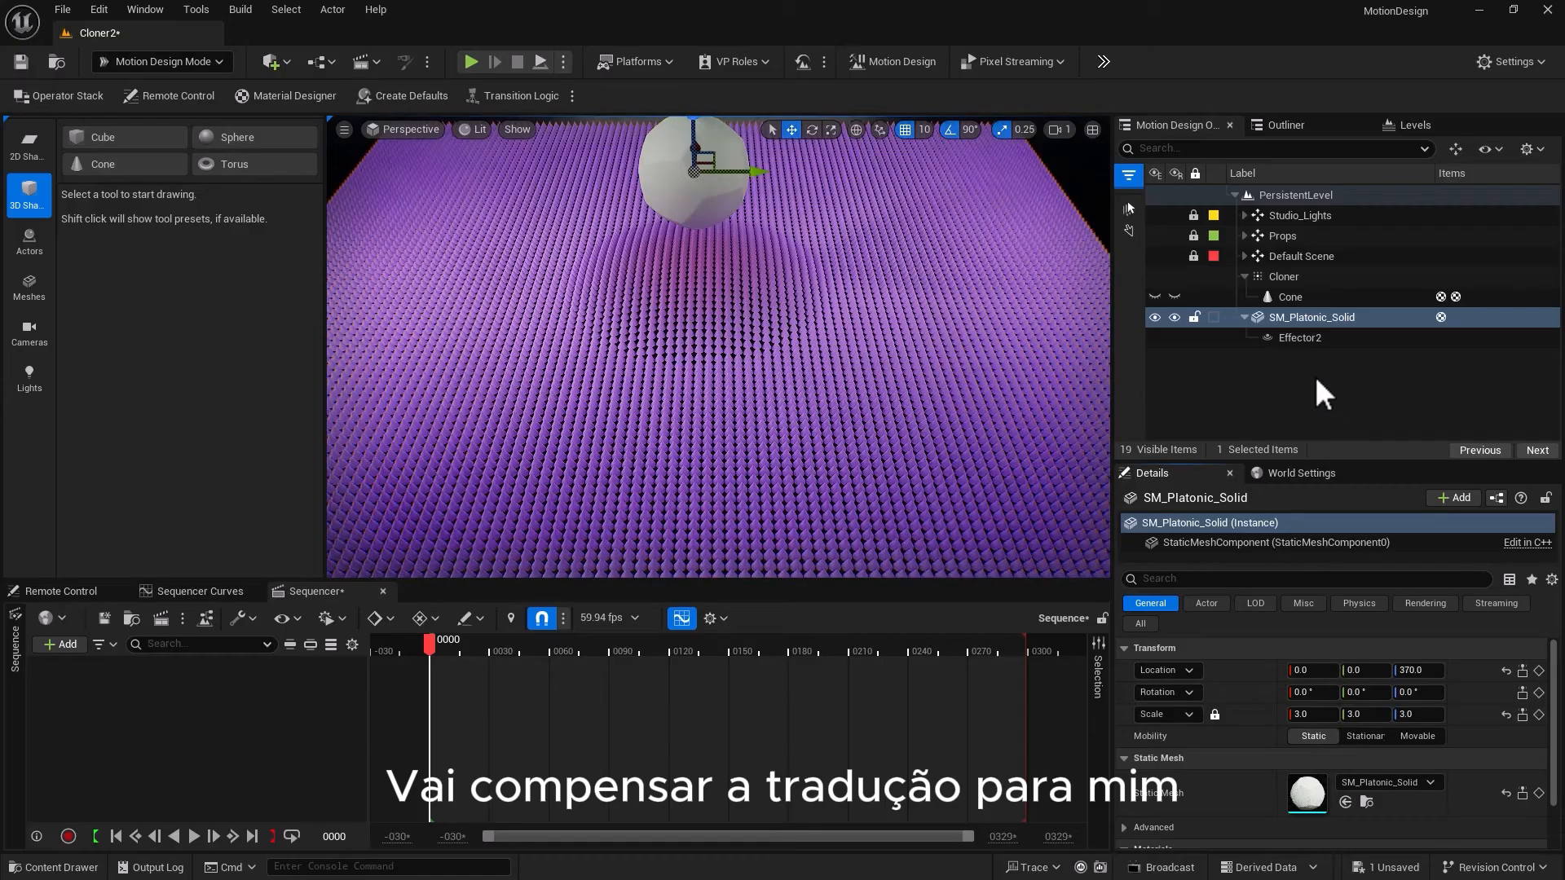
Set Effector2's mode rotation to 90° on Y and -90° on Z
{"action": "left_click", "coordinate": [1295, 339]}
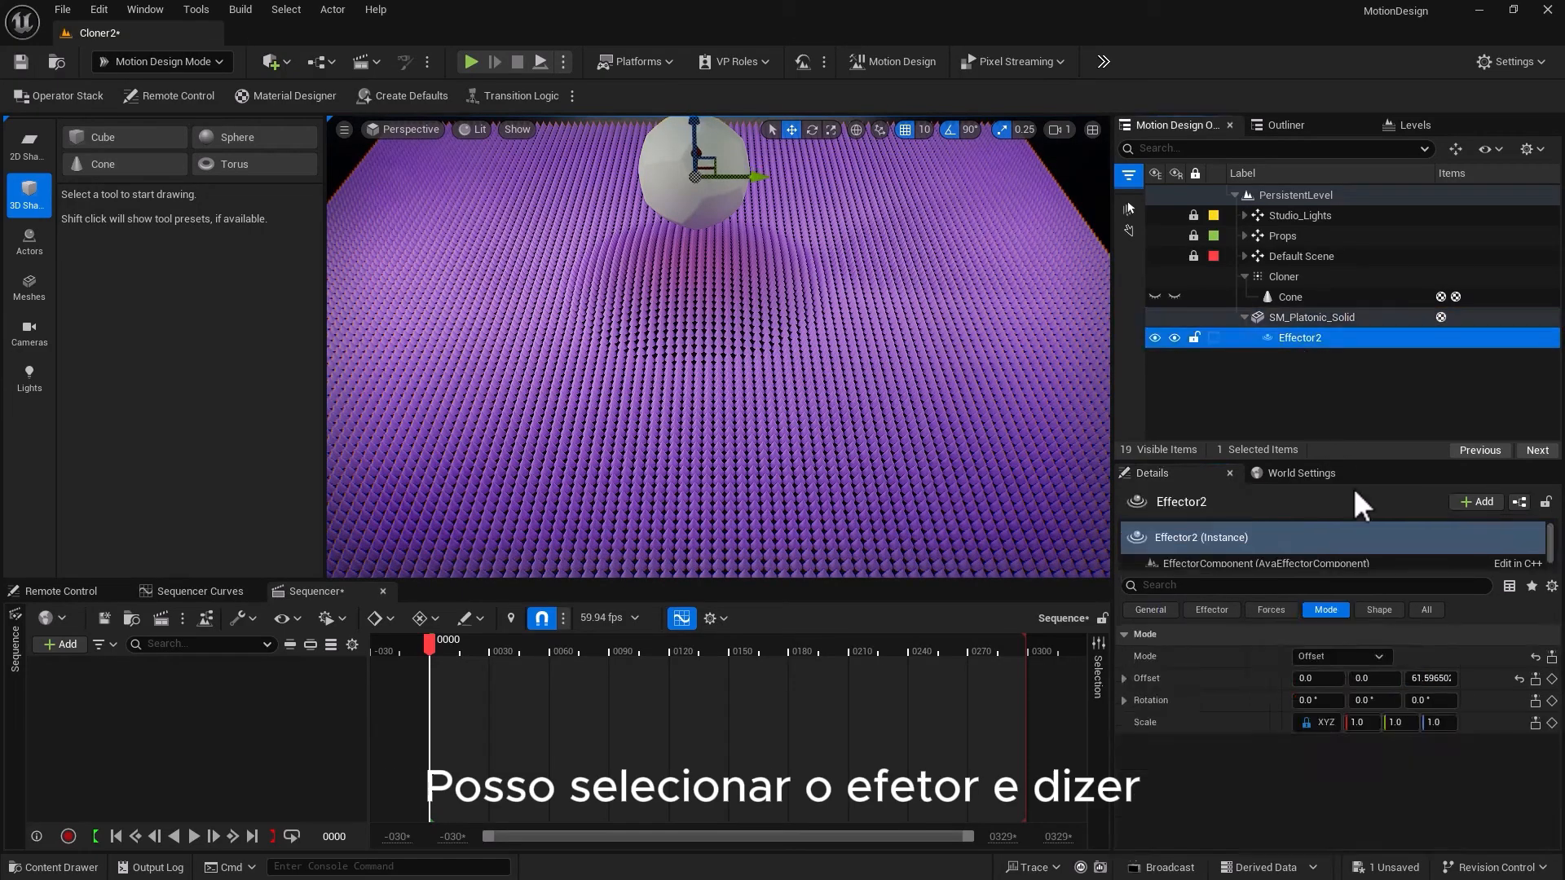
{"action": "left_click", "coordinate": [1424, 701]}
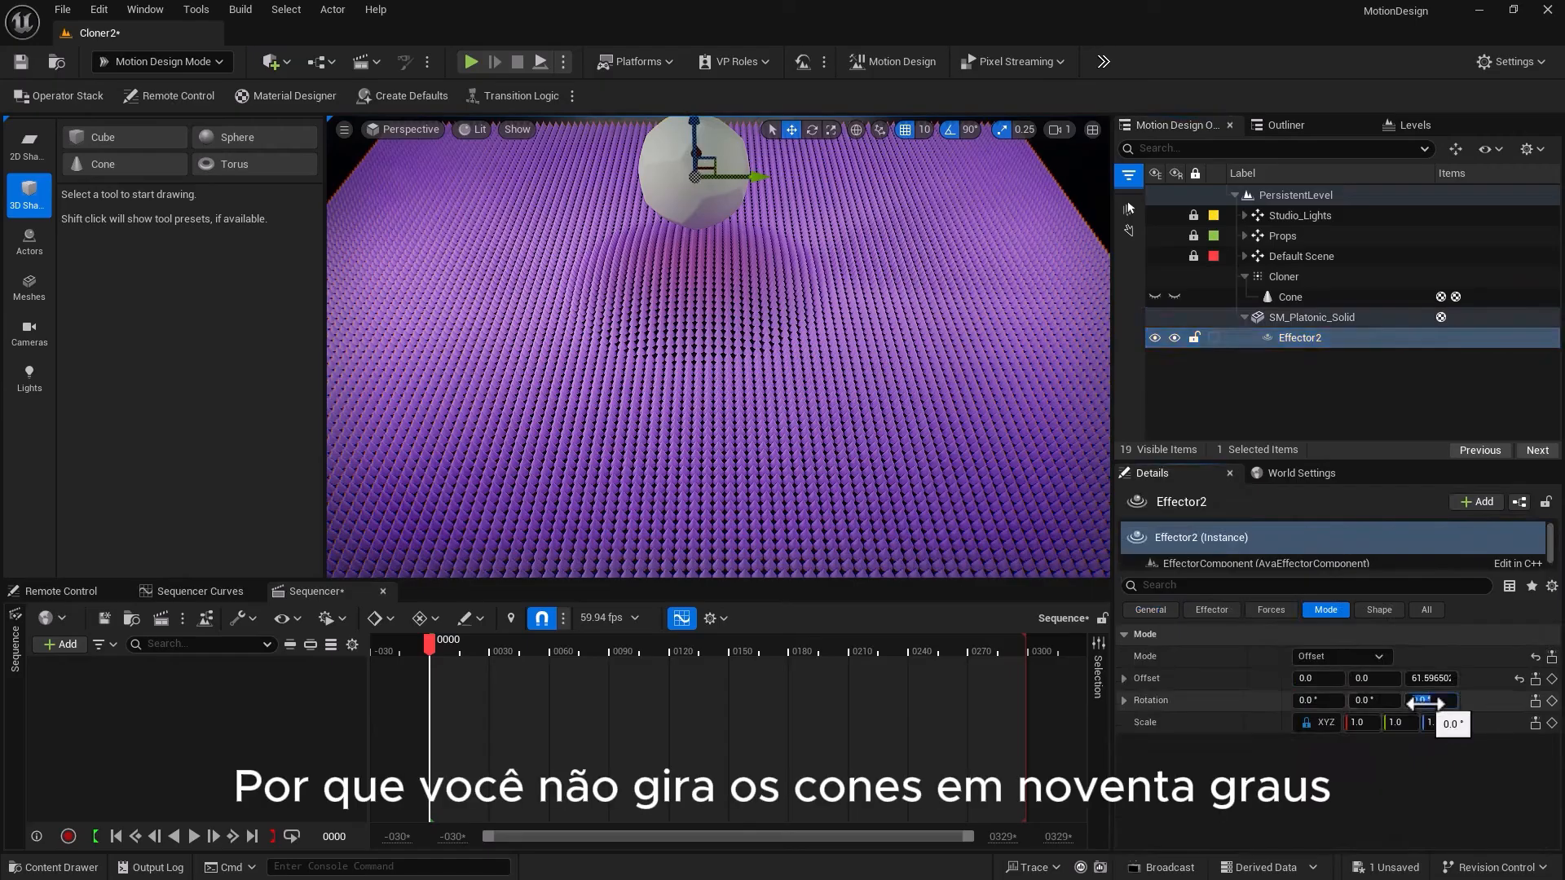
{"action": "type", "text": "-90"}
{"action": "key", "text": "Return"}
{"action": "left_click", "coordinate": [1372, 701]}
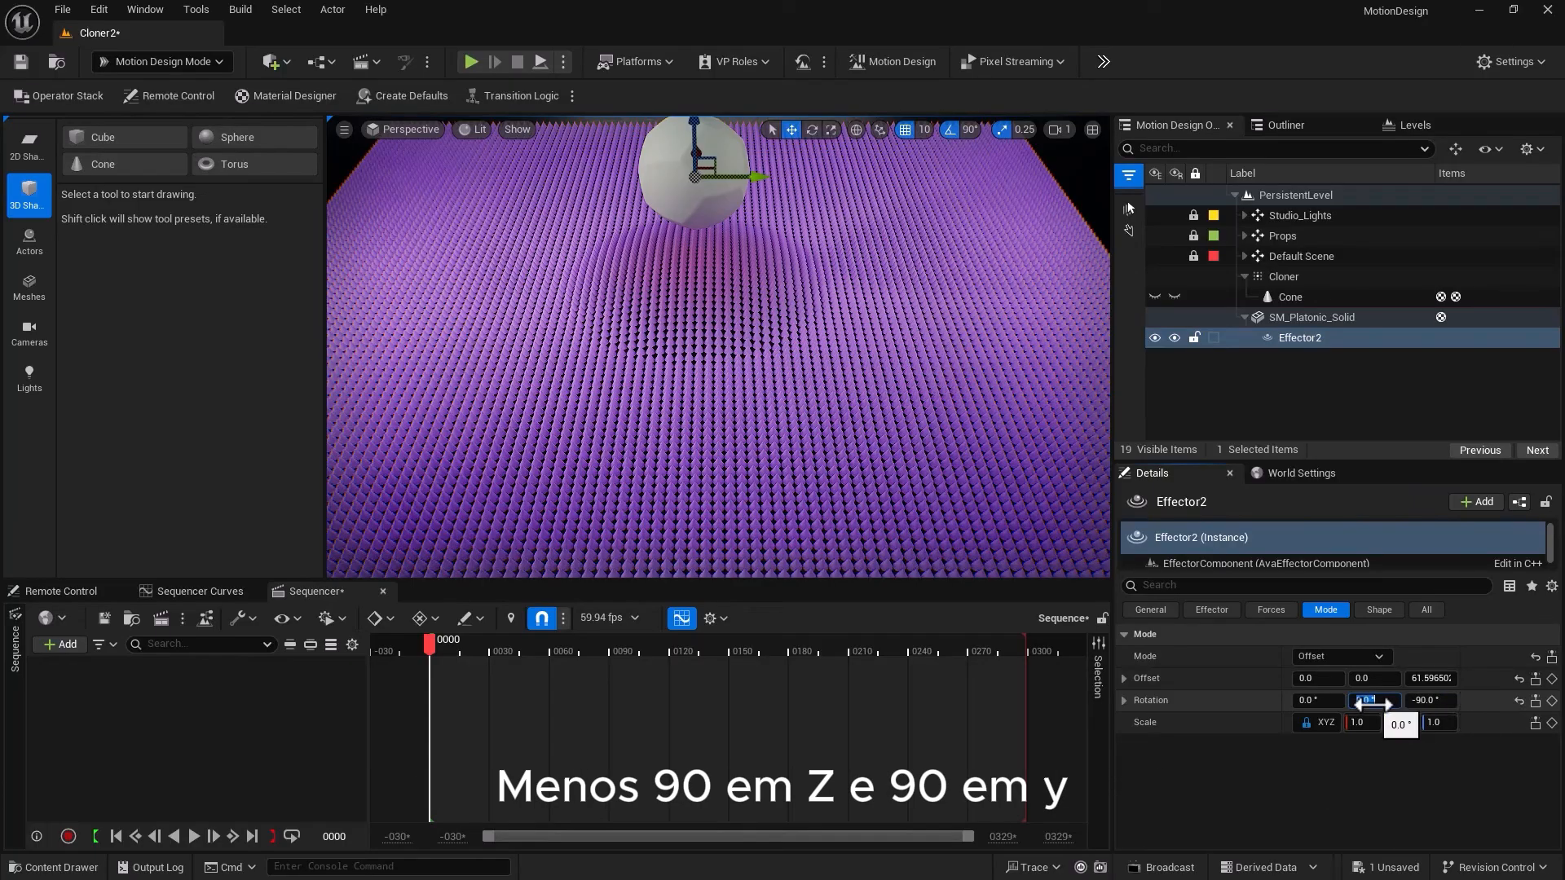
{"action": "type", "text": "90"}
{"action": "key", "text": "Return"}
Undo the last element move and try moving SM_Platonic_Solid over the cones to preview the rotated clones
{"action": "key", "text": "ctrl+z"}
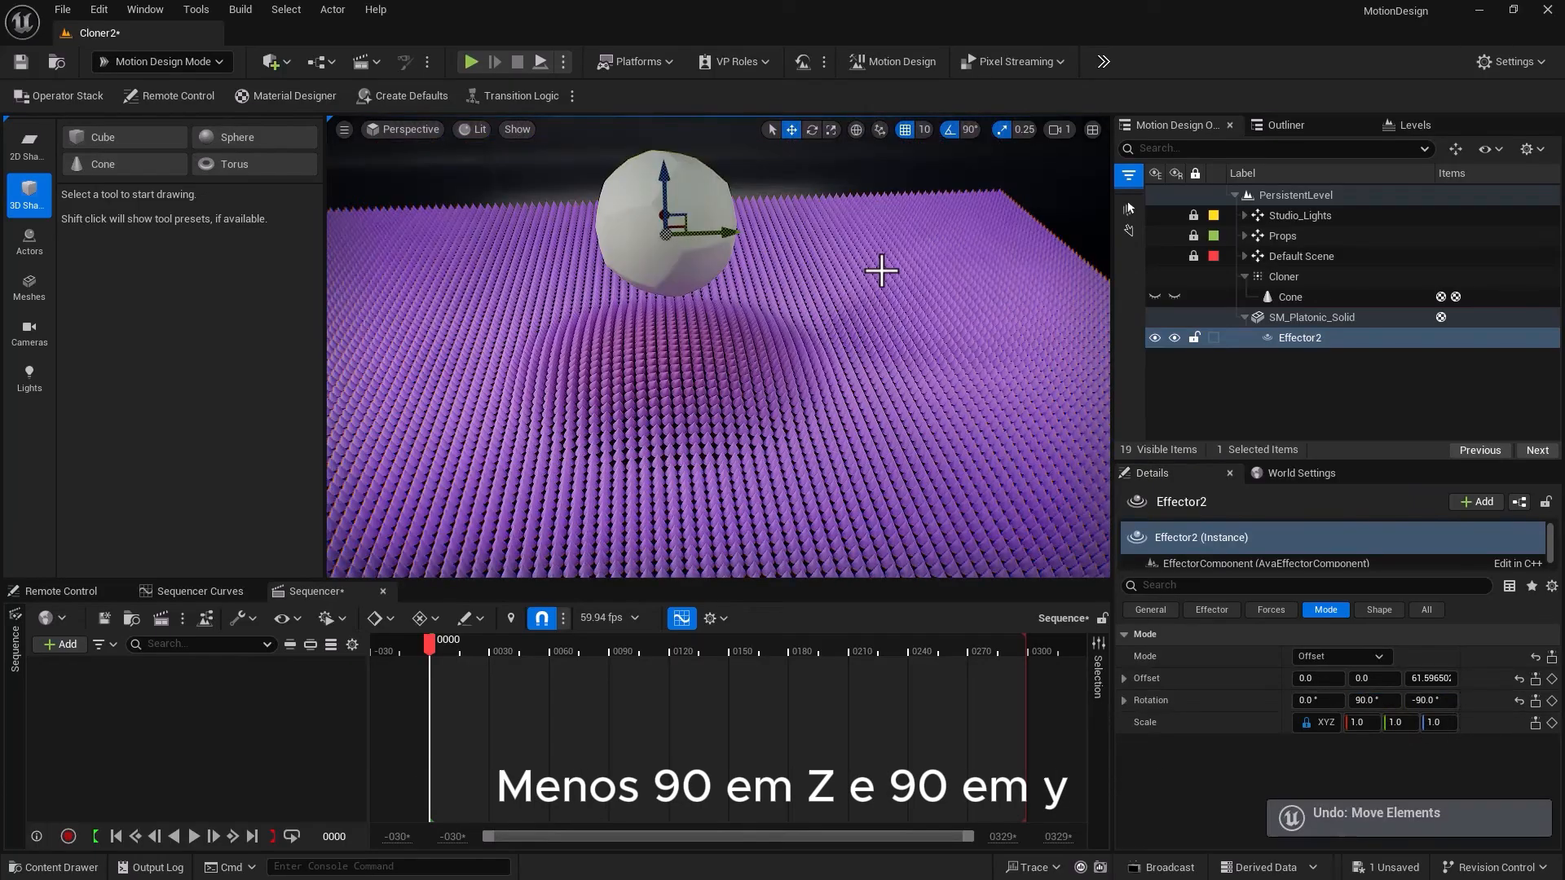
{"action": "left_click", "coordinate": [1333, 318]}
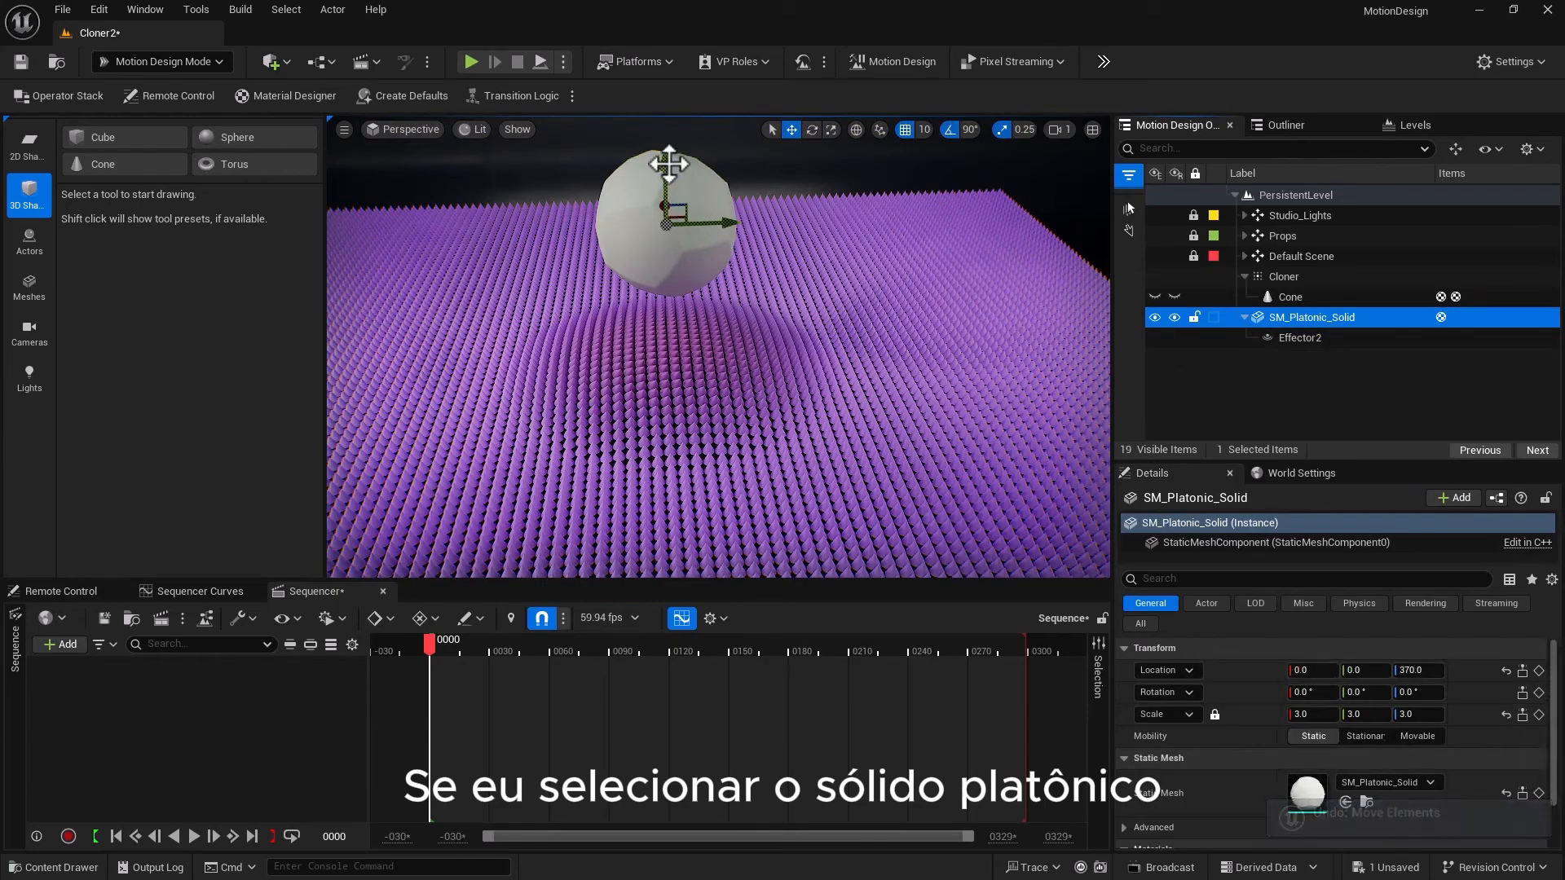
{"action": "left_click_drag", "start_coordinate": [664, 163], "coordinate": [586, 164]}
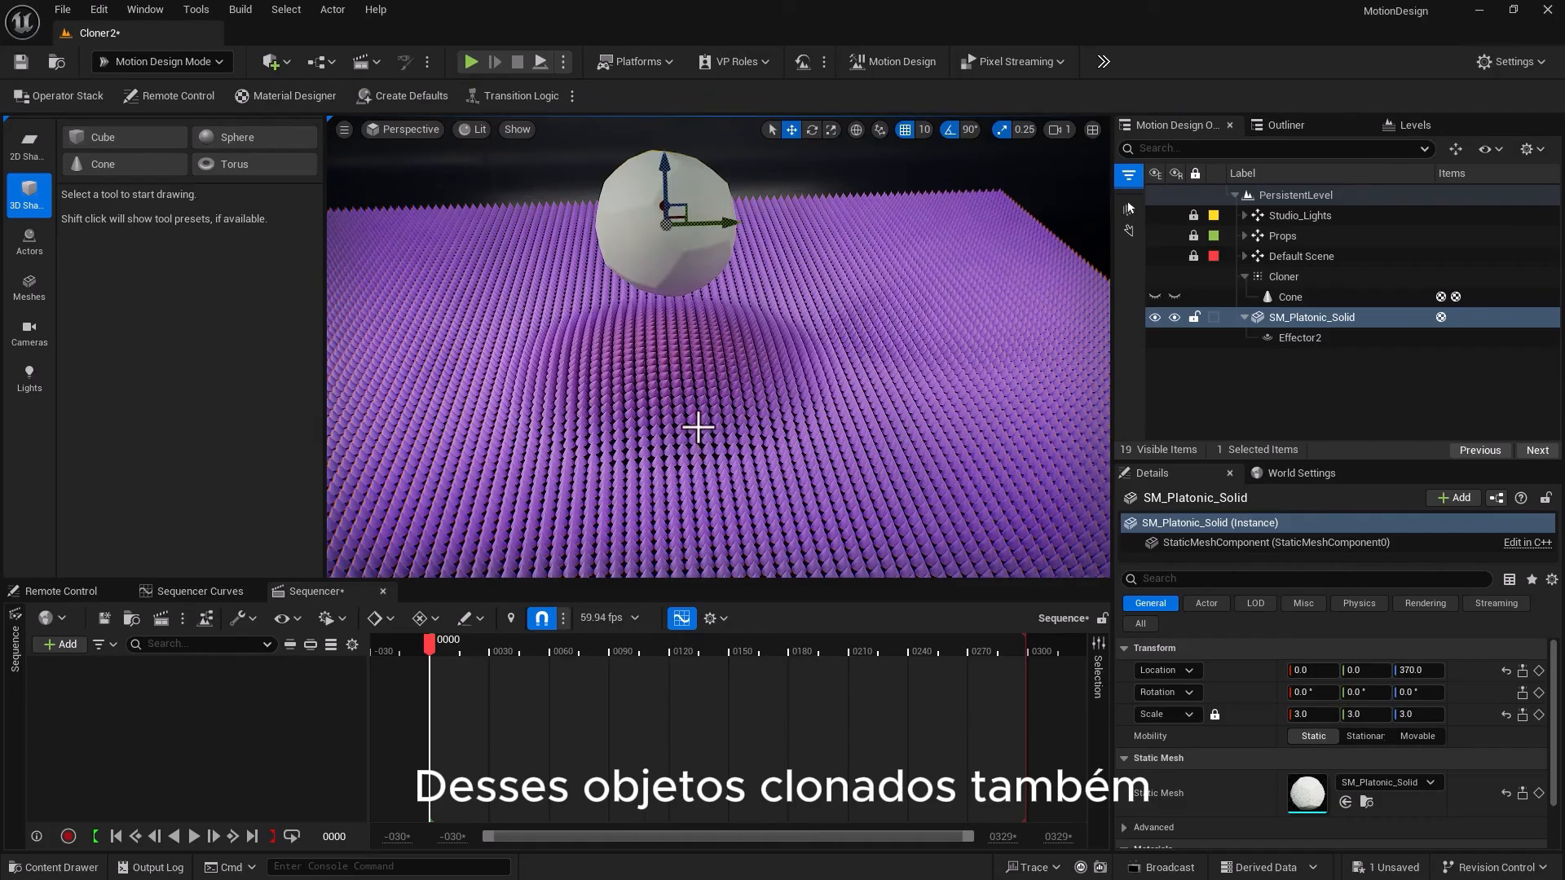
Set Effector2's mode scale uniformly to 0.1 and nudge the effector slightly upward
{"action": "left_click", "coordinate": [1300, 337]}
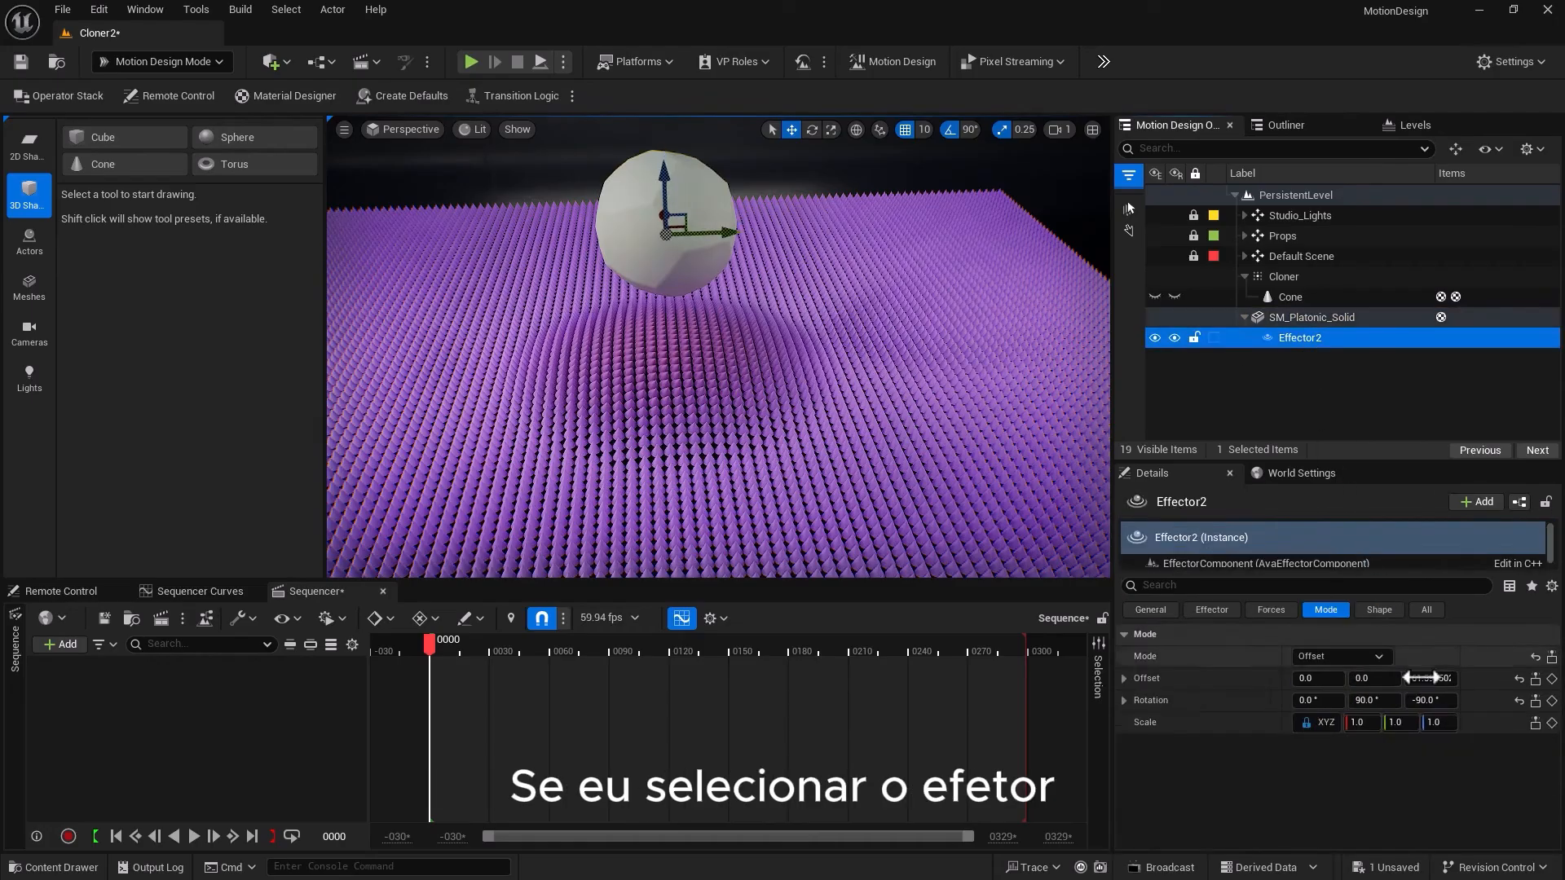
{"action": "left_click", "coordinate": [1434, 723]}
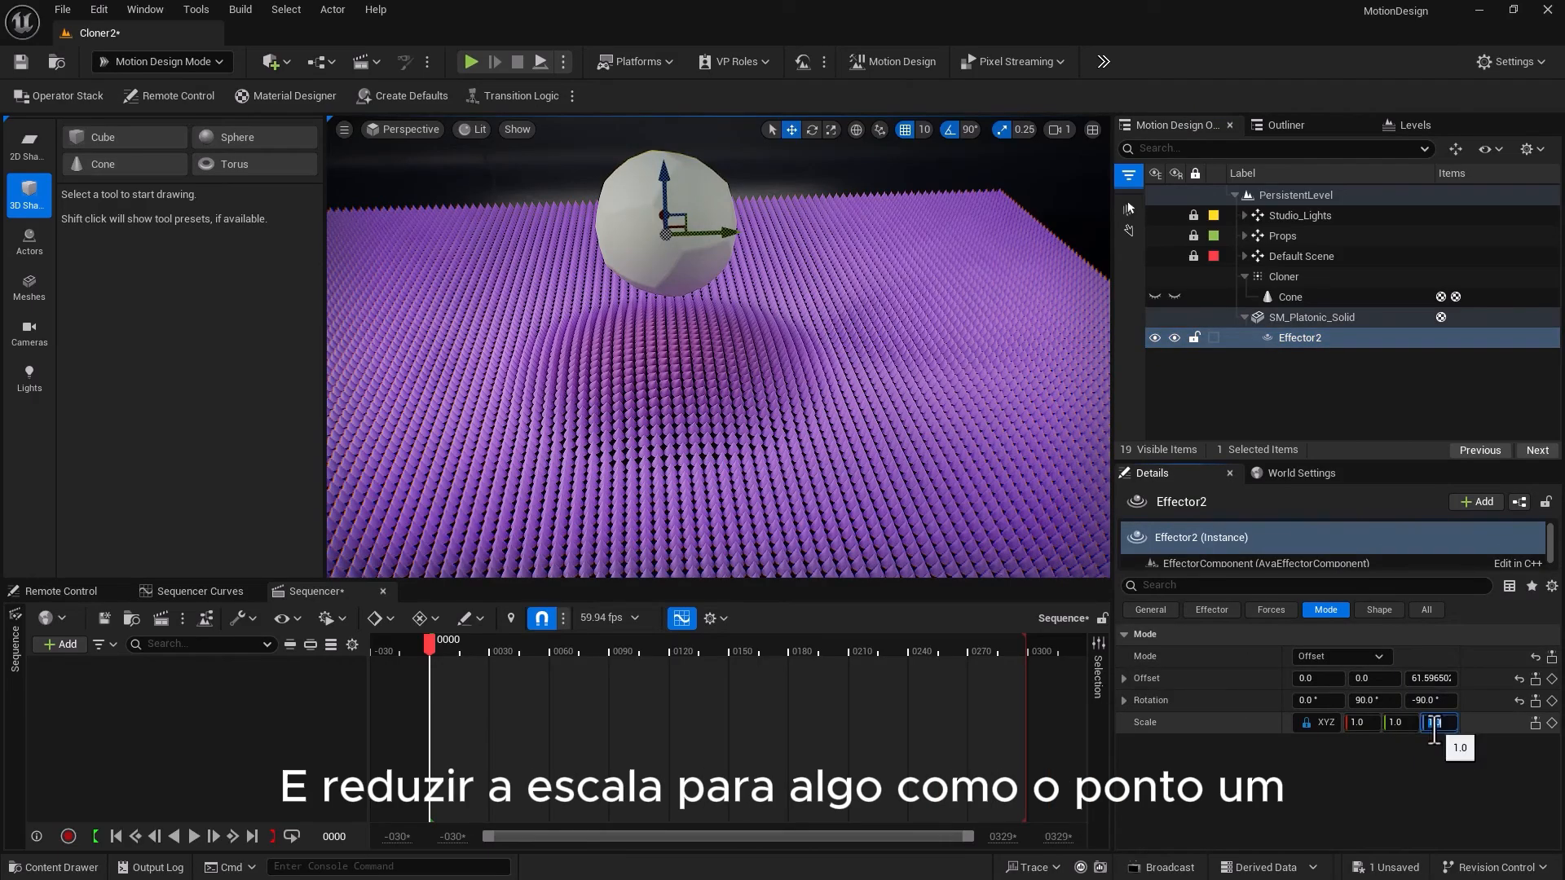
{"action": "type", "text": "0.1"}
{"action": "key", "text": "Return"}
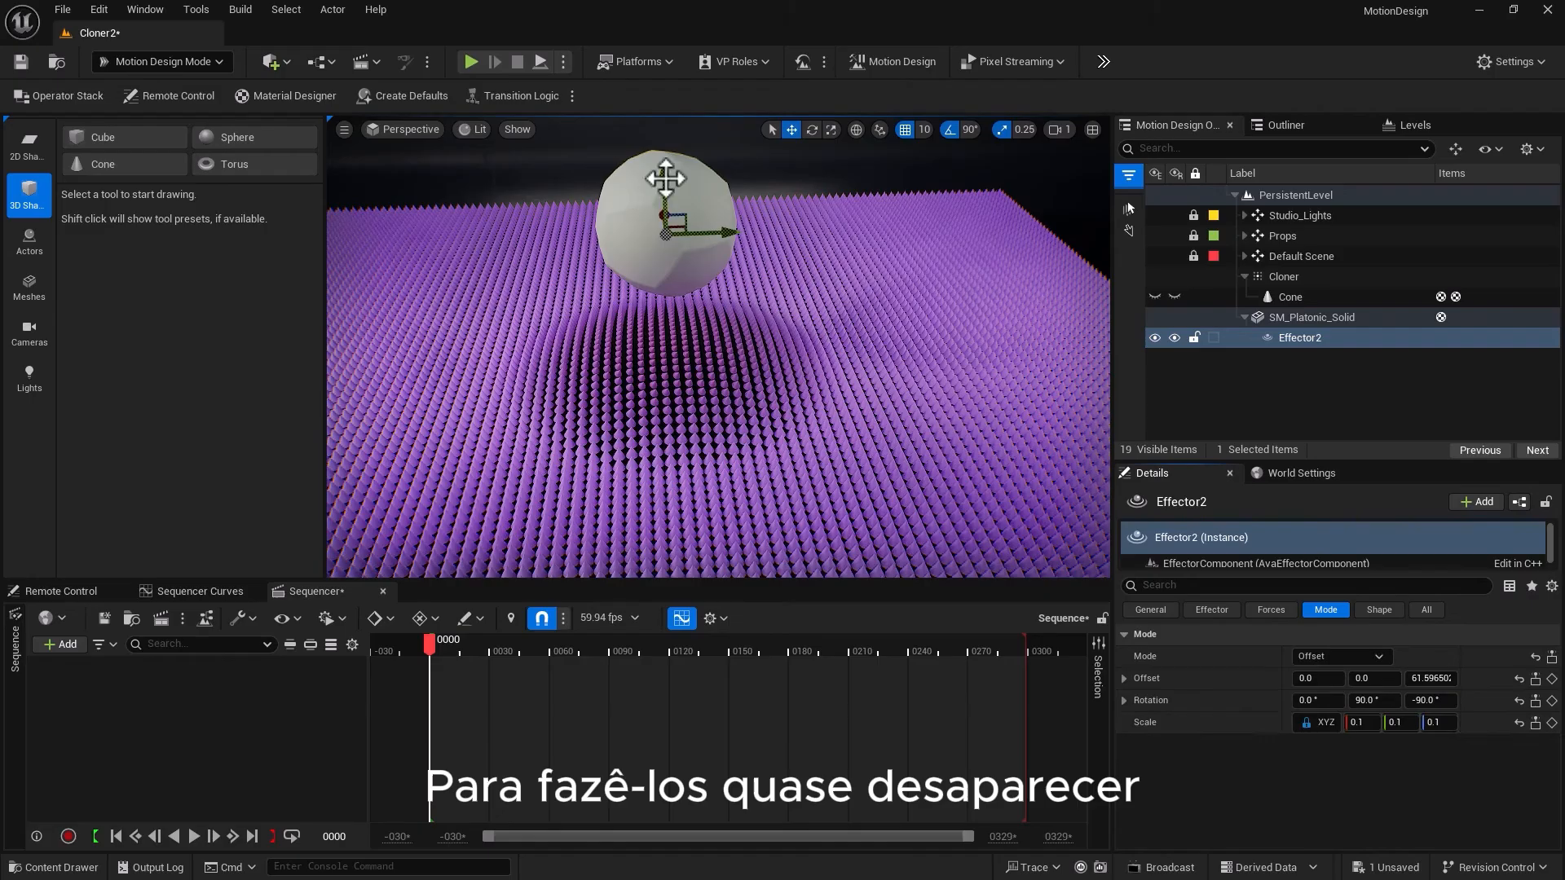
{"action": "mouse_move", "coordinate": [665, 178]}
{"action": "left_mouse_down"}
{"action": "mouse_move", "coordinate": [639, 307]}
{"action": "mouse_move", "coordinate": [639, 174]}
{"action": "left_mouse_up"}
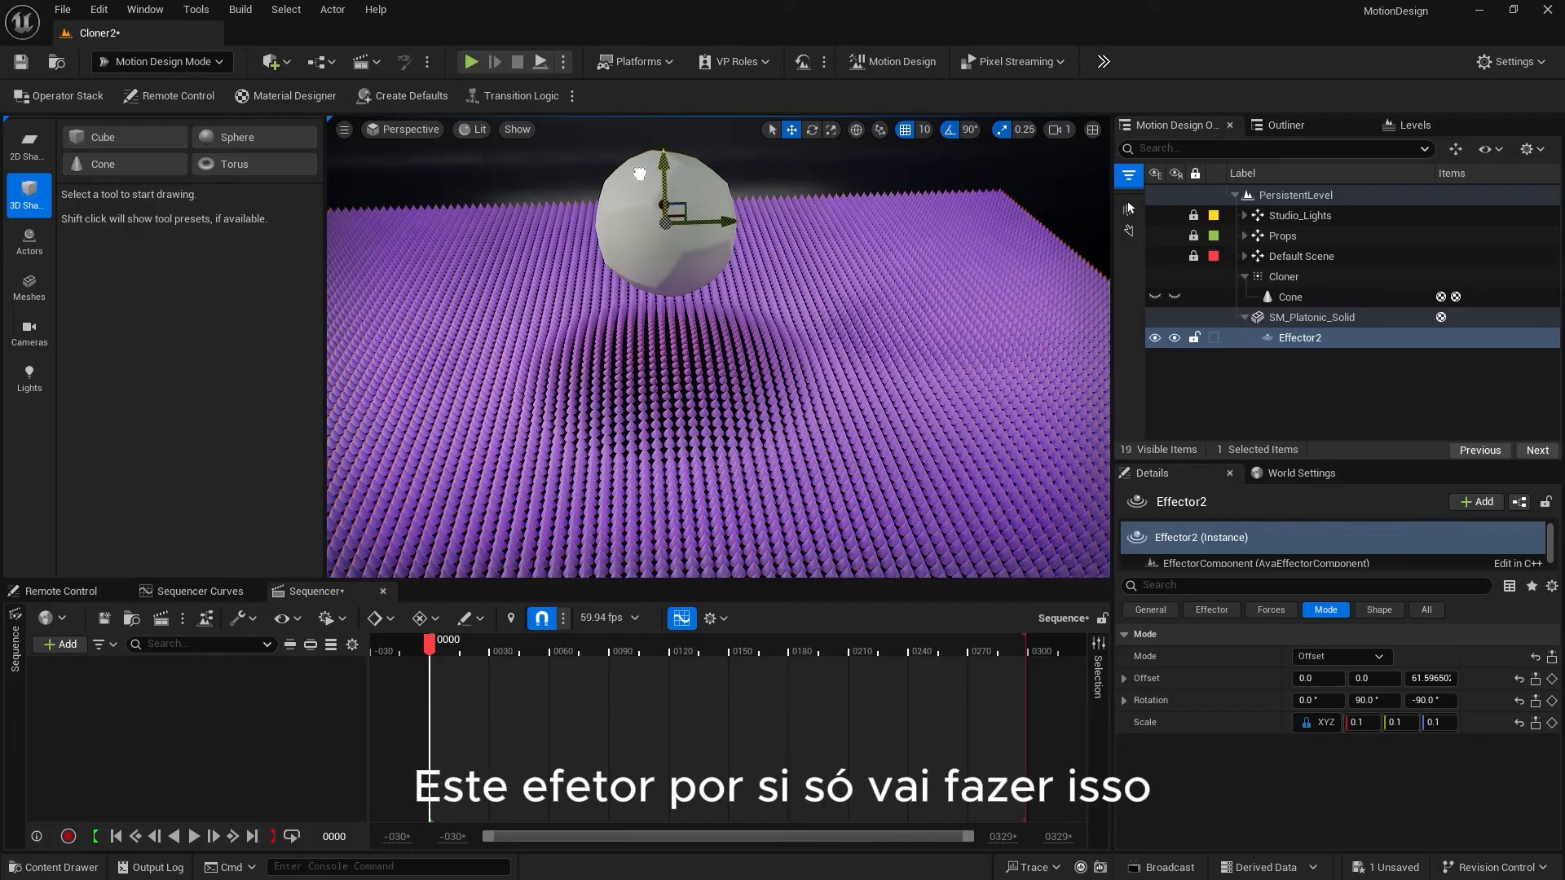
Lower SM_Platonic_Solid into the cone grid to Z 240 and inspect the affected area from above
{"action": "left_click", "coordinate": [1295, 317]}
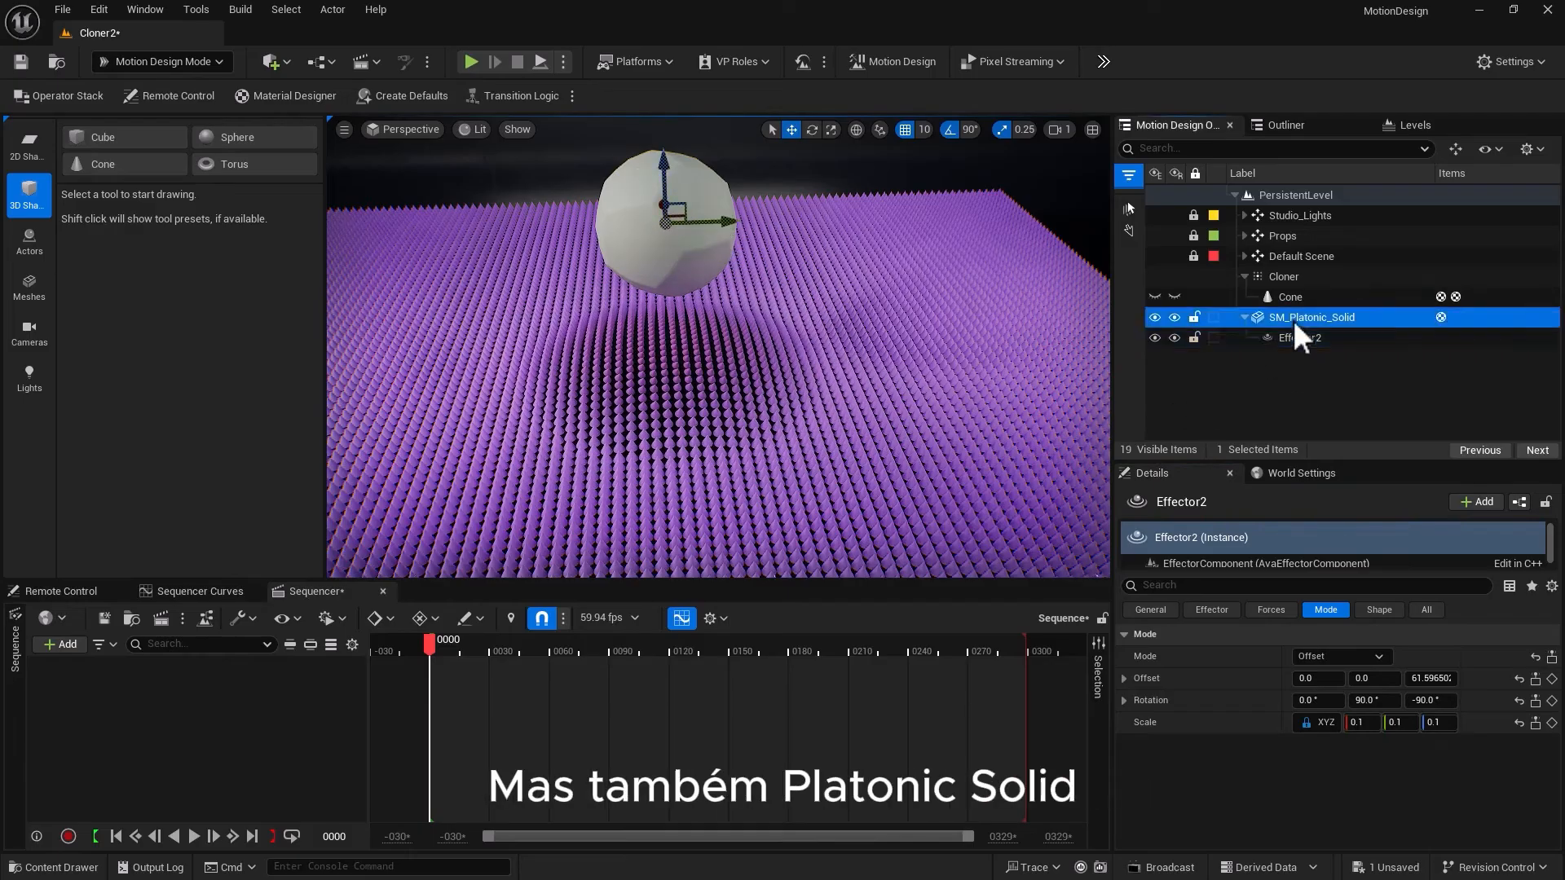
{"action": "left_click_drag", "start_coordinate": [652, 176], "coordinate": [412, 309]}
{"action": "scroll", "coordinate": [683, 330], "scroll_direction": "down", "scroll_amount": 3}
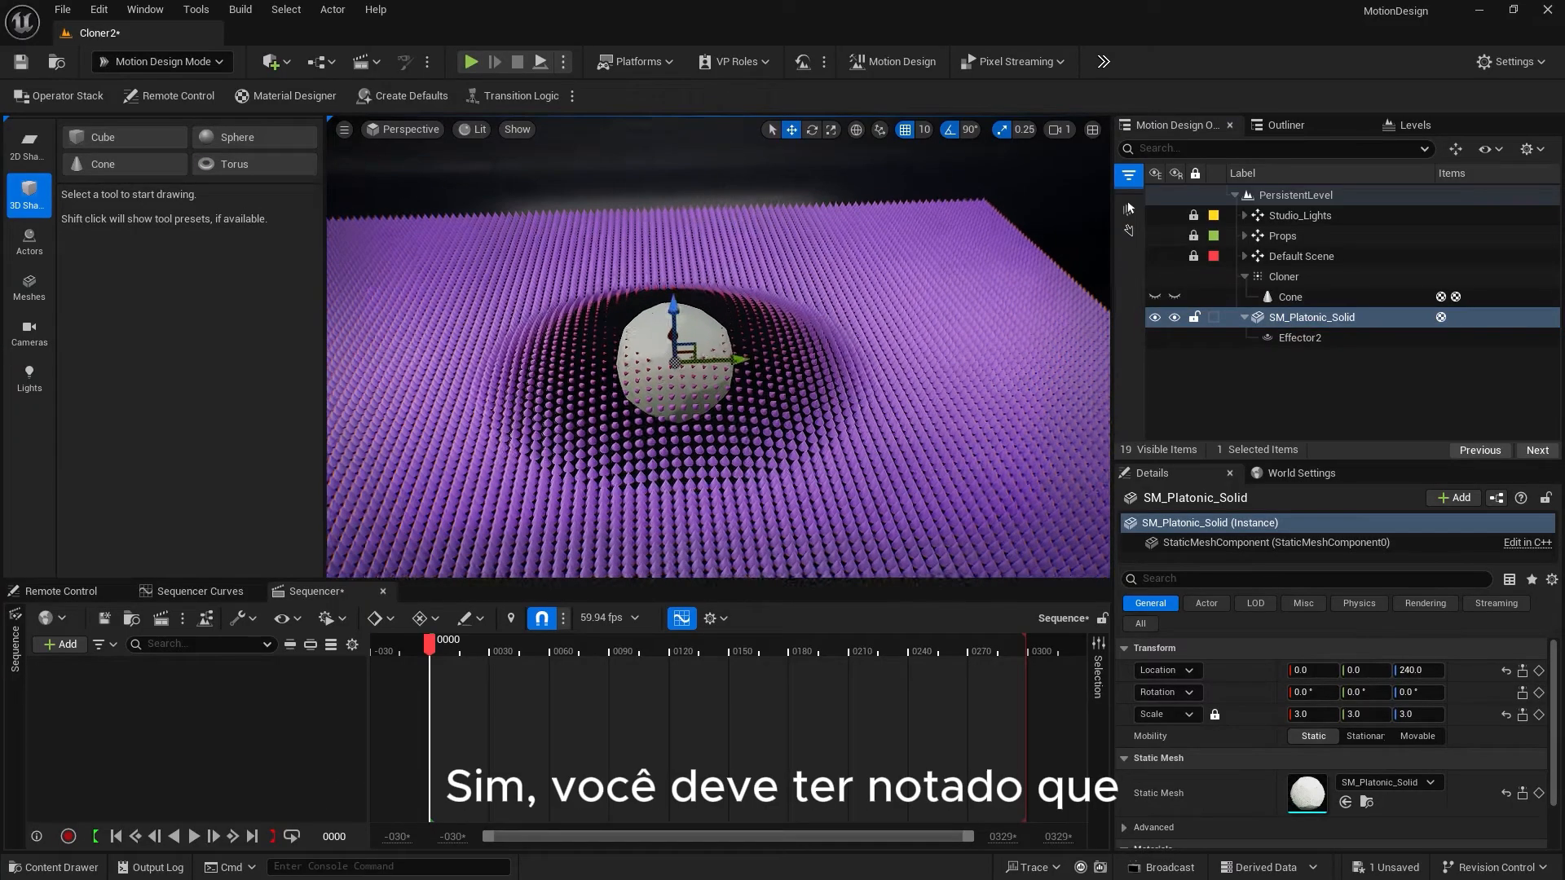
{"action": "left_click_drag", "start_coordinate": [683, 330], "coordinate": [682, 521], "text": "alt"}
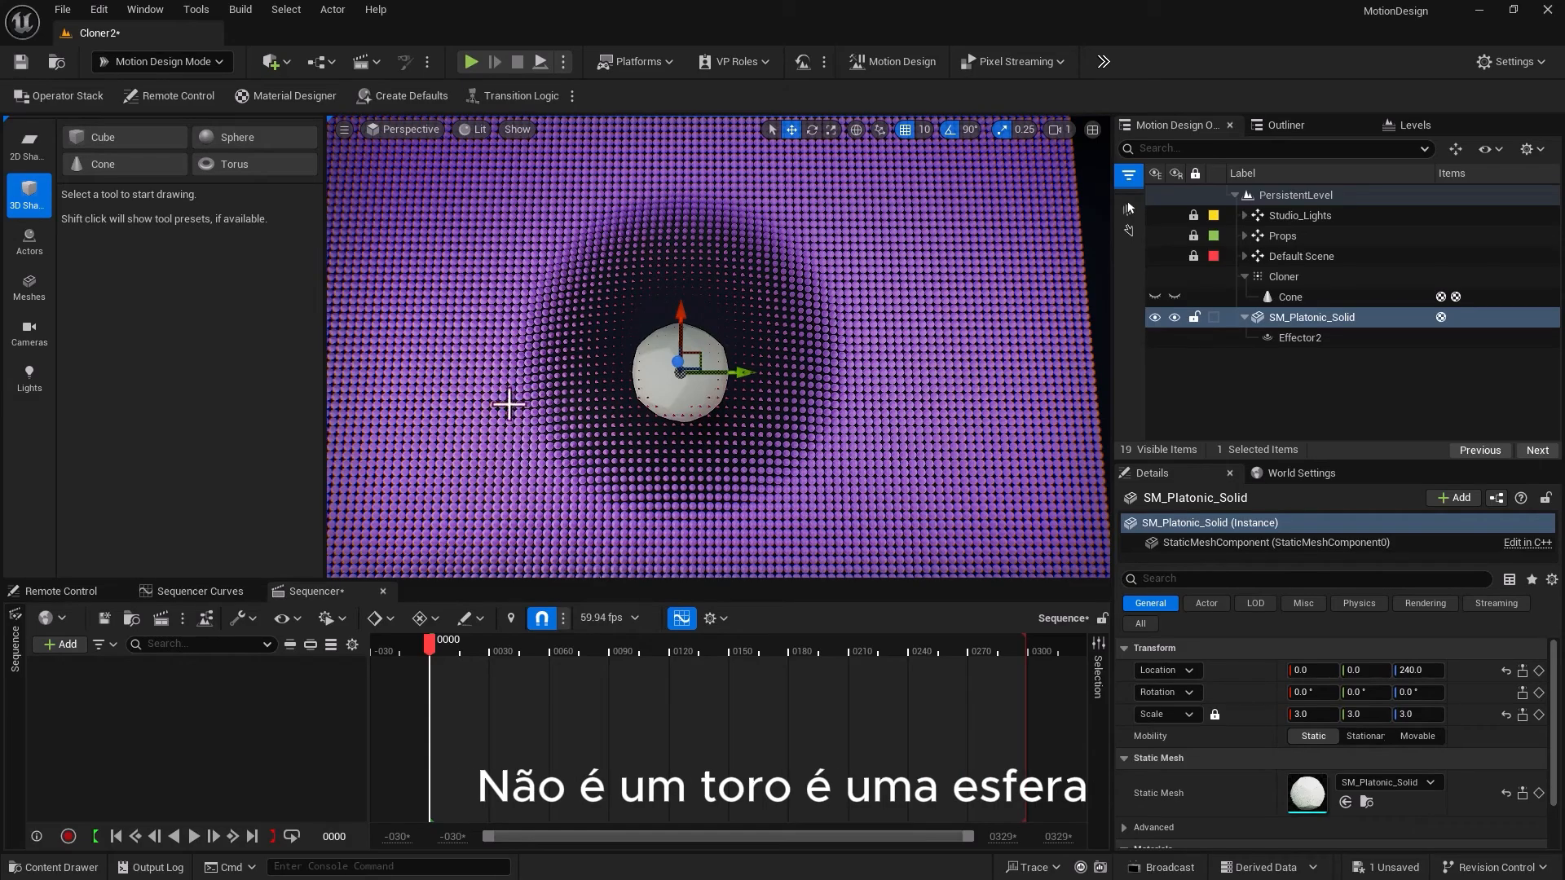
{"action": "left_click_drag", "start_coordinate": [509, 404], "coordinate": [509, 334], "text": "alt"}
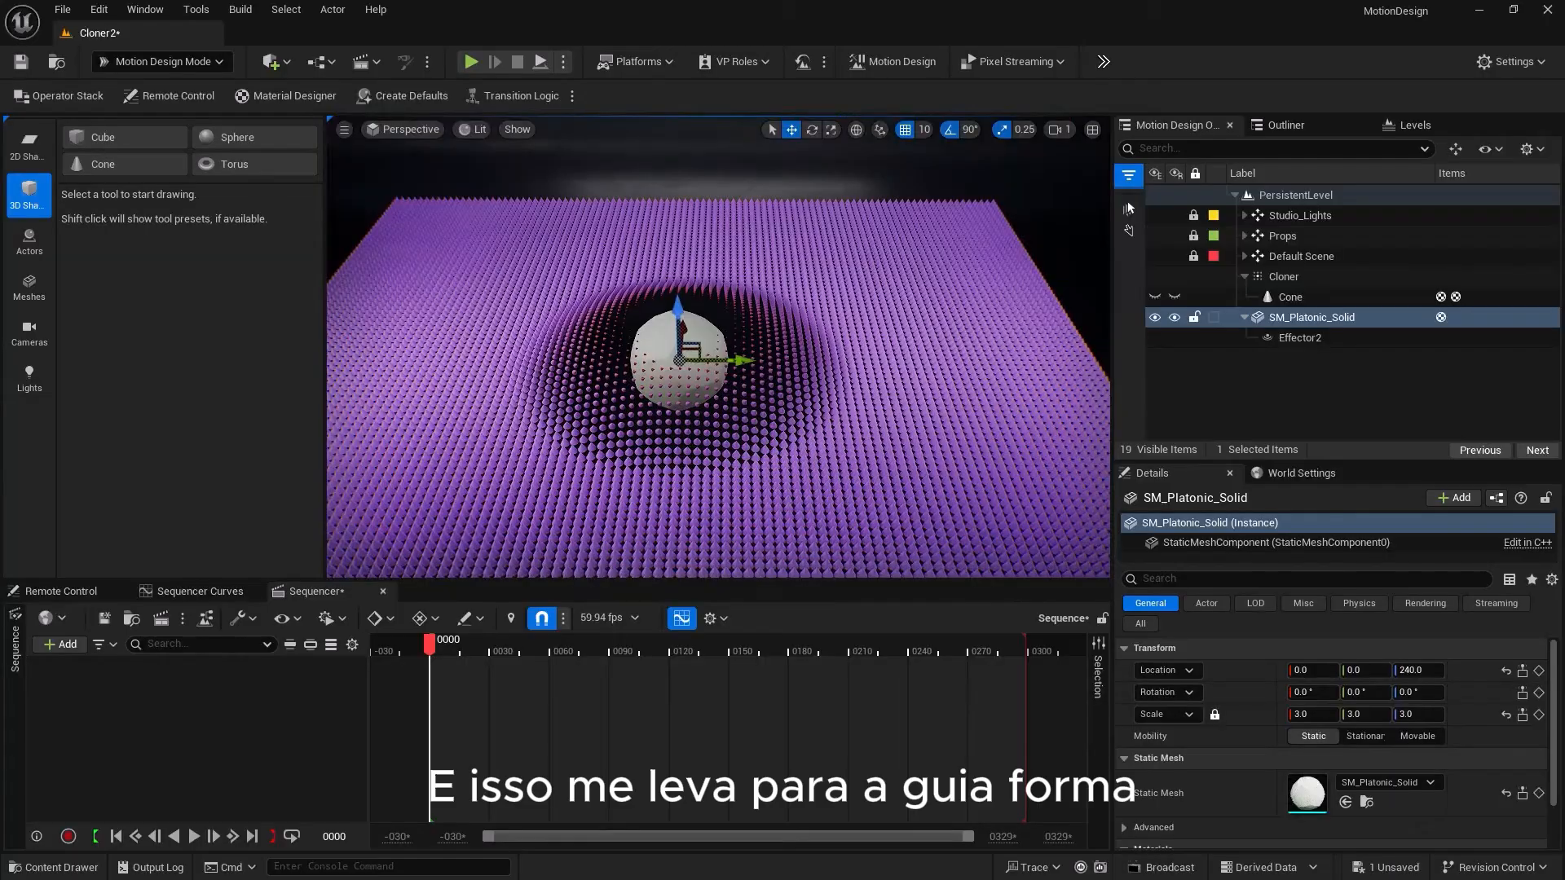
Open Effector2's shape settings and set the easing to In Out Quart
{"action": "left_click", "coordinate": [1296, 337]}
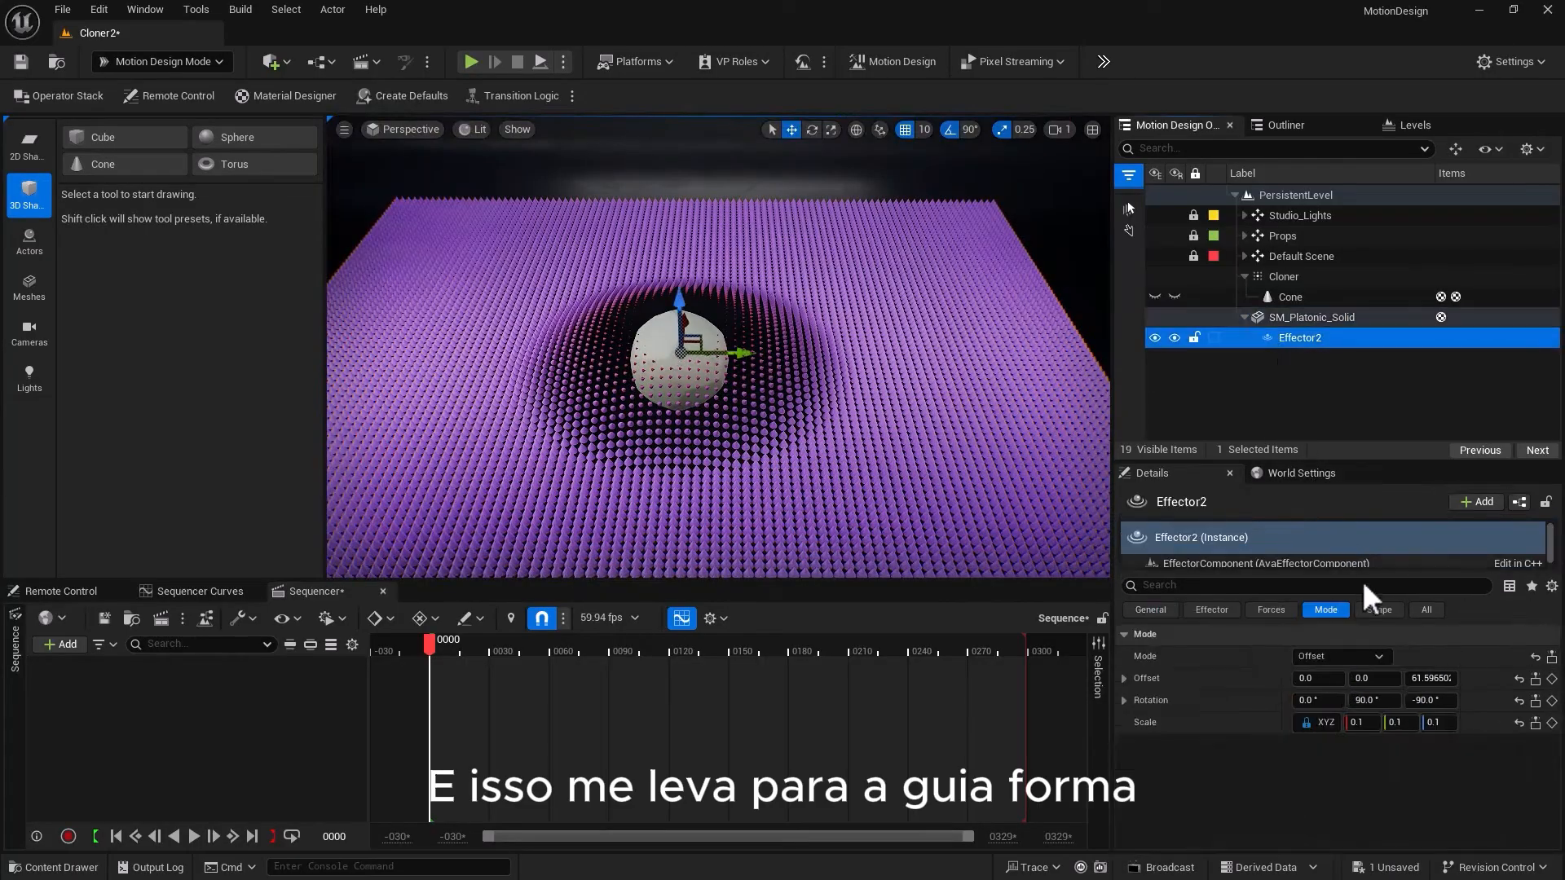
{"action": "left_click", "coordinate": [1375, 610]}
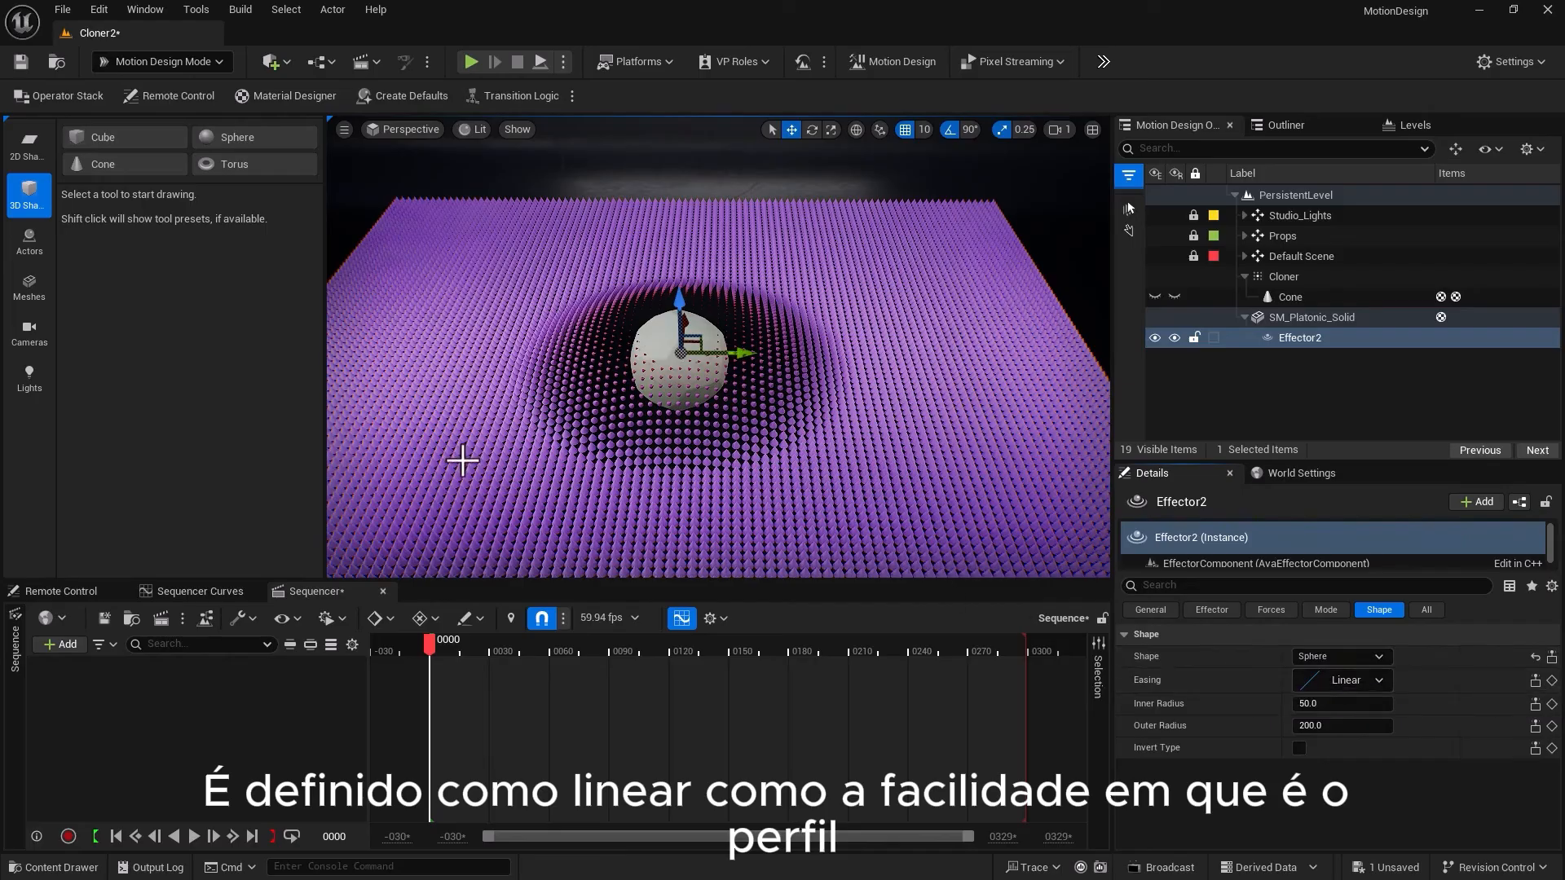
{"action": "left_click_drag", "start_coordinate": [559, 401], "coordinate": [559, 262], "text": "alt"}
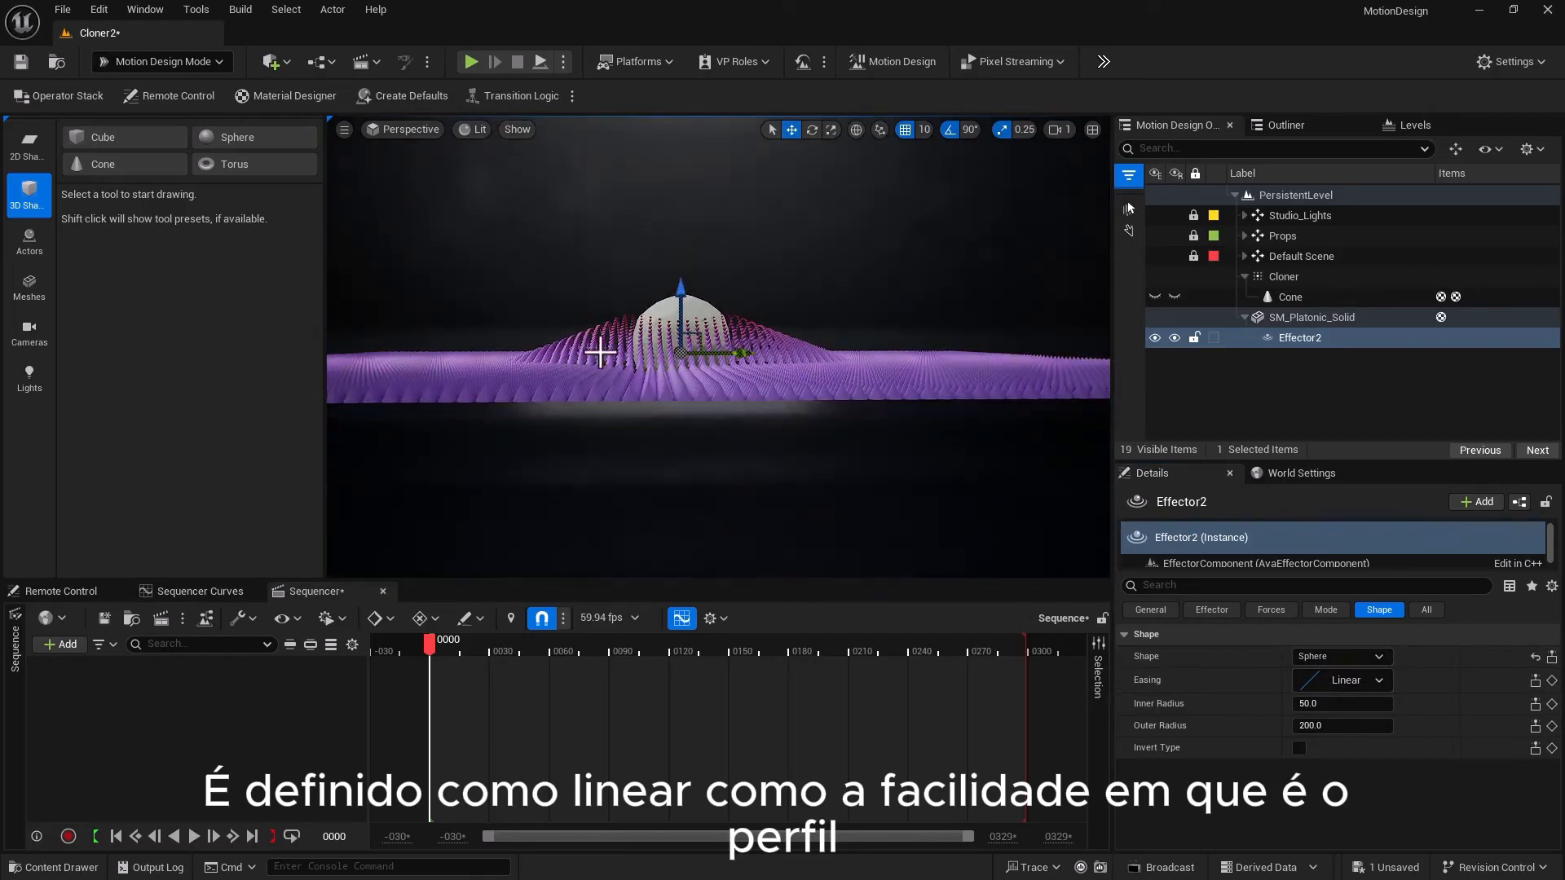
{"action": "left_click", "coordinate": [1366, 687]}
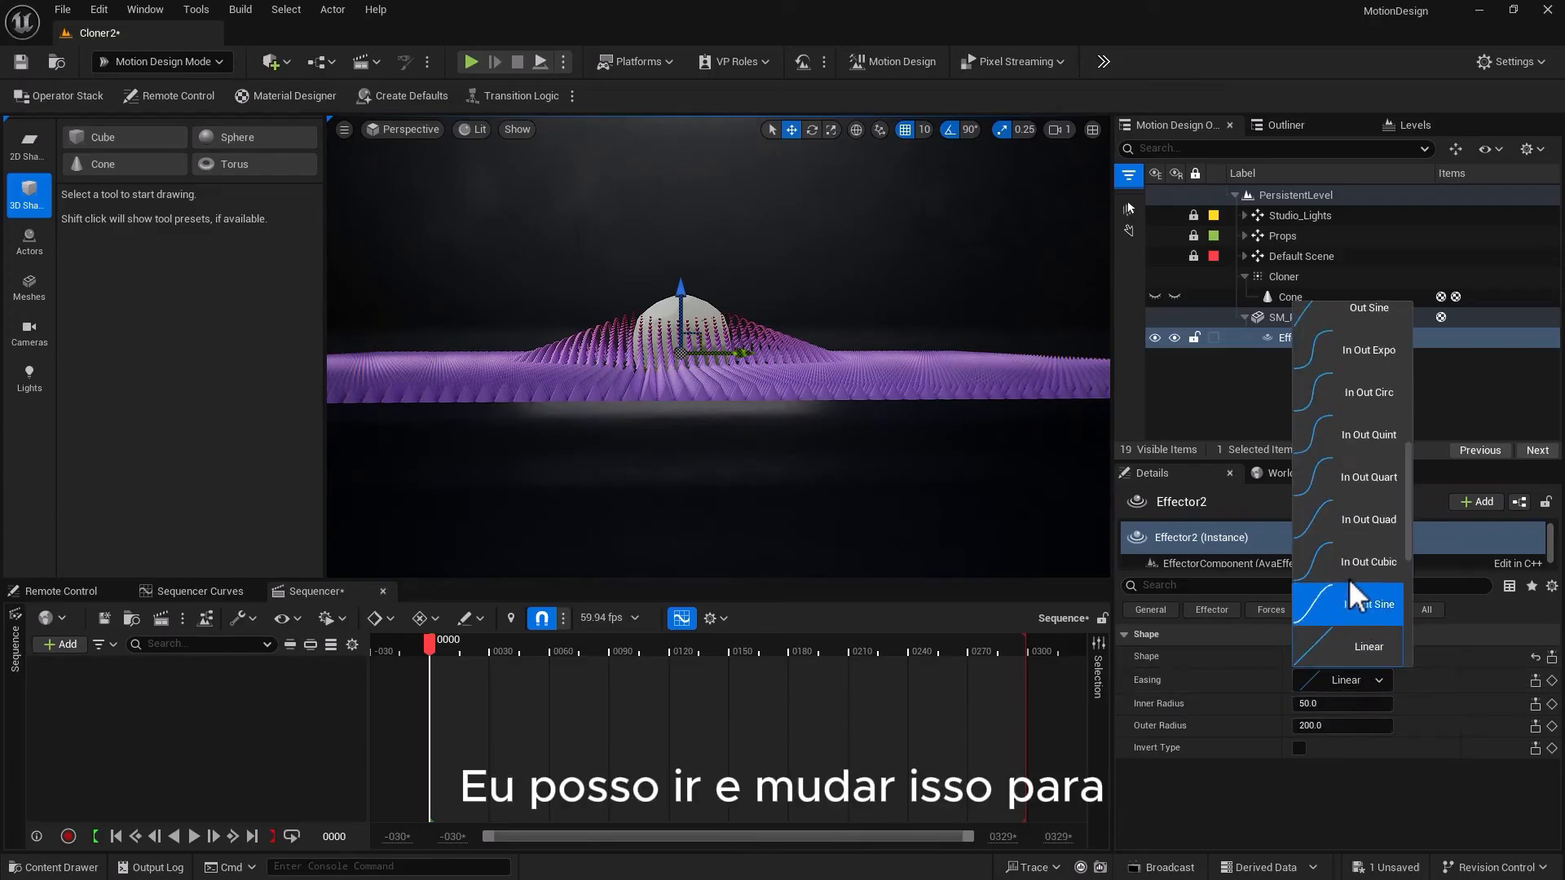
{"action": "left_click", "coordinate": [1356, 476]}
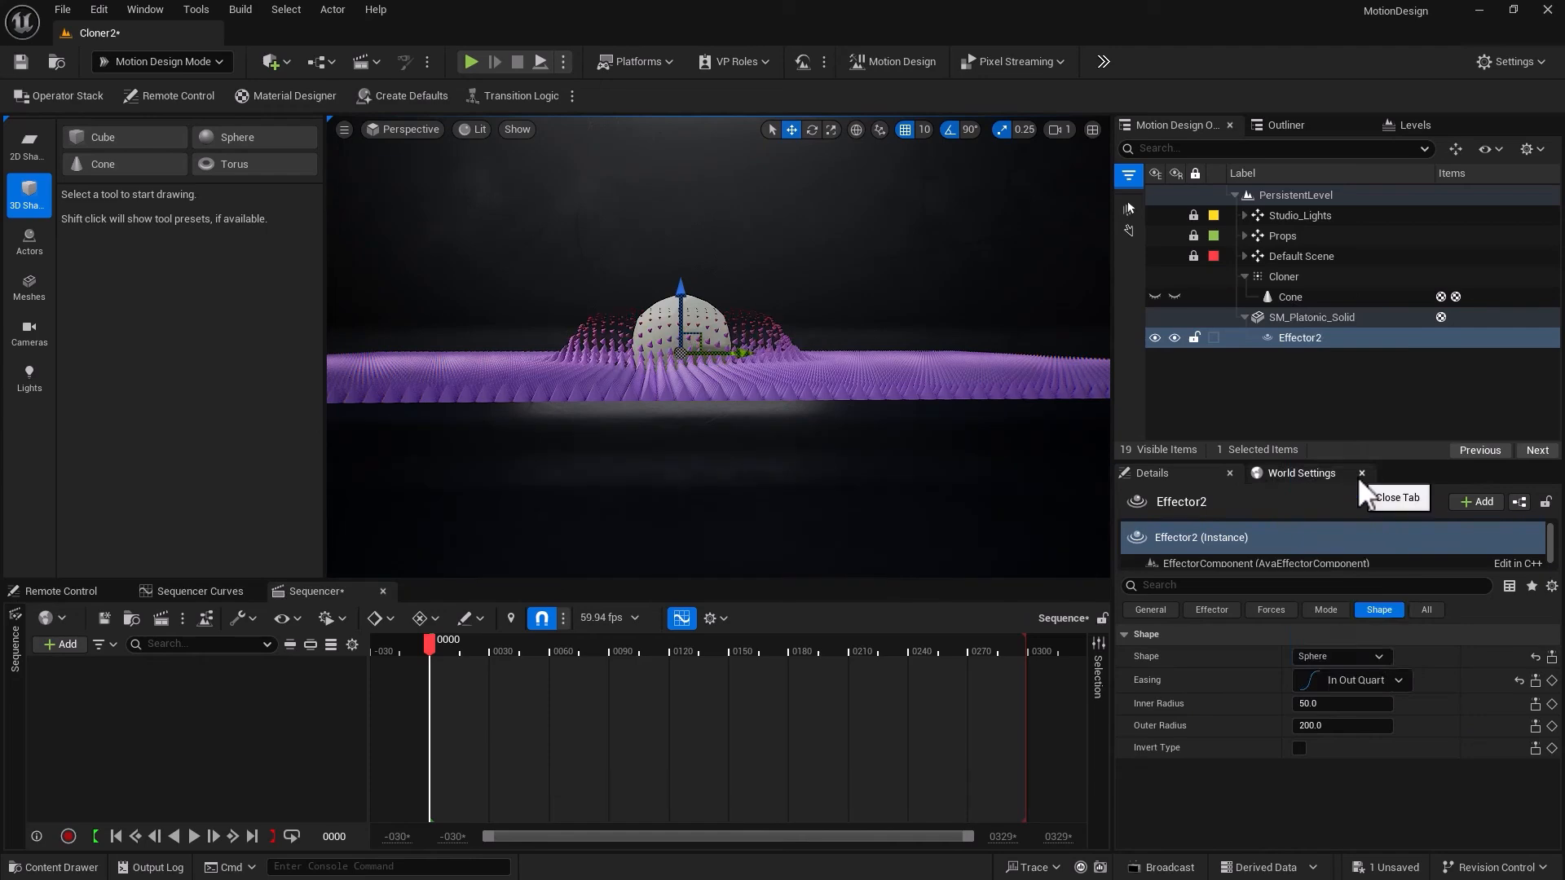
Try the In Out Quint easing on Effector2's shape, followed by In Out Cubic
{"action": "left_click", "coordinate": [1367, 682]}
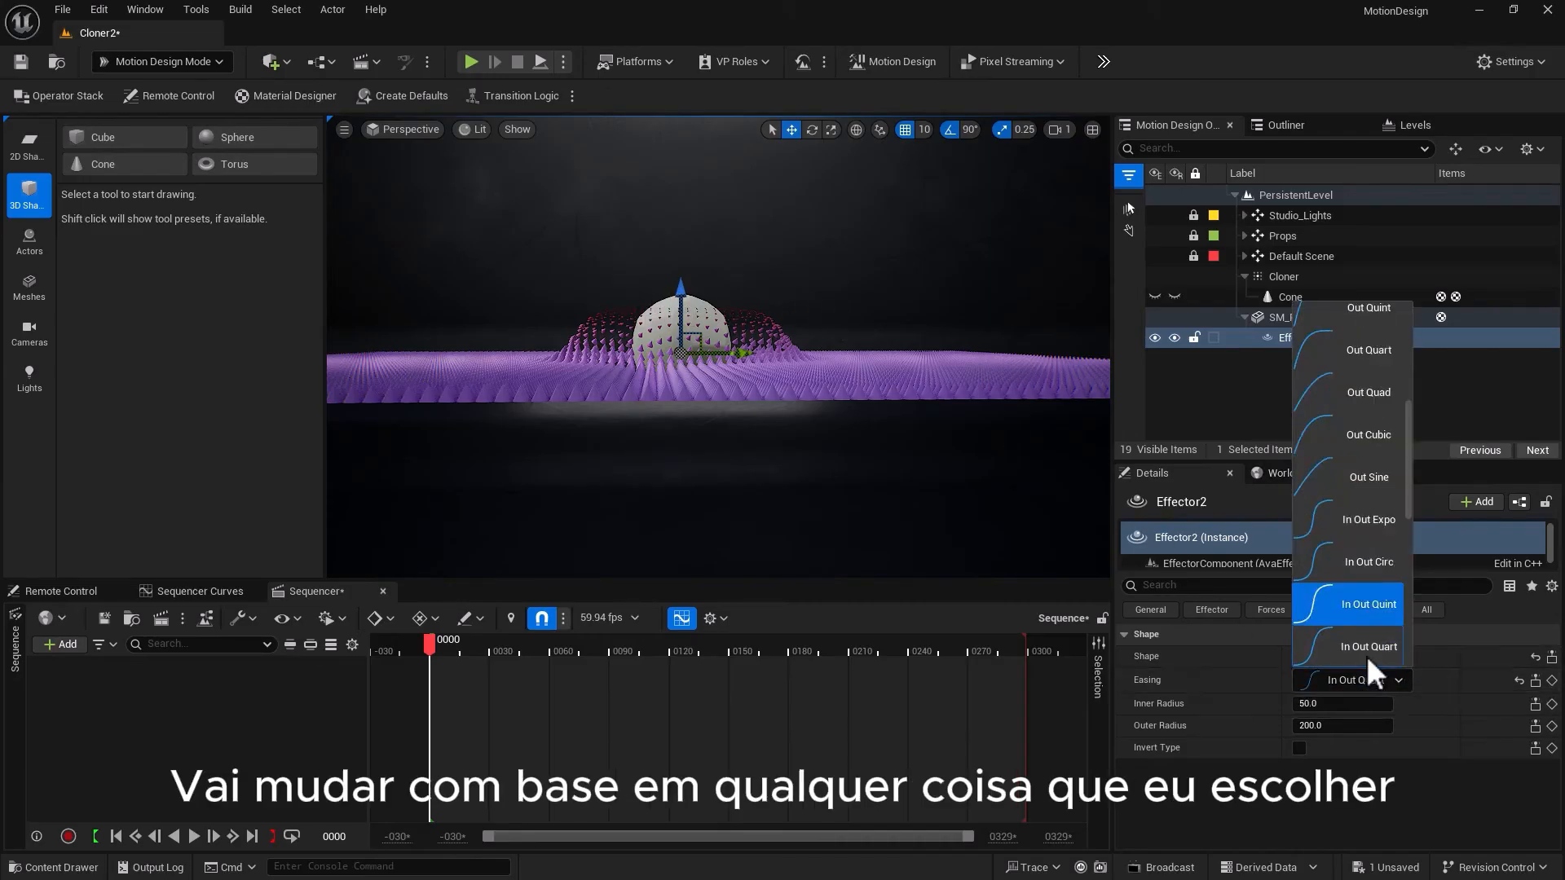
{"action": "left_click", "coordinate": [1346, 604]}
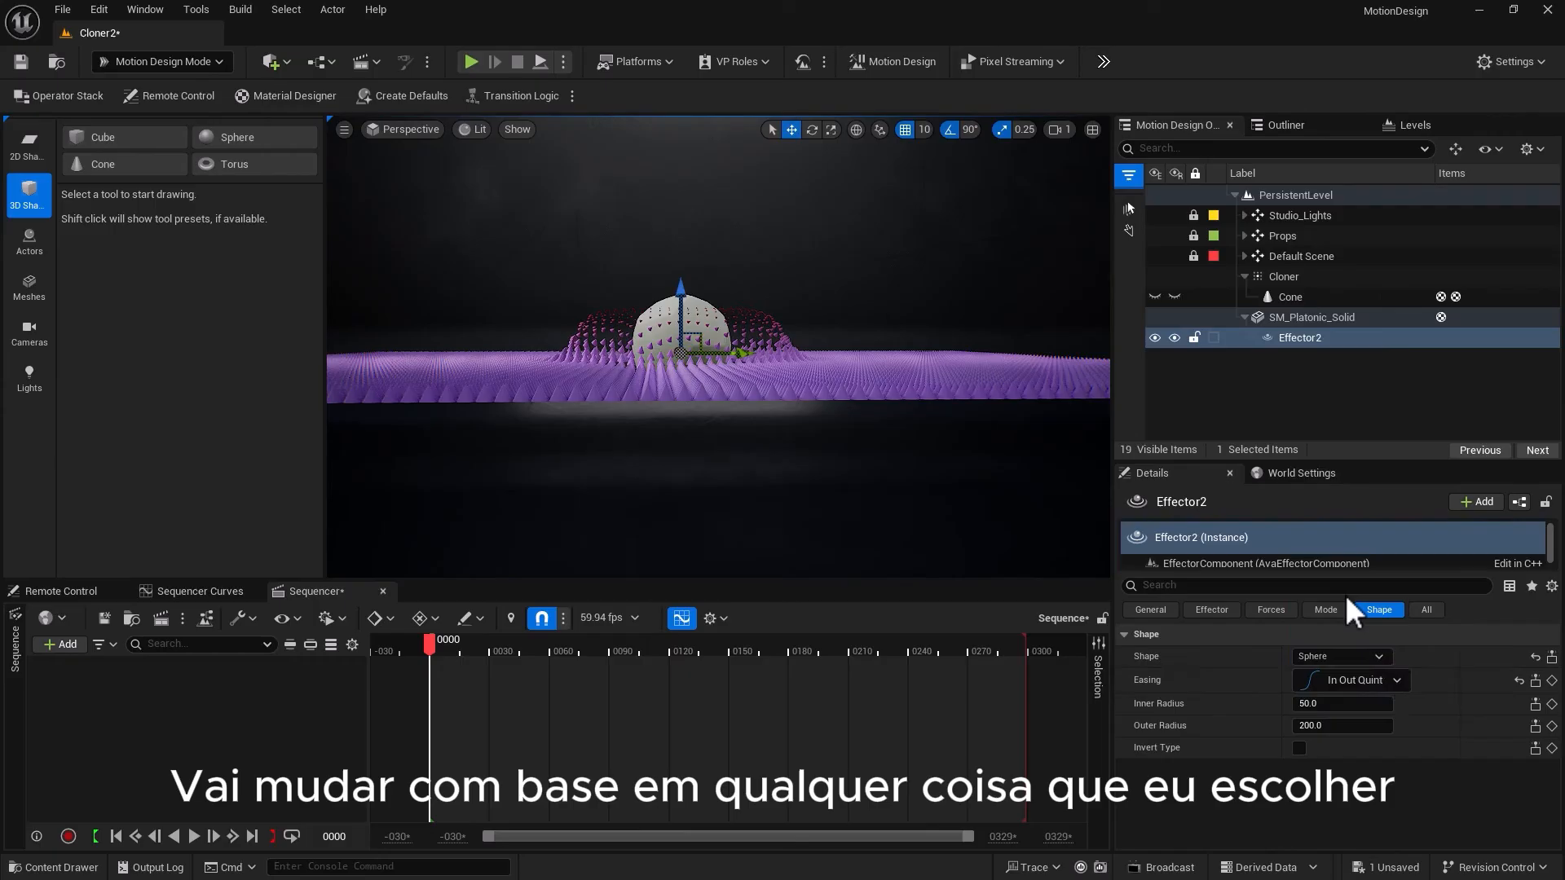
{"action": "left_click", "coordinate": [1382, 679]}
{"action": "scroll", "coordinate": [1361, 597], "scroll_direction": "down", "scroll_amount": 3}
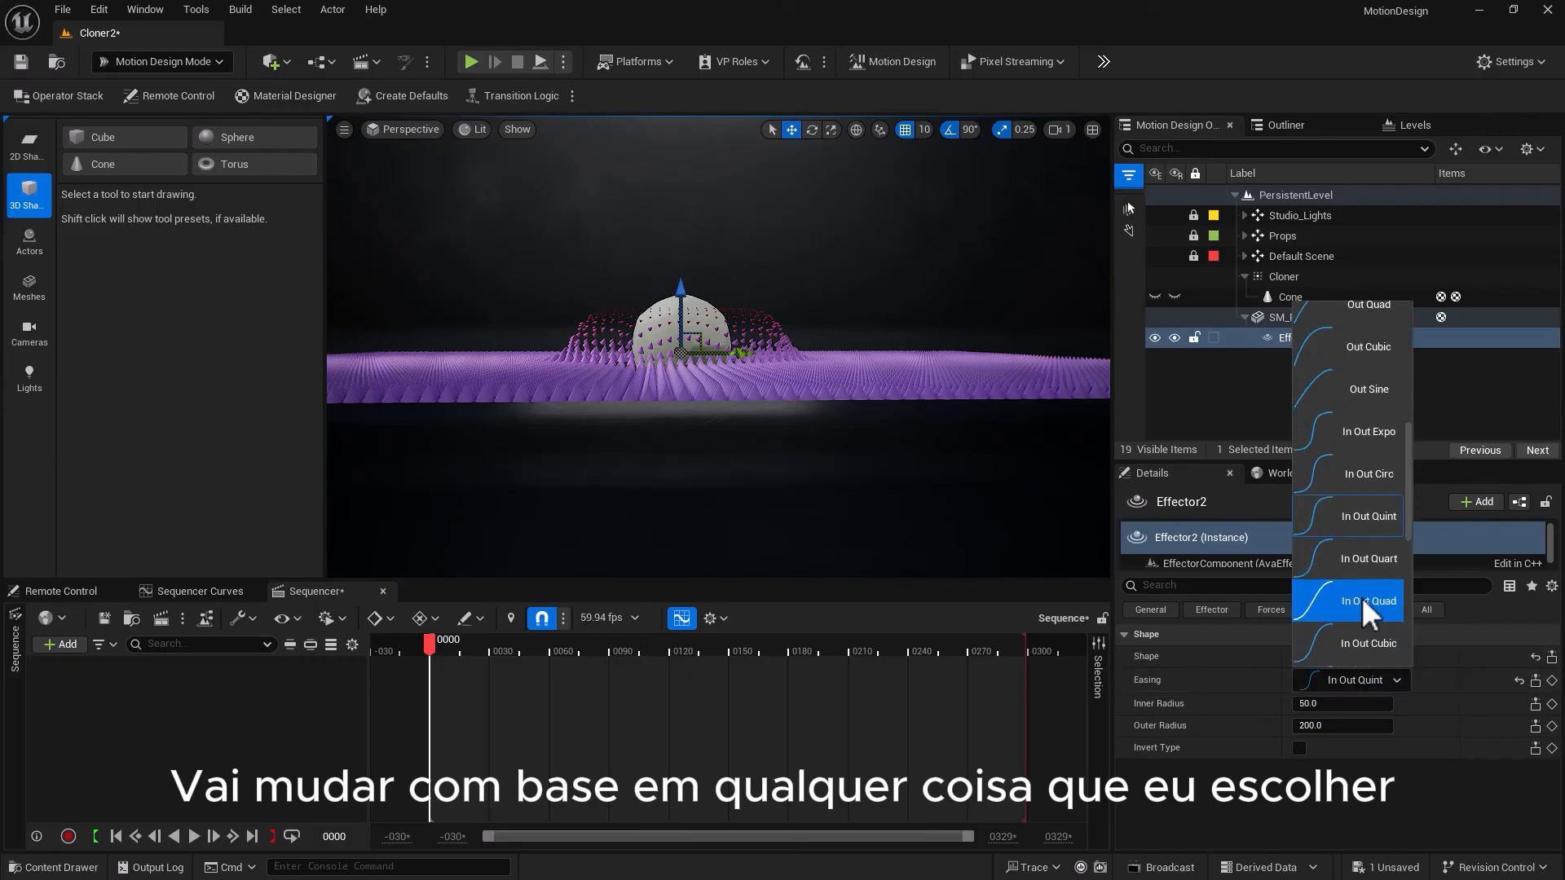
{"action": "left_click", "coordinate": [1347, 639]}
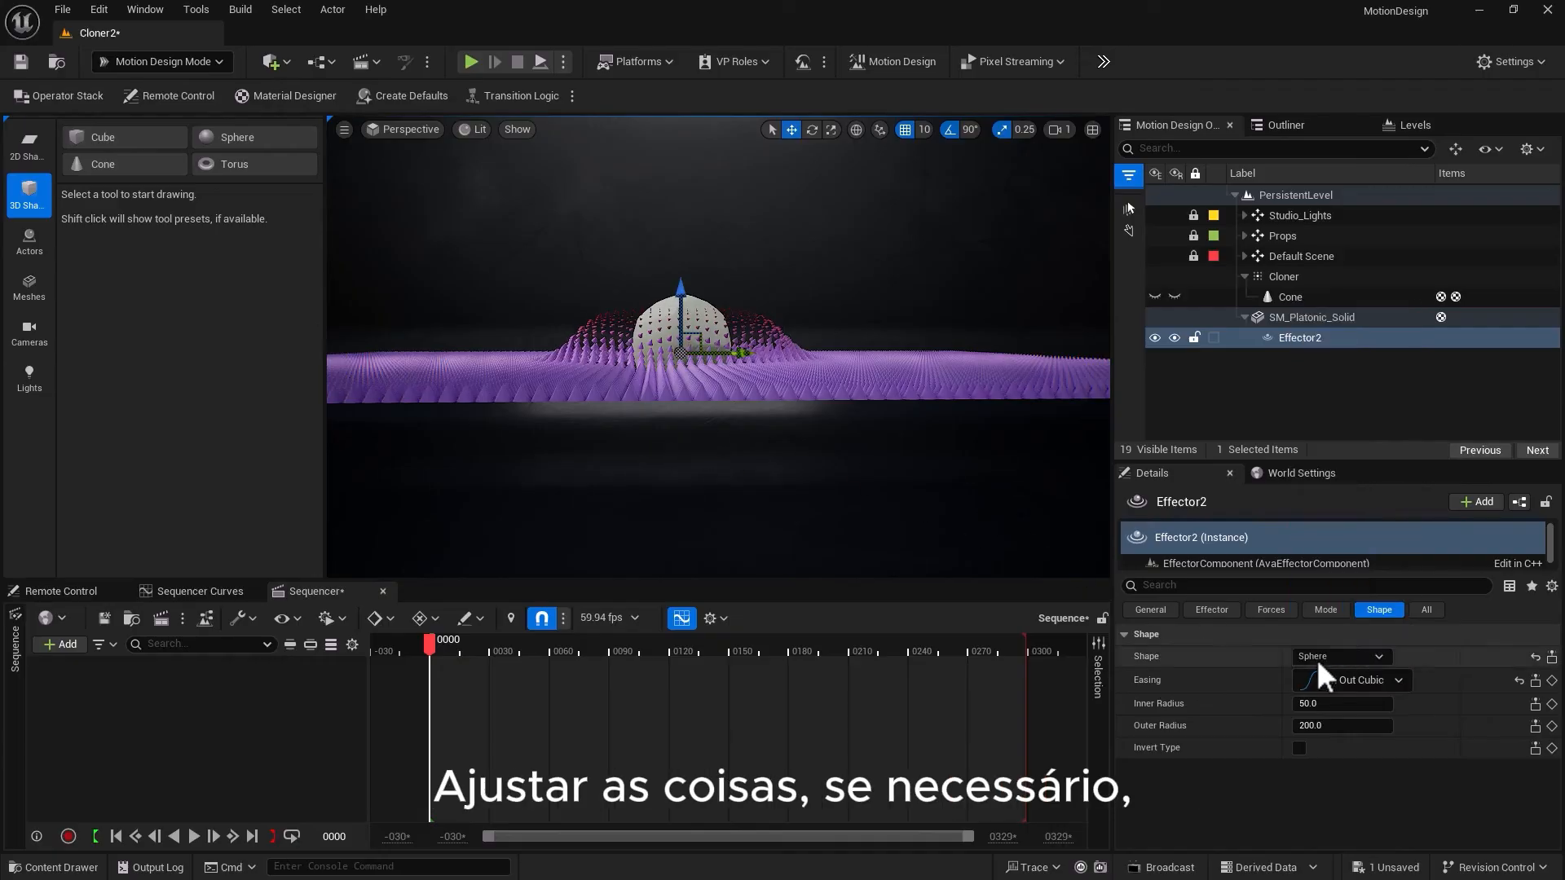
Set the easing of Effector2's shape to In Bounce and inspect the cones around the solid up close
{"action": "left_click", "coordinate": [1364, 675]}
{"action": "scroll", "coordinate": [1341, 609], "scroll_direction": "down", "scroll_amount": 4}
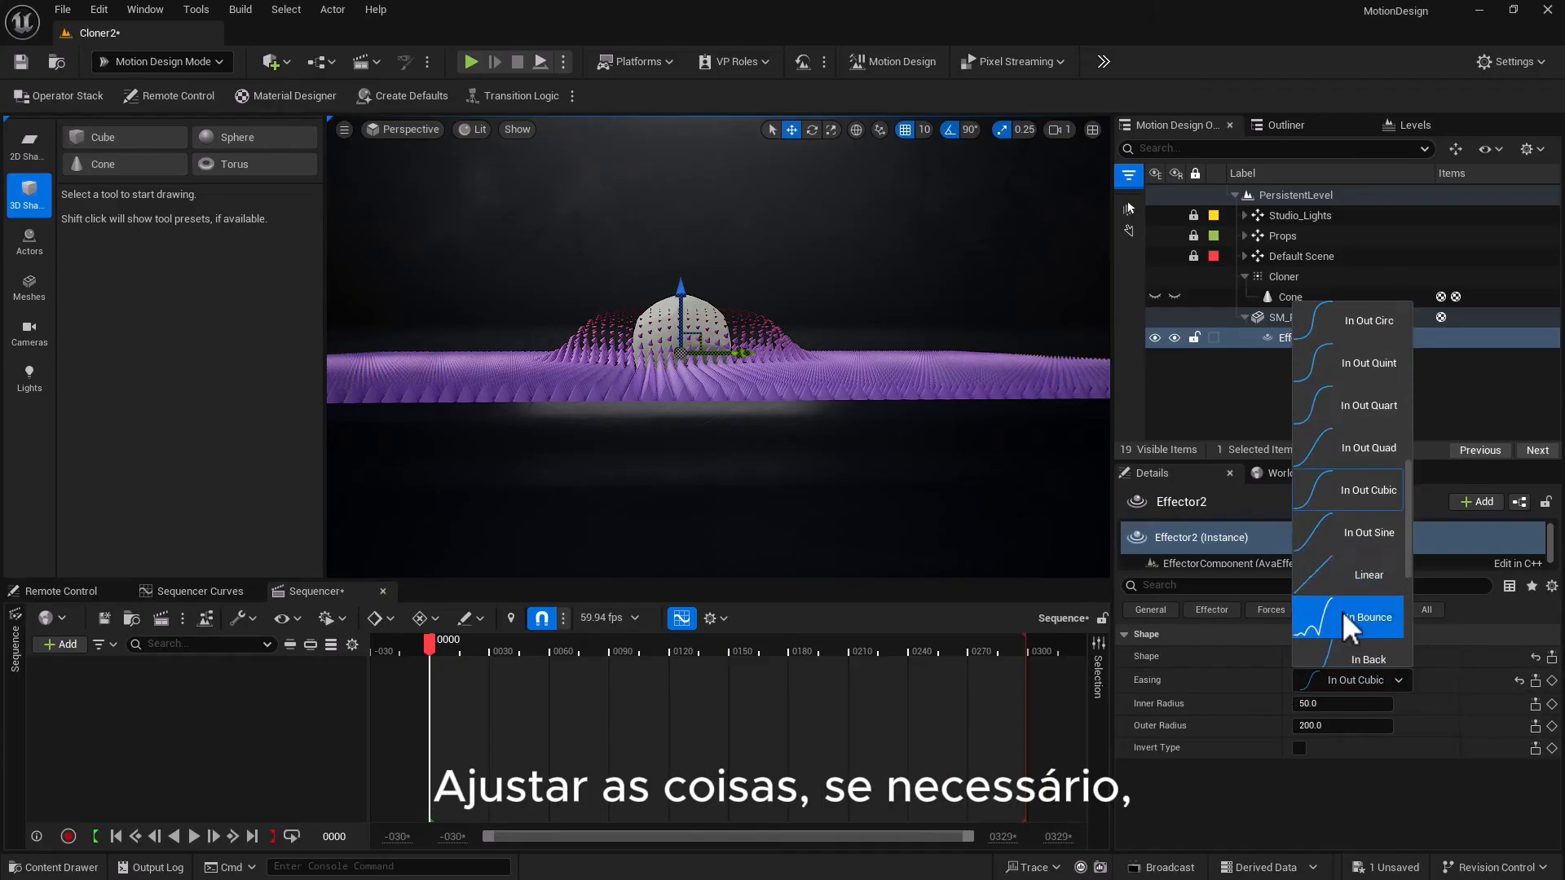
{"action": "left_click", "coordinate": [1342, 595]}
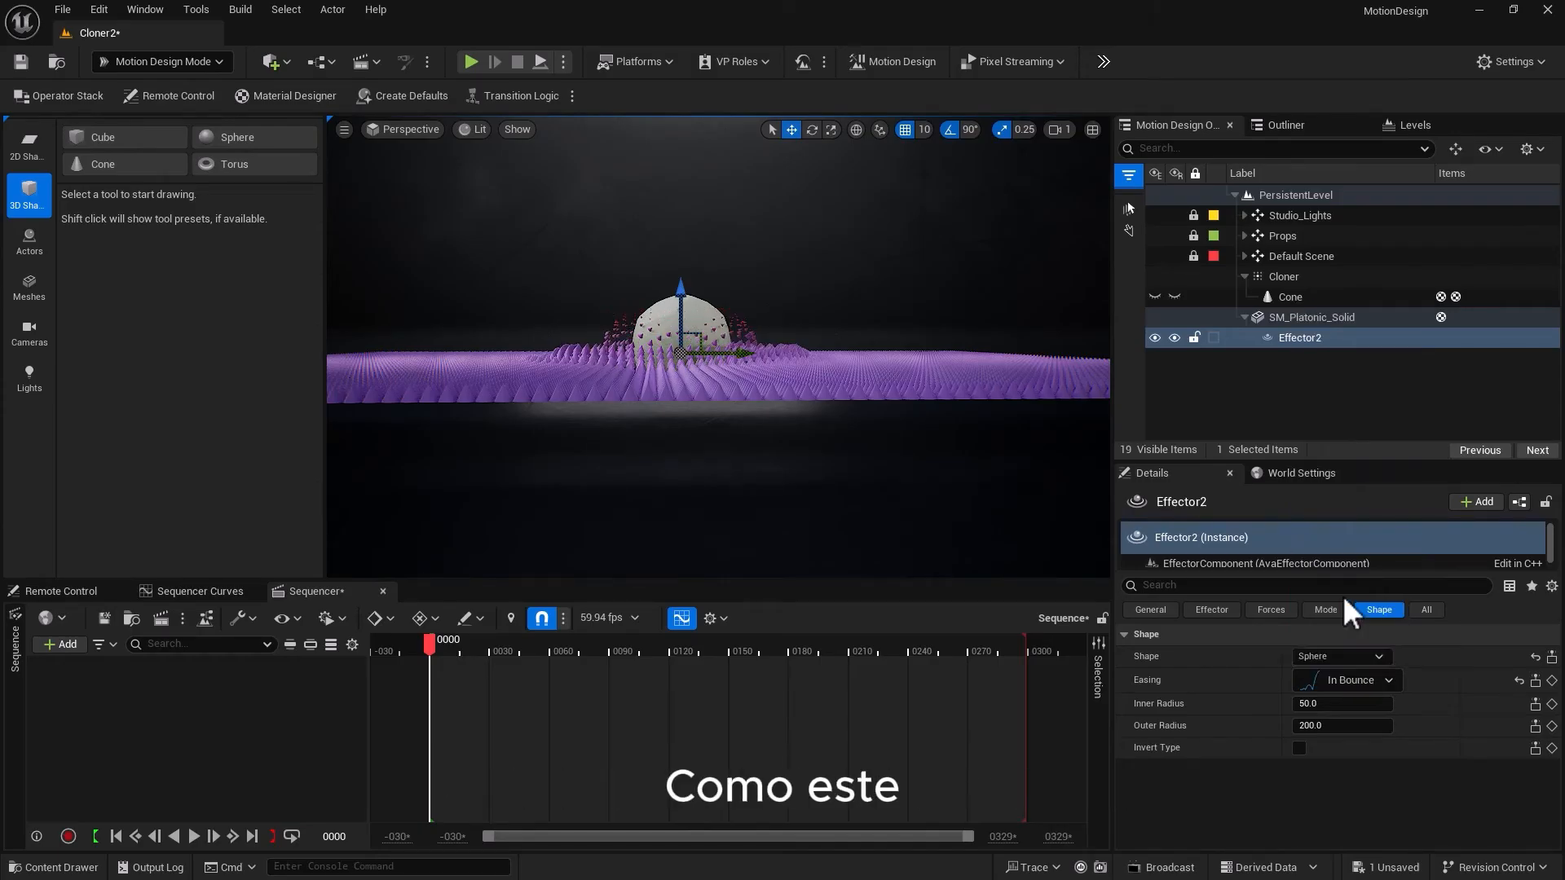
{"action": "left_click_drag", "start_coordinate": [517, 478], "coordinate": [517, 522], "text": "alt"}
{"action": "right_click_drag", "start_coordinate": [694, 286], "coordinate": [751, 286], "text": "alt"}
Raise SM_Platonic_Solid to Z 350 and lower it back to Z 240 to preview the bounce easing on the cones
{"action": "left_click_drag", "start_coordinate": [668, 299], "coordinate": [378, 159]}
{"action": "left_click", "coordinate": [1280, 317]}
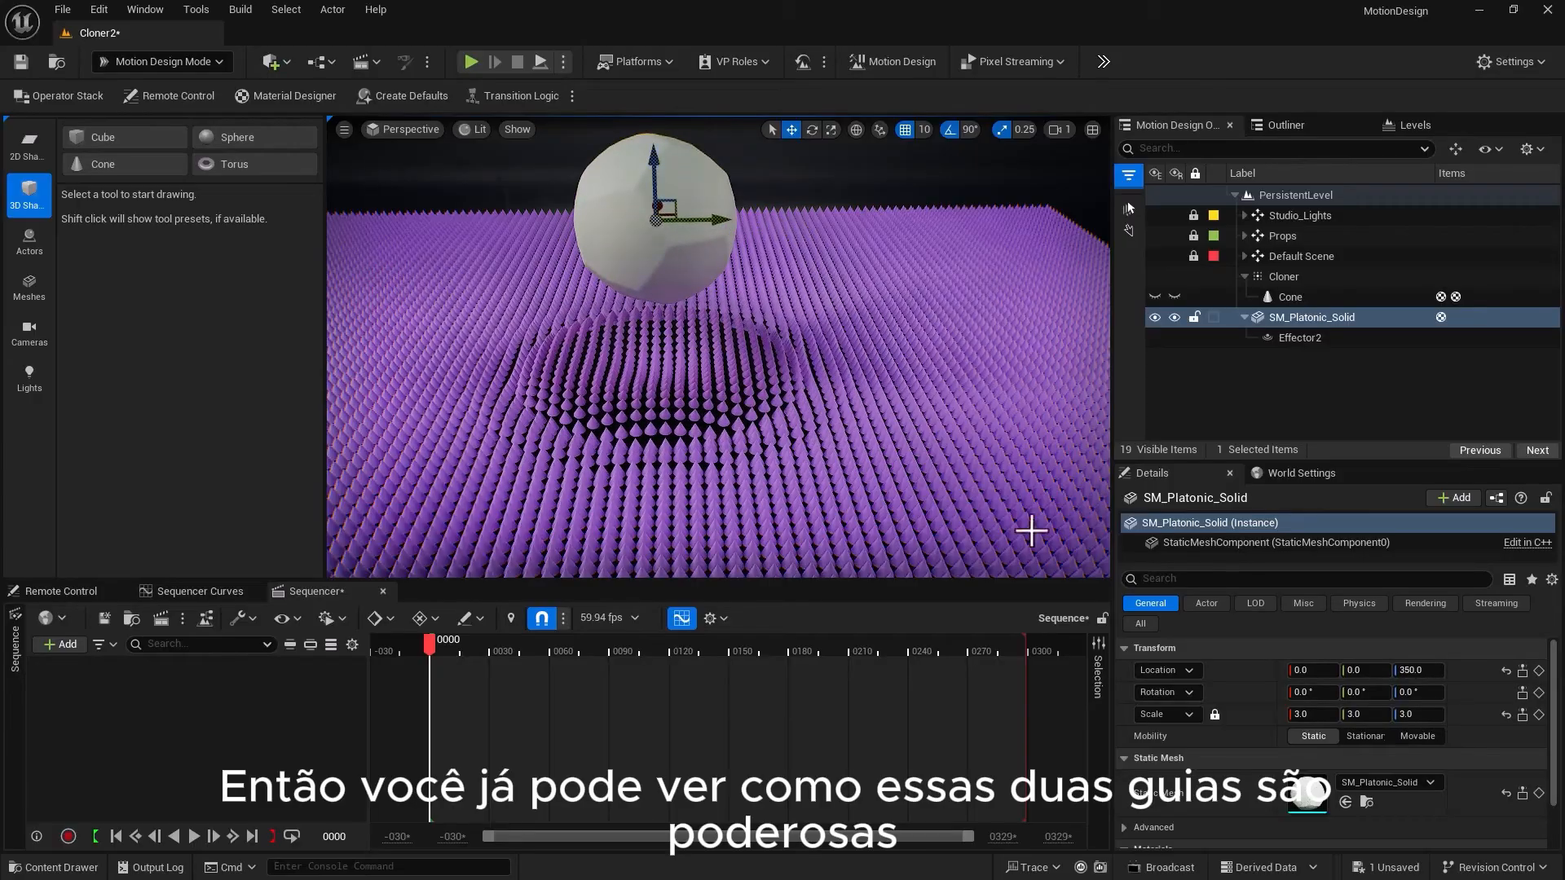
{"action": "left_click", "coordinate": [1289, 336]}
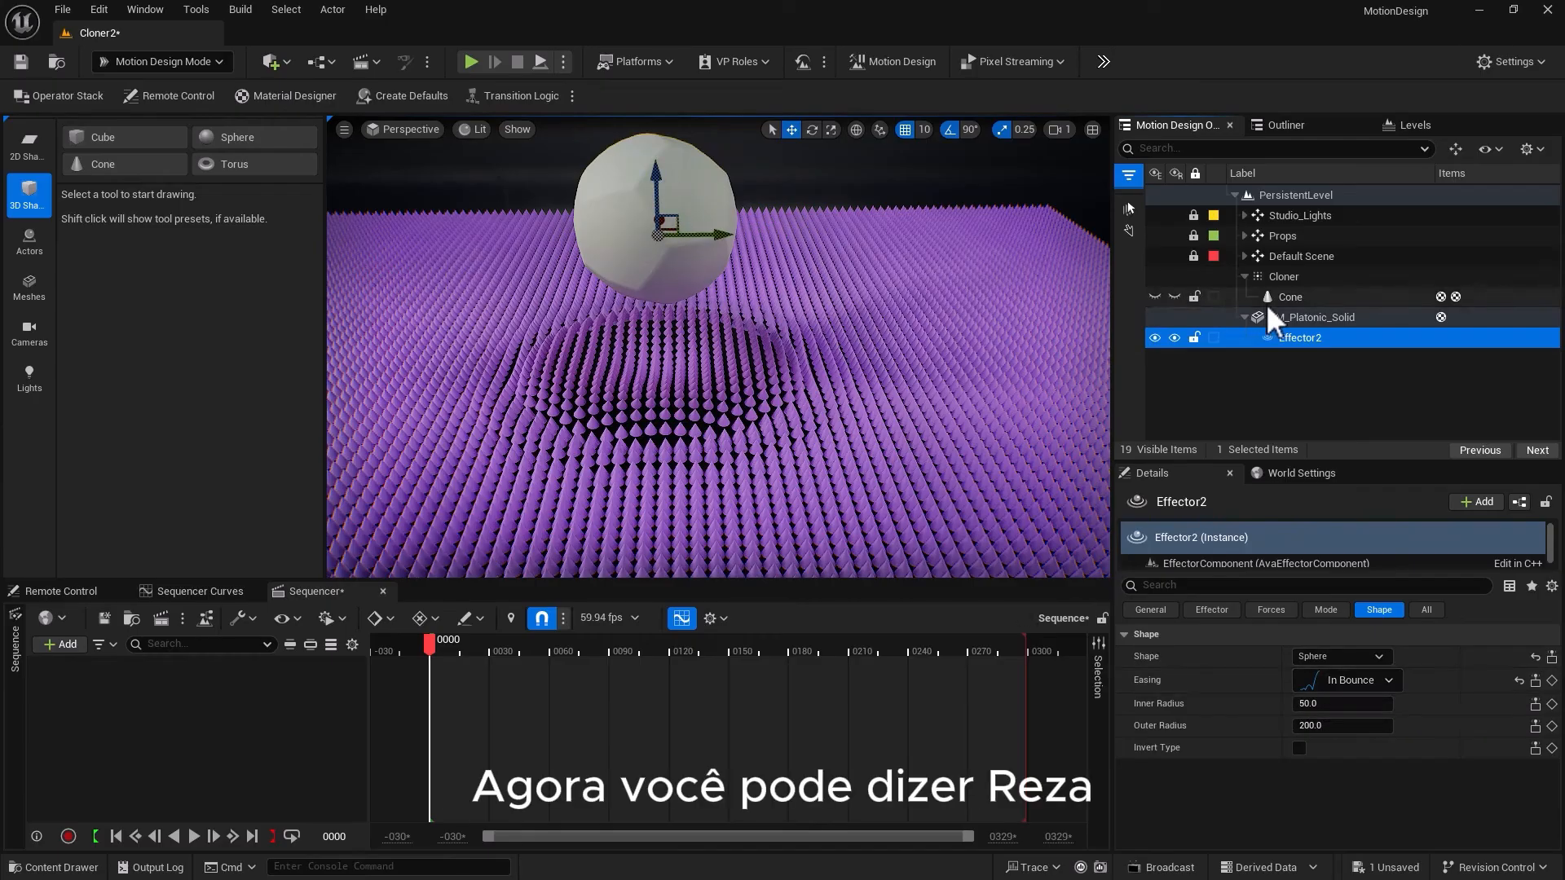
{"action": "left_click", "coordinate": [1292, 317]}
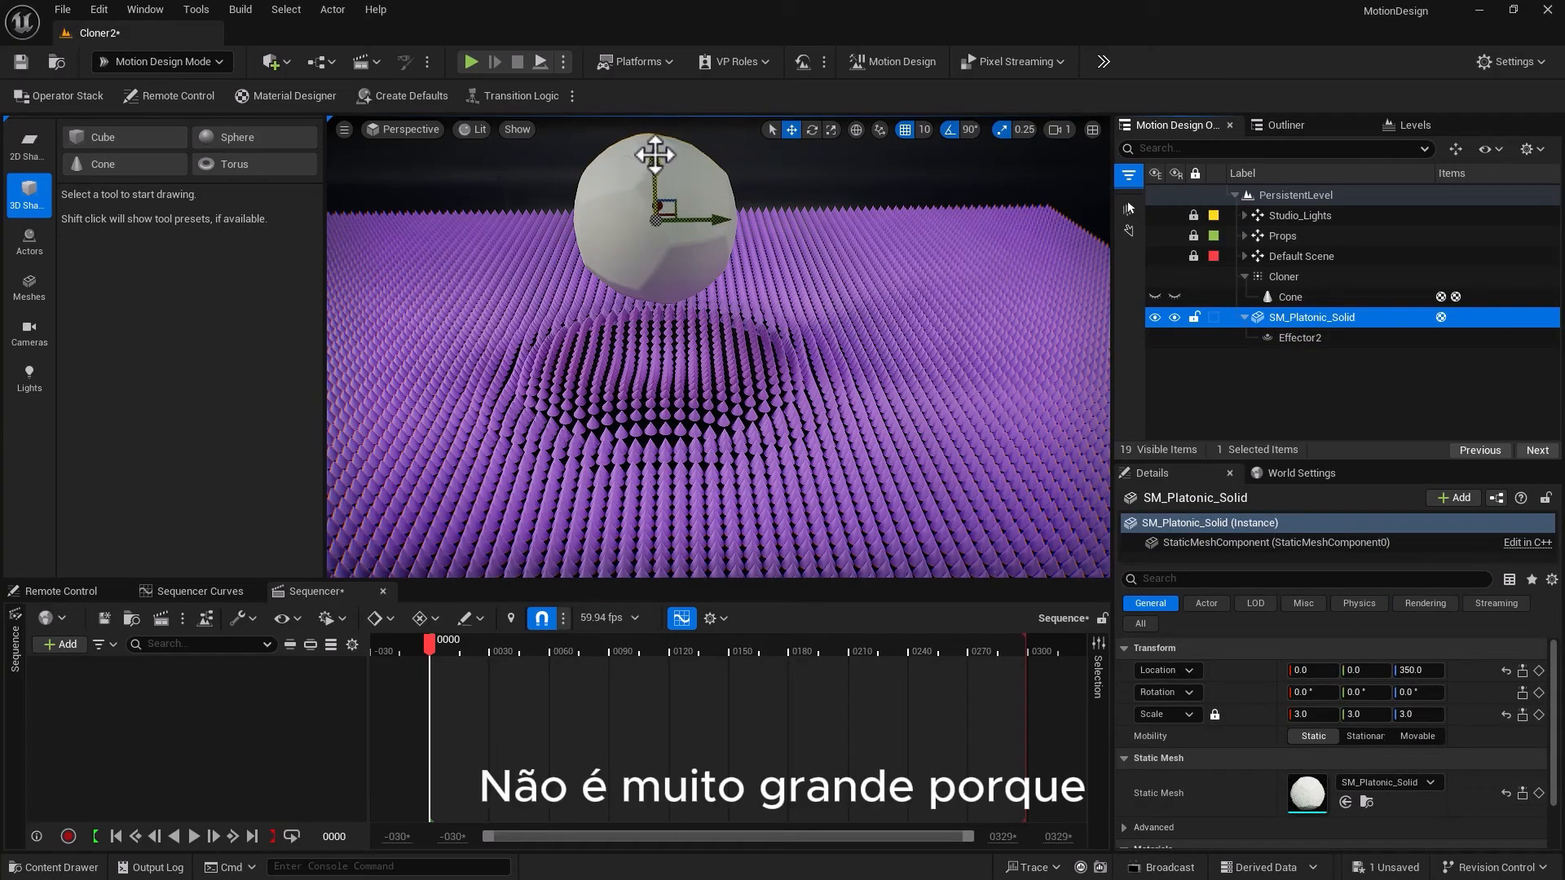
{"action": "left_click_drag", "start_coordinate": [654, 155], "coordinate": [621, 312]}
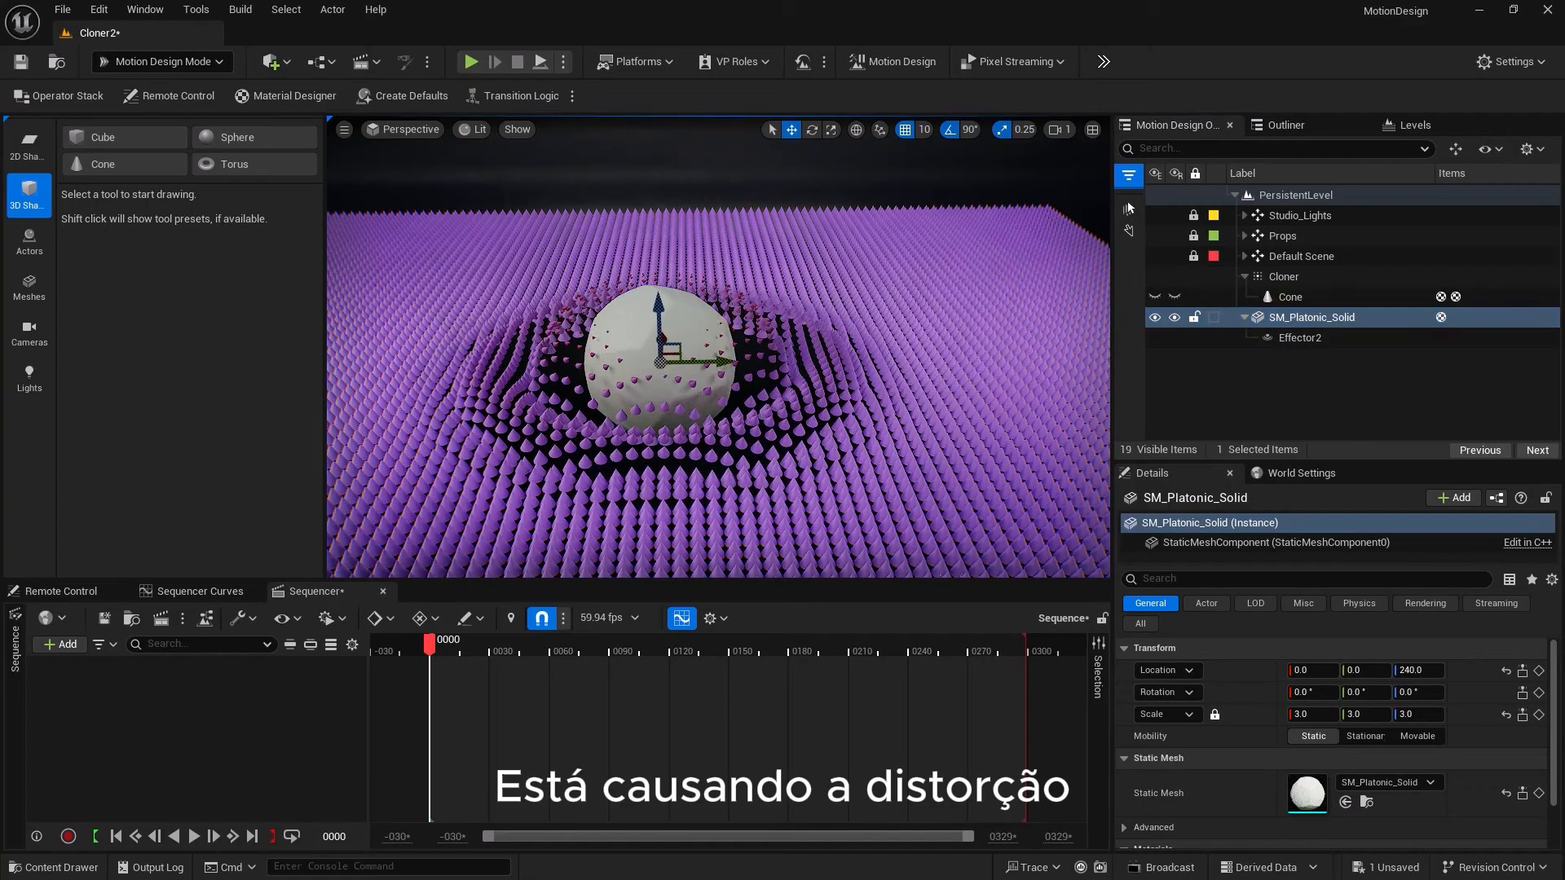
{"action": "left_click_drag", "start_coordinate": [477, 333], "coordinate": [476, 465], "text": "alt"}
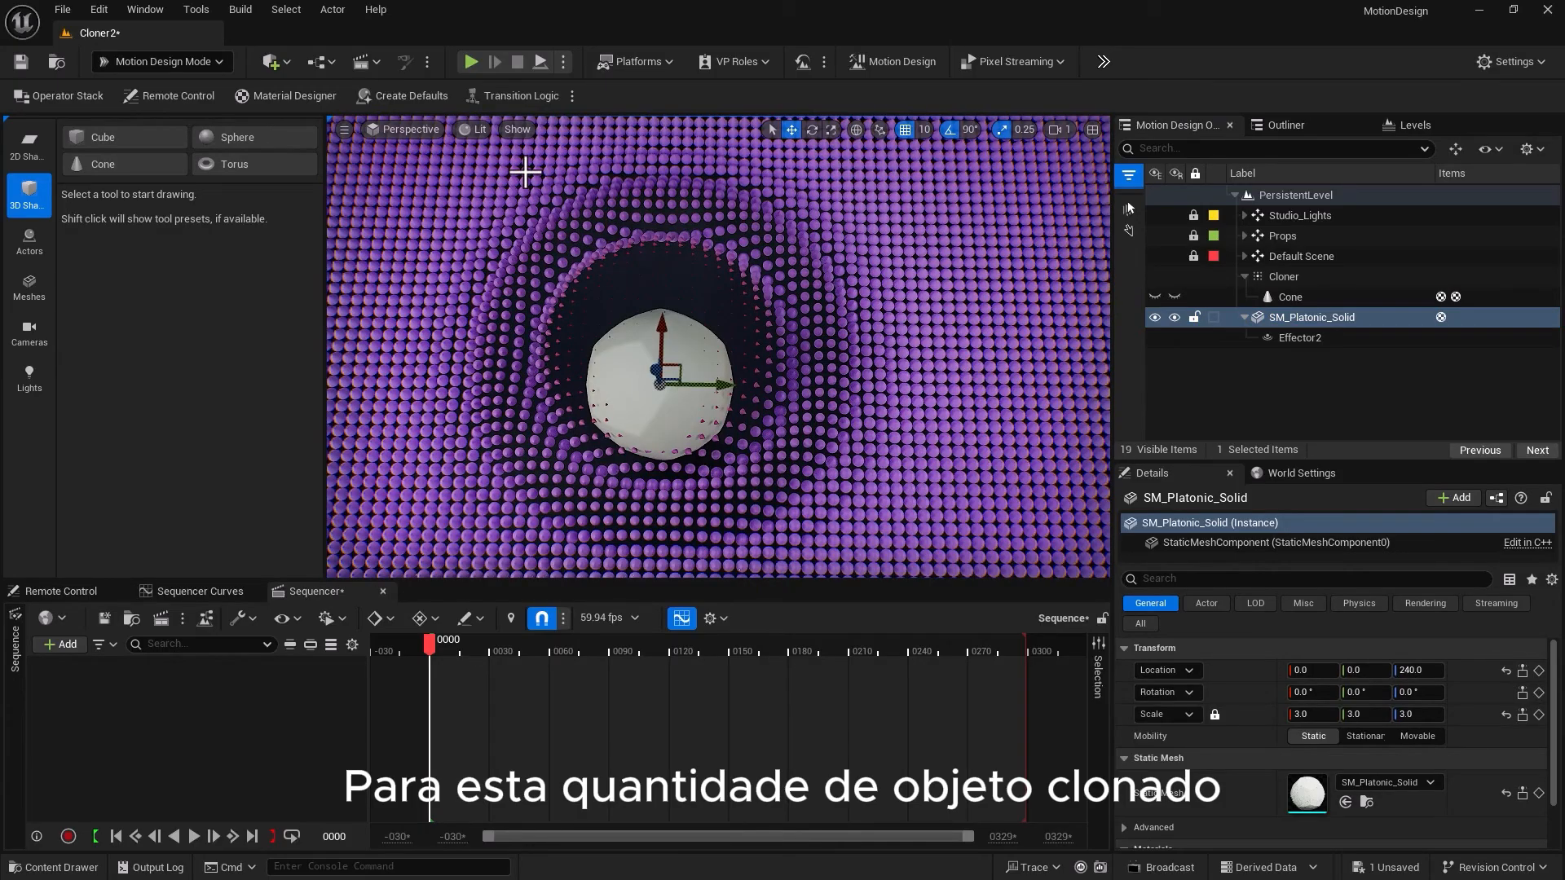
Increase Effector2's outer radius to about 352 and raise SM_Platonic_Solid above the cone grid to preview the larger wave
{"action": "left_click", "coordinate": [1292, 337]}
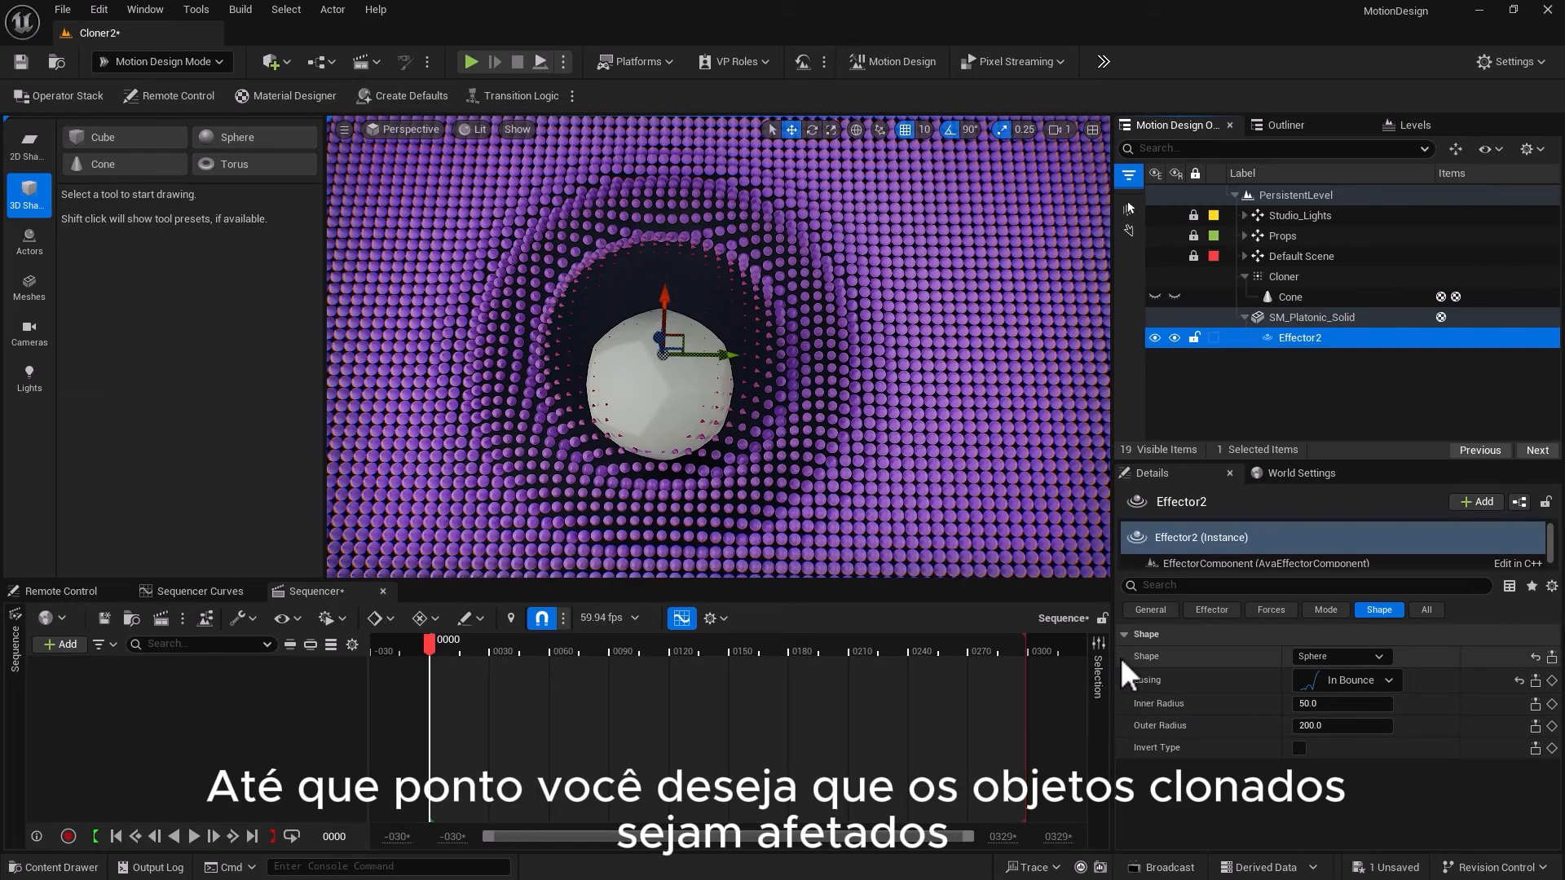
{"action": "left_click_drag", "start_coordinate": [1310, 728], "coordinate": [1422, 727]}
{"action": "scroll", "coordinate": [640, 444], "scroll_direction": "down", "scroll_amount": 6}
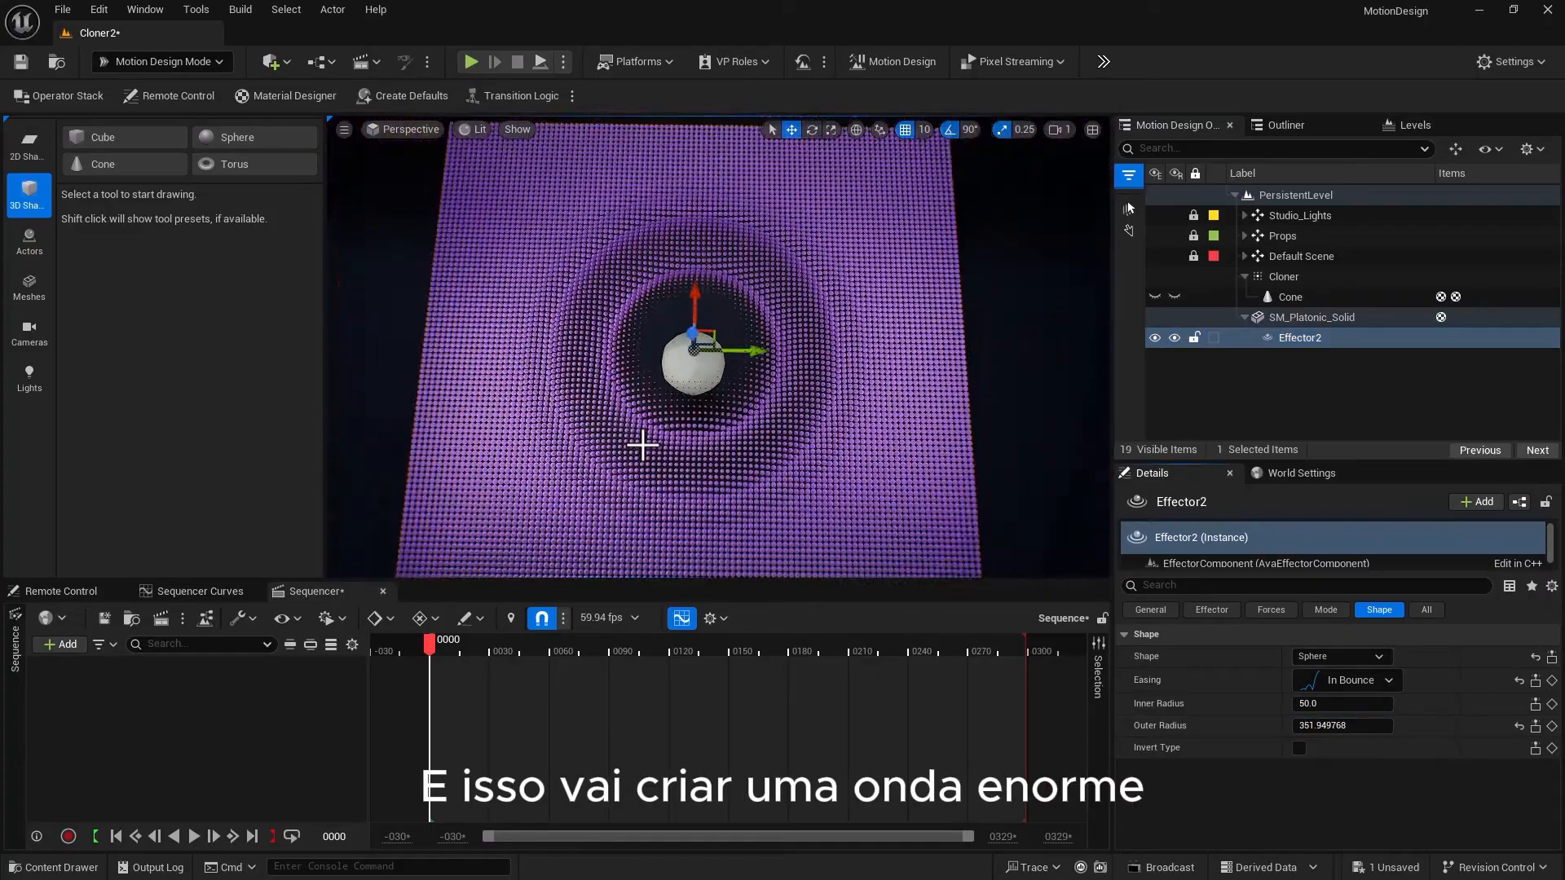
{"action": "left_click_drag", "start_coordinate": [357, 398], "coordinate": [357, 285], "text": "alt"}
{"action": "left_click", "coordinate": [1294, 318]}
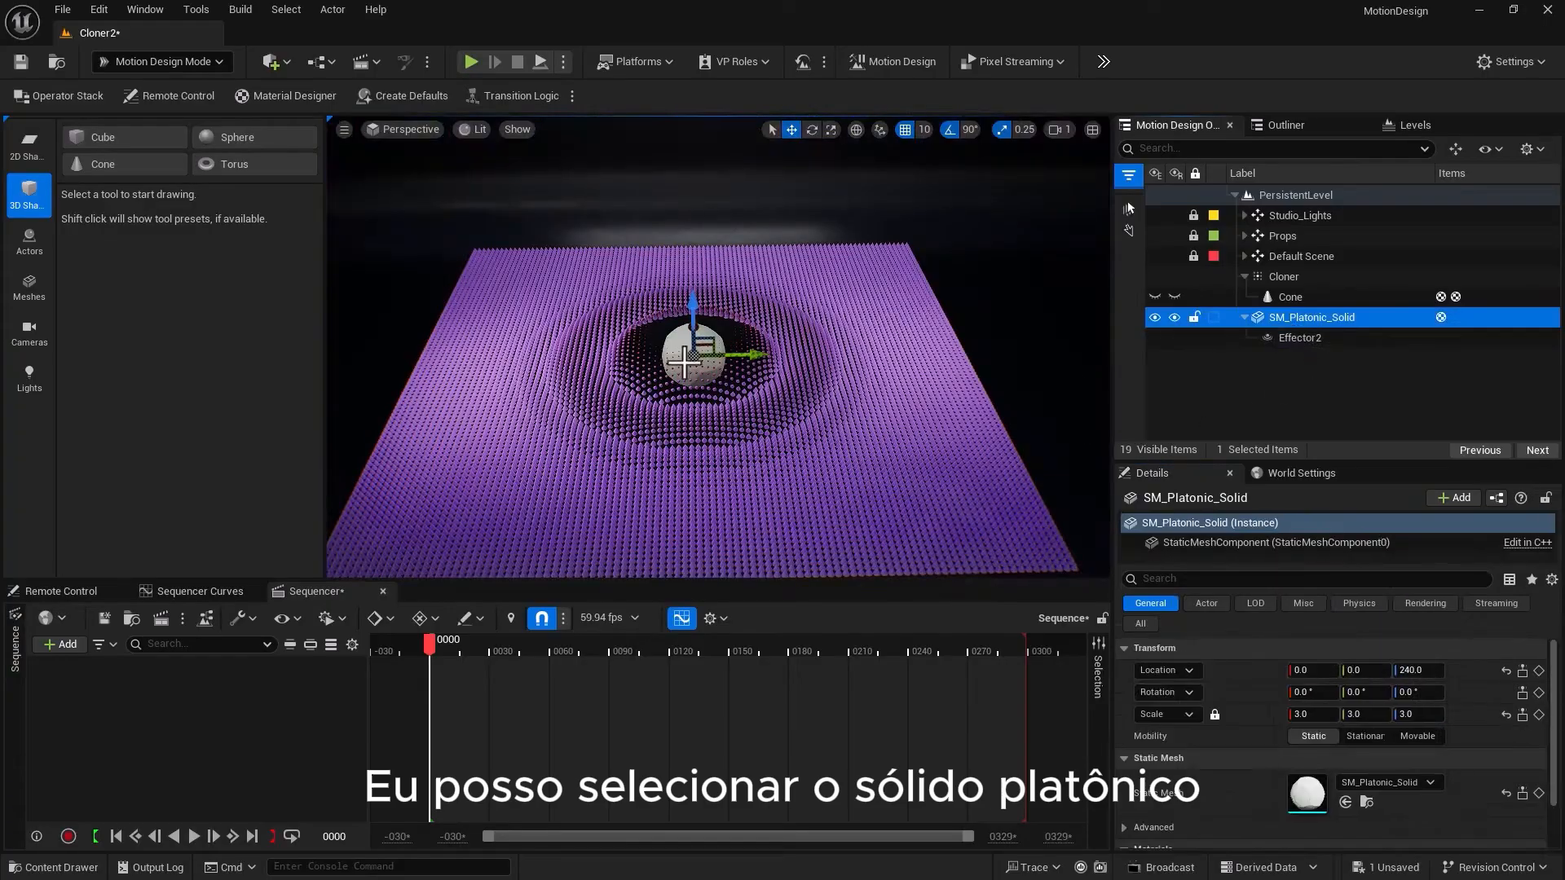
{"action": "left_click_drag", "start_coordinate": [692, 308], "coordinate": [605, 225]}
Set Effector2's inner radius to 10 and outer radius to 350, and move SM_Platonic_Solid up to Z 440 to preview the softer falloff
{"action": "left_click", "coordinate": [1299, 338]}
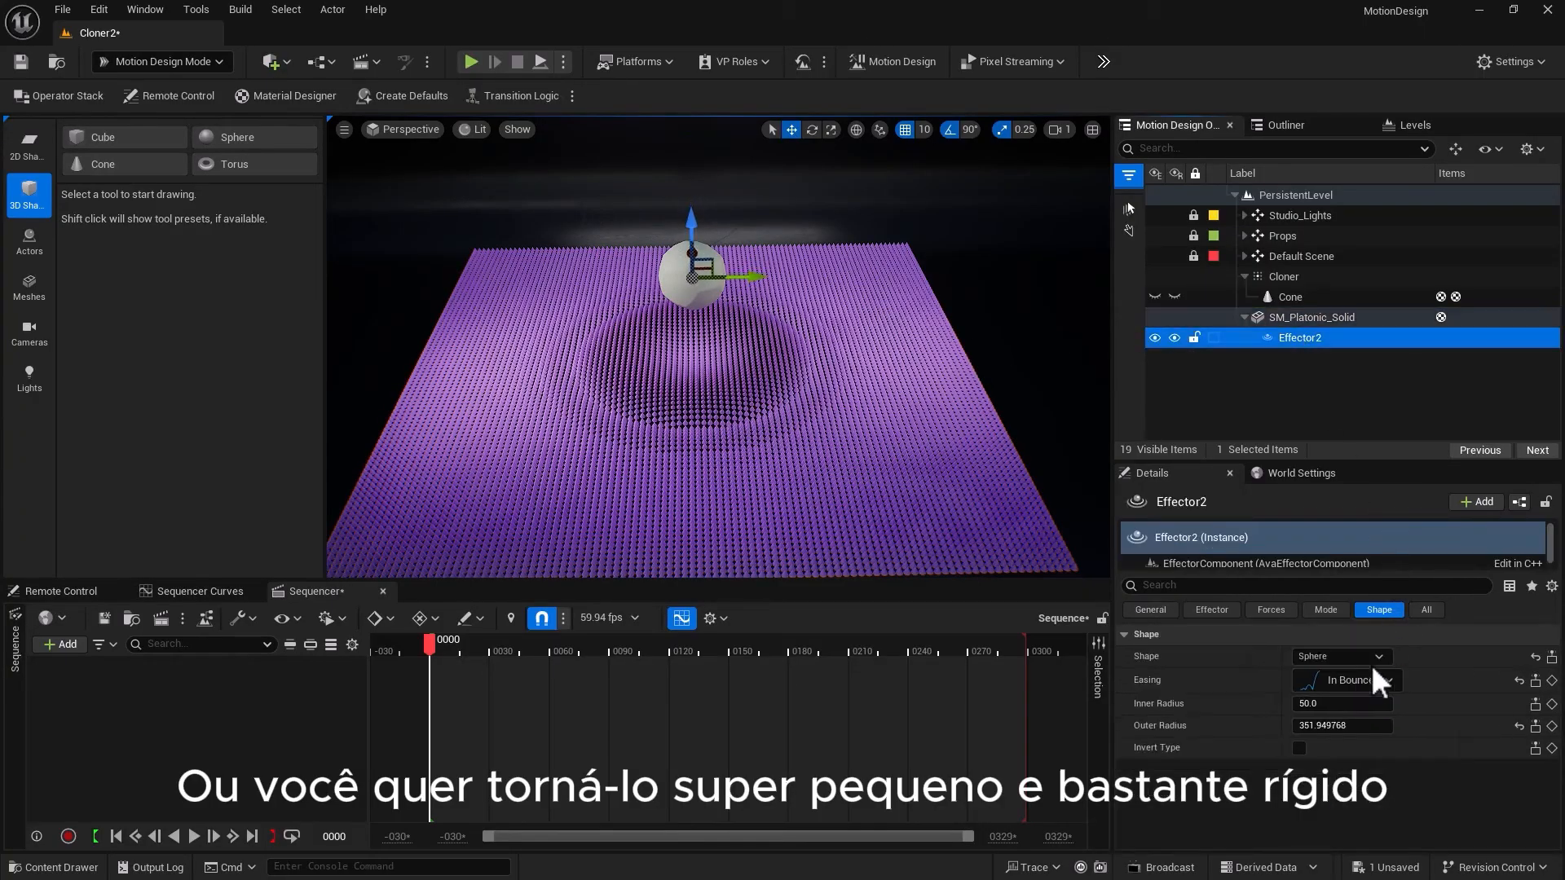
{"action": "left_click", "coordinate": [1518, 726]}
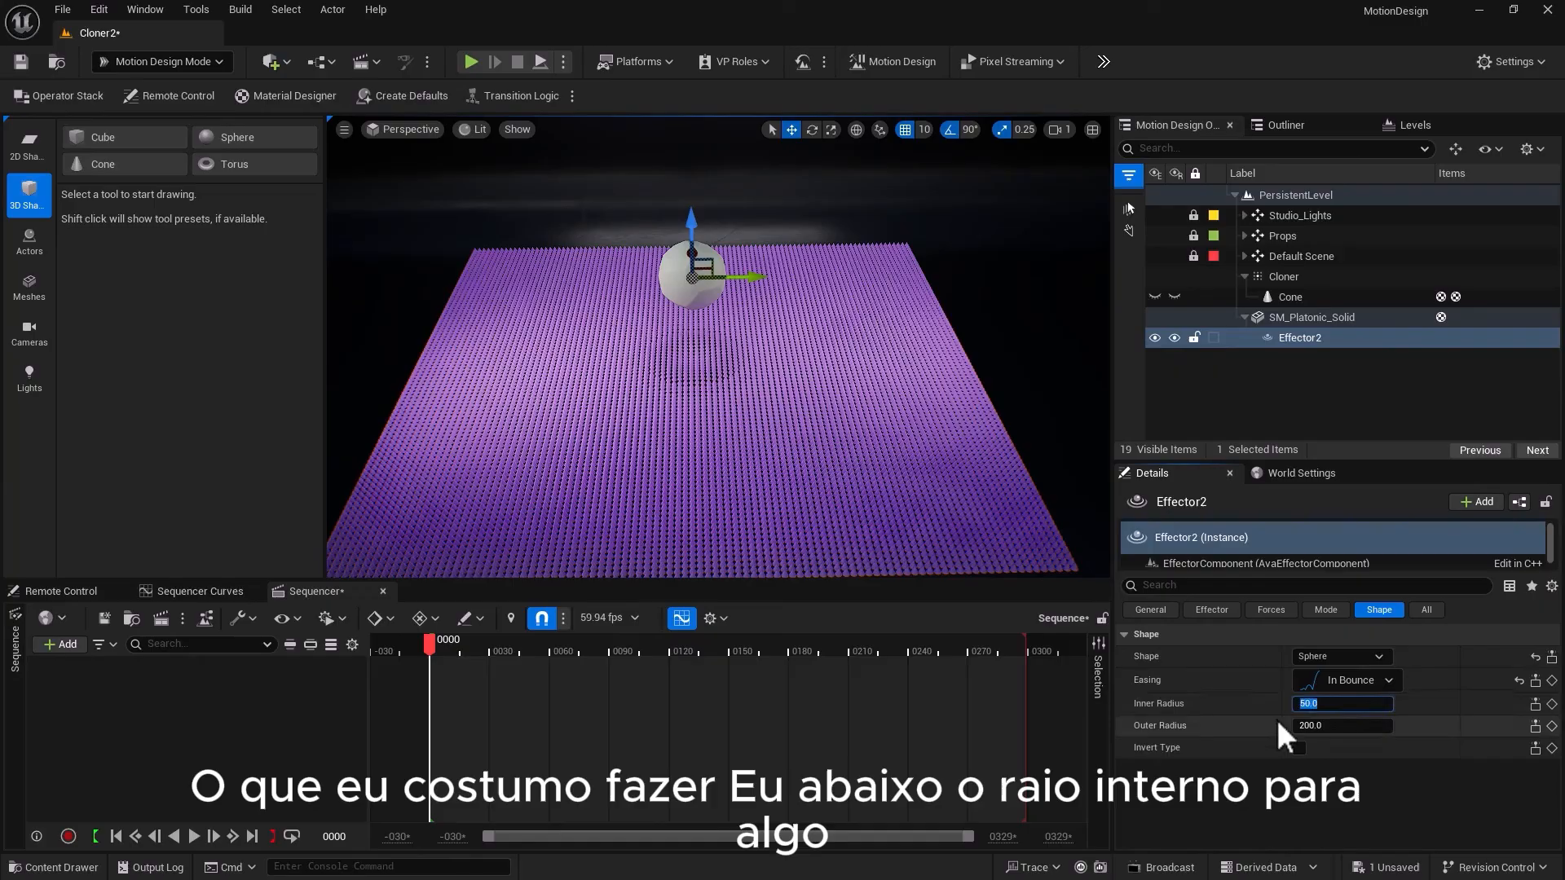
{"action": "type", "text": "10"}
{"action": "key", "text": "Return"}
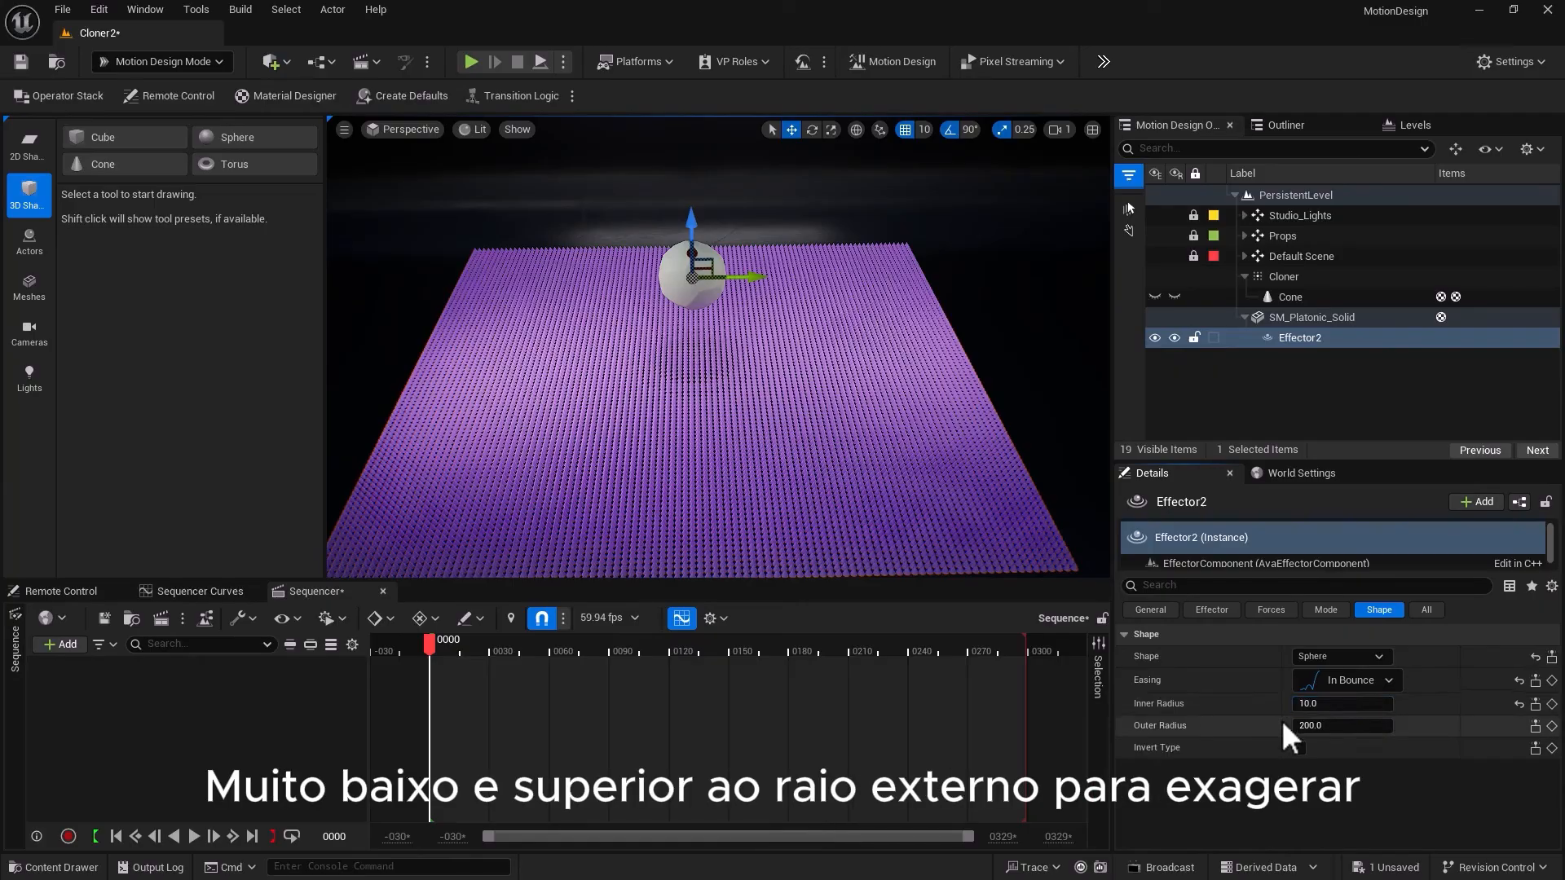
{"action": "left_click", "coordinate": [1314, 725]}
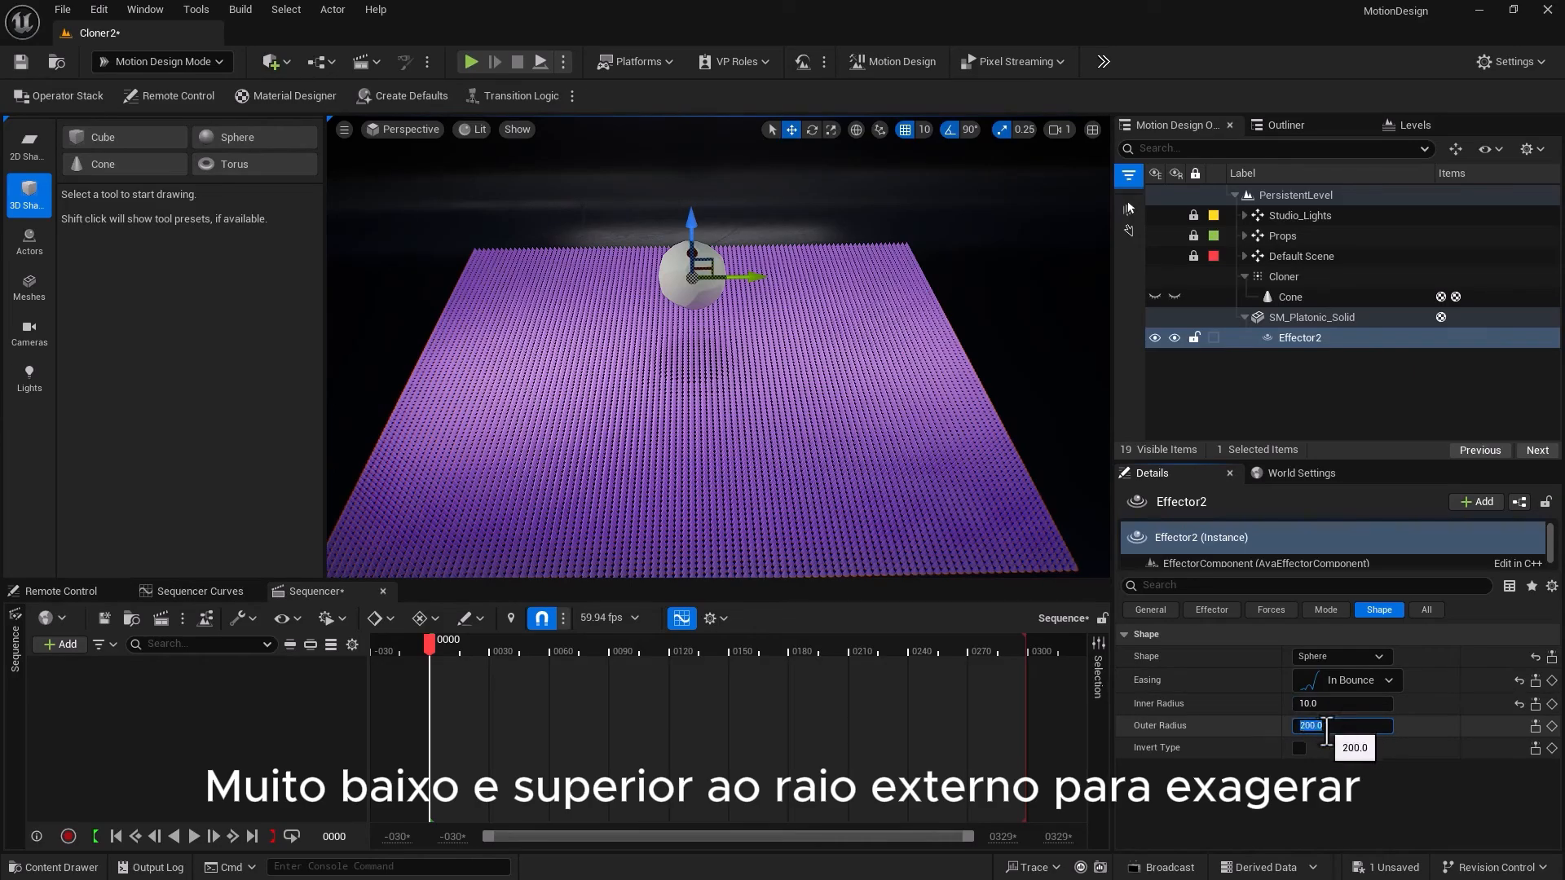
{"action": "type", "text": "350"}
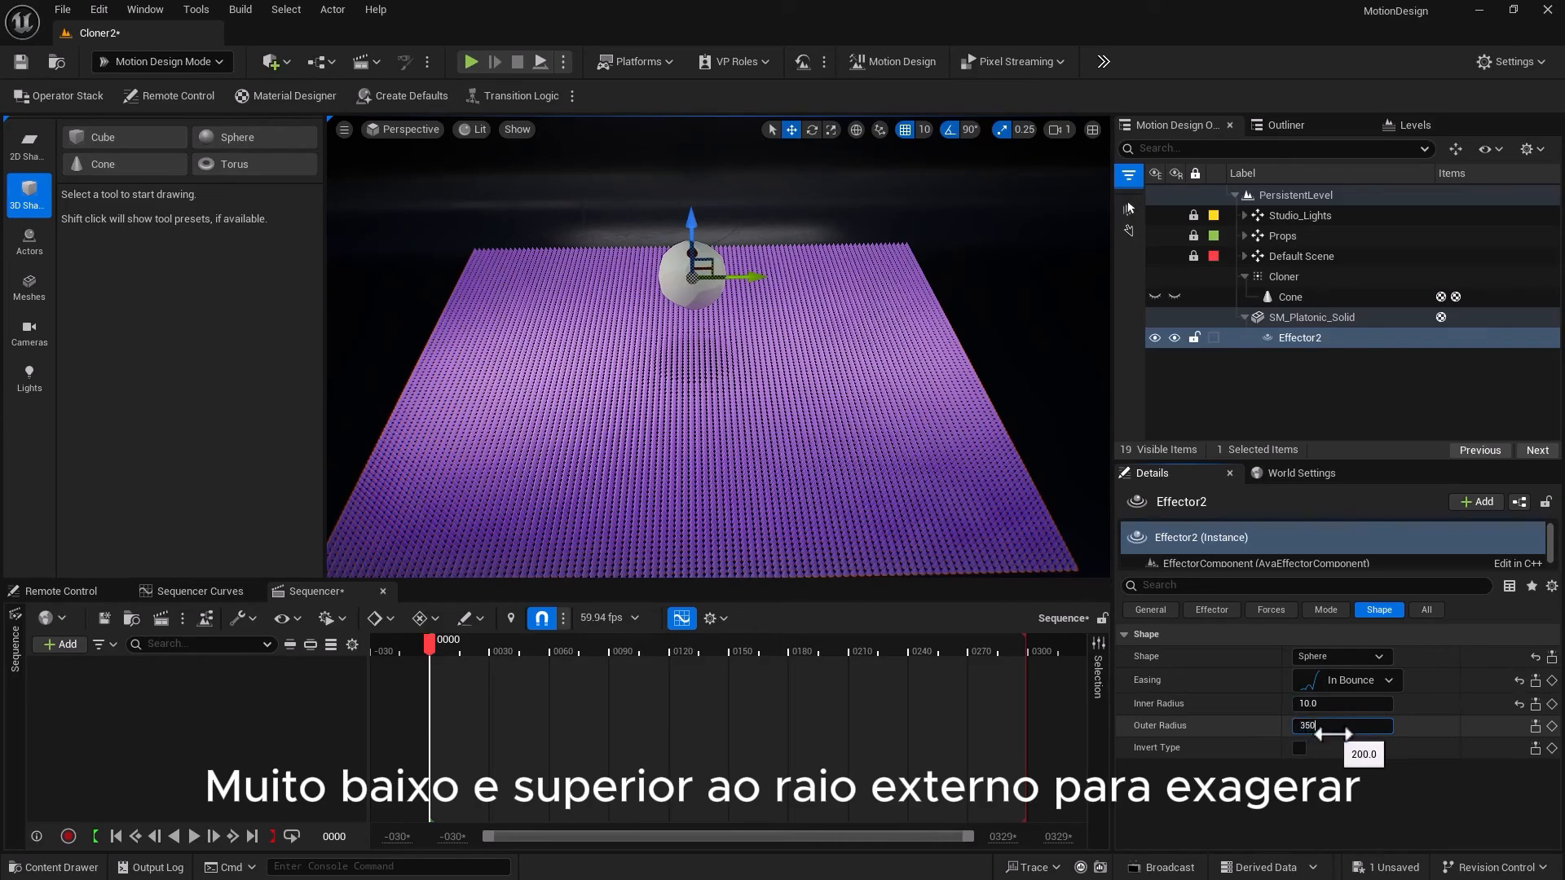
{"action": "key", "text": "Return"}
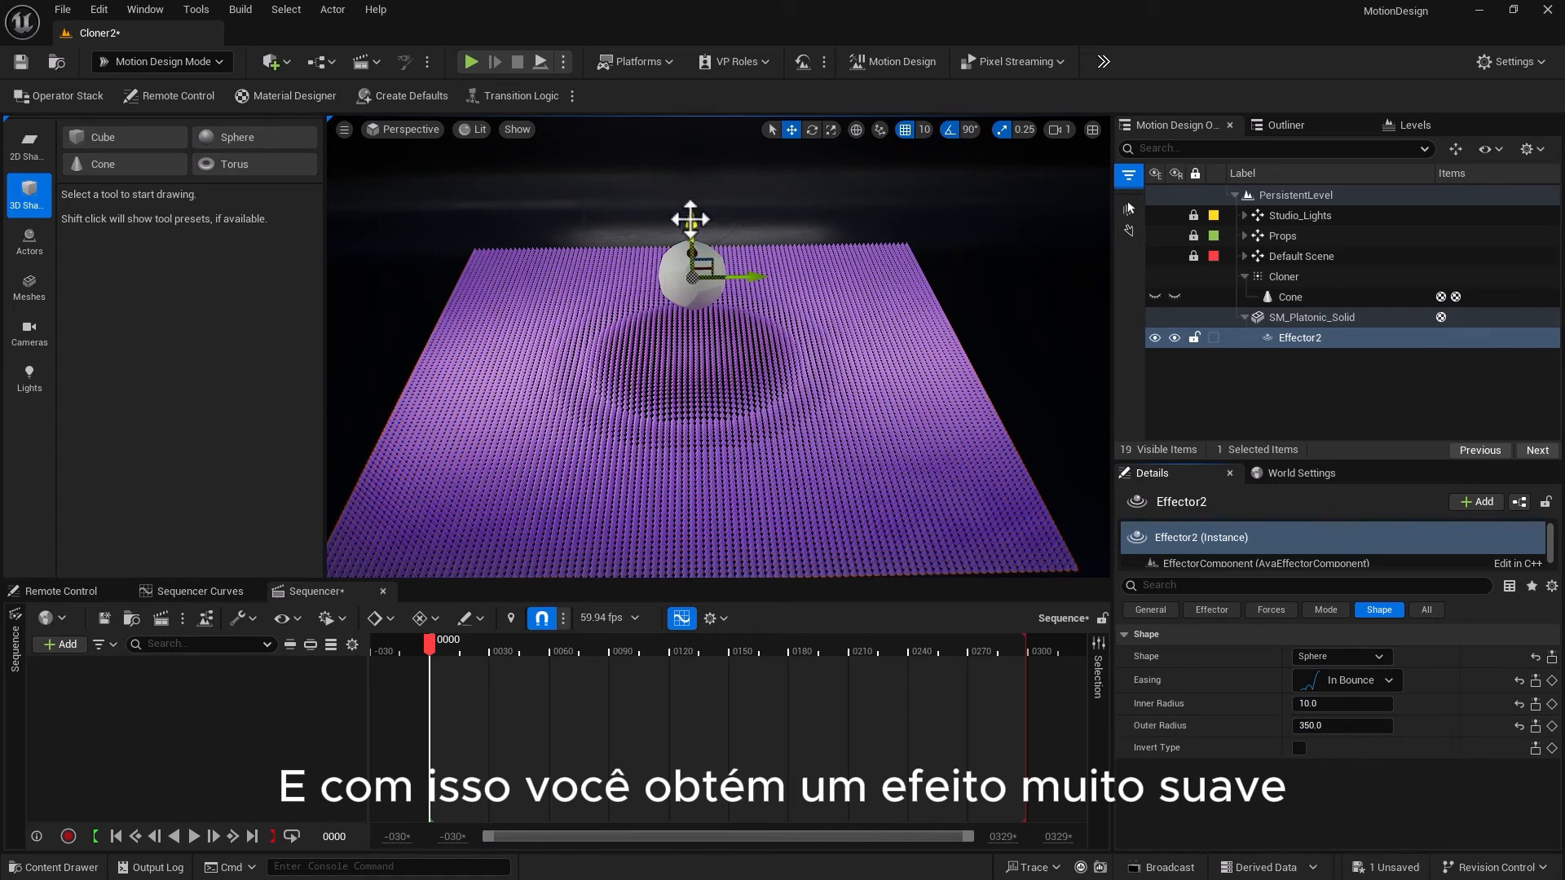
{"action": "left_click_drag", "start_coordinate": [689, 219], "coordinate": [657, 199]}
{"action": "left_click", "coordinate": [1295, 318]}
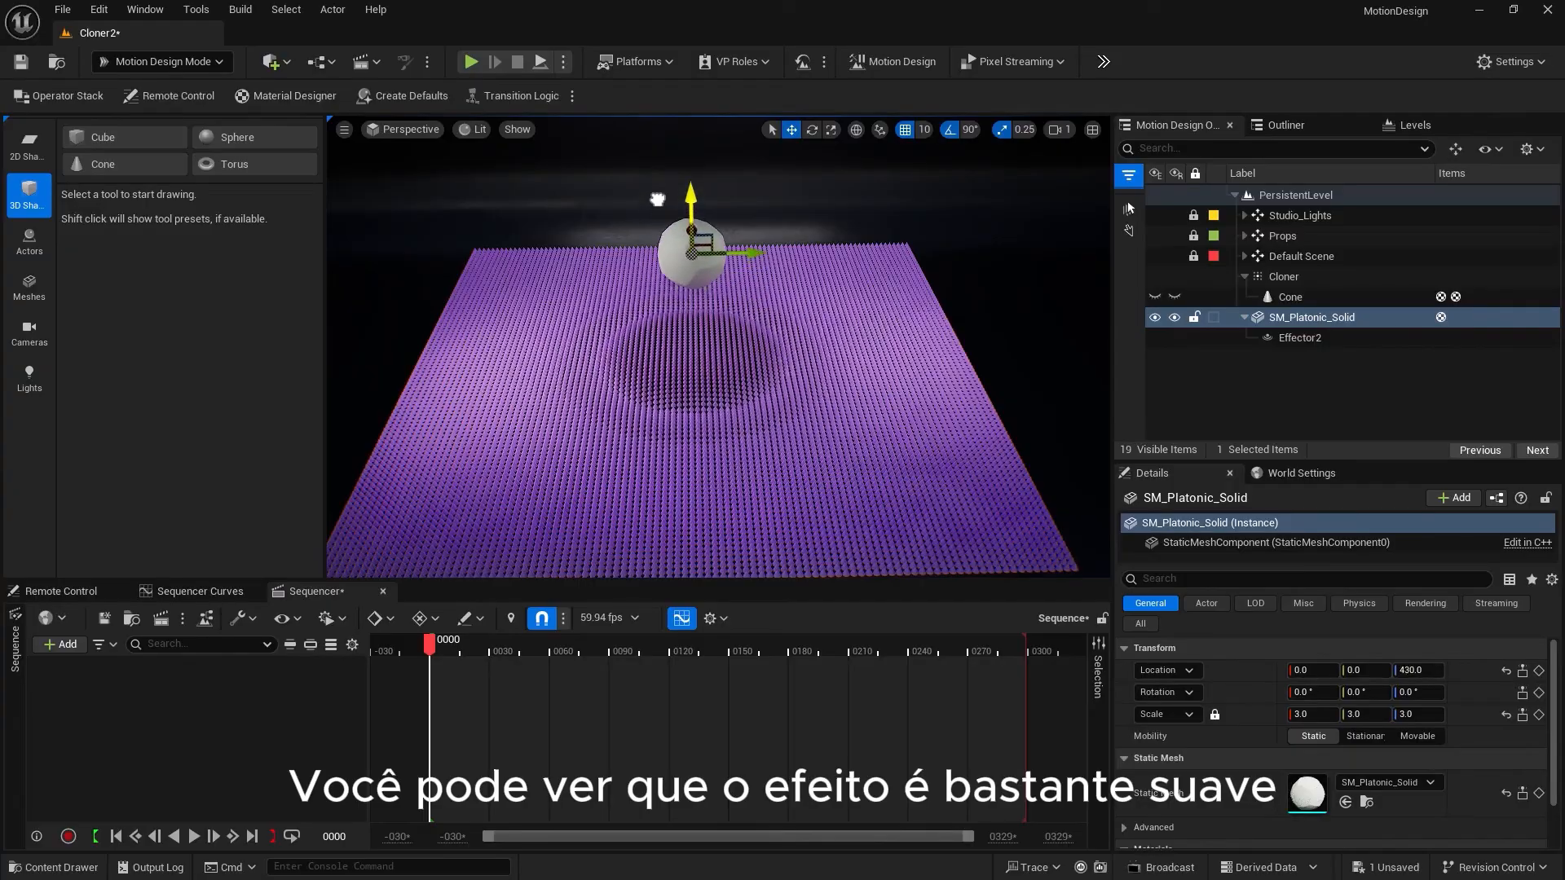
Set Effector2's inner and outer radius both to 50 and lower SM_Platonic_Solid into the cones to Z 220
{"action": "left_click", "coordinate": [1304, 339]}
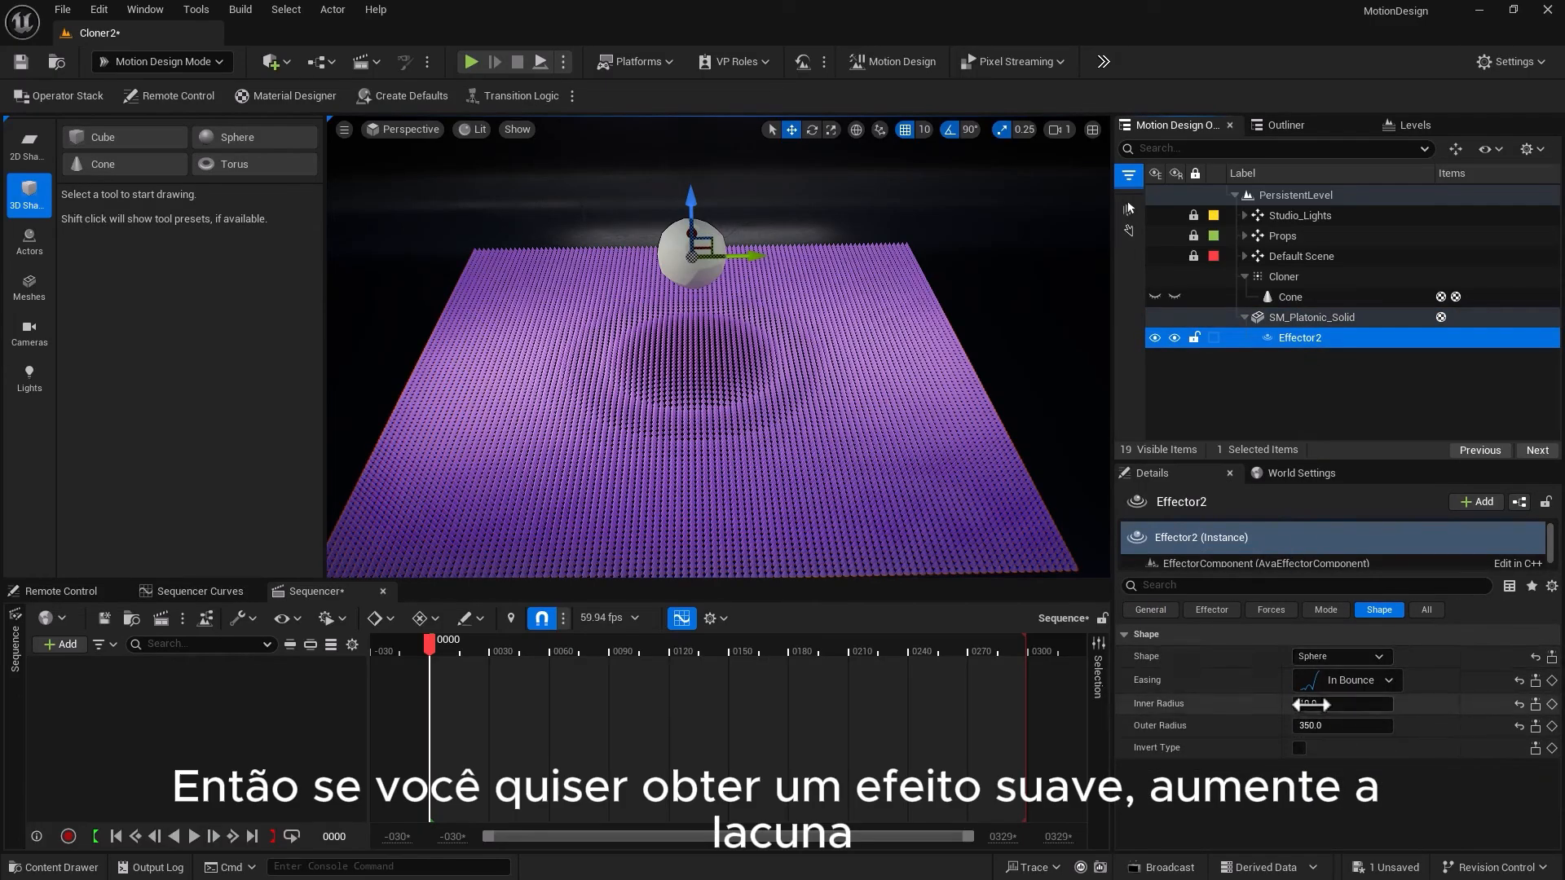
{"action": "left_click", "coordinate": [1309, 703]}
{"action": "left_click", "coordinate": [1329, 726]}
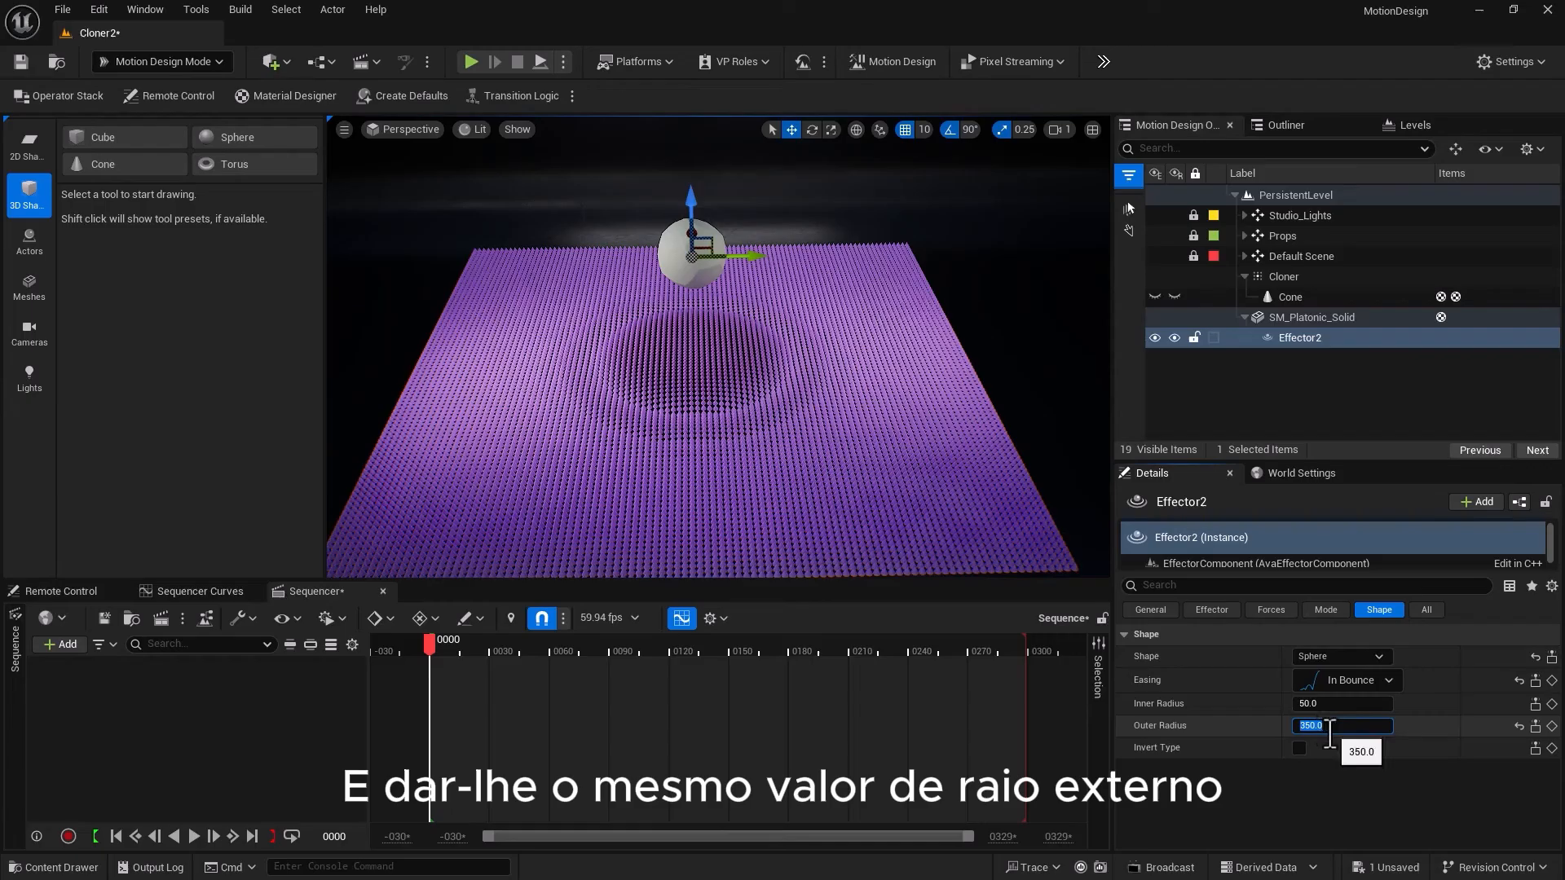
{"action": "type", "text": "50"}
{"action": "key", "text": "Return"}
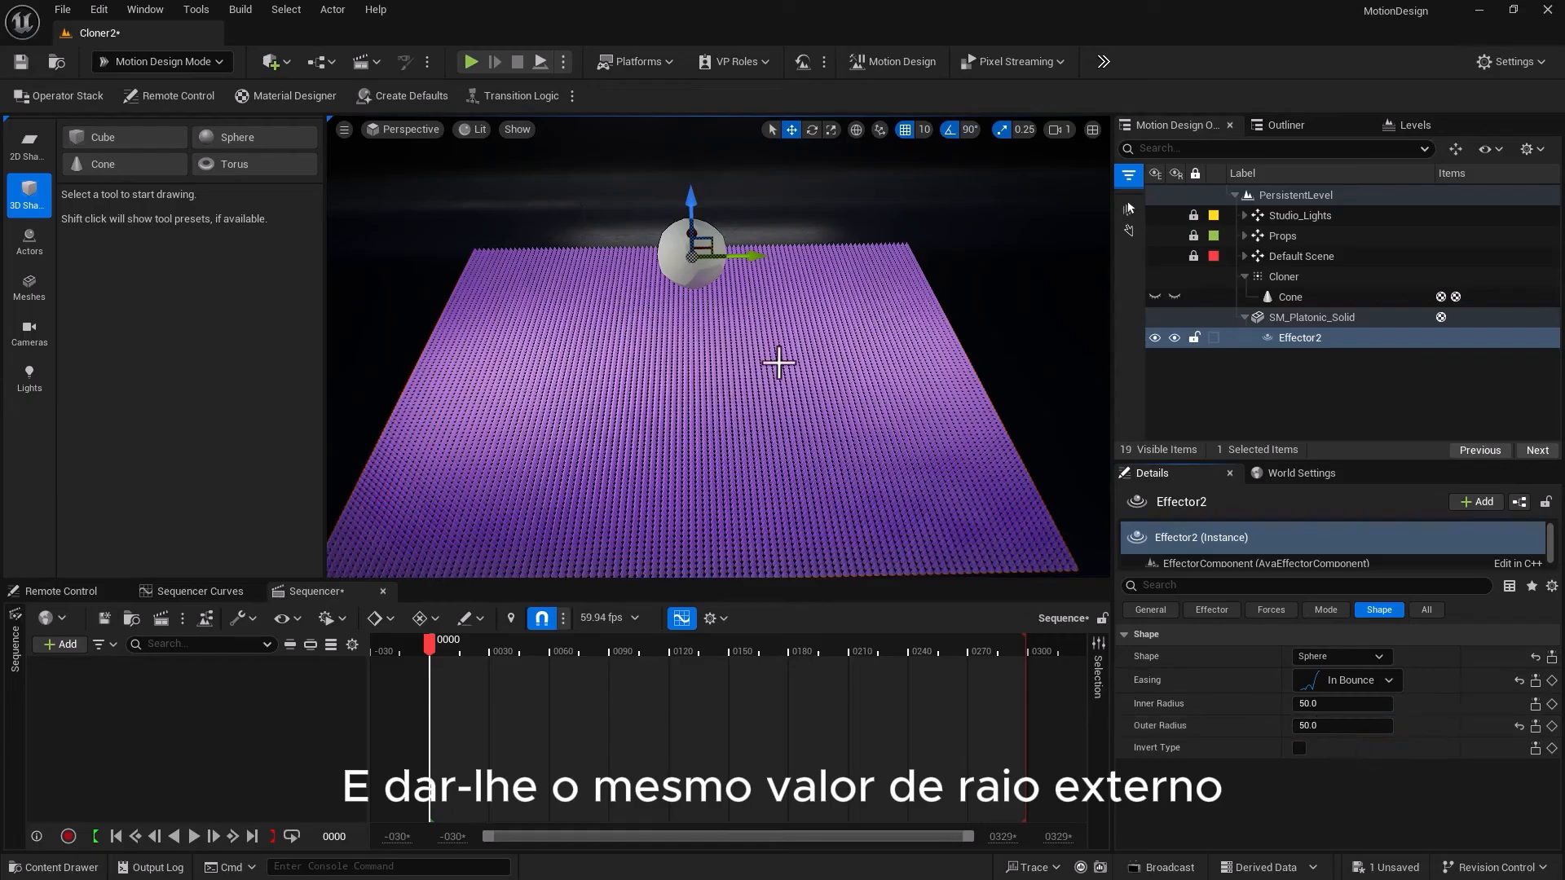
{"action": "left_click", "coordinate": [1325, 321]}
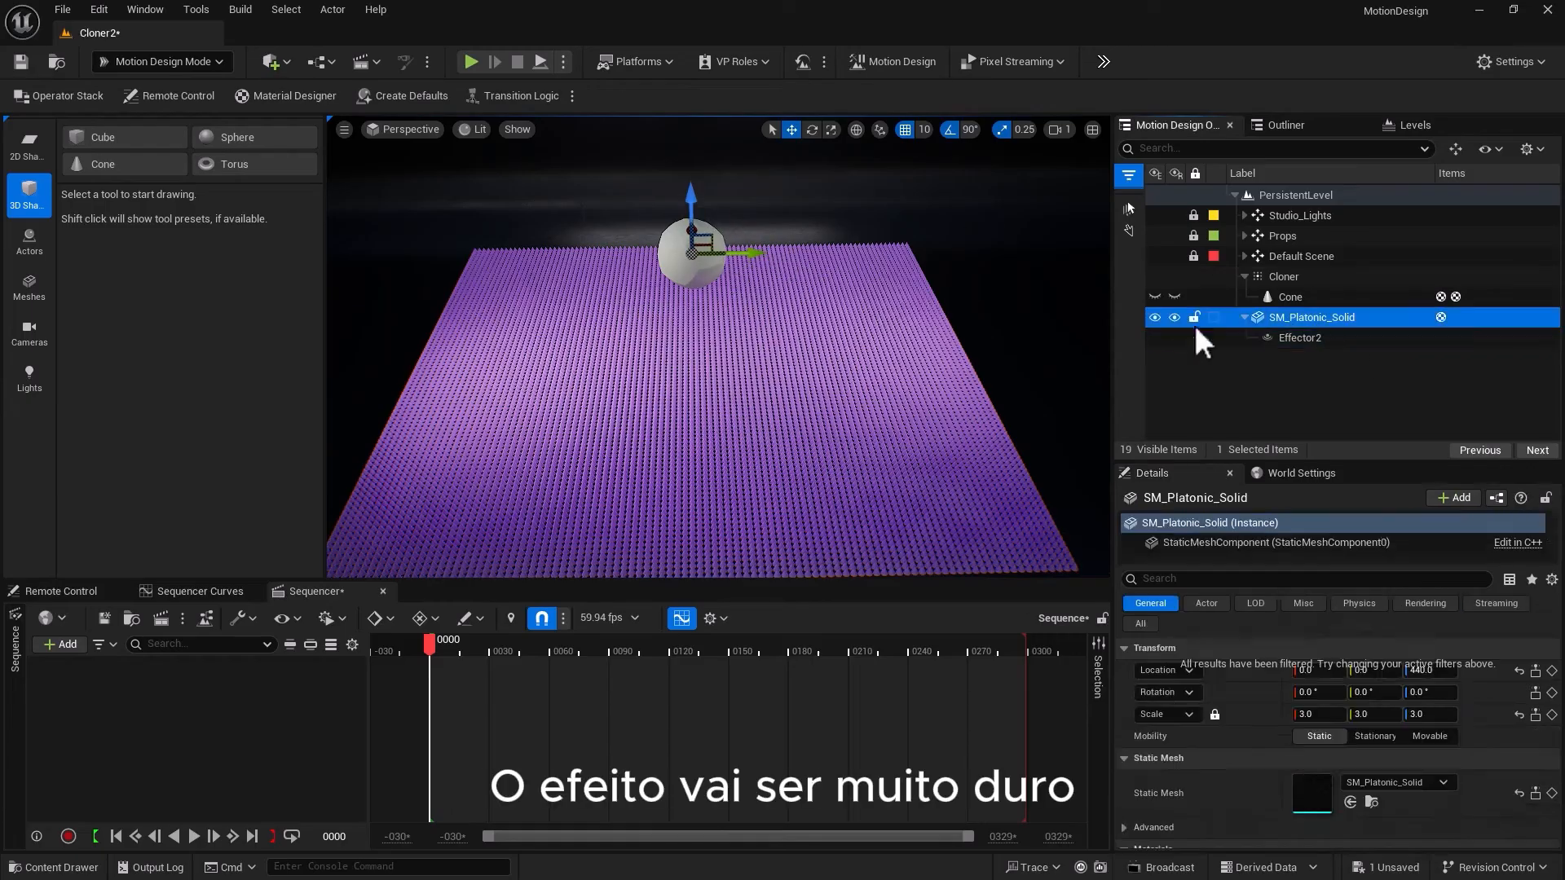
{"action": "left_click_drag", "start_coordinate": [689, 196], "coordinate": [698, 310]}
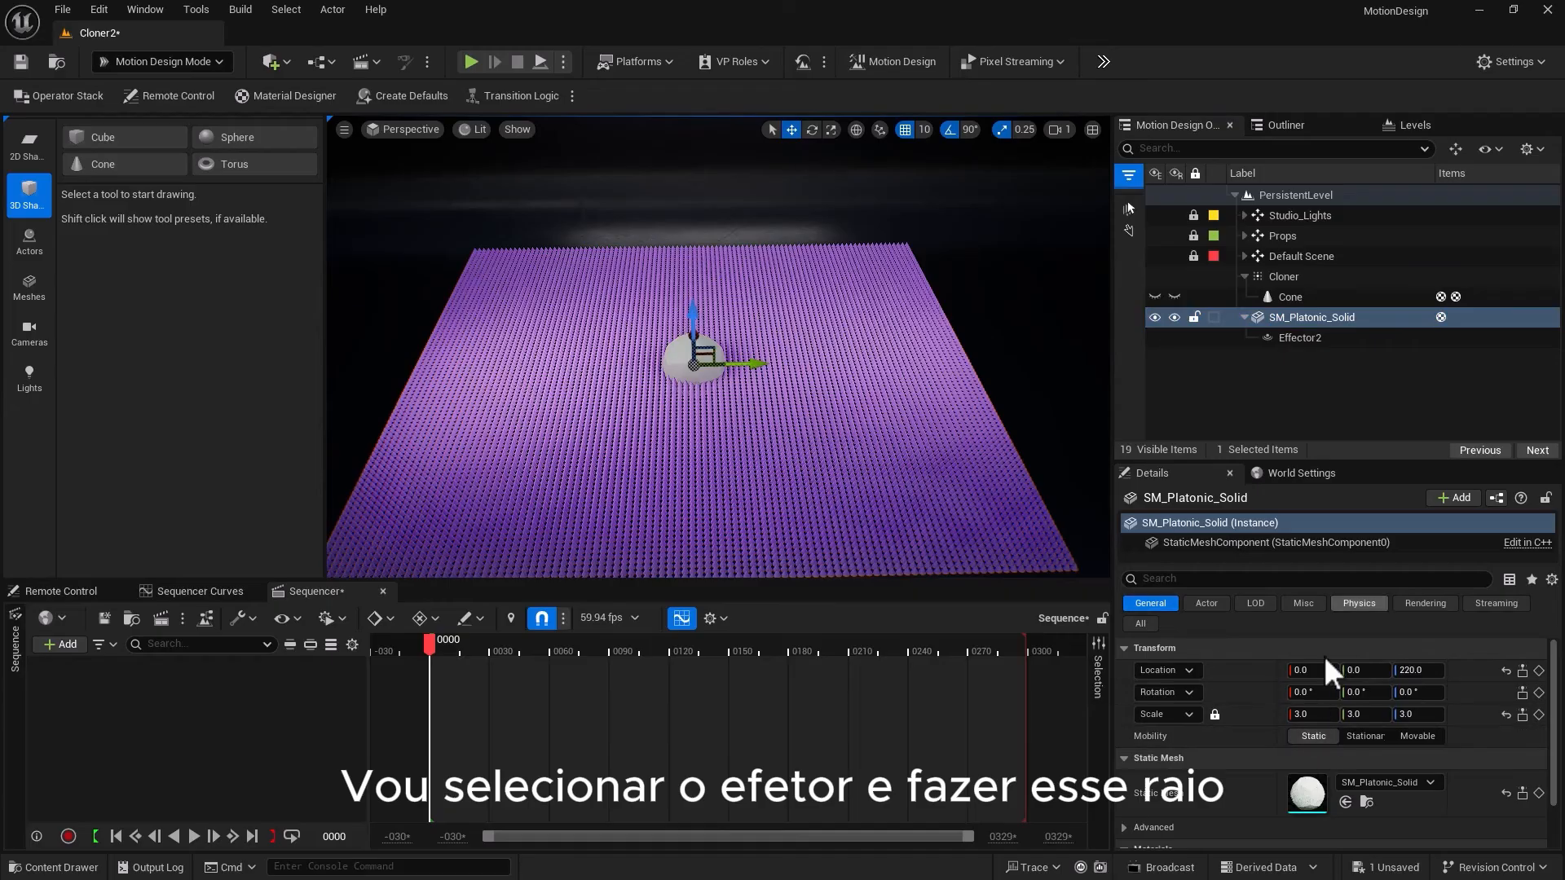
Set Effector2's inner radius and outer radius both to 200
{"action": "left_click", "coordinate": [1302, 338]}
{"action": "left_click", "coordinate": [1318, 704]}
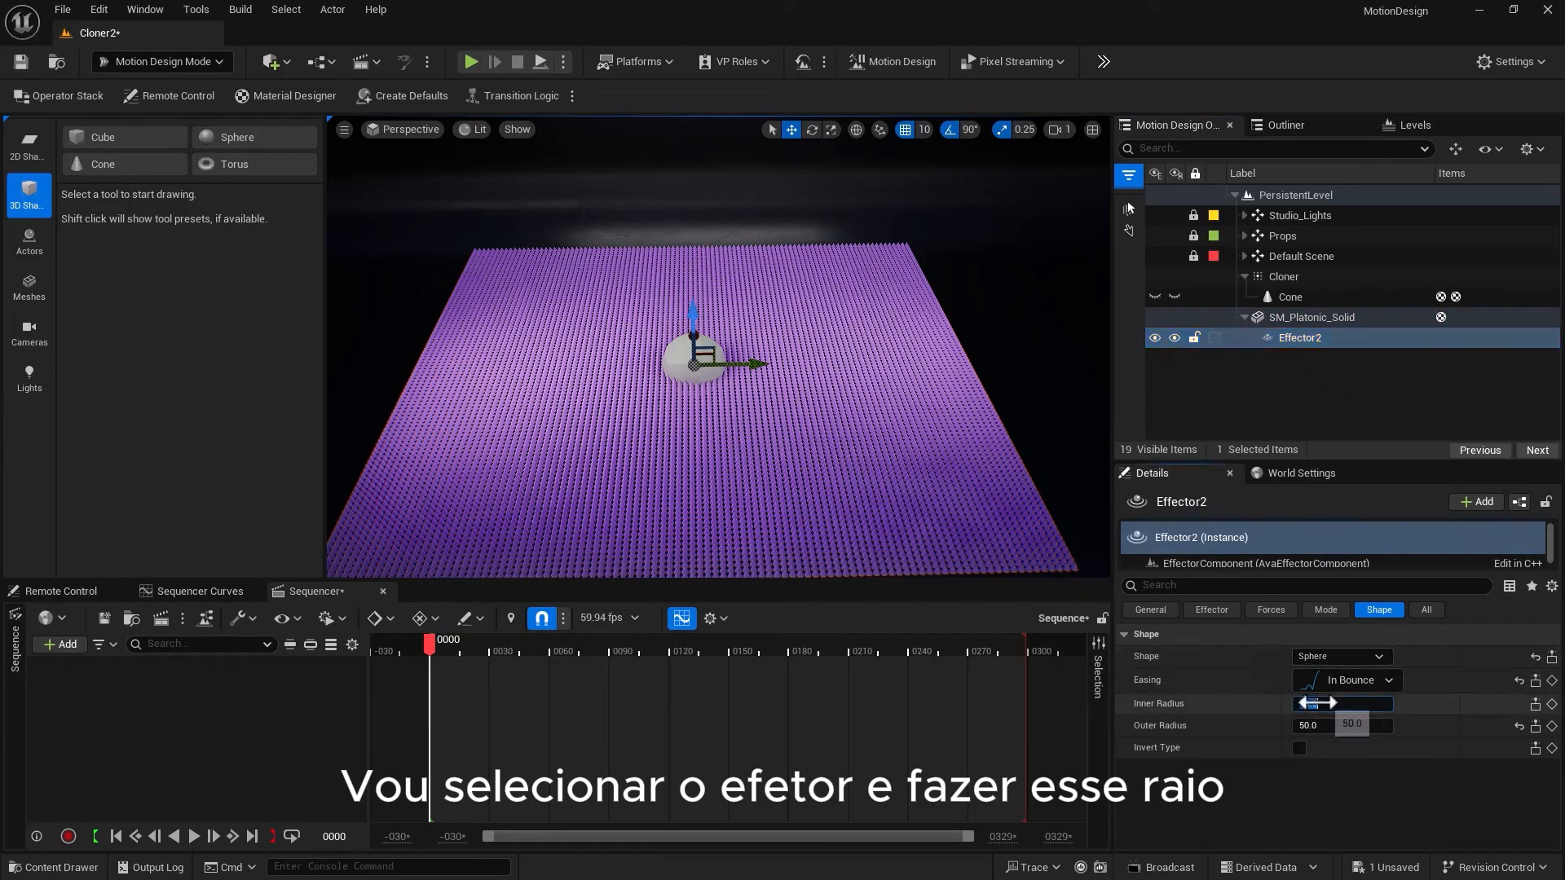
{"action": "type", "text": "200"}
{"action": "left_click", "coordinate": [1318, 726]}
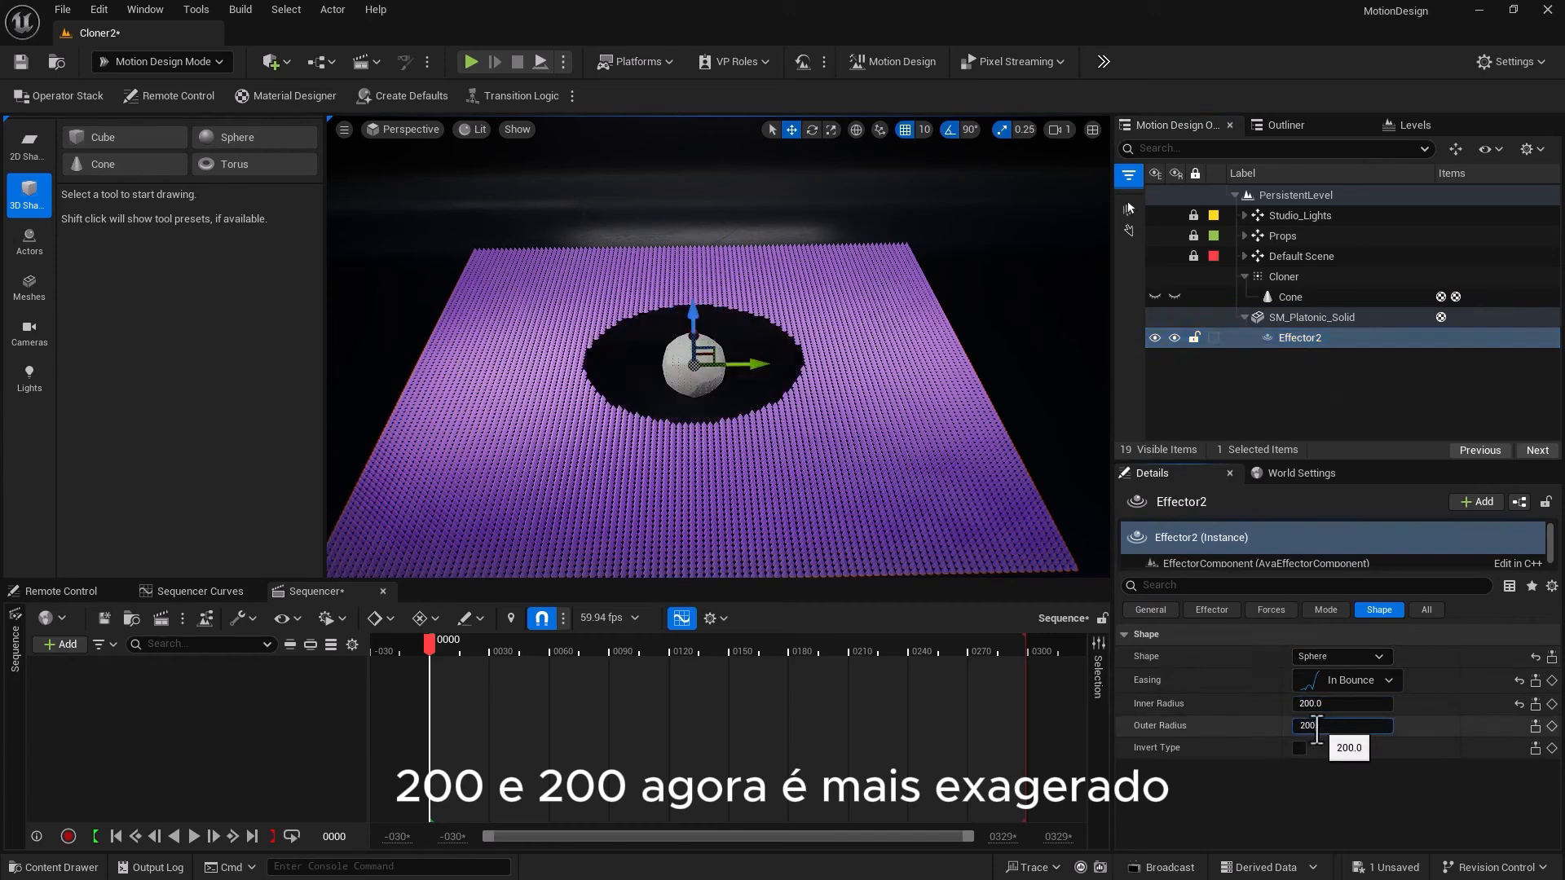
{"action": "key", "text": "Return"}
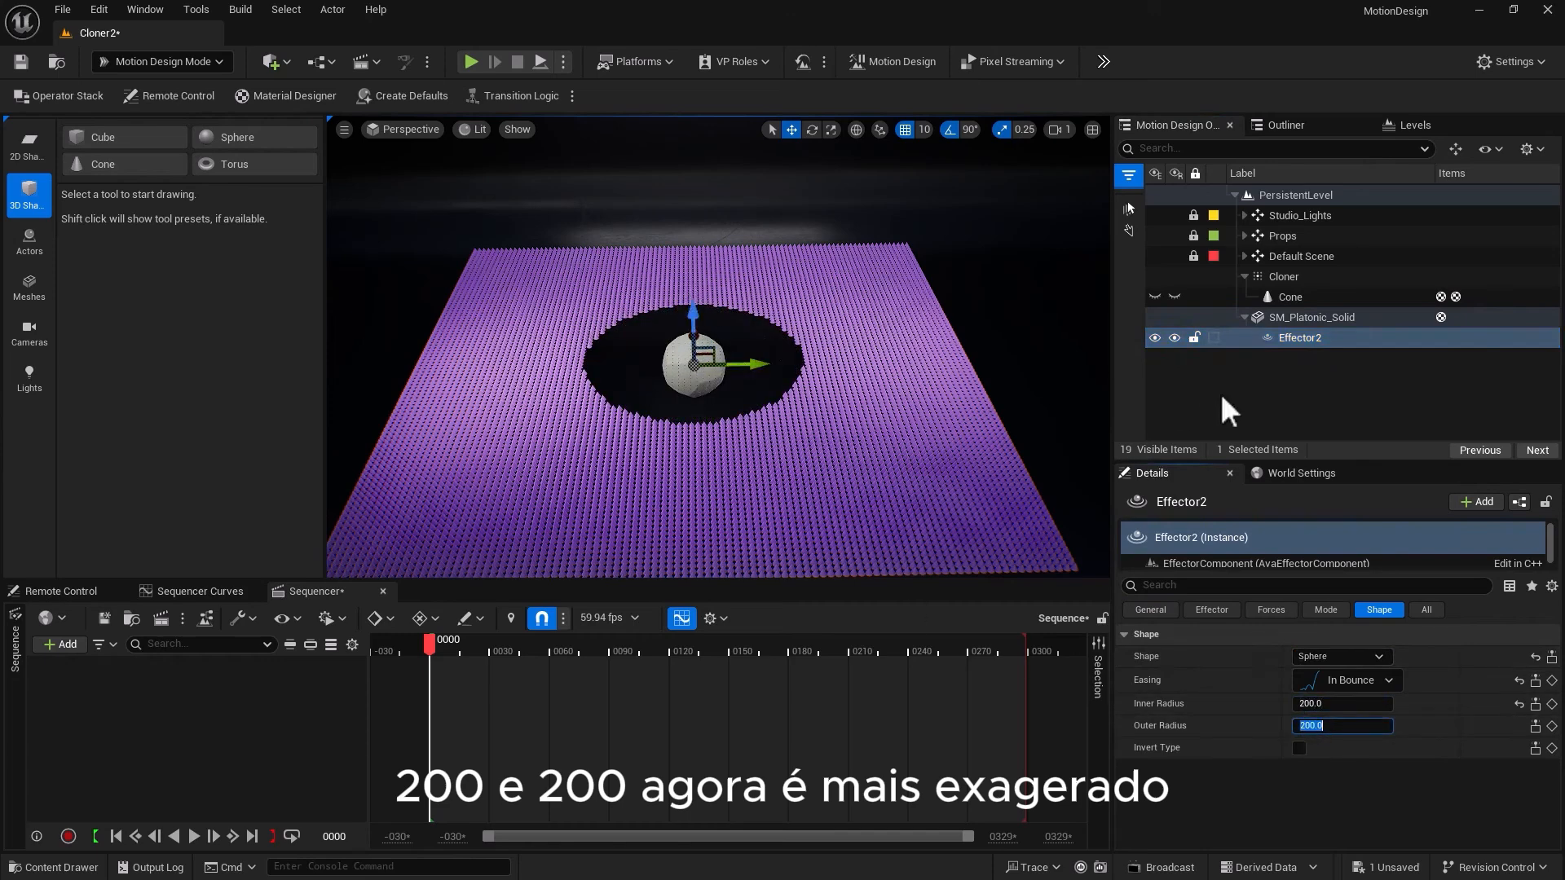
Move SM_Platonic_Solid down through the cone grid and back up to Z 440 to preview the hard-edged effect
{"action": "left_click", "coordinate": [1300, 317]}
{"action": "left_click_drag", "start_coordinate": [695, 318], "coordinate": [656, 383]}
{"action": "left_click_drag", "start_coordinate": [660, 294], "coordinate": [655, 201]}
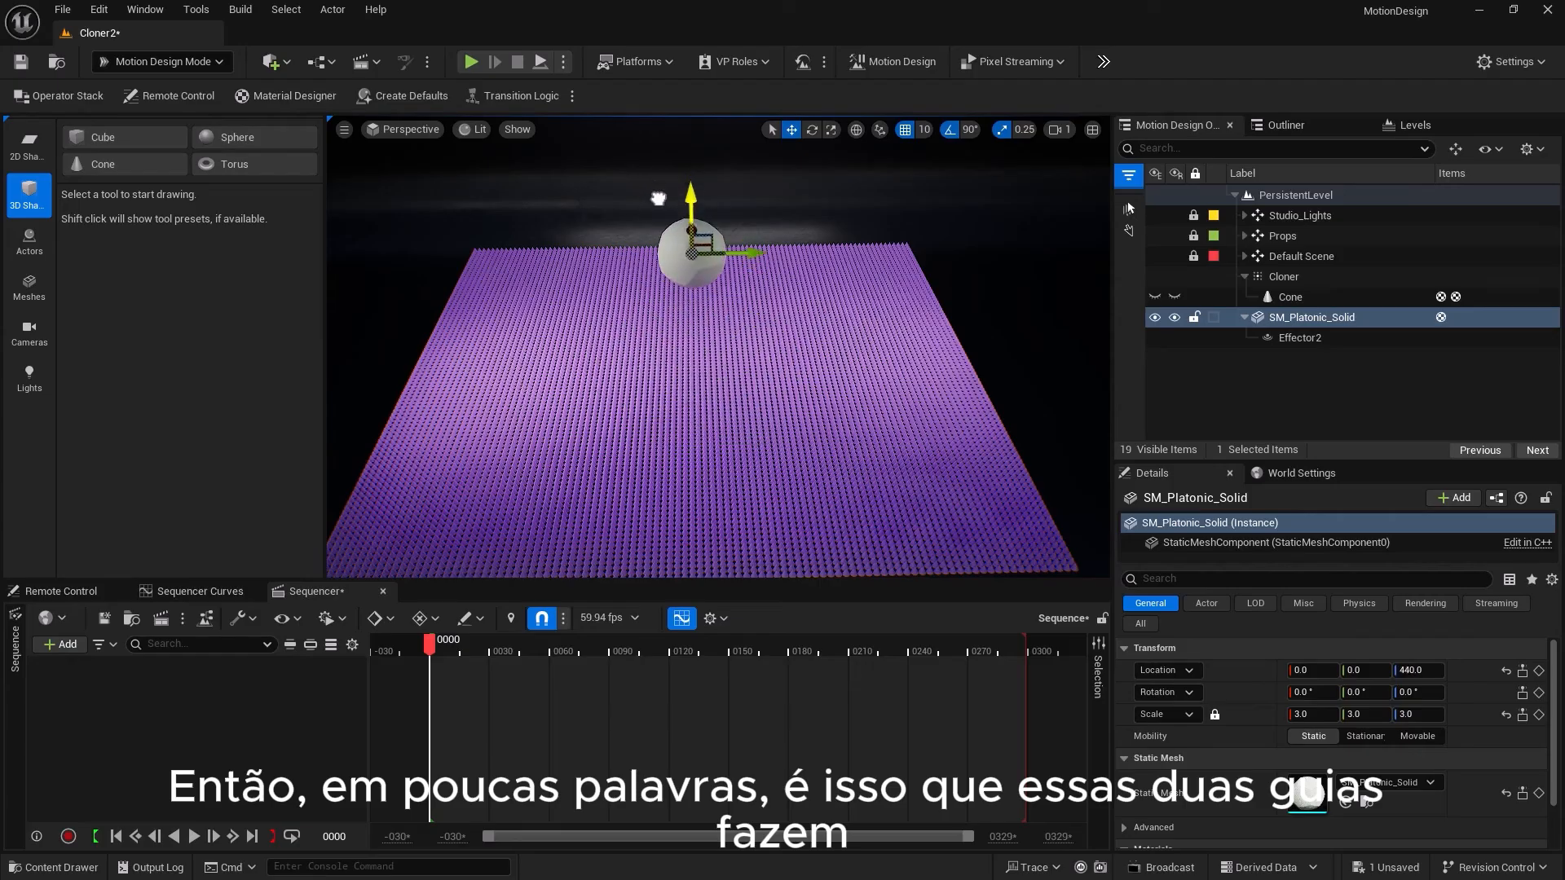
Set Effector2's inner radius to 50 and outer radius to 300, and lower SM_Platonic_Solid to Z 410
{"action": "left_click", "coordinate": [1314, 338]}
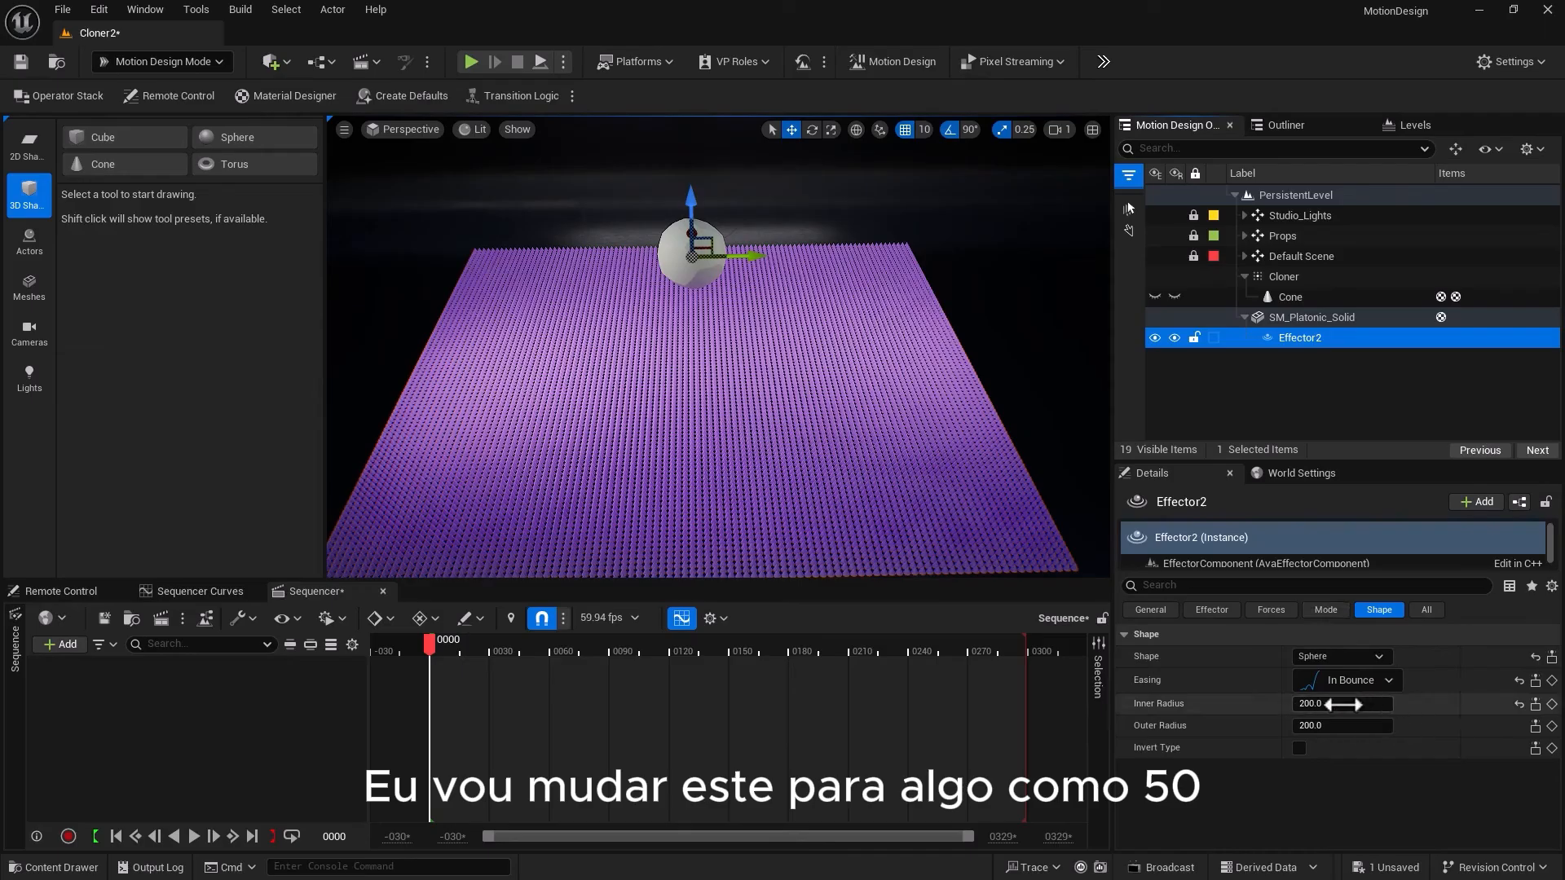
{"action": "left_click", "coordinate": [1343, 704]}
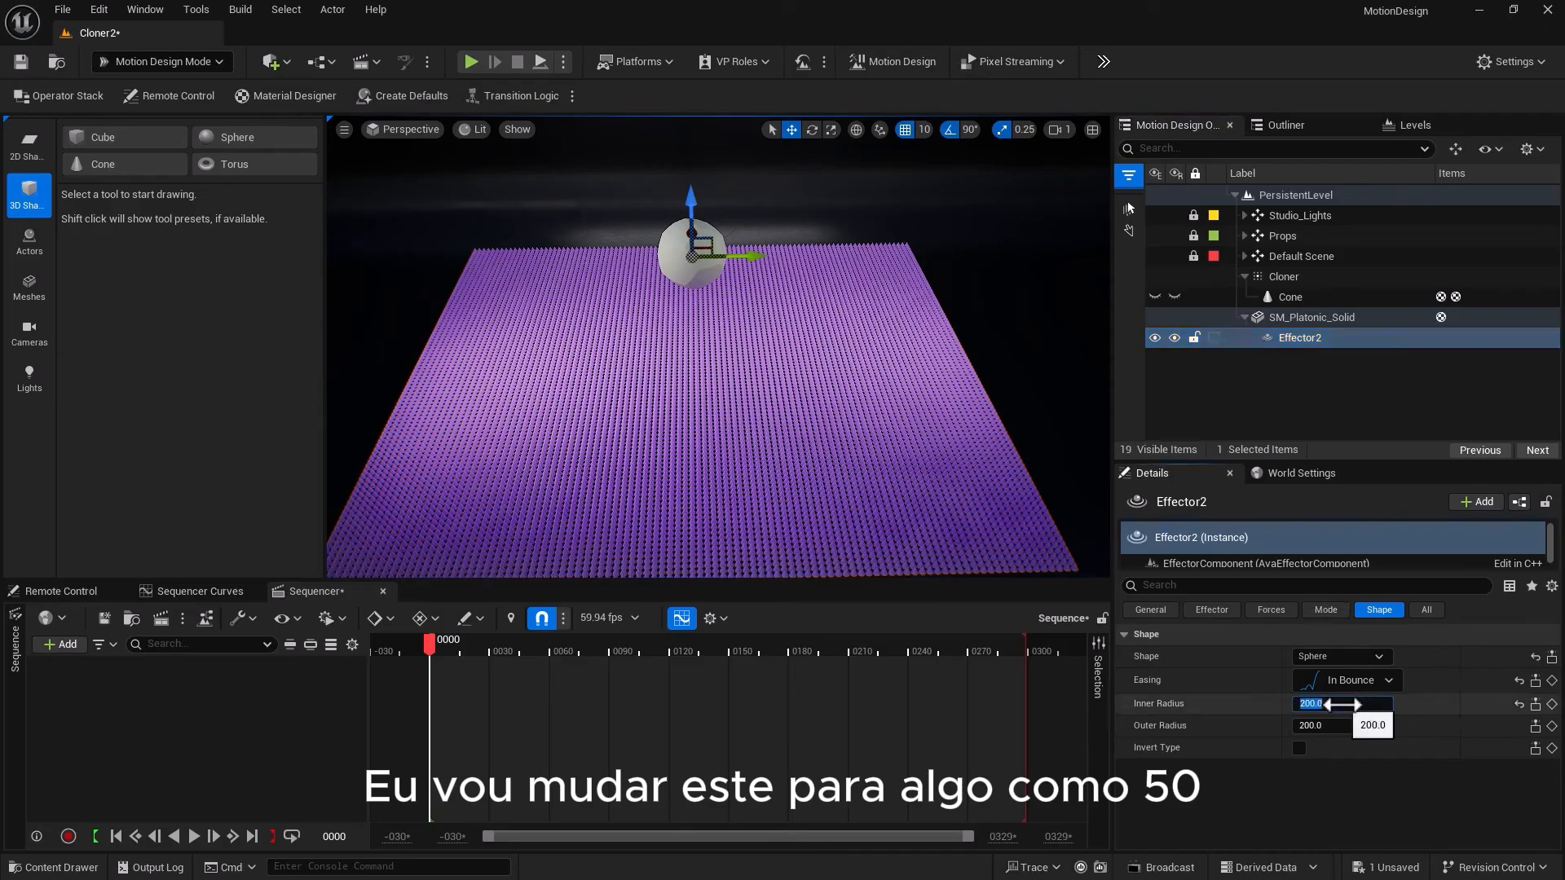
{"action": "type", "text": "50"}
{"action": "left_click", "coordinate": [1317, 726]}
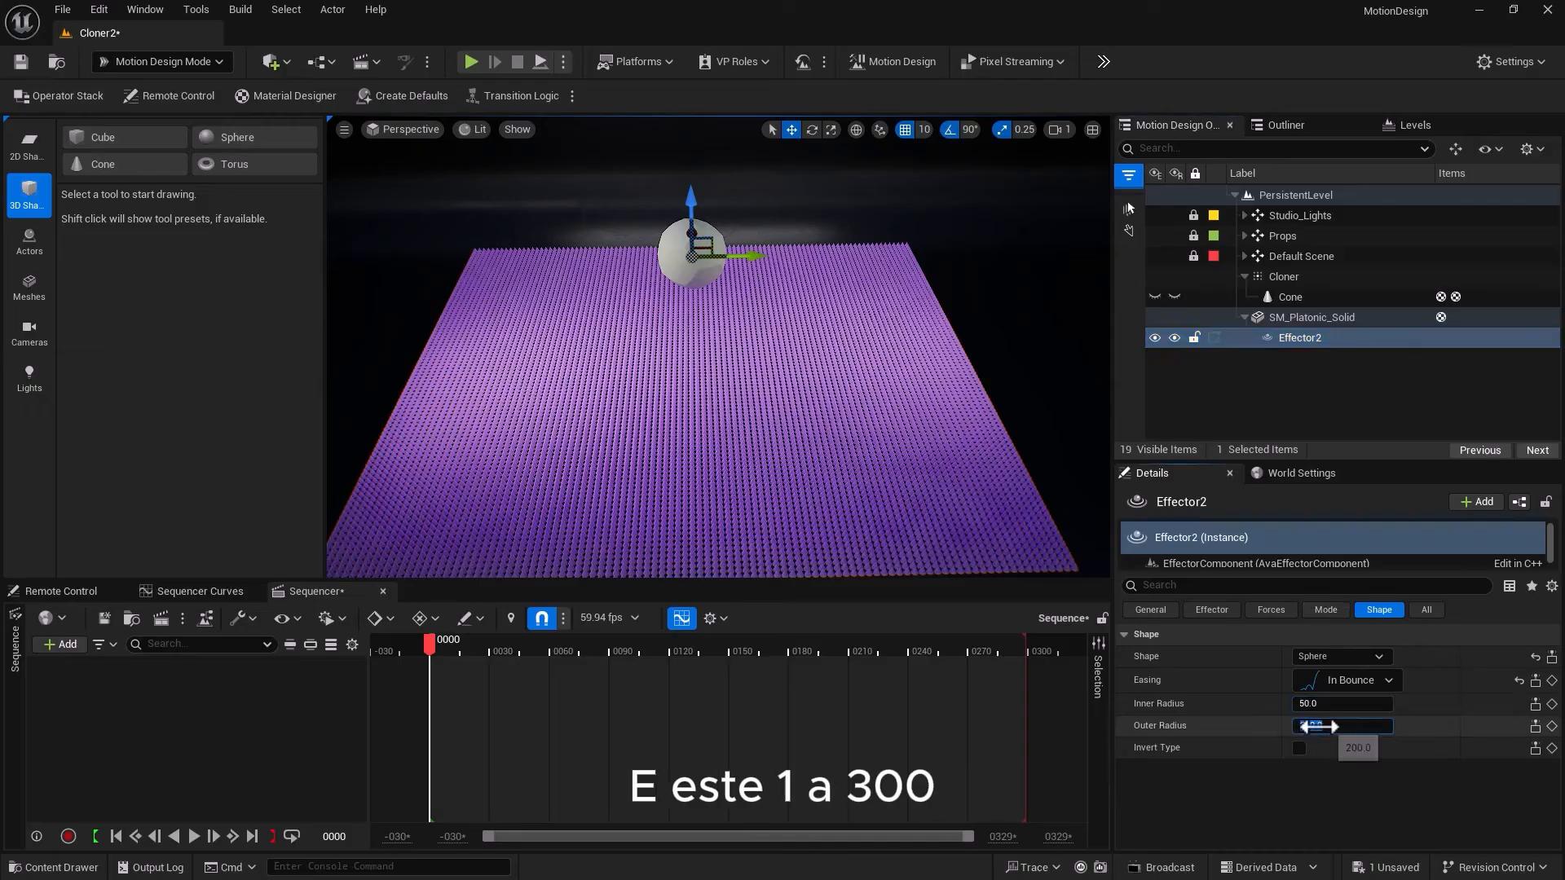
{"action": "type", "text": "300"}
{"action": "key", "text": "Return"}
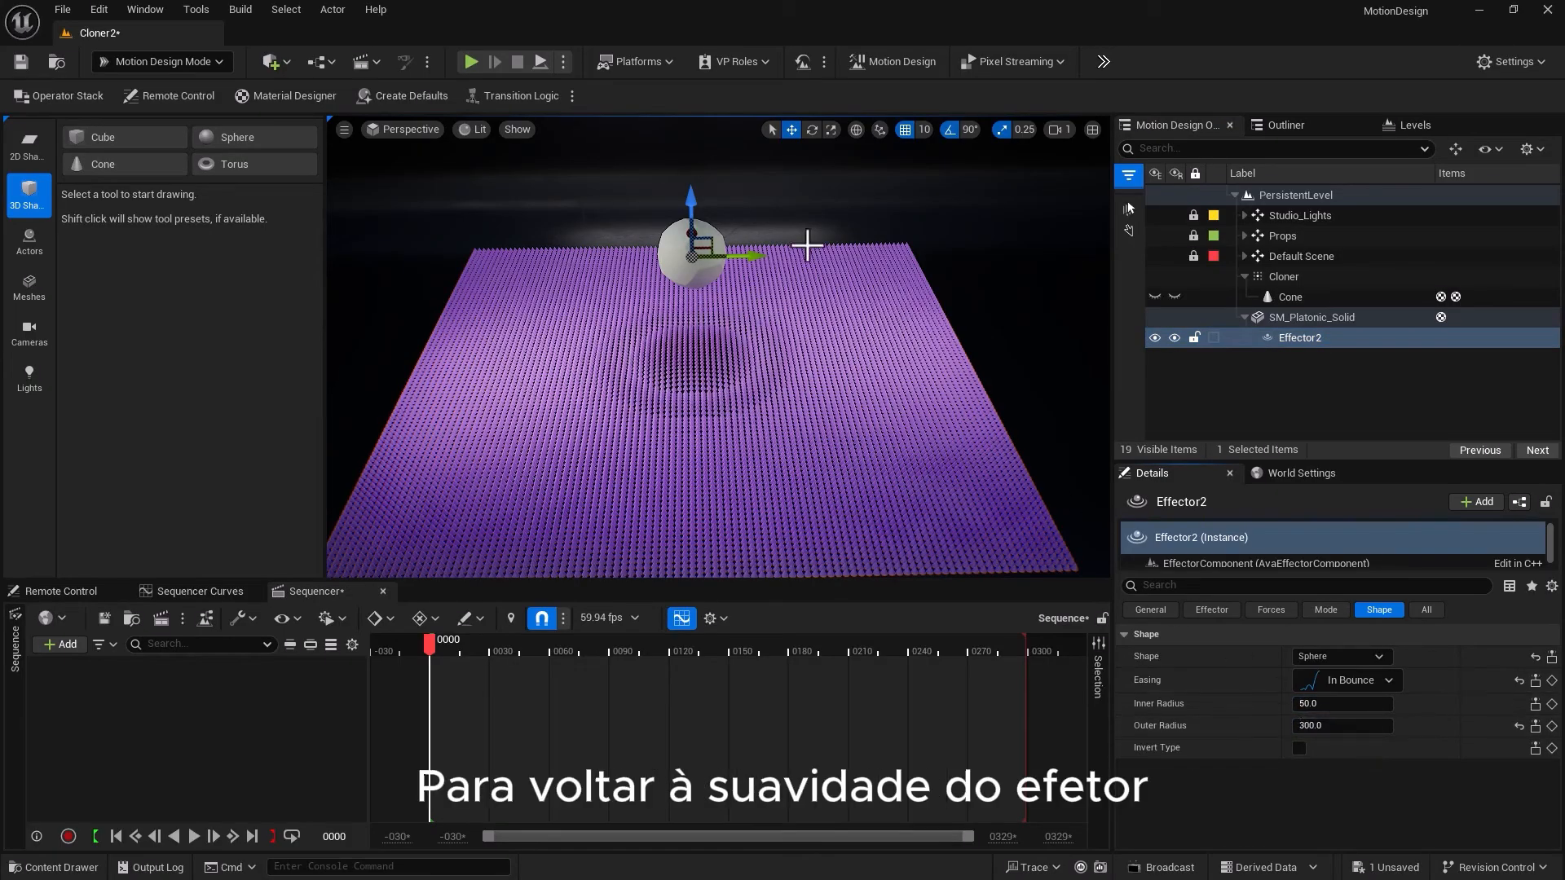
{"action": "left_click", "coordinate": [1303, 317]}
{"action": "mouse_move", "coordinate": [691, 208]}
{"action": "left_mouse_down"}
{"action": "mouse_move", "coordinate": [683, 322]}
{"action": "mouse_move", "coordinate": [695, 217]}
{"action": "left_mouse_up"}
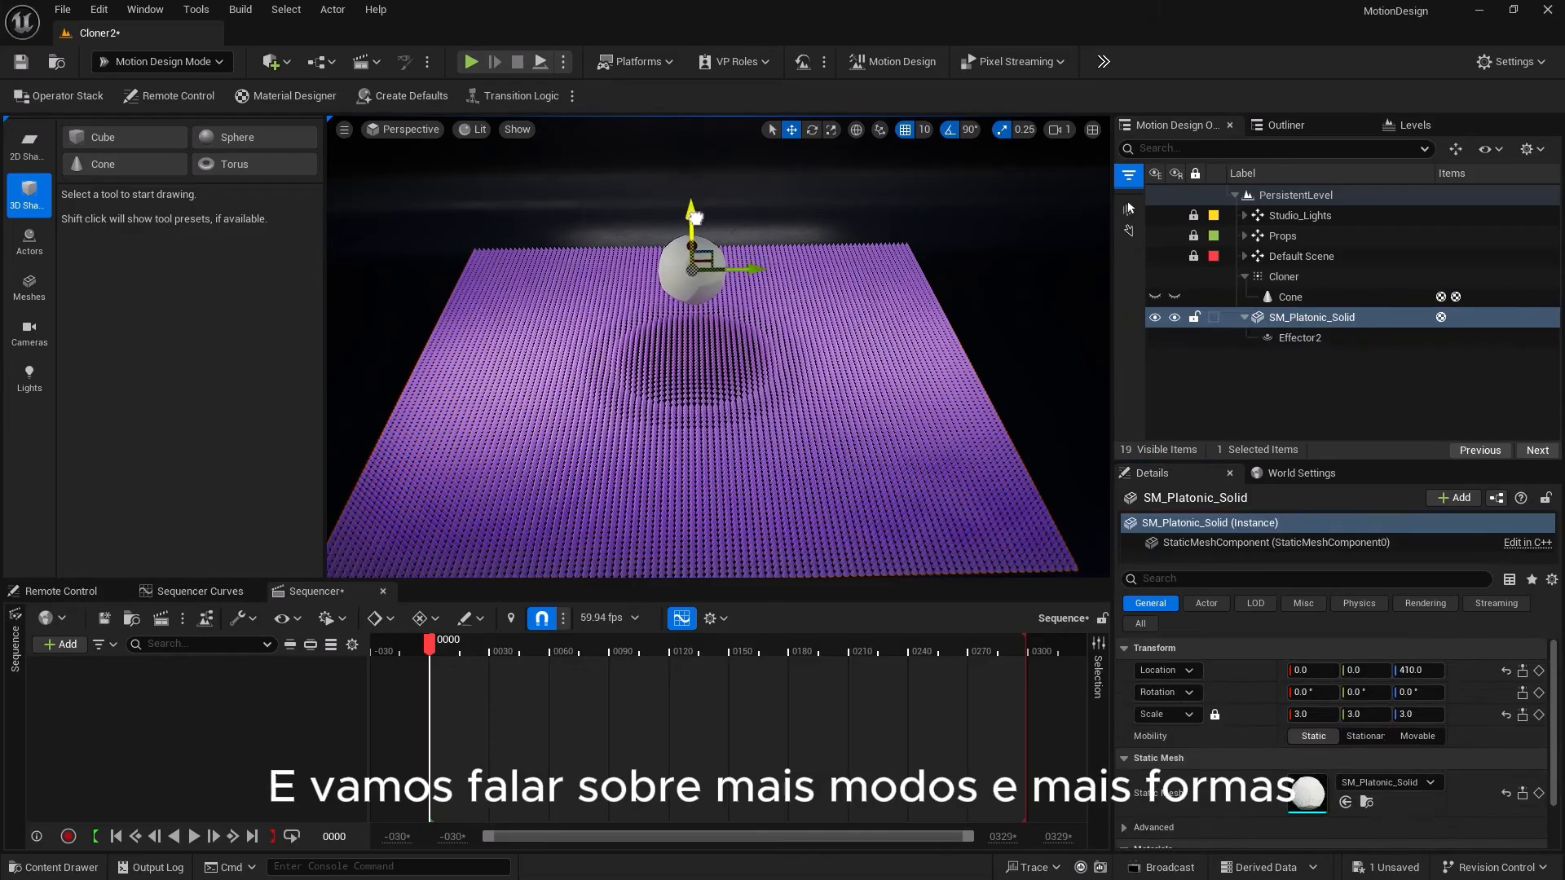
Switch Effector2's mode to Target
{"action": "left_click", "coordinate": [1295, 337]}
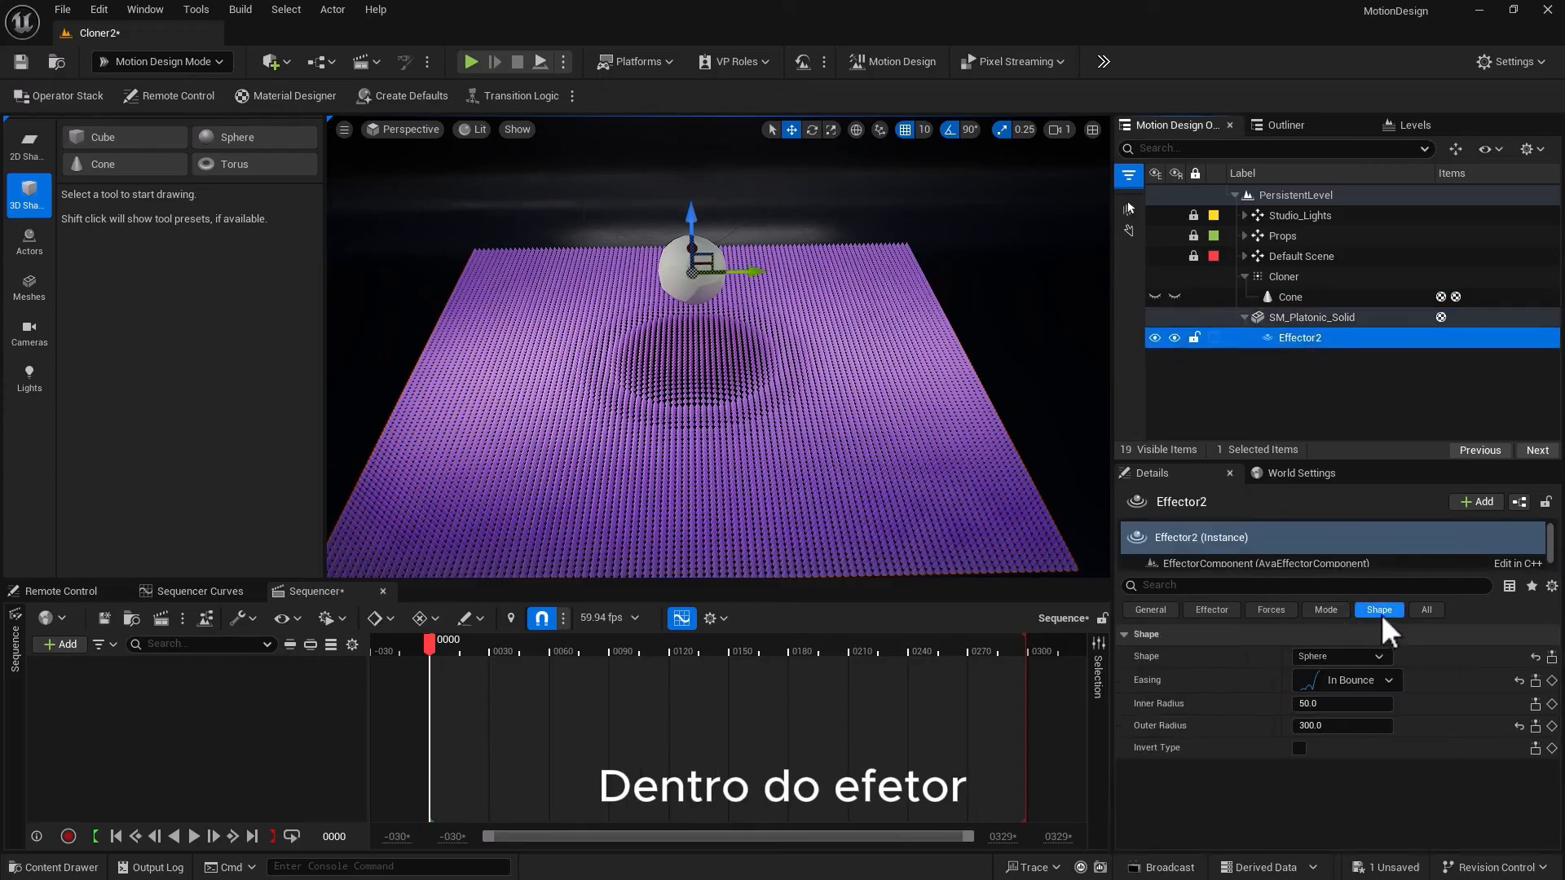
{"action": "left_click", "coordinate": [1314, 614]}
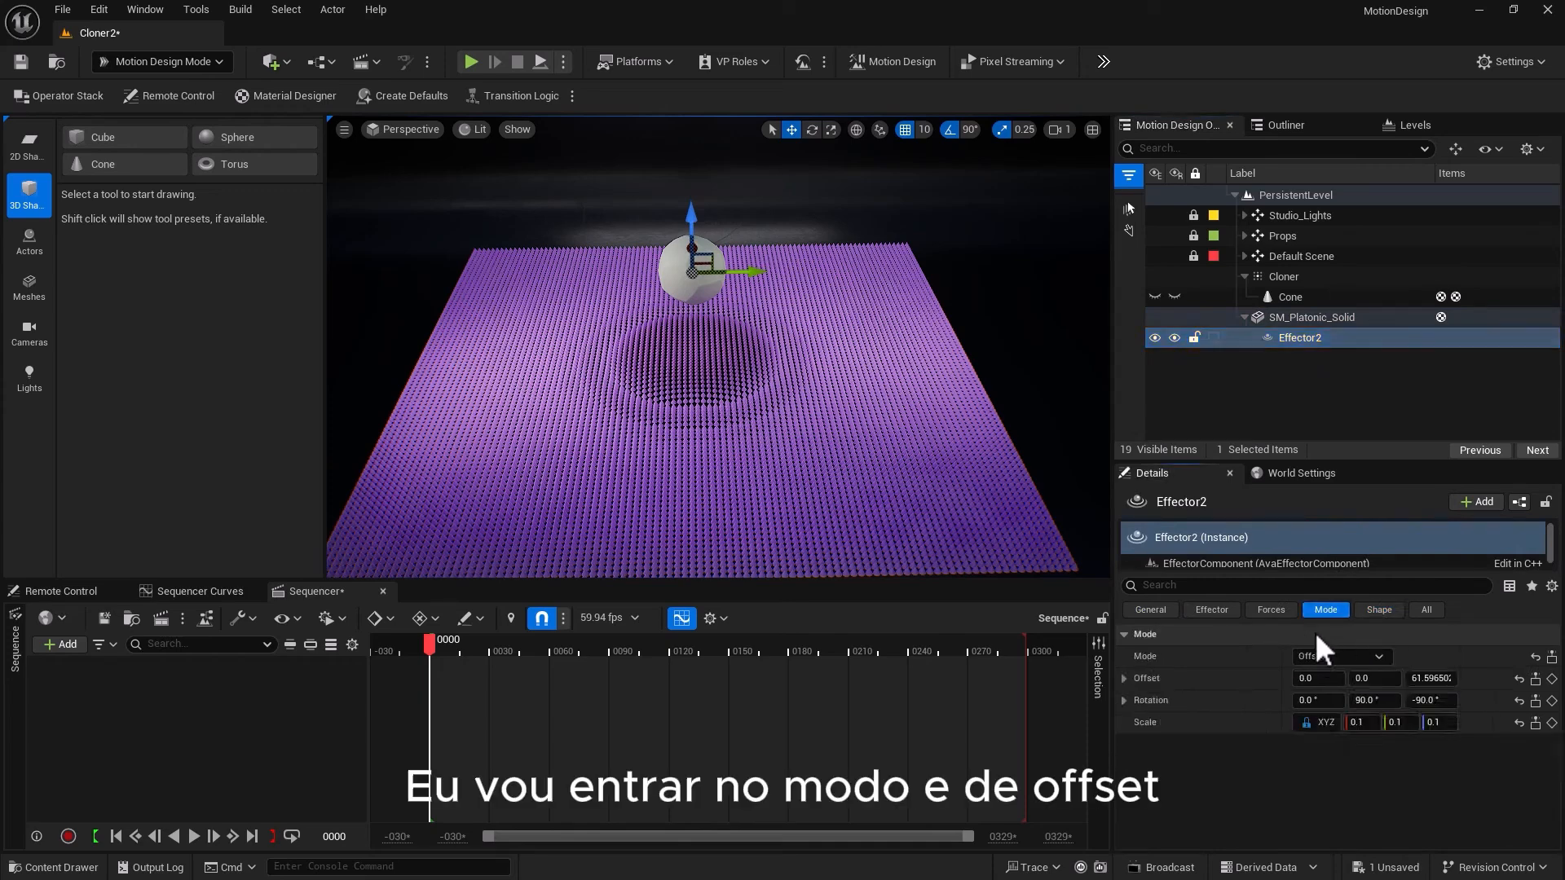
{"action": "left_click", "coordinate": [1315, 657]}
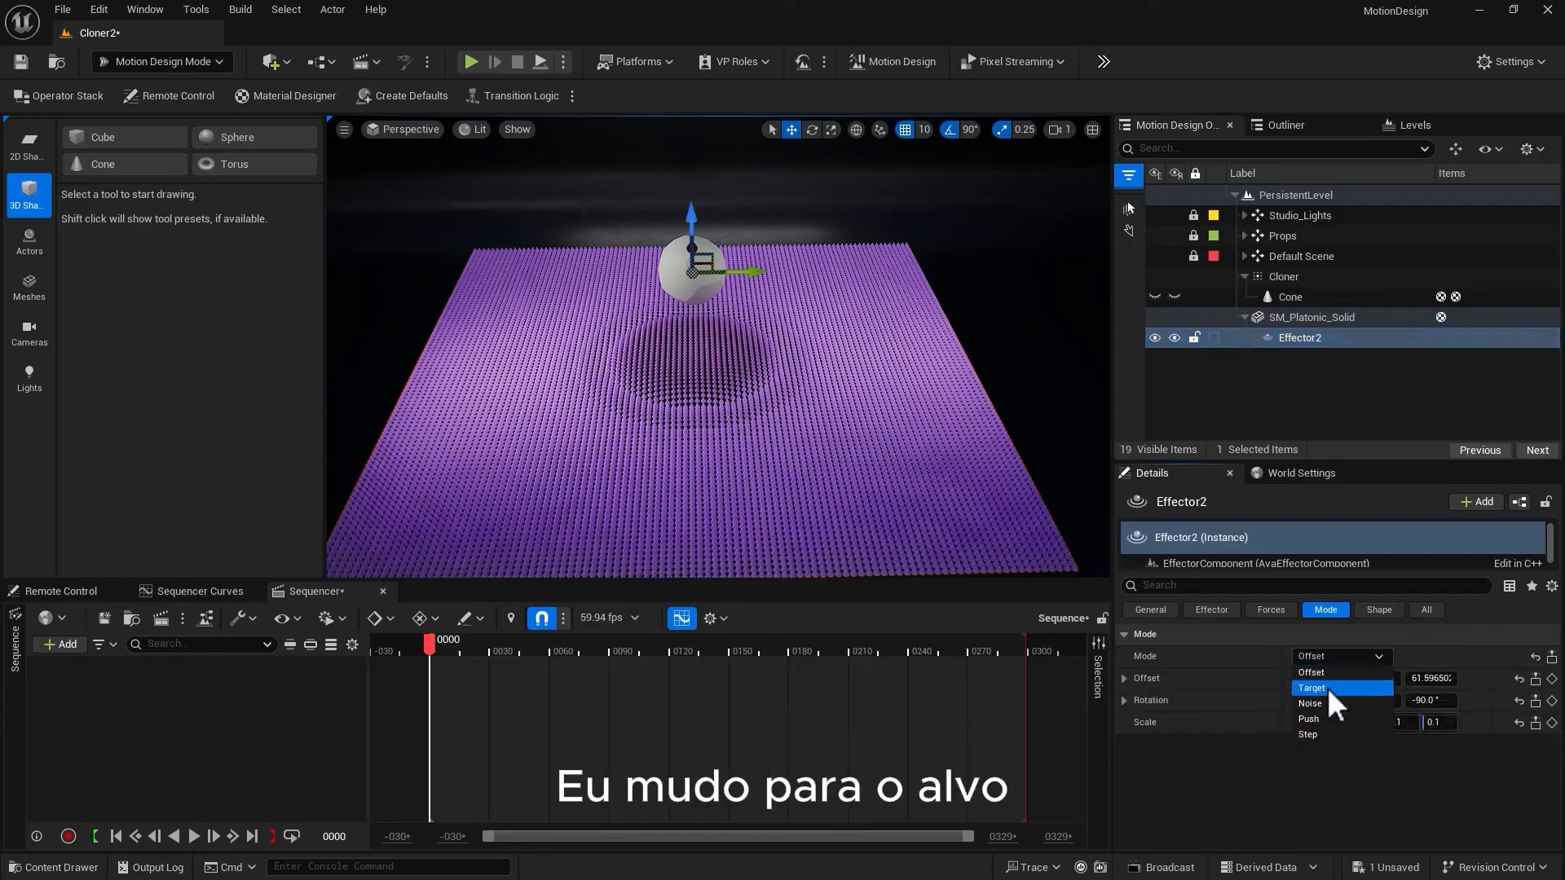
{"action": "left_click", "coordinate": [1328, 689]}
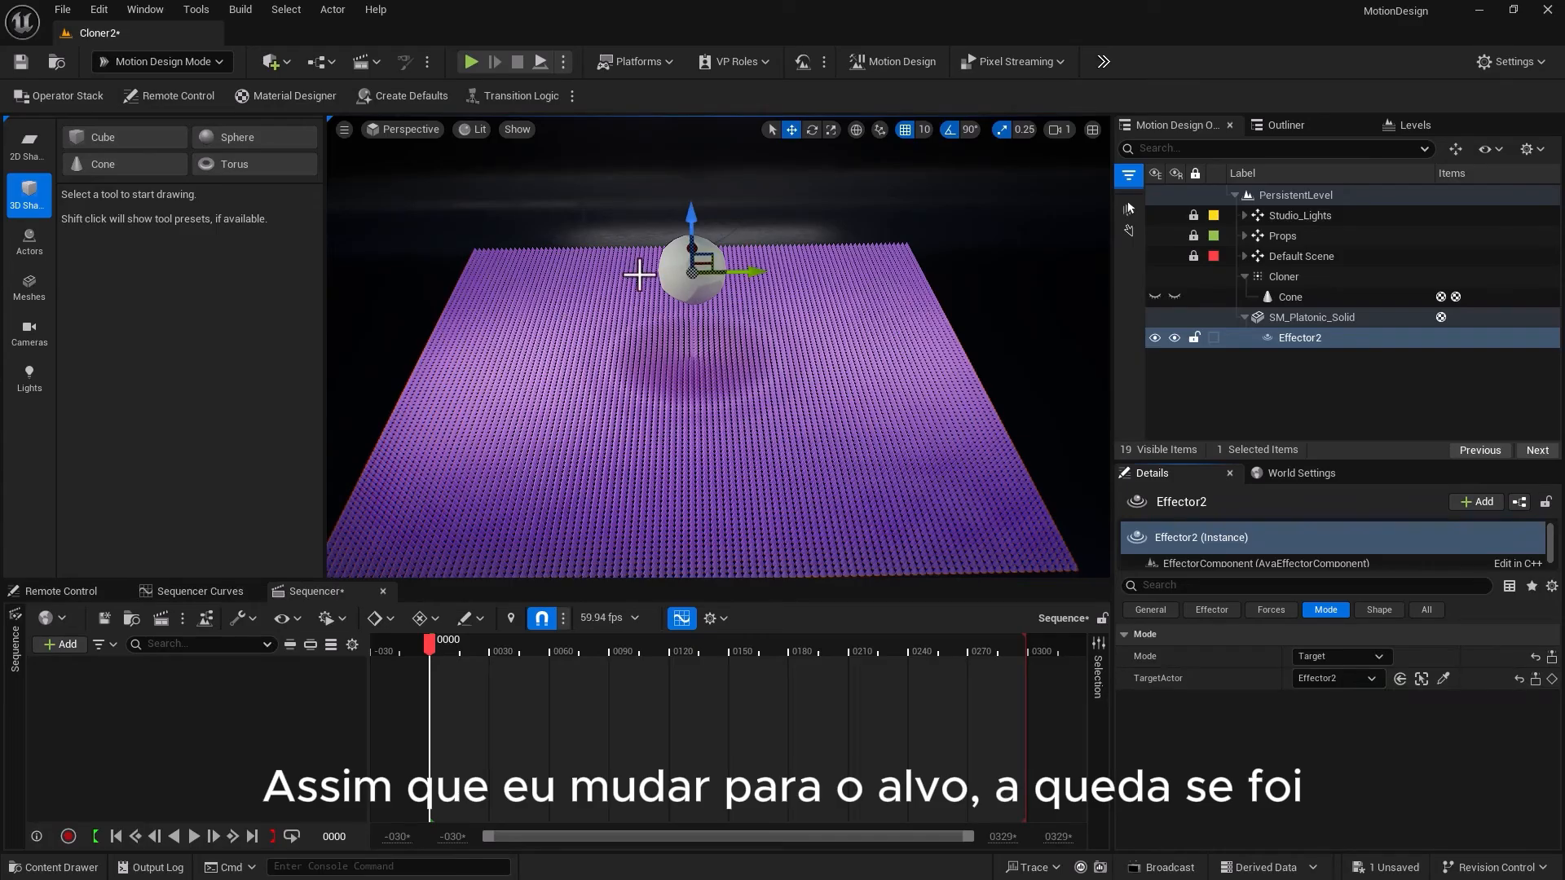
Review Effector2's shape settings and pick SM_Platonic_Solid in the viewport as the target actor
{"action": "left_click", "coordinate": [1387, 609]}
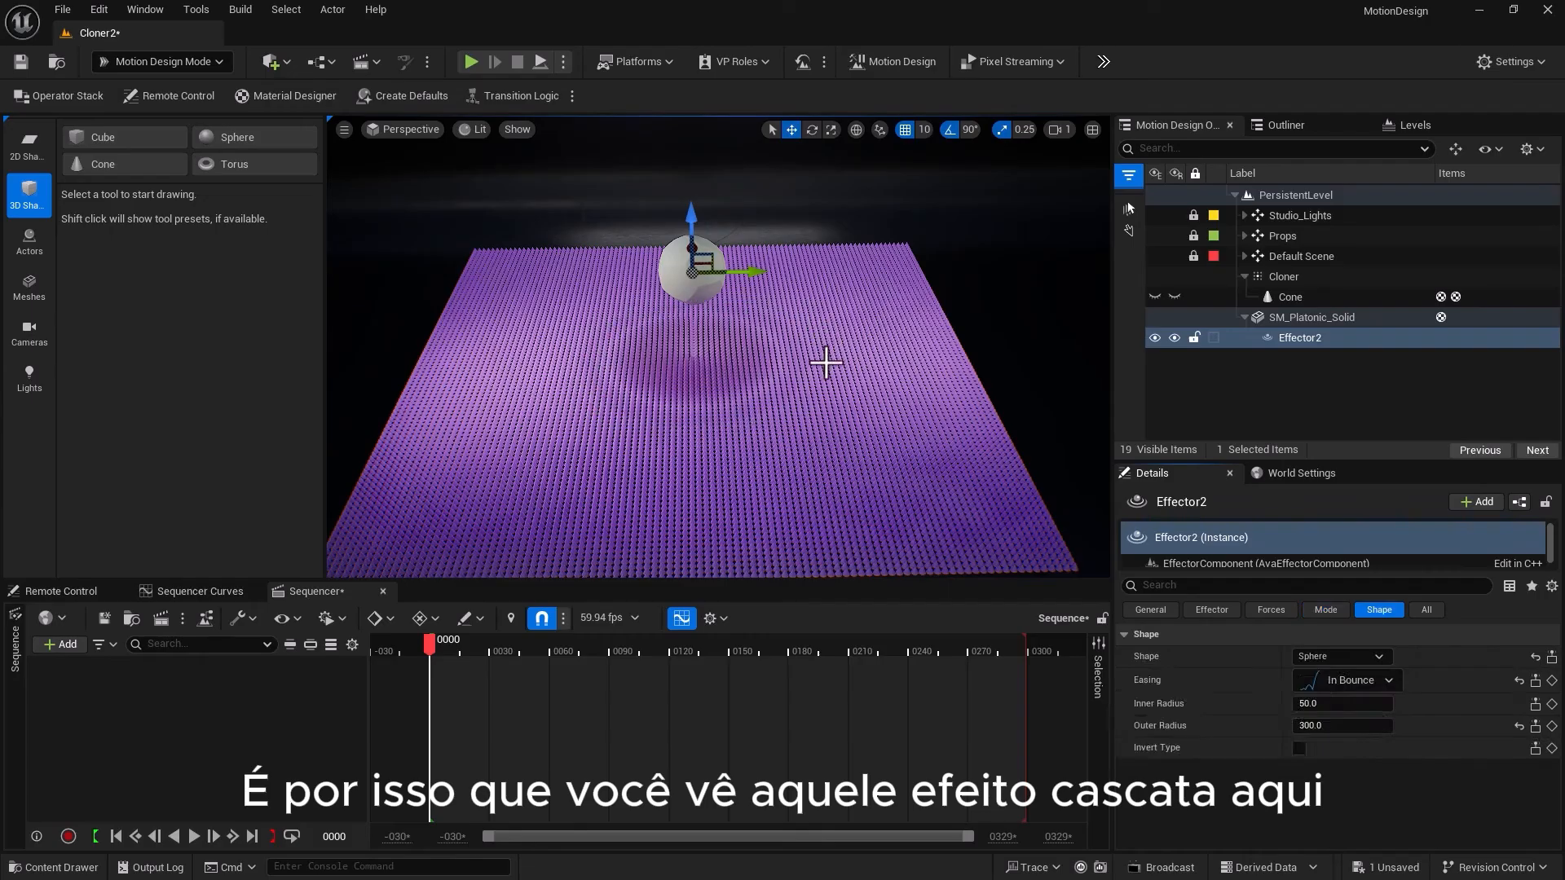
{"action": "left_click", "coordinate": [1323, 608]}
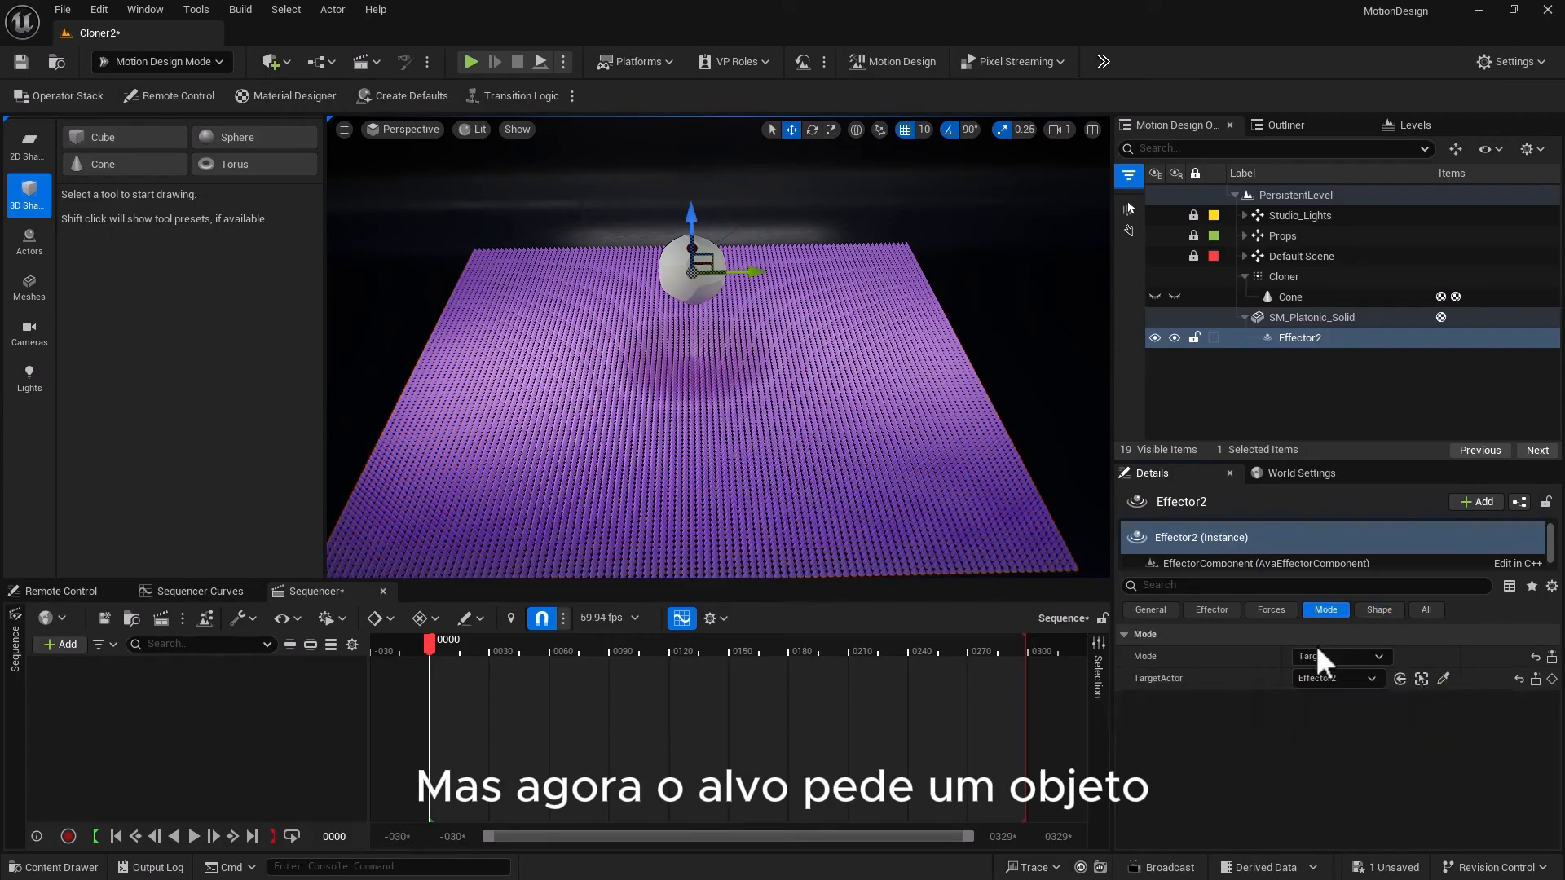
{"action": "left_click", "coordinate": [1444, 679]}
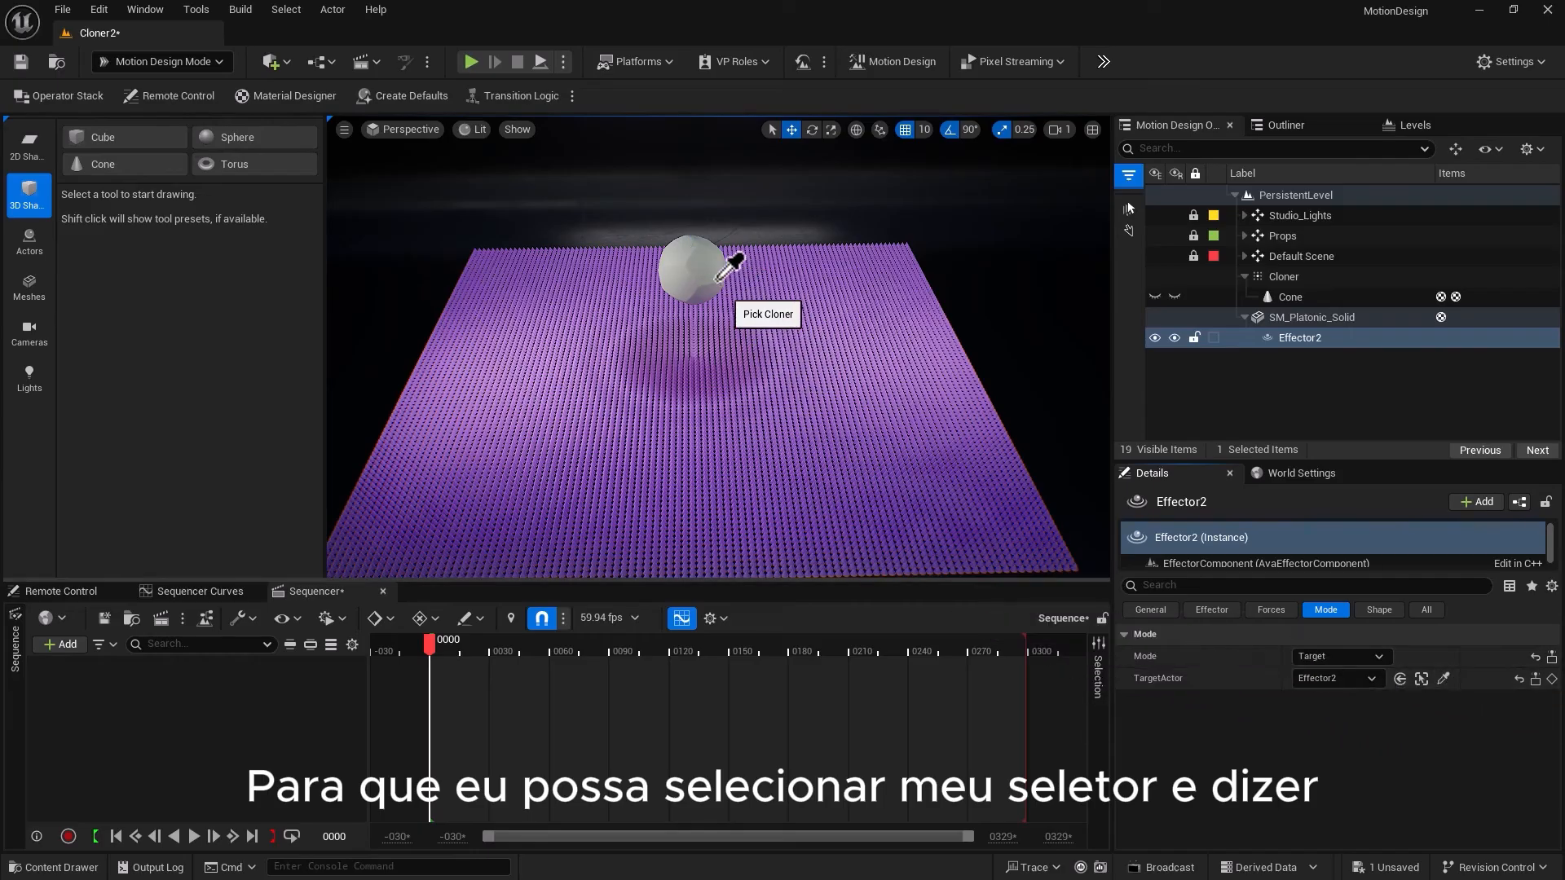
{"action": "left_click", "coordinate": [702, 259]}
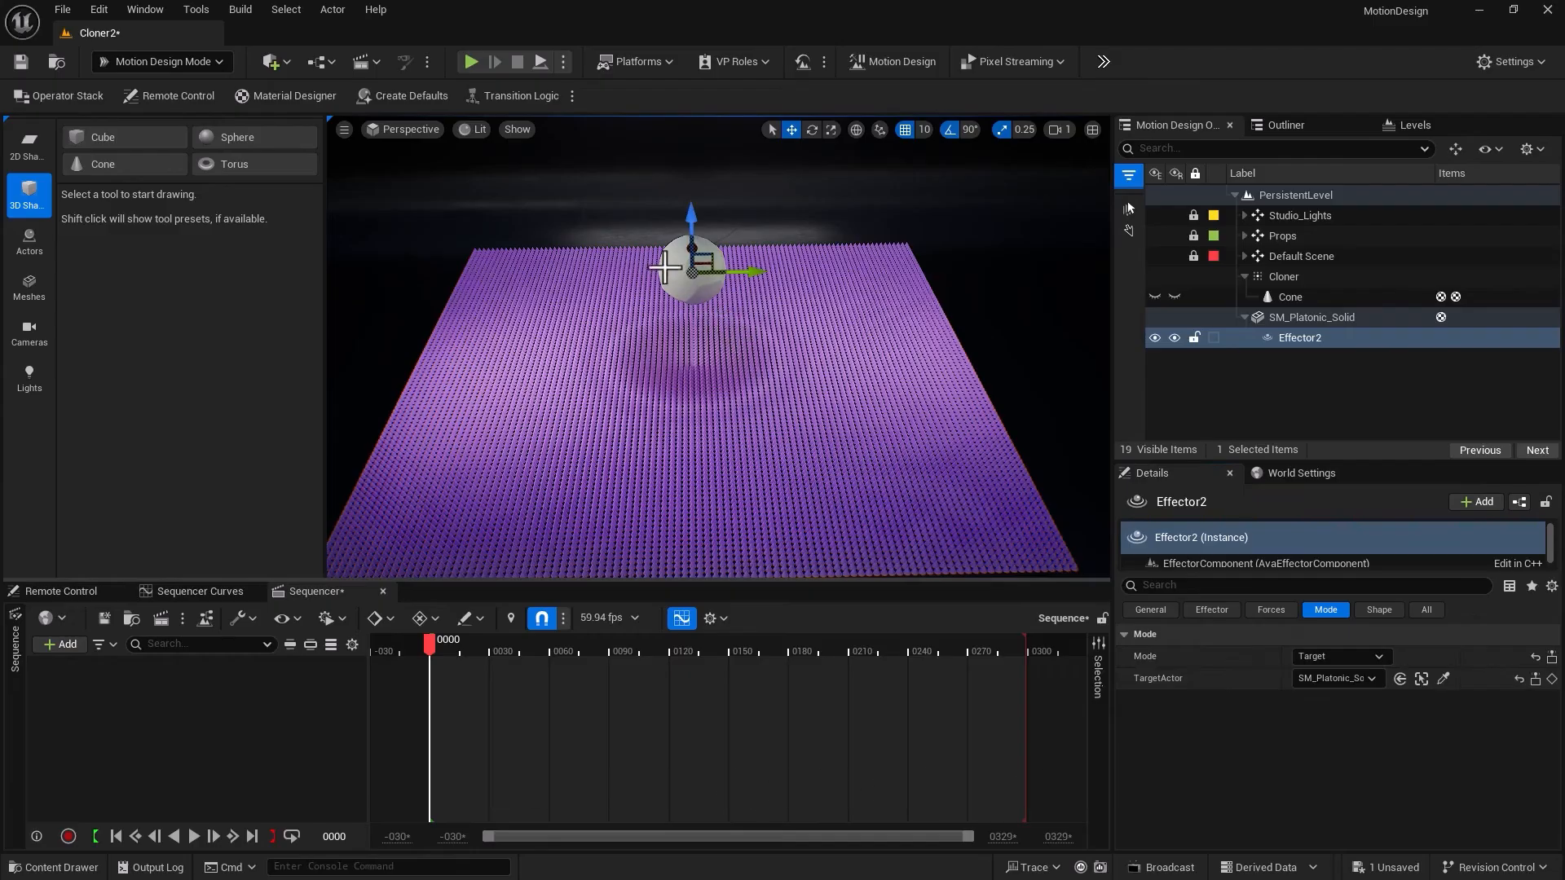
Lower SM_Platonic_Solid toward the cone grid to Z 280 and examine the cones around it up close
{"action": "left_click", "coordinate": [1238, 317]}
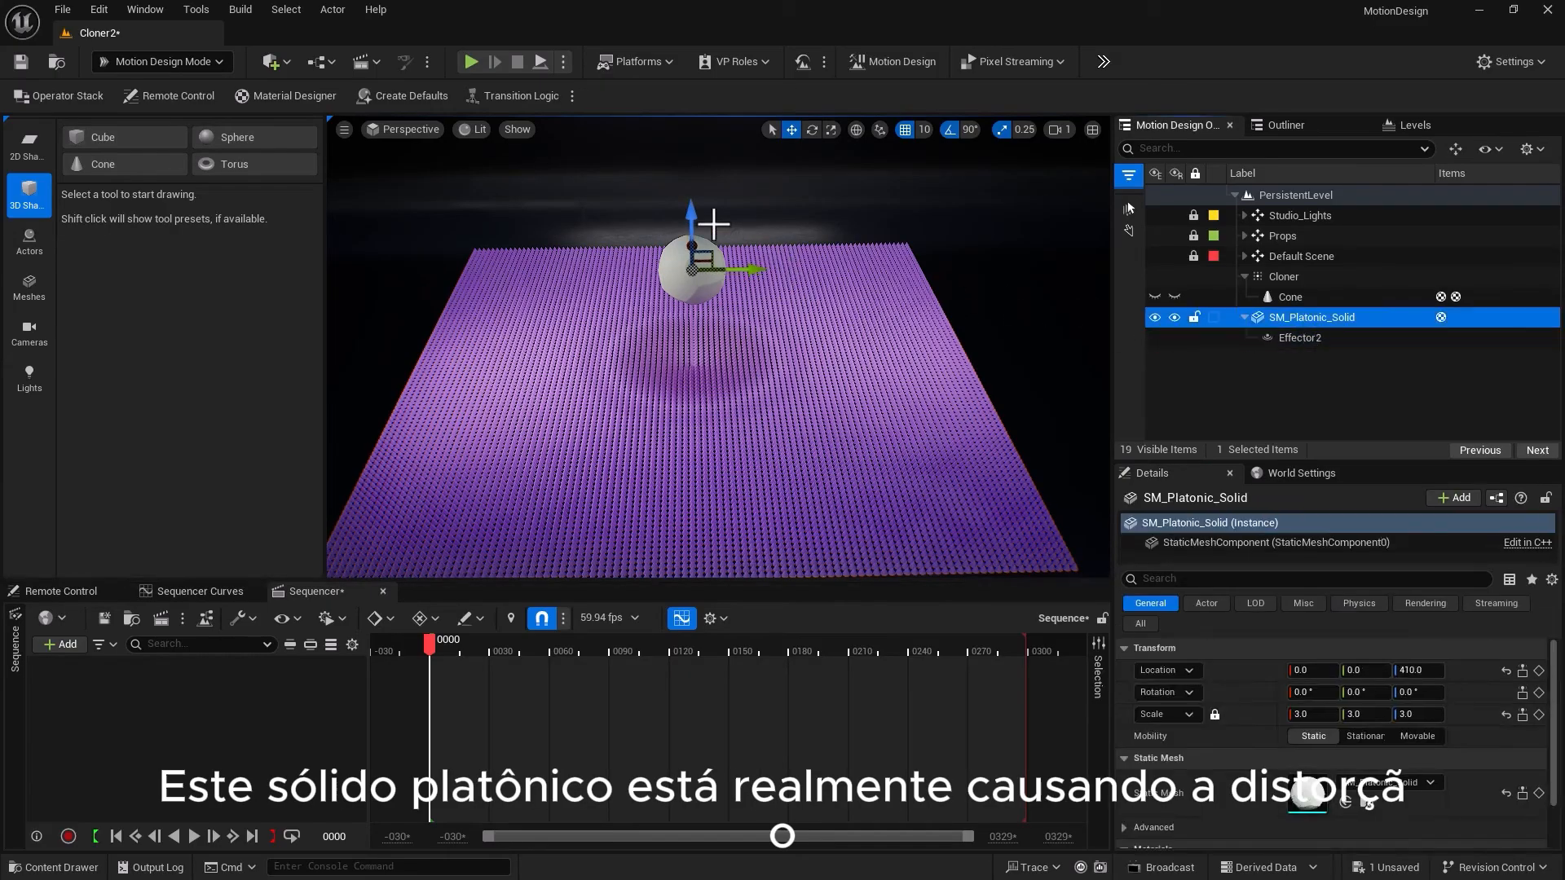
{"action": "left_click_drag", "start_coordinate": [692, 216], "coordinate": [685, 291]}
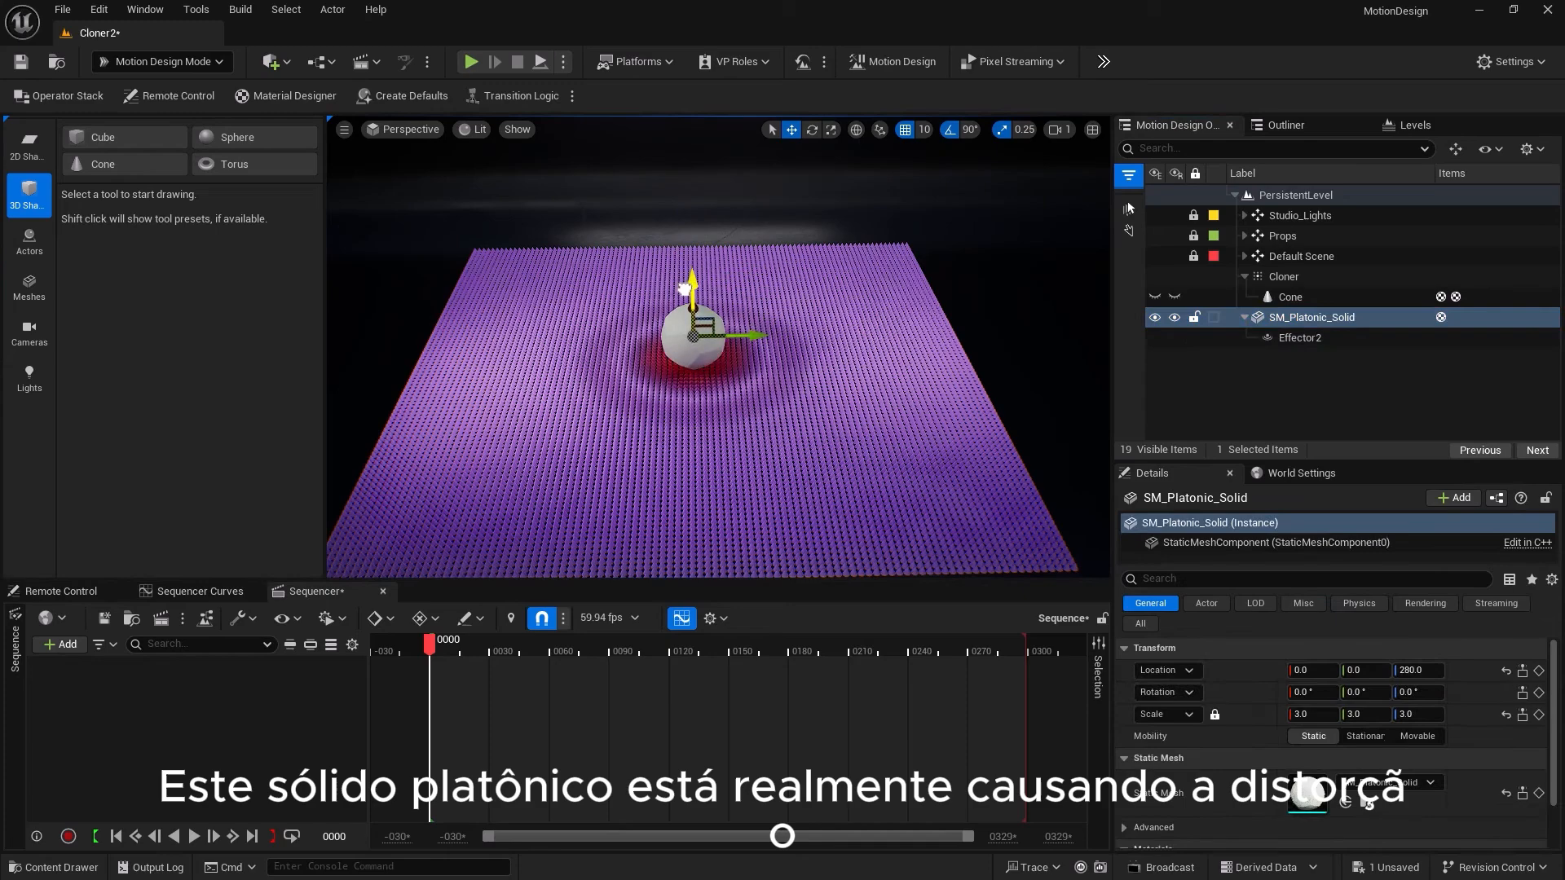
{"action": "scroll", "coordinate": [652, 362], "scroll_direction": "up", "scroll_amount": 5}
{"action": "scroll", "coordinate": [643, 374], "scroll_direction": "up", "scroll_amount": 2}
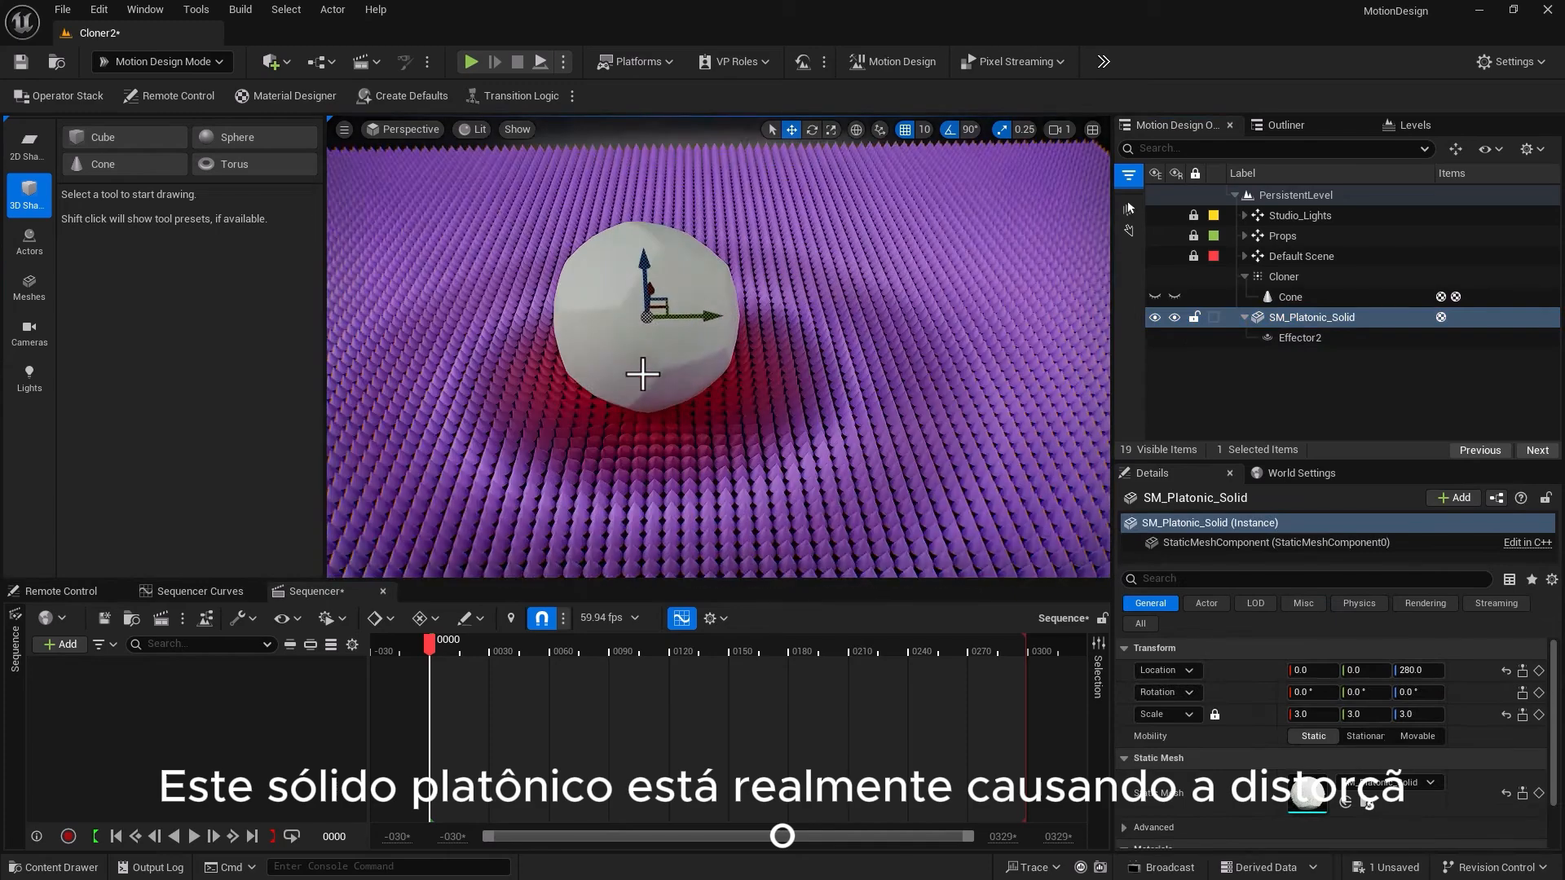
{"action": "left_click_drag", "start_coordinate": [579, 472], "coordinate": [516, 464], "text": "alt"}
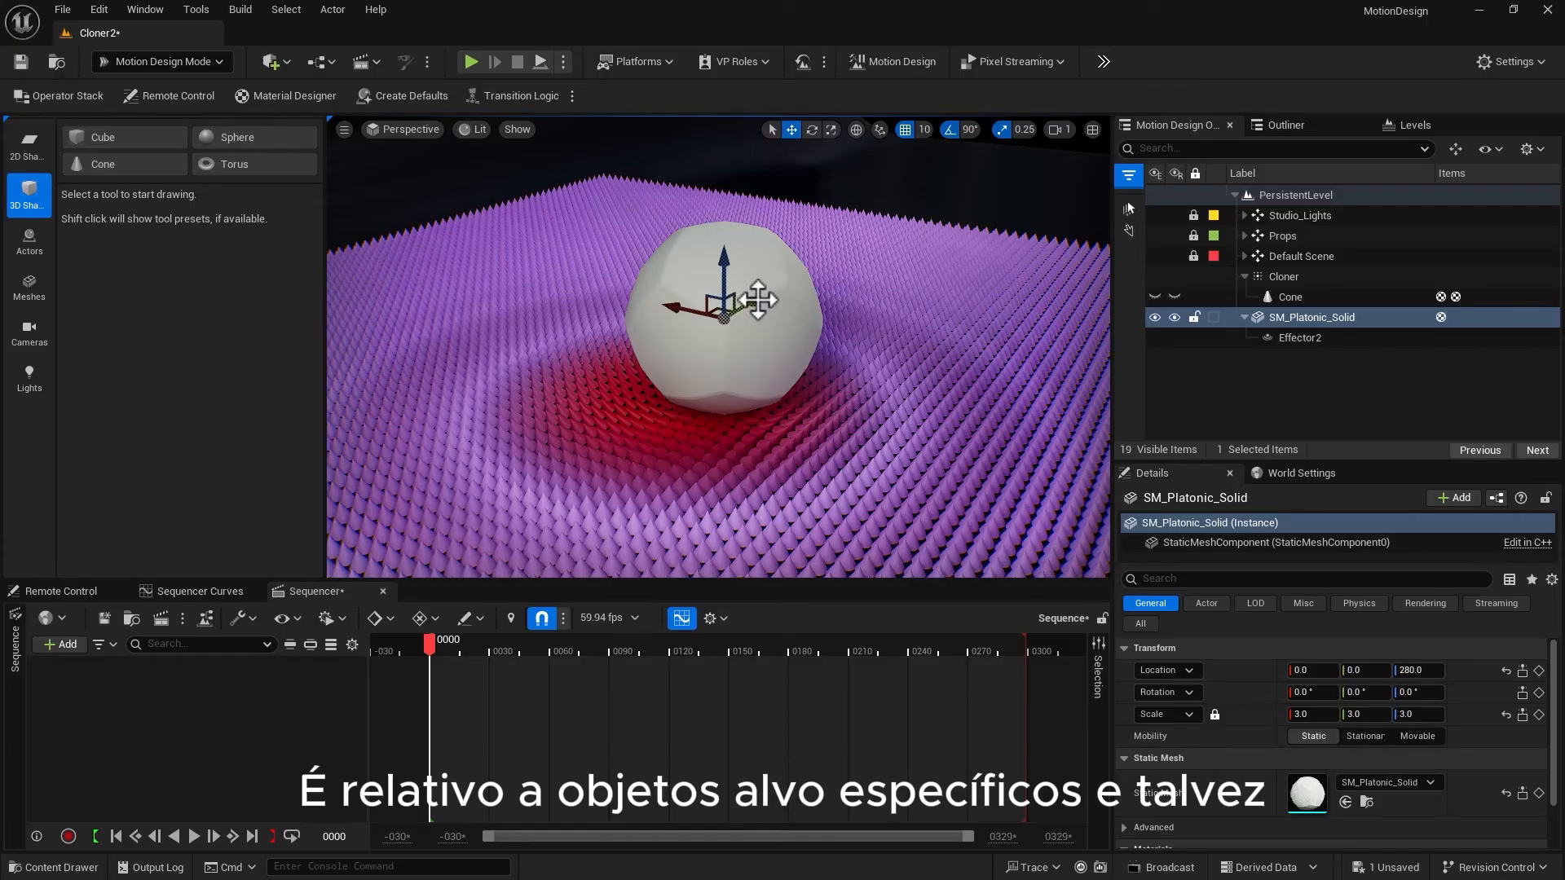
{"action": "right_click_drag", "start_coordinate": [676, 484], "coordinate": [748, 500], "text": "alt"}
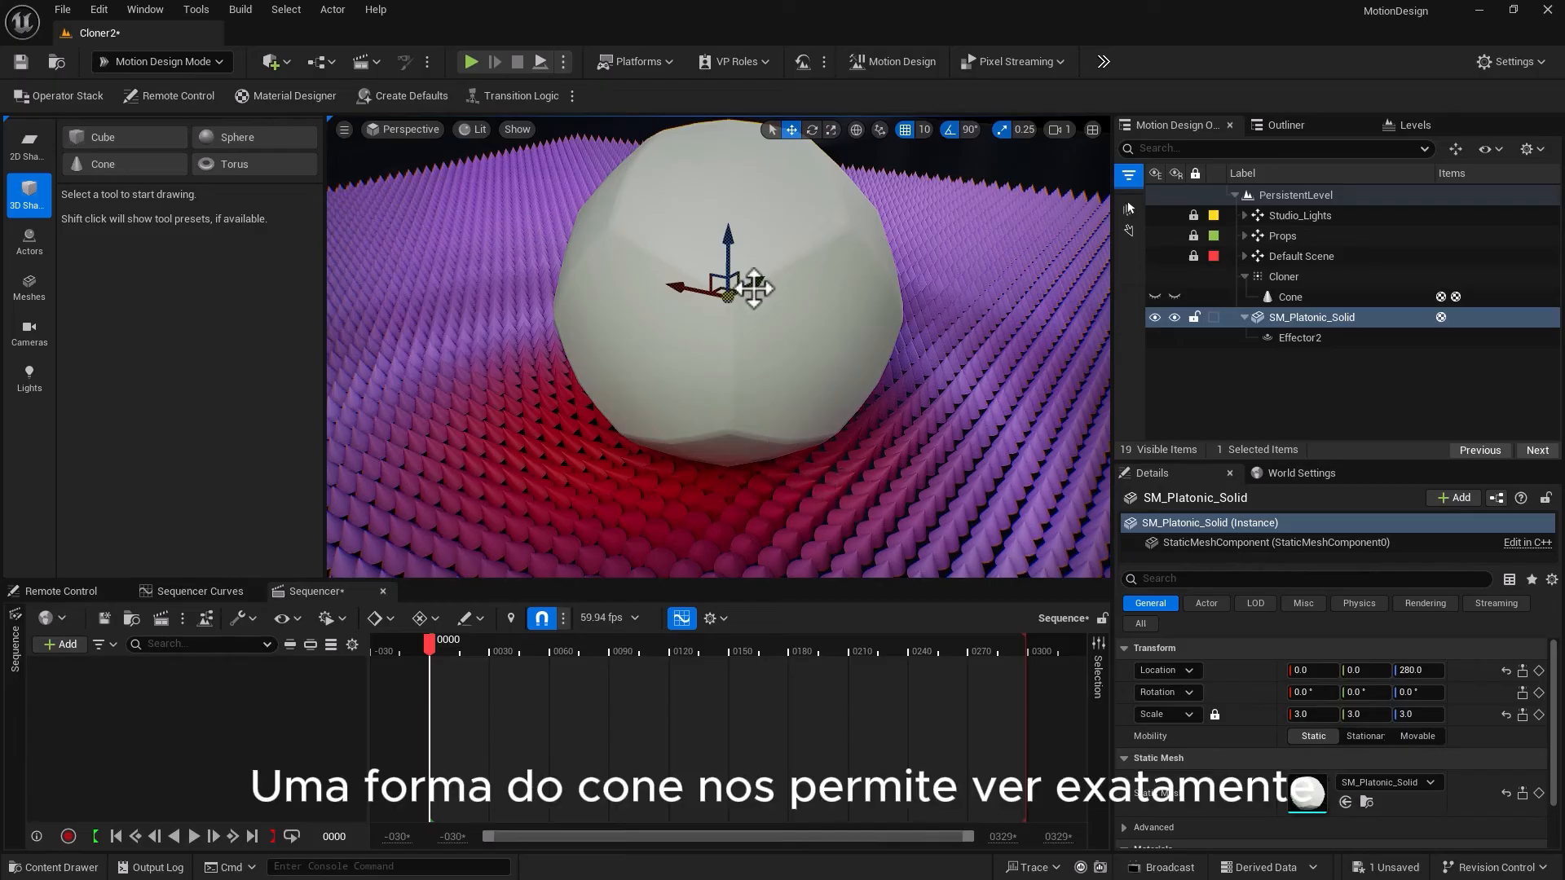
Shift SM_Platonic_Solid along the Y axis over the cones, first to Y -20 and back to Y -10, to preview the target effect
{"action": "mouse_move", "coordinate": [750, 286]}
{"action": "left_mouse_down"}
{"action": "mouse_move", "coordinate": [675, 357]}
{"action": "mouse_move", "coordinate": [725, 286]}
{"action": "mouse_move", "coordinate": [827, 215]}
{"action": "mouse_move", "coordinate": [868, 154]}
{"action": "mouse_move", "coordinate": [840, 222]}
{"action": "mouse_move", "coordinate": [744, 270]}
{"action": "mouse_move", "coordinate": [695, 337]}
{"action": "mouse_move", "coordinate": [723, 293]}
{"action": "mouse_move", "coordinate": [734, 308]}
{"action": "left_mouse_up"}
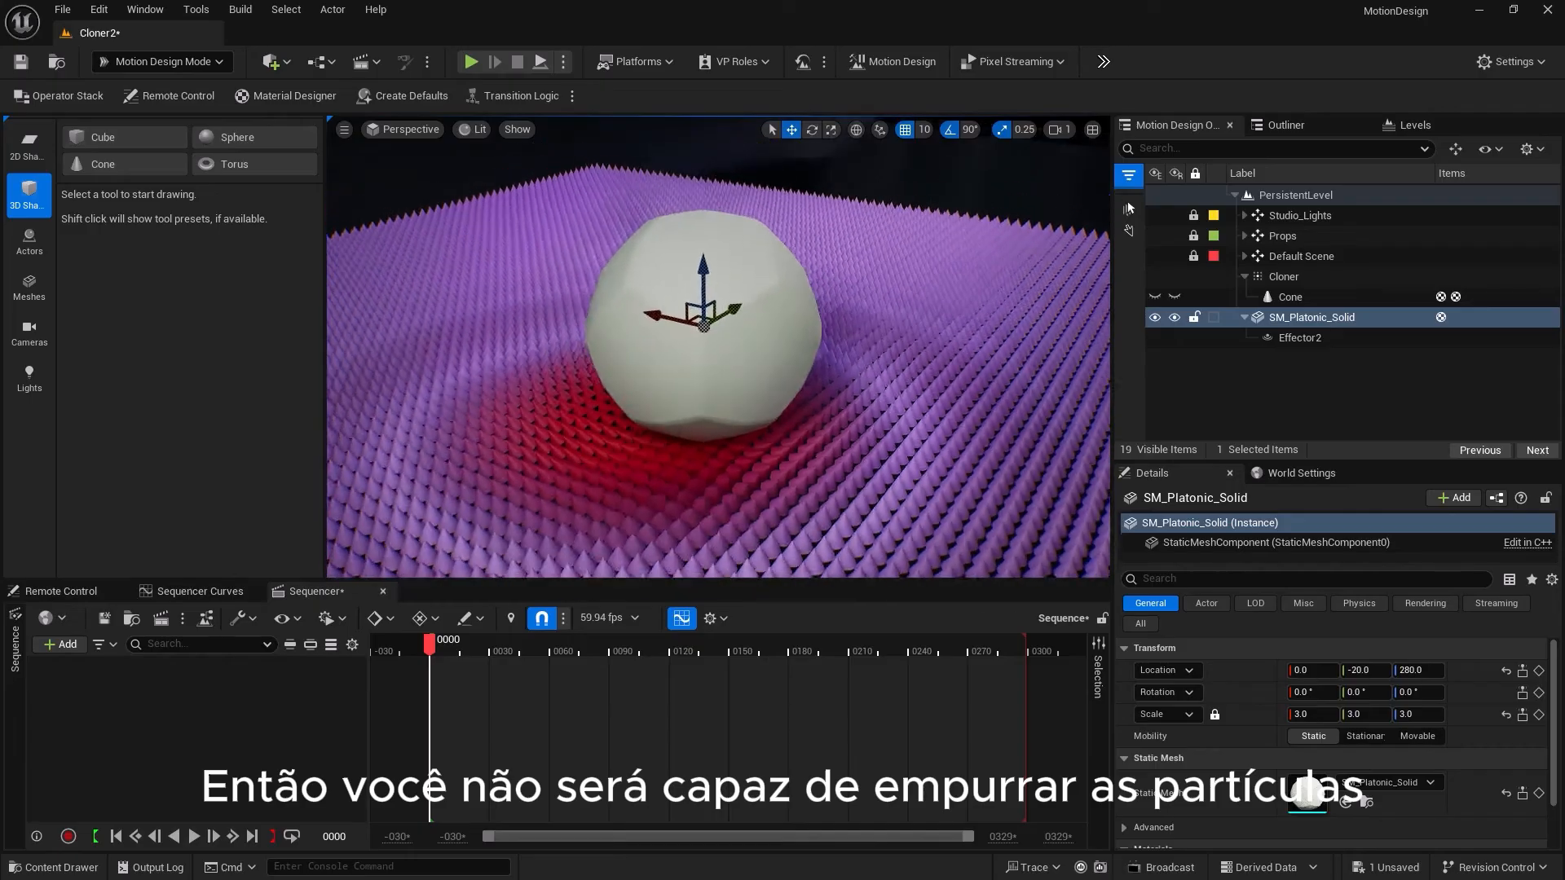
{"action": "scroll", "coordinate": [742, 445], "scroll_direction": "down", "scroll_amount": 3}
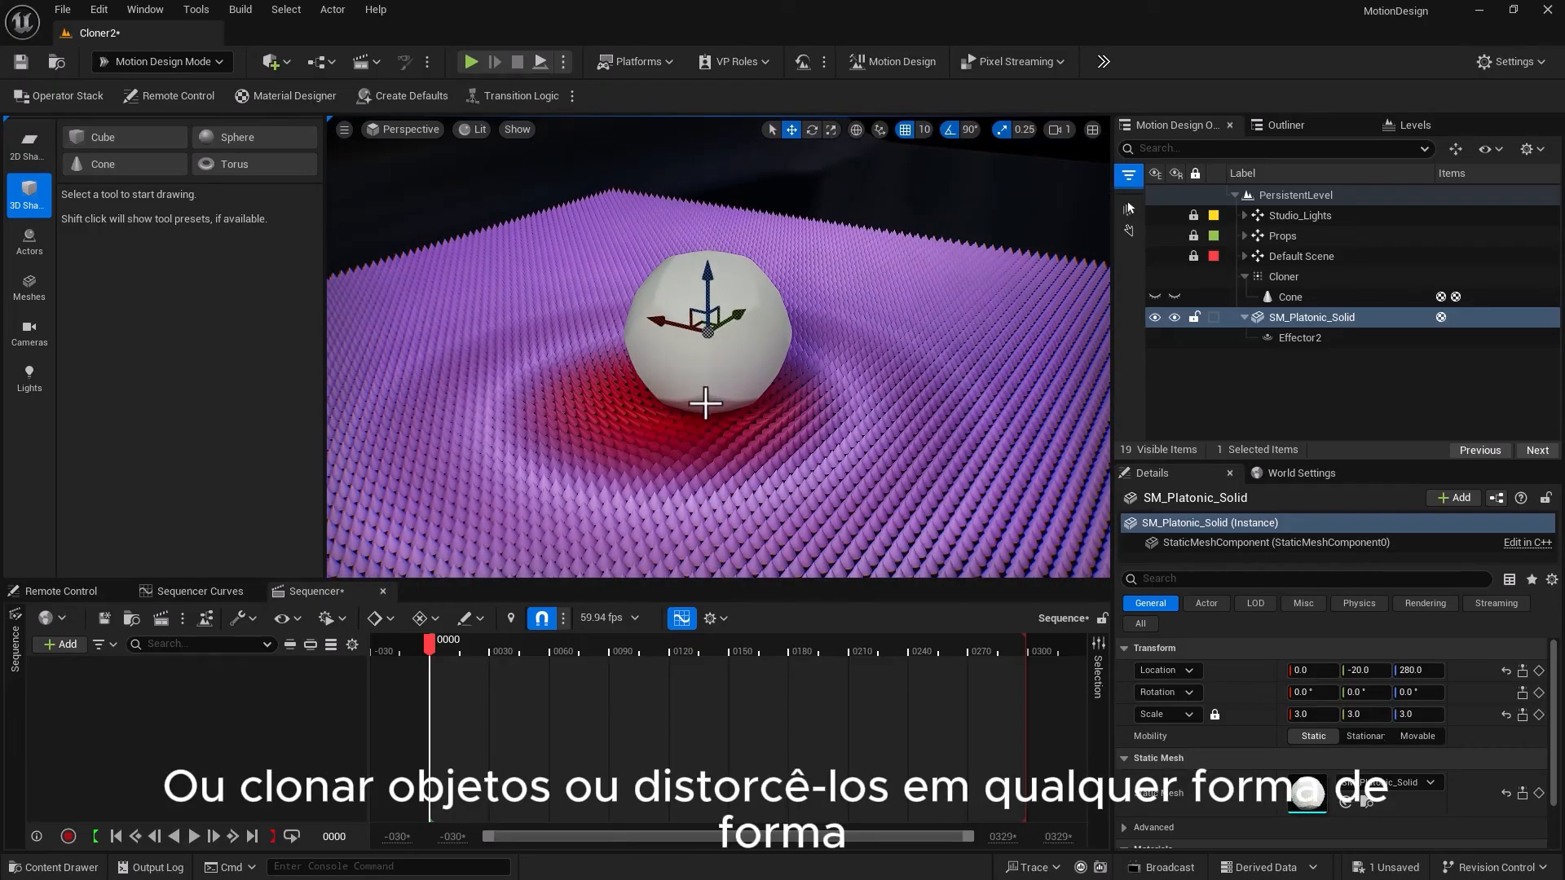
{"action": "left_click", "coordinate": [1291, 335]}
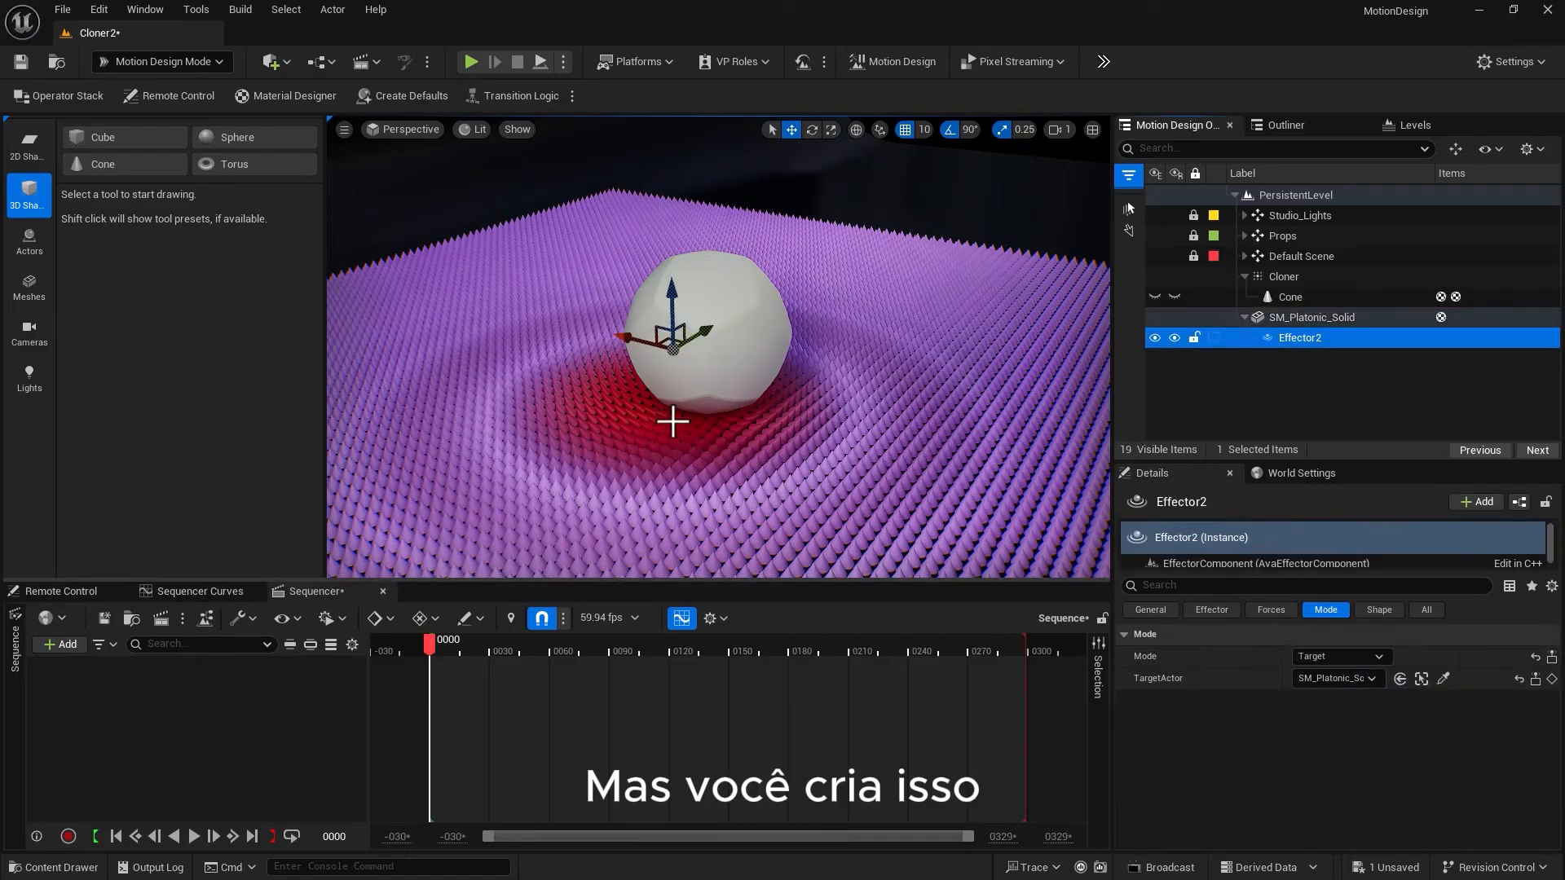
{"action": "scroll", "coordinate": [672, 421], "scroll_direction": "up", "scroll_amount": 4}
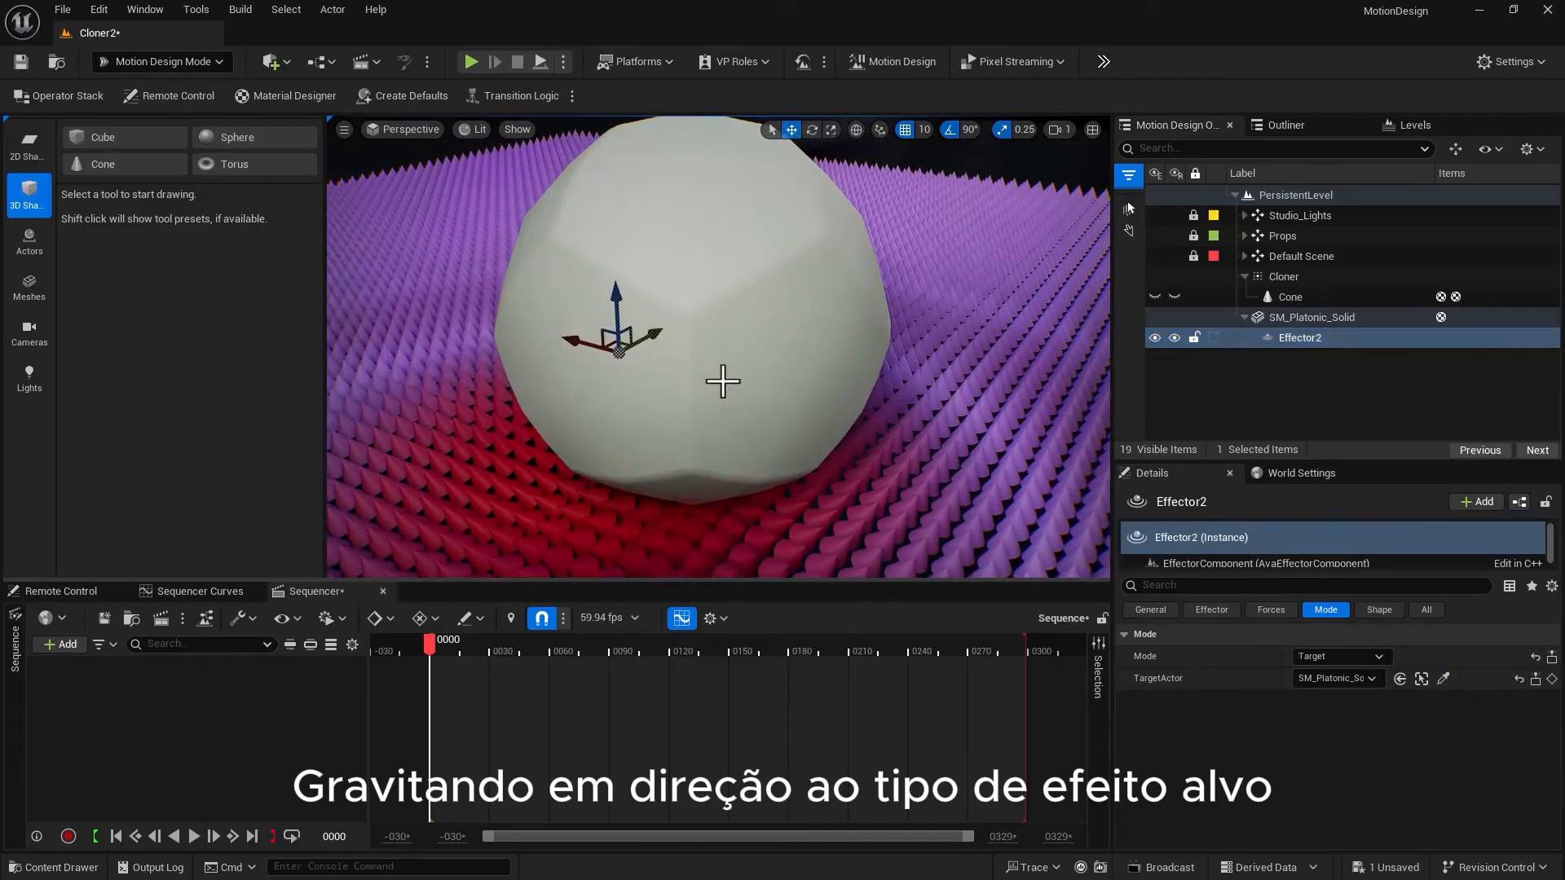
{"action": "left_click", "coordinate": [726, 301]}
{"action": "left_click_drag", "start_coordinate": [721, 295], "coordinate": [717, 356]}
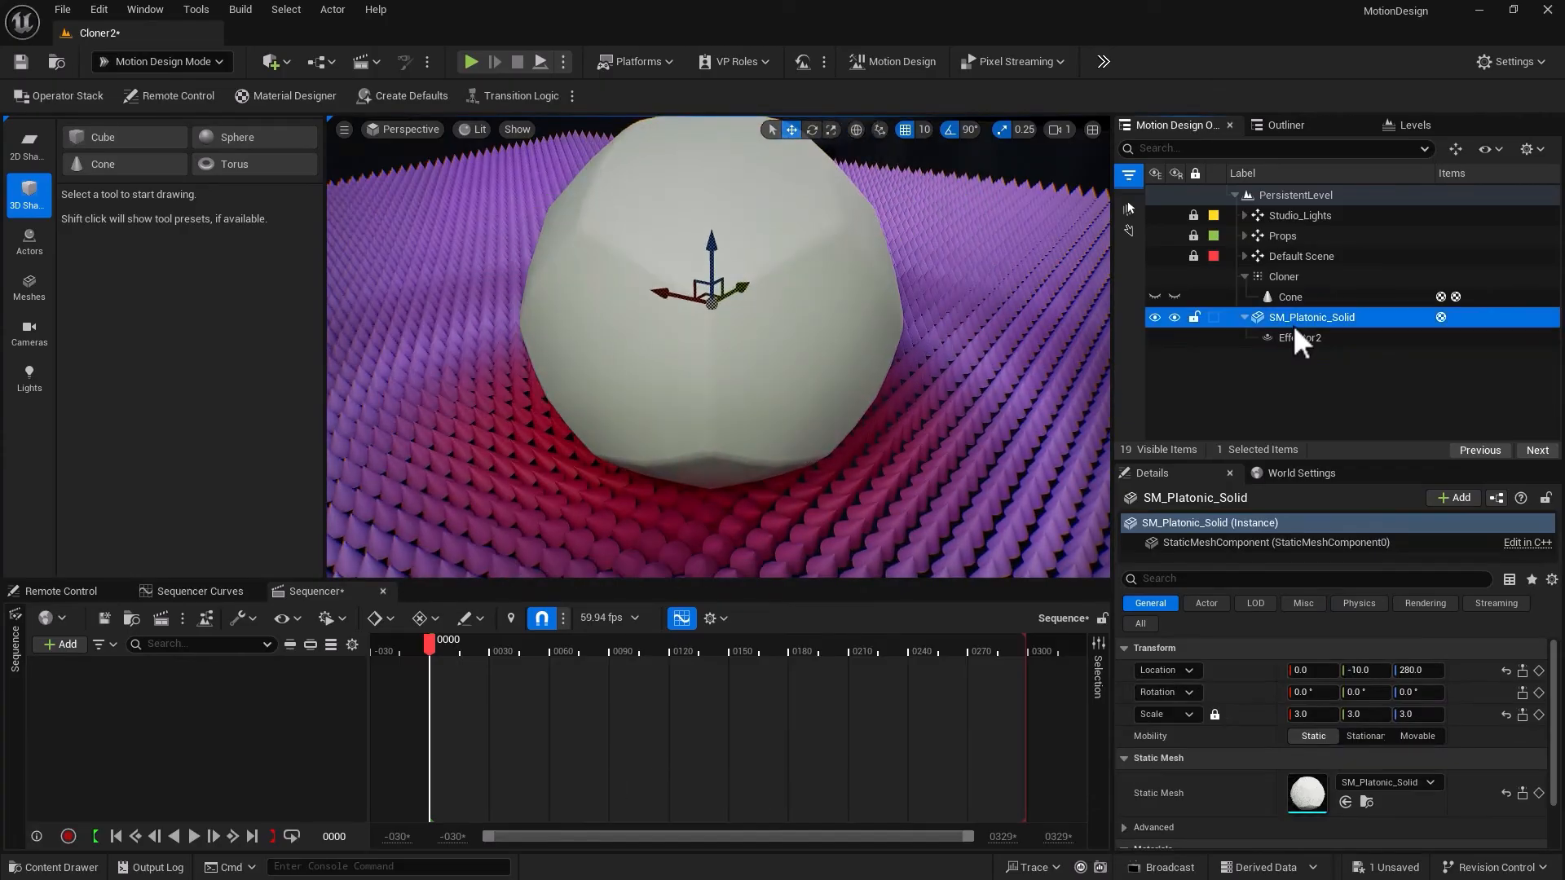
Switch Effector2's mode to Noise
{"action": "left_click", "coordinate": [1295, 360]}
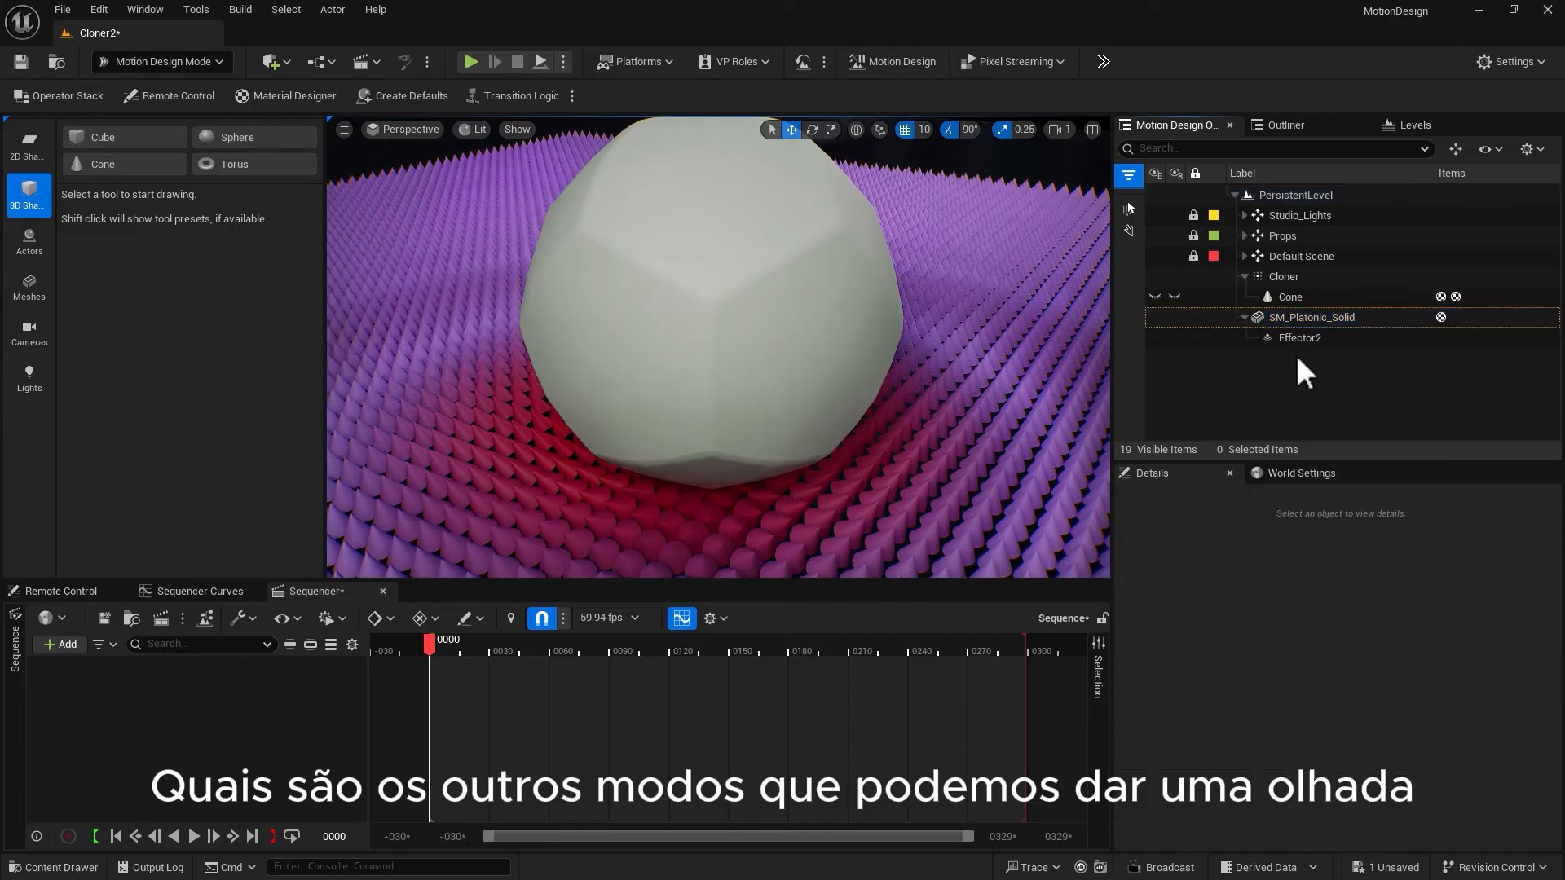
{"action": "left_click", "coordinate": [1299, 338]}
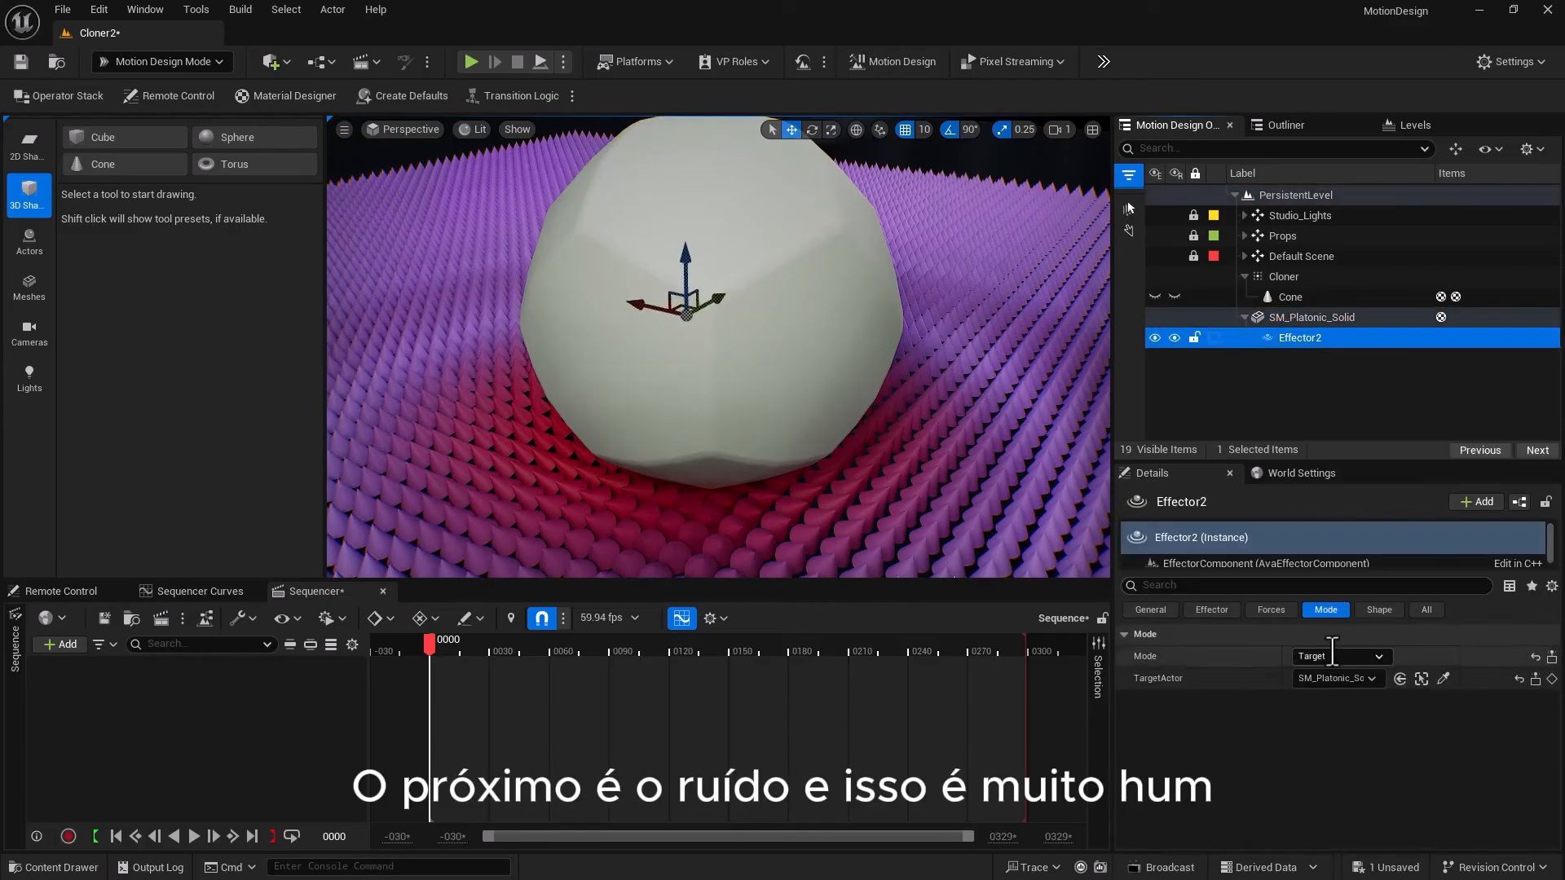
{"action": "left_click", "coordinate": [1329, 656]}
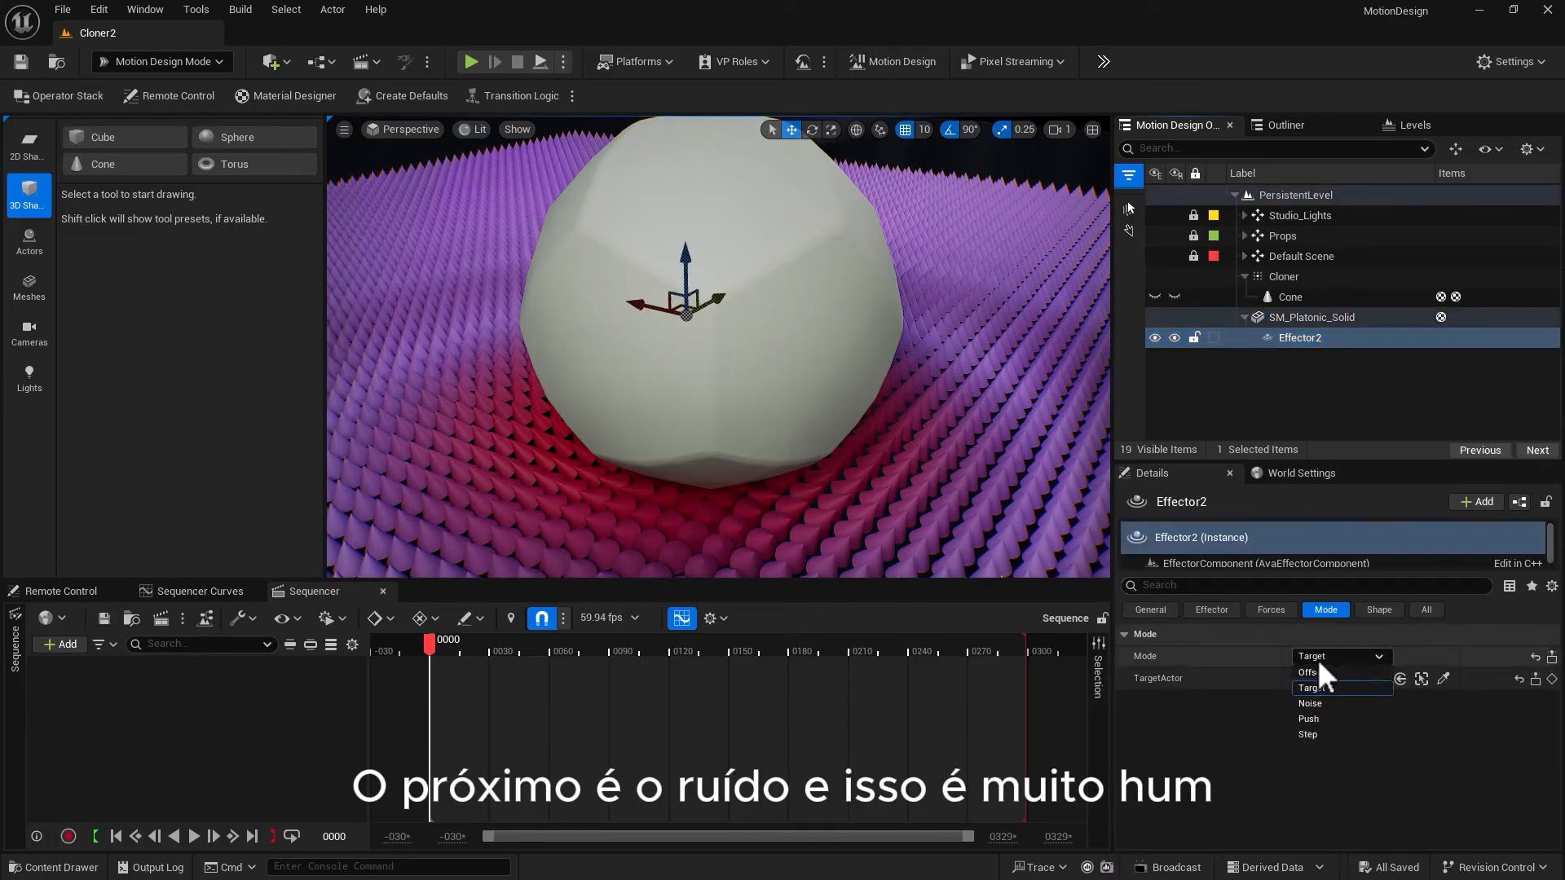
{"action": "left_click", "coordinate": [1317, 704]}
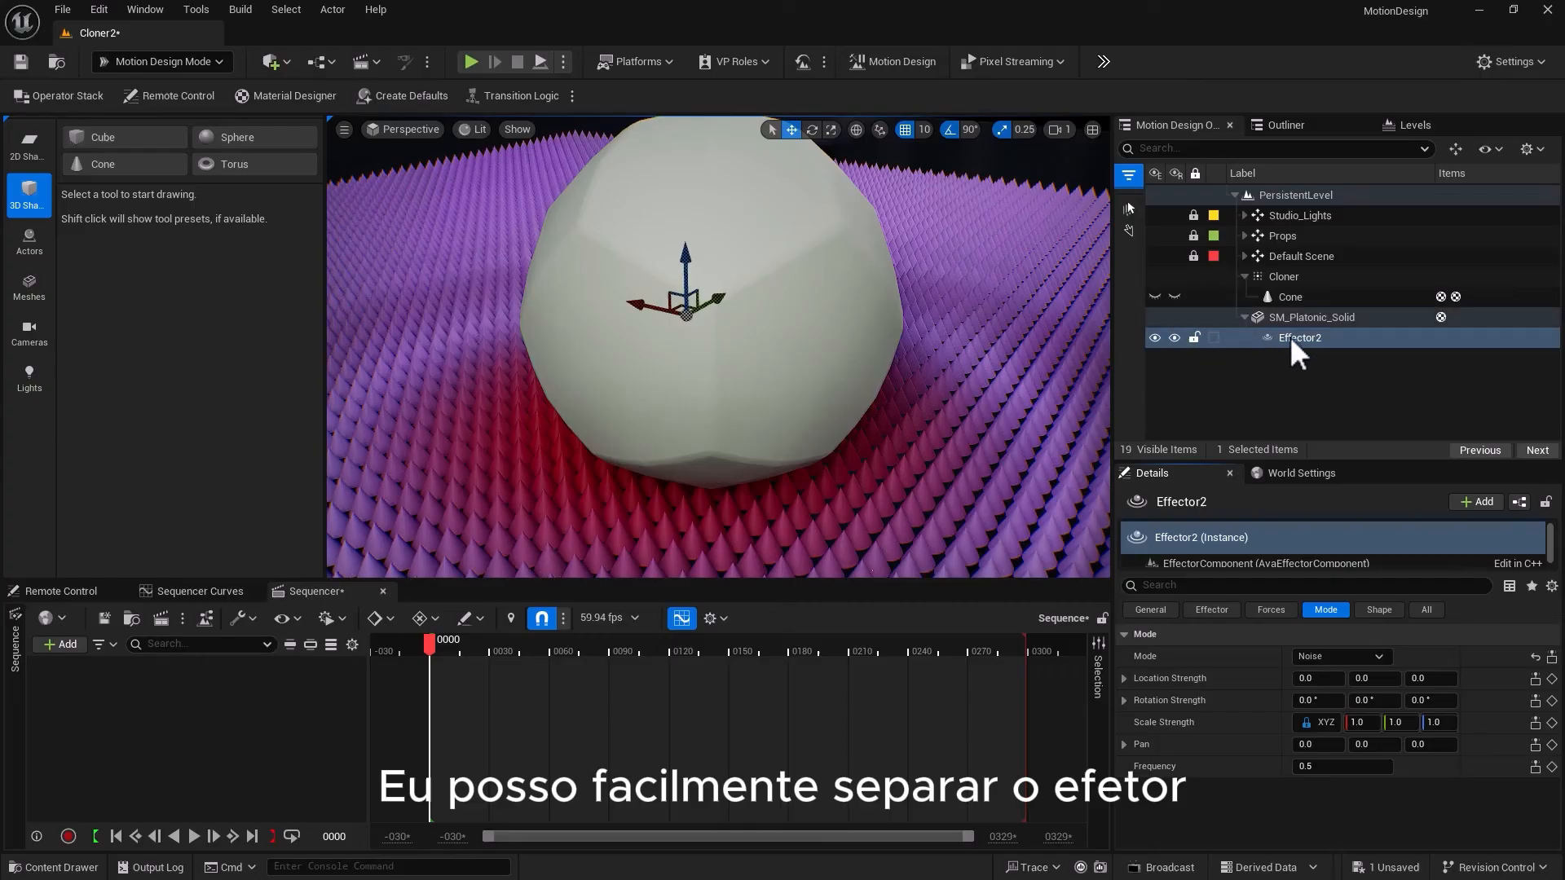
Detach Effector2 from SM_Platonic_Solid to the level root and hide SM_Platonic_Solid
{"action": "left_click_drag", "start_coordinate": [1291, 340], "coordinate": [1256, 401]}
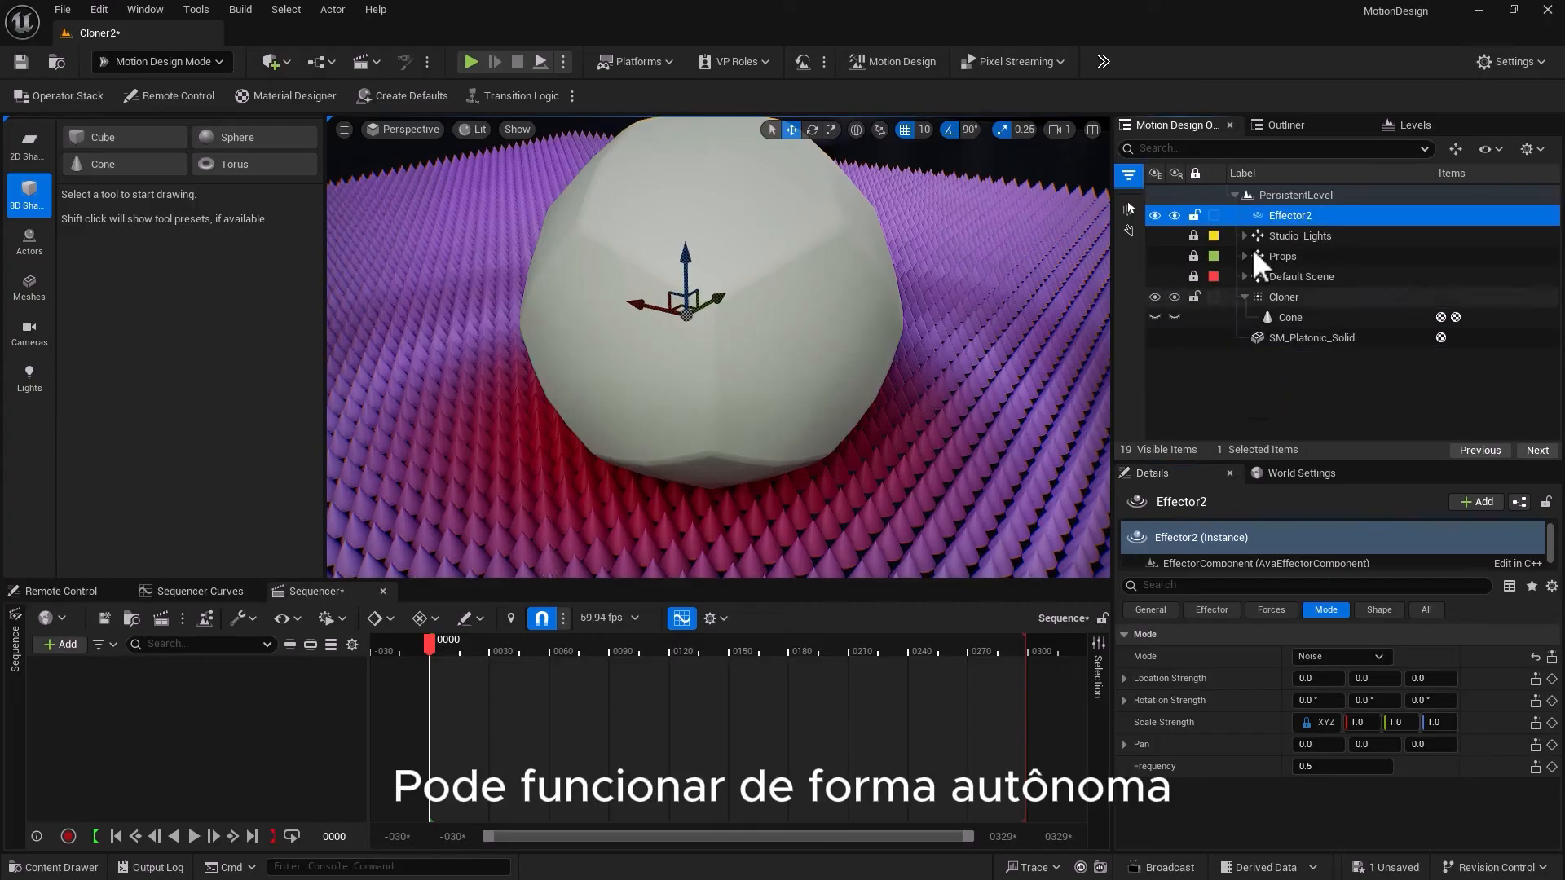
{"action": "left_click", "coordinate": [1287, 335]}
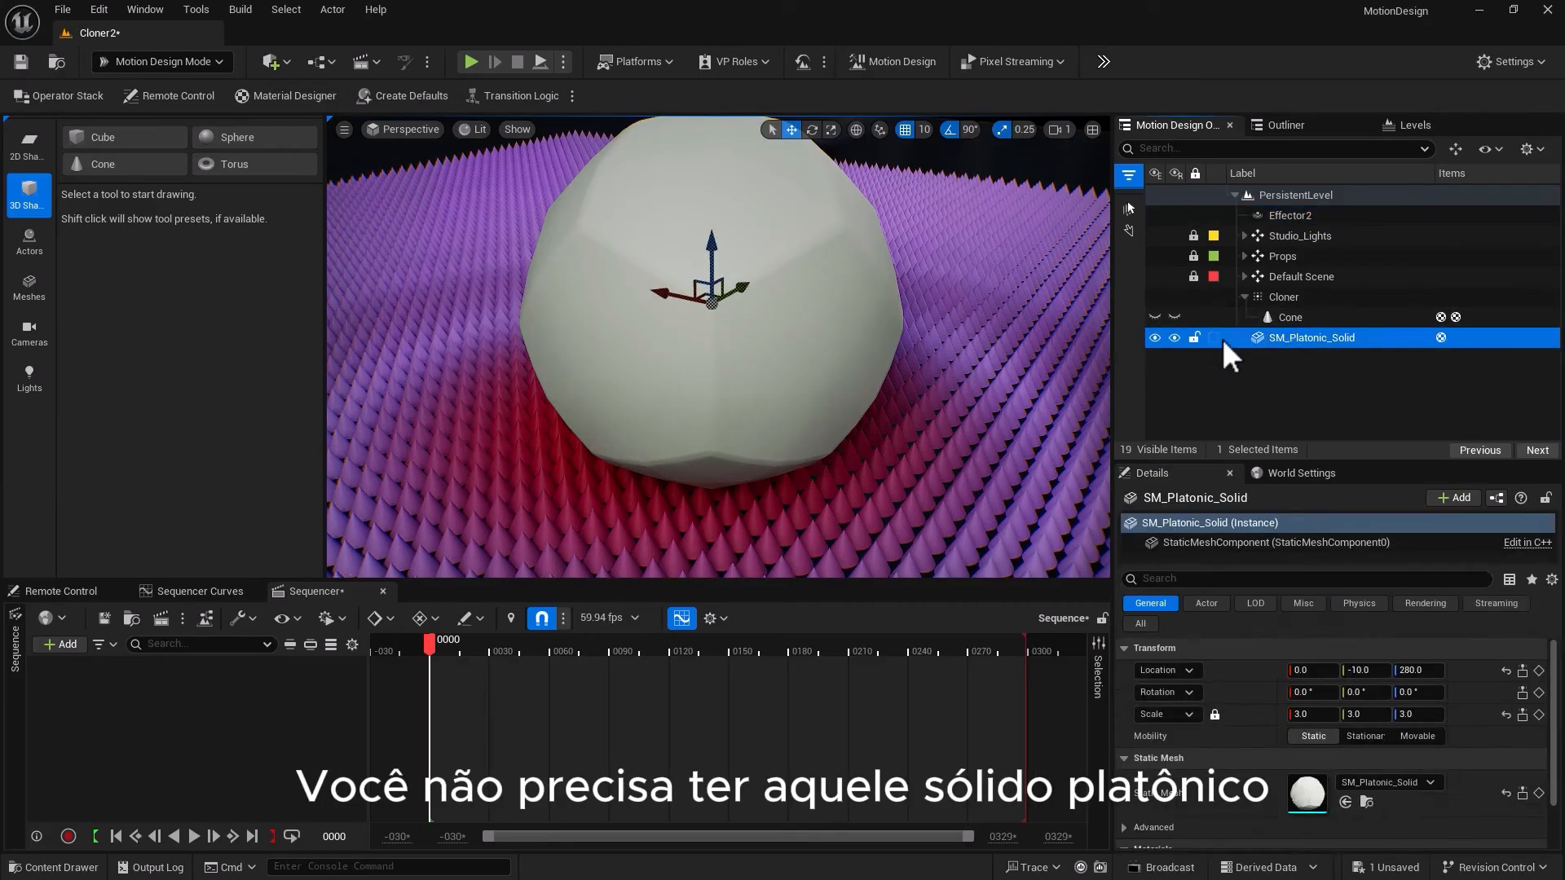
{"action": "left_click", "coordinate": [1152, 337]}
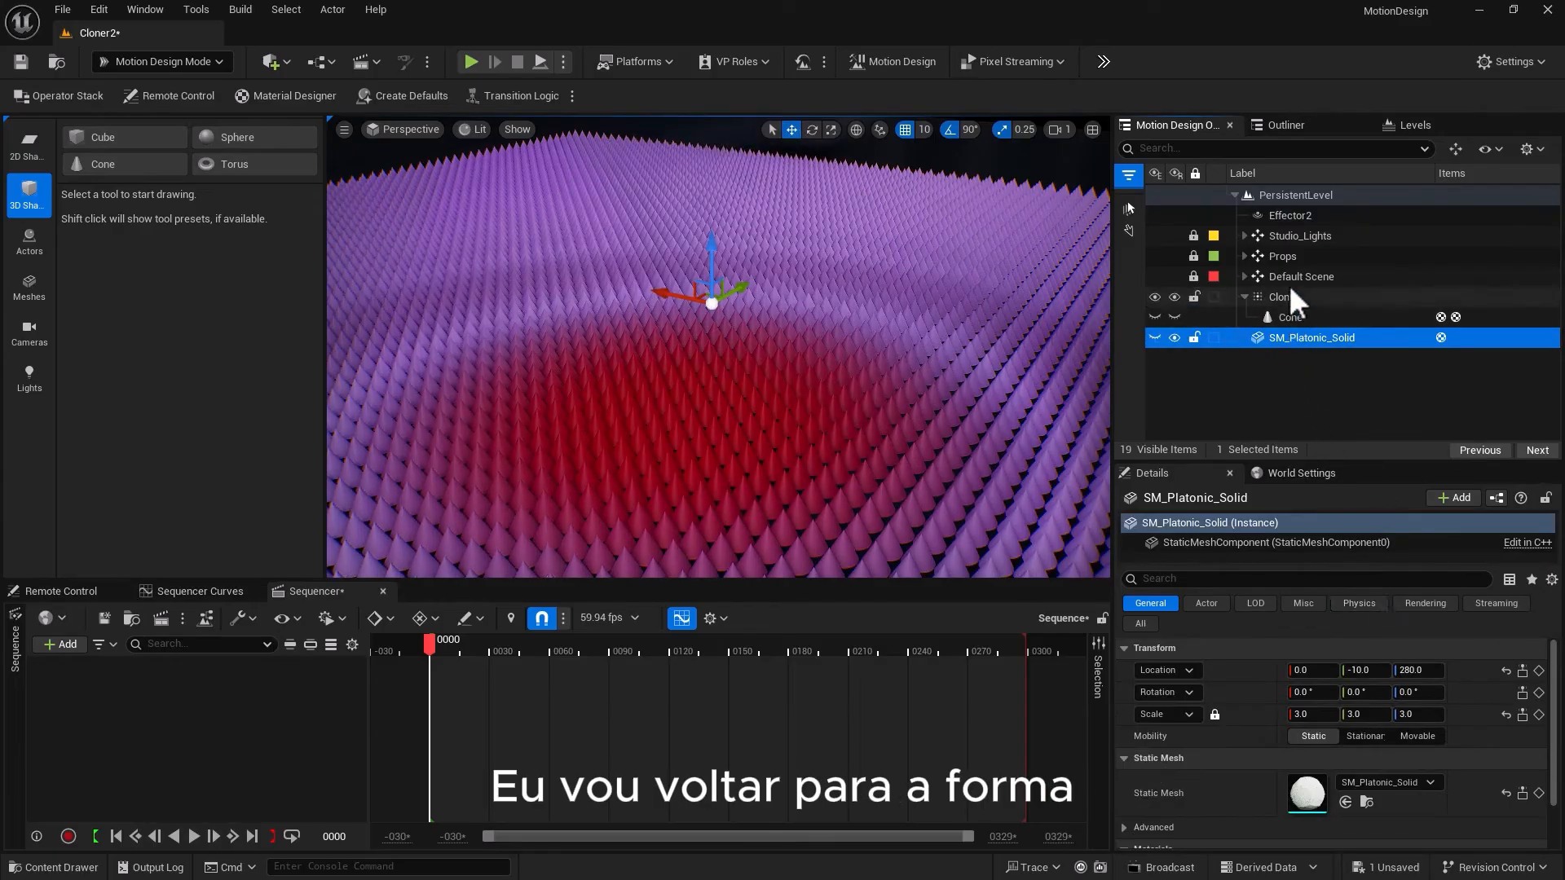
Set Effector2's shape to Unbound and return to its Noise mode settings
{"action": "left_click", "coordinate": [1288, 217]}
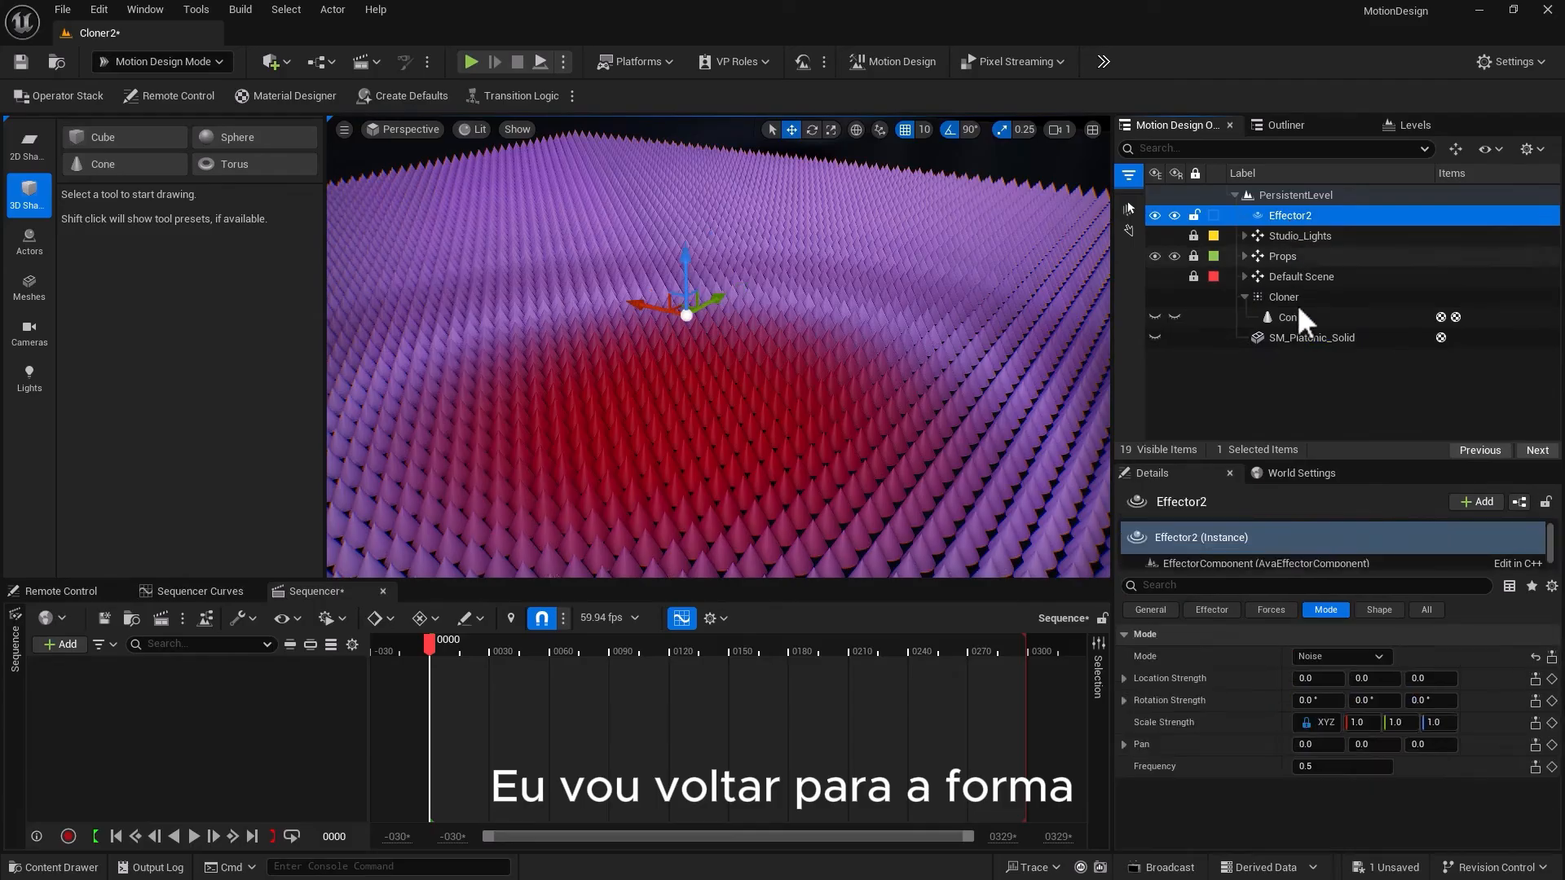
{"action": "left_click", "coordinate": [1381, 612]}
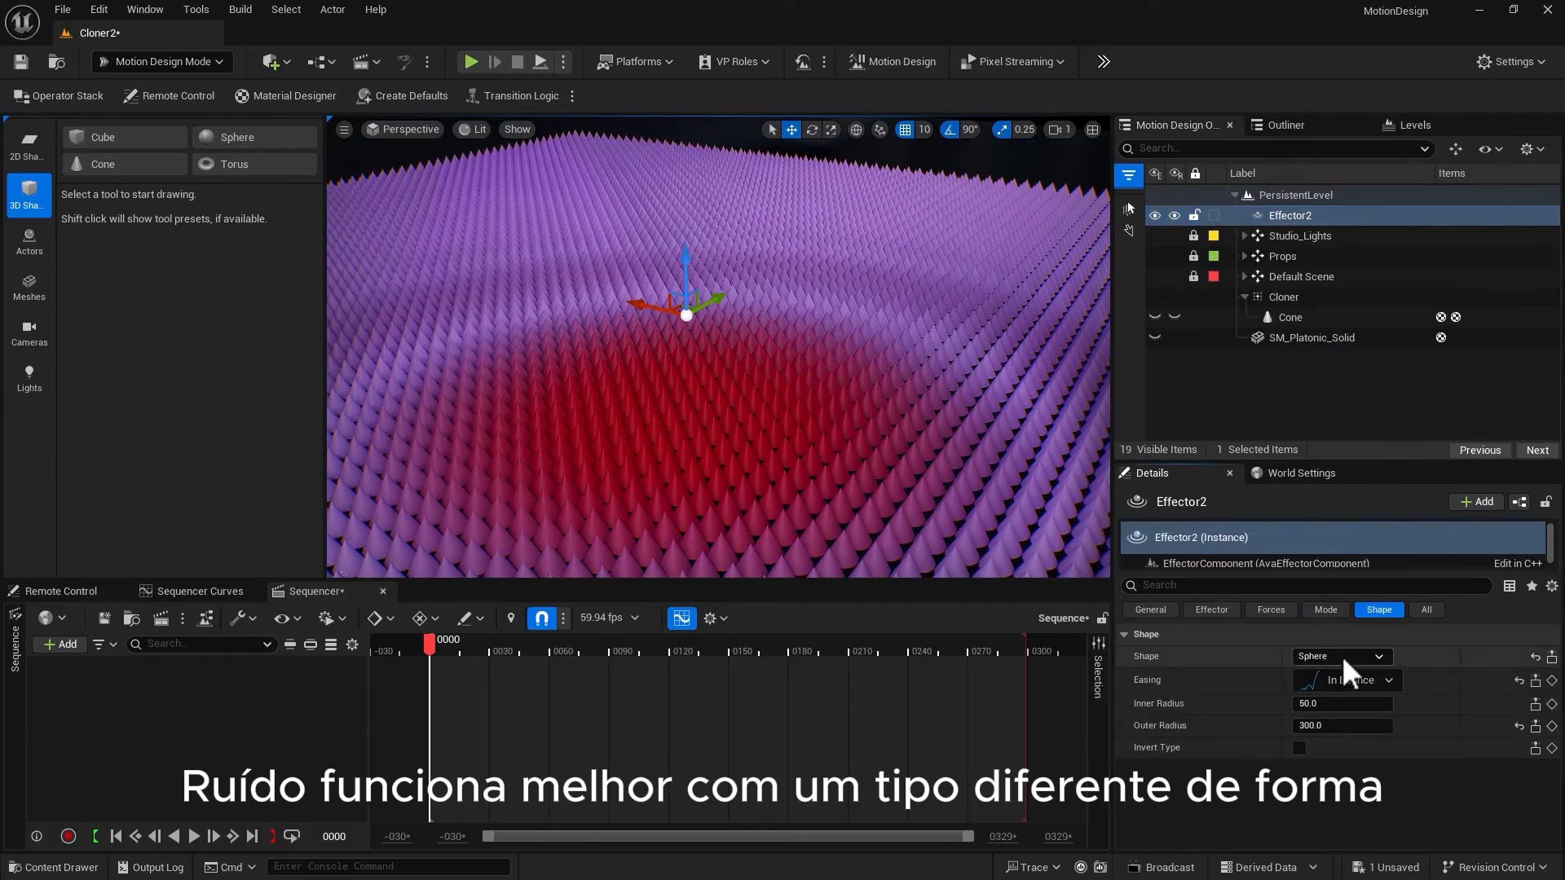
{"action": "left_click", "coordinate": [1320, 657]}
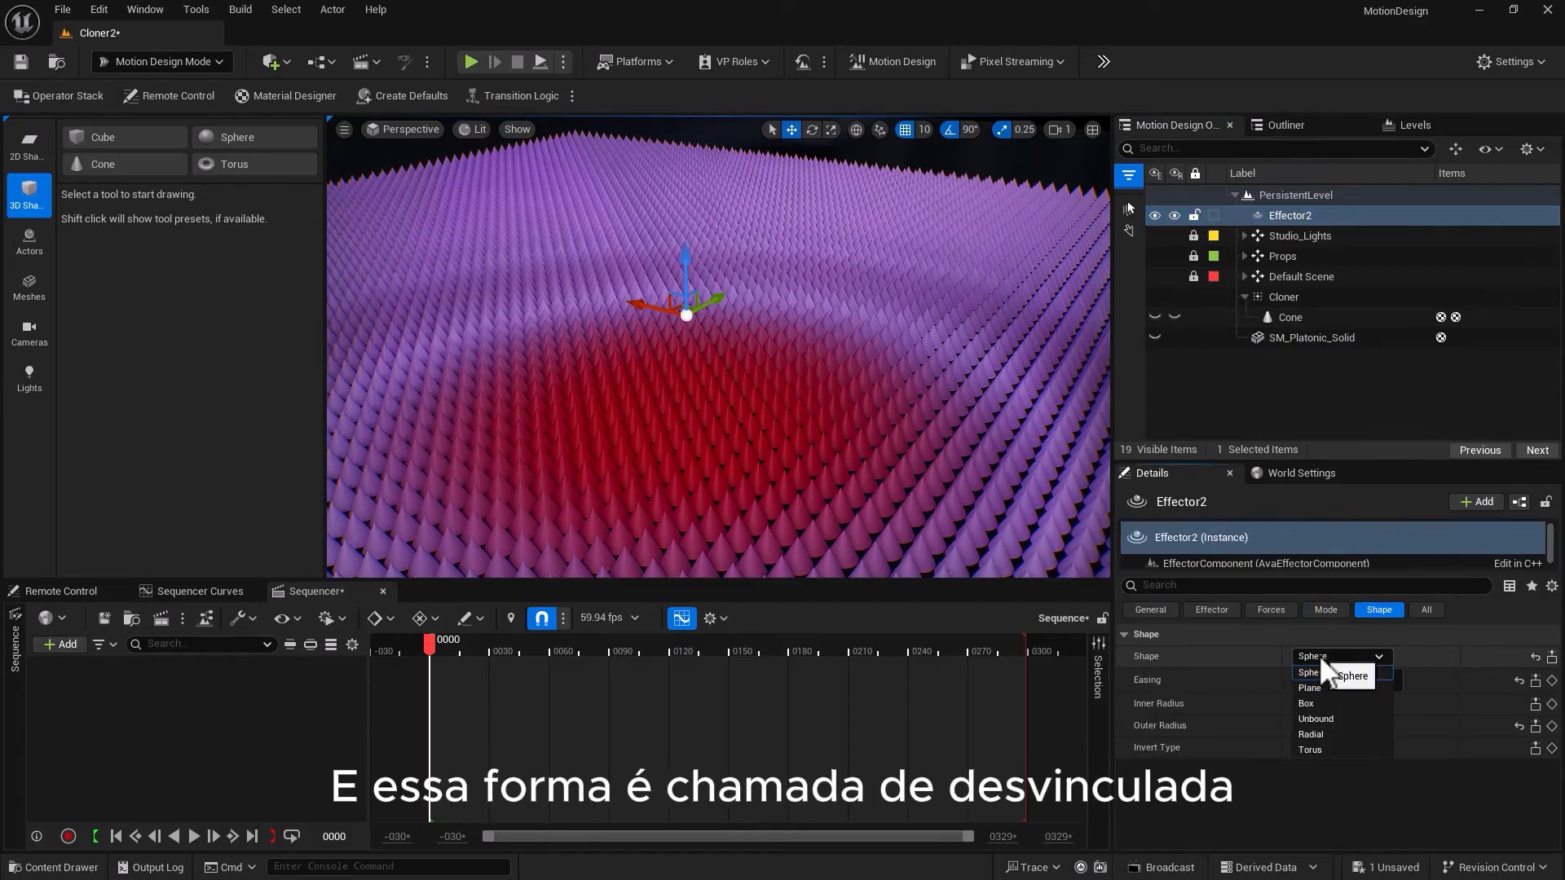
{"action": "left_click", "coordinate": [1321, 686]}
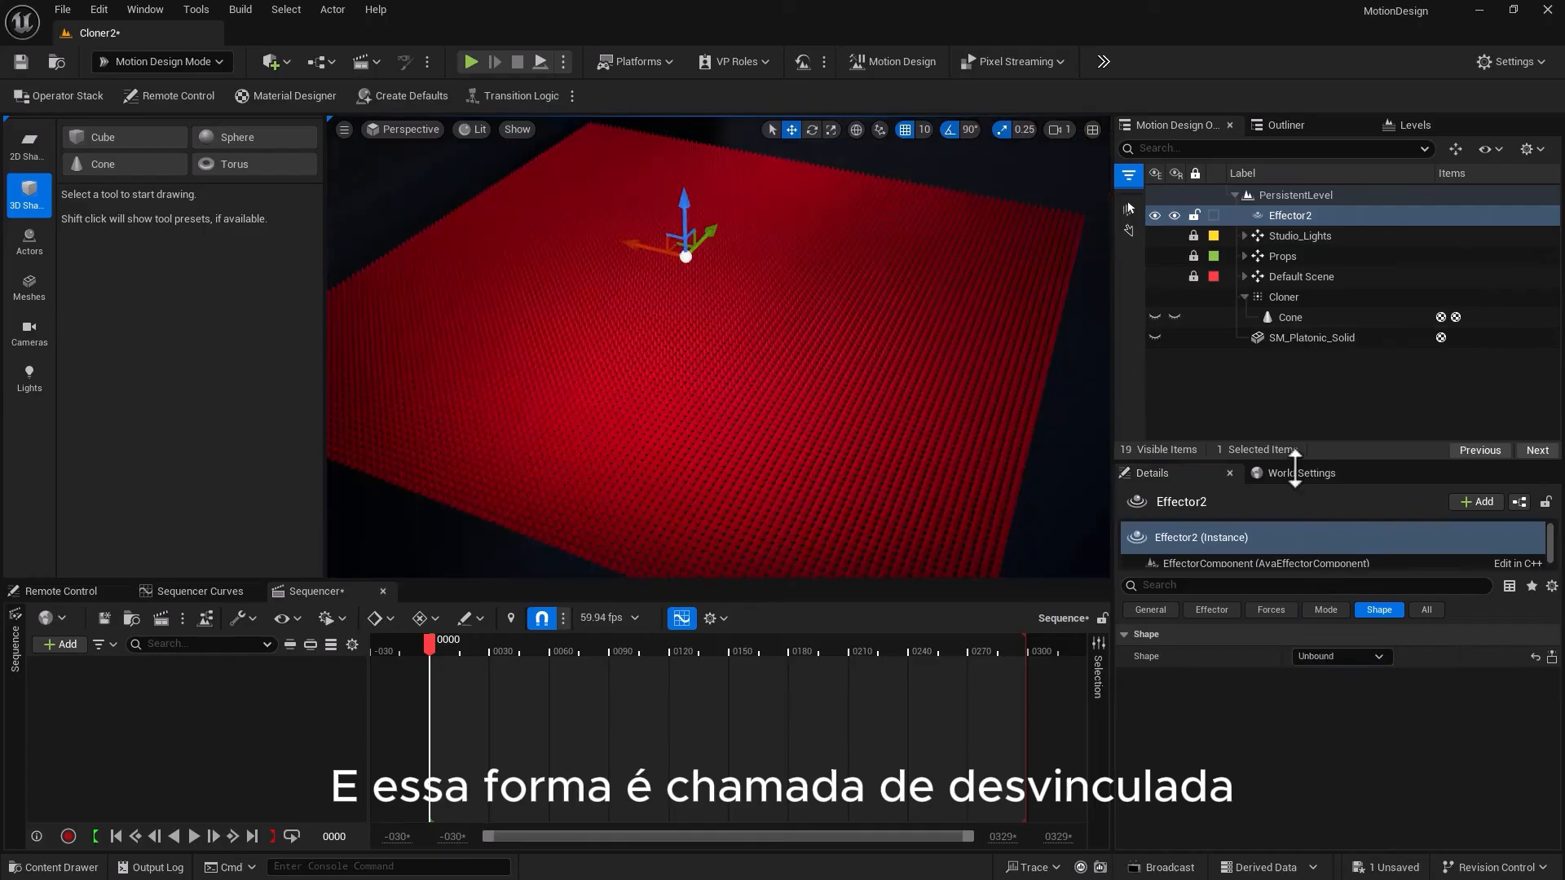
{"action": "left_click", "coordinate": [1324, 610]}
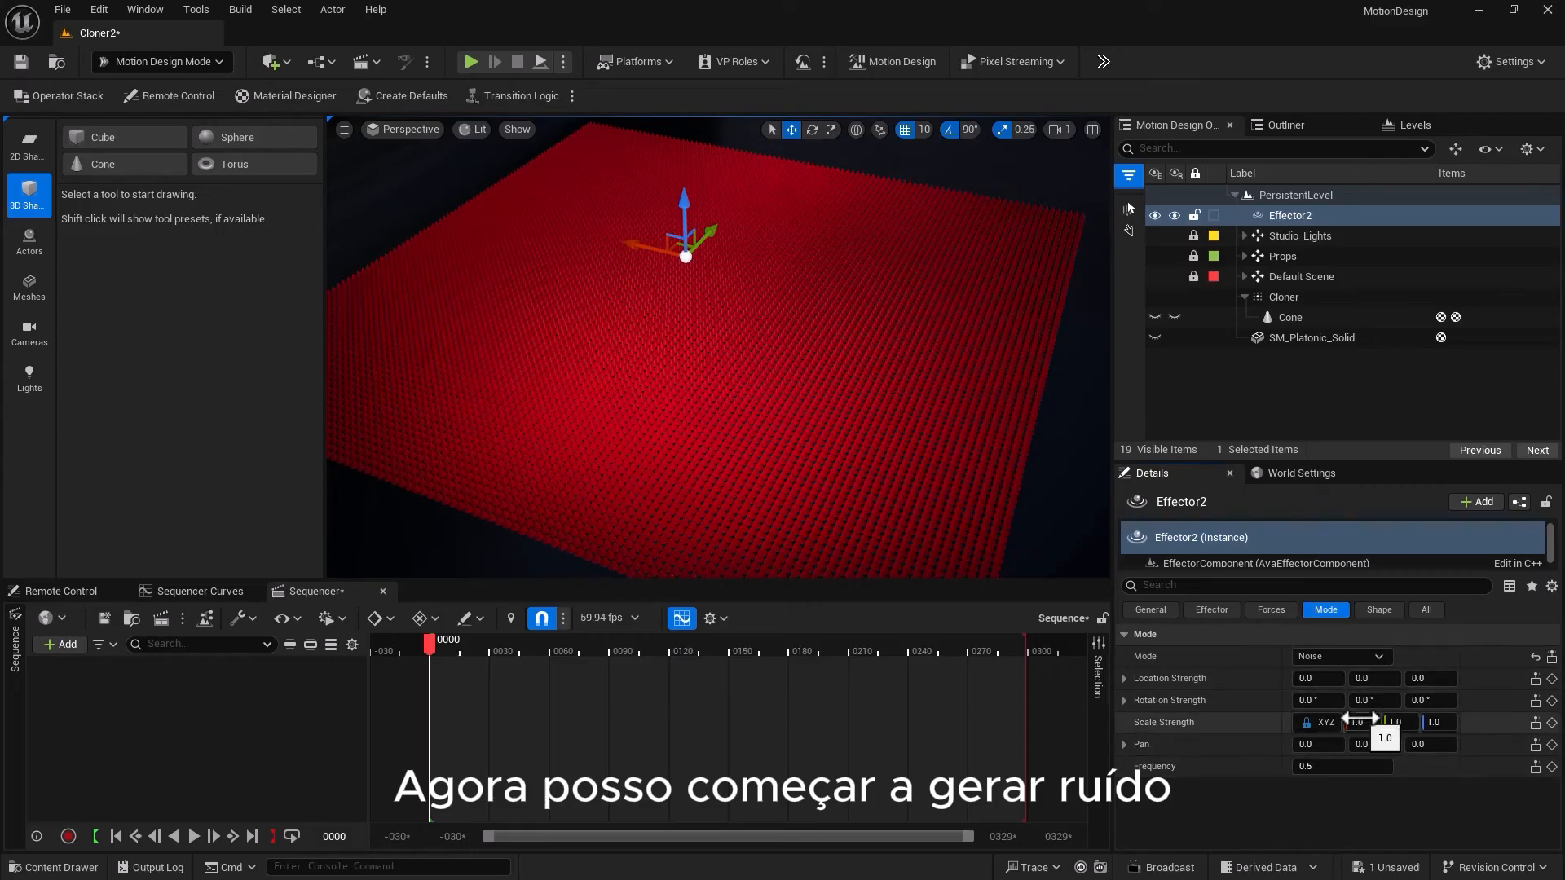
Set Effector2's noise Location Strength to 20 on X, Y and Z
{"action": "left_click", "coordinate": [1381, 612]}
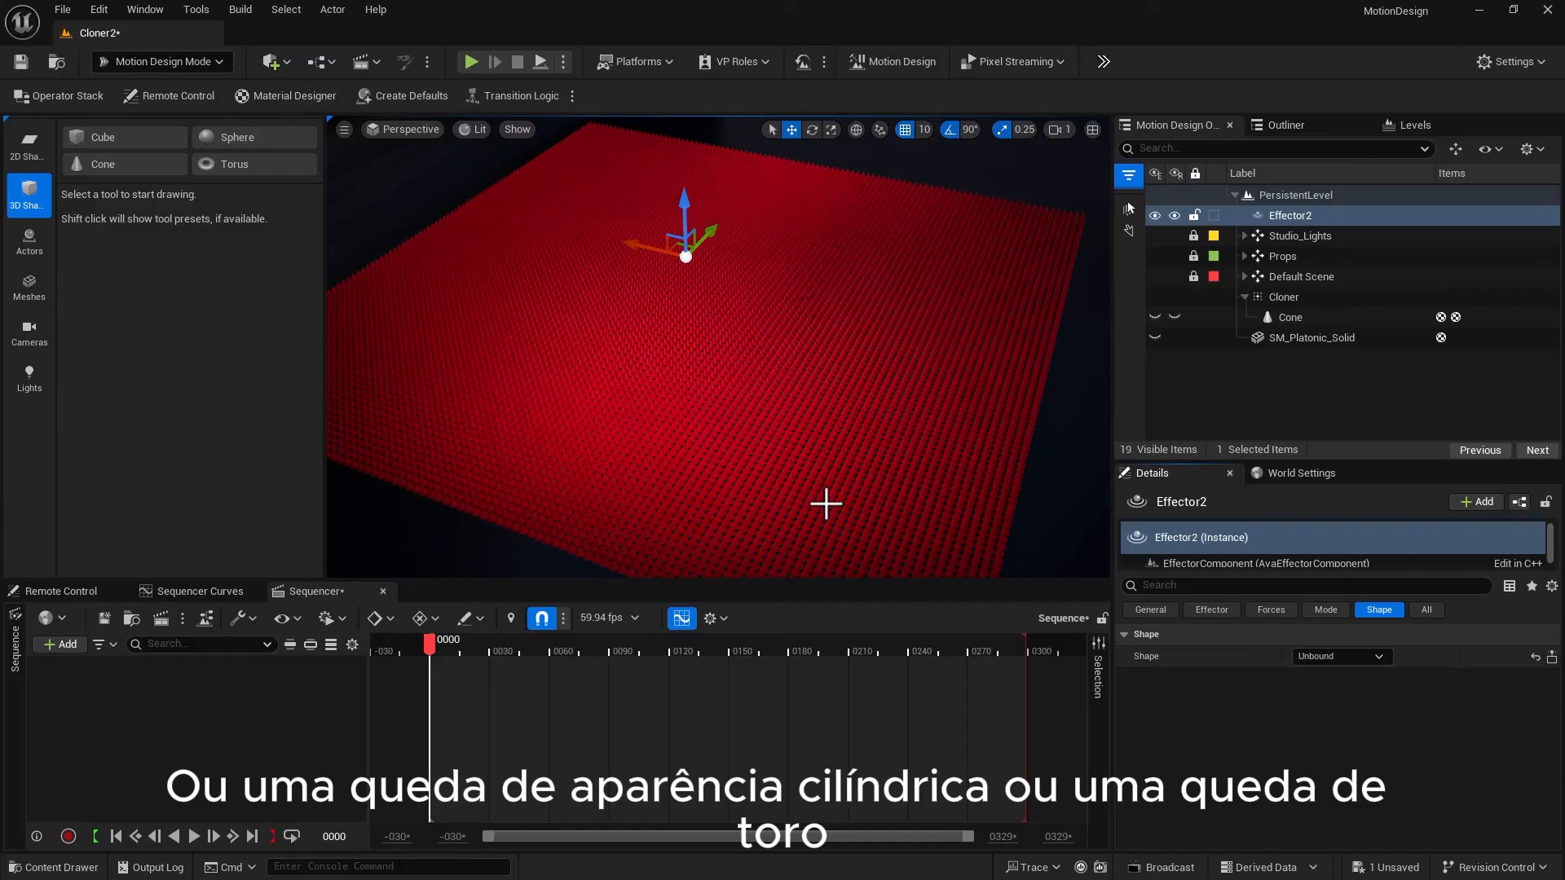
{"action": "left_click", "coordinate": [1314, 612]}
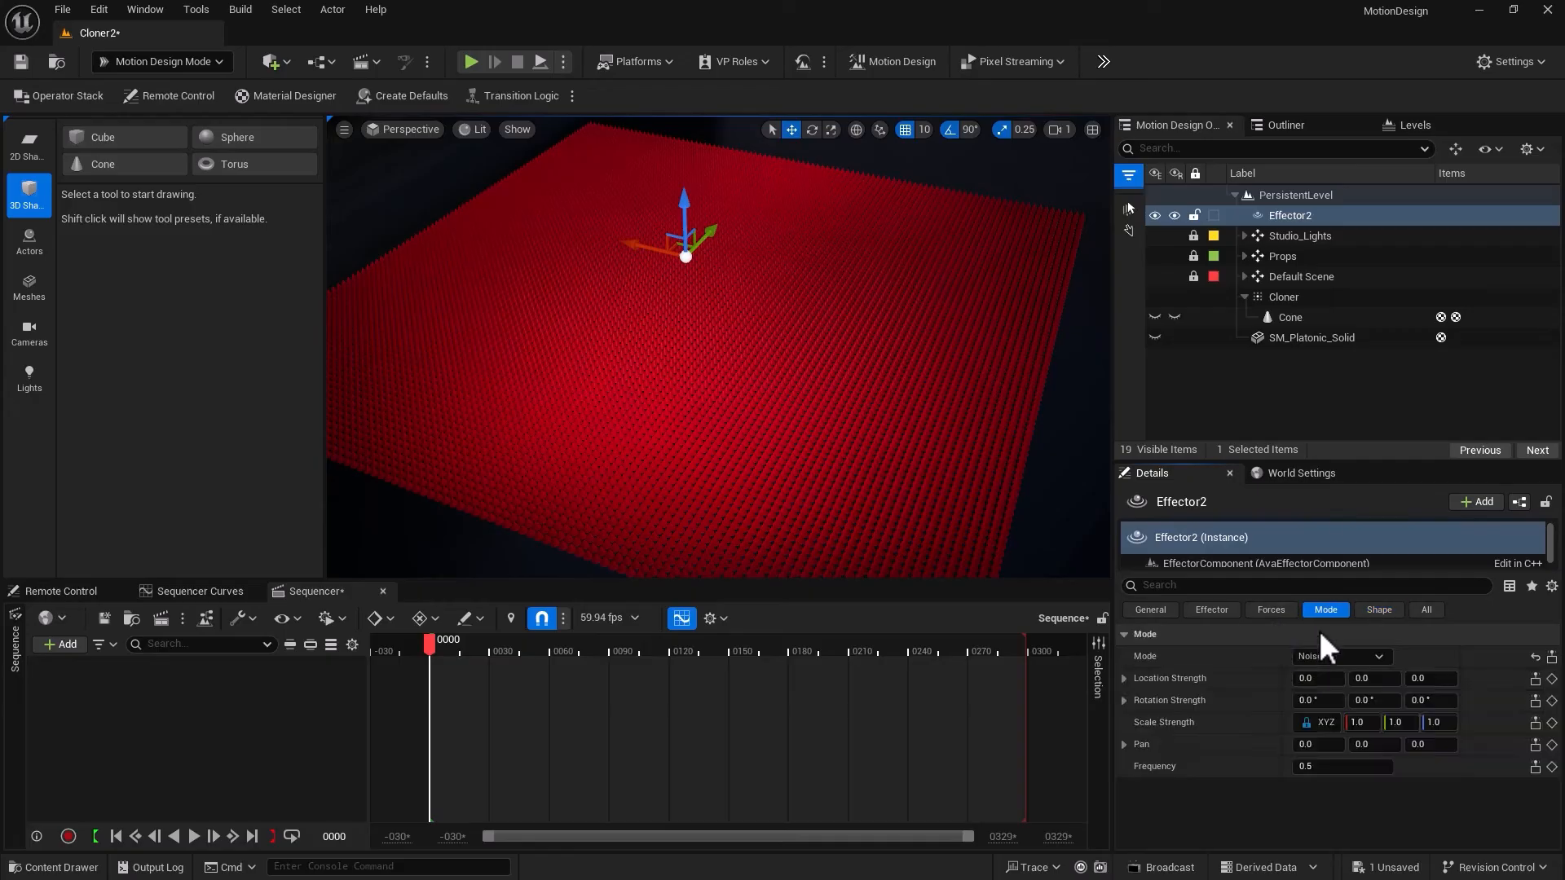
{"action": "left_click", "coordinate": [1319, 678]}
{"action": "type", "text": "20"}
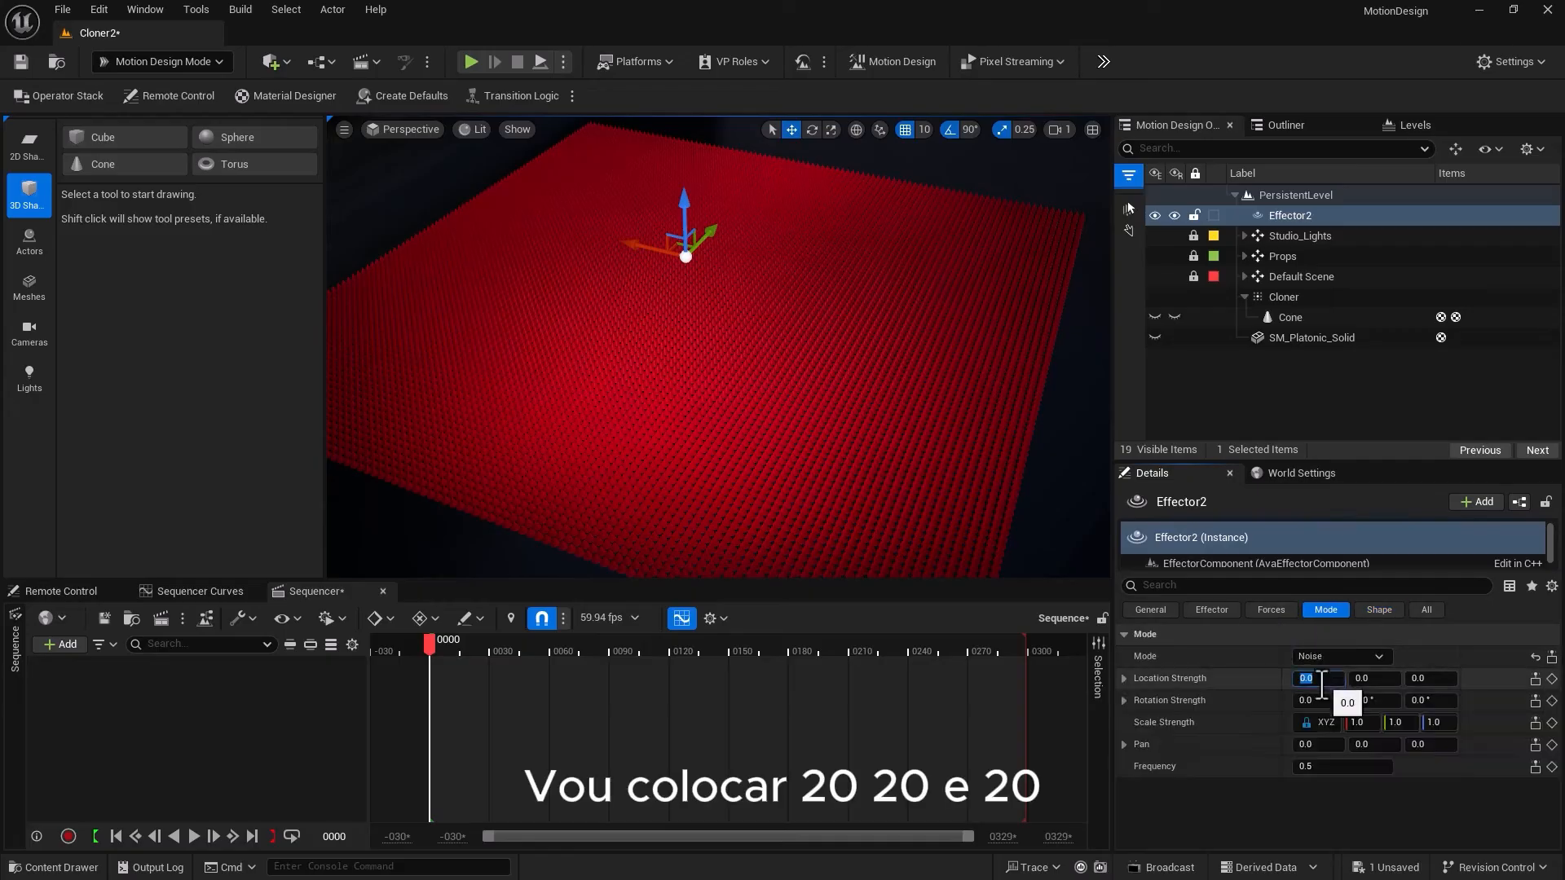
{"action": "key", "text": "Tab"}
{"action": "type", "text": "20"}
{"action": "key", "text": "Return"}
{"action": "left_click", "coordinate": [1422, 678]}
{"action": "type", "text": "20"}
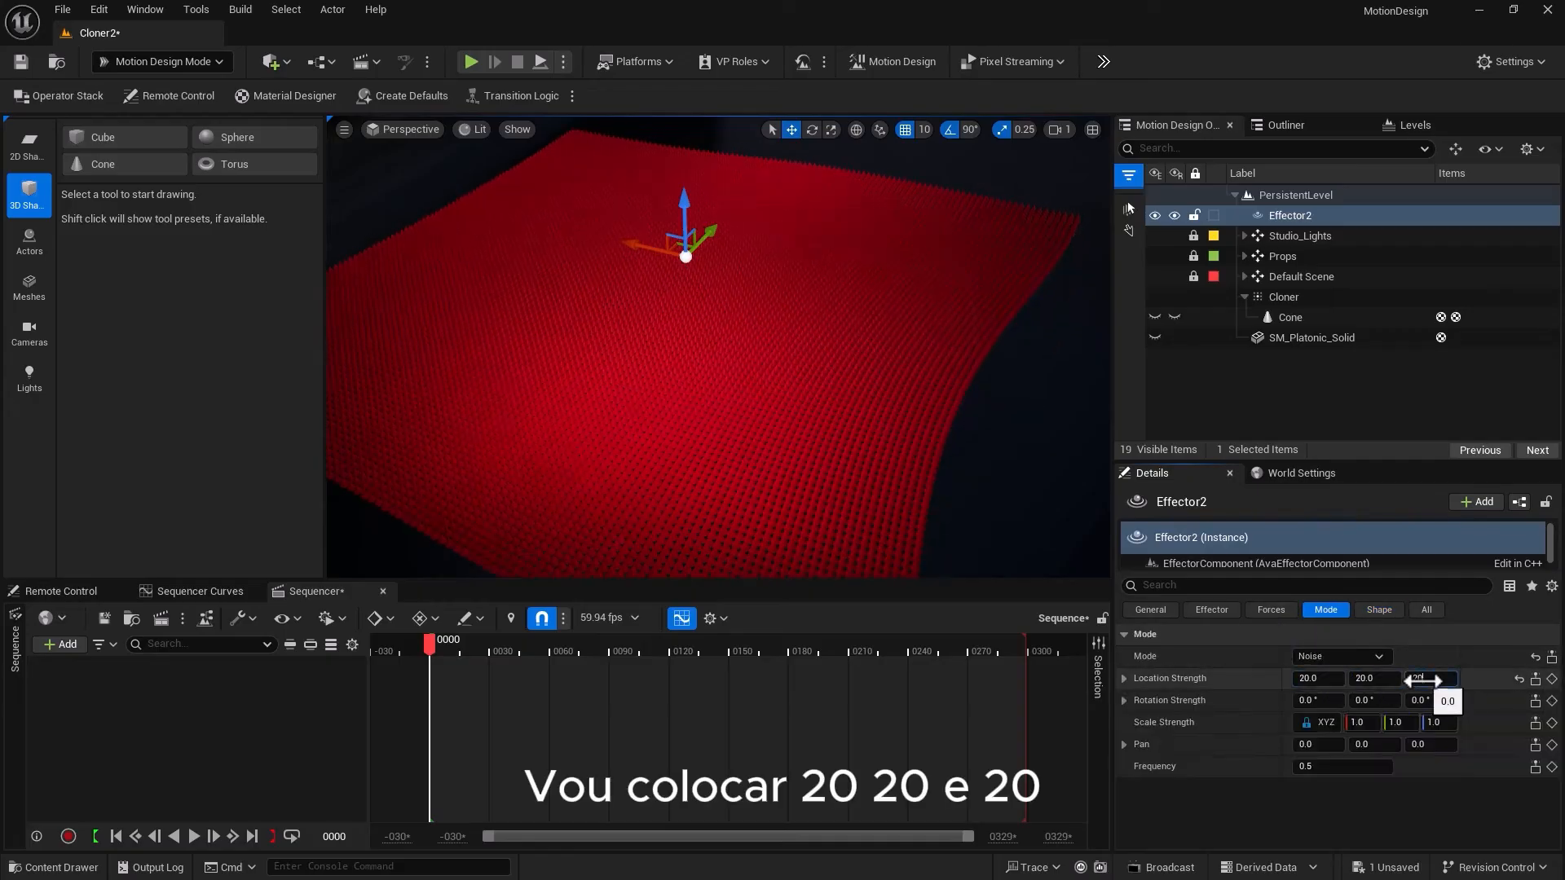
{"action": "key", "text": "Return"}
{"action": "left_click_drag", "start_coordinate": [547, 408], "coordinate": [590, 295], "text": "alt"}
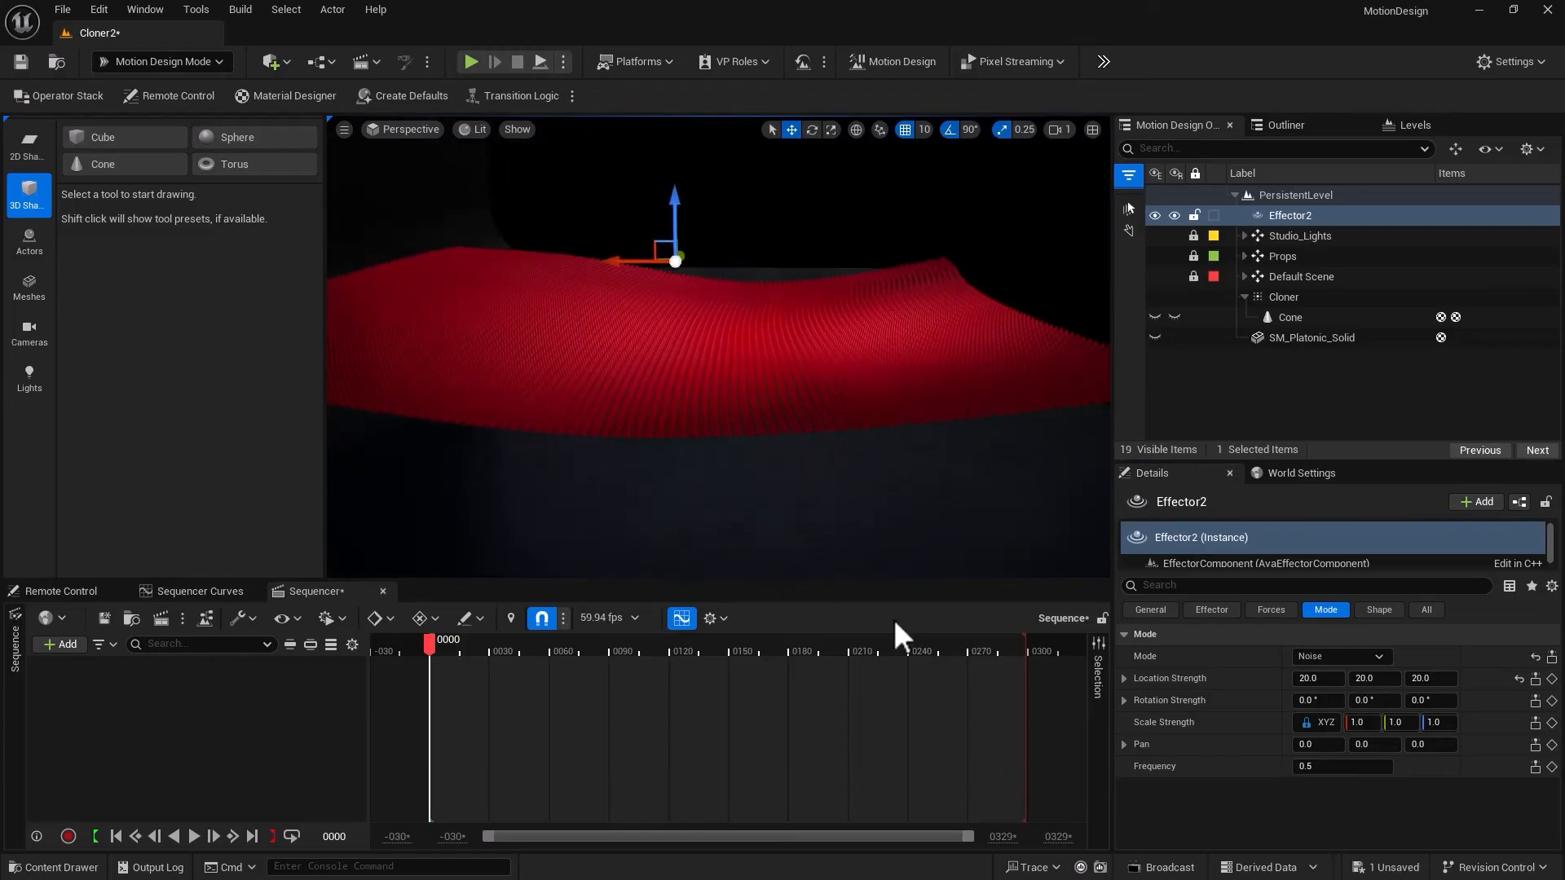
Set Effector2's noise Rotation Strength to 25° on the Y and Z axes
{"action": "left_click", "coordinate": [1377, 704]}
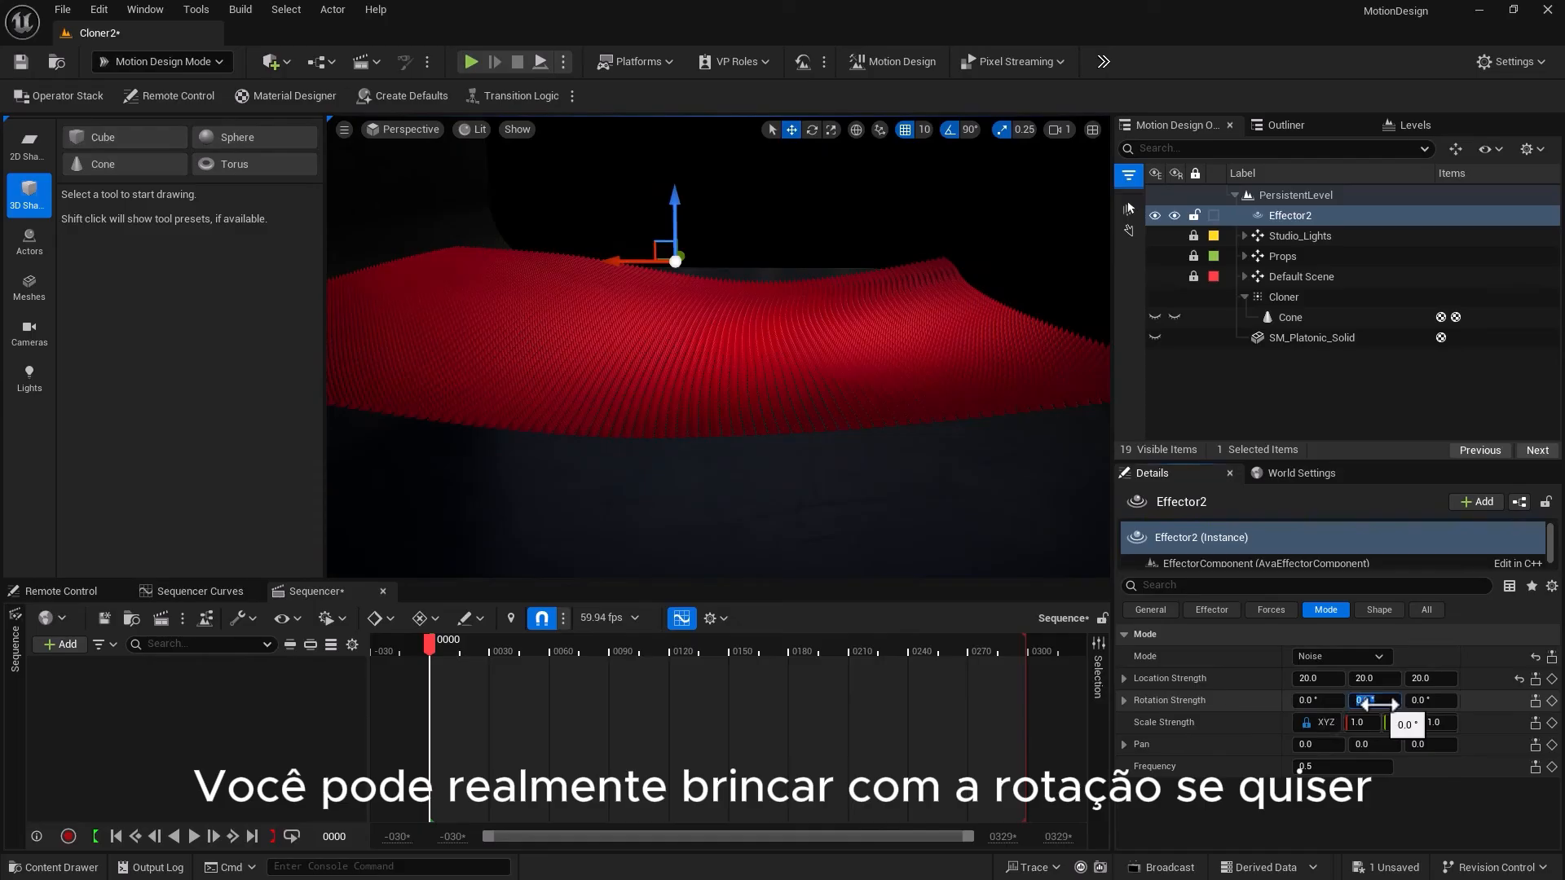
{"action": "type", "text": "25"}
{"action": "left_click", "coordinate": [1424, 703]}
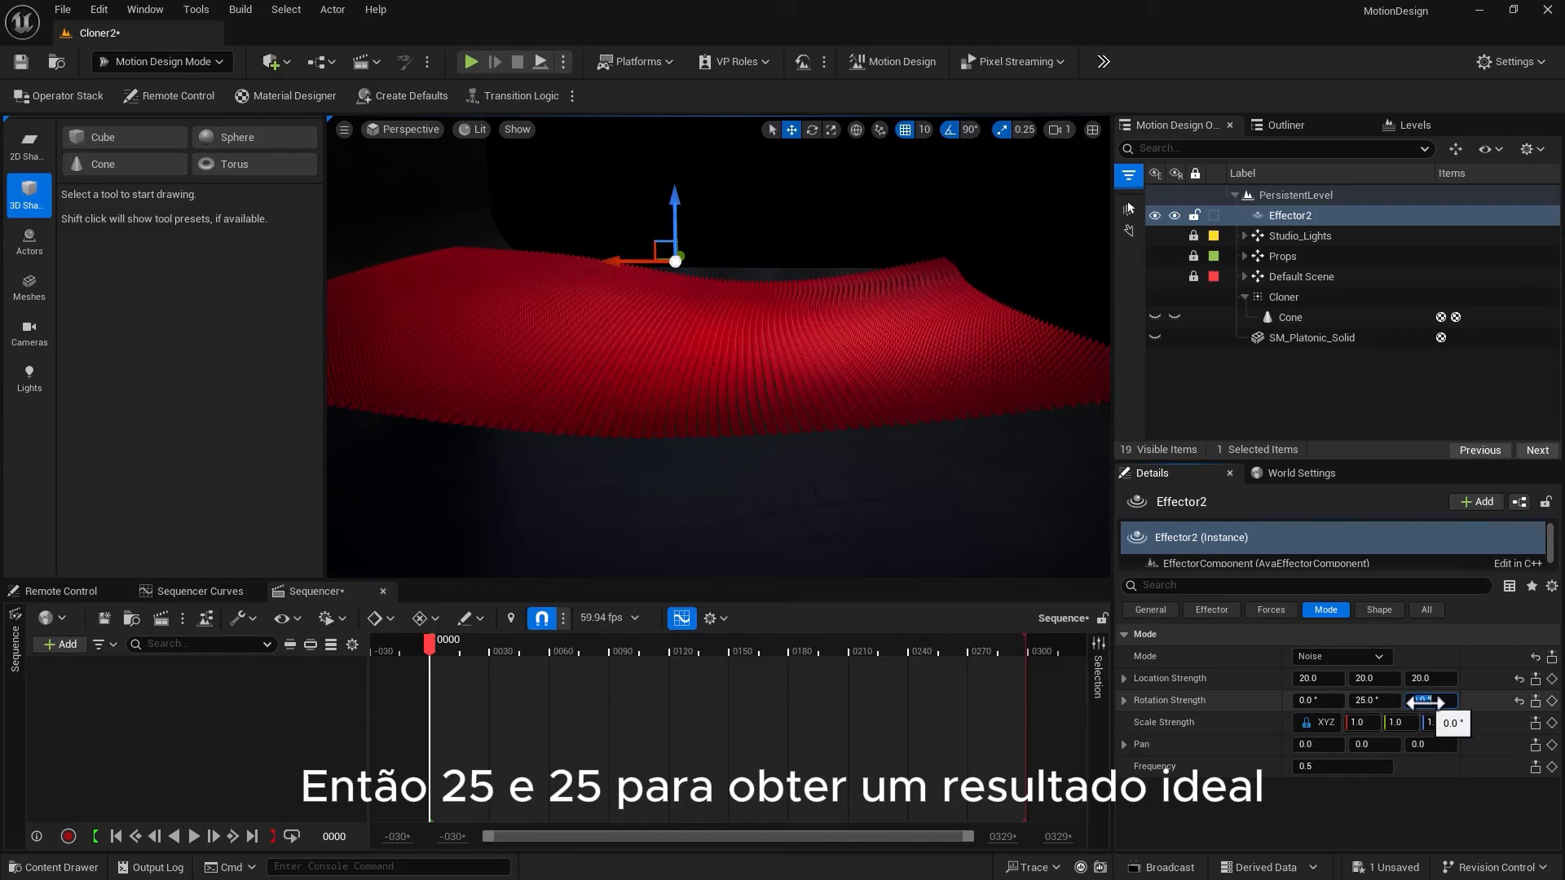
{"action": "type", "text": "25"}
{"action": "key", "text": "Return"}
Lower Effector2's noise Frequency to 0.1 to preview its effect on the waves
{"action": "left_click", "coordinate": [1321, 768]}
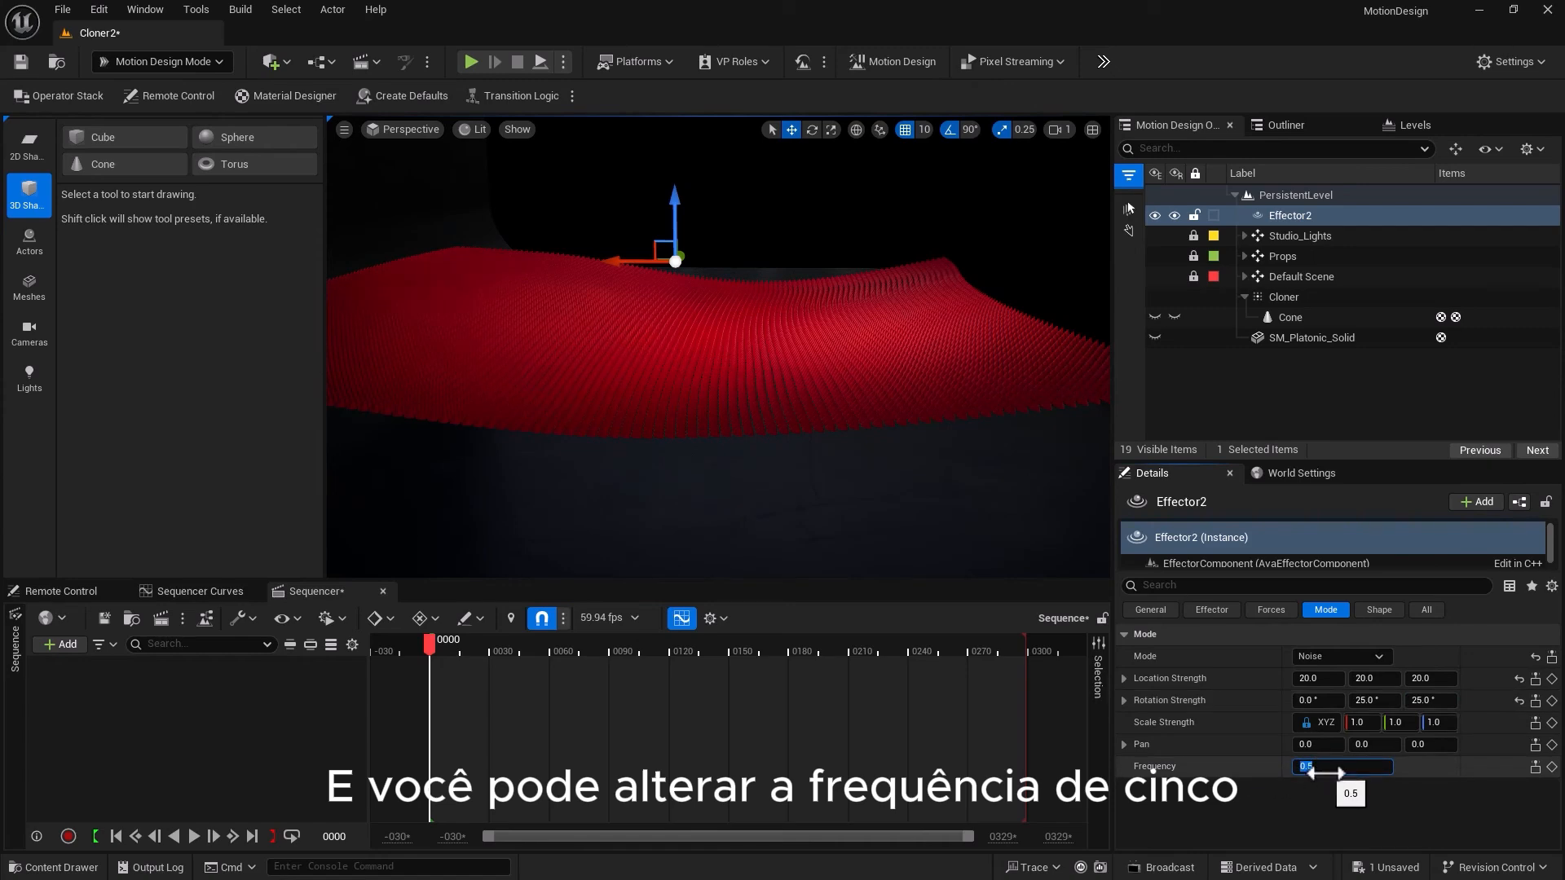
{"action": "type", "text": "0.1"}
{"action": "key", "text": "Return"}
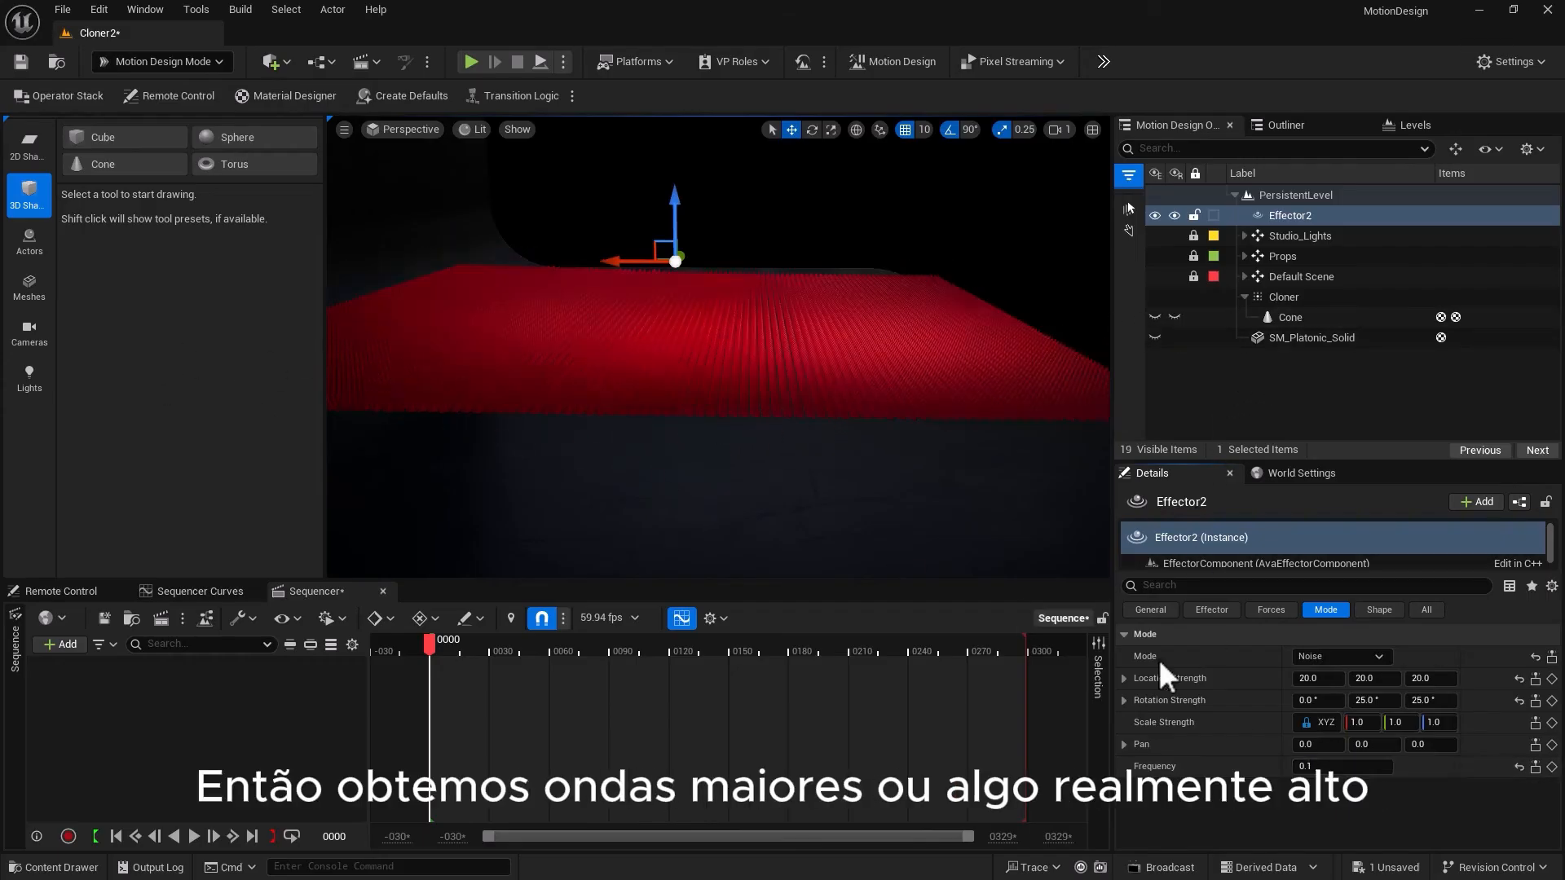
Raise Effector2's noise Frequency, trying higher values and settling on 5
{"action": "left_click_drag", "start_coordinate": [1318, 763], "coordinate": [1319, 768]}
{"action": "left_click_drag", "start_coordinate": [710, 413], "coordinate": [732, 501], "text": "alt"}
{"action": "scroll", "coordinate": [803, 384], "scroll_direction": "down", "scroll_amount": 3}
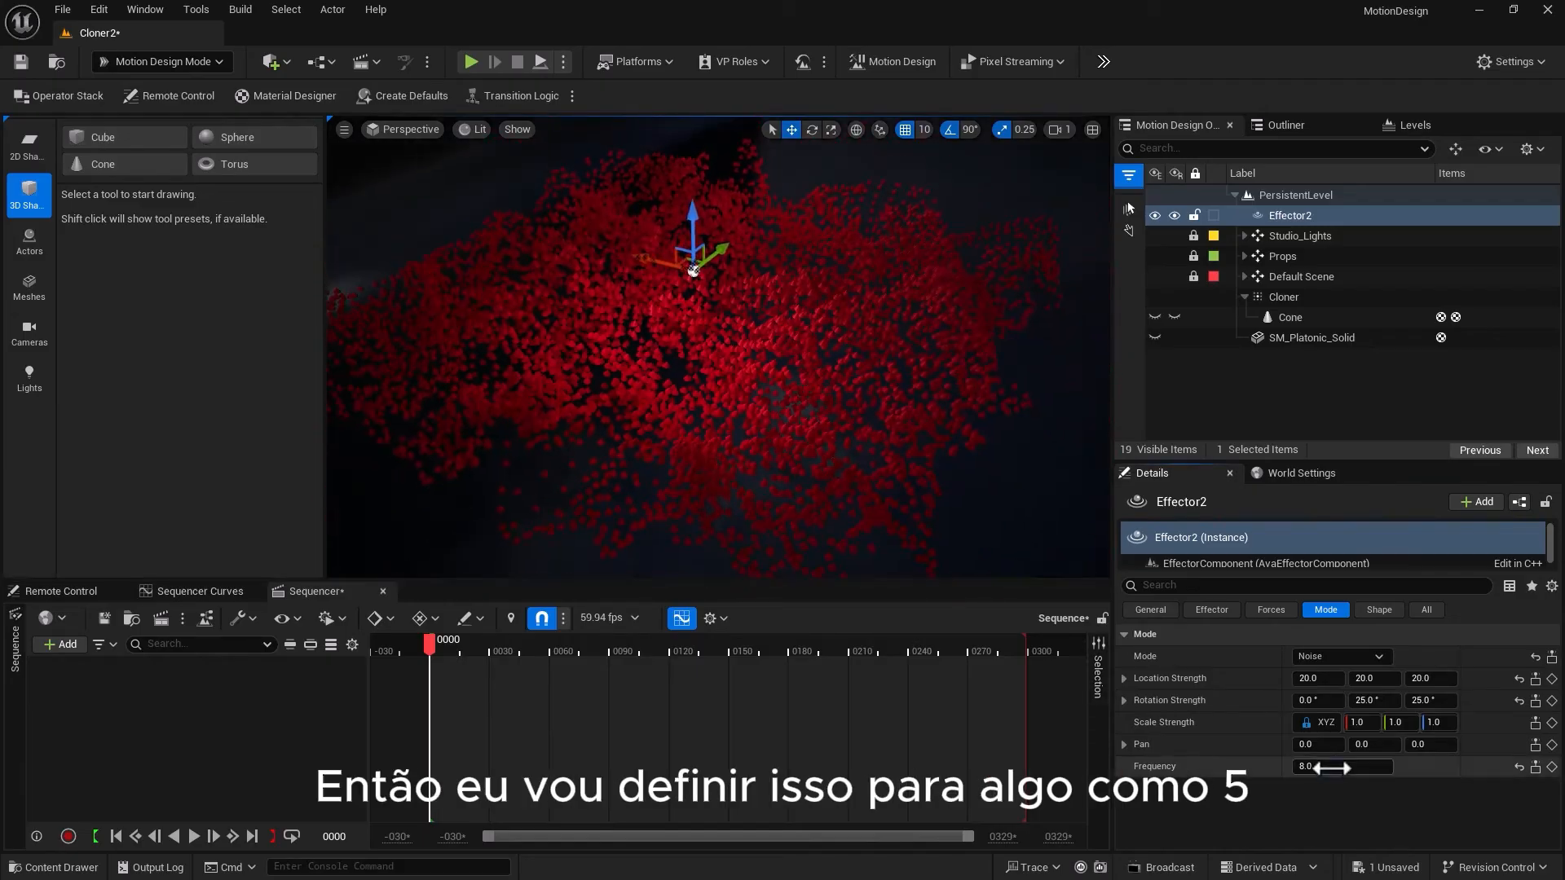
{"action": "type", "text": "5"}
{"action": "key", "text": "Return"}
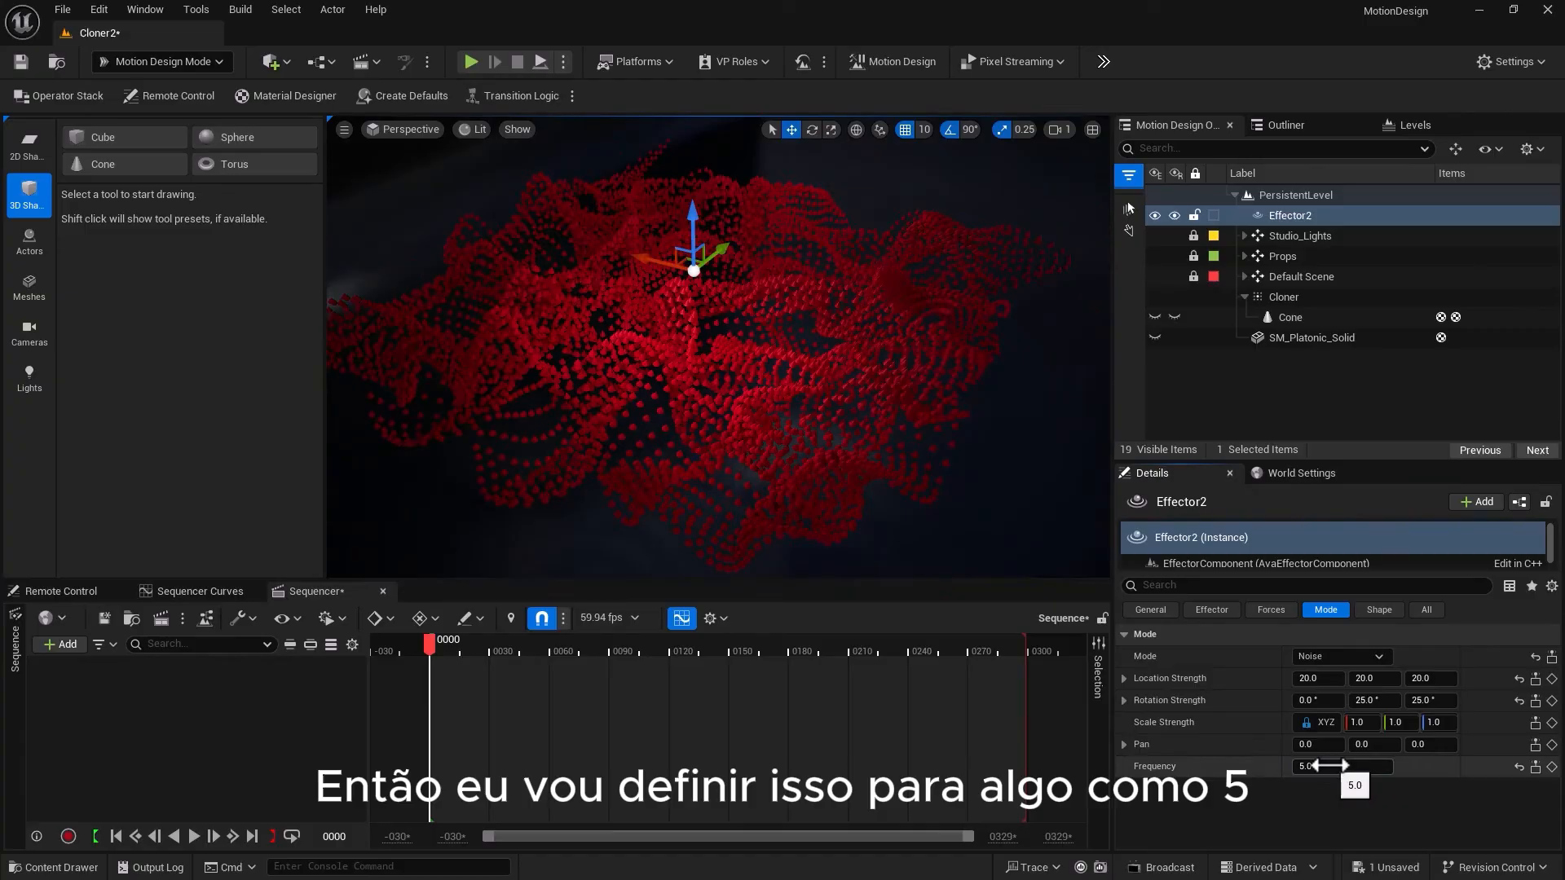
Set the Cloner's grid layout to a Count X of 150 and a Count Y of 150
{"action": "left_click", "coordinate": [1279, 316]}
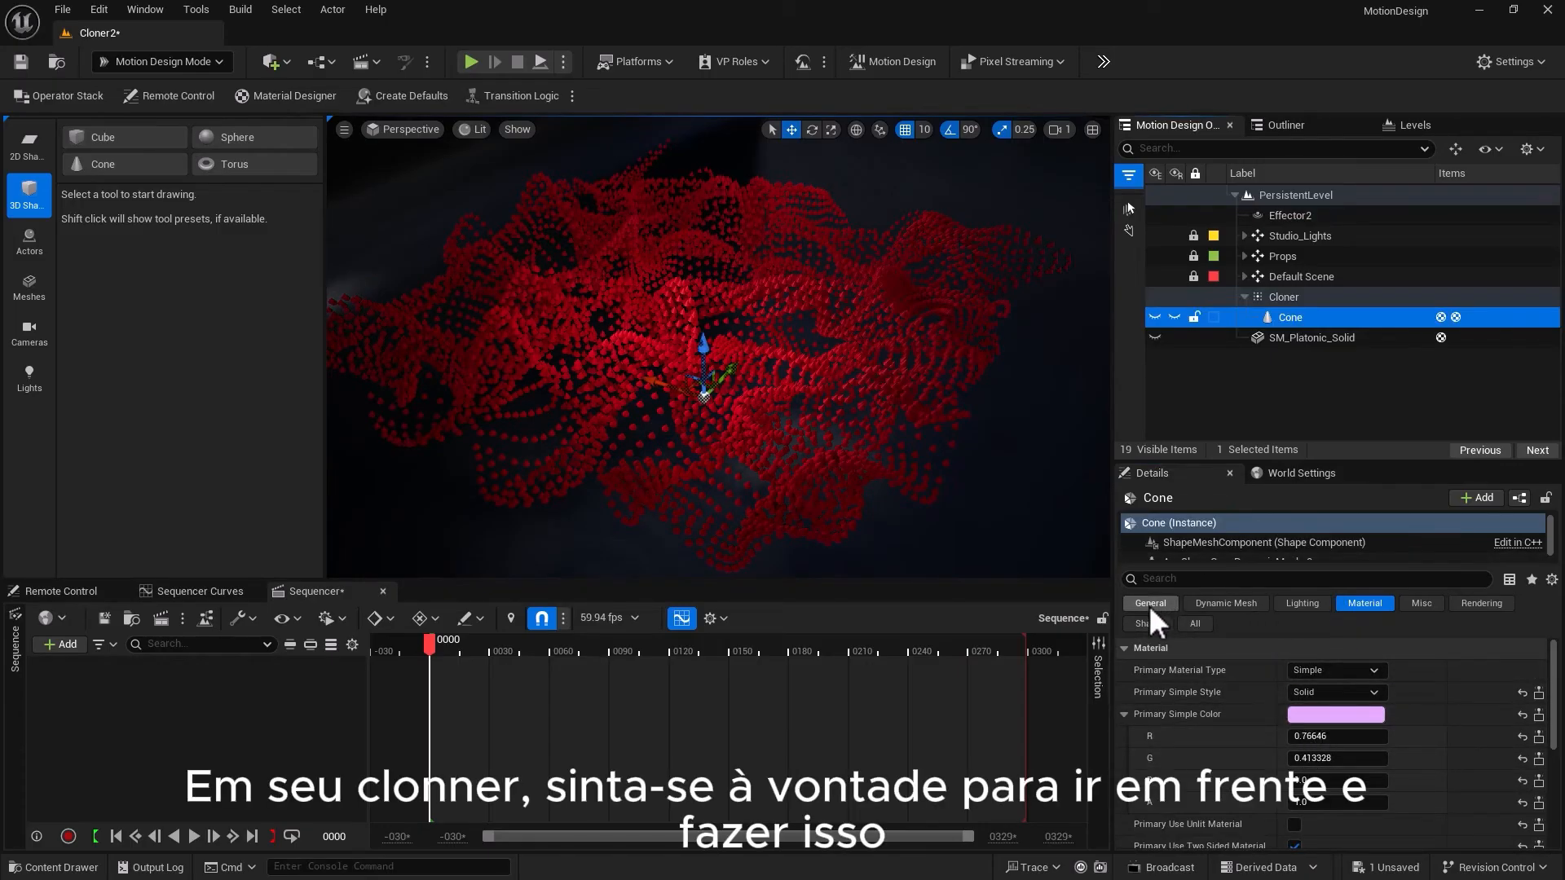
{"action": "left_click", "coordinate": [1280, 296]}
{"action": "scroll", "coordinate": [1291, 741], "scroll_direction": "down", "scroll_amount": 3}
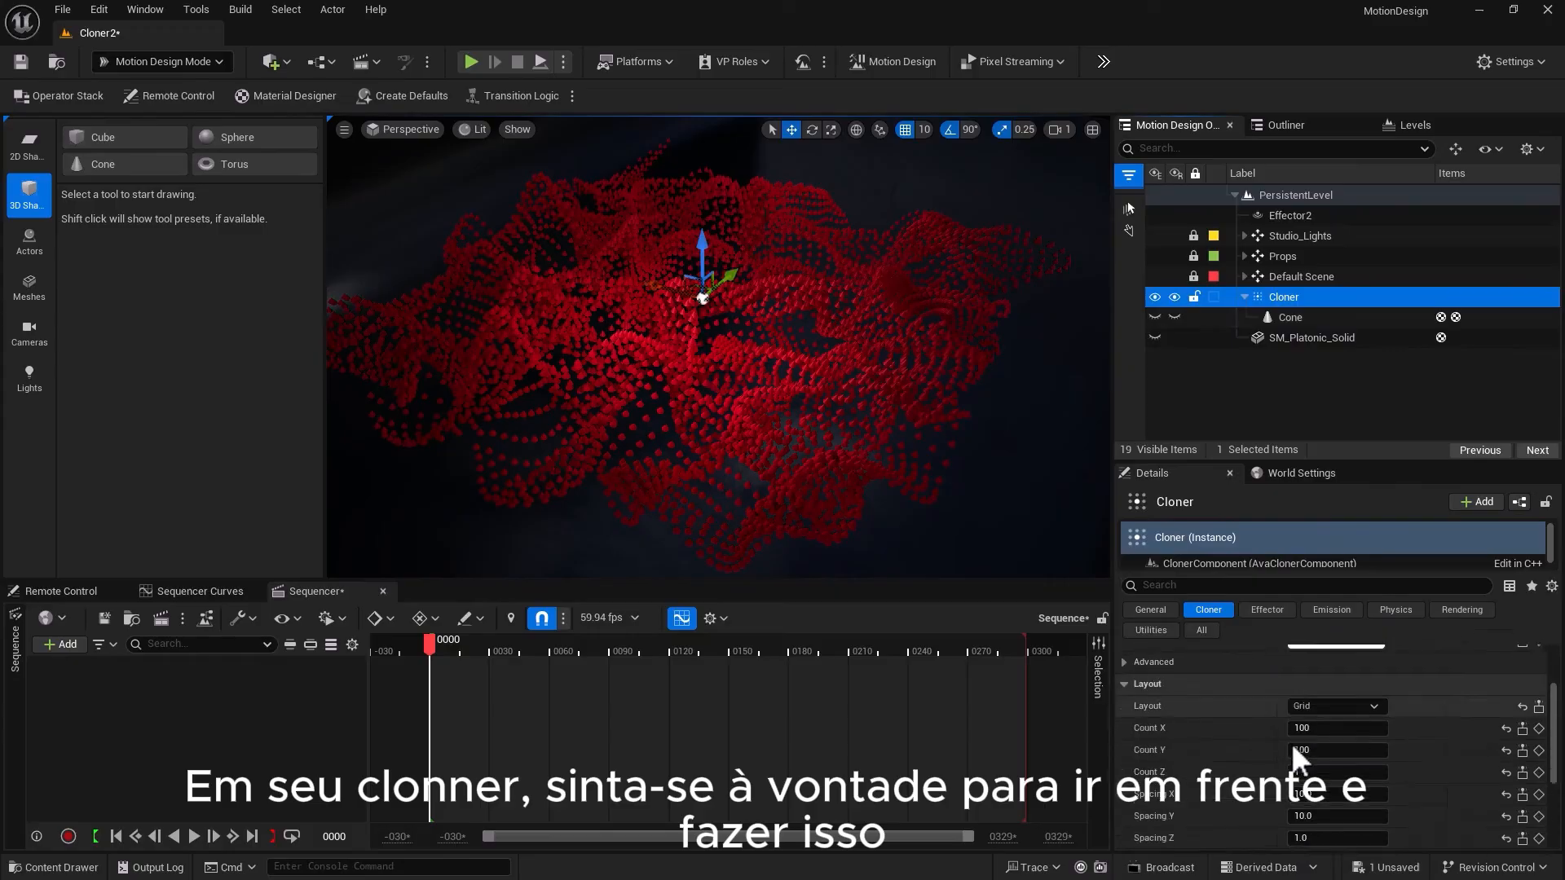
{"action": "left_click", "coordinate": [1314, 728]}
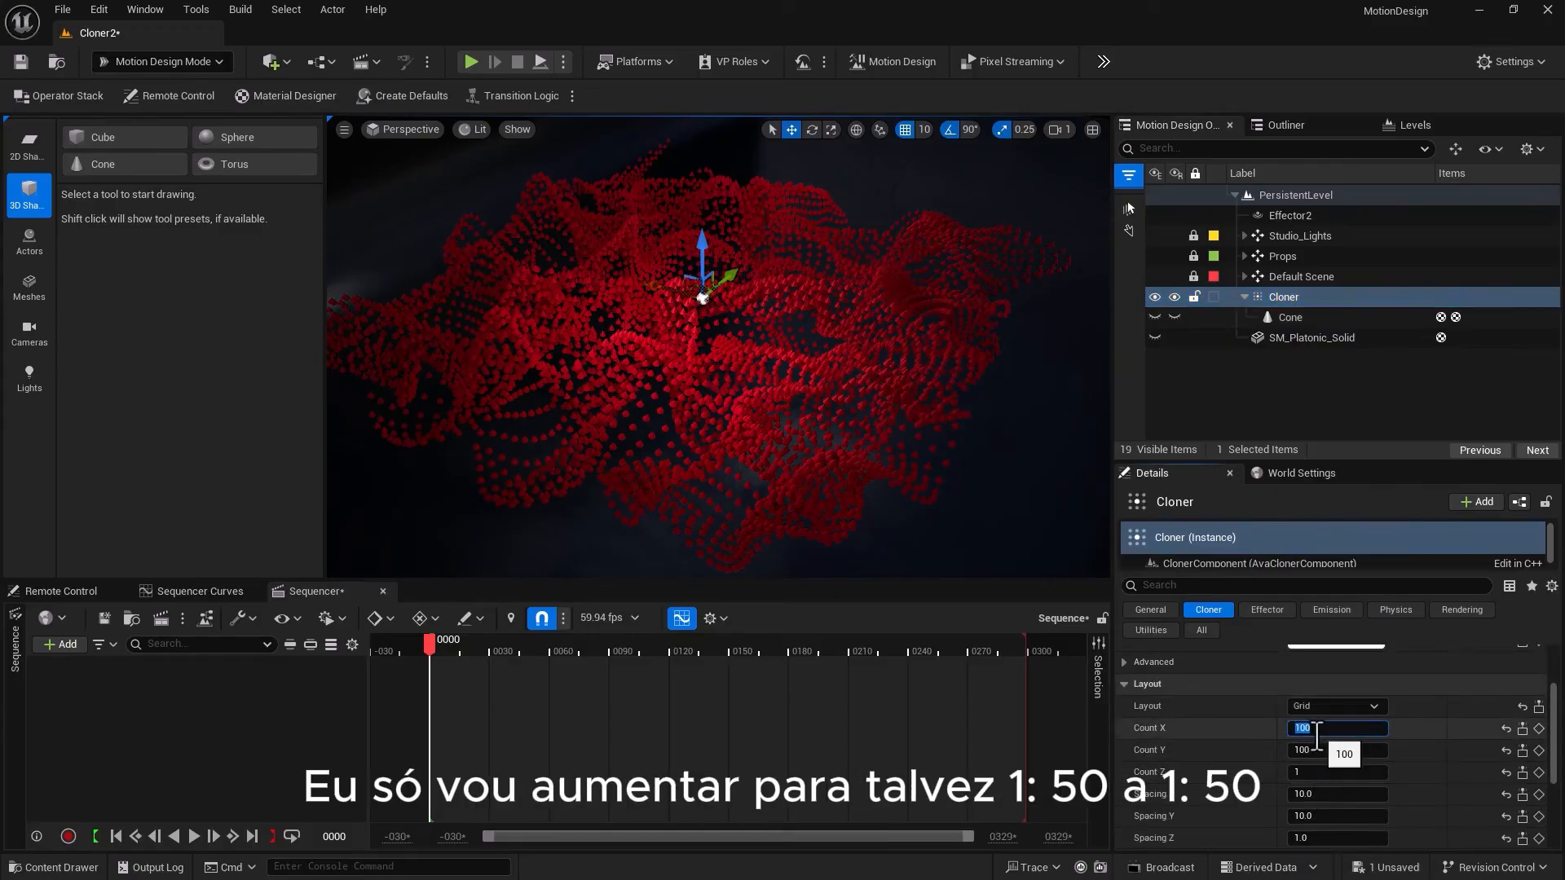
{"action": "type", "text": "150"}
{"action": "key", "text": "Return"}
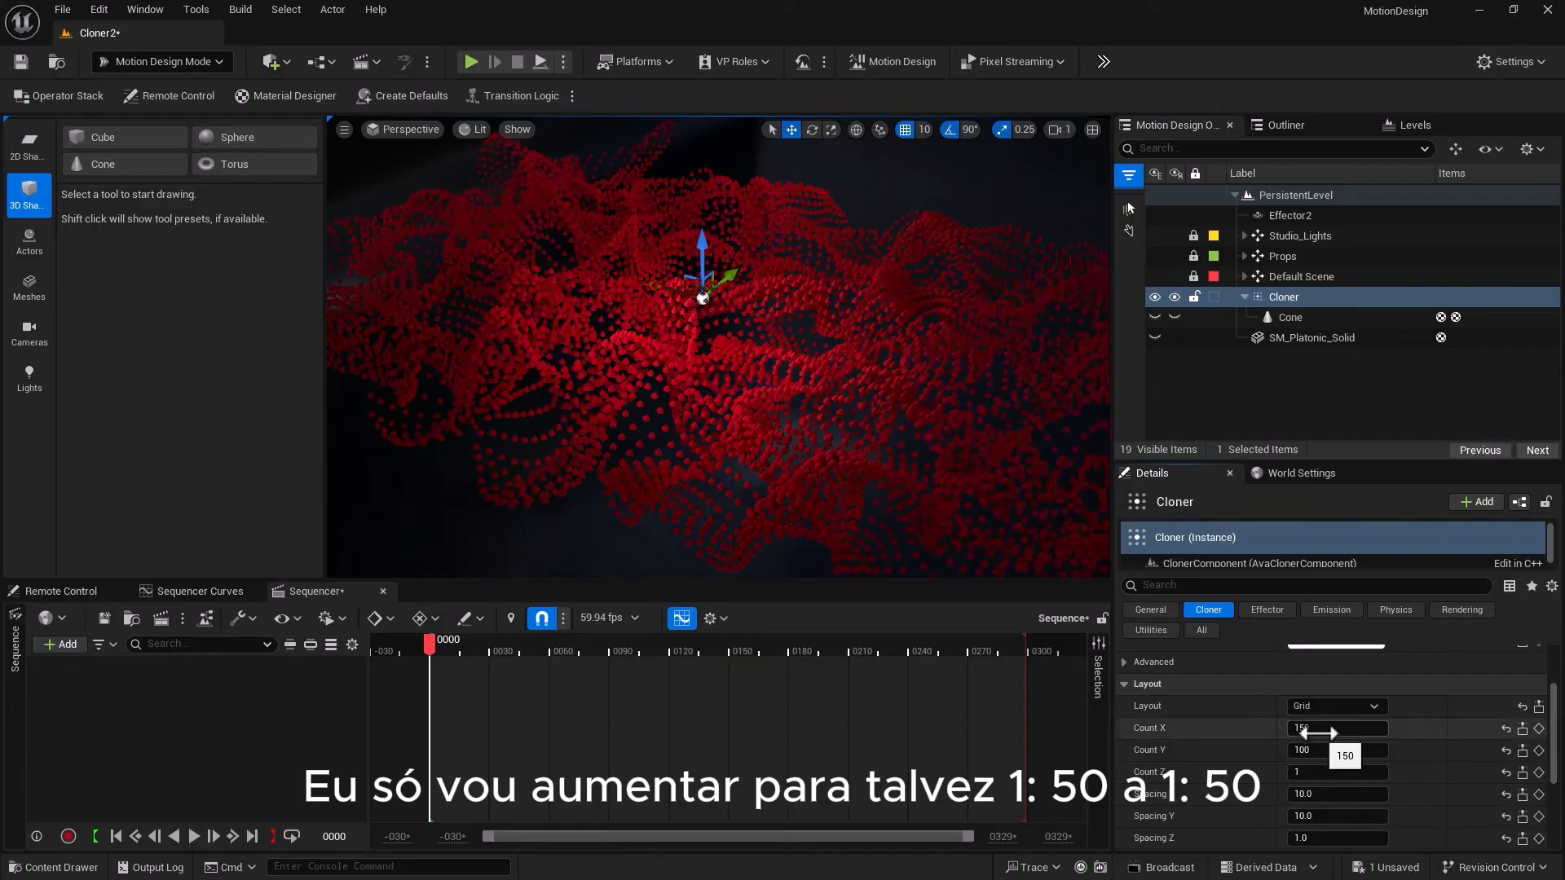
{"action": "left_click", "coordinate": [1312, 750]}
{"action": "type", "text": "150"}
Reduce the Cloner's Spacing X to 5 and view the denser cone grid
{"action": "left_click", "coordinate": [1314, 795]}
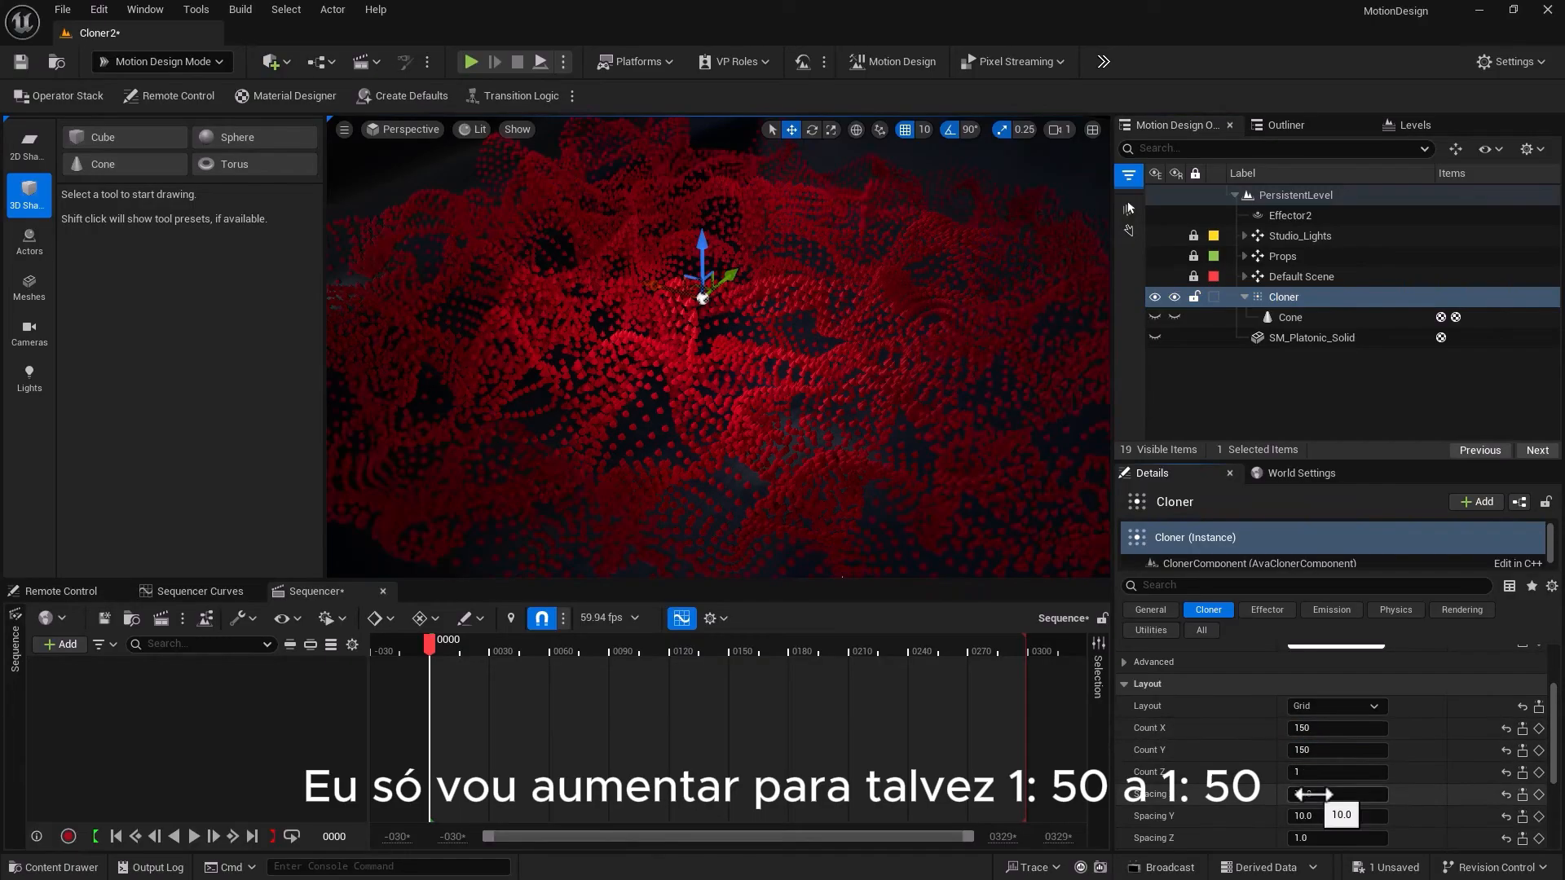
{"action": "type", "text": "5"}
{"action": "key", "text": "Return"}
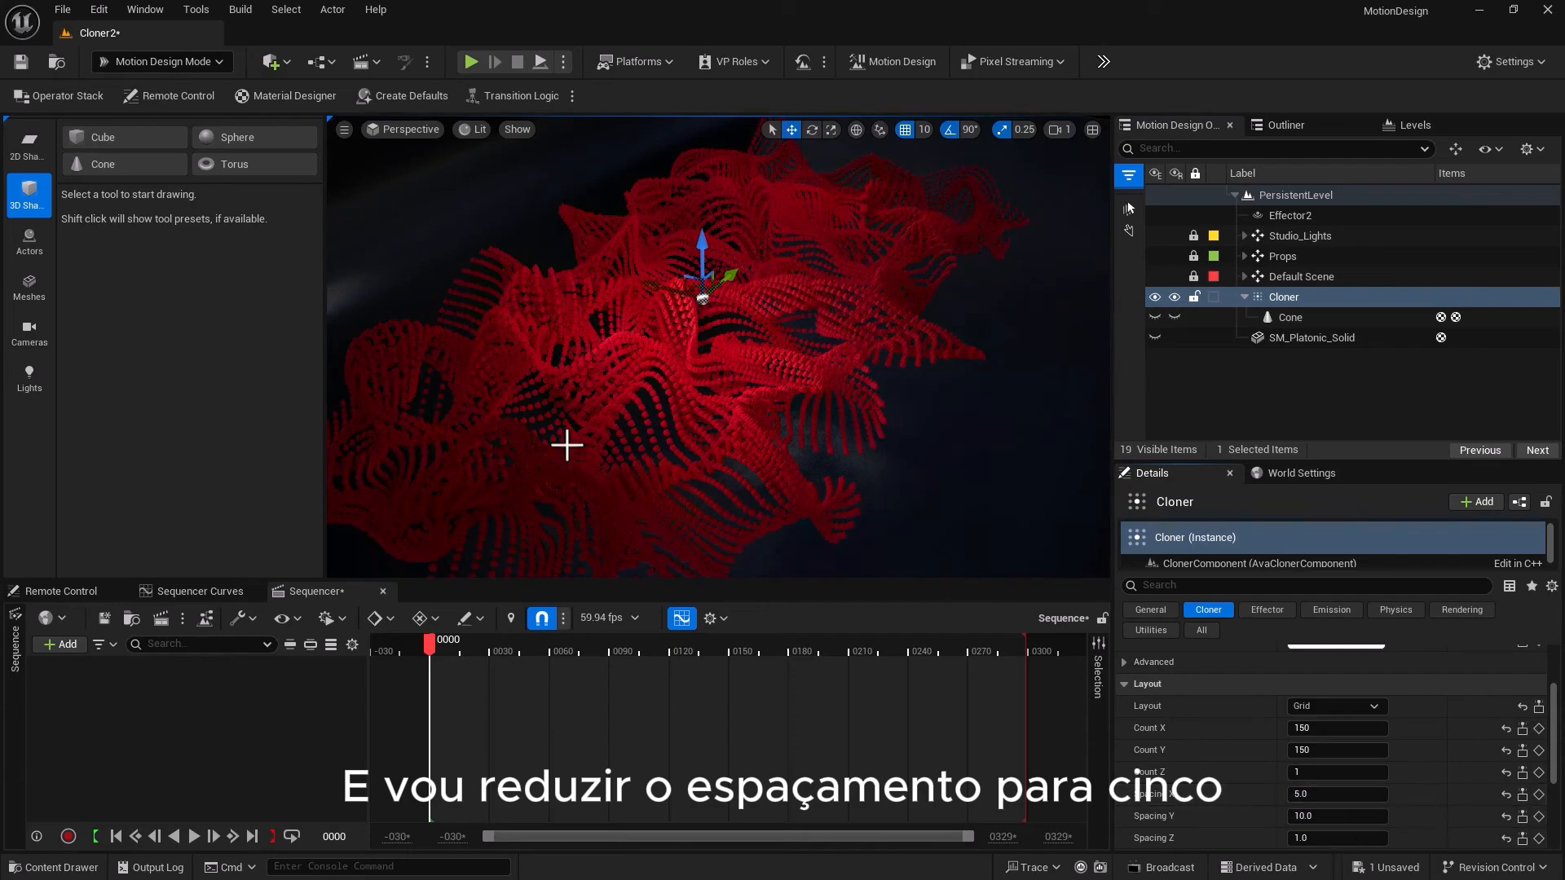
{"action": "mouse_move", "coordinate": [525, 405]}
{"action": "left_mouse_down", "text": "alt"}
{"action": "mouse_move", "coordinate": [668, 493]}
{"action": "mouse_move", "coordinate": [627, 415]}
{"action": "mouse_move", "coordinate": [546, 383]}
{"action": "left_mouse_up", "text": "alt"}
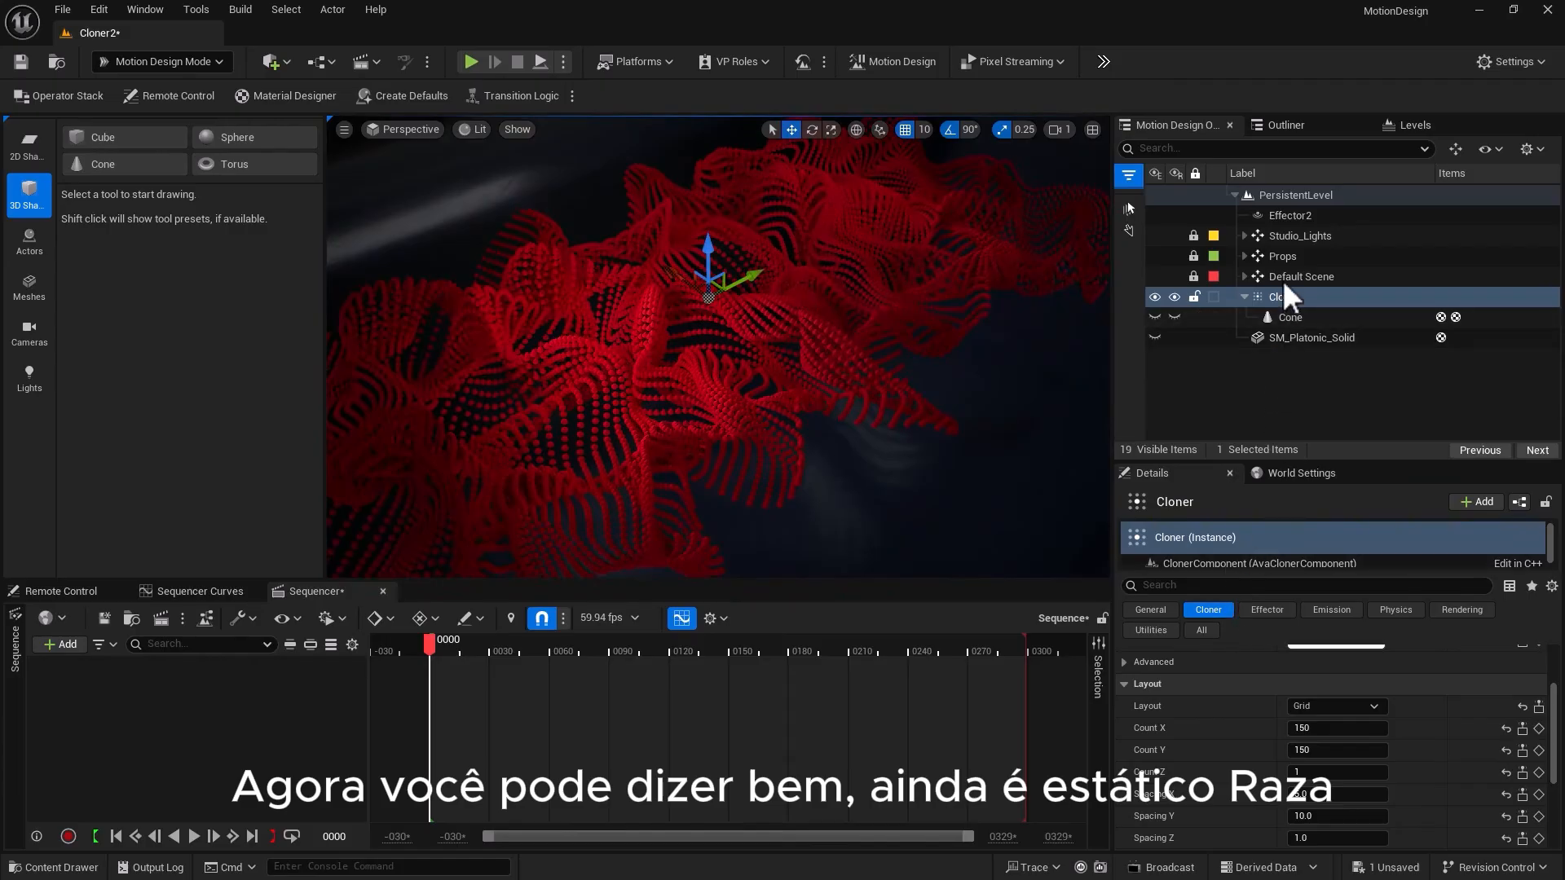
Select Effector2 and animate its noise by setting Pan to 0.5 on X, Y and Z
{"action": "left_click", "coordinate": [1283, 218]}
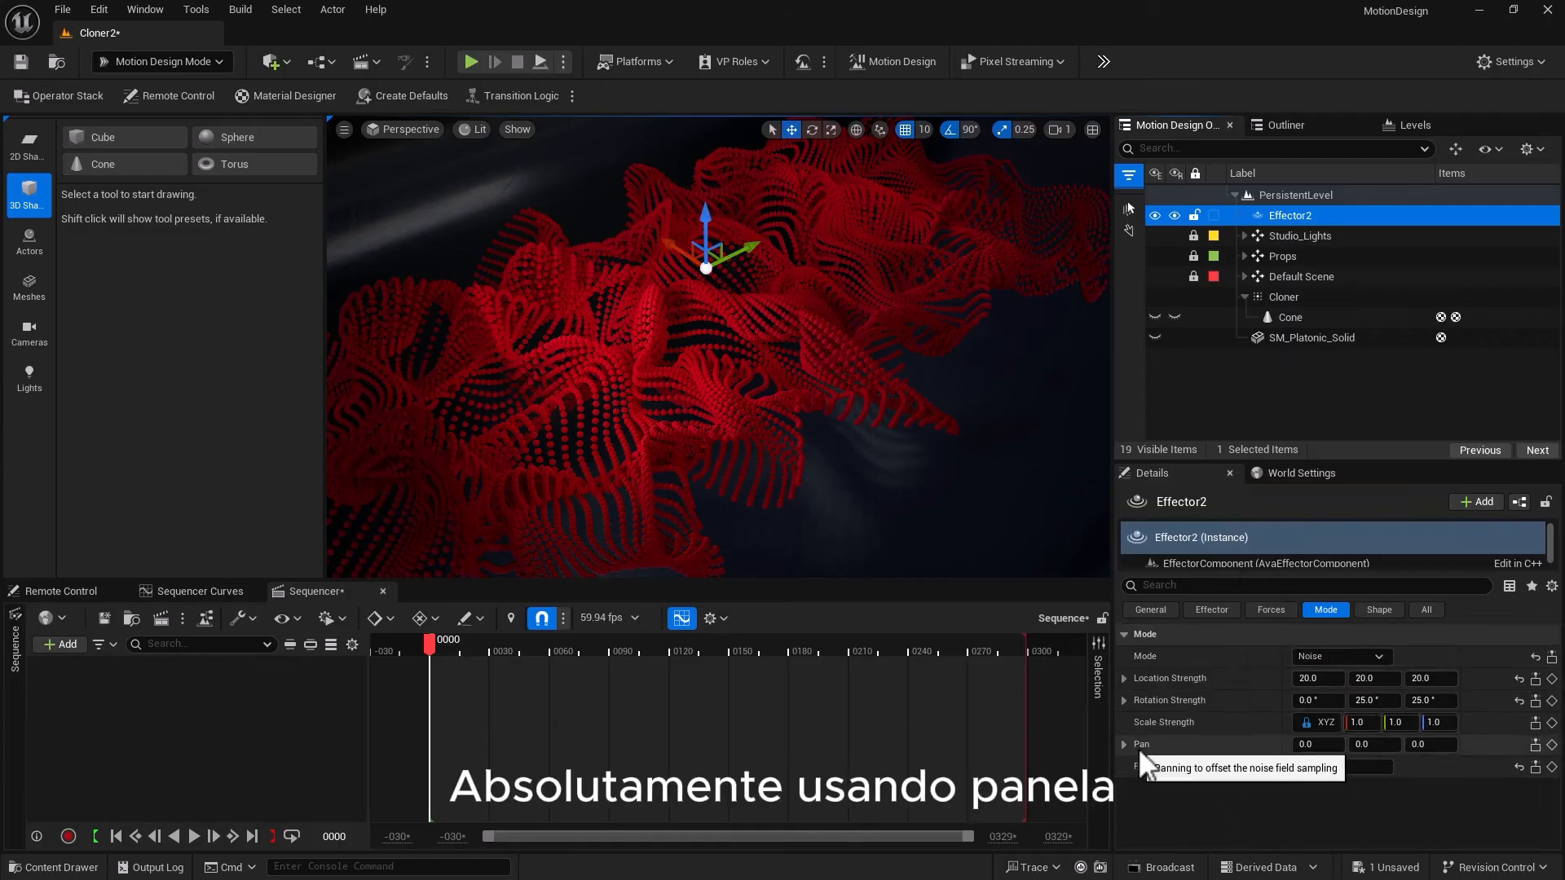
{"action": "left_click_drag", "start_coordinate": [1314, 747], "coordinate": [1318, 746]}
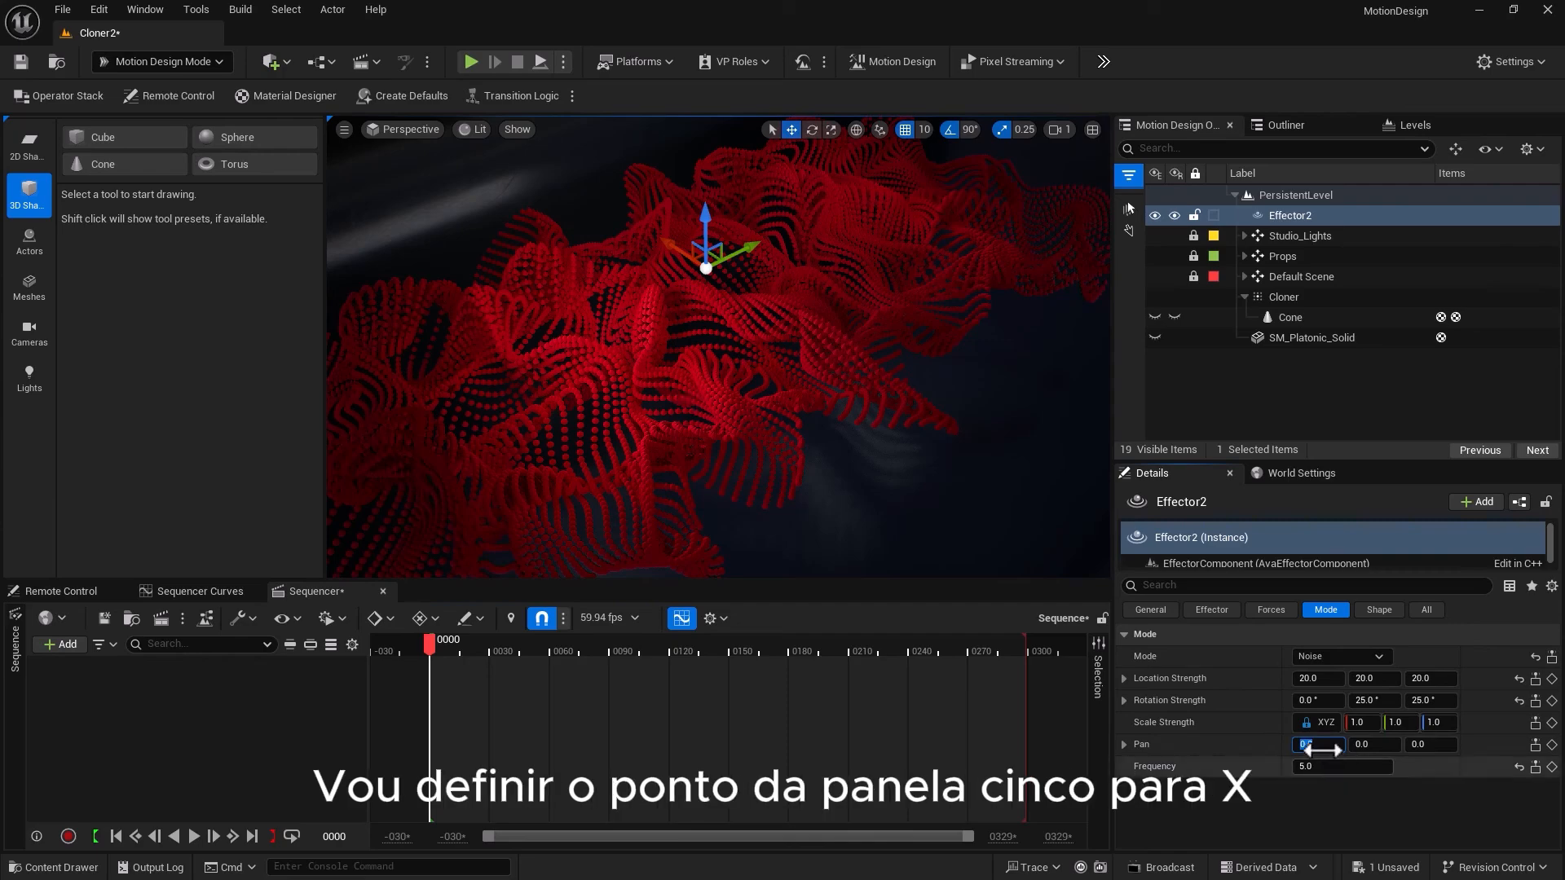
{"action": "left_click", "coordinate": [1315, 745]}
{"action": "type", "text": ".5"}
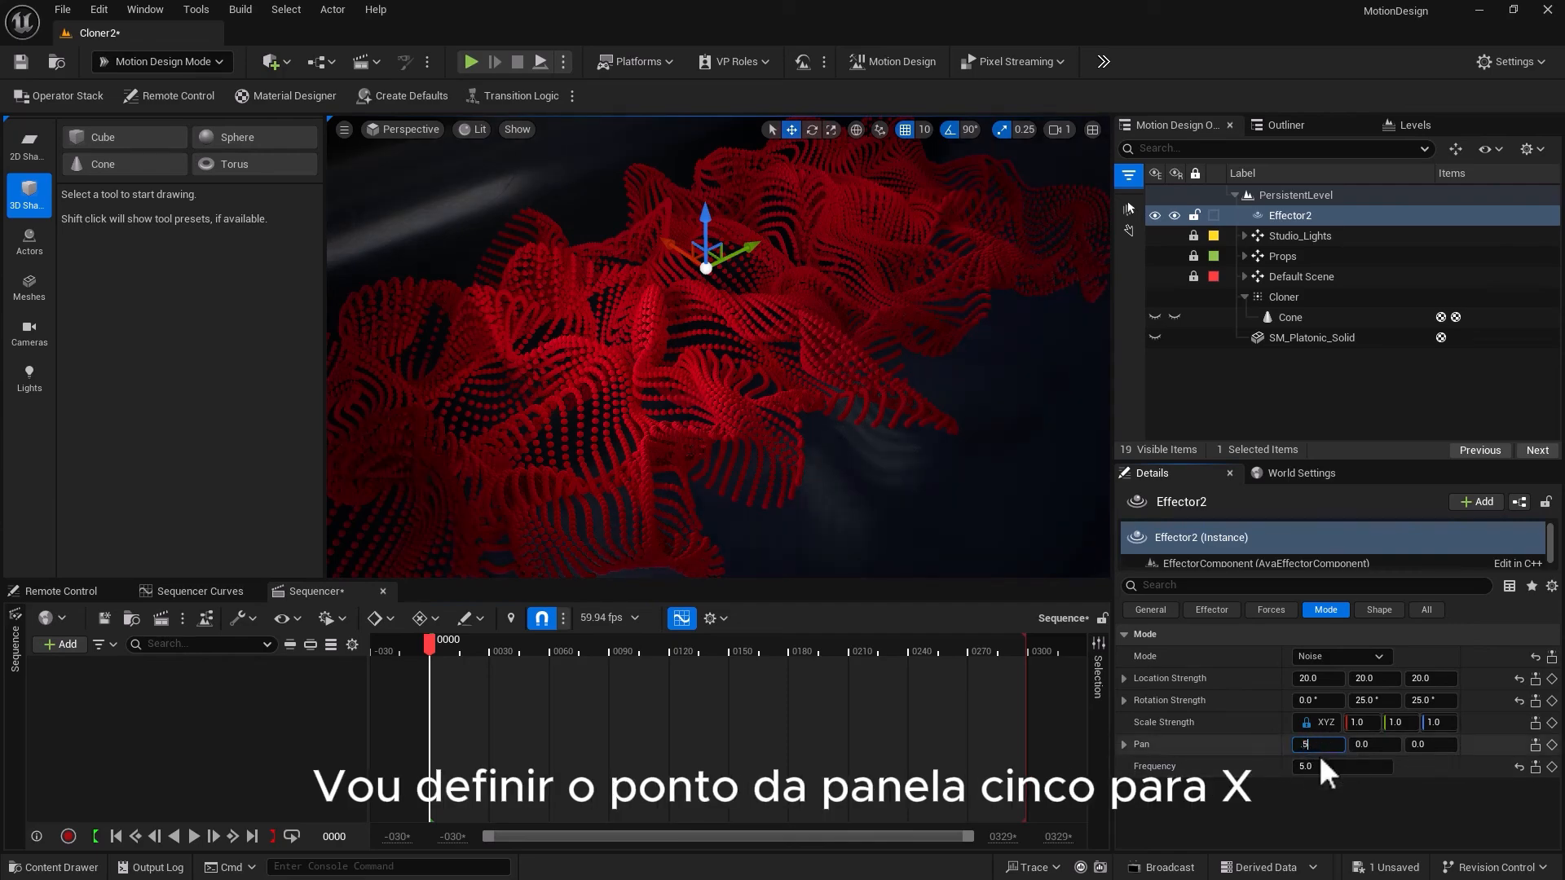
{"action": "left_click", "coordinate": [1371, 745]}
{"action": "type", "text": ".5"}
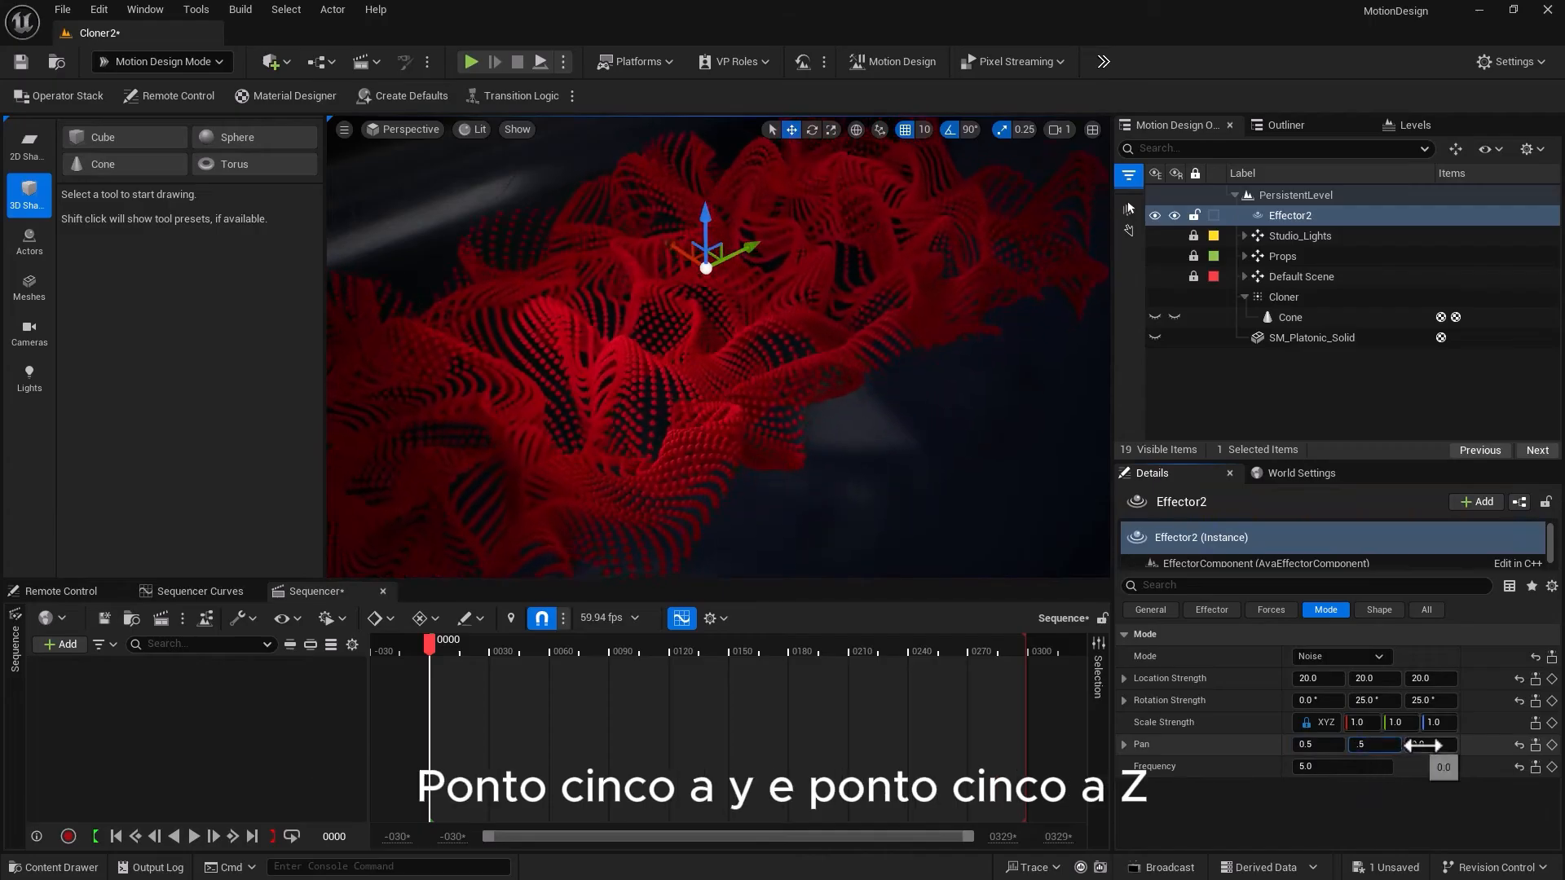
{"action": "key", "text": "Return"}
{"action": "key", "text": "Return"}
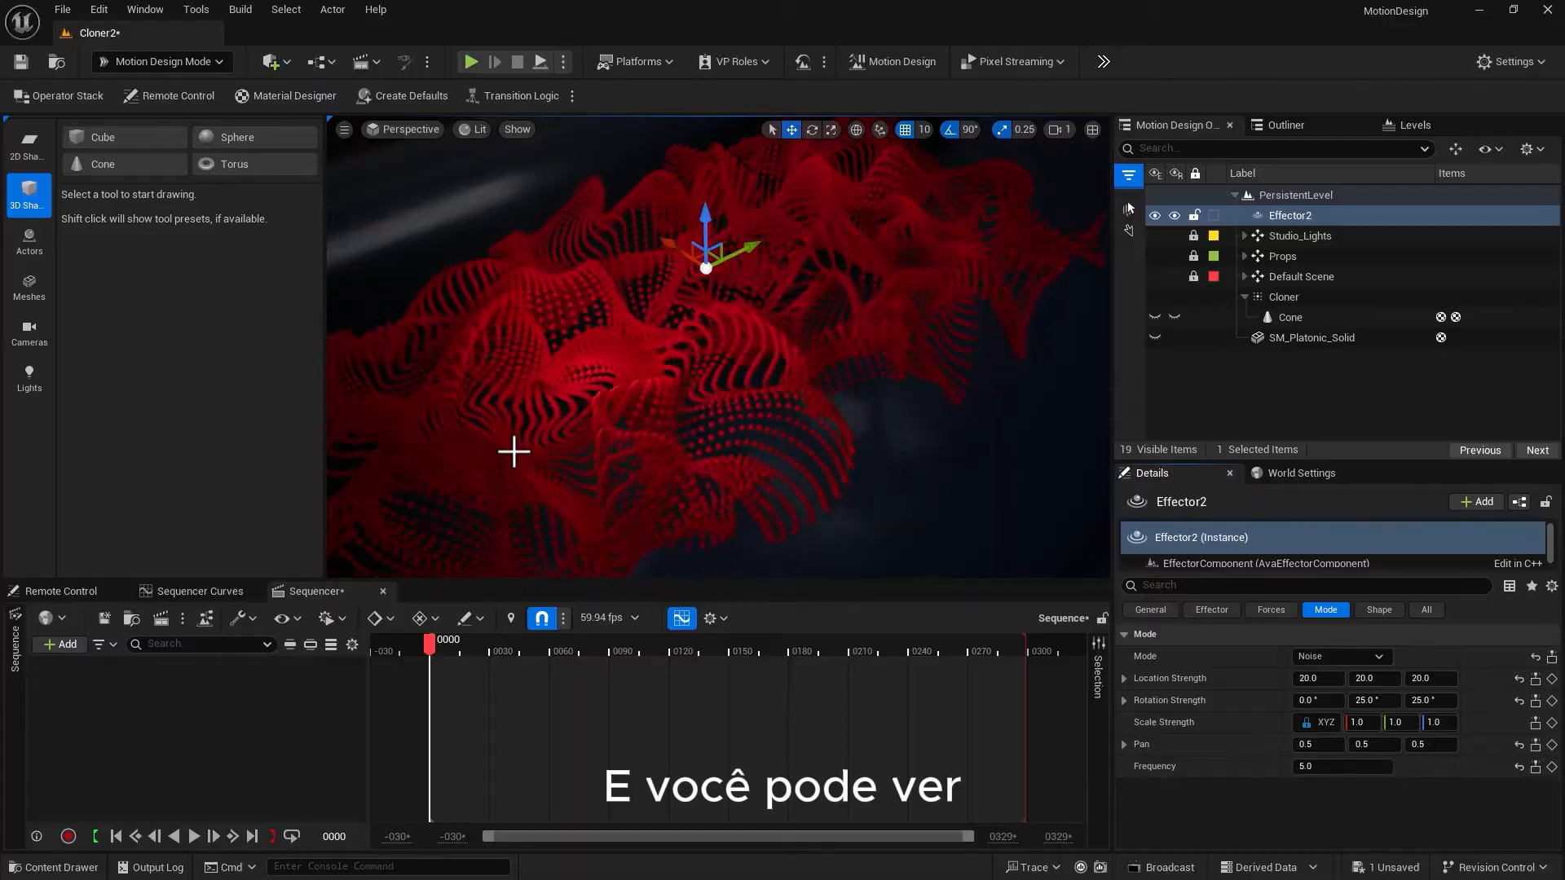
{"action": "left_click_drag", "start_coordinate": [513, 451], "coordinate": [636, 505], "text": "alt"}
{"action": "scroll", "coordinate": [496, 435], "scroll_direction": "up", "scroll_amount": 4}
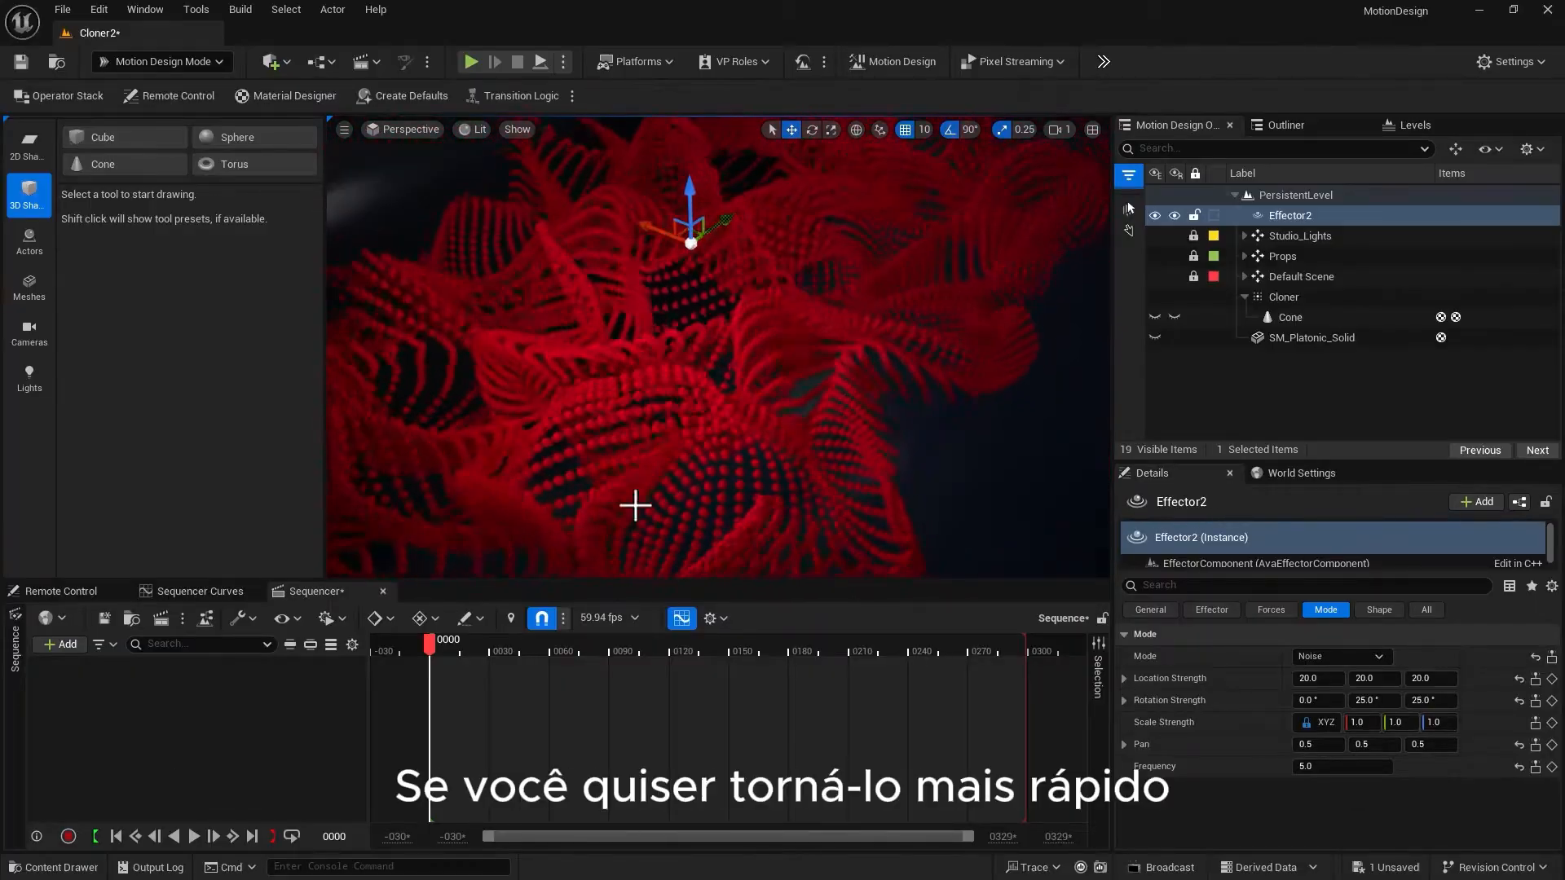
Speed up the noise waves by setting Effector2's Pan to 1 on X, Y and Z
{"action": "left_click", "coordinate": [1316, 744]}
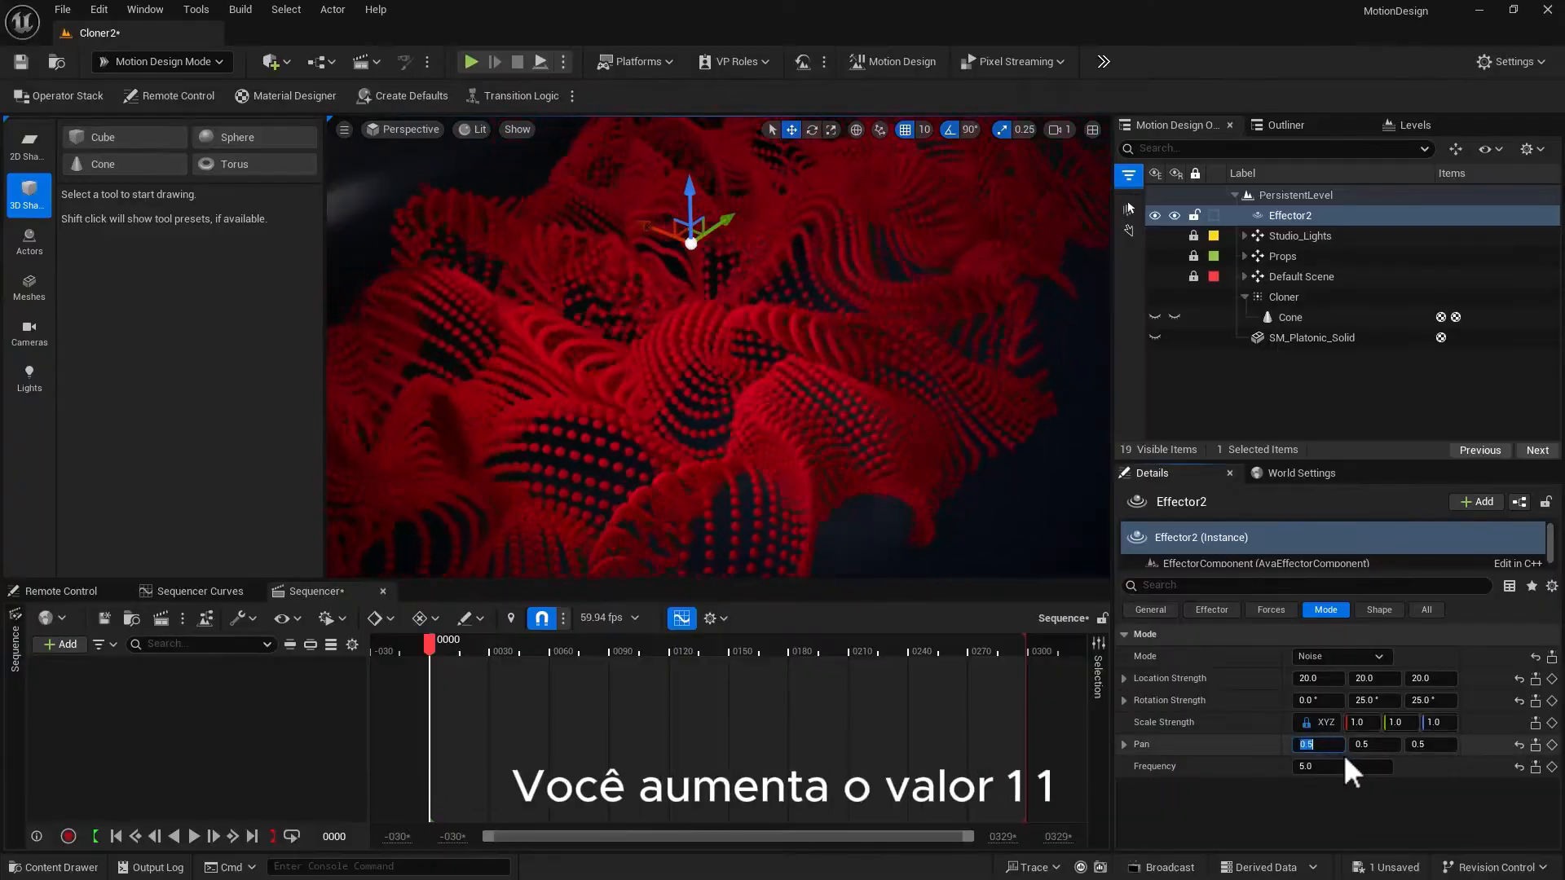
{"action": "type", "text": "1"}
{"action": "left_click", "coordinate": [1376, 745]}
{"action": "type", "text": "1"}
{"action": "left_click", "coordinate": [1421, 745]}
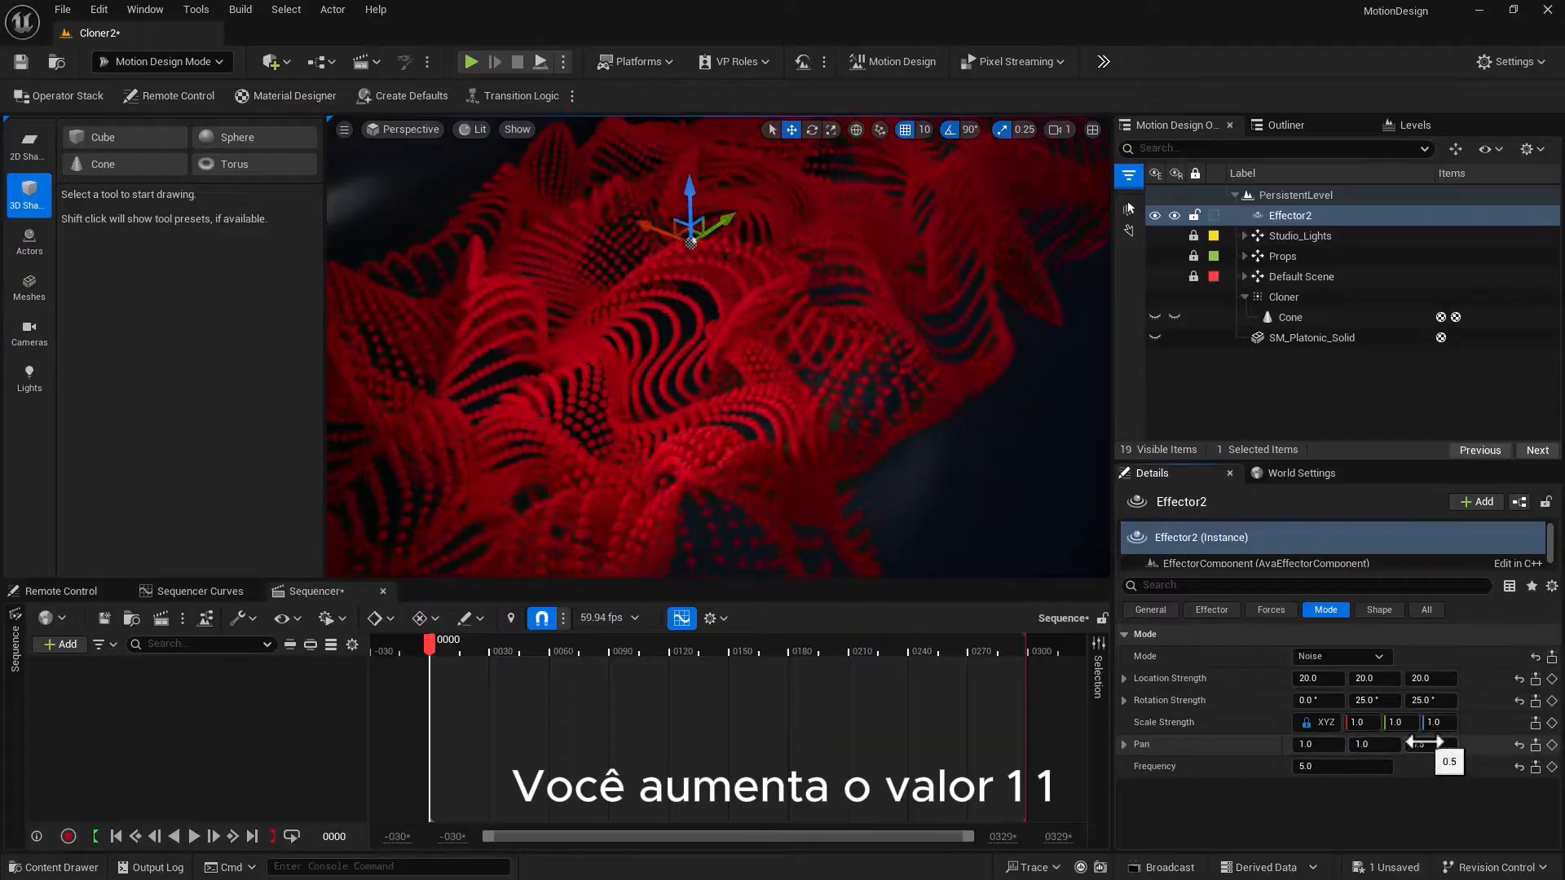
{"action": "type", "text": "1"}
{"action": "key", "text": "Return"}
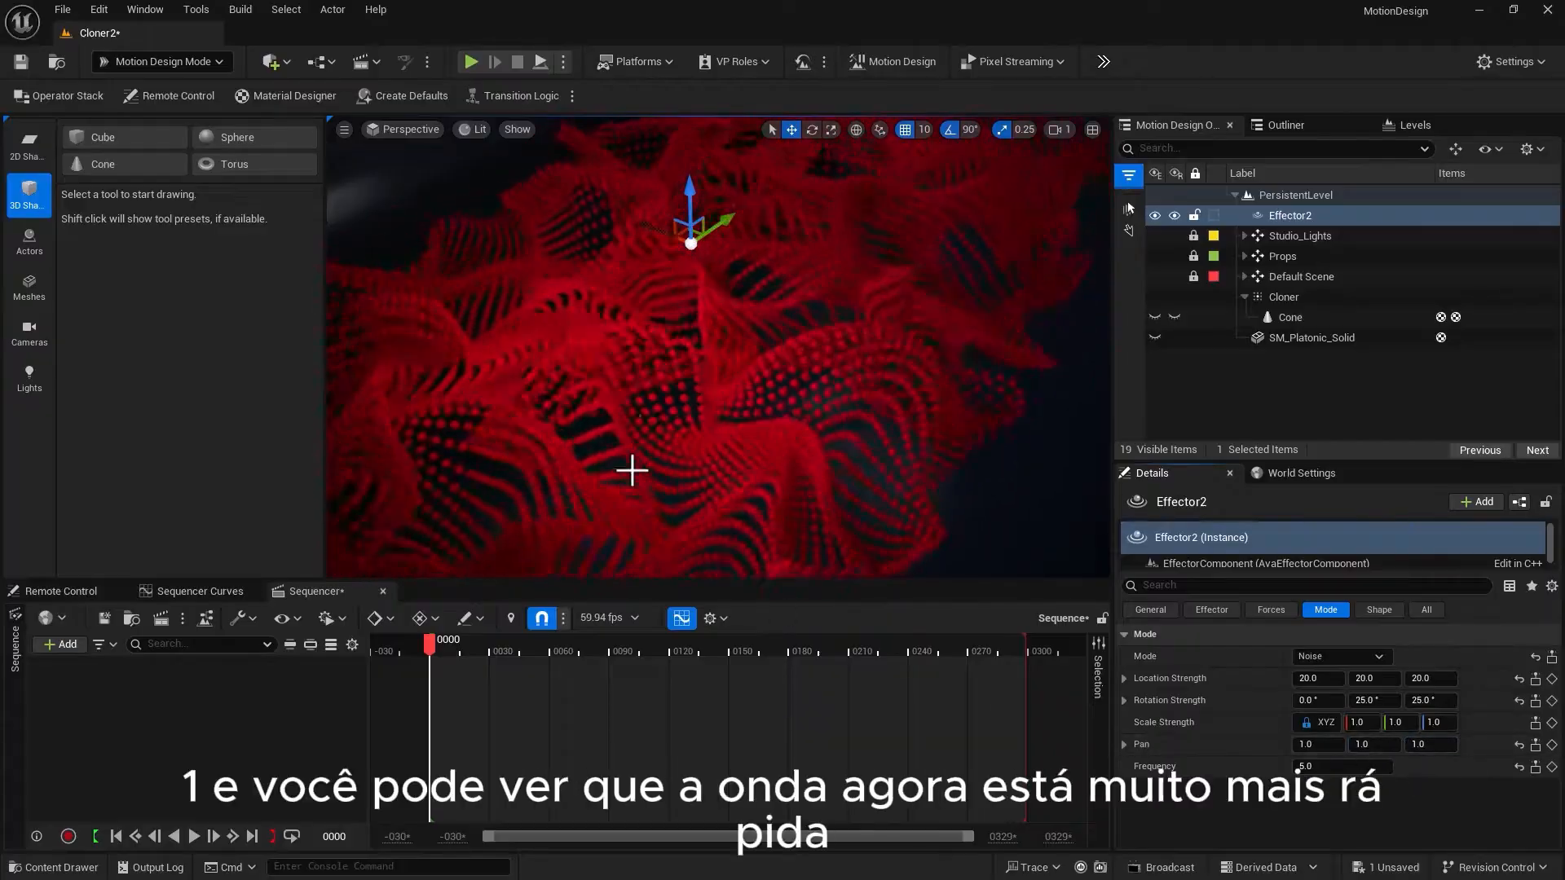
{"action": "left_click_drag", "start_coordinate": [634, 462], "coordinate": [721, 546], "text": "alt"}
{"action": "right_click_drag", "start_coordinate": [718, 346], "coordinate": [668, 310], "text": "alt"}
{"action": "mouse_move", "coordinate": [810, 416]}
{"action": "left_mouse_down", "text": "alt"}
{"action": "mouse_move", "coordinate": [810, 460]}
{"action": "mouse_move", "coordinate": [810, 426]}
{"action": "left_mouse_up", "text": "alt"}
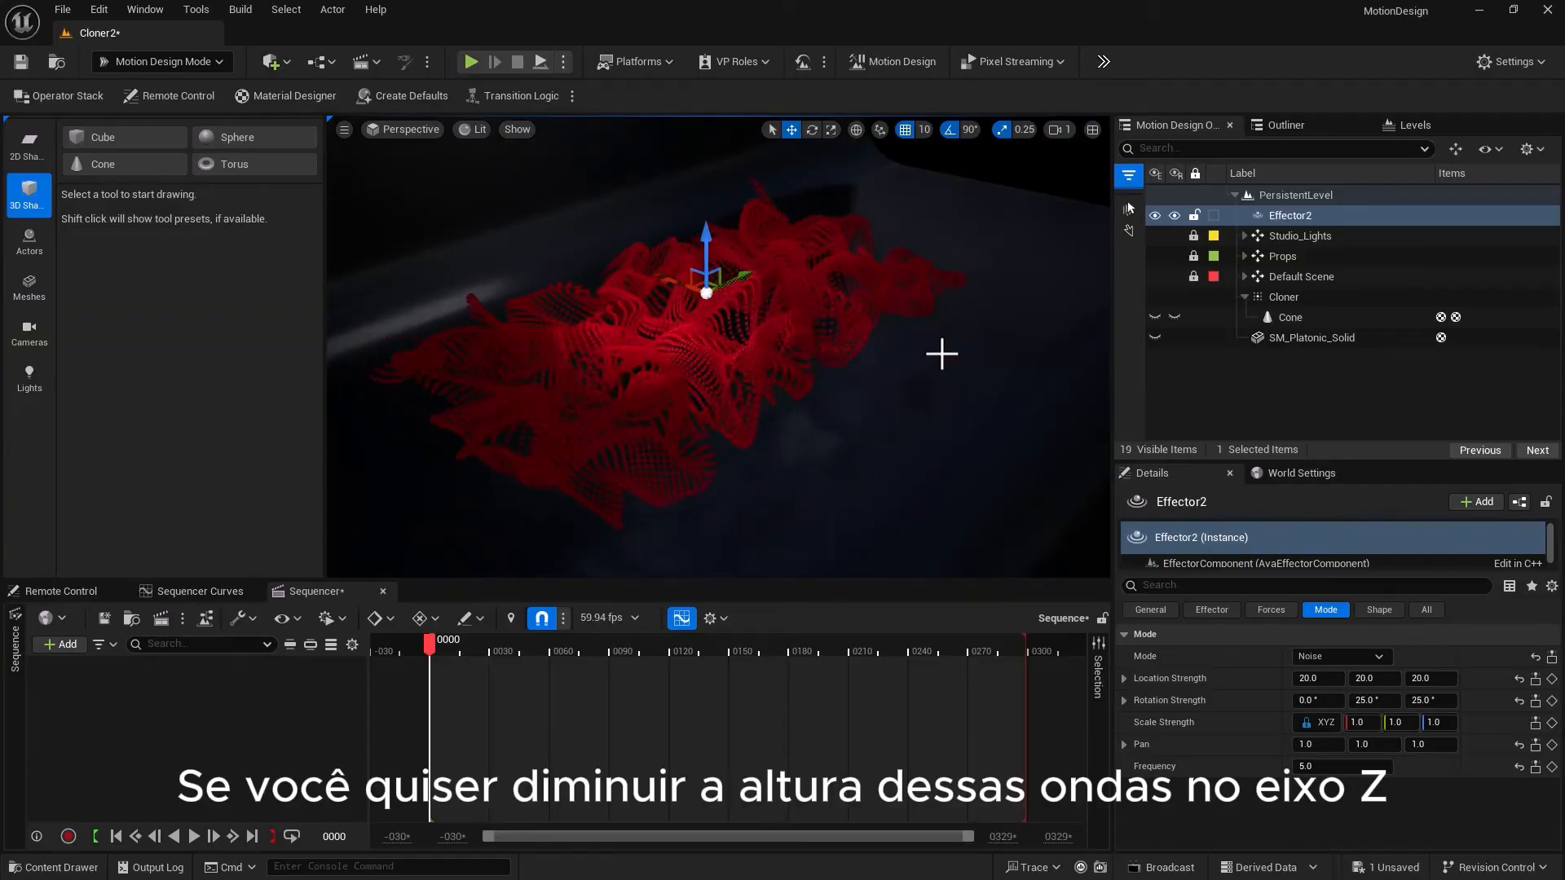
Reduce the wave height by setting Effector2's Location Strength Z to 10, and inspect the cones from several angles
{"action": "left_click", "coordinate": [1427, 678]}
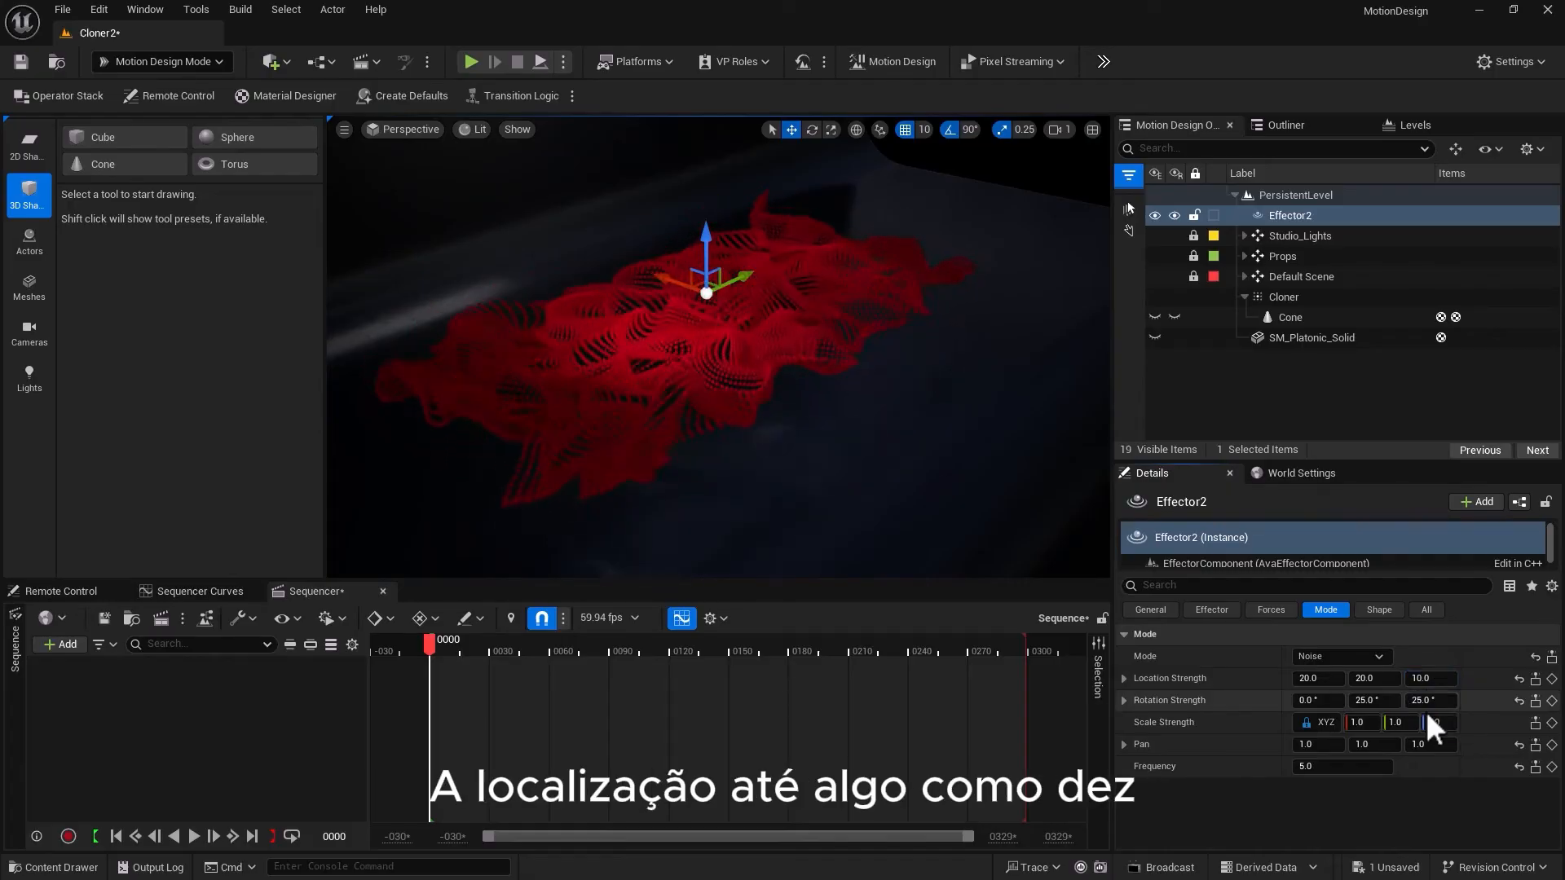
{"action": "left_click_drag", "start_coordinate": [606, 500], "coordinate": [709, 440], "text": "alt"}
{"action": "right_click_drag", "start_coordinate": [594, 461], "coordinate": [693, 461], "text": "alt"}
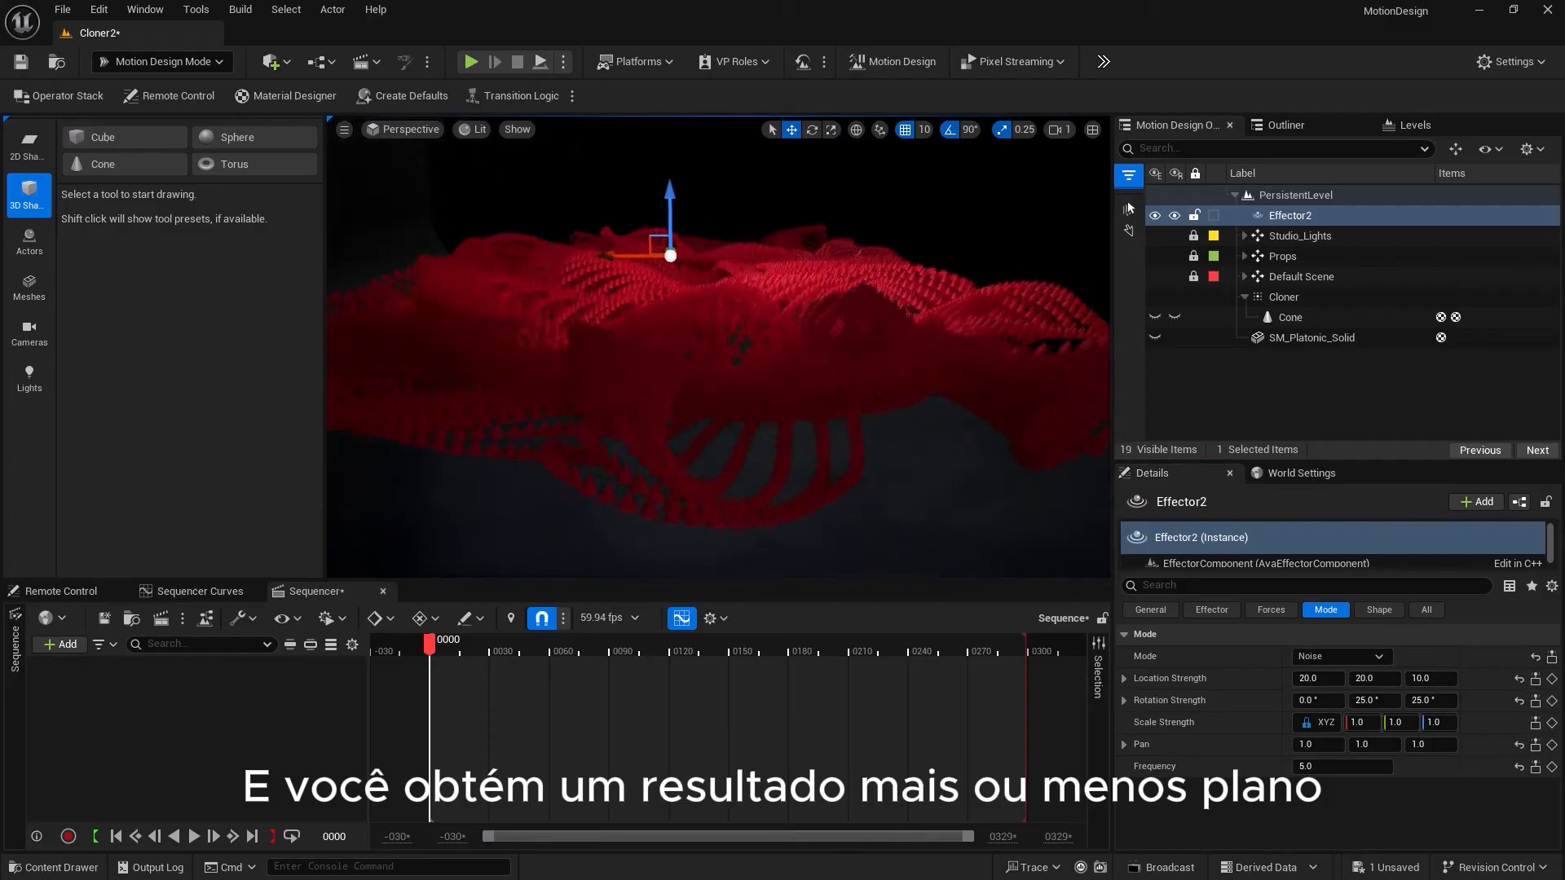
{"action": "left_click_drag", "start_coordinate": [594, 461], "coordinate": [594, 530], "text": "alt"}
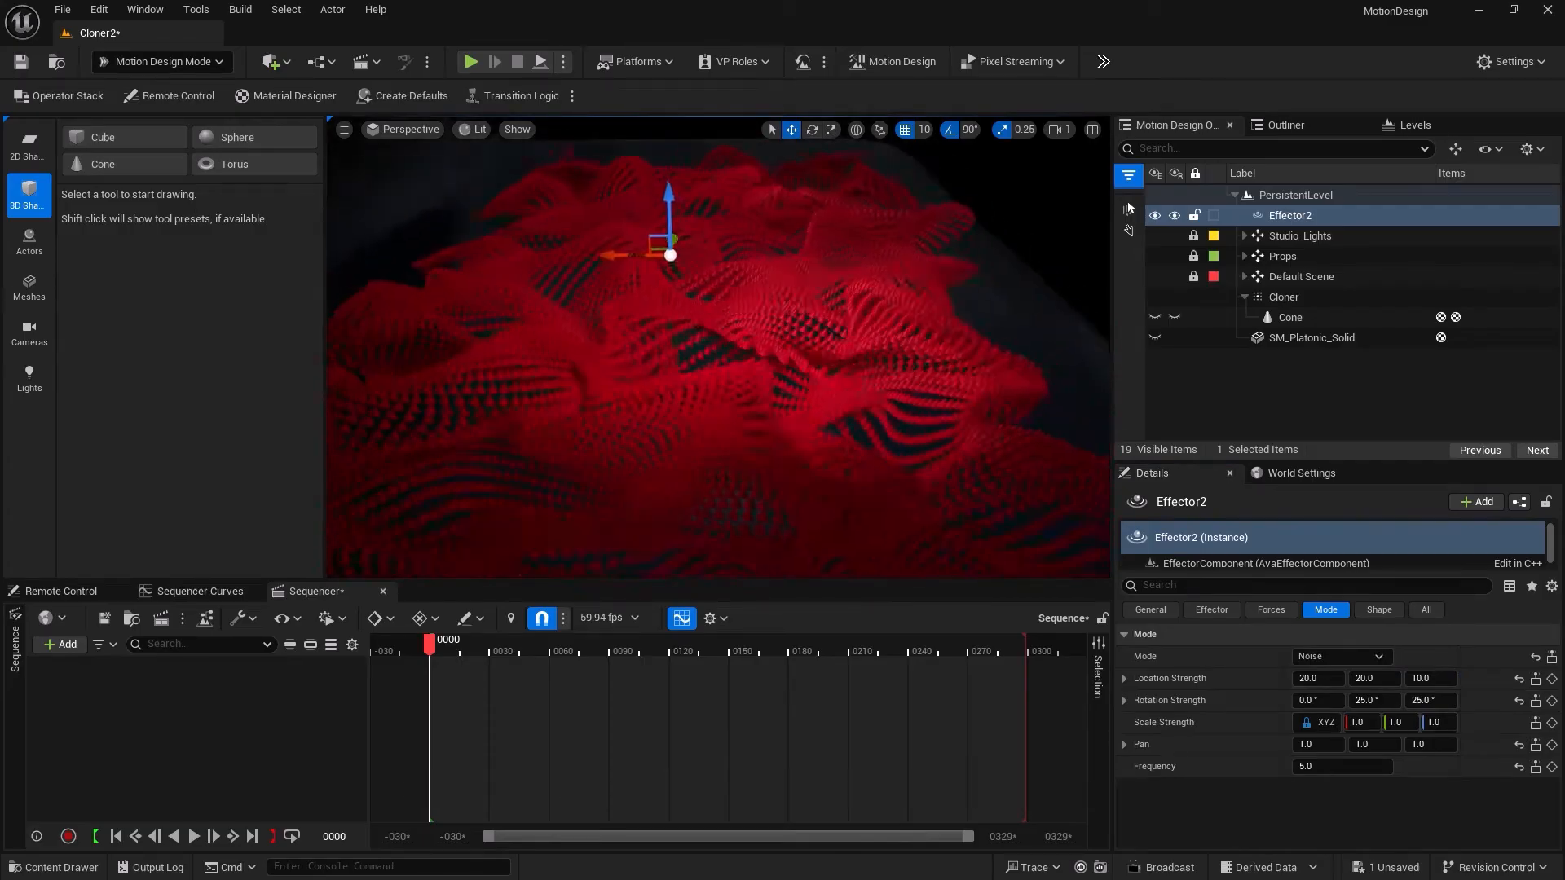
{"action": "left_click_drag", "start_coordinate": [594, 461], "coordinate": [456, 461], "text": "alt"}
Slow down the noise waves by setting Effector2's Pan to 0.2 on X, Y and Z
{"action": "left_click", "coordinate": [1318, 744]}
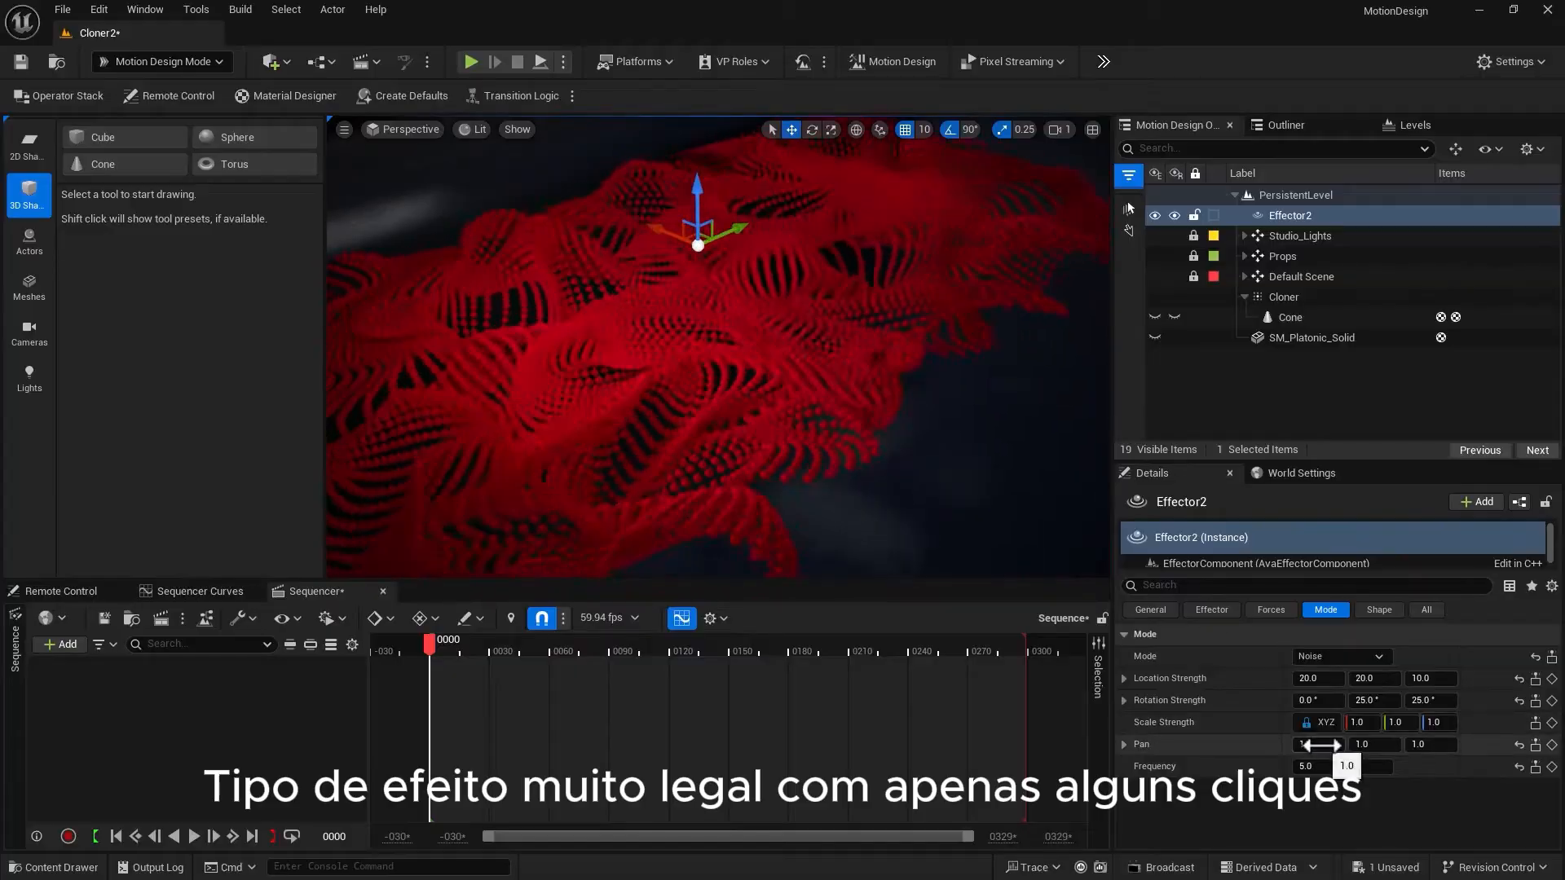
{"action": "type", "text": ".2"}
{"action": "left_click", "coordinate": [1367, 744]}
{"action": "type", "text": ".2"}
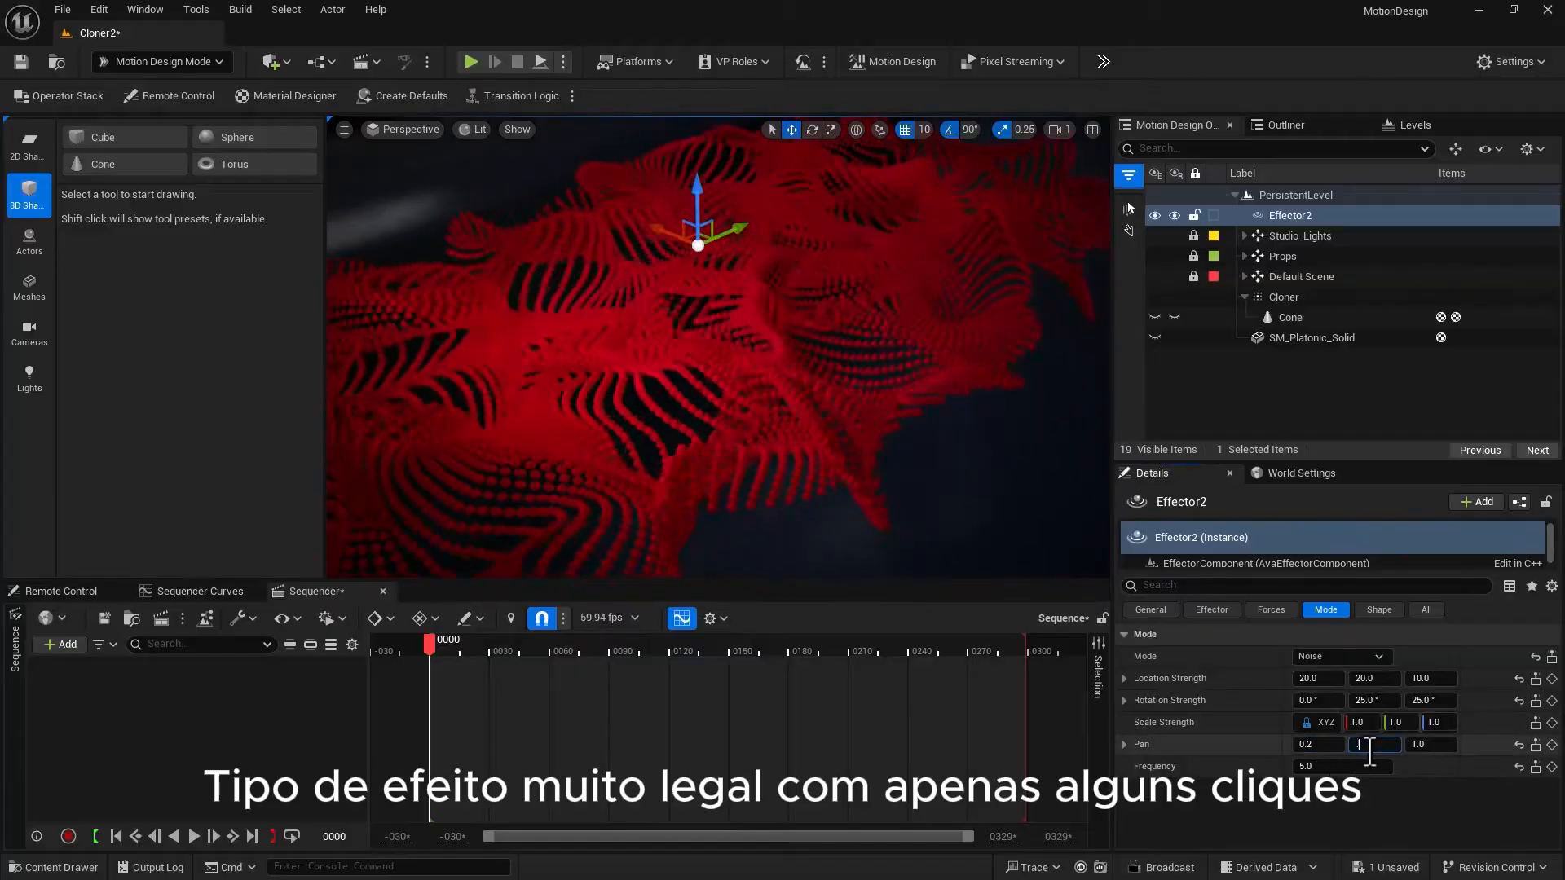
{"action": "left_click", "coordinate": [1422, 744]}
{"action": "type", "text": ".2"}
{"action": "key", "text": "Return"}
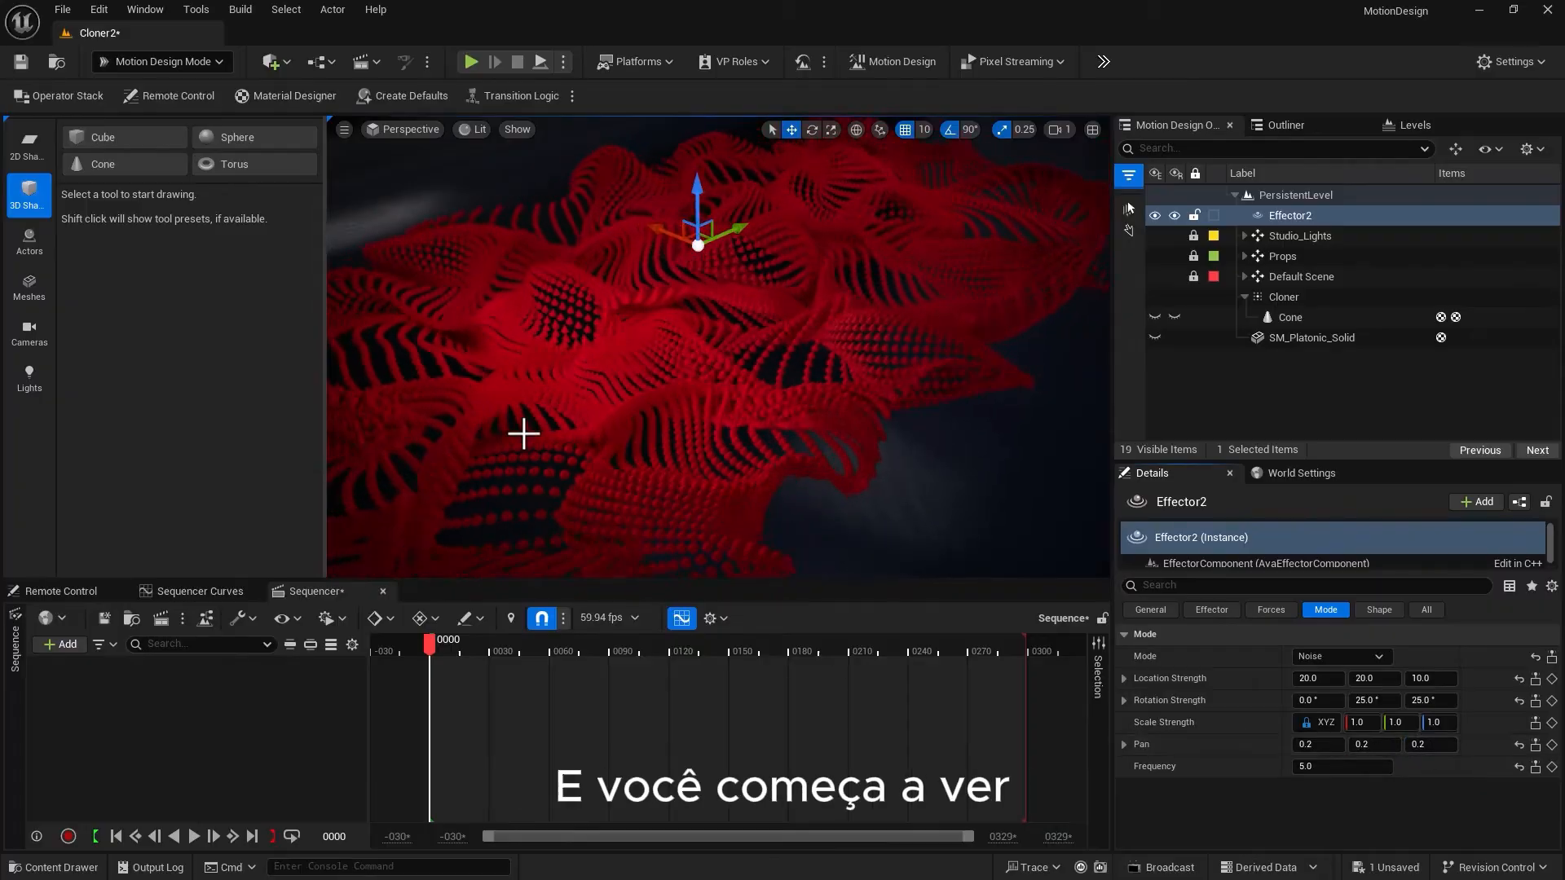
{"action": "left_click_drag", "start_coordinate": [586, 430], "coordinate": [829, 550], "text": "alt"}
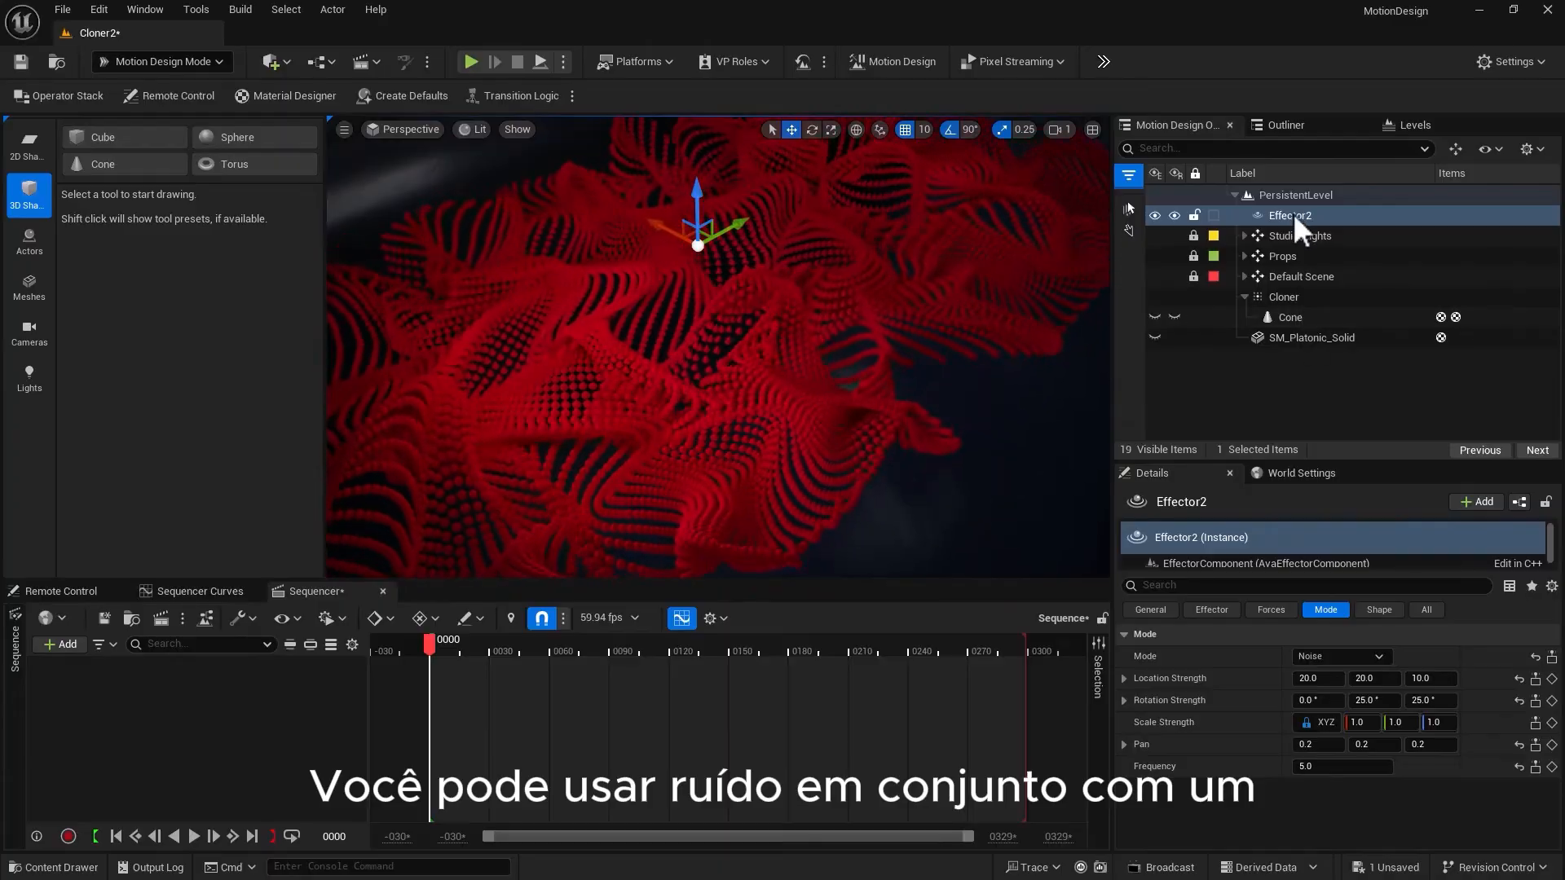
Limit Effector2's noise to a Sphere shape with an inner radius of about 244 and an outer radius of about 383
{"action": "left_click", "coordinate": [1377, 610]}
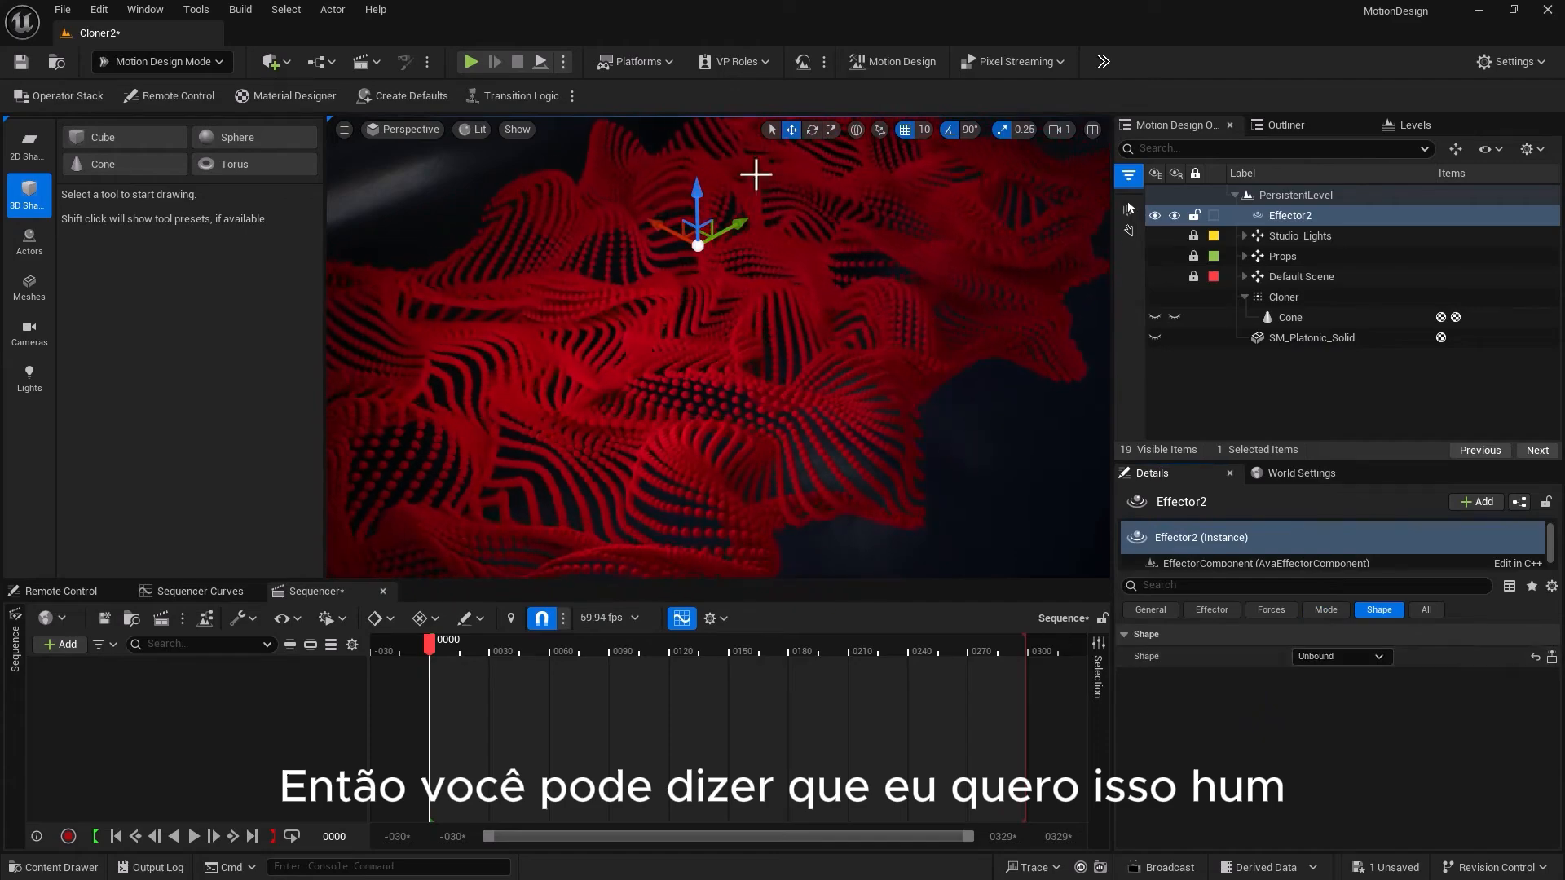
{"action": "left_click", "coordinate": [1312, 657]}
{"action": "left_click", "coordinate": [1307, 671]}
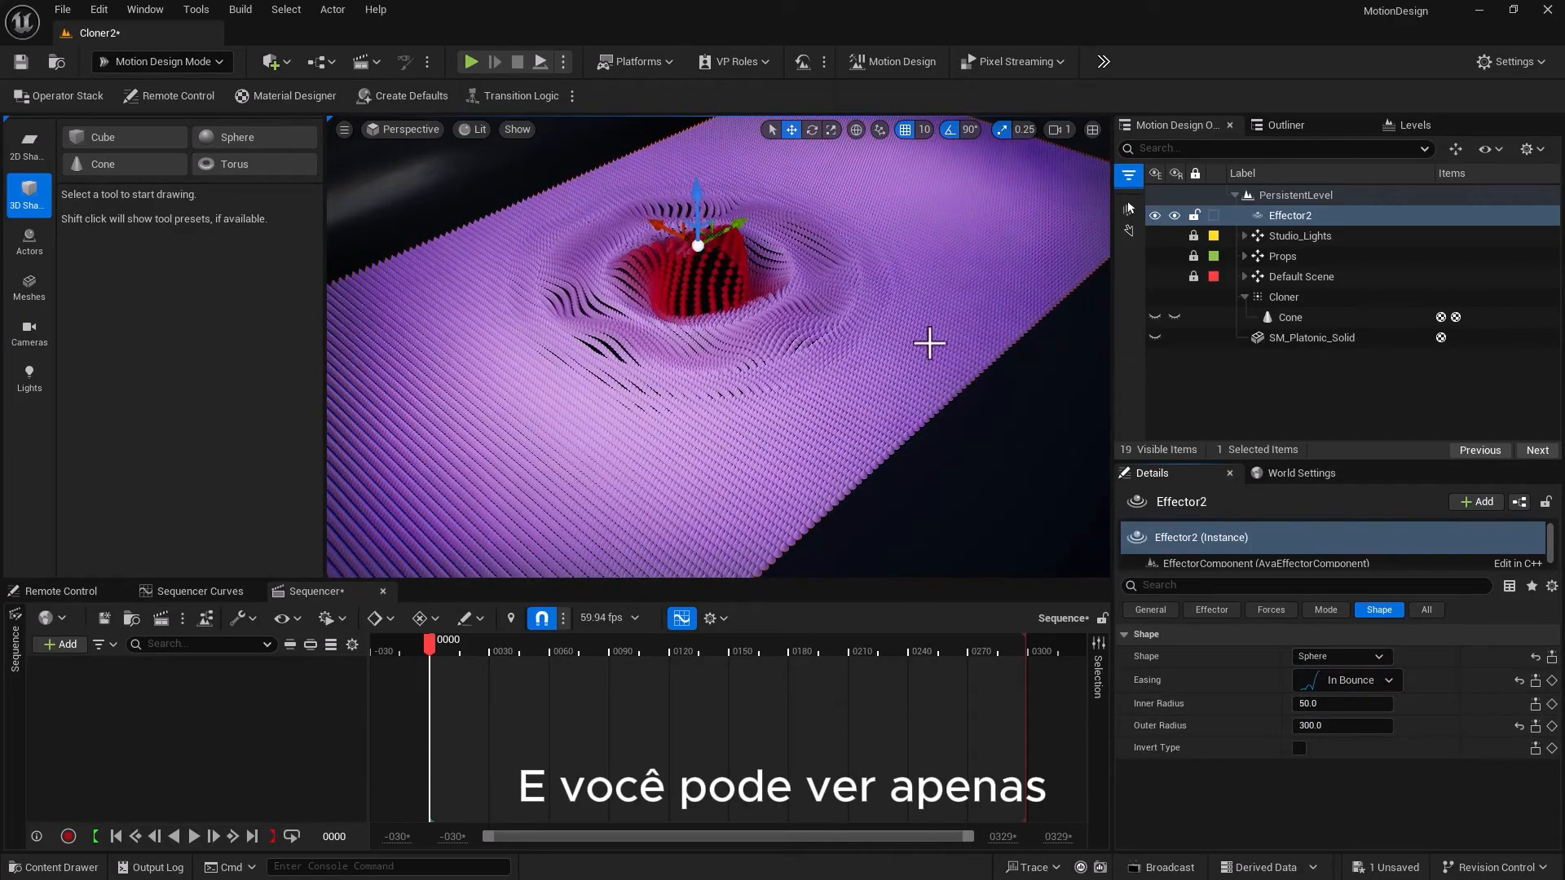
{"action": "left_click_drag", "start_coordinate": [1306, 726], "coordinate": [1352, 704]}
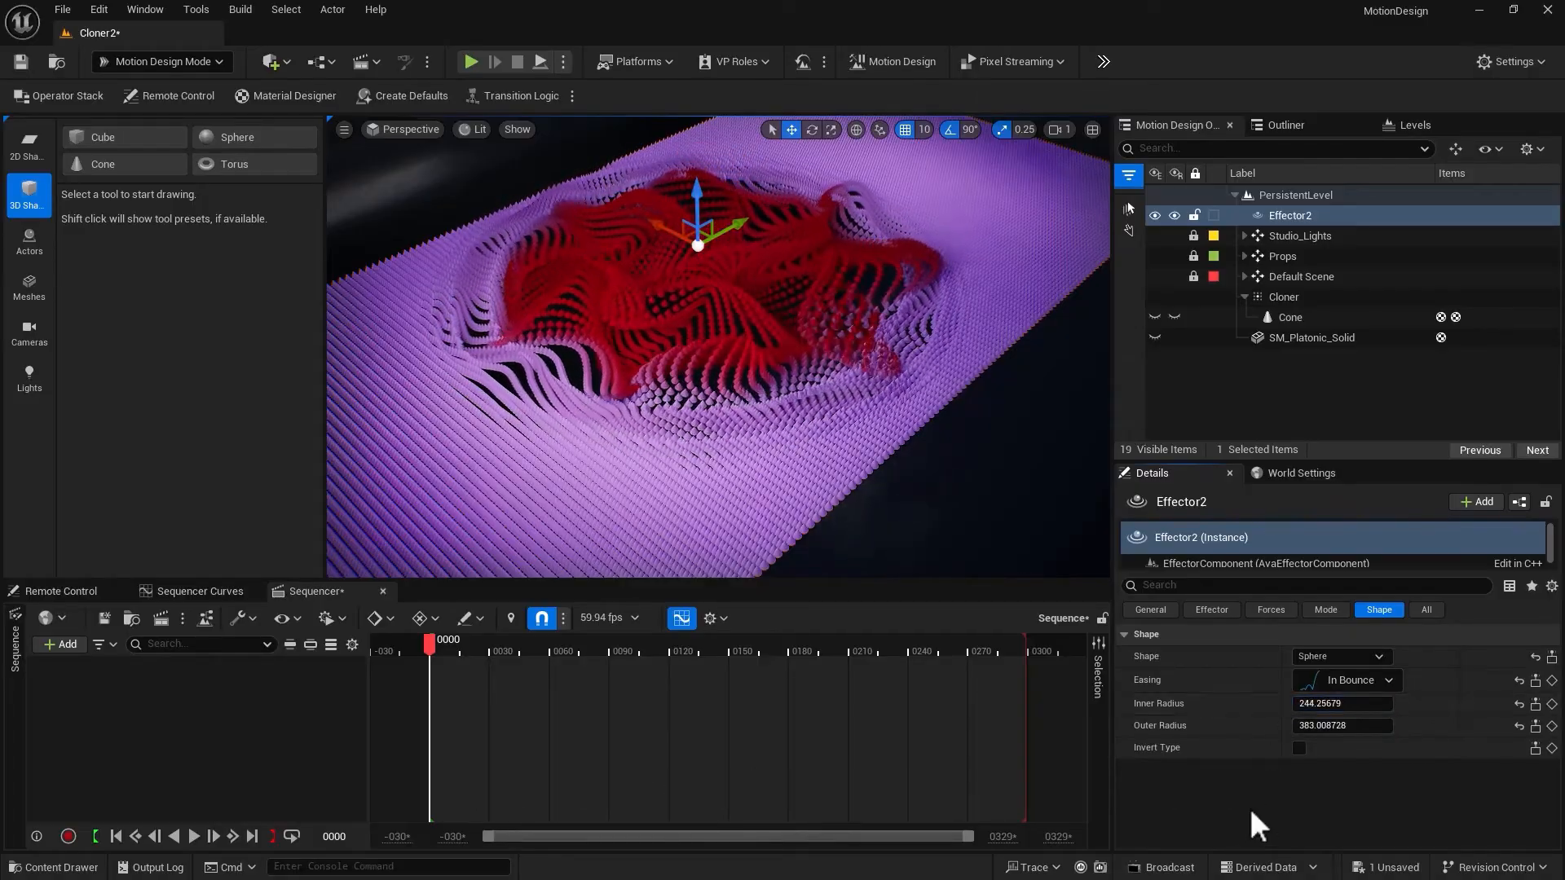
{"action": "left_click", "coordinate": [1325, 657]}
{"action": "left_click", "coordinate": [1325, 657]}
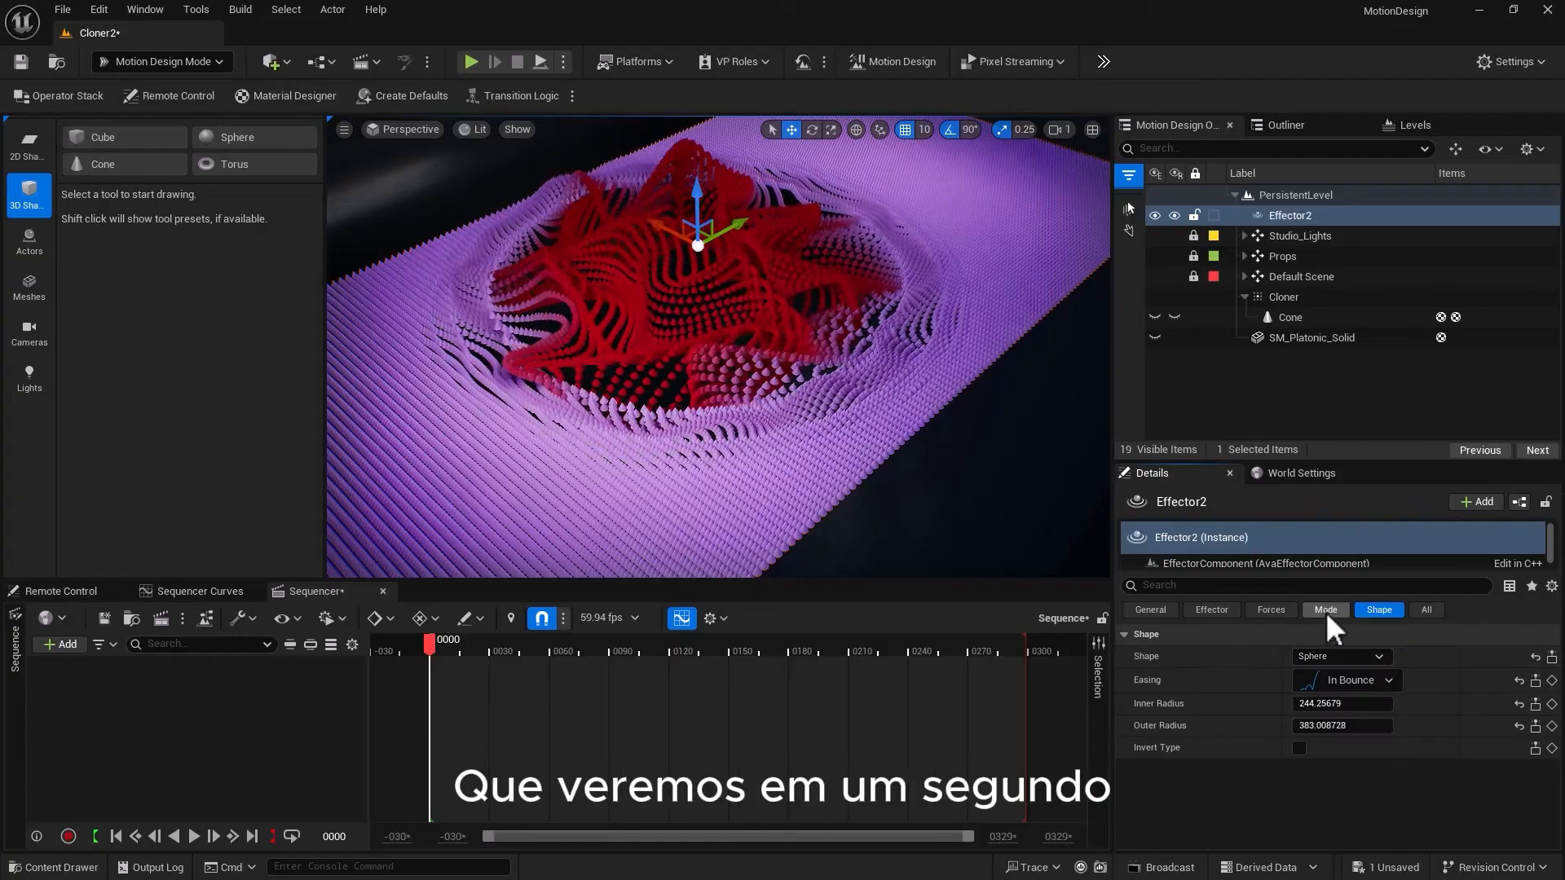
Switch Effector2's mode from Noise to Offset
{"action": "left_click", "coordinate": [1325, 610]}
{"action": "left_click", "coordinate": [1311, 658]}
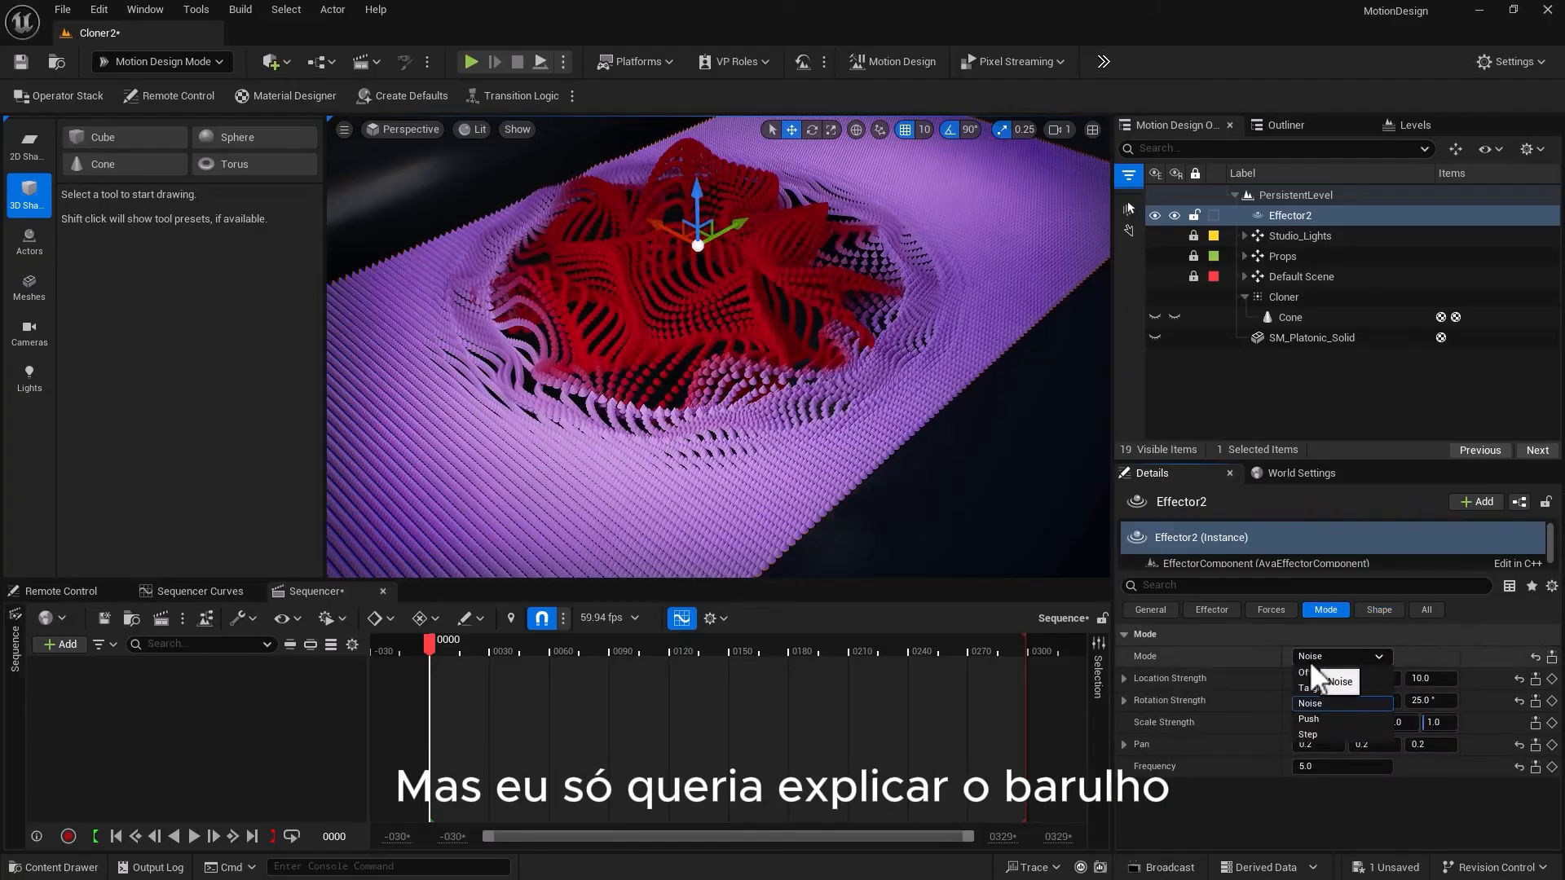
{"action": "left_click", "coordinate": [1308, 660]}
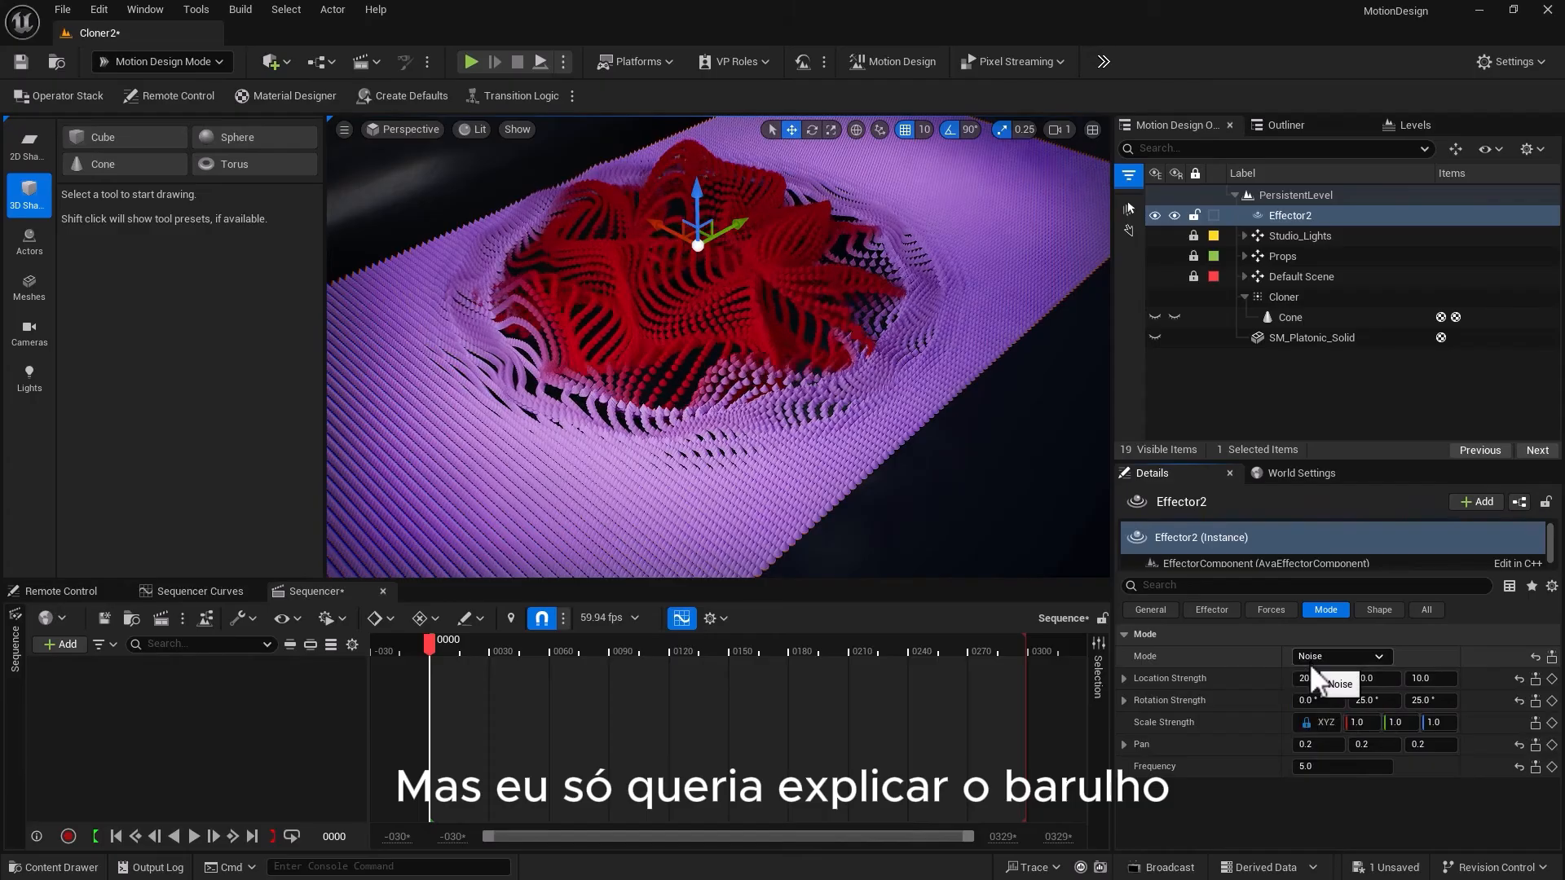
{"action": "left_click", "coordinate": [1309, 658]}
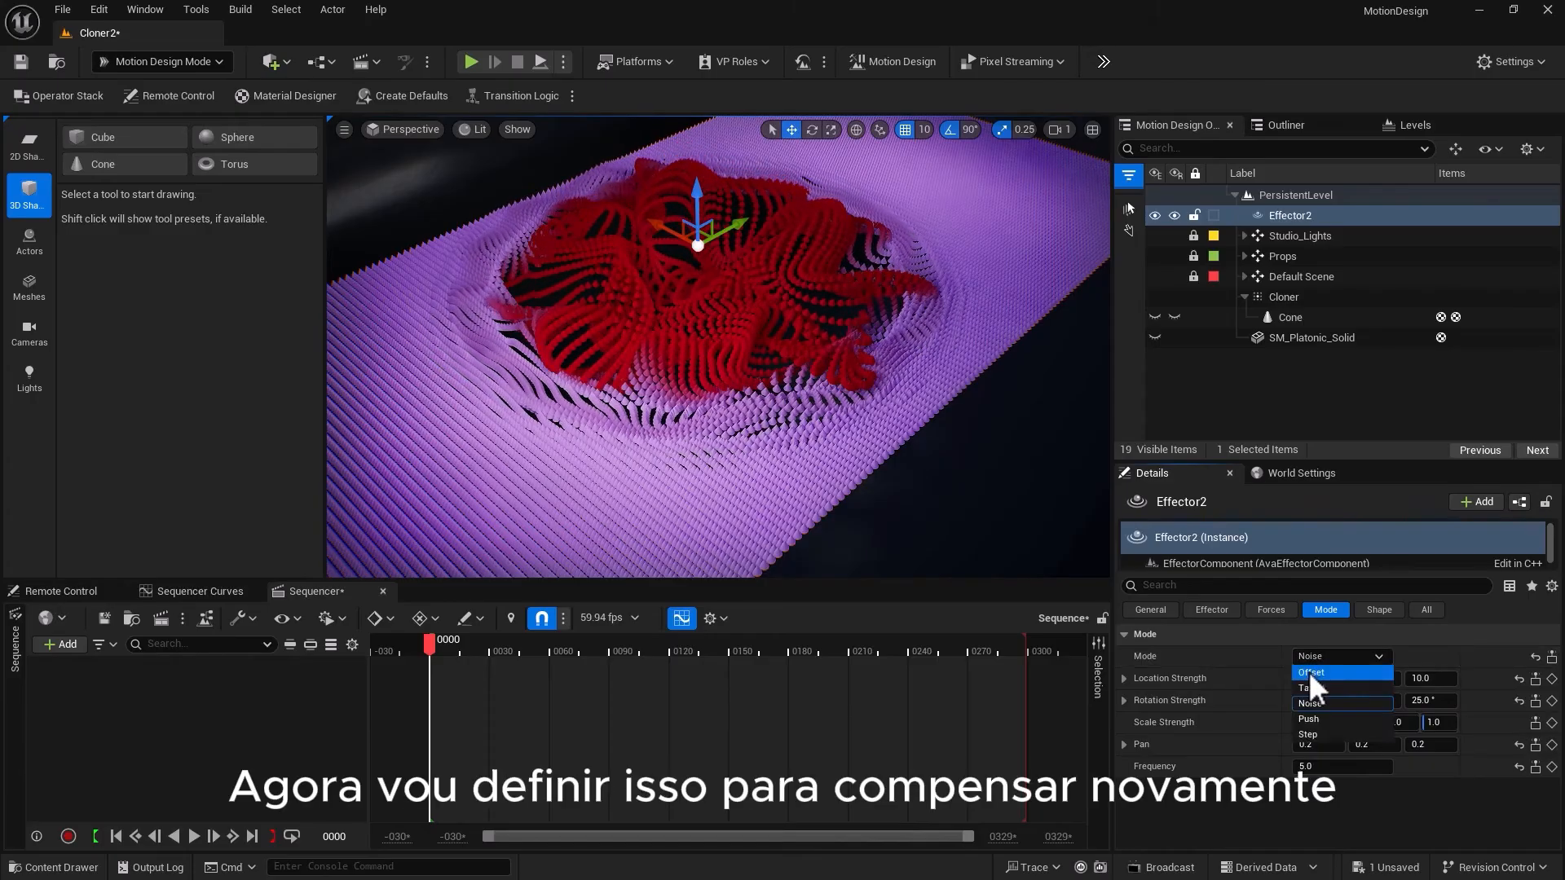
{"action": "left_click", "coordinate": [1309, 671]}
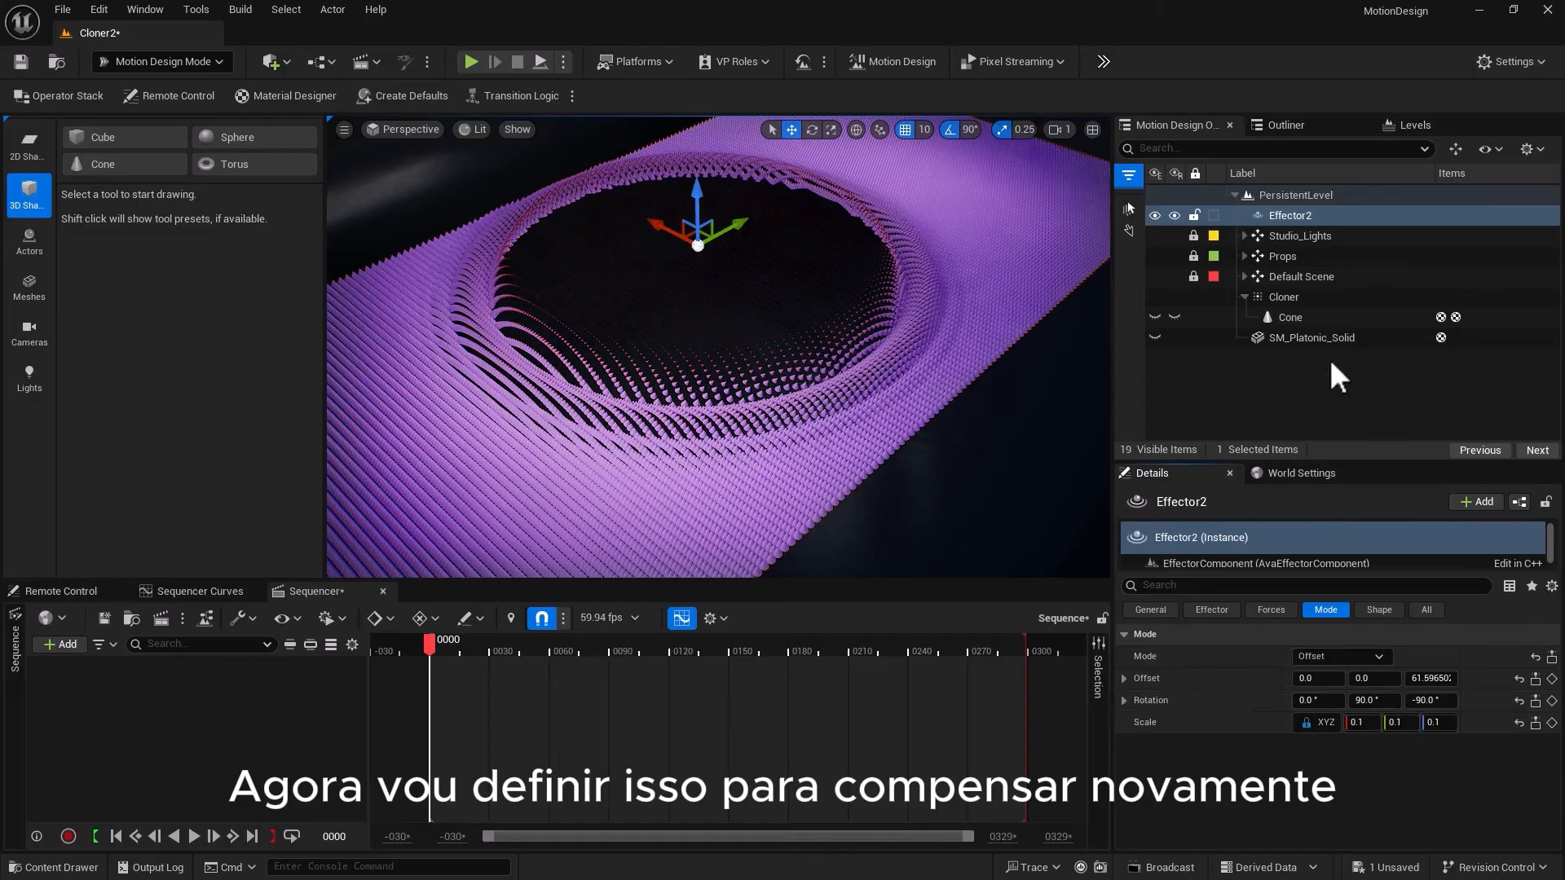
Parent Effector2 to SM_Platonic_Solid, make the solid visible, and reset the effector's Offset, Rotation and Scale to defaults
{"action": "left_click_drag", "start_coordinate": [1275, 214], "coordinate": [1279, 349]}
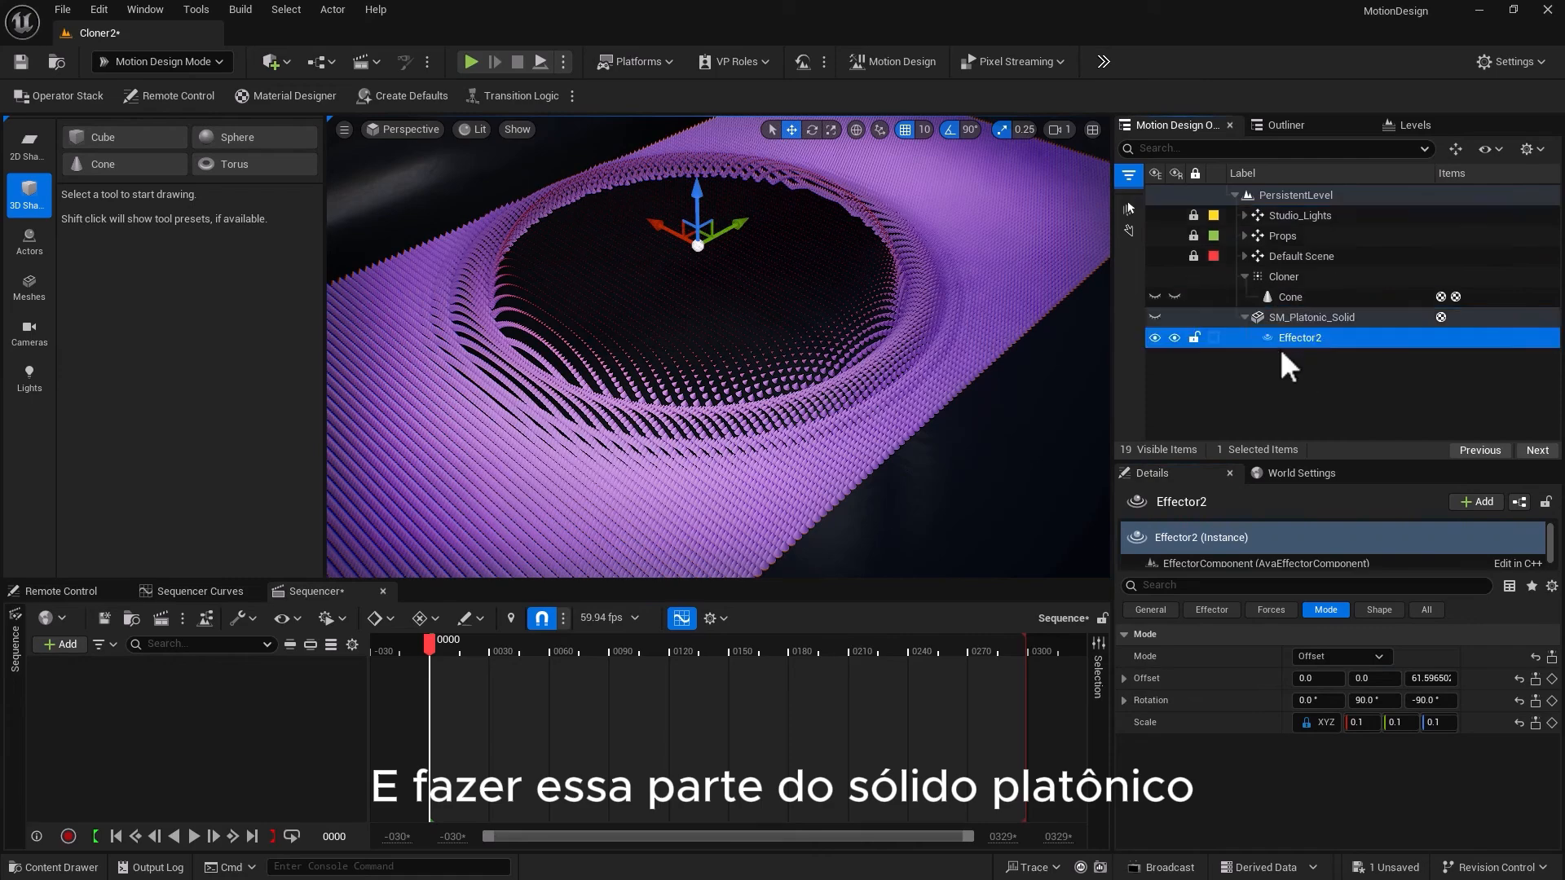
{"action": "left_click", "coordinate": [1154, 318]}
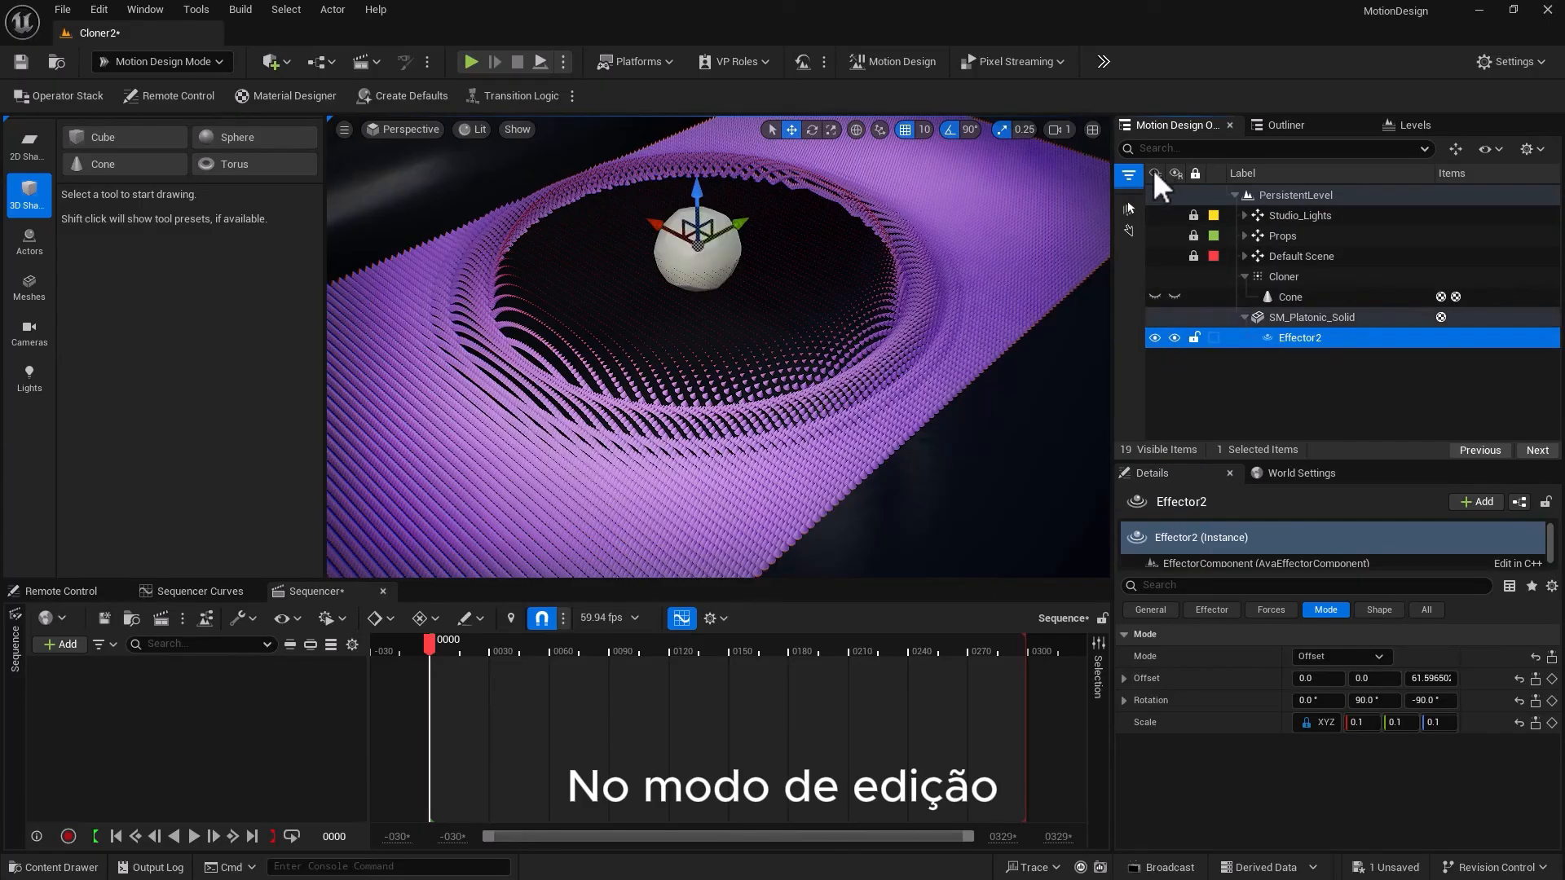
{"action": "left_click", "coordinate": [1518, 678]}
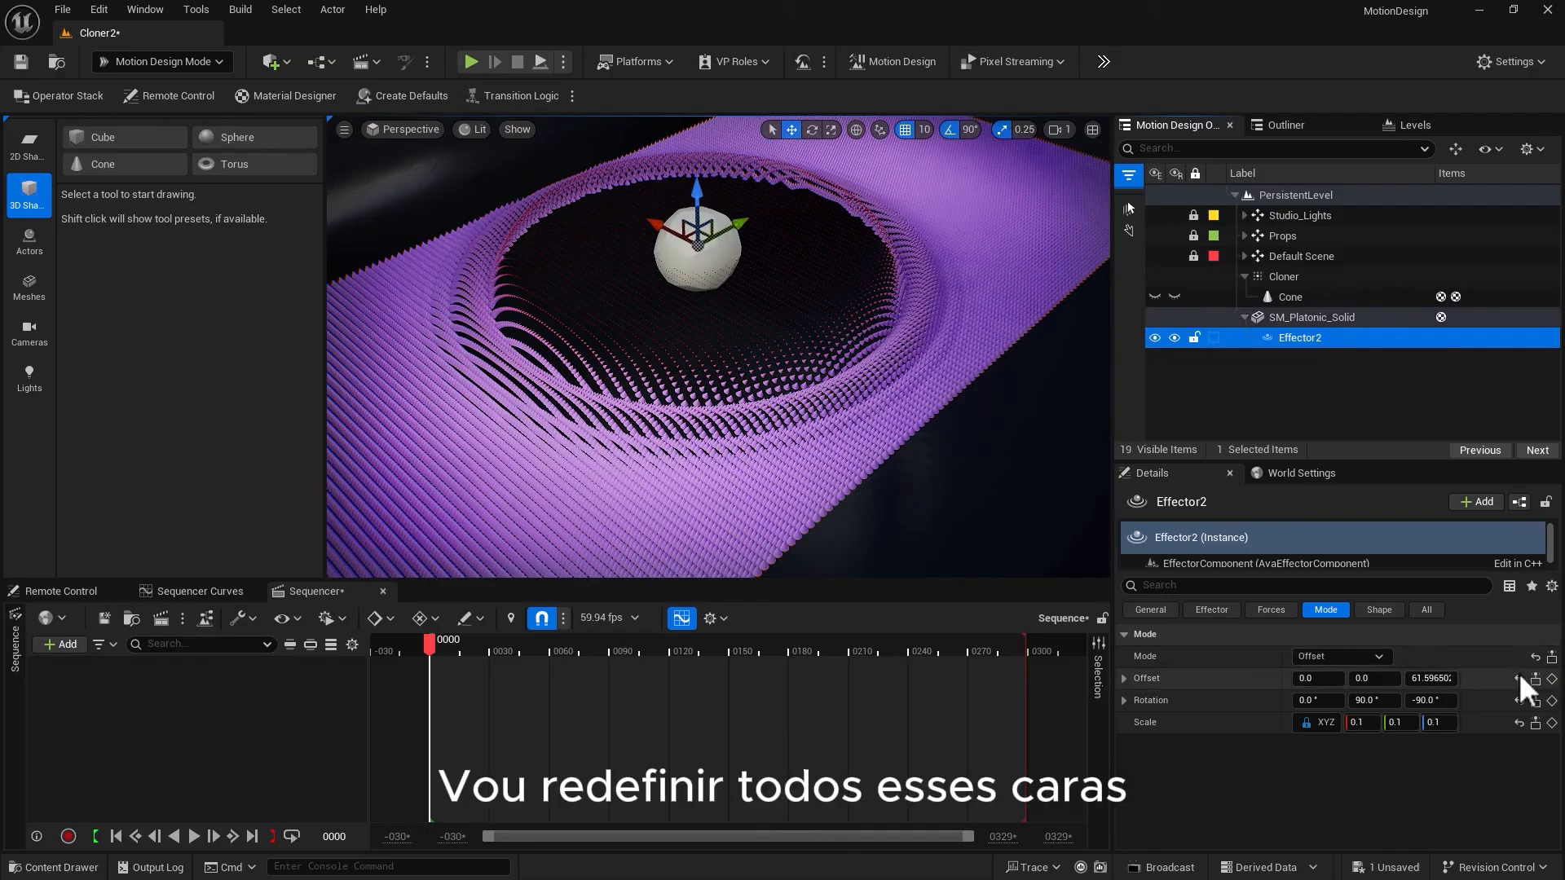
{"action": "left_click", "coordinate": [1518, 701]}
{"action": "left_click", "coordinate": [1517, 722]}
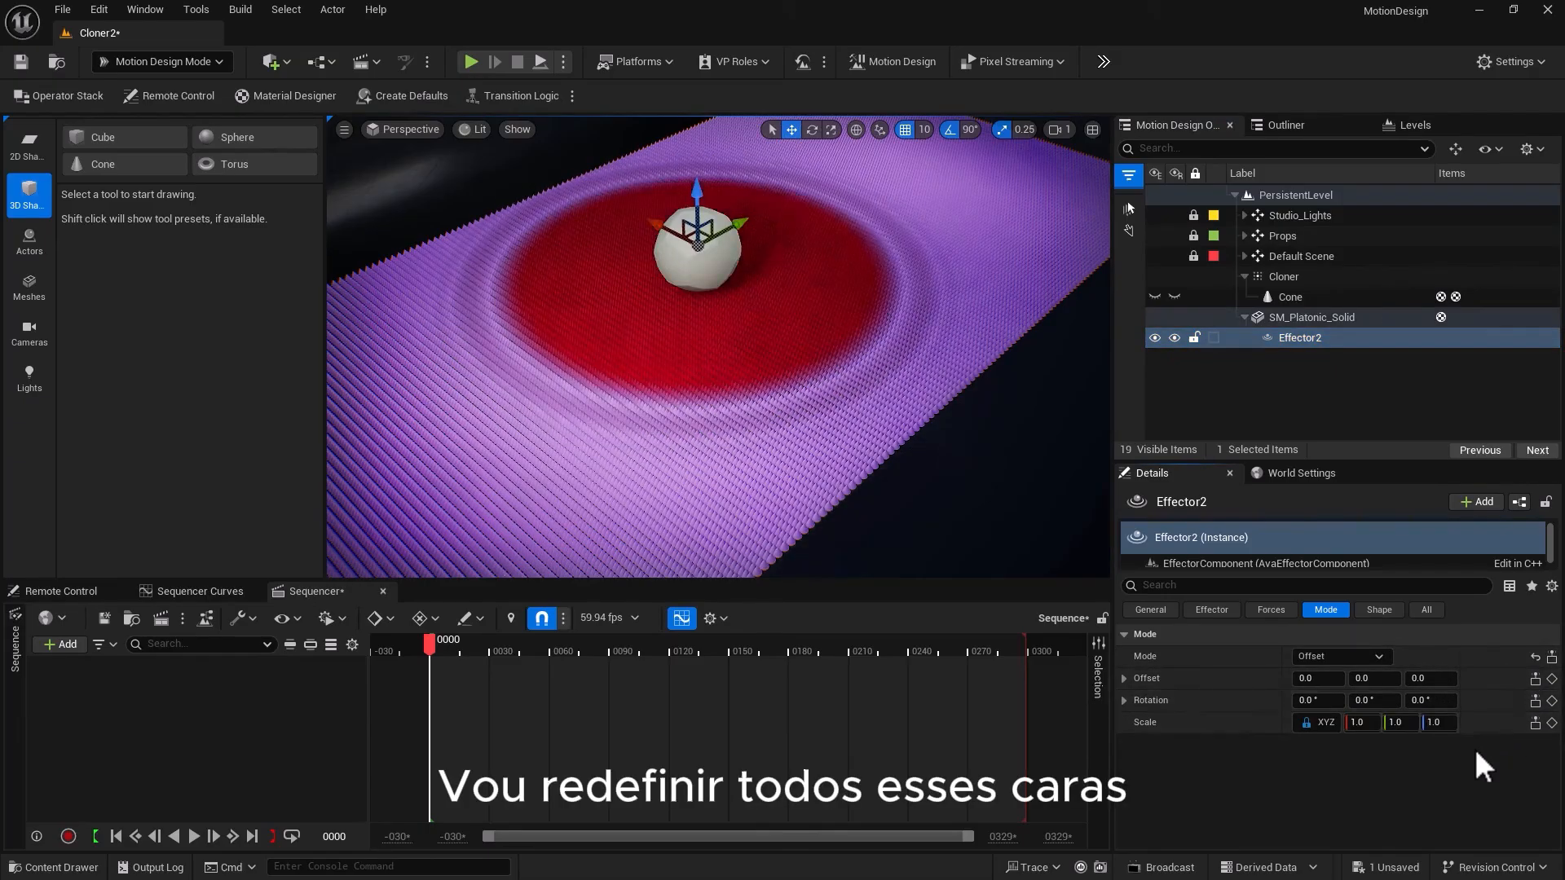
{"action": "left_click", "coordinate": [1333, 657]}
{"action": "left_click", "coordinate": [1333, 658]}
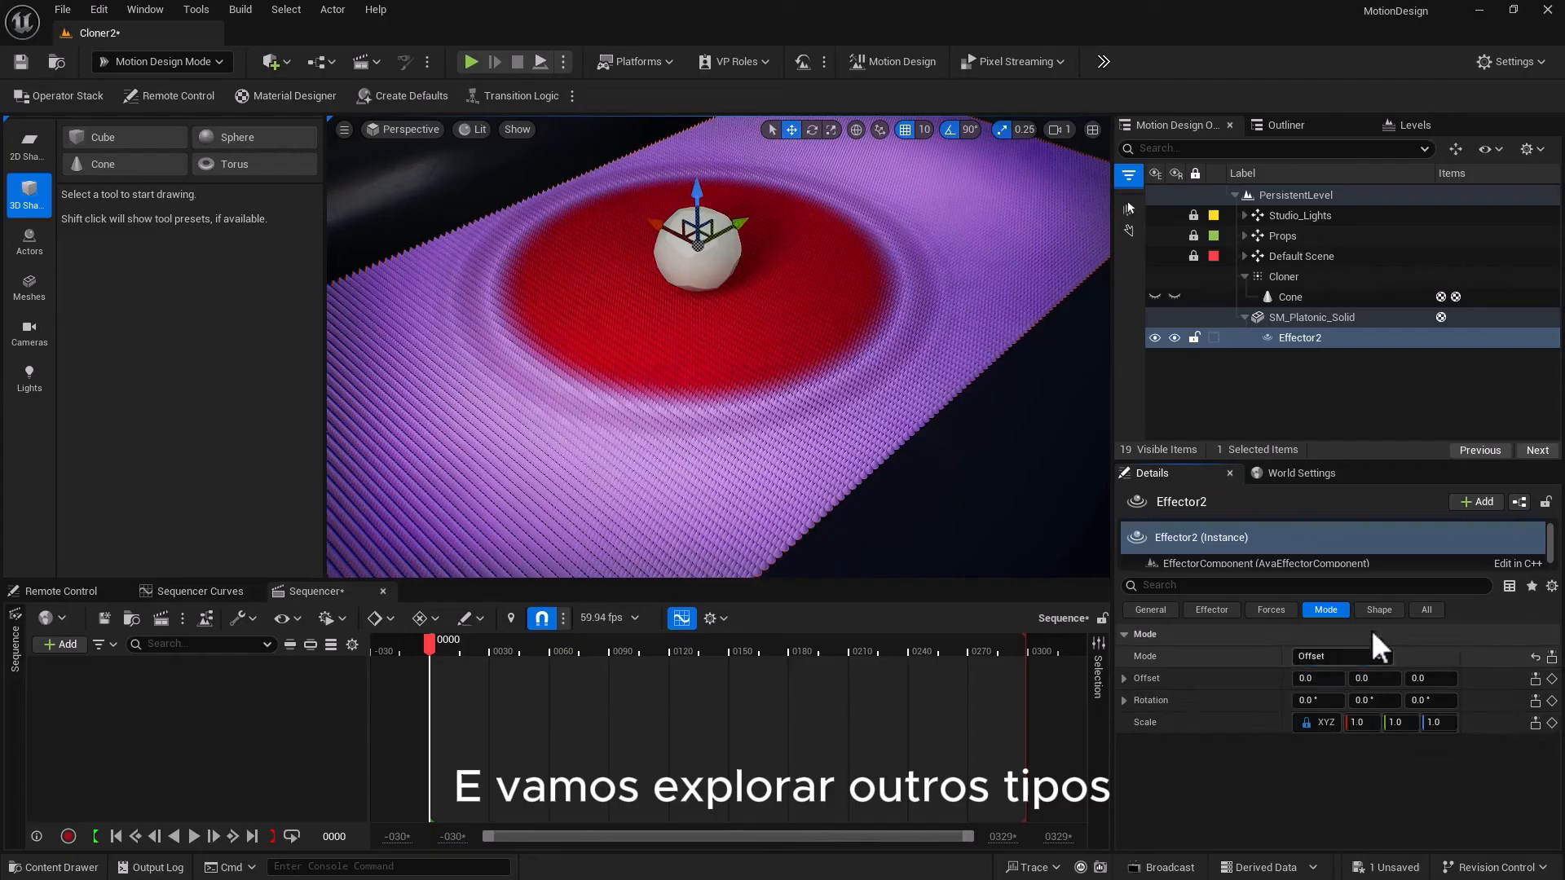
Change Effector2's shape to Plane and view the cloned cones from the front
{"action": "left_click", "coordinate": [1379, 610]}
{"action": "left_click", "coordinate": [1338, 655]}
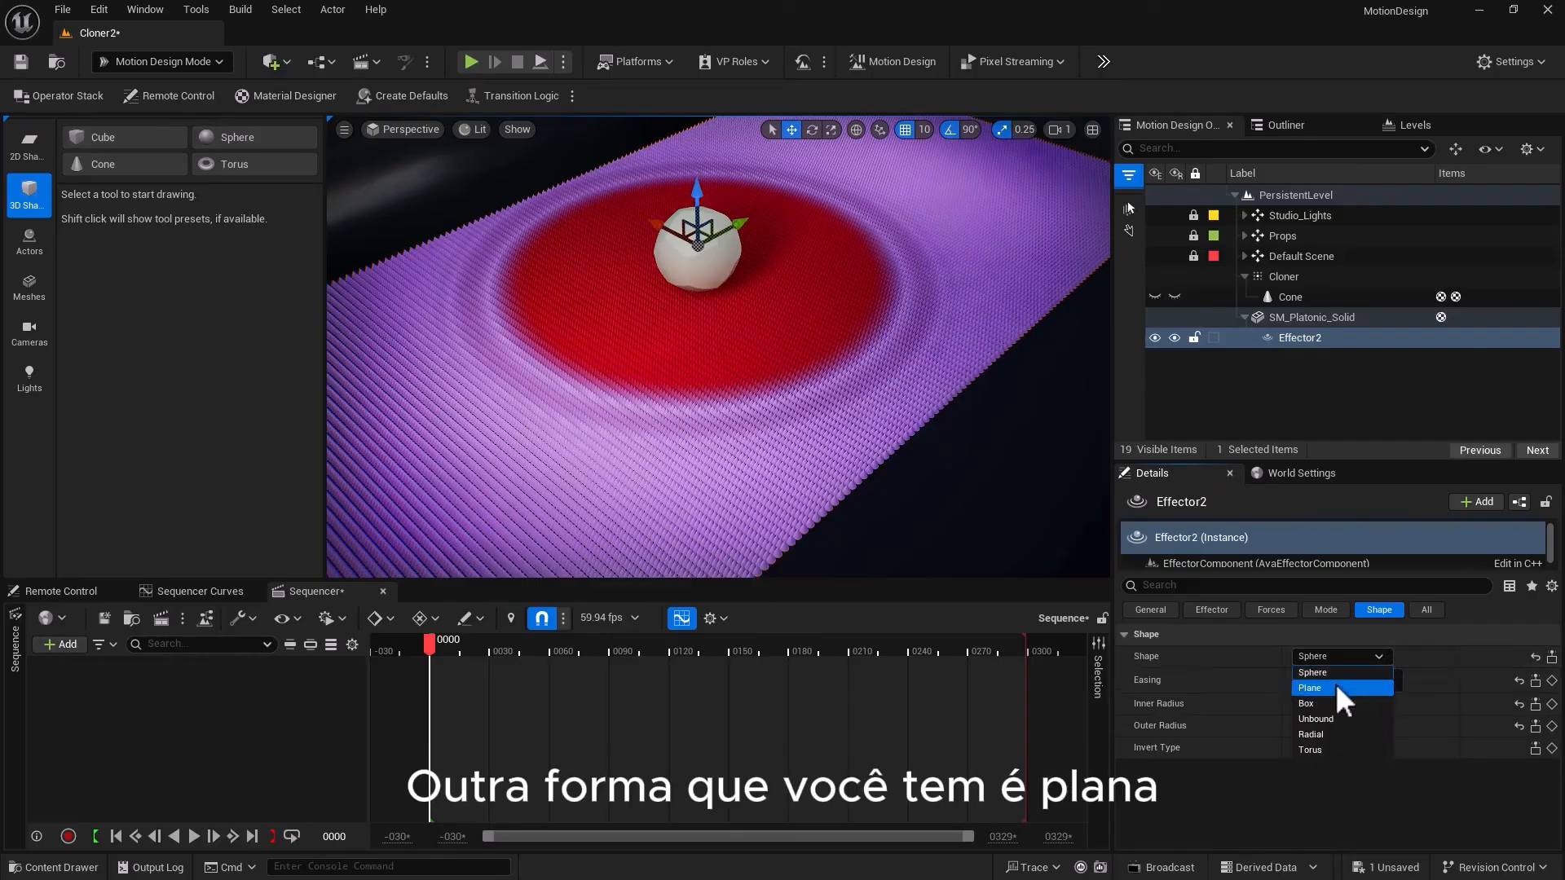
{"action": "left_click", "coordinate": [1337, 688]}
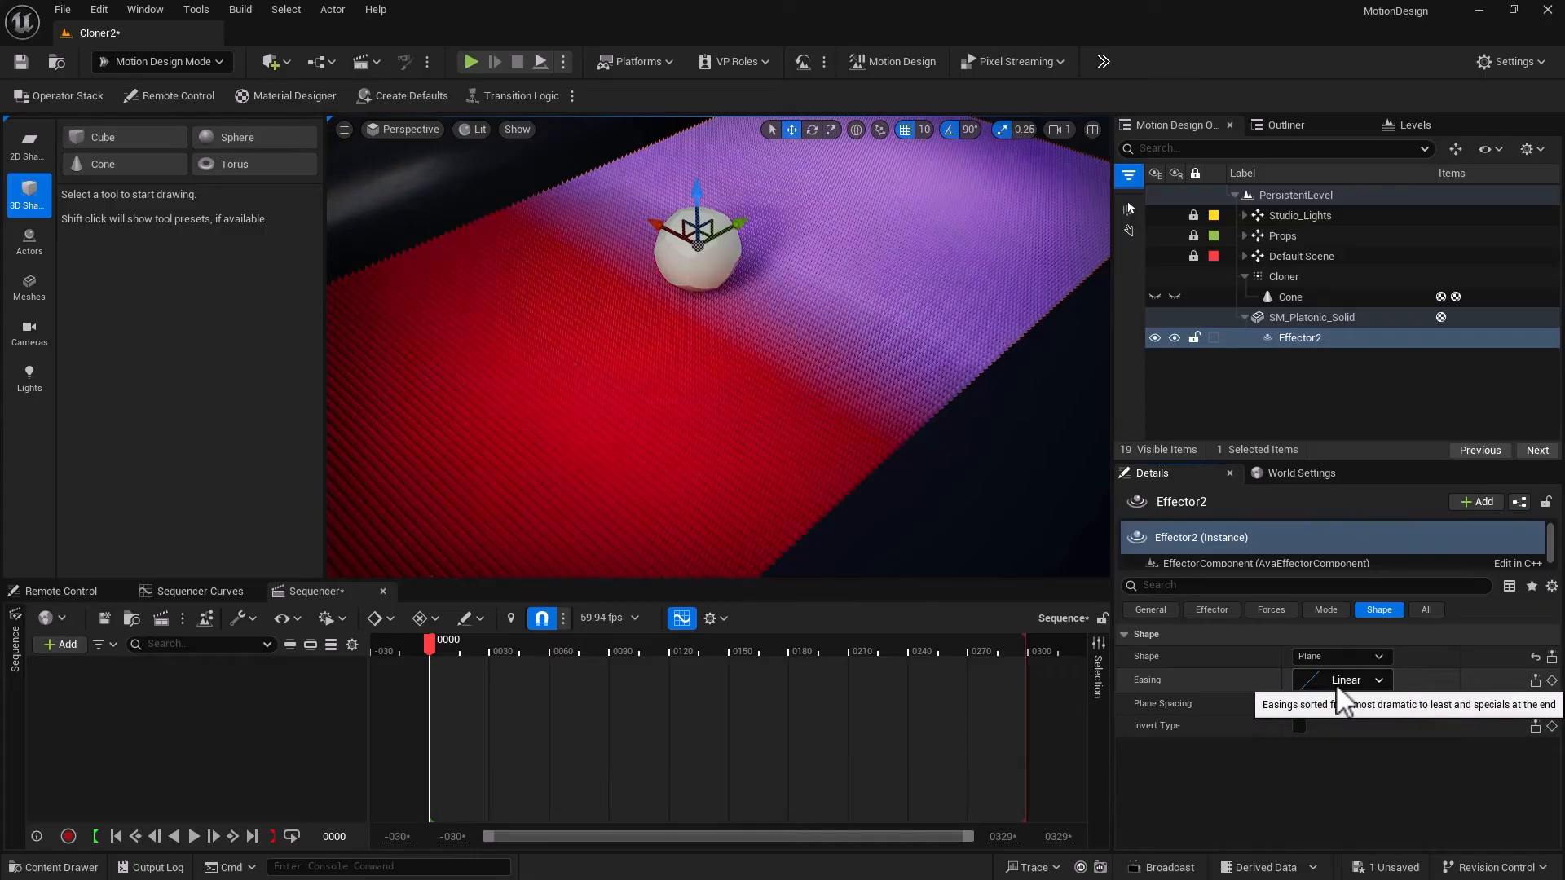
{"action": "scroll", "coordinate": [972, 472], "scroll_direction": "down", "scroll_amount": 4}
{"action": "left_click_drag", "start_coordinate": [972, 473], "coordinate": [803, 432], "text": "alt"}
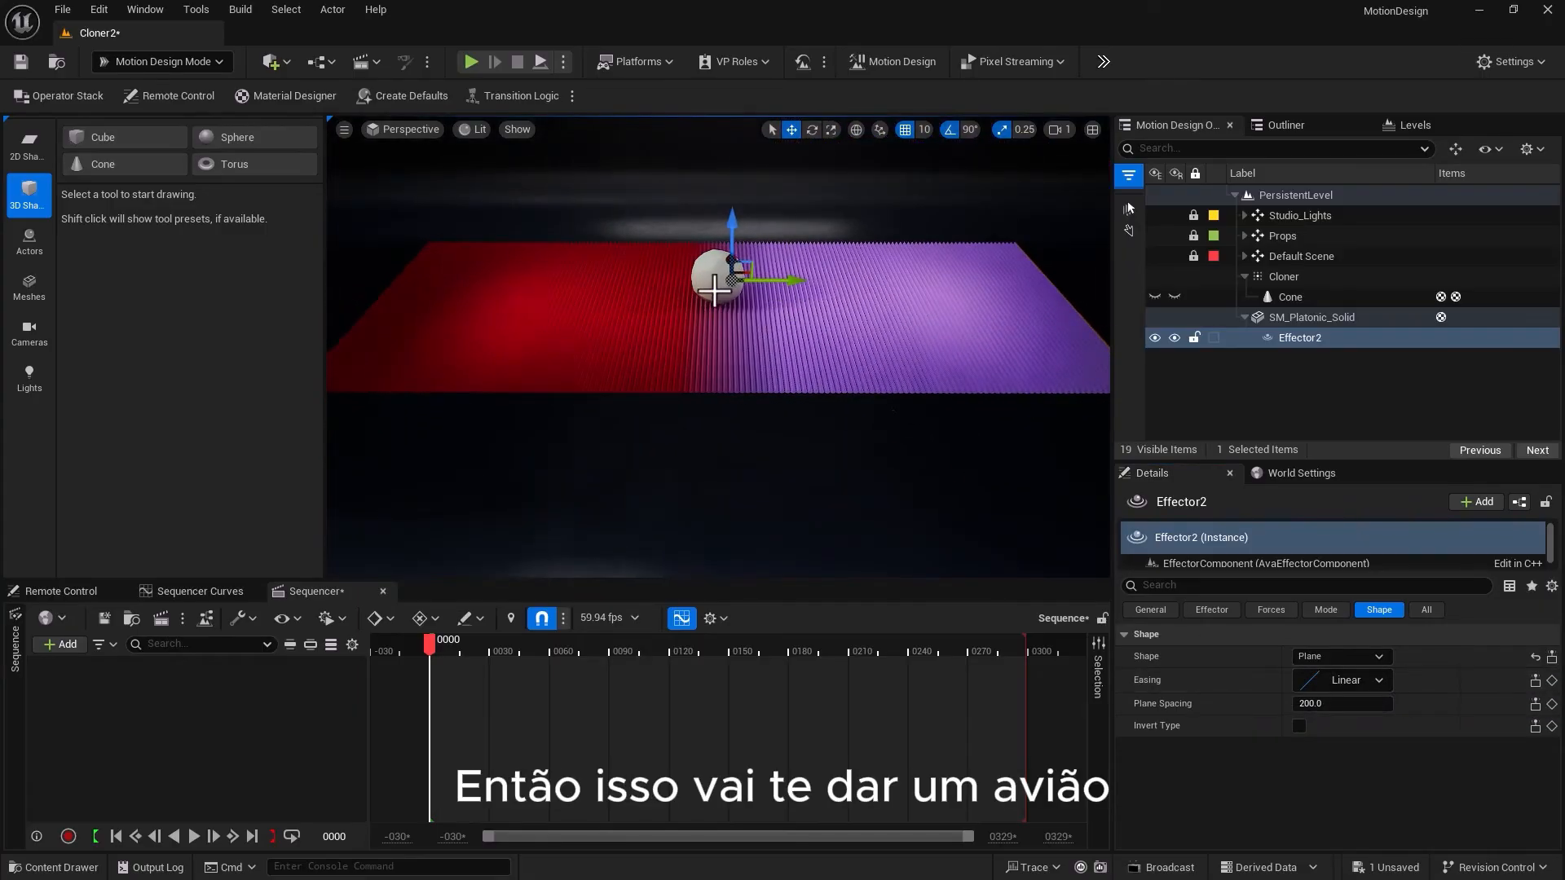
Show the editor icons in the viewport and examine the effector's plane boundary on the cones from several angles
{"action": "key", "text": "g"}
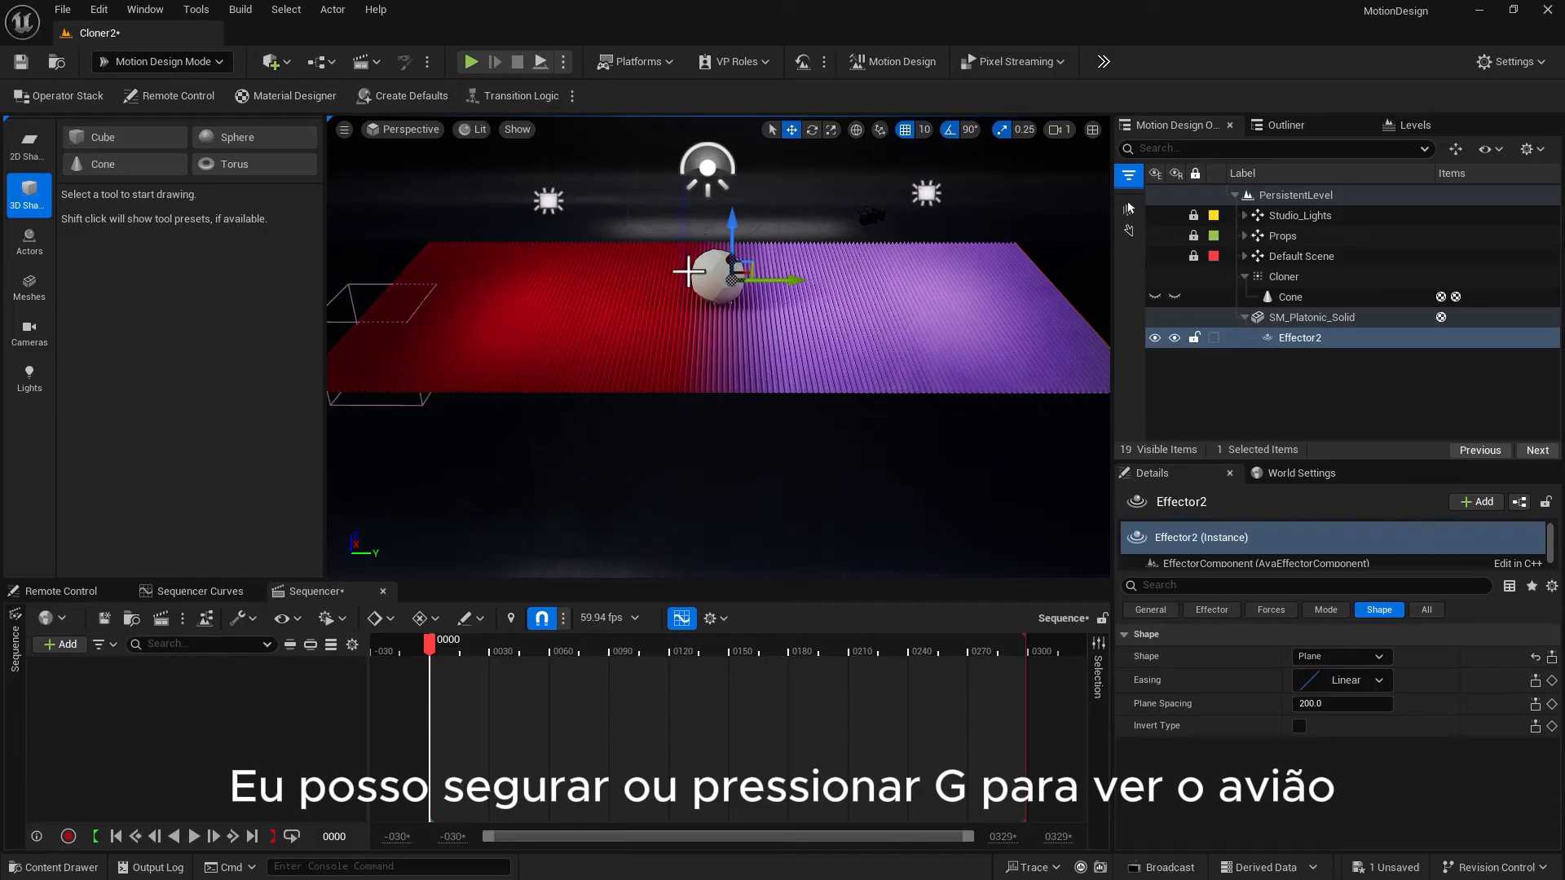
{"action": "left_click_drag", "start_coordinate": [716, 468], "coordinate": [752, 373], "text": "alt"}
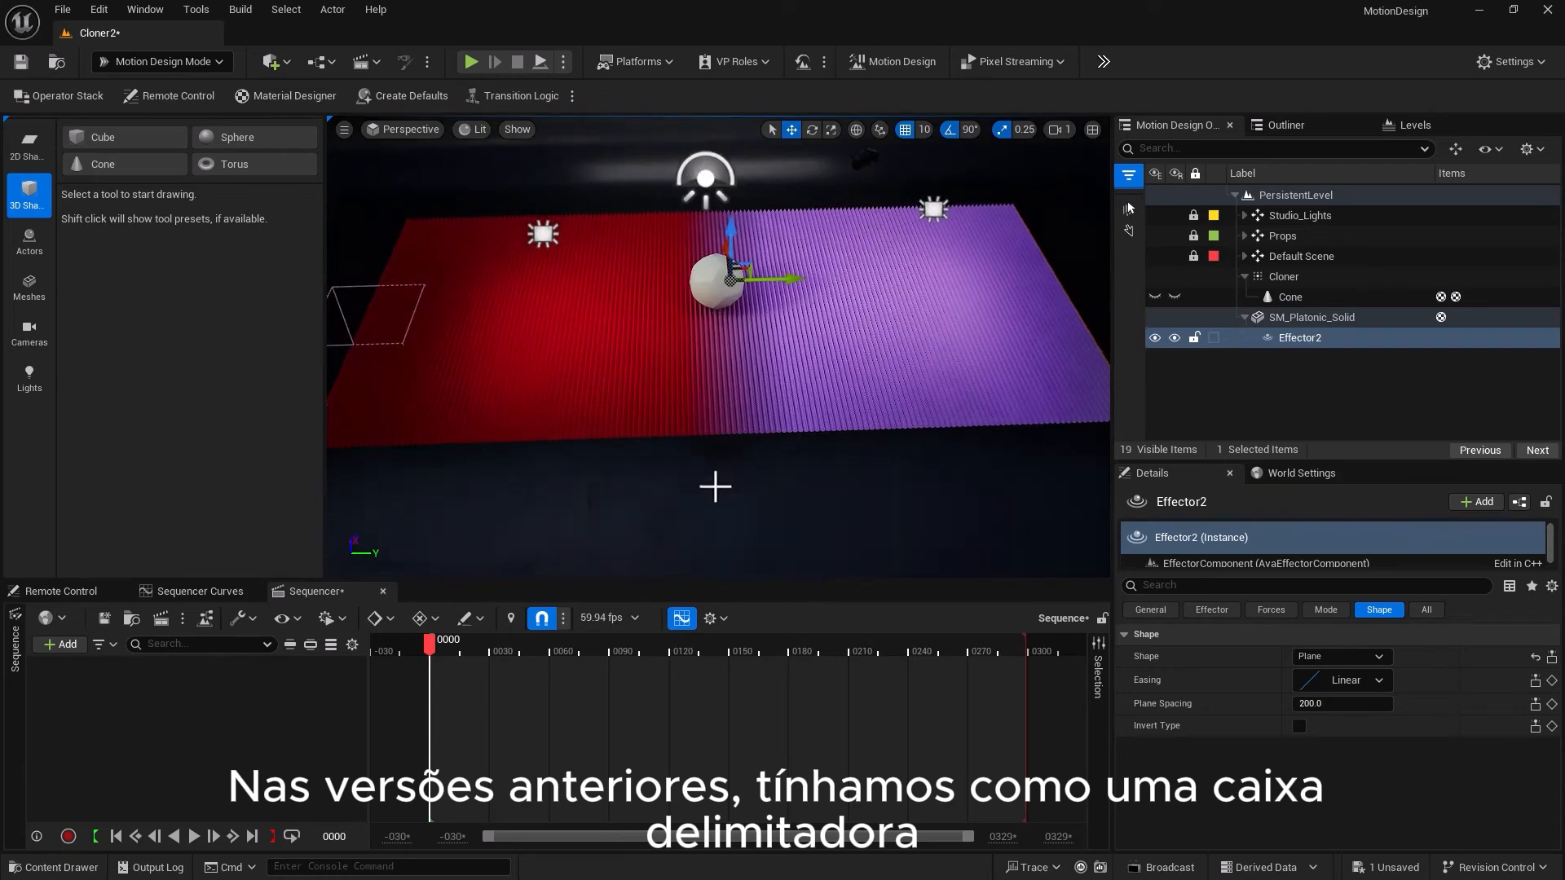
{"action": "left_click_drag", "start_coordinate": [697, 526], "coordinate": [774, 456], "text": "alt"}
{"action": "left_click_drag", "start_coordinate": [738, 507], "coordinate": [714, 426], "text": "alt"}
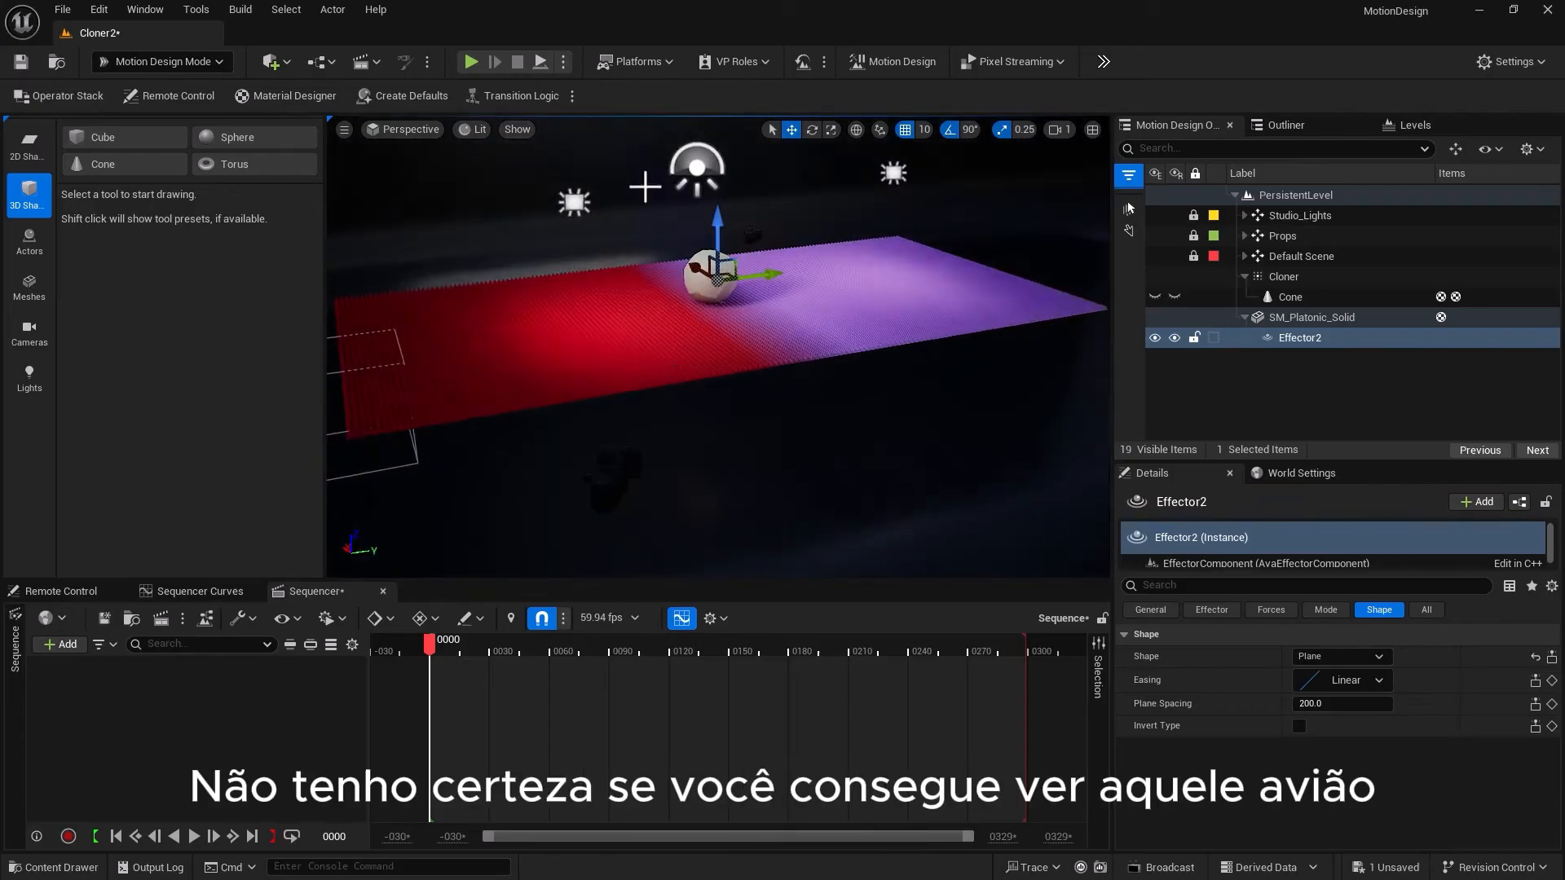
{"action": "scroll", "coordinate": [728, 487], "scroll_direction": "up", "scroll_amount": 3}
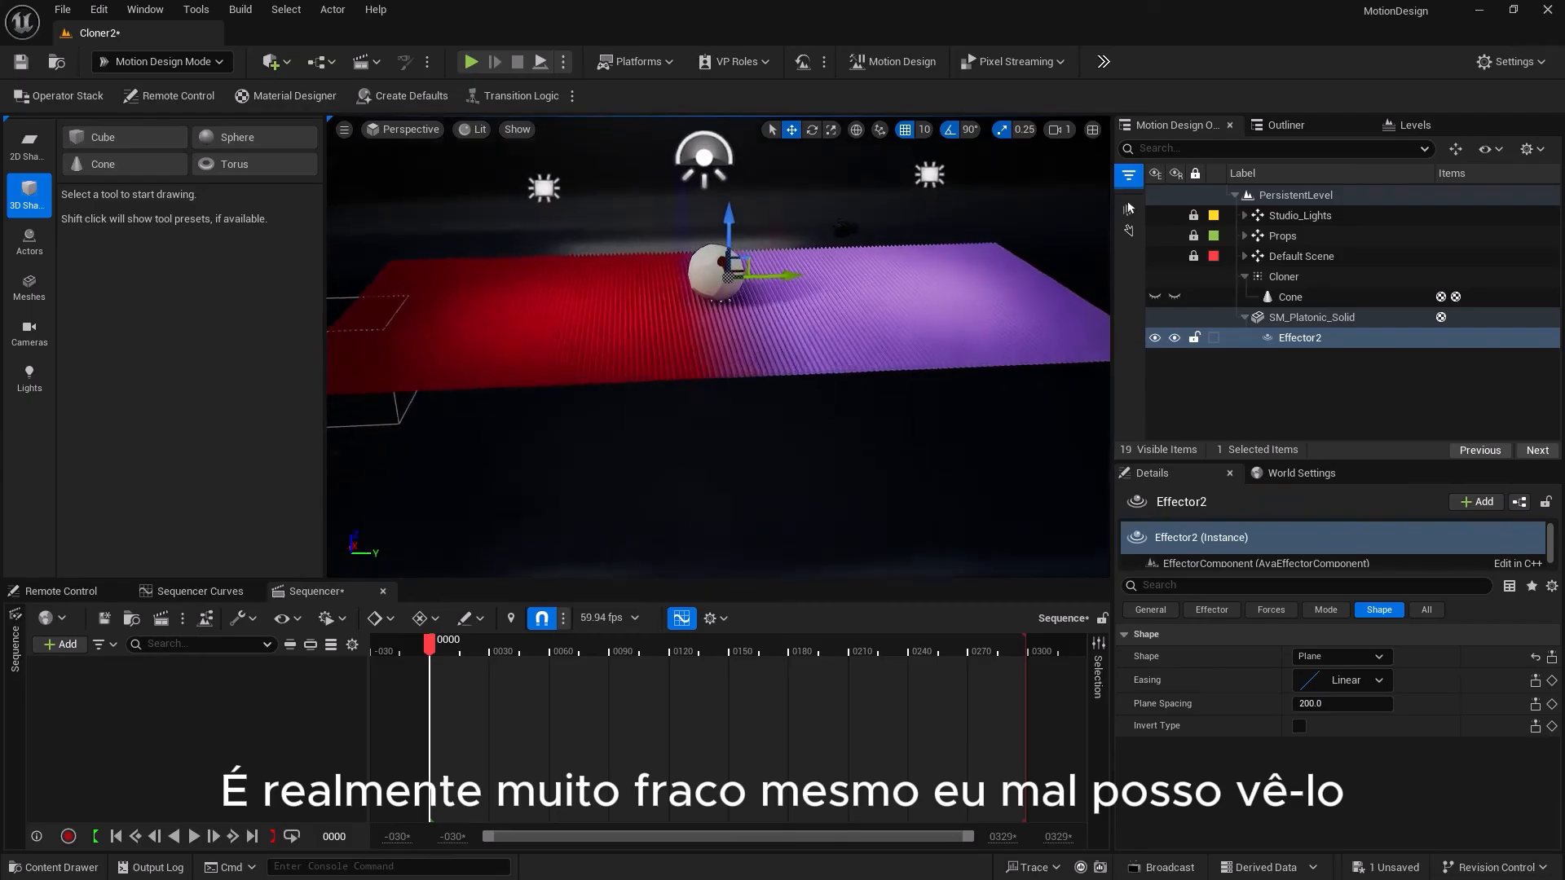
{"action": "middle_click_drag", "start_coordinate": [688, 465], "coordinate": [670, 484]}
{"action": "left_click_drag", "start_coordinate": [670, 484], "coordinate": [666, 334], "text": "alt"}
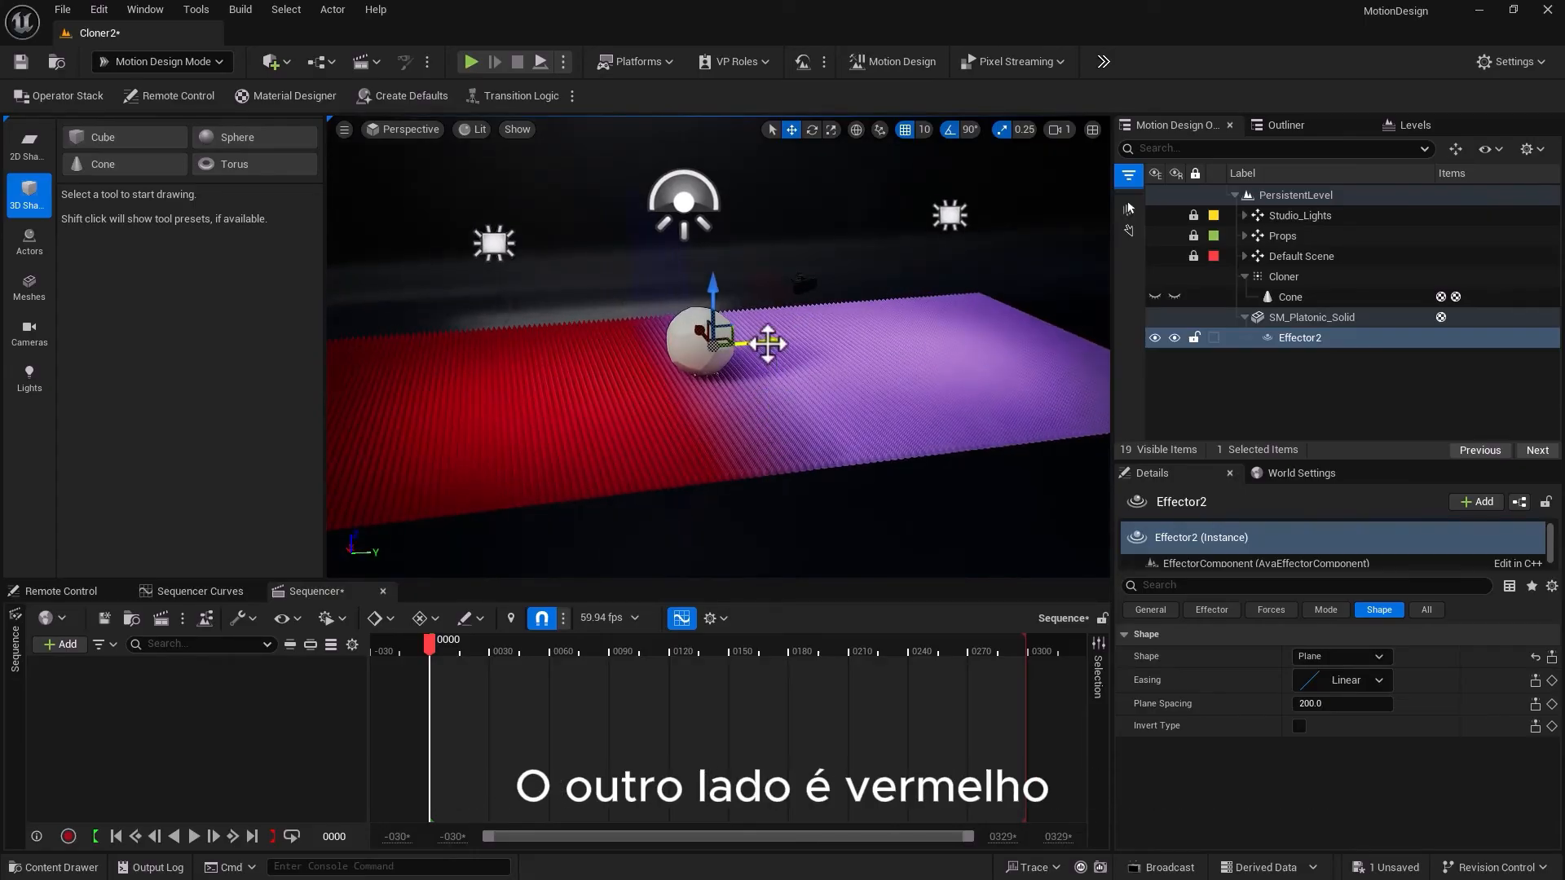
Move SM_Platonic_Solid along Y to about -10 to shift the plane boundary, and view Effector2's color setting
{"action": "left_click", "coordinate": [1321, 321]}
{"action": "left_click_drag", "start_coordinate": [750, 334], "coordinate": [751, 422]}
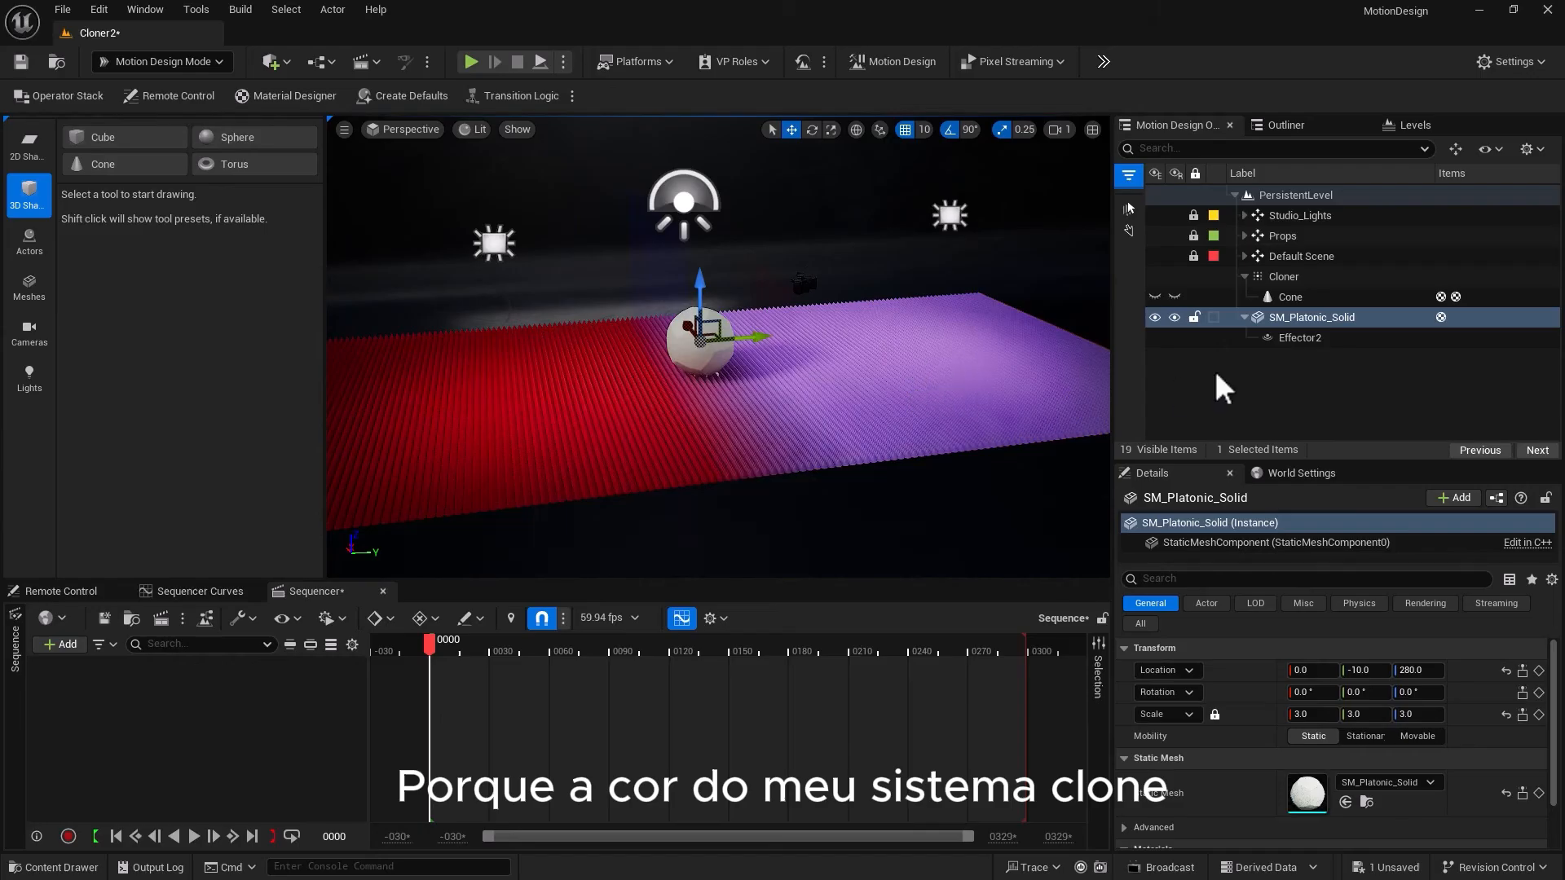
{"action": "left_click", "coordinate": [1295, 338]}
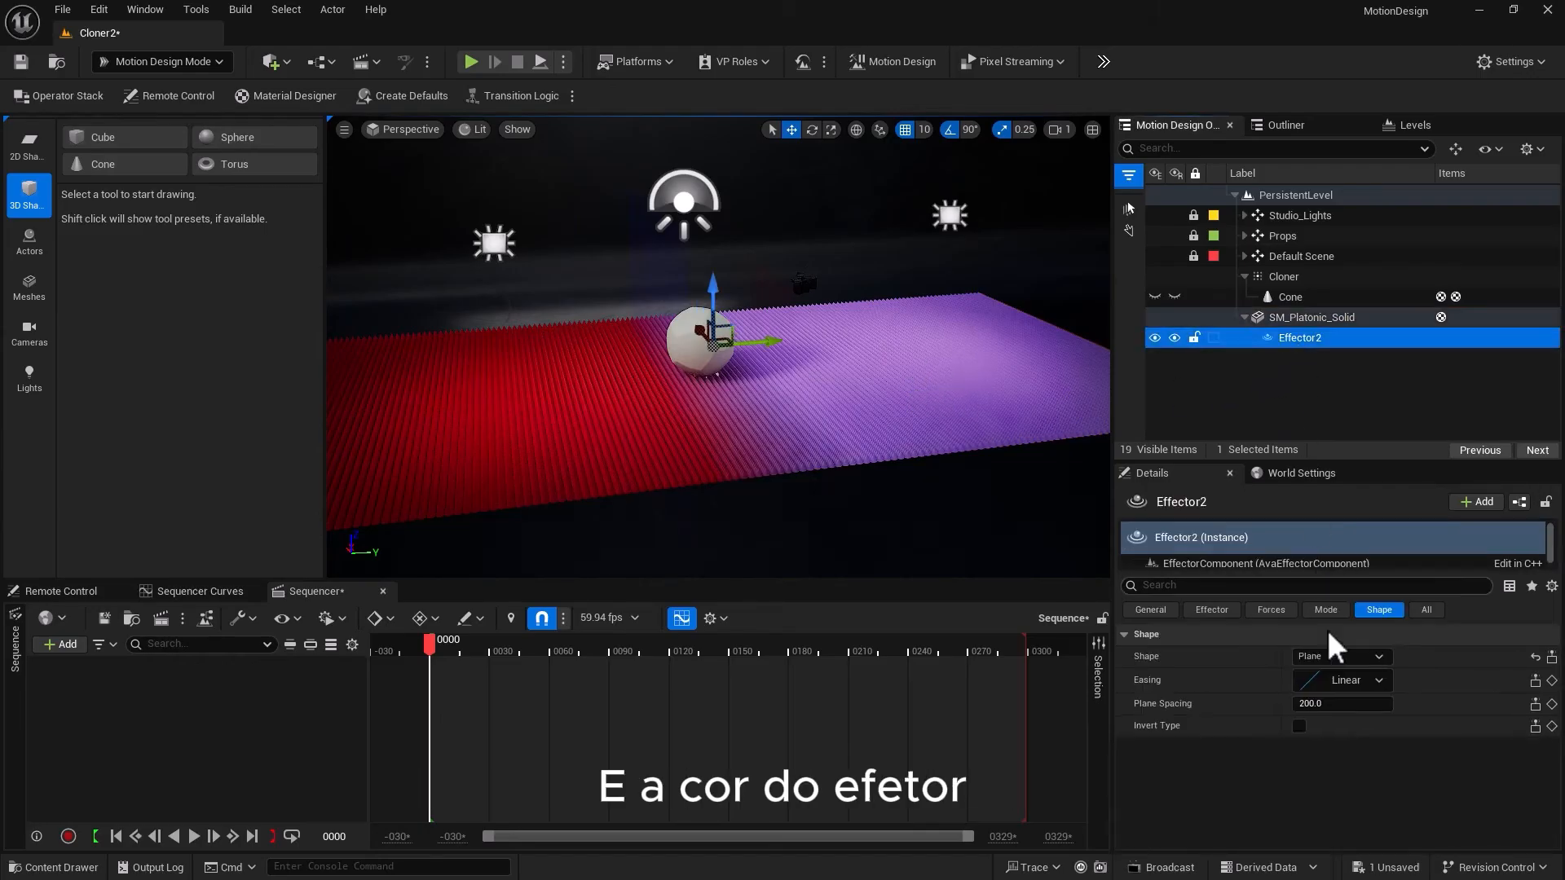
{"action": "left_click", "coordinate": [1222, 611]}
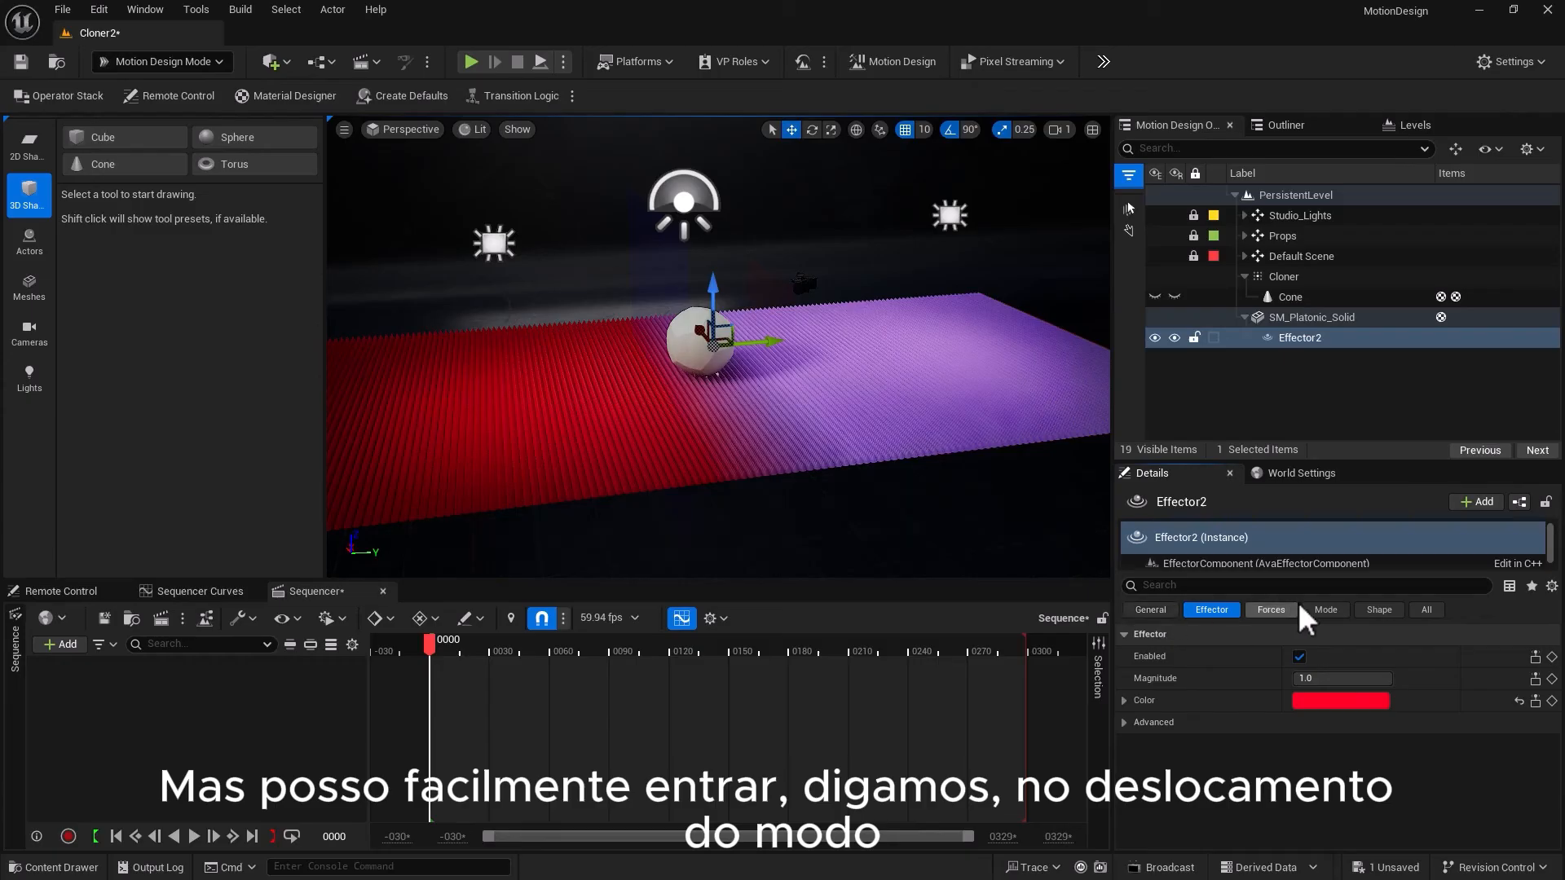
Set Effector2's Offset mode Scale to 0 on all axes and move SM_Platonic_Solid along Y to 40
{"action": "left_click", "coordinate": [1324, 612]}
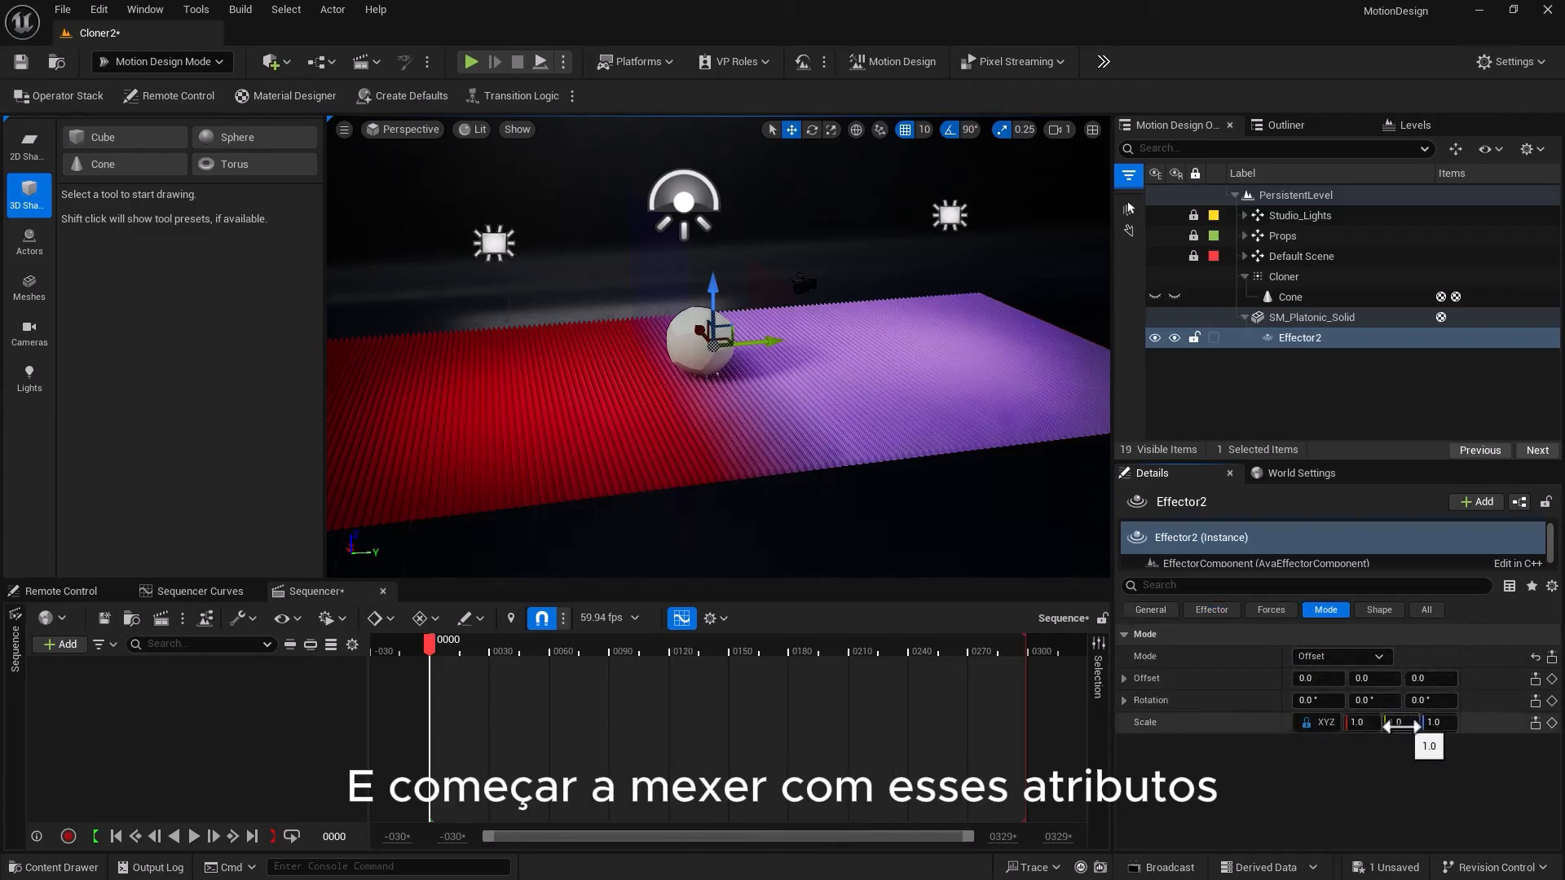
{"action": "left_click_drag", "start_coordinate": [1362, 725], "coordinate": [1312, 725]}
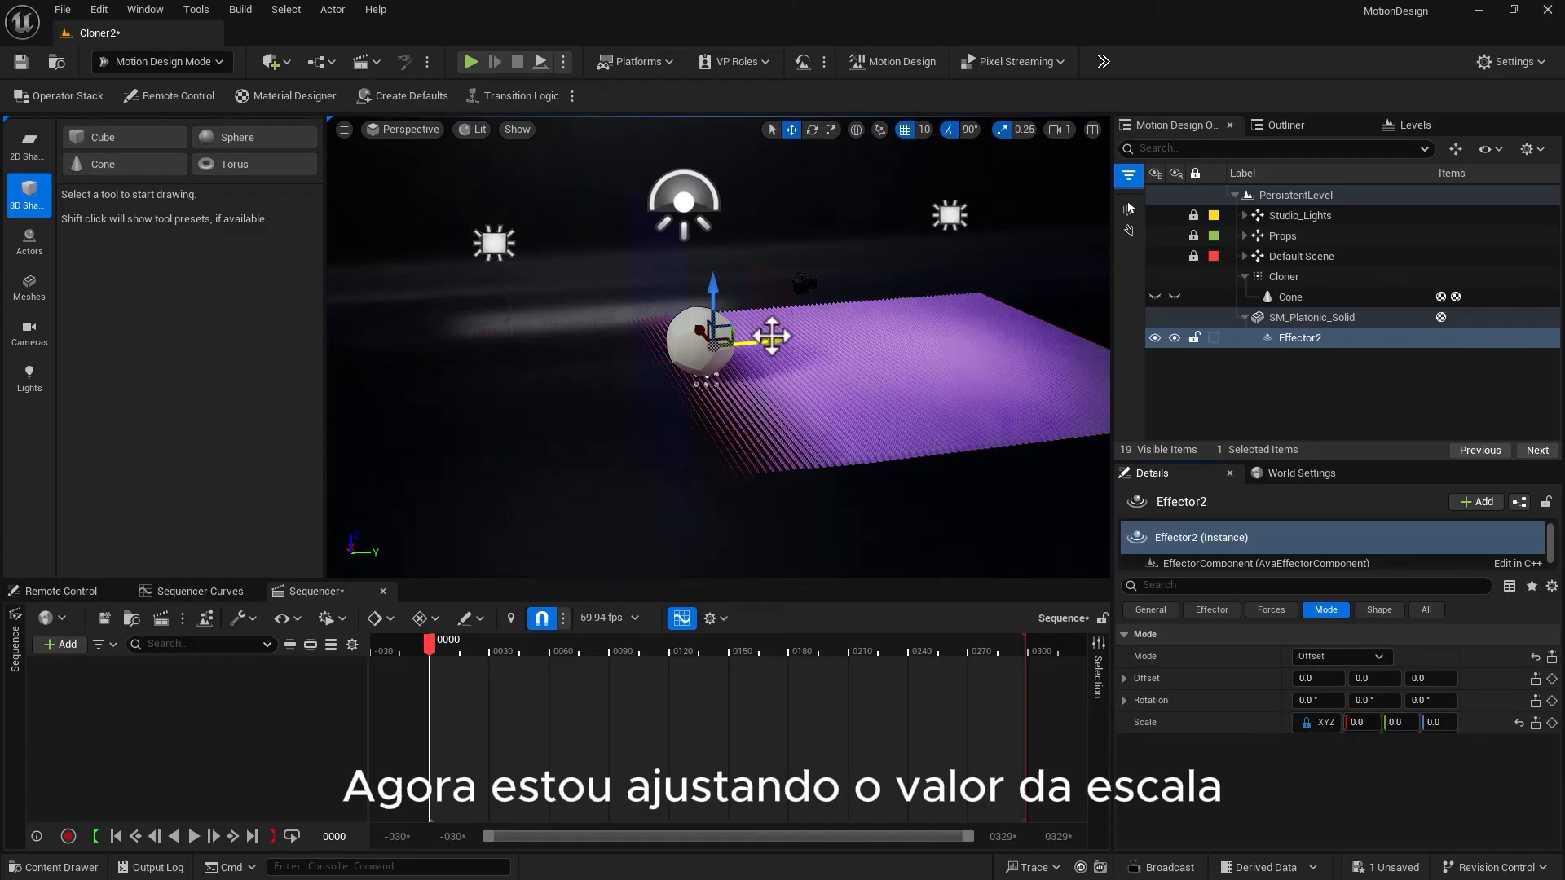
{"action": "mouse_move", "coordinate": [772, 336]}
{"action": "left_mouse_down"}
{"action": "mouse_move", "coordinate": [698, 346]}
{"action": "mouse_move", "coordinate": [761, 344]}
{"action": "left_mouse_up"}
{"action": "left_click", "coordinate": [1308, 317]}
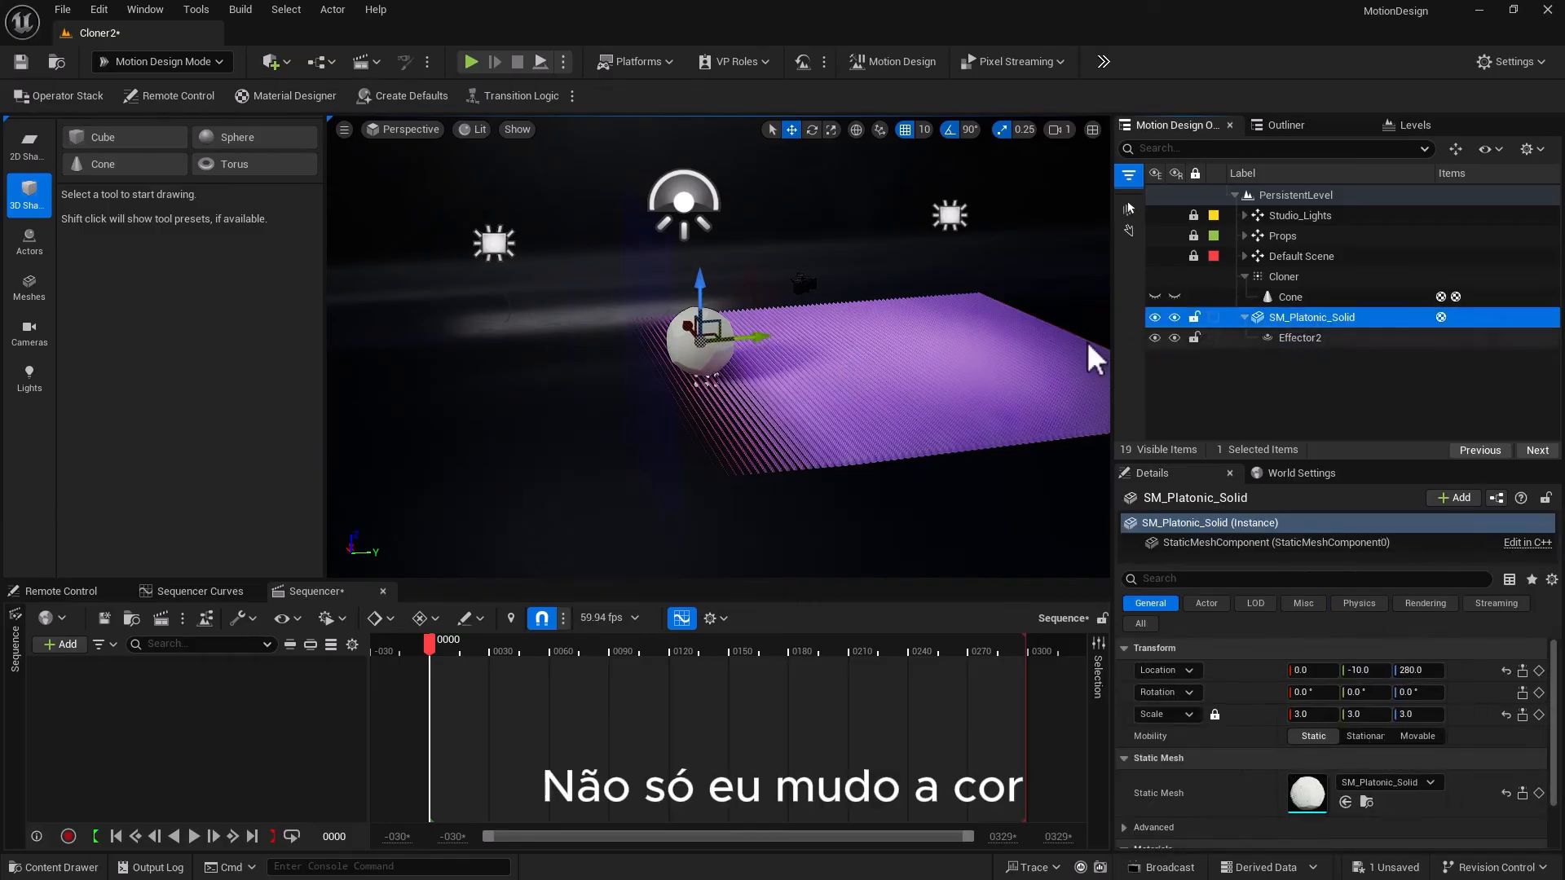
{"action": "left_click_drag", "start_coordinate": [739, 342], "coordinate": [784, 399]}
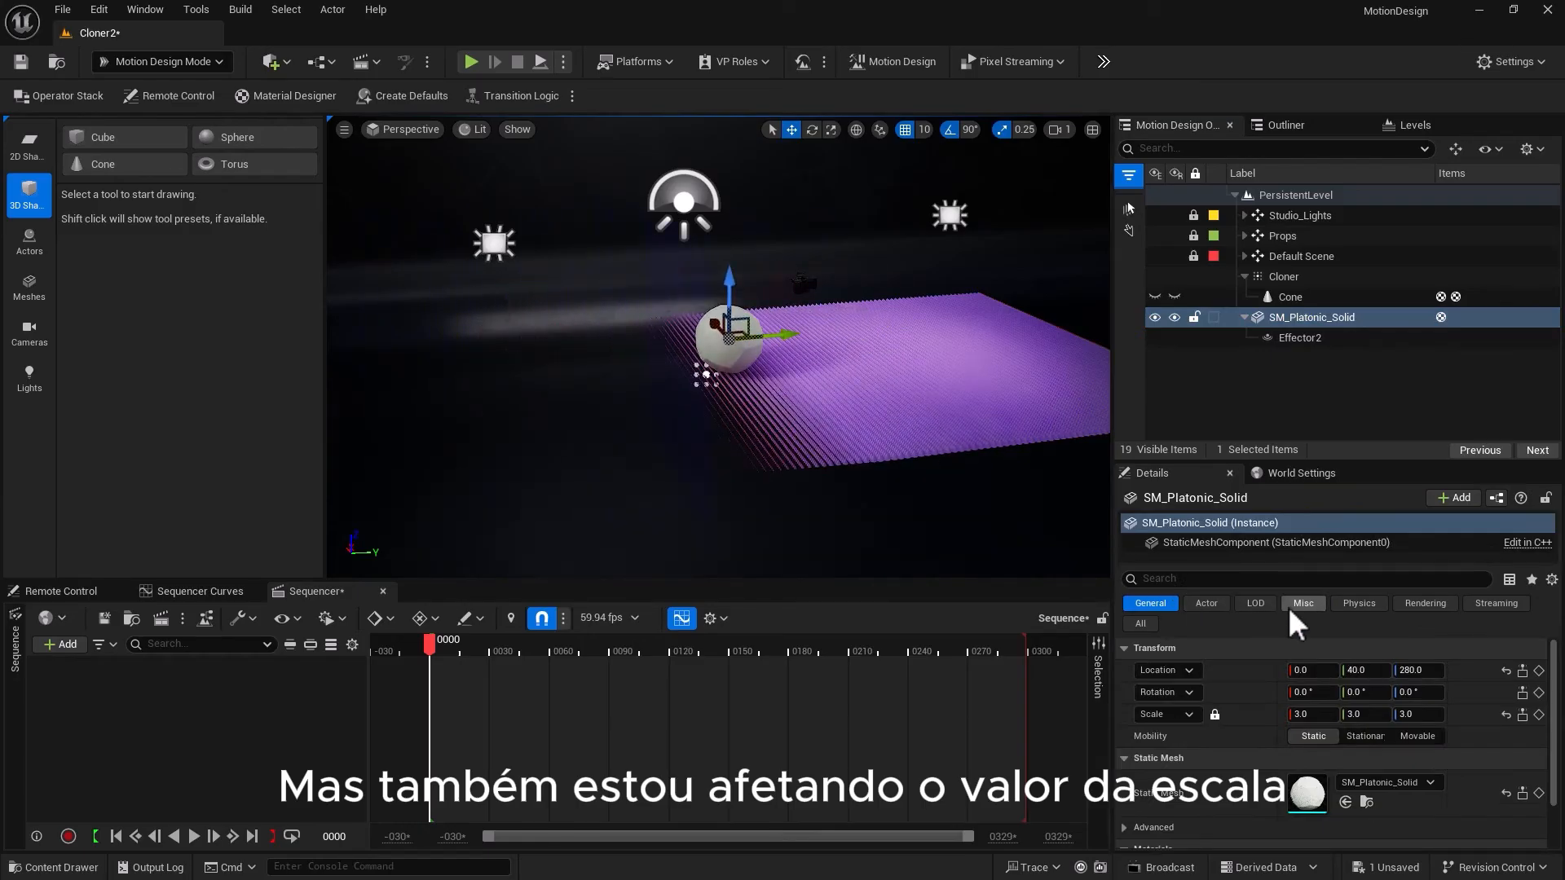
Soften the transition by setting Effector2's Plane Spacing to about 710, and move SM_Platonic_Solid along negative Y to test it
{"action": "left_click", "coordinate": [1304, 341]}
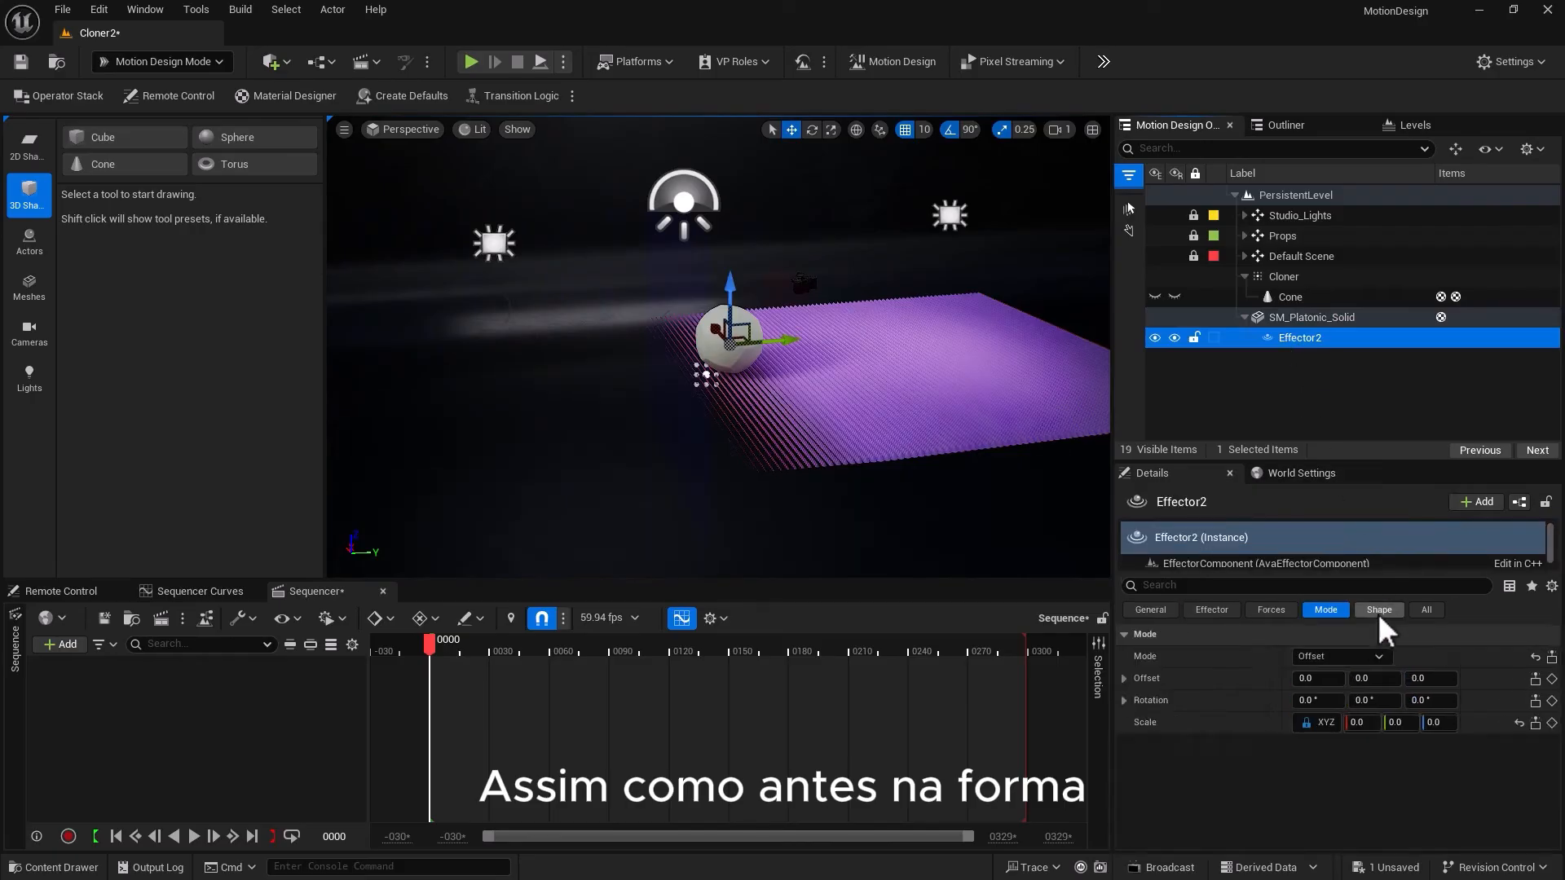
{"action": "left_click", "coordinate": [1379, 612]}
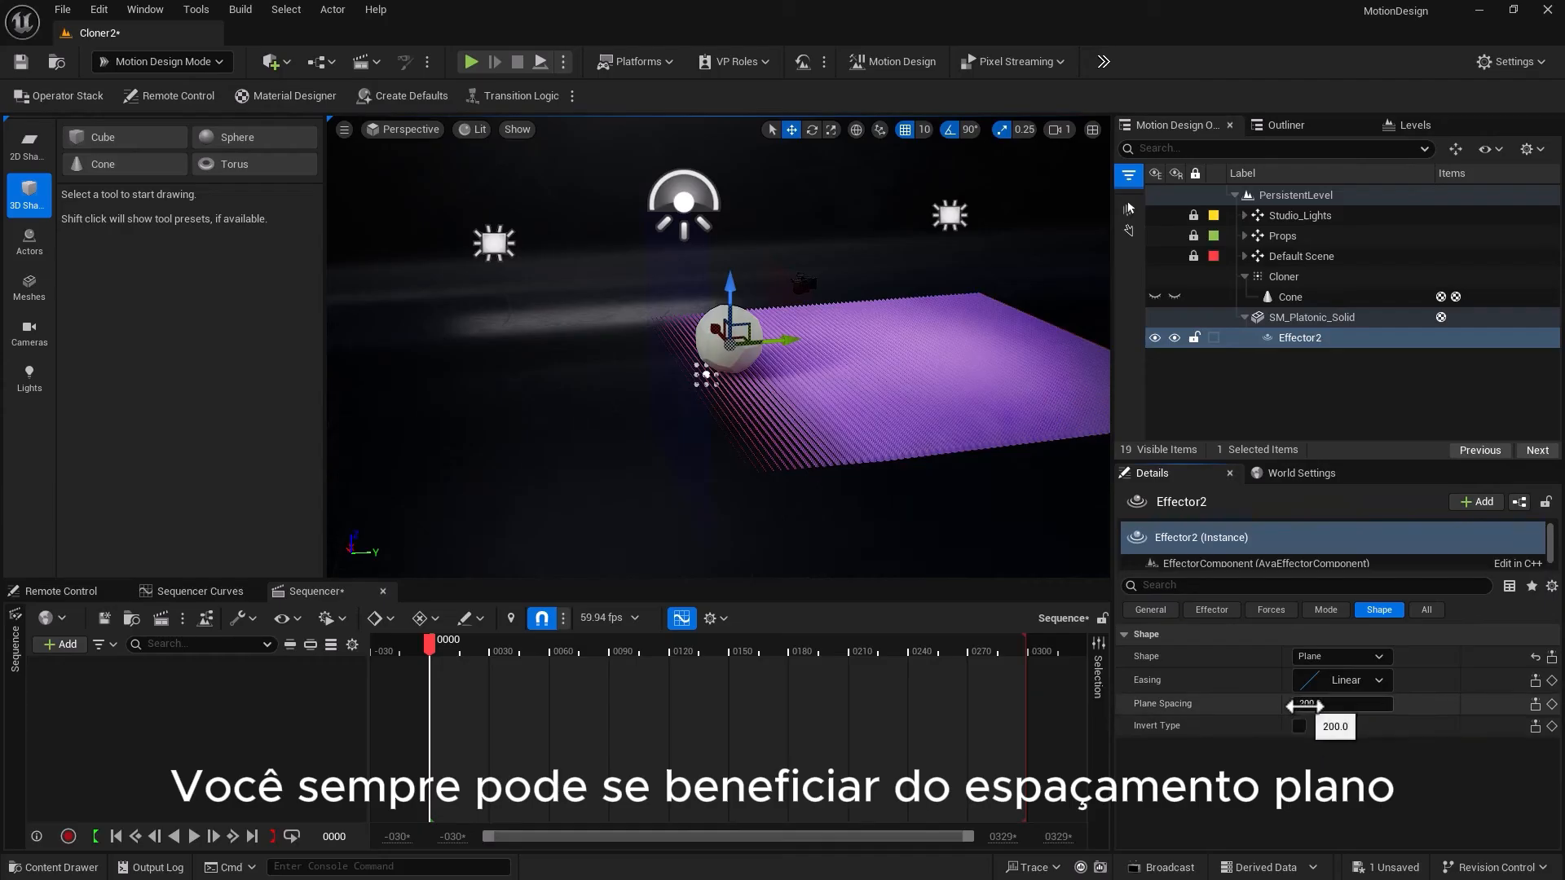
{"action": "left_click_drag", "start_coordinate": [1341, 703], "coordinate": [1385, 703]}
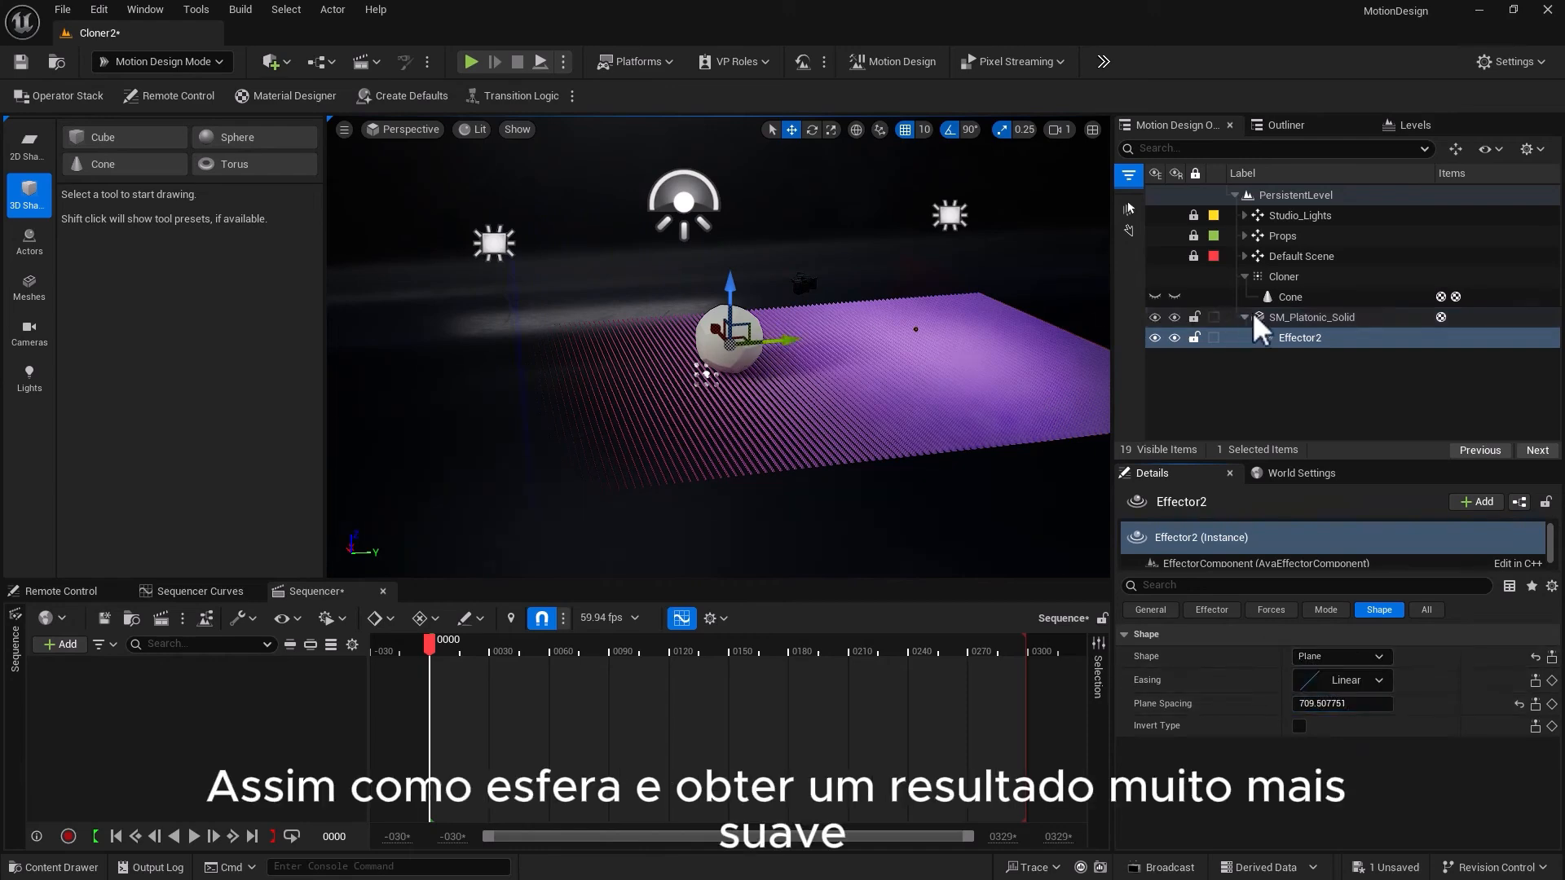
{"action": "left_click", "coordinate": [1303, 318]}
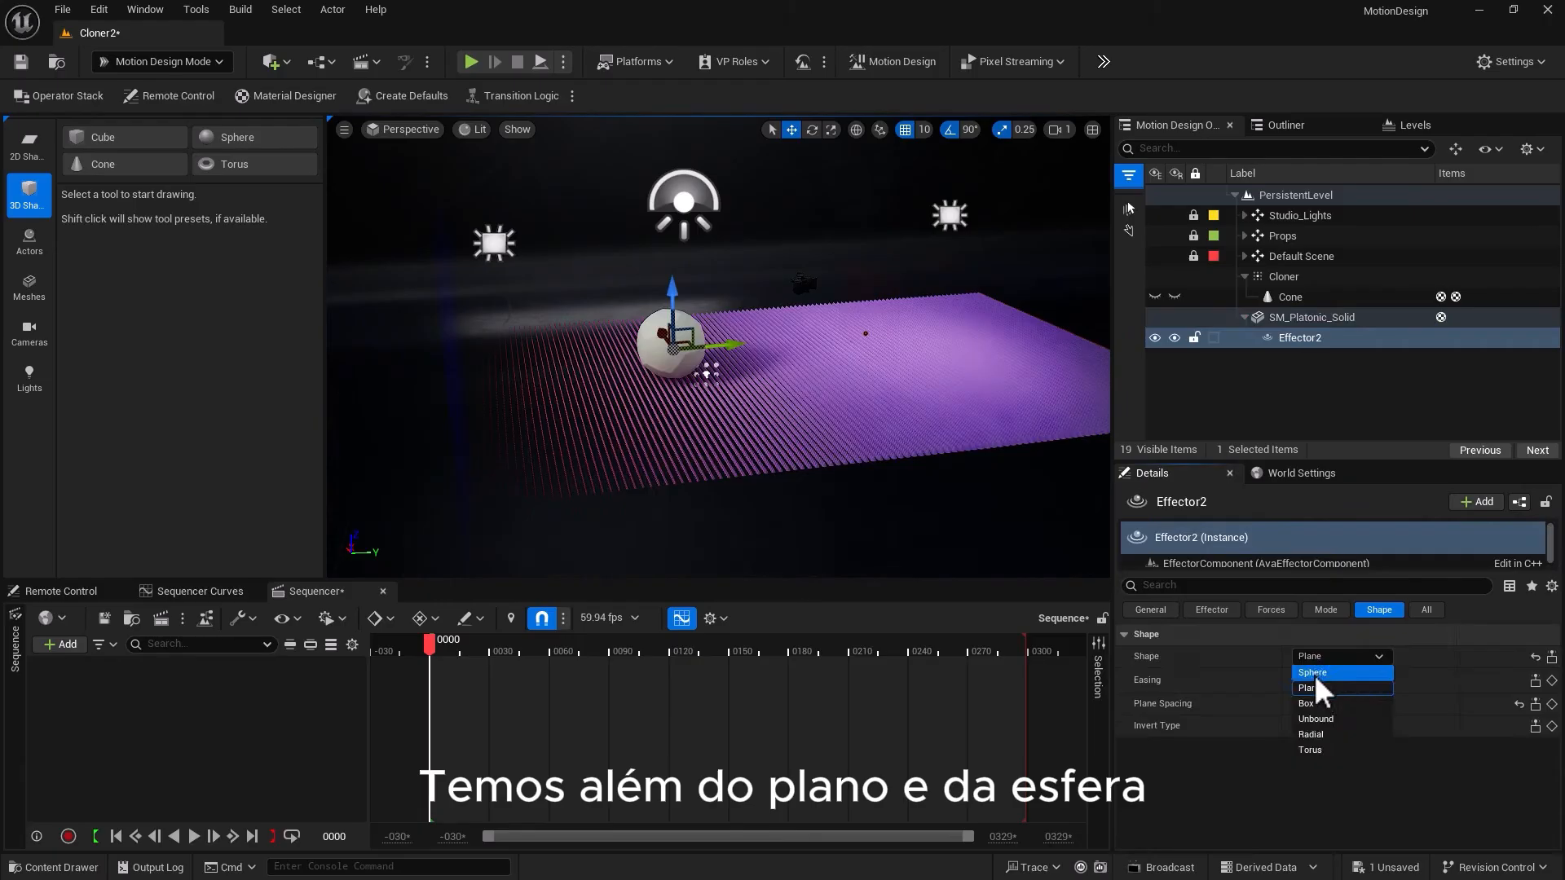
Change Effector2's shape to Box and raise SM_Platonic_Solid to a Z location of 390
{"action": "left_click", "coordinate": [1306, 703]}
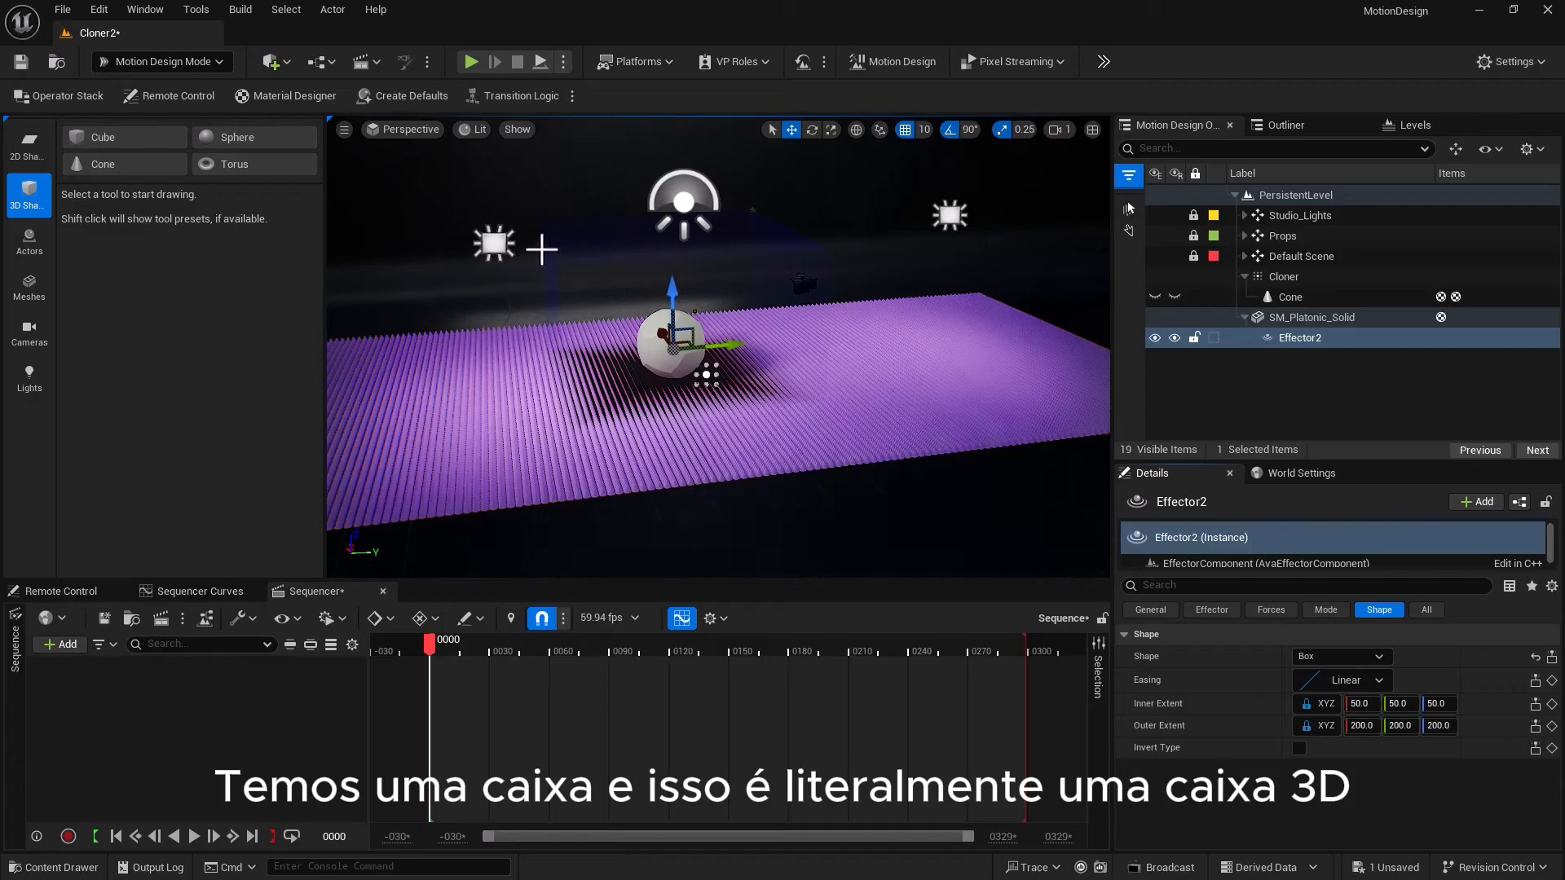
{"action": "left_click", "coordinate": [1292, 317]}
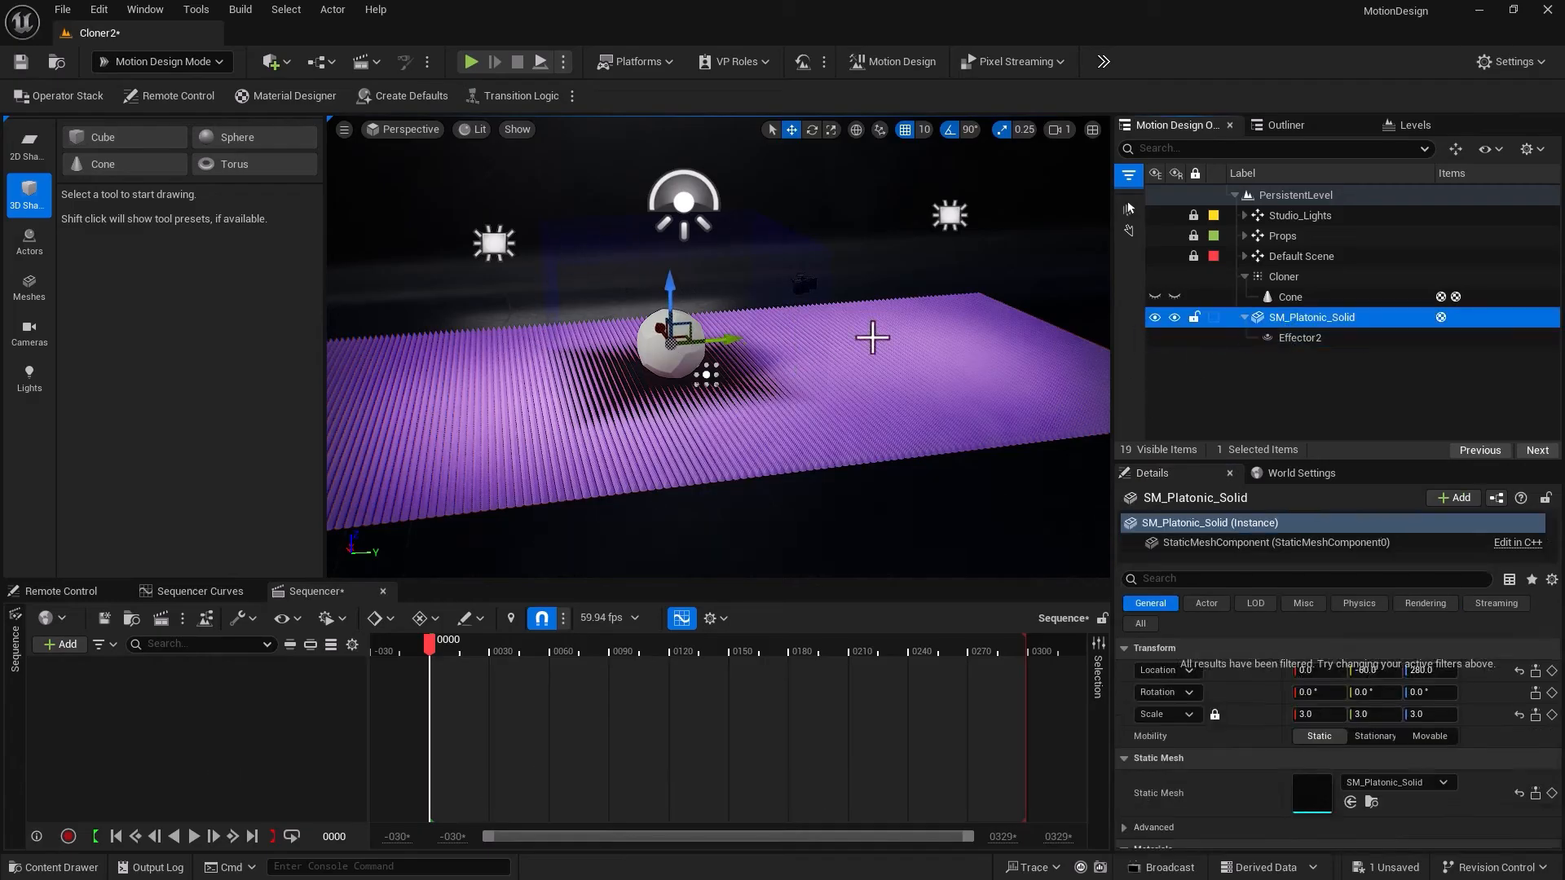
{"action": "left_click_drag", "start_coordinate": [668, 280], "coordinate": [699, 330]}
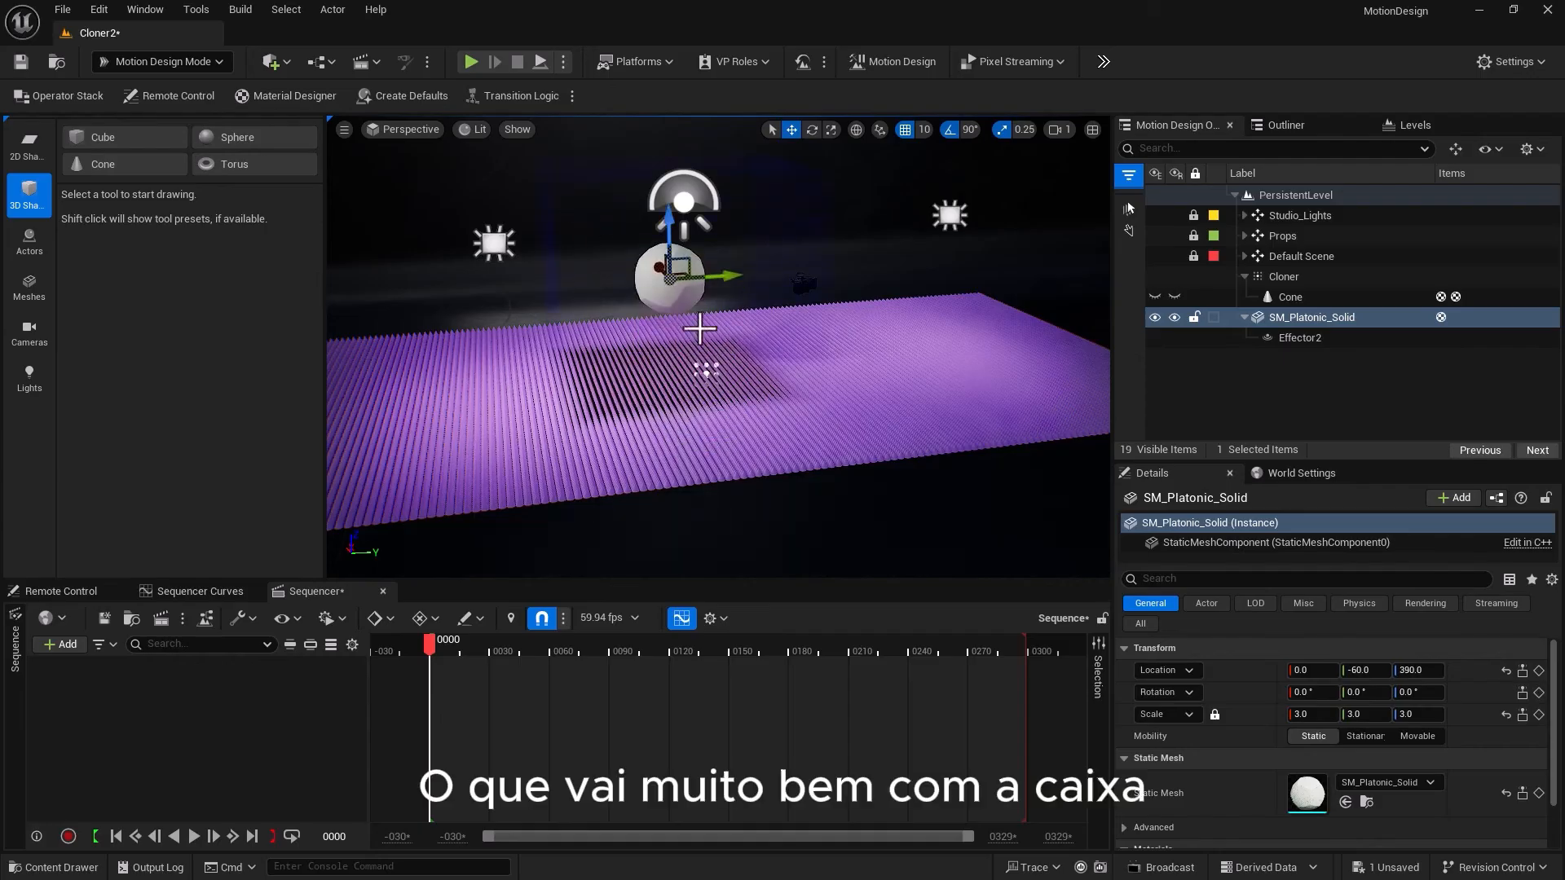
Set Effector2's mode to Push and lower the platonic solid to a Z location of 350
{"action": "left_click", "coordinate": [1336, 339]}
{"action": "left_click", "coordinate": [1325, 610]}
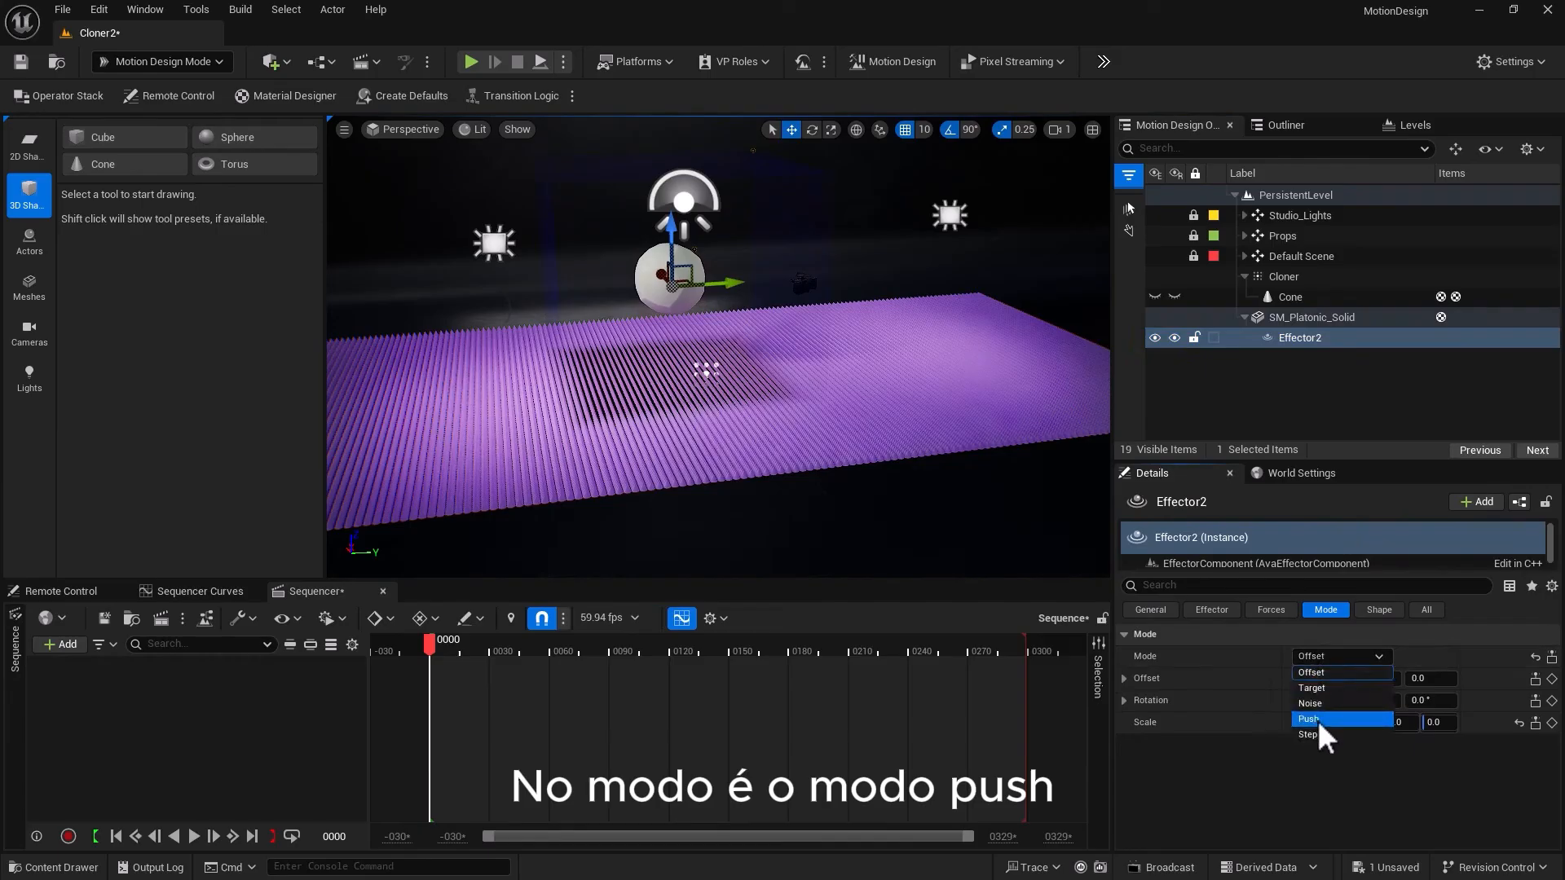
{"action": "left_click", "coordinate": [1319, 718]}
{"action": "left_click", "coordinate": [679, 254]}
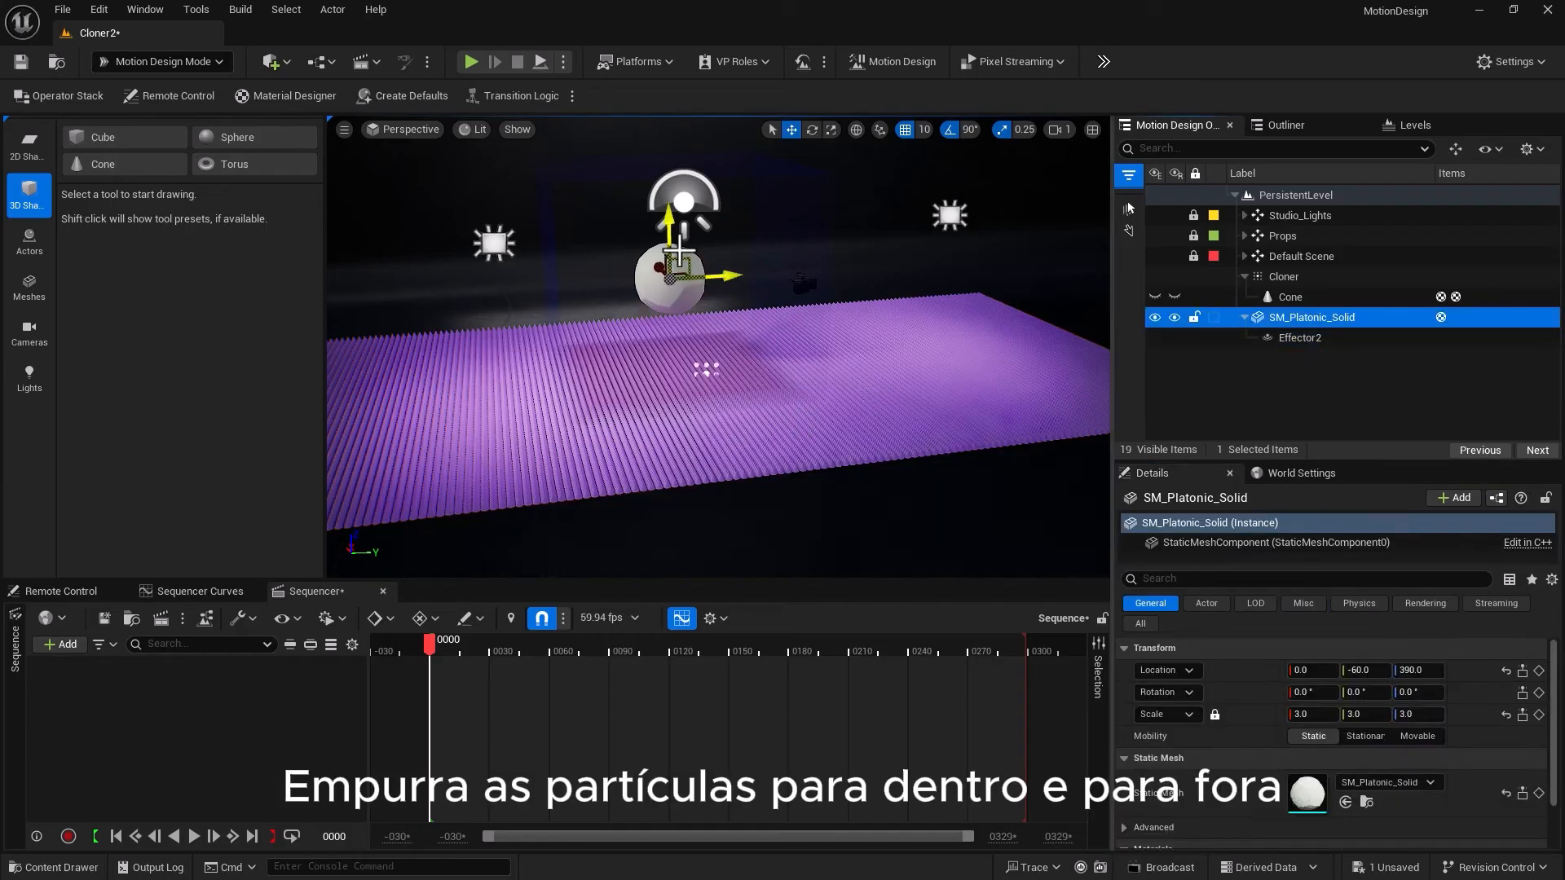
{"action": "left_click_drag", "start_coordinate": [664, 210], "coordinate": [638, 251]}
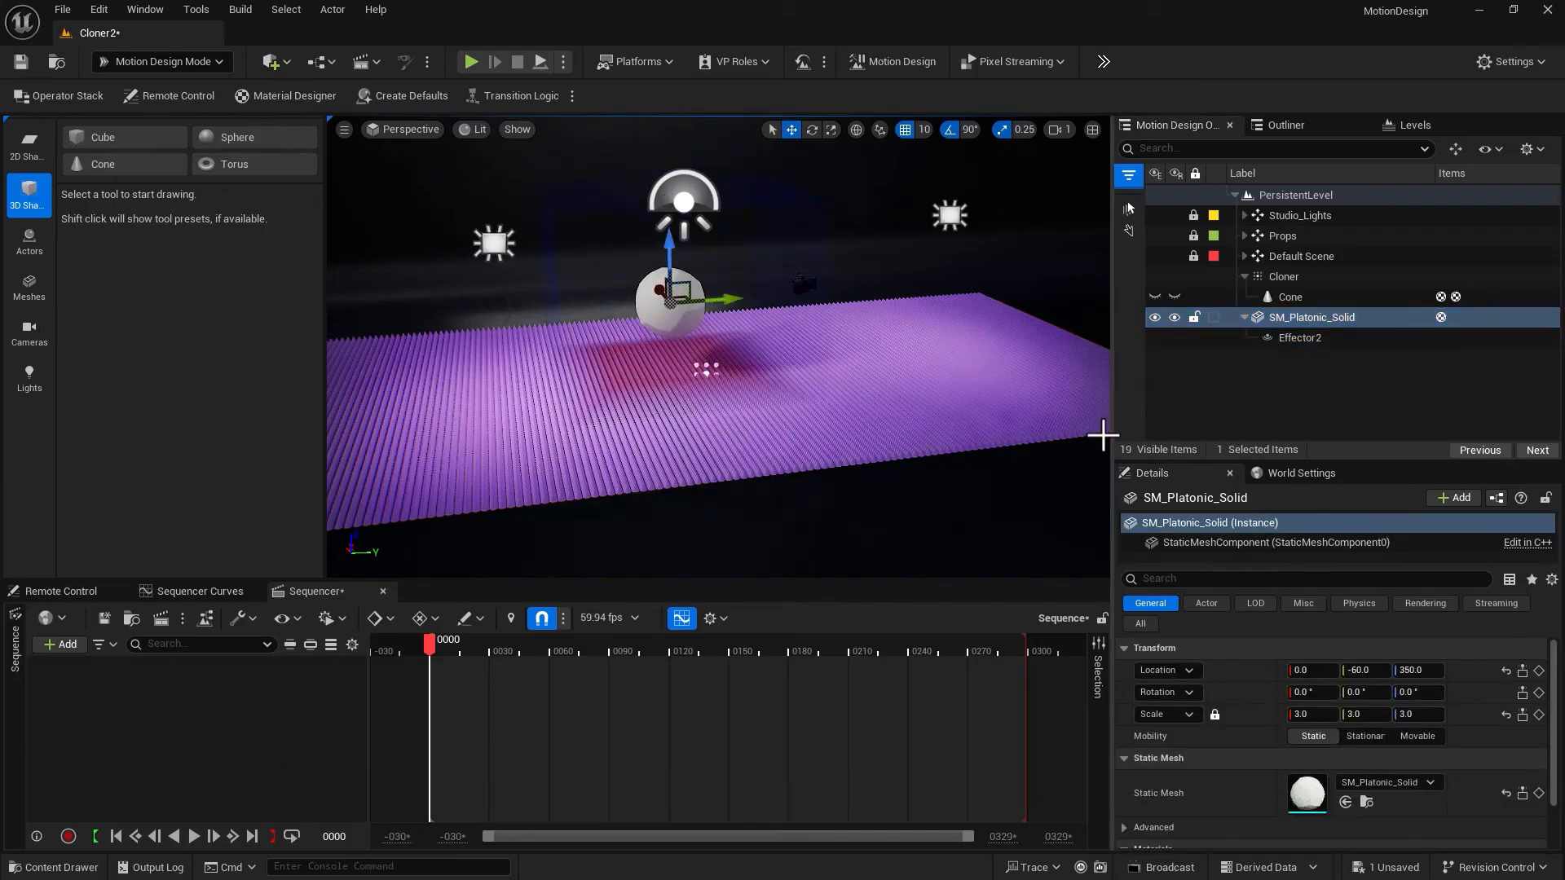
Set Effector2's push direction to Right
{"action": "left_click", "coordinate": [1299, 337]}
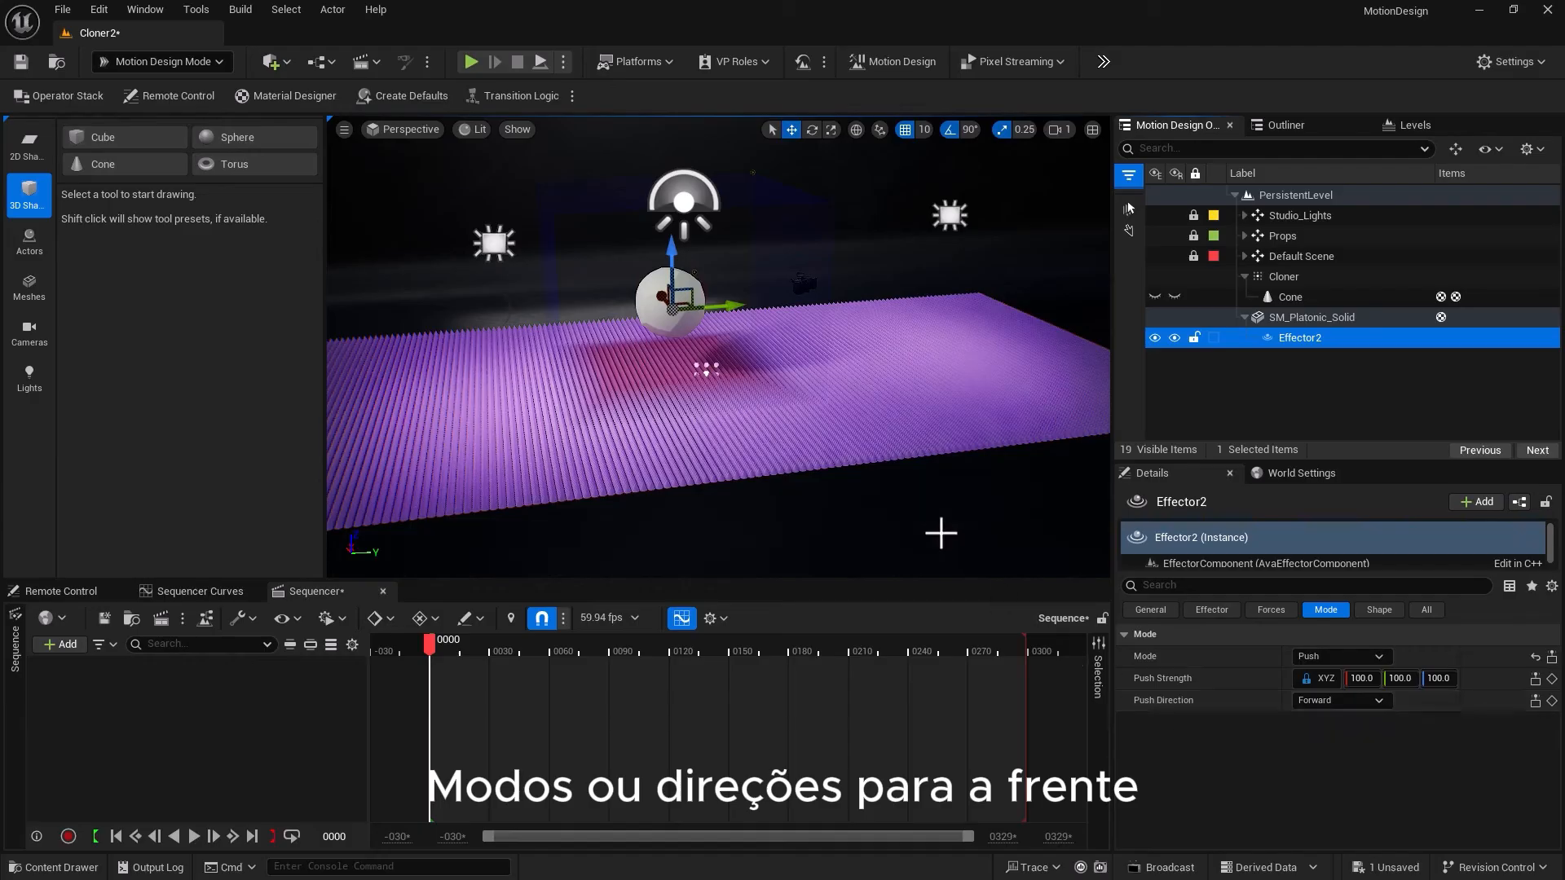
{"action": "left_click", "coordinate": [1336, 701]}
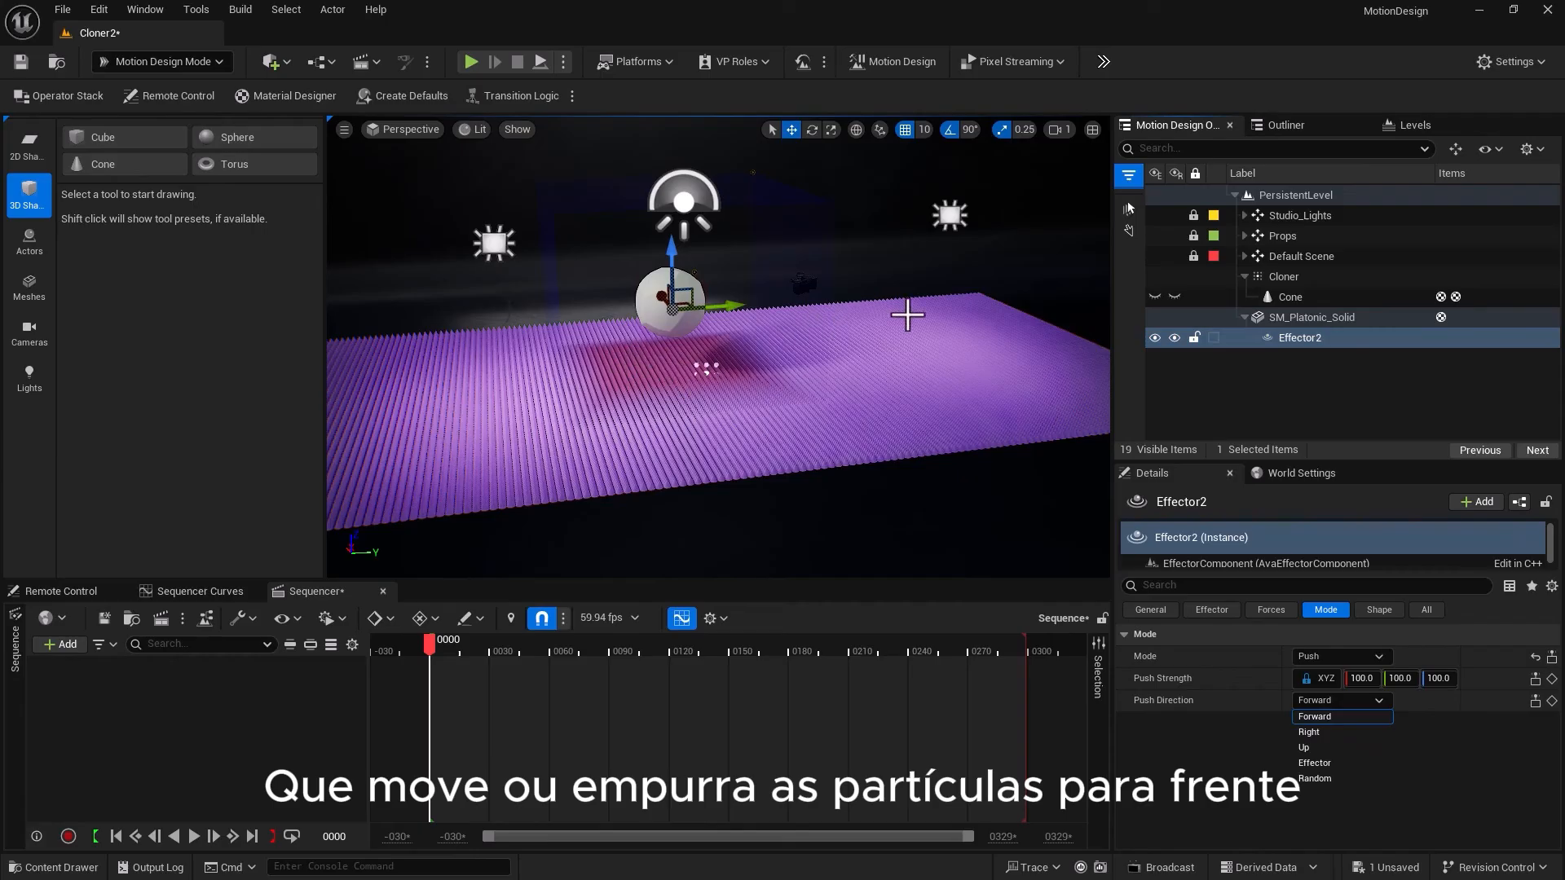
{"action": "left_click", "coordinate": [1337, 732]}
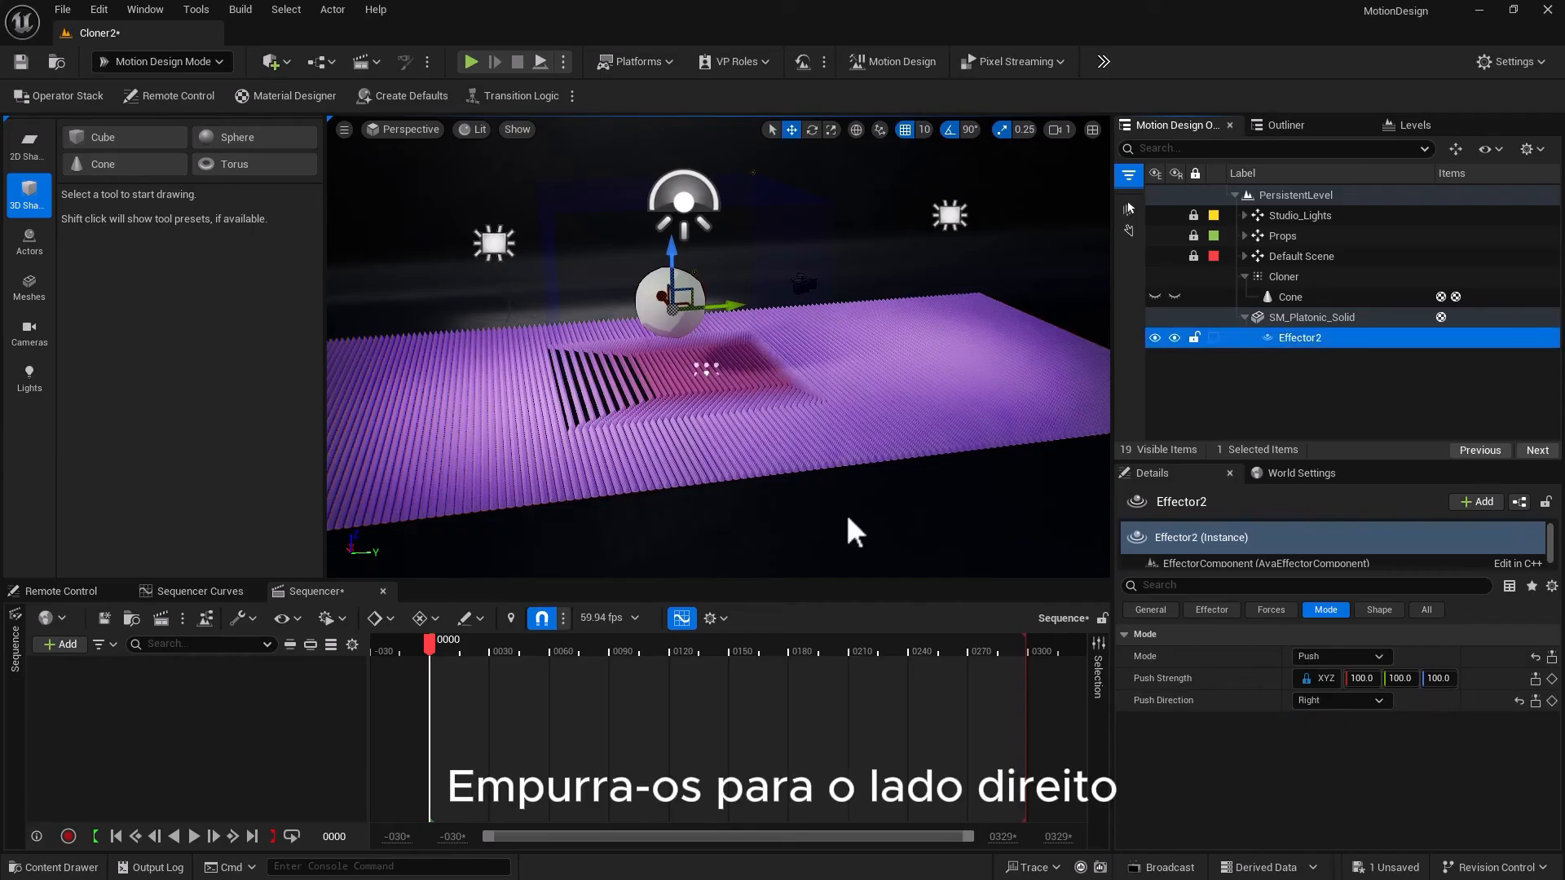
Switch the effector's push direction to Up and move the platonic solid vertically to a Z location of 340
{"action": "left_click", "coordinate": [1352, 700]}
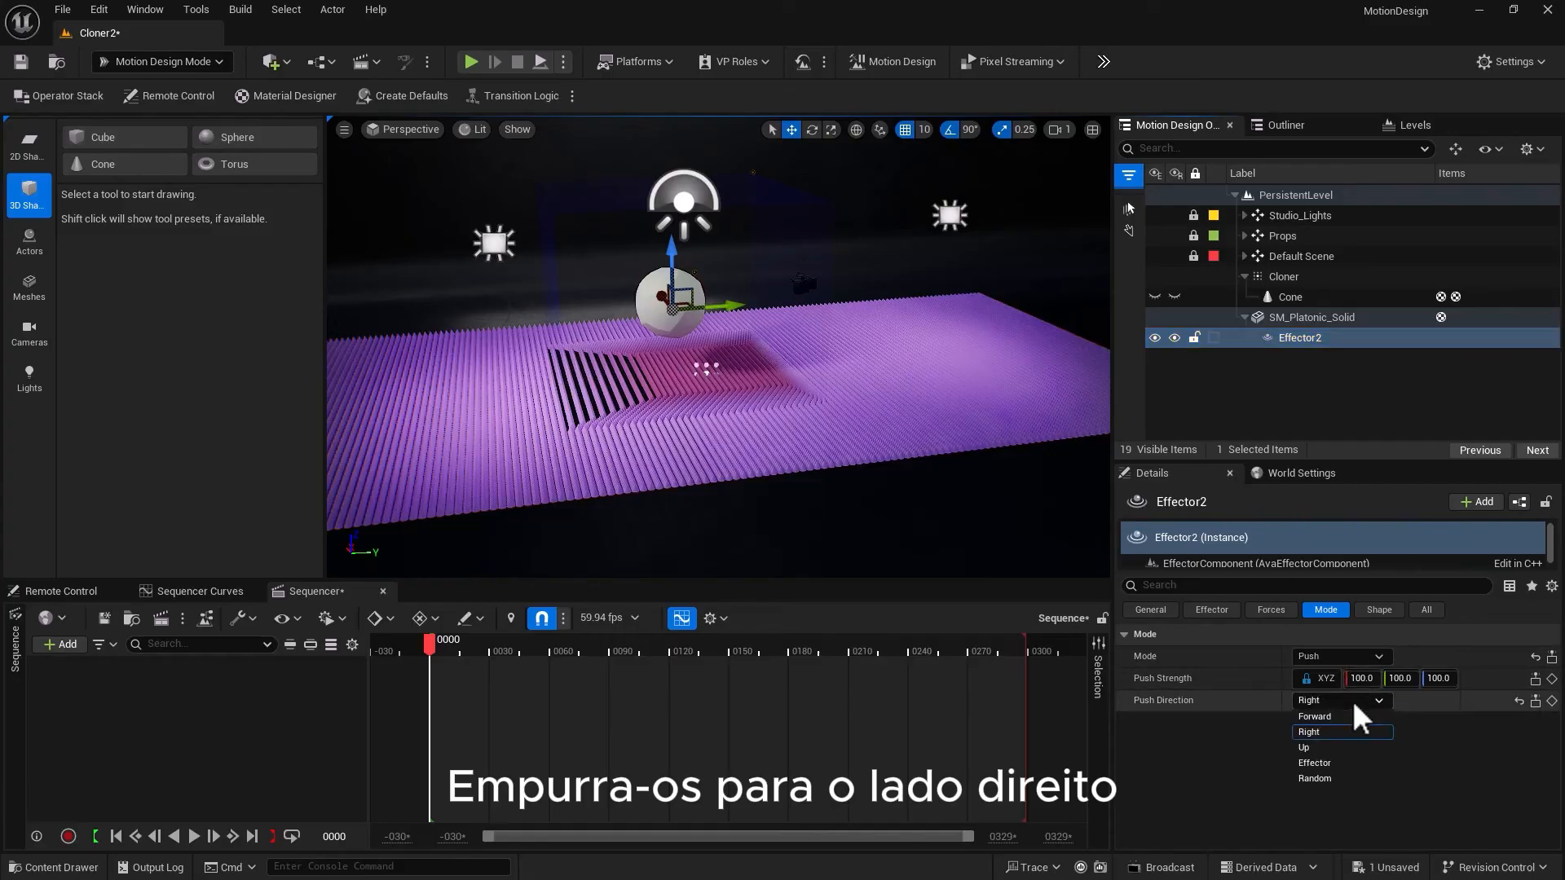
{"action": "left_click", "coordinate": [1333, 744]}
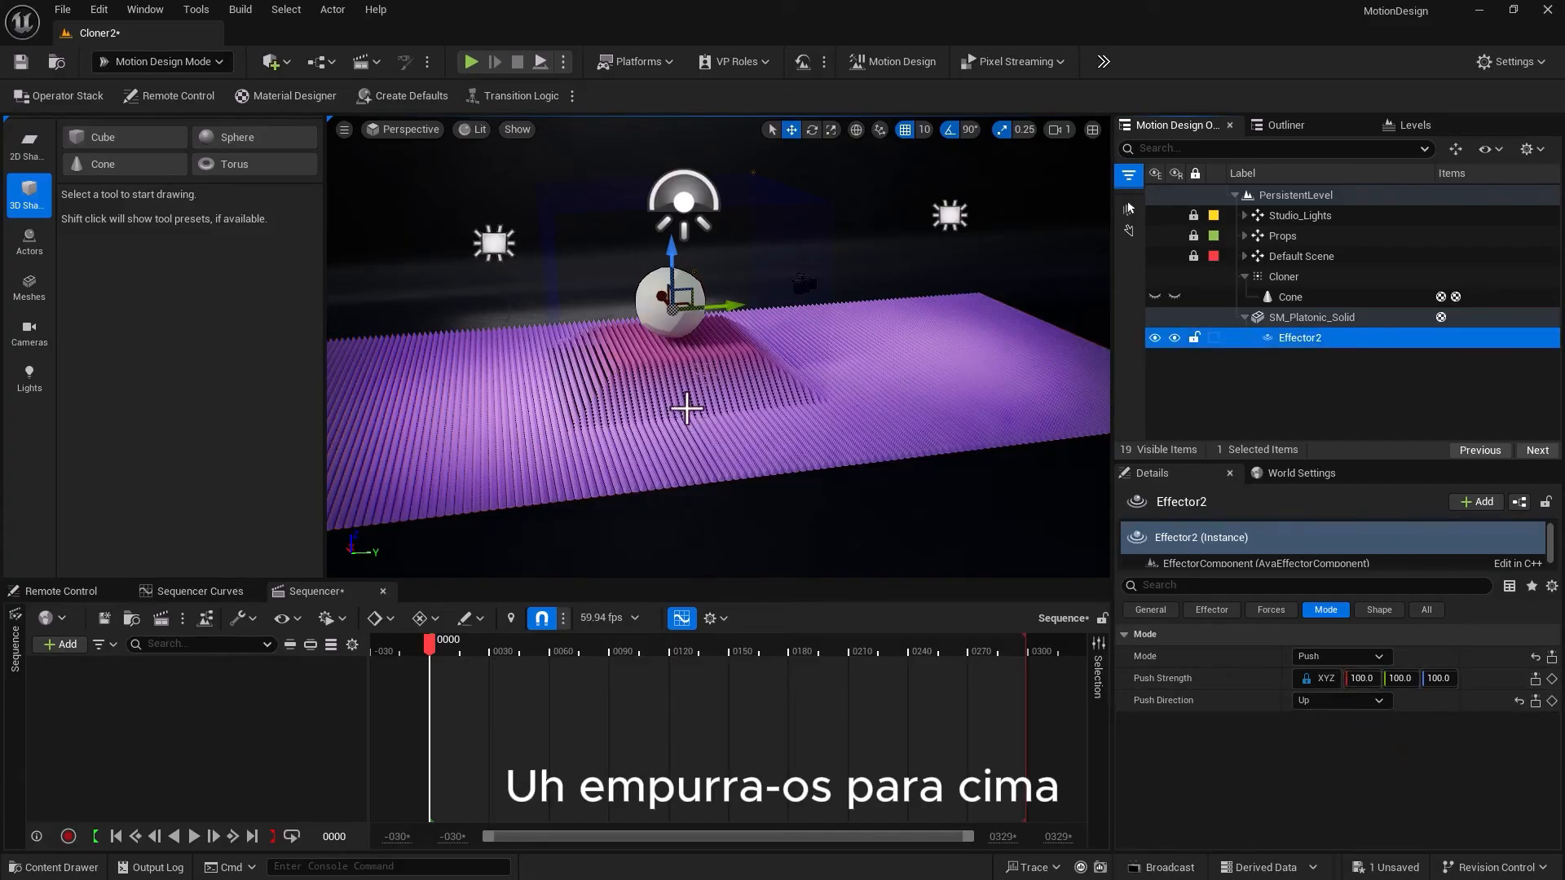
{"action": "left_click", "coordinate": [673, 308]}
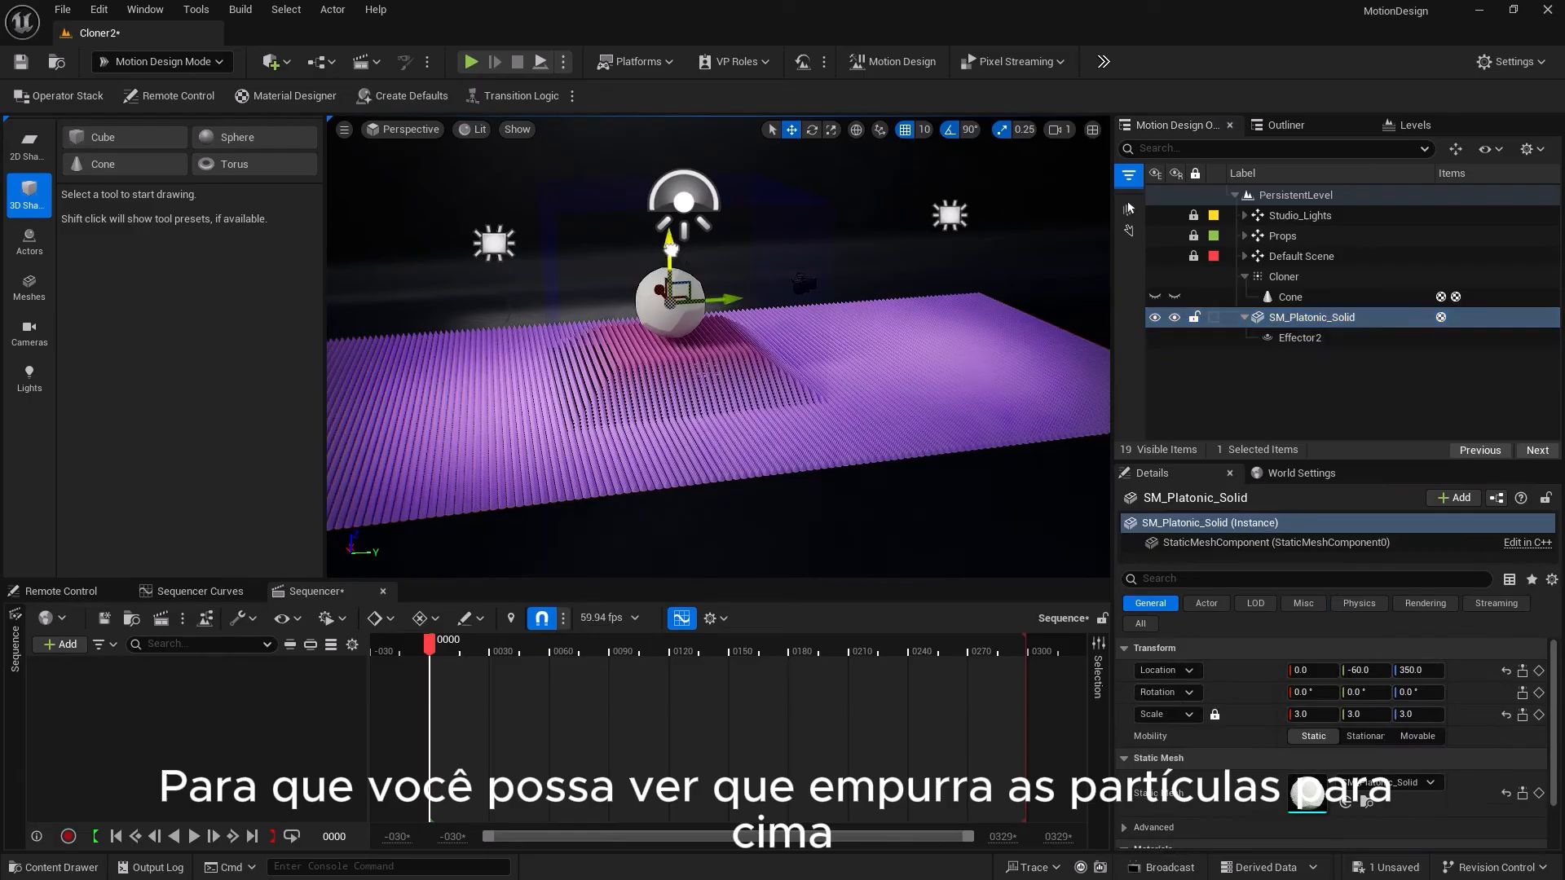
{"action": "left_click_drag", "start_coordinate": [648, 383], "coordinate": [643, 255]}
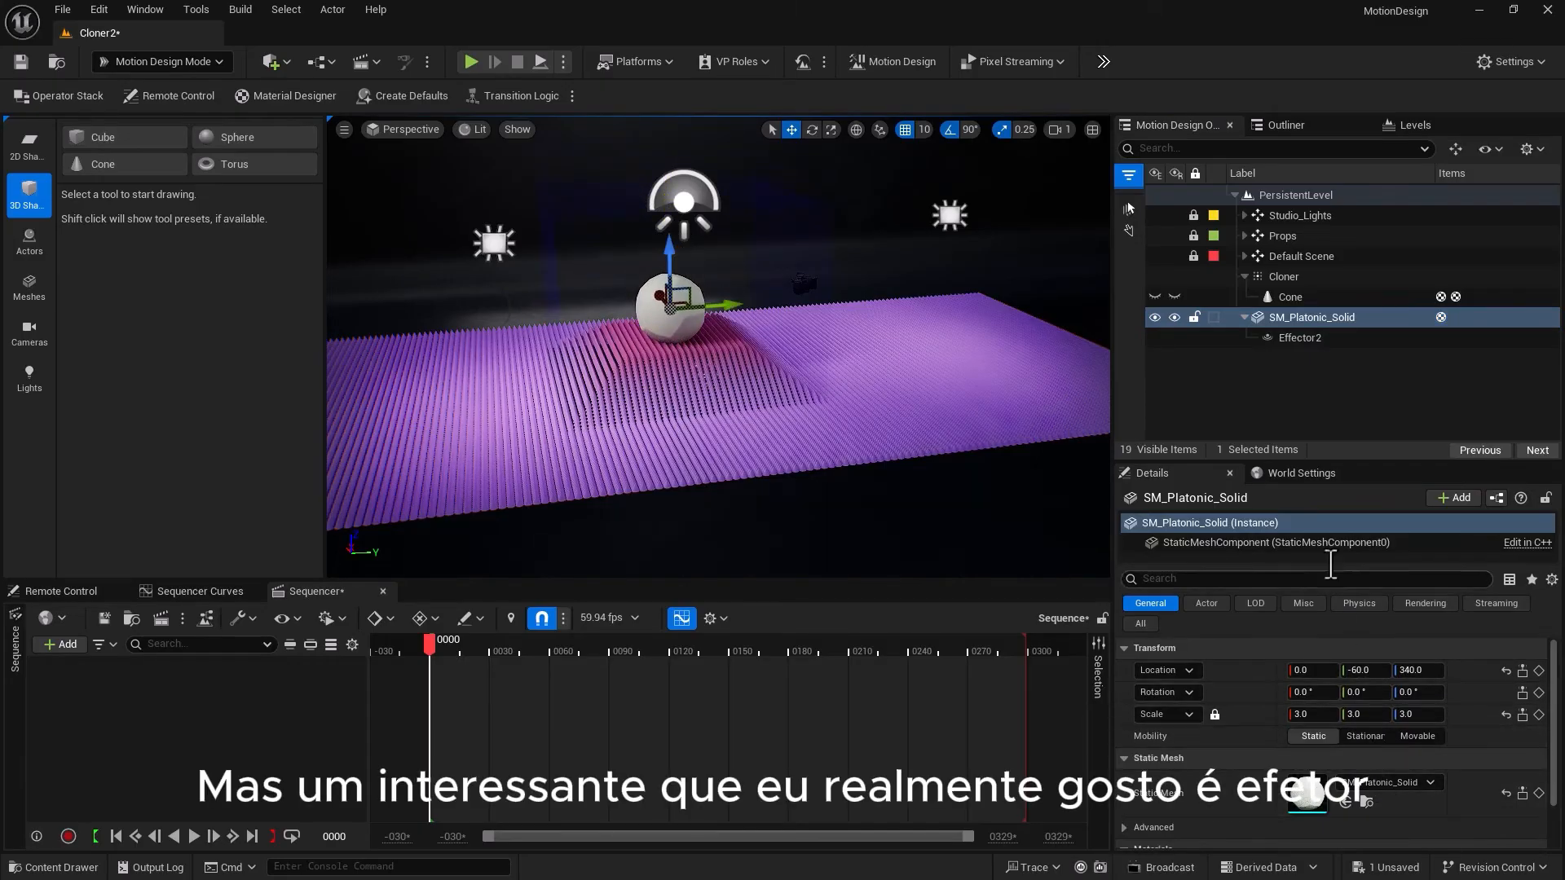
Set Effector2's push direction to Effector and raise the platonic solid to a Z location of about 430
{"action": "left_click", "coordinate": [1298, 339]}
{"action": "left_click", "coordinate": [1339, 701]}
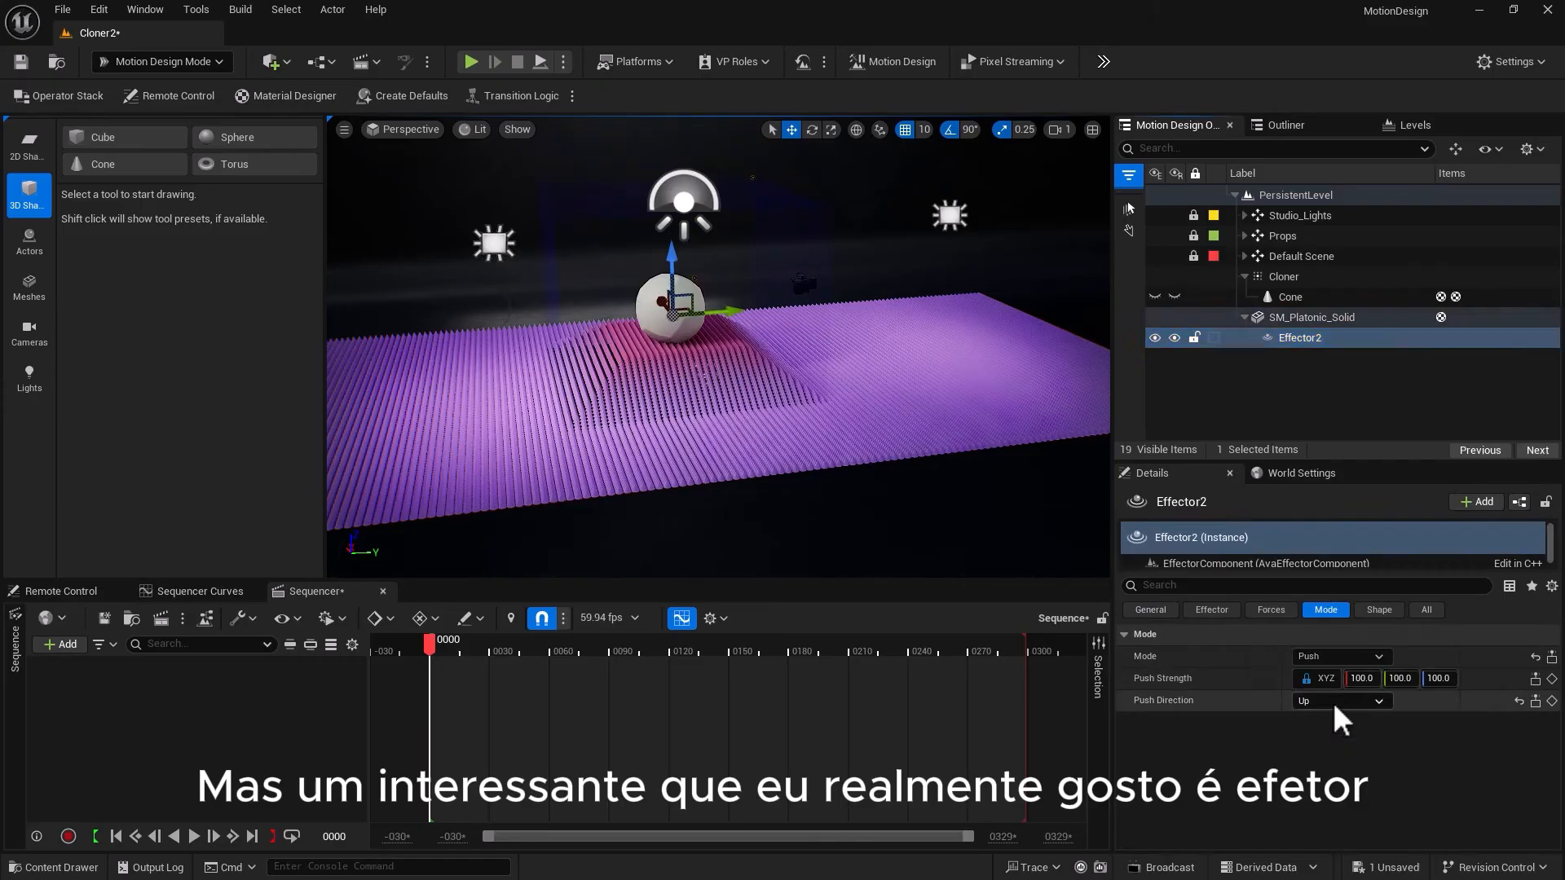
{"action": "left_click", "coordinate": [1315, 763]}
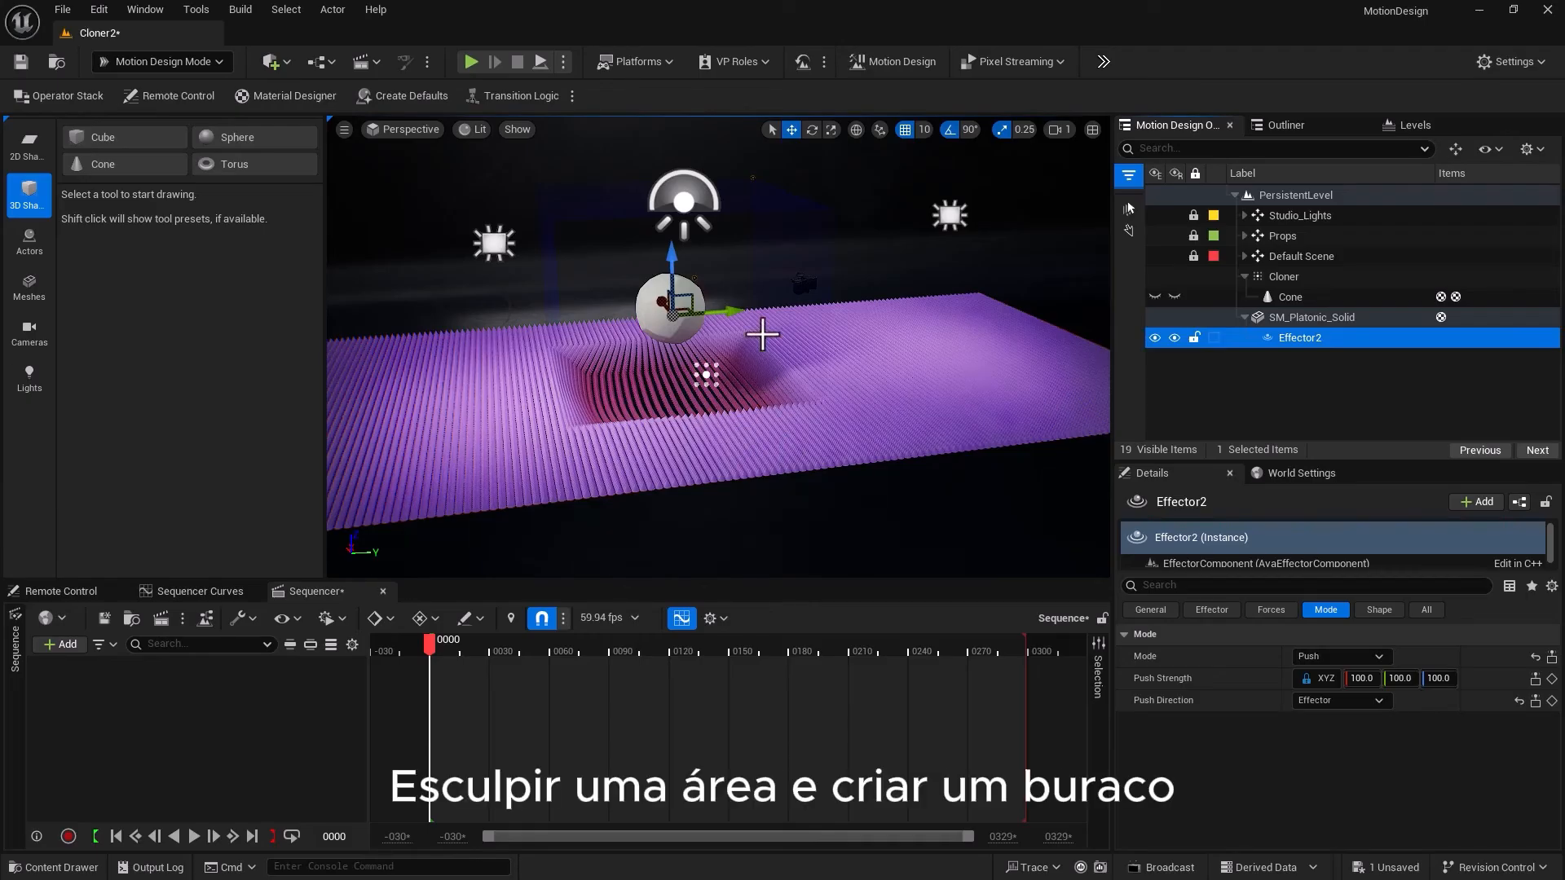
{"action": "left_click", "coordinate": [667, 282]}
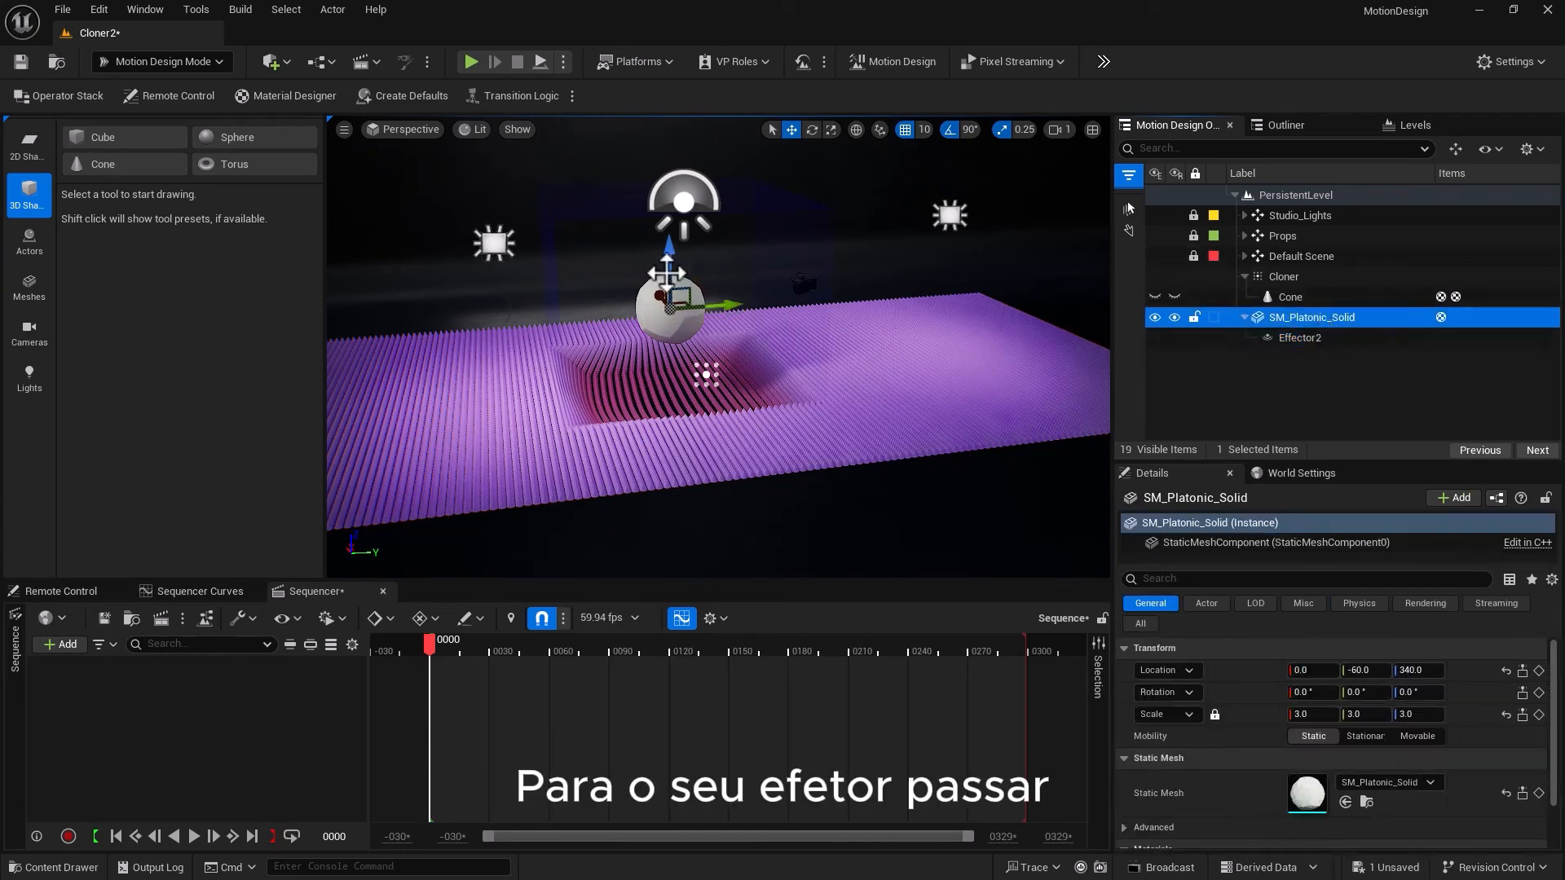
{"action": "left_click_drag", "start_coordinate": [666, 249], "coordinate": [629, 192]}
Change Effector2's shape from Box to Sphere
{"action": "left_click", "coordinate": [1369, 338]}
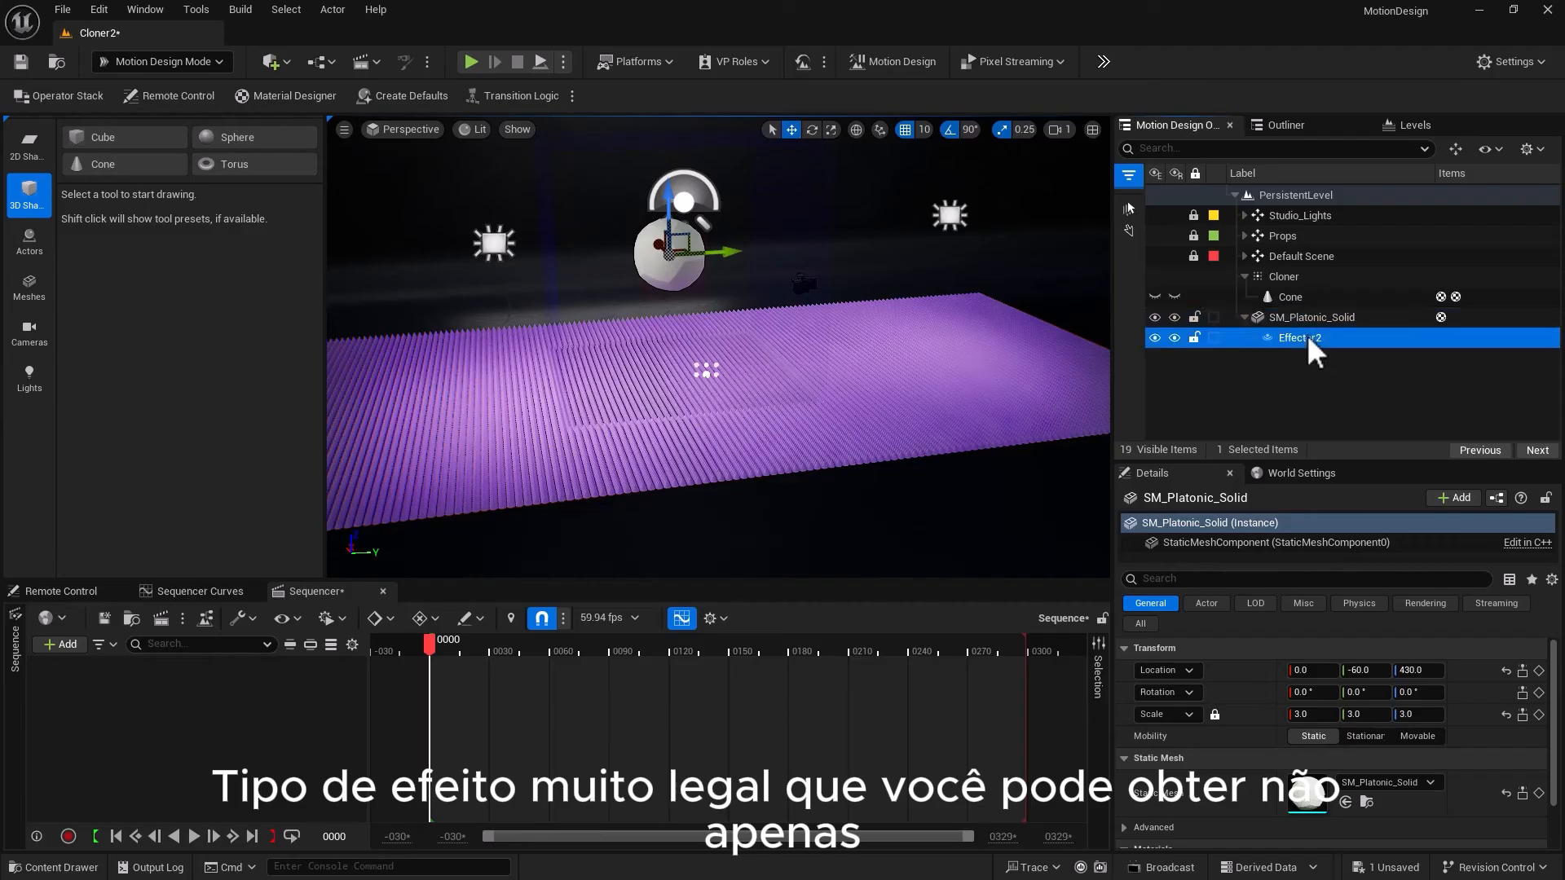
{"action": "left_click", "coordinate": [1379, 612]}
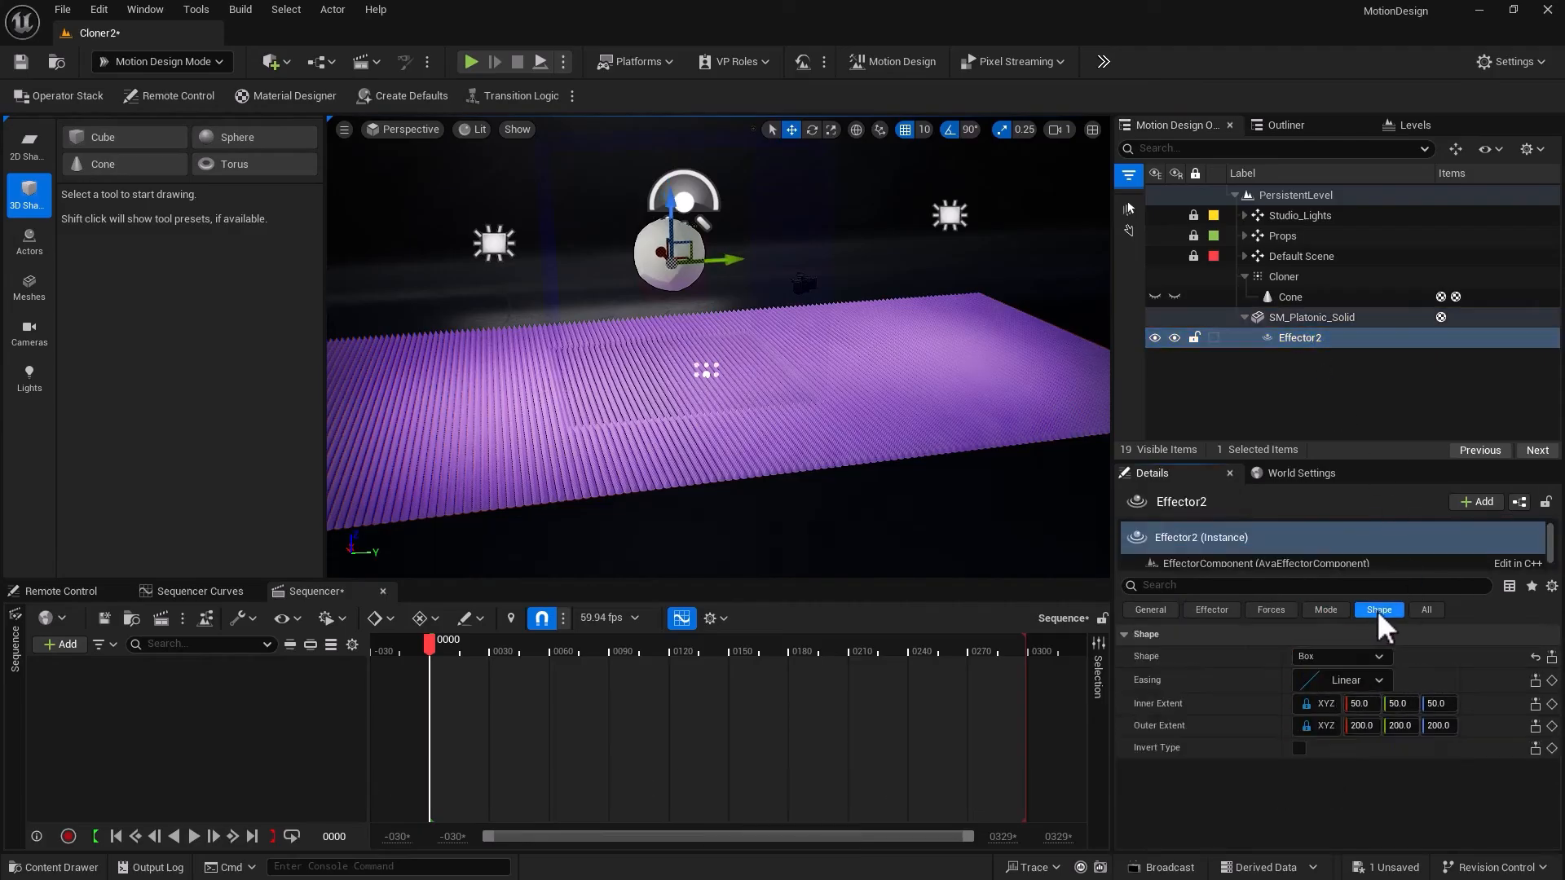
{"action": "left_click", "coordinate": [1338, 660]}
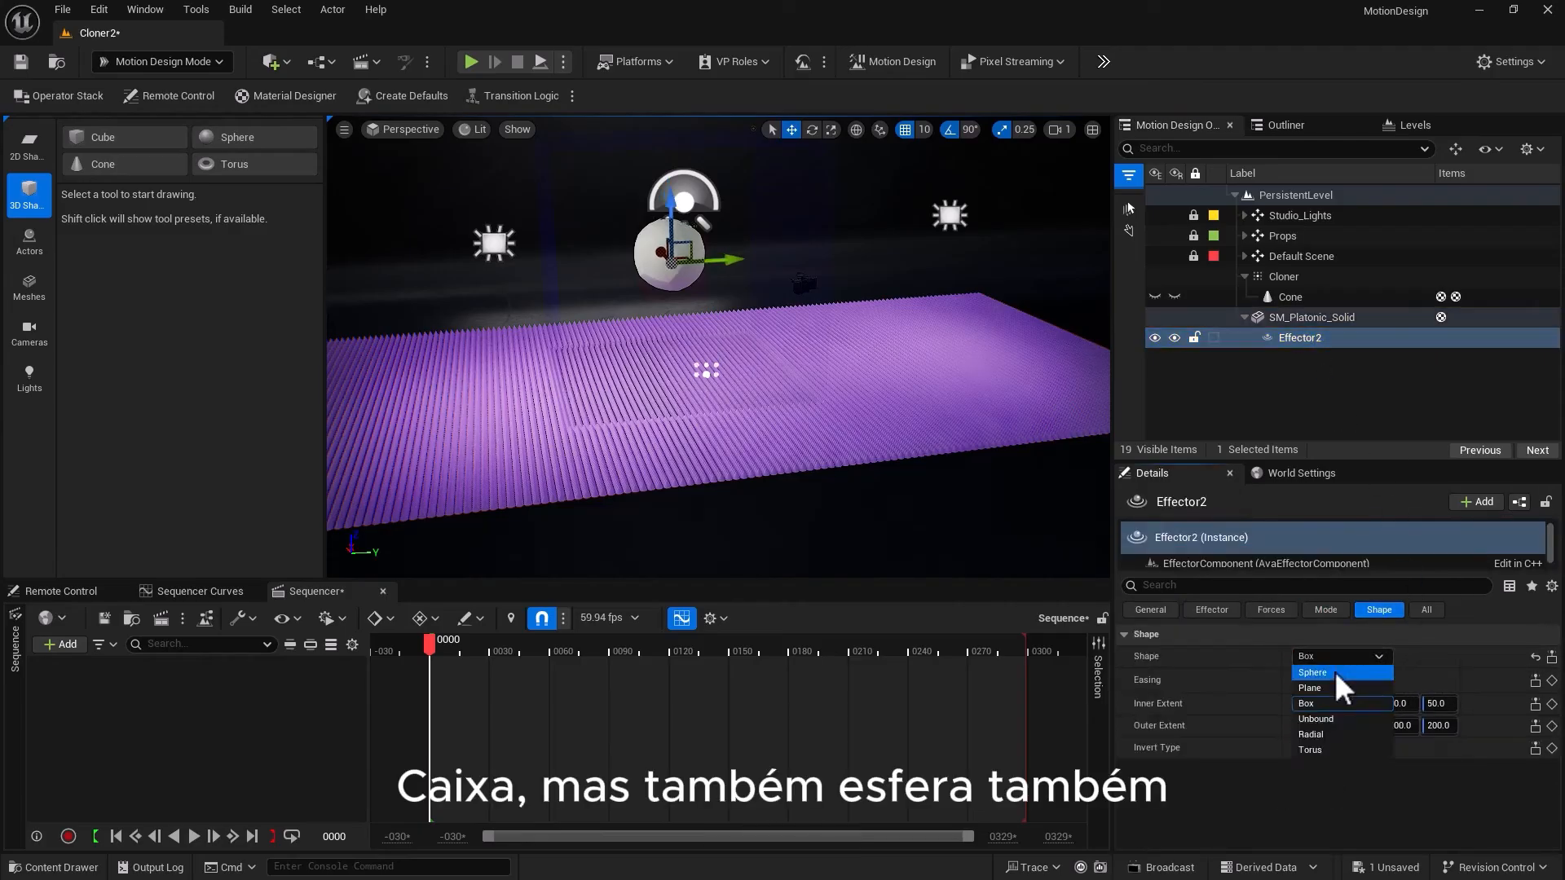
{"action": "left_click", "coordinate": [1320, 688]}
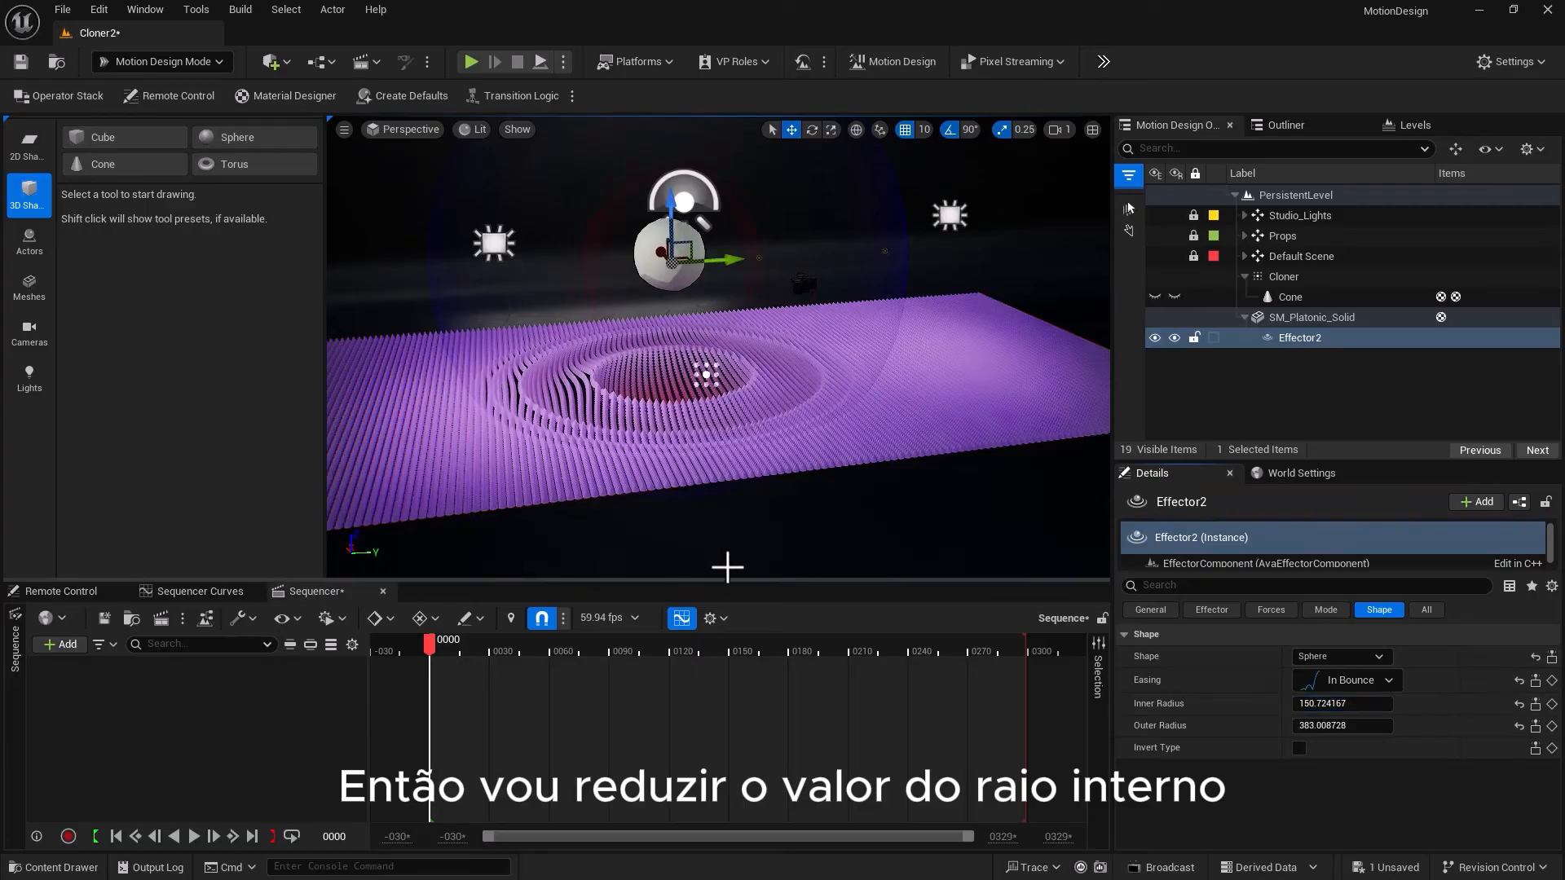
Move the platonic solid vertically above the cloned cones to a Z location of about 490
{"action": "left_click_drag", "start_coordinate": [734, 523], "coordinate": [753, 369], "text": "alt"}
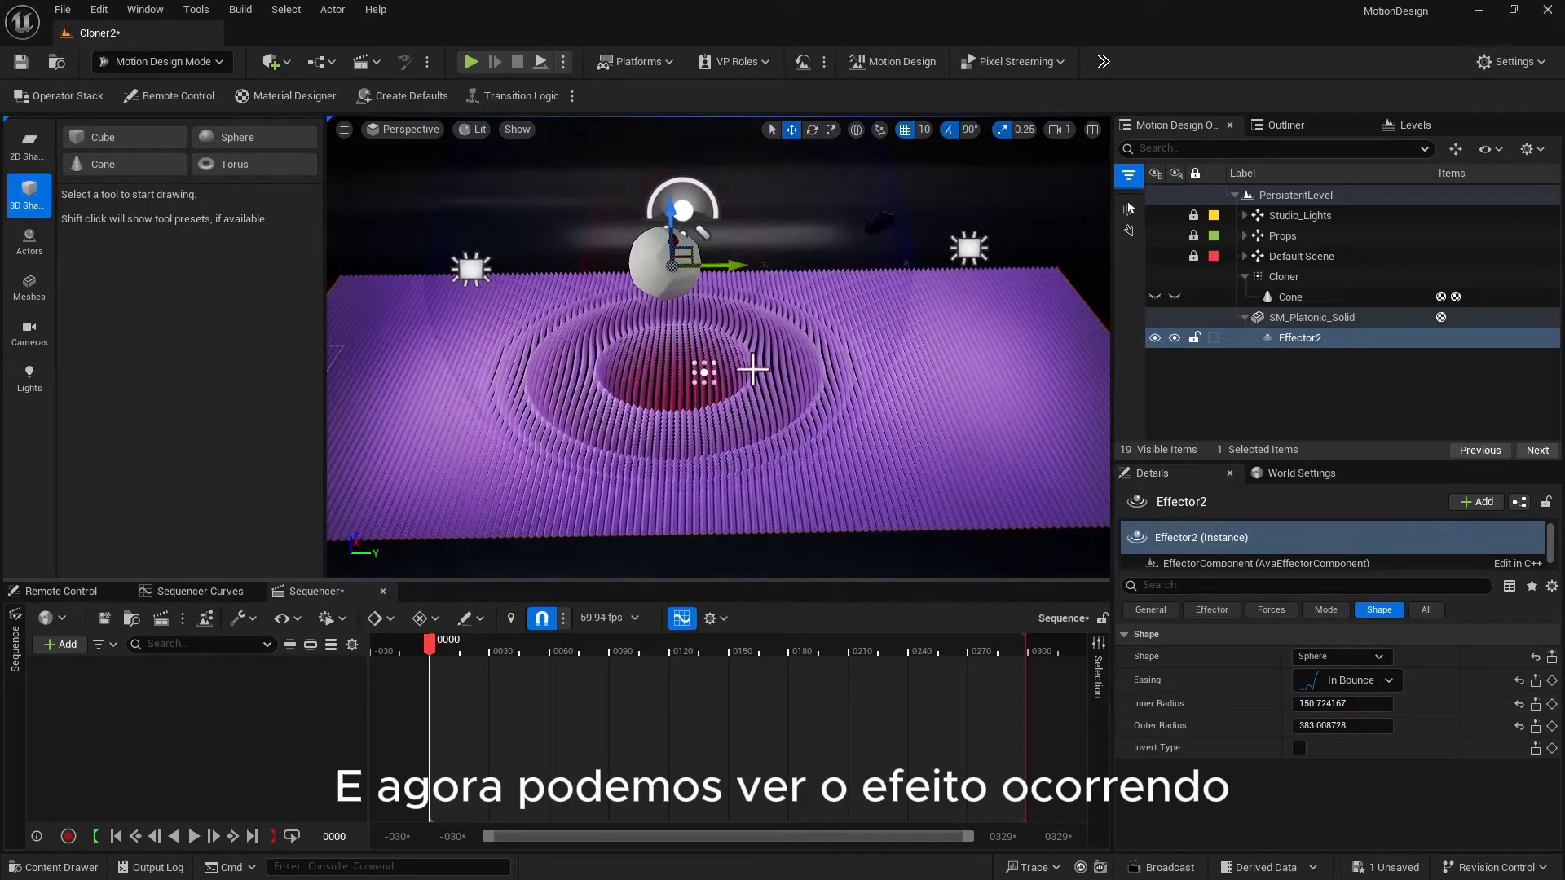
{"action": "left_click", "coordinate": [706, 297]}
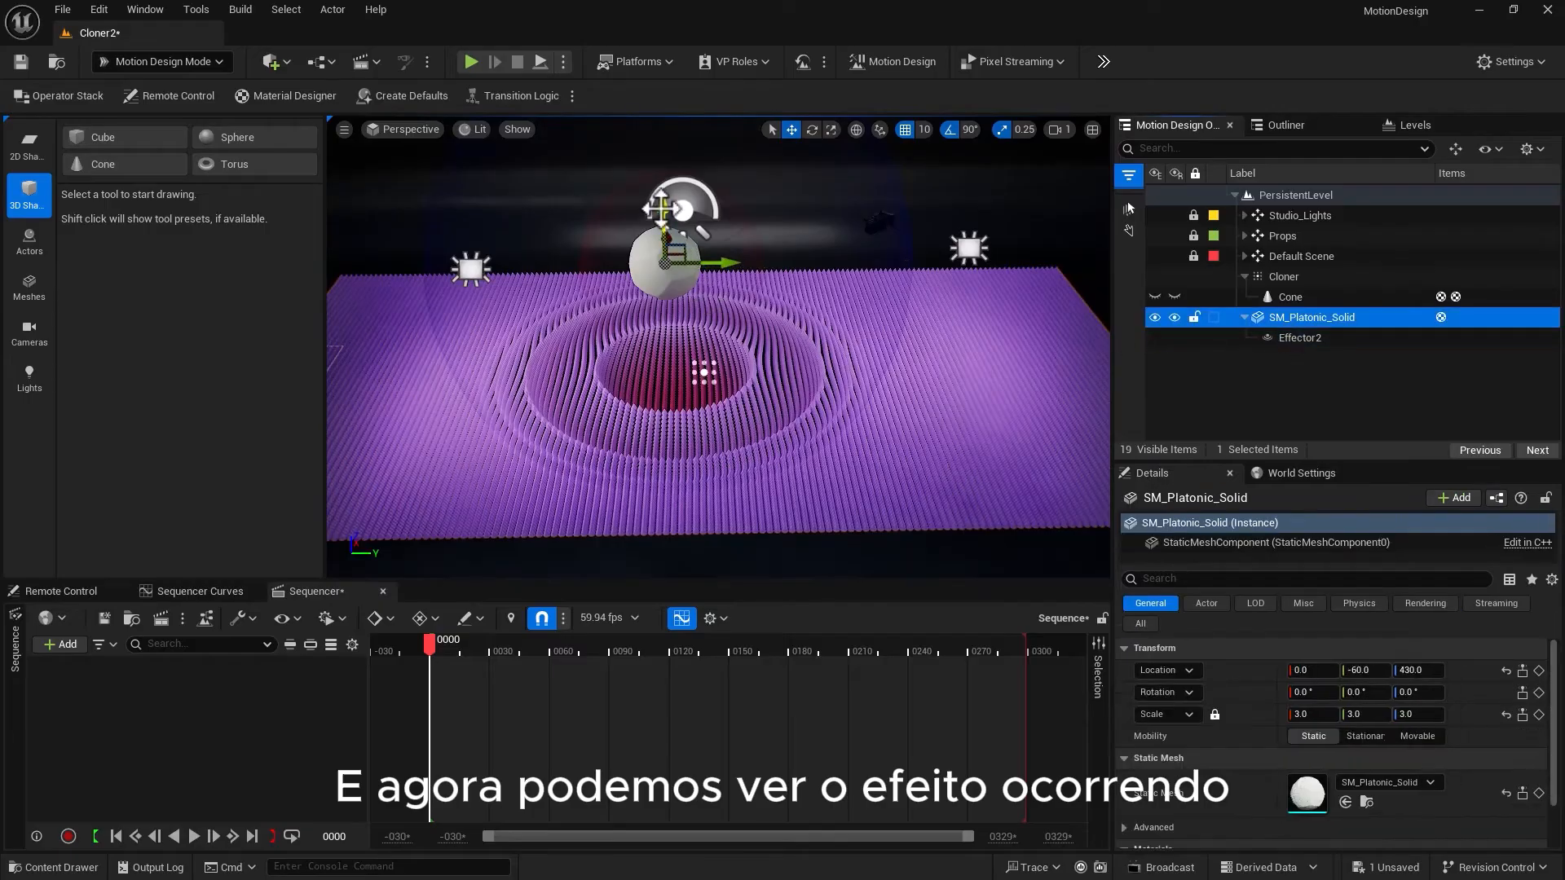
{"action": "left_click_drag", "start_coordinate": [659, 208], "coordinate": [613, 174]}
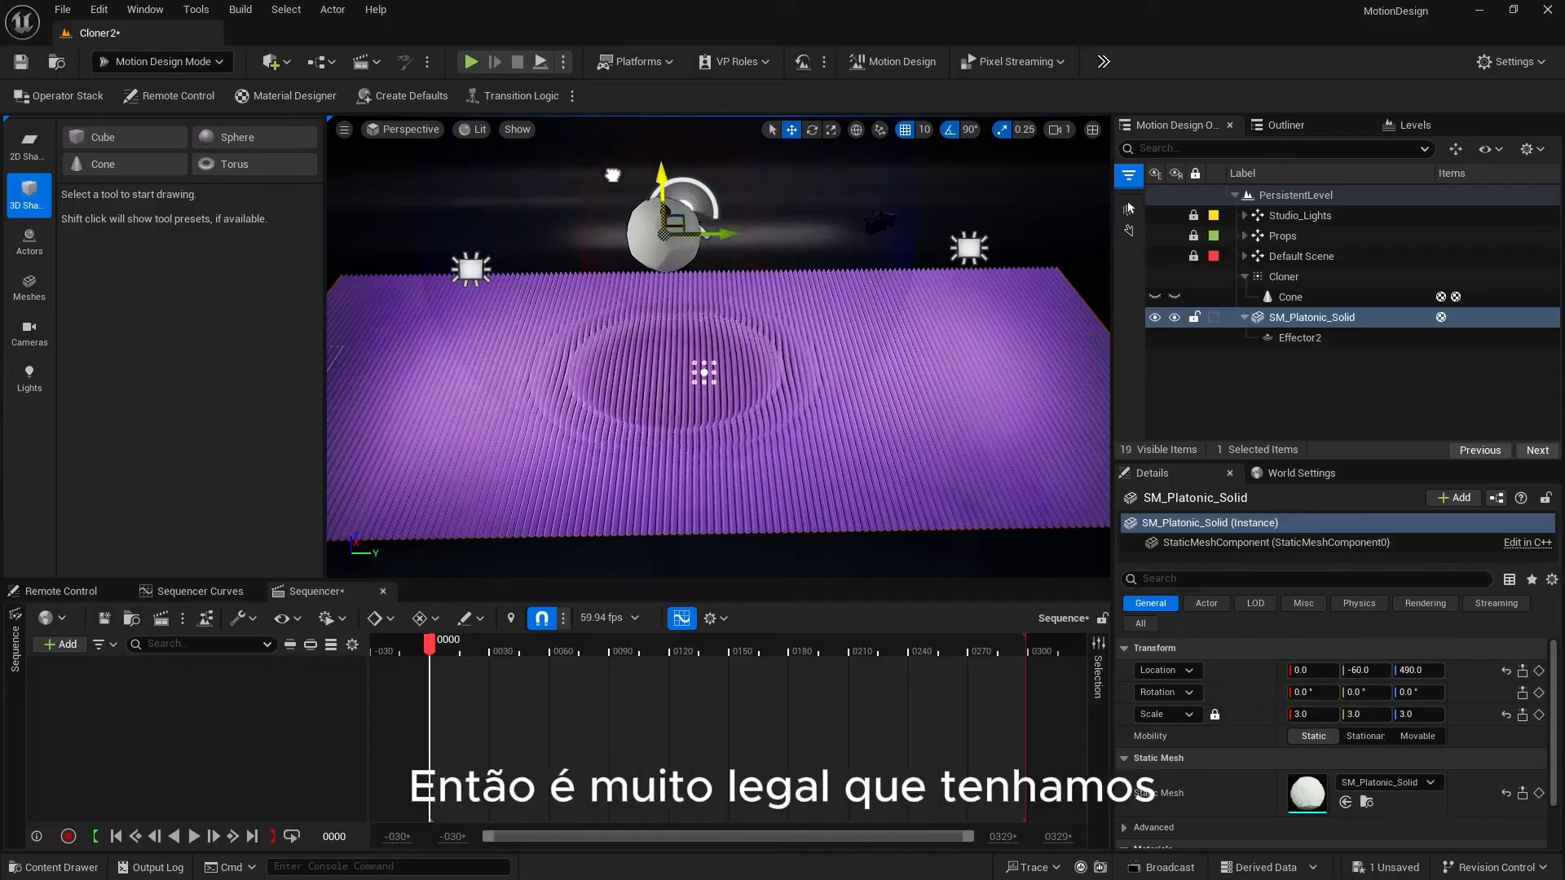
Change Effector2's shape to Radial and set its radial angle to about 256 degrees
{"action": "left_click", "coordinate": [1276, 339]}
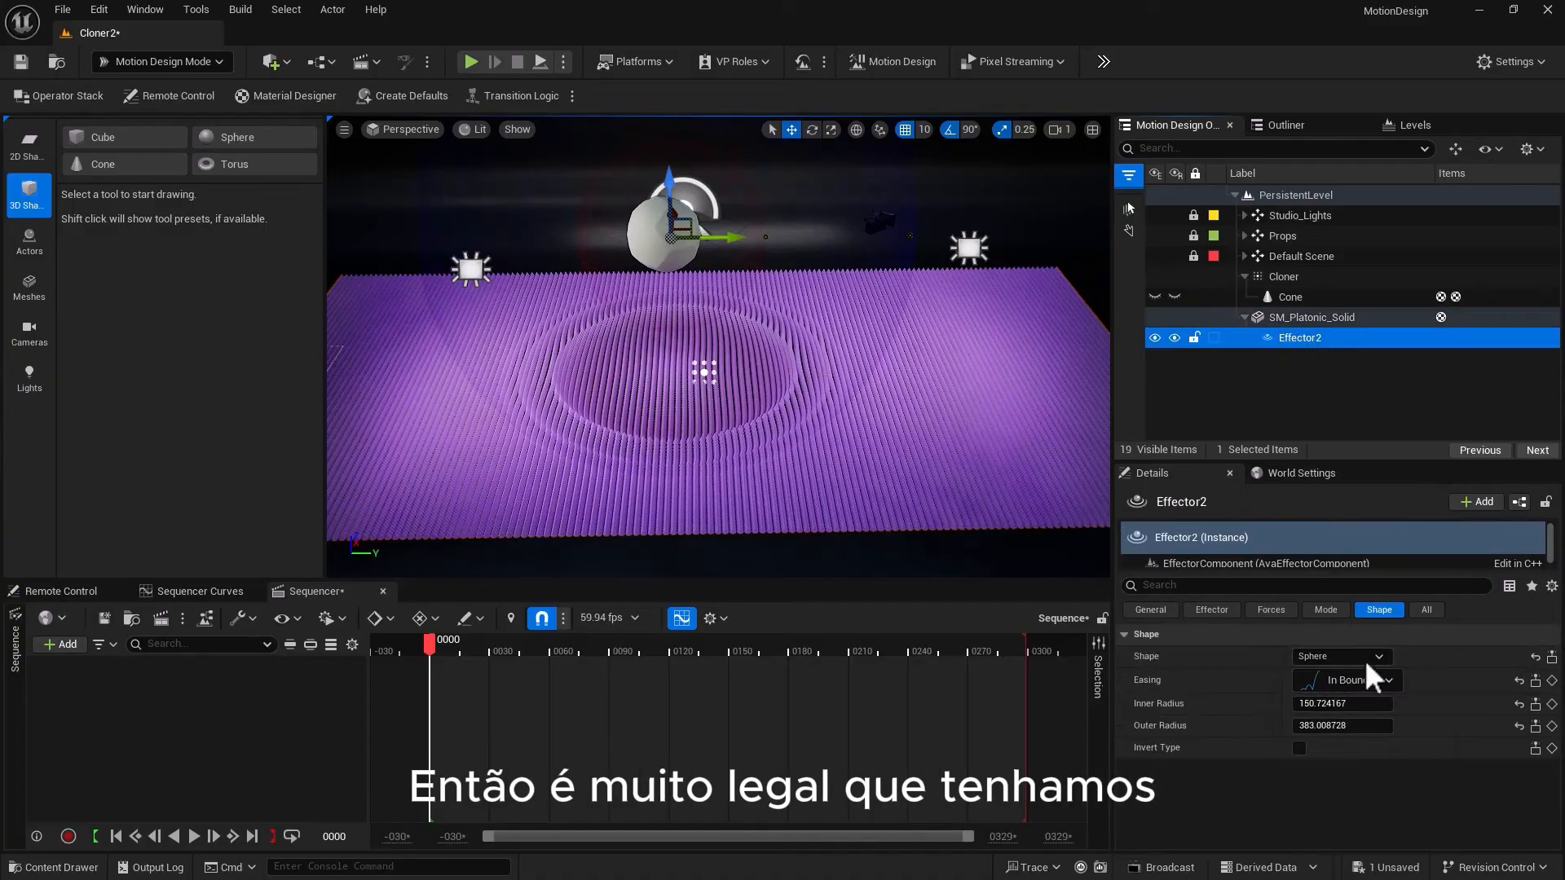
{"action": "left_click", "coordinate": [1325, 610]}
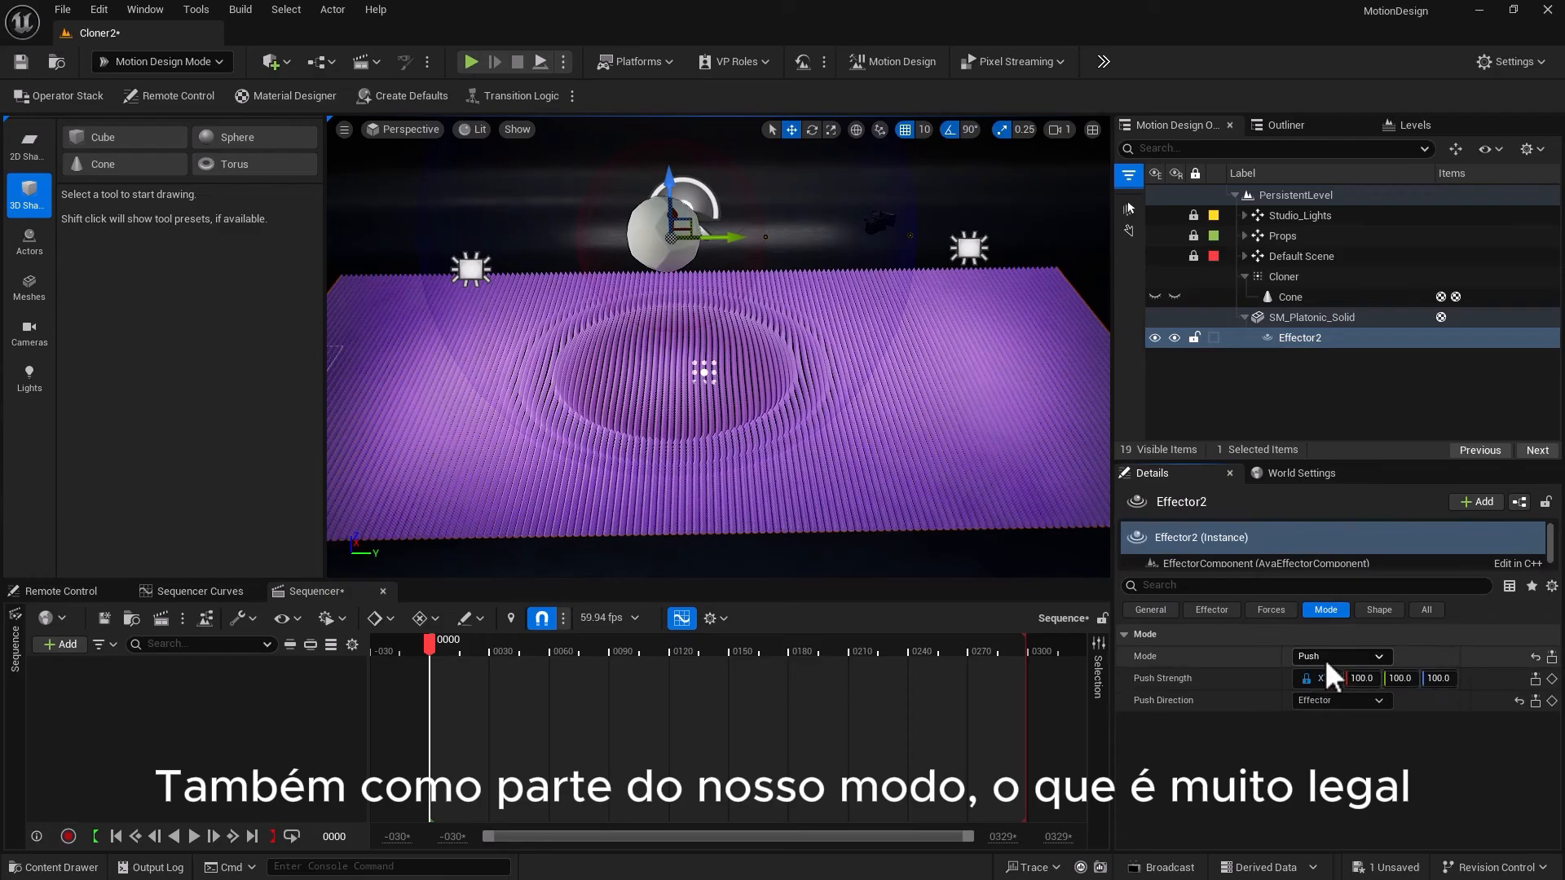
{"action": "left_click", "coordinate": [1323, 657]}
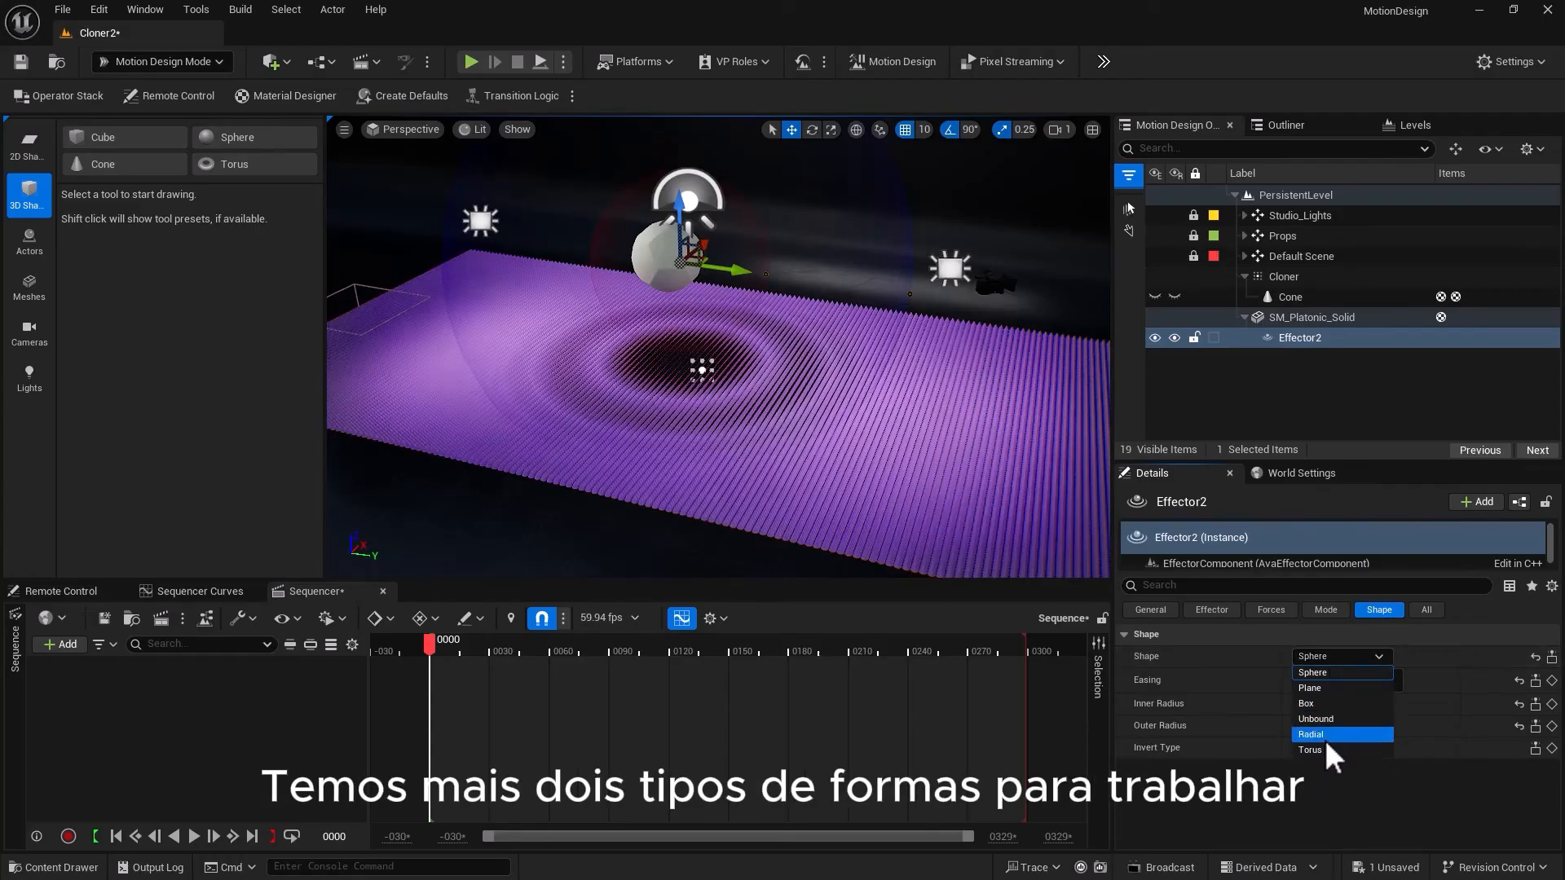
{"action": "left_click", "coordinate": [1324, 737]}
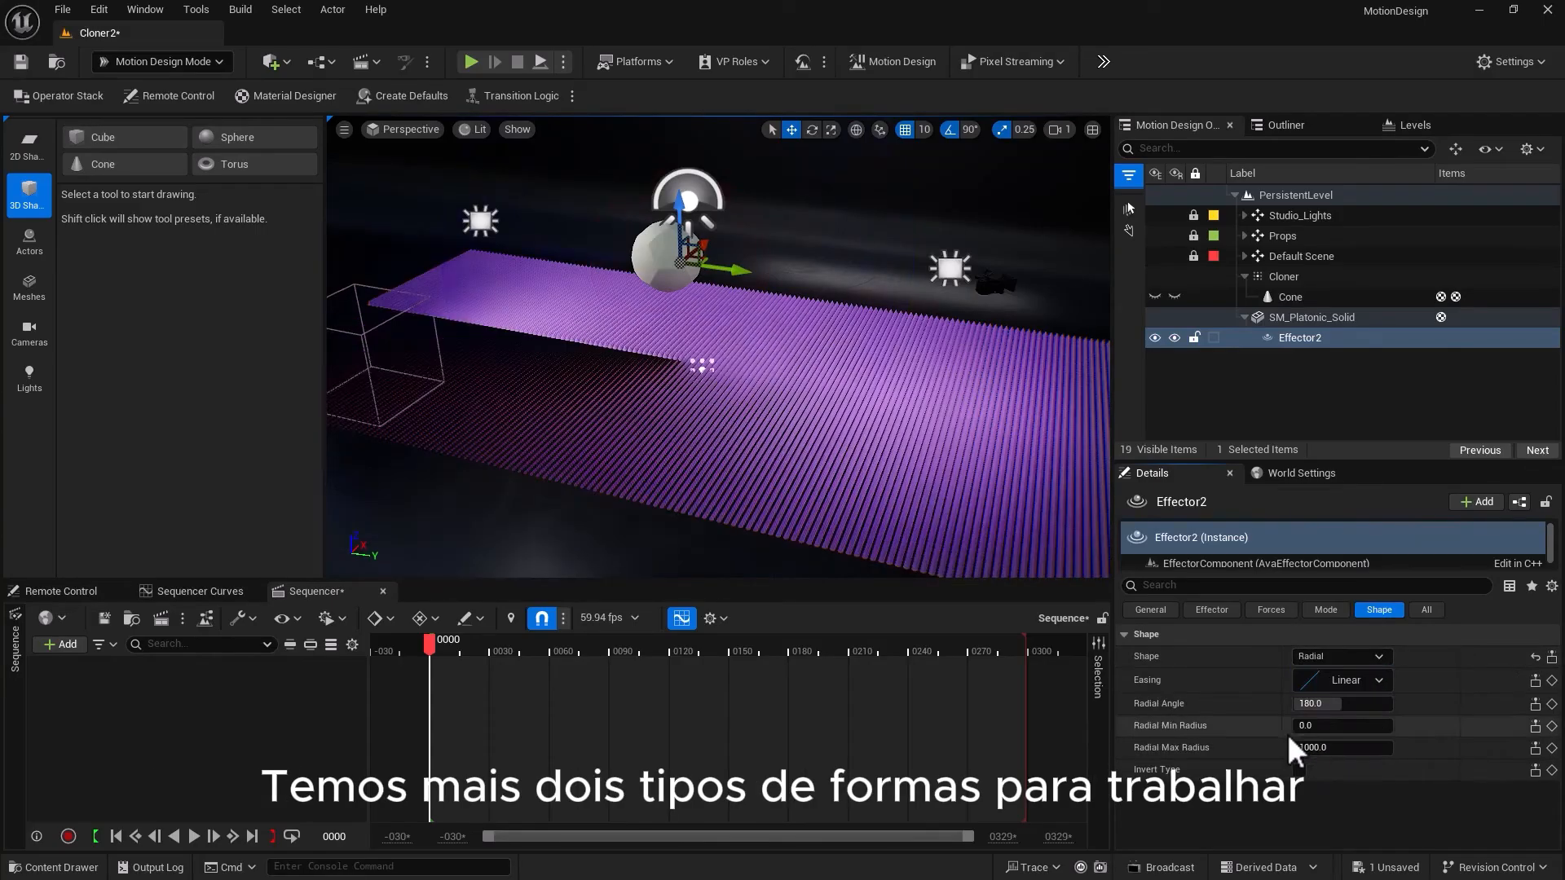
{"action": "mouse_move", "coordinate": [805, 421]}
{"action": "left_mouse_down", "text": "alt"}
{"action": "mouse_move", "coordinate": [554, 501]}
{"action": "mouse_move", "coordinate": [717, 474]}
{"action": "left_mouse_up", "text": "alt"}
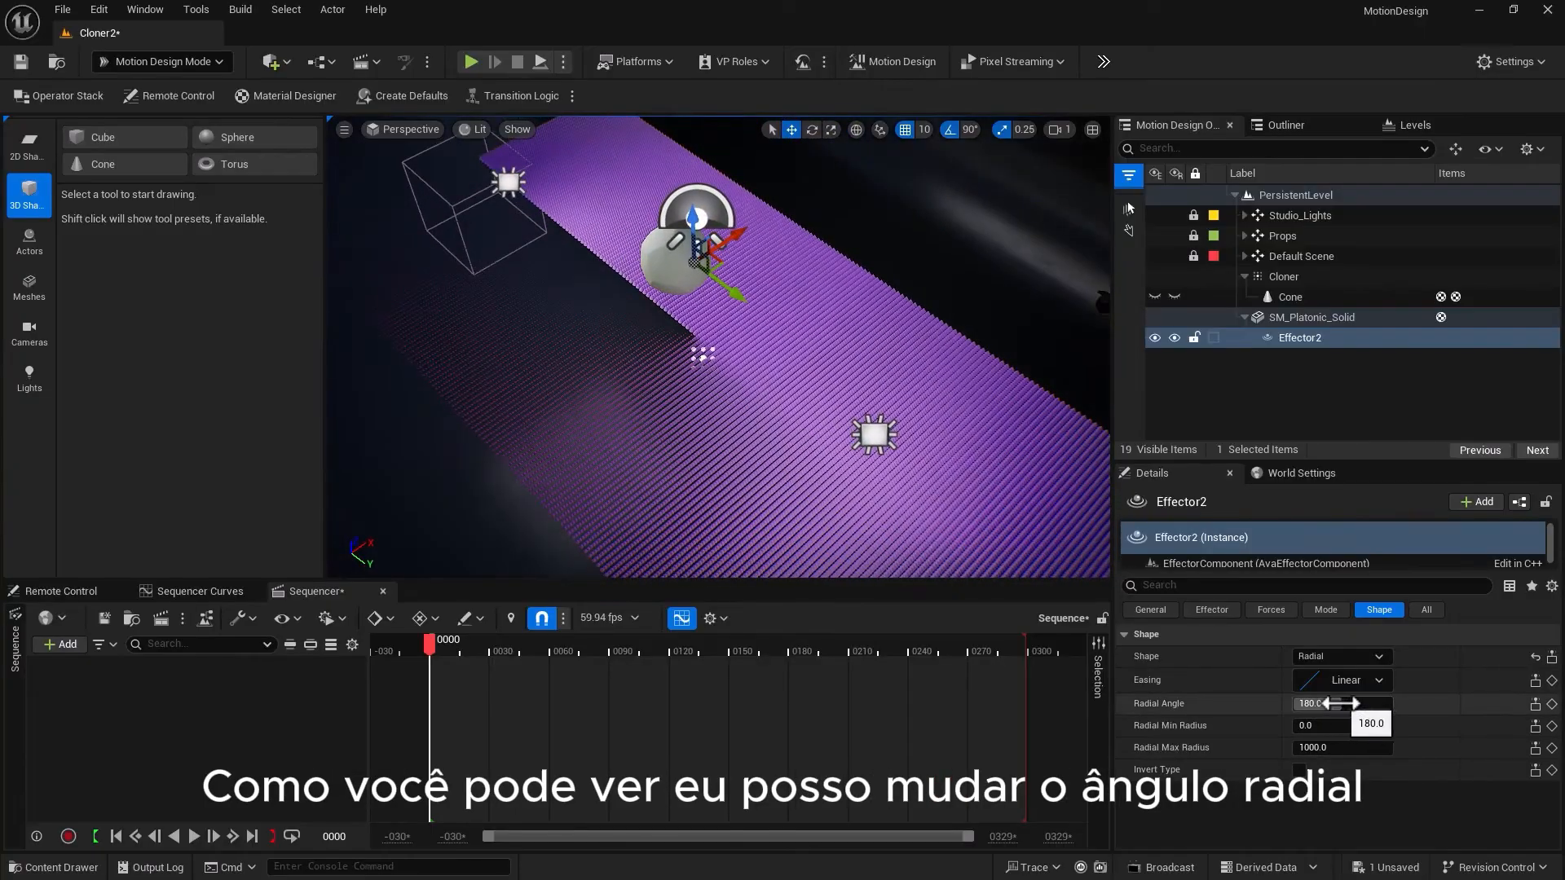
{"action": "mouse_move", "coordinate": [1340, 704]}
{"action": "left_mouse_down"}
{"action": "mouse_move", "coordinate": [1239, 703]}
{"action": "mouse_move", "coordinate": [1386, 703]}
{"action": "mouse_move", "coordinate": [1294, 704]}
{"action": "mouse_move", "coordinate": [1362, 703]}
{"action": "left_mouse_up"}
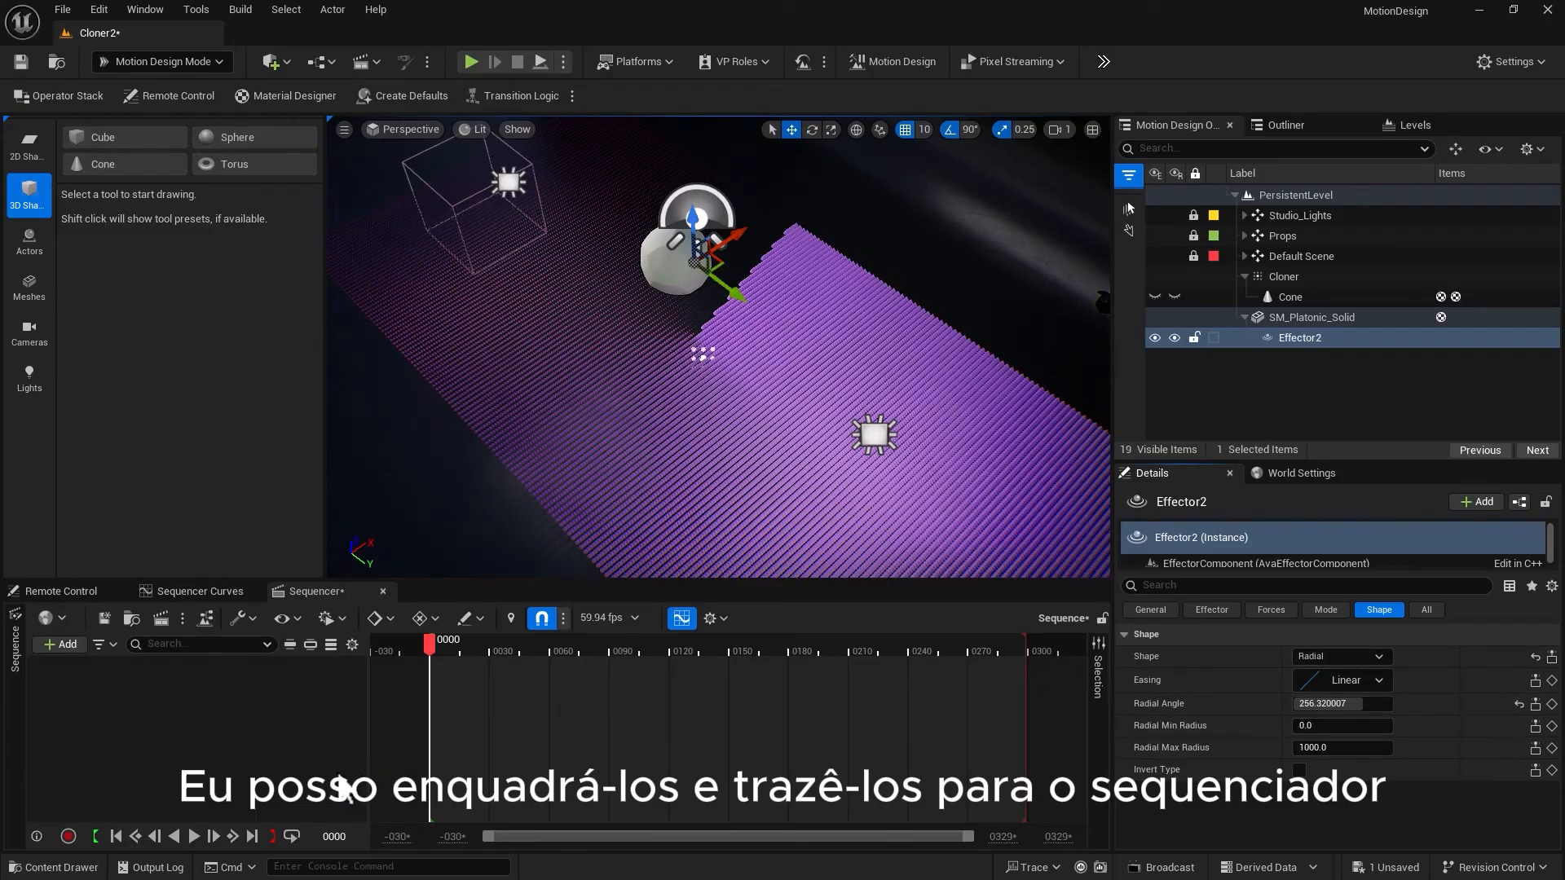
Change Effector2's shape to Torus with a radius of about 117, inner radius about 14 and outer radius about 102.5
{"action": "left_click", "coordinate": [1341, 656]}
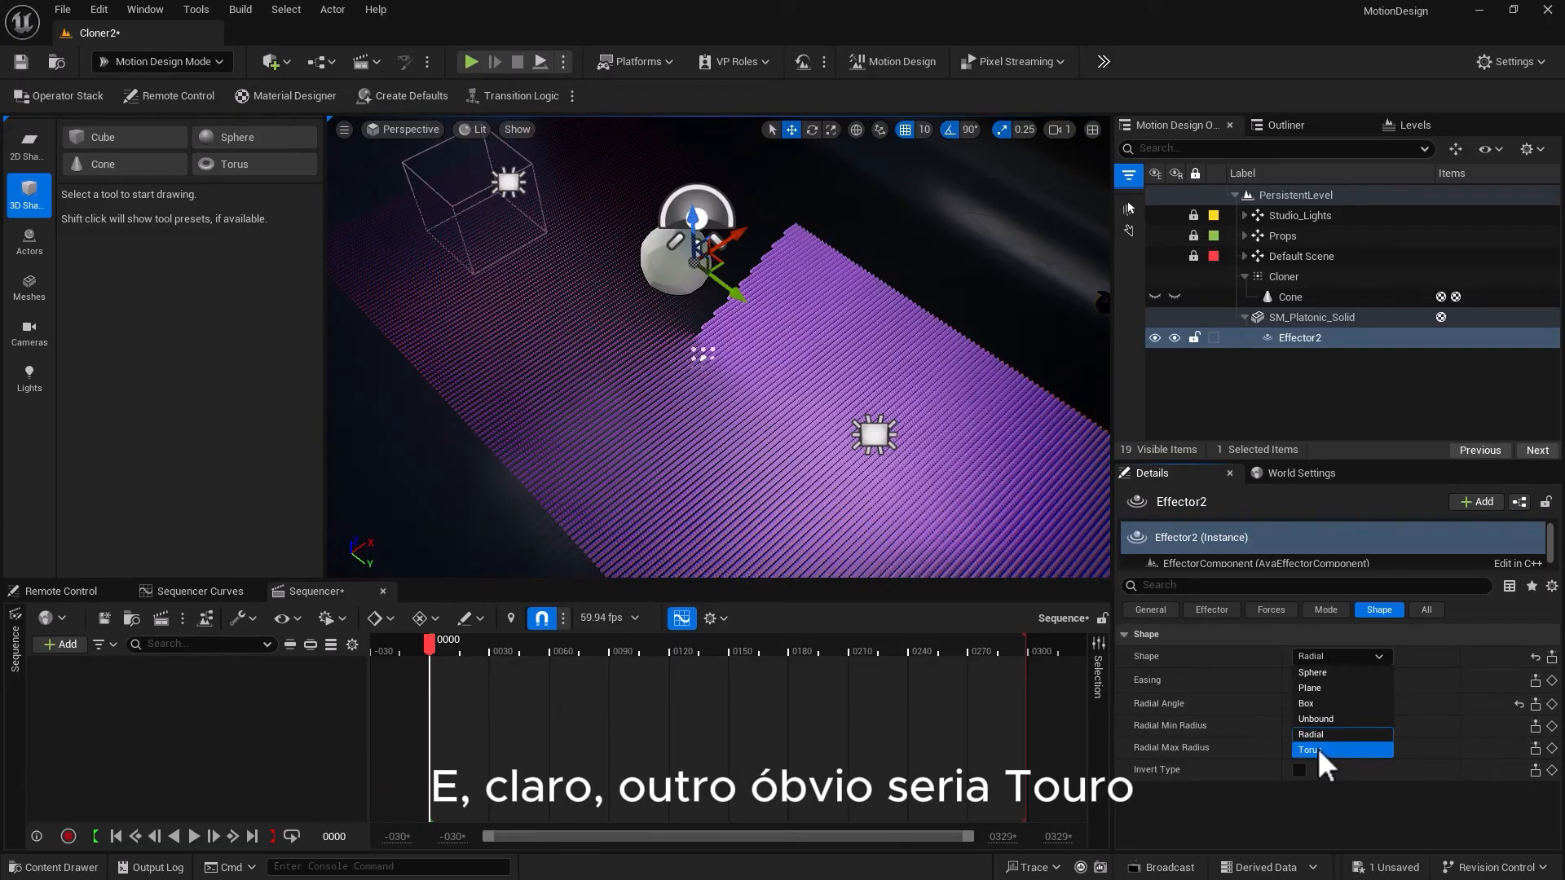
{"action": "left_click", "coordinate": [1320, 750]}
{"action": "mouse_move", "coordinate": [398, 558]}
{"action": "left_mouse_down", "text": "alt"}
{"action": "mouse_move", "coordinate": [505, 497]}
{"action": "mouse_move", "coordinate": [400, 555]}
{"action": "left_mouse_up", "text": "alt"}
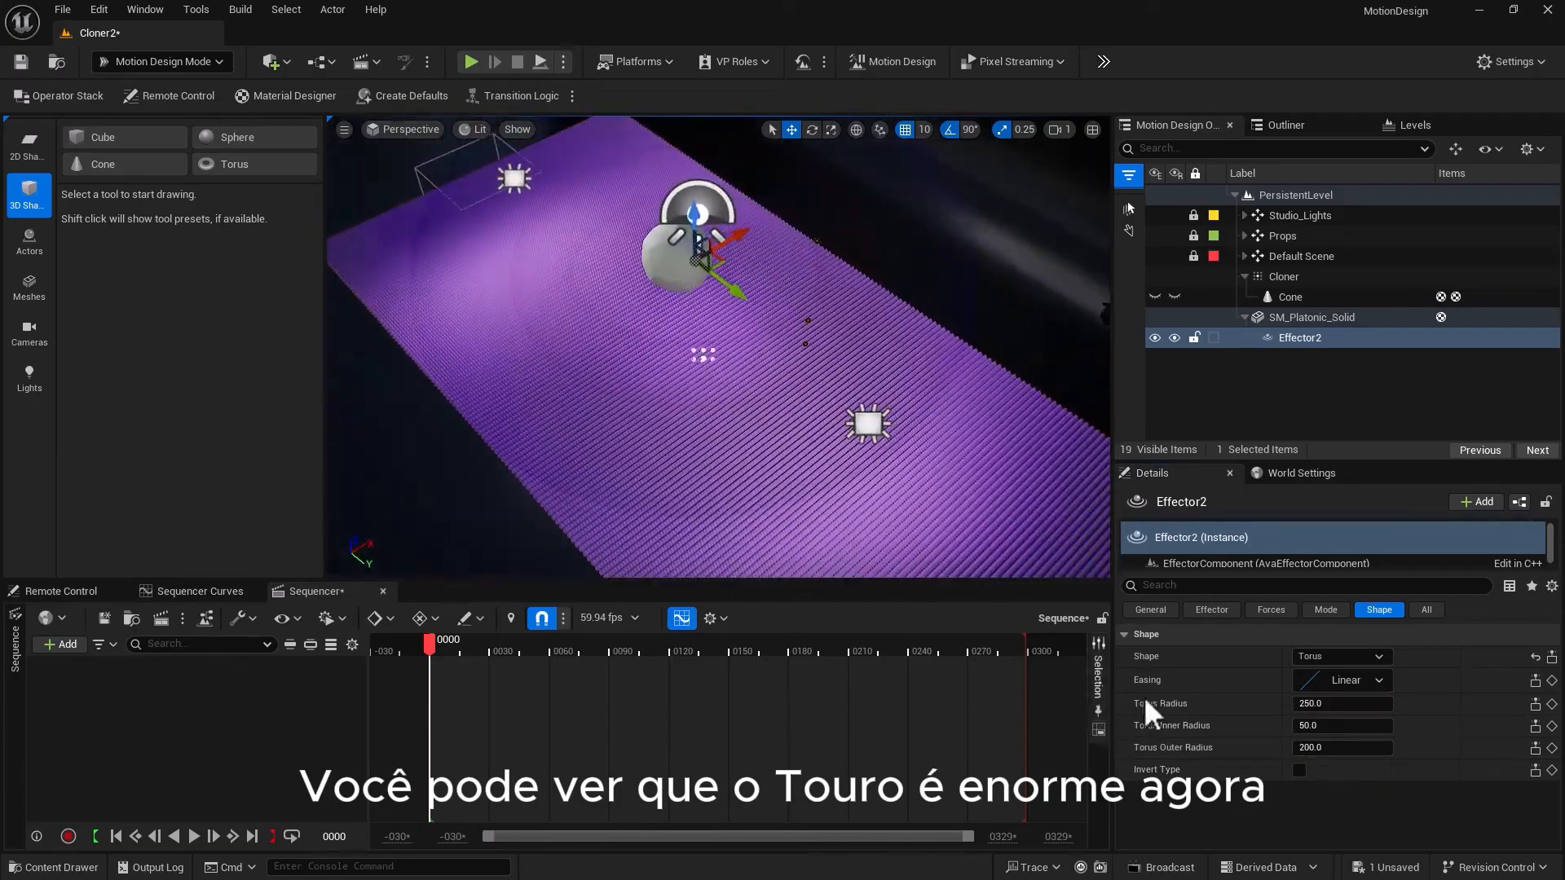
{"action": "left_click_drag", "start_coordinate": [1304, 704], "coordinate": [1261, 703]}
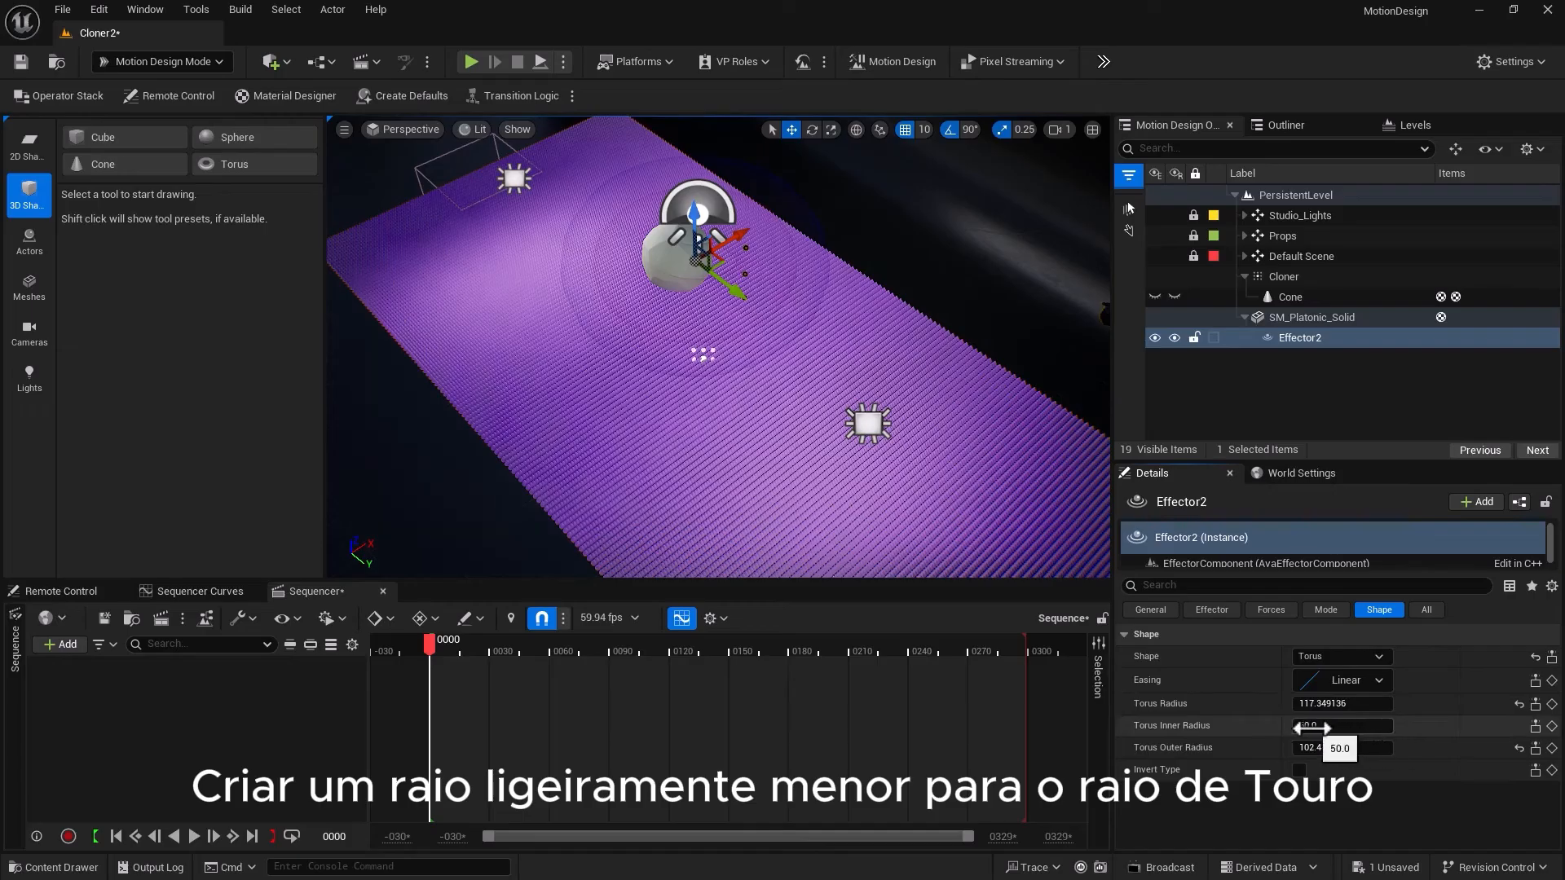
{"action": "left_click_drag", "start_coordinate": [1311, 728], "coordinate": [1306, 728]}
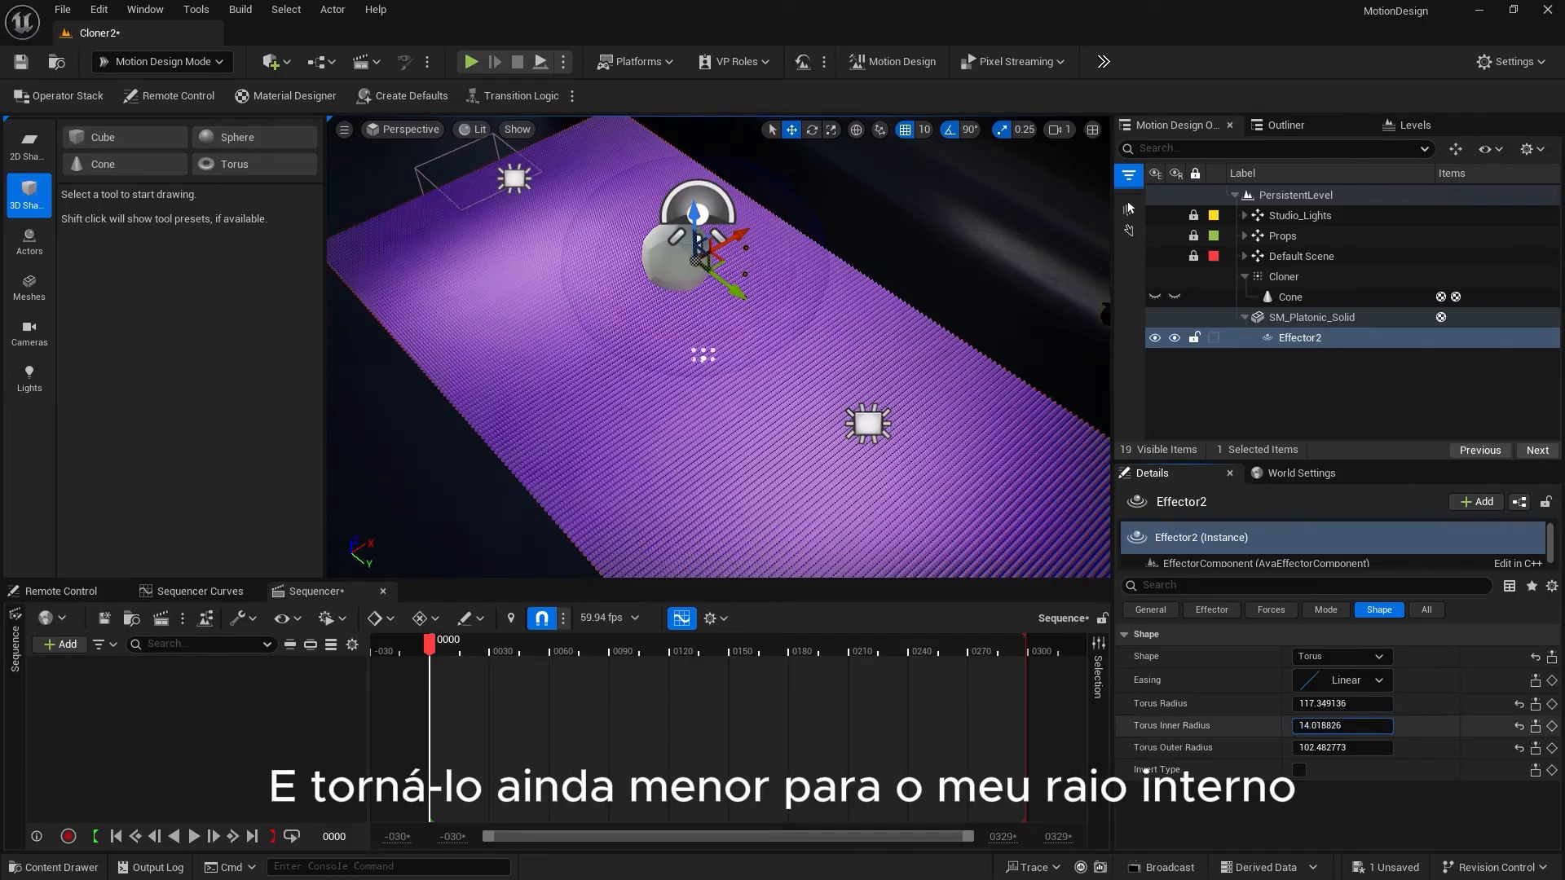
Lower SM_Platonic_Solid into the cloned cones to a Z location of 280
{"action": "left_click_drag", "start_coordinate": [383, 517], "coordinate": [461, 518], "text": "alt"}
{"action": "left_click", "coordinate": [1292, 320]}
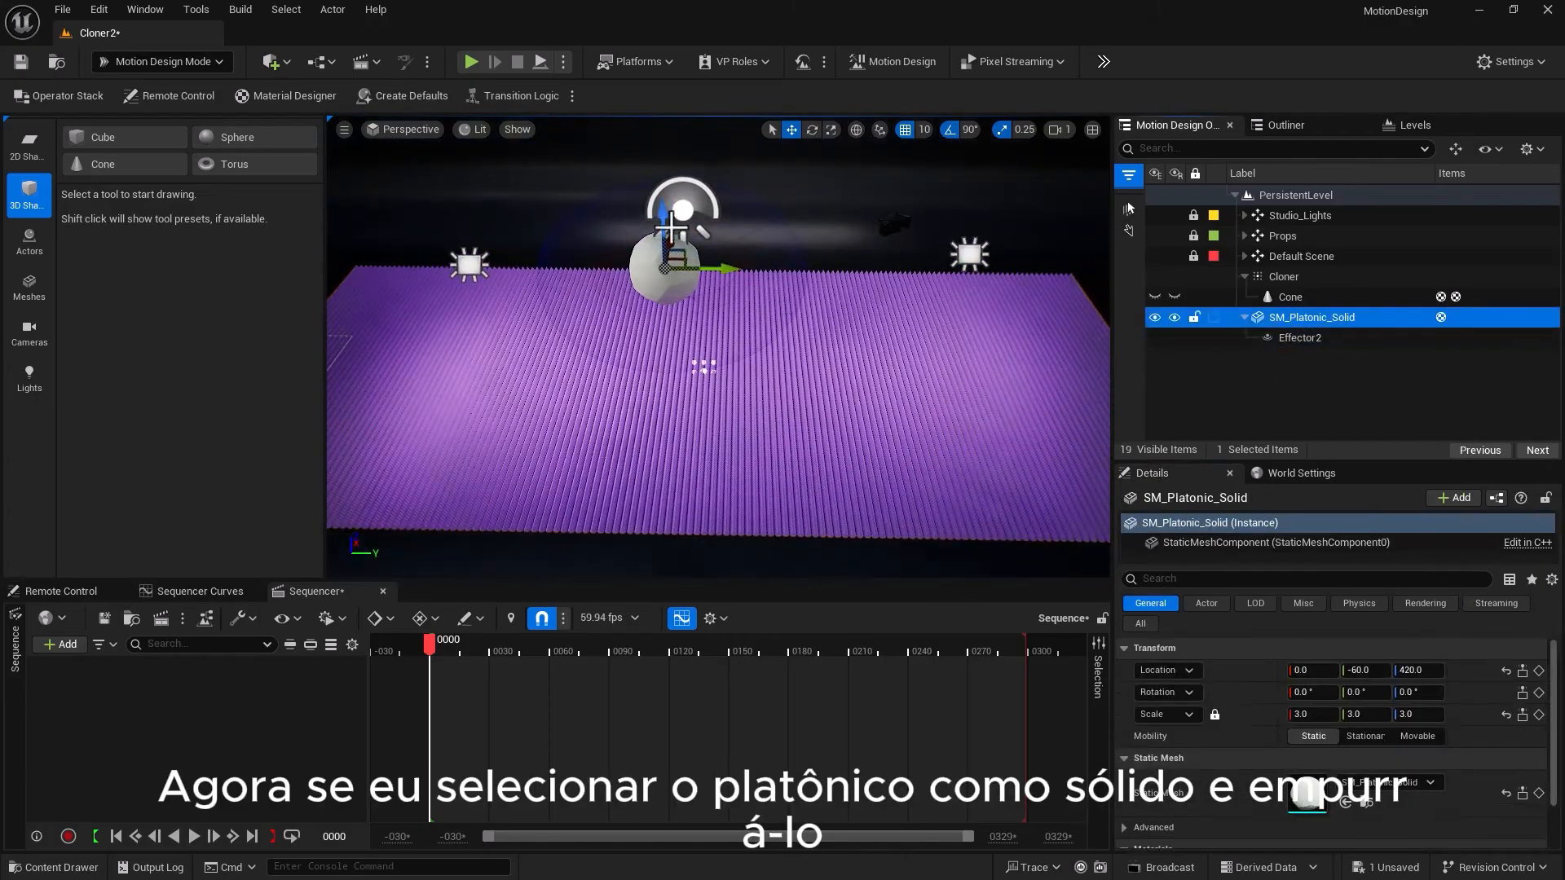
{"action": "left_click_drag", "start_coordinate": [666, 216], "coordinate": [632, 291]}
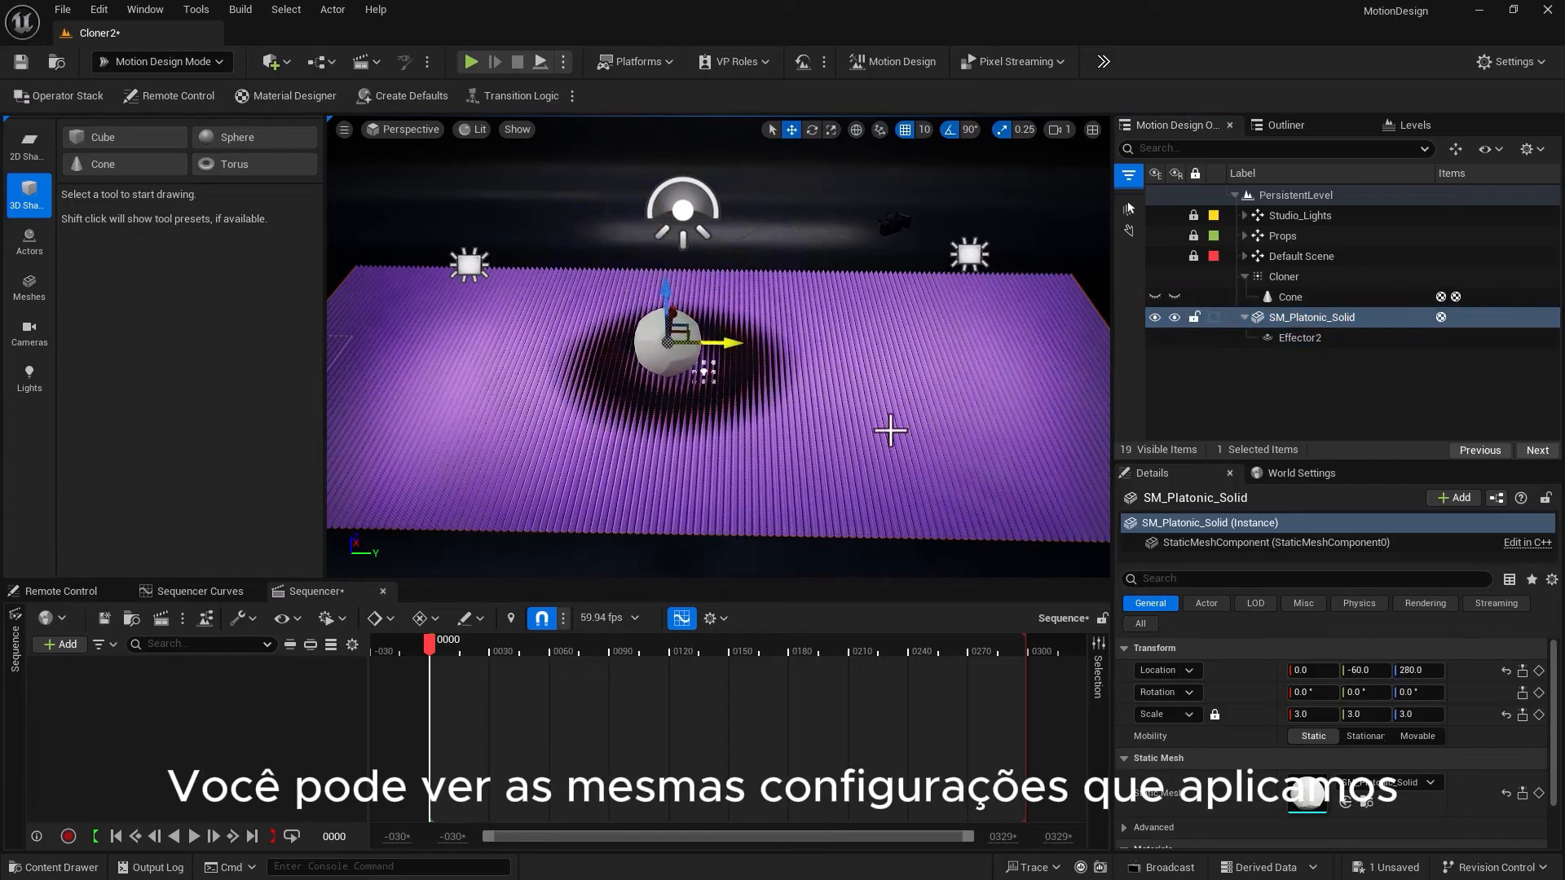
Set Effector2's Z offset in Offset mode to about 32.8 and look closely at the deformed cones around the solid
{"action": "left_click", "coordinate": [1300, 337]}
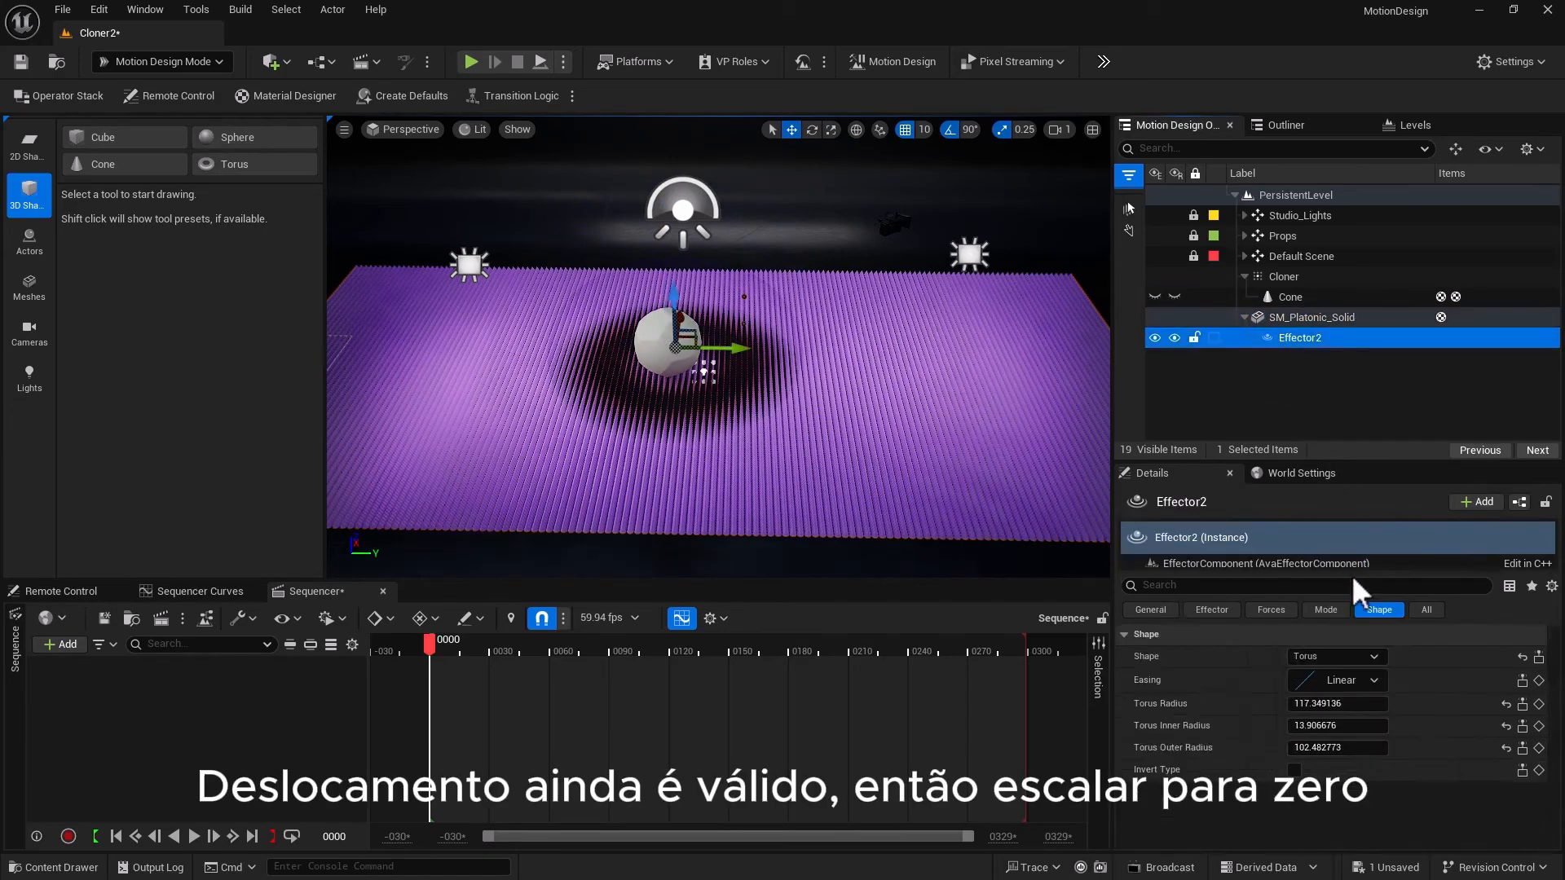
{"action": "left_click", "coordinate": [1315, 612]}
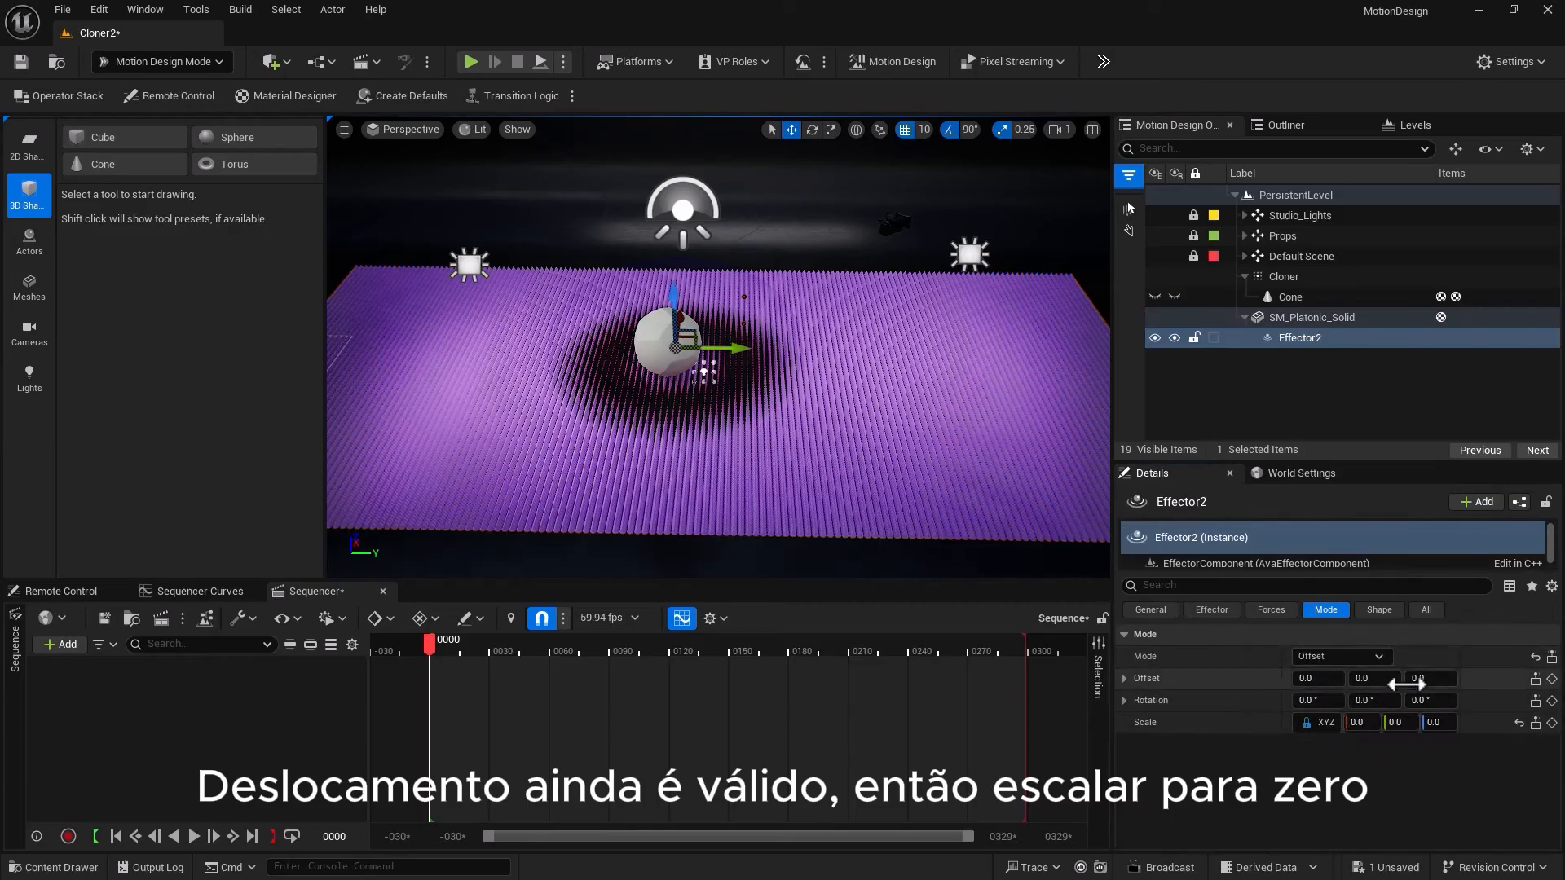
{"action": "mouse_move", "coordinate": [1430, 678]}
{"action": "left_mouse_down"}
{"action": "mouse_move", "coordinate": [1459, 678]}
{"action": "mouse_move", "coordinate": [1422, 678]}
{"action": "left_mouse_up"}
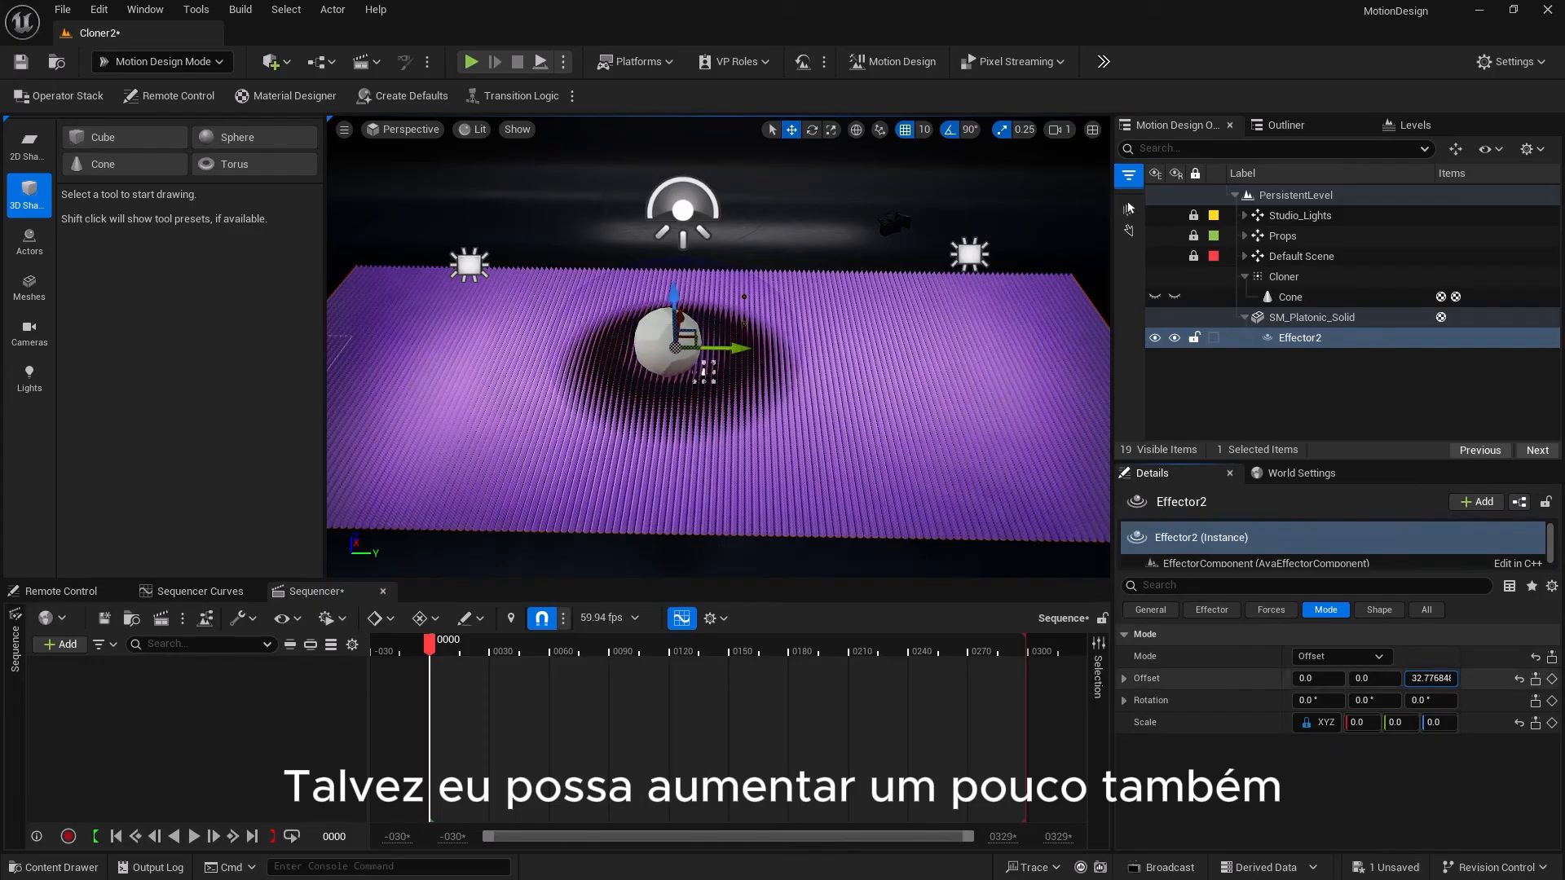
{"action": "left_click_drag", "start_coordinate": [594, 532], "coordinate": [555, 513], "text": "alt"}
{"action": "scroll", "coordinate": [594, 532], "scroll_direction": "up", "scroll_amount": 5}
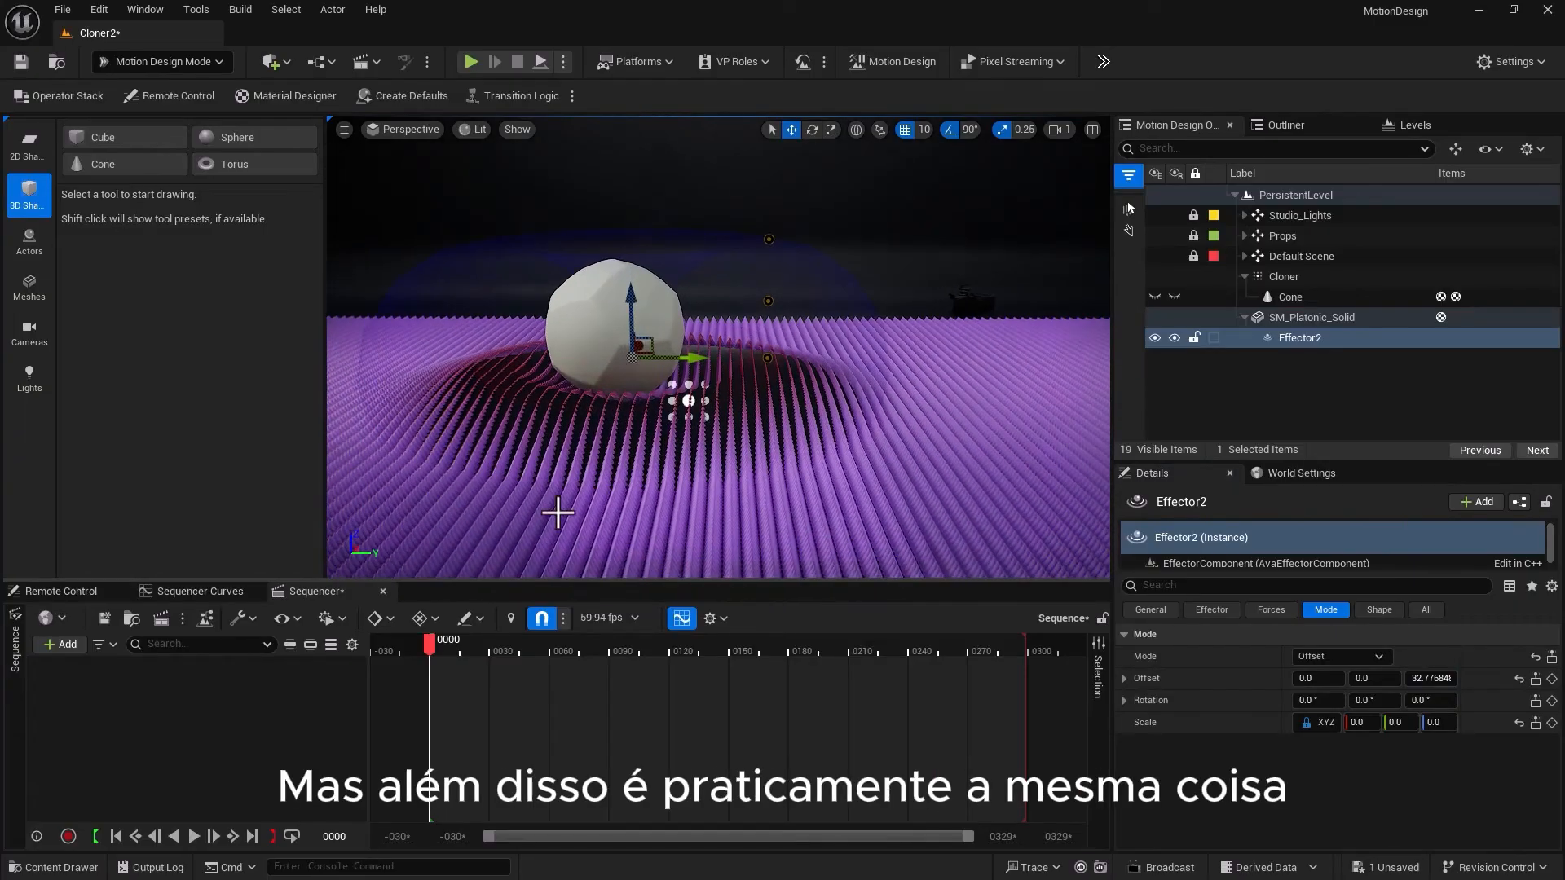
Lower SM_Platonic_Solid into the cloned cones, then raise it above them to a Z location of 370
{"action": "left_click", "coordinate": [1296, 318]}
{"action": "left_click_drag", "start_coordinate": [615, 283], "coordinate": [530, 485]}
{"action": "left_click_drag", "start_coordinate": [524, 391], "coordinate": [526, 122]}
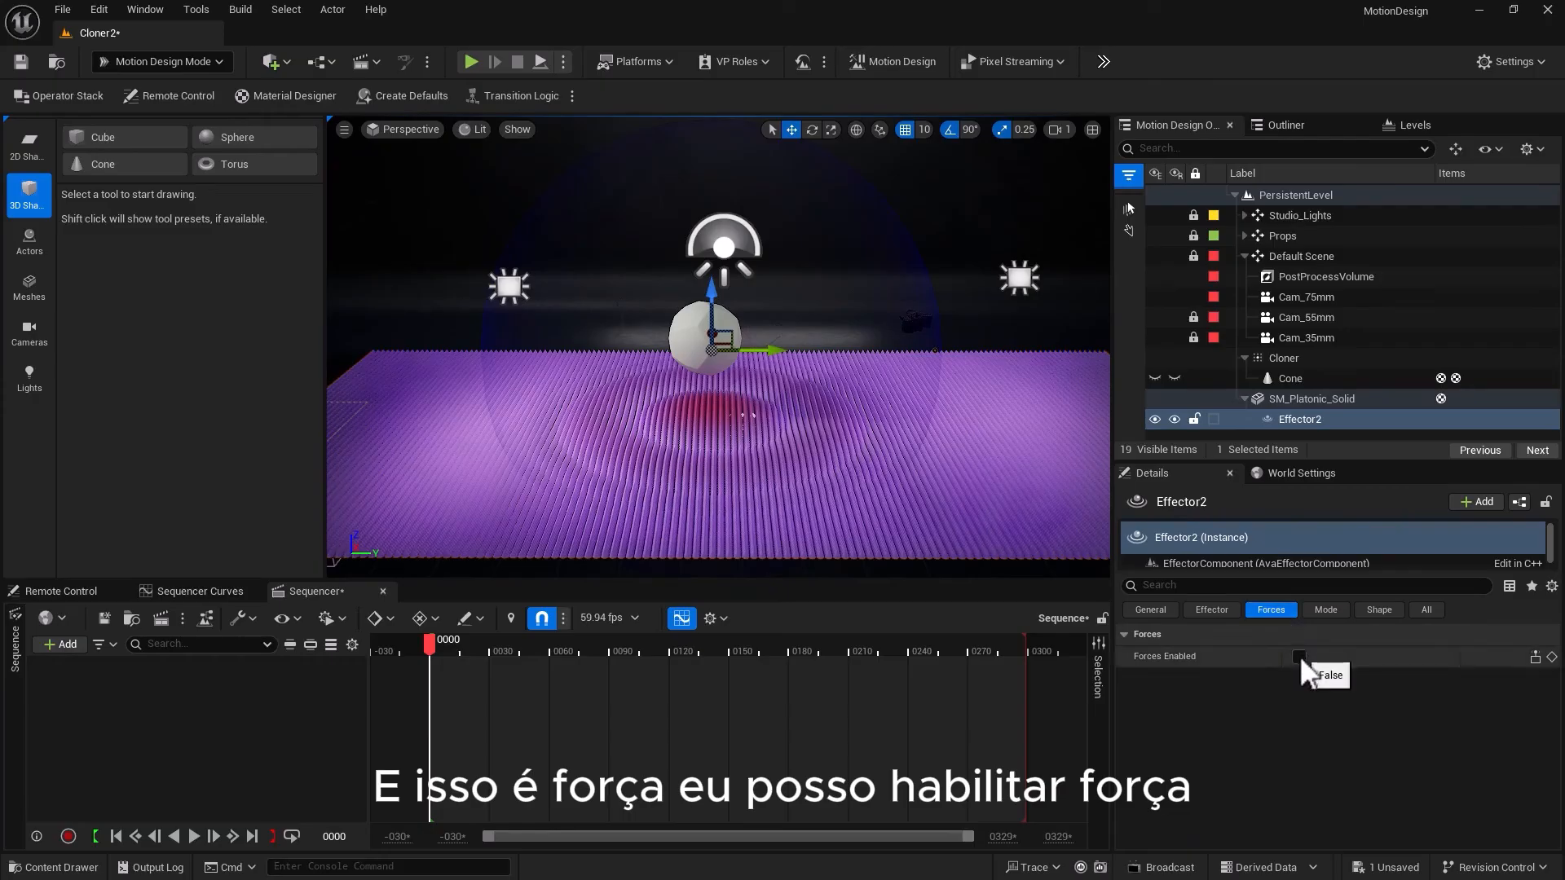
Enable forces on Effector2 with the Curl Noise Force and view the affected cones up close
{"action": "left_click", "coordinate": [1299, 657]}
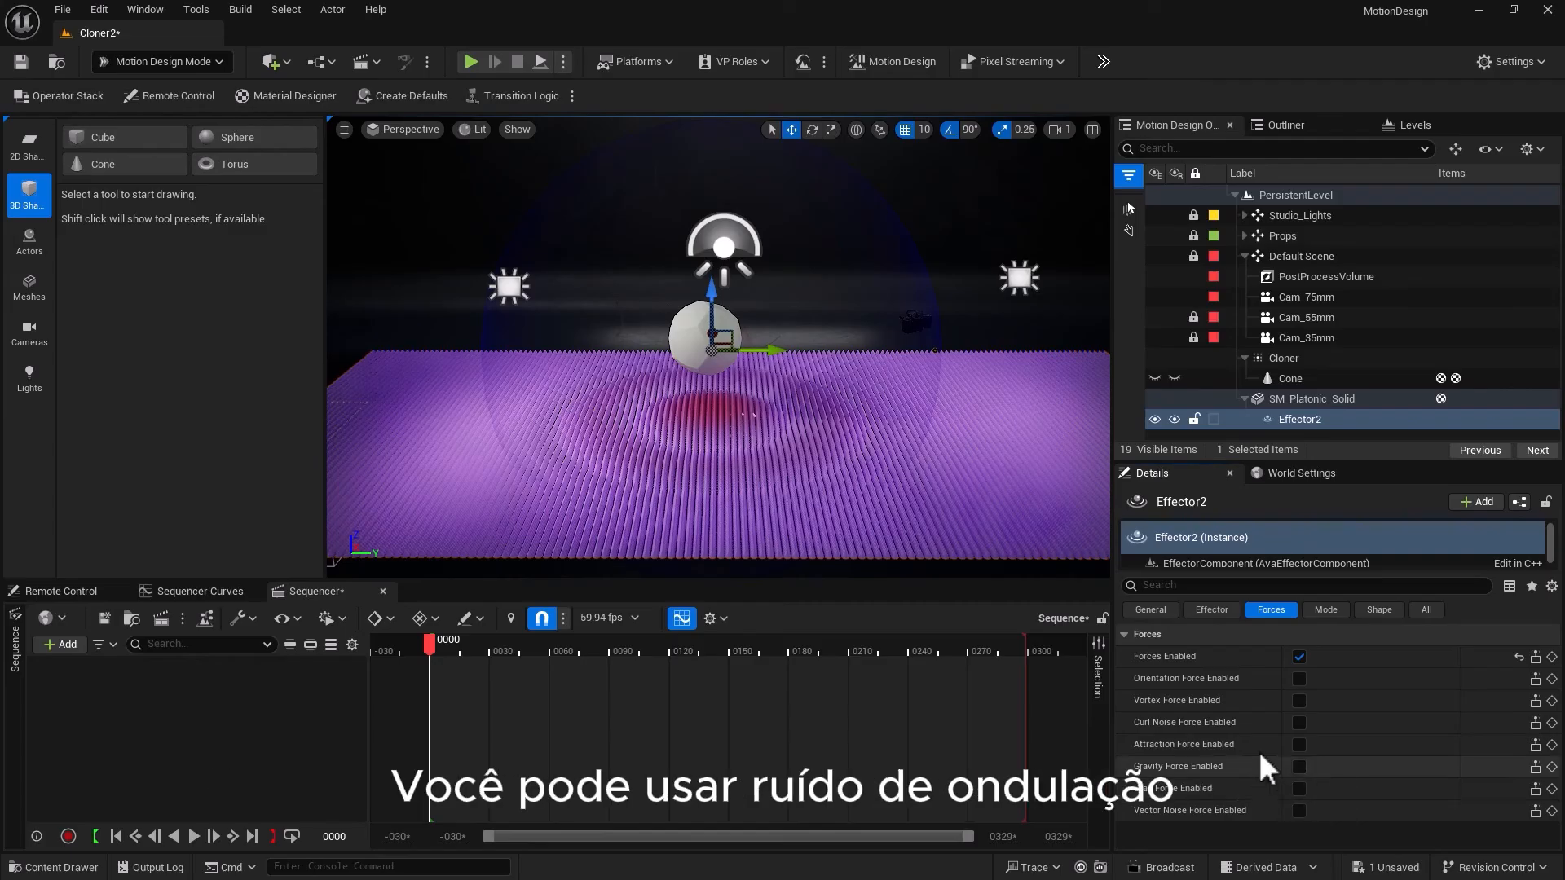
{"action": "left_click", "coordinate": [1297, 724]}
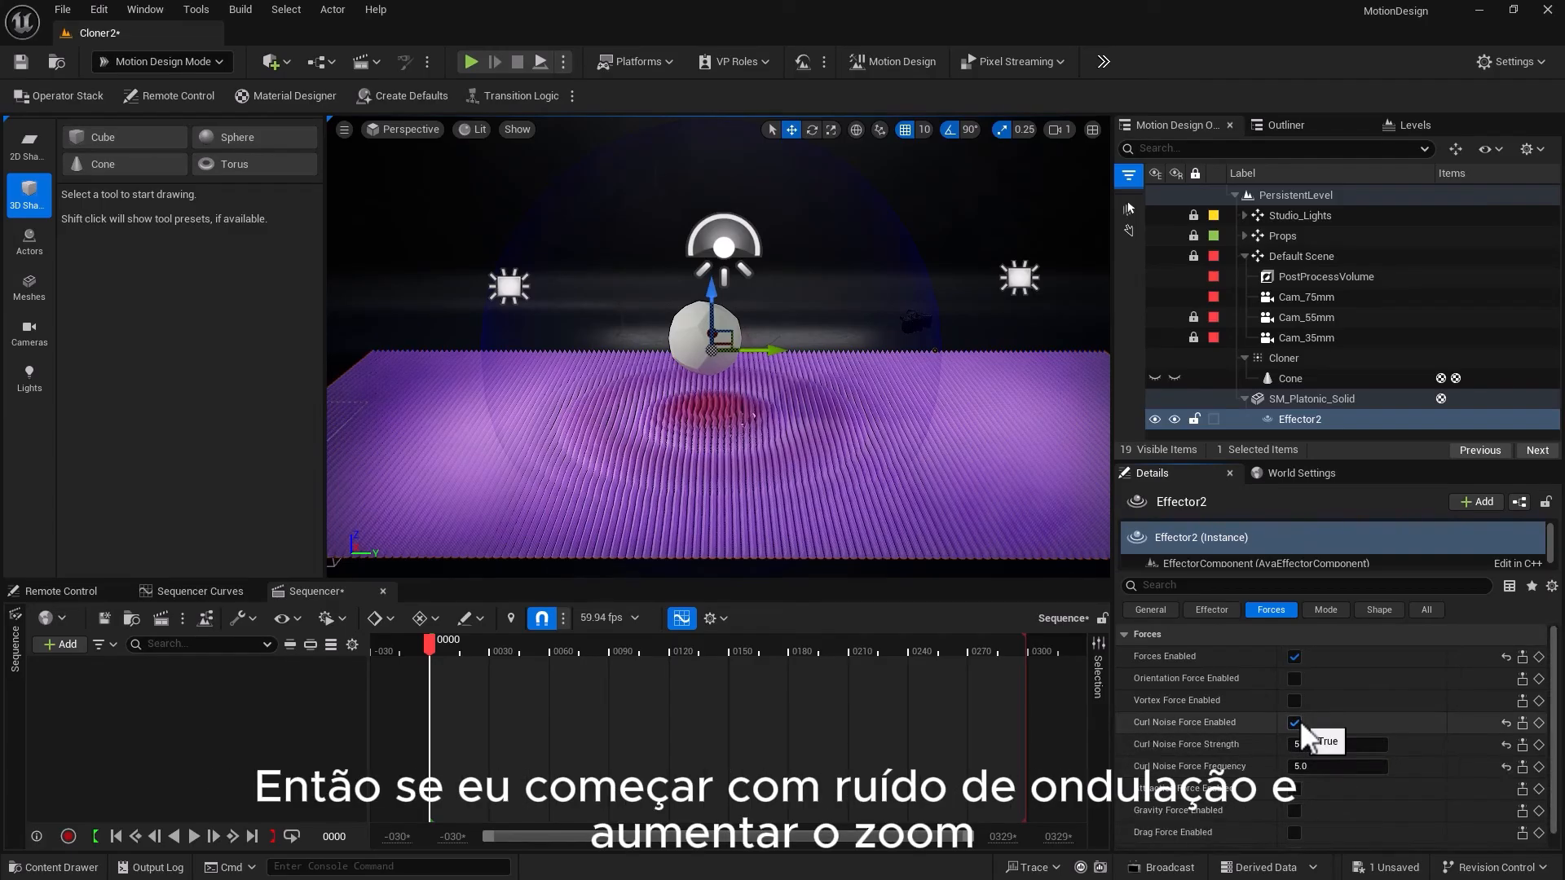
{"action": "right_click_drag", "start_coordinate": [625, 492], "coordinate": [676, 495], "text": "alt"}
{"action": "middle_click_drag", "start_coordinate": [622, 496], "coordinate": [649, 558], "text": "alt"}
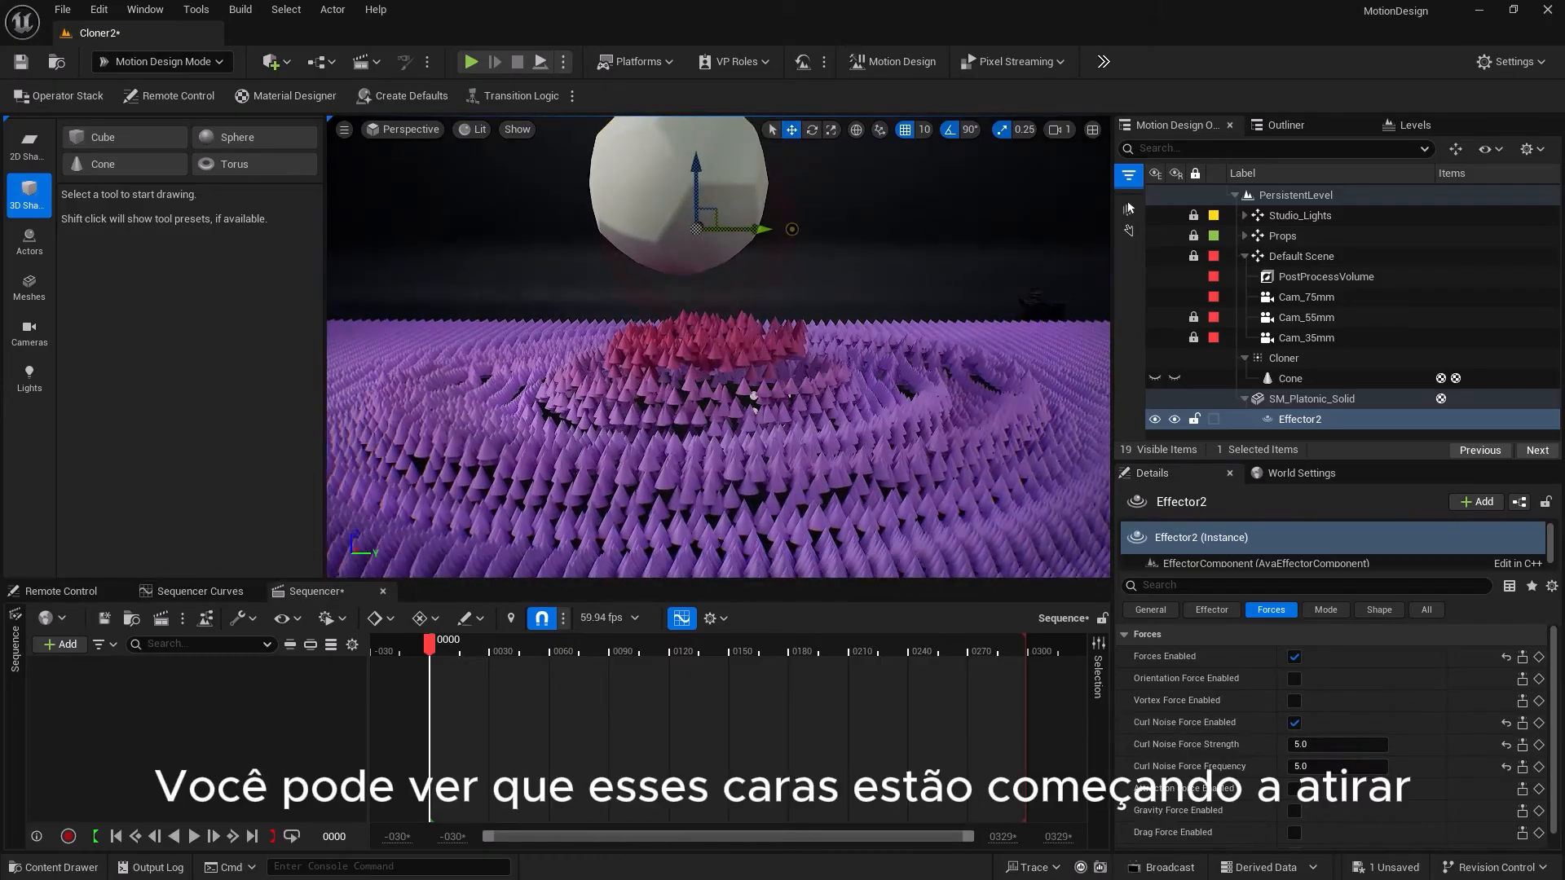
Hide SM_Platonic_Solid to get a clear view of the cones scattered by the curl noise
{"action": "left_click", "coordinate": [1152, 396]}
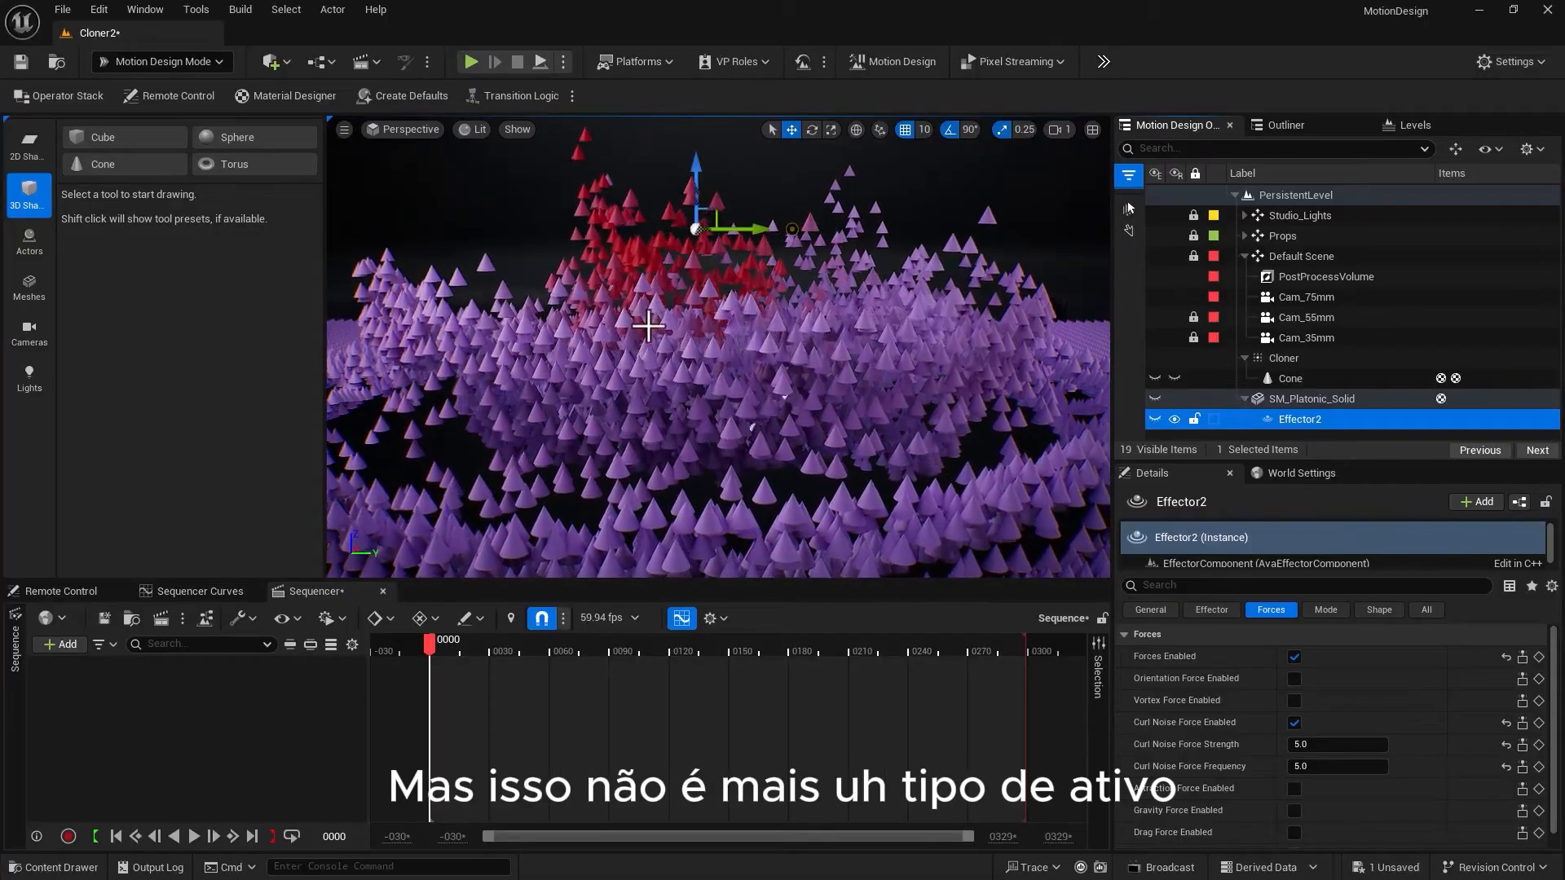
{"action": "scroll", "coordinate": [751, 363], "scroll_direction": "down", "scroll_amount": 5}
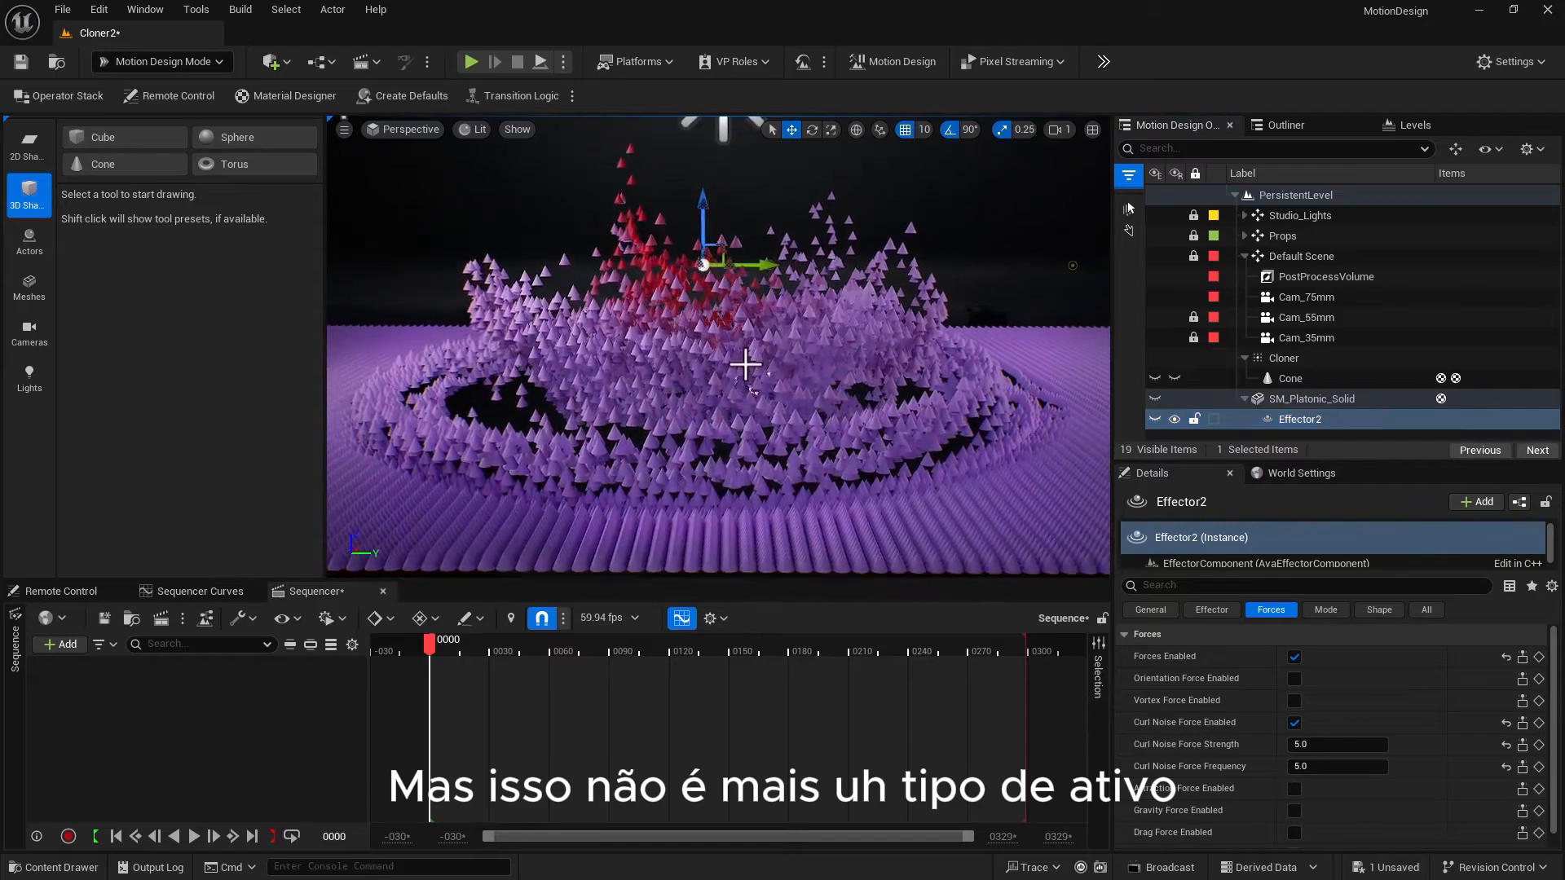
{"action": "right_click_drag", "start_coordinate": [744, 363], "coordinate": [741, 324]}
{"action": "scroll", "coordinate": [771, 366], "scroll_direction": "down", "scroll_amount": 4}
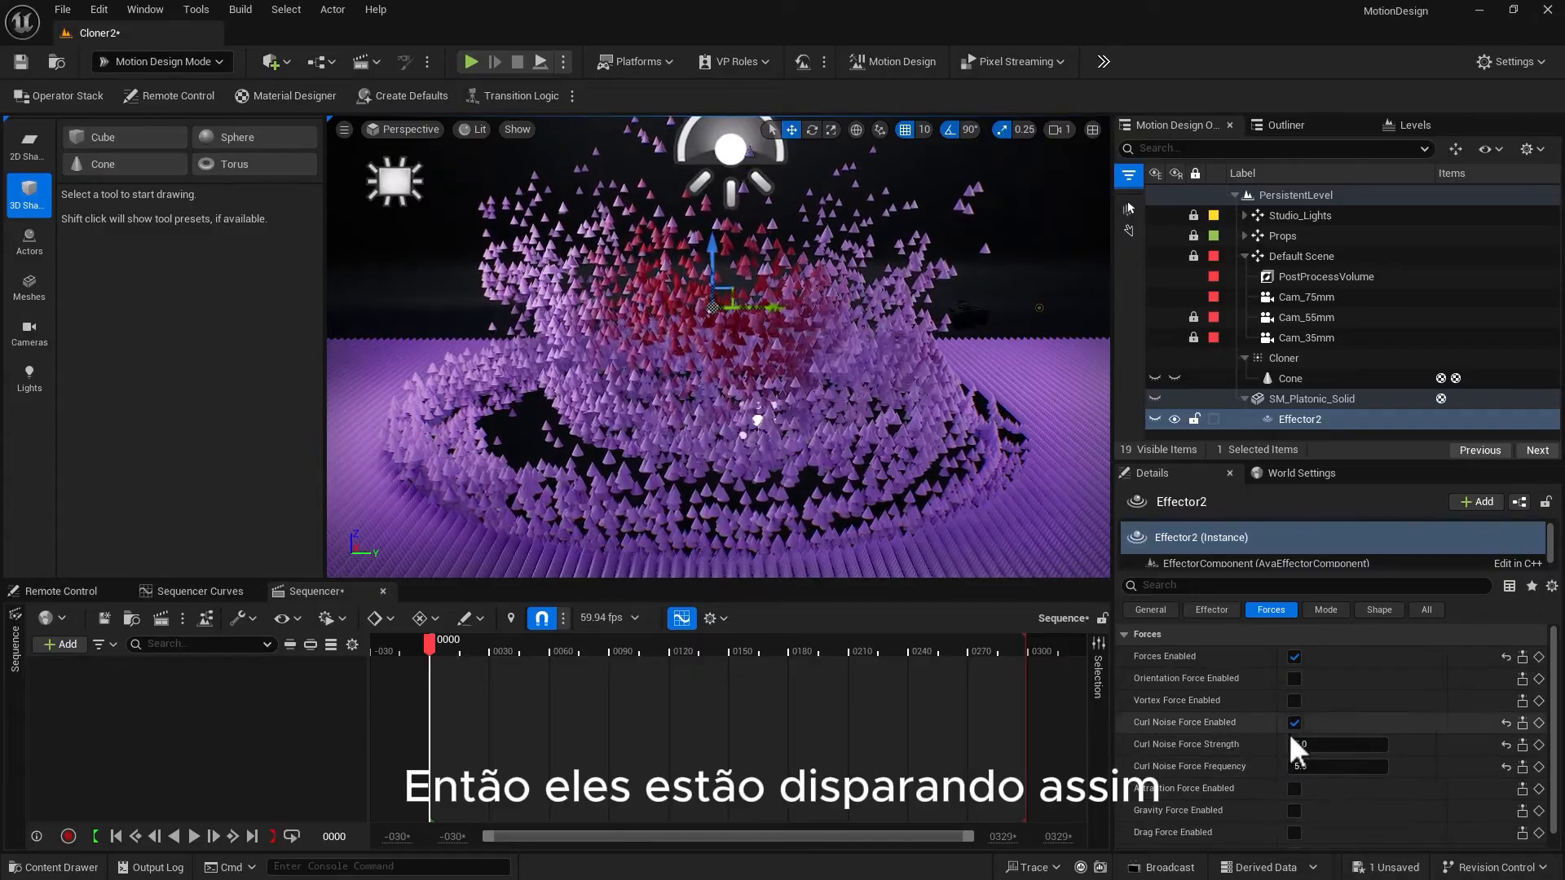
Enable Effector2's Drag Force with a linear drag of 1.0 and watch the cones' motion up close
{"action": "left_click", "coordinate": [1294, 833]}
{"action": "scroll", "coordinate": [1291, 780], "scroll_direction": "down", "scroll_amount": 1}
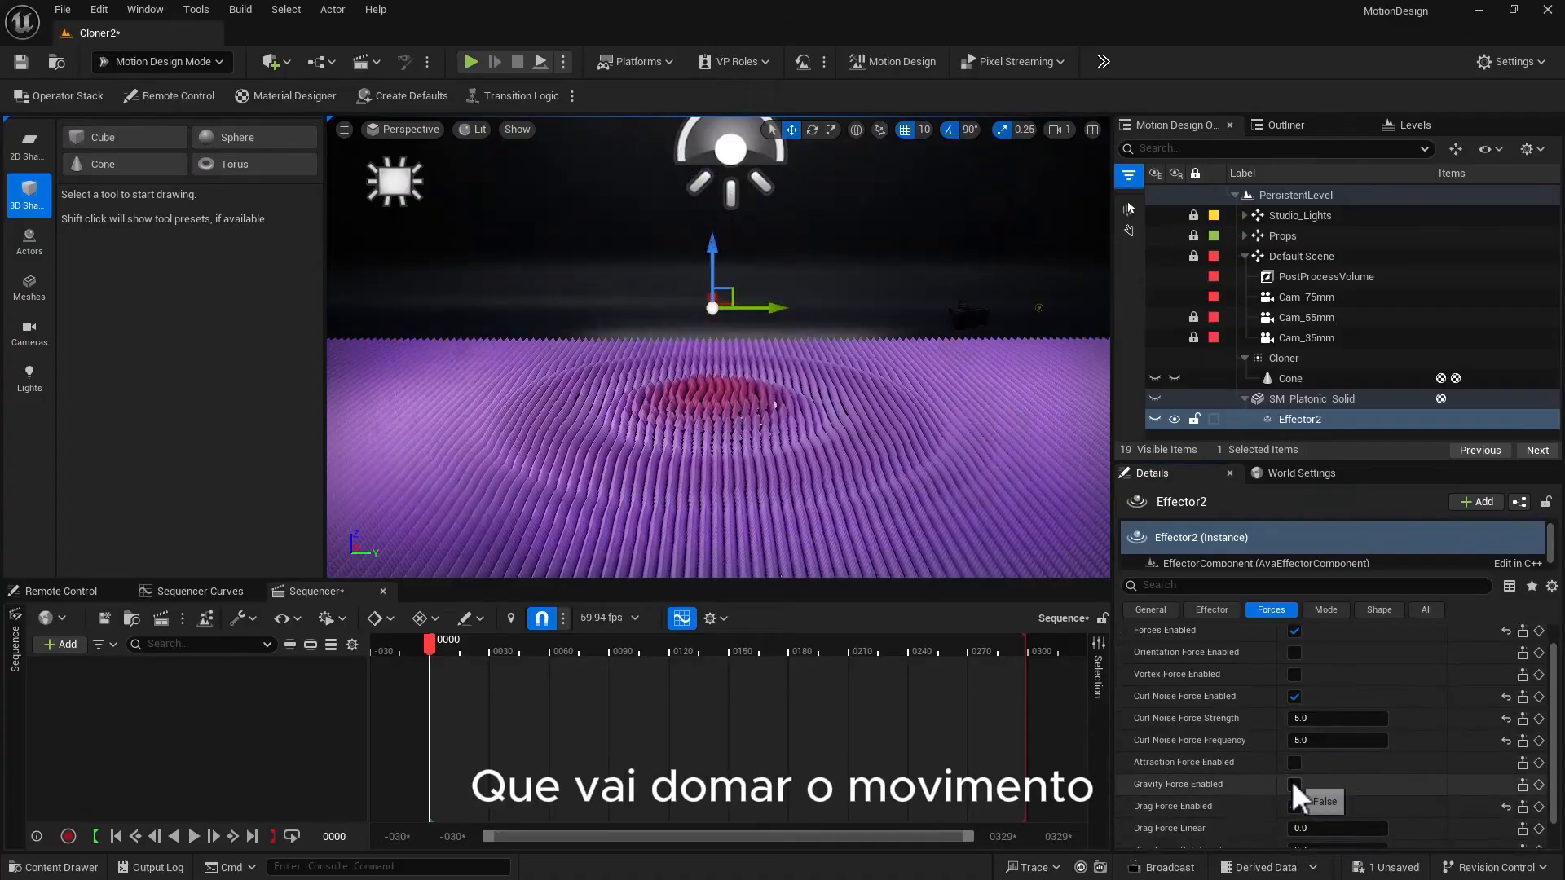
{"action": "scroll", "coordinate": [1292, 785], "scroll_direction": "down", "scroll_amount": 1}
{"action": "left_click", "coordinate": [1314, 795]}
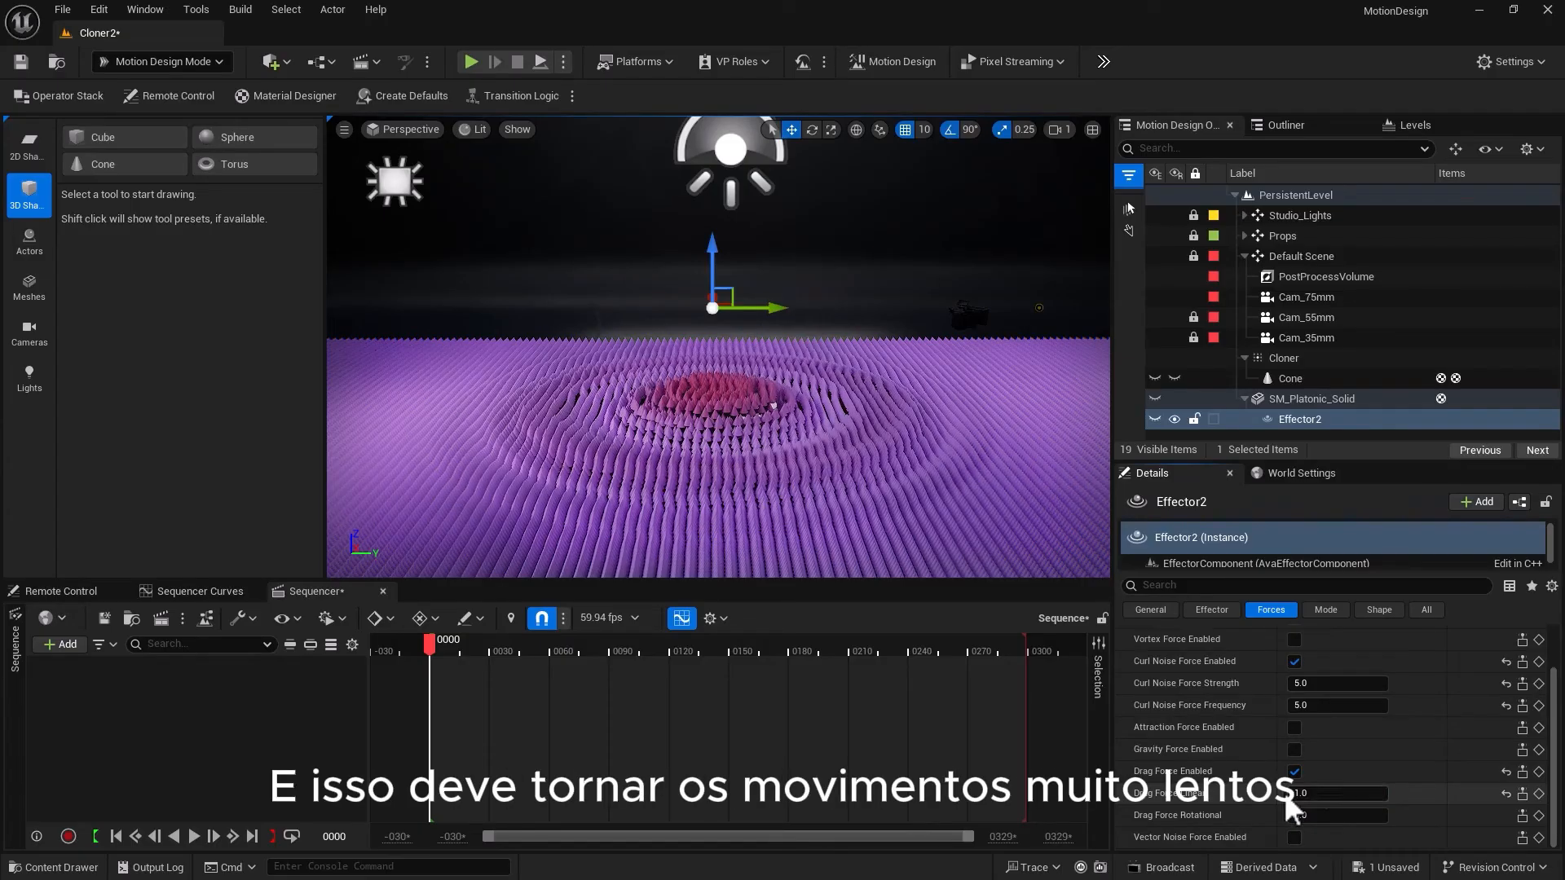
{"action": "scroll", "coordinate": [554, 410], "scroll_direction": "up", "scroll_amount": 6}
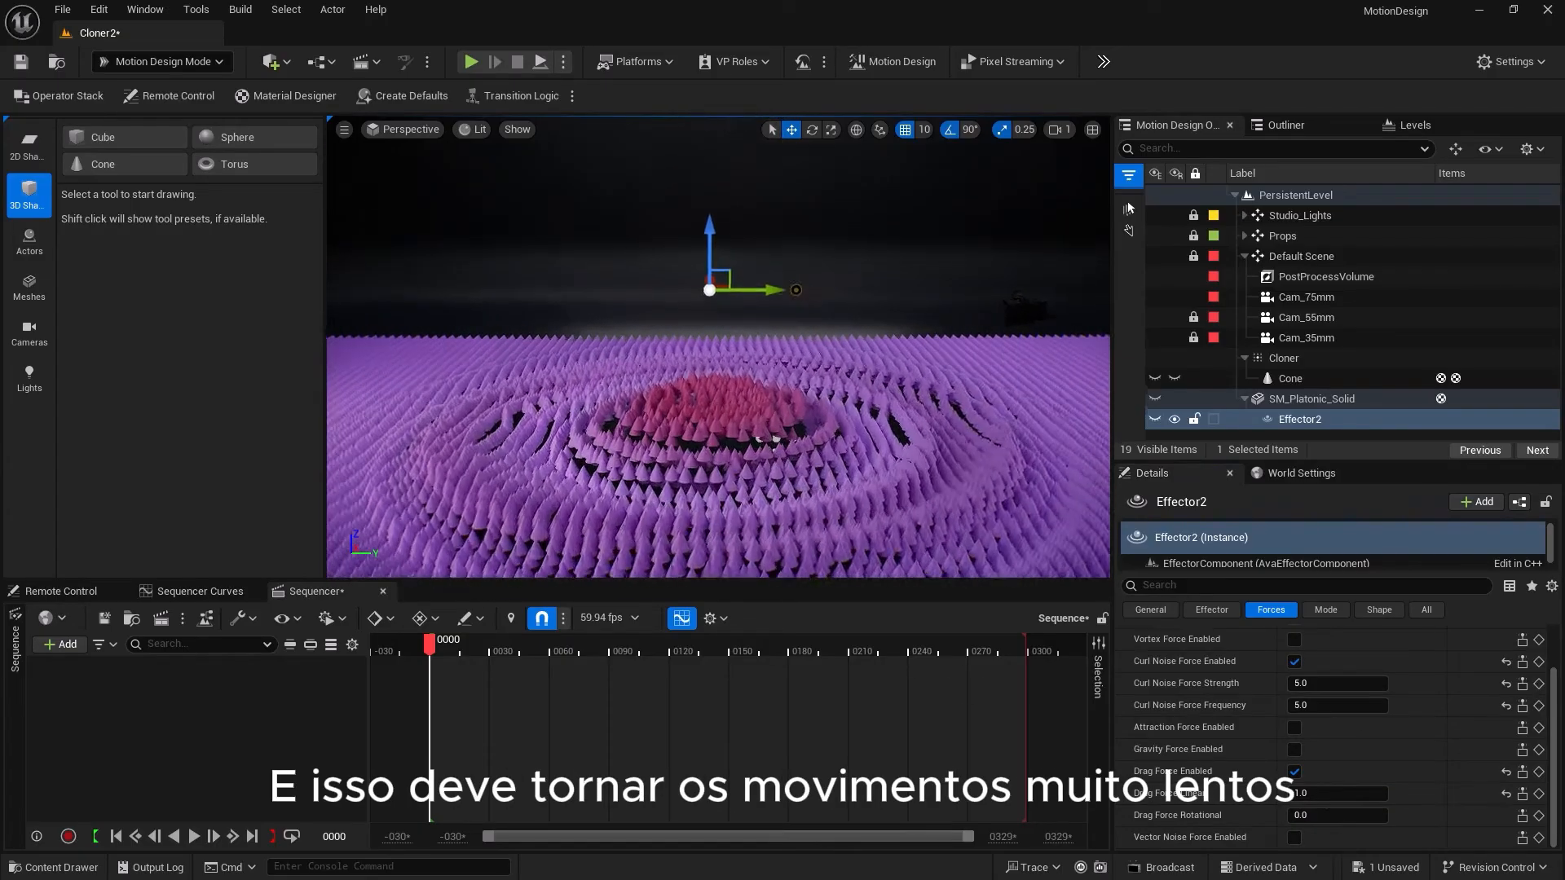
{"action": "scroll", "coordinate": [615, 397], "scroll_direction": "up", "scroll_amount": 5}
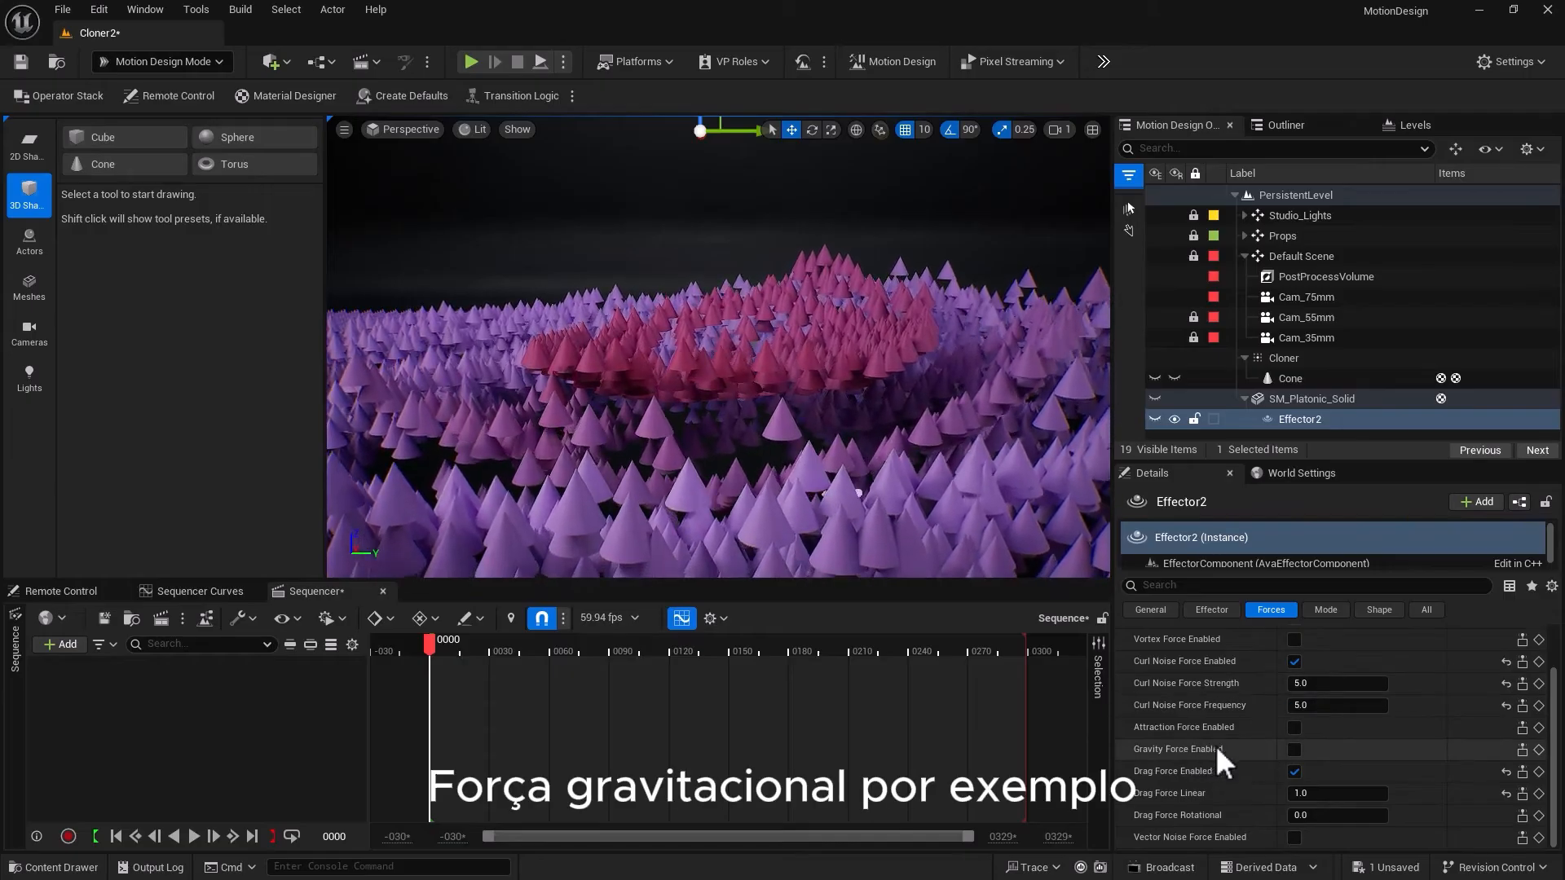
Enable Effector2's Gravity Force and set its Z acceleration to -50
{"action": "left_click", "coordinate": [1294, 749]}
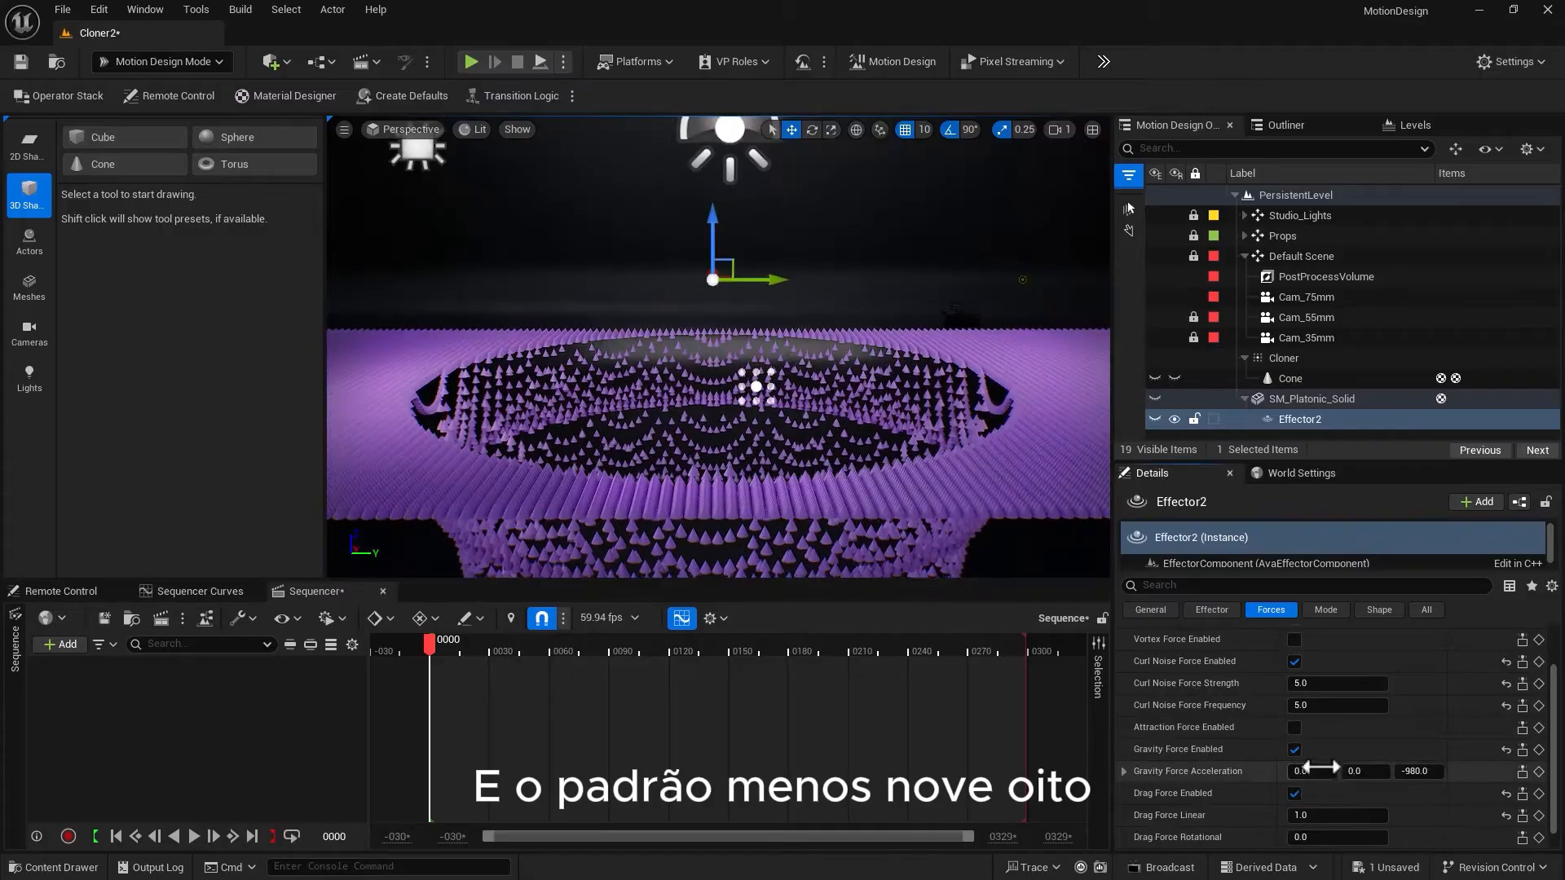
{"action": "left_click", "coordinate": [1421, 773]}
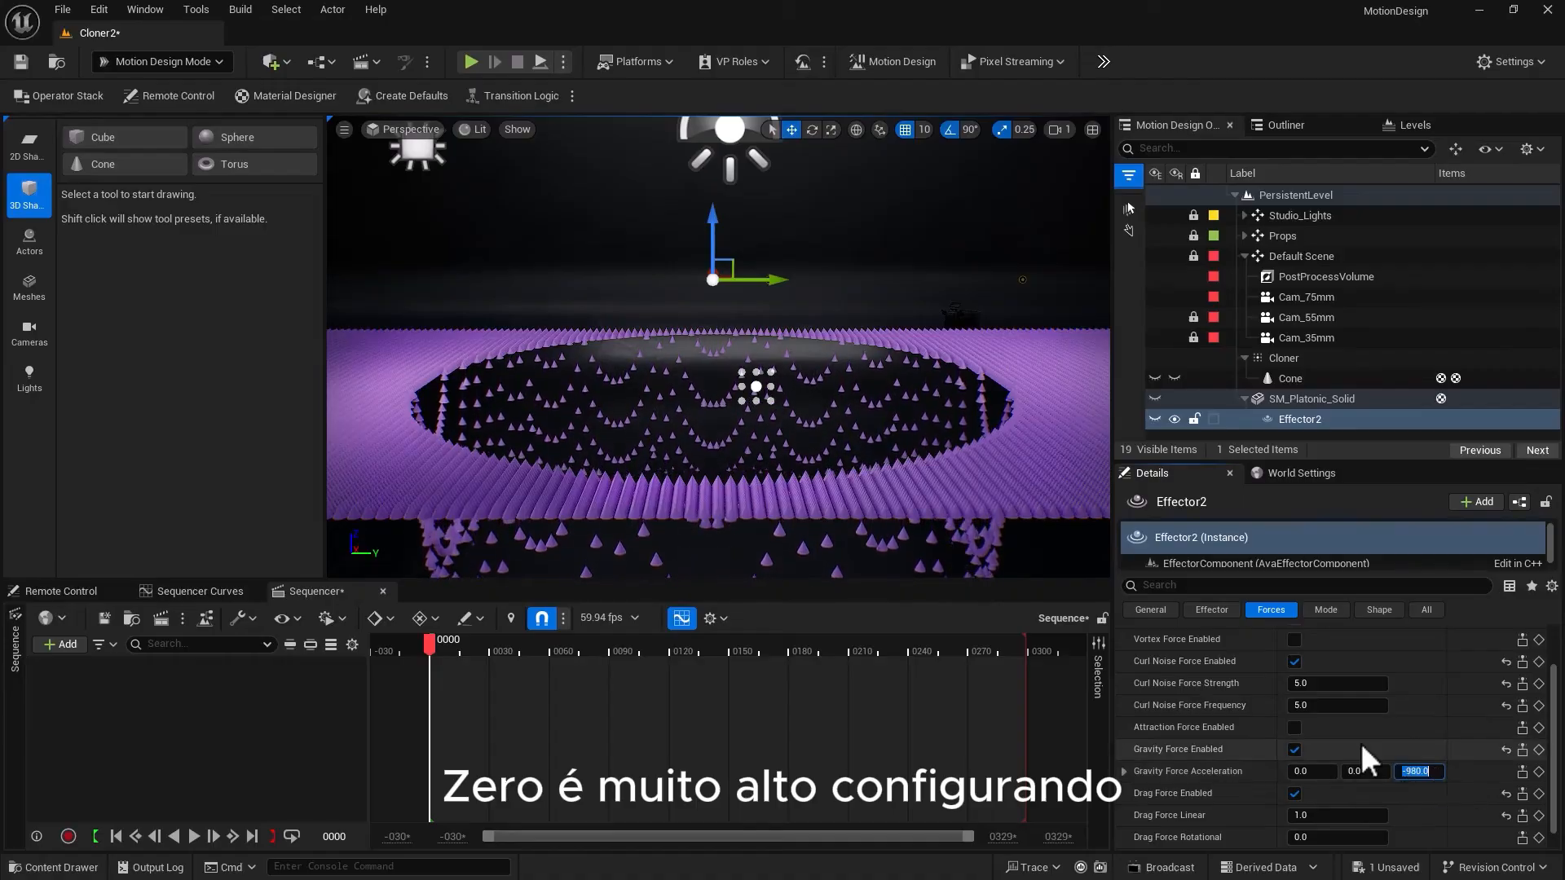
{"action": "type", "text": "-"}
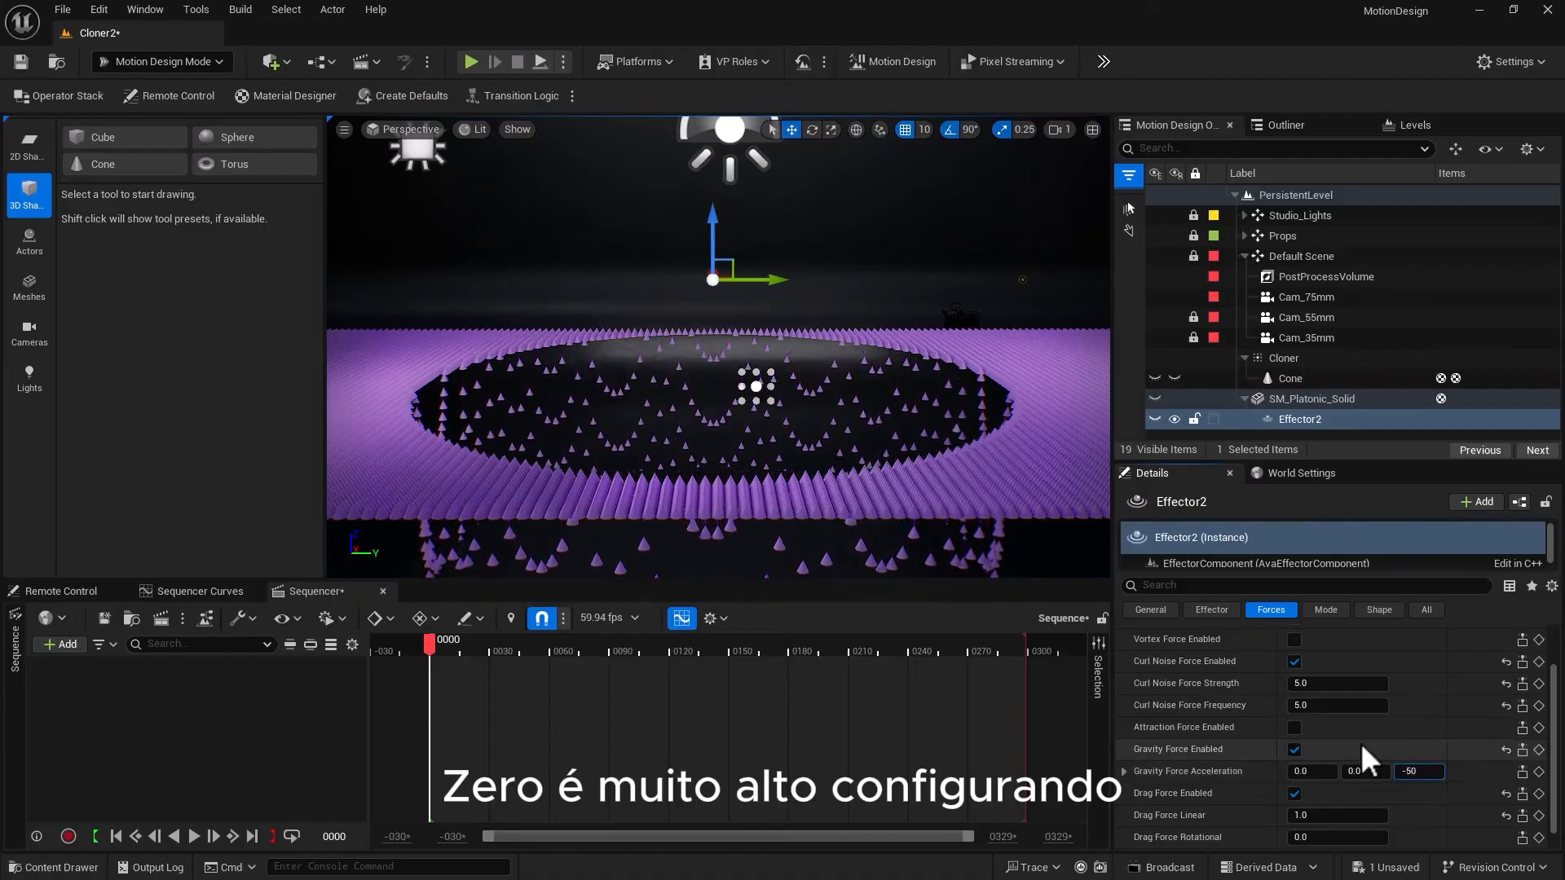
{"action": "type", "text": "50"}
{"action": "key", "text": "Return"}
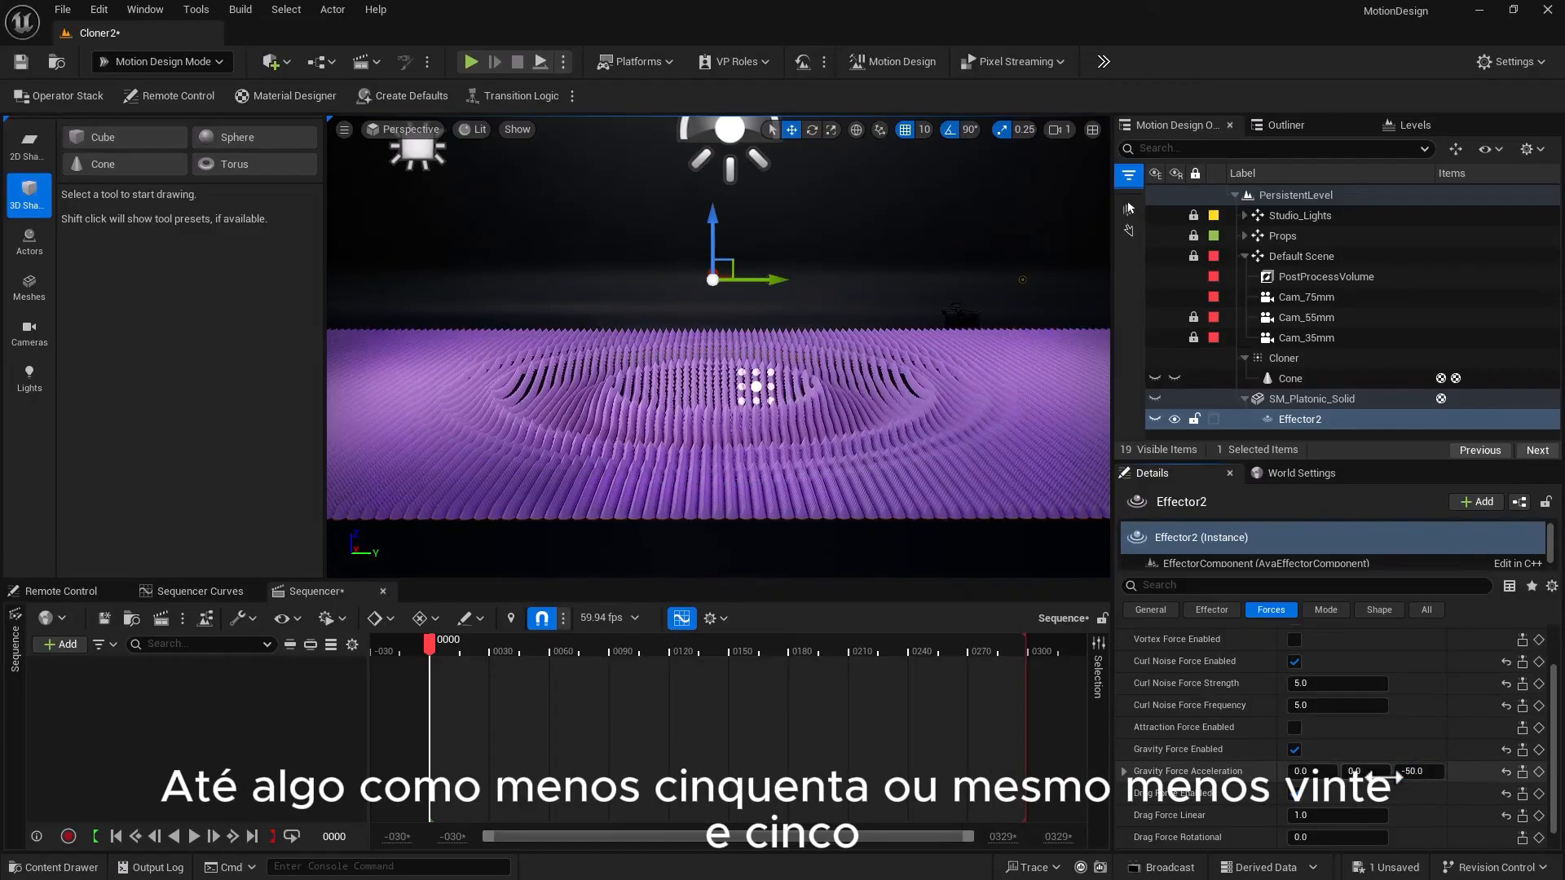
Set Effector2's gravity Z acceleration to -25 and inspect the falling cones from closer and higher up
{"action": "left_click", "coordinate": [1417, 772]}
{"action": "type", "text": "-"}
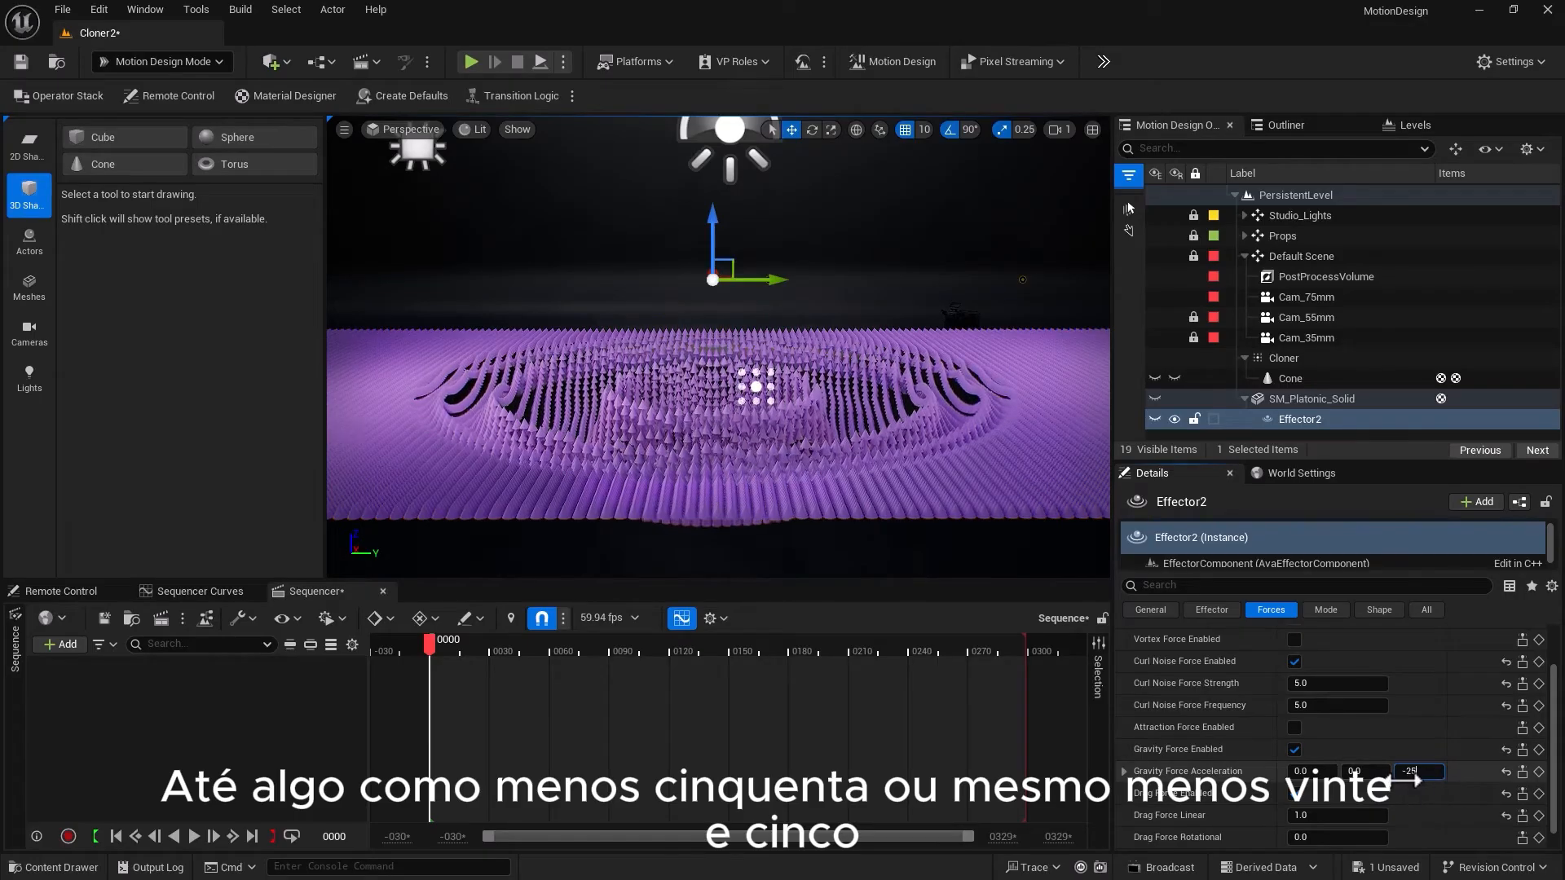
{"action": "type", "text": "25"}
{"action": "key", "text": "Return"}
{"action": "middle_click_drag", "start_coordinate": [606, 410], "coordinate": [611, 454]}
{"action": "right_click_drag", "start_coordinate": [612, 454], "coordinate": [652, 454], "text": "alt"}
{"action": "right_click_drag", "start_coordinate": [610, 403], "coordinate": [619, 503]}
{"action": "left_click", "coordinate": [618, 503]}
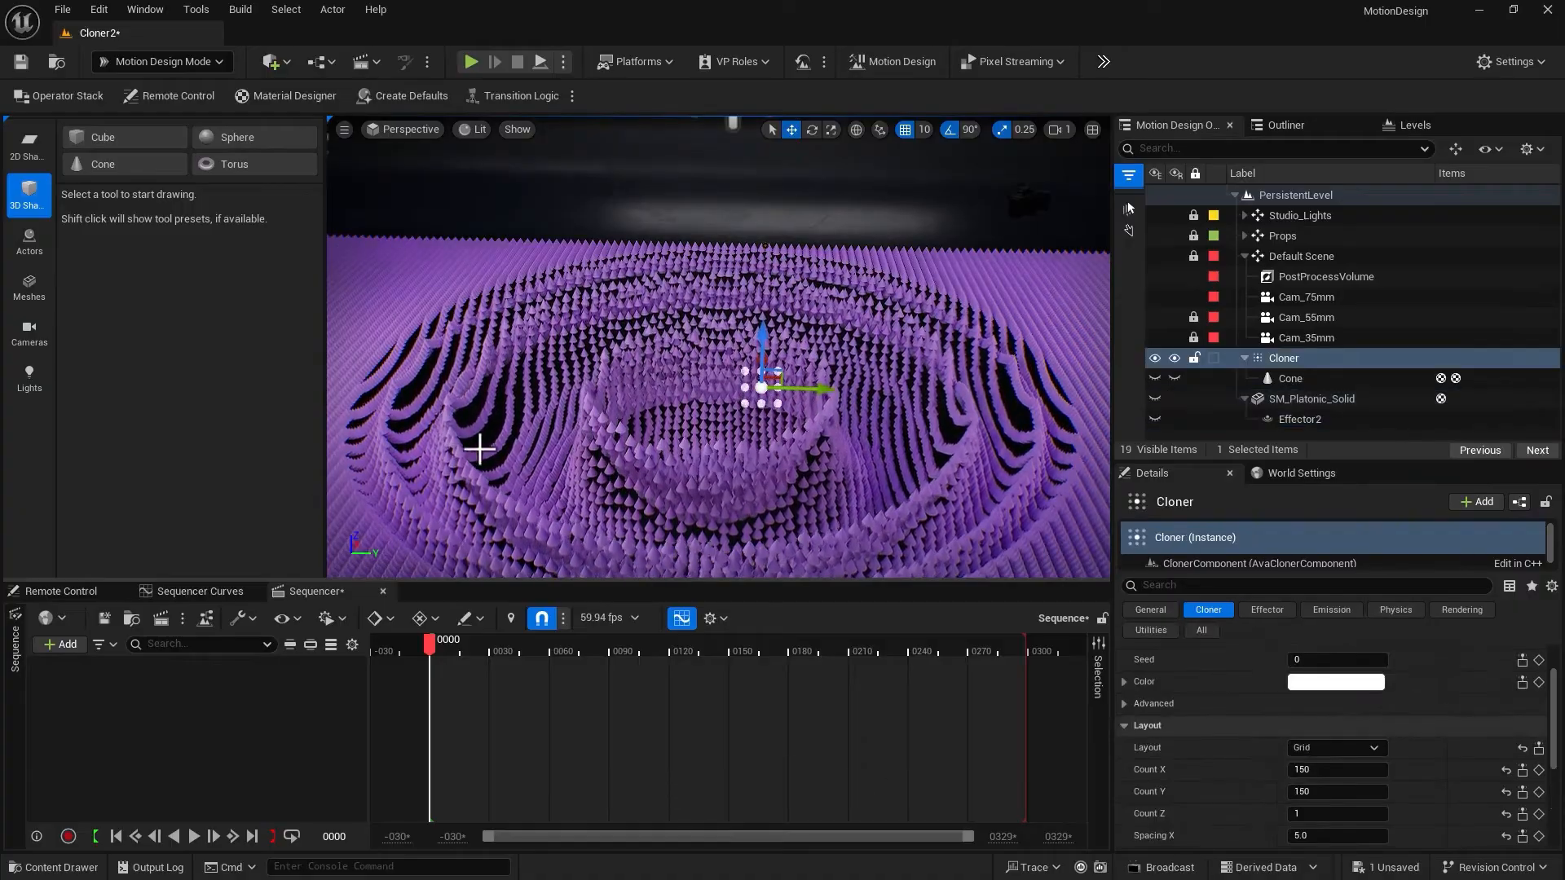
Reselect Effector2 and set its gravity Z acceleration to -10
{"action": "left_click", "coordinate": [1271, 610]}
{"action": "left_click", "coordinate": [1297, 416]}
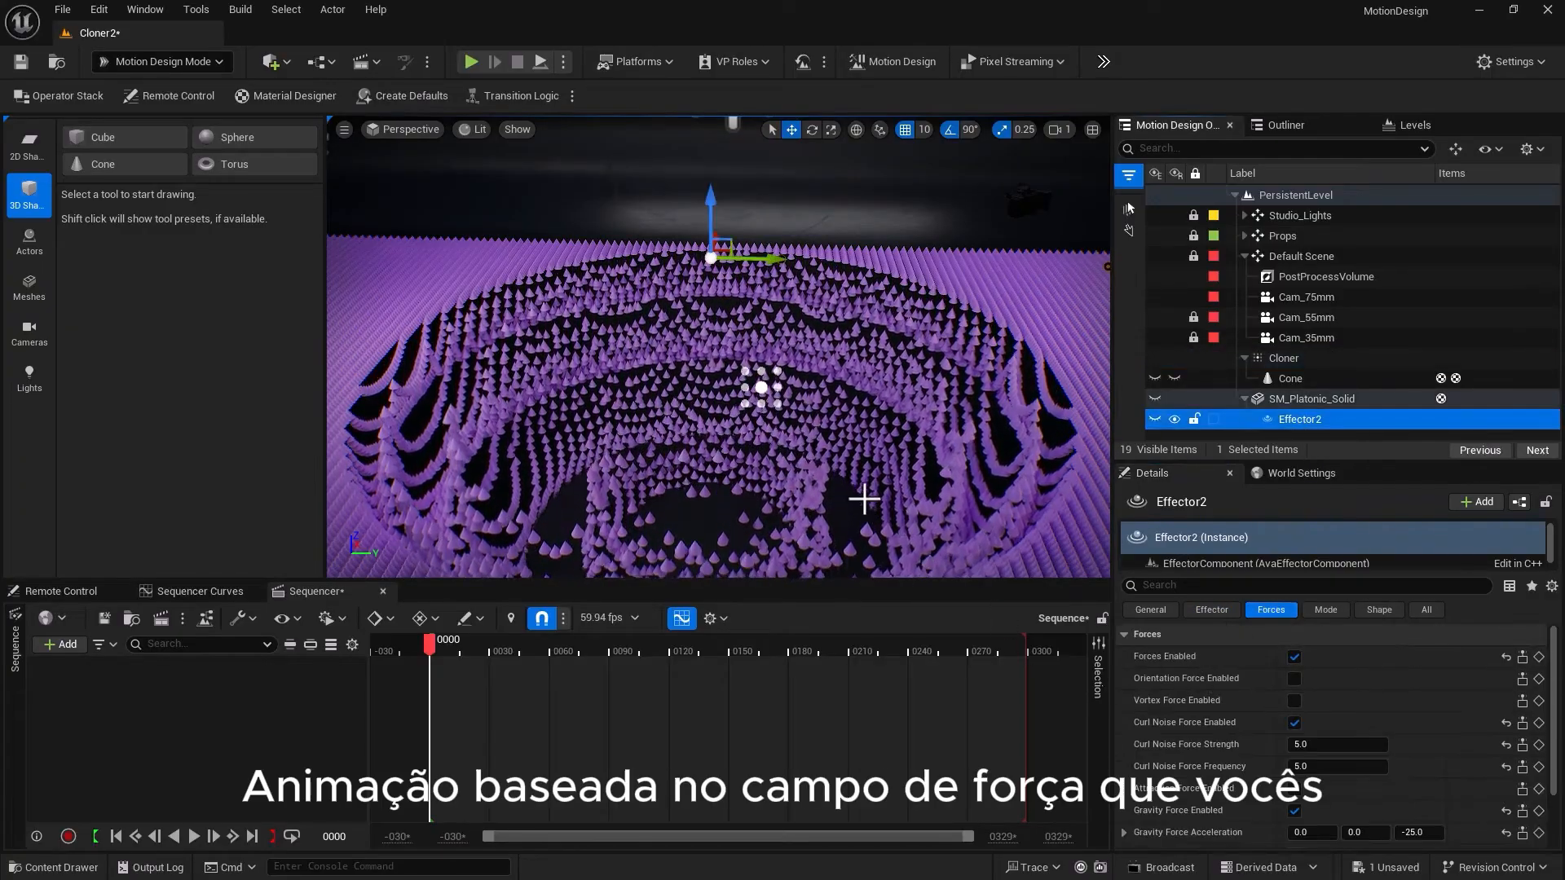
{"action": "scroll", "coordinate": [814, 510], "scroll_direction": "down", "scroll_amount": 4}
{"action": "right_click_drag", "start_coordinate": [814, 510], "coordinate": [795, 476]}
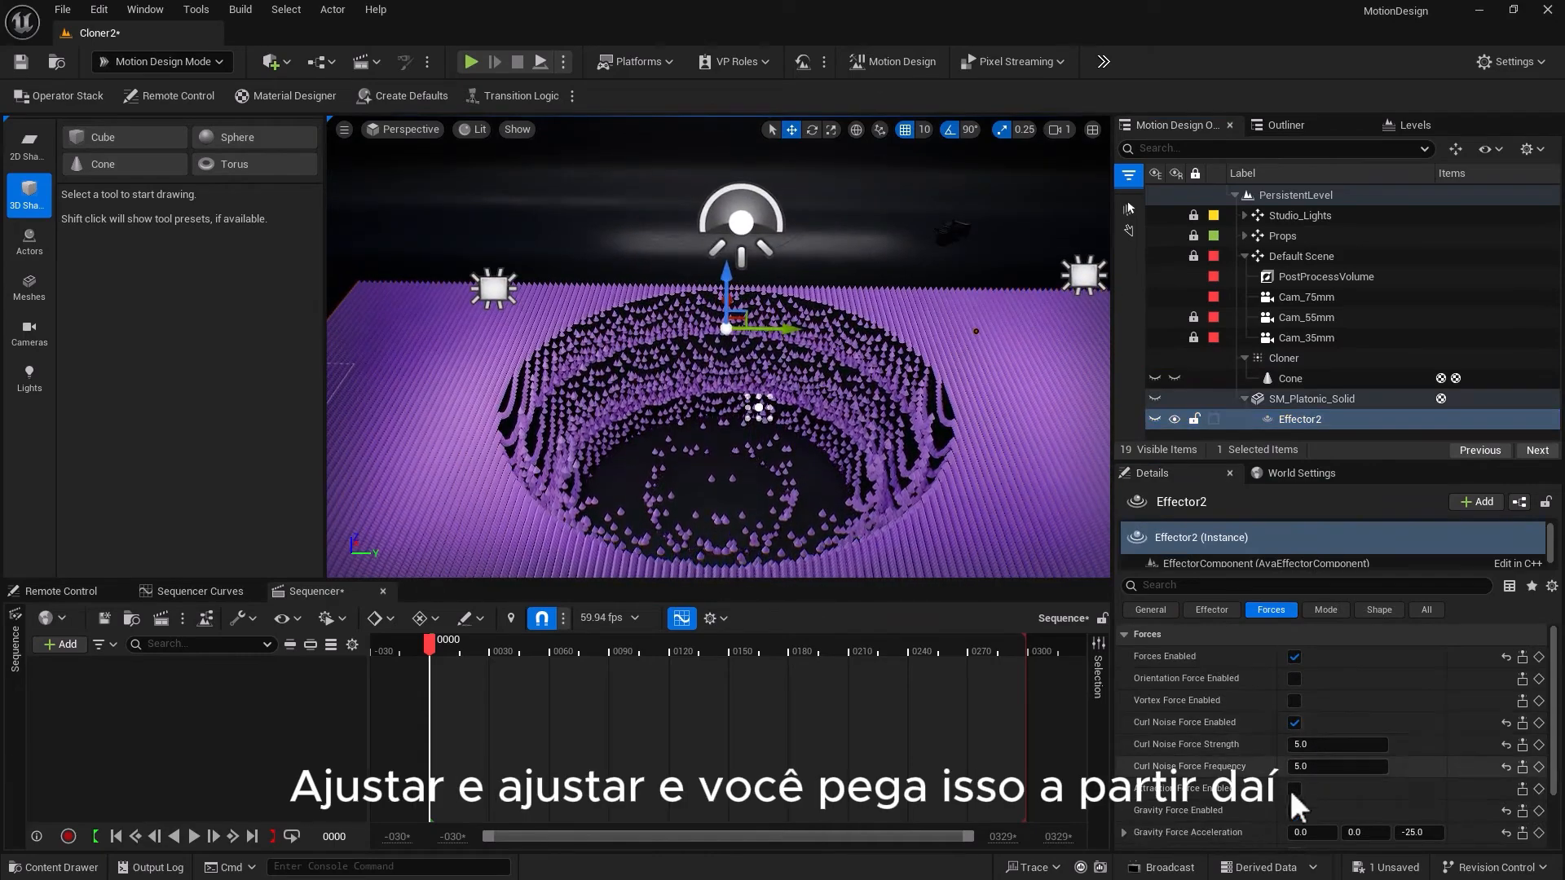
{"action": "left_click", "coordinate": [1414, 832]}
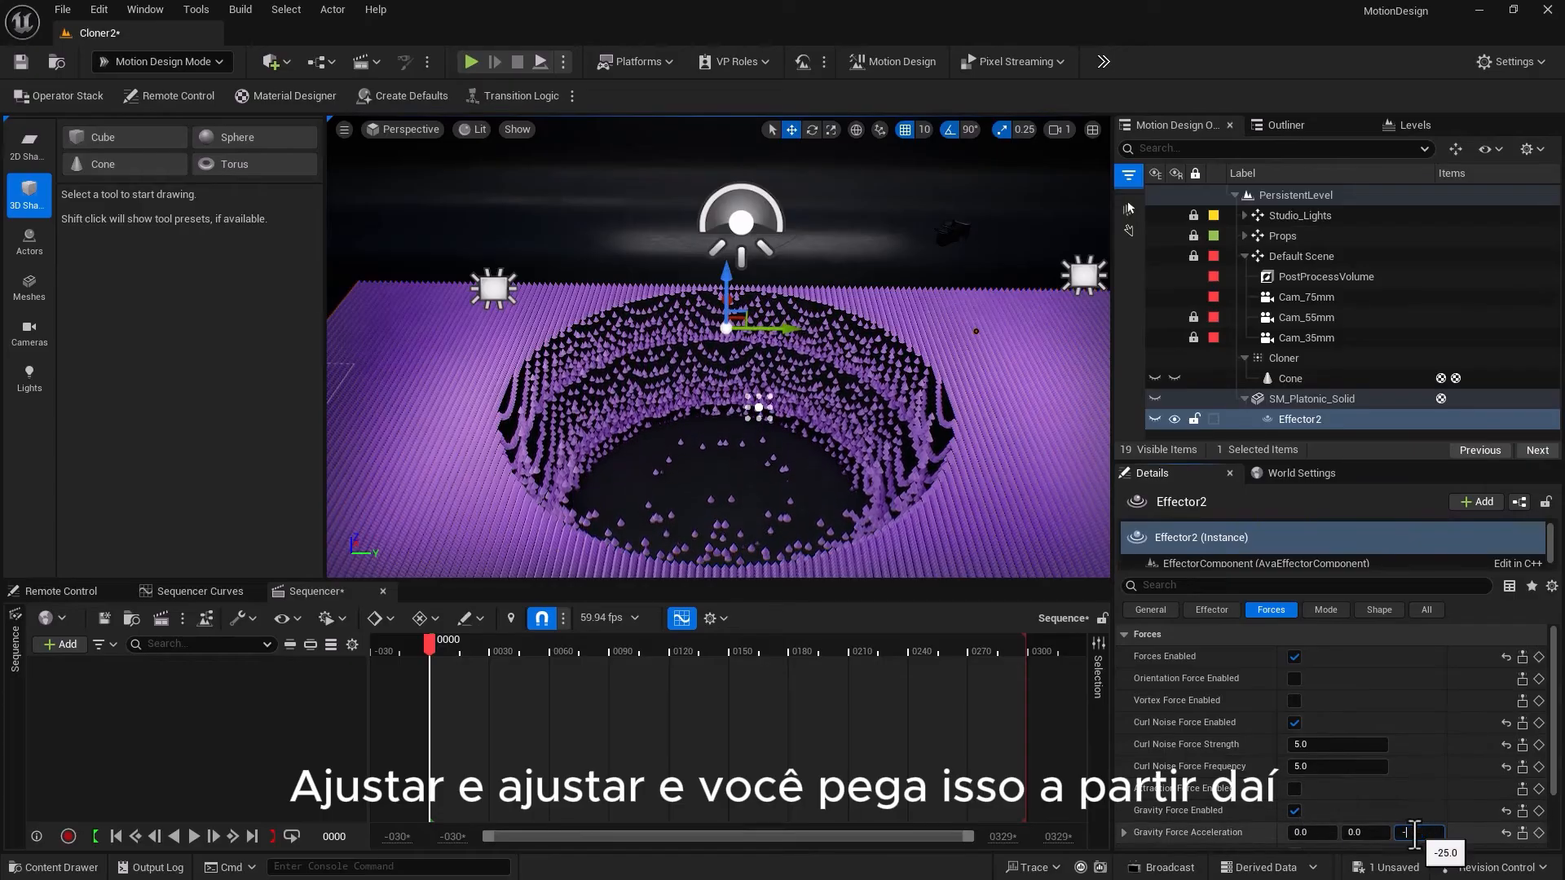
{"action": "type", "text": "-10"}
{"action": "key", "text": "Return"}
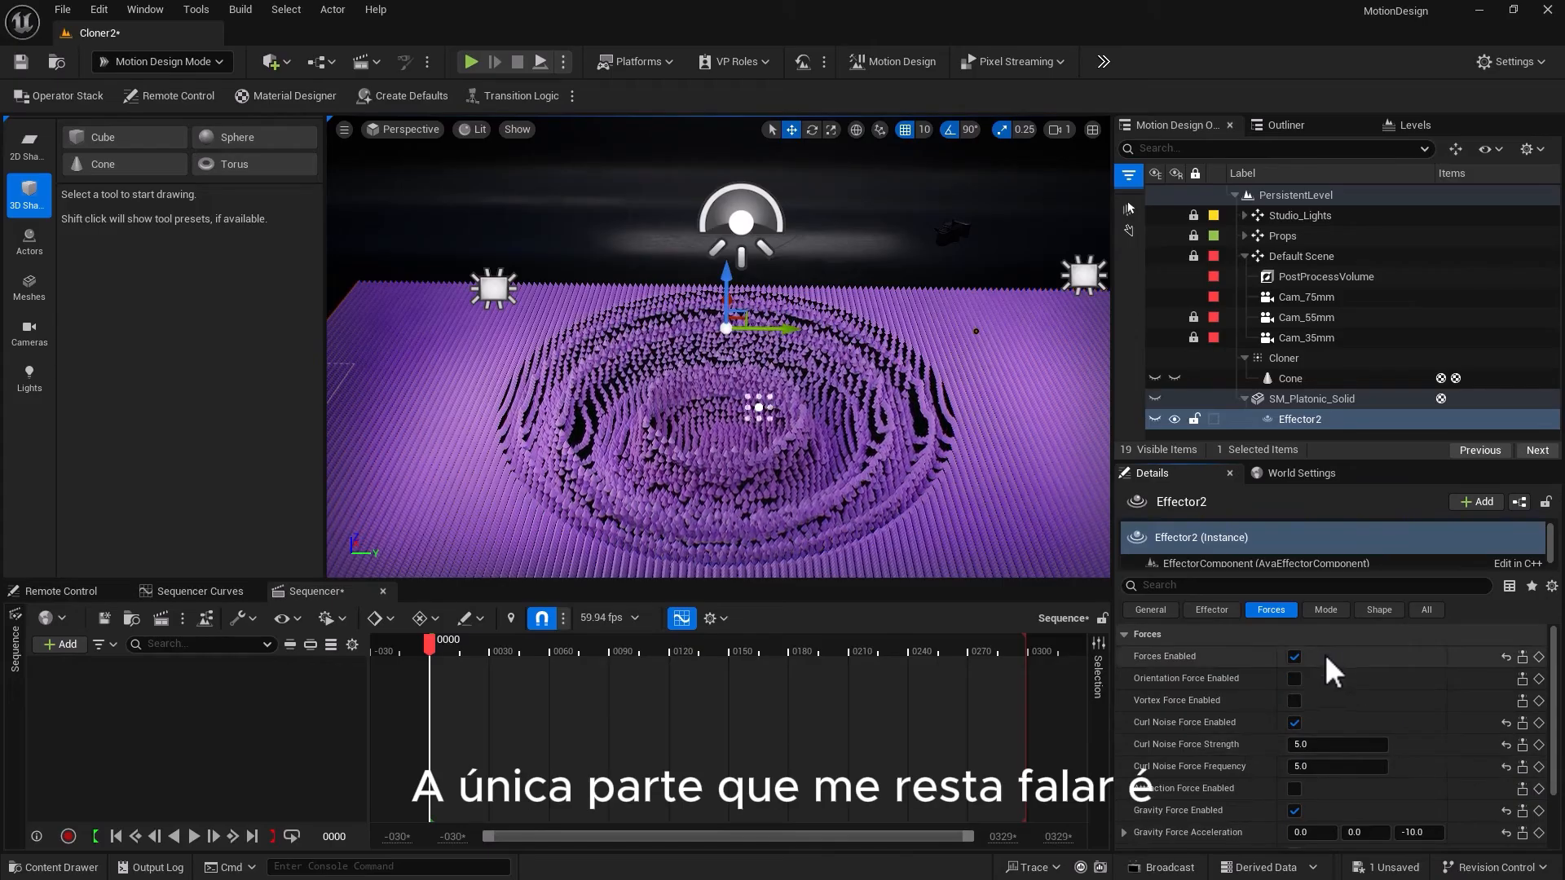
Disable all forces on Effector2 and make SM_Platonic_Solid visible again
{"action": "left_click", "coordinate": [1294, 657]}
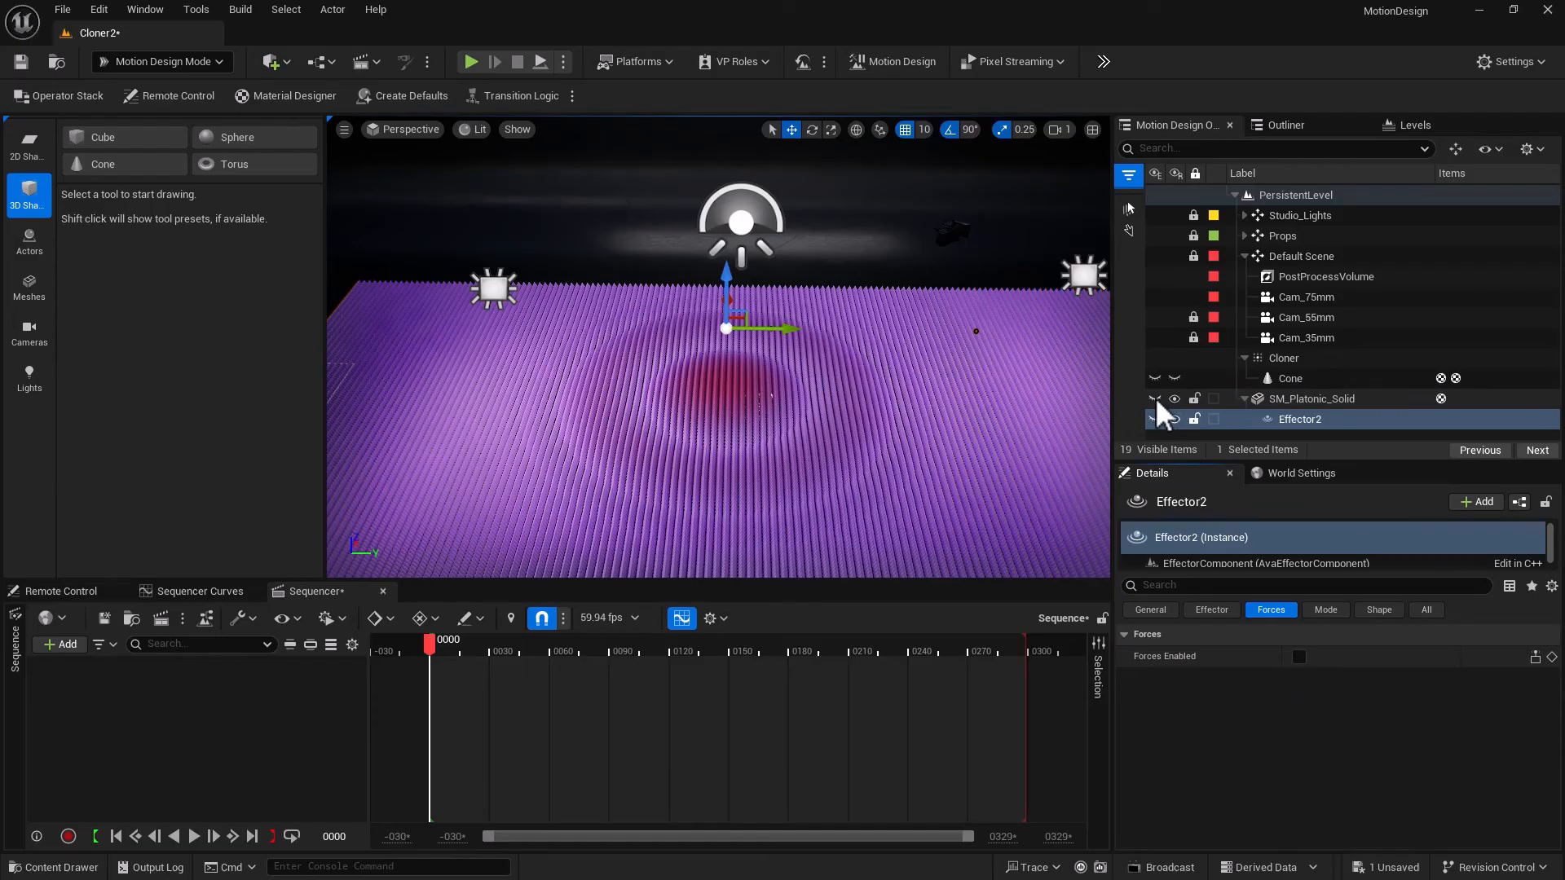
{"action": "left_click", "coordinate": [1285, 401]}
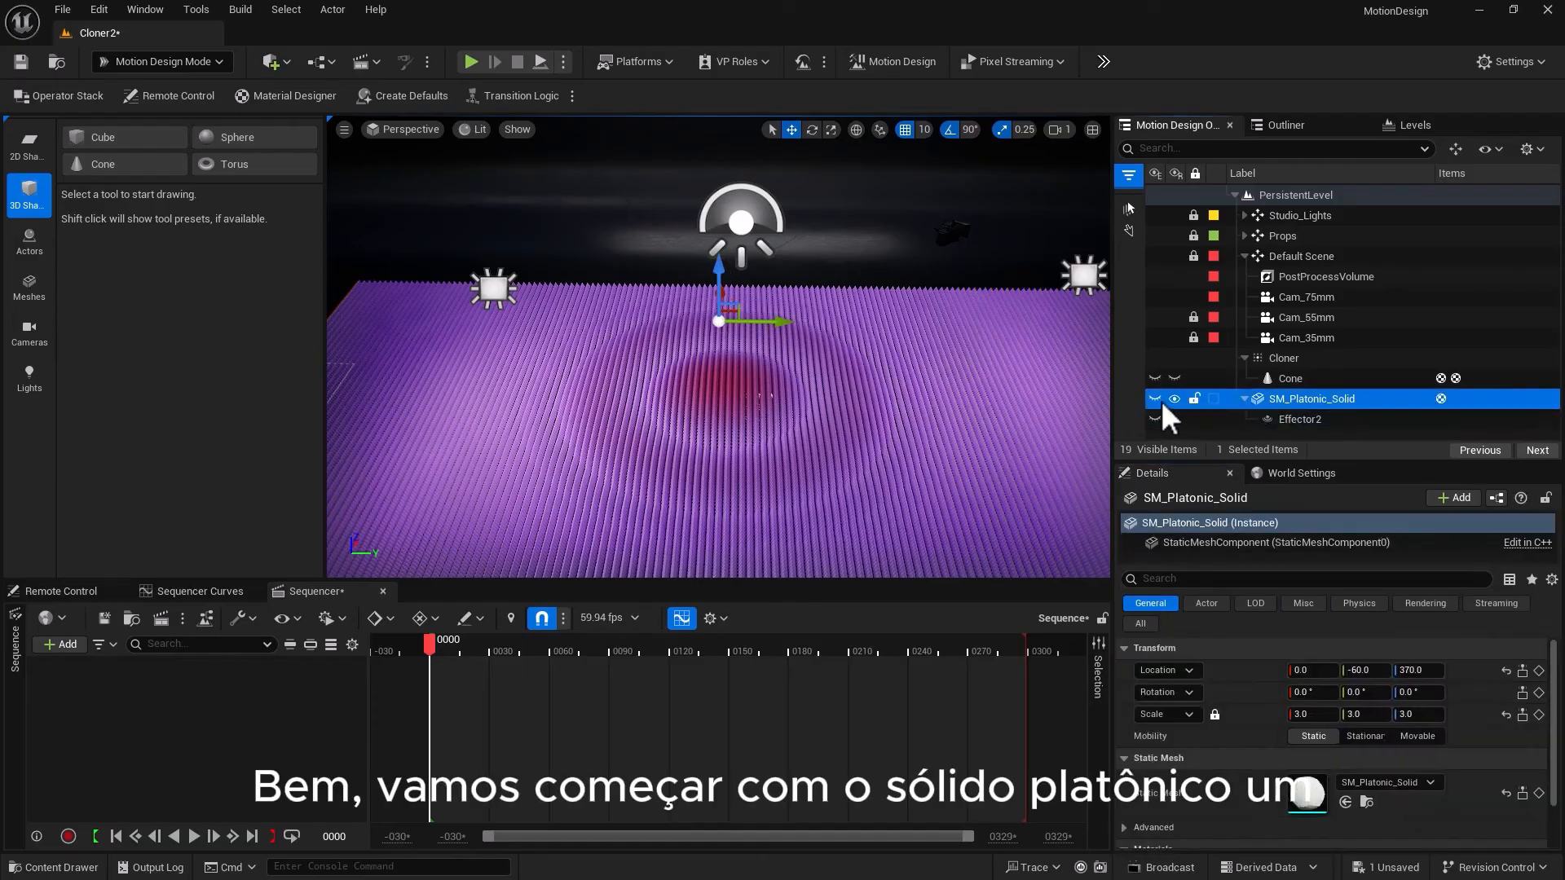
{"action": "left_click", "coordinate": [1154, 398]}
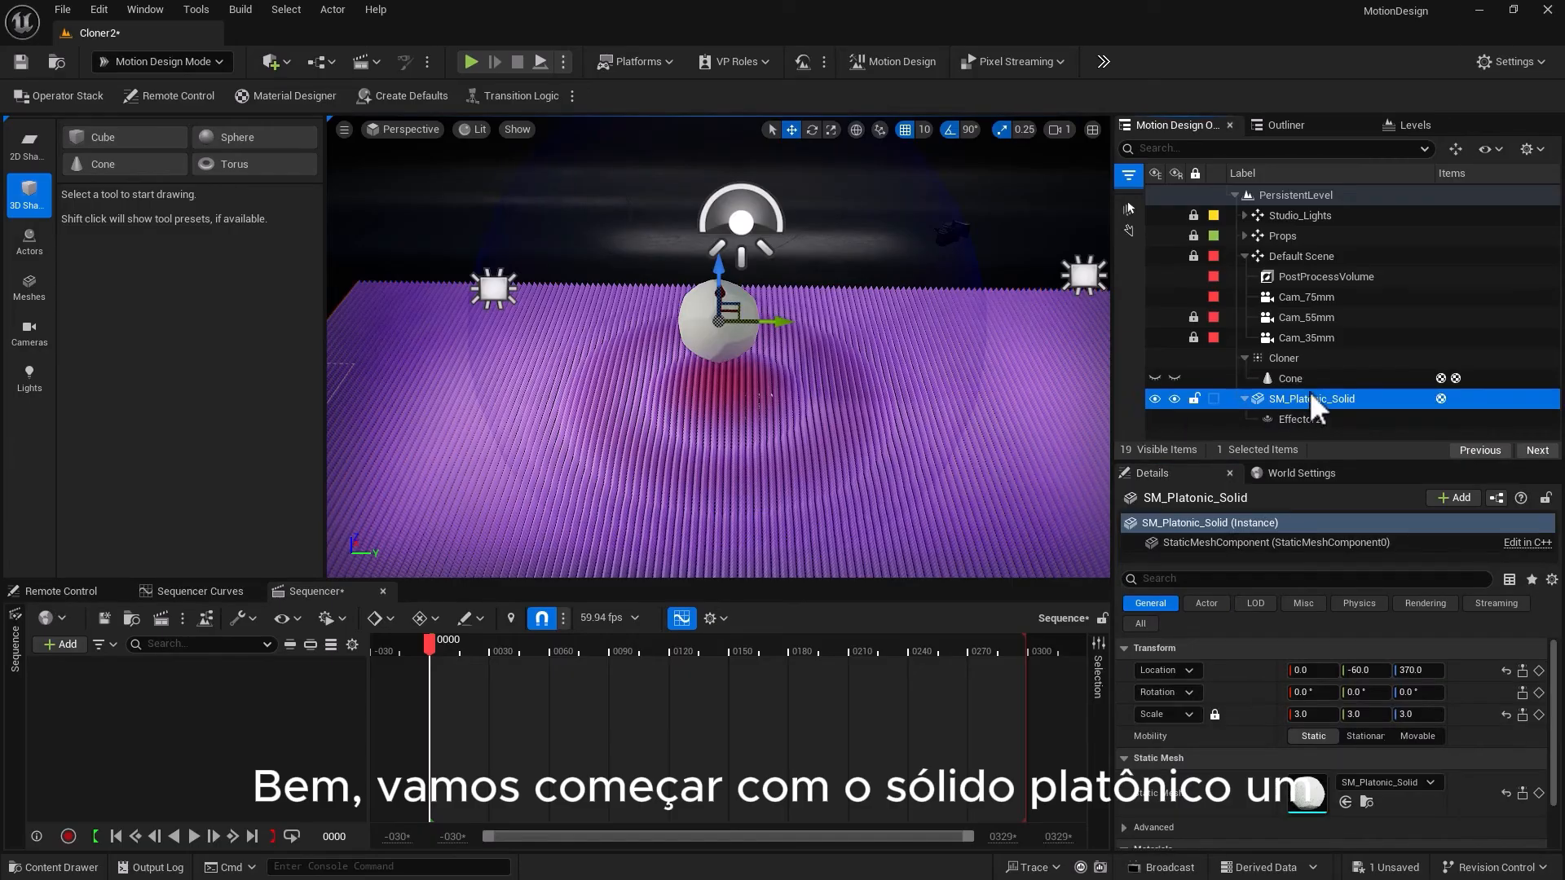
Check the platonic solid's material settings, then change Effector2's color to a bright blue
{"action": "scroll", "coordinate": [1395, 701], "scroll_direction": "down", "scroll_amount": 3}
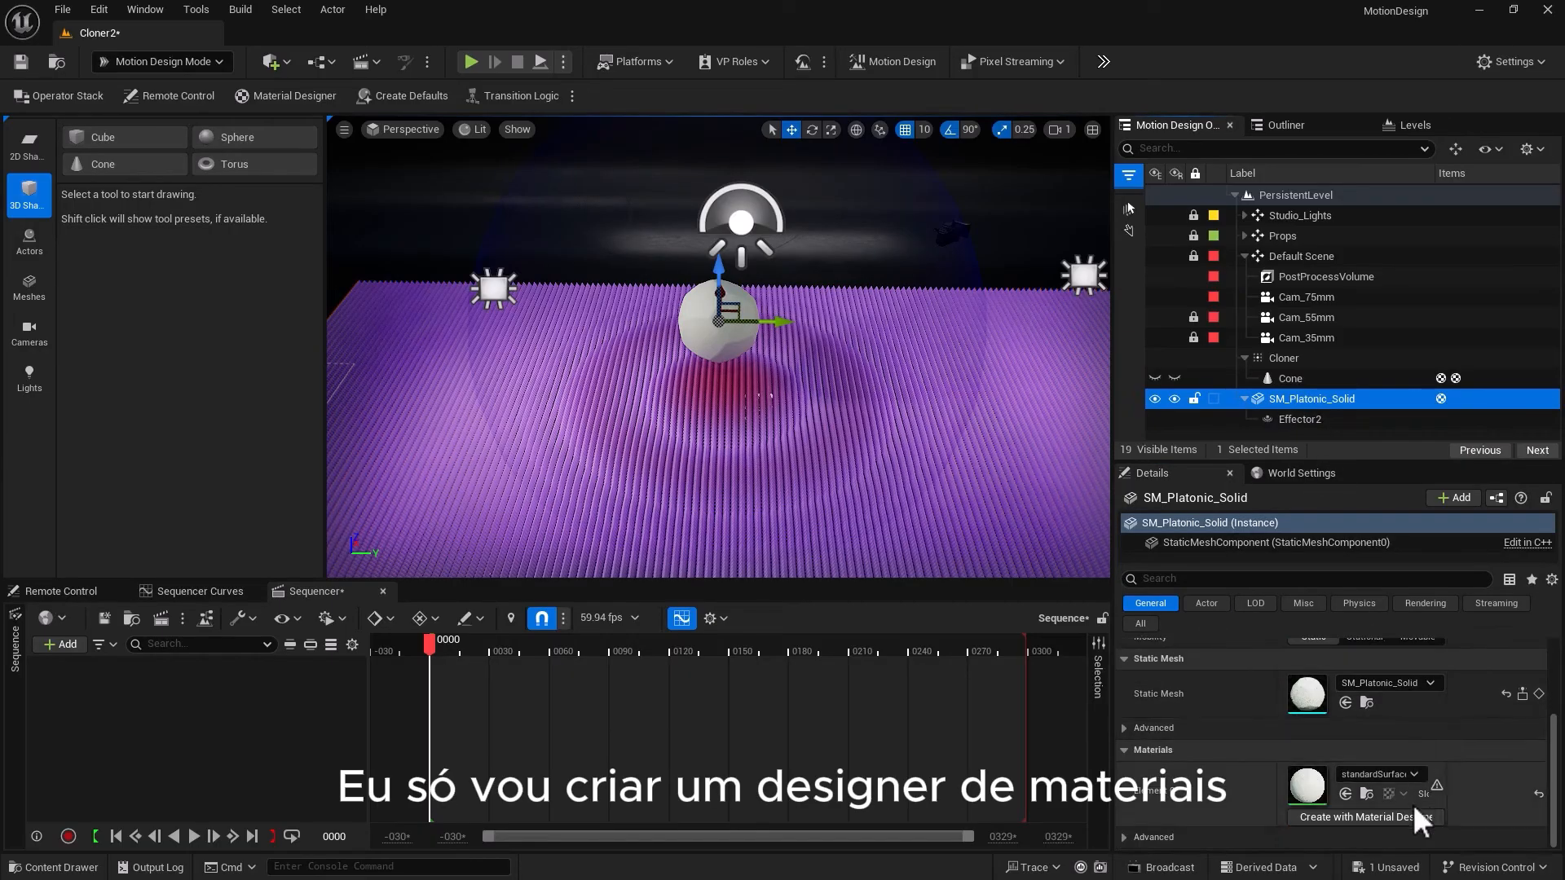
{"action": "mouse_move", "coordinate": [1374, 815]}
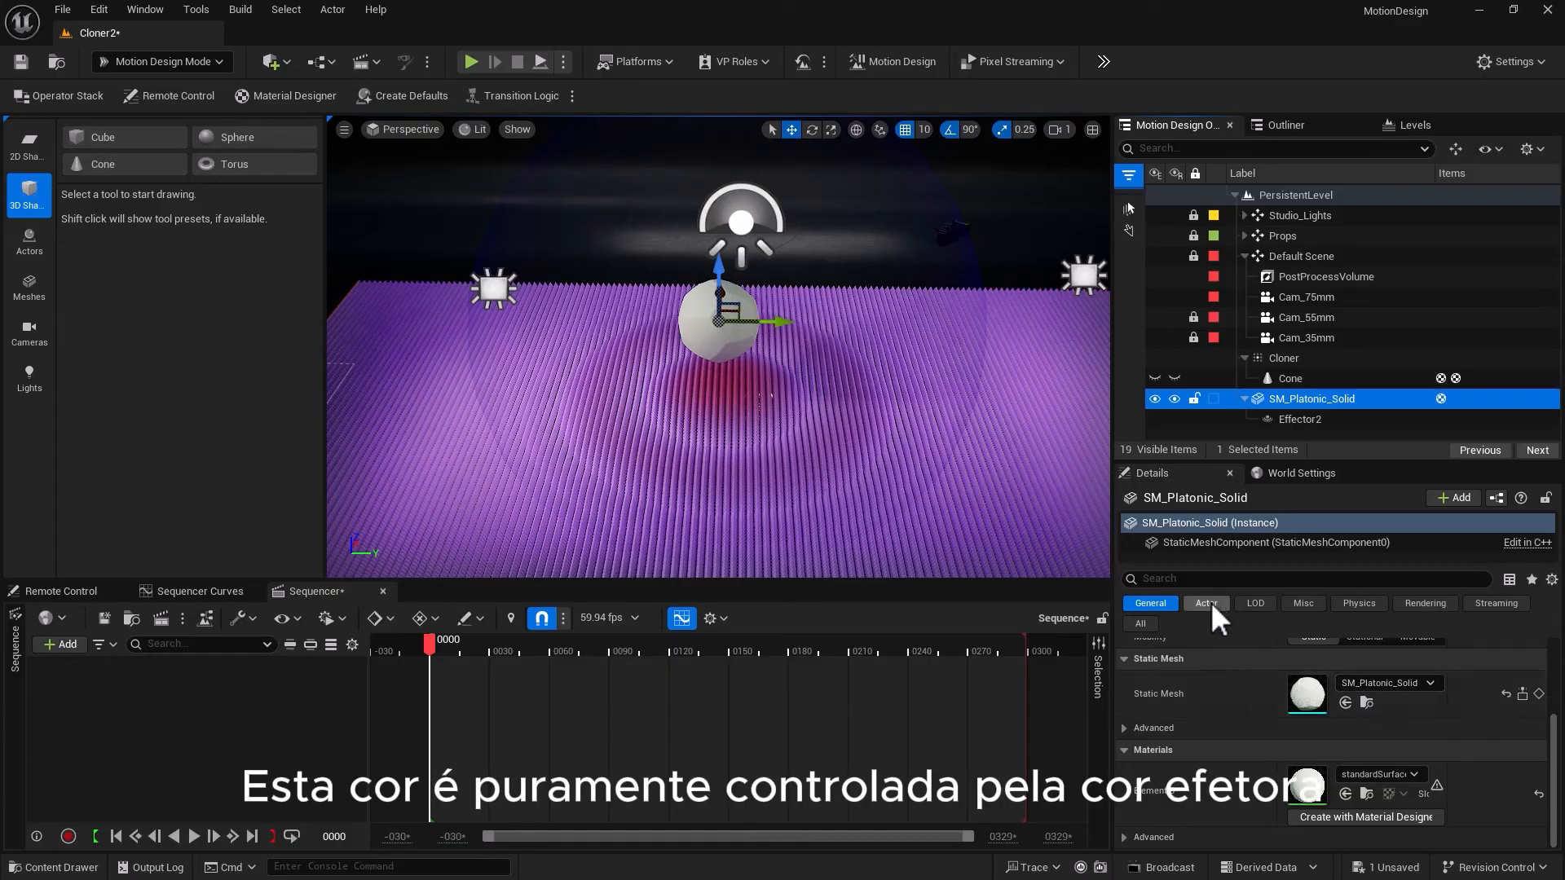
{"action": "left_click", "coordinate": [1298, 417]}
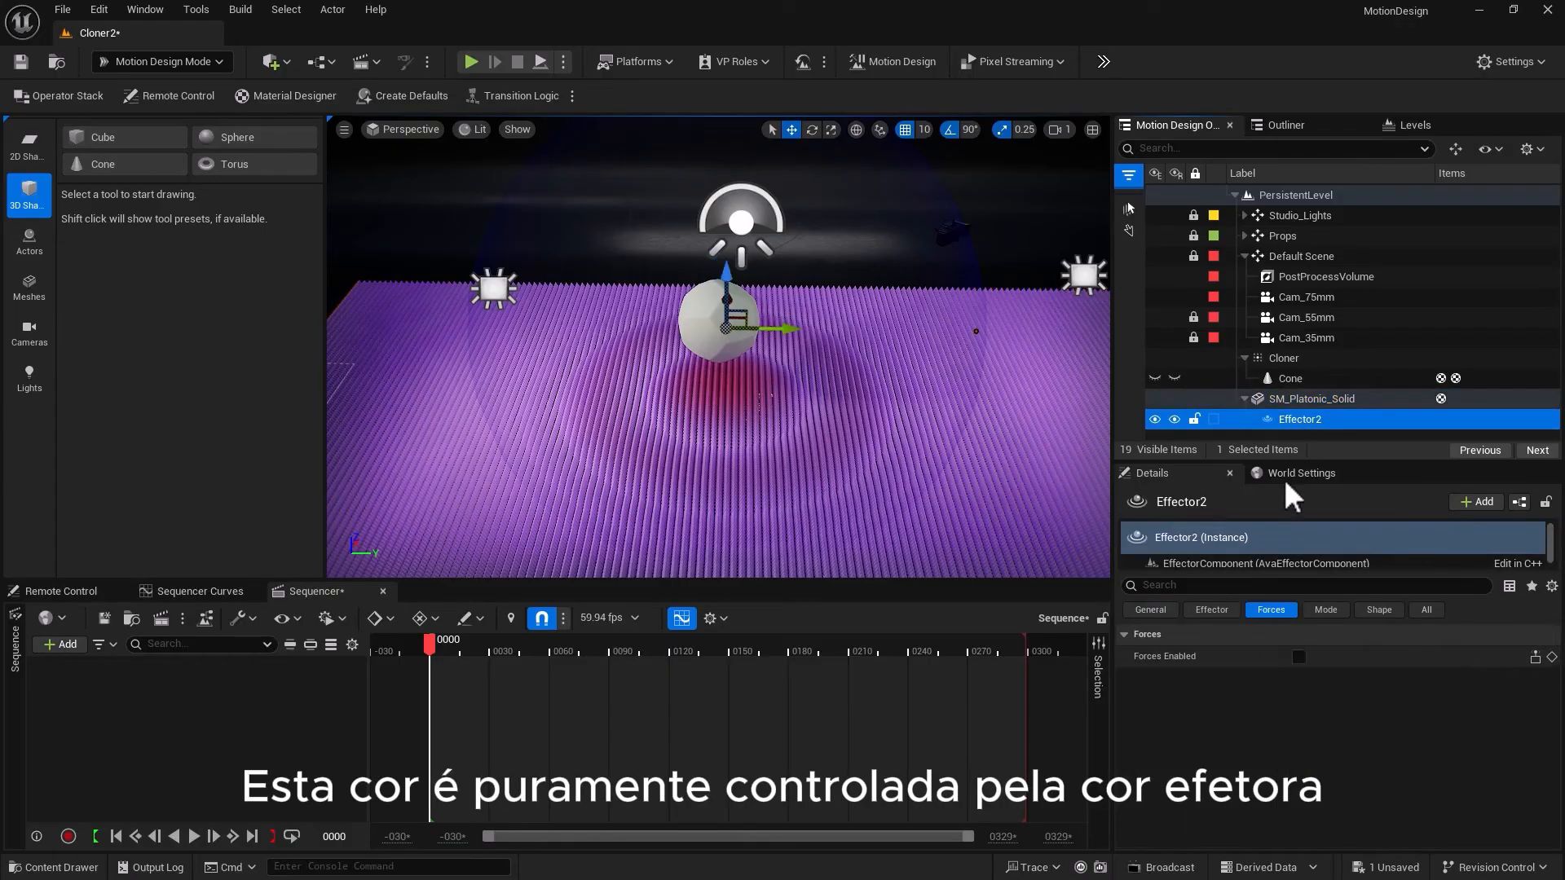
{"action": "left_click", "coordinate": [1225, 611]}
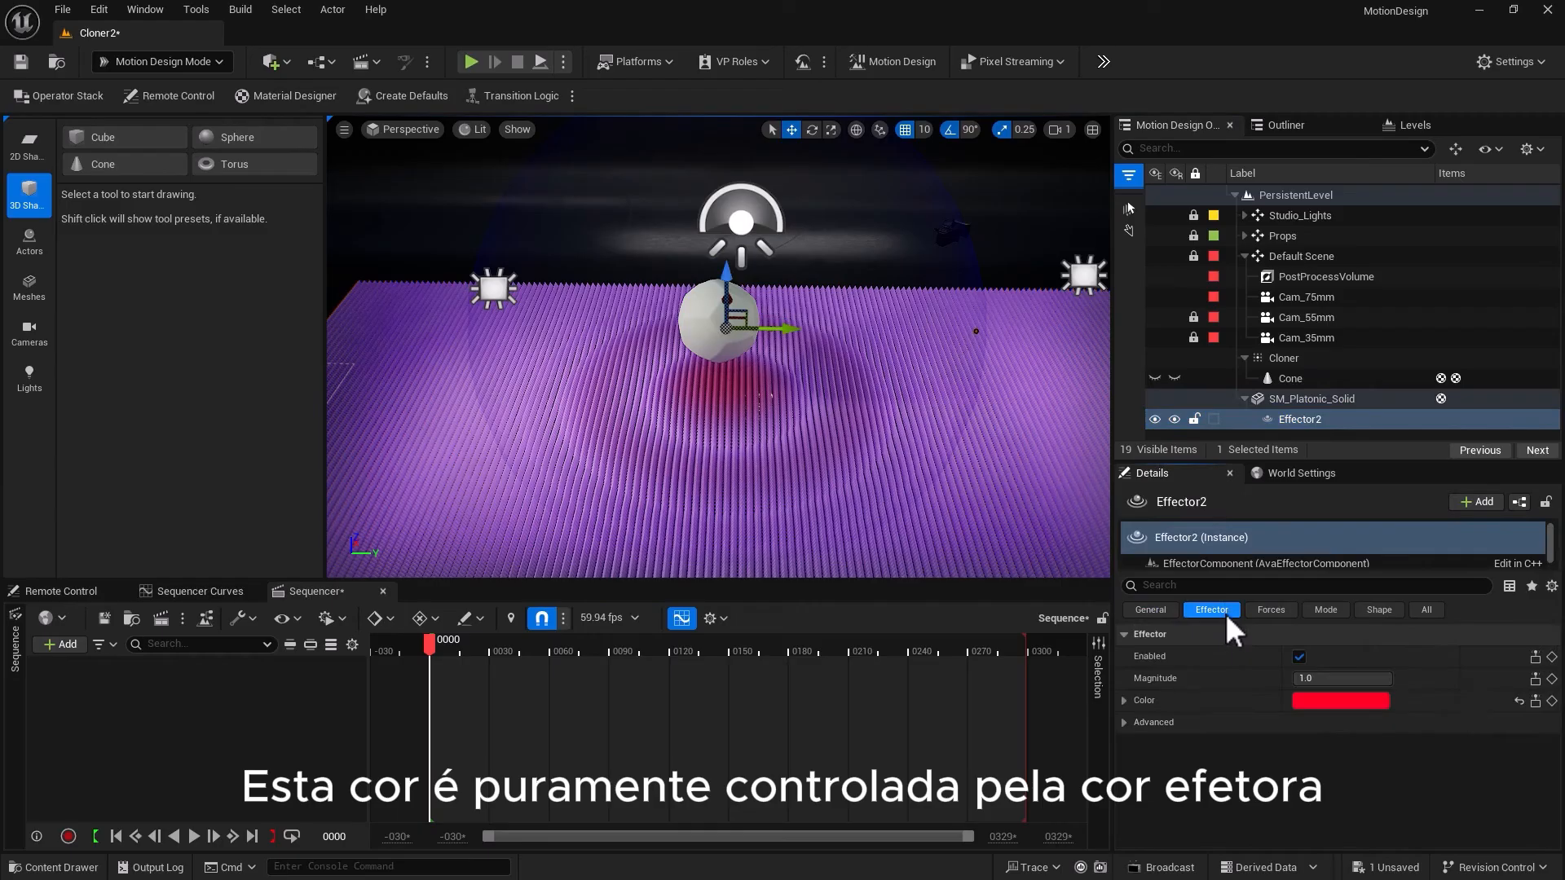
{"action": "left_click", "coordinate": [1341, 699]}
{"action": "left_click", "coordinate": [1047, 521]}
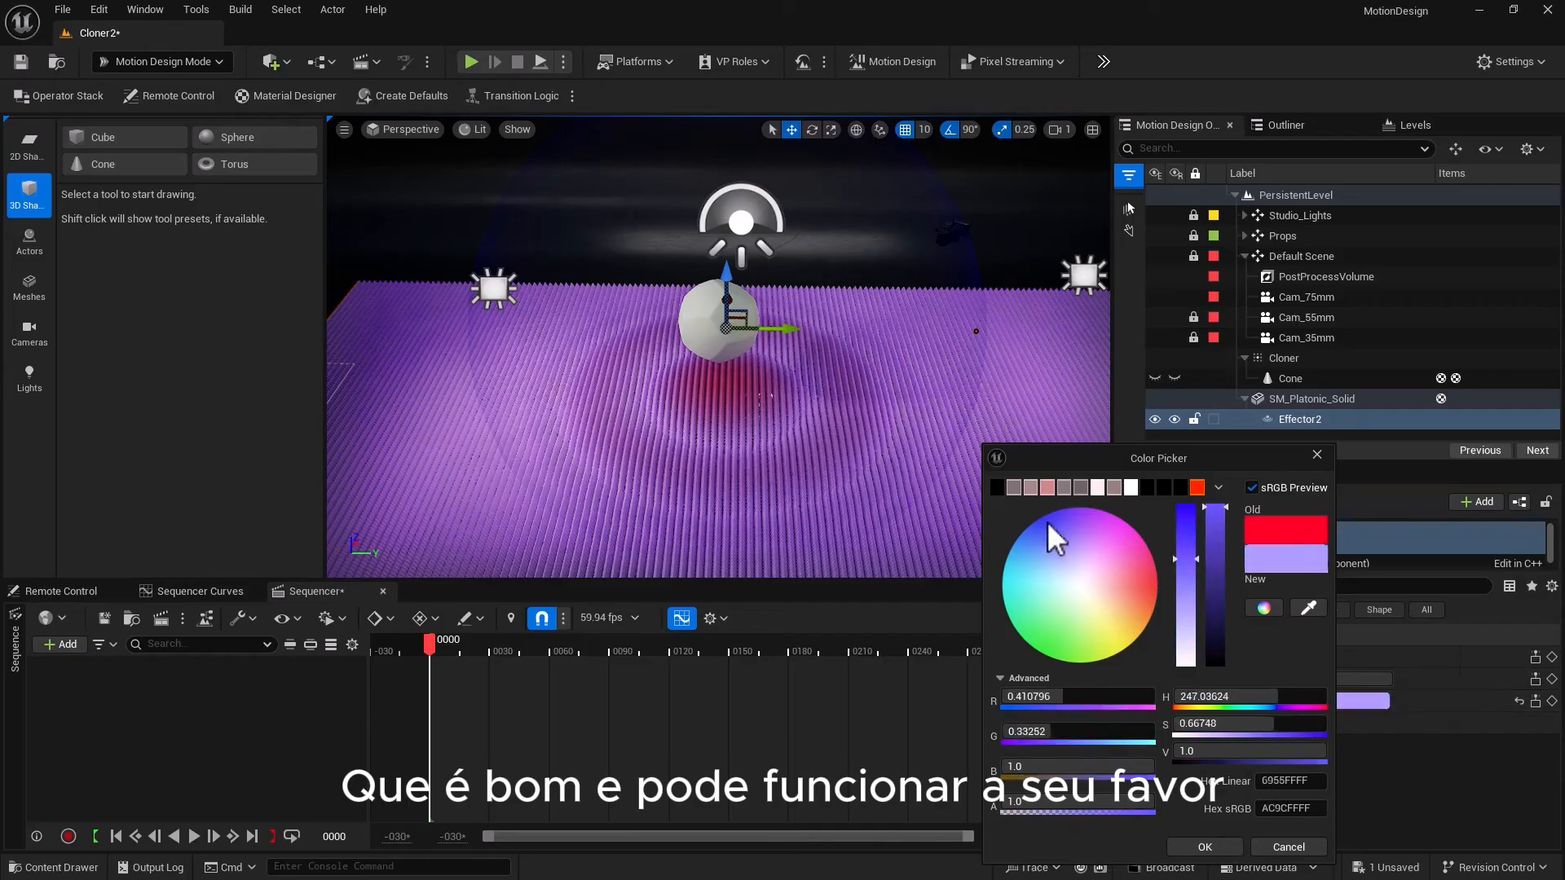
{"action": "left_click_drag", "start_coordinate": [1056, 537], "coordinate": [986, 502]}
{"action": "left_click", "coordinate": [1210, 848]}
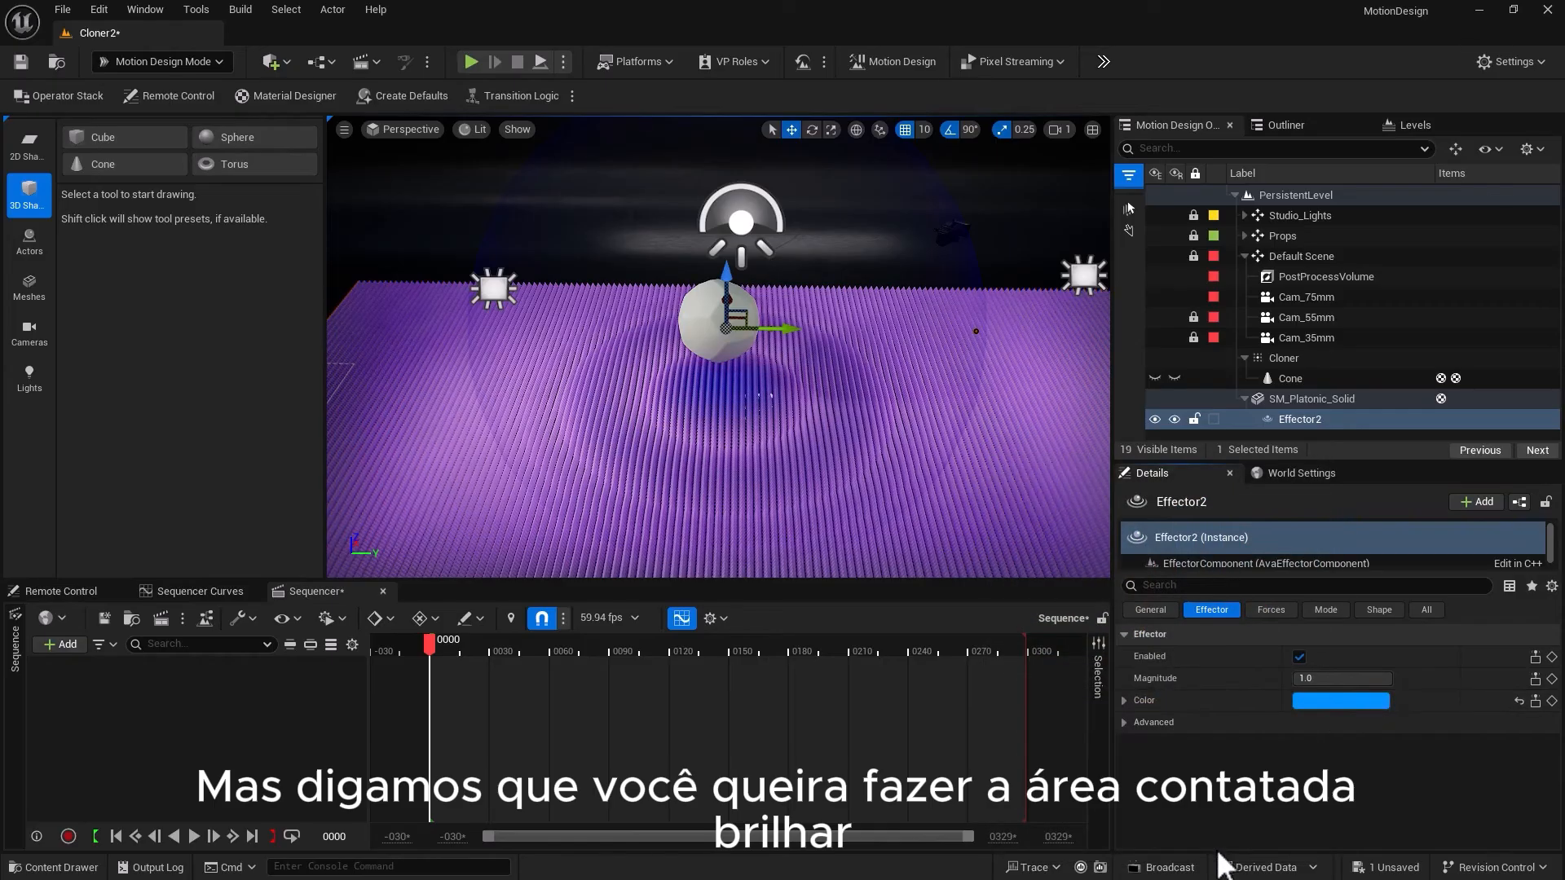
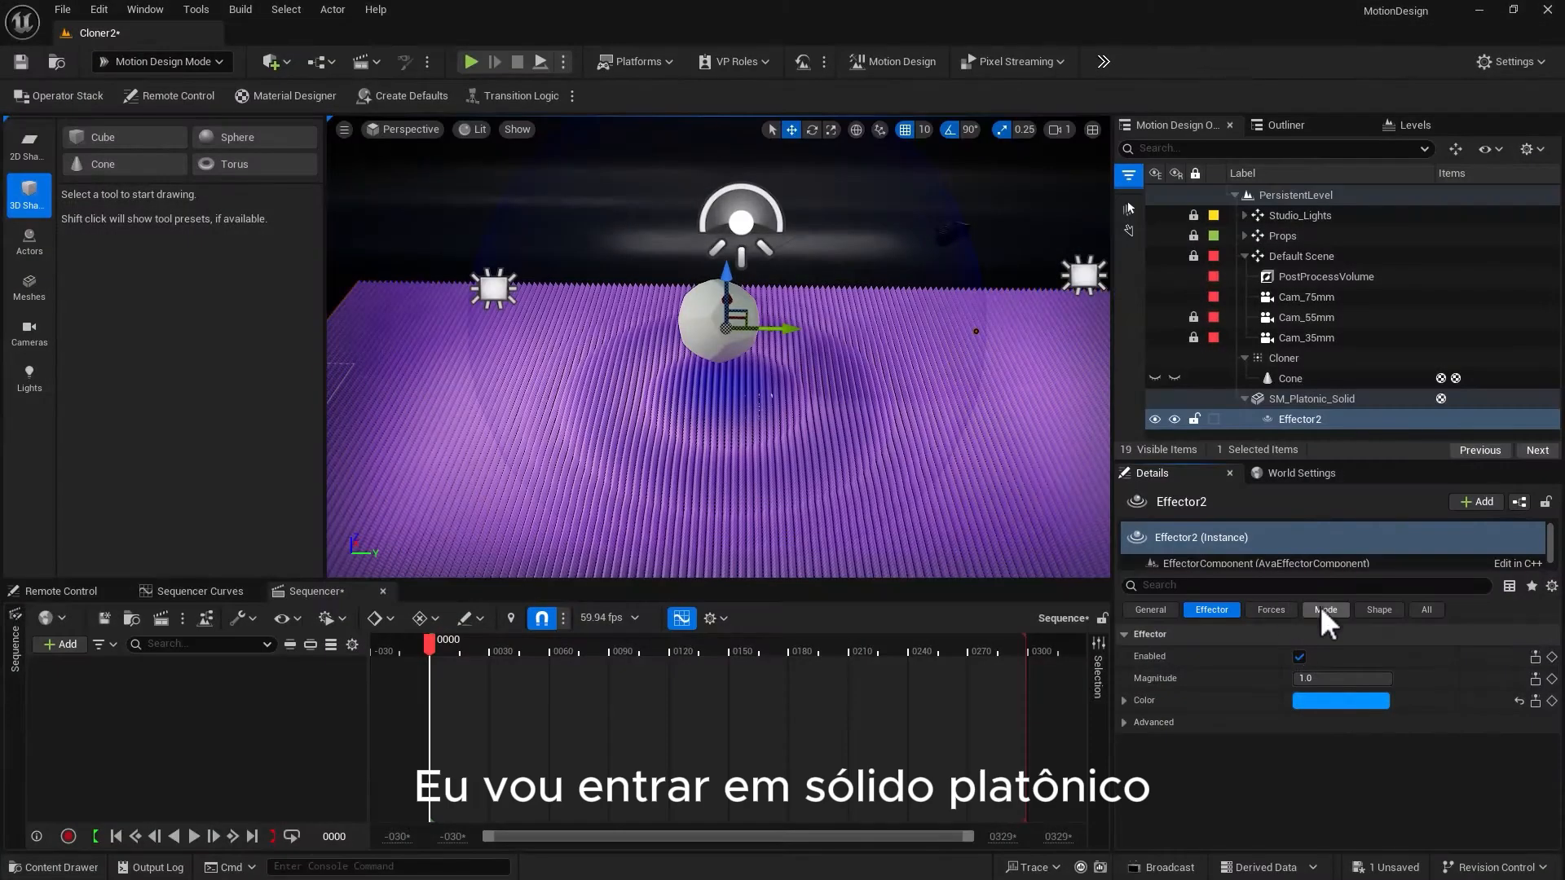
Create a new PBR material for SM_Platonic_Solid with Material Designer, then narrow its window and place it beside the solid
{"action": "left_click", "coordinate": [1287, 399]}
{"action": "left_click", "coordinate": [1389, 794]}
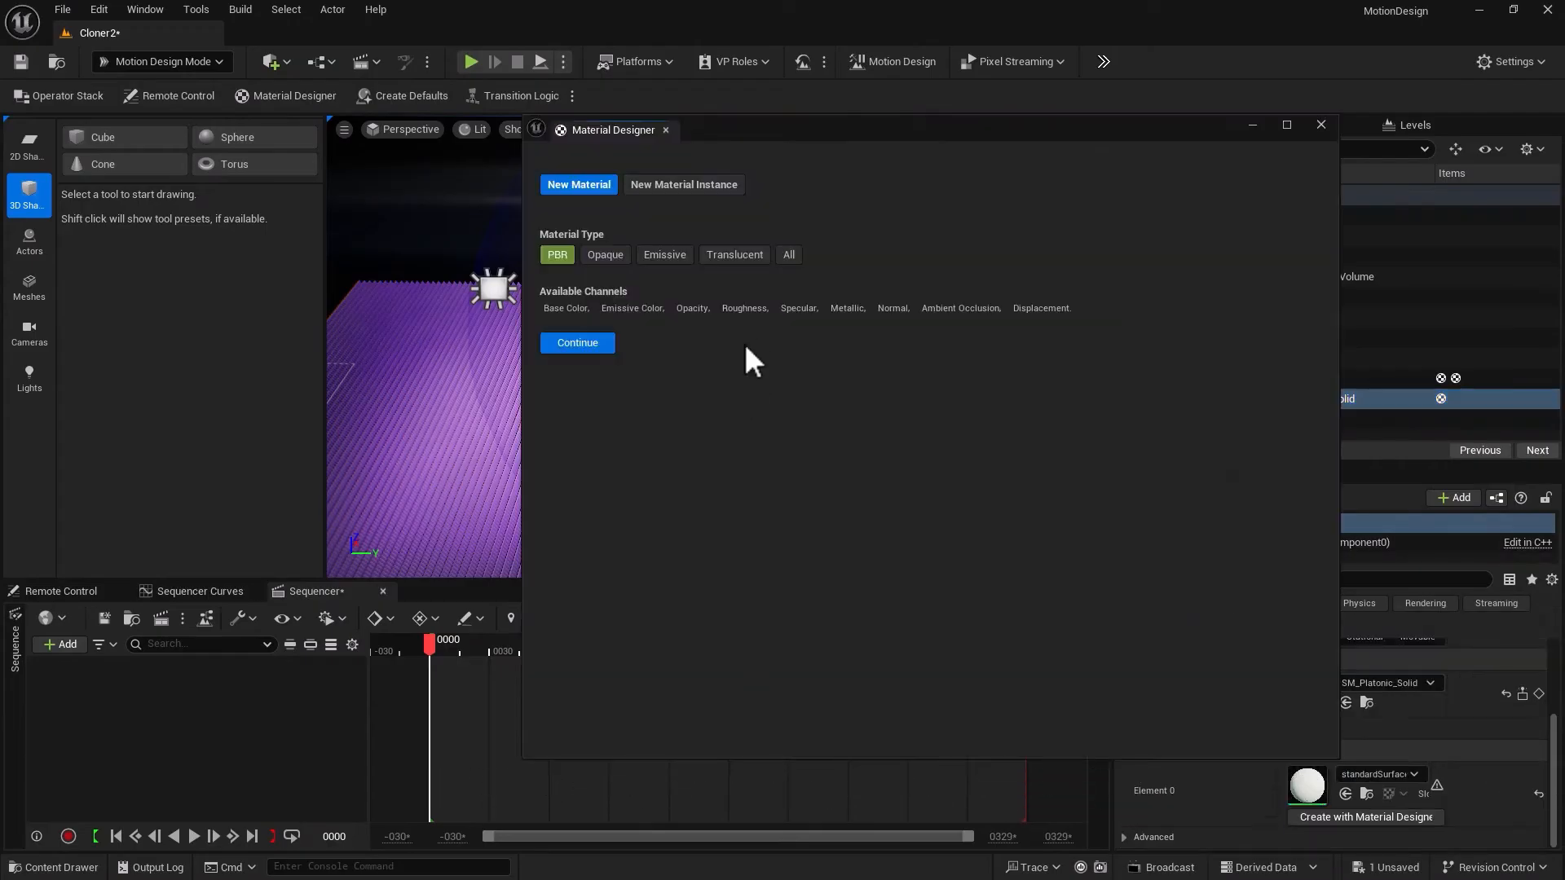
{"action": "left_click_drag", "start_coordinate": [800, 129], "coordinate": [1084, 170]}
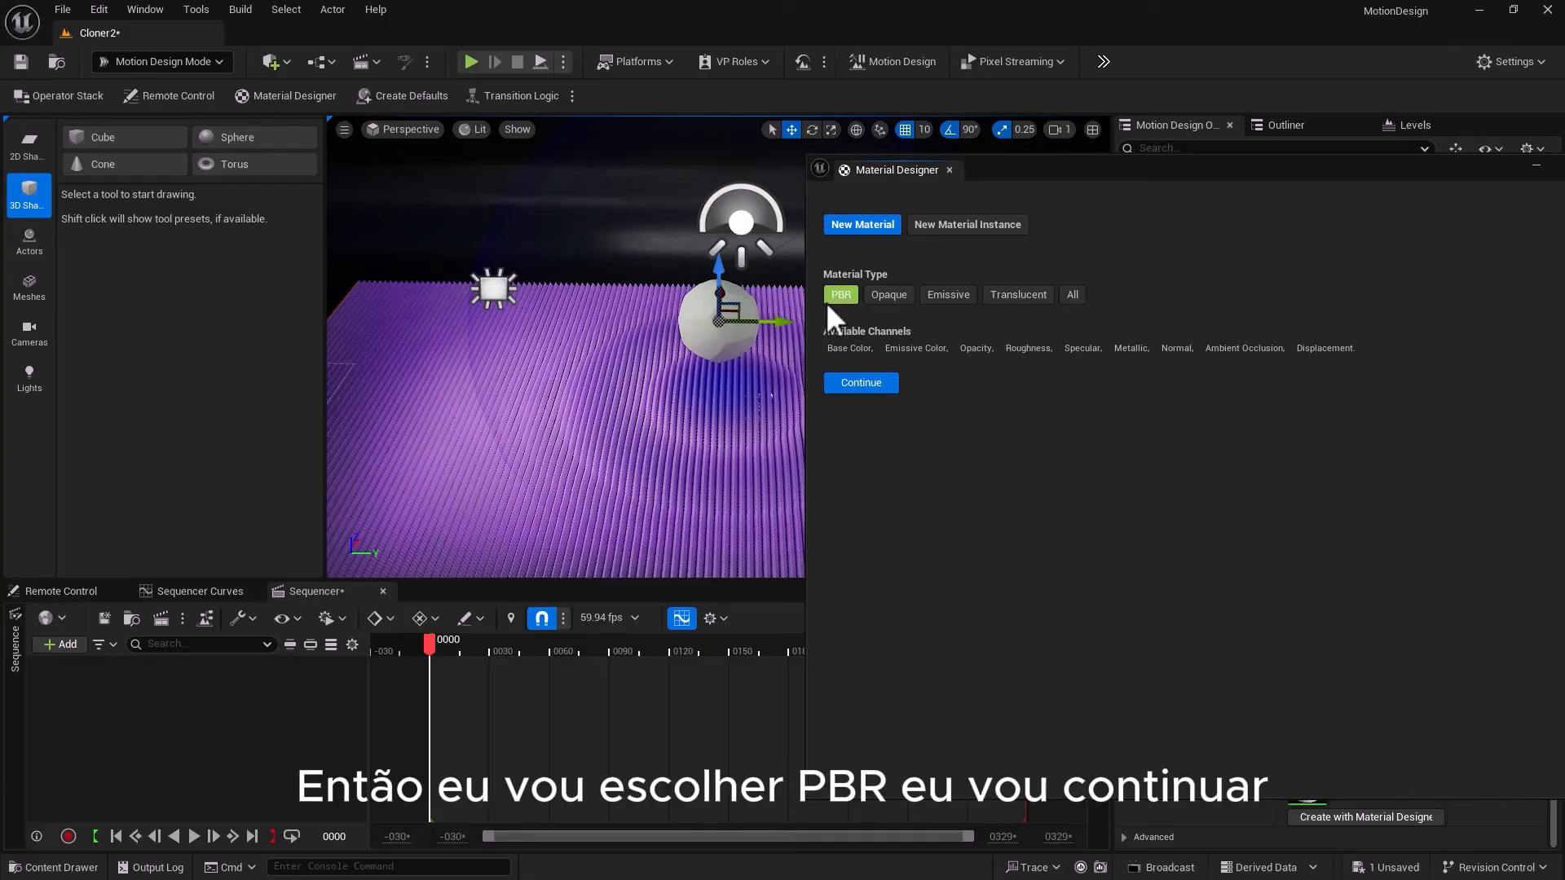
{"action": "left_click", "coordinate": [849, 384]}
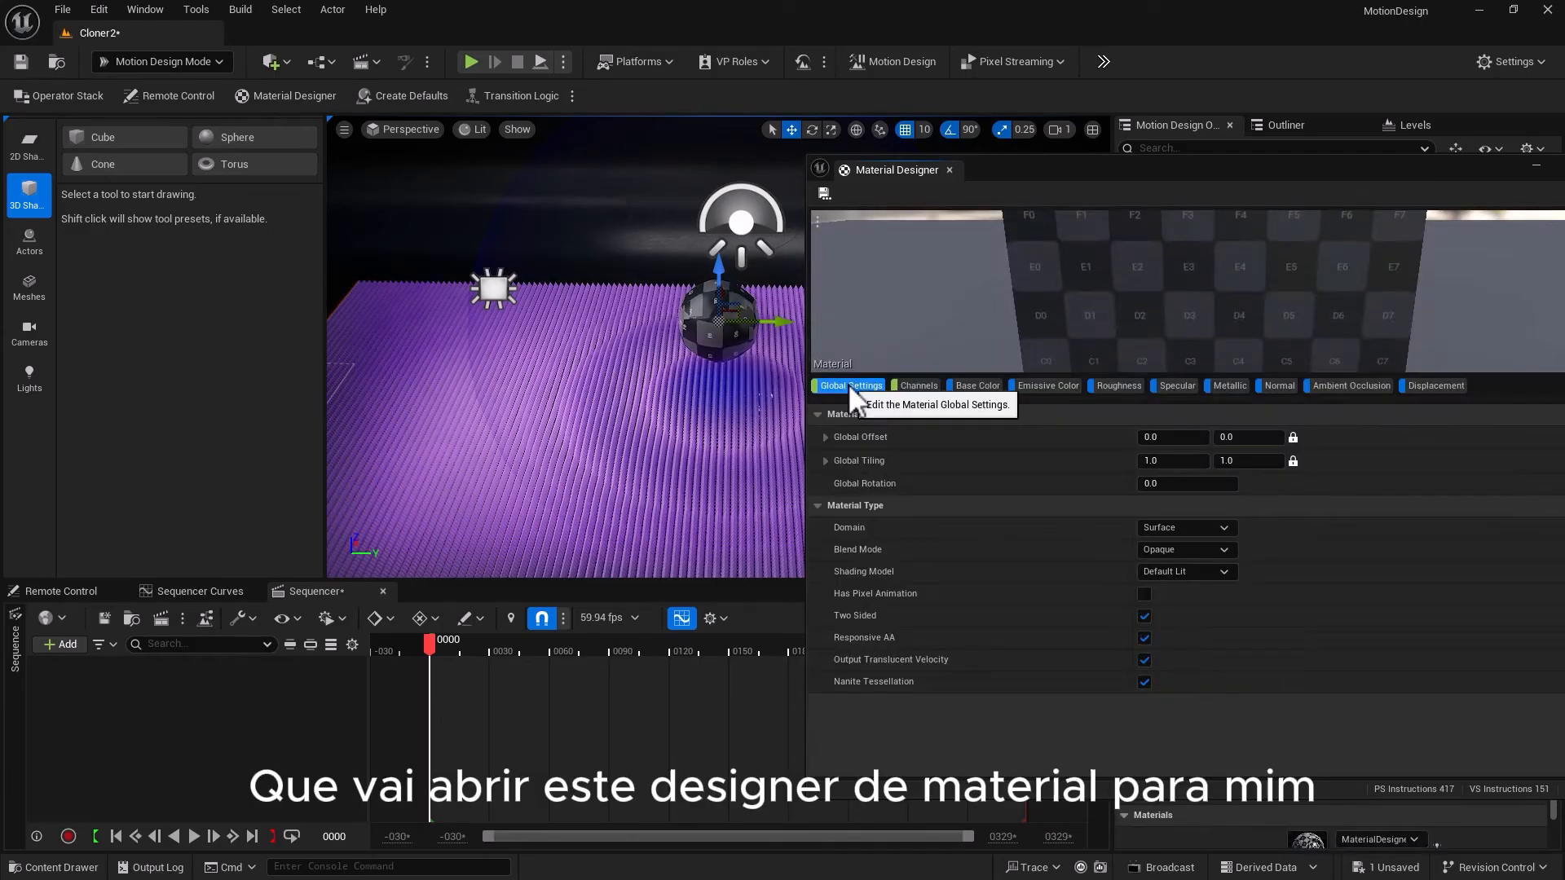
{"action": "left_click_drag", "start_coordinate": [1053, 165], "coordinate": [619, 157]}
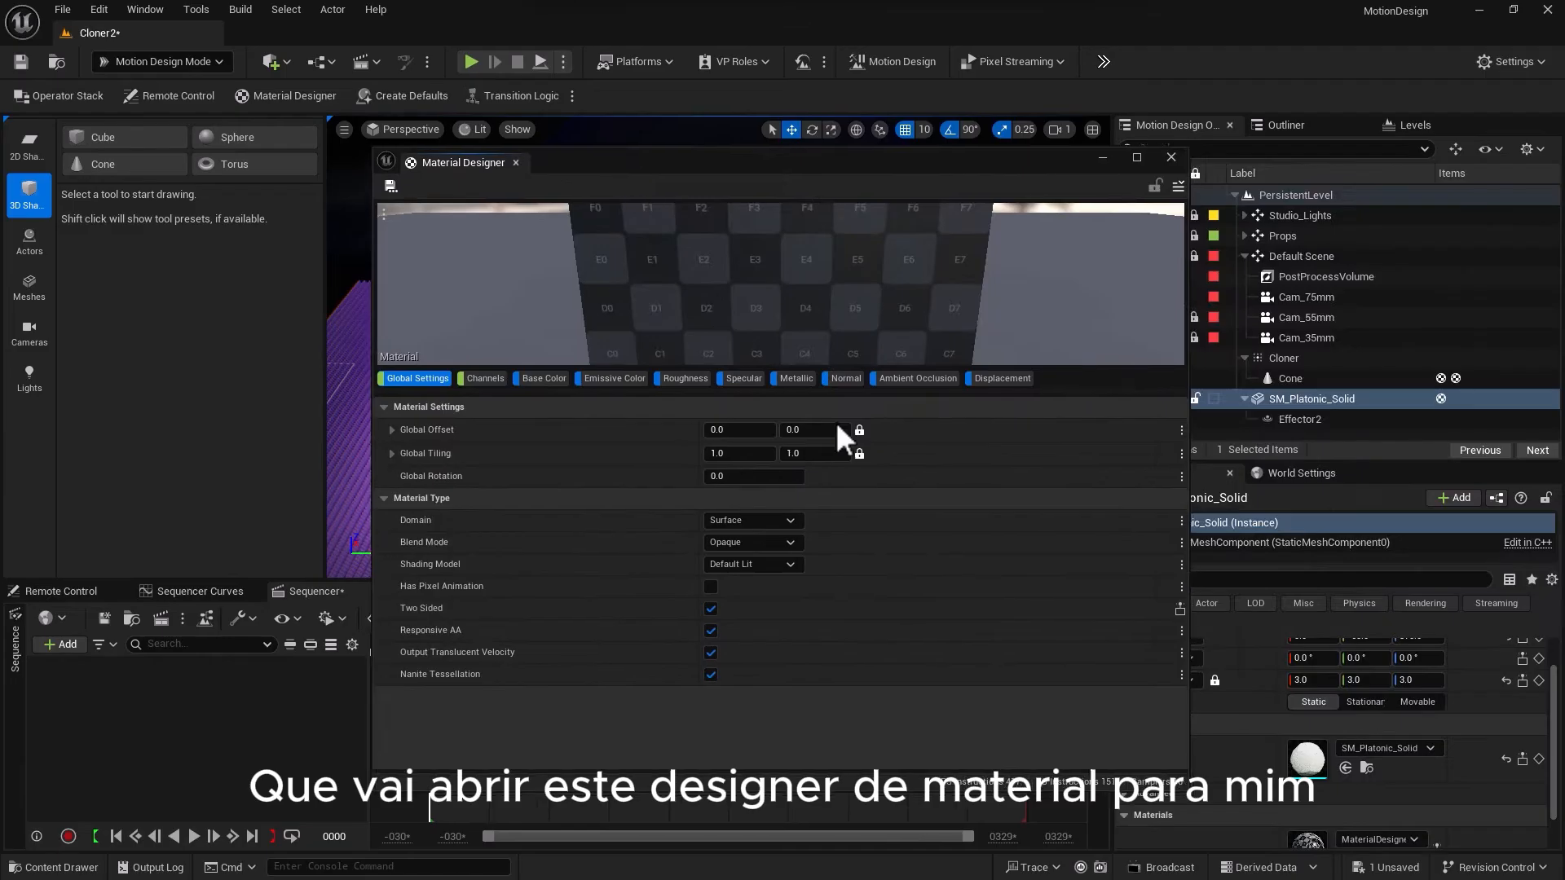
{"action": "left_click_drag", "start_coordinate": [1182, 750], "coordinate": [834, 758]}
{"action": "left_click_drag", "start_coordinate": [654, 153], "coordinate": [1259, 136]}
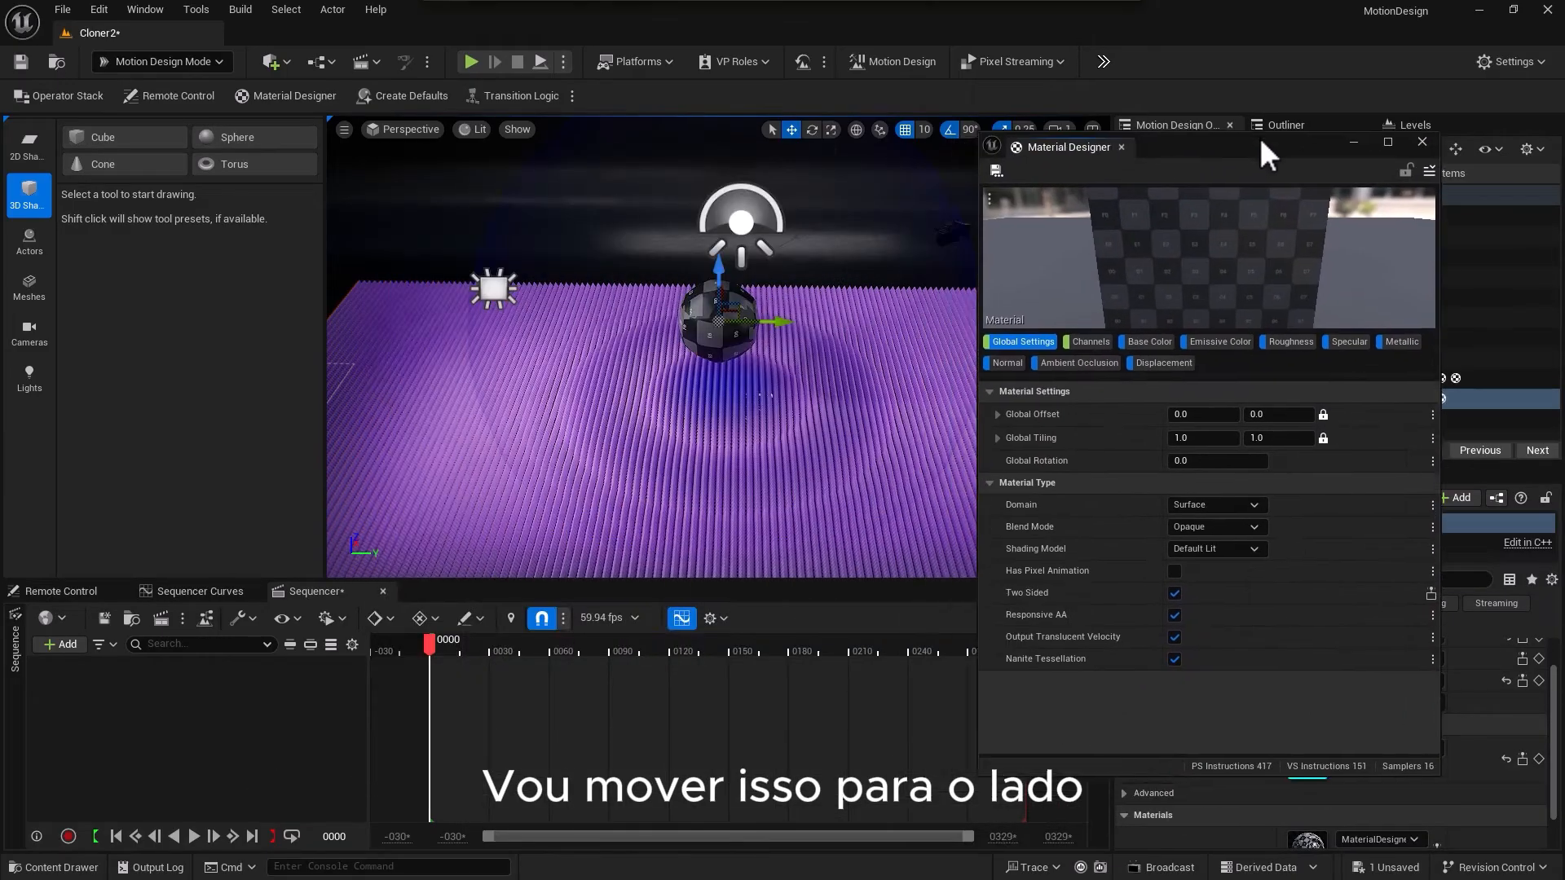
Change the material's Base Color source to Solid Color and give it a soft periwinkle blue
{"action": "scroll", "coordinate": [782, 392], "scroll_direction": "up", "scroll_amount": 8}
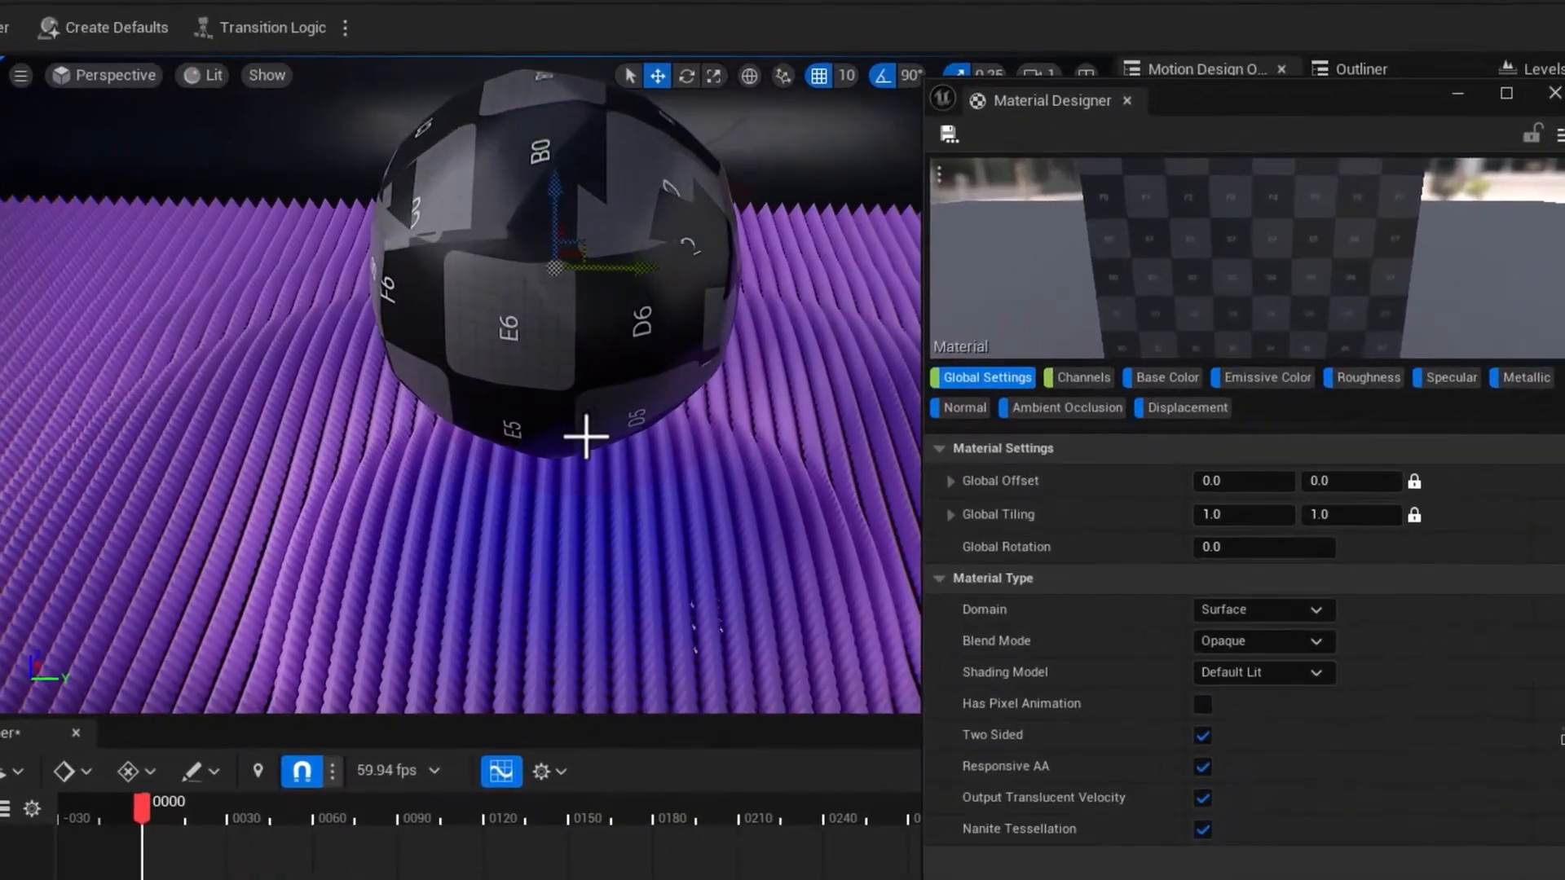
{"action": "right_click_drag", "start_coordinate": [742, 383], "coordinate": [676, 403]}
{"action": "middle_click_drag", "start_coordinate": [587, 436], "coordinate": [748, 322]}
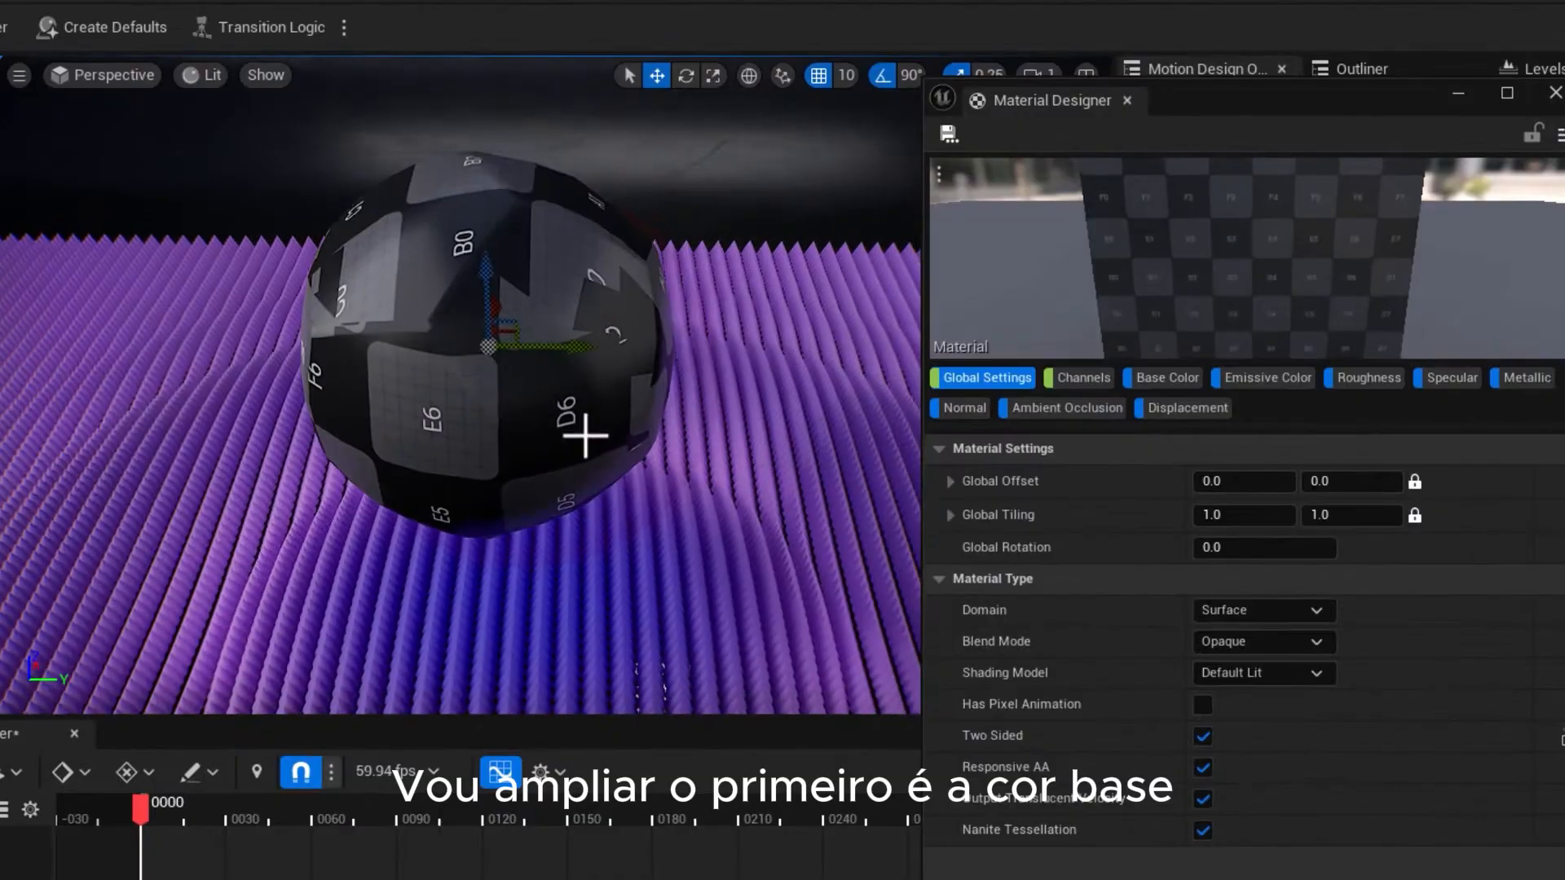
{"action": "left_click", "coordinate": [1157, 380]}
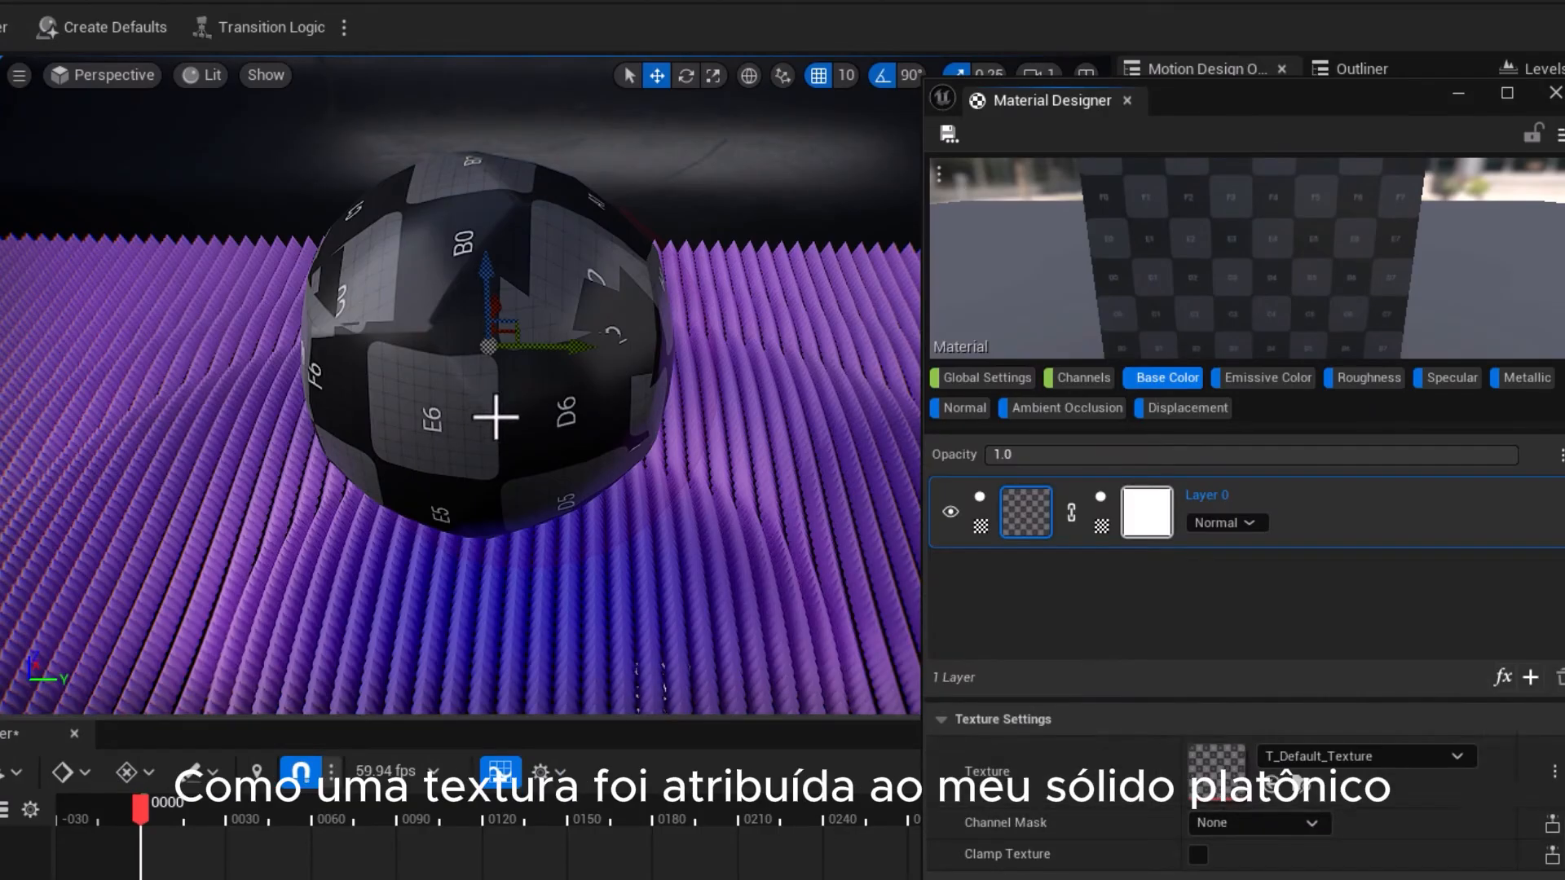
{"action": "right_click", "coordinate": [1027, 516]}
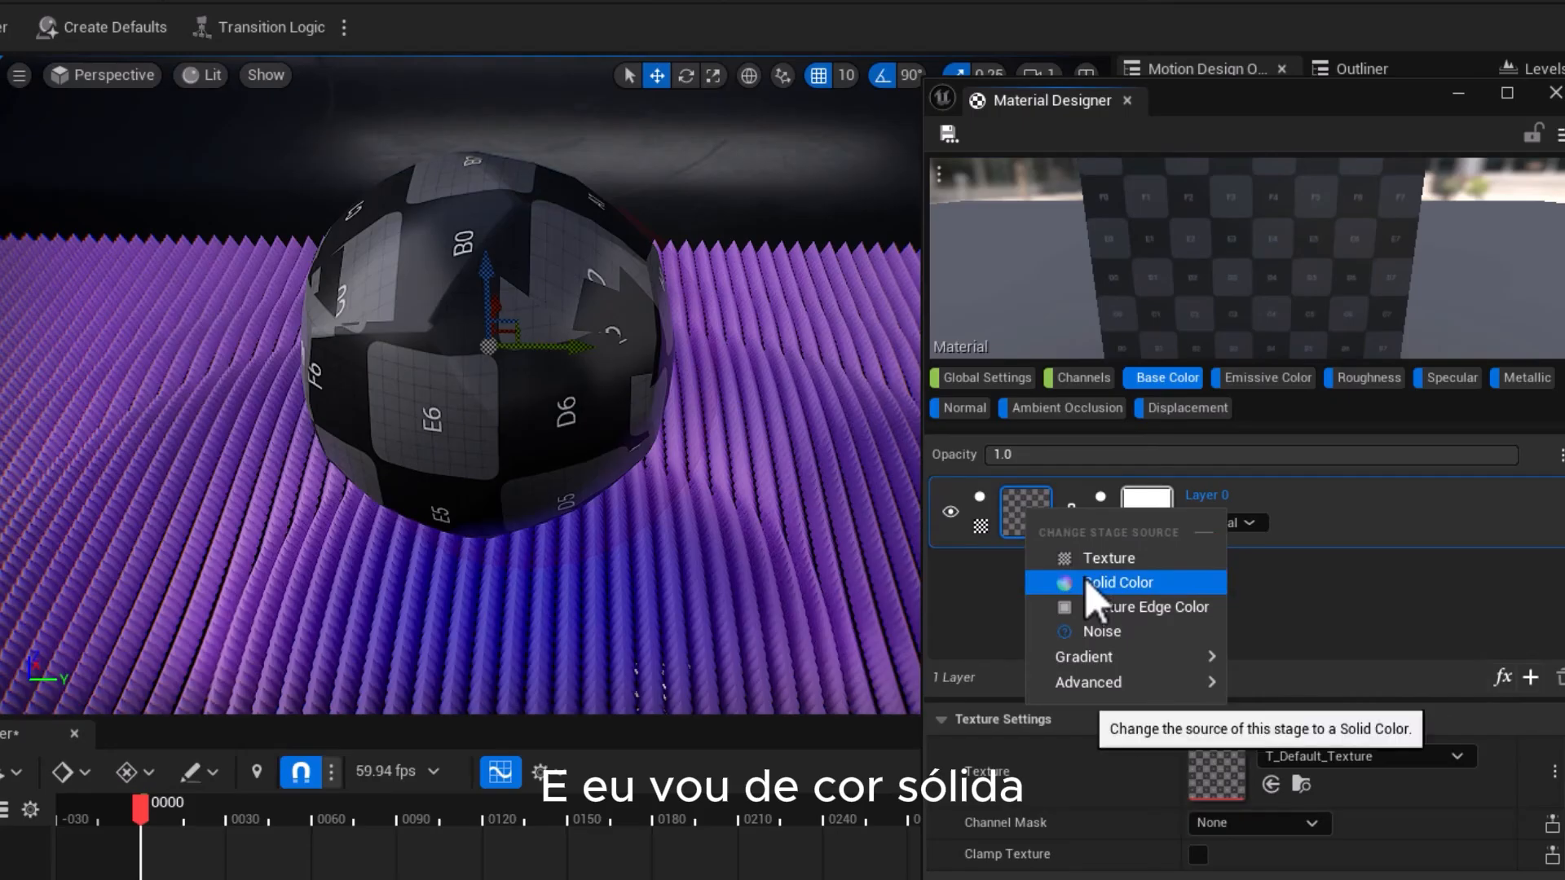
{"action": "left_click", "coordinate": [1063, 582]}
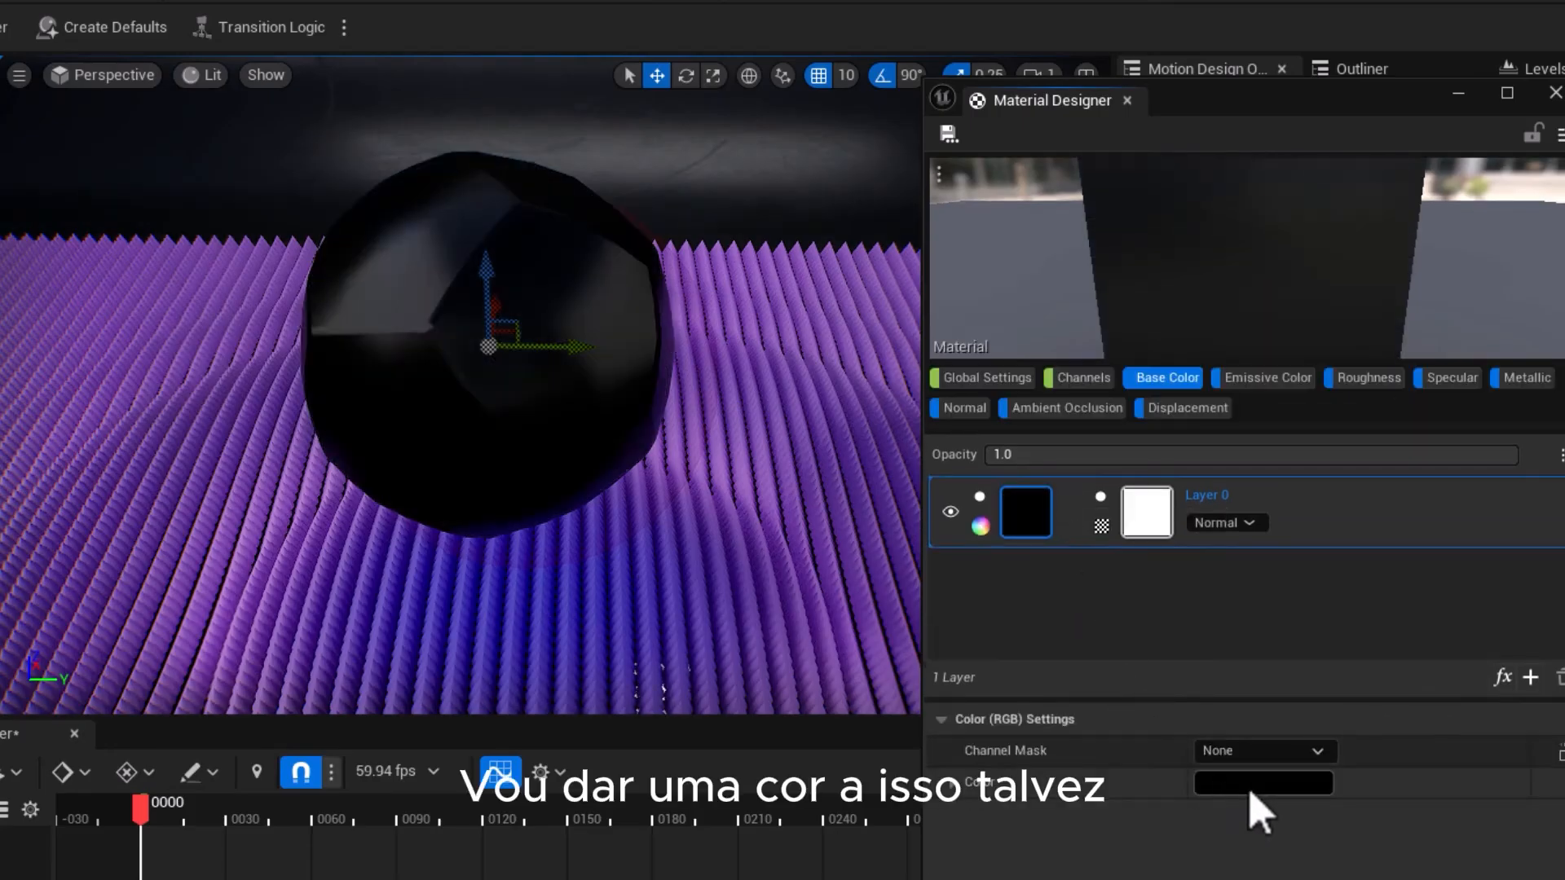
{"action": "left_click", "coordinate": [1255, 787]}
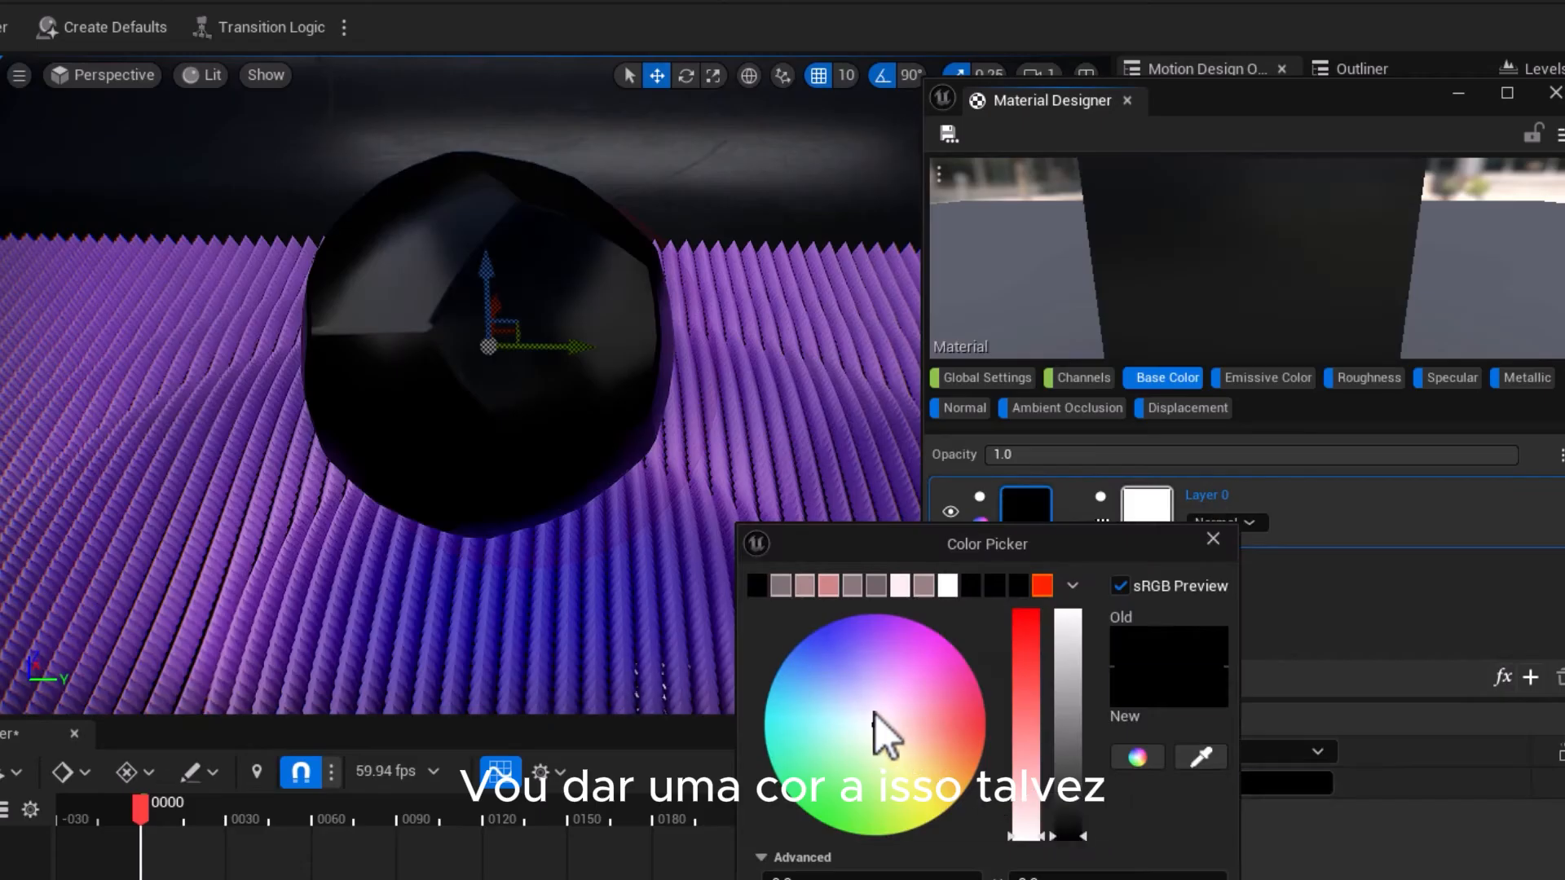
{"action": "left_click_drag", "start_coordinate": [875, 715], "coordinate": [826, 648]}
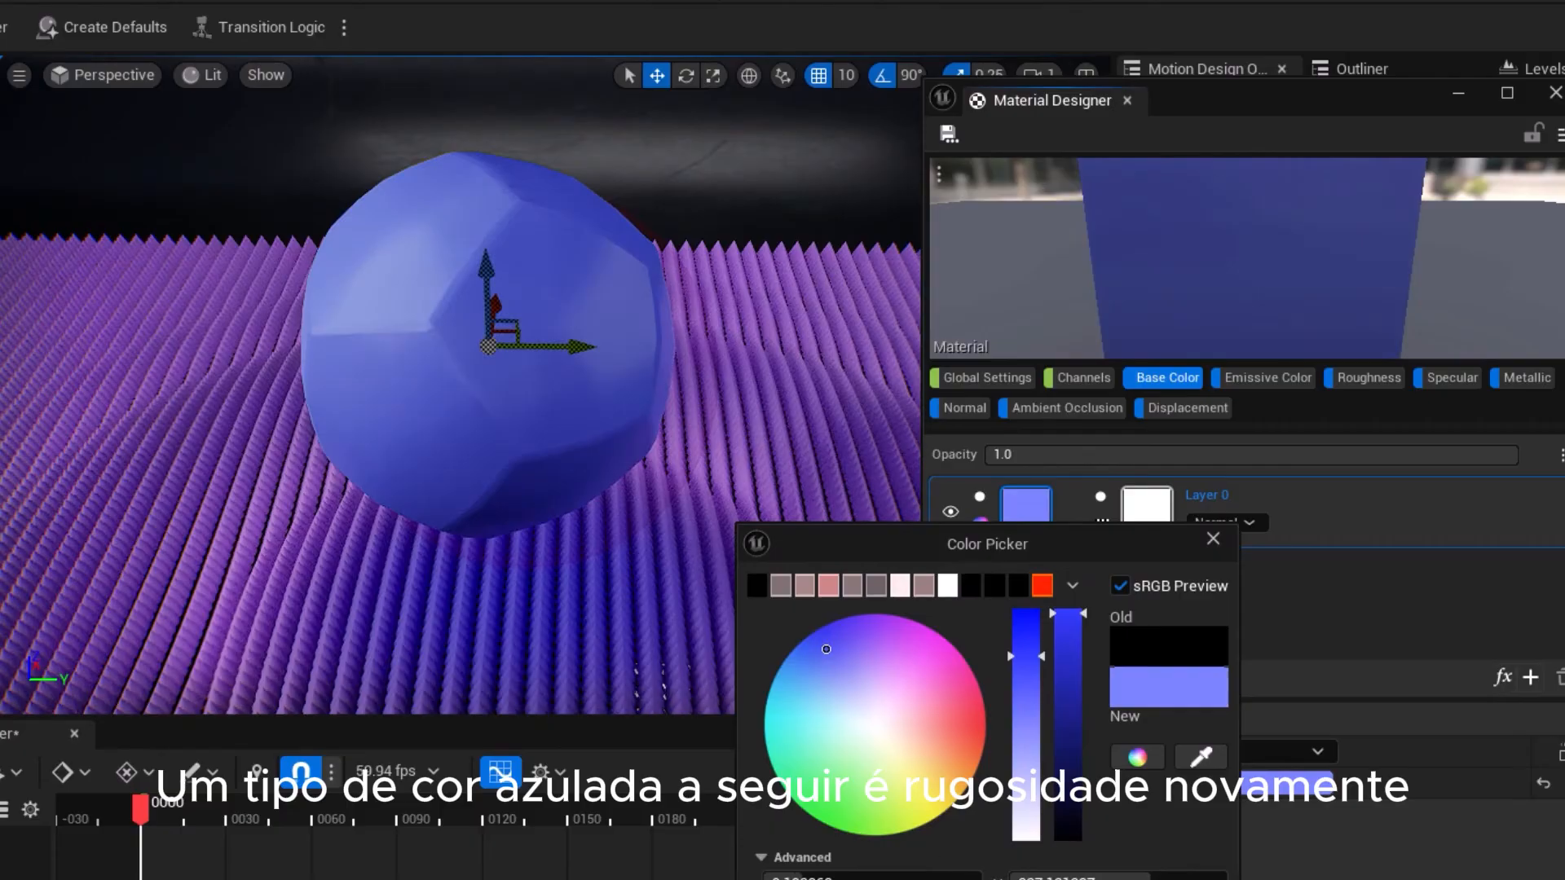
{"action": "key", "text": "Return"}
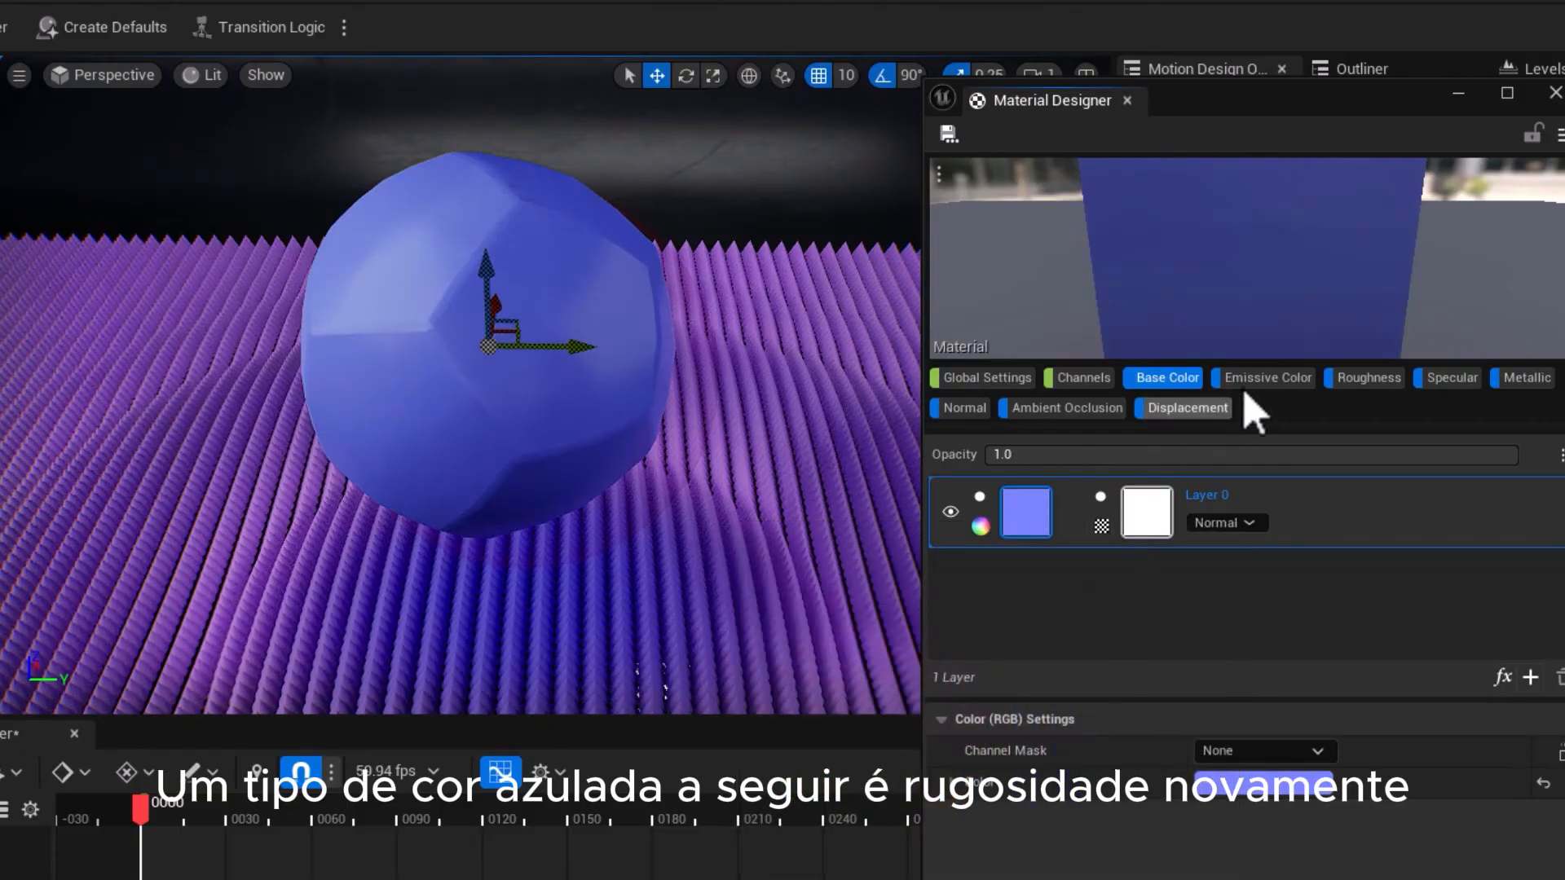
Change the Roughness channel's source to Solid Color and set it to a dark grey
{"action": "left_click", "coordinate": [1344, 380]}
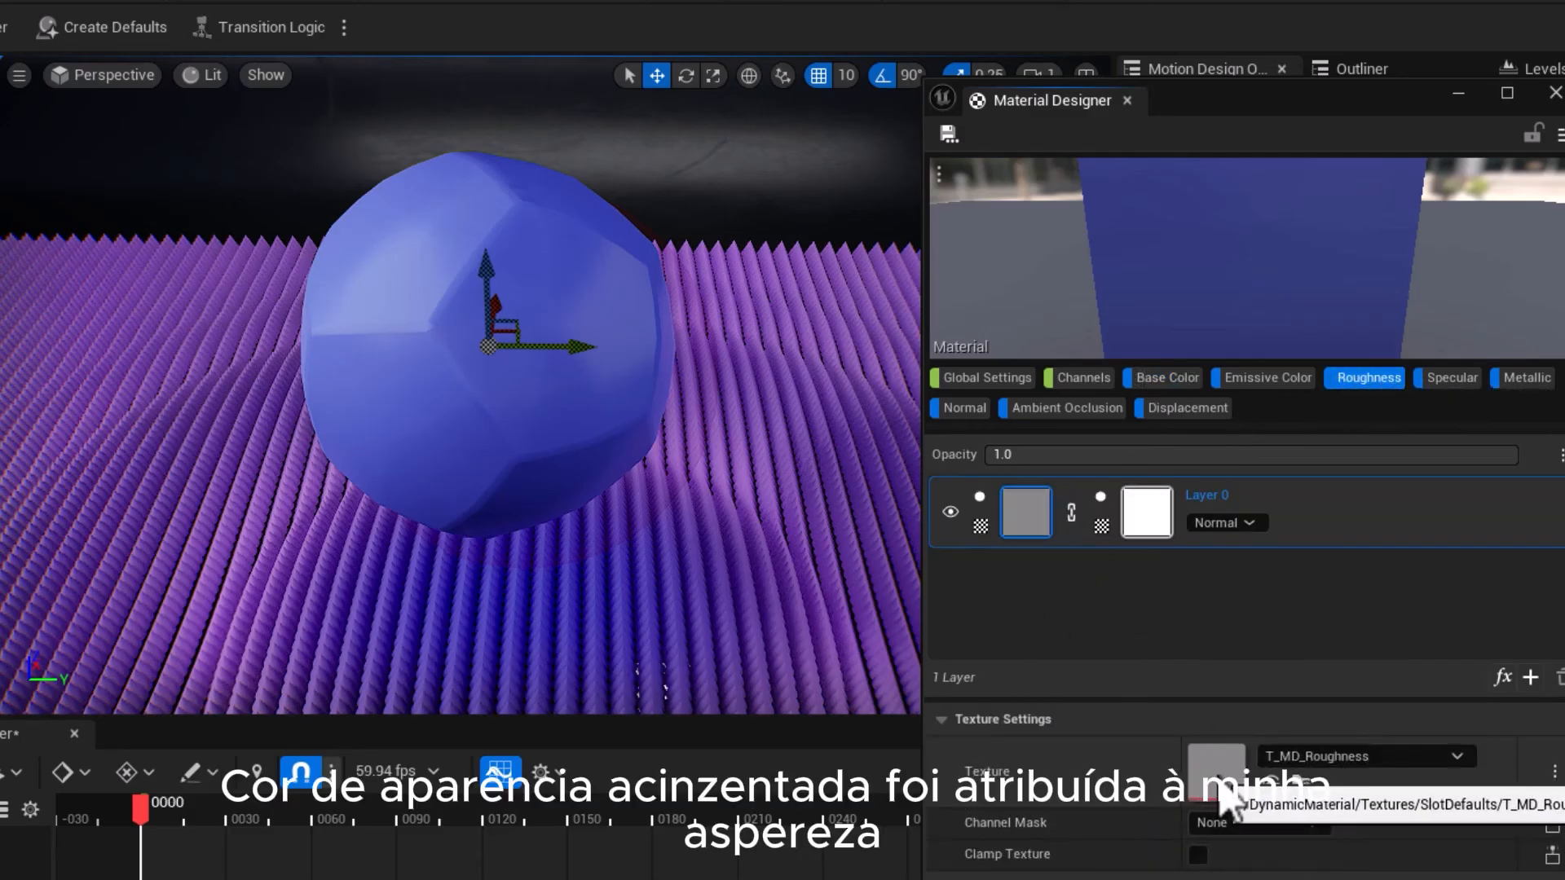
{"action": "right_click", "coordinate": [1036, 532]}
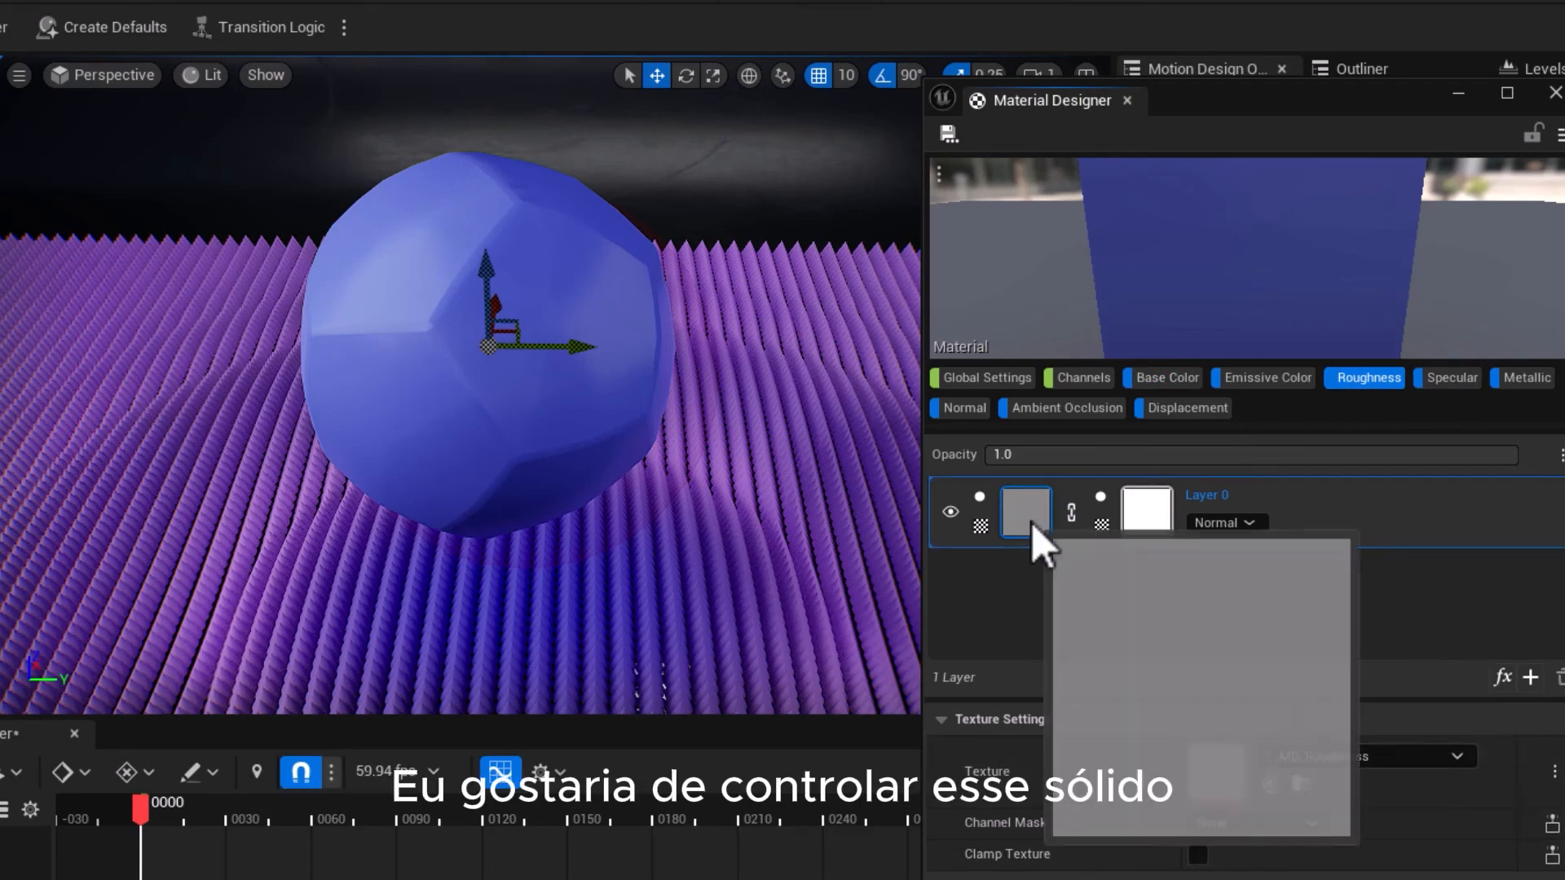
{"action": "left_click", "coordinate": [1096, 595]}
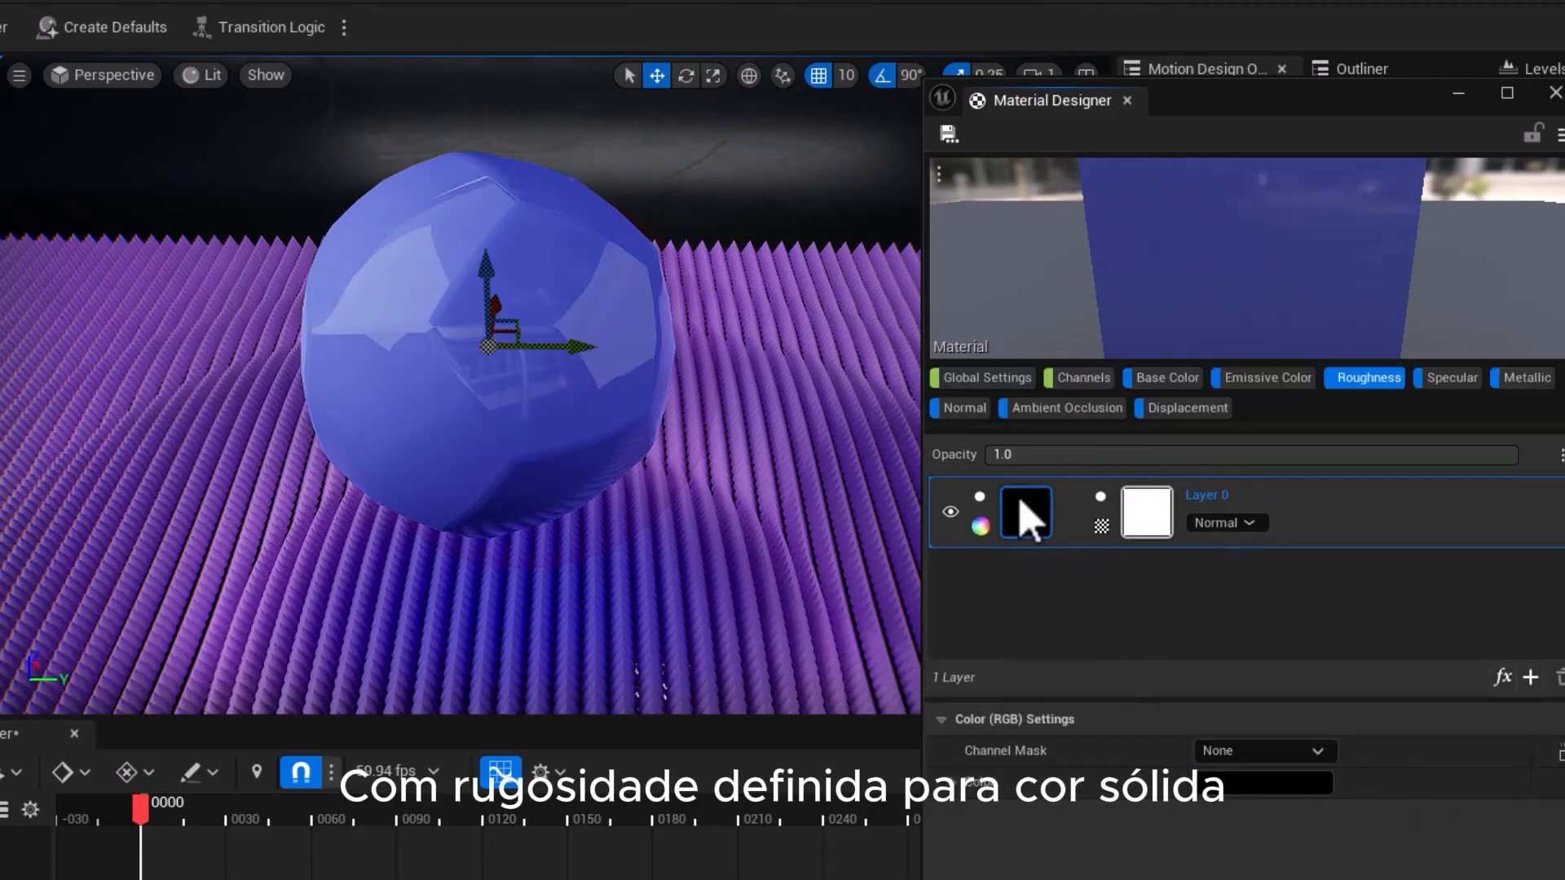
{"action": "left_click", "coordinate": [1253, 789]}
{"action": "left_click_drag", "start_coordinate": [1090, 839], "coordinate": [1121, 821]}
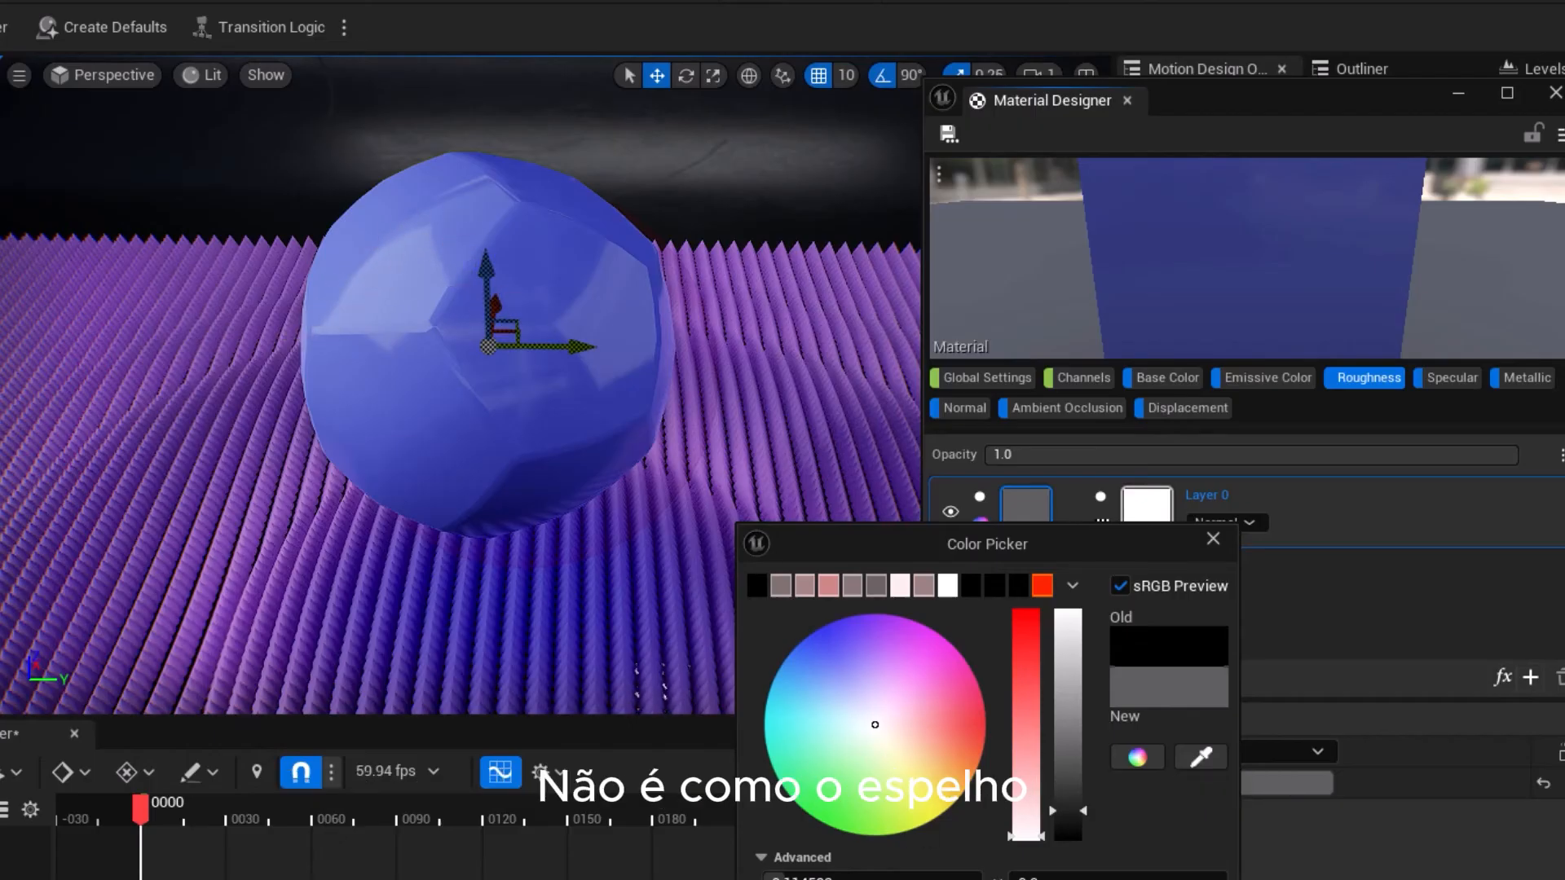
{"action": "key", "text": "Return"}
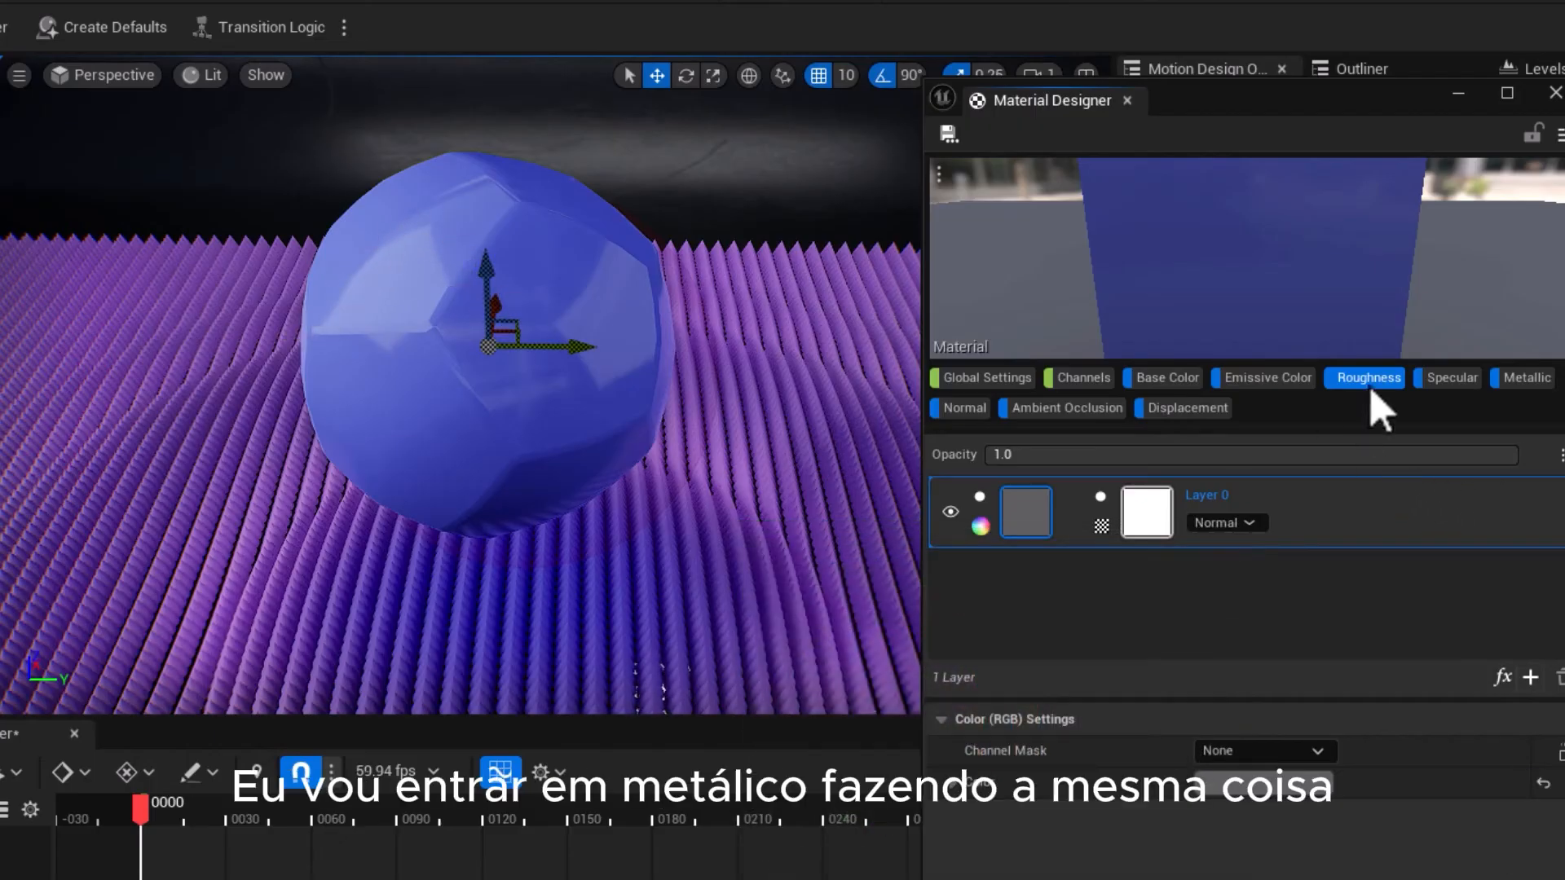
Change the Metallic channel's source to Solid Color and set it to a light grey
{"action": "left_click", "coordinate": [1503, 378]}
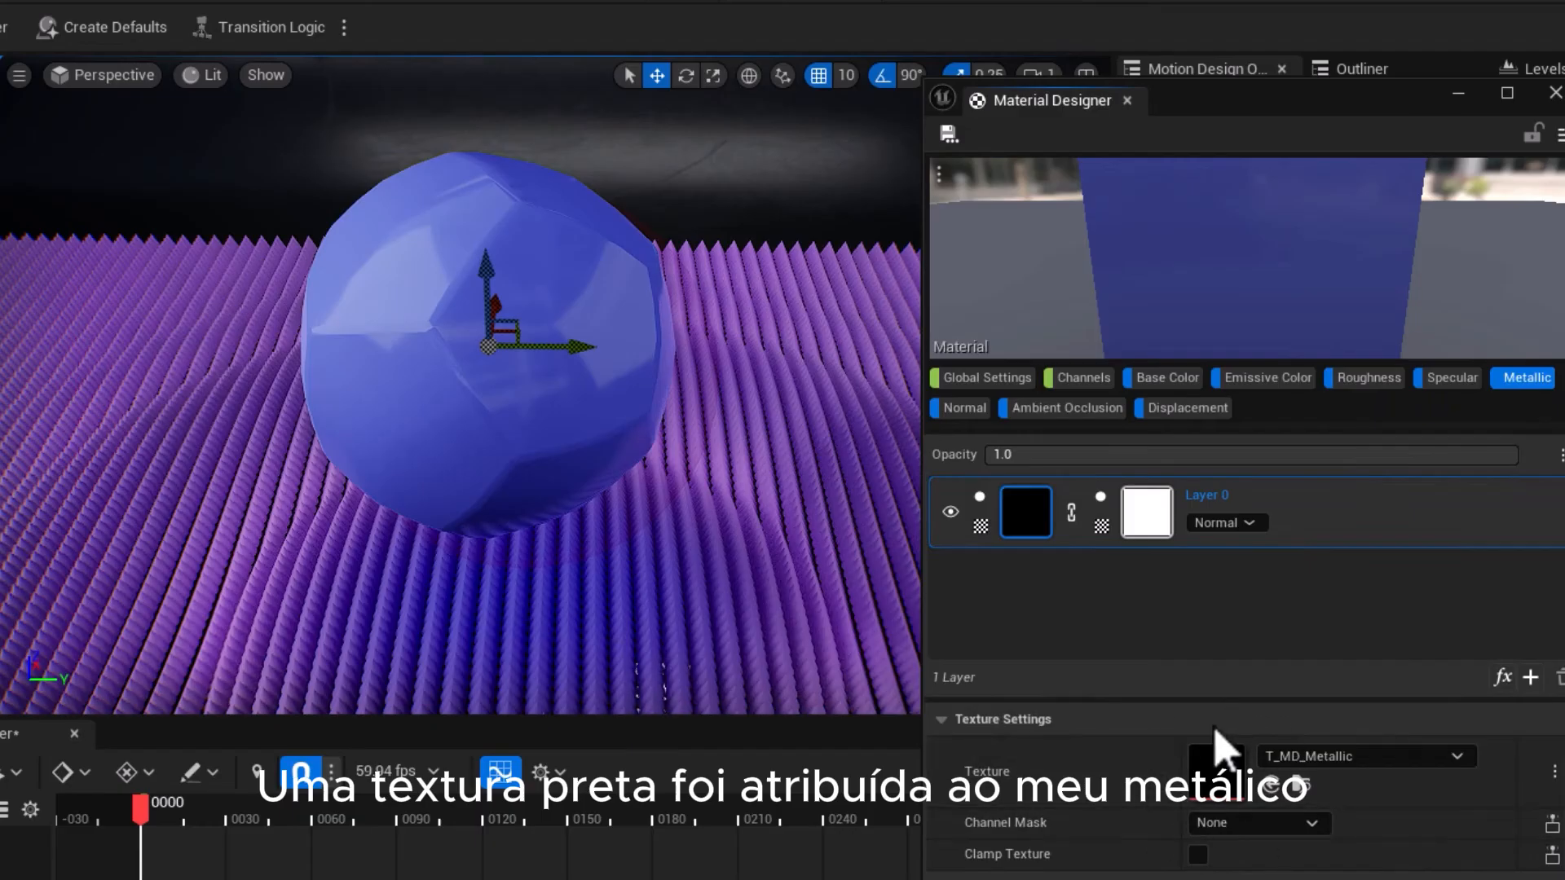
{"action": "left_click", "coordinate": [1027, 523]}
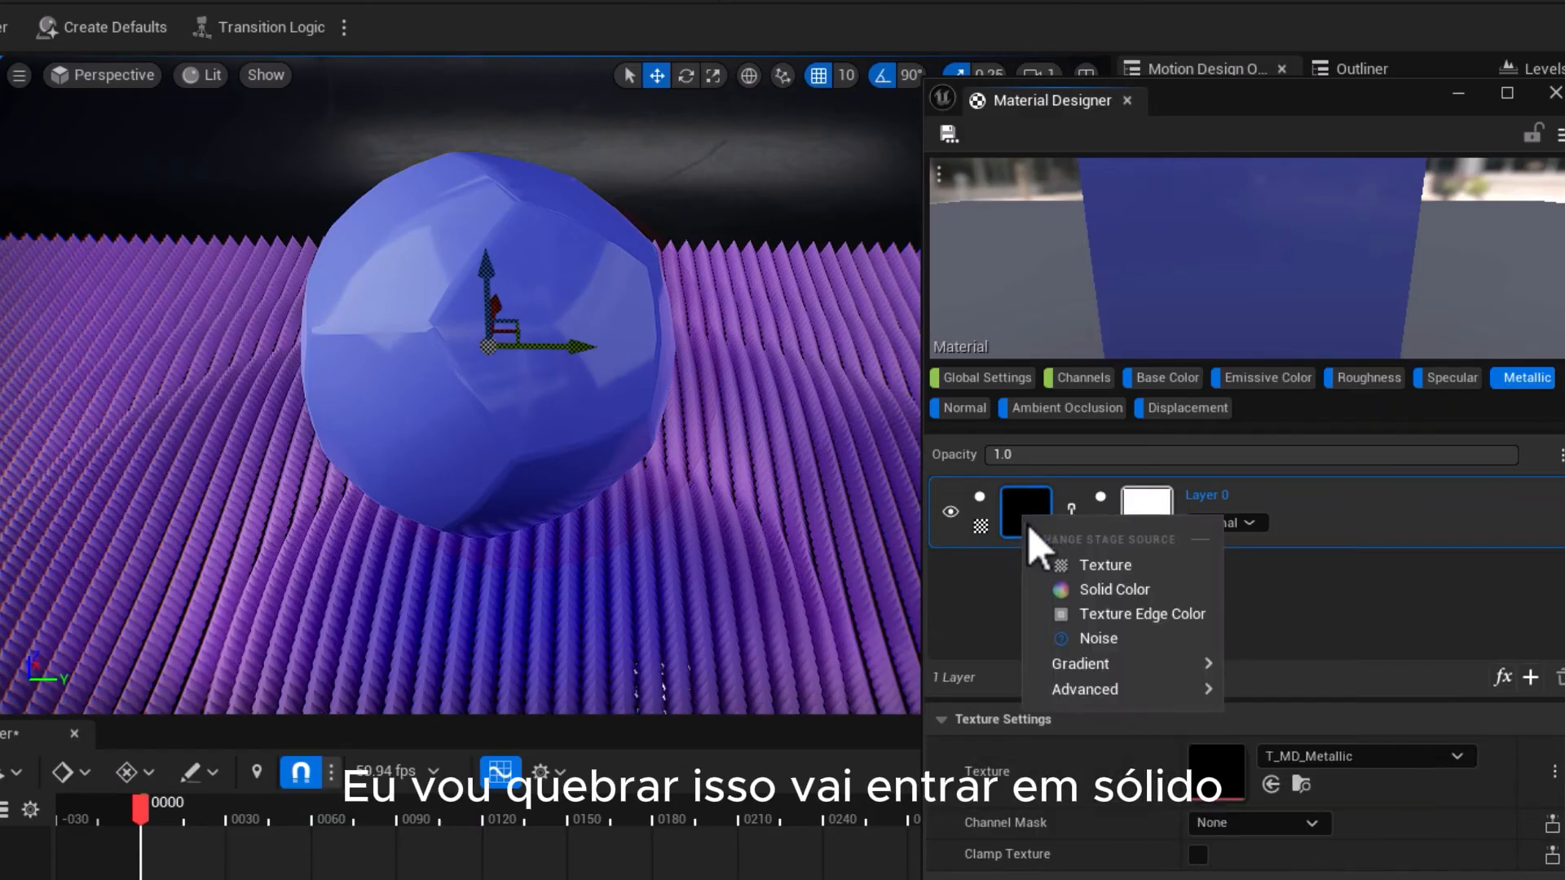
{"action": "left_click", "coordinate": [1067, 591]}
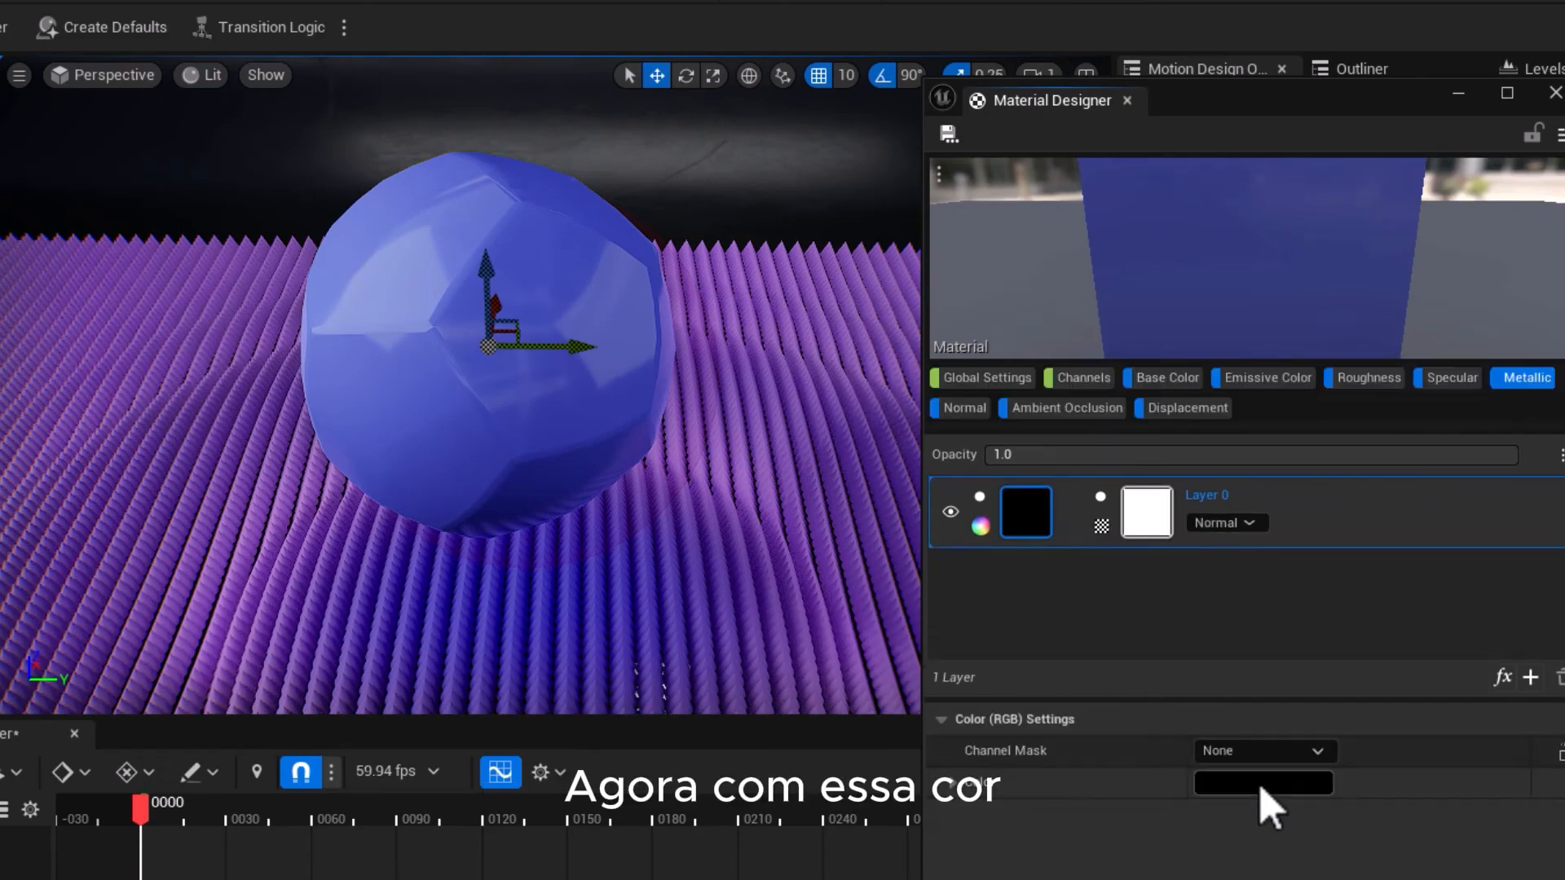
{"action": "left_click", "coordinate": [1263, 784]}
{"action": "mouse_move", "coordinate": [1090, 836]}
{"action": "left_mouse_down"}
{"action": "mouse_move", "coordinate": [1085, 542]}
{"action": "mouse_move", "coordinate": [1099, 849]}
{"action": "left_mouse_up"}
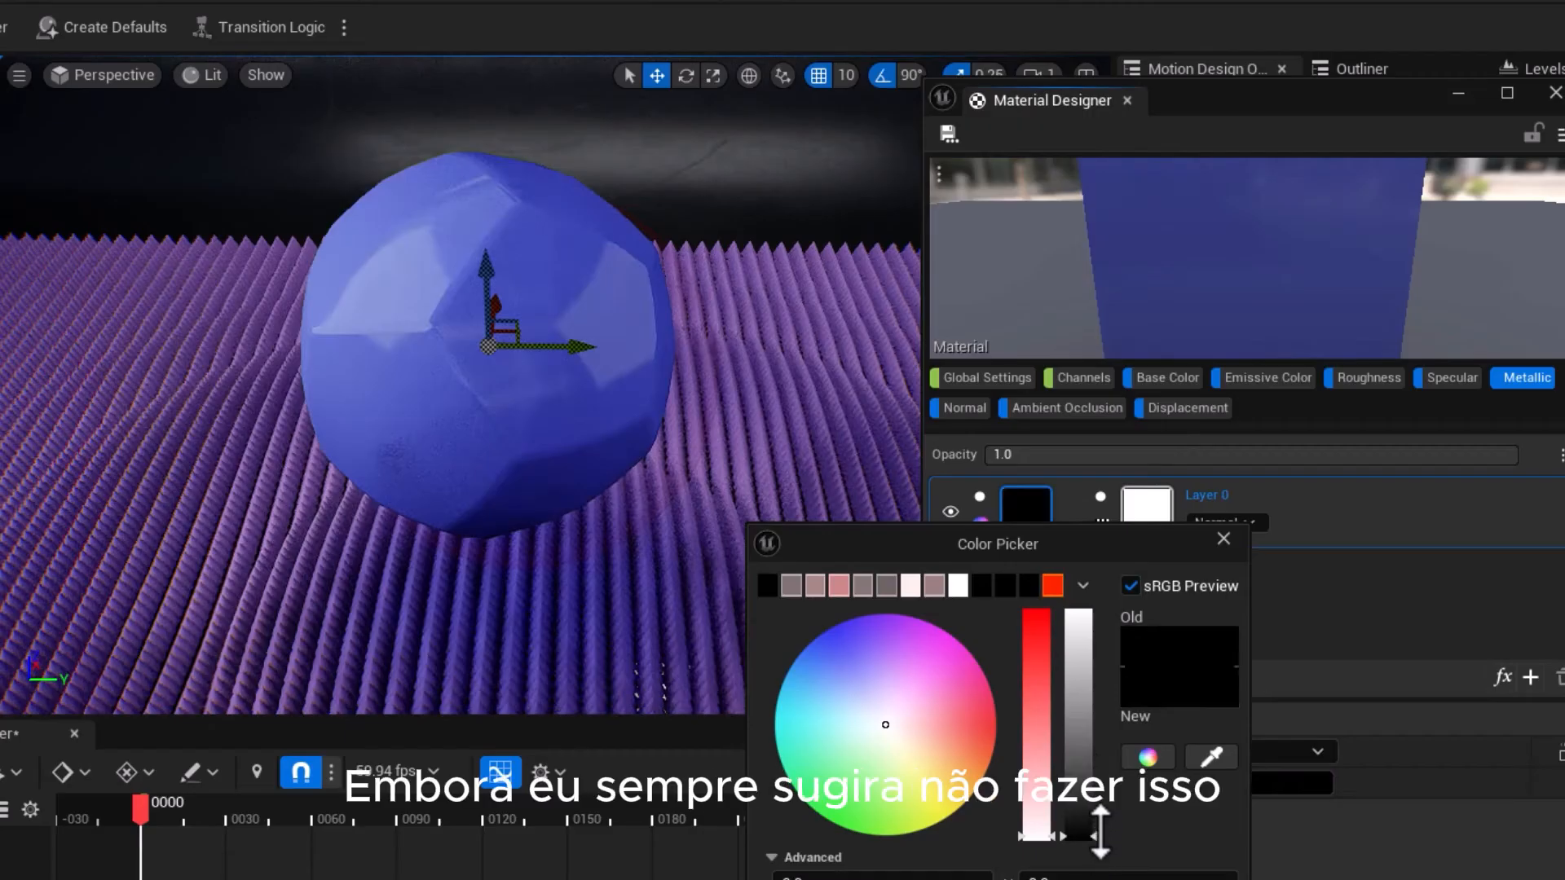
{"action": "mouse_move", "coordinate": [1099, 831]}
{"action": "left_mouse_down"}
{"action": "mouse_move", "coordinate": [1093, 725]}
{"action": "mouse_move", "coordinate": [1096, 746]}
{"action": "left_mouse_up"}
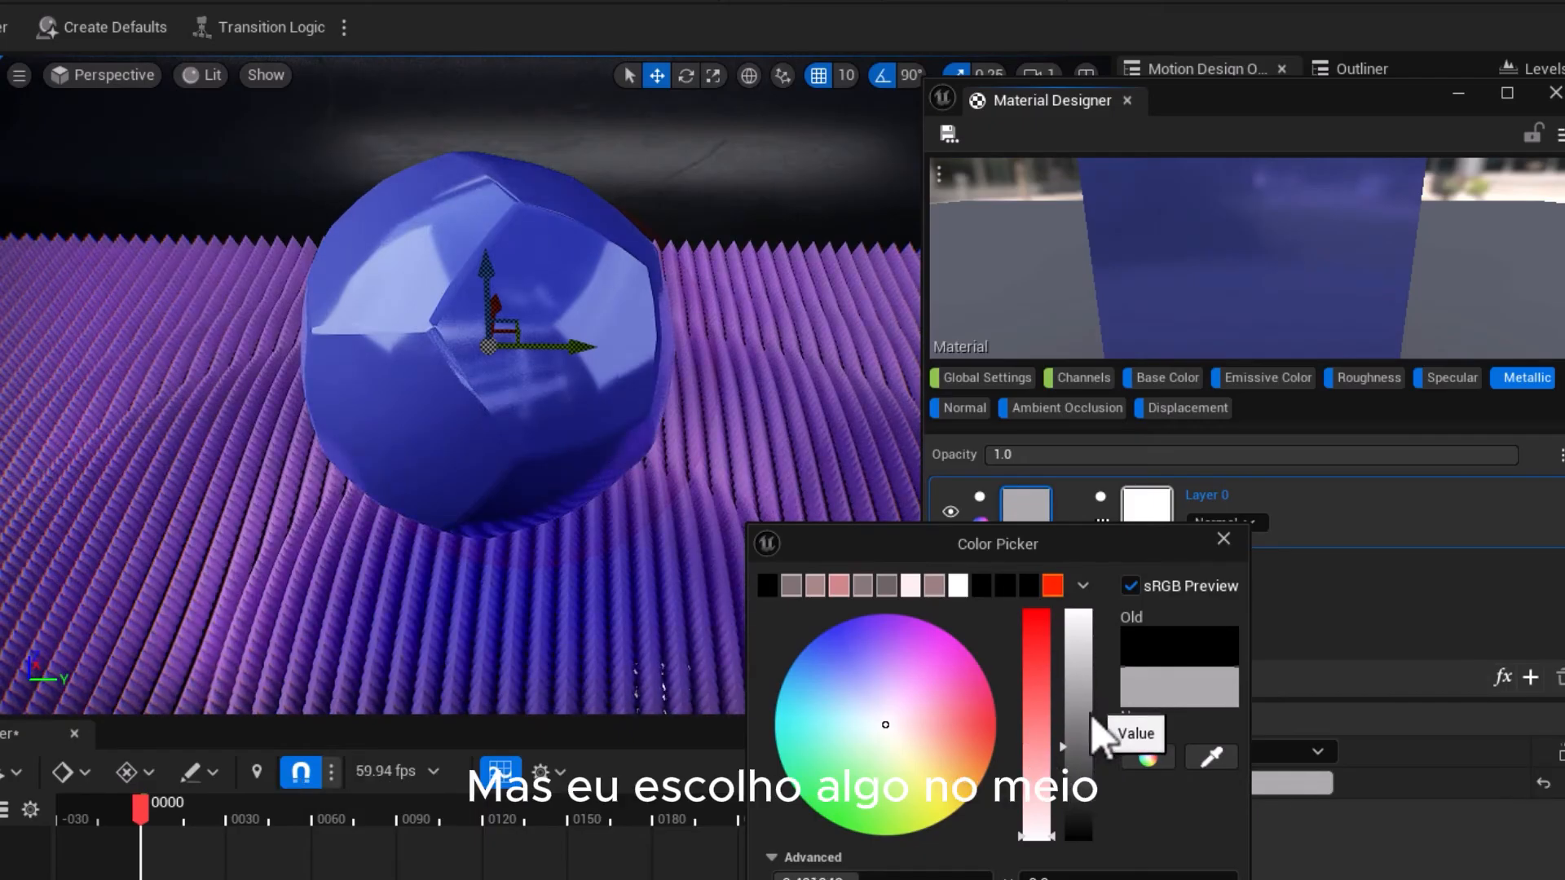
{"action": "mouse_move", "coordinate": [1096, 738]}
{"action": "left_mouse_down"}
{"action": "mouse_move", "coordinate": [1102, 782]}
{"action": "mouse_move", "coordinate": [1103, 700]}
{"action": "mouse_move", "coordinate": [1100, 733]}
{"action": "left_mouse_up"}
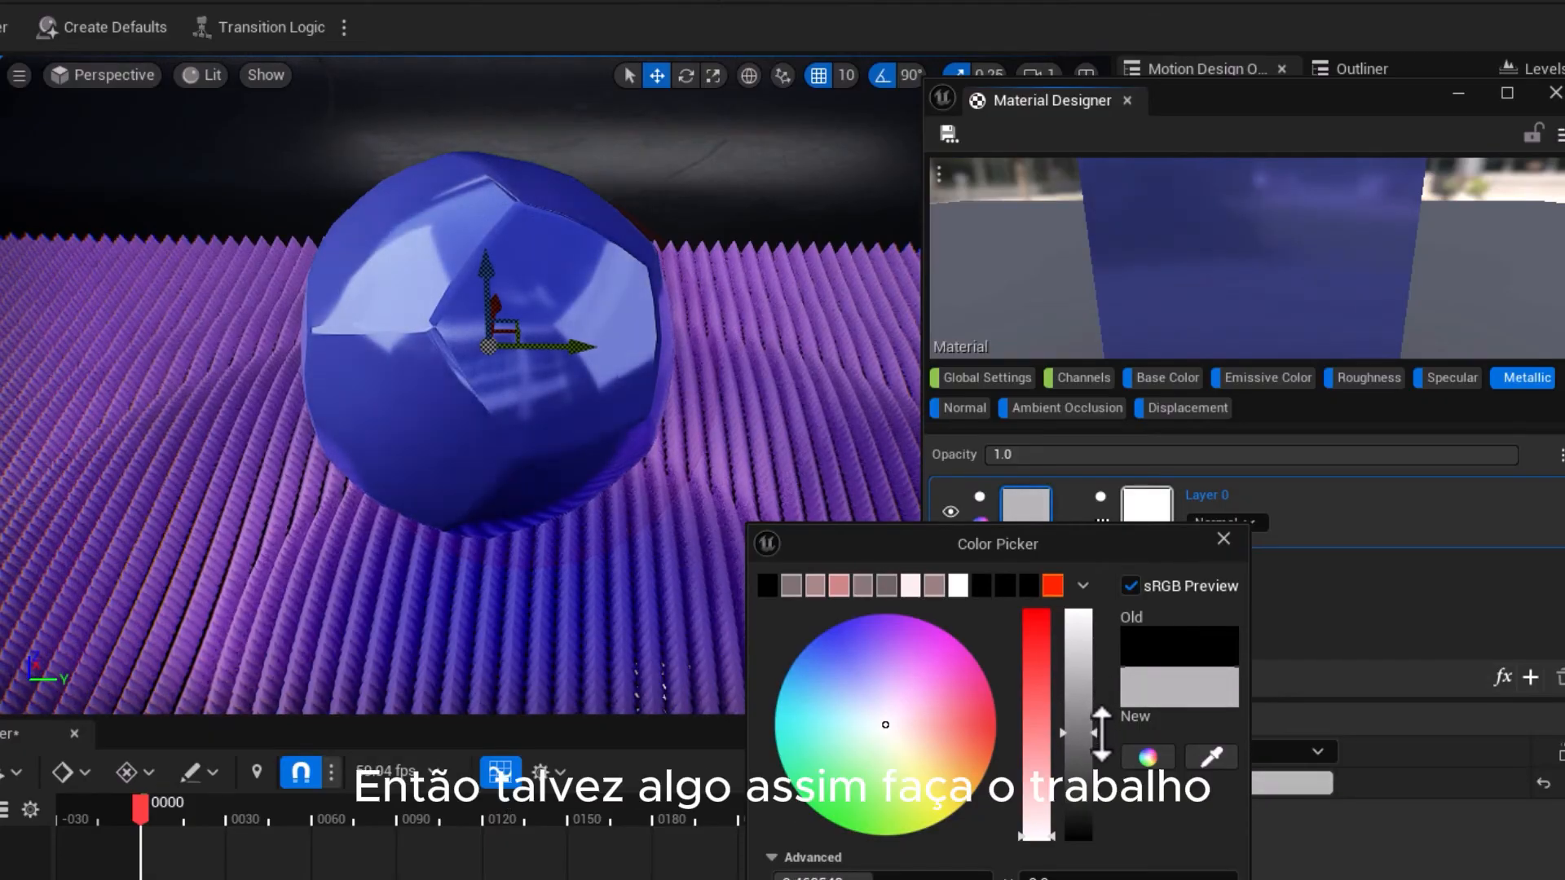
{"action": "key", "text": "Return"}
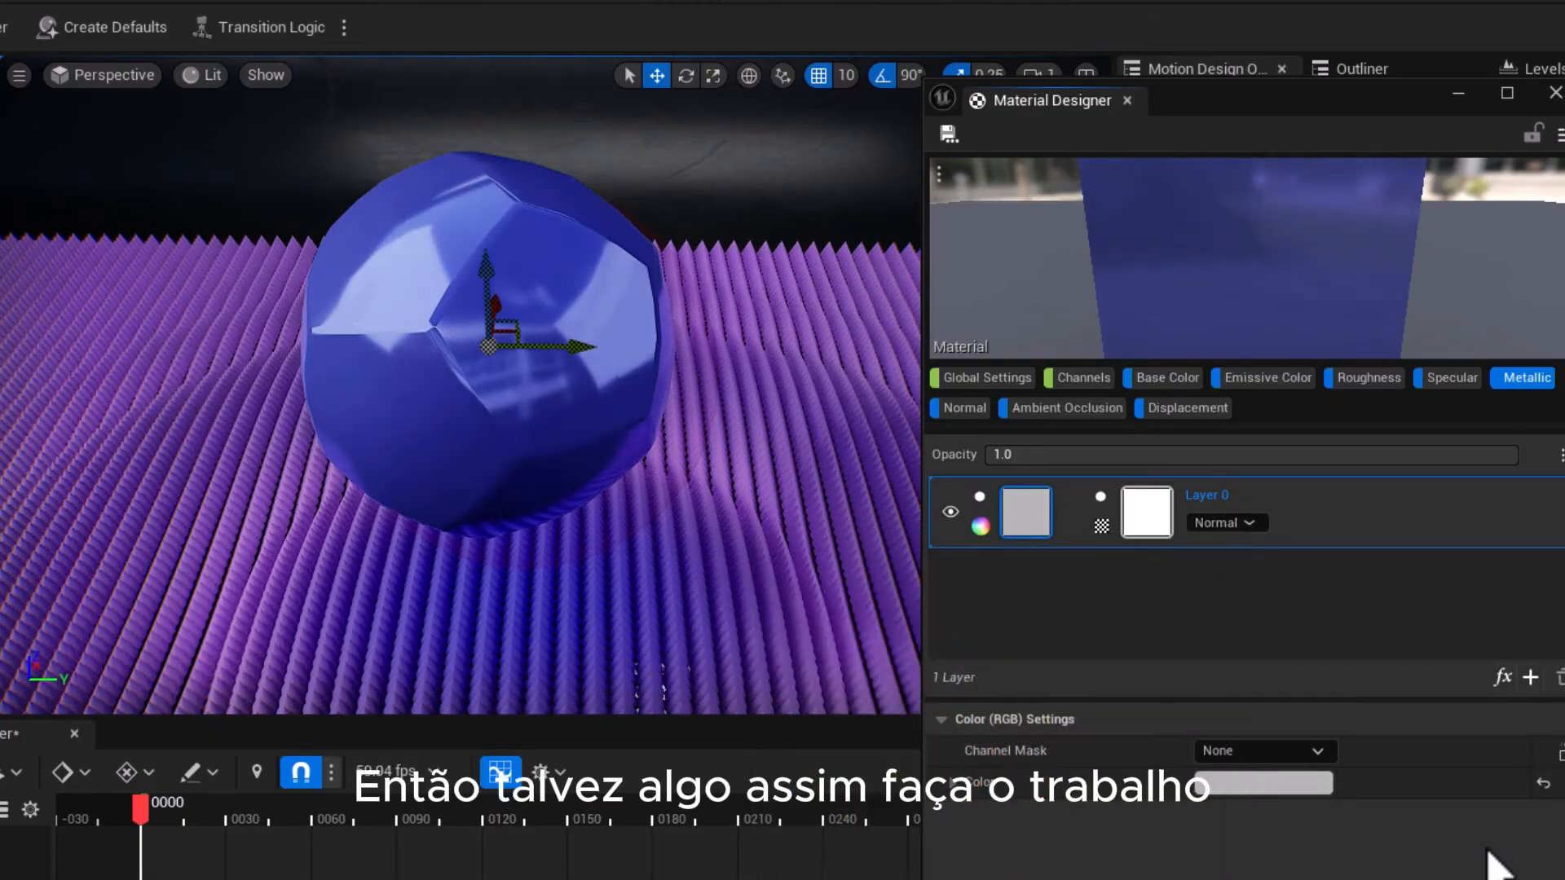
Assign the T_Rock_Sandstone_N texture to the Normal channel and display the intensities of all active channels
{"action": "left_click", "coordinate": [984, 416]}
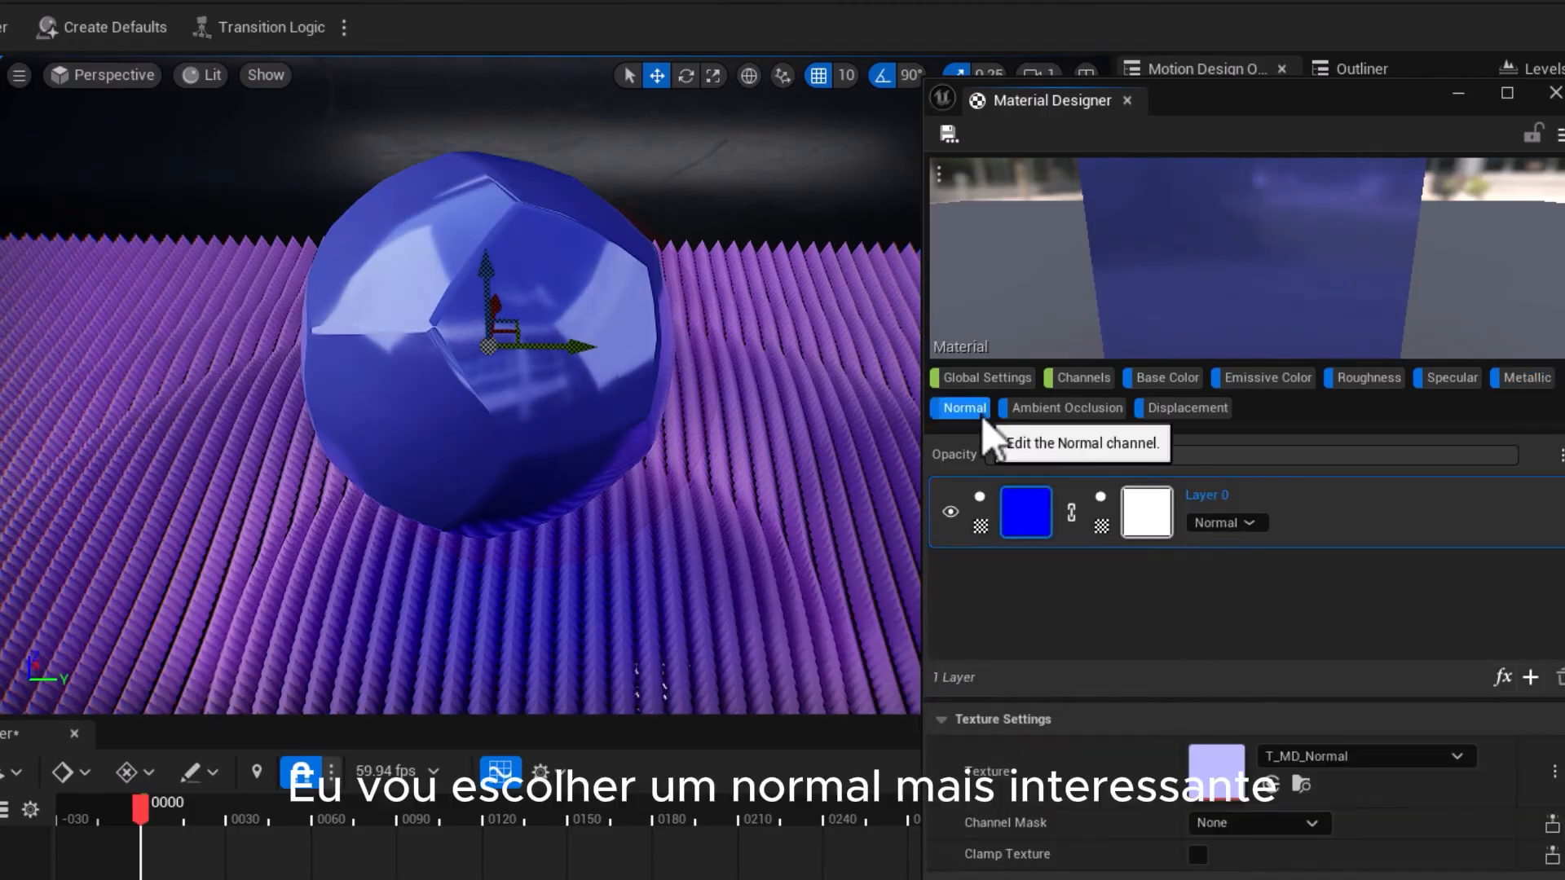
{"action": "left_click", "coordinate": [1309, 757]}
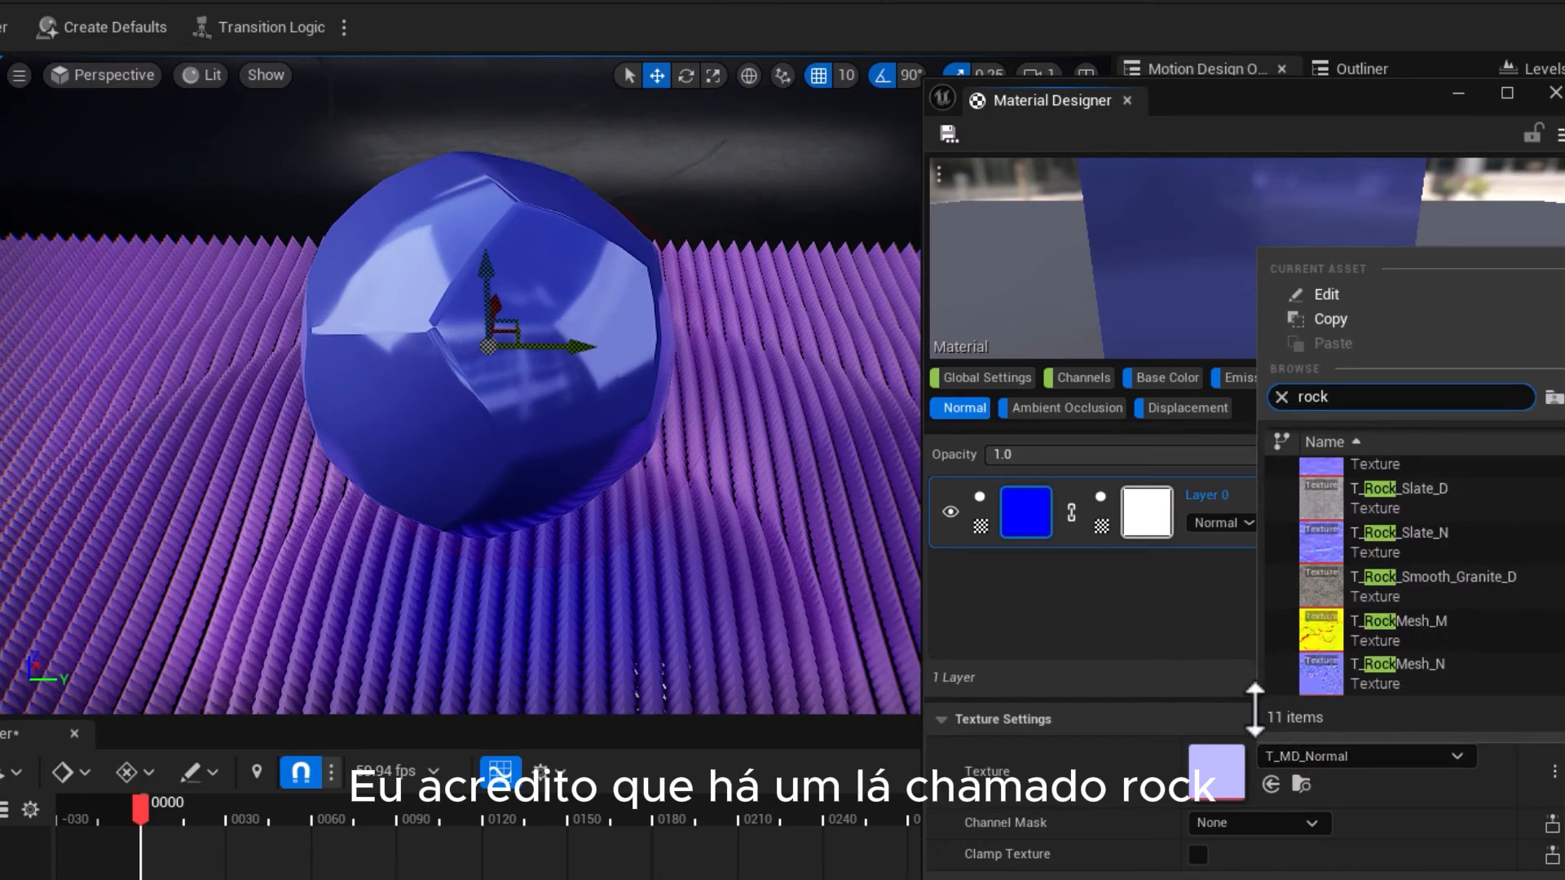
{"action": "scroll", "coordinate": [1322, 591], "scroll_direction": "up", "scroll_amount": 1}
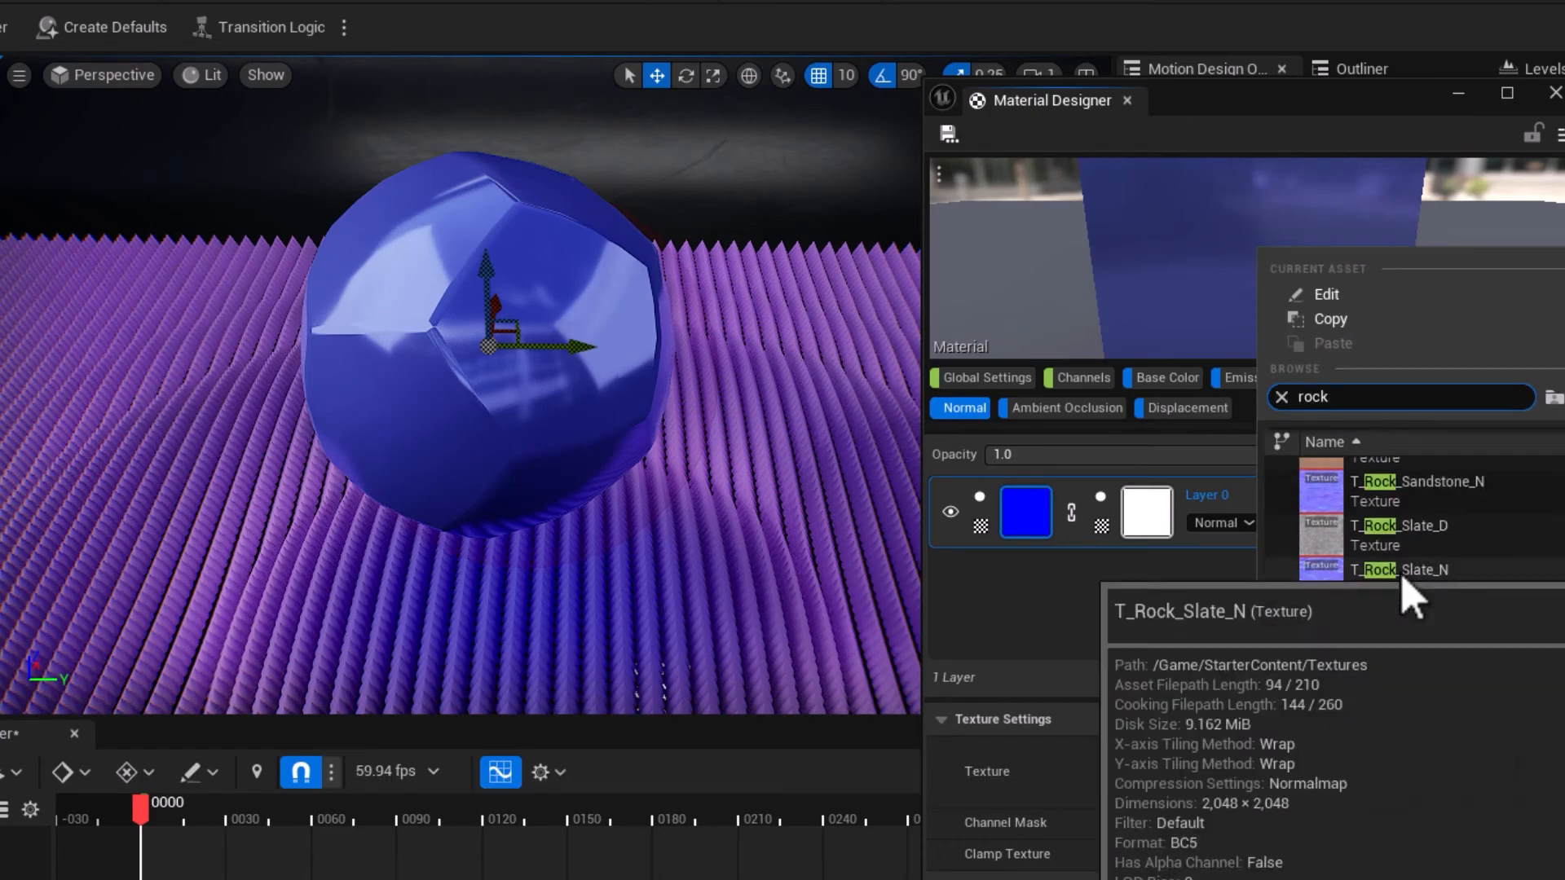
{"action": "left_click", "coordinate": [1335, 505]}
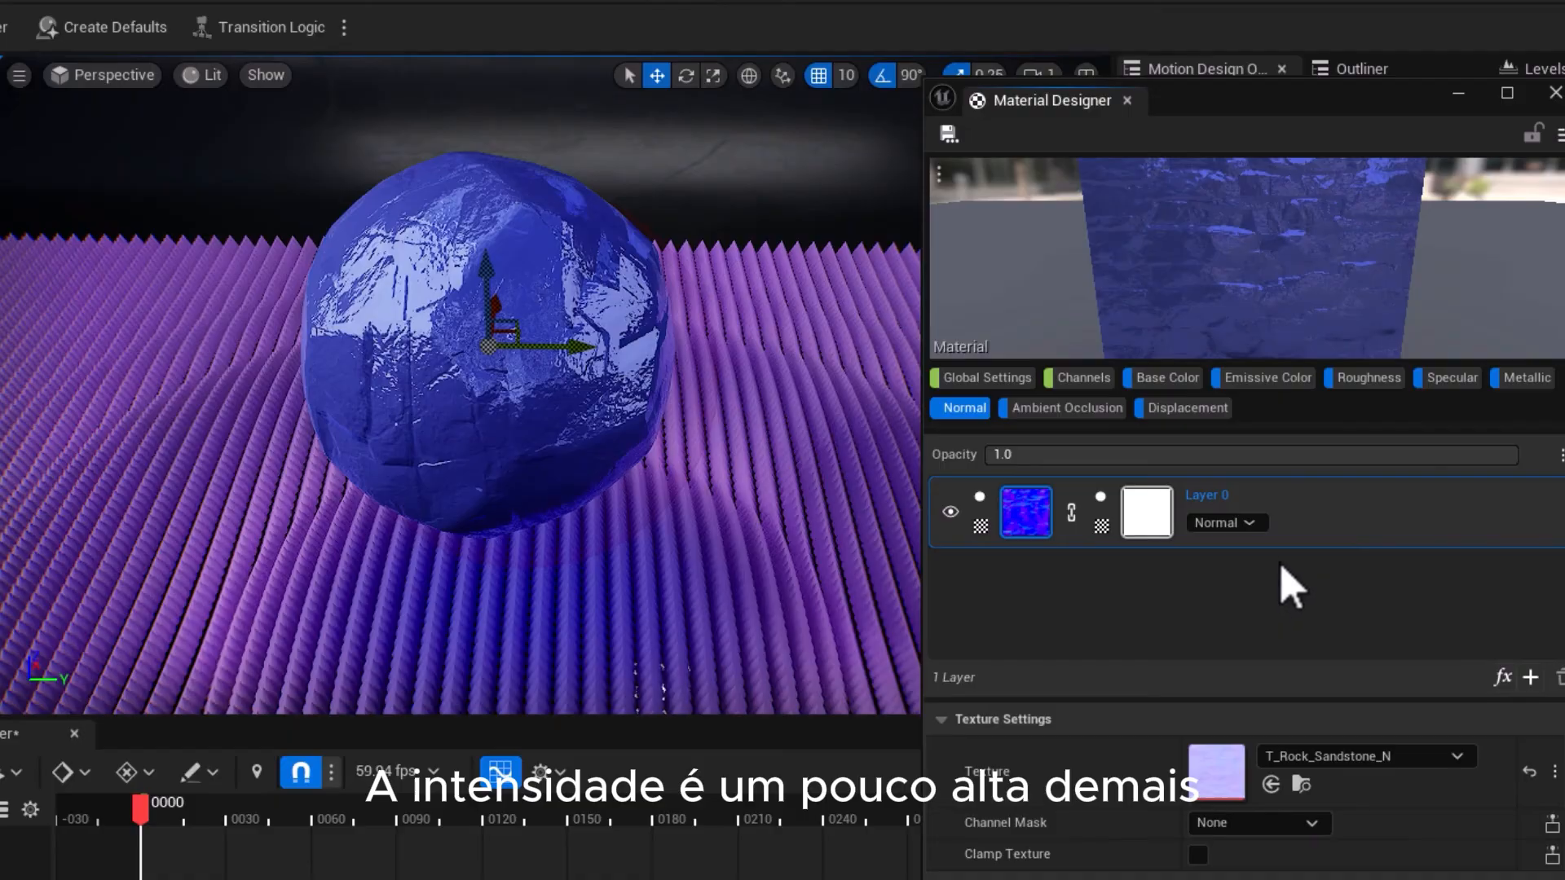
{"action": "left_click", "coordinate": [1066, 390]}
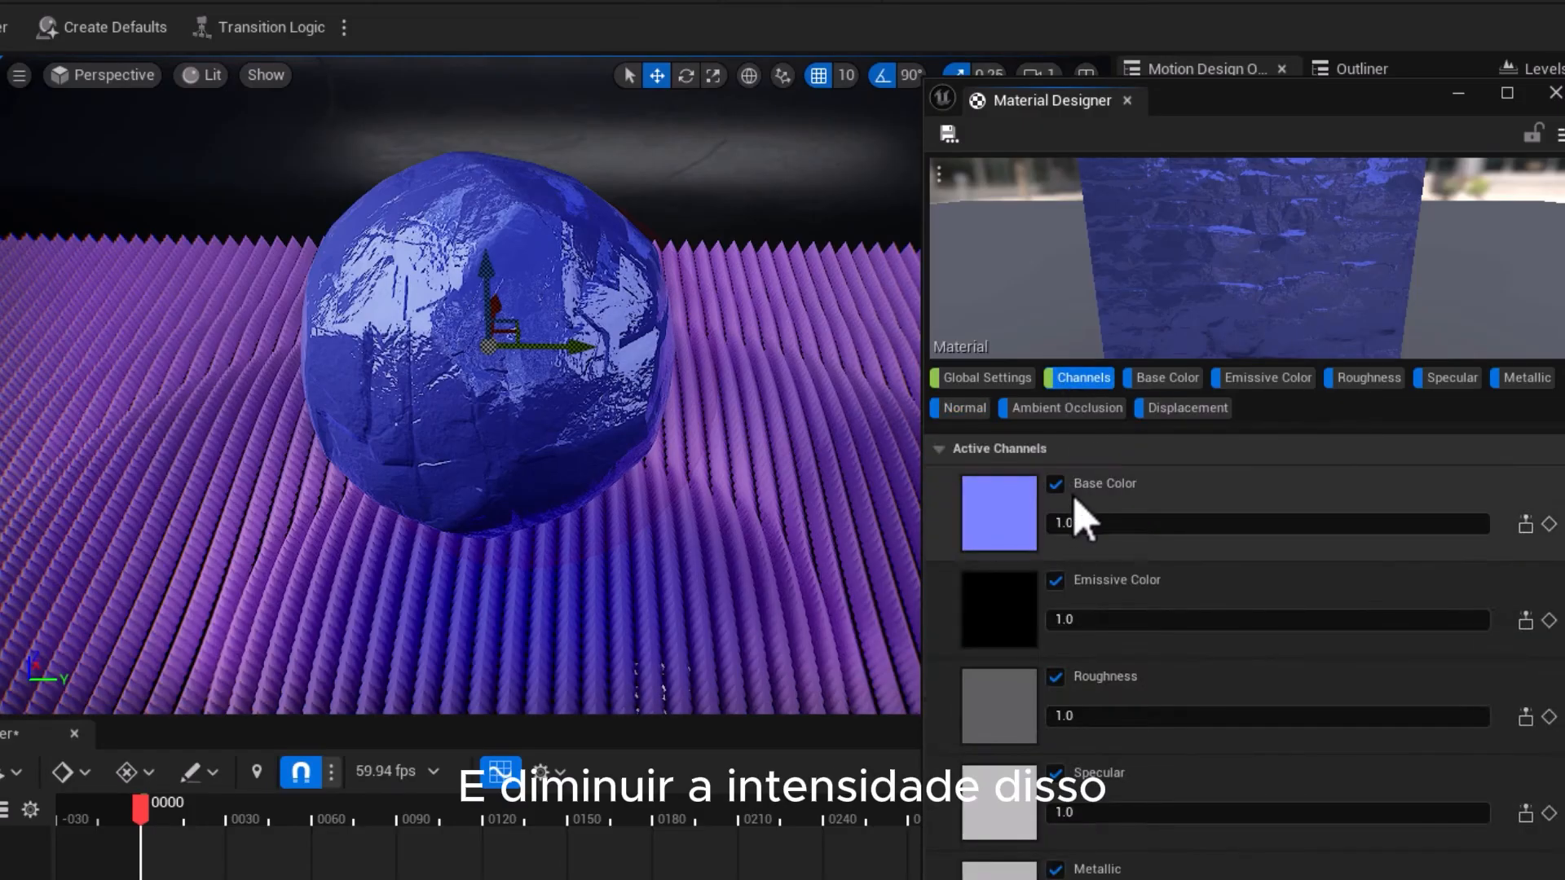
{"action": "left_click", "coordinate": [1069, 522]}
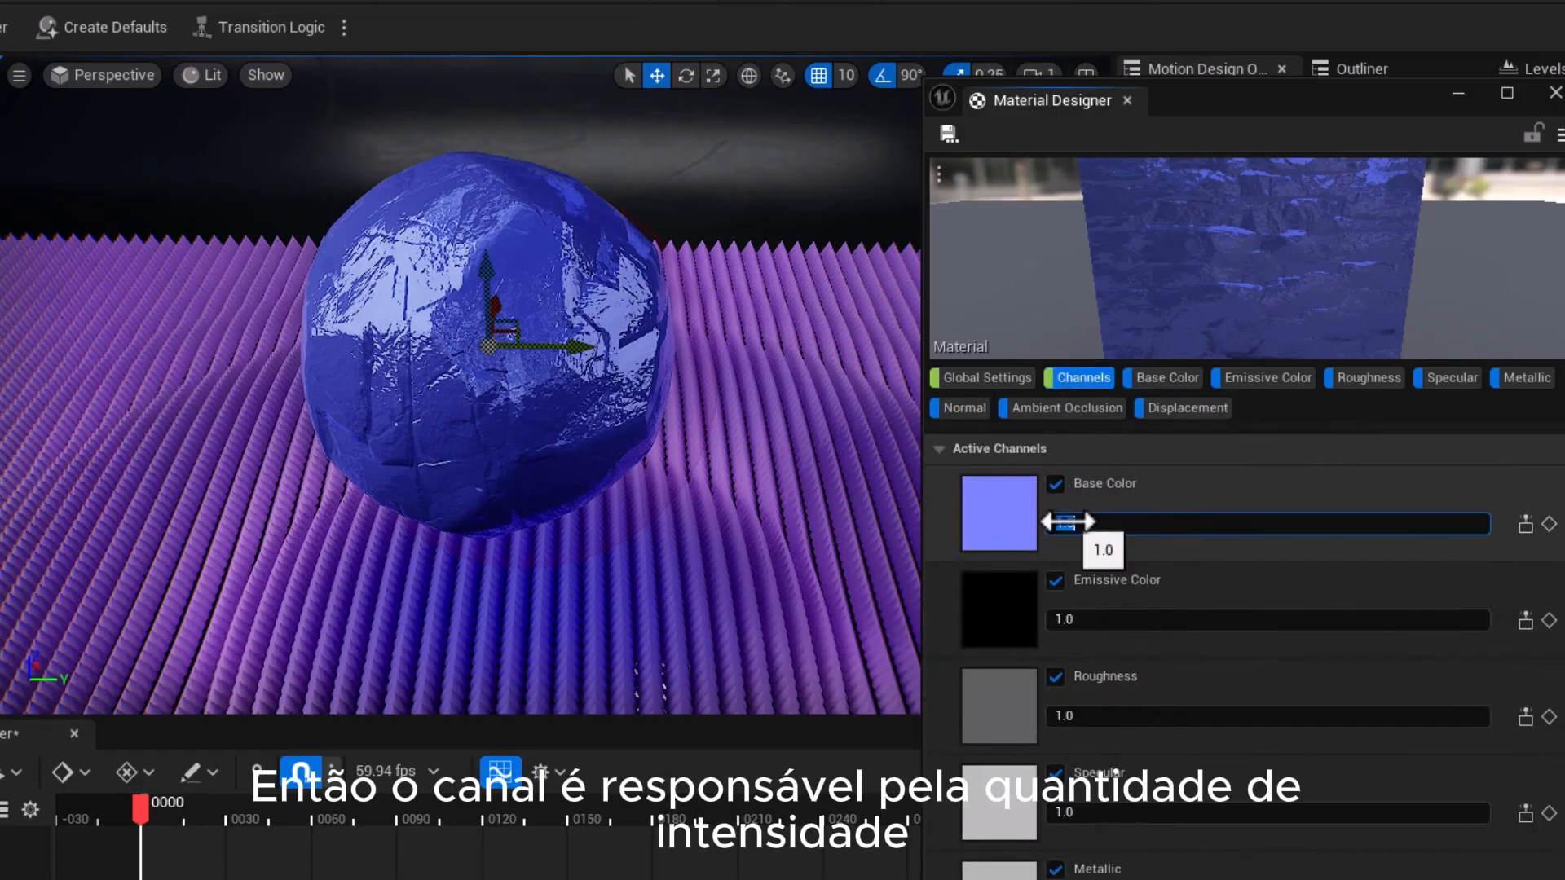
{"action": "type", "text": "0.4"}
{"action": "key", "text": "Return"}
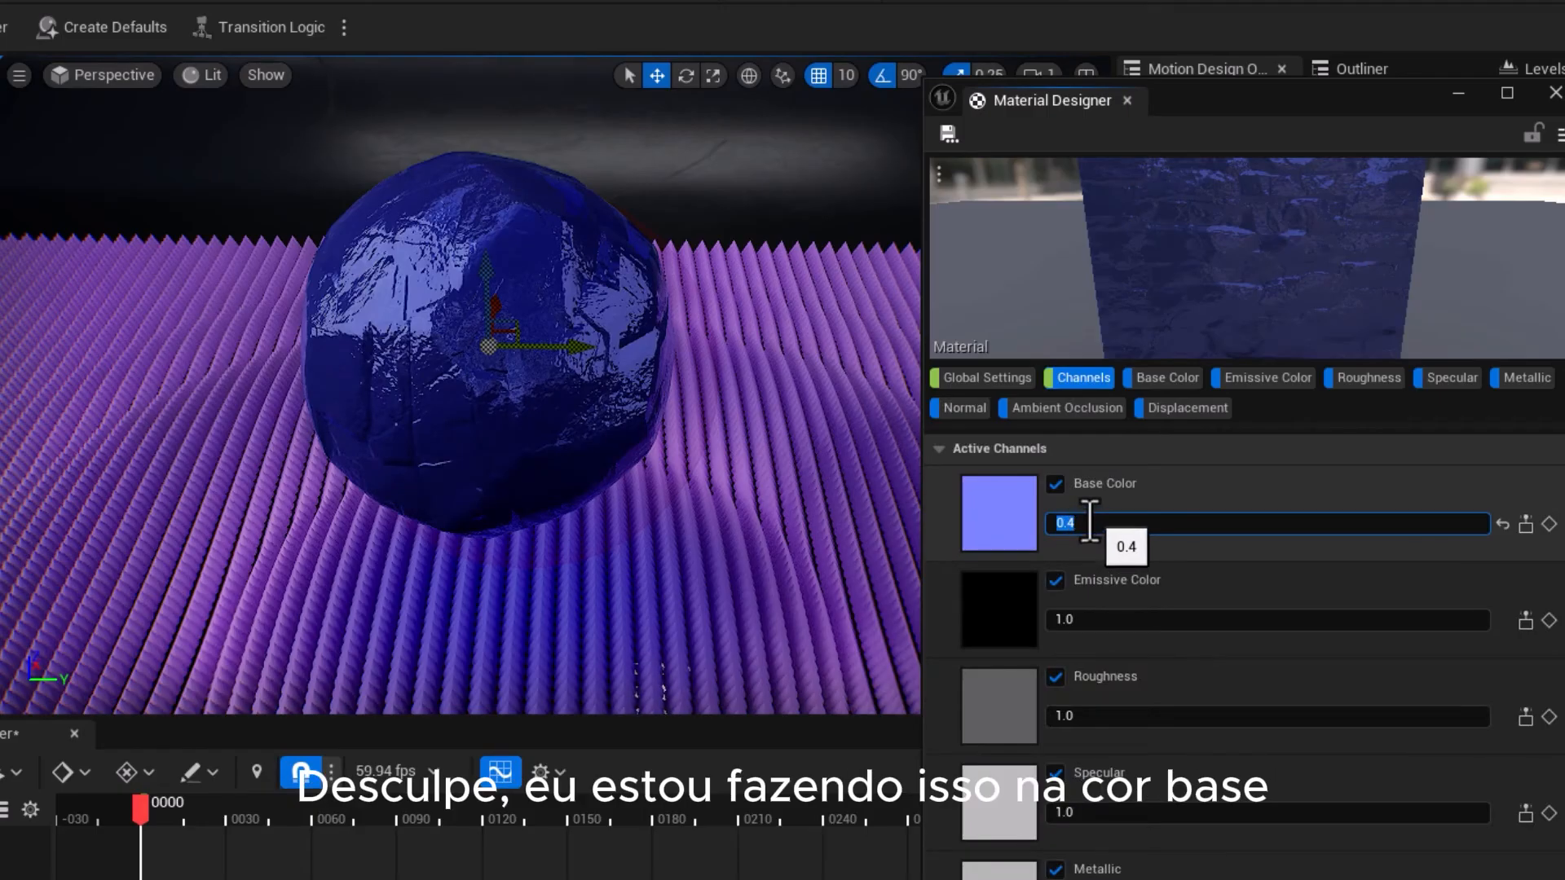
{"action": "type", "text": "1"}
{"action": "key", "text": "Return"}
Set the Normal channel's intensity to 0.4
{"action": "scroll", "coordinate": [1084, 688], "scroll_direction": "down", "scroll_amount": 3}
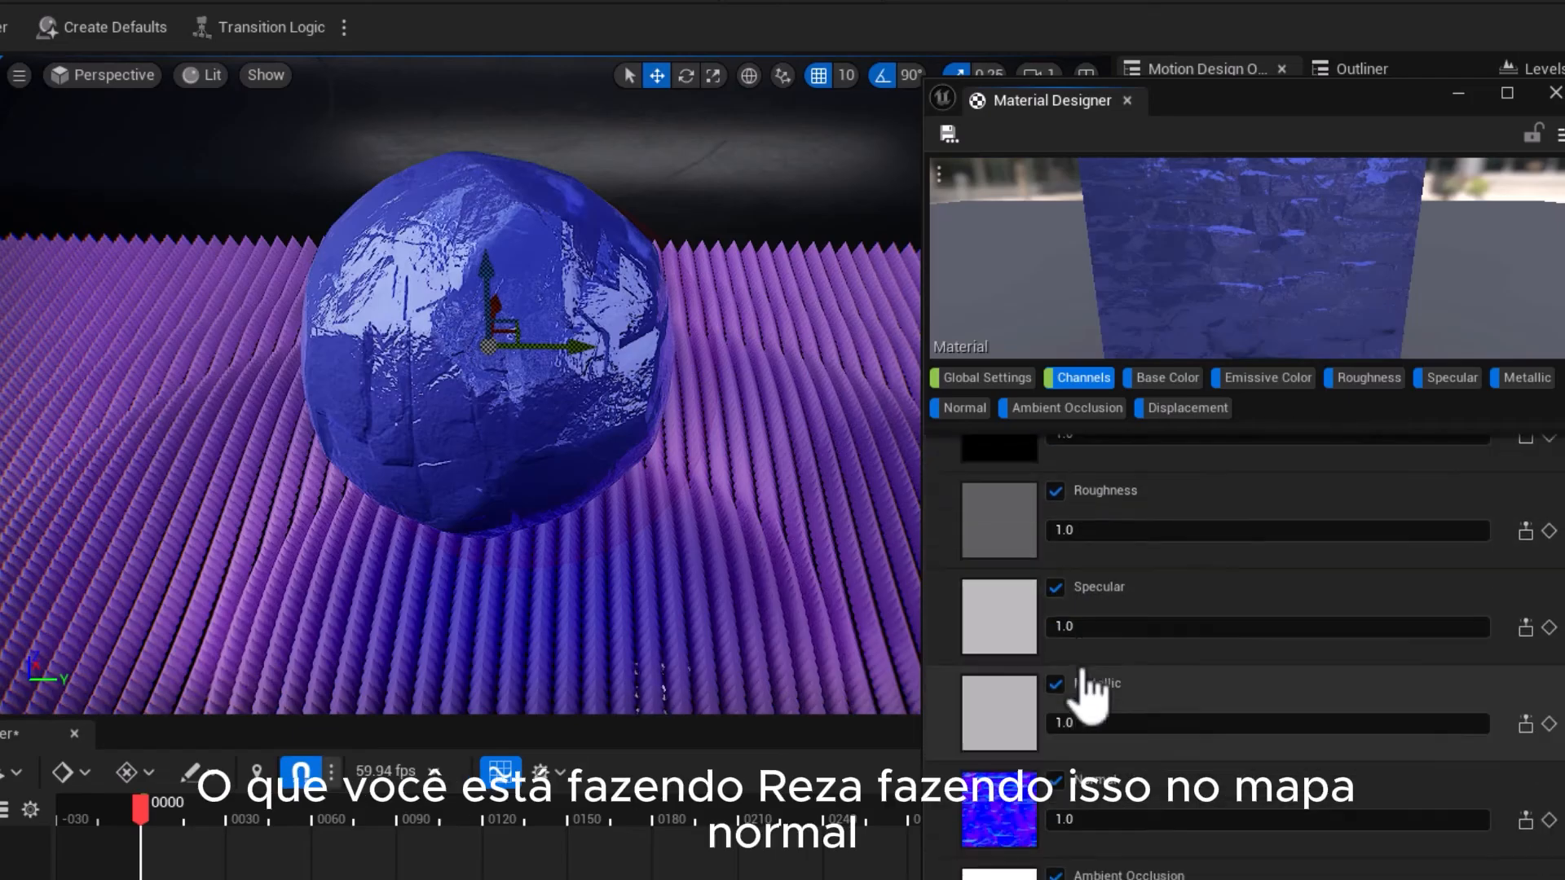
{"action": "left_click_drag", "start_coordinate": [1067, 821], "coordinate": [1092, 813]}
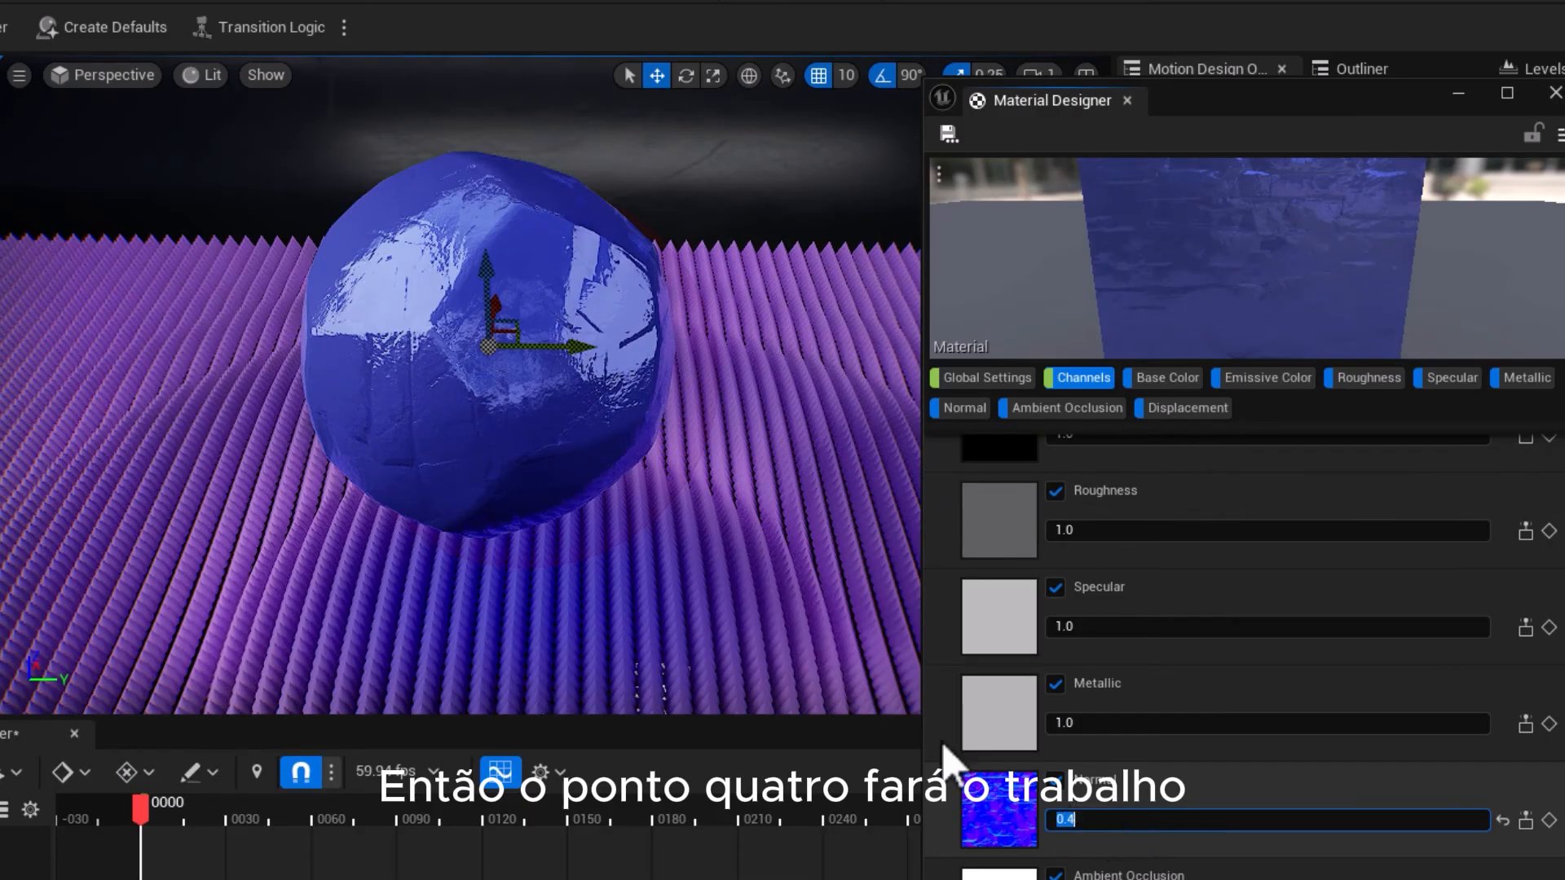
Try global tiling values of 0.5 and 3 for the rock material, and settle on 0.85
{"action": "left_click", "coordinate": [1002, 381]}
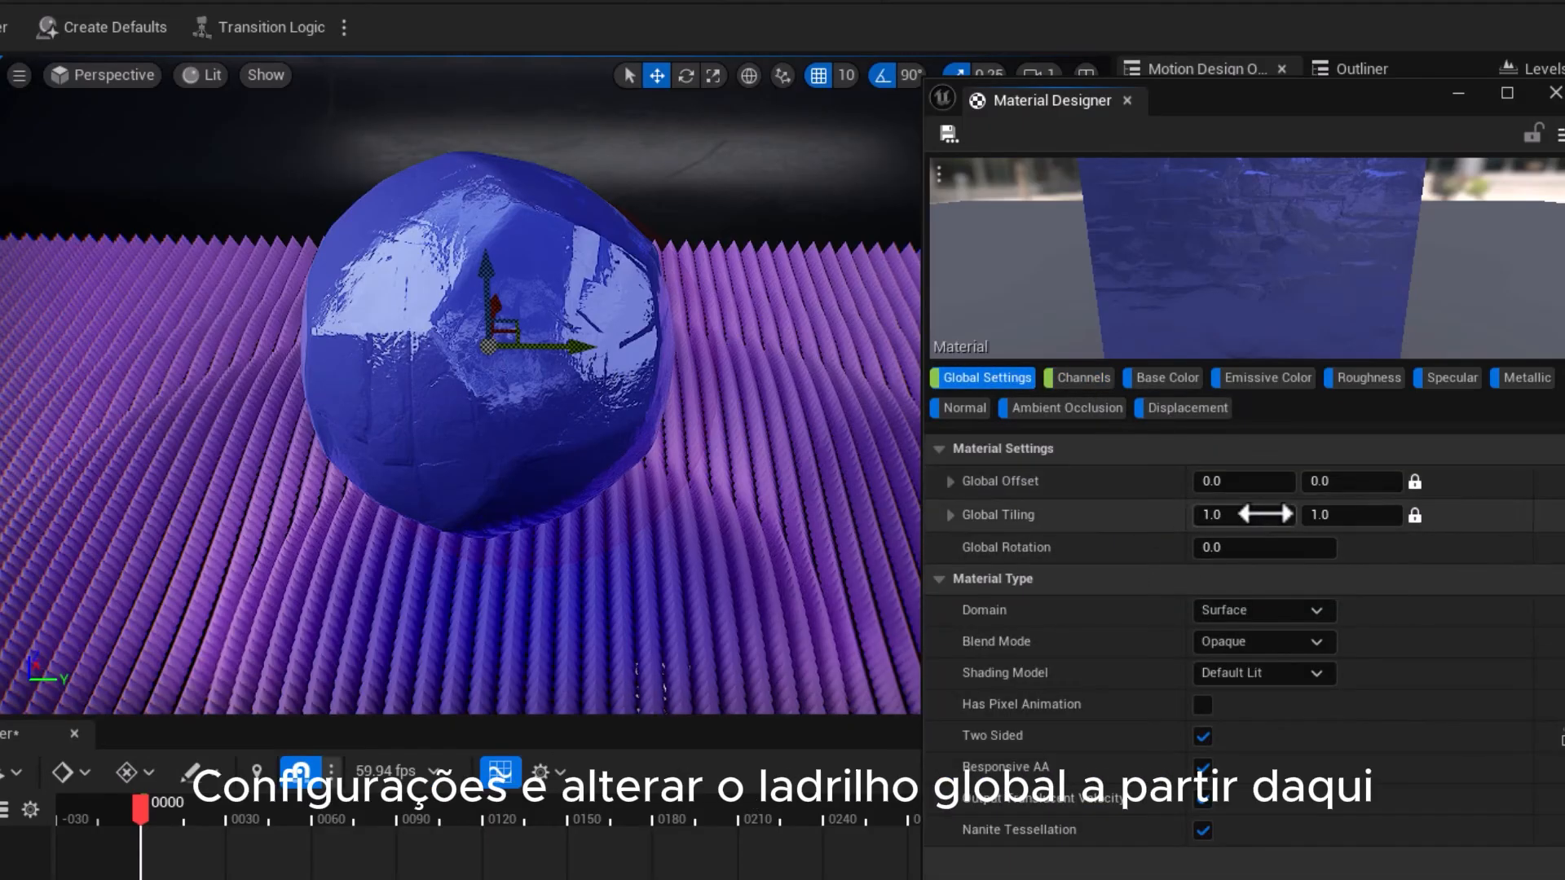
{"action": "left_click", "coordinate": [1255, 521]}
{"action": "type", "text": "0.5"}
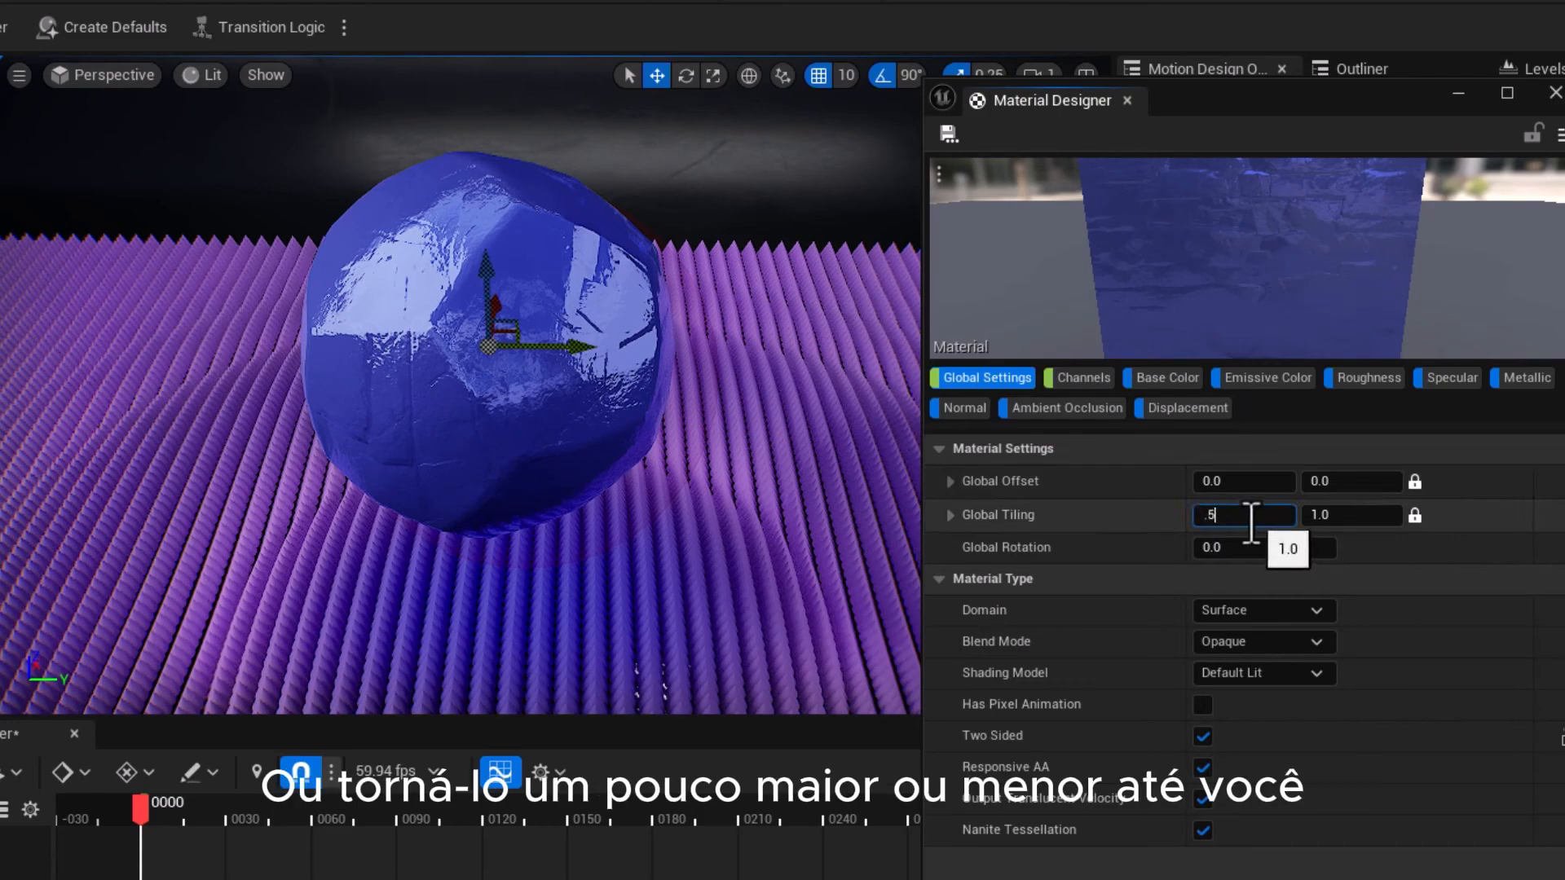
{"action": "key", "text": "Return"}
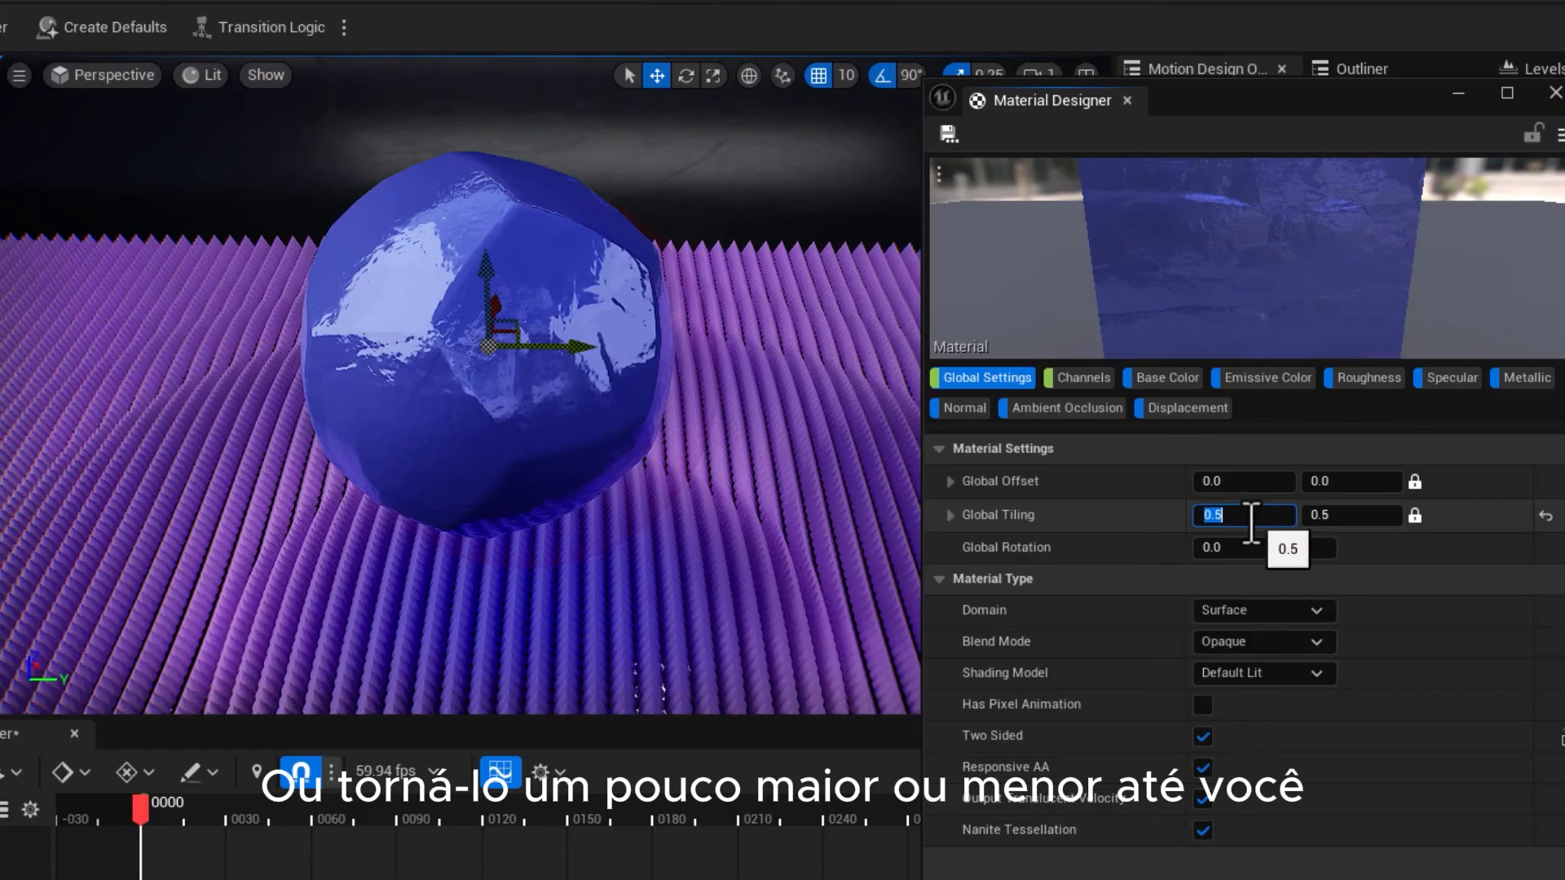
{"action": "type", "text": "3"}
{"action": "key", "text": "Return"}
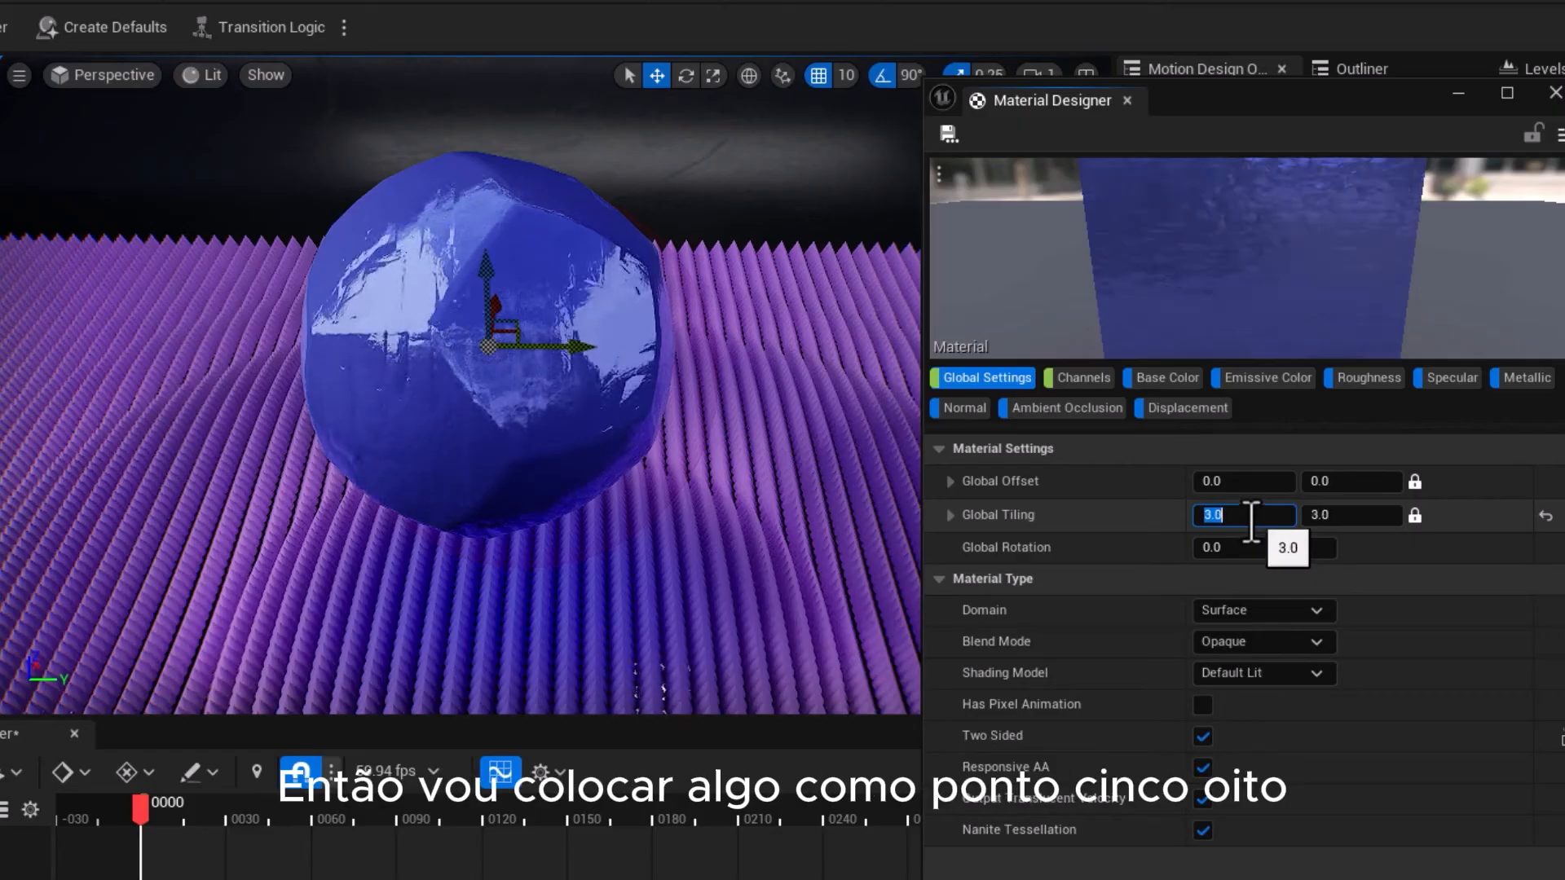
{"action": "type", "text": ".85"}
{"action": "key", "text": "Return"}
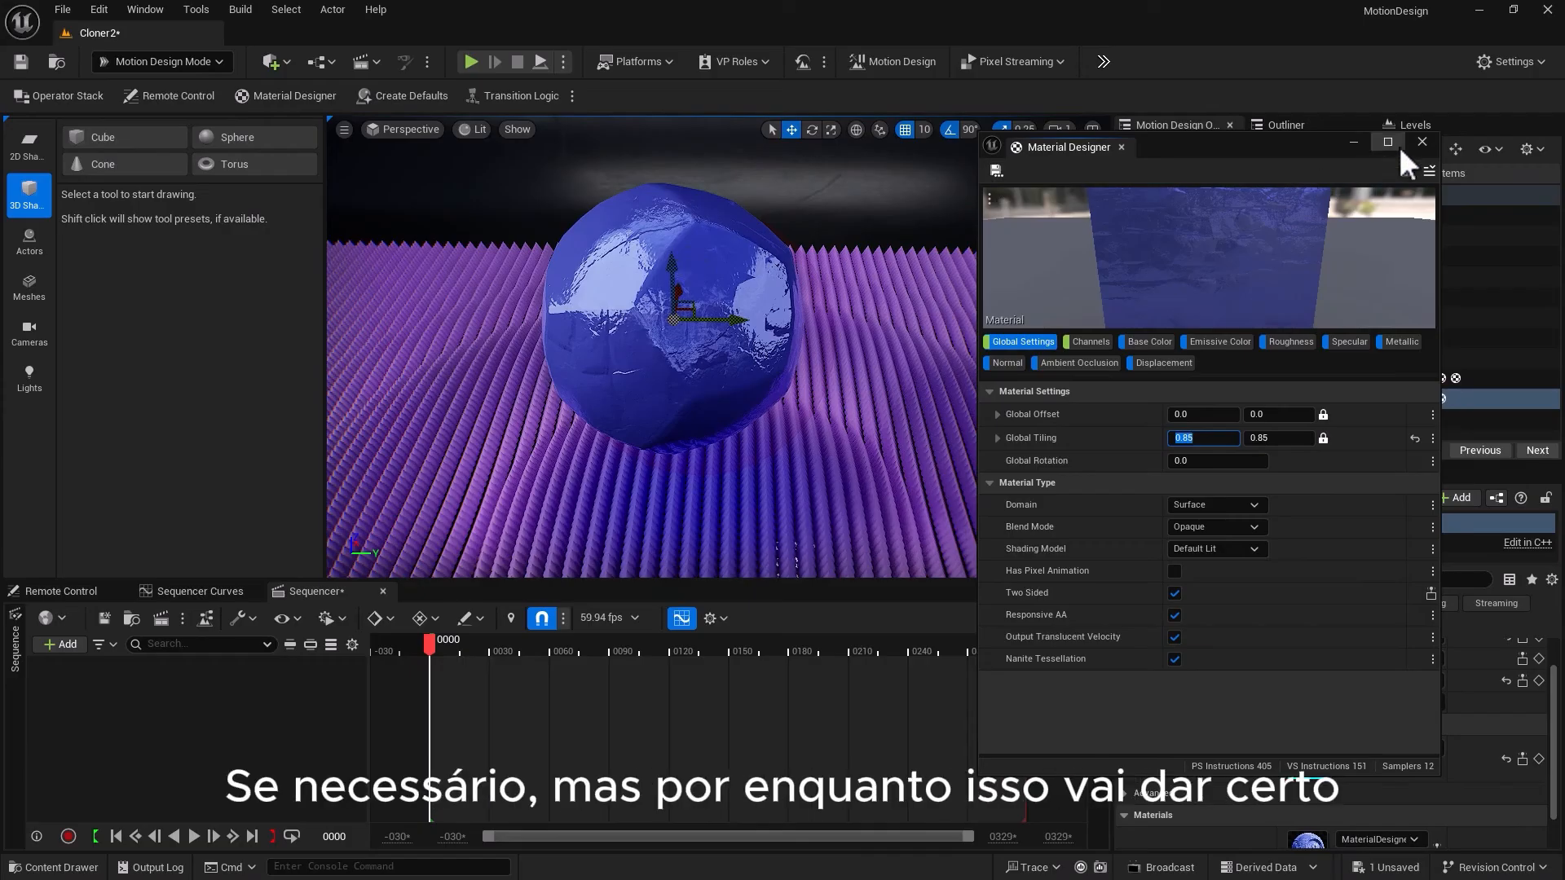
Close the Material Designer and lower the platonic solid vertically into the field of cloned cones
{"action": "left_click", "coordinate": [1421, 143]}
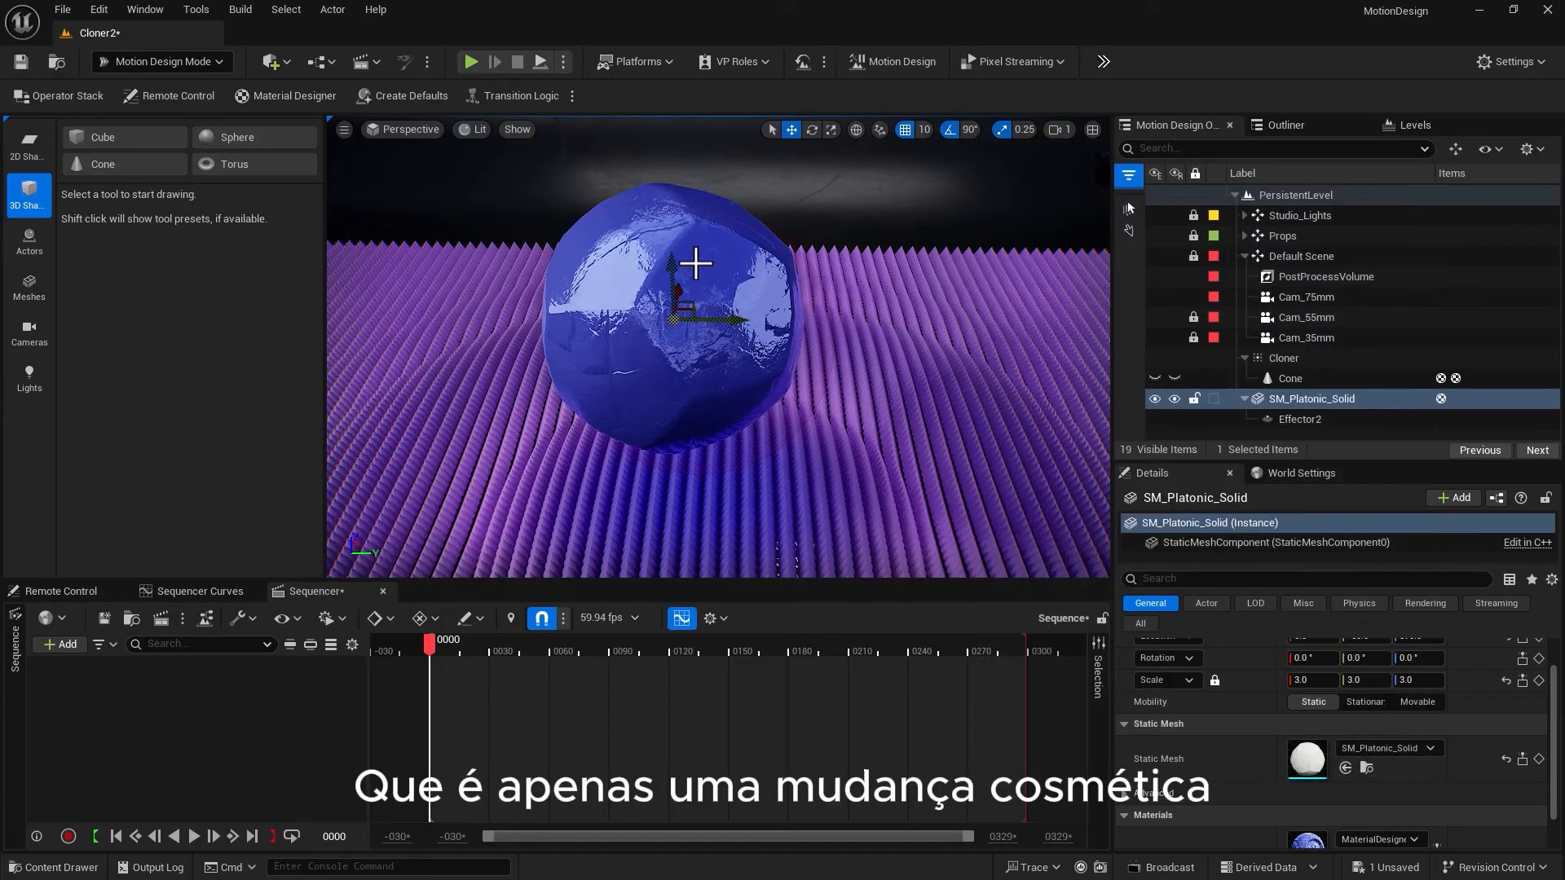
{"action": "scroll", "coordinate": [661, 271], "scroll_direction": "down", "scroll_amount": 5}
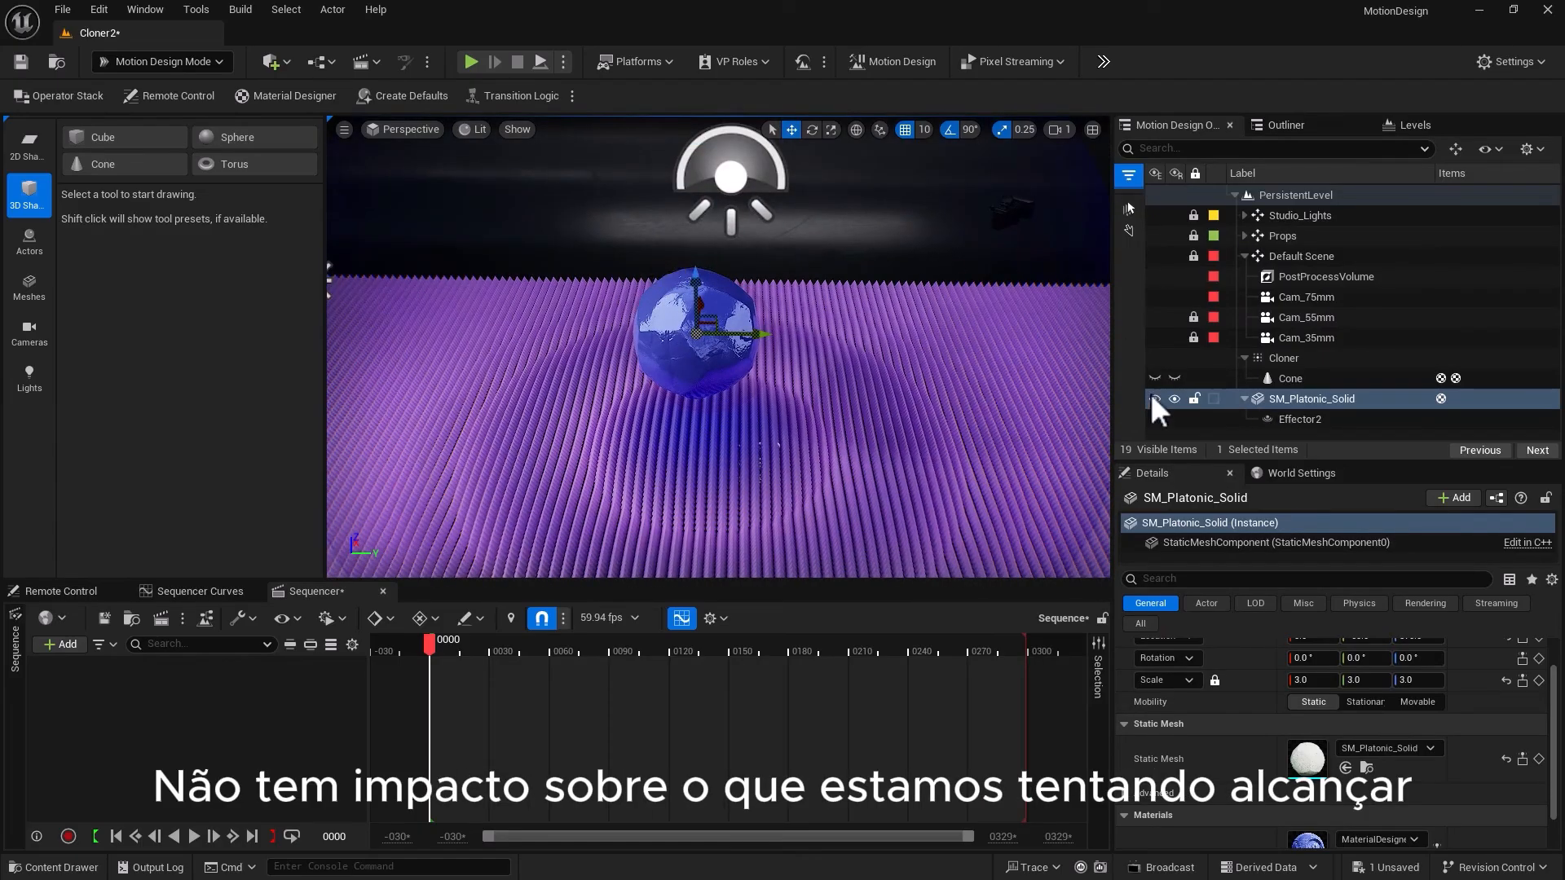
{"action": "left_click_drag", "start_coordinate": [695, 274], "coordinate": [701, 360]}
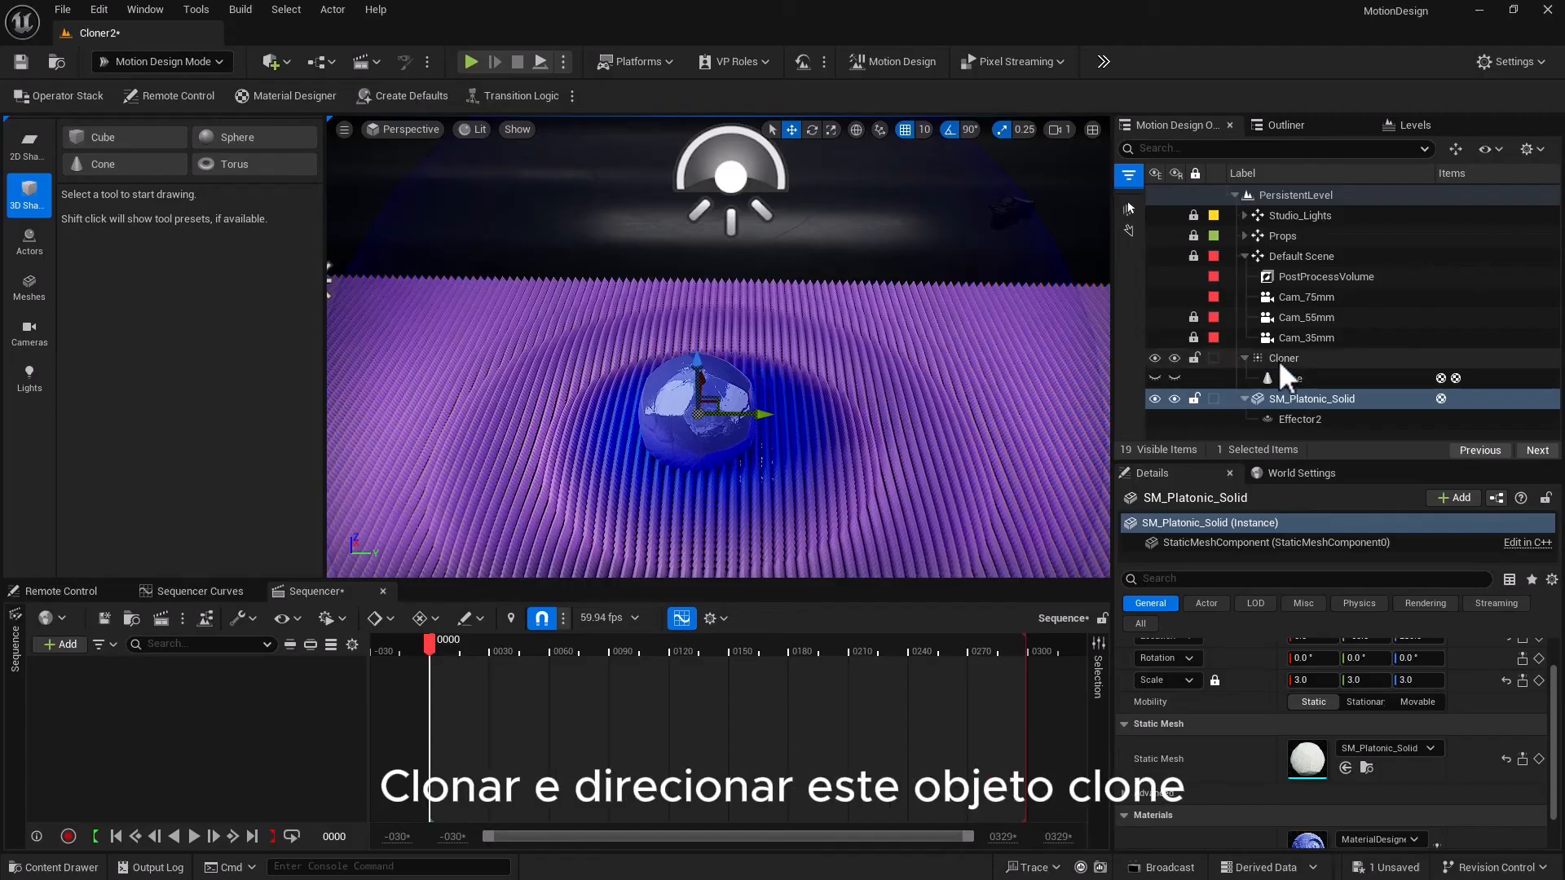
Change the primary material type of the Cone under the Cloner to Asset
{"action": "left_click", "coordinate": [1283, 380]}
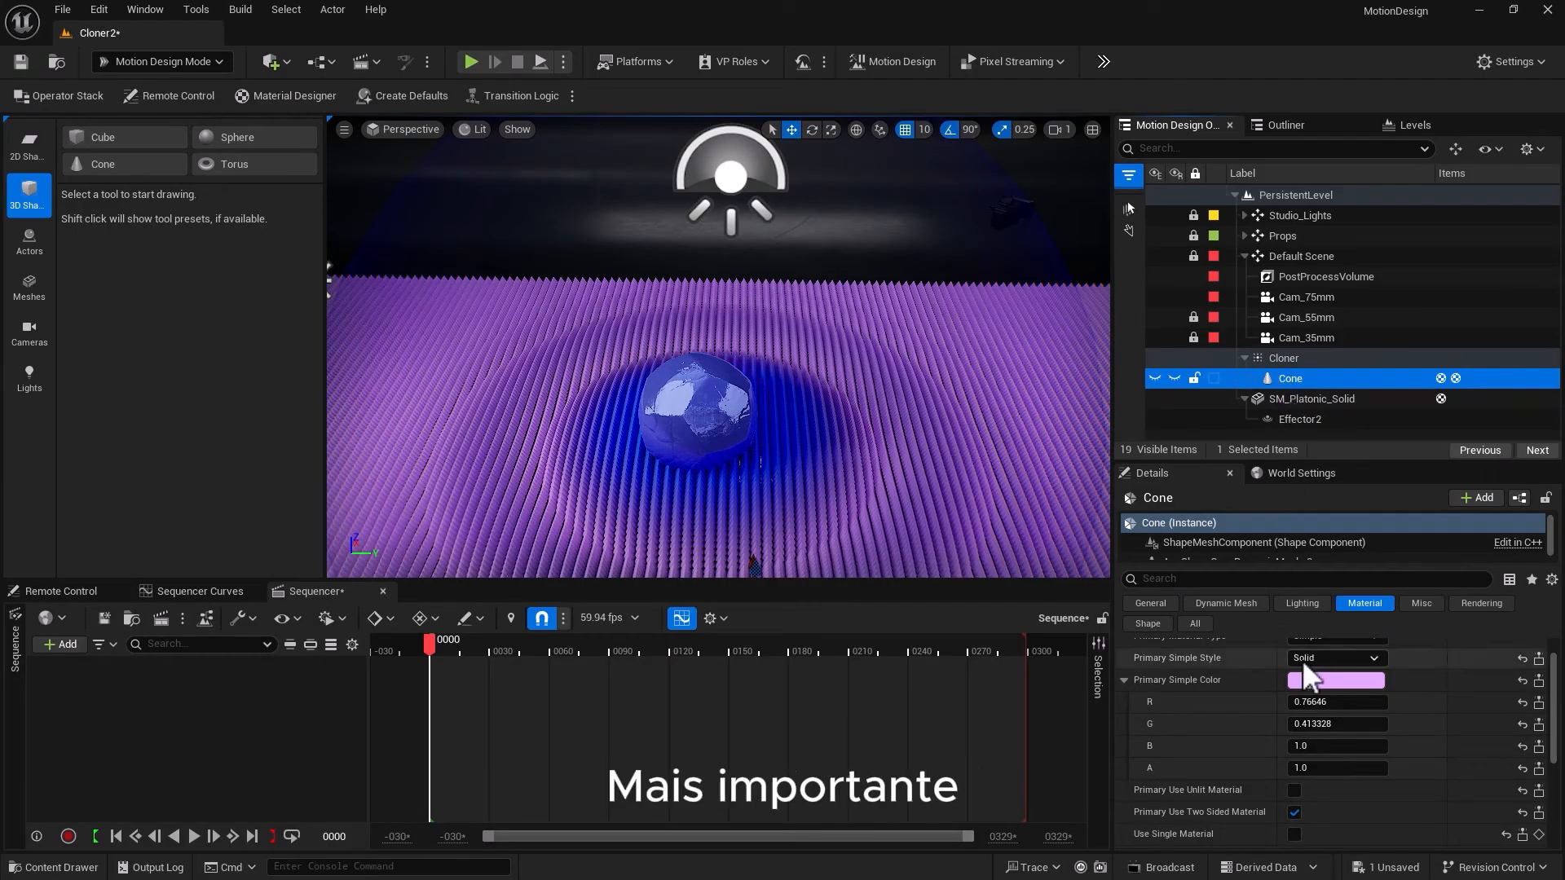
{"action": "scroll", "coordinate": [1302, 659], "scroll_direction": "up", "scroll_amount": 1}
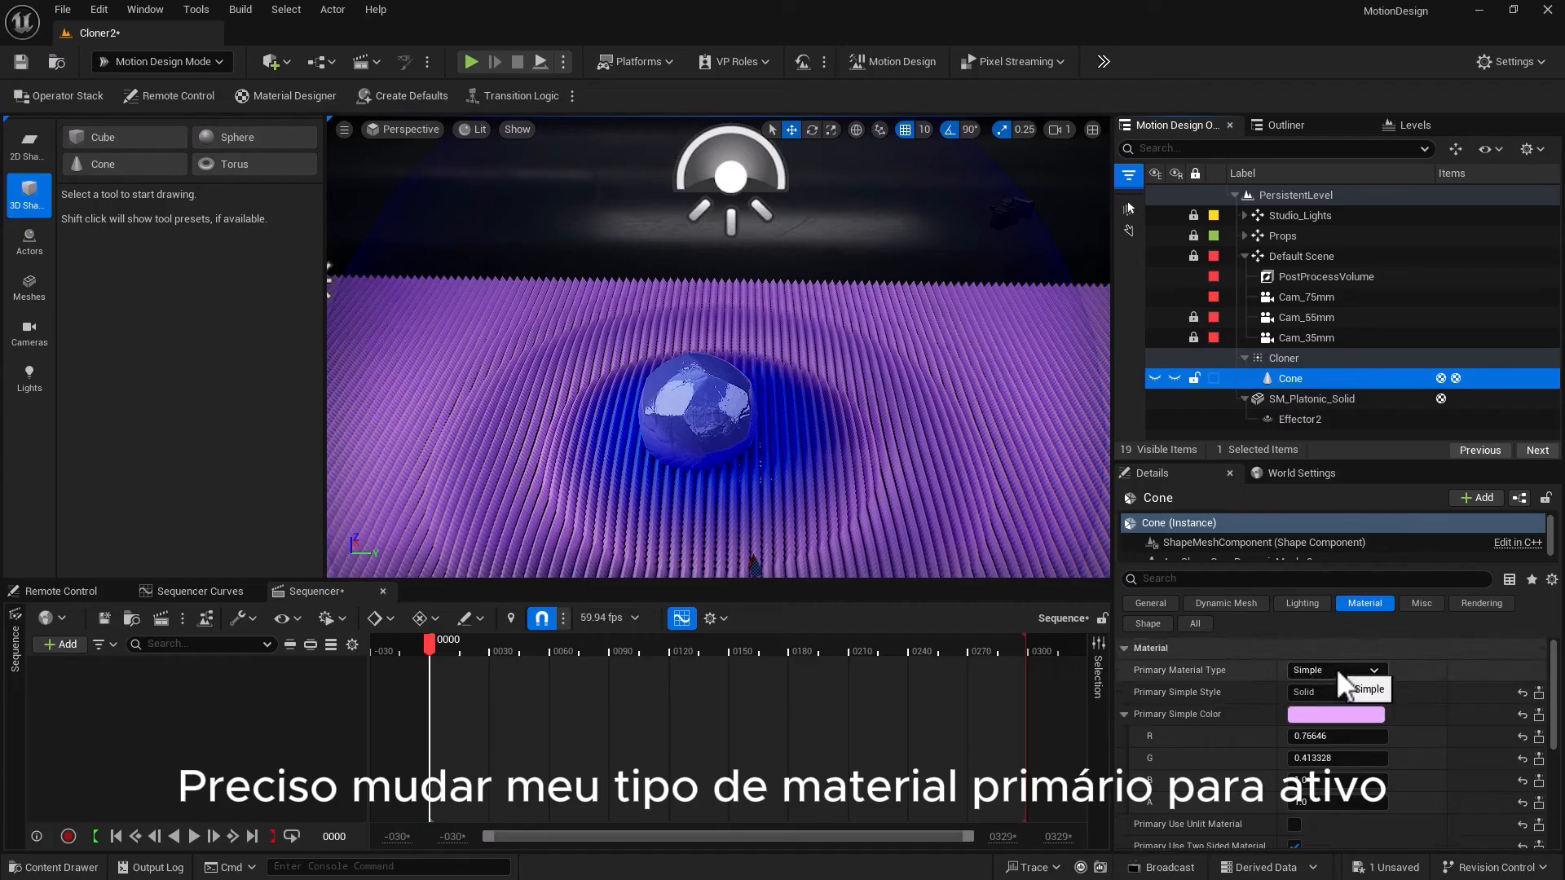
{"action": "left_click", "coordinate": [1333, 669]}
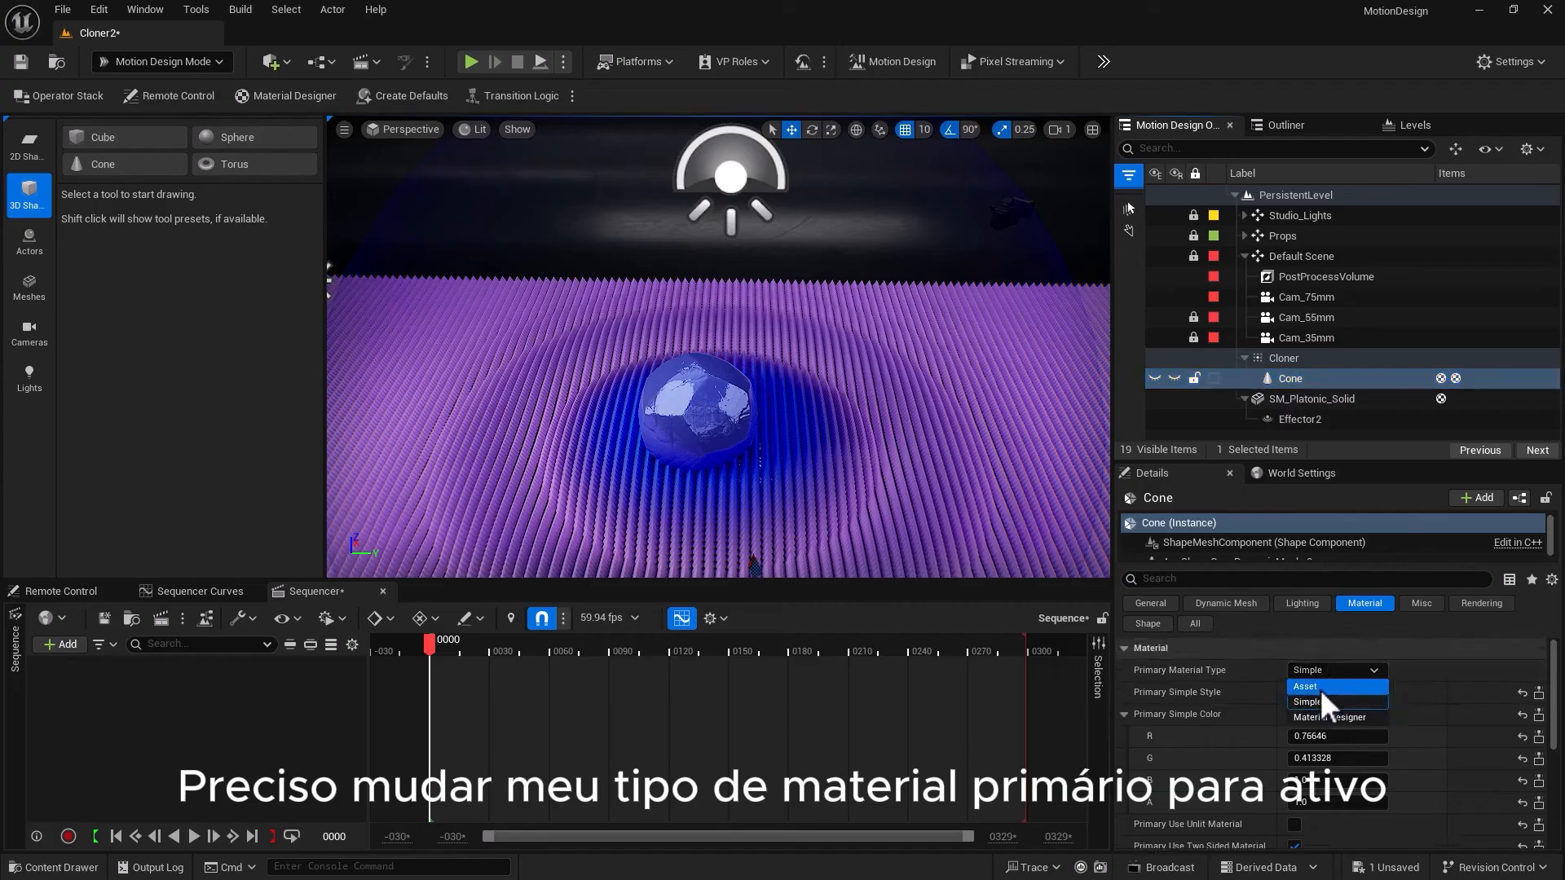
{"action": "left_click", "coordinate": [1318, 687]}
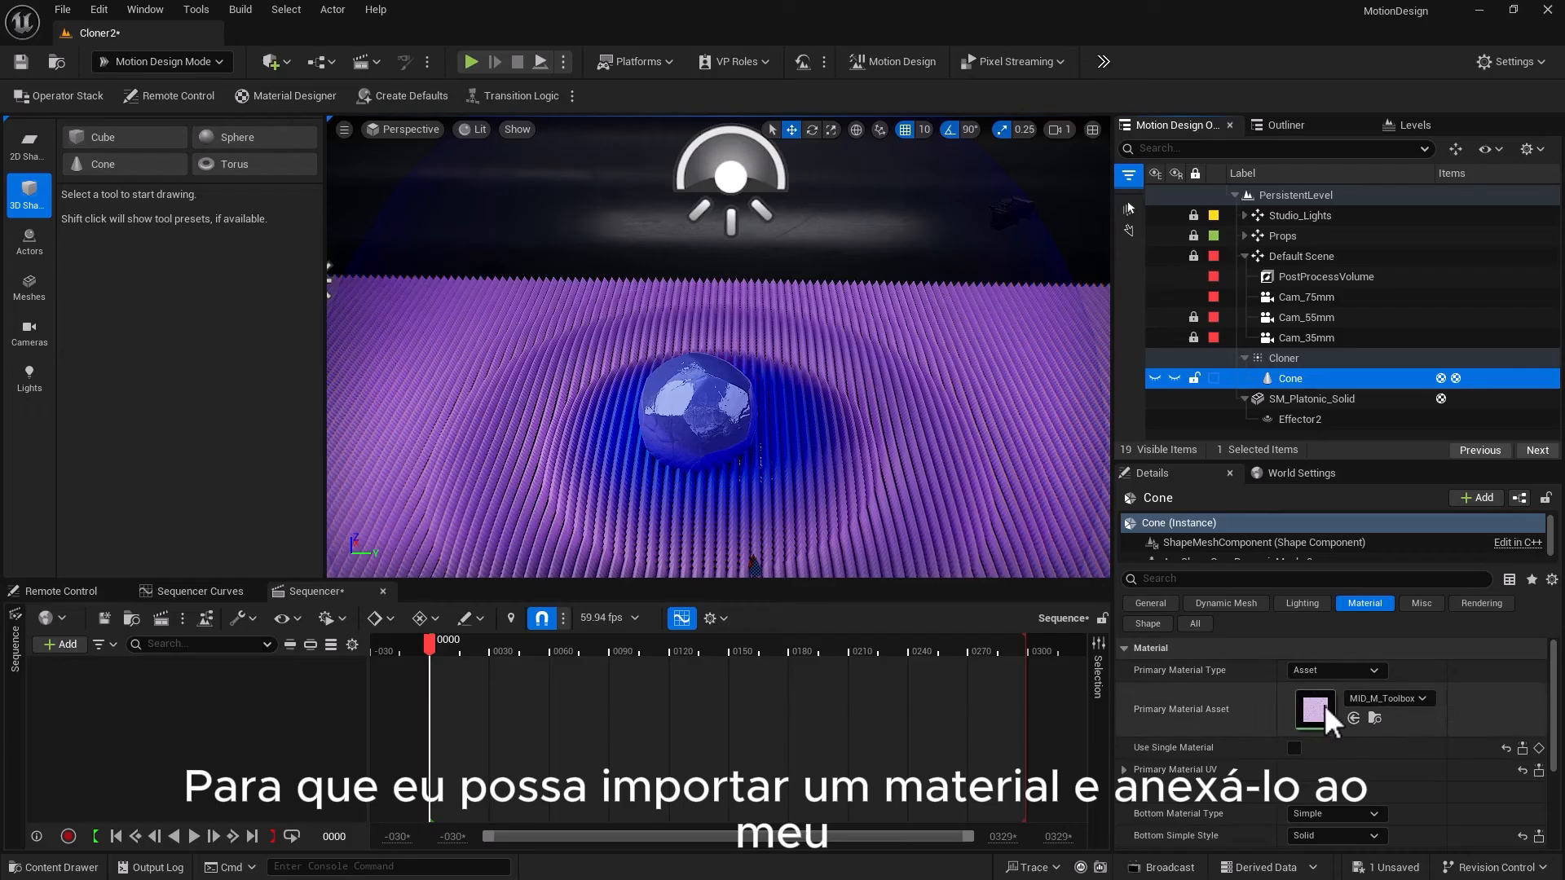
Create a new material named MM_Effector in the Content folder
{"action": "left_click", "coordinate": [65, 867]}
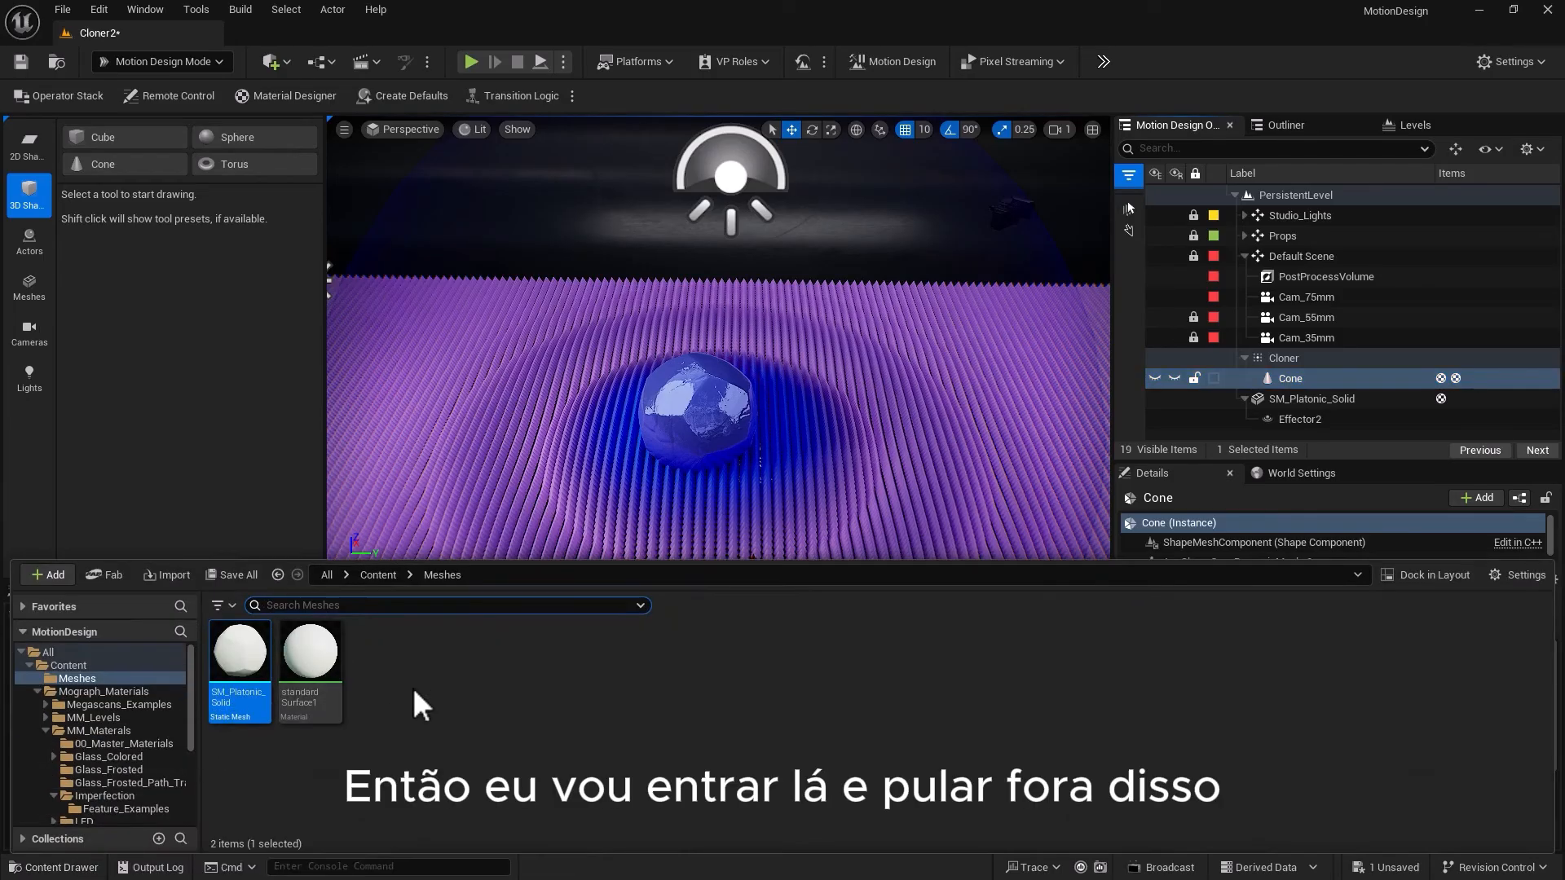
{"action": "left_click", "coordinate": [390, 575]}
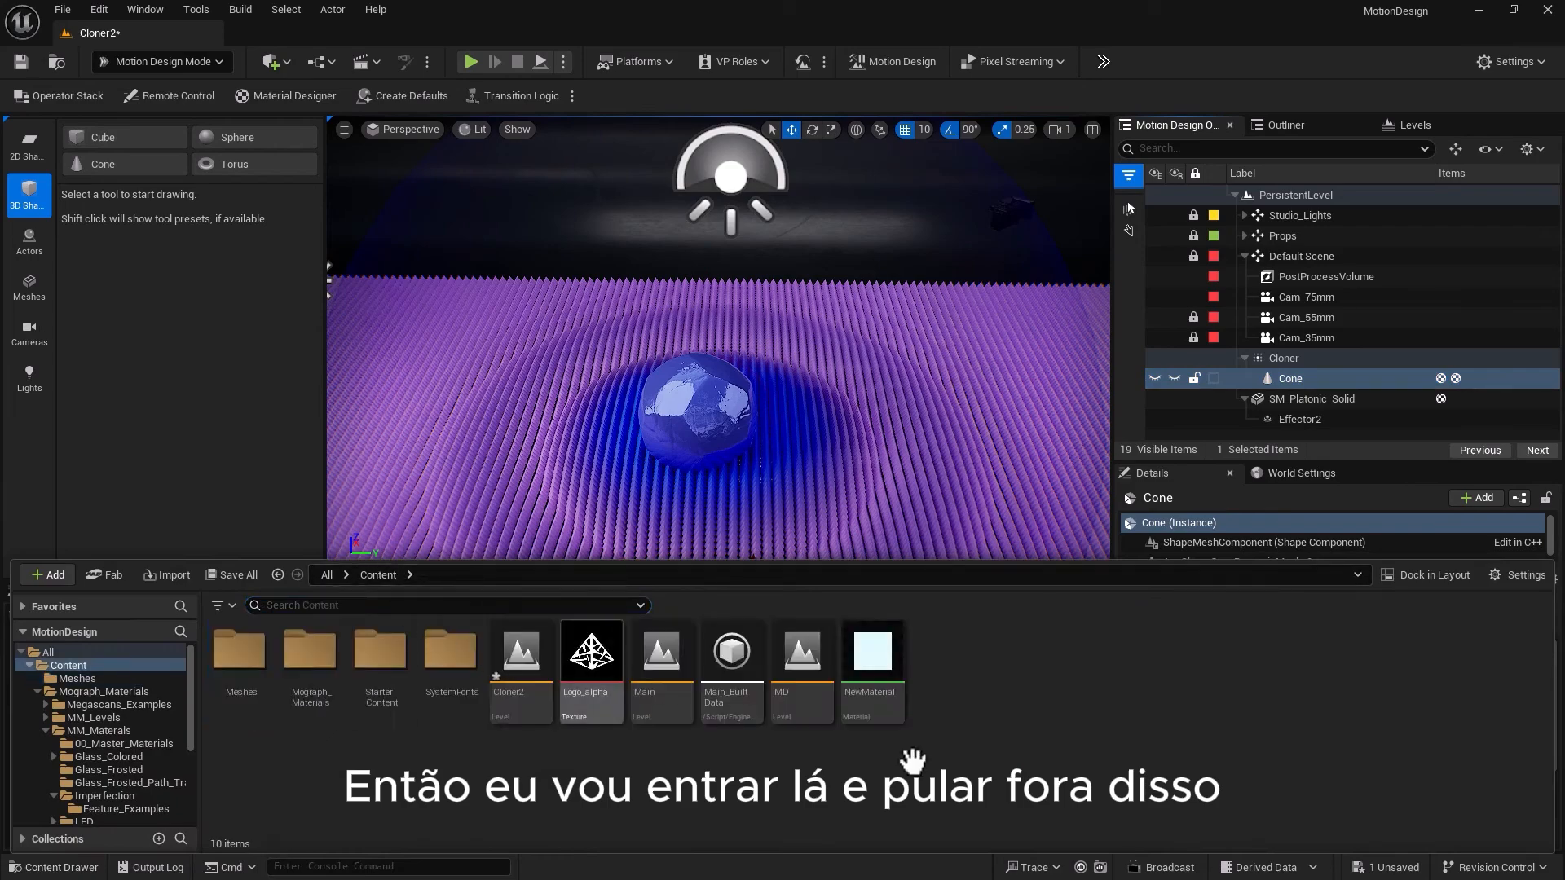
{"action": "right_click", "coordinate": [990, 716]}
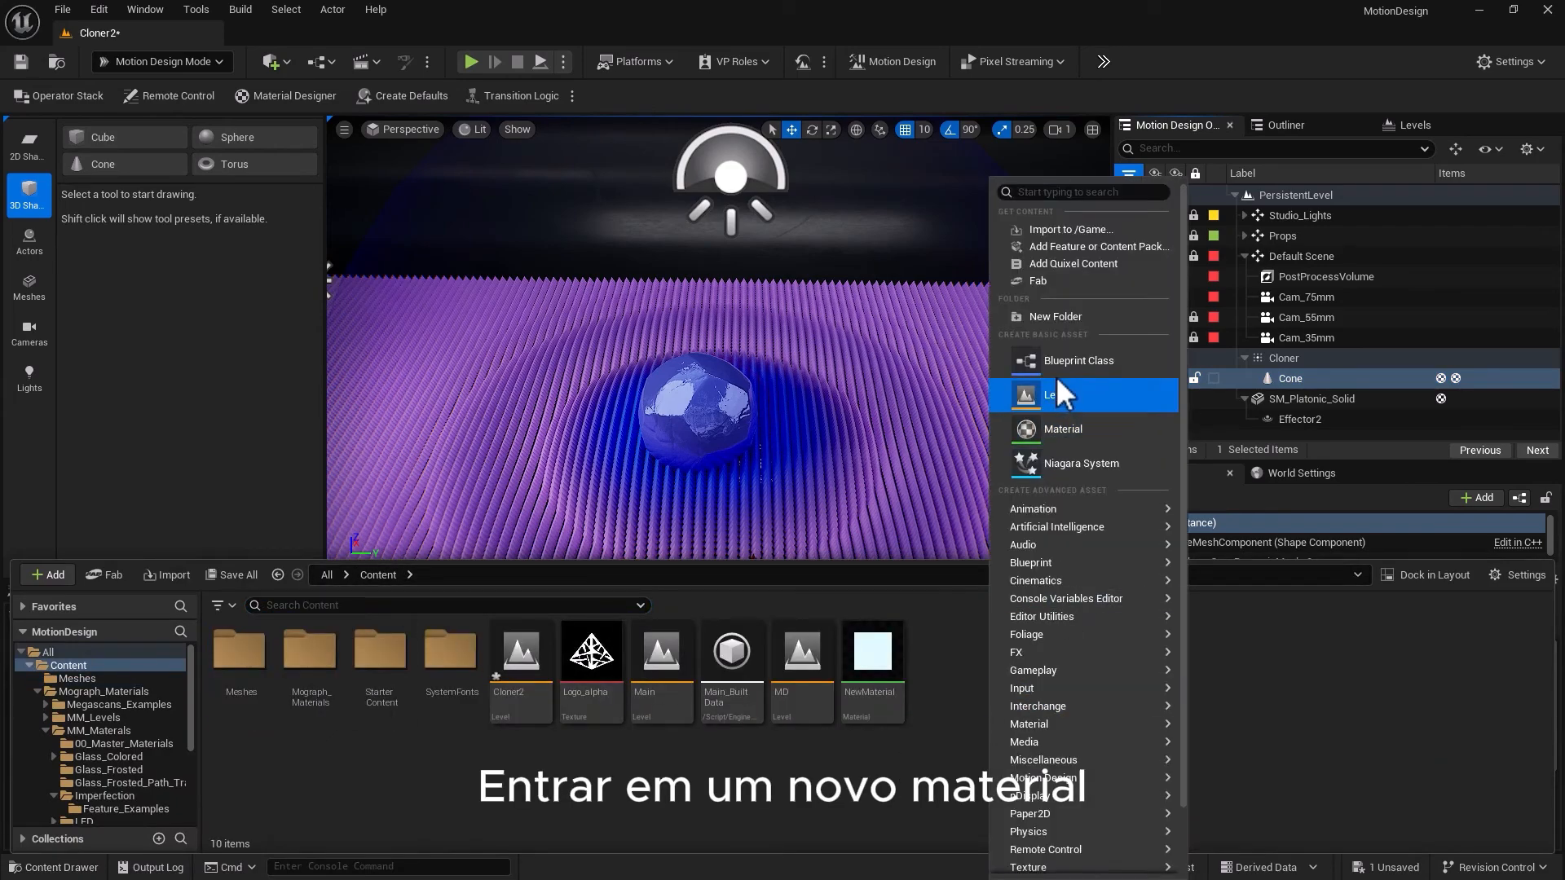
{"action": "left_click", "coordinate": [1049, 428]}
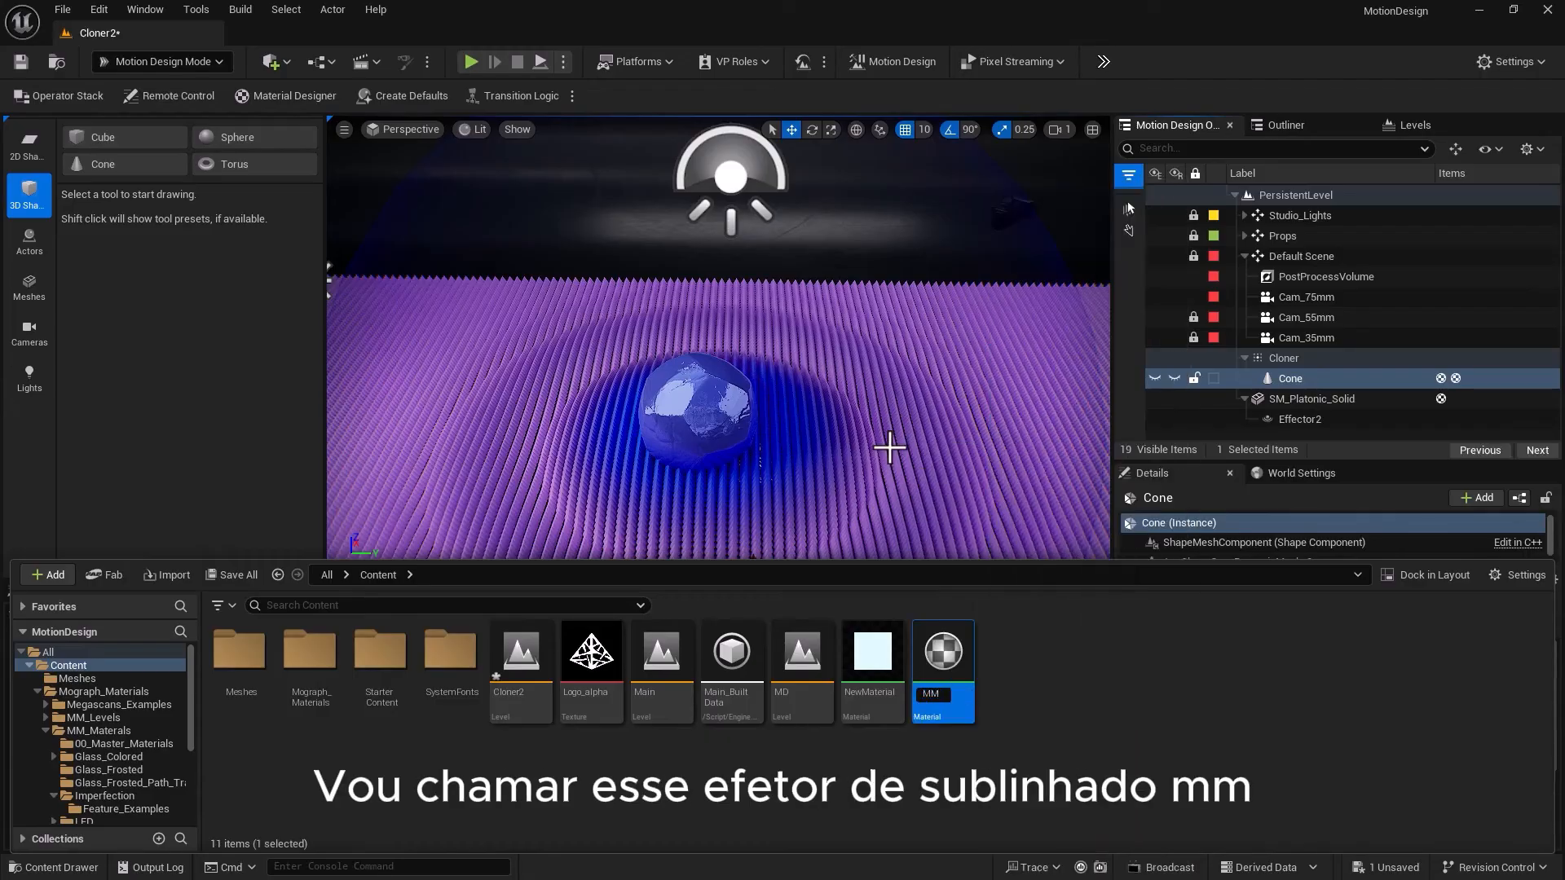
{"action": "type", "text": "MM_Effector"}
{"action": "key", "text": "Return"}
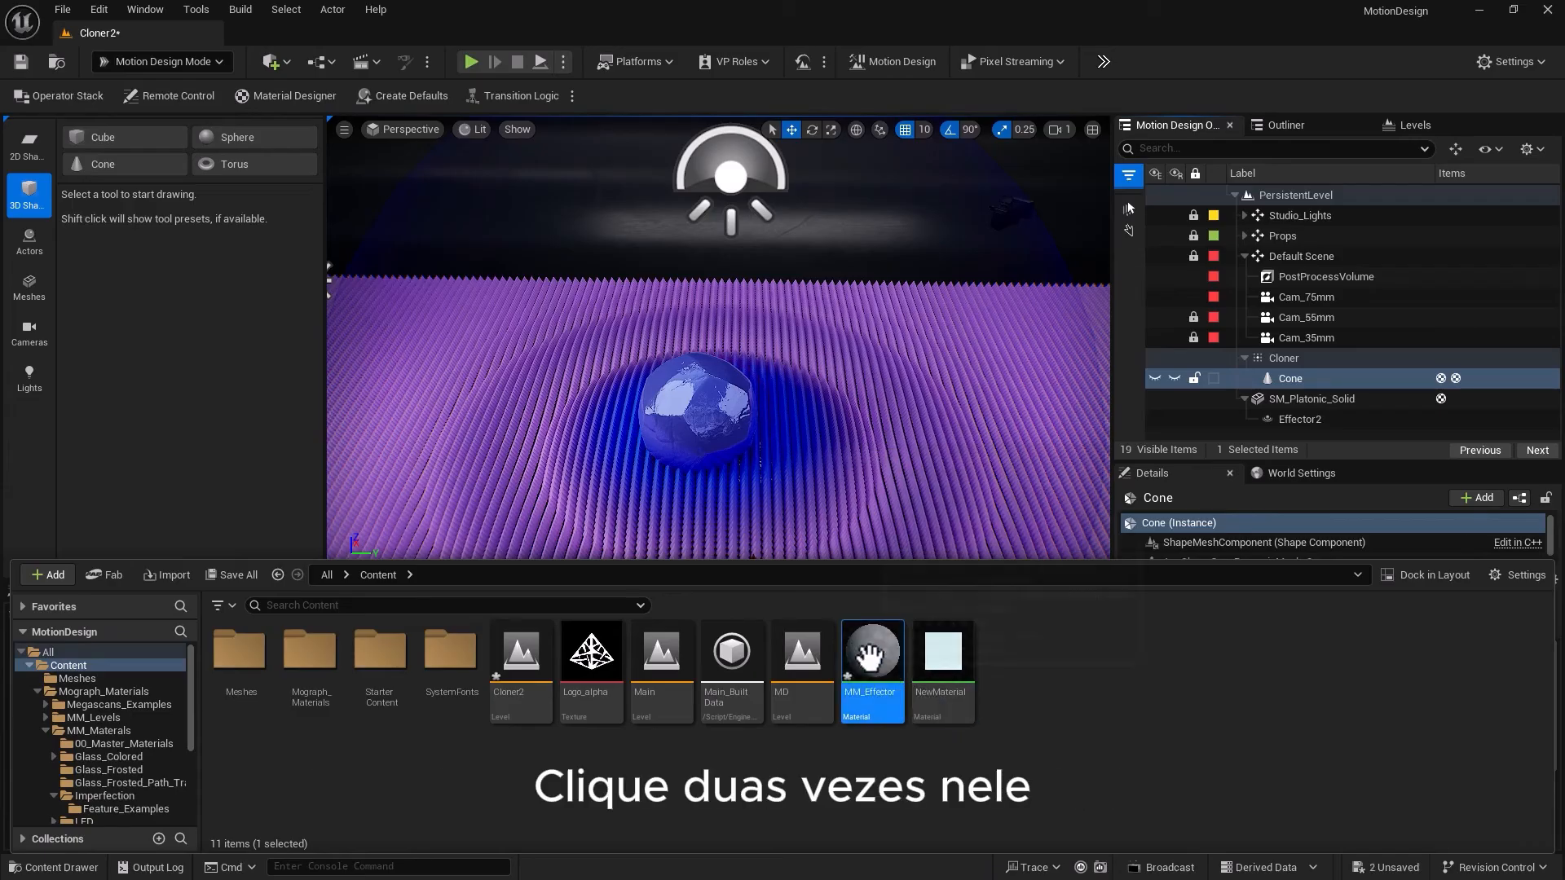
Open the MM_Effector material and dock its editor in the main window beside the Cloner2 level
{"action": "double_click", "coordinate": [870, 656]}
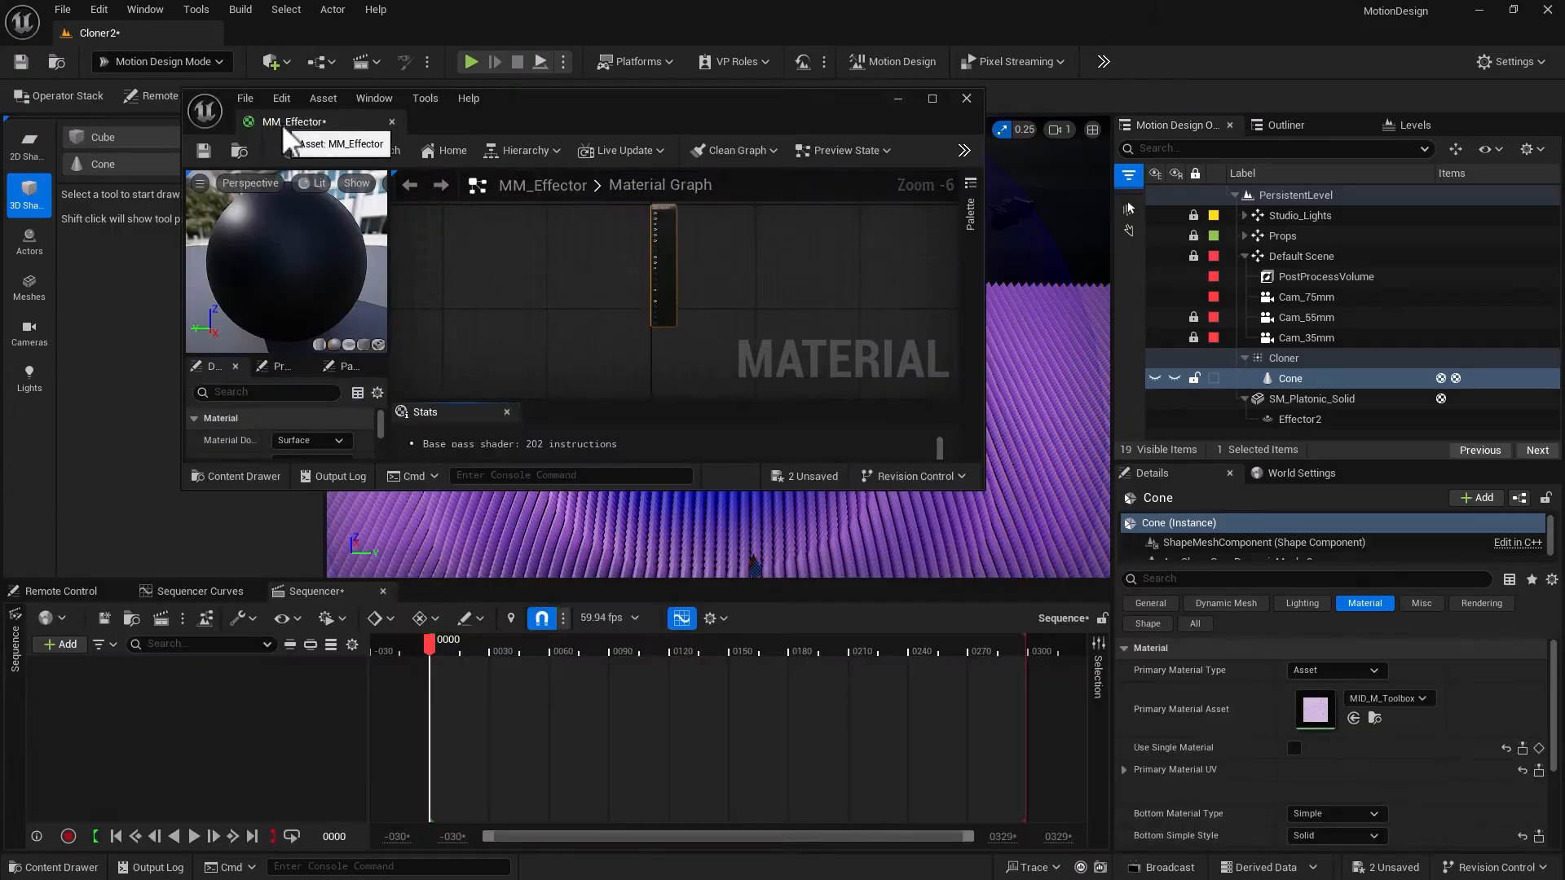
{"action": "left_click_drag", "start_coordinate": [281, 123], "coordinate": [242, 31]}
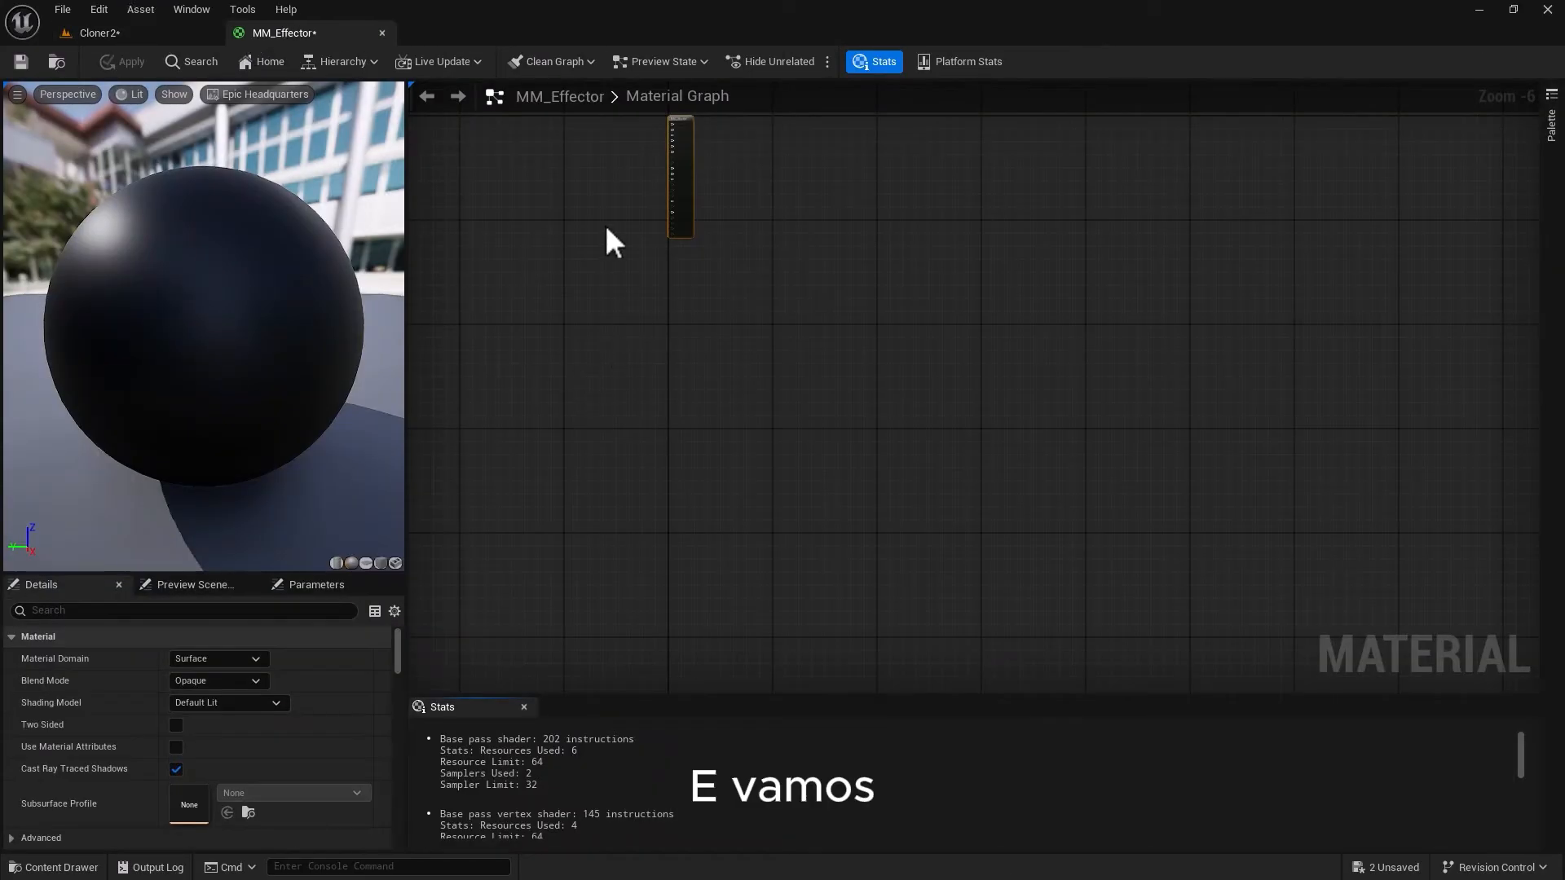
{"action": "scroll", "coordinate": [619, 237], "scroll_direction": "up", "scroll_amount": 6}
{"action": "right_click_drag", "start_coordinate": [711, 262], "coordinate": [957, 502]}
{"action": "scroll", "coordinate": [811, 470], "scroll_direction": "down", "scroll_amount": 2}
{"action": "scroll", "coordinate": [984, 410], "scroll_direction": "up", "scroll_amount": 1}
{"action": "scroll", "coordinate": [957, 502], "scroll_direction": "up", "scroll_amount": 1}
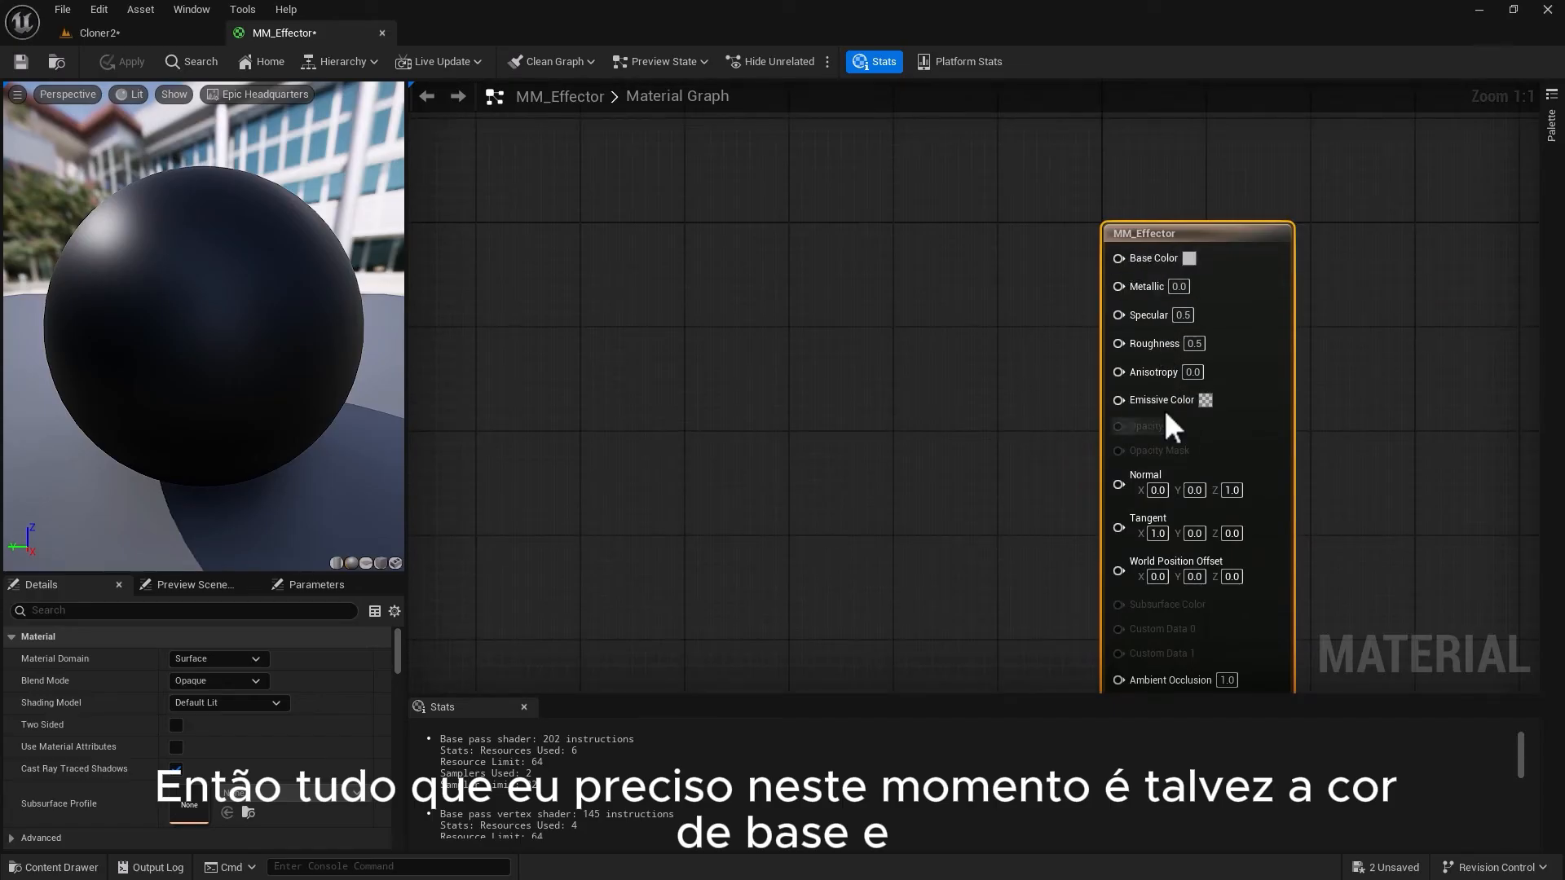
Add a yellow three-component constant (1, 0.728, 0) and connect it to the material's Base Color
{"action": "left_click", "coordinate": [896, 284]}
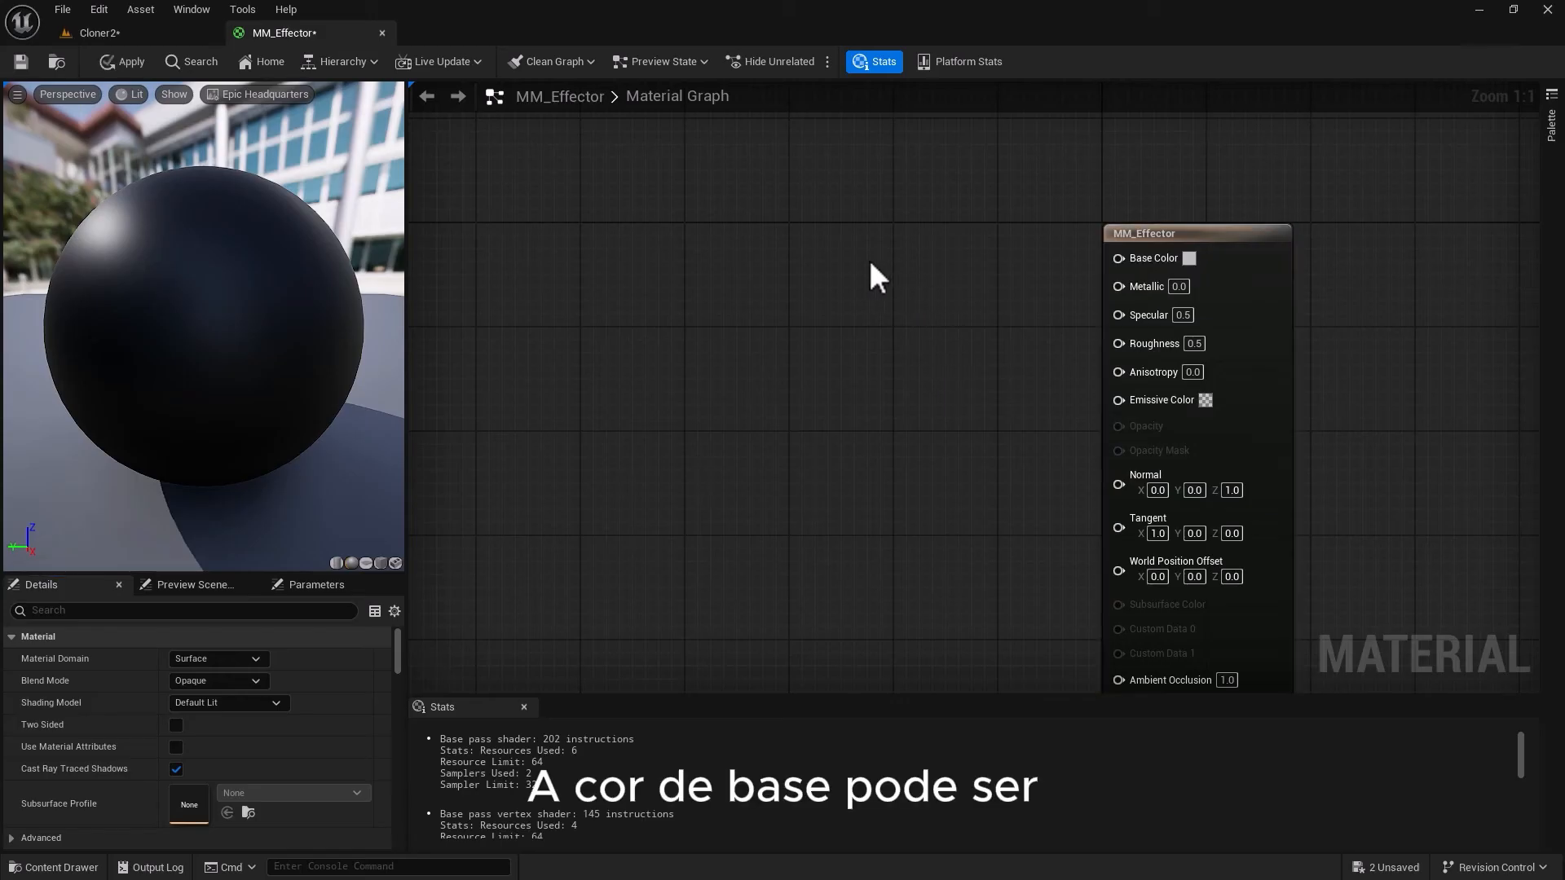
{"action": "left_click", "coordinate": [869, 261]}
{"action": "double_click", "coordinate": [906, 375]}
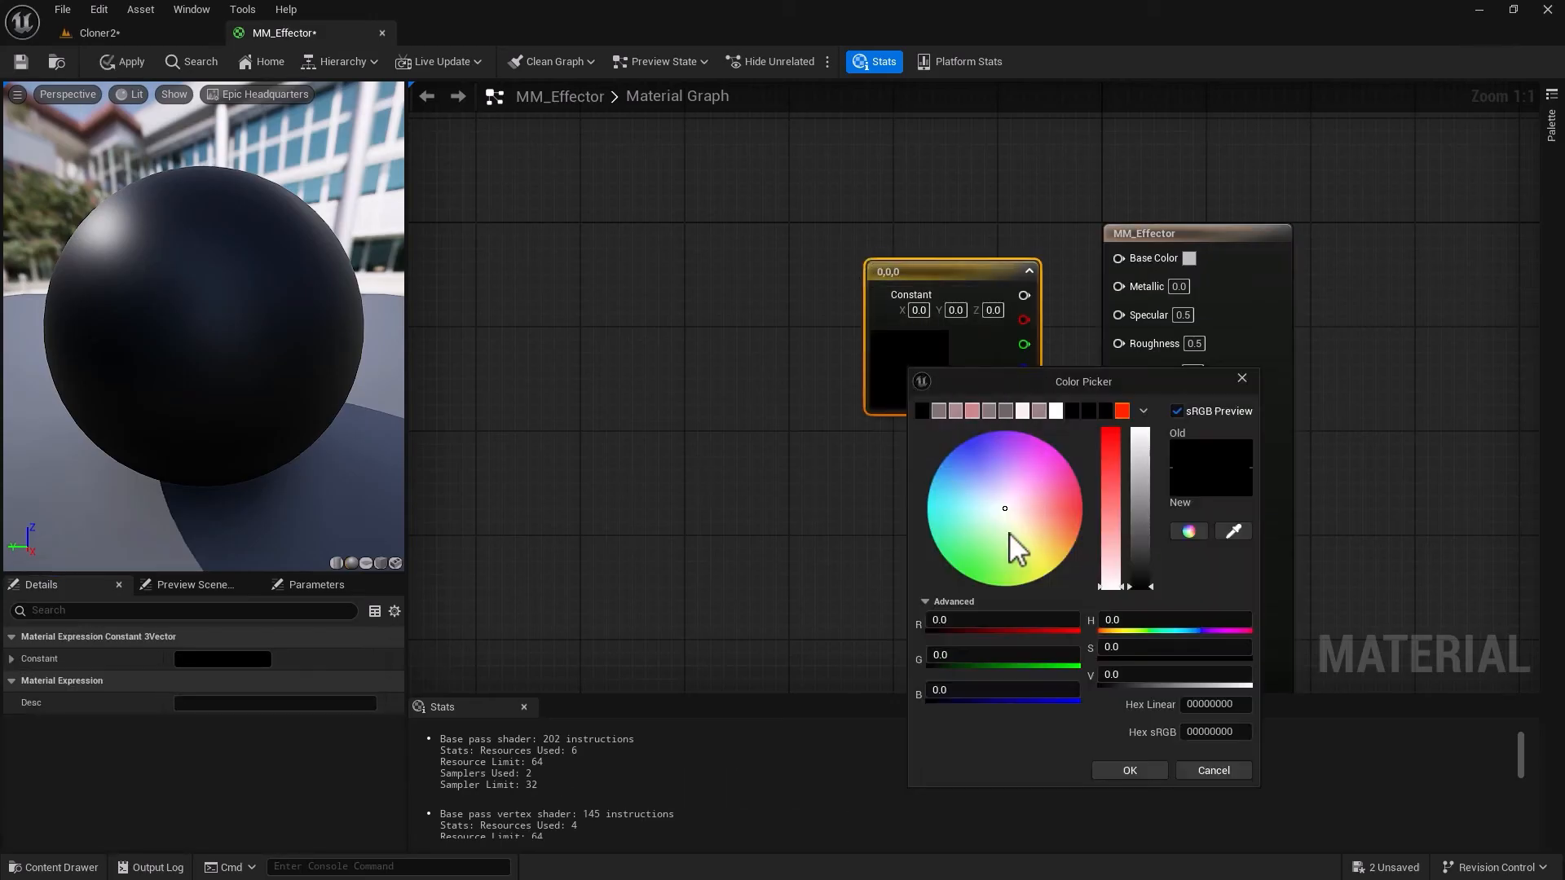
{"action": "left_click_drag", "start_coordinate": [1018, 510], "coordinate": [1077, 577]}
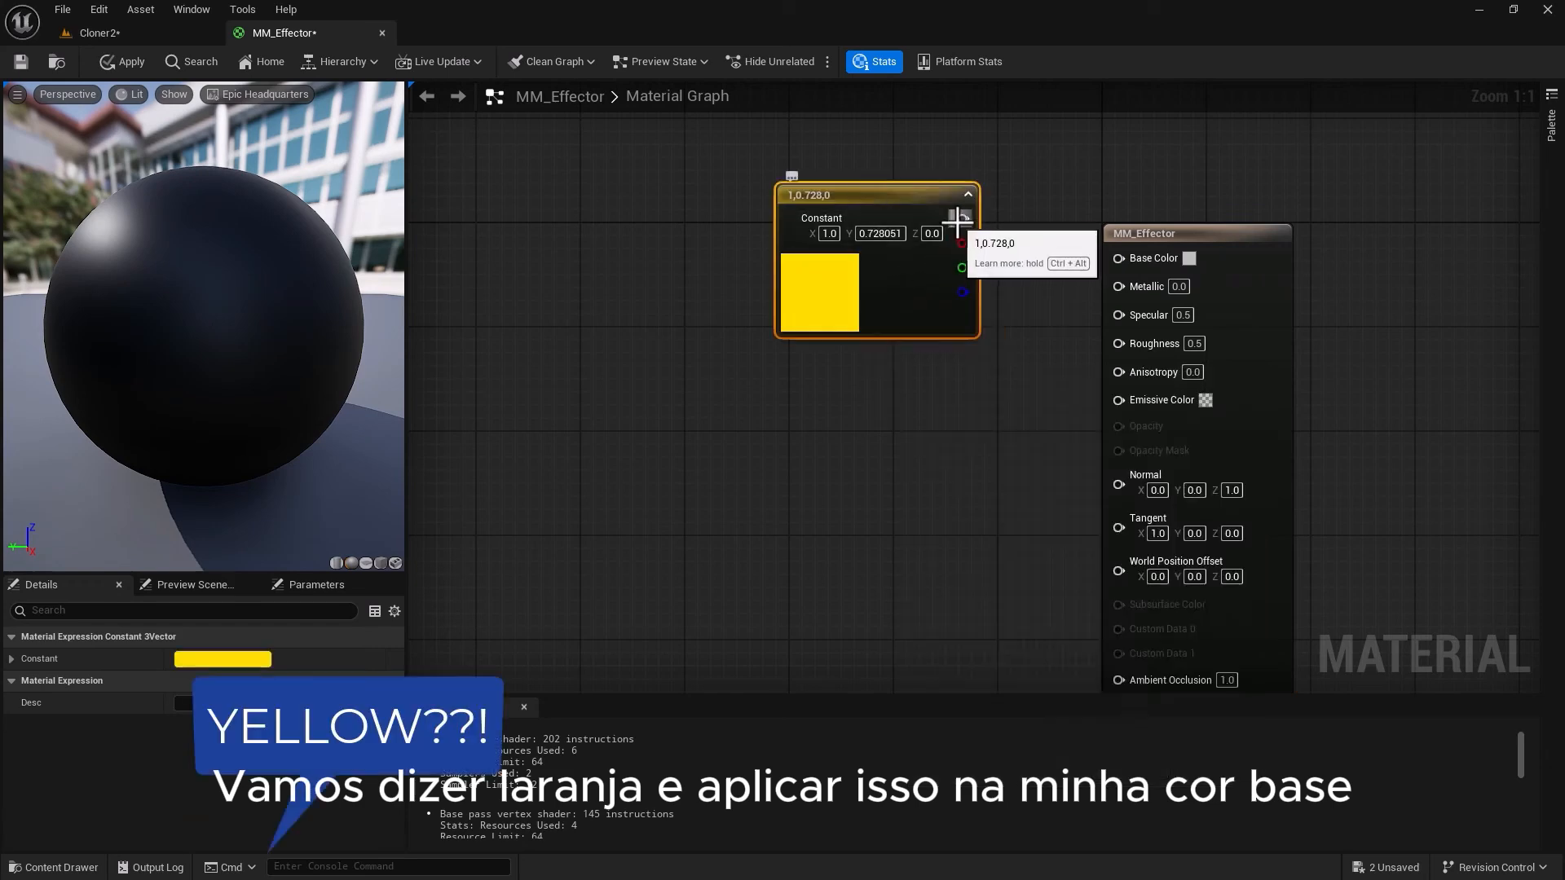
{"action": "left_click_drag", "start_coordinate": [962, 218], "coordinate": [1122, 257]}
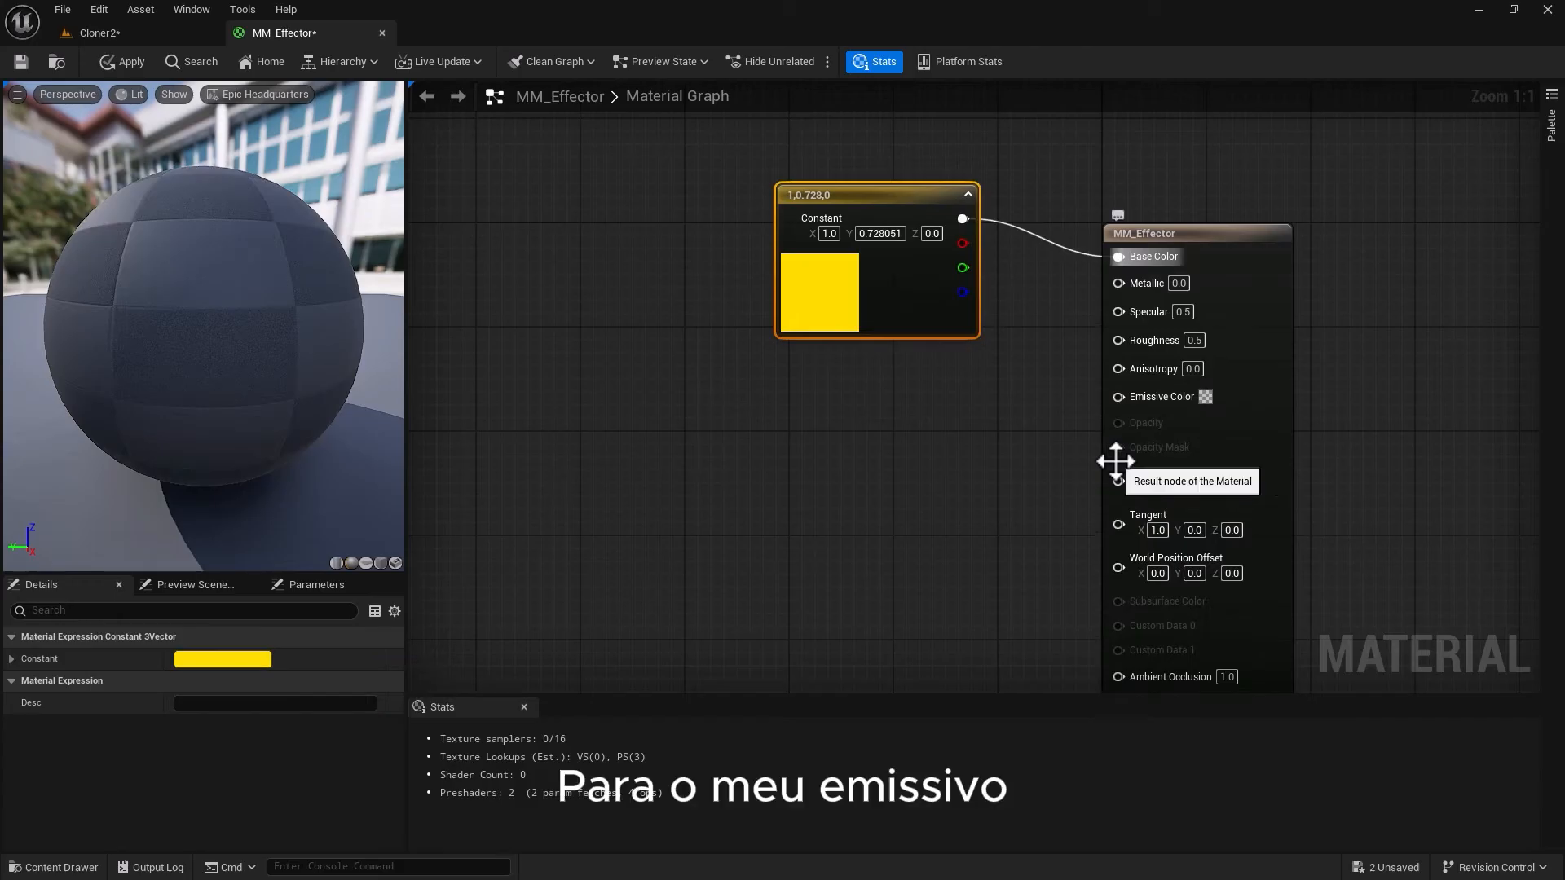
Add a second three-component constant below the yellow one and color it orange (1, 0.192, 0)
{"action": "left_click", "coordinate": [663, 472]}
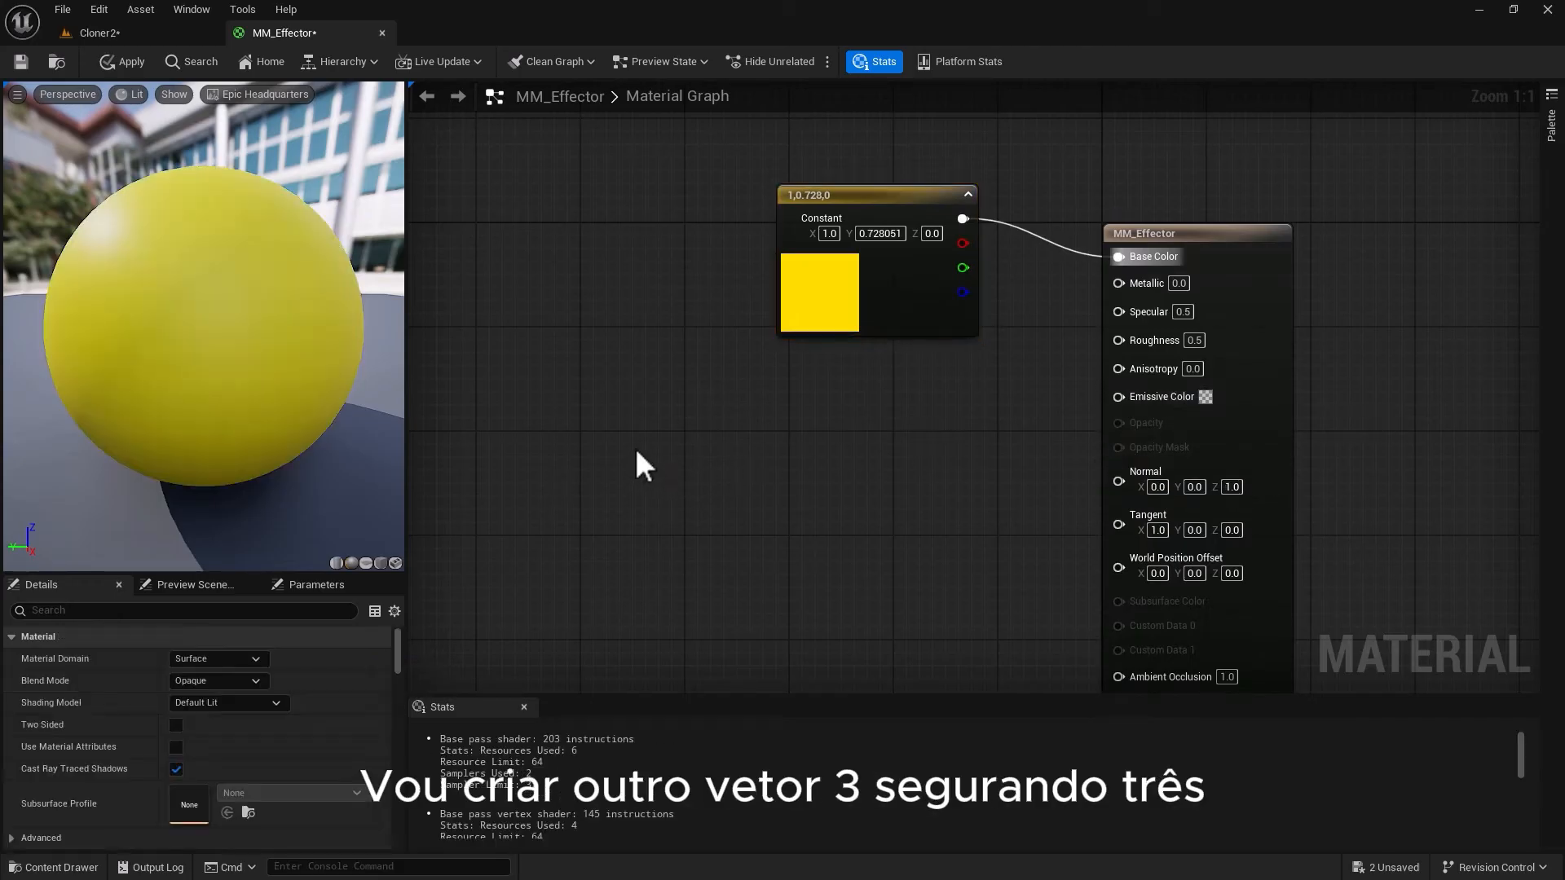
{"action": "left_click", "coordinate": [628, 436]}
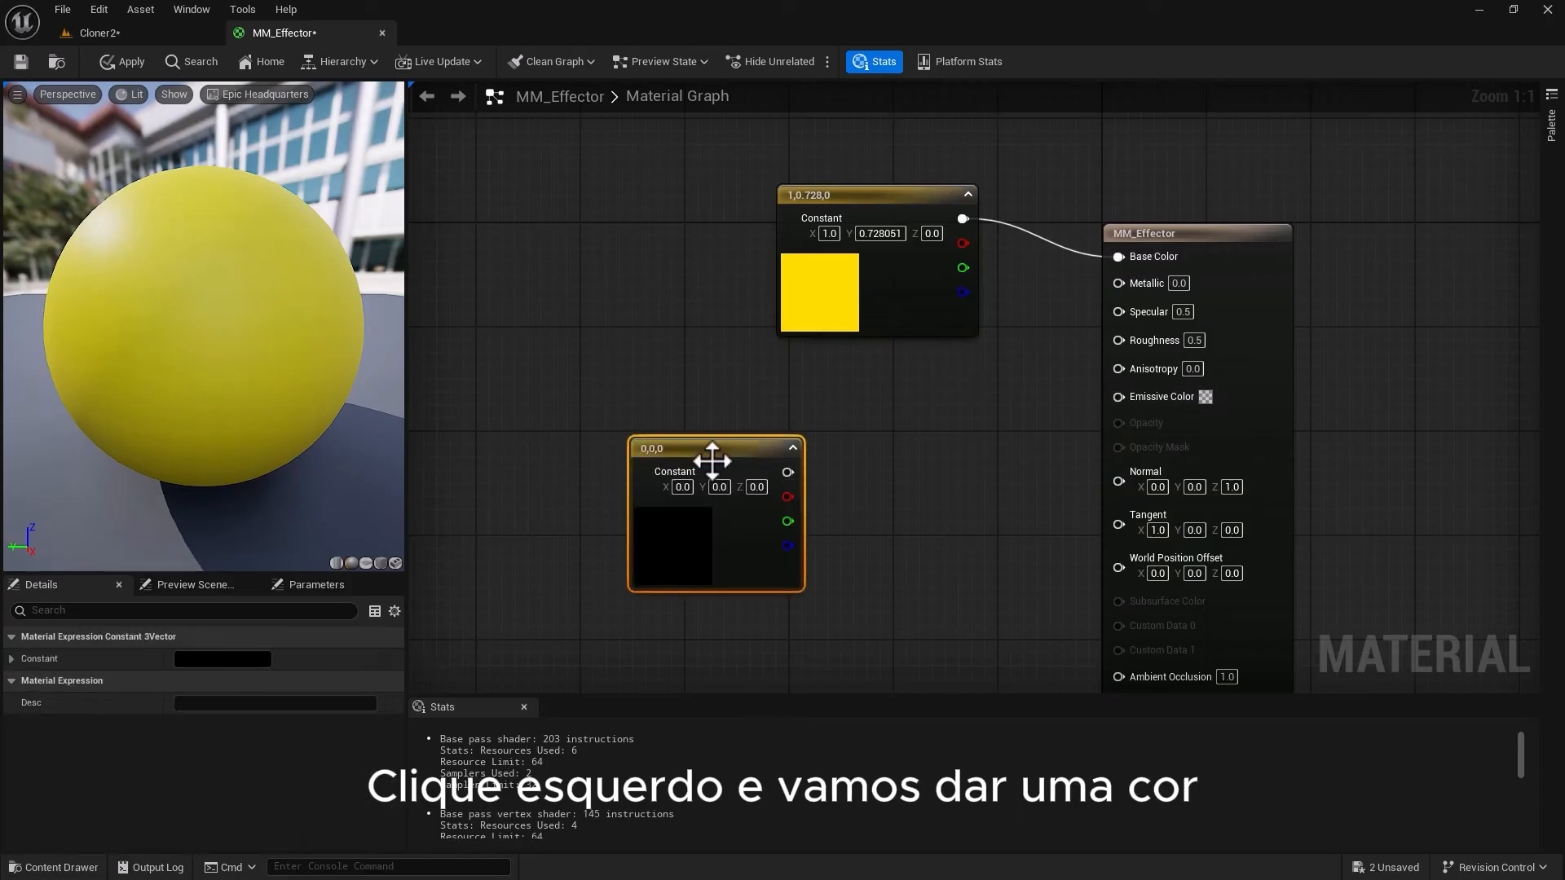
{"action": "left_click_drag", "start_coordinate": [709, 454], "coordinate": [613, 445]}
{"action": "double_click", "coordinate": [579, 485]}
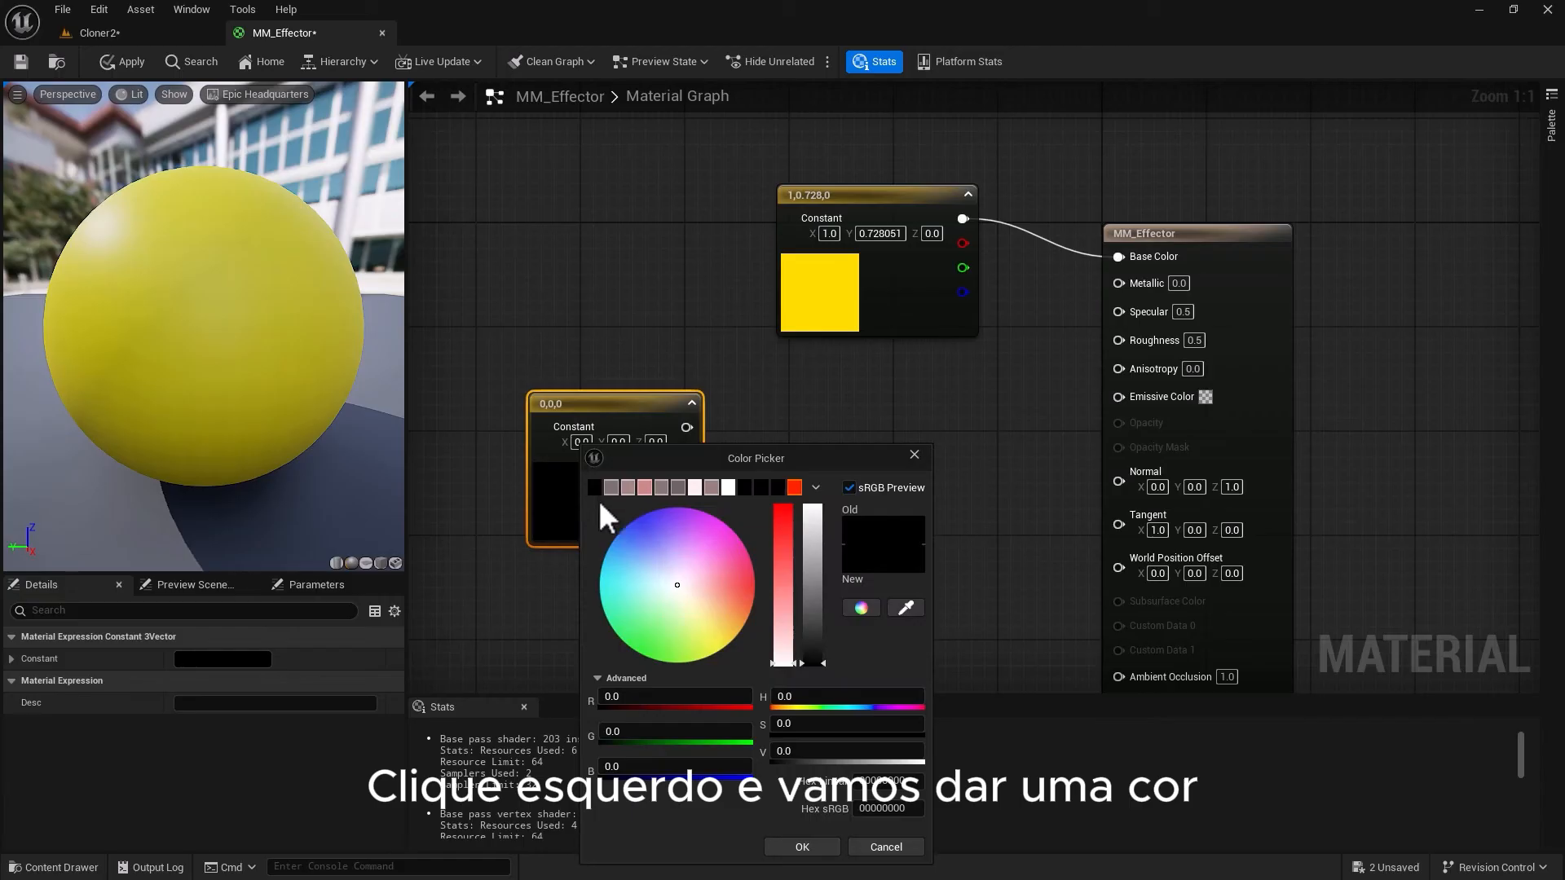
{"action": "left_click_drag", "start_coordinate": [717, 583], "coordinate": [769, 603]}
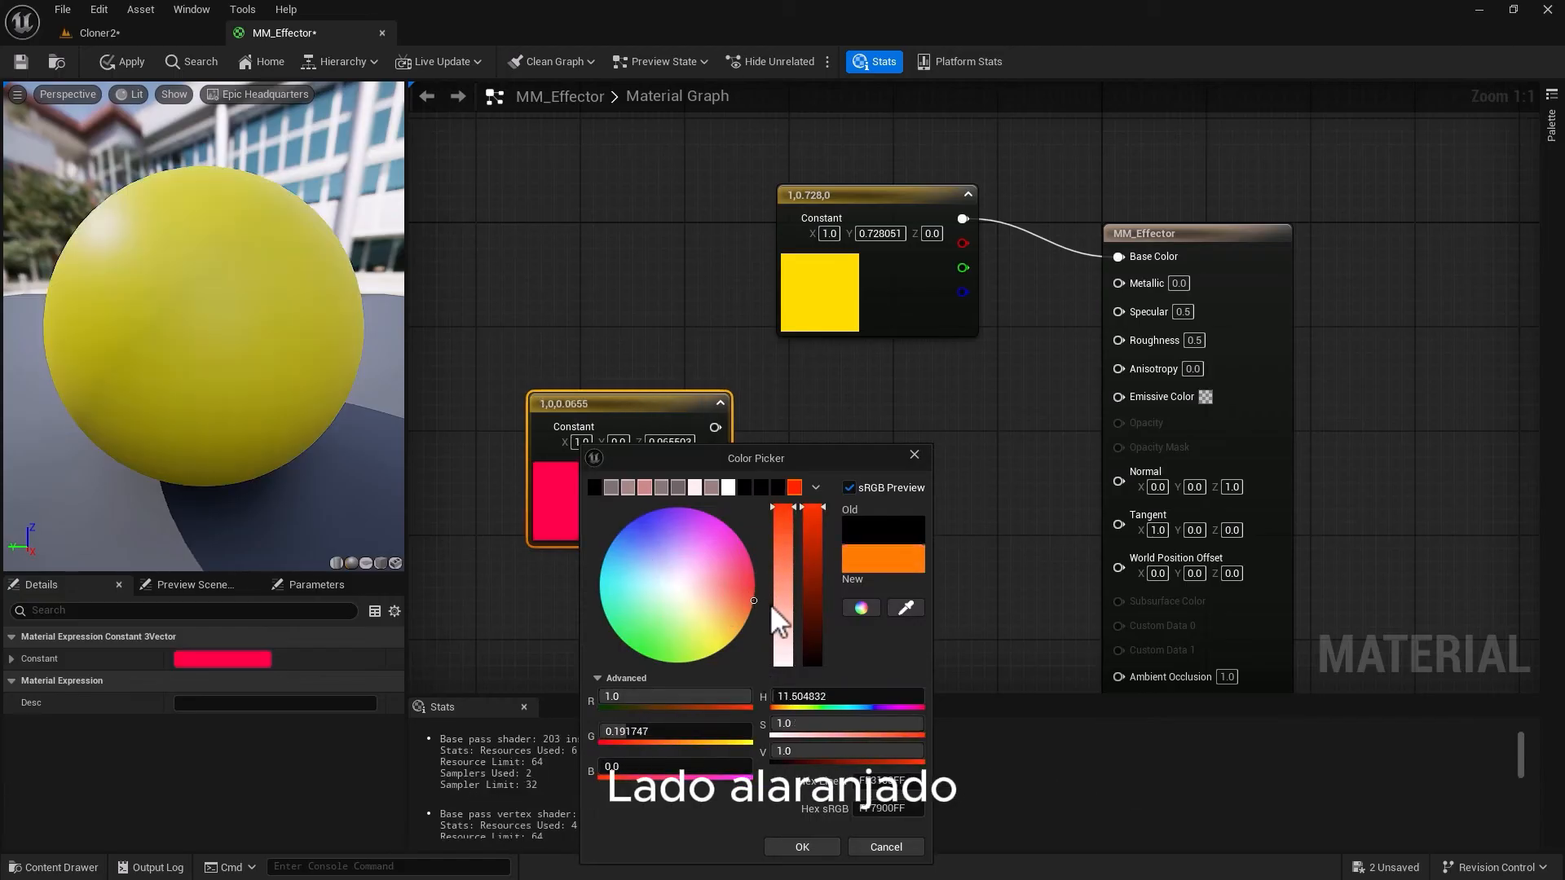
{"action": "left_click", "coordinate": [798, 846]}
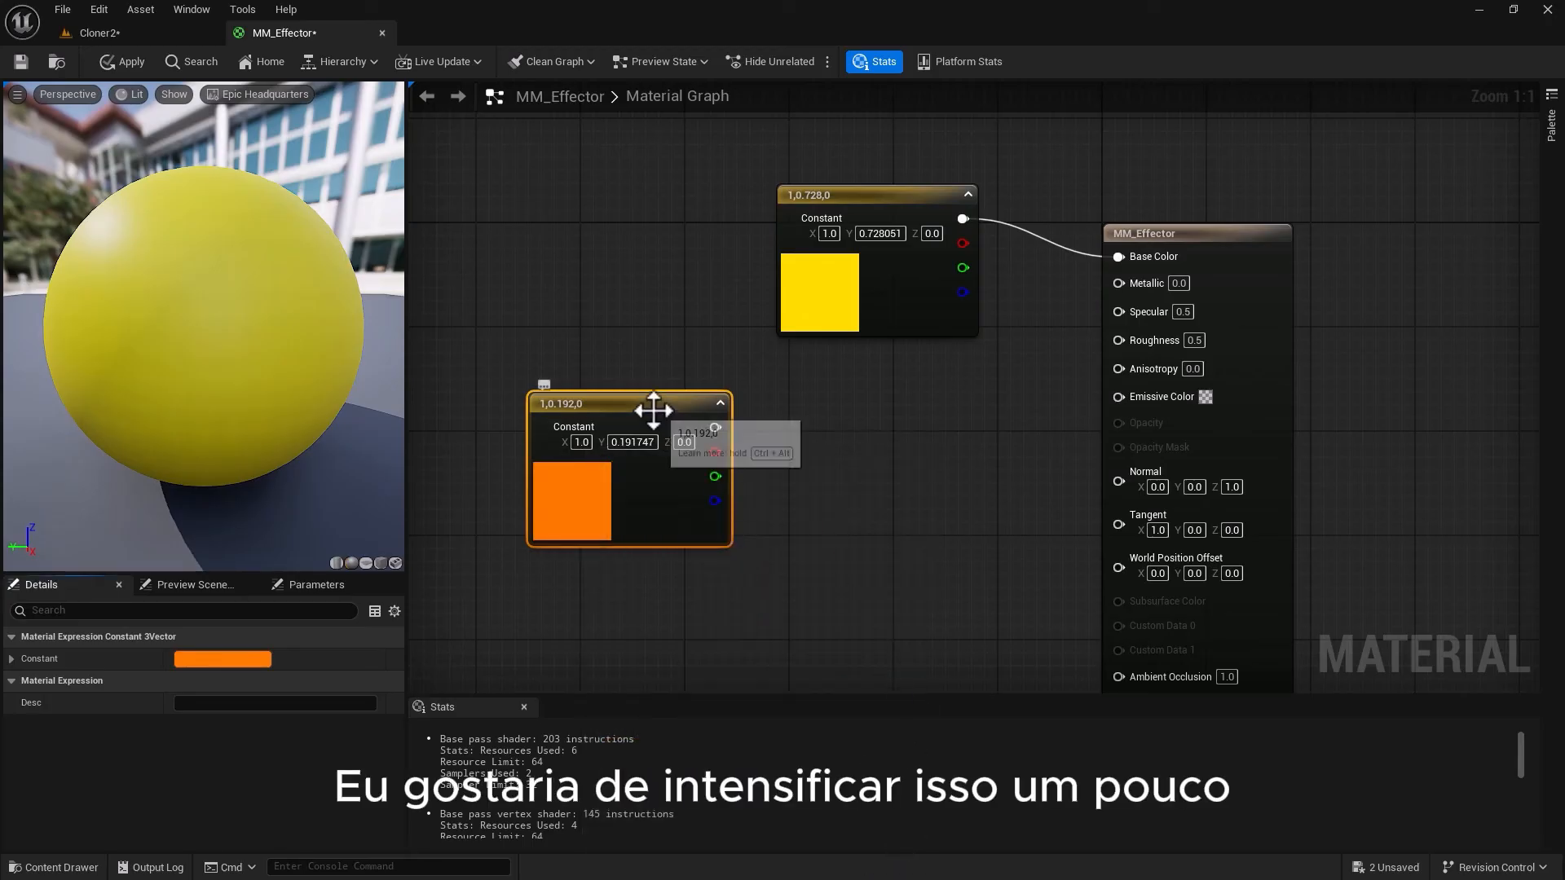
{"action": "left_click_drag", "start_coordinate": [650, 409], "coordinate": [599, 396]}
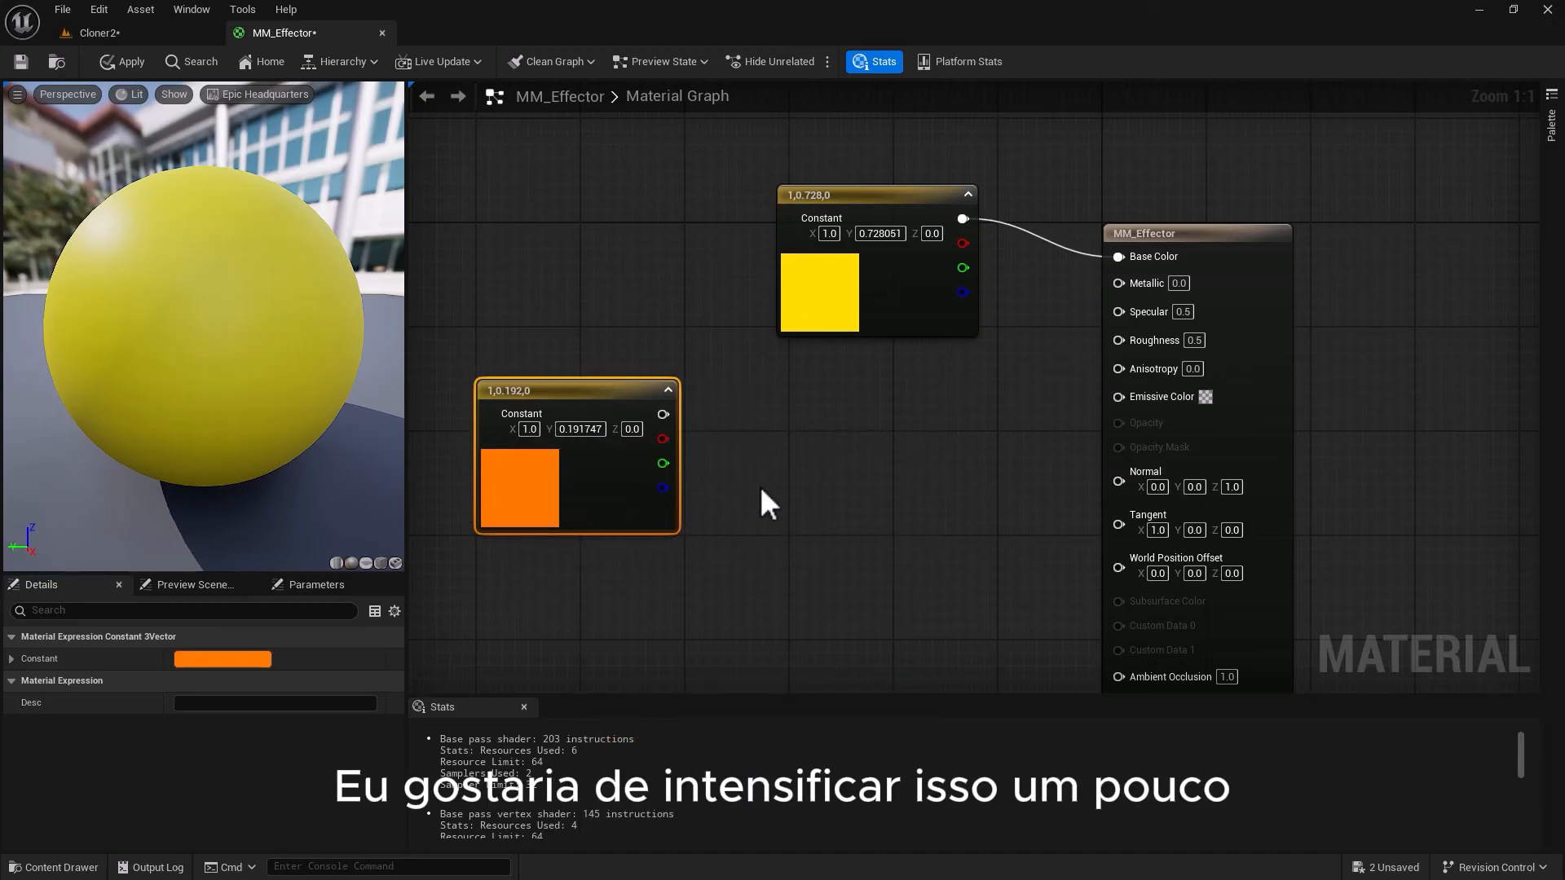
Add a Multiply node beside the orange constant and connect the orange color to its A input
{"action": "left_click", "coordinate": [784, 474]}
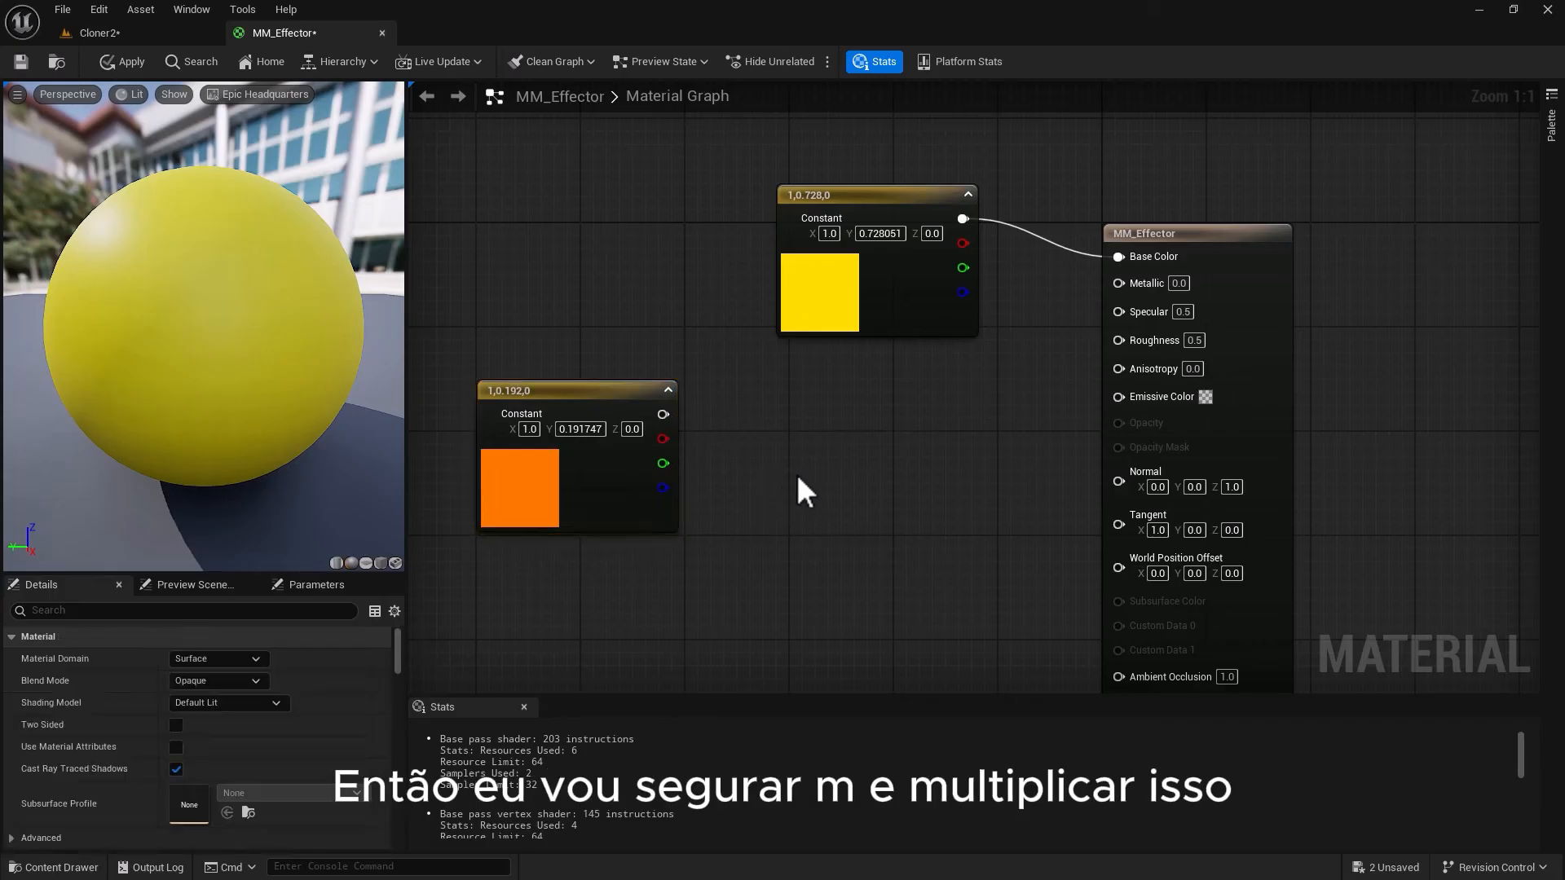
{"action": "left_click", "coordinate": [795, 474]}
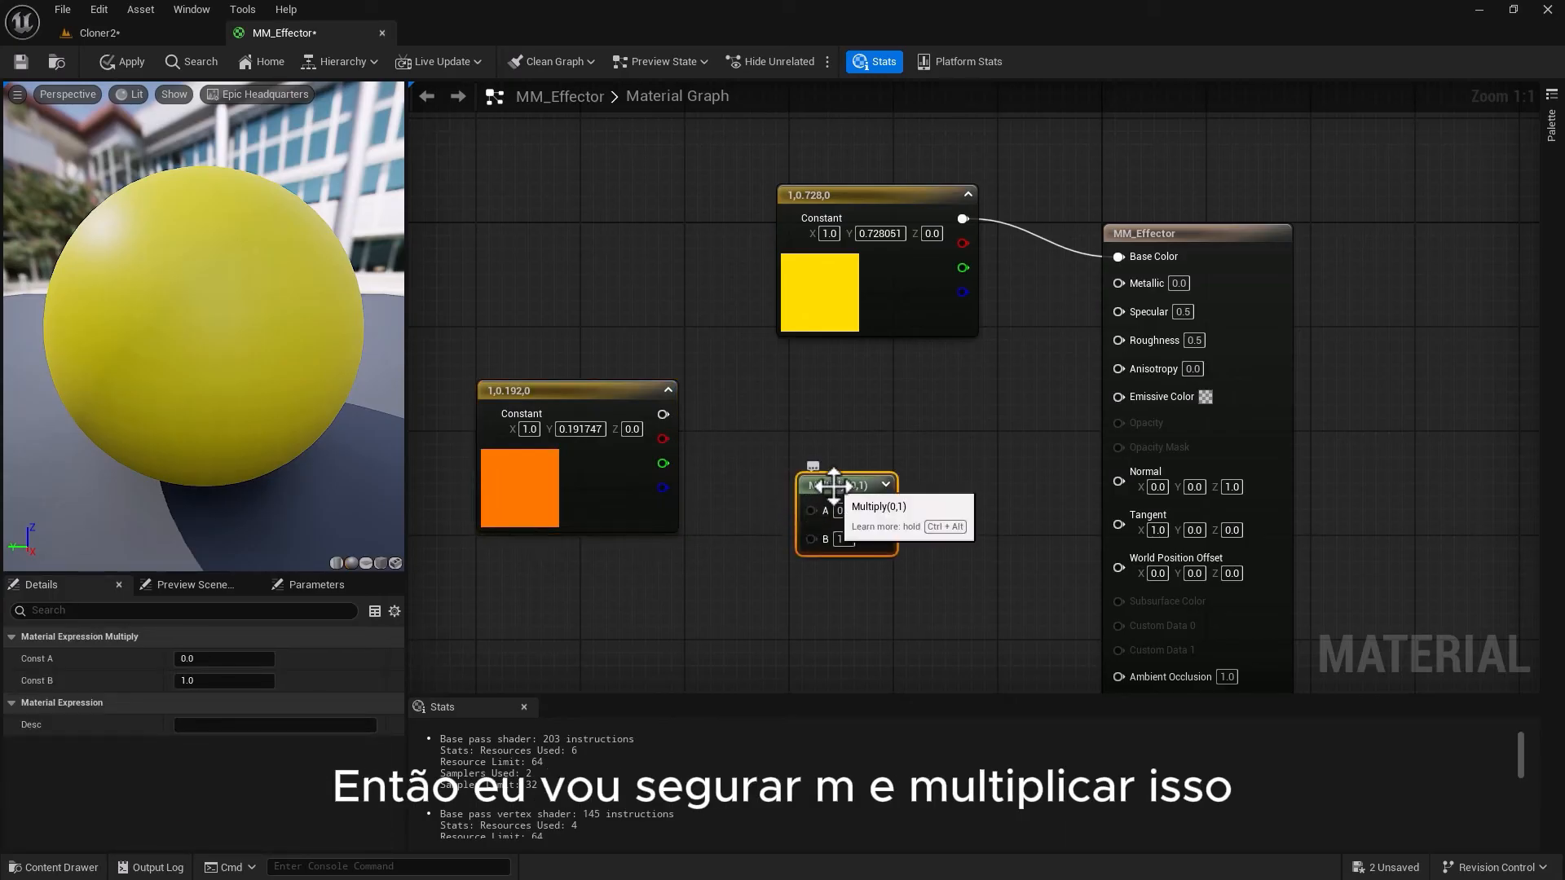
{"action": "left_click_drag", "start_coordinate": [827, 479], "coordinate": [663, 414]}
Add a Constant node feeding the Multiply node's B input, place it below the orange color, and set its value to 2
{"action": "left_click_drag", "start_coordinate": [804, 492], "coordinate": [657, 585]}
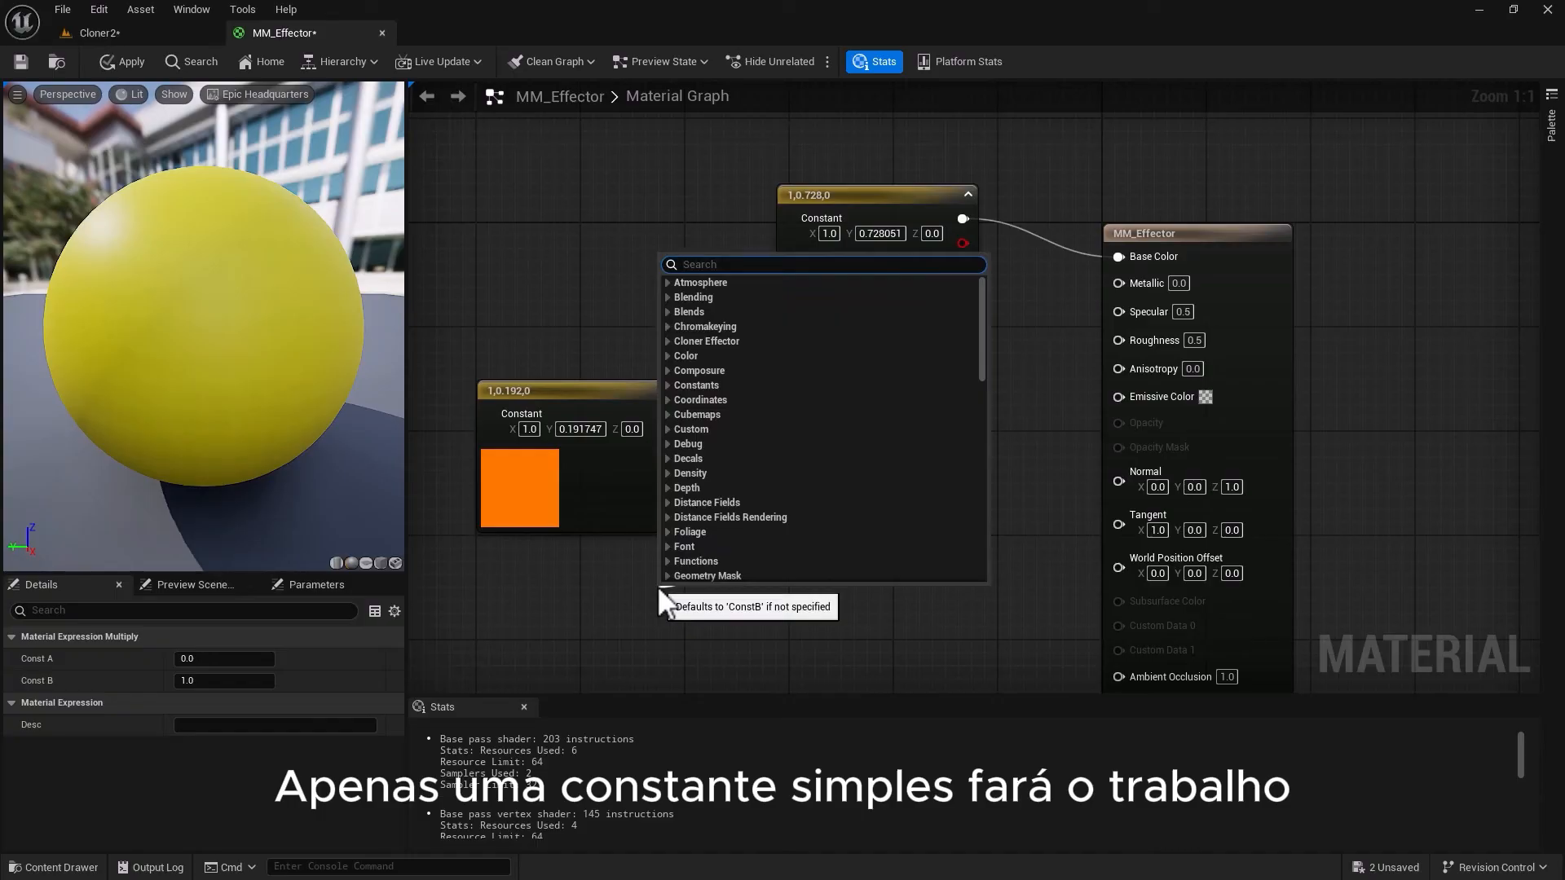
{"action": "type", "text": "consta"}
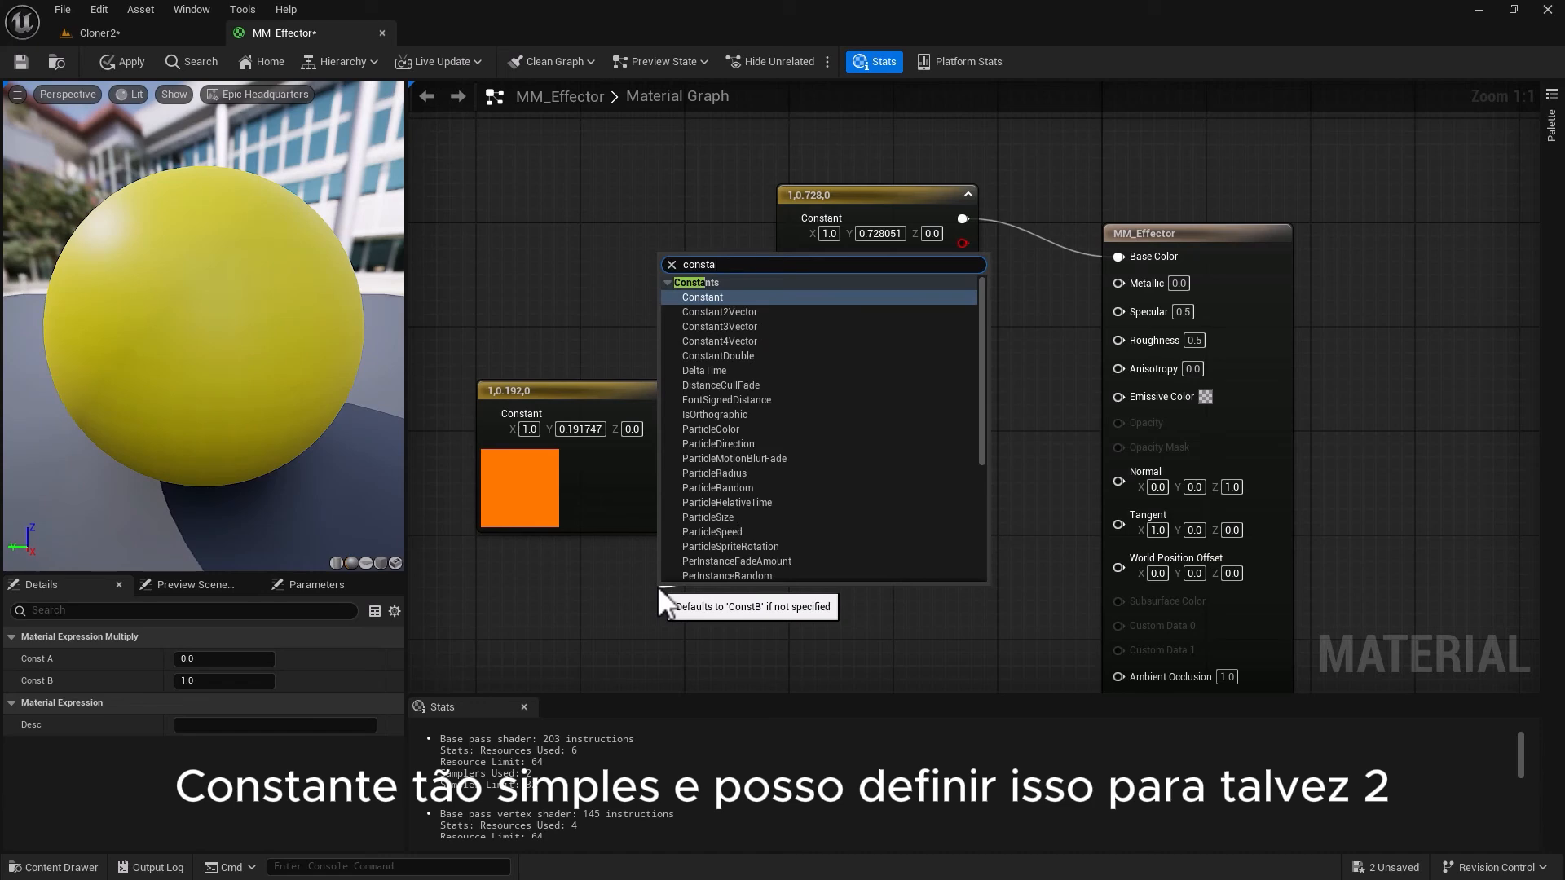
{"action": "key", "text": "Return"}
{"action": "left_click_drag", "start_coordinate": [709, 580], "coordinate": [620, 569]}
{"action": "left_click", "coordinate": [629, 598]}
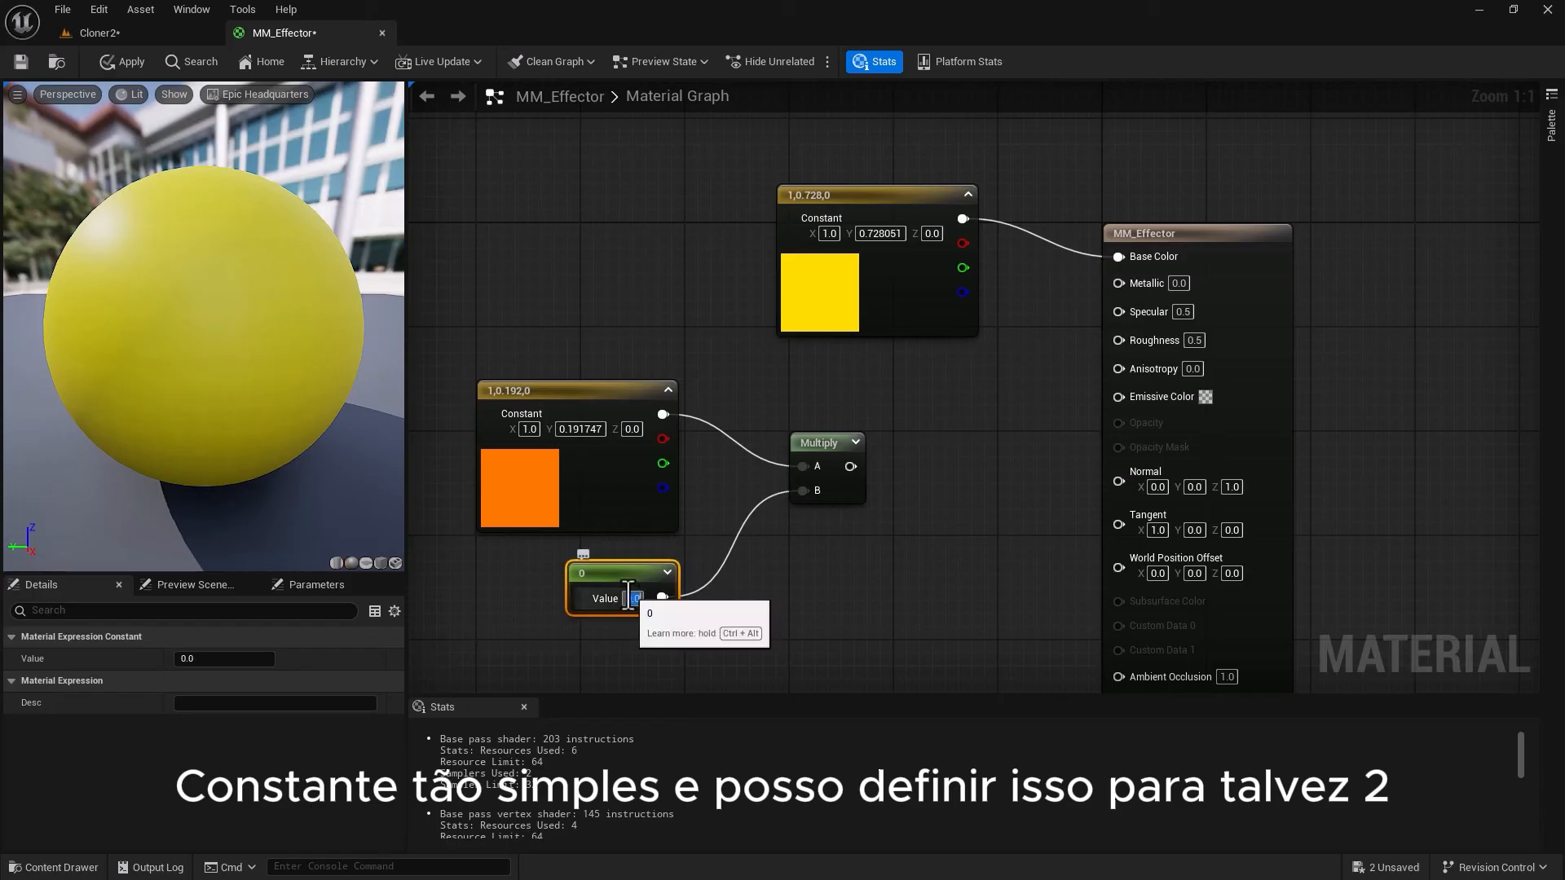
{"action": "type", "text": "2"}
{"action": "key", "text": "Return"}
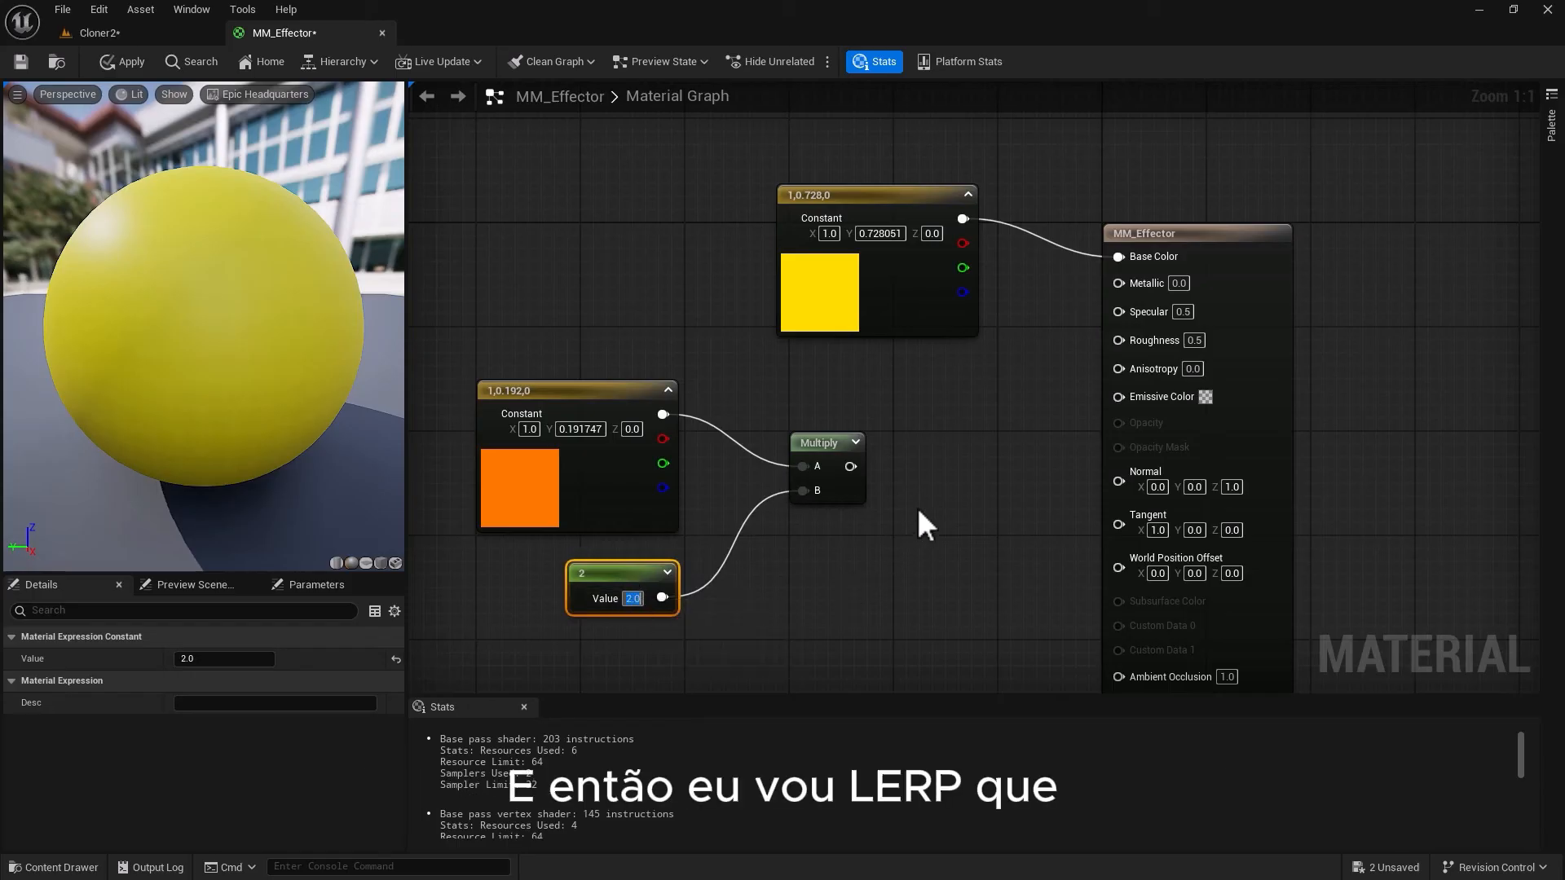
Add a Lerp node beside Multiply, connect the Multiply output to its B input, and tidy the surrounding nodes
{"action": "left_click_drag", "start_coordinate": [820, 444], "coordinate": [794, 443]}
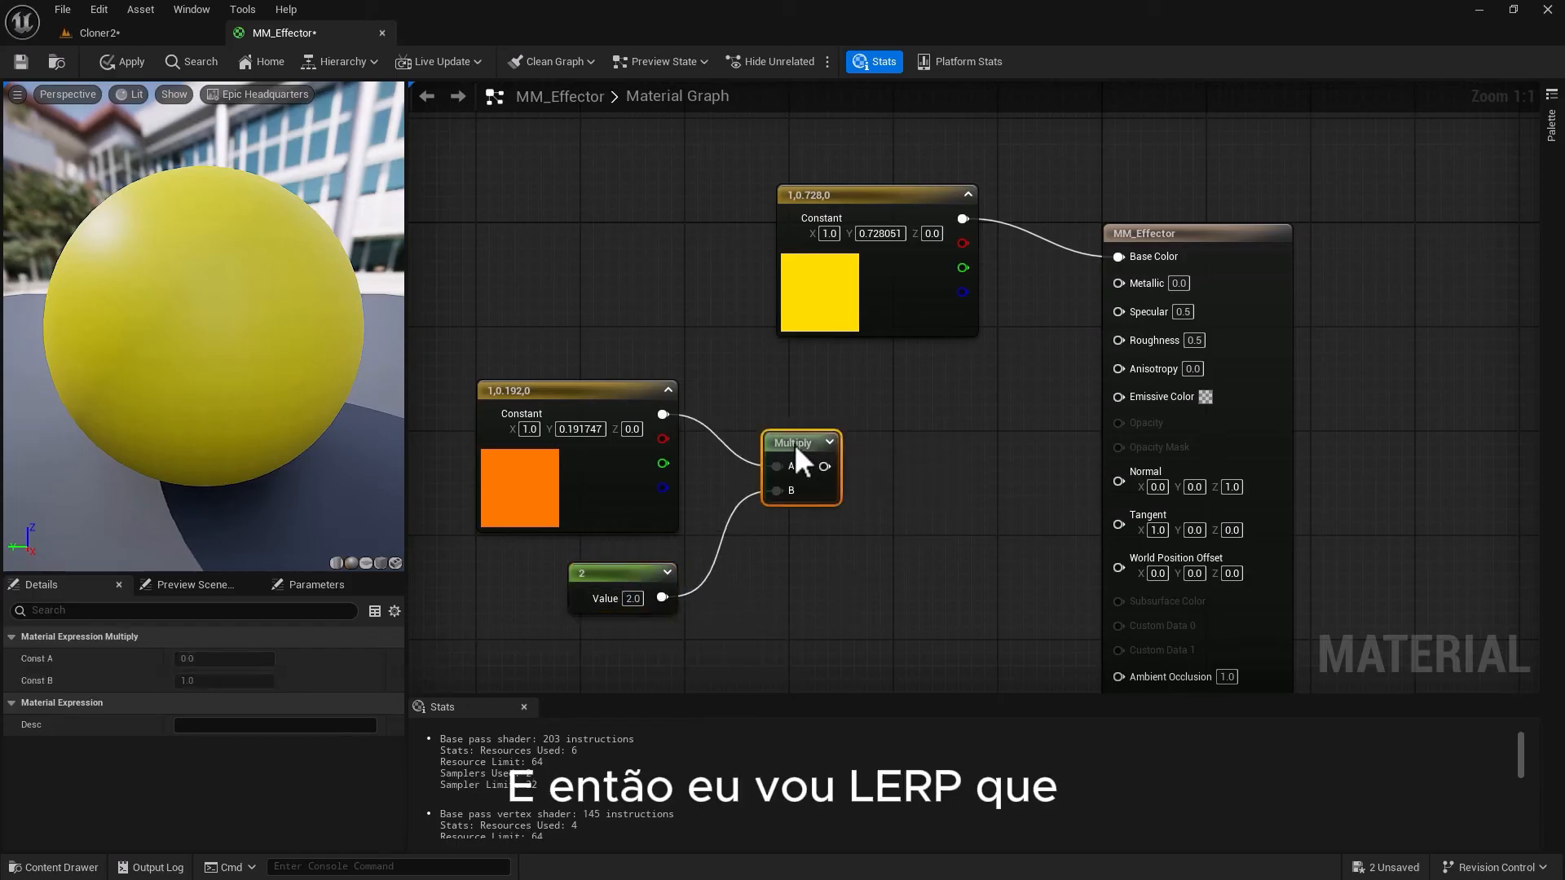
{"action": "left_click", "coordinate": [858, 560]}
{"action": "right_click", "coordinate": [858, 560]}
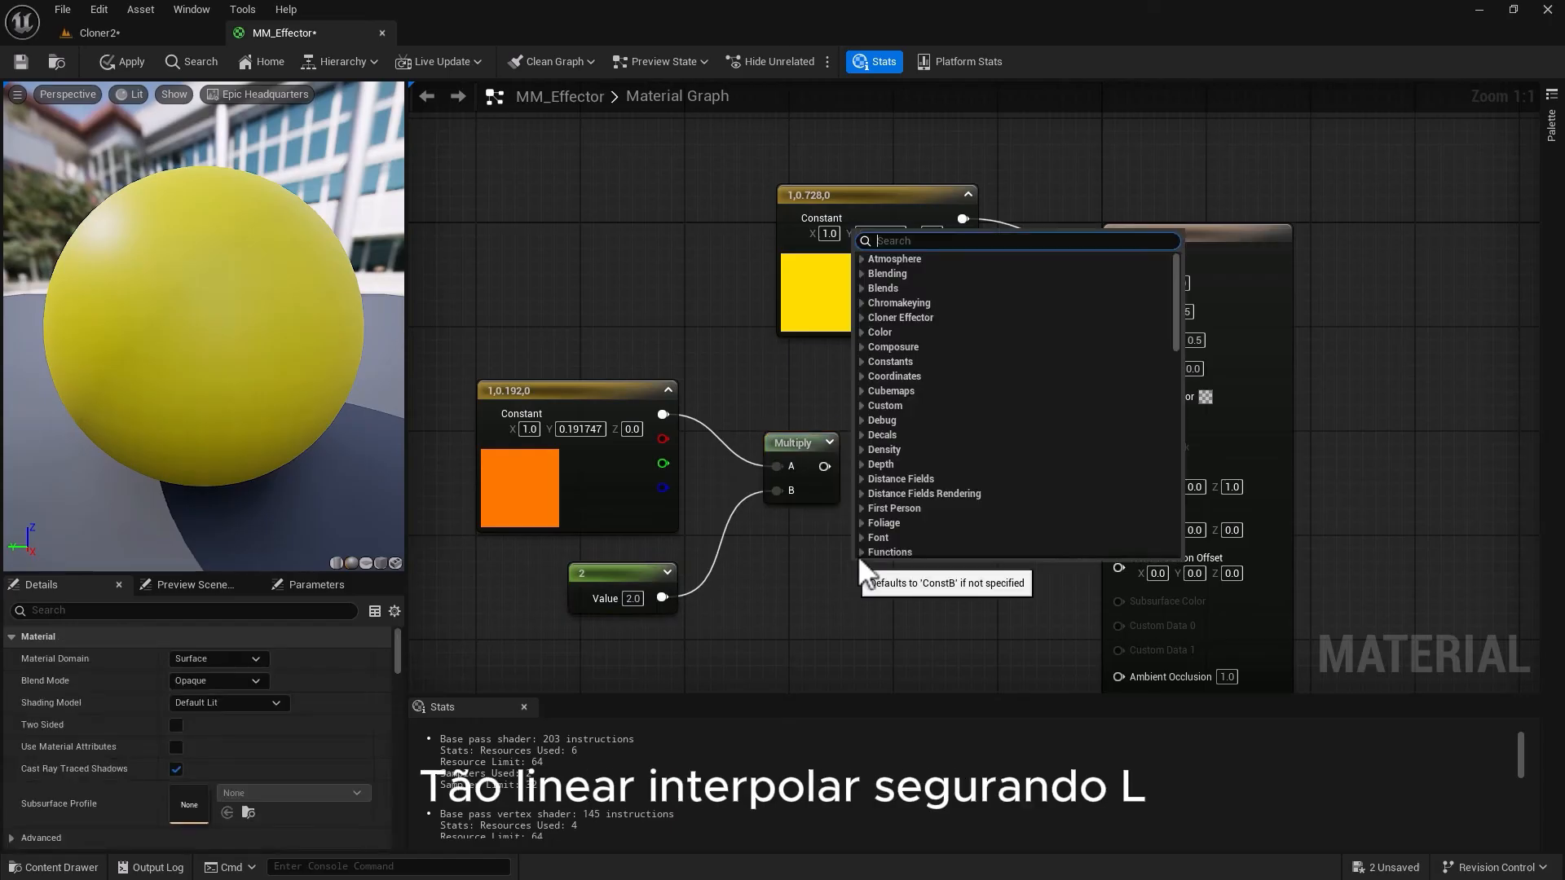
{"action": "key", "text": "Escape"}
{"action": "left_click", "coordinate": [914, 492]}
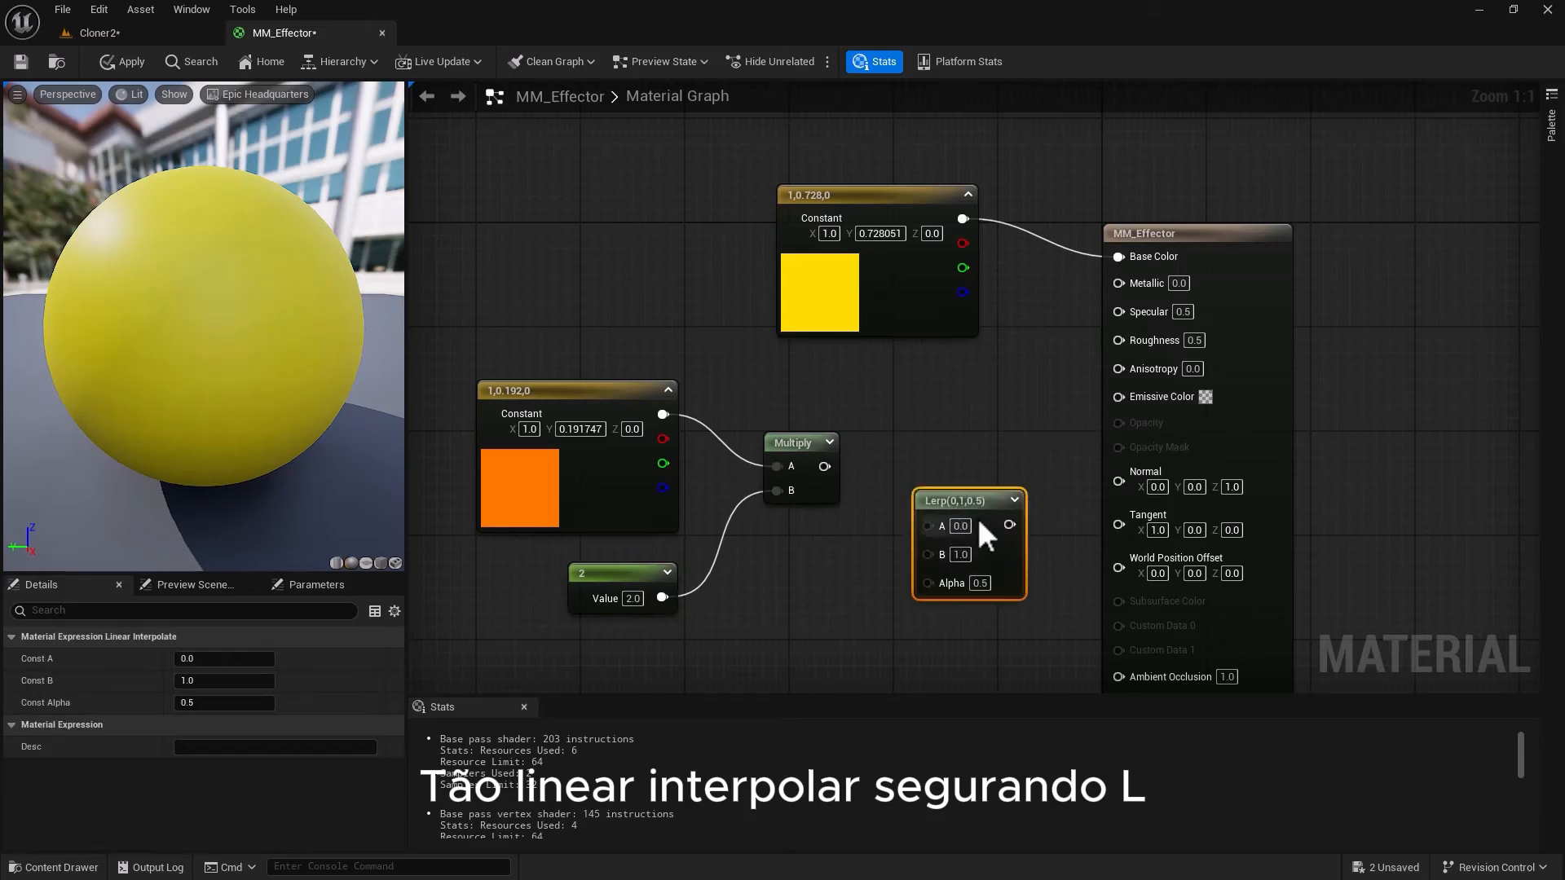
{"action": "left_click_drag", "start_coordinate": [961, 505], "coordinate": [942, 408]}
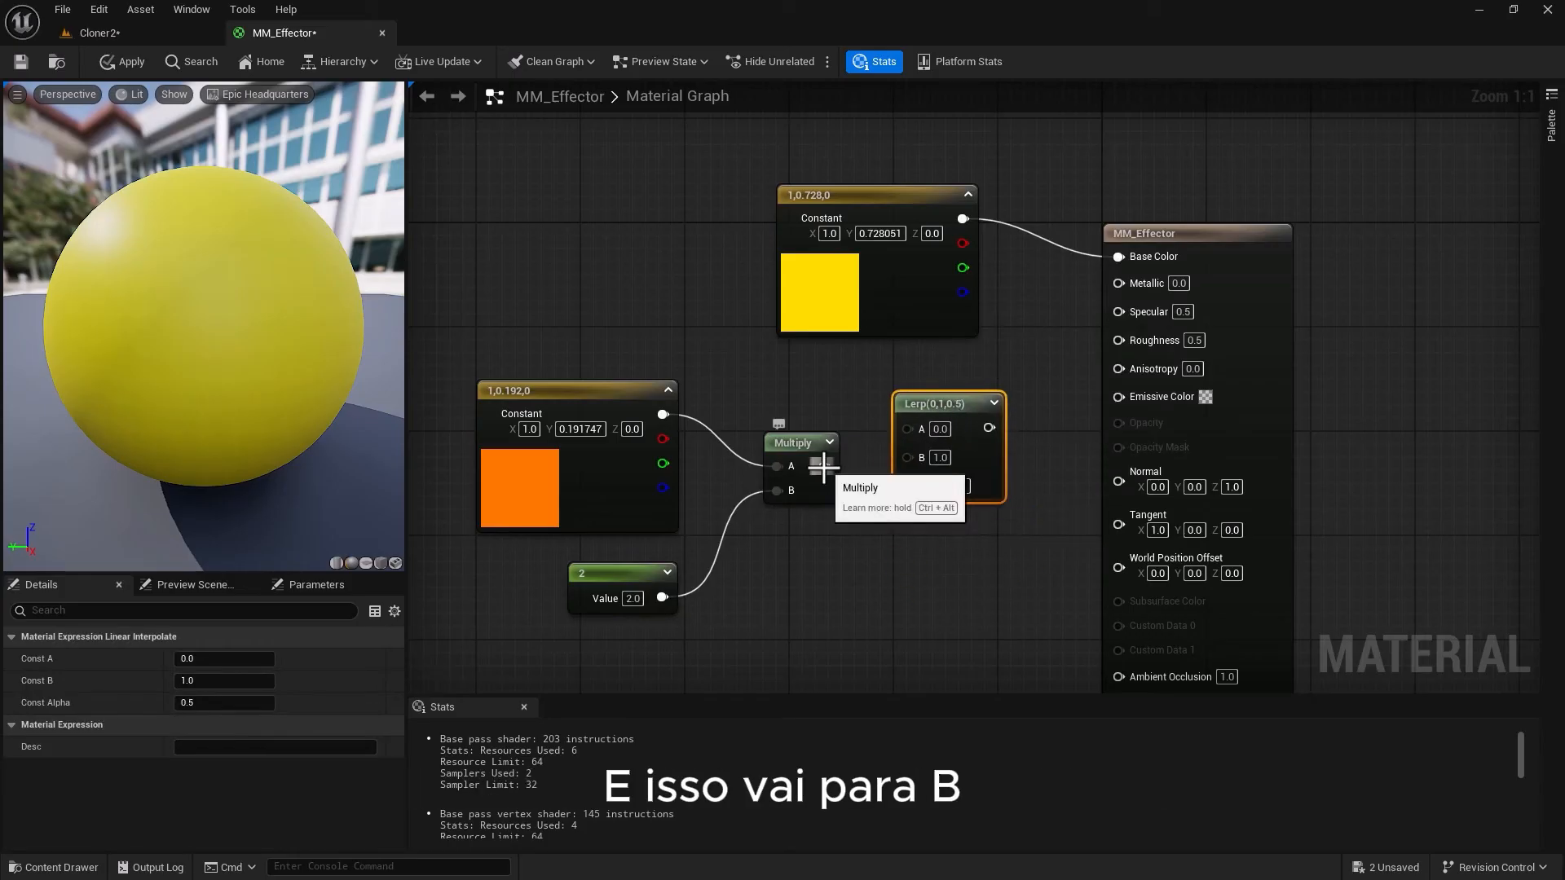
{"action": "left_click_drag", "start_coordinate": [824, 466], "coordinate": [910, 457]}
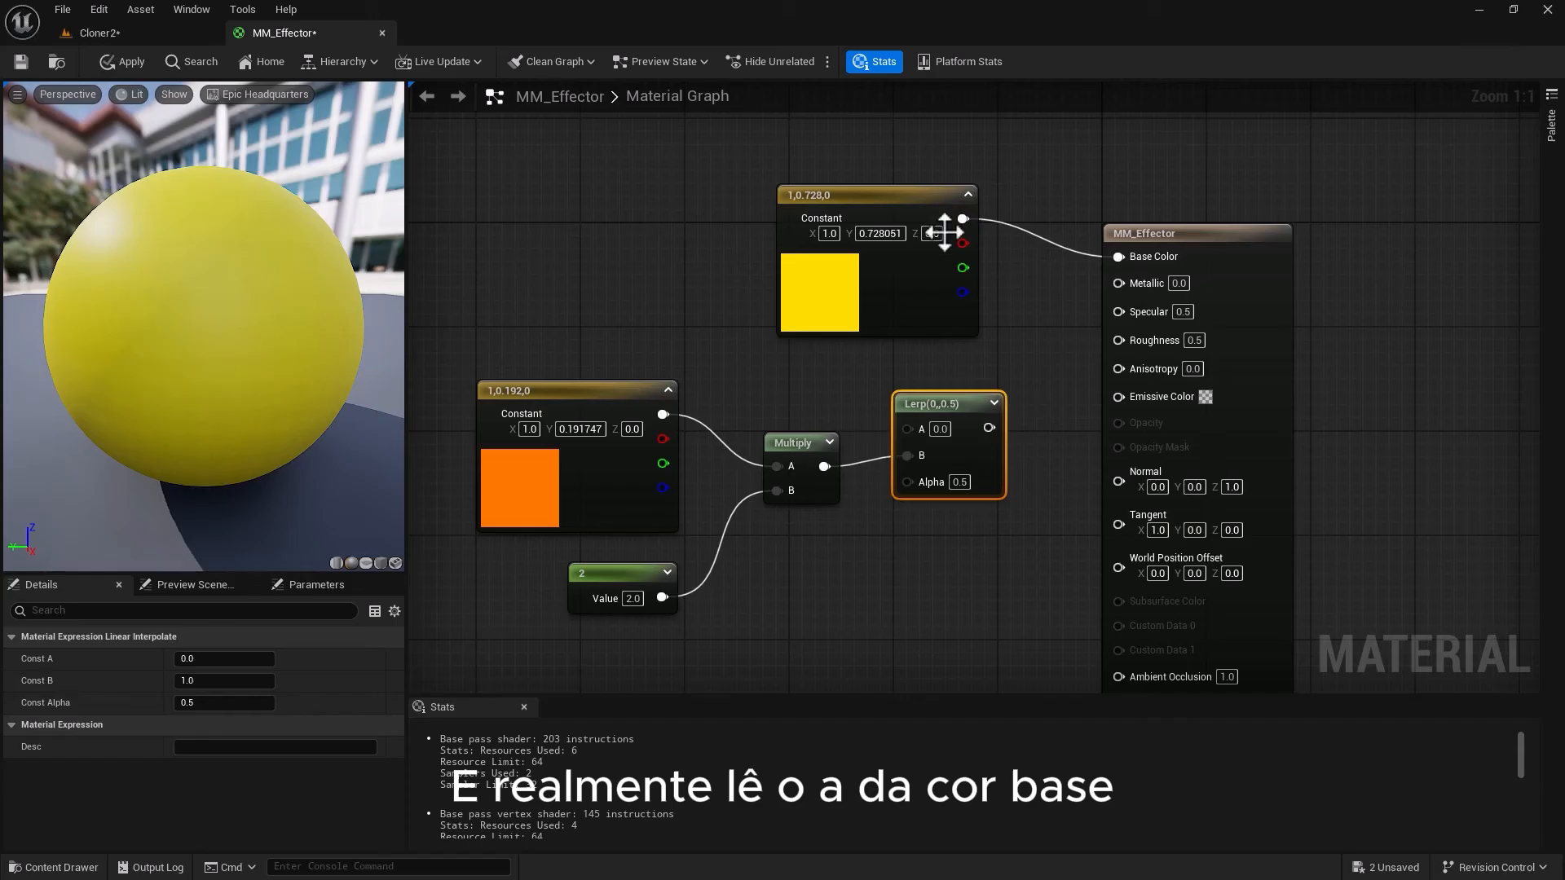
{"action": "mouse_move", "coordinate": [637, 573]}
{"action": "left_mouse_down"}
{"action": "mouse_move", "coordinate": [607, 561]}
{"action": "mouse_move", "coordinate": [622, 555]}
{"action": "left_mouse_up"}
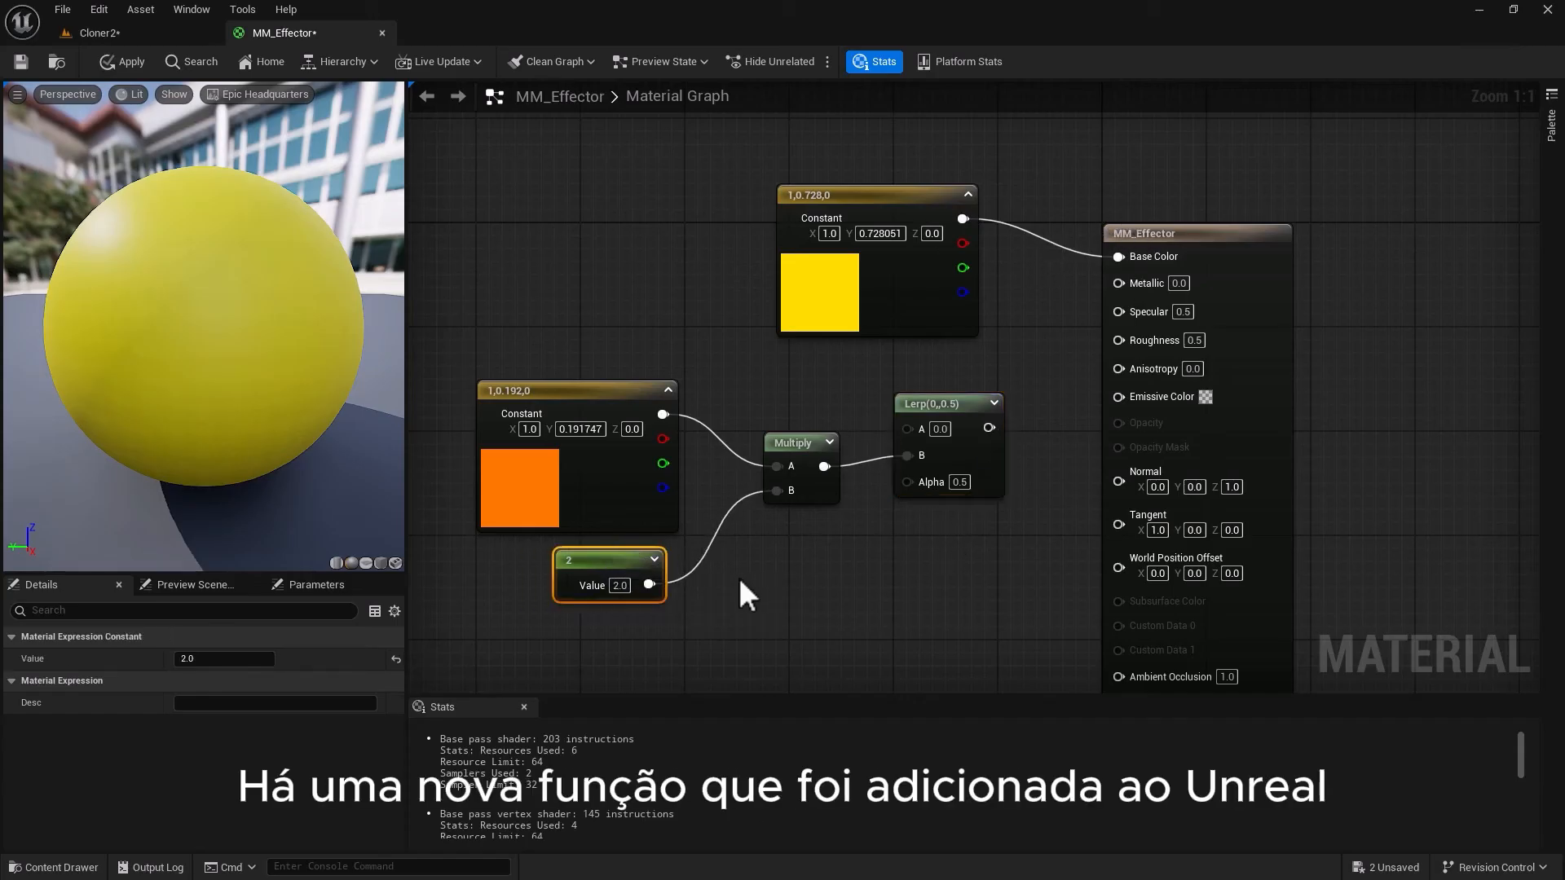
Add a ClonerEffectorParameters node below the constant with the value 2
{"action": "right_click_drag", "start_coordinate": [768, 570], "coordinate": [822, 407]}
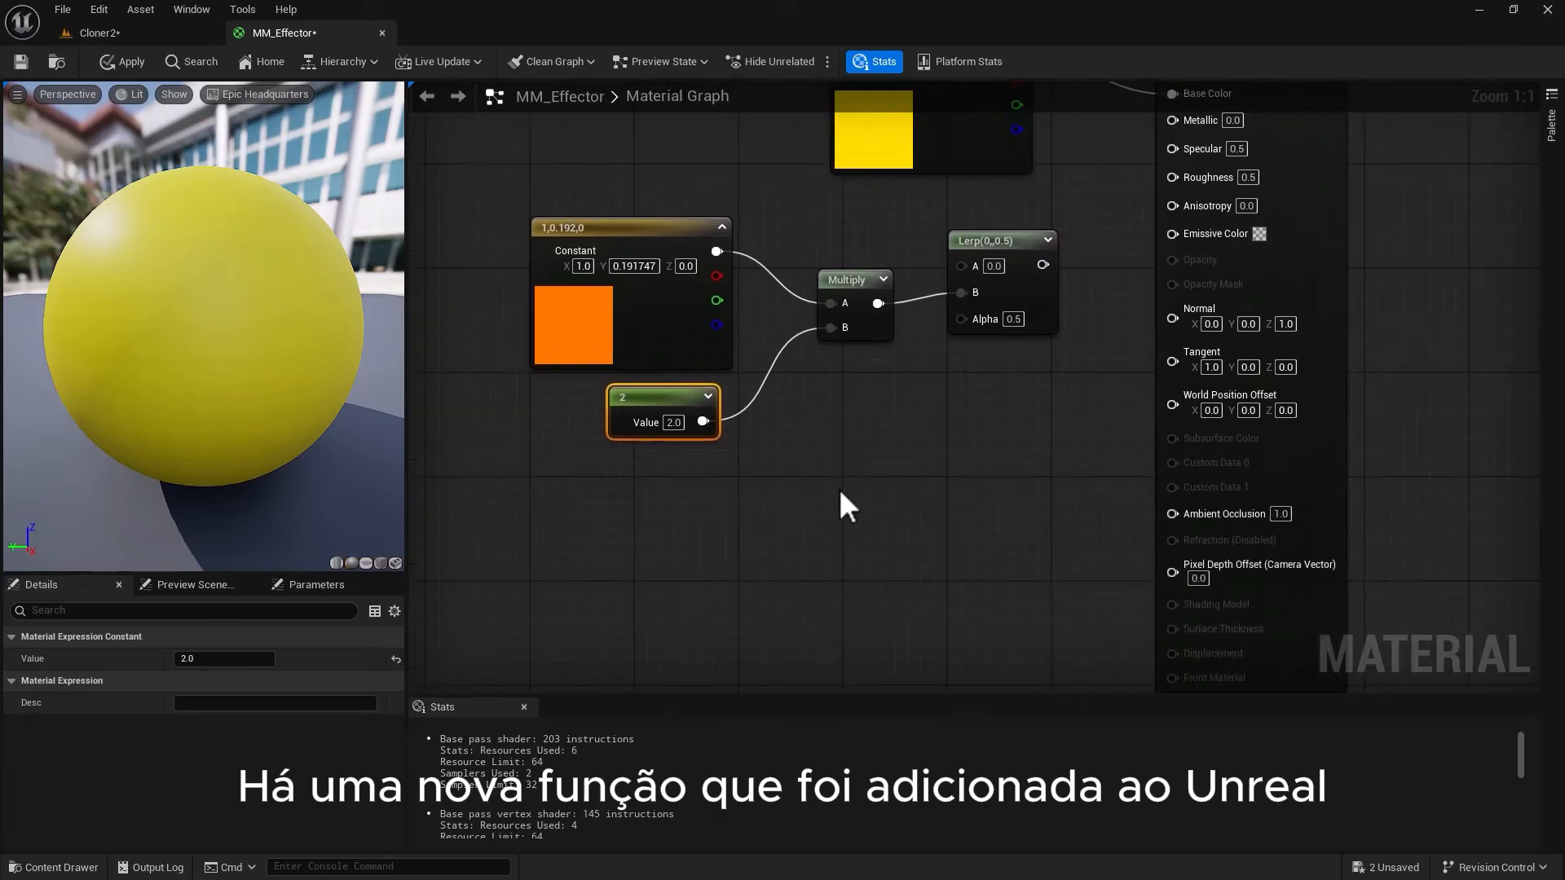
{"action": "left_click", "coordinate": [829, 495]}
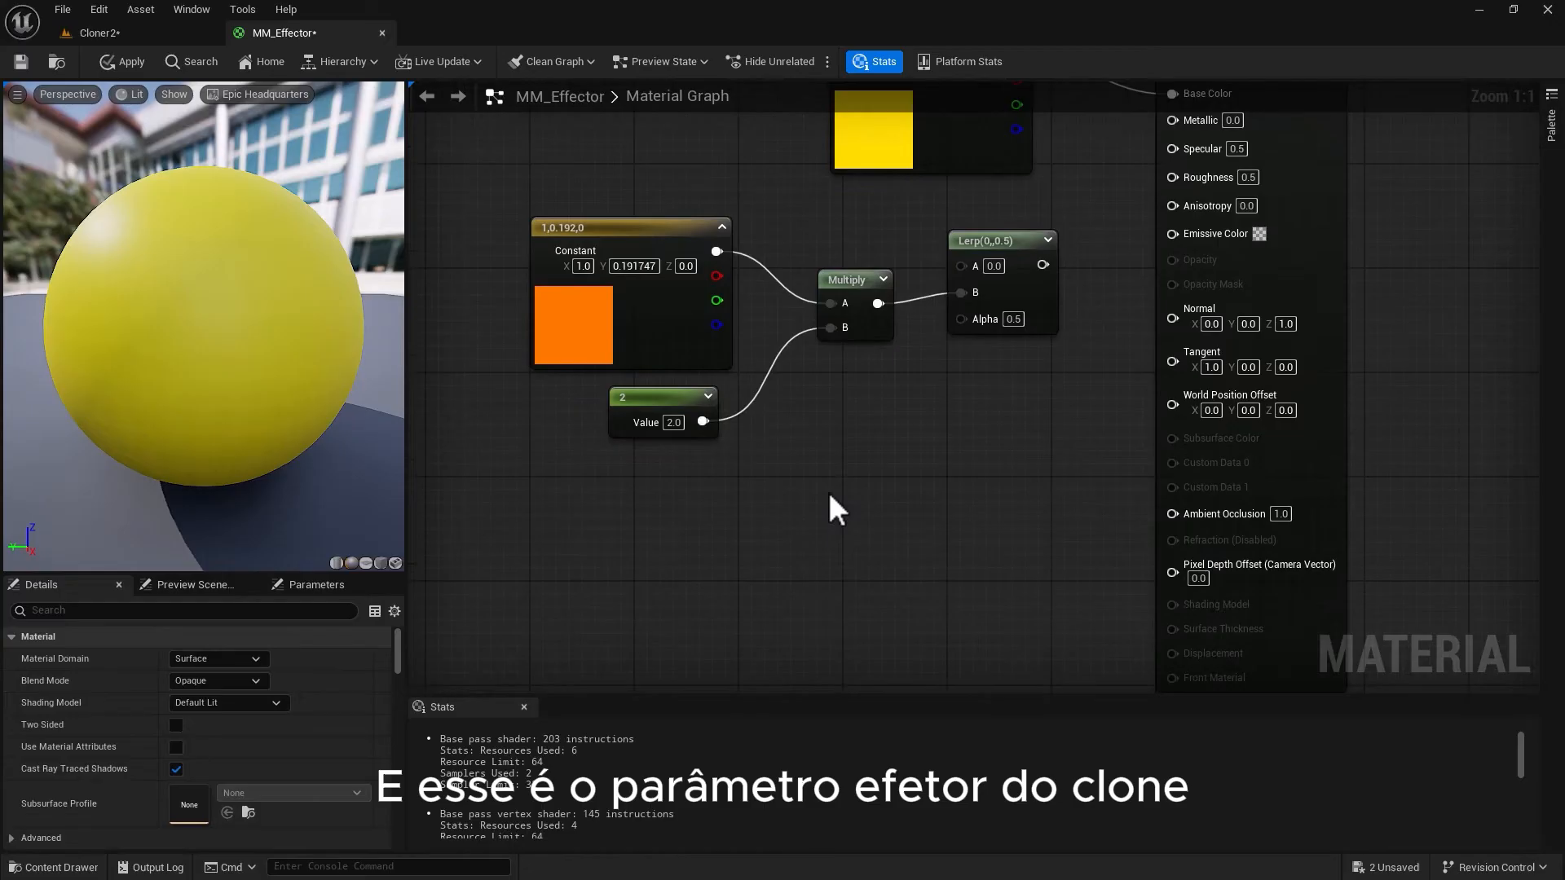
{"action": "right_click", "coordinate": [829, 497]}
{"action": "type", "text": "clone"}
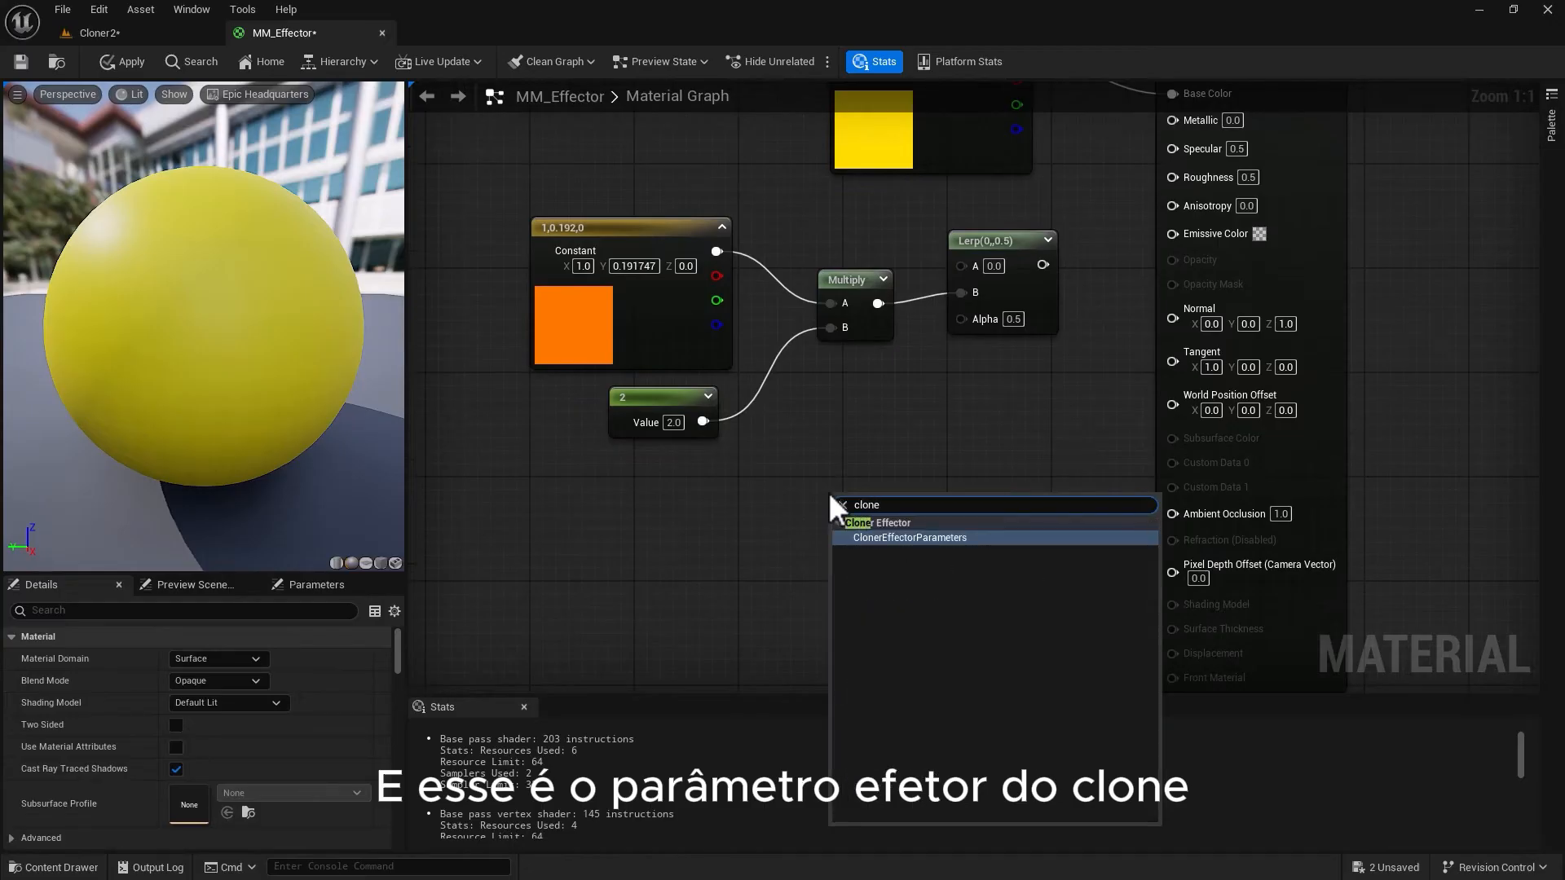
{"action": "left_click", "coordinate": [856, 537]}
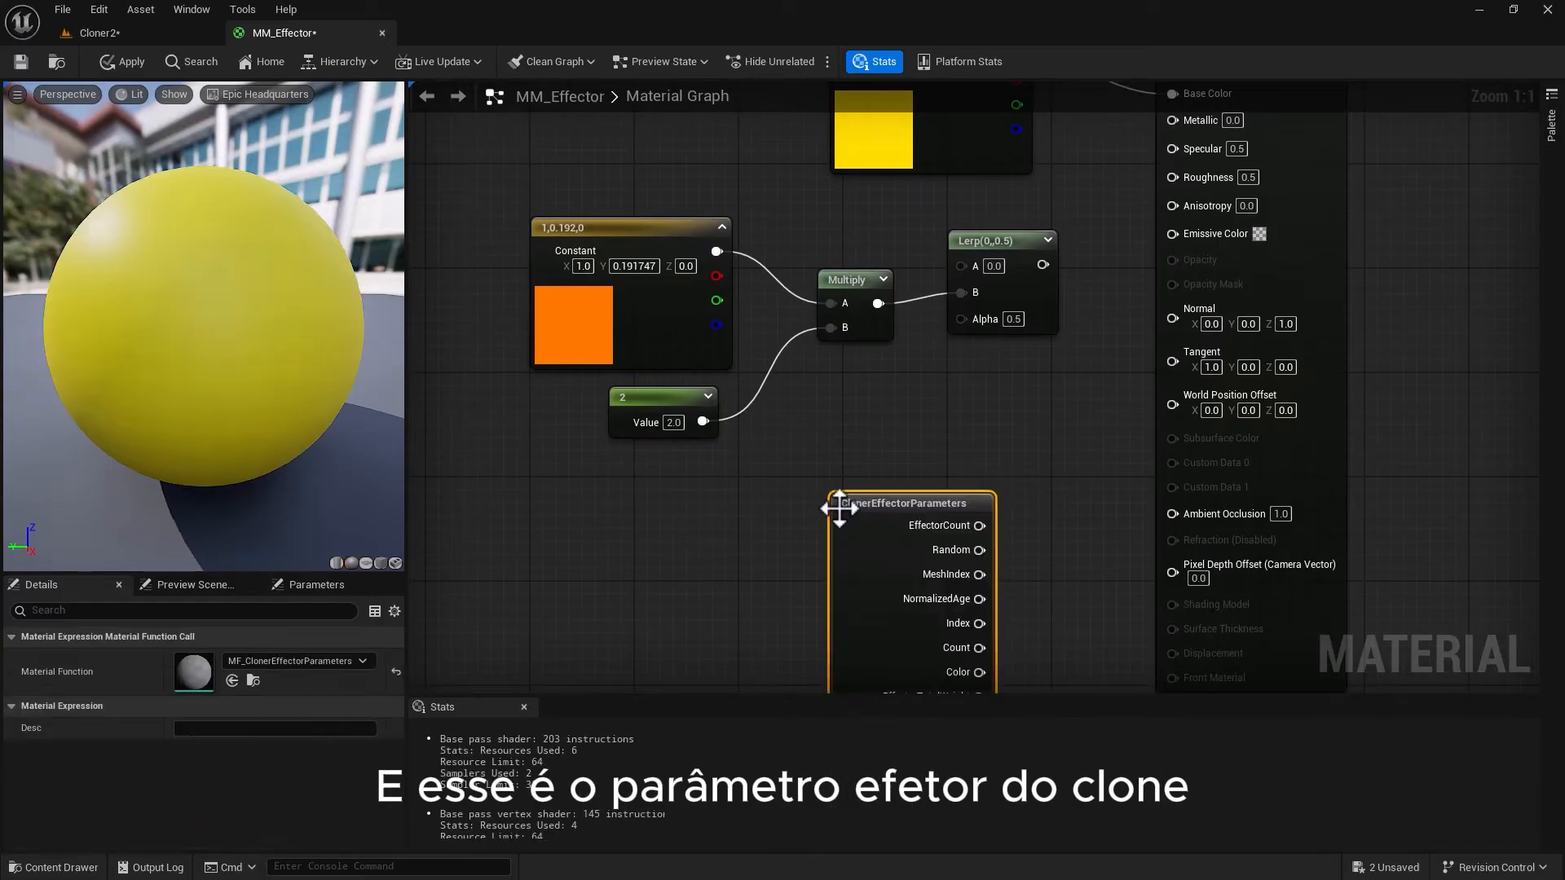
{"action": "left_click_drag", "start_coordinate": [894, 491], "coordinate": [713, 481]}
Connect EffectorTotalWeight to the Lerp's Alpha and the Lerp output to the material's Emissive Color
{"action": "scroll", "coordinate": [743, 548], "scroll_direction": "down", "scroll_amount": 1}
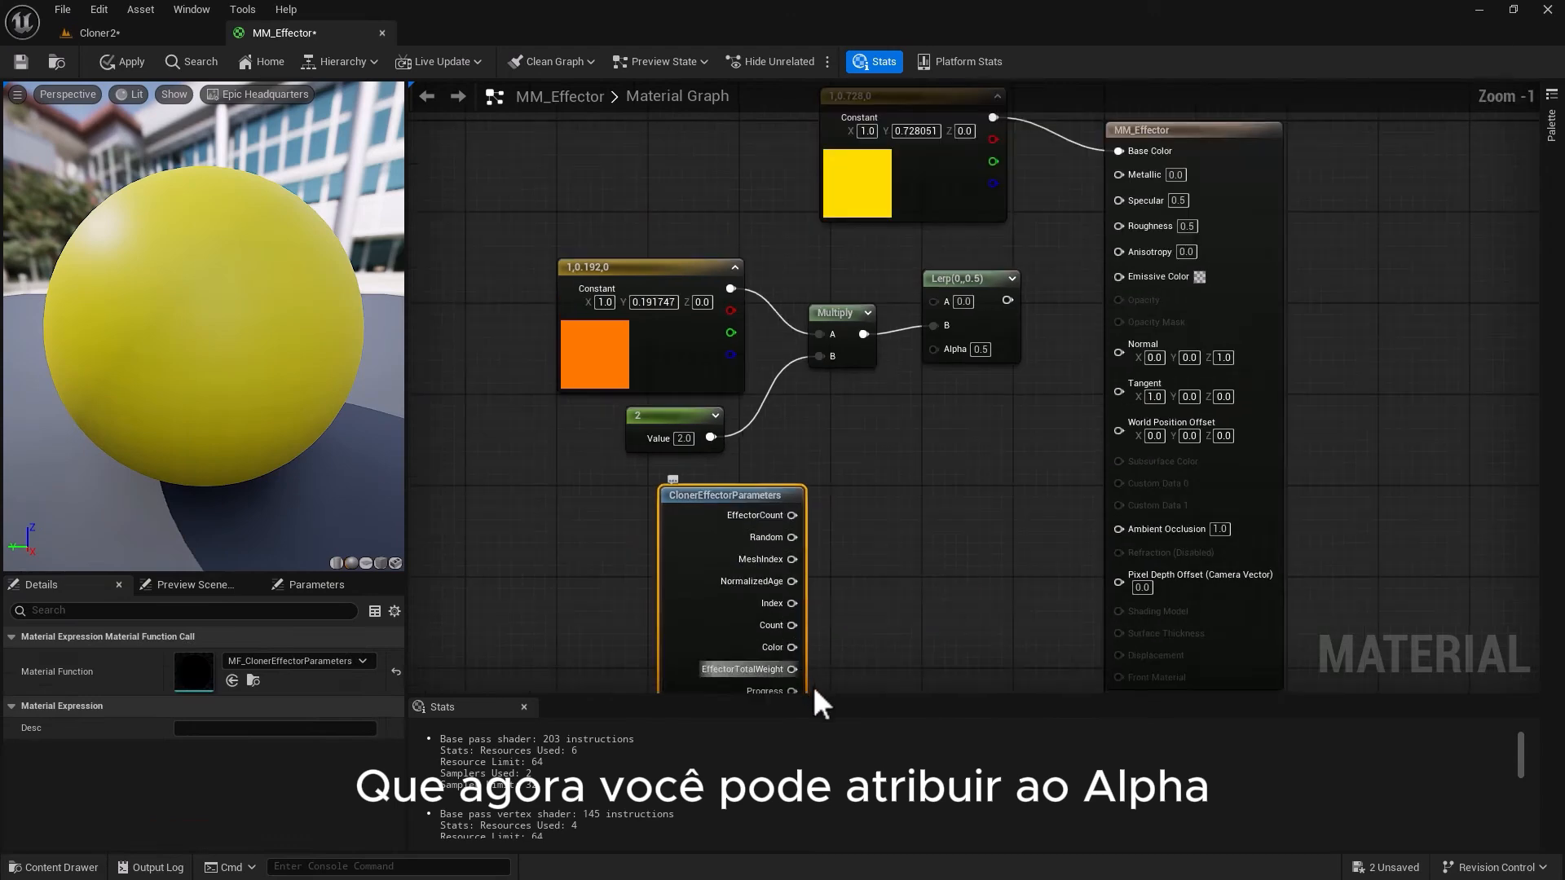
{"action": "left_click_drag", "start_coordinate": [791, 669], "coordinate": [942, 354]}
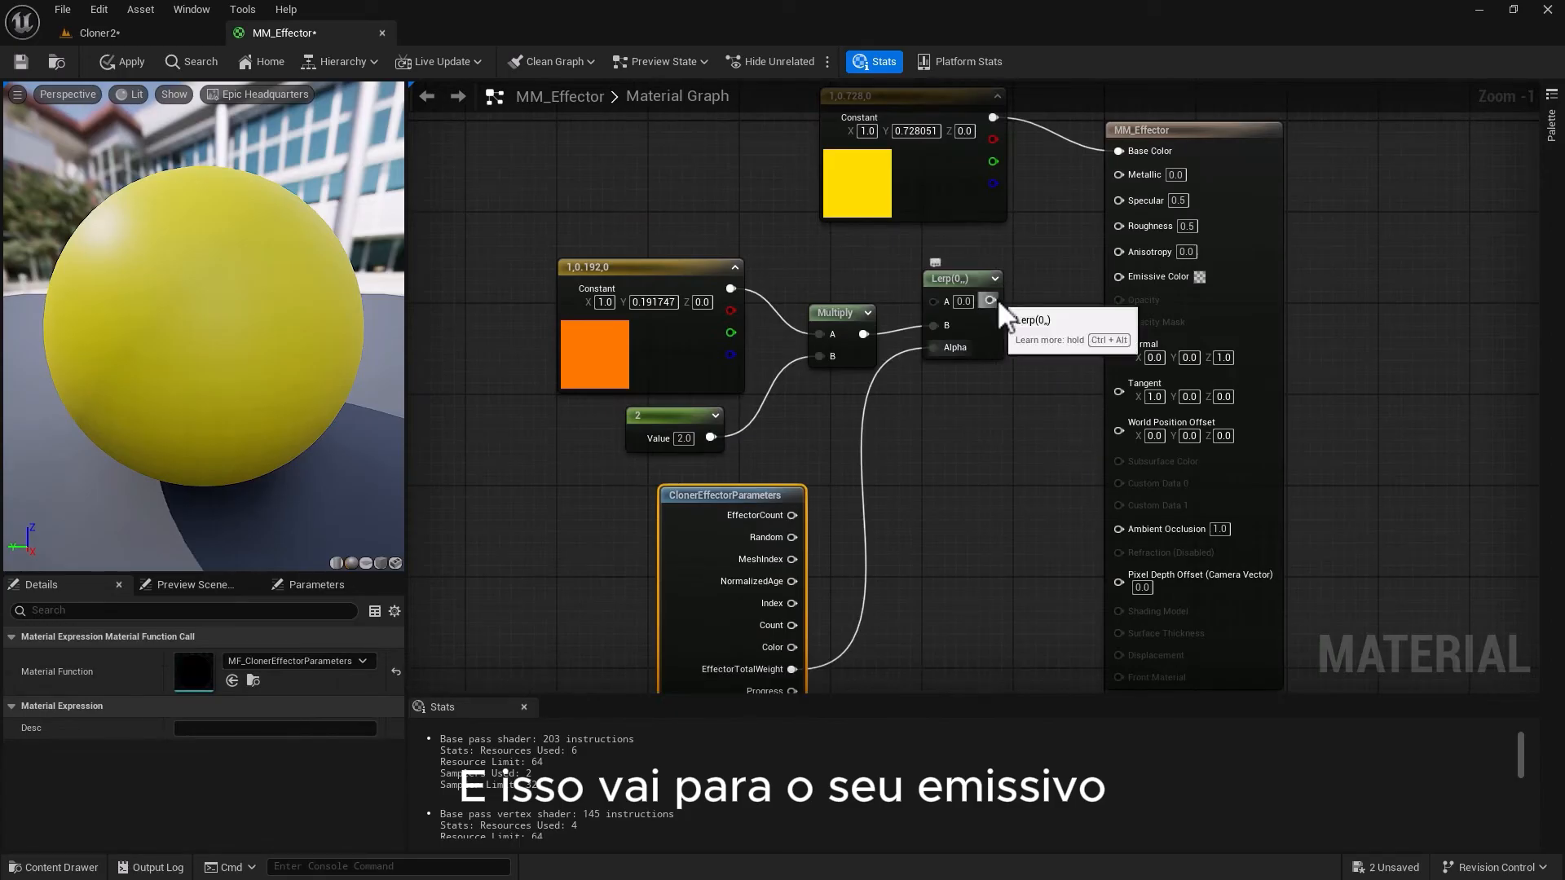
{"action": "left_click_drag", "start_coordinate": [995, 299], "coordinate": [1136, 274]}
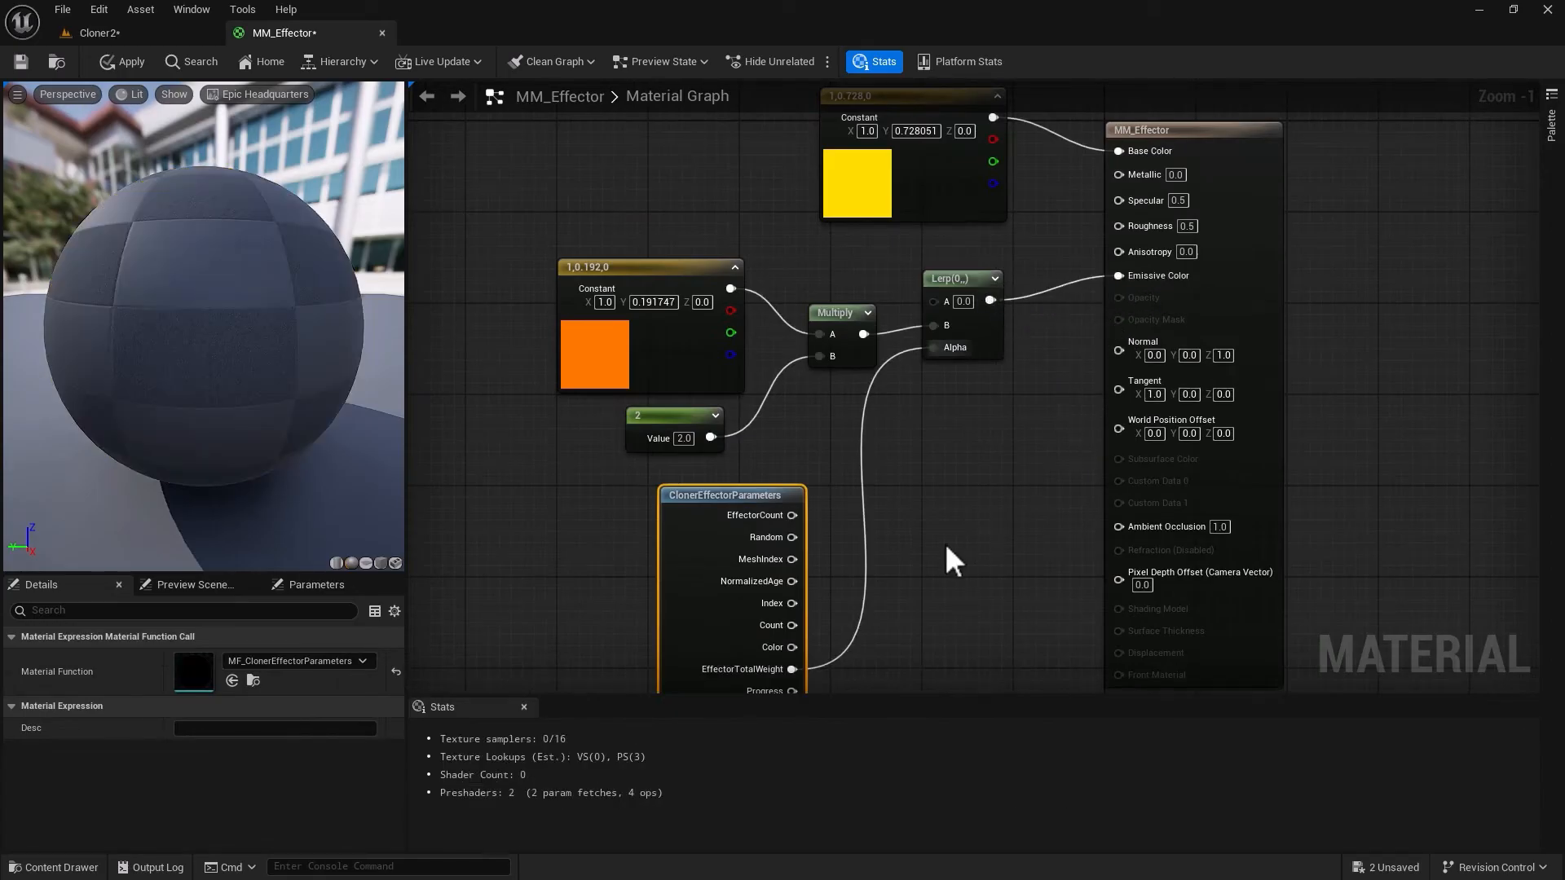
Rearrange the orange and yellow color constants to space out the material graph
{"action": "left_click_drag", "start_coordinate": [628, 279], "coordinate": [569, 234]}
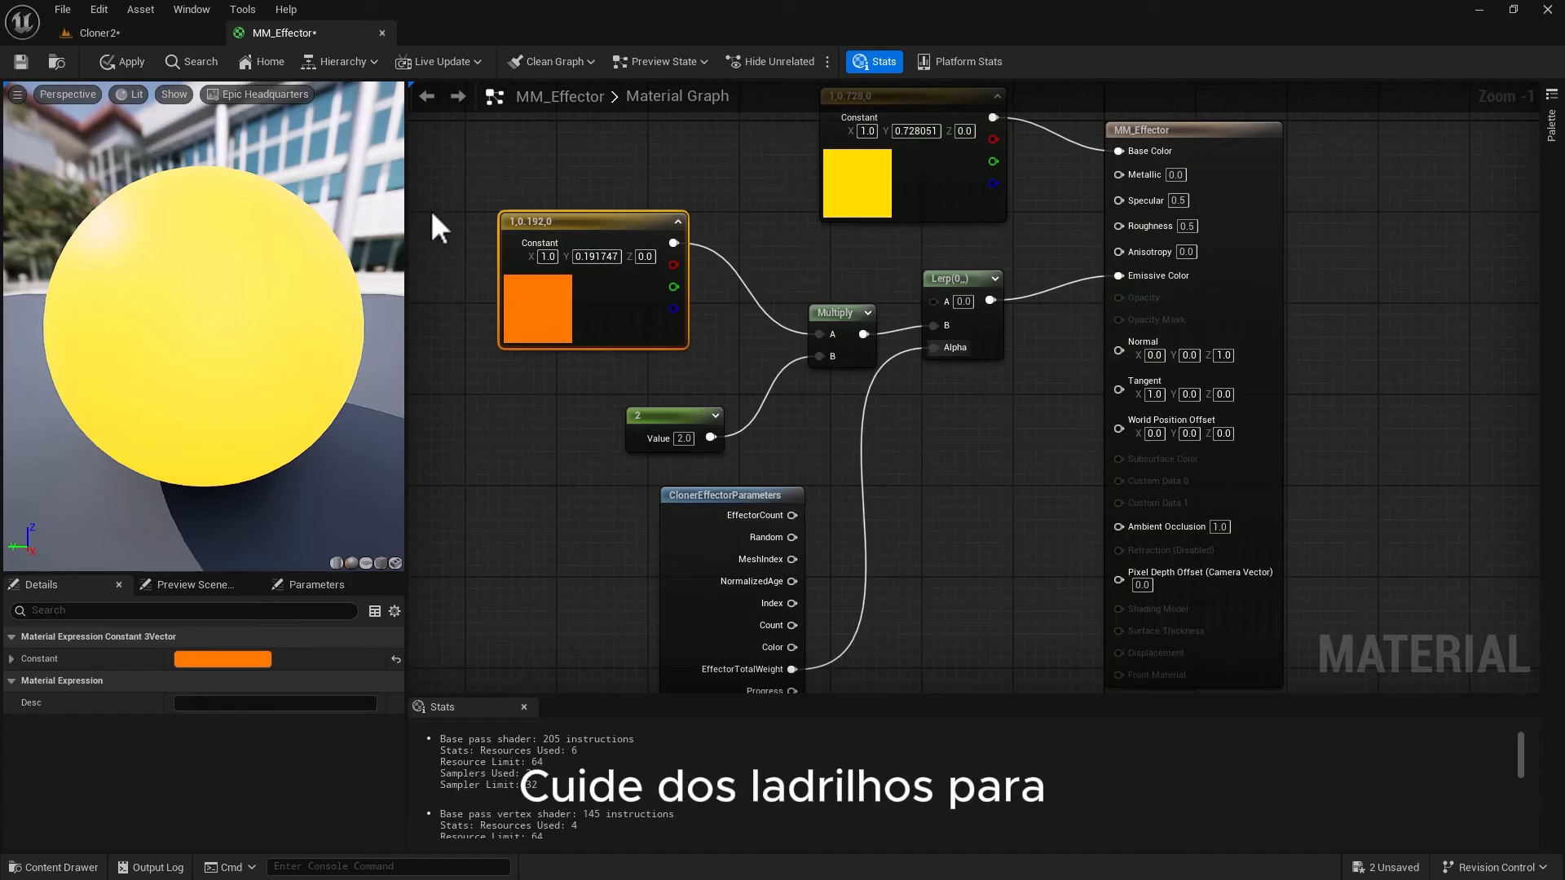
{"action": "mouse_move", "coordinate": [559, 220]}
{"action": "left_mouse_down"}
{"action": "mouse_move", "coordinate": [483, 230]}
{"action": "mouse_move", "coordinate": [538, 234]}
{"action": "left_mouse_up"}
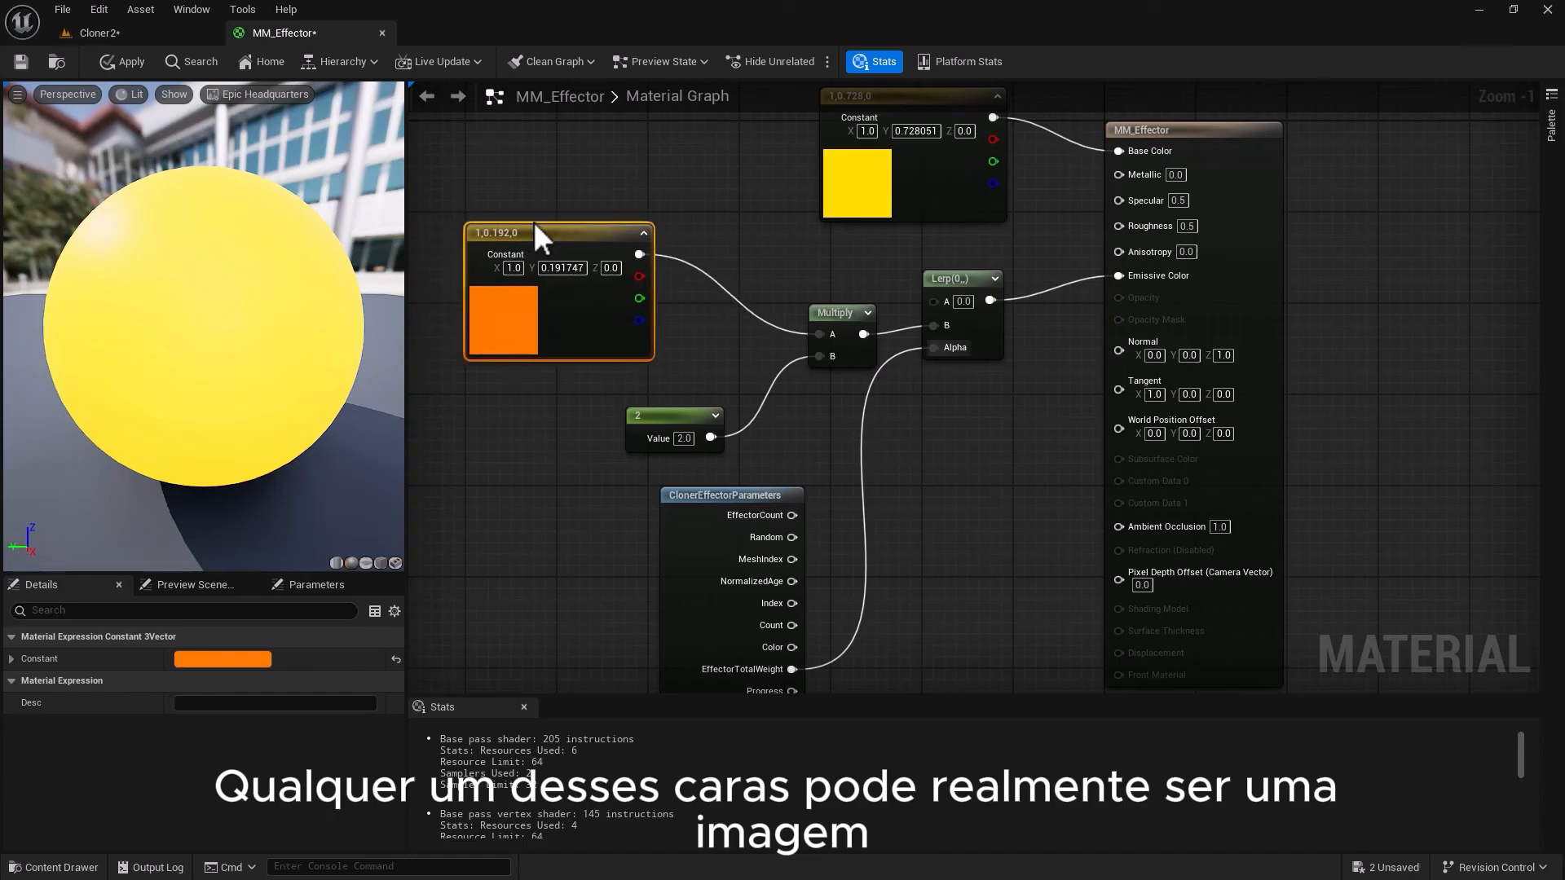
{"action": "right_click_drag", "start_coordinate": [552, 412], "coordinate": [552, 531]}
{"action": "left_click_drag", "start_coordinate": [882, 217], "coordinate": [790, 251]}
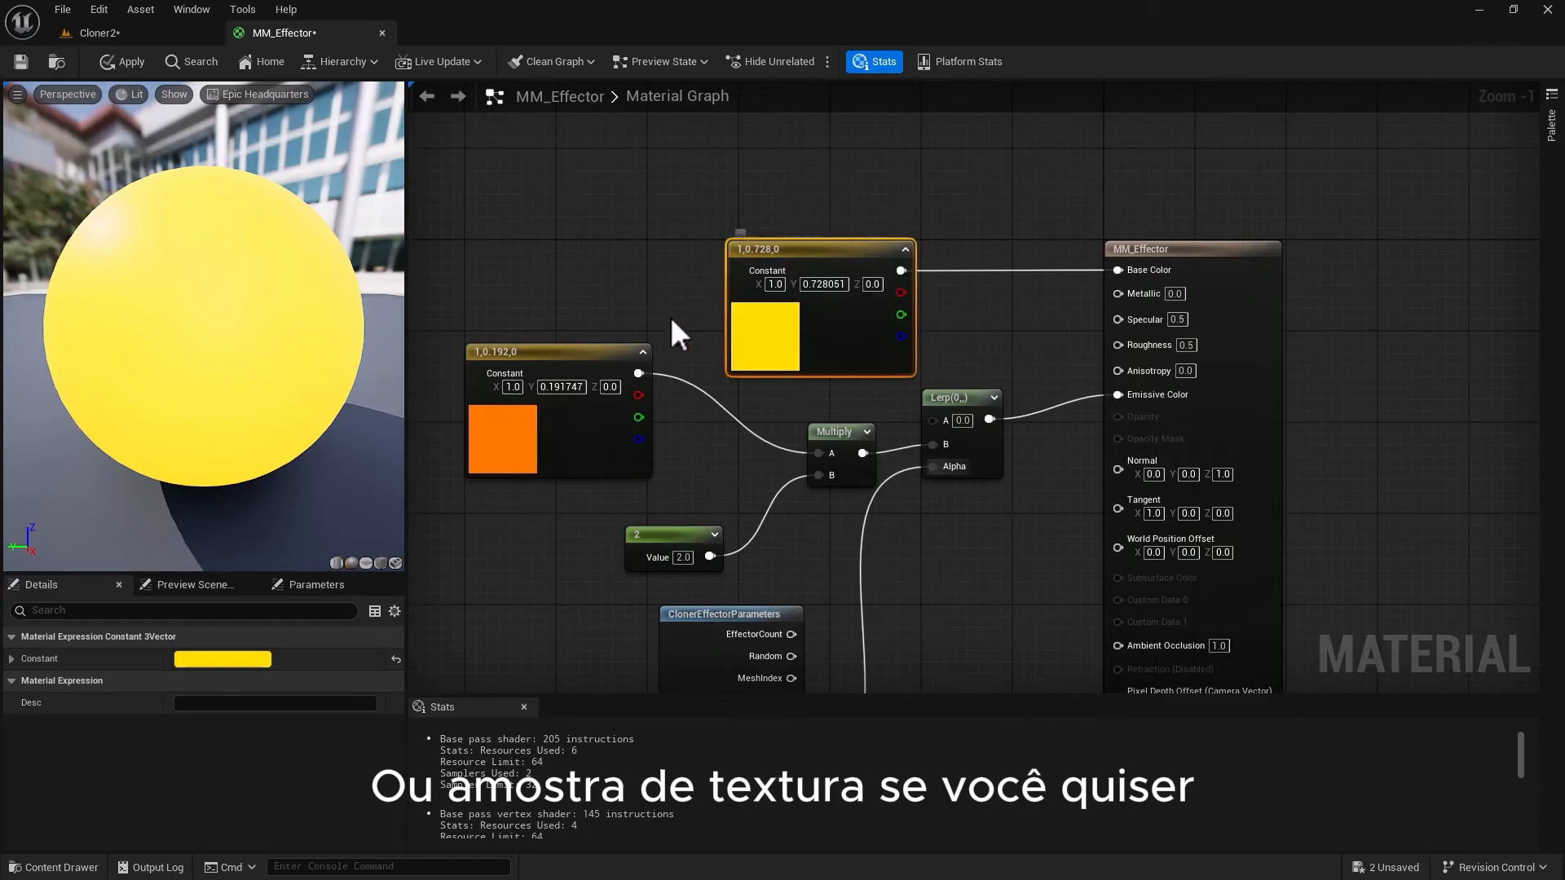
{"action": "right_click_drag", "start_coordinate": [559, 574], "coordinate": [559, 479]}
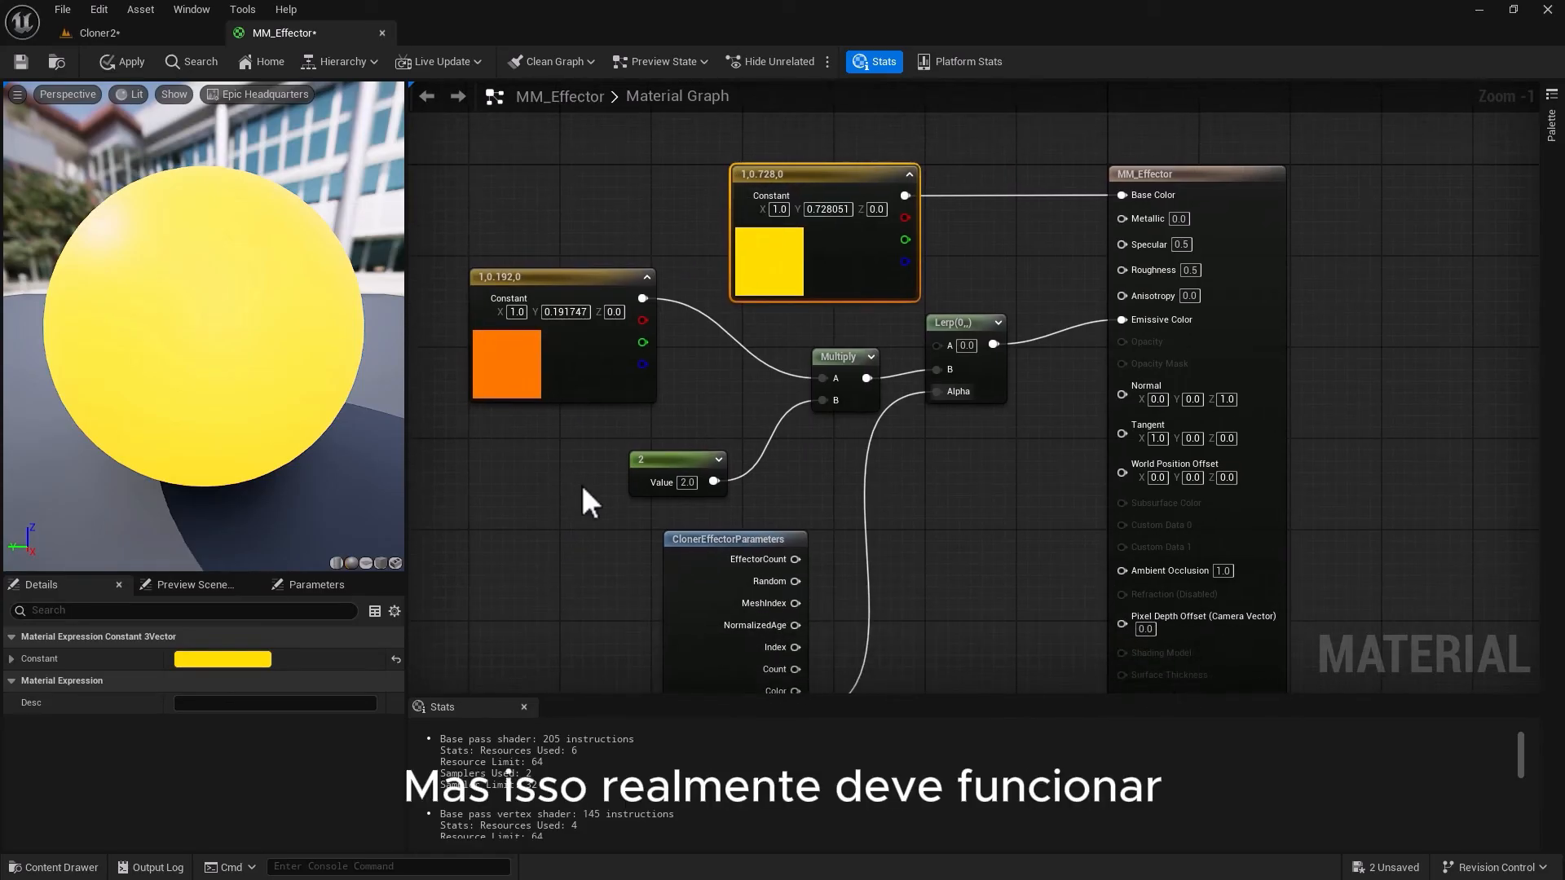
Set the constant that multiplies the orange emissive color to 5
{"action": "left_click", "coordinate": [691, 482]}
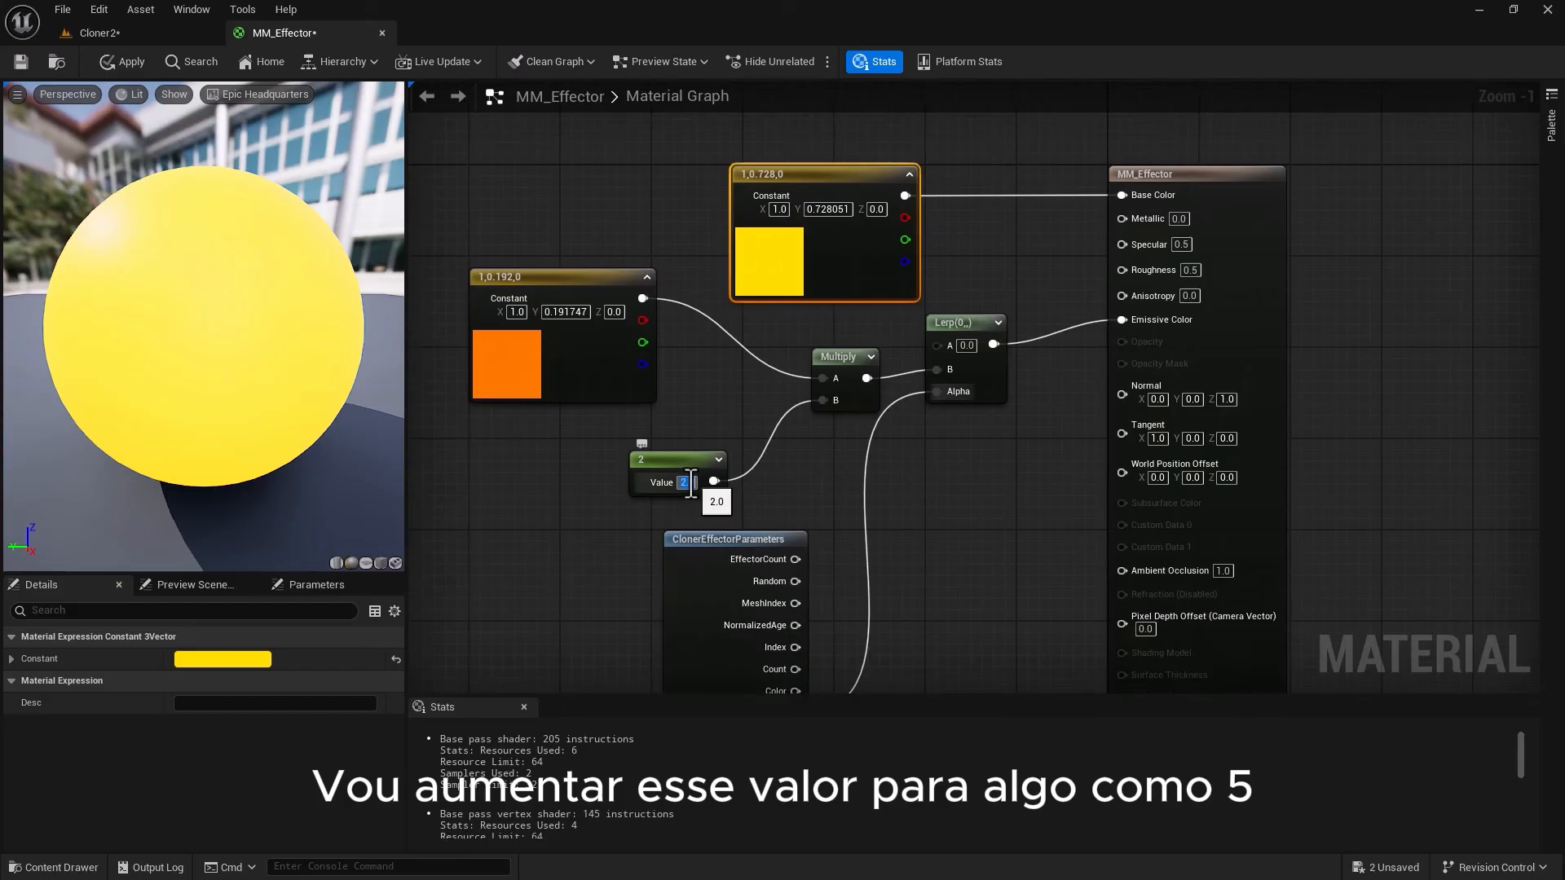
{"action": "type", "text": "5"}
{"action": "key", "text": "Return"}
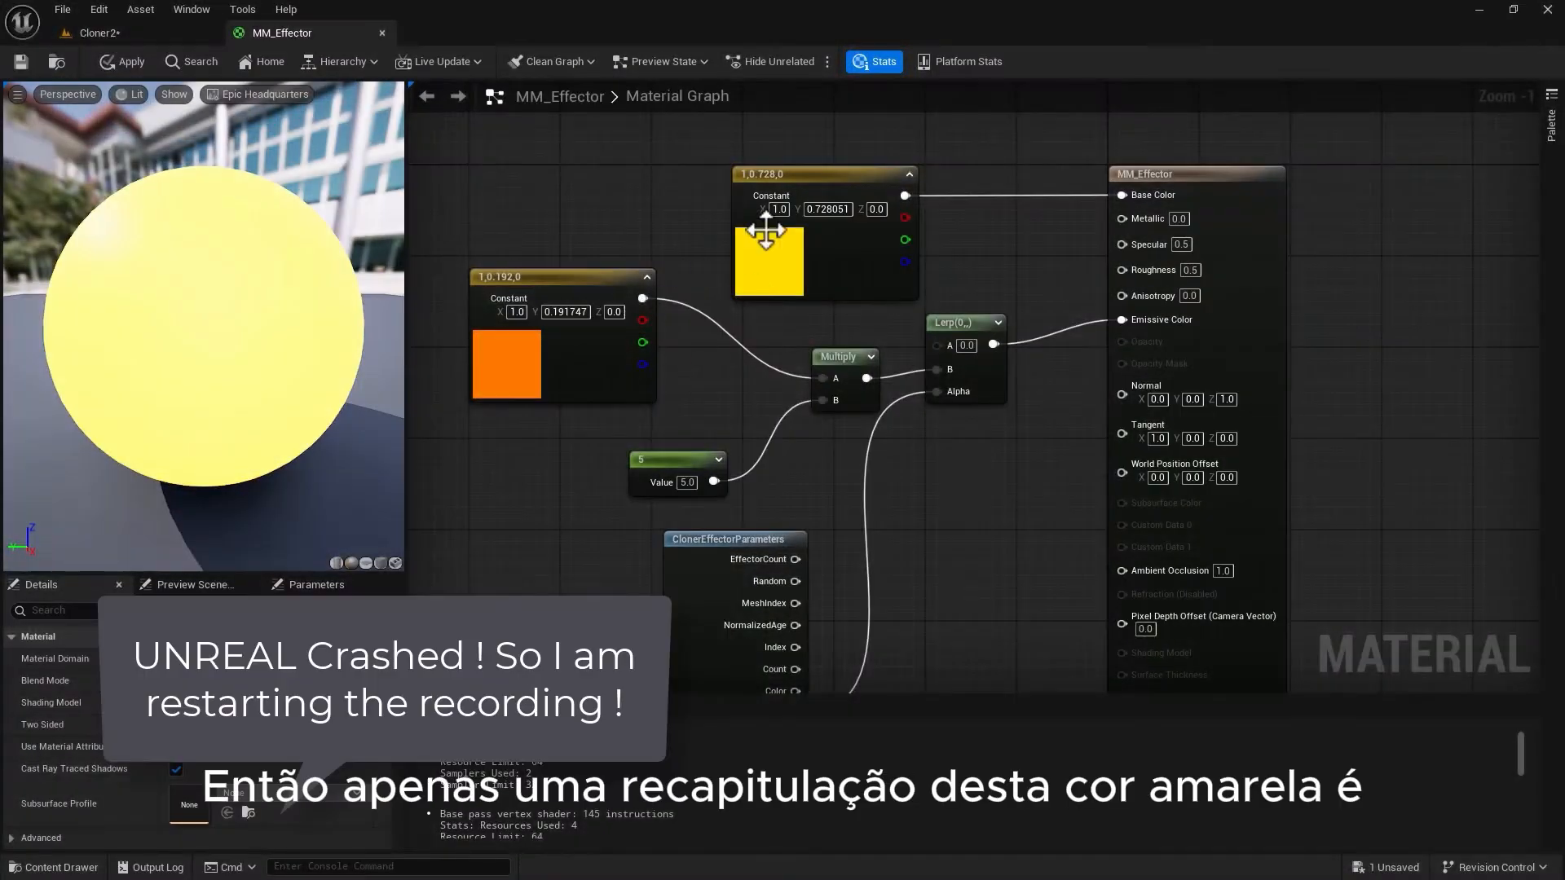
Recolor the constant feeding Base Color to a muted dark pink (0.454, 0.169, 0.526)
{"action": "left_click", "coordinate": [102, 33]}
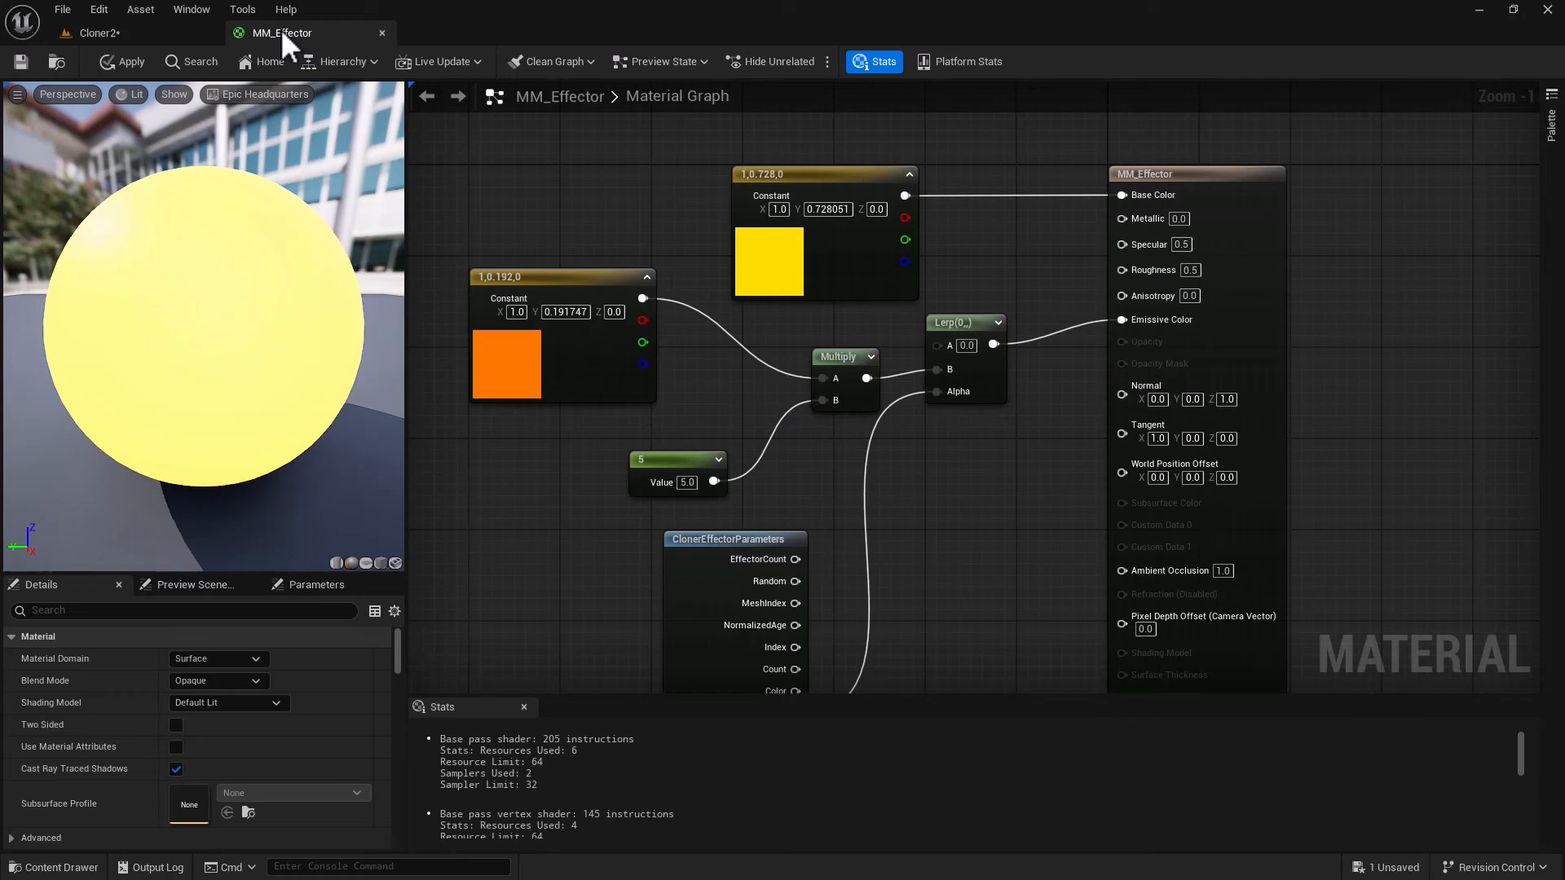
{"action": "left_click", "coordinate": [280, 31]}
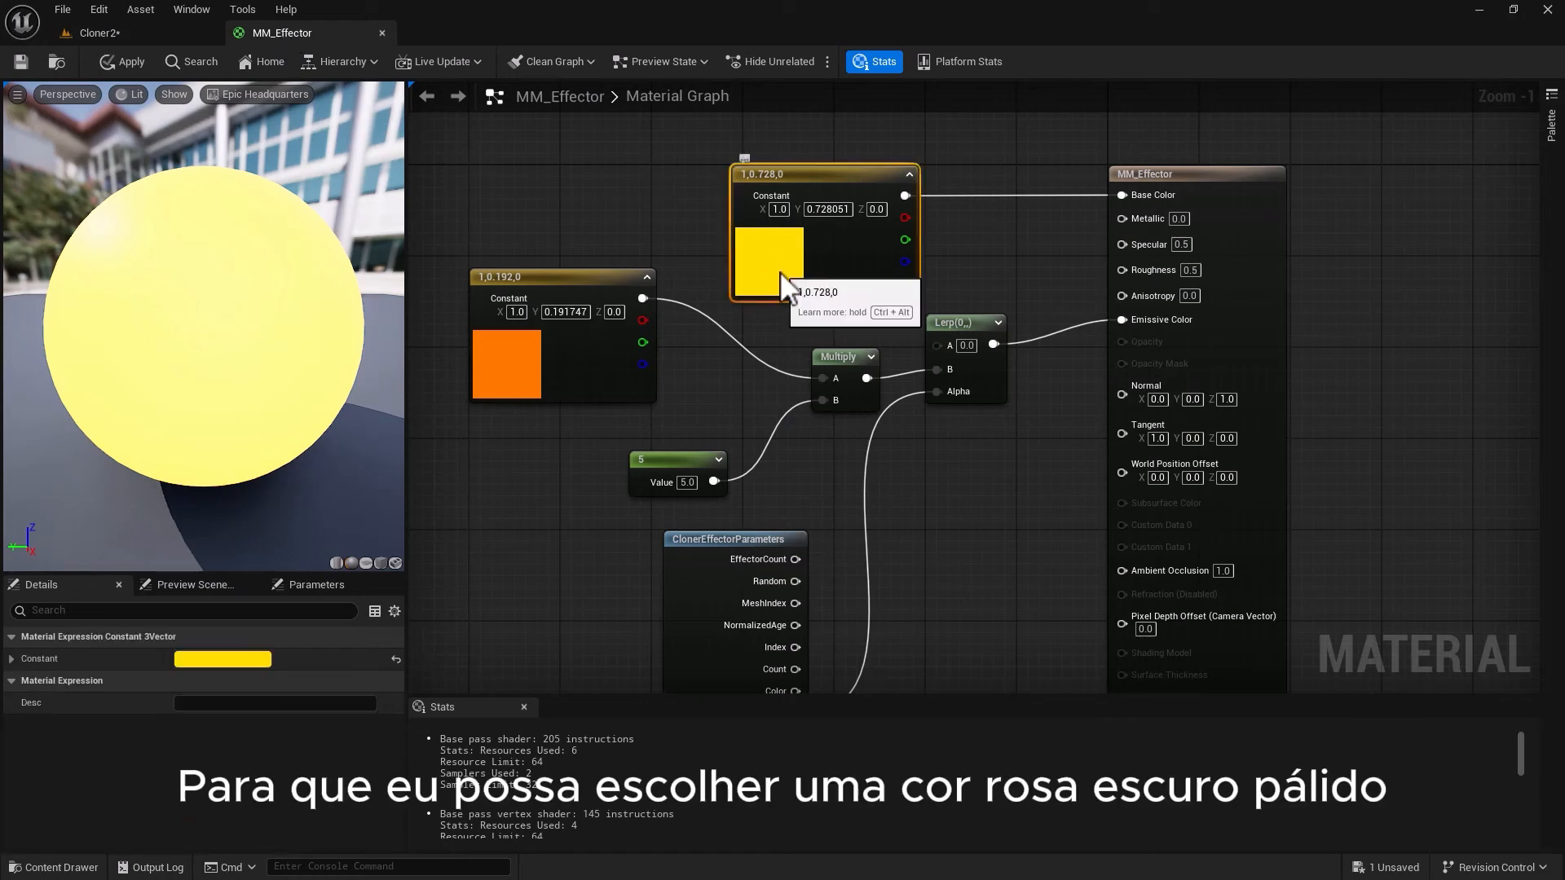
{"action": "double_click", "coordinate": [780, 272]}
{"action": "left_click_drag", "start_coordinate": [912, 412], "coordinate": [894, 364]}
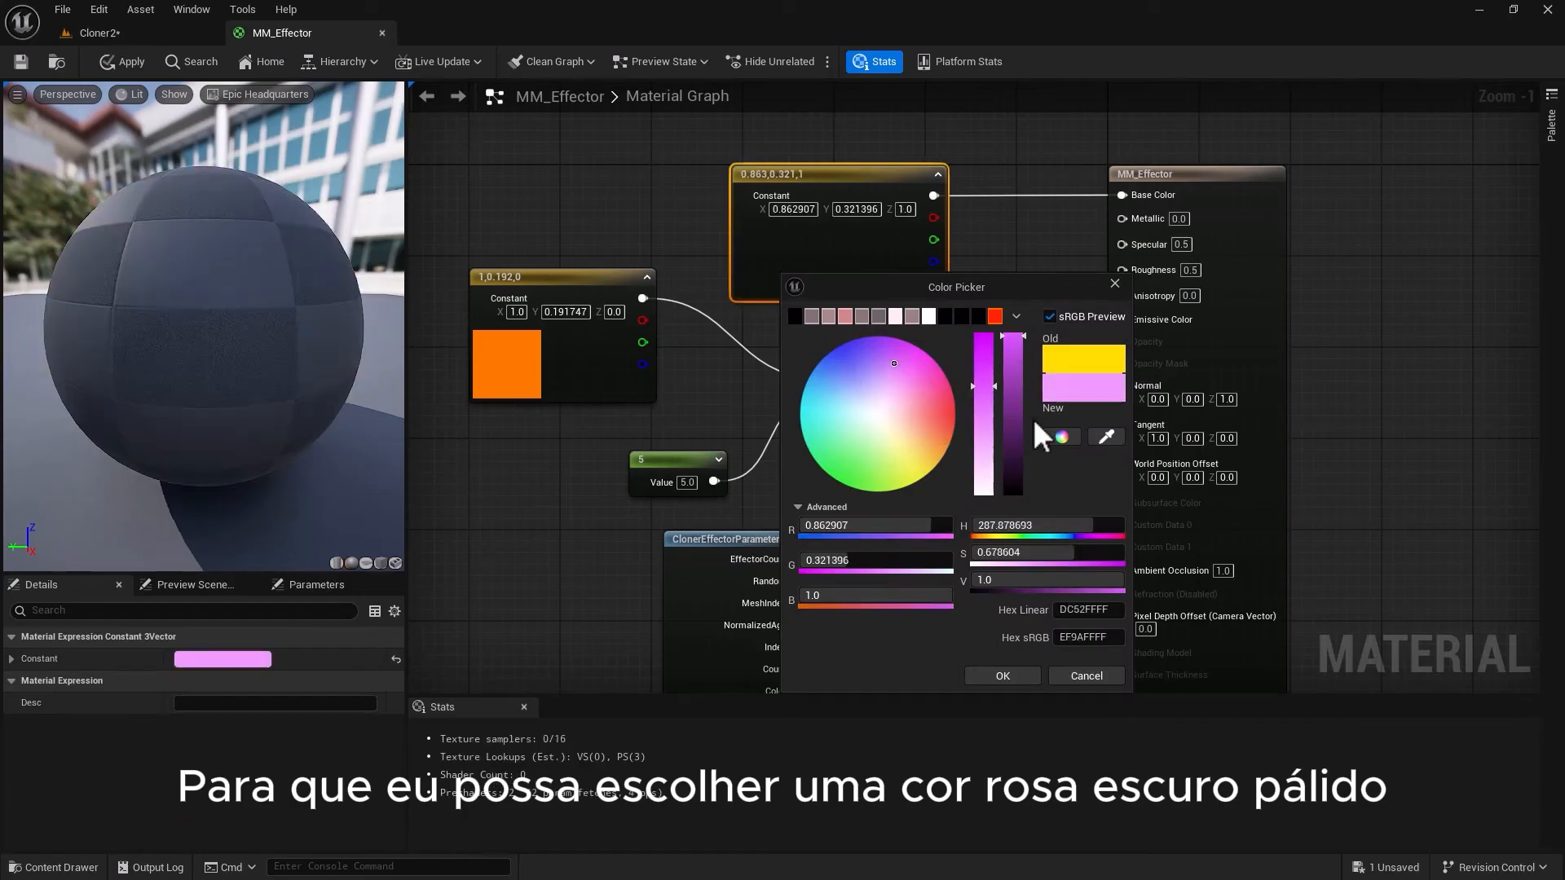
{"action": "left_click", "coordinate": [1002, 675]}
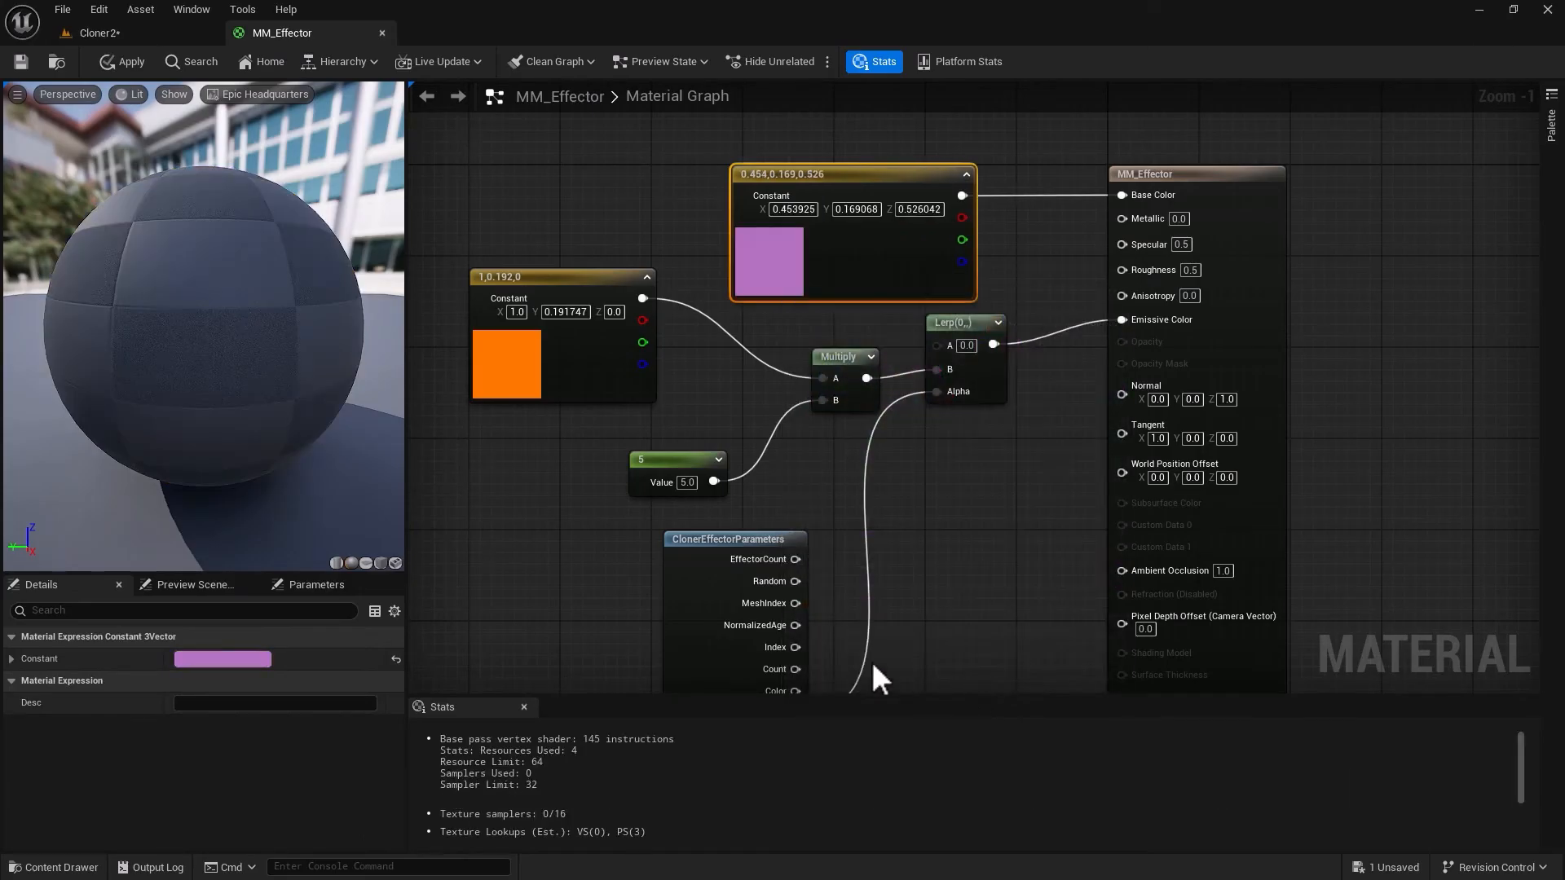
Compare the cone field in the Cloner2 level with the MM_Effector material graph
{"action": "left_click", "coordinate": [174, 34]}
{"action": "left_click", "coordinate": [257, 41]}
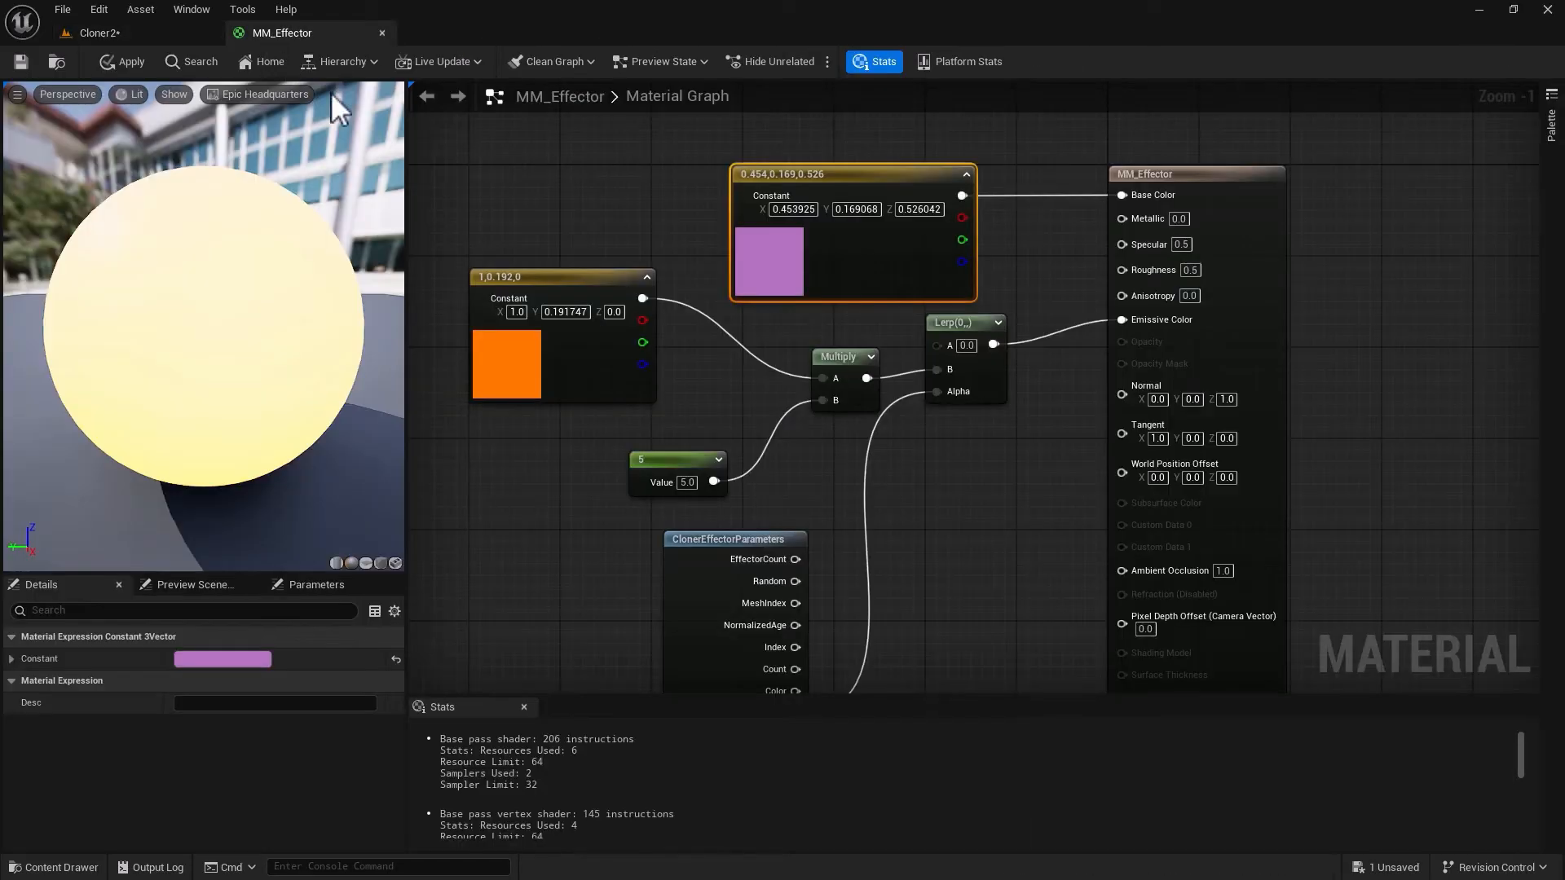
{"action": "left_click", "coordinate": [142, 36]}
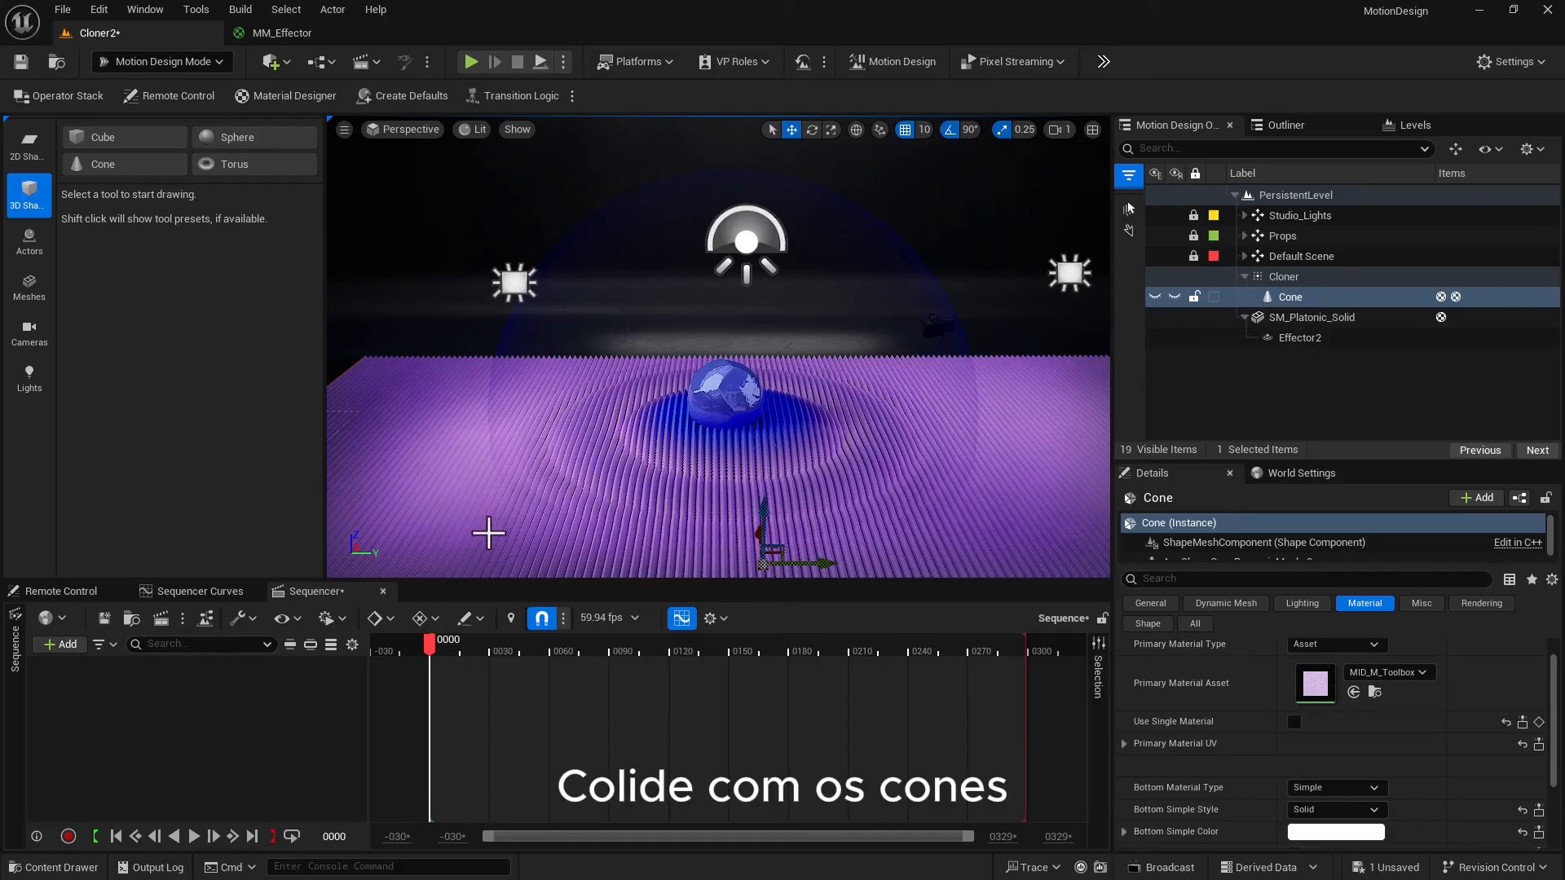
{"action": "left_click", "coordinate": [315, 33]}
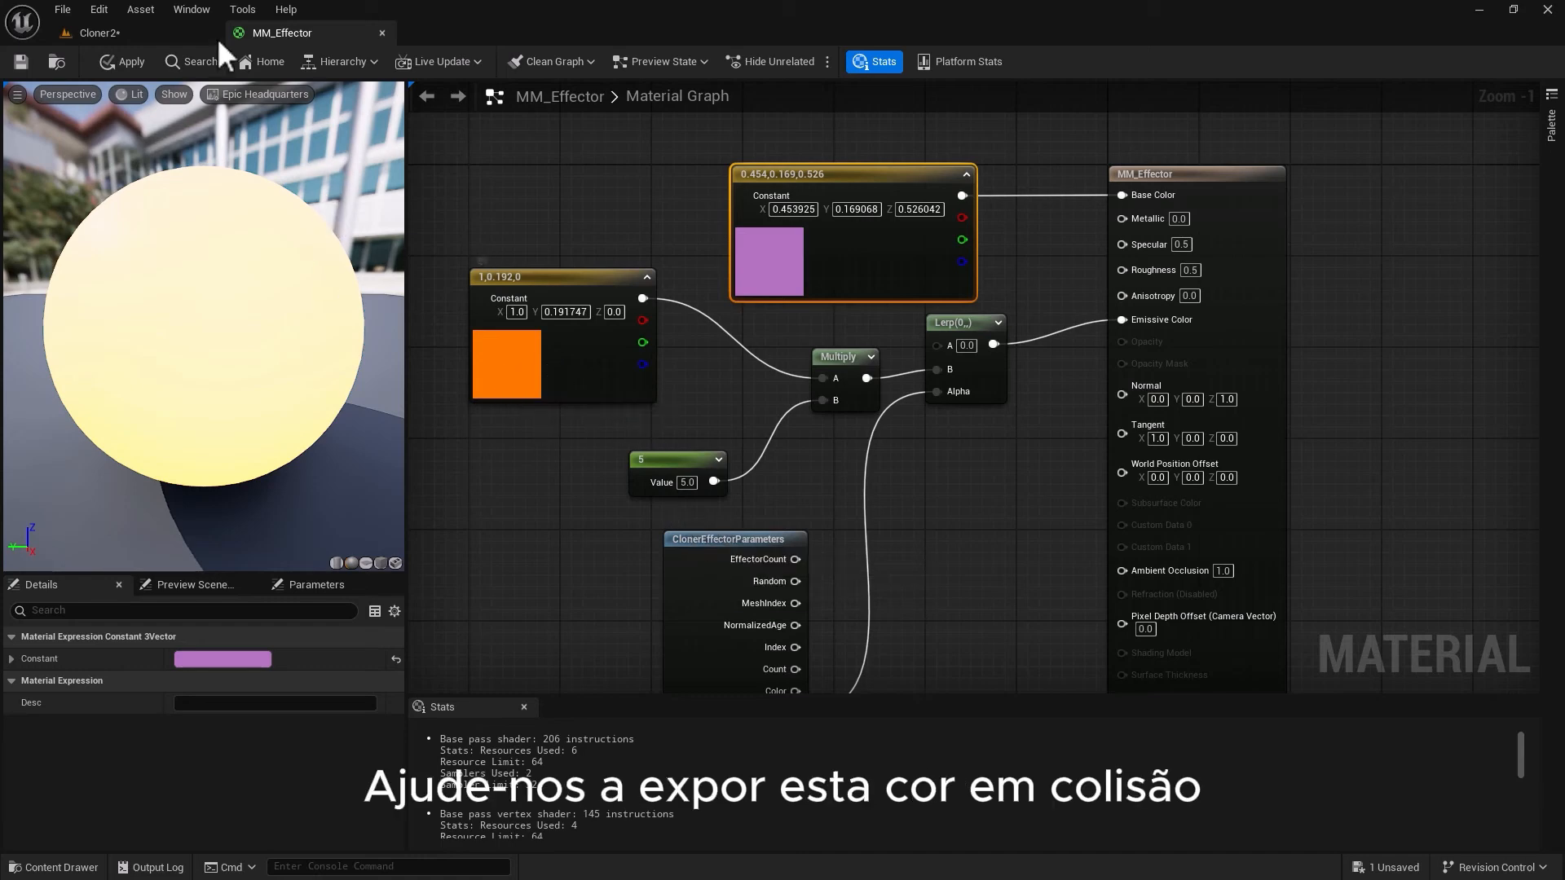
{"action": "left_click", "coordinate": [156, 28]}
Raise SM_Platonic_Solid above the cone field to a Z location of 490
{"action": "left_click", "coordinate": [734, 383]}
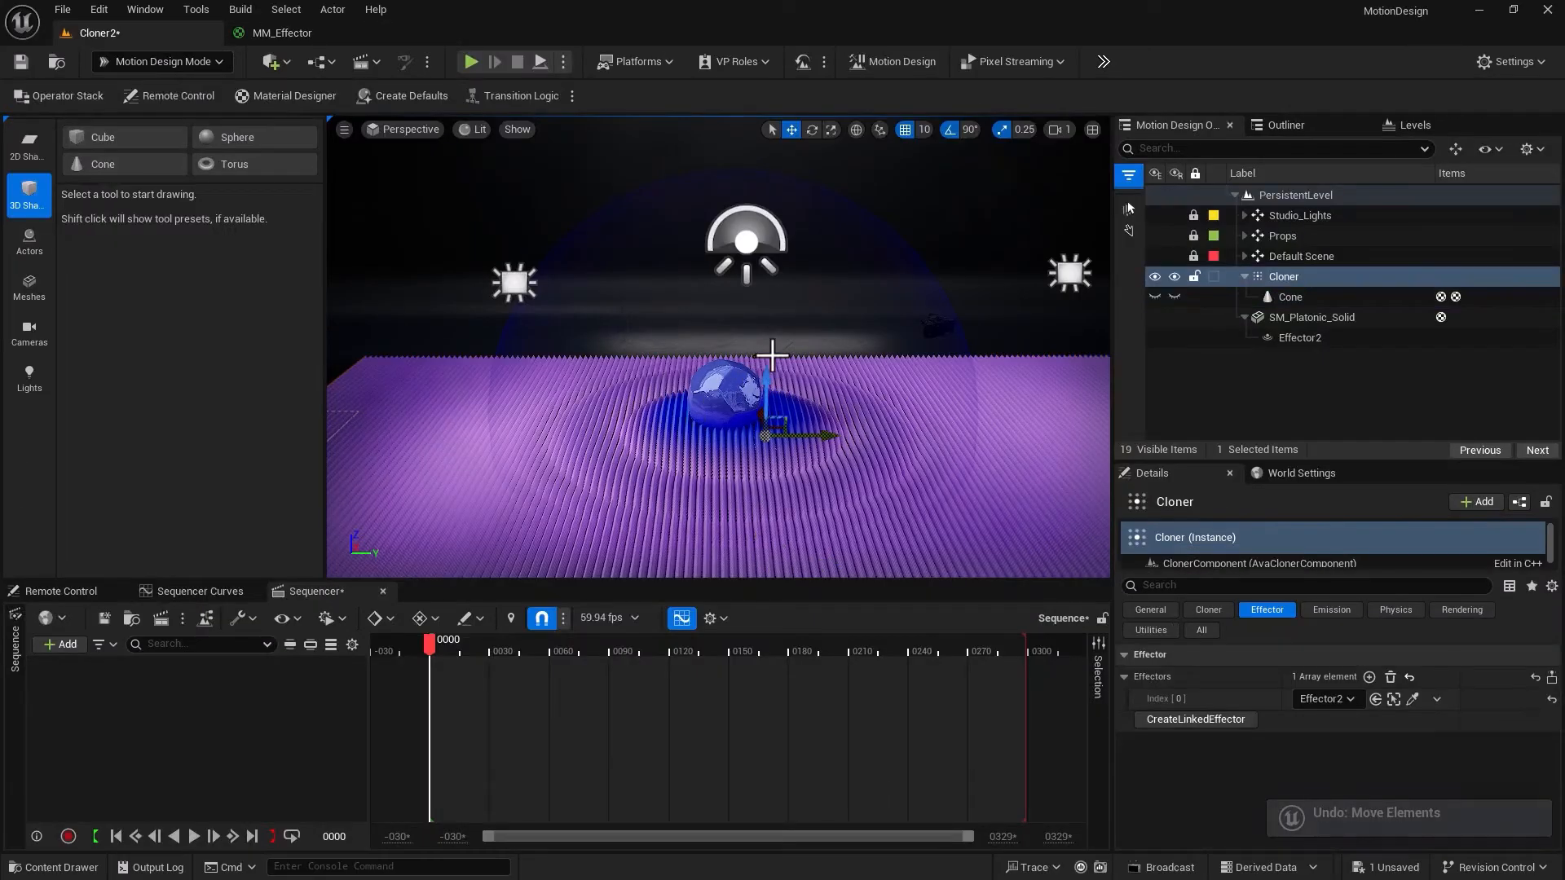
{"action": "left_click", "coordinate": [1286, 319]}
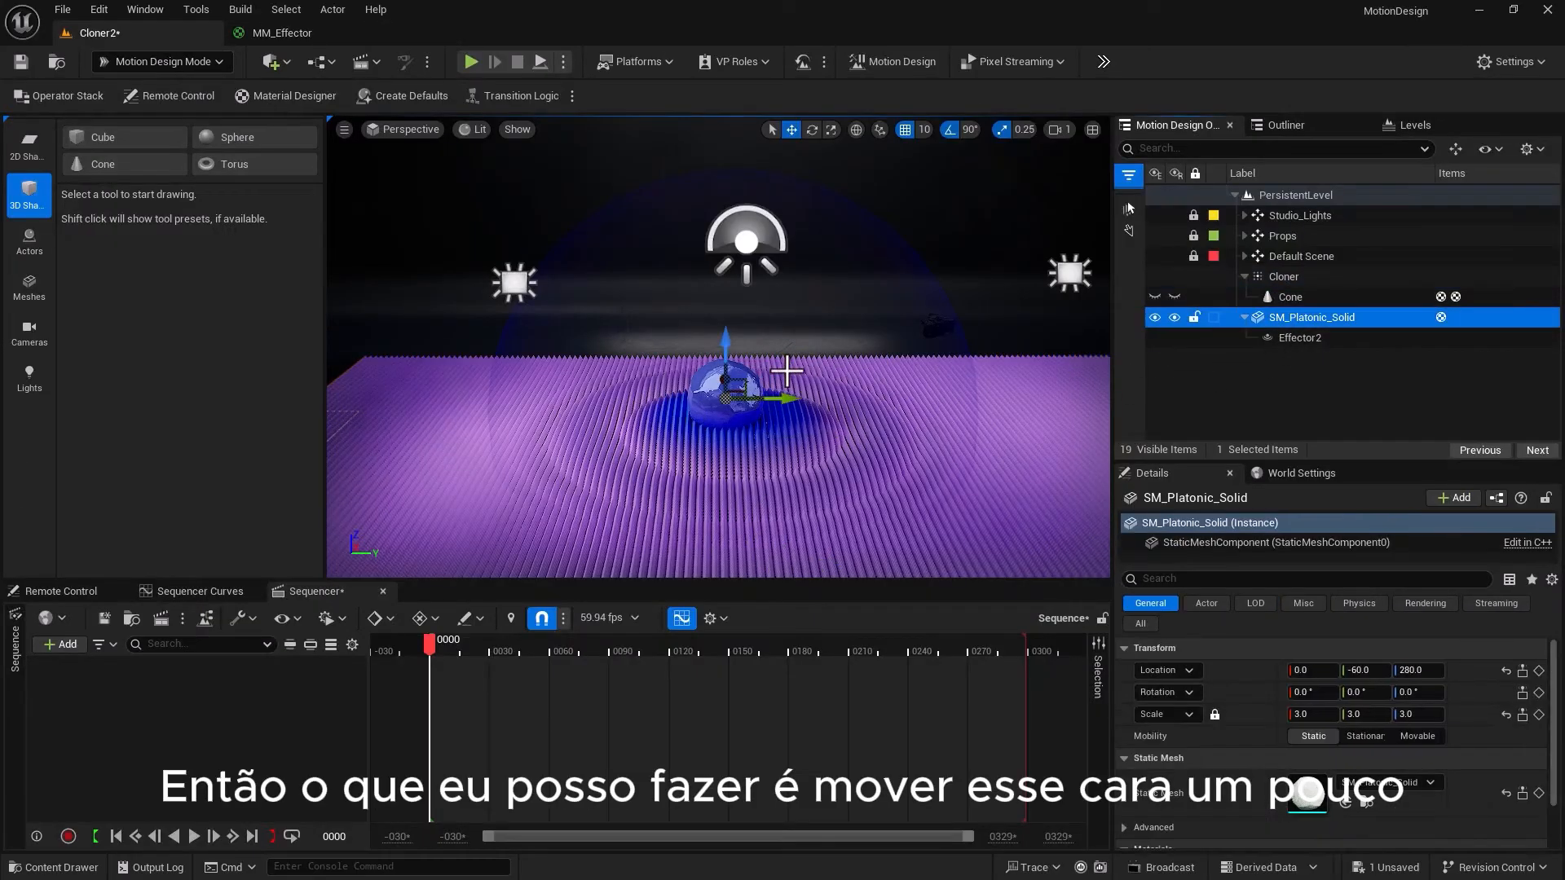
{"action": "left_click_drag", "start_coordinate": [720, 334], "coordinate": [716, 196]}
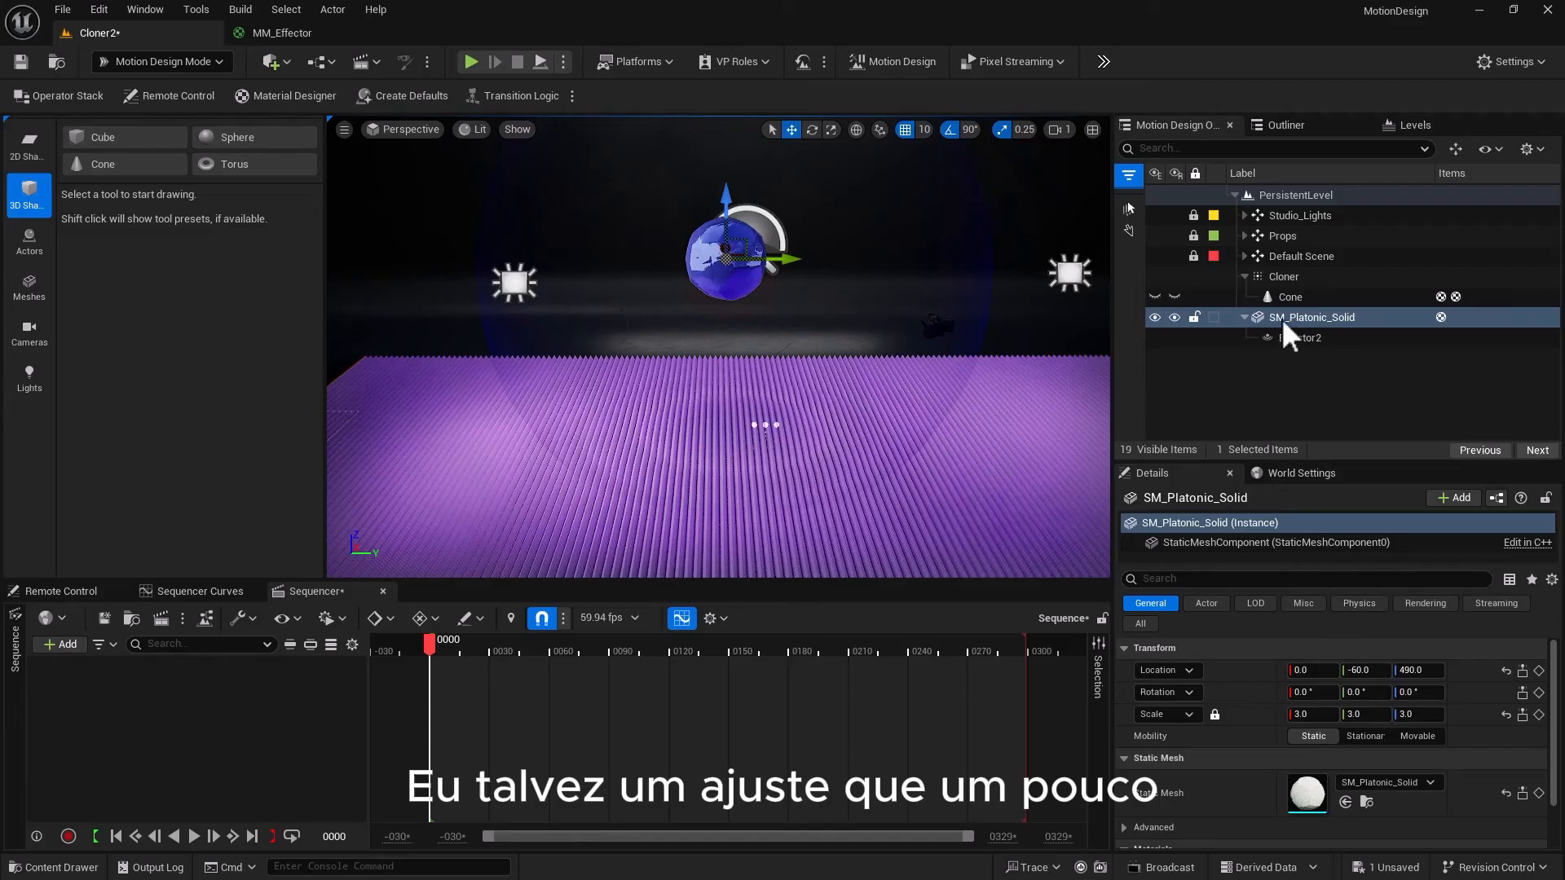
Adjust Effector2's spherical shape to an inner radius of about 88.6 and an outer radius of about 180.3
{"action": "left_click", "coordinate": [1292, 337]}
{"action": "left_click", "coordinate": [1379, 610]}
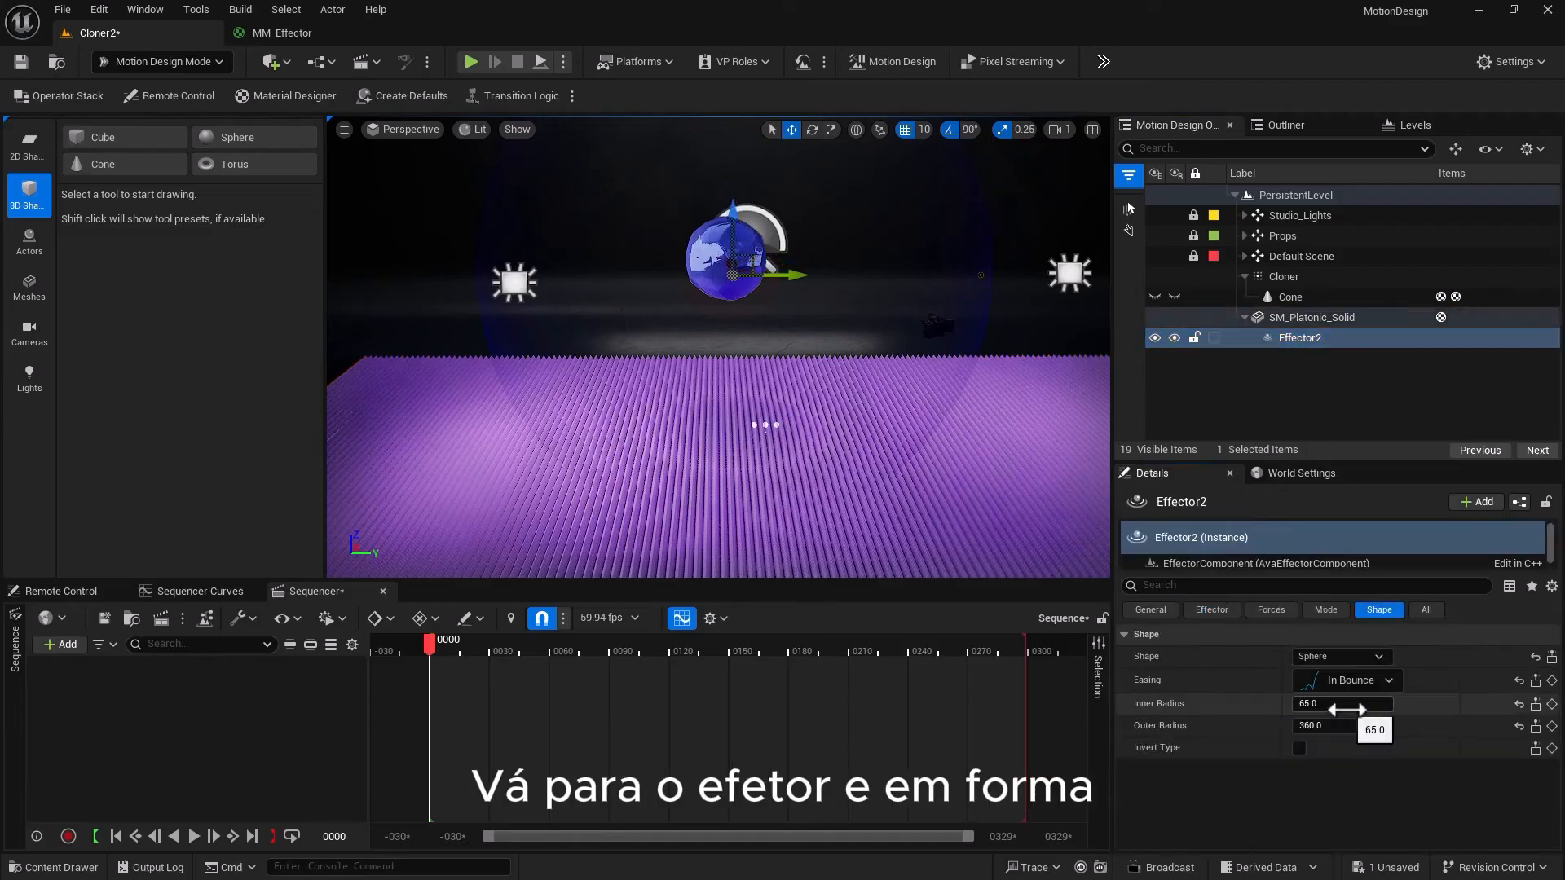
{"action": "left_click_drag", "start_coordinate": [1310, 703], "coordinate": [1190, 718]}
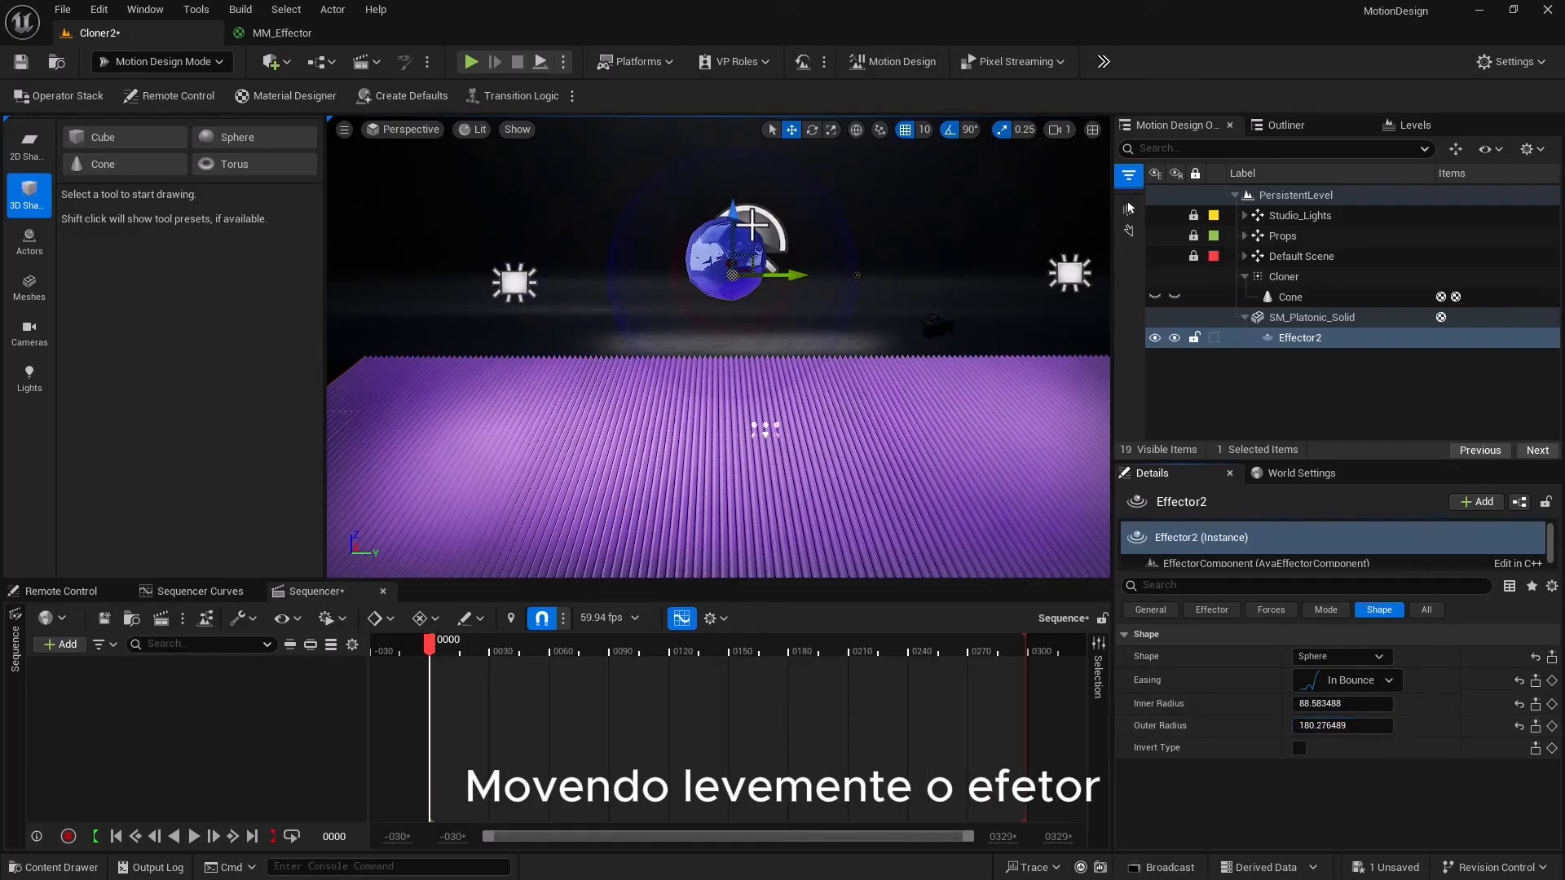
Nudge Effector2 slightly upward and sideways above the cone field
{"action": "left_click_drag", "start_coordinate": [740, 211], "coordinate": [739, 204]}
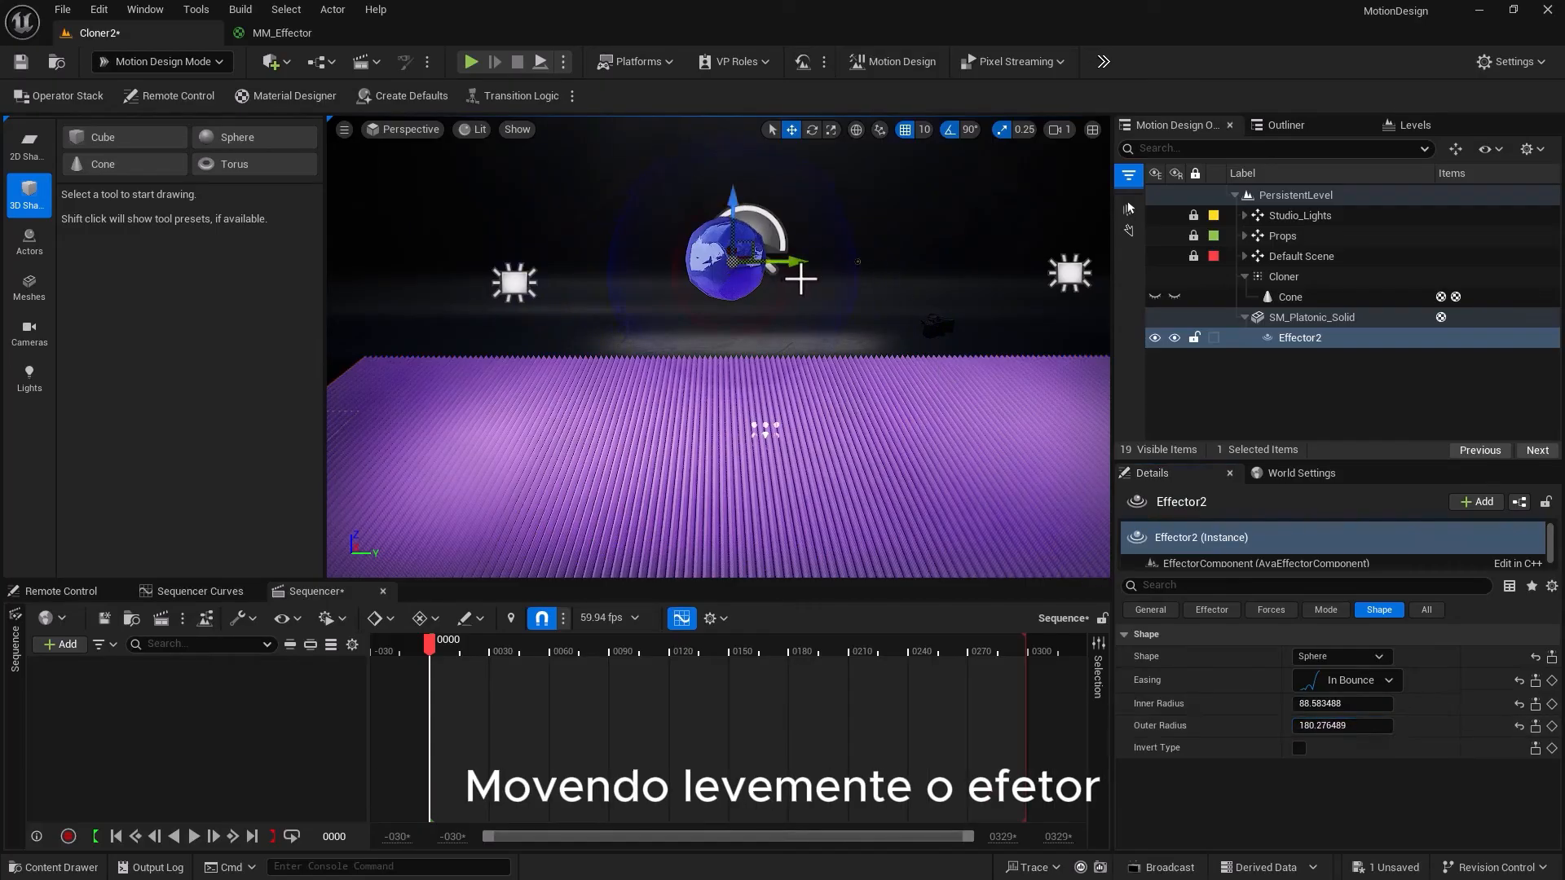
{"action": "left_click_drag", "start_coordinate": [805, 263], "coordinate": [798, 264]}
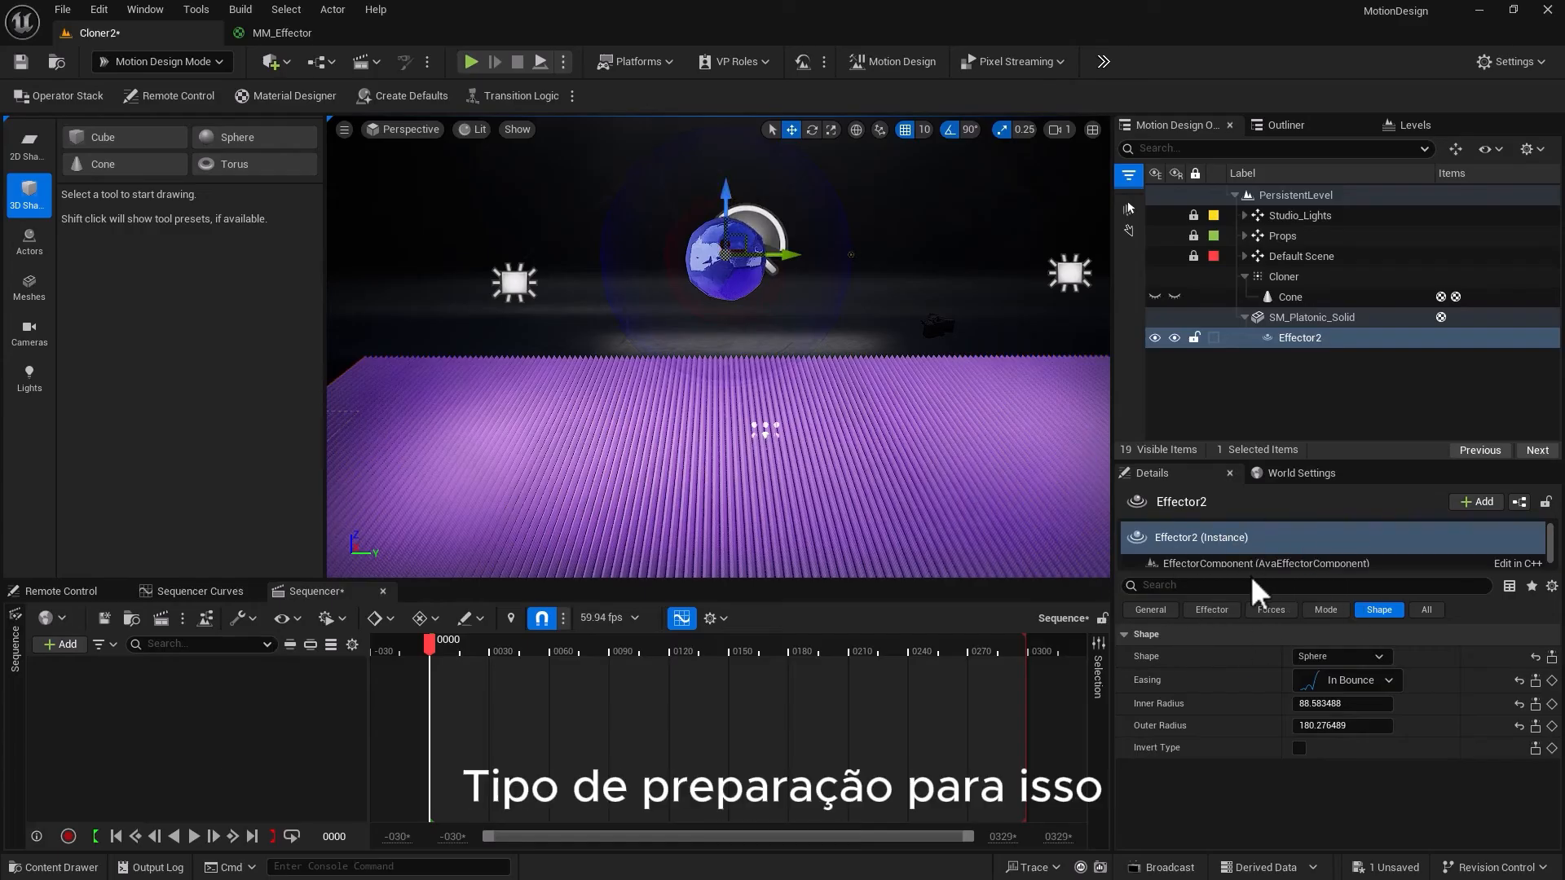
{"action": "left_click", "coordinate": [1291, 319]}
Save the MM_Effector material and assign it as the Cone's primary material asset in the Cloner2 level
{"action": "left_click", "coordinate": [1290, 296]}
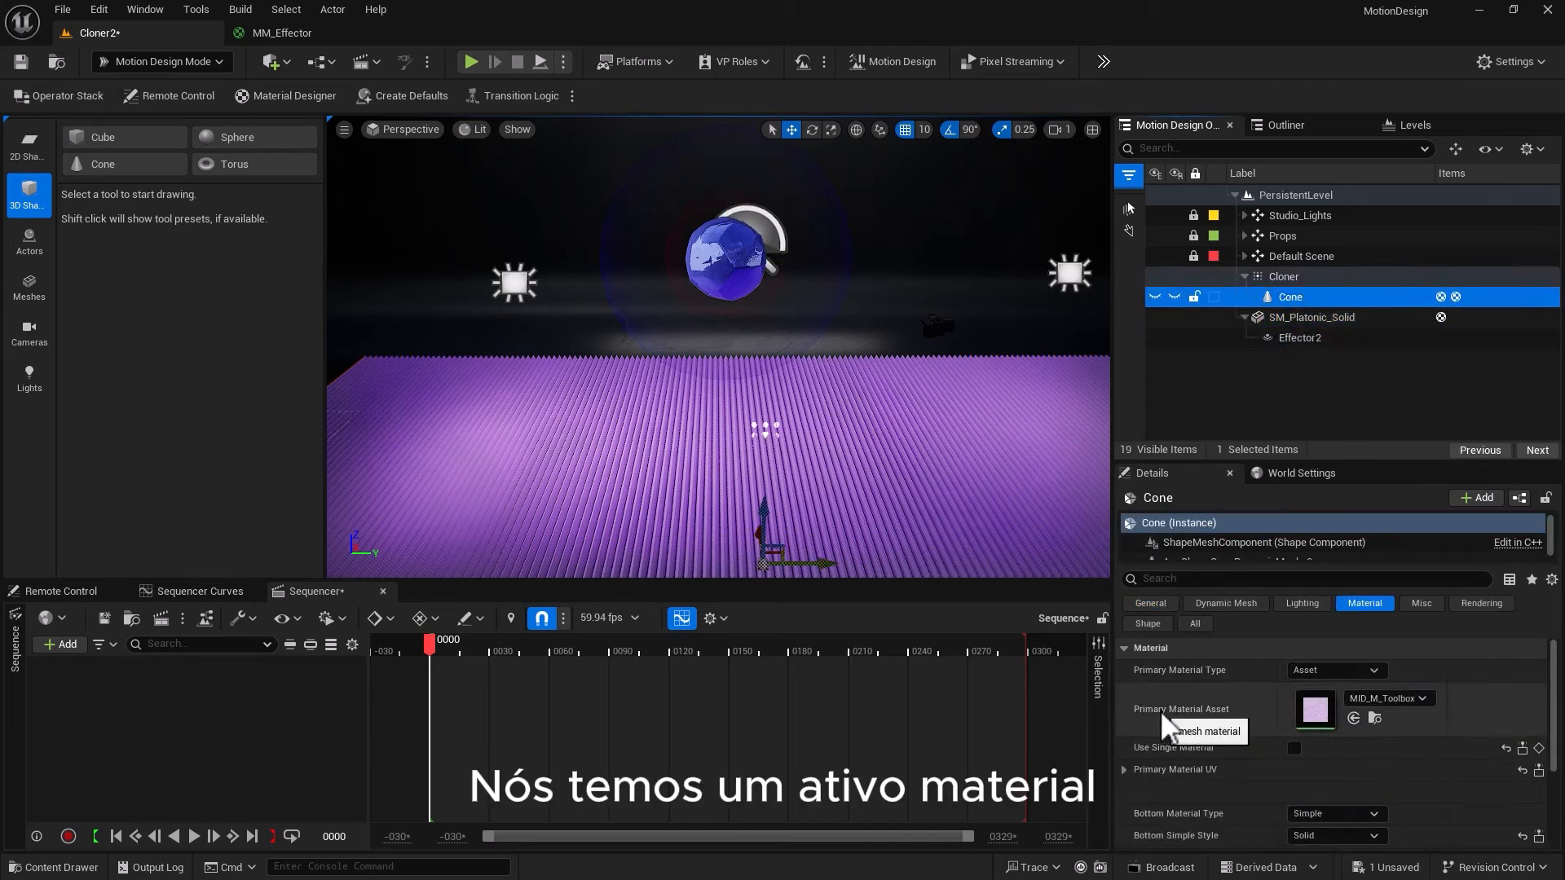
{"action": "left_click", "coordinate": [297, 38]}
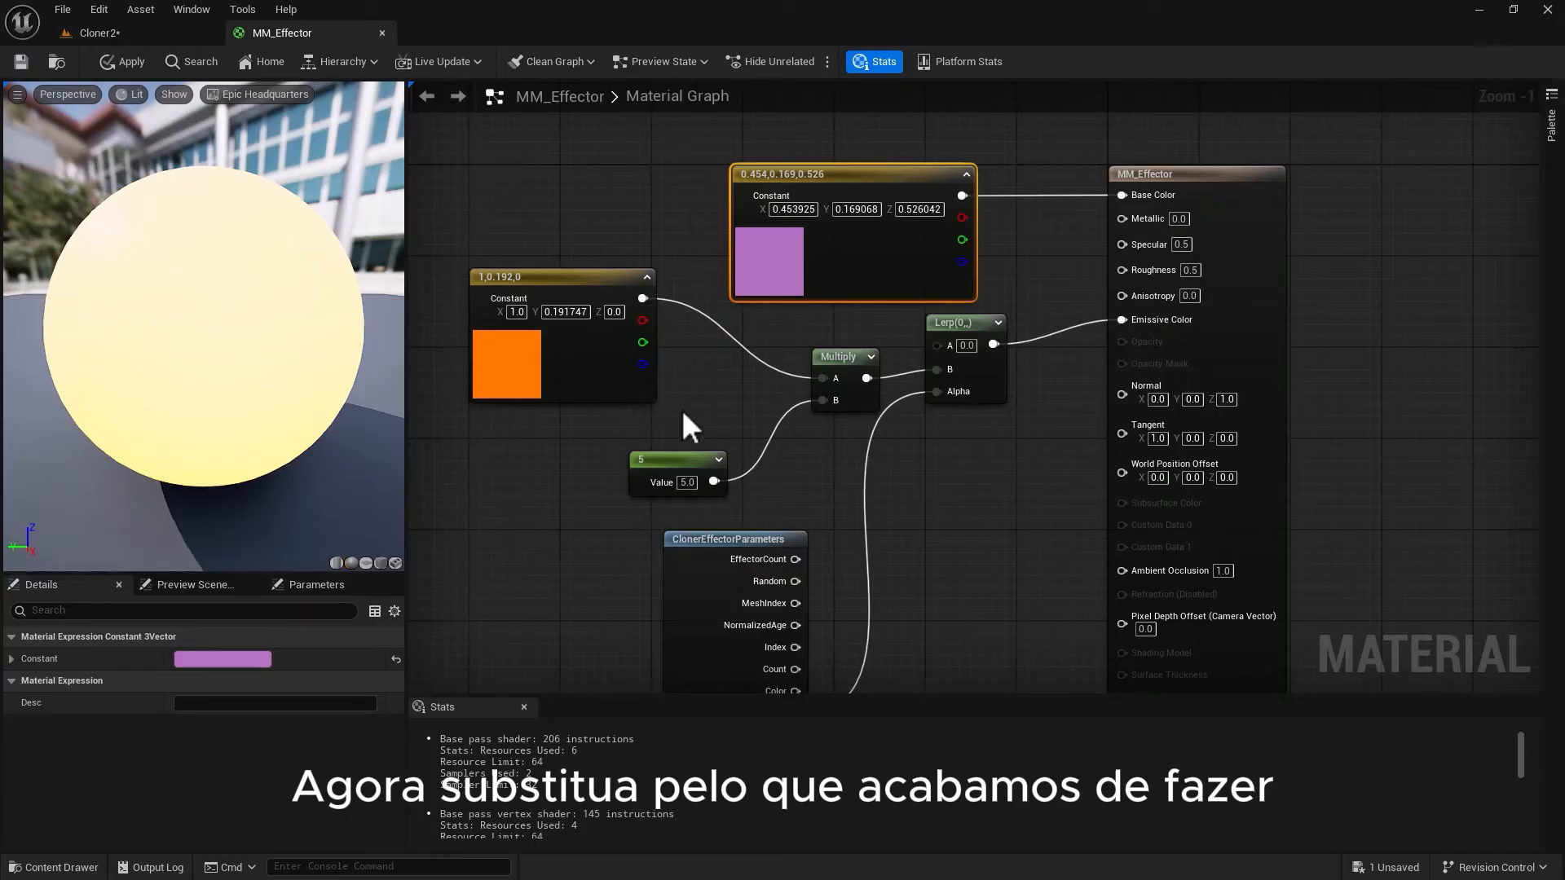
{"action": "left_click", "coordinate": [21, 64]}
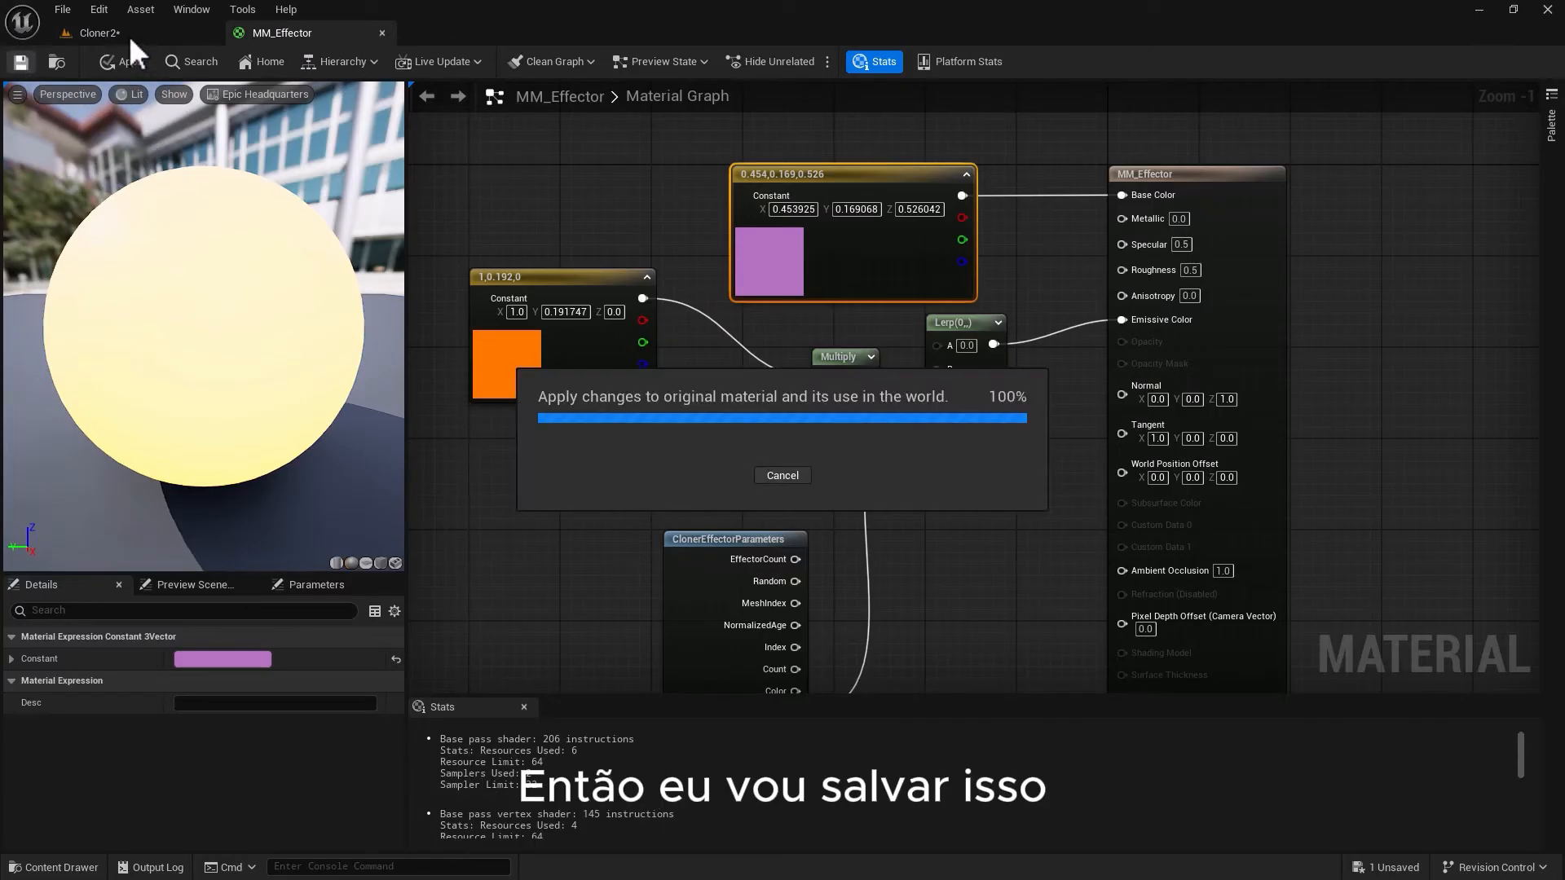
{"action": "left_click", "coordinate": [129, 36]}
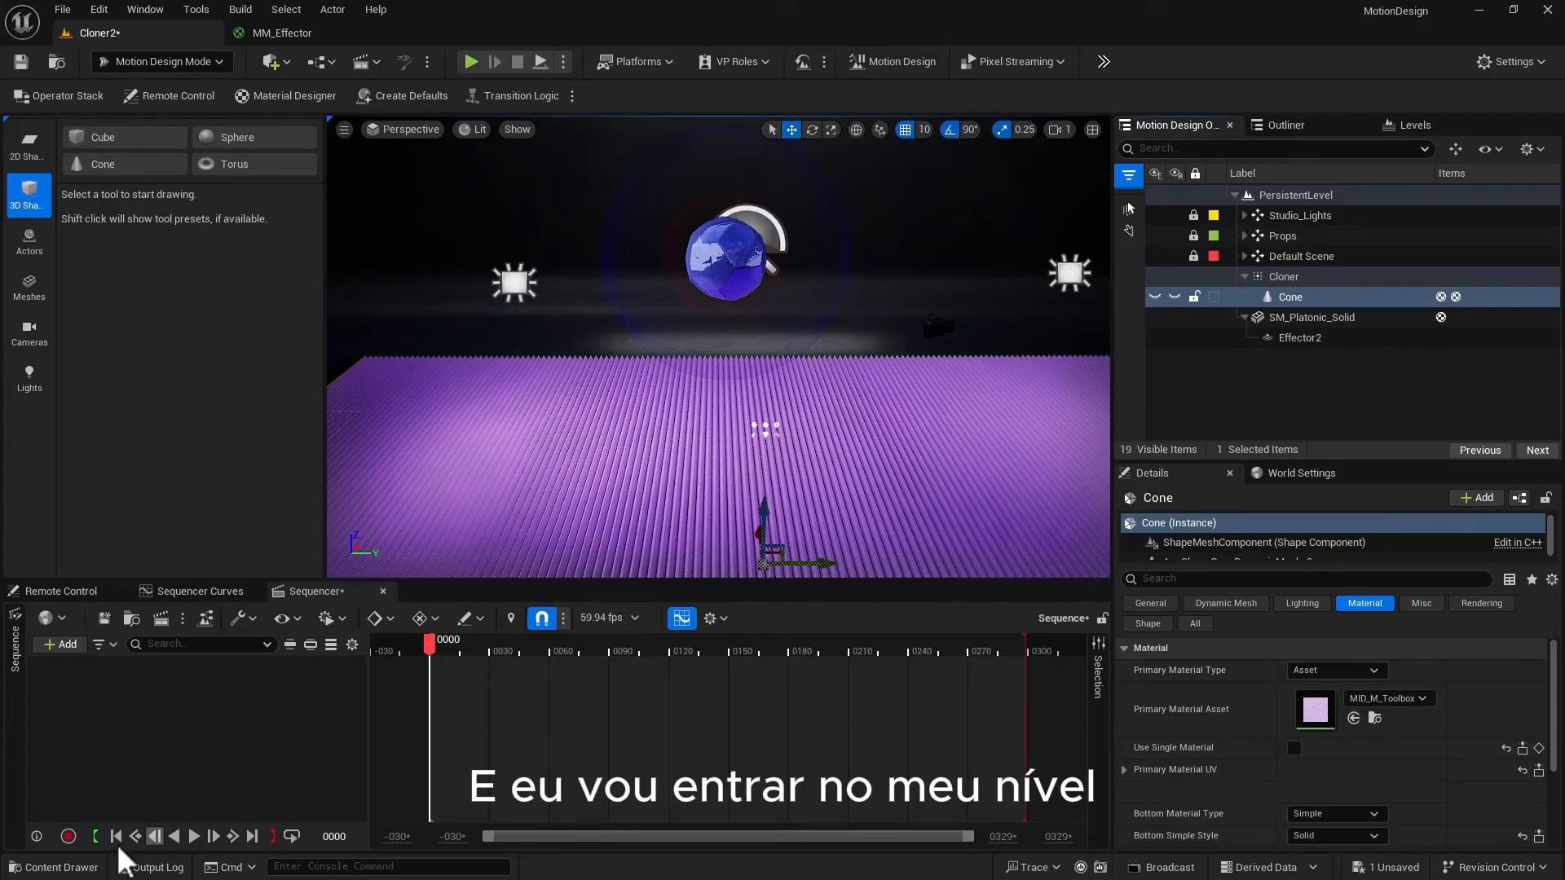
{"action": "left_click", "coordinate": [50, 867]}
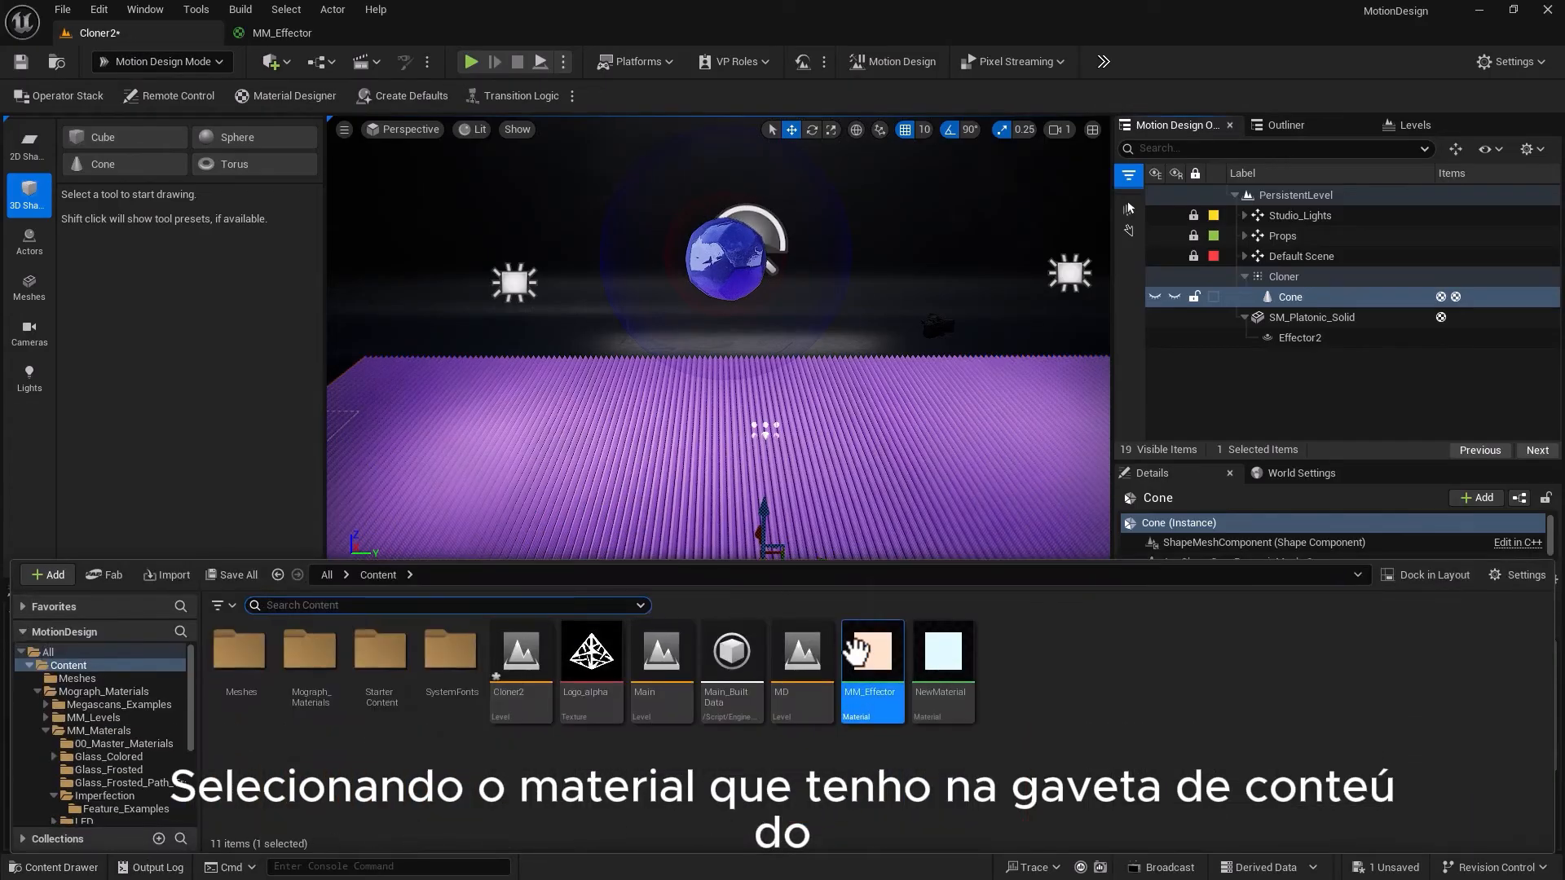
{"action": "left_click", "coordinate": [93, 871]}
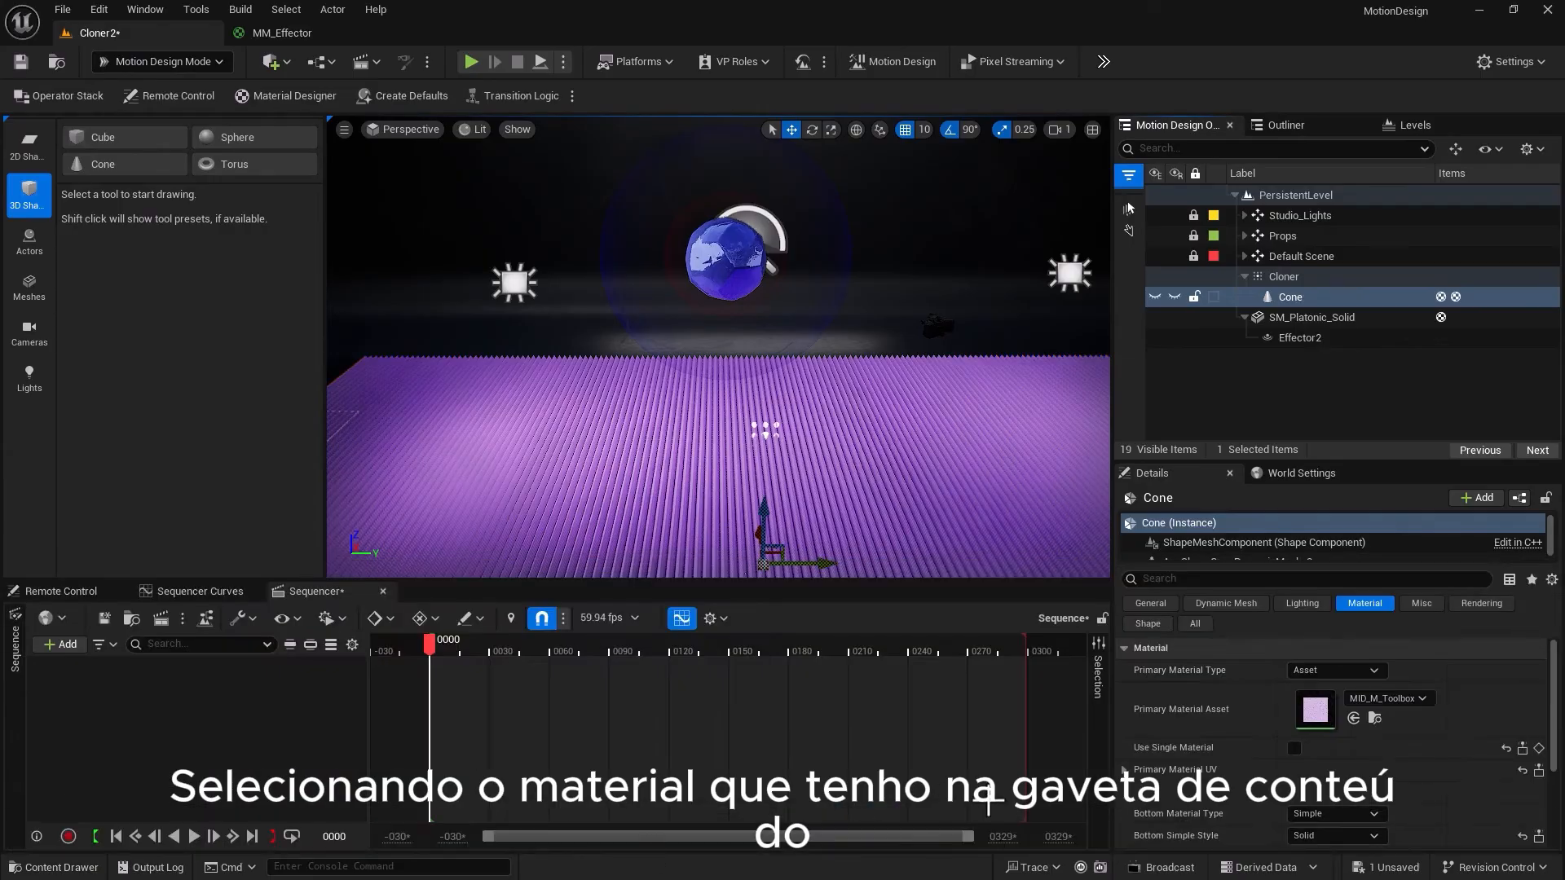
{"action": "left_click", "coordinate": [1353, 718]}
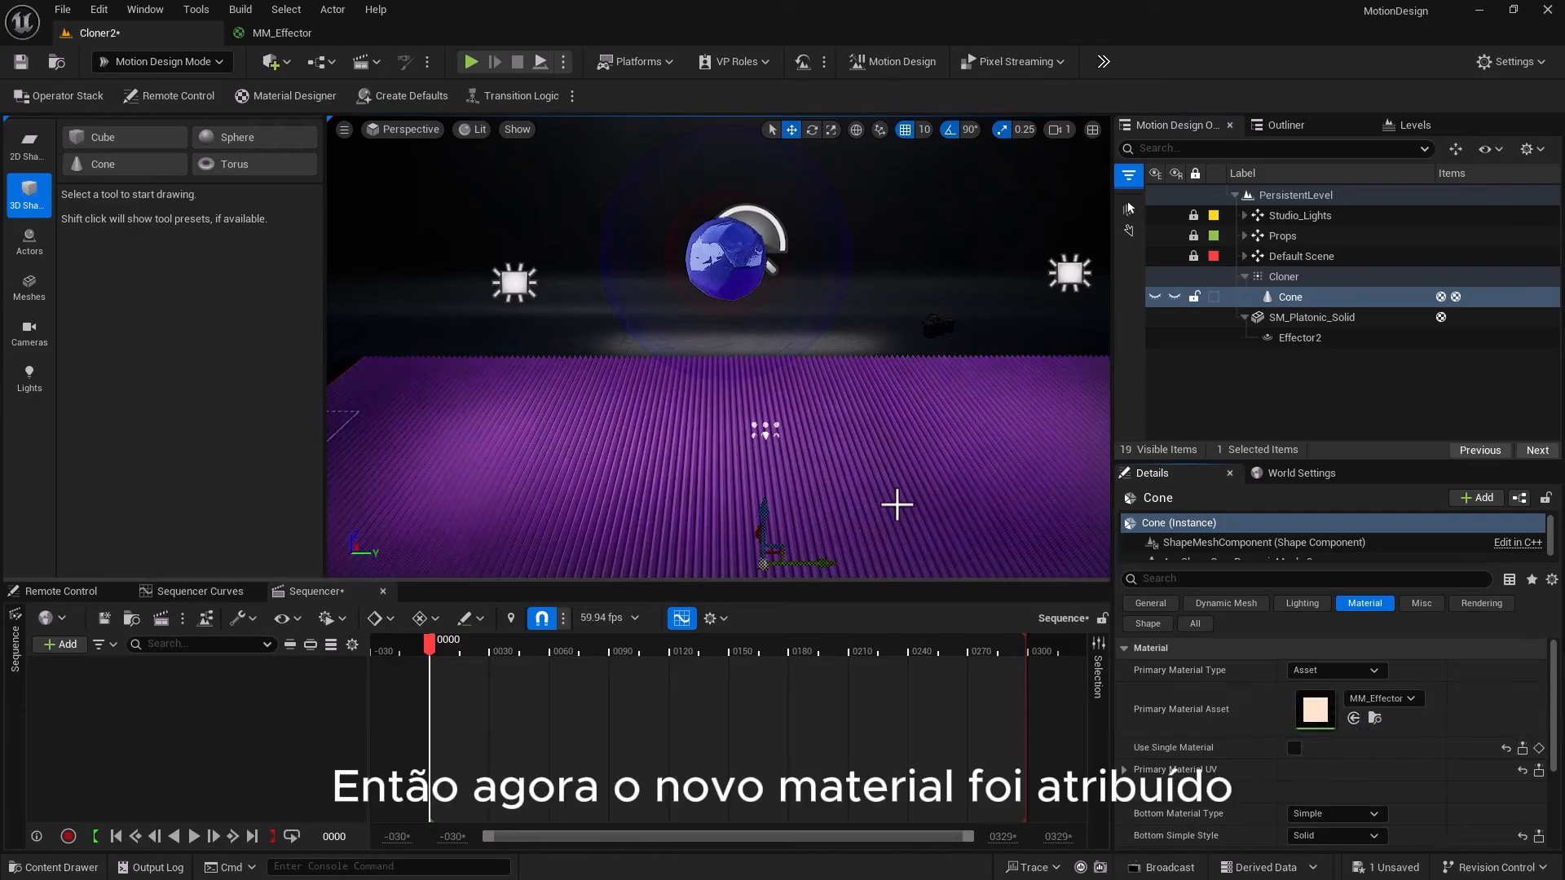
Lower SM_Platonic_Solid into the cone field to a Z location of 260
{"action": "left_click", "coordinate": [1288, 320]}
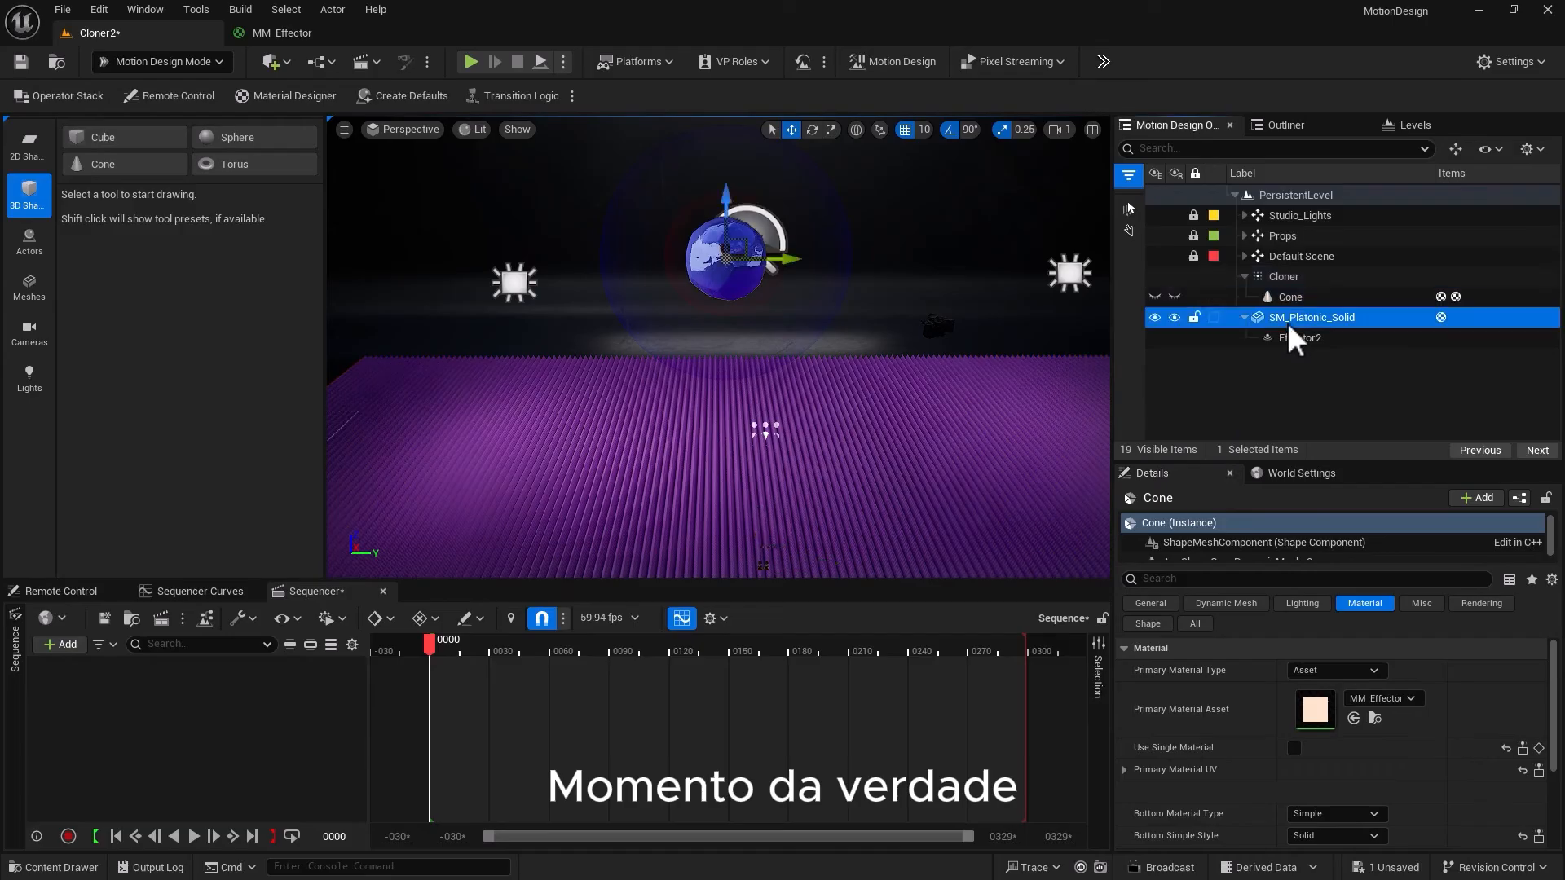
{"action": "left_click_drag", "start_coordinate": [721, 208], "coordinate": [737, 262]}
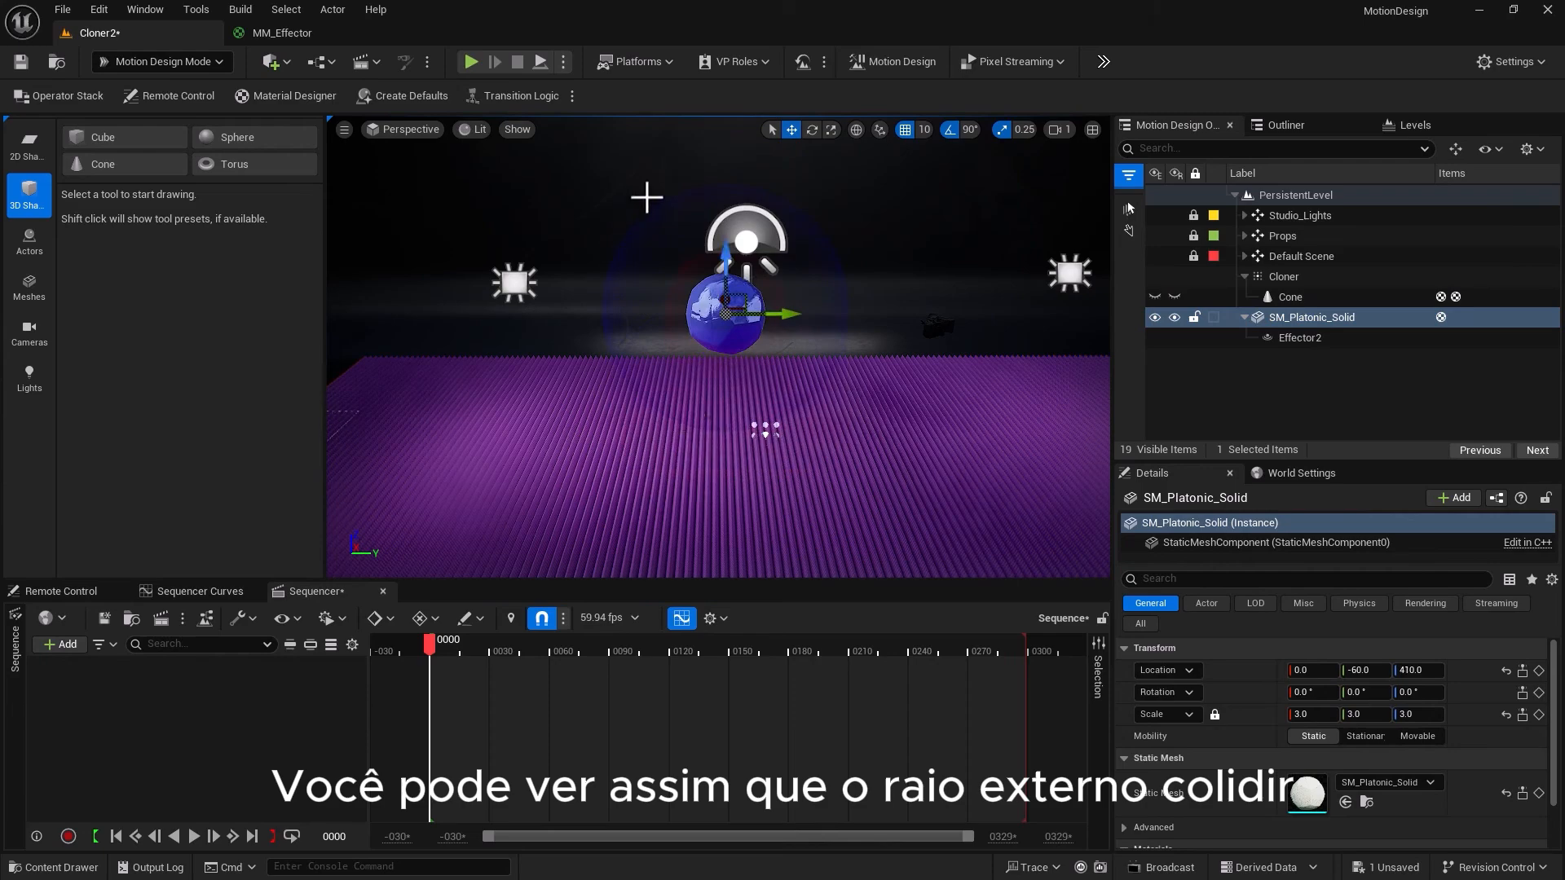
{"action": "left_click_drag", "start_coordinate": [743, 245], "coordinate": [730, 358]}
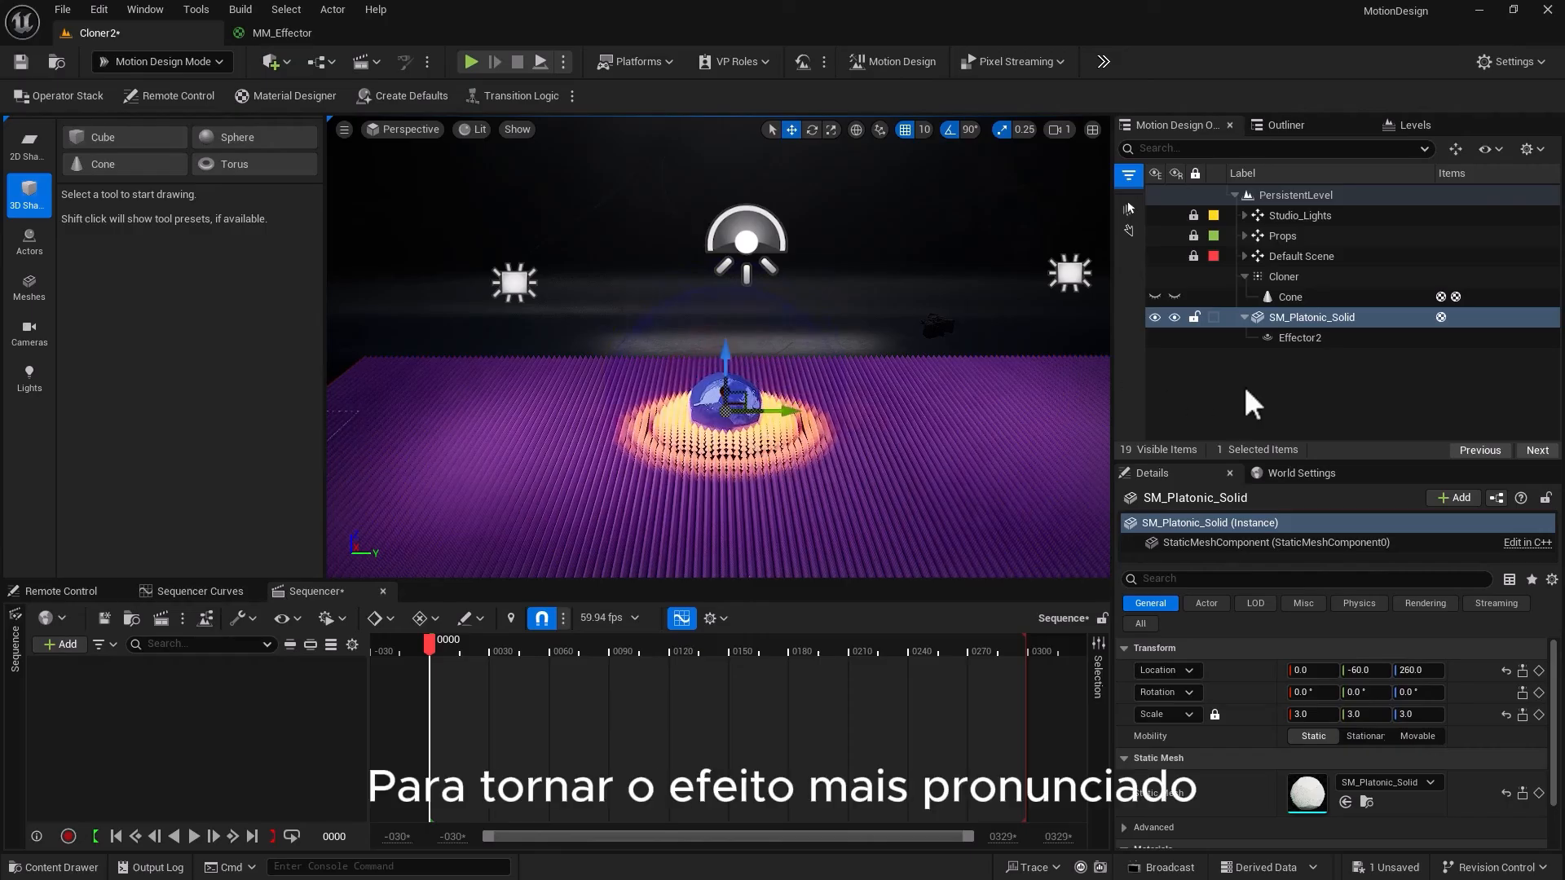
Find the bloom settings of the Default Scene's PostProcessVolume, enable the Intensity override and set it to 2.0
{"action": "left_click", "coordinate": [1243, 257]}
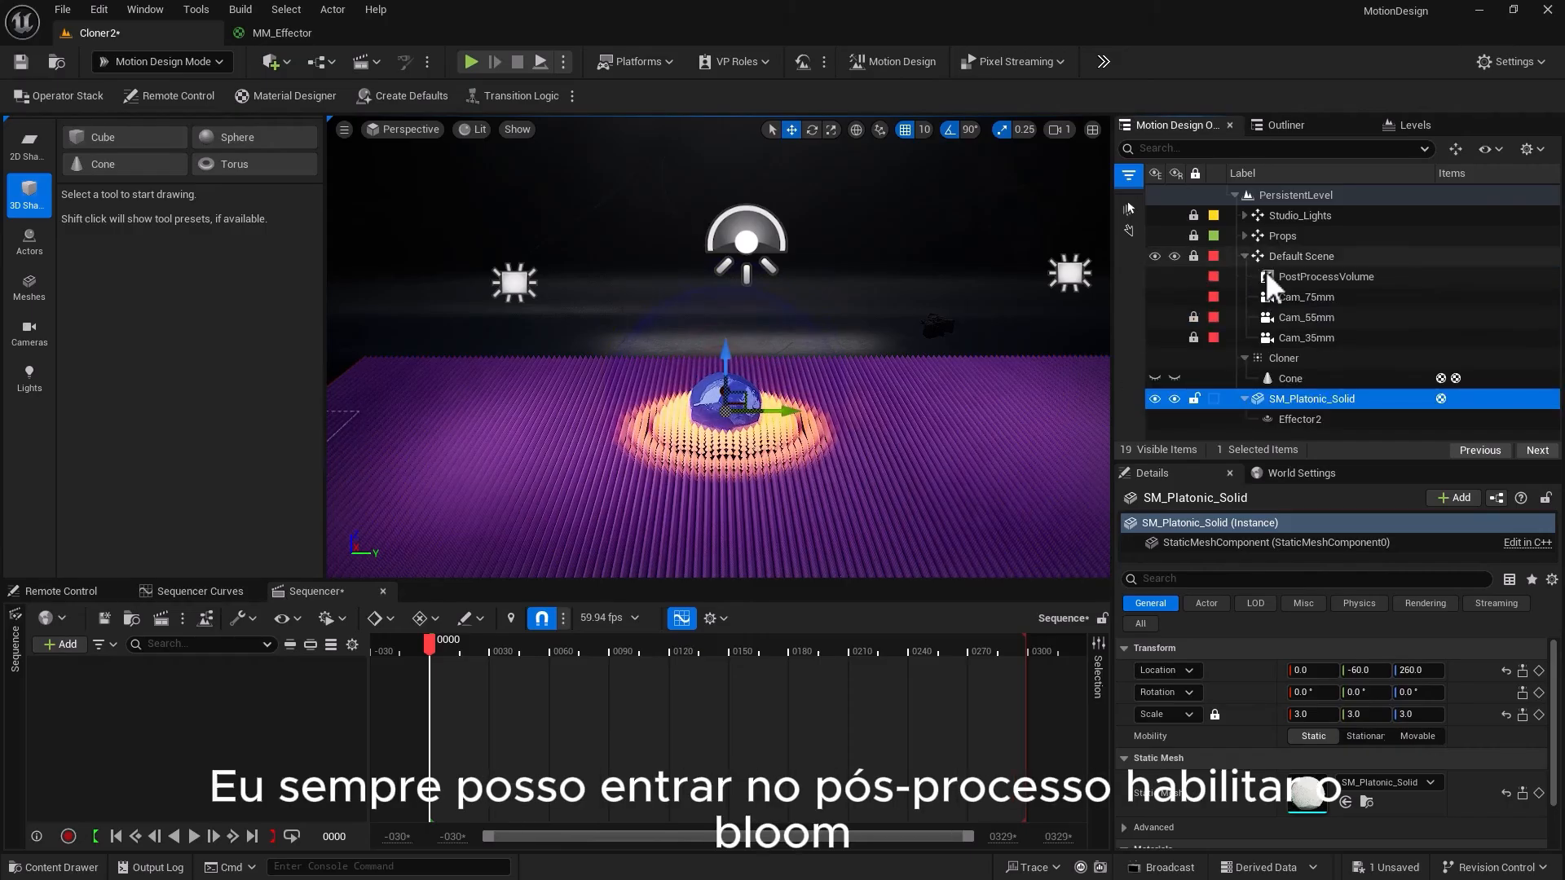
{"action": "left_click", "coordinate": [1292, 280]}
{"action": "left_click", "coordinate": [1202, 578]}
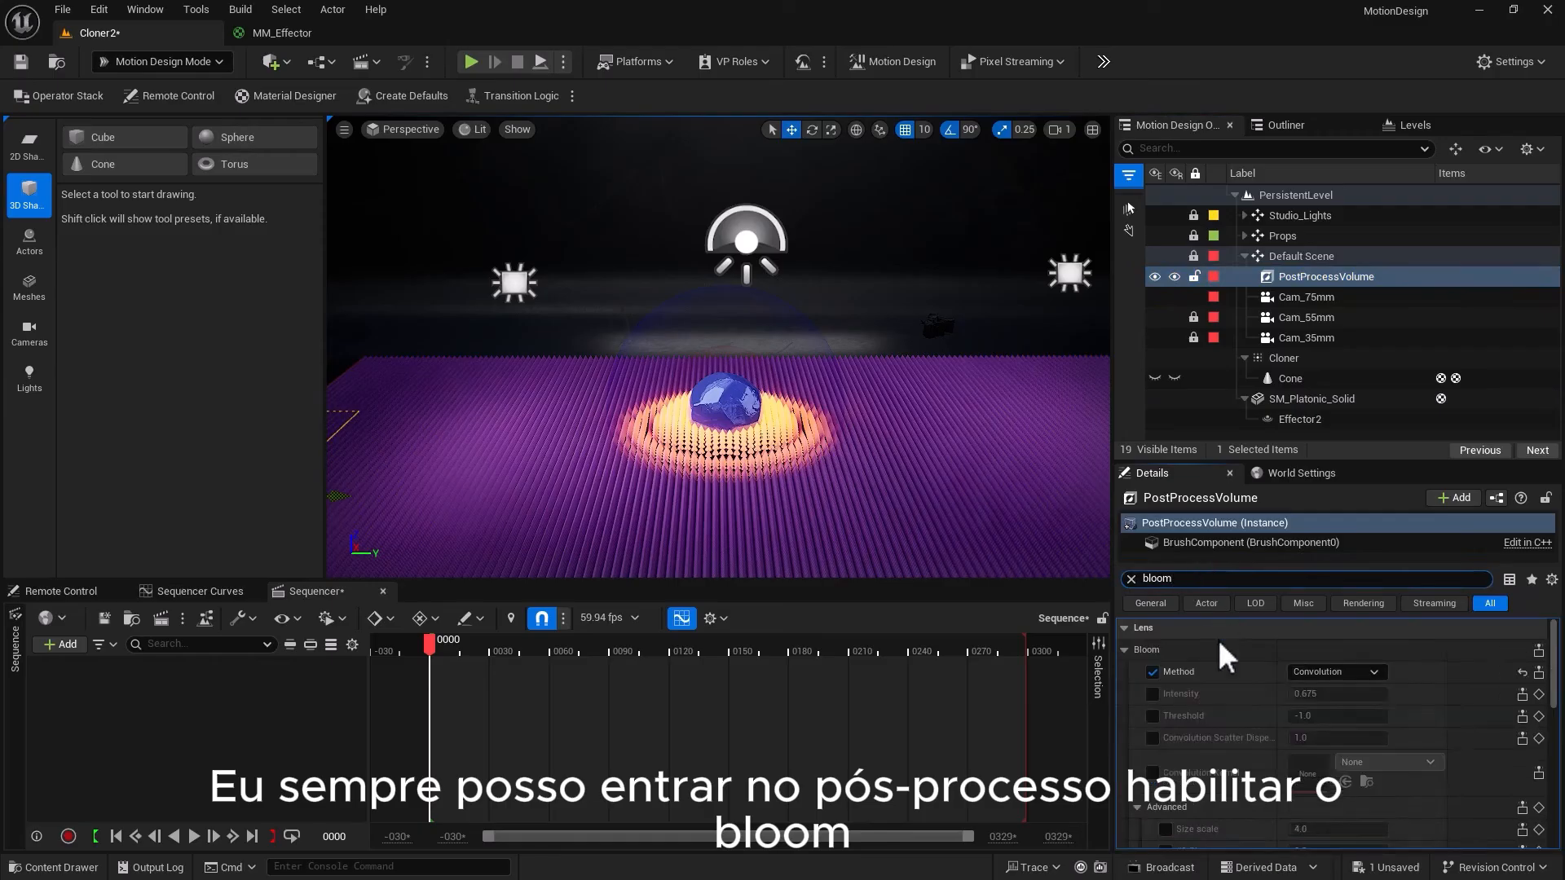
{"action": "left_click", "coordinate": [1151, 695]}
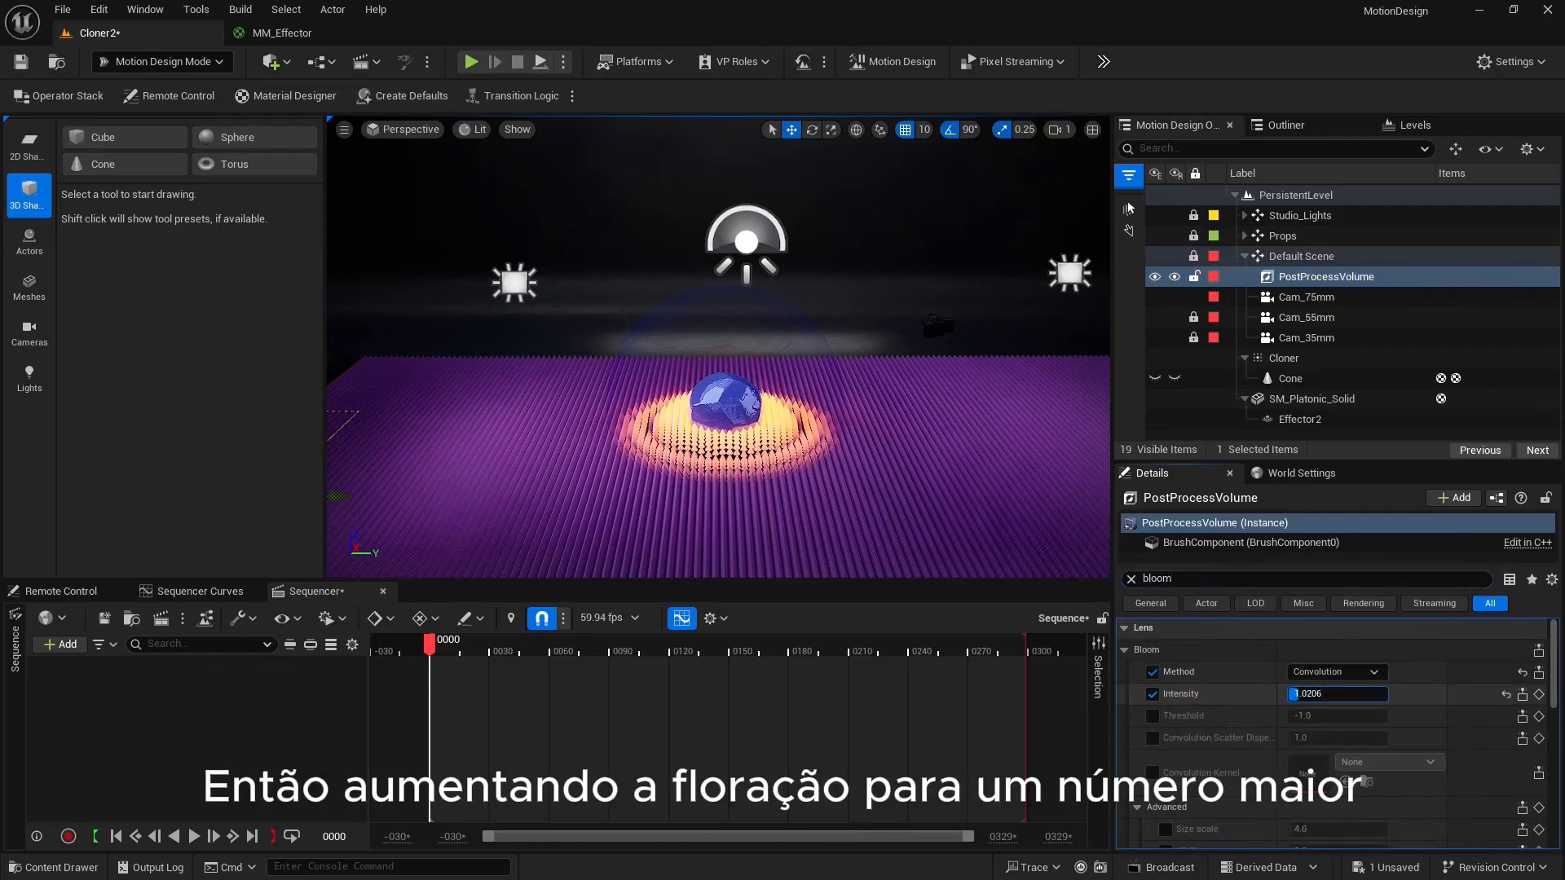
{"action": "left_click", "coordinate": [1298, 696]}
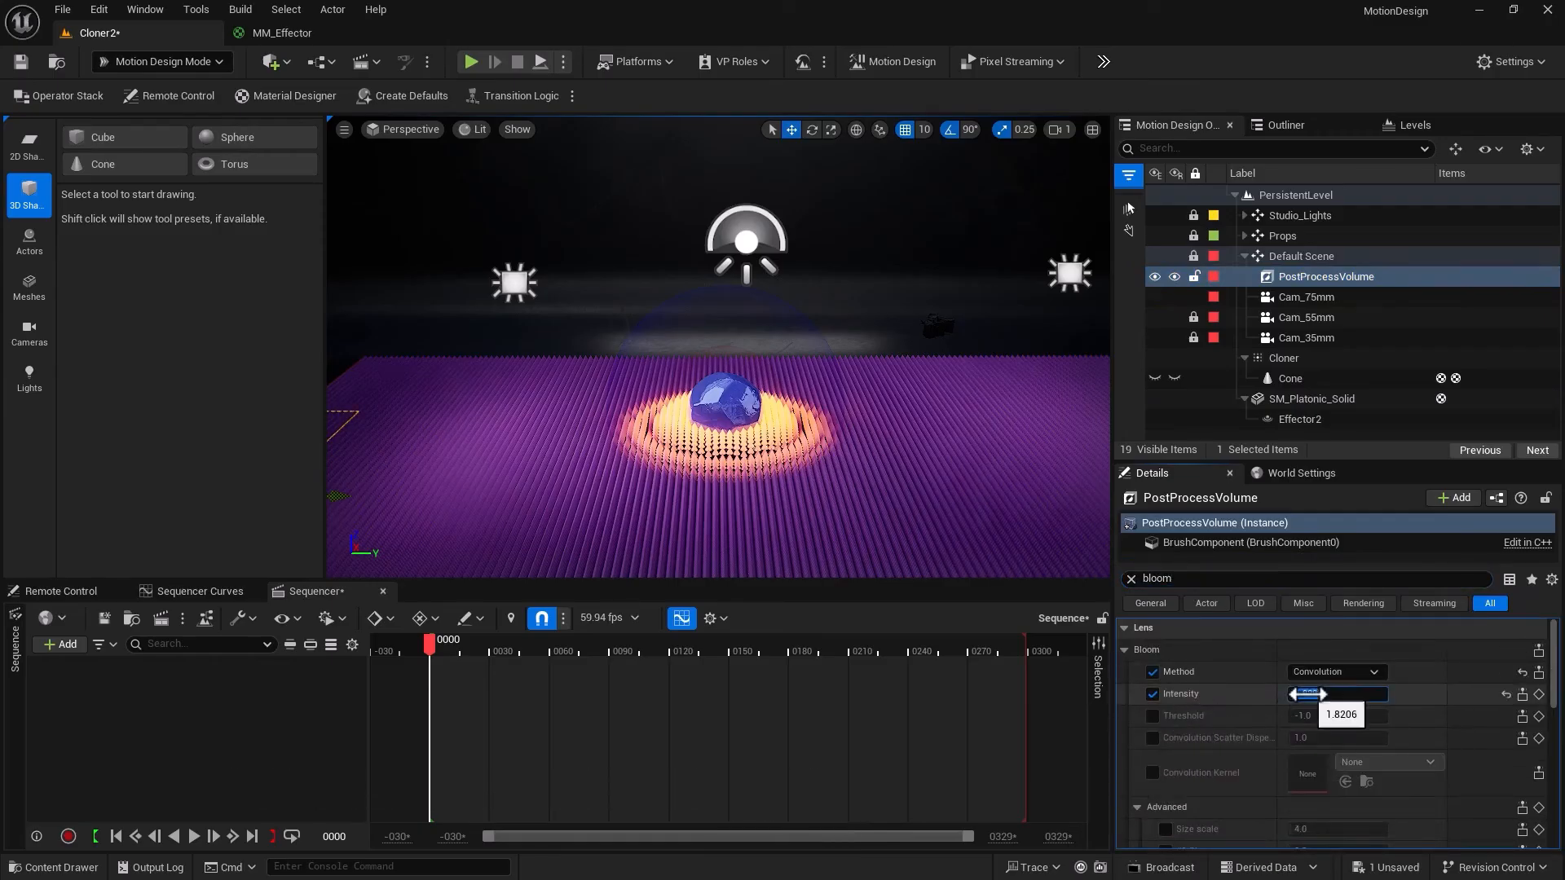
{"action": "type", "text": "2"}
{"action": "key", "text": "Return"}
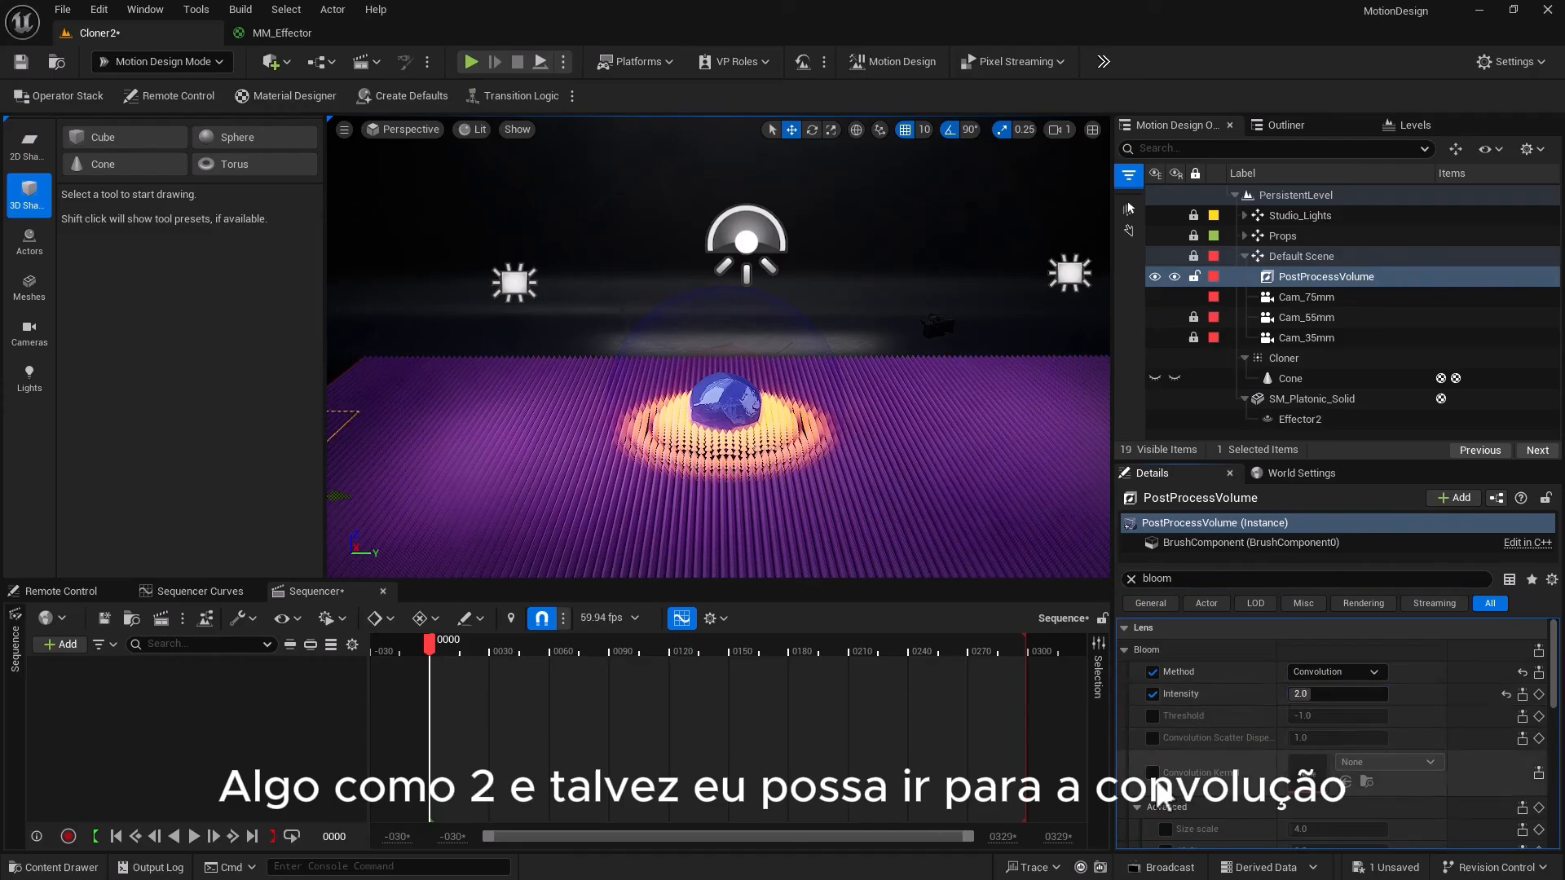
Enable the bloom's Convolution Scatter Dispersion override and open its value for editing
{"action": "left_click", "coordinate": [1152, 773]}
{"action": "left_click", "coordinate": [1153, 773]}
{"action": "left_click", "coordinate": [1152, 737]}
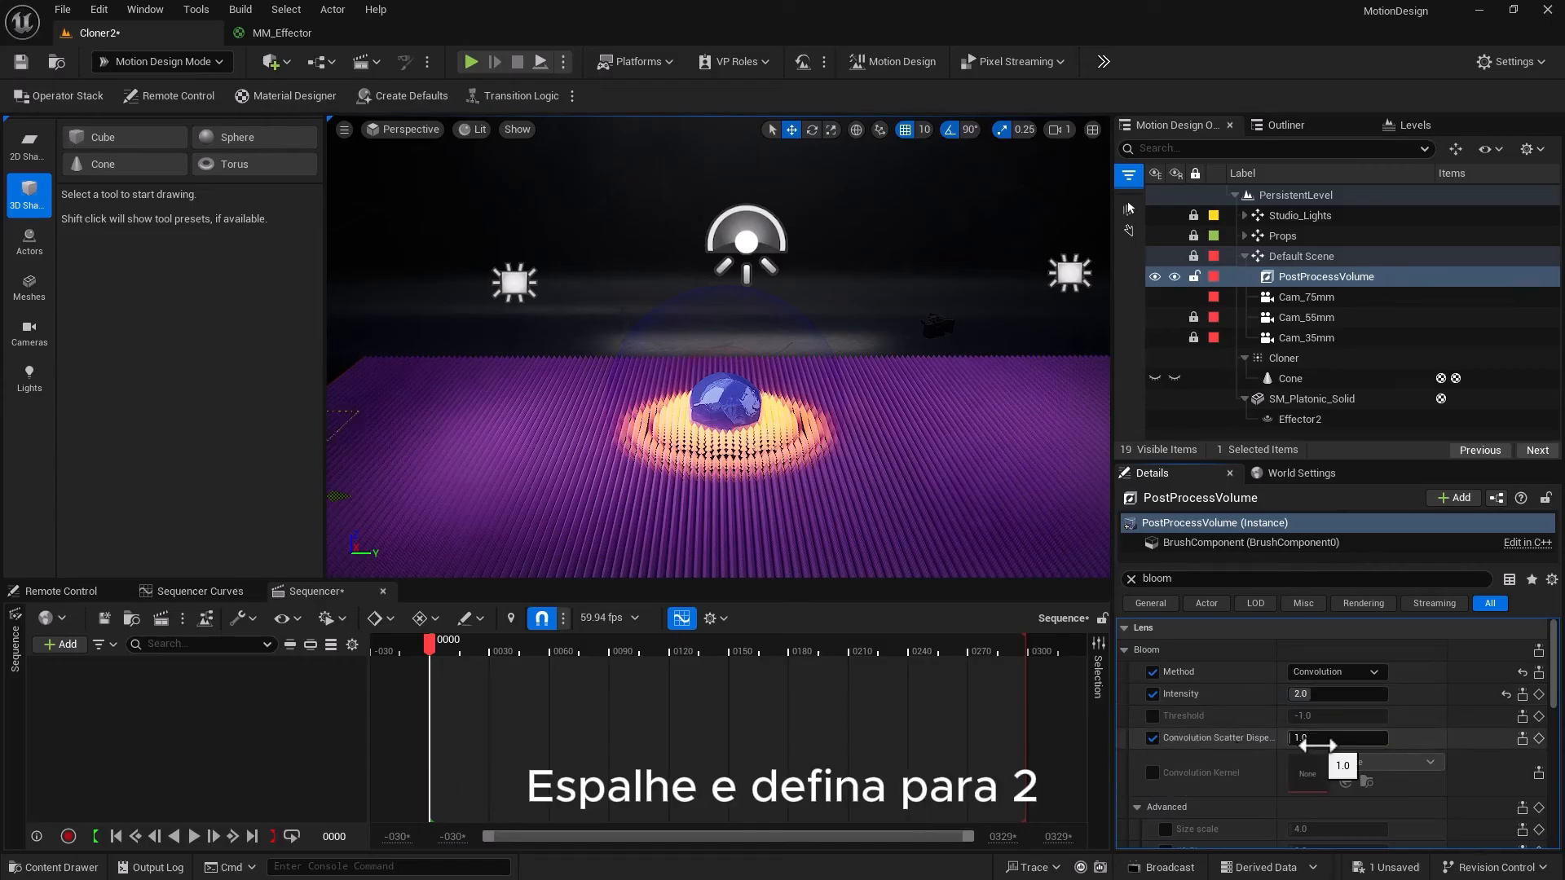
{"action": "left_click", "coordinate": [1316, 739]}
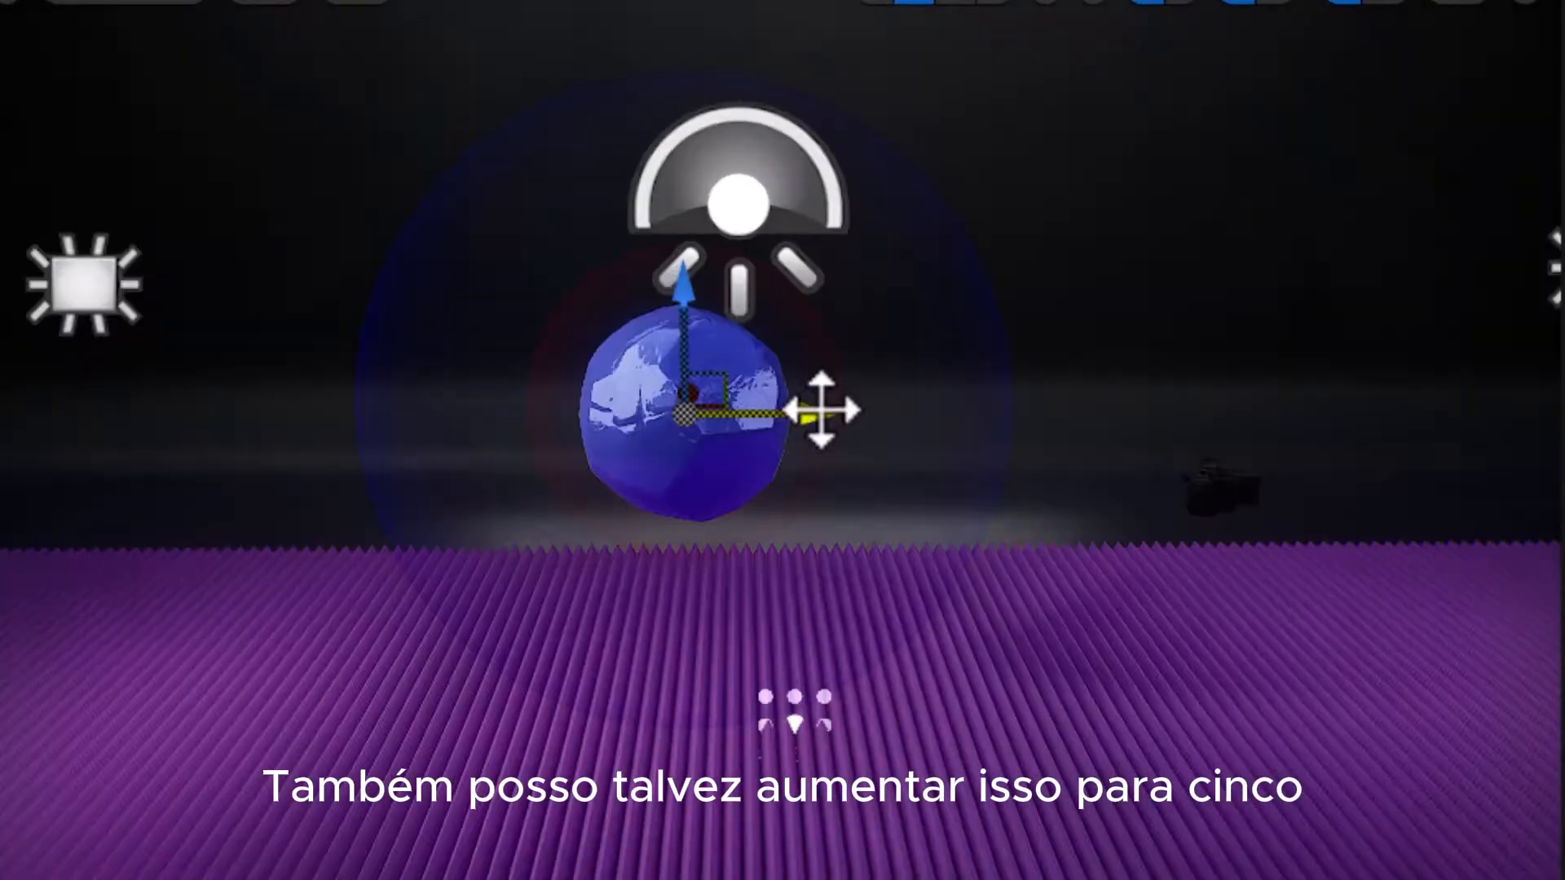
Shift the platonic solid sideways and vertically over the cone field, with the viewport in game view, to test the glow
{"action": "left_click_drag", "start_coordinate": [823, 412], "coordinate": [898, 413]}
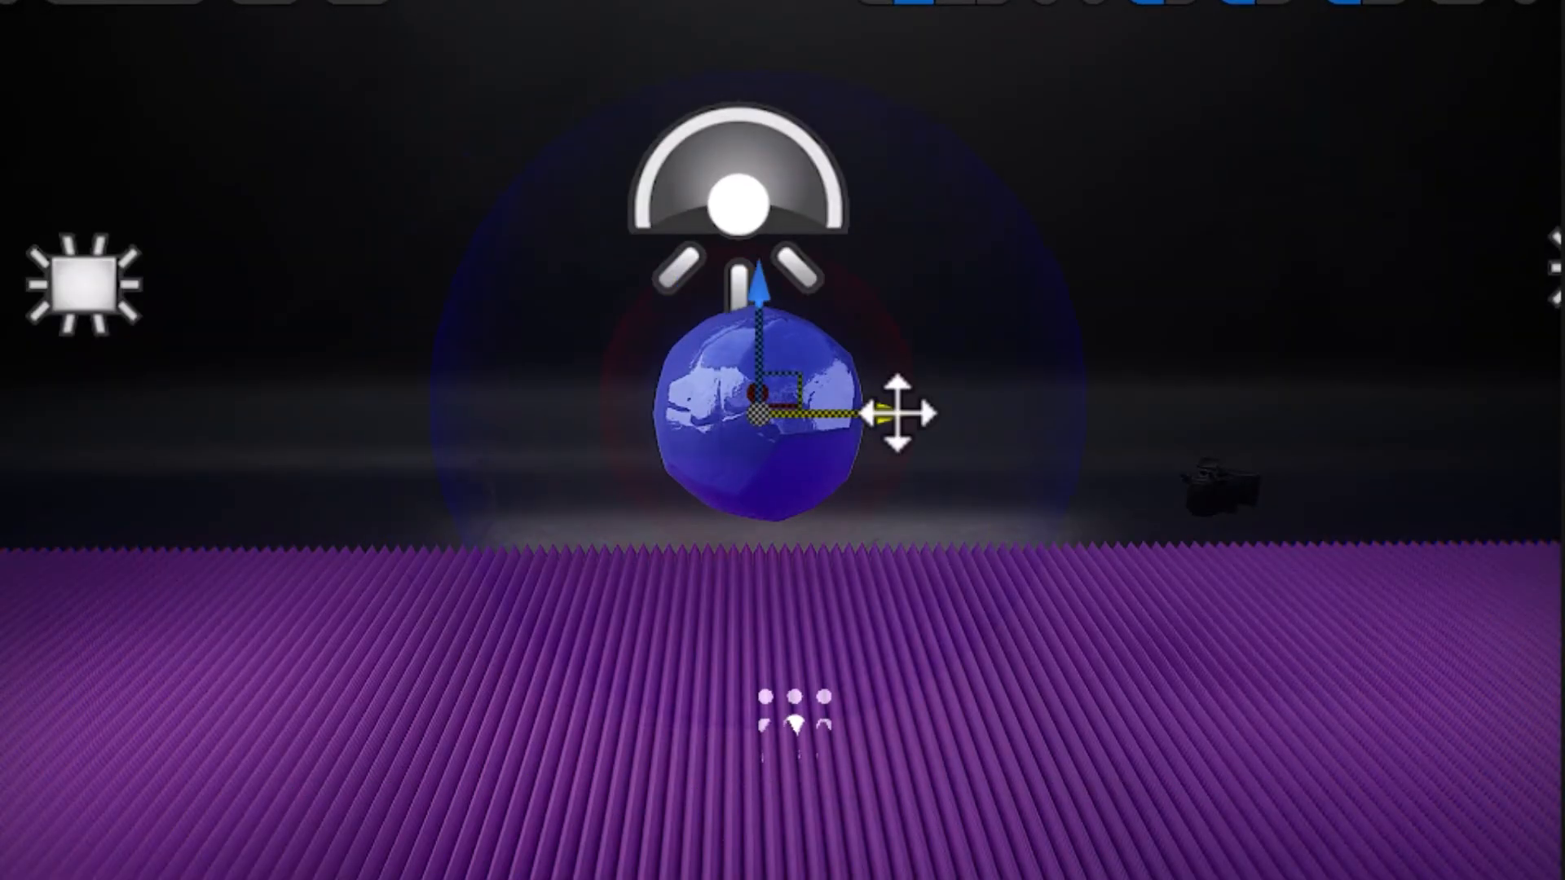
{"action": "key", "text": "g"}
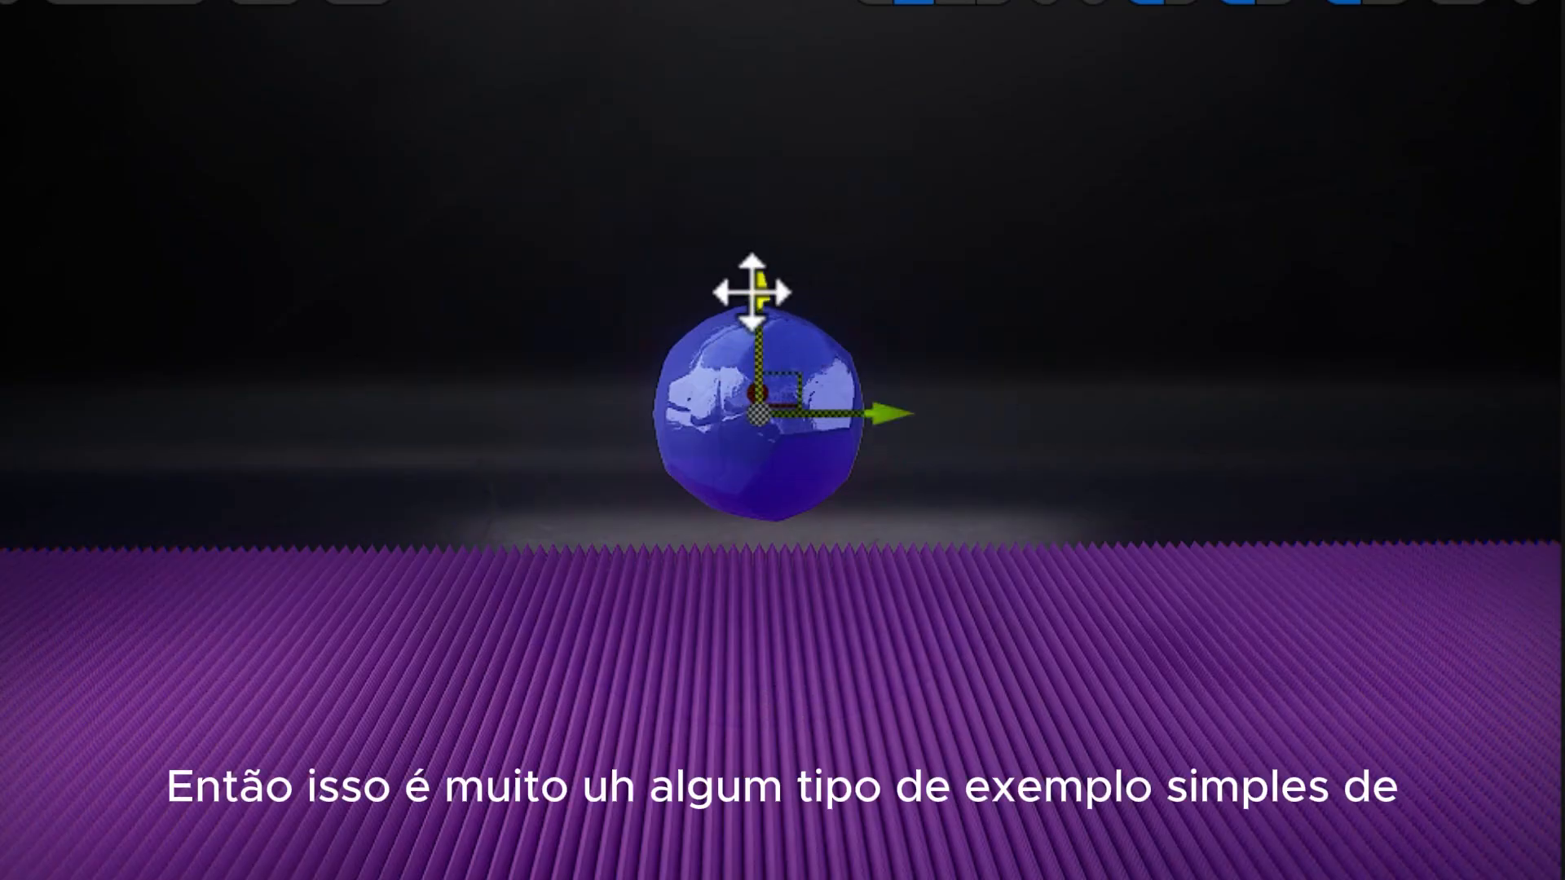
{"action": "left_click_drag", "start_coordinate": [761, 286], "coordinate": [726, 305]}
{"action": "middle_click_drag", "start_coordinate": [551, 619], "coordinate": [584, 622]}
{"action": "scroll", "coordinate": [717, 649], "scroll_direction": "up", "scroll_amount": 2}
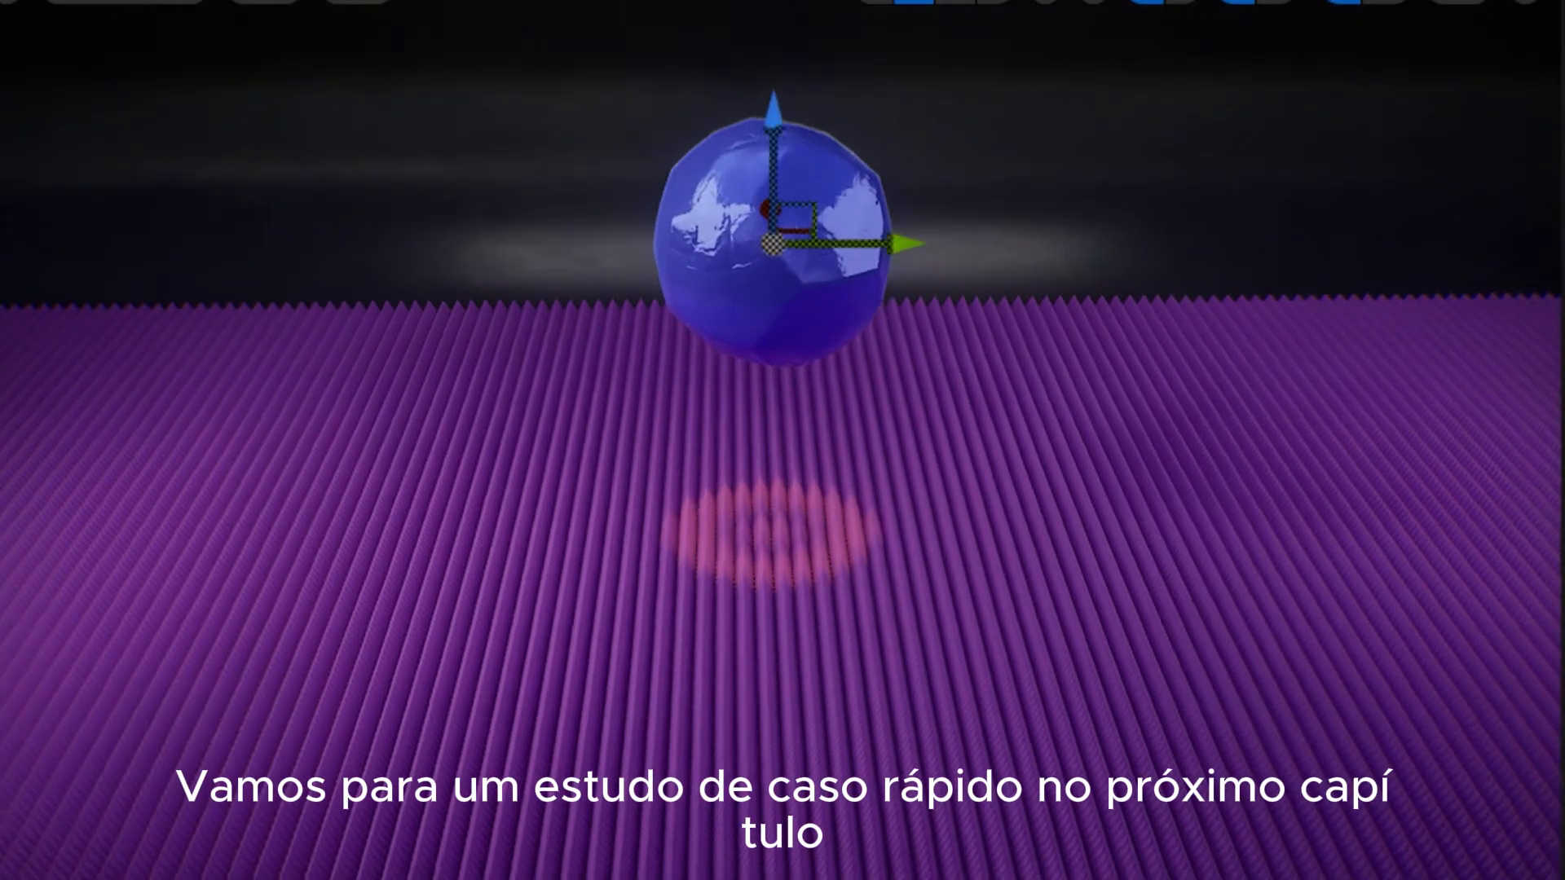
{"action": "scroll", "coordinate": [716, 643], "scroll_direction": "up", "scroll_amount": 2}
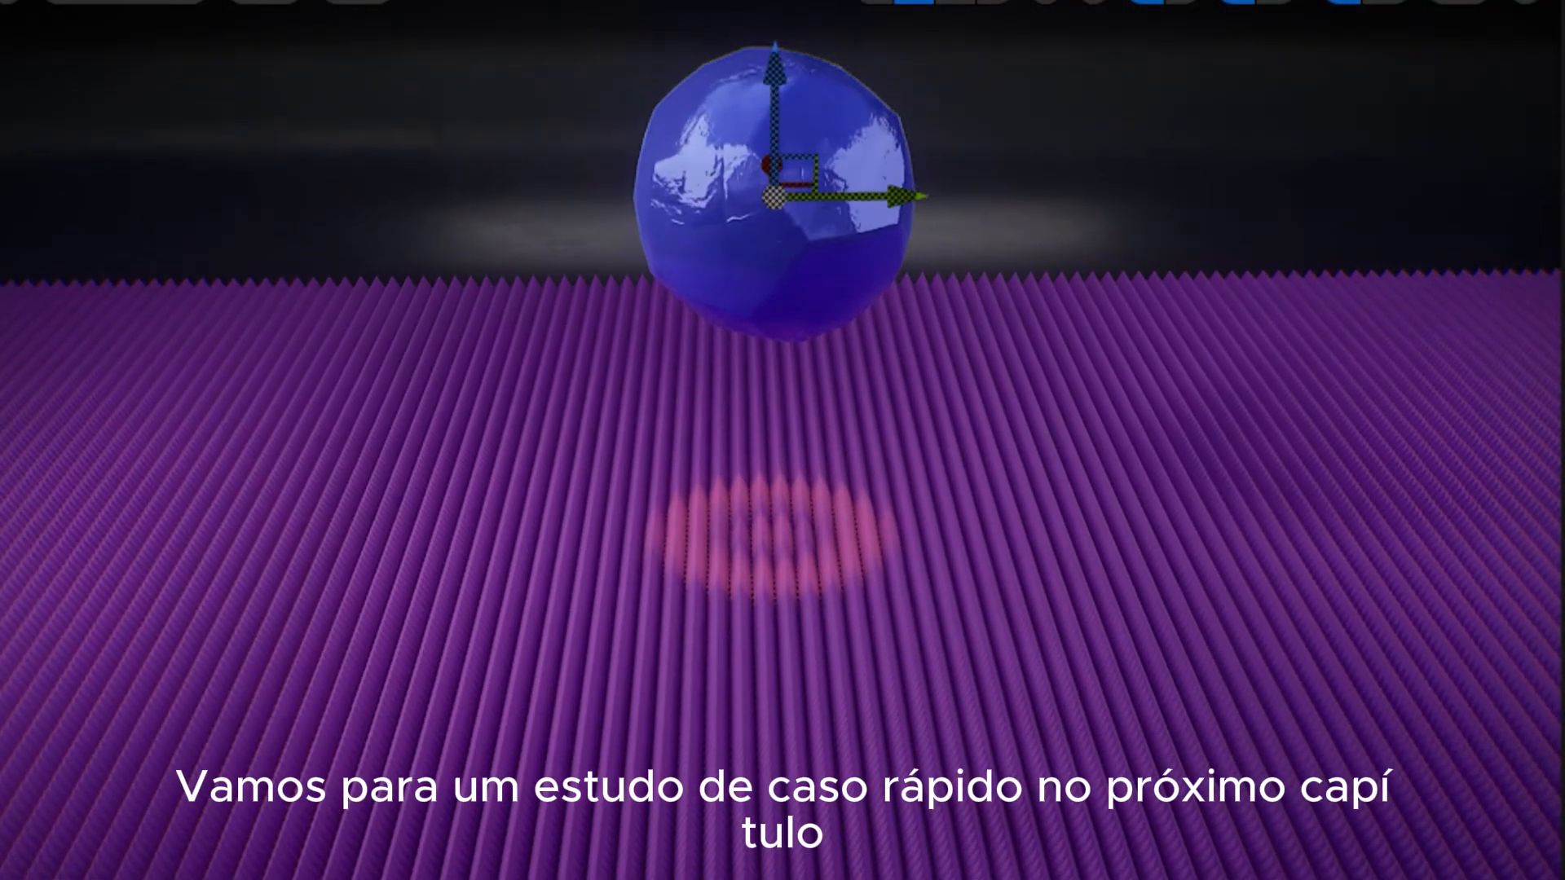
{"action": "middle_click_drag", "start_coordinate": [716, 643], "coordinate": [758, 587]}
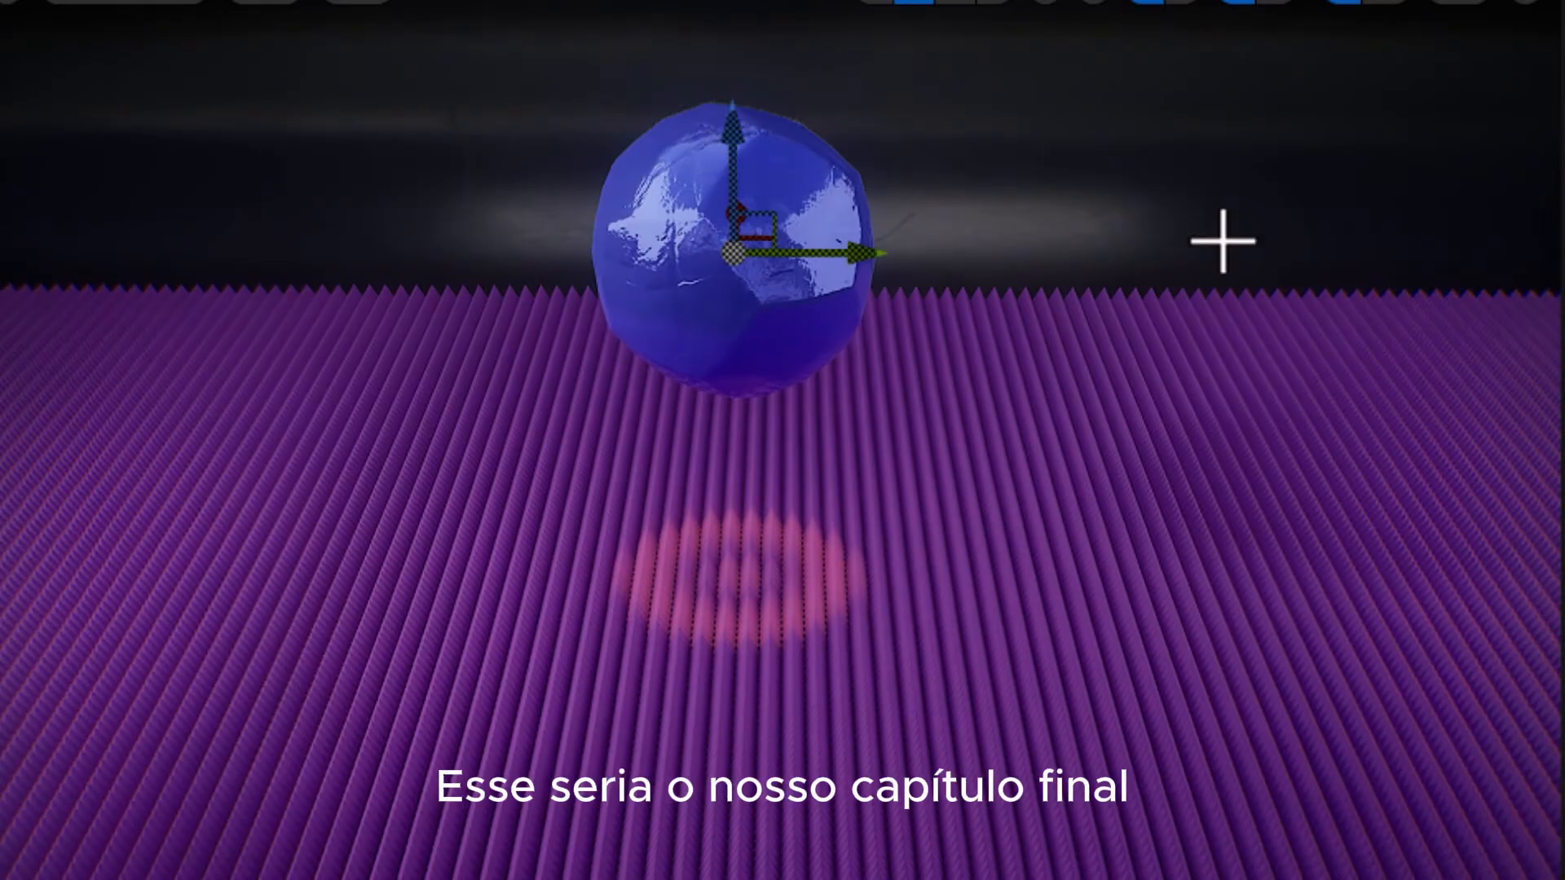
{"action": "left_click_drag", "start_coordinate": [726, 140], "coordinate": [709, 111]}
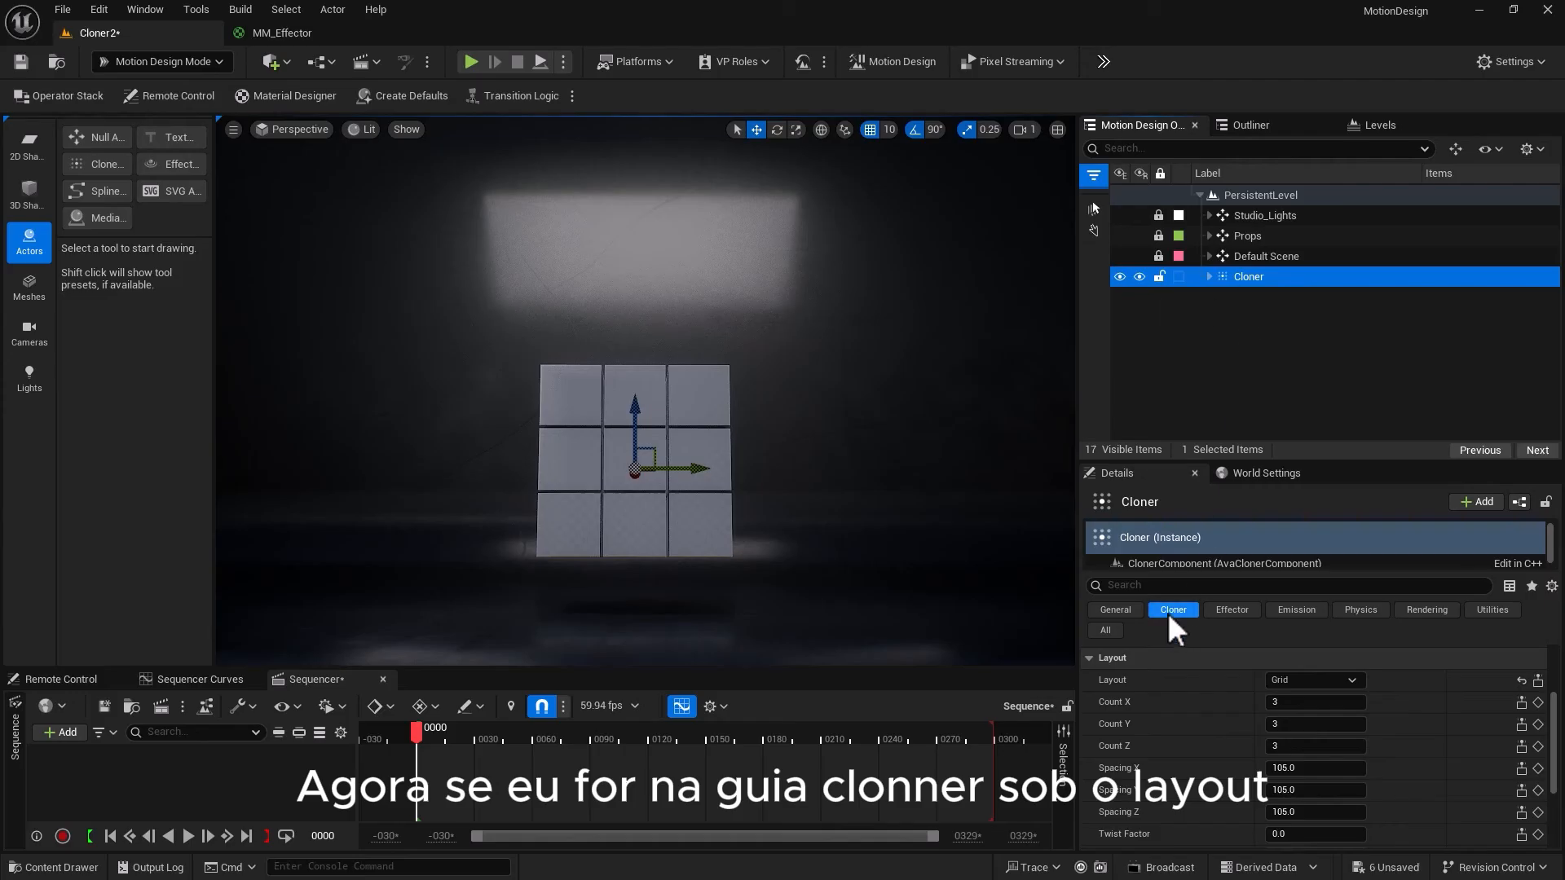
Set the Cloner's layout to Mesh and check which asset types it can sample
{"action": "left_click", "coordinate": [1326, 691]}
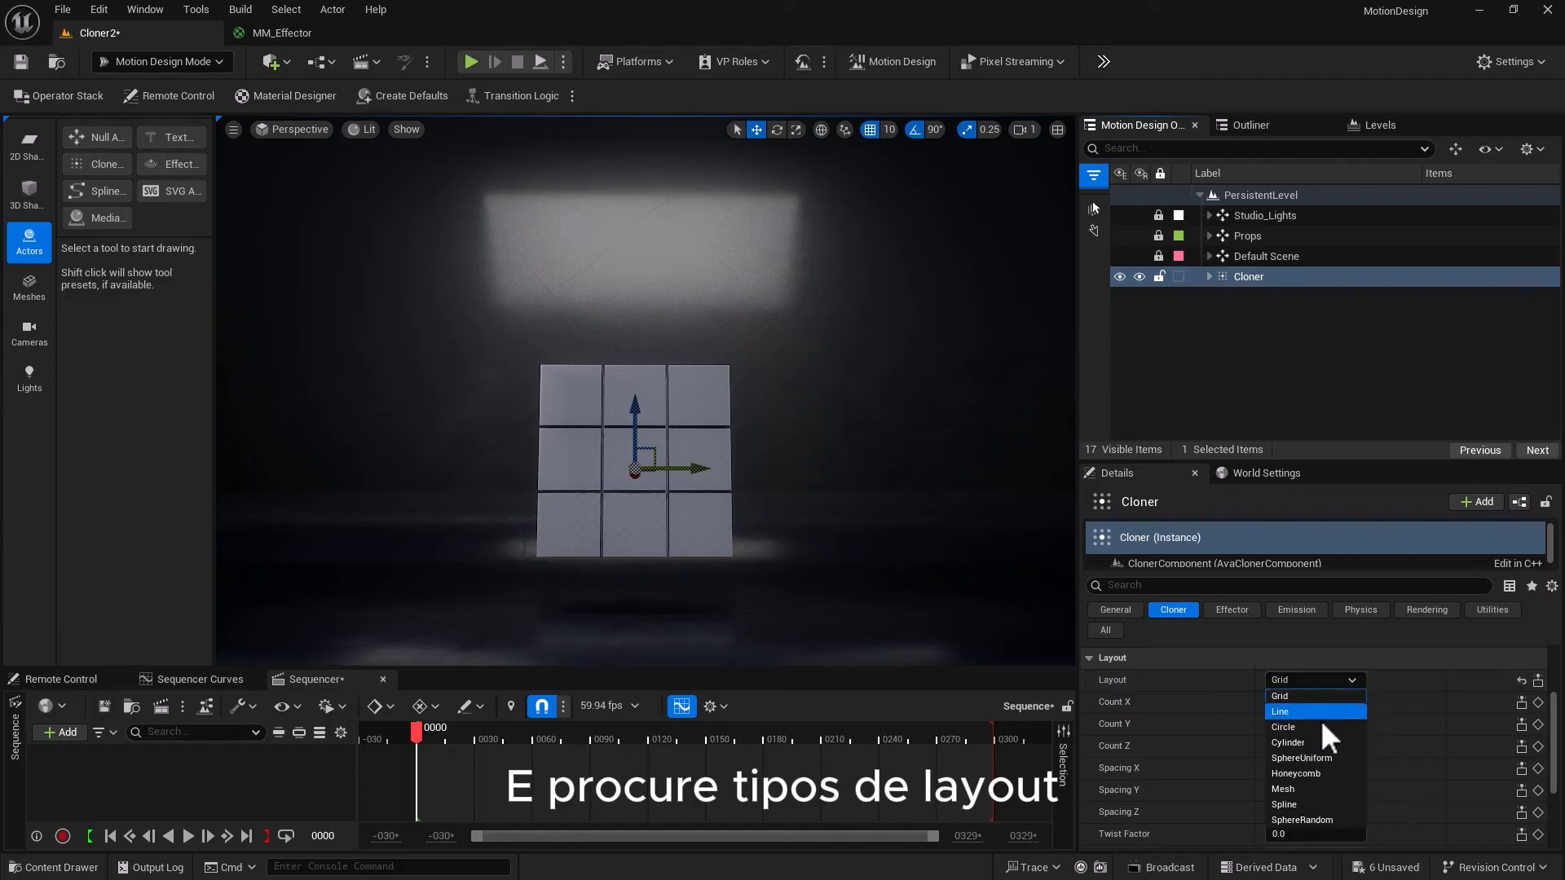
{"action": "left_click", "coordinate": [1303, 788]}
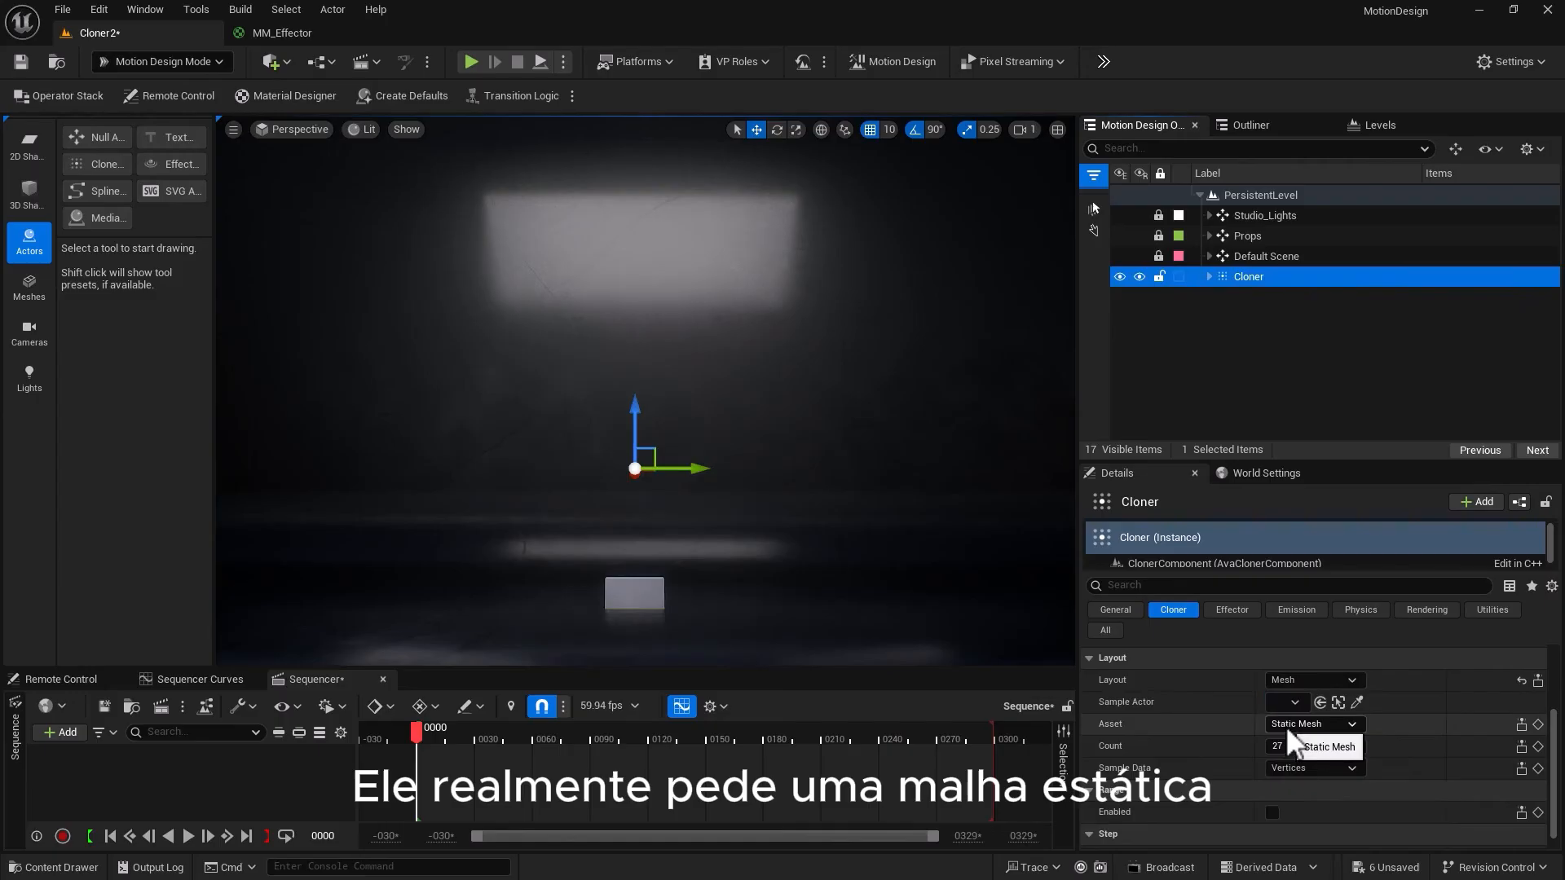
{"action": "left_click", "coordinate": [1284, 726]}
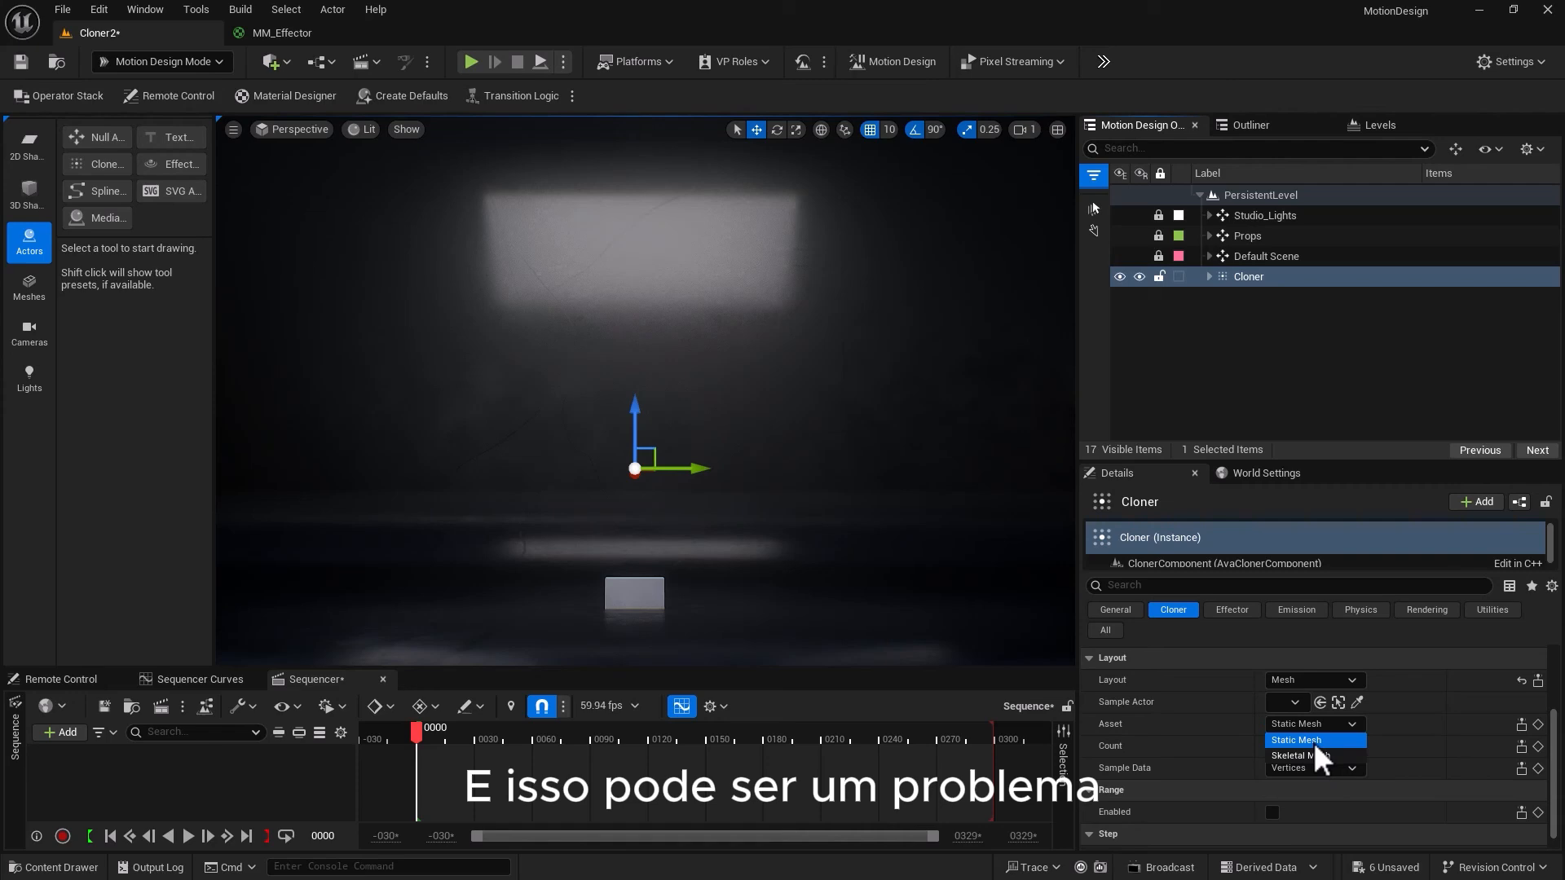
{"action": "left_click", "coordinate": [1211, 388]}
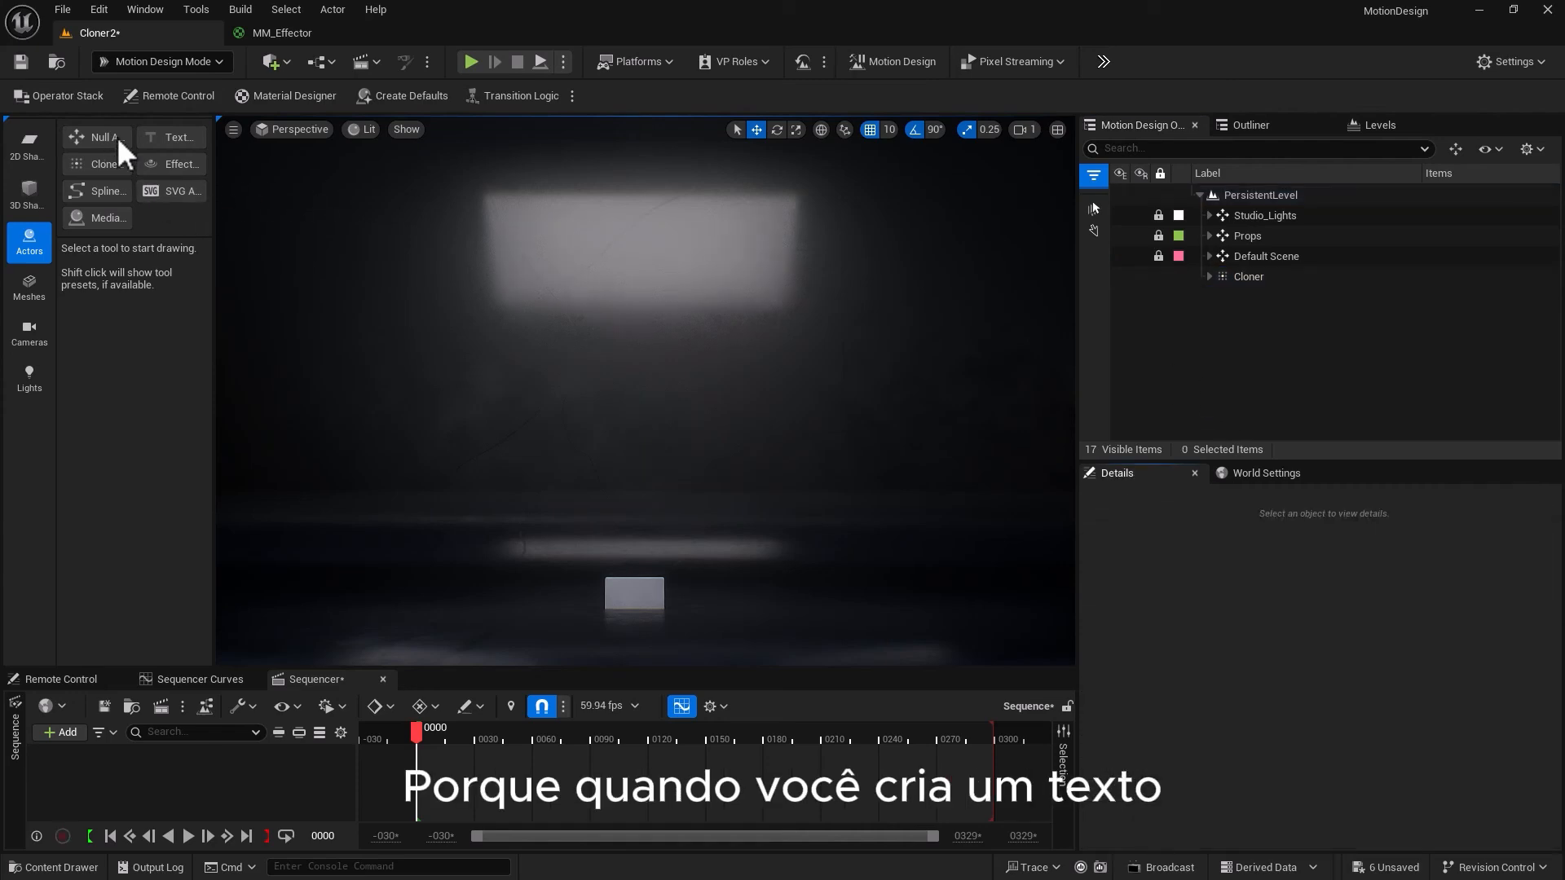
Add a text actor to the level and align its text to the center and bottom
{"action": "left_click", "coordinate": [167, 137]}
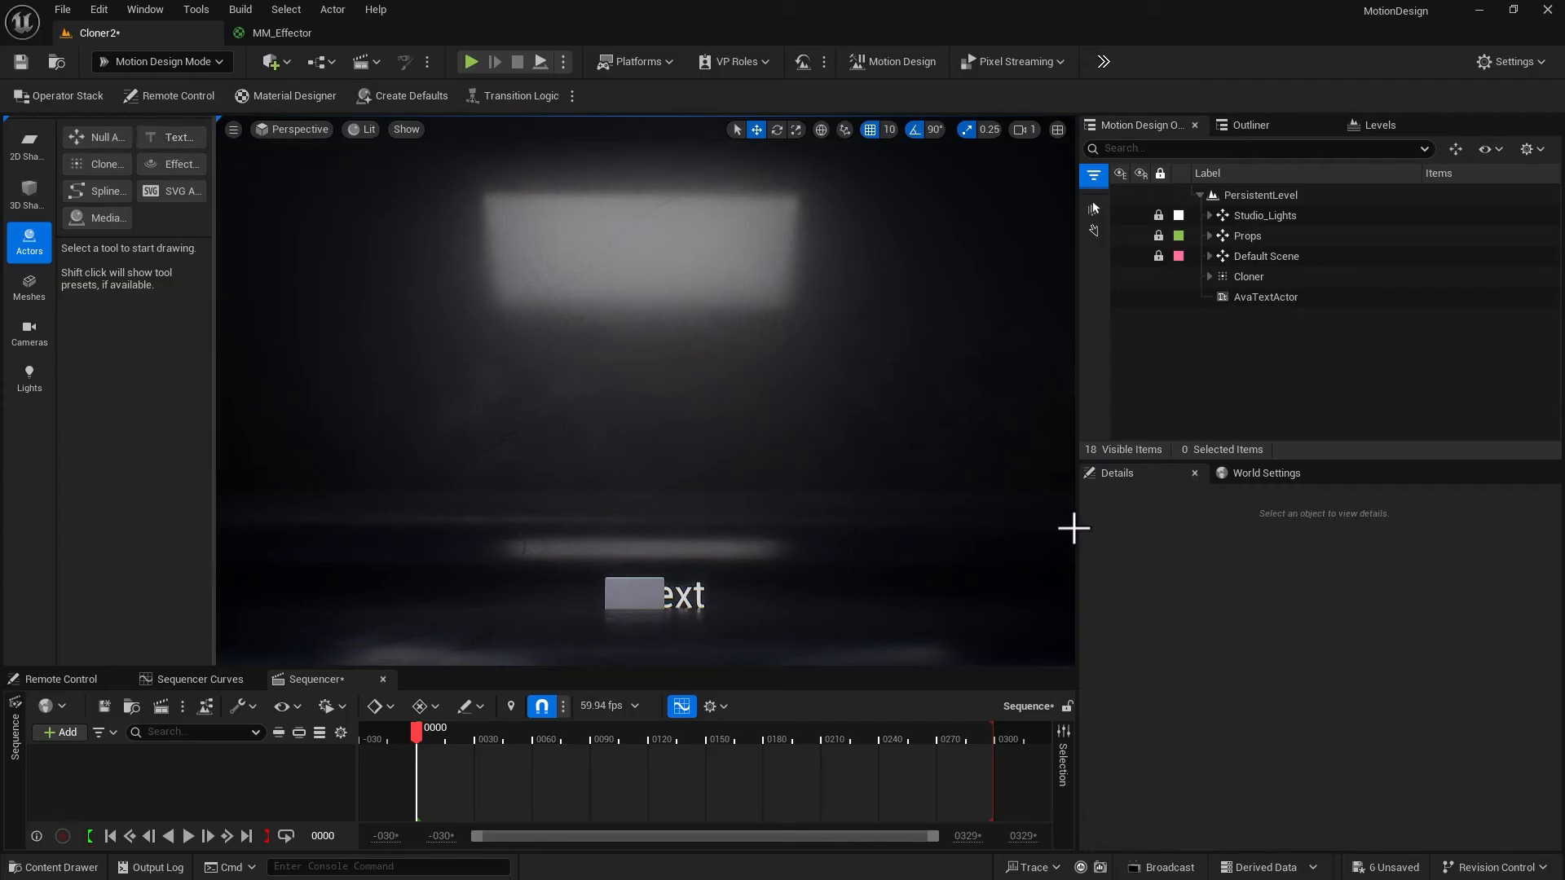
{"action": "left_click", "coordinate": [1255, 300]}
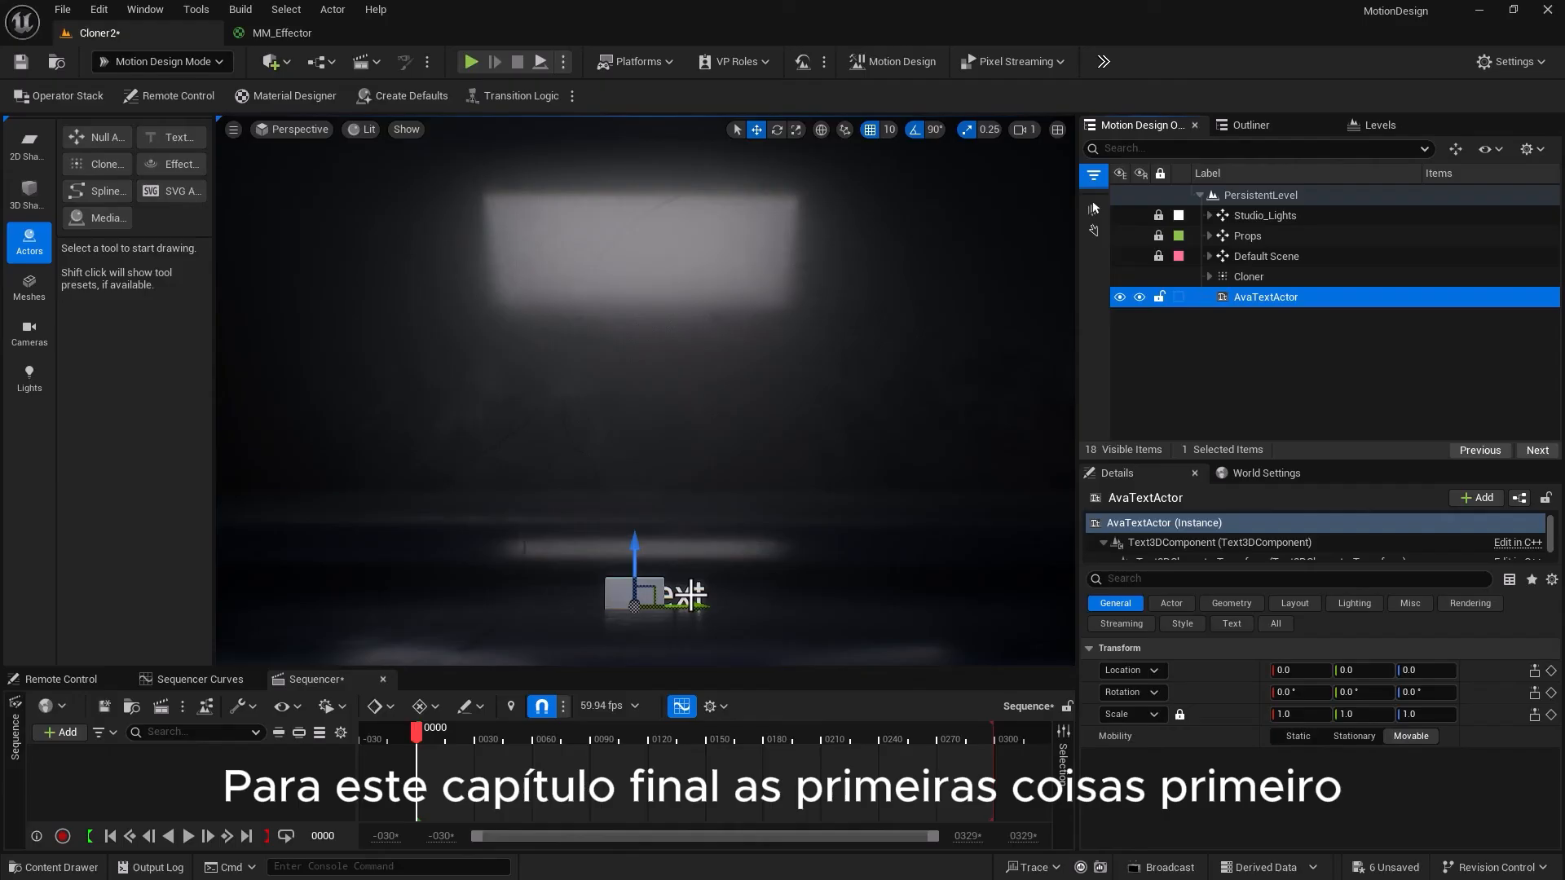
{"action": "left_click", "coordinate": [1275, 610]}
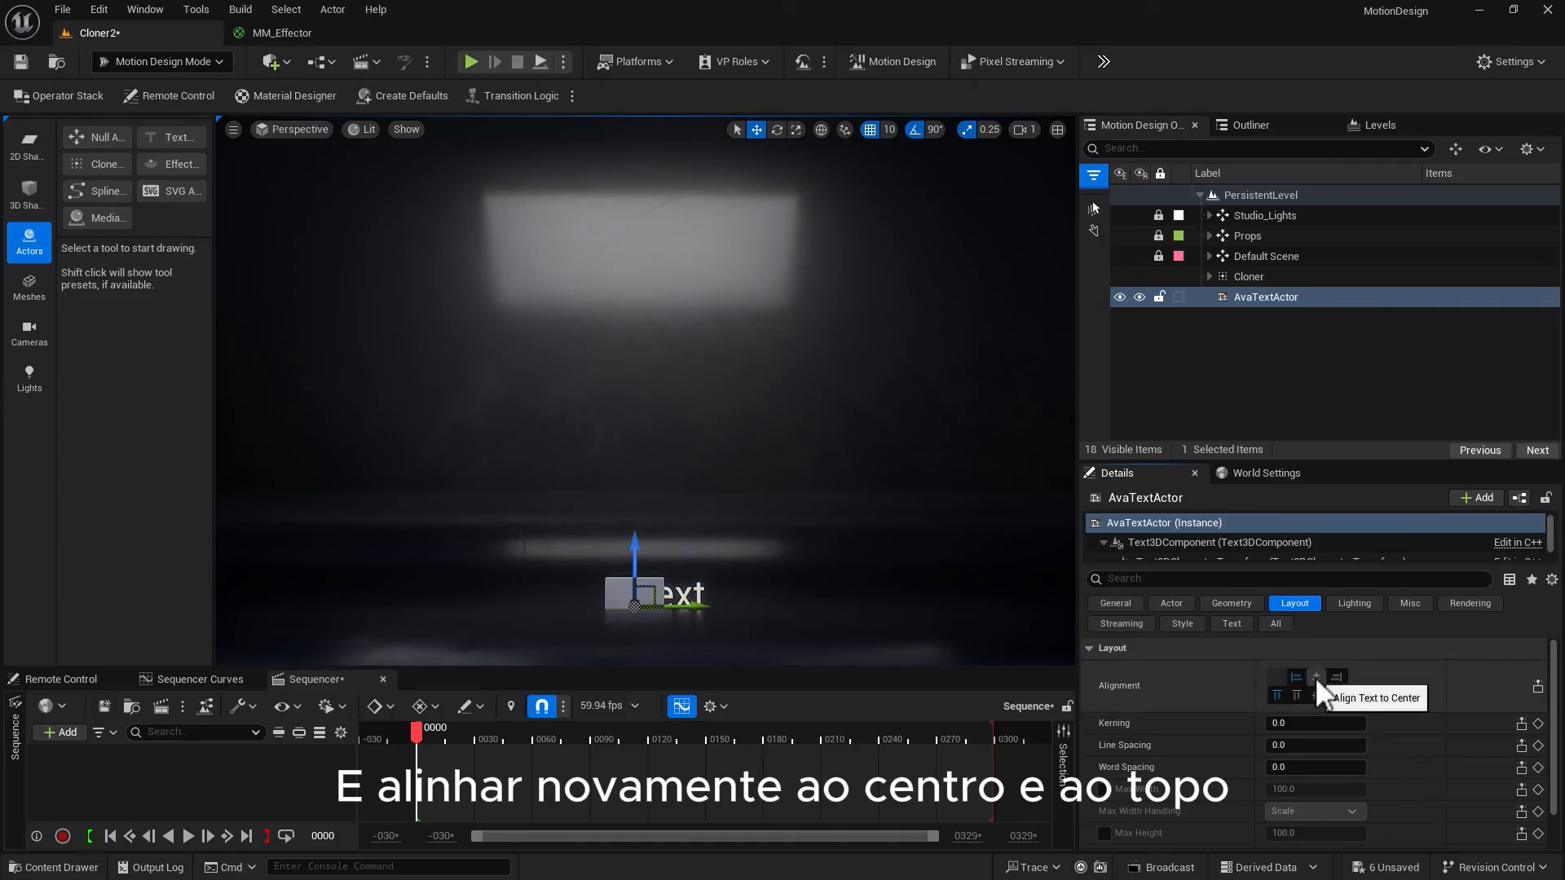
{"action": "left_click", "coordinate": [1314, 677]}
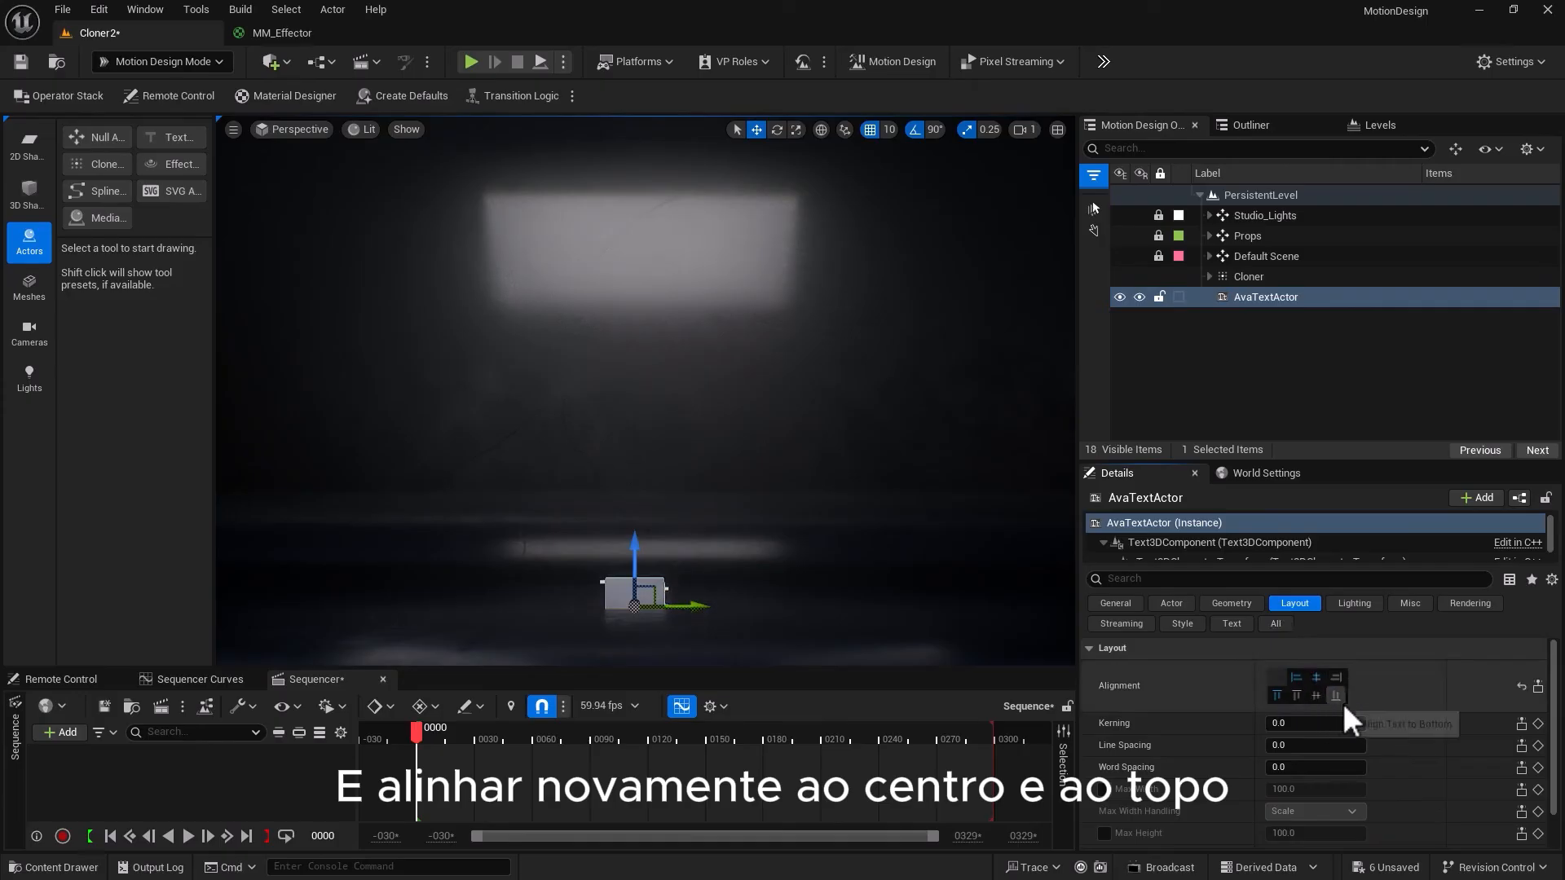
{"action": "left_click", "coordinate": [1337, 699]}
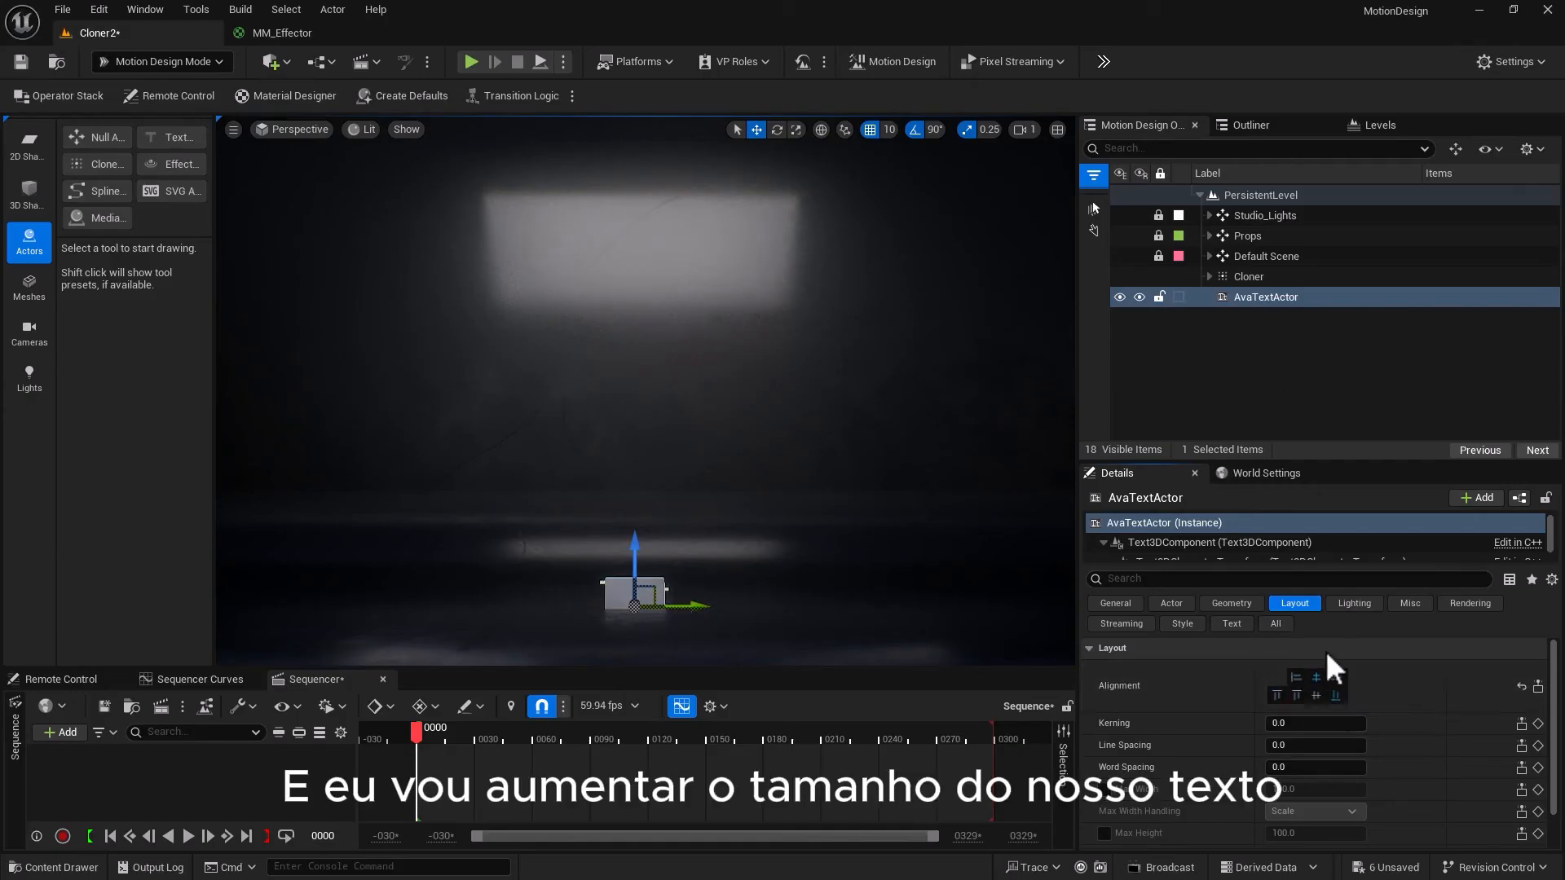
Scale the text actor uniformly to 10
{"action": "left_click", "coordinate": [1115, 605]}
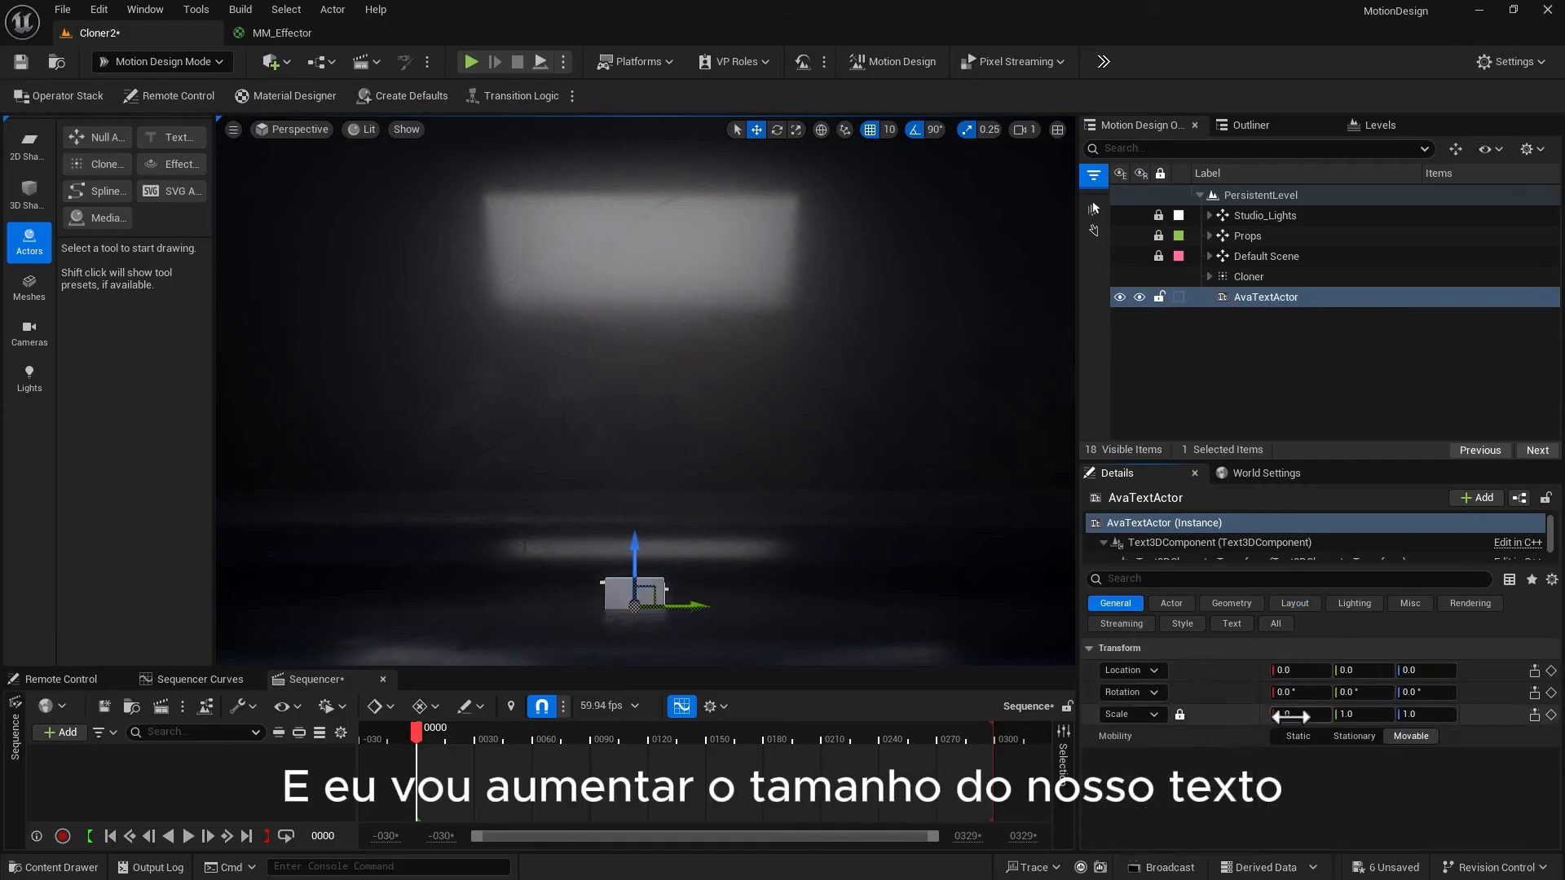
{"action": "left_click", "coordinate": [1291, 717]}
{"action": "type", "text": "10"}
{"action": "key", "text": "Return"}
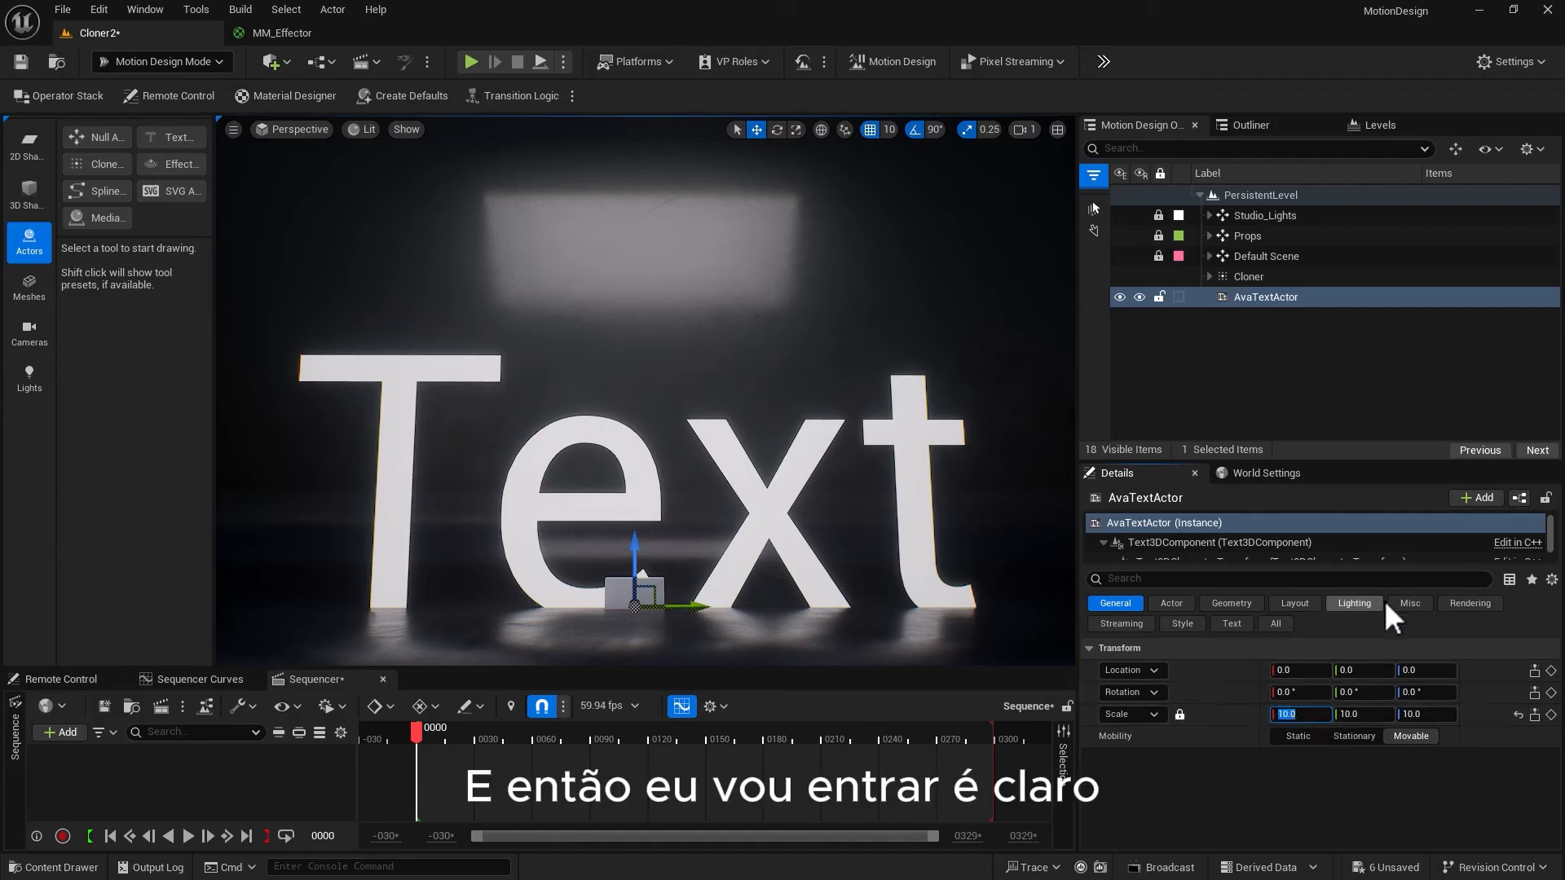
Replace the text actor's wording with the presenter's first name in capitals and set its font to Bebas Neue
{"action": "left_click", "coordinate": [1234, 624]}
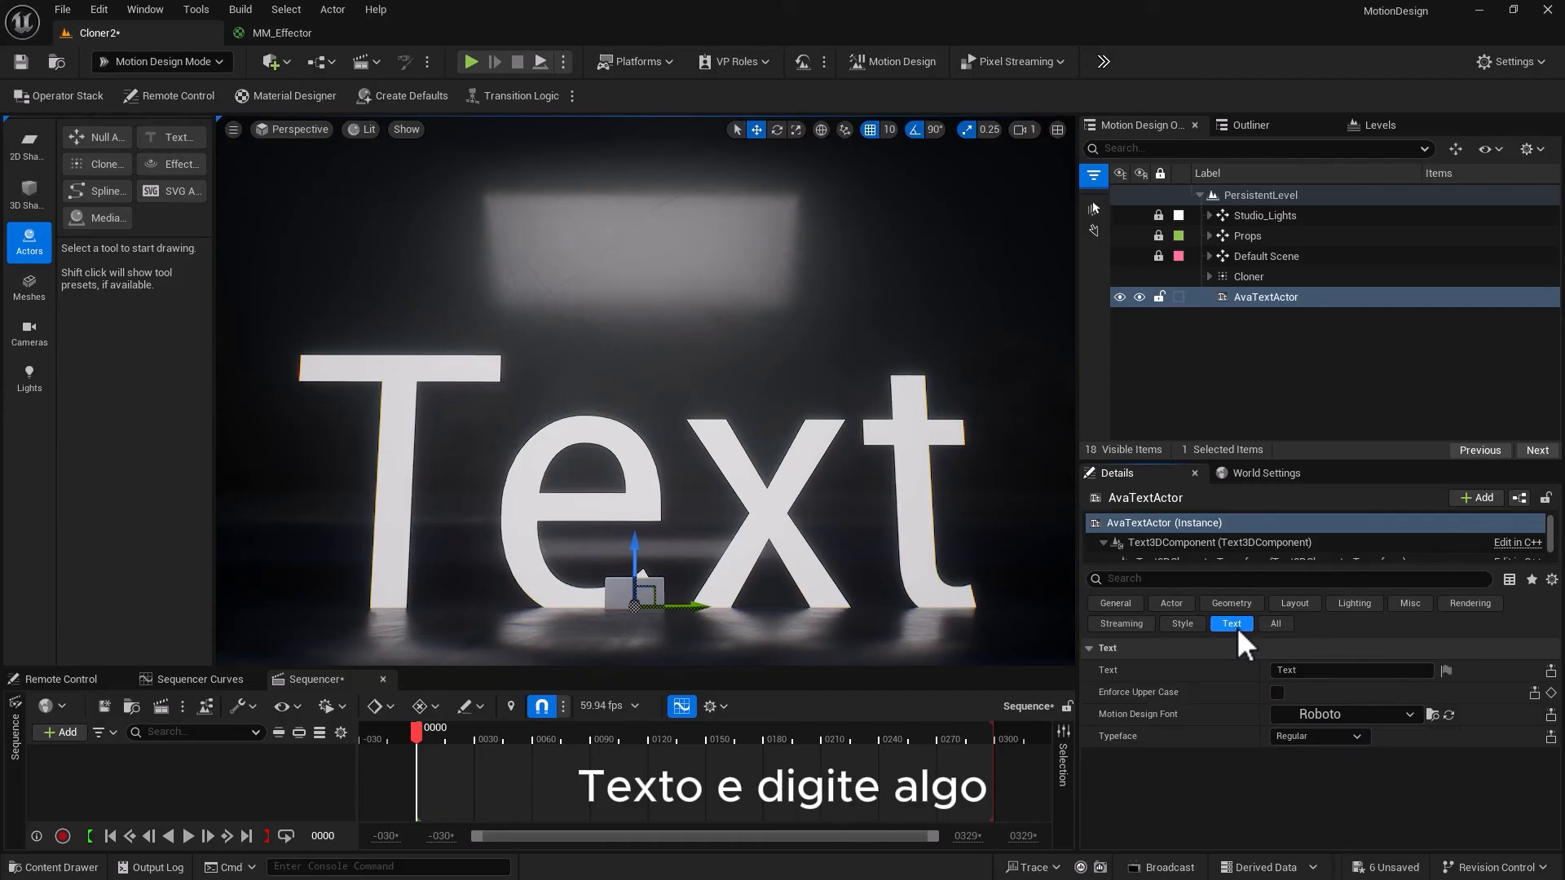
{"action": "left_click", "coordinate": [1289, 670]}
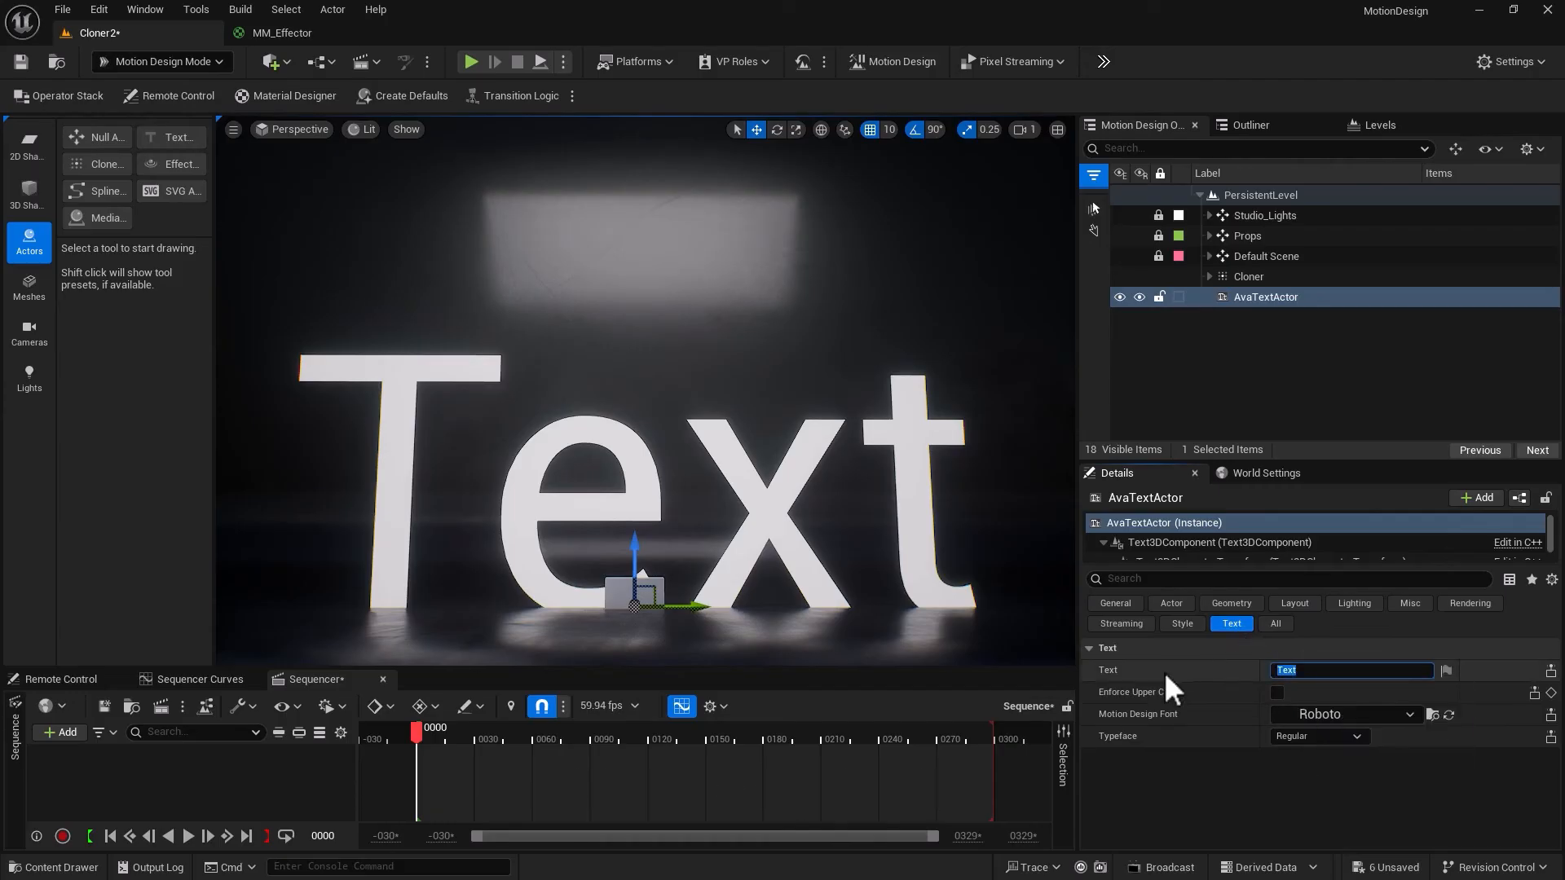
{"action": "type", "text": "REZA"}
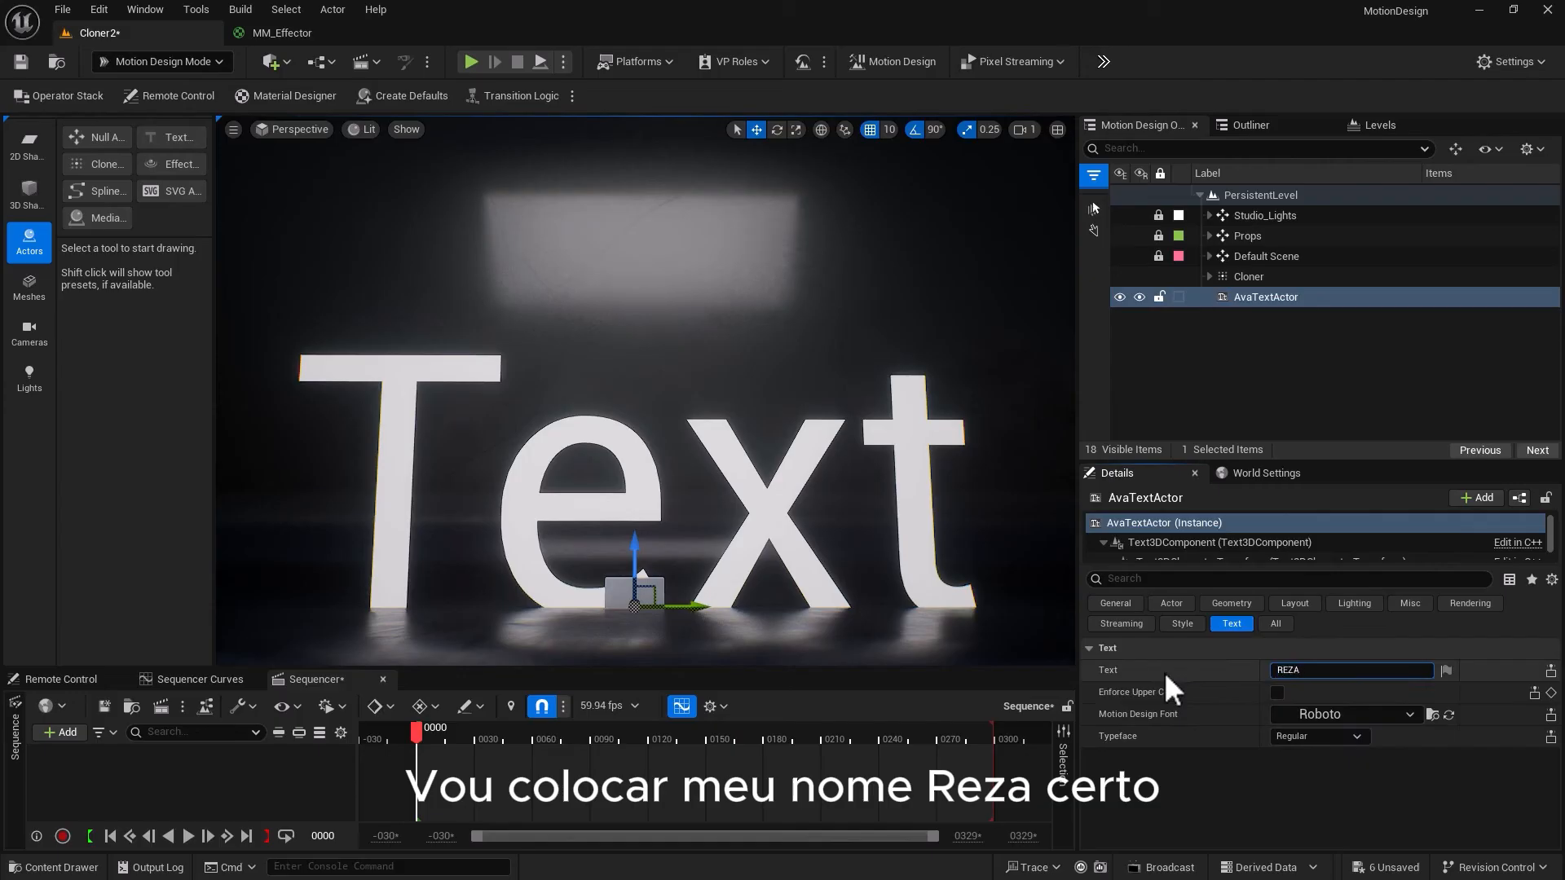
{"action": "key", "text": "Return"}
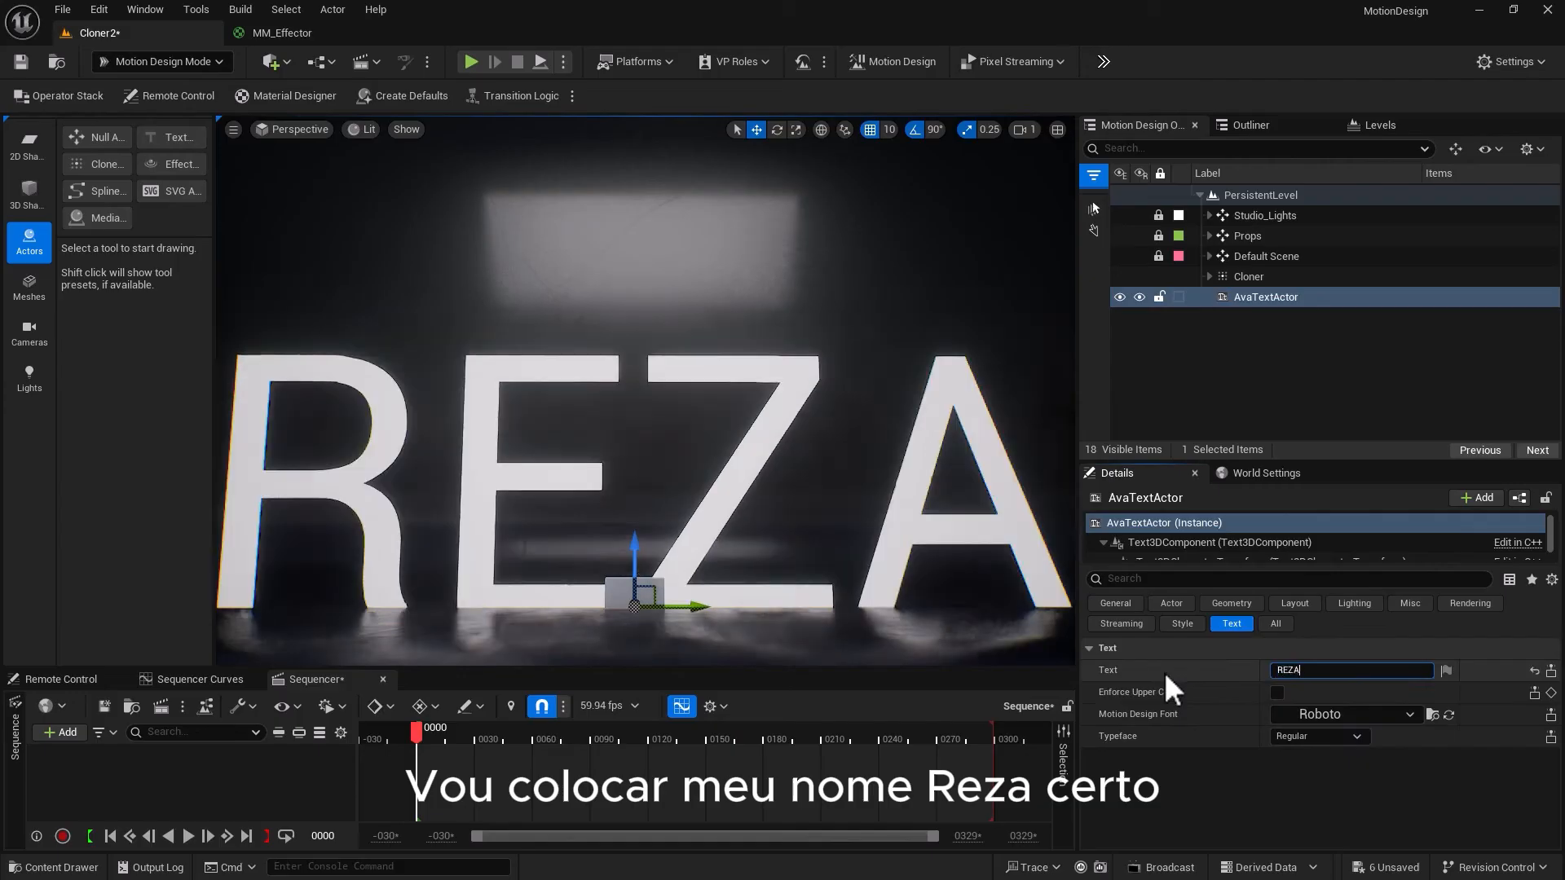
{"action": "left_click", "coordinate": [1348, 714]}
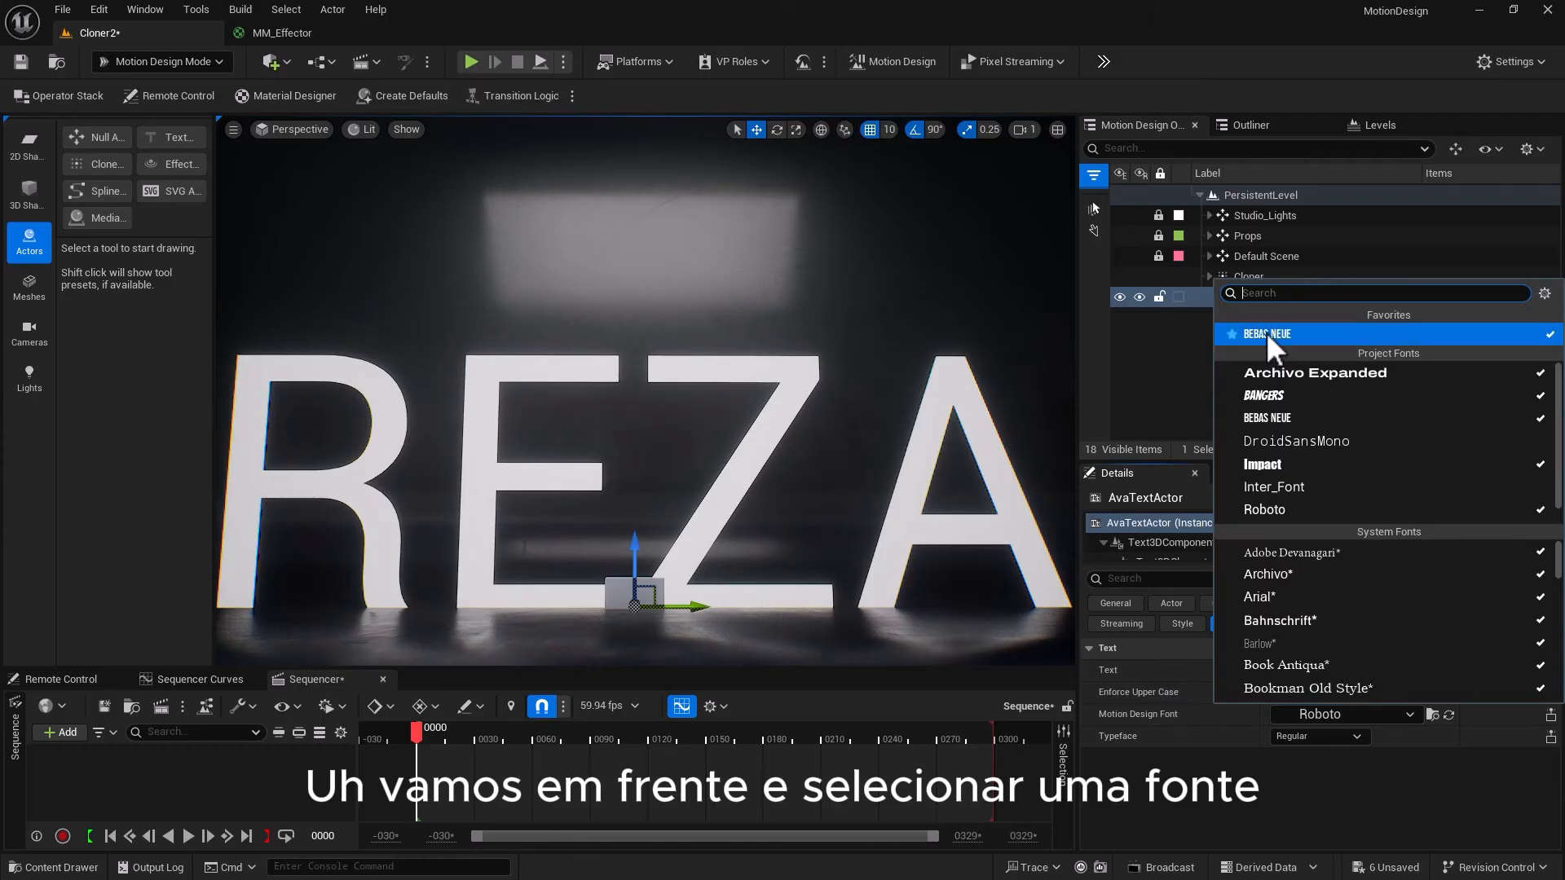
{"action": "left_click", "coordinate": [1266, 335]}
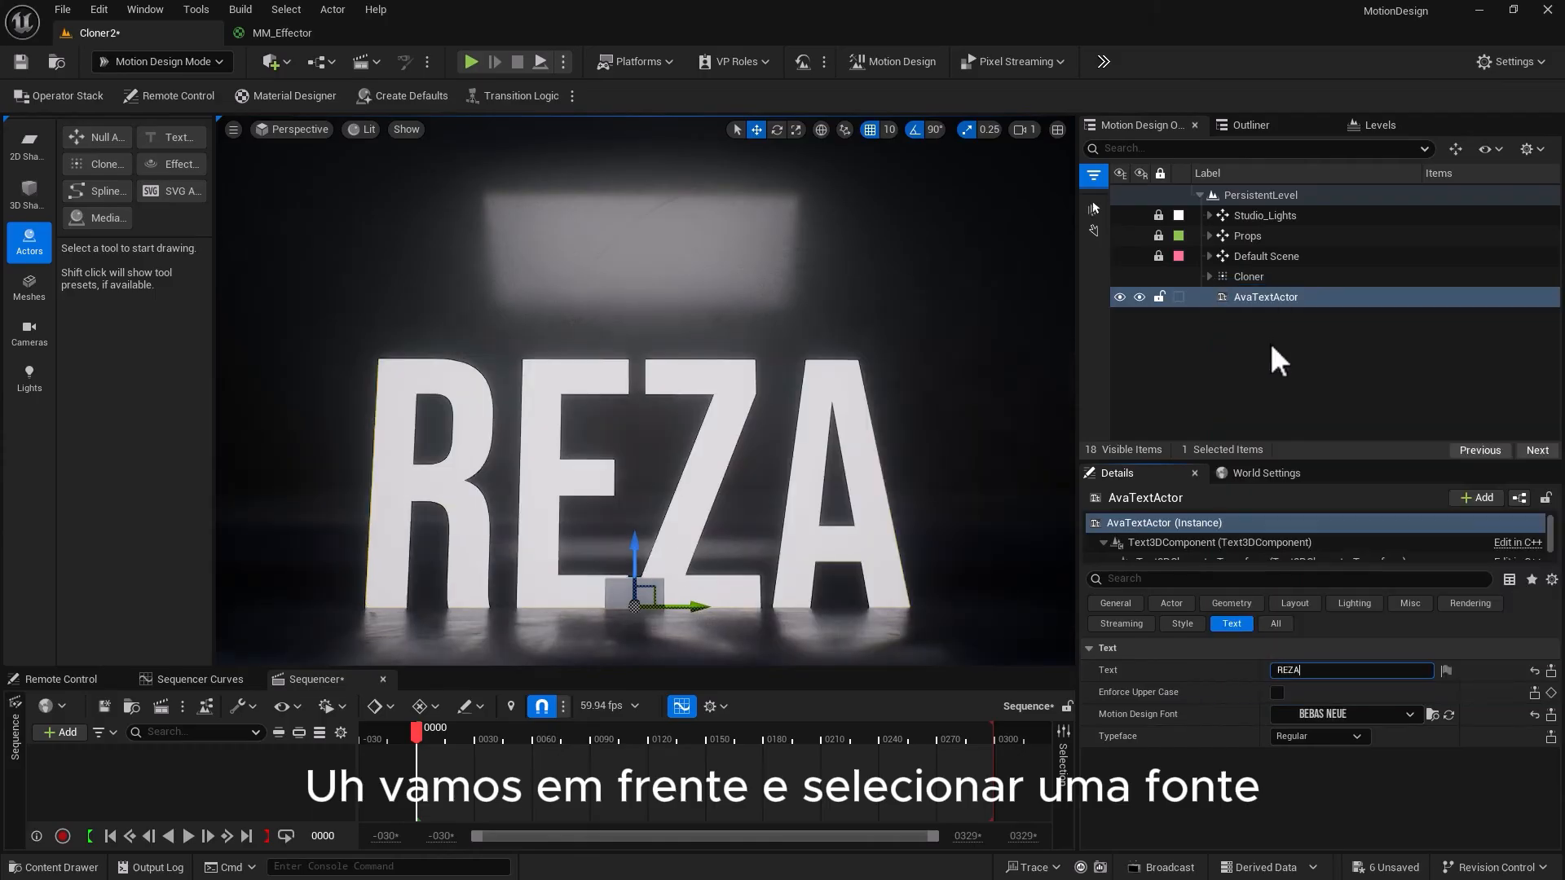
Set the text's kerning to 2.3
{"action": "left_click", "coordinate": [1283, 605]}
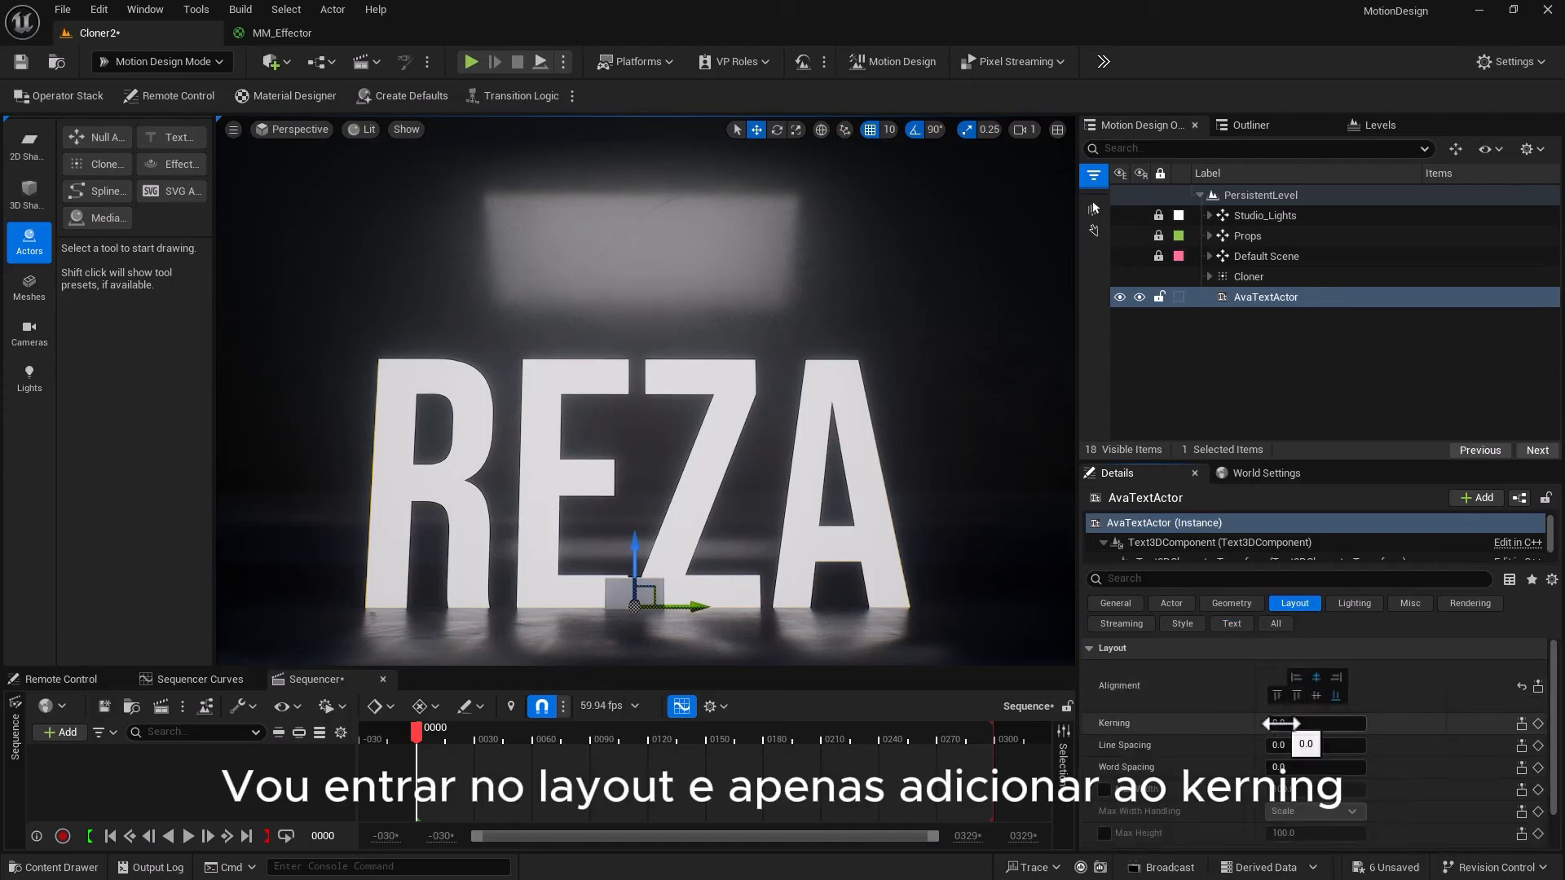
{"action": "left_click_drag", "start_coordinate": [1281, 723], "coordinate": [1377, 723]}
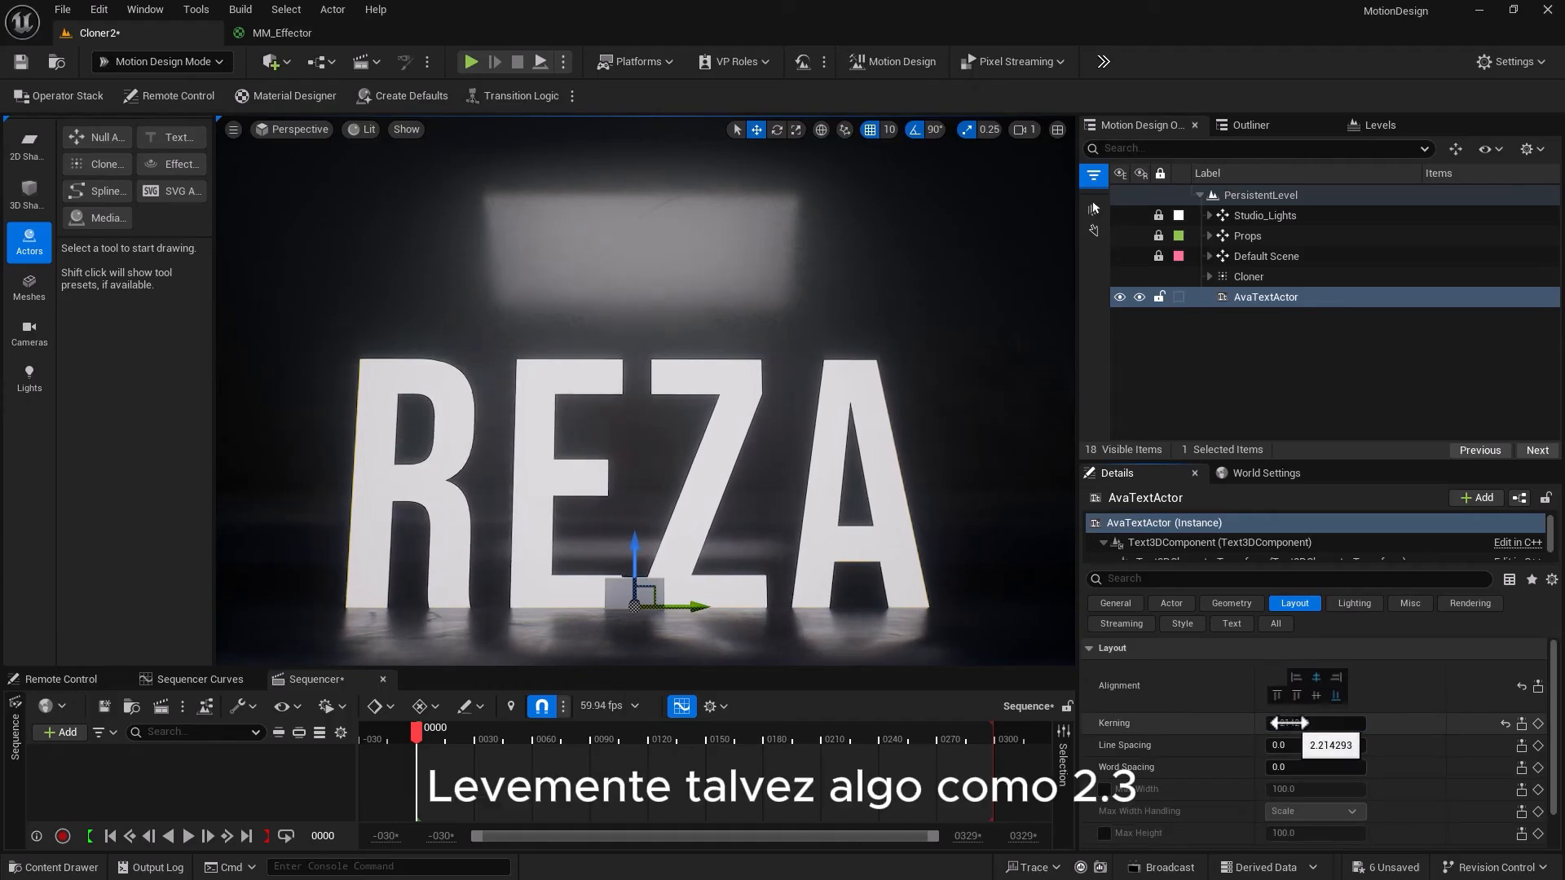
{"action": "left_click", "coordinate": [1288, 723]}
{"action": "type", "text": "2.3"}
{"action": "key", "text": "Return"}
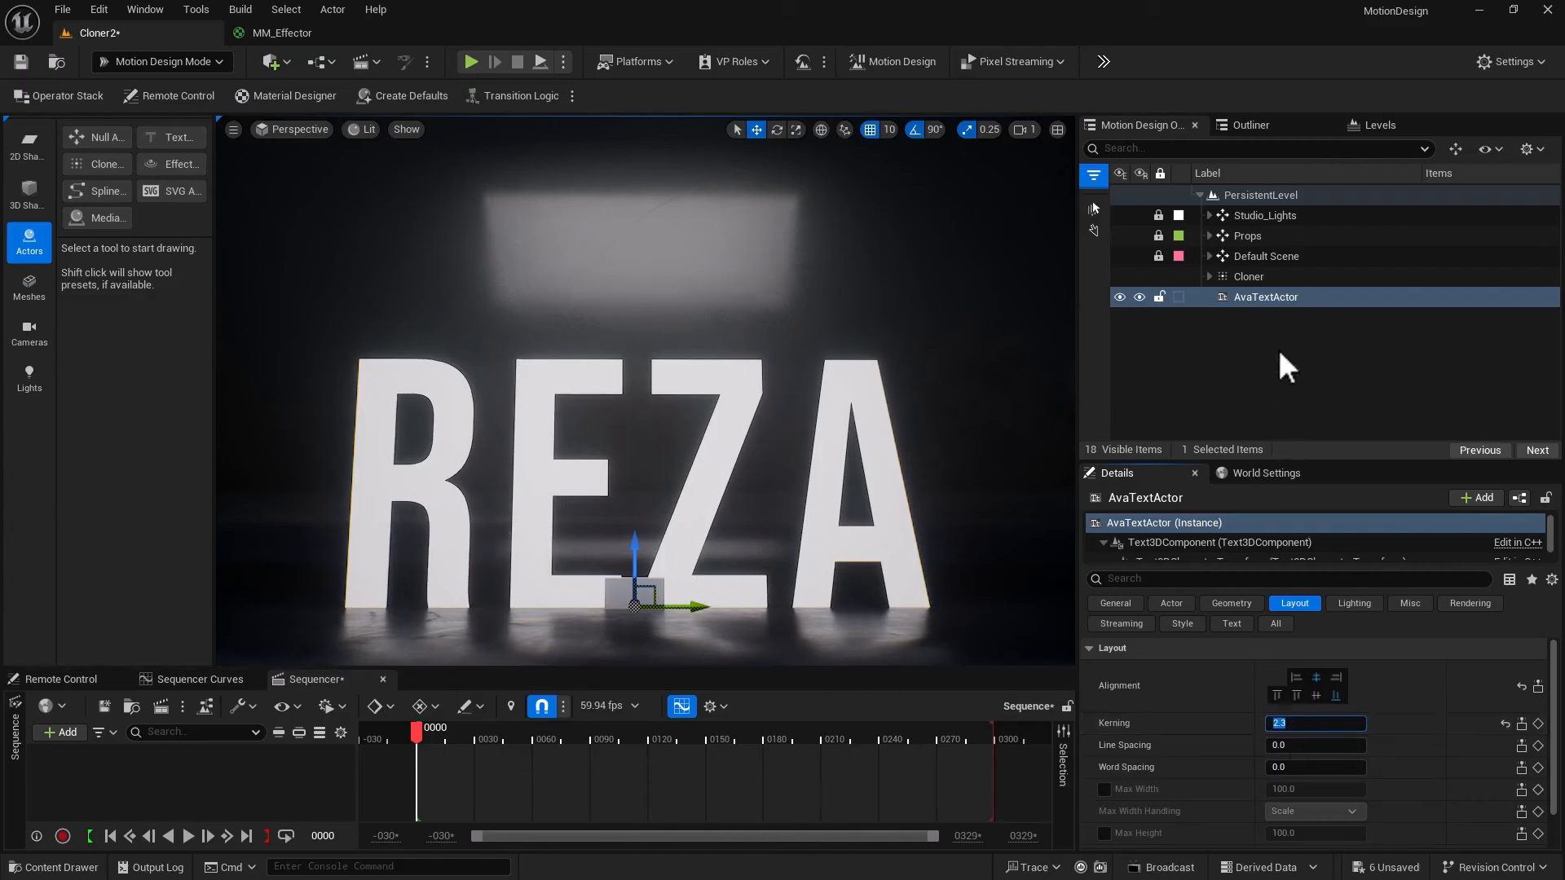
Add a 3D sphere, parent it to the Cloner and delete the DefaultClone cube so only the sphere is cloned
{"action": "left_click", "coordinate": [1208, 277]}
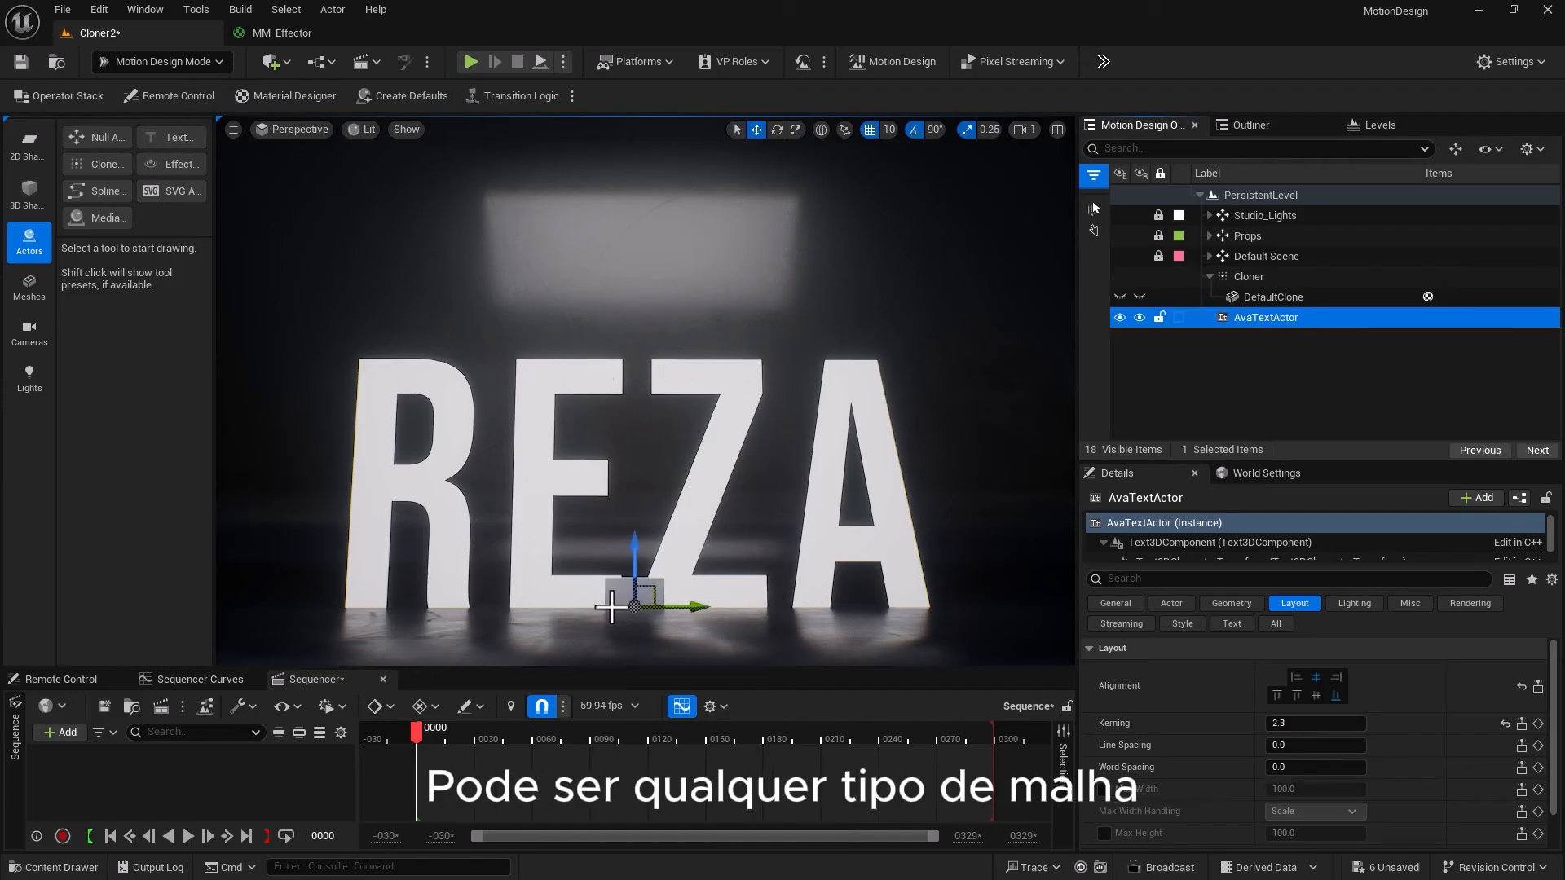
{"action": "left_click", "coordinate": [32, 204]}
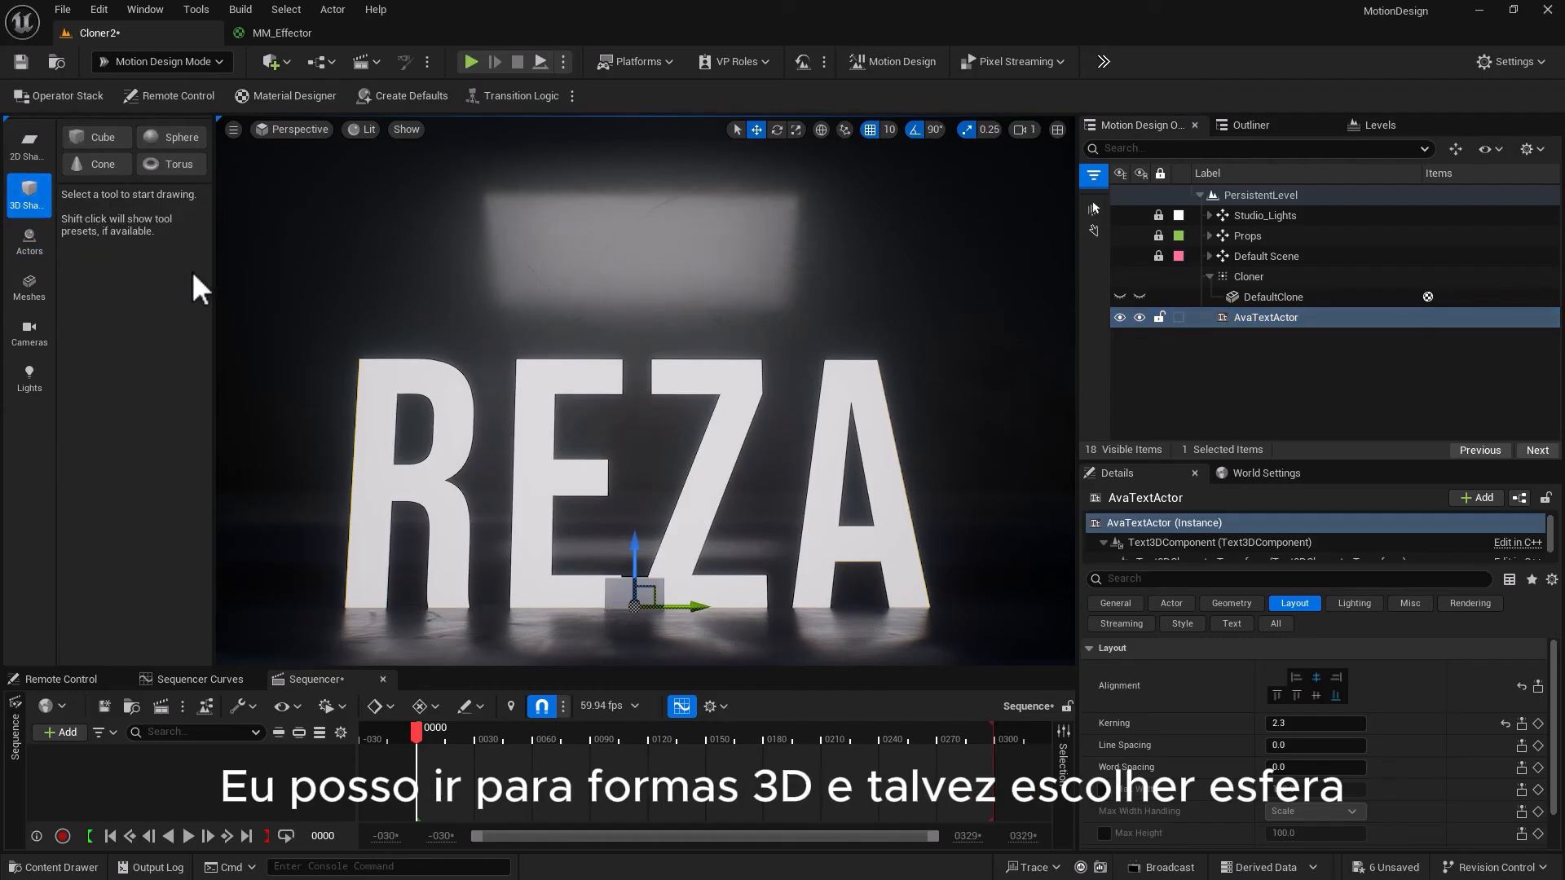
{"action": "left_click", "coordinate": [161, 138]}
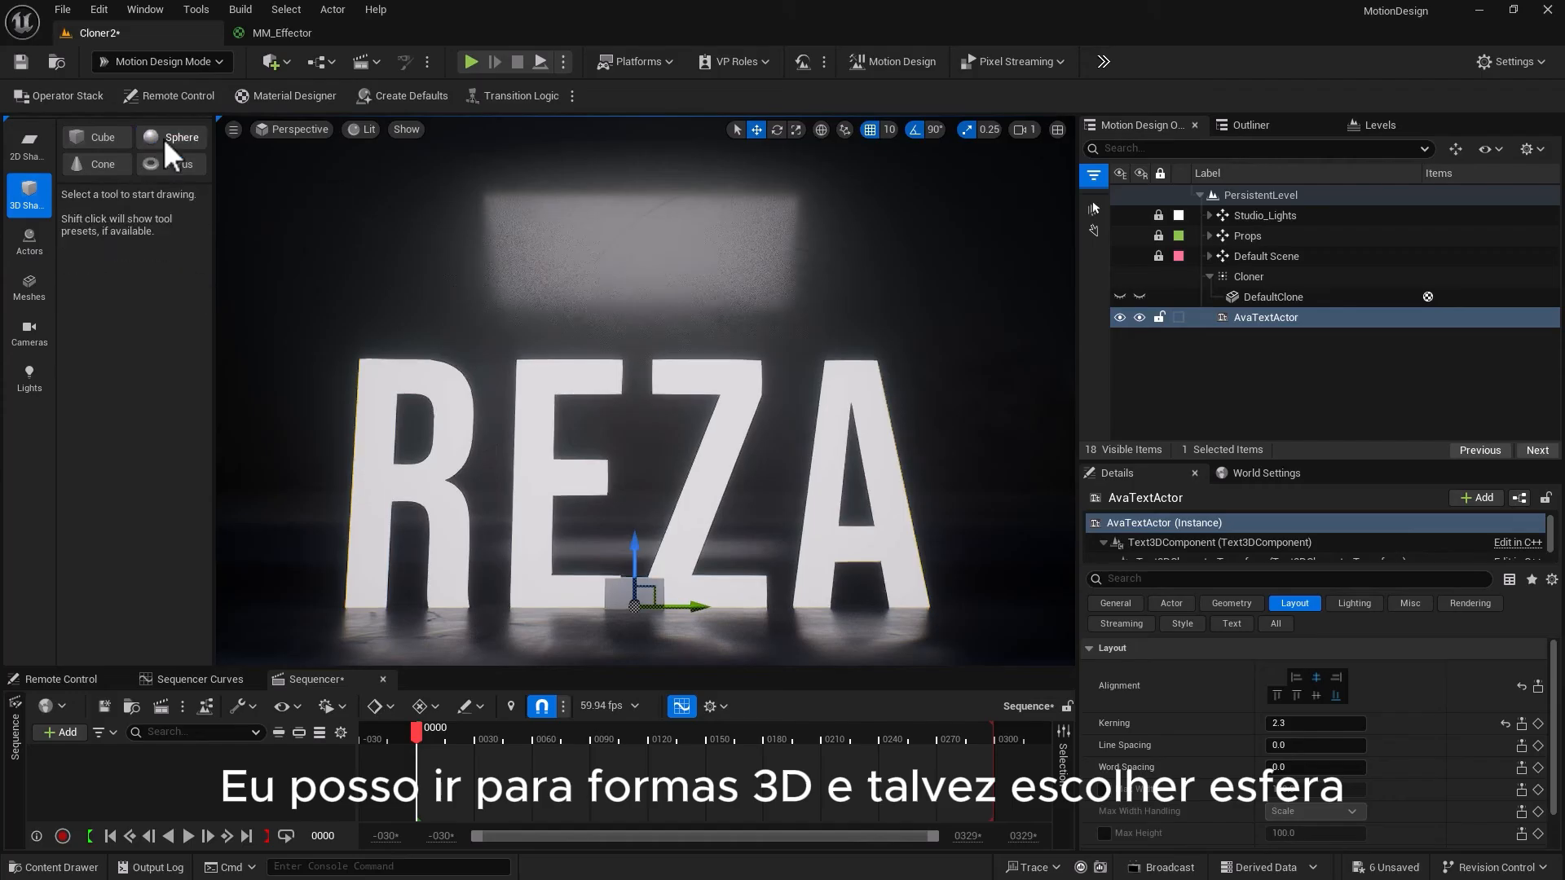
{"action": "left_click_drag", "start_coordinate": [1157, 338], "coordinate": [1243, 280]}
{"action": "left_click", "coordinate": [1250, 318]}
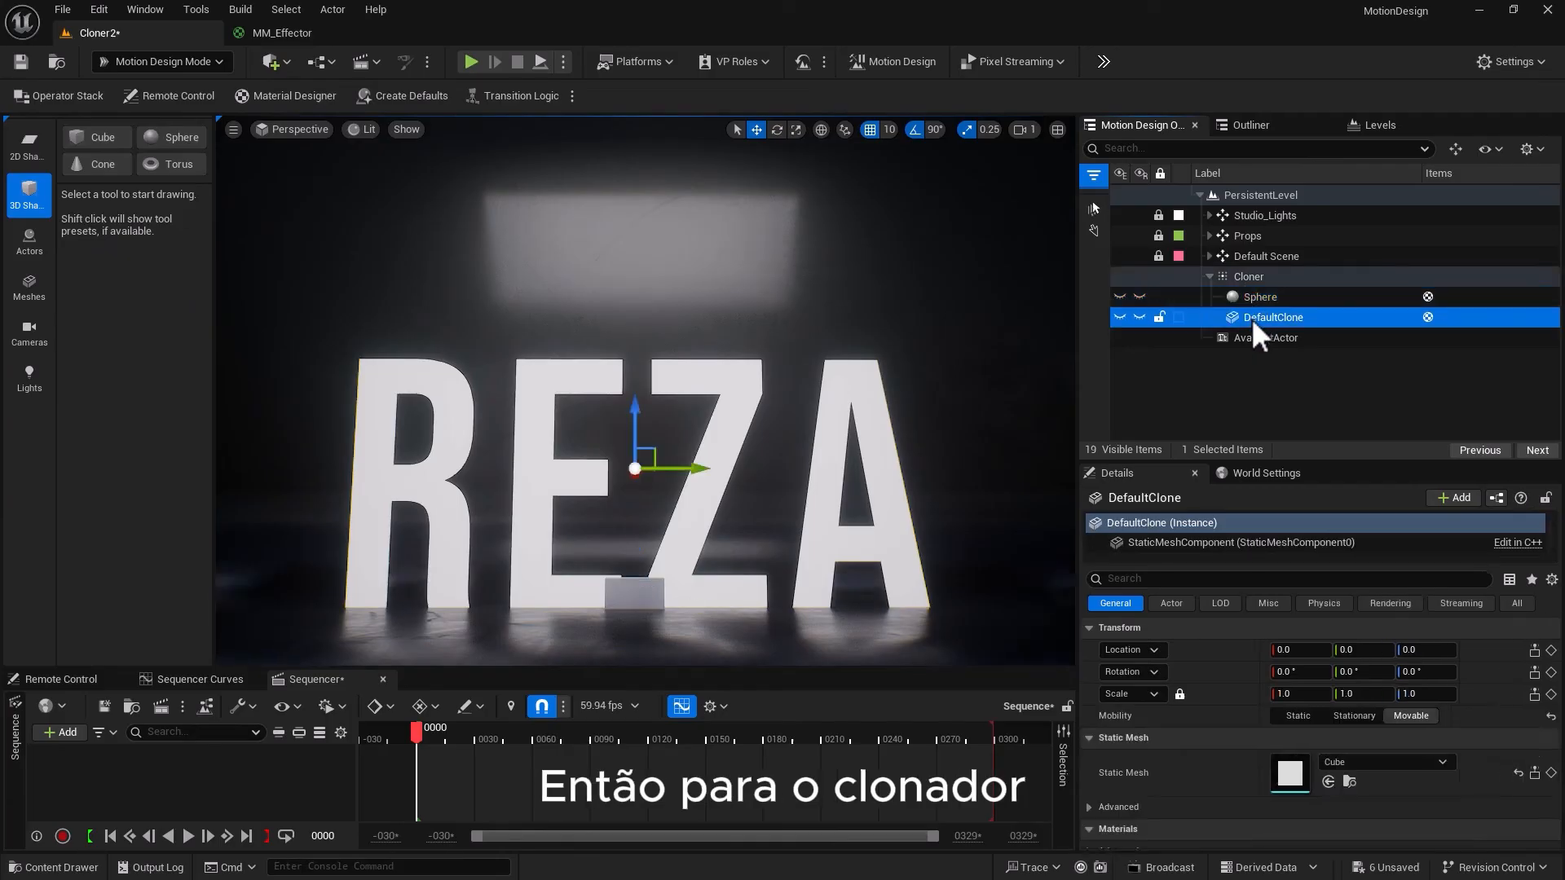
{"action": "key", "text": "Delete"}
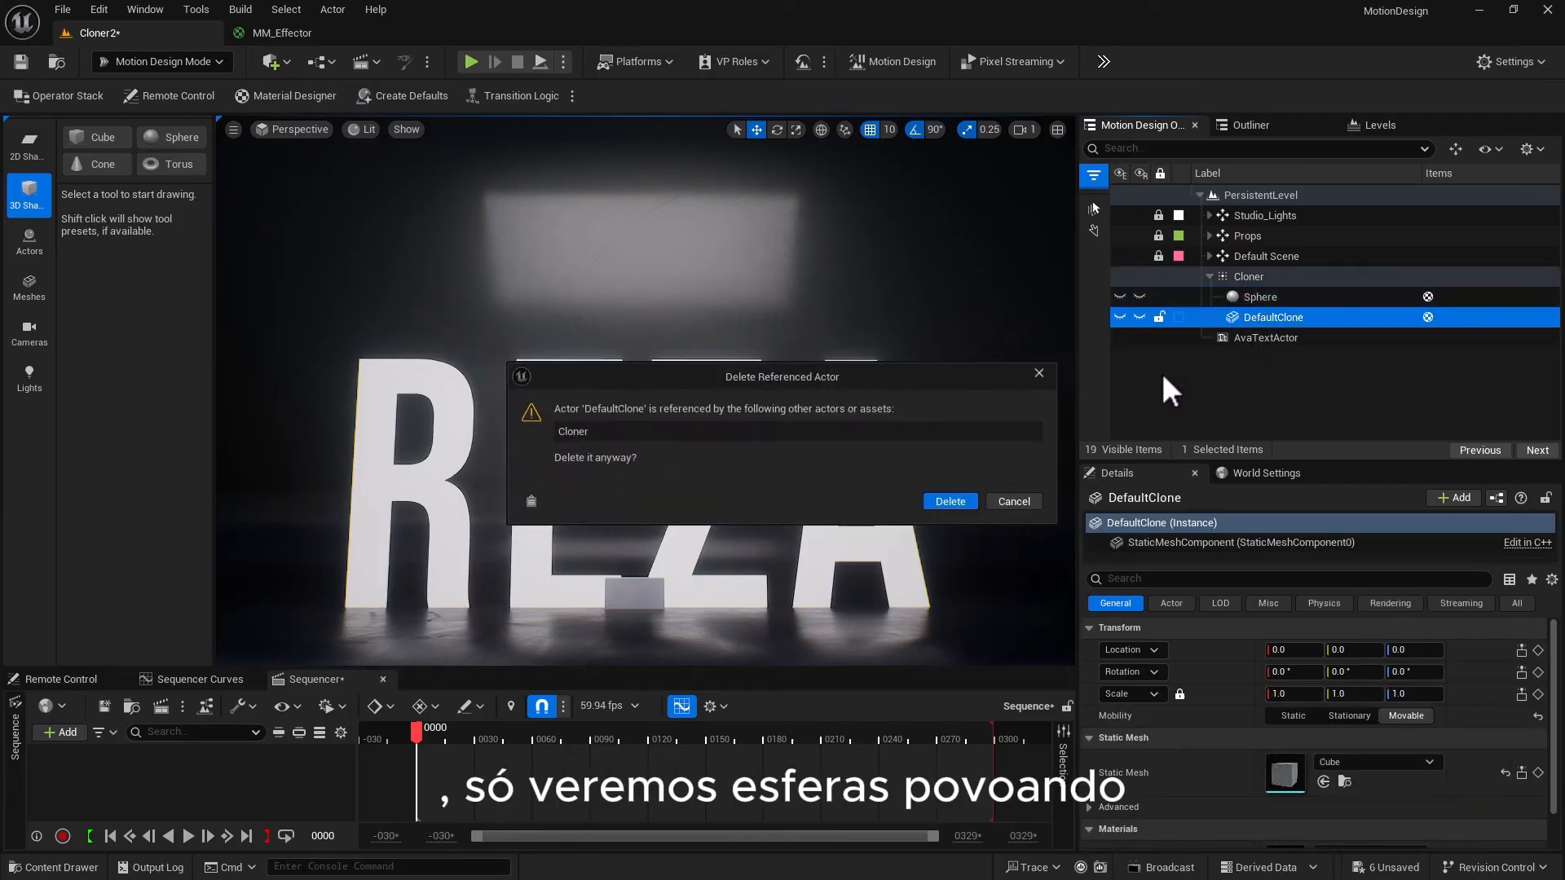
{"action": "left_click", "coordinate": [952, 501]}
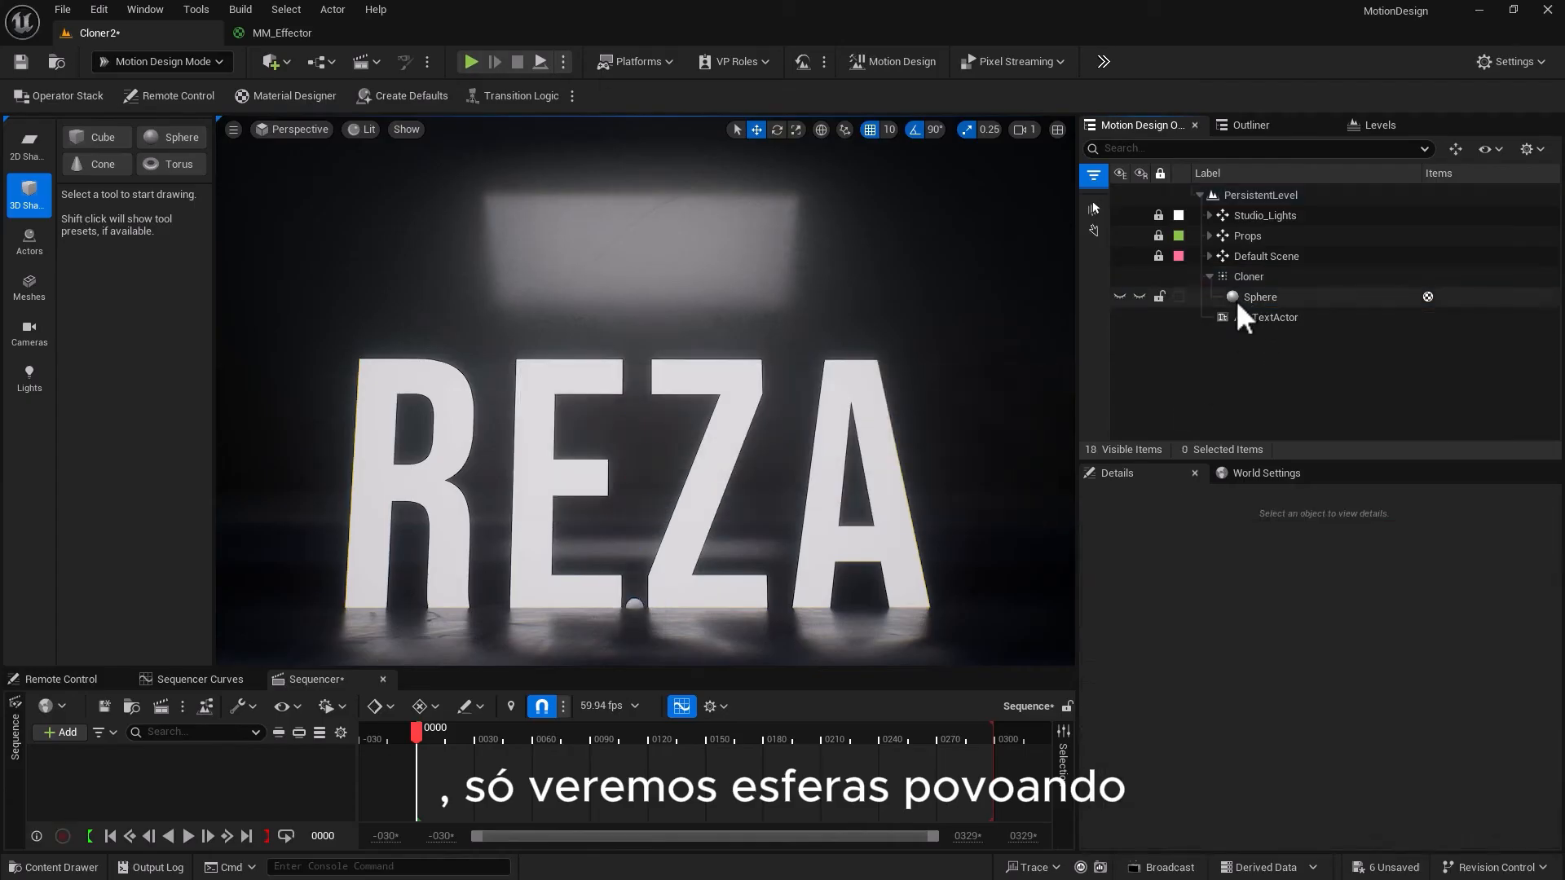
Inspect the sphere clone up close, and try the Grid layout on the Cloner to preview its spheres against the text
{"action": "left_click", "coordinate": [1248, 276]}
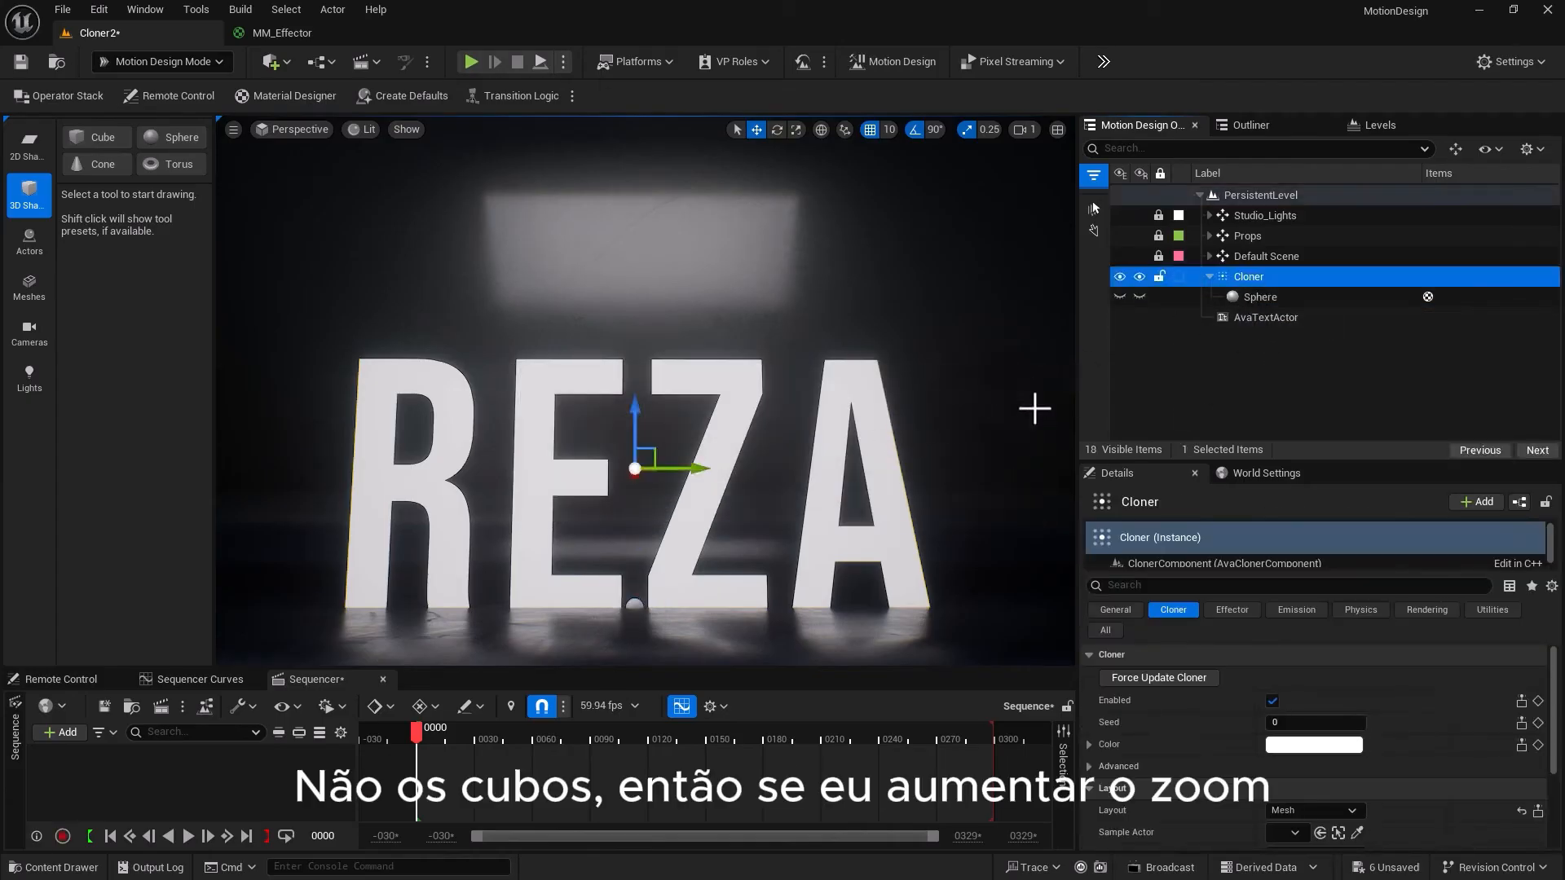
{"action": "left_click", "coordinate": [1269, 300]}
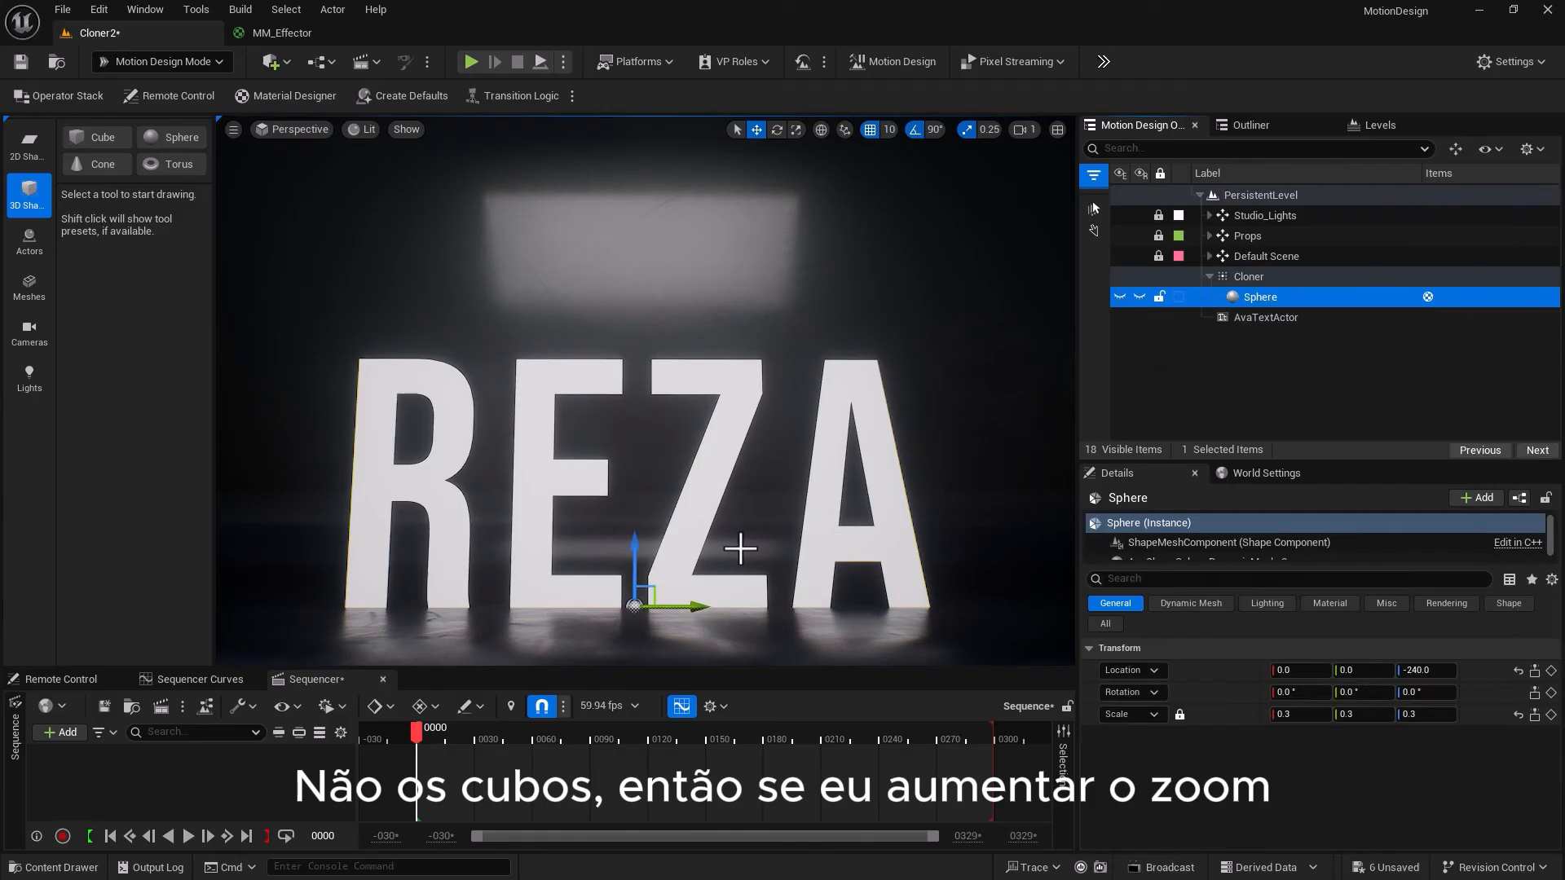
{"action": "key", "text": "f"}
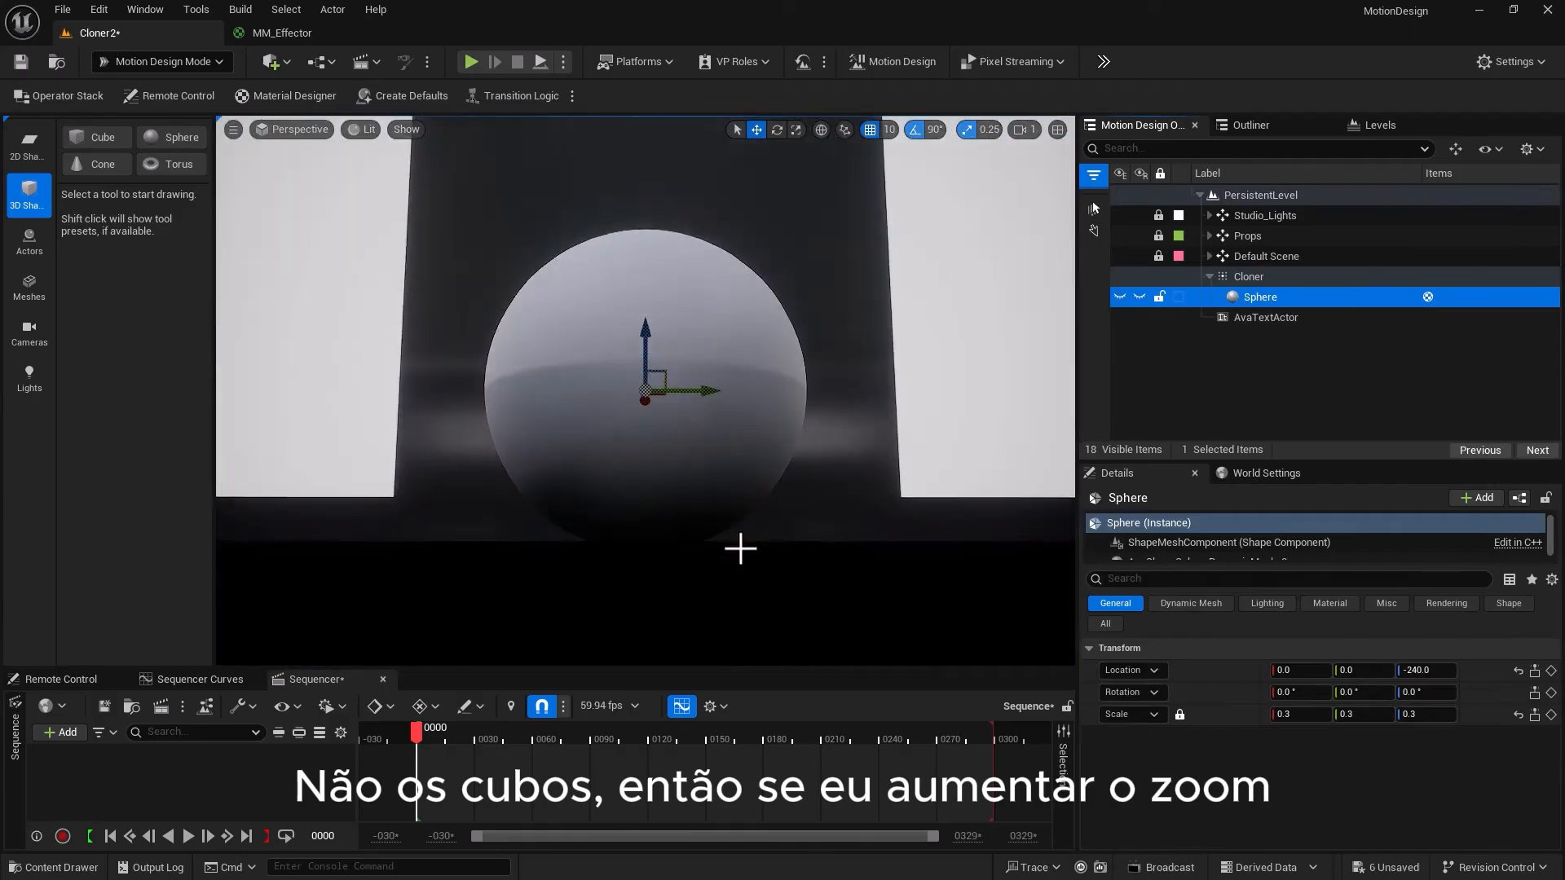
{"action": "left_click_drag", "start_coordinate": [797, 491], "coordinate": [797, 563], "text": "alt"}
{"action": "right_click_drag", "start_coordinate": [797, 491], "coordinate": [709, 491], "text": "alt"}
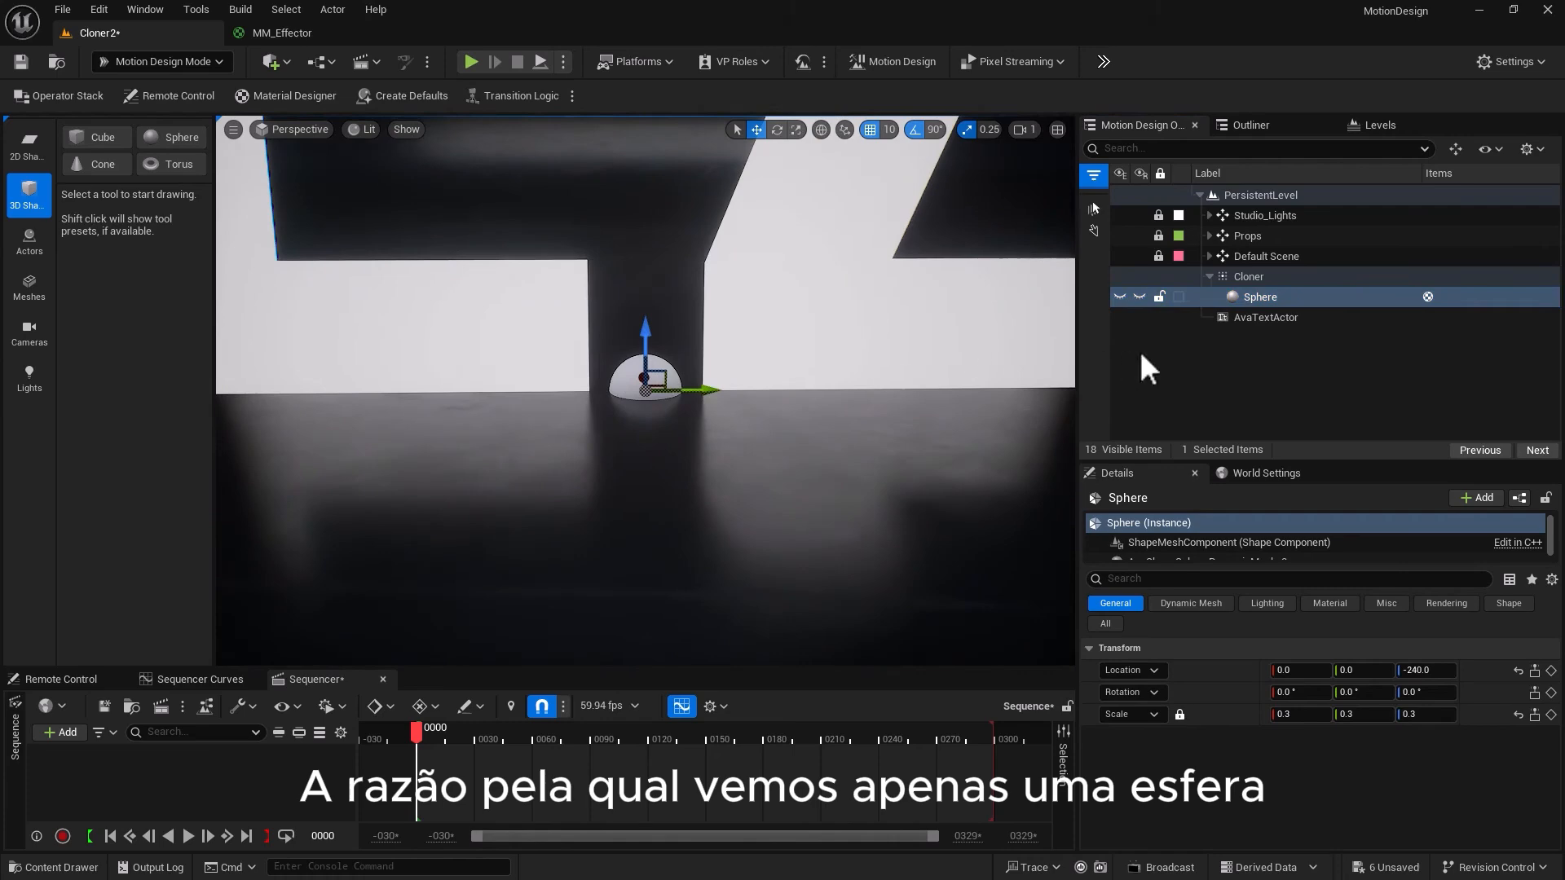
{"action": "left_click", "coordinate": [1239, 281]}
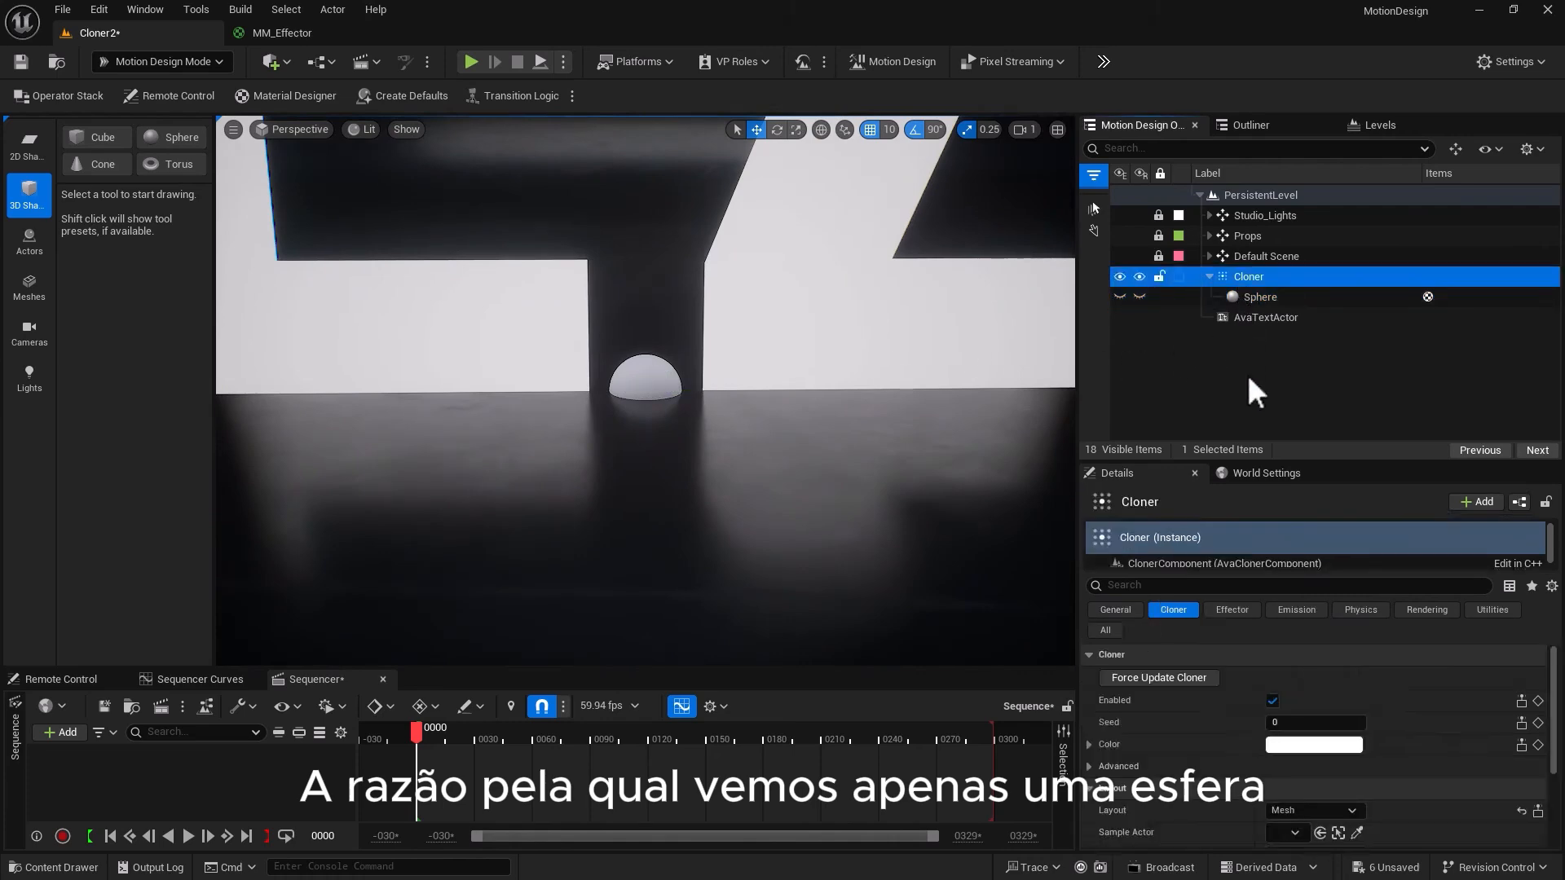
{"action": "left_click", "coordinate": [1284, 809]}
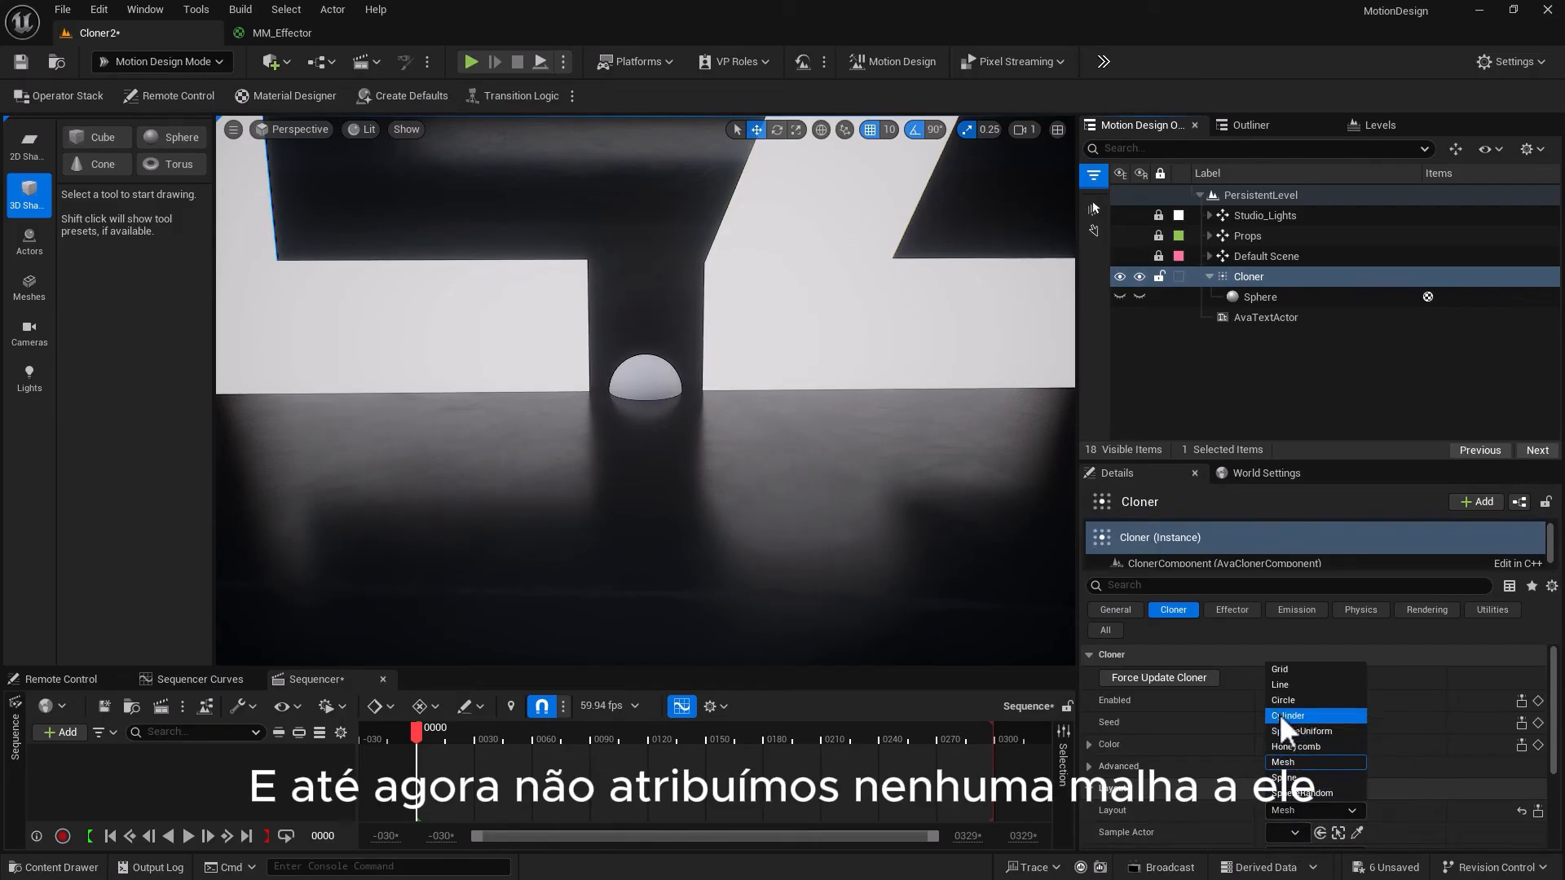
{"action": "left_click", "coordinate": [1280, 669]}
{"action": "right_click_drag", "start_coordinate": [667, 438], "coordinate": [465, 438], "text": "alt"}
{"action": "right_click_drag", "start_coordinate": [644, 392], "coordinate": [595, 391], "text": "alt"}
{"action": "left_click_drag", "start_coordinate": [644, 391], "coordinate": [649, 325], "text": "alt"}
{"action": "right_click_drag", "start_coordinate": [716, 416], "coordinate": [709, 374]}
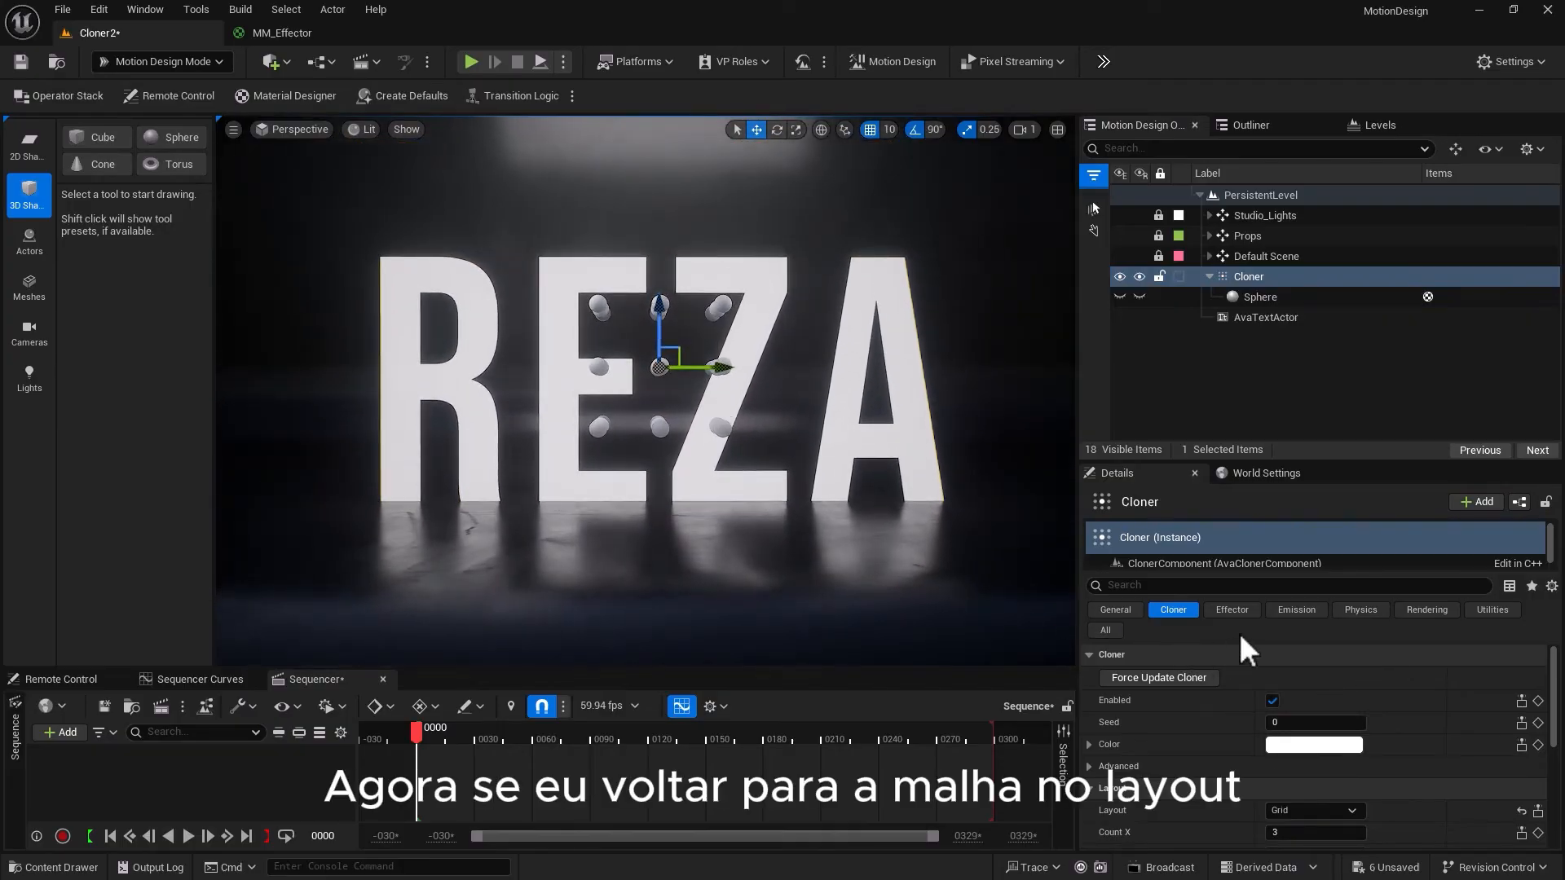
Return the Cloner's layout to Mesh and pick AvaTextActor in the viewport as its sample actor
{"action": "scroll", "coordinate": [1294, 722], "scroll_direction": "down", "scroll_amount": 3}
{"action": "left_click", "coordinate": [1308, 707]}
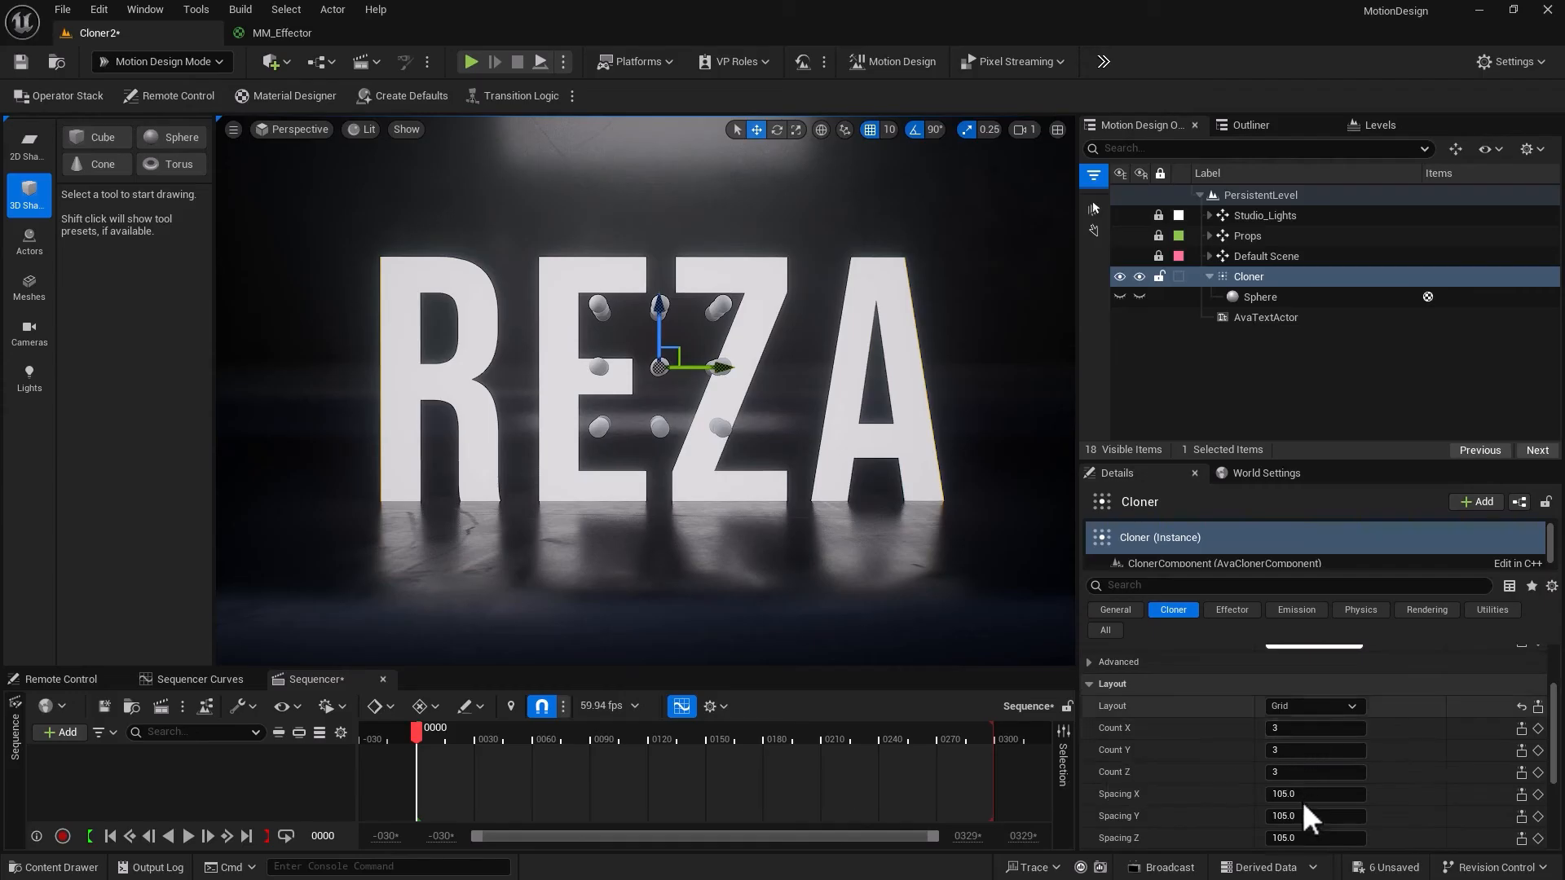
{"action": "left_click", "coordinate": [1303, 803]}
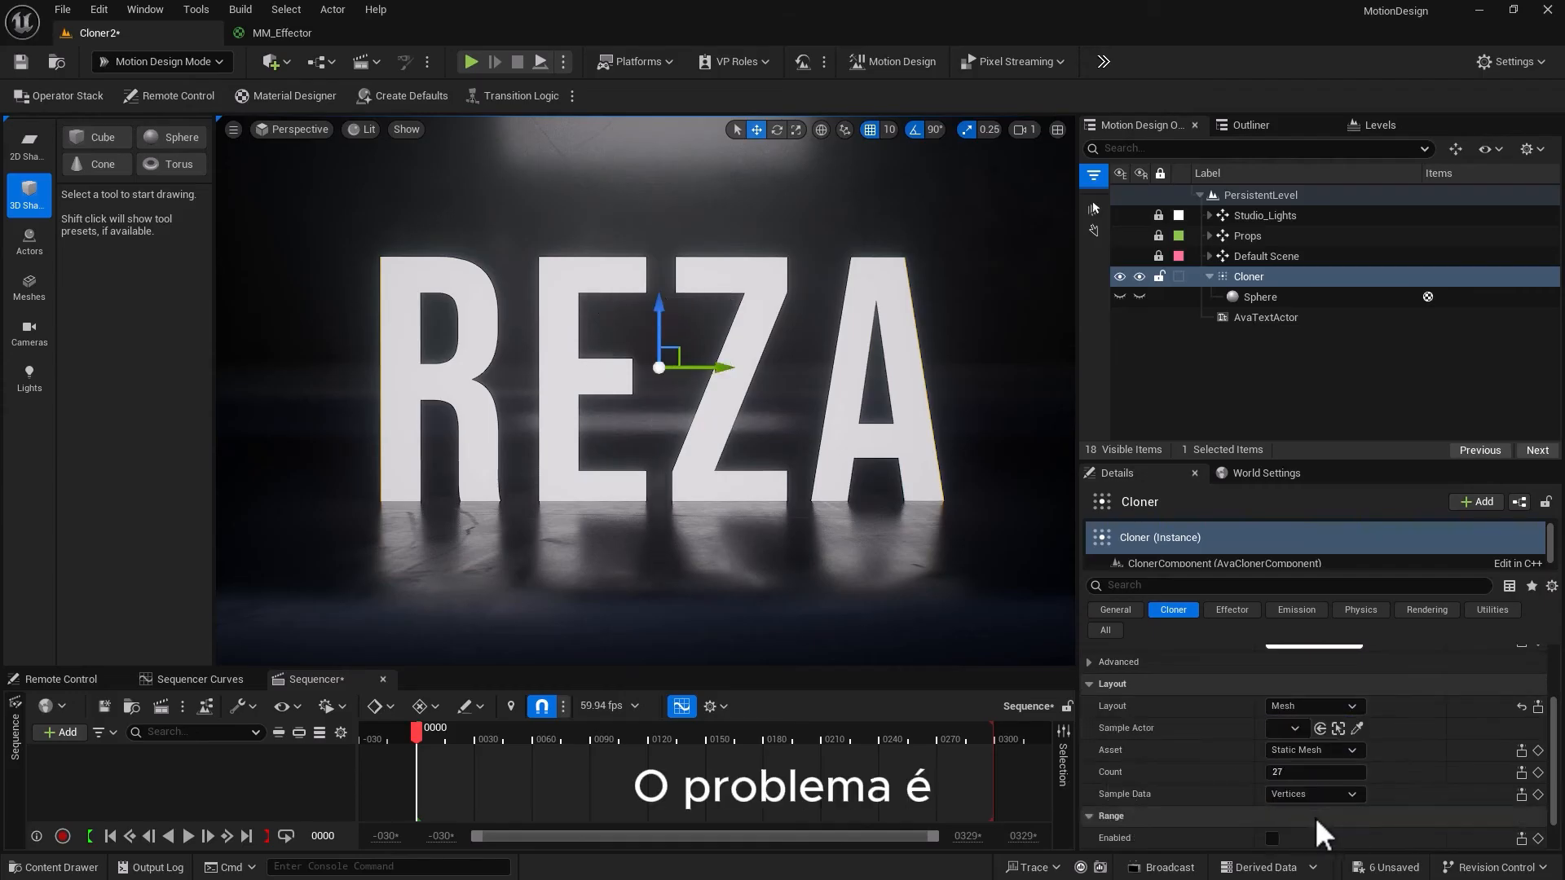
{"action": "left_click", "coordinate": [1357, 728]}
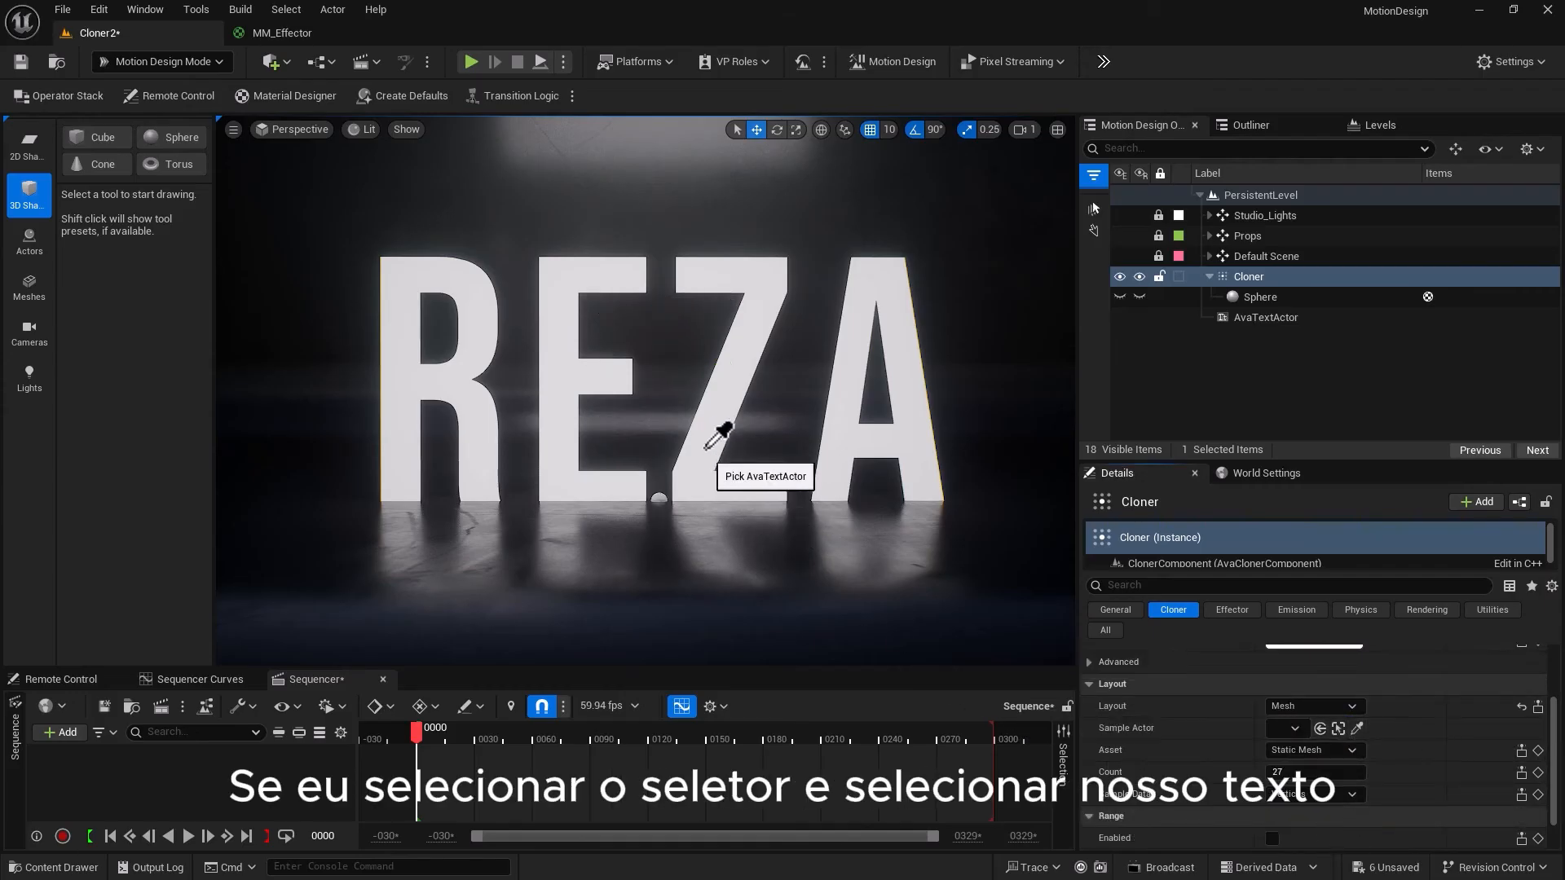
{"action": "left_click", "coordinate": [702, 450]}
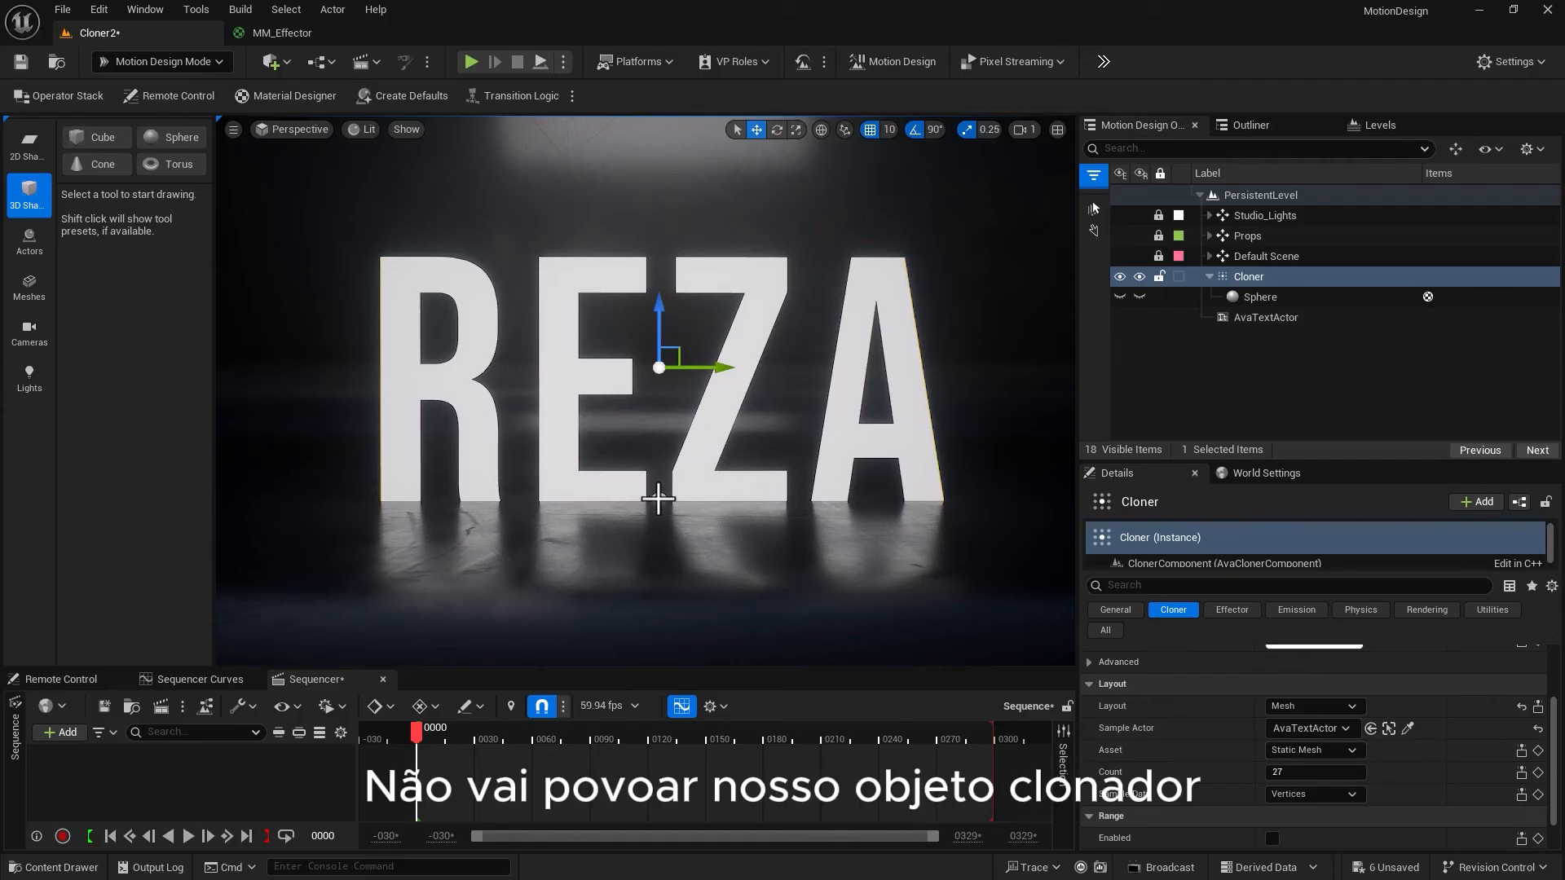
Open the text actor's wording for editing to show where its content can be replaced
{"action": "left_click", "coordinate": [1271, 297]}
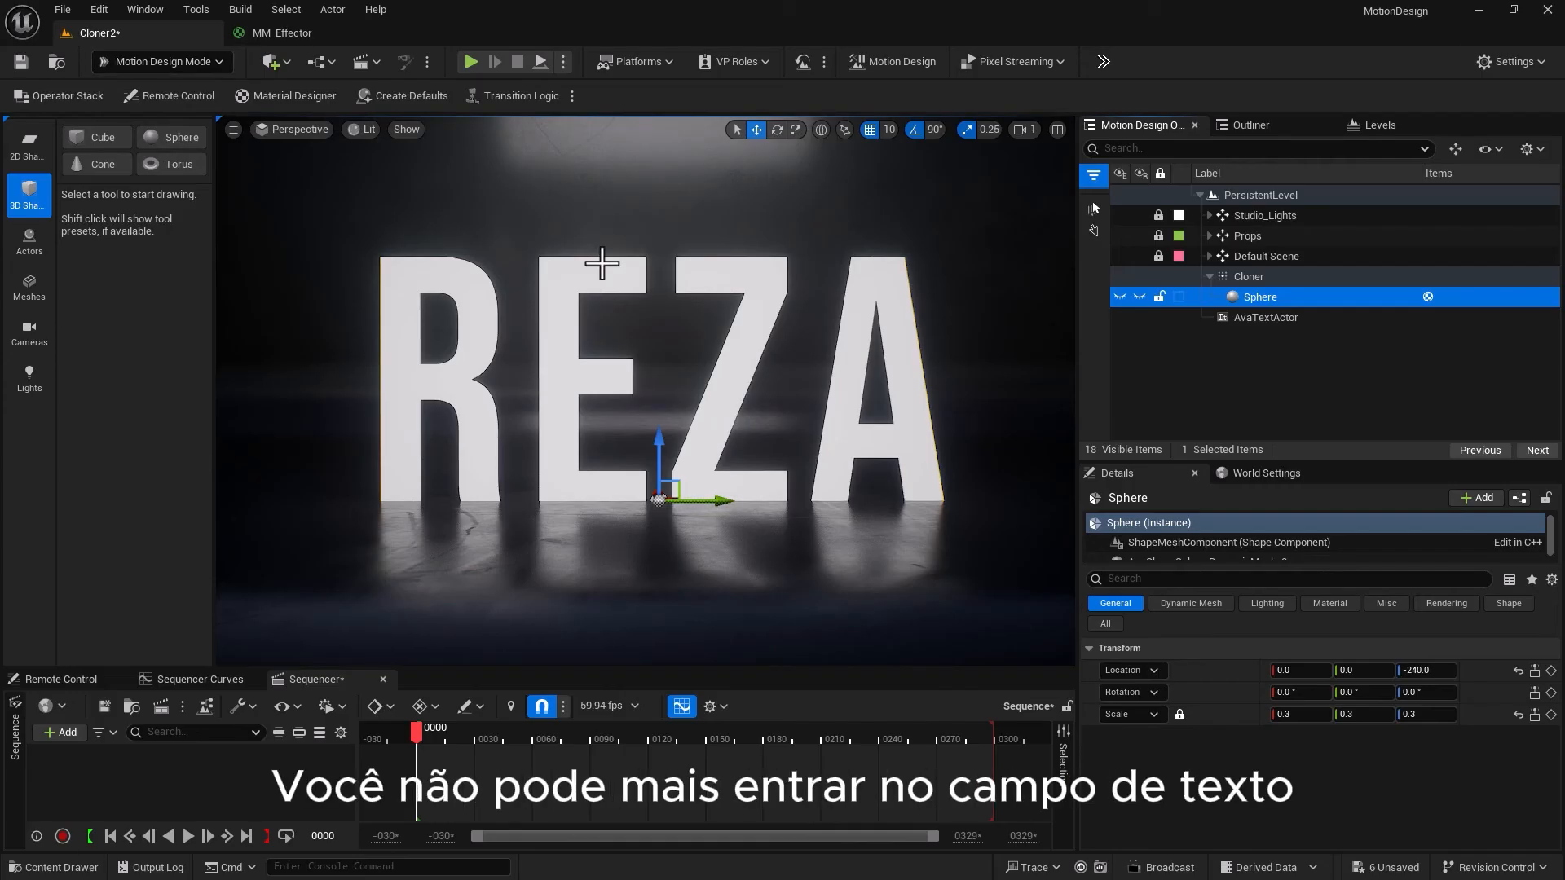
{"action": "left_click", "coordinate": [1255, 320]}
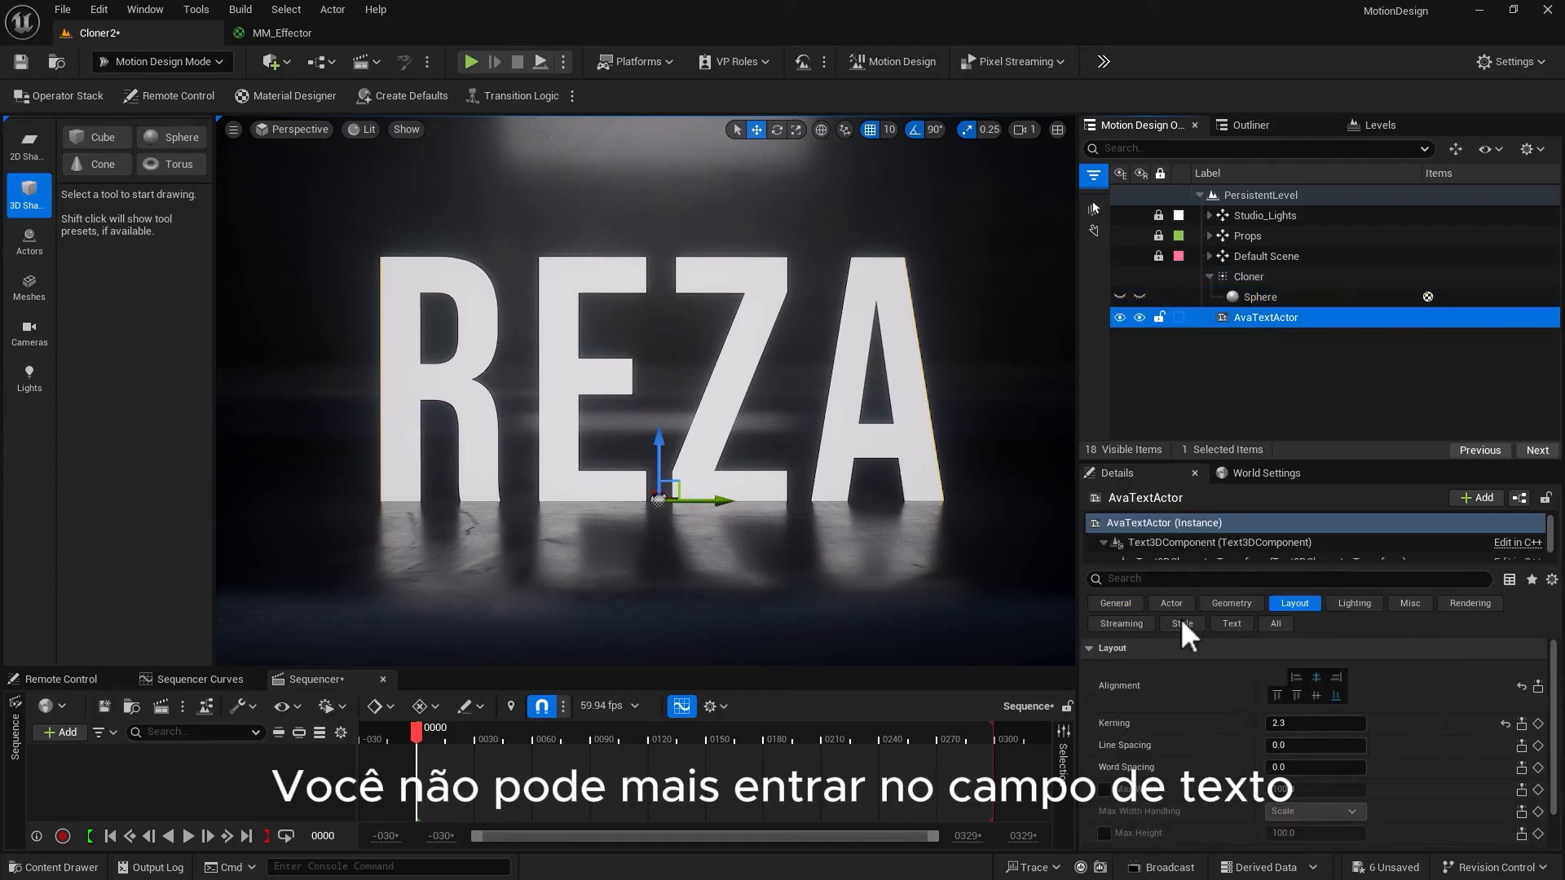
{"action": "left_click", "coordinate": [1229, 623]}
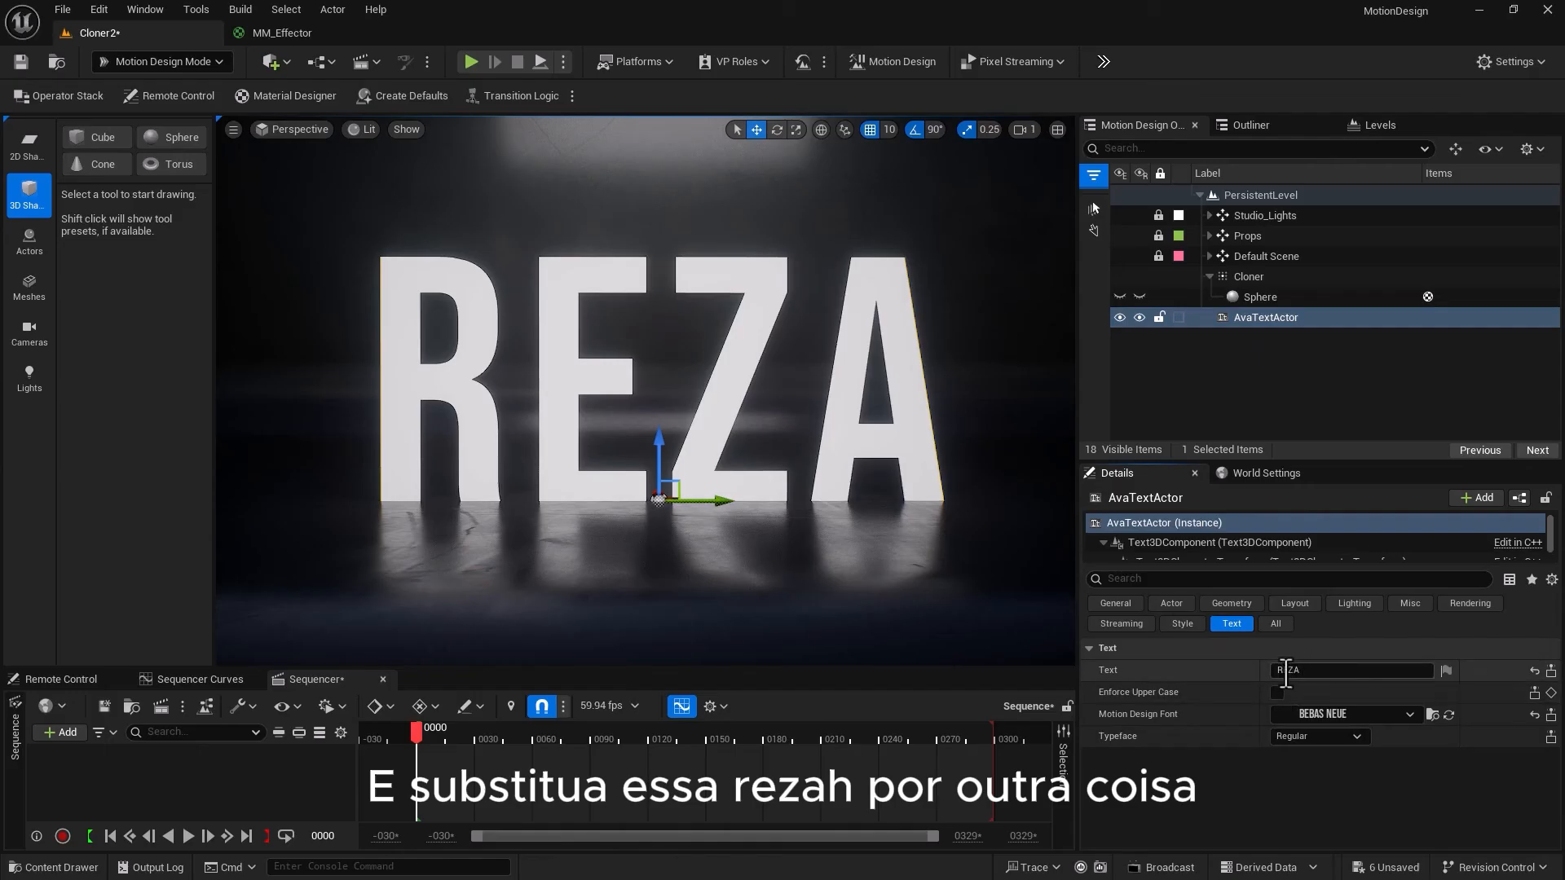
{"action": "left_click", "coordinate": [1296, 670]}
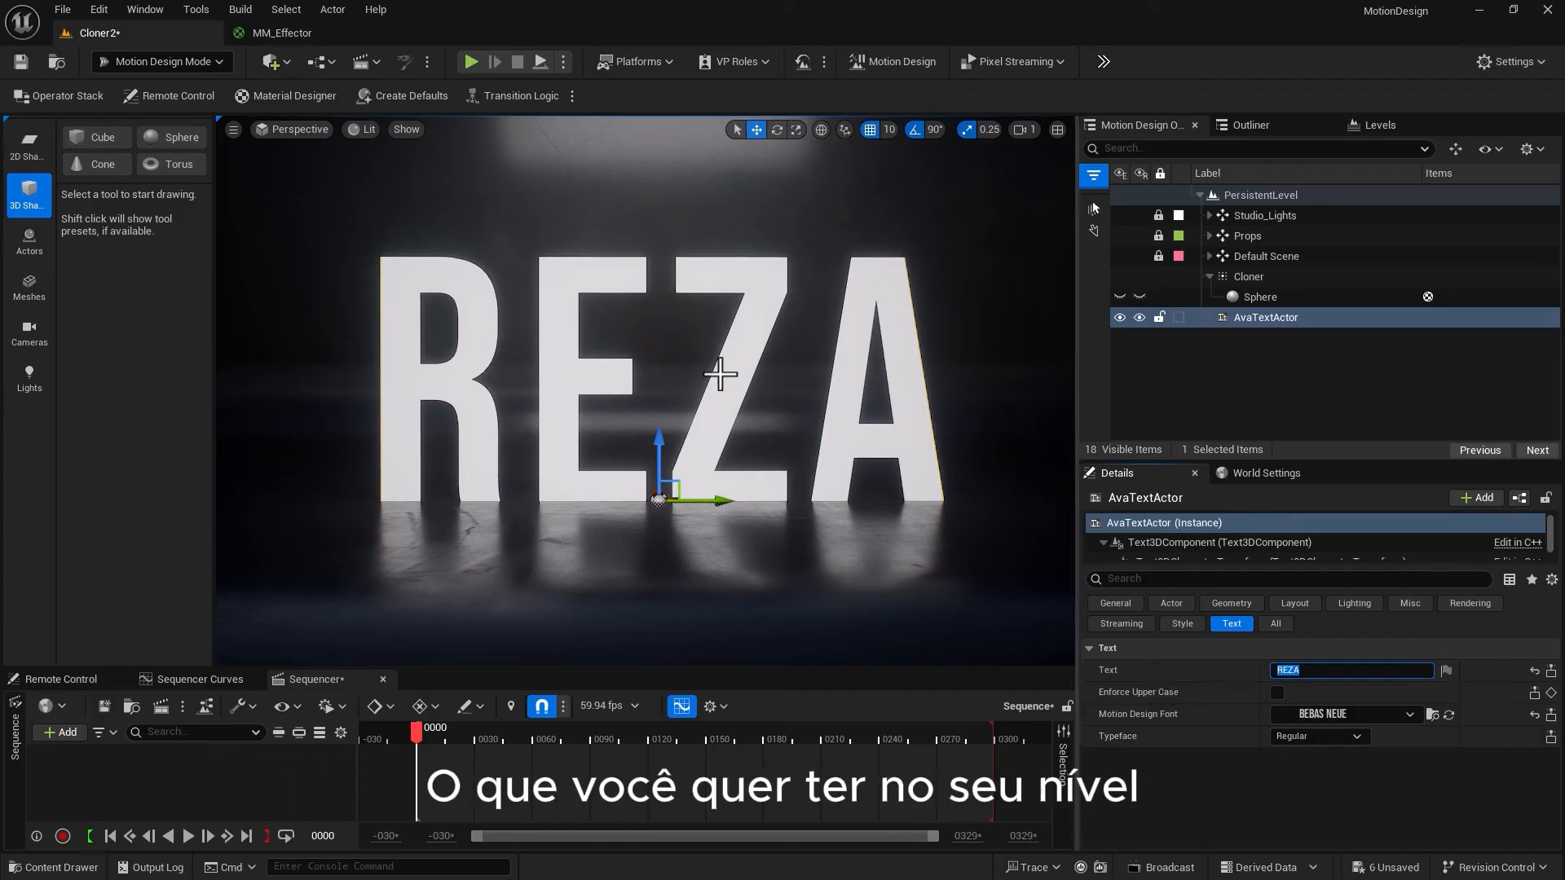
Keep the text actor selected and switch the editor from Motion Design to Modeling mode
{"action": "left_click", "coordinate": [580, 492]}
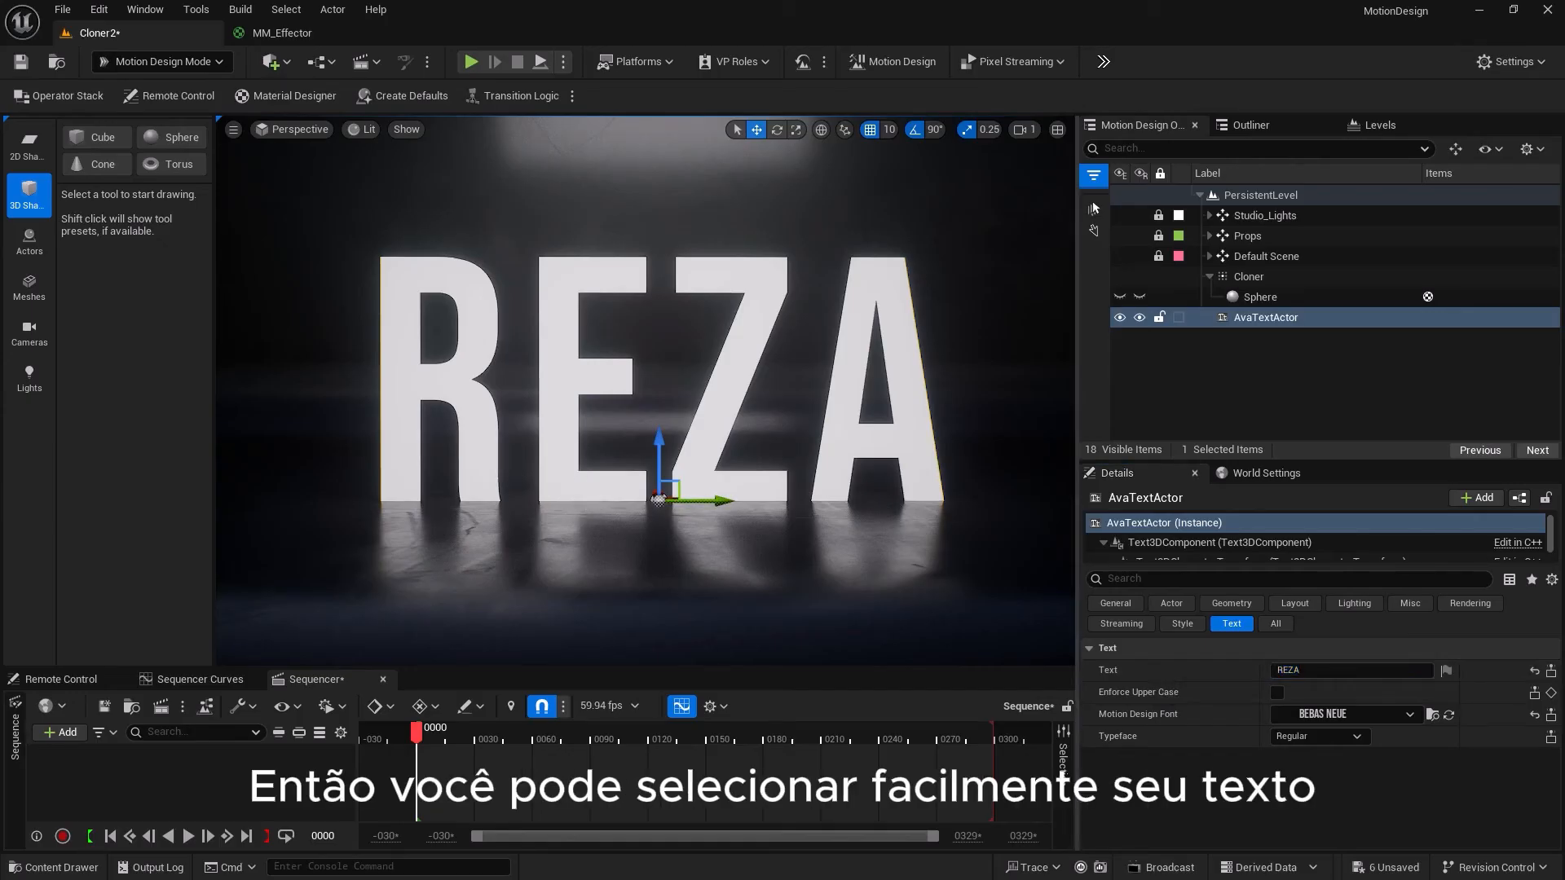
{"action": "left_click", "coordinate": [142, 57]}
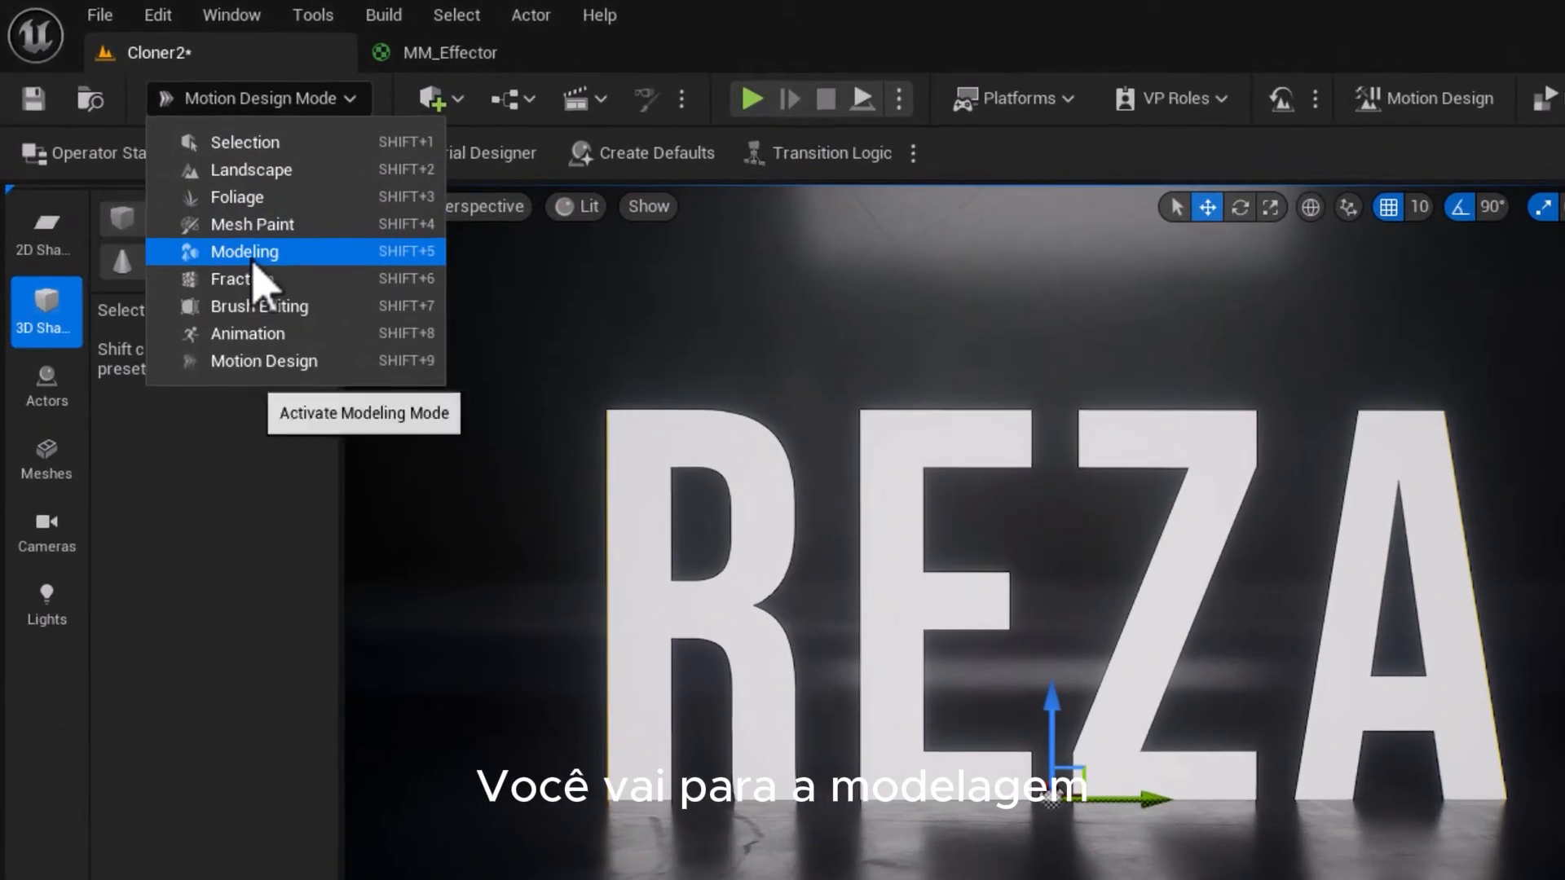
{"action": "left_click", "coordinate": [253, 263]}
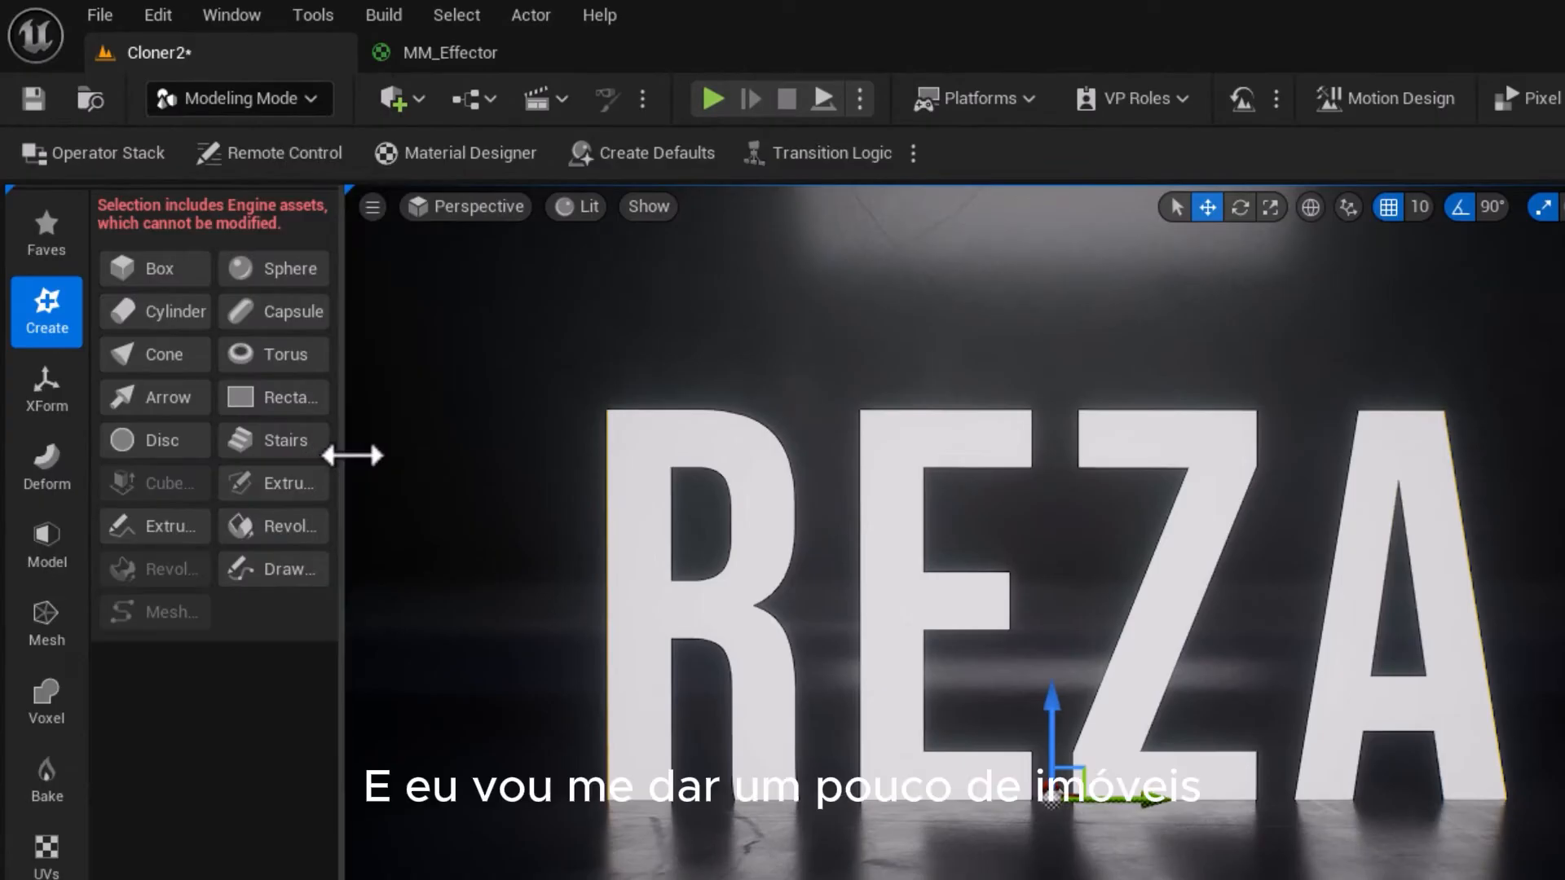
Widen the modeling tool area and check that Modeling is the chosen editor mode
{"action": "left_click_drag", "start_coordinate": [348, 453], "coordinate": [479, 447]}
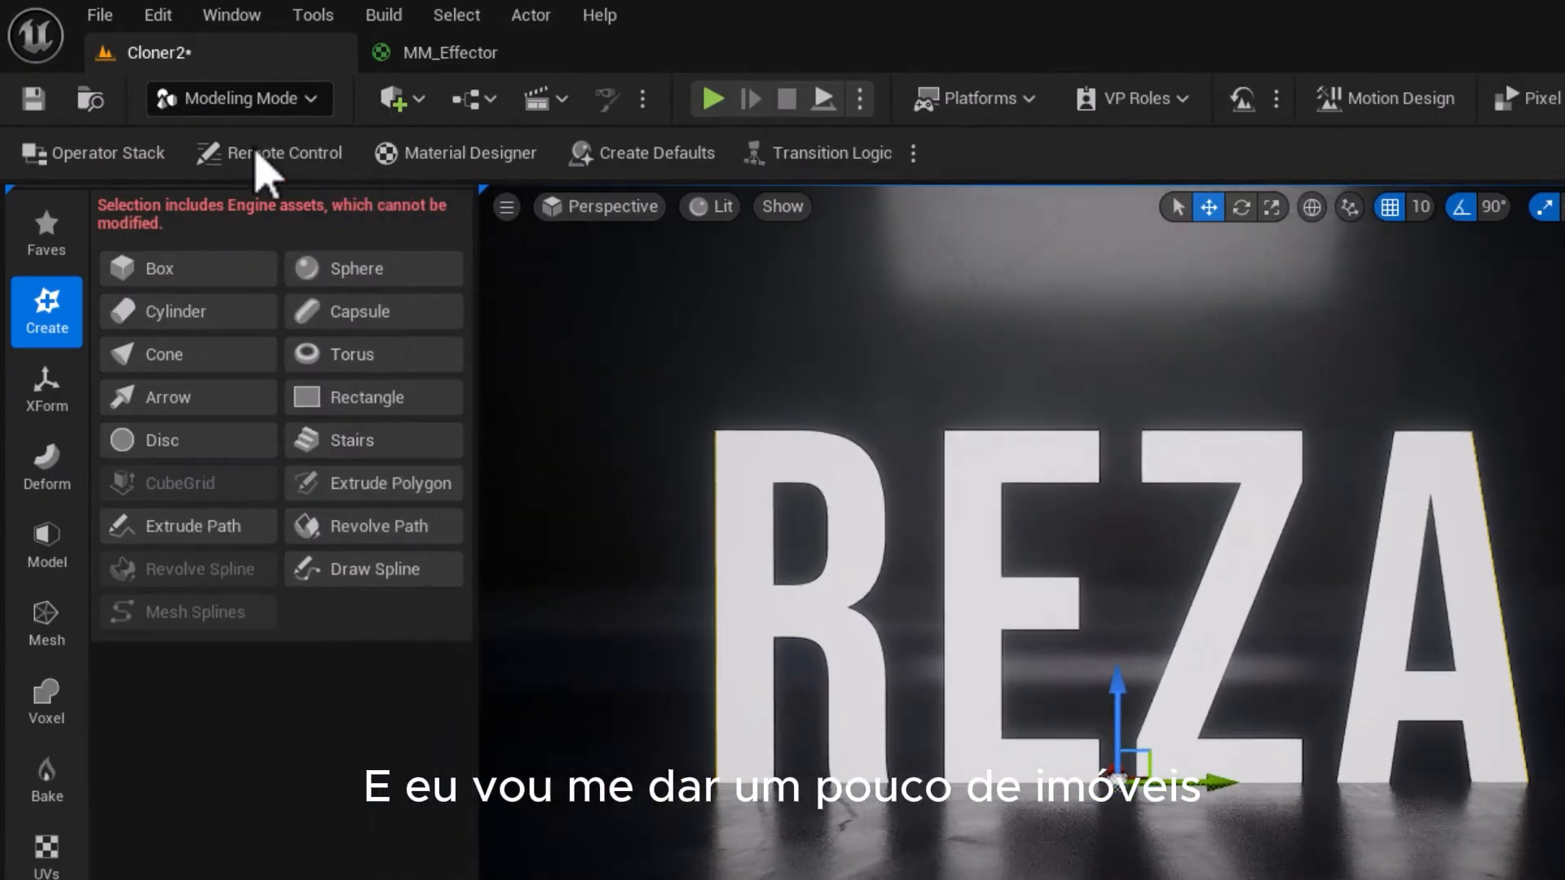
{"action": "left_click", "coordinate": [287, 101]}
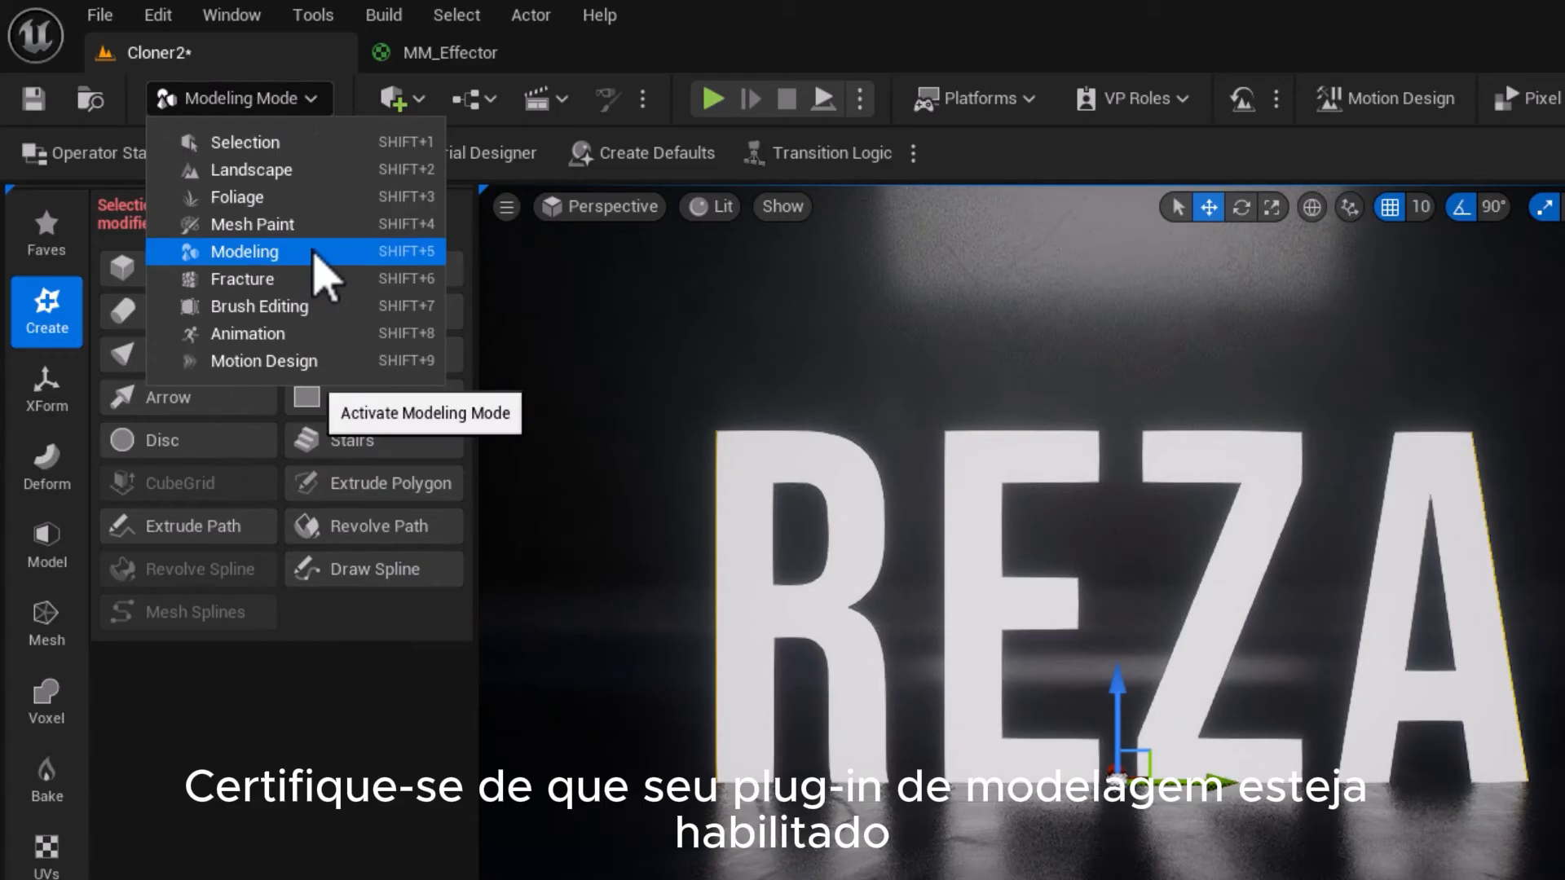
{"action": "left_click", "coordinate": [287, 97]}
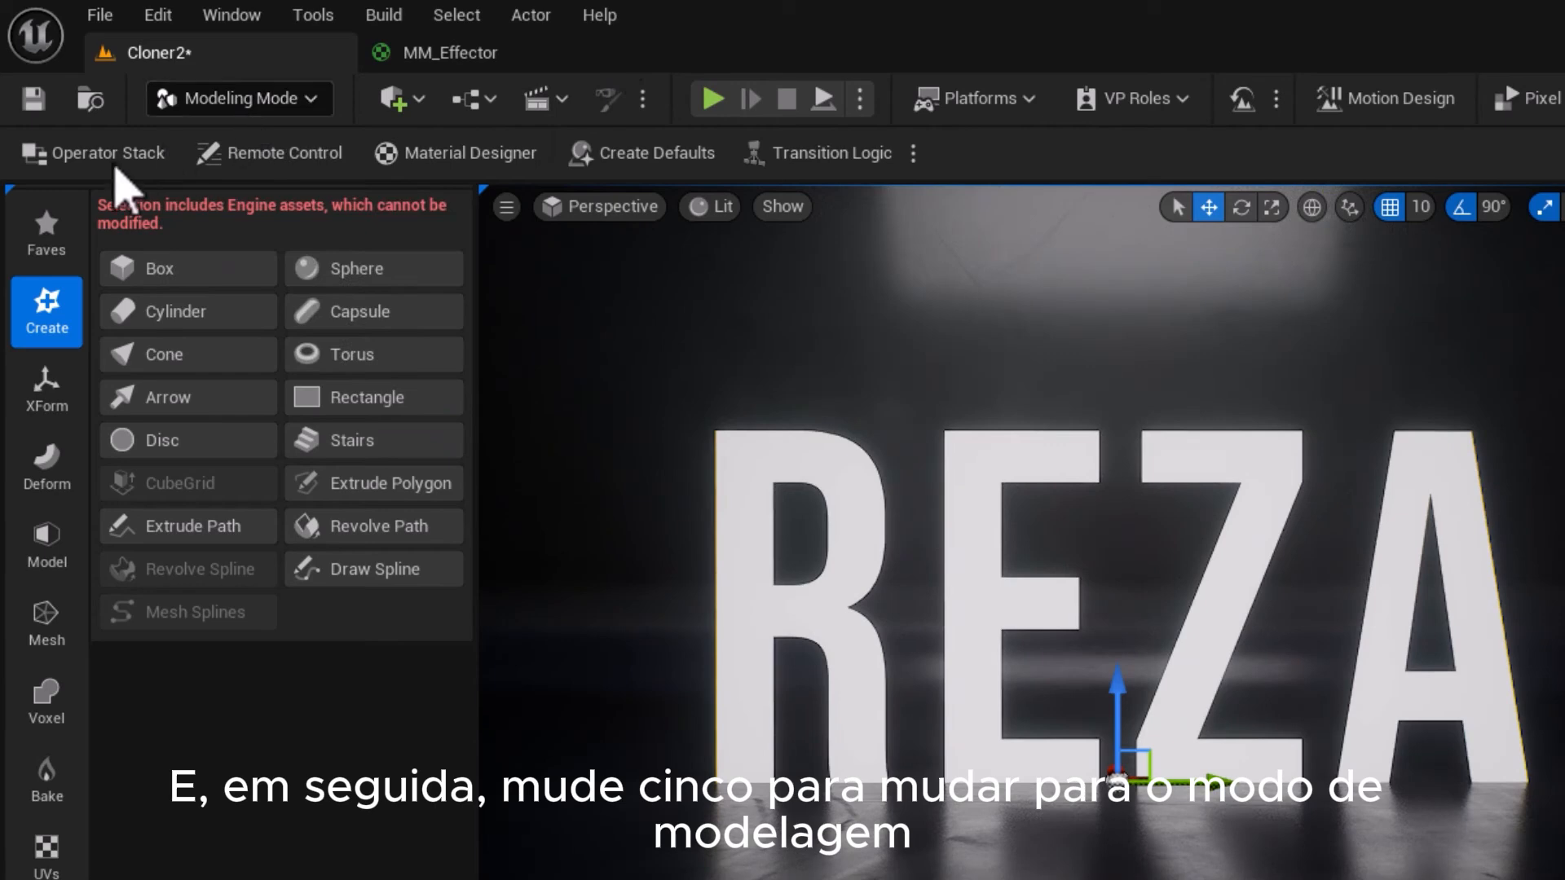
Convert the selected text actor with Output Type Static Mesh, keeping material and collision transfer enabled
{"action": "left_click", "coordinate": [46, 391]}
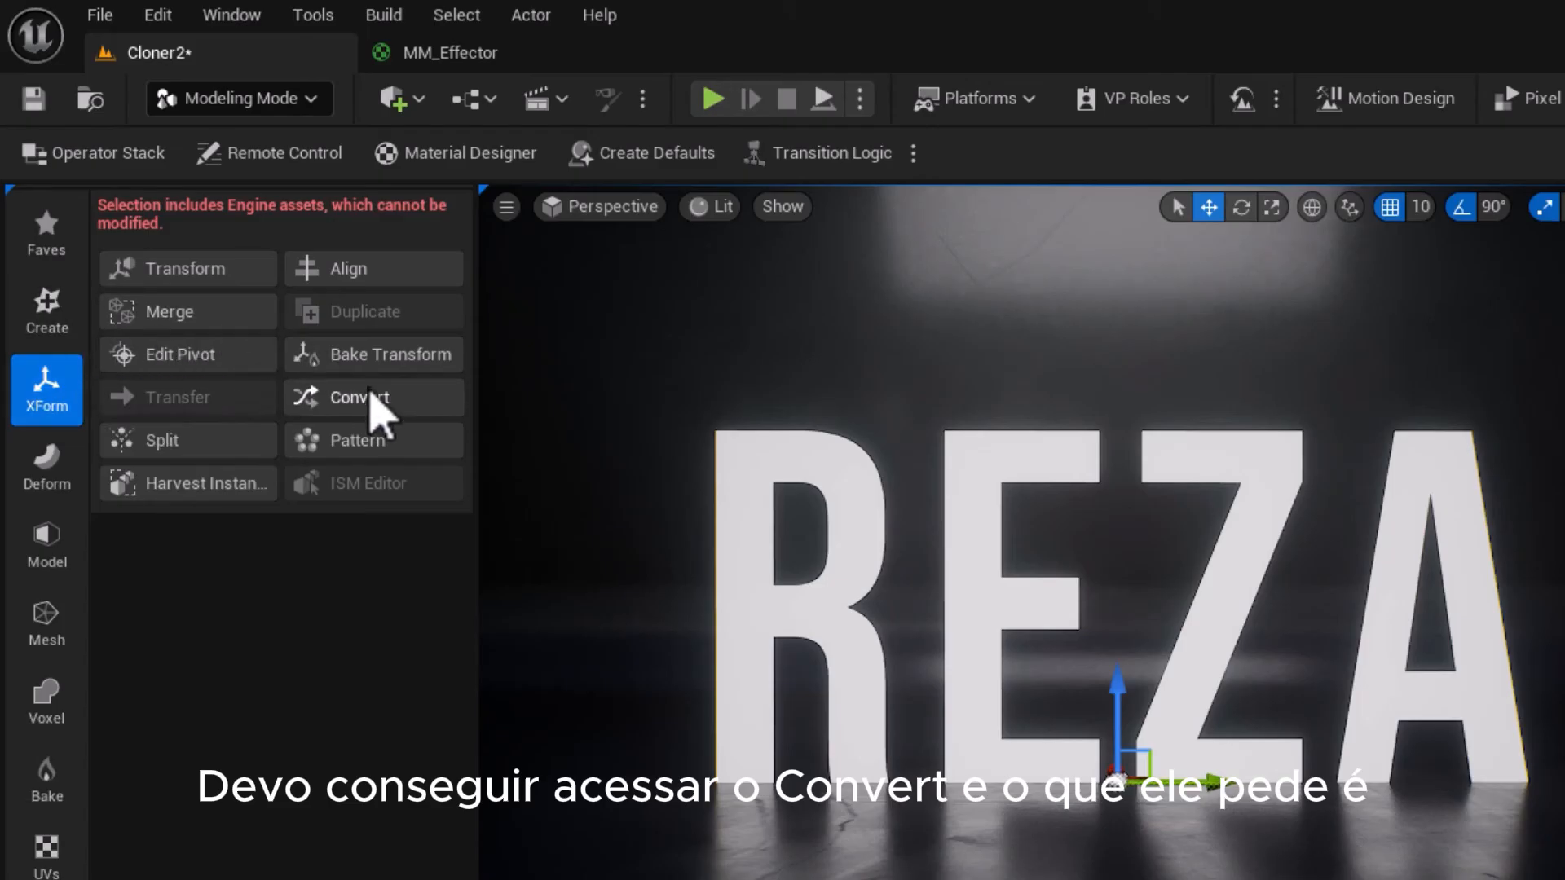
{"action": "left_click", "coordinate": [372, 399]}
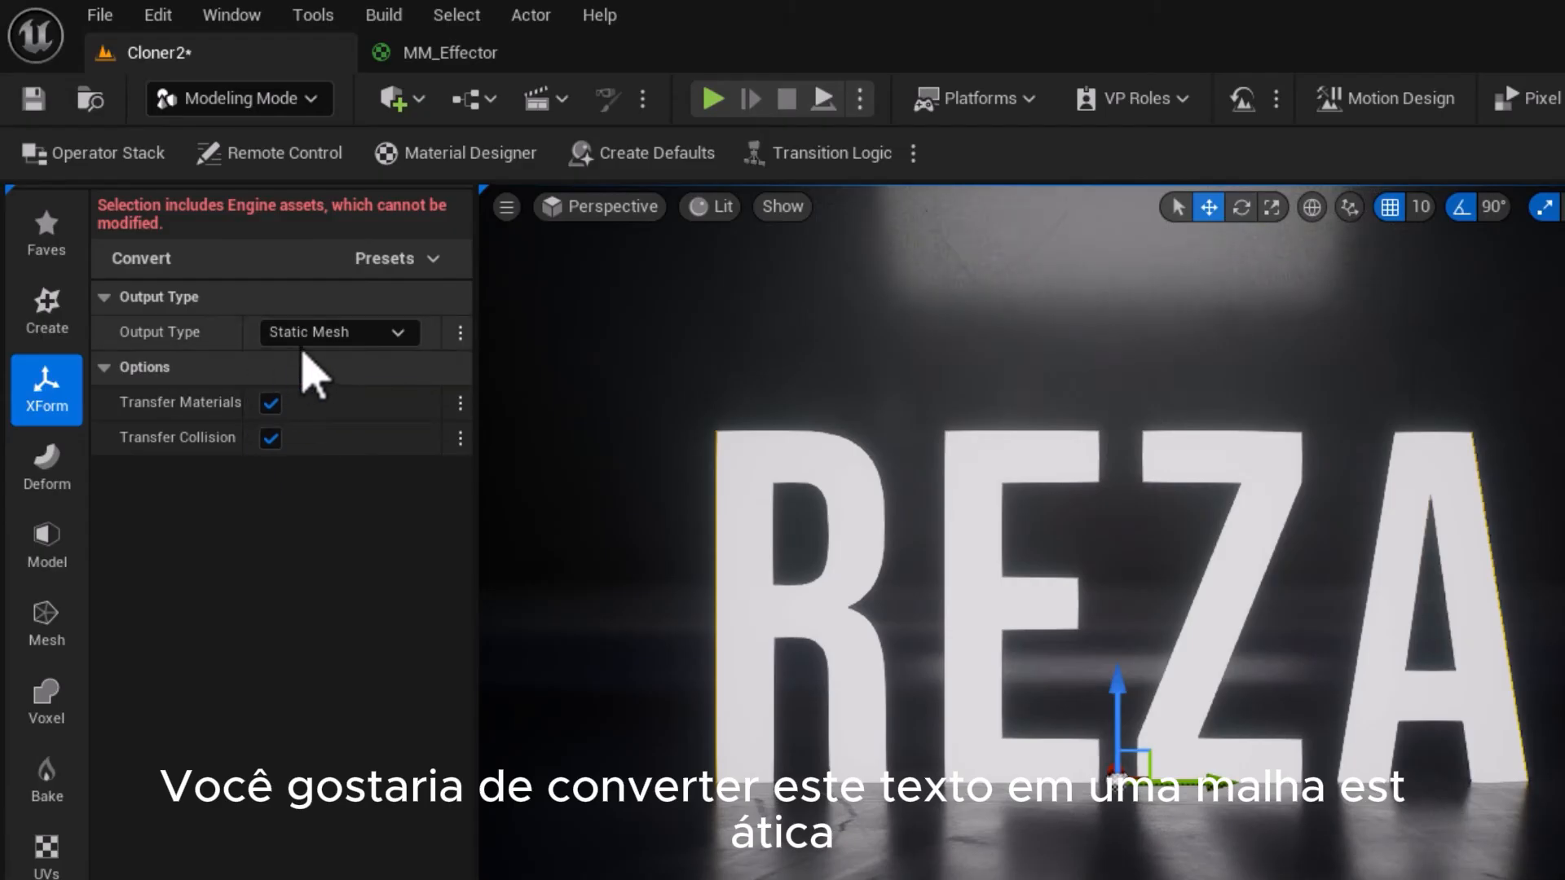
{"action": "left_click", "coordinate": [325, 335]}
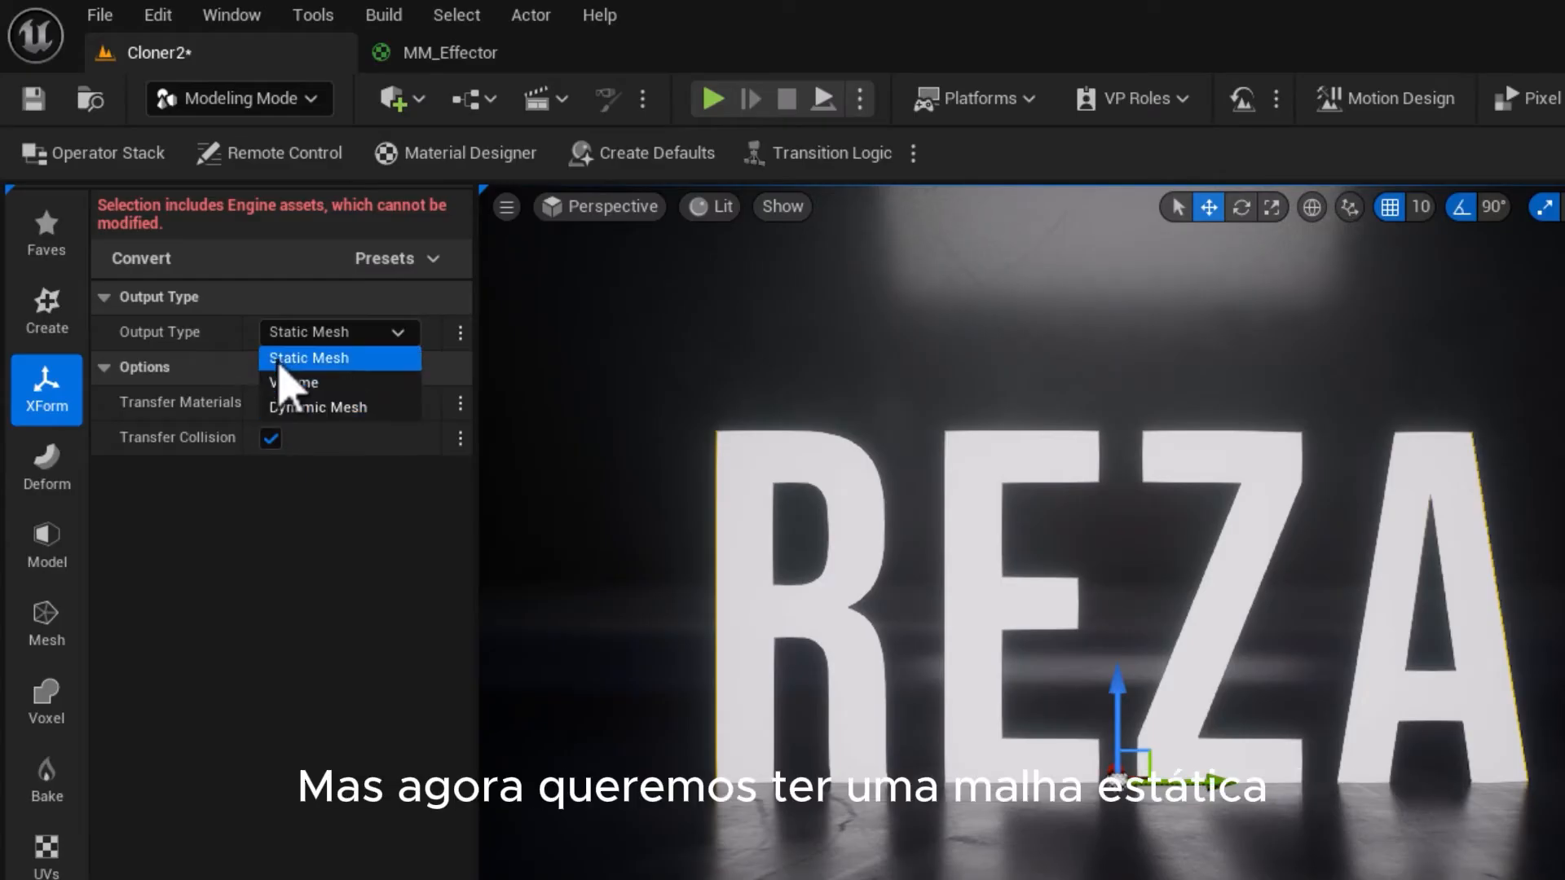
{"action": "left_click", "coordinate": [279, 363]}
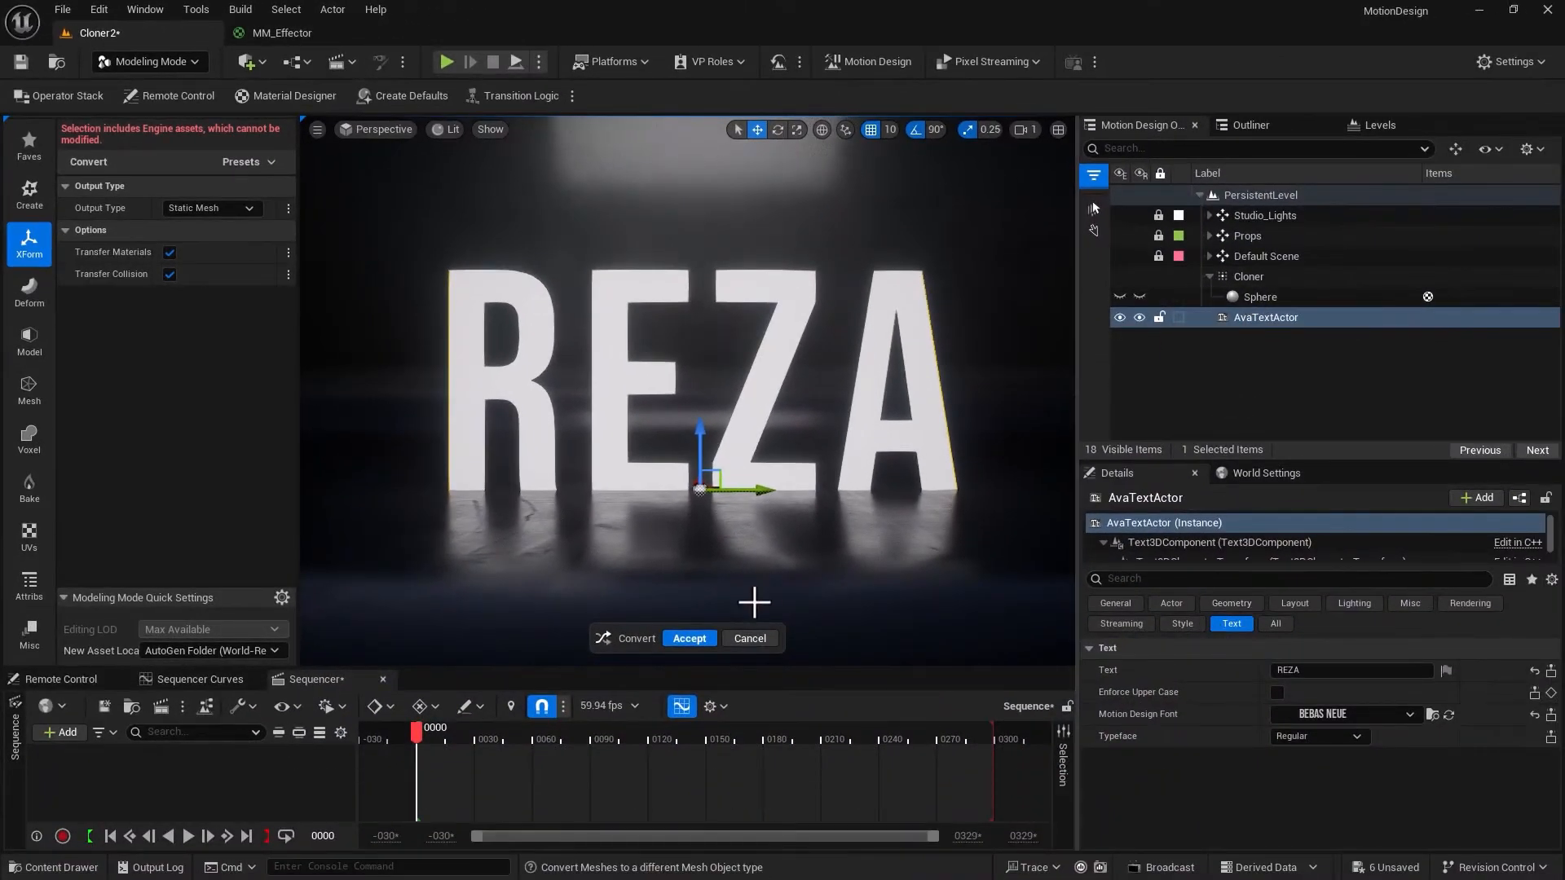
{"action": "left_click", "coordinate": [693, 639]}
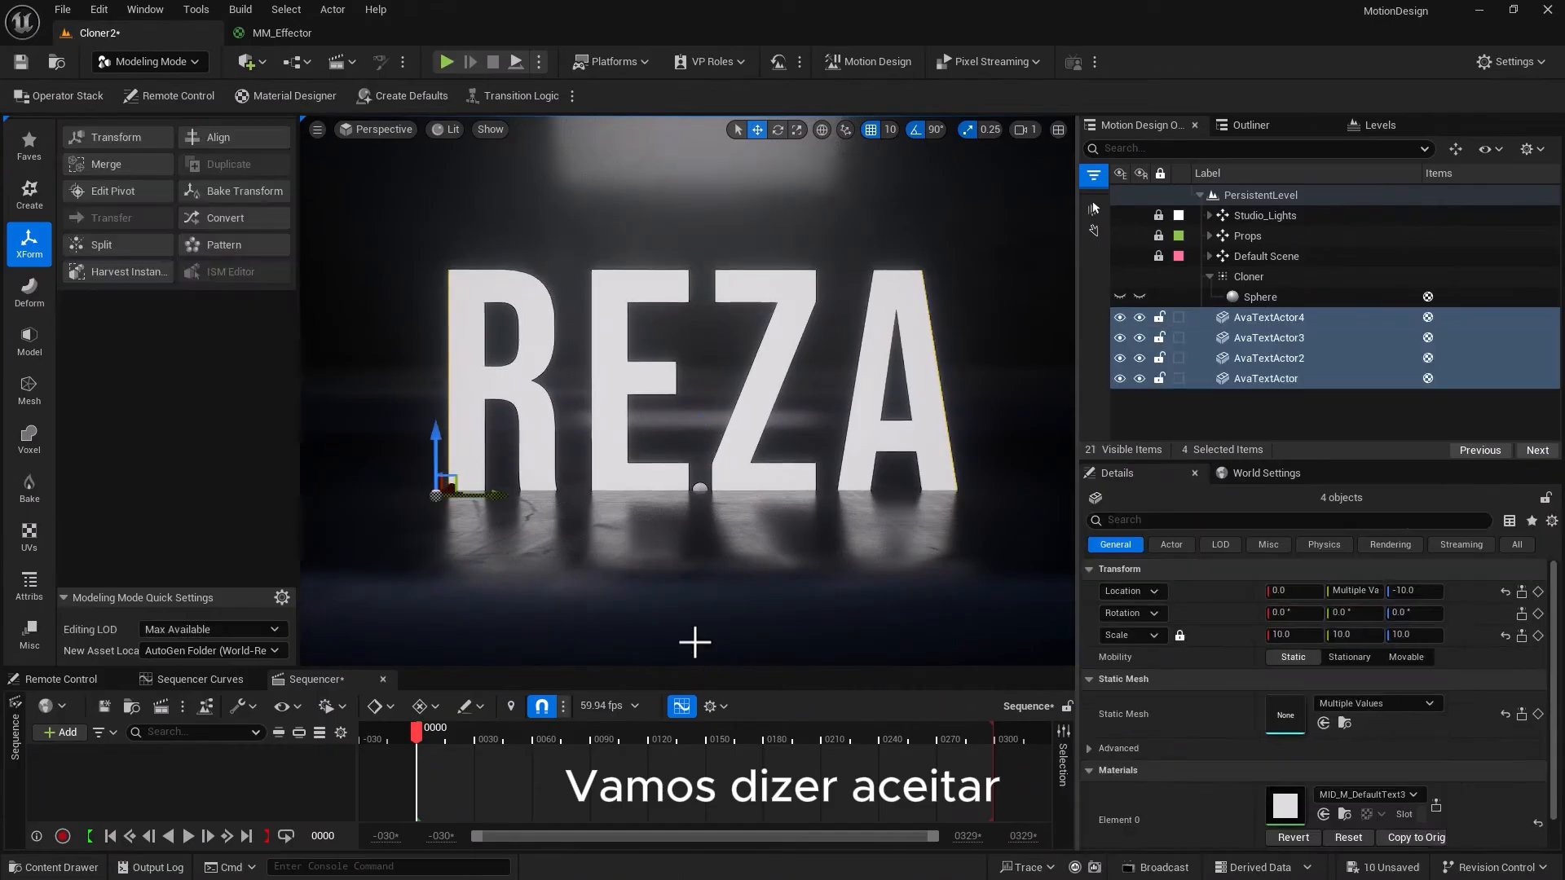
Check the separate letter meshes one by one and select all four, from AvaTextActor to AvaTextActor4
{"action": "left_click", "coordinate": [1259, 316]}
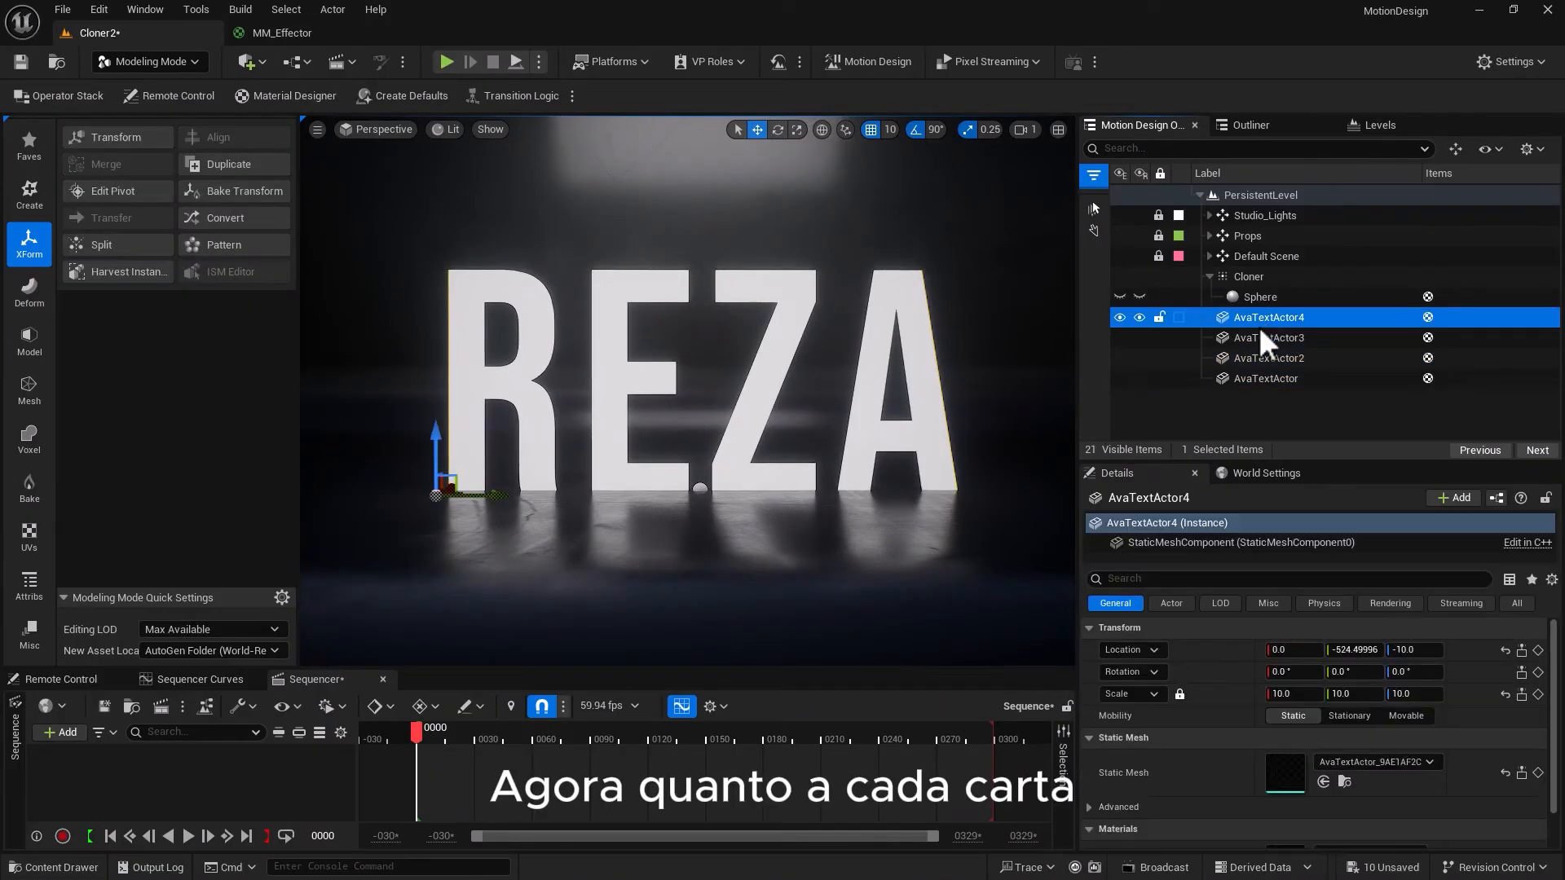
{"action": "left_click", "coordinate": [1260, 338]}
{"action": "left_click", "coordinate": [1256, 355]}
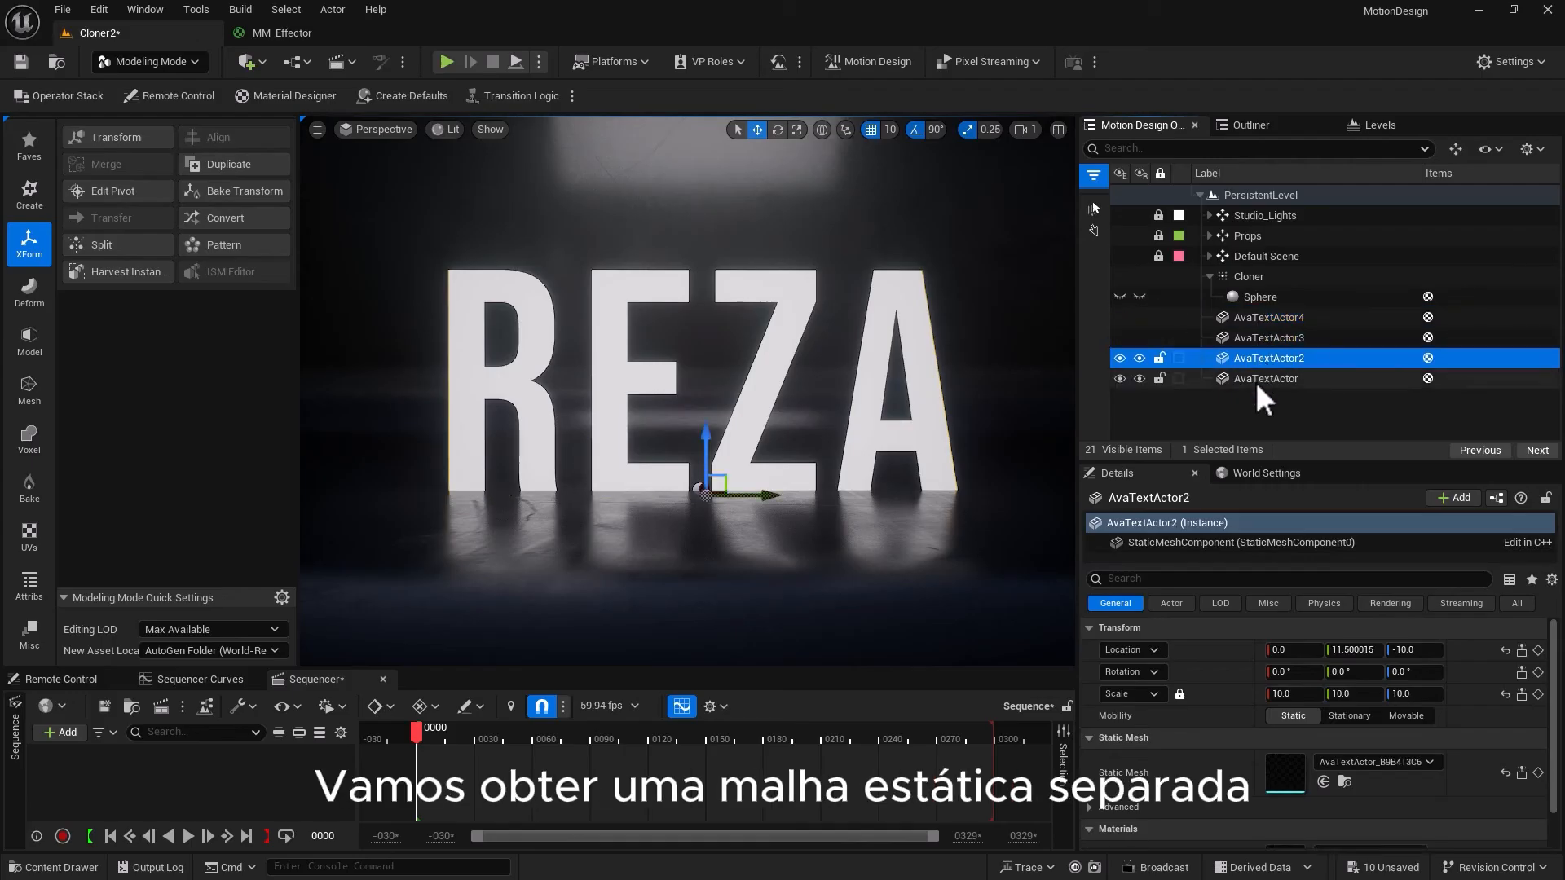
{"action": "left_click", "coordinate": [1255, 379]}
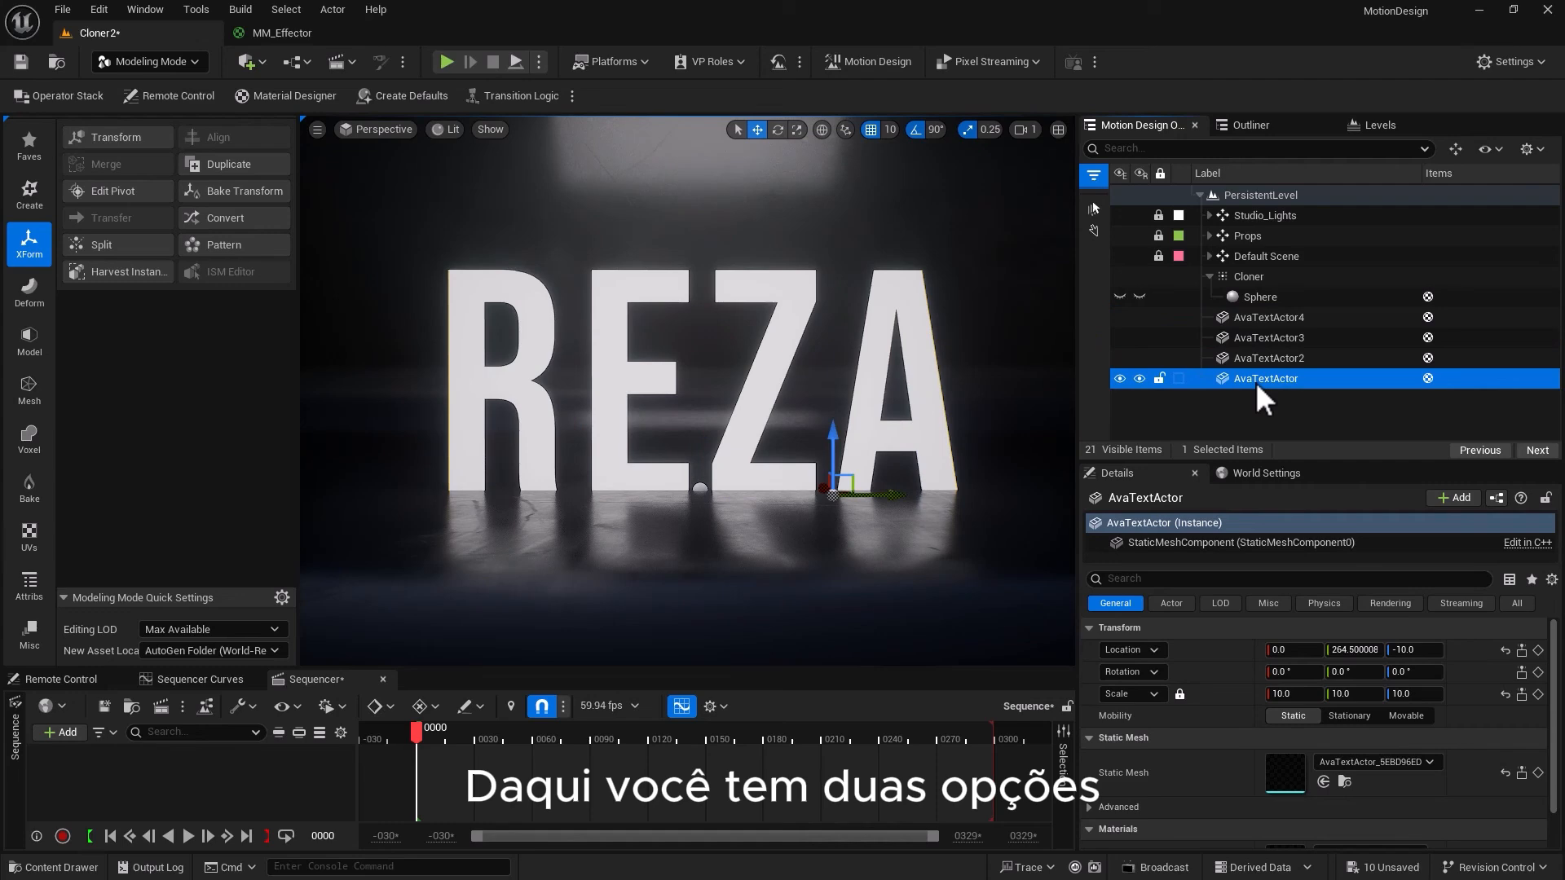
{"action": "left_click", "coordinate": [1254, 321], "text": "shift"}
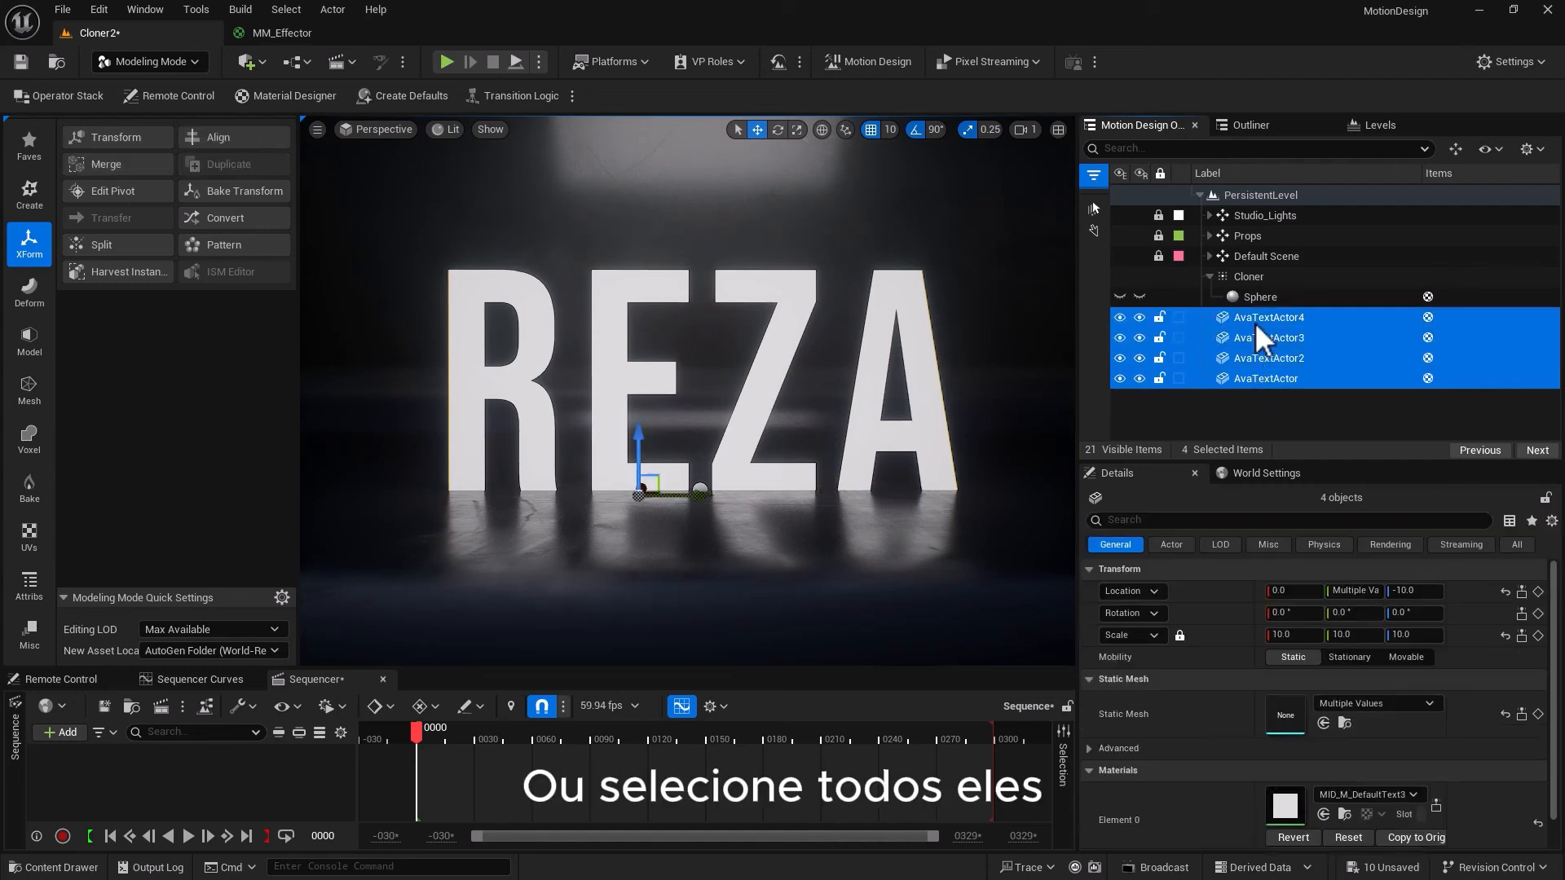
Look at the Null Actor option in Motion Design mode and return to Modeling mode with the letters still selected
{"action": "left_click", "coordinate": [159, 61]}
{"action": "left_click", "coordinate": [169, 222]}
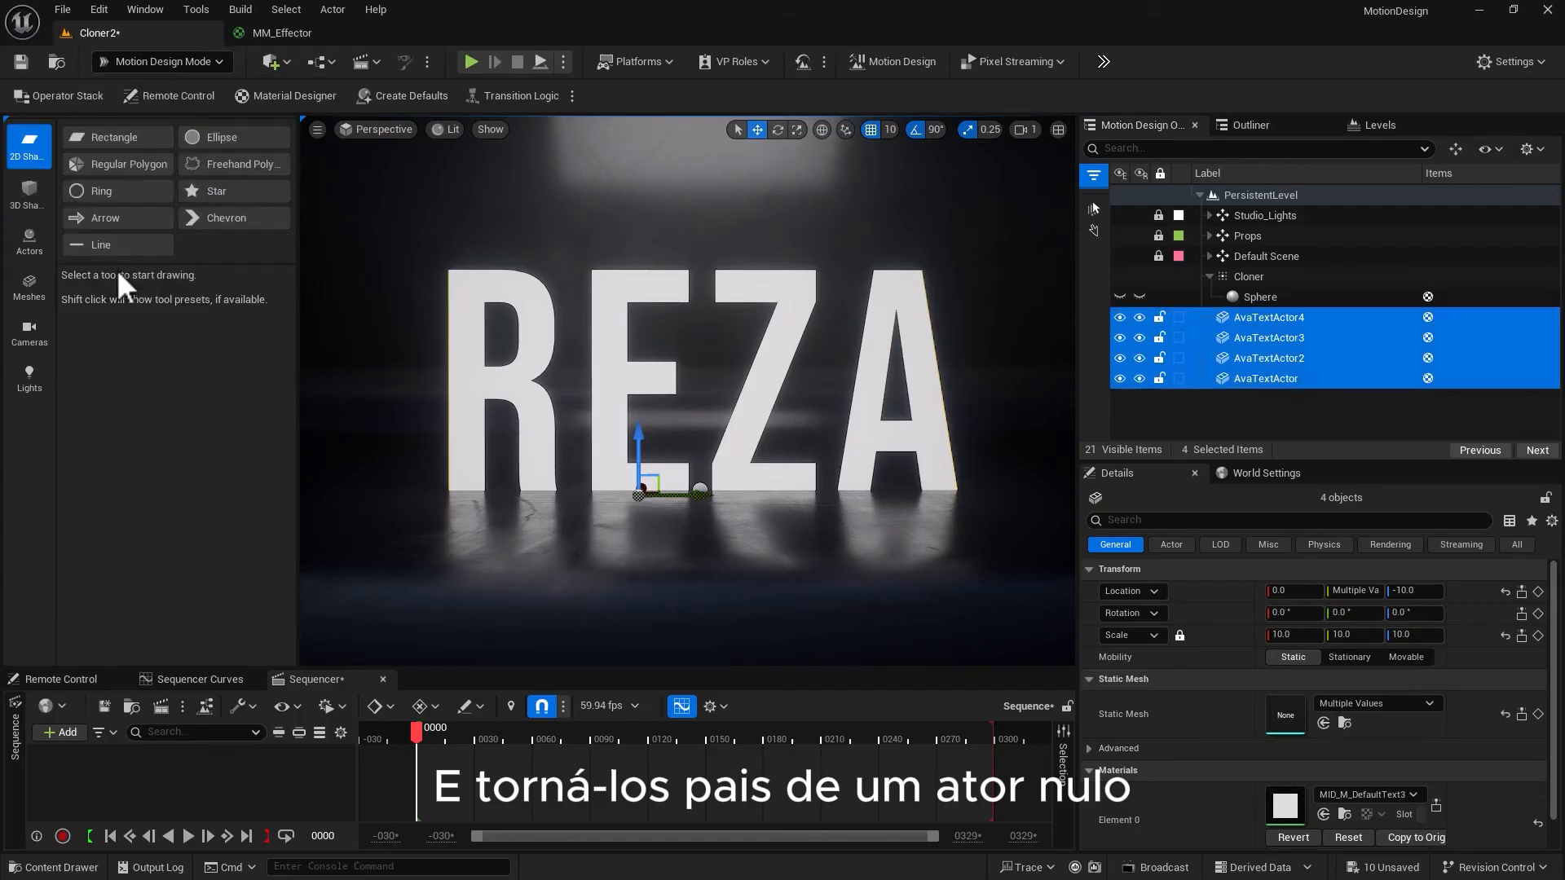
{"action": "left_click", "coordinate": [30, 242]}
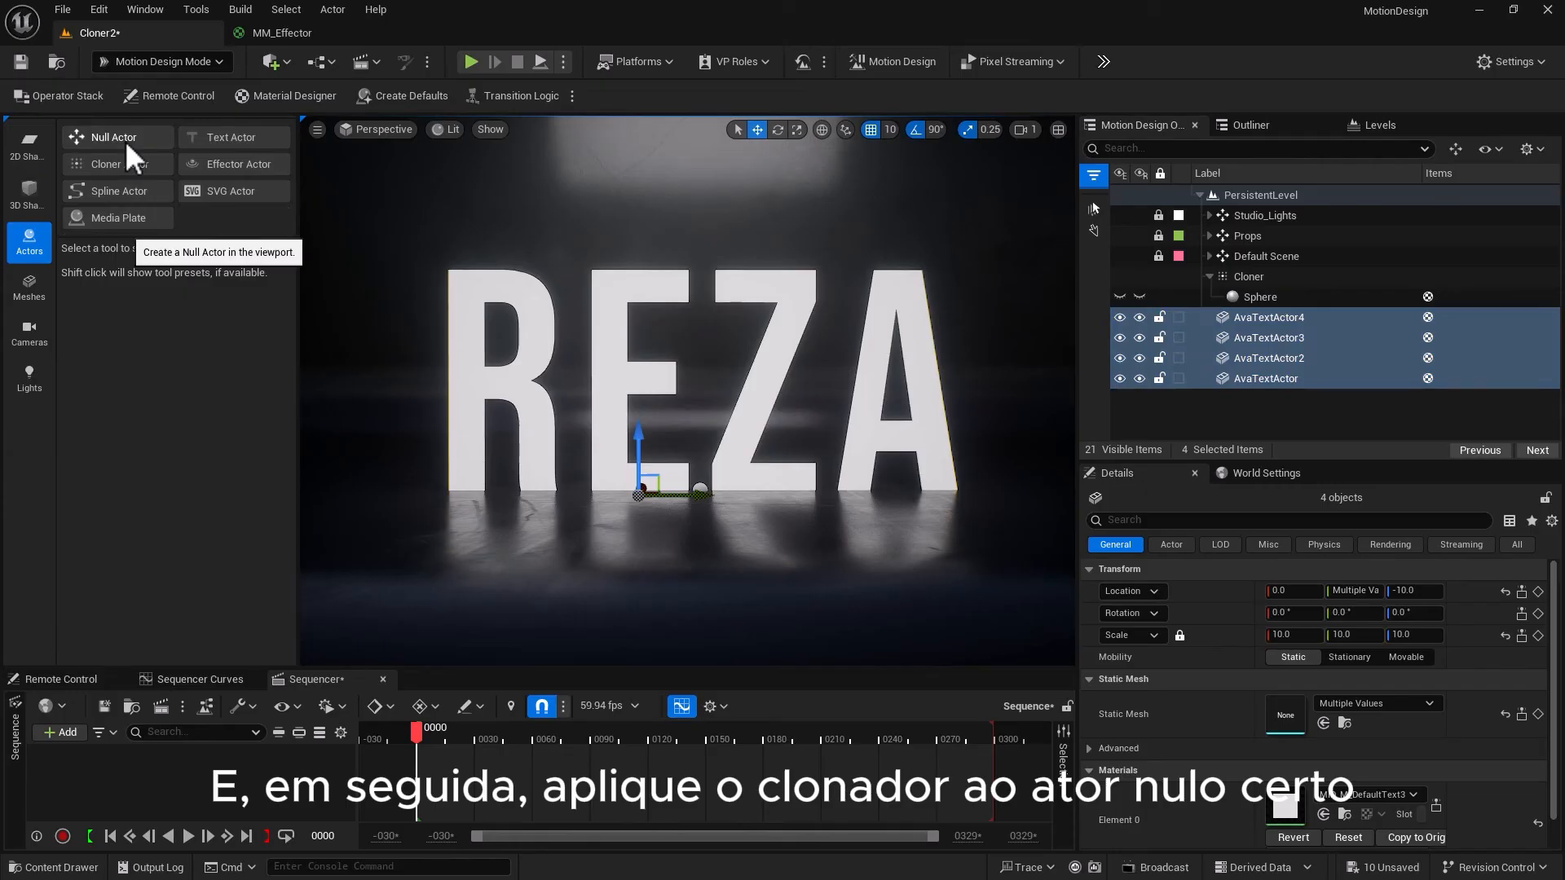
{"action": "left_click", "coordinate": [158, 62]}
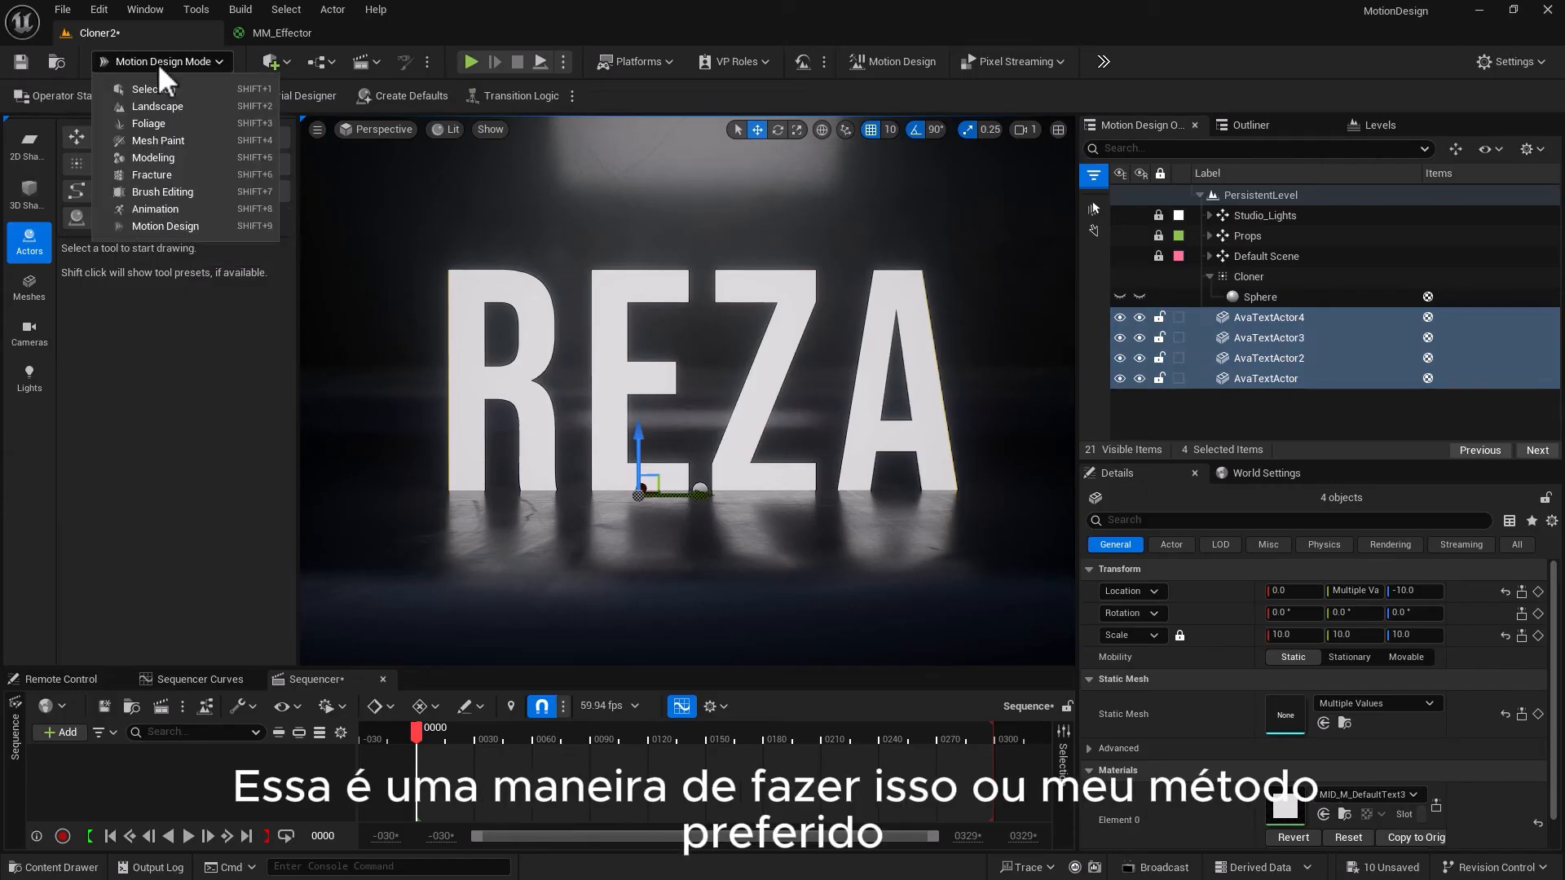
{"action": "left_click", "coordinate": [150, 157]}
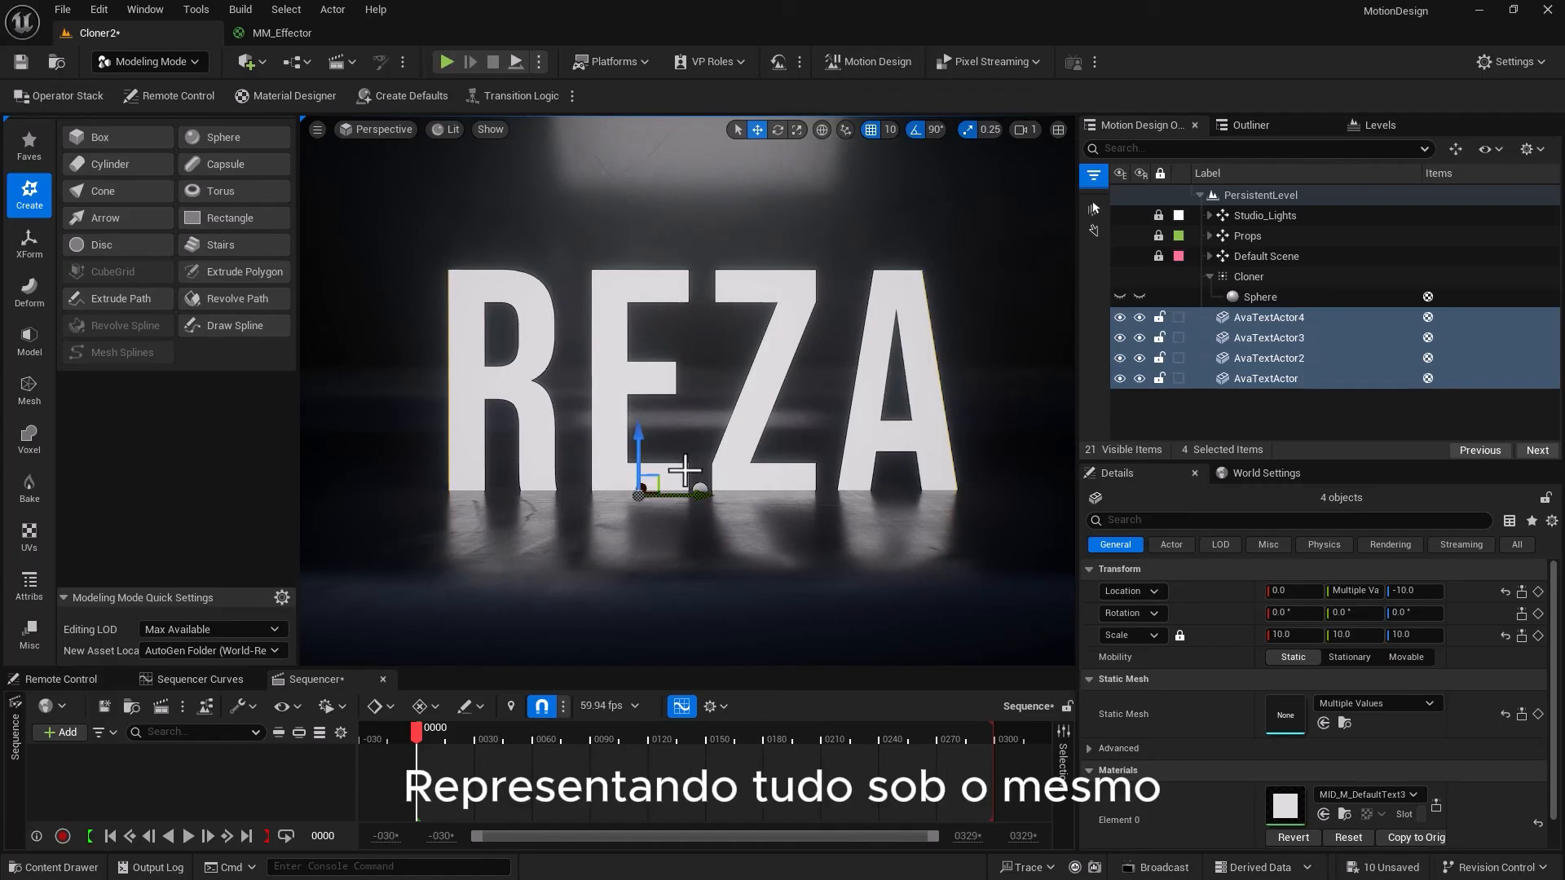
Merge the four letter meshes into a new object named SM_TEXT, with Handle Inputs set to Delete Inputs
{"action": "left_click", "coordinate": [29, 244]}
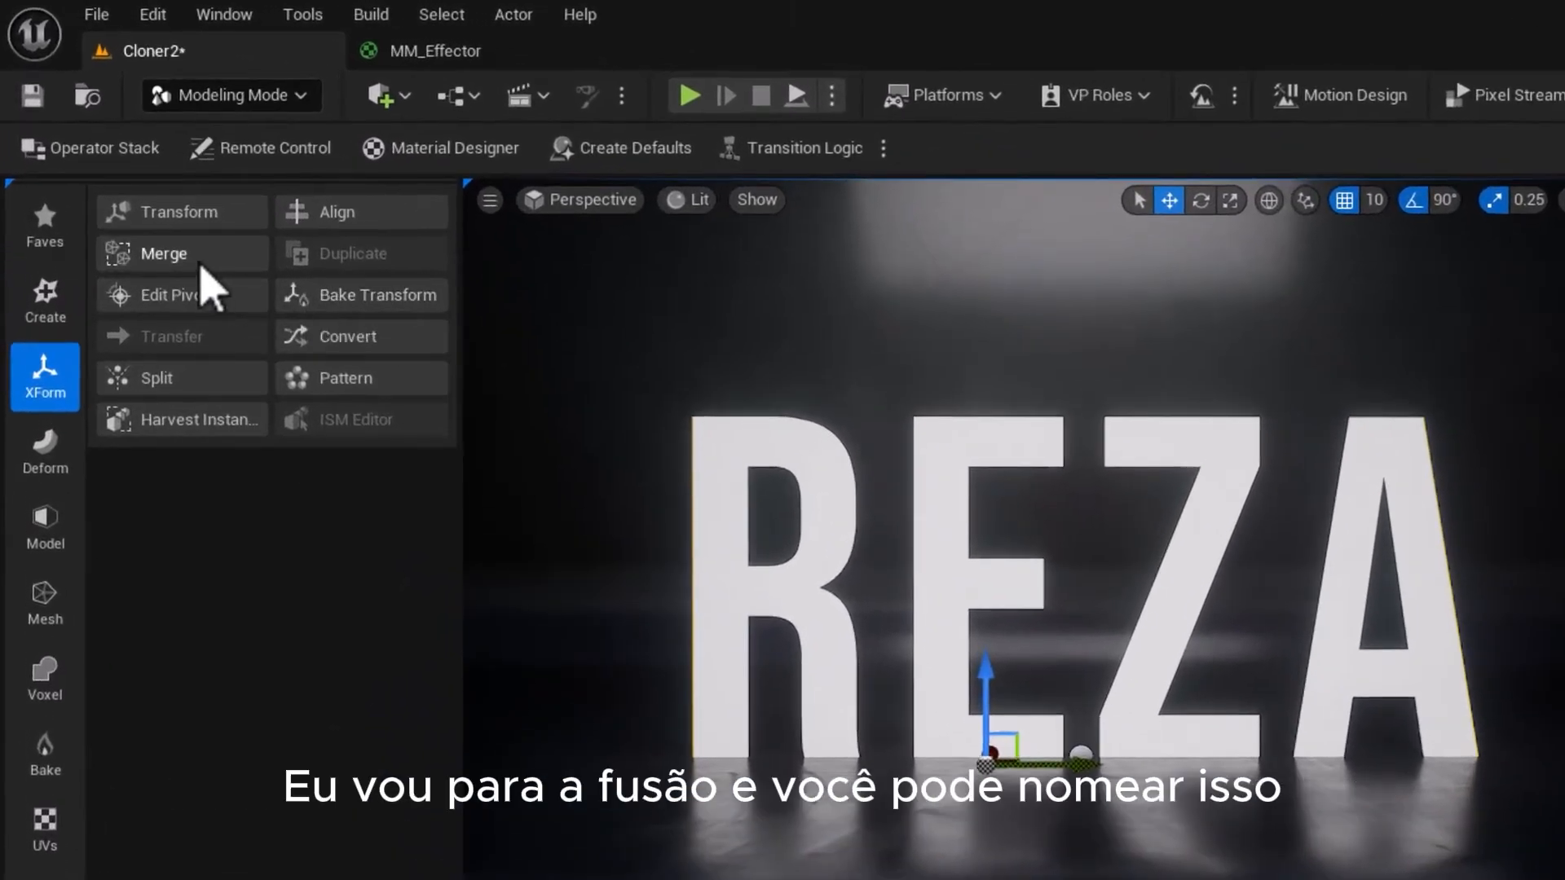
{"action": "left_click", "coordinate": [200, 264]}
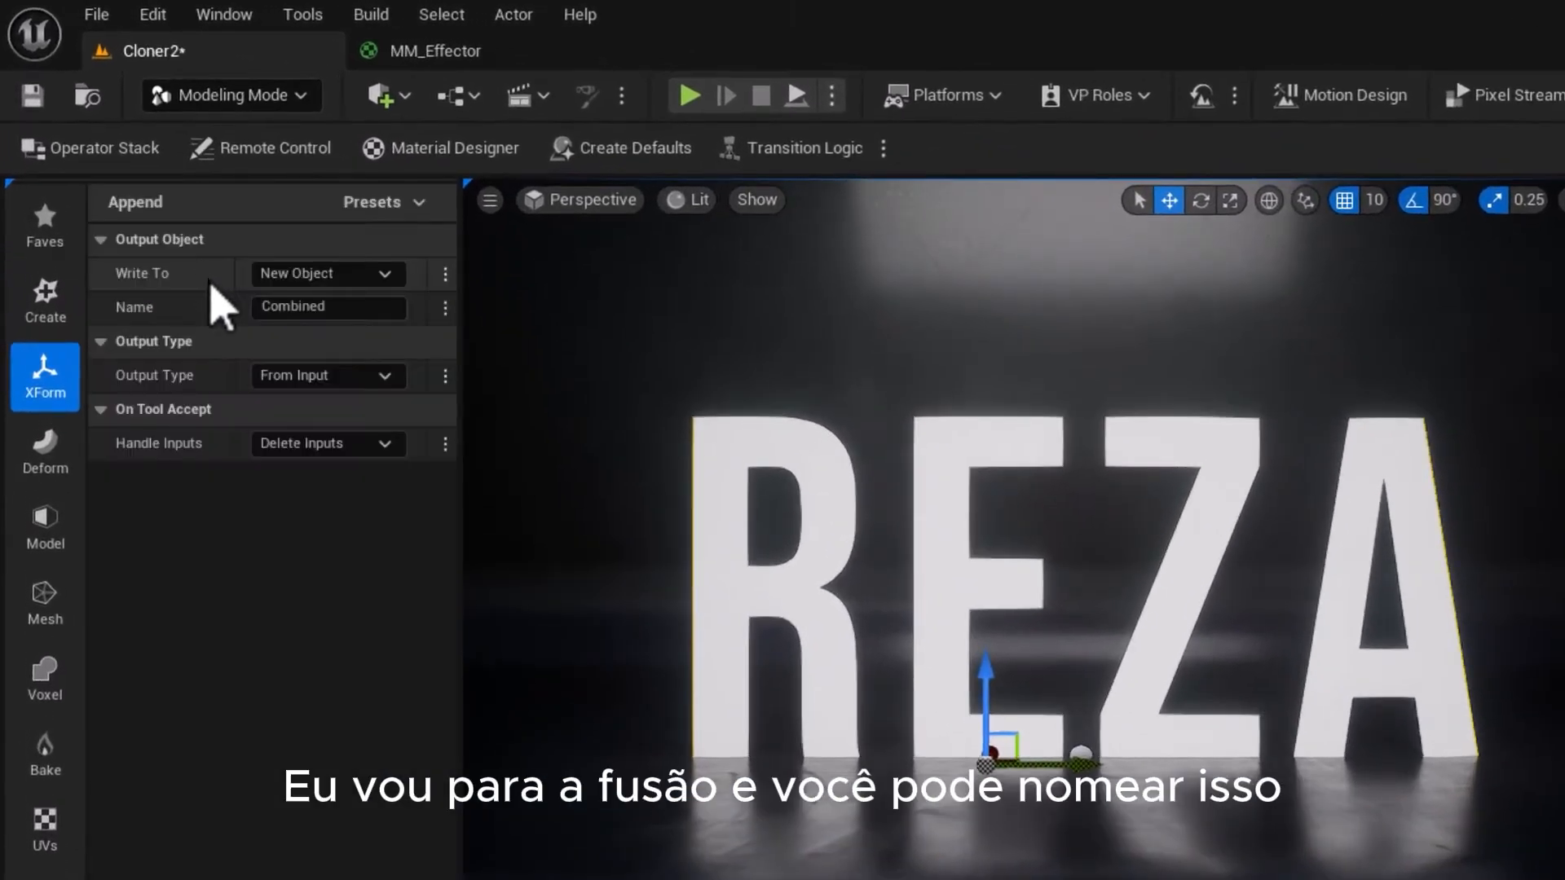
{"action": "left_click", "coordinate": [327, 310]}
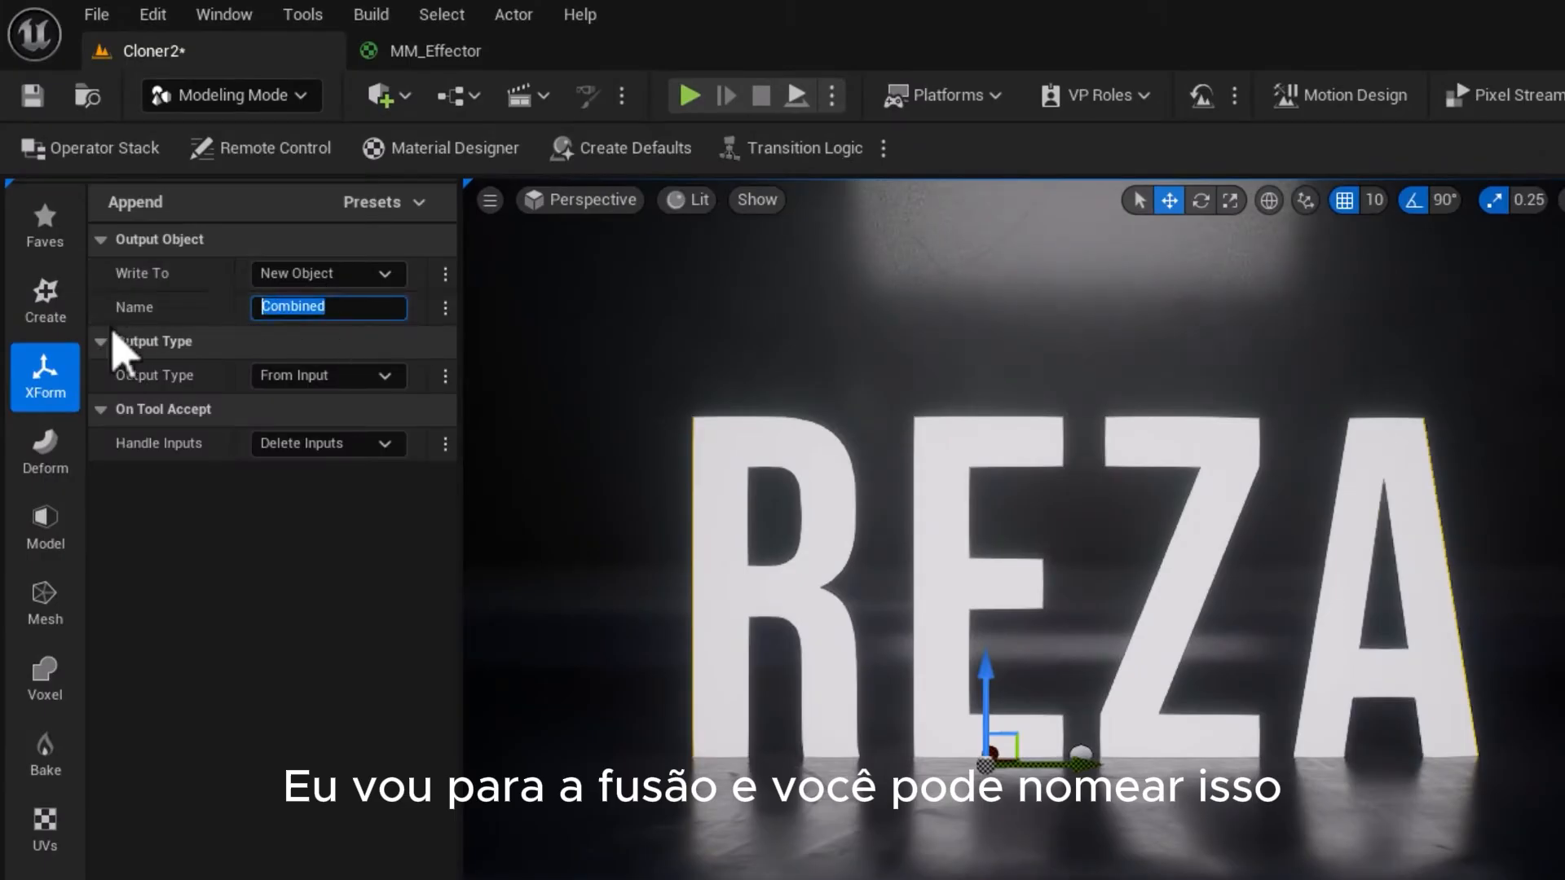
{"action": "type", "text": "SM_TEXT"}
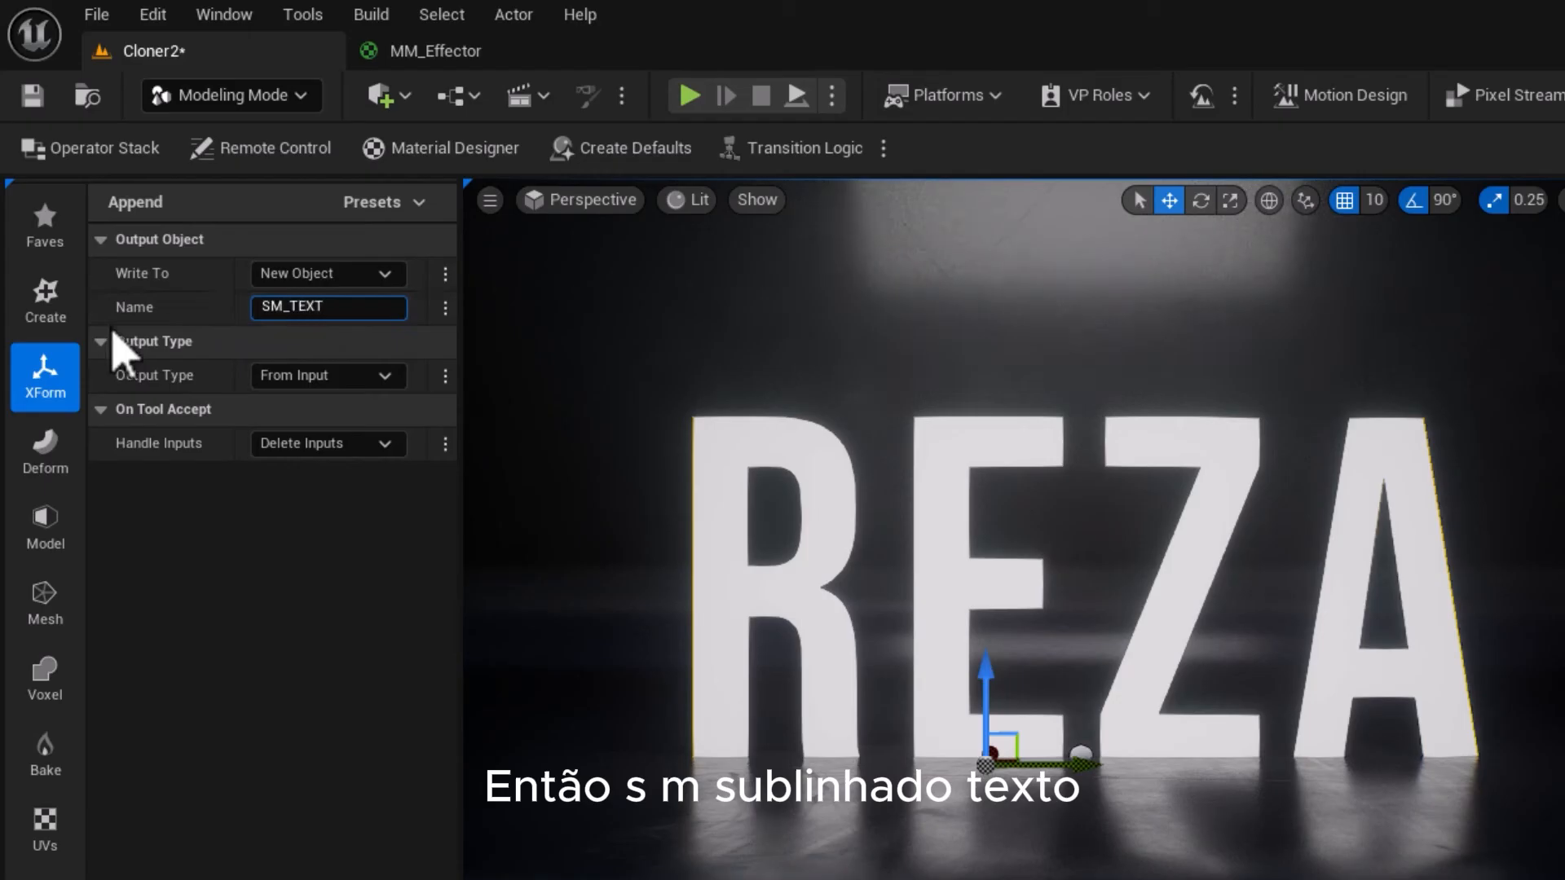
{"action": "key", "text": "Return"}
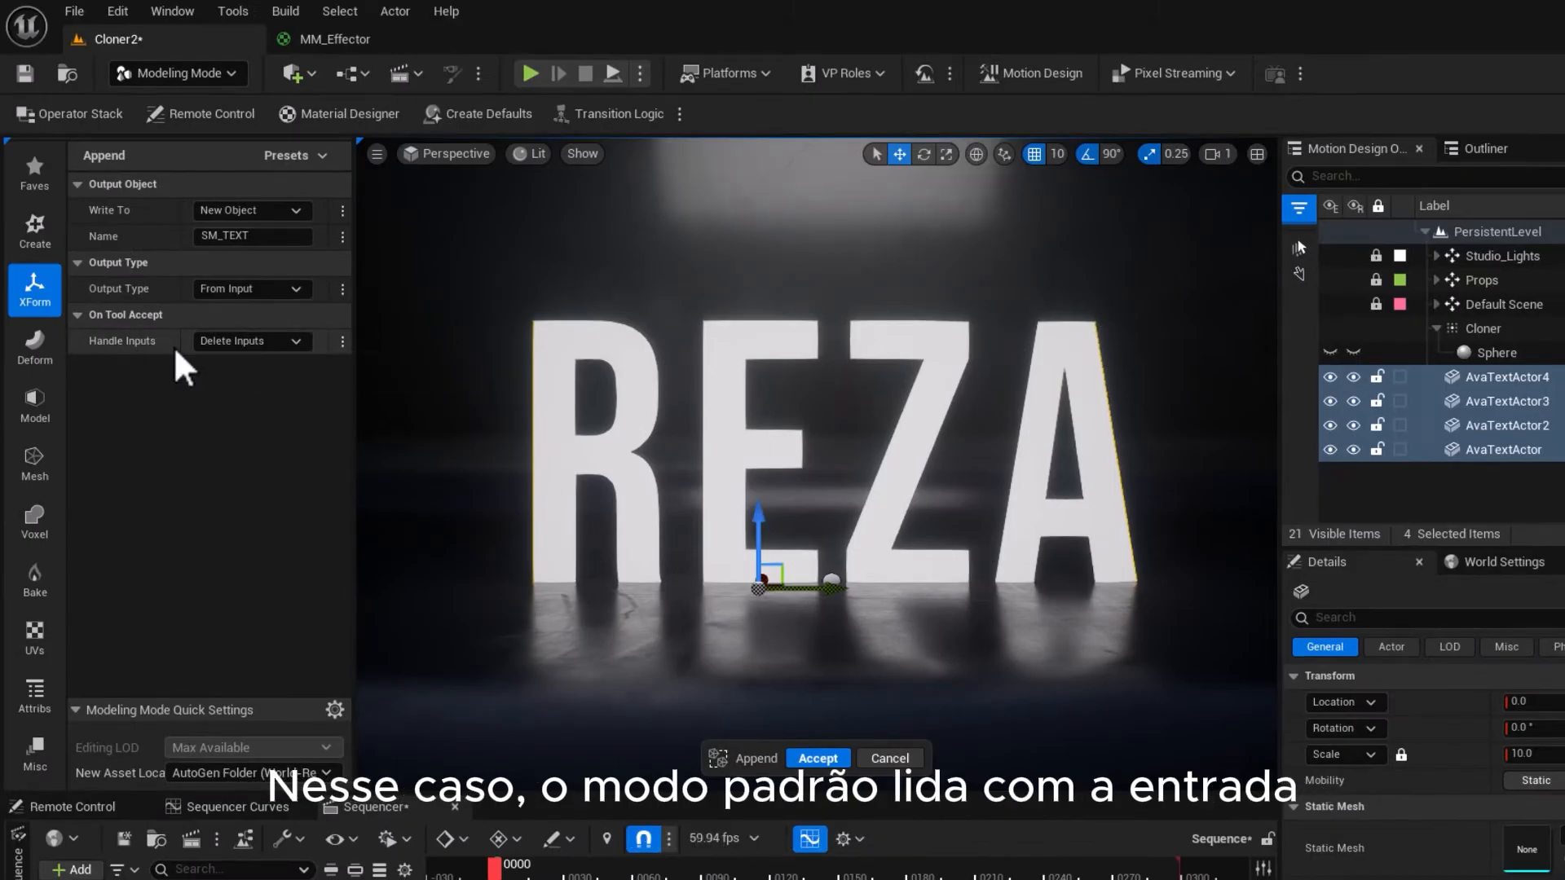
{"action": "left_click", "coordinate": [265, 342]}
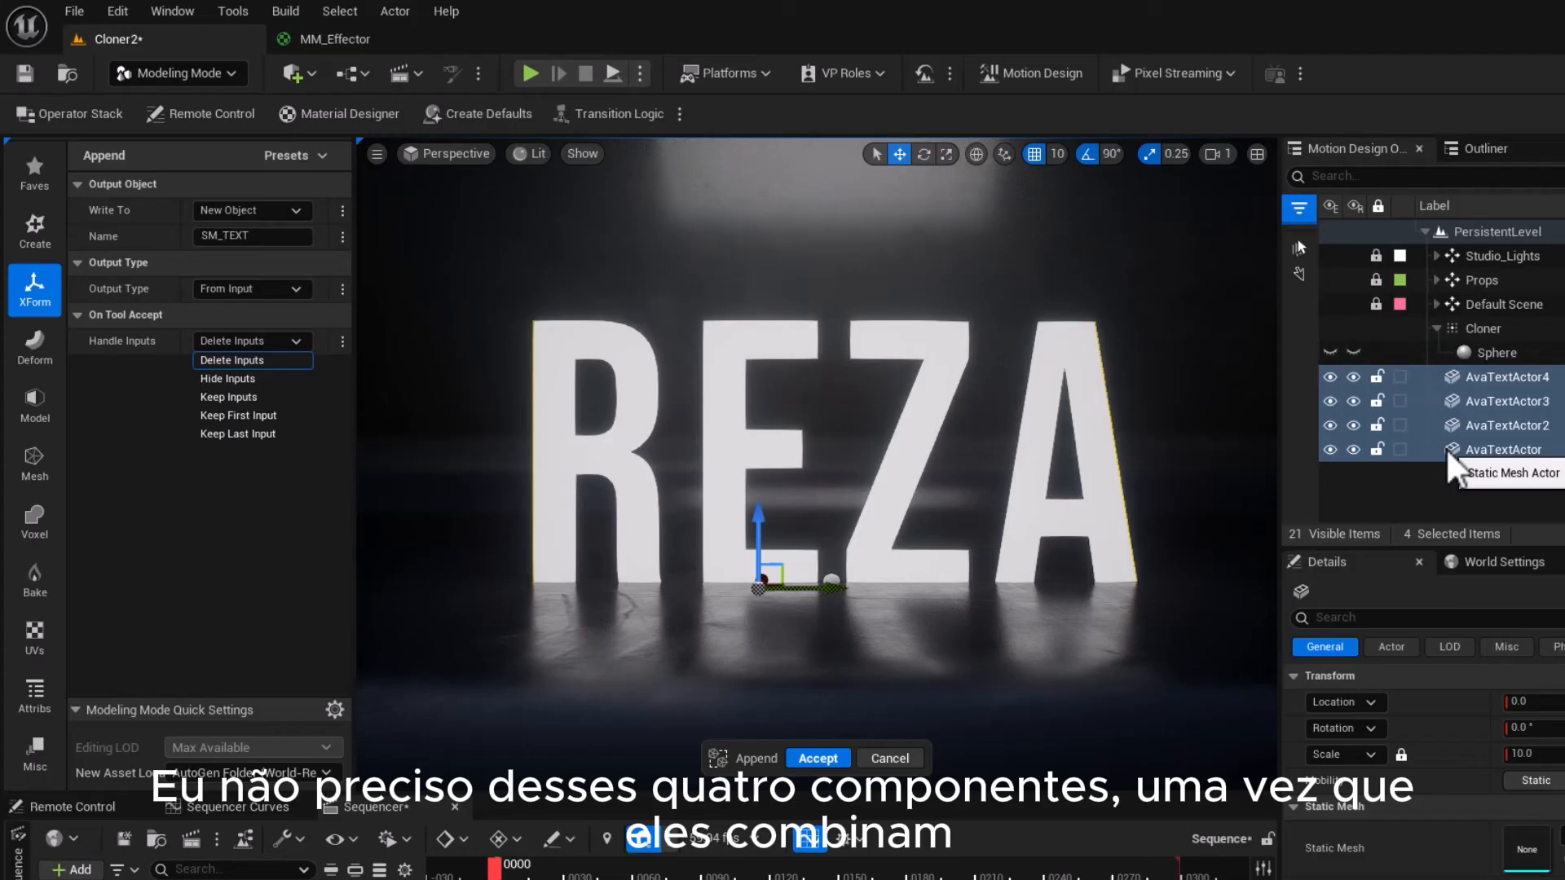
{"action": "left_click", "coordinate": [254, 361]}
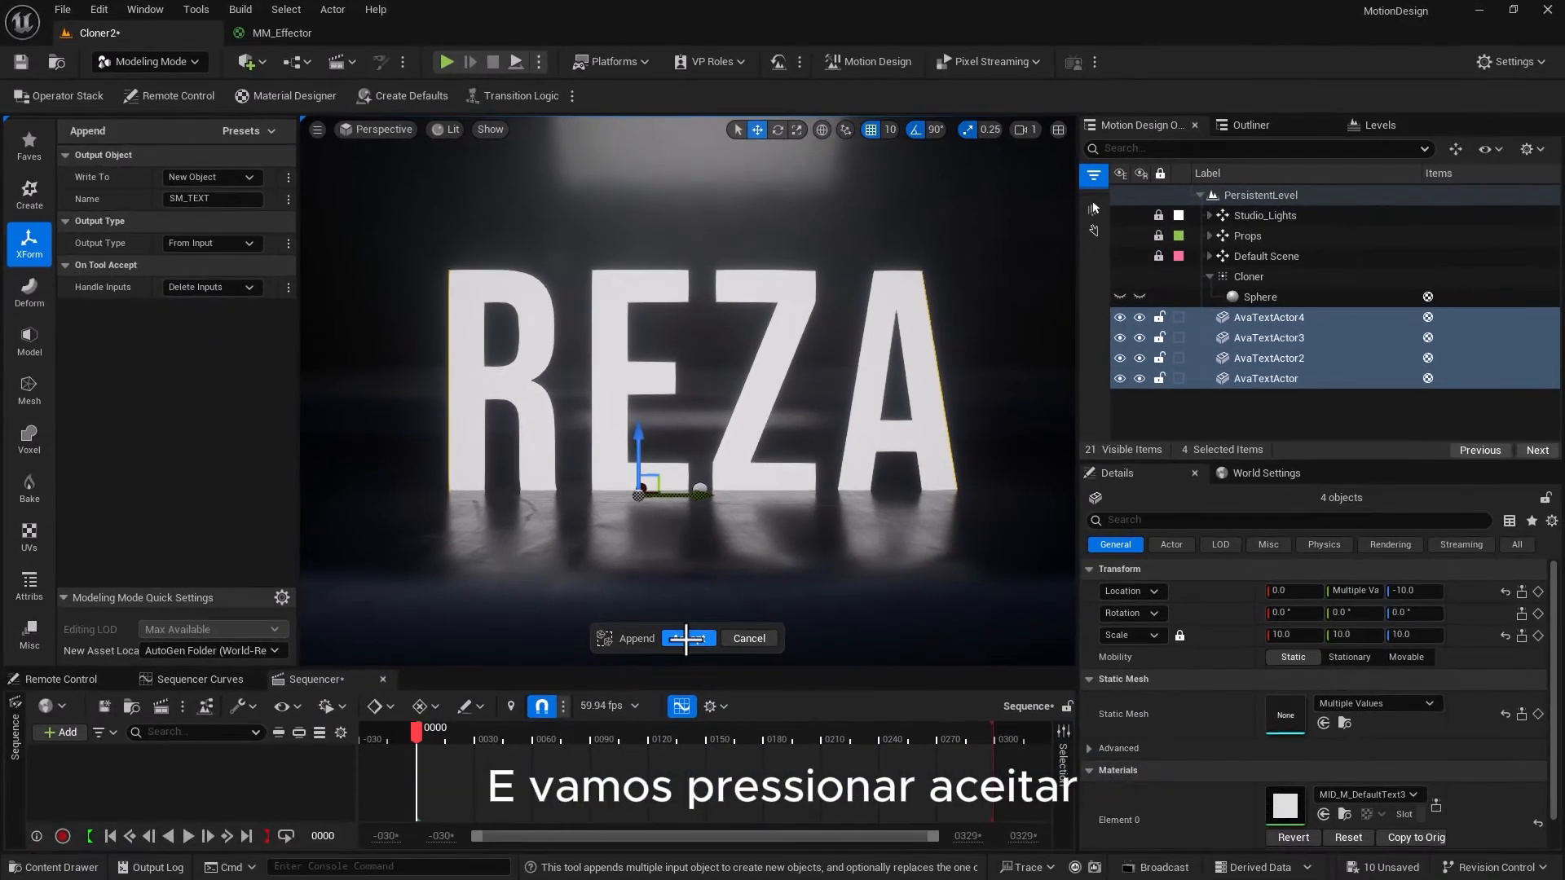
{"action": "left_click", "coordinate": [686, 639]}
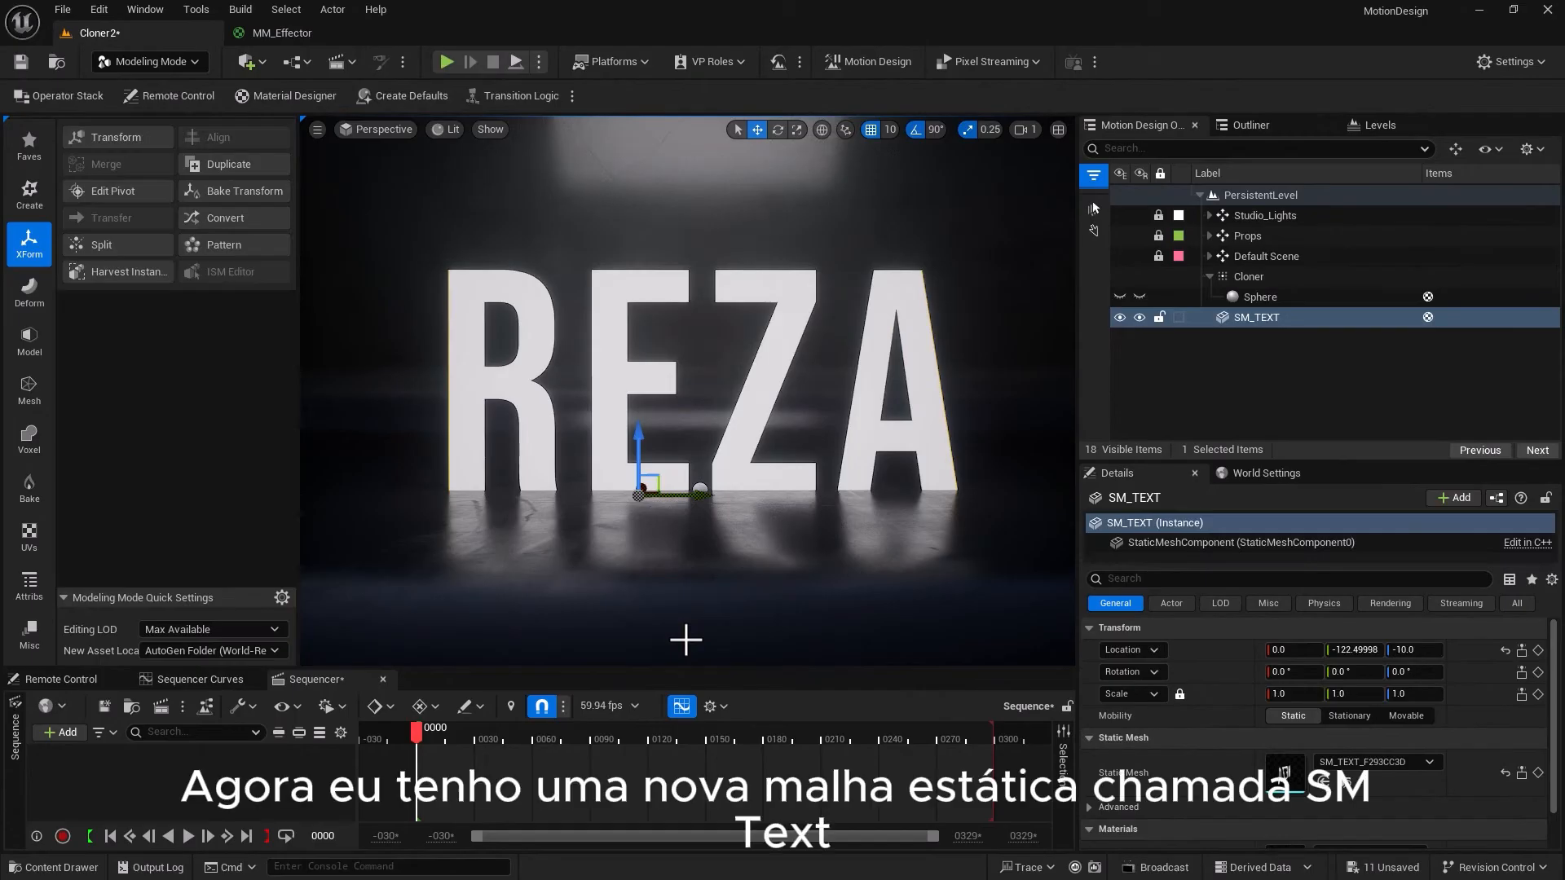
Pick the merged SM_TEXT mesh in the viewport as the Cloner's sample actor
{"action": "left_click", "coordinate": [1253, 279]}
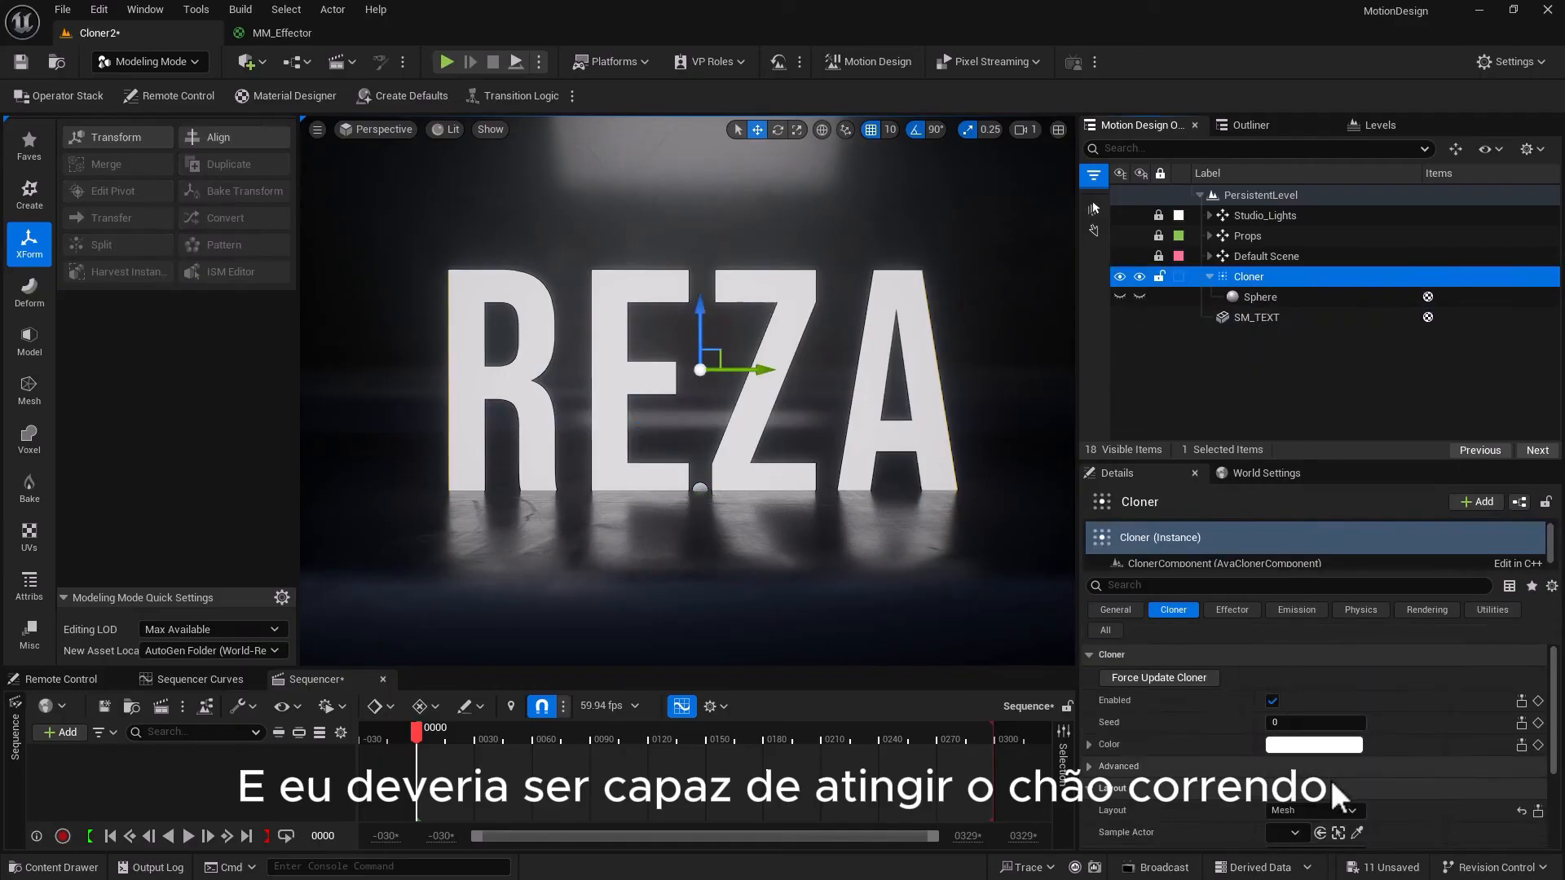
{"action": "scroll", "coordinate": [1332, 782], "scroll_direction": "down", "scroll_amount": 2}
{"action": "left_click", "coordinate": [1356, 754]}
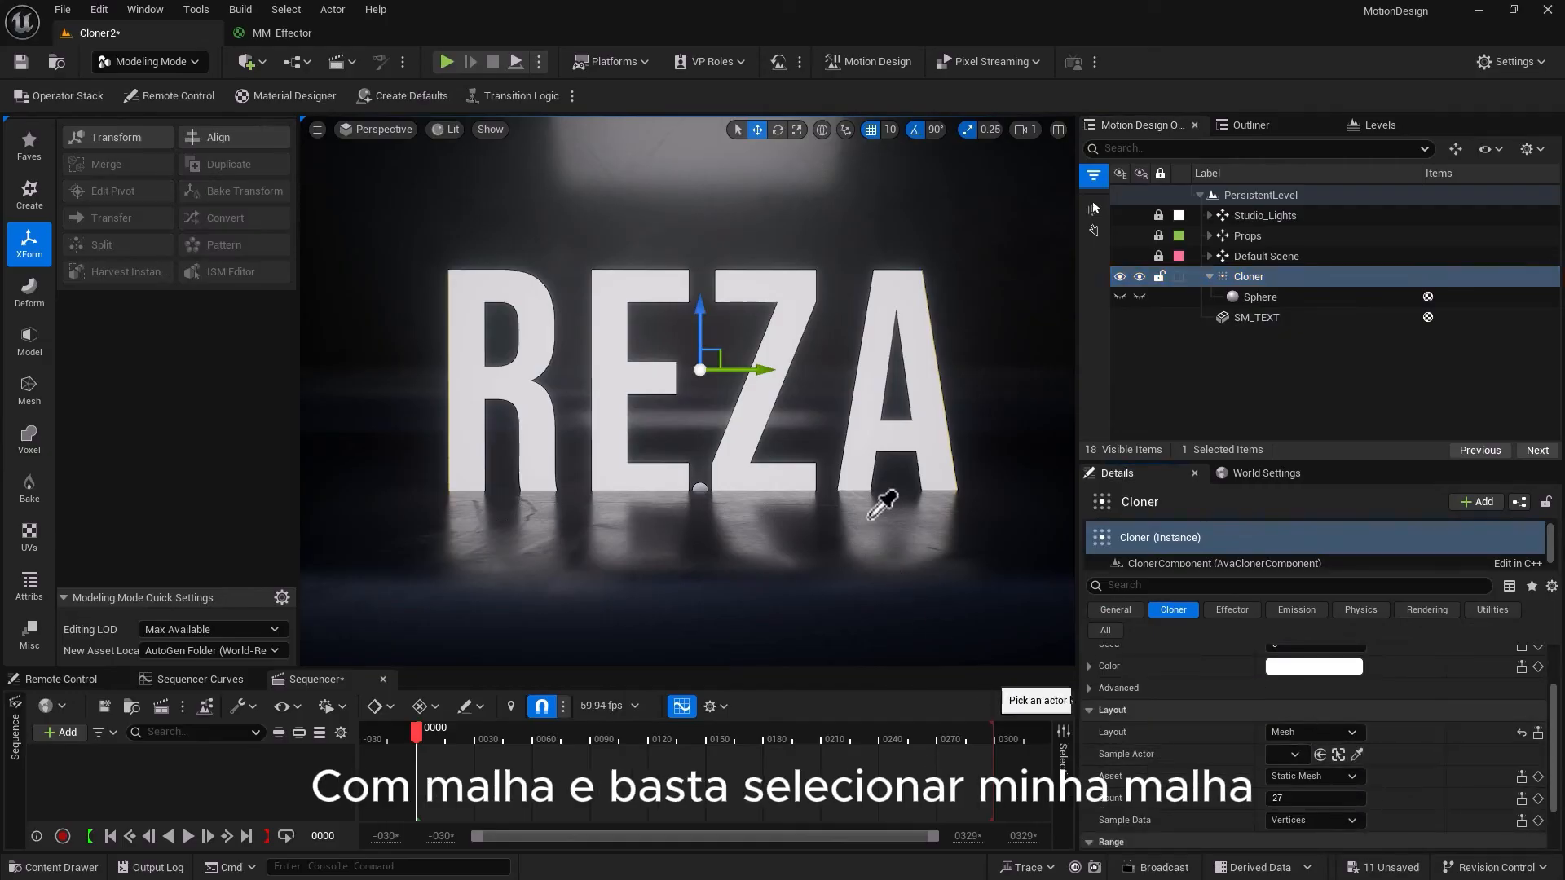
{"action": "left_click", "coordinate": [858, 432]}
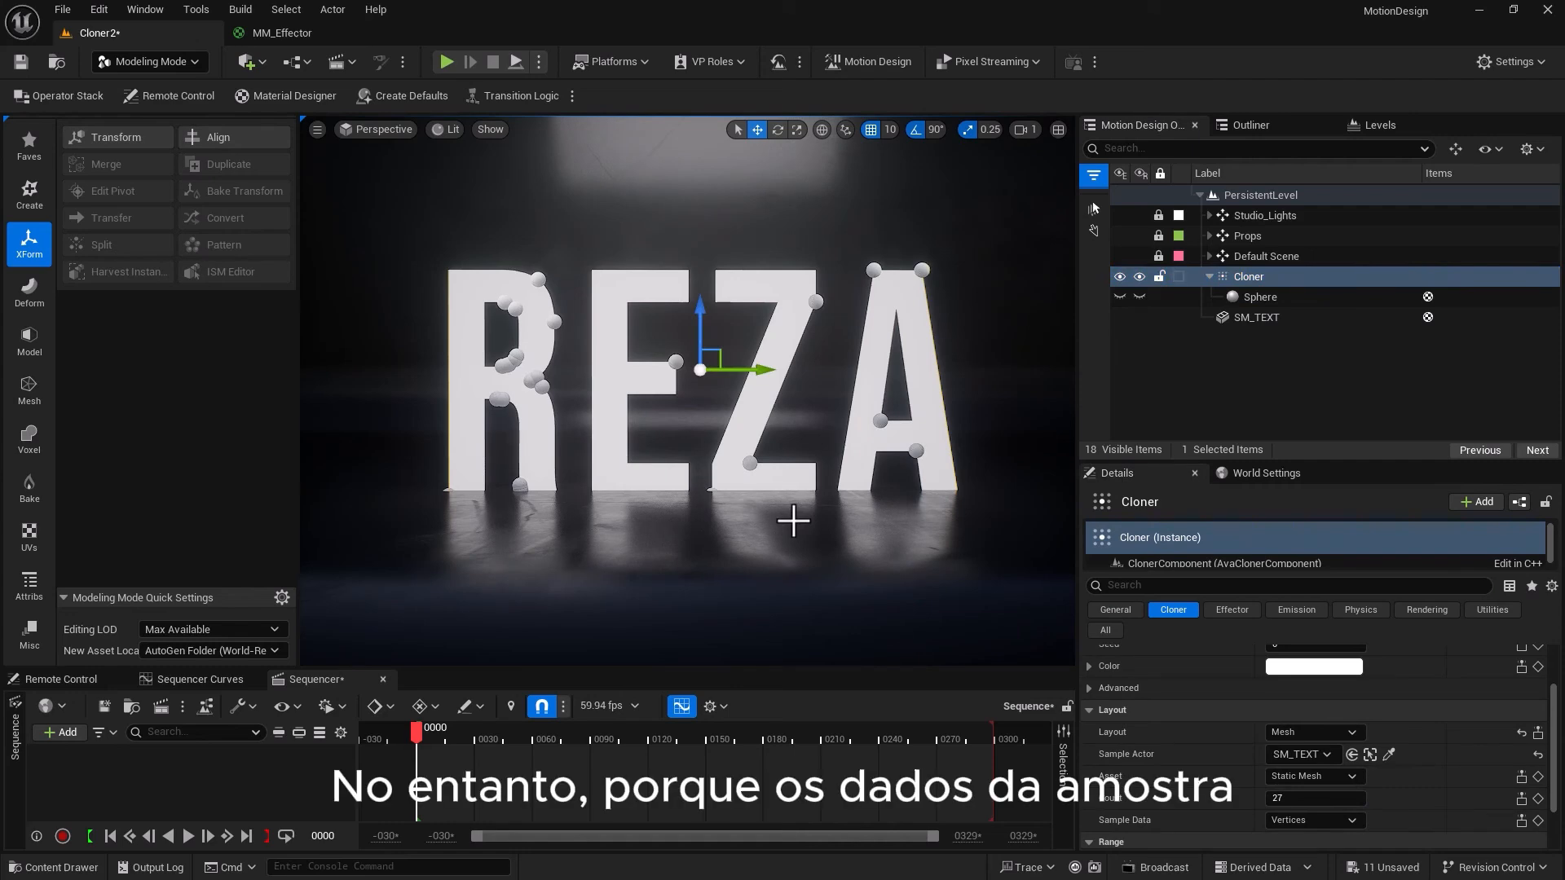
Set the Cloner's Sample Data to Triangles and its Count to 500
{"action": "scroll", "coordinate": [1185, 811], "scroll_direction": "down", "scroll_amount": 1}
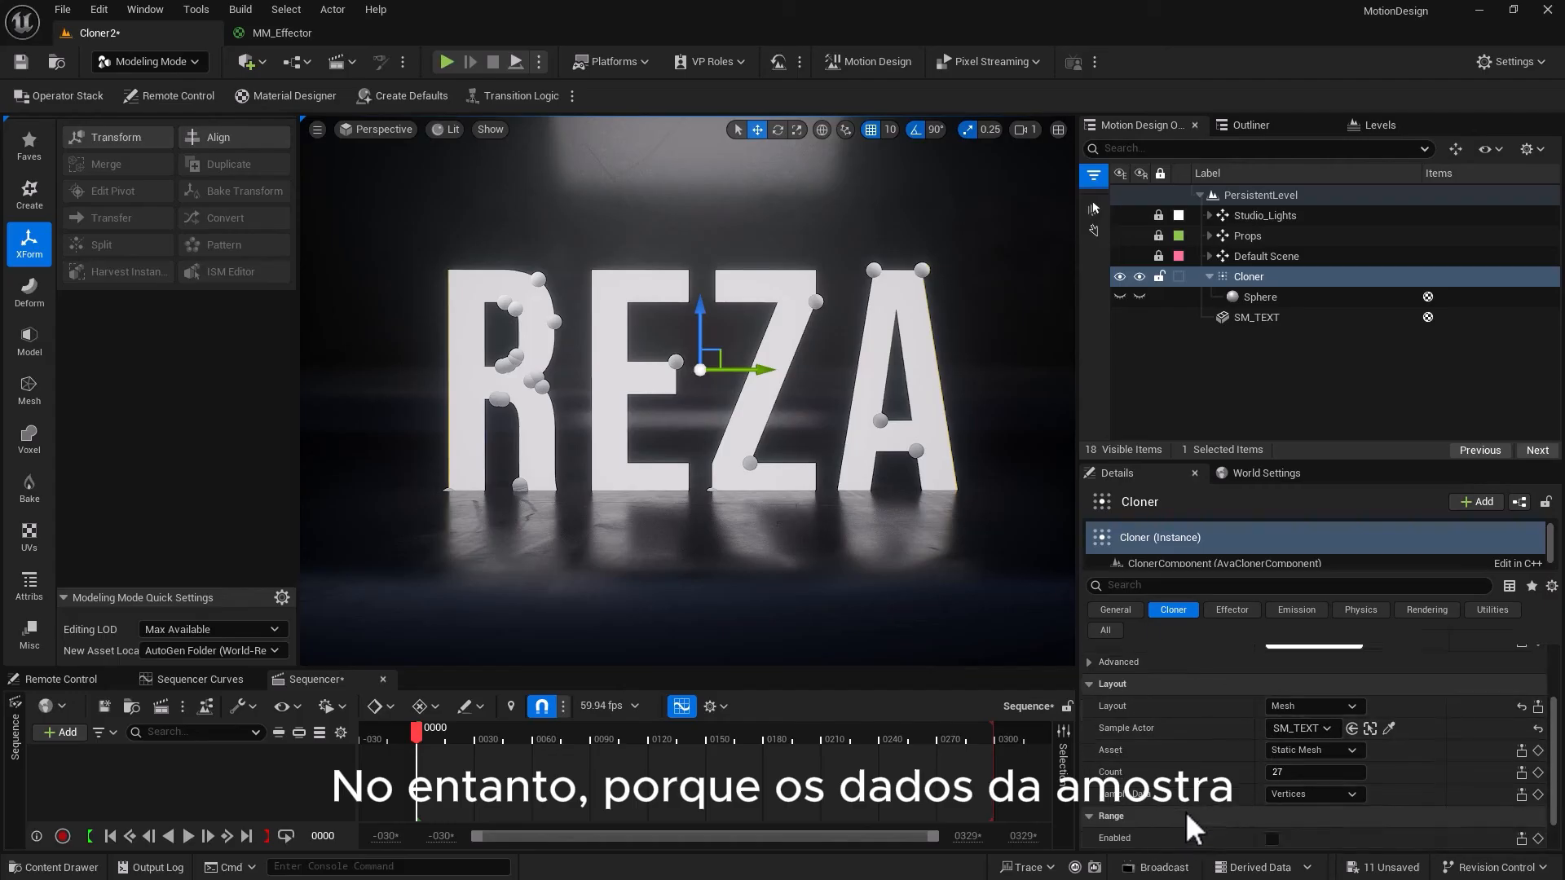
{"action": "left_click", "coordinate": [1289, 790]}
{"action": "left_click", "coordinate": [1294, 745]}
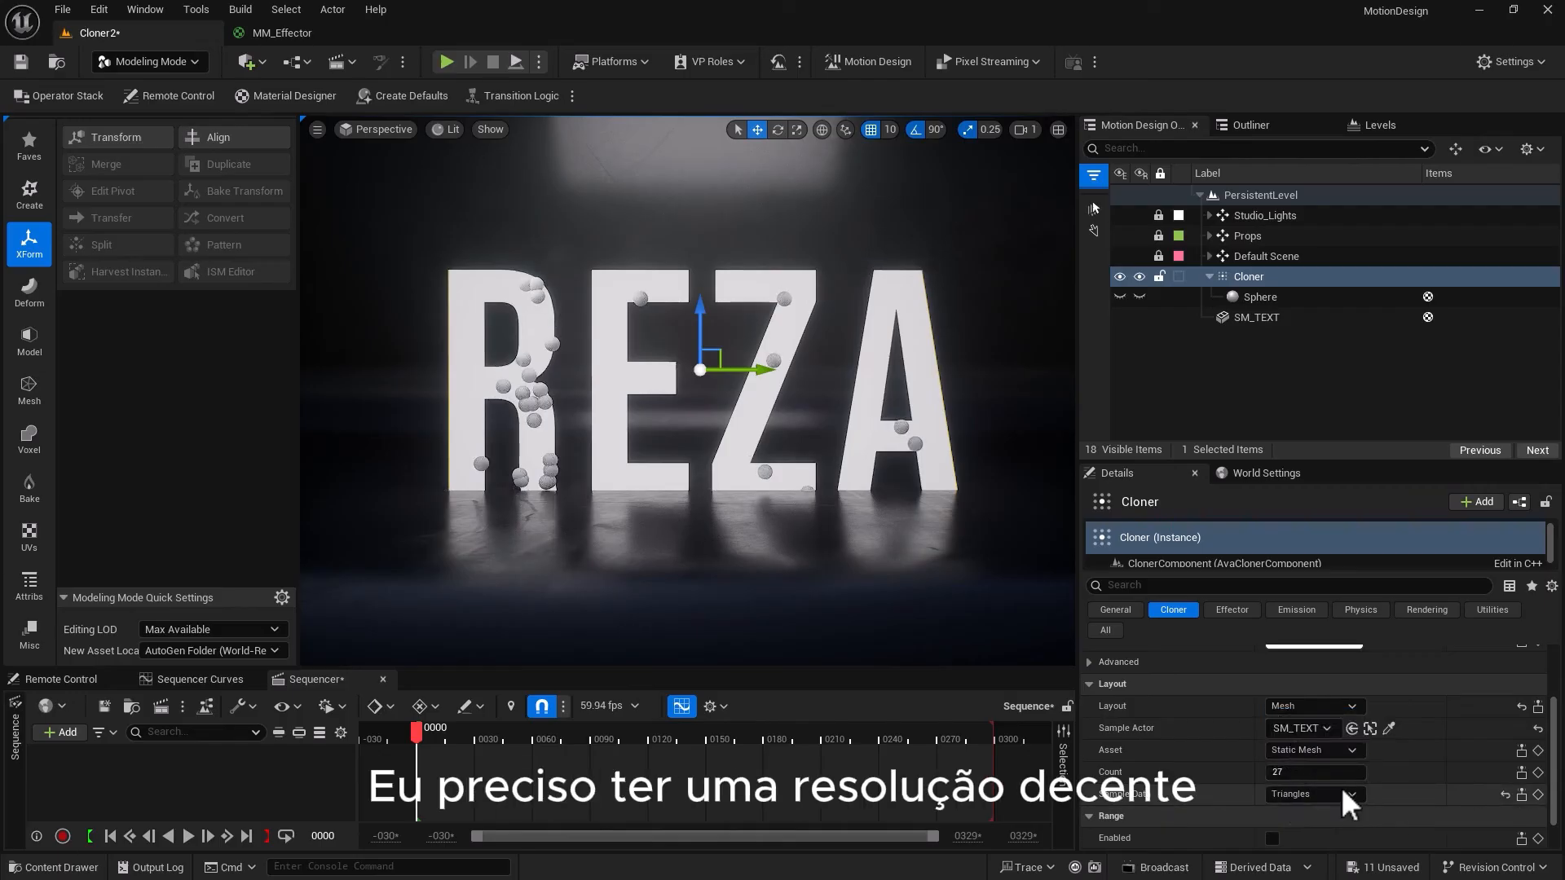
{"action": "left_click", "coordinate": [1302, 771]}
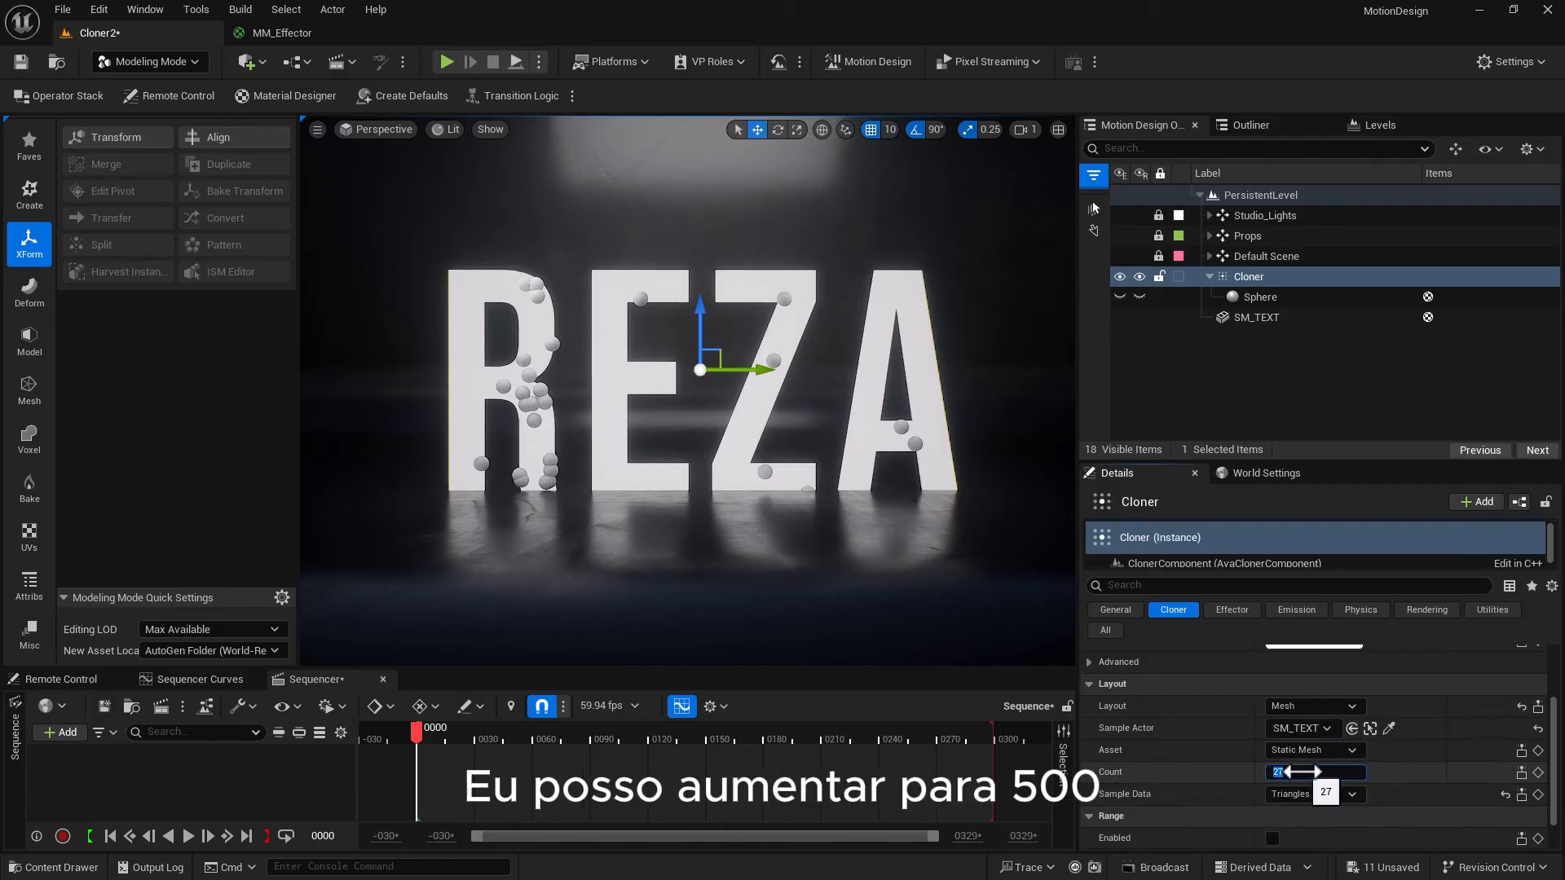
{"action": "key", "text": "Return"}
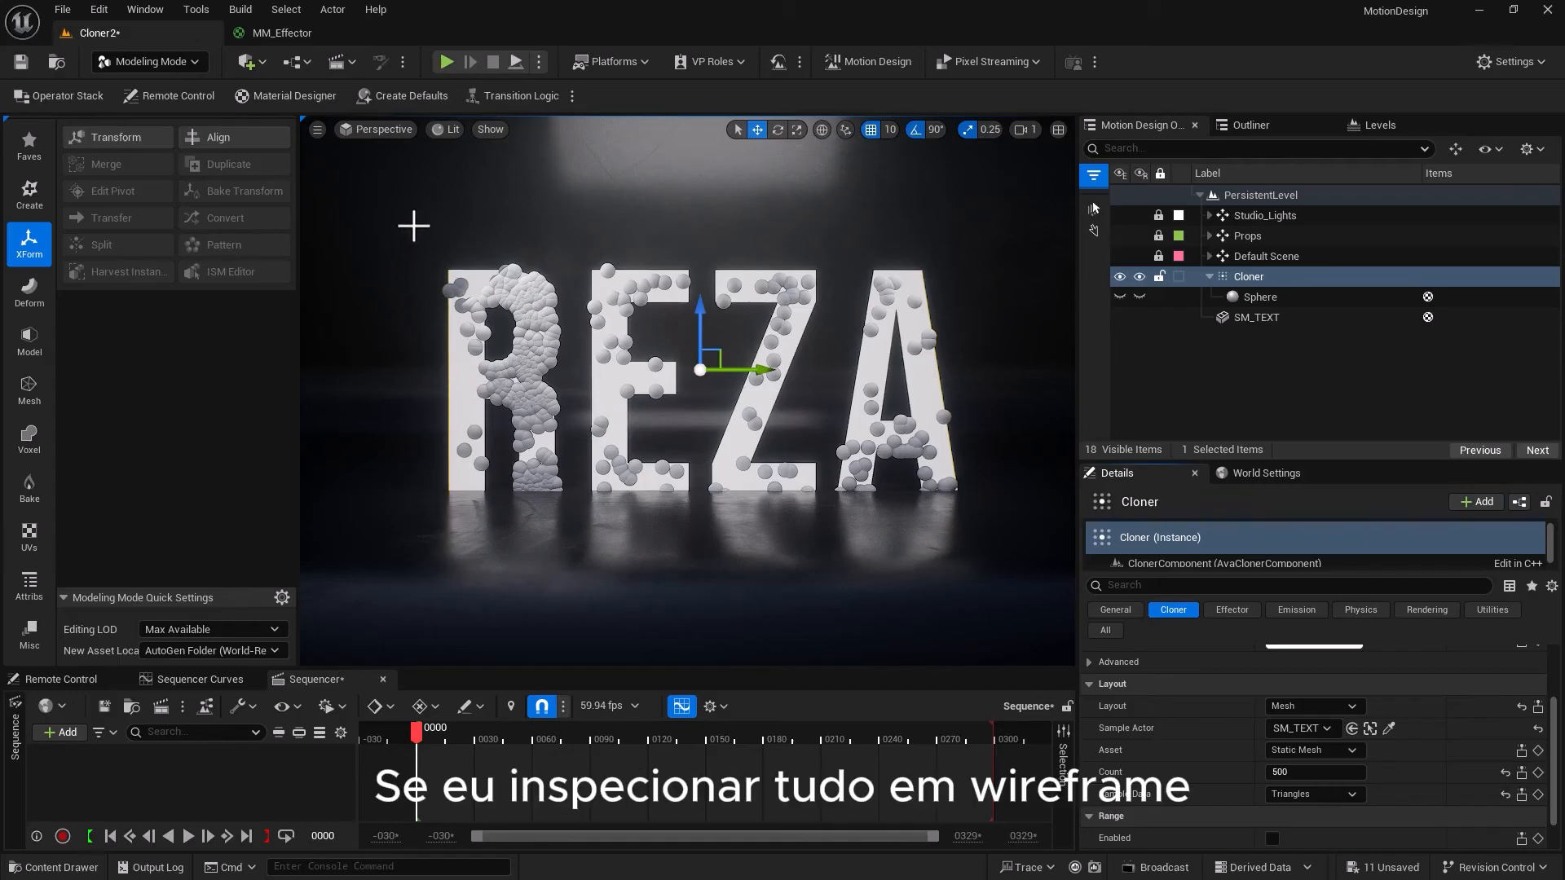
Switch the viewport to Wireframe and clear the Cloner's sample actor, selecting SM_TEXT to expose its topology
{"action": "left_click", "coordinate": [443, 132]}
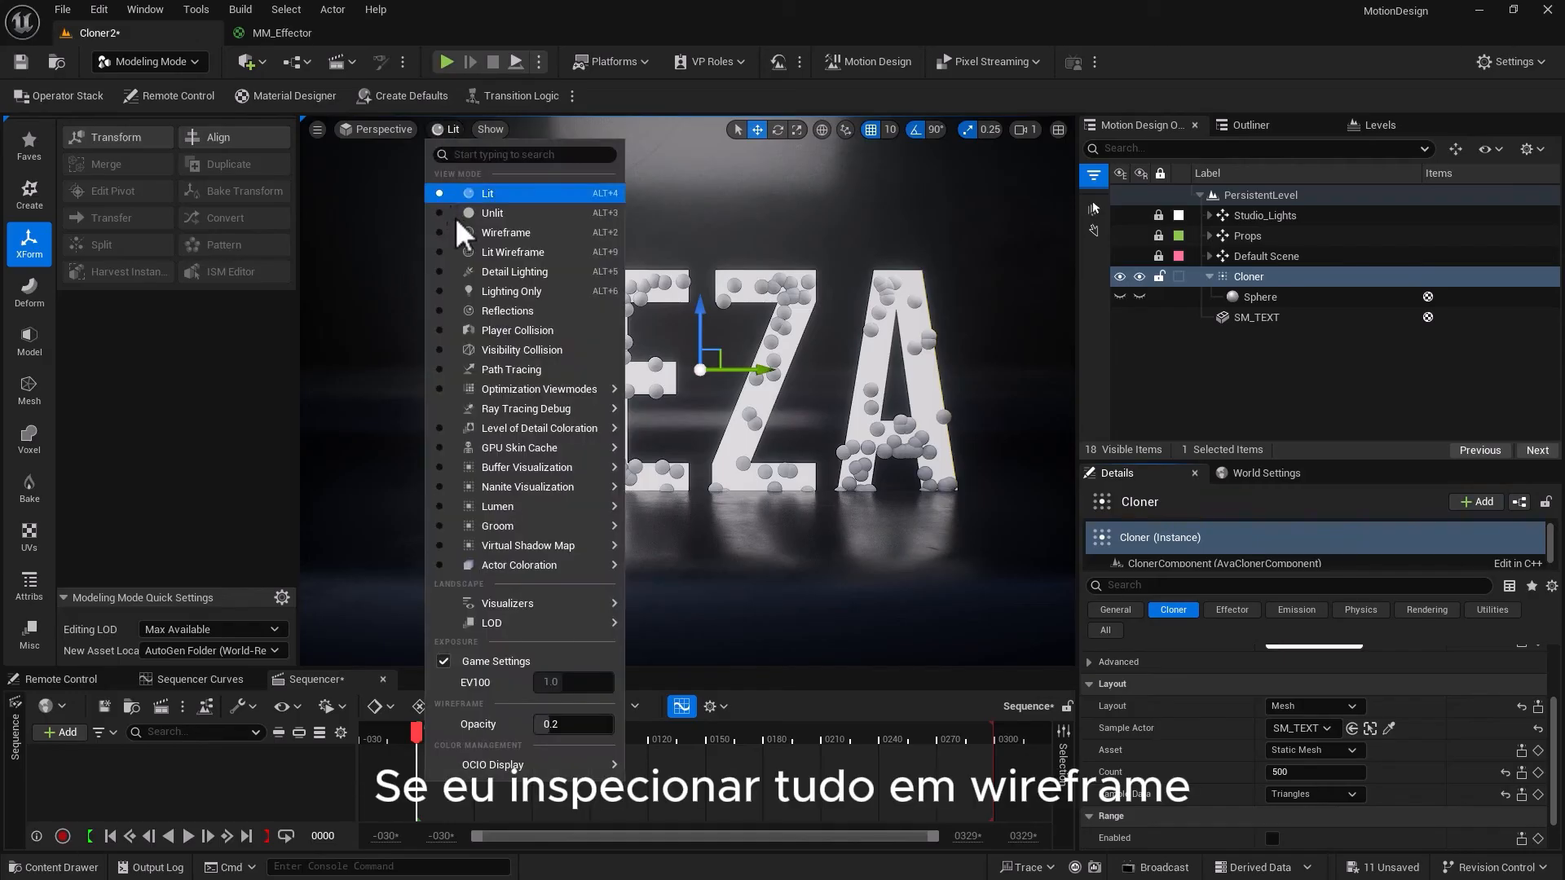
{"action": "left_click", "coordinate": [469, 241]}
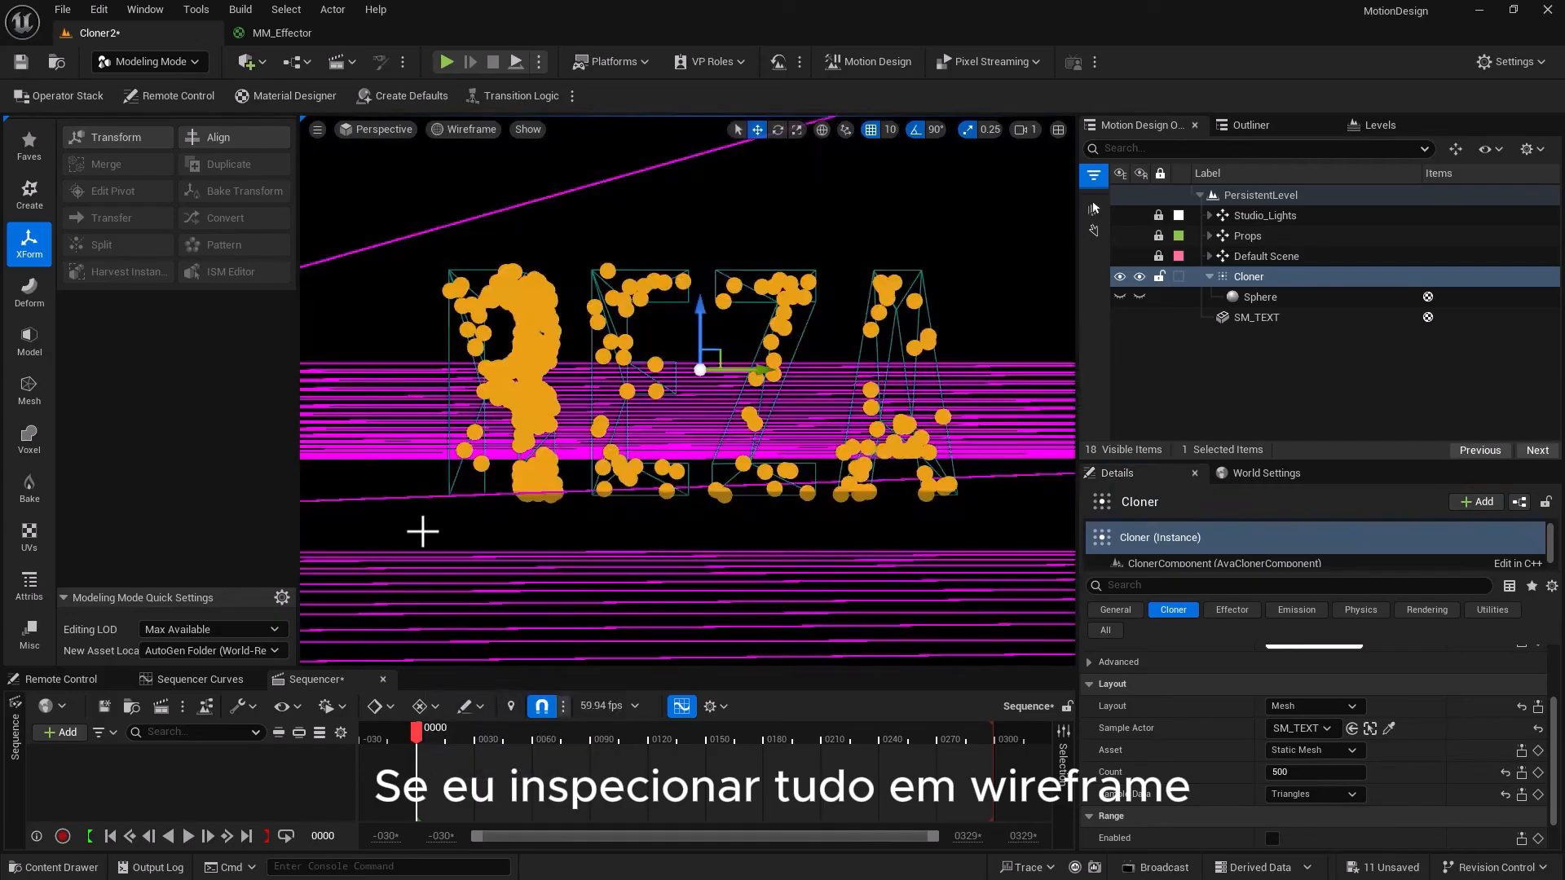
{"action": "left_click", "coordinate": [1538, 729]}
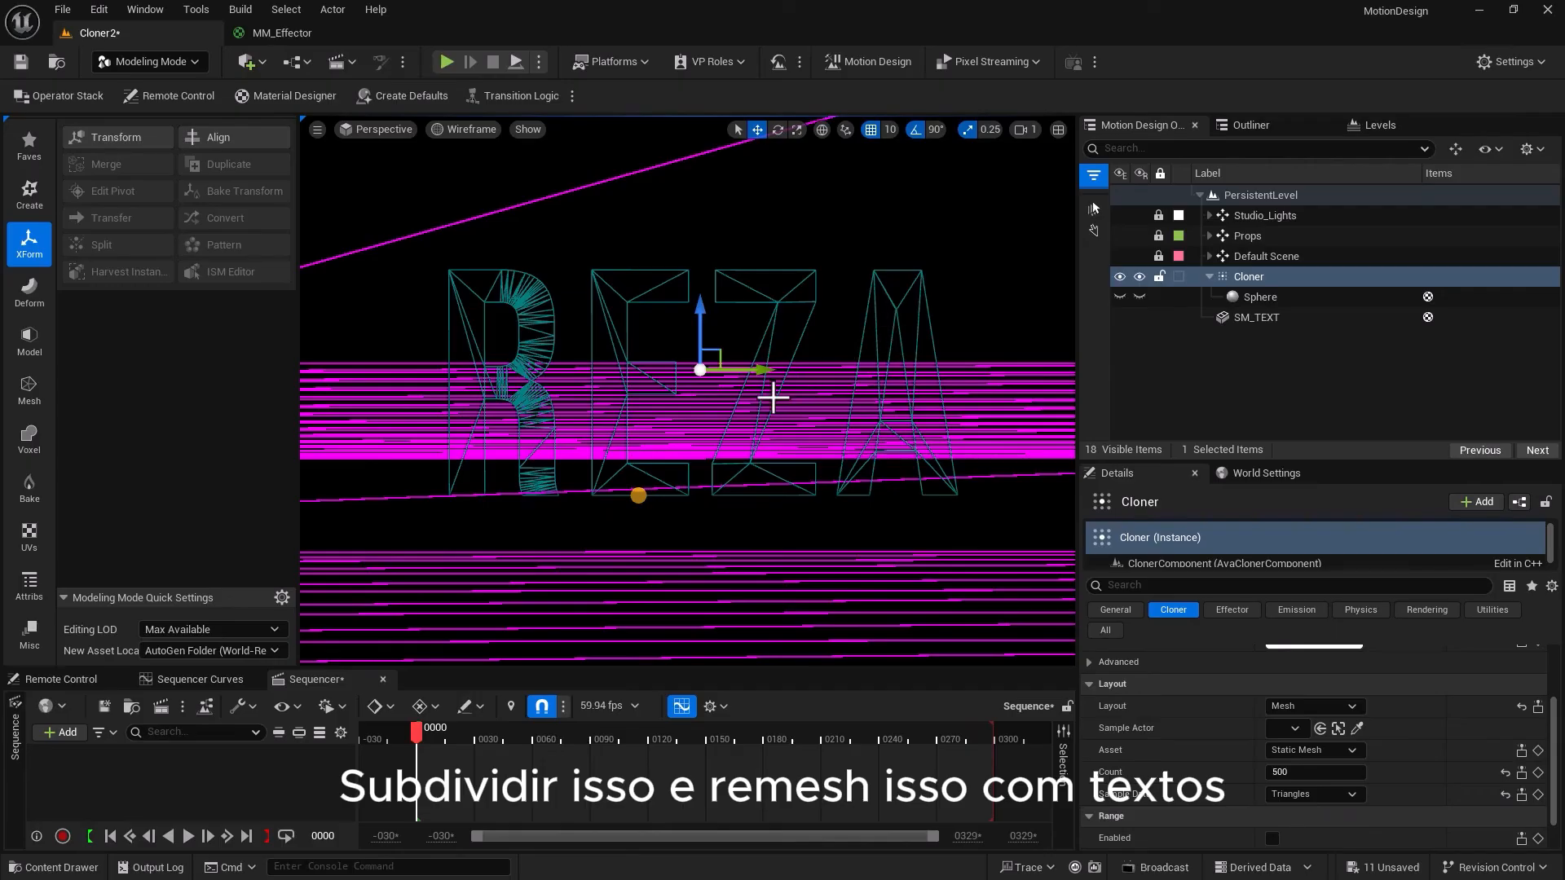
{"action": "left_click", "coordinate": [774, 395]}
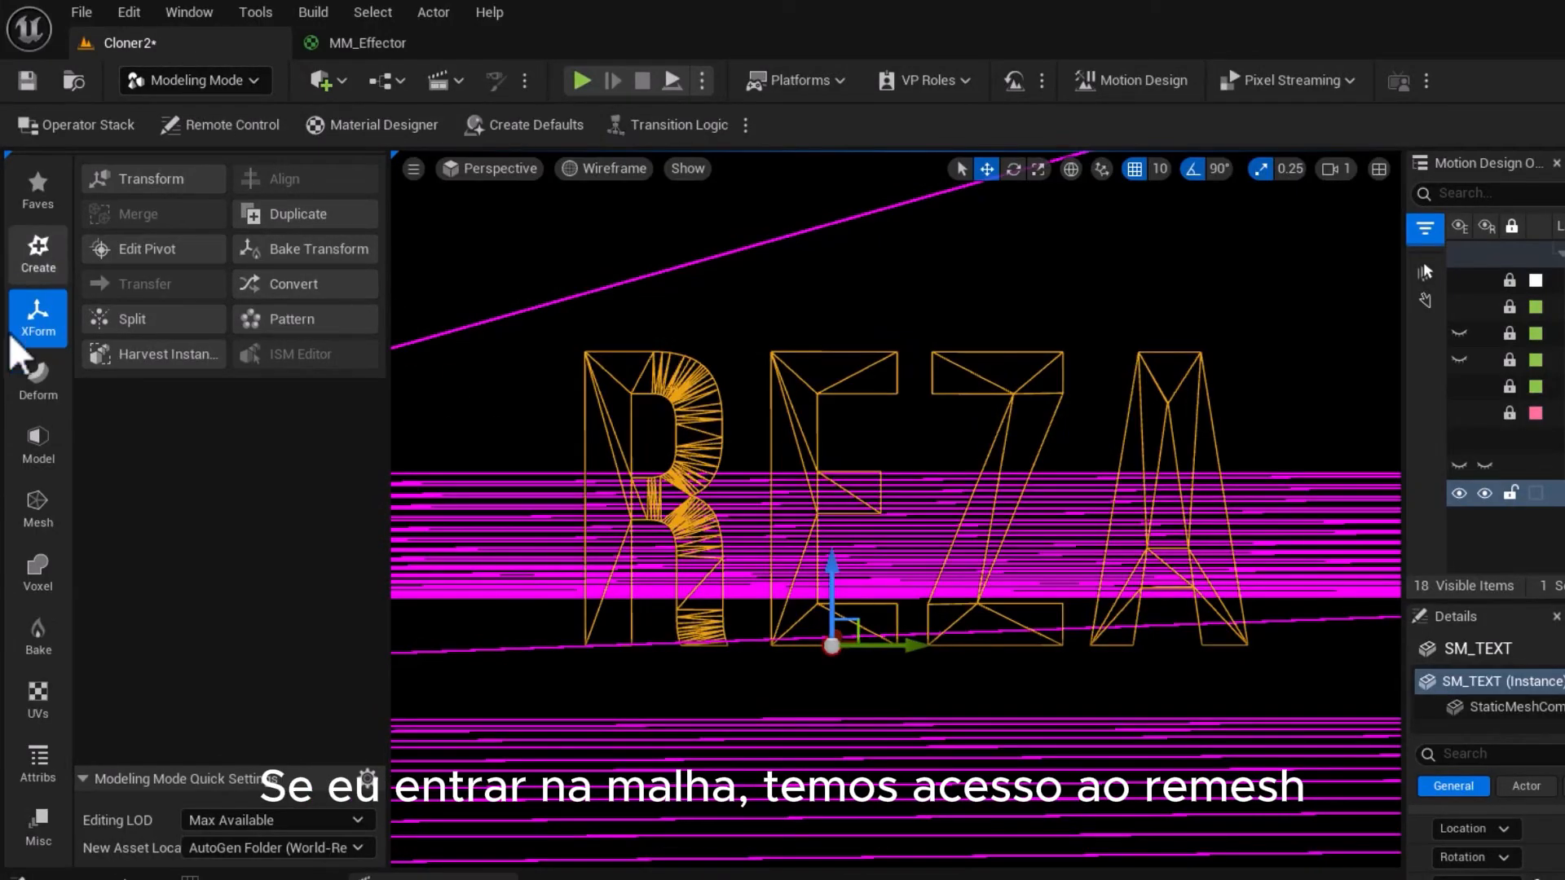
Remesh SM_TEXT with 5000 target triangles and Uniform smoothing, and return the viewport to Lit shading
{"action": "left_click", "coordinate": [39, 517]}
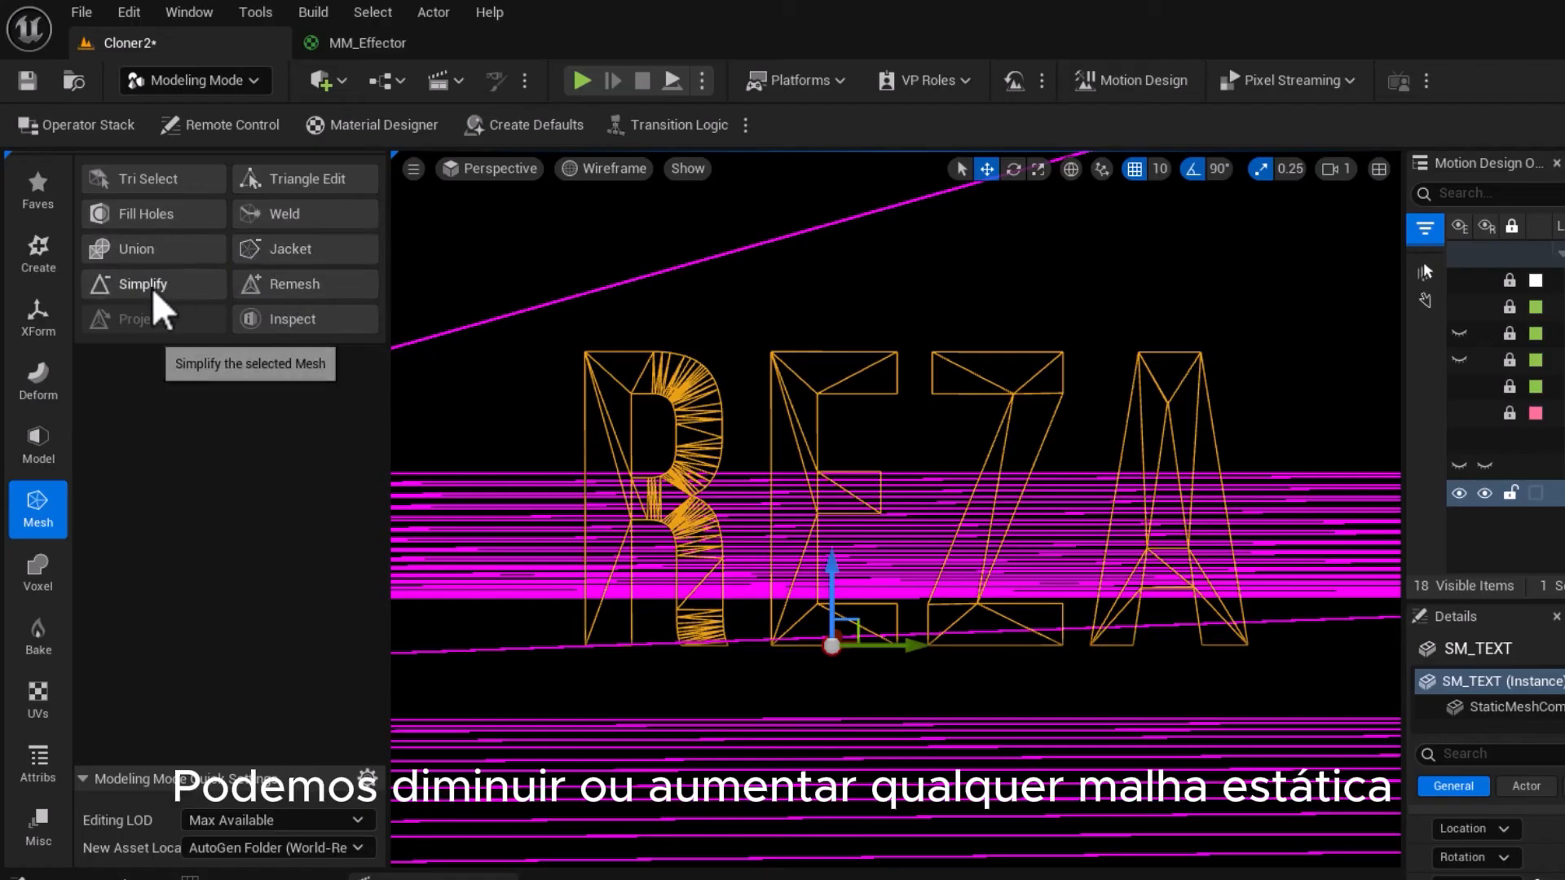
{"action": "left_click", "coordinate": [307, 291]}
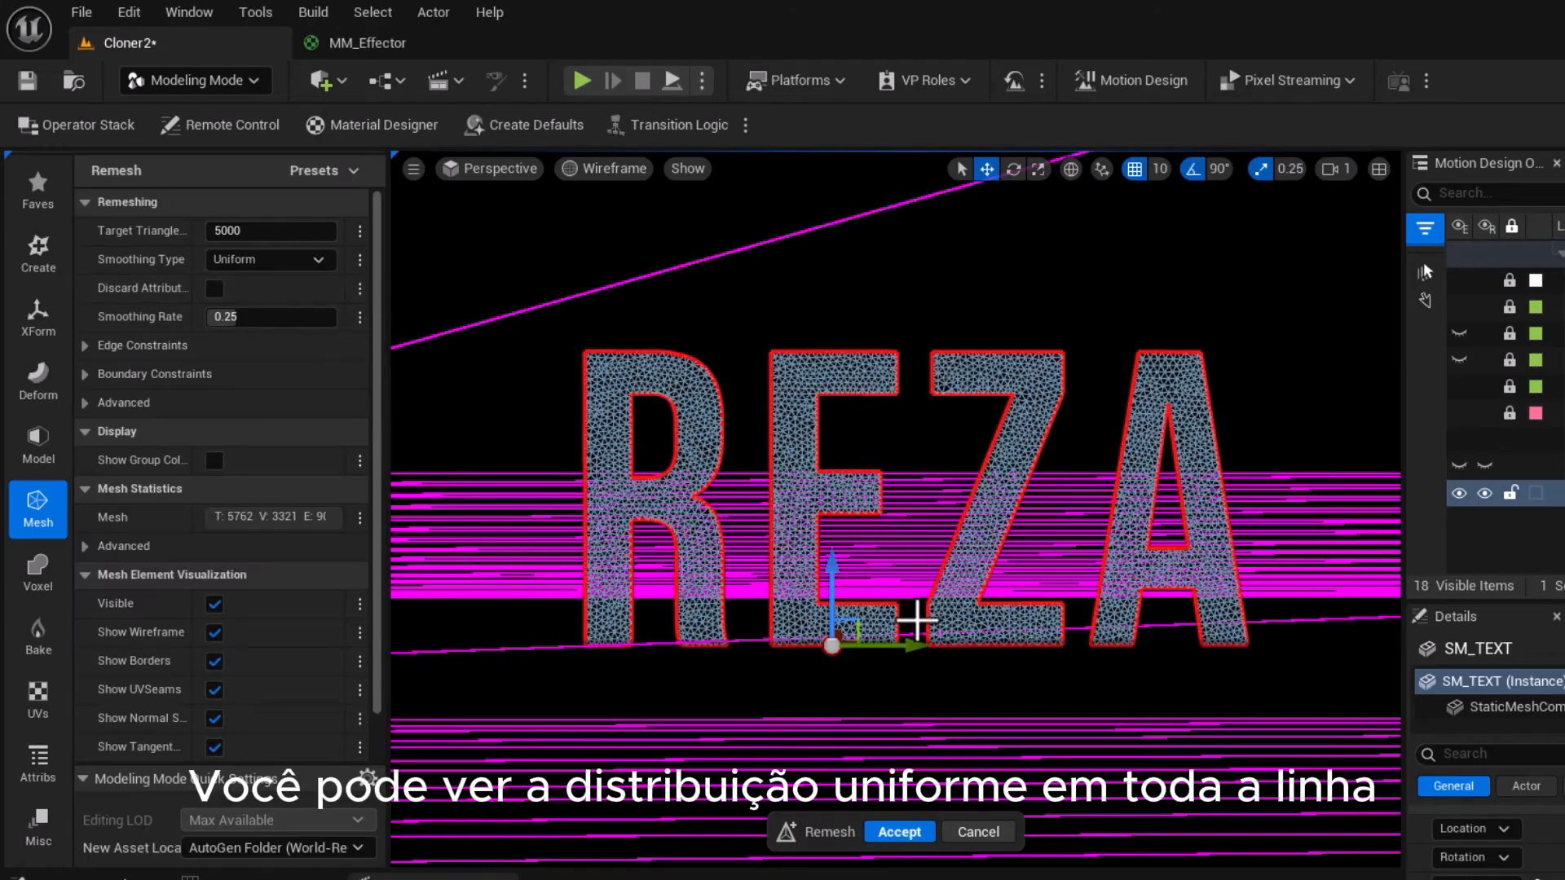
{"action": "left_click", "coordinate": [247, 269]}
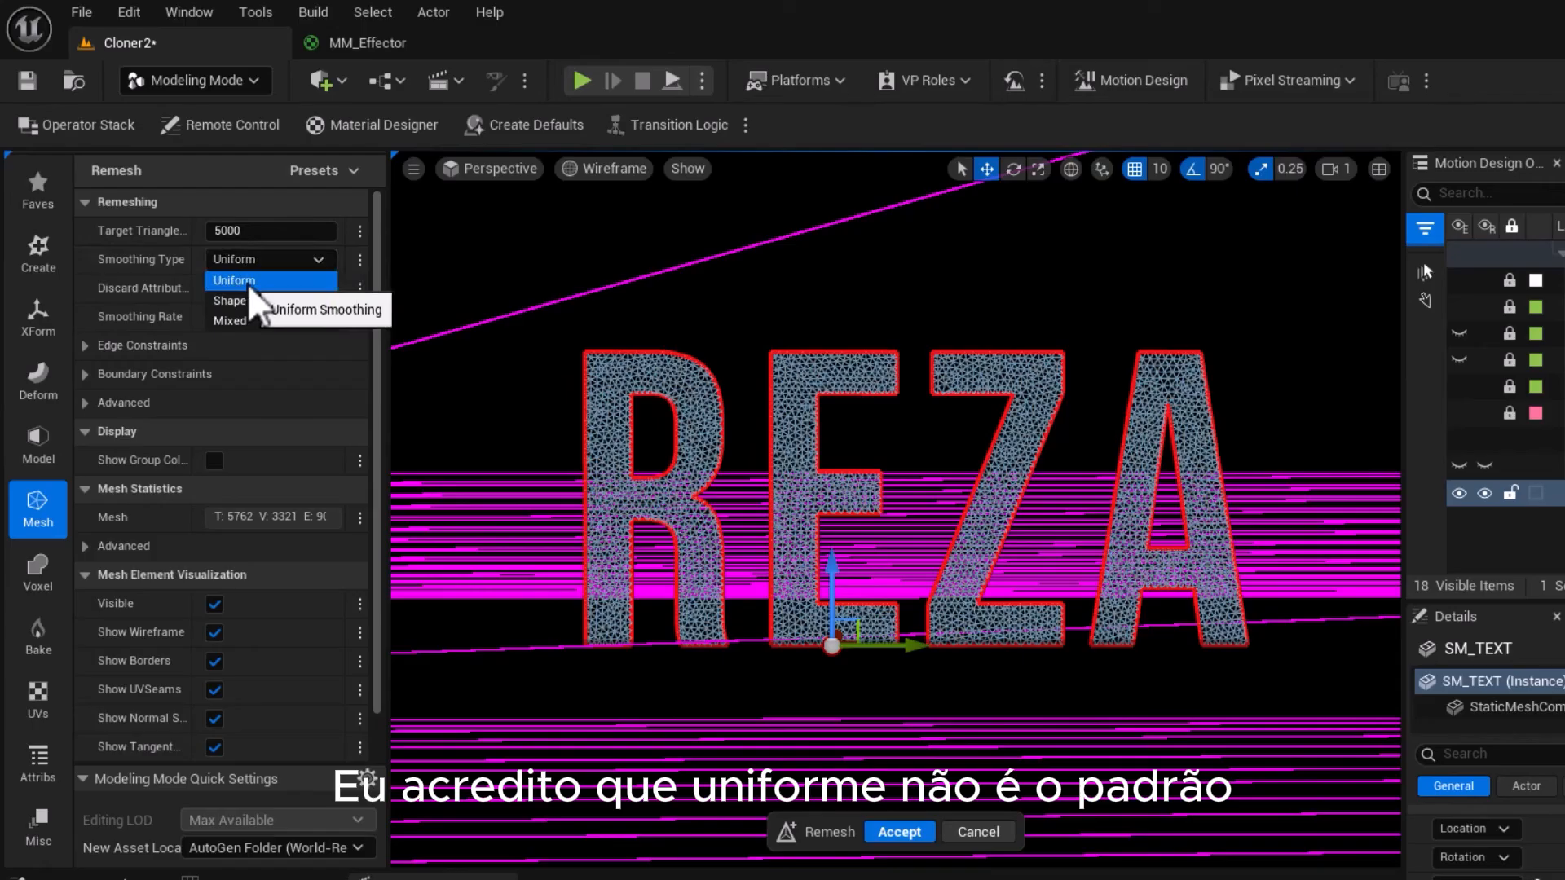
{"action": "left_click", "coordinate": [249, 284]}
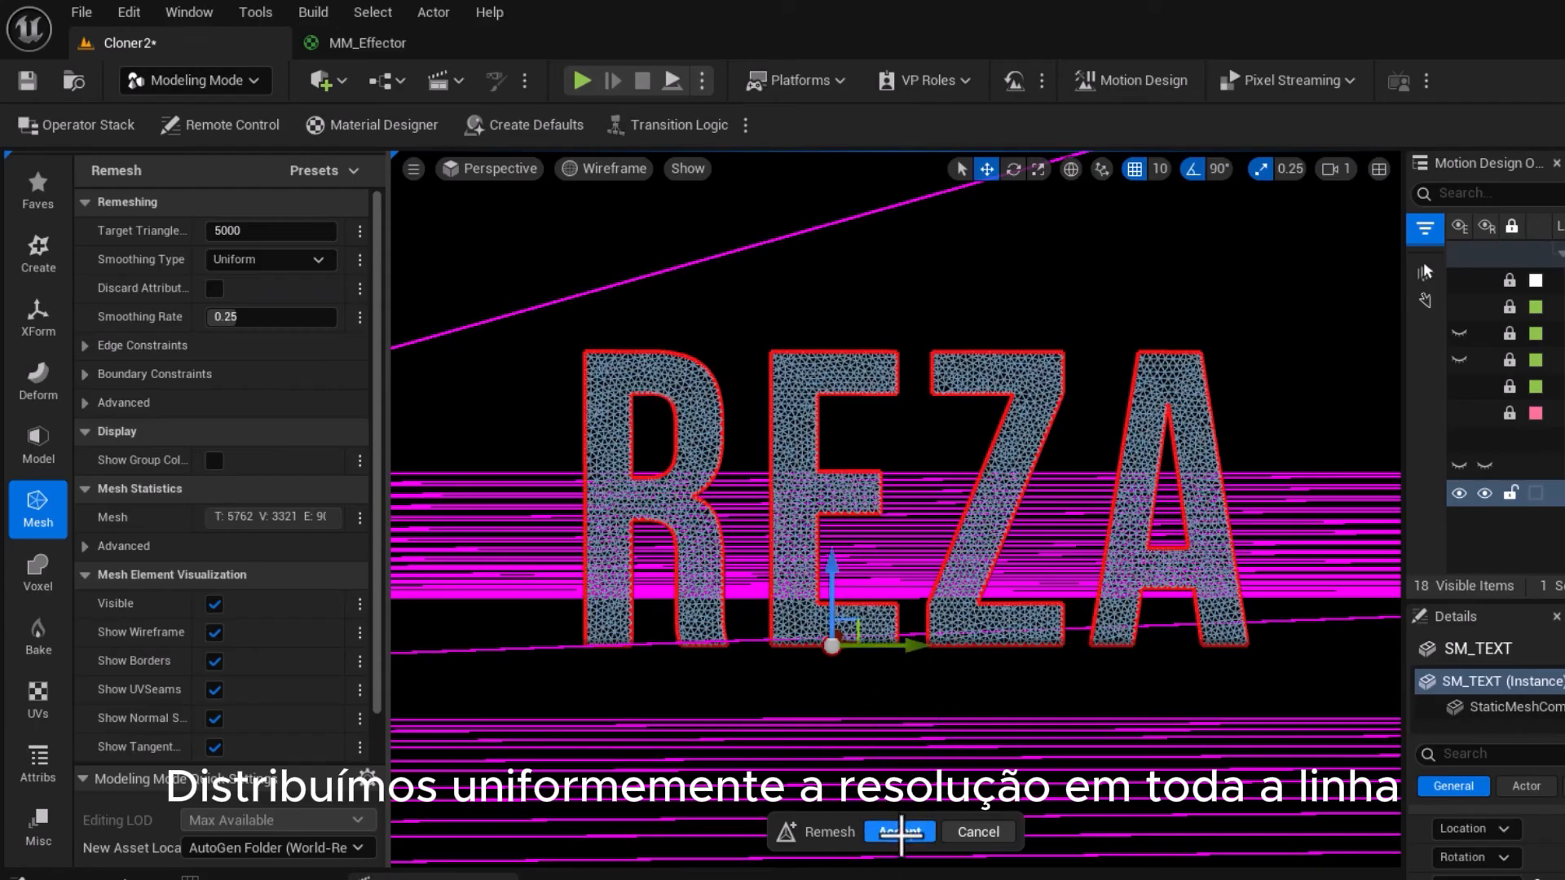
{"action": "left_click", "coordinate": [900, 831]}
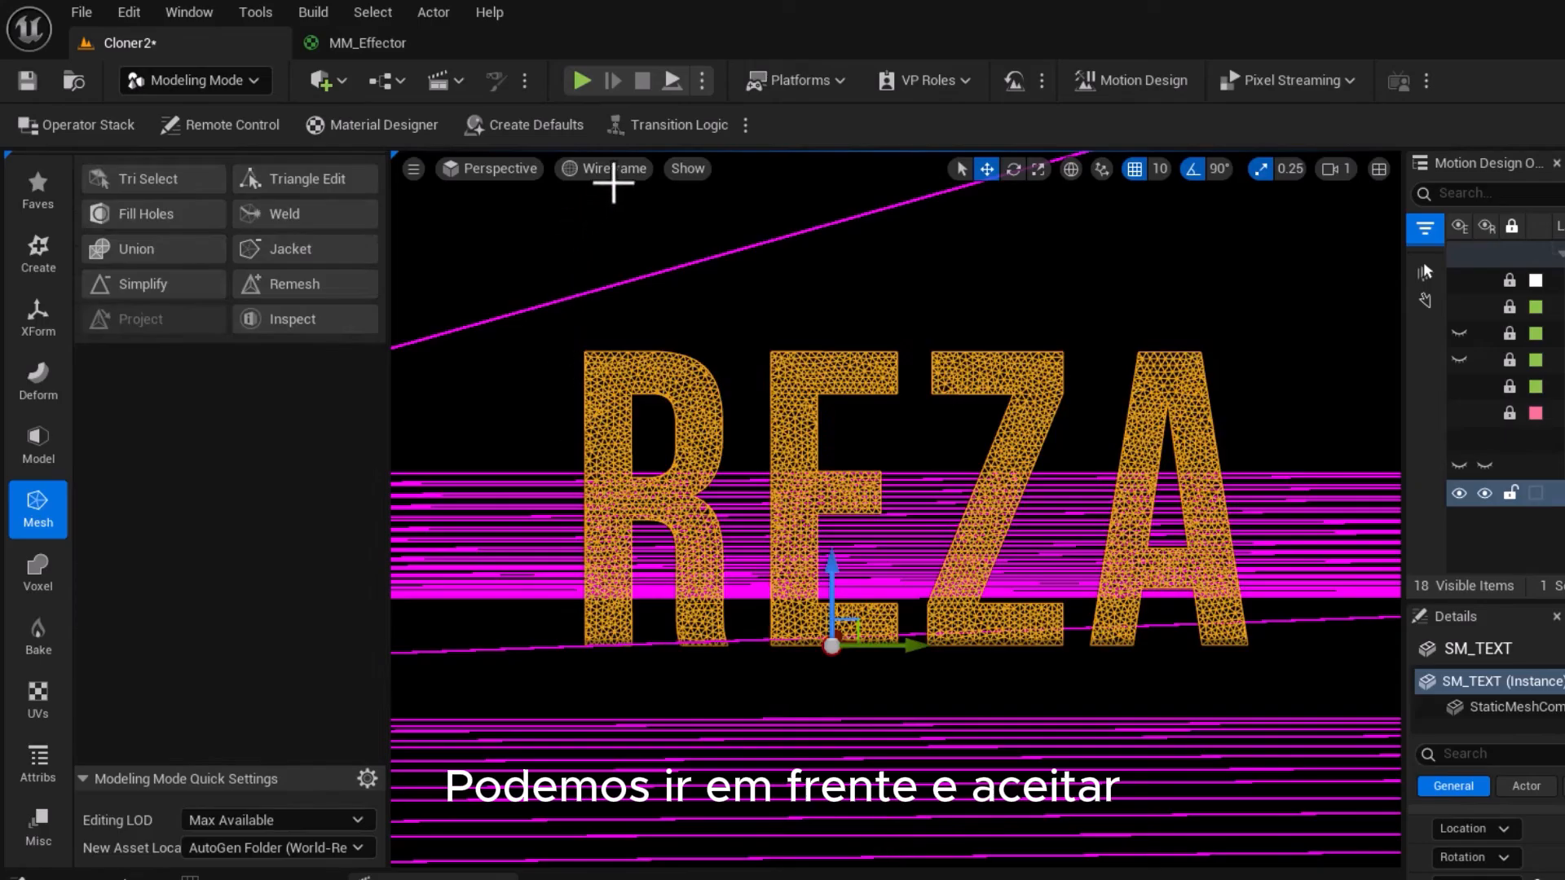
{"action": "left_click", "coordinate": [613, 175]}
{"action": "left_click", "coordinate": [632, 246]}
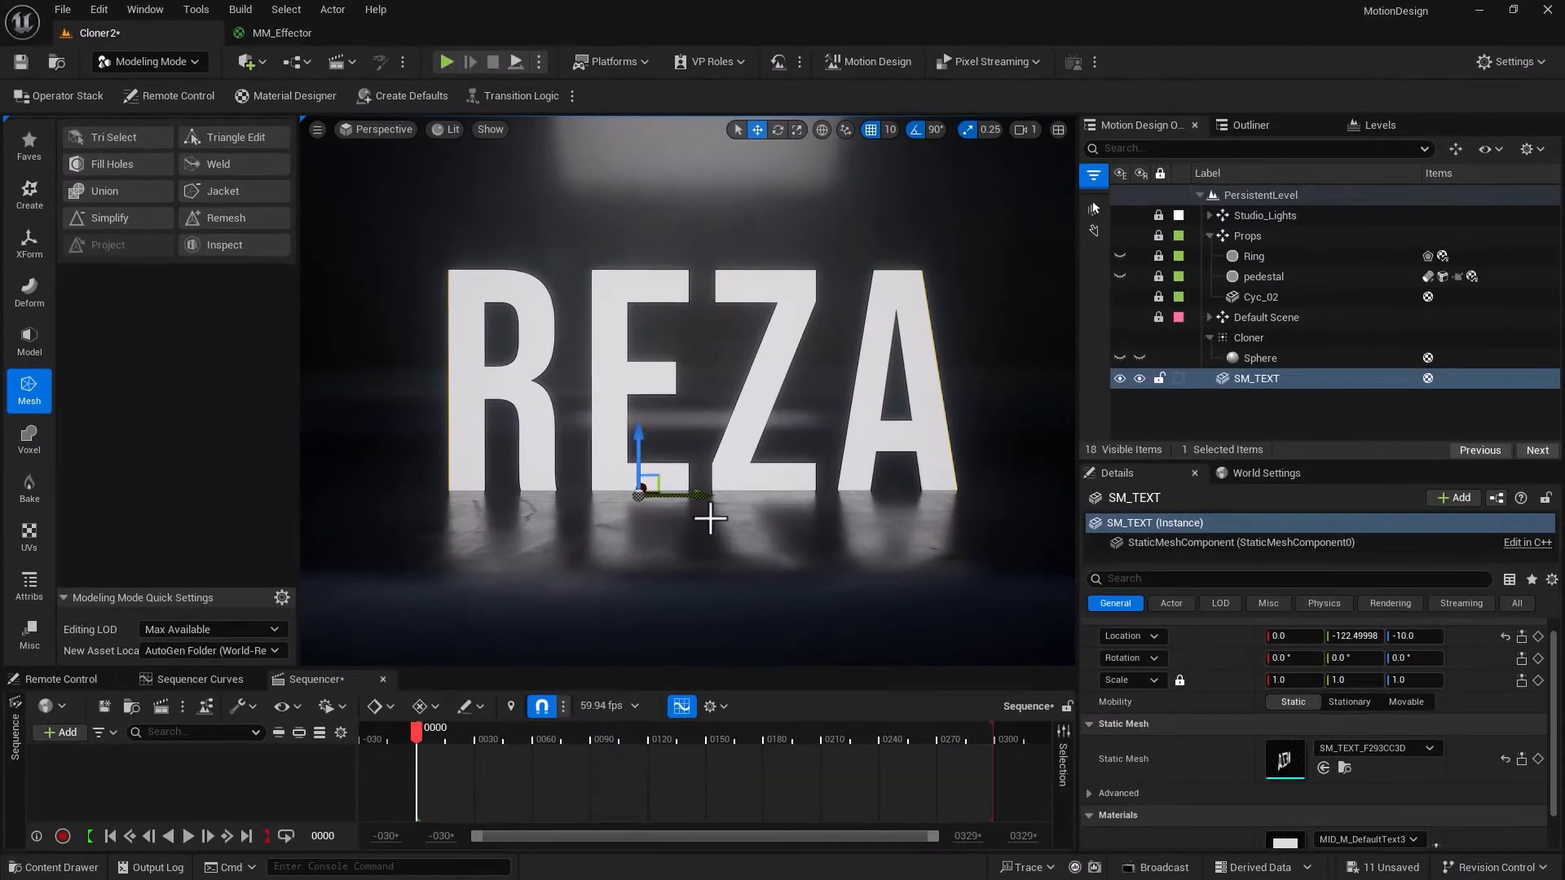
Assign the remeshed SM_TEXT as the Cloner's sample actor, keeping Sample Data on Triangles
{"action": "left_click", "coordinate": [1244, 337]}
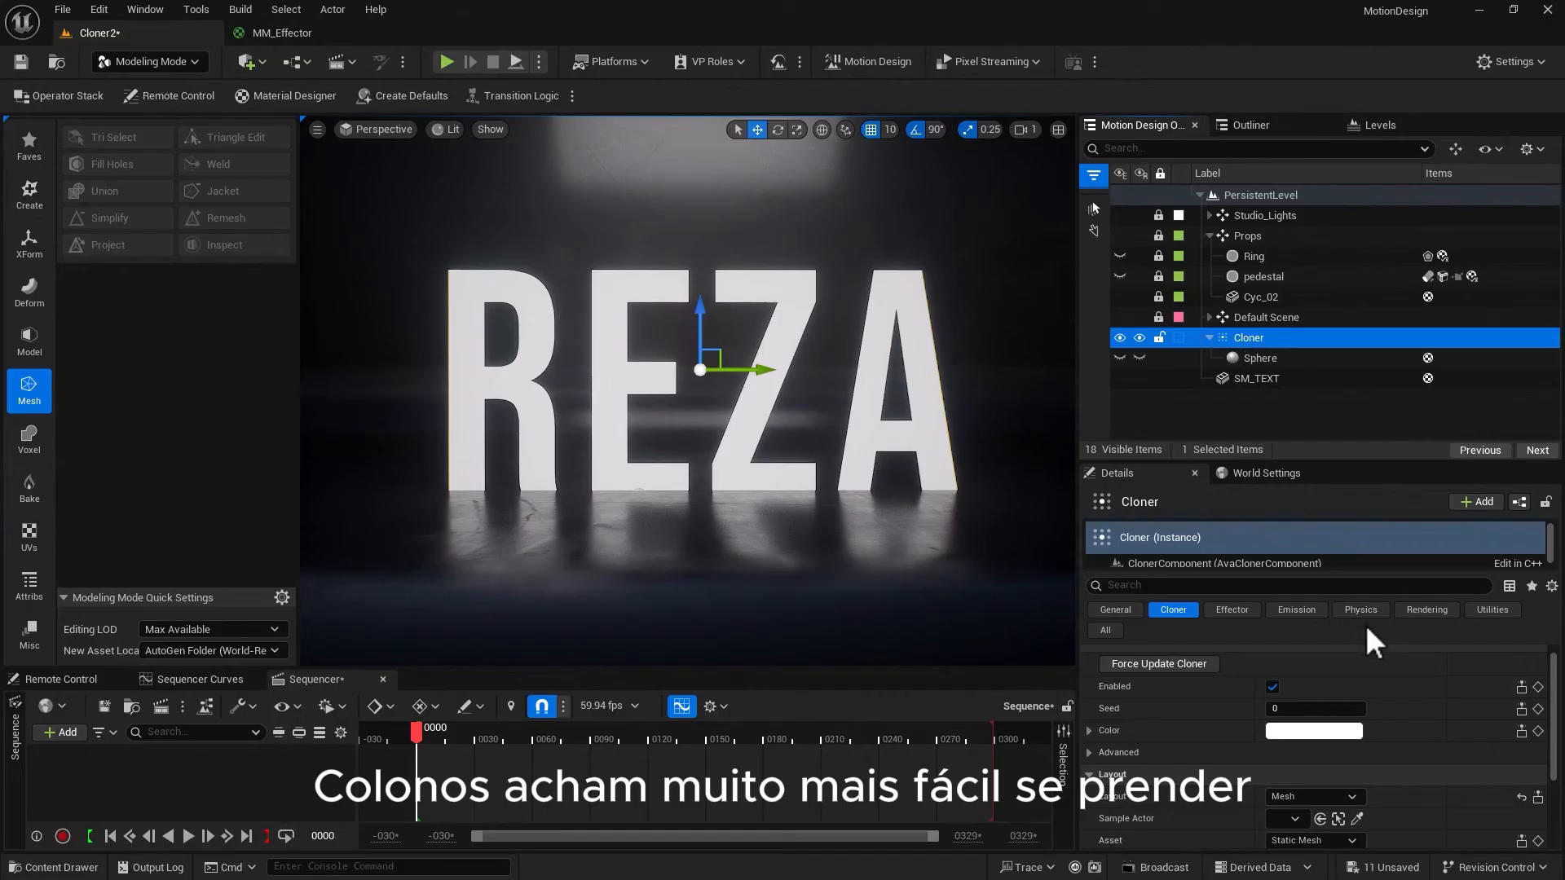
{"action": "left_click_drag", "start_coordinate": [1545, 713], "coordinate": [1549, 766]}
{"action": "left_click", "coordinate": [1287, 778]}
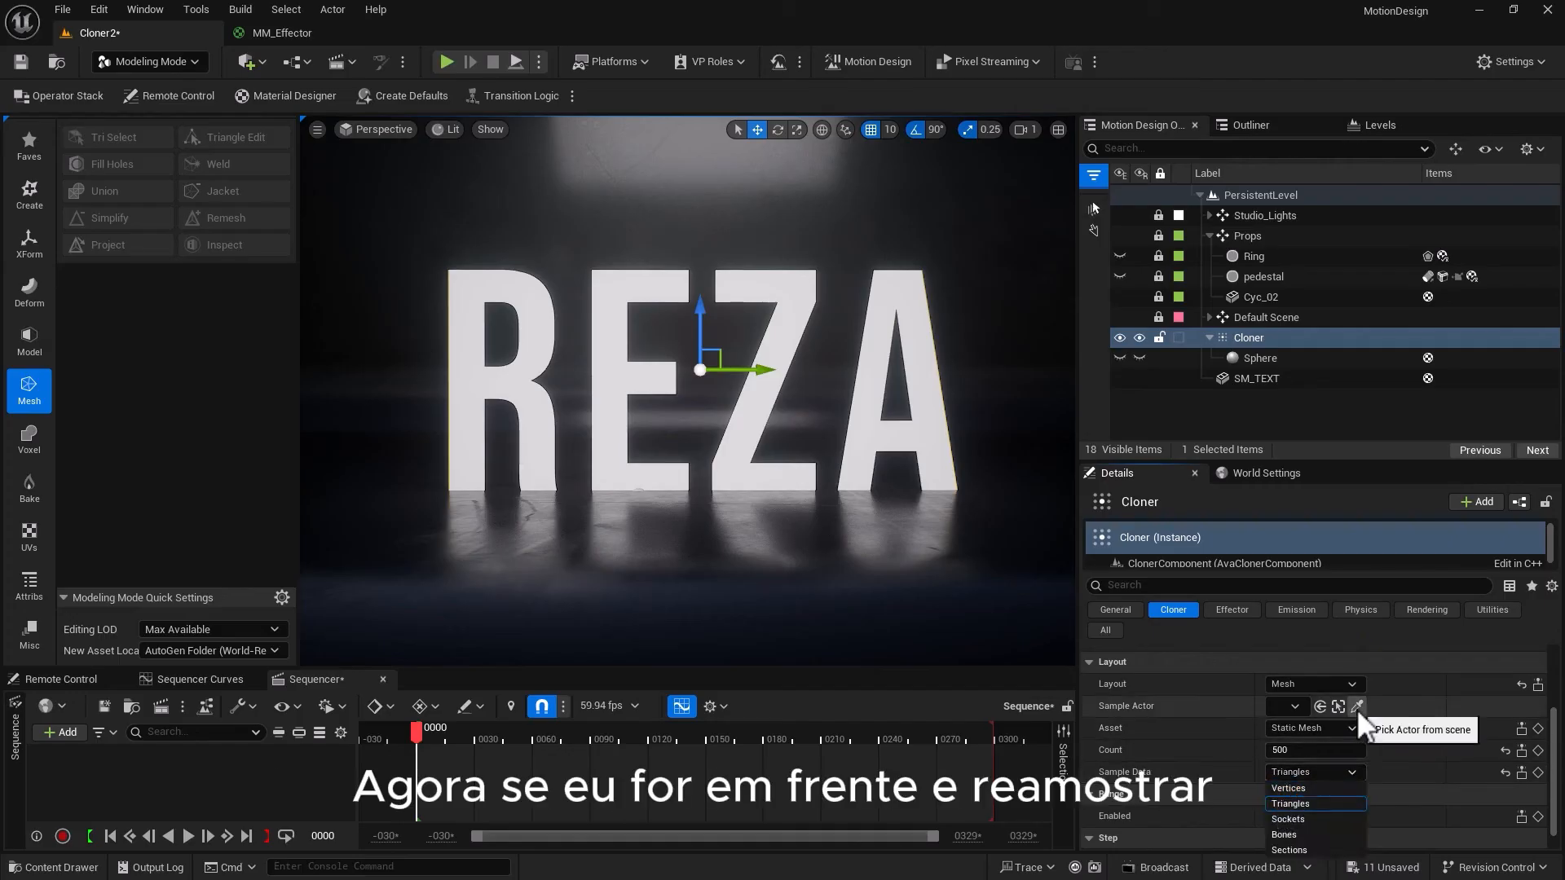
{"action": "left_click", "coordinate": [1293, 707]}
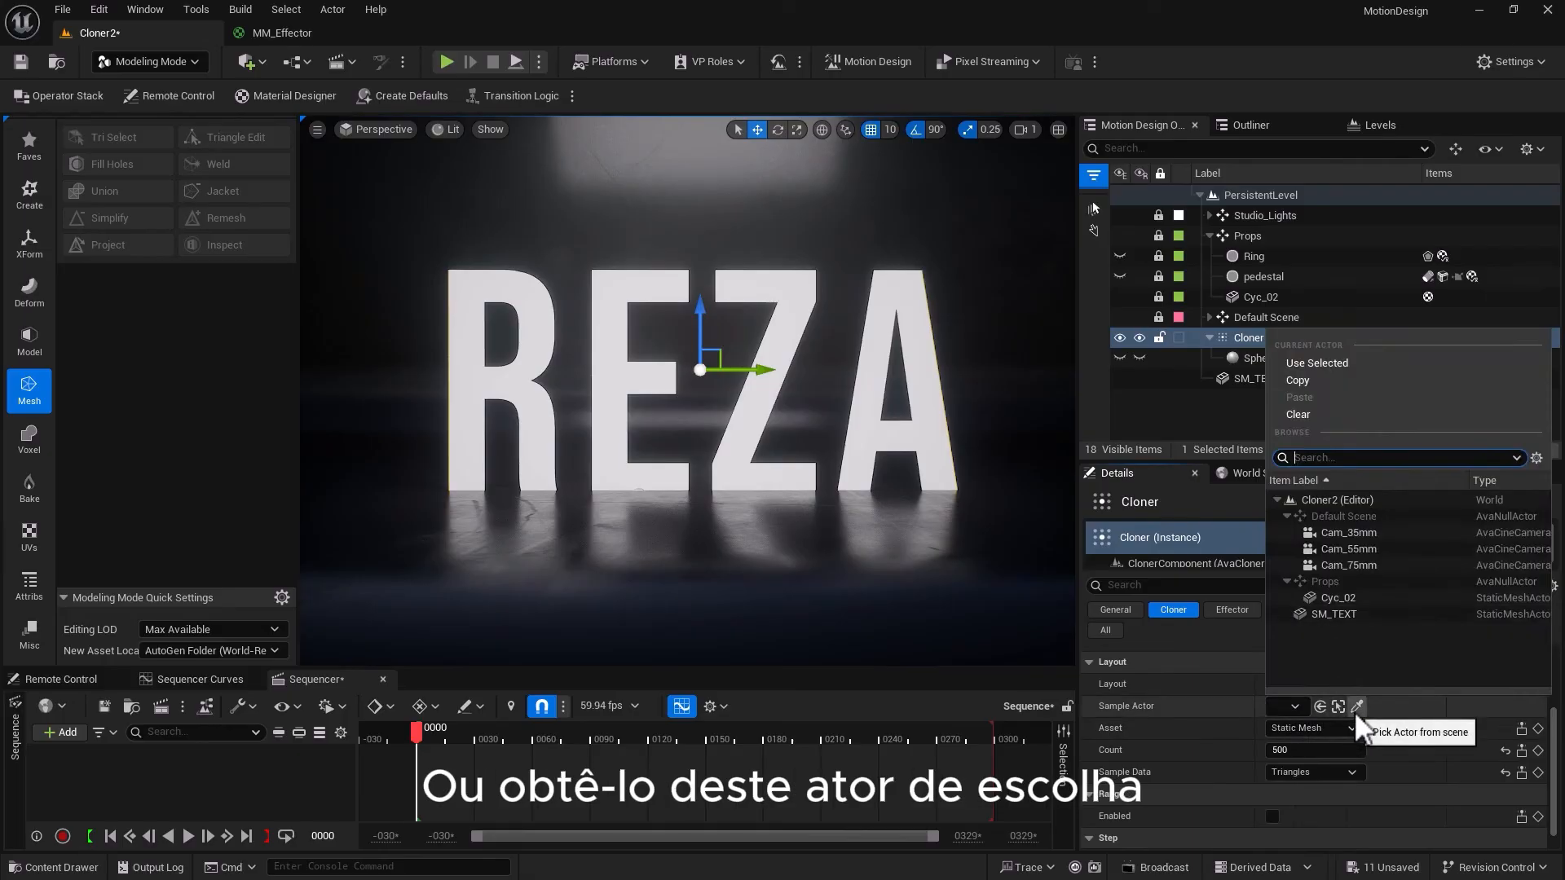
{"action": "left_click", "coordinate": [1296, 707]}
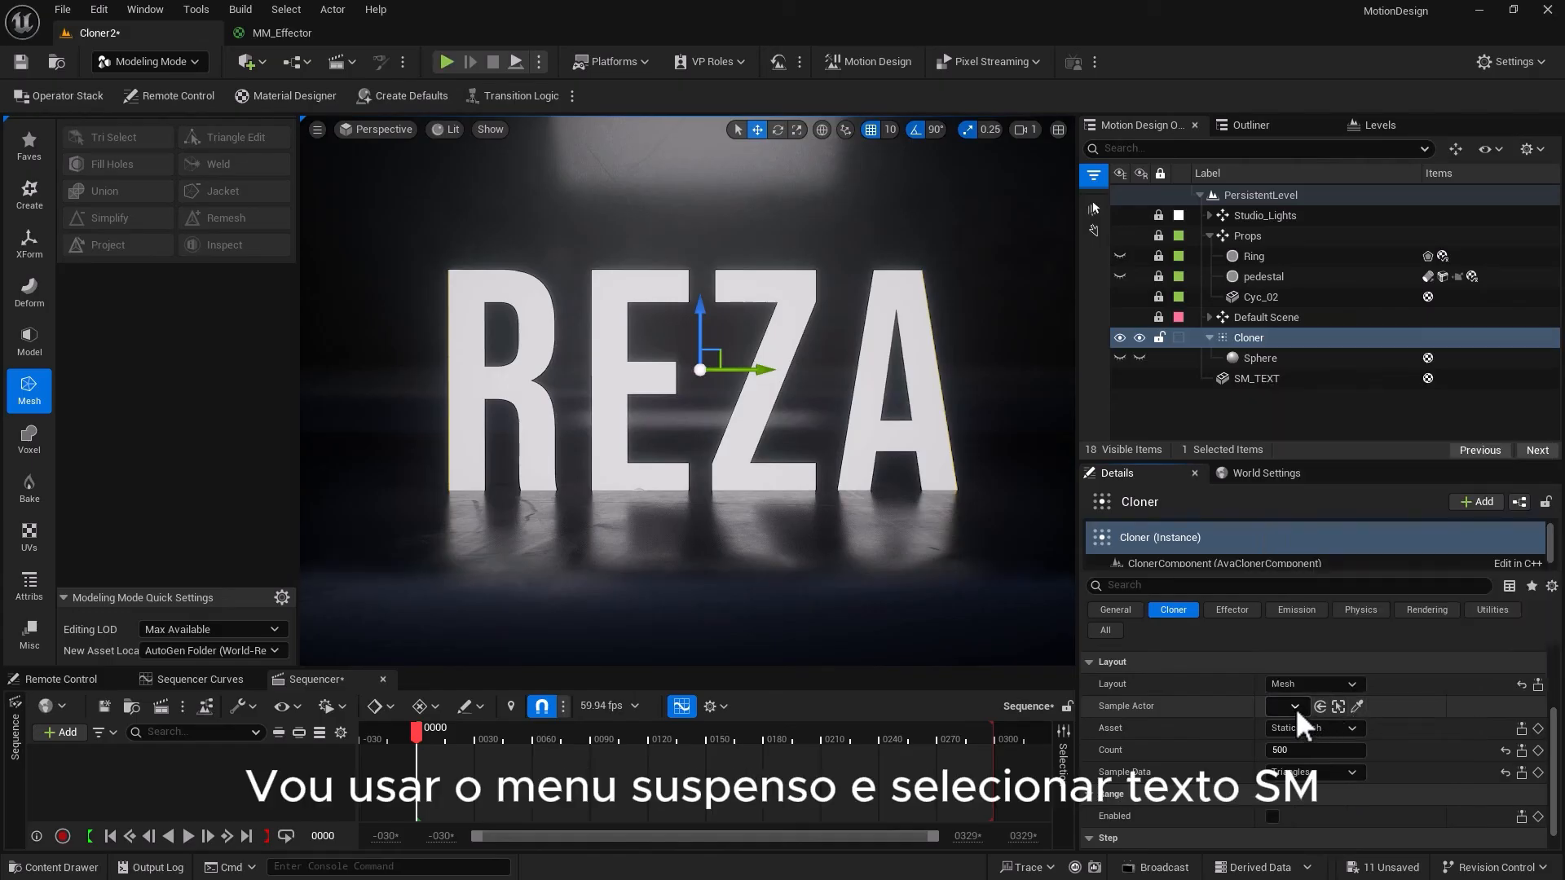
{"action": "left_click", "coordinate": [1295, 707]}
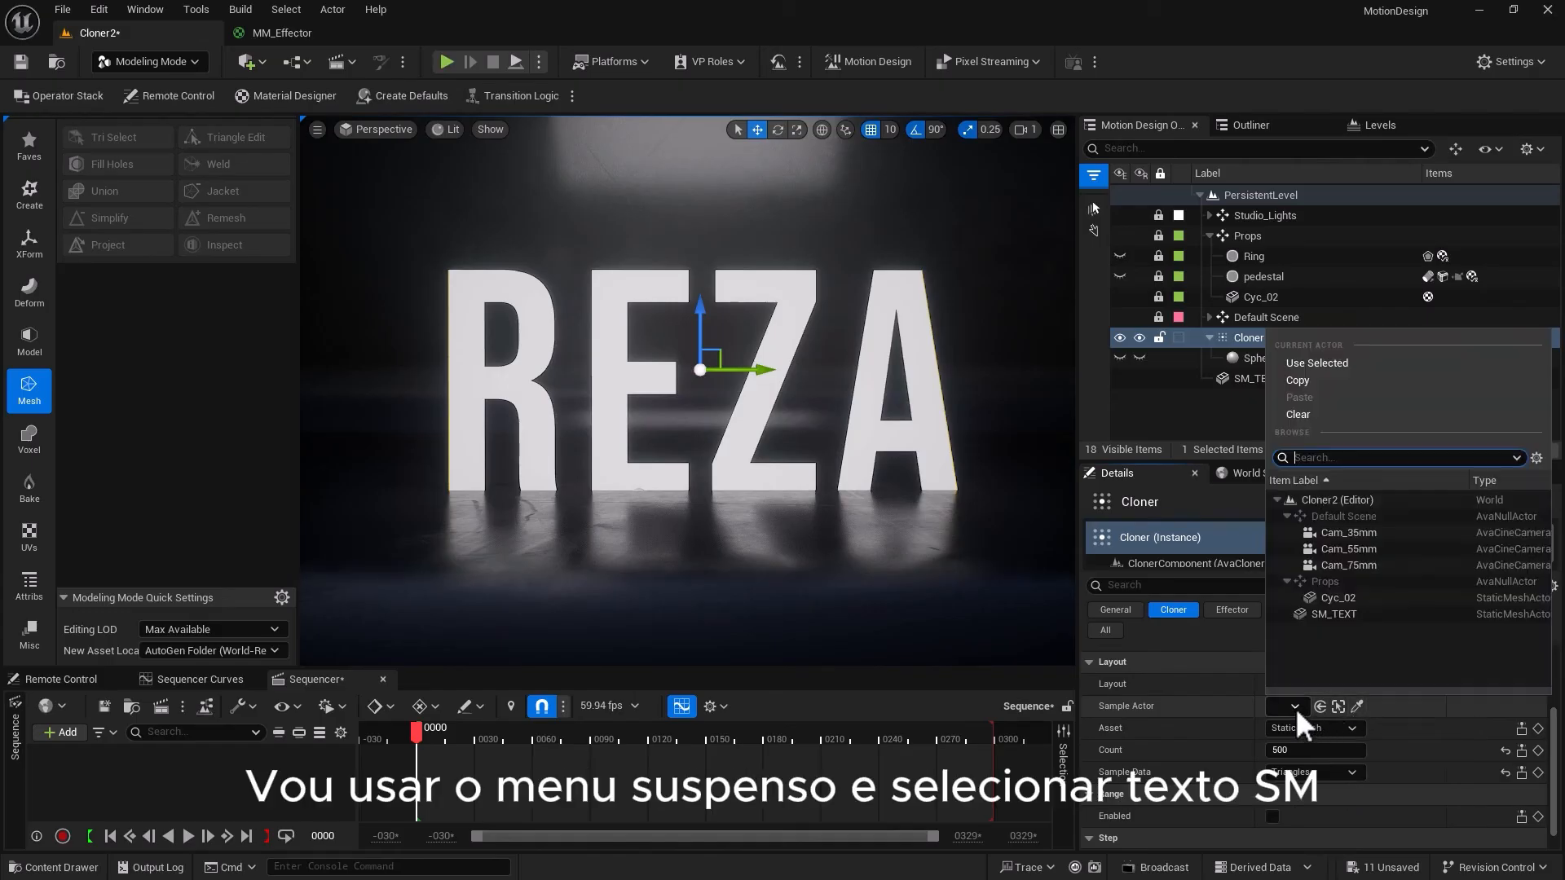
{"action": "left_click", "coordinate": [1317, 615]}
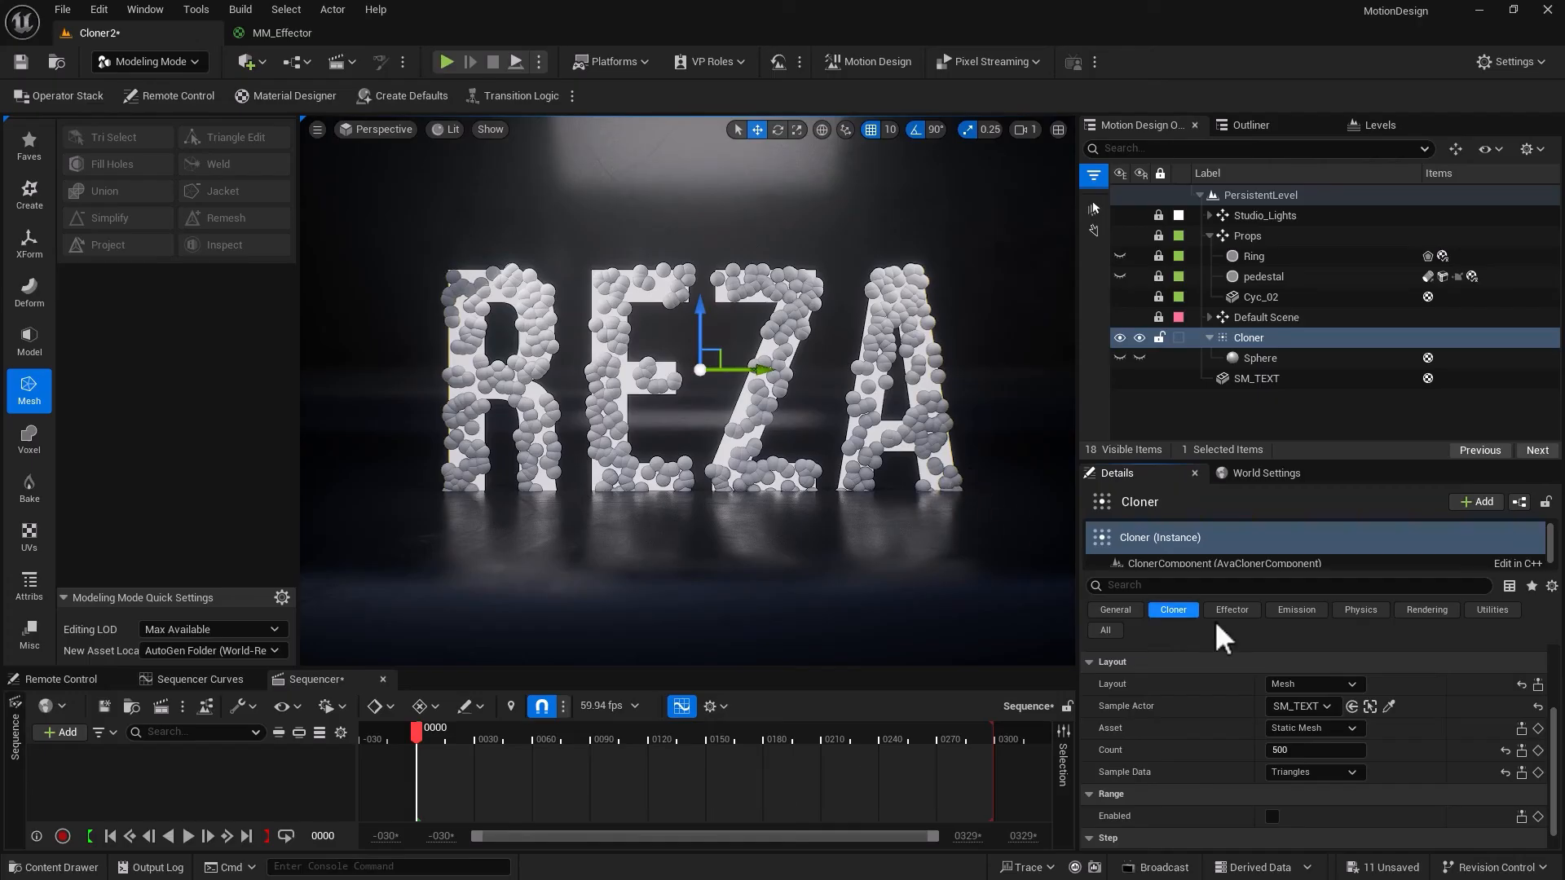
Try Cloner Count values of 1000 and 3000 to cover the text with spheres
{"action": "left_click", "coordinate": [1290, 749]}
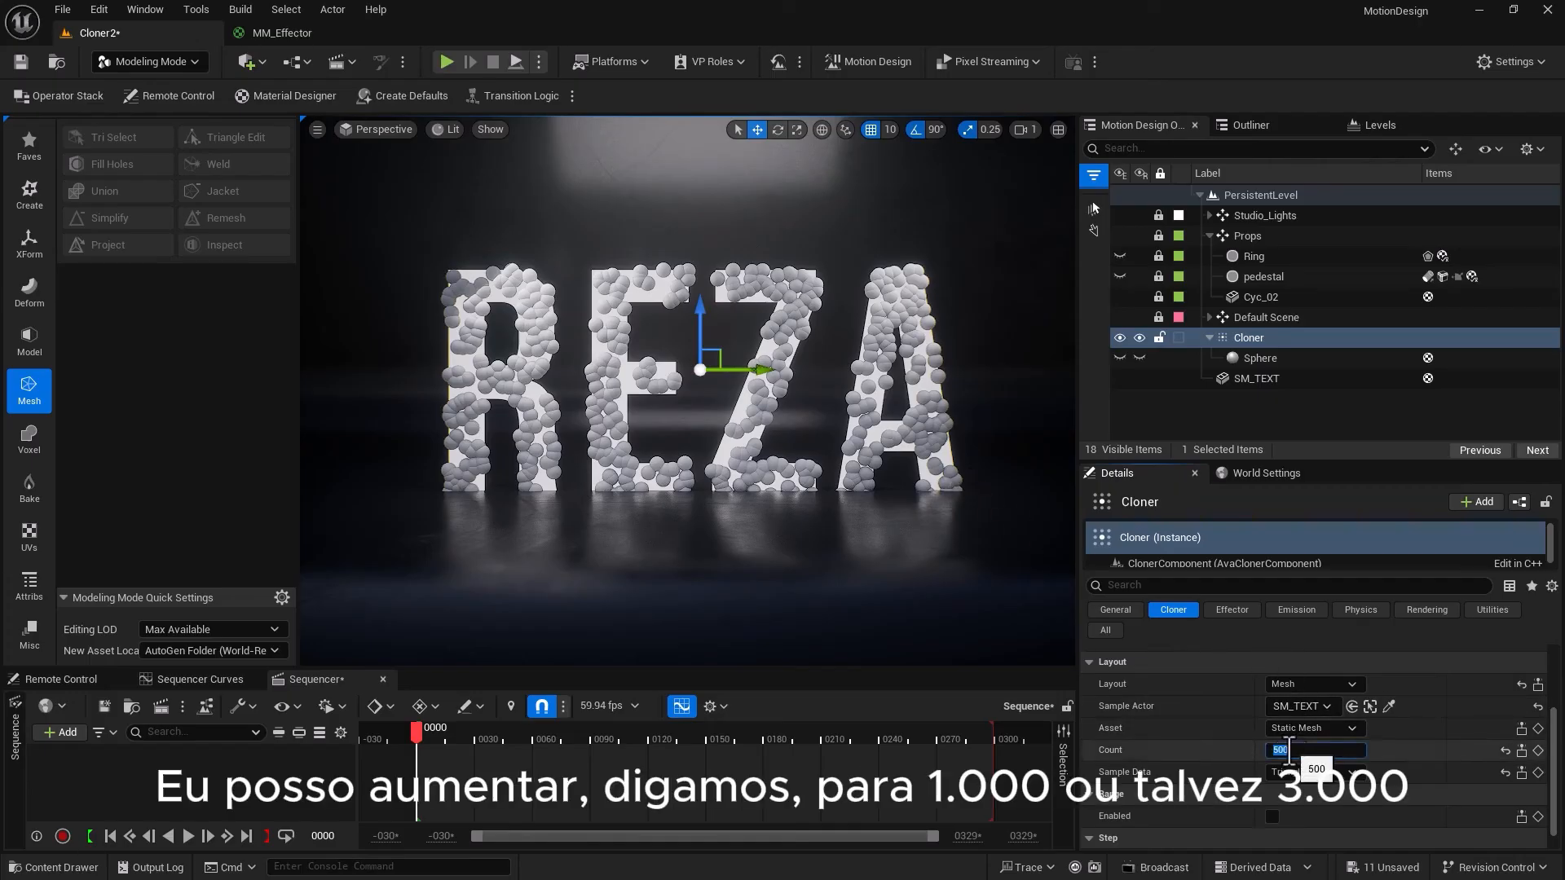
{"action": "type", "text": "1000"}
{"action": "key", "text": "Return"}
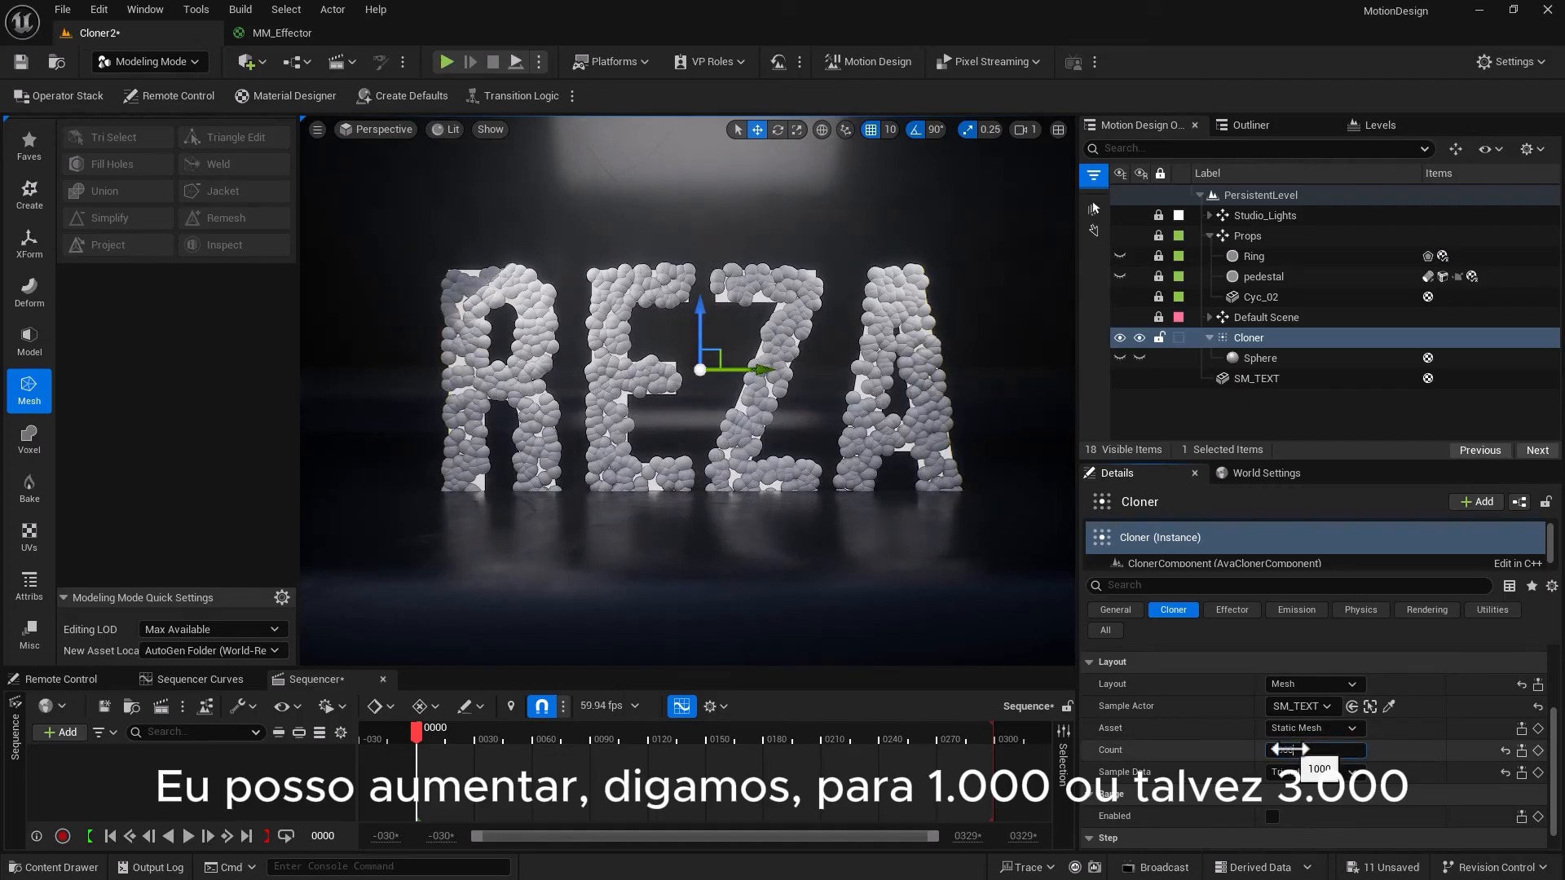
{"action": "key", "text": "Return"}
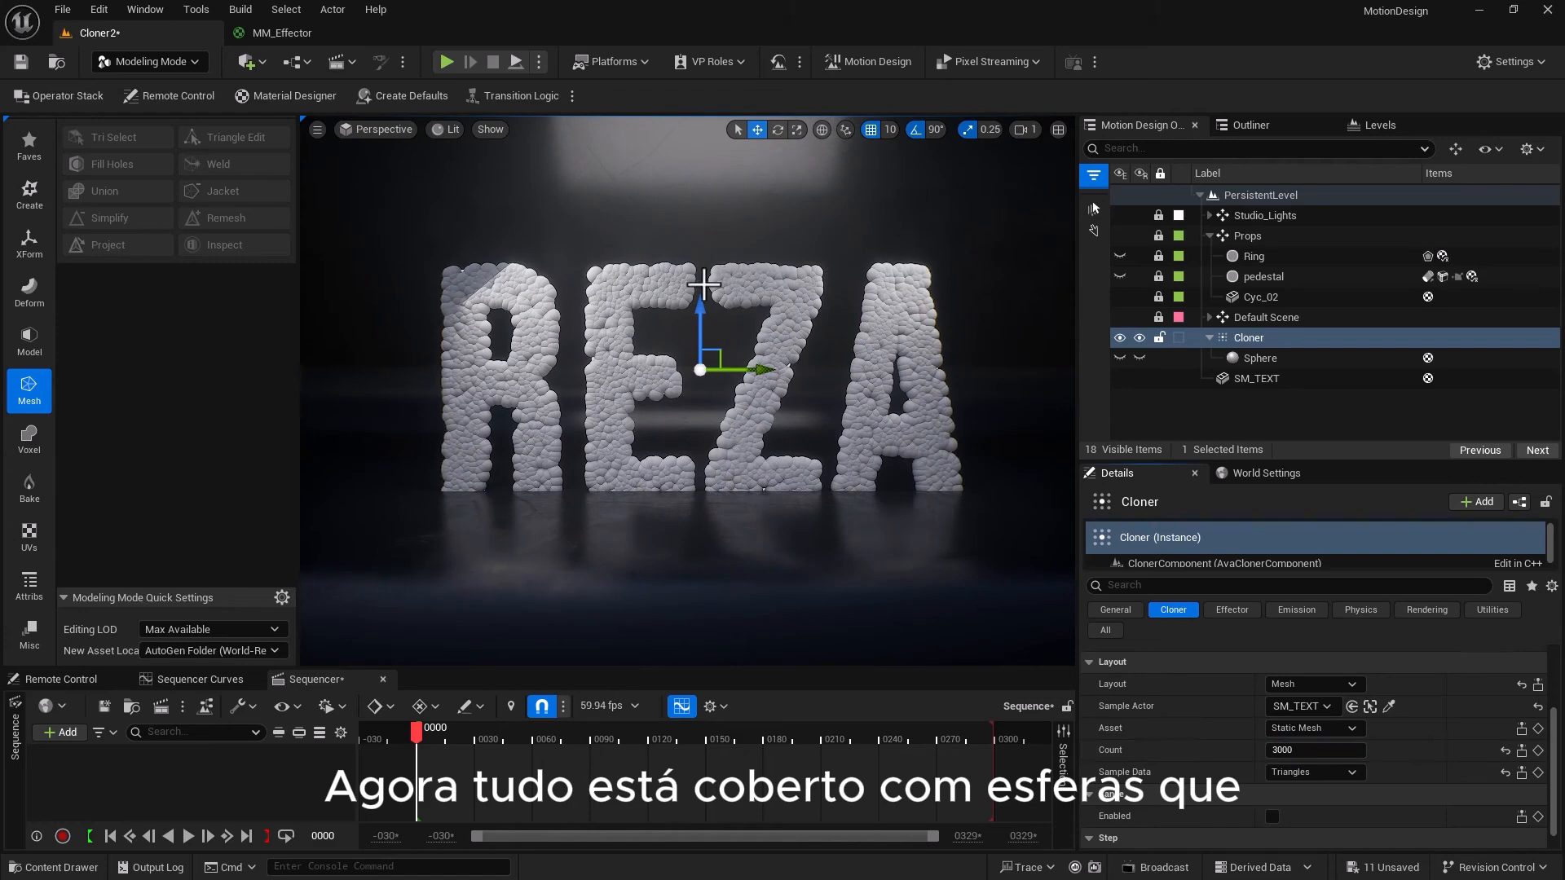
Scale the Sphere under the Cloner uniformly, trying 0.2 and settling on 0.25
{"action": "left_click", "coordinate": [1249, 337]}
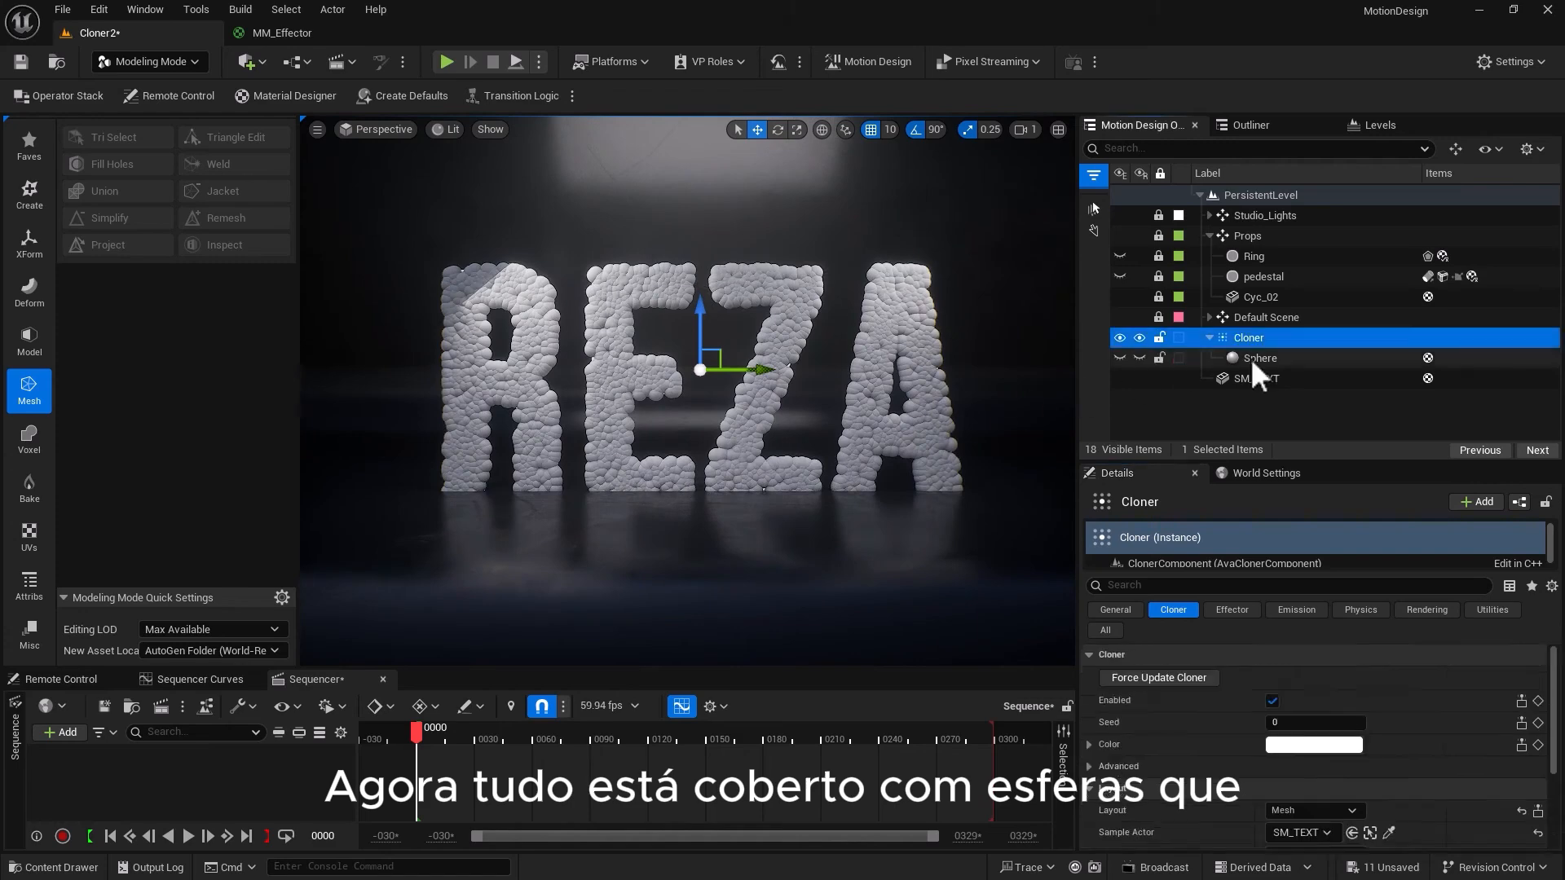
{"action": "left_click", "coordinate": [1252, 360]}
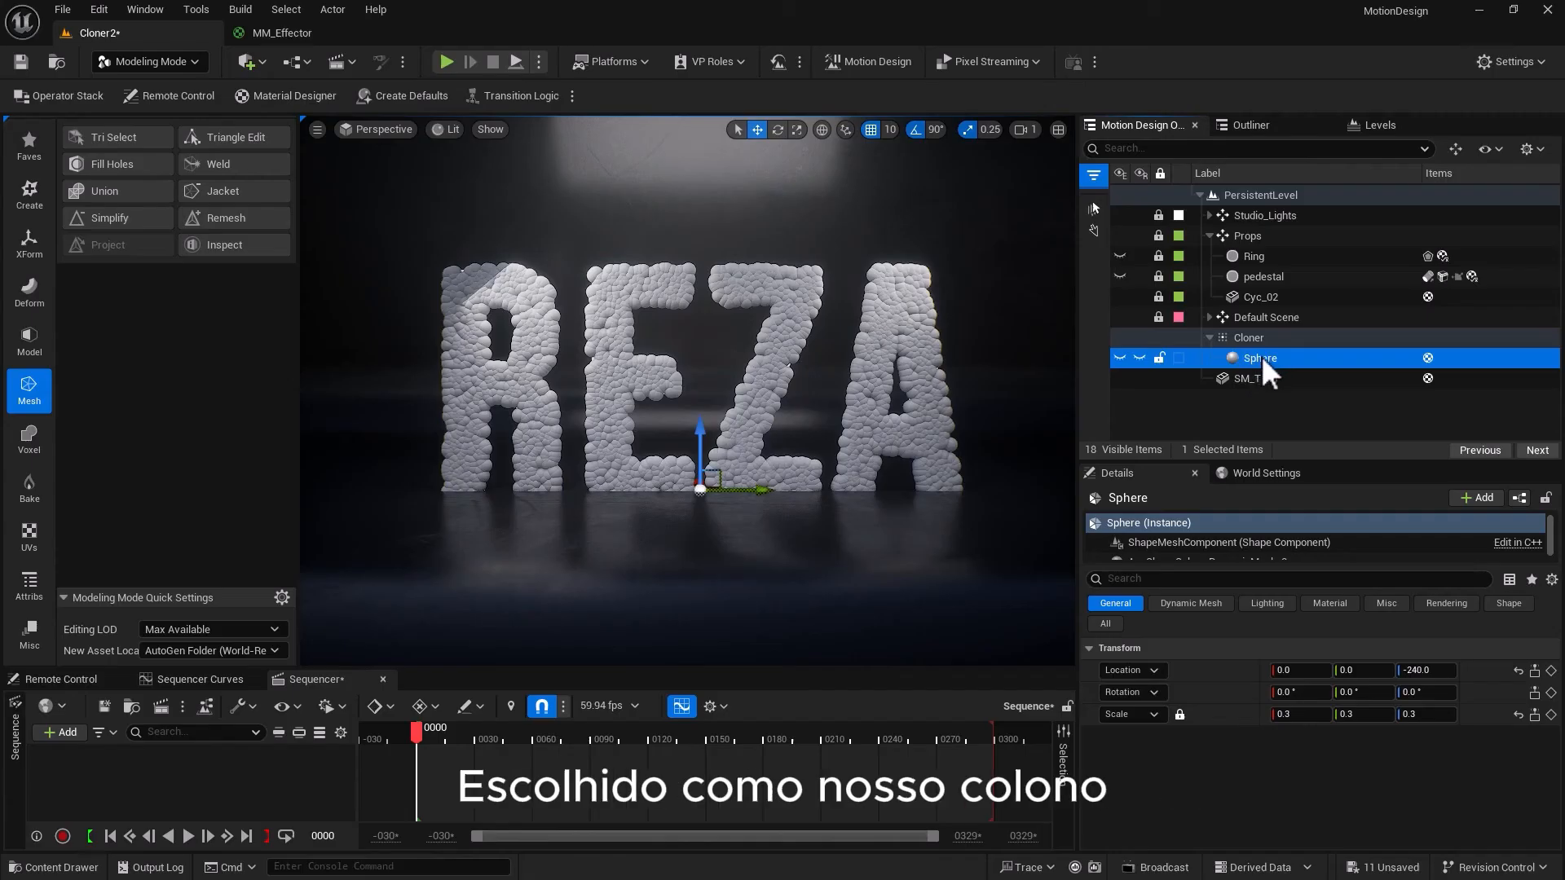
{"action": "left_click", "coordinate": [1289, 714]}
{"action": "type", "text": "0.2"}
{"action": "key", "text": "Return"}
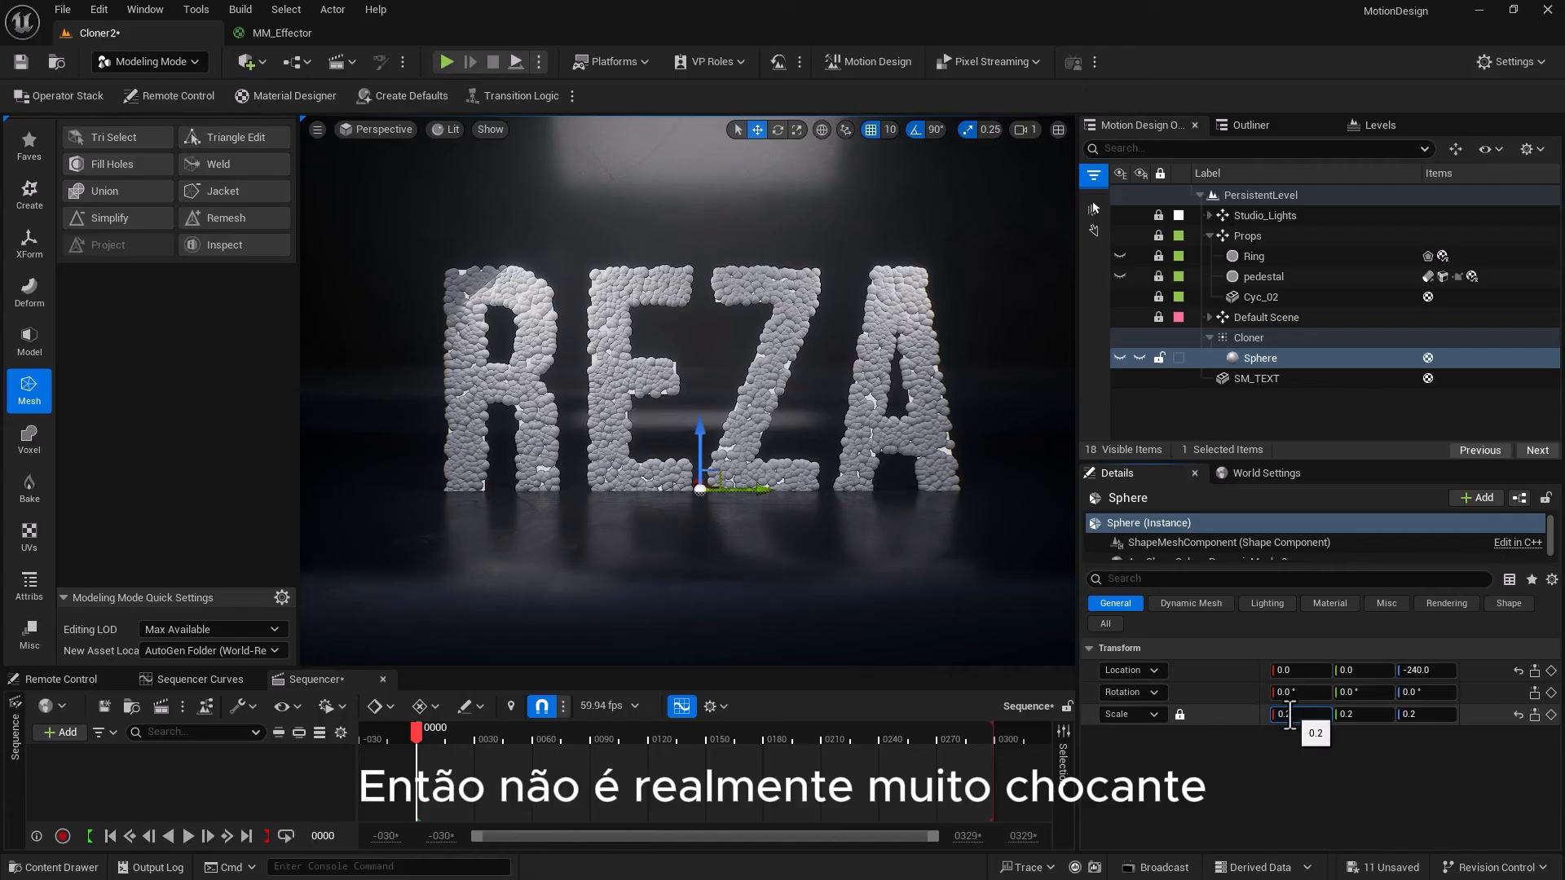
{"action": "type", "text": "25"}
{"action": "key", "text": "Return"}
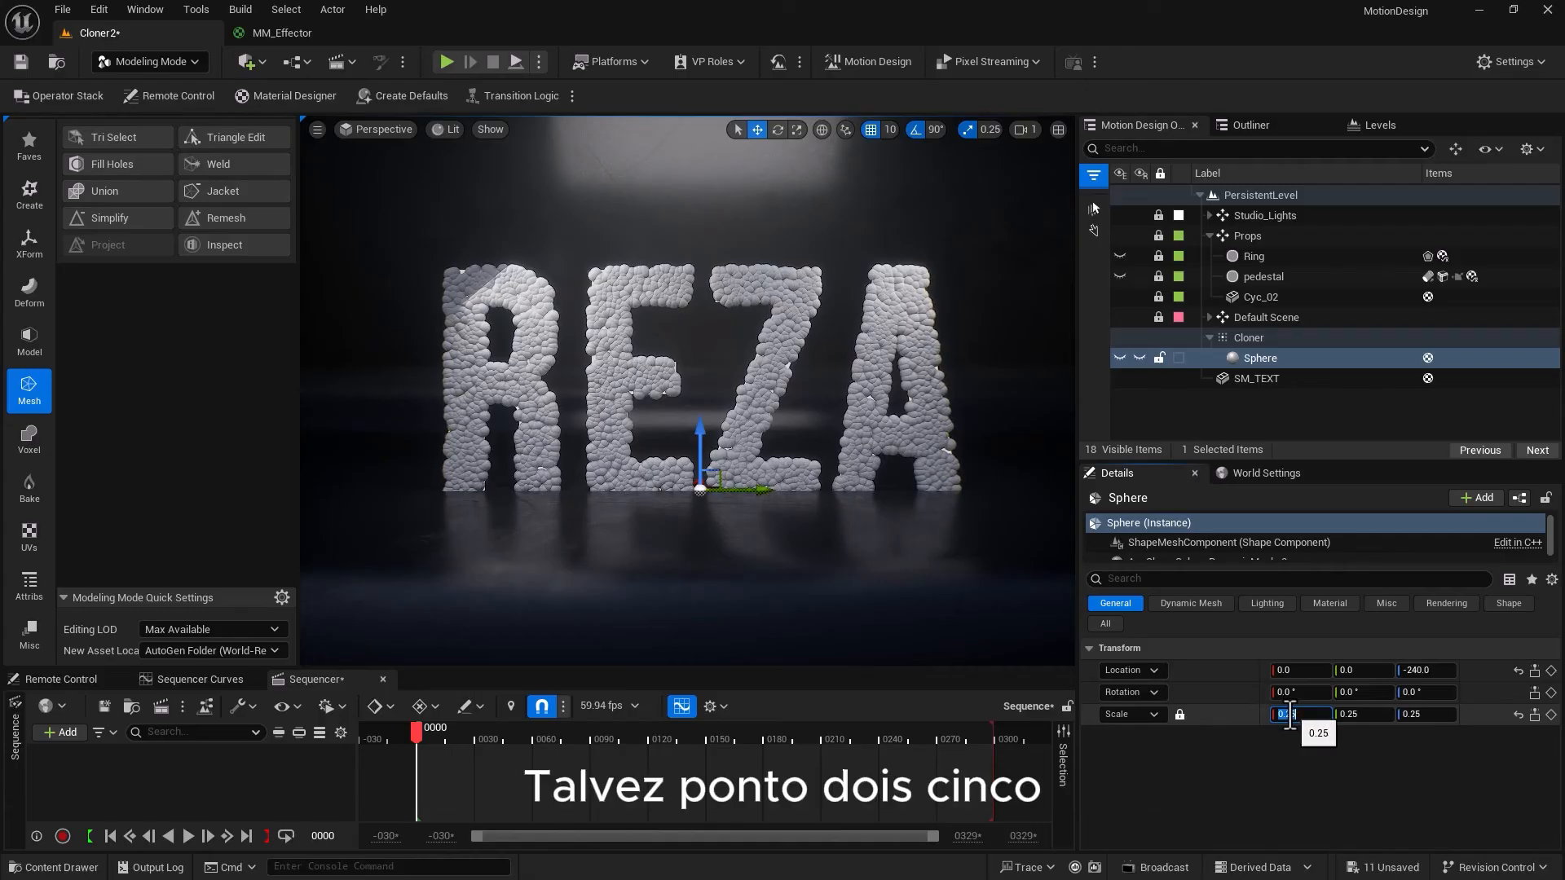
Set the Cloner's Count to 2700
{"action": "left_click", "coordinate": [1250, 346]}
{"action": "scroll", "coordinate": [1287, 700], "scroll_direction": "down", "scroll_amount": 2}
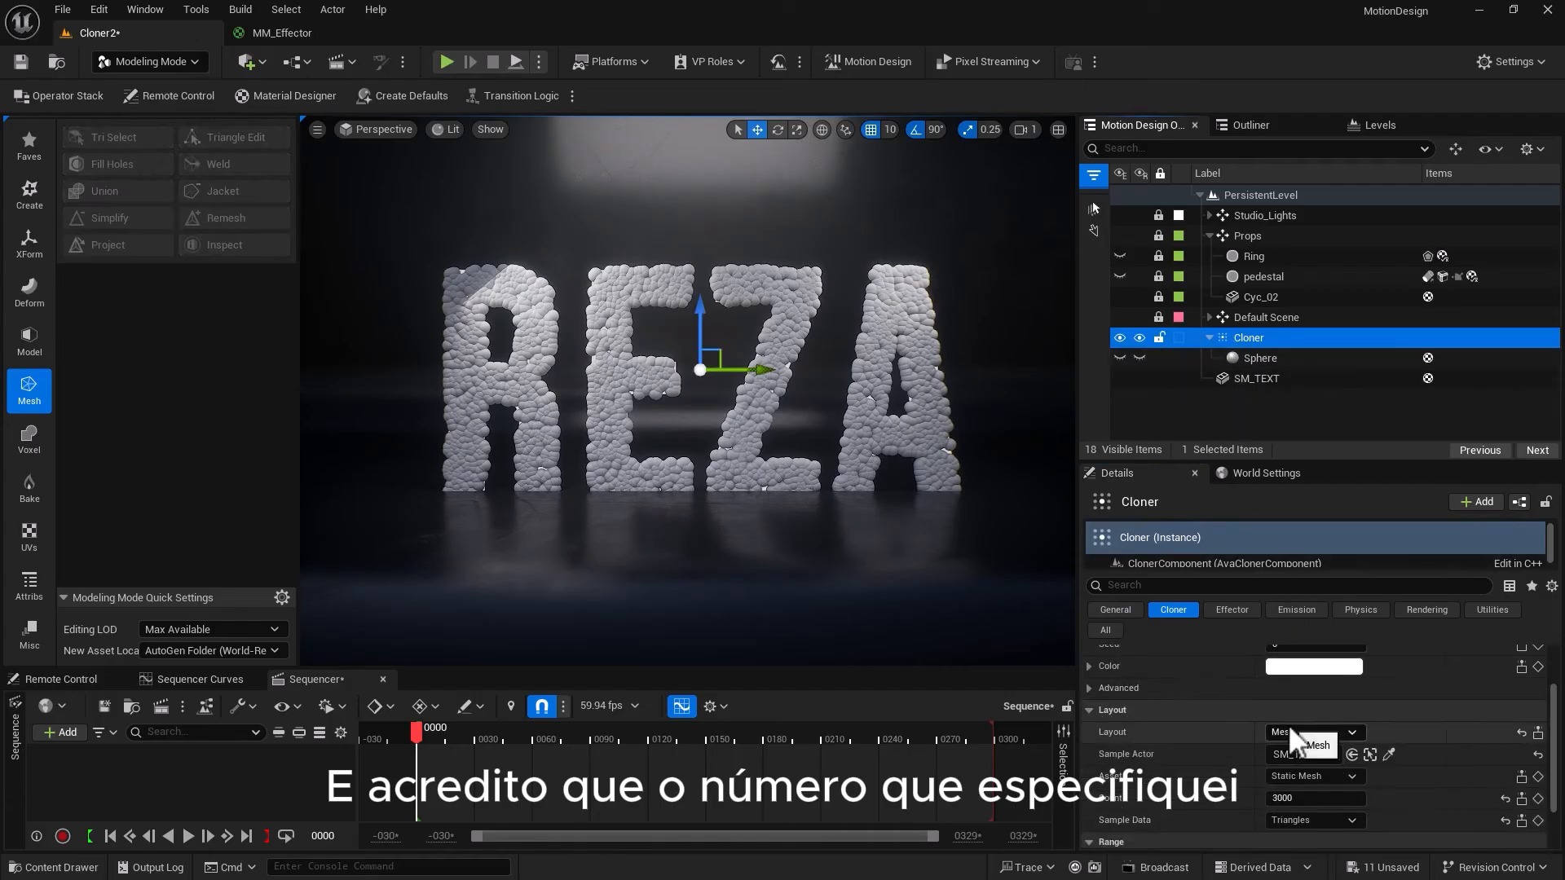
{"action": "left_click", "coordinate": [1296, 798]}
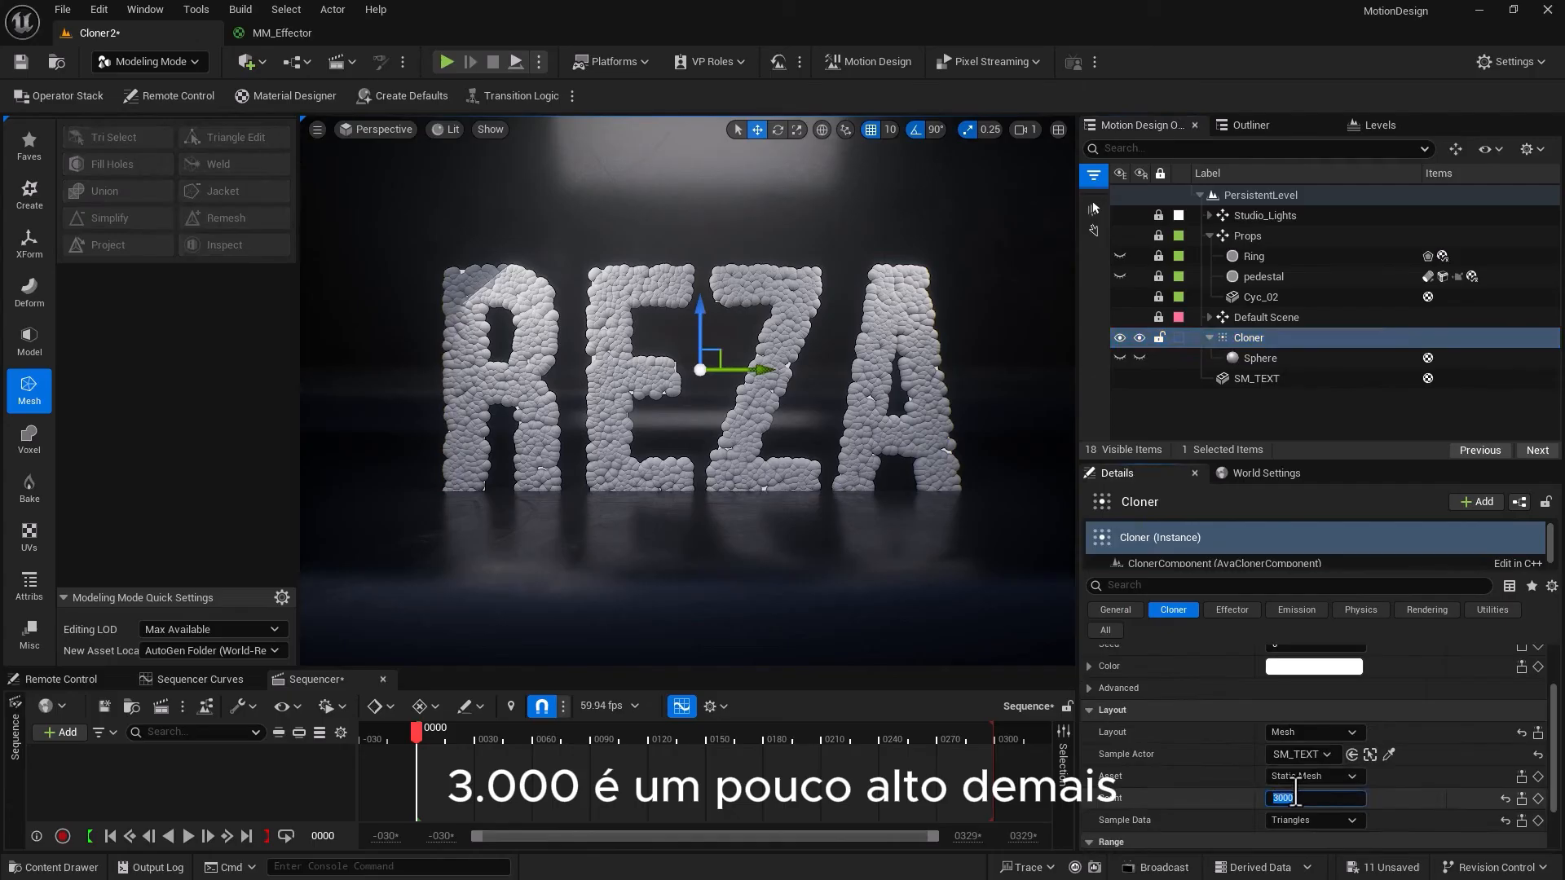
{"action": "type", "text": "2700"}
{"action": "key", "text": "Return"}
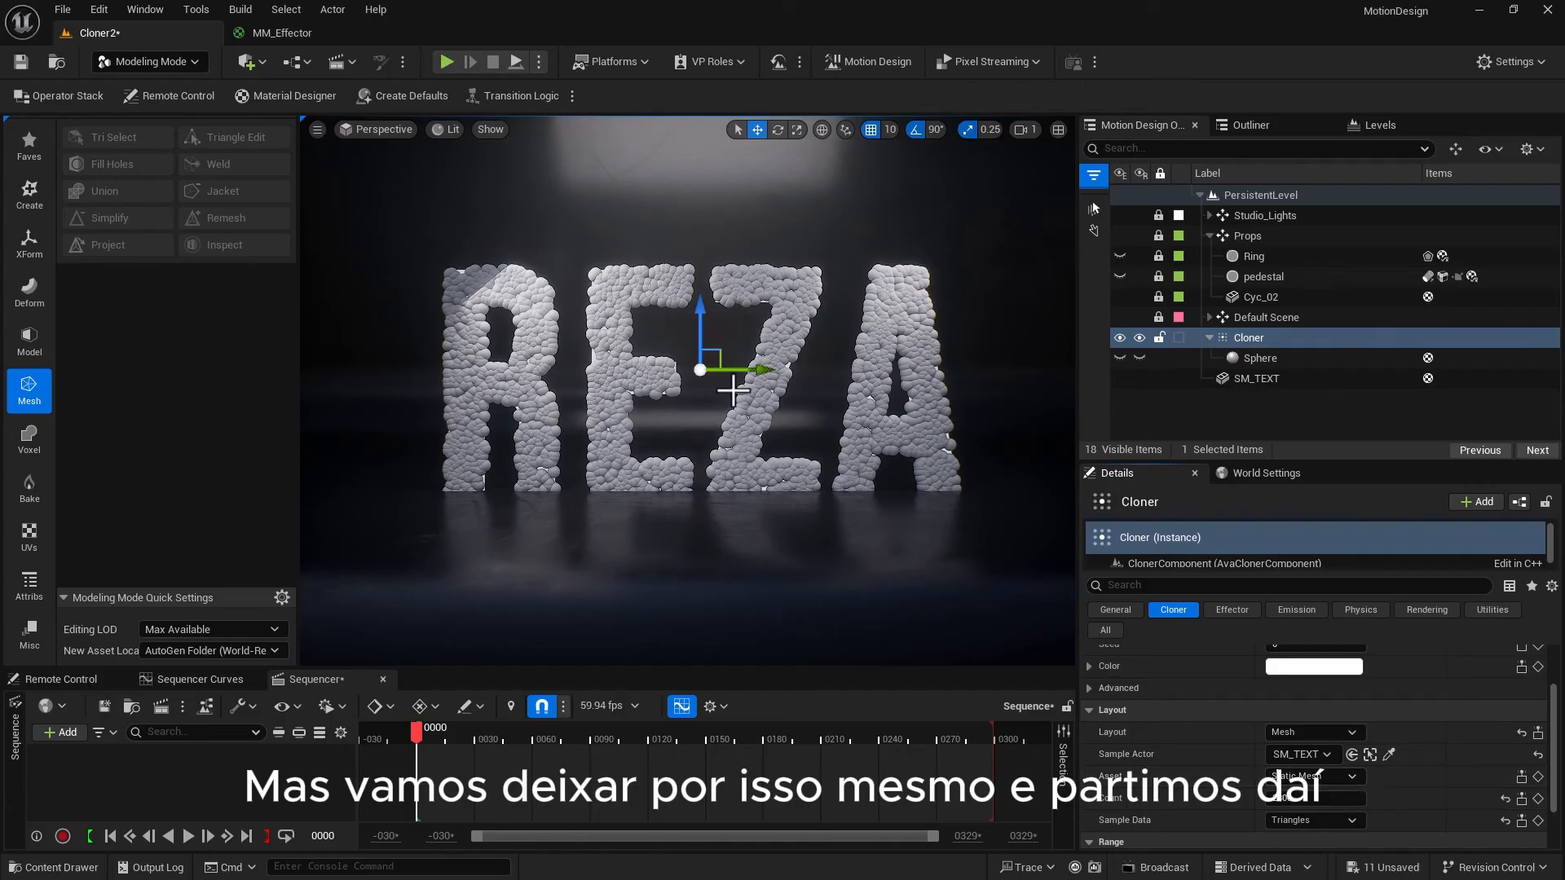
Hide SM_TEXT both in the editor and at runtime so only the cloned spheres are shown
{"action": "left_click", "coordinate": [1252, 377]}
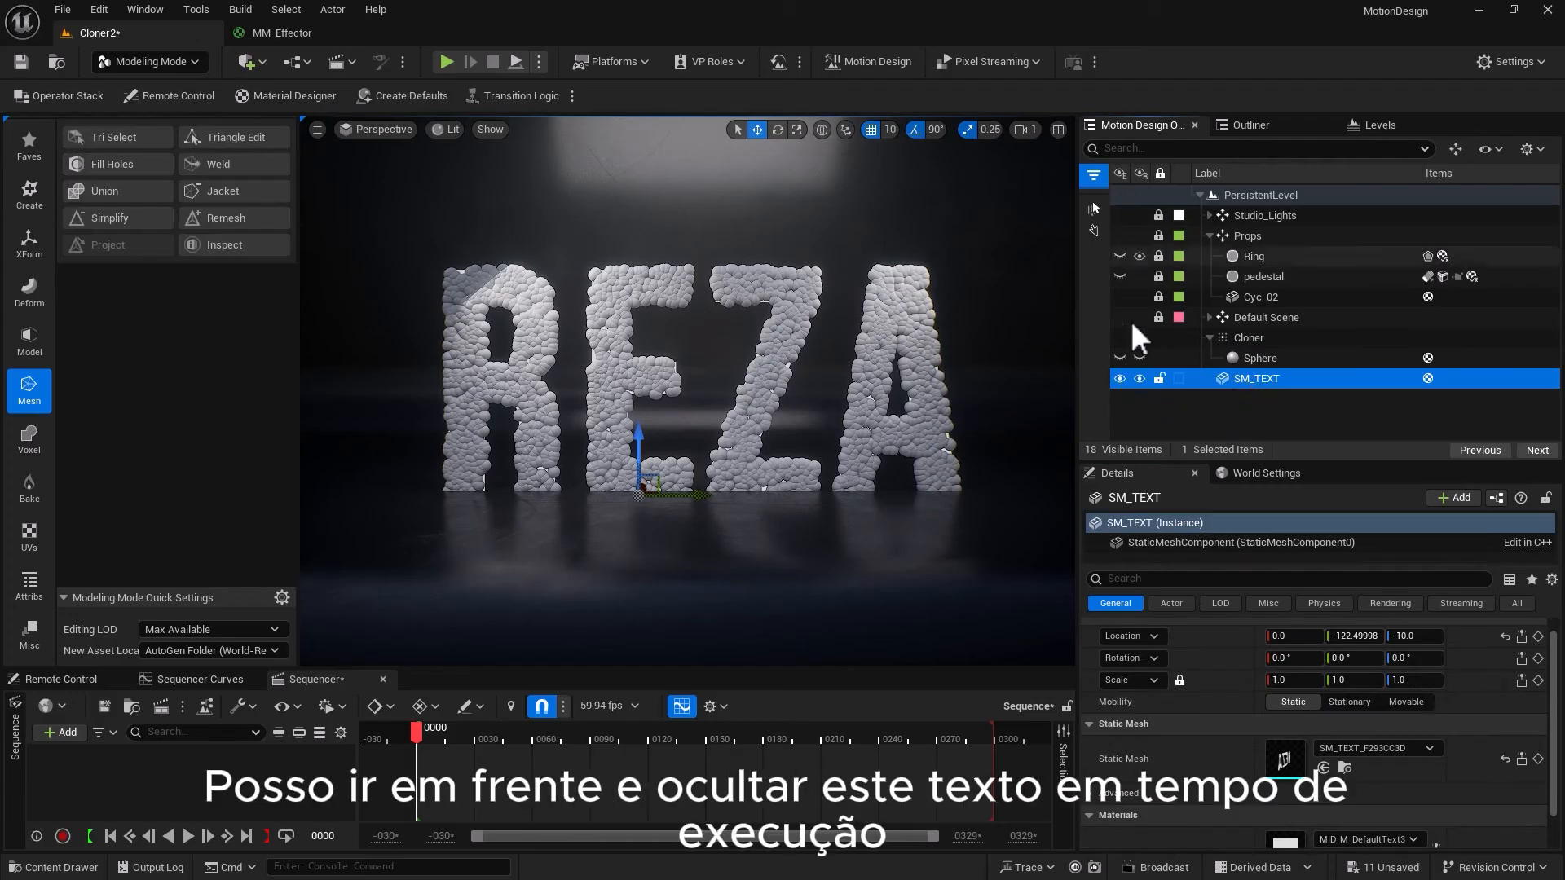
{"action": "left_click", "coordinate": [1120, 378]}
{"action": "left_click", "coordinate": [1139, 378]}
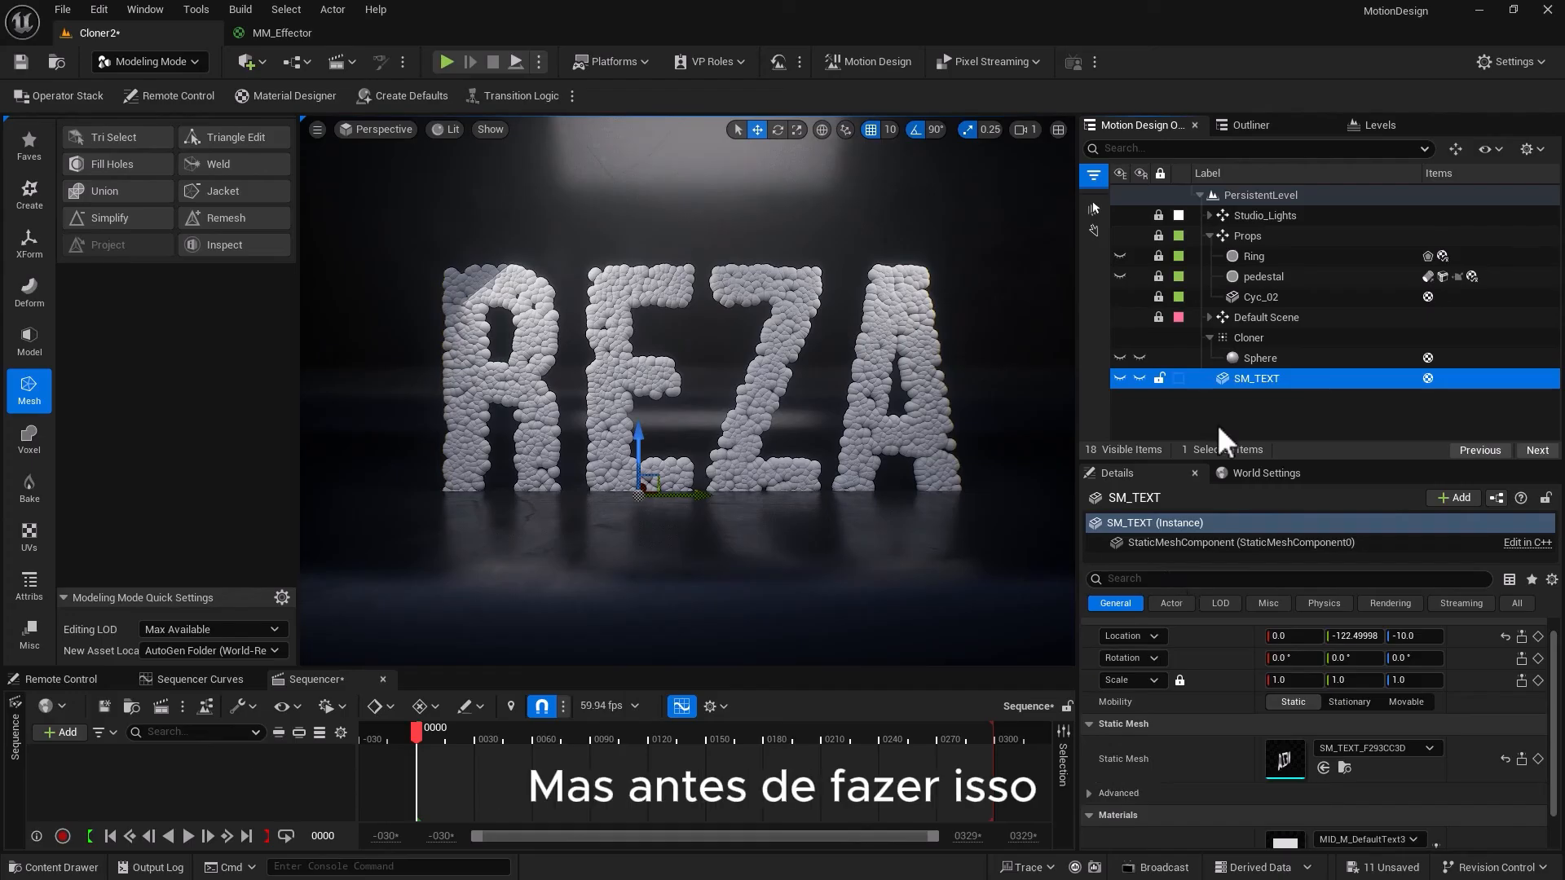
In the MM_Effector material graph, add a Constant node with value 0.3 and connect it to Roughness
{"action": "scroll", "coordinate": [1264, 721], "scroll_direction": "down", "scroll_amount": 2}
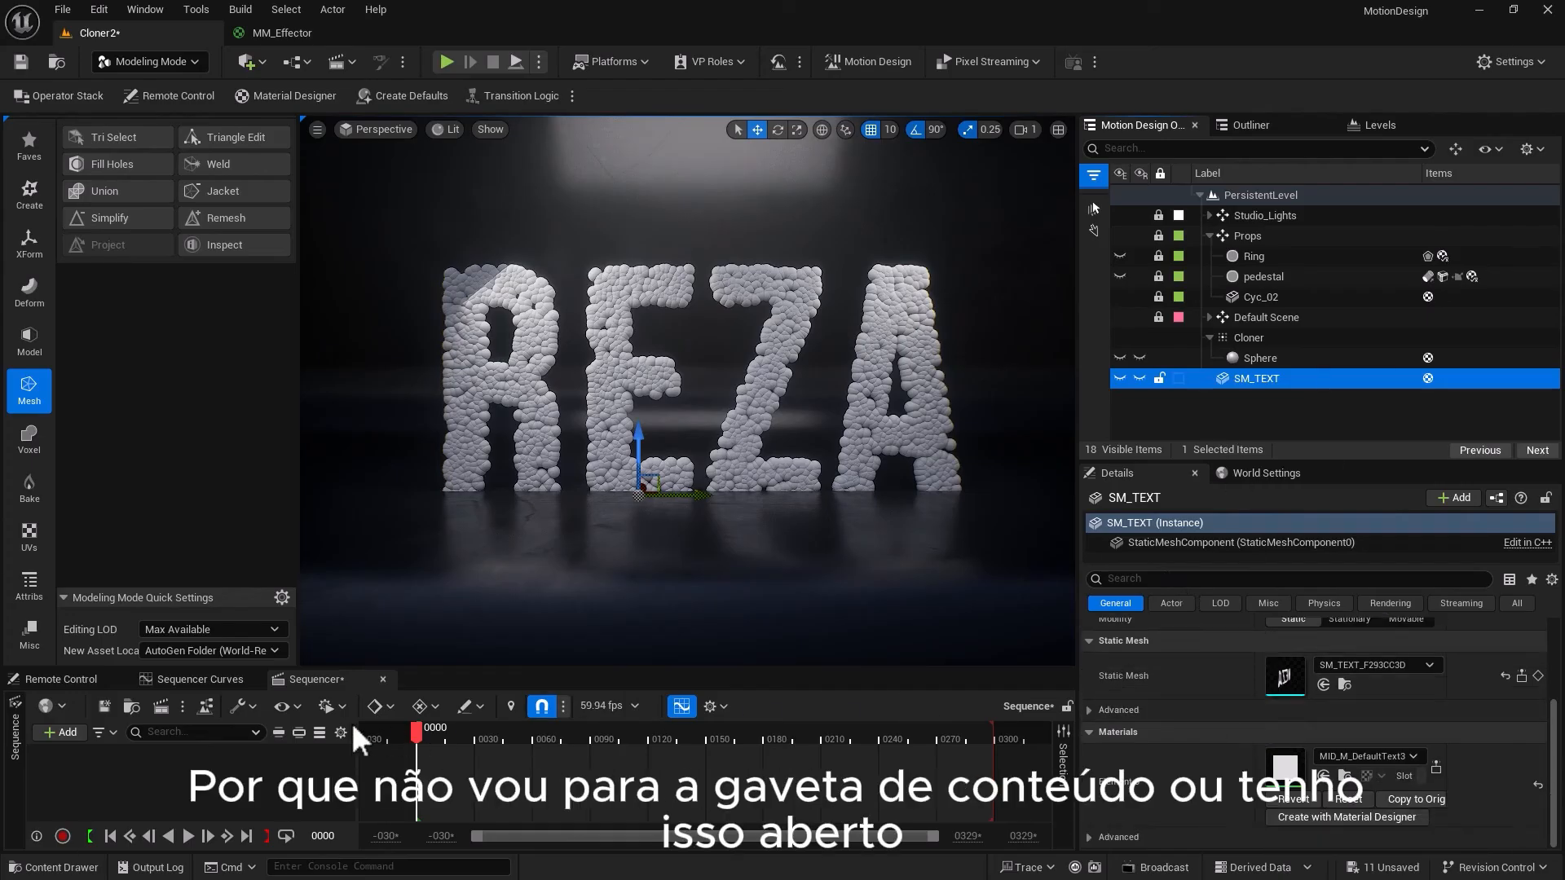
{"action": "left_click", "coordinate": [82, 869]}
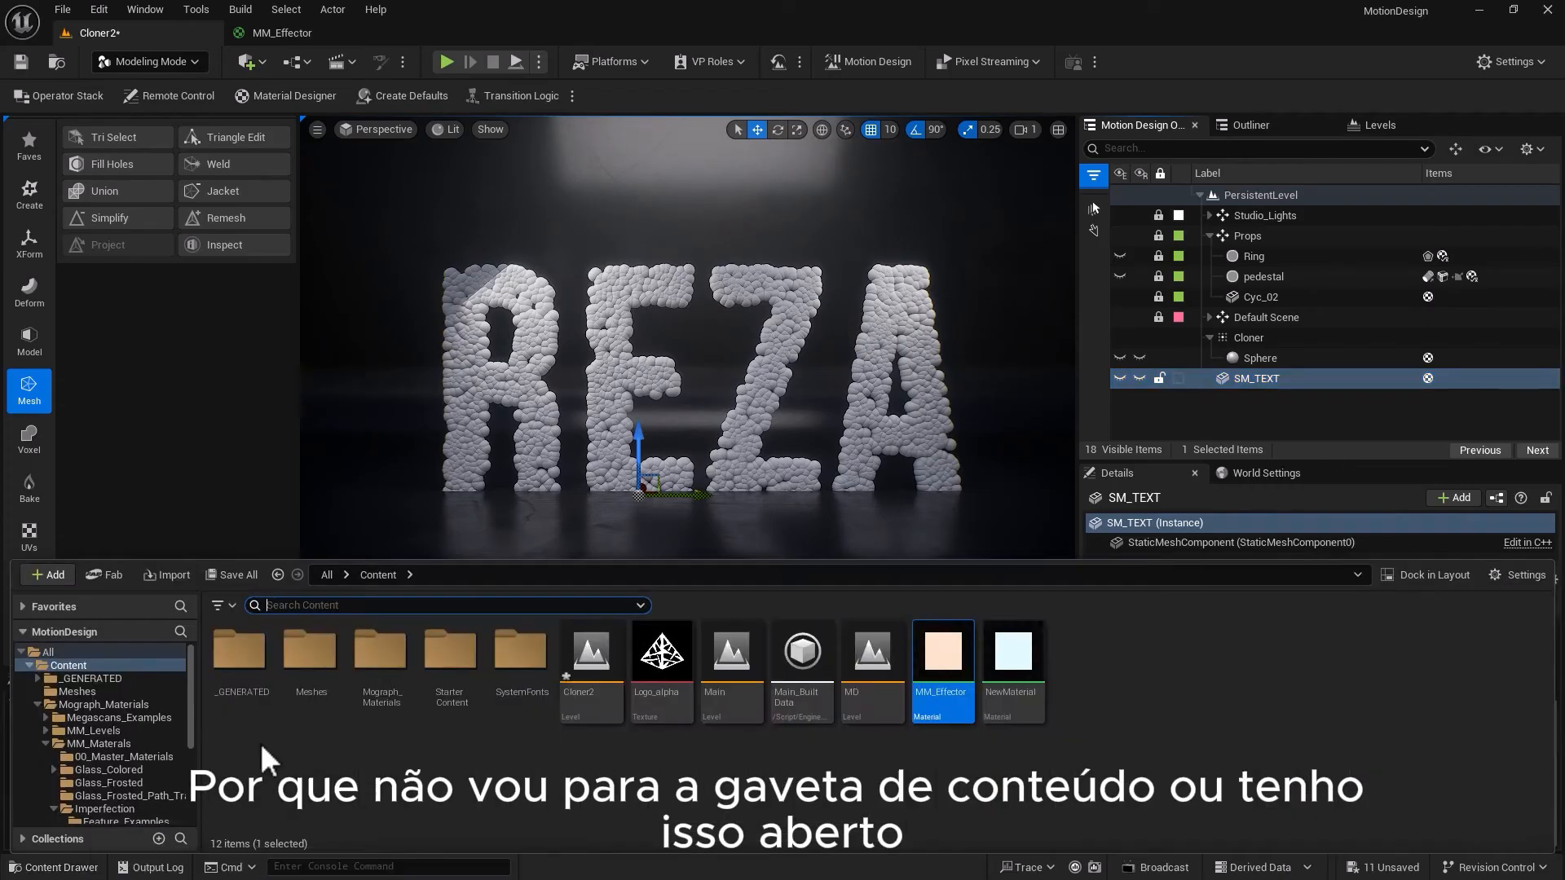
{"action": "left_click", "coordinate": [295, 32]}
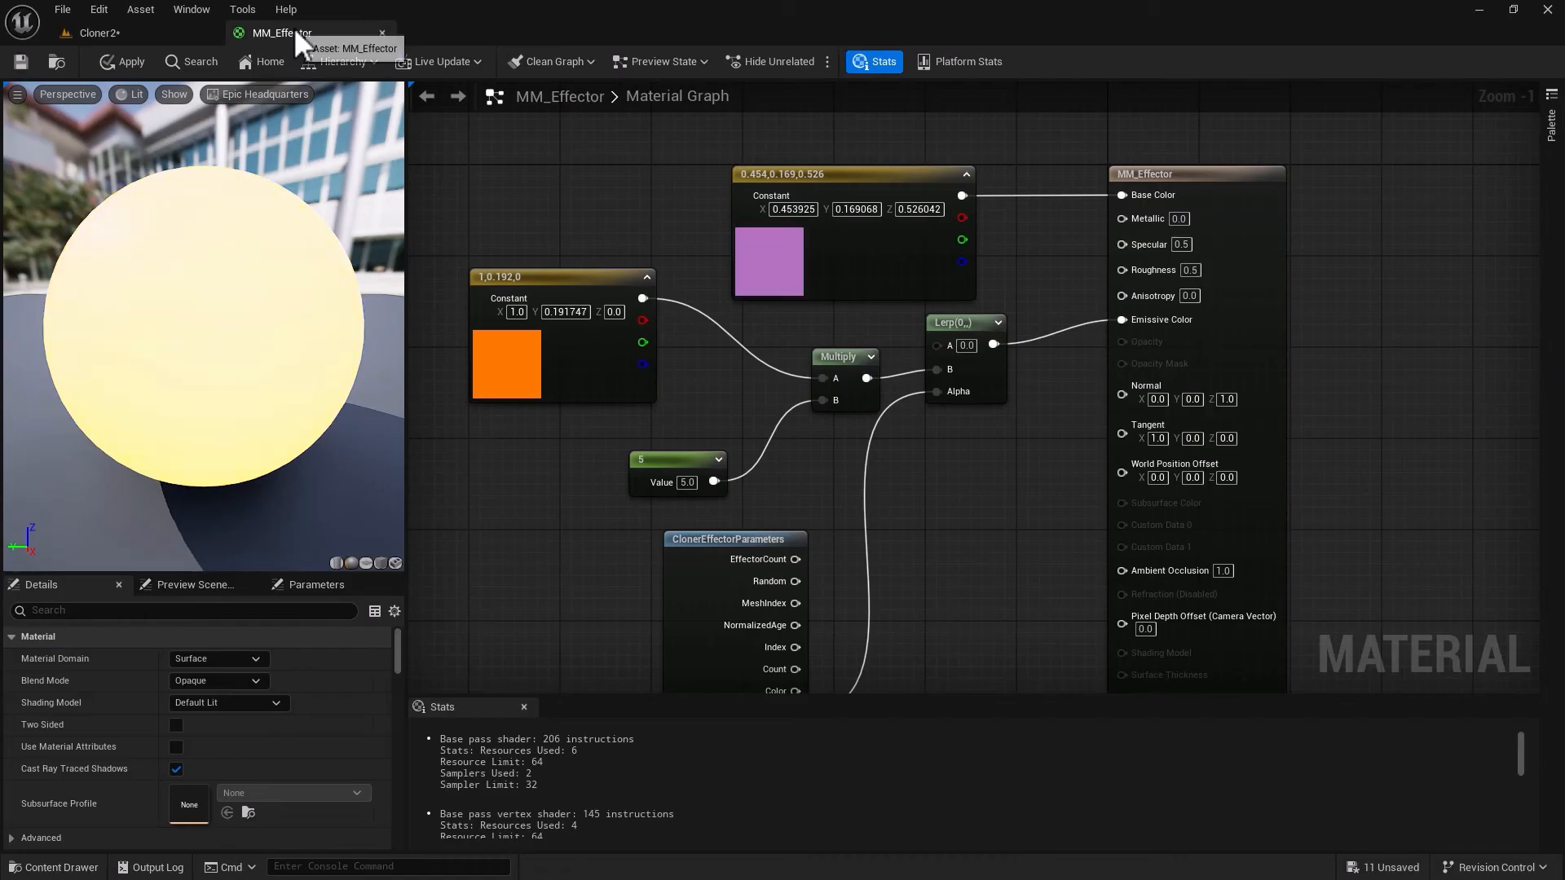
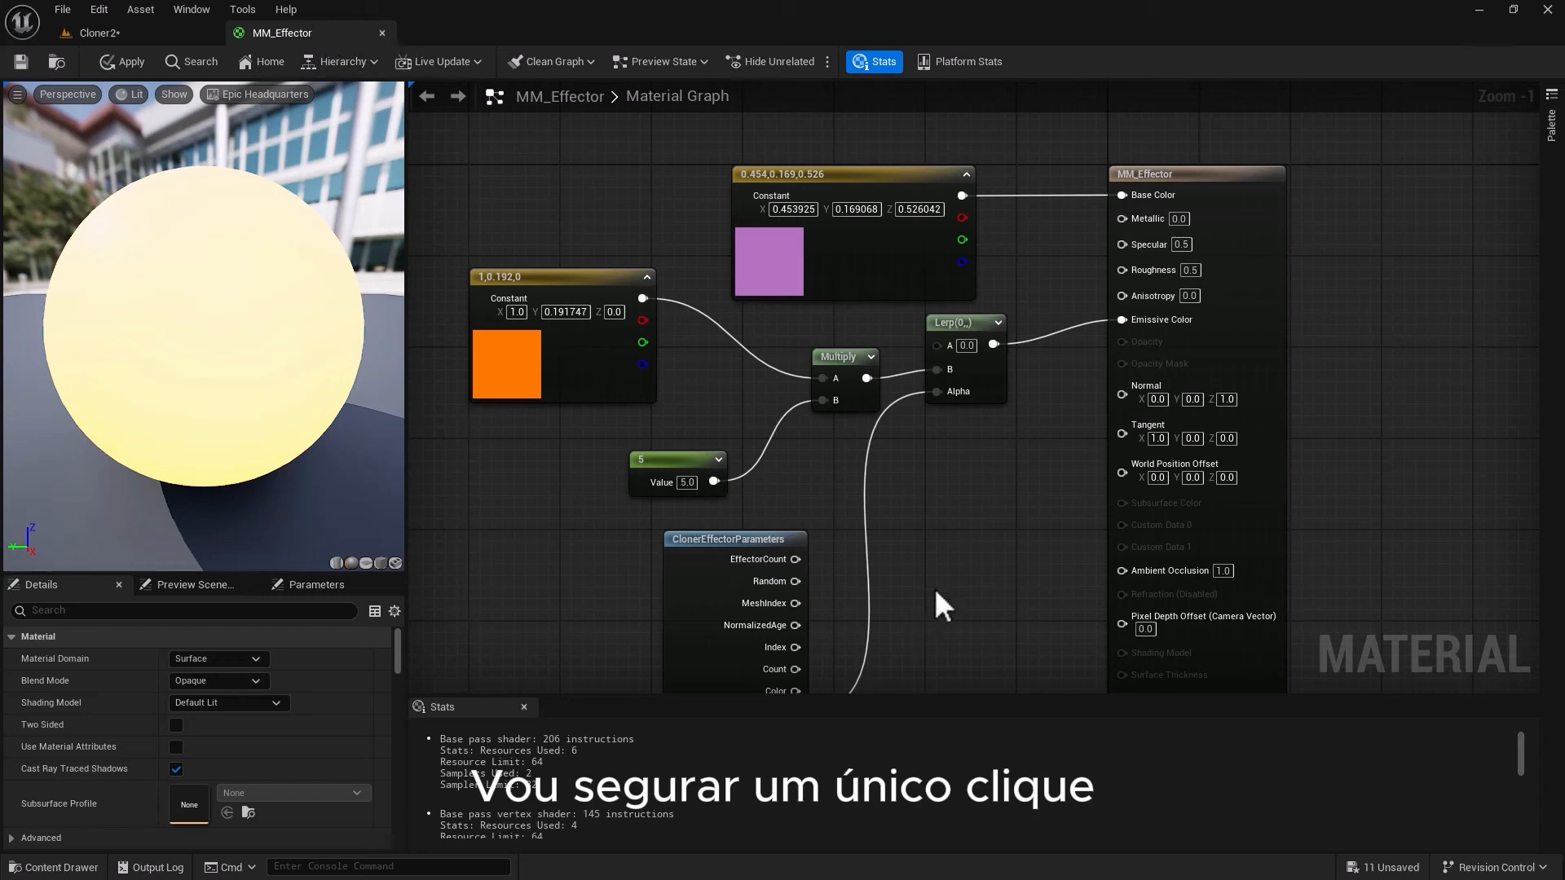
{"action": "key", "text": "1"}
{"action": "left_click", "coordinate": [925, 507]}
{"action": "left_click_drag", "start_coordinate": [932, 517], "coordinate": [1122, 270]}
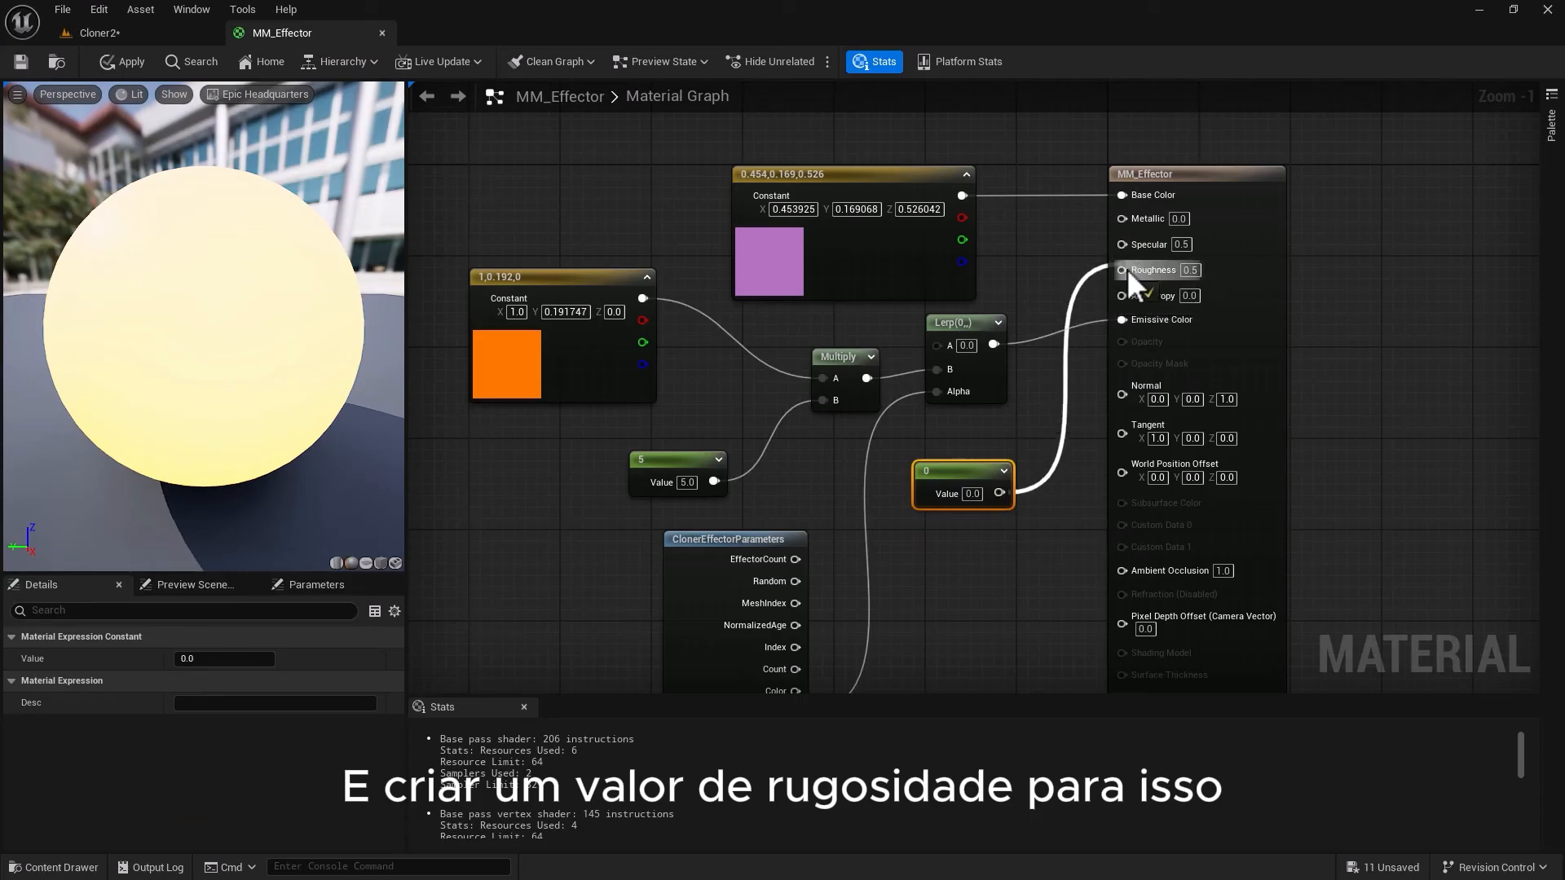
{"action": "left_click", "coordinate": [970, 493]}
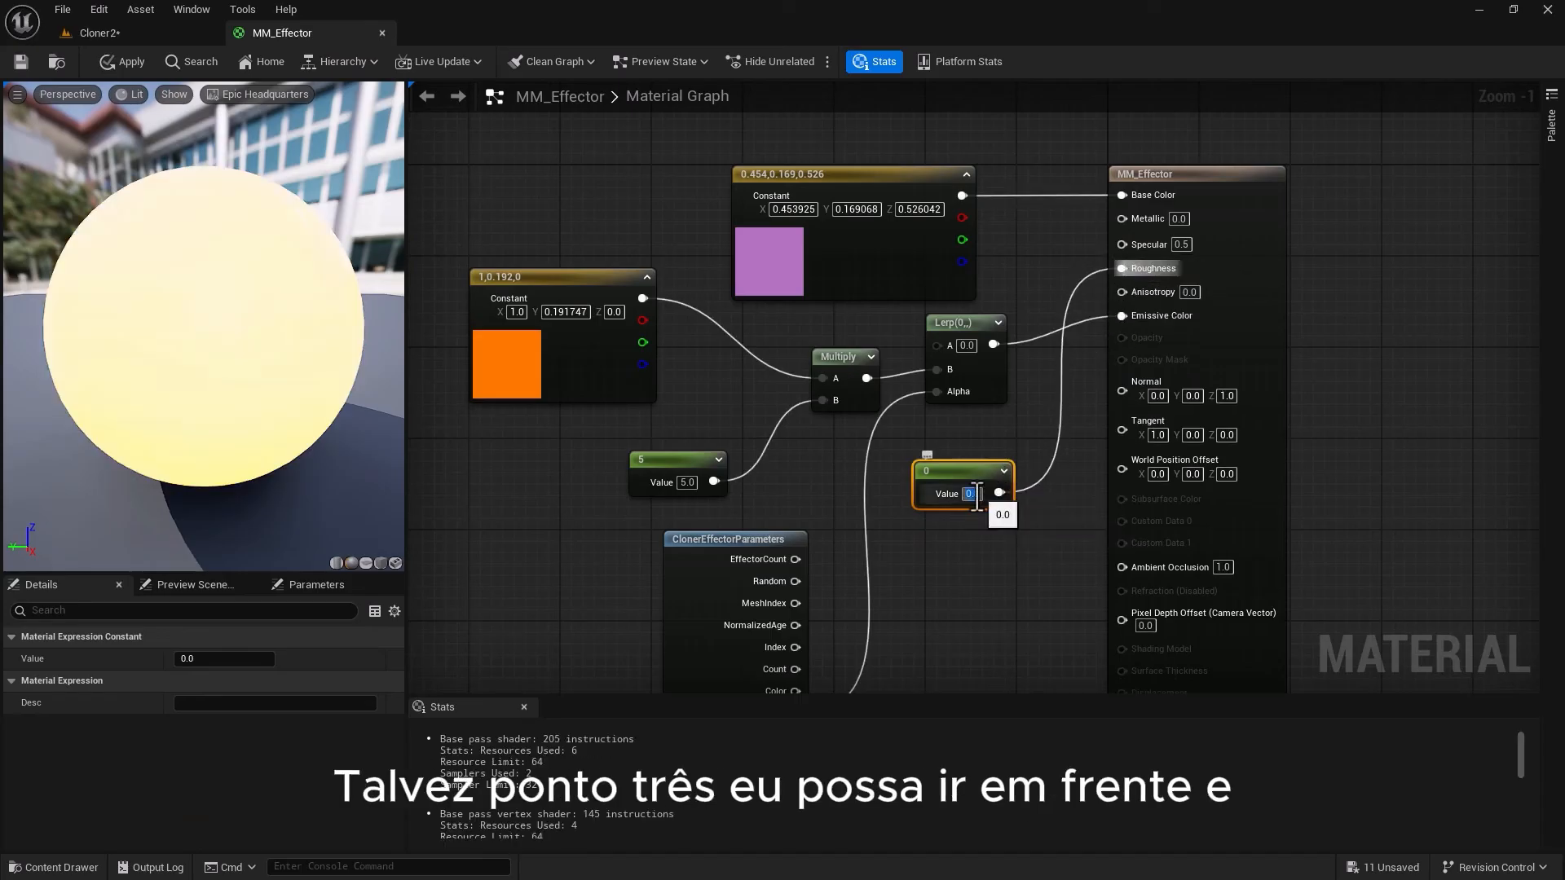
{"action": "type", "text": "0.3"}
{"action": "key", "text": "Return"}
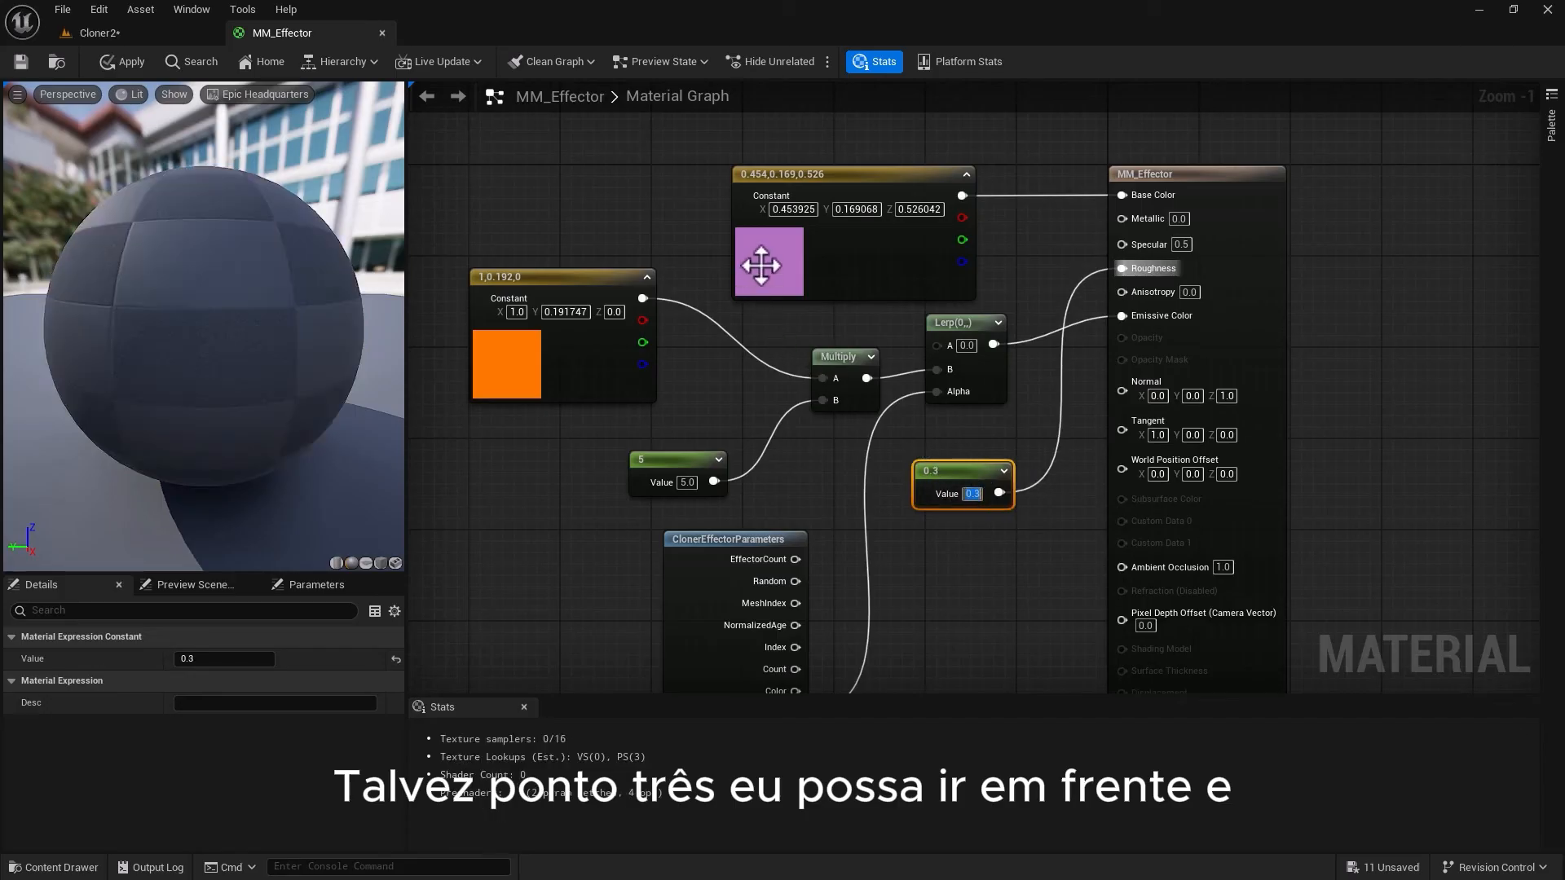
Change MM_Effector's Base Color constant to a dark orange-brown, about R 0.089, G 0.037, B 0.004
{"action": "left_click", "coordinate": [766, 261]}
{"action": "double_click", "coordinate": [766, 260]}
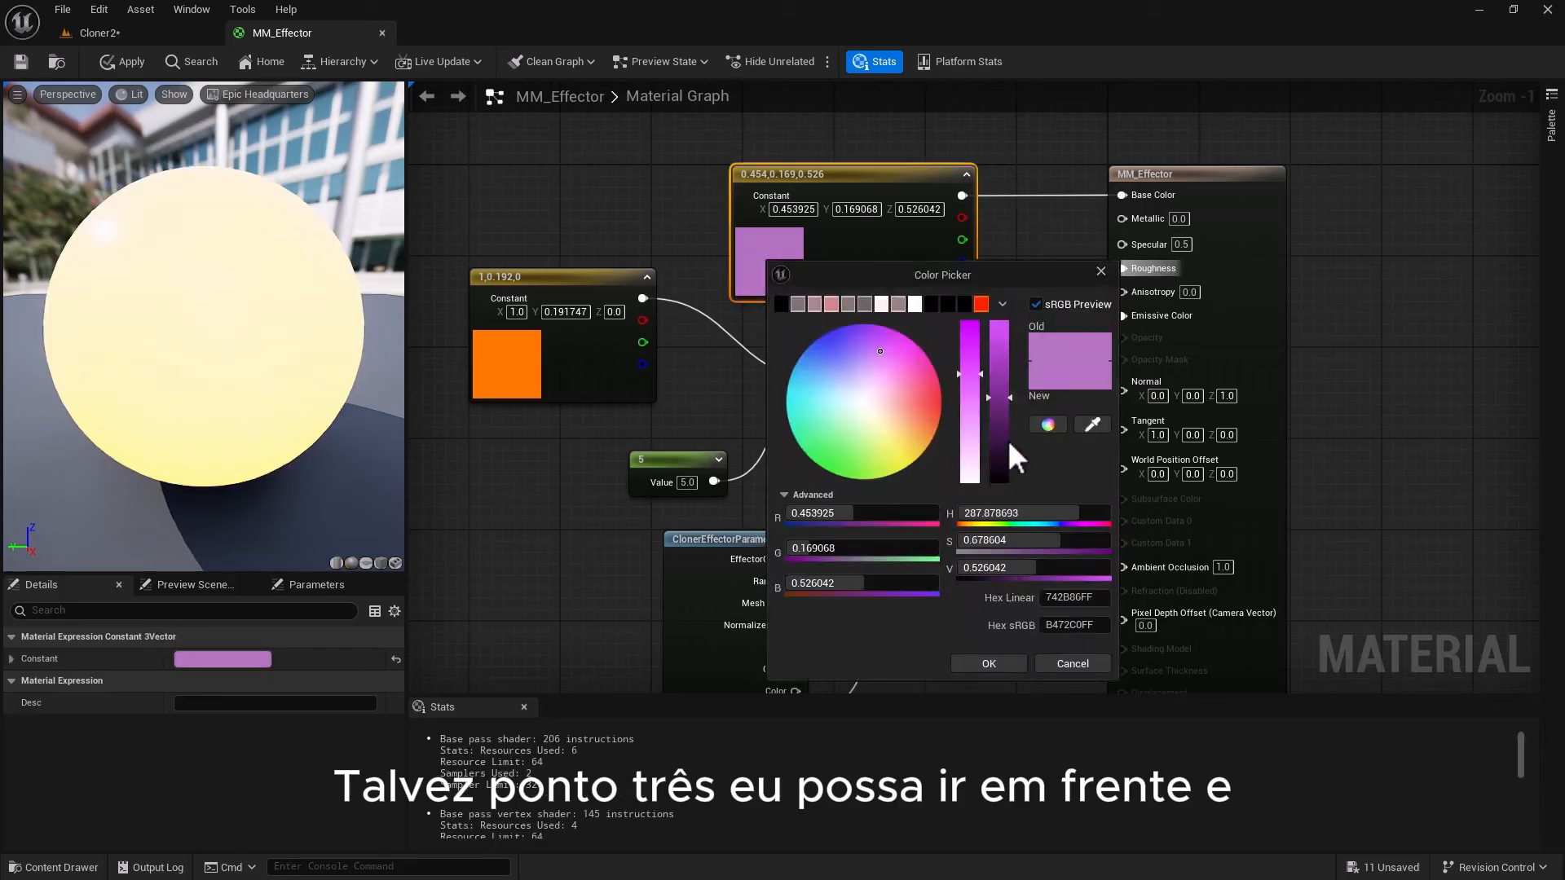
{"action": "mouse_move", "coordinate": [914, 391]}
{"action": "left_mouse_down"}
{"action": "mouse_move", "coordinate": [934, 393]}
{"action": "mouse_move", "coordinate": [919, 412]}
{"action": "mouse_move", "coordinate": [936, 390]}
{"action": "mouse_move", "coordinate": [928, 380]}
{"action": "mouse_move", "coordinate": [921, 427]}
{"action": "mouse_move", "coordinate": [1004, 460]}
{"action": "mouse_move", "coordinate": [1011, 482]}
{"action": "mouse_move", "coordinate": [1000, 451]}
{"action": "mouse_move", "coordinate": [1011, 466]}
{"action": "left_mouse_up"}
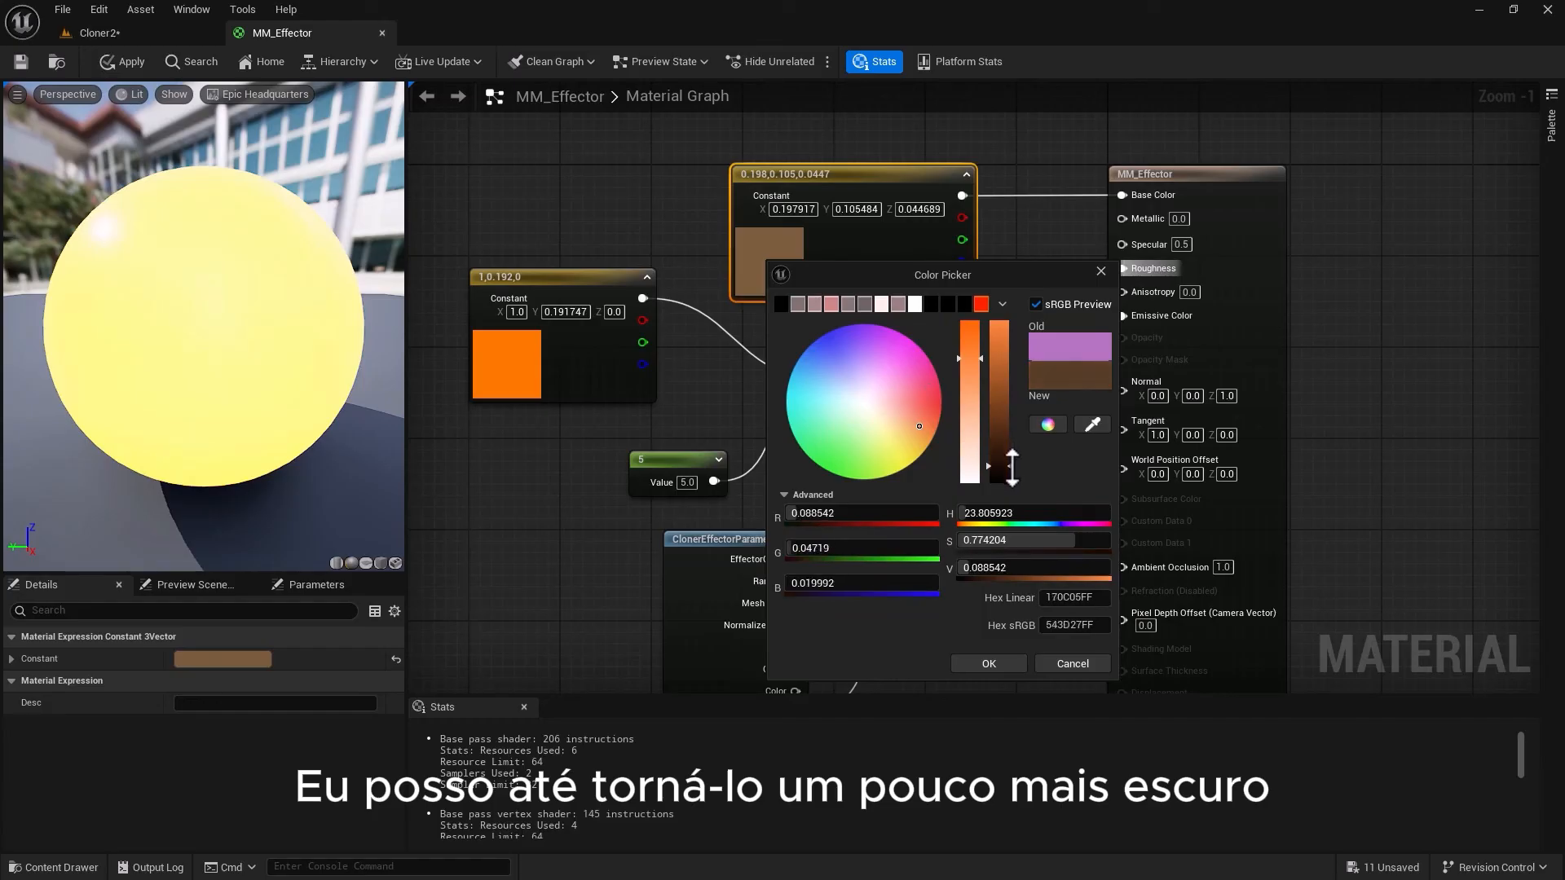
{"action": "left_click_drag", "start_coordinate": [981, 357], "coordinate": [977, 336]}
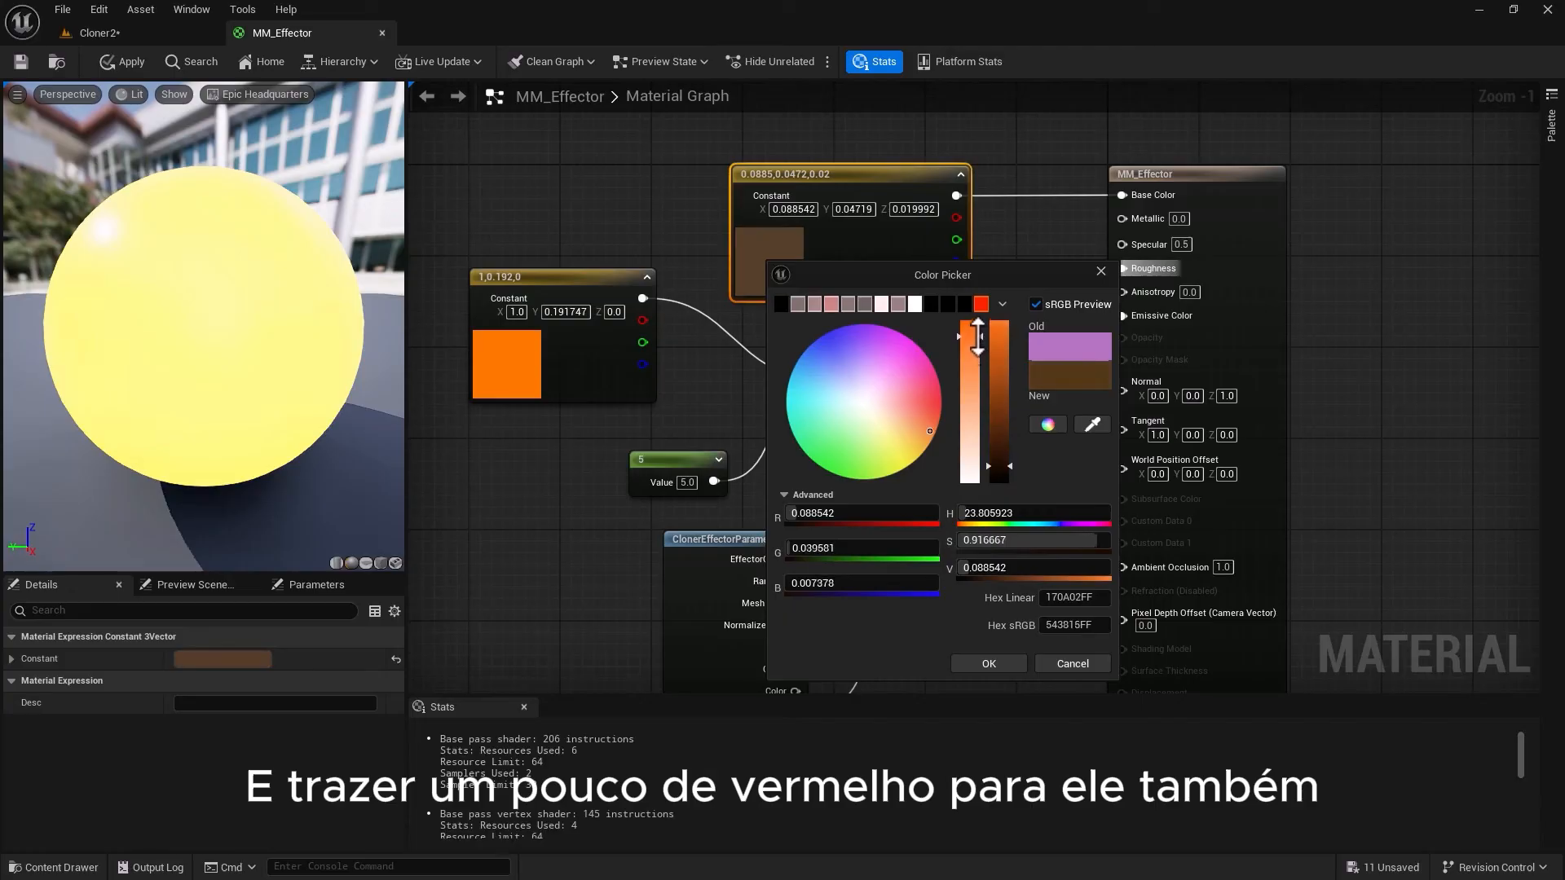
{"action": "left_click", "coordinate": [988, 664]}
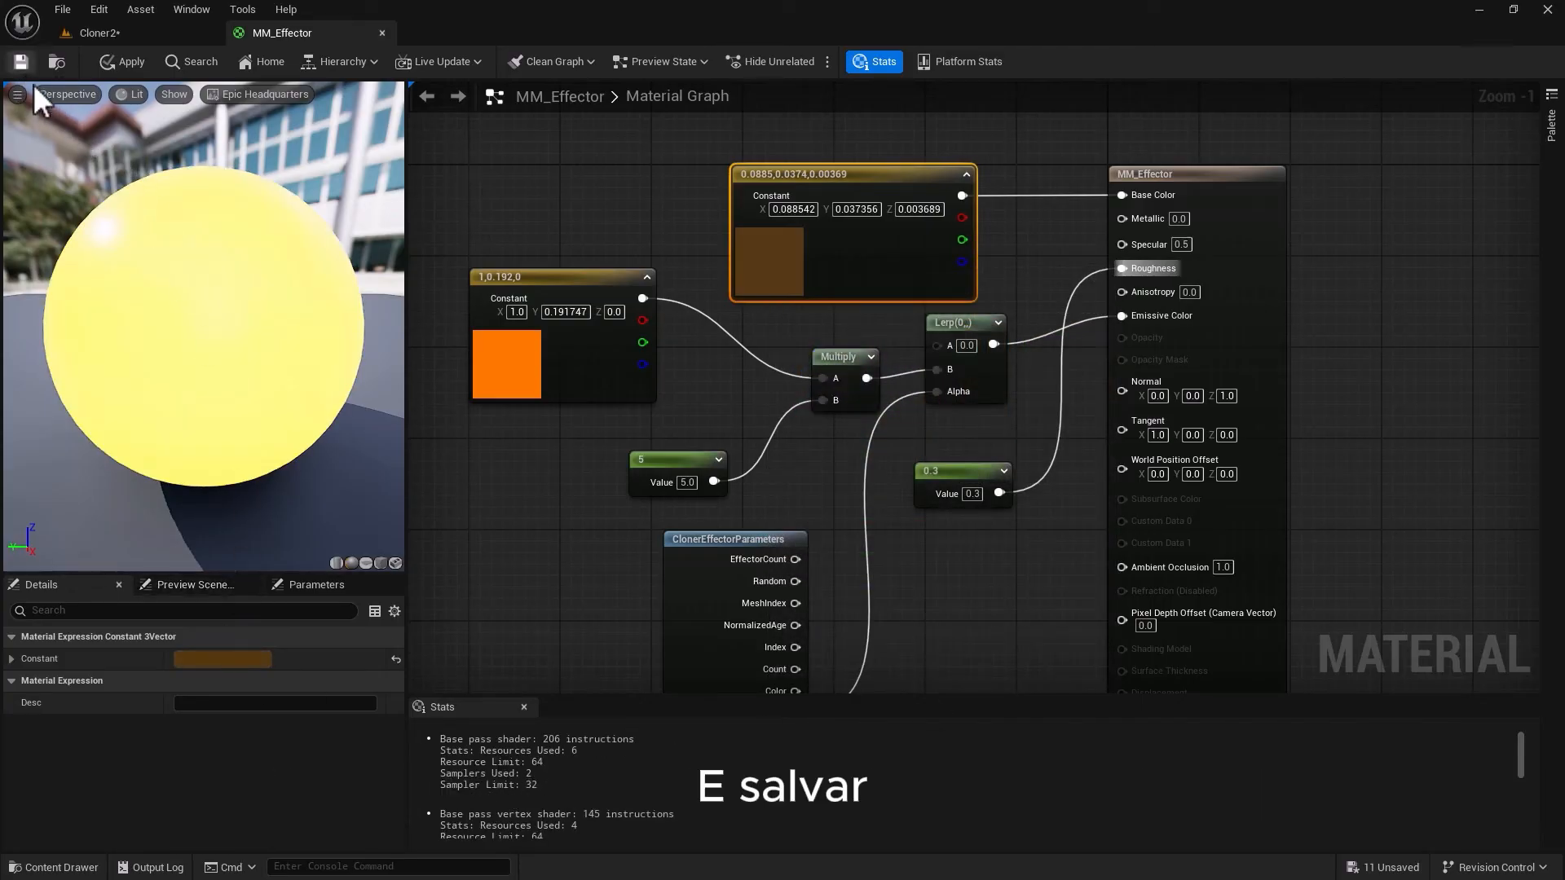
Save the MM_Effector material and assign it to SM_TEXT's material slot, Element 0, in the Cloner2 level
{"action": "left_click", "coordinate": [21, 62]}
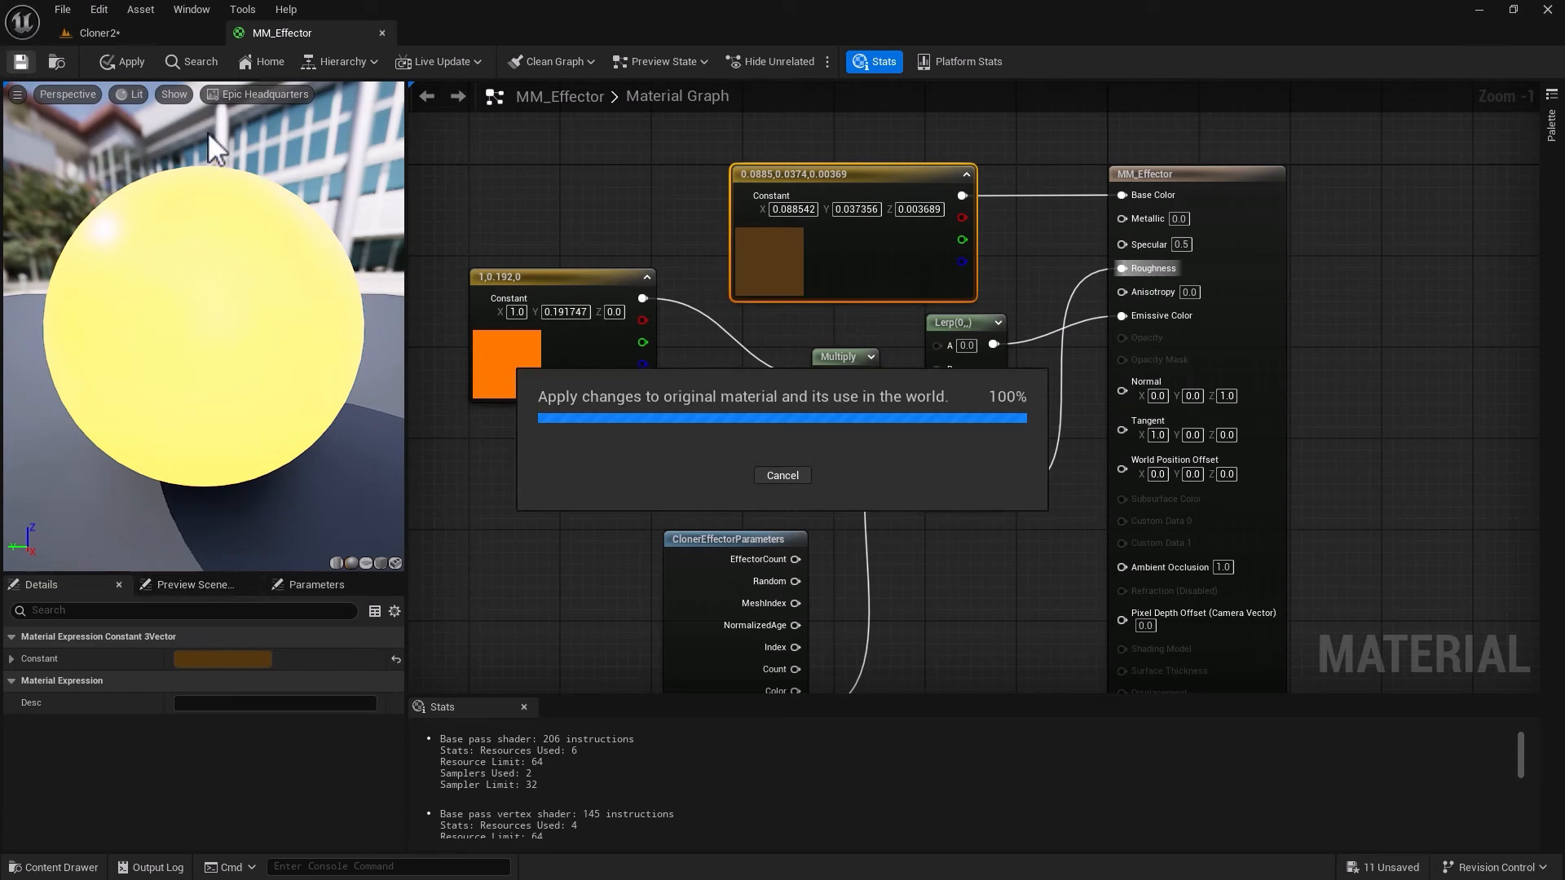
{"action": "left_click", "coordinate": [164, 36]}
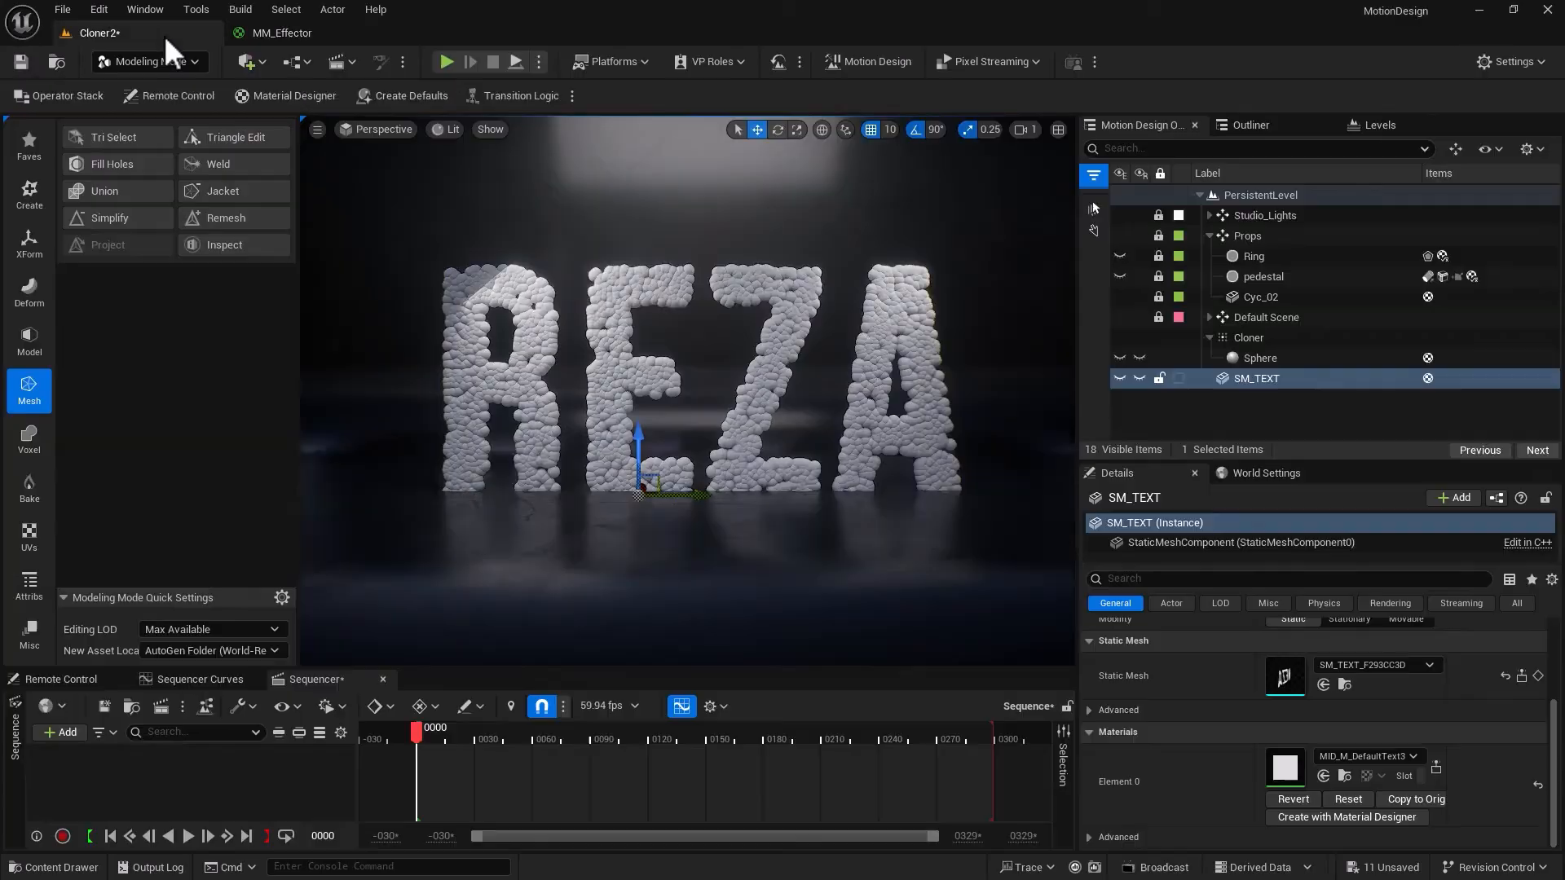
{"action": "left_click", "coordinate": [1324, 776]}
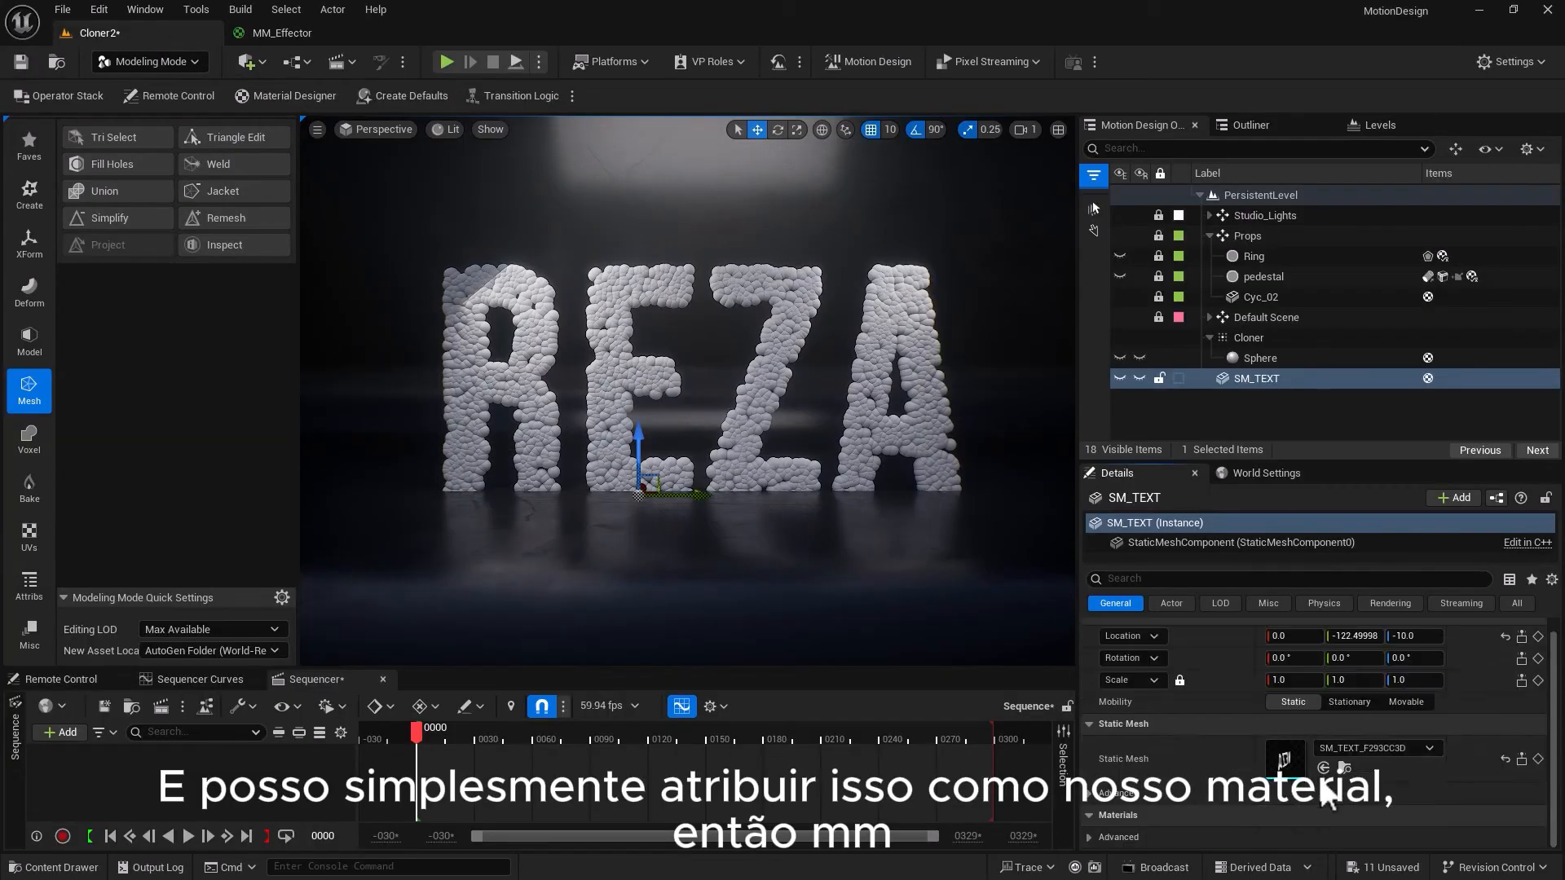
{"action": "scroll", "coordinate": [1325, 796], "scroll_direction": "down", "scroll_amount": 2}
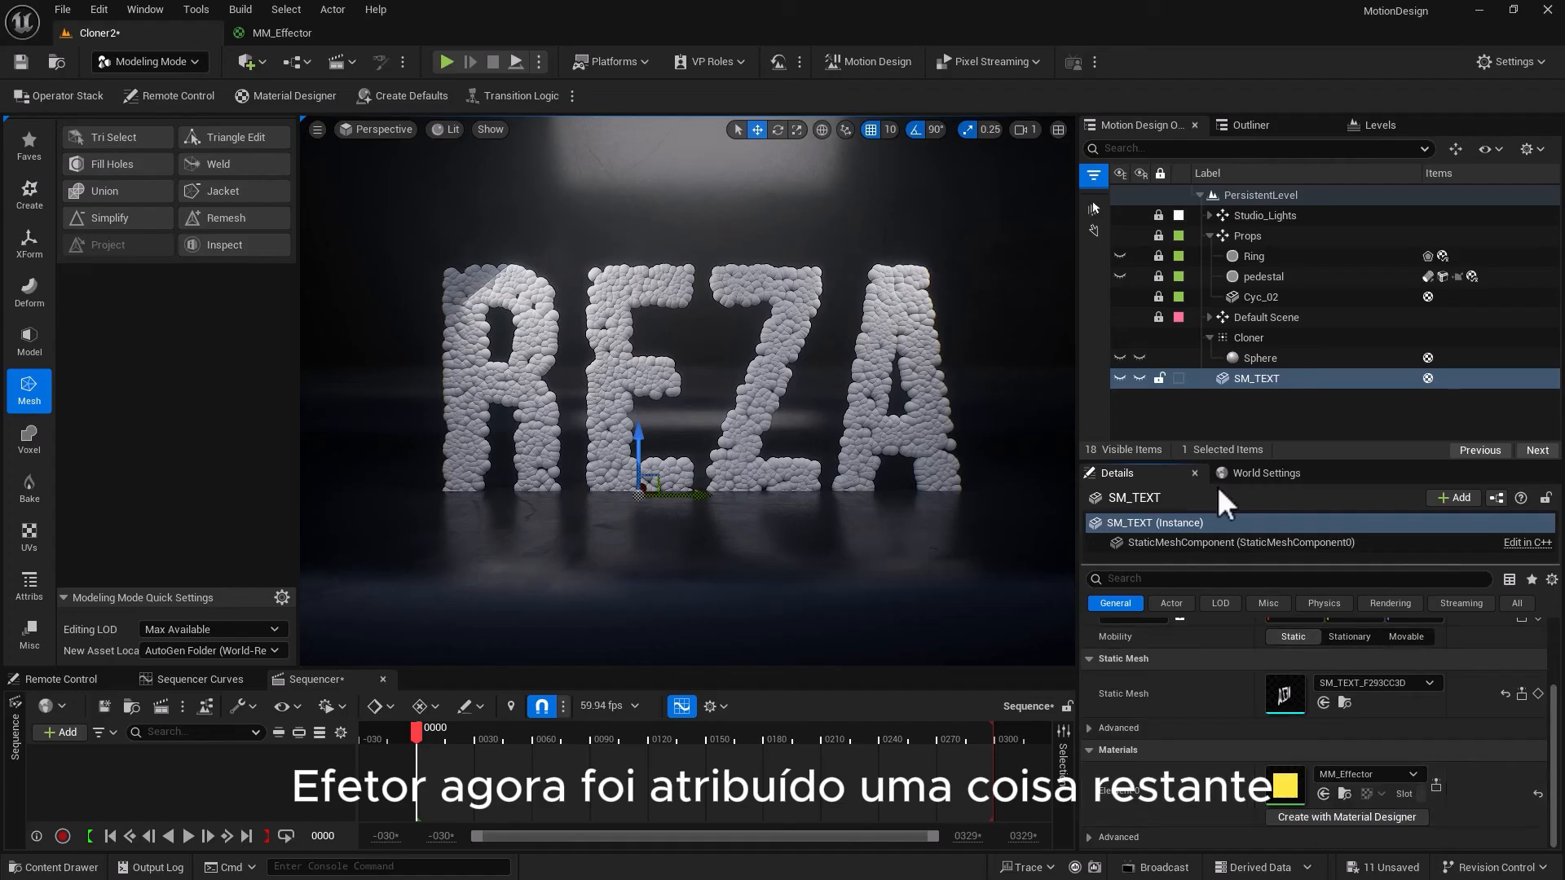
Switch to Motion Design mode, create a linked effector for the Cloner and move it onto the first E of the text
{"action": "left_click", "coordinate": [1197, 410]}
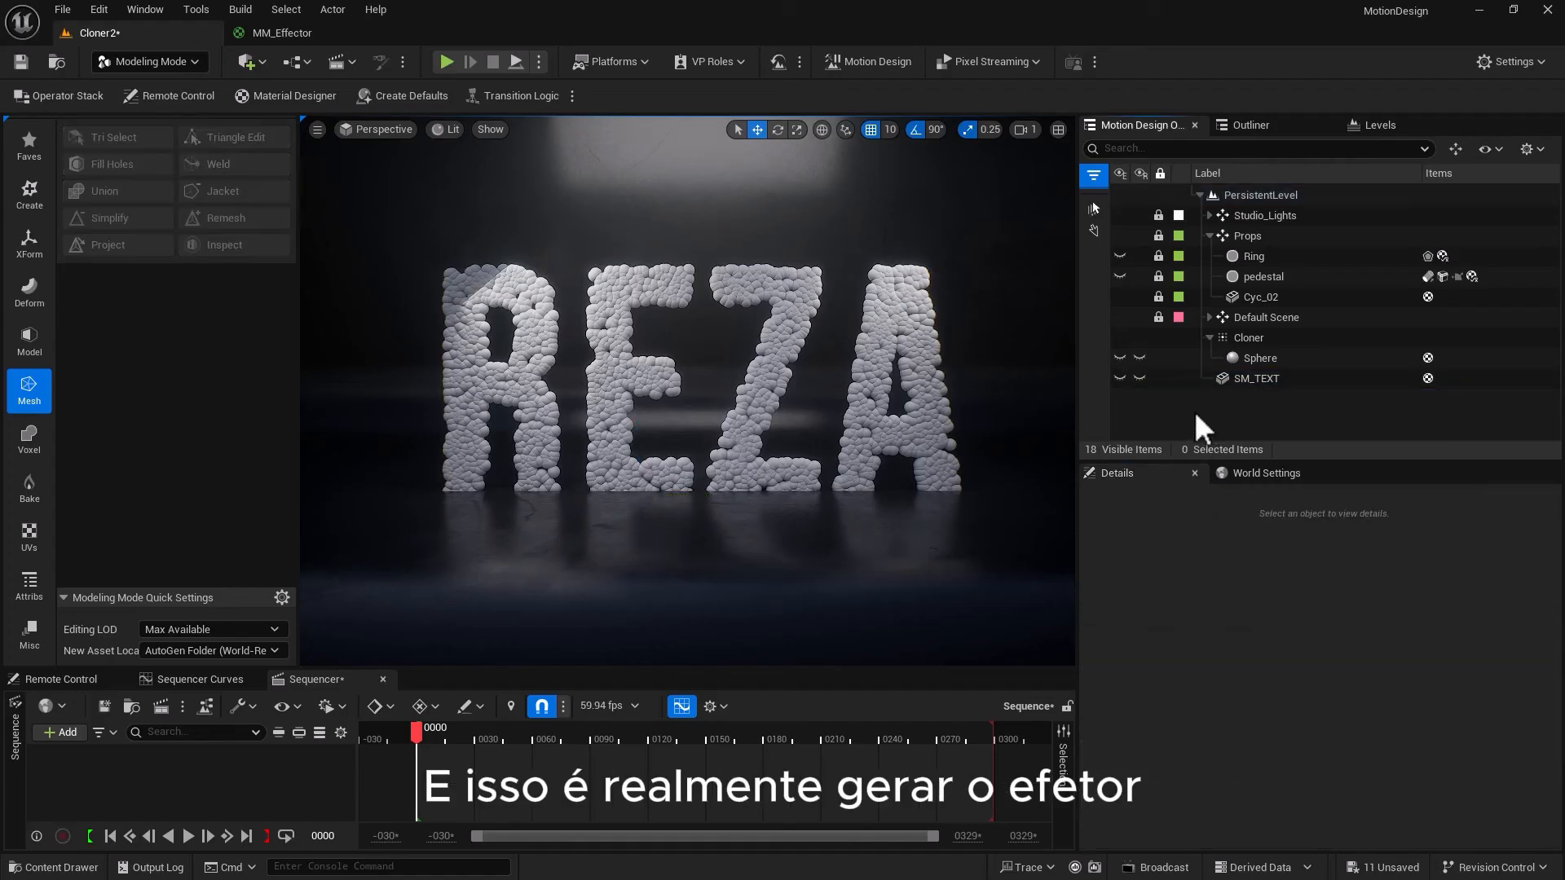
{"action": "left_click", "coordinate": [1239, 338]}
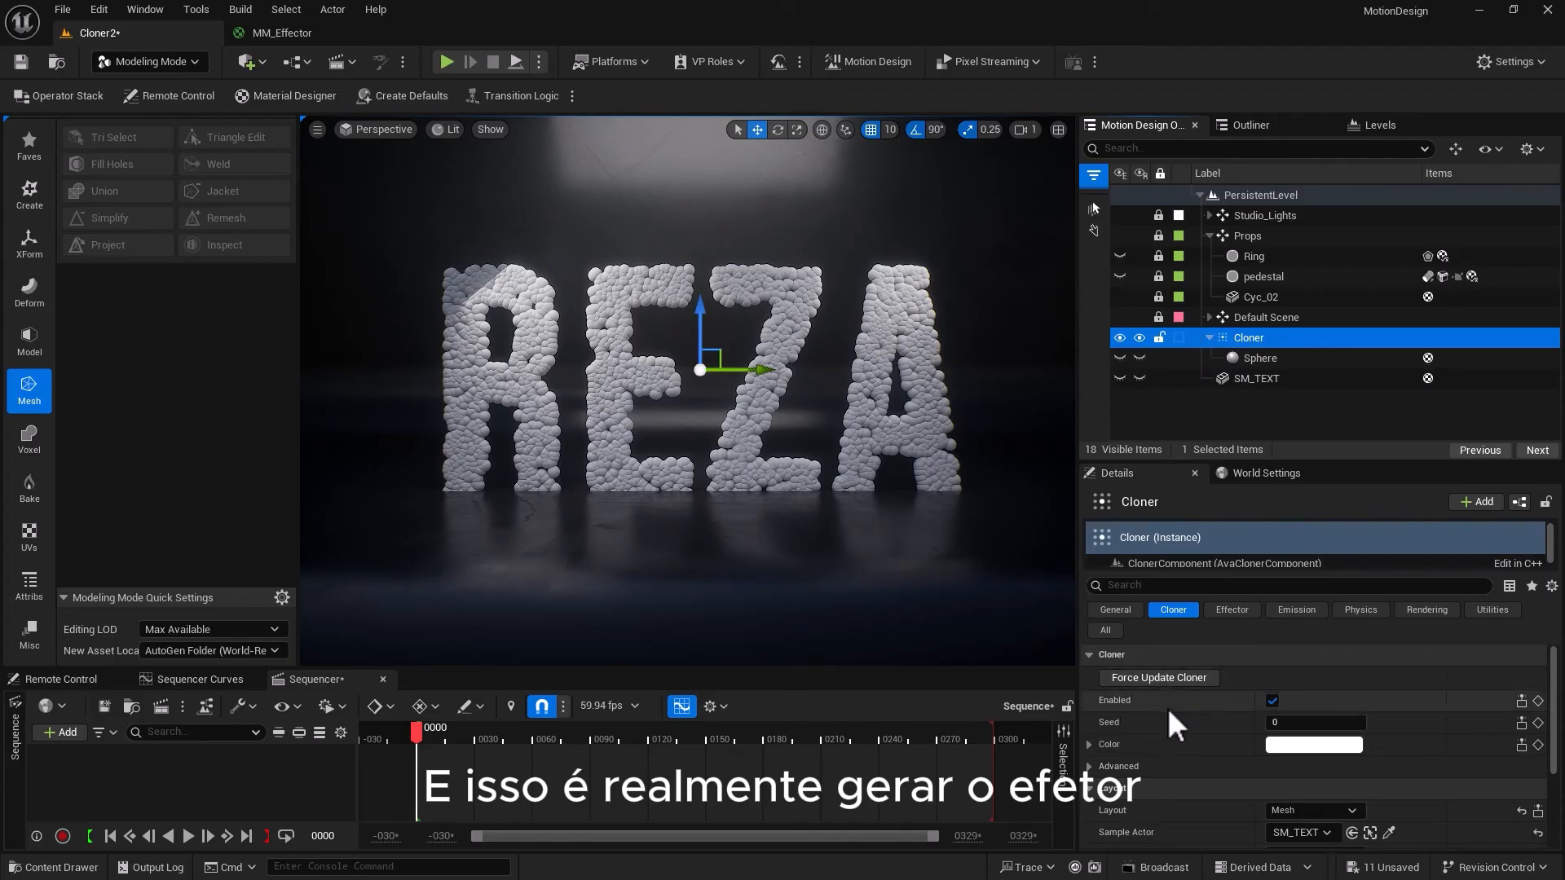
{"action": "left_click", "coordinate": [1218, 610]}
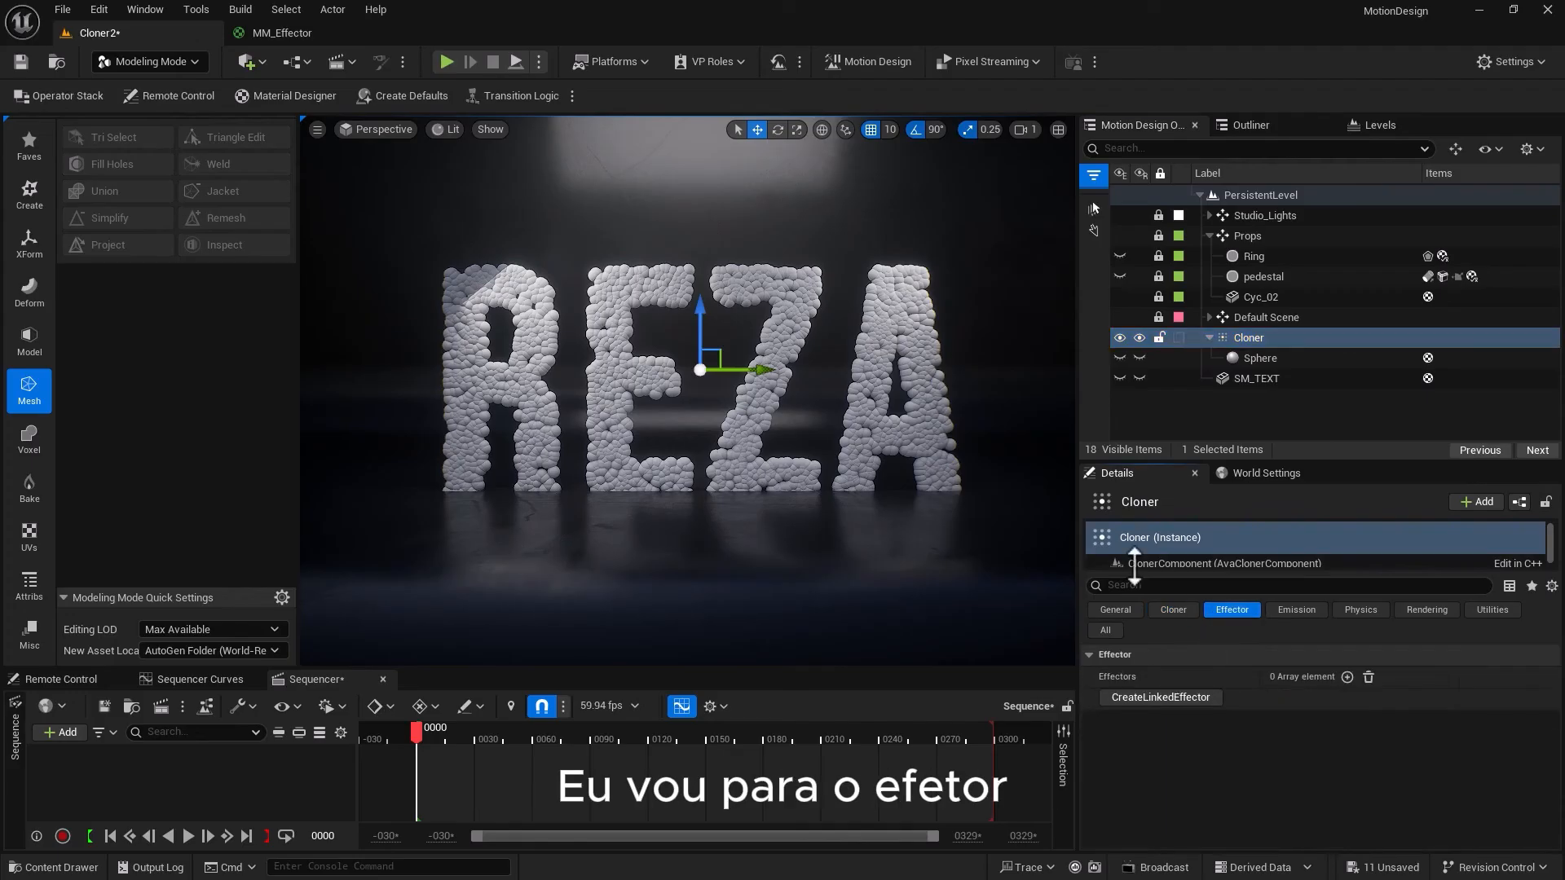
{"action": "left_click", "coordinate": [155, 60]}
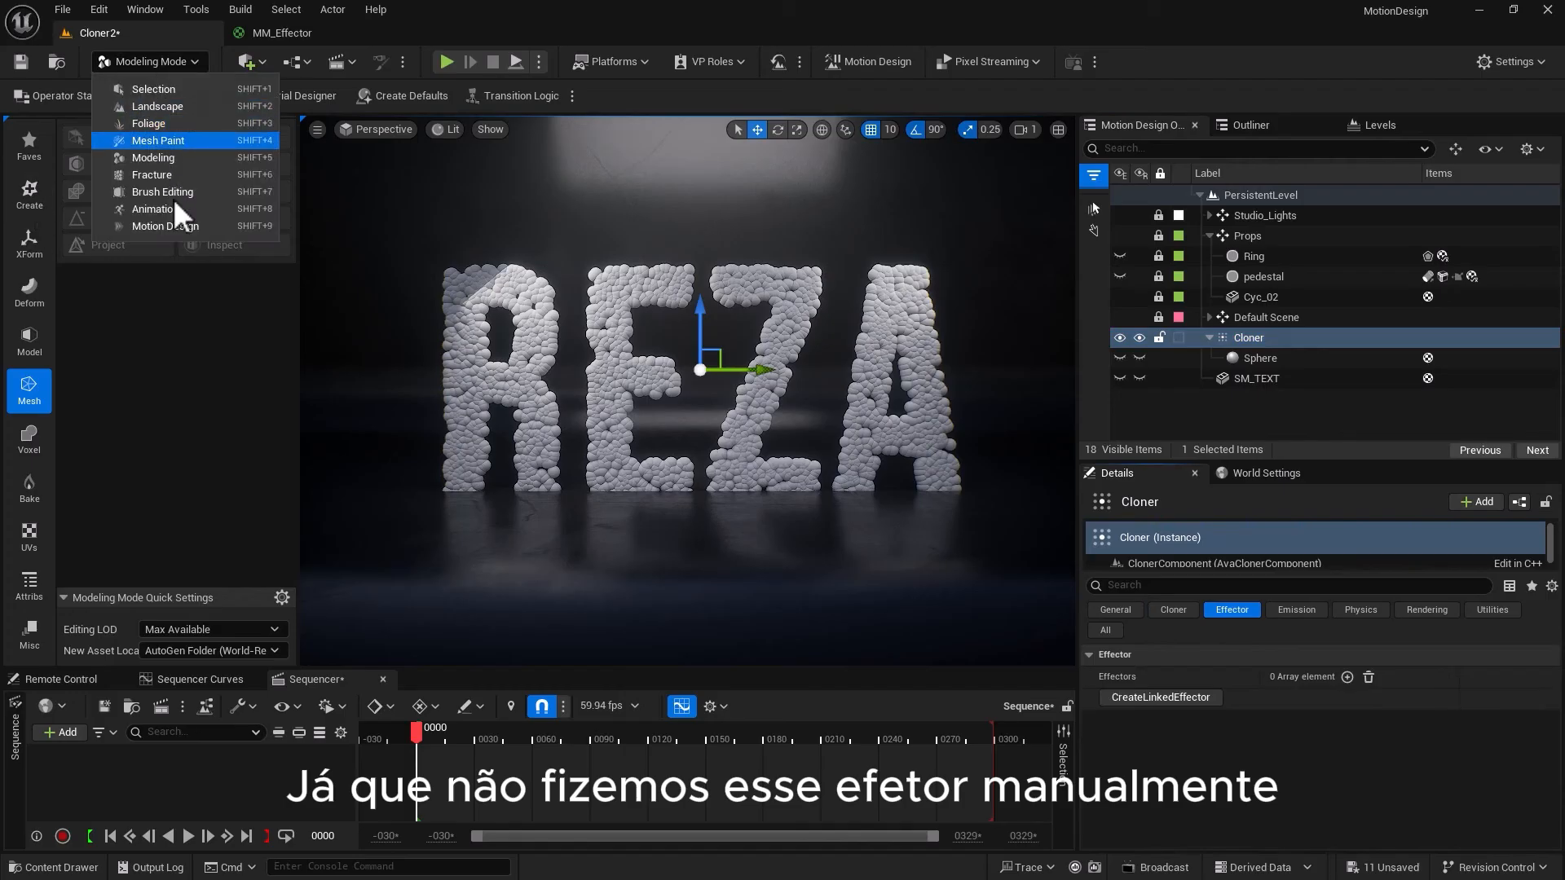
{"action": "left_click", "coordinate": [179, 193]}
{"action": "left_click", "coordinate": [31, 242]}
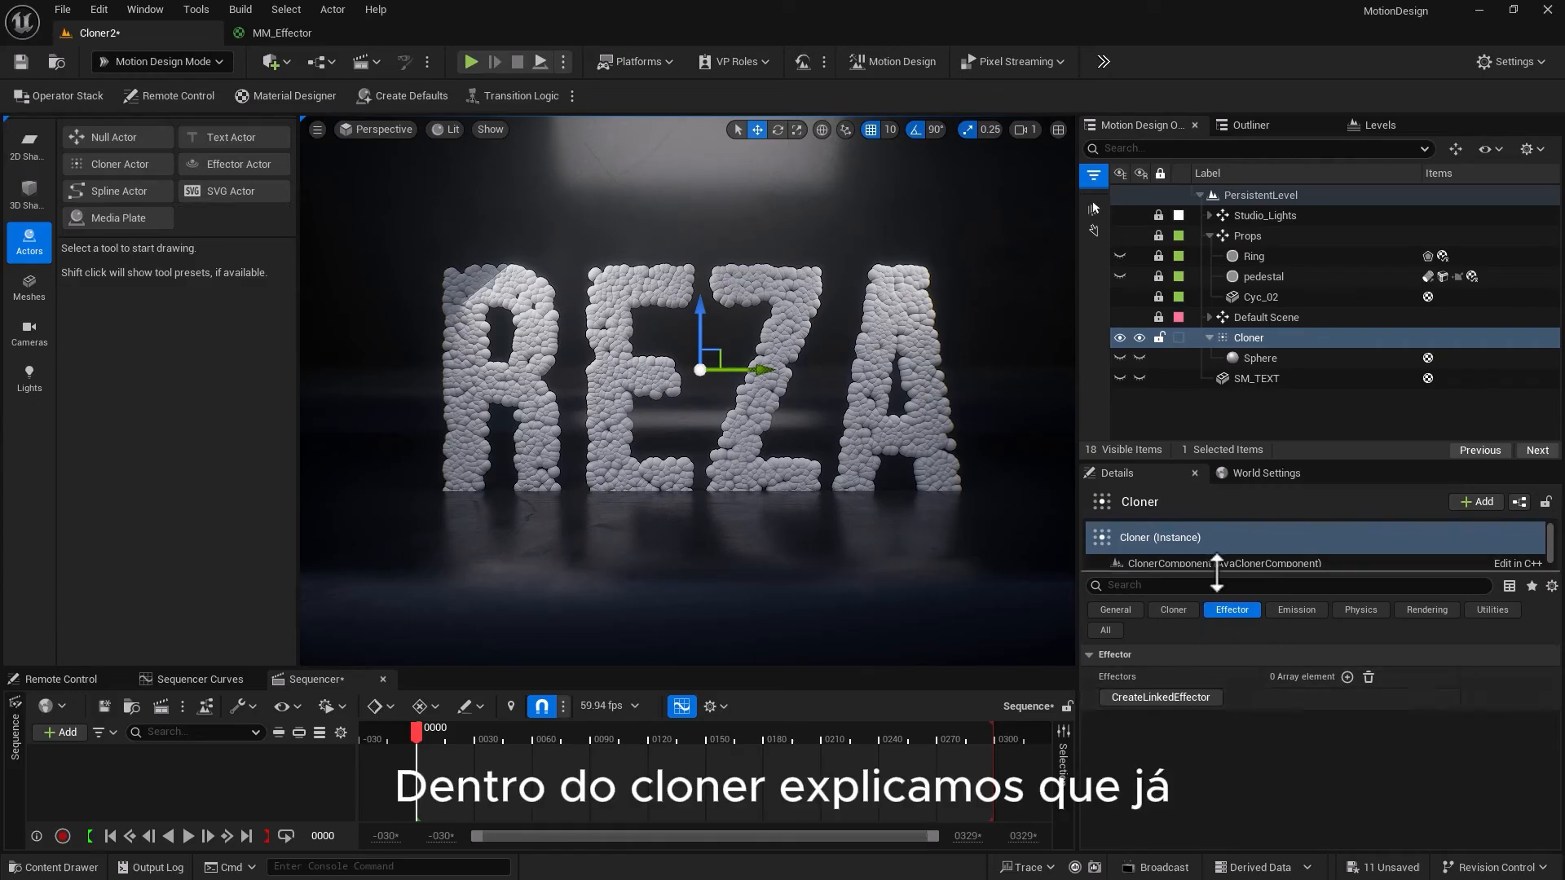
{"action": "left_click", "coordinate": [1165, 700]}
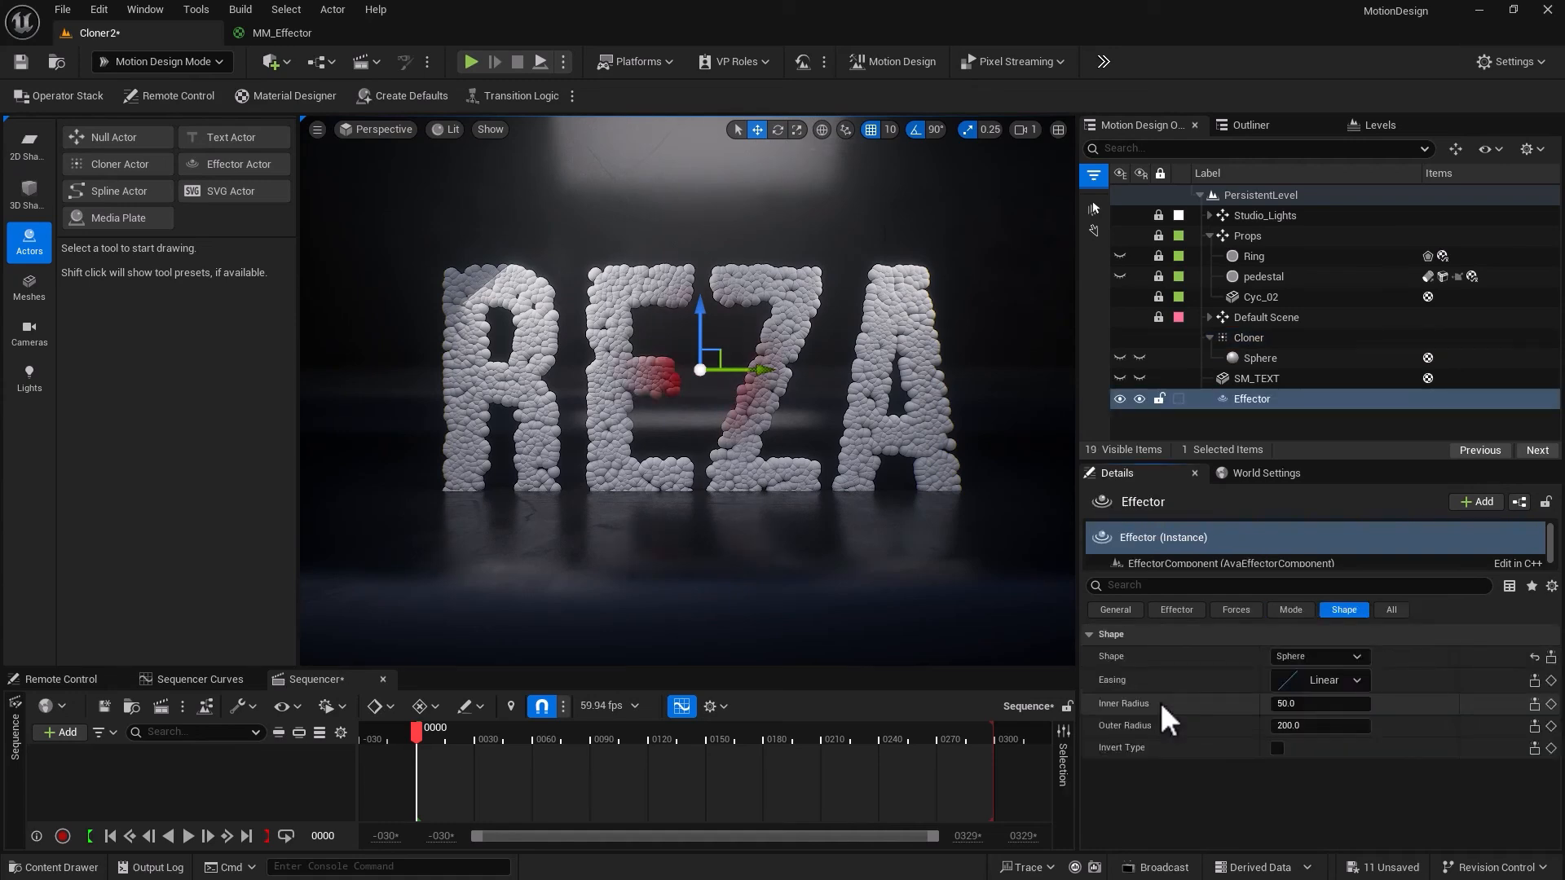
{"action": "left_click_drag", "start_coordinate": [764, 373], "coordinate": [701, 410]}
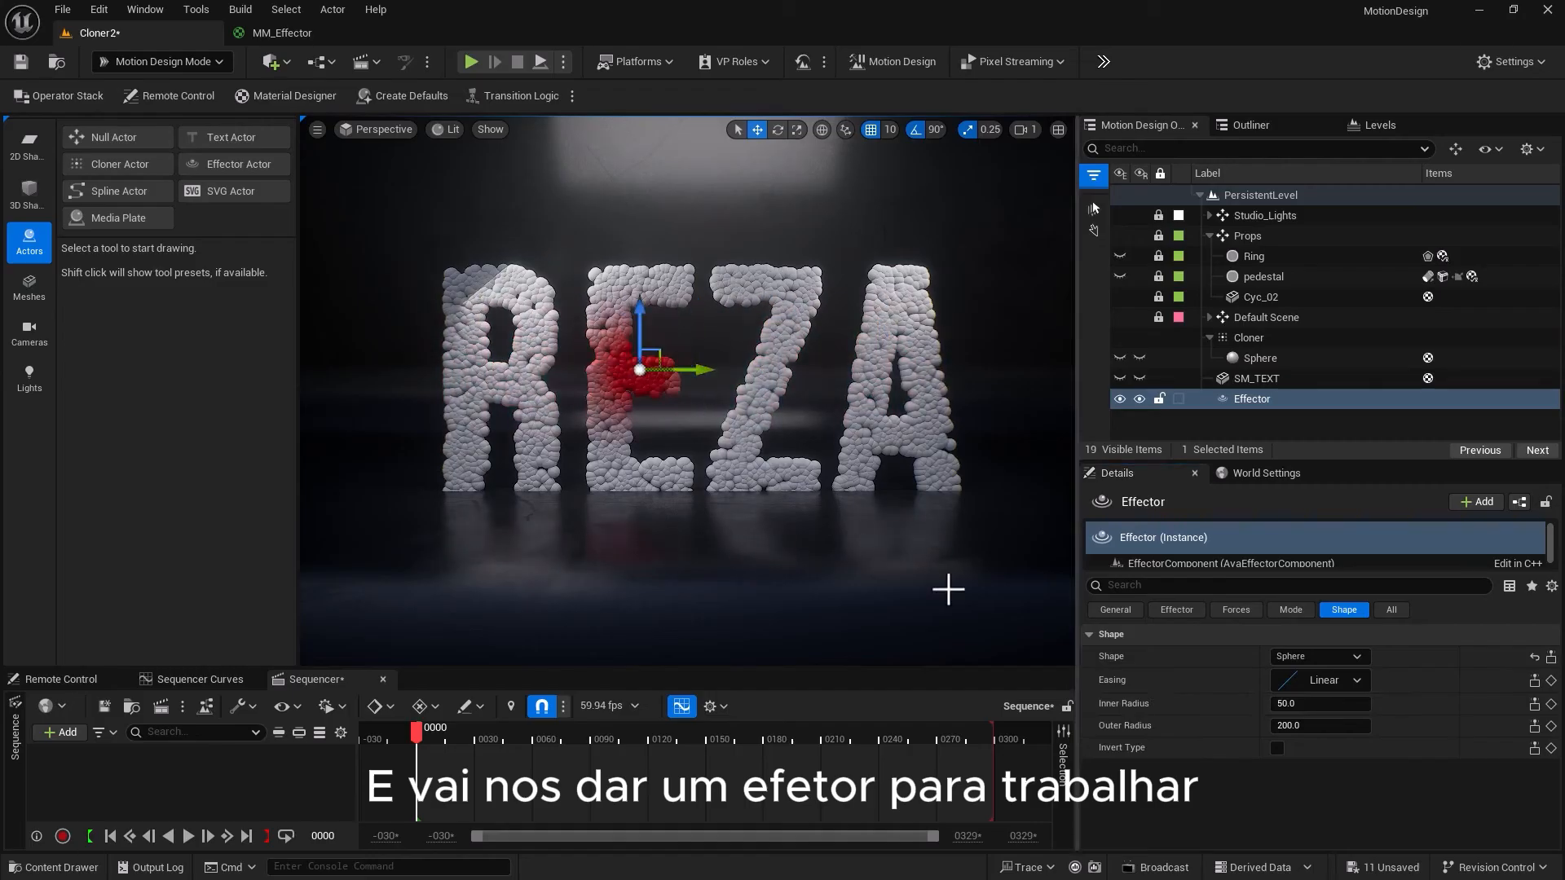
Check the Effector's color and the materials assigned to the Cloner's Sphere and SM_TEXT
{"action": "left_click", "coordinate": [1174, 611]}
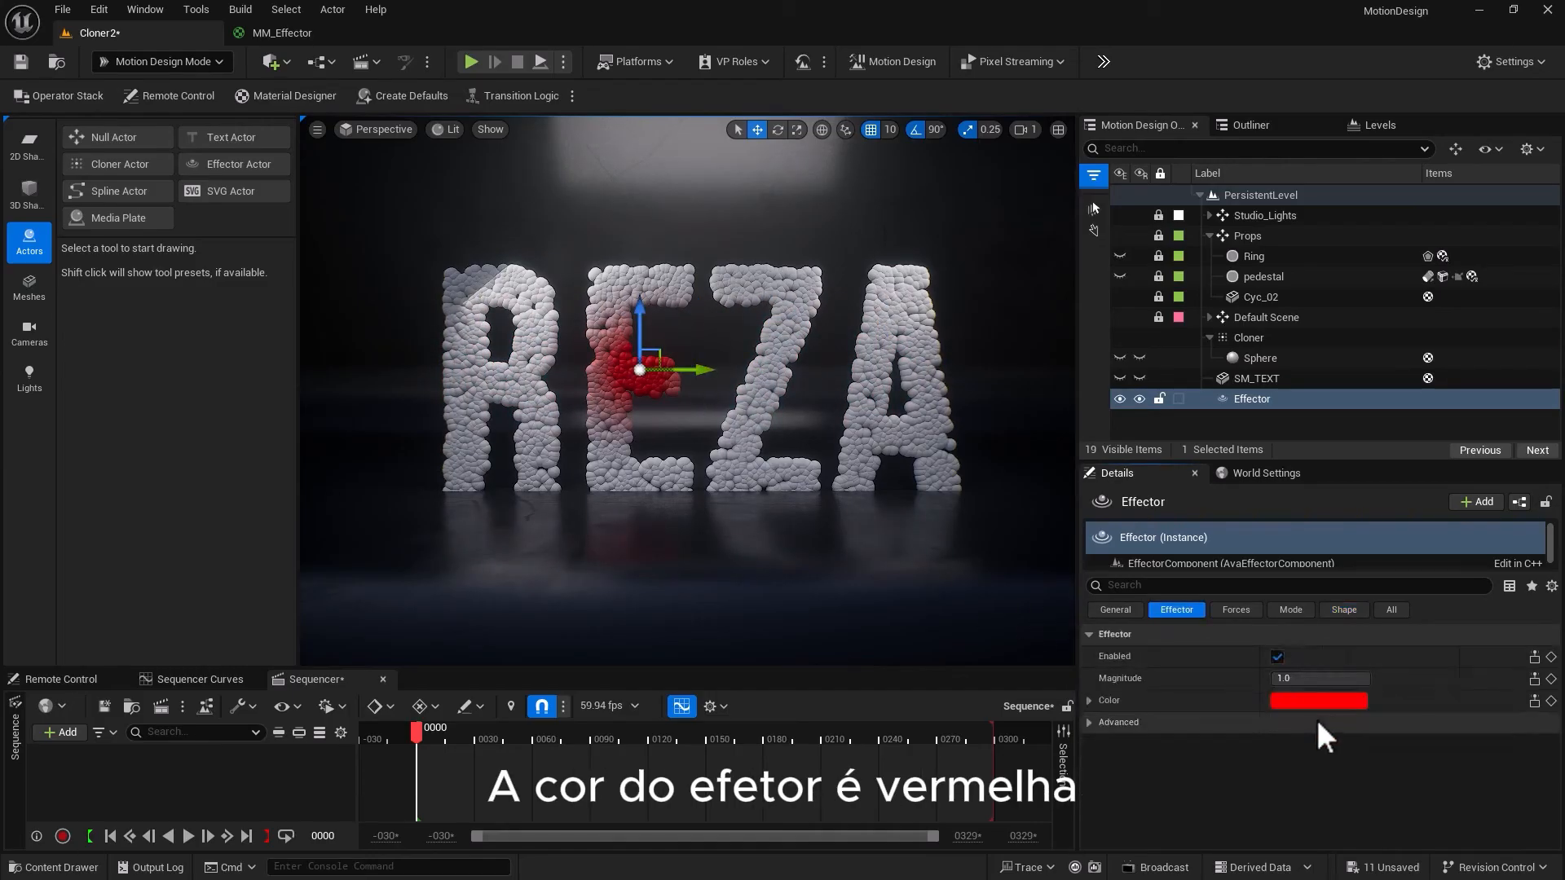
{"action": "left_click", "coordinate": [1254, 362]}
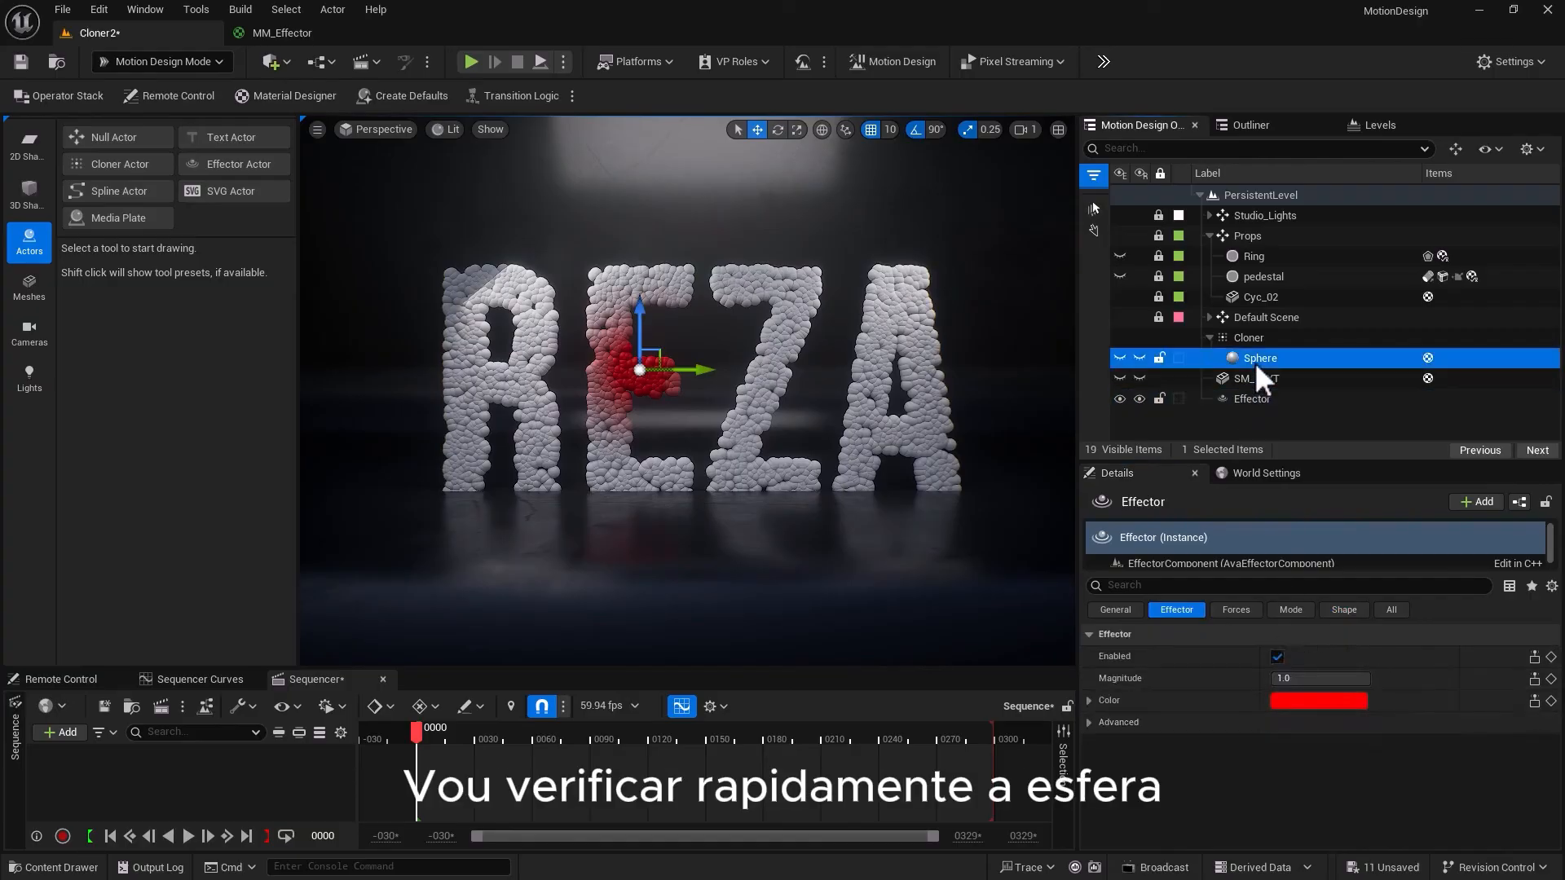
{"action": "left_click", "coordinate": [1333, 607]}
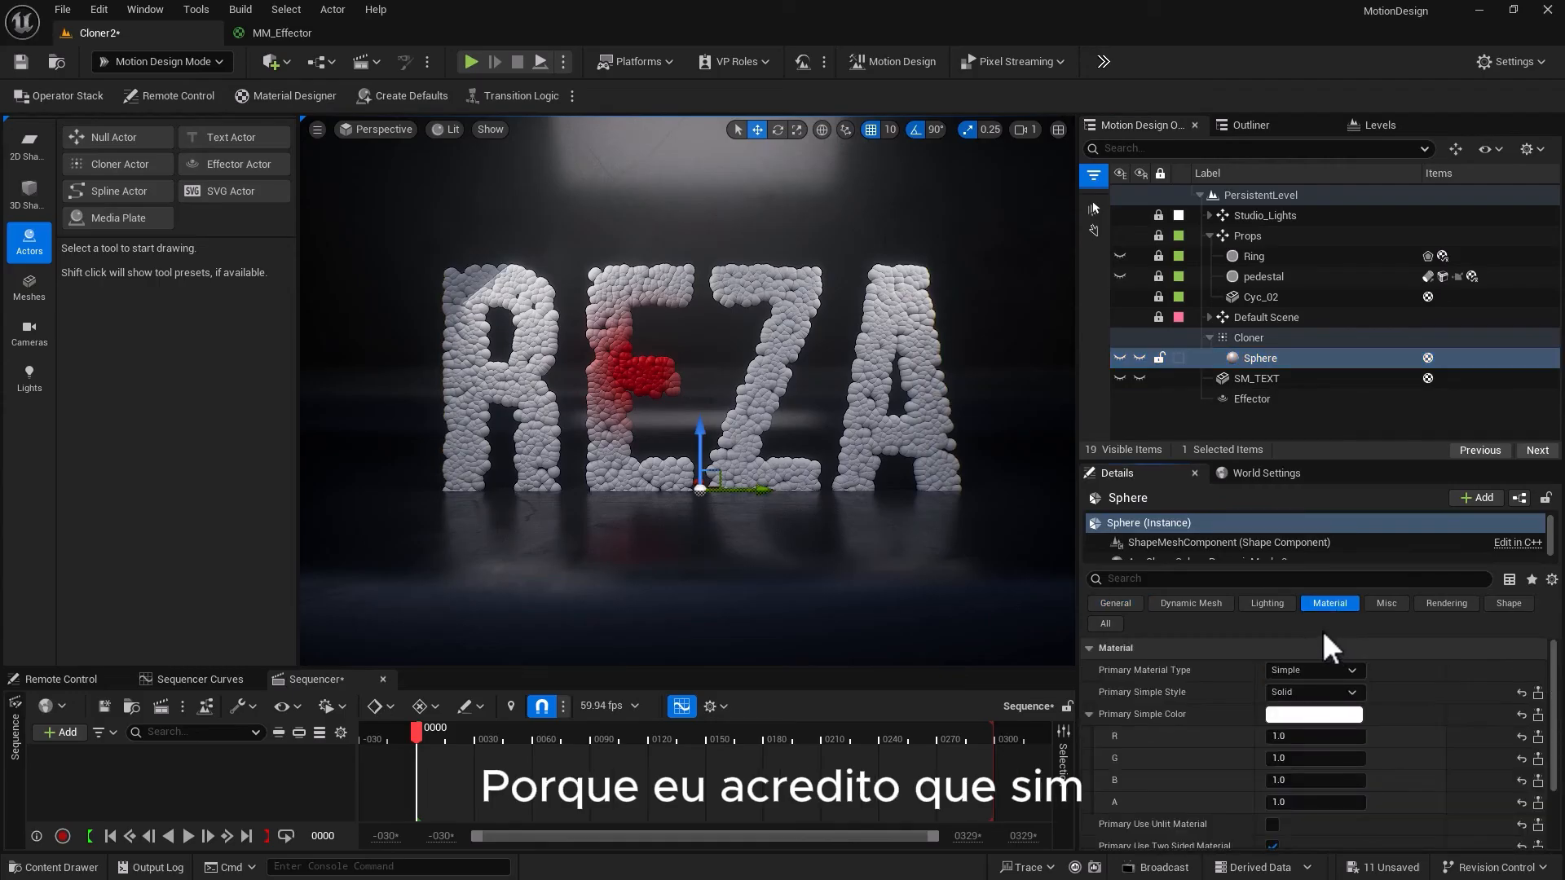
{"action": "left_click", "coordinate": [1239, 380]}
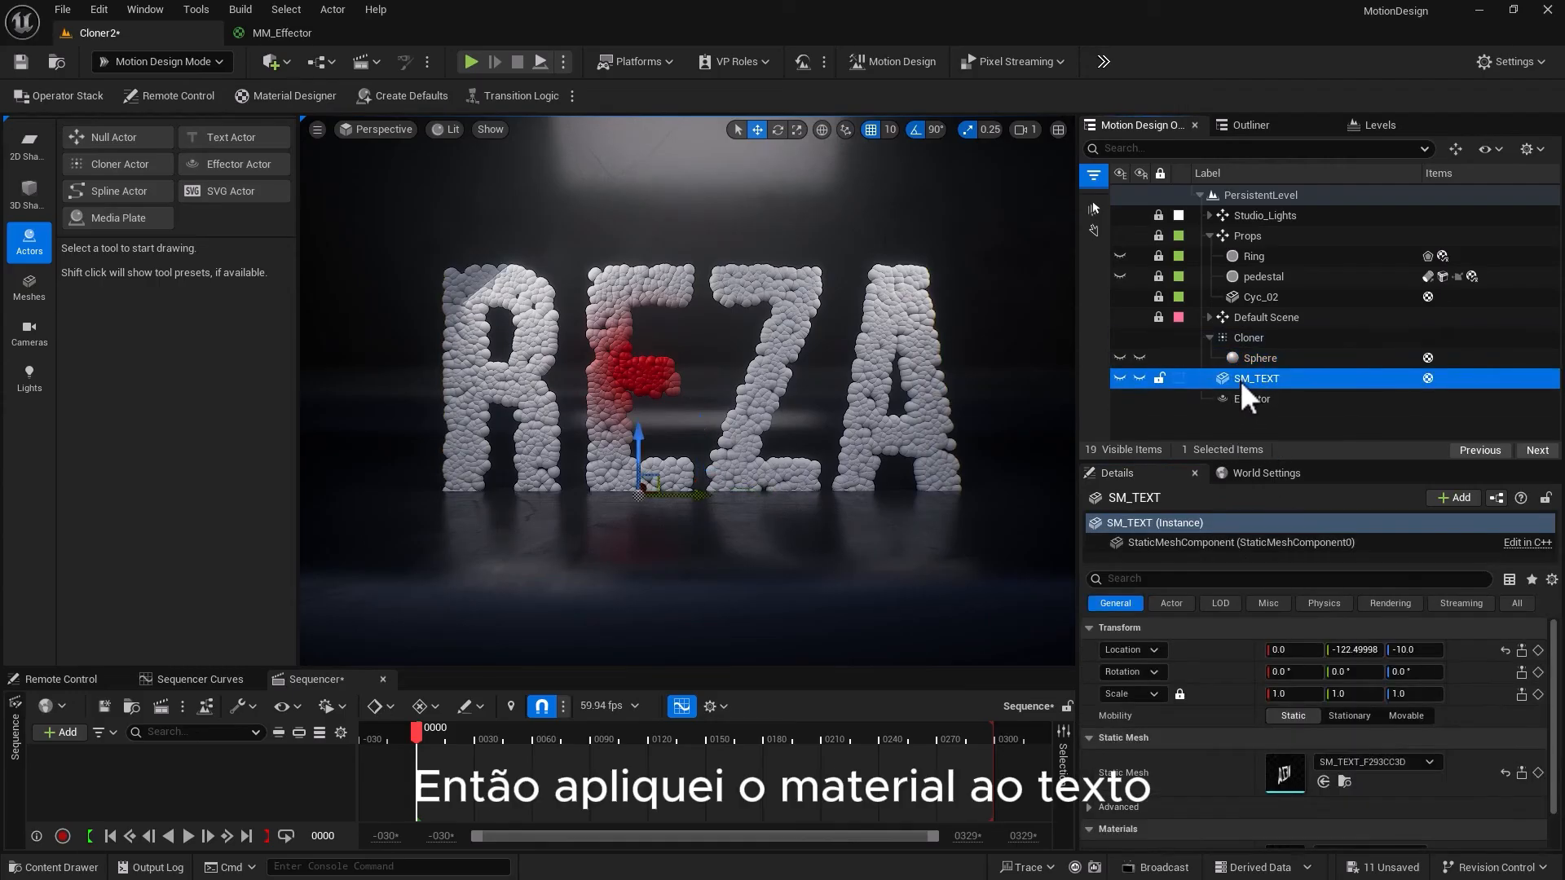
{"action": "scroll", "coordinate": [1326, 741], "scroll_direction": "down", "scroll_amount": 2}
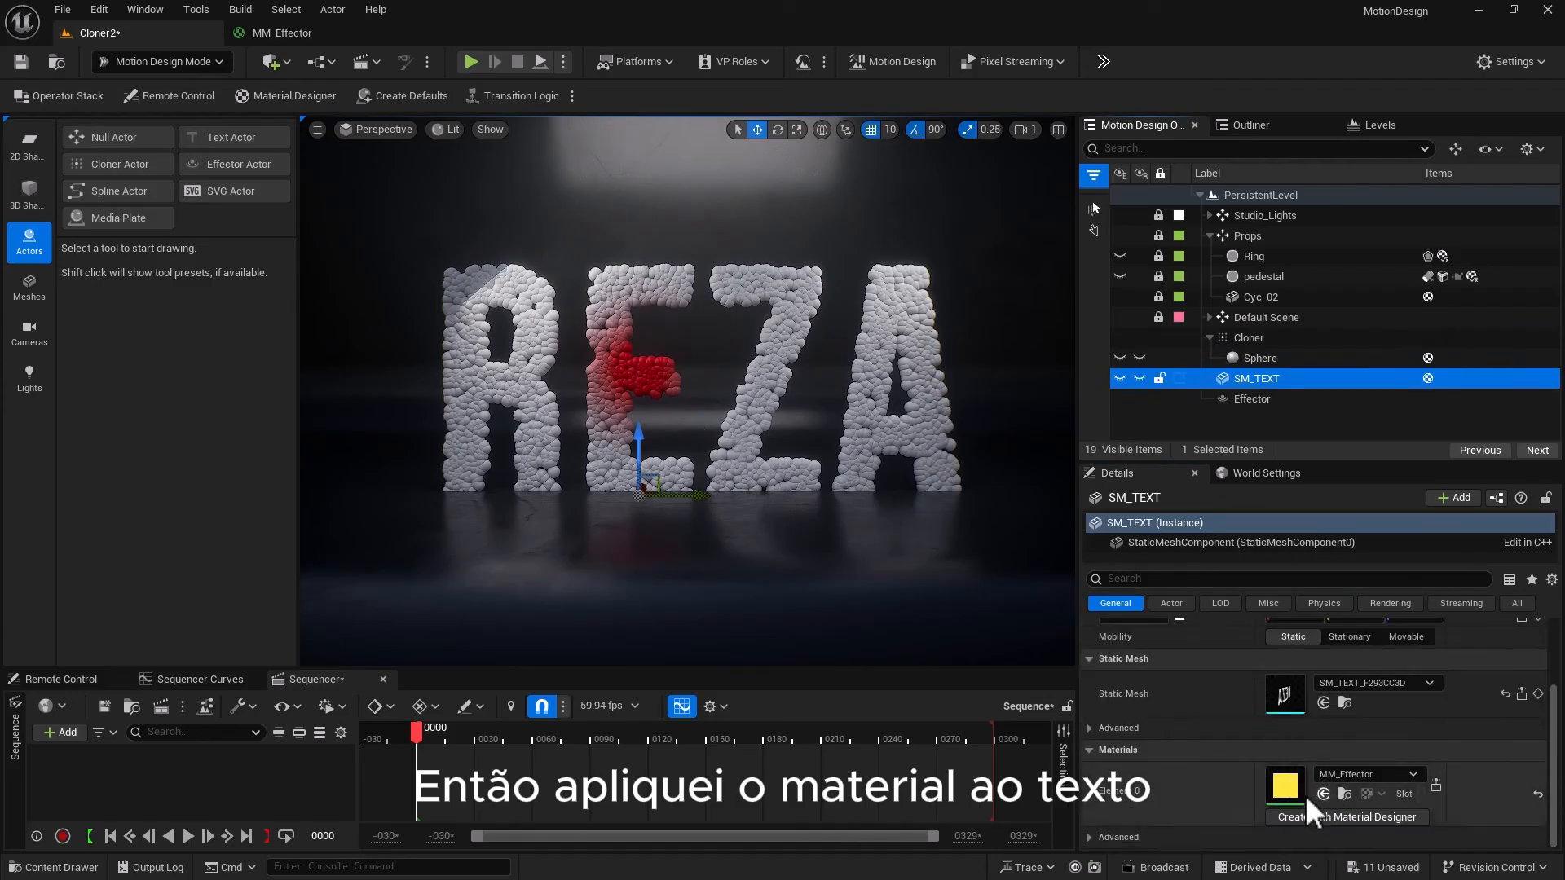
Set the Sphere's Primary Material Type to Asset and assign MM_Effector as its primary material
{"action": "left_click", "coordinate": [1250, 358]}
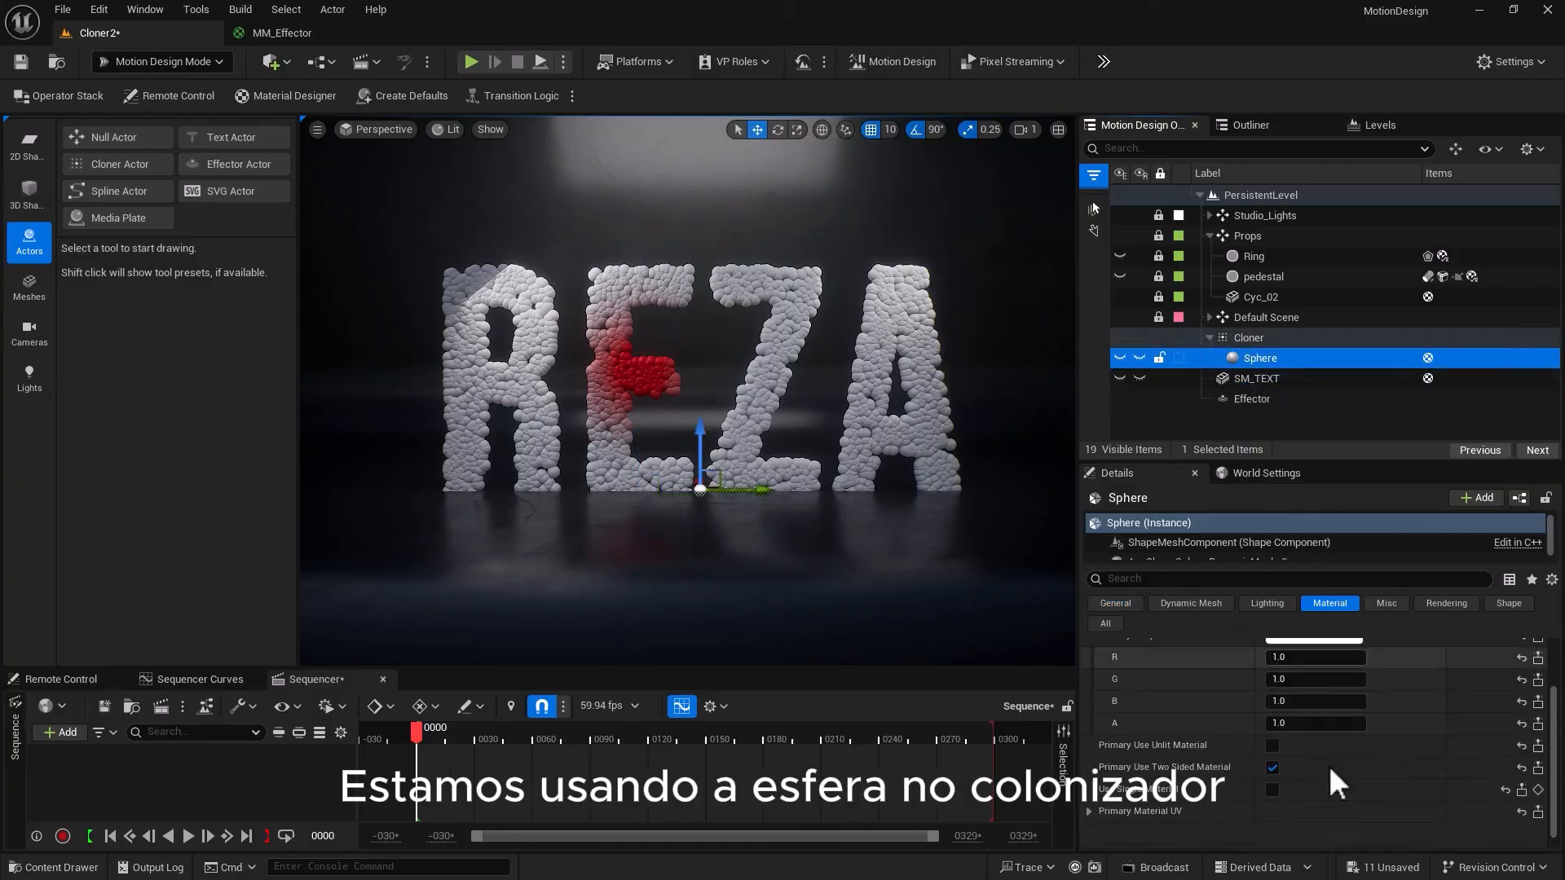
{"action": "scroll", "coordinate": [1328, 758], "scroll_direction": "up", "scroll_amount": 2}
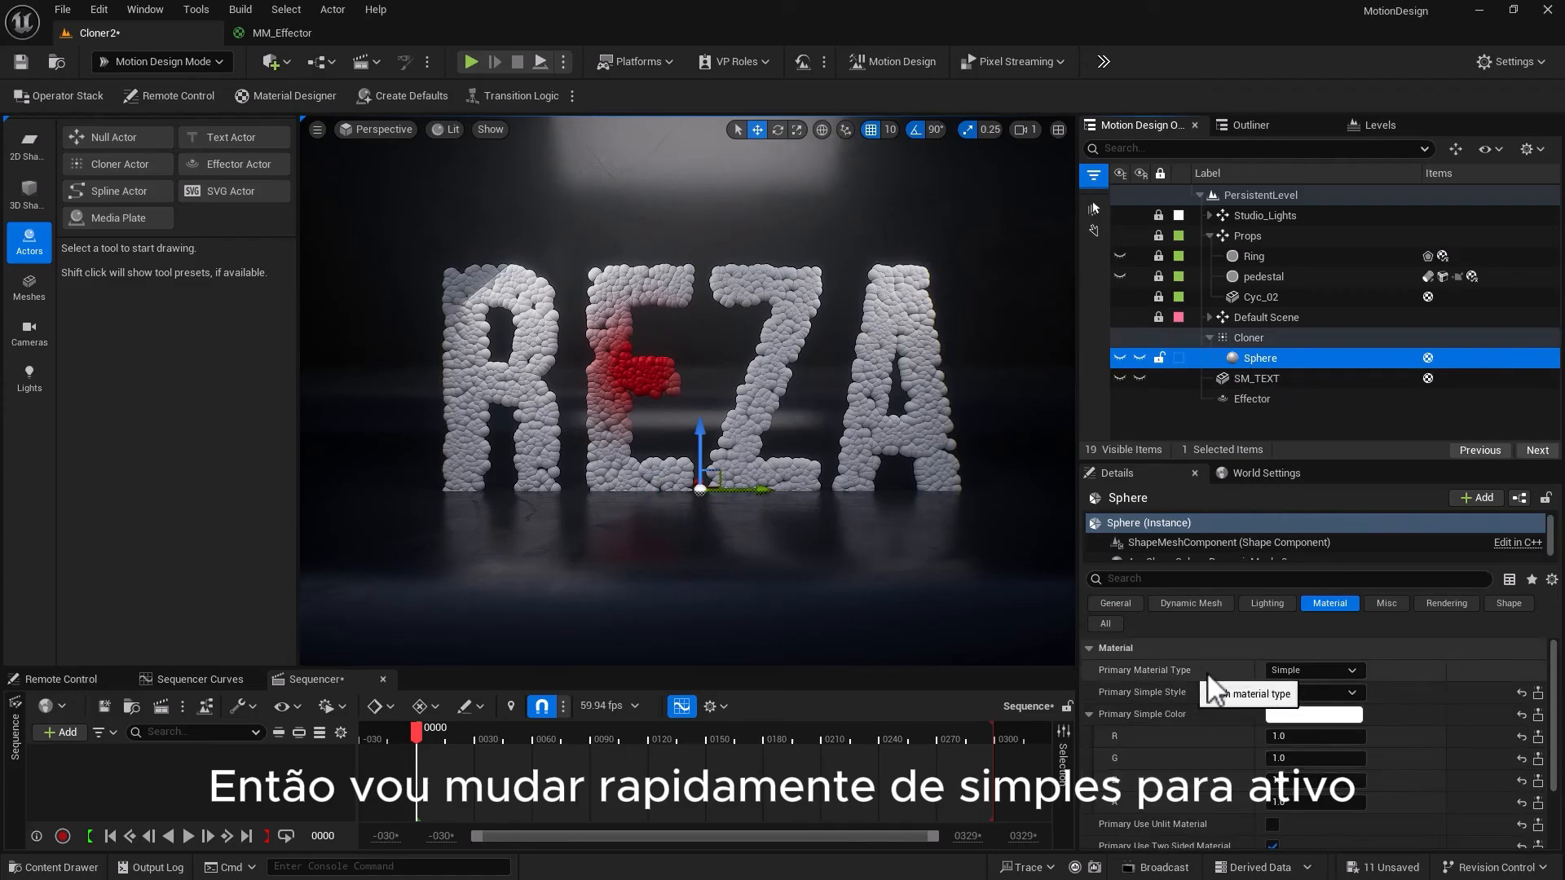
{"action": "left_click", "coordinate": [1320, 673]}
{"action": "left_click", "coordinate": [1307, 684]}
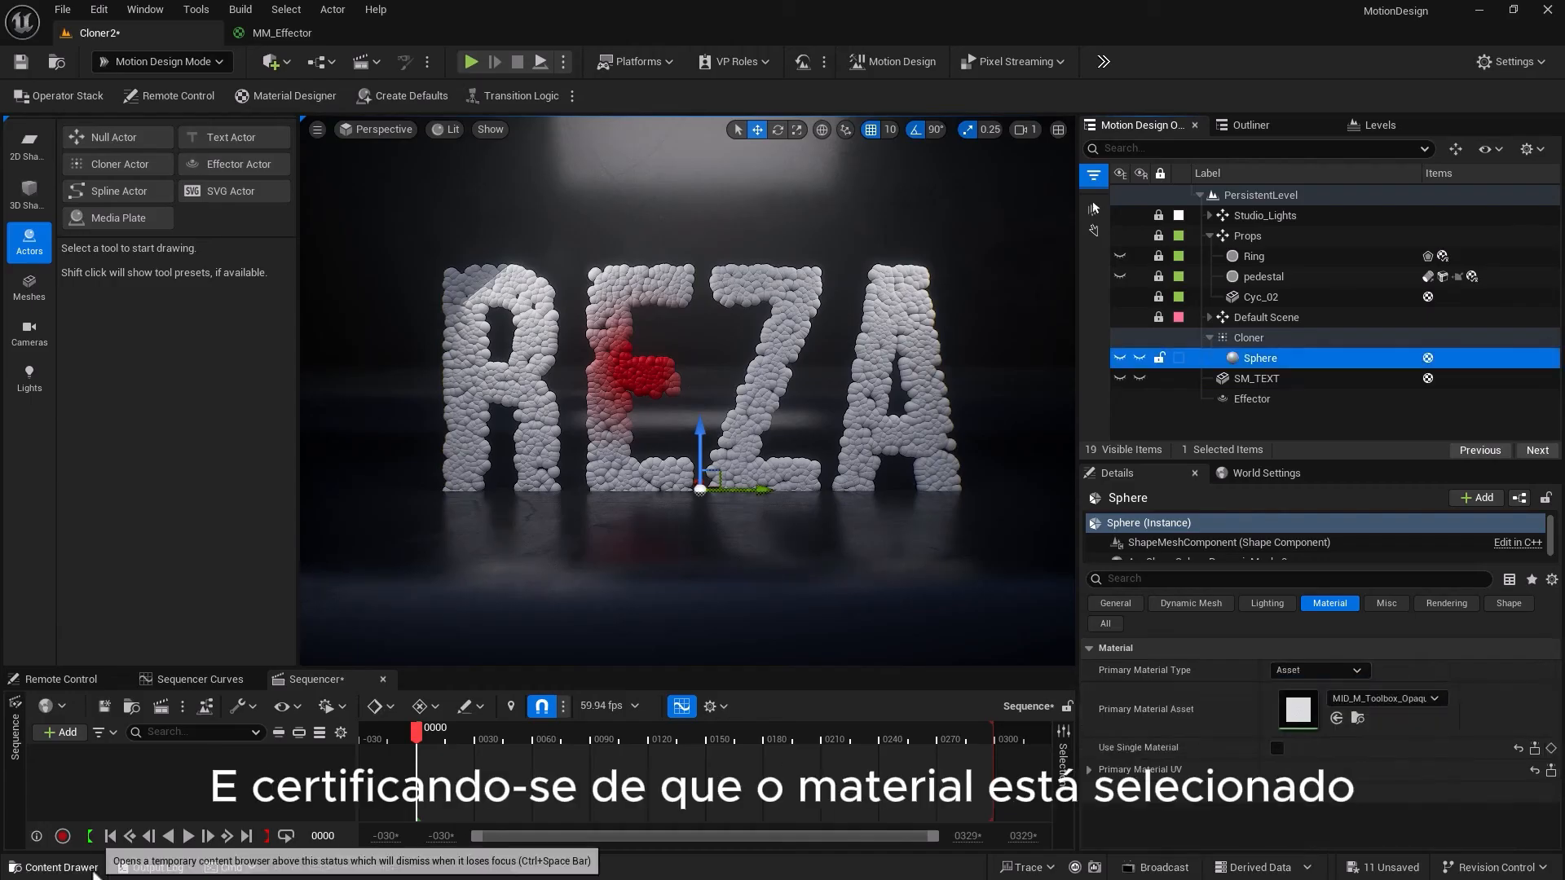
{"action": "left_click", "coordinate": [53, 867]}
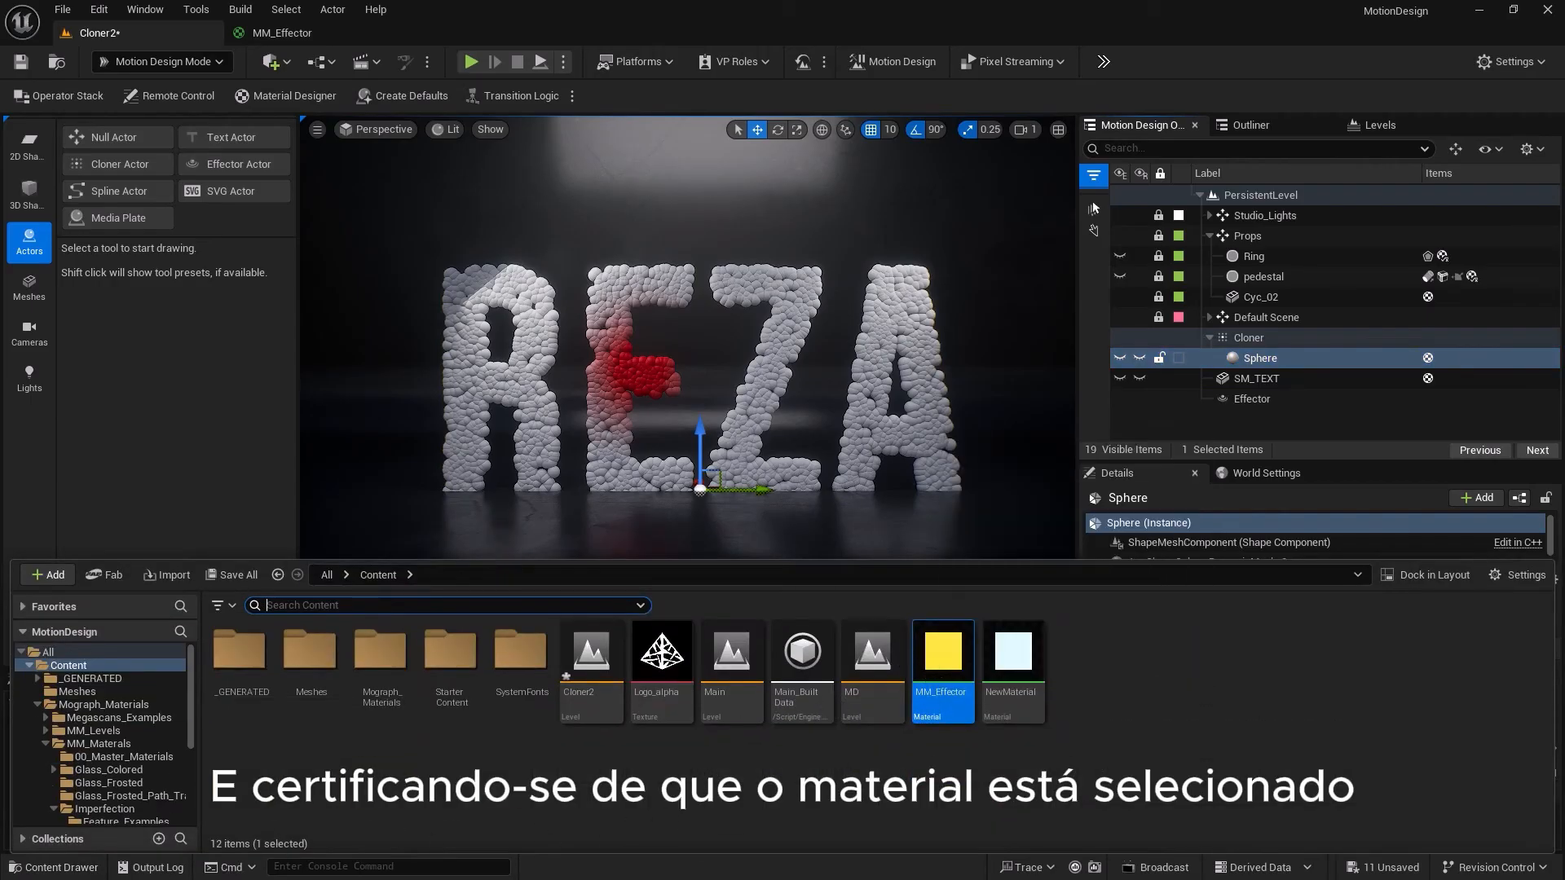
{"action": "key", "text": "ctrl+space"}
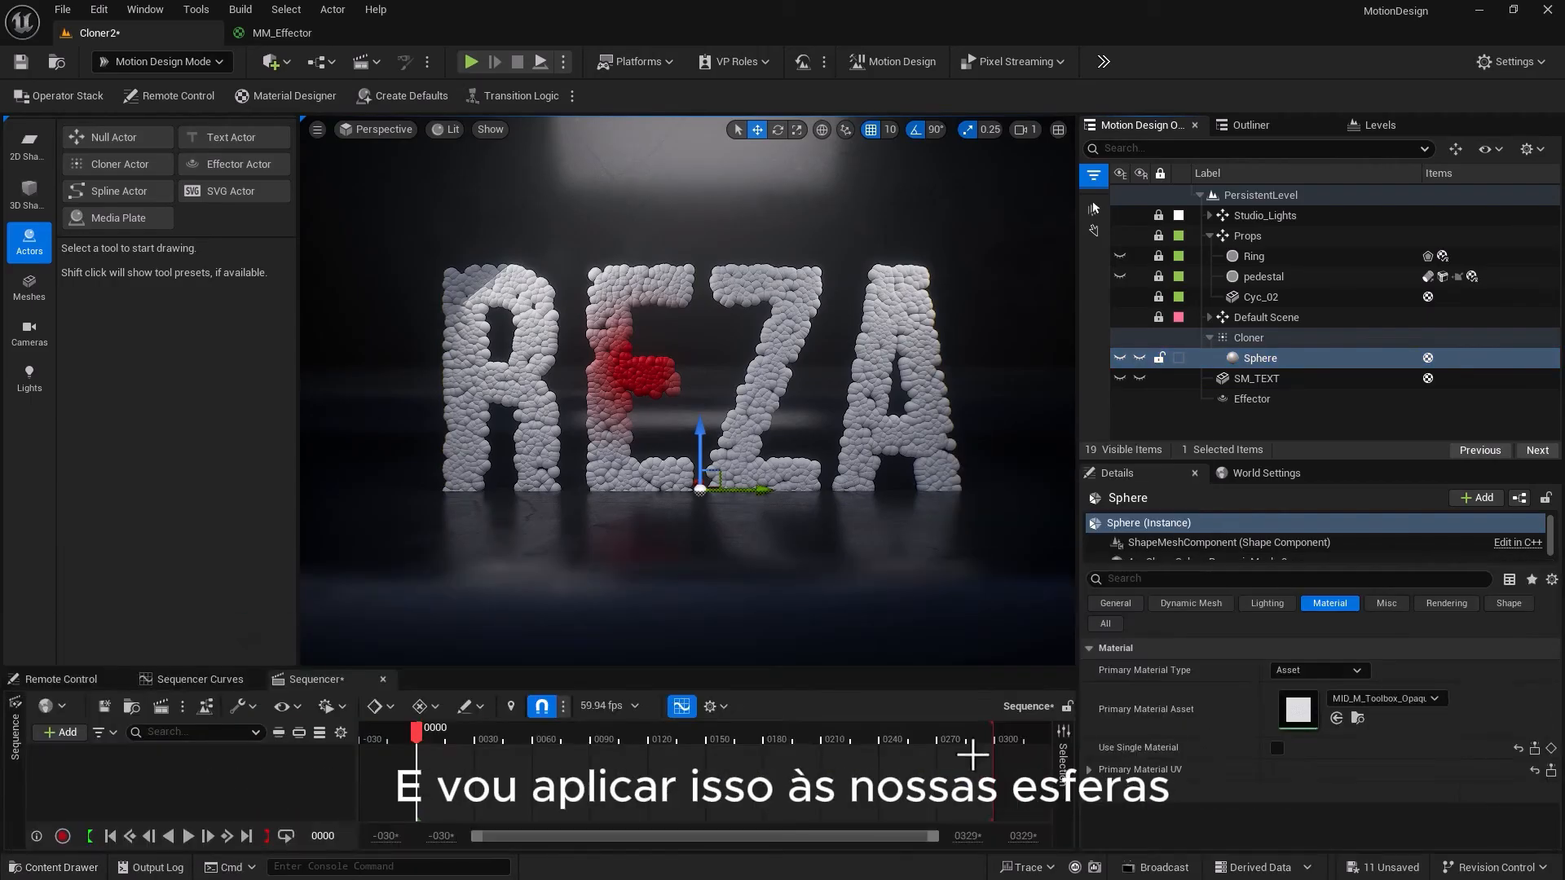
{"action": "left_click", "coordinate": [1335, 717]}
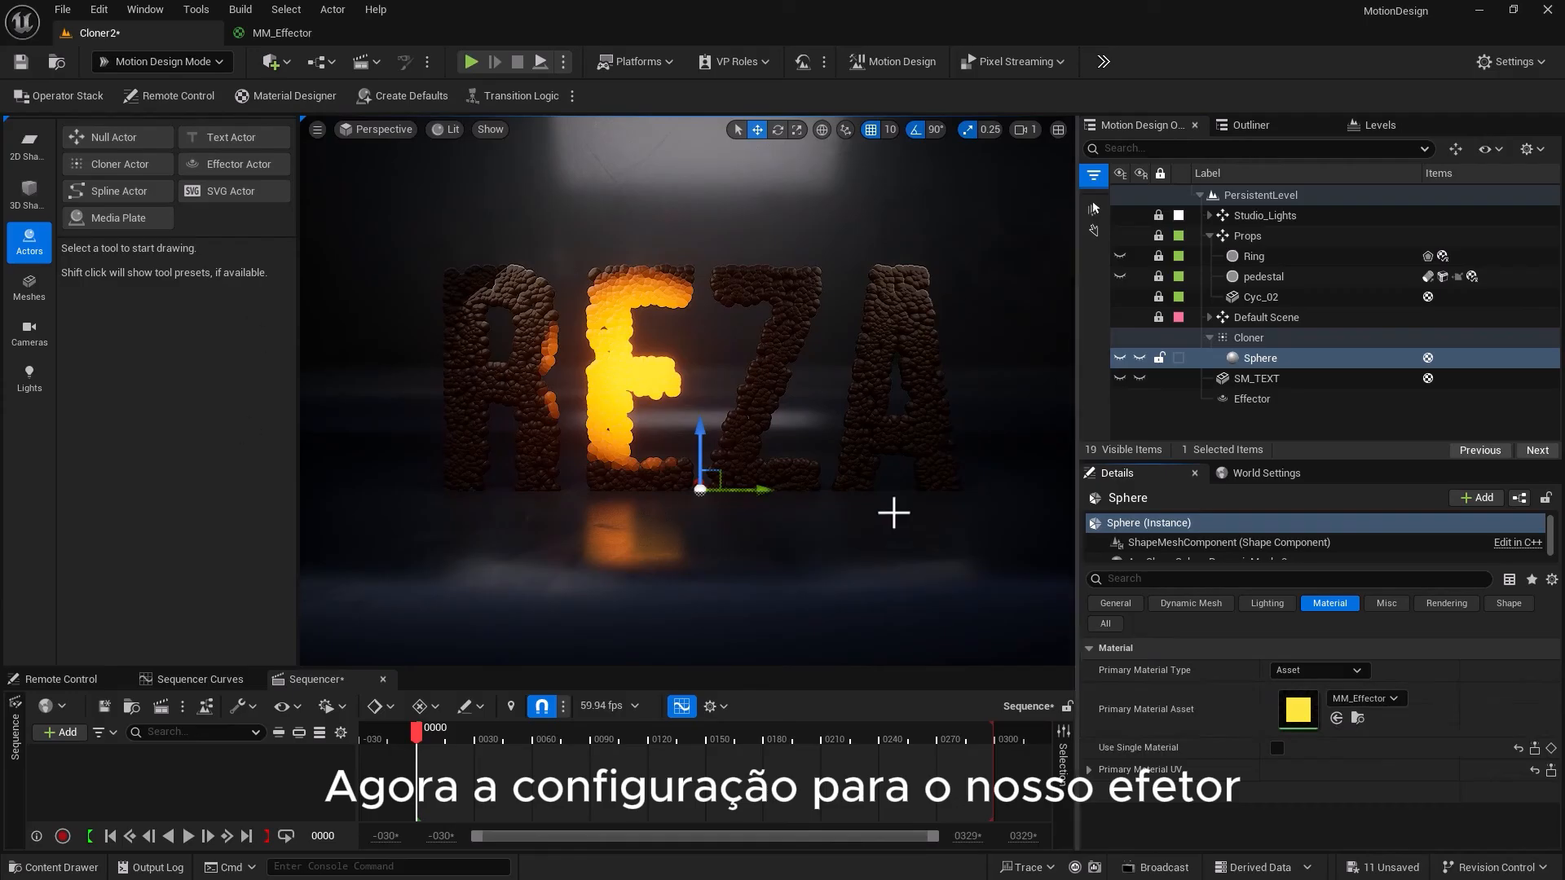
Change the Effector's shape to Plane and place the Effector at the left edge of the letter R
{"action": "left_click", "coordinate": [1247, 398]}
{"action": "left_click", "coordinate": [1289, 610]}
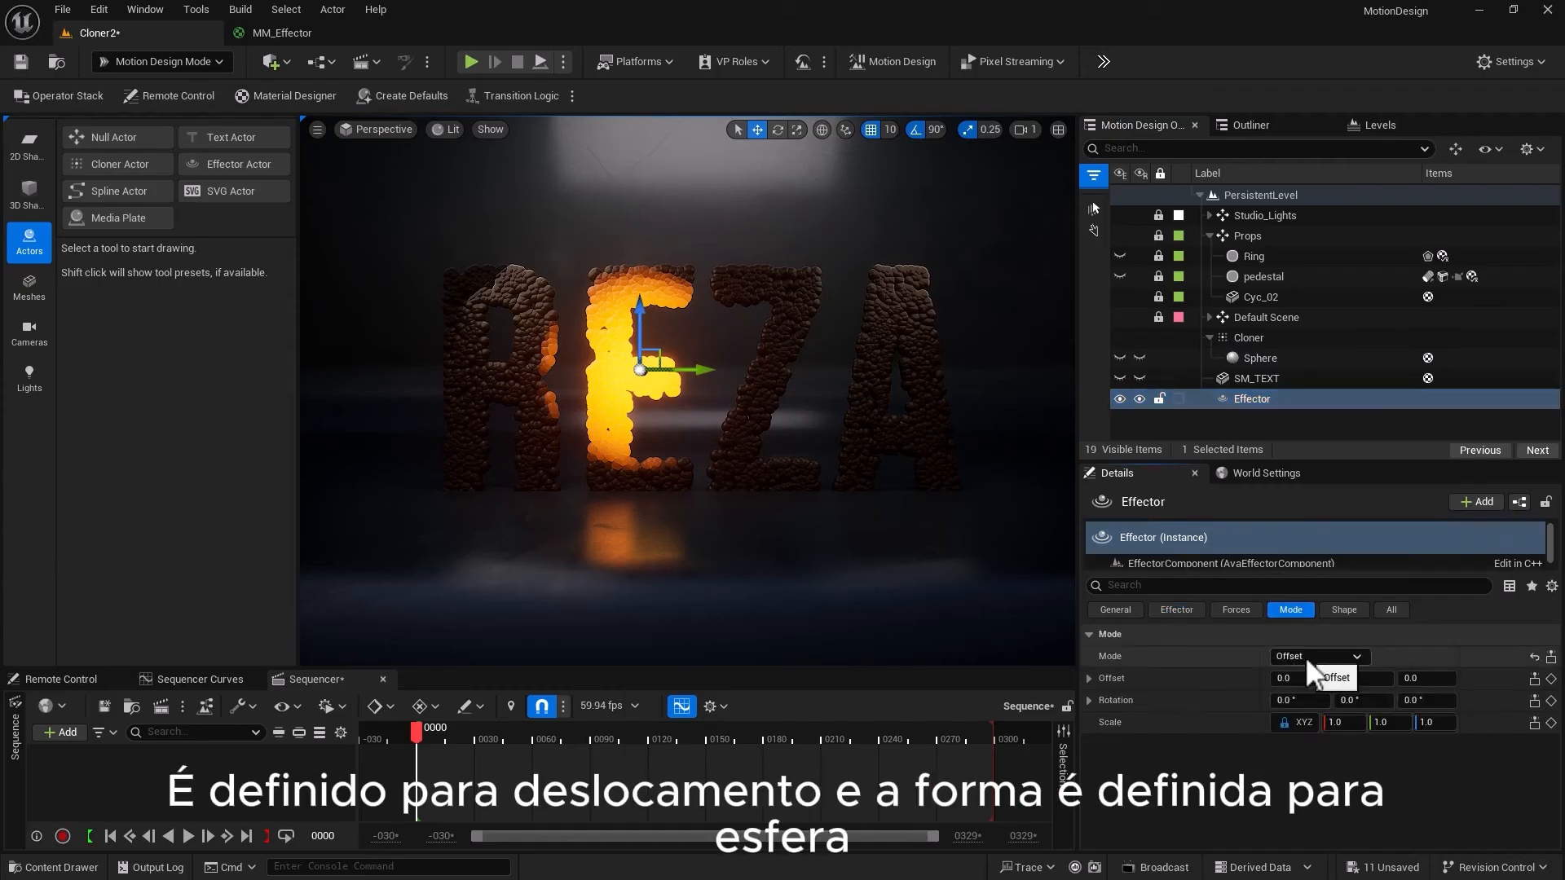
{"action": "left_click", "coordinate": [1330, 611]}
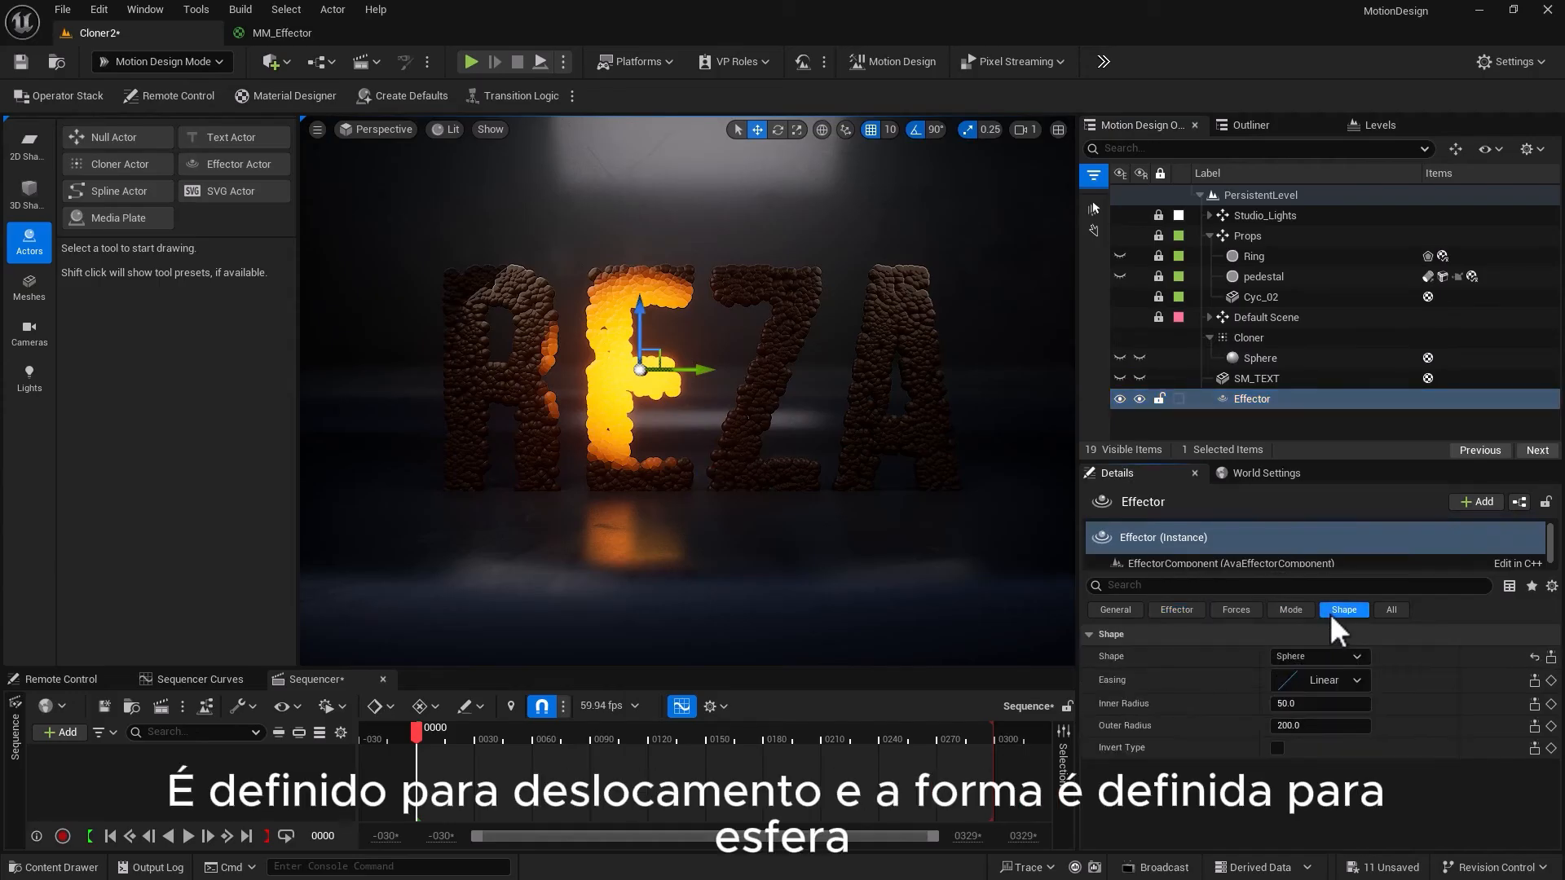
{"action": "left_click_drag", "start_coordinate": [700, 368], "coordinate": [404, 446]}
{"action": "left_click", "coordinate": [1318, 658]}
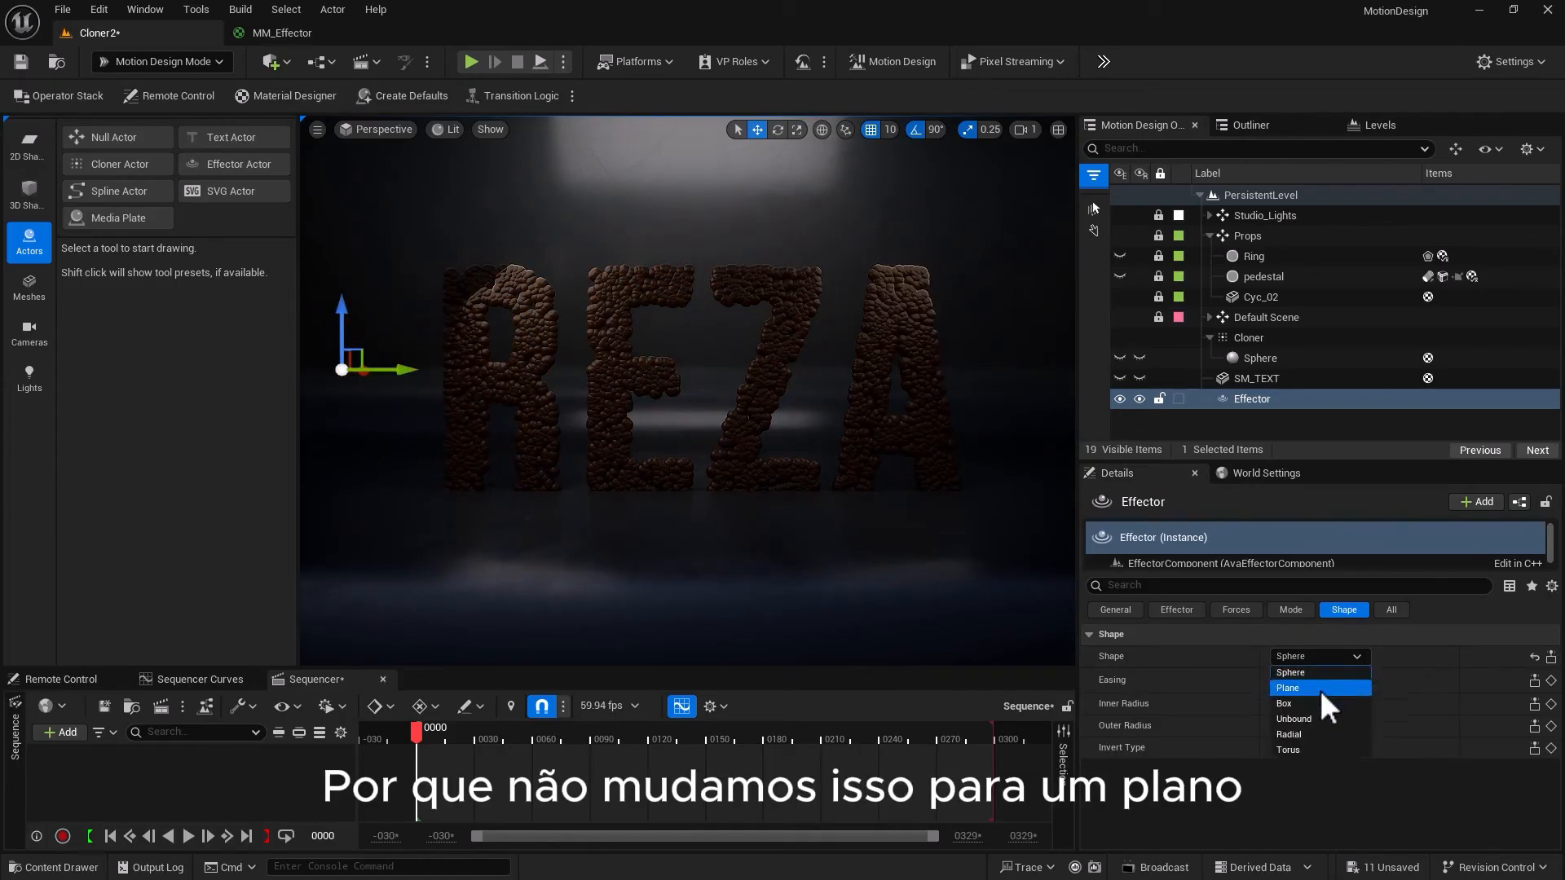
{"action": "left_click", "coordinate": [1318, 689]}
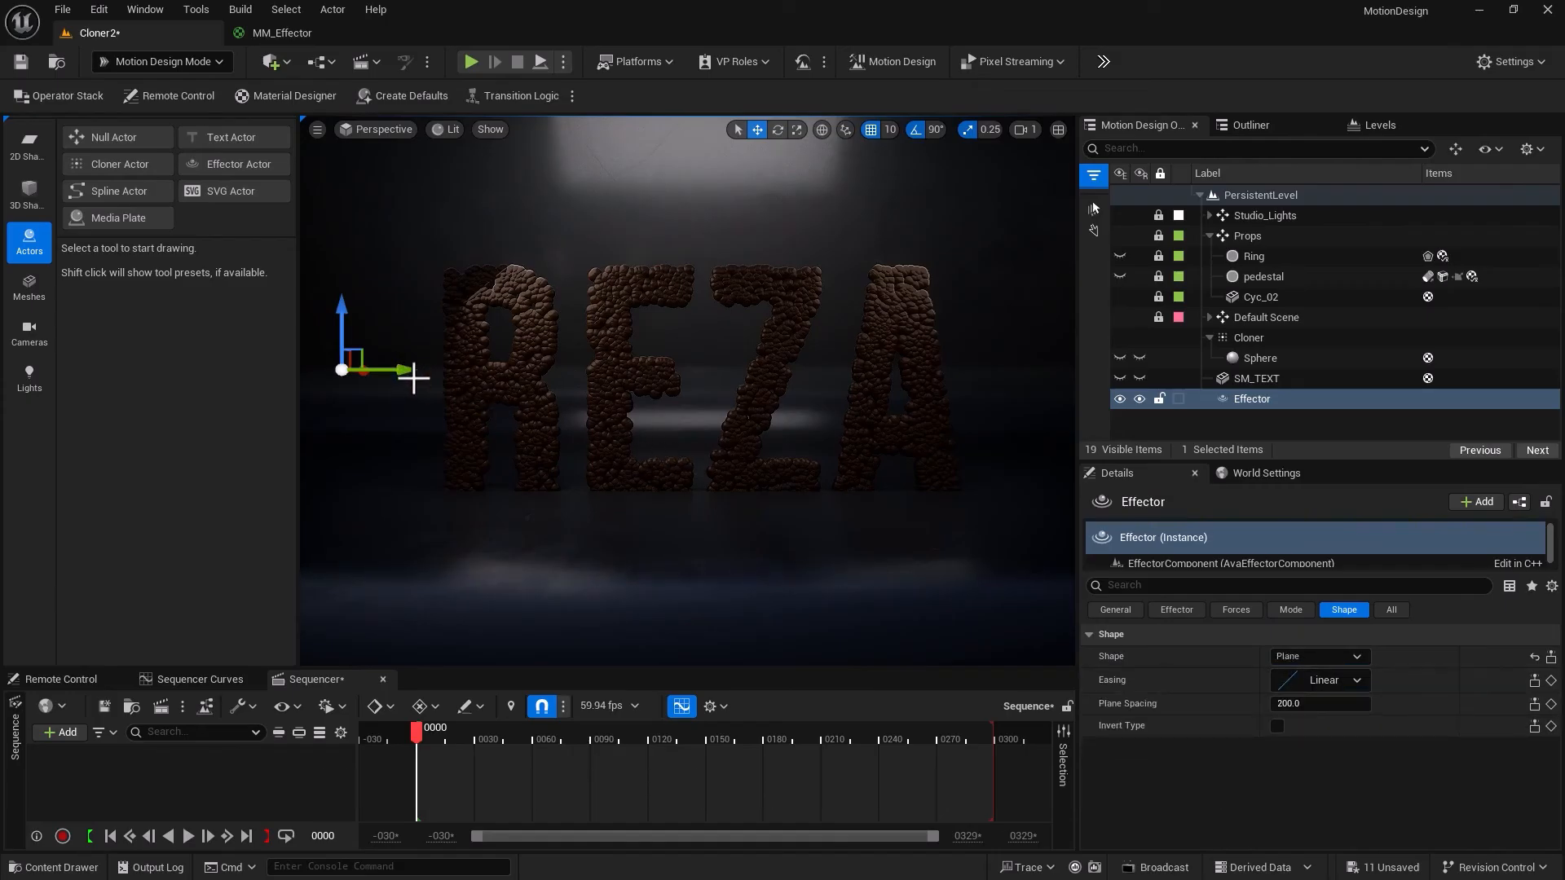
{"action": "left_click_drag", "start_coordinate": [413, 377], "coordinate": [493, 402]}
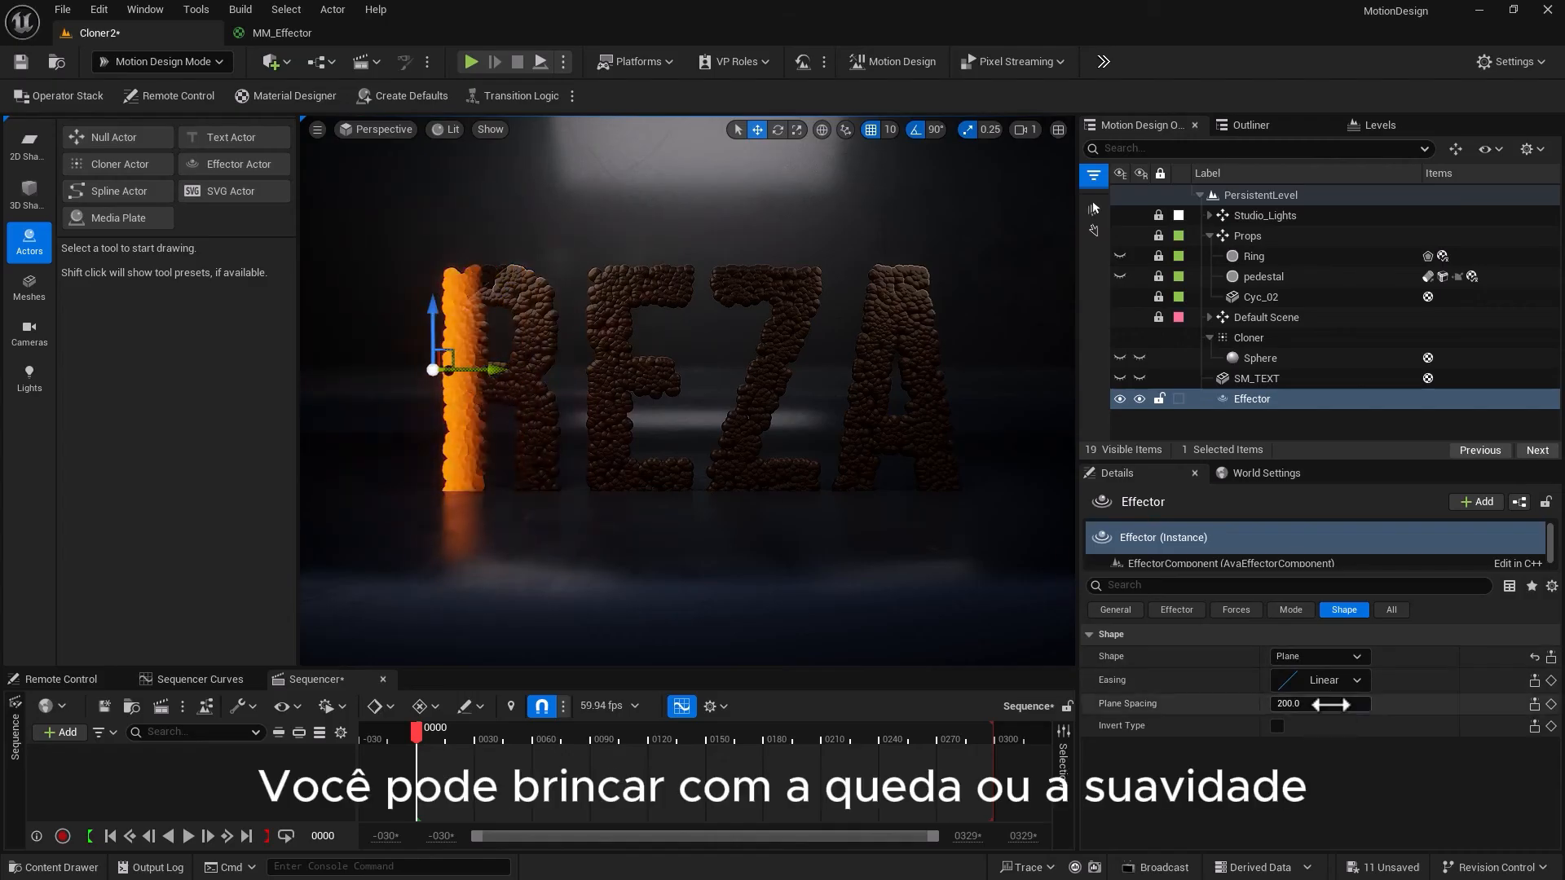
Try a Plane Spacing of 400 for the Effector, settle on 350, and move the Effector to the gap between R and E
{"action": "left_click", "coordinate": [1330, 705]}
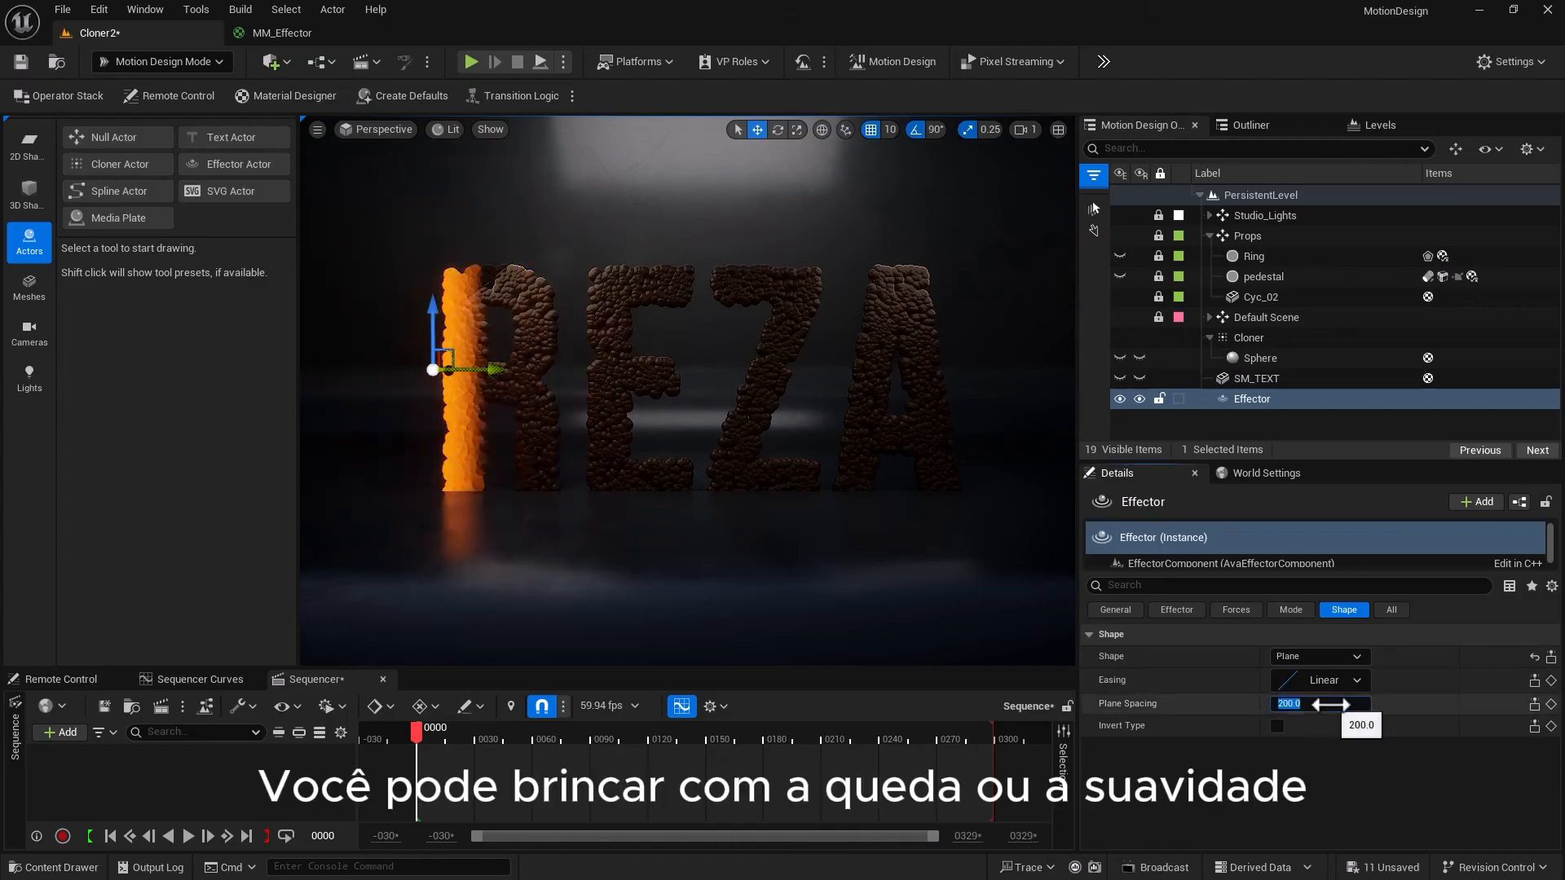
{"action": "type", "text": "400"}
{"action": "key", "text": "Return"}
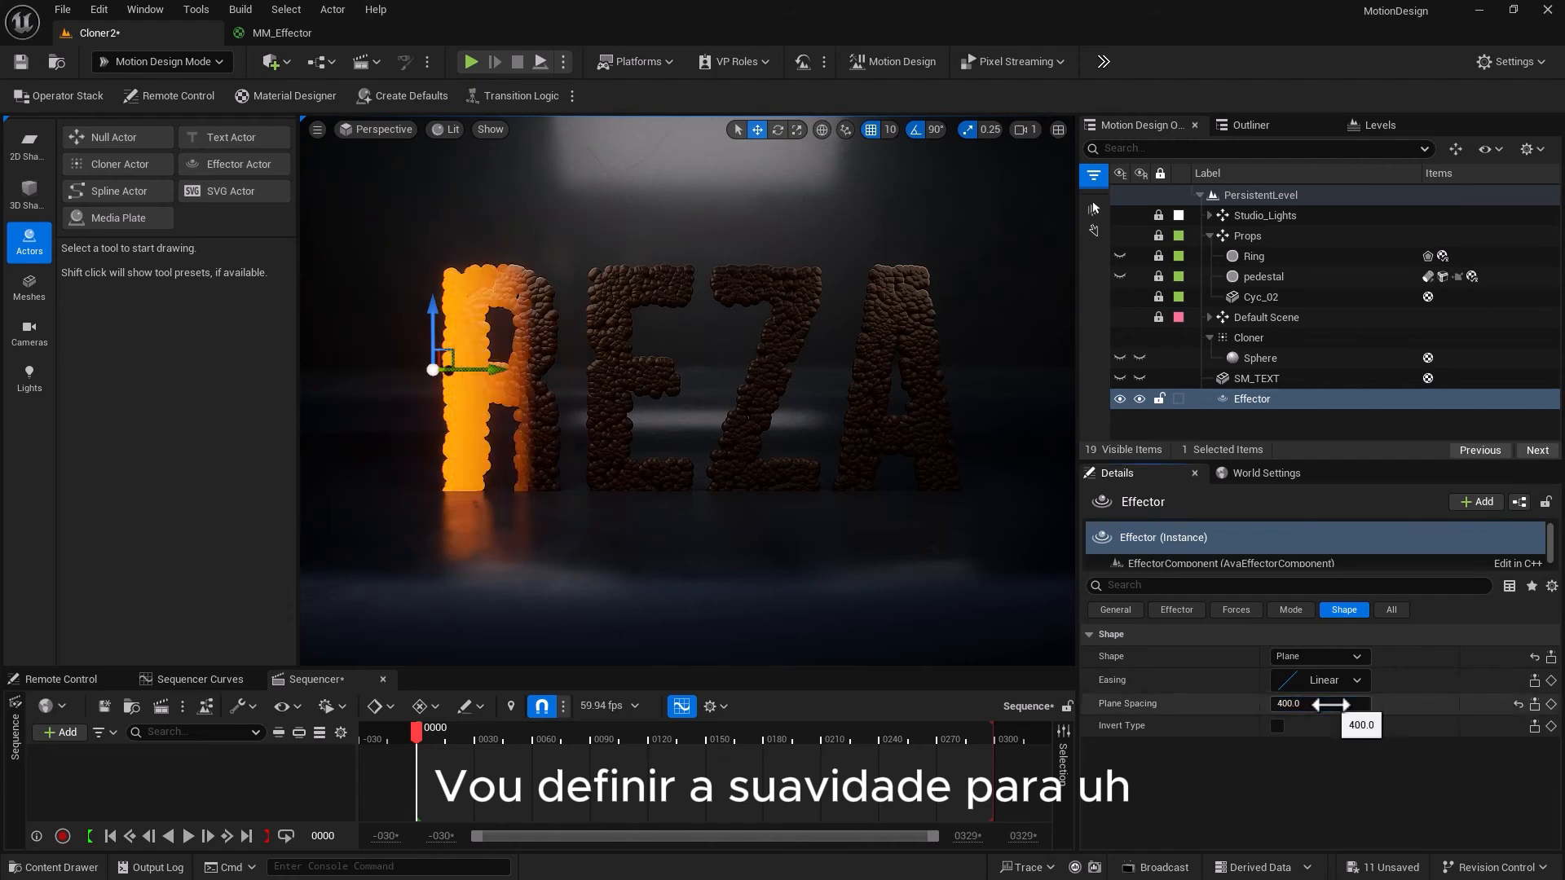
{"action": "left_click", "coordinate": [1329, 705]}
{"action": "type", "text": "350"}
{"action": "key", "text": "Return"}
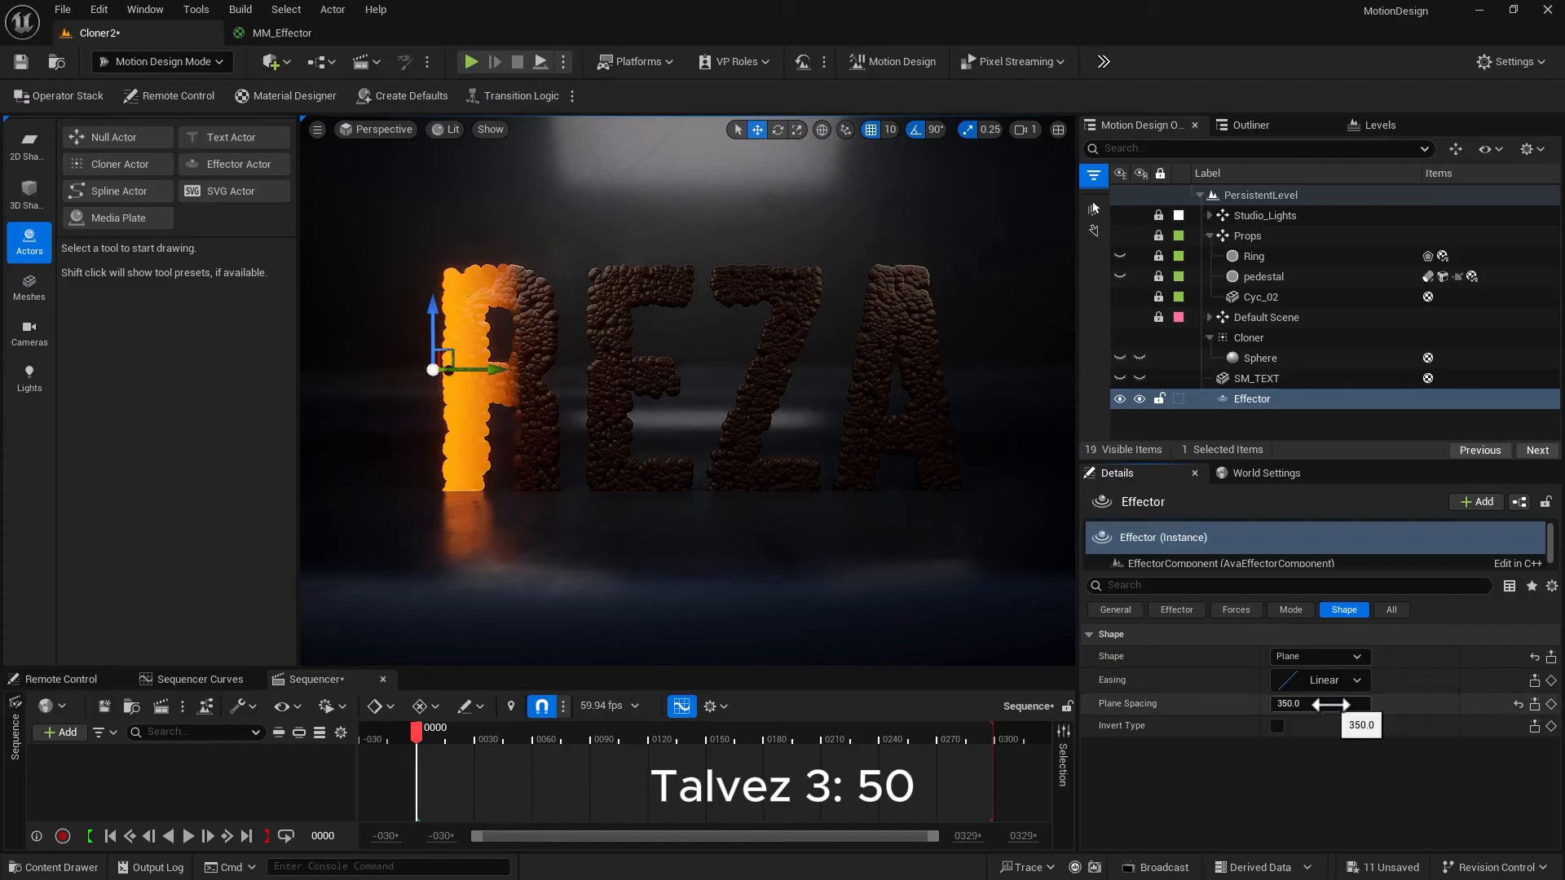
{"action": "scroll", "coordinate": [470, 391], "scroll_direction": "up", "scroll_amount": 2}
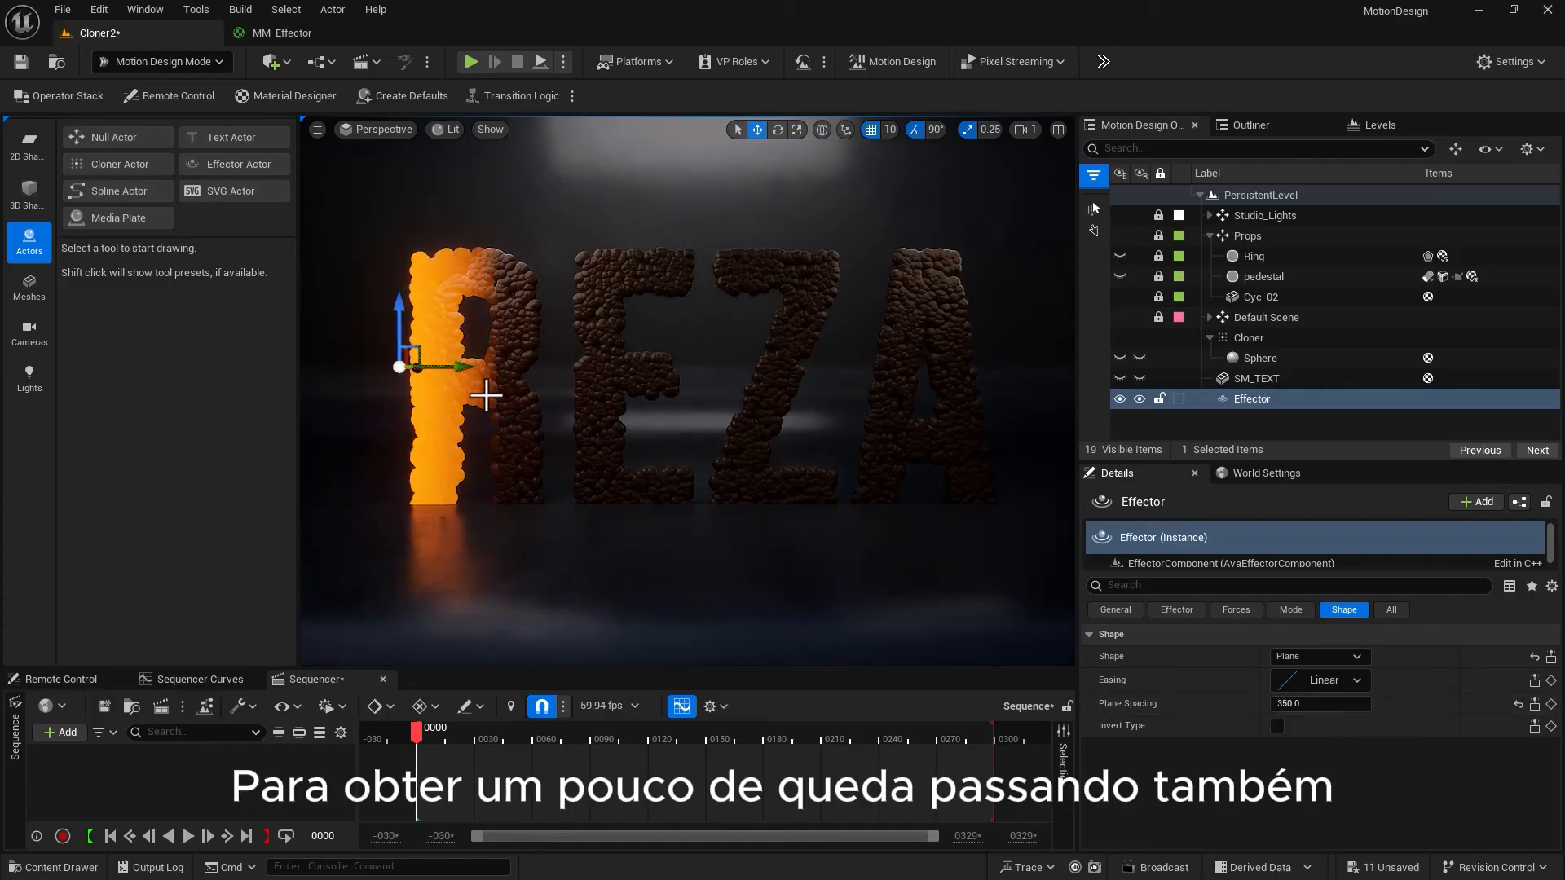
{"action": "left_click_drag", "start_coordinate": [457, 366], "coordinate": [610, 404]}
Set the Effector's shape easing to In Out Expo and move the Effector just left of the letter R
{"action": "left_click", "coordinate": [1338, 681]}
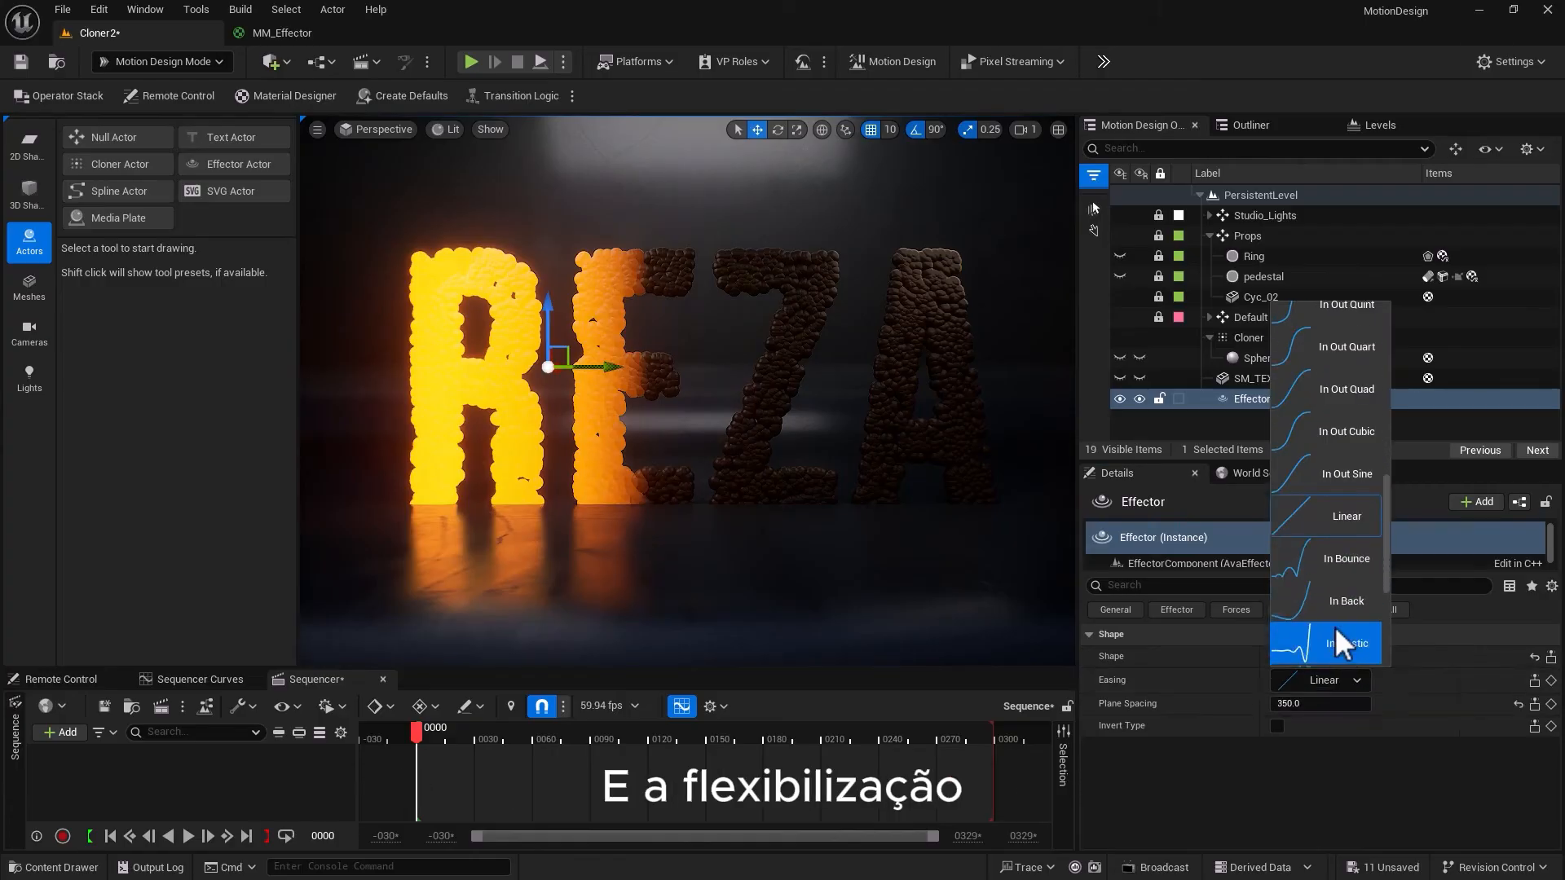
{"action": "scroll", "coordinate": [1336, 629], "scroll_direction": "down", "scroll_amount": 3}
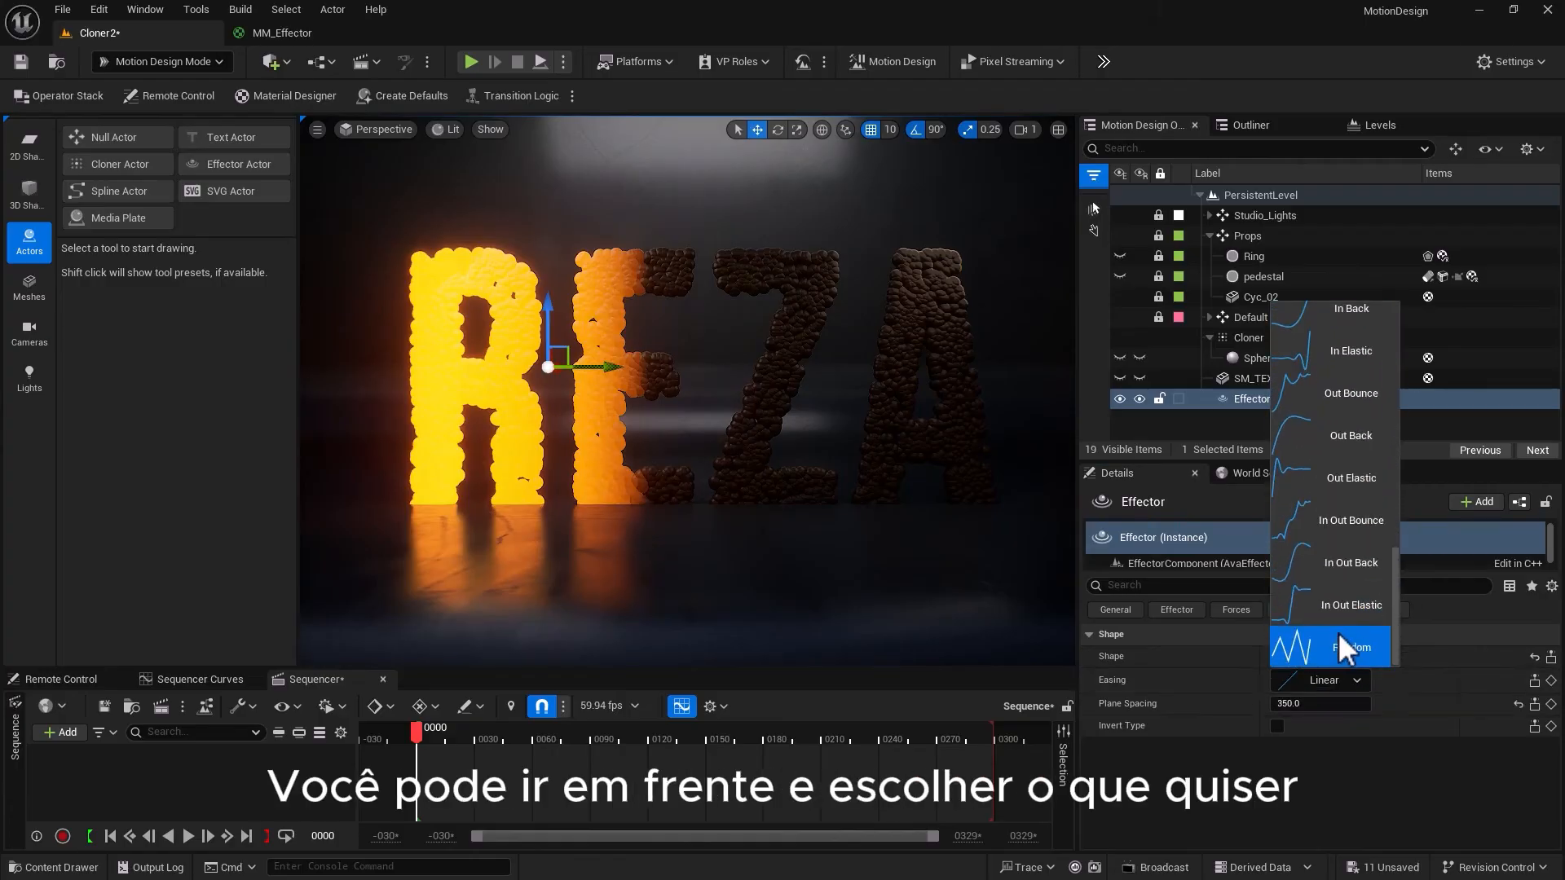
{"action": "scroll", "coordinate": [1340, 632], "scroll_direction": "up", "scroll_amount": 3}
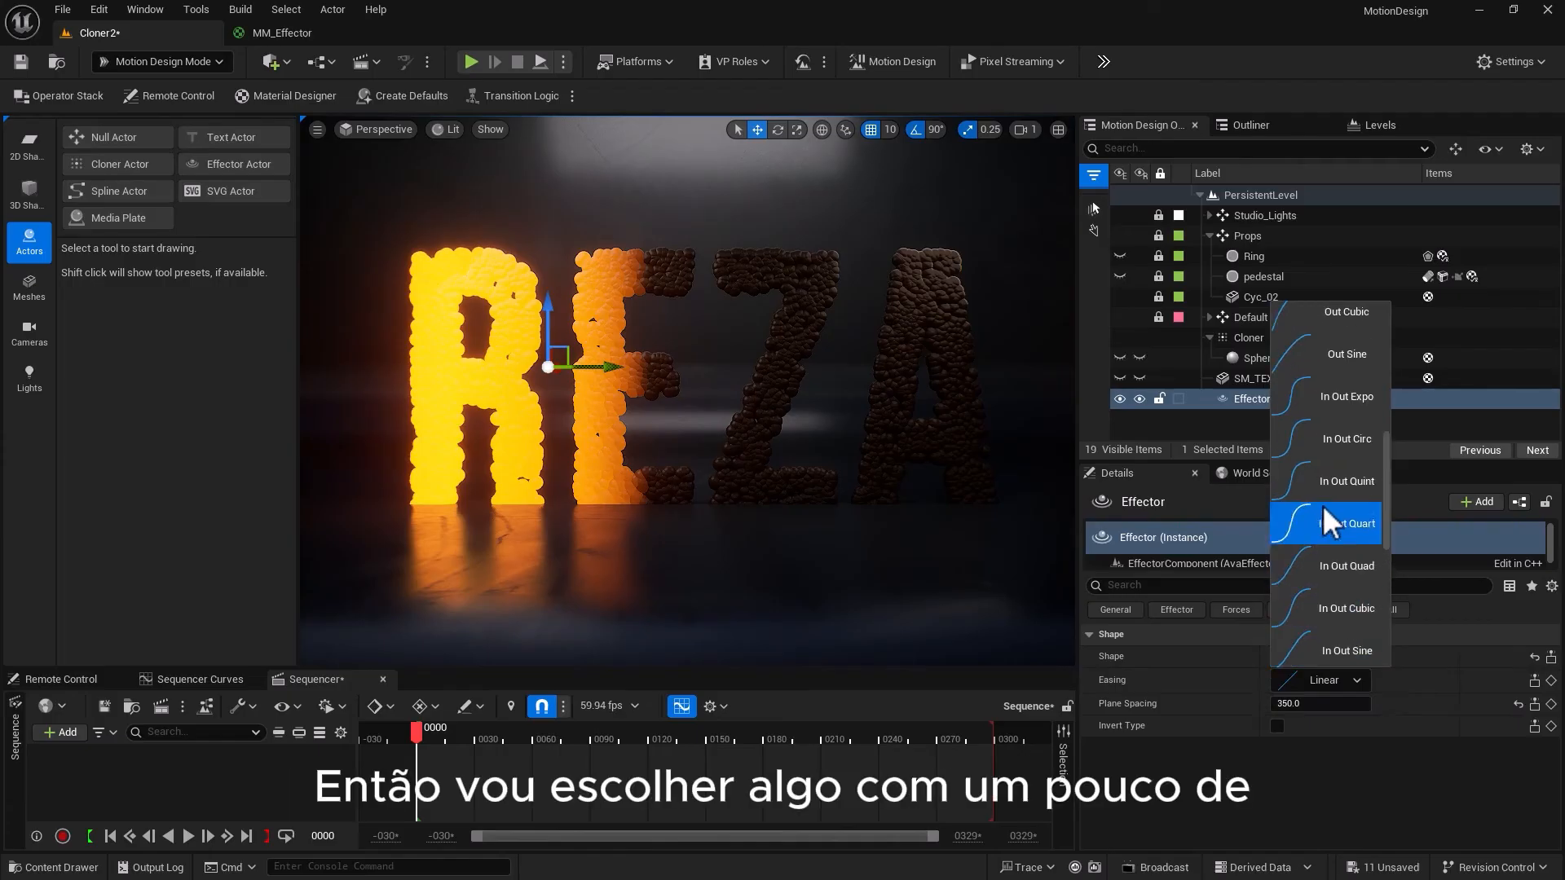
{"action": "scroll", "coordinate": [1321, 481], "scroll_direction": "up", "scroll_amount": 3}
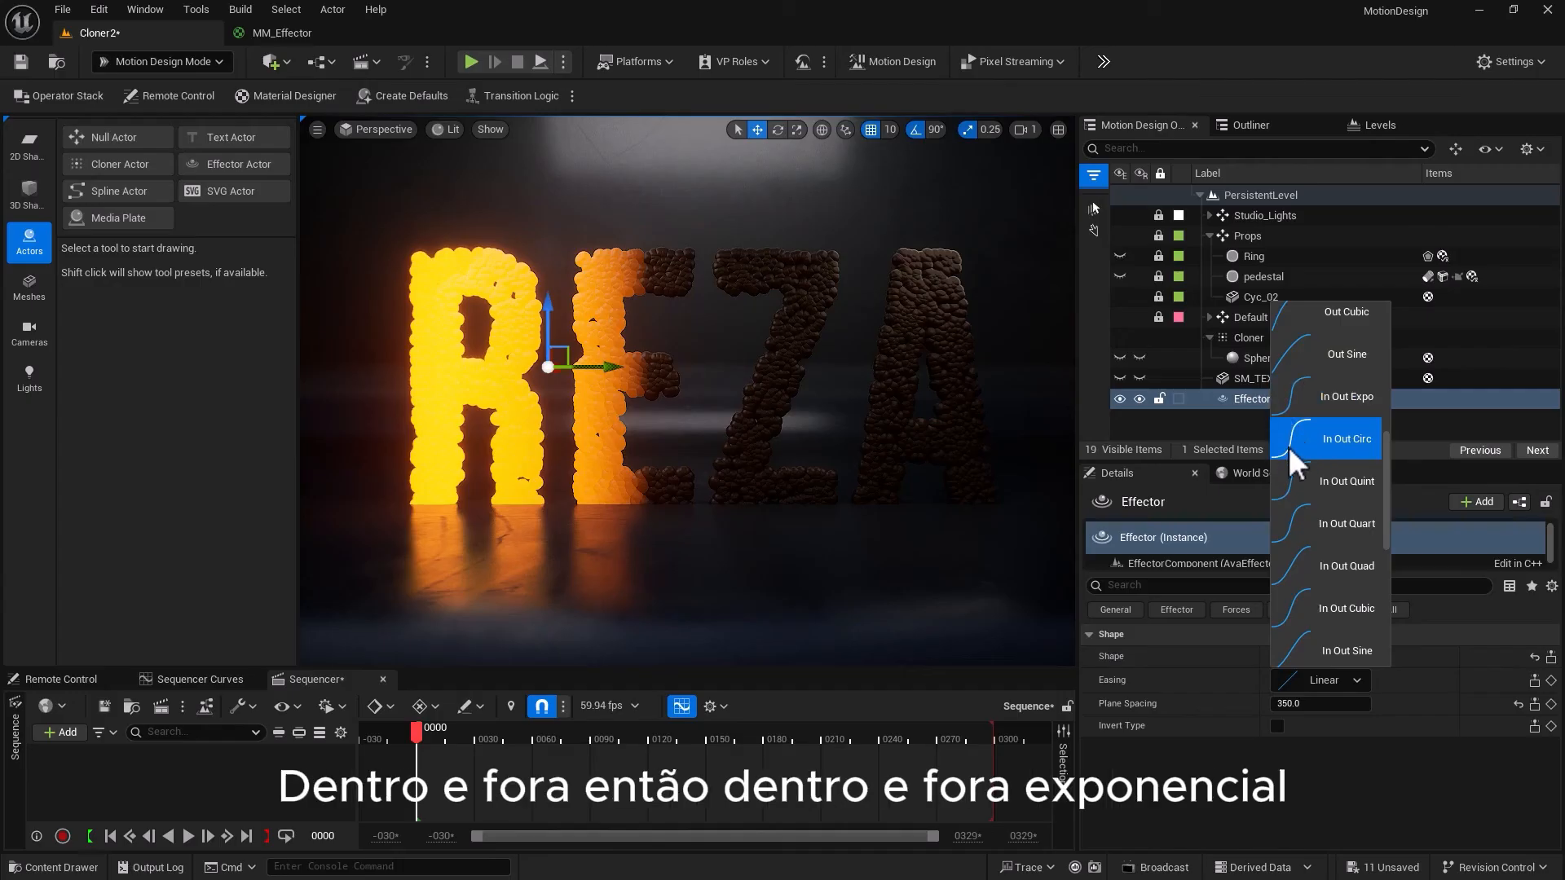
{"action": "left_click", "coordinate": [1338, 398]}
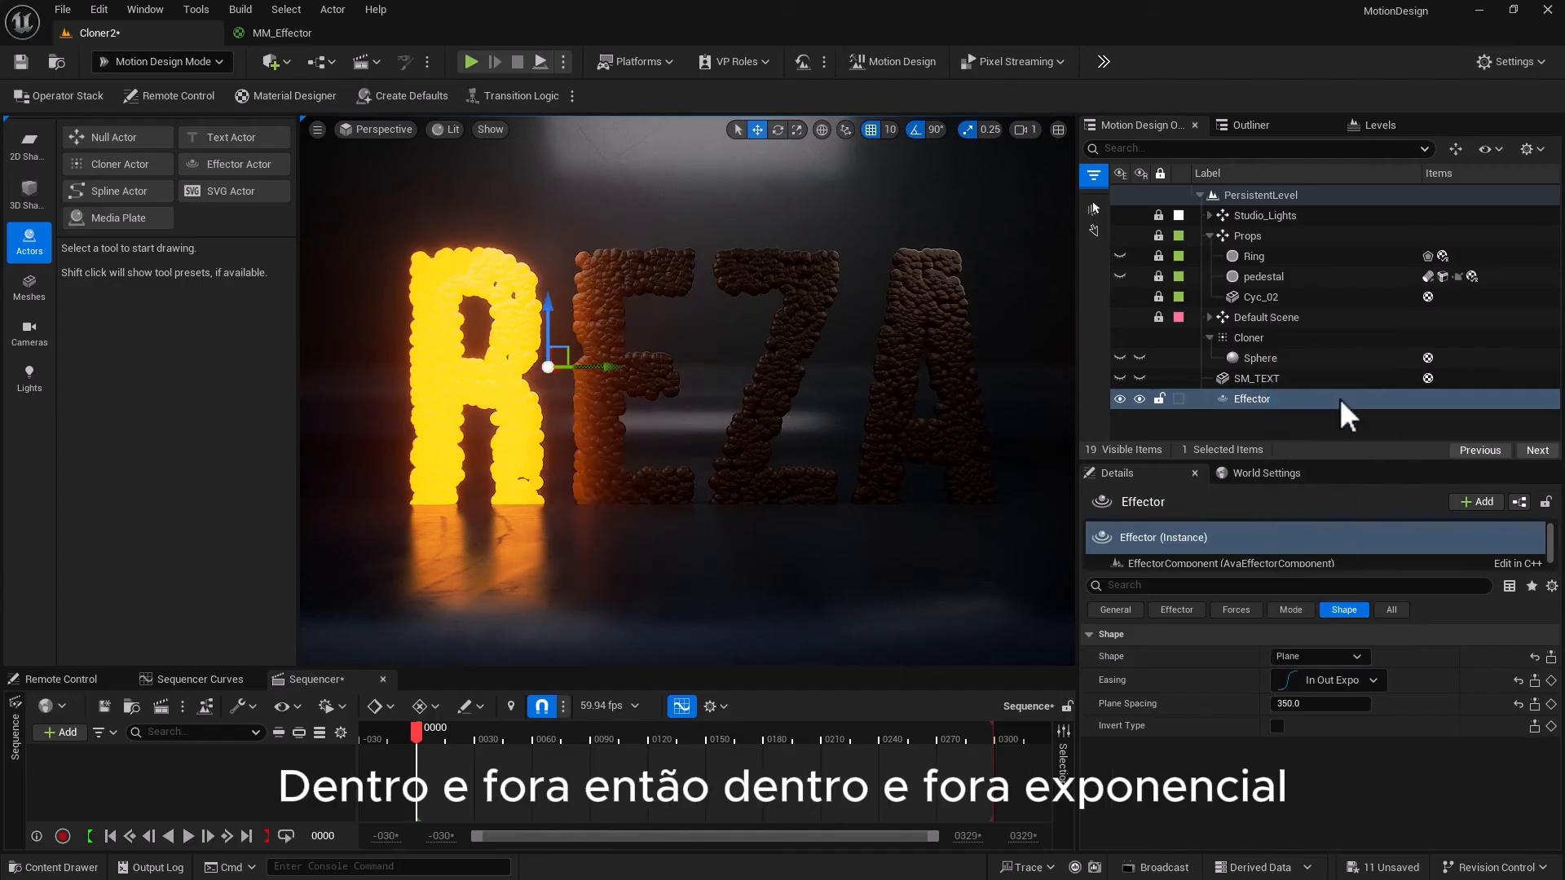
{"action": "left_click_drag", "start_coordinate": [612, 367], "coordinate": [425, 430]}
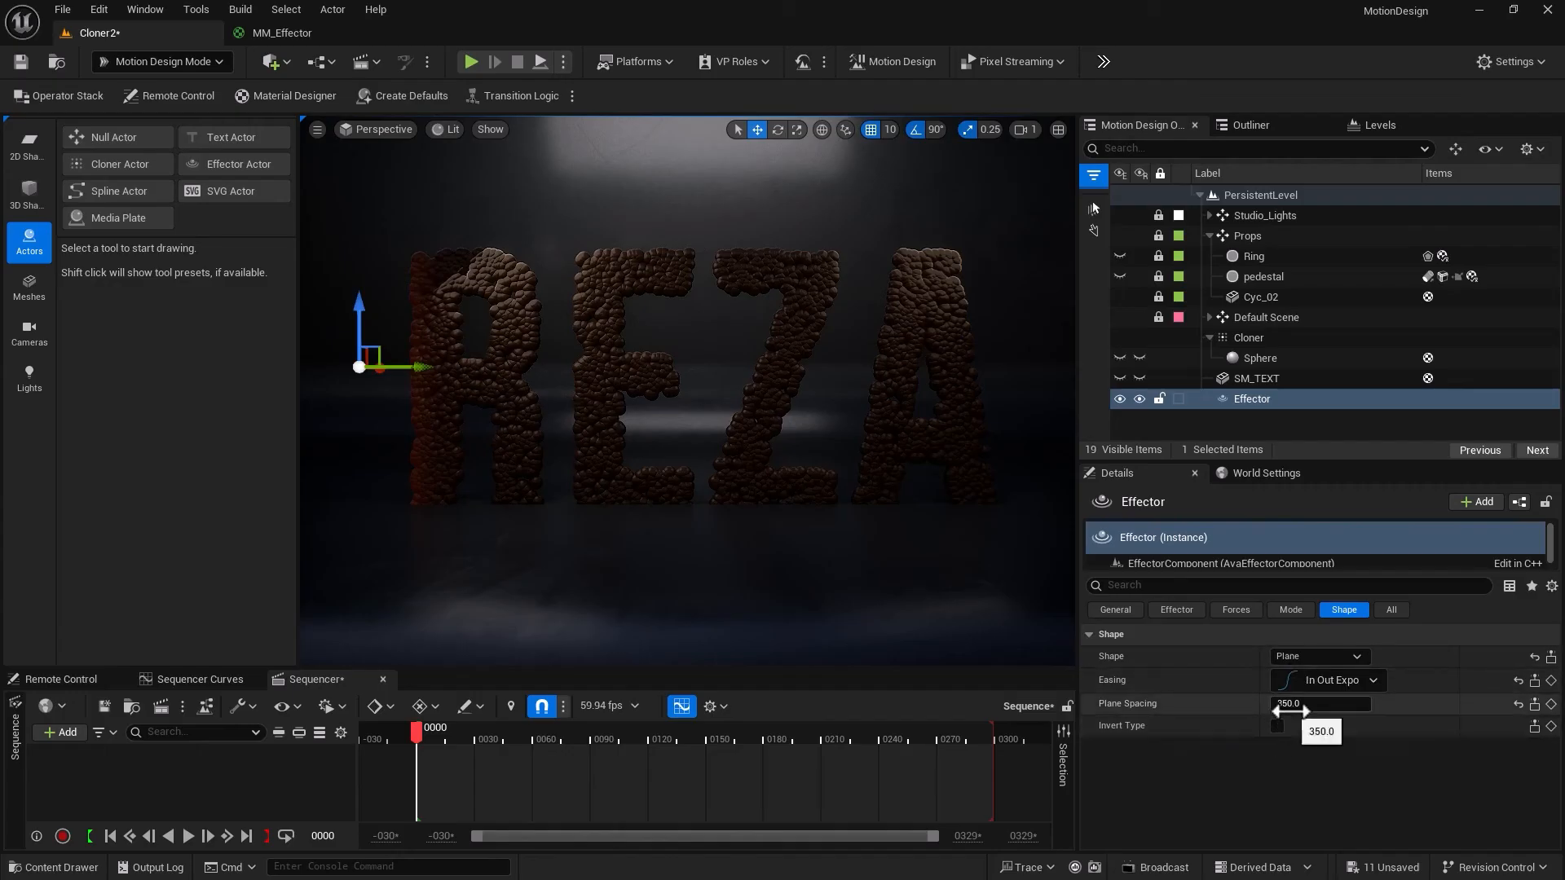
Change the Effector's mode to Noise and set its Location Strength to 5 on all three axes
{"action": "left_click", "coordinate": [1290, 610]}
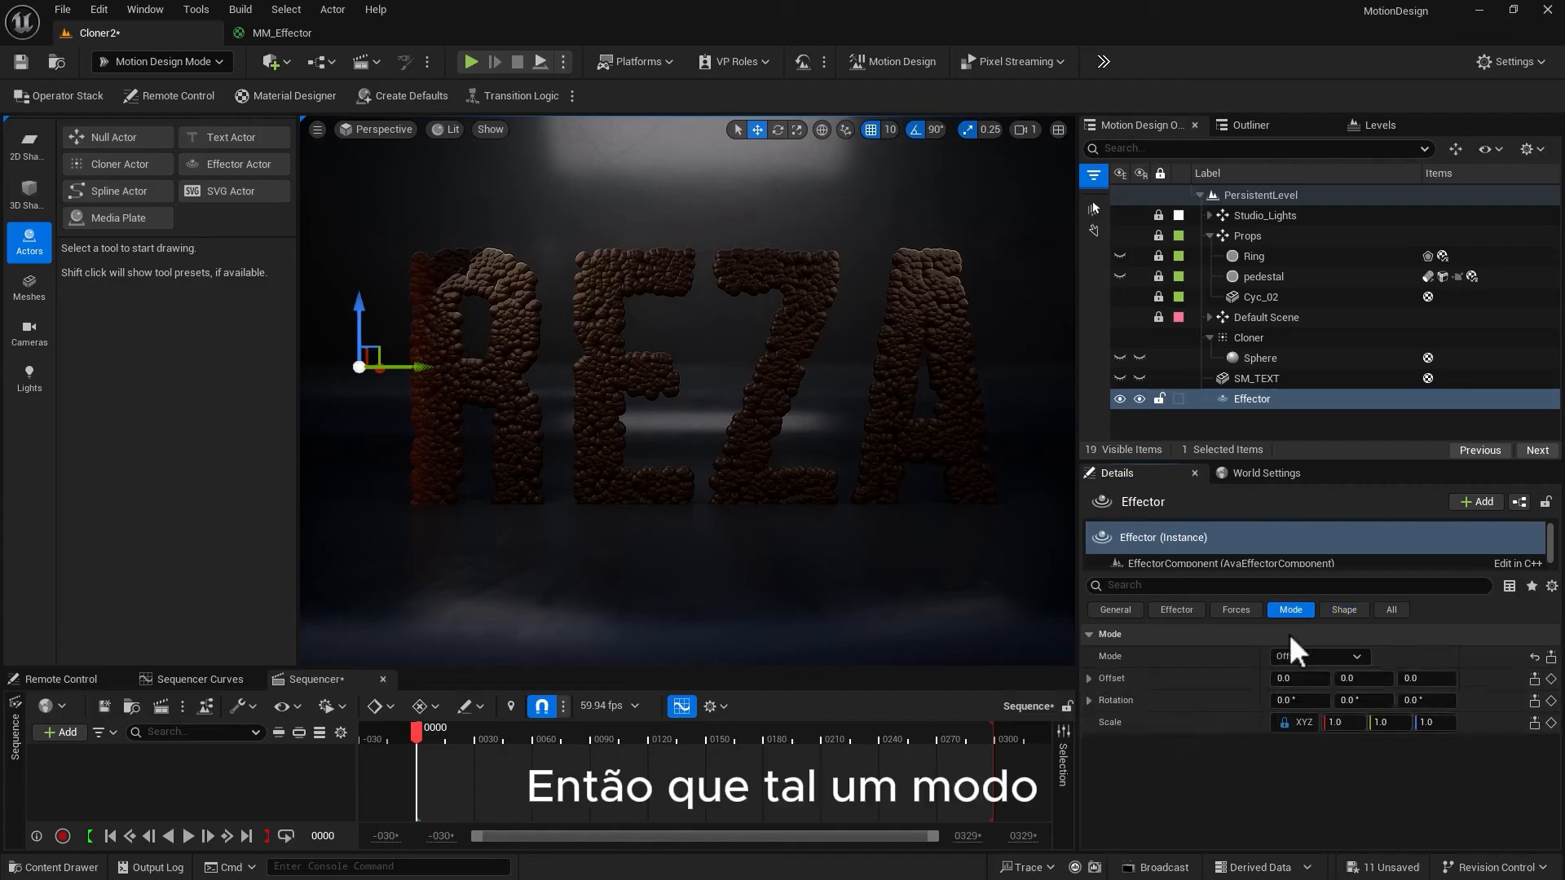
{"action": "left_click", "coordinate": [1316, 657]}
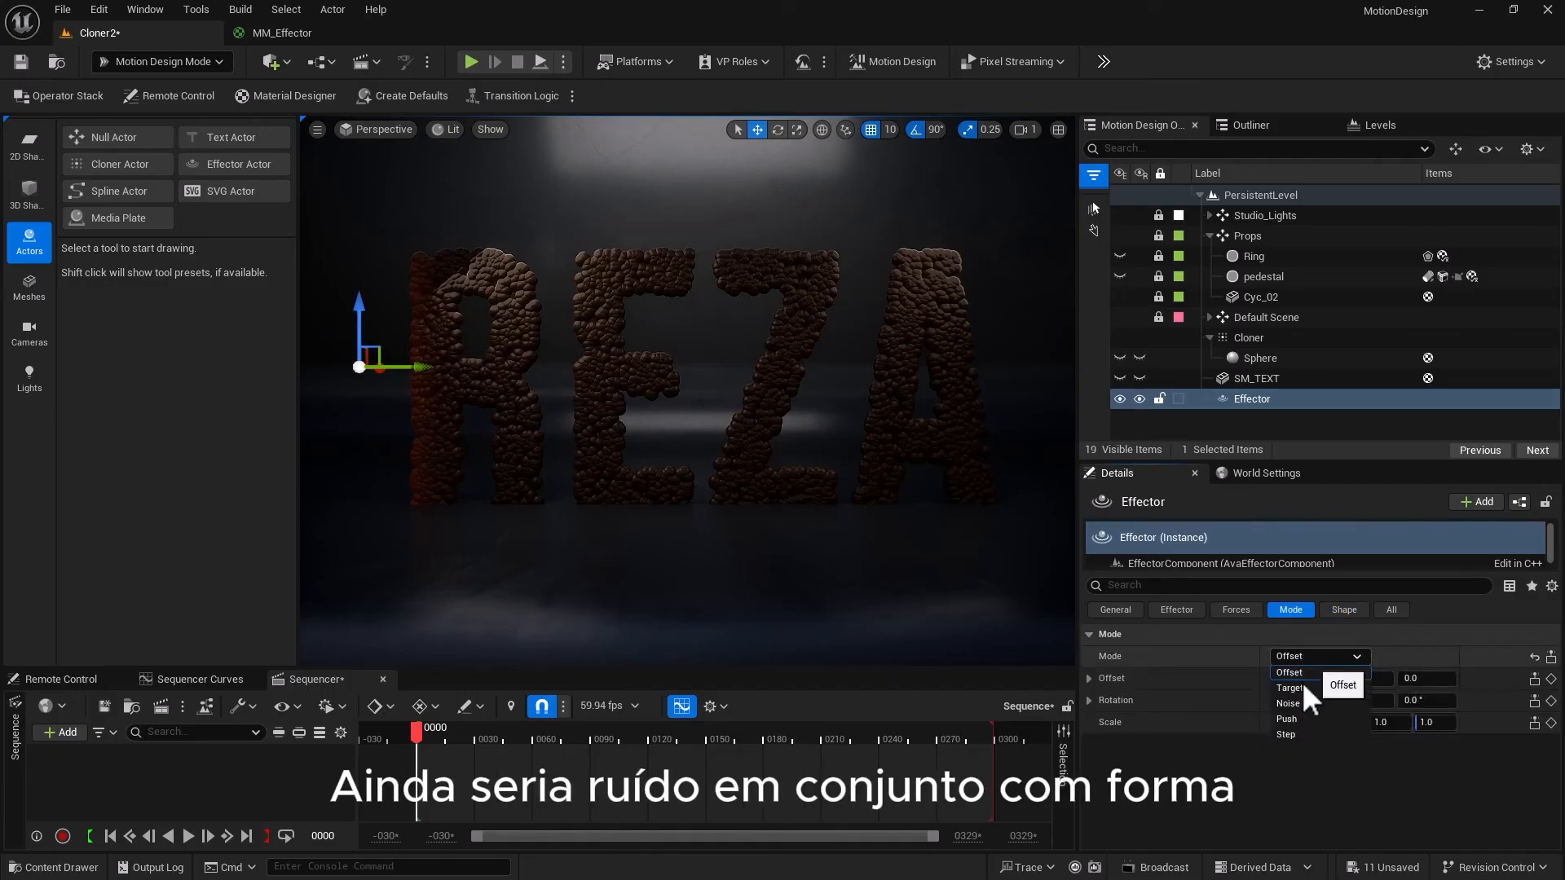
{"action": "left_click", "coordinate": [1298, 702]}
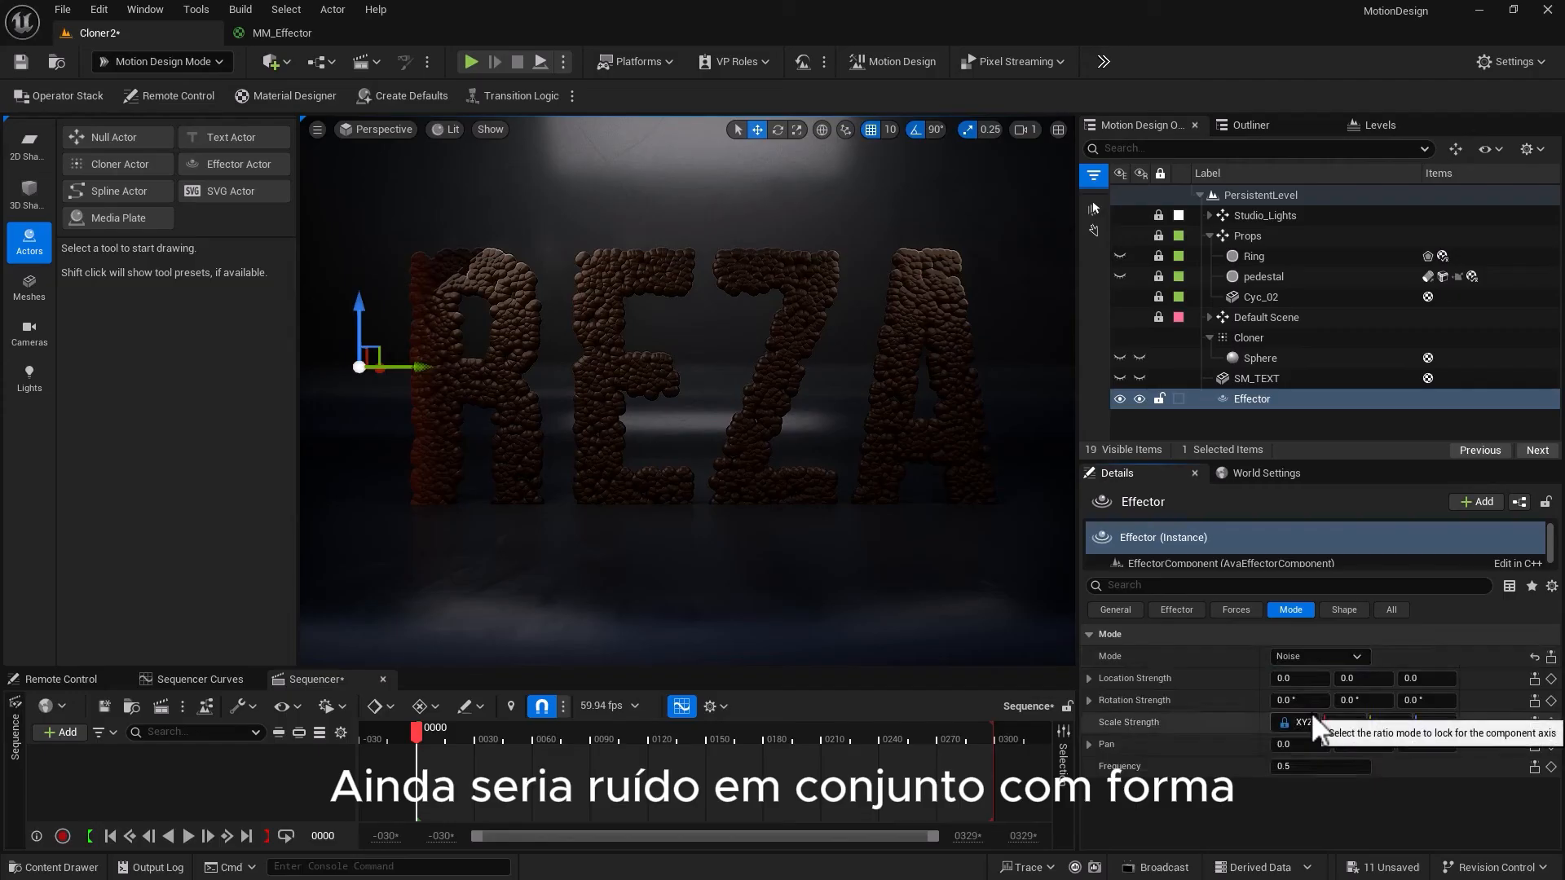
{"action": "left_click", "coordinate": [1337, 611]}
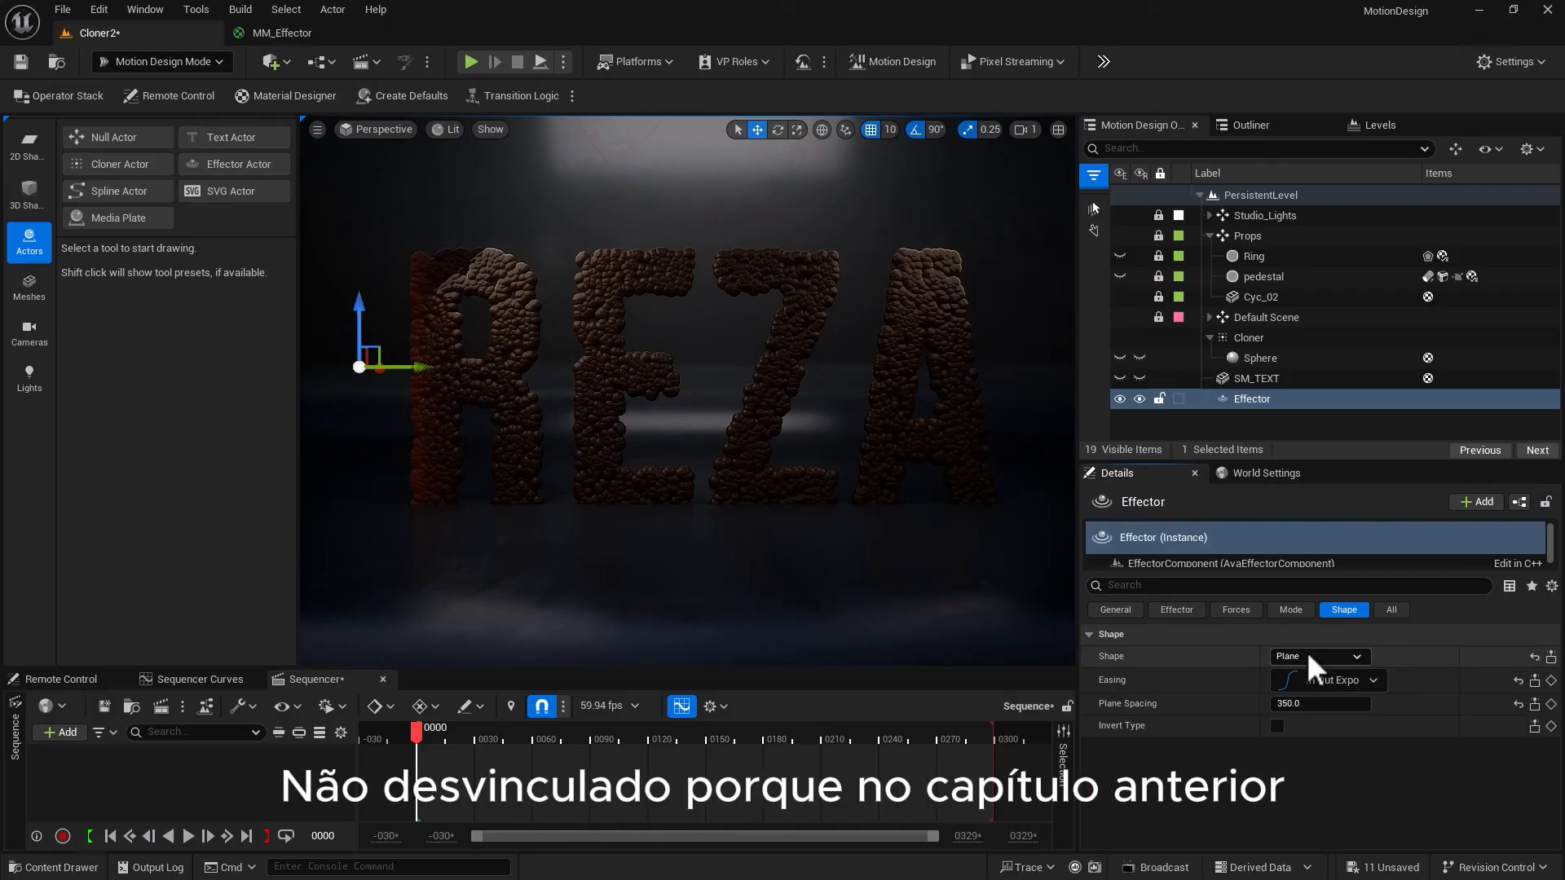
{"action": "left_click", "coordinate": [1293, 608]}
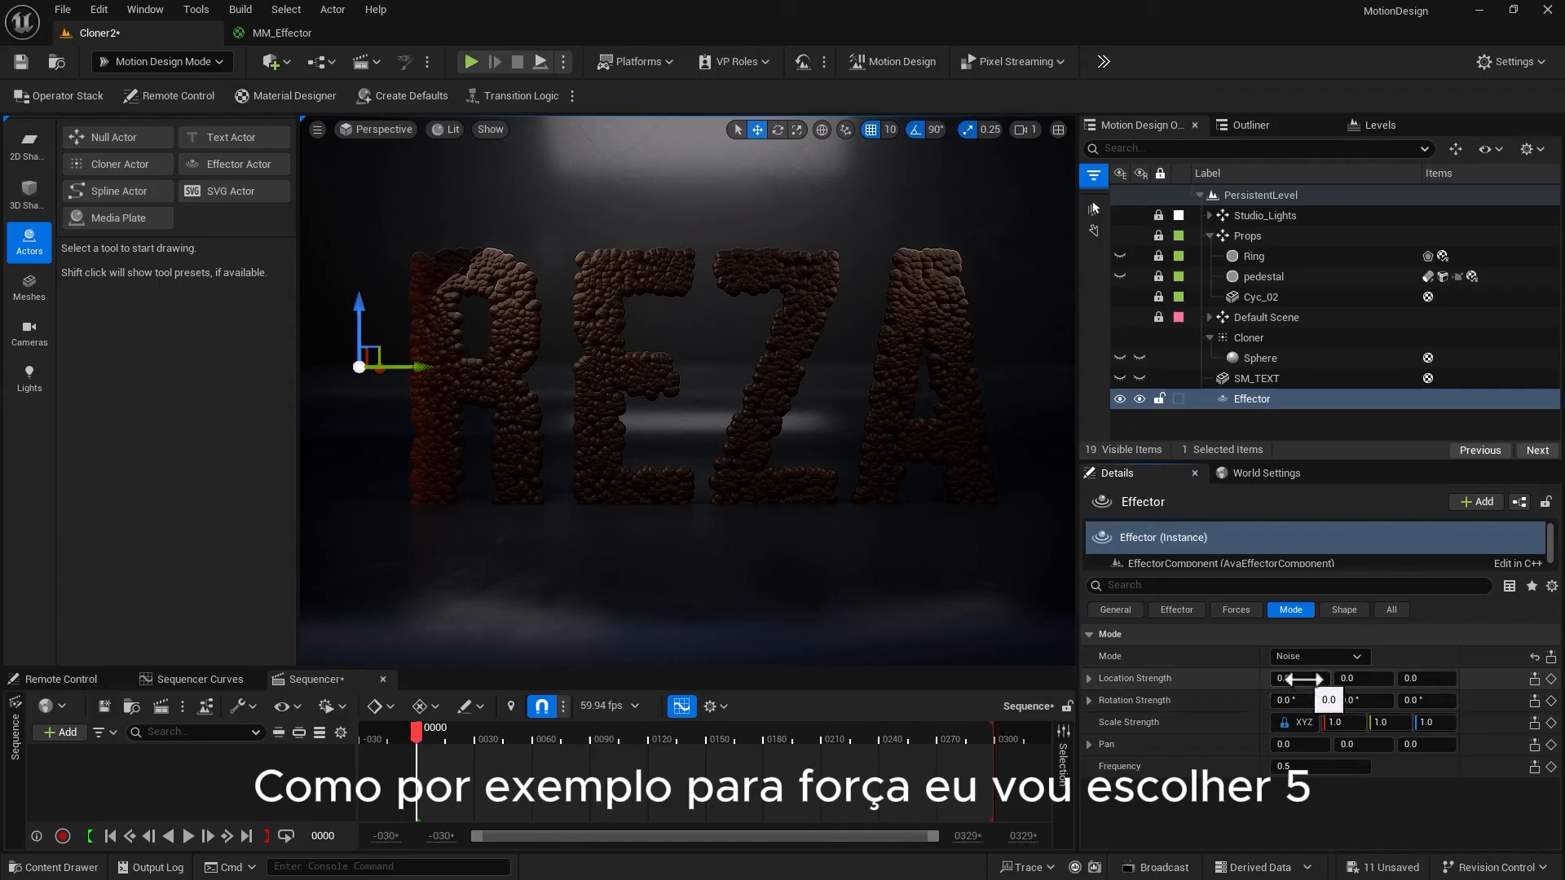
{"action": "type", "text": "5"}
{"action": "left_click", "coordinate": [1375, 679]}
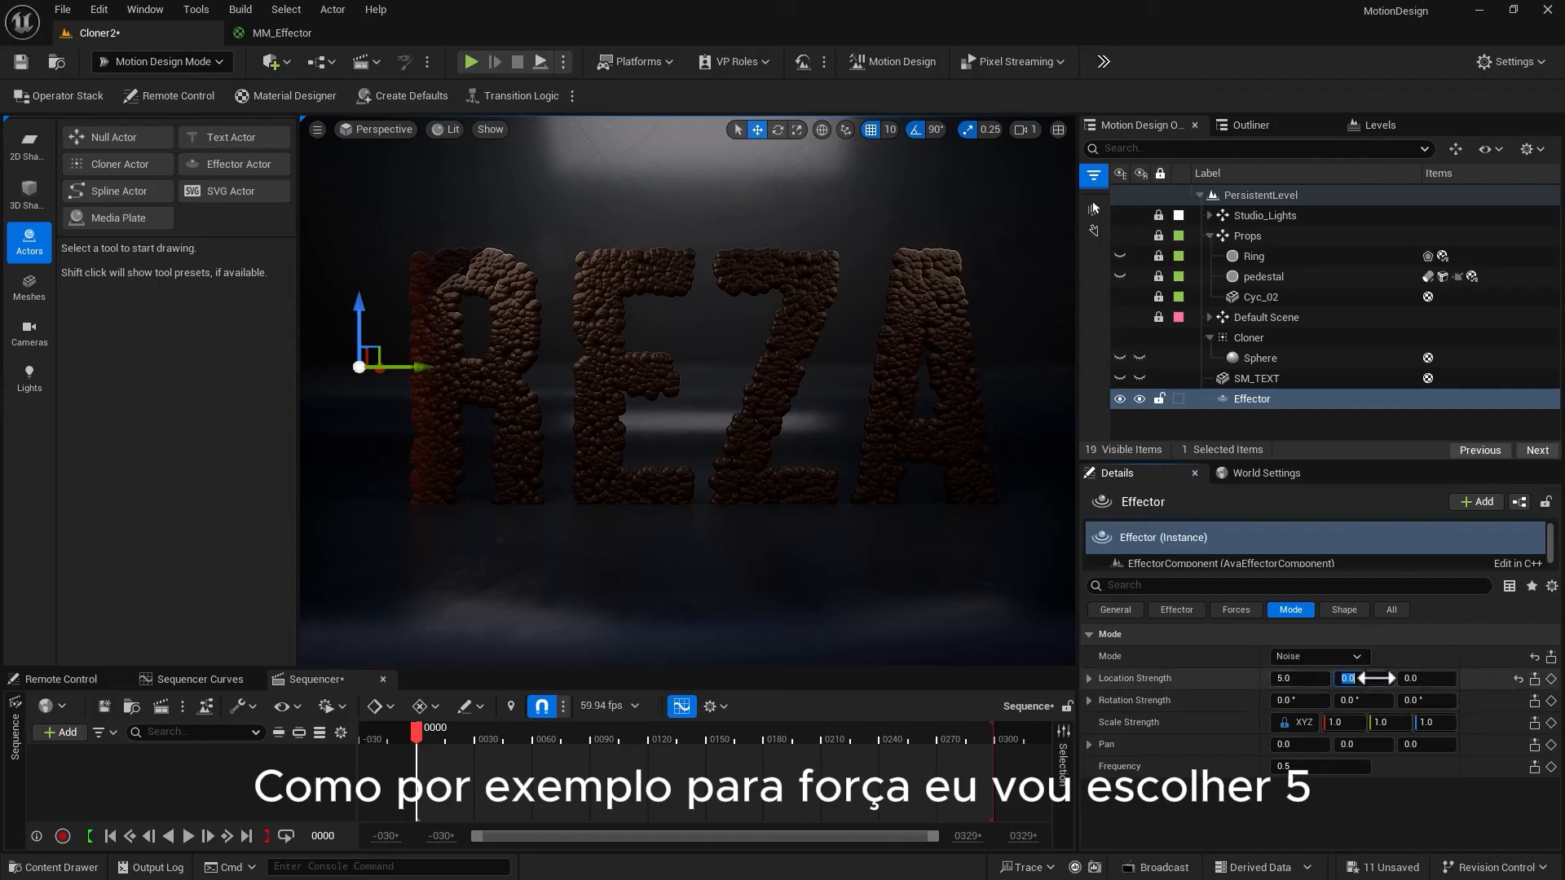
{"action": "type", "text": "5"}
{"action": "left_click", "coordinate": [1416, 679]}
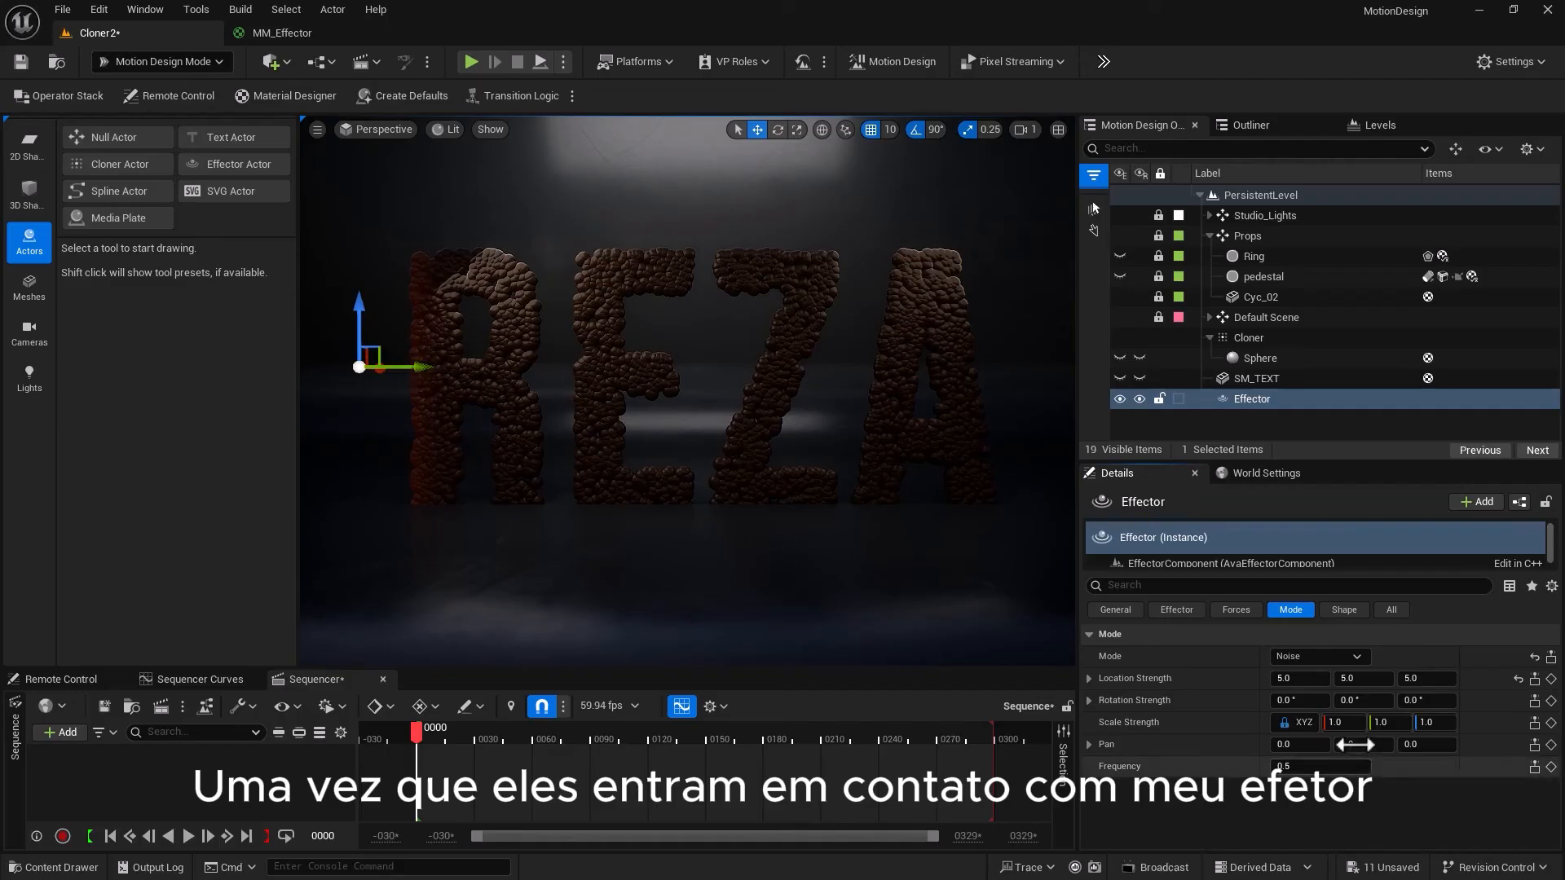
Set the noise Scale Strength and Pan to 0.1 on all three axes
{"action": "type", "text": "0.1"}
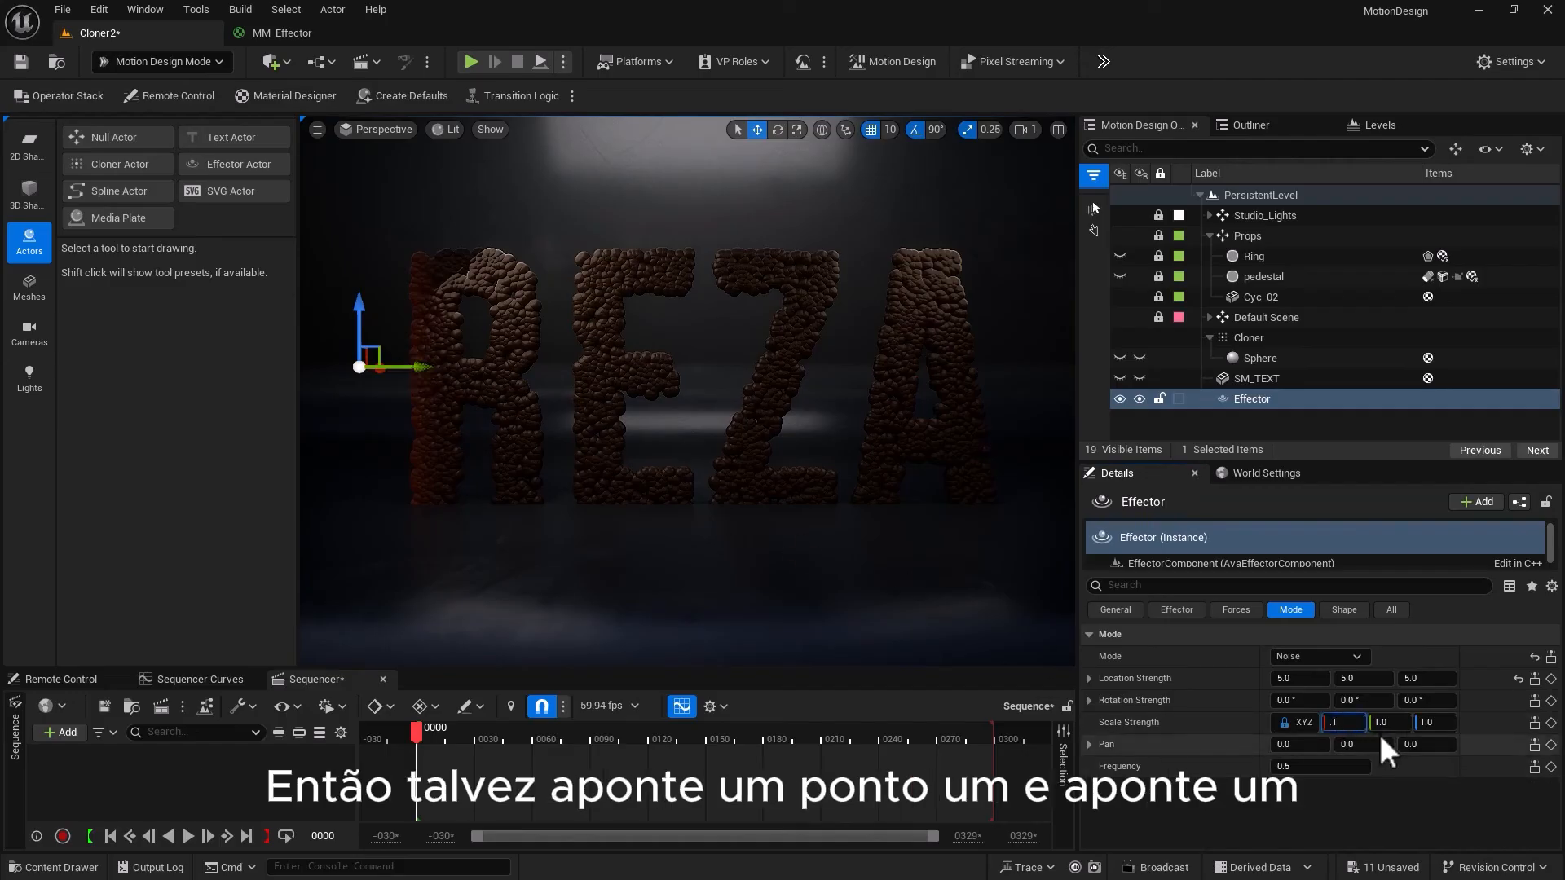
{"action": "left_click", "coordinate": [1386, 723]}
{"action": "left_click", "coordinate": [1427, 723]}
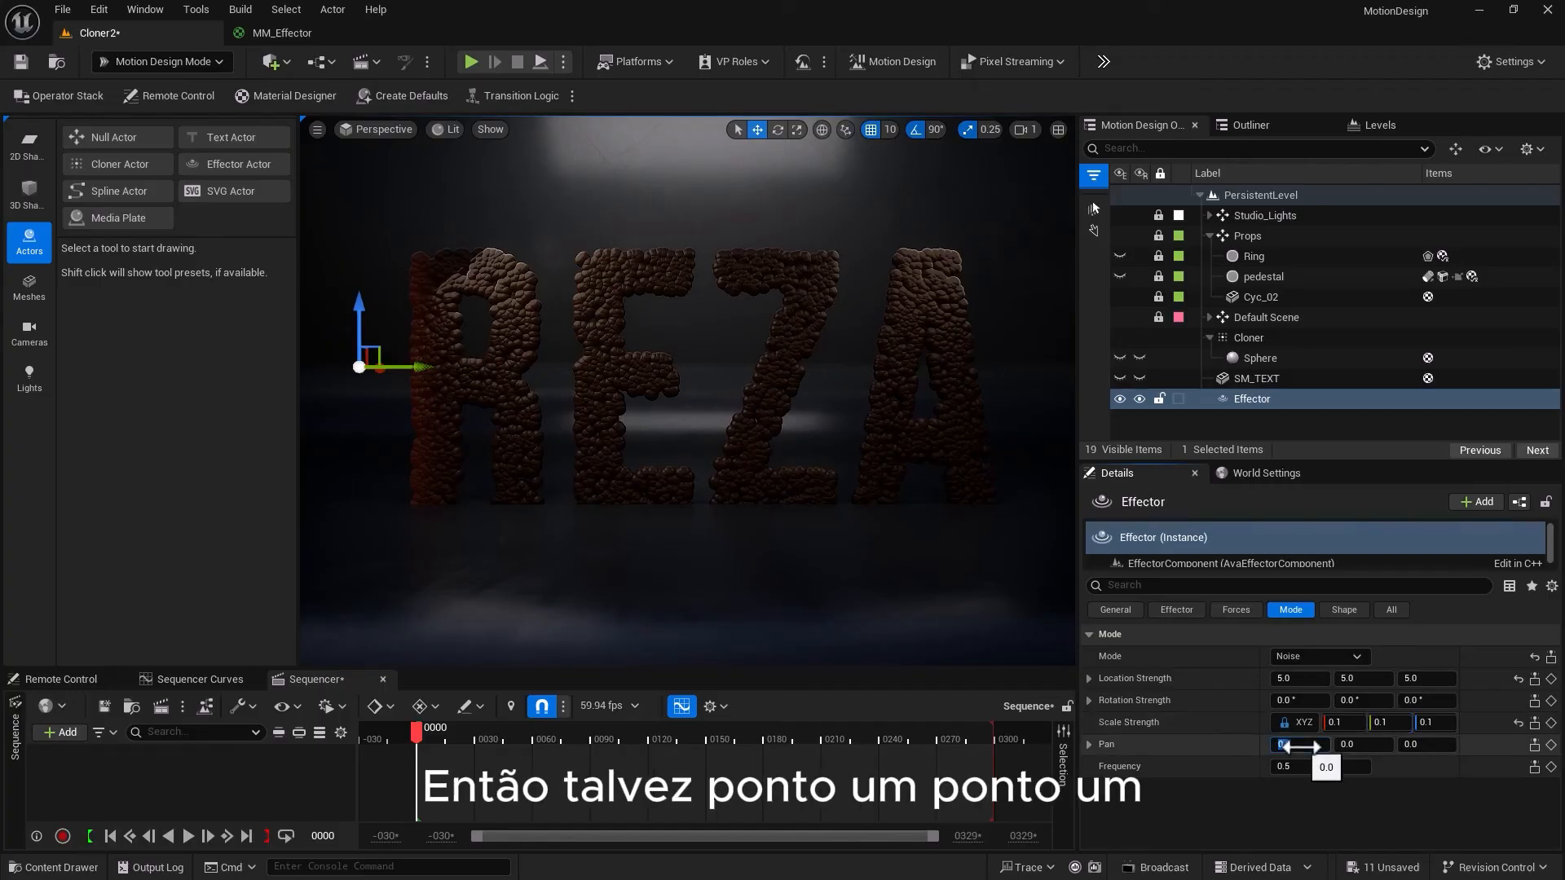
{"action": "type", "text": ".1"}
{"action": "key", "text": "Return"}
{"action": "left_click", "coordinate": [1361, 745]}
{"action": "type", "text": ".1"}
{"action": "key", "text": "Return"}
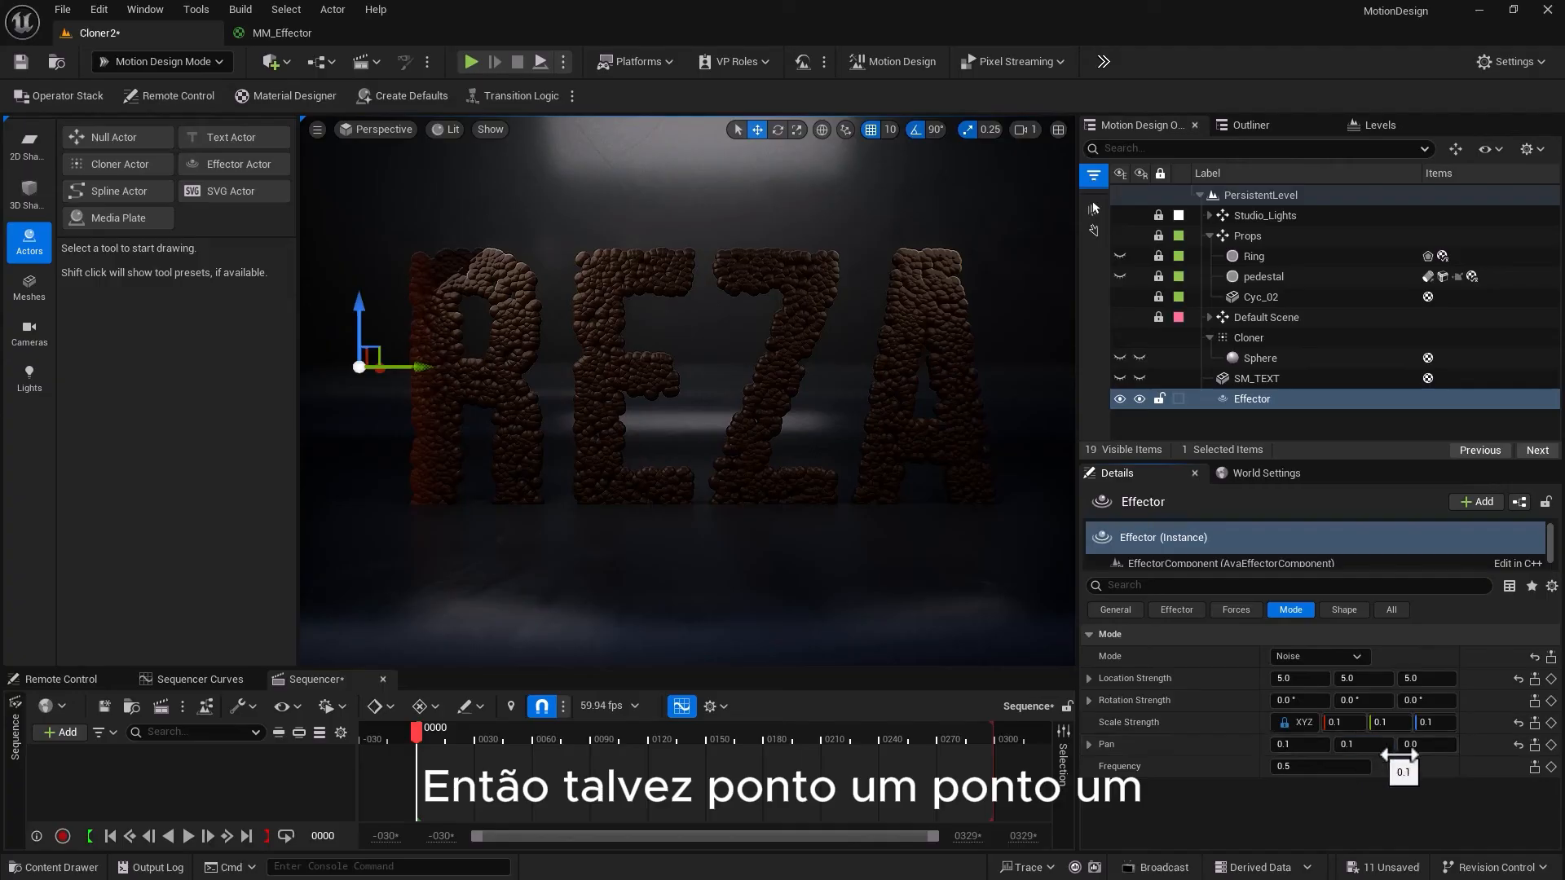
{"action": "left_click", "coordinate": [1416, 745]}
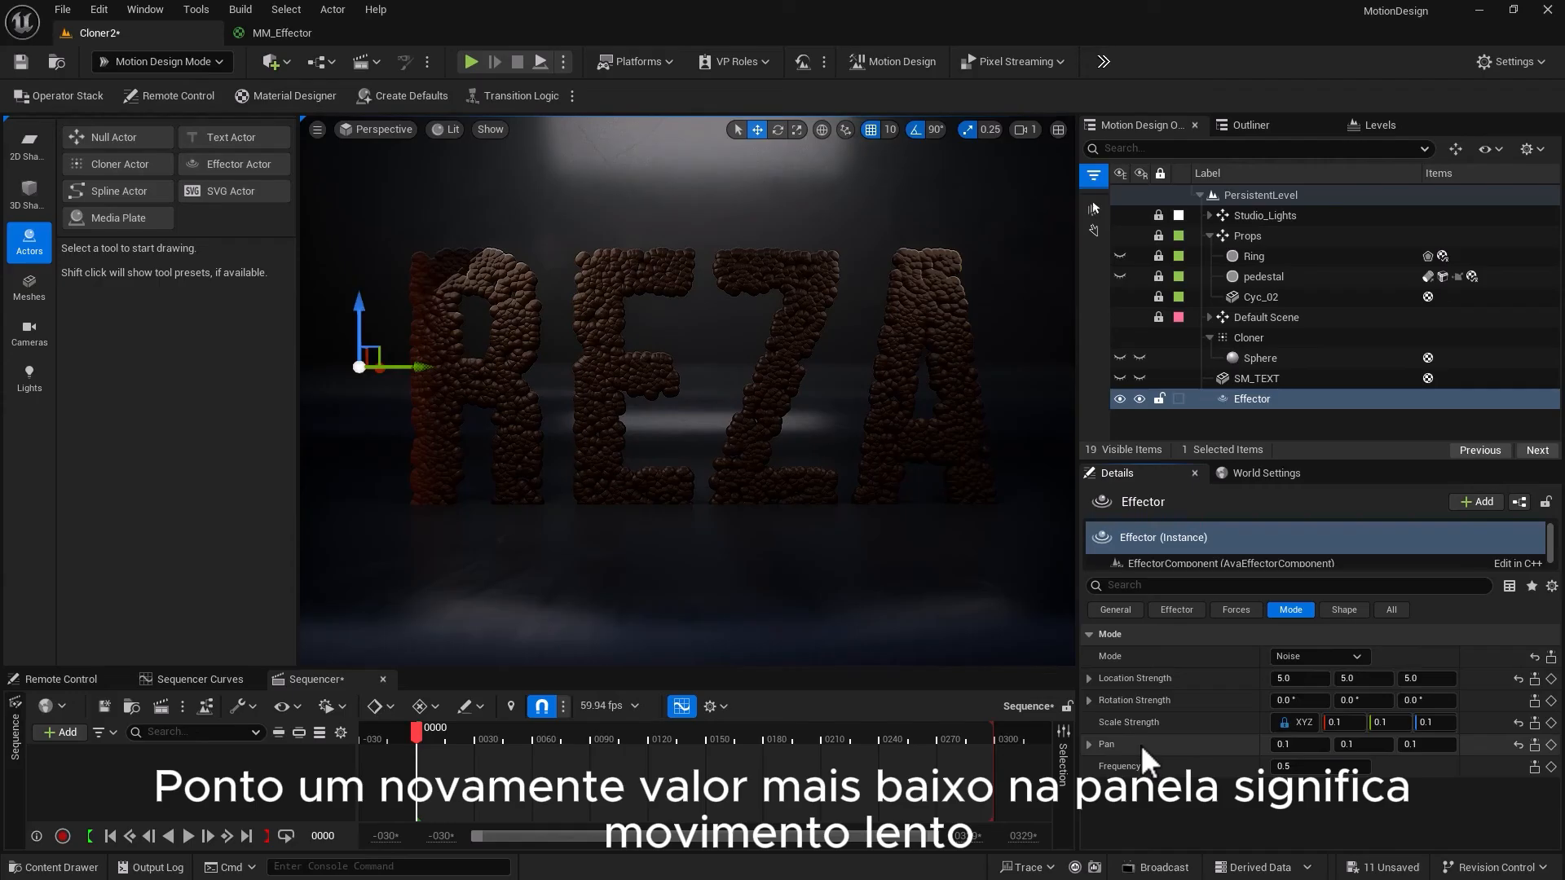
Set the noise Frequency to 10 and test it by sweeping the Effector across the whole text and back
{"action": "left_click", "coordinate": [1297, 769]}
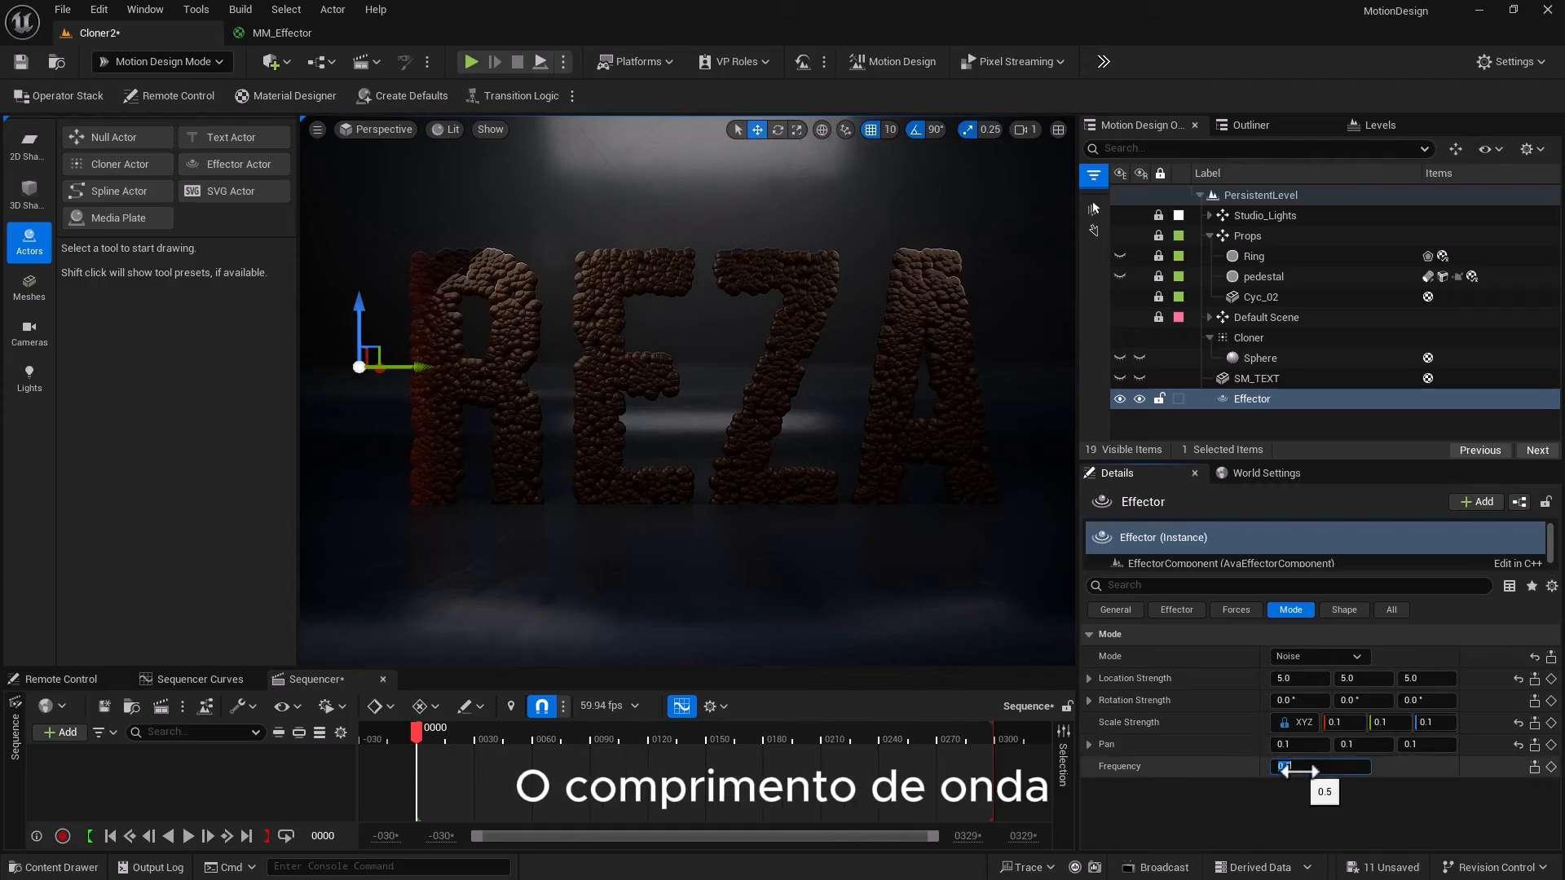
{"action": "type", "text": "10"}
{"action": "key", "text": "Return"}
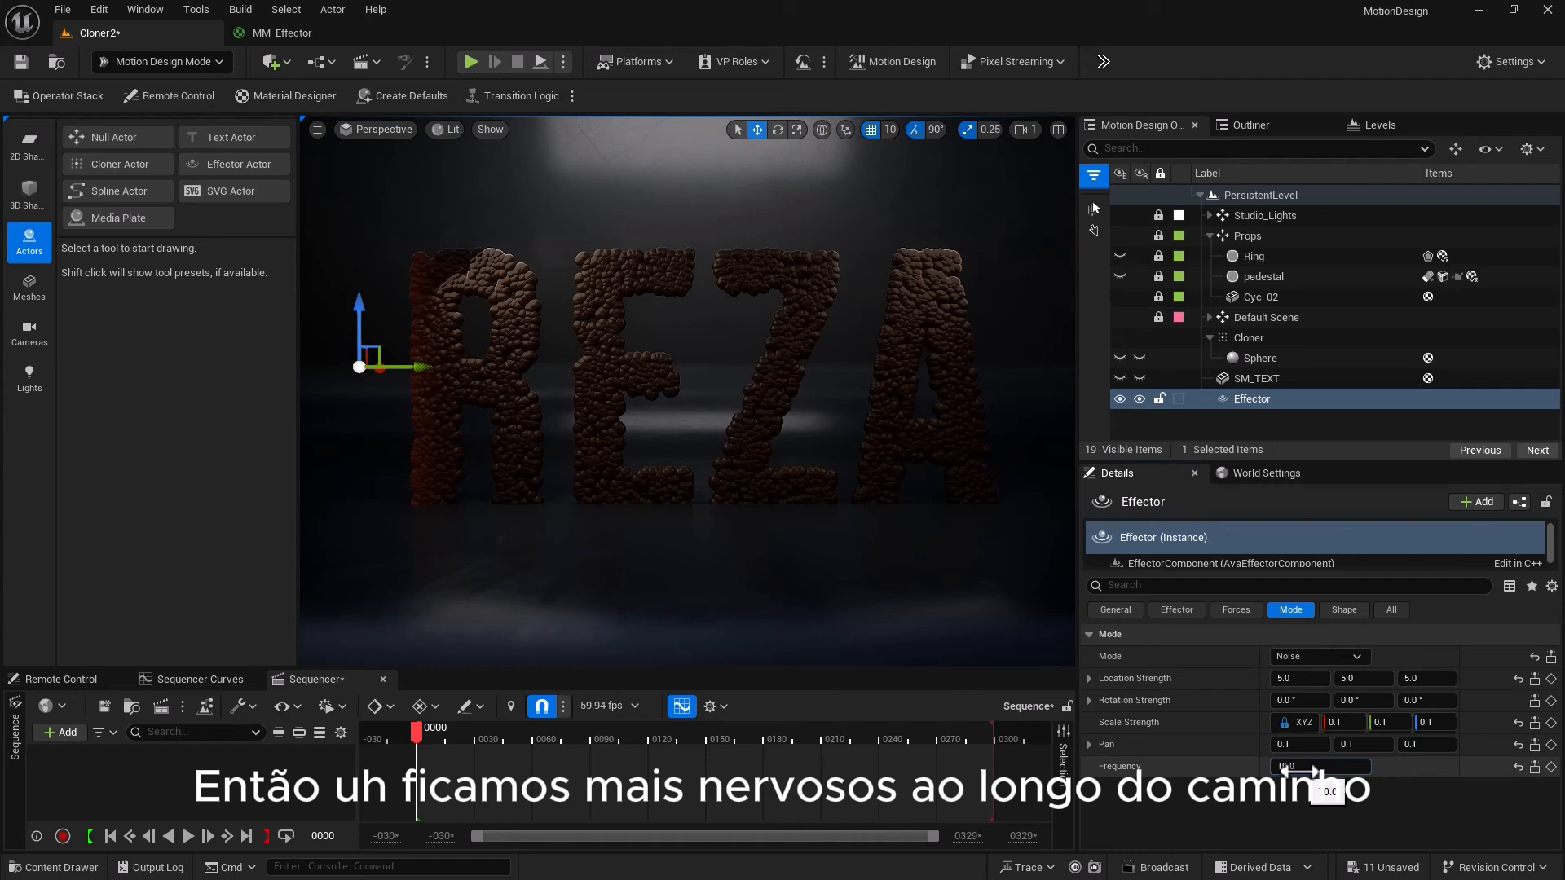
{"action": "left_click_drag", "start_coordinate": [403, 367], "coordinate": [1065, 457]}
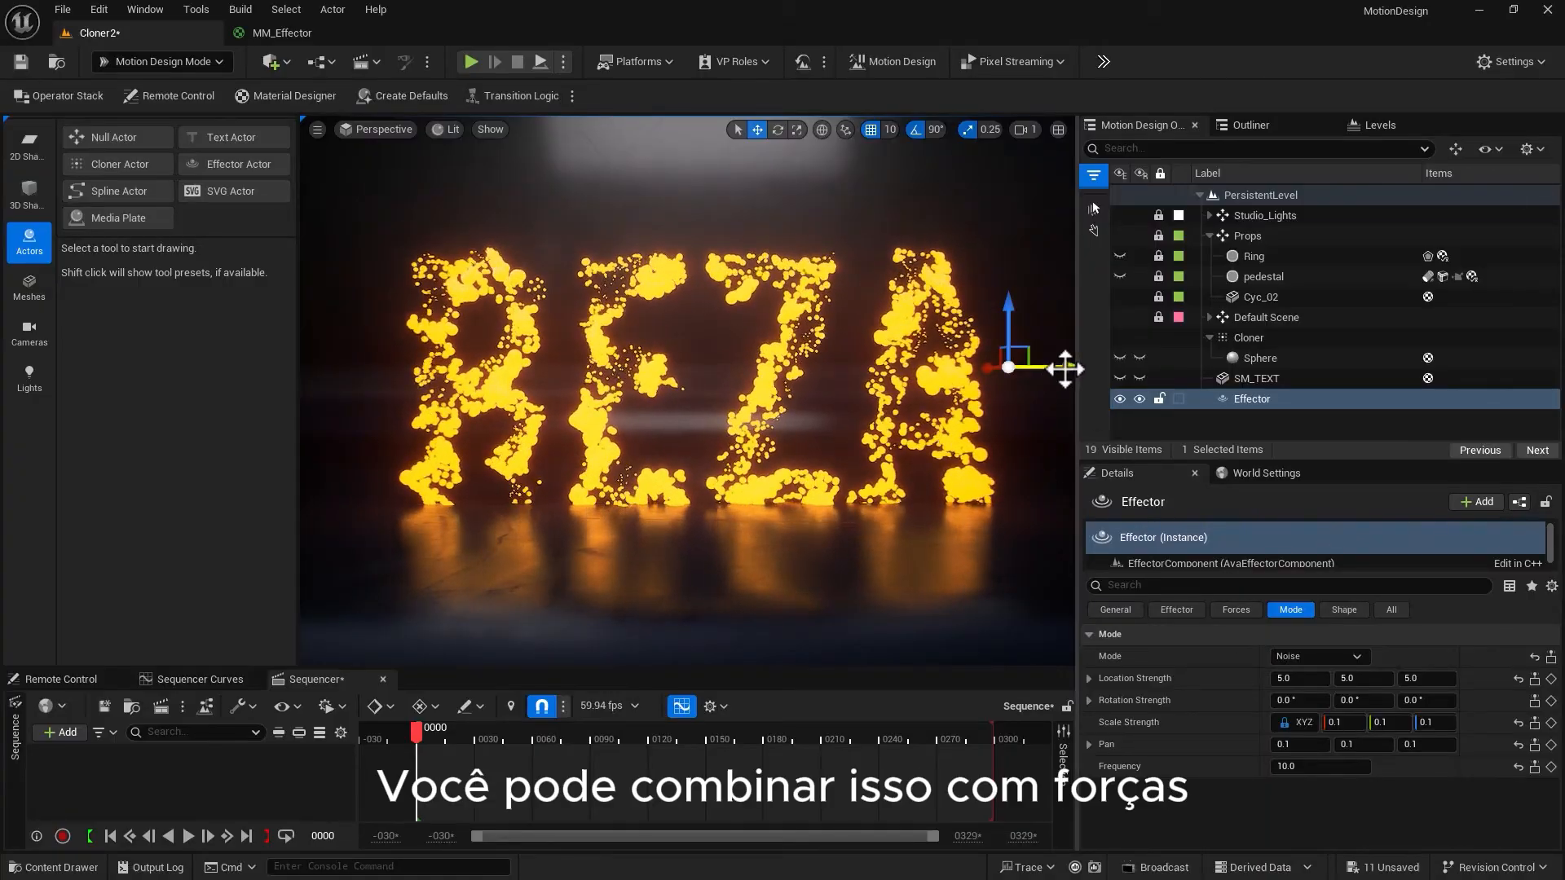
{"action": "left_click_drag", "start_coordinate": [1065, 368], "coordinate": [415, 397]}
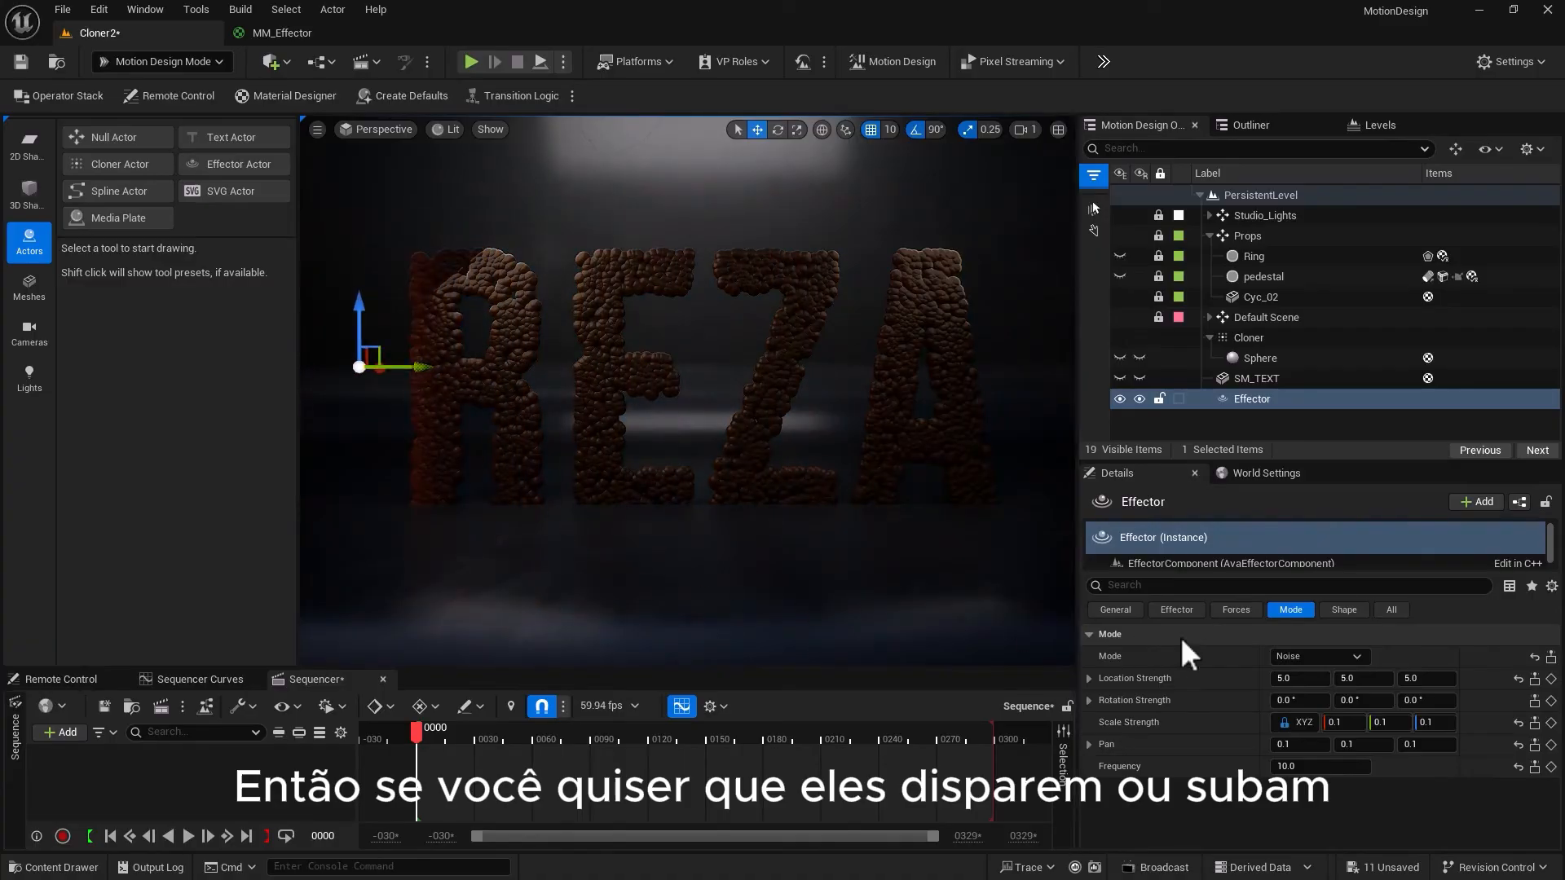
Enable the Effector's forces and its gravity force, with a Gravity Force Acceleration of 10 on Z
{"action": "left_click", "coordinate": [1230, 610]}
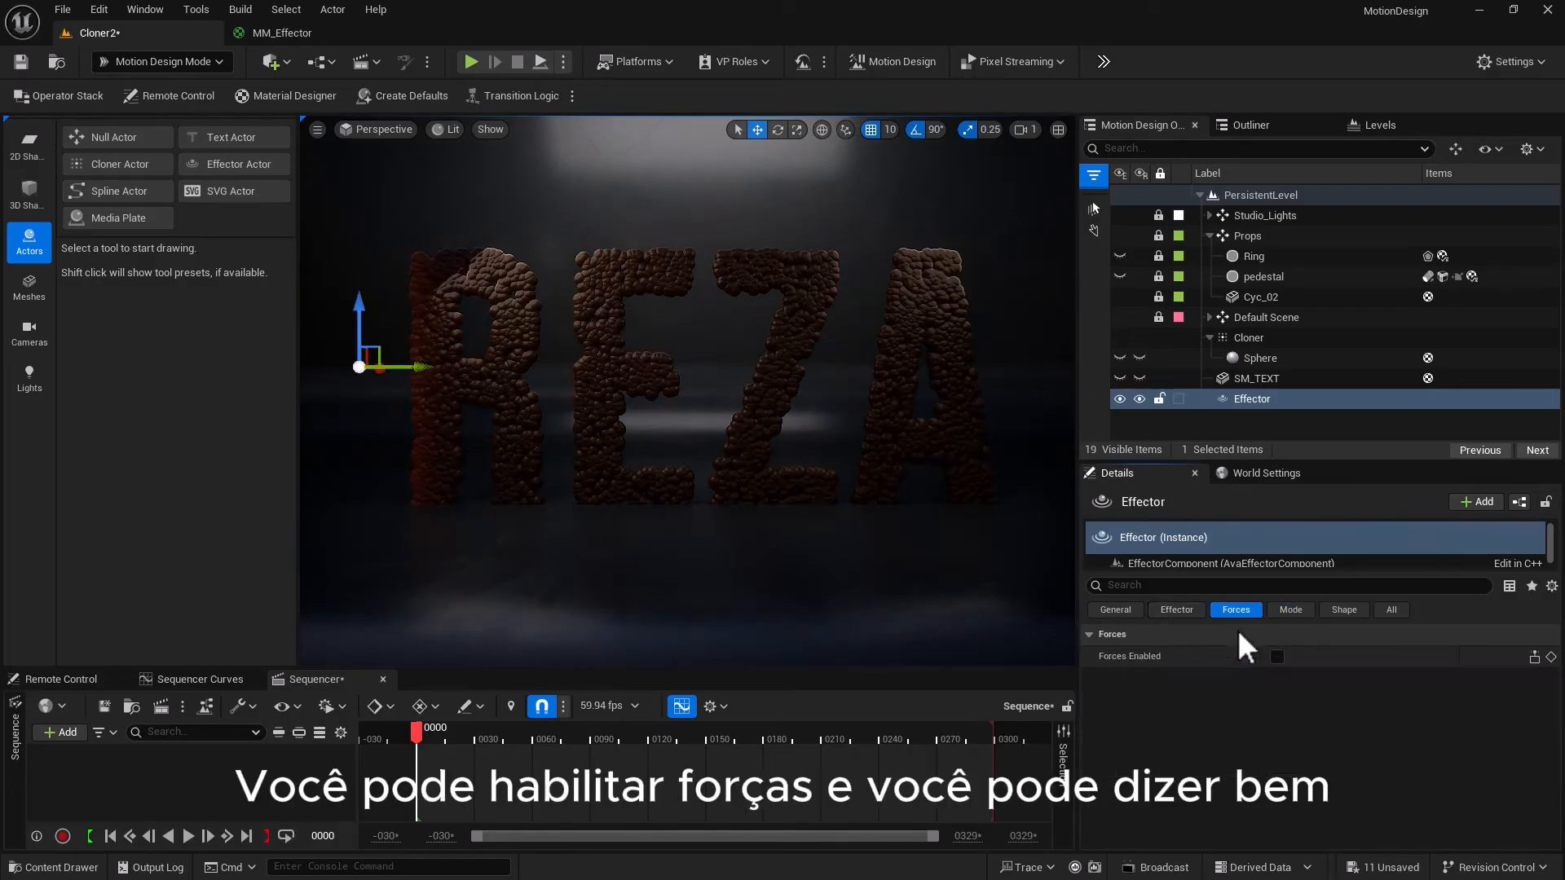
{"action": "left_click", "coordinate": [1277, 656]}
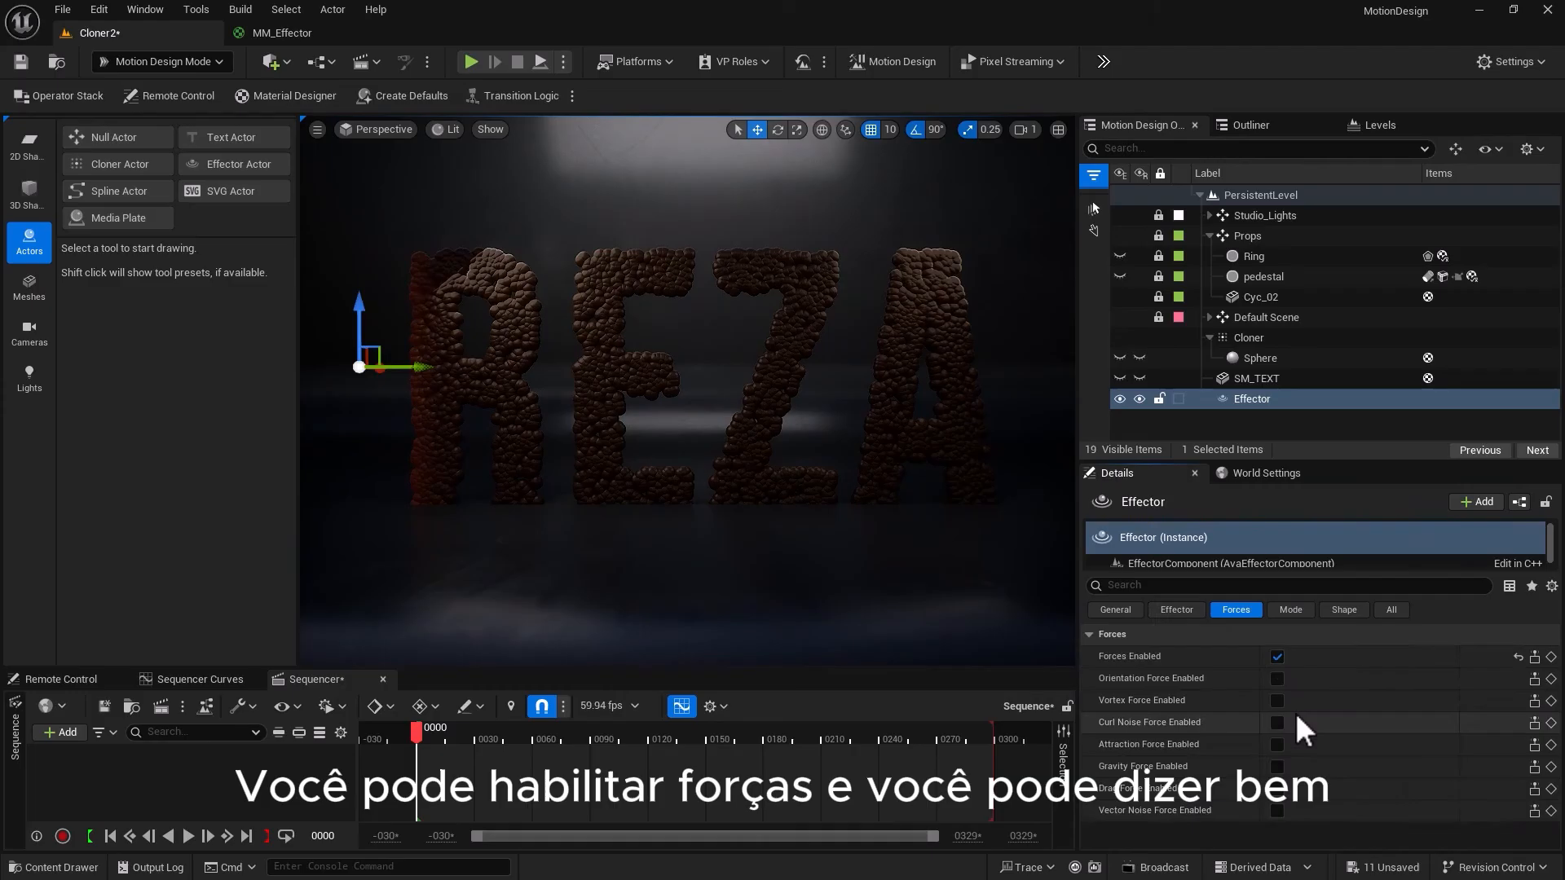
{"action": "left_click", "coordinate": [1277, 767]}
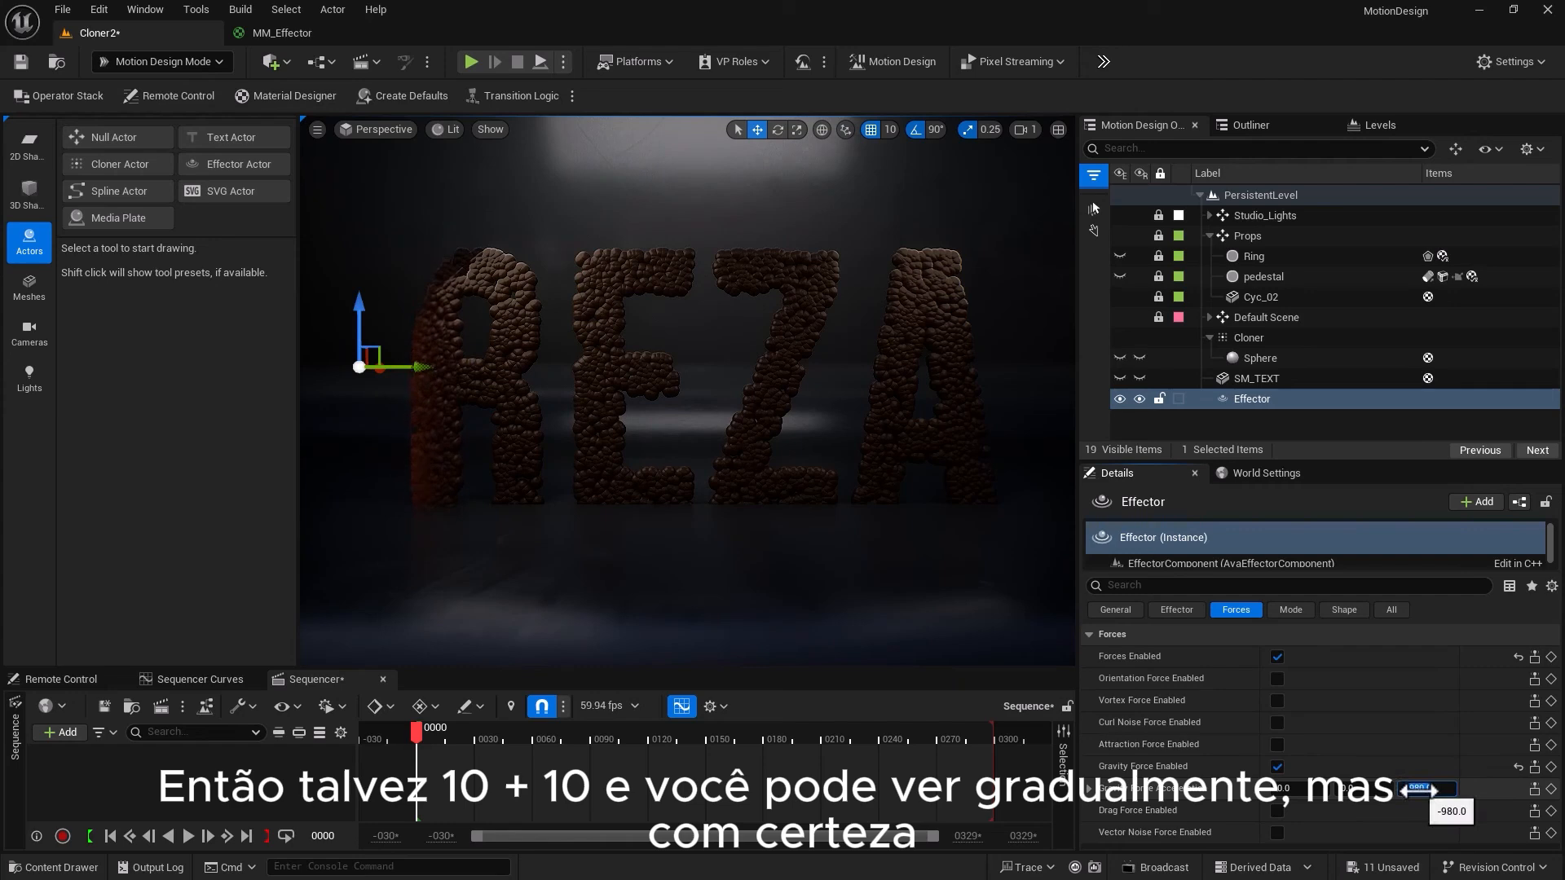
{"action": "type", "text": "10"}
{"action": "key", "text": "Return"}
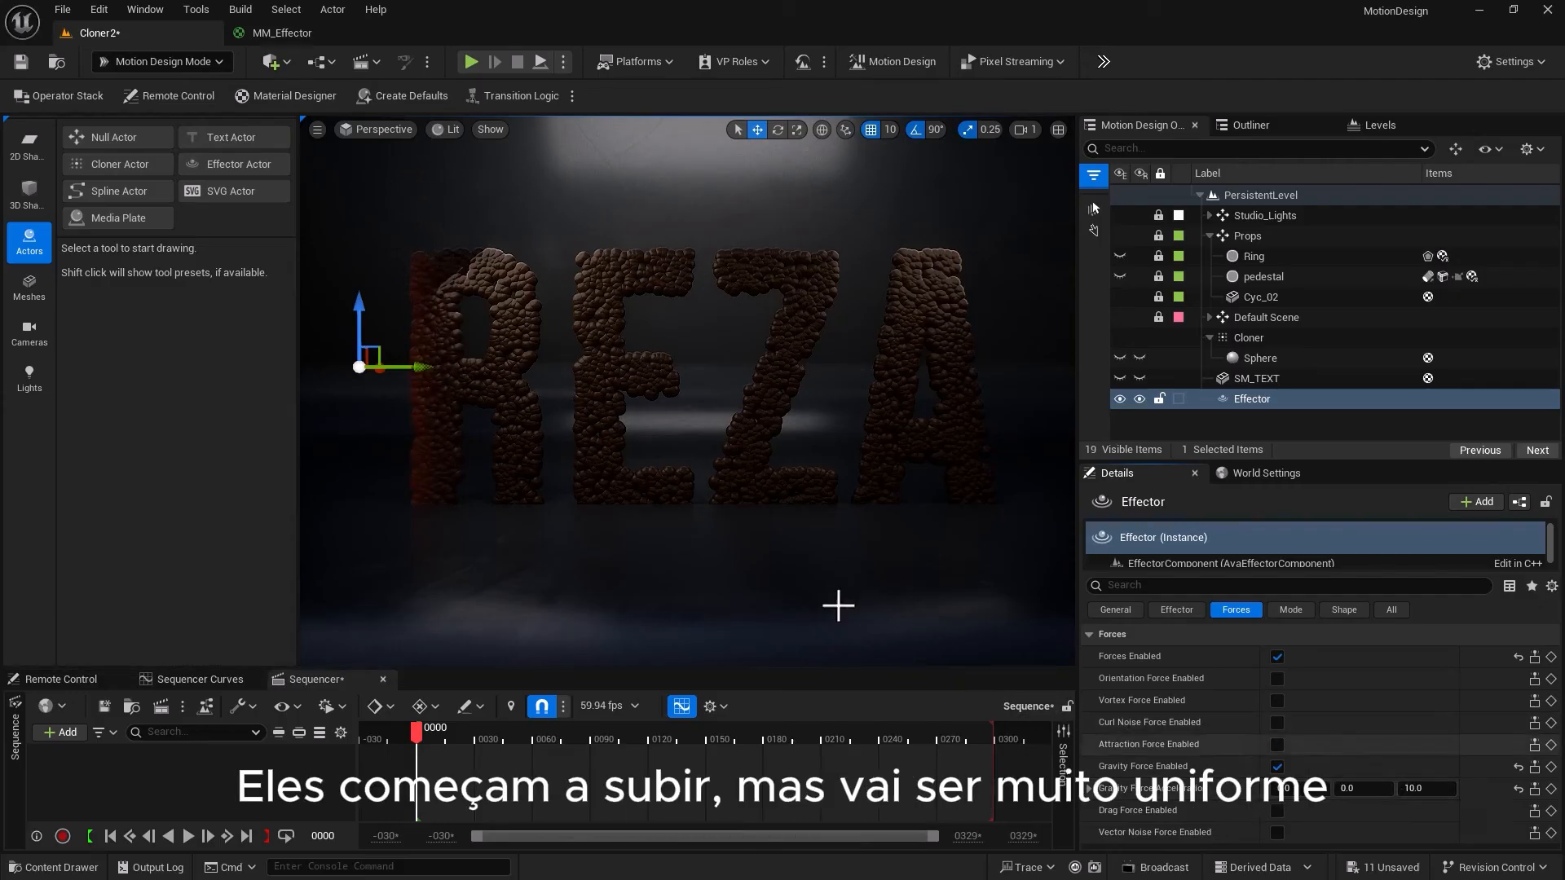
Test the upward gravity by moving the Effector into the letter R and back, and reset the spheres by toggling its forces off and on
{"action": "left_click_drag", "start_coordinate": [415, 369], "coordinate": [519, 377]}
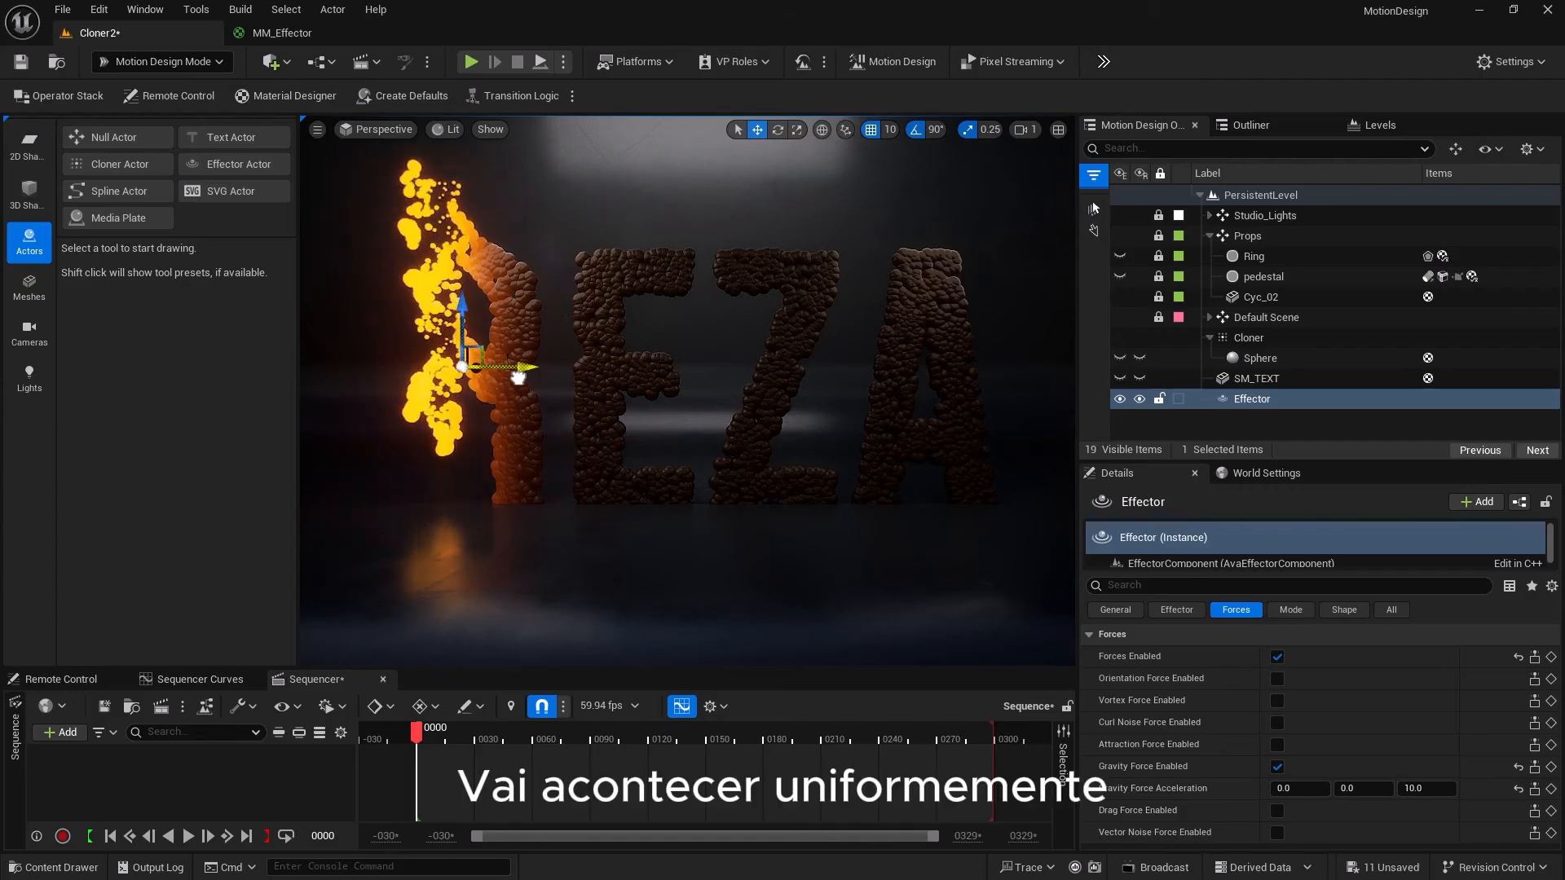
{"action": "left_click_drag", "start_coordinate": [518, 377], "coordinate": [412, 384]}
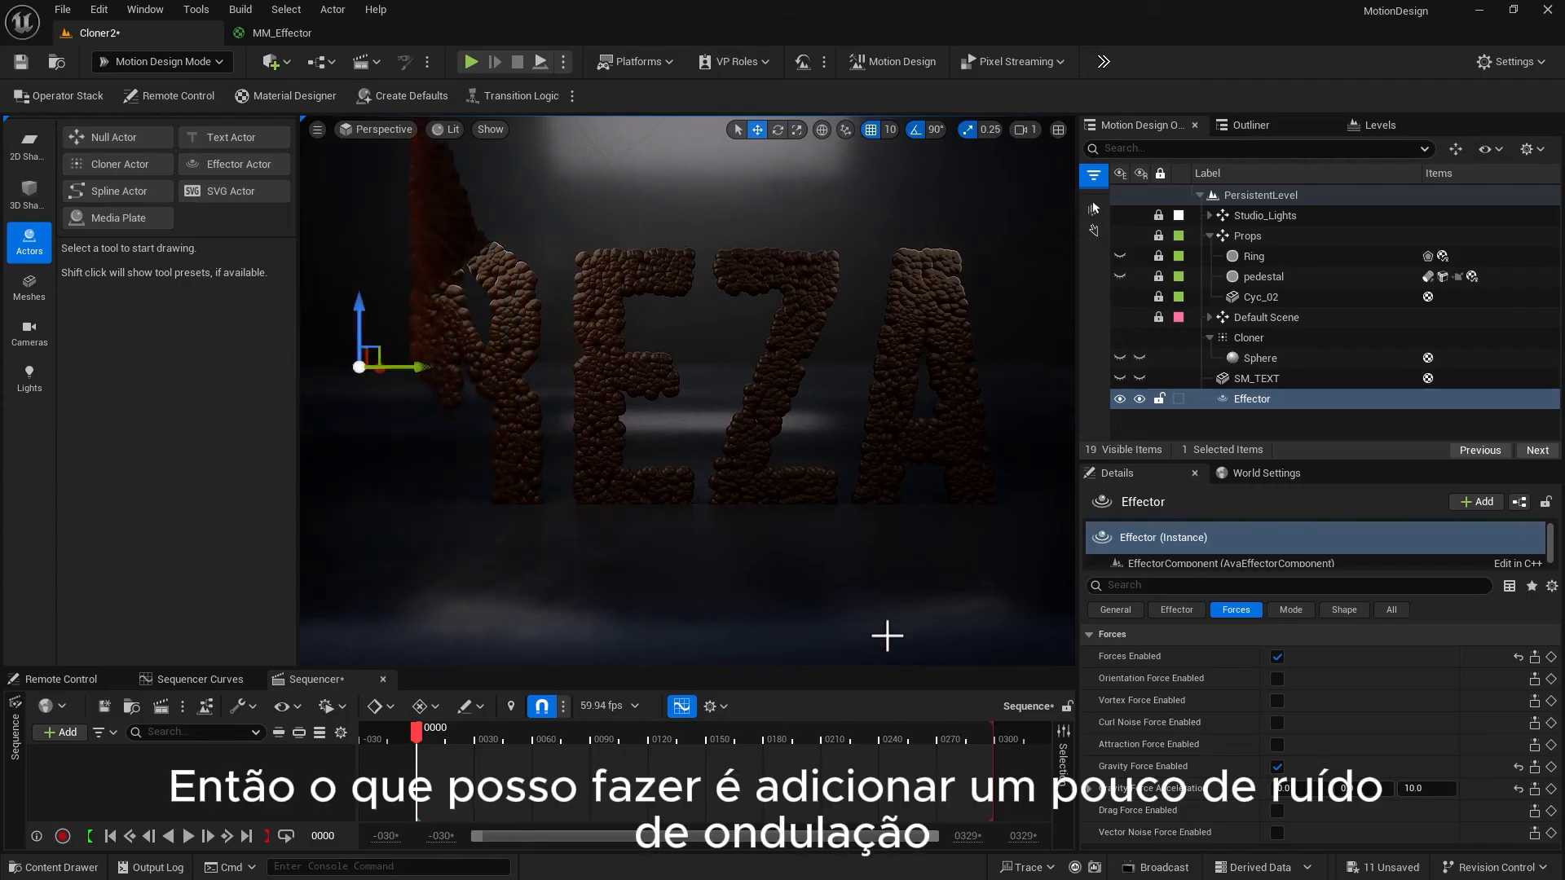
{"action": "left_click", "coordinate": [1276, 657]}
{"action": "left_click", "coordinate": [1276, 657]}
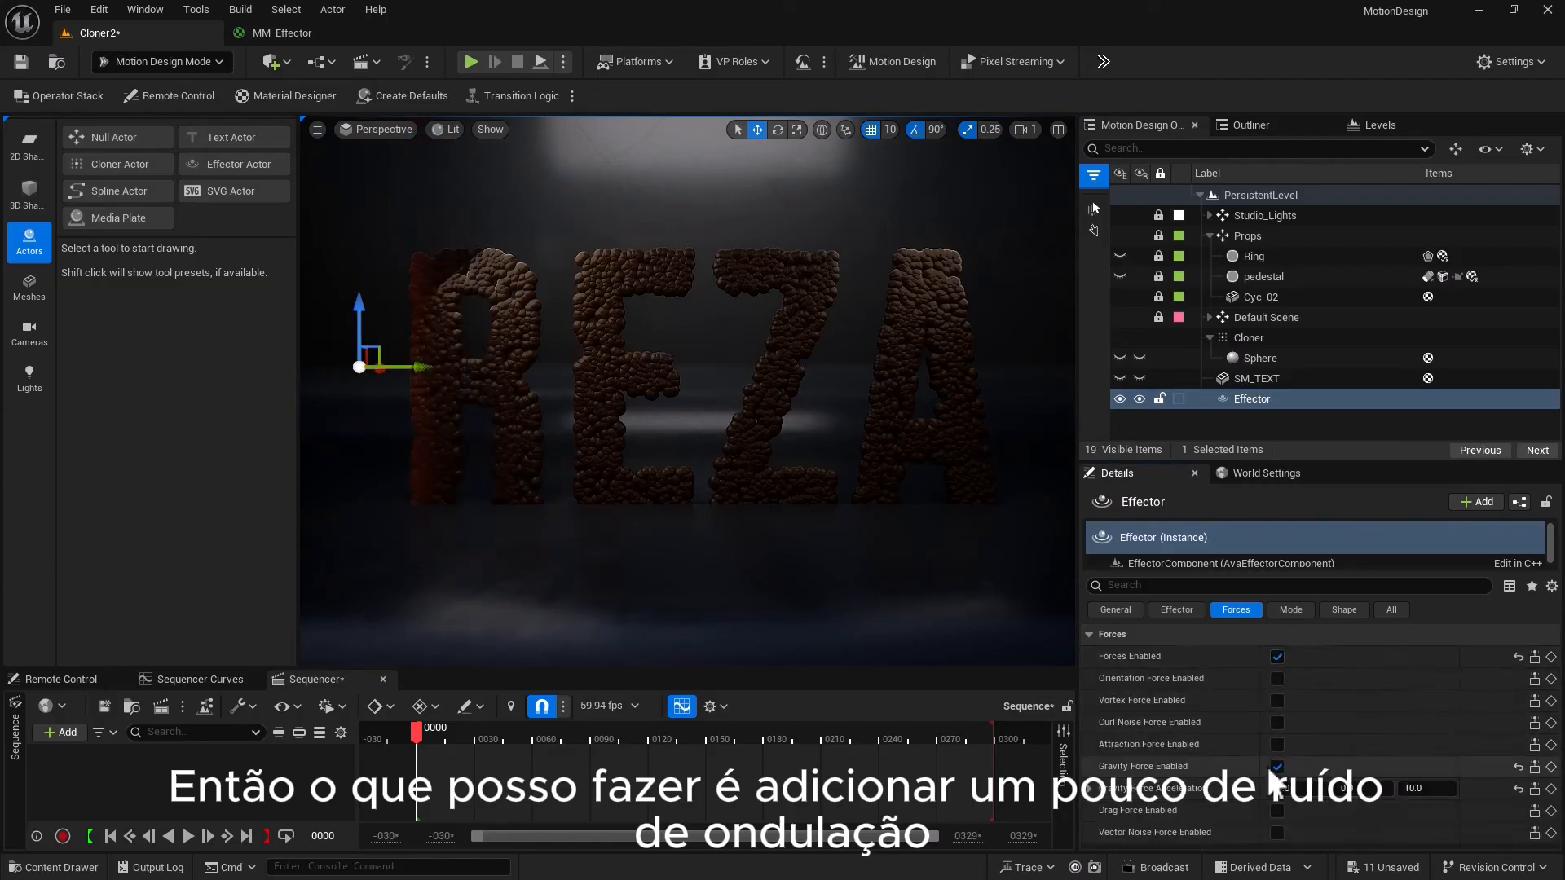
Enable the Effector's curl noise force with a strength of 15 and a frequency of 5
{"action": "left_click", "coordinate": [1276, 723]}
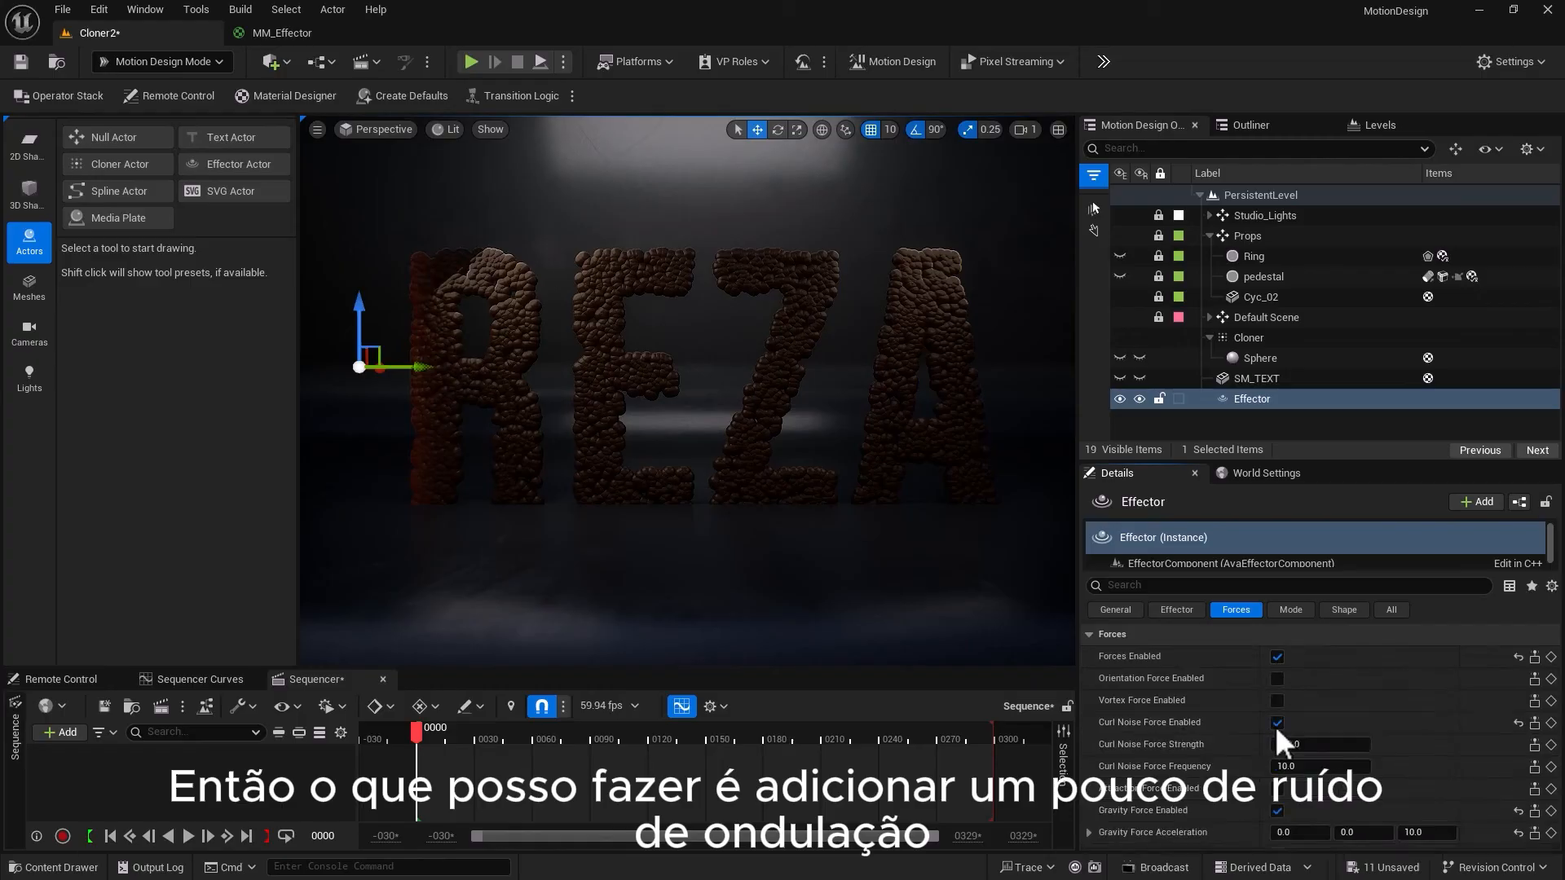
{"action": "left_click", "coordinate": [1286, 744]}
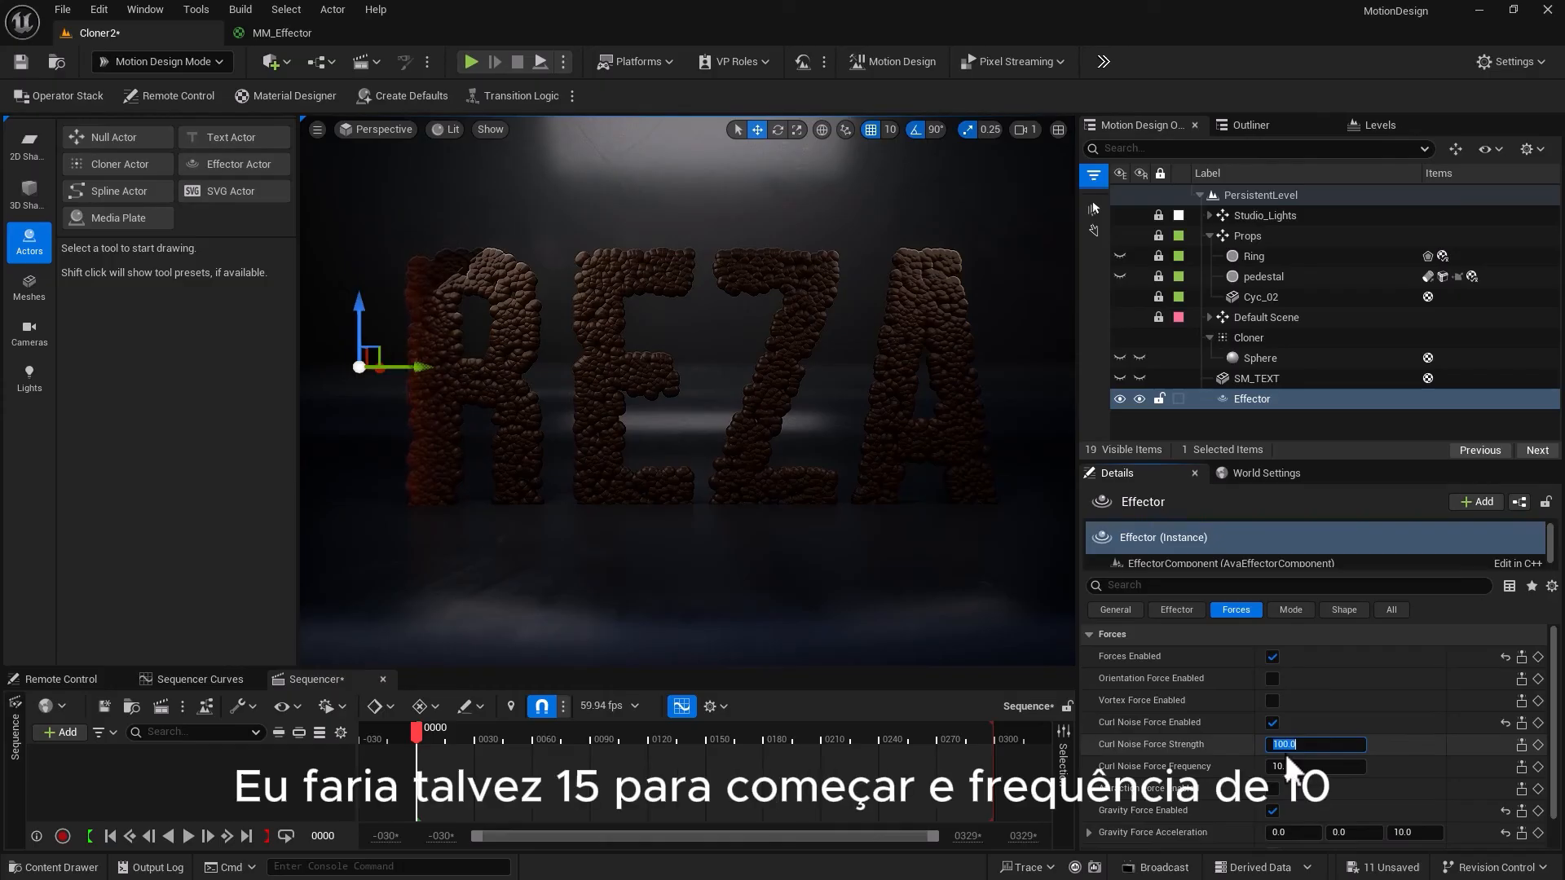
{"action": "left_click", "coordinate": [1287, 766]}
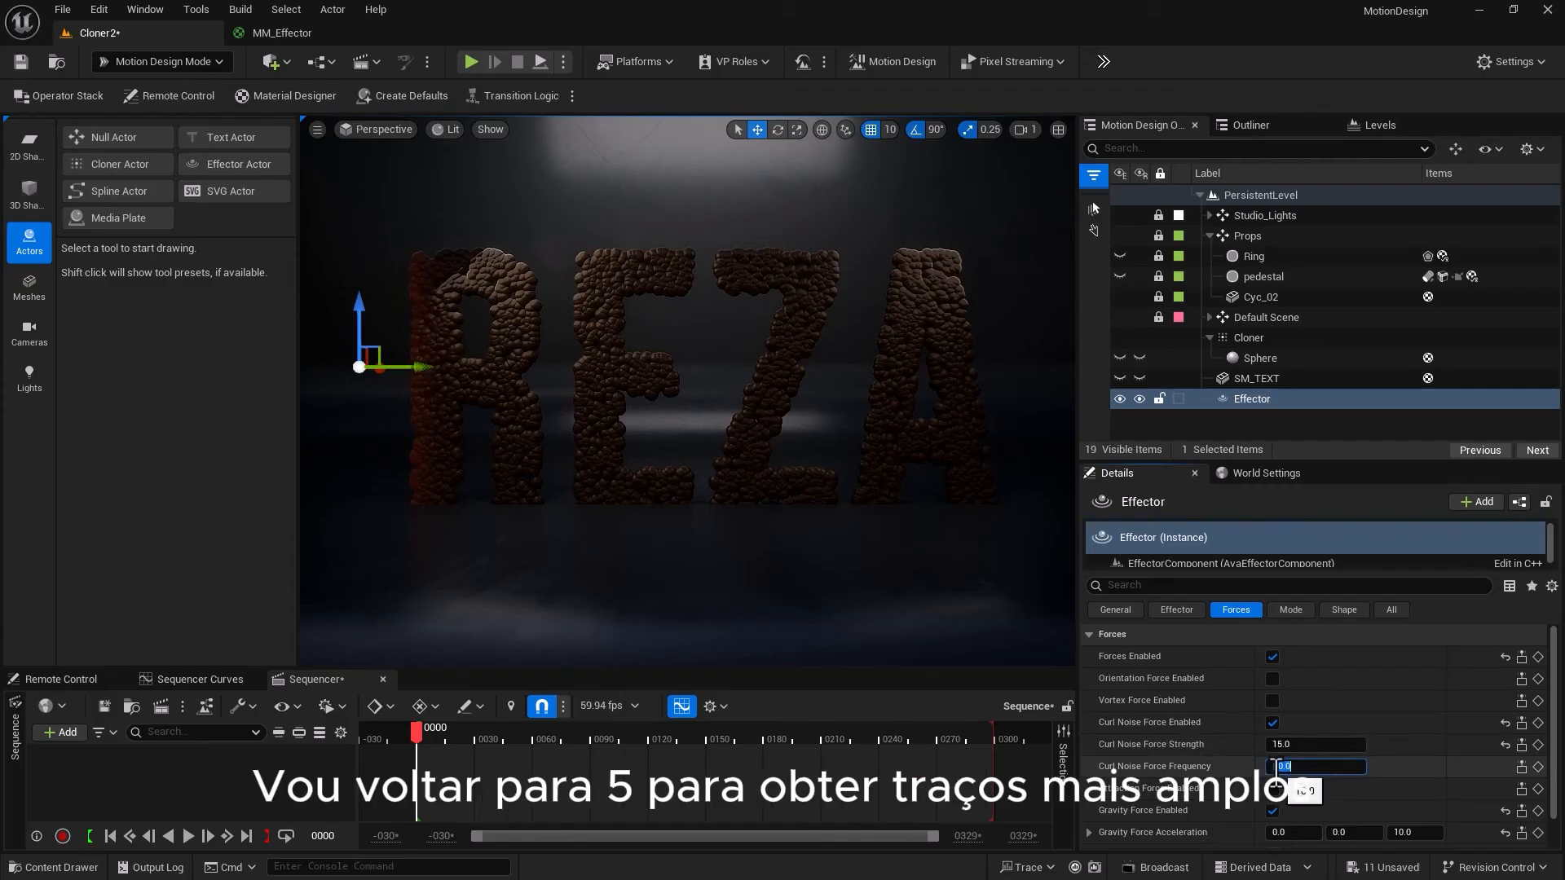
{"action": "type", "text": "5"}
{"action": "key", "text": "Return"}
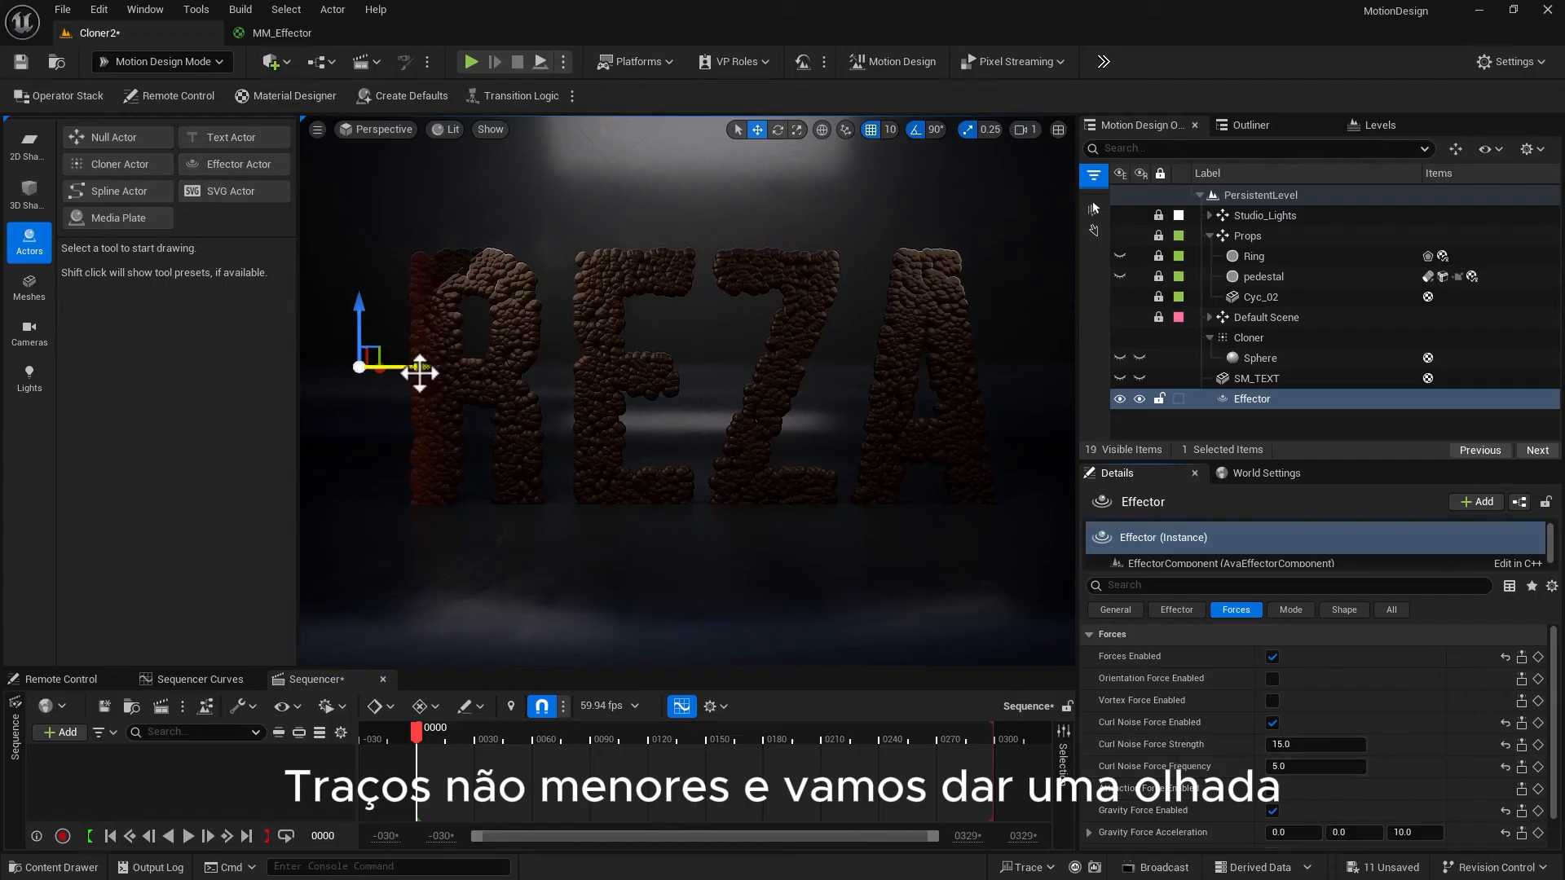
Test the forces by sweeping the Effector past the letter A, and return it to the left of the R with forces disabled
{"action": "left_click_drag", "start_coordinate": [418, 369], "coordinate": [1072, 408]}
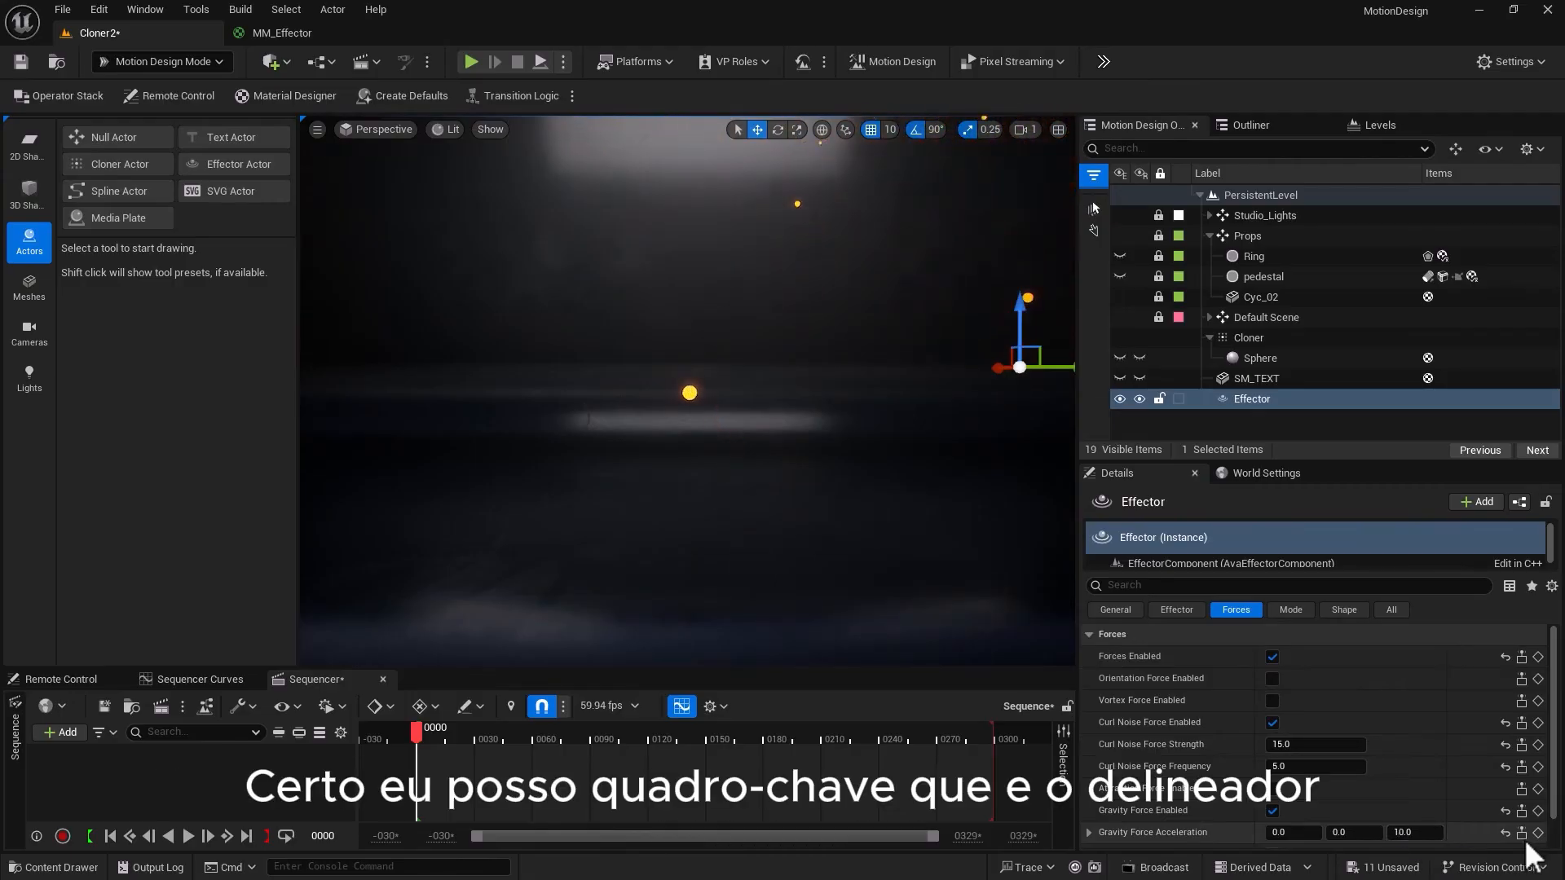
{"action": "left_click", "coordinate": [1273, 657]}
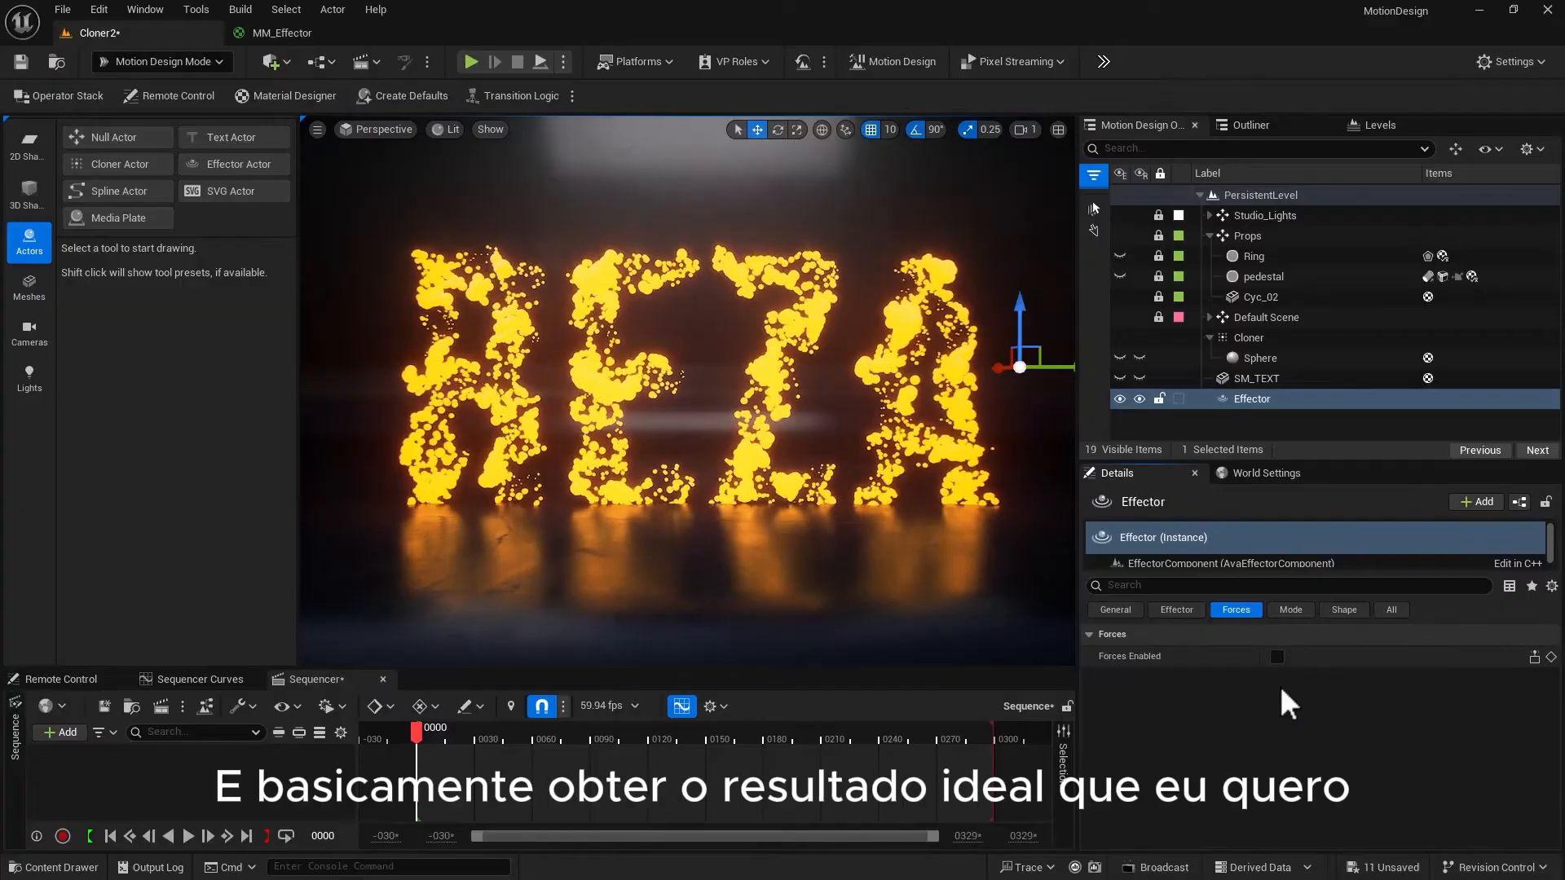
{"action": "left_click_drag", "start_coordinate": [1052, 367], "coordinate": [385, 473]}
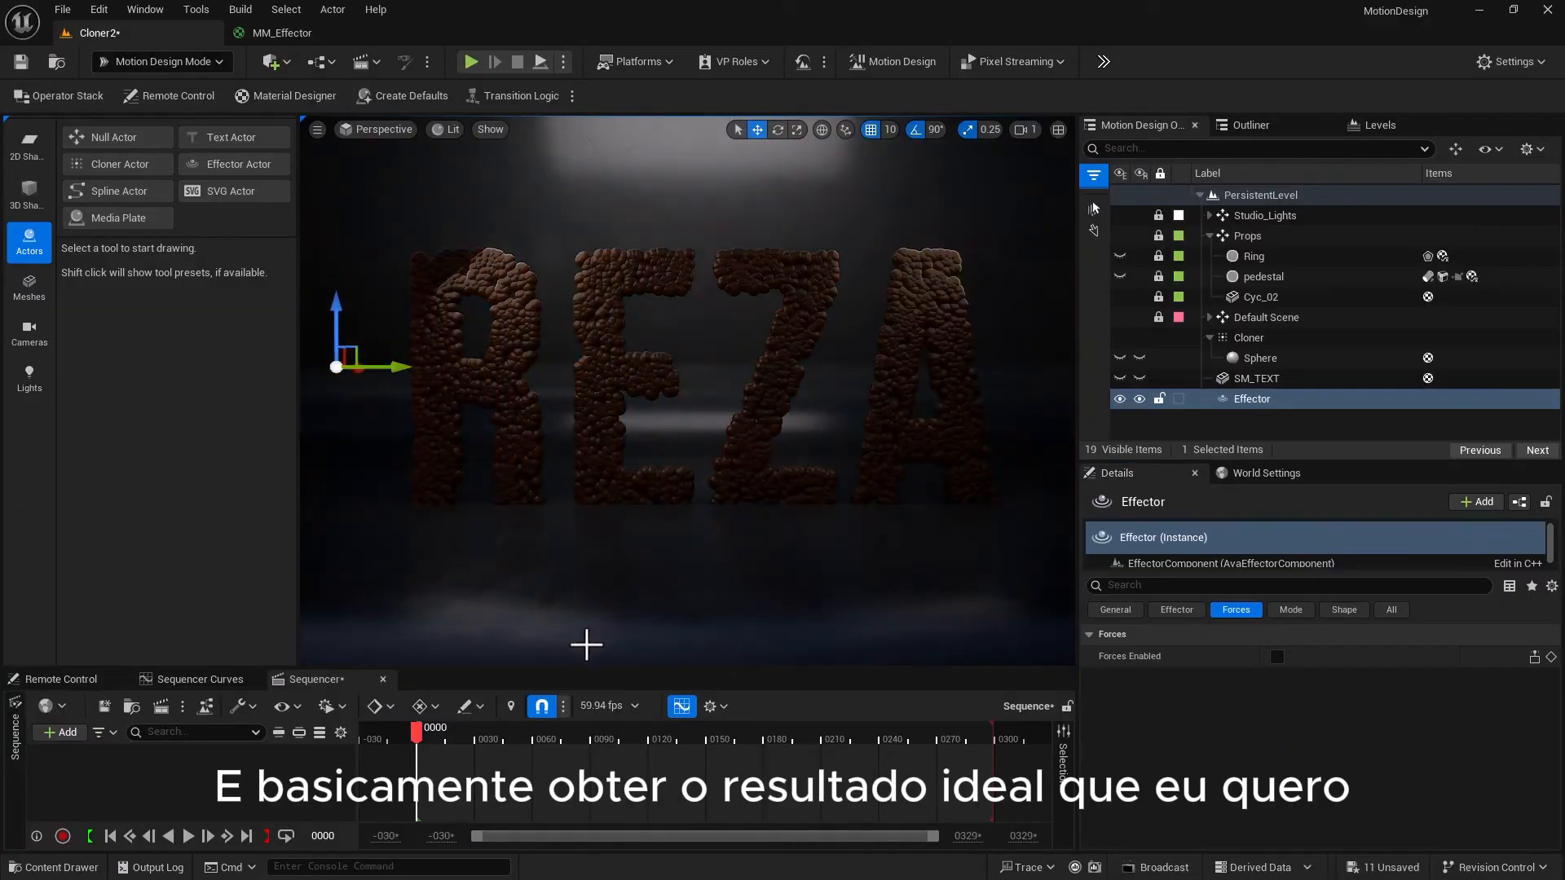